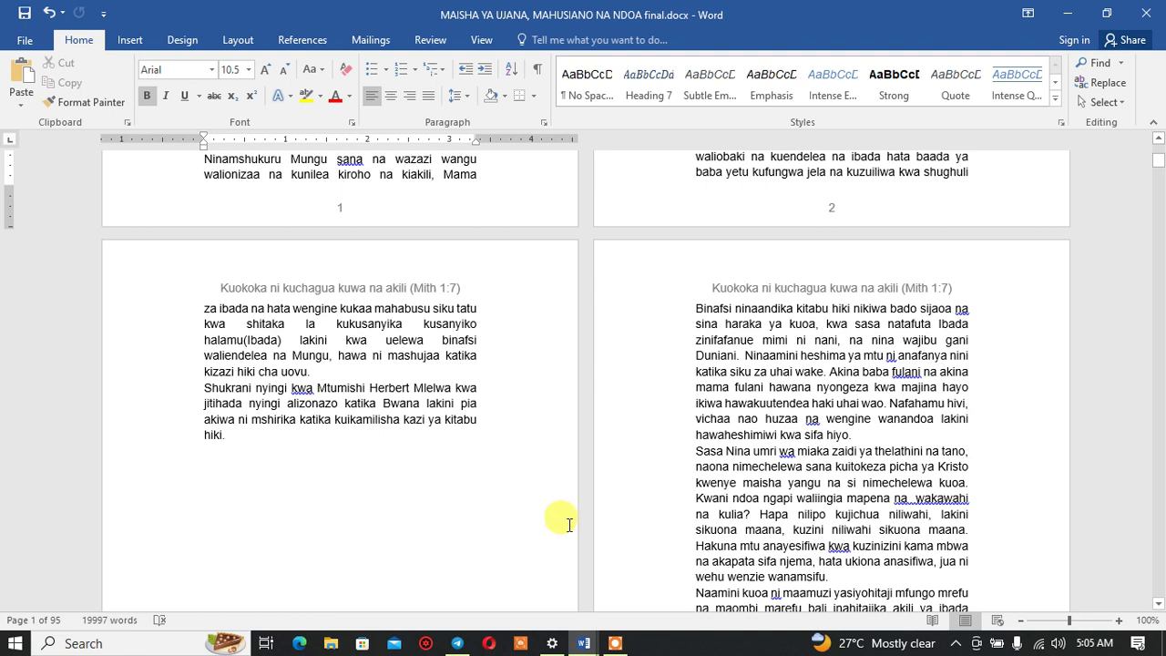
Step: Bring the top of page 1 into view, with the book title and YALIYOMO contents list
left_click(615, 643)
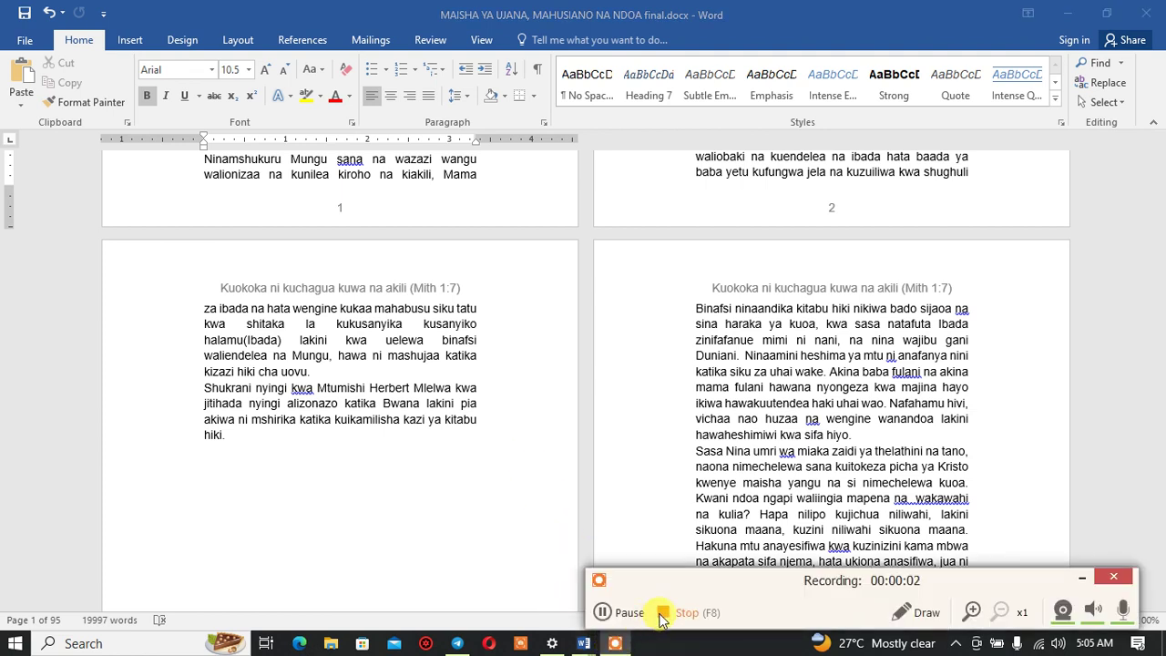
left_click(1127, 610)
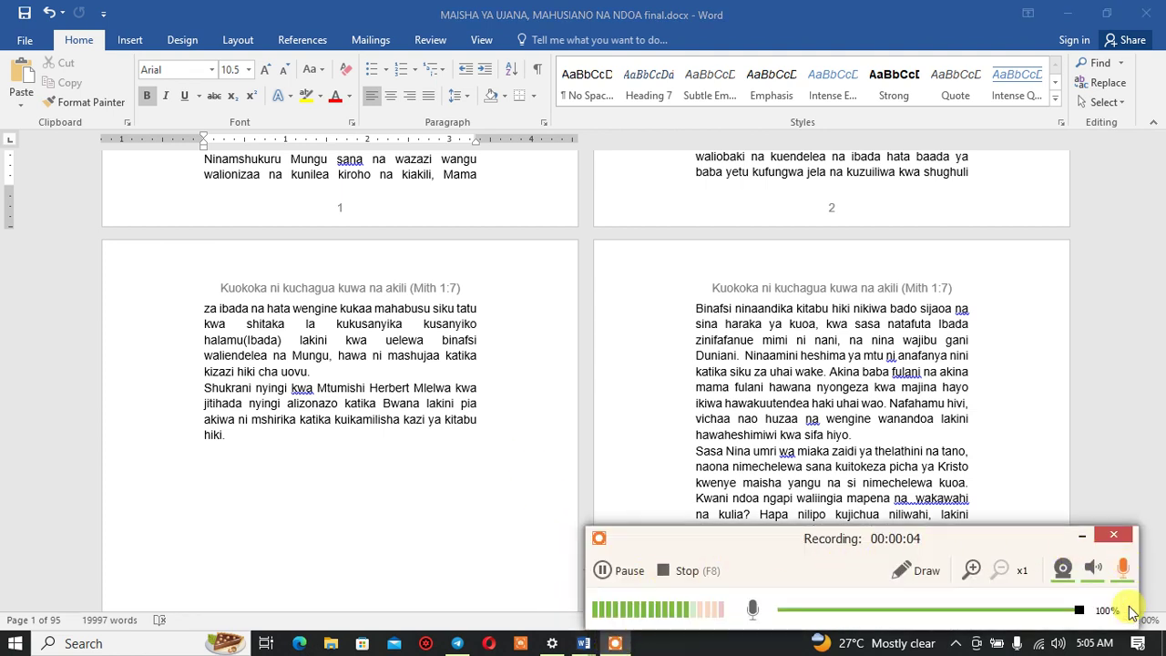
left_click_drag(847, 545, 859, 560)
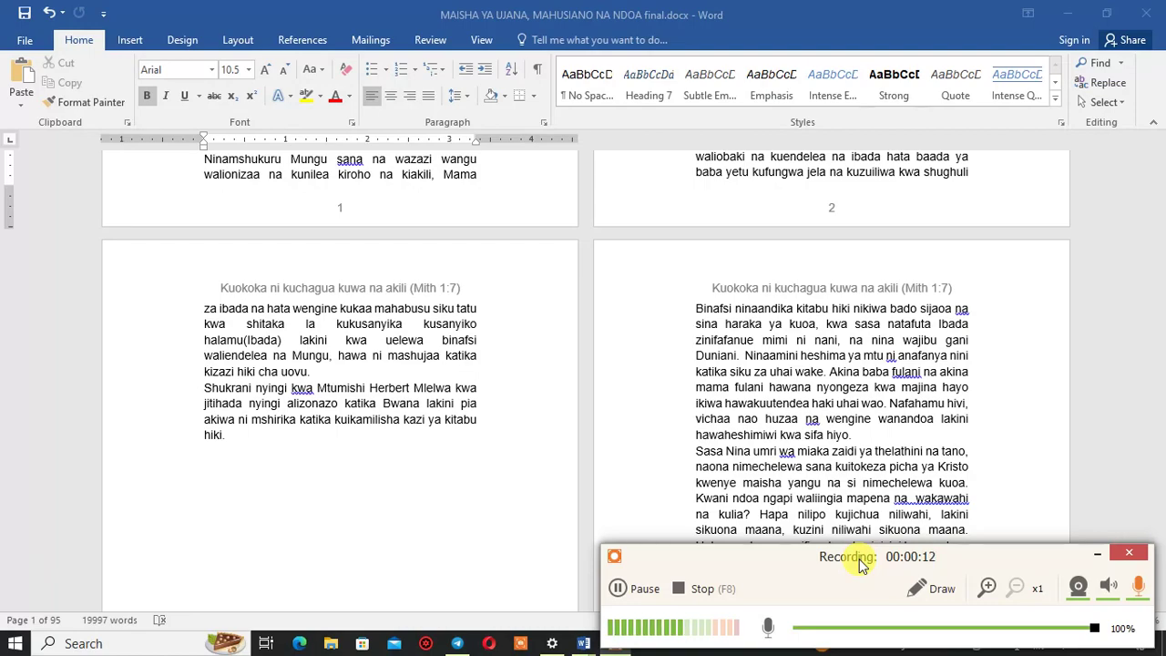
scroll(573, 408, "up", 5)
scroll(570, 409, "up", 7)
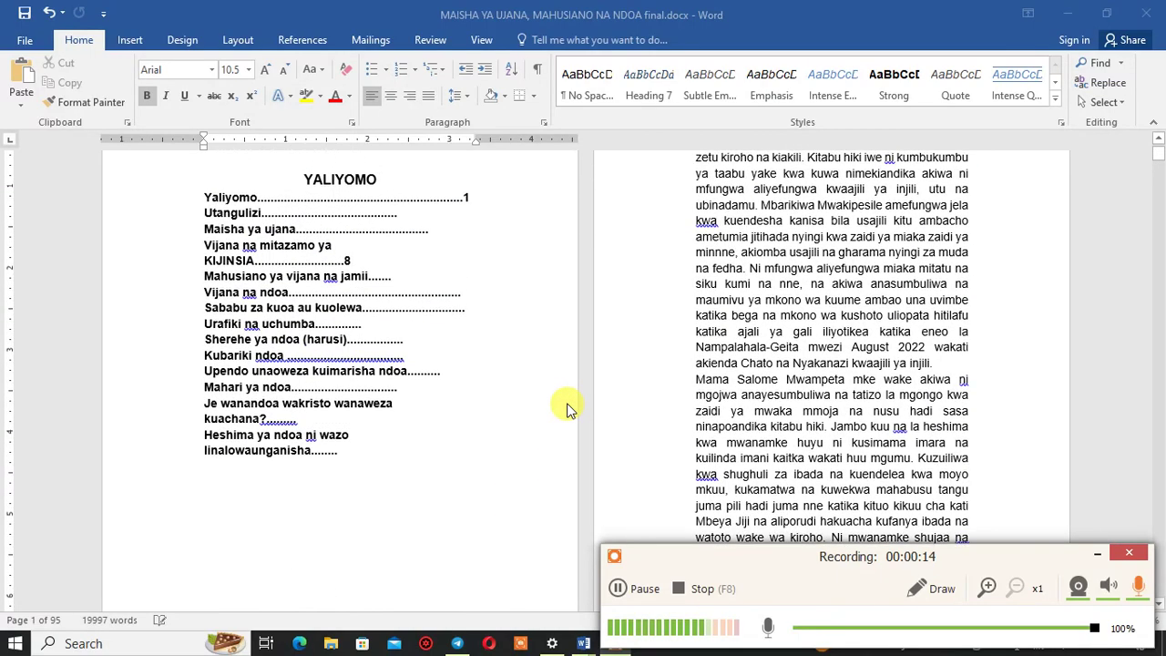
scroll(567, 409, "up", 3)
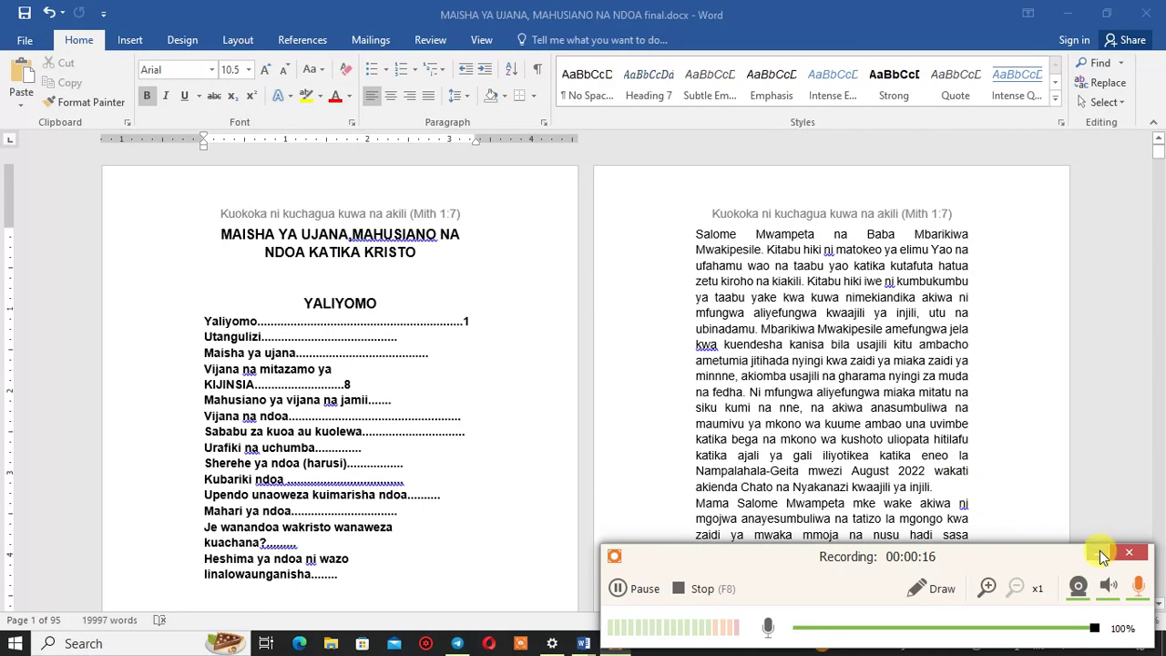
left_click(1097, 553)
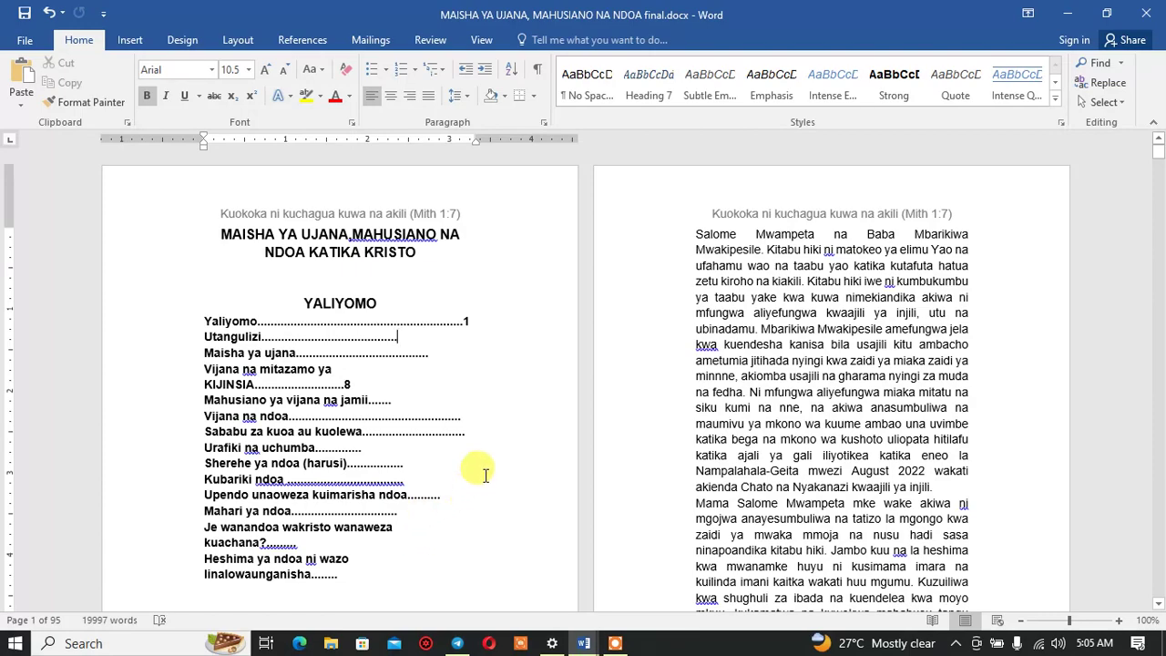
Step: Scroll through the manuscript to review the SHUKRANI and UTANGULIZI sections after the contents list
scroll(489, 444, "down", 3)
scroll(489, 446, "down", 2)
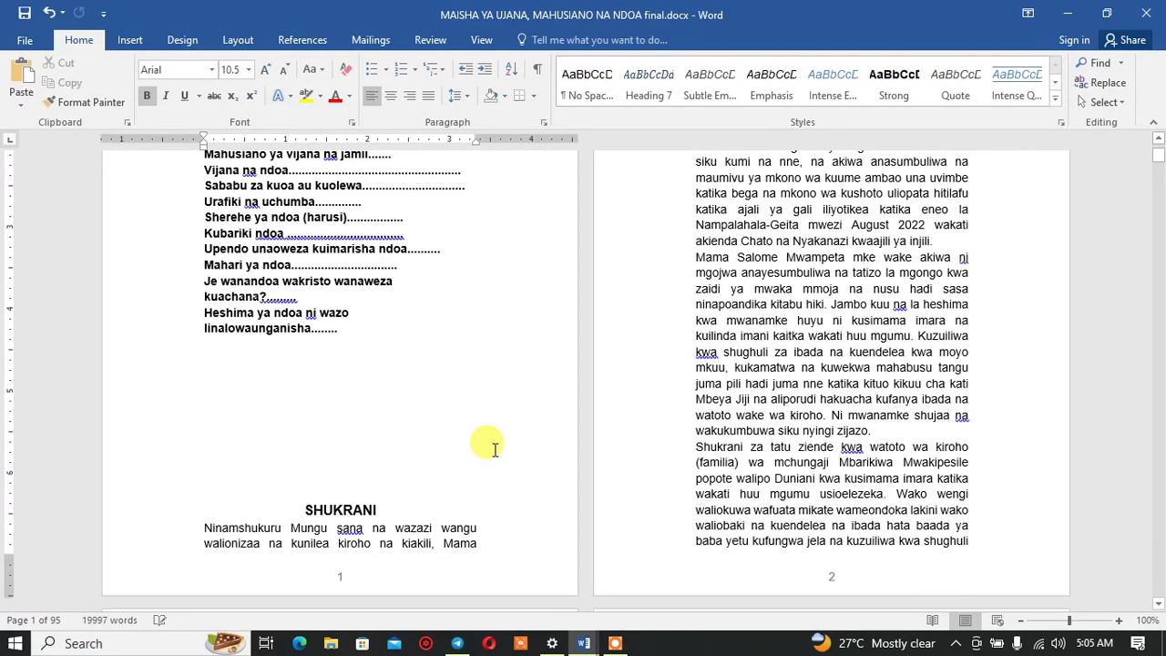
scroll(486, 446, "down", 4)
scroll(465, 428, "up", 2)
scroll(469, 423, "up", 3)
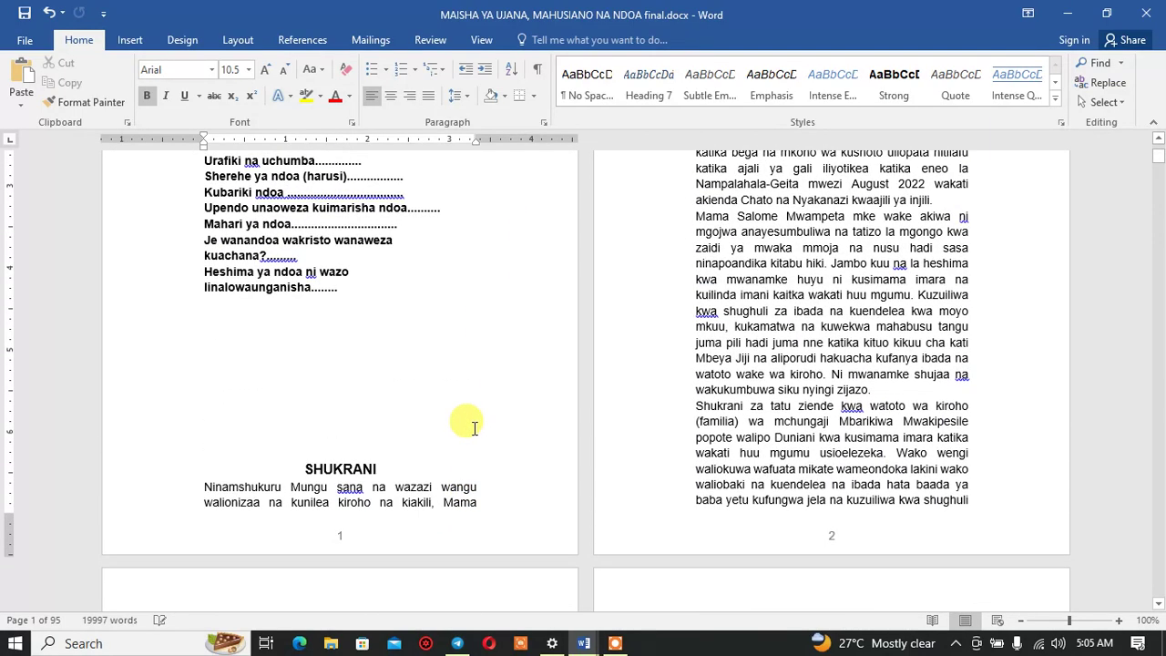
scroll(468, 415, "down", 8)
scroll(480, 412, "down", 5)
scroll(477, 401, "down", 1)
scroll(476, 398, "down", 7)
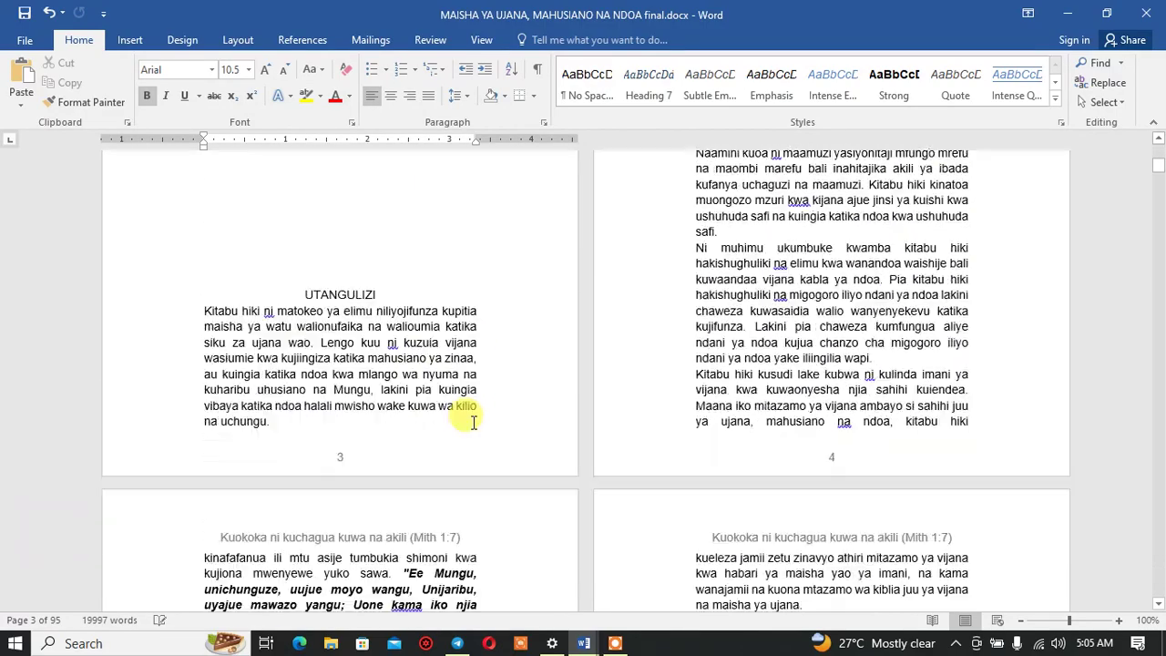
scroll(474, 405, "down", 4)
scroll(469, 414, "down", 8)
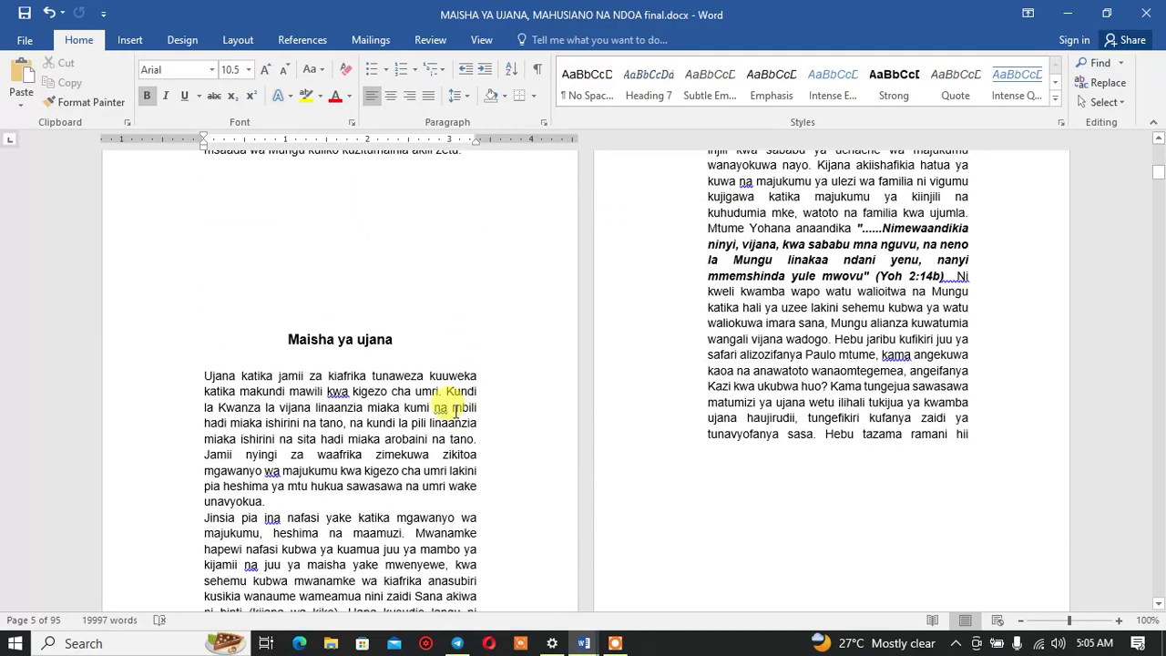
scroll(455, 408, "up", 3)
scroll(452, 392, "down", 5)
scroll(453, 396, "down", 8)
scroll(446, 378, "down", 4)
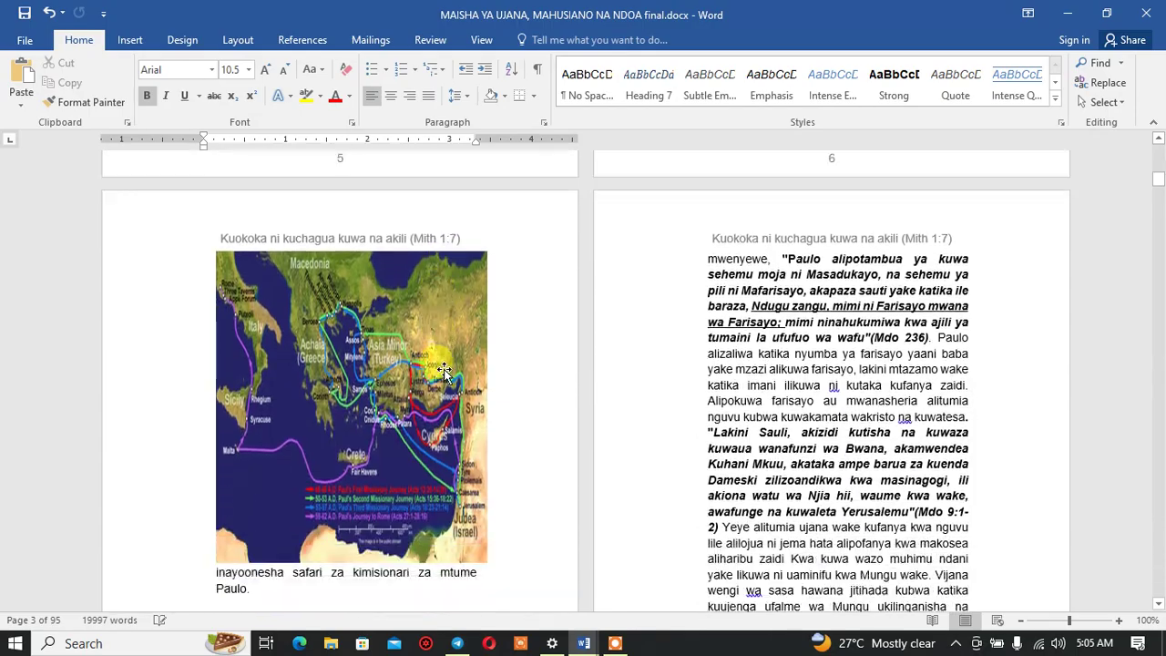
scroll(444, 369, "down", 8)
scroll(446, 364, "down", 10)
scroll(437, 351, "down", 8)
scroll(423, 326, "down", 8)
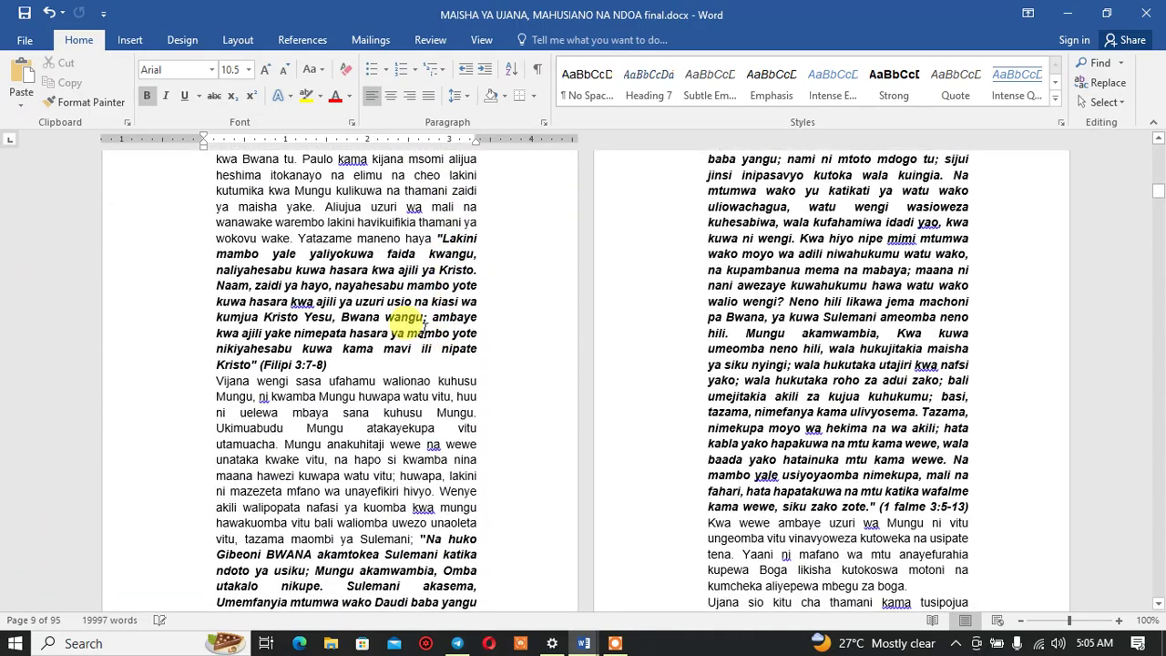
scroll(424, 327, "down", 7)
scroll(424, 327, "up", 1)
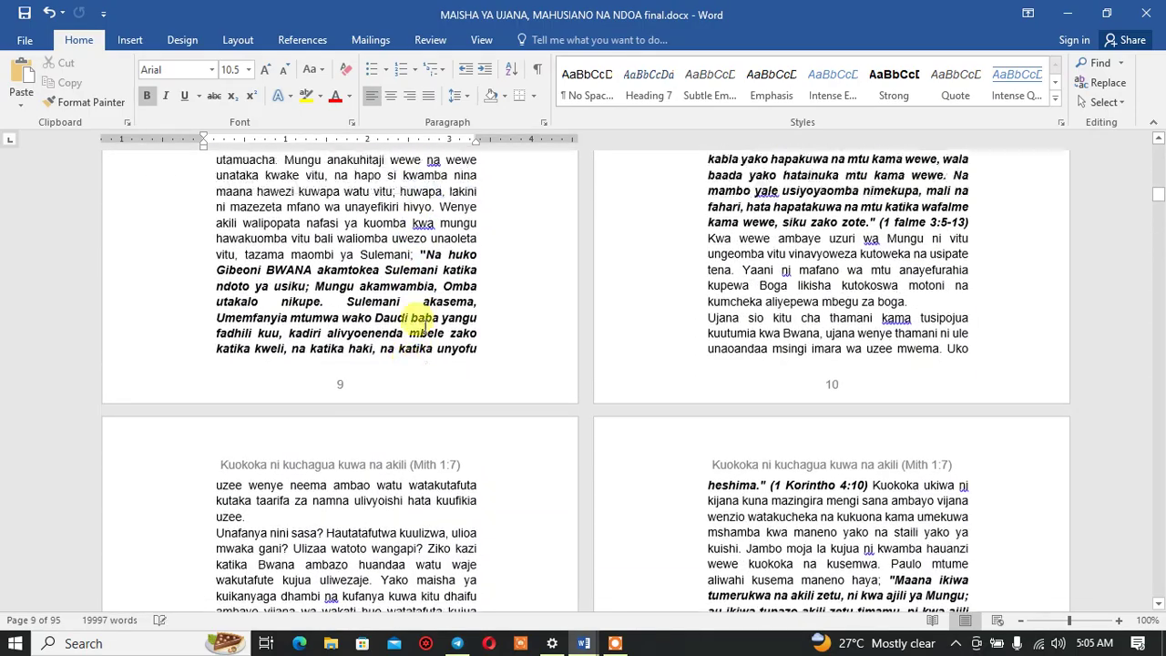
scroll(424, 327, "up", 3)
scroll(424, 327, "up", 4)
scroll(425, 326, "up", 9)
scroll(425, 326, "up", 7)
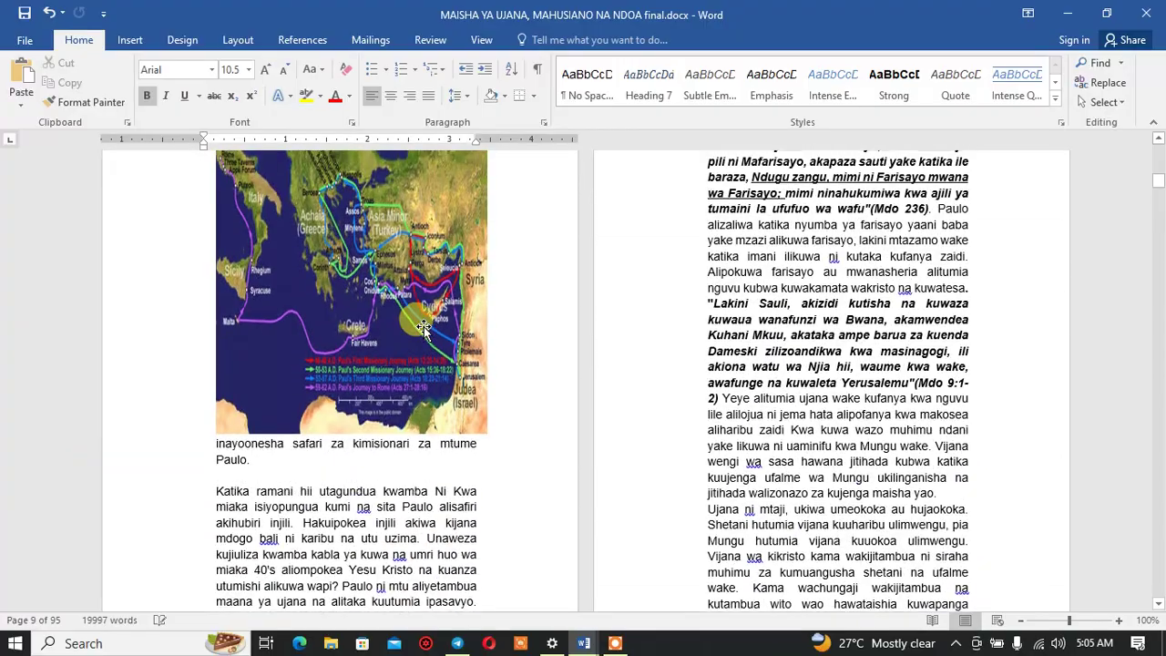
scroll(421, 327, "up", 8)
scroll(419, 328, "up", 6)
scroll(417, 328, "up", 7)
scroll(417, 328, "up", 8)
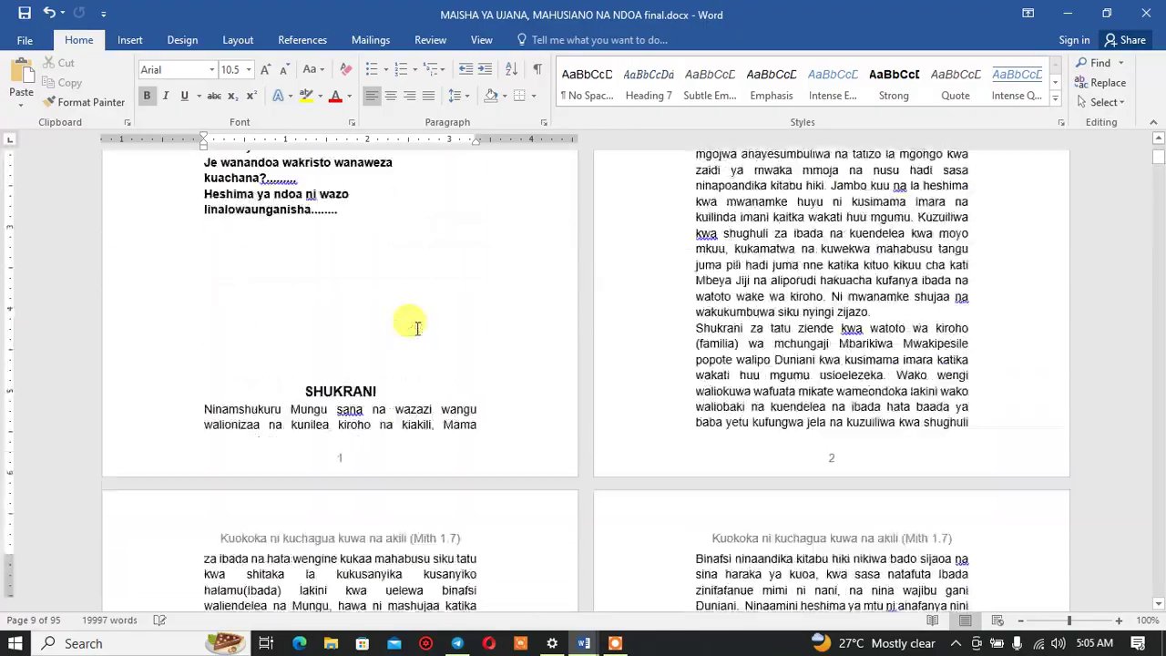
scroll(417, 328, "up", 6)
scroll(417, 328, "up", 1)
scroll(401, 331, "down", 2)
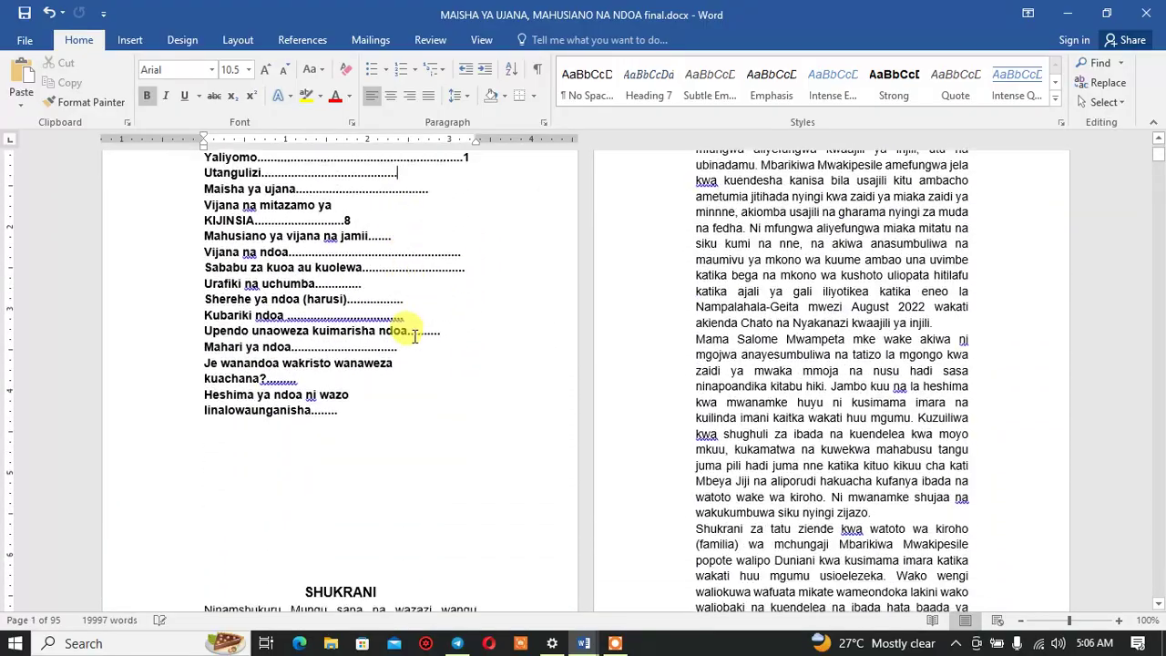
scroll(376, 365, "down", 2)
scroll(546, 383, "down", 4)
scroll(489, 386, "up", 5)
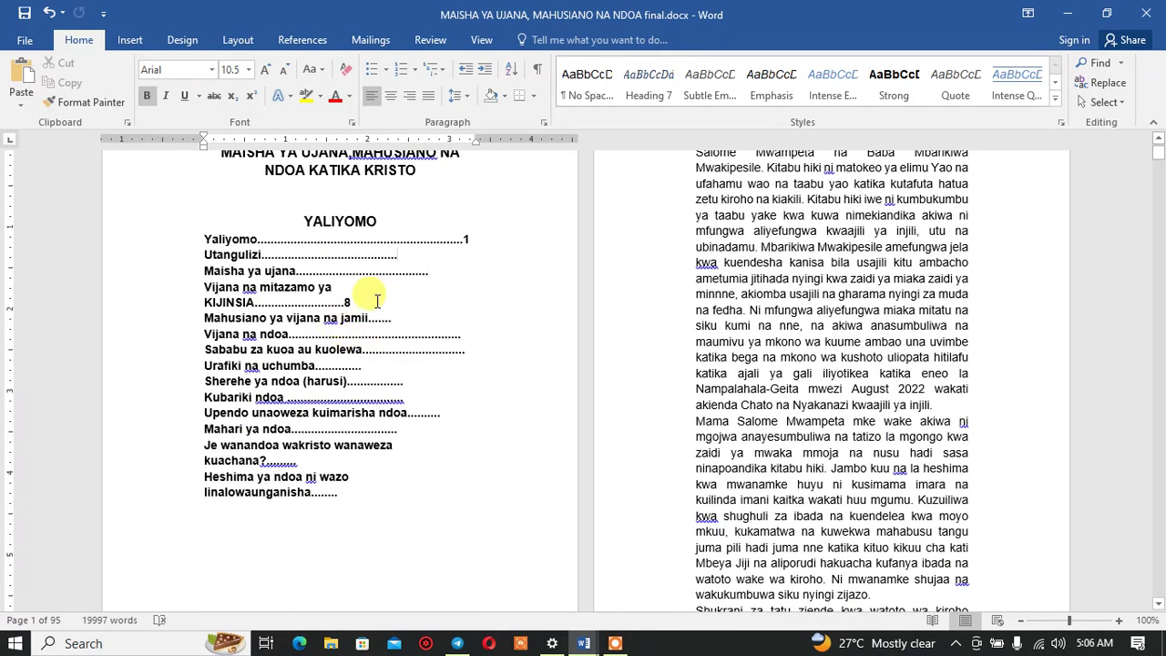
scroll(419, 301, "down", 6)
scroll(381, 314, "down", 1)
scroll(379, 273, "down", 3)
scroll(383, 365, "down", 4)
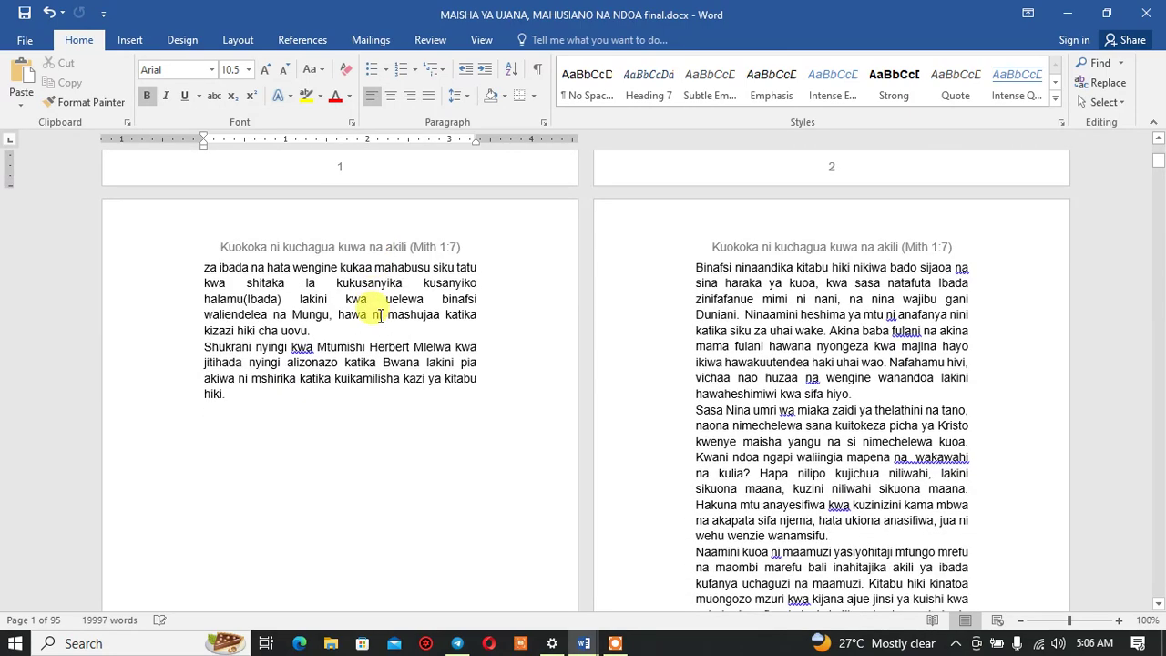
scroll(380, 306, "up", 6)
scroll(381, 314, "up", 5)
scroll(380, 314, "up", 3)
scroll(381, 314, "up", 3)
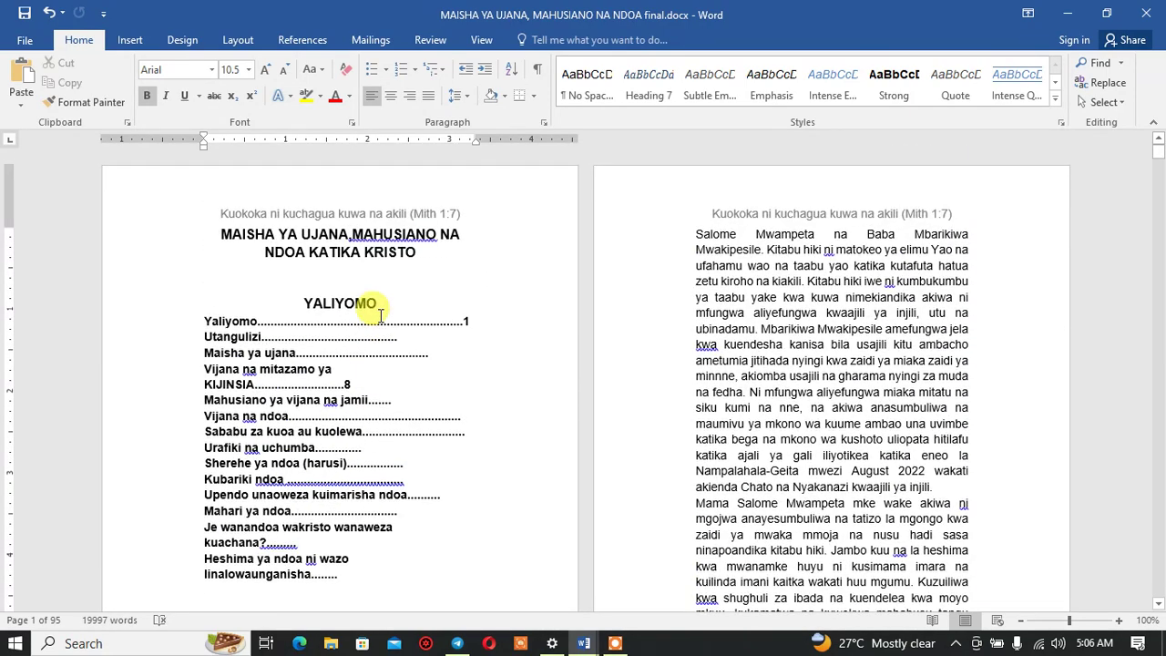
scroll(382, 328, "down", 2)
scroll(386, 368, "down", 3)
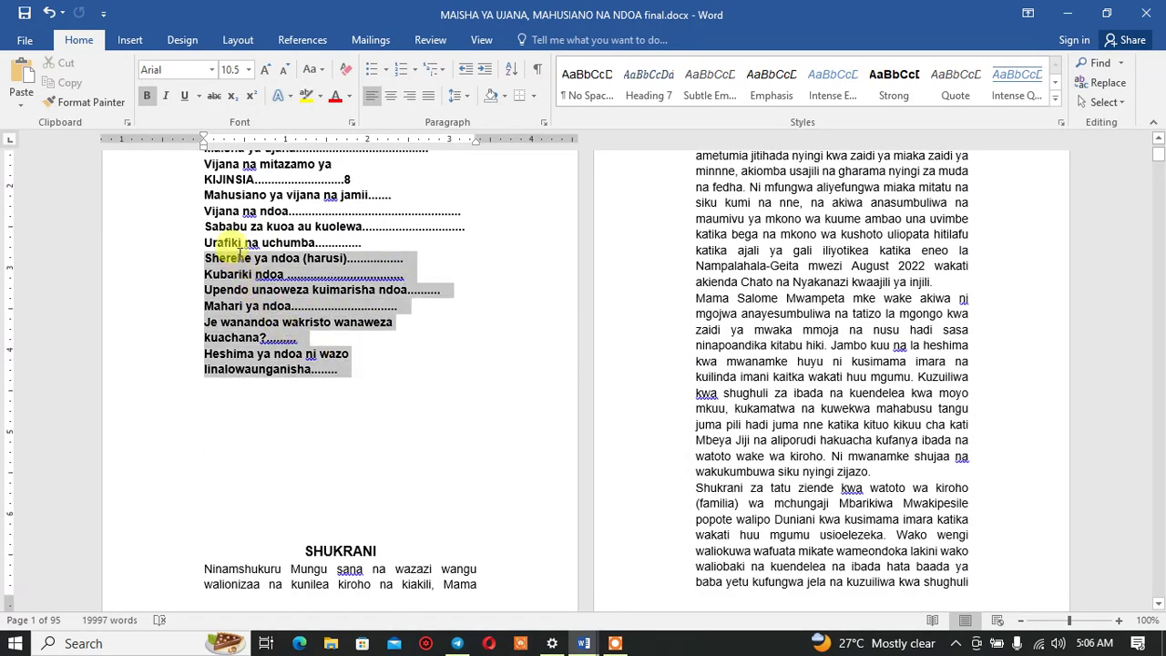
Step: Select the lower YALIYOMO entries, clear the selection, and scroll back toward the top
left_click_drag(293, 336, 209, 164)
left_click(187, 167)
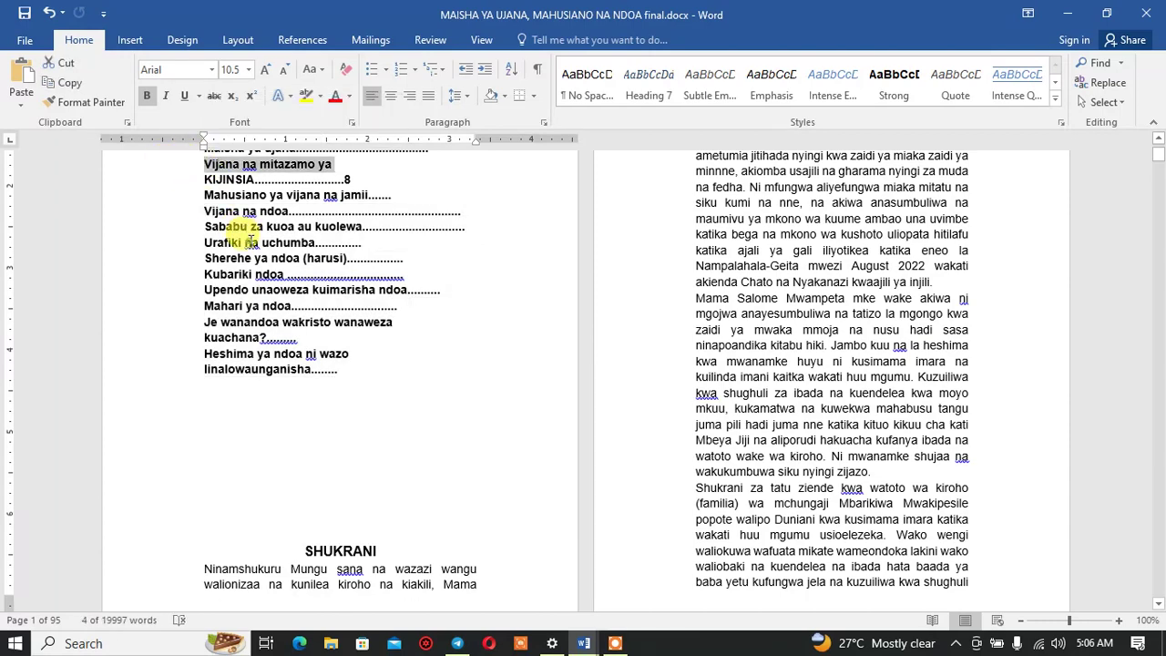
left_click(276, 251)
scroll(236, 310, "up", 4)
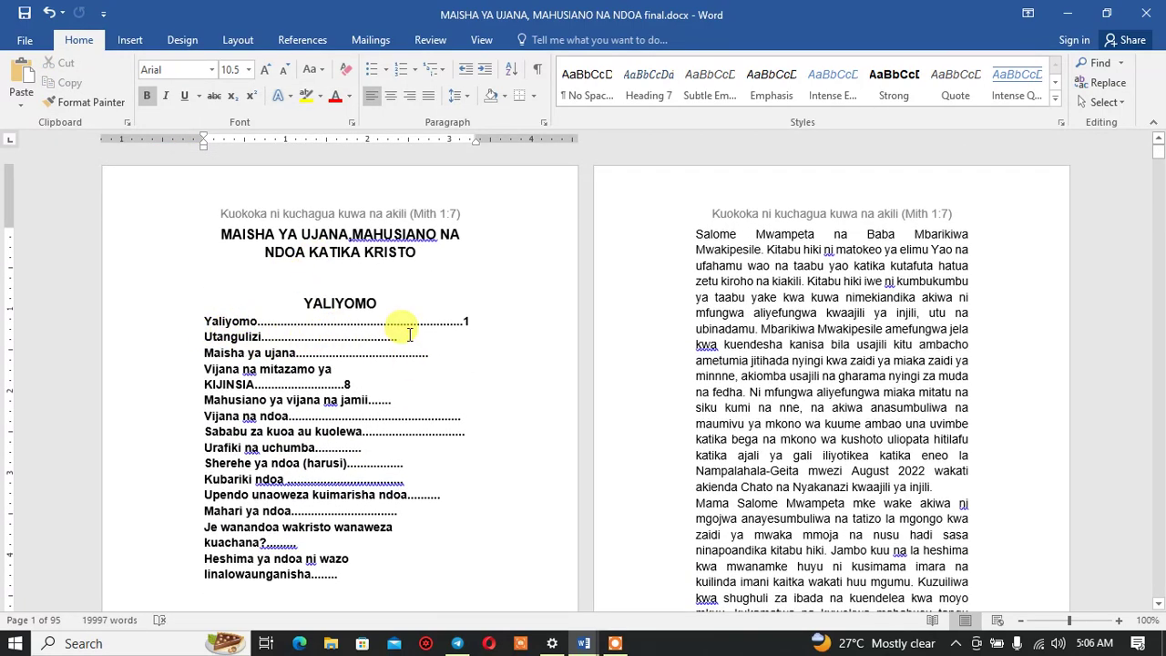
scroll(328, 320, "down", 3)
scroll(338, 337, "up", 1)
scroll(456, 237, "up", 1)
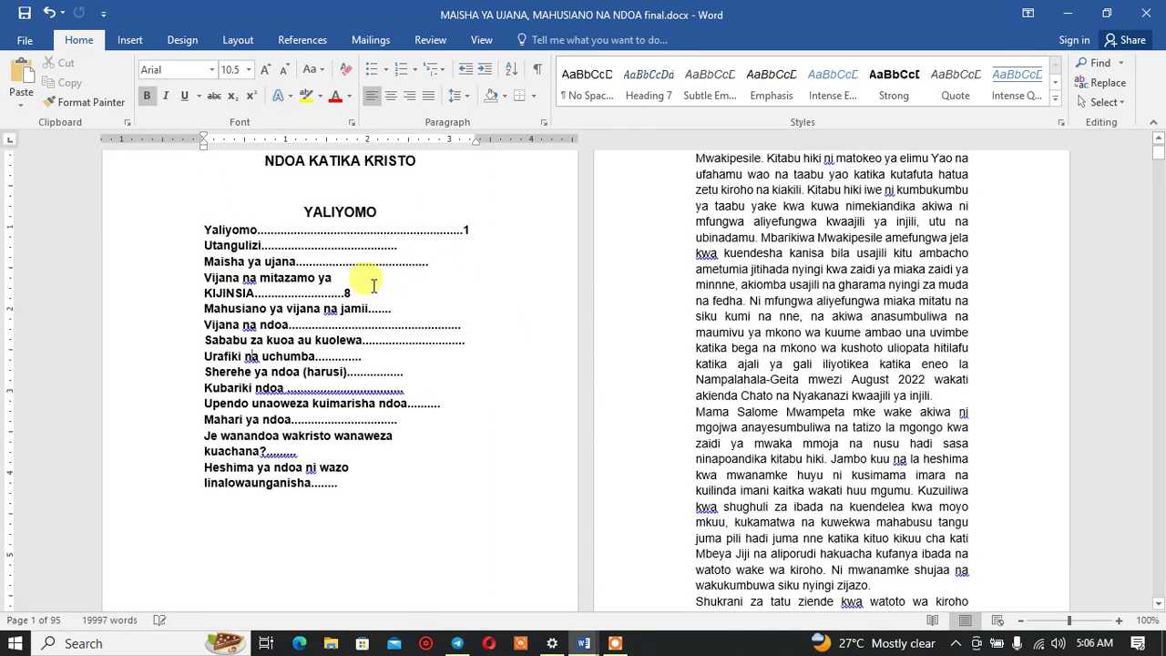
scroll(373, 287, "down", 5)
scroll(369, 288, "down", 4)
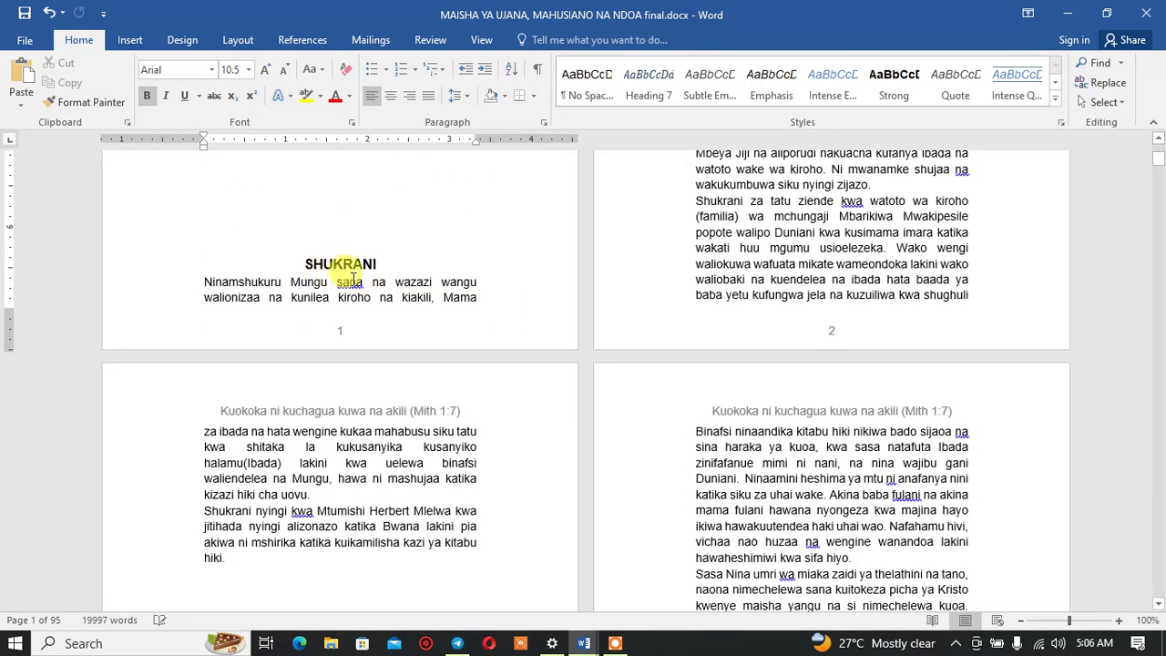
scroll(474, 264, "up", 6)
scroll(496, 296, "up", 5)
scroll(496, 296, "down", 5)
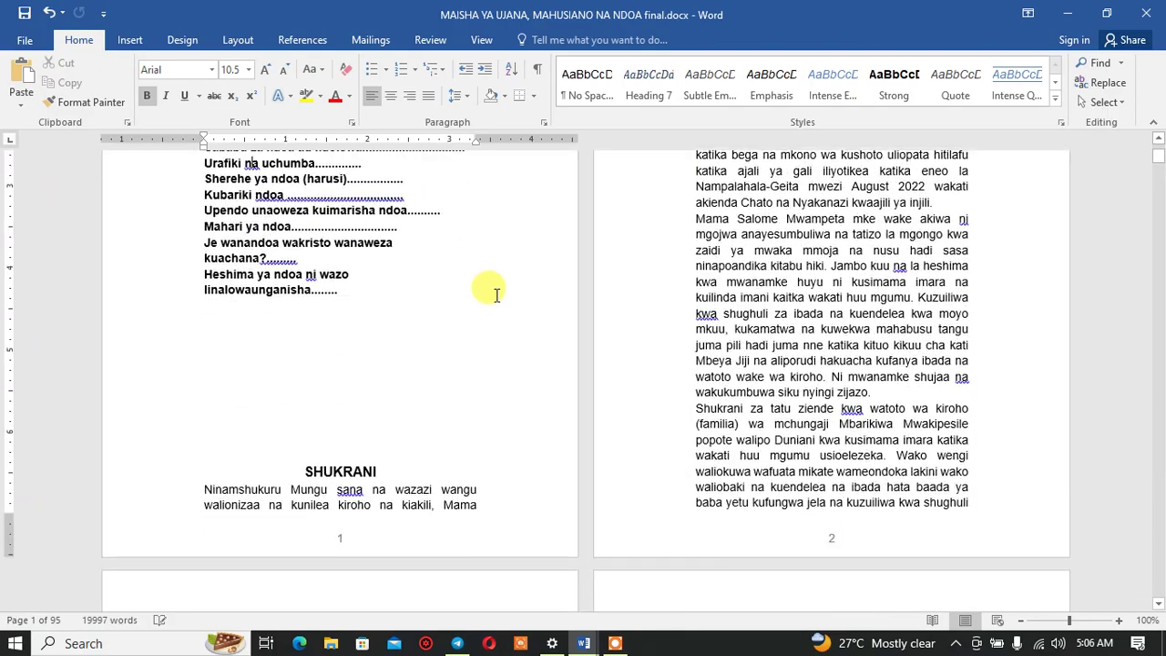
scroll(494, 294, "down", 8)
scroll(491, 297, "down", 8)
scroll(488, 296, "down", 9)
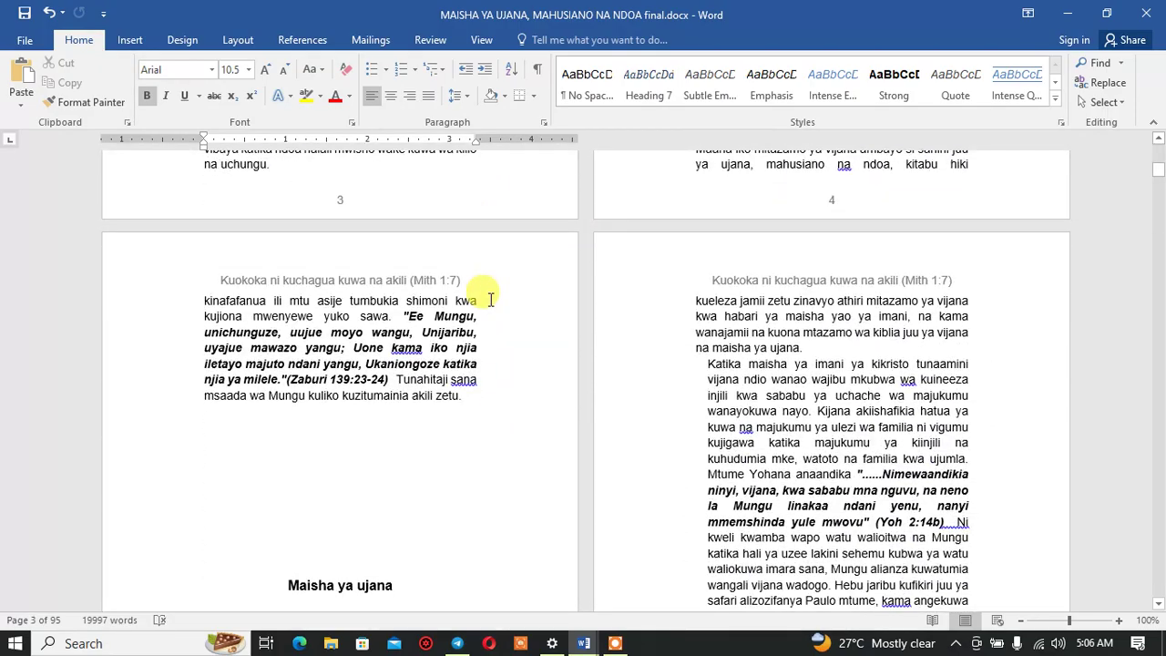
scroll(483, 294, "down", 4)
scroll(405, 333, "up", 7)
scroll(474, 333, "up", 3)
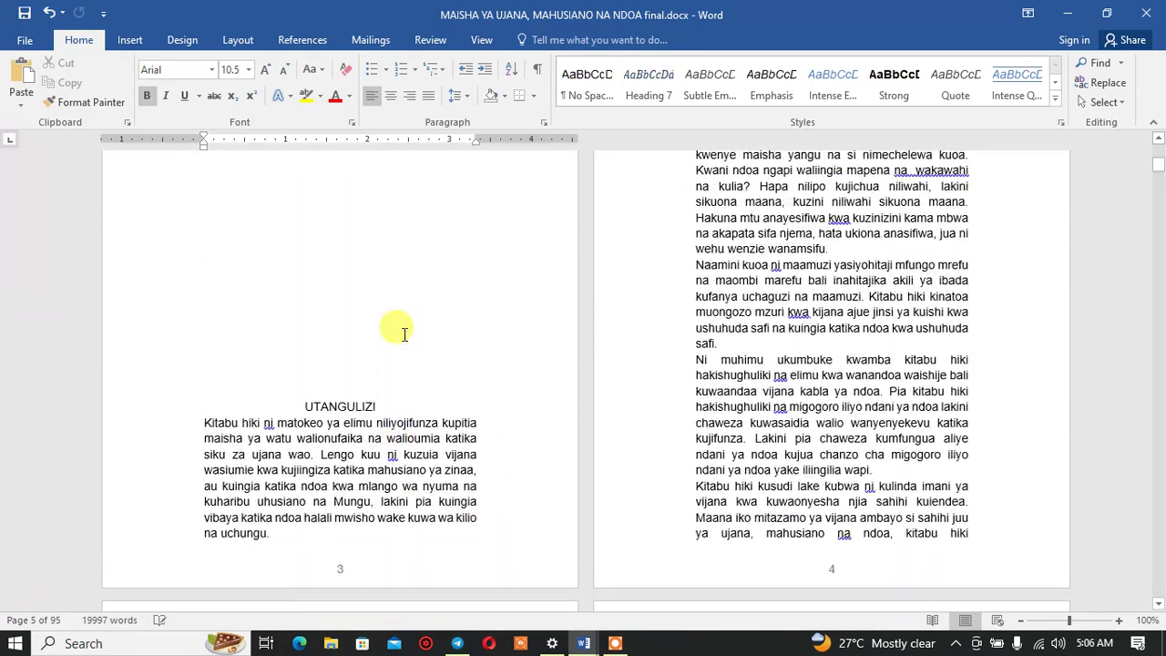
scroll(395, 325, "up", 7)
scroll(396, 337, "down", 3)
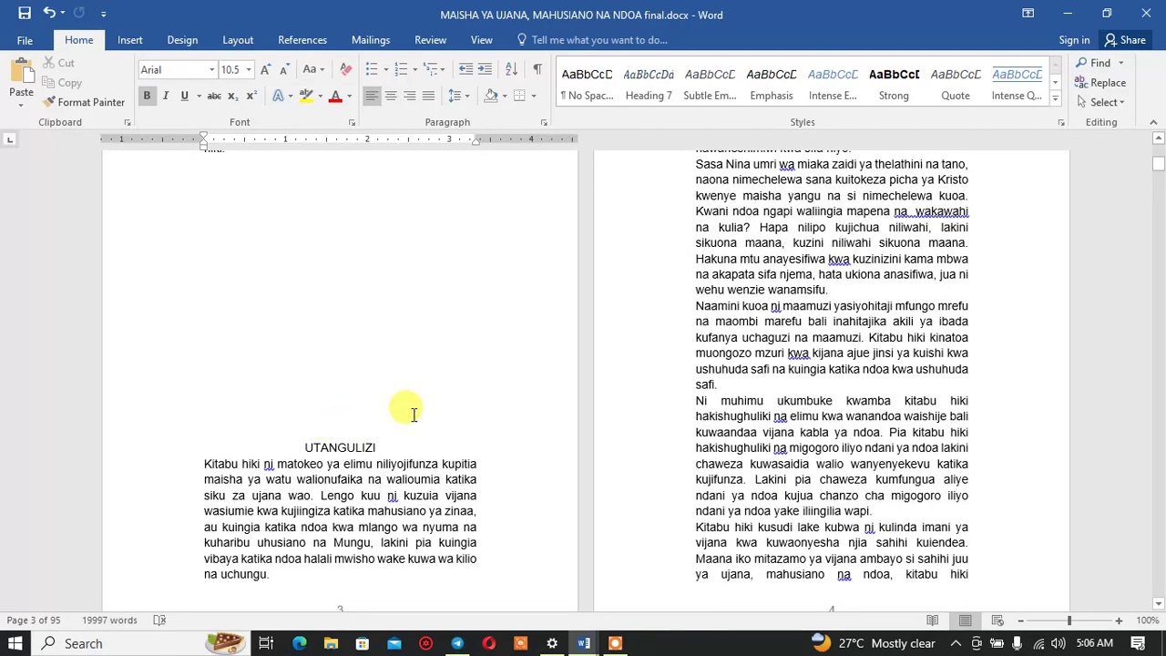
scroll(419, 397, "up", 4)
scroll(455, 384, "up", 4)
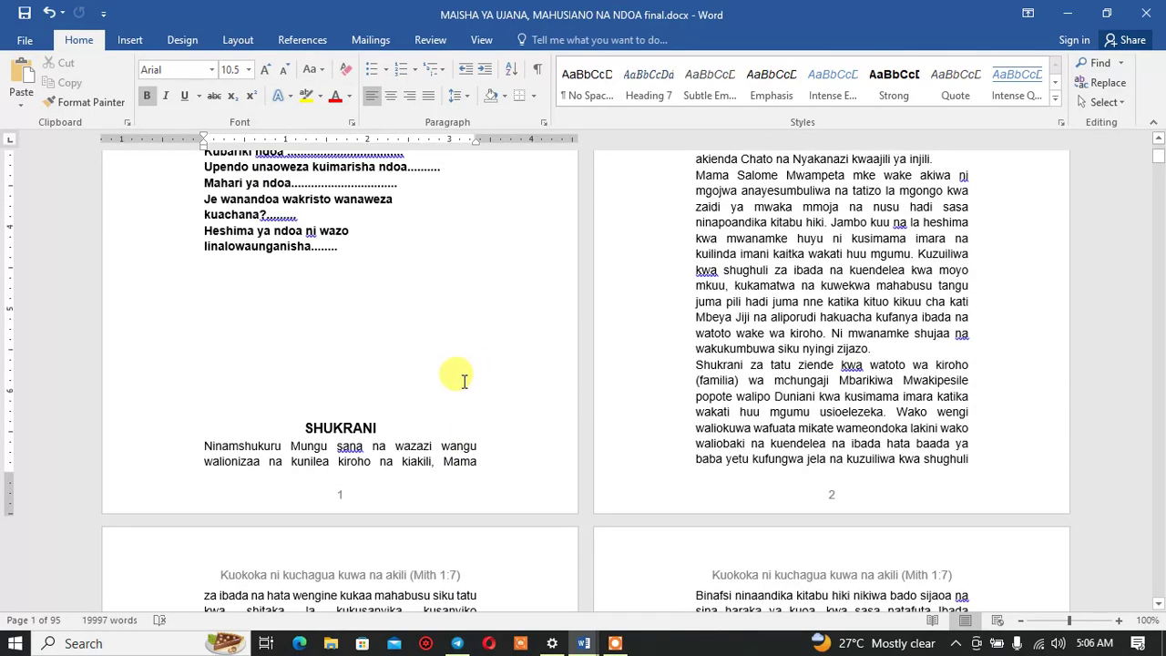
scroll(462, 382, "up", 3)
scroll(461, 381, "up", 1)
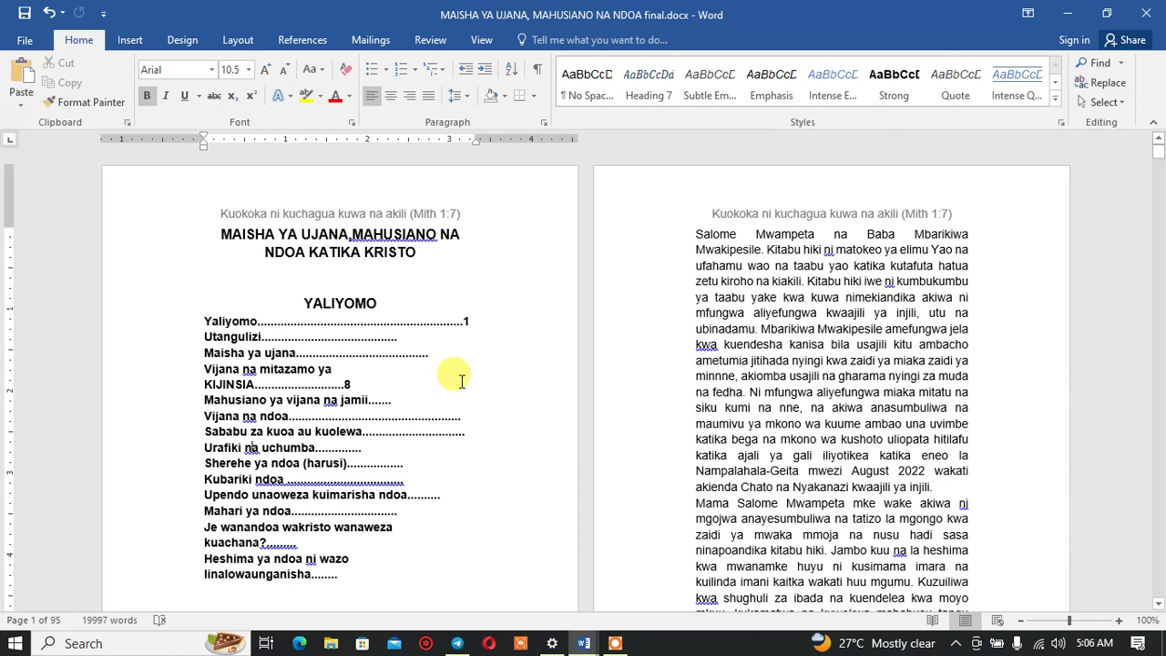
Step: Set the whole book's text to Calibri (Body) at 11 pt
key("ctrl+a")
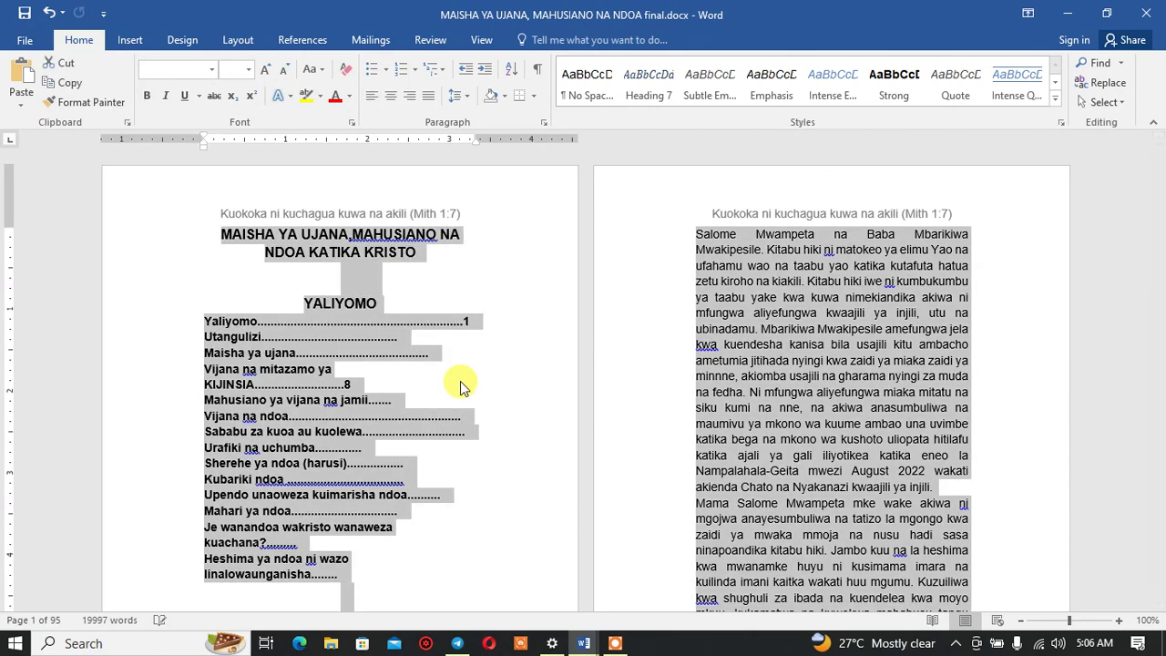
left_click(212, 70)
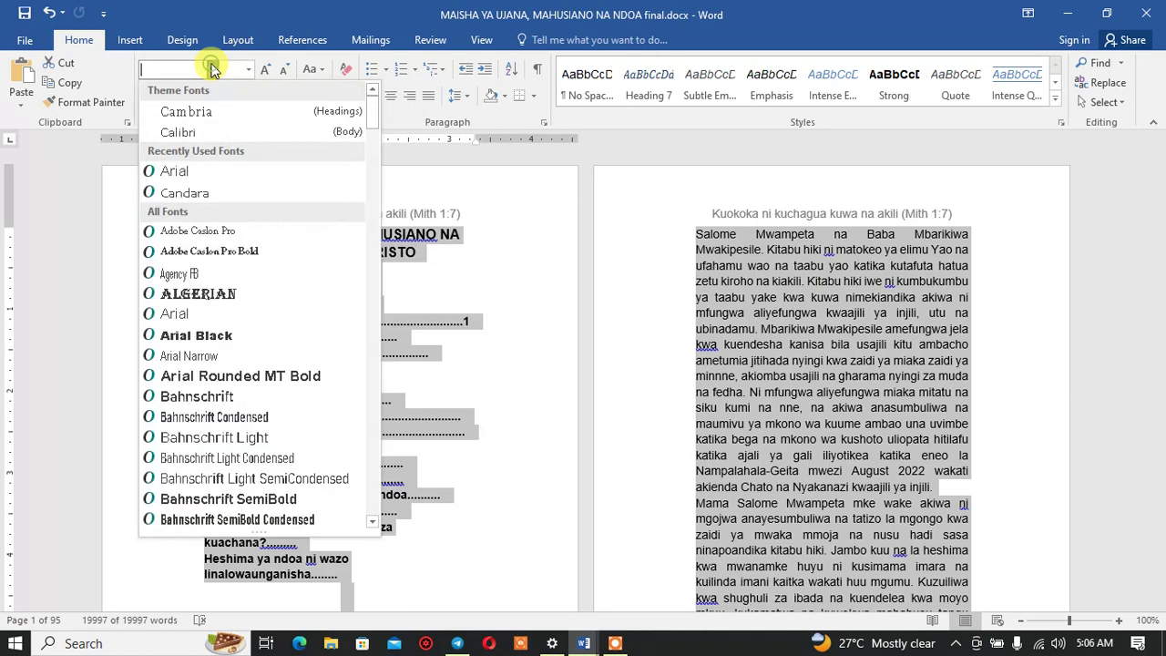
left_click(189, 130)
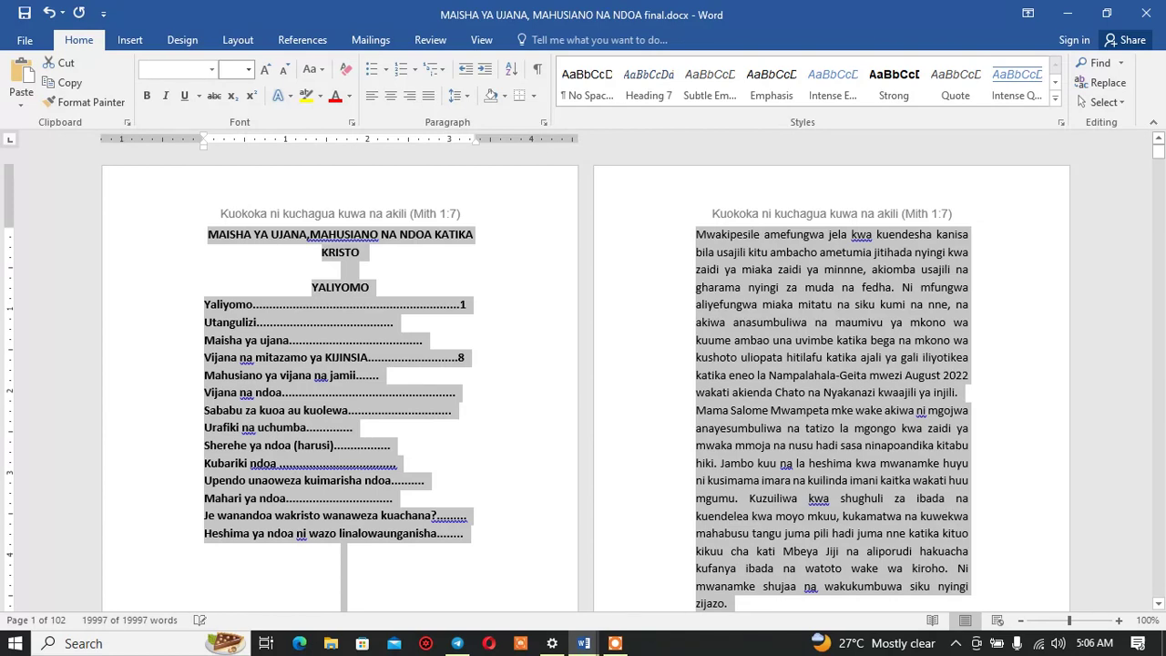
left_click(230, 68)
type("12")
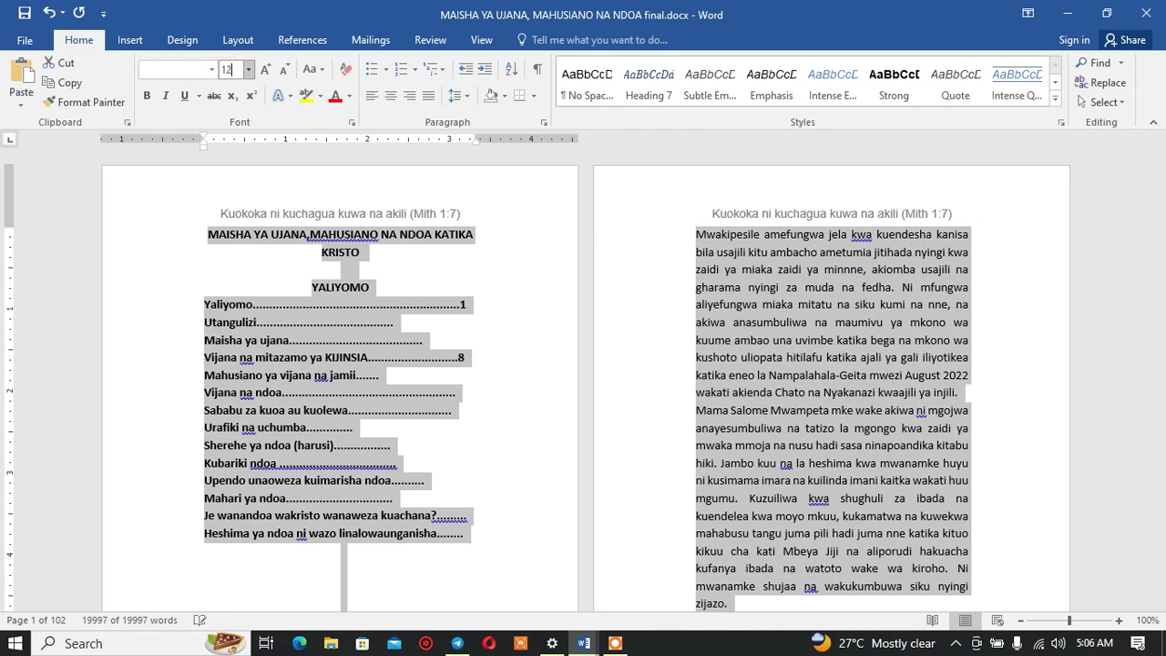
key("Return")
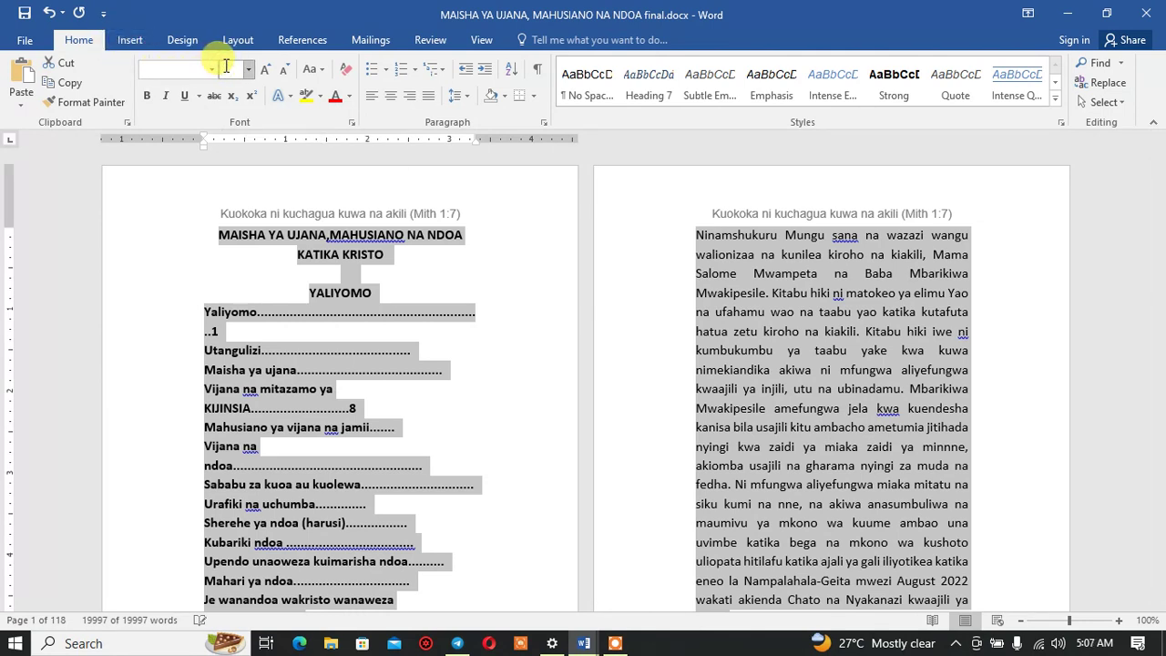
type("11")
key("Return")
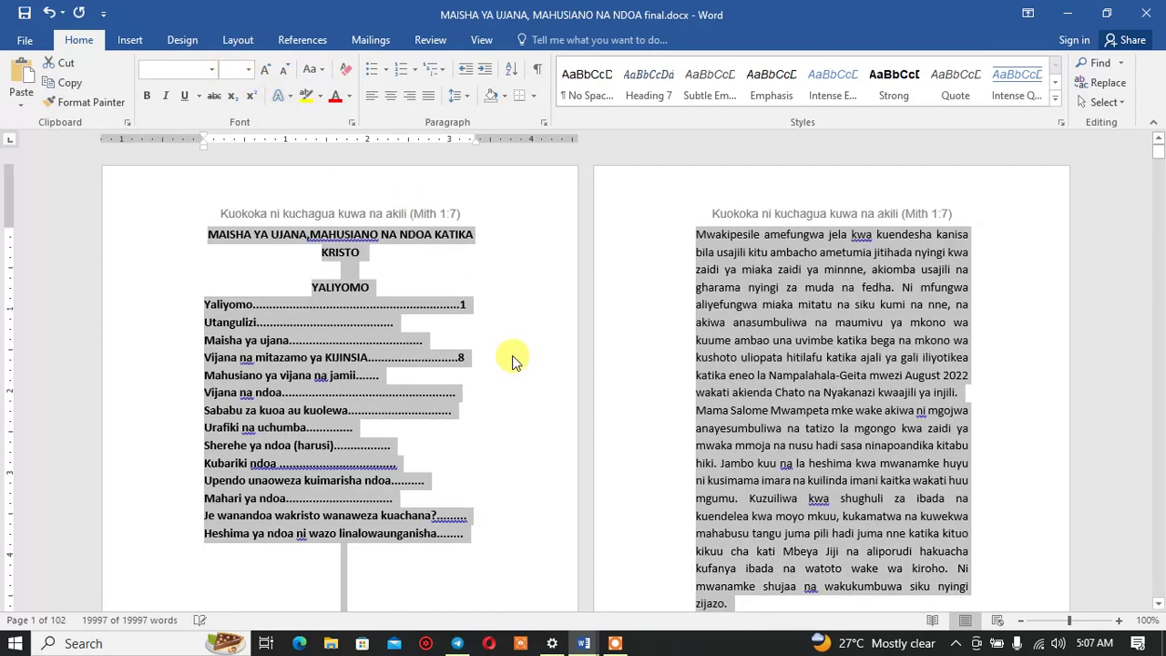
left_click(466, 97)
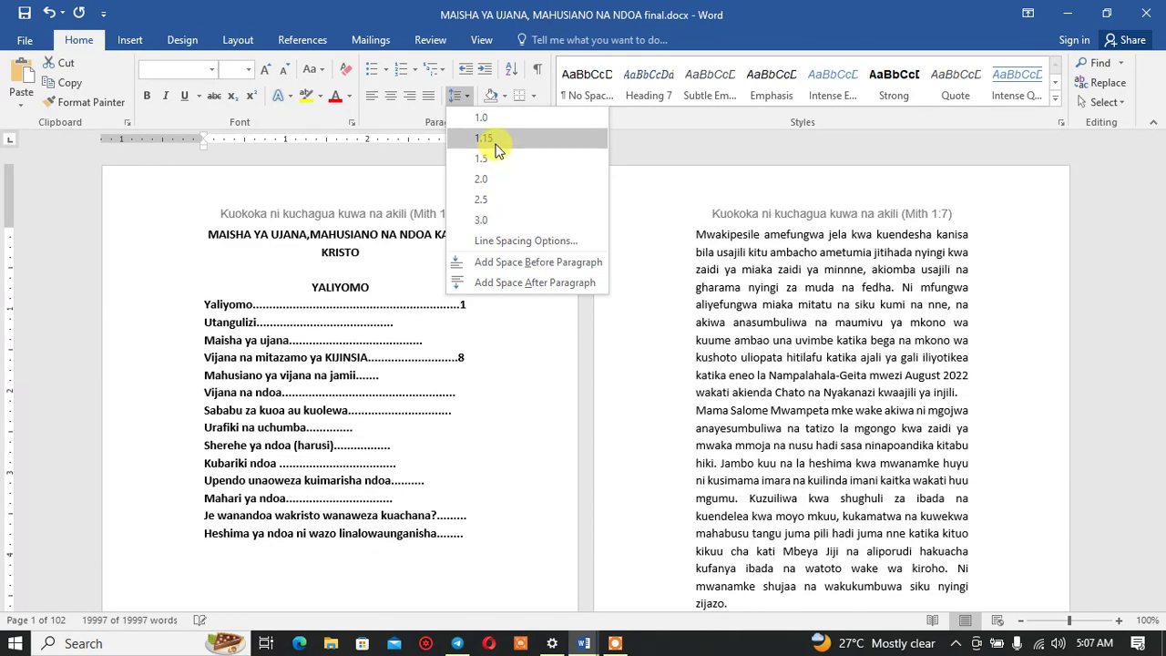
Step: Apply 1.15 line spacing to the whole text and bring up the Paragraph dialog
left_click(497, 149)
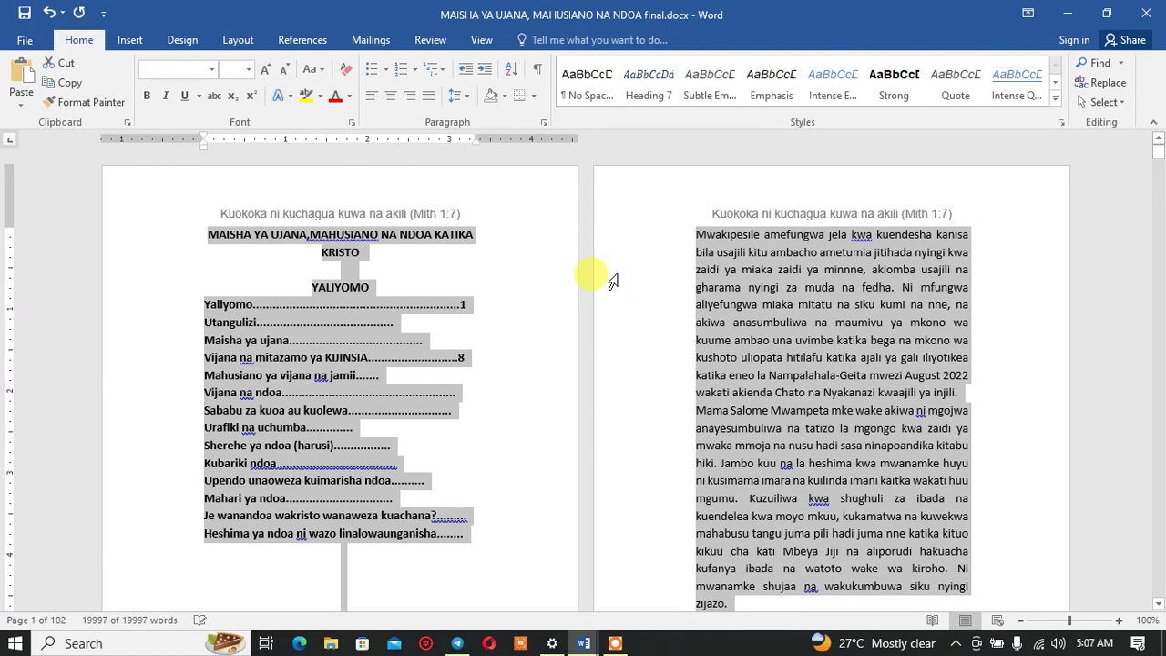
scroll(637, 335, "down", 4)
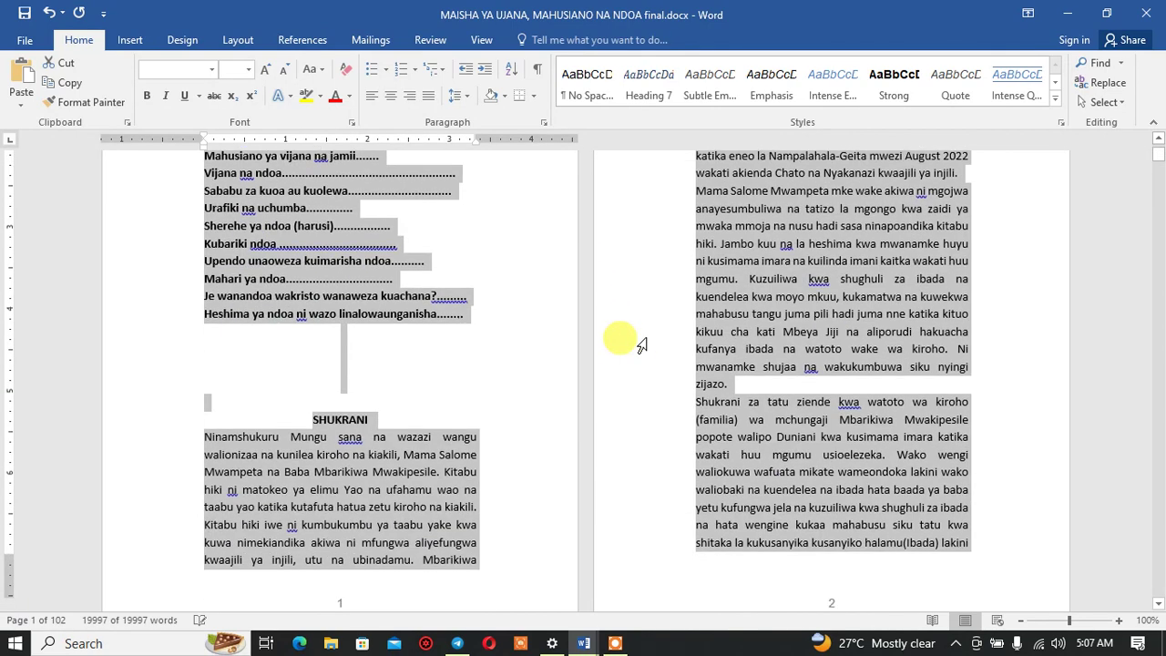
scroll(642, 344, "up", 2)
scroll(640, 344, "up", 4)
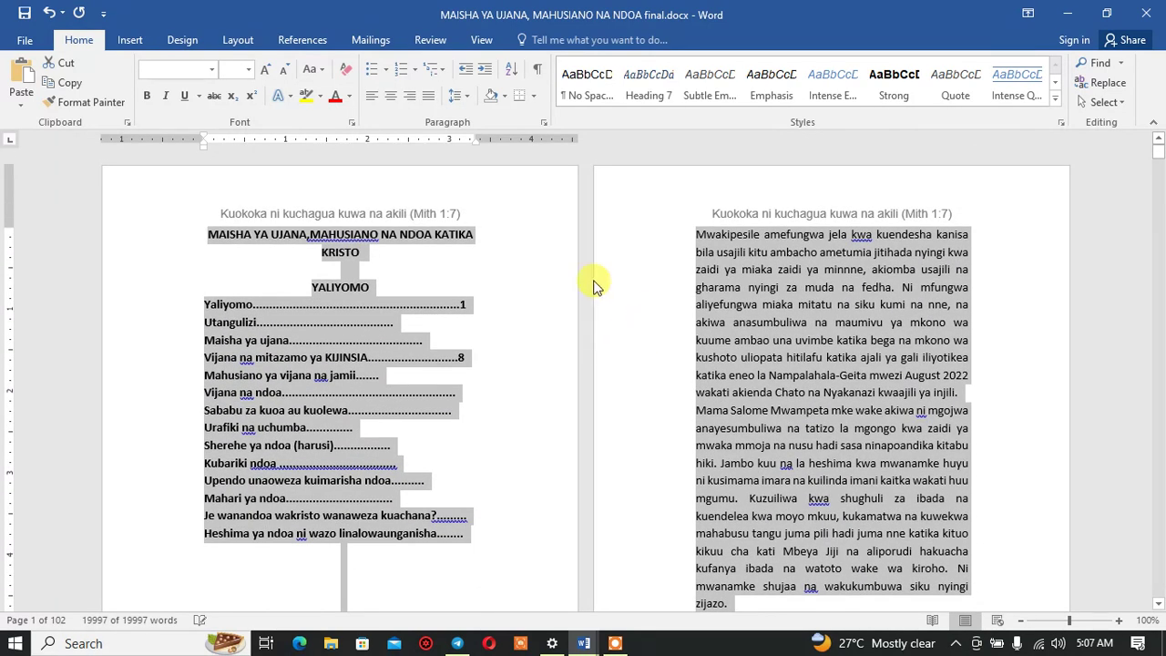
left_click(458, 97)
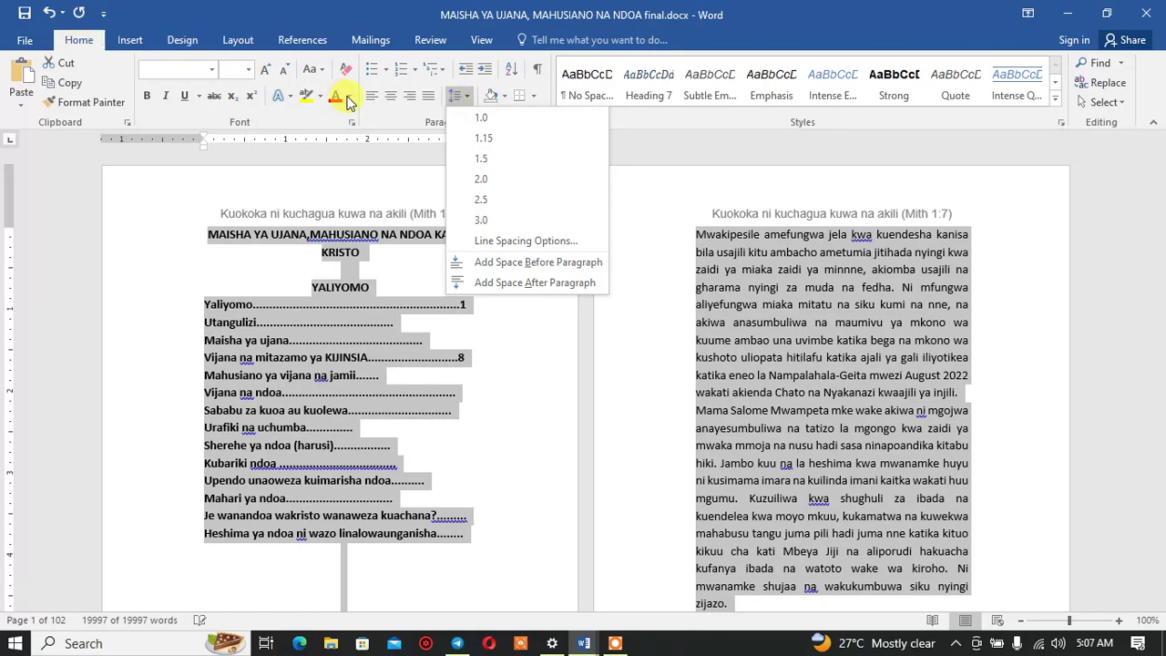
left_click(501, 243)
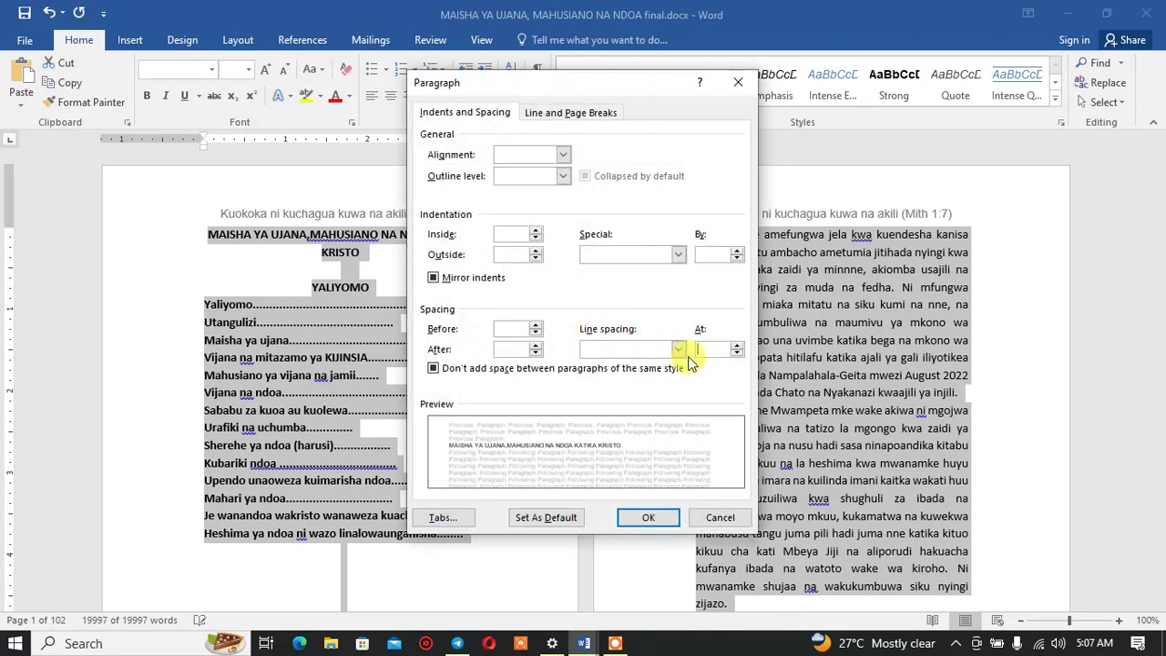
Step: Give every paragraph a 0.5-inch first-line indent in the Paragraph dialog
left_click(701, 348)
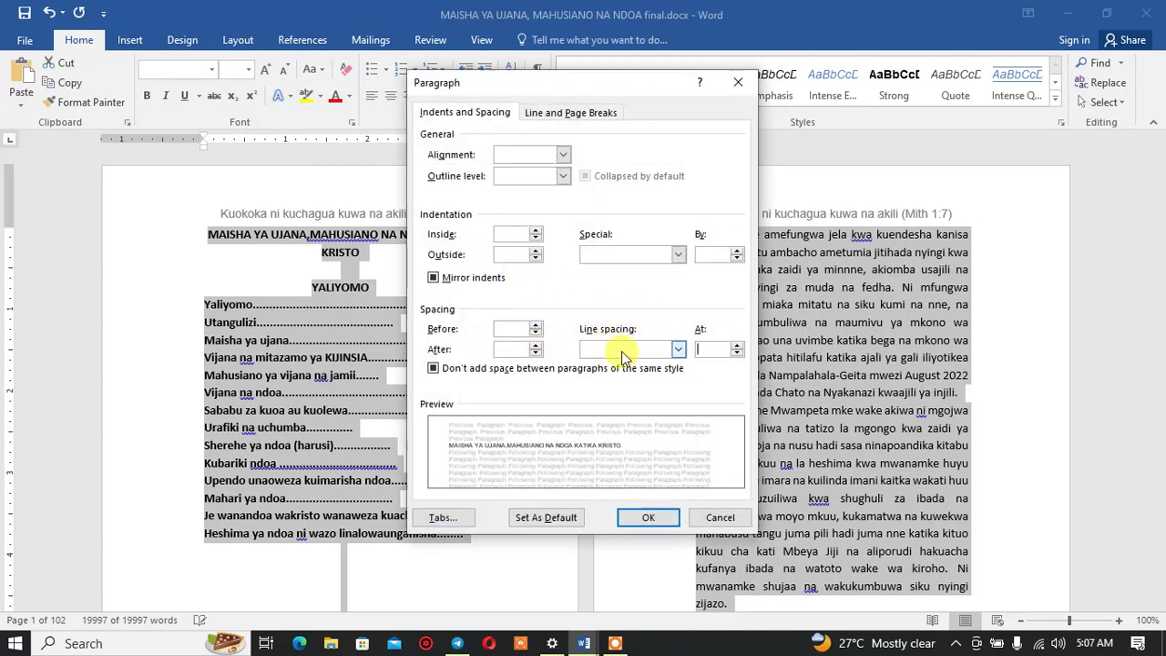
left_click(678, 349)
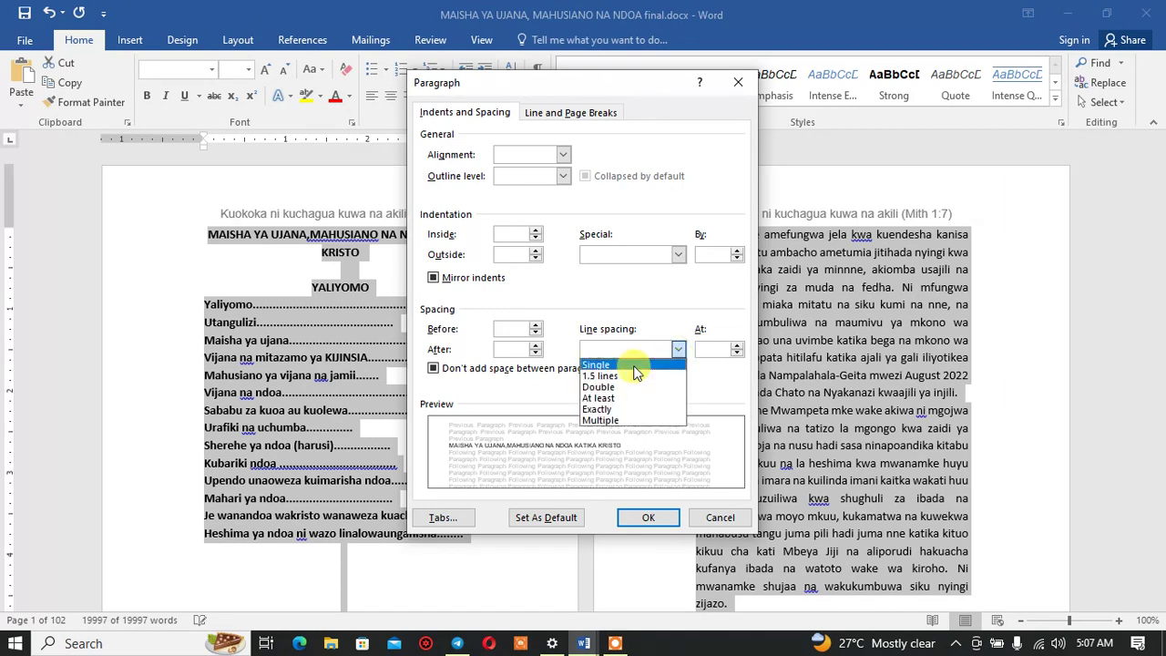
left_click(649, 296)
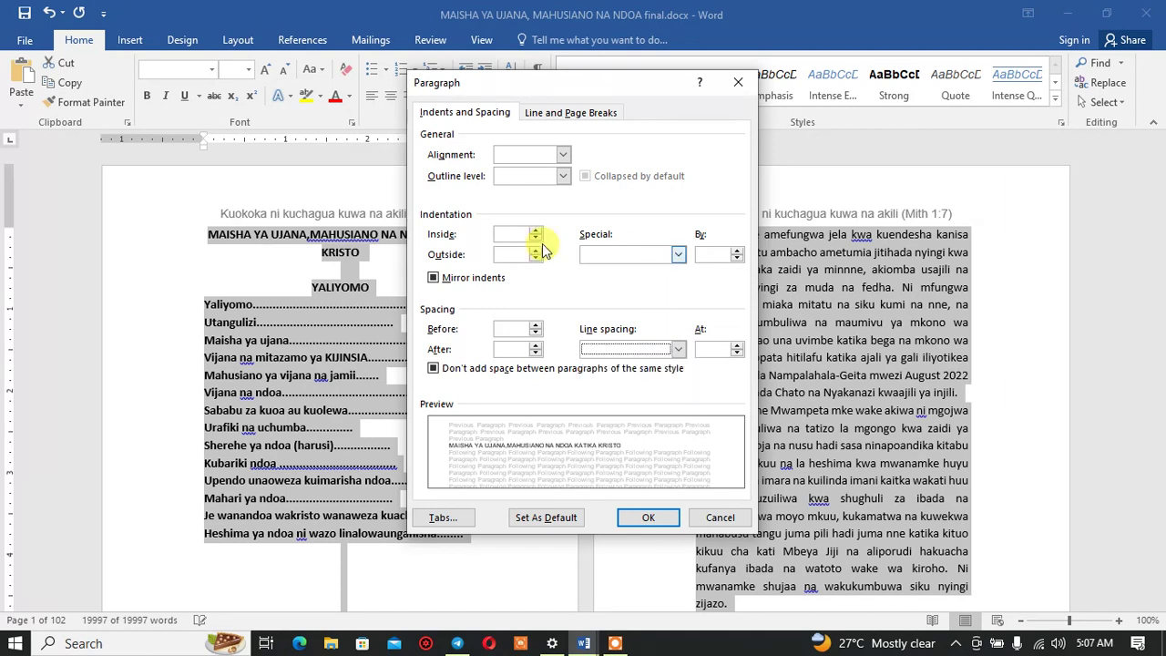
left_click(680, 257)
left_click(637, 280)
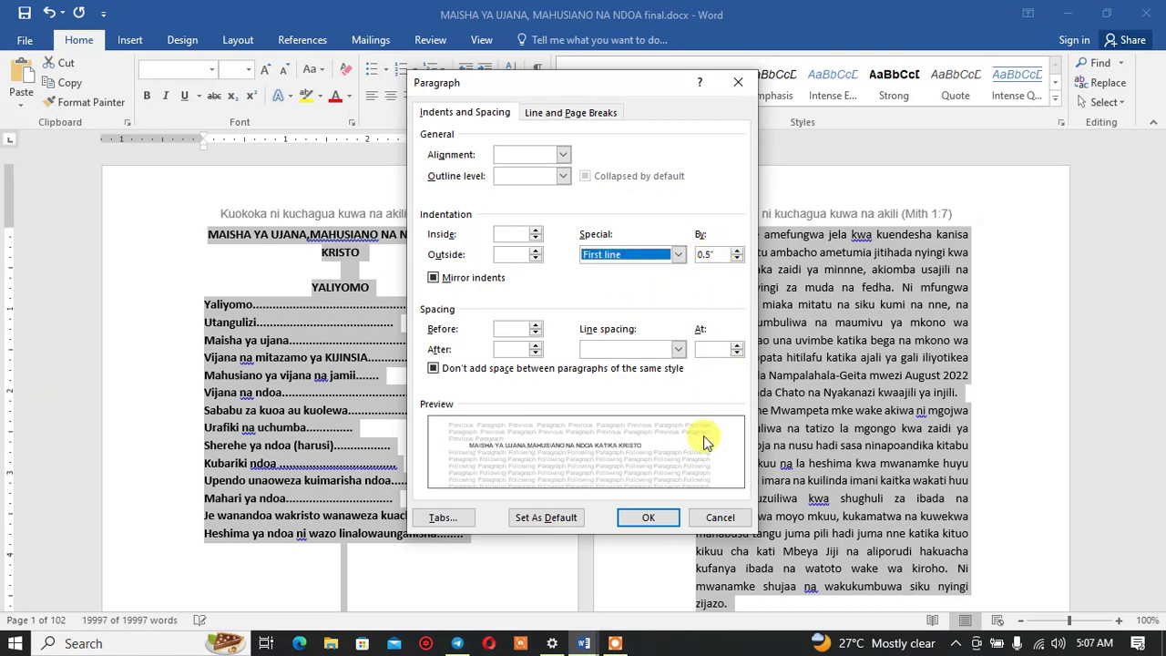
left_click(650, 518)
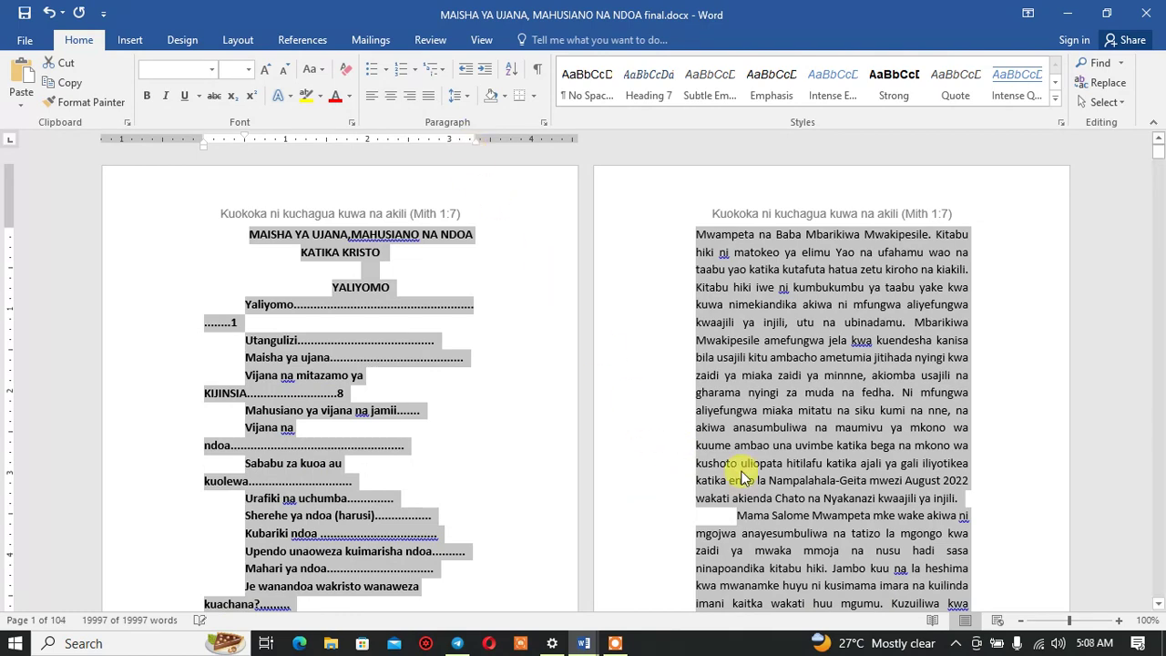
Step: Change the first-line indent for all paragraphs from 0.5 inch to 0.5 cm
scroll(736, 499, "down", 3)
scroll(736, 499, "up", 3)
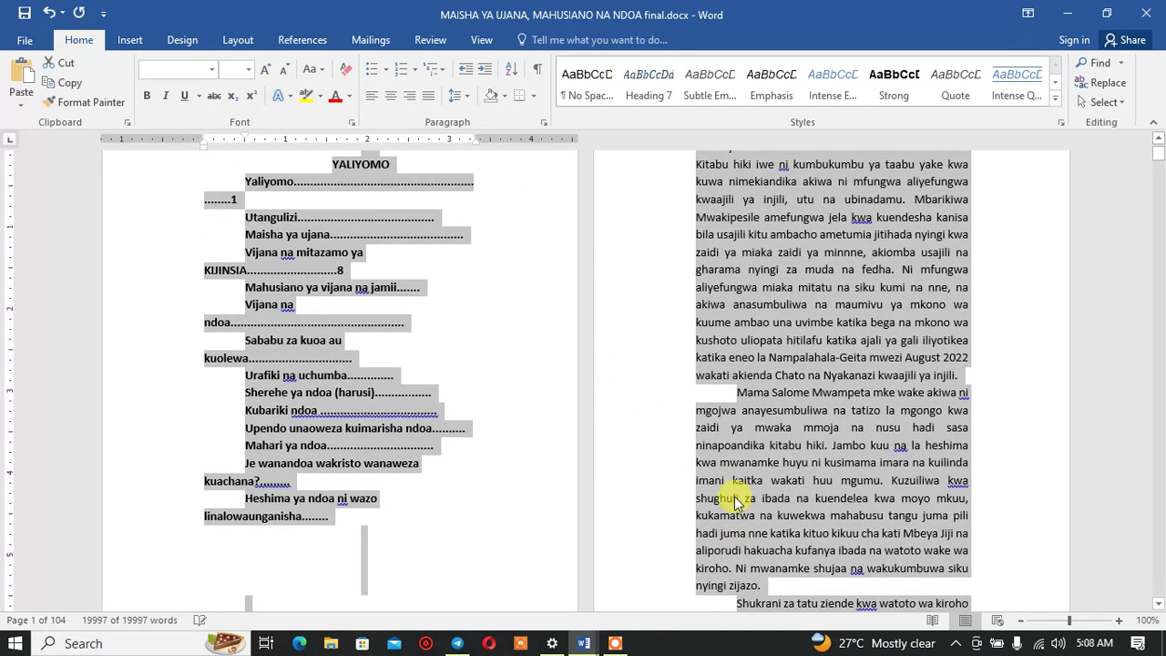
left_click(468, 100)
left_click(510, 236)
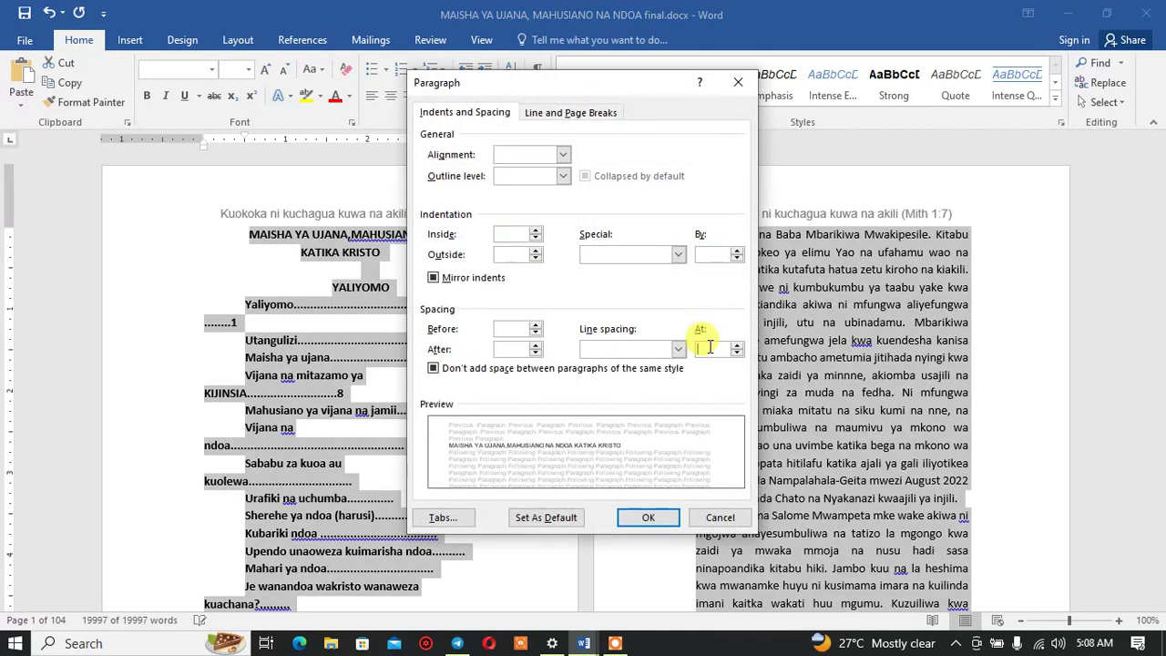
left_click(678, 256)
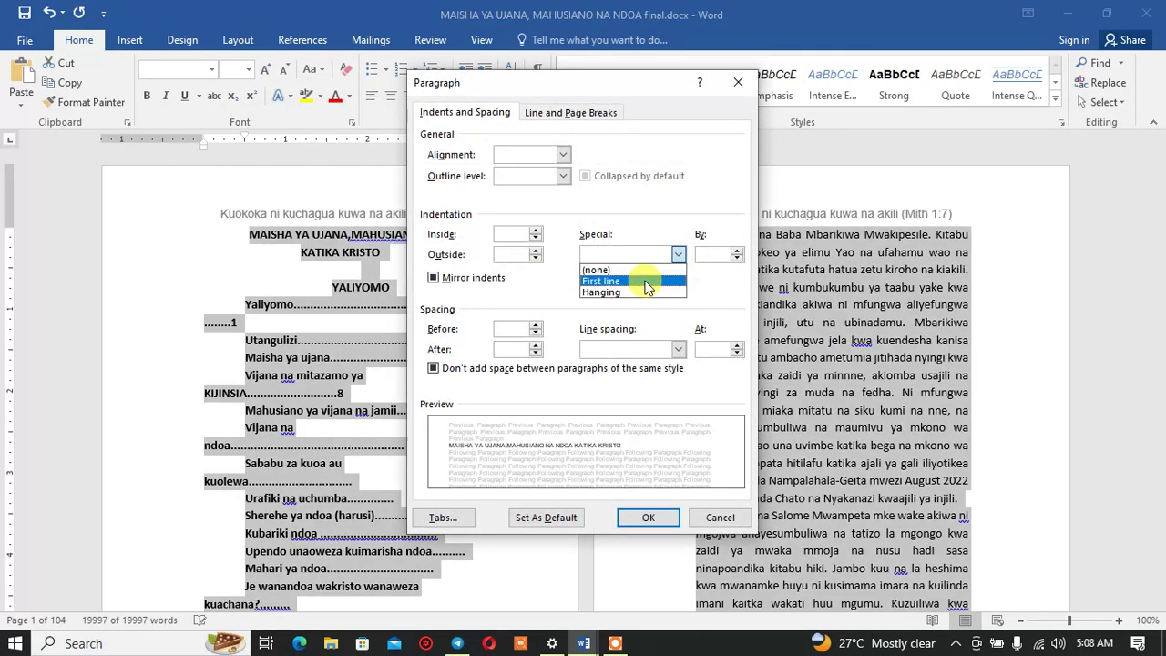
left_click(643, 280)
left_click(721, 254)
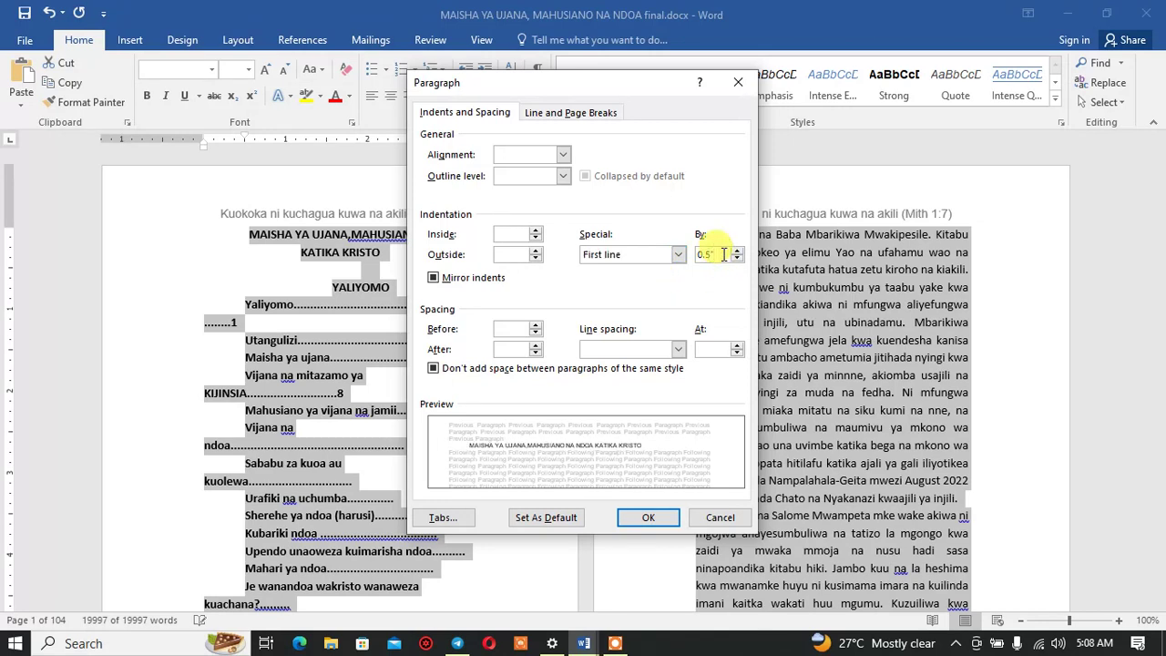
key("BackSpace")
type("cm")
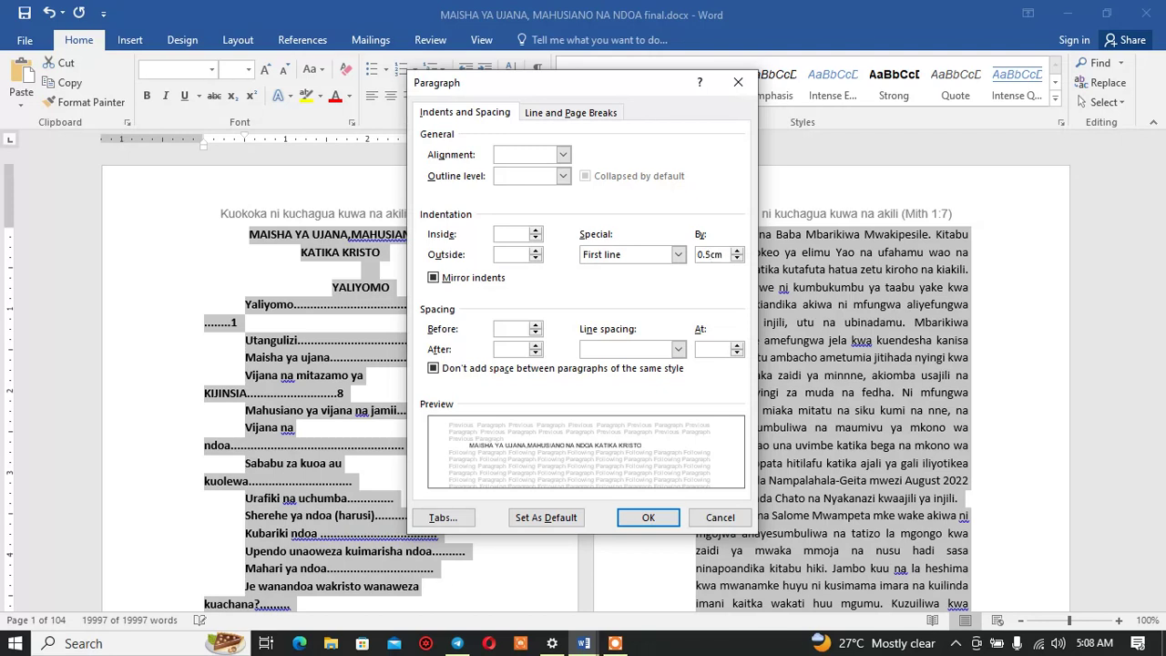
key("Return")
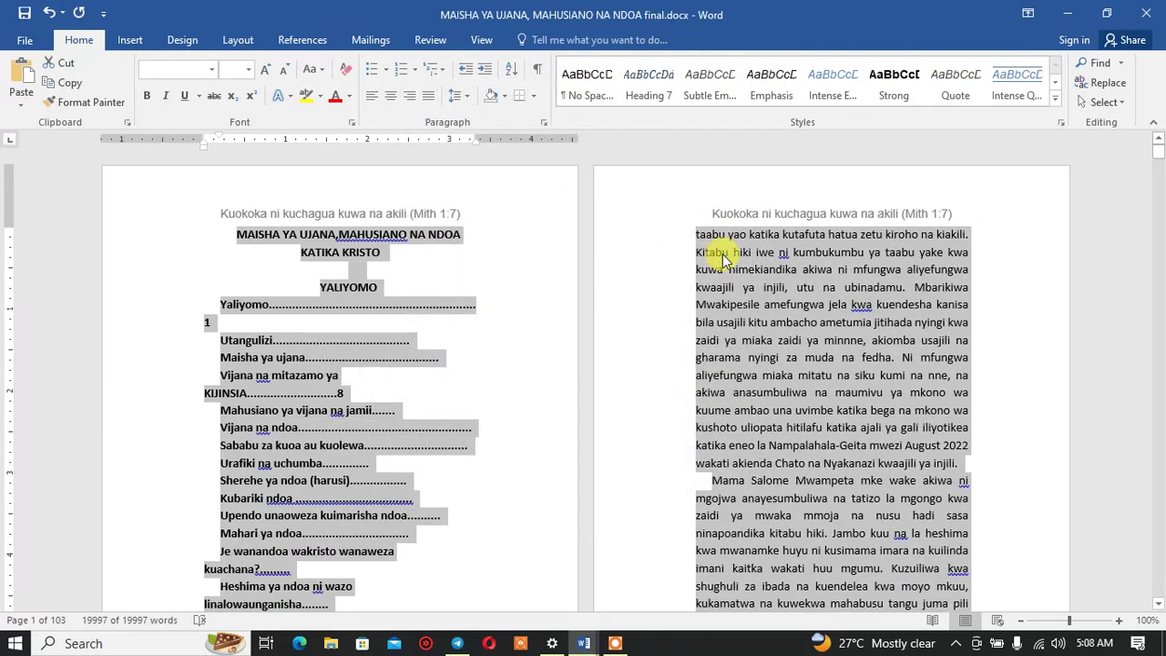
scroll(763, 339, "down", 5)
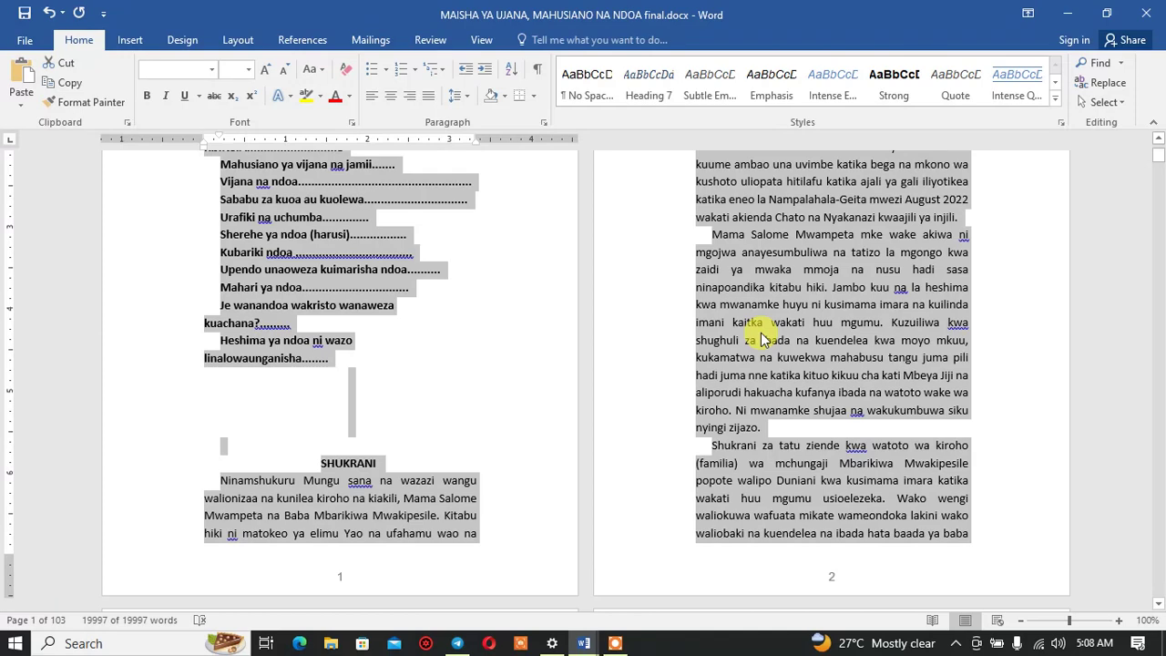
scroll(763, 337, "down", 1)
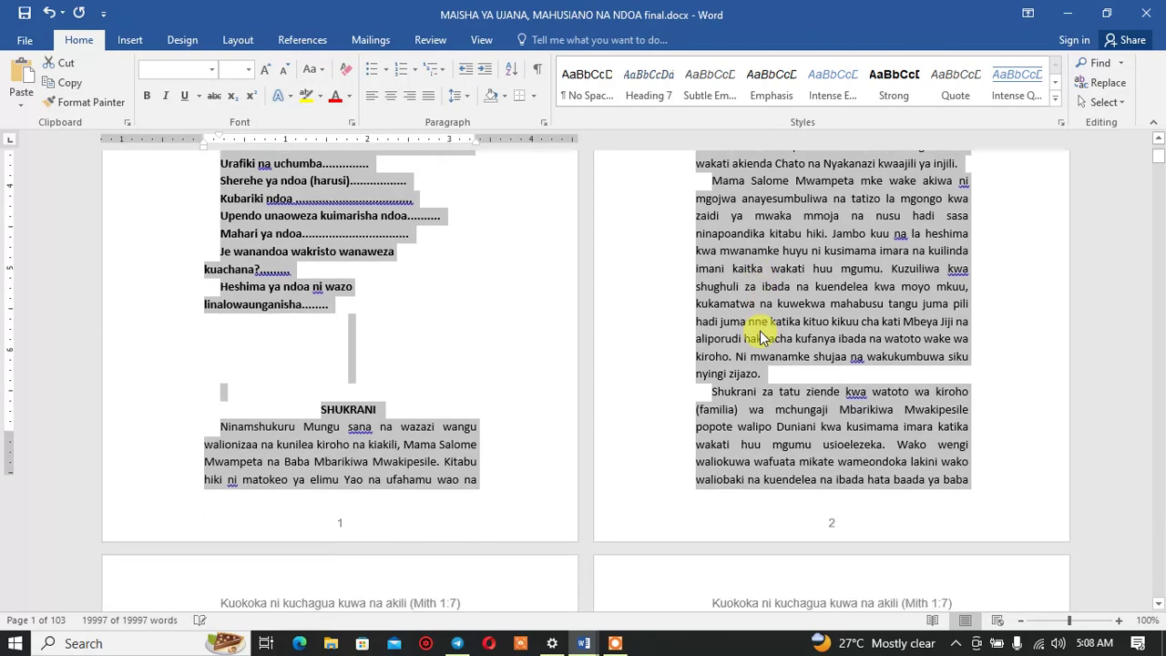
scroll(761, 336, "down", 5)
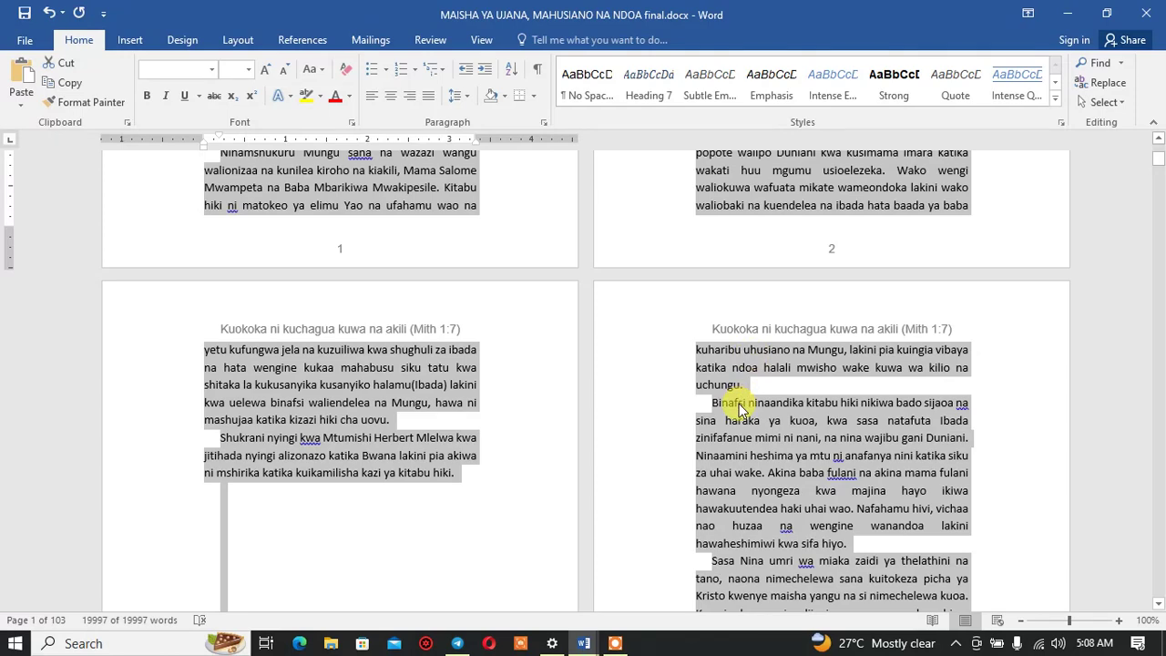
scroll(739, 410, "up", 3)
scroll(740, 410, "up", 2)
scroll(740, 410, "up", 4)
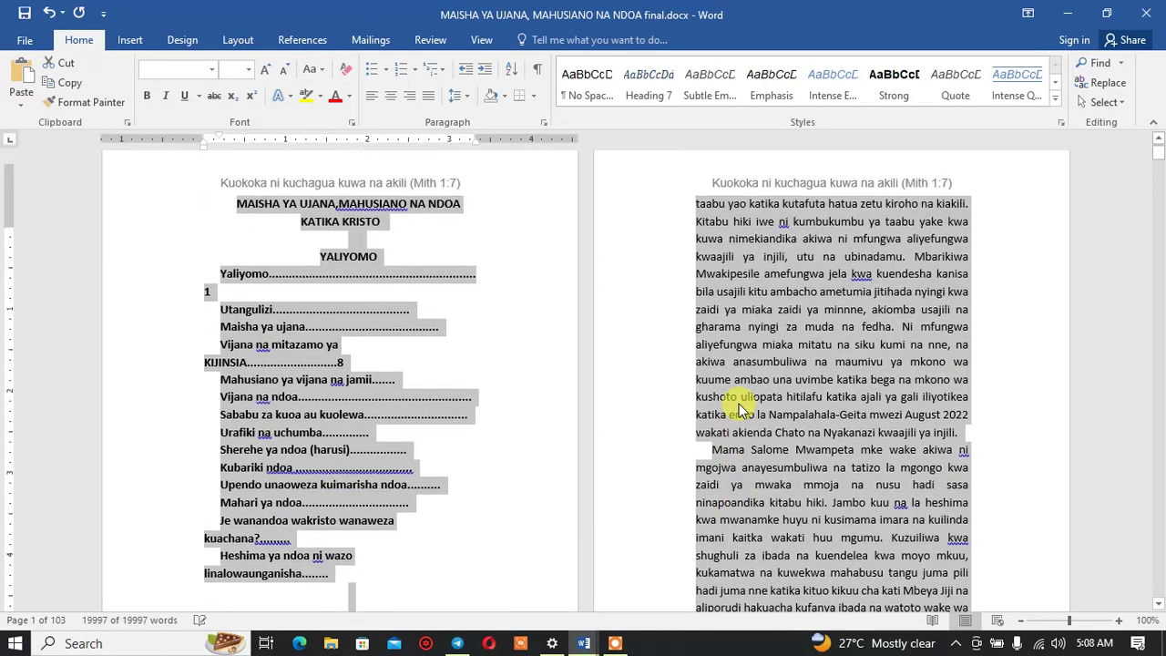
scroll(740, 410, "up", 2)
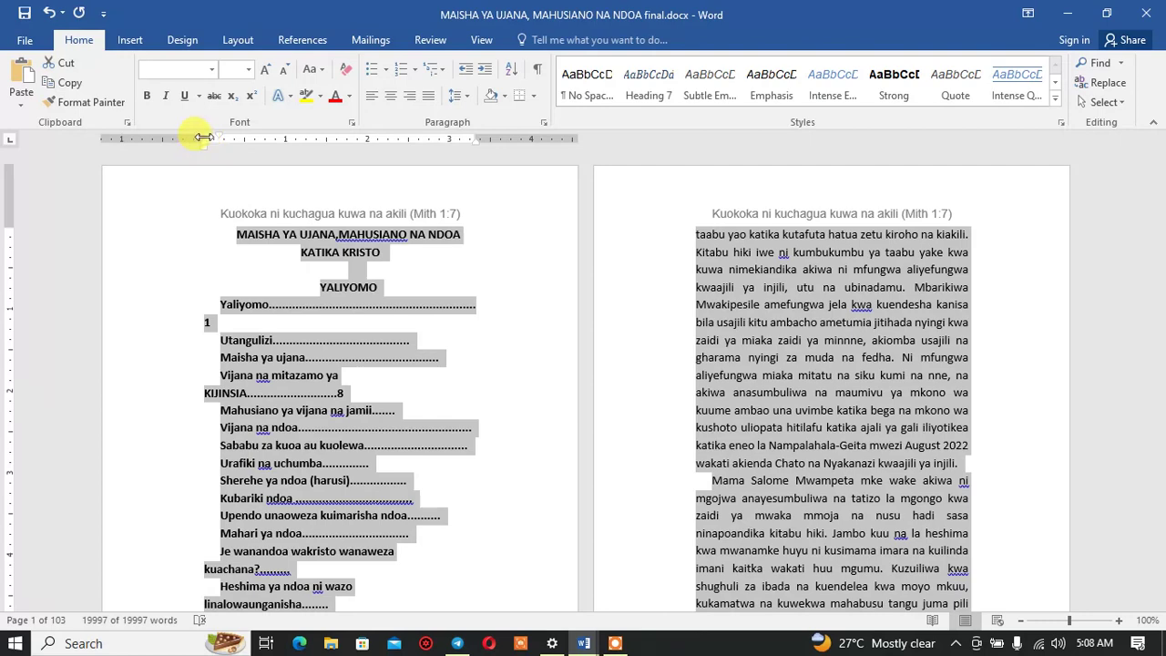
Step: Widen the text area by moving both ruler margins outward, then nudge the whole book's left indent right
left_click_drag(203, 137, 149, 148)
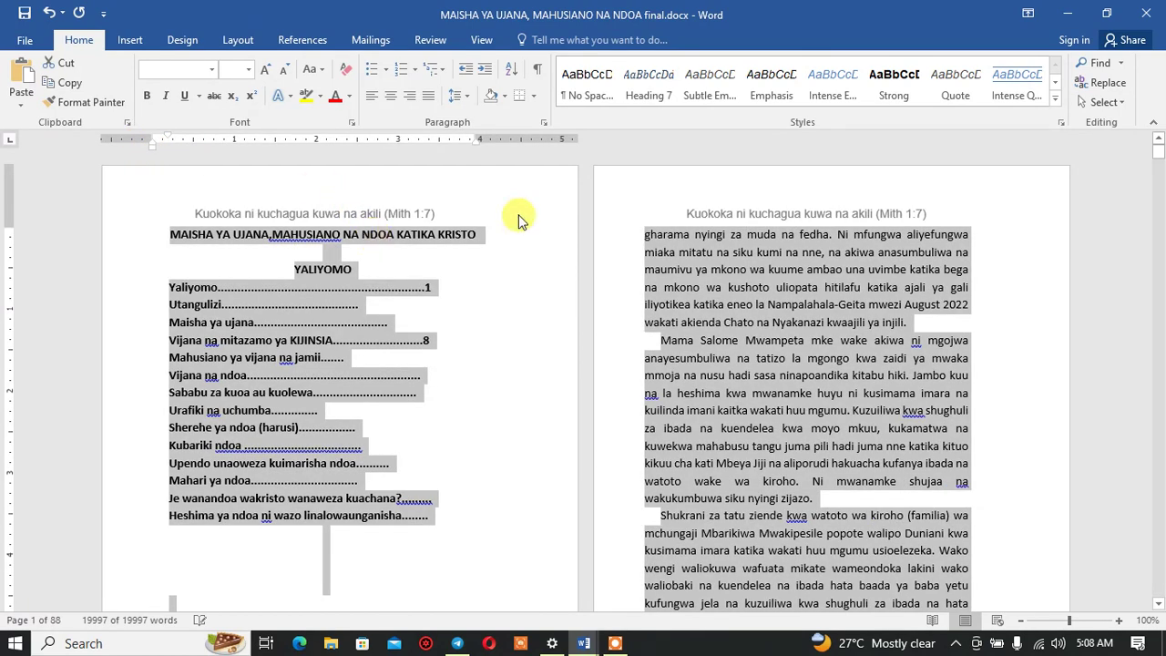
left_click_drag(474, 139, 525, 138)
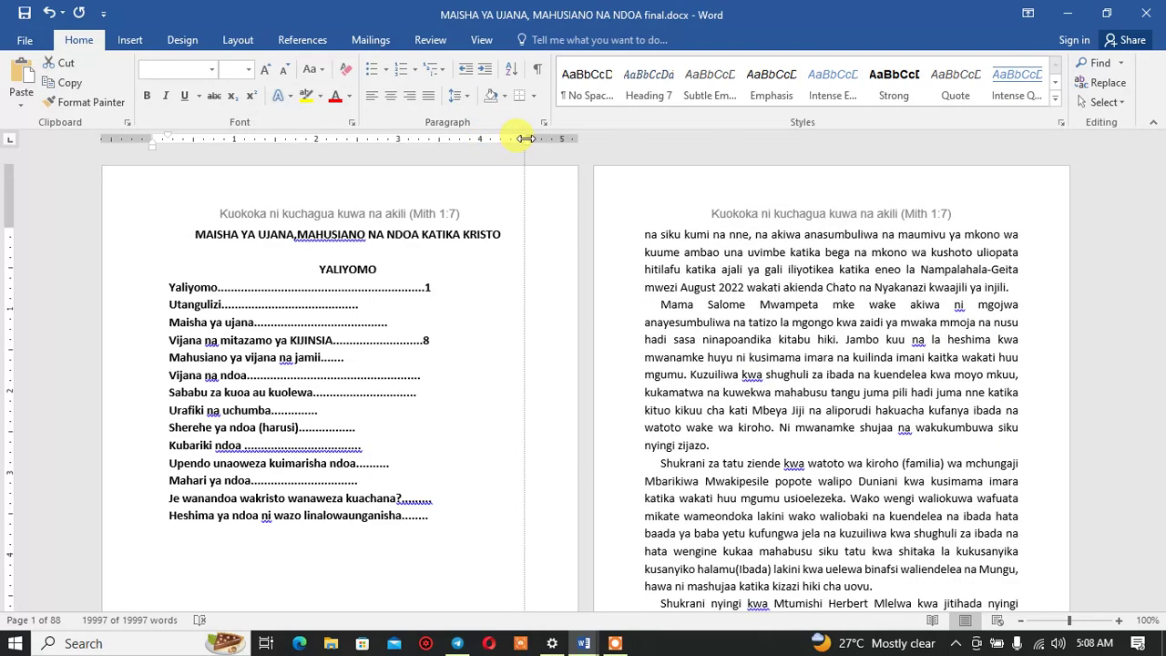
key("ctrl+a")
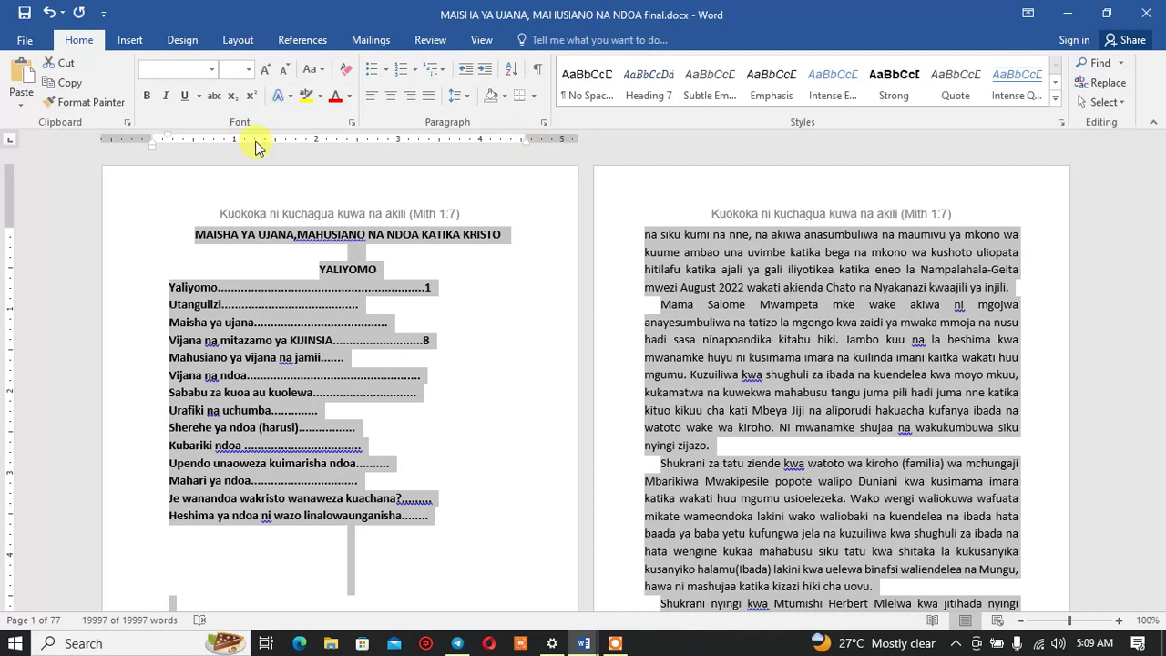
left_click_drag(149, 137, 157, 137)
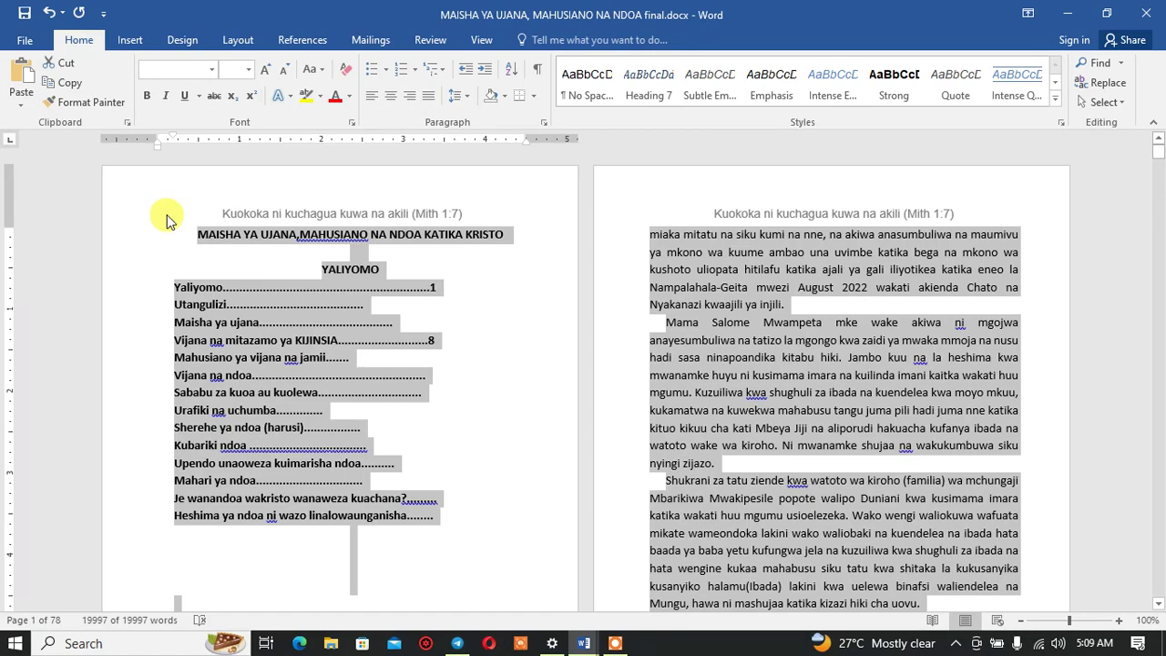
Step: Check the reflowed pages, then pull the whole book's left indent back to its original position
scroll(781, 384, "down", 5)
scroll(792, 389, "up", 5)
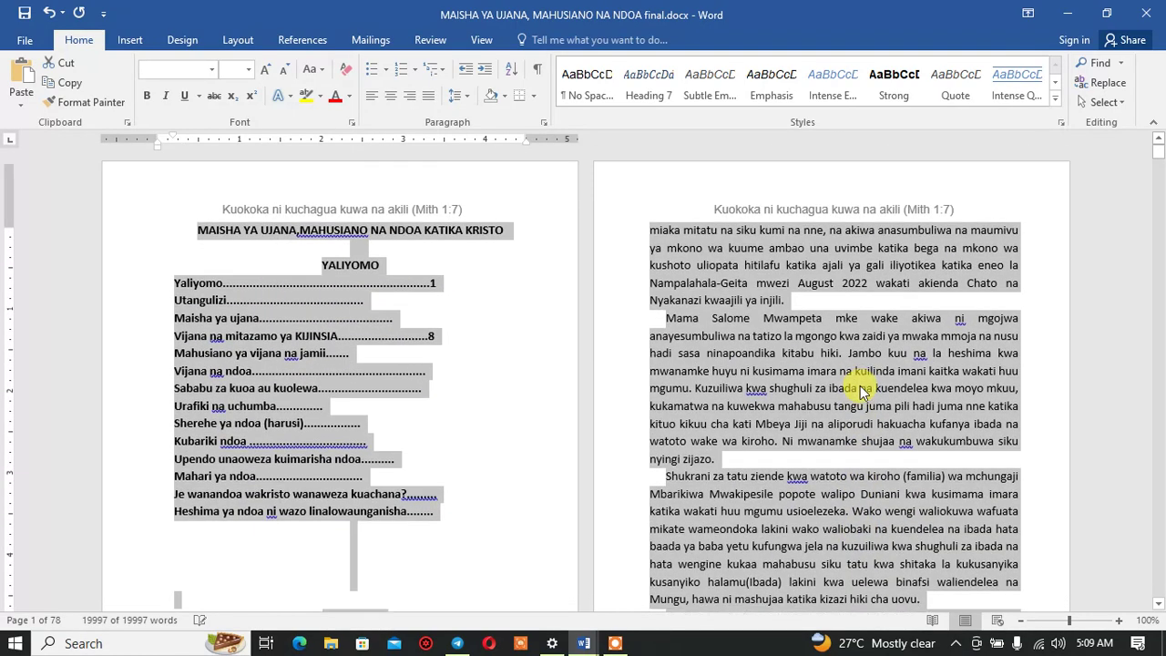
scroll(860, 390, "down", 1)
scroll(859, 390, "down", 3)
scroll(859, 392, "down", 3)
scroll(859, 397, "down", 3)
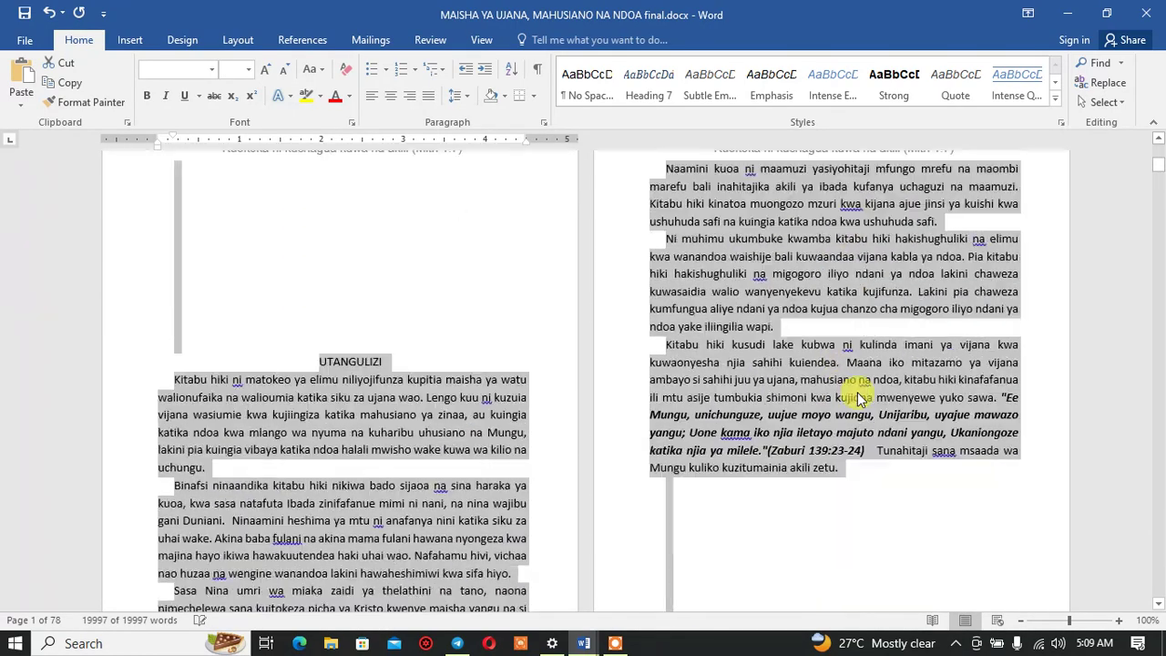
scroll(859, 398, "down", 2)
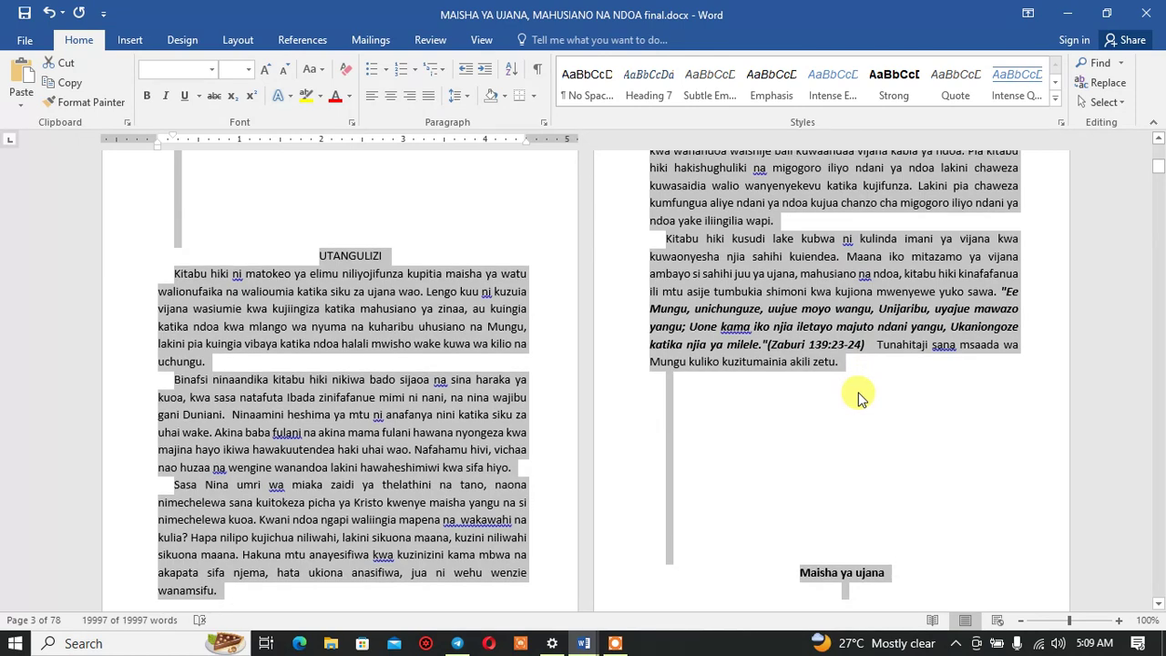
scroll(859, 398, "down", 4)
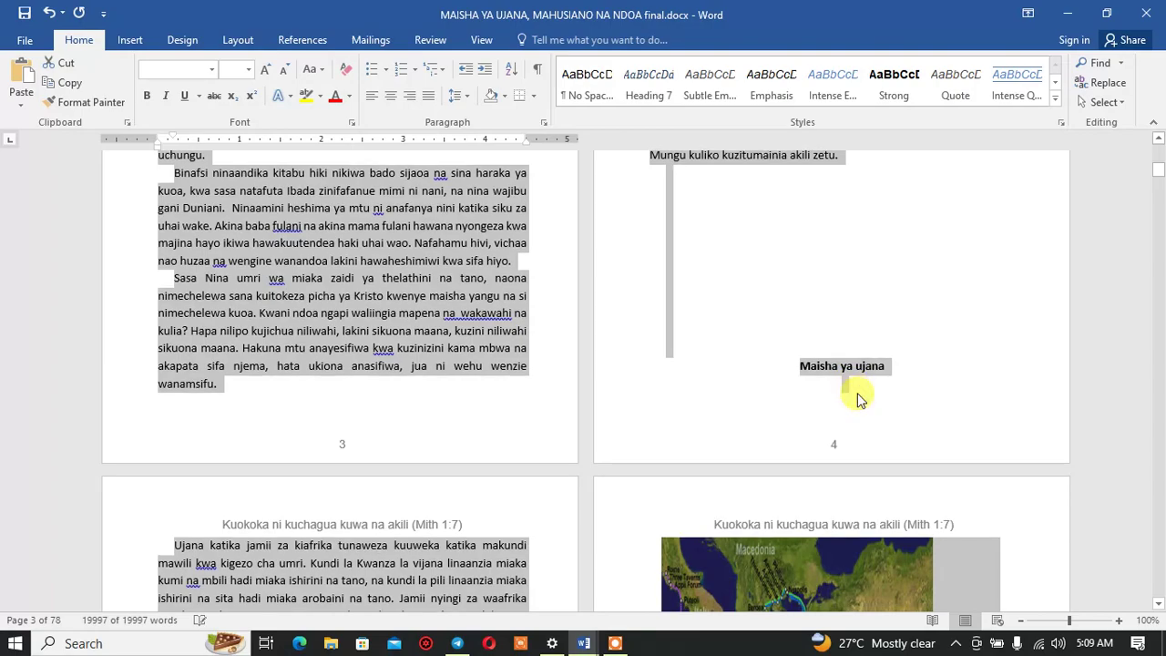
scroll(858, 398, "down", 8)
scroll(856, 406, "down", 5)
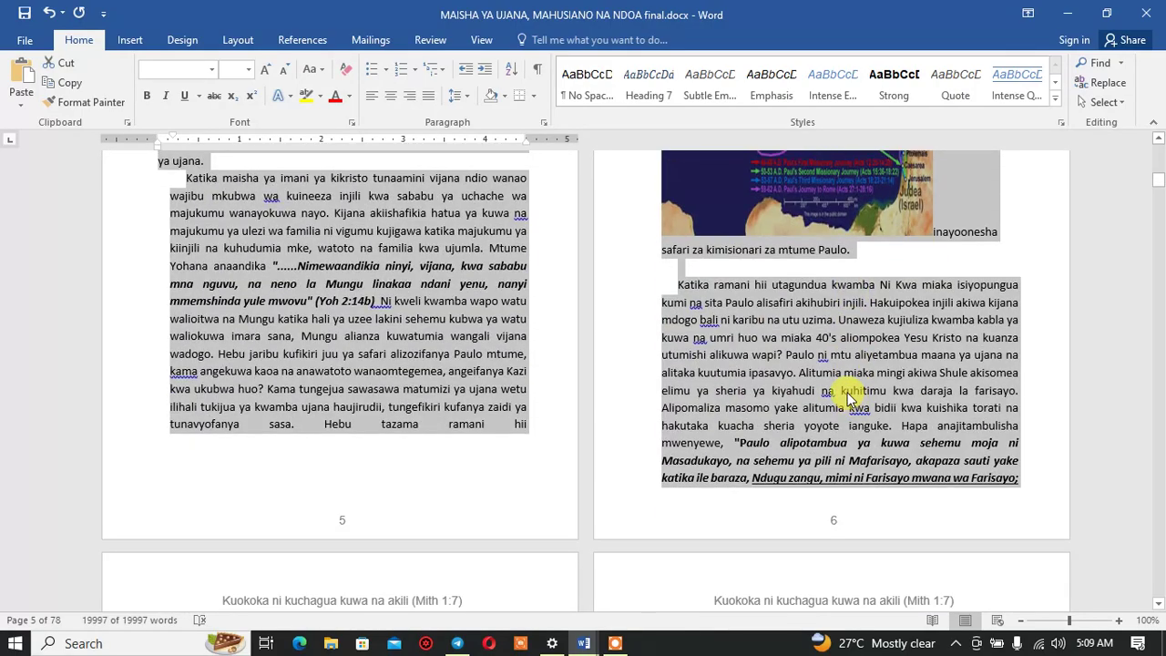
scroll(847, 398, "up", 2)
scroll(847, 398, "up", 7)
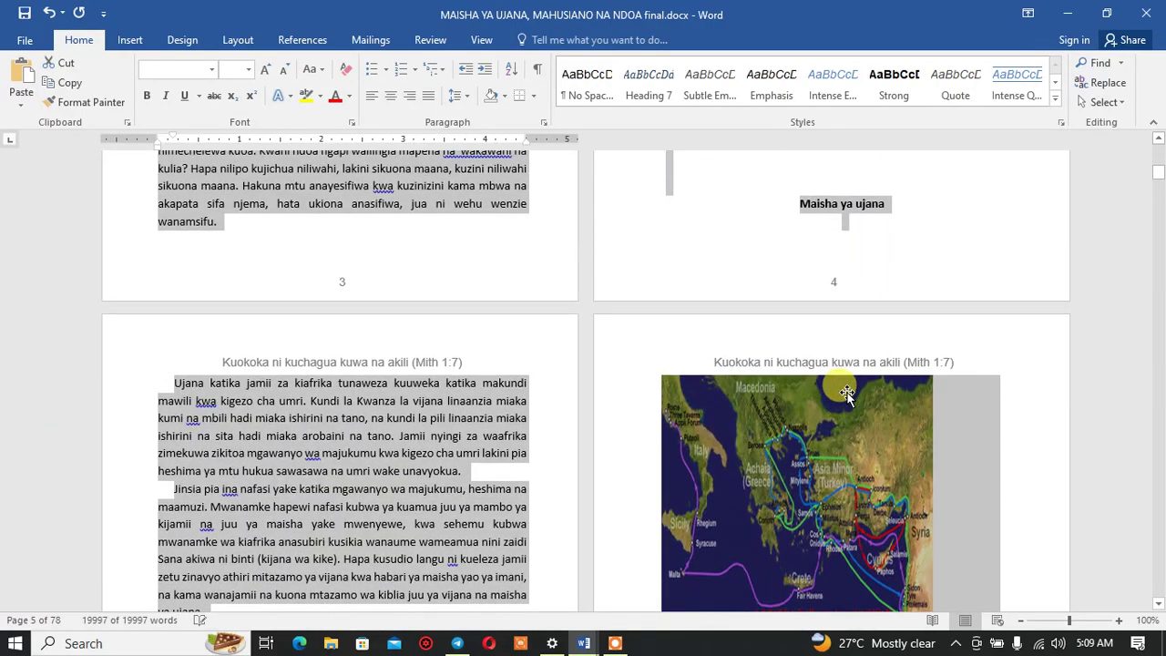
scroll(847, 398, "up", 6)
scroll(846, 398, "up", 5)
scroll(847, 398, "up", 3)
scroll(847, 398, "up", 4)
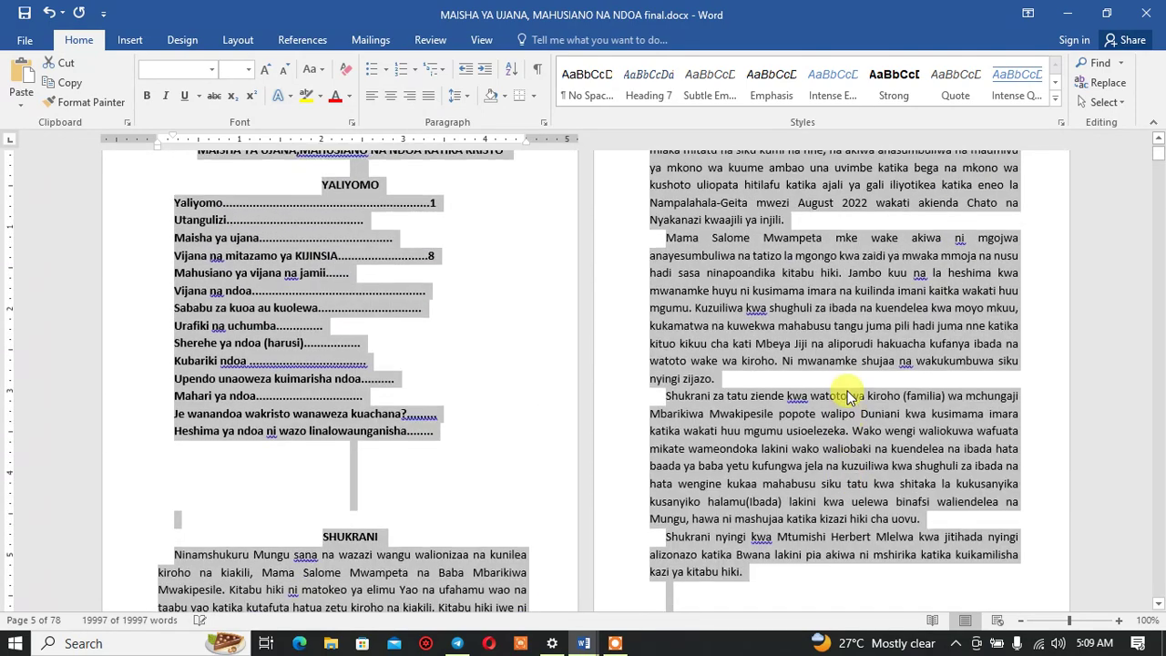
scroll(847, 398, "up", 2)
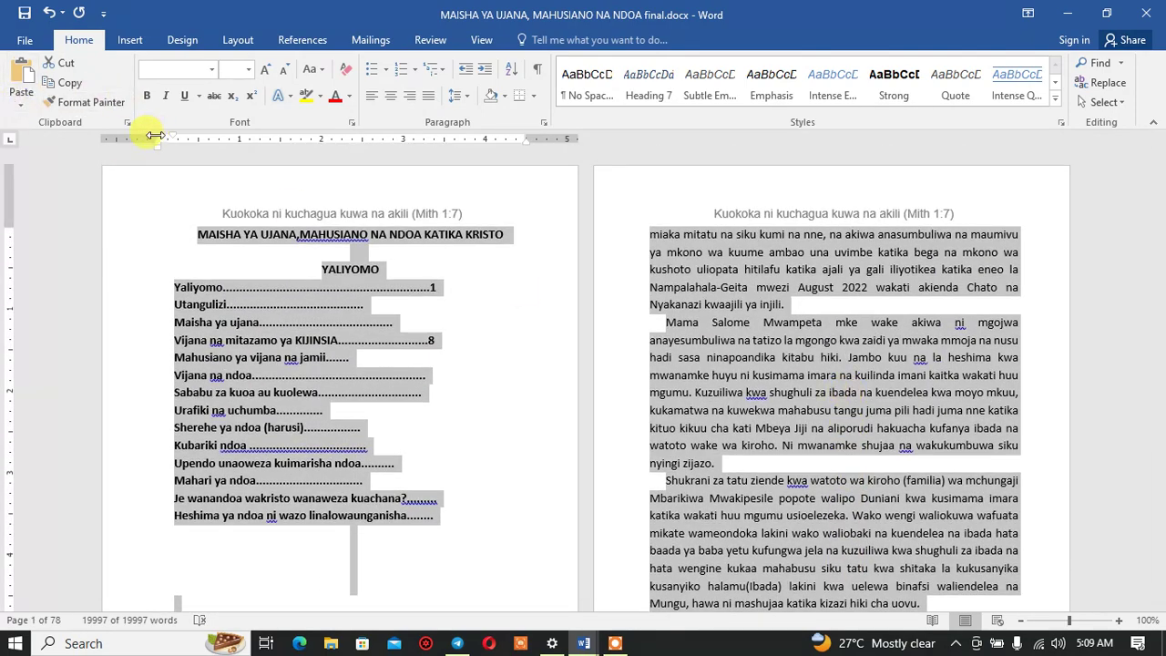
left_click_drag(155, 135, 153, 139)
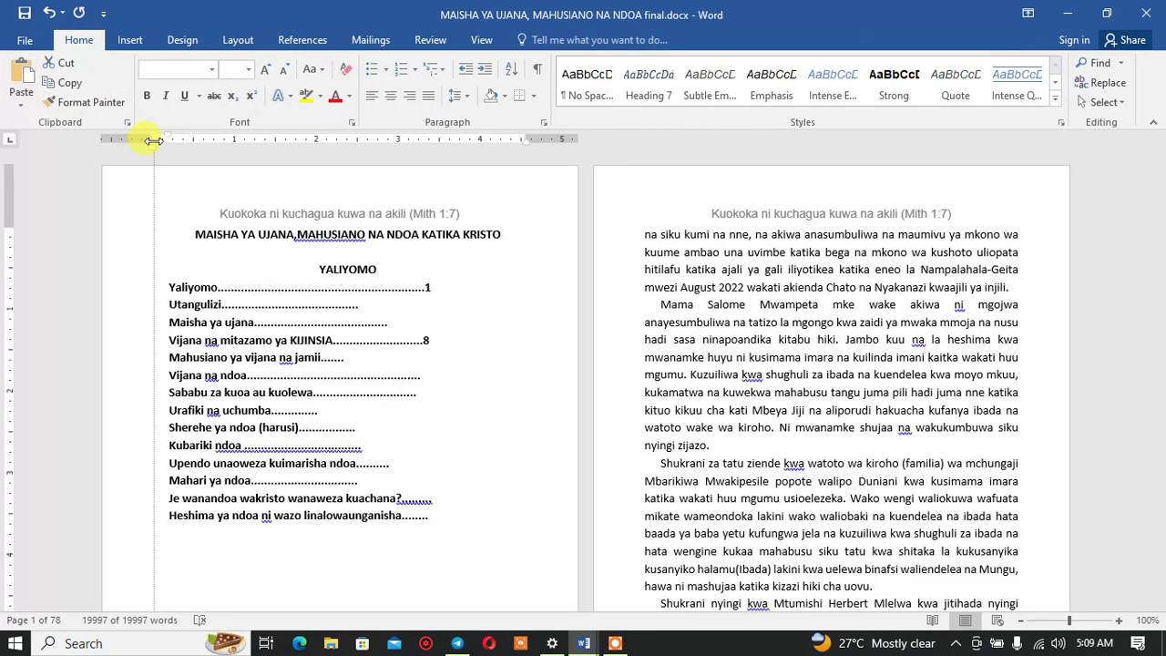
key("ctrl+a")
scroll(351, 401, "down", 5)
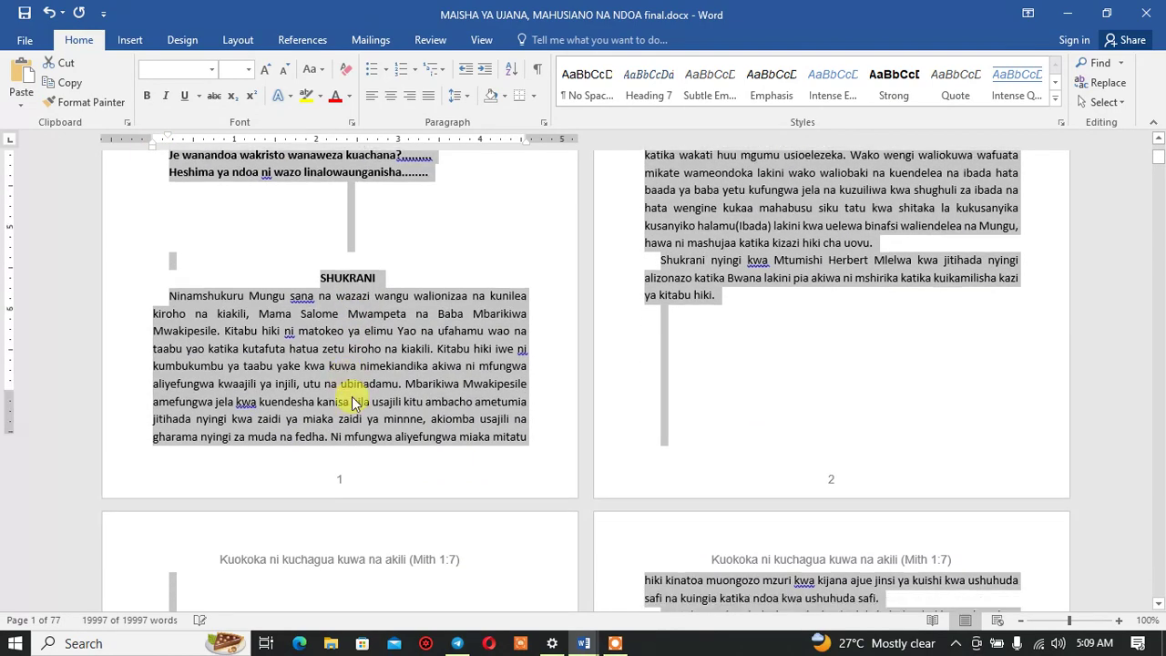
scroll(351, 401, "down", 7)
scroll(352, 400, "up", 5)
scroll(355, 403, "up", 8)
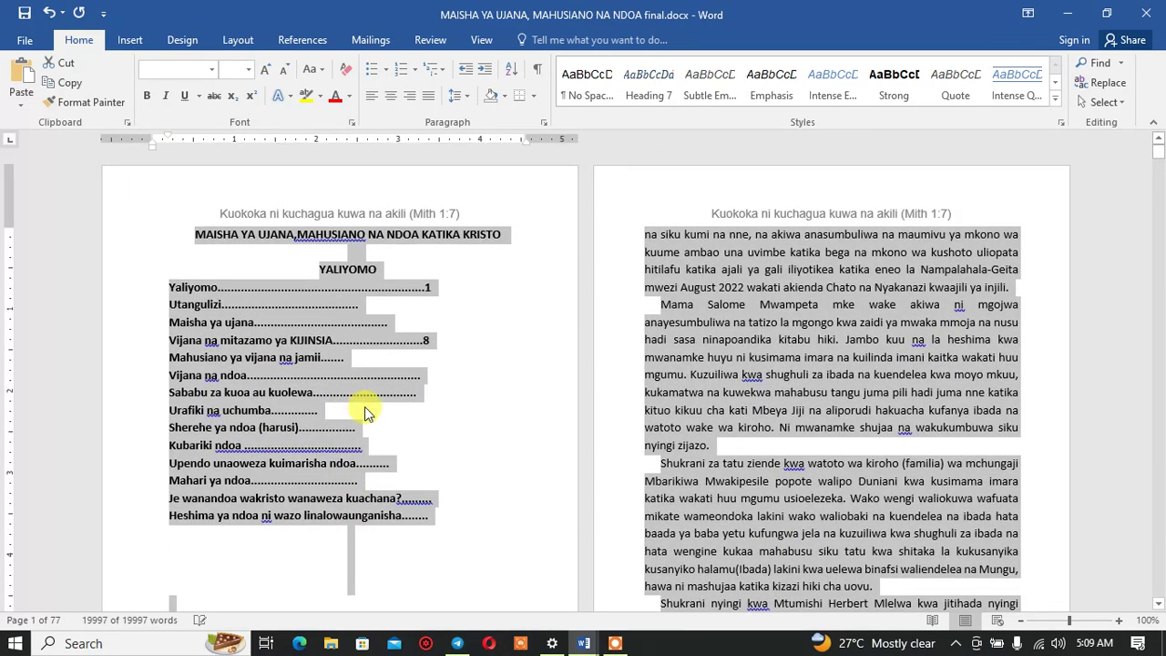
Step: Close maisha ya ujana.docx without saving, keeping only the final manuscript open
left_click(583, 643)
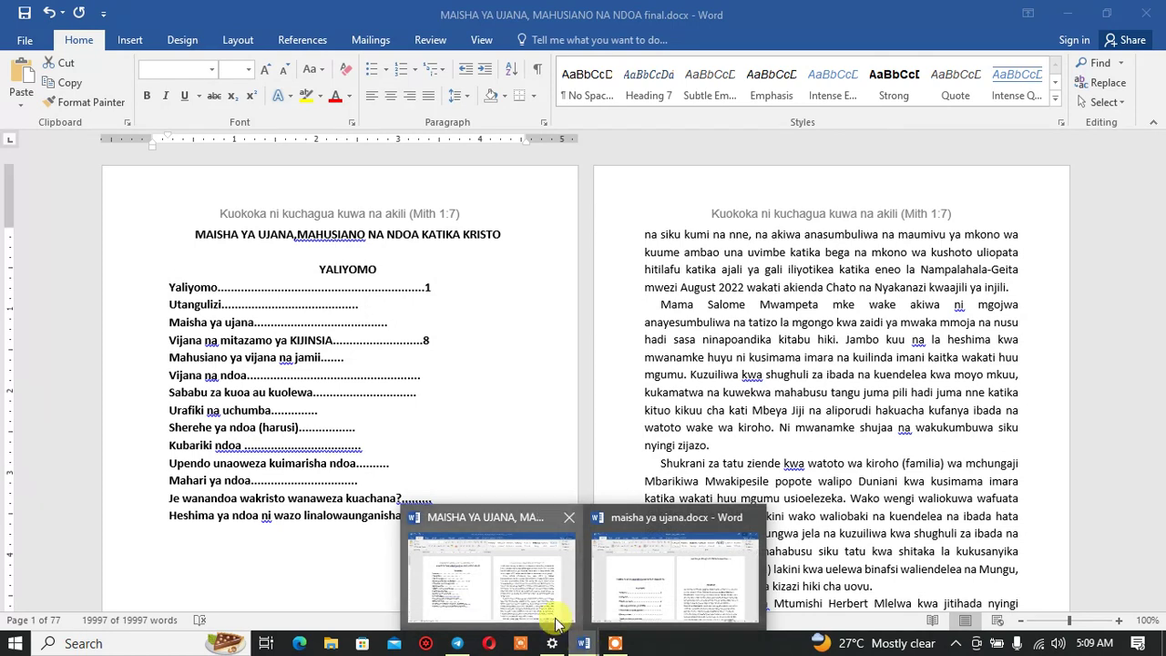
left_click(740, 533)
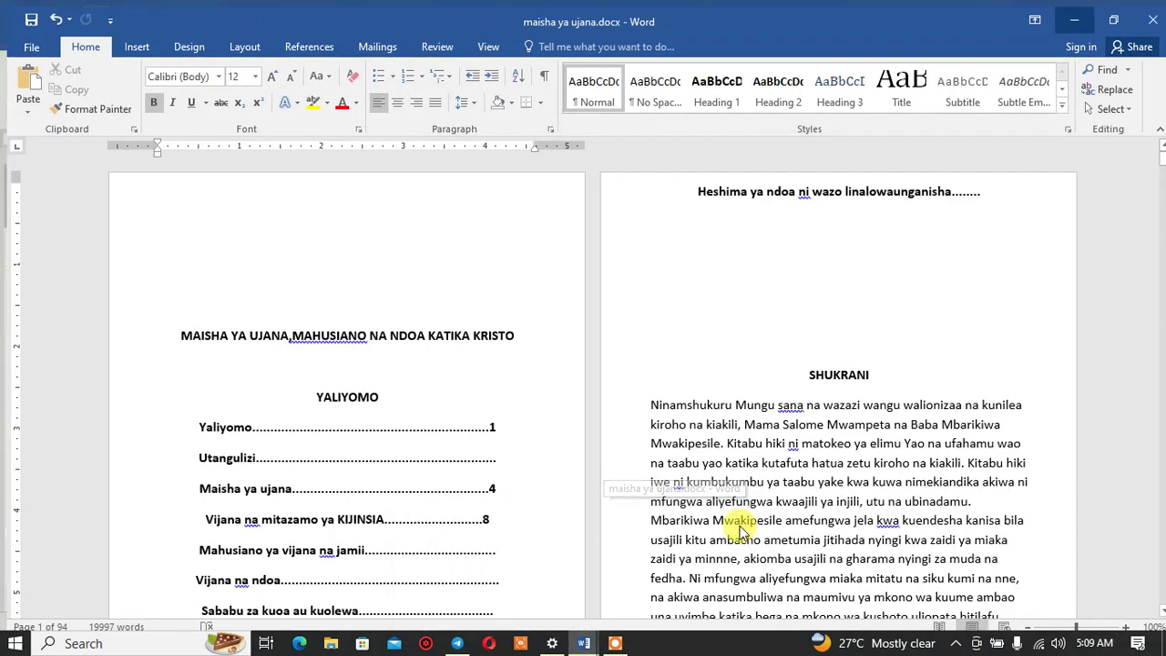
left_click(740, 532)
left_click(587, 357)
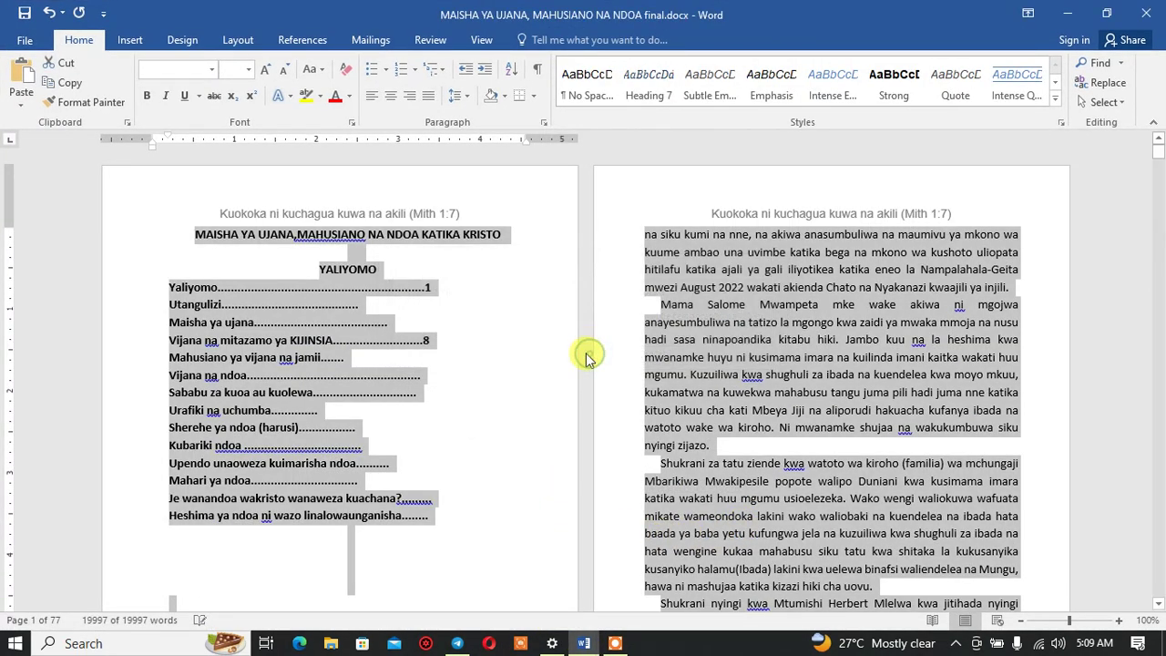
left_click(384, 429)
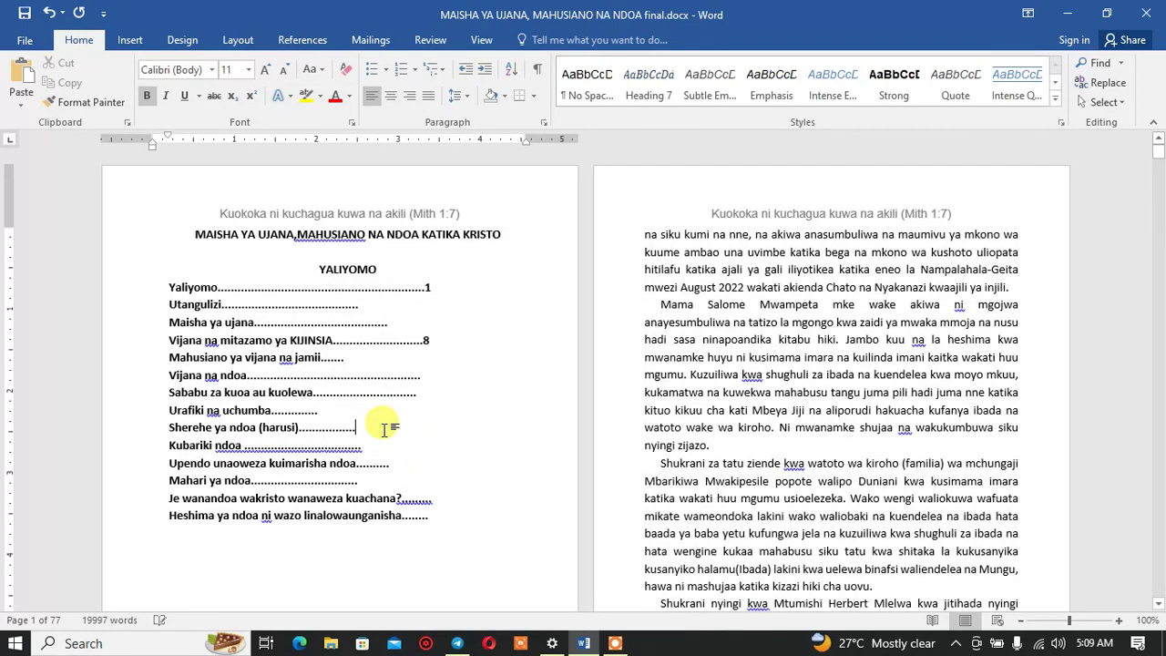
left_click(330, 643)
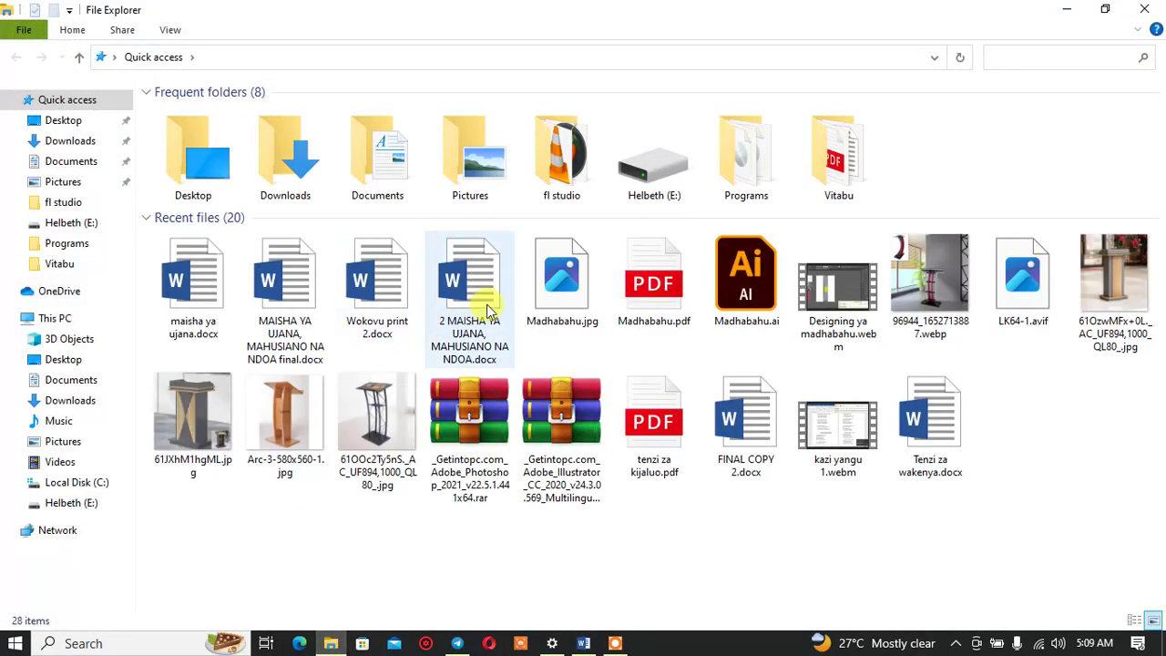
Step: Open the Vitabu folder on drive E: and select Tamaa ya zinaa print.docx
double_click(831, 177)
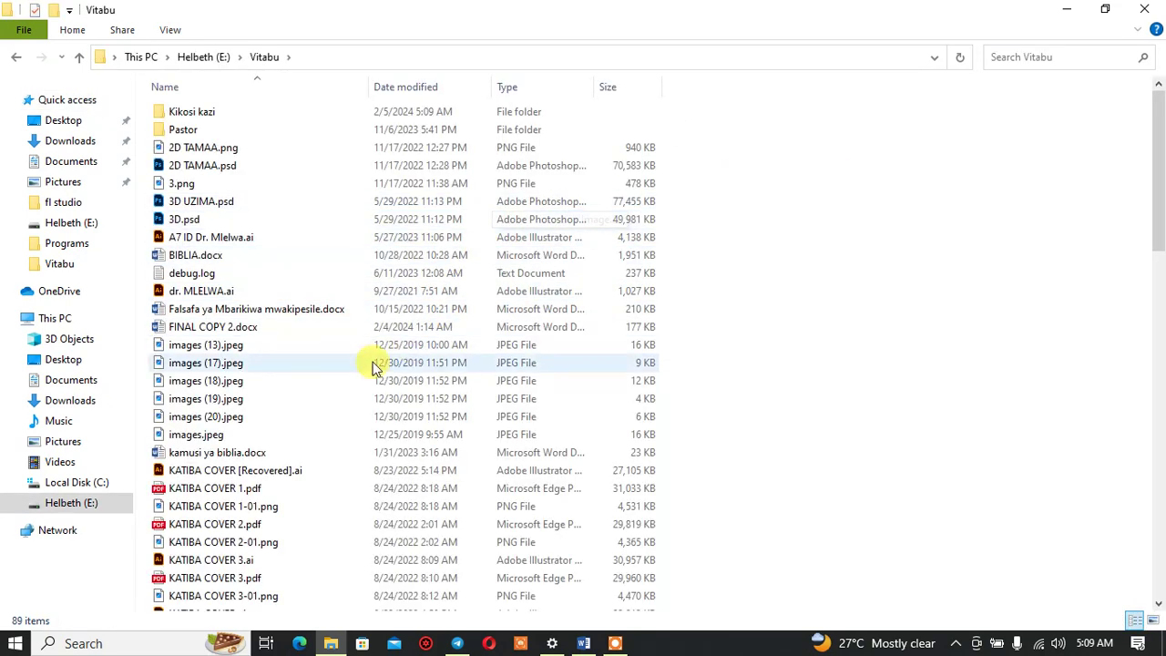
scroll(306, 339, "down", 7)
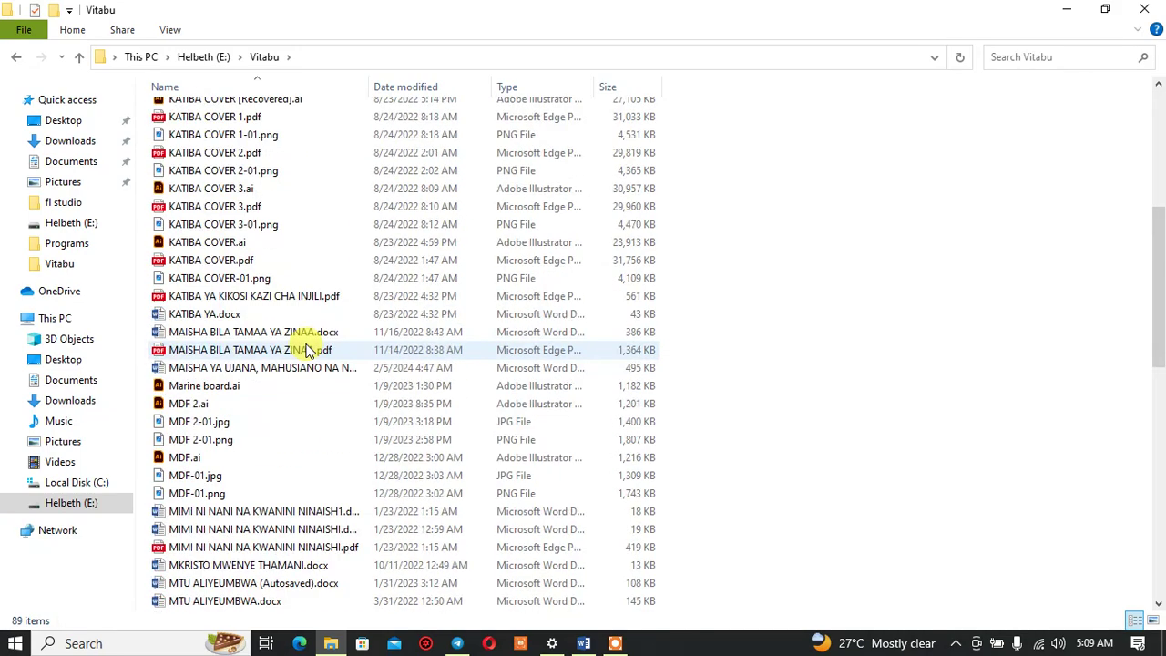
scroll(306, 350, "down", 2)
scroll(306, 350, "down", 4)
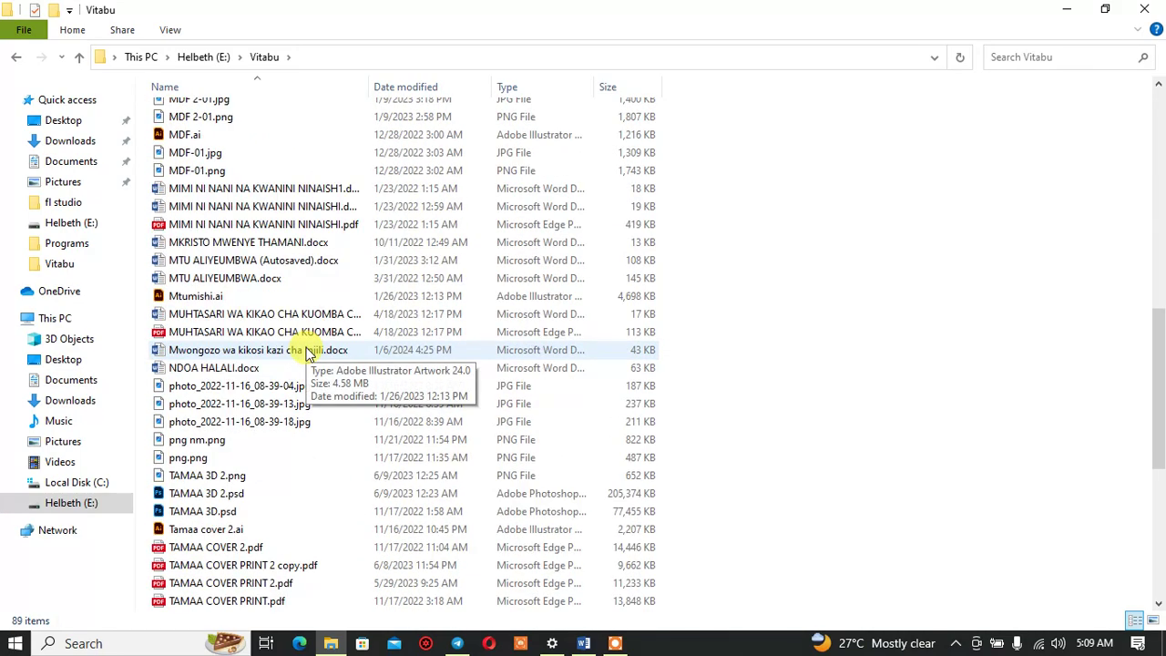
scroll(306, 355, "down", 3)
scroll(306, 357, "down", 4)
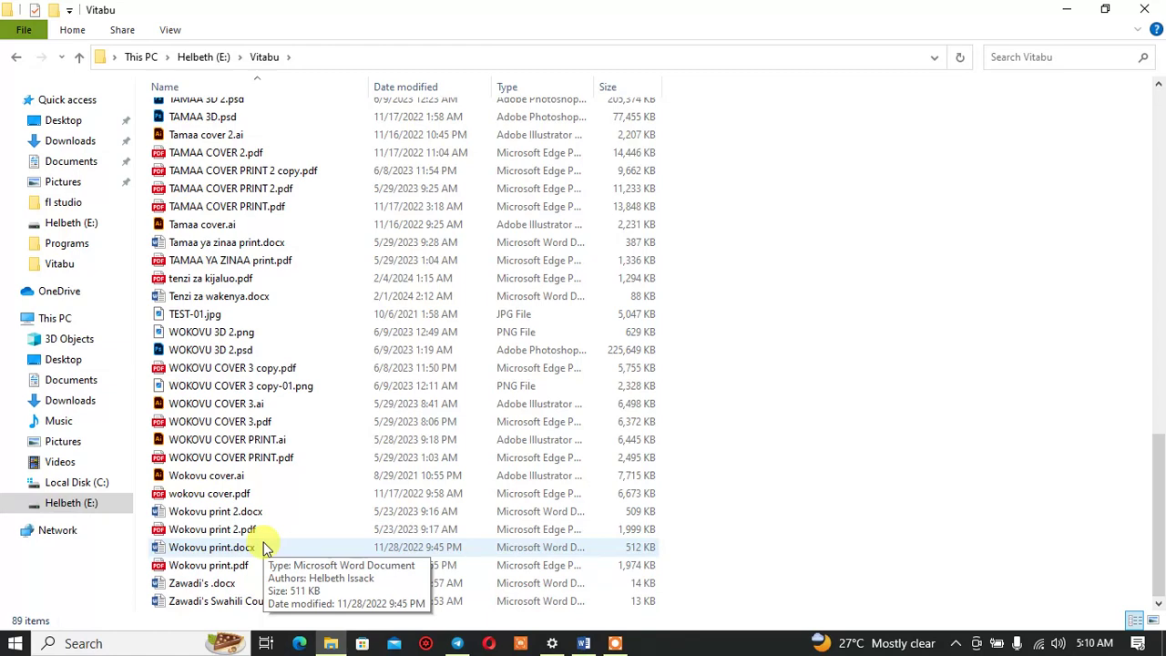
left_click(218, 244)
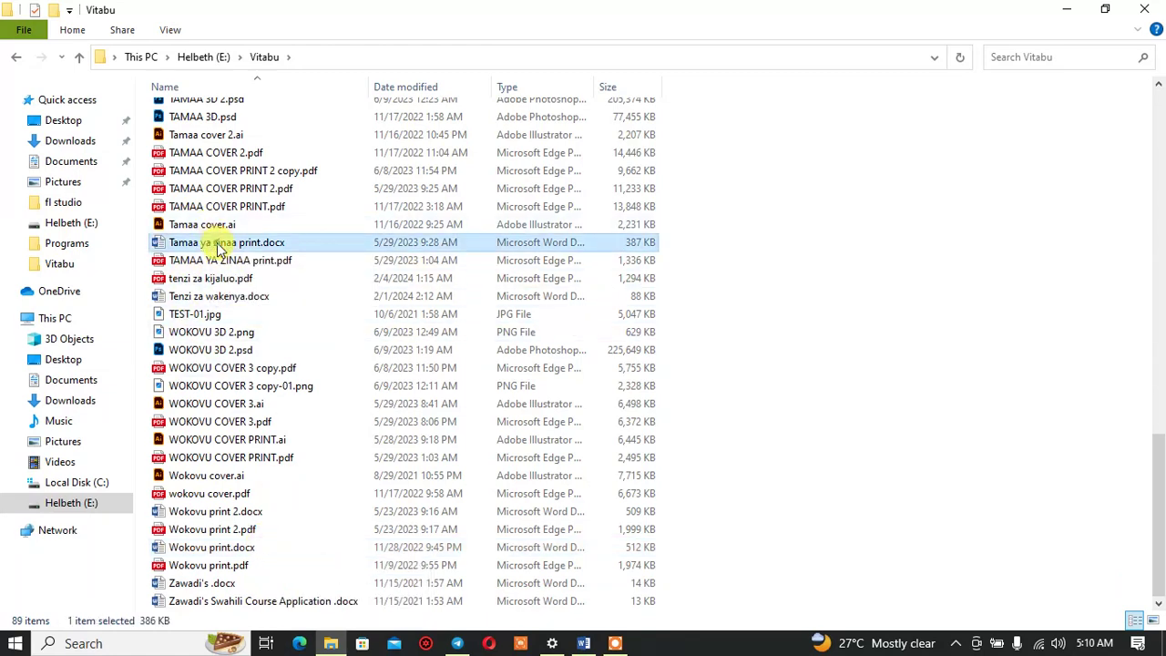
Step: Open Tamaa ya zinaa print.docx in Word and look through its copyright page and contents list
double_click(219, 244)
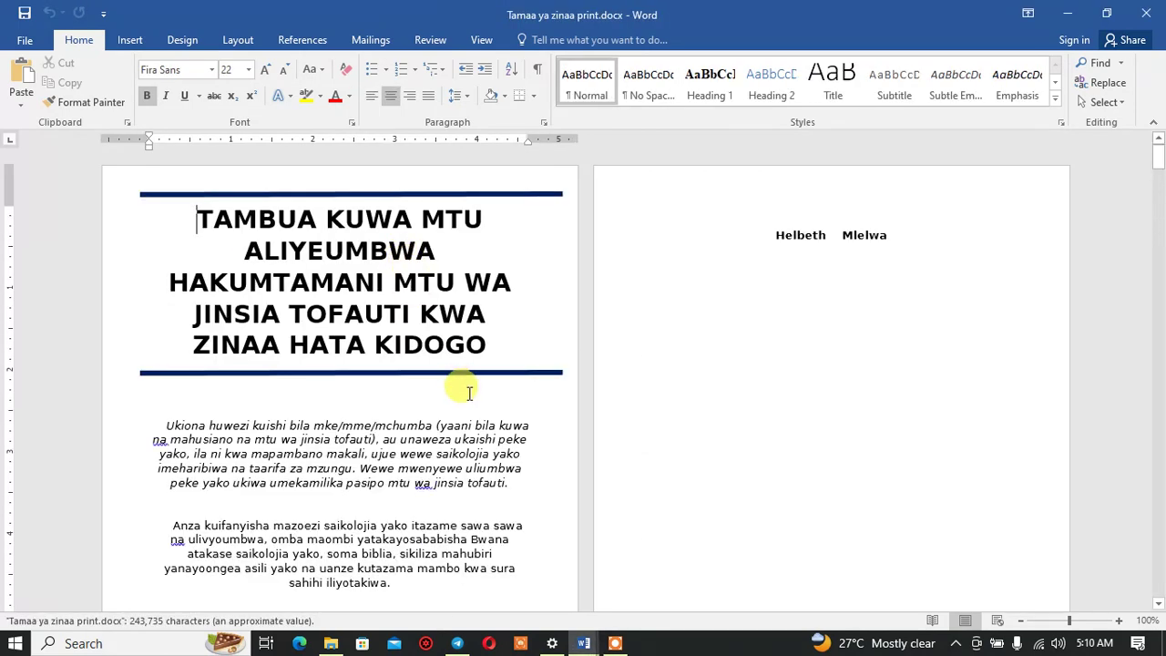
scroll(463, 385, "down", 3)
scroll(464, 385, "up", 3)
scroll(469, 392, "down", 5)
scroll(469, 392, "down", 5)
scroll(469, 396, "up", 5)
scroll(468, 401, "down", 1)
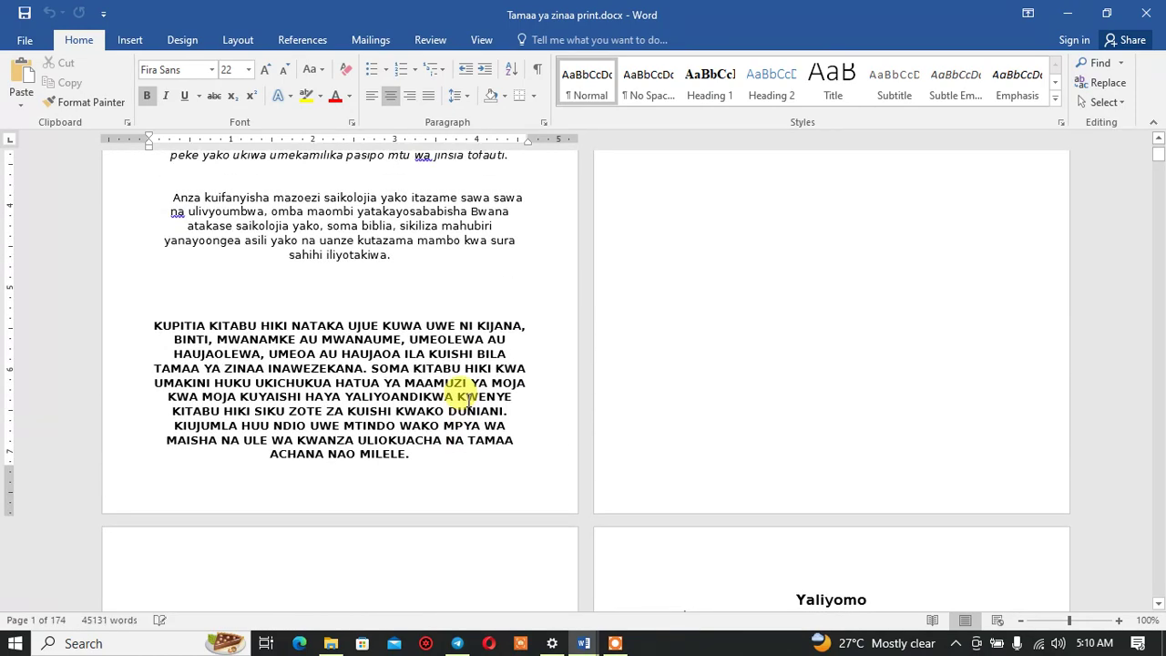
scroll(469, 401, "down", 5)
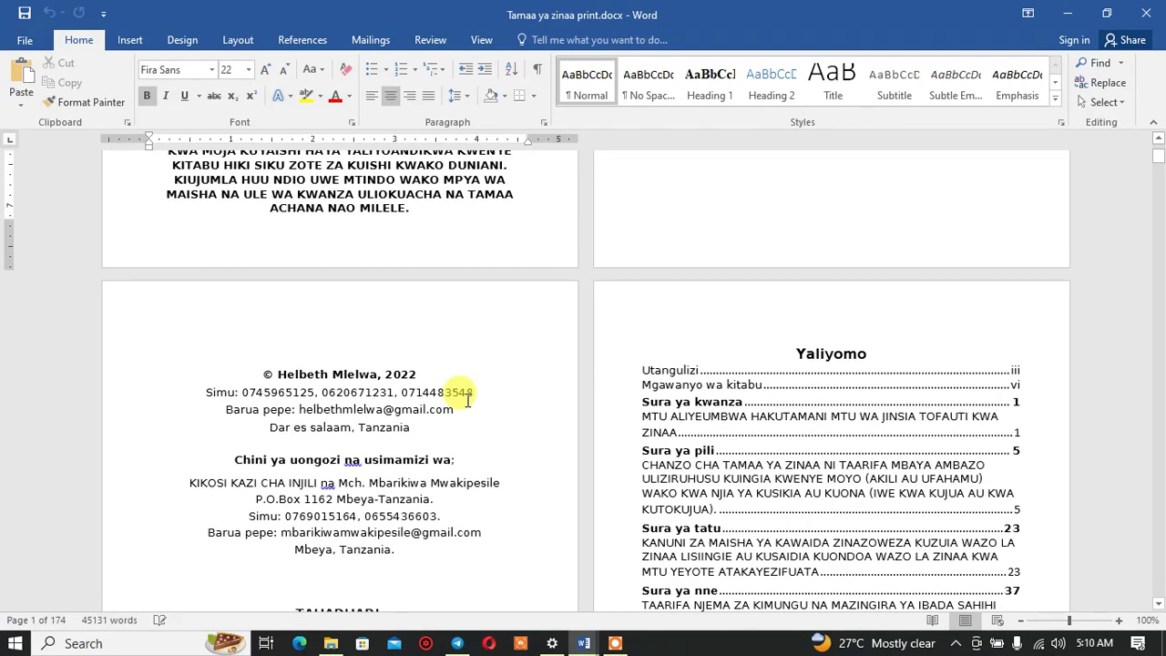
scroll(466, 399, "down", 8)
scroll(466, 399, "down", 3)
scroll(466, 399, "down", 3)
scroll(466, 399, "down", 1)
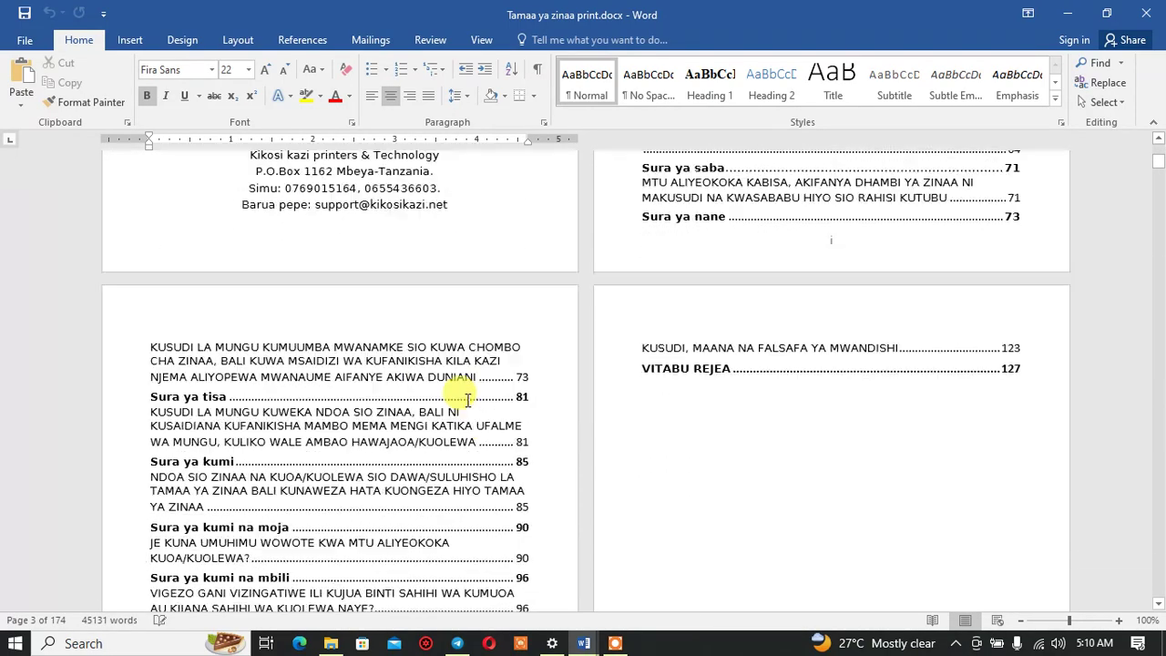
scroll(466, 400, "down", 3)
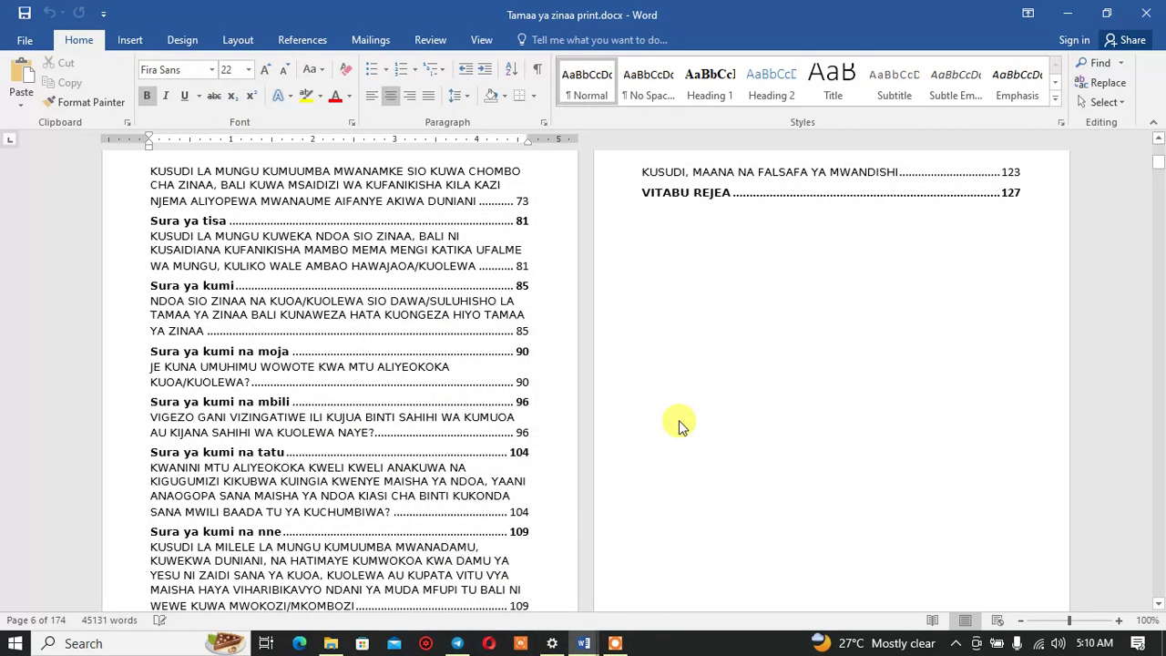
scroll(478, 274, "down", 6)
scroll(480, 278, "down", 4)
scroll(480, 283, "down", 1)
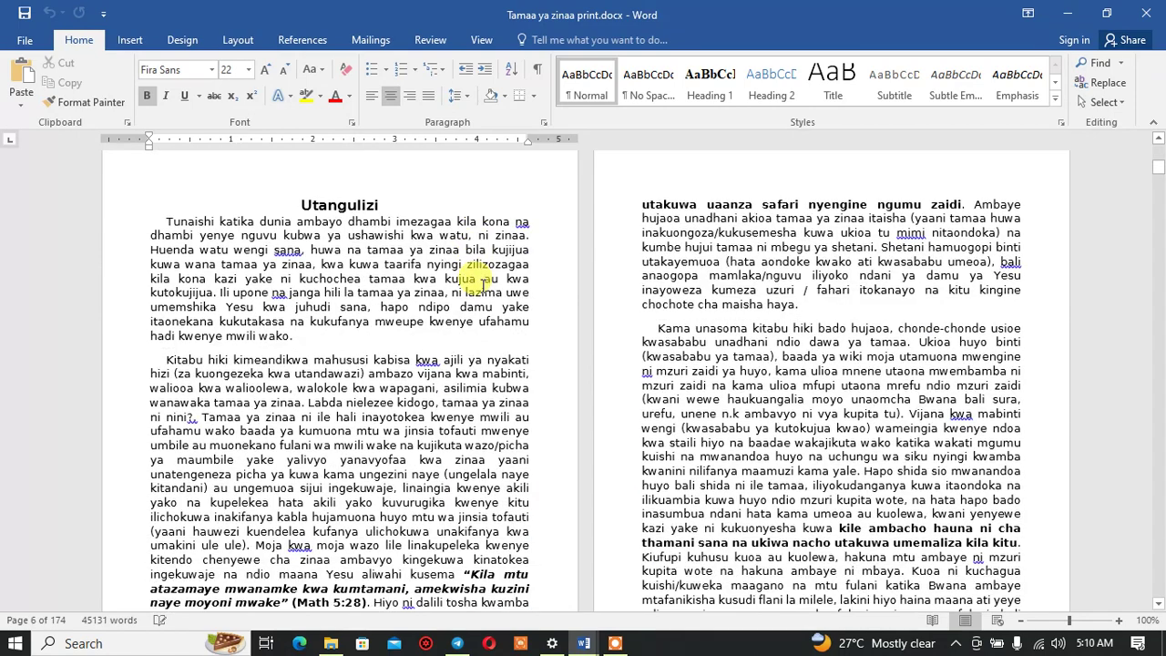
scroll(480, 283, "down", 2)
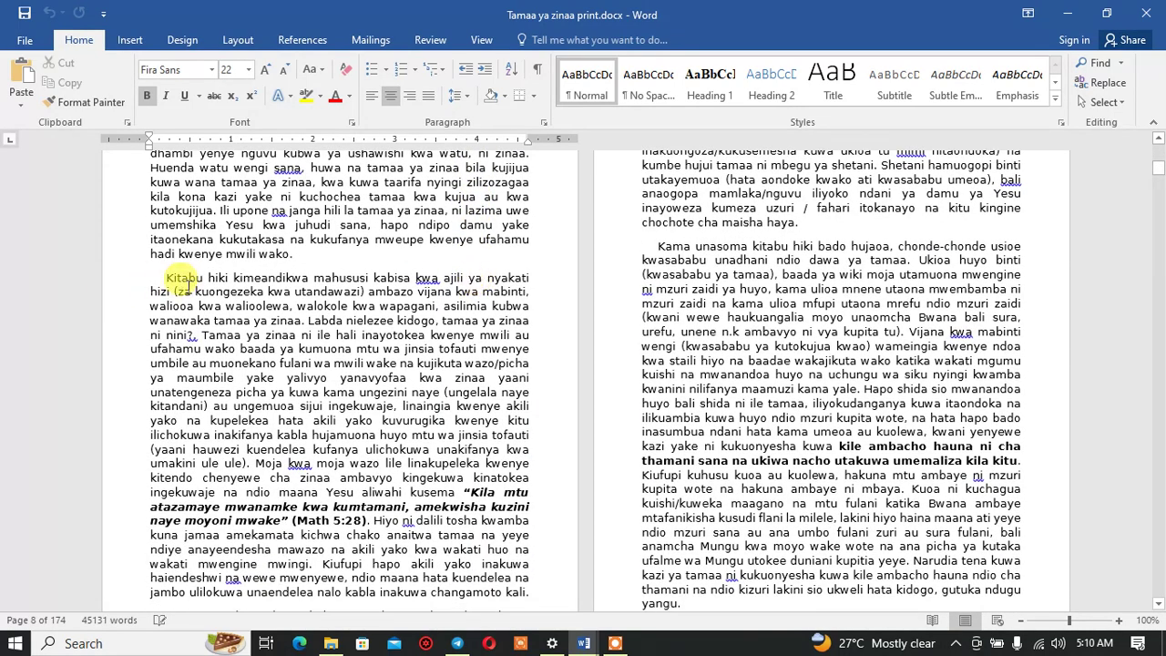
left_click(155, 284)
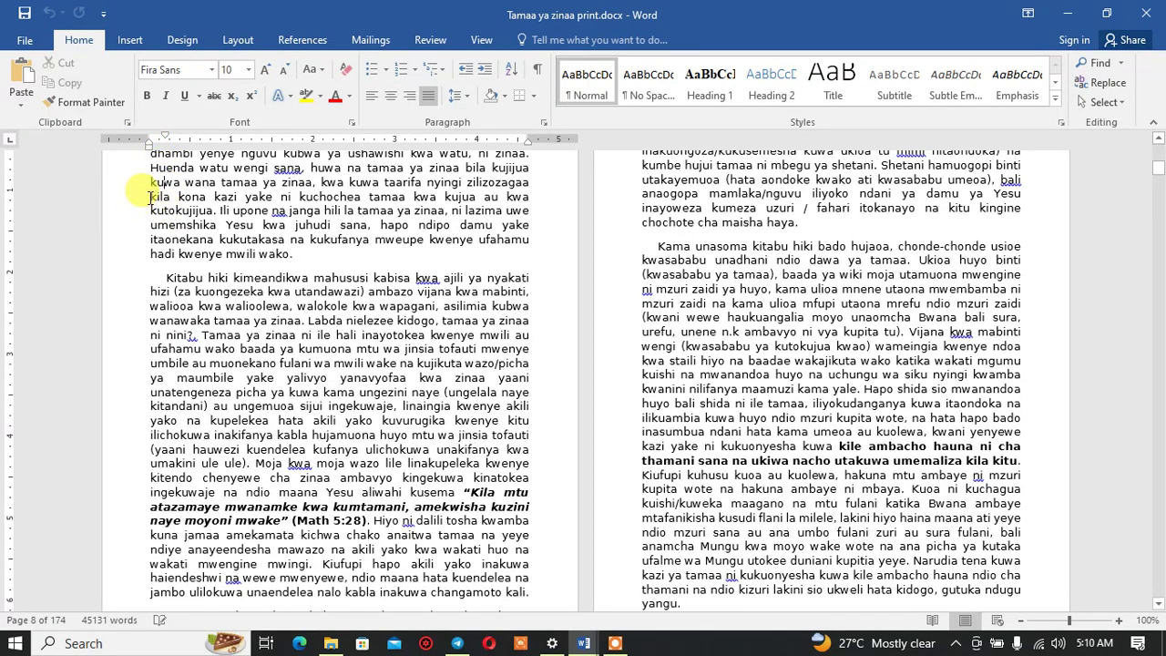
left_click_drag(149, 196, 527, 521)
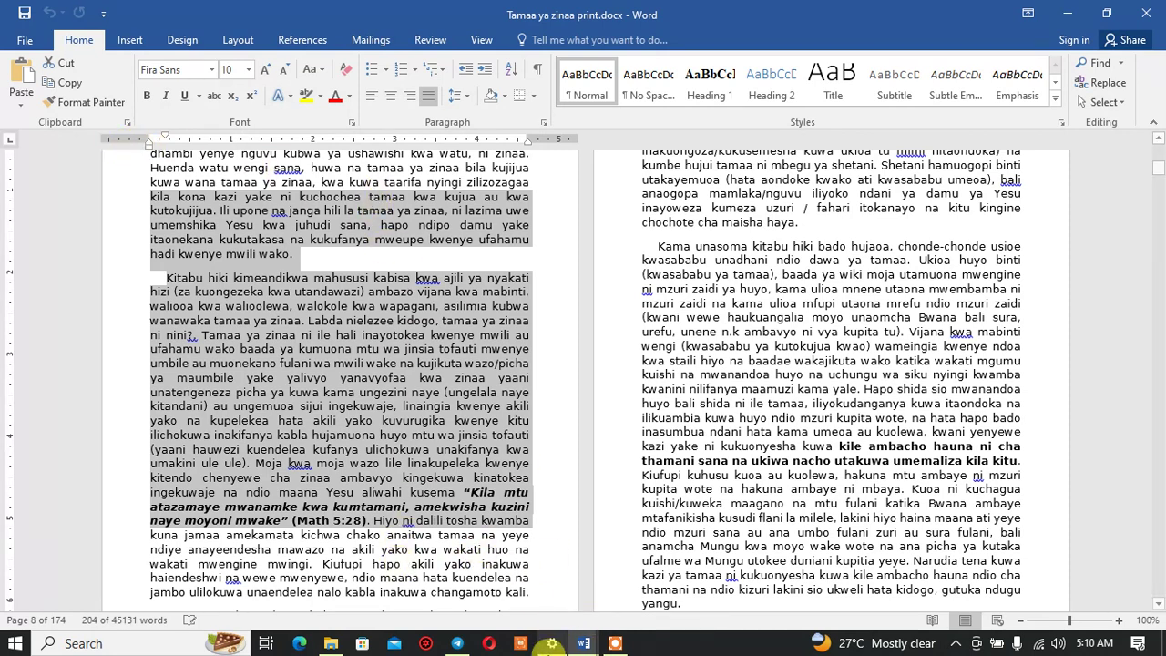
left_click(583, 643)
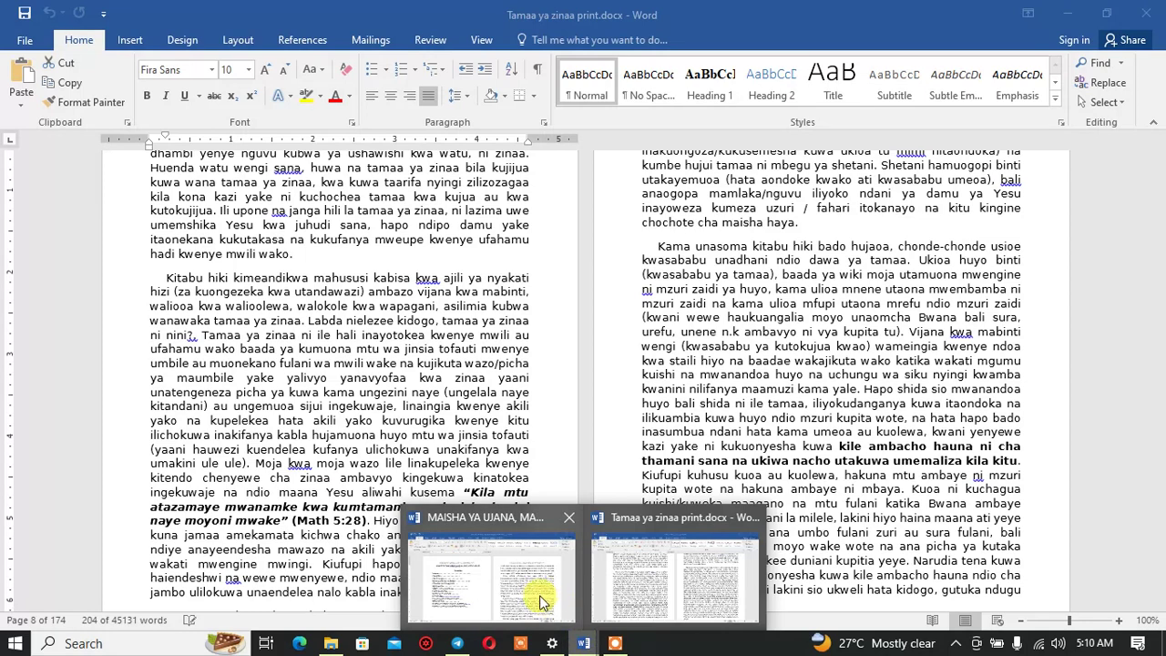
Step: Return to MAISHA YA UJANA, MAHUSIANO NA NDOA final.docx and select all its text
left_click(543, 601)
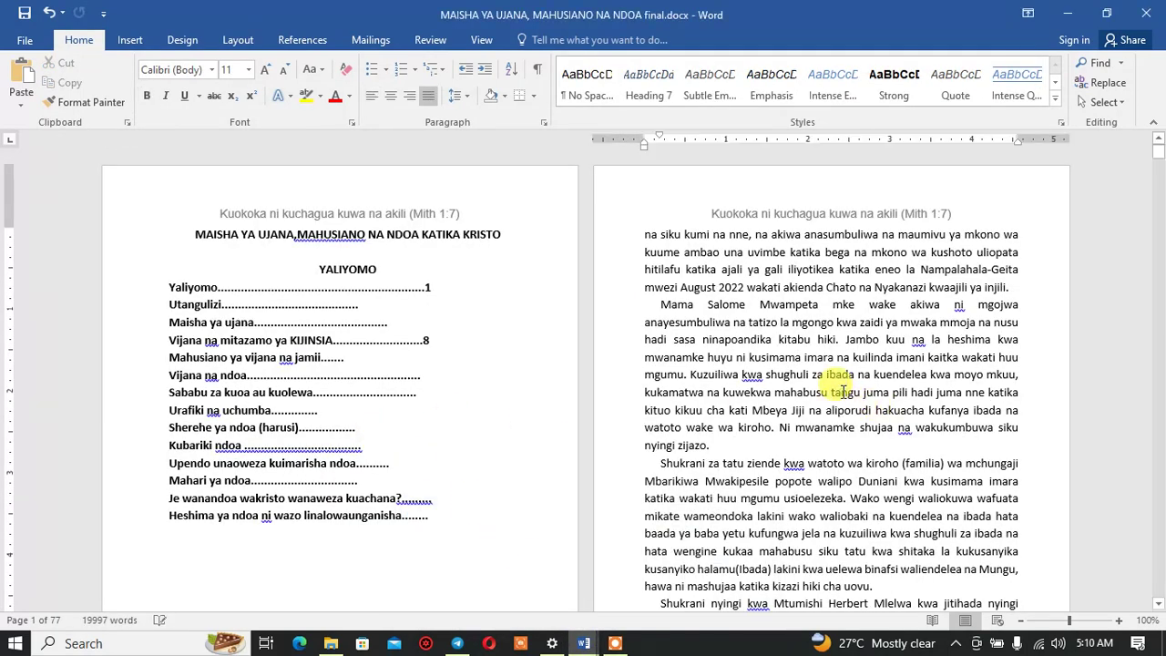
key("ctrl+a")
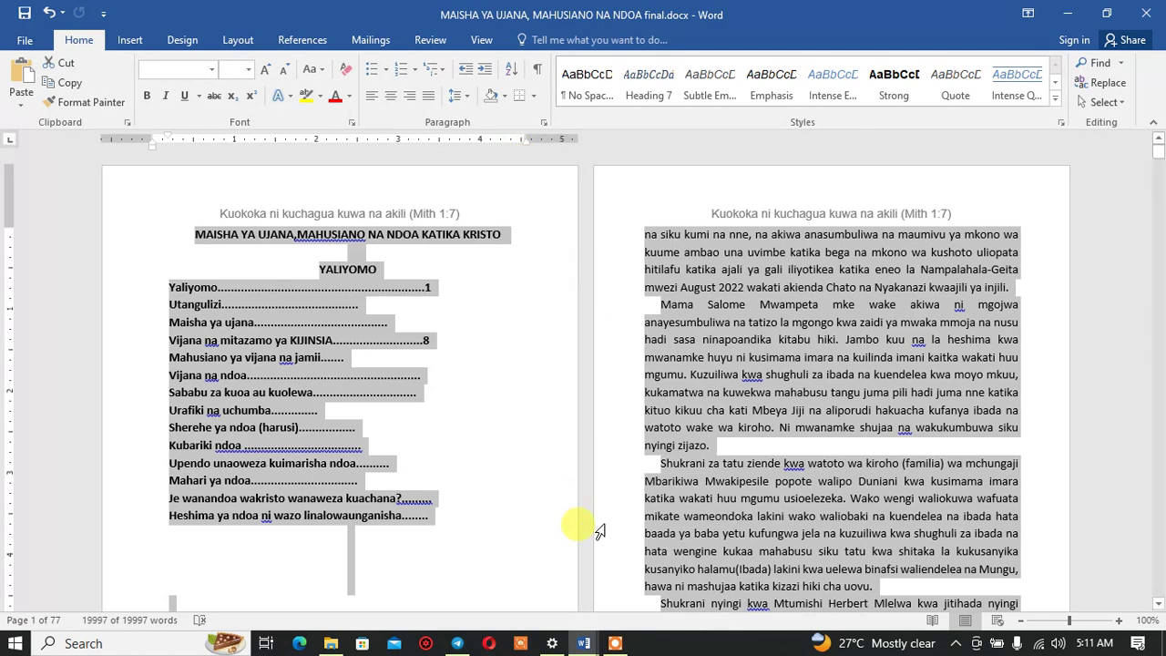
mouse_move(590, 648)
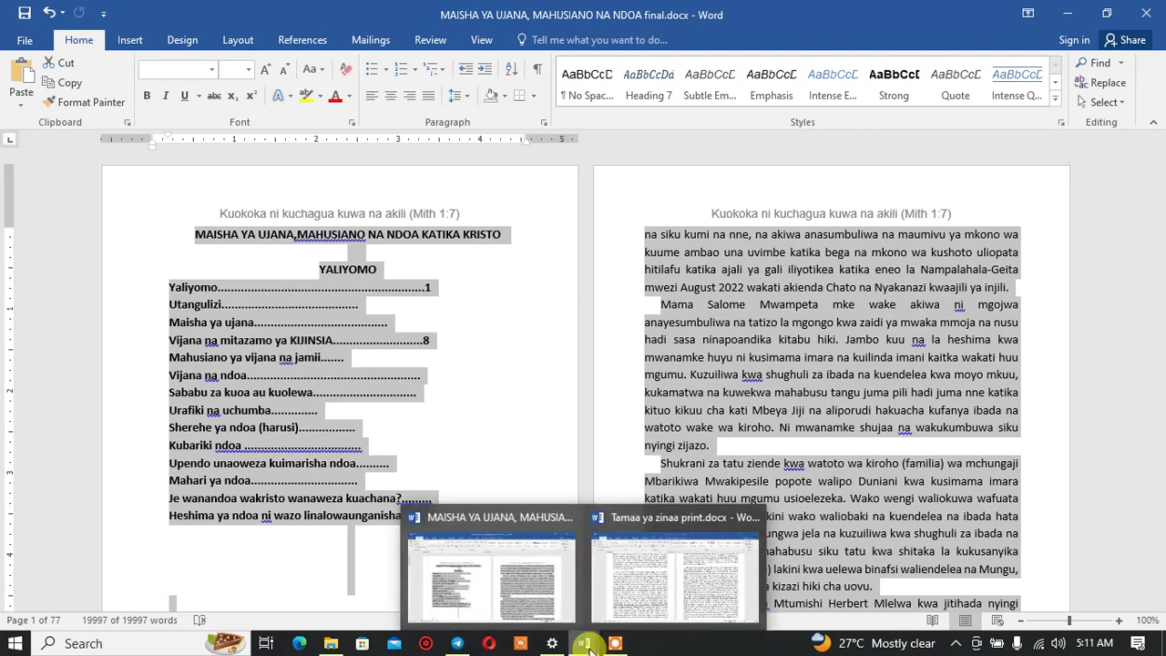
left_click(671, 565)
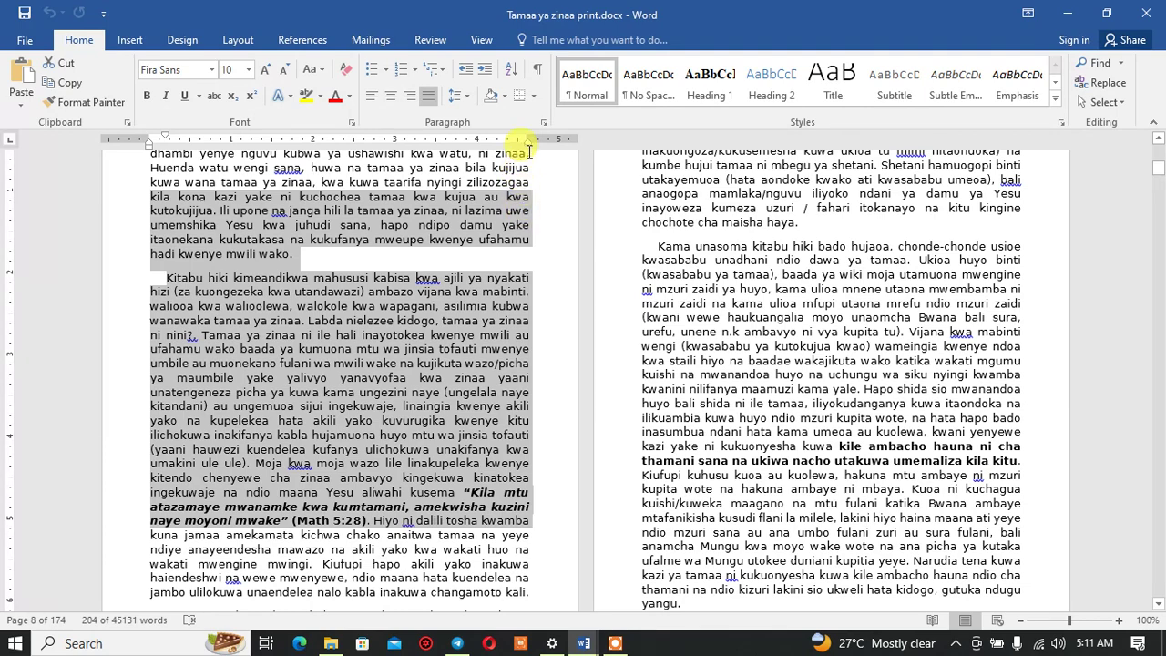
mouse_move(581, 642)
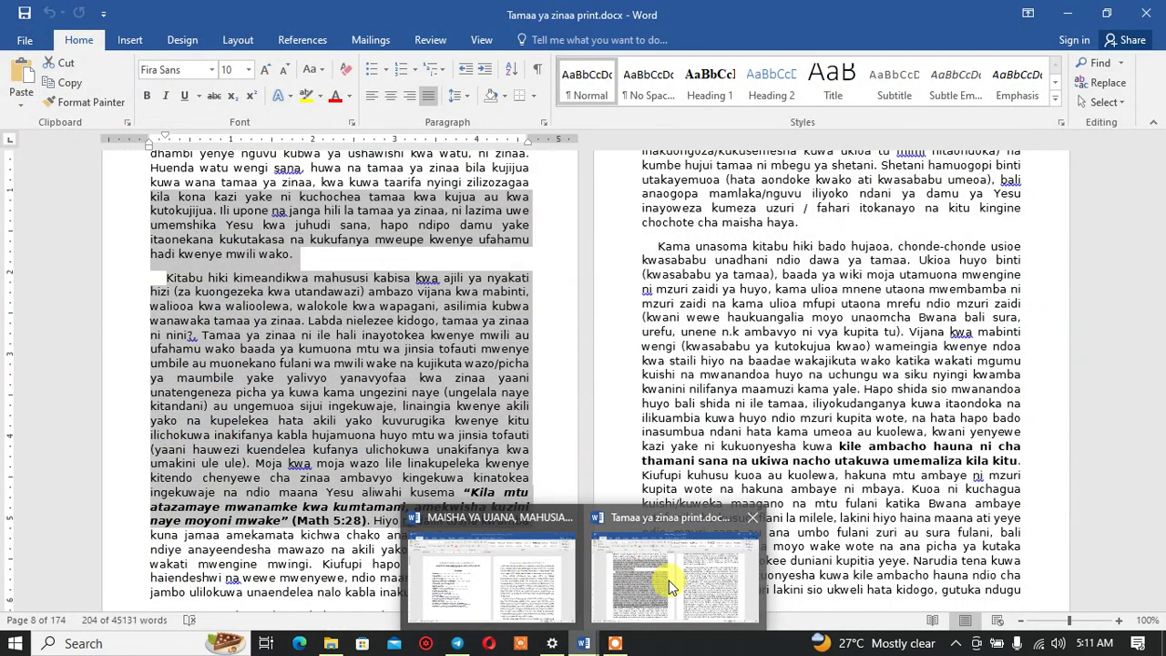
left_click(668, 580)
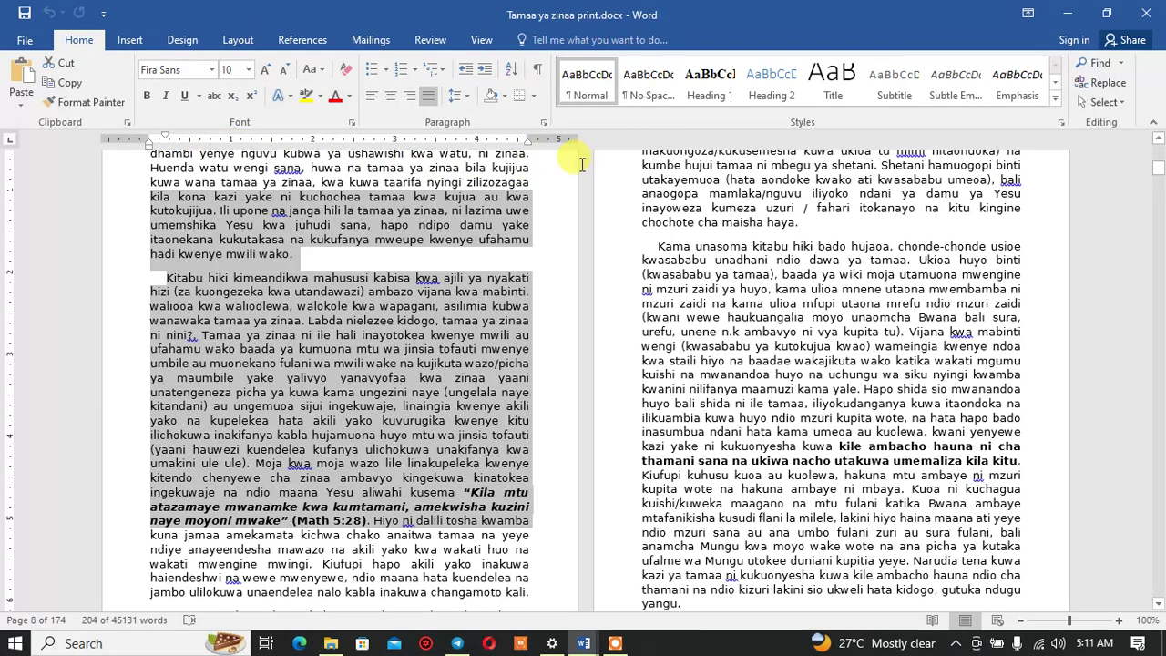
mouse_move(591, 647)
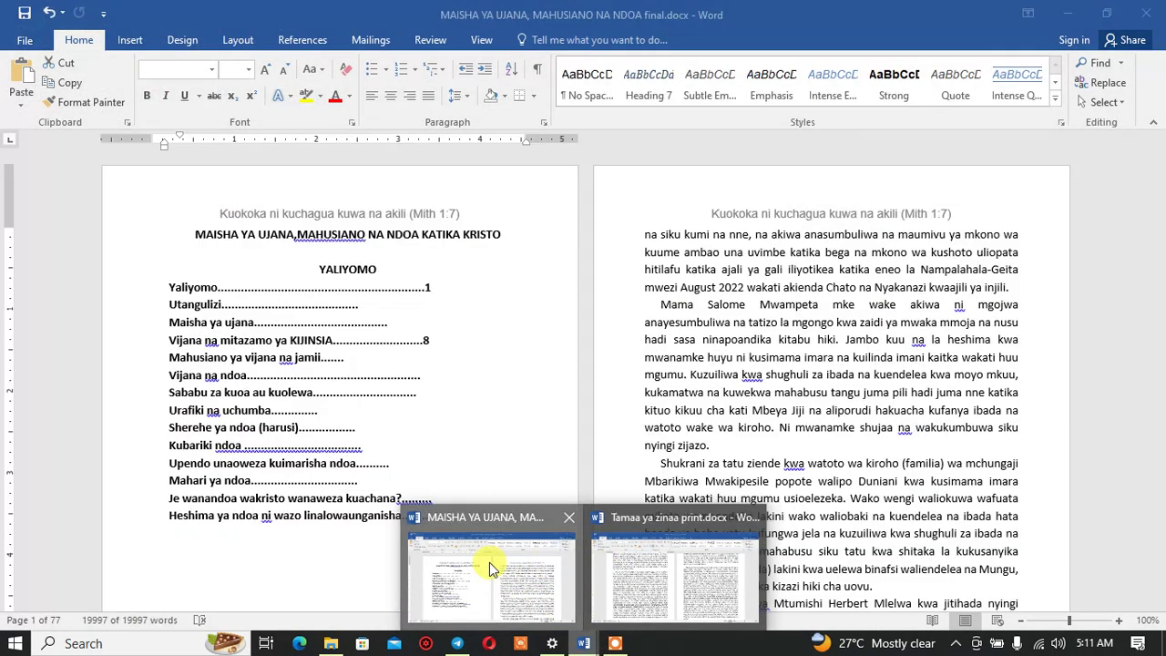
left_click(489, 562)
key("ctrl+a")
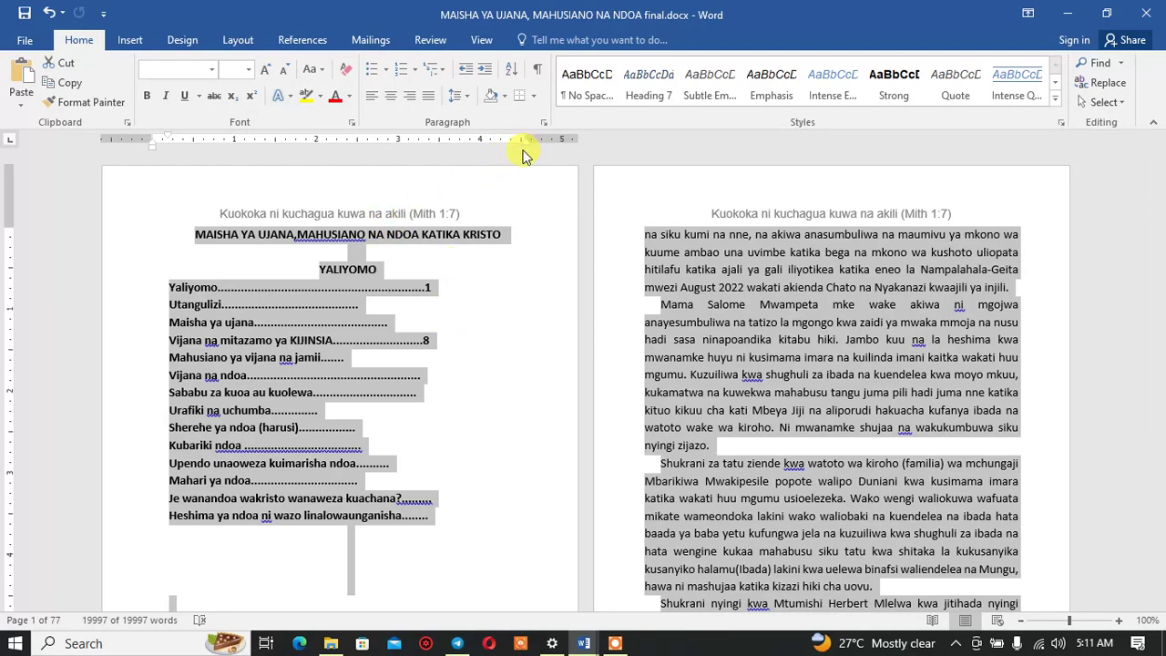
Step: Scroll through the selected MAISHA YA UJANA manuscript to review its justified paragraphs
scroll(763, 410, "down", 8)
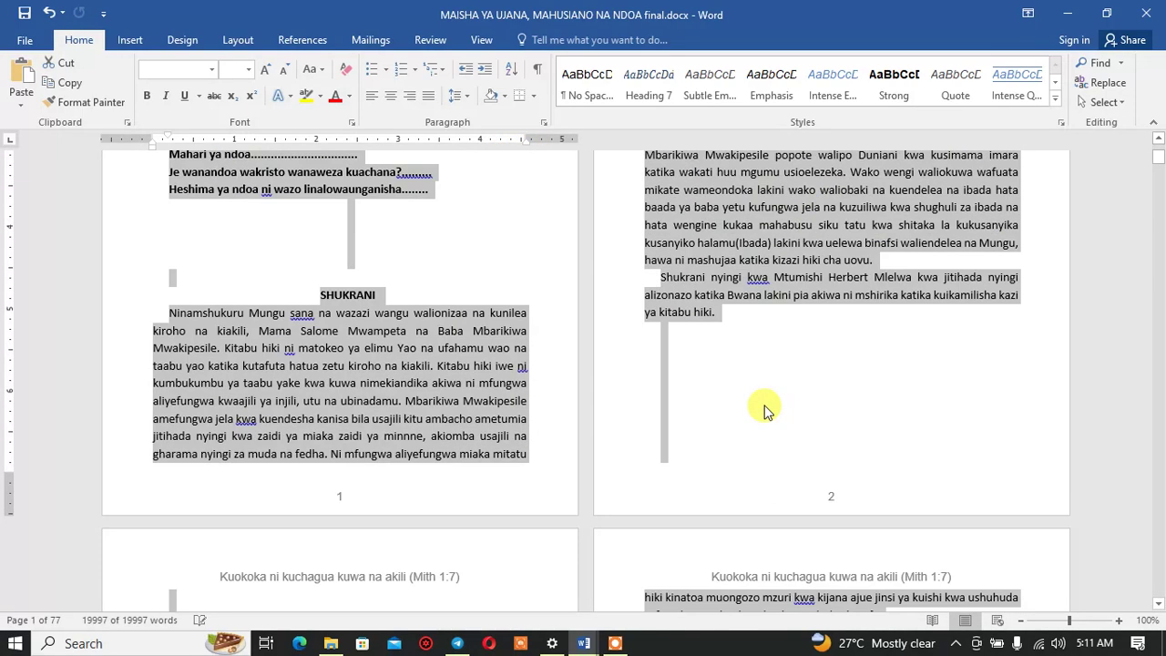
scroll(778, 592, "up", 5)
scroll(392, 291, "up", 3)
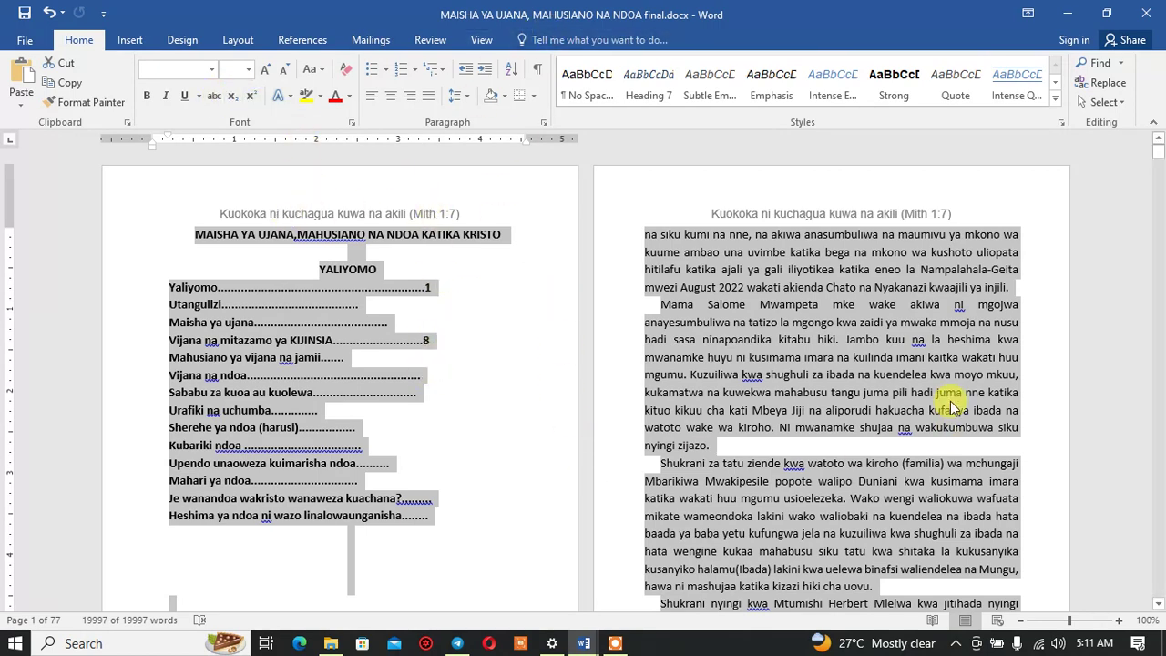
scroll(879, 410, "down", 5)
scroll(877, 418, "down", 3)
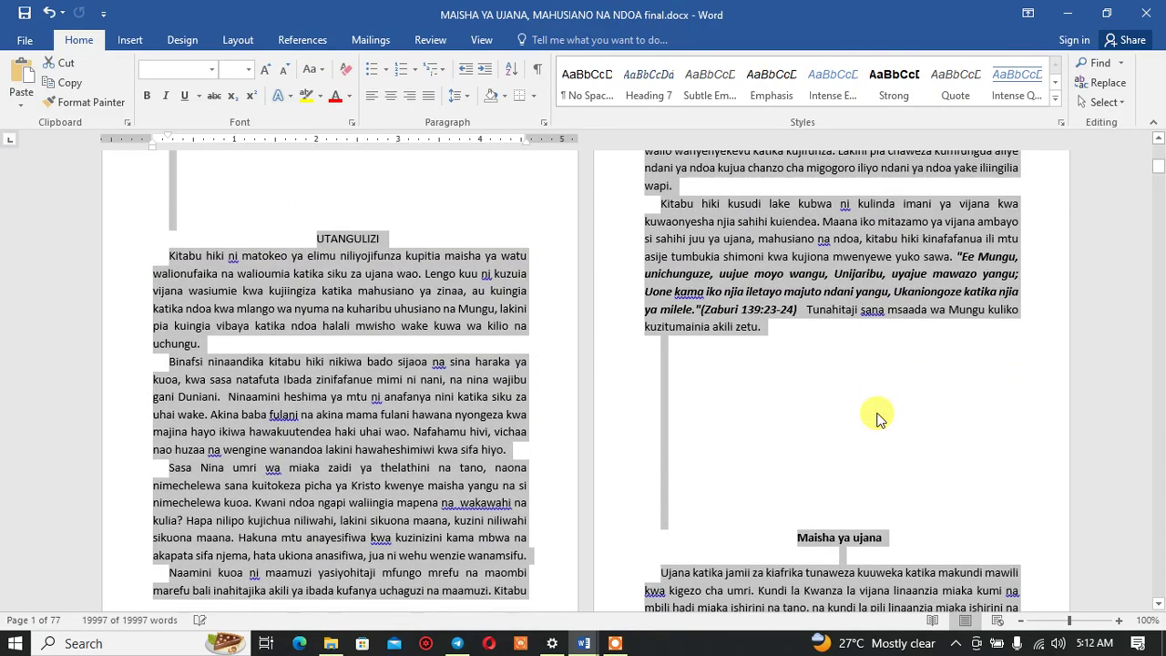
scroll(877, 418, "down", 10)
scroll(874, 420, "down", 5)
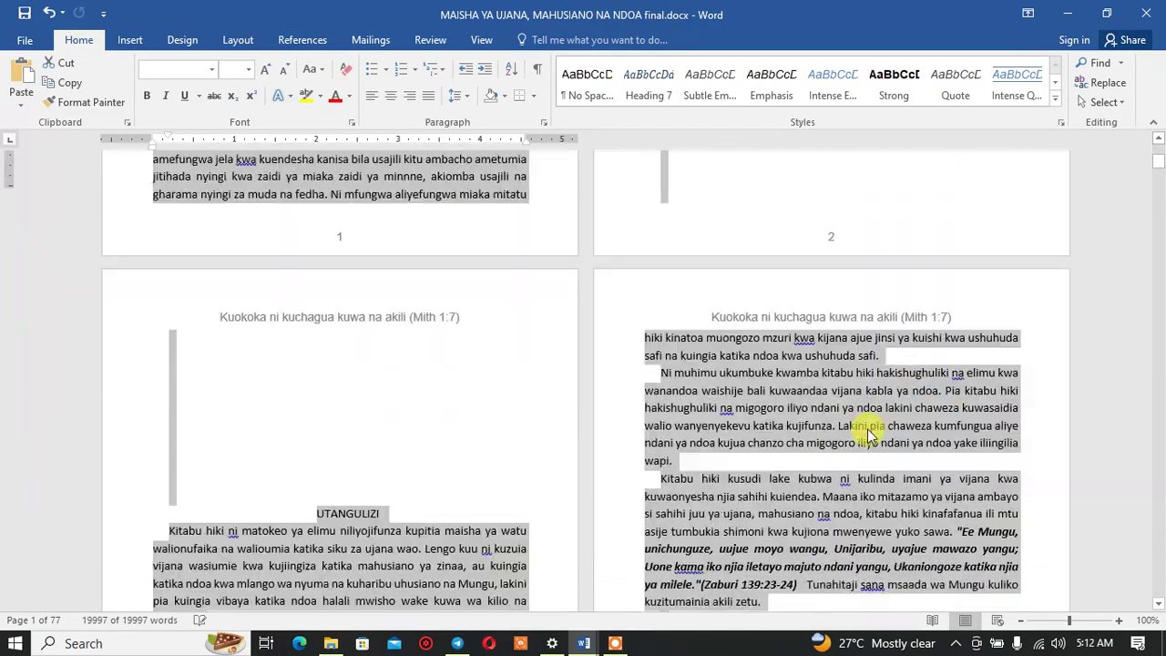
scroll(870, 427, "down", 5)
scroll(865, 435, "down", 5)
scroll(865, 432, "up", 10)
scroll(865, 430, "up", 10)
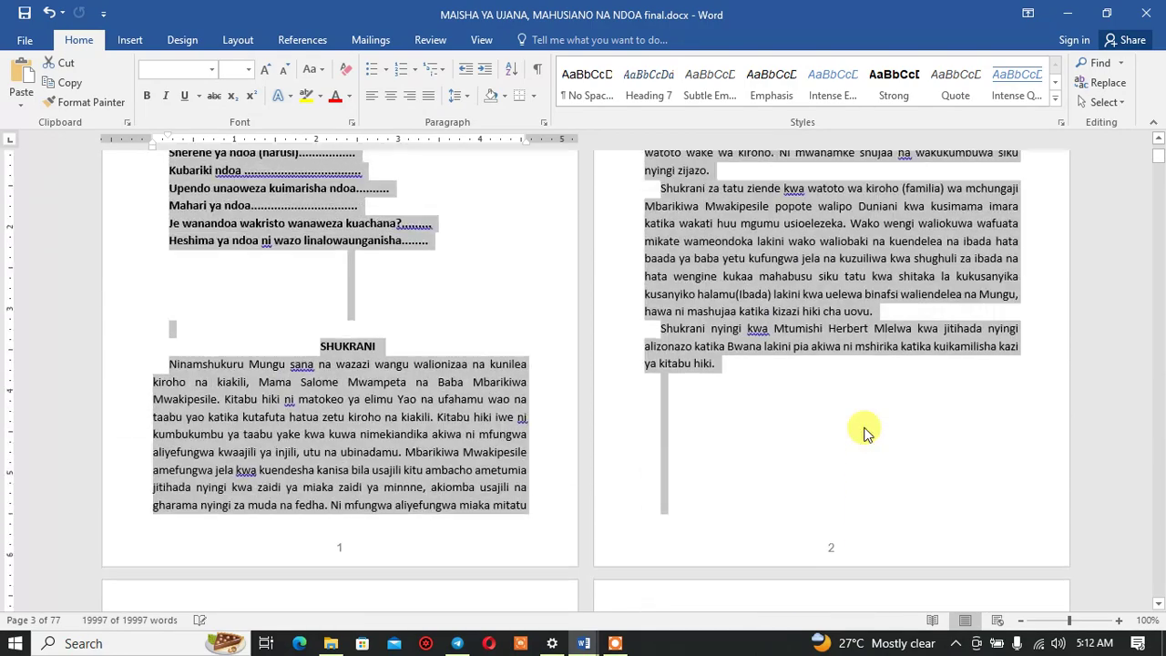
scroll(862, 429, "up", 10)
Step: Add space after every paragraph in the book
left_click(458, 95)
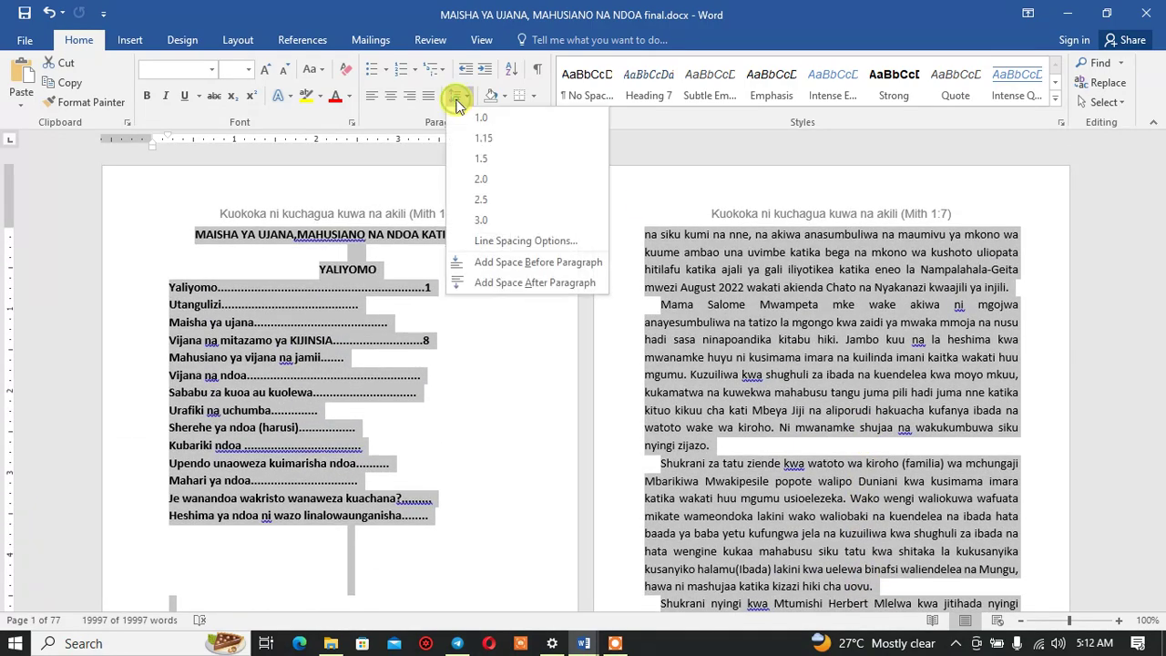
left_click(526, 282)
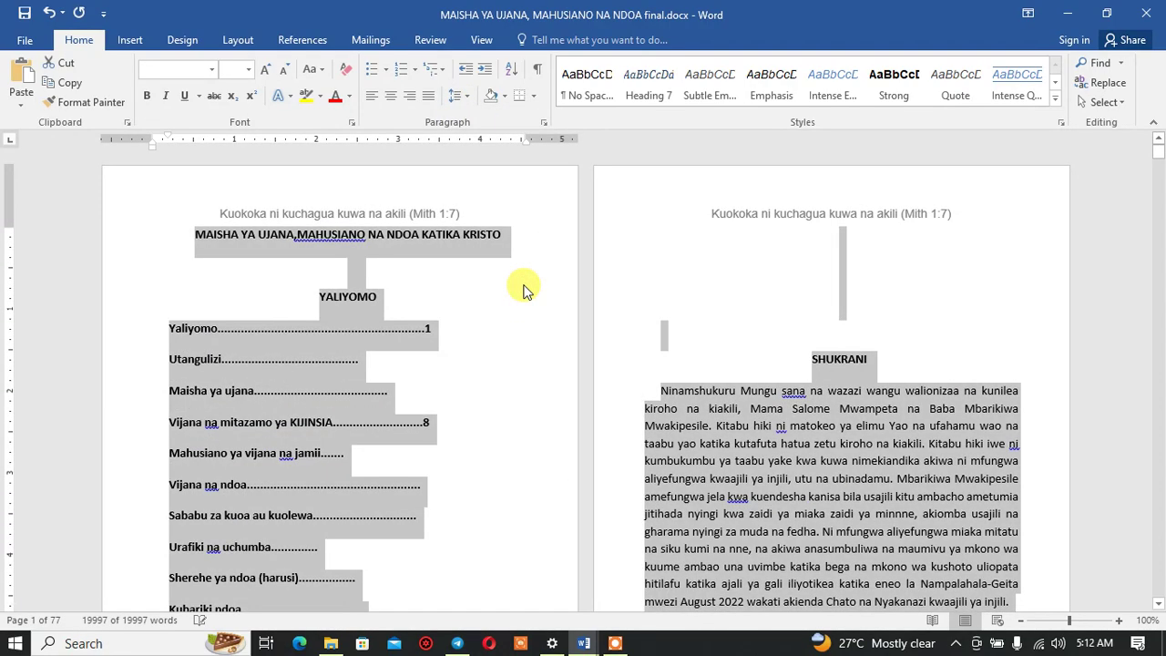
scroll(680, 347, "down", 5)
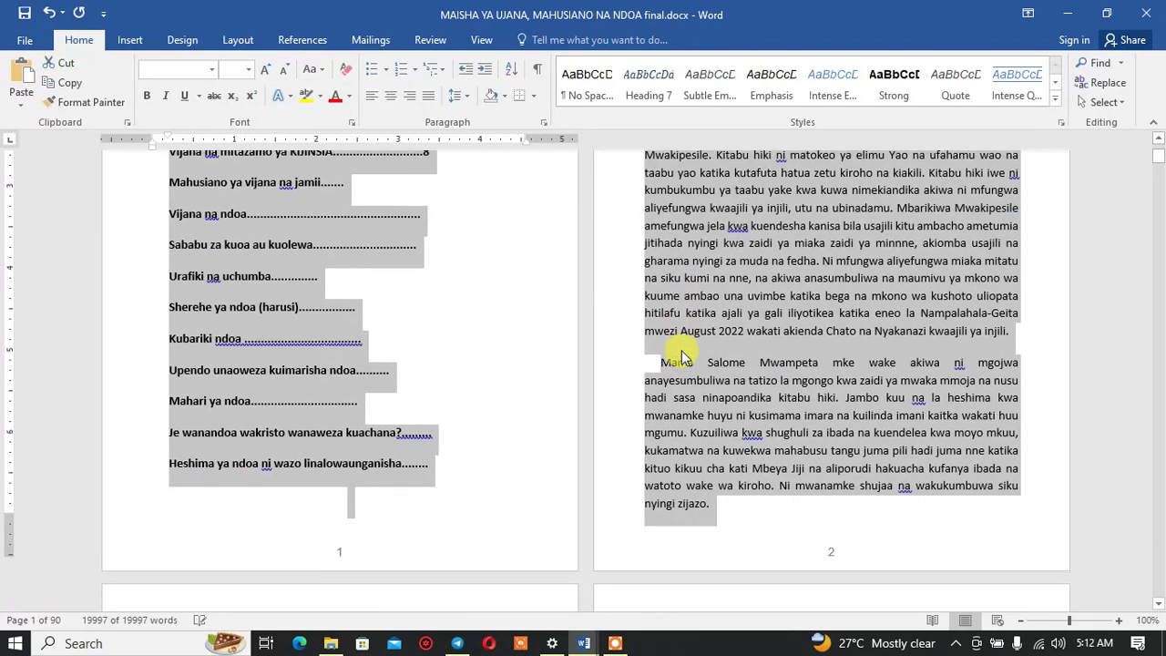
scroll(680, 347, "up", 5)
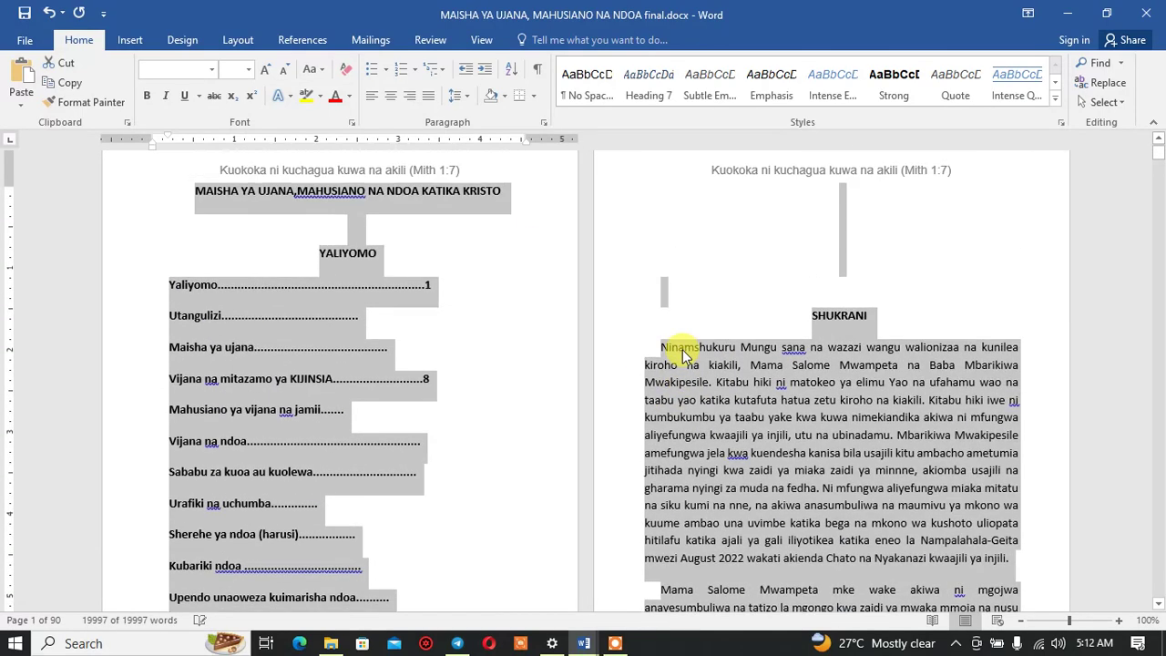
Step: Set the paragraph Spacing After to 12 pt in Line Spacing Options
left_click(466, 96)
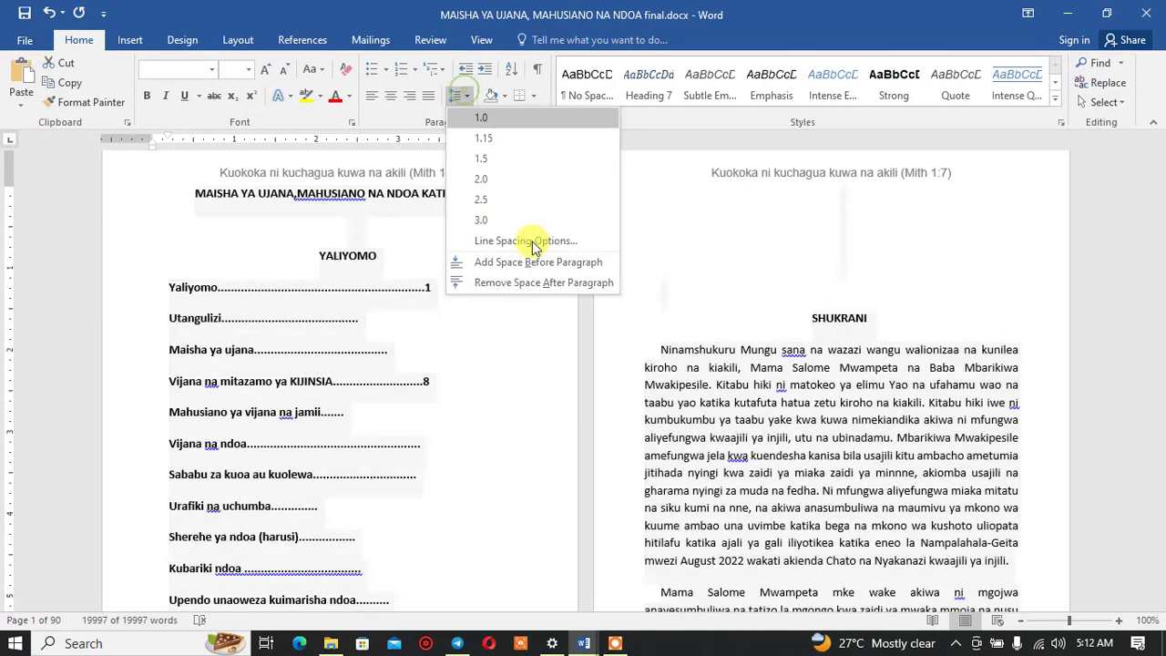
left_click(528, 235)
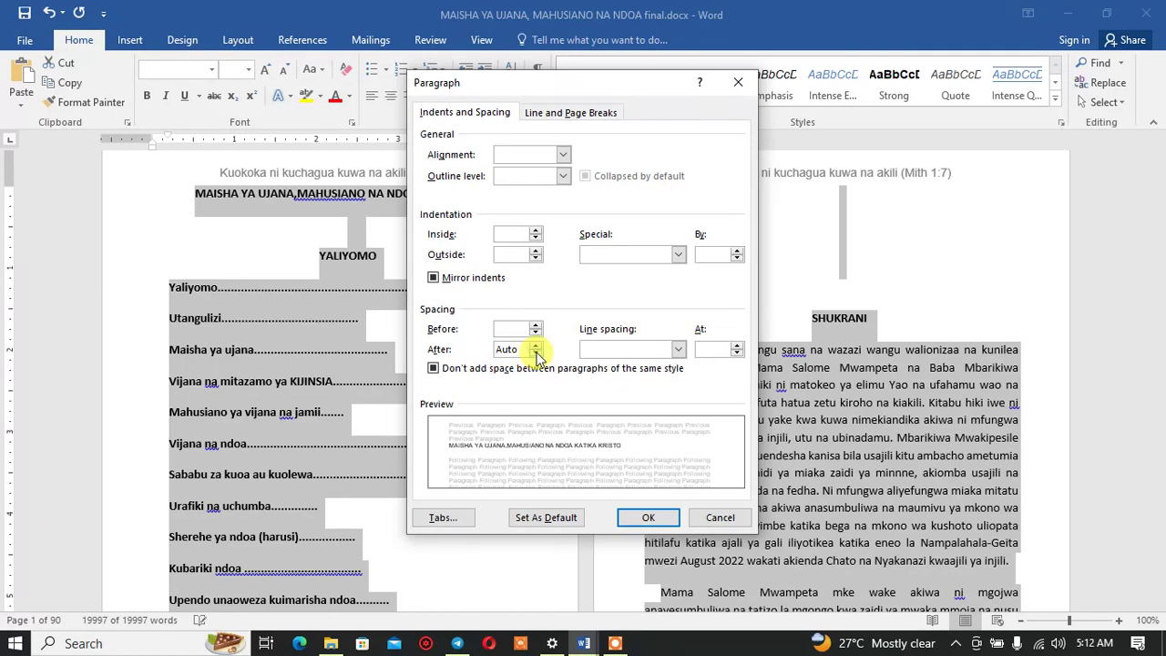
left_click(535, 345)
left_click(535, 345)
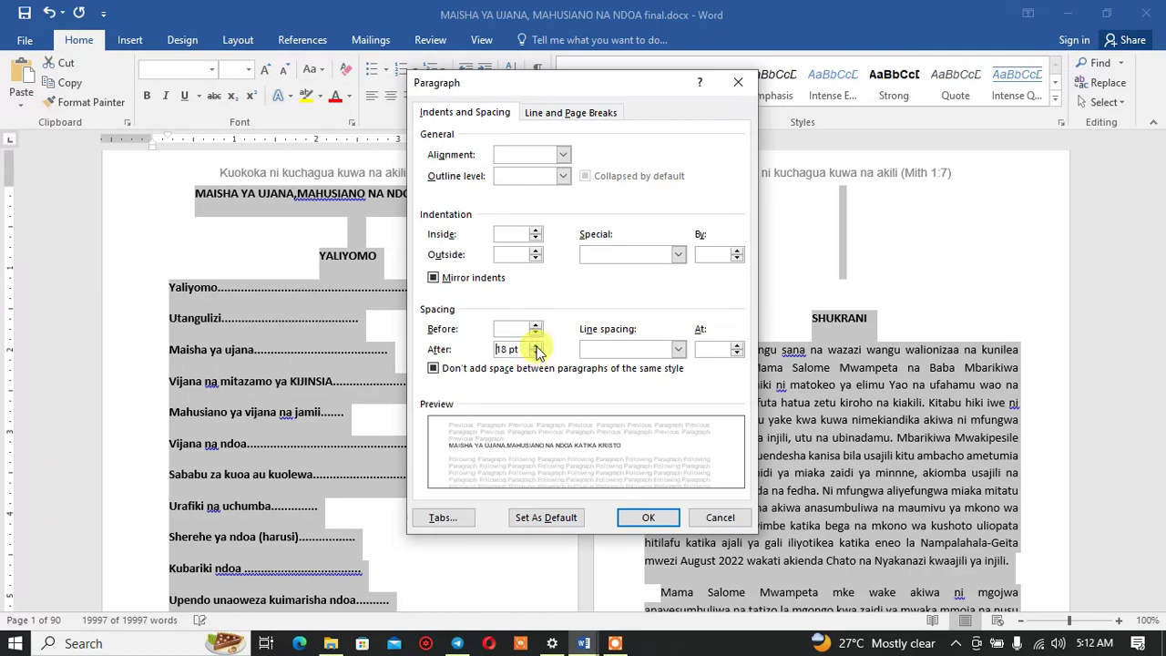
left_click(536, 346)
left_click(536, 354)
left_click(646, 524)
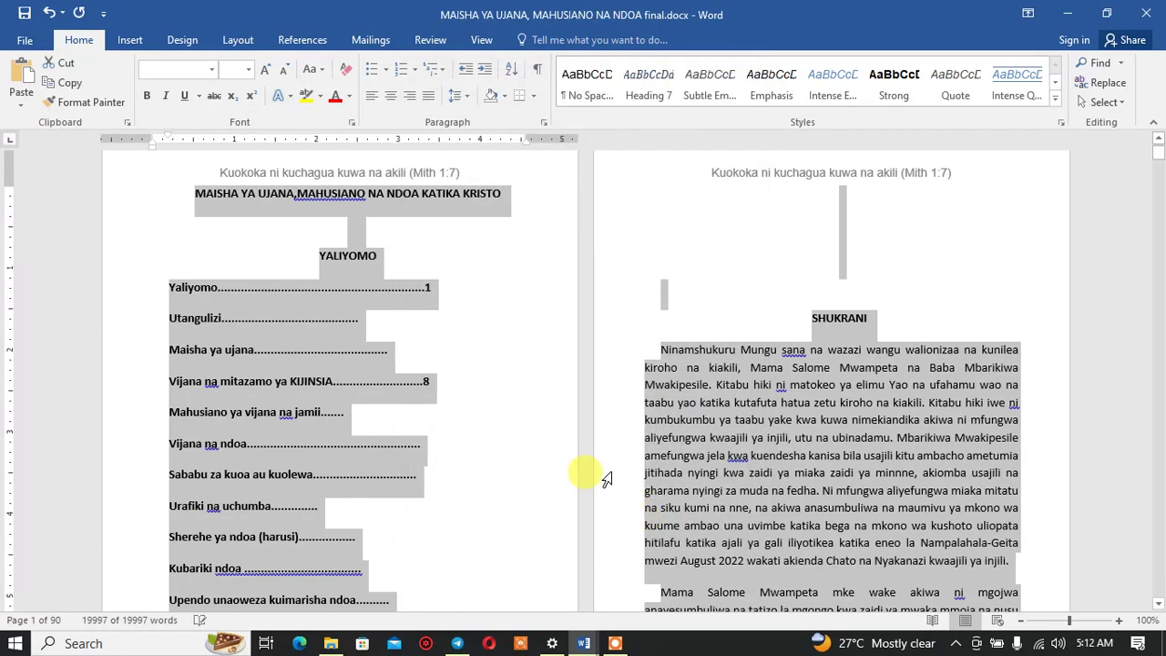
Step: Try larger Spacing After values up to 36 pt, lower them again, and apply
left_click(460, 98)
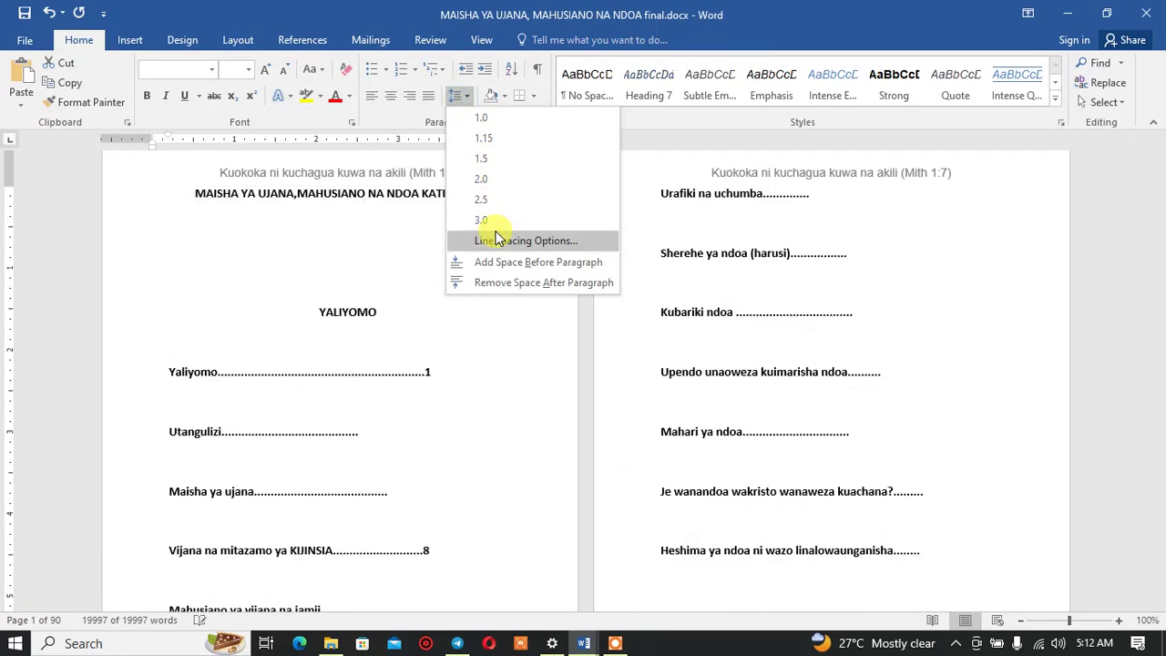
left_click(512, 236)
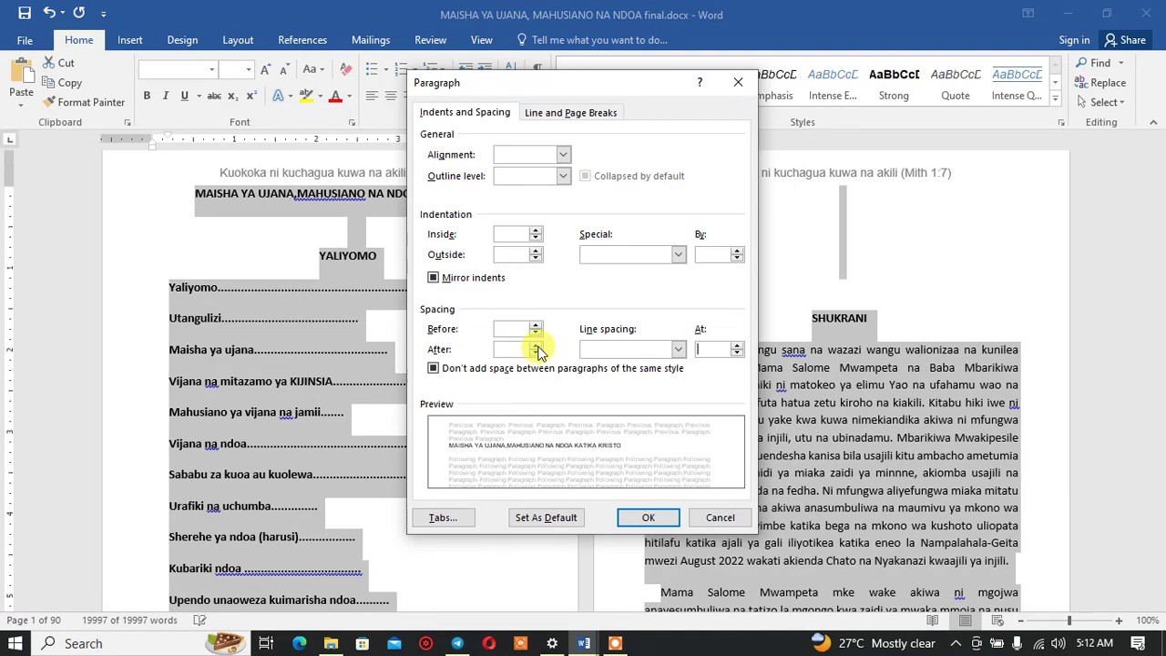
left_click(536, 353)
left_click(536, 346)
left_click(537, 346)
left_click(536, 346)
left_click(536, 346)
left_click(536, 345)
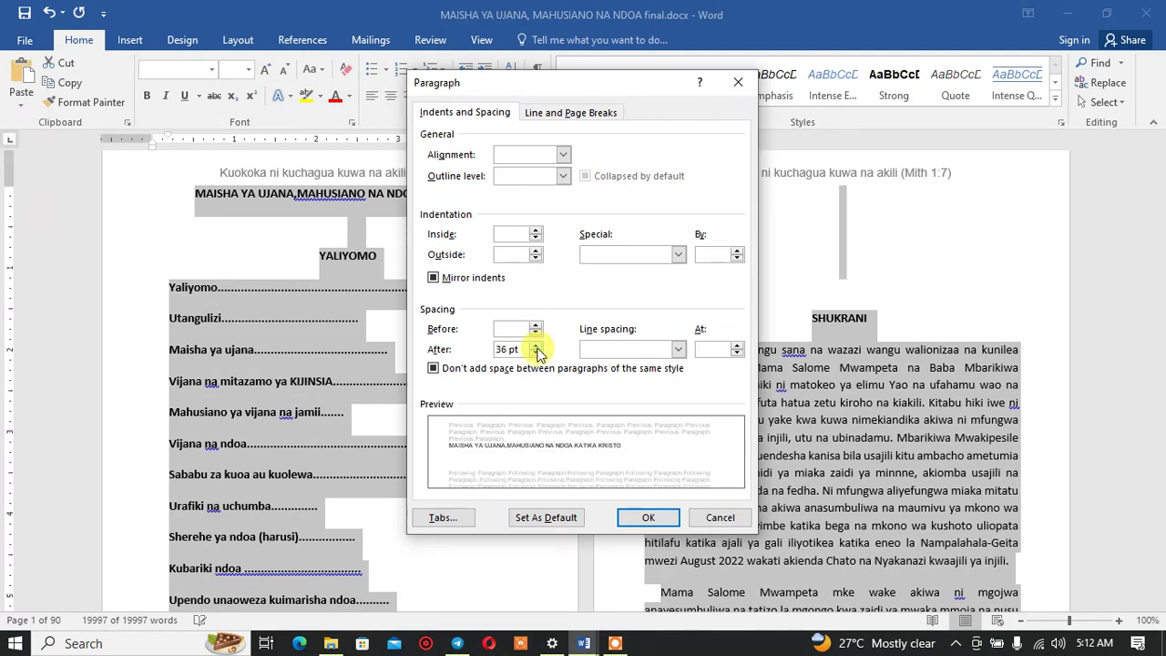
left_click(536, 354)
left_click(536, 354)
left_click(537, 353)
left_click(536, 354)
left_click(536, 353)
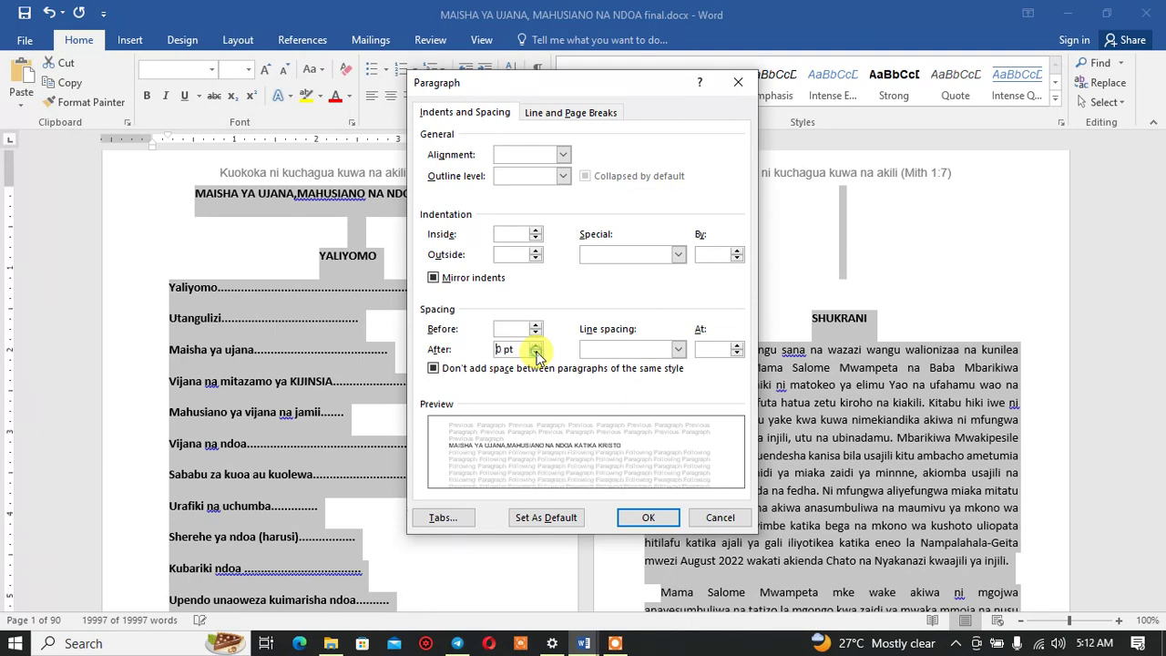
left_click(536, 353)
left_click(649, 519)
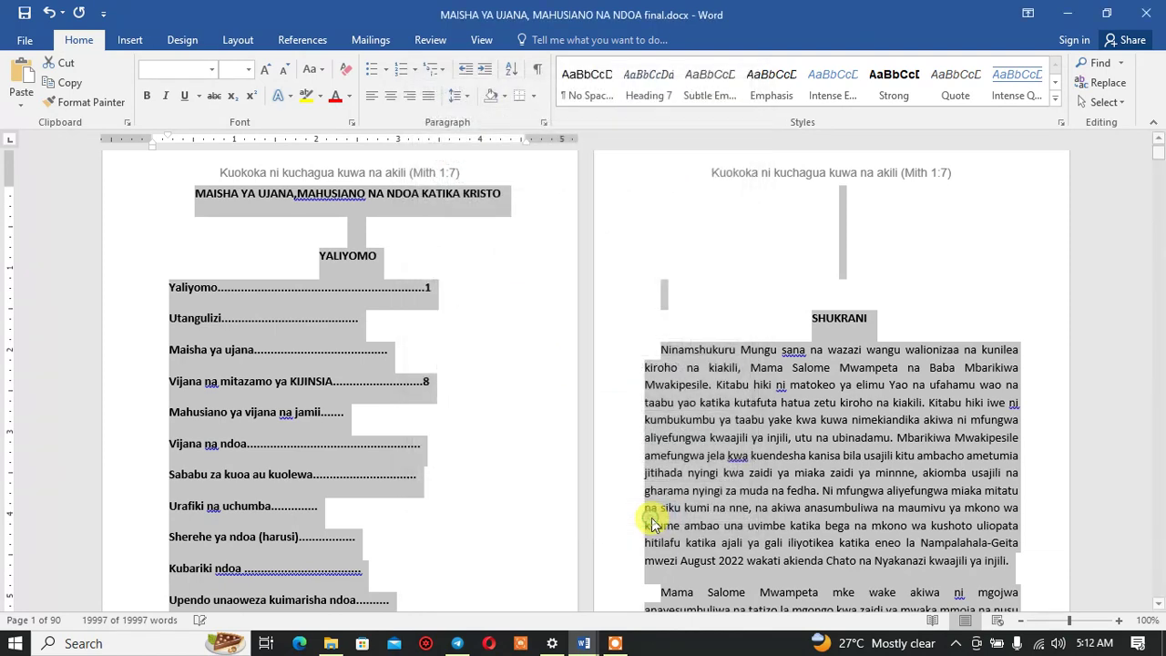
scroll(648, 450, "down", 1)
scroll(653, 447, "down", 5)
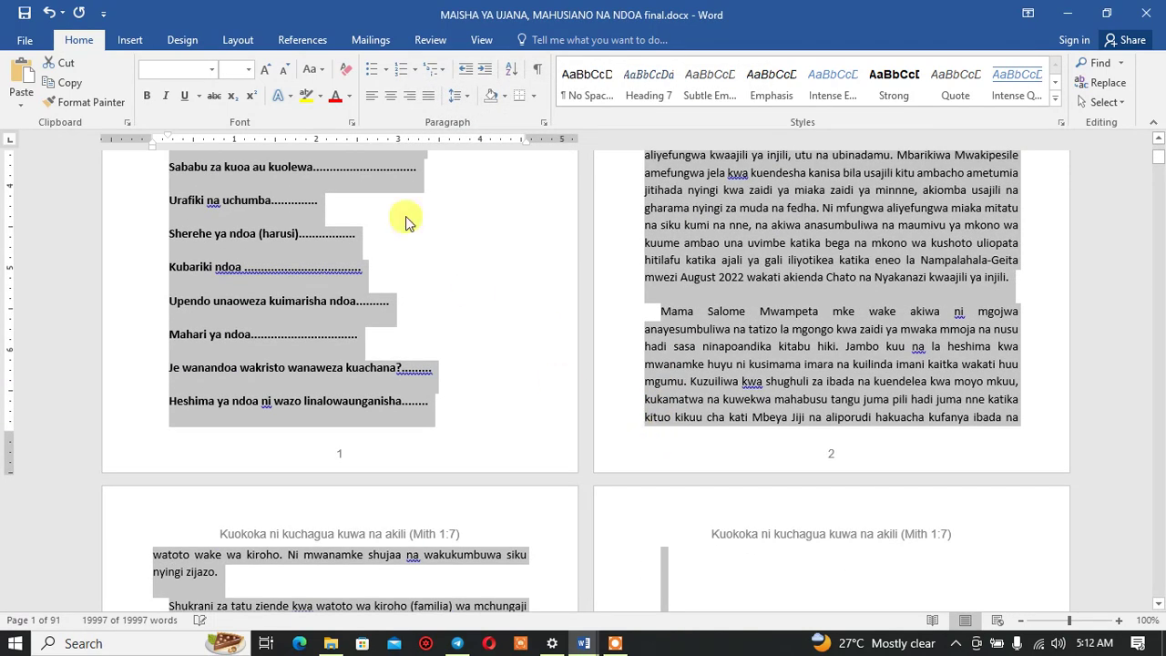
Step: Change the space after paragraphs to 6 pt
left_click(455, 95)
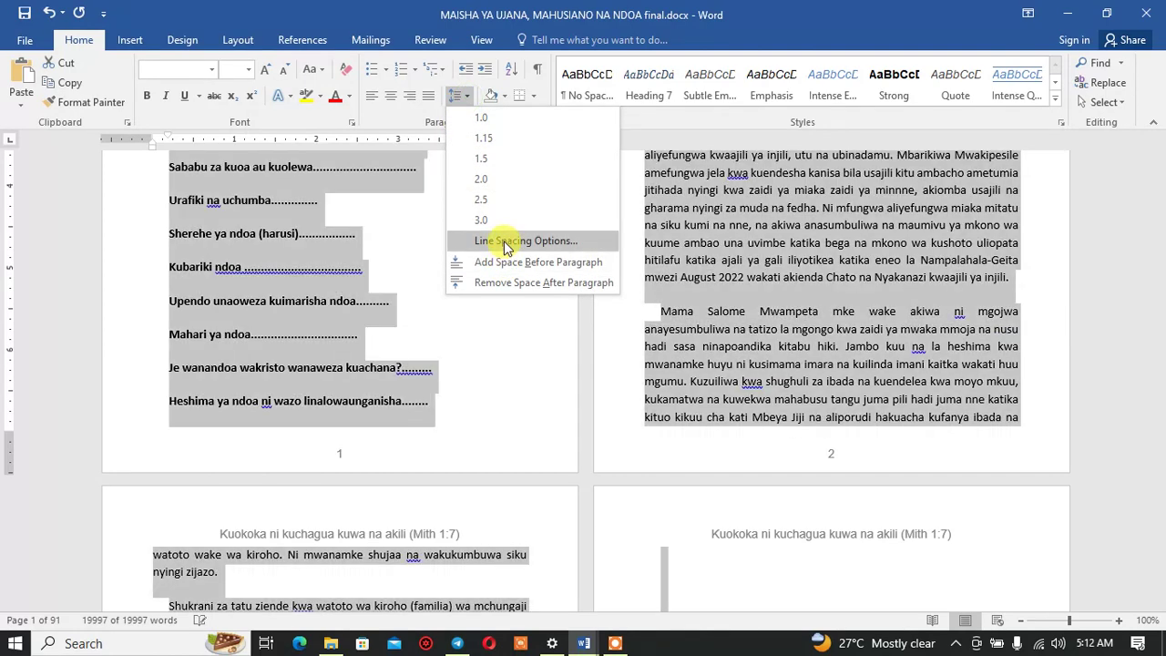
left_click(487, 241)
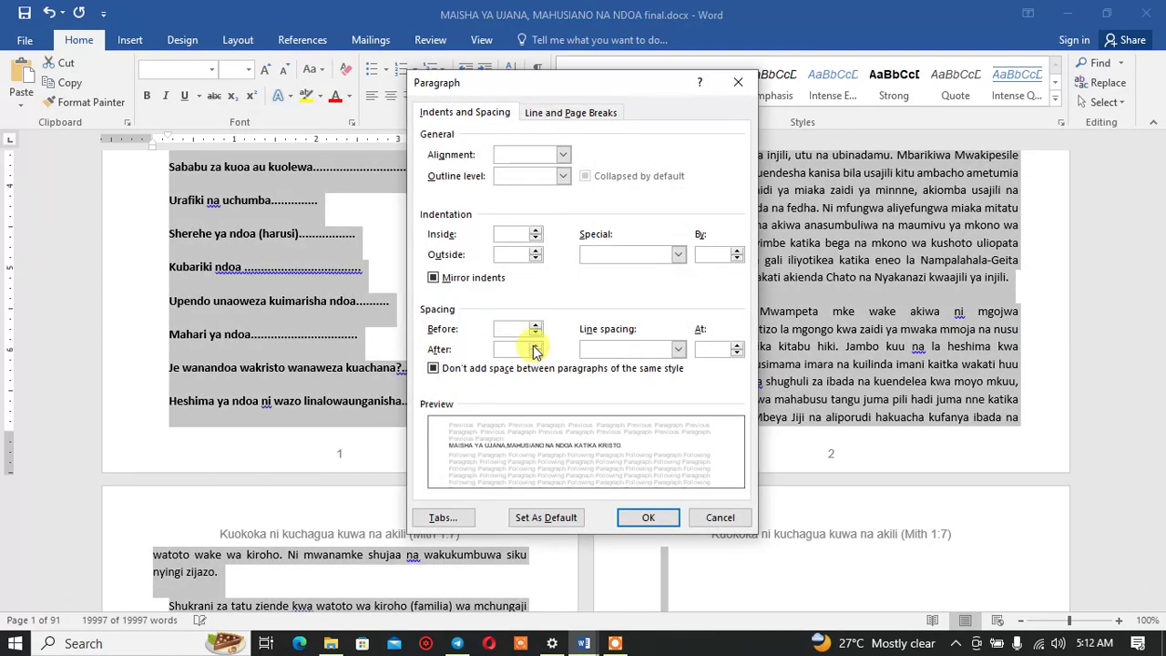
left_click(535, 350)
left_click(534, 350)
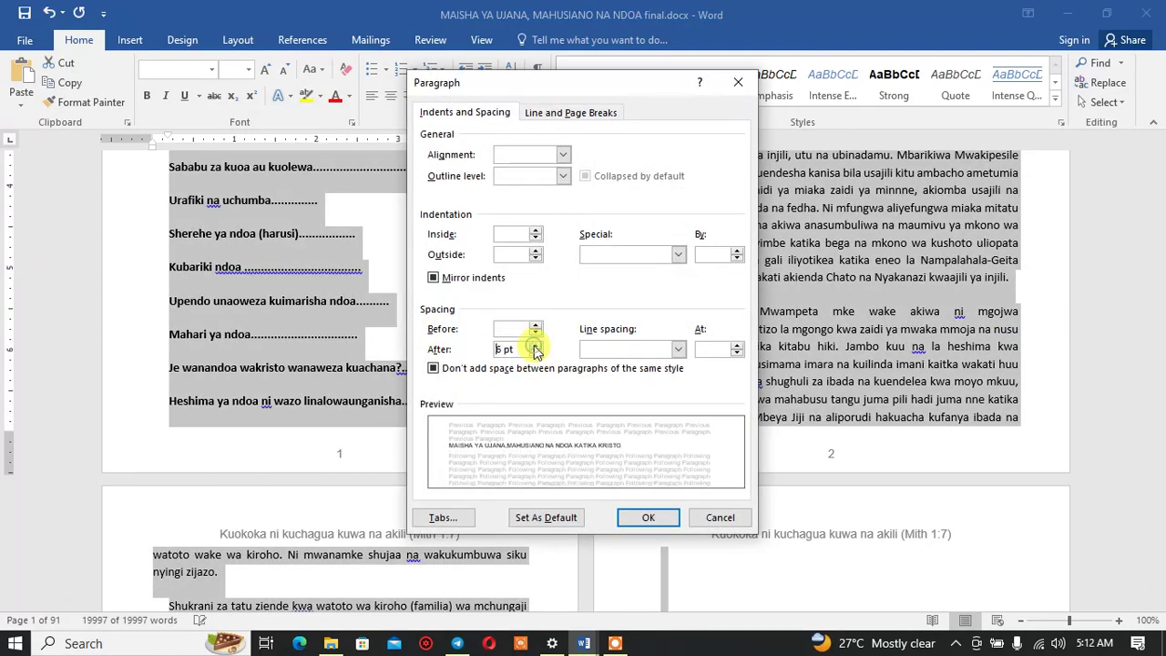
left_click(648, 517)
scroll(607, 411, "down", 3)
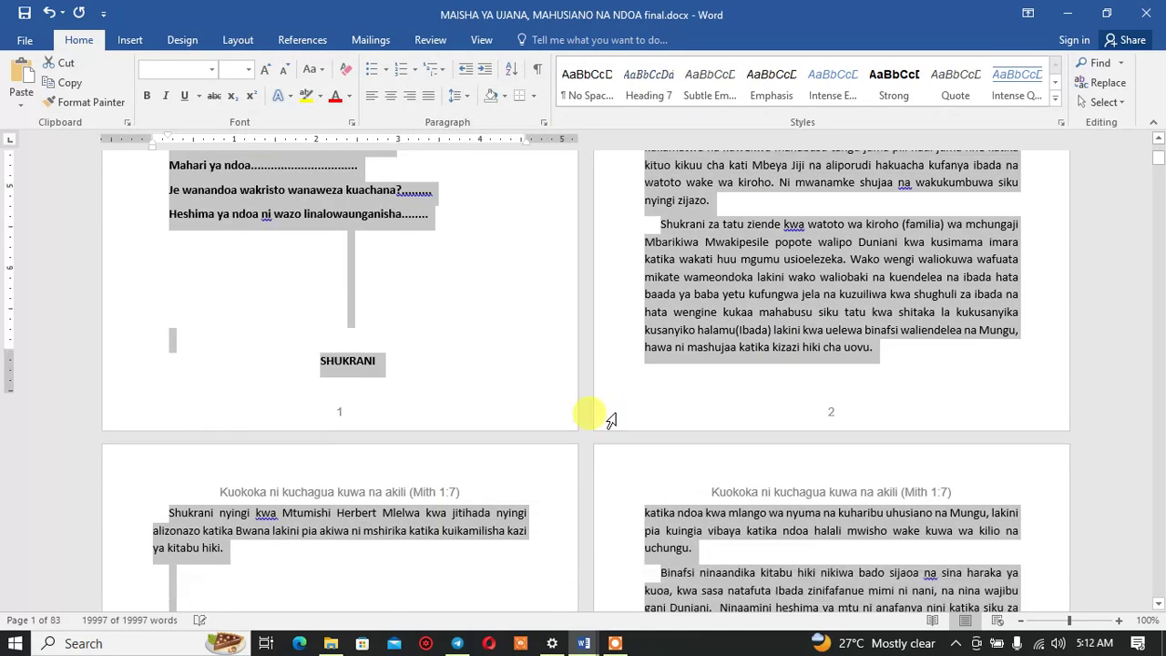
scroll(607, 411, "down", 5)
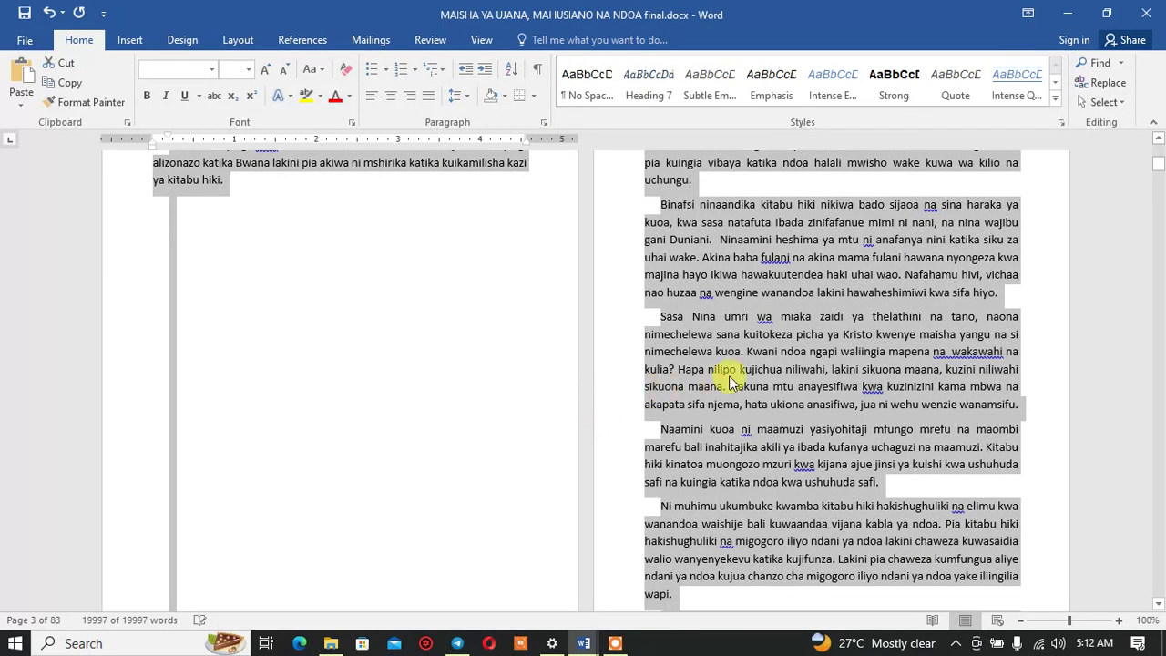
Step: Reselect the whole document and set Spacing After to Auto
left_click(829, 283)
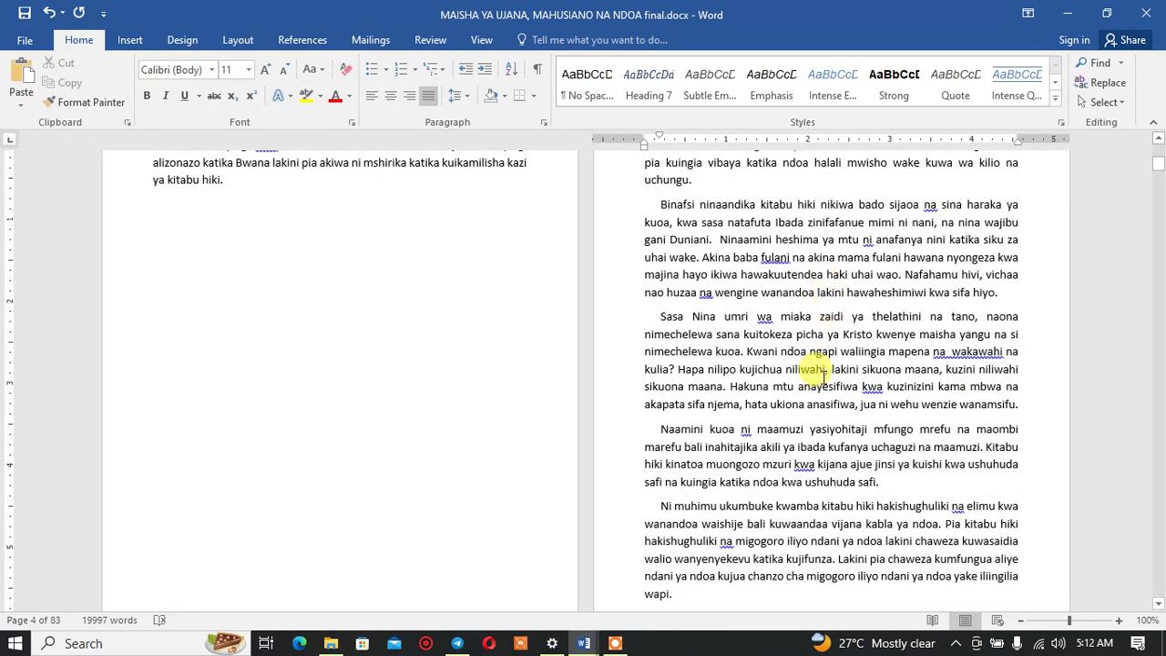
key("ctrl+a")
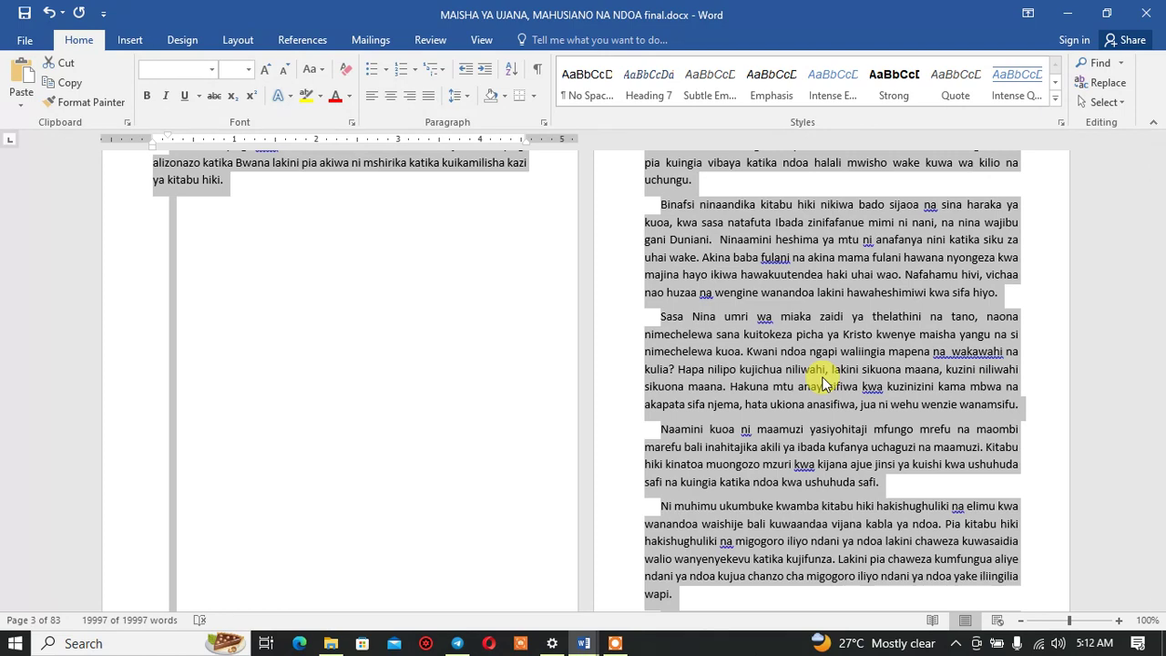
scroll(819, 381, "down", 5)
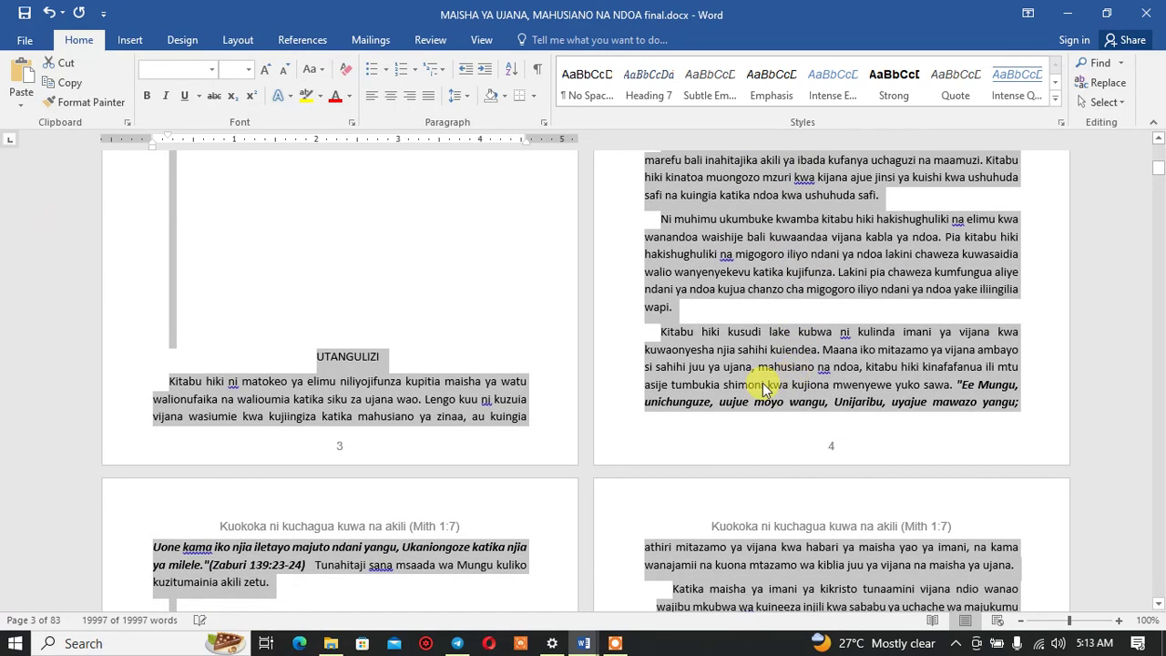
left_click(456, 96)
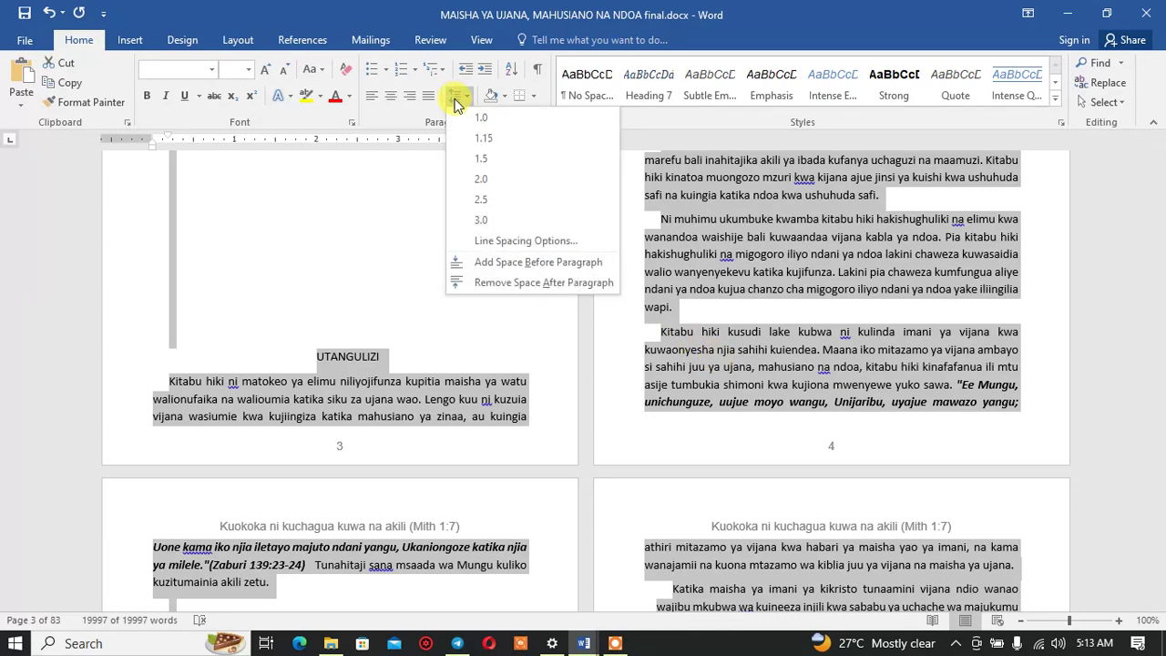
left_click(492, 241)
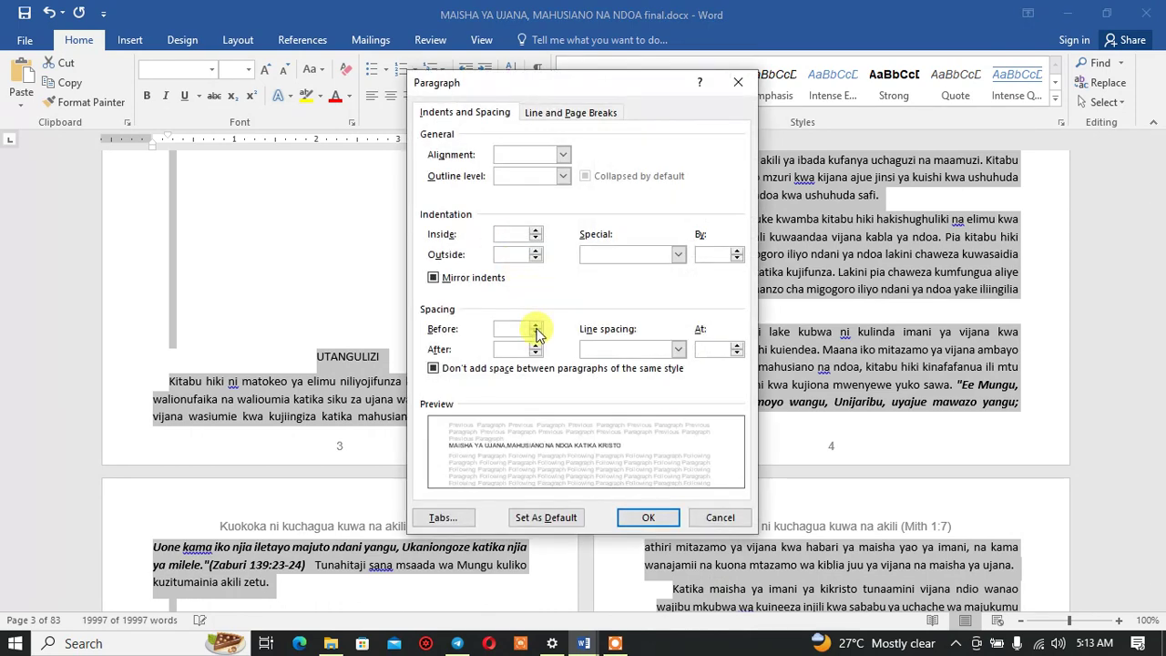
left_click(535, 346)
left_click(536, 346)
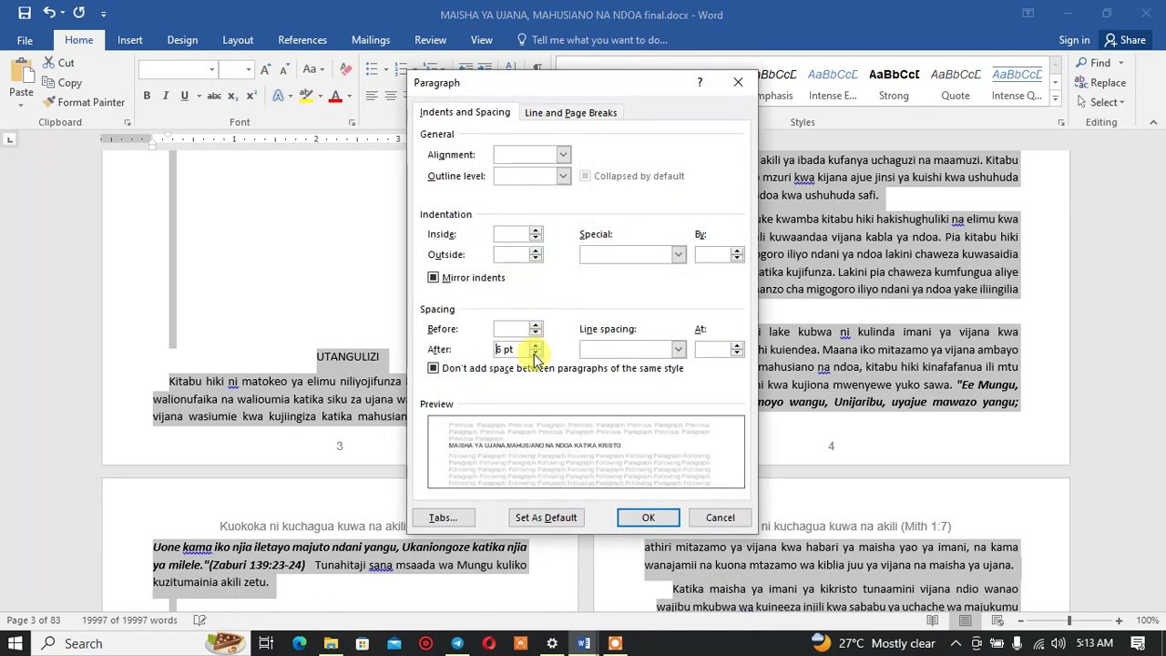
left_click(535, 355)
left_click(536, 354)
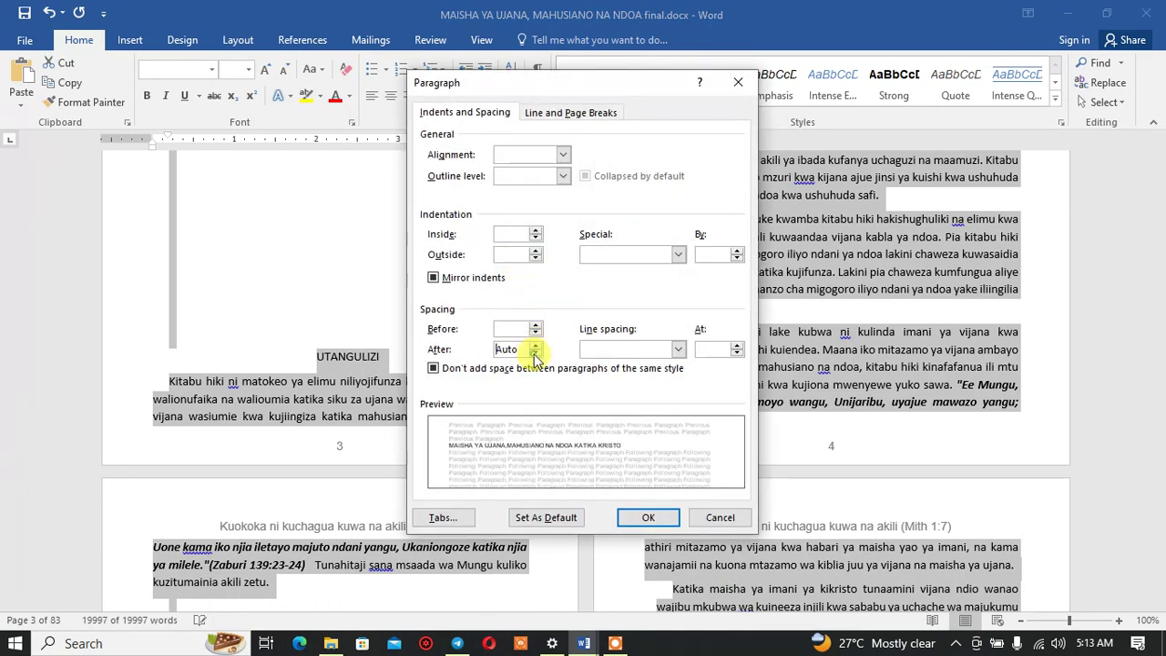
left_click(643, 519)
Step: Scroll down to the paragraph ending 'ujana.' at the top of page 7
left_click(706, 286)
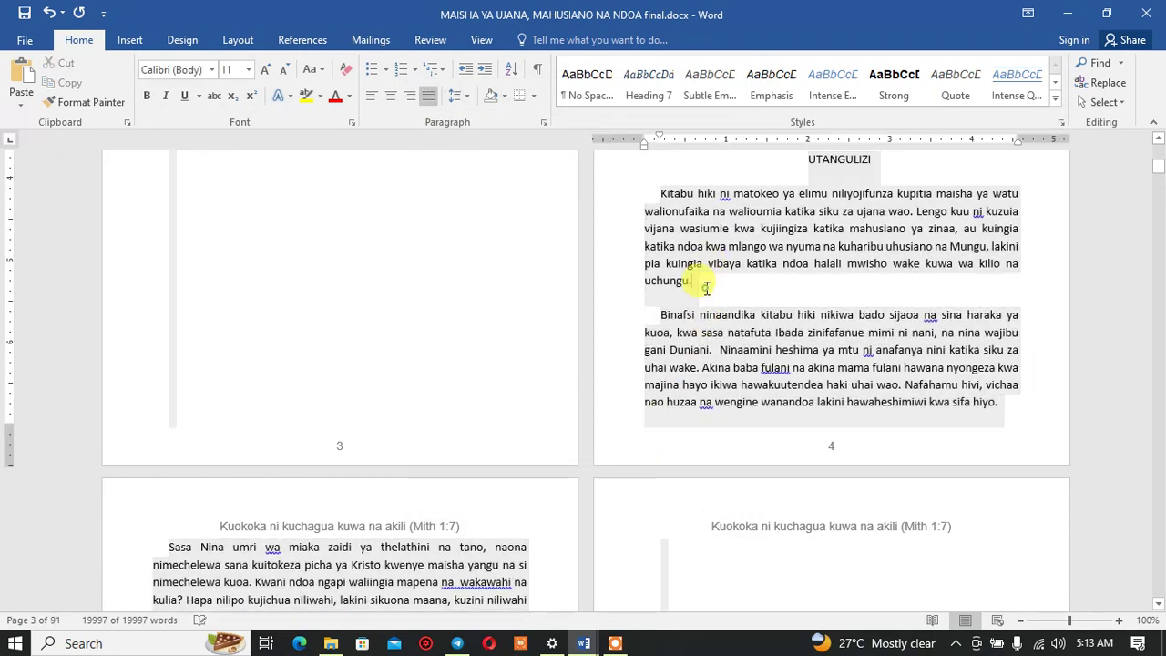
scroll(705, 286, "down", 1)
scroll(772, 318, "down", 1)
scroll(771, 328, "down", 6)
scroll(778, 337, "down", 3)
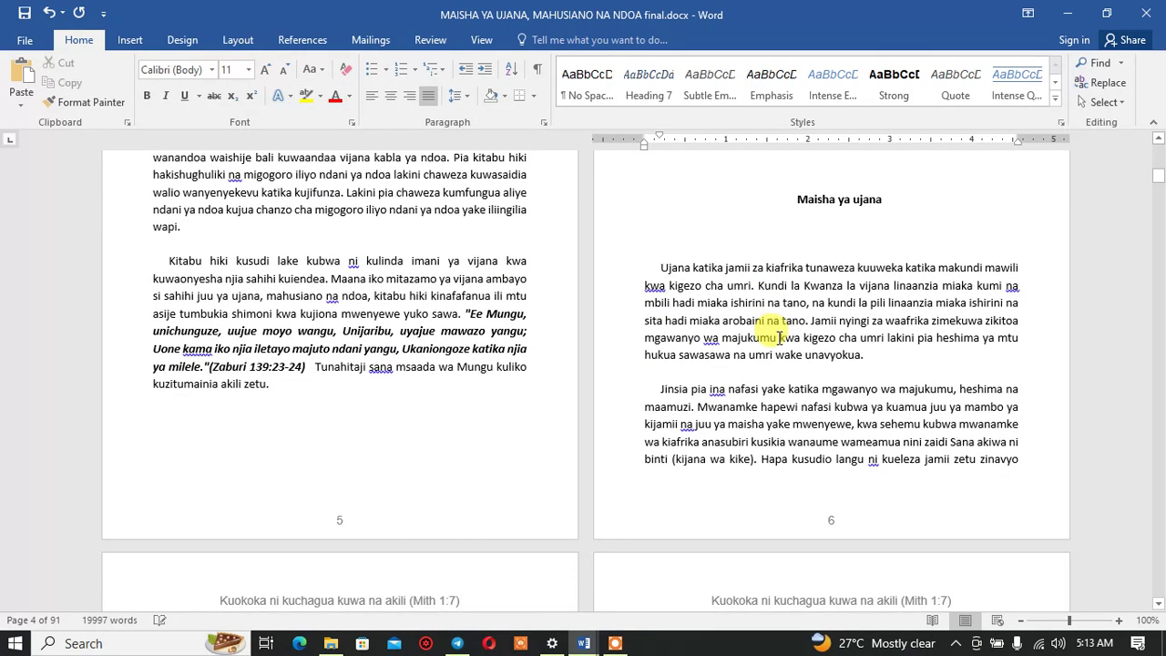
scroll(541, 364, "down", 1)
scroll(476, 354, "down", 5)
scroll(478, 343, "down", 3)
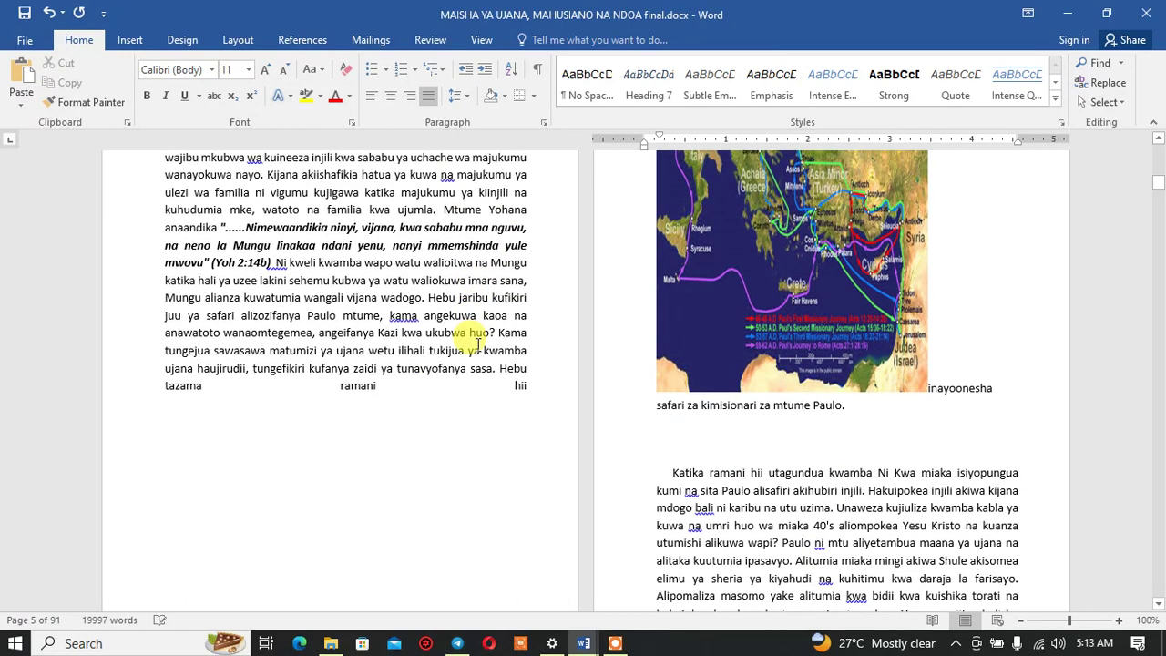
scroll(475, 339, "up", 3)
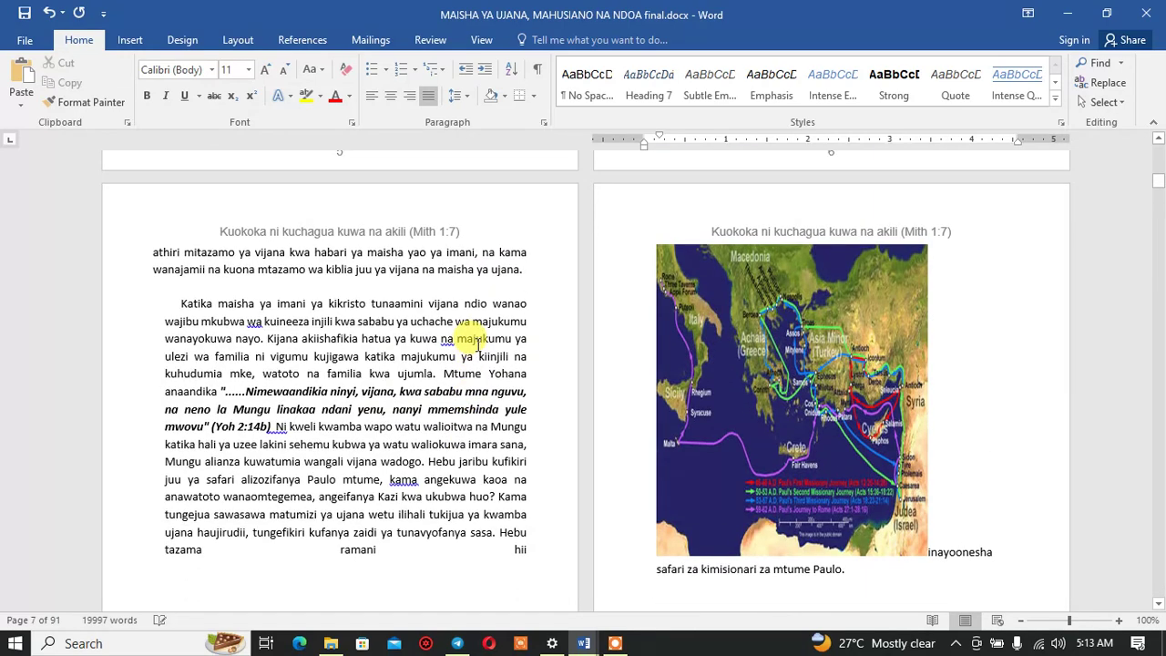
Step: Remove the space after the paragraph ending 'maisha ya ujana.'
left_click(534, 270)
double_click(404, 270)
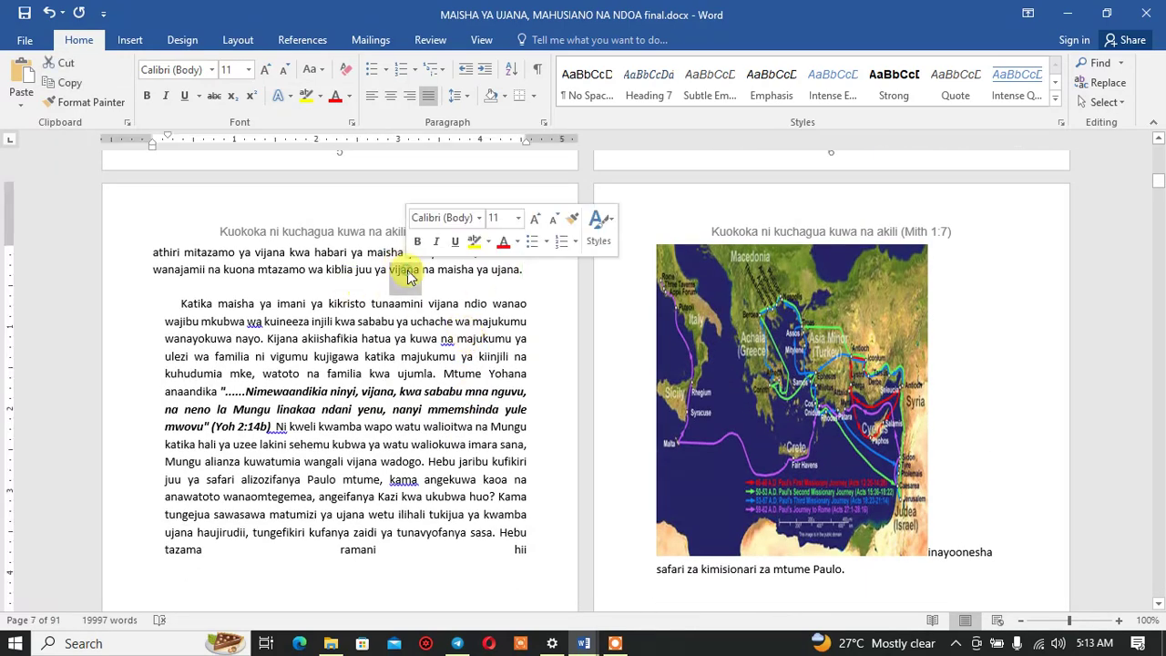
left_click(455, 96)
left_click(500, 282)
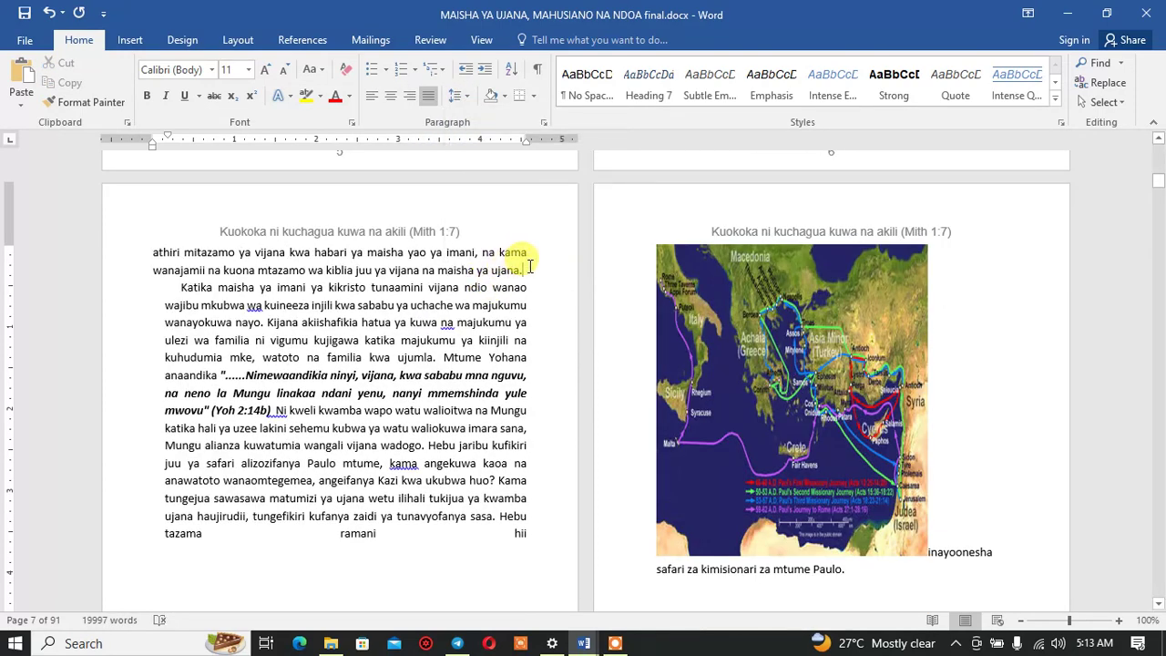
key("Return")
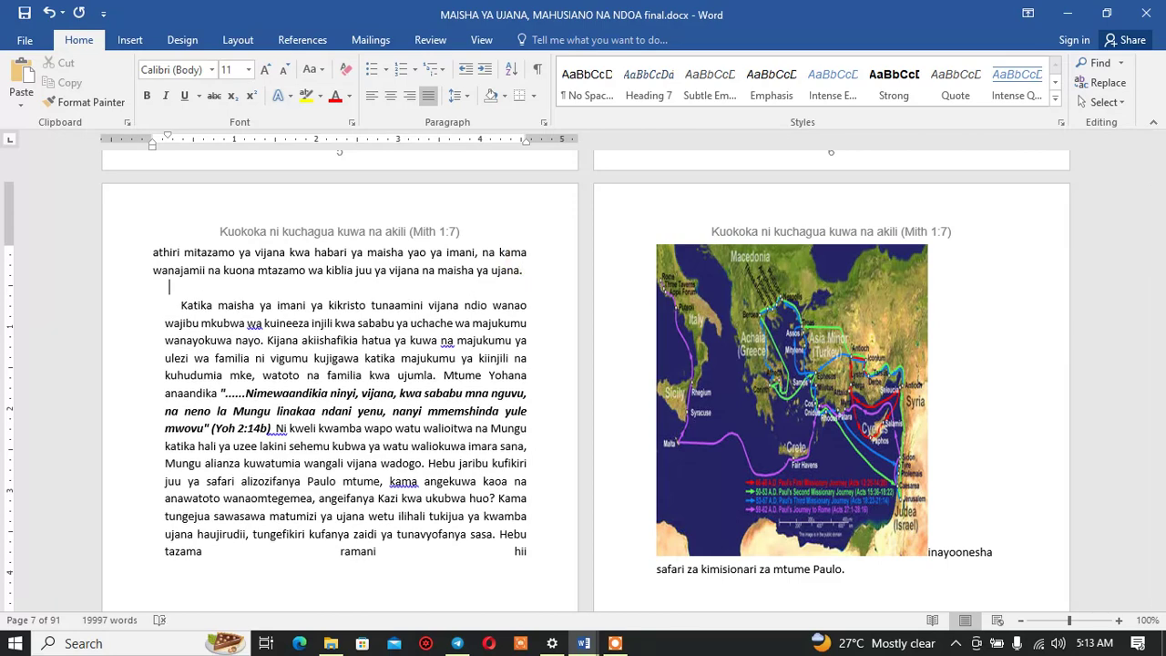
key("BackSpace")
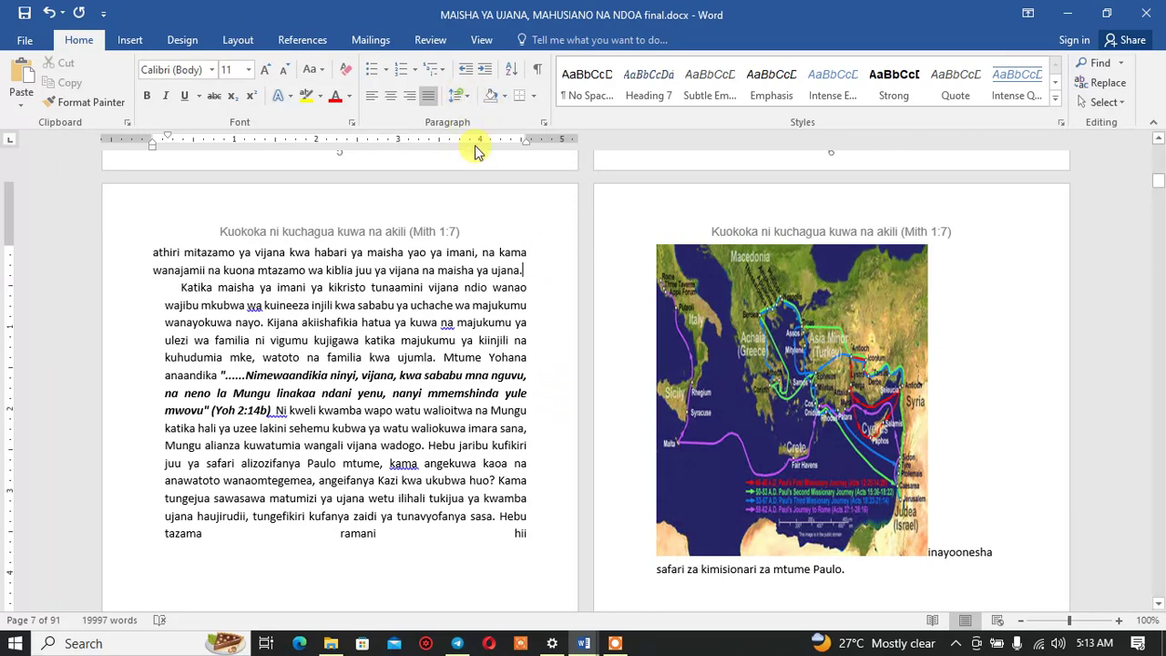
left_click(453, 96)
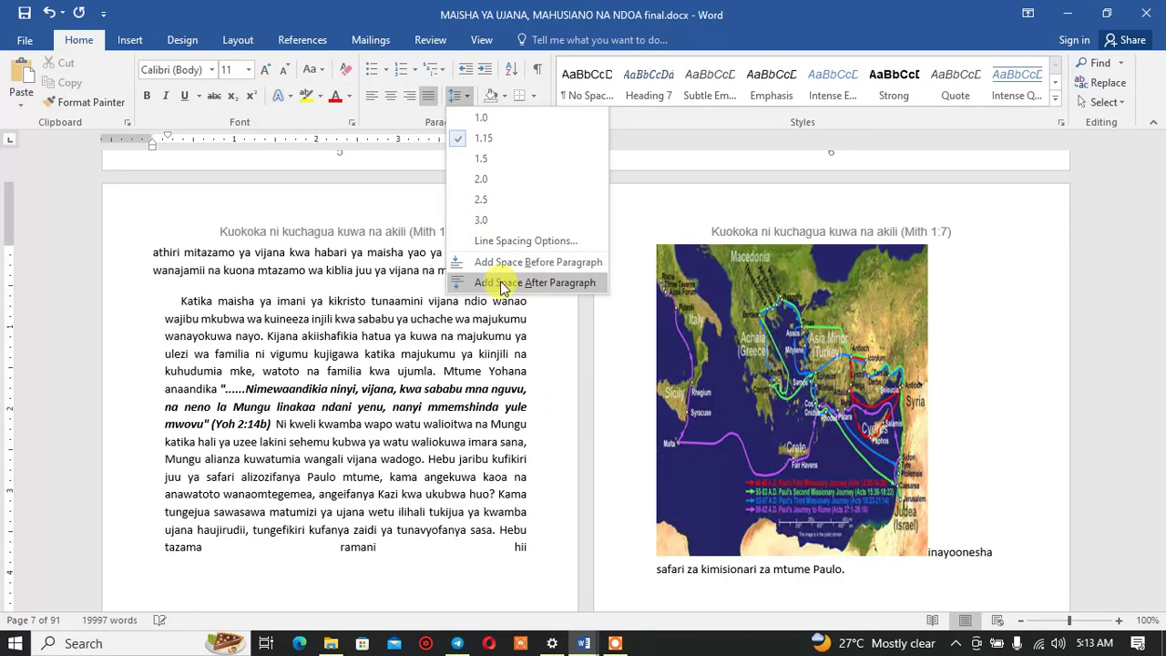
left_click(500, 284)
left_click(456, 96)
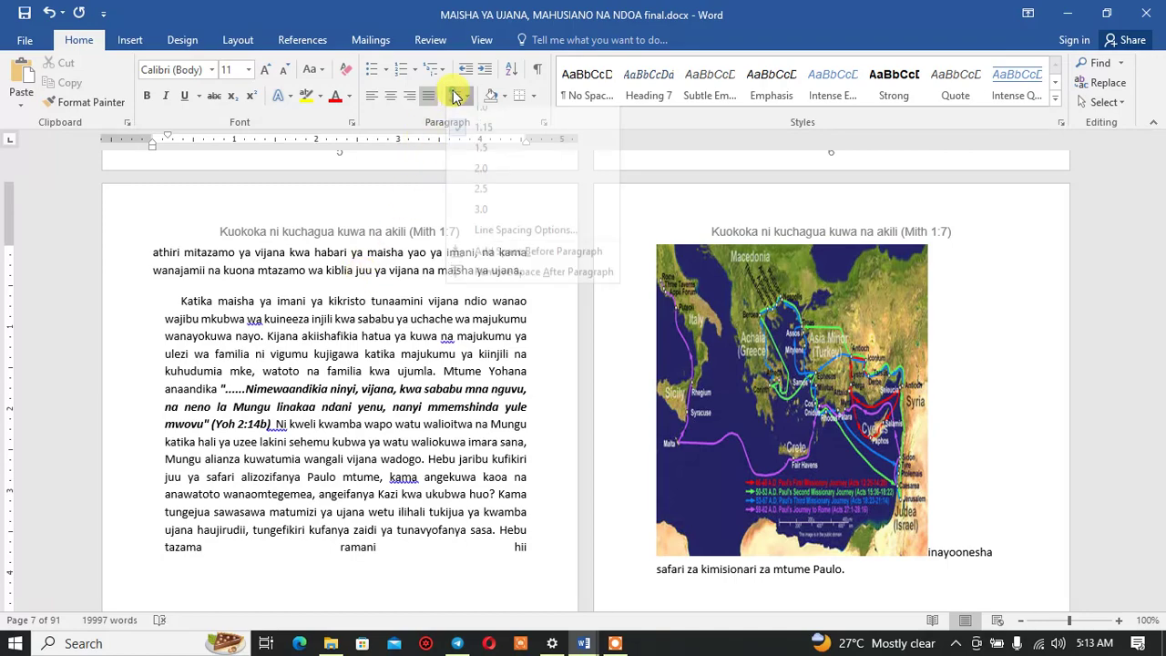
left_click(415, 323)
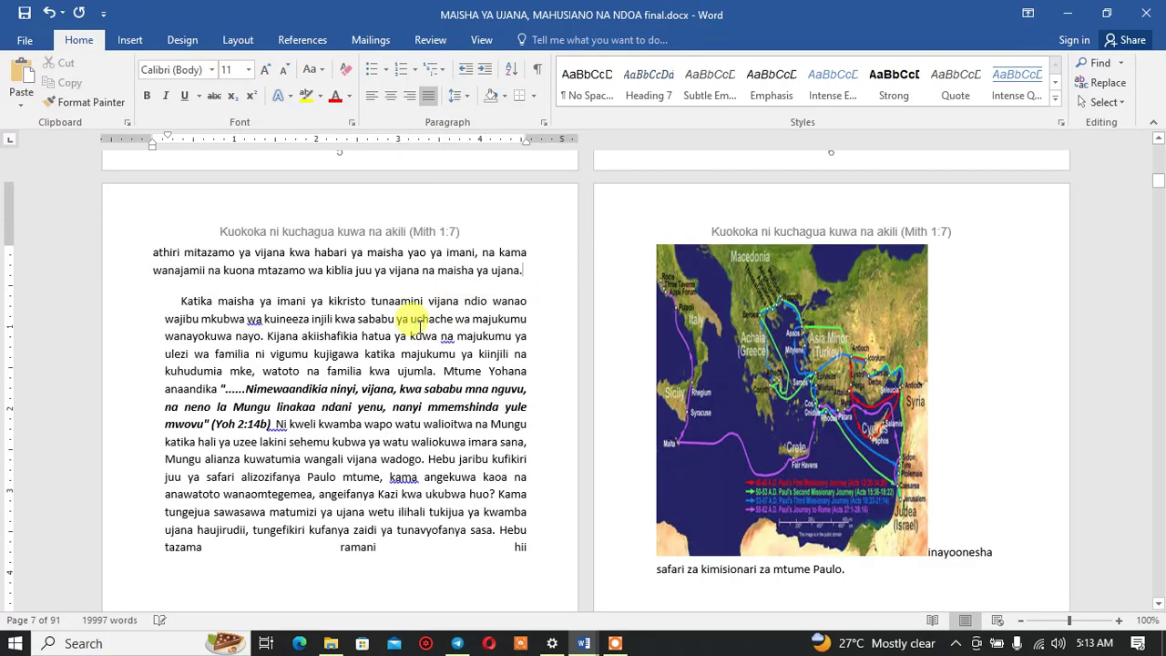
scroll(443, 348, "up", 4)
scroll(443, 347, "down", 5)
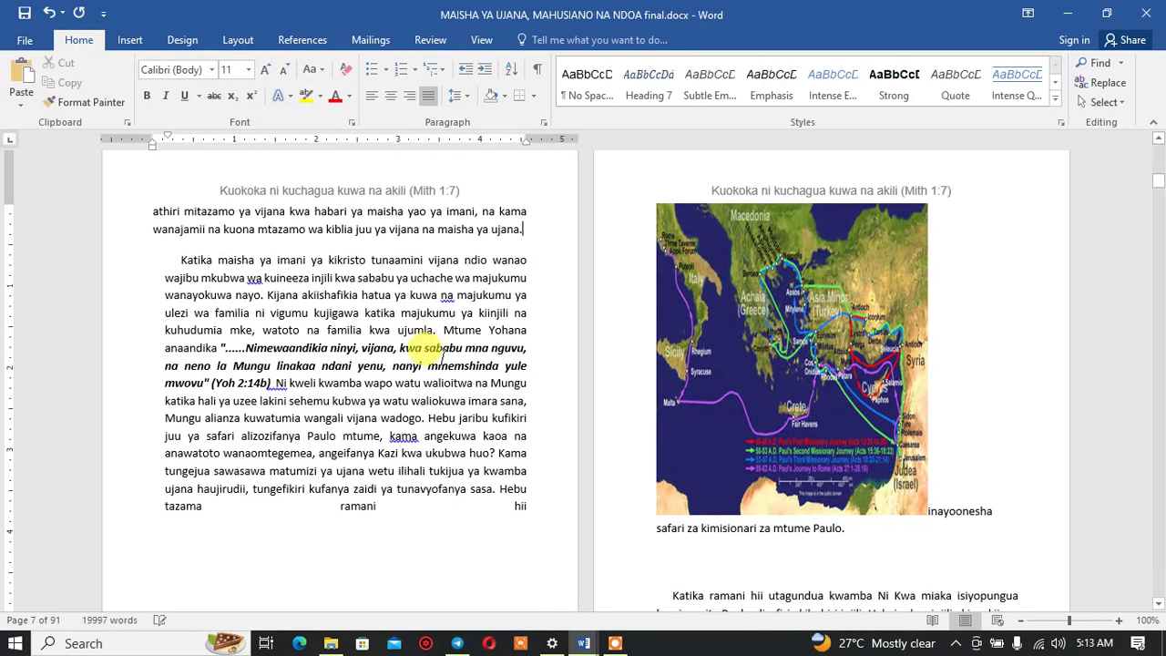
scroll(444, 355, "up", 3)
scroll(443, 356, "up", 2)
scroll(444, 362, "down", 6)
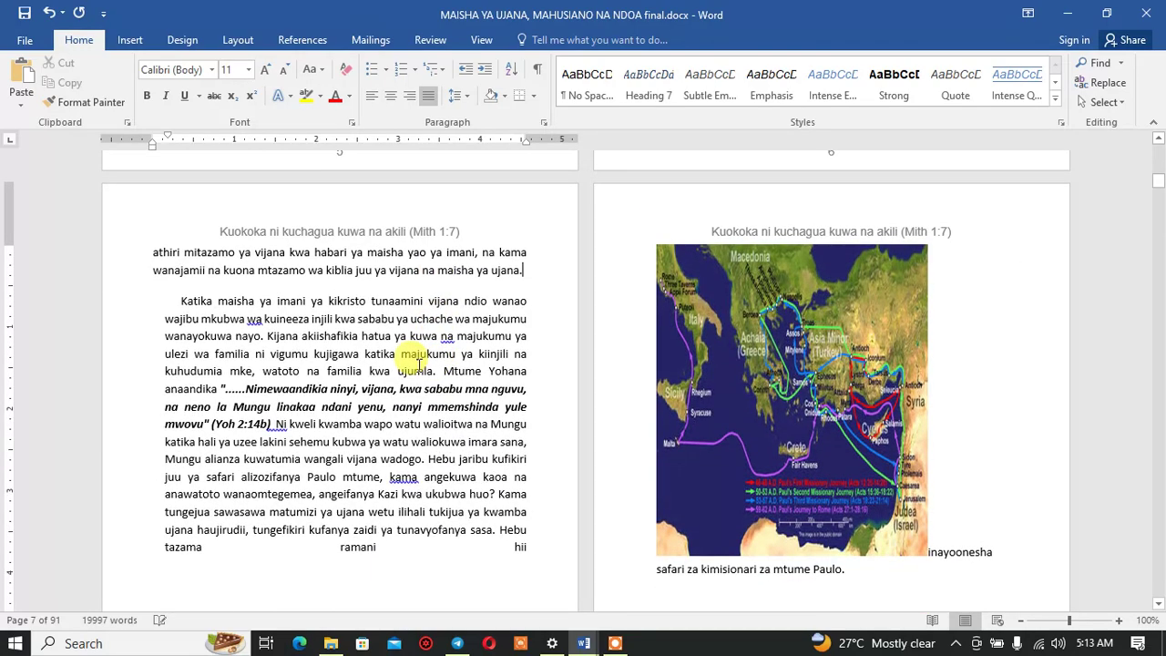
double_click(246, 327)
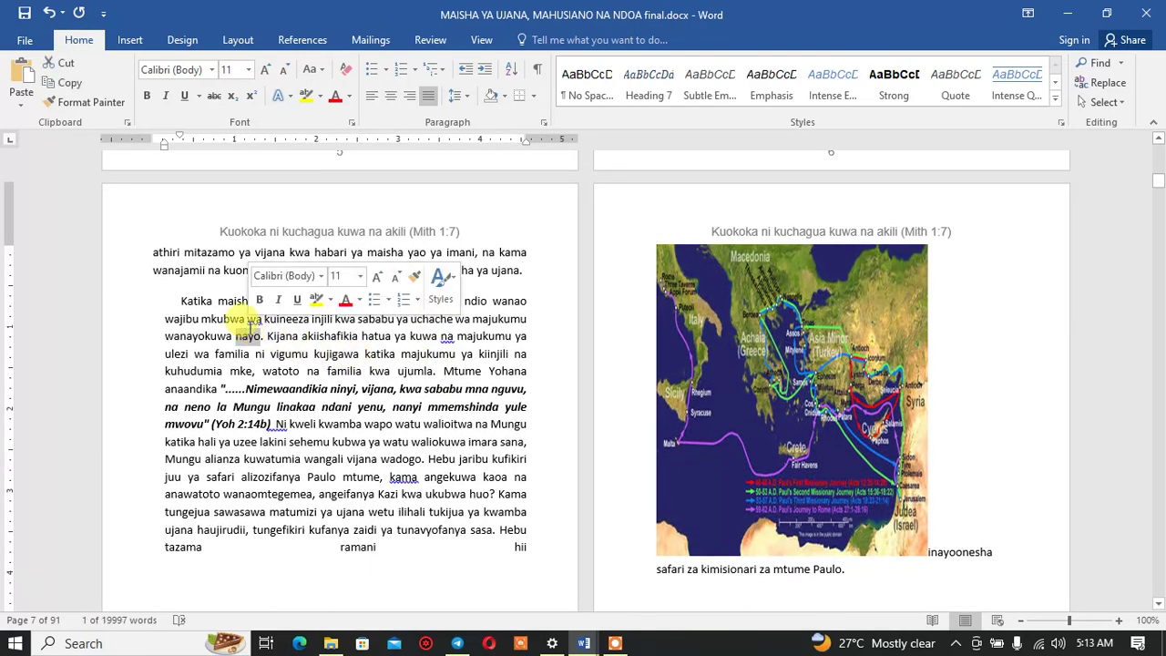
left_click(216, 315)
scroll(219, 326, "up", 2)
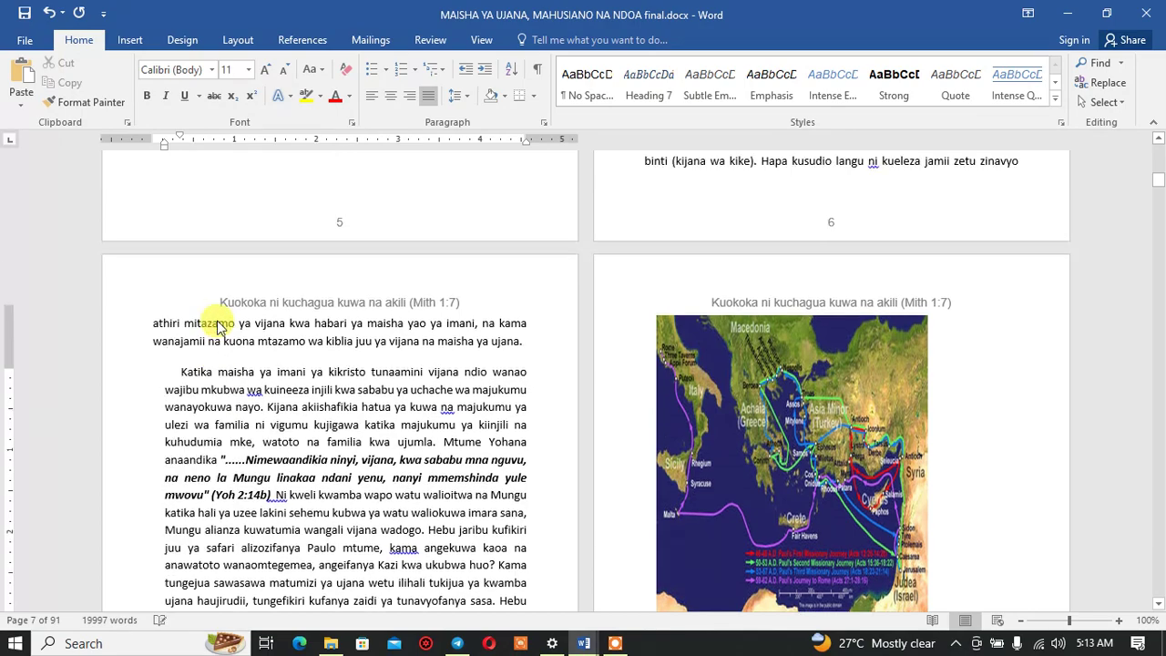
scroll(219, 326, "up", 4)
scroll(286, 318, "up", 1)
scroll(247, 325, "up", 3)
scroll(312, 343, "up", 10)
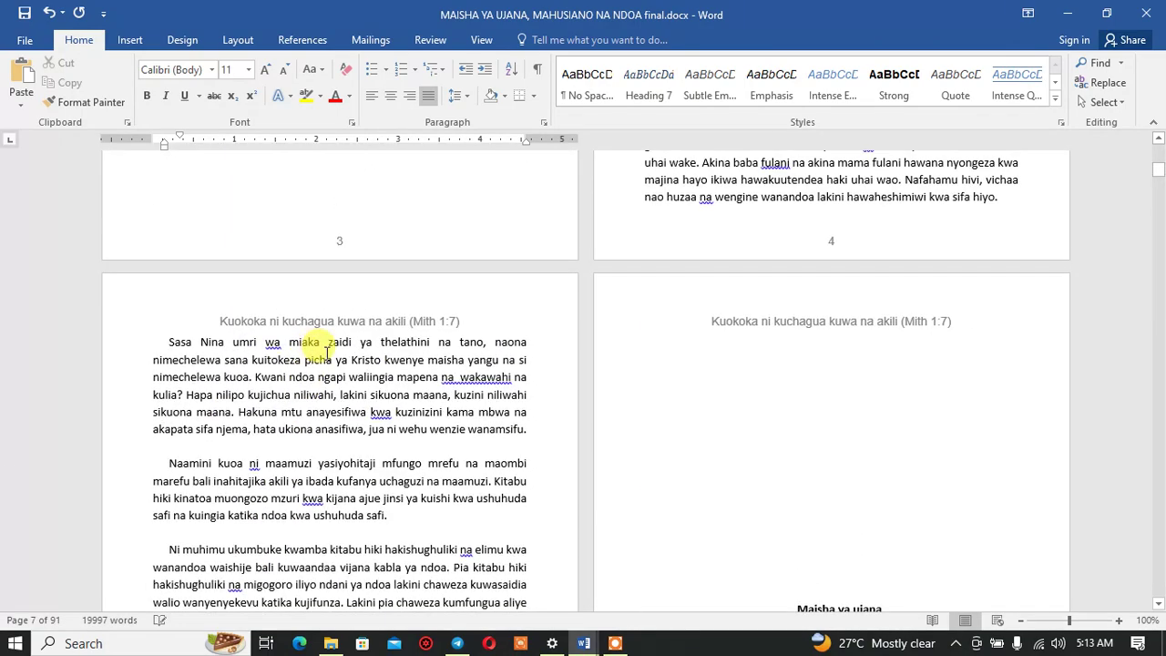
scroll(319, 348, "up", 5)
scroll(318, 346, "down", 5)
scroll(323, 346, "down", 1)
left_click(324, 346)
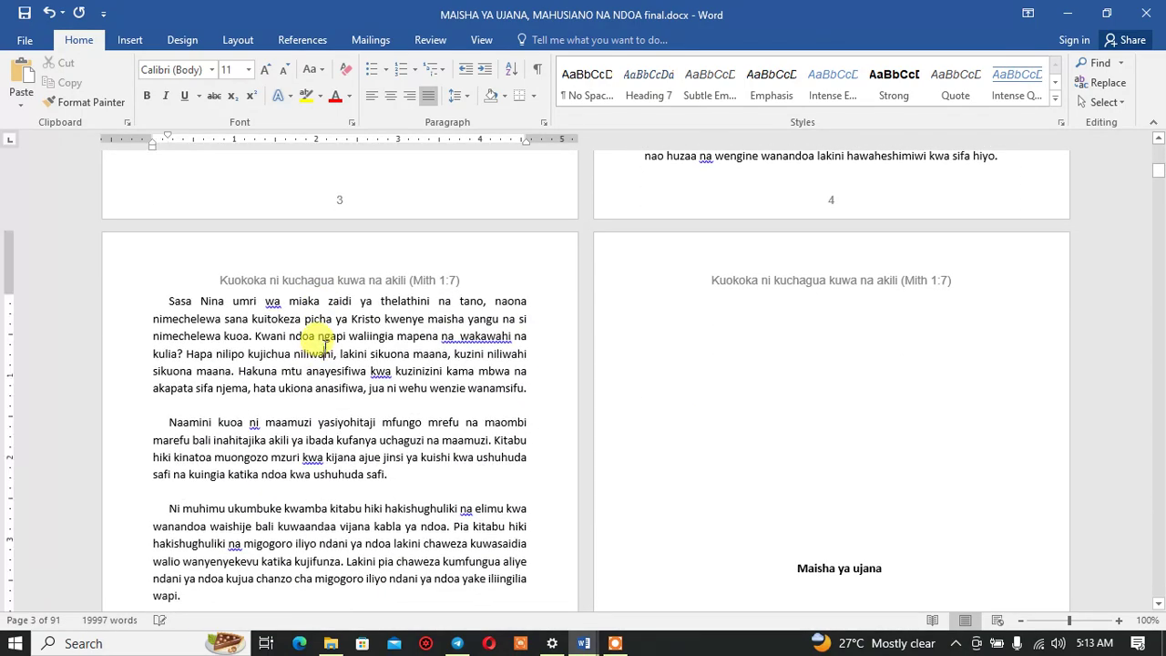
scroll(323, 346, "up", 5)
scroll(324, 346, "up", 9)
scroll(323, 346, "up", 9)
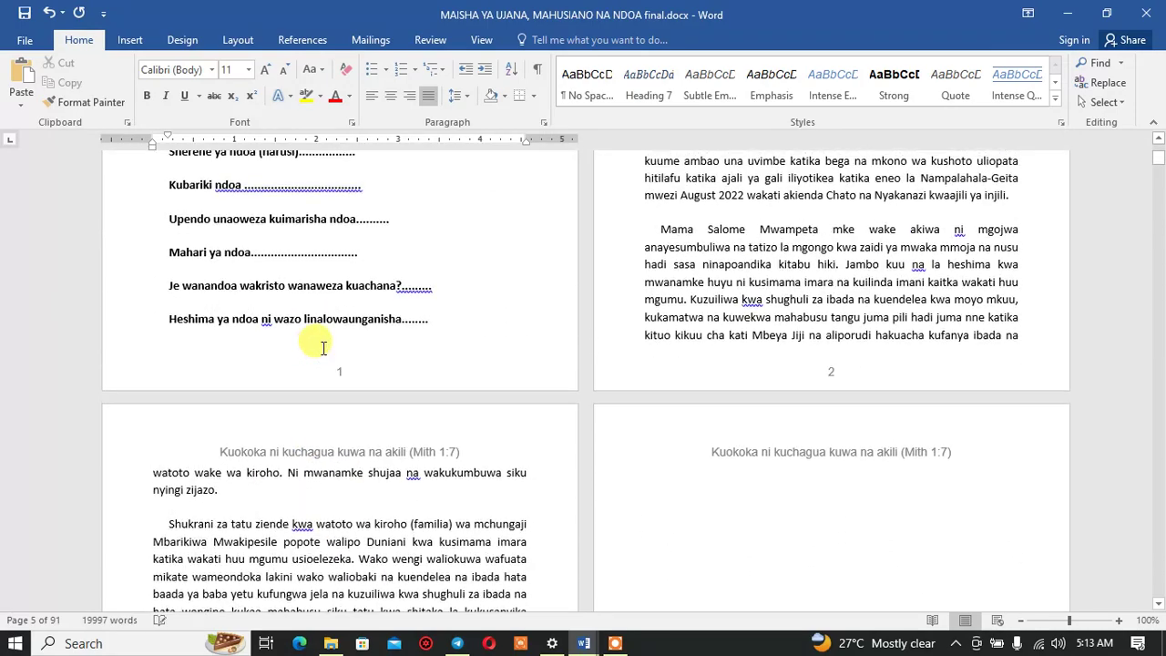
scroll(323, 346, "up", 15)
scroll(323, 347, "up", 1)
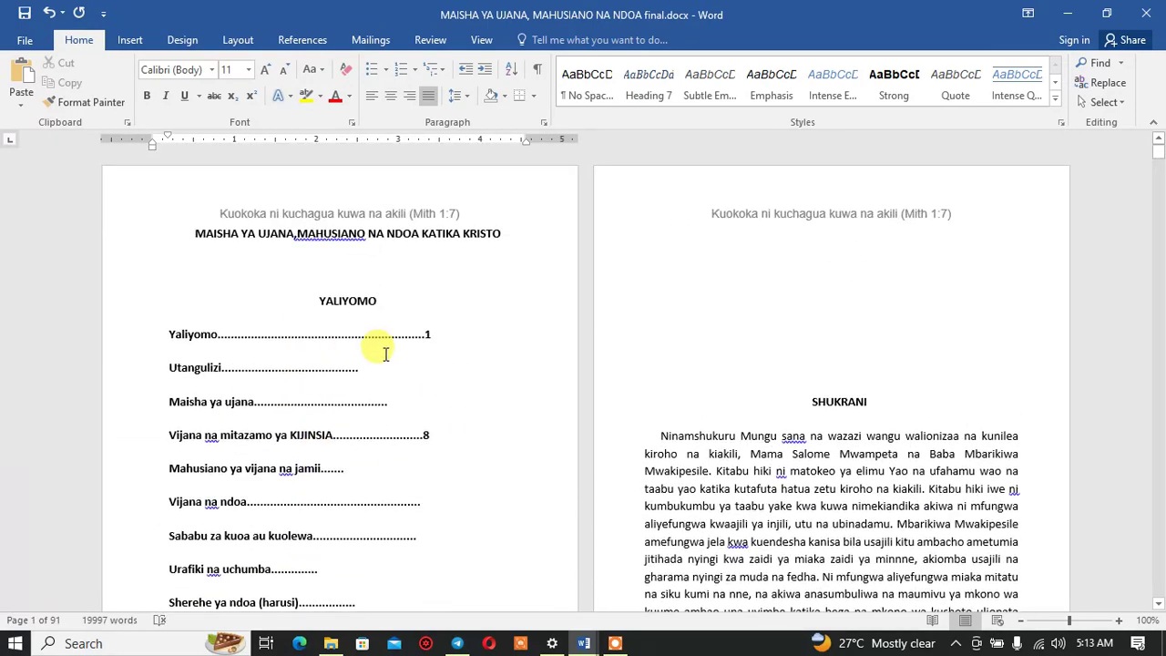
scroll(391, 355, "down", 5)
Step: Select the YALIYOMO heading with its contents entries on page 1 and delete them
left_click(393, 356)
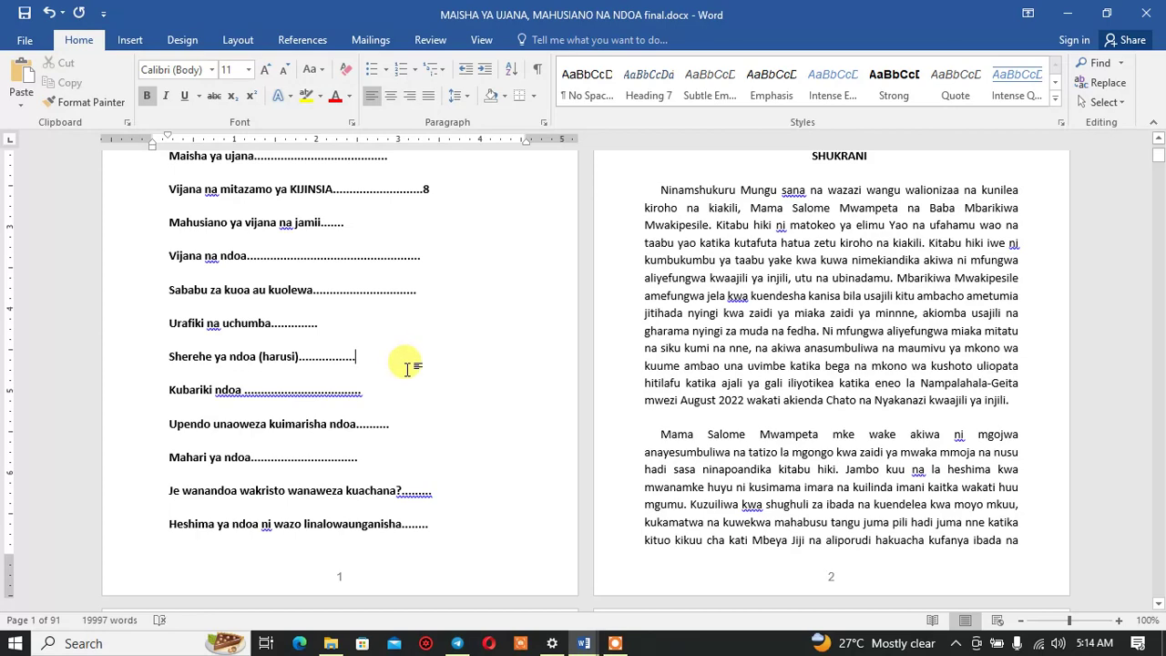
scroll(407, 368, "up", 2)
scroll(231, 215, "up", 1)
scroll(323, 240, "up", 1)
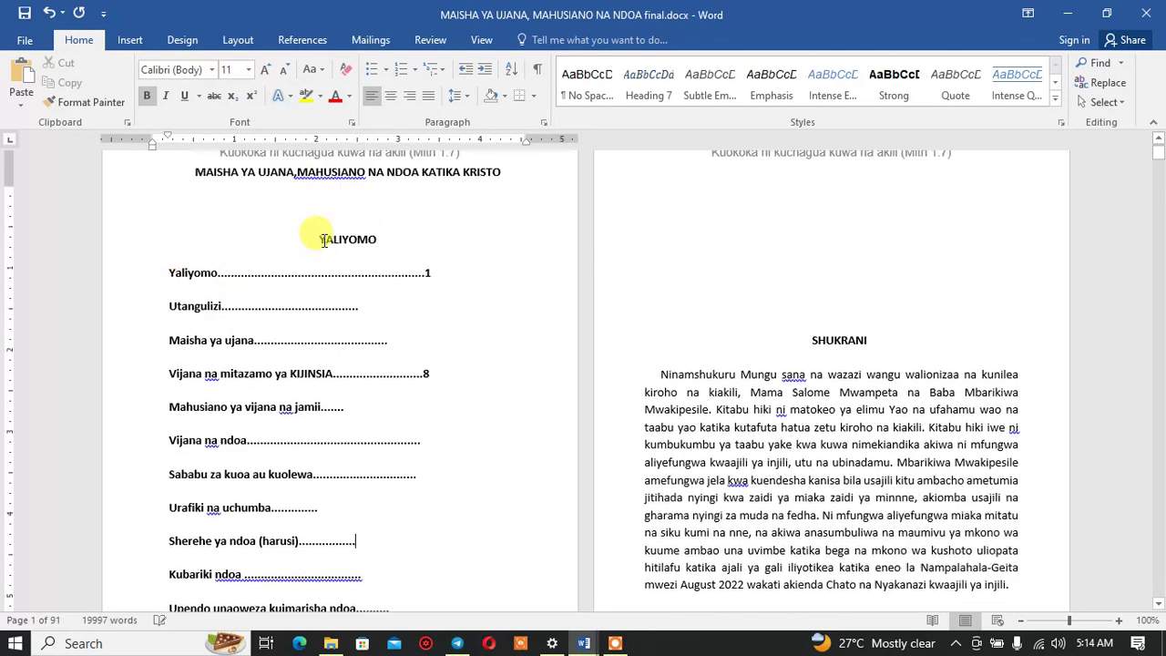
scroll(311, 252, "up", 1)
mouse_move(310, 273)
left_mouse_down()
mouse_move(452, 476)
mouse_move(432, 318)
left_mouse_up()
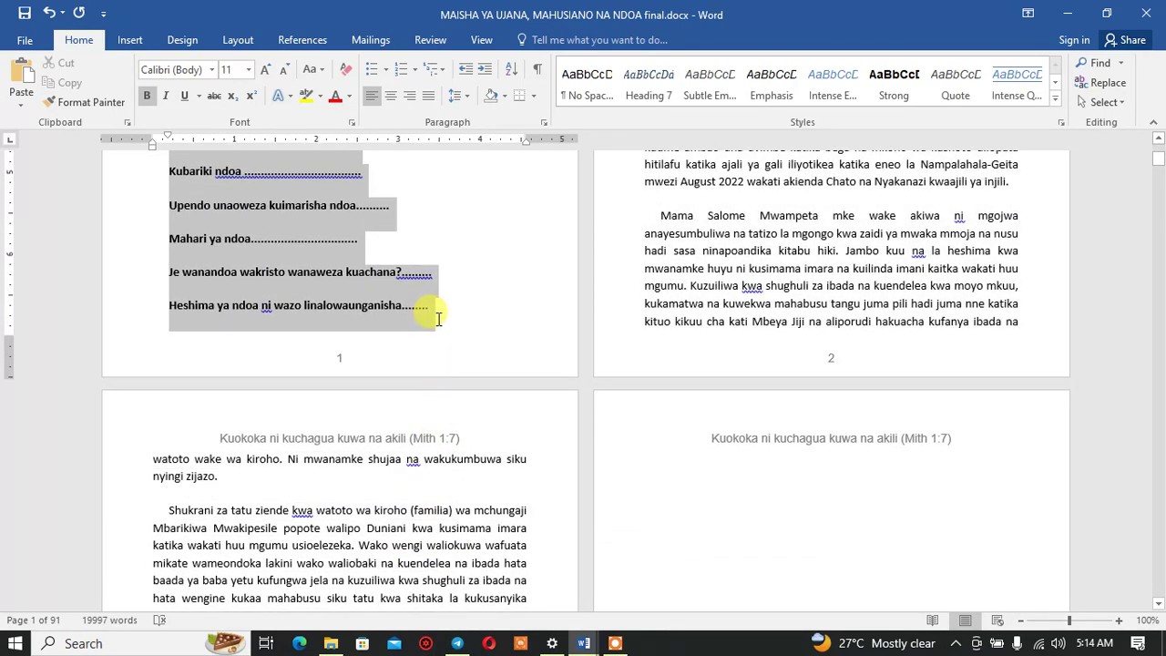
scroll(406, 339, "up", 7)
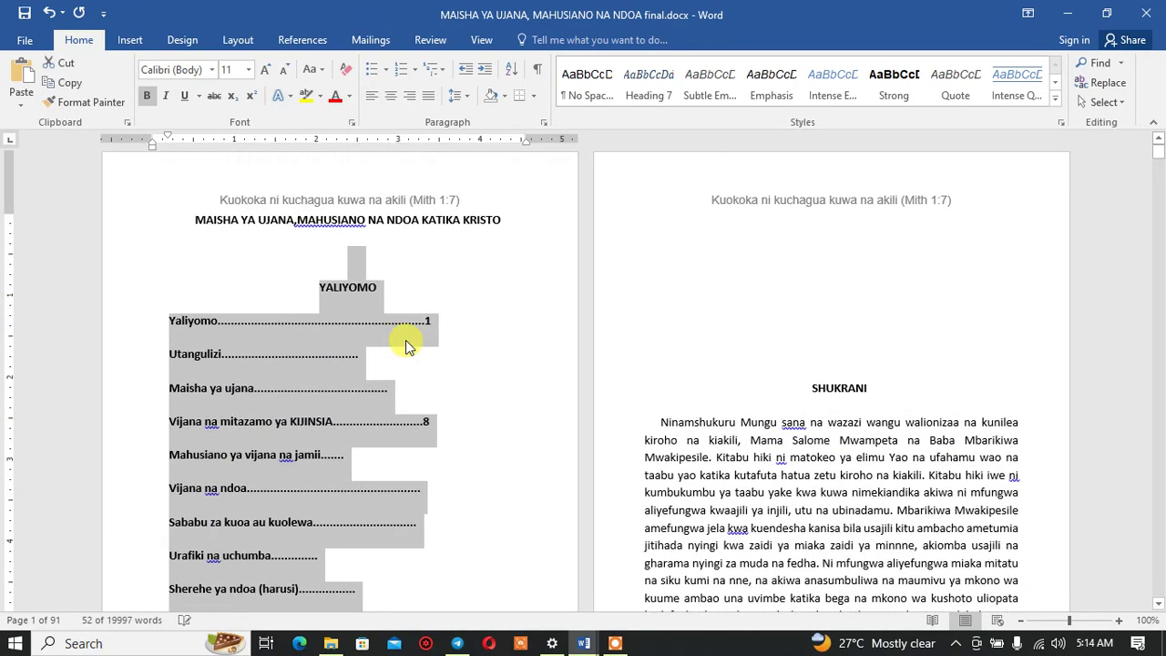
scroll(405, 345, "down", 4)
scroll(405, 344, "up", 4)
key("Delete")
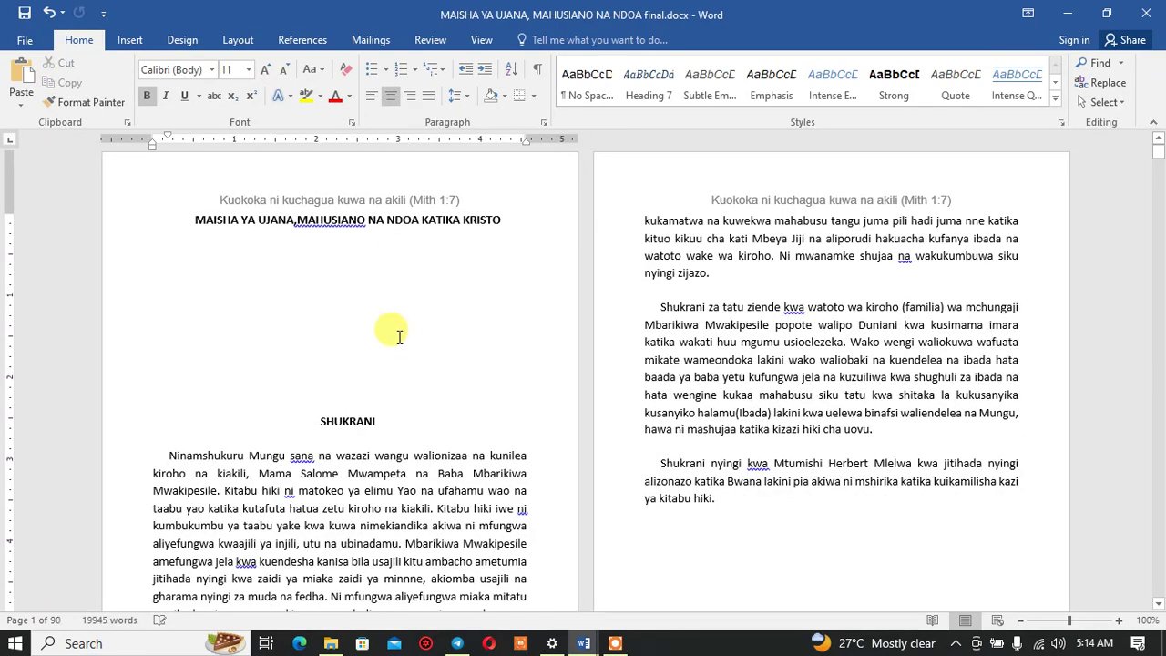
scroll(466, 335, "down", 7)
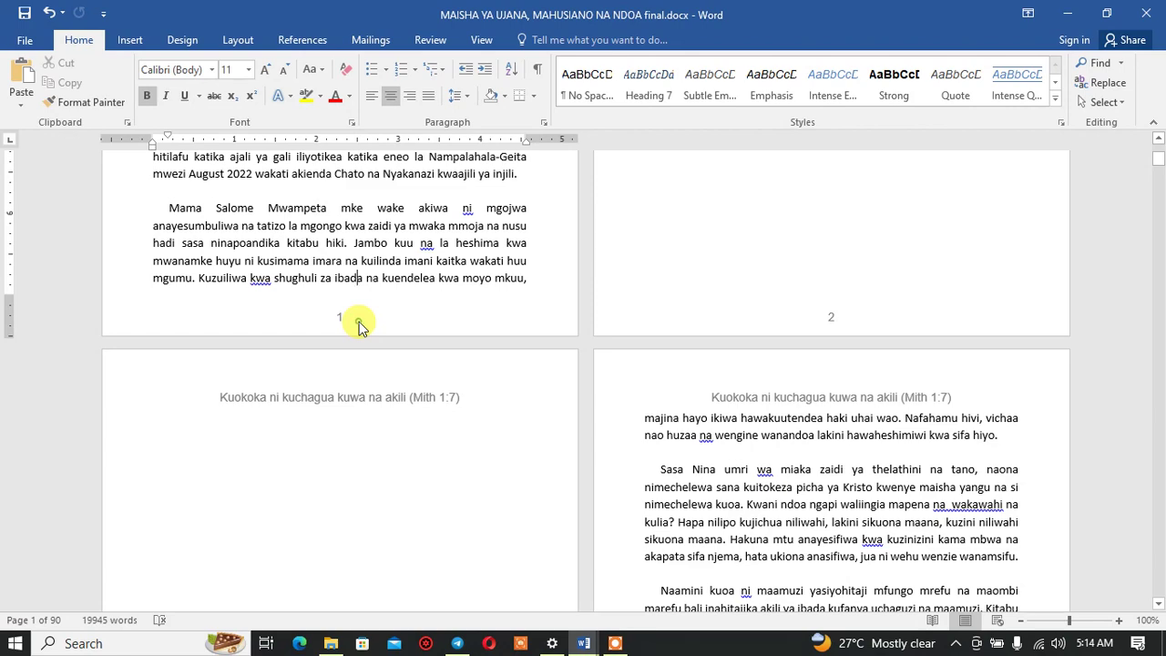
double_click(359, 326)
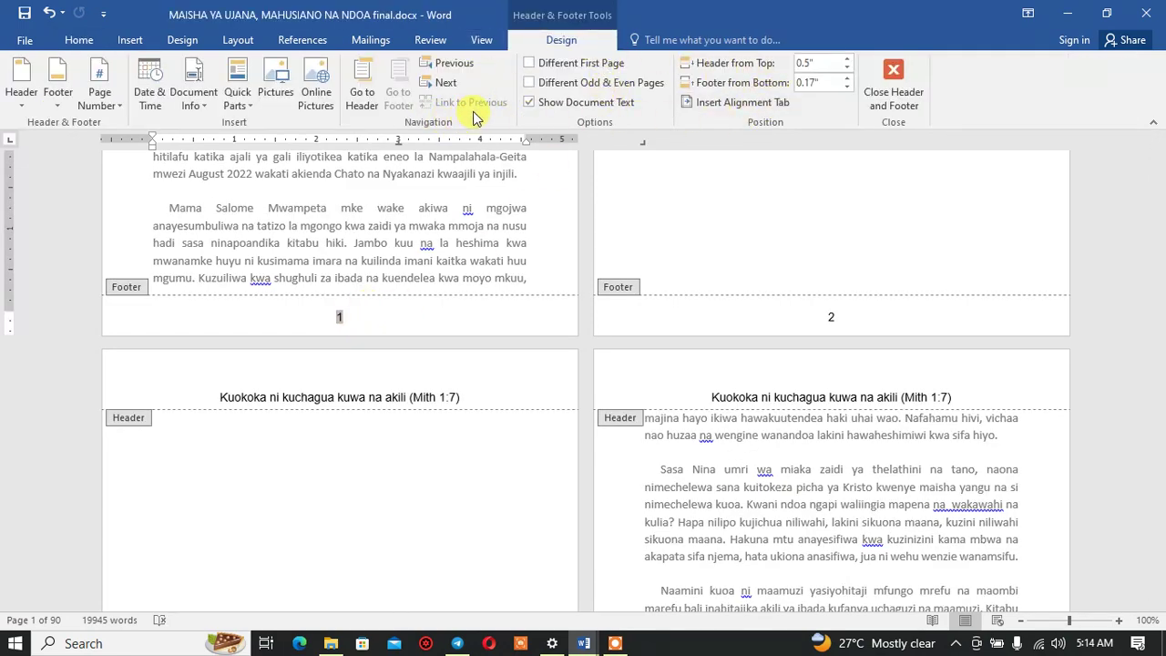
left_click(824, 314)
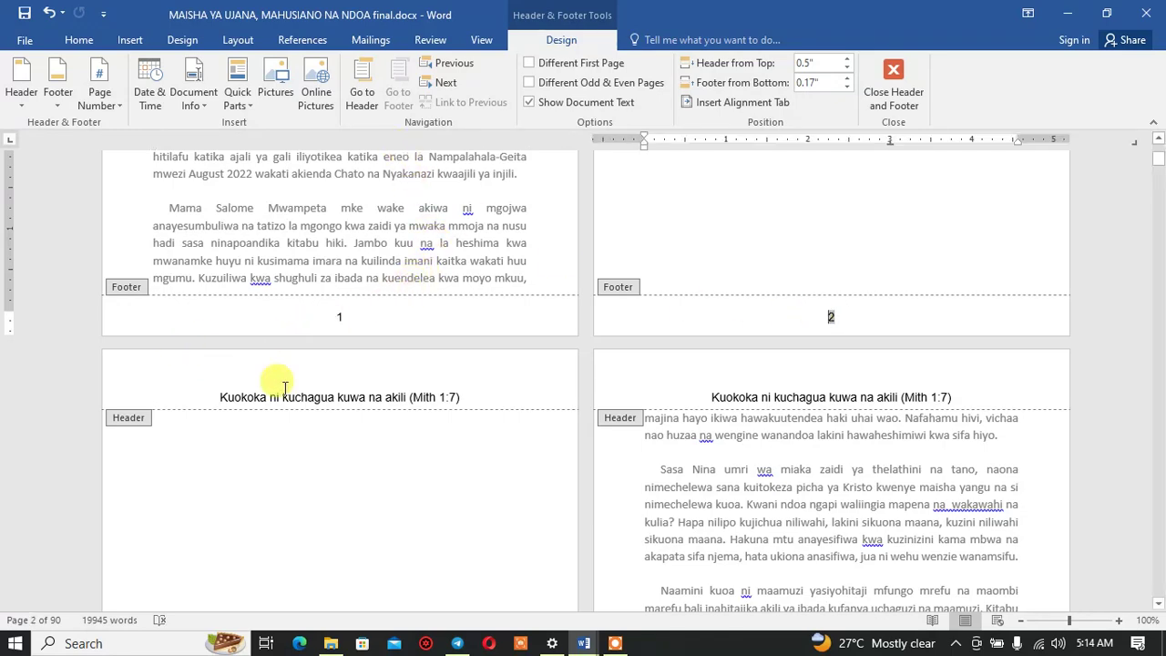
double_click(645, 251)
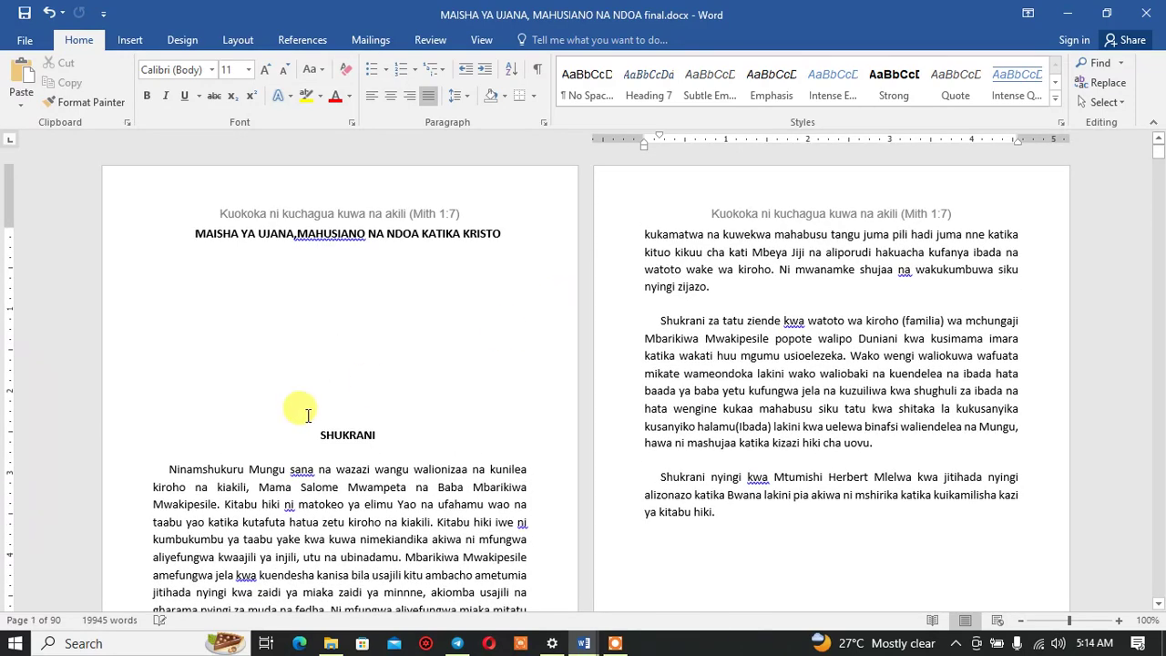
left_click(300, 407)
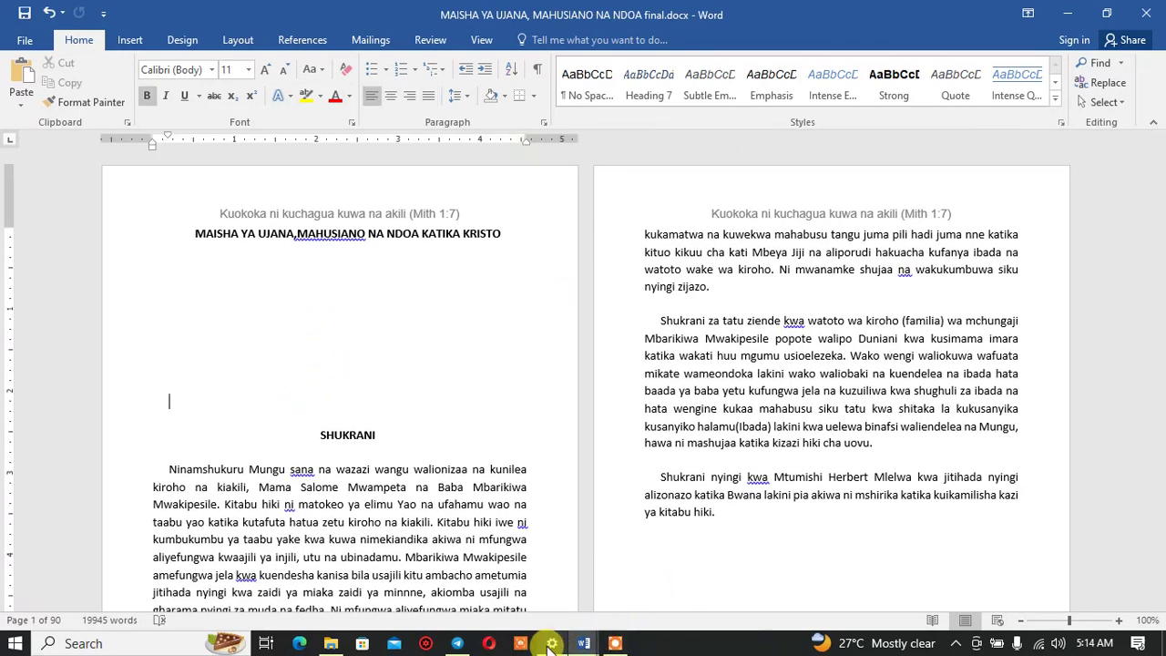
Step: Switch to Tamaa ya zinaa print.docx and scroll up to its front matter
mouse_move(582, 643)
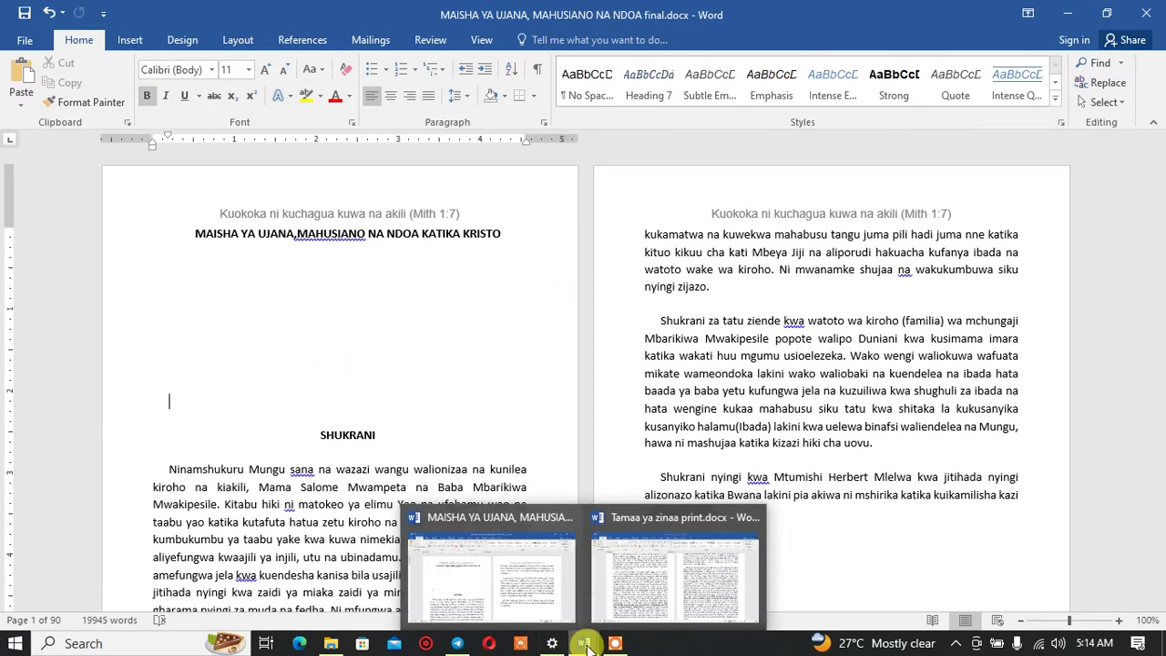
left_click(651, 578)
scroll(518, 446, "up", 10)
scroll(517, 447, "up", 8)
scroll(518, 446, "up", 10)
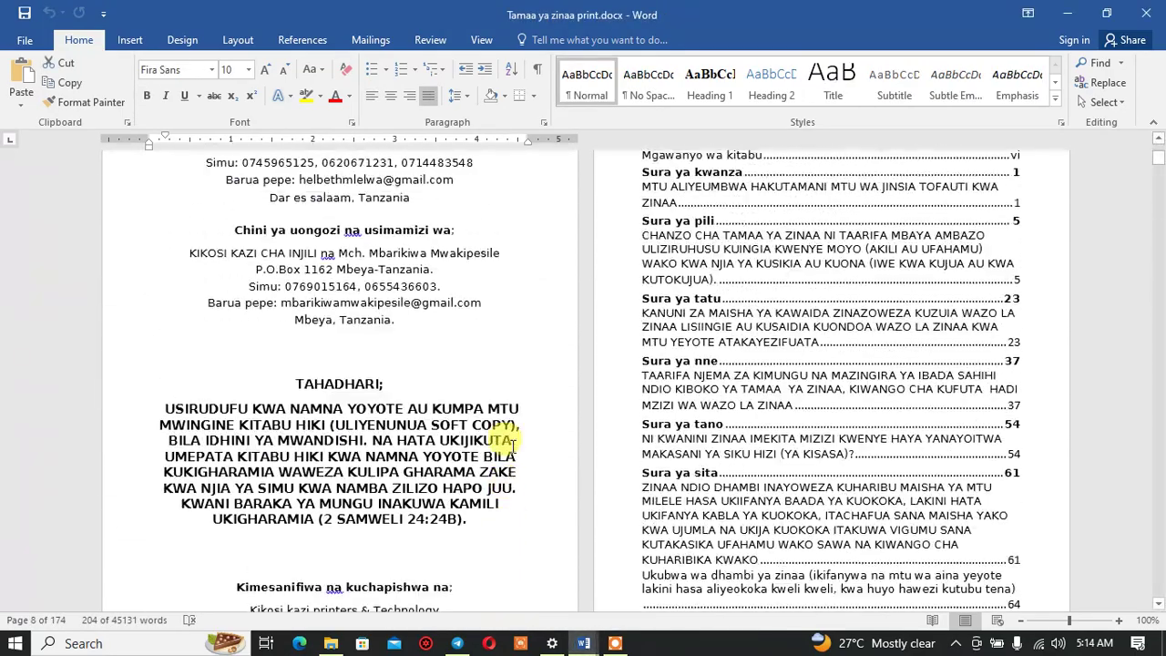
scroll(512, 445, "up", 5)
scroll(510, 445, "up", 4)
scroll(510, 447, "up", 4)
scroll(510, 446, "up", 1)
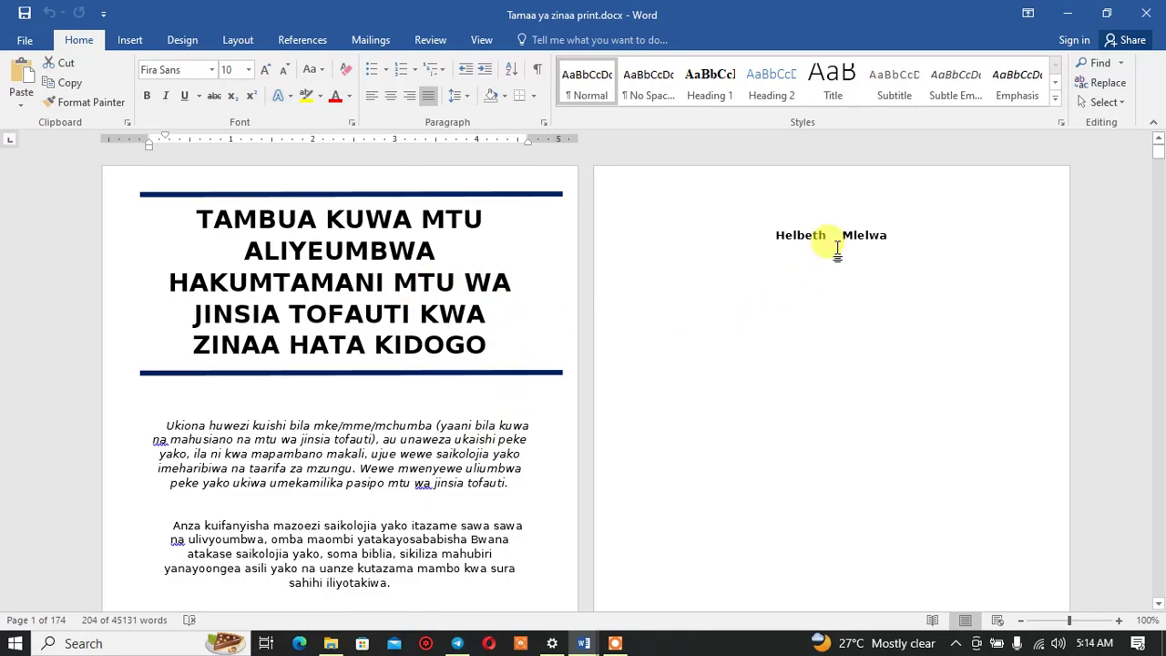
scroll(597, 369, "down", 6)
scroll(598, 372, "down", 3)
scroll(598, 373, "up", 4)
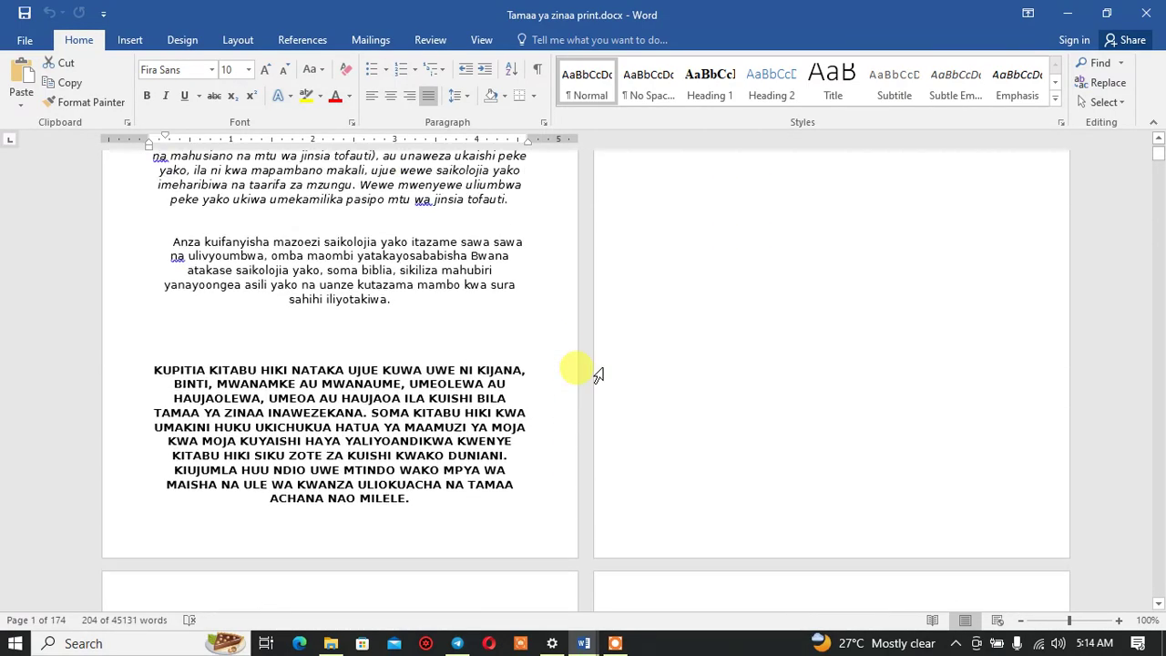
scroll(596, 374, "up", 1)
Step: Shrink the bold KUPITIA KITABU HIKI paragraph from 10 to 8 pt
left_click_drag(150, 447, 403, 583)
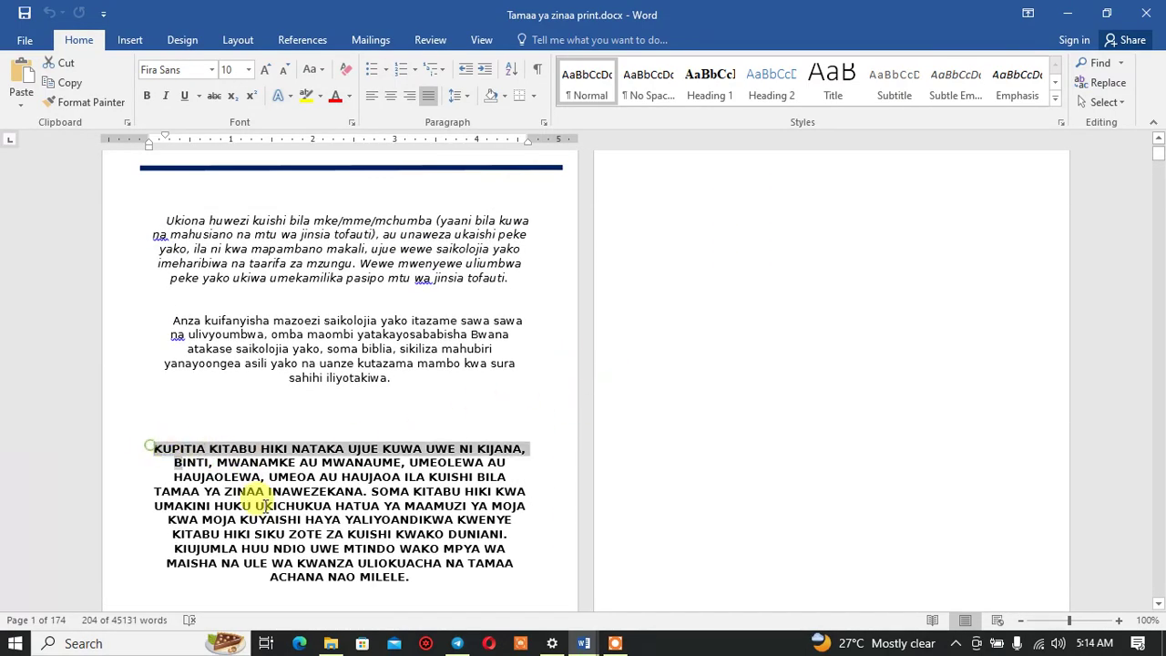
left_click(286, 81)
left_click(286, 80)
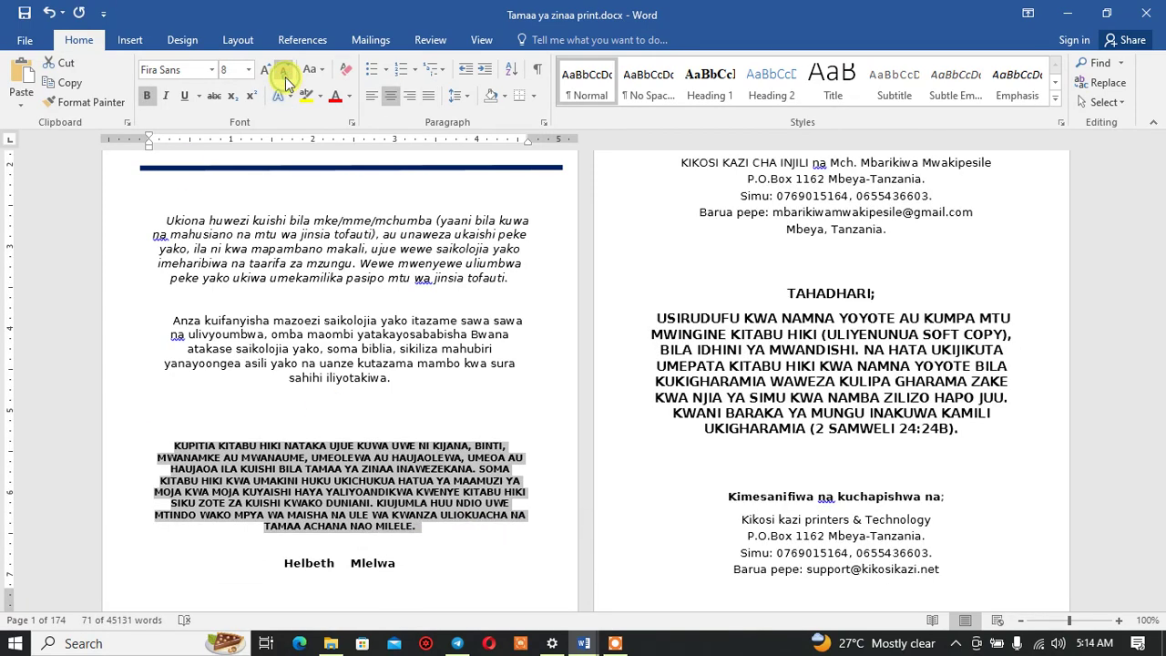
scroll(518, 403, "up", 5)
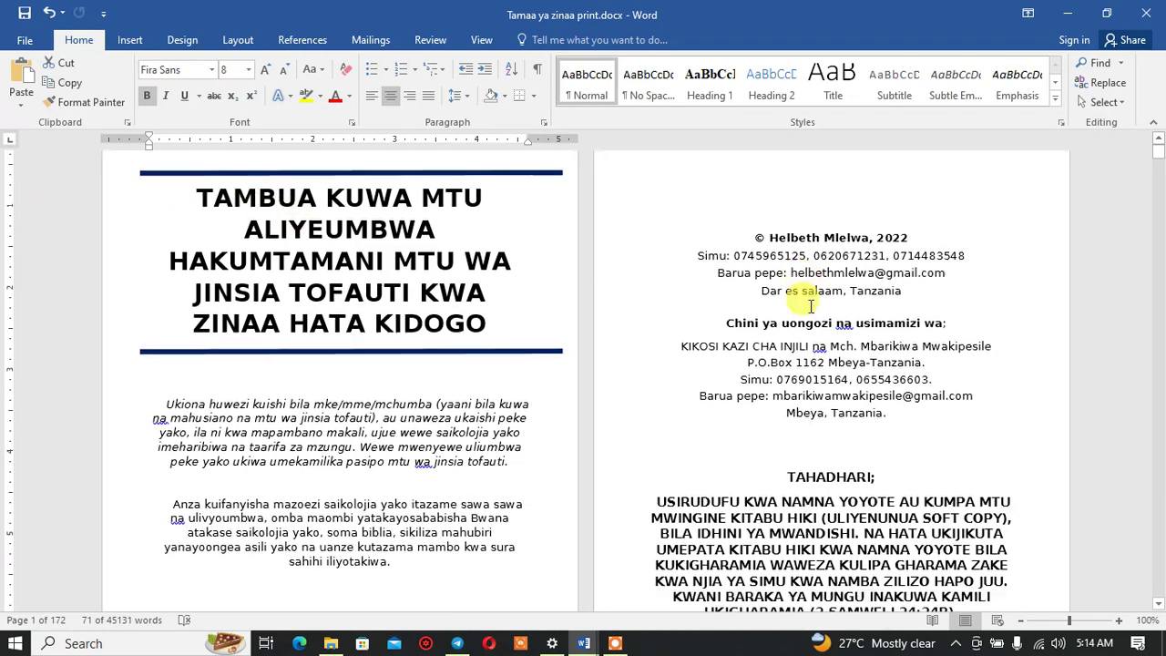
scroll(810, 307, "down", 3)
scroll(810, 307, "down", 5)
Step: Select from the copyright line down to the publisher's details and copy it
scroll(810, 307, "up", 7)
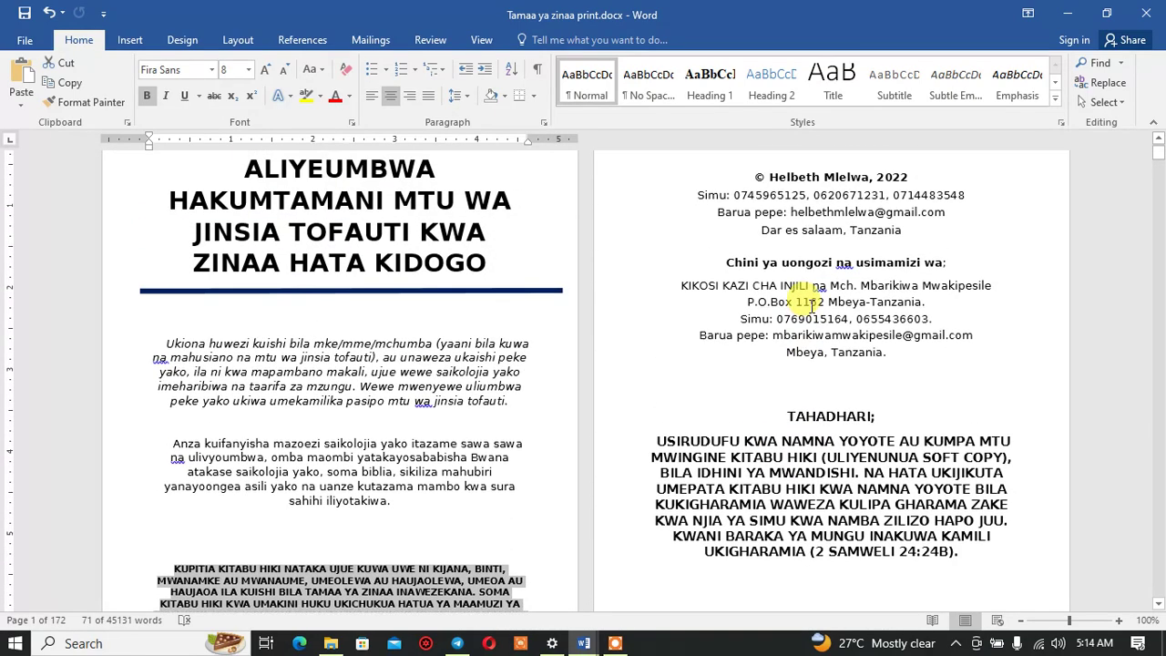
scroll(752, 252, "up", 4)
mouse_move(800, 290)
left_mouse_down()
mouse_move(920, 642)
mouse_move(947, 204)
left_mouse_up()
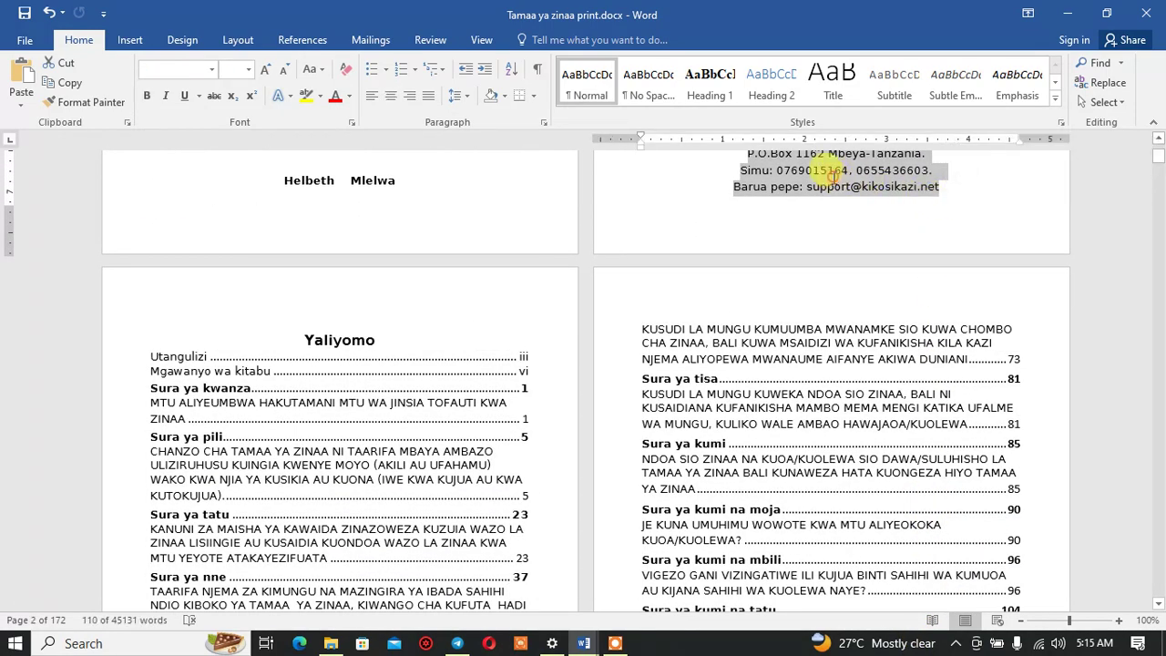
scroll(910, 195, "up", 1)
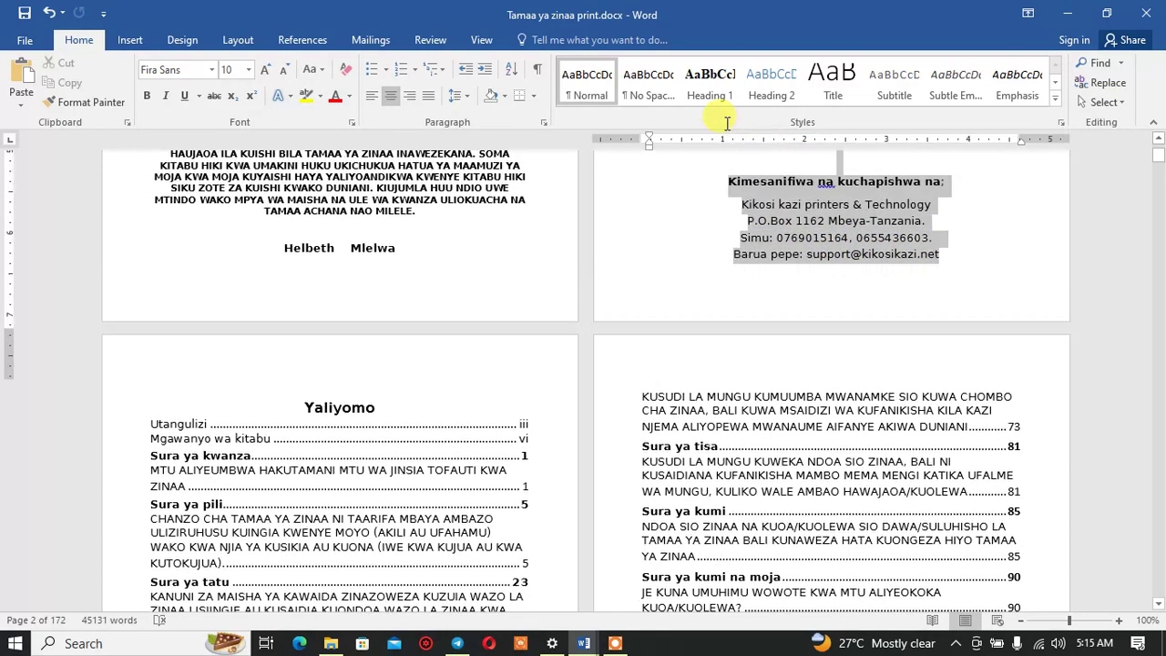
left_click_drag(727, 123, 749, 257)
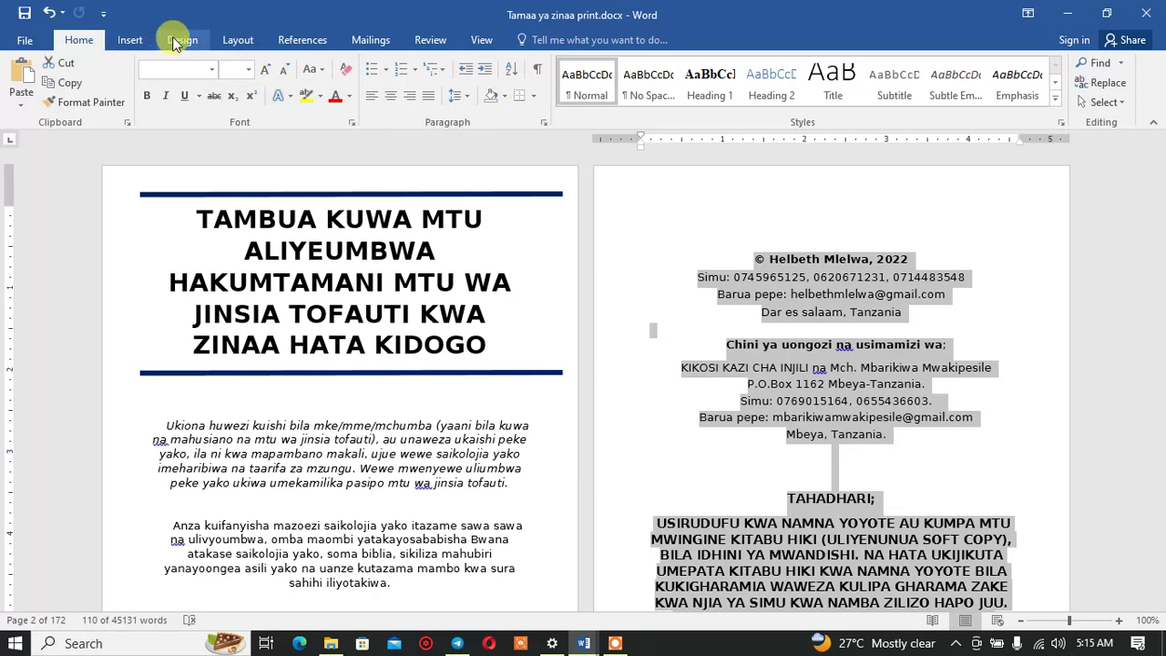
left_click(58, 82)
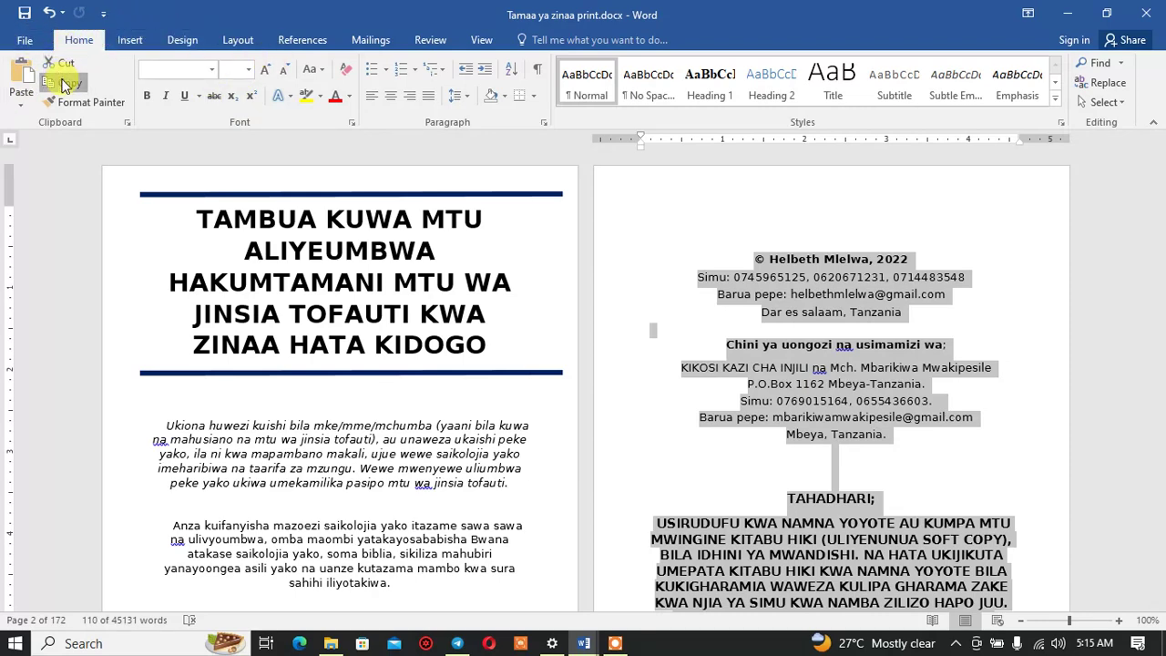
Step: In MAISHA YA UJANA, insert a Next Page section break above SHUKRANI and paste the copied copyright details with merged formatting
mouse_move(583, 642)
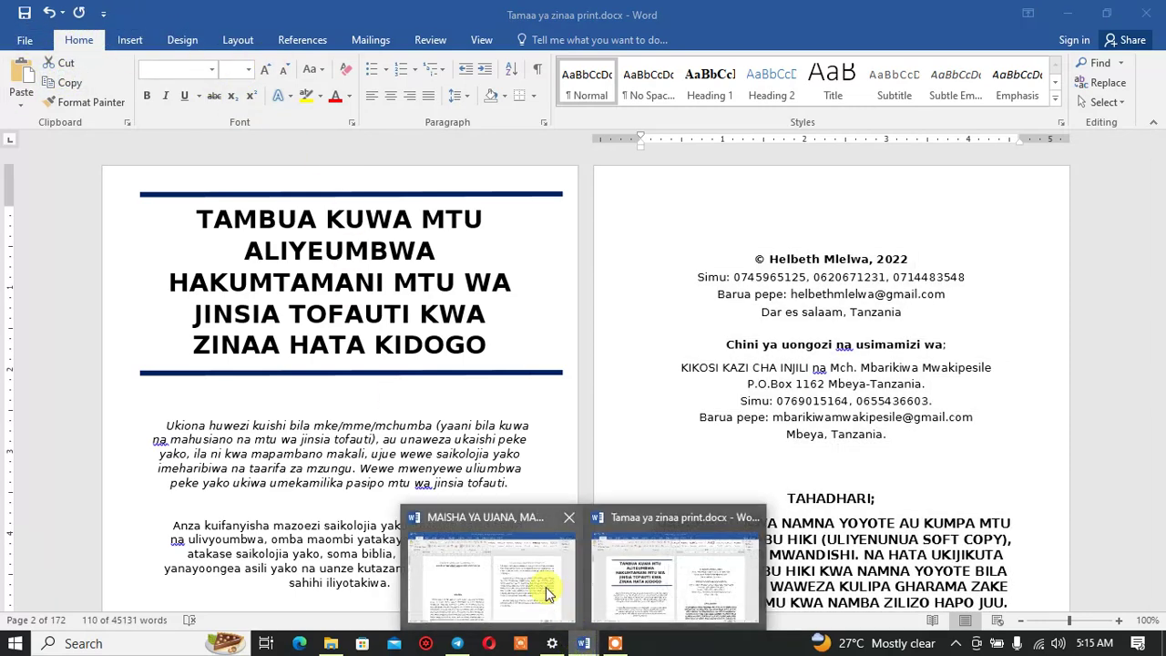
left_click(537, 588)
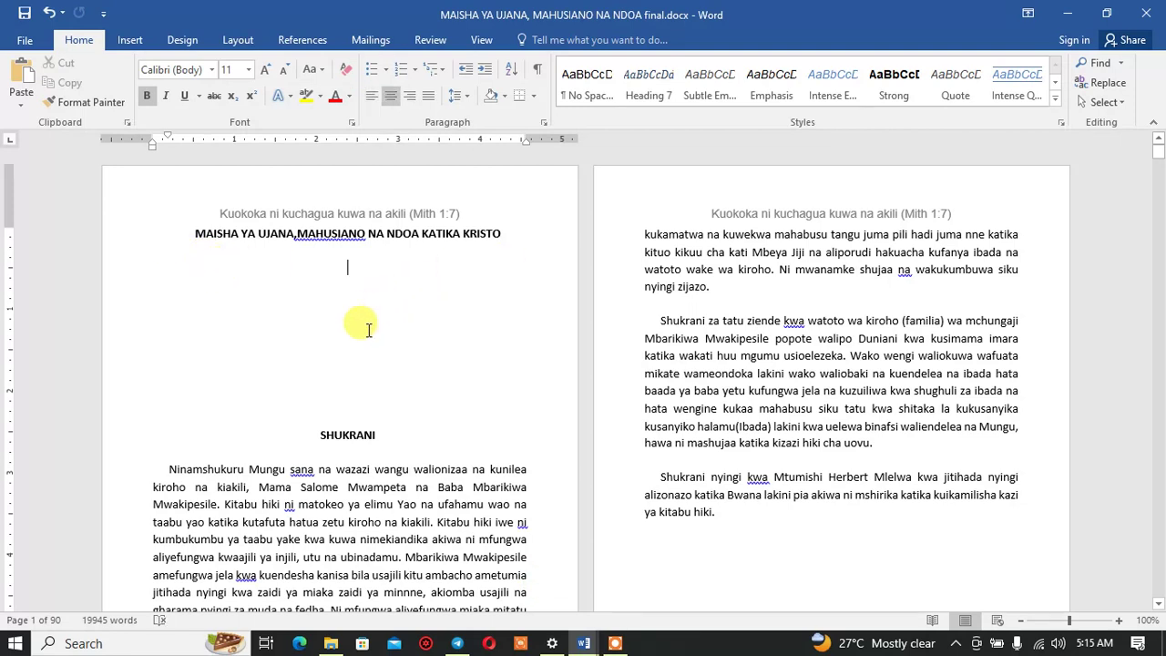
double_click(319, 400)
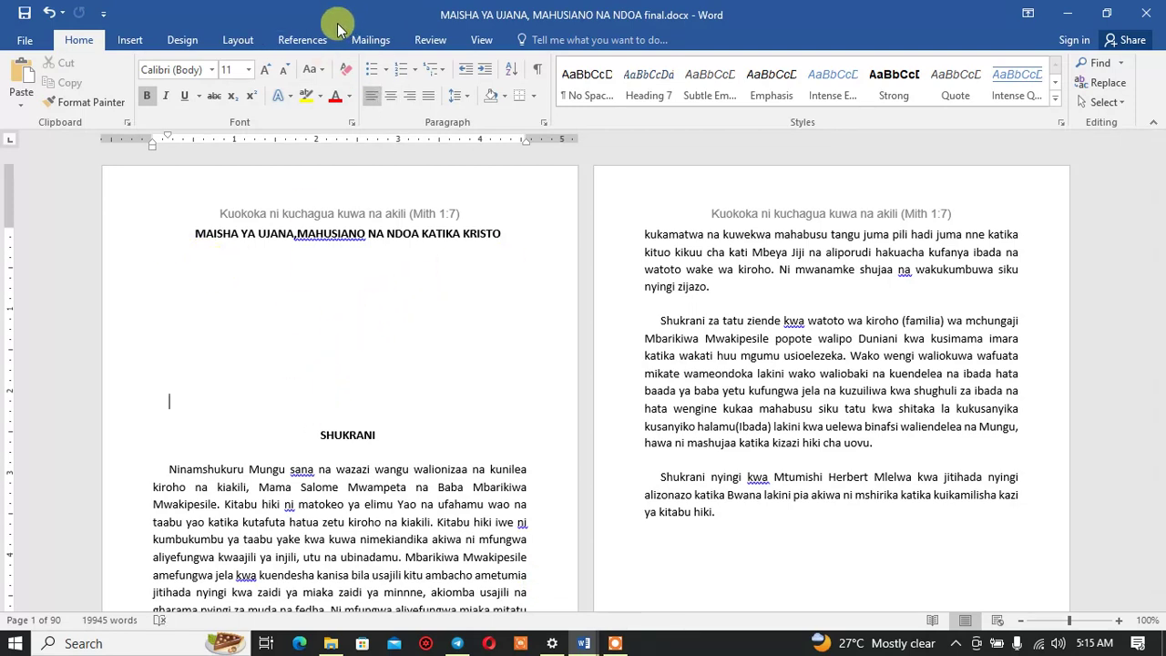
left_click(238, 40)
left_click(215, 63)
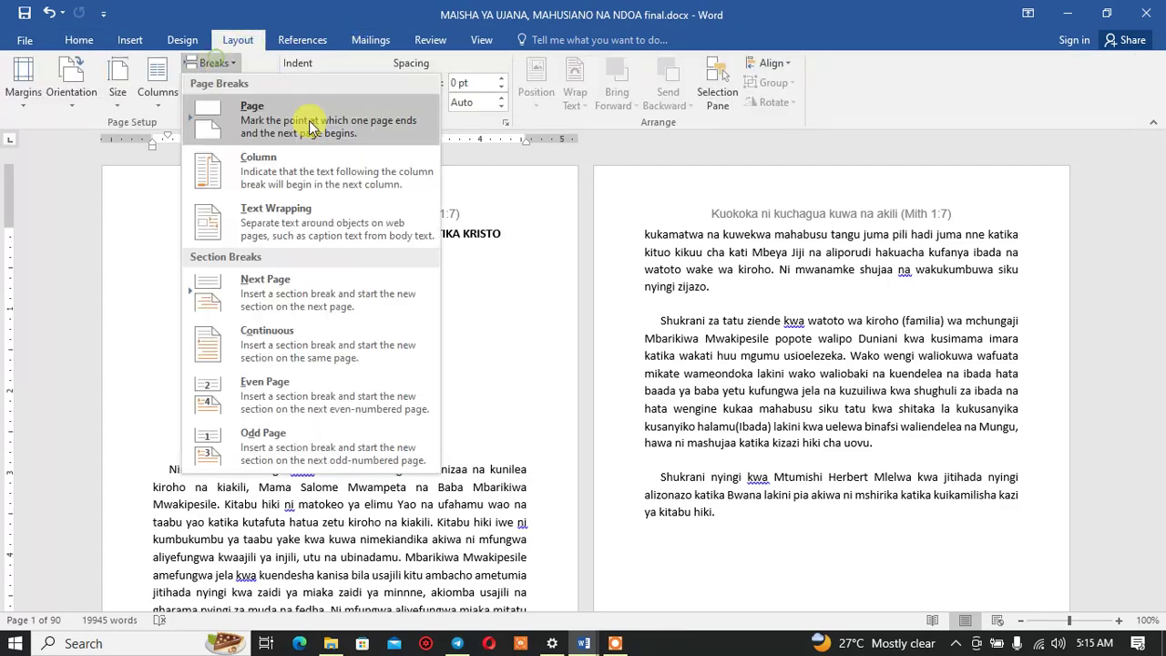
left_click(284, 285)
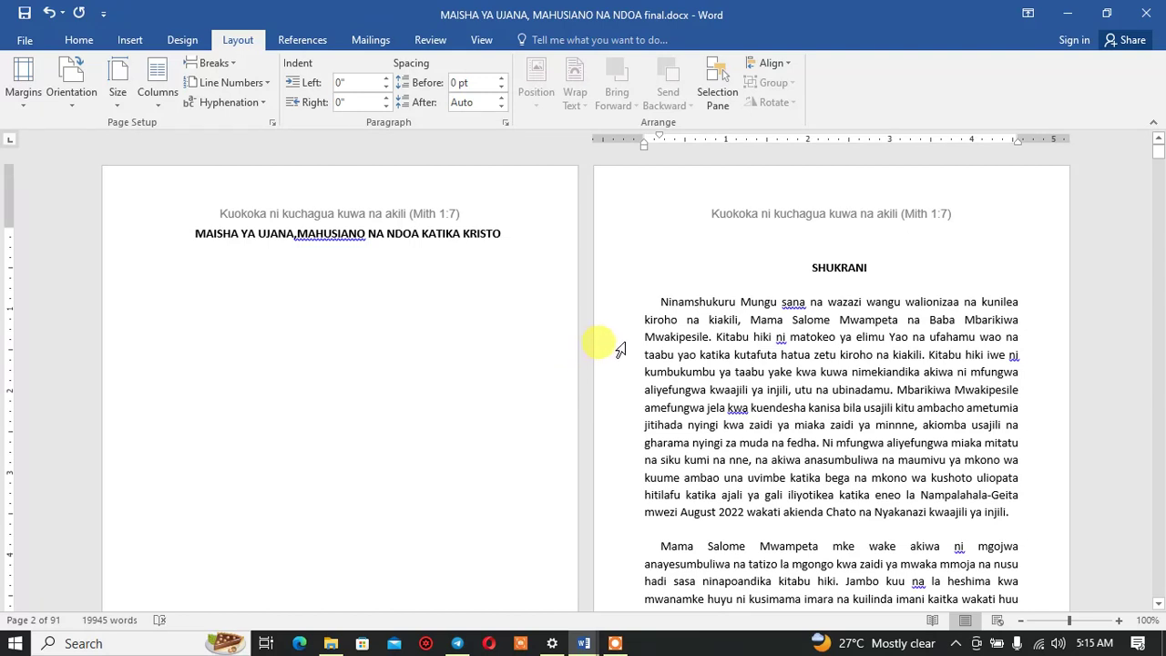
right_click(664, 233)
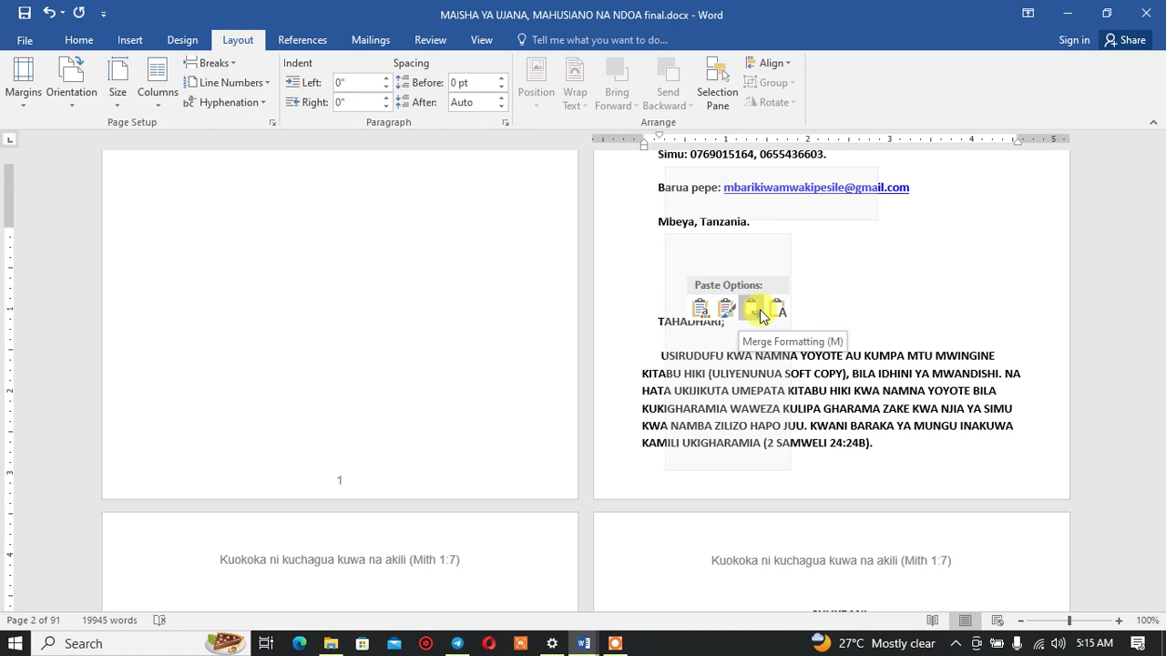
left_click(762, 314)
Step: Select the pasted copyright text from the © line down to the publisher's e-mail line
scroll(491, 305, "down", 3)
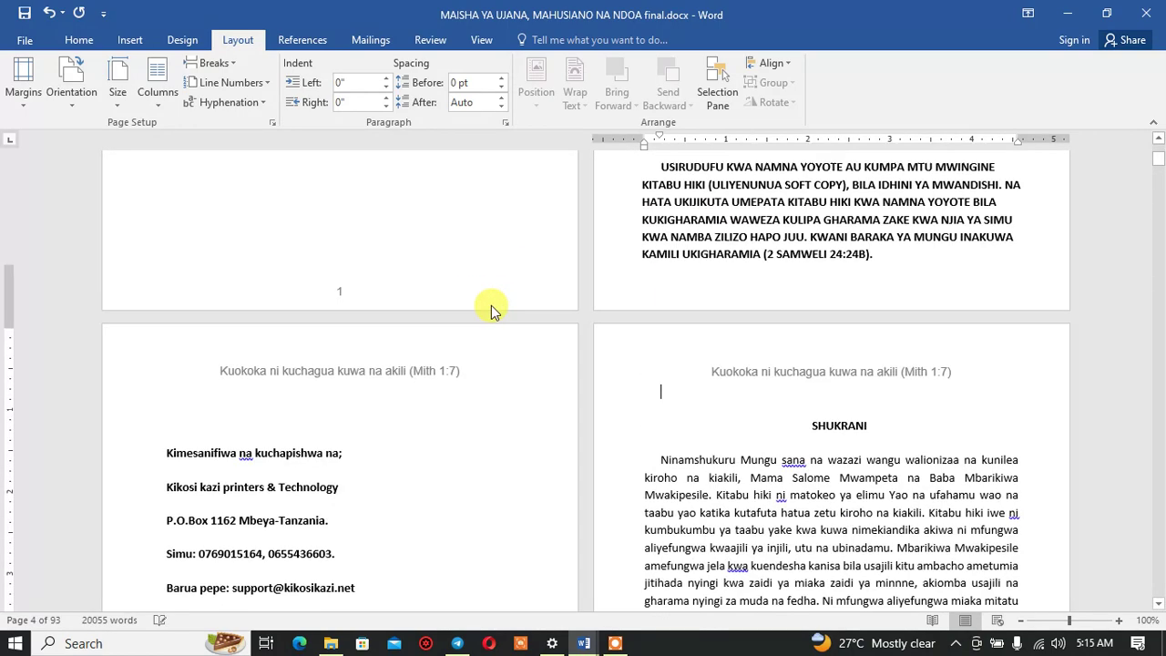
scroll(490, 305, "up", 3)
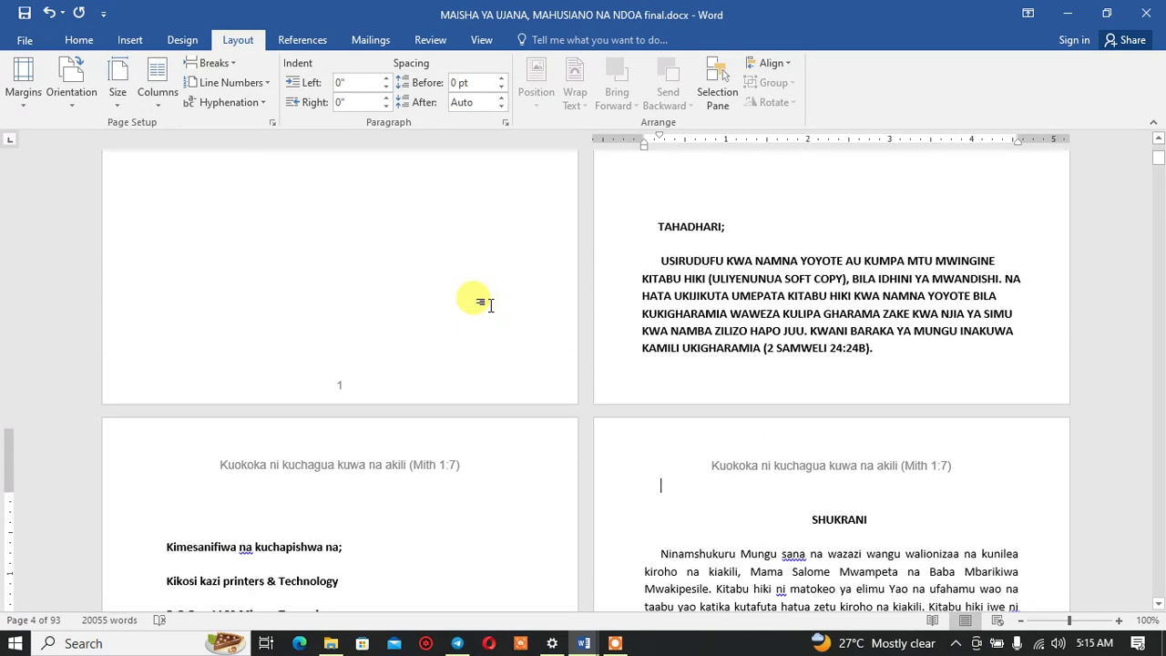
scroll(490, 305, "down", 3)
scroll(491, 305, "up", 3)
scroll(490, 305, "up", 5)
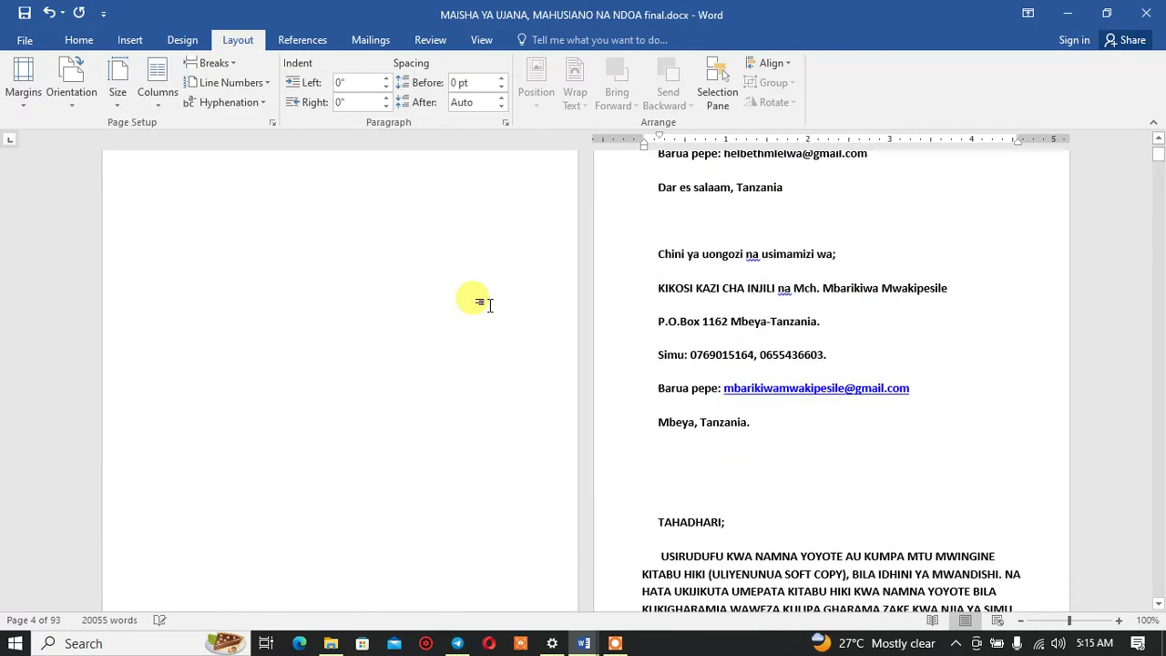
scroll(489, 305, "up", 3)
mouse_move(658, 227)
left_mouse_down()
mouse_move(706, 316)
mouse_move(367, 311)
left_mouse_up()
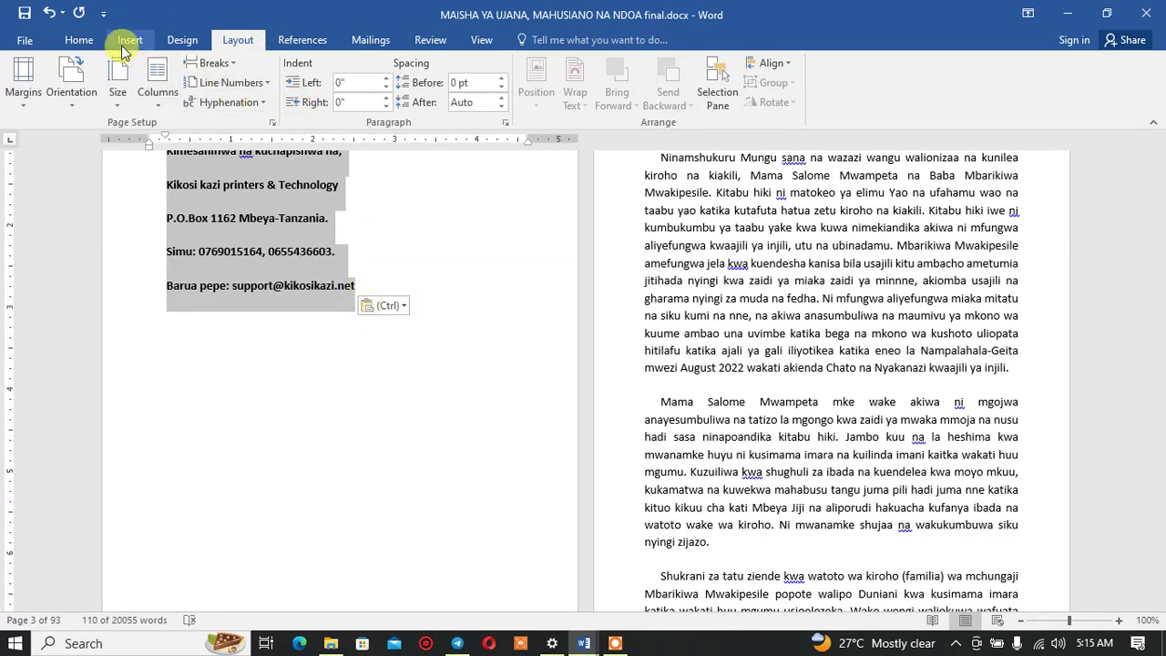
Step: Apply Remove Space After Paragraph to the selected copyright and contact lines
left_click(80, 40)
left_click(458, 96)
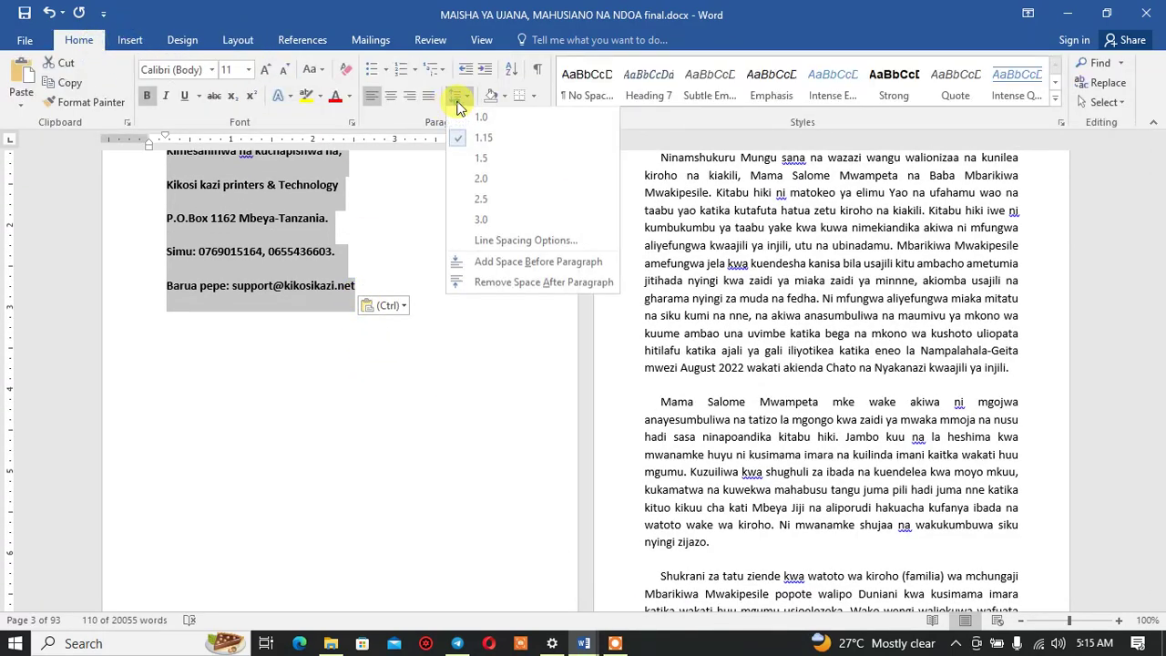
left_click(546, 283)
scroll(555, 287, "up", 5)
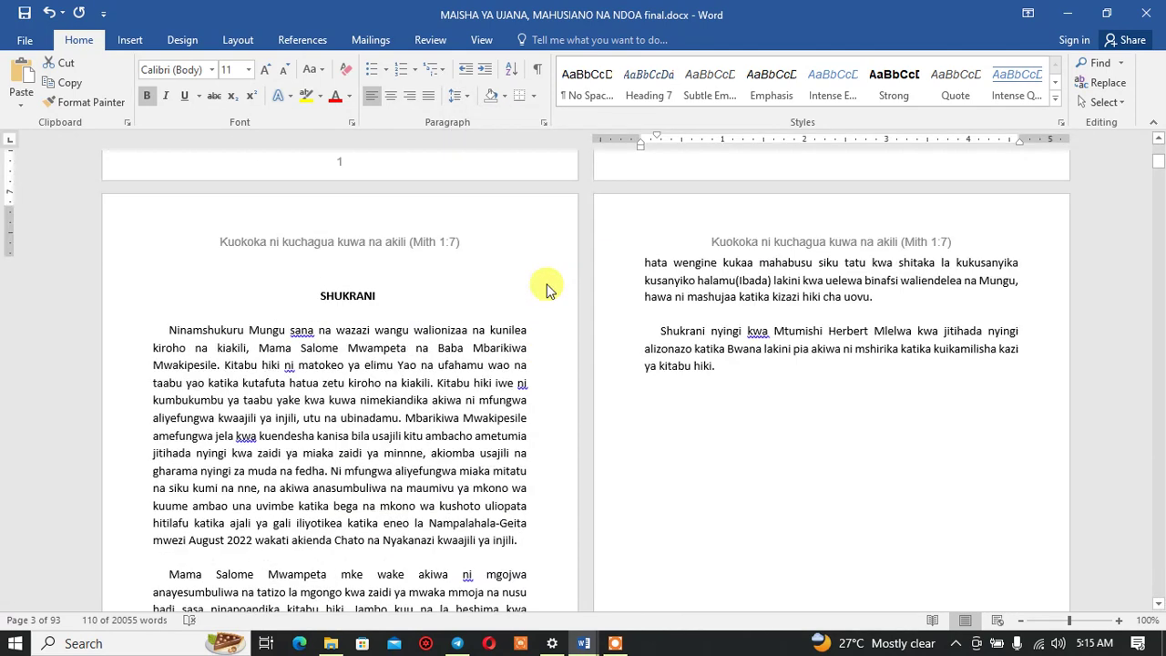
scroll(586, 294, "up", 5)
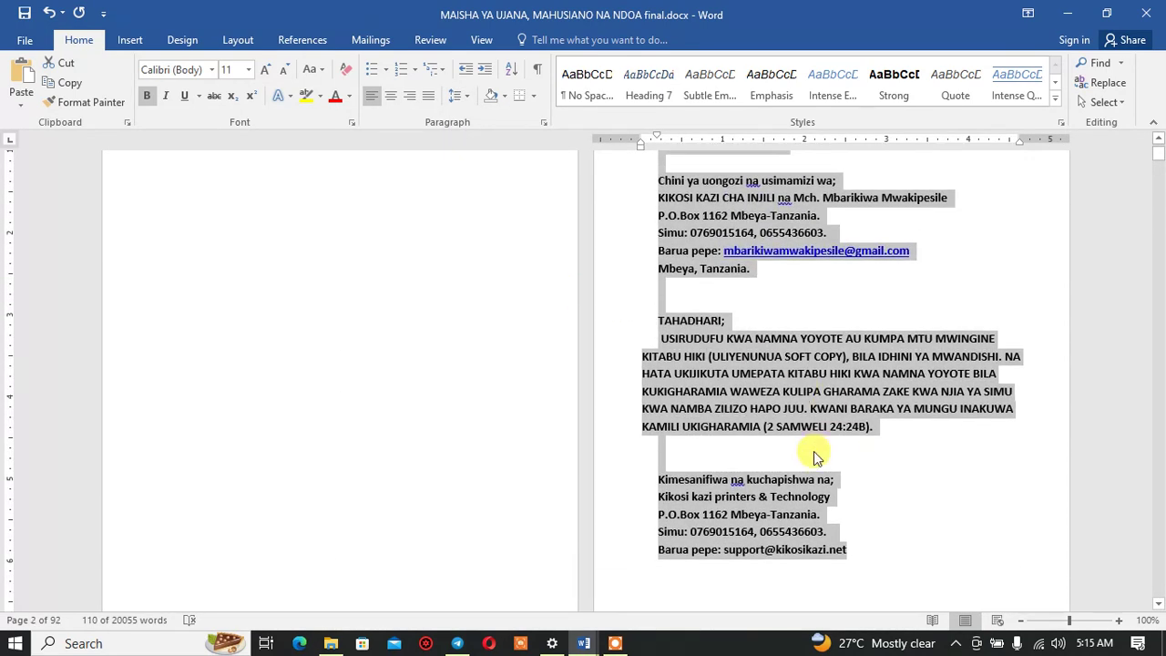
scroll(807, 429, "up", 2)
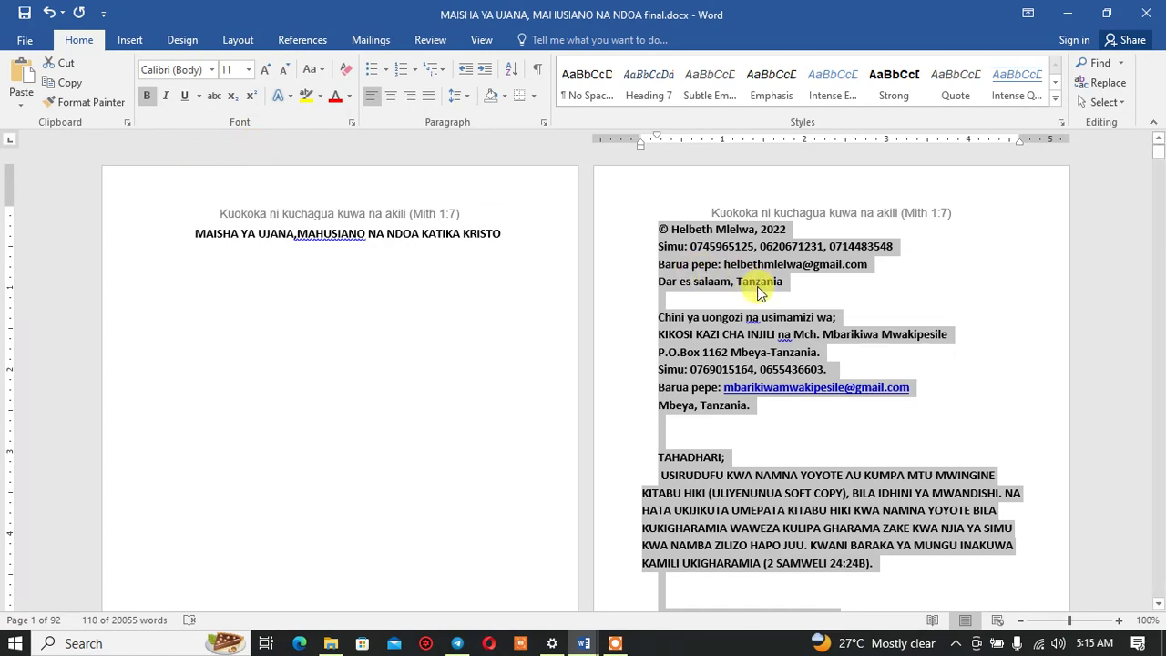
left_click(583, 643)
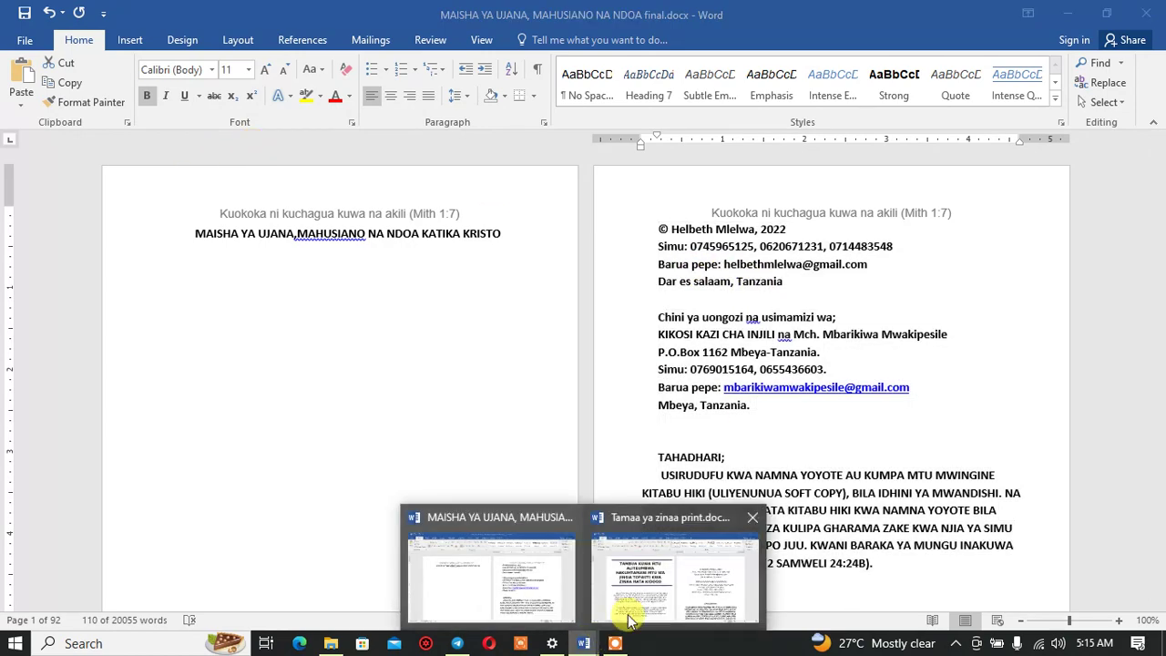
Step: After checking the other book's copyright page, unbold the author's phone, e-mail and city lines
left_click(628, 620)
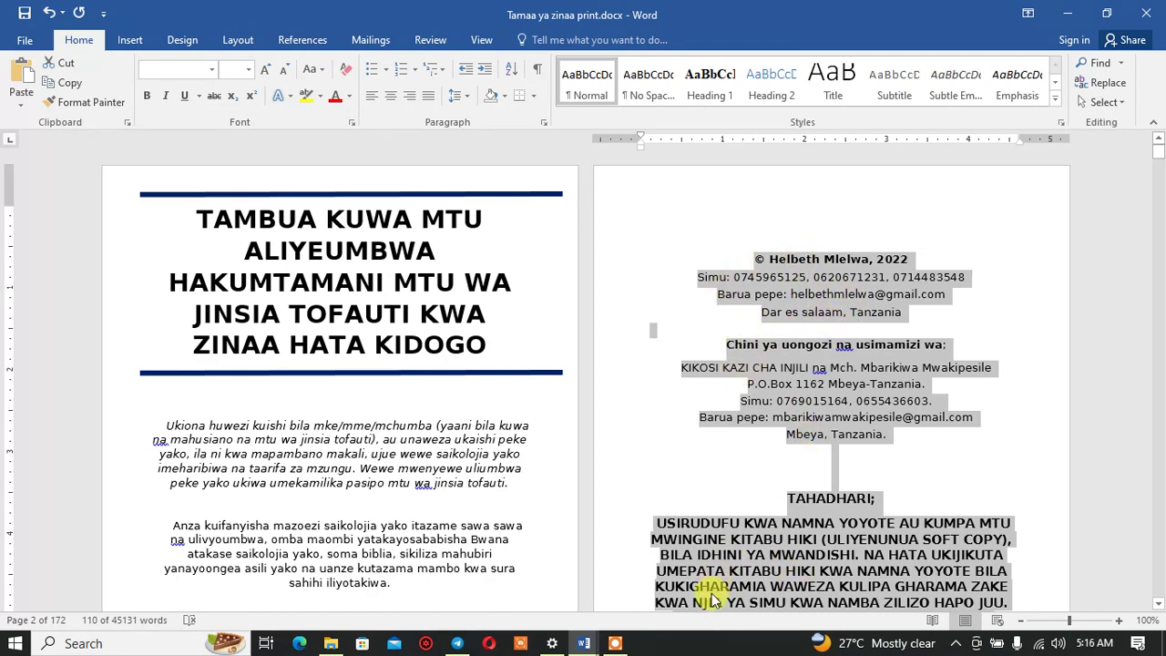
mouse_move(583, 643)
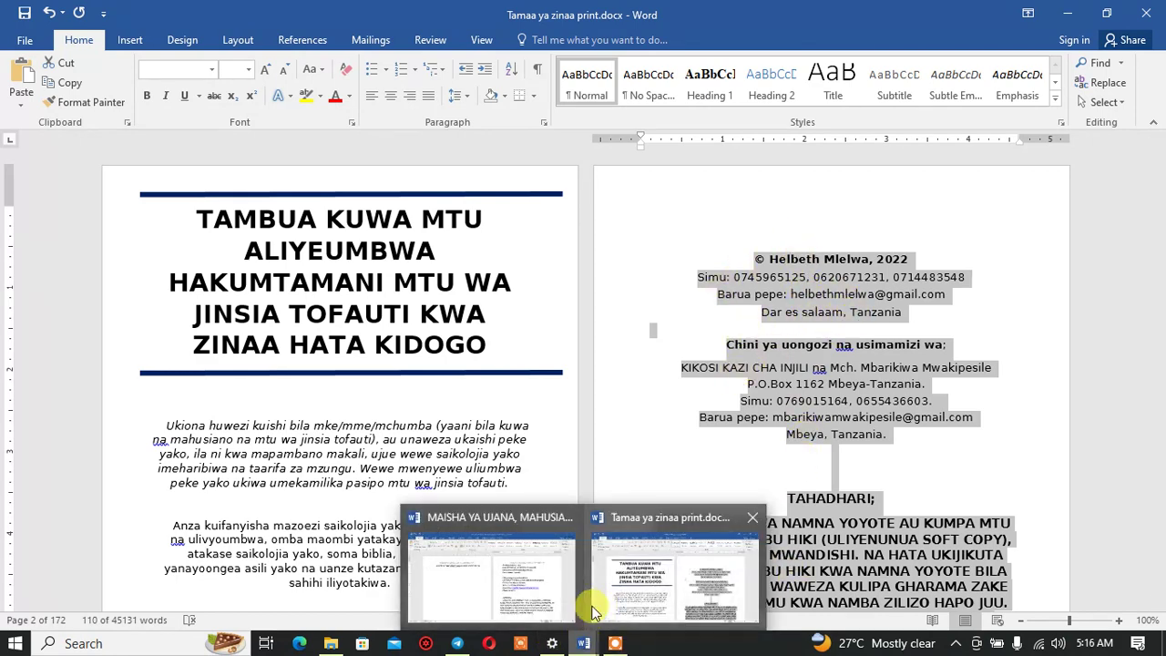
left_click(542, 583)
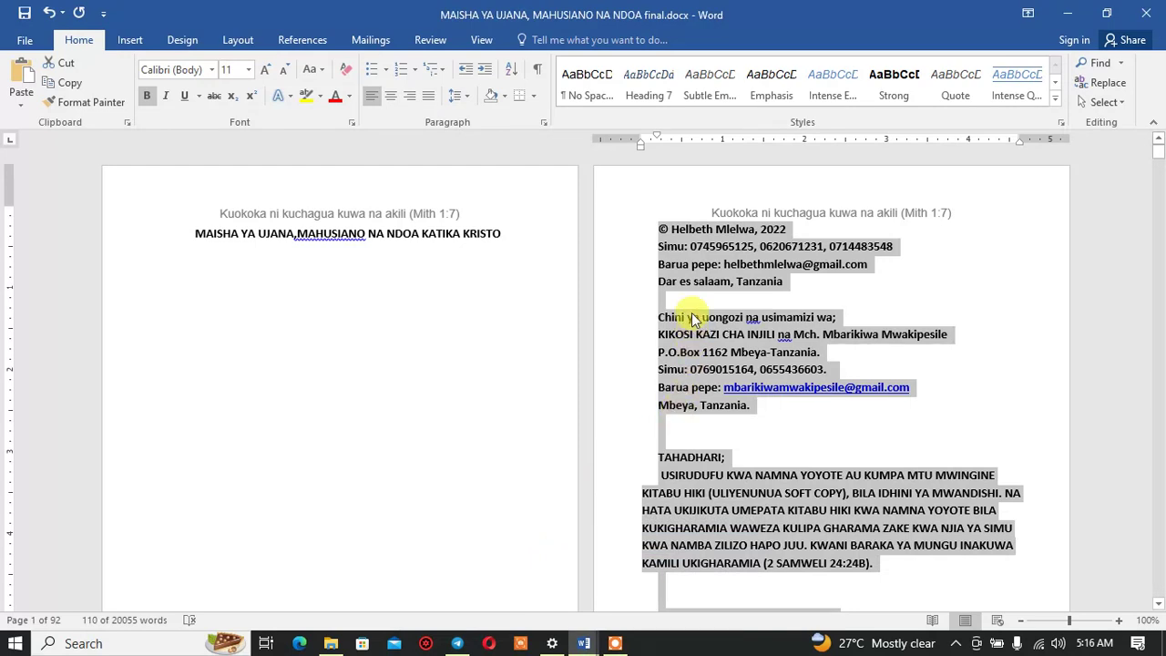
left_click(690, 282)
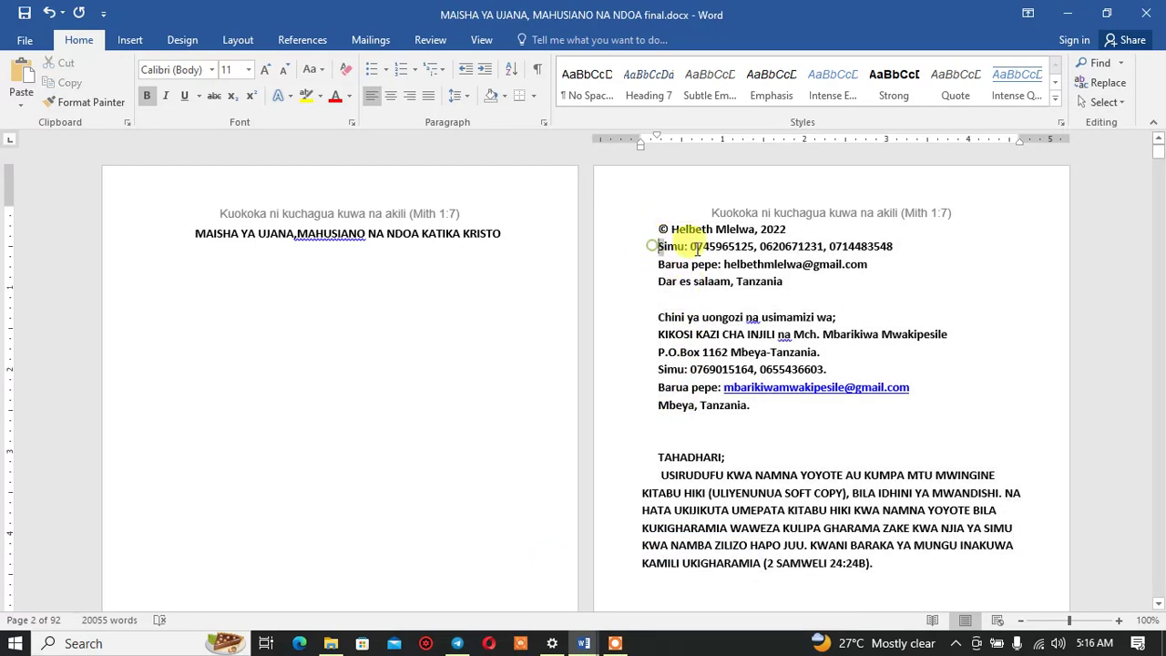
left_click_drag(656, 247, 769, 284)
left_click(801, 264)
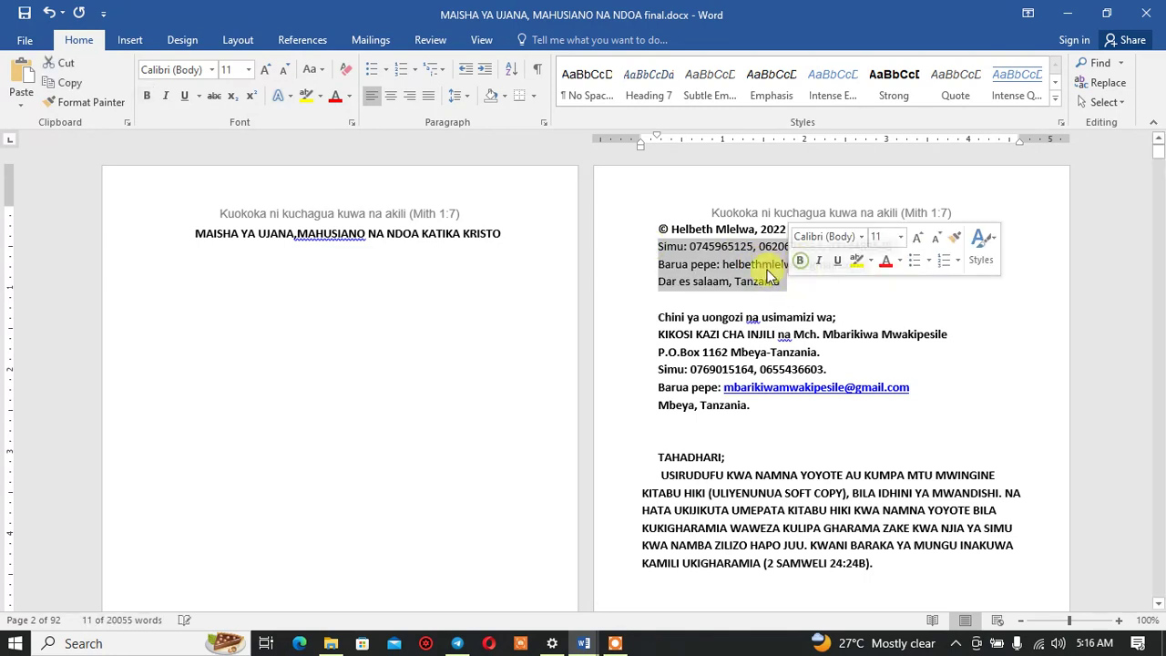
left_click(807, 286)
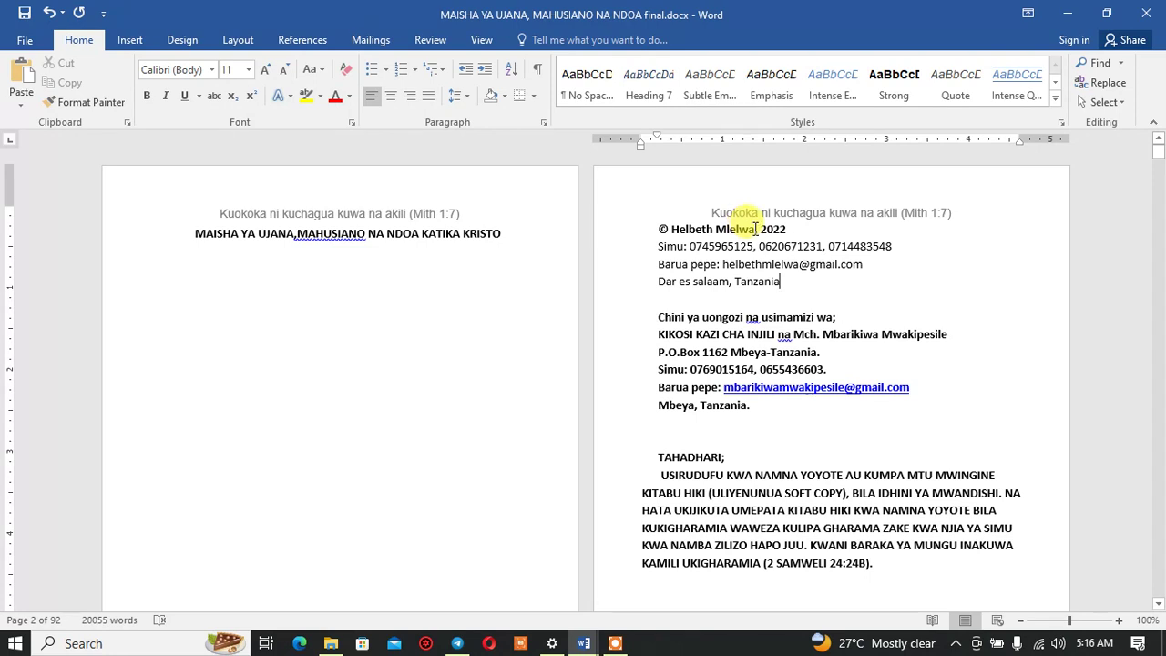
Step: Replace the copyright holder's name with the new author's name and begin changing 2022 to 2024
left_click_drag(755, 229, 672, 230)
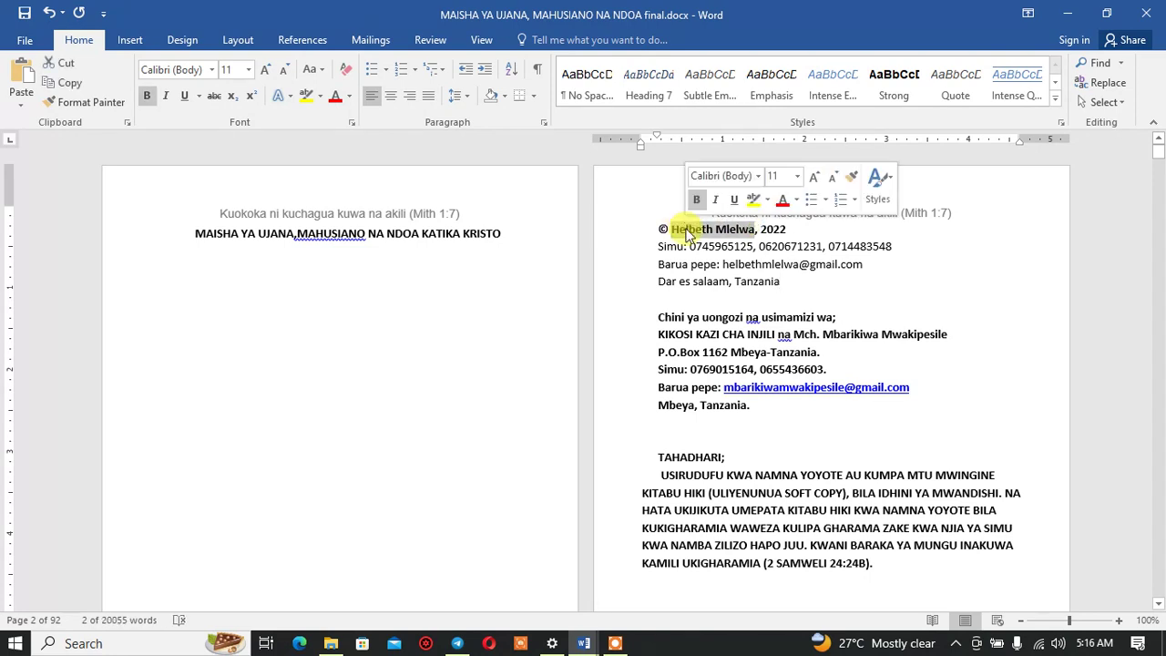
type("Alex")
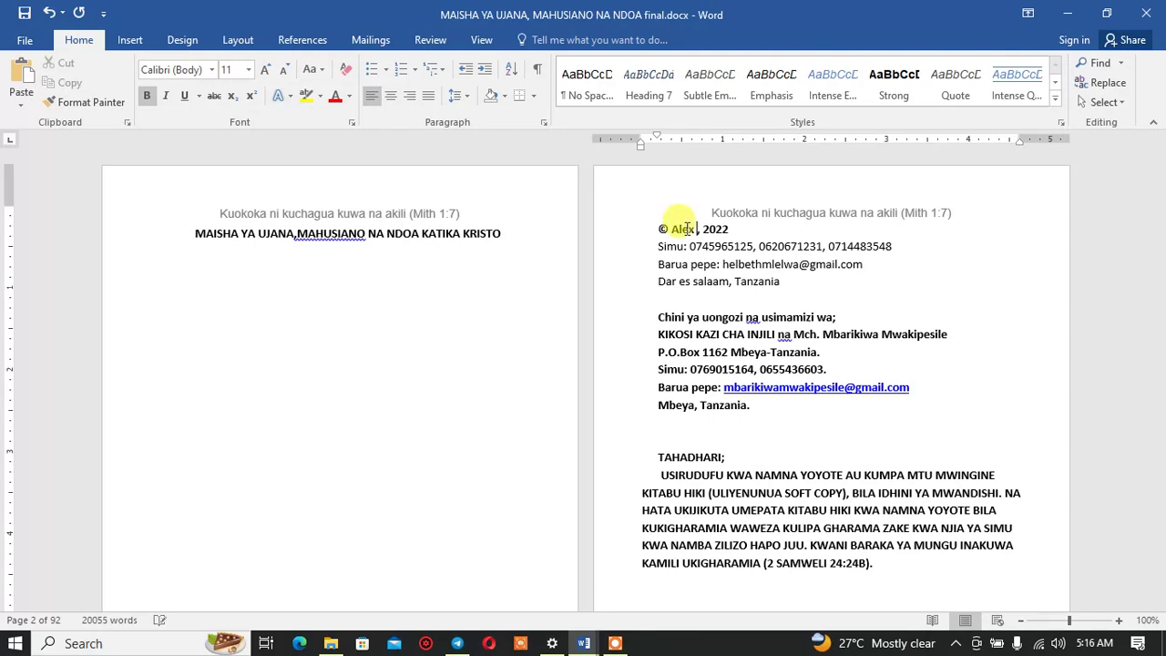
type(" Mwangosi")
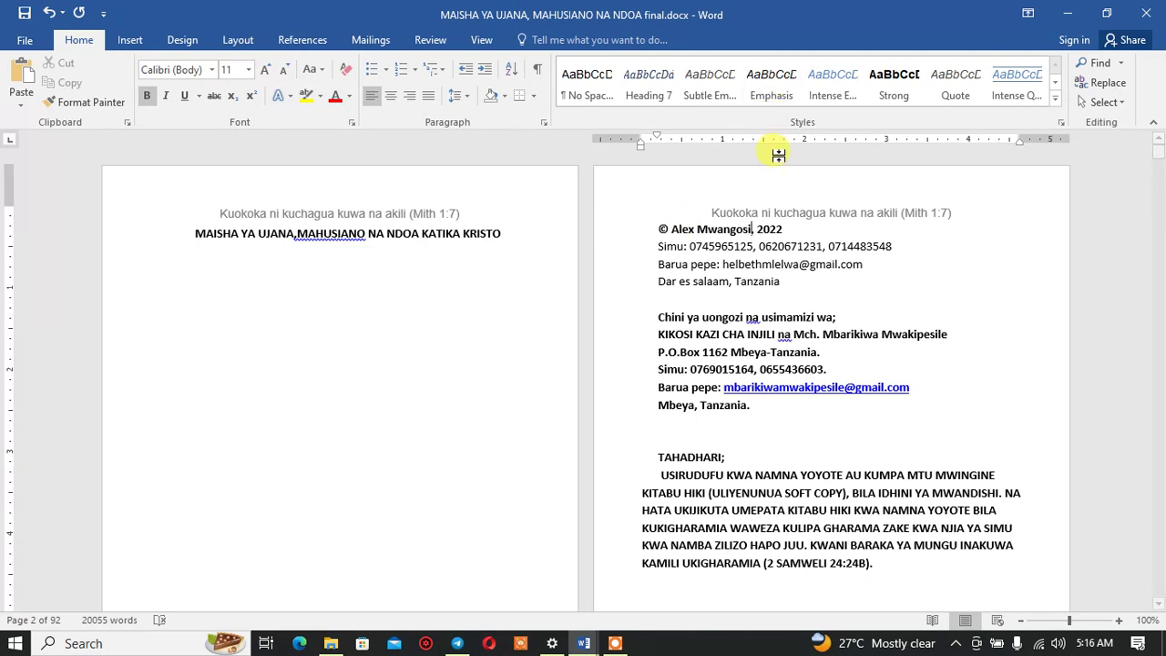
left_click(789, 229)
key("BackSpace")
type("4")
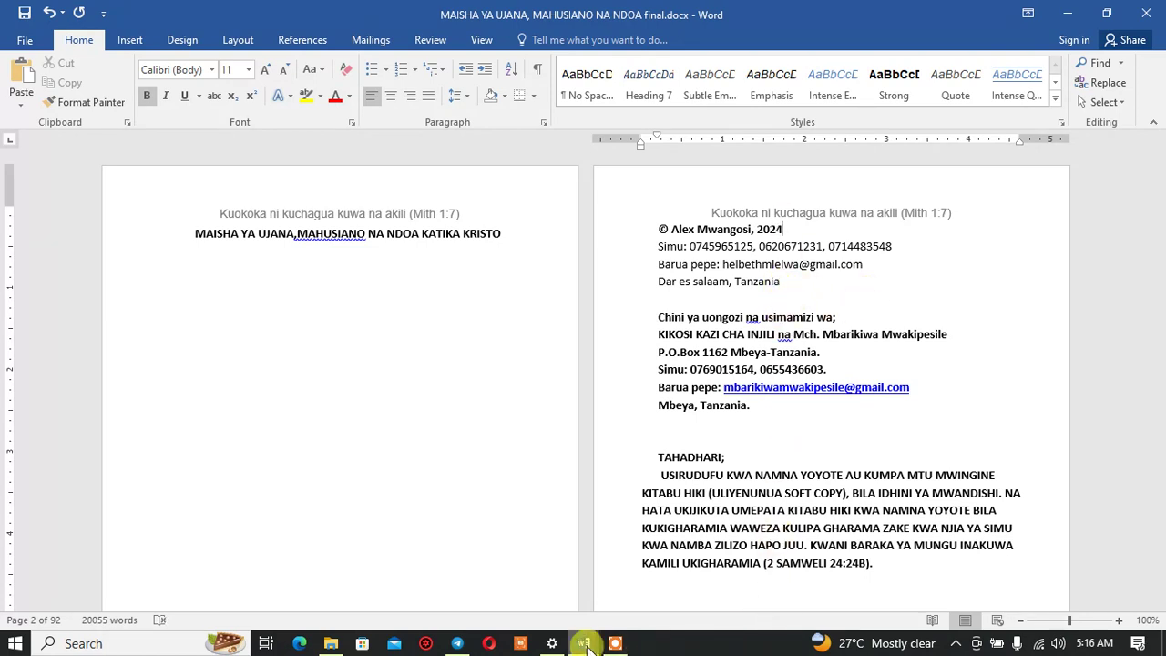
Step: After comparing with the other book, centre all the copyright page text
mouse_move(584, 637)
left_click(701, 597)
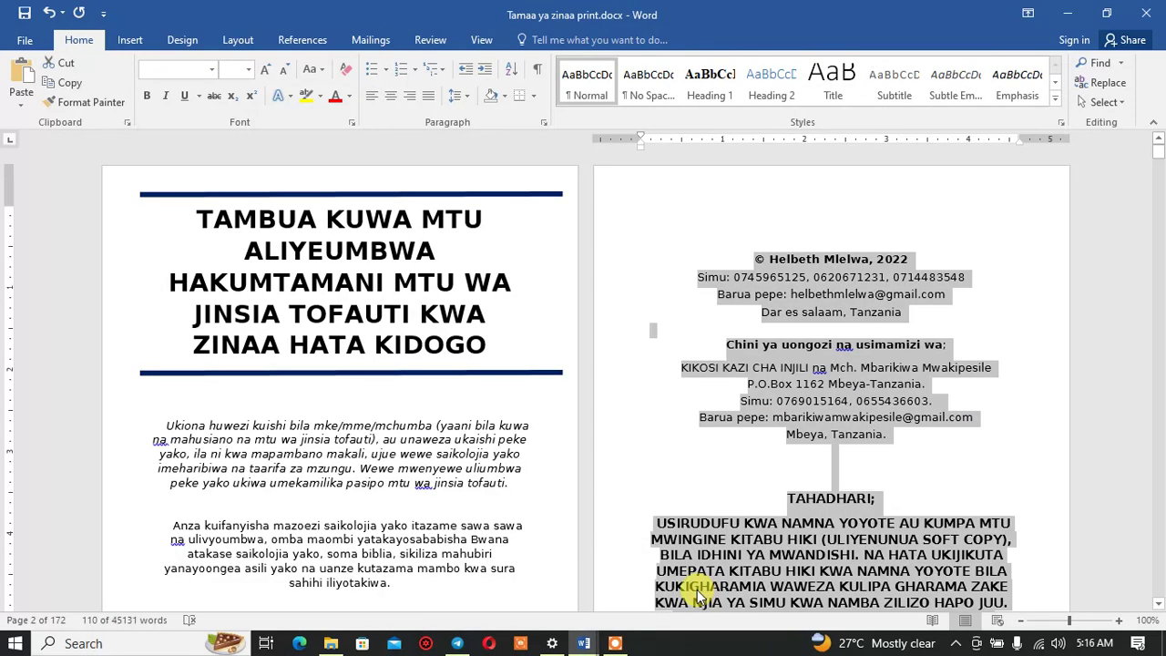
mouse_move(583, 635)
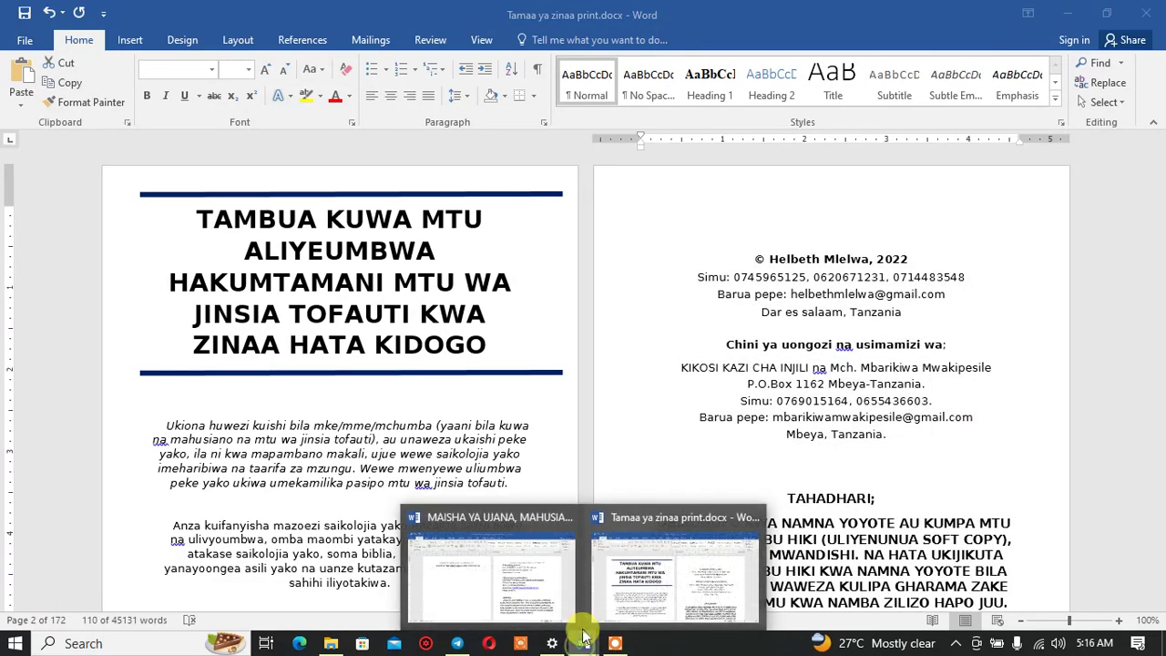
left_click(525, 582)
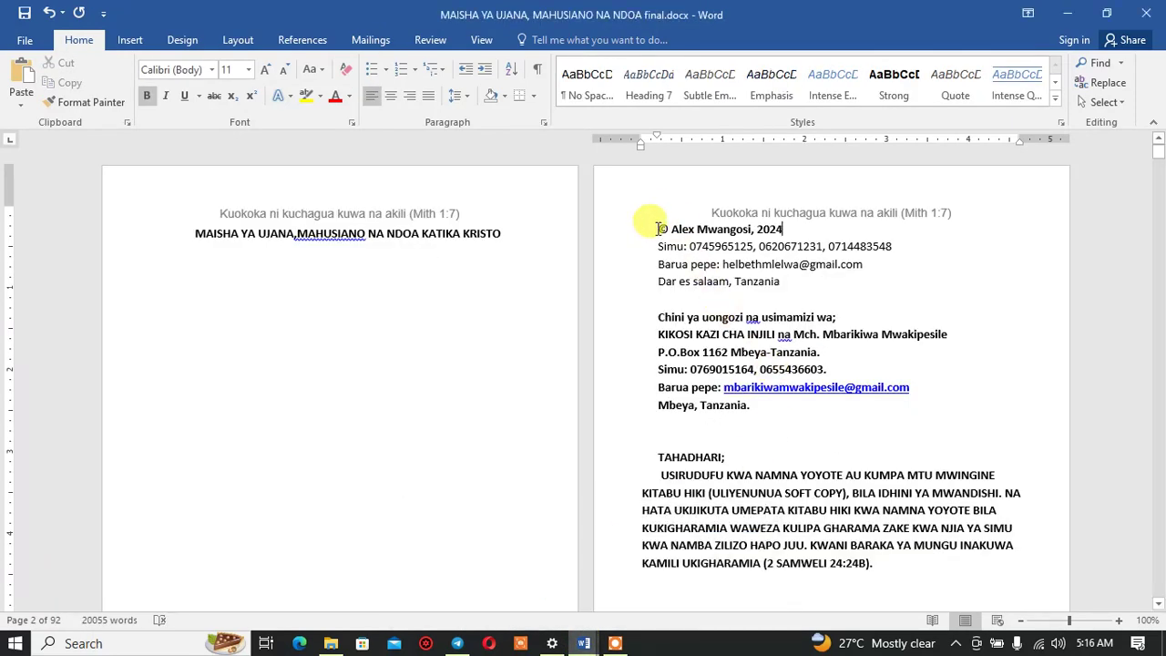
left_click_drag(658, 228, 875, 558)
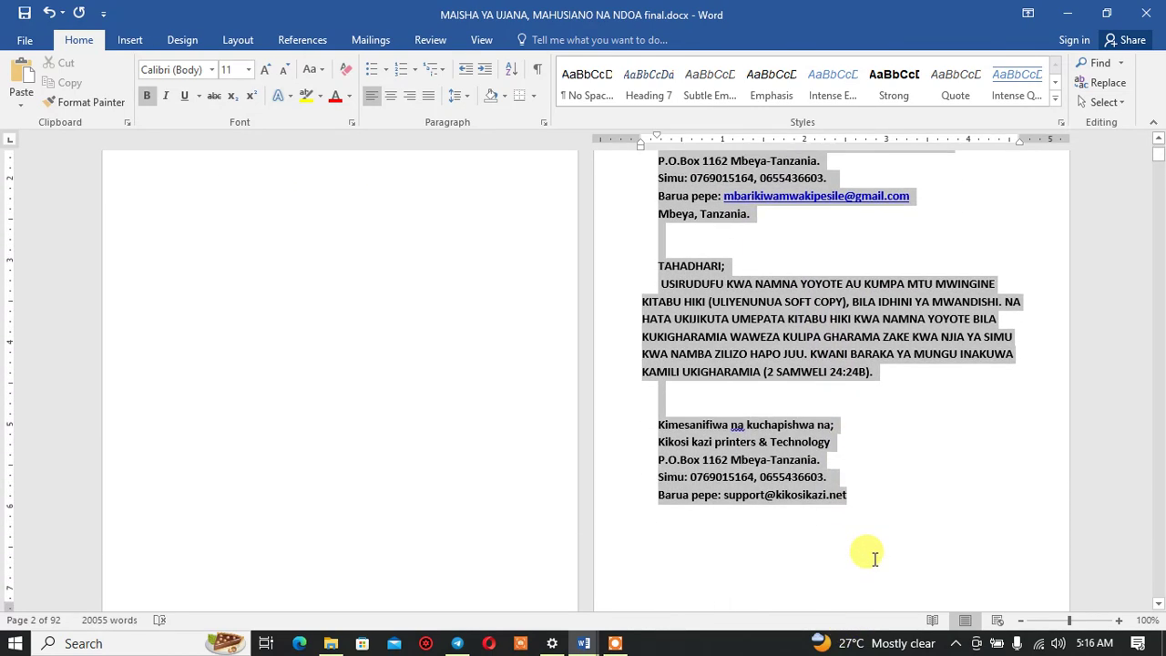
left_click(390, 99)
scroll(782, 476, "up", 3)
scroll(781, 476, "up", 2)
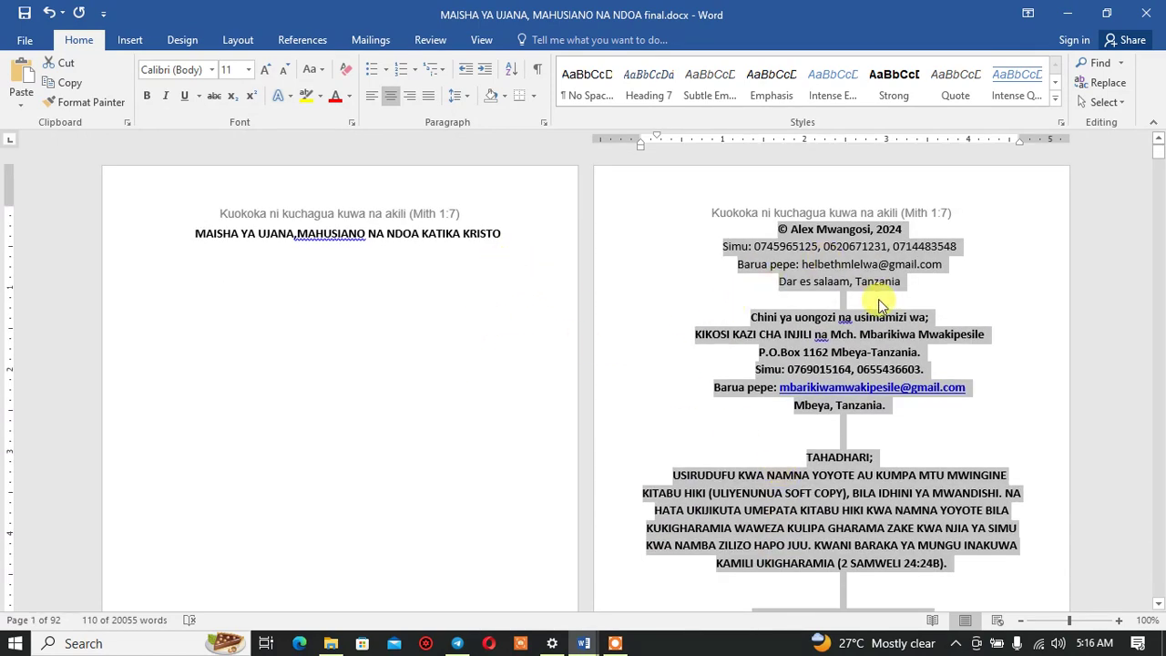
left_click(884, 300)
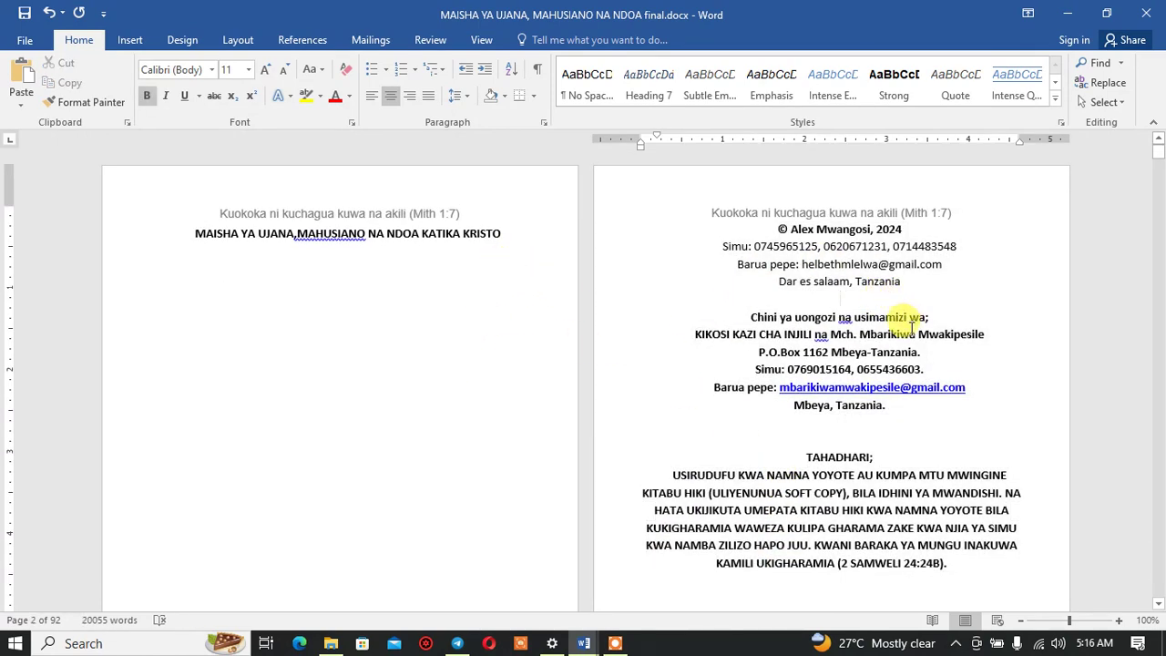
Step: Unbold the printer's address and contact lines and add a blank line above the publisher block
scroll(910, 328, "down", 3)
scroll(833, 325, "down", 2)
scroll(828, 253, "up", 2)
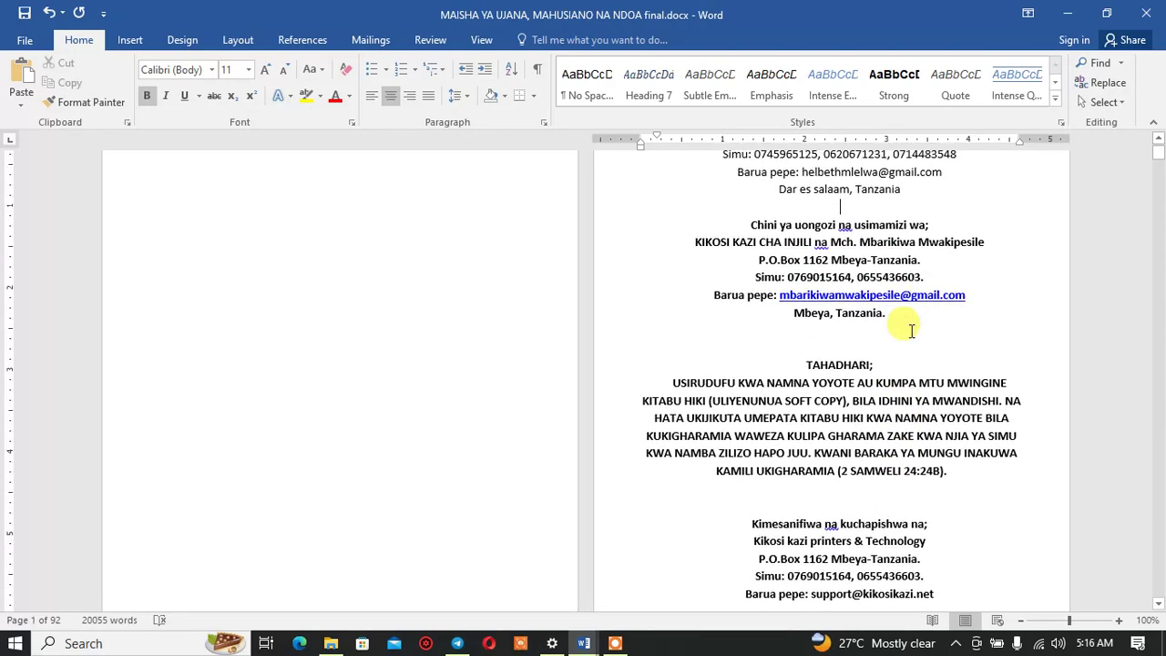
scroll(832, 325, "up", 2)
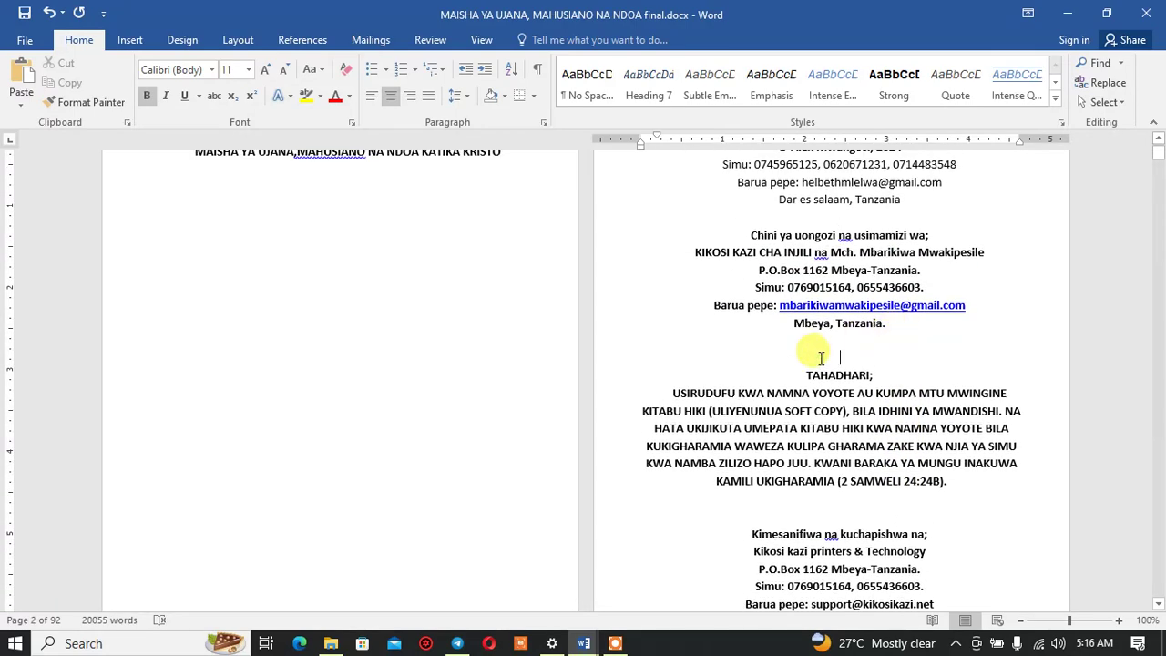
scroll(824, 355, "down", 2)
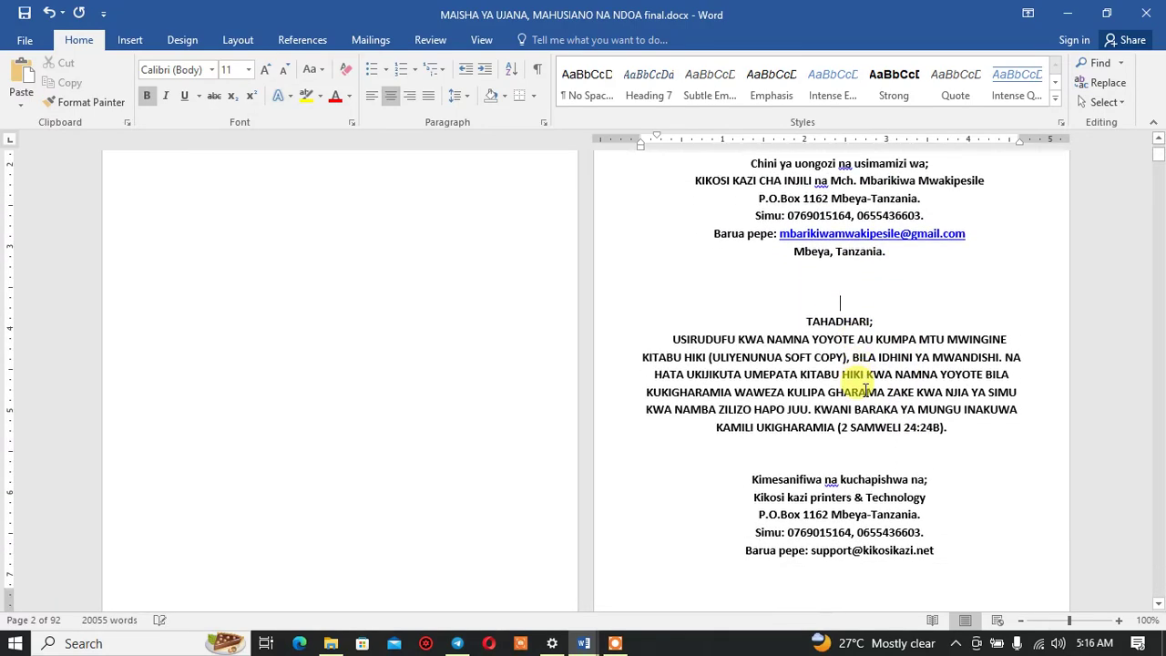
scroll(866, 389, "down", 2)
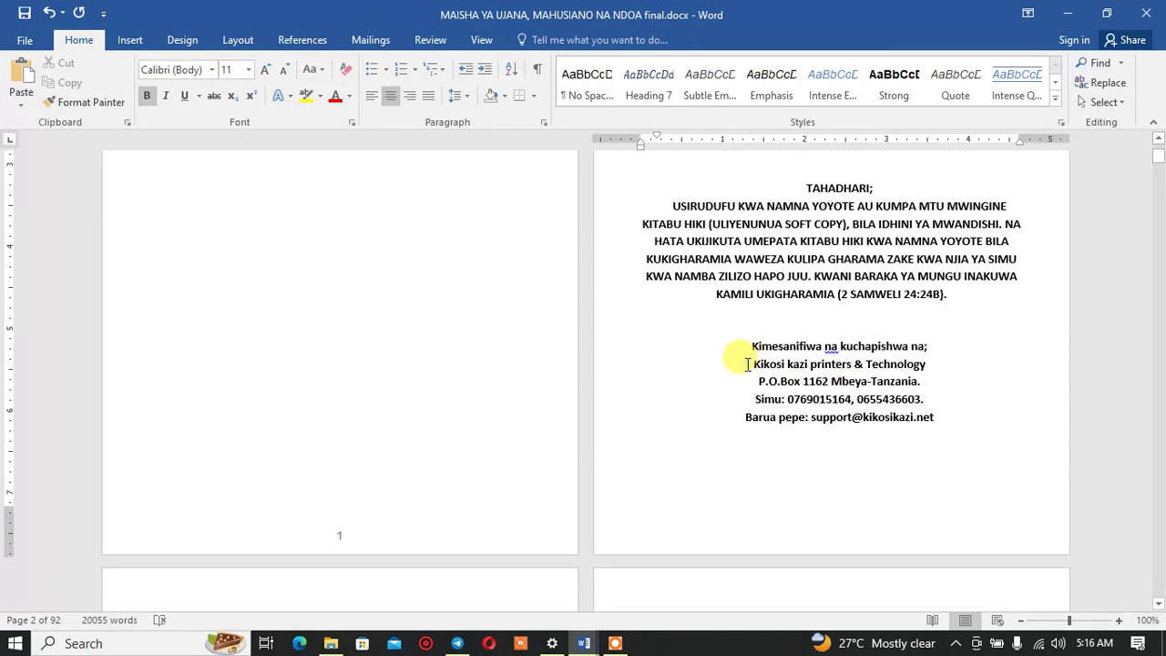
left_click_drag(747, 364, 956, 414)
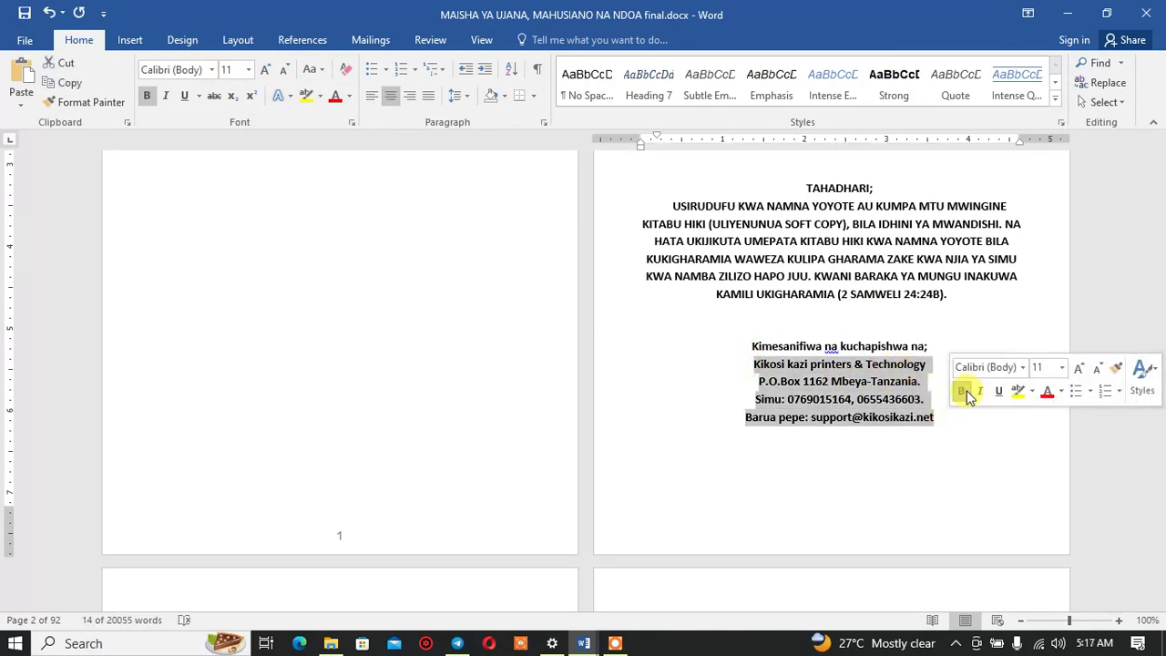
left_click(962, 390)
left_click(920, 446)
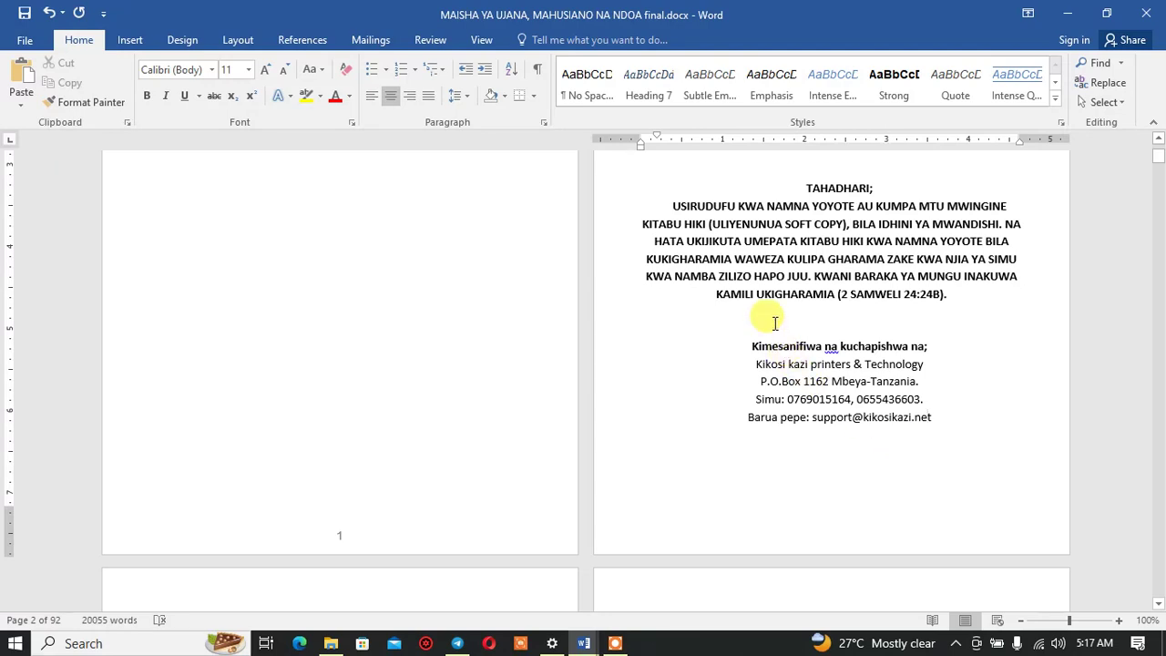
key("Return")
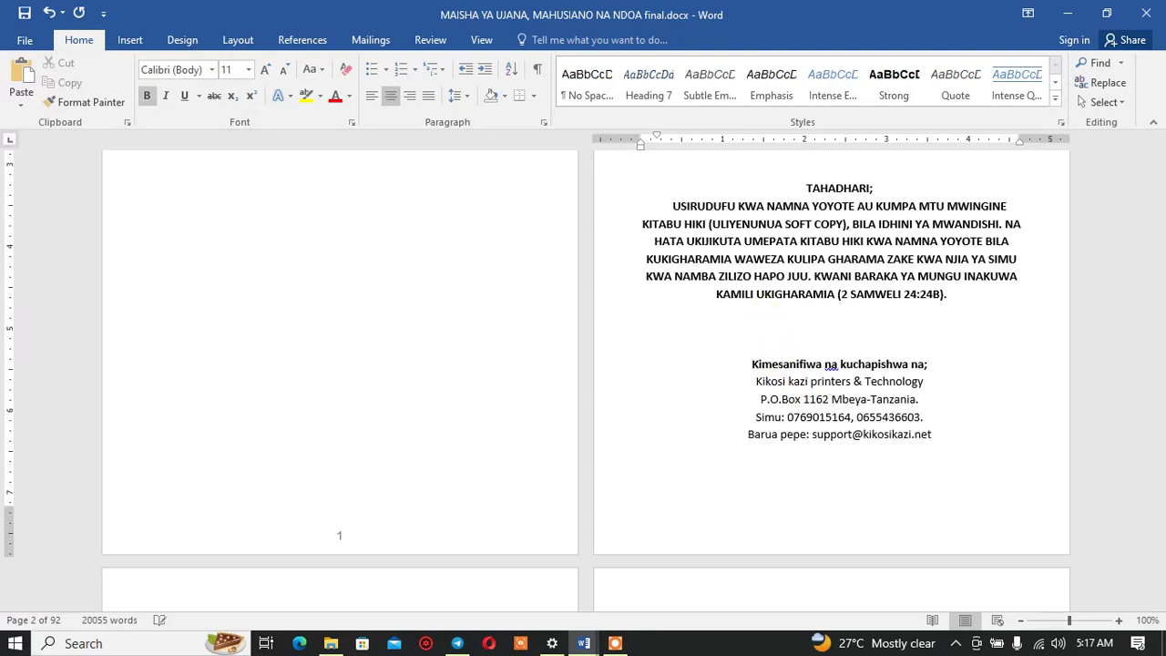
Step: Add another blank line above 'Kimesanifiwa na kuchapishwa na;' and one above the TAHADHARI warning
key("Return")
key("Return")
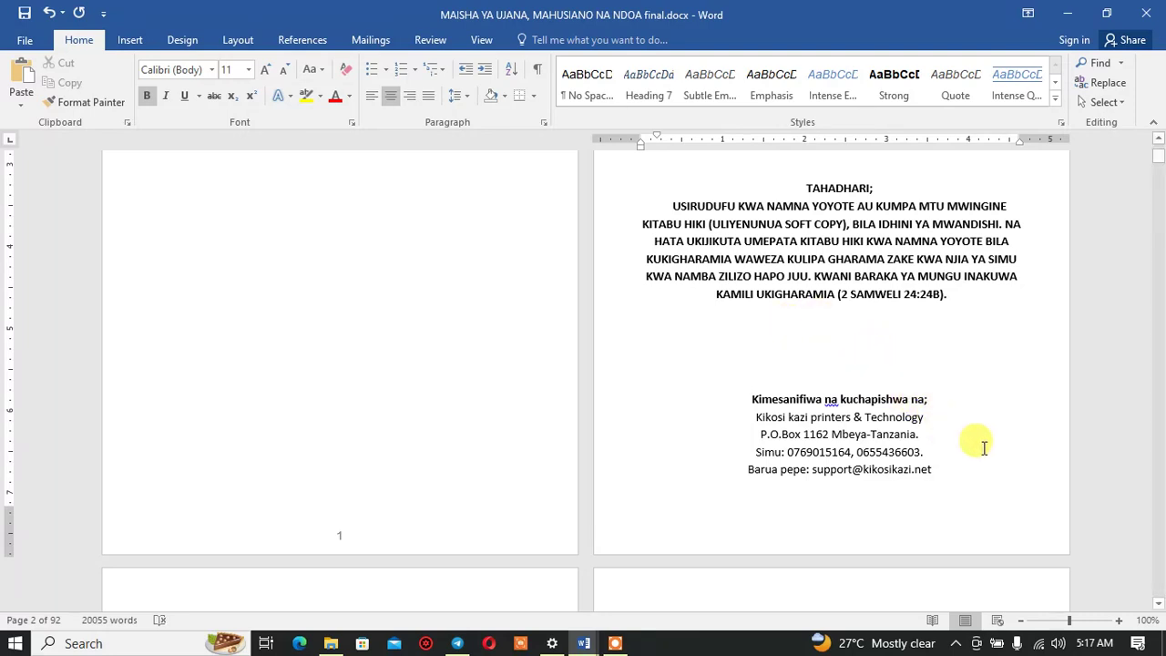
scroll(979, 445, "up", 3)
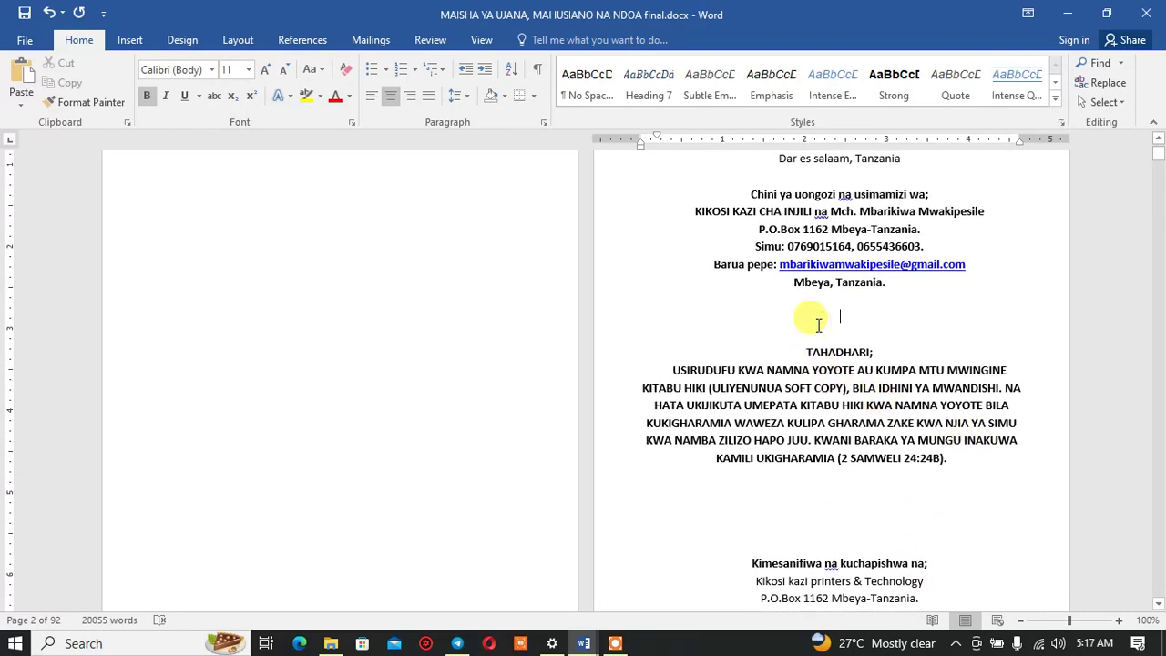
key("Return")
key("Return")
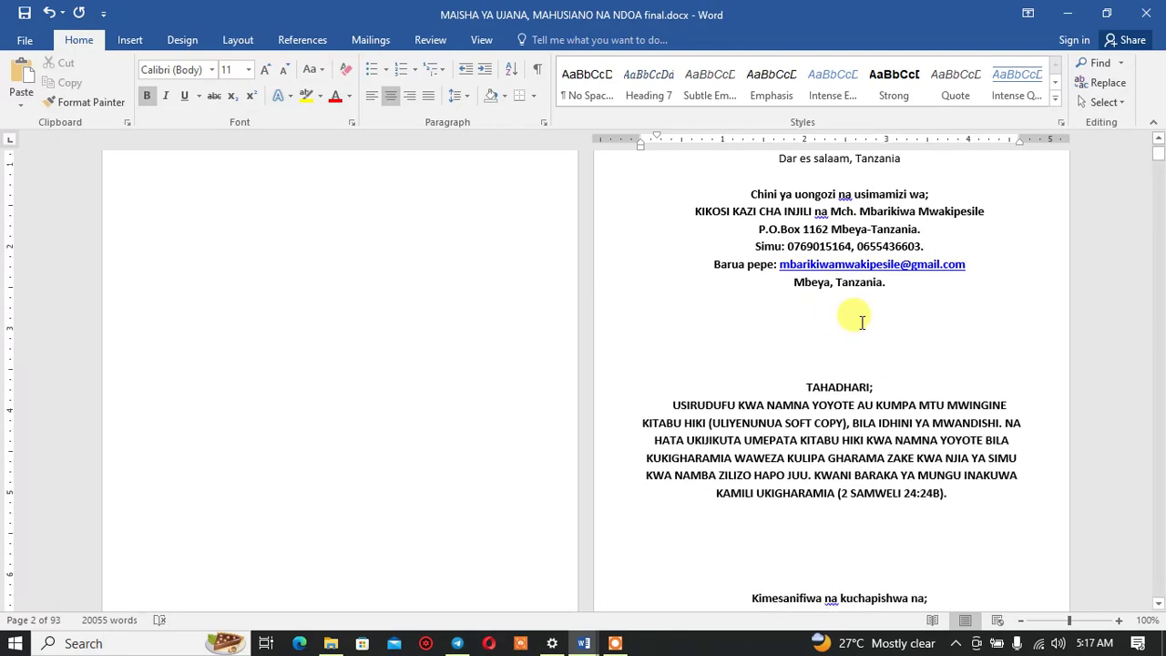
scroll(865, 325, "down", 4)
scroll(832, 247, "up", 5)
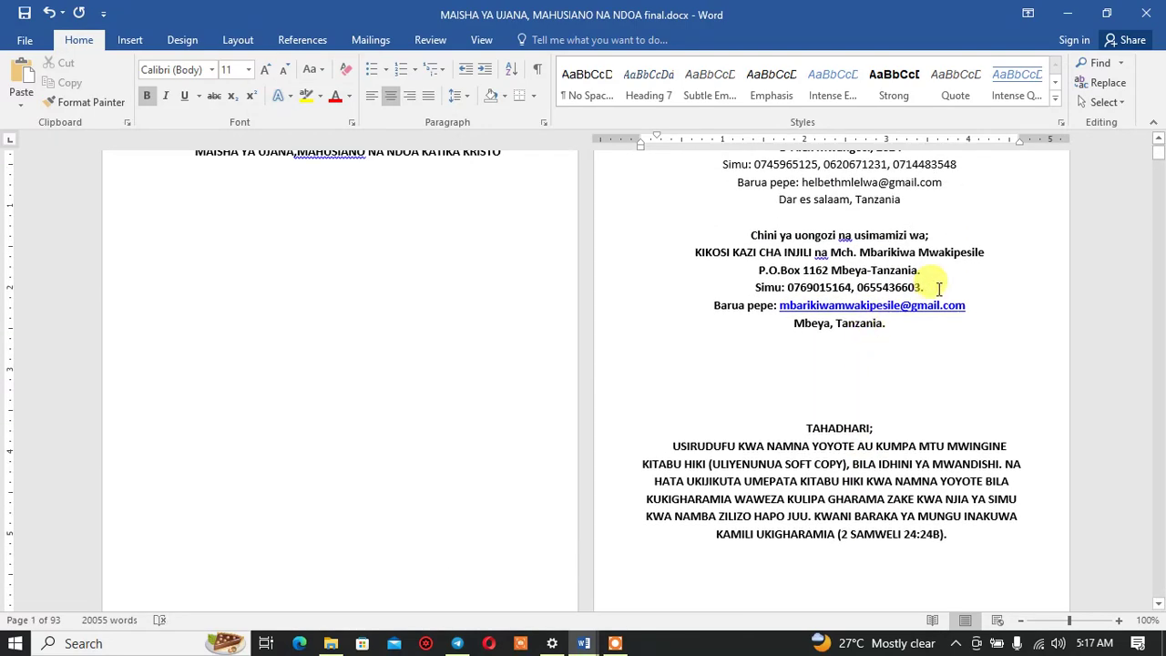
scroll(938, 288, "up", 2)
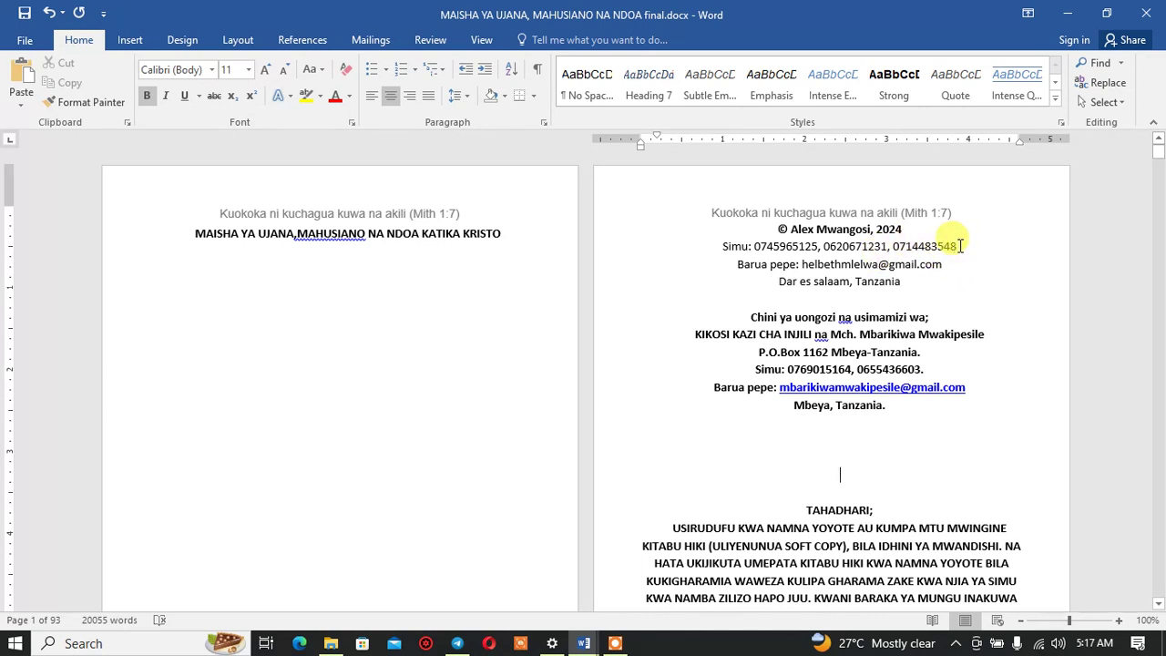
Step: Delete the author's phone numbers and e-mail address, leaving the Simu and Barua pepe labels
mouse_move(960, 246)
left_mouse_down()
mouse_move(756, 235)
mouse_move(951, 246)
left_mouse_up()
left_click(754, 248)
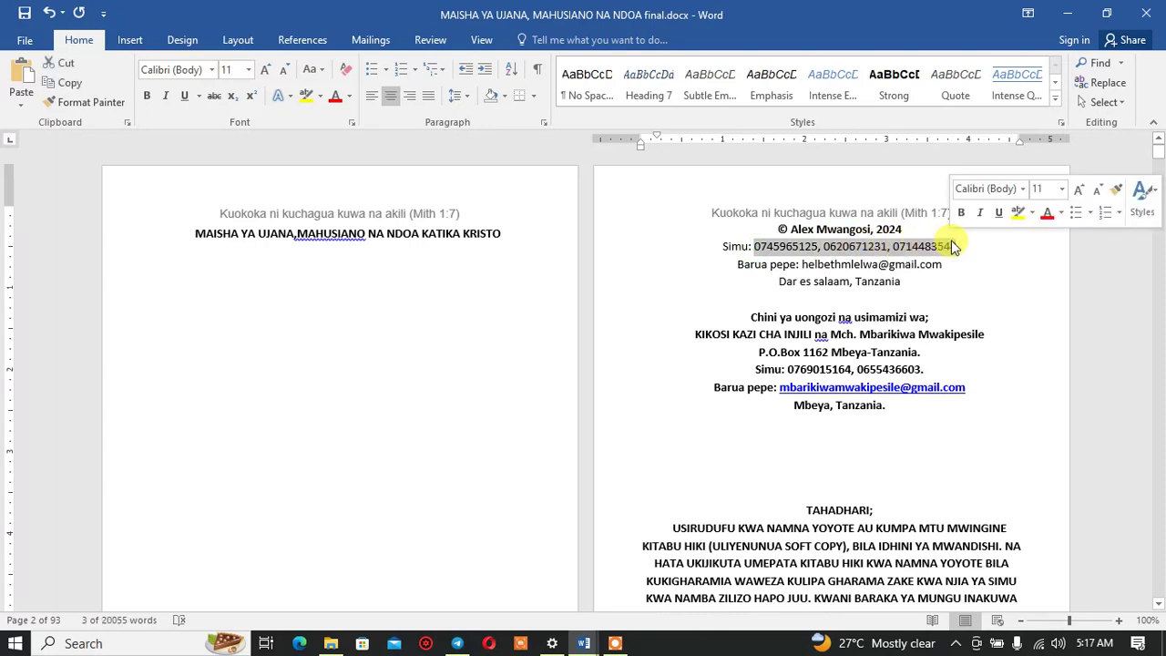
key("Delete")
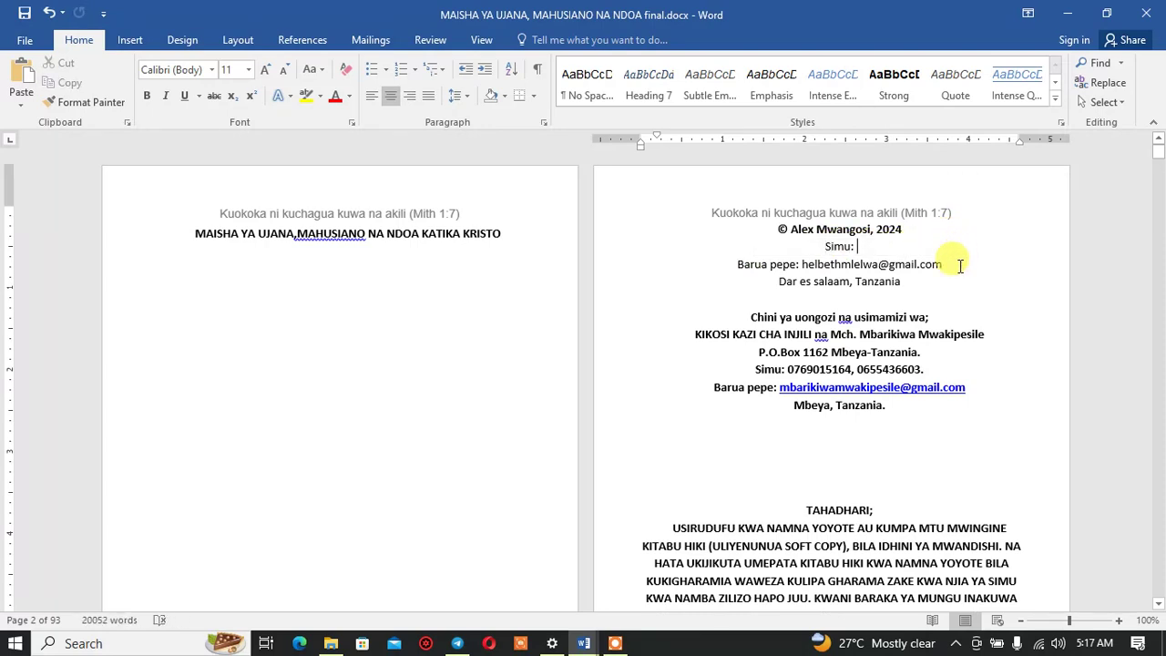
mouse_move(957, 267)
left_mouse_down()
mouse_move(836, 255)
mouse_move(822, 270)
left_mouse_up()
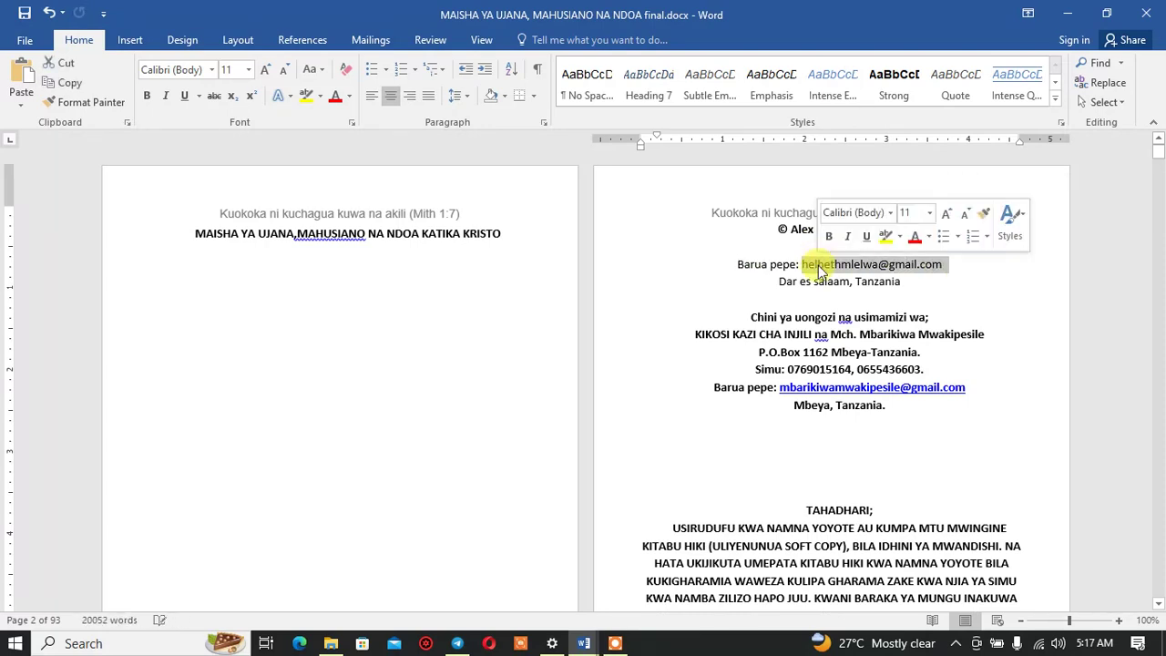
key("Delete")
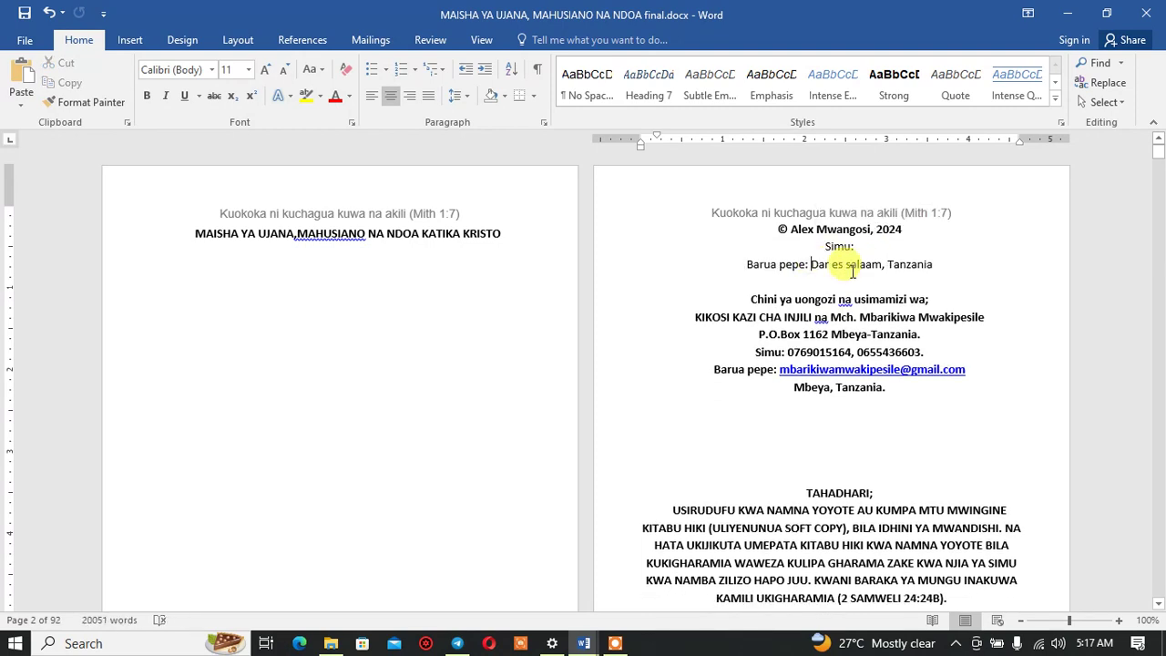
Step: Put the city back on its own line and replace 'Dar es salaam' with Mbeya
key("Return")
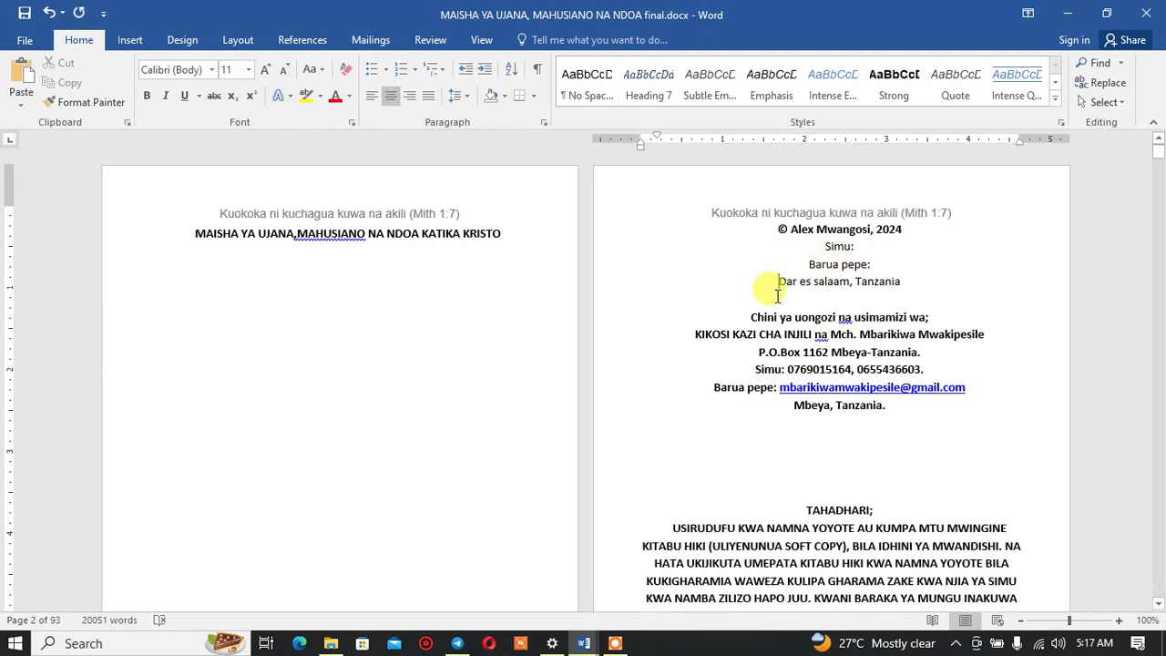
left_click_drag(779, 285, 839, 284)
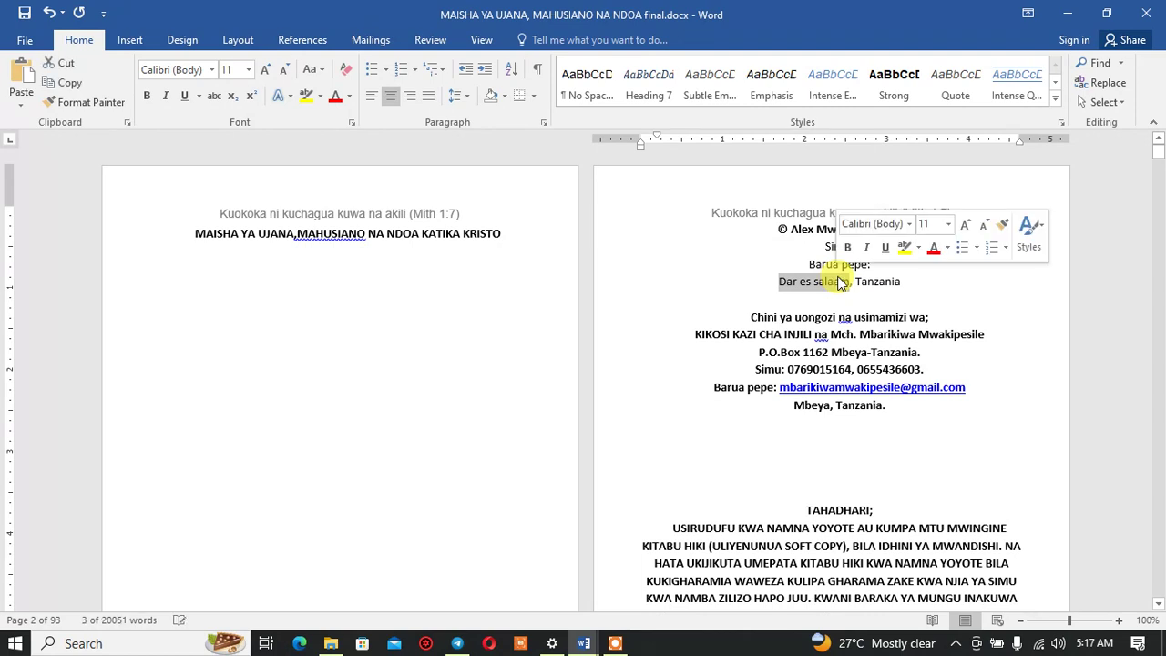
type("M")
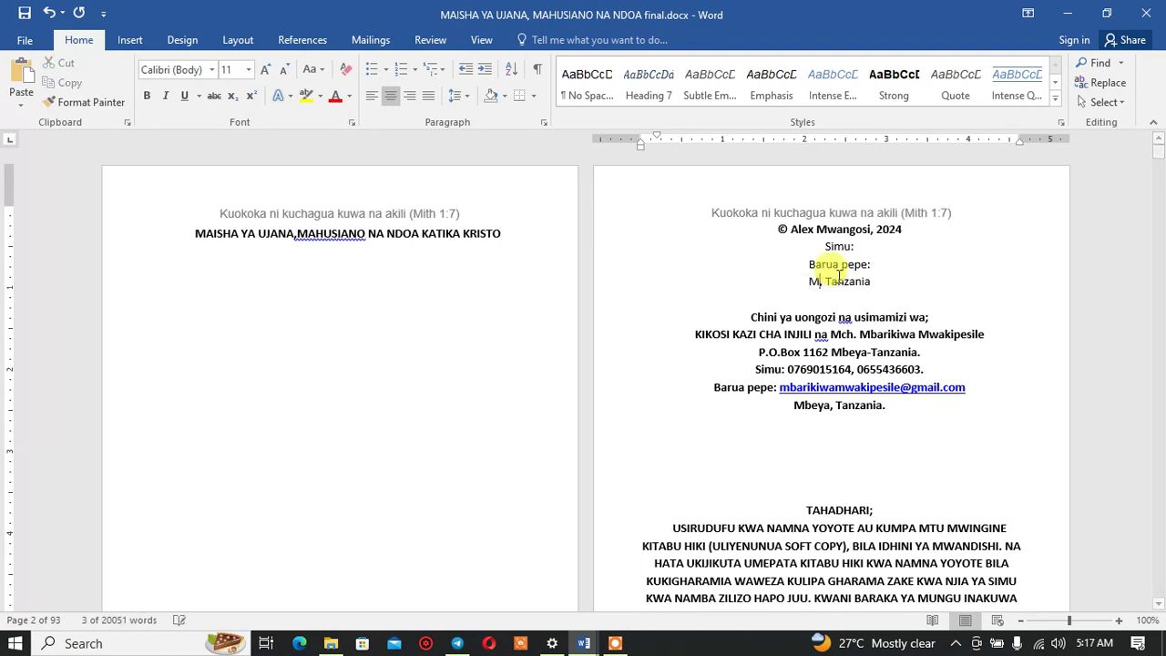
type("beya")
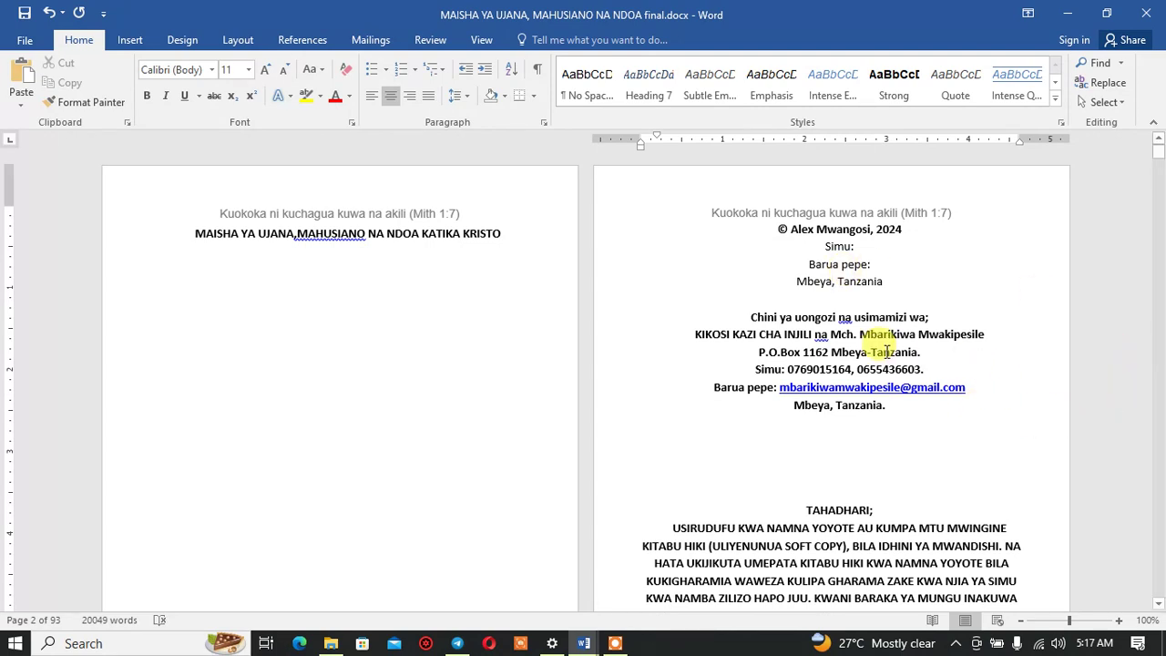
Step: Unbold the KIKOSI KAZI leadership contact lines
left_click_drag(692, 339, 893, 406)
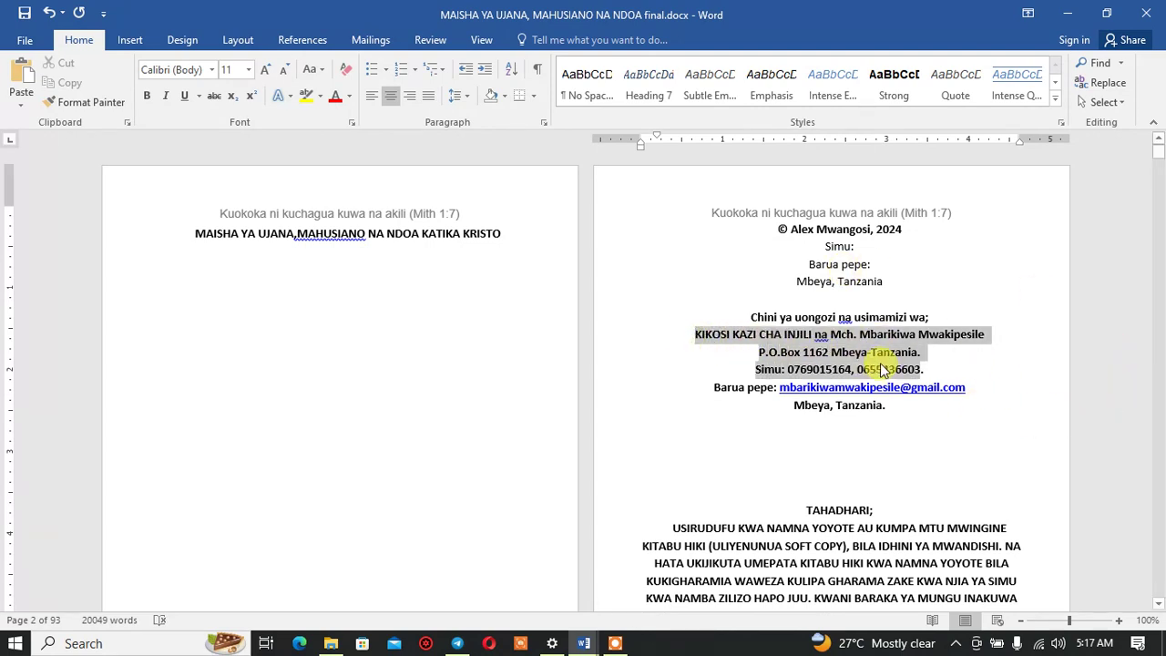
left_click(912, 382)
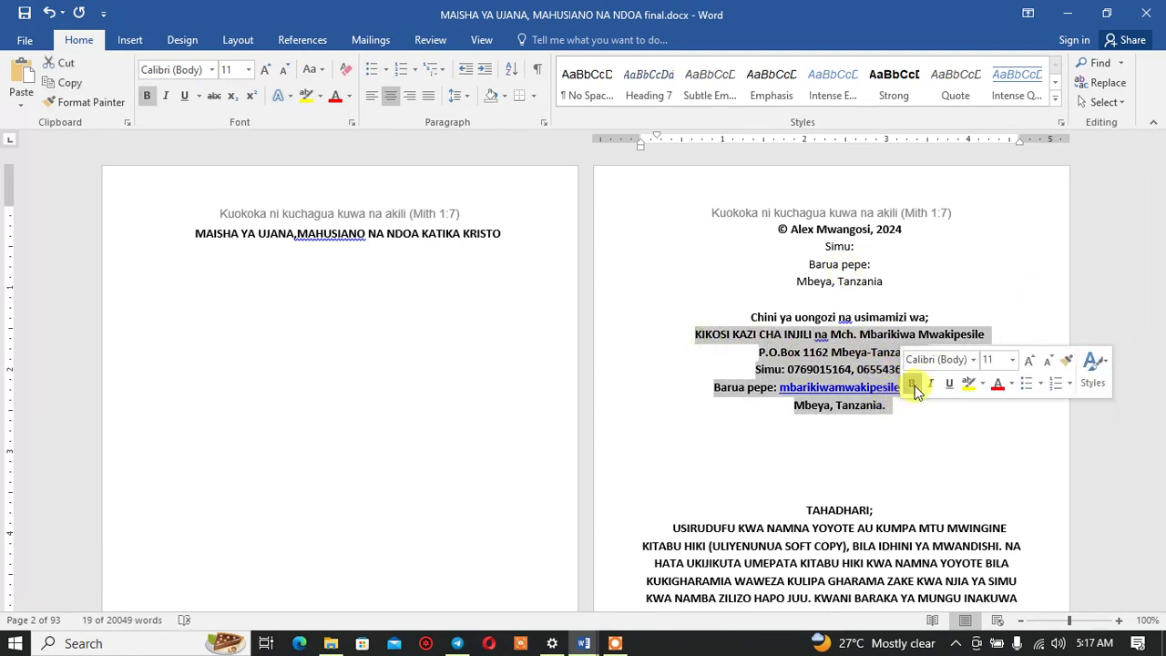
left_click(872, 406)
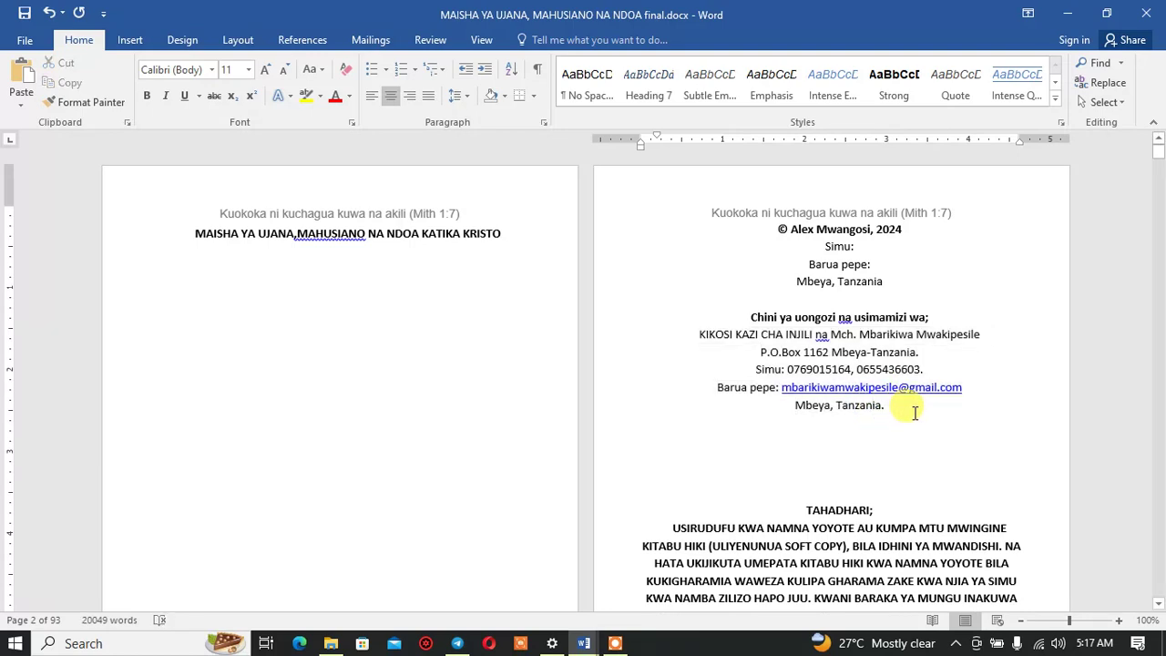
Step: Make the e-mail address black italic without underline, then save the document
left_click_drag(963, 389, 781, 389)
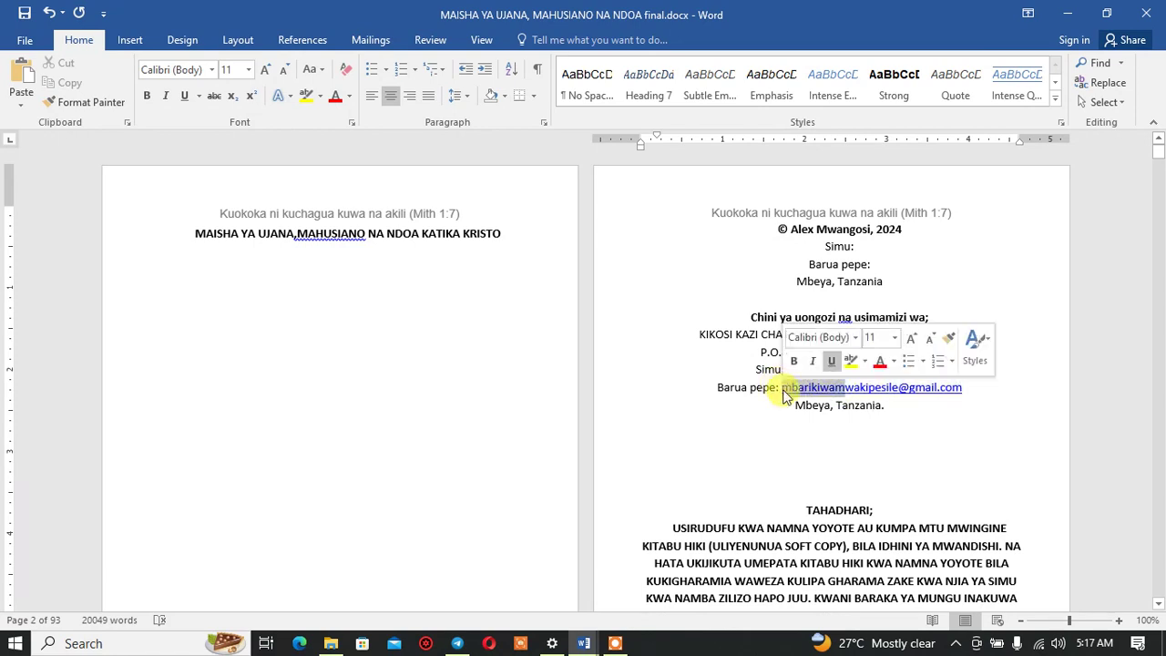
left_click(965, 388)
left_click_drag(968, 387, 800, 387)
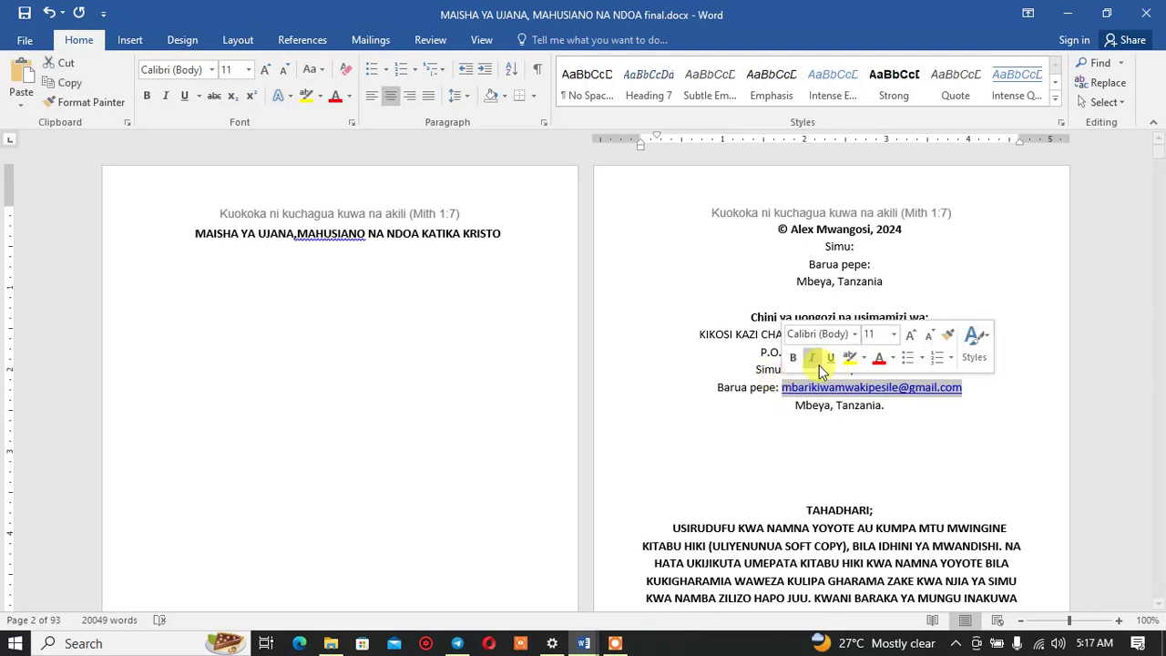
left_click(834, 358)
left_click(834, 359)
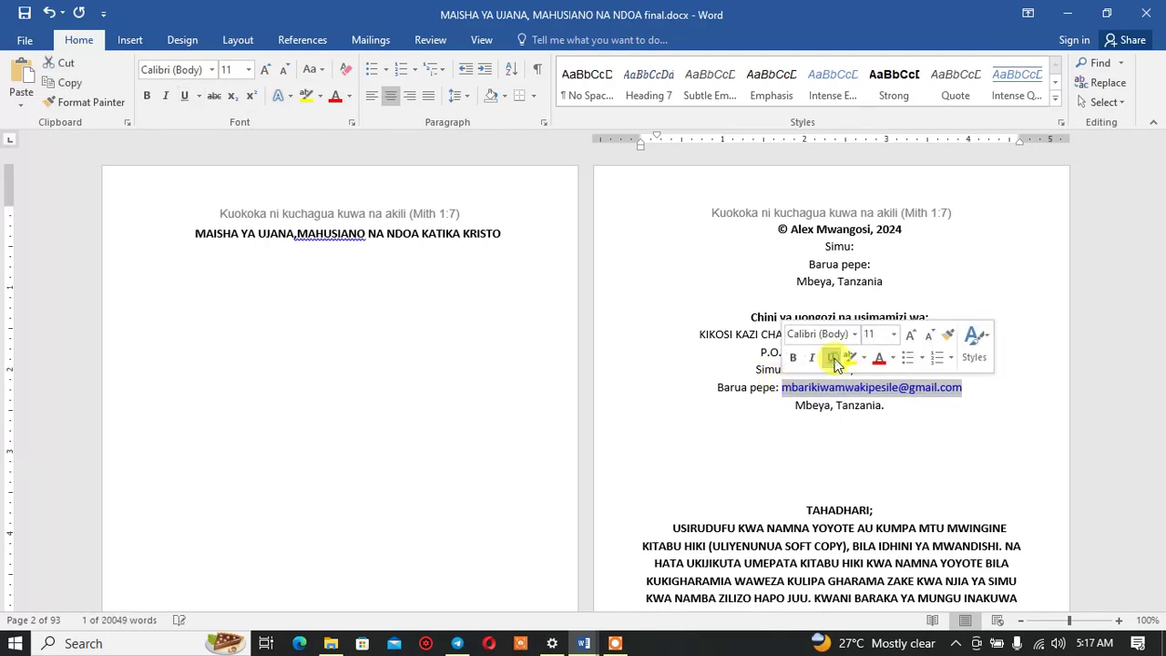
left_click(893, 358)
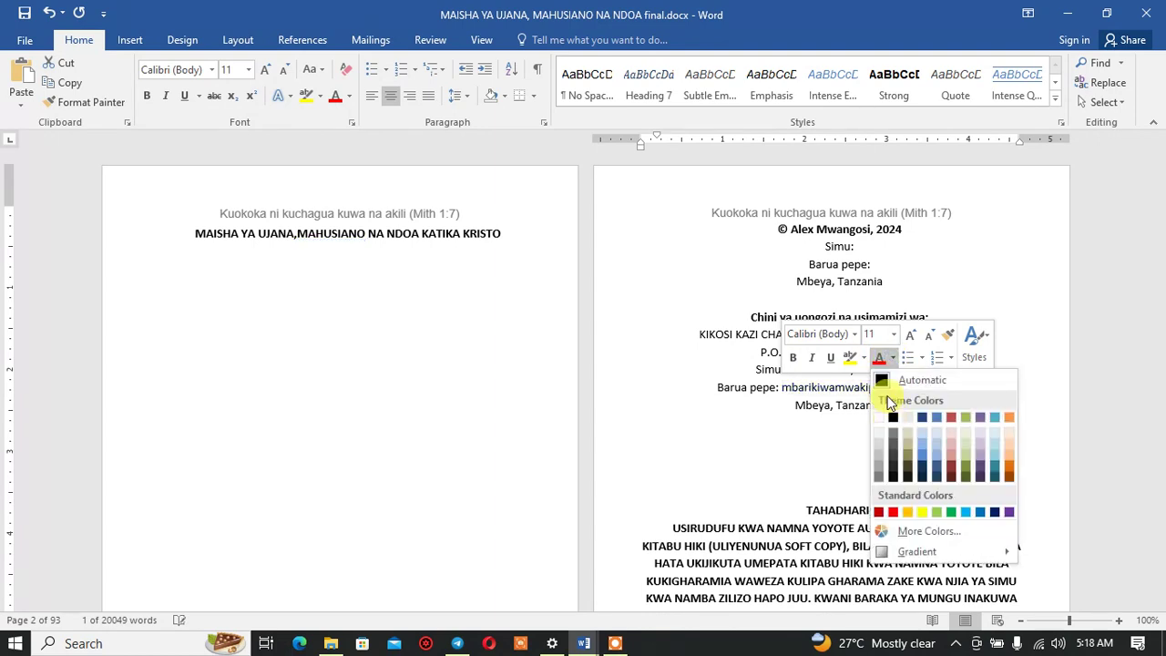
left_click(891, 415)
left_click(908, 387)
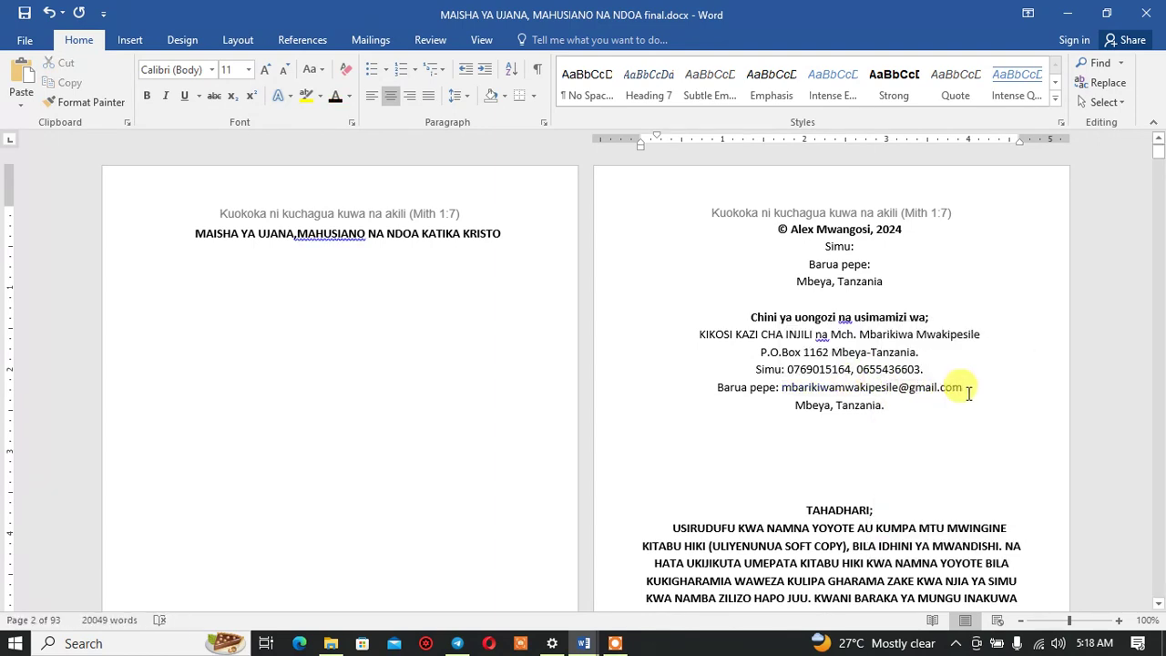
left_click_drag(965, 390, 785, 387)
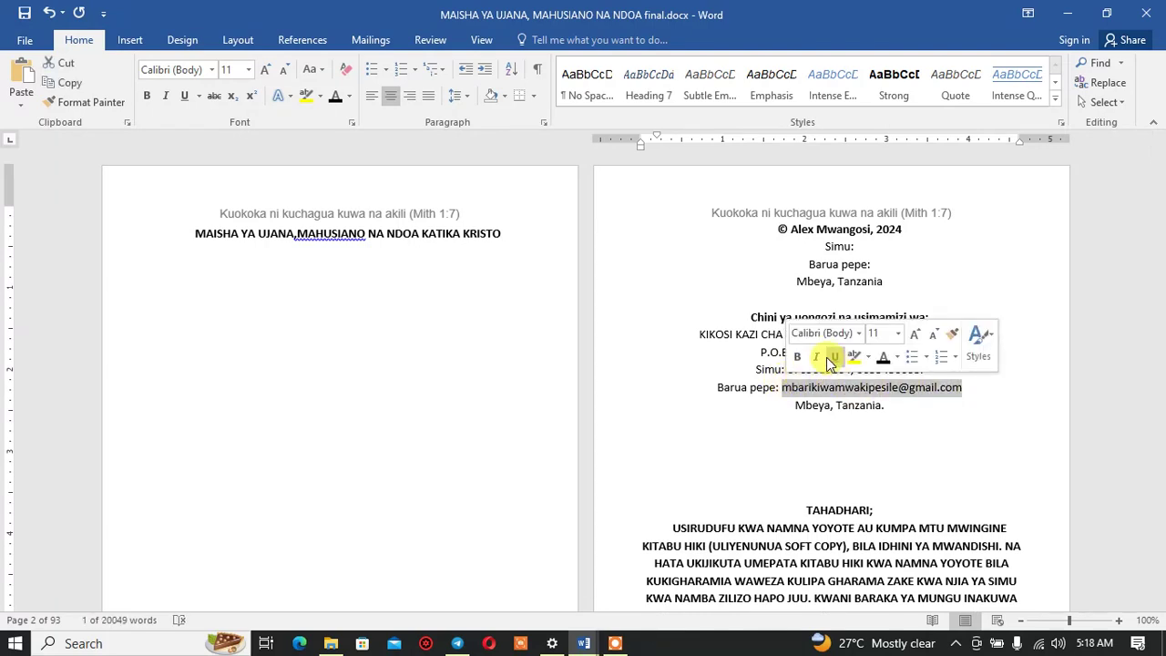
left_click(822, 362)
left_click(970, 398)
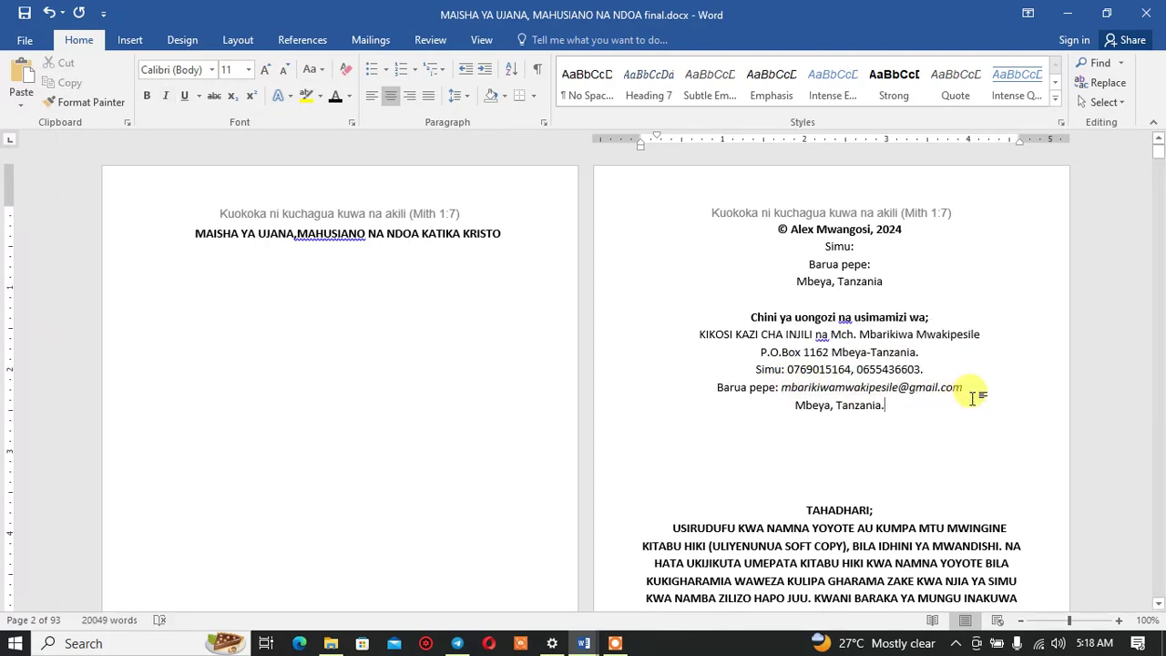
key("ctrl+s")
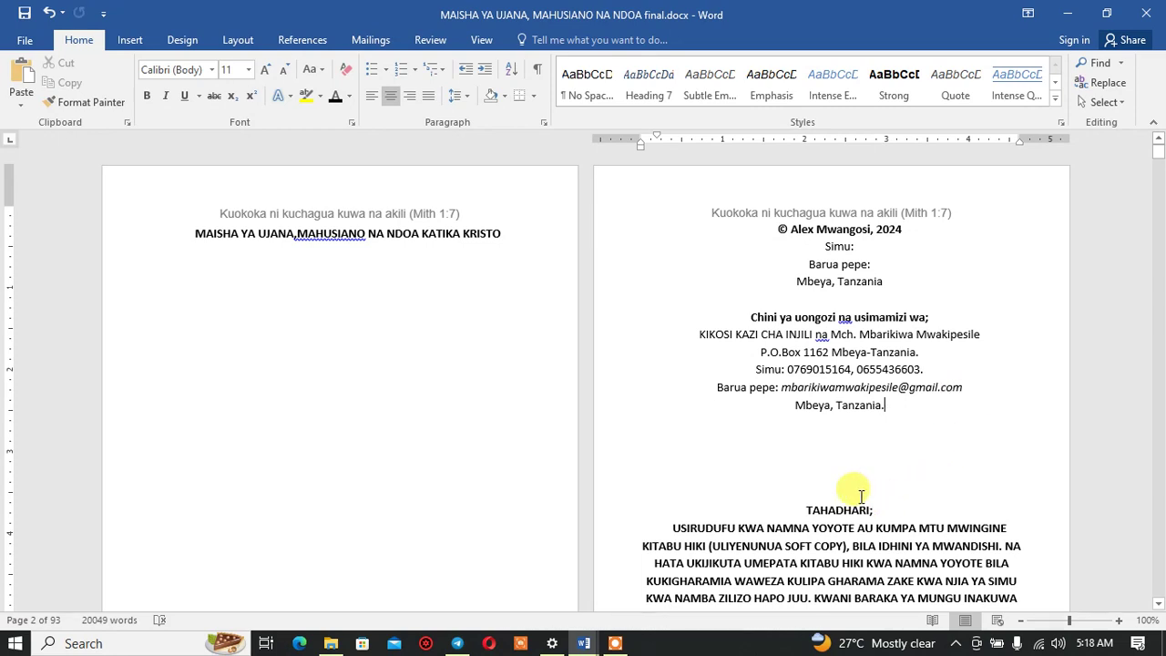
Step: Enlarge the TAHADHARI; heading to 14 pt
scroll(859, 496, "down", 5)
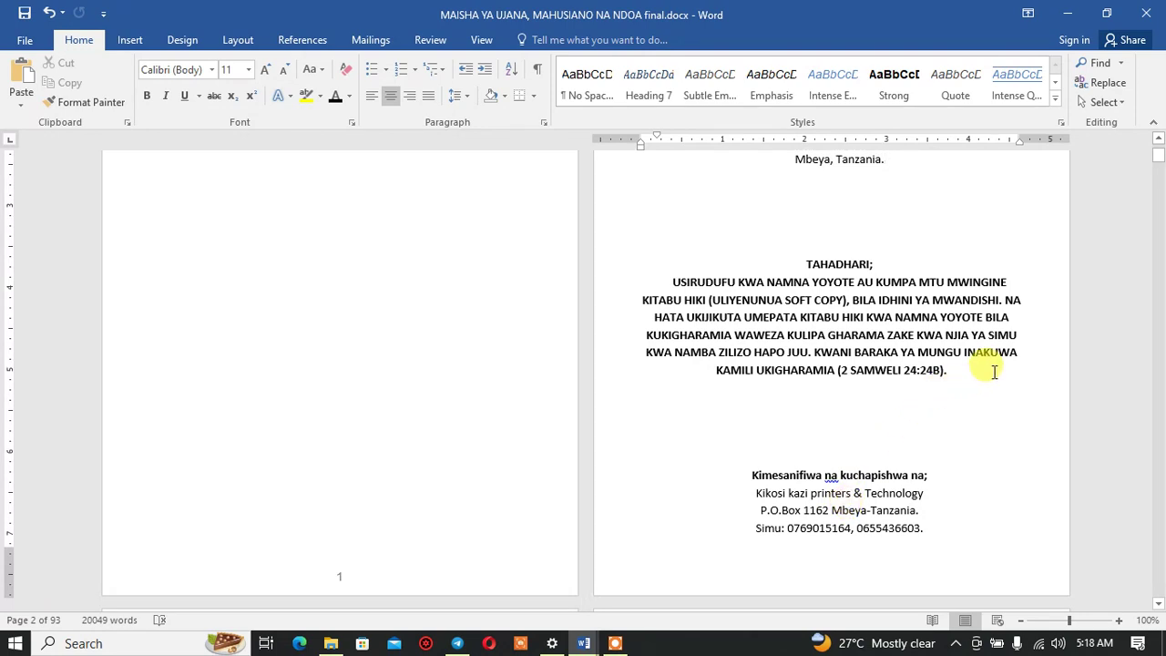
mouse_move(979, 374)
left_mouse_down()
mouse_move(651, 281)
mouse_move(983, 390)
left_mouse_up()
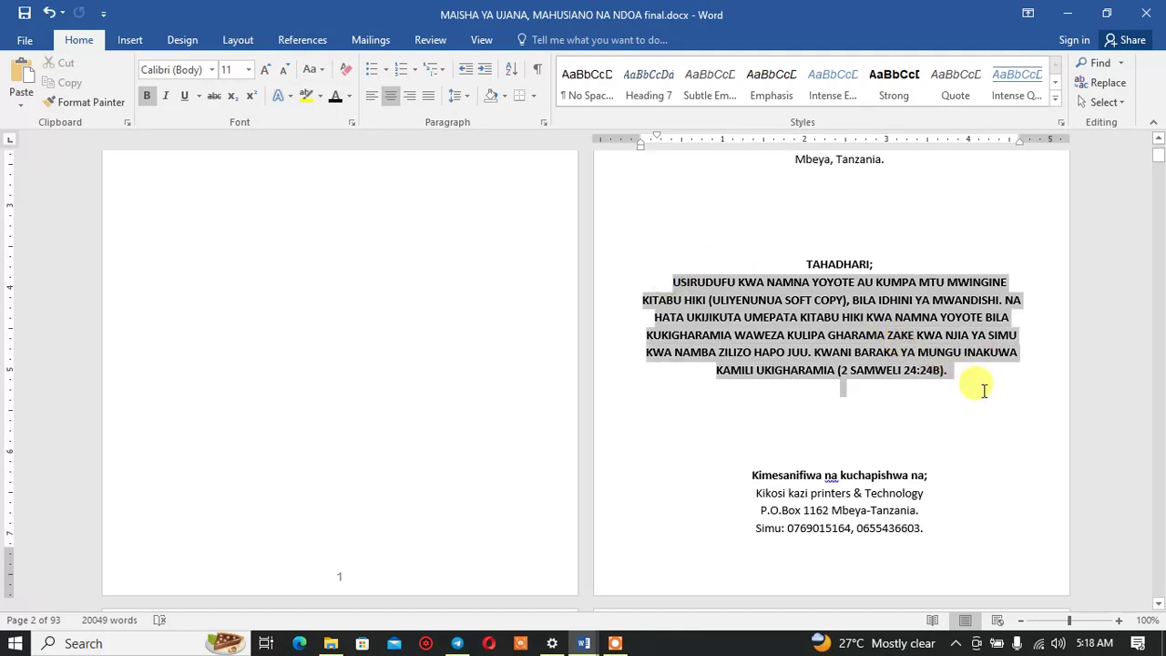
left_click(892, 264)
double_click(892, 264)
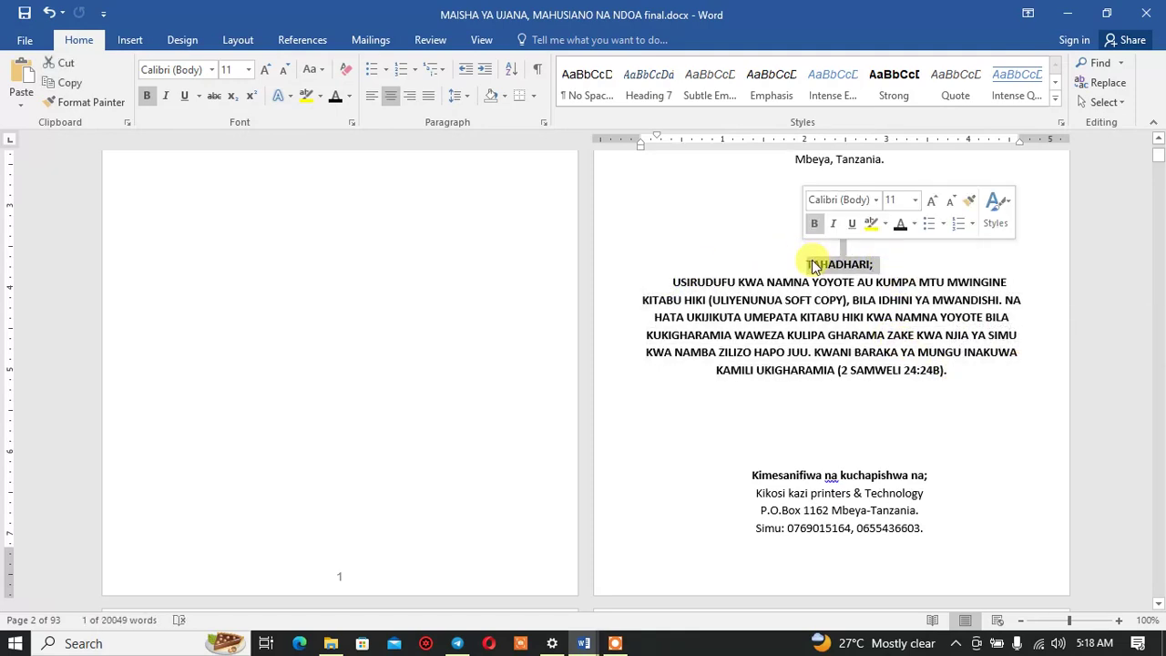
left_click(806, 264)
left_click_drag(806, 265, 876, 258)
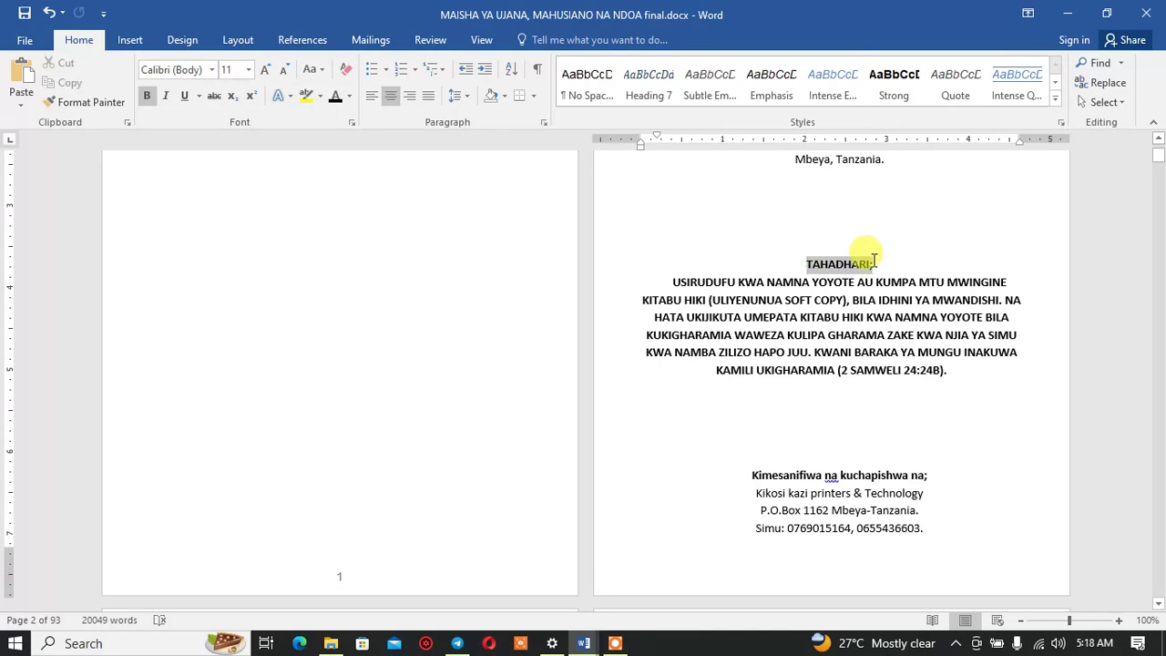
left_click(268, 71)
left_click(268, 71)
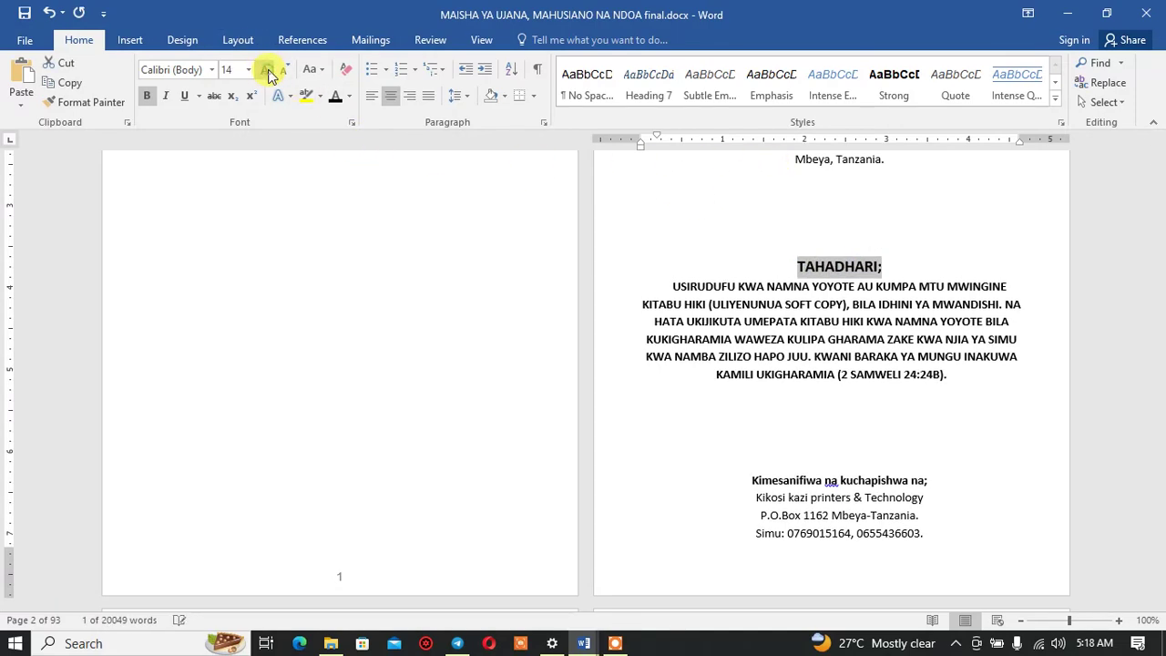
left_click(948, 379)
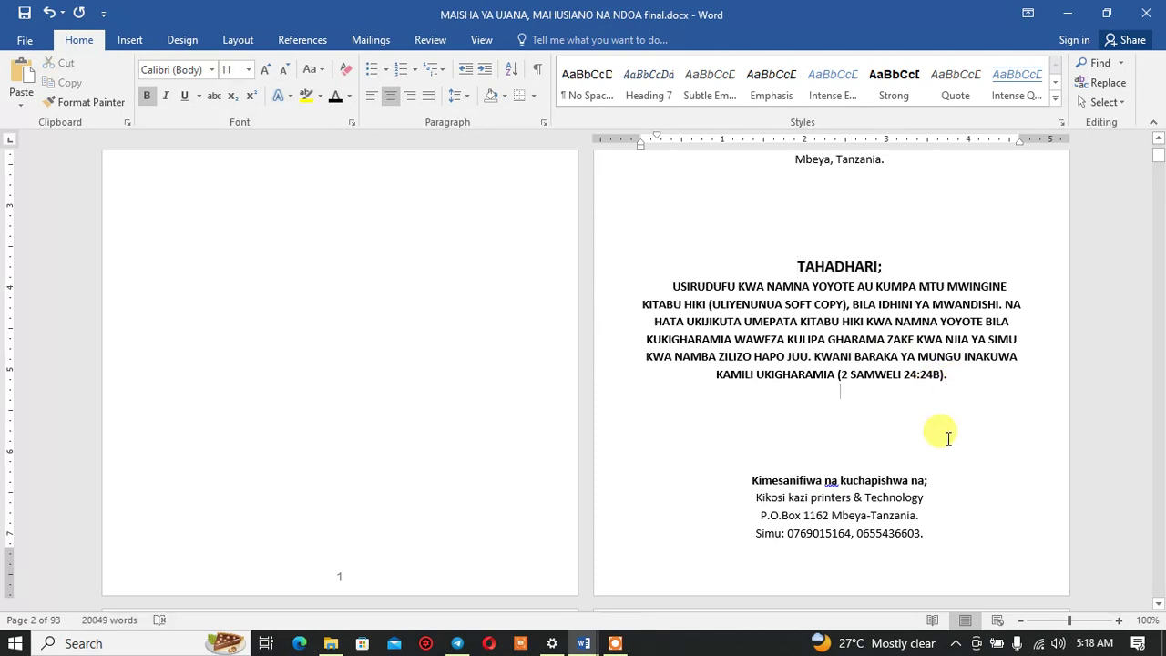
Step: Delete the blank line above the publisher block so it returns to the copyright page
scroll(856, 456, "down", 3)
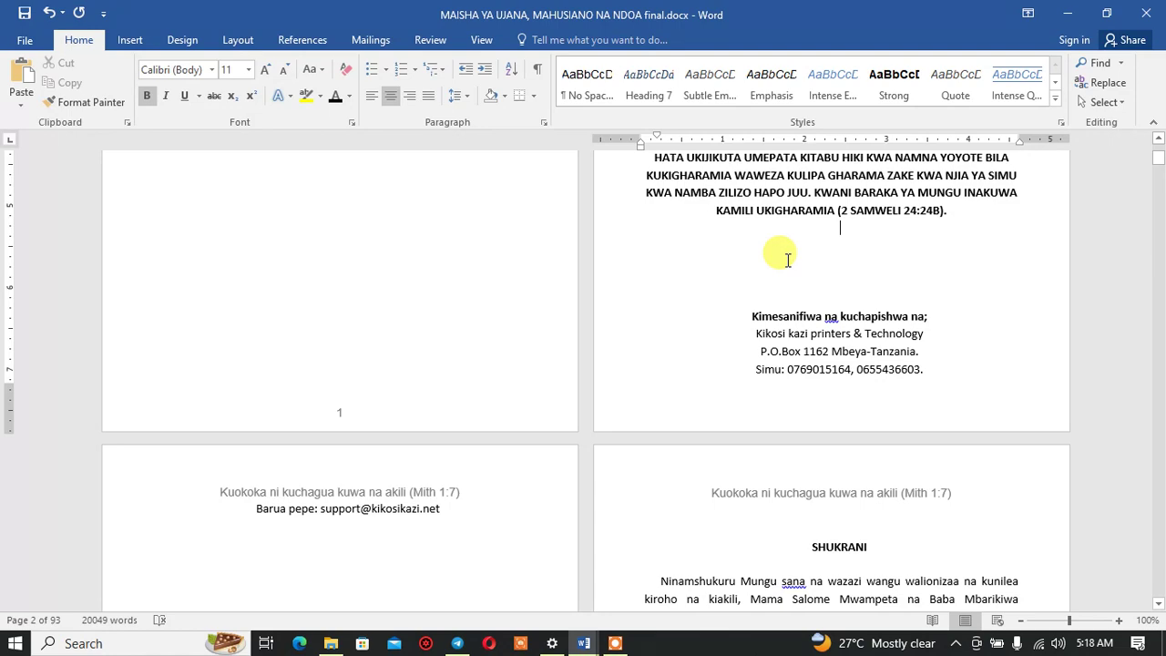
key("Delete")
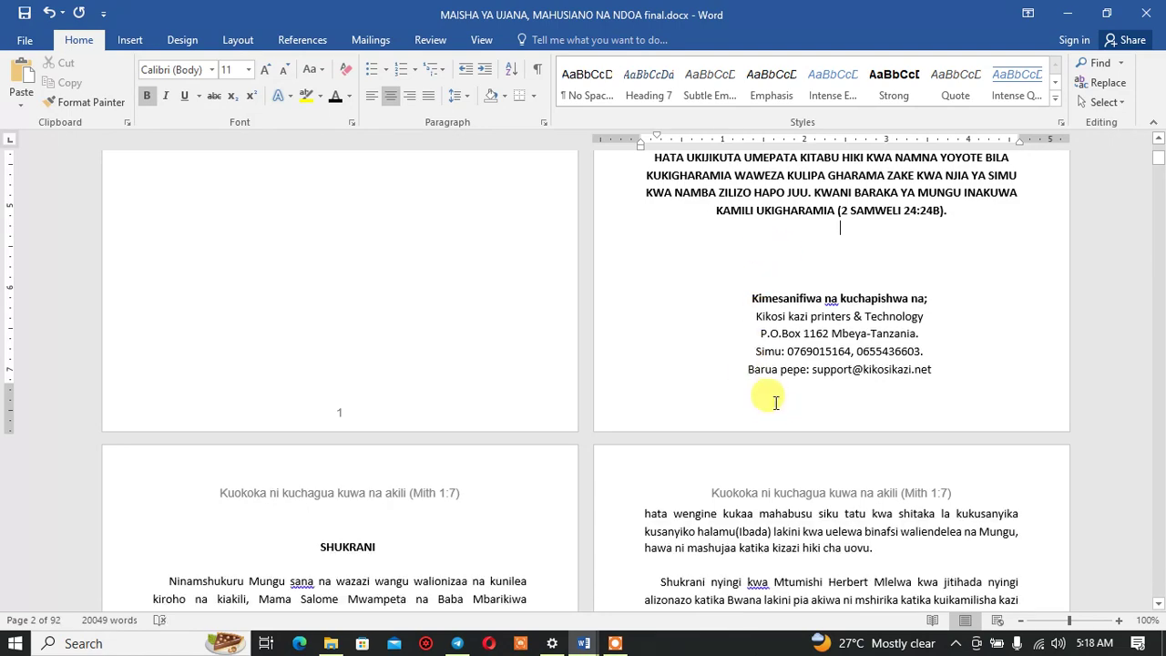
scroll(776, 396, "up", 5)
scroll(774, 395, "down", 5)
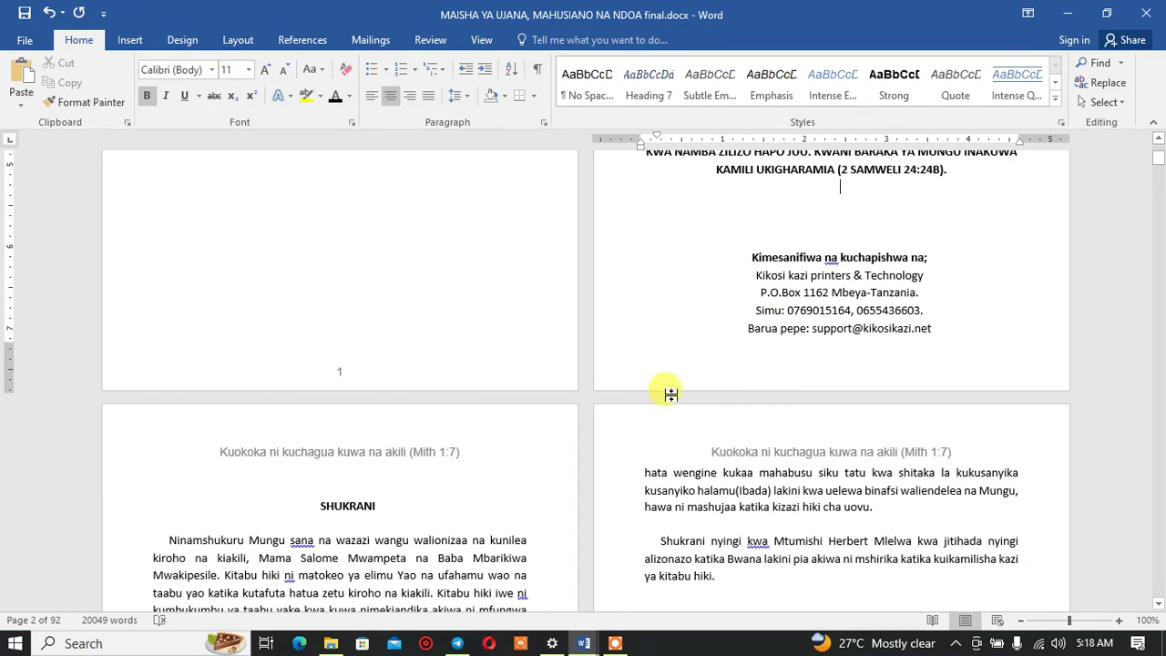
Step: Open the Section 1 footer and apply Page Number > Remove Page Numbers
double_click(536, 370)
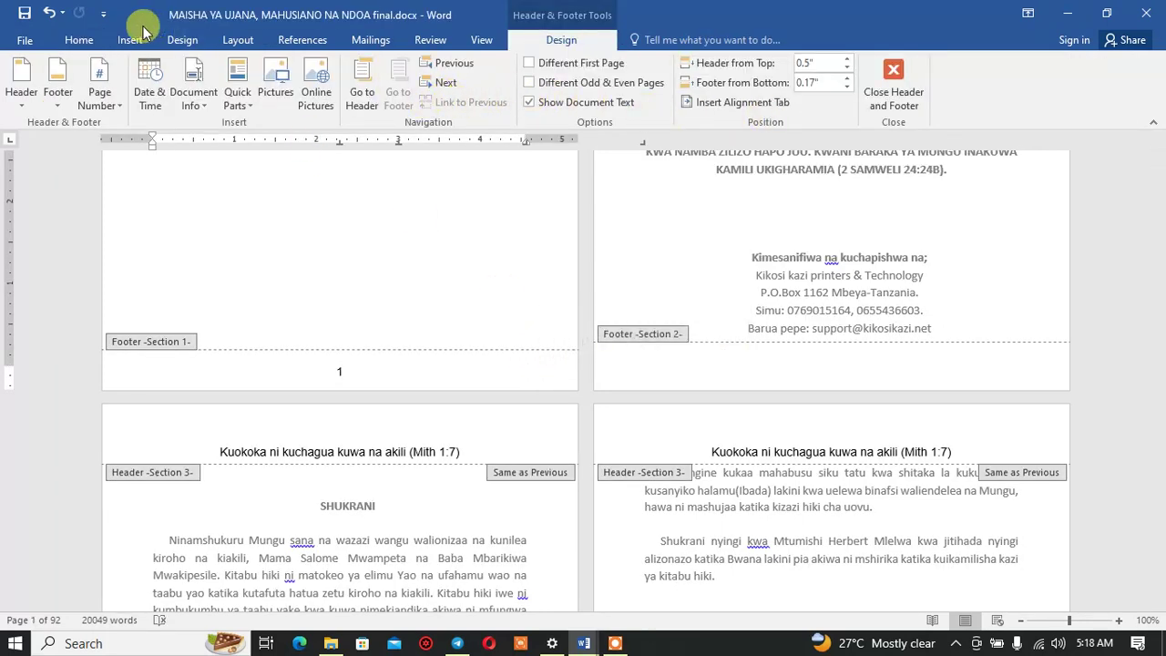
left_click(79, 39)
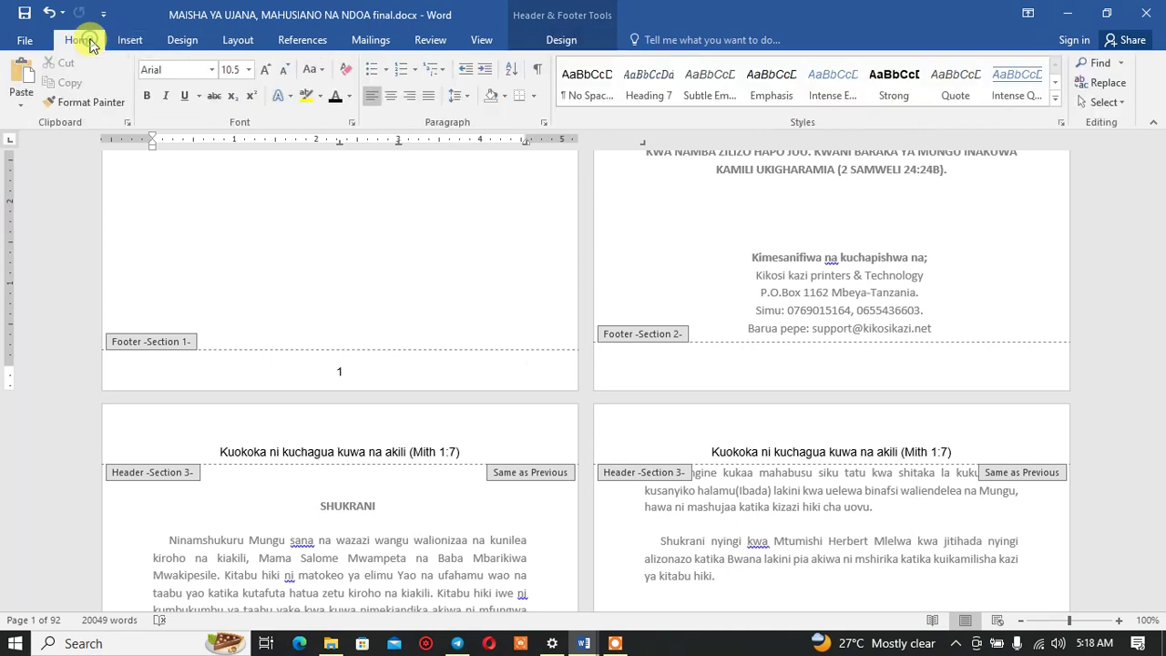
left_click(583, 36)
left_click(100, 99)
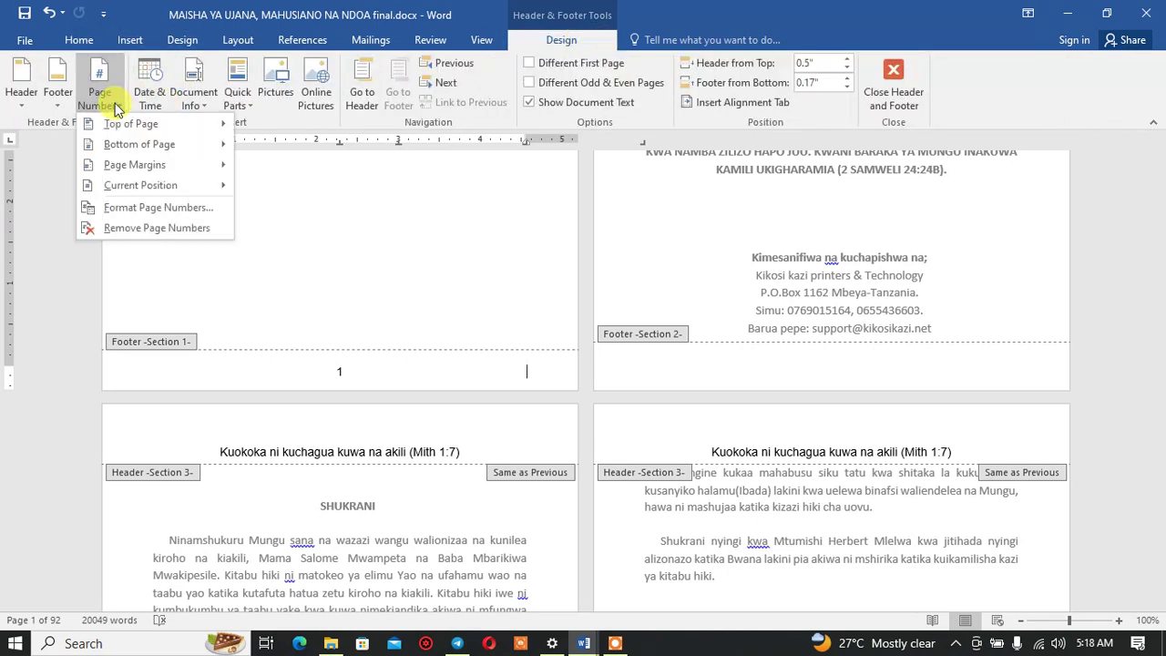
left_click(148, 48)
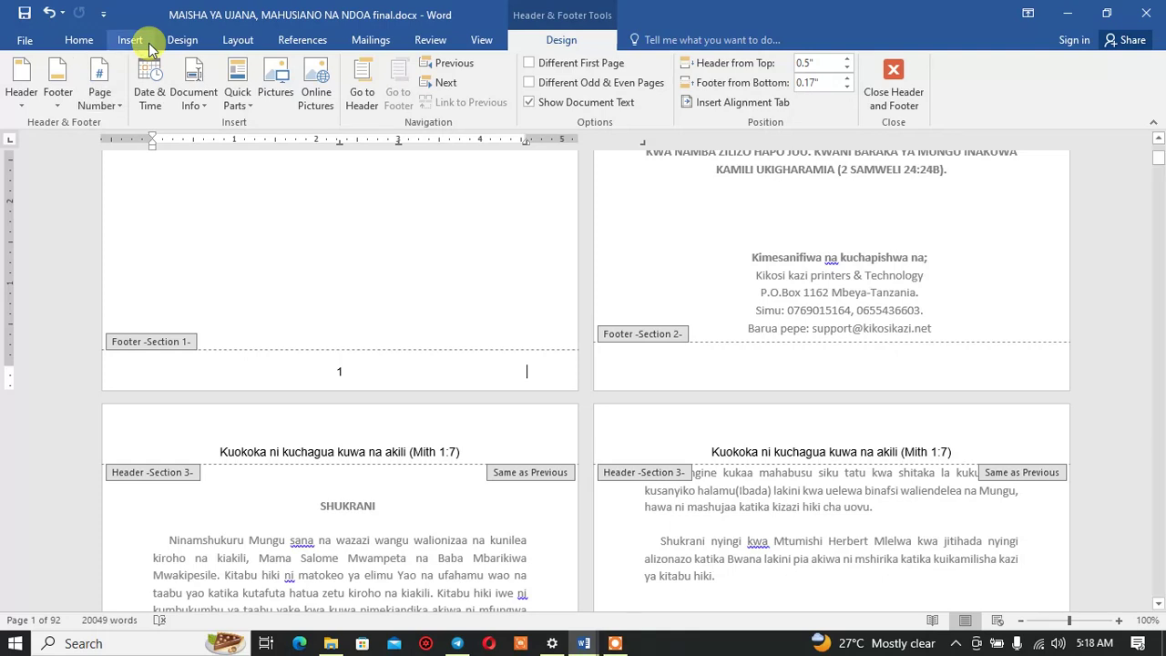
left_click(130, 40)
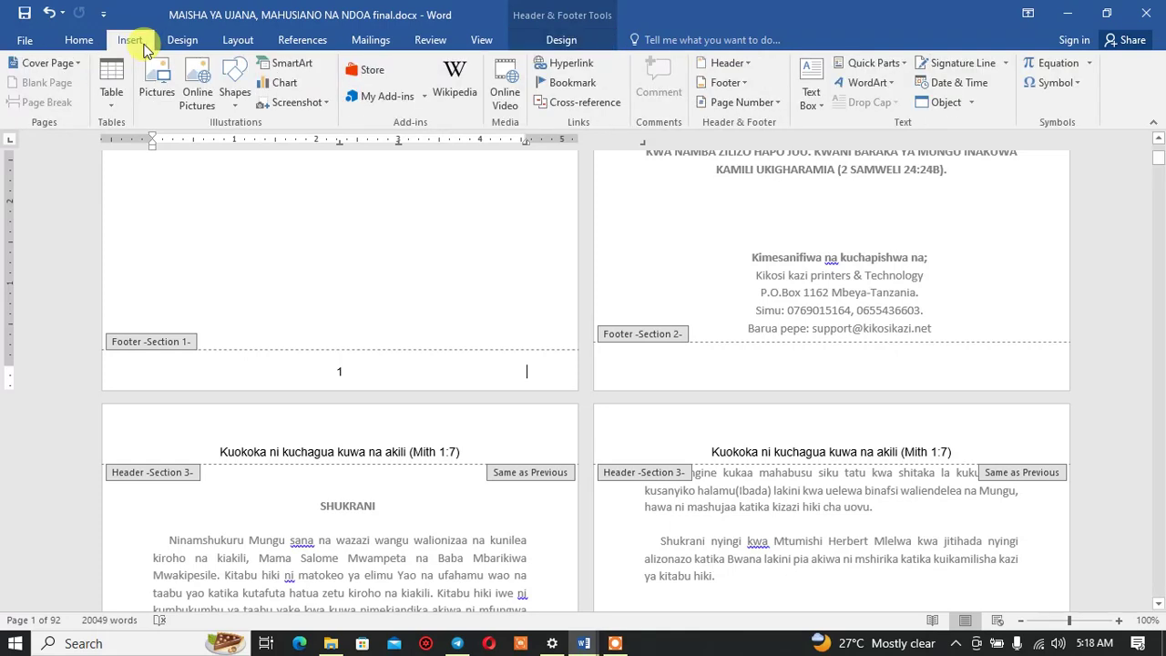
left_click(561, 40)
left_click(96, 100)
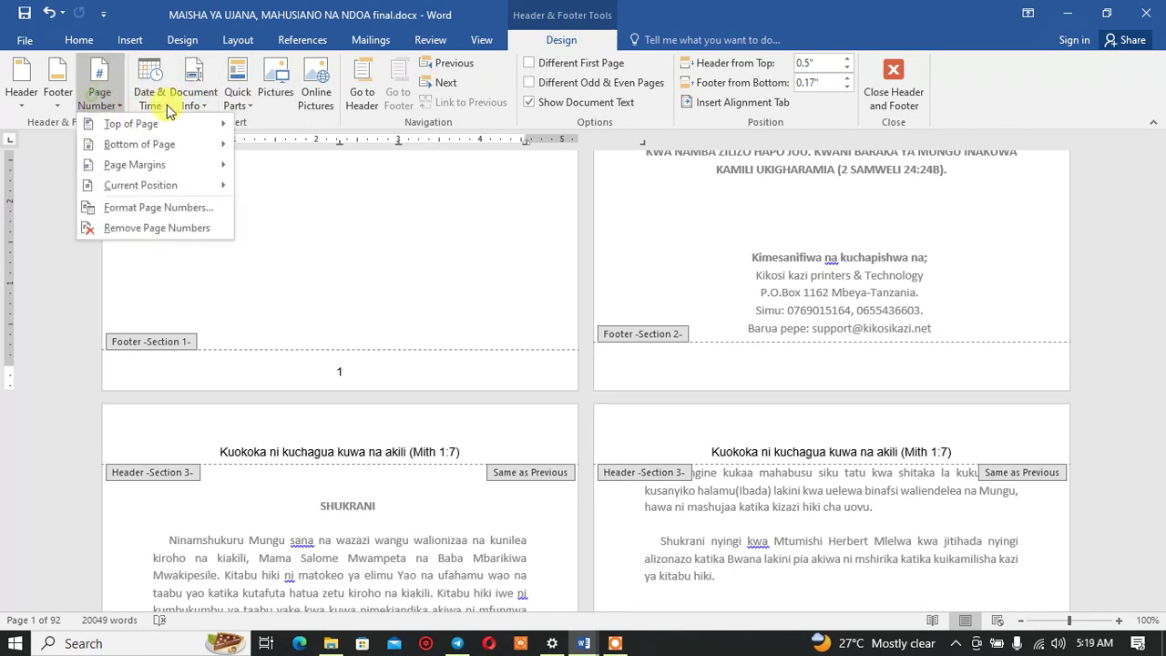
left_click(142, 229)
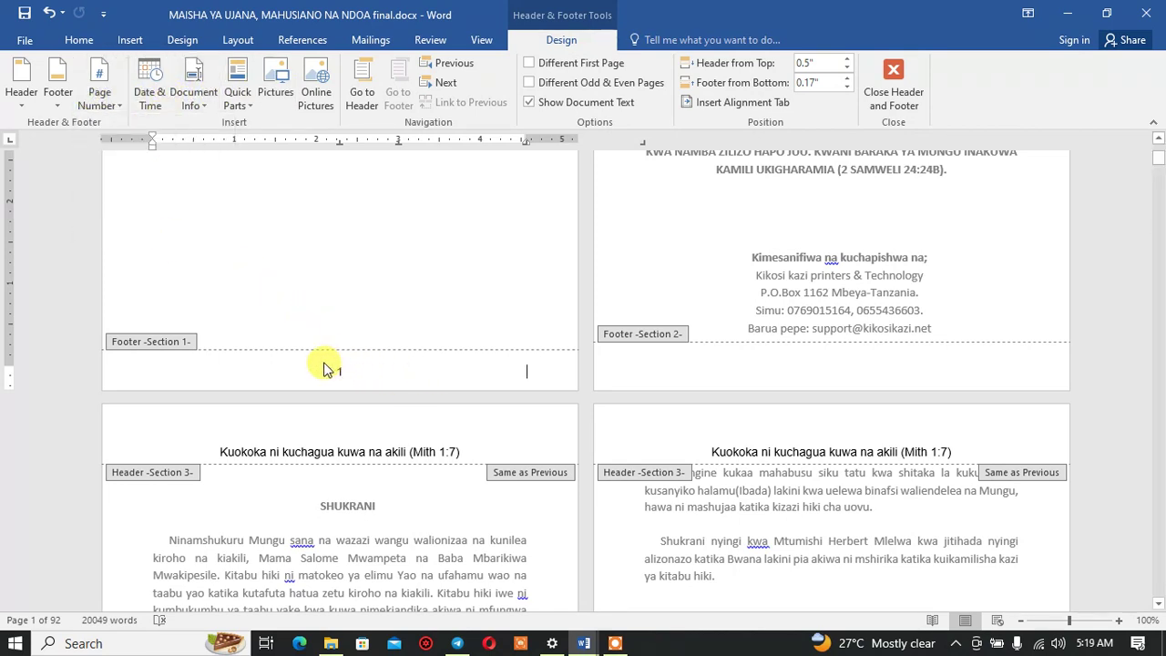
Step: Remove page numbers again and select the leftover '1' in the footer
left_click_drag(403, 373, 312, 373)
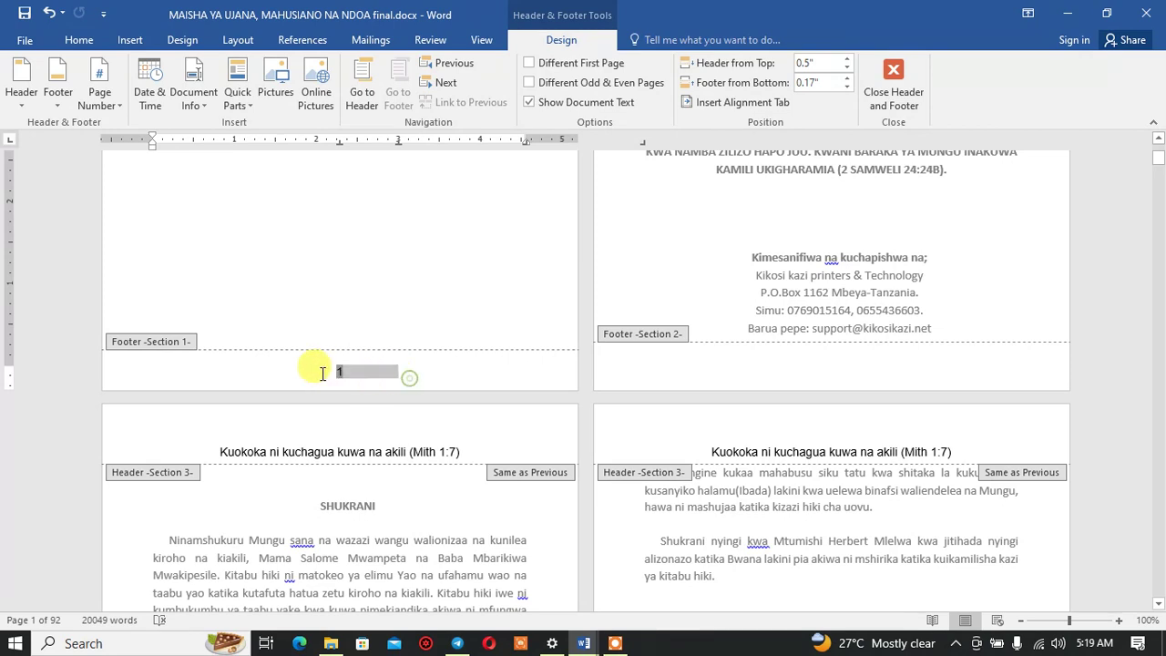
left_click(120, 93)
left_click(160, 233)
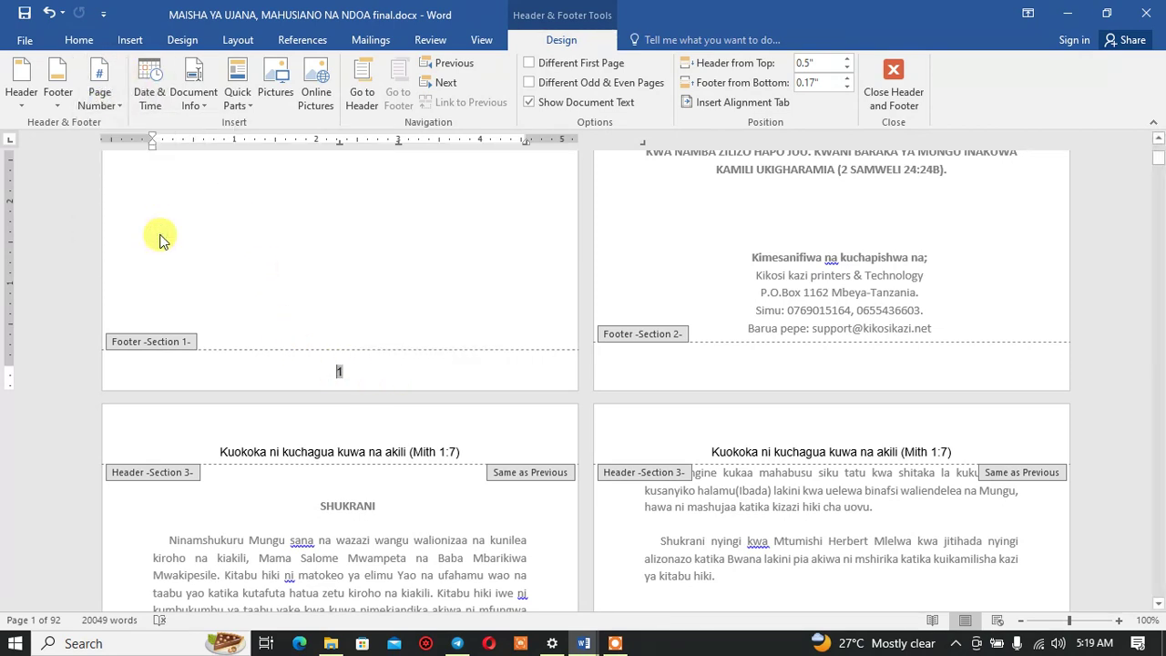
left_click_drag(355, 373, 315, 370)
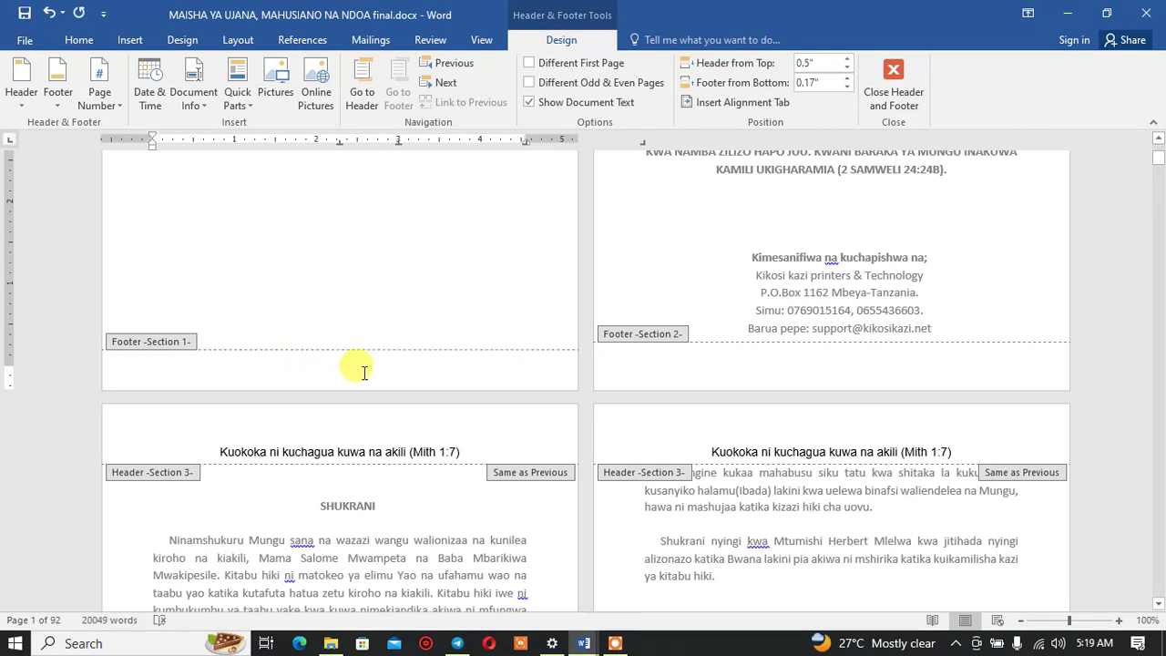
Step: Leave footer editing and scroll the front pages to confirm SHUKRANI starts page 3
double_click(440, 291)
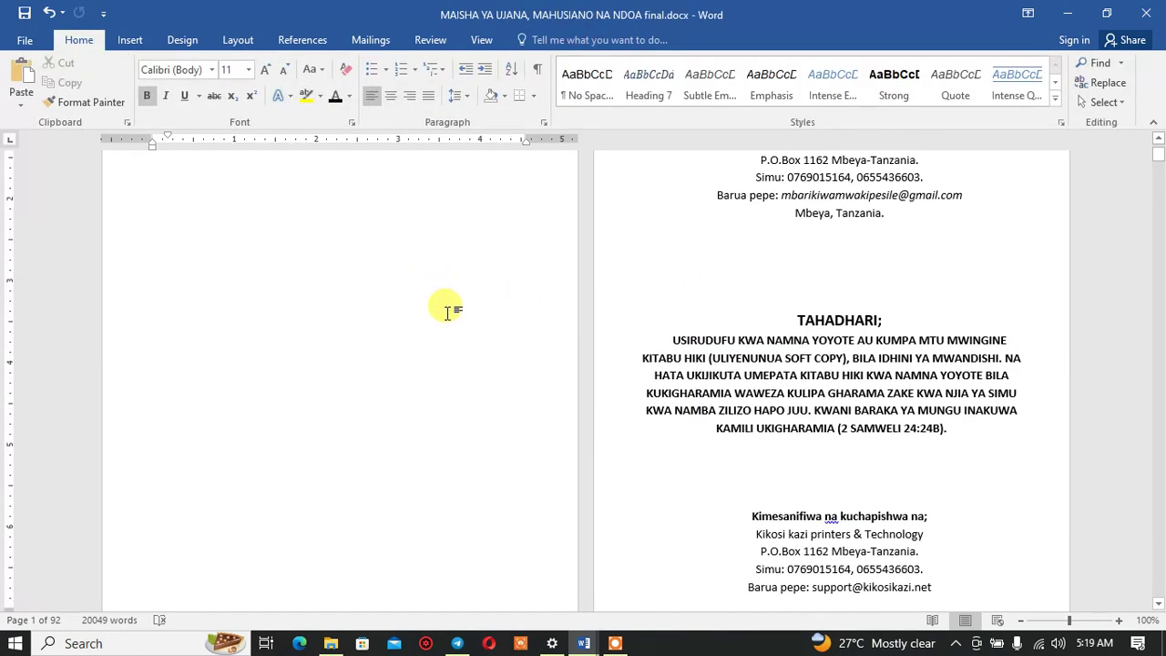
scroll(428, 310, "up", 3)
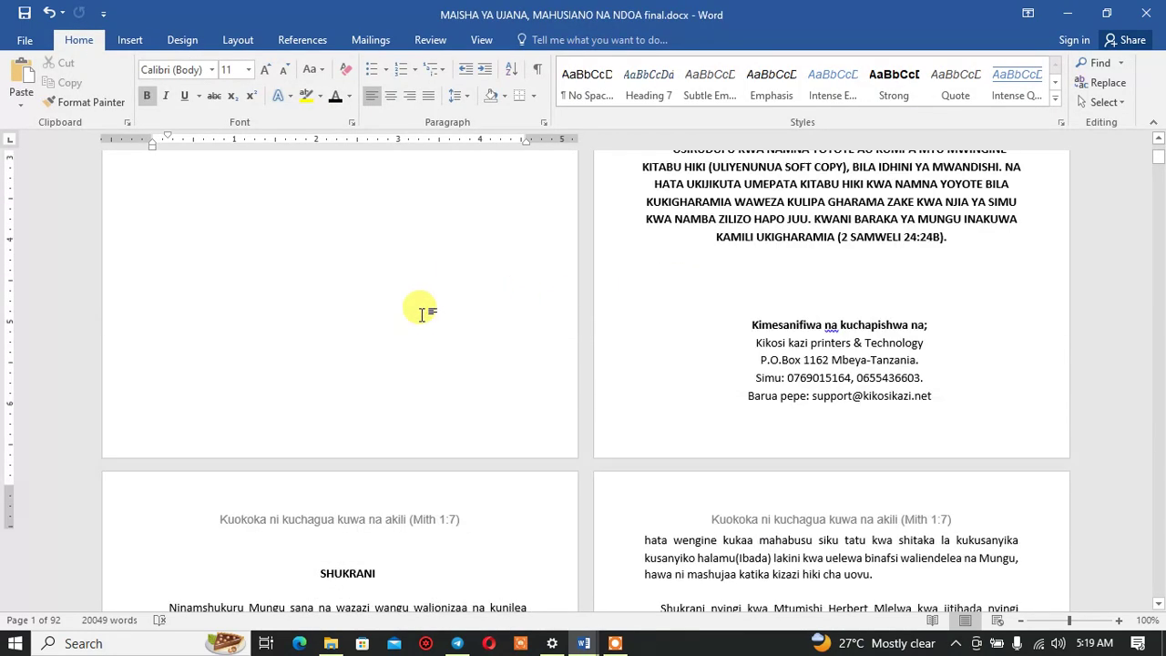
scroll(416, 307, "up", 7)
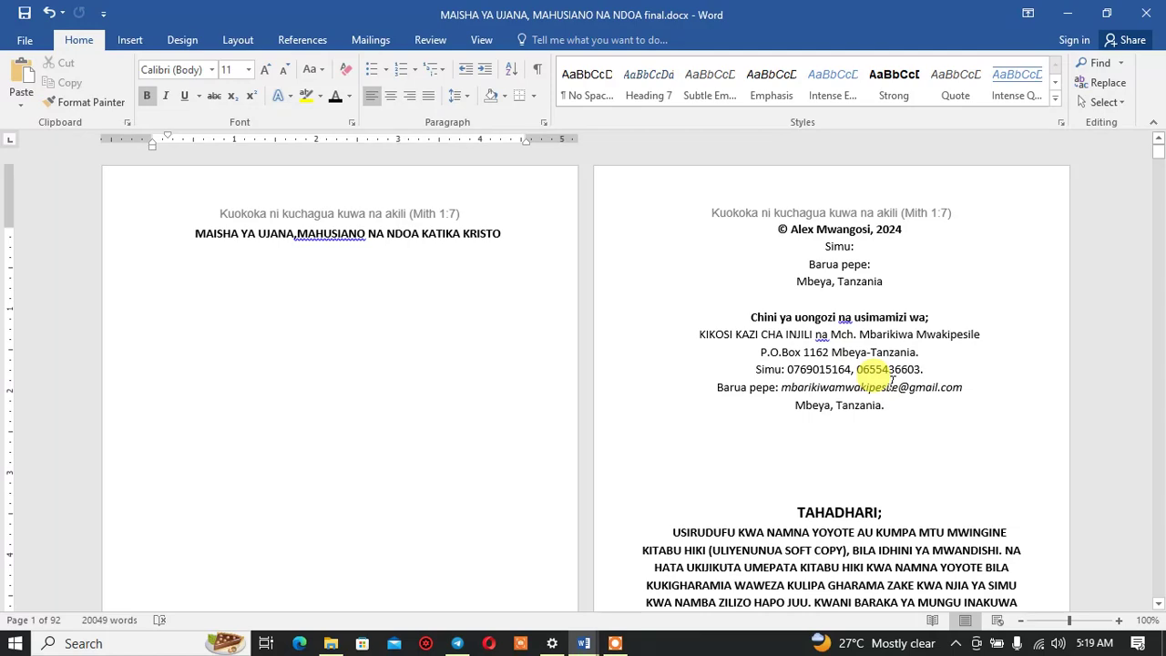
scroll(444, 191, "down", 5)
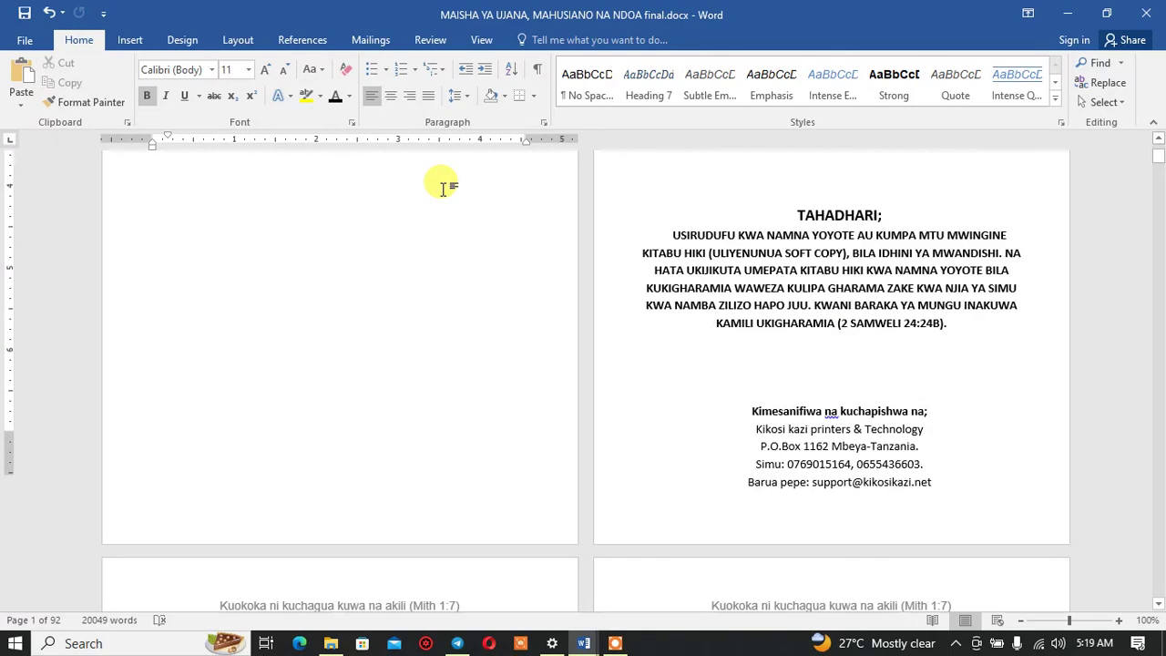
scroll(443, 193, "down", 10)
scroll(443, 196, "down", 1)
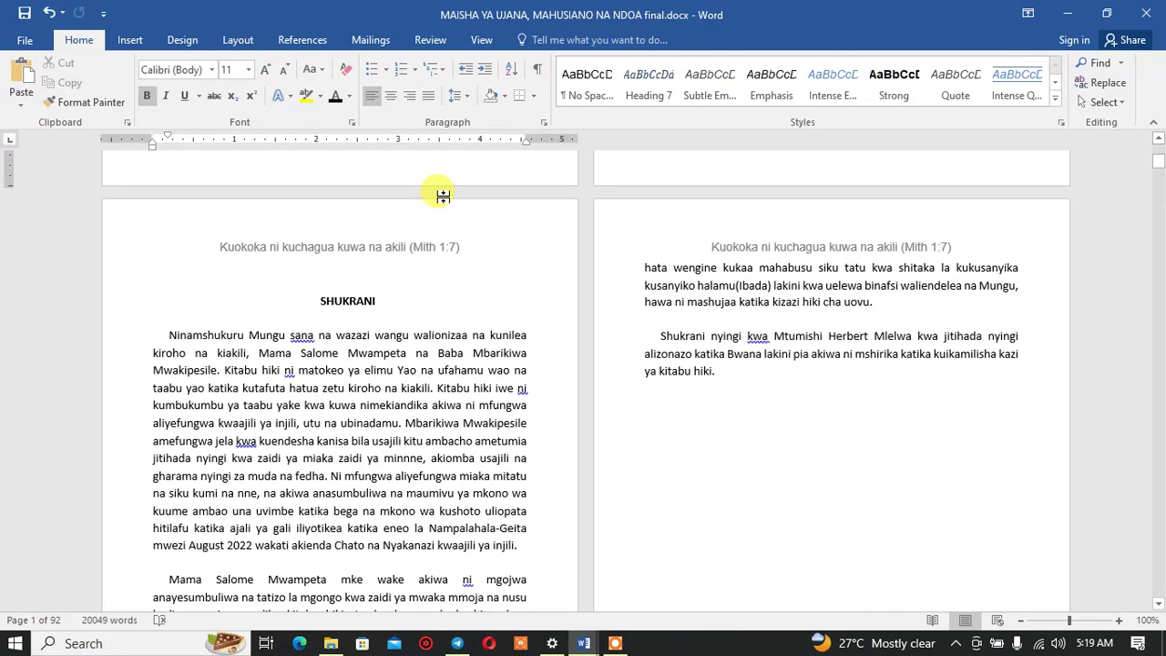
Step: Relink the Section 3 header to the previous section, confirming Yes, then unlink it again
double_click(463, 241)
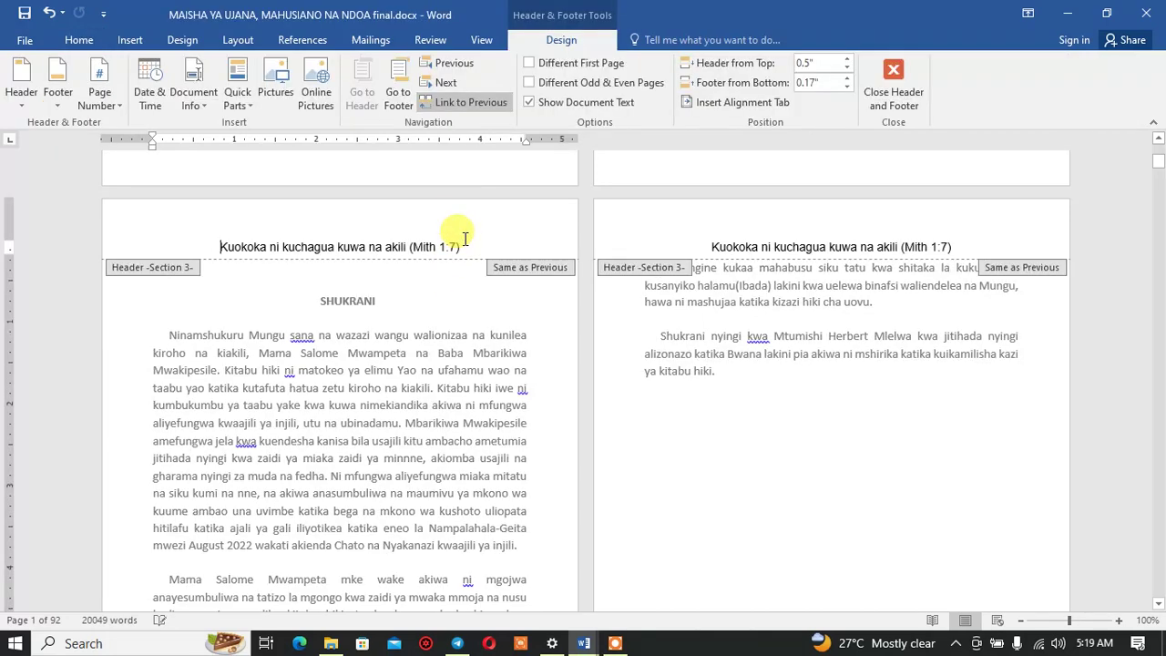
left_click(460, 102)
left_click(554, 371)
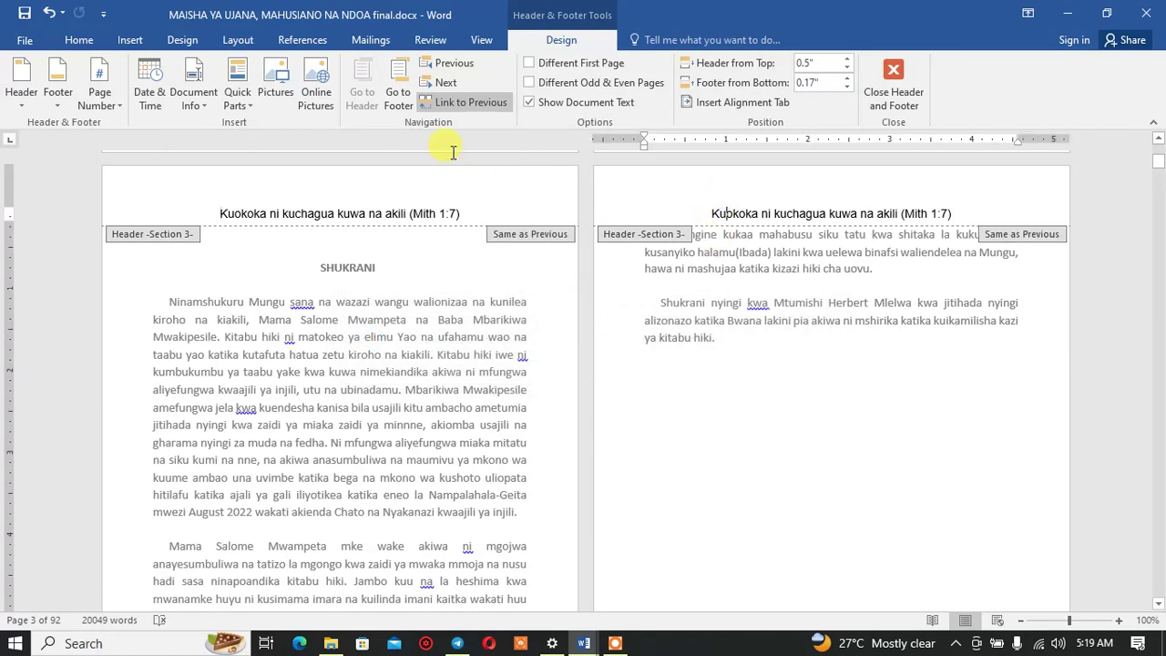
left_click(451, 102)
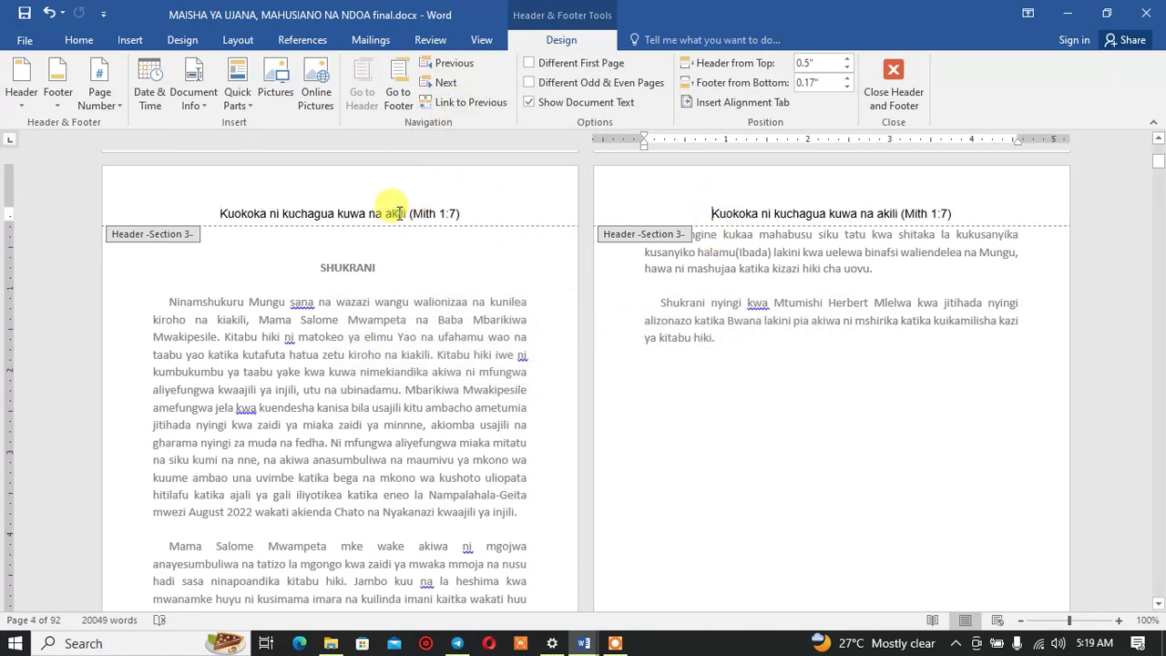
Step: Review the headers across the sections, each still reading 'Kuokoka ni kuchagua kuwa na akili (Mith 1:7)'
left_click(700, 217)
scroll(492, 273, "up", 10)
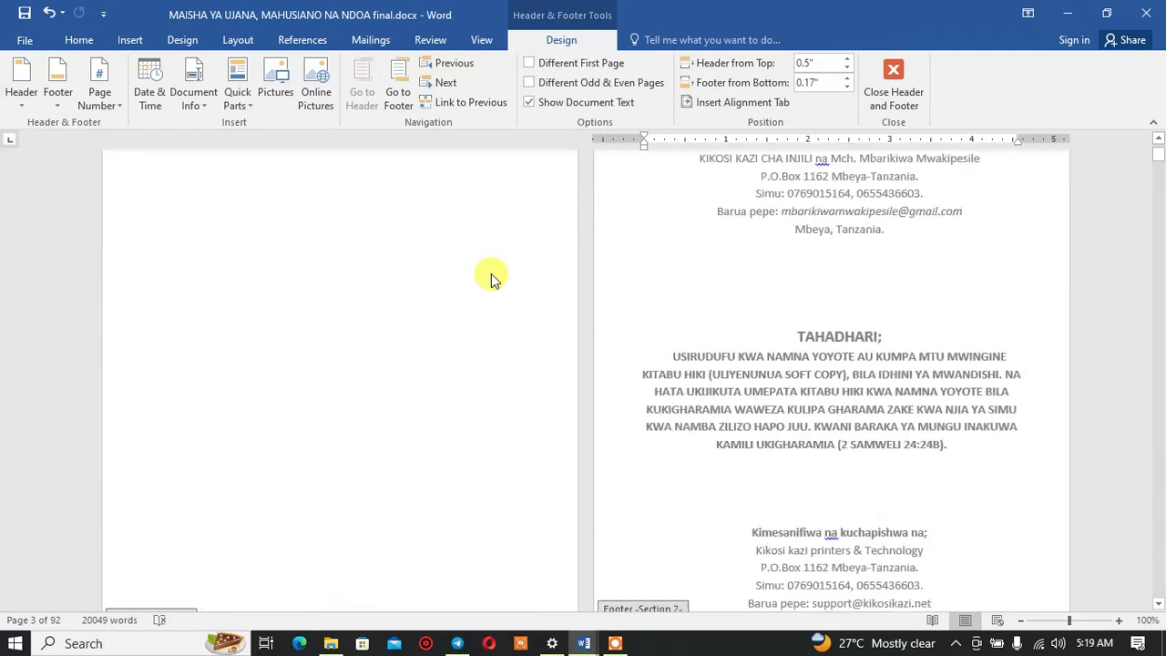
scroll(492, 278, "up", 3)
scroll(490, 278, "down", 8)
scroll(490, 279, "down", 1)
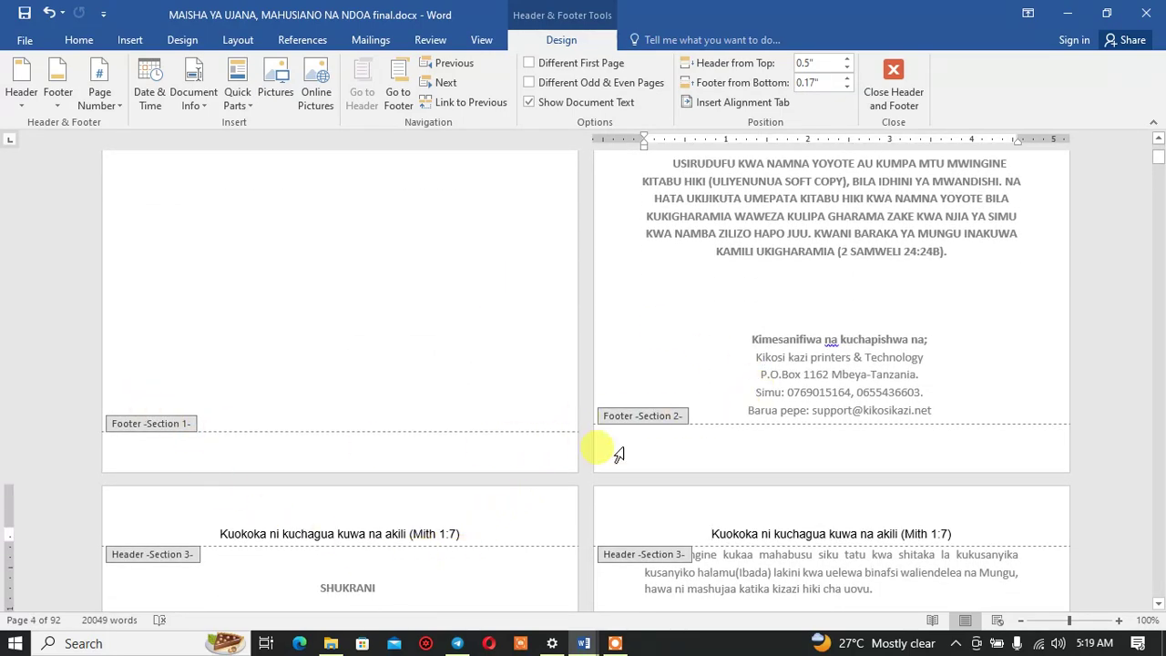
scroll(378, 522, "down", 3)
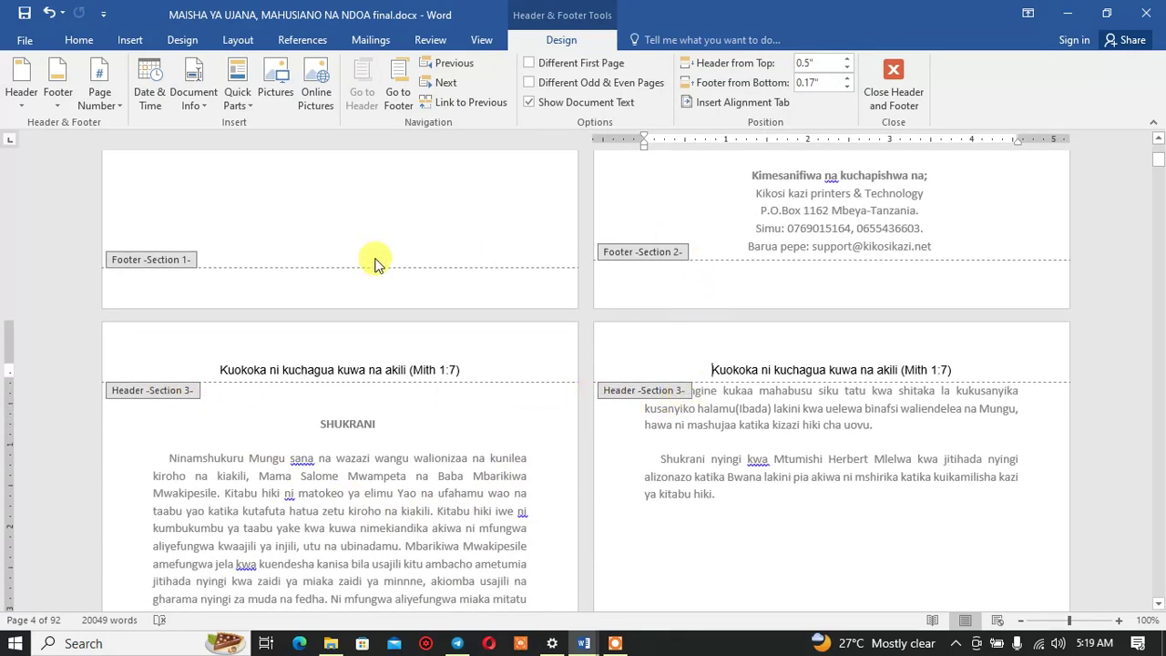
scroll(355, 241, "up", 15)
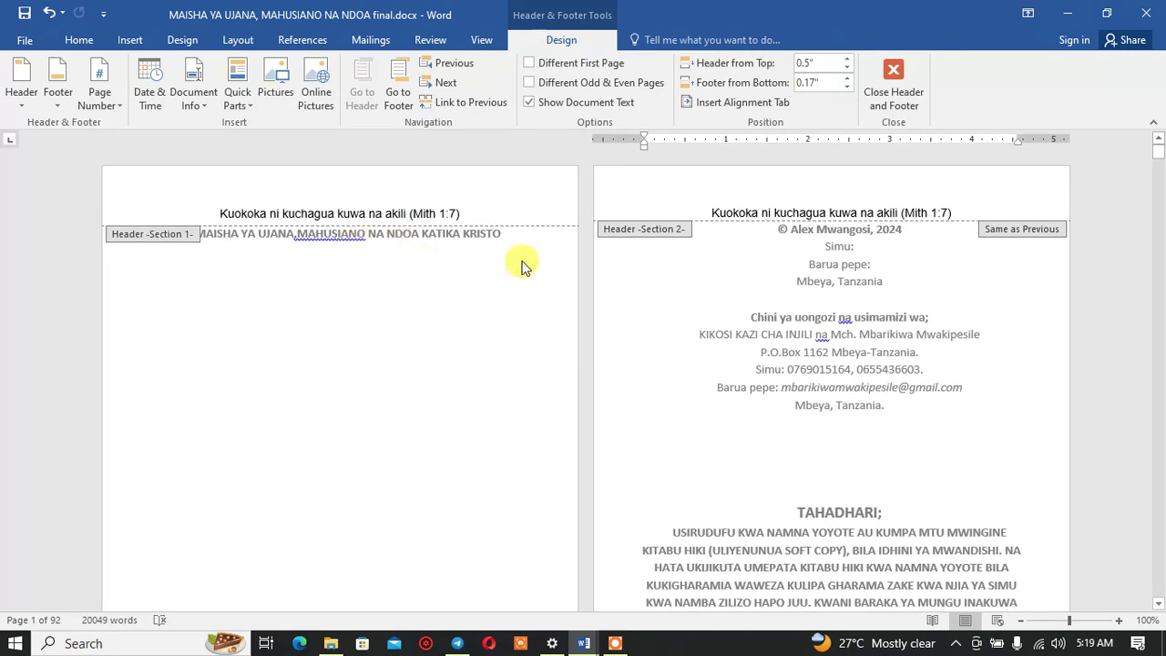
scroll(710, 280, "down", 3)
scroll(692, 291, "down", 3)
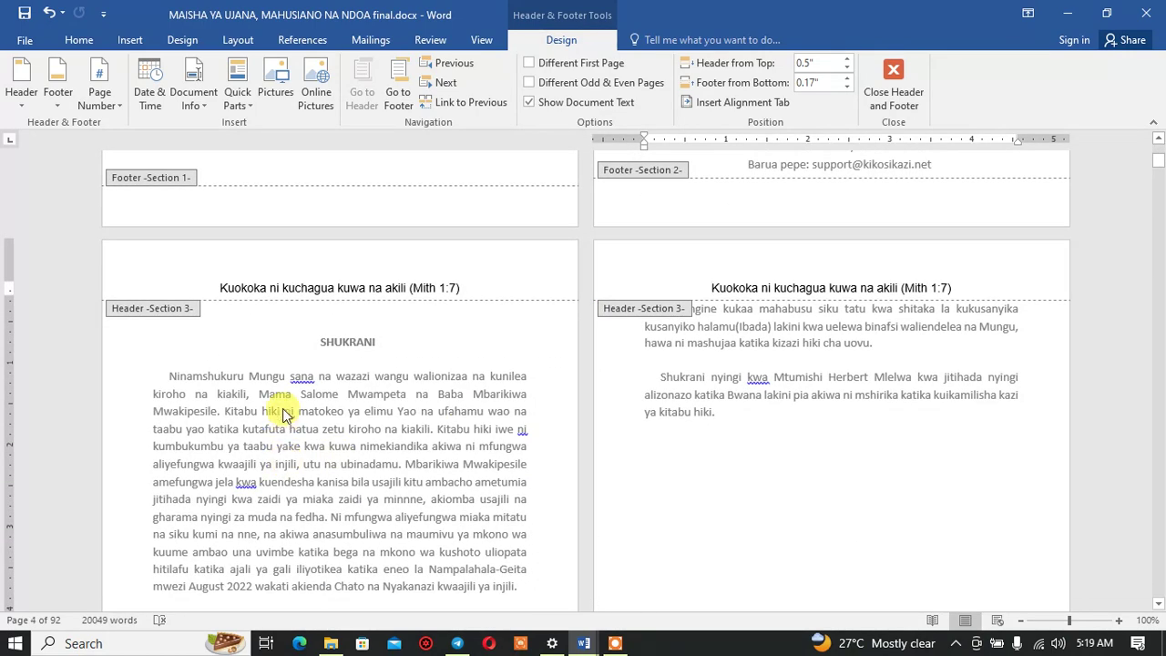
Step: Turn on different odd and even page headers and link the even-page header to the previous section
left_click(528, 82)
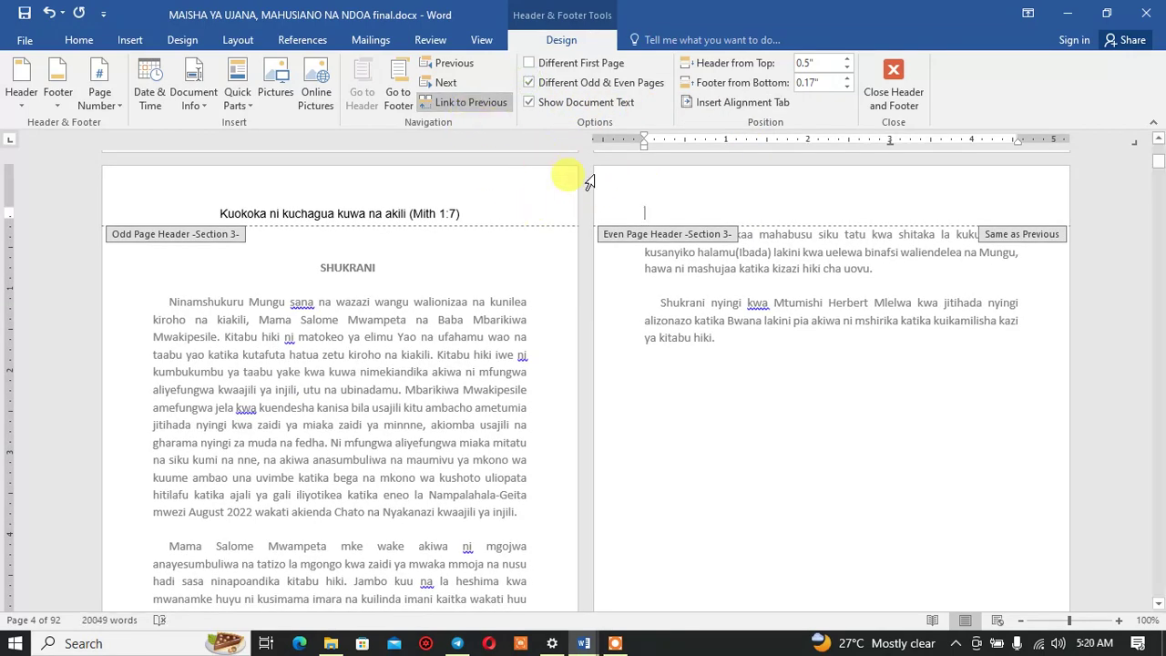
left_click(461, 105)
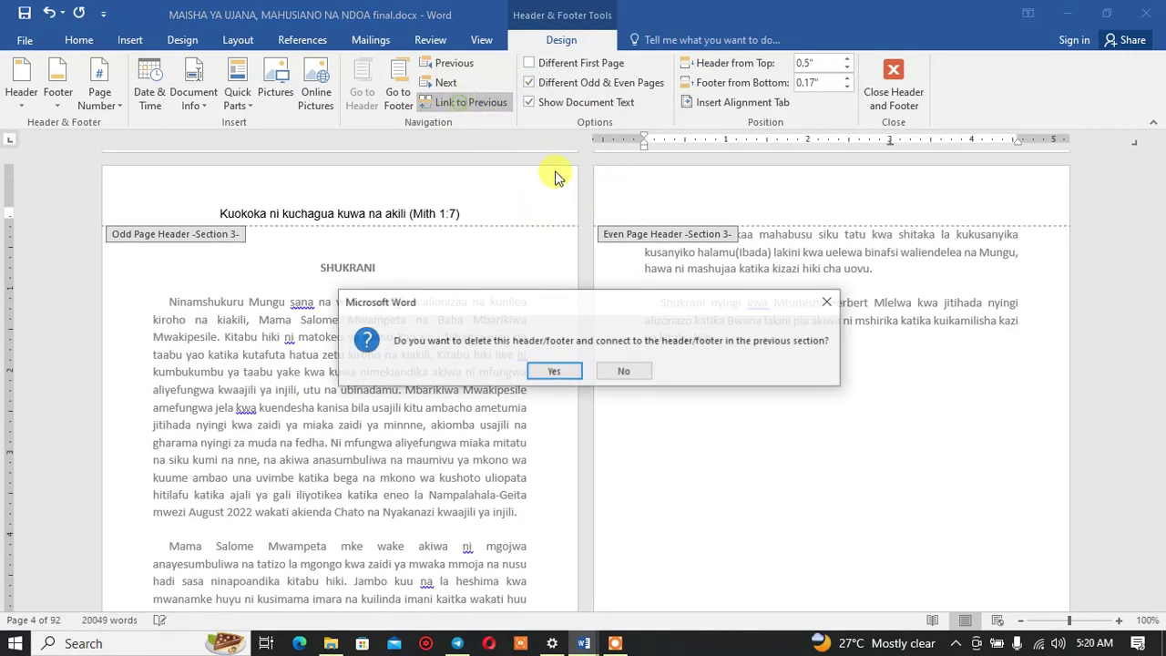
left_click(558, 371)
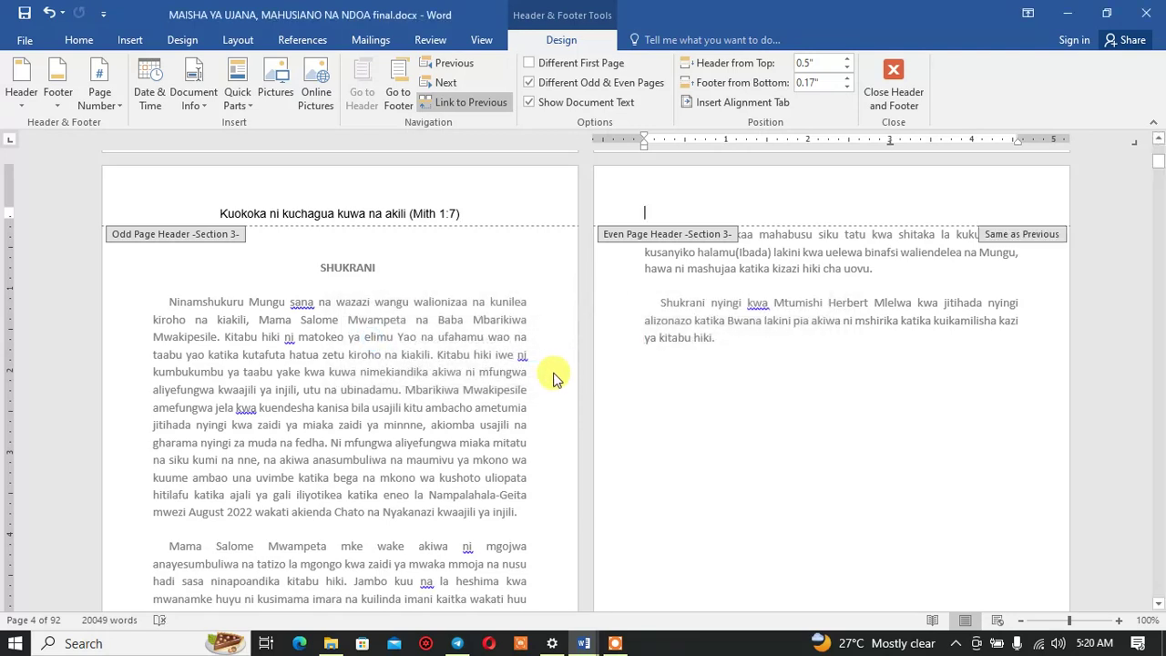
Step: Unlink the empty section 3 even-page header from the previous section, then return to page 1
left_click(473, 197)
left_click(641, 212)
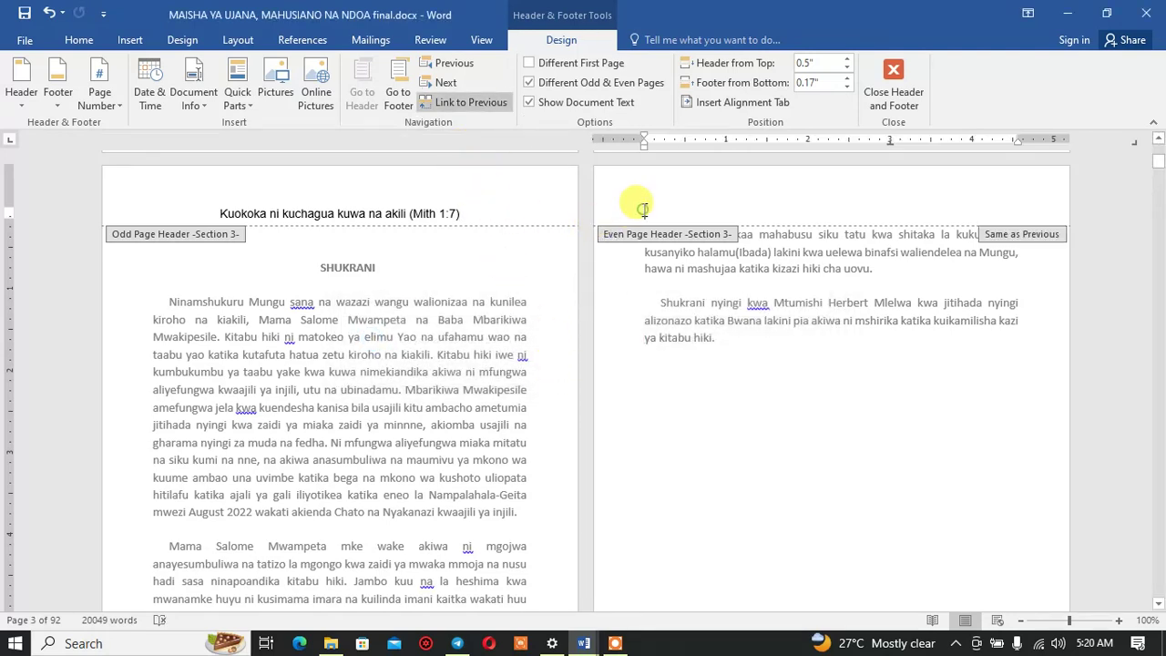
left_click(492, 106)
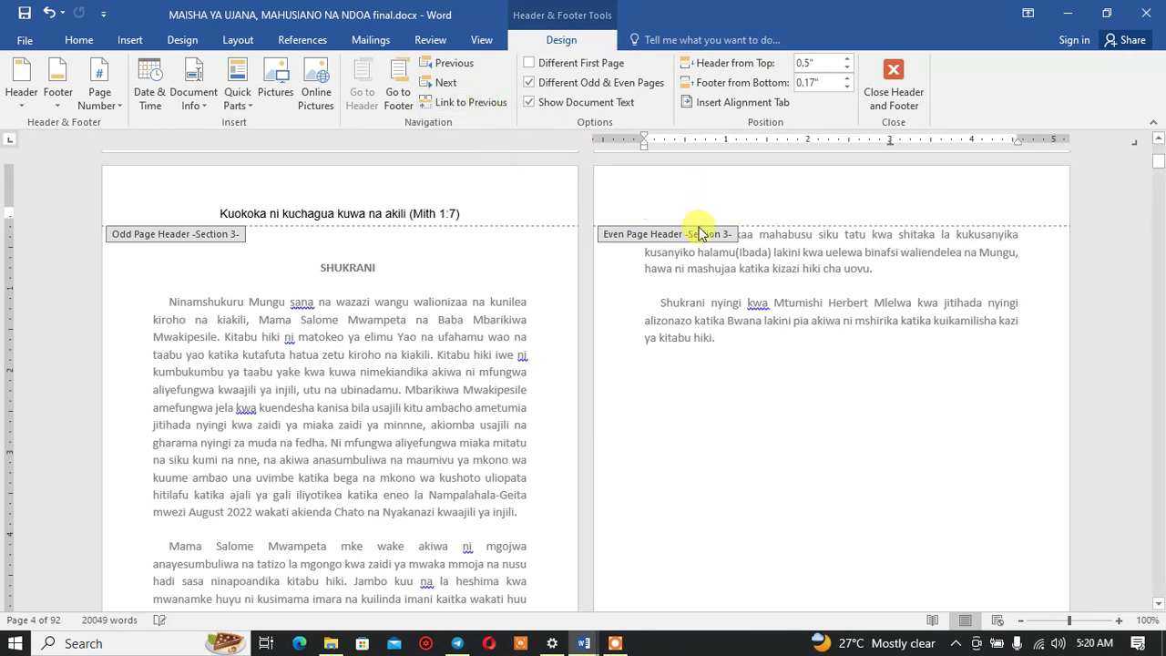
left_click(485, 205)
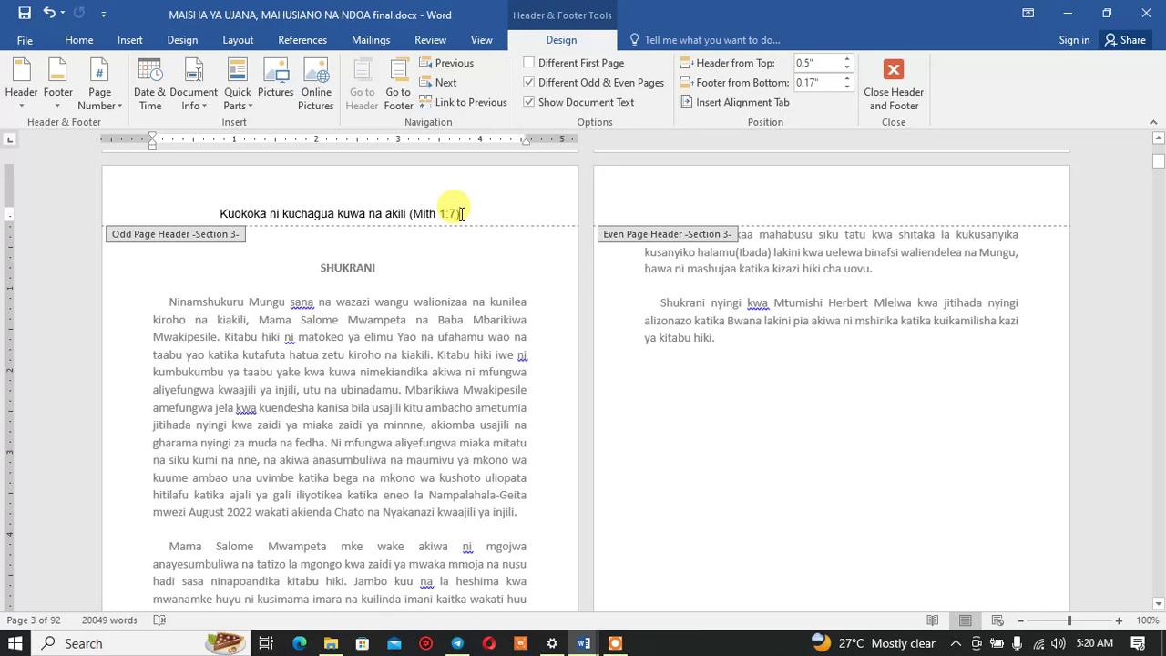
left_click(637, 211)
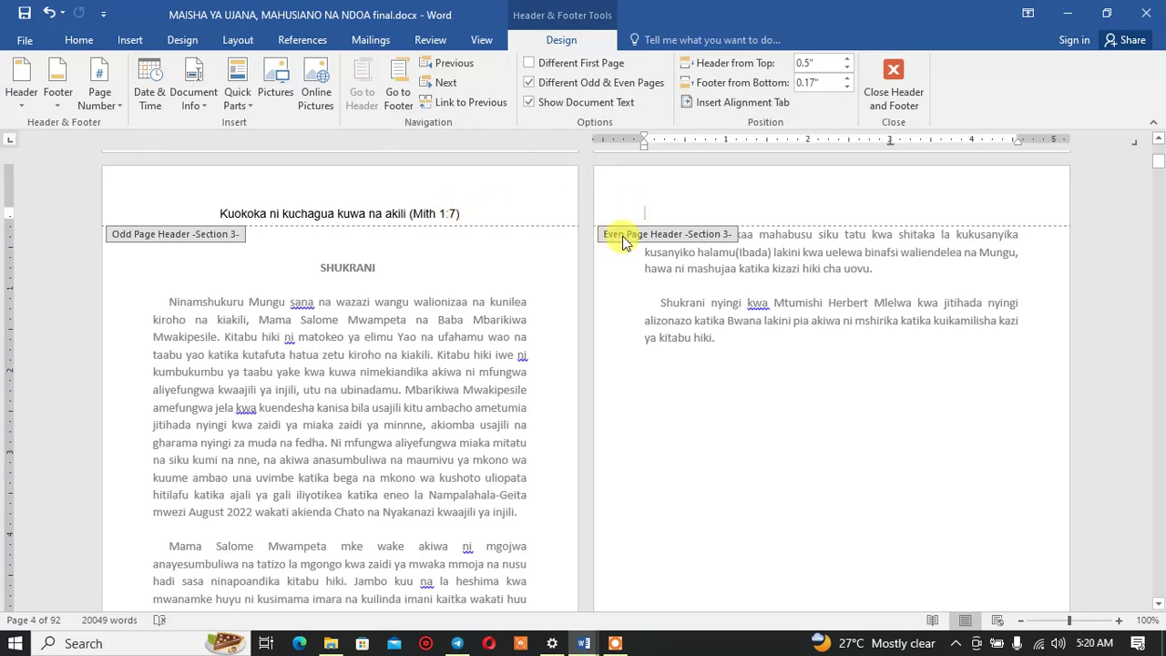
scroll(624, 241, "up", 1)
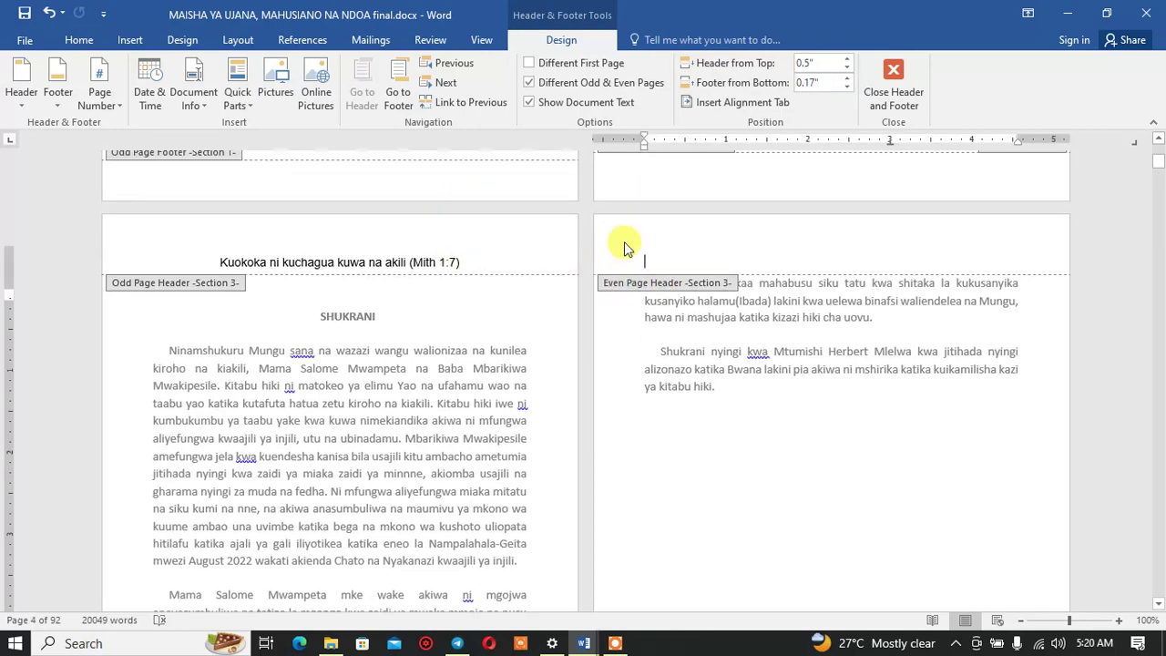
scroll(591, 265, "up", 2)
scroll(387, 337, "up", 5)
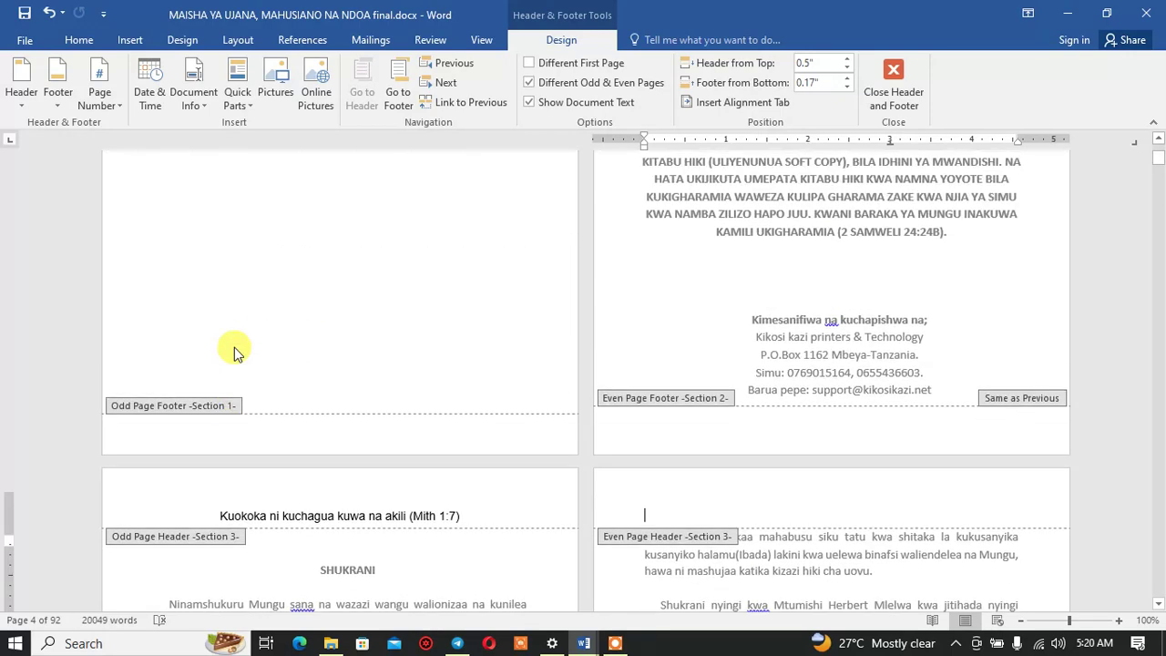
scroll(385, 383, "up", 5)
scroll(391, 386, "up", 5)
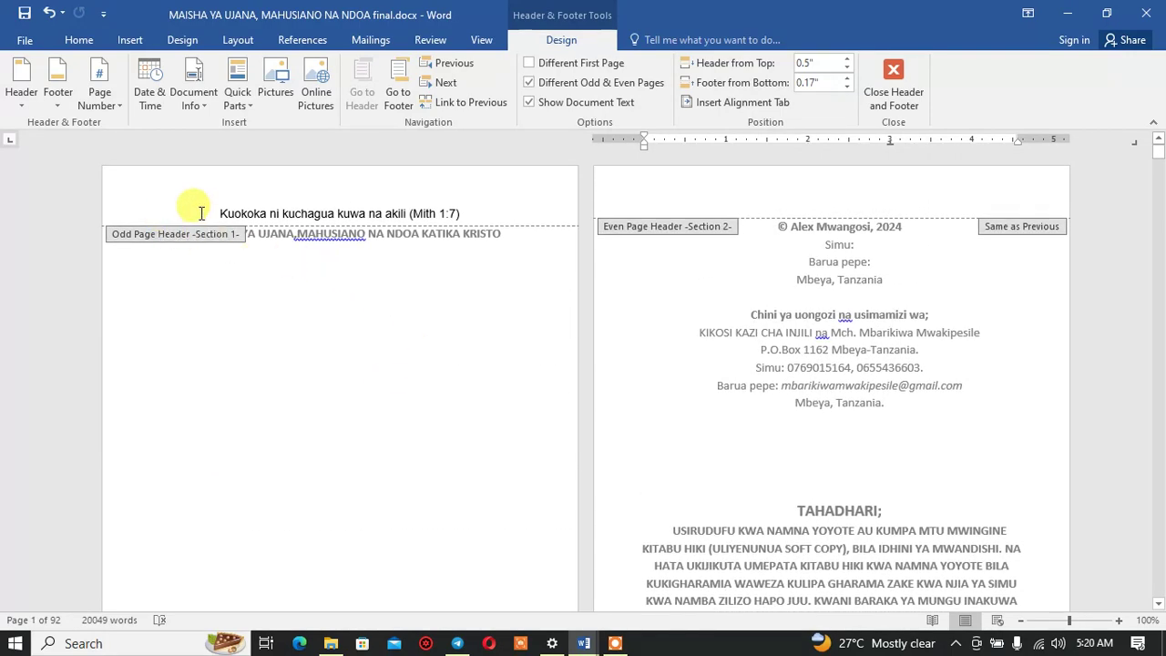
Step: Delete the proverb header line from page 1 and close header and footer editing
mouse_move(221, 212)
left_mouse_down()
mouse_move(416, 197)
mouse_move(499, 208)
mouse_move(211, 204)
left_mouse_up()
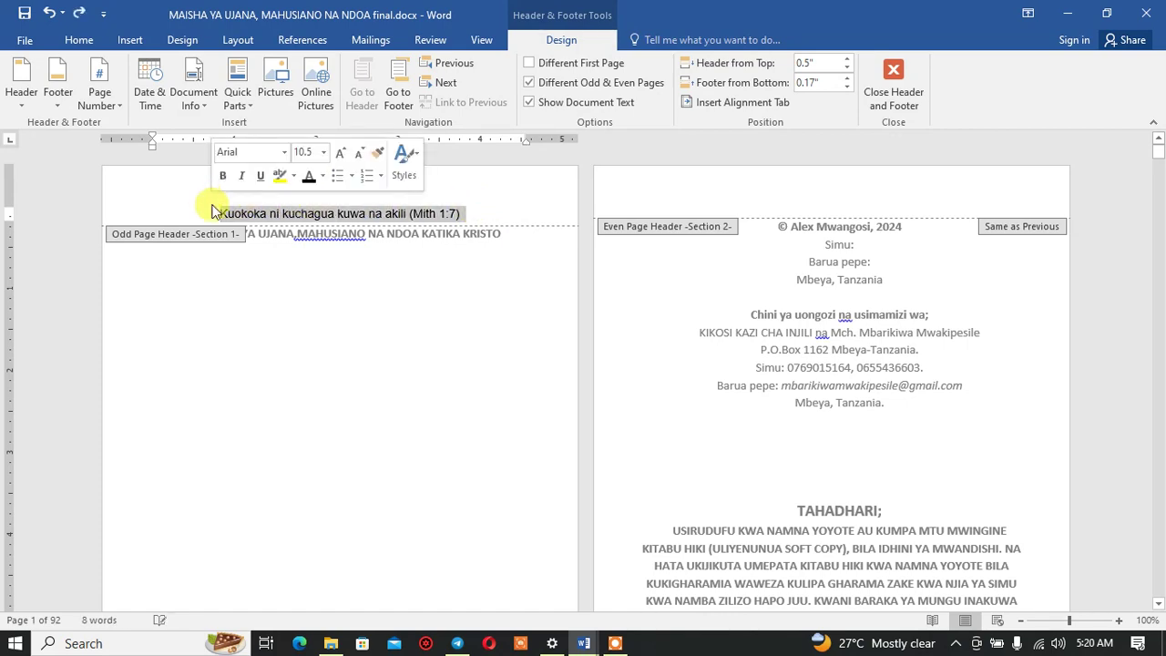
key("Delete")
scroll(338, 333, "down", 10)
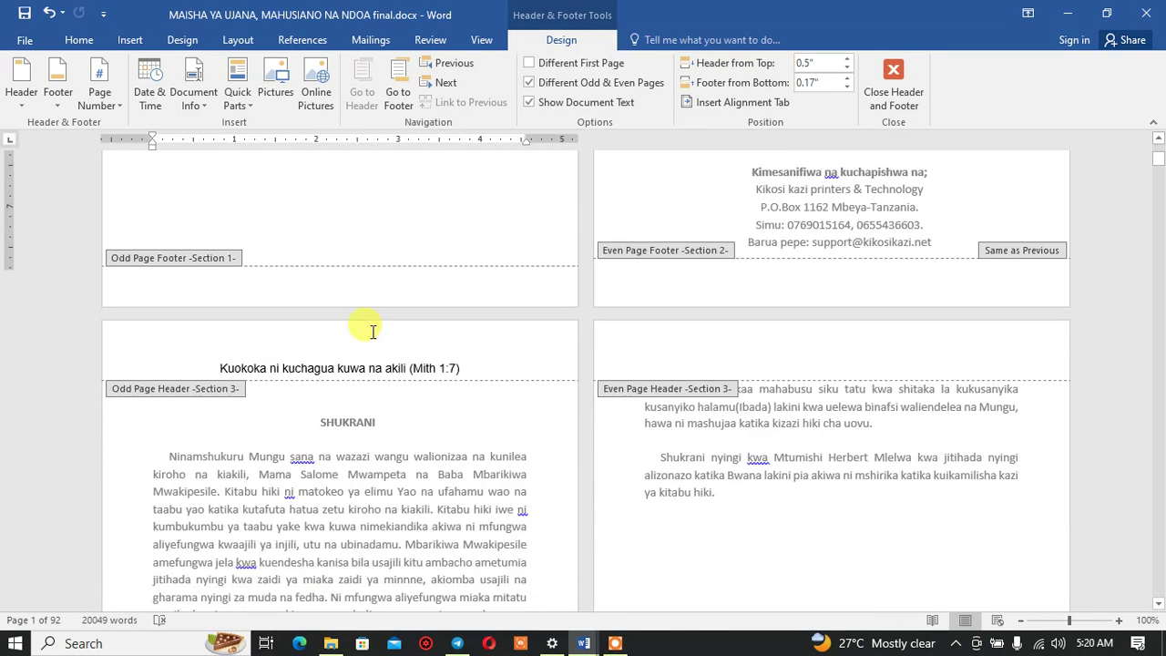
scroll(497, 321, "up", 5)
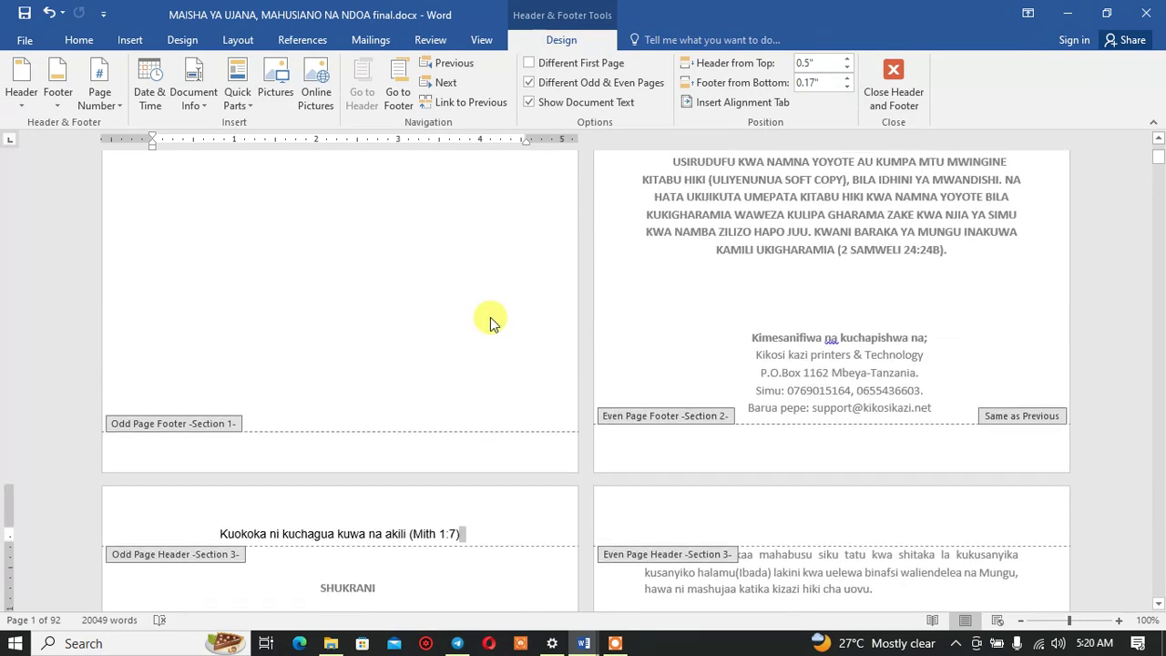
double_click(489, 320)
scroll(490, 328, "up", 5)
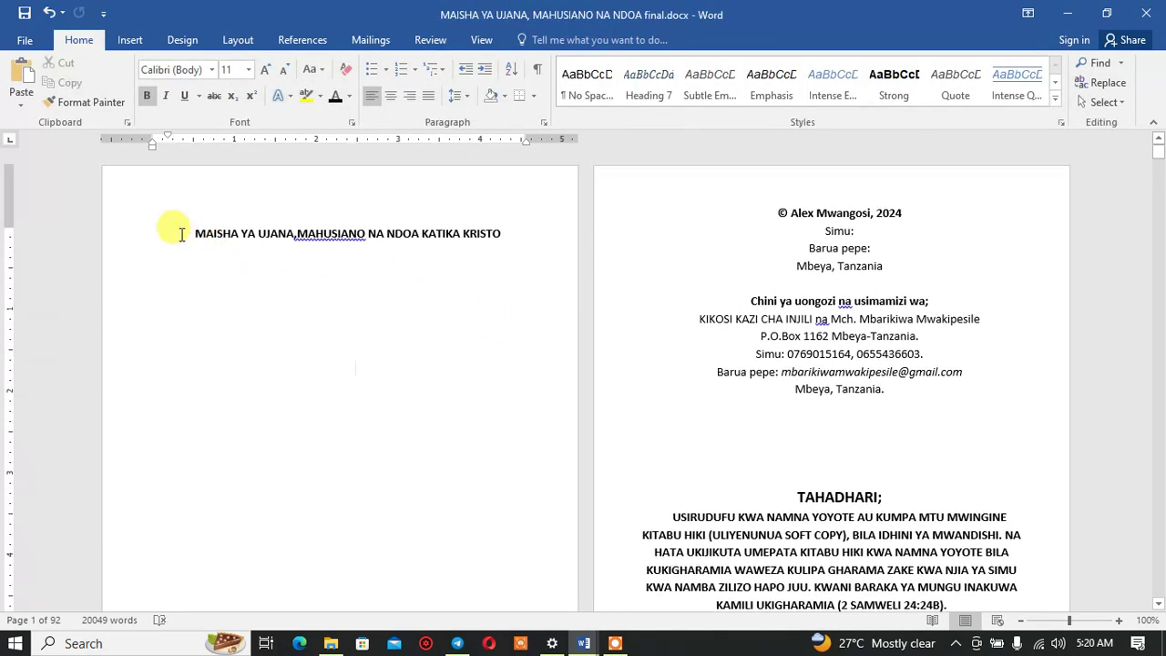
Step: Enlarge the title 'MAISHA YA UJANA,MAHUSIANO NA NDOA KATIKA KRISTO' to 26 pt with Grow Font
left_click_drag(179, 233, 495, 254)
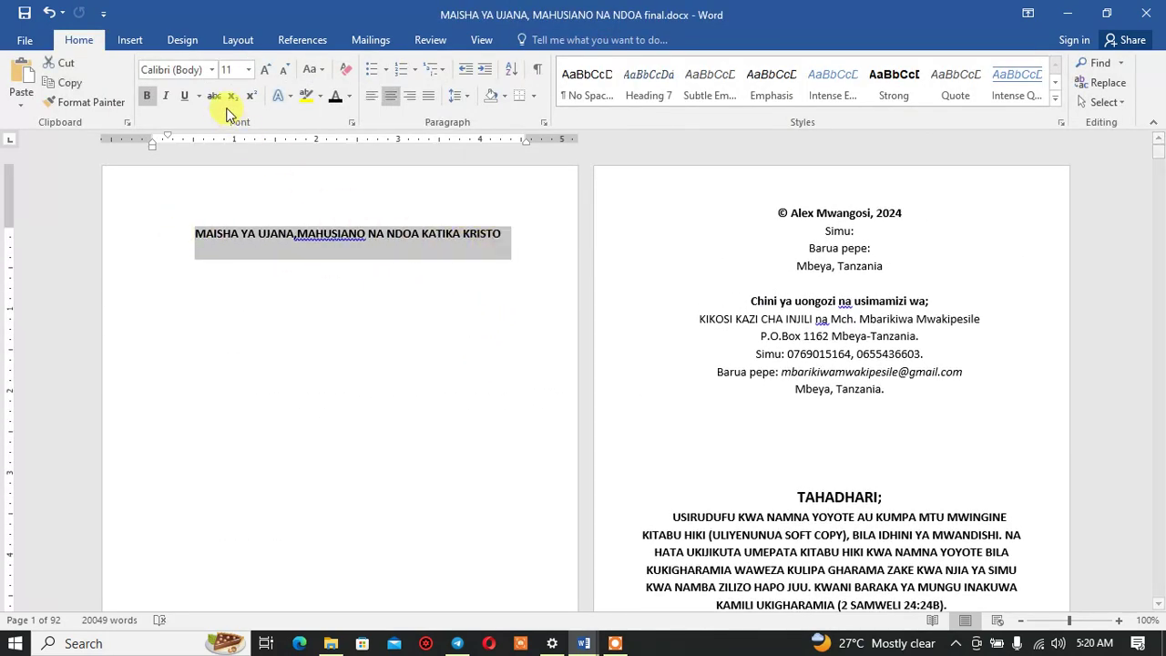
left_click(268, 76)
double_click(268, 77)
left_click(268, 77)
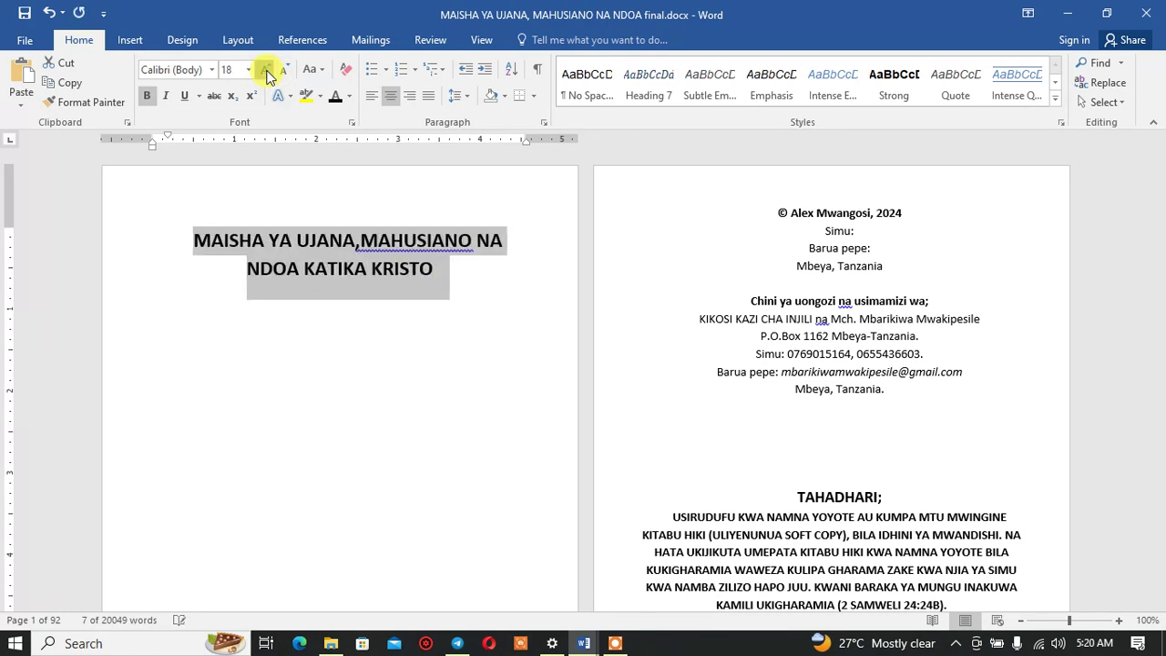
left_click(267, 77)
double_click(268, 77)
left_click(267, 77)
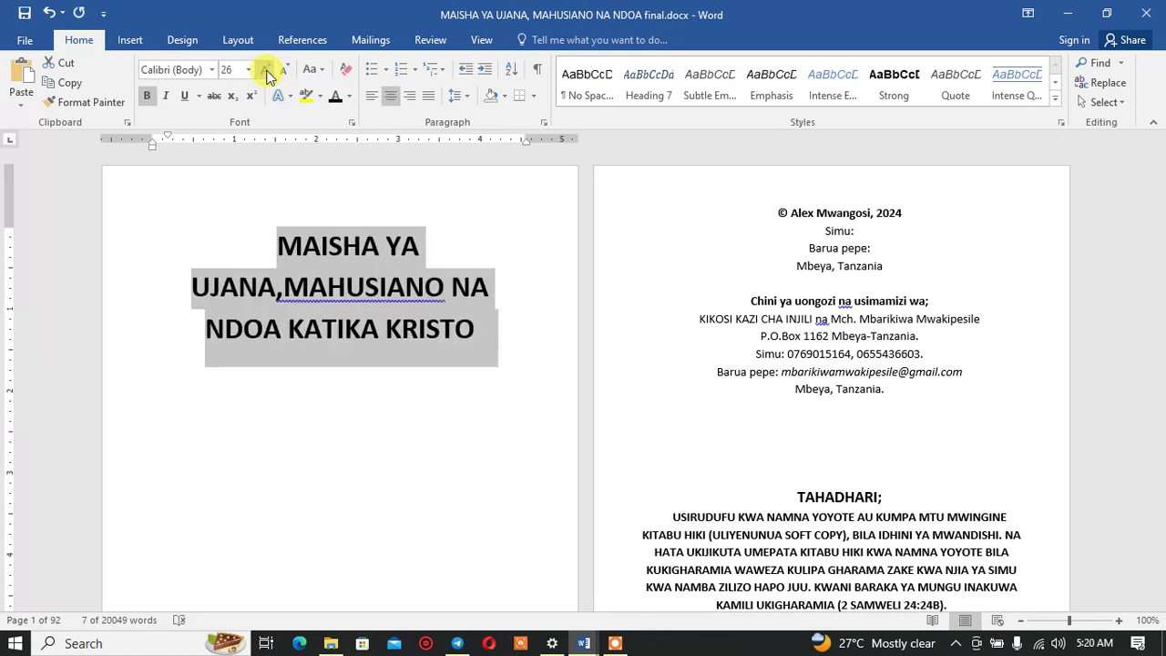
Step: Browse the font list and enter Roboto in the font box to preview it on the 26 pt title
left_click(210, 70)
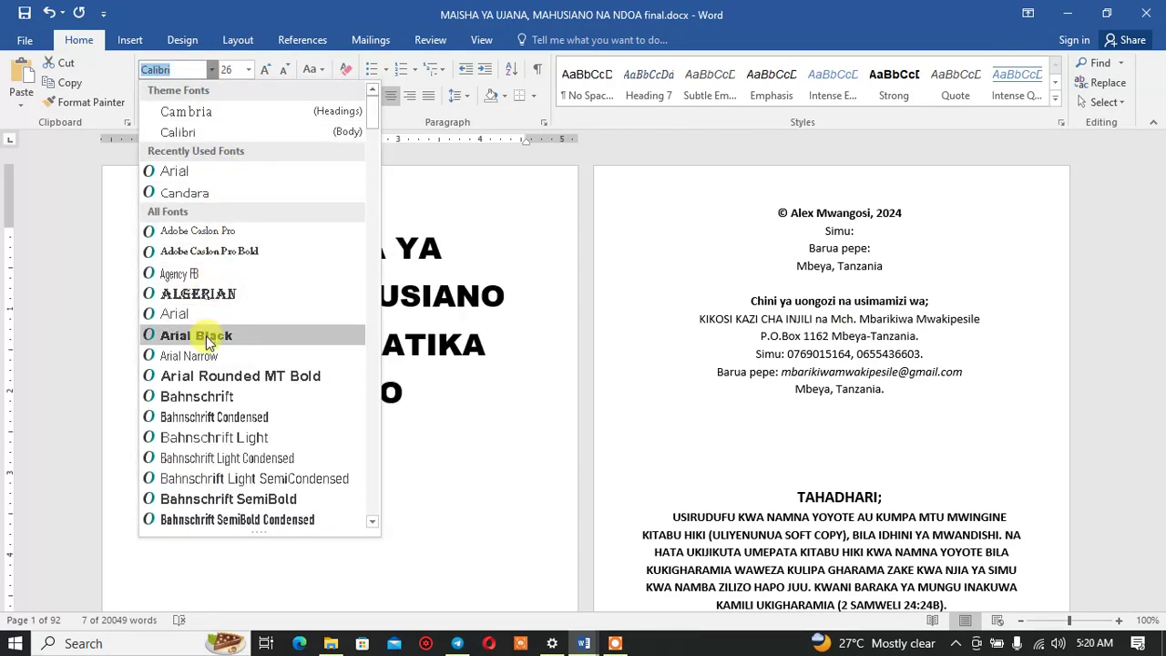
scroll(207, 339, "down", 2)
scroll(208, 346, "down", 3)
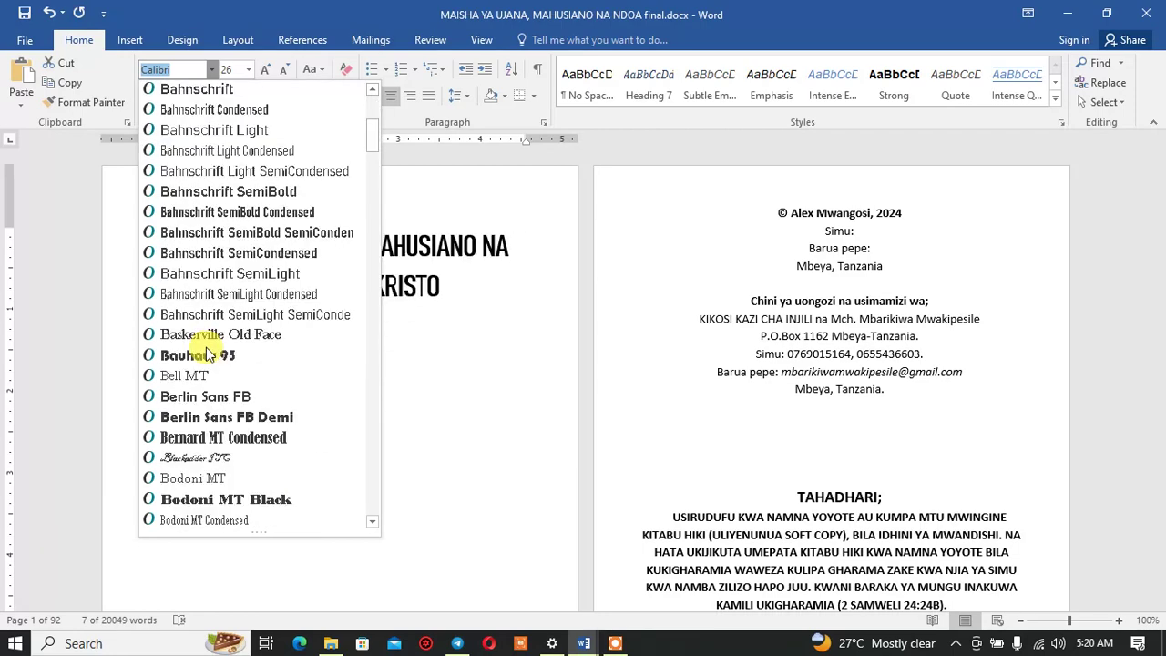
scroll(208, 352, "down", 3)
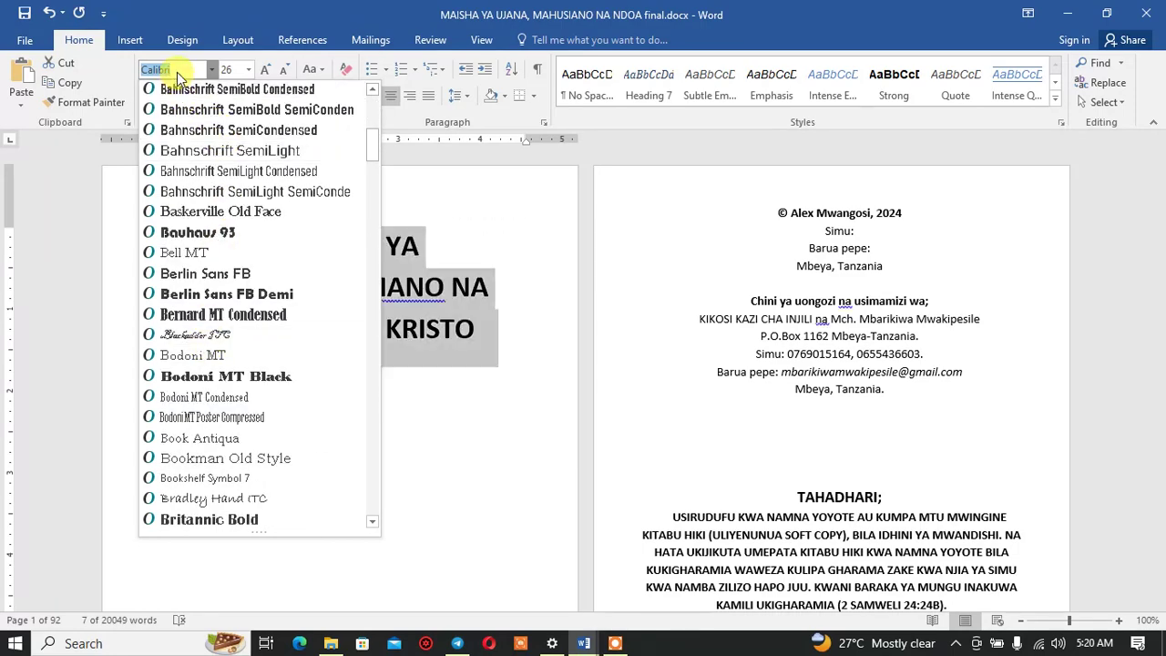
type("Mon")
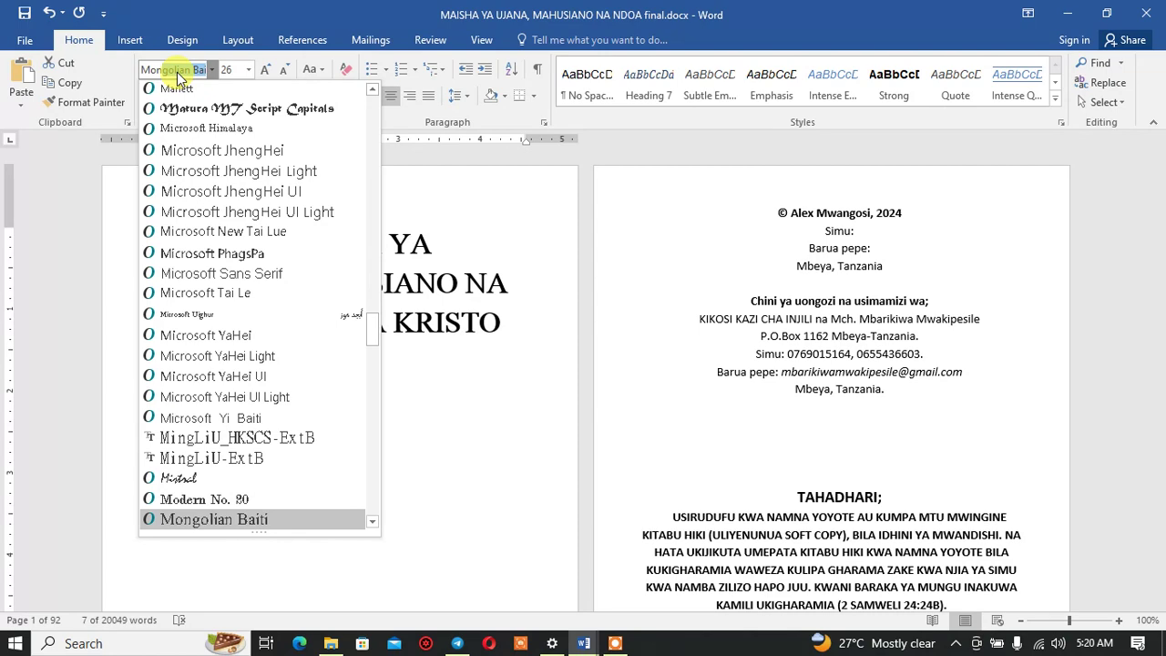
type("a")
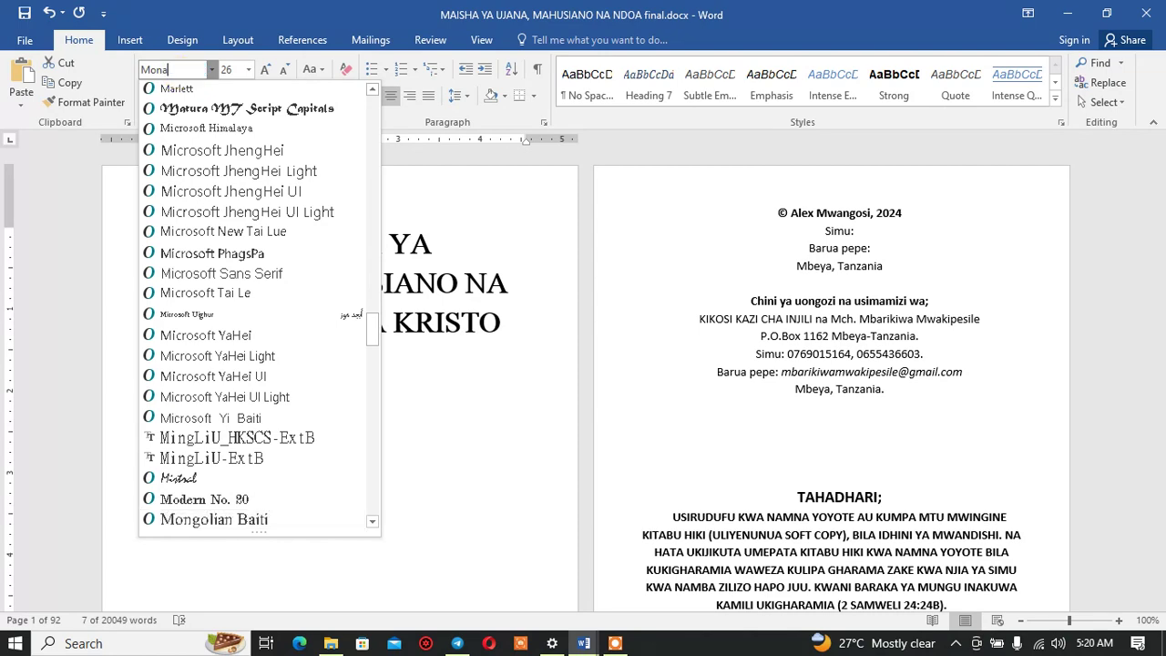
scroll(223, 364, "down", 2)
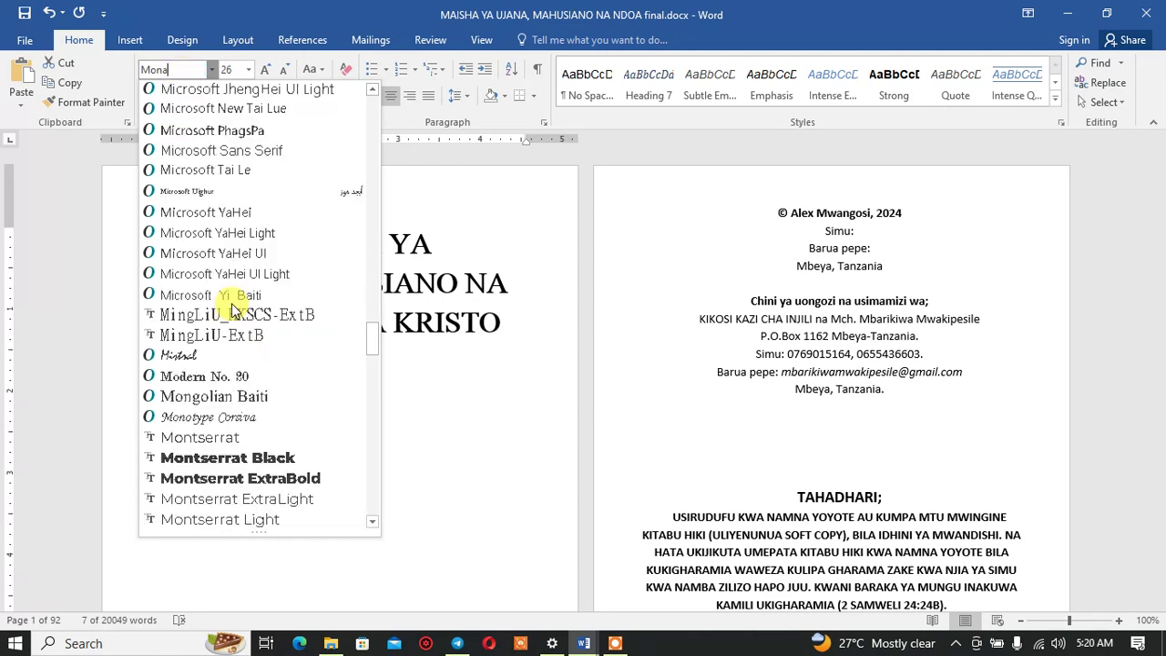
scroll(232, 314, "down", 6)
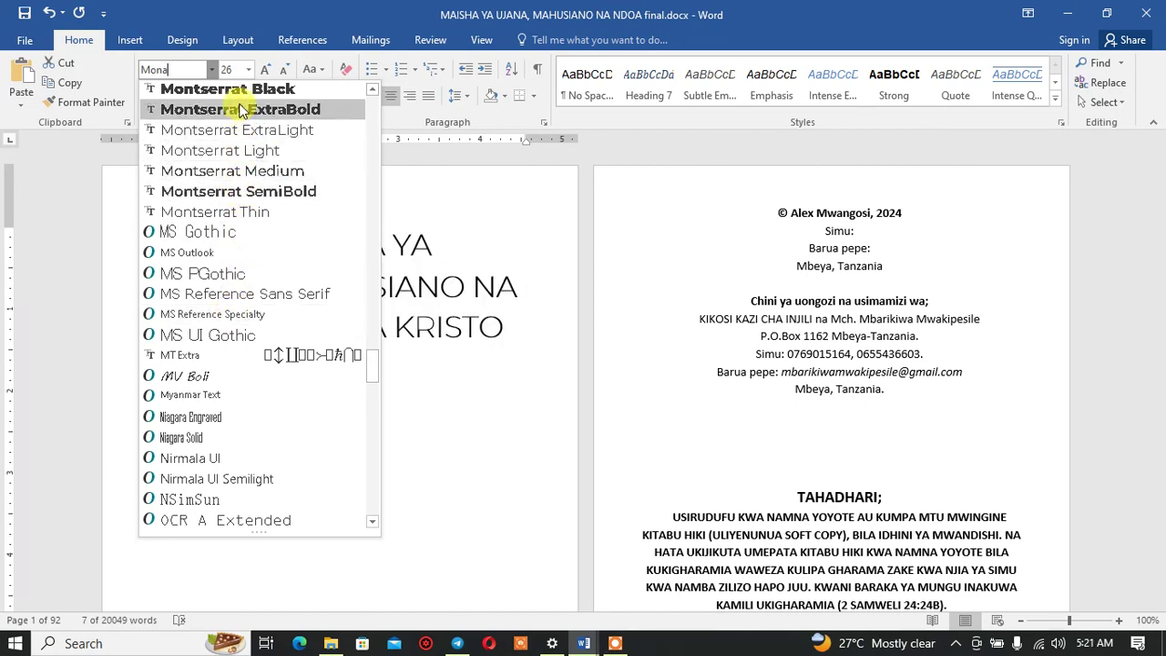
scroll(242, 150, "up", 5)
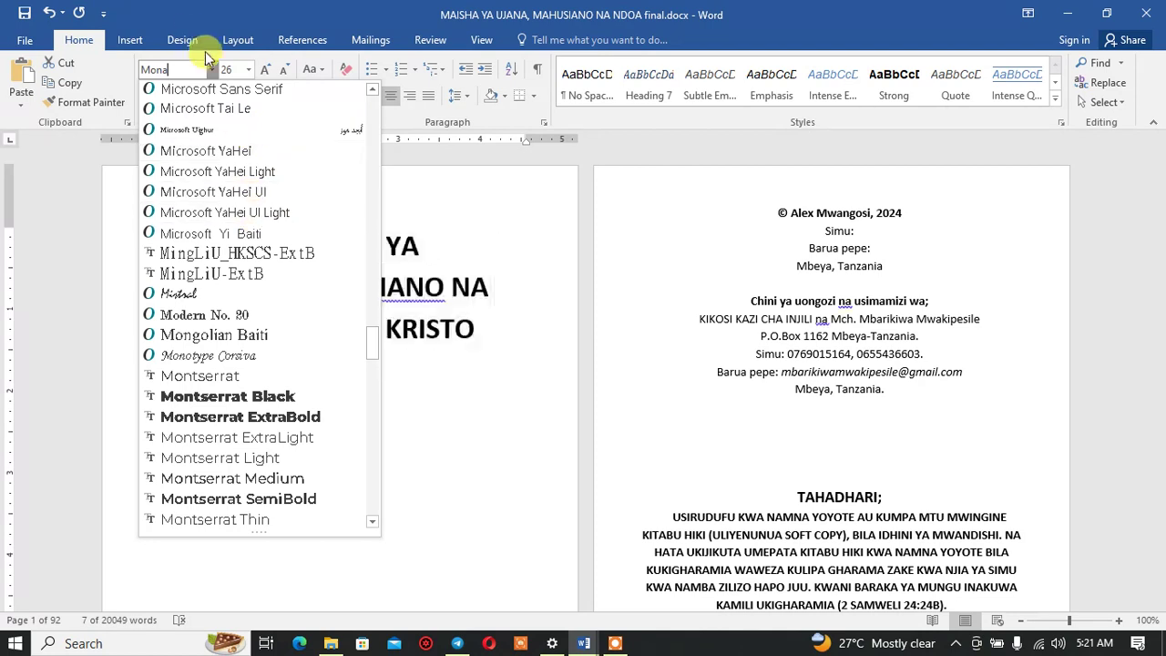
key("BackSpace")
key("BackSpace")
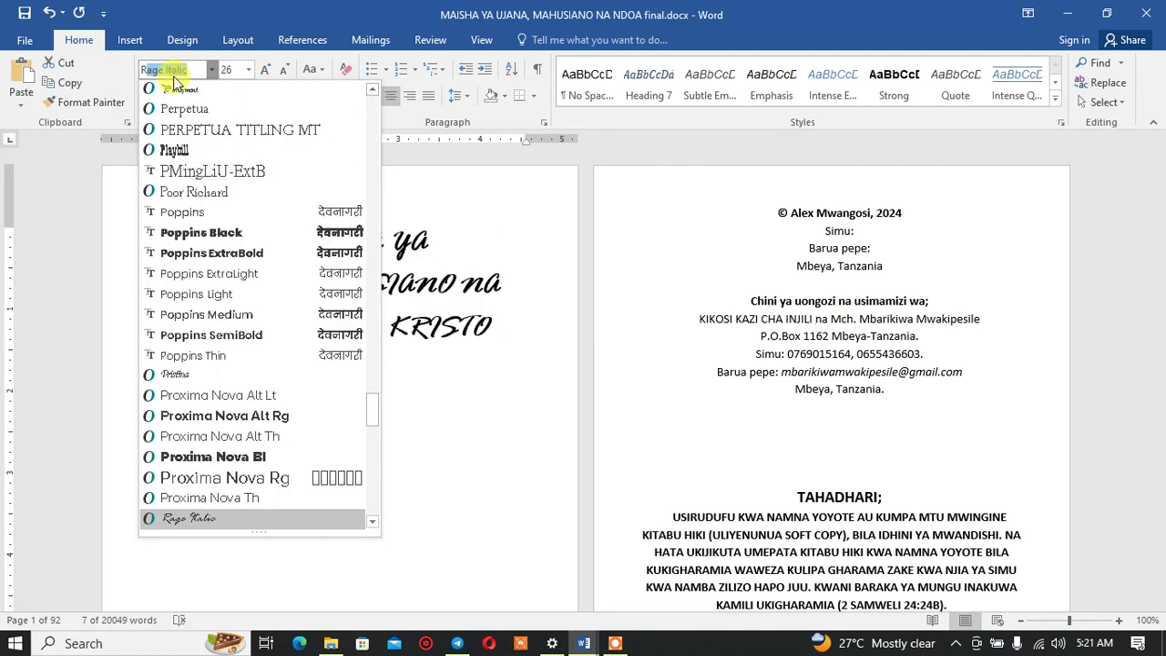
type("oboto")
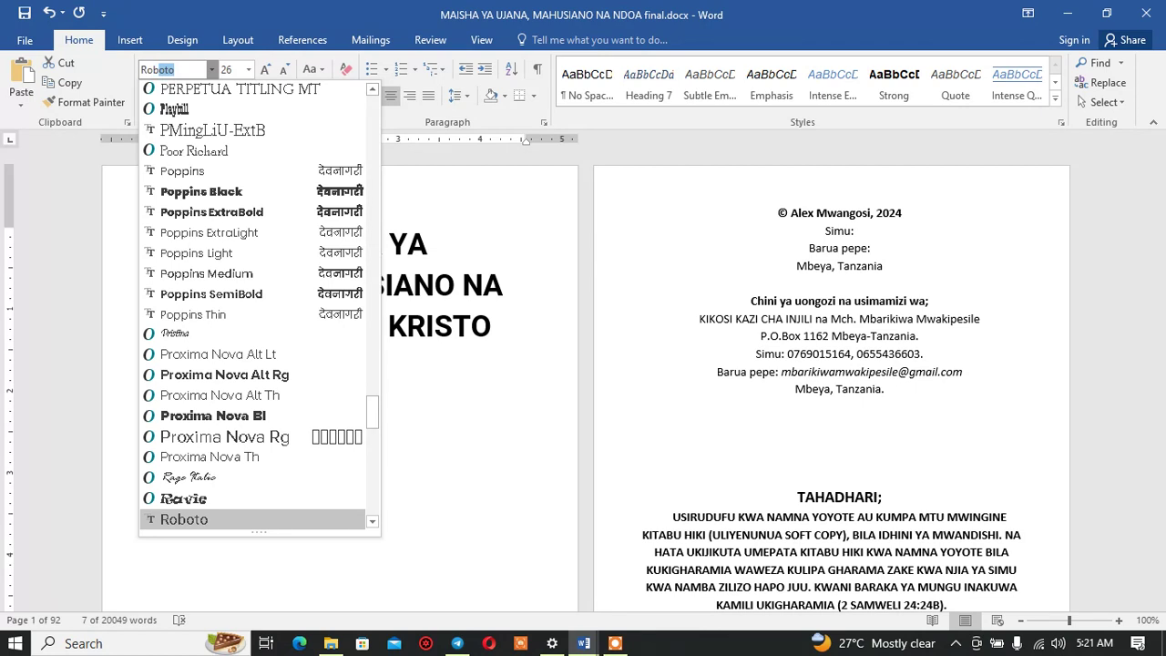
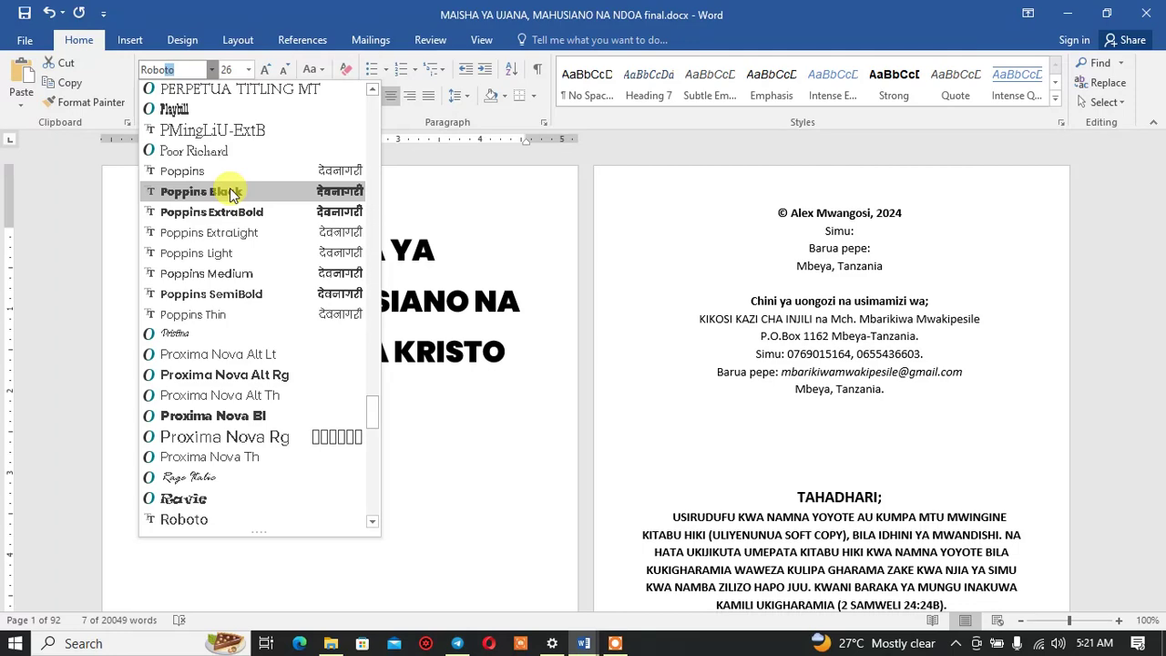
Step: Apply Roboto Black to the three-line cover title and reselect it
scroll(260, 478, "down", 3)
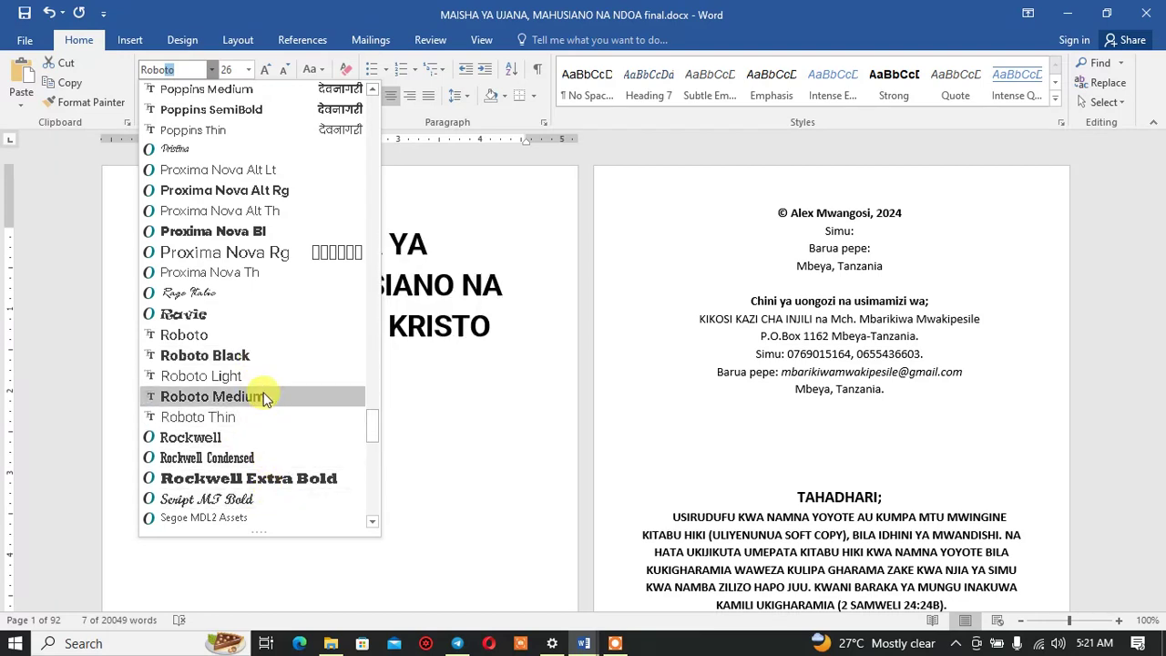
left_click(259, 354)
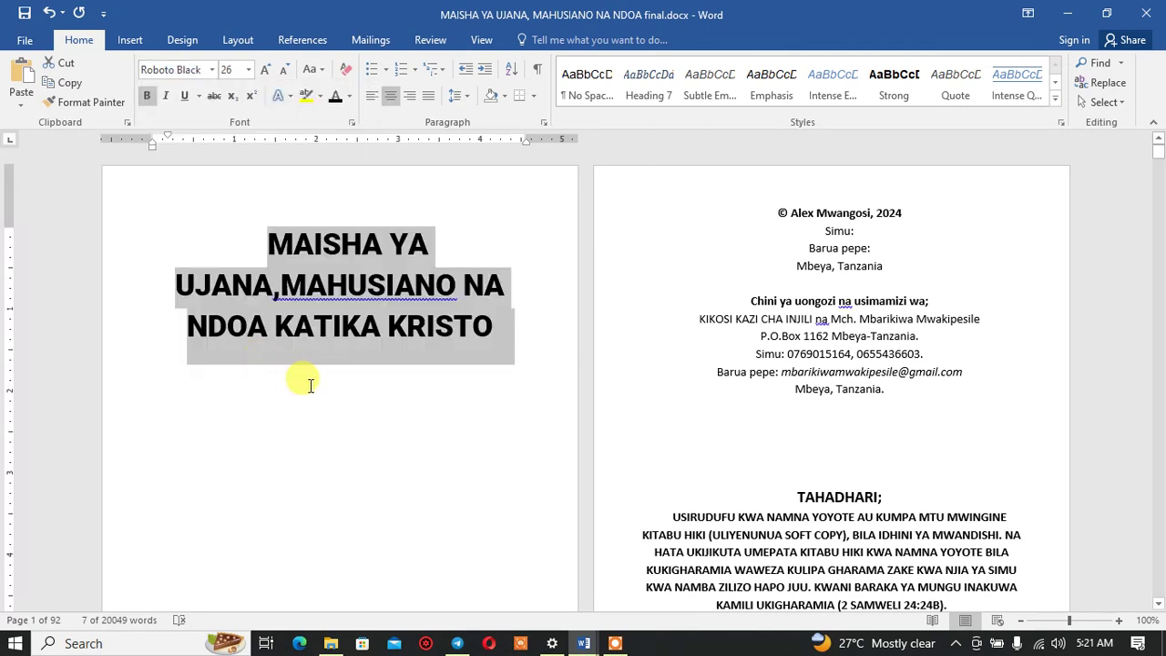
left_click(495, 327)
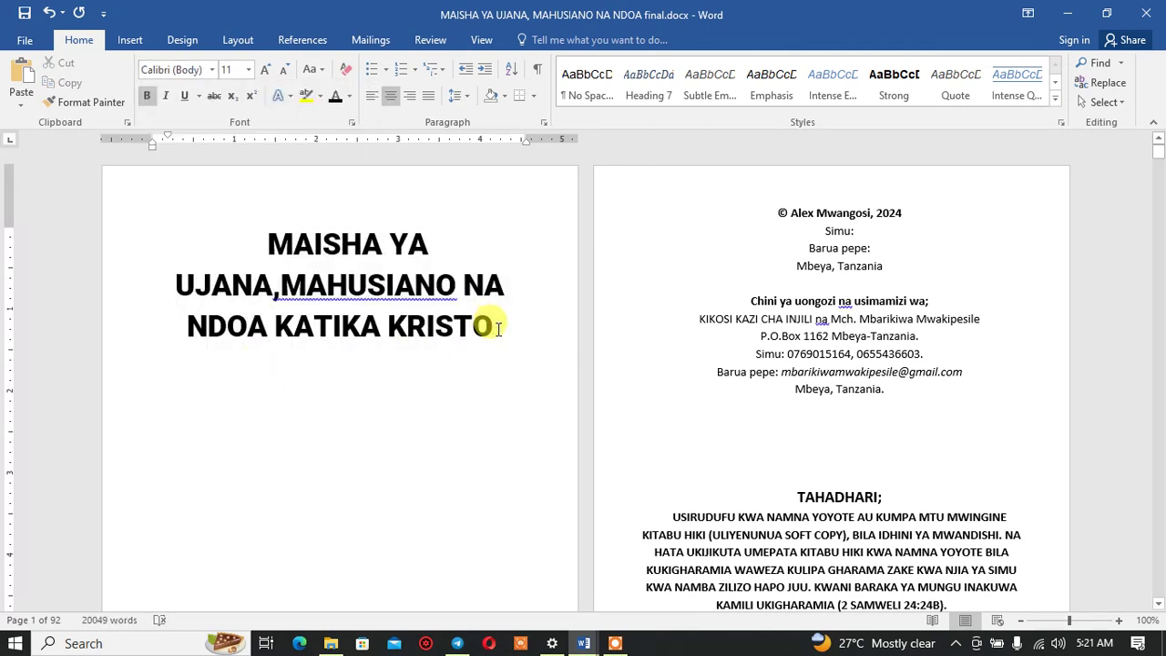
left_click_drag(496, 328, 197, 227)
left_click(202, 229)
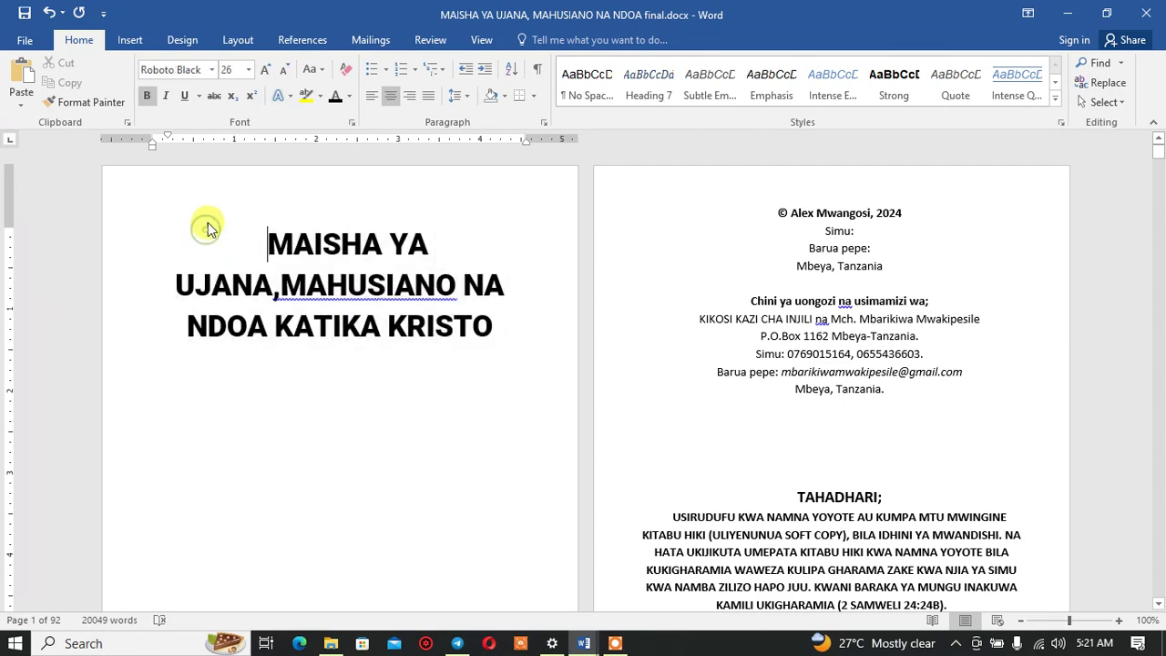
Step: Look up Poppins in the font list without applying it, then reselect the whole title
left_click(215, 70)
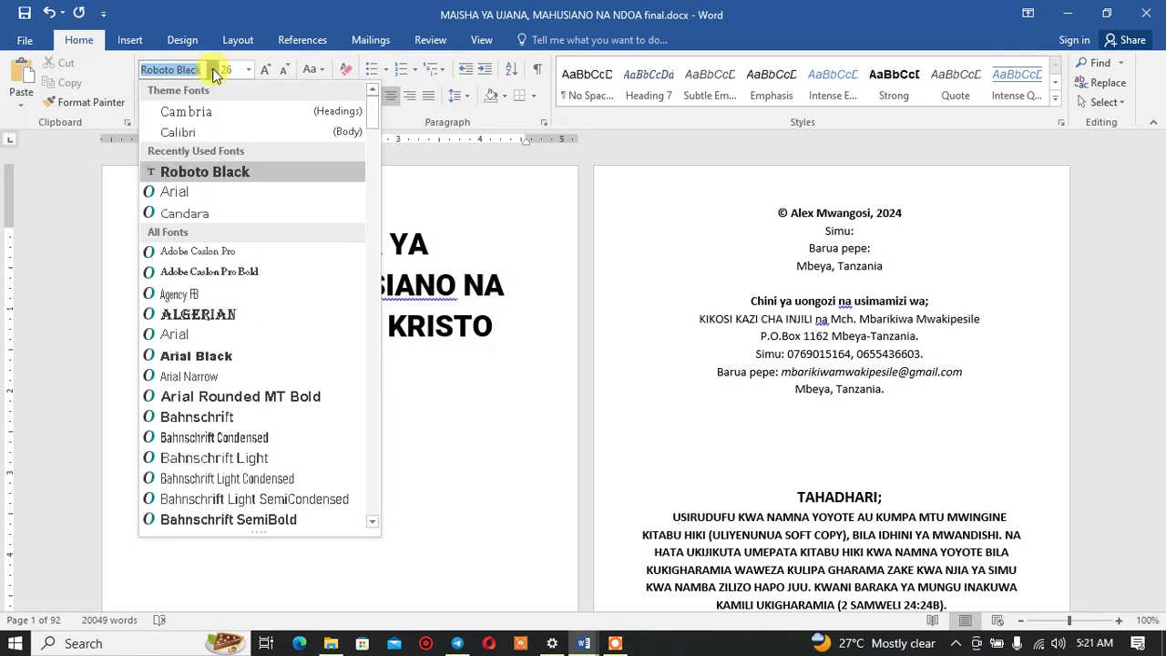
type("Po")
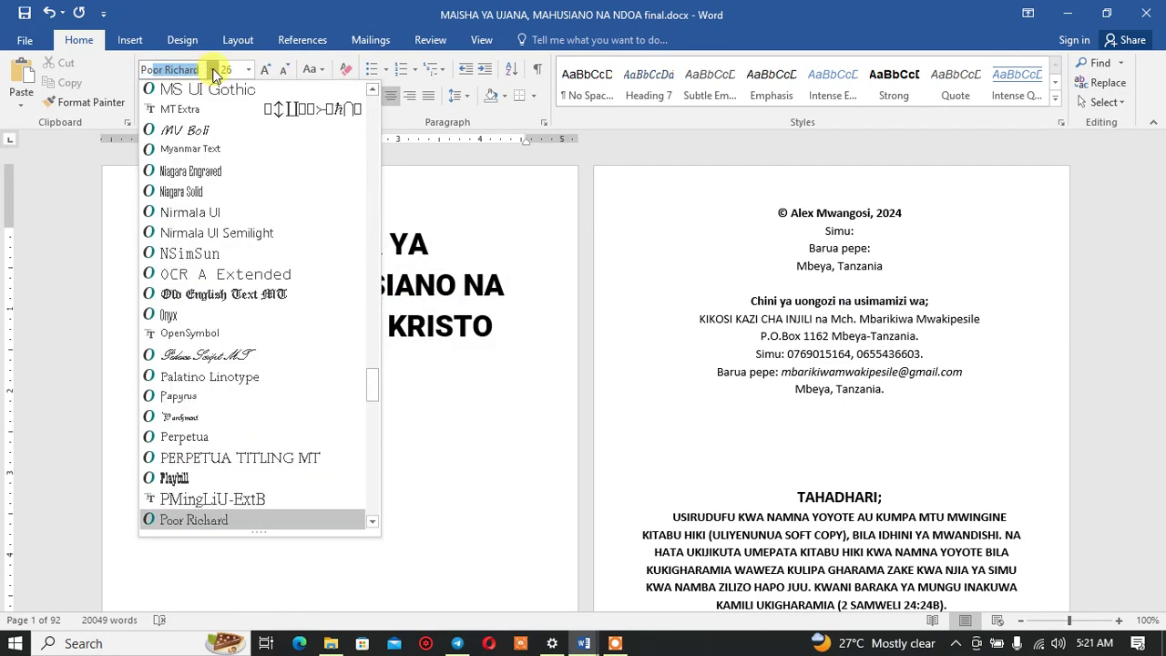
type("ppins")
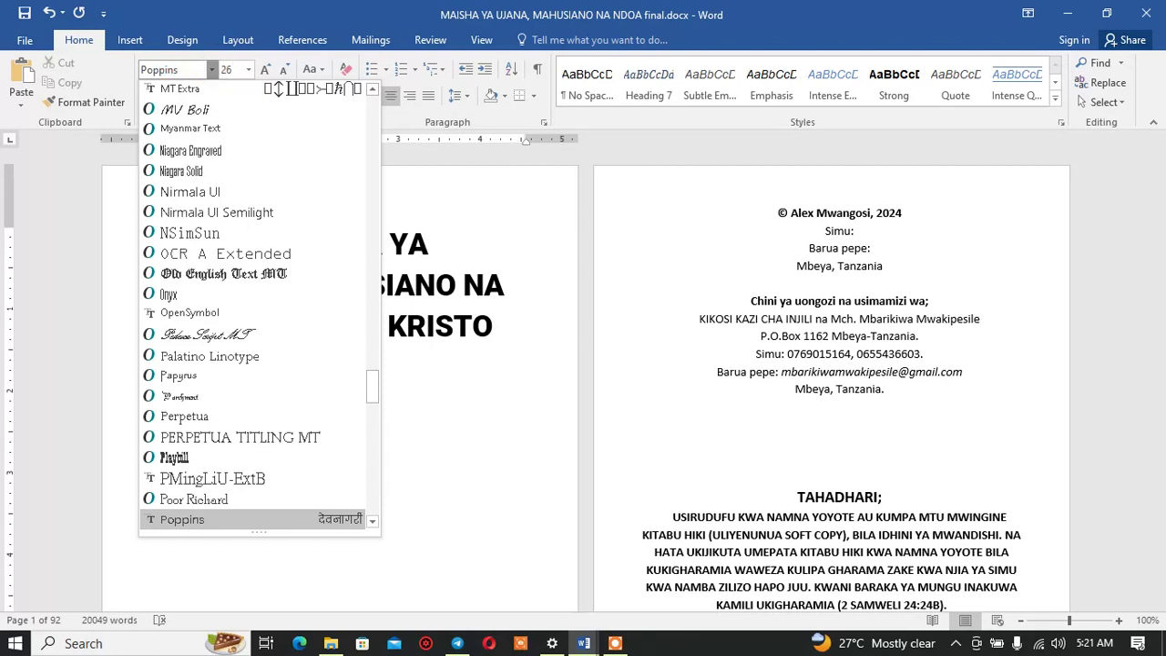
key("Return")
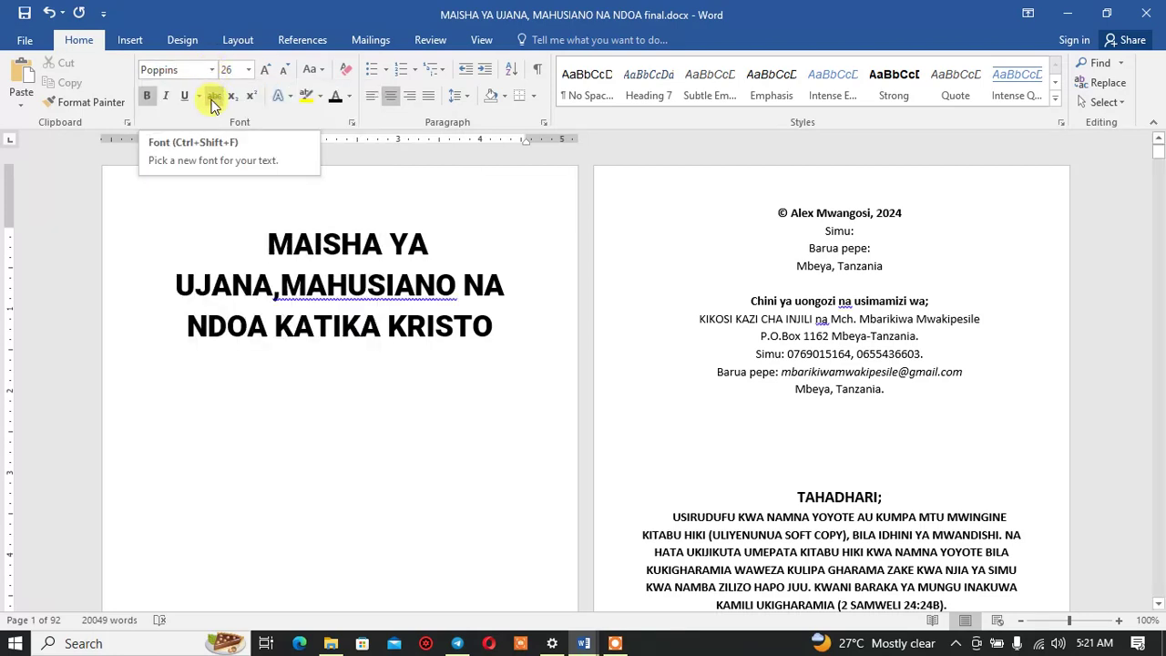
mouse_move(264, 239)
left_mouse_down()
mouse_move(481, 330)
mouse_move(254, 231)
left_mouse_up()
left_click(491, 328)
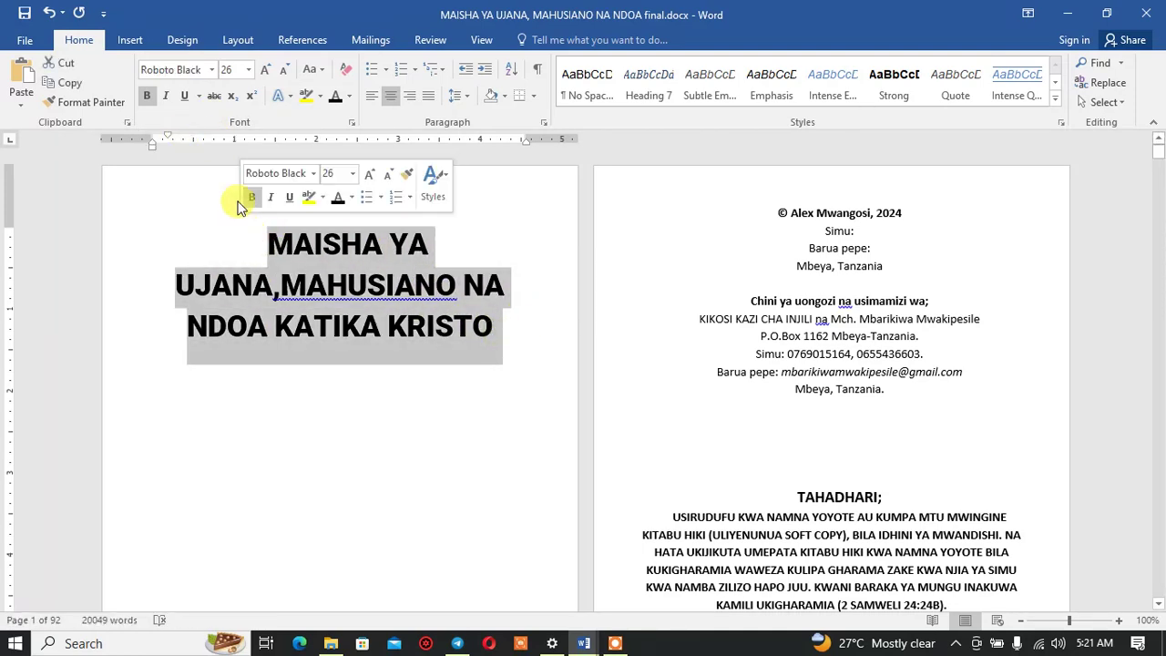
Step: Switch the cover title from Roboto Black to Poppins Black, keeping 26 pt
left_click(215, 71)
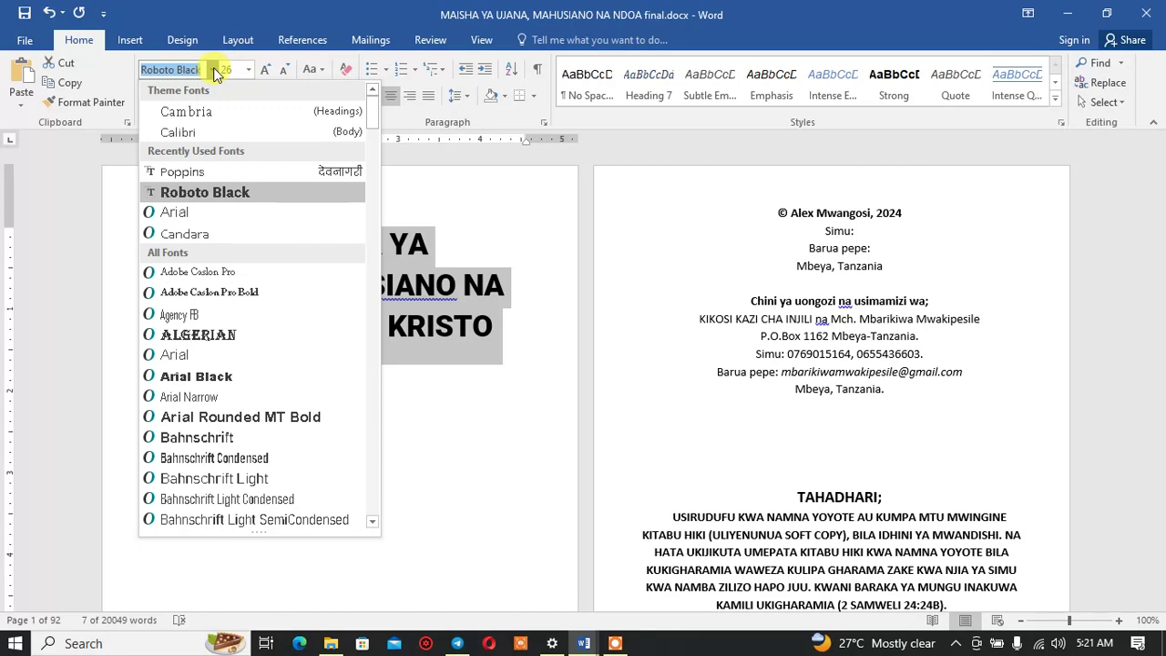
key("Up")
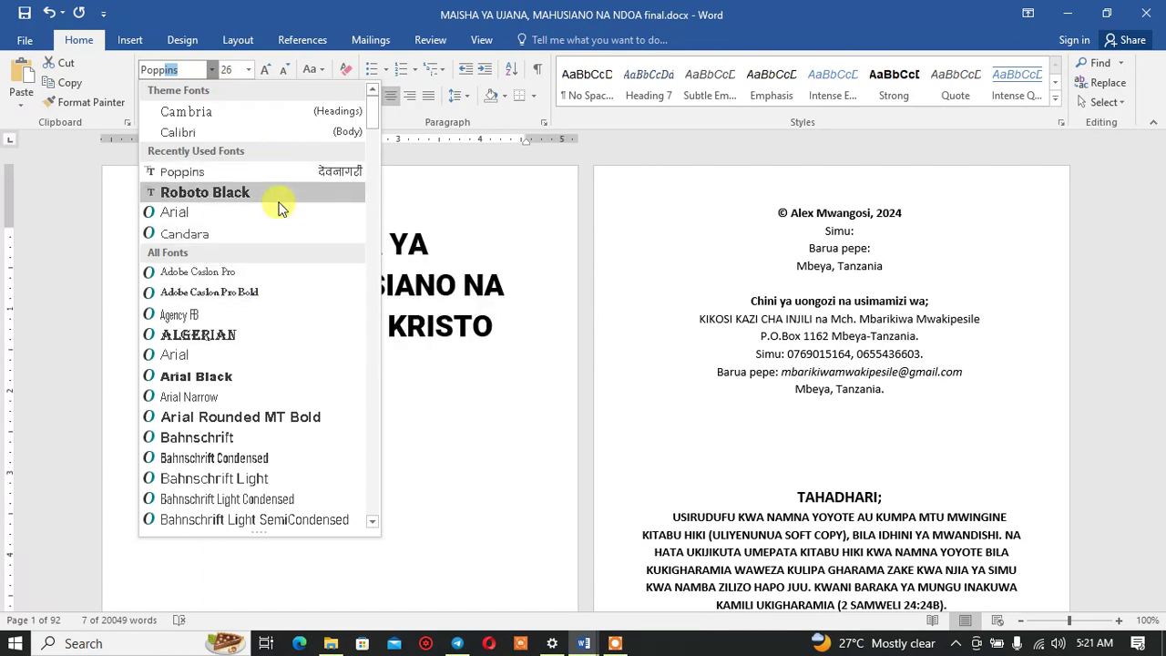
scroll(283, 406, "down", 6)
scroll(281, 412, "down", 7)
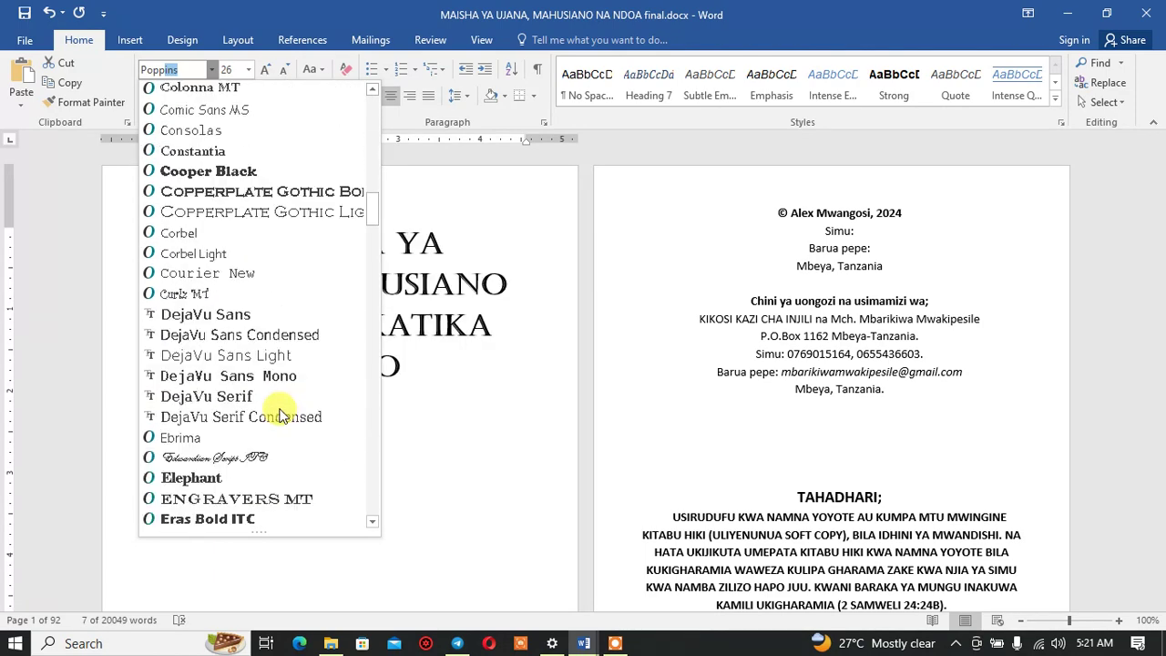
scroll(281, 411, "down", 4)
scroll(281, 412, "down", 3)
scroll(277, 415, "down", 7)
scroll(276, 412, "down", 10)
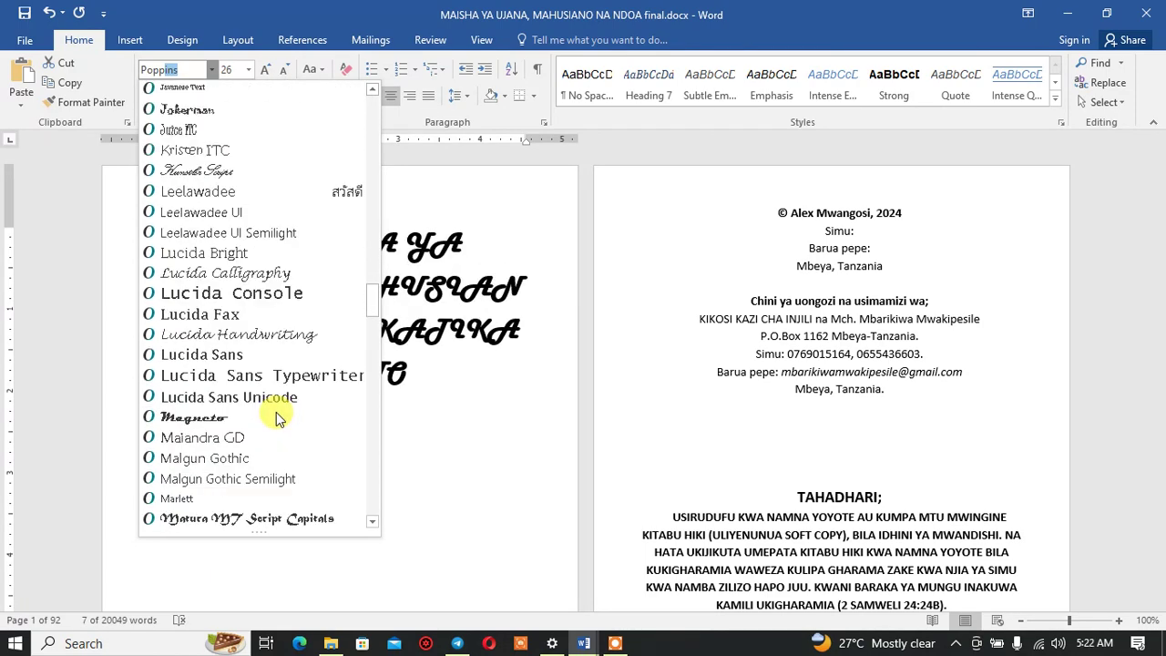
scroll(277, 412, "down", 8)
scroll(277, 415, "down", 6)
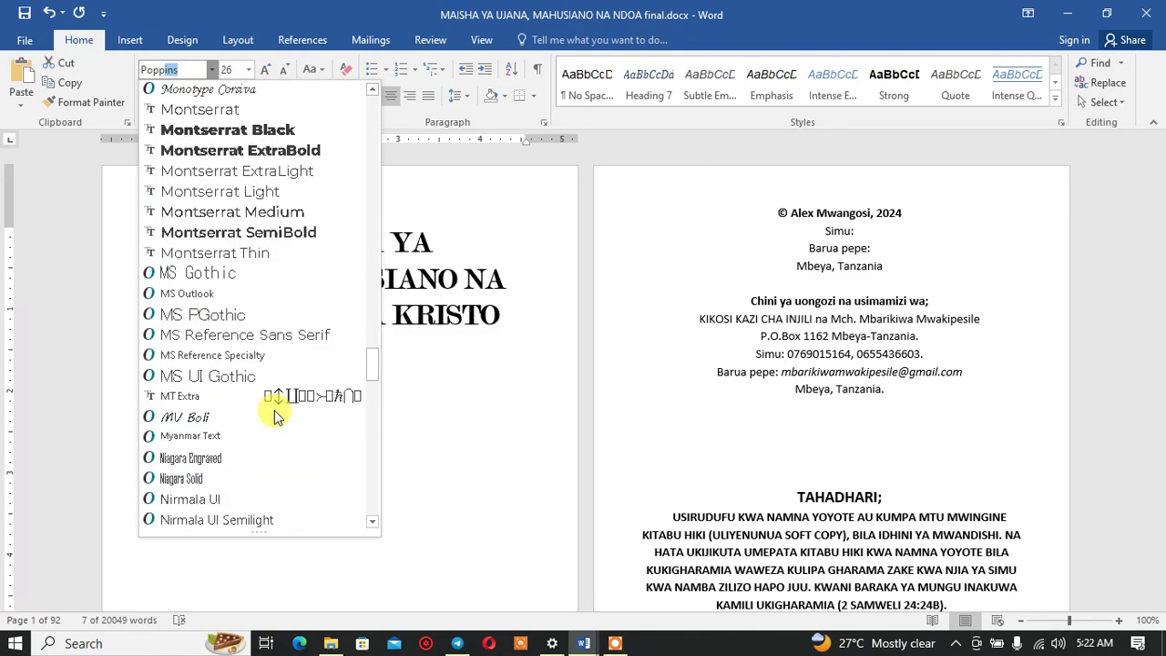
scroll(277, 415, "down", 7)
scroll(277, 413, "down", 3)
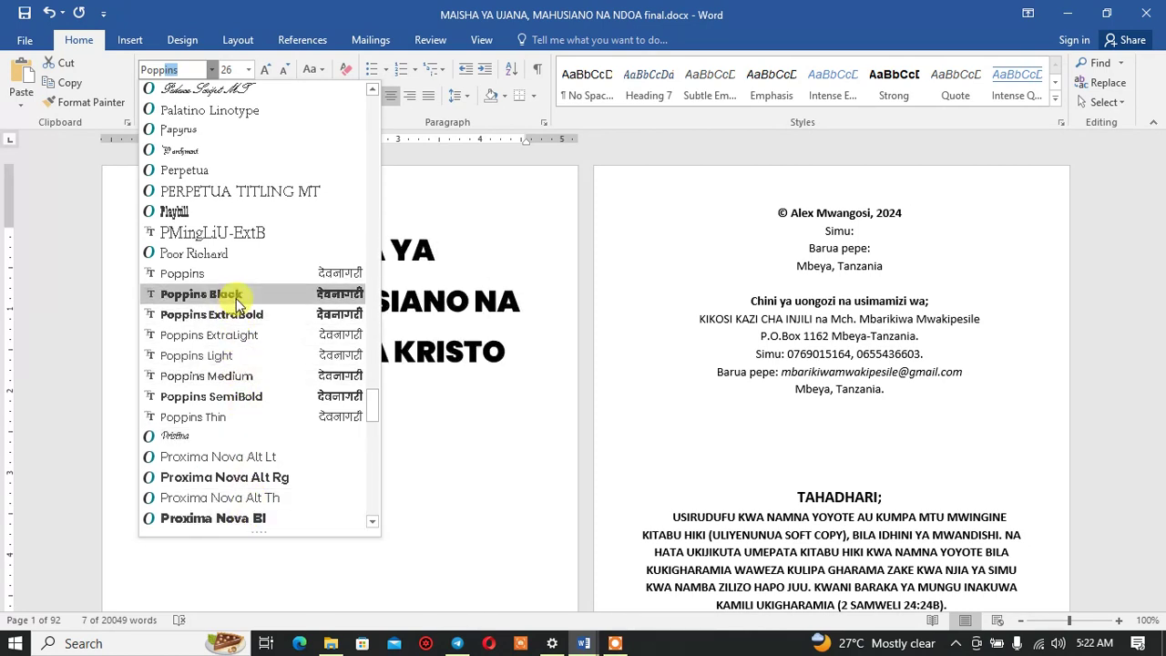
left_click(300, 294)
left_click(363, 348)
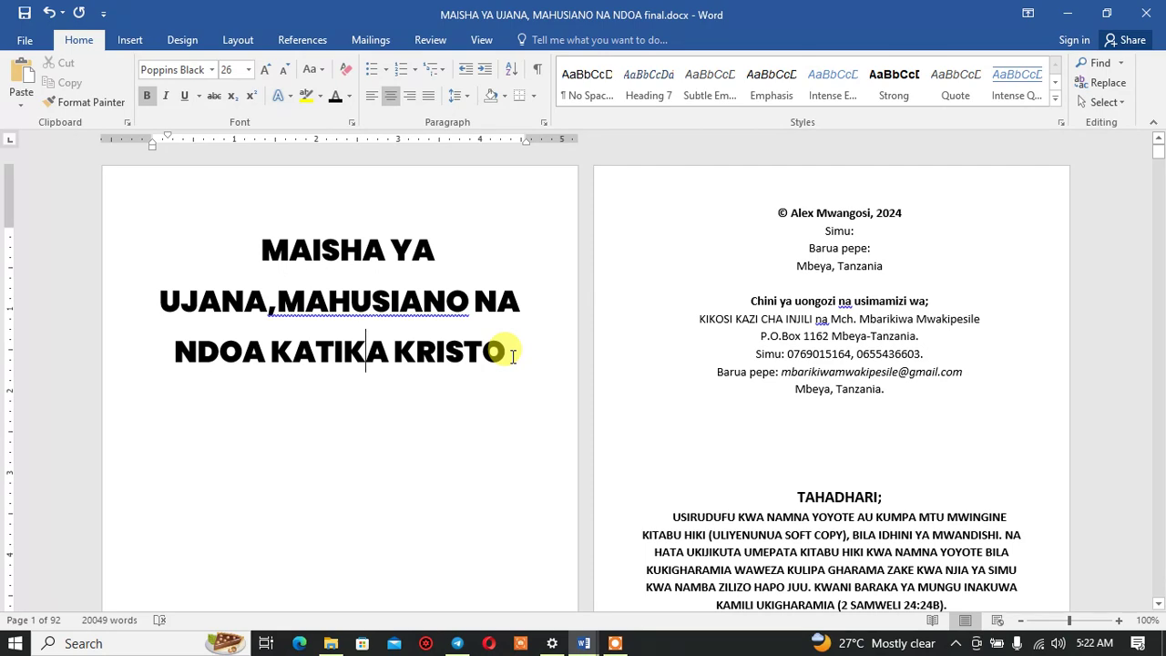
scroll(450, 382, "down", 2)
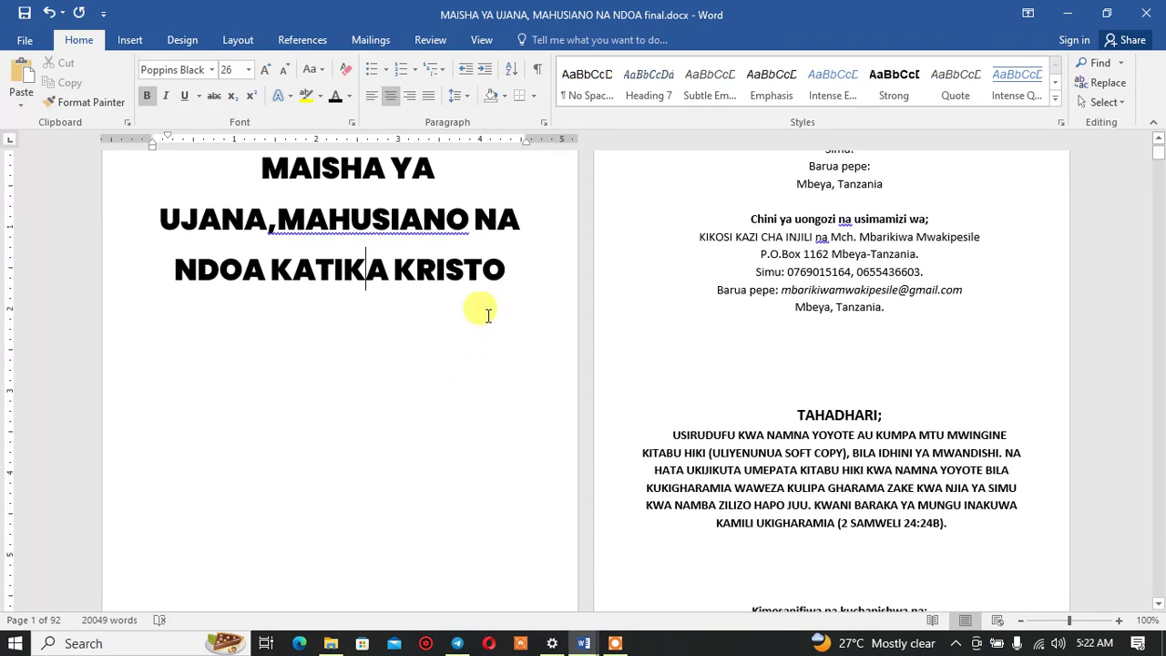
scroll(488, 315, "up", 2)
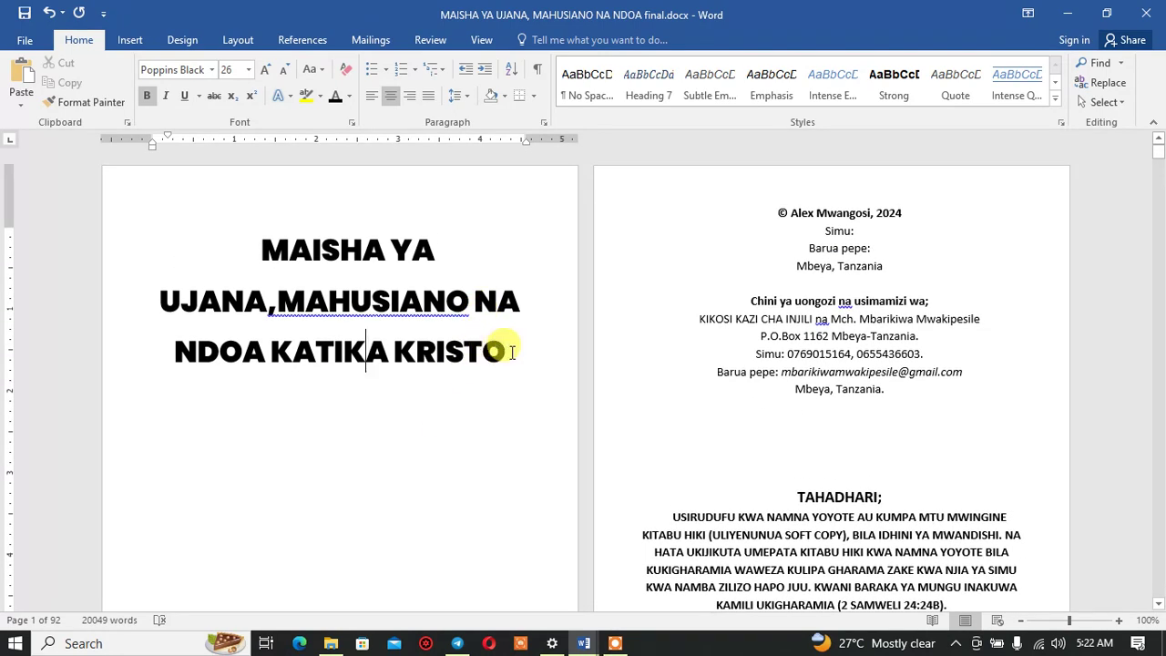
Step: Insert a space after the comma so the title rewraps onto three lines
left_click_drag(492, 350, 274, 263)
left_click(275, 289)
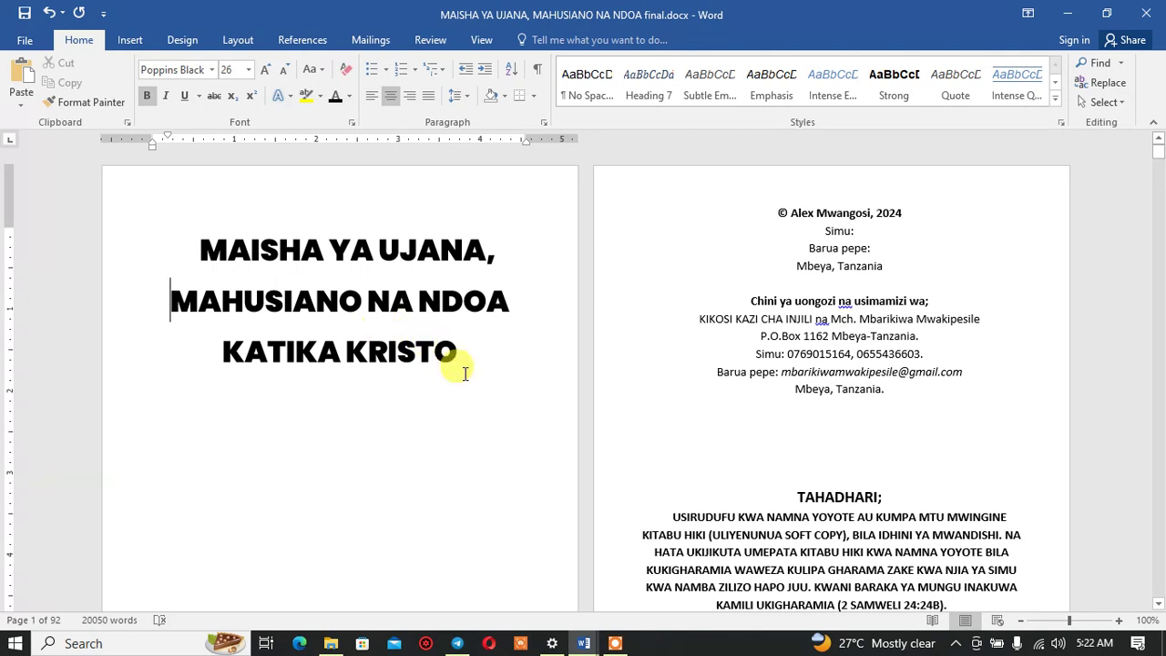
left_click(617, 645)
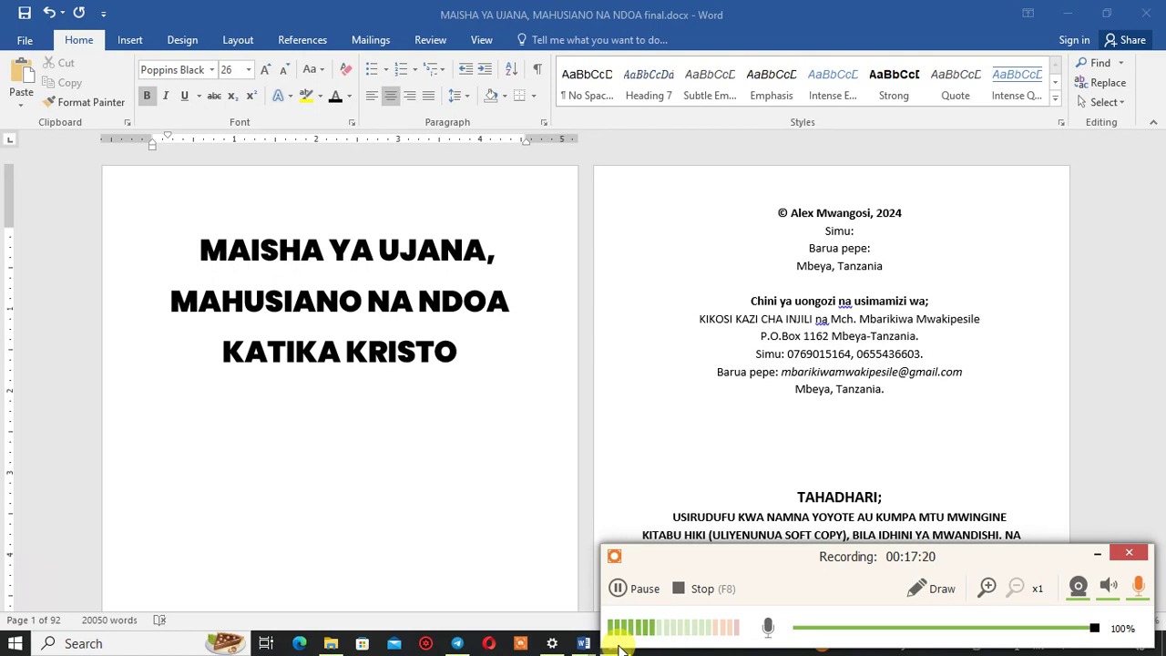
Step: Open Windows Search from the taskbar
left_click(1128, 552)
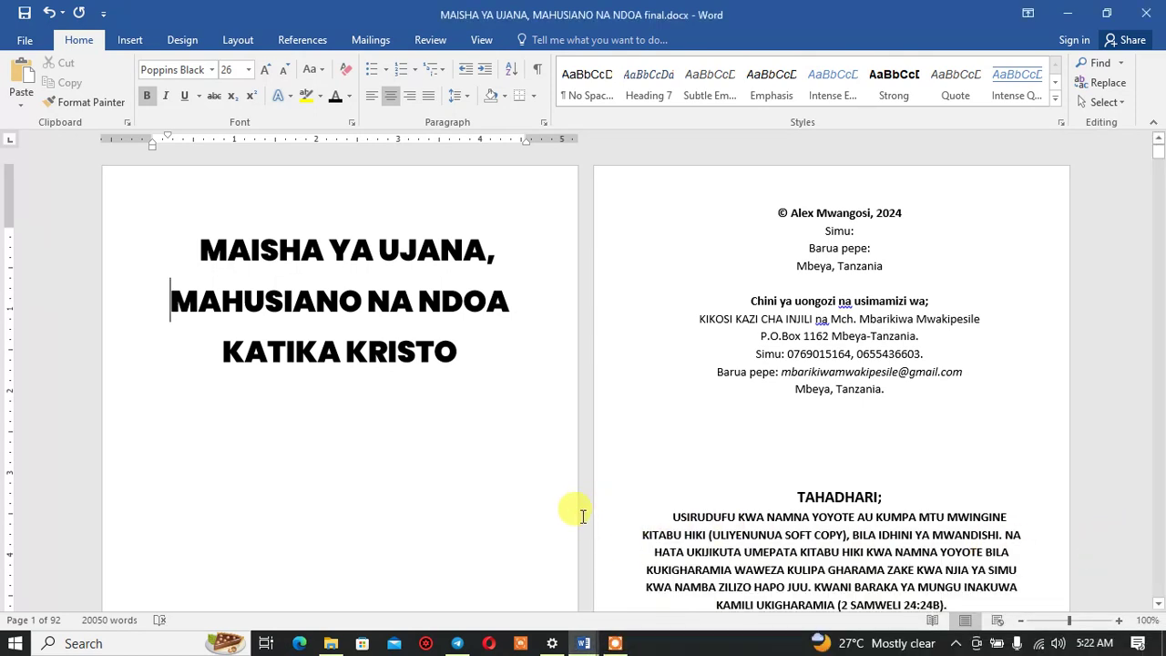
mouse_move(460, 639)
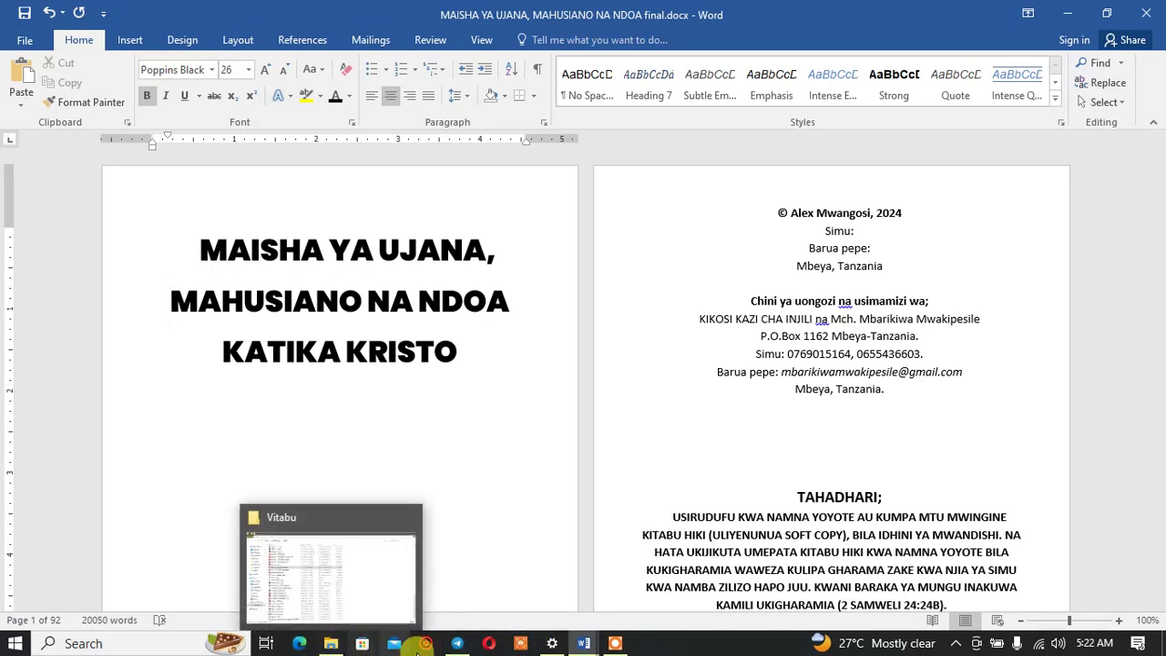
left_click(160, 643)
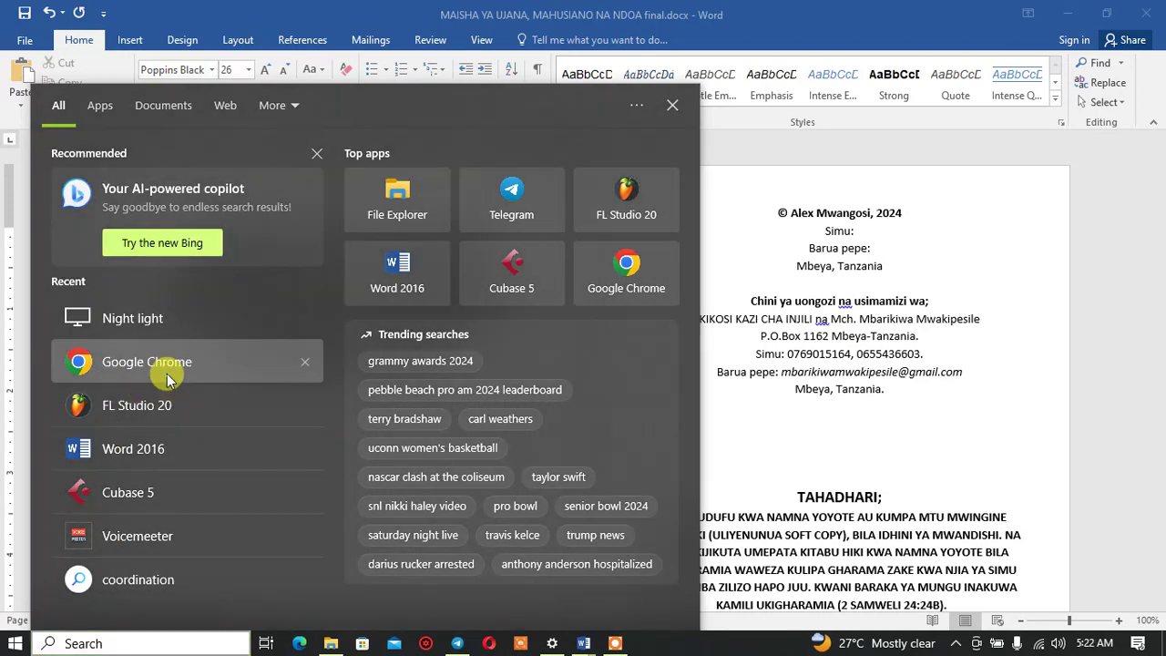
Step: Launch Google Chrome, search for 'gtooglr' and open the Google result
left_click(167, 372)
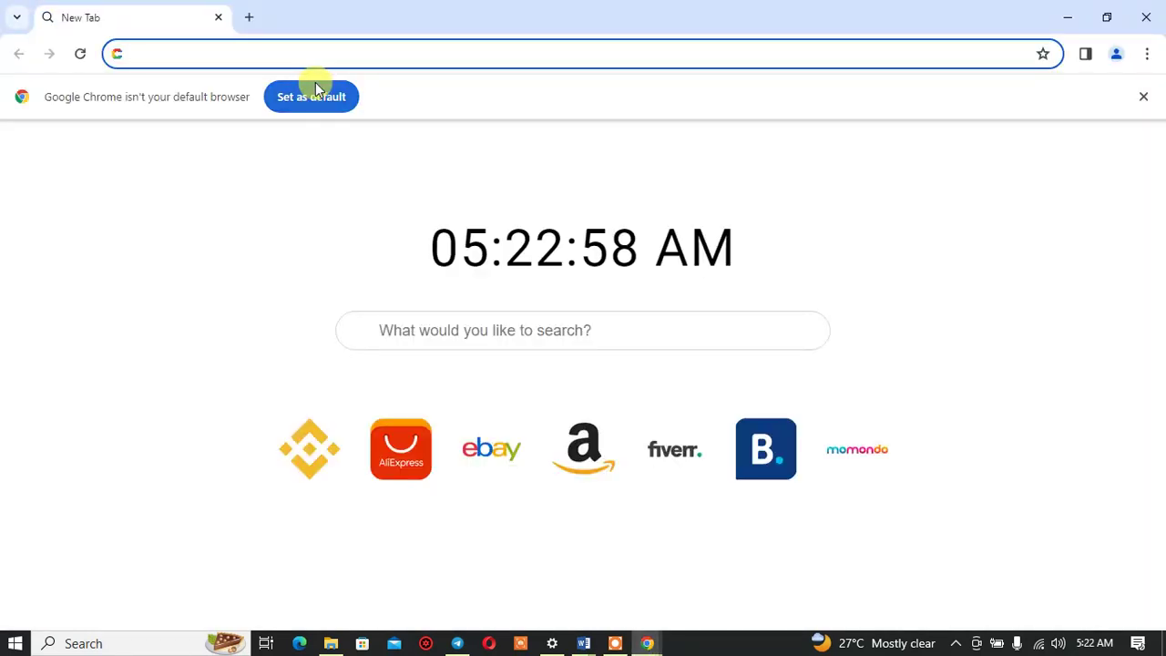
type("gtoog")
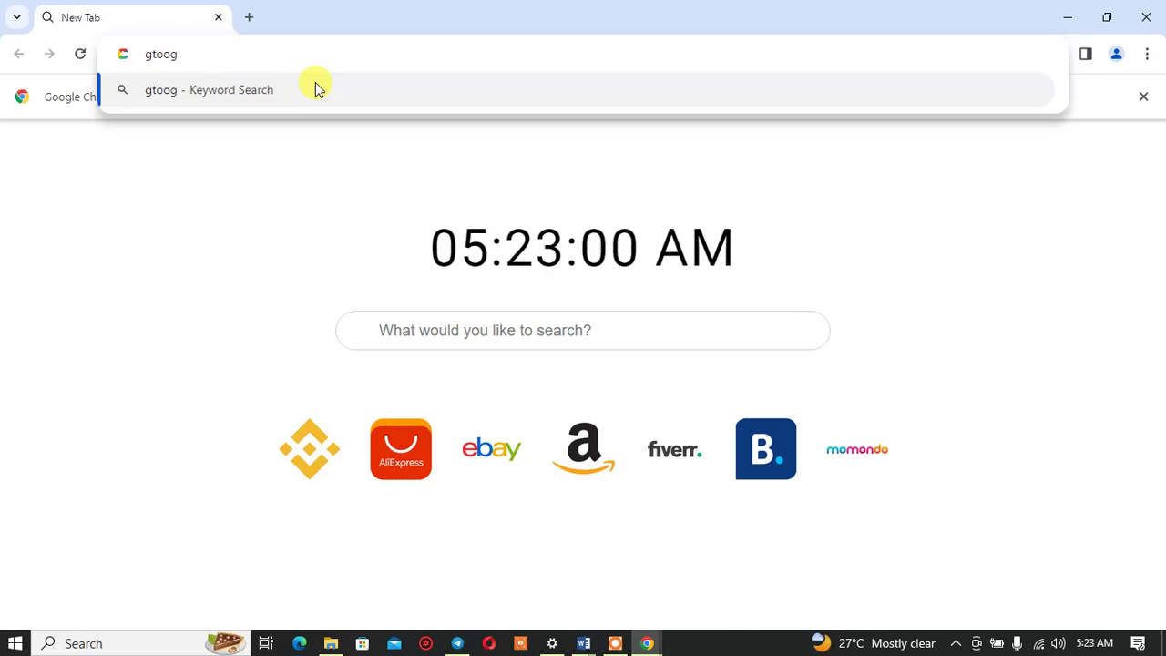
type("lr")
key("Return")
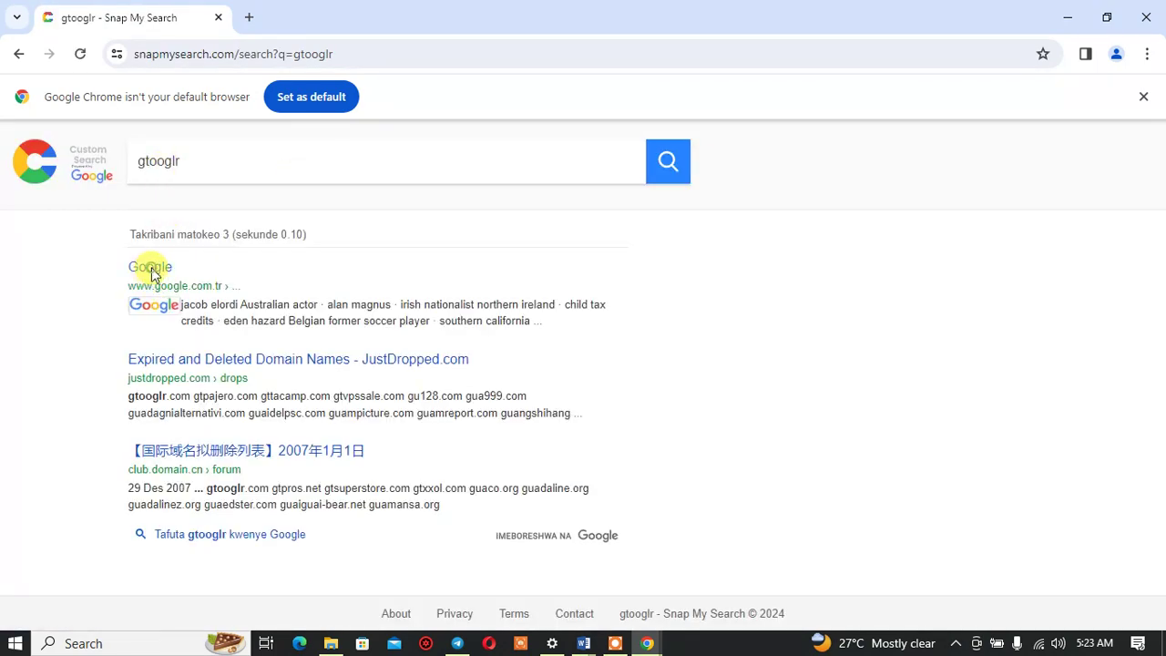
left_click(152, 269)
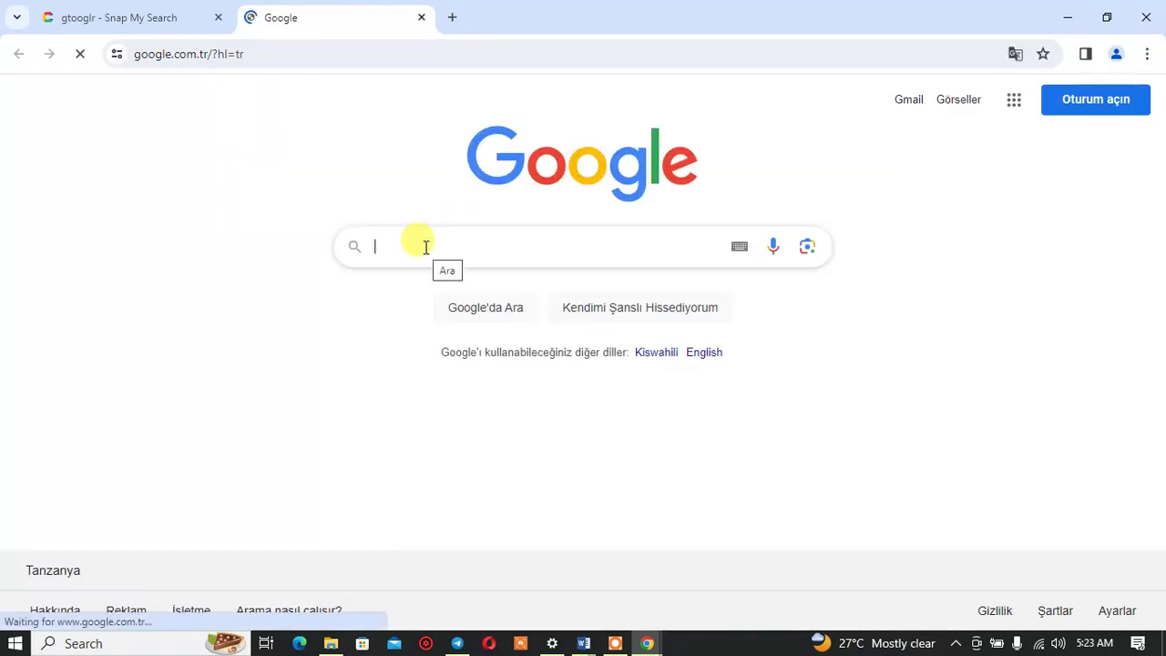
Step: Search Google for 'gooogl font'
type("googlr")
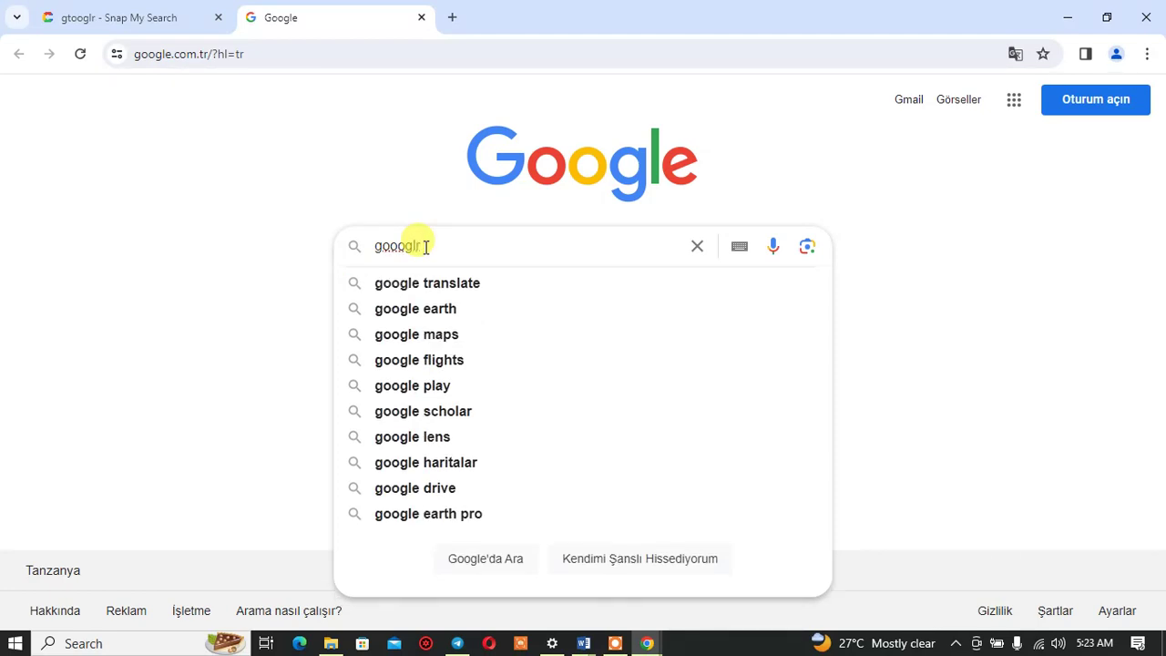
type("font")
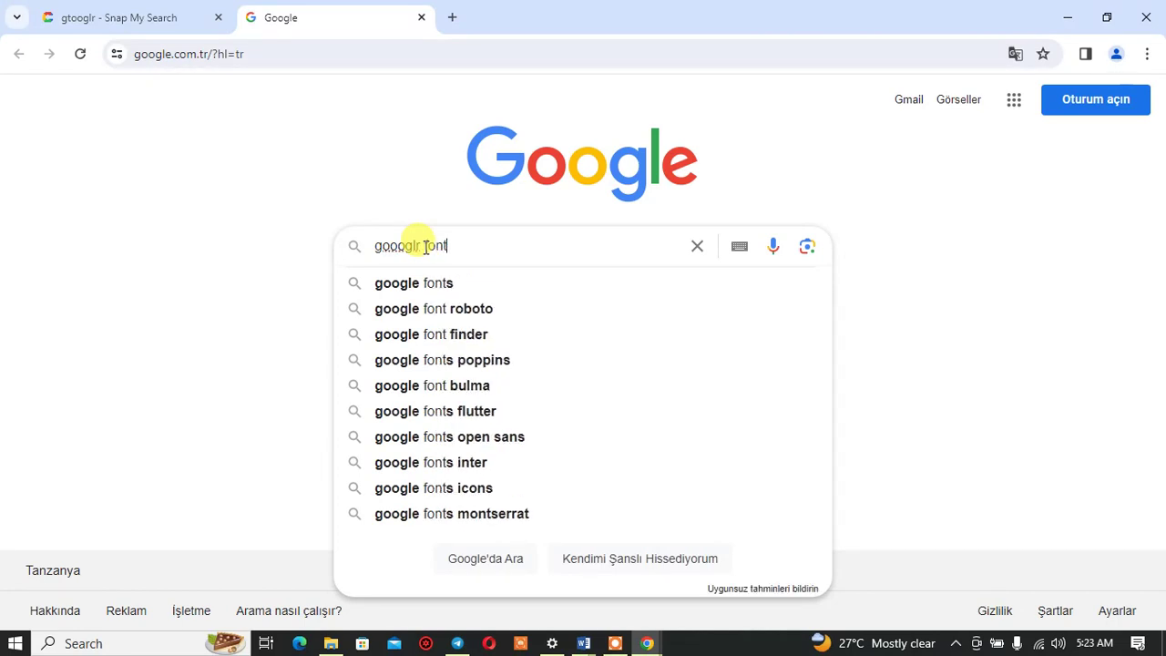
key("Return")
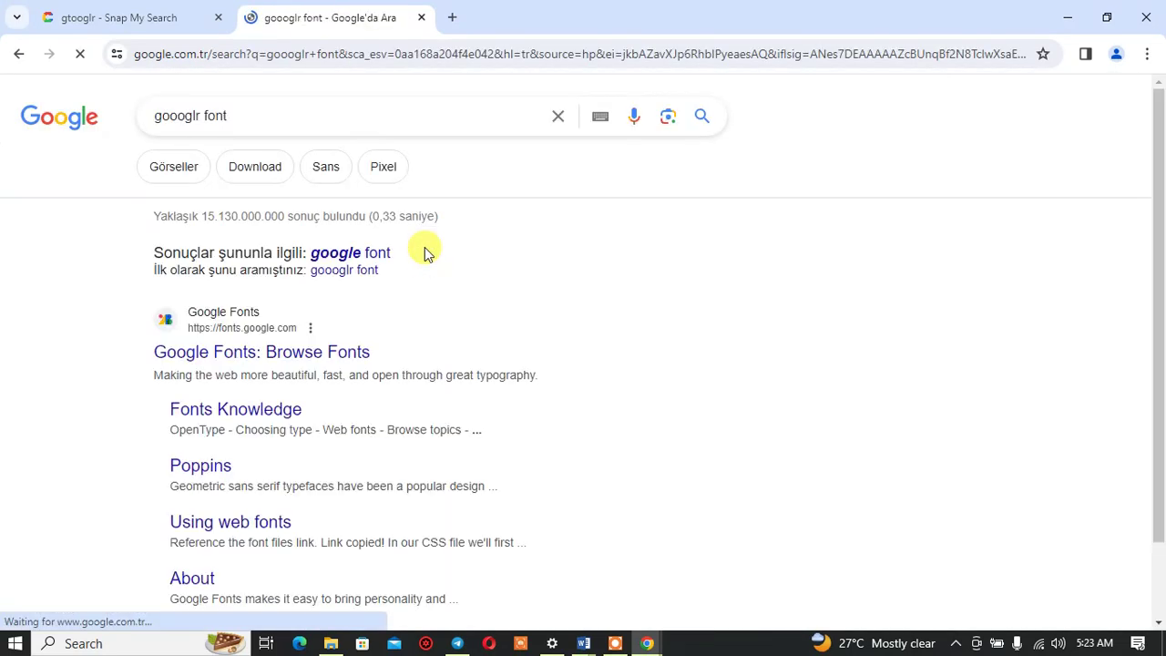
Step: Search the Google Fonts catalogue for 'myard', which returns no fonts
left_click(284, 360)
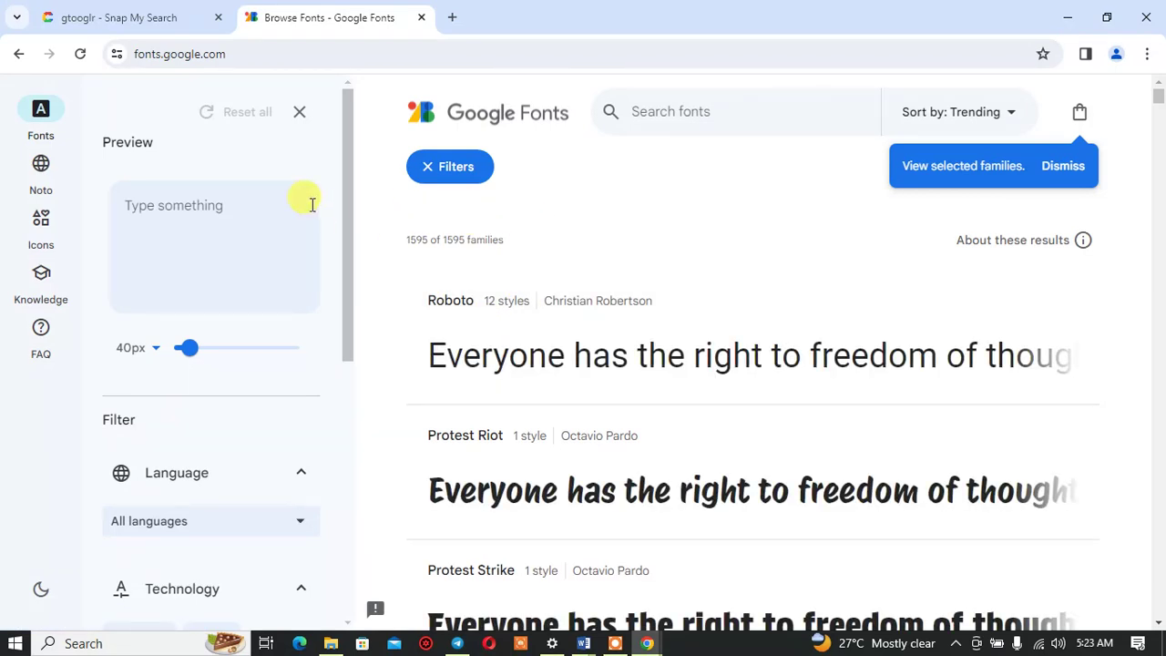
left_click(728, 109)
type("m")
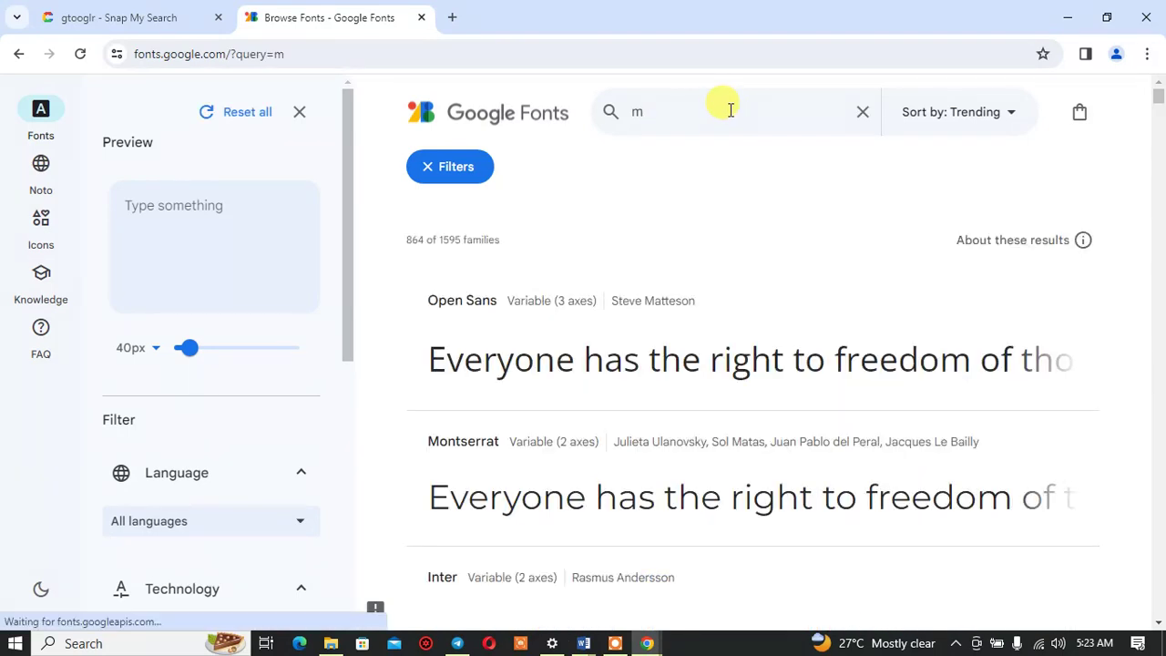
type("ya")
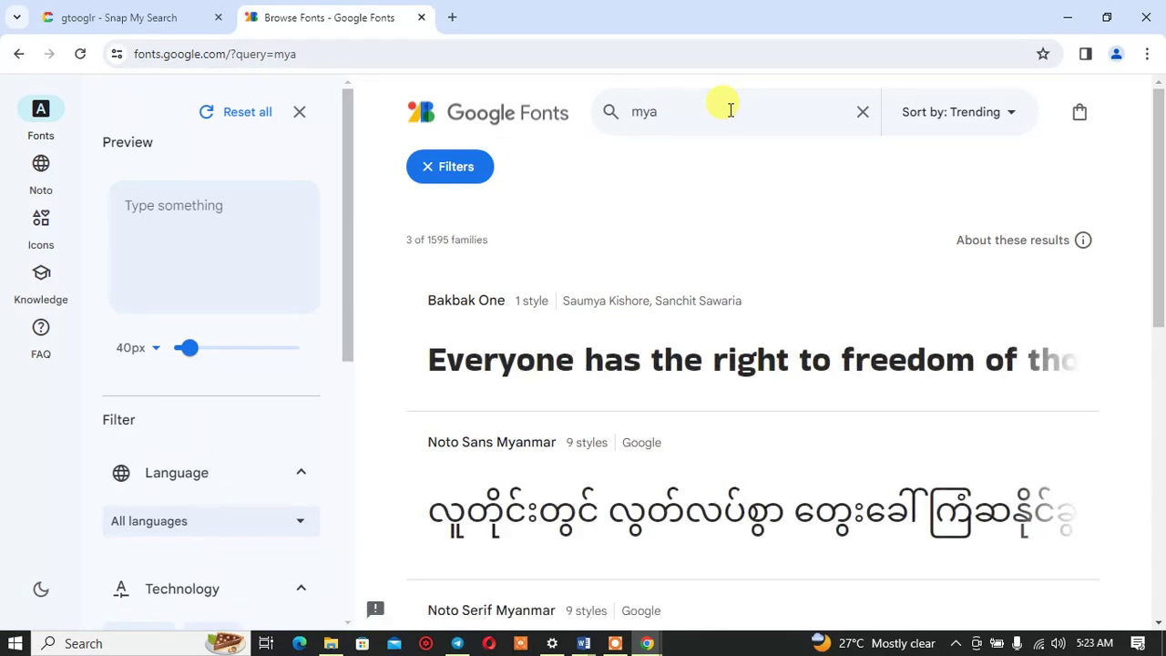
type("rd")
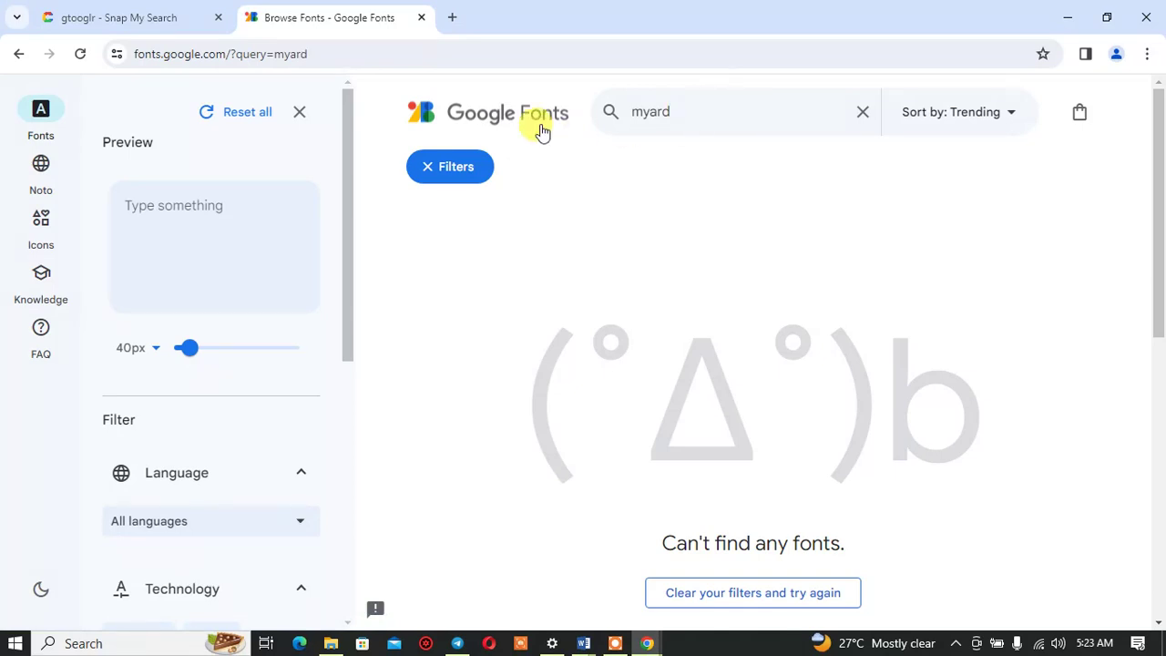
left_click(450, 18)
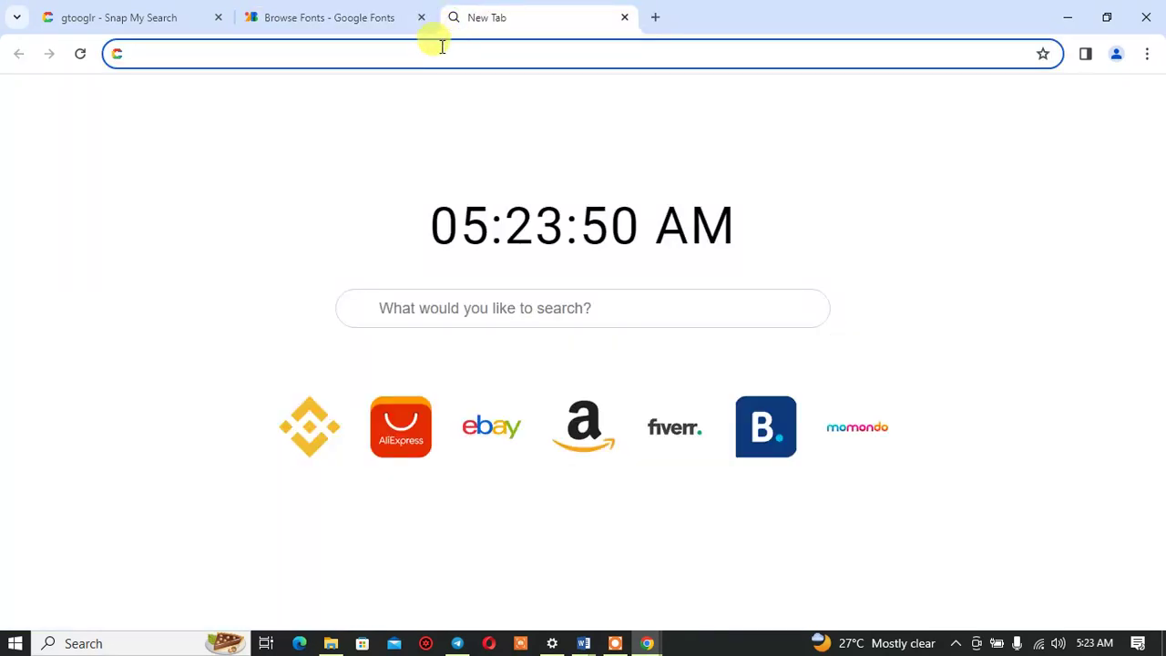
left_click(373, 17)
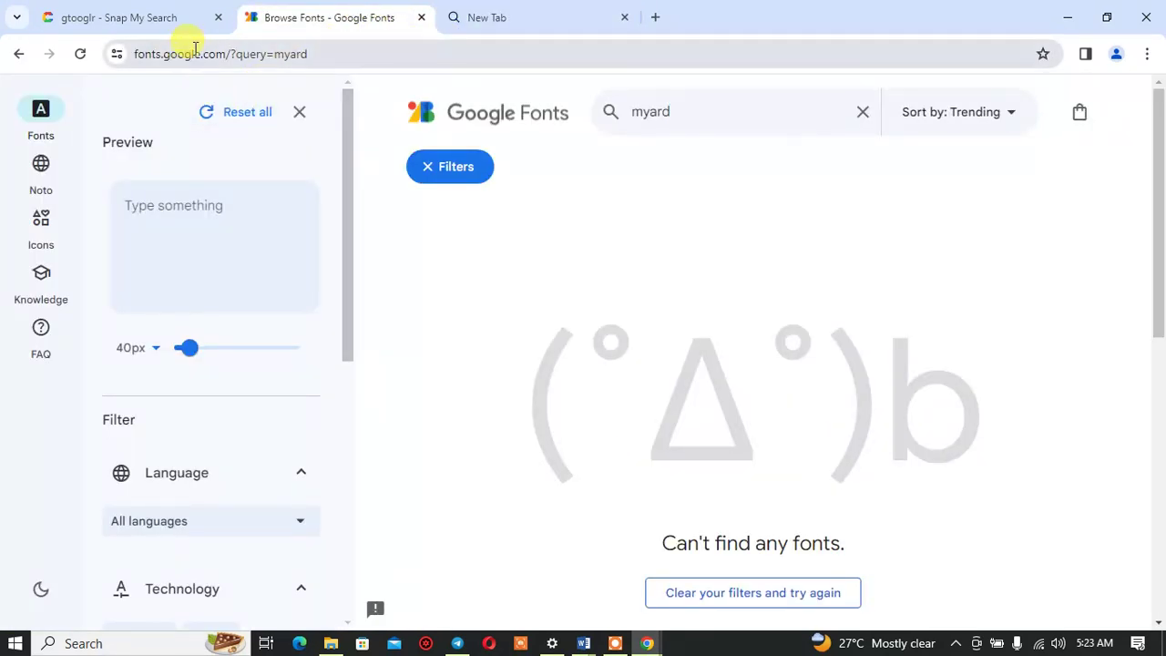
Step: Search Google for 'myard pro font pack' and open the Cufon Fonts Myriad Pro result
left_click(19, 54)
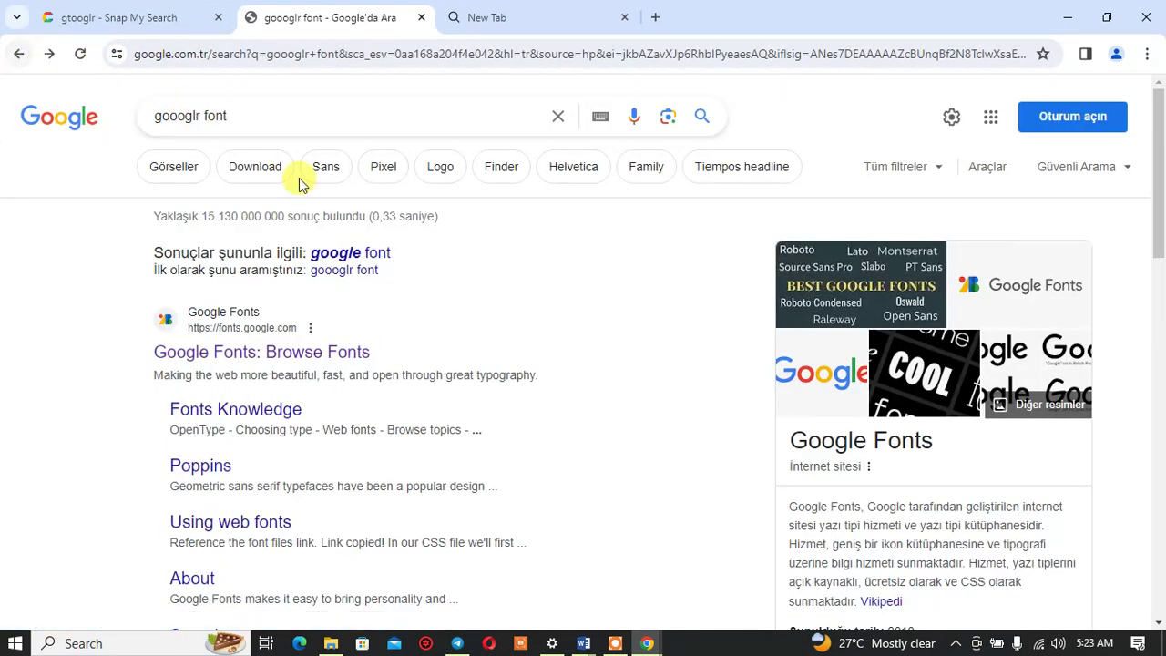
left_click_drag(239, 115, 166, 109)
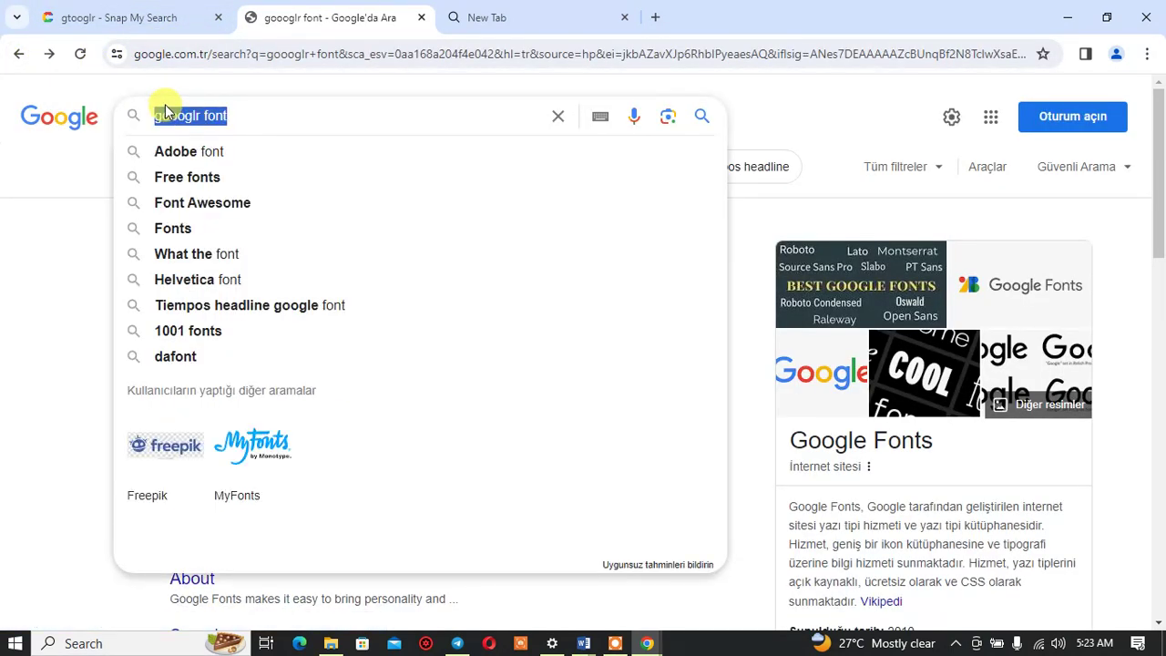
type("my")
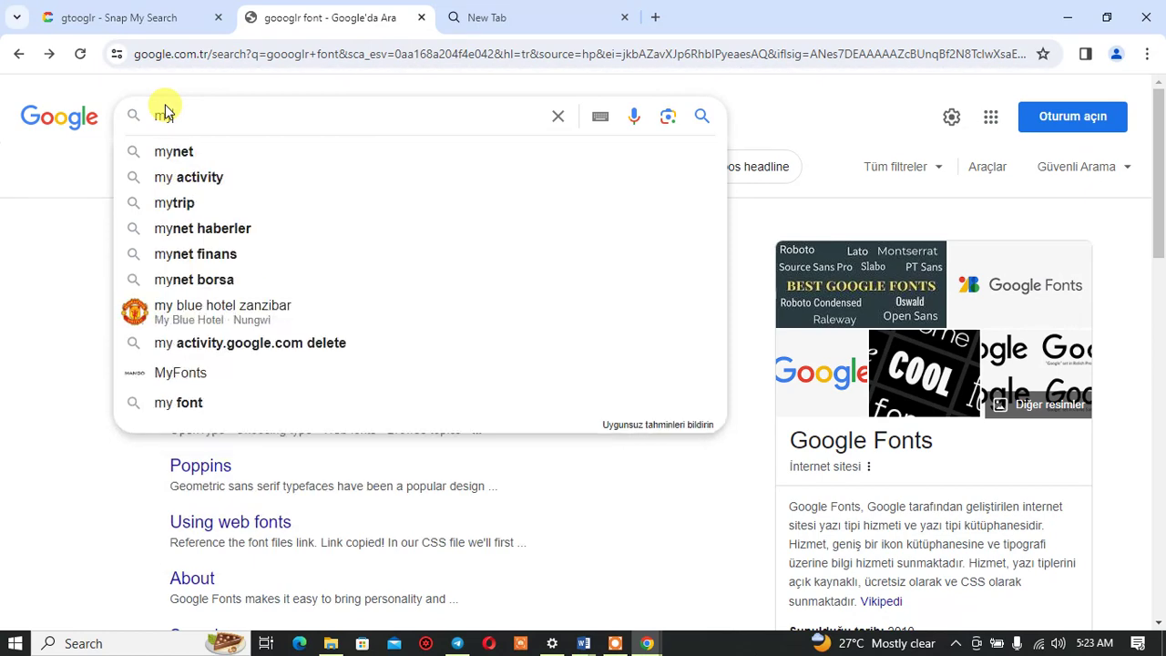
type("card")
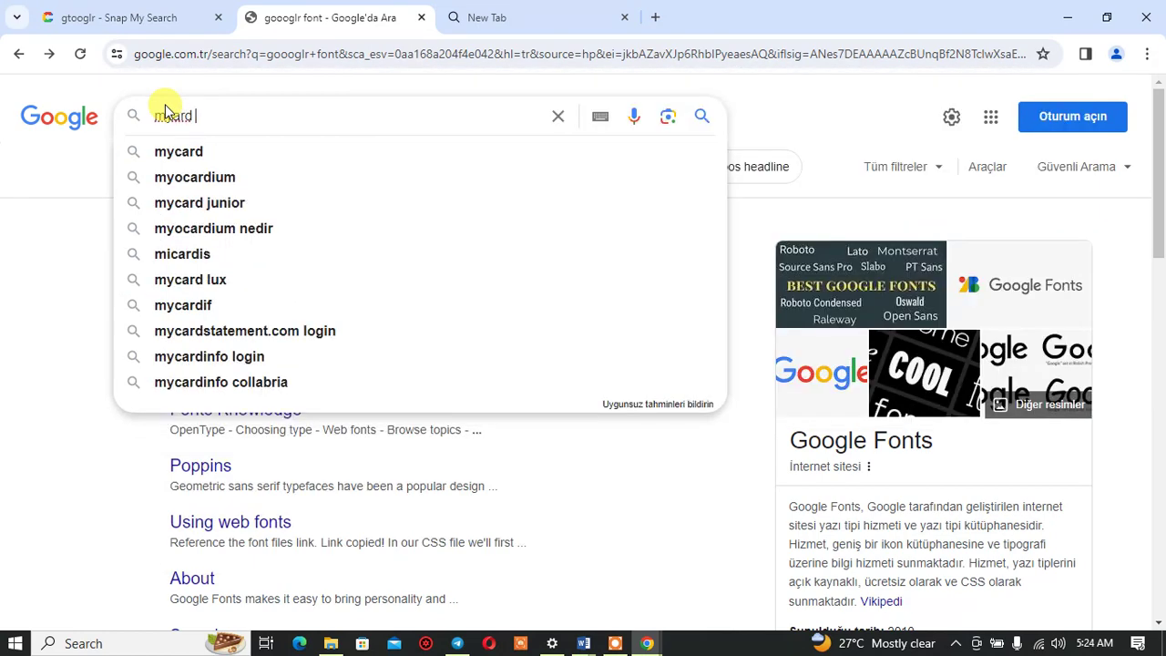
type(" pt")
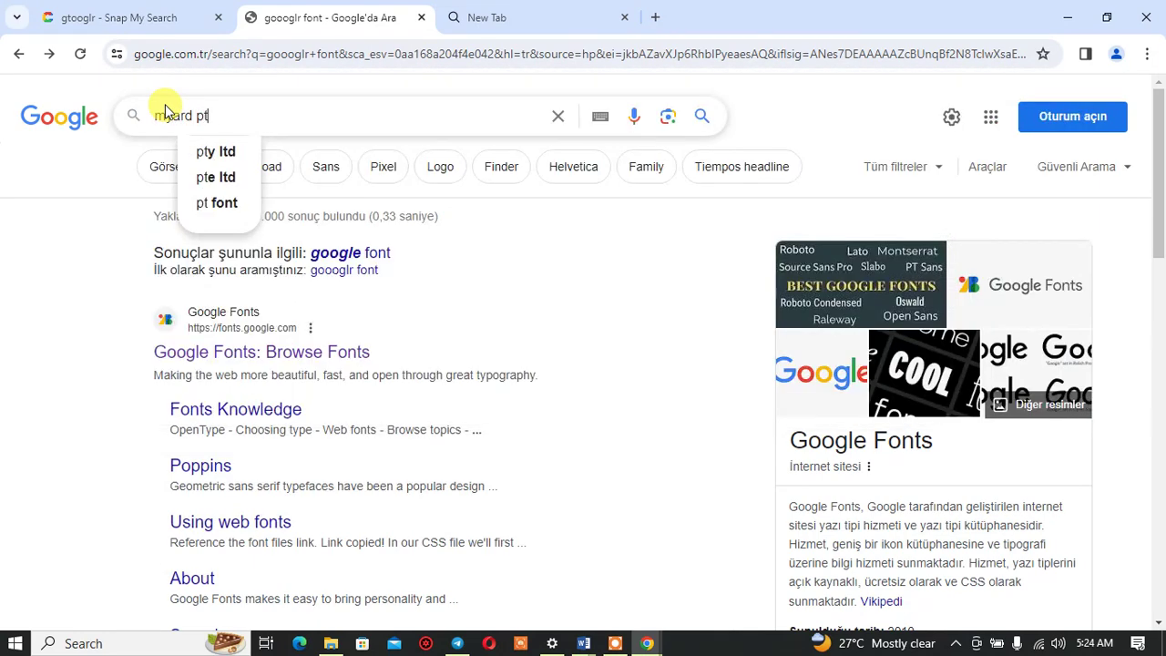
type("o")
key("BackSpace")
key("BackSpace")
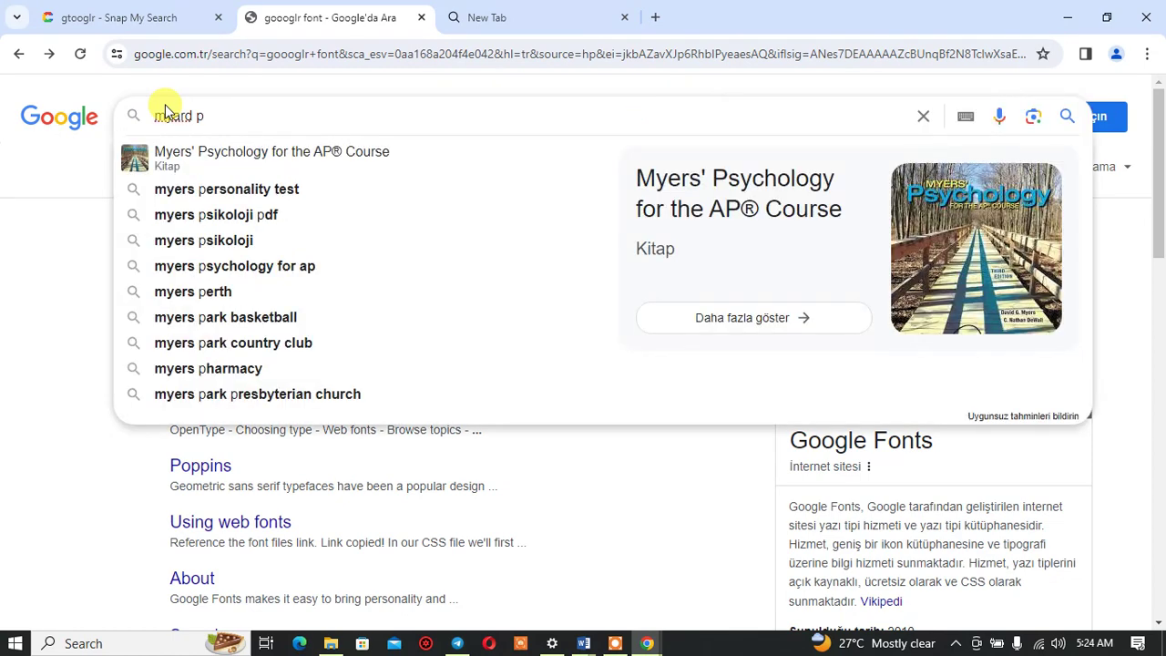
type("ro fon")
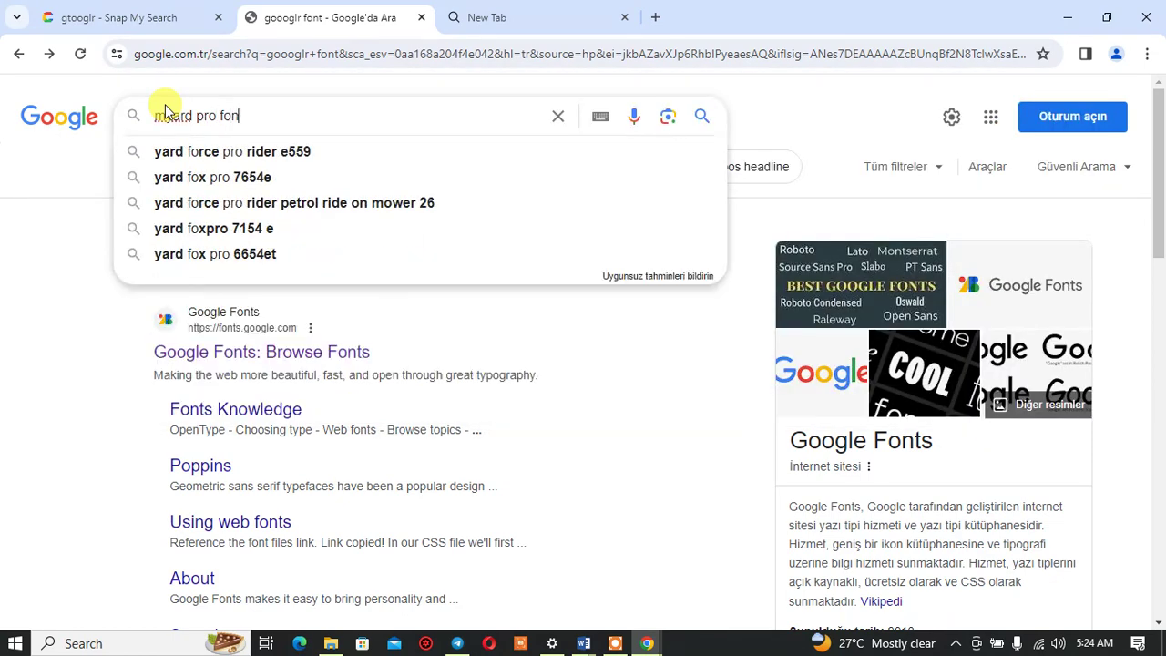
type("t pack")
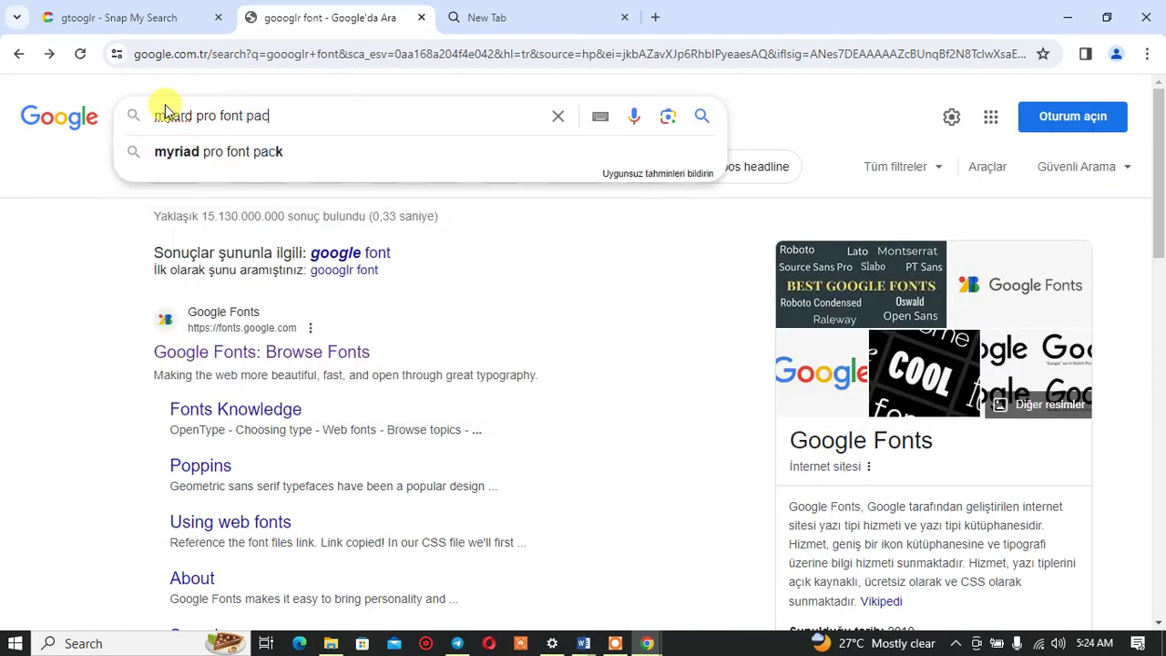
key("Return")
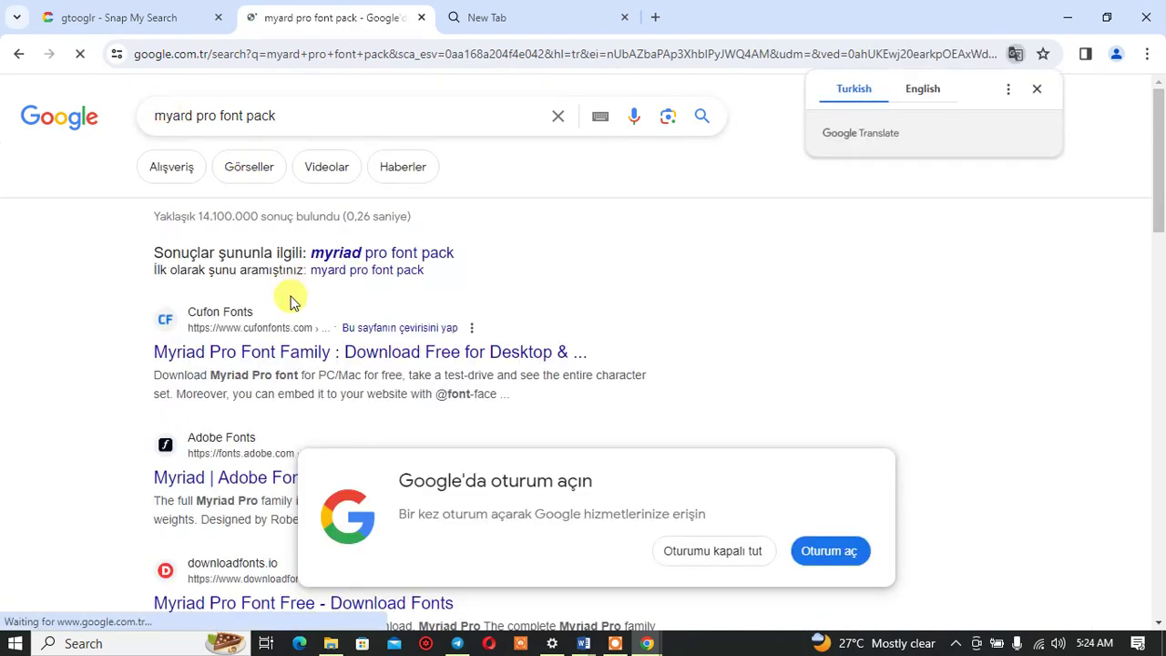
left_click(307, 358)
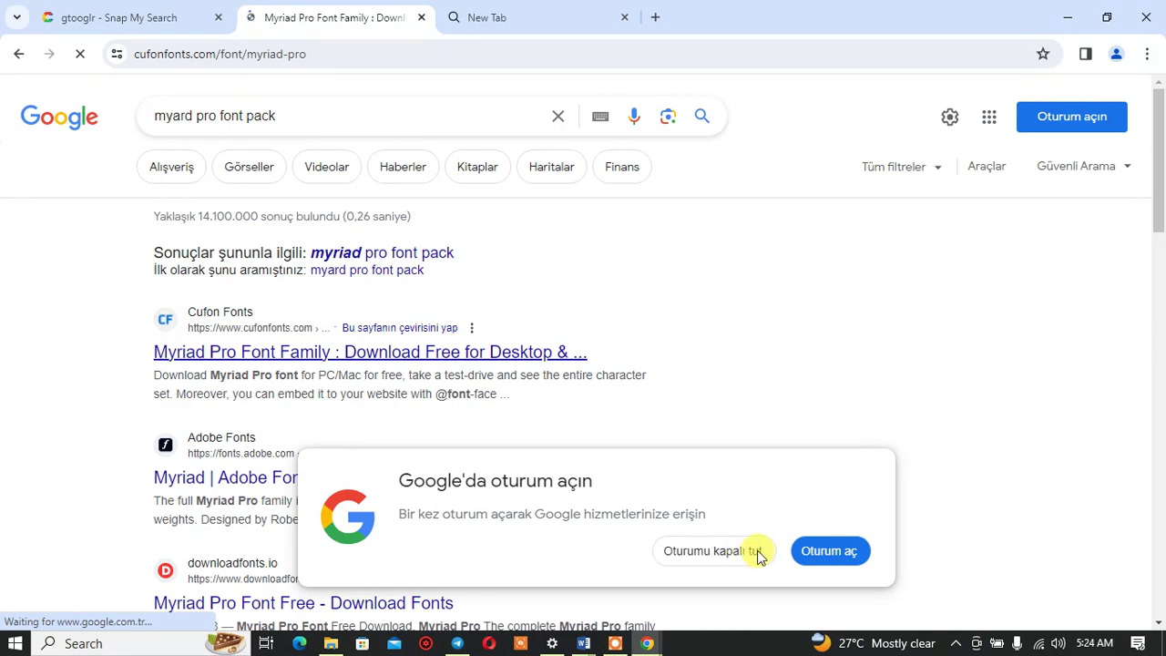
Step: Download the Myriad Pro font family for PC/Mac, dismissing the ad popup
scroll(630, 320, "down", 1)
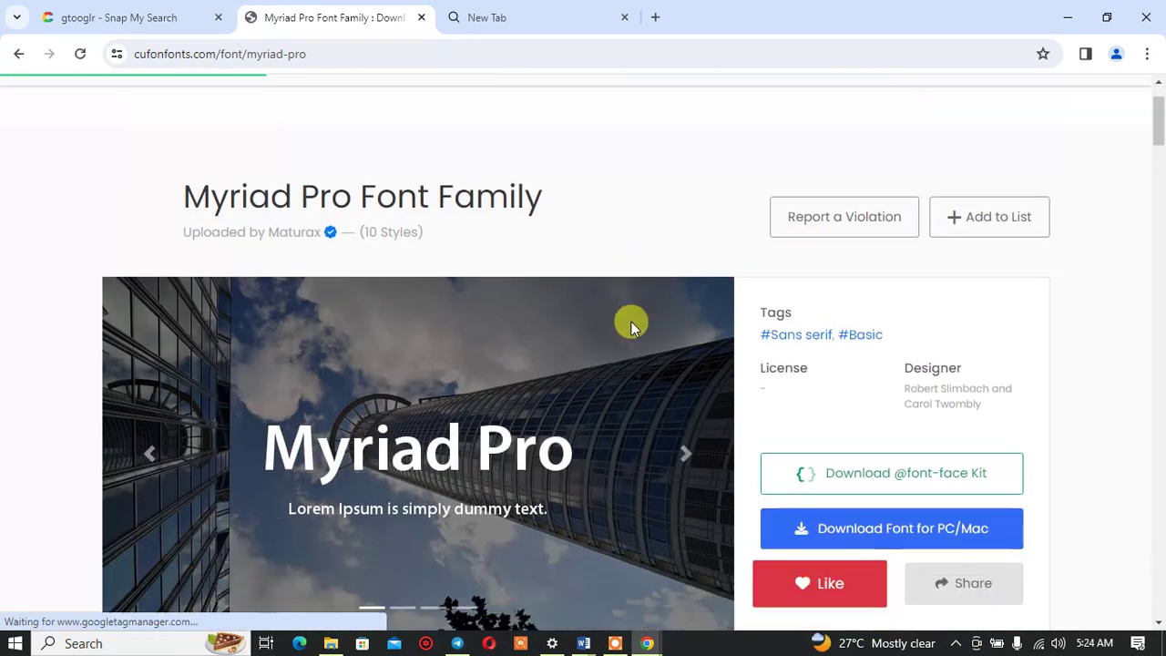
scroll(630, 321, "down", 3)
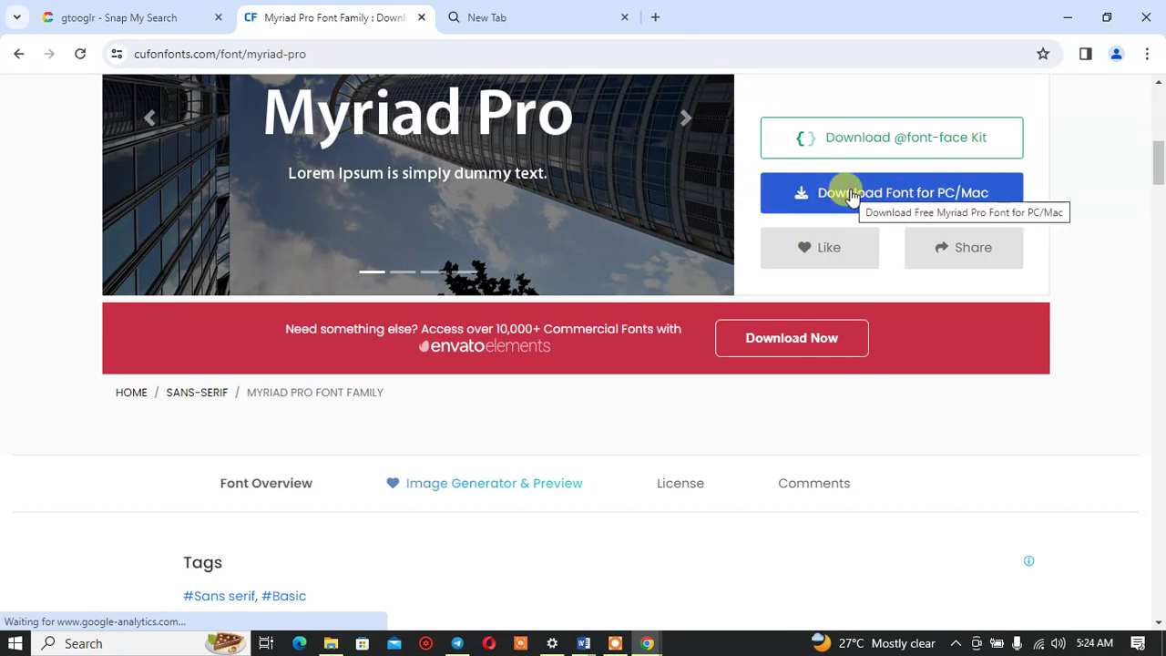
left_click(852, 195)
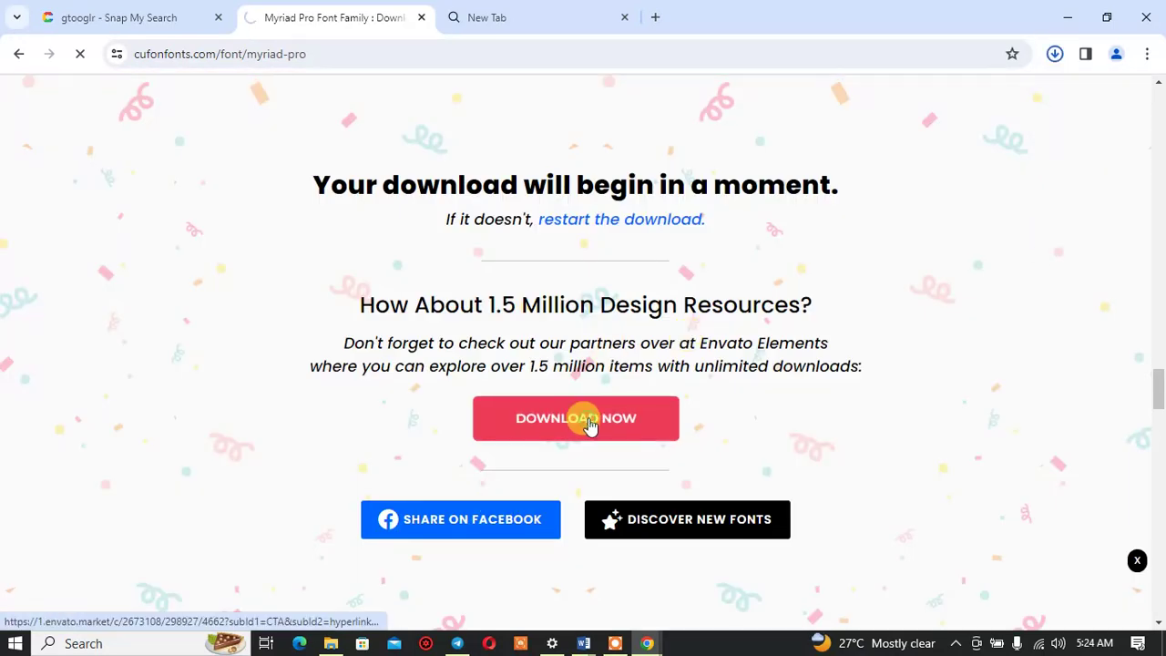
left_click(588, 422)
left_click(383, 24)
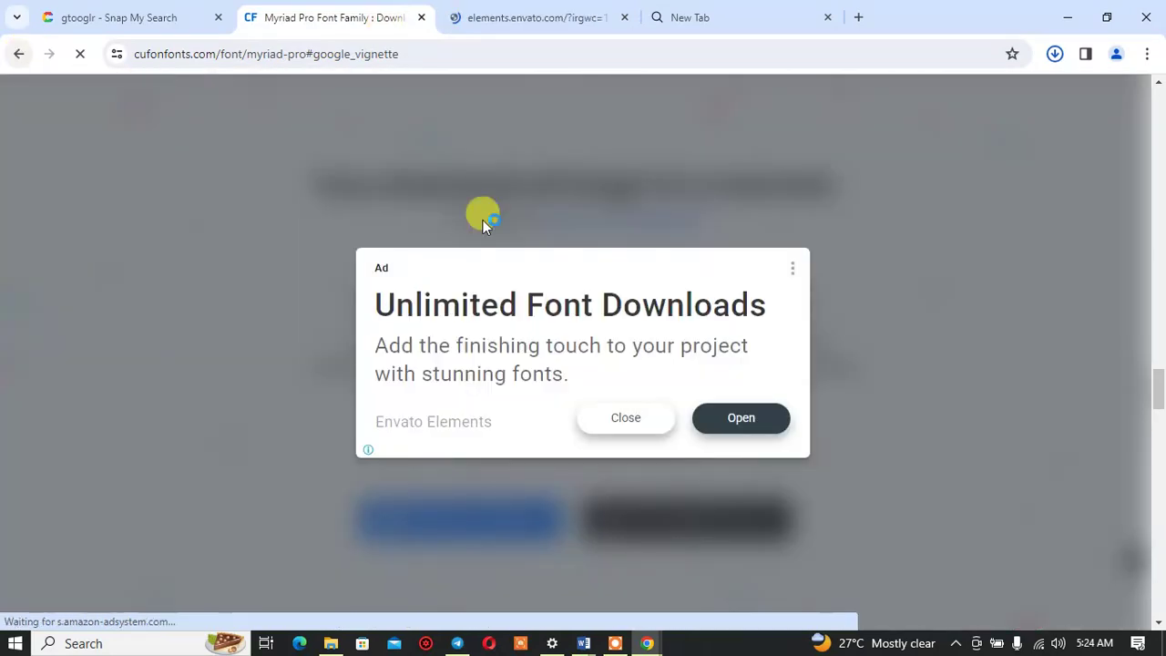
left_click(626, 421)
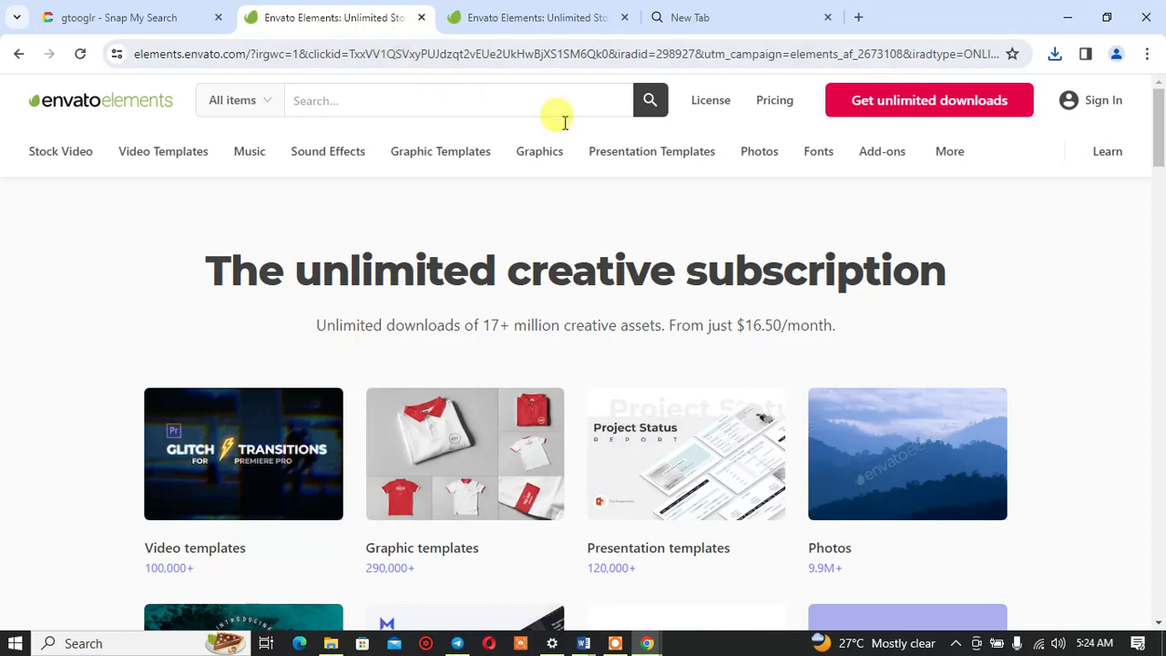
Step: Confirm myriad-pro-cufonfonts.zip (632 KB) finished downloading and return to the Myriad Pro page top
scroll(570, 346, "down", 5)
scroll(569, 346, "up", 1)
scroll(569, 346, "up", 4)
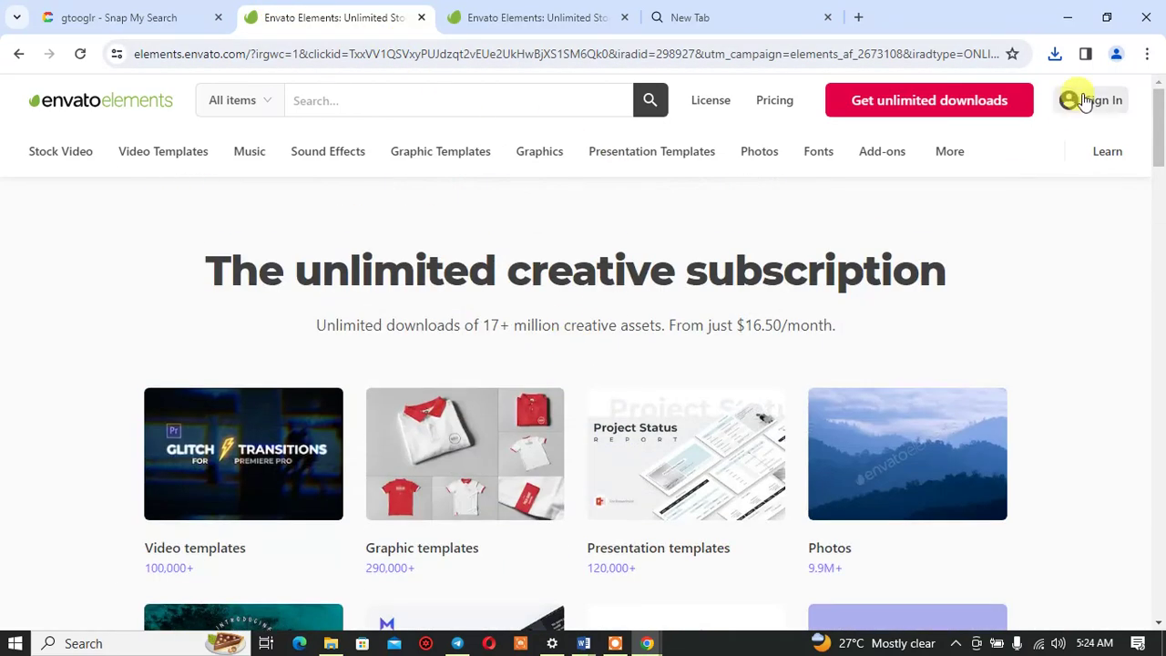
left_click(1054, 57)
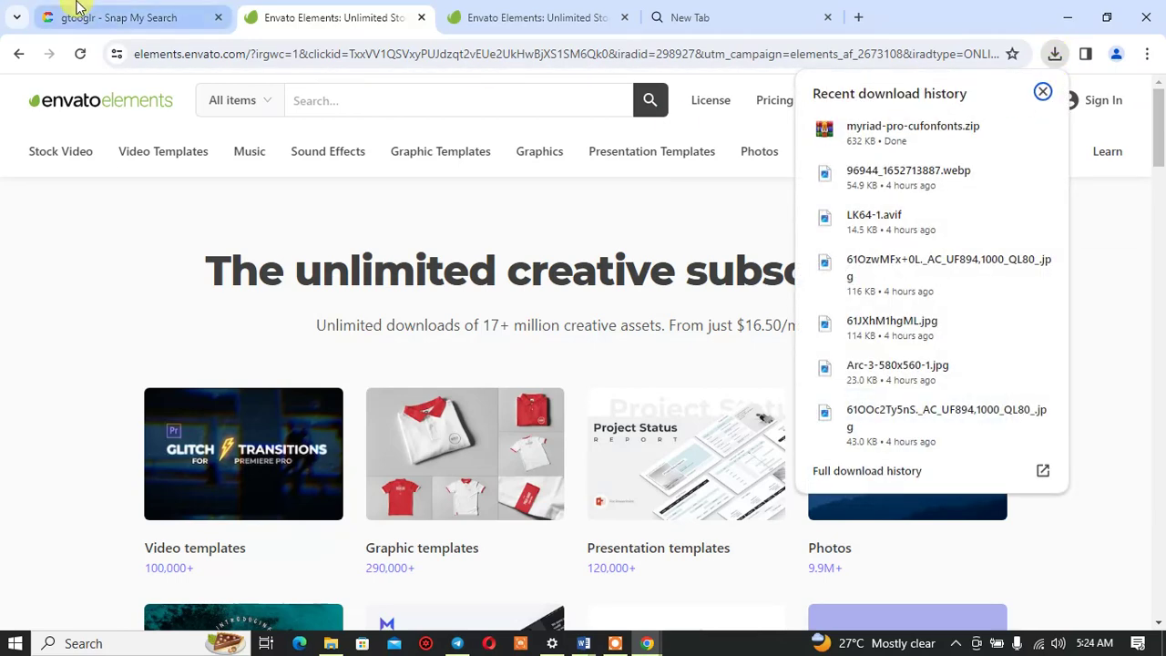
left_click(20, 58)
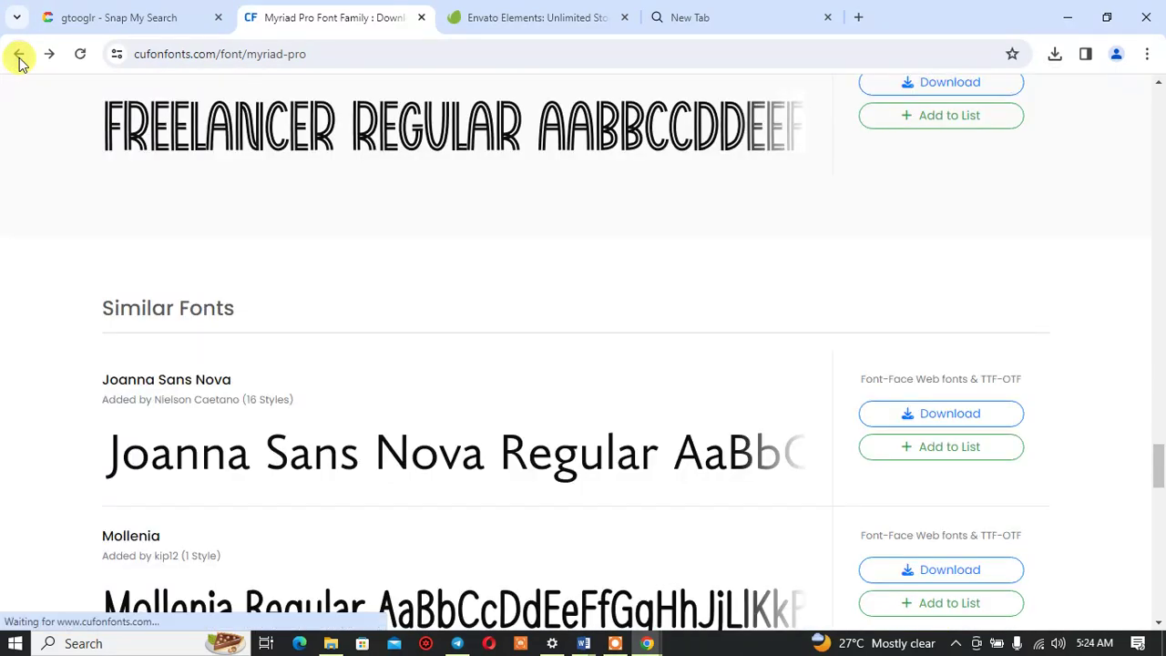
scroll(496, 310, "up", 5)
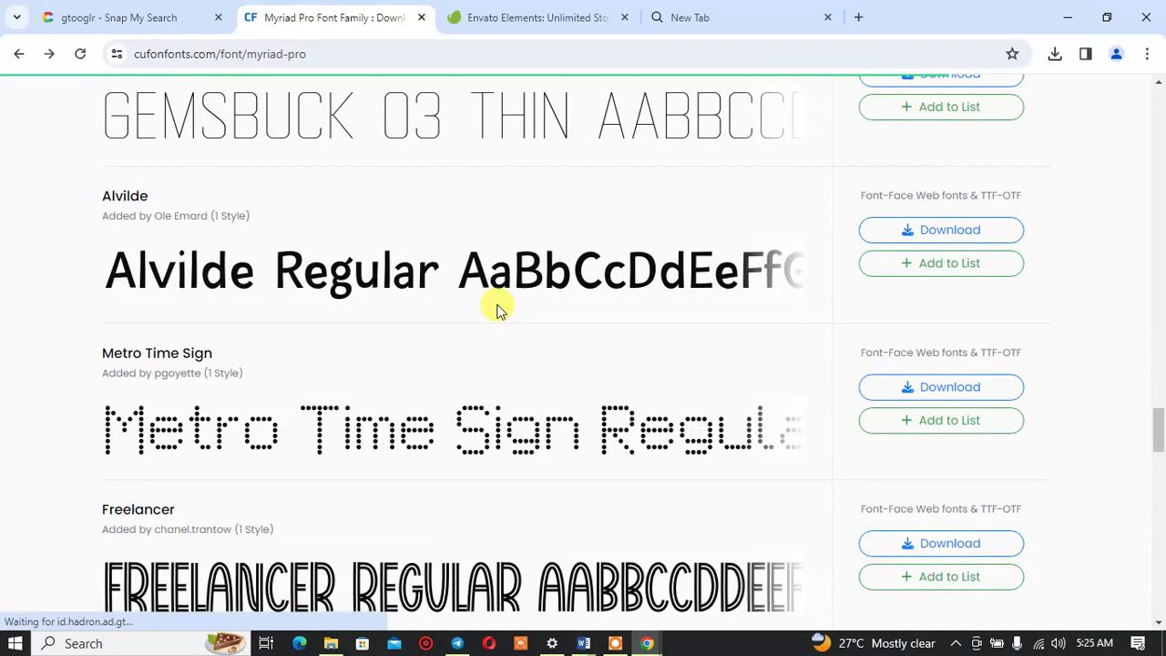
scroll(496, 309, "up", 5)
scroll(496, 309, "up", 5)
scroll(496, 309, "up", 5)
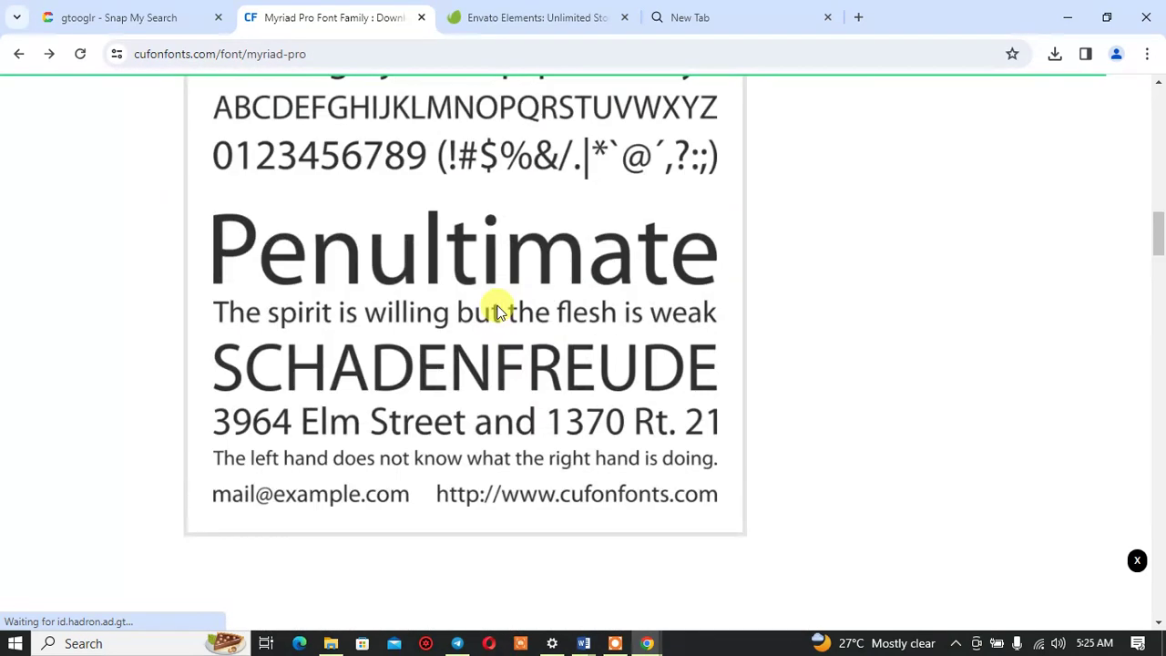
scroll(496, 309, "up", 5)
scroll(496, 310, "up", 5)
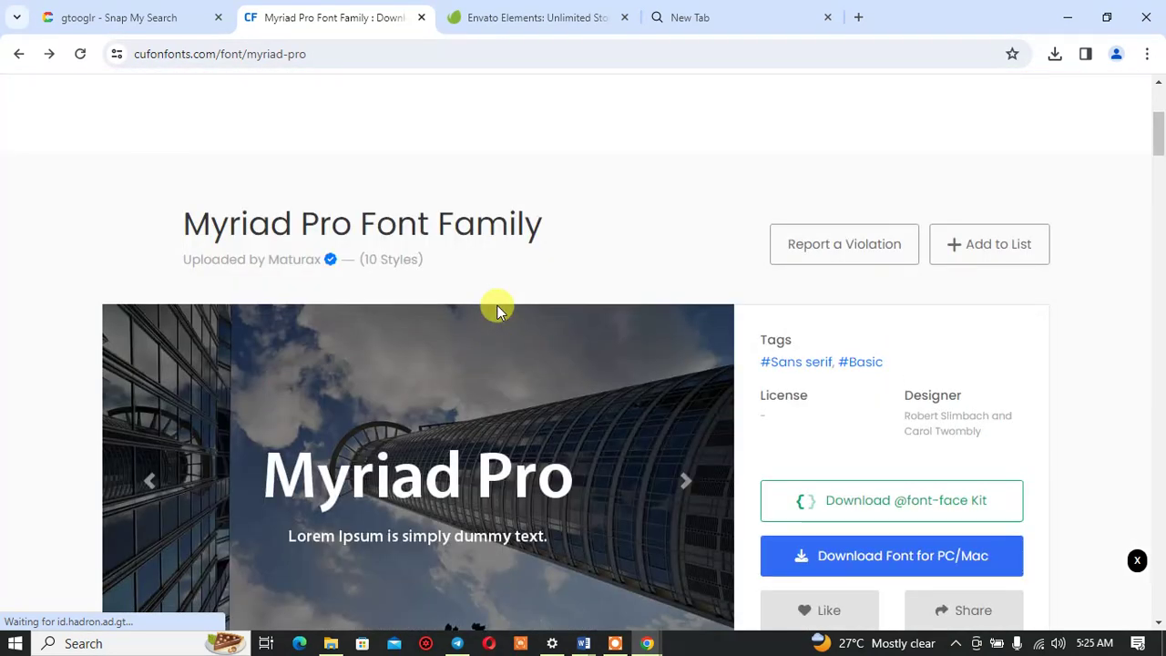
scroll(496, 310, "up", 3)
Step: Search Cufon Fonts for 'fira sans' and browse the results
left_click(388, 111)
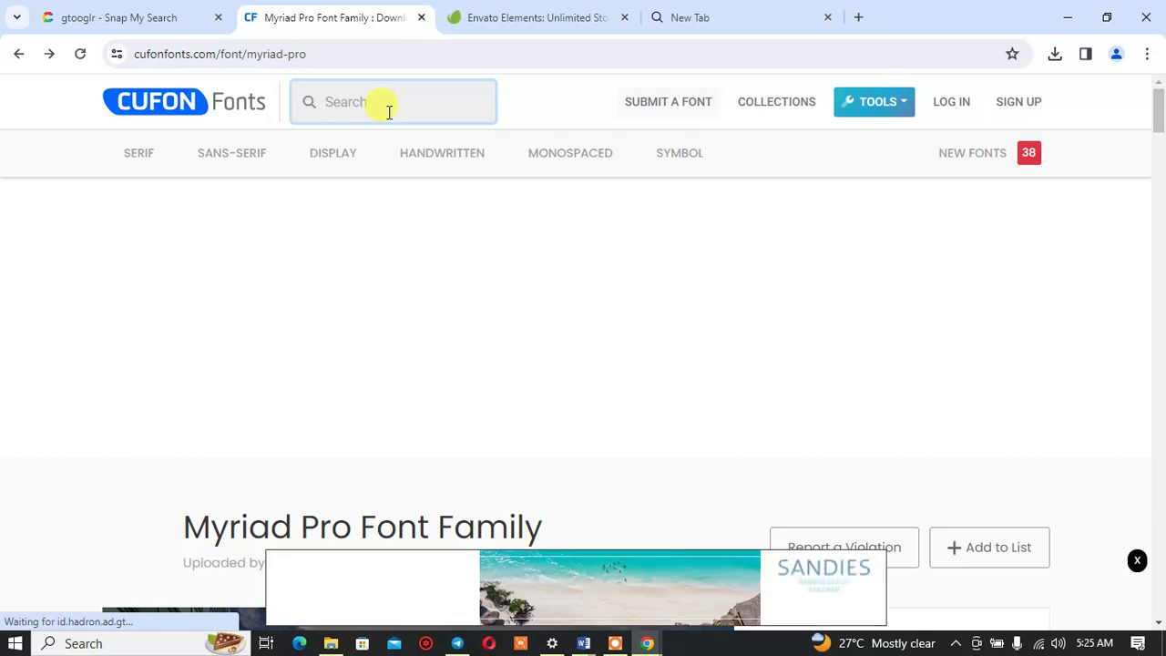
type("fi")
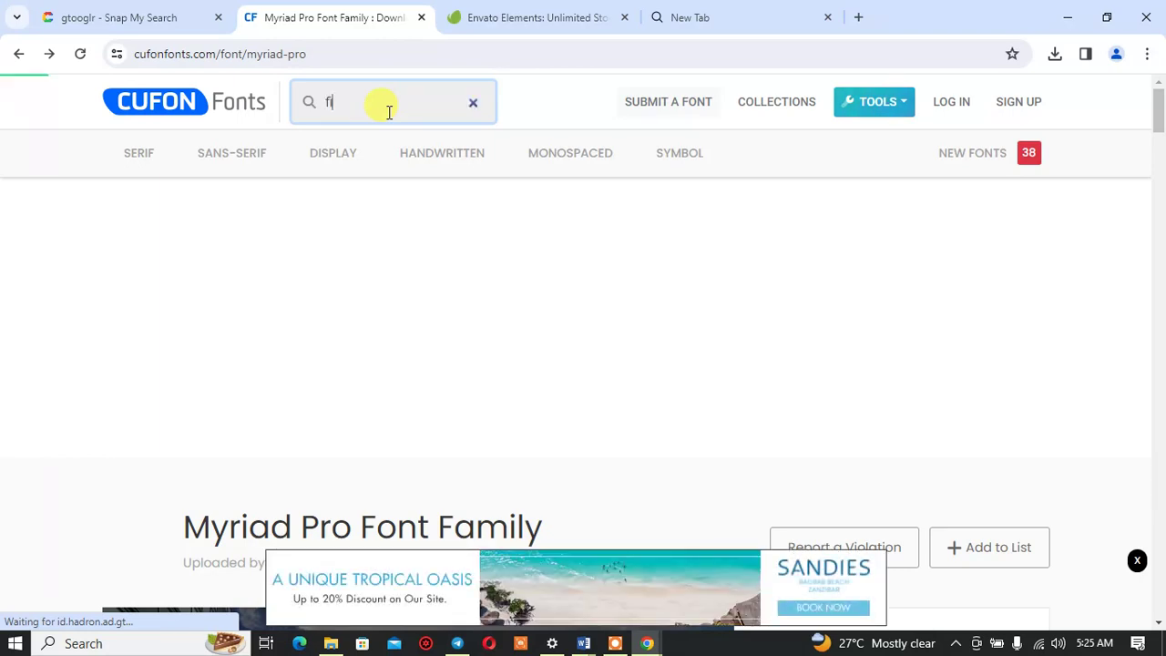
type("ra san")
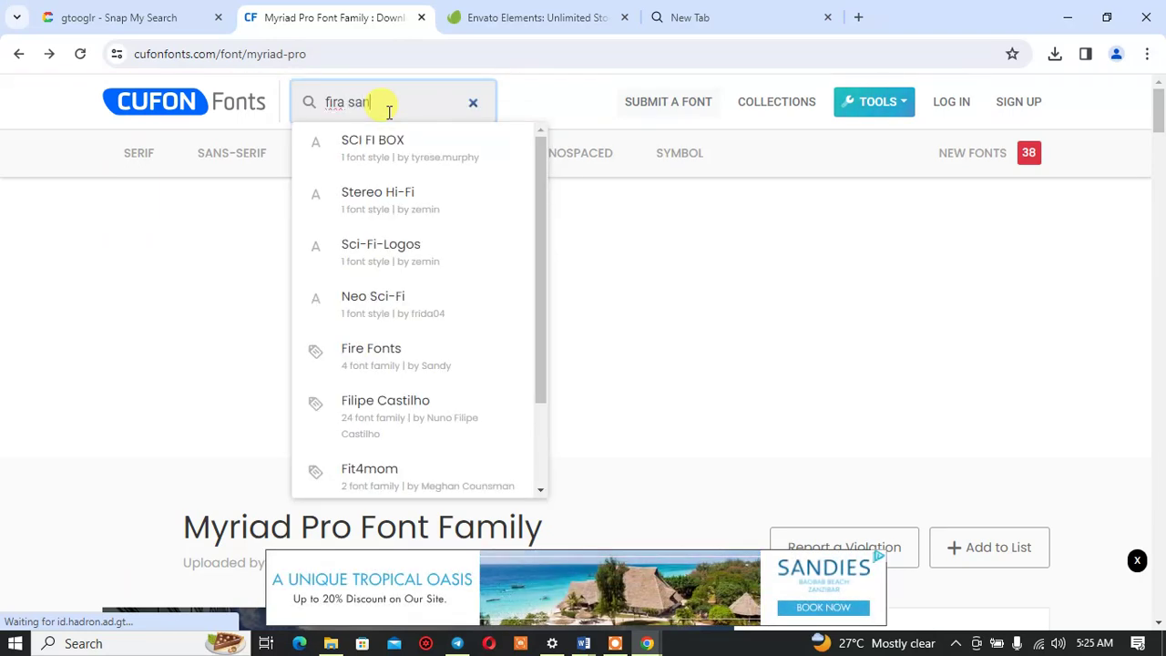
type("s")
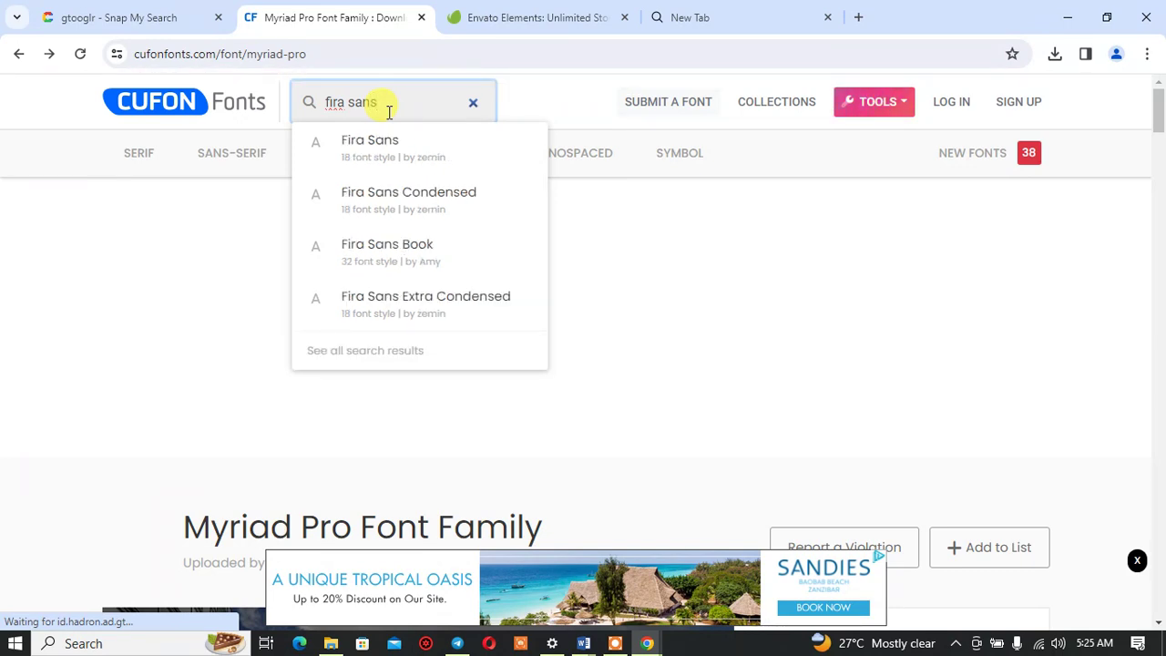
key("Return")
key("Return")
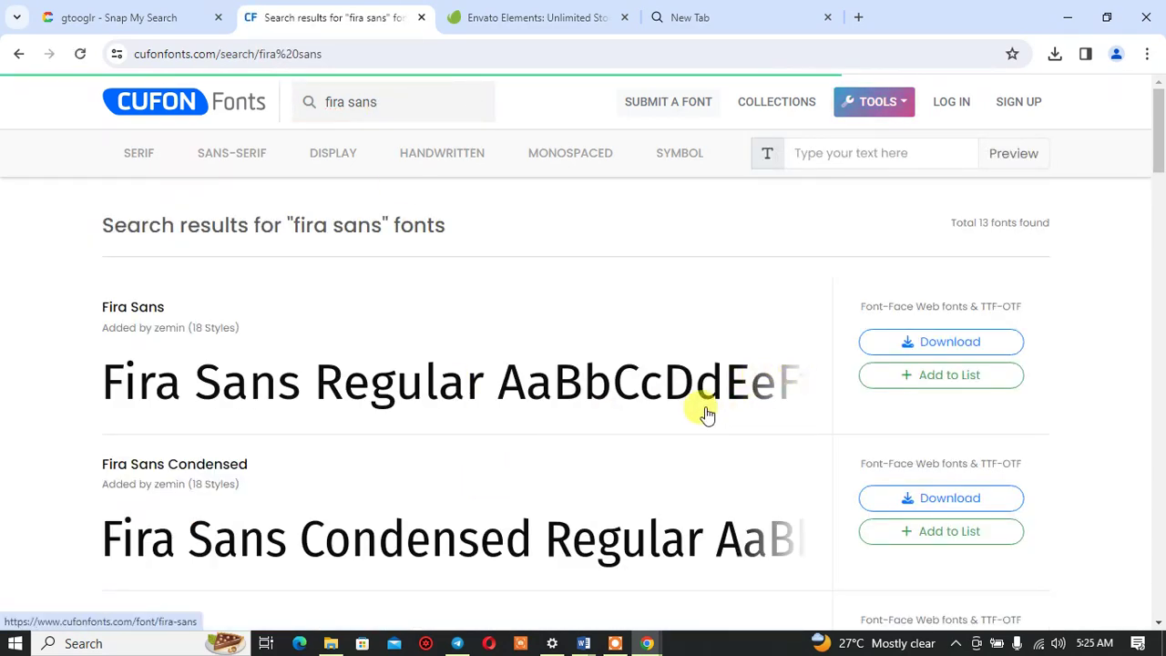
scroll(702, 410, "down", 3)
scroll(704, 412, "up", 3)
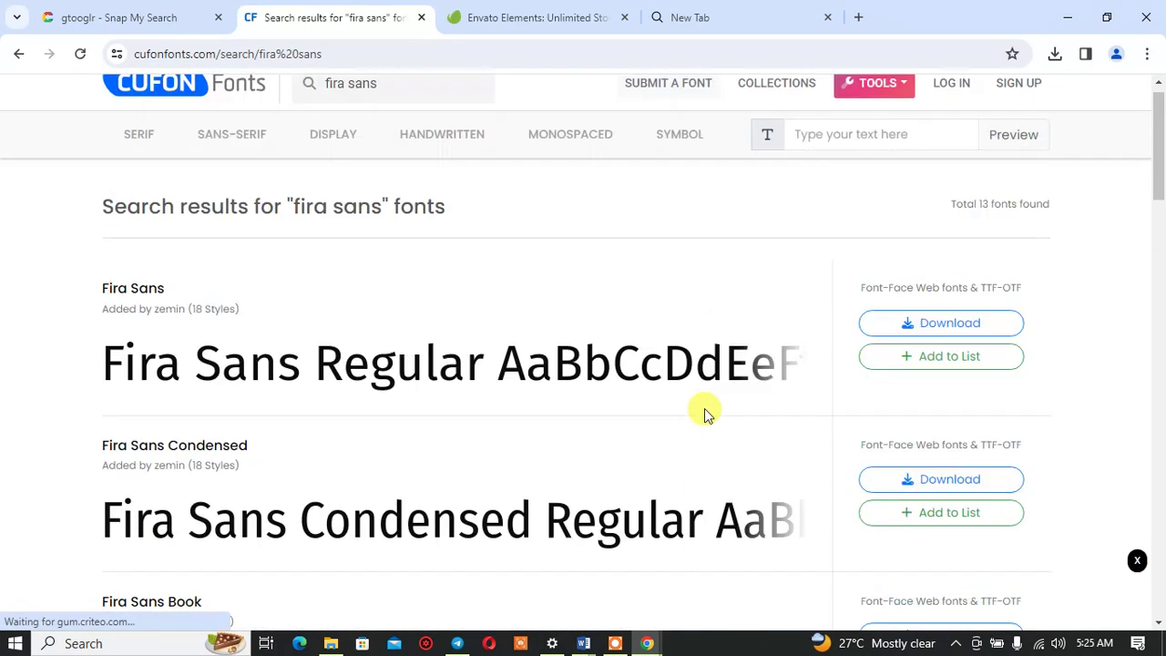
scroll(705, 414, "down", 5)
scroll(705, 409, "down", 4)
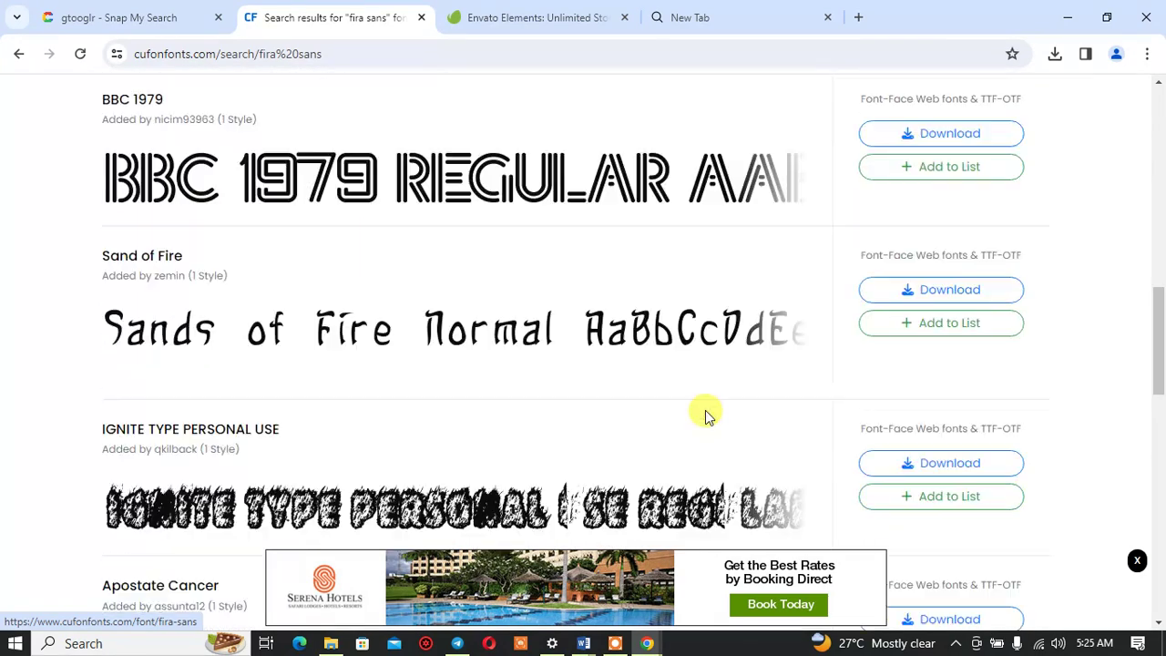
scroll(708, 415, "up", 4)
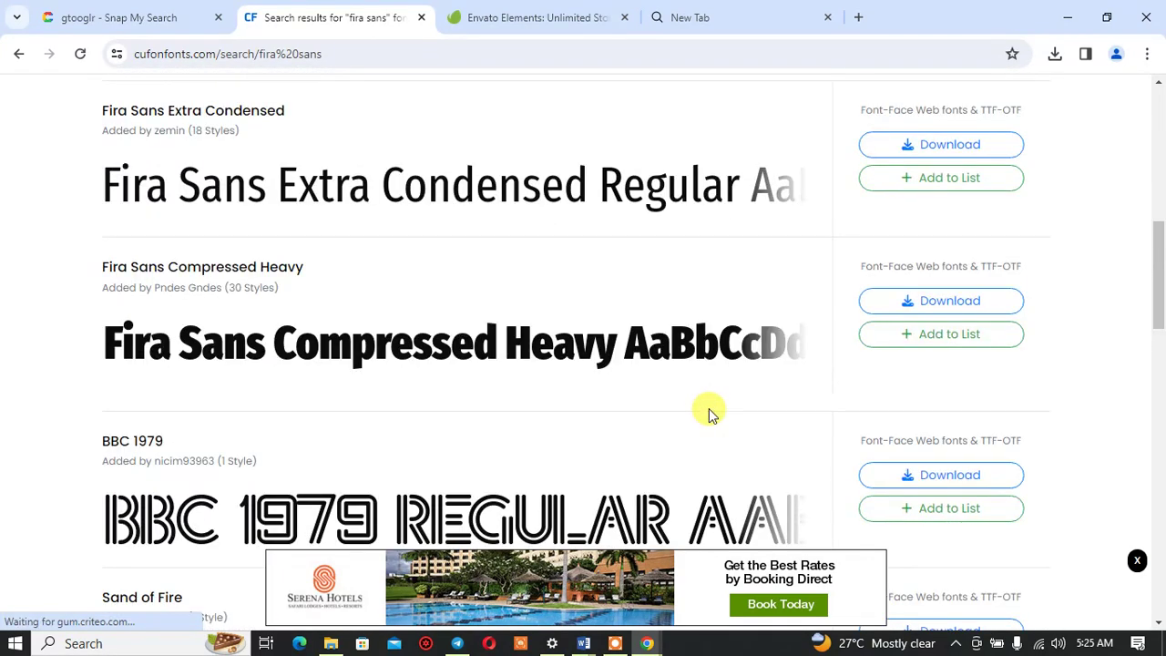
scroll(708, 412, "up", 1)
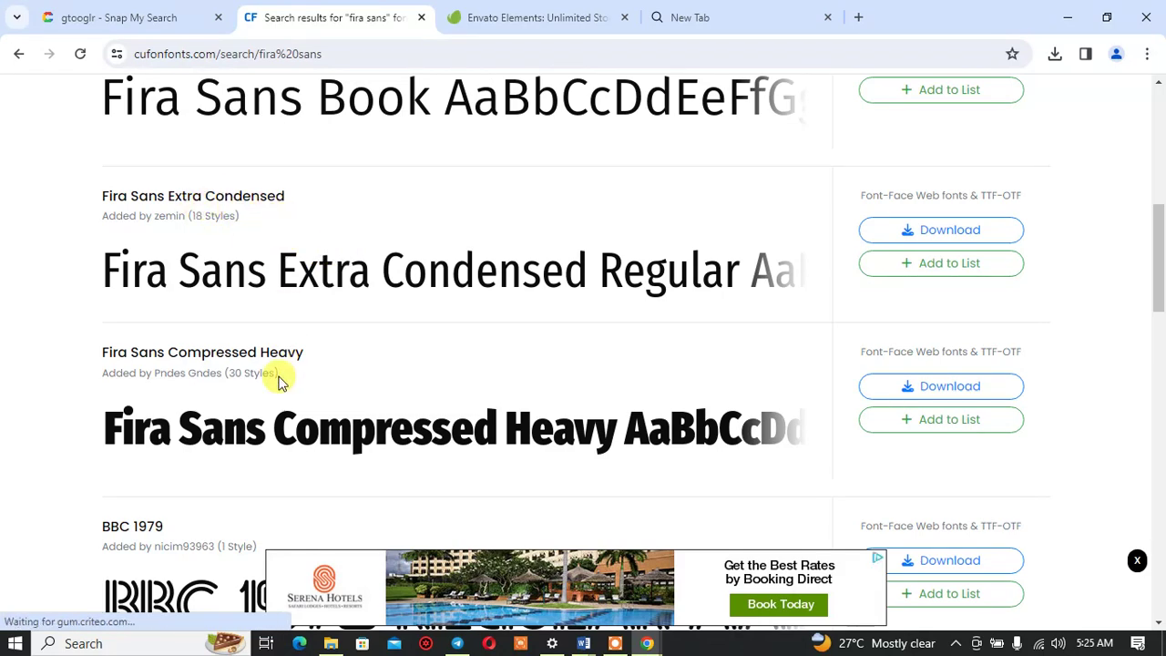
scroll(269, 380, "up", 2)
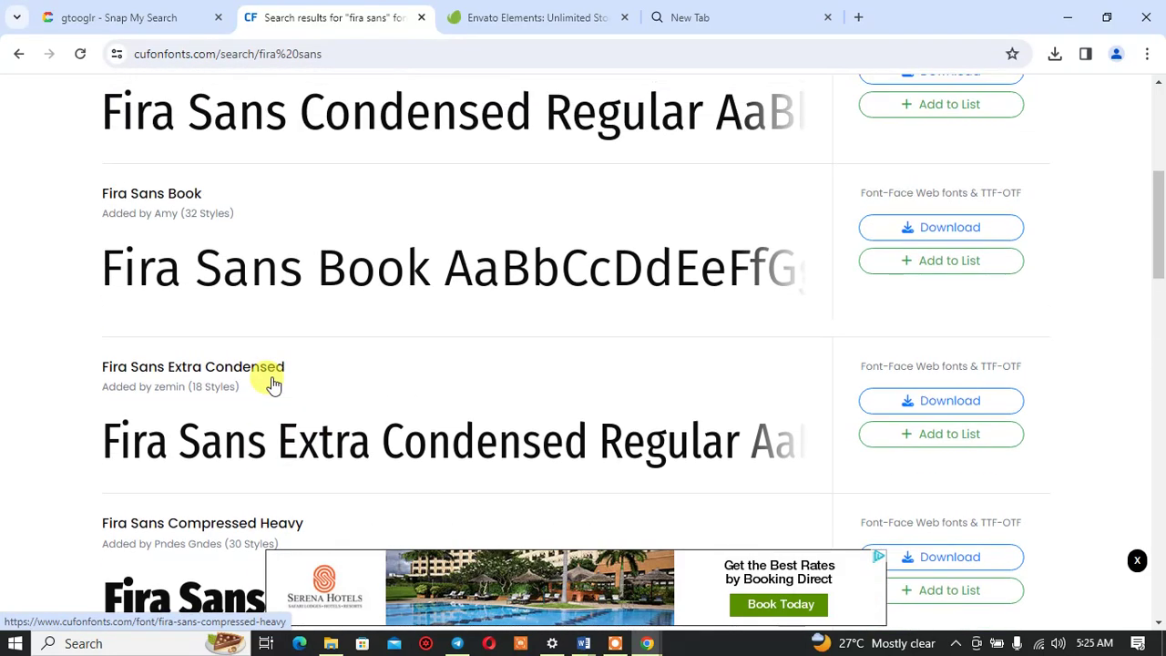
scroll(261, 310, "up", 1)
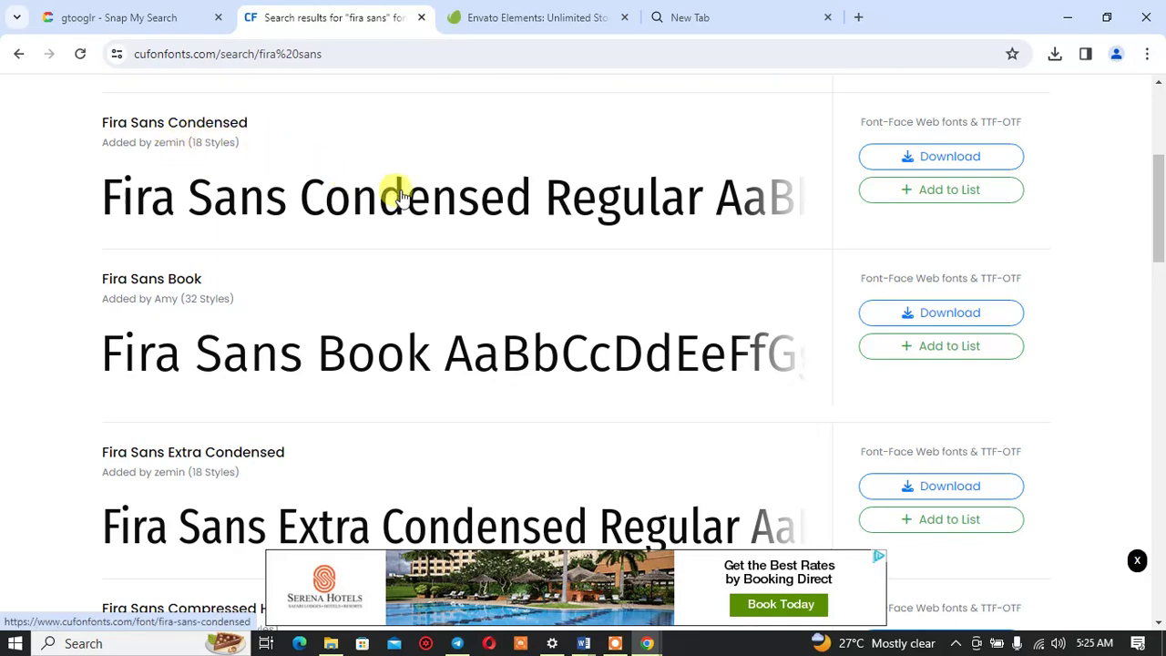
scroll(601, 244, "down", 3)
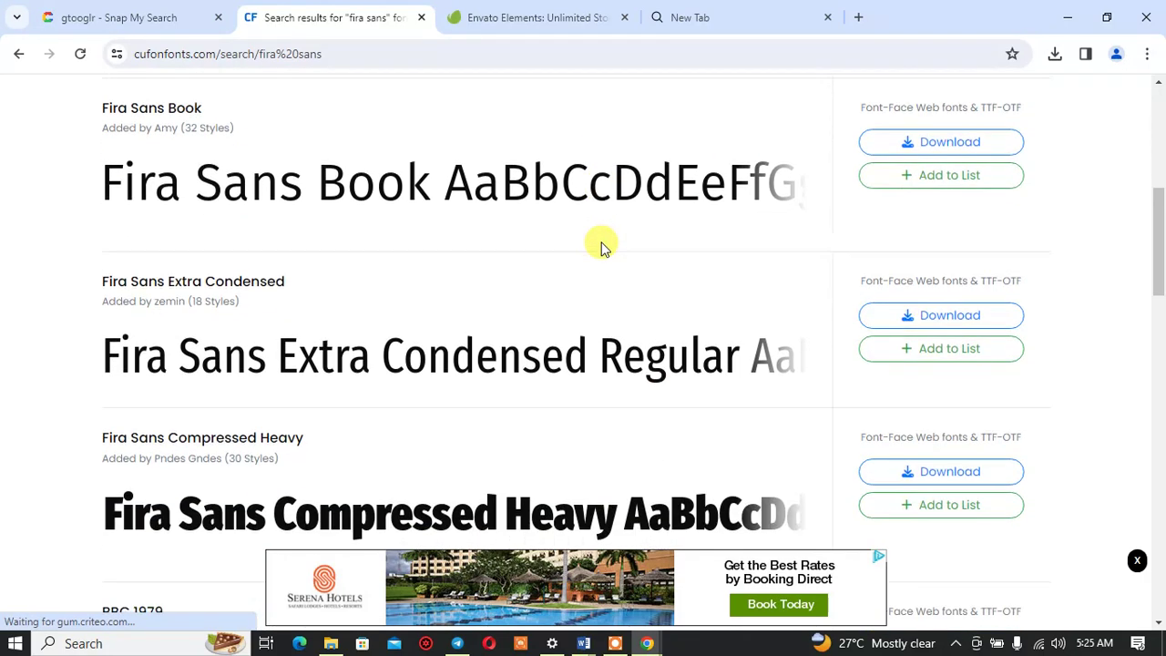
scroll(601, 246, "up", 3)
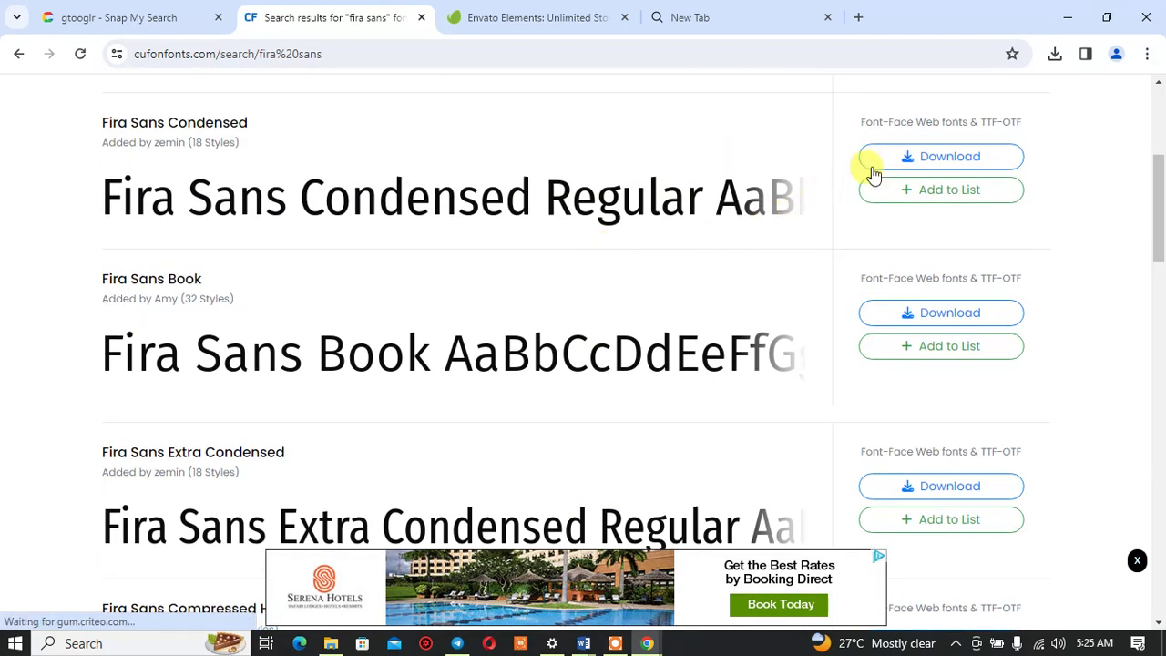
Step: Download Fira Sans Condensed as fira-sans-condensed-cufonfonts.zip and show it in Downloads
left_click(903, 163)
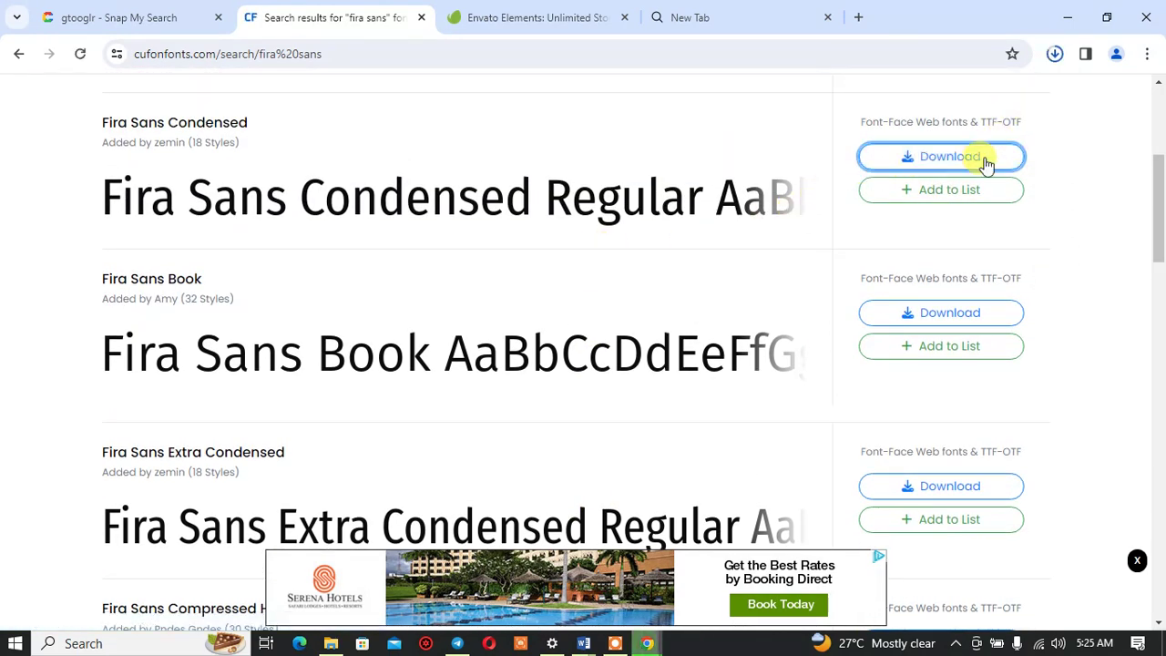
left_click(1054, 56)
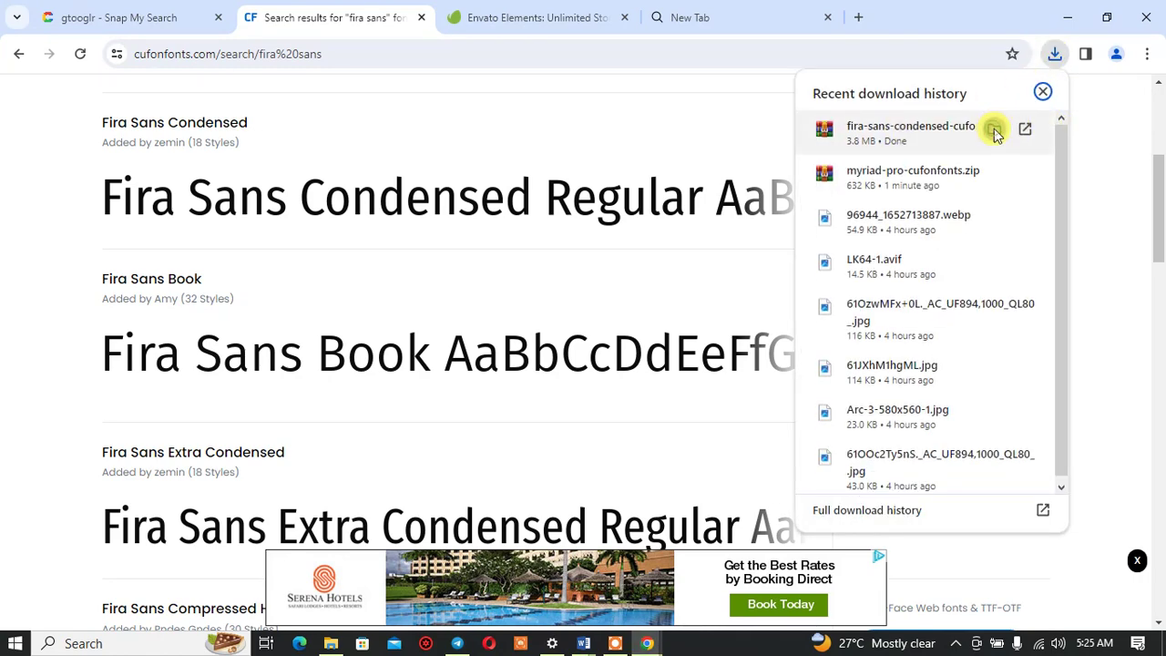
left_click(995, 133)
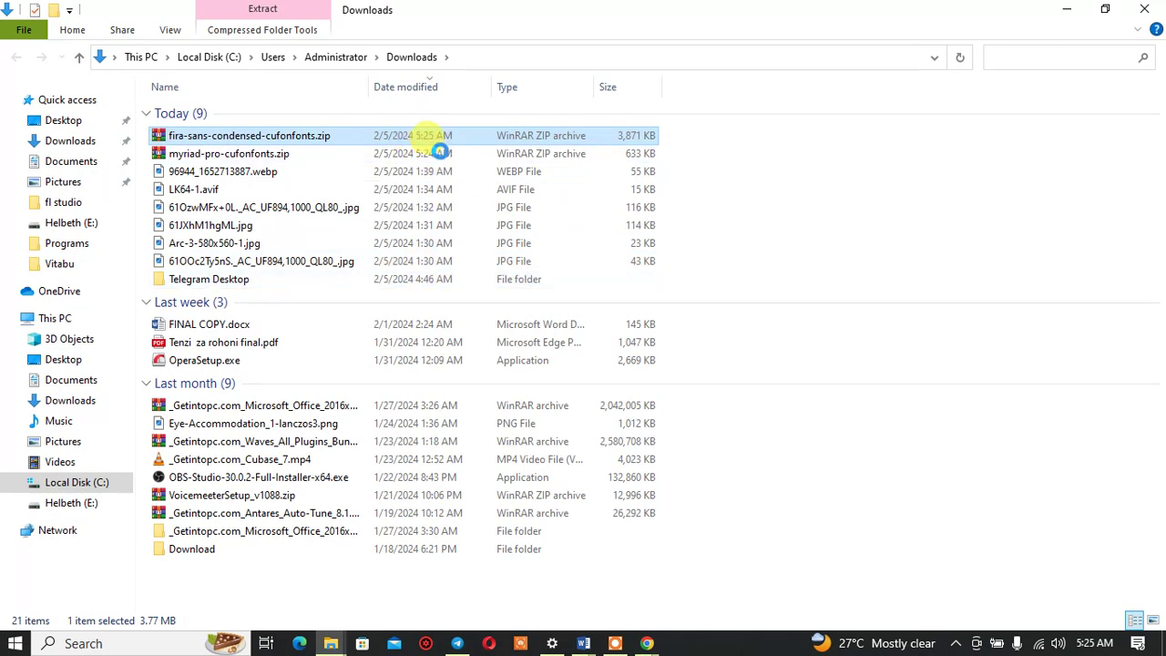
Step: Extract the Fira Sans Condensed zip into its own folder in Downloads
right_click(411, 138)
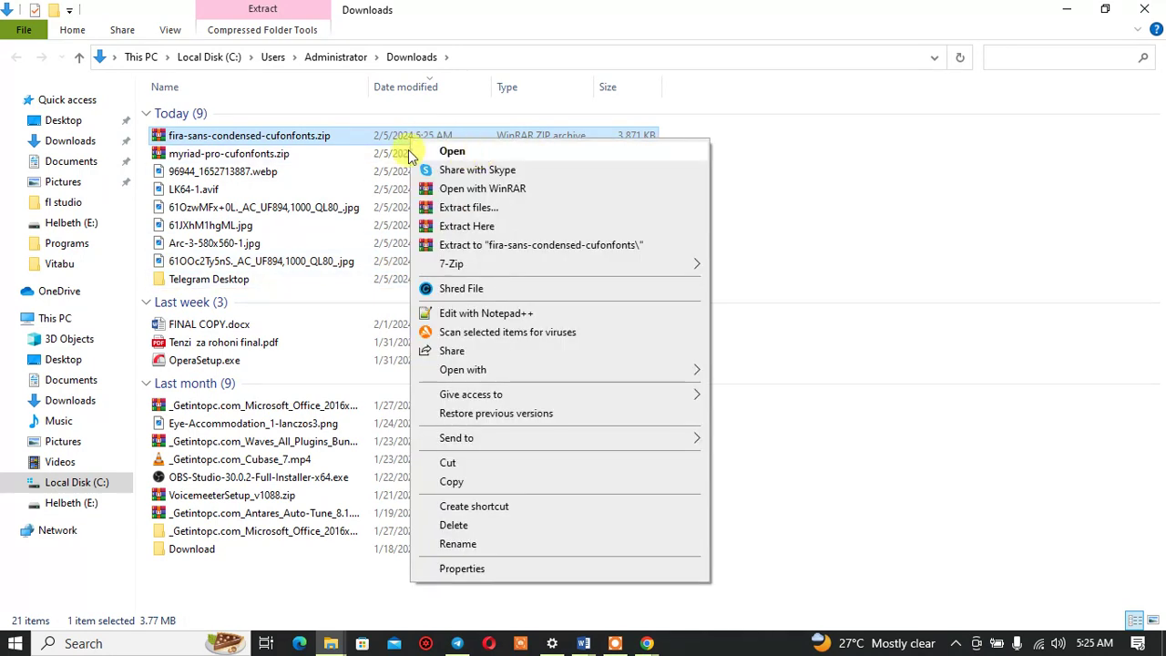
double_click(473, 208)
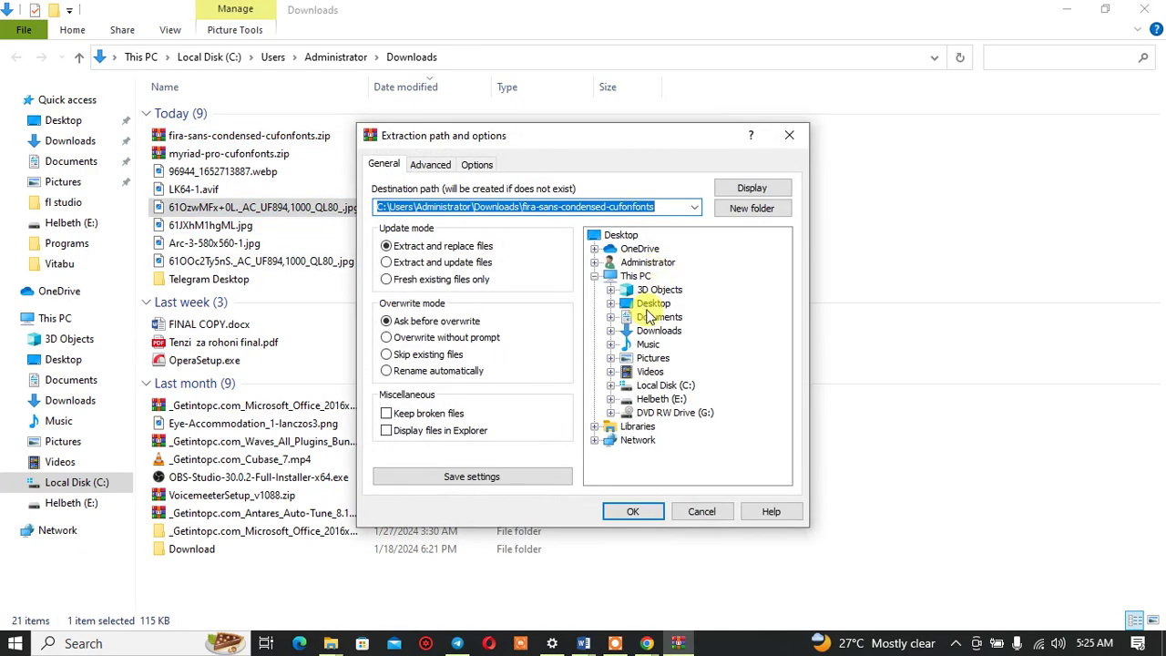
left_click(632, 519)
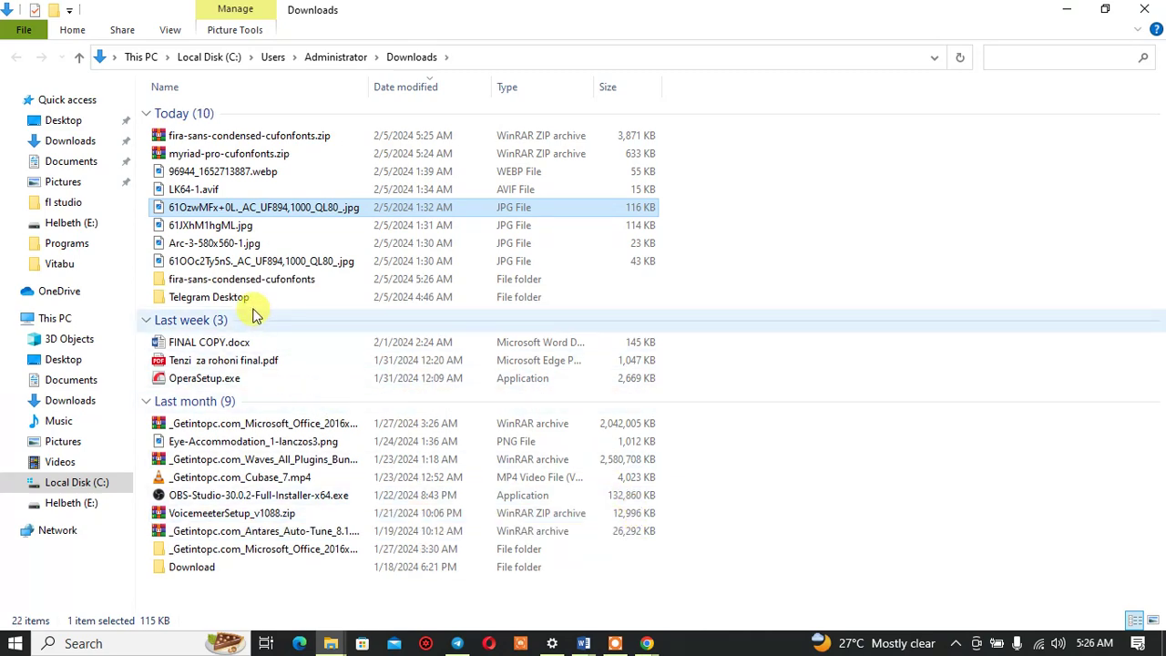
Step: Install all 18 Fira Sans Condensed fonts for all users and return to Downloads
left_click(258, 284)
double_click(258, 284)
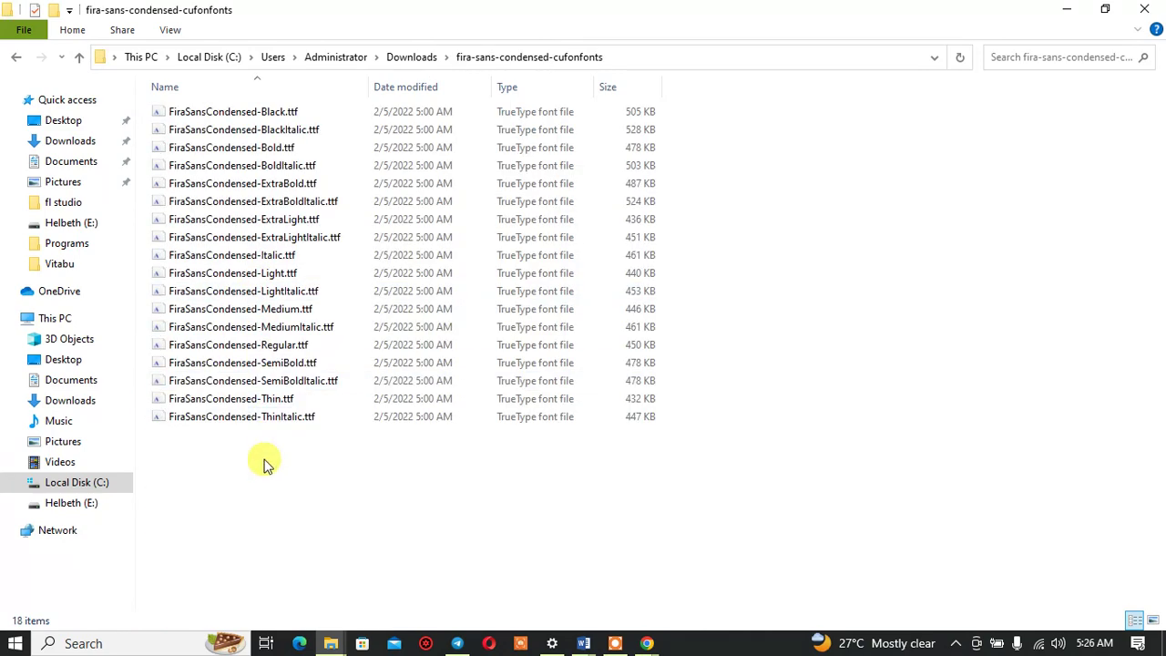
left_click_drag(259, 493, 281, 117)
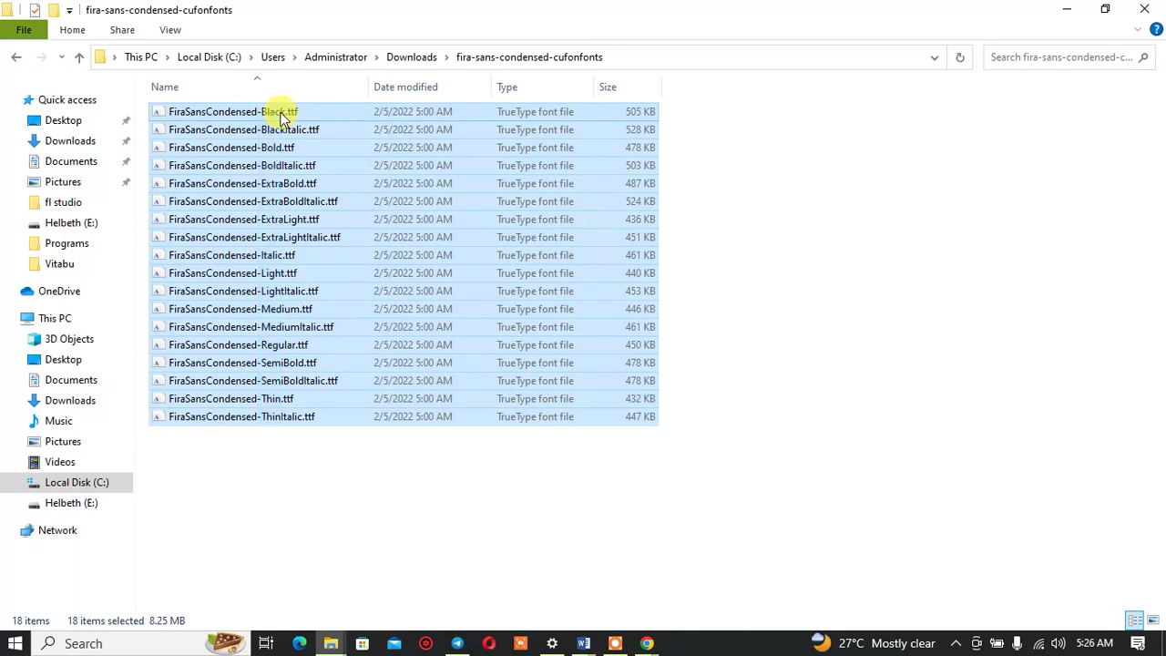
right_click(280, 111)
left_click(332, 149)
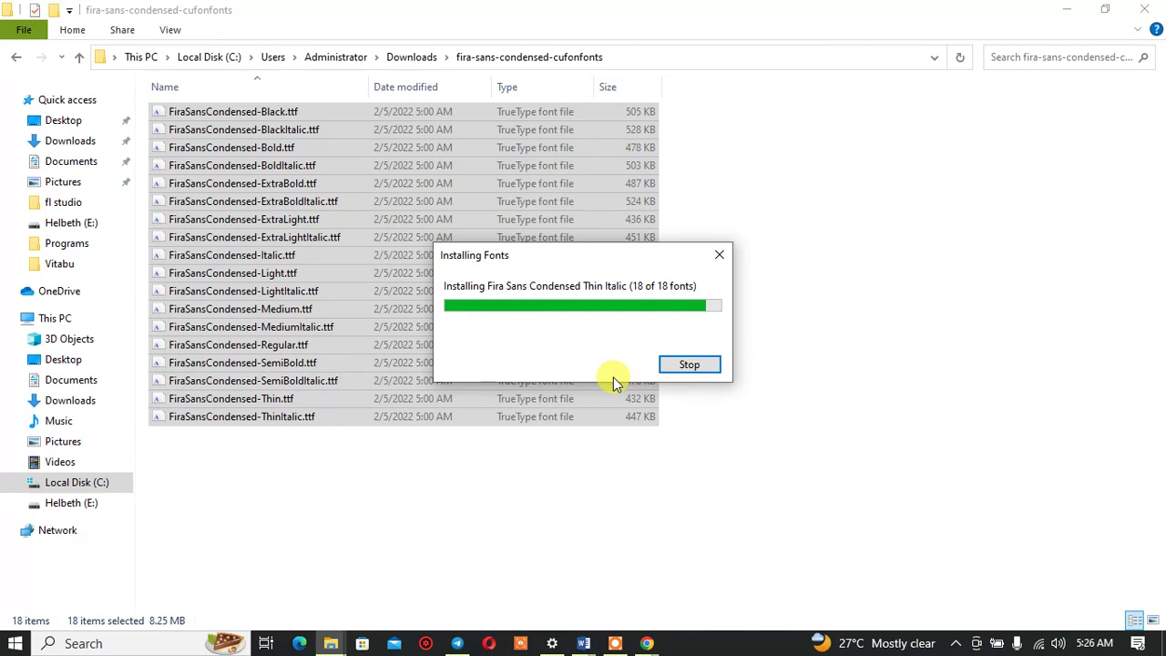
left_click(17, 58)
Step: Extract the Myriad Pro zip into the myriad-pro-cufonfonts folder in Downloads
right_click(180, 157)
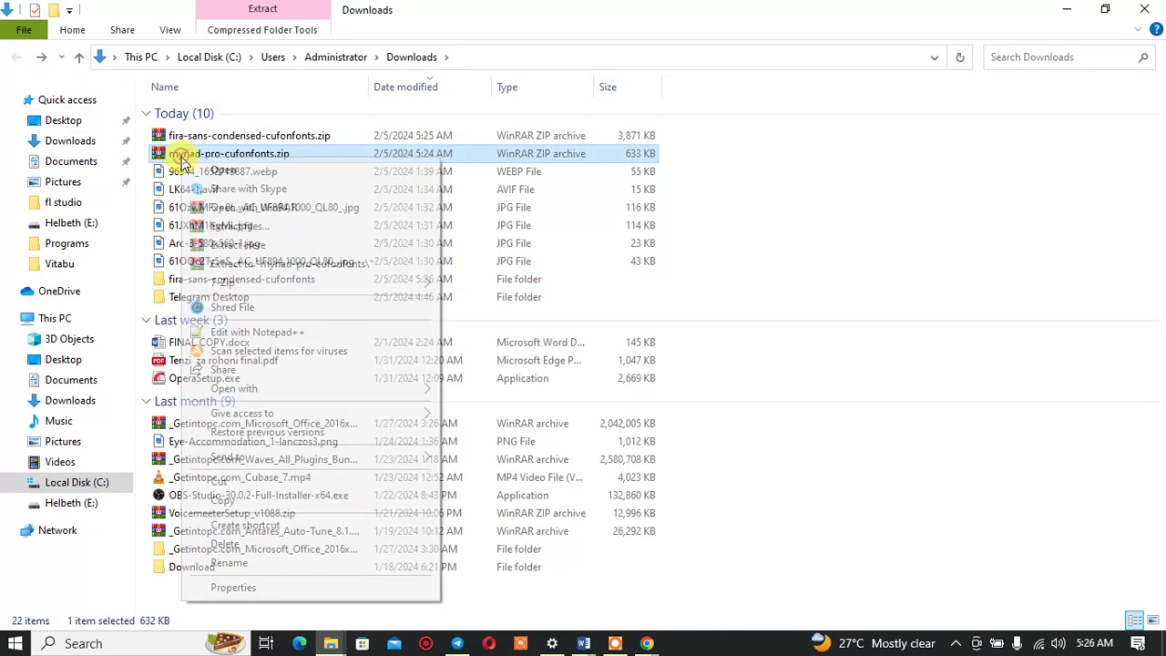
left_click(252, 225)
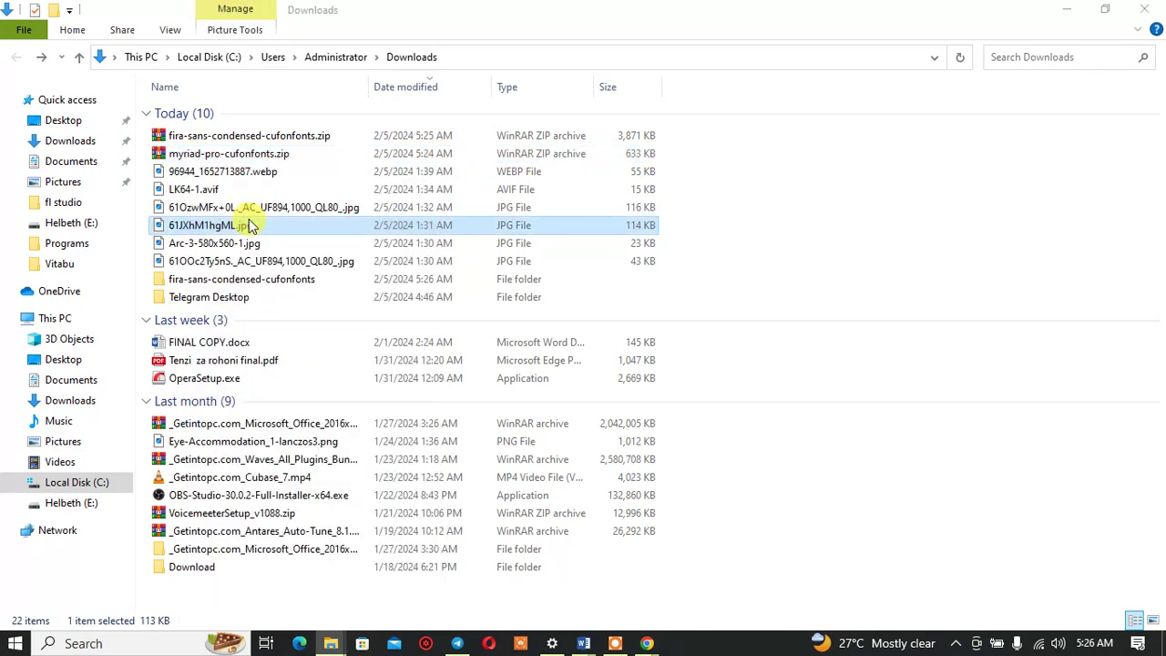
left_click(649, 513)
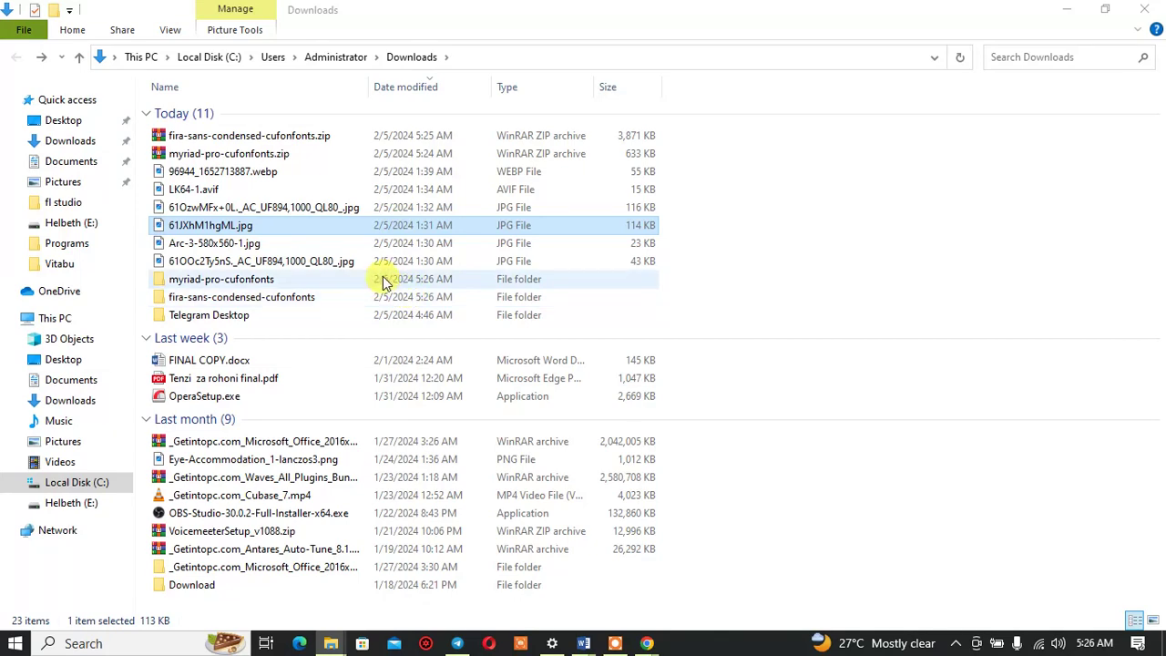
double_click(312, 297)
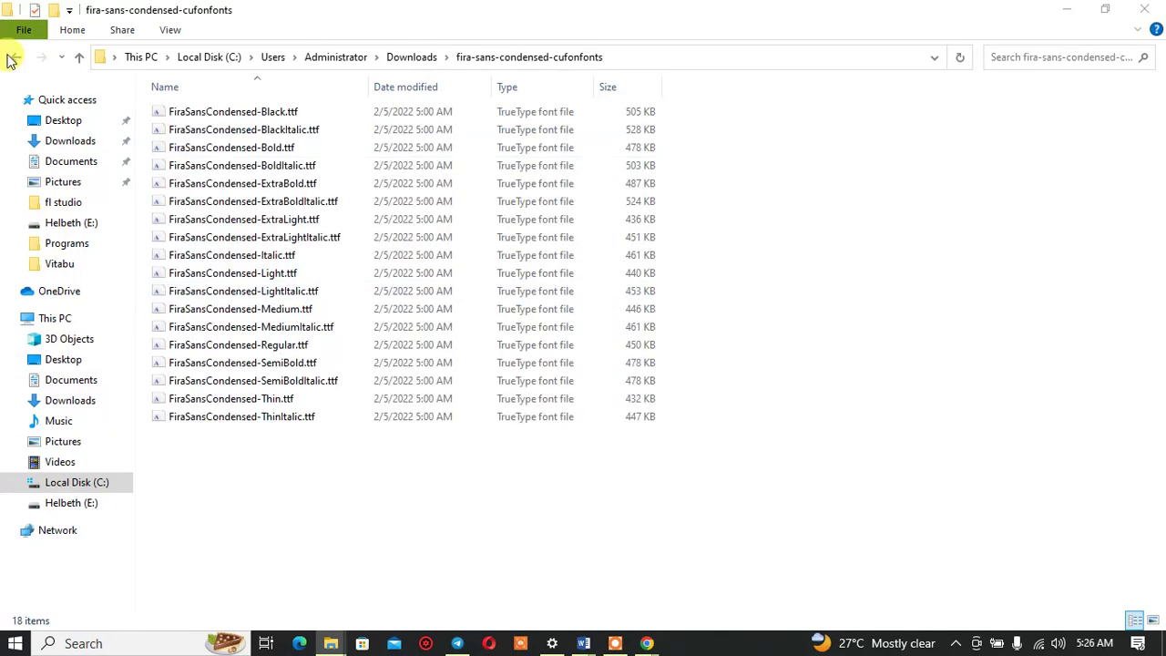
left_click(13, 62)
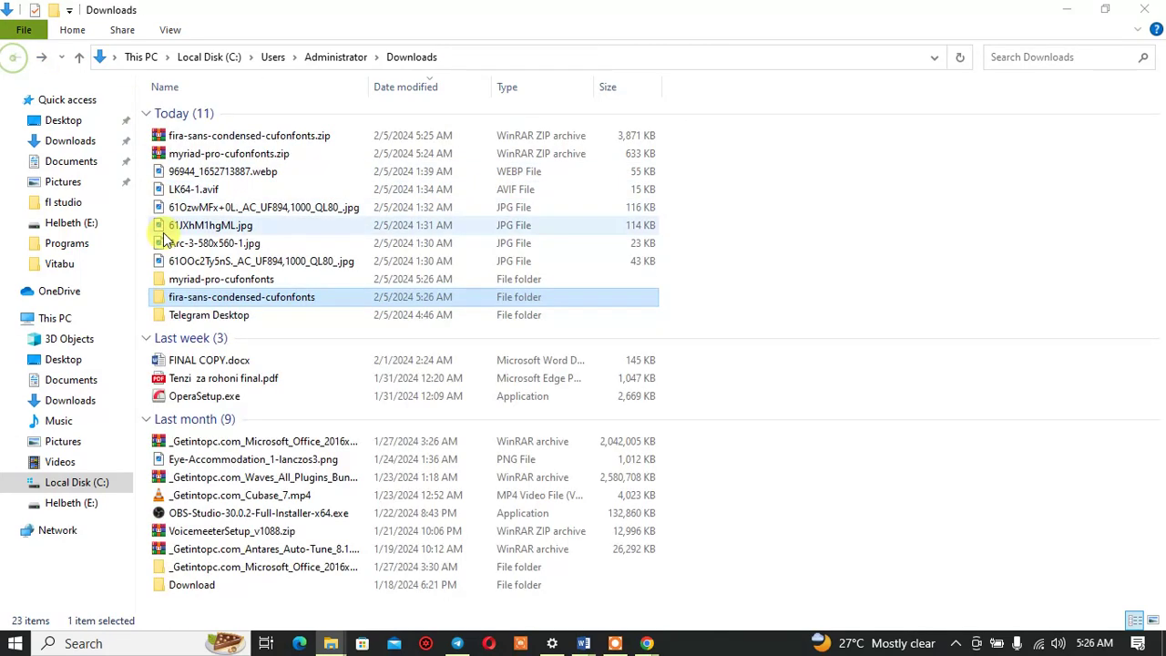
Step: Open the extracted Myriad Pro folder and preview MYRIADPRO-BOLD.OTF
double_click(218, 277)
double_click(268, 111)
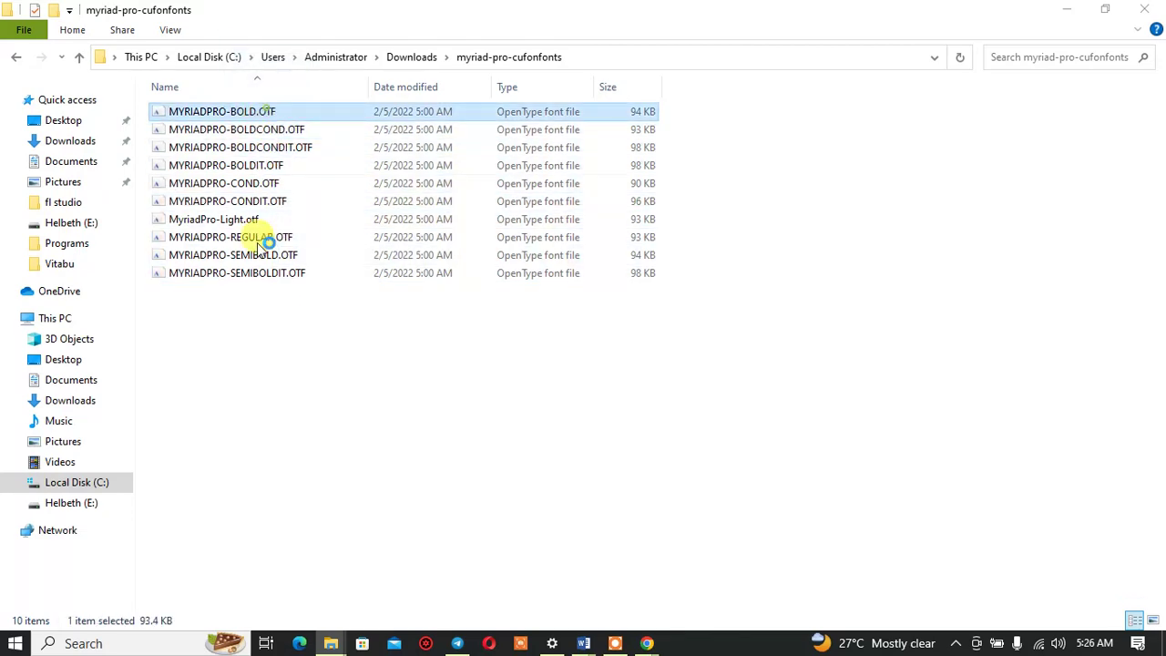
left_click(981, 146)
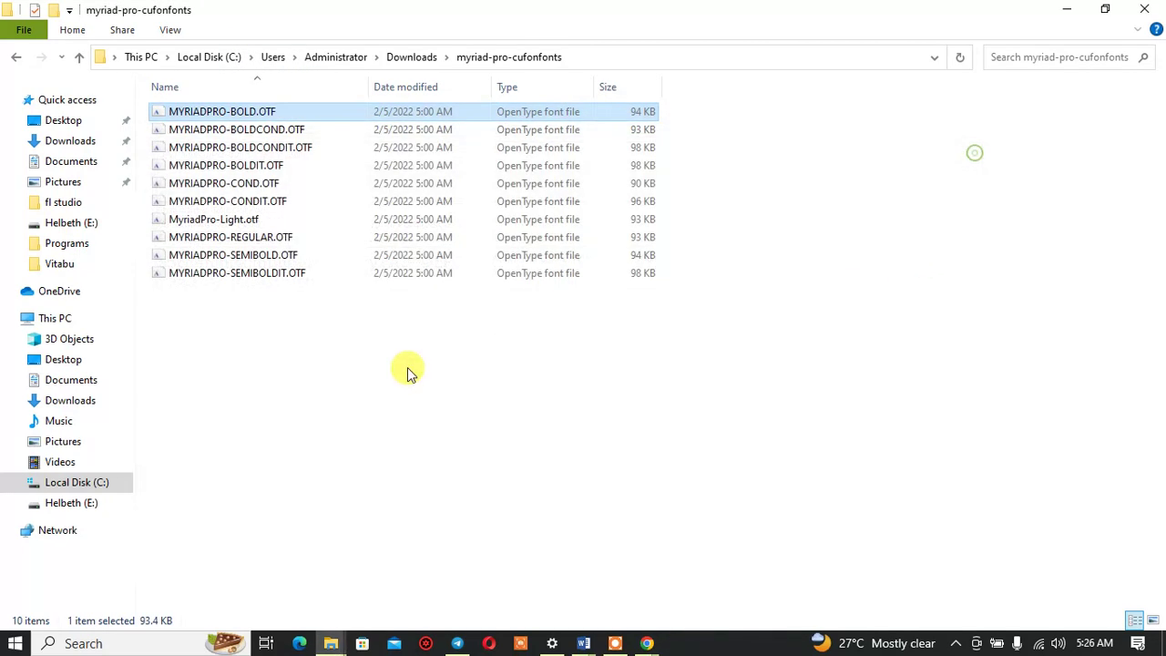
left_click_drag(233, 392, 275, 114)
double_click(275, 111)
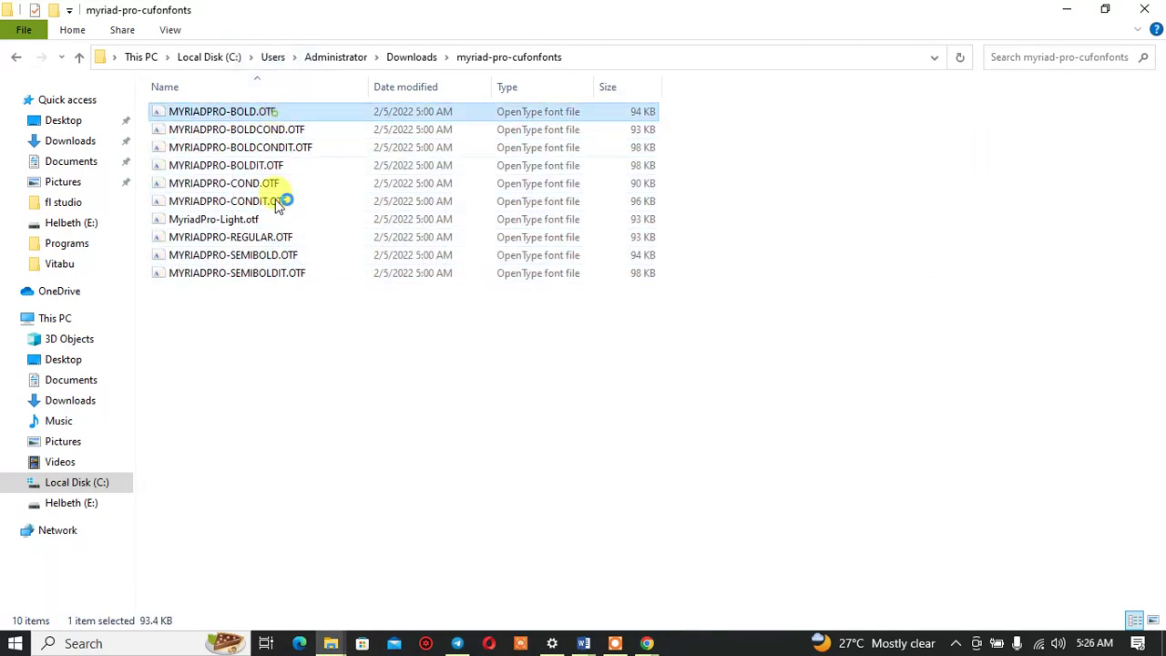
left_click(870, 35)
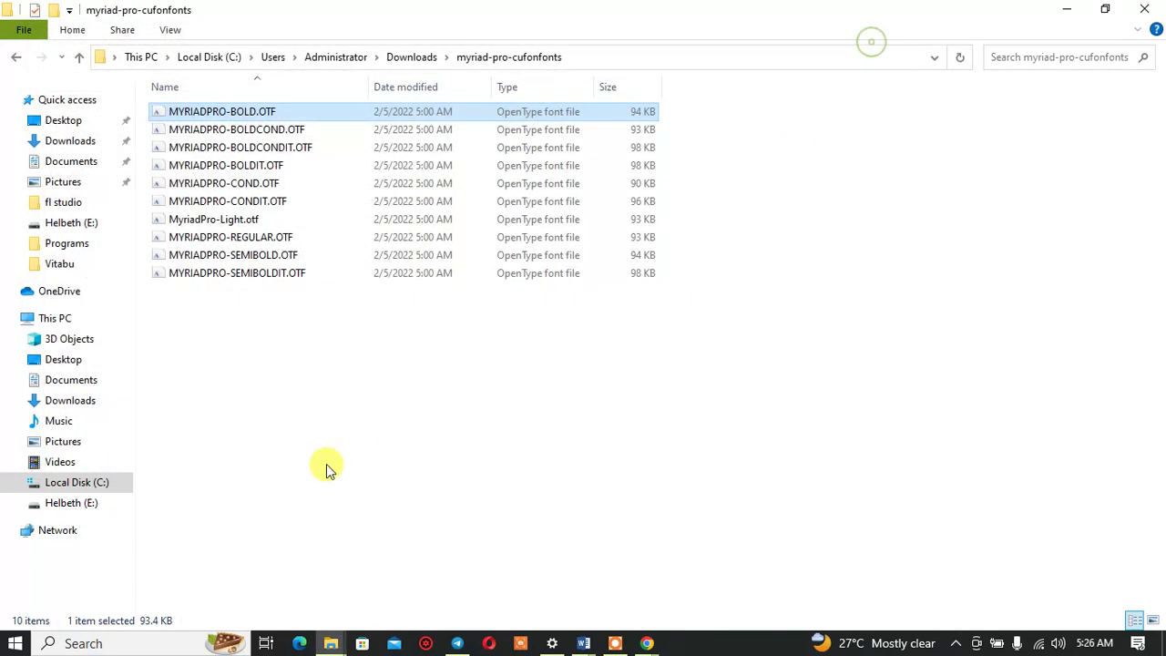
Step: Install all ten Myriad Pro fonts for all users and close File Explorer
mouse_move(311, 465)
left_mouse_down()
mouse_move(447, 266)
mouse_move(604, 115)
left_mouse_up()
right_click(546, 144)
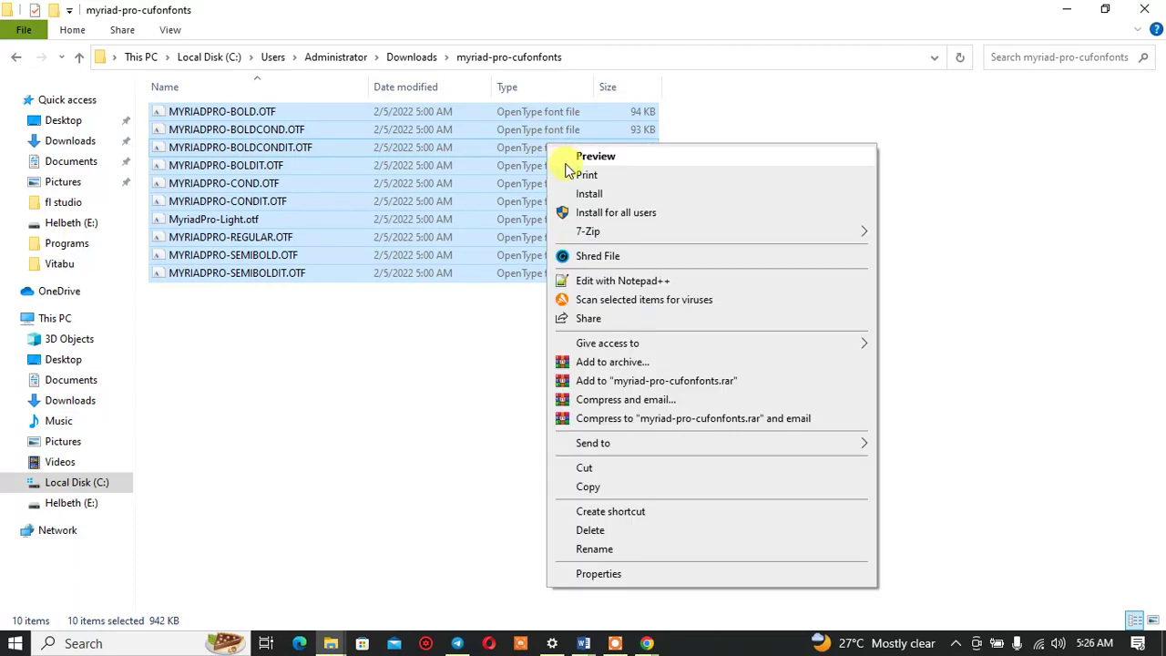
left_click(587, 215)
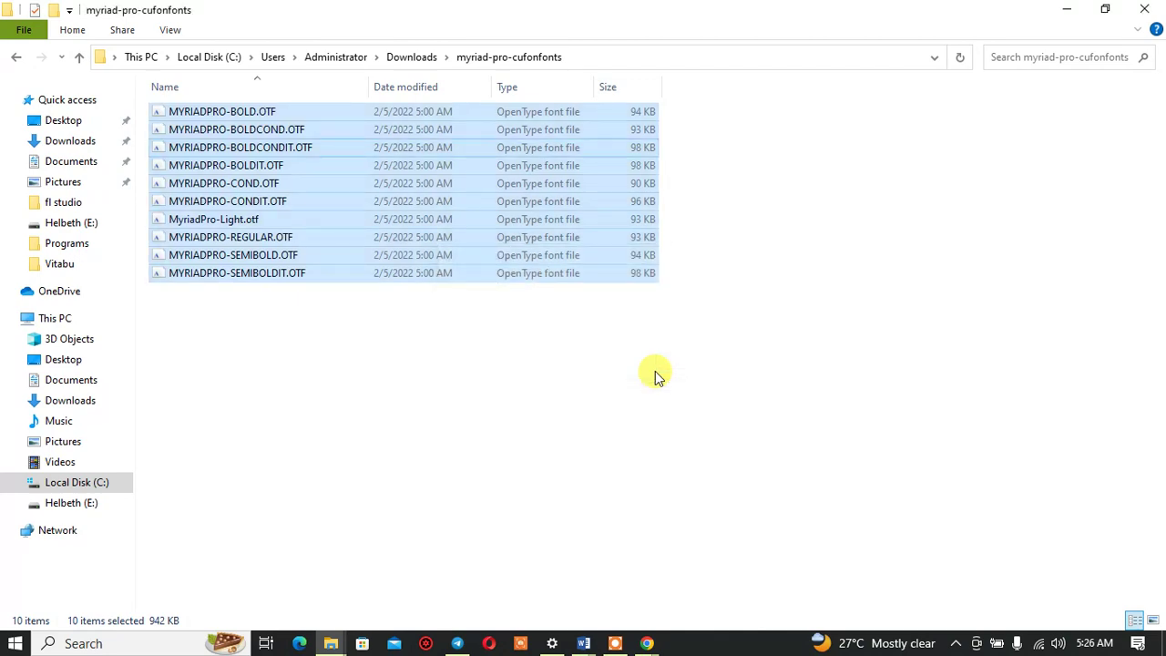
left_click(1138, 9)
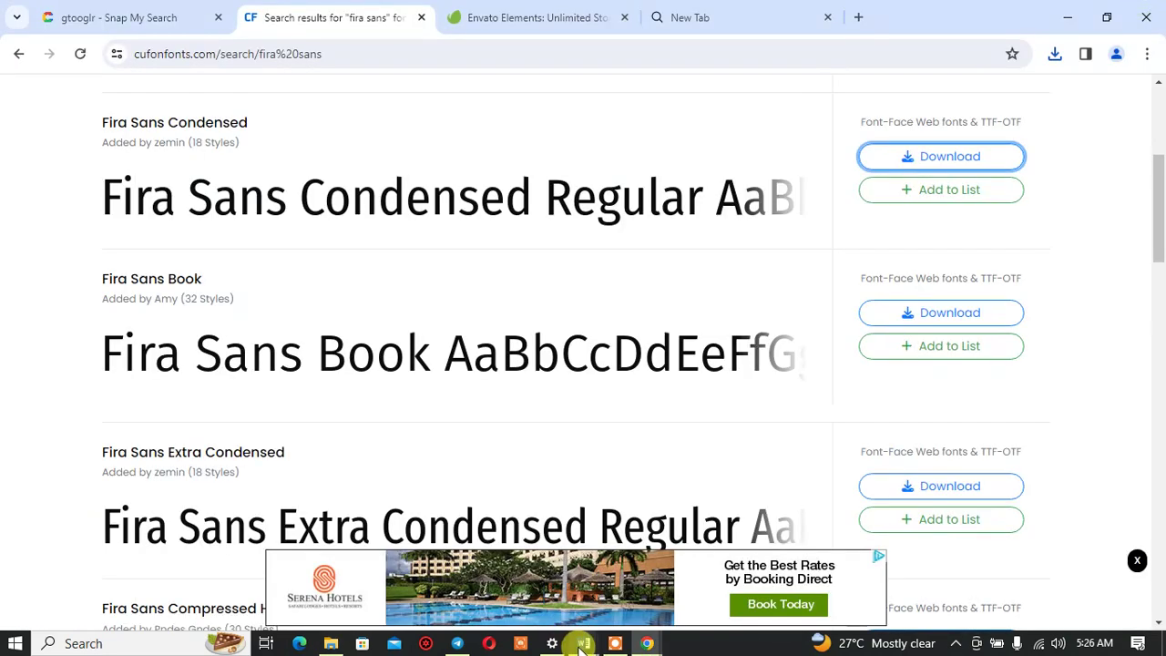
mouse_move(583, 644)
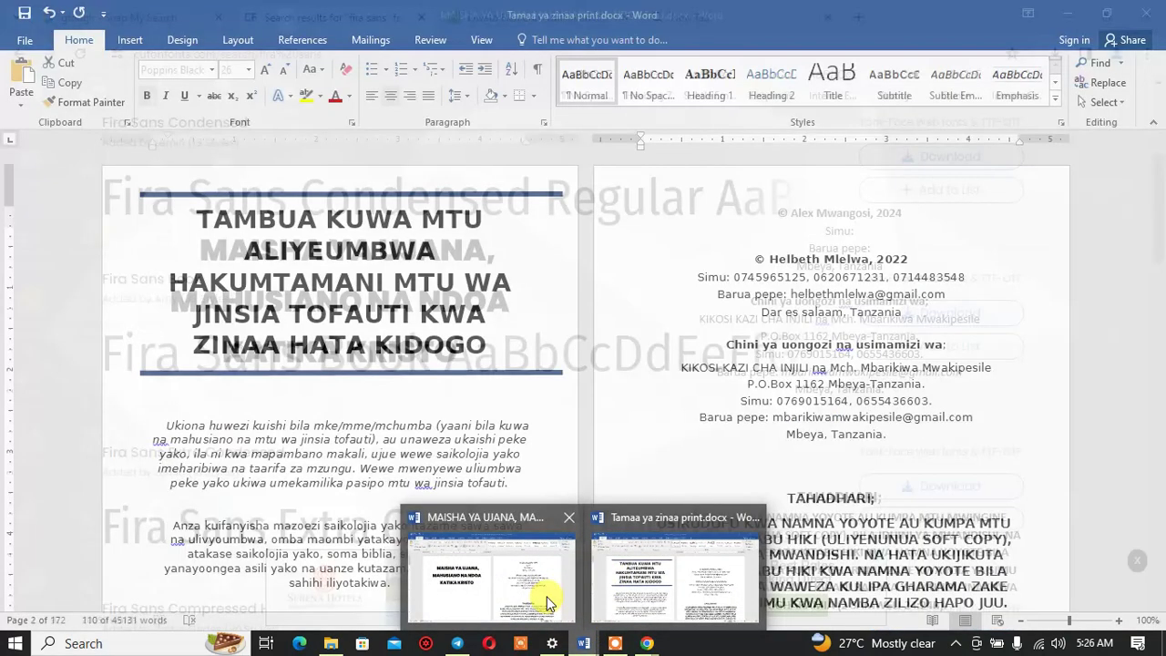
Step: Apply Fira Sans Condensed to the three title lines and grow them from 26 to 36 pt
left_click(450, 592)
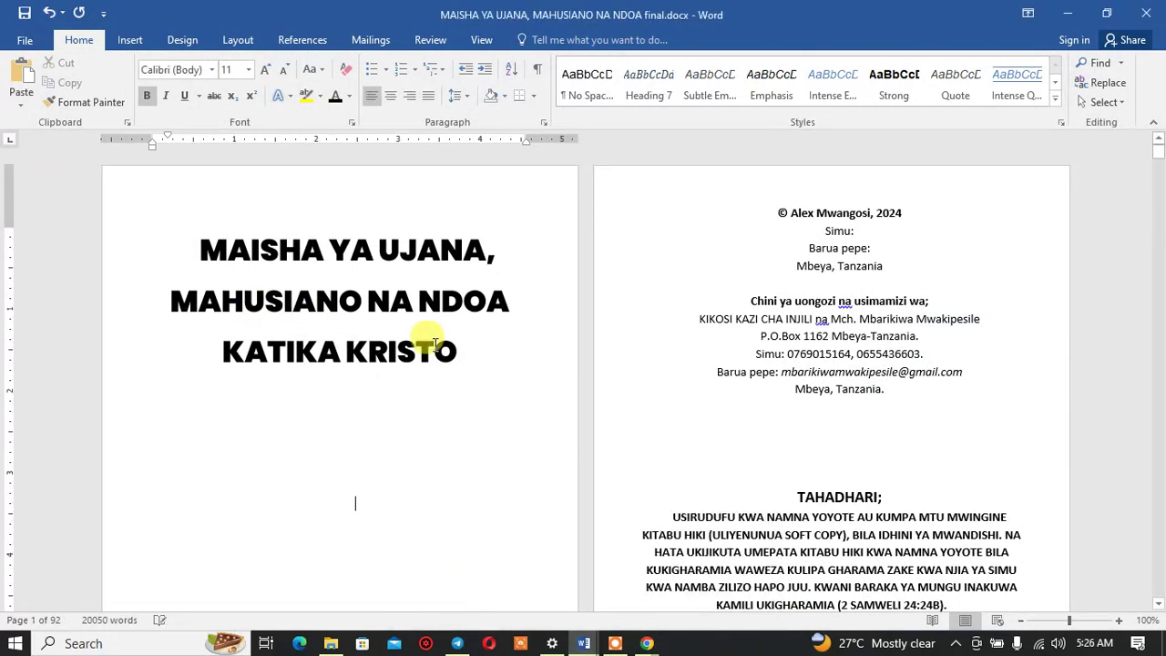
left_click_drag(460, 353, 199, 243)
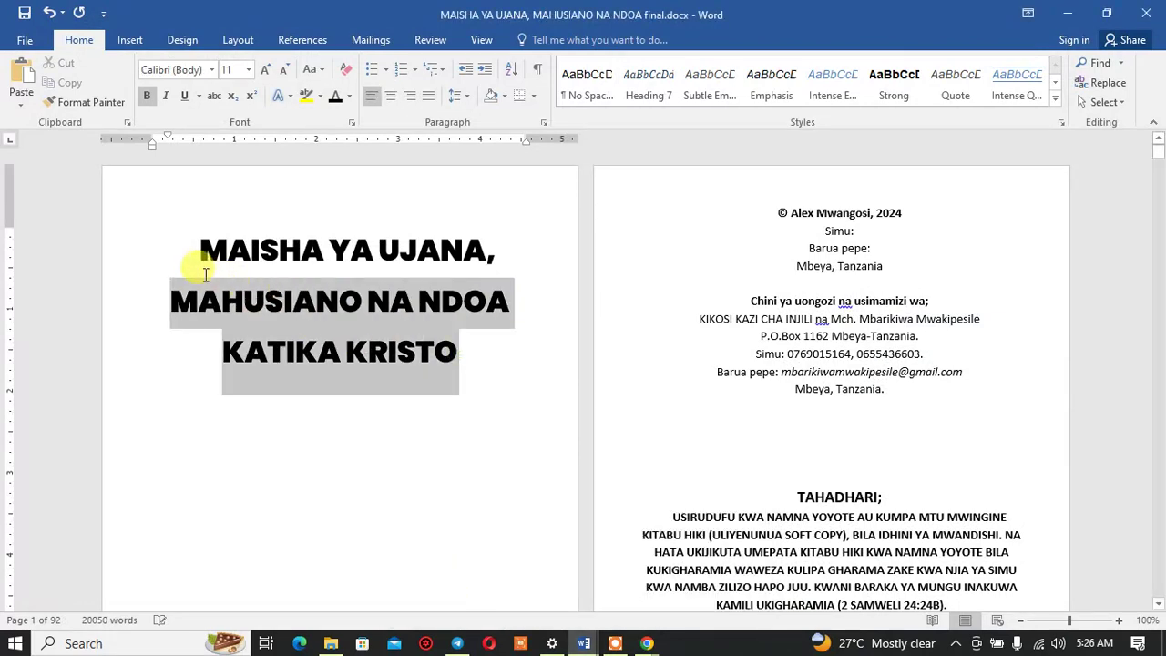
left_click(193, 67)
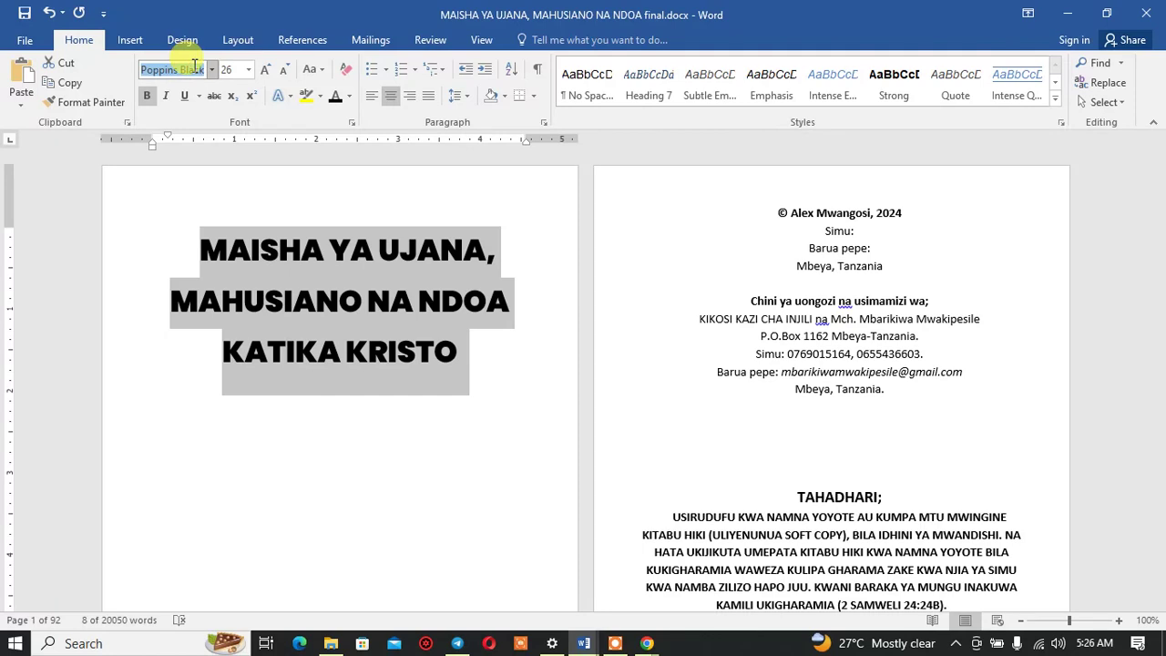
type("Fira Sans Conc")
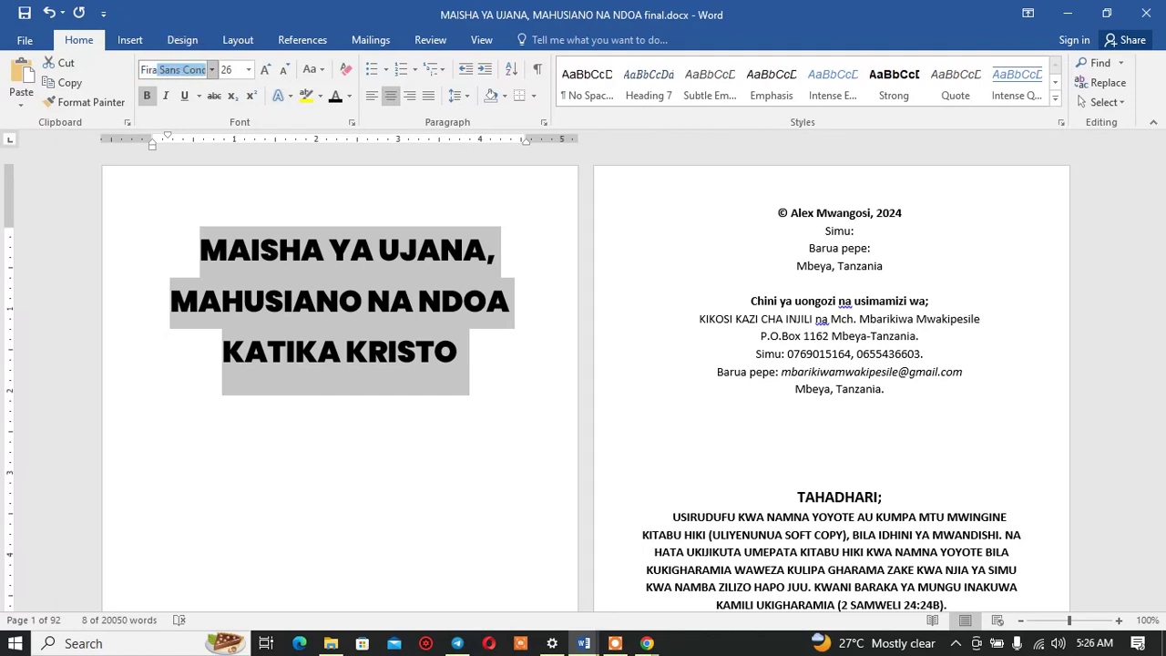
key("Return")
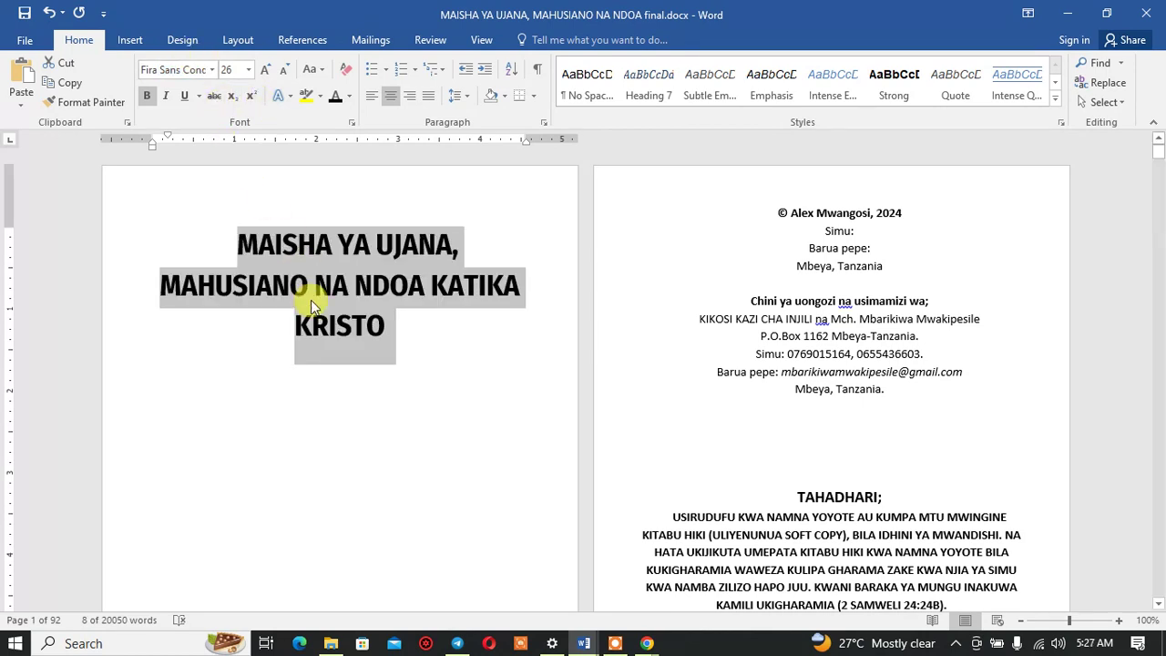
left_click(261, 73)
left_click(262, 73)
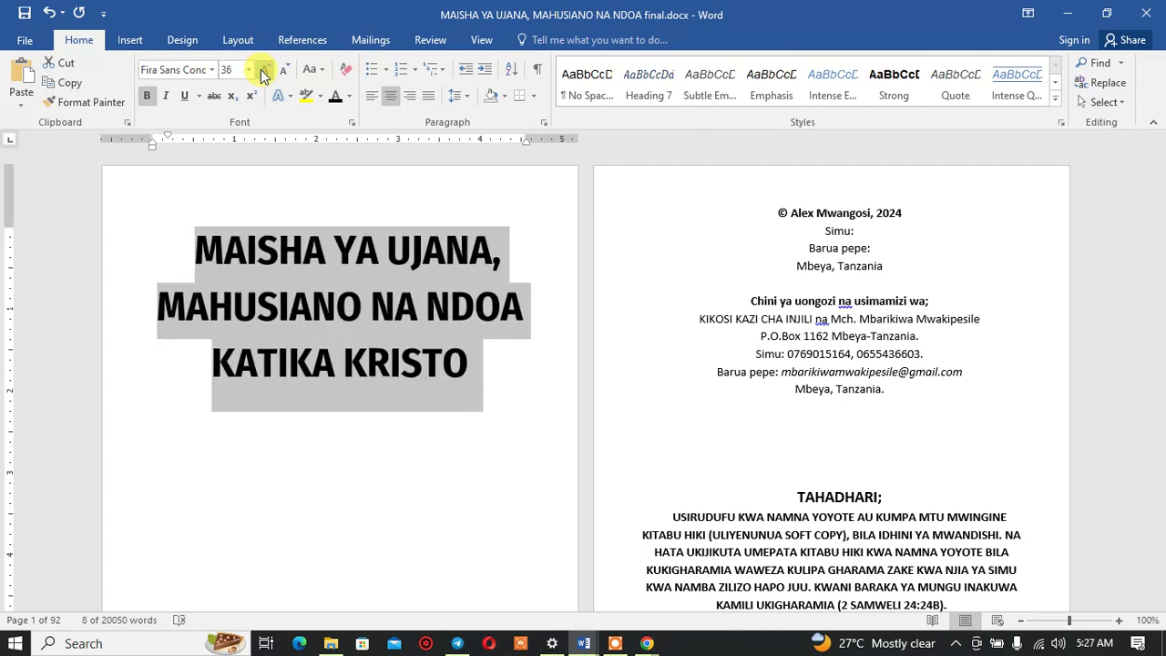
left_click(262, 75)
left_click(285, 73)
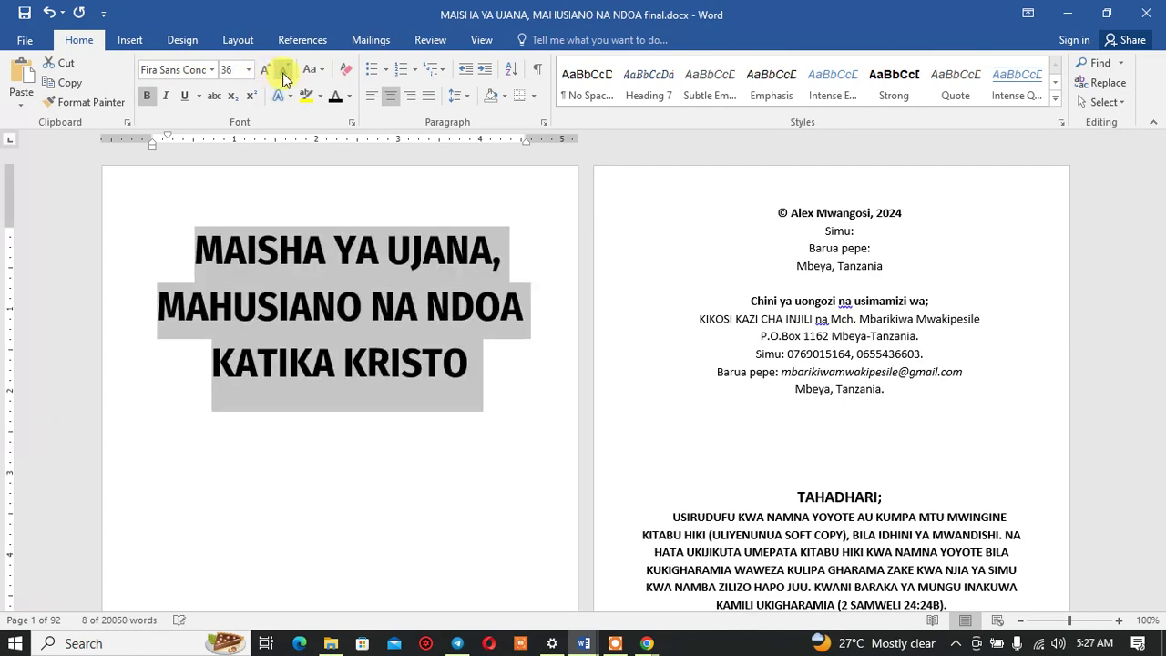
left_click(214, 71)
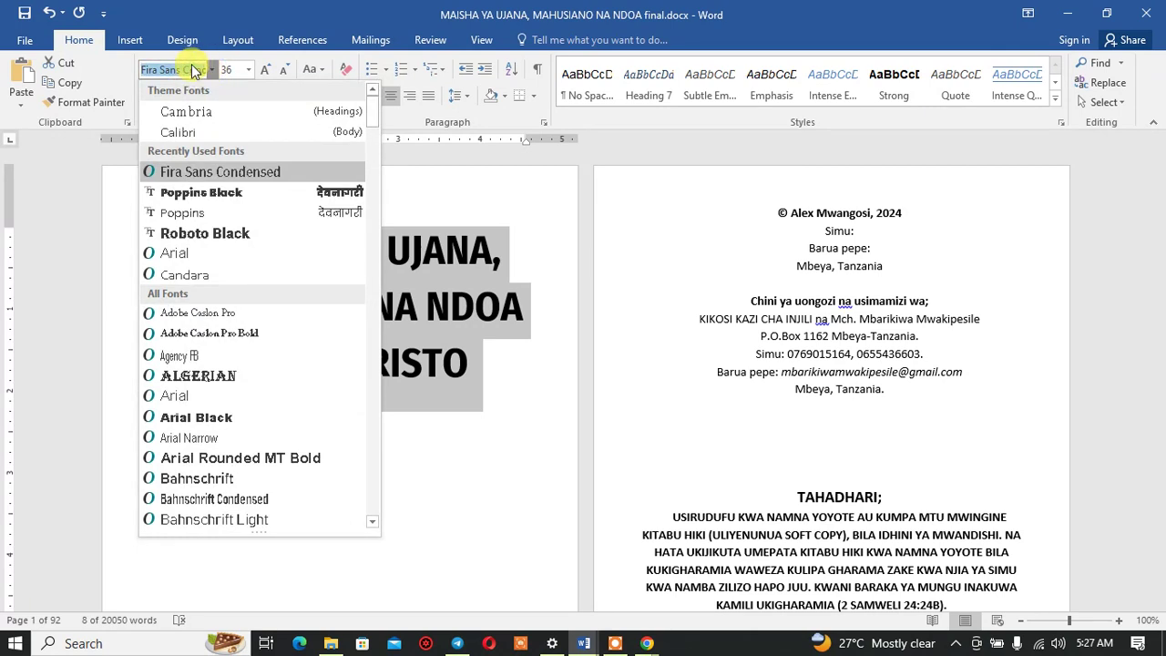
type("my")
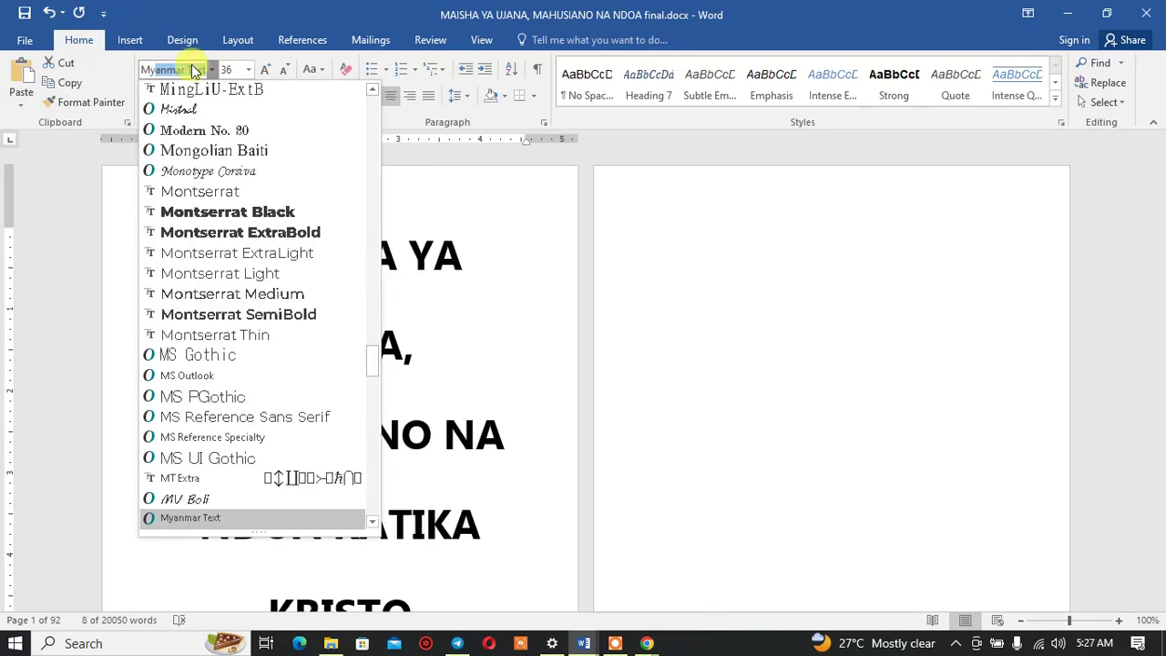
type("ard")
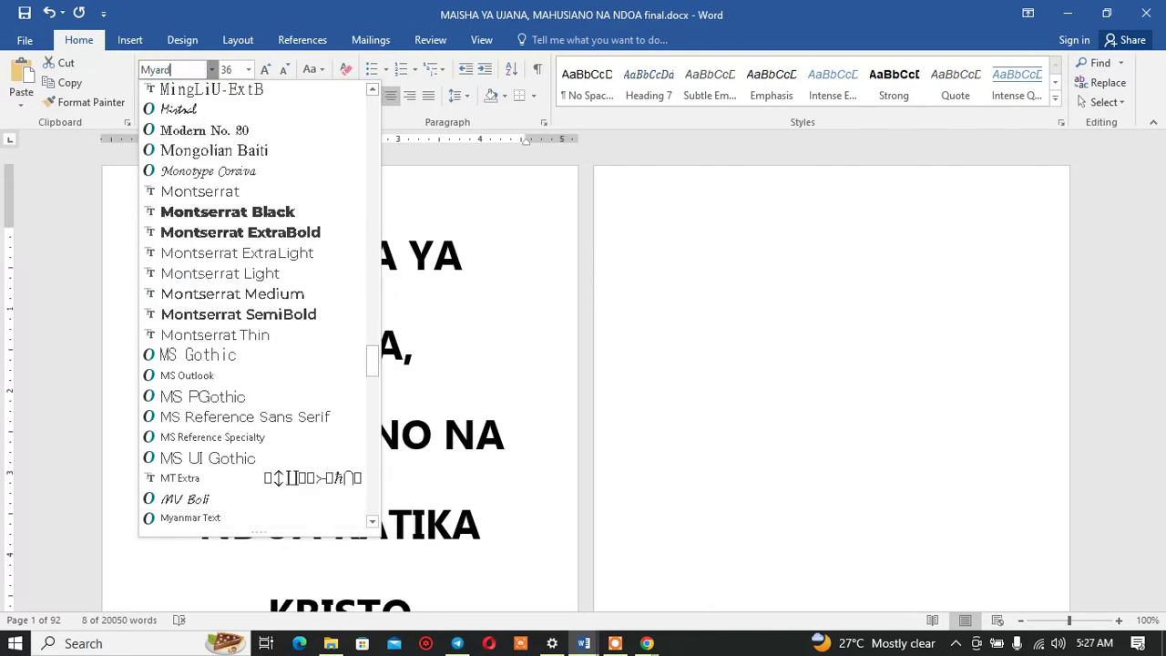
scroll(189, 437, "down", 4)
scroll(200, 387, "down", 1)
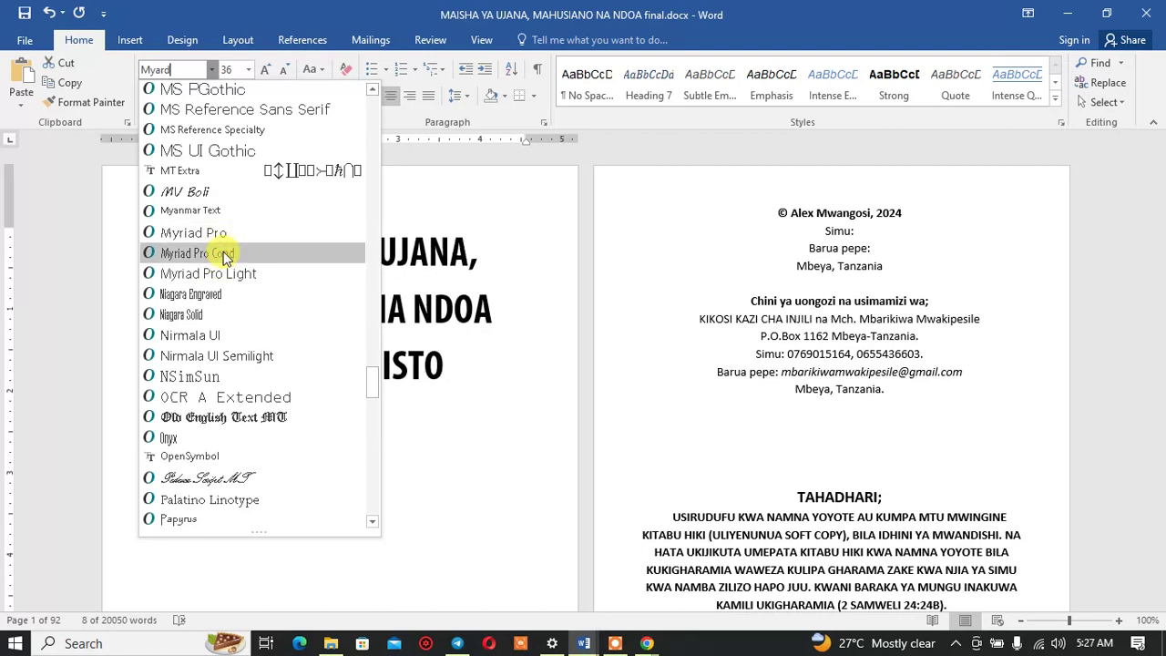
left_click(218, 253)
left_click_drag(218, 251, 333, 253)
left_click(439, 364)
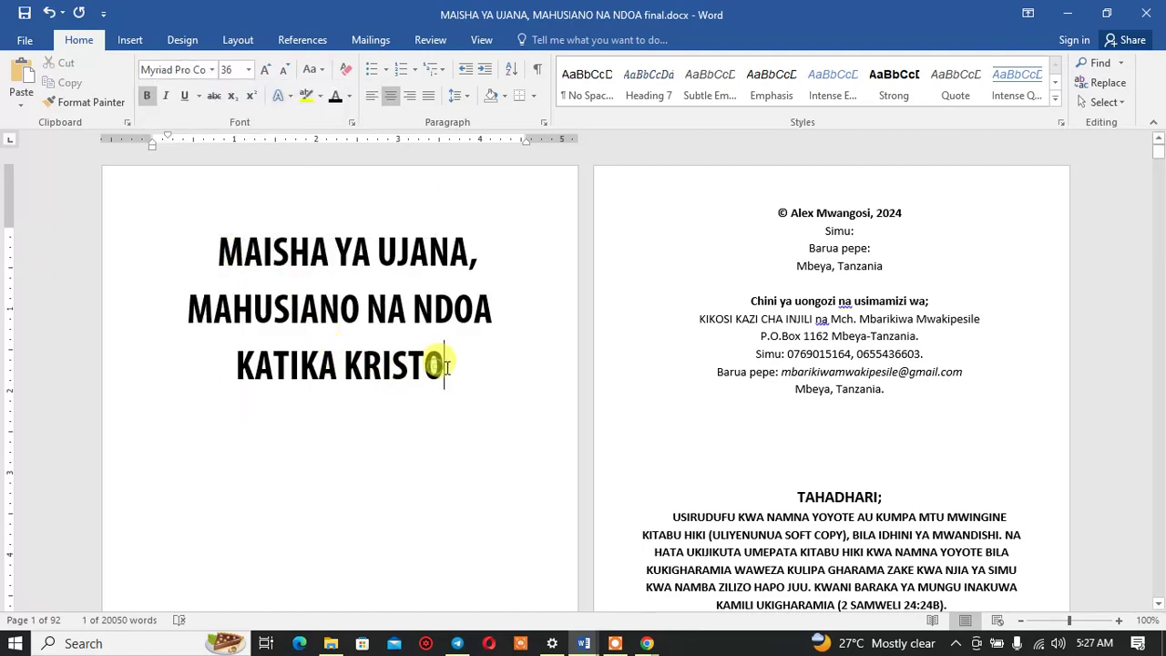
mouse_move(442, 364)
left_mouse_down()
mouse_move(368, 309)
mouse_move(212, 251)
mouse_move(443, 365)
left_mouse_up()
left_click(219, 251)
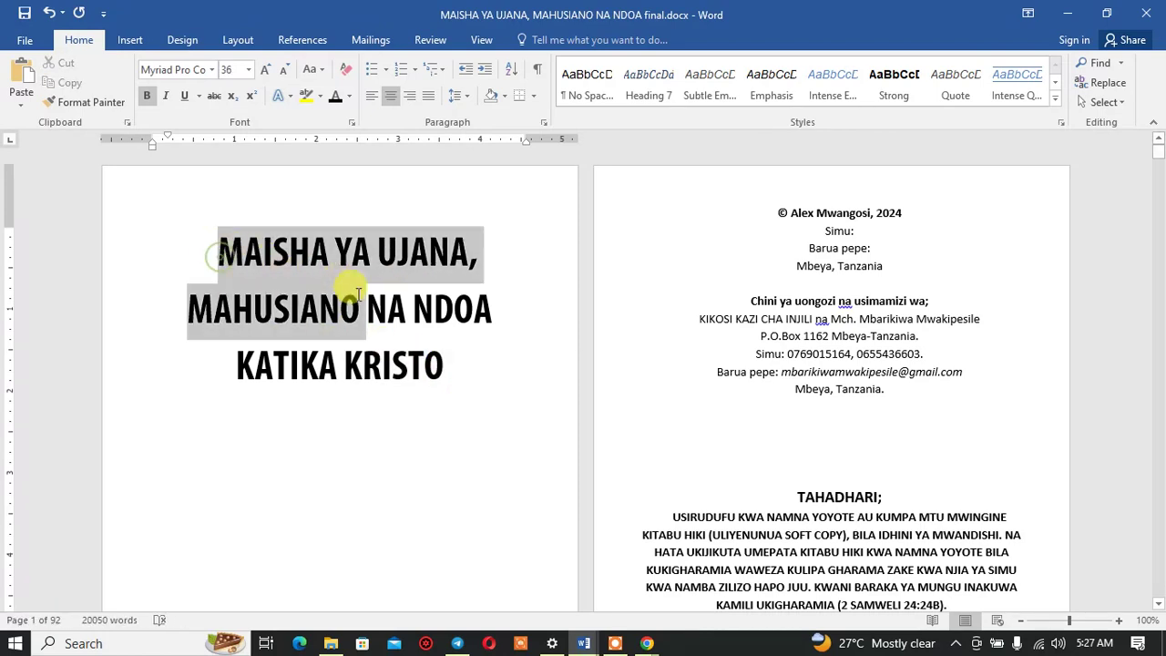
left_click(443, 364)
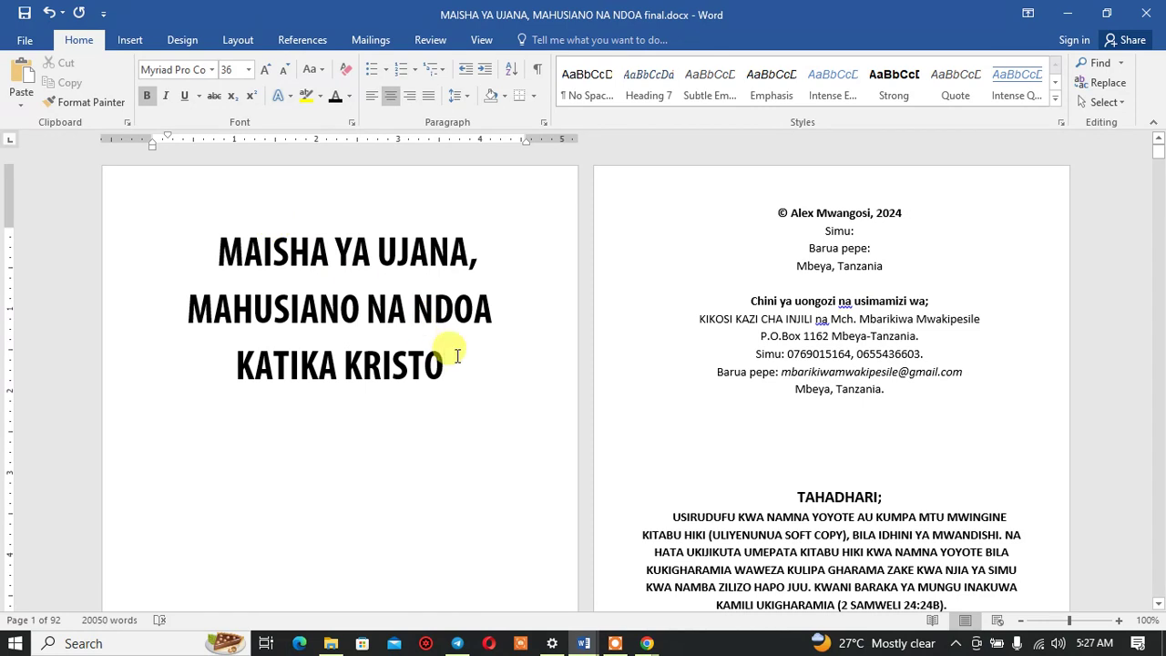
left_click_drag(453, 359, 218, 251)
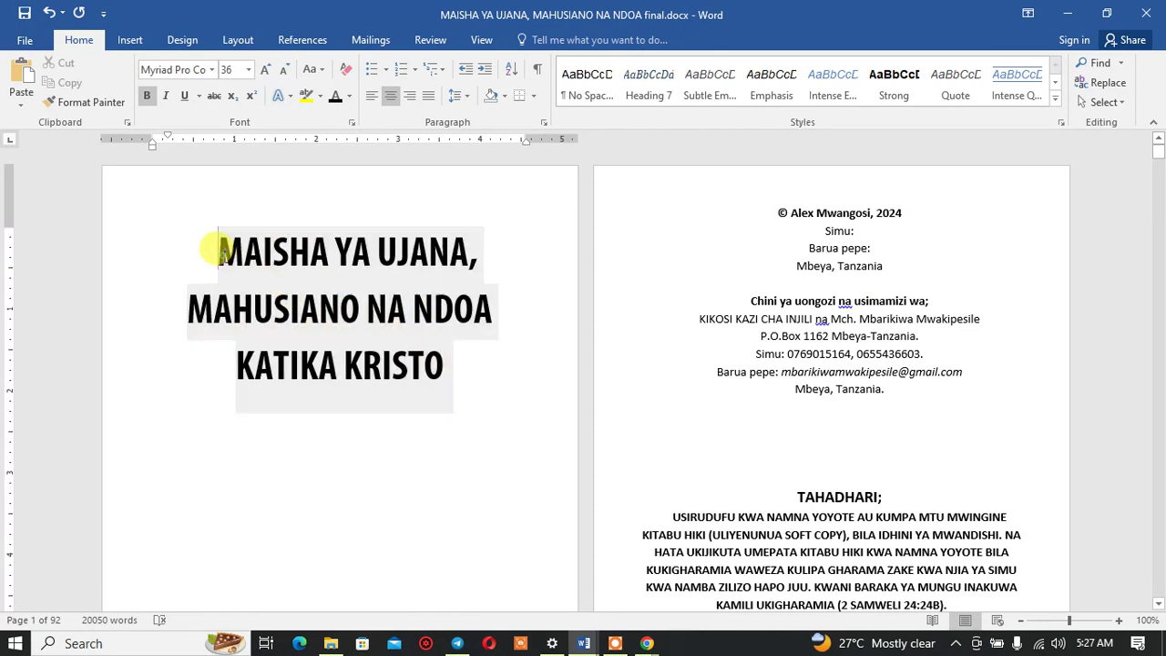
left_click(219, 250)
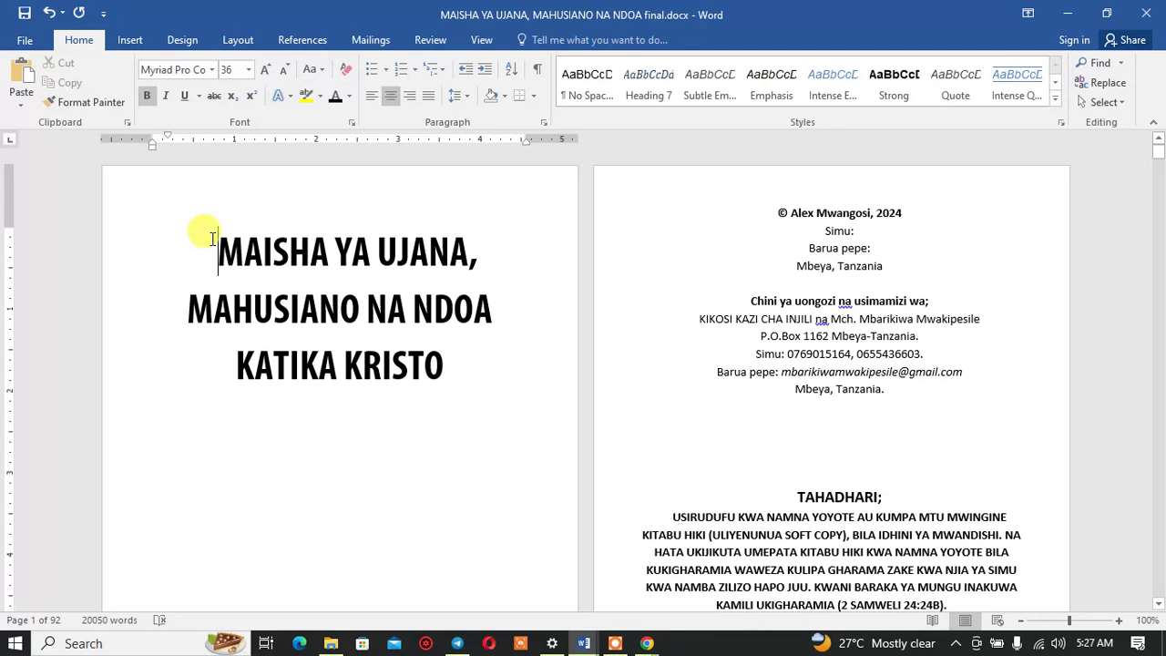
left_click_drag(212, 239, 437, 359)
left_click(438, 360)
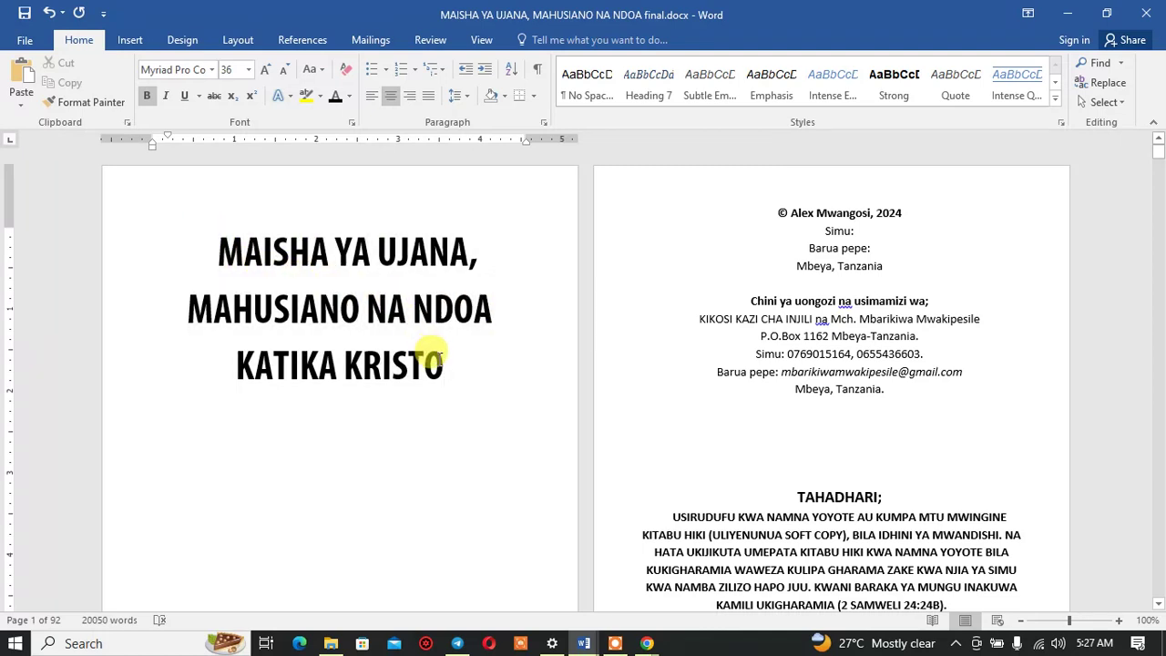
key("ctrl+z")
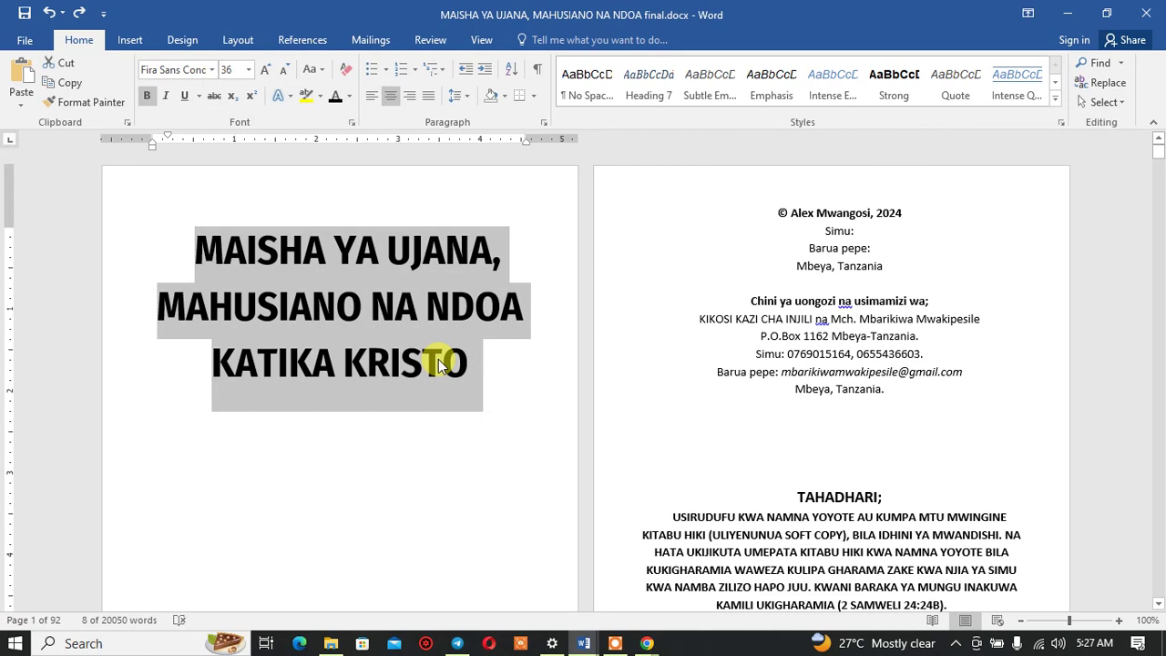
left_click(466, 381)
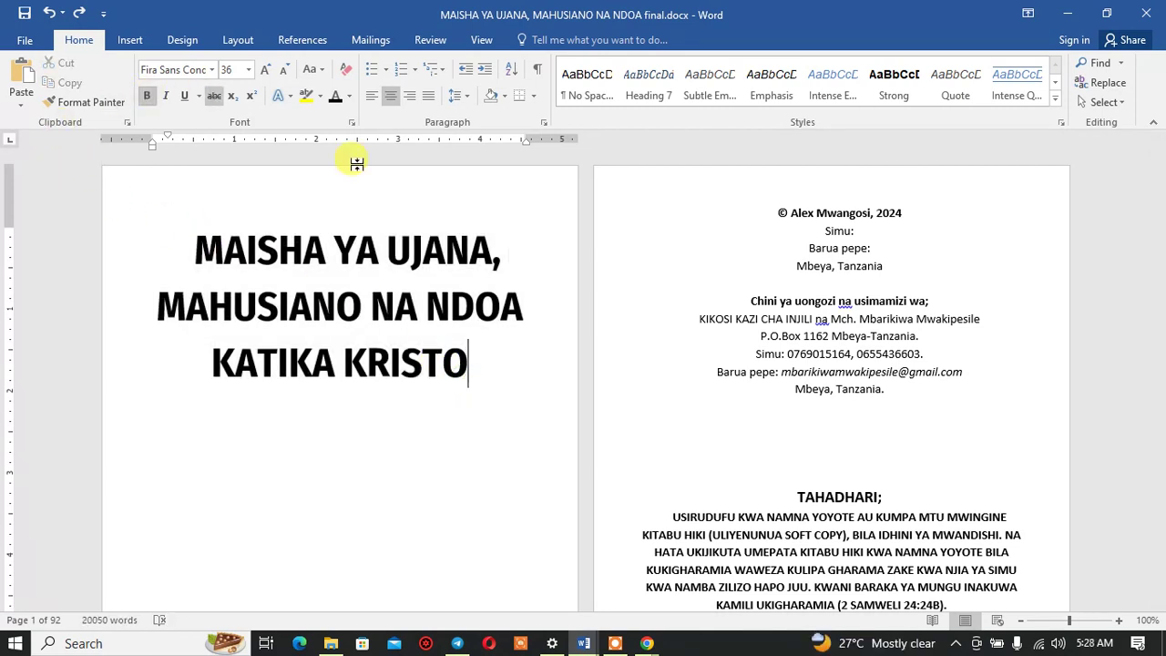
Step: Draw a horizontal straight line above the title
left_click(128, 40)
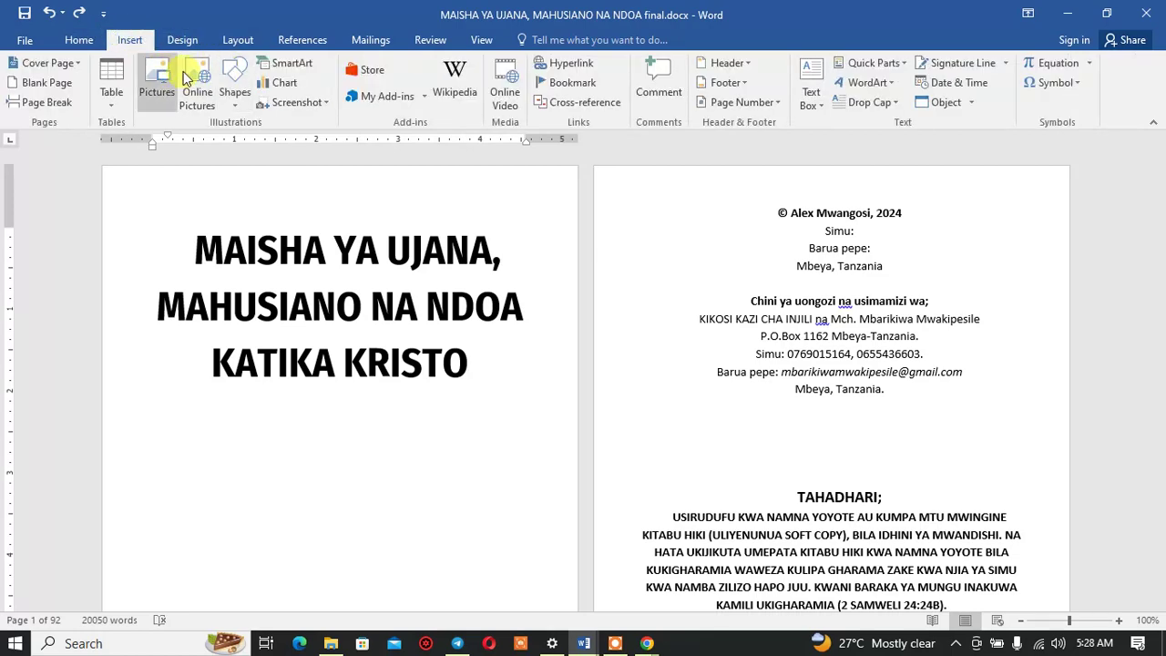
left_click(234, 80)
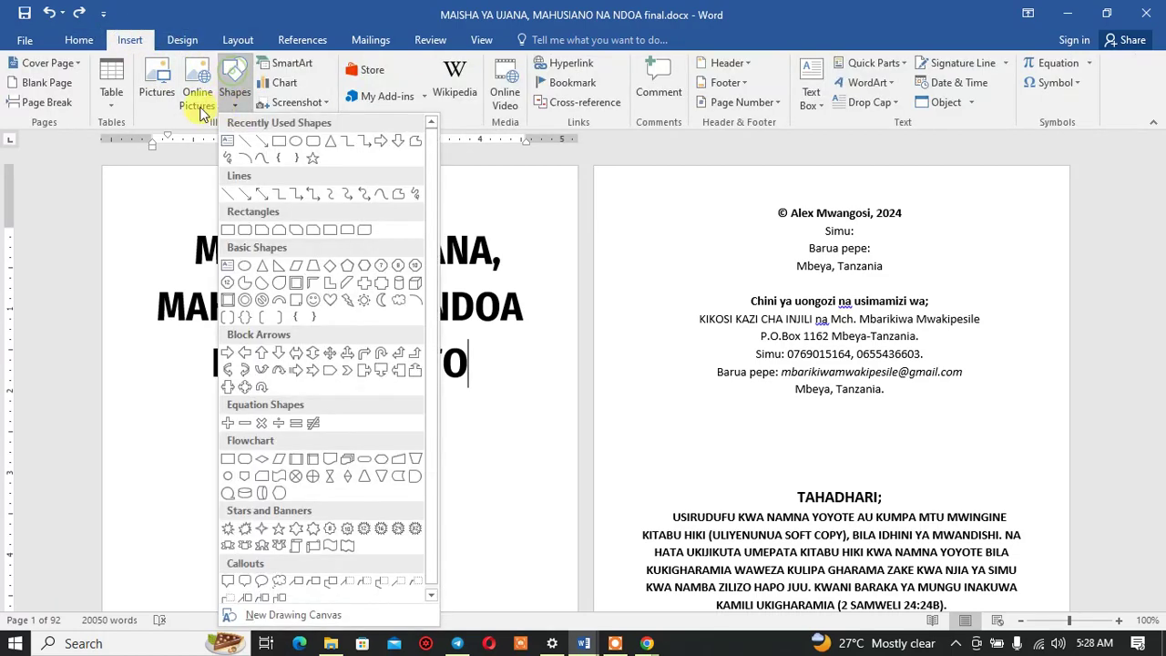
left_click(278, 141)
left_click_drag(125, 196, 538, 198)
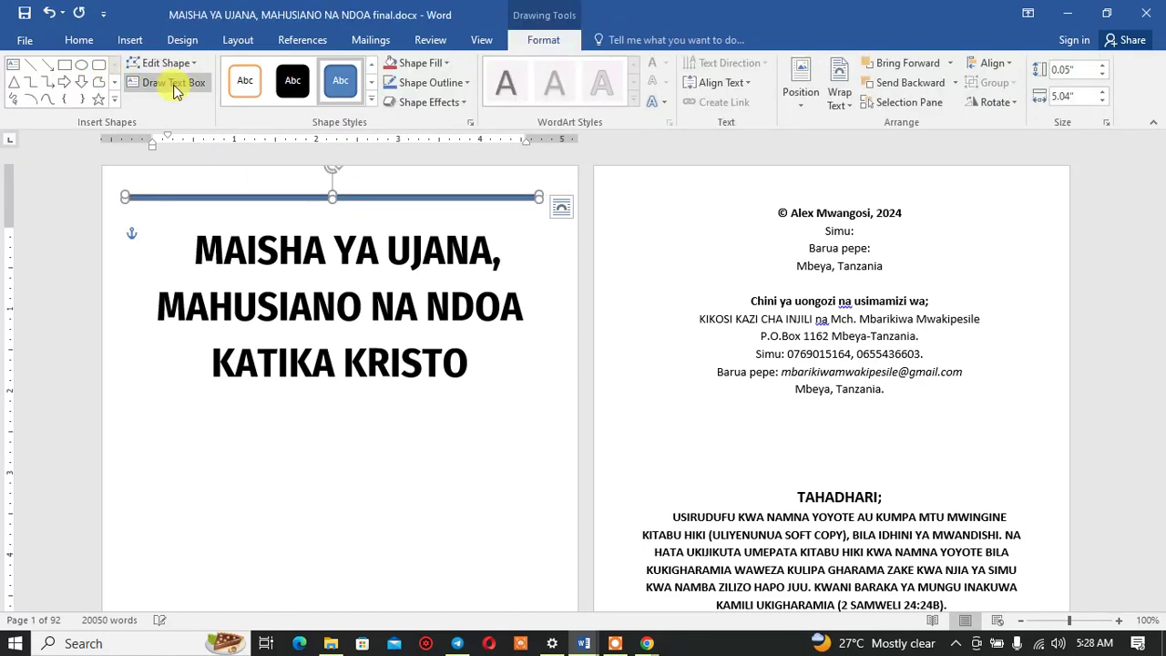
Step: Restyle the line with the black preset shape style and a white fill
left_click(244, 82)
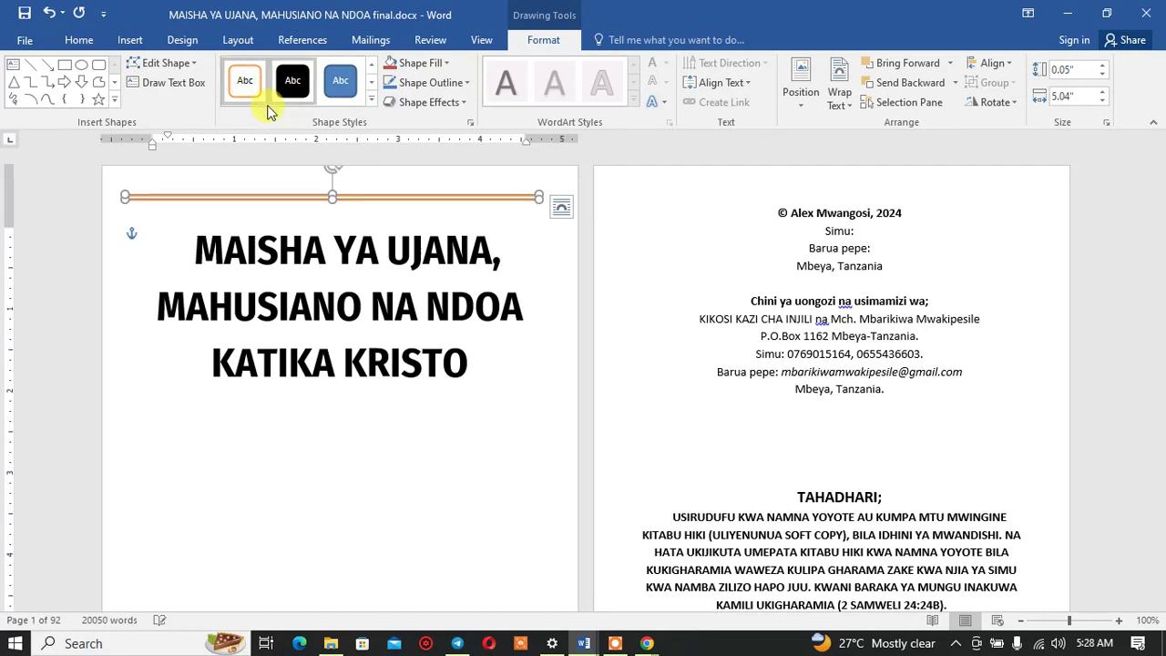
left_click(292, 80)
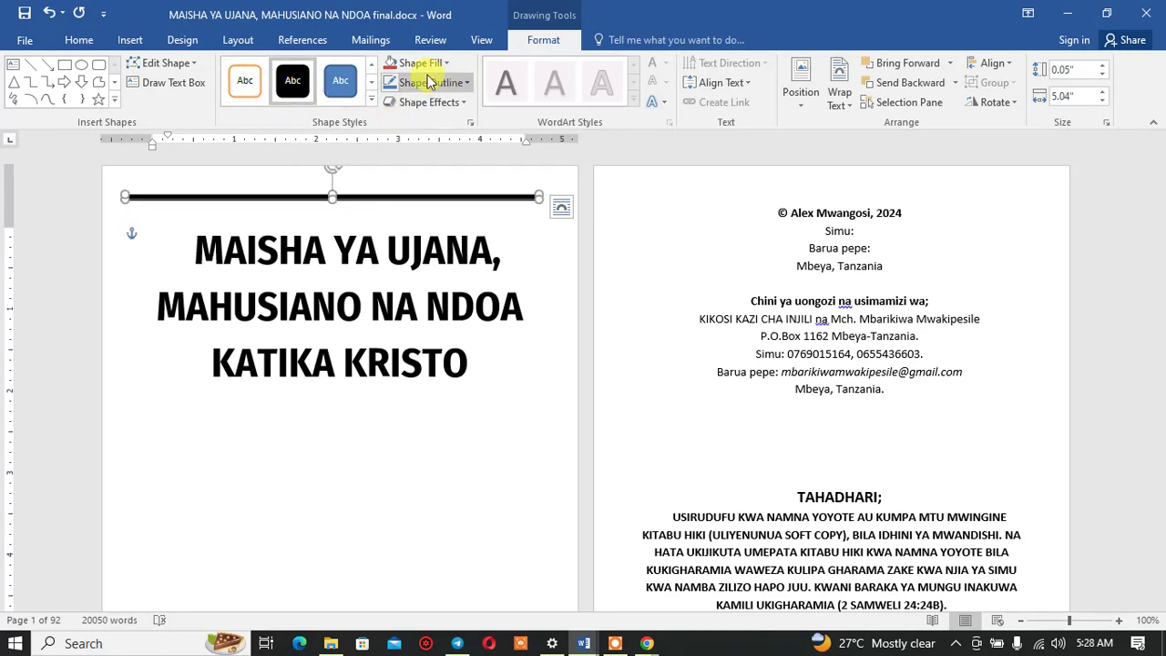
left_click(238, 40)
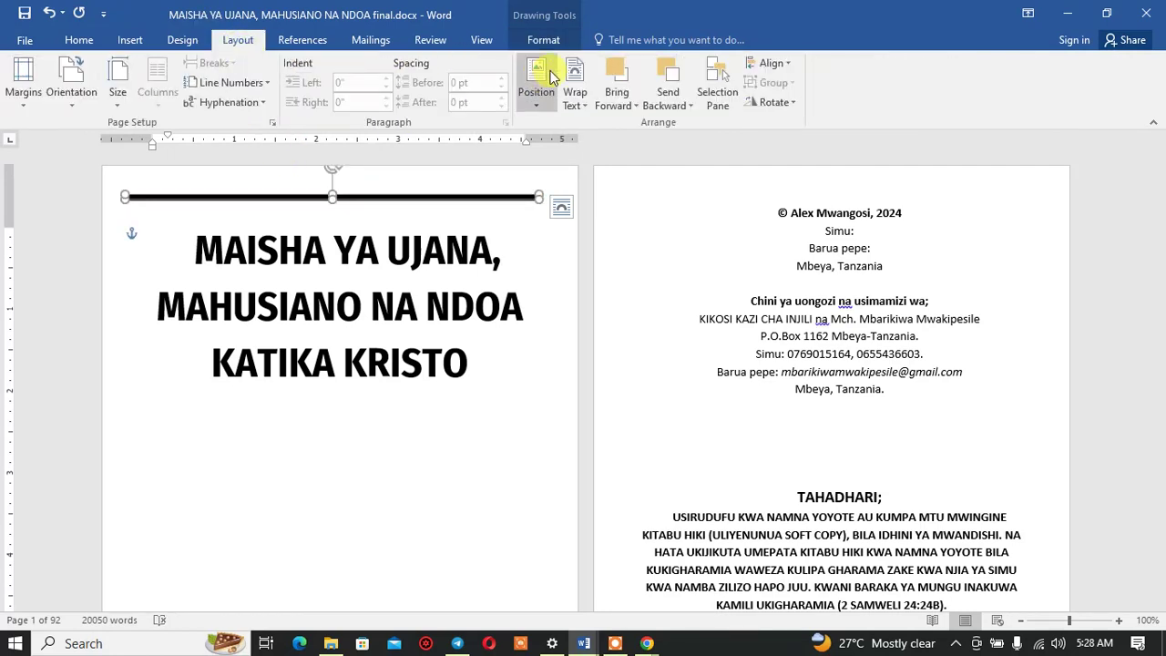
left_click(544, 40)
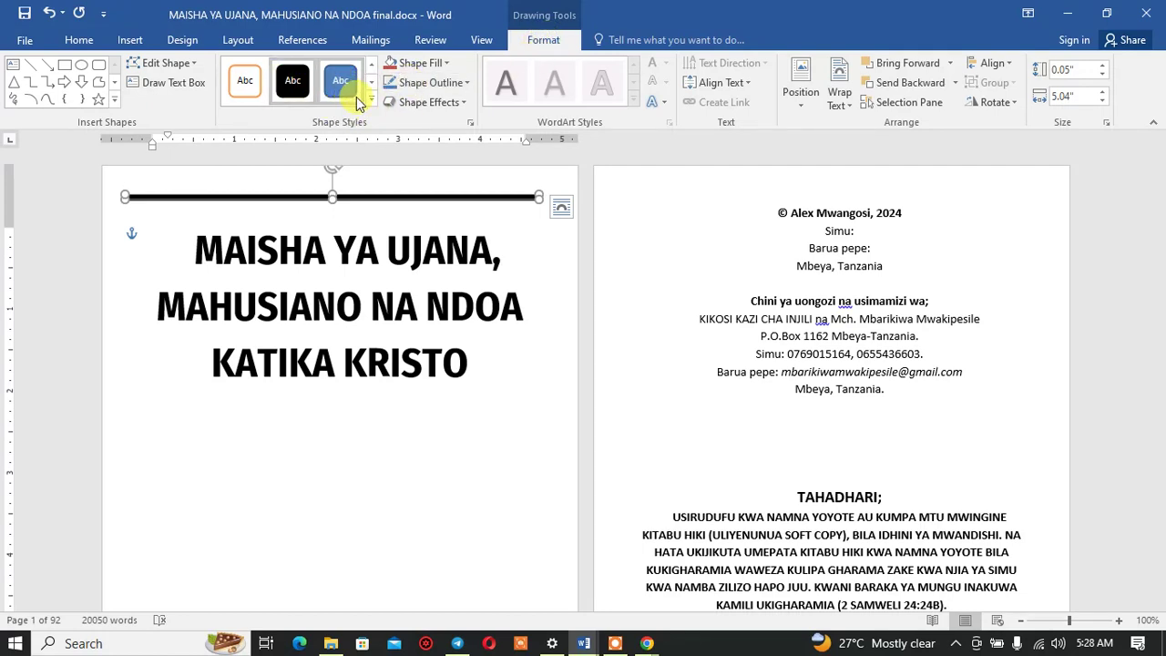
left_click(415, 62)
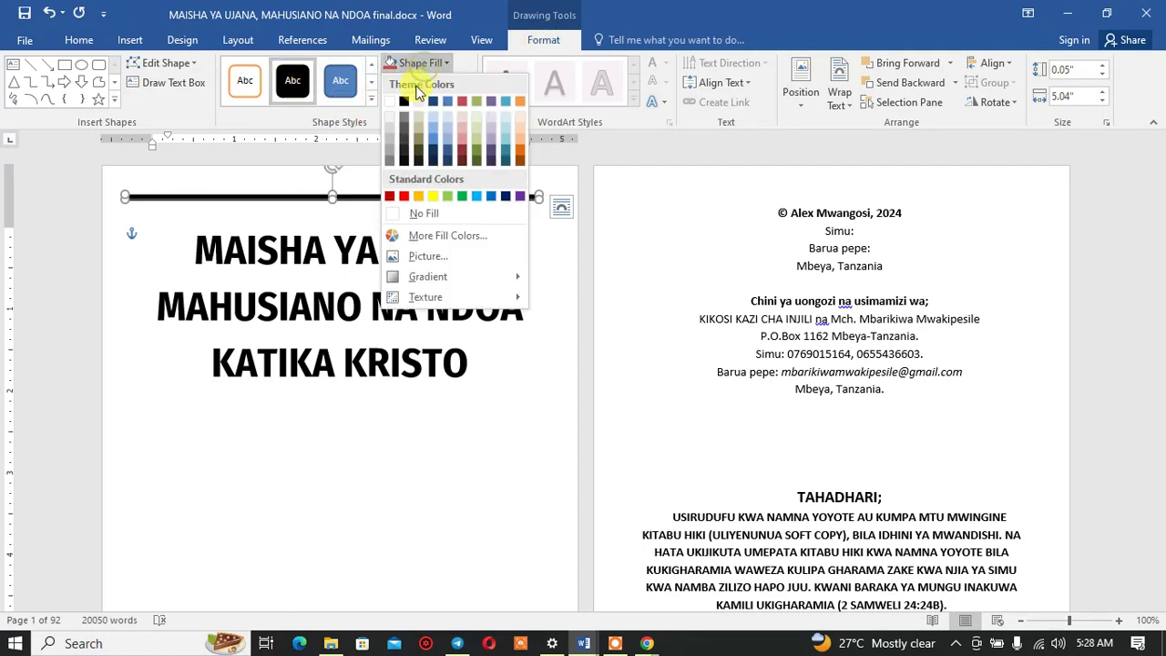
left_click(393, 102)
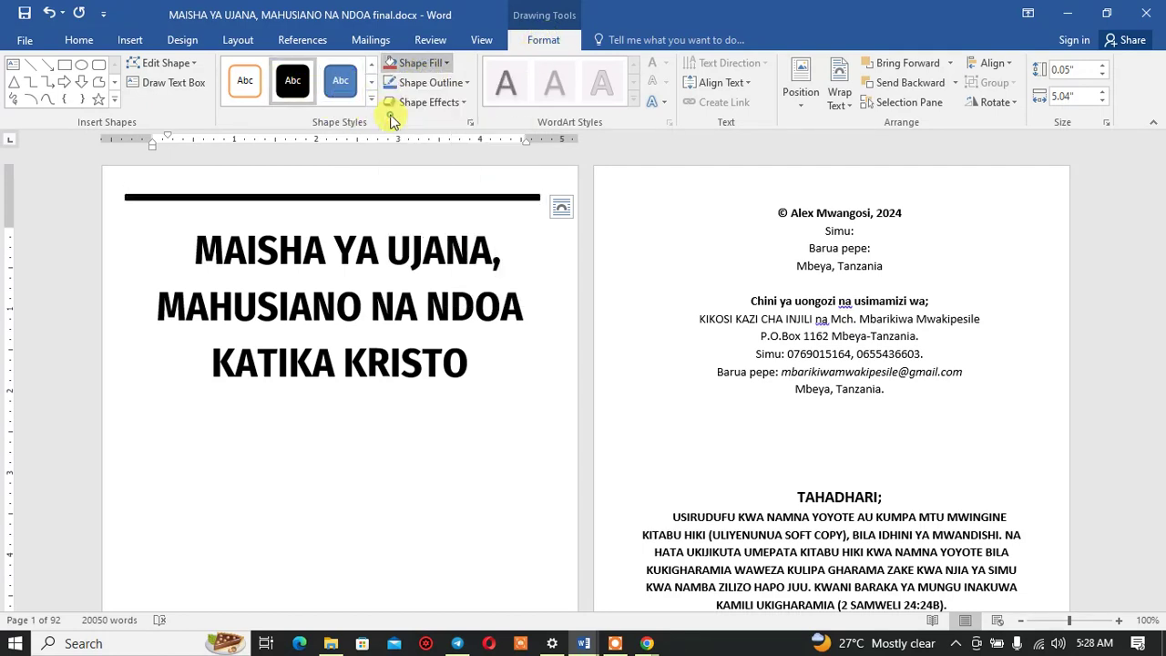
left_click(428, 84)
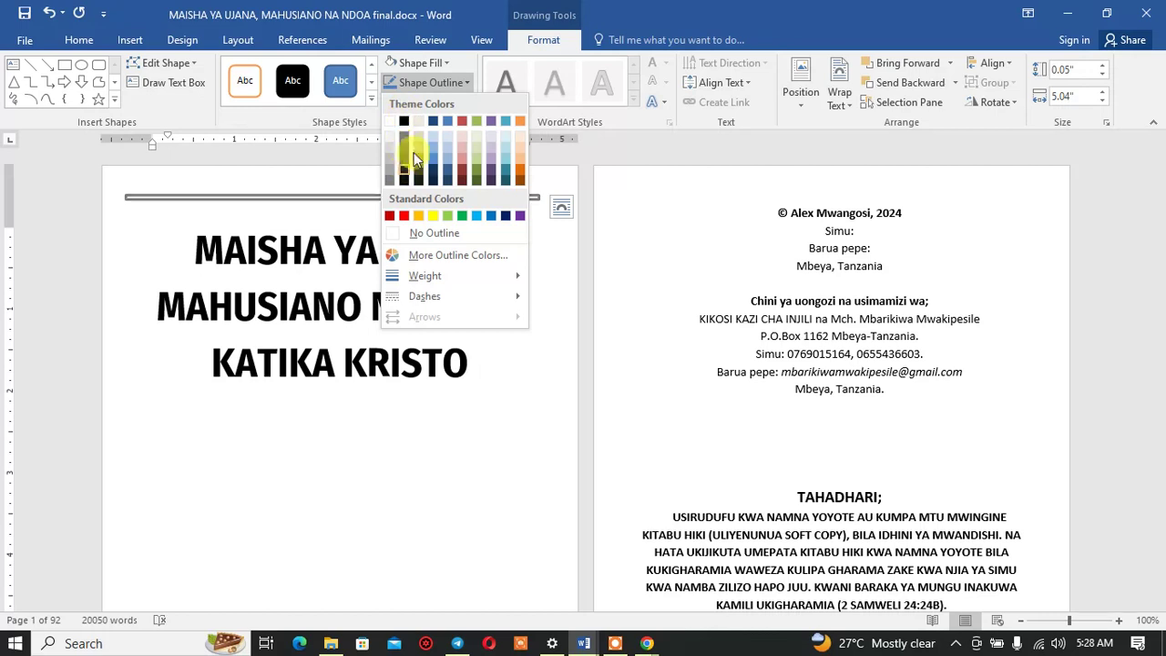
Step: Set the line's outline weight to 1 pt, then remove the outline entirely
mouse_move(432, 286)
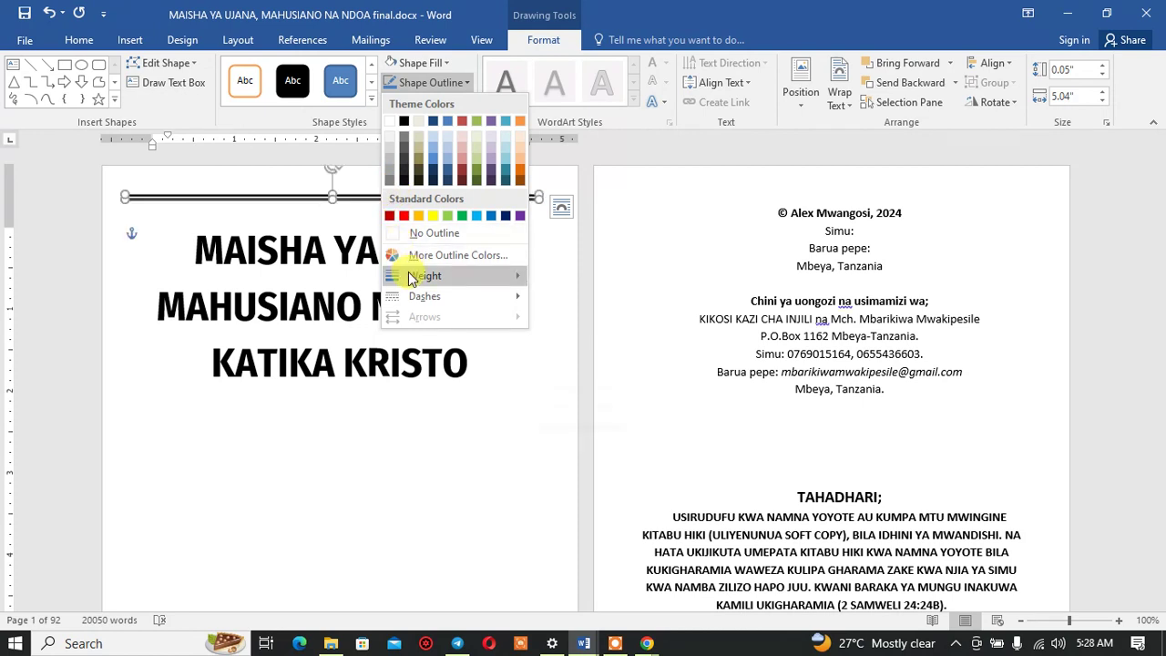
left_click(588, 339)
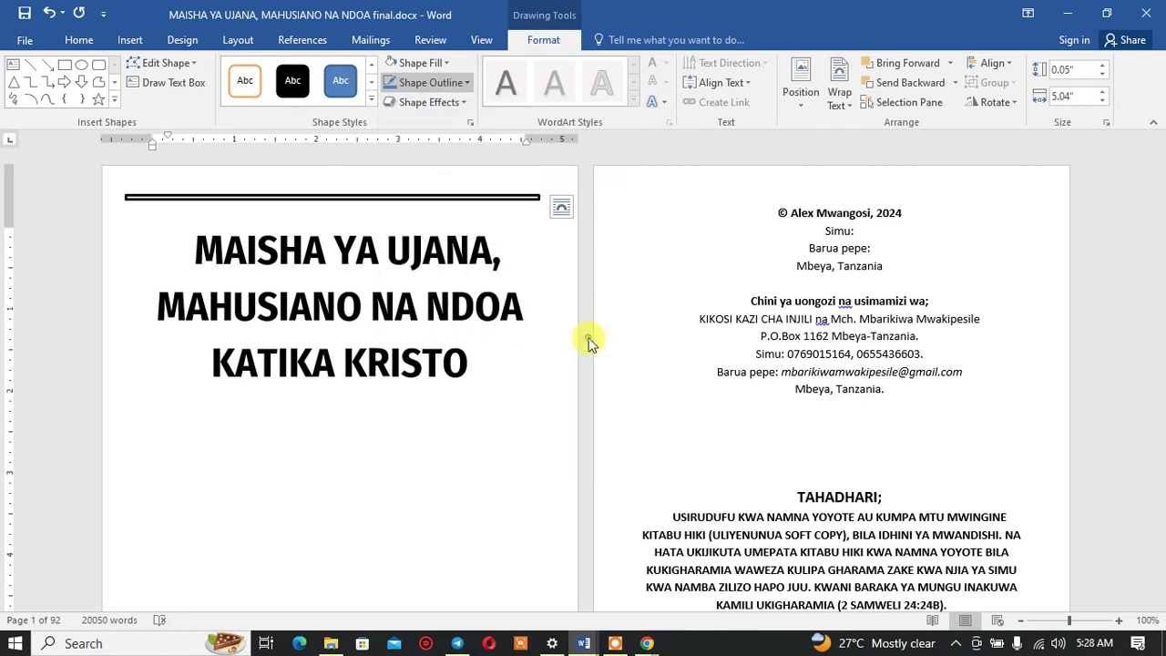
left_click(401, 83)
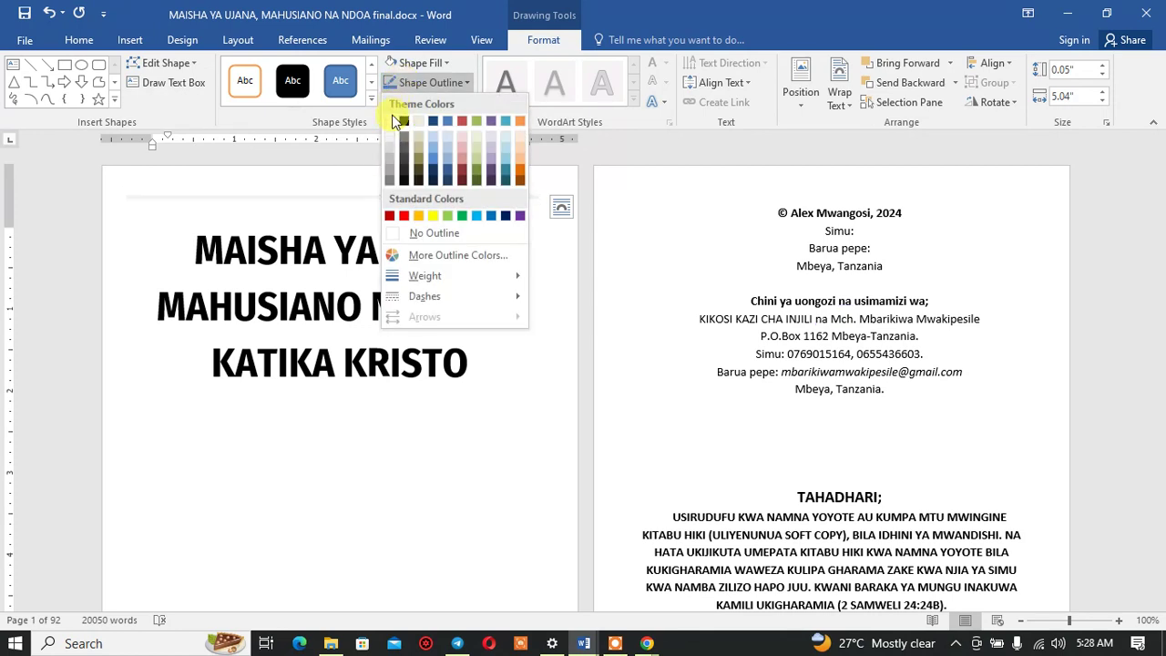
left_click(392, 232)
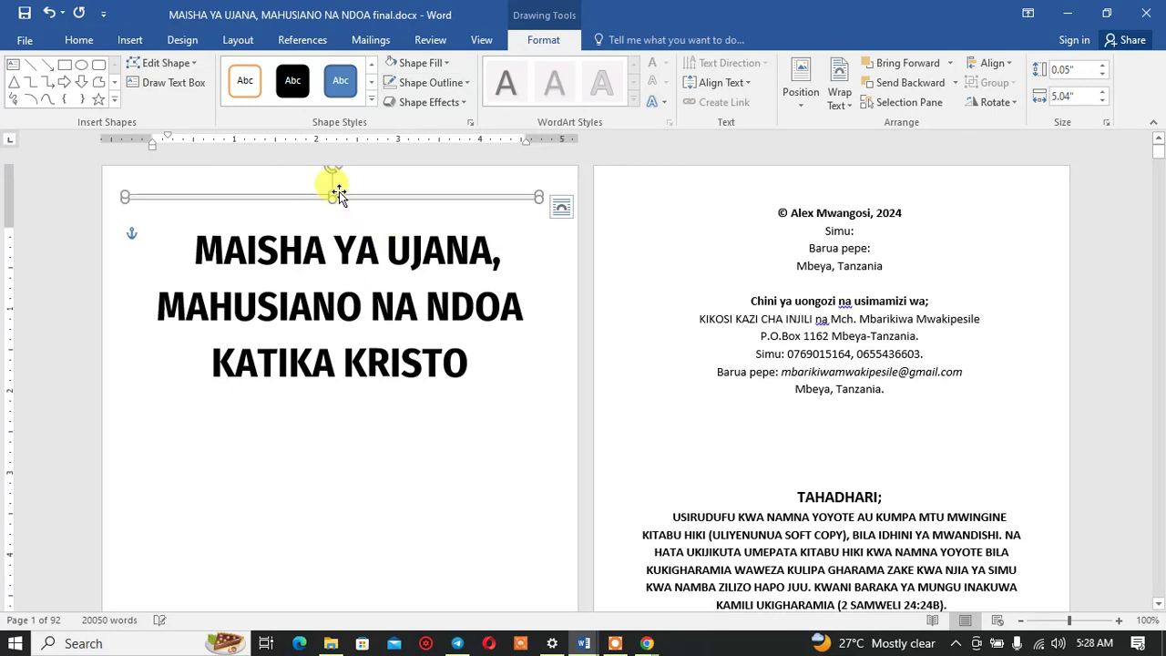
left_click(395, 179)
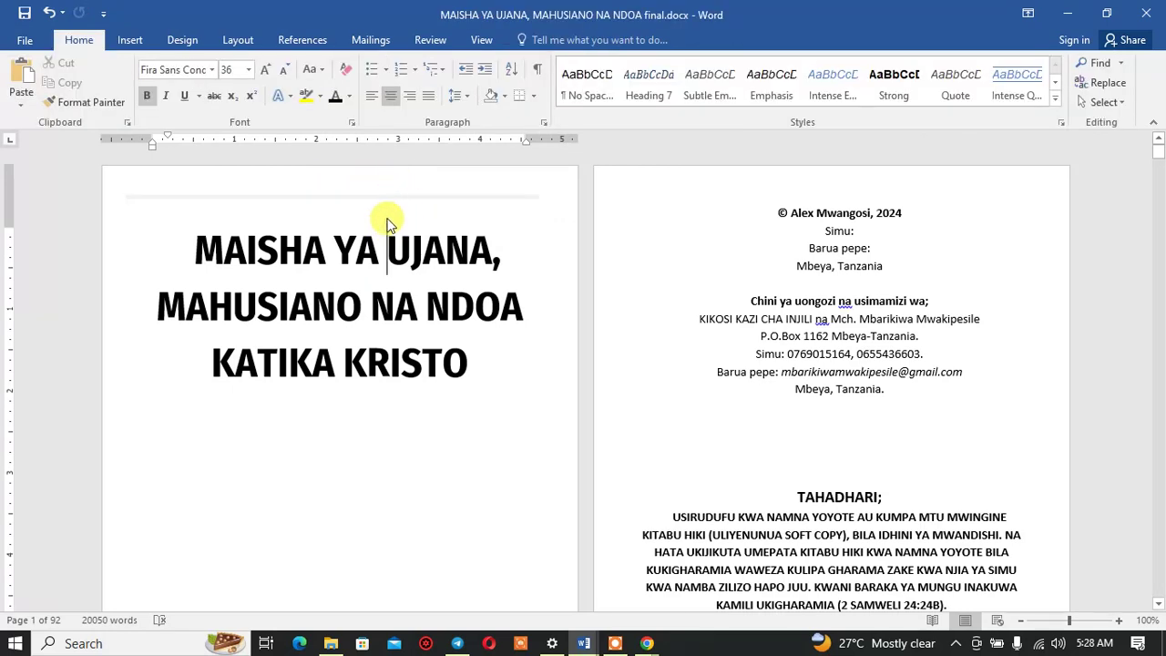
Step: Fill the rule above the title with gray
left_click(387, 197)
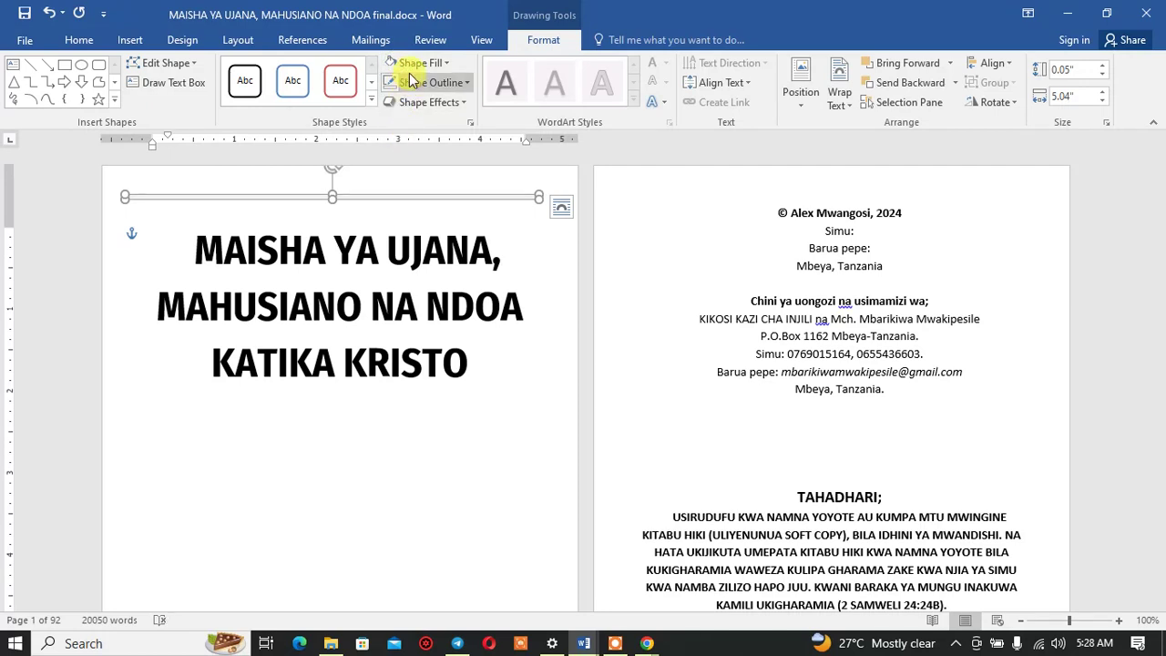
left_click(417, 62)
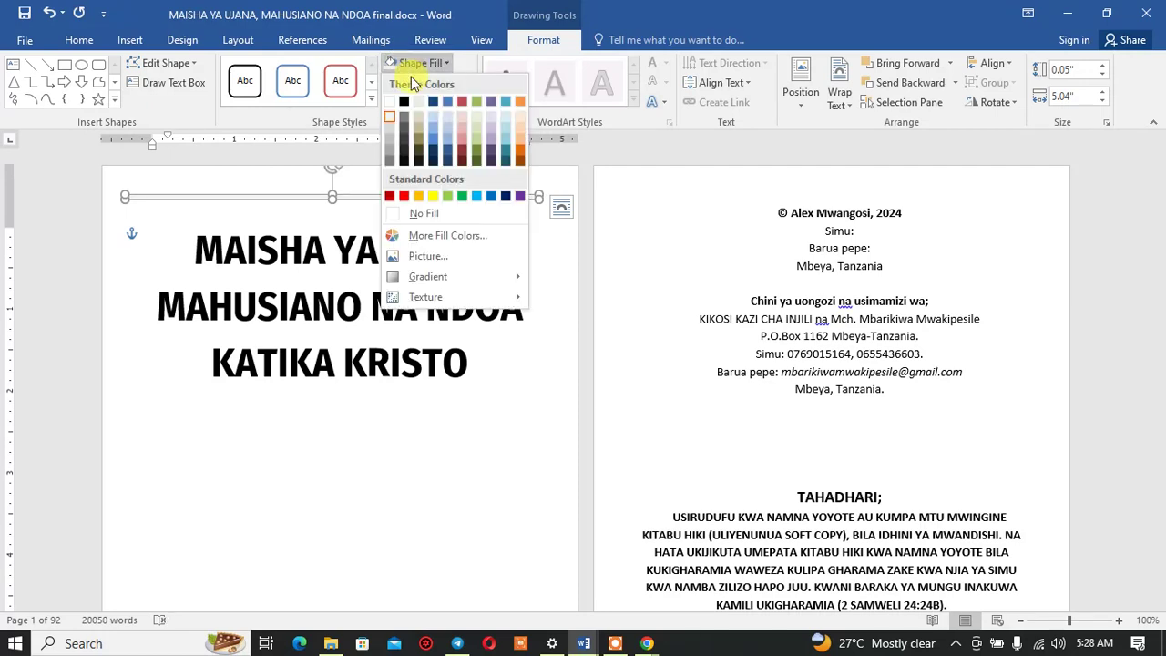
left_click(391, 151)
left_click(535, 258)
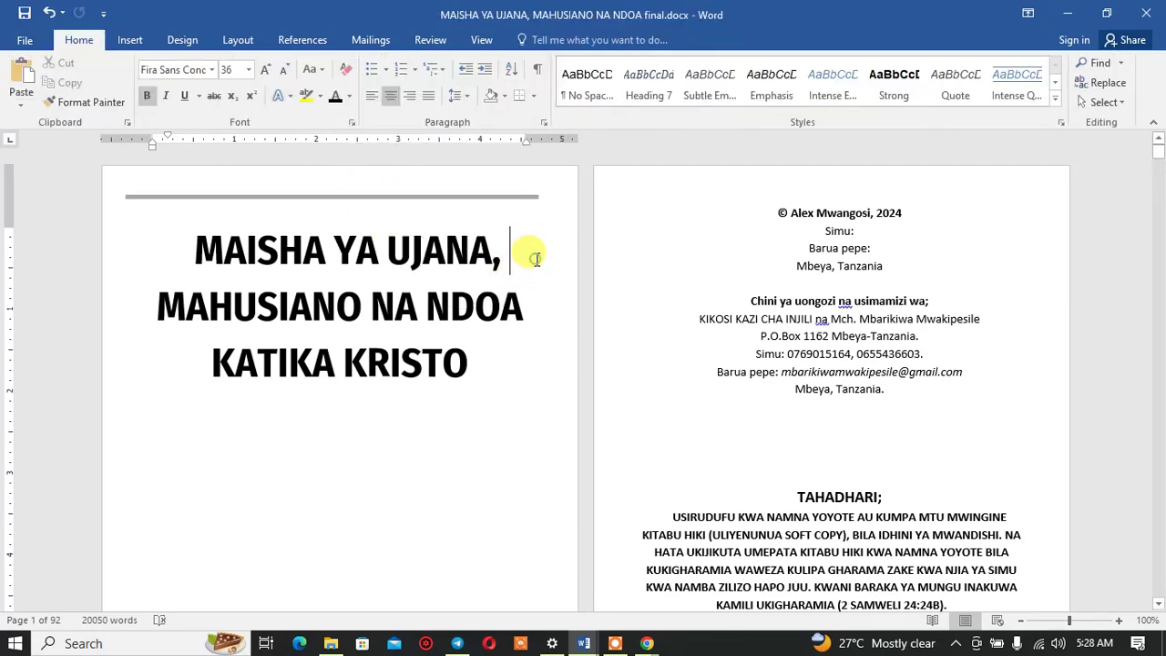
Step: Nudge and drag the gray rule into place just above the title
left_click(484, 200)
key("Down")
key("Down")
key("Down")
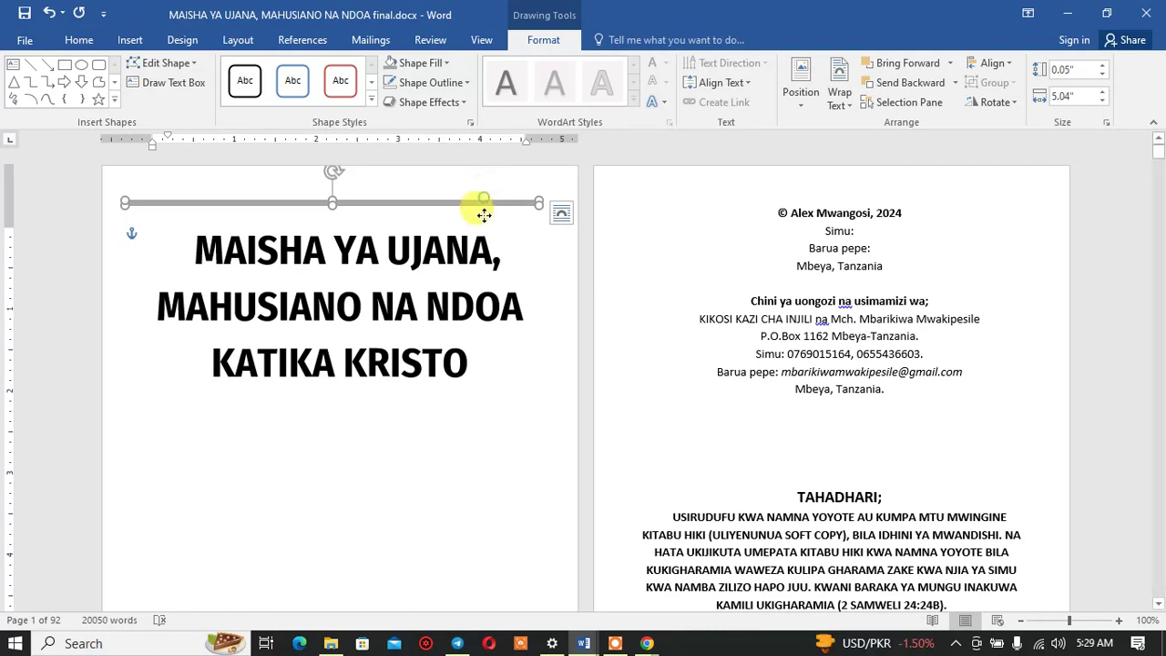
left_click_drag(484, 199, 484, 398)
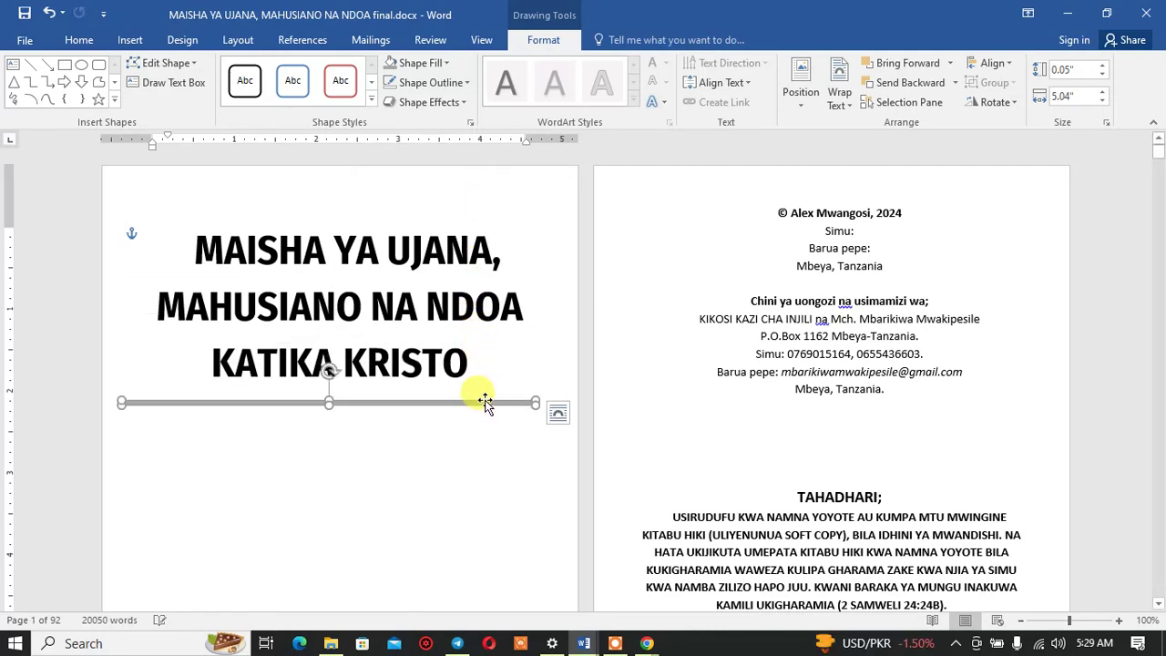
key("ctrl+z")
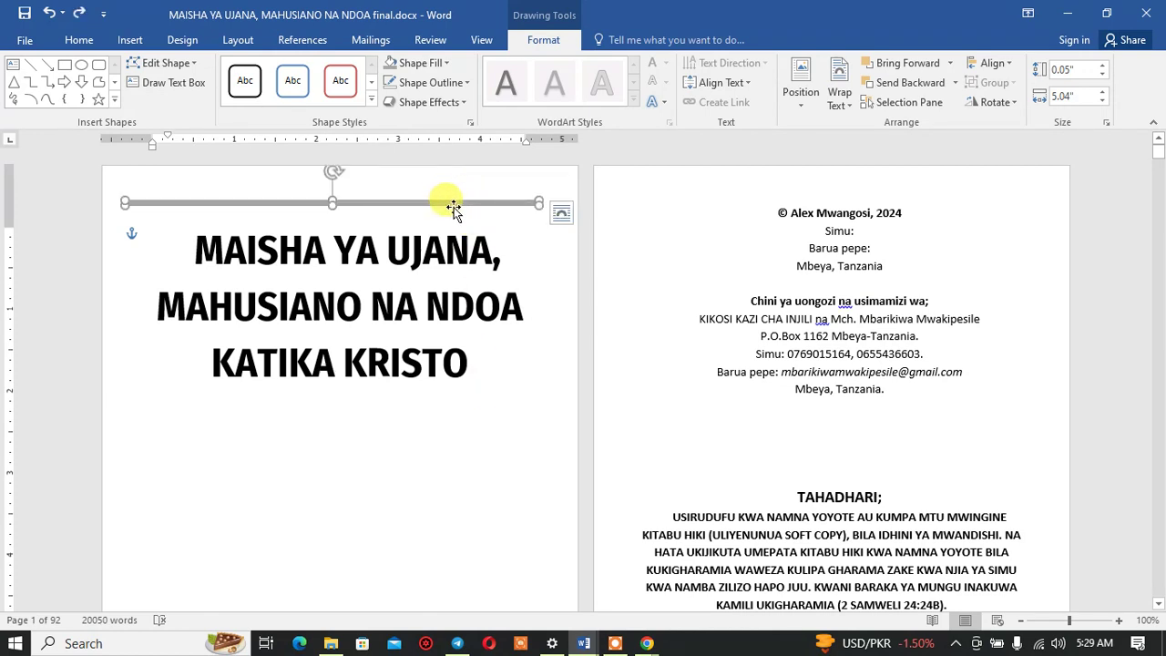
left_click_drag(452, 208, 458, 202)
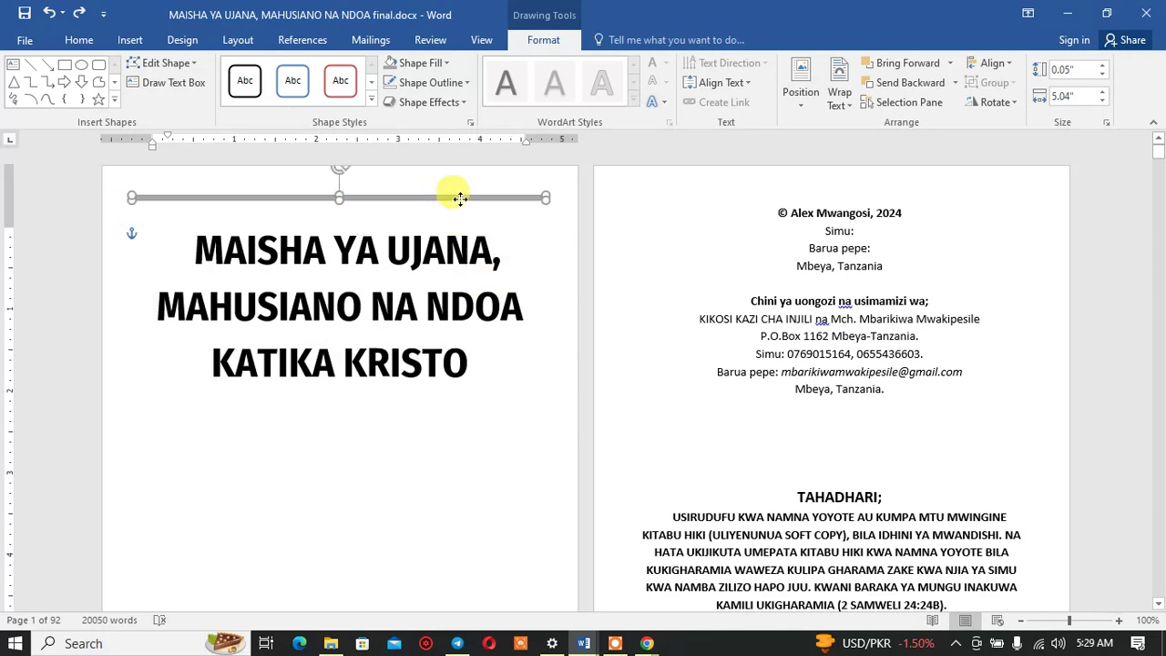
left_click(446, 307)
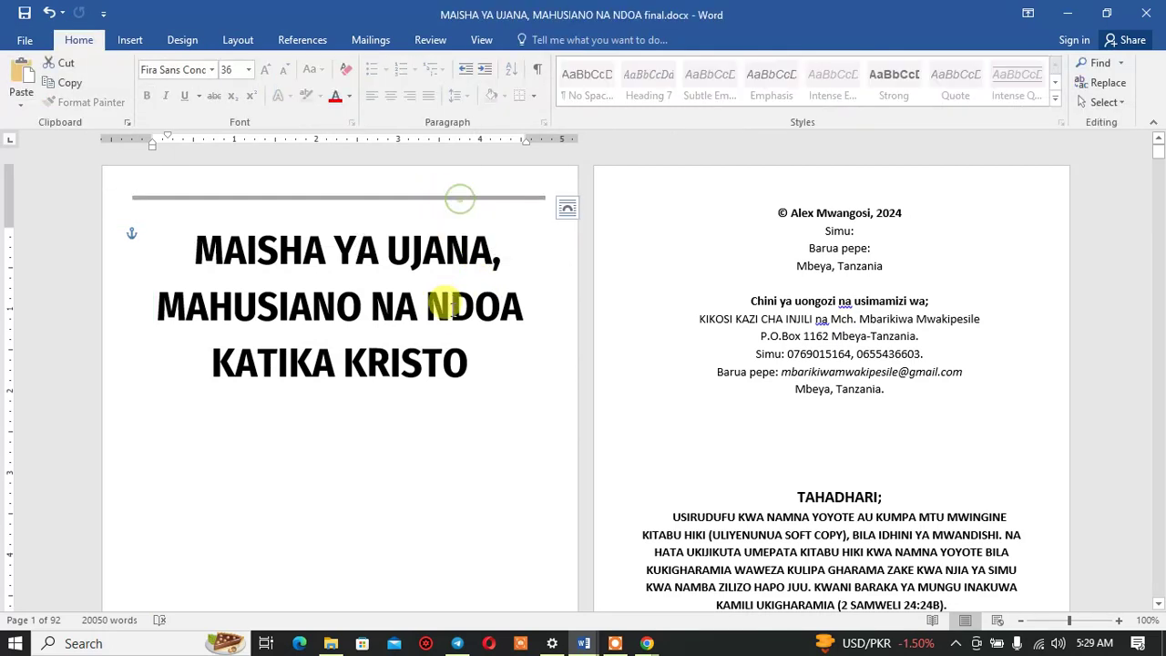
Step: Copy the gray rule to the clipboard
left_click(443, 197)
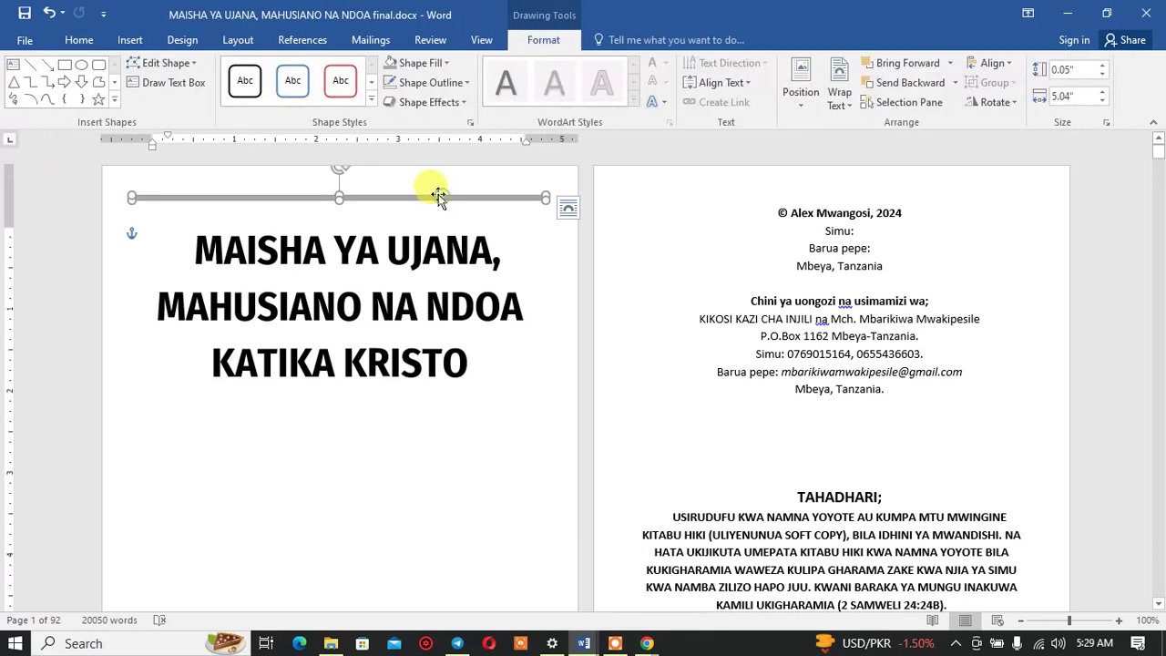
right_click(378, 193)
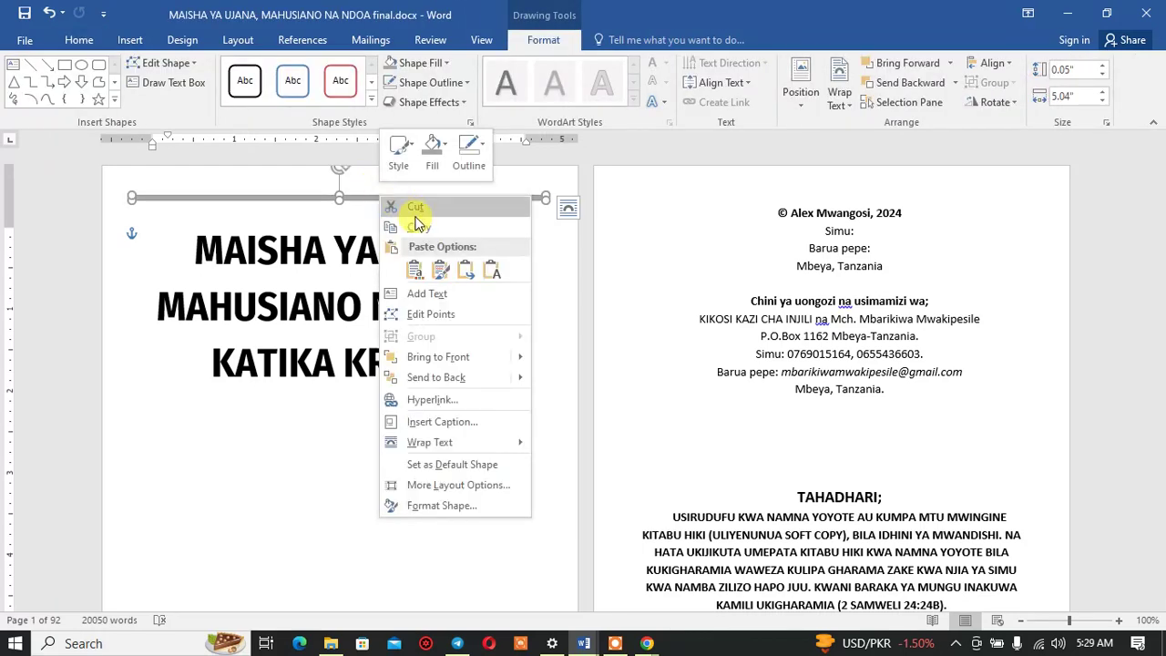
left_click(414, 229)
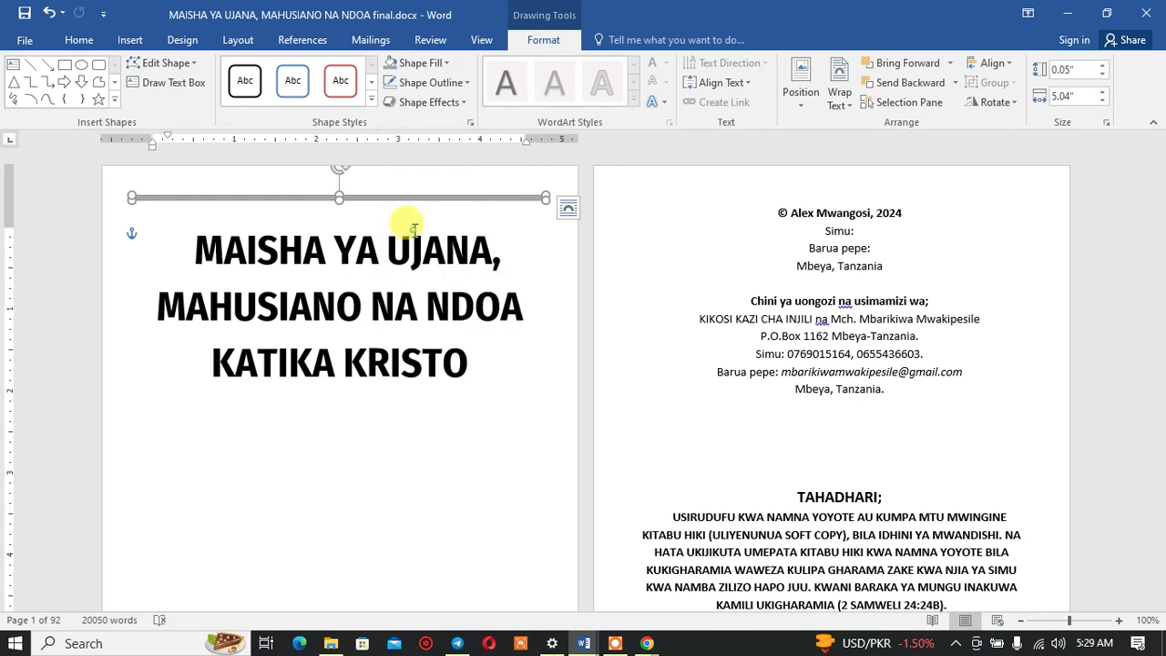
left_click(359, 219)
Step: Paste a copy of the gray rule below KATIKA KRISTO
left_click(340, 220)
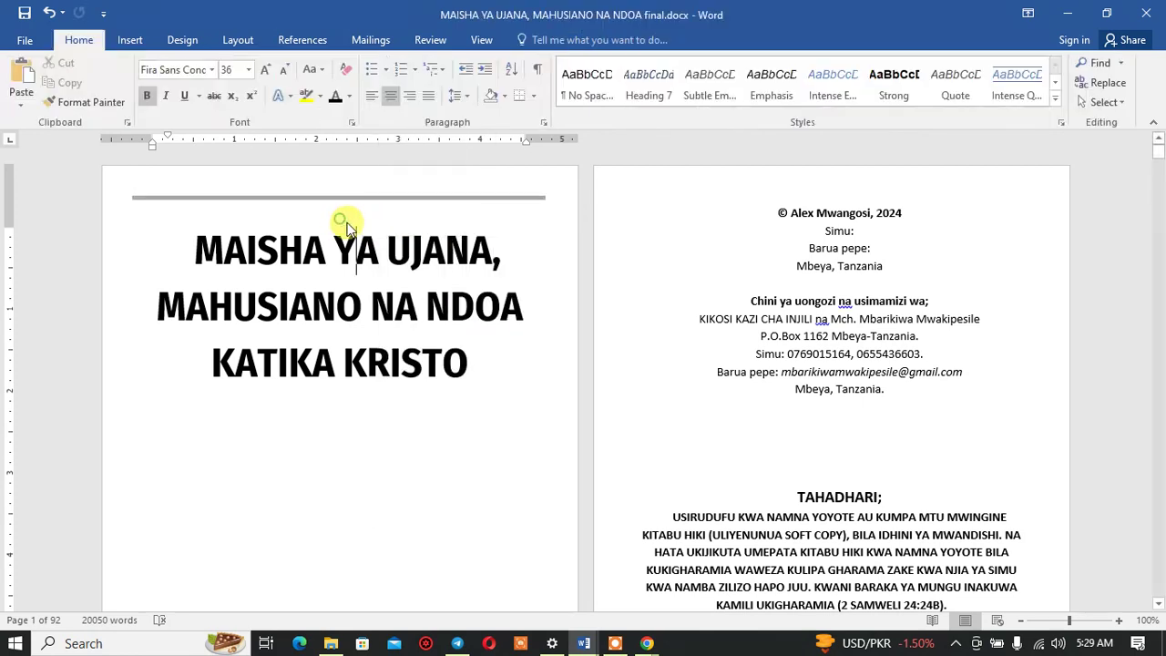
left_click(479, 374)
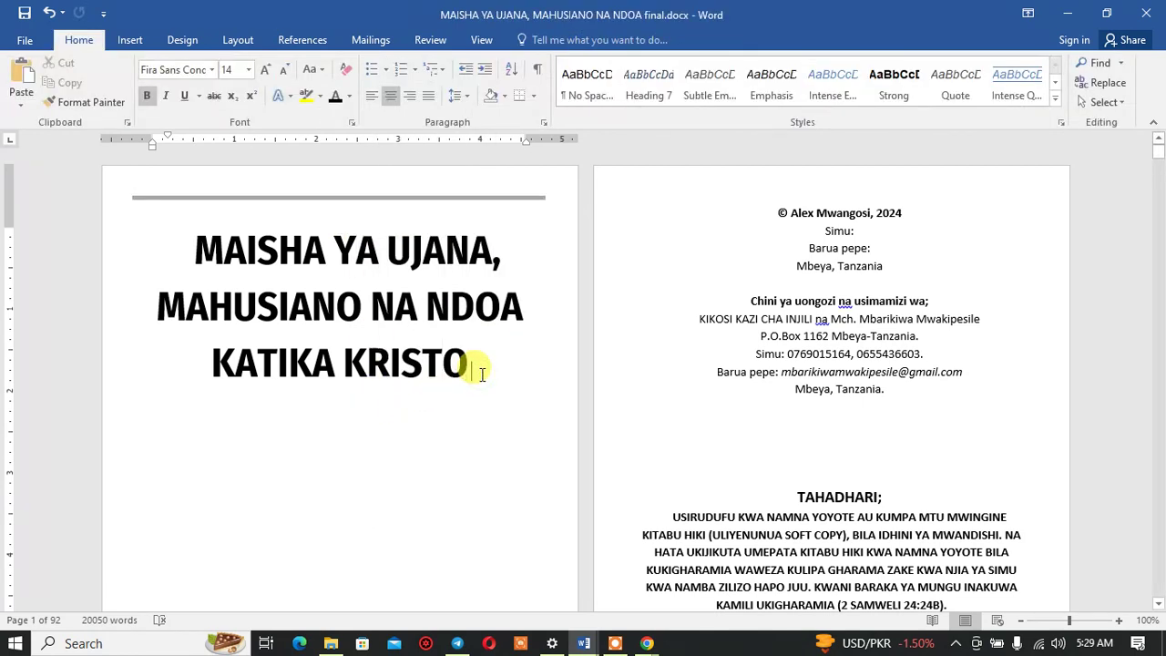
right_click(480, 374)
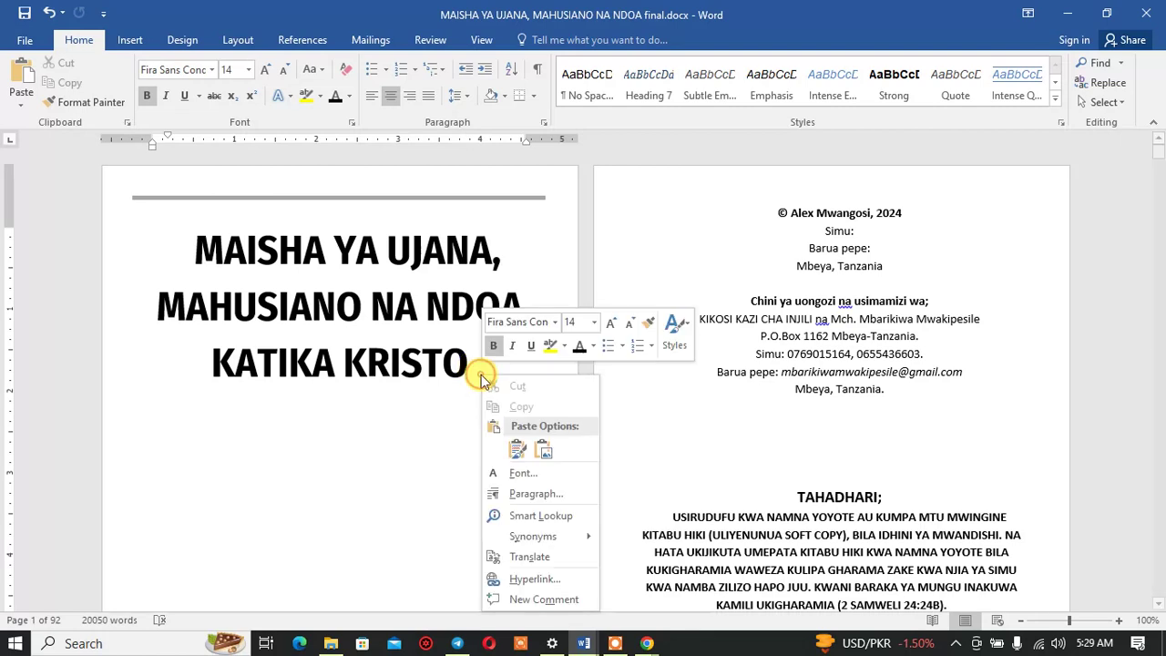
left_click(543, 449)
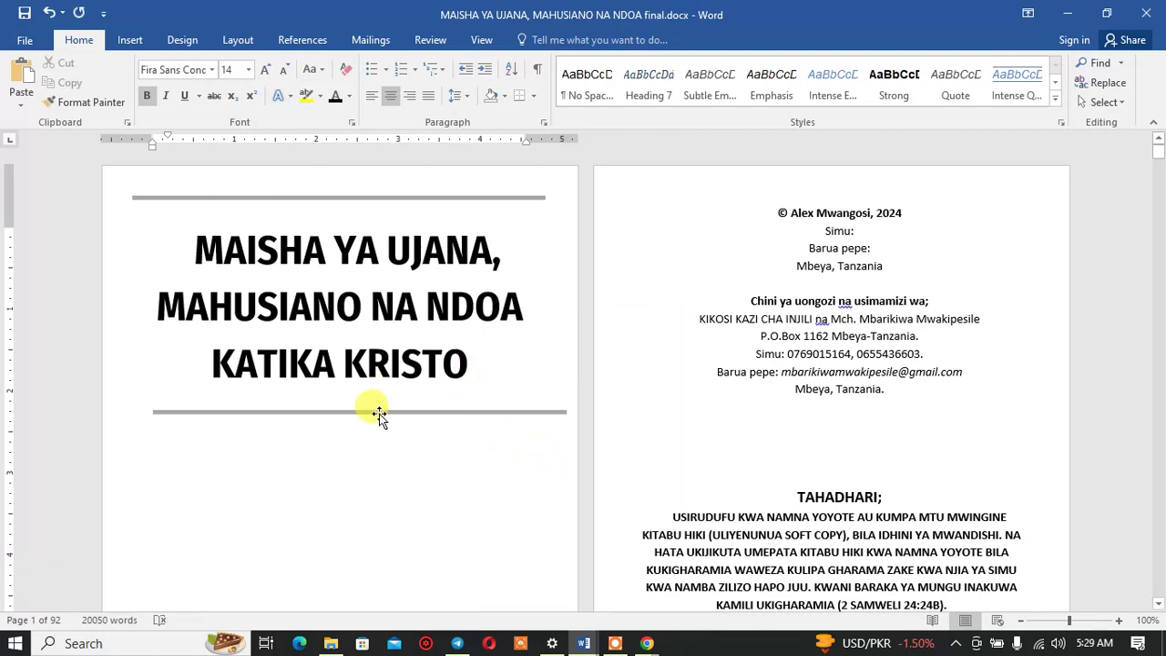
left_click(379, 412)
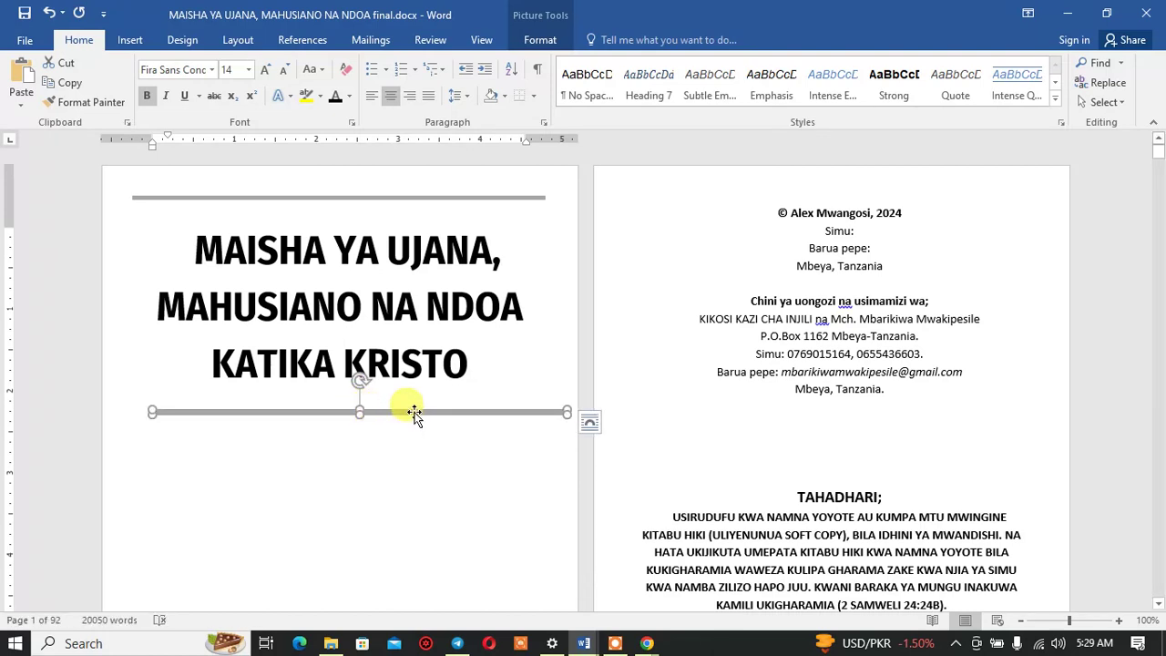
left_click(406, 442)
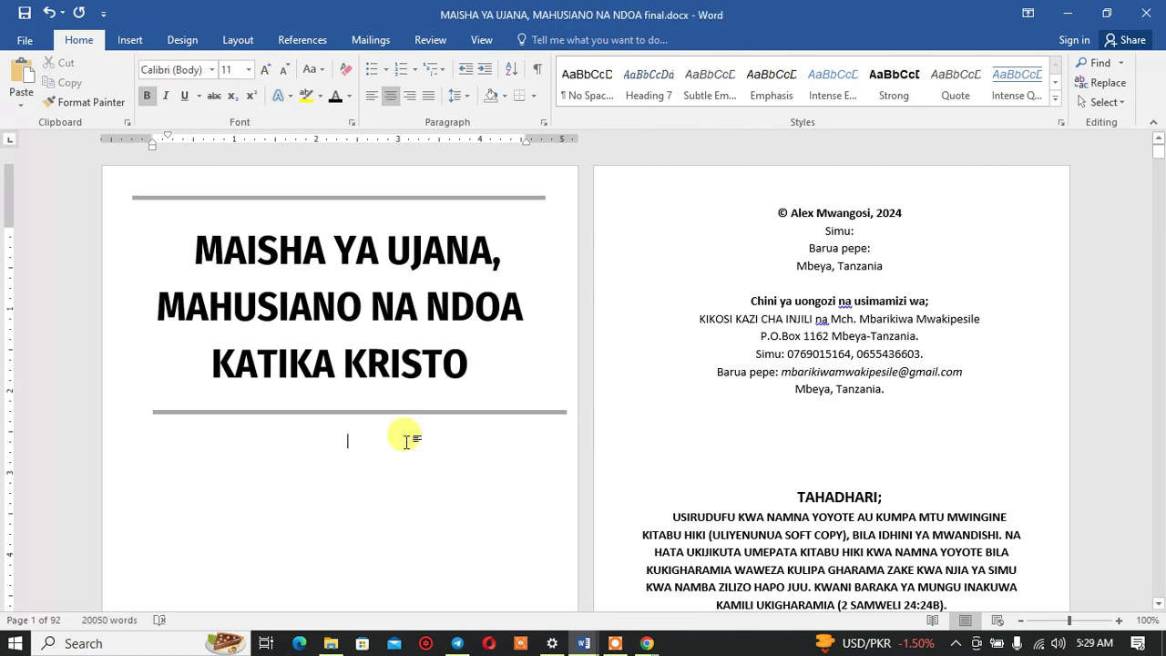
scroll(428, 428, "down", 5)
scroll(359, 343, "up", 5)
left_click(376, 413)
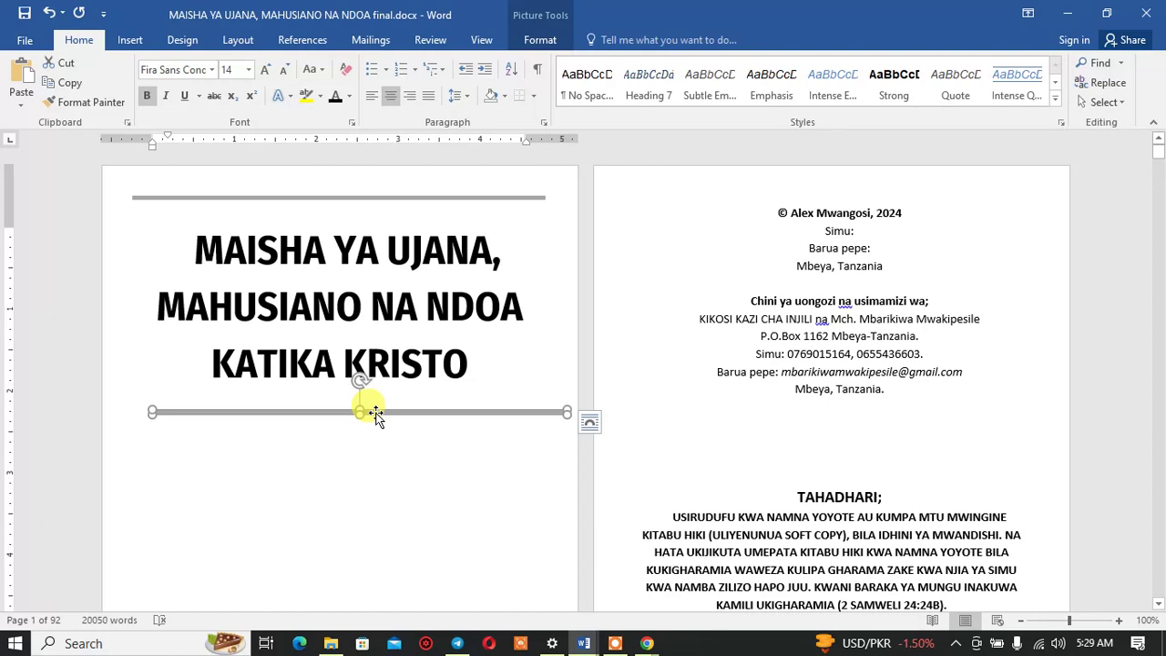
left_click(457, 550)
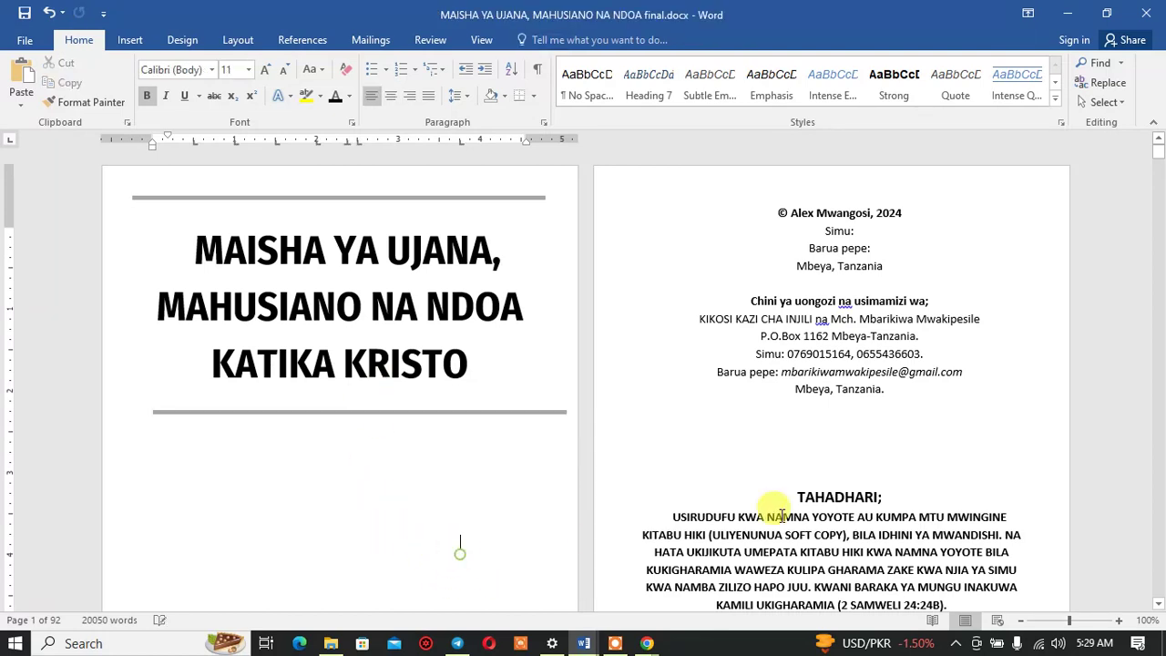
Step: Zoom in and drag the ruler marker to remove the title's first-line indent
left_click(1118, 620)
left_click(1118, 620)
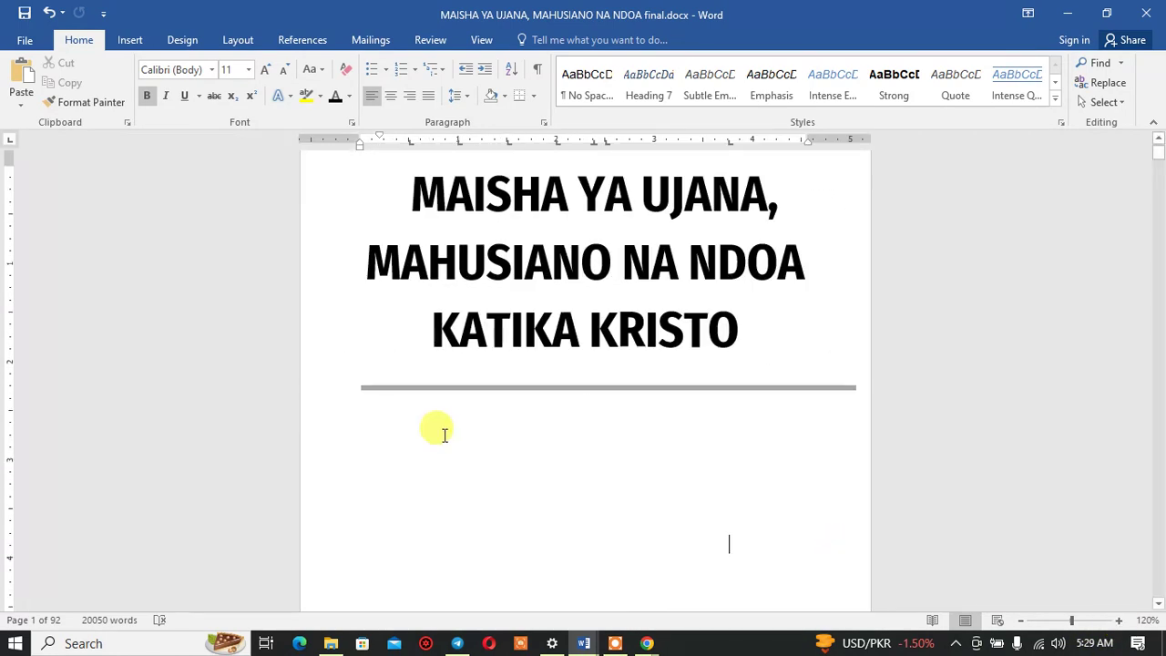
left_click(548, 386)
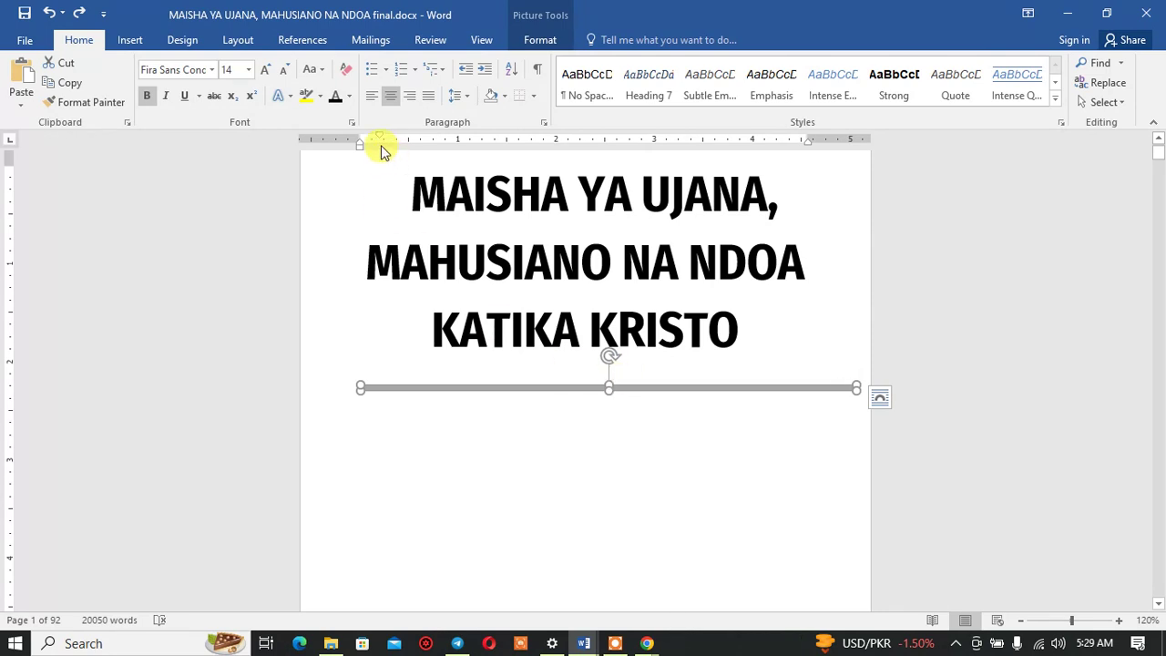
left_click_drag(381, 138, 360, 137)
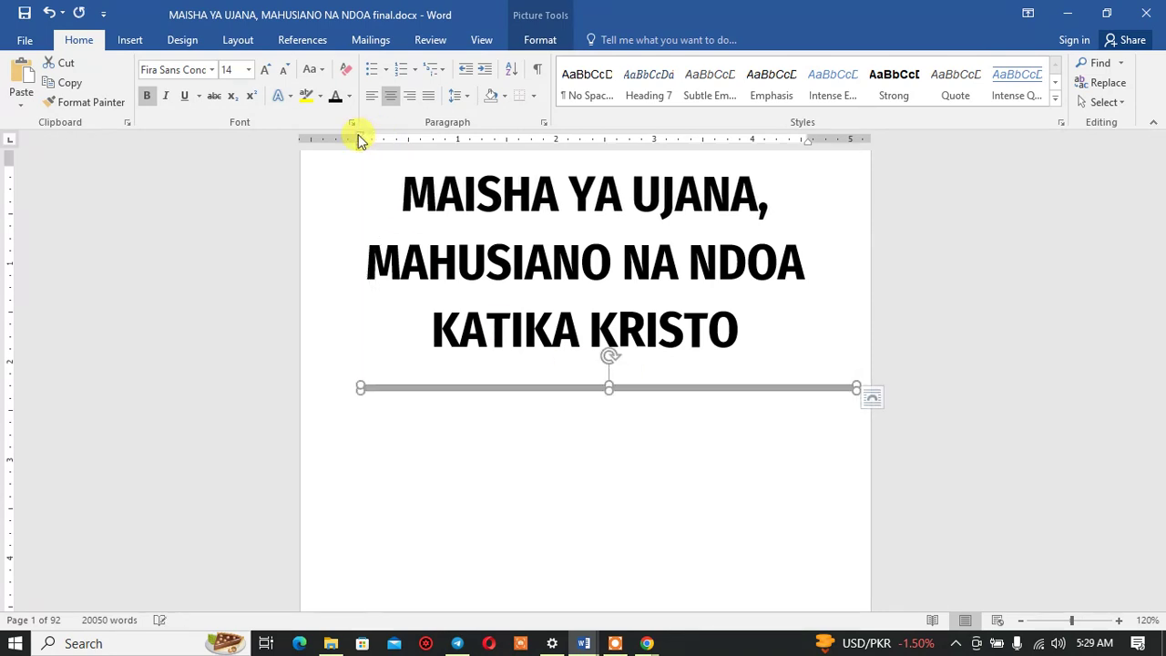
left_click(564, 428)
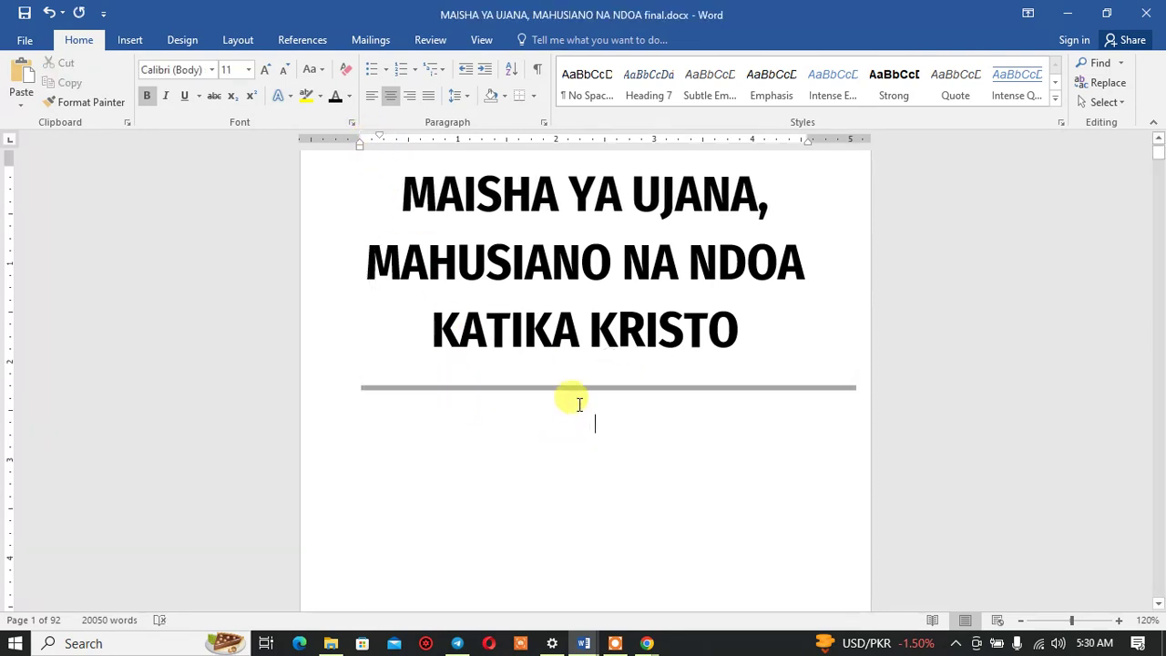
left_click(585, 387)
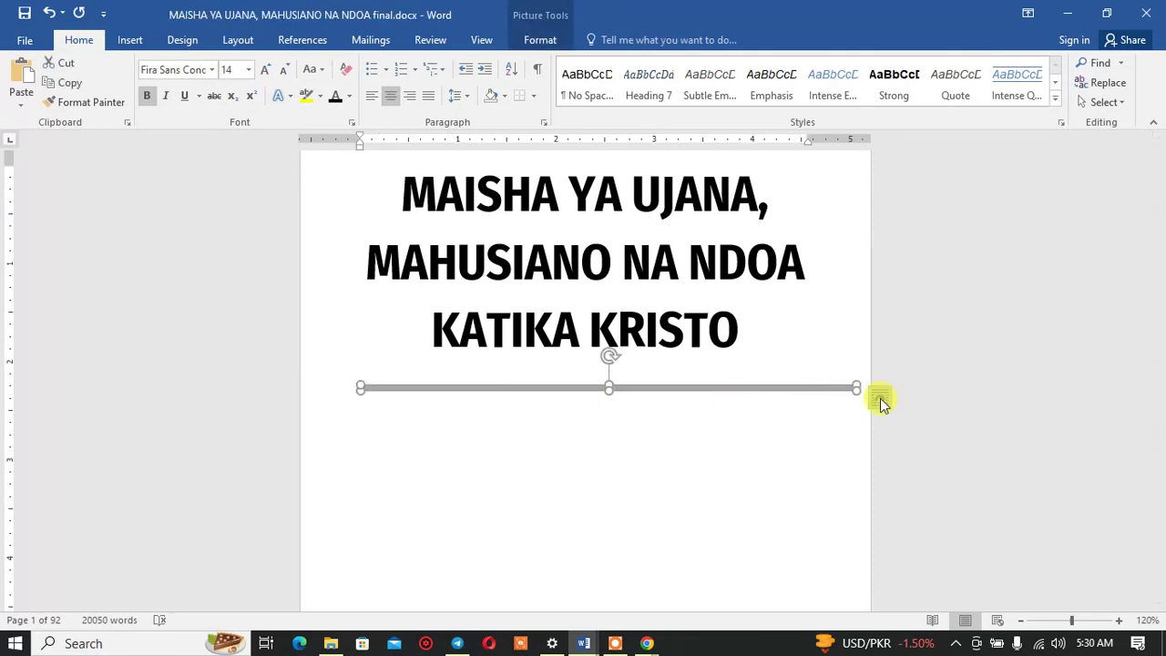
Step: Give the lower rule Top and Bottom wrapping and move it just under KATIKA KRISTO
left_click(880, 399)
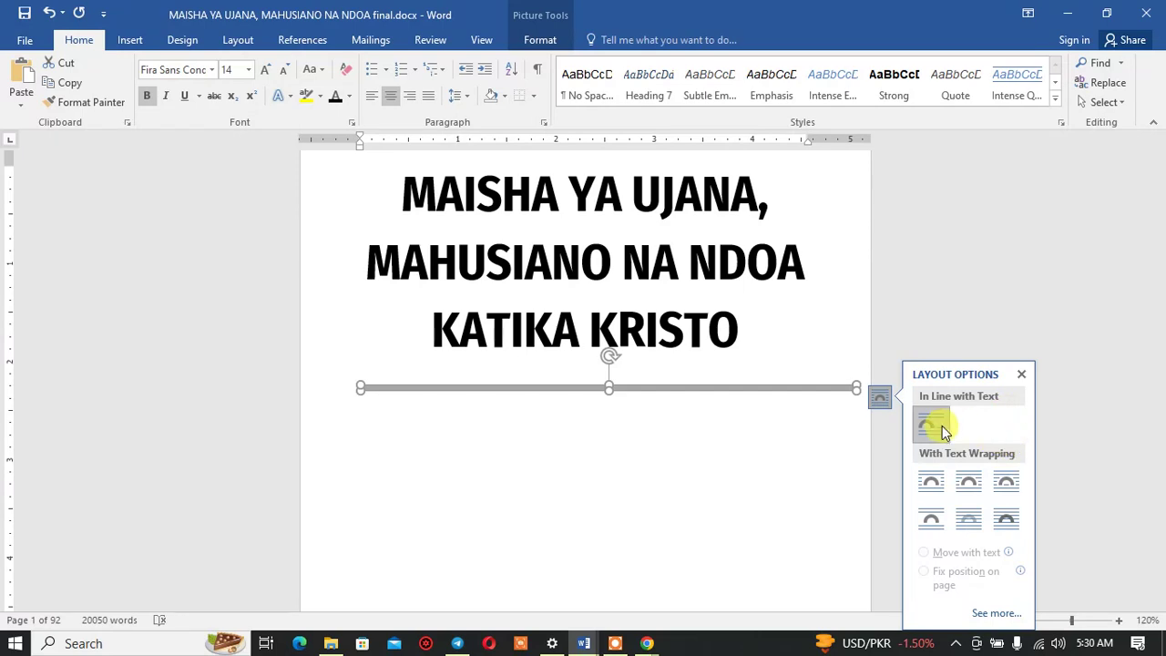
left_click(929, 521)
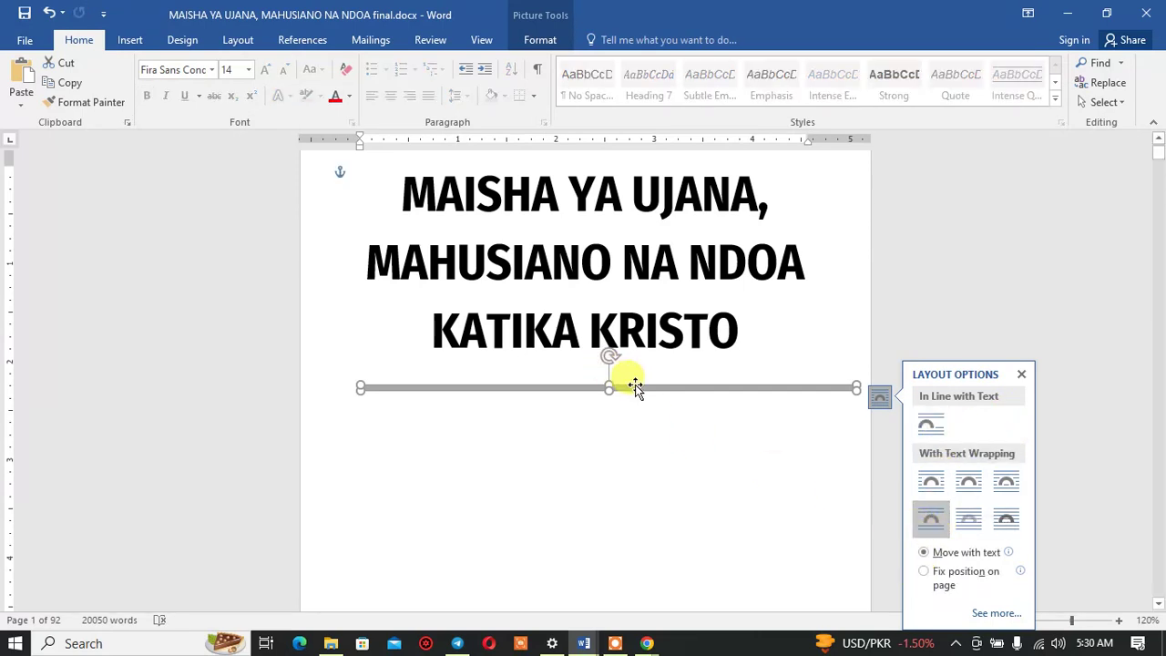
left_click_drag(636, 387, 623, 367)
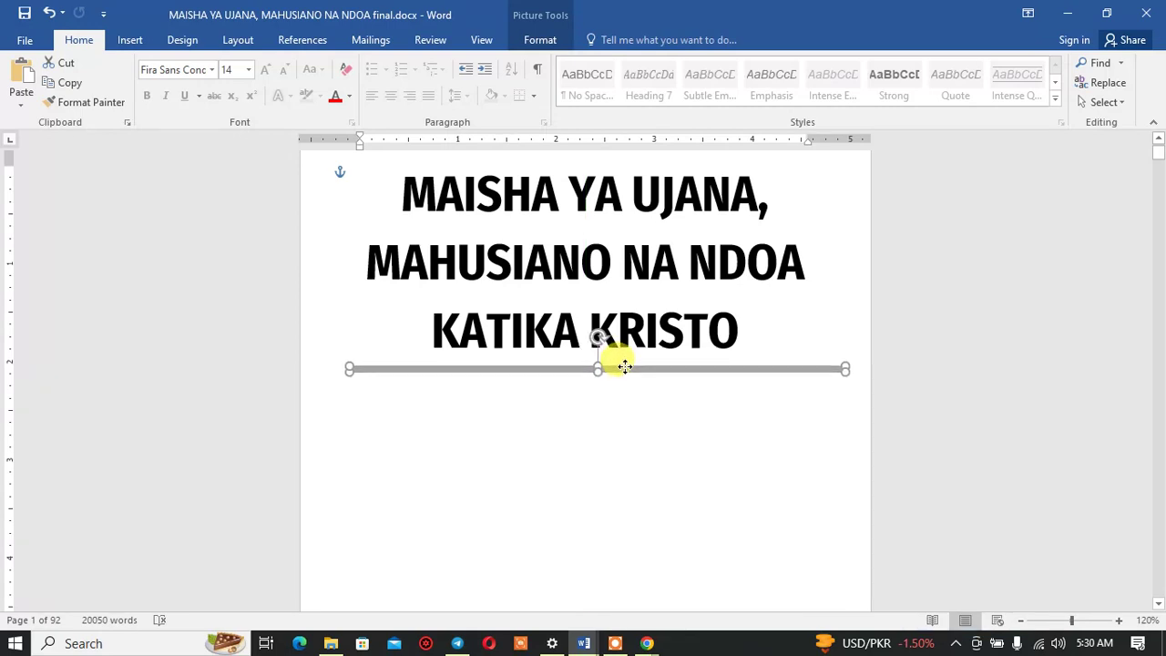
left_click(640, 437)
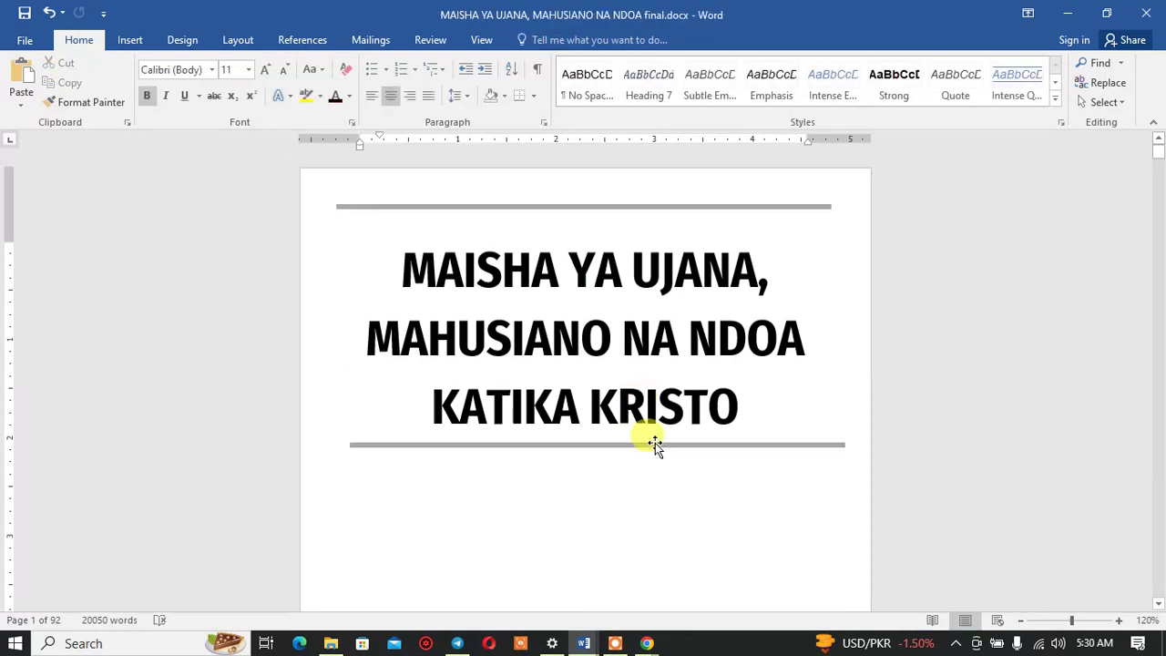
mouse_move(667, 444)
left_mouse_down()
mouse_move(669, 474)
mouse_move(669, 456)
left_mouse_up()
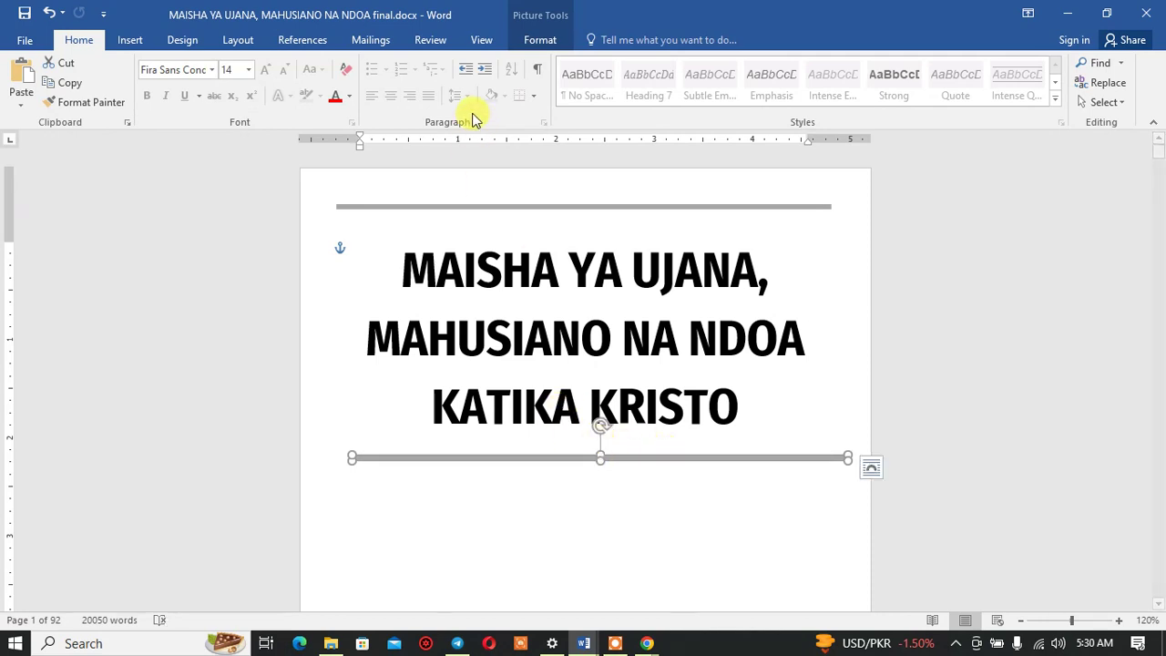
Step: Delete the picture rule under the title and Ctrl-drag a copy of the top line there
left_click(540, 39)
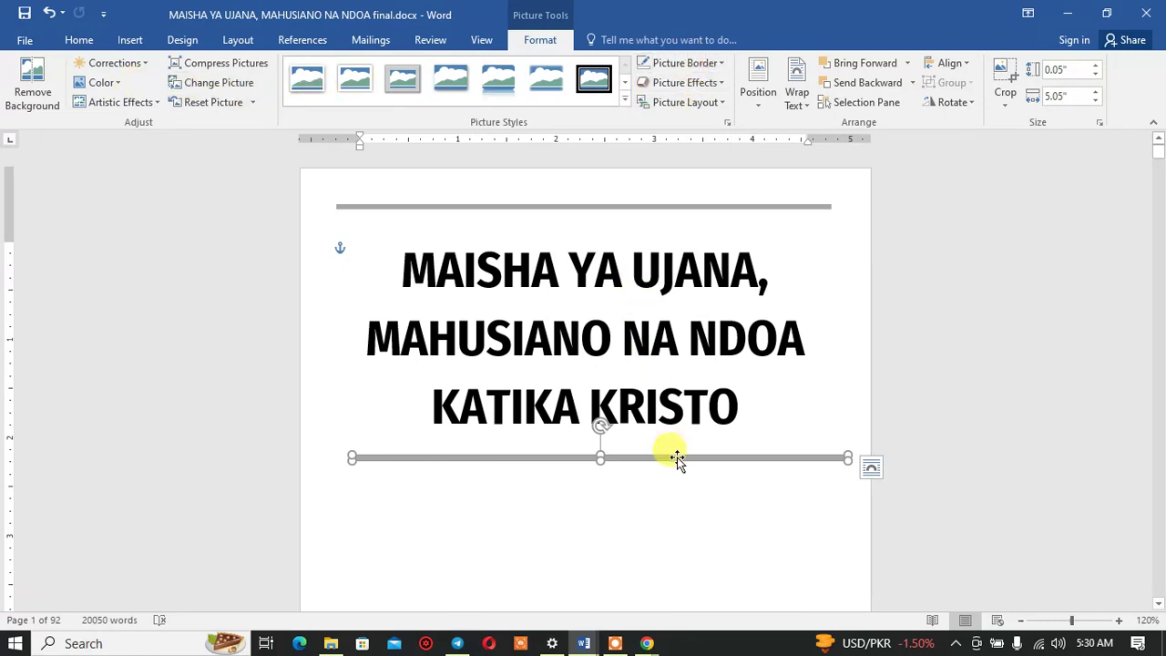
key("Delete")
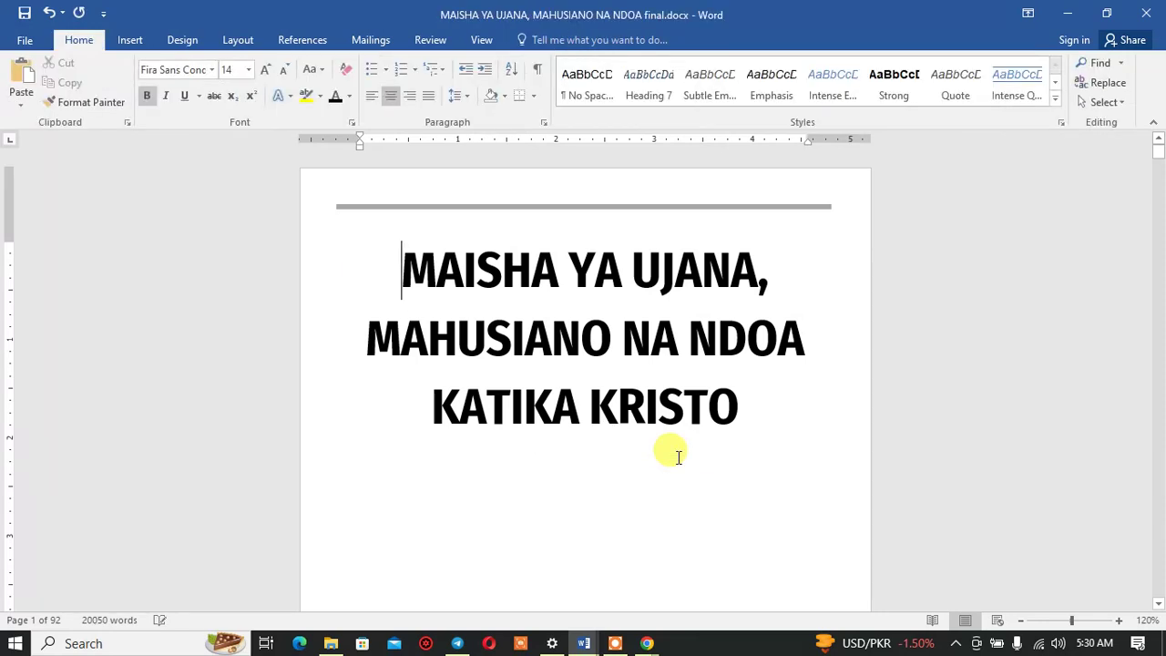
left_click(646, 206)
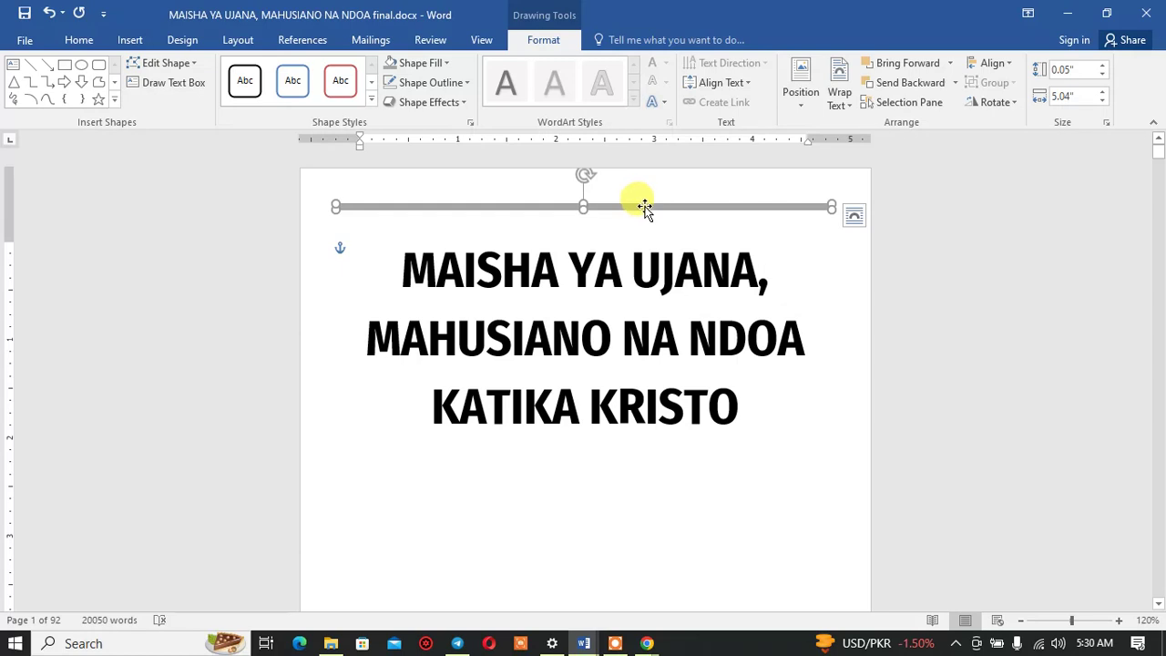
left_click_drag(643, 206, 643, 439)
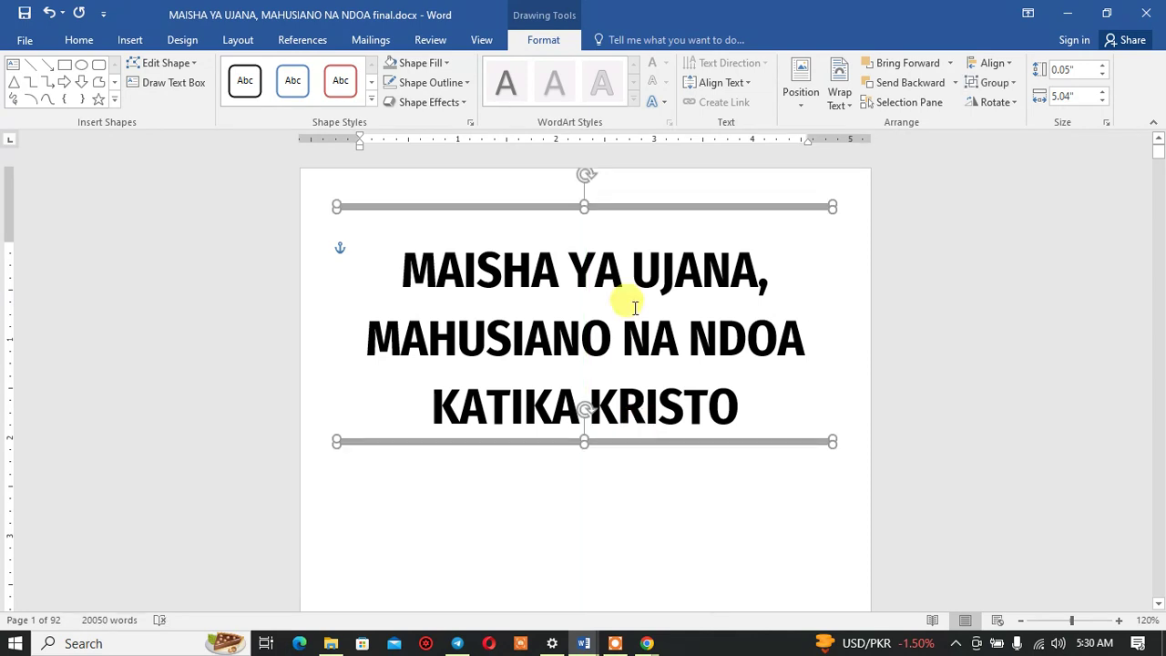
Step: Give the lower line a darker gray fill
left_click(441, 64)
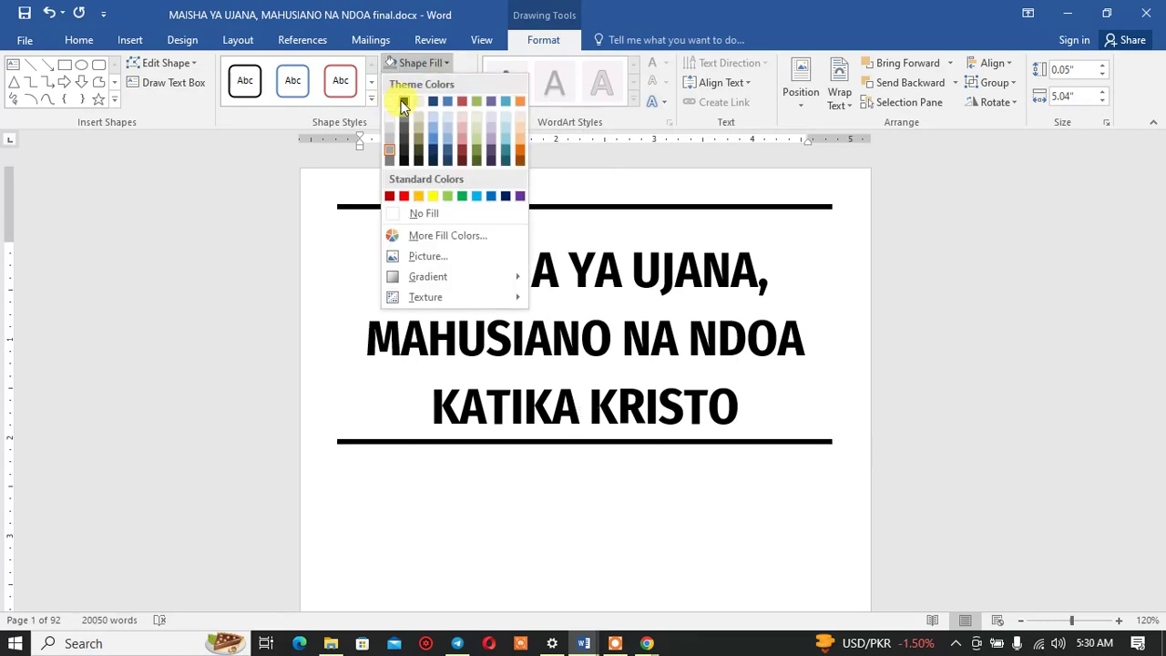
left_click(309, 255)
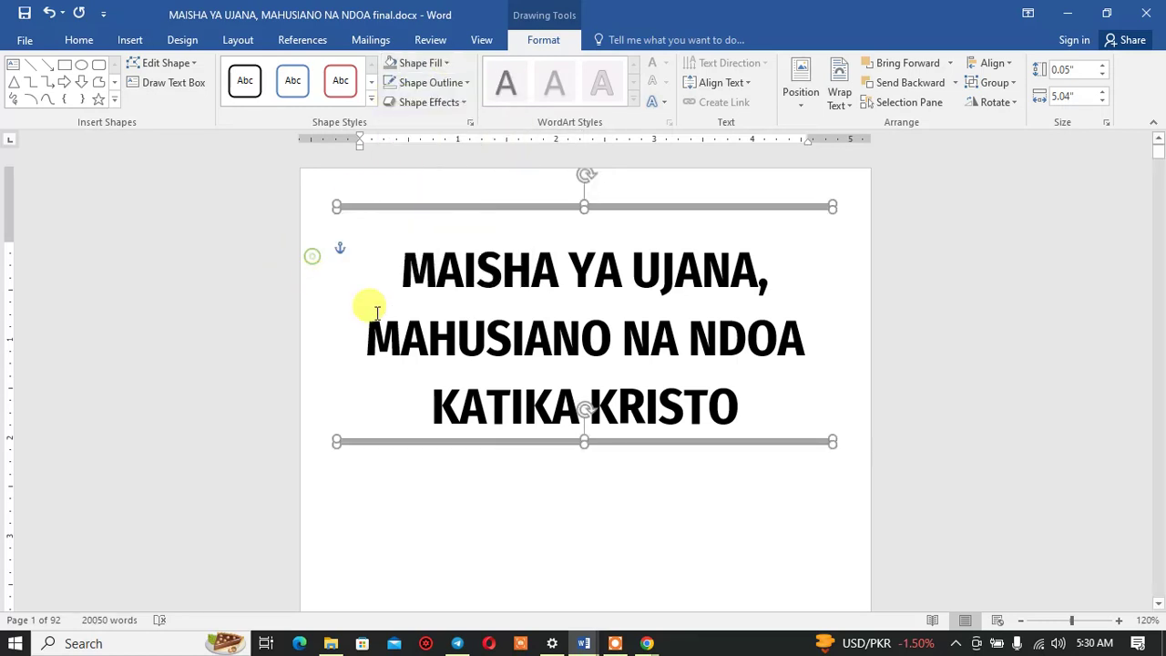
left_click(652, 517)
left_click(671, 442)
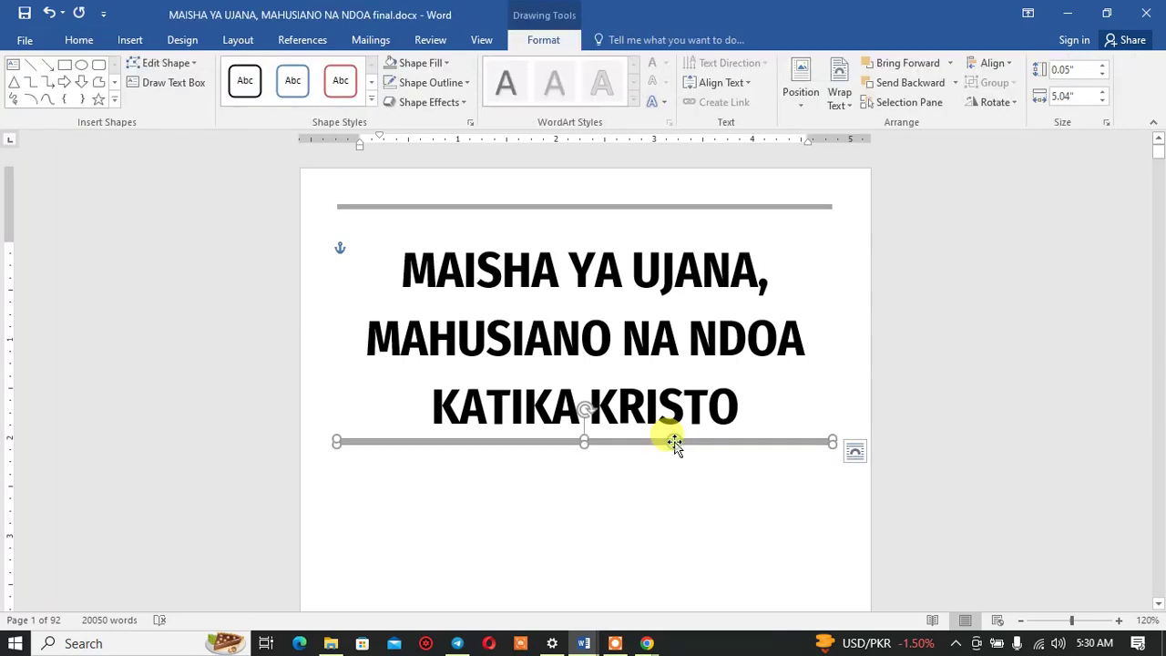
left_click(431, 65)
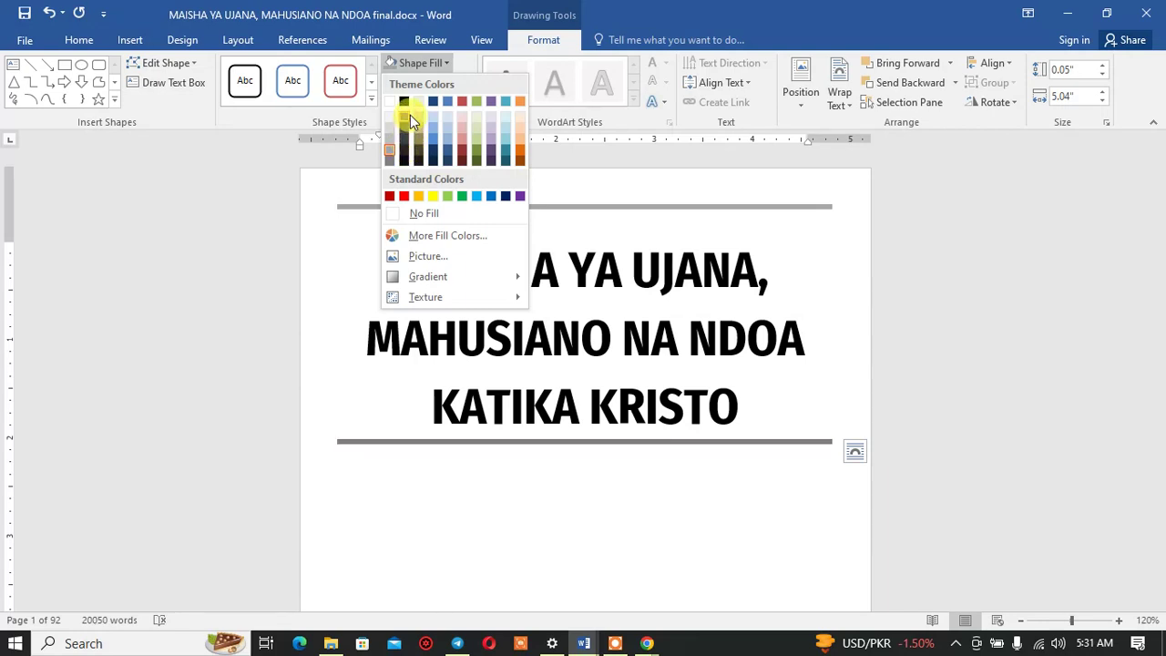
left_click(410, 115)
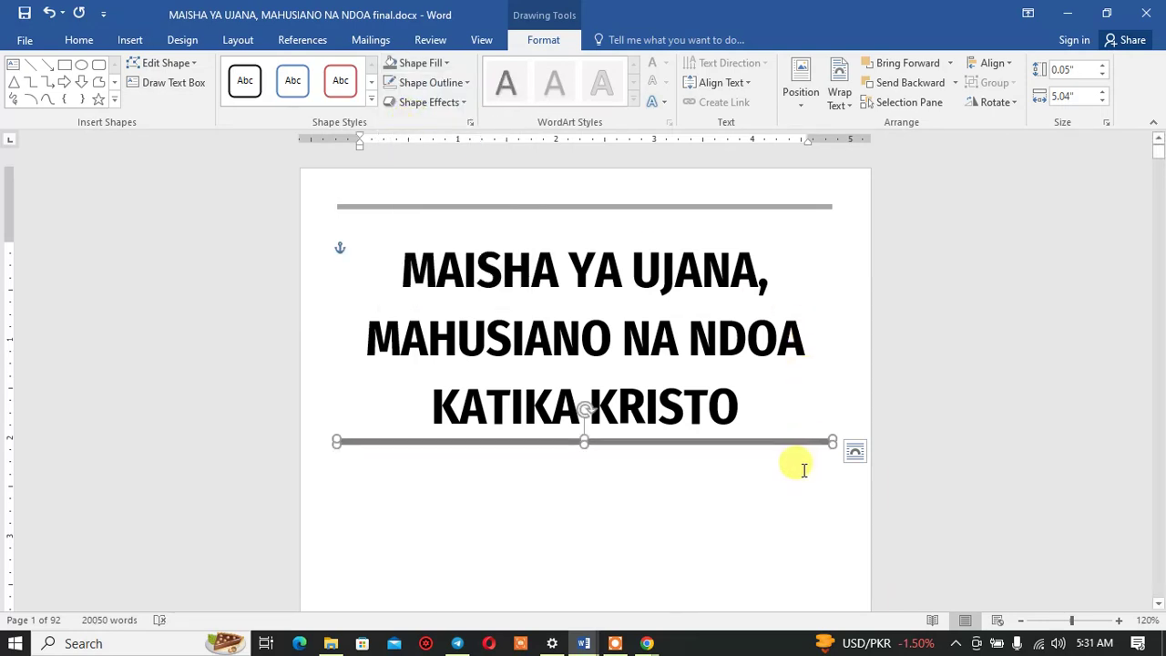
Step: Move the lower line slightly down, then zoom out to view two pages
left_click_drag(742, 444, 744, 457)
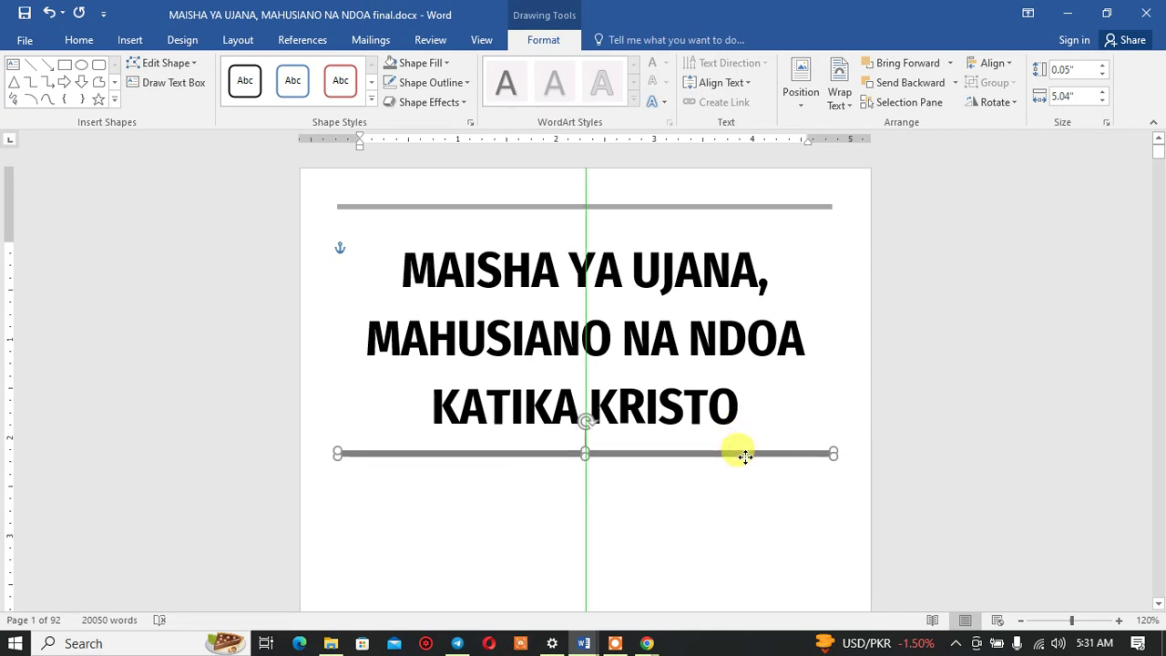
left_click(744, 500)
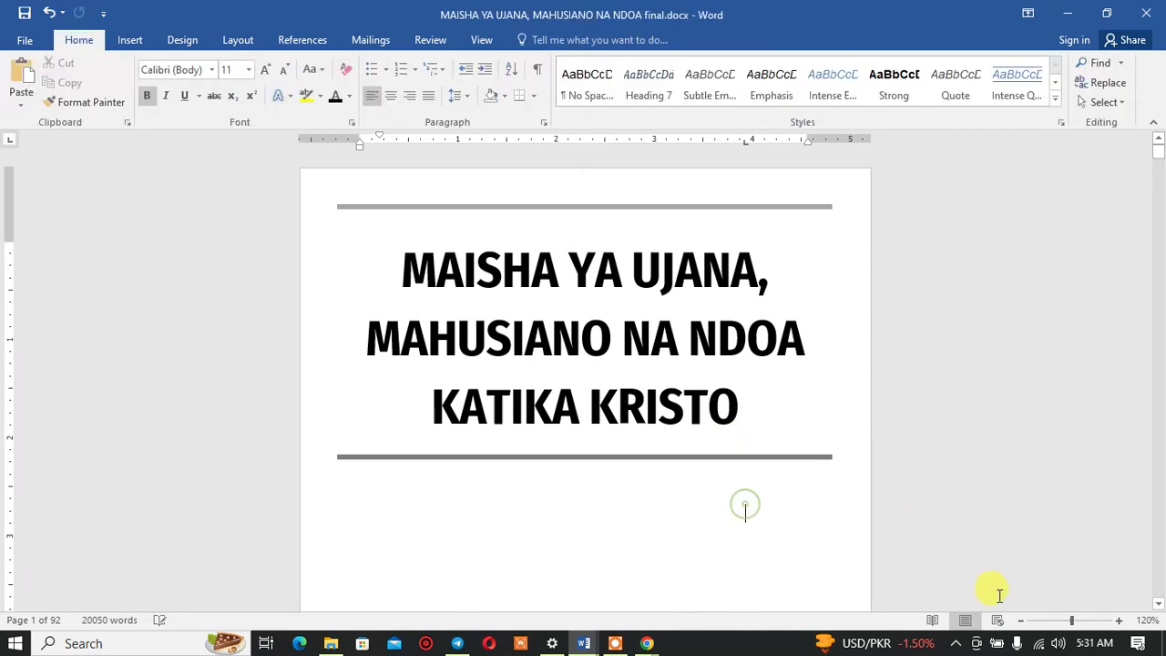
left_click(1021, 622)
left_click(1021, 622)
left_click(1020, 623)
left_click(1021, 623)
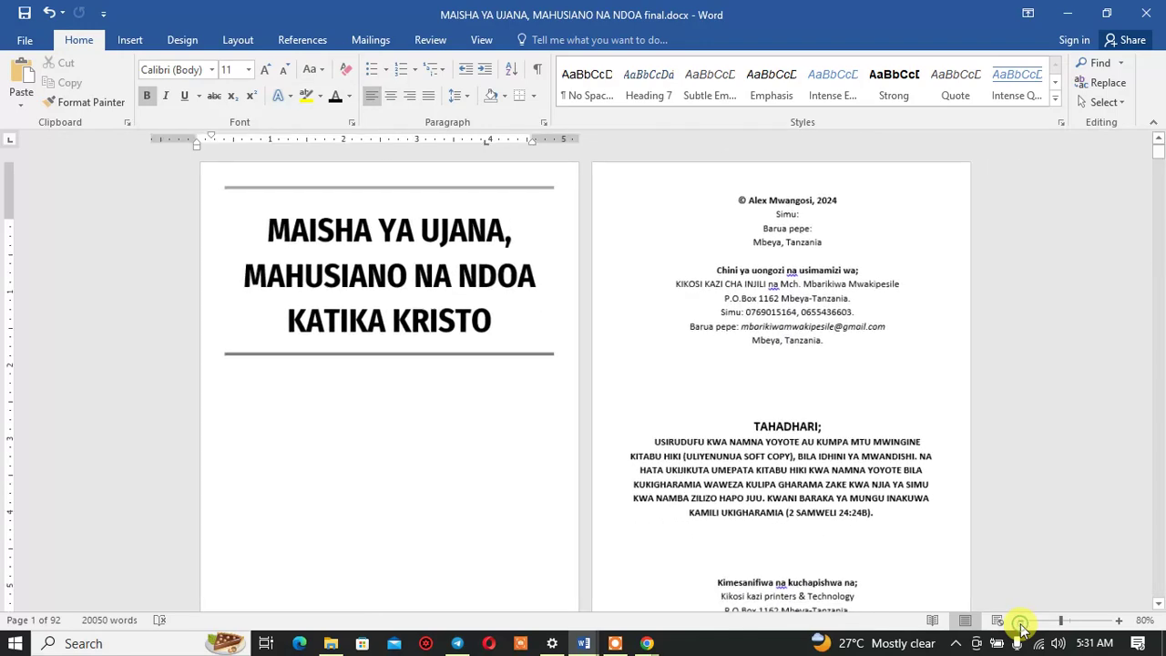
Step: Select both gray rules and centre them horizontally on the page with Align Center
left_click(463, 354)
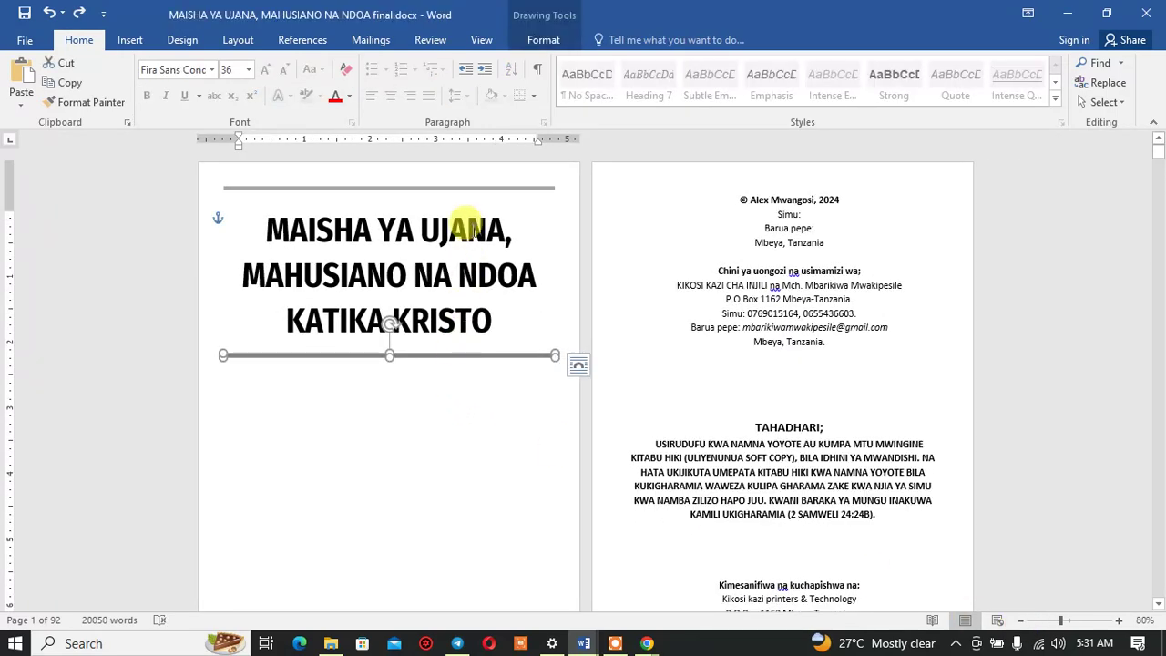
left_click(461, 189, "shift")
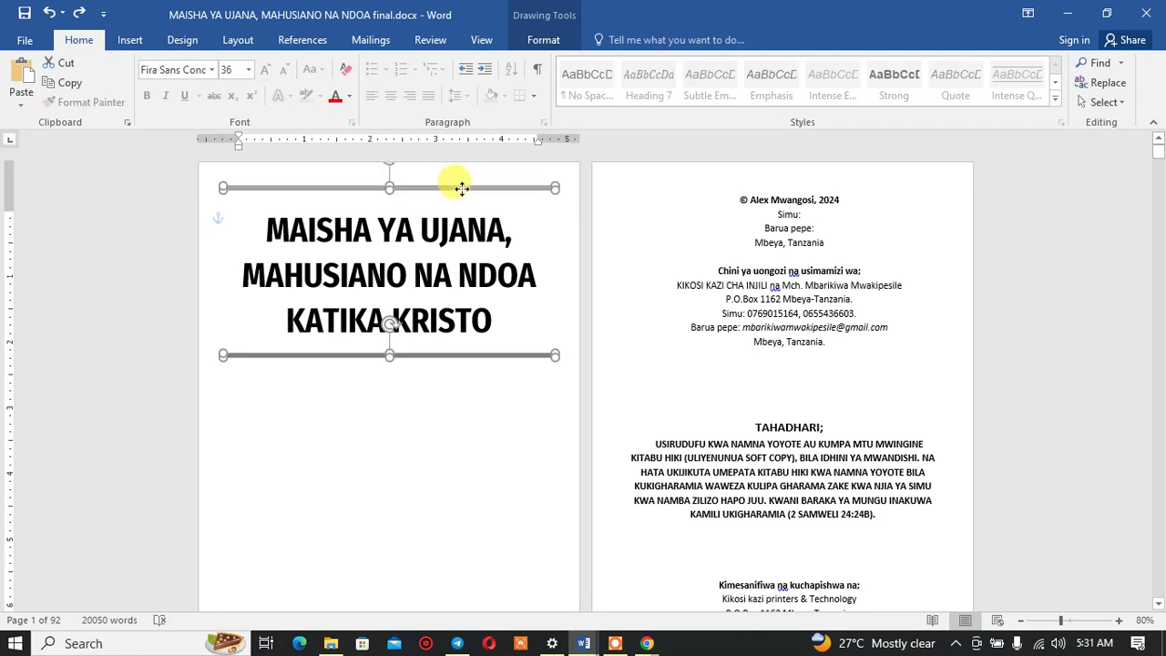
left_click(545, 40)
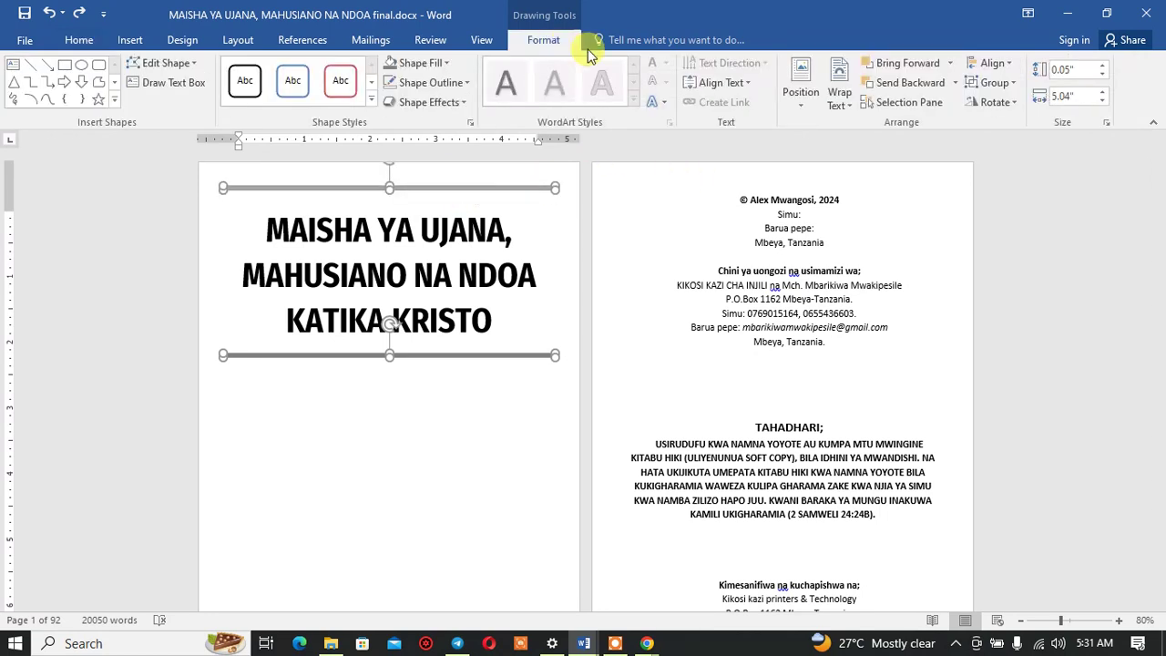
left_click(801, 102)
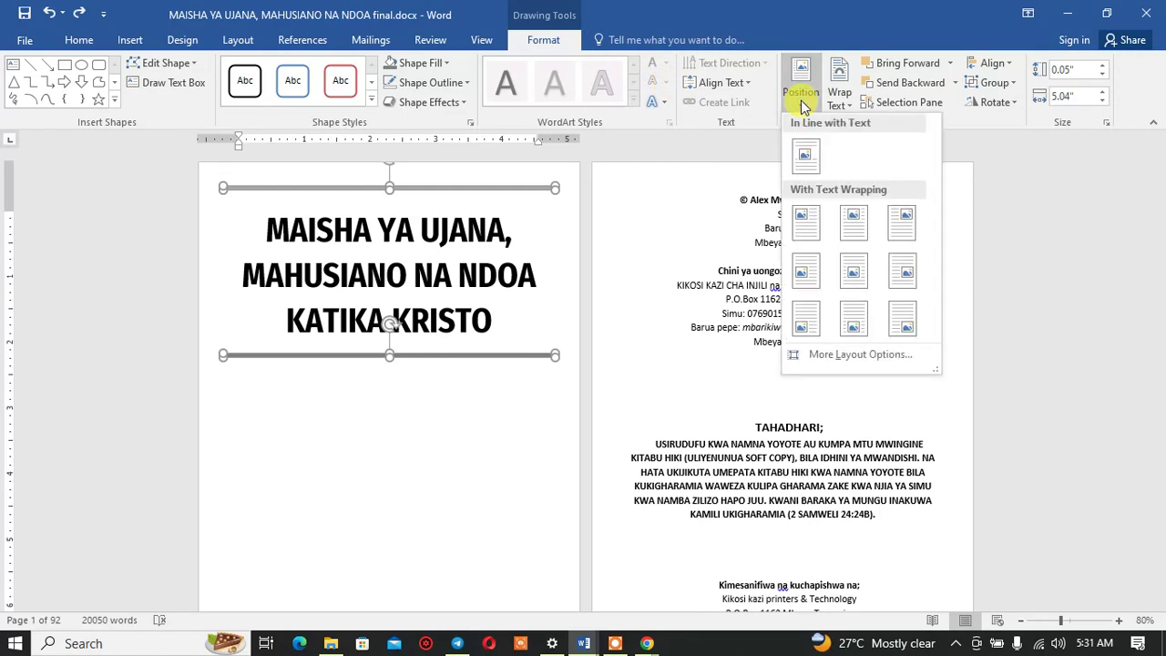
left_click(801, 98)
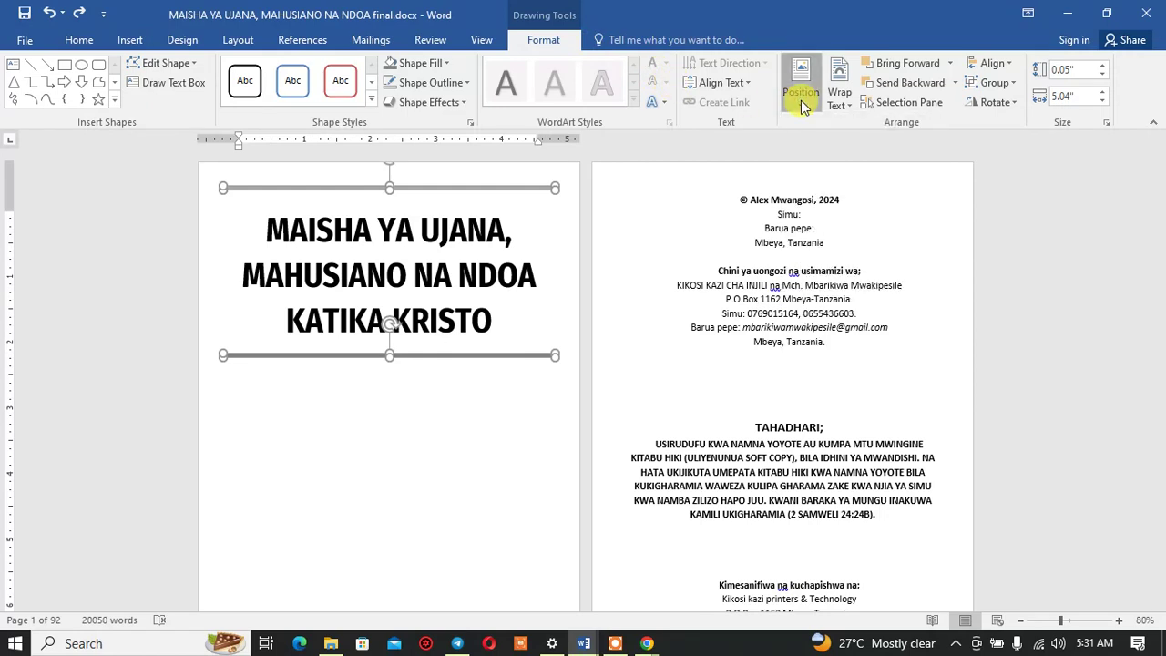
left_click(991, 62)
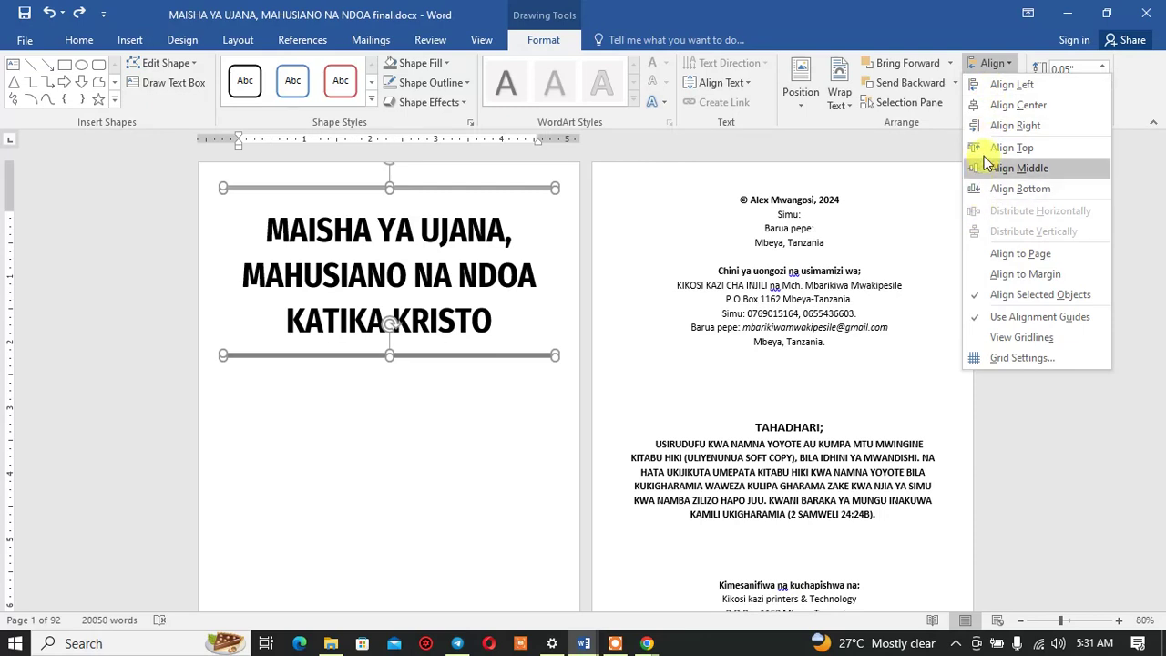
left_click(988, 109)
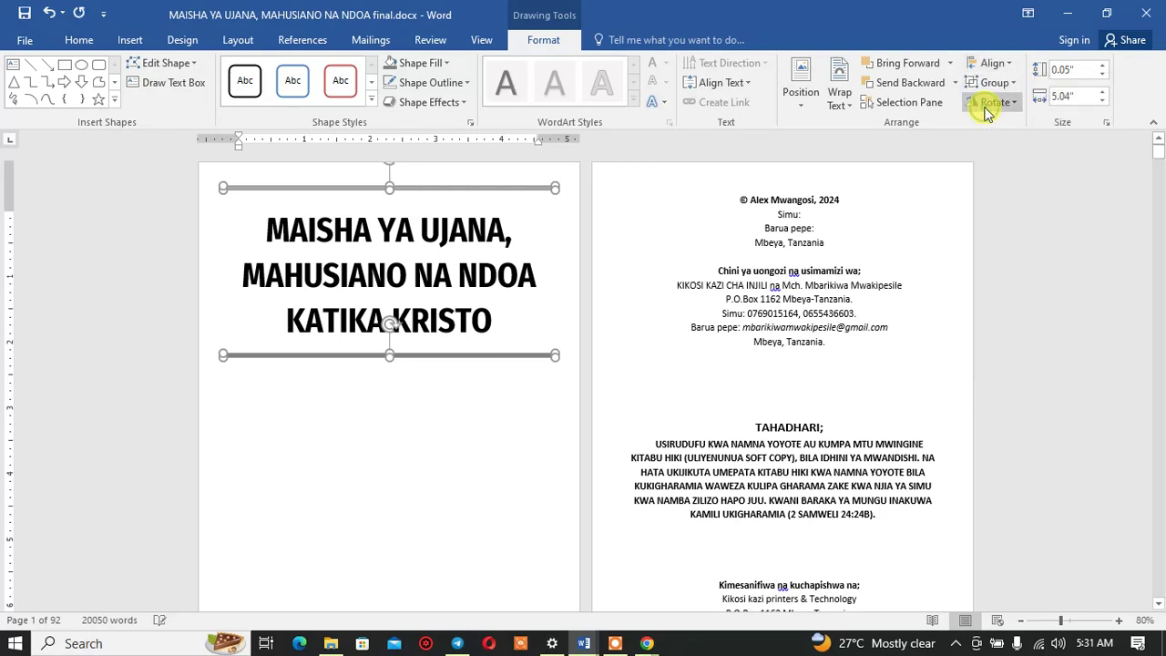
left_click(475, 411)
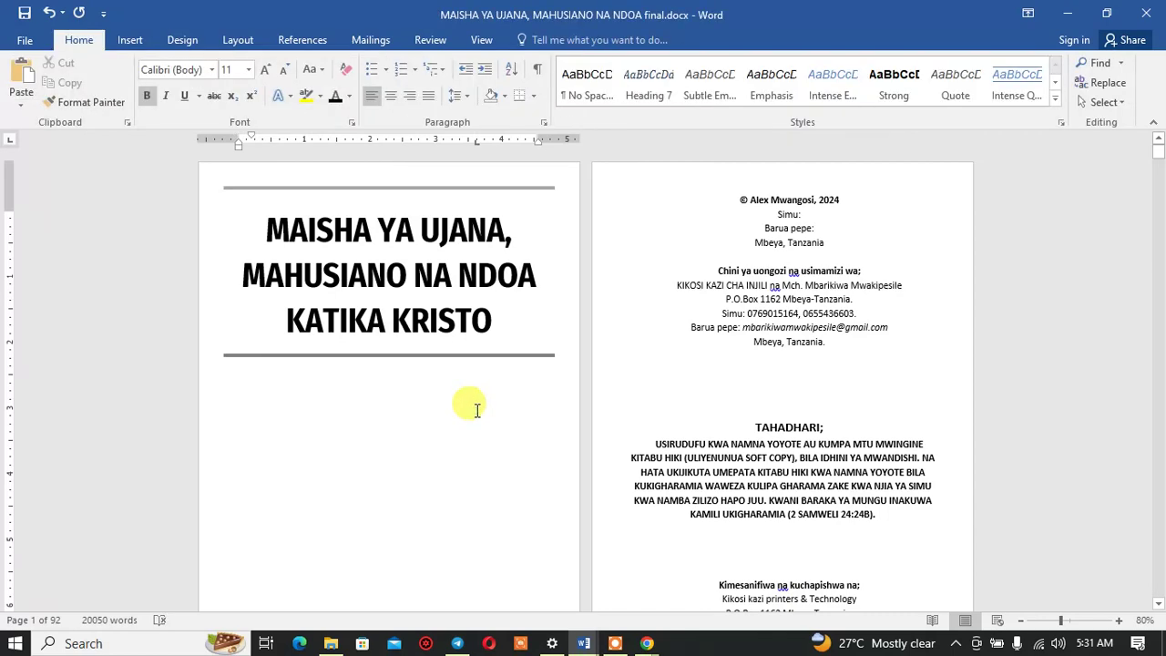
Step: Open the page header for editing, then return to the body text
scroll(475, 410, "down", 1)
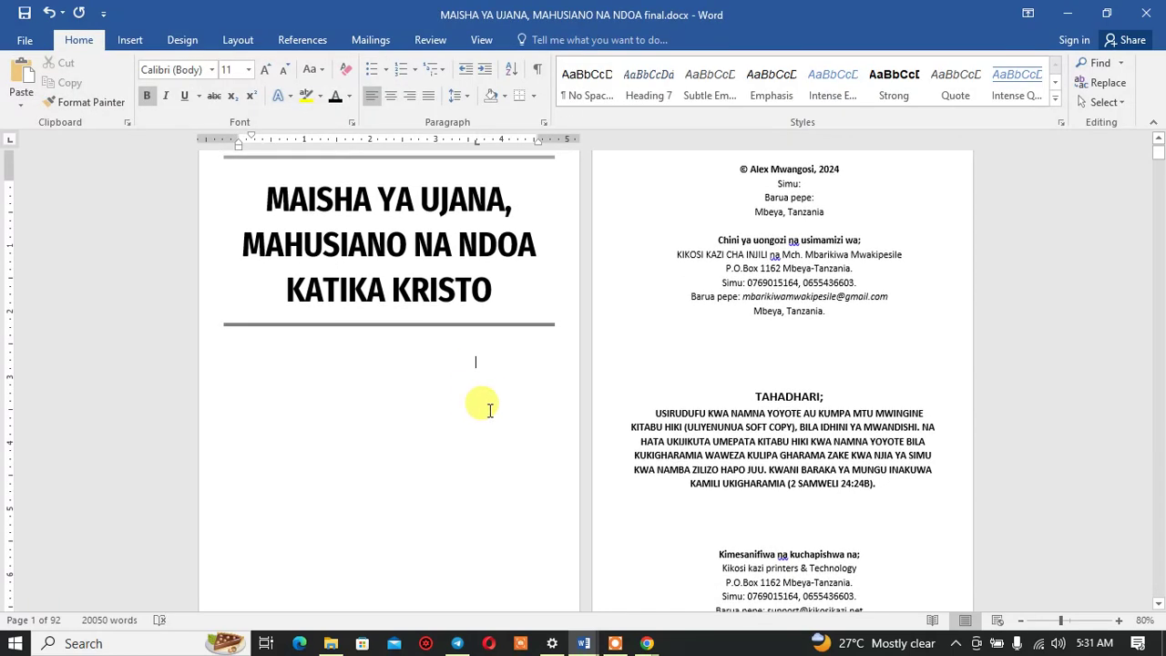
scroll(464, 396, "down", 1)
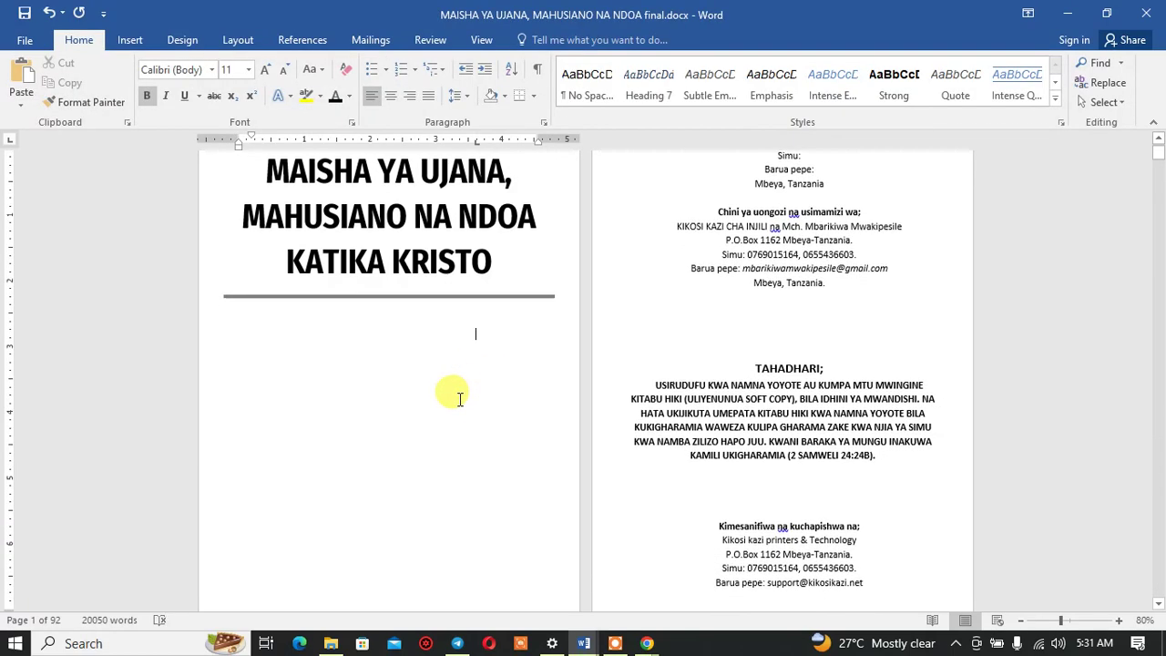
scroll(459, 398, "up", 2)
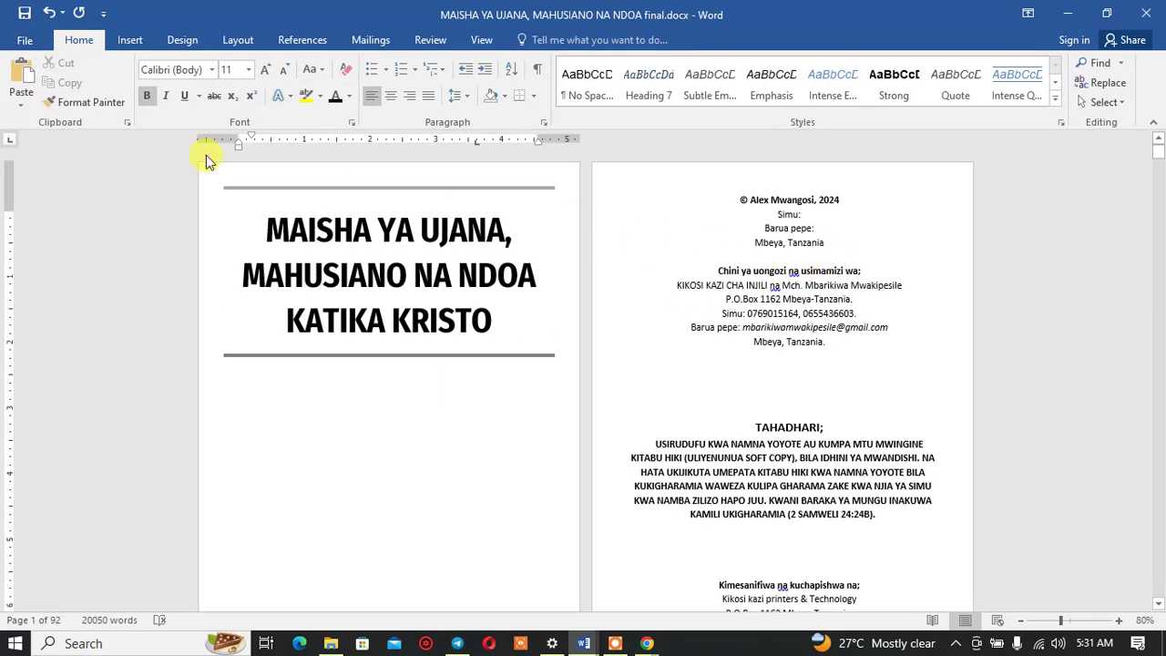
double_click(269, 175)
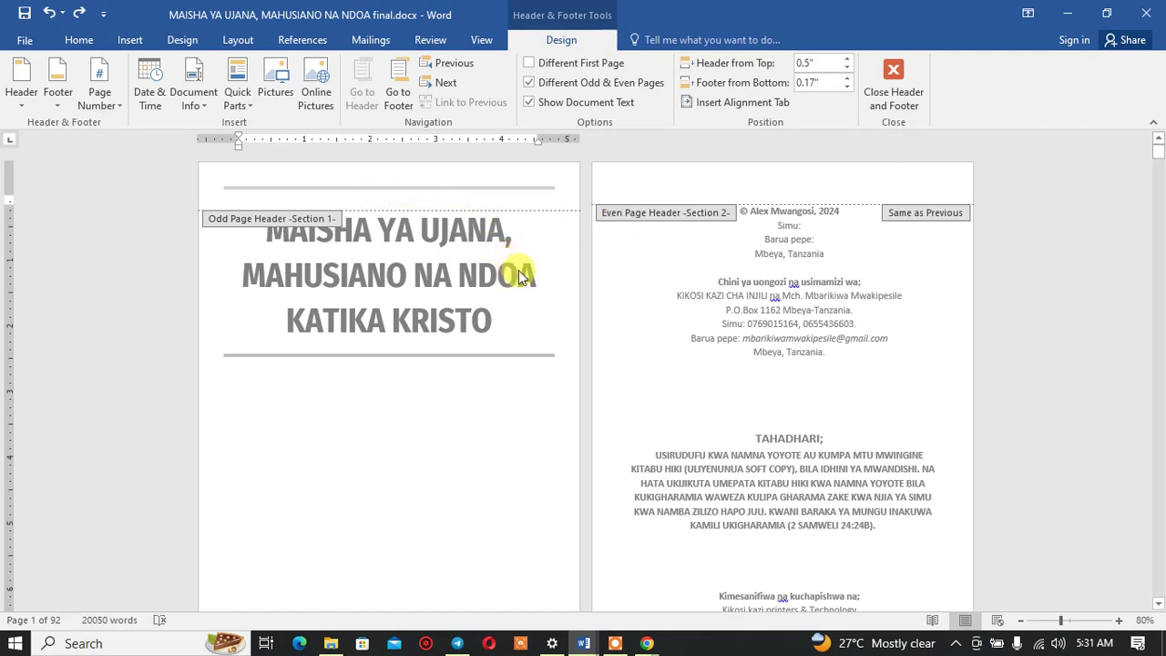
double_click(506, 422)
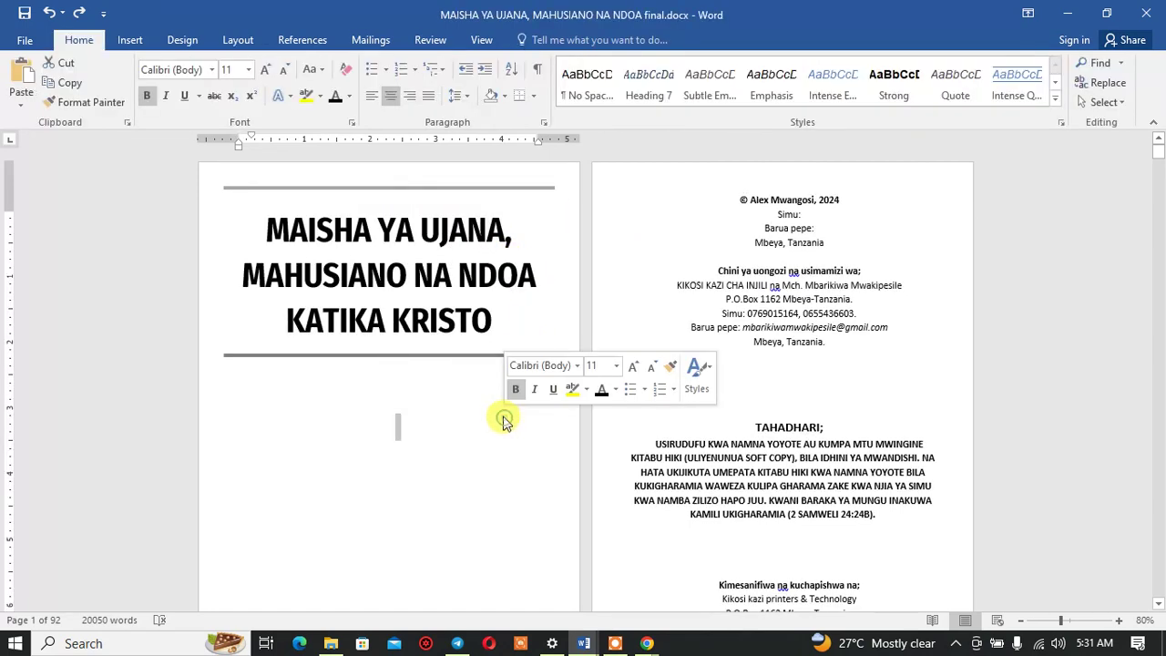
Step: Nudge the top rule down twice and the lower rule slightly up, closer to the title
left_click(420, 188)
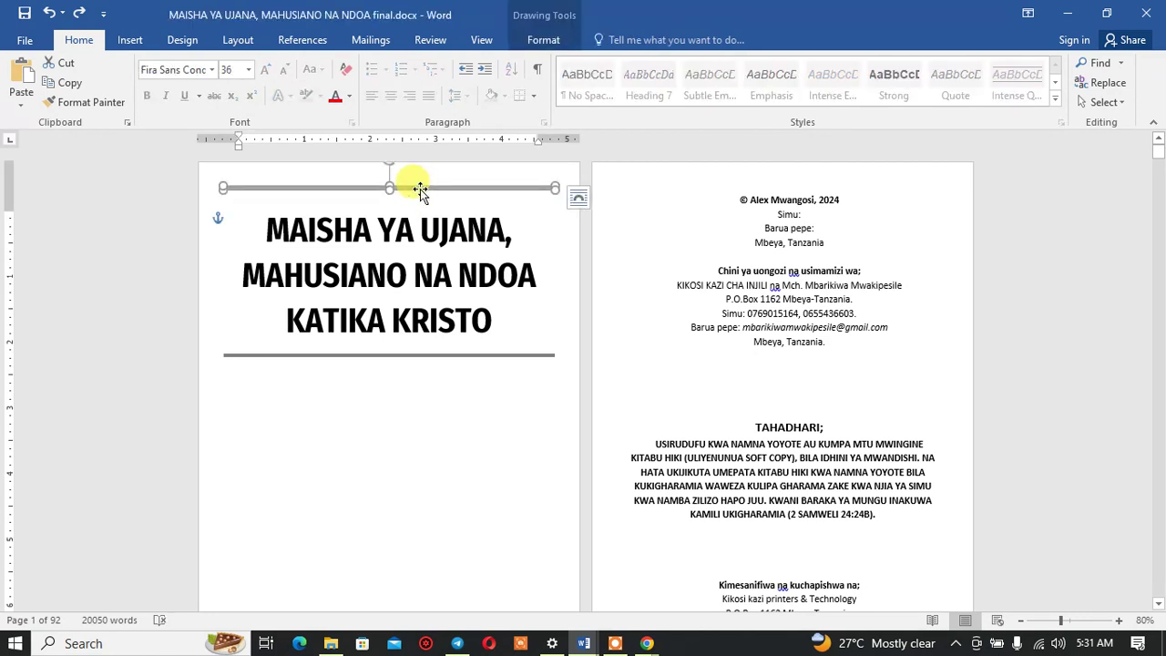
key("ctrl+Down")
key("ctrl+Down")
key("ctrl+Down")
key("ctrl+Down")
key("ctrl+Down")
key("ctrl+Down")
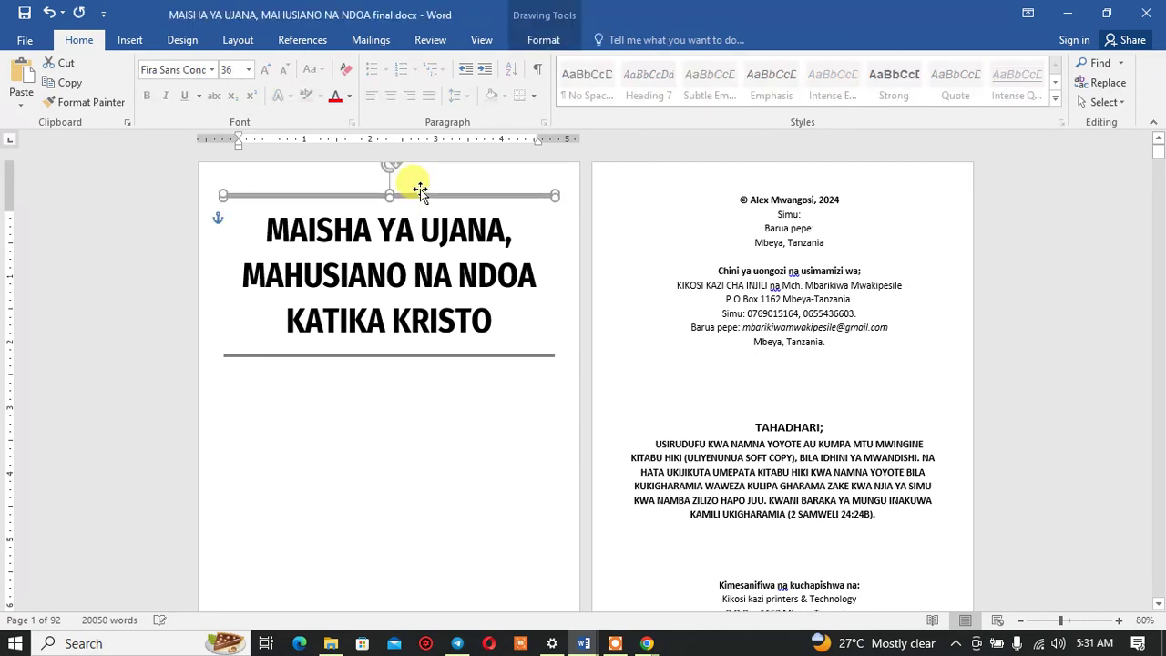
key("ctrl+Down")
key("ctrl+Down")
key("ctrl+Down")
key("ctrl+Down")
key("ctrl+Down")
key("ctrl+Down")
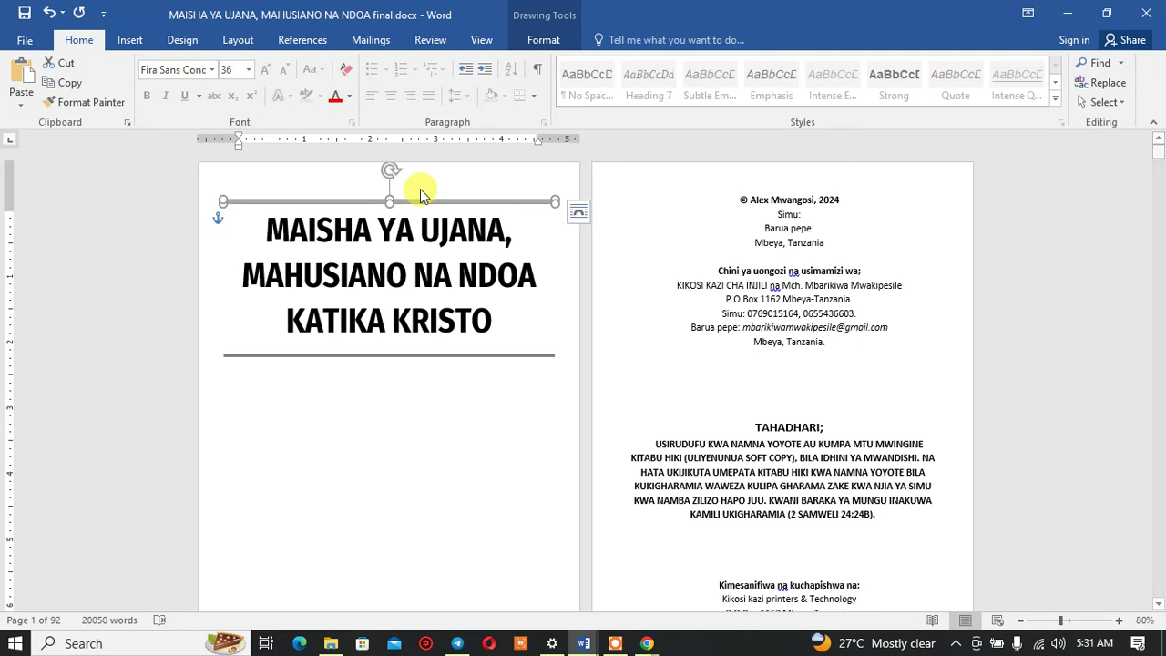
left_click(436, 446)
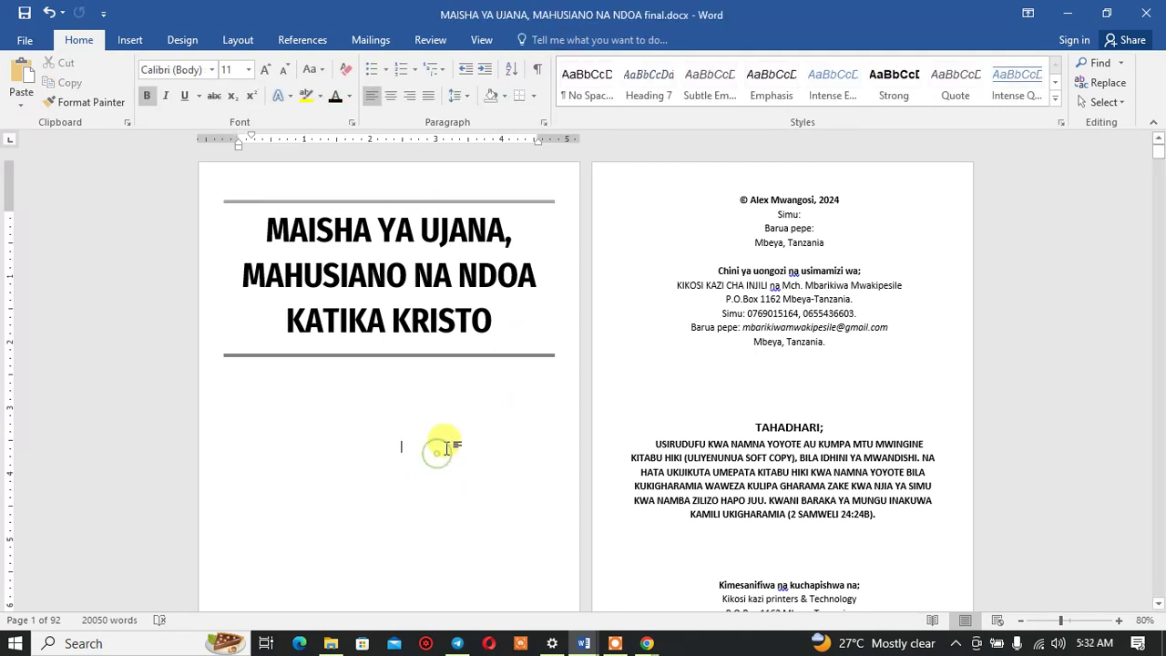
left_click(458, 354)
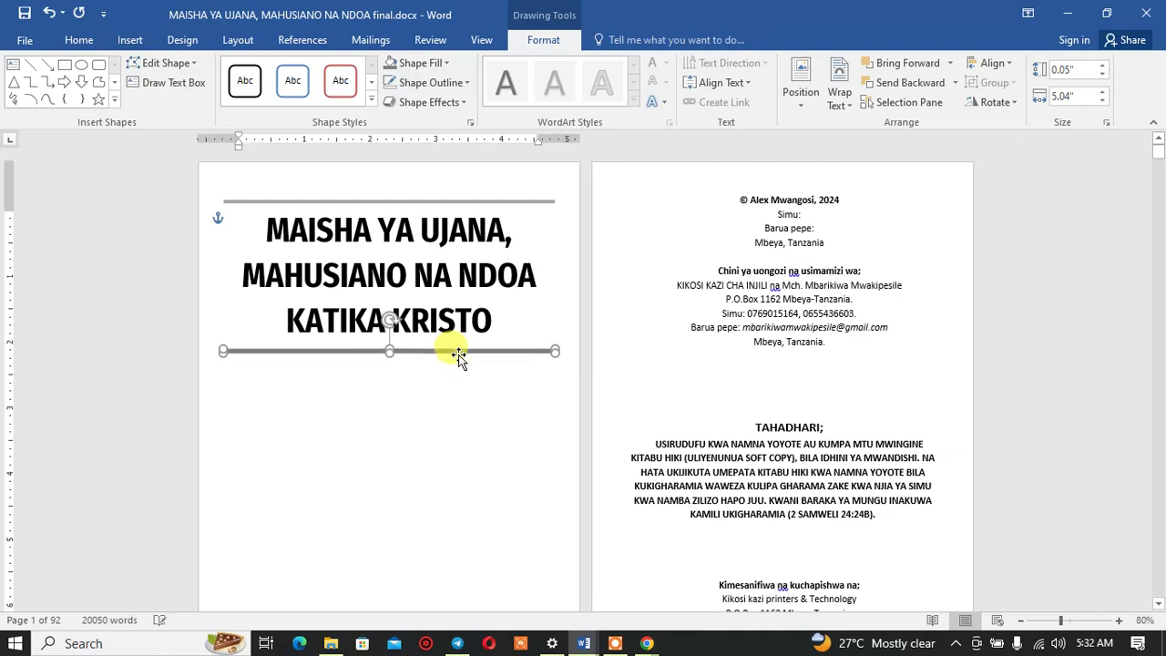
left_click_drag(458, 354, 458, 350)
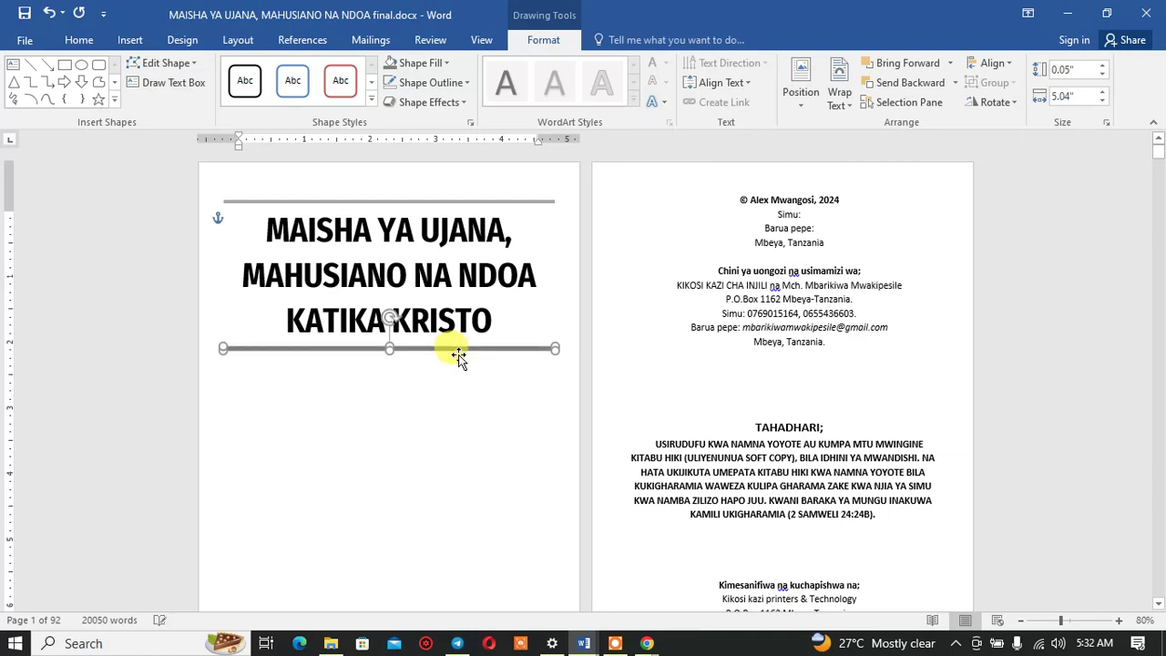
left_click(514, 421)
Step: Zoom in and scroll through the pages to review the framed title
scroll(513, 421, "down", 2)
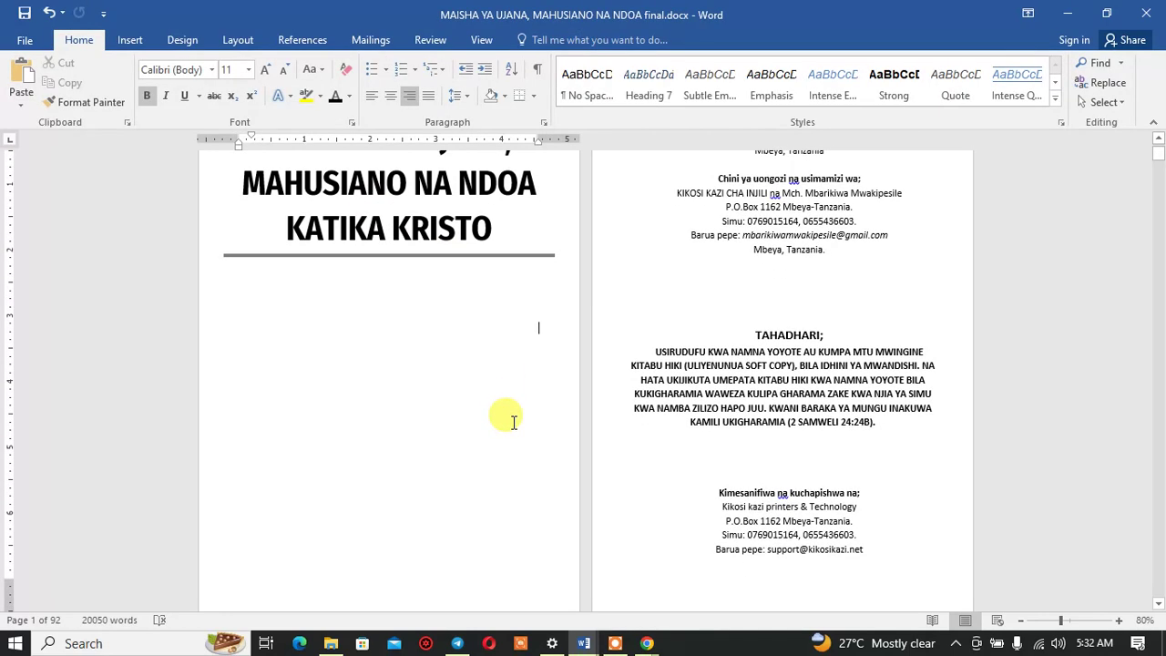
scroll(515, 424, "up", 1)
scroll(514, 425, "down", 3)
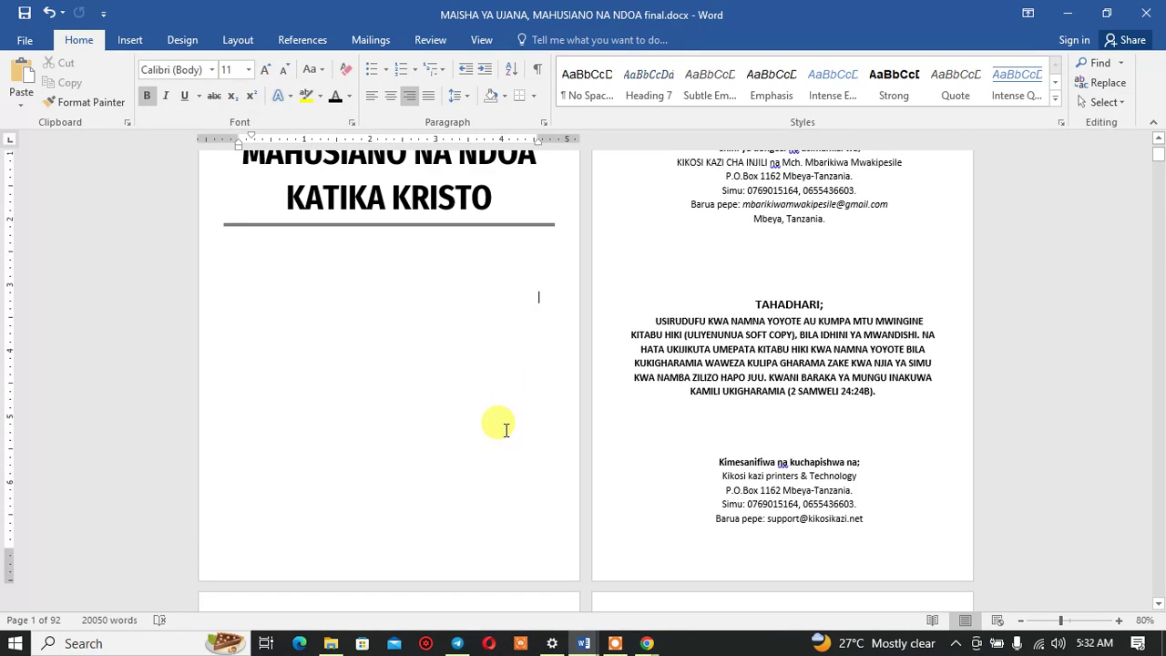
scroll(505, 430, "down", 2)
scroll(506, 430, "down", 3)
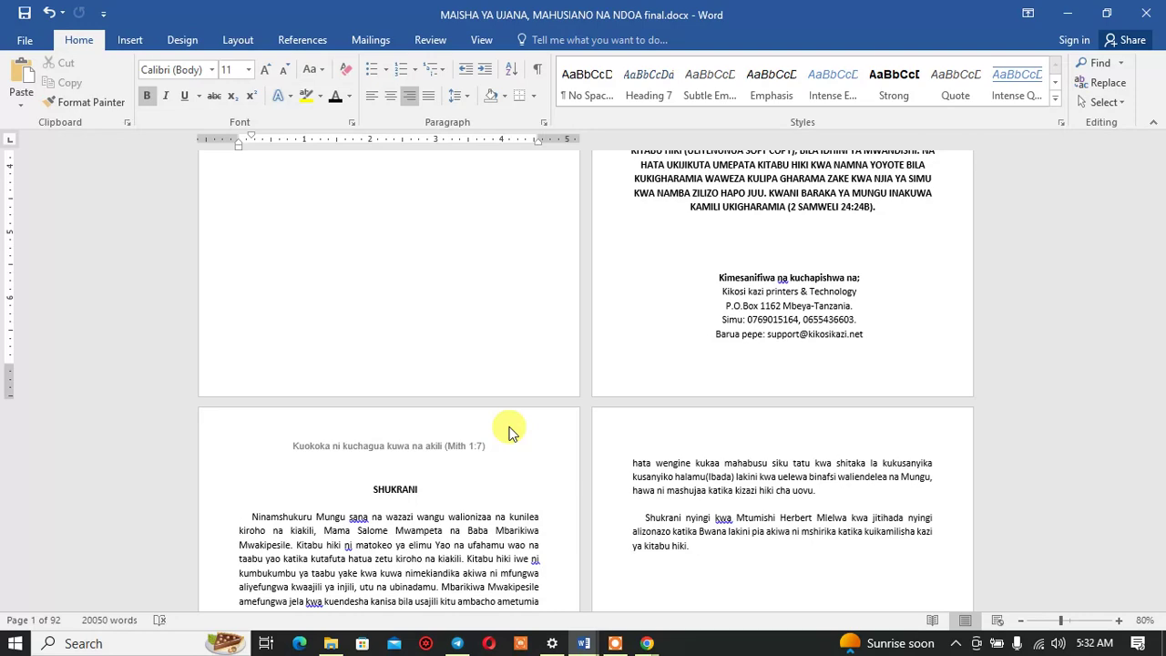
left_click(1118, 620)
left_click(1118, 620)
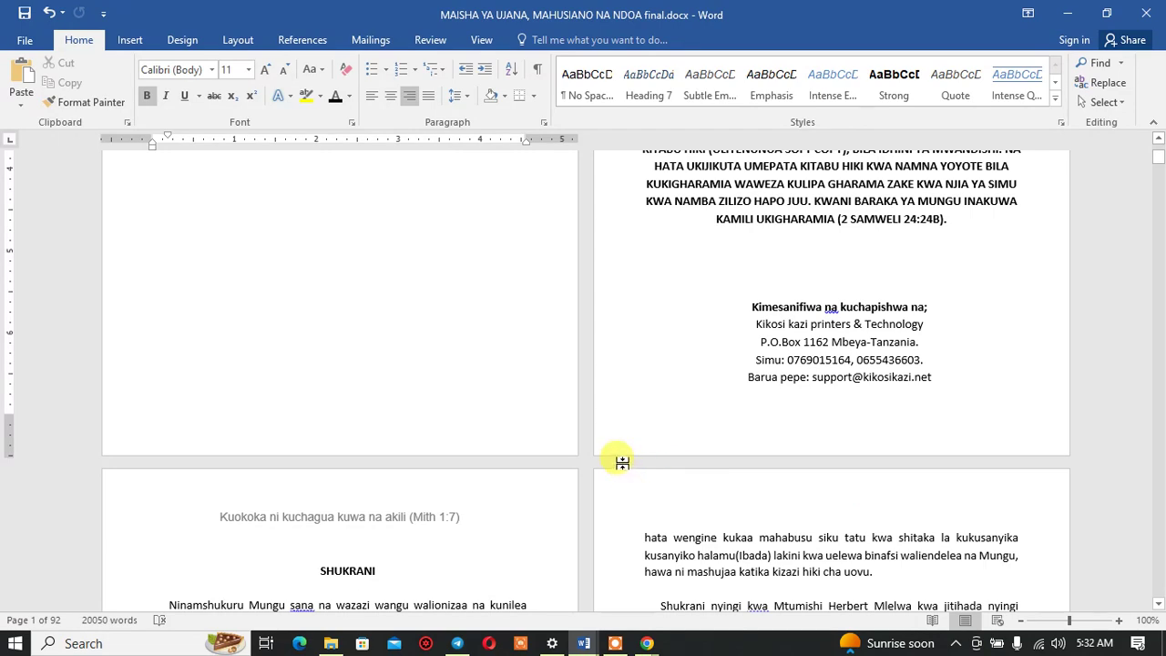
scroll(619, 462, "up", 8)
scroll(533, 455, "down", 7)
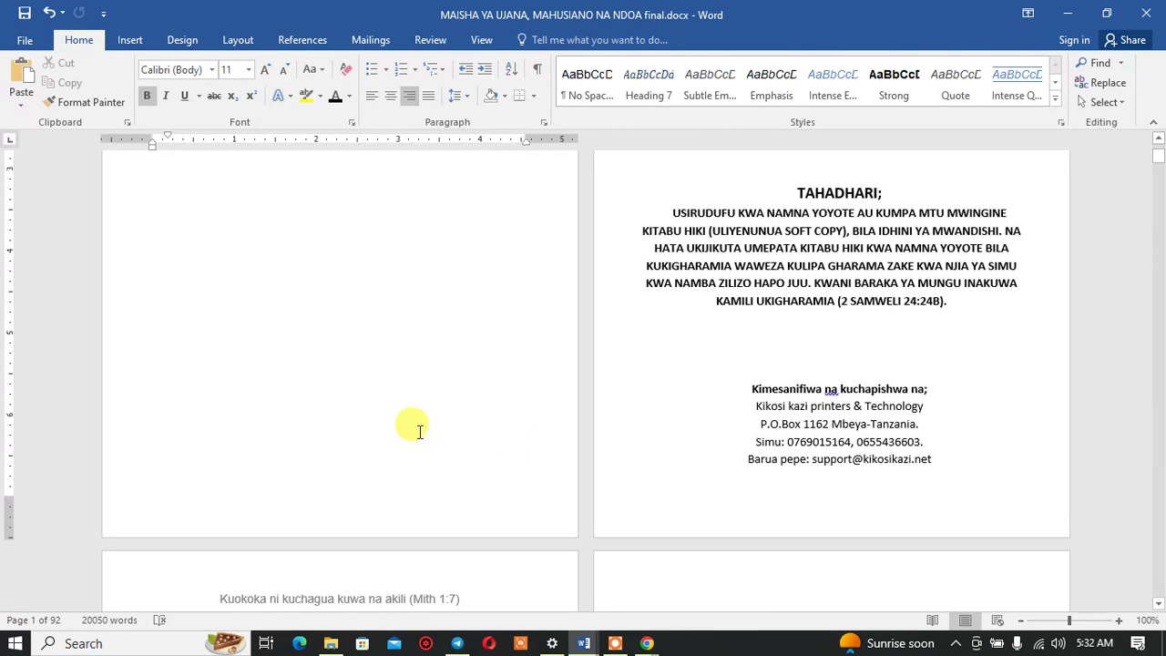
scroll(364, 419, "up", 3)
scroll(350, 414, "up", 2)
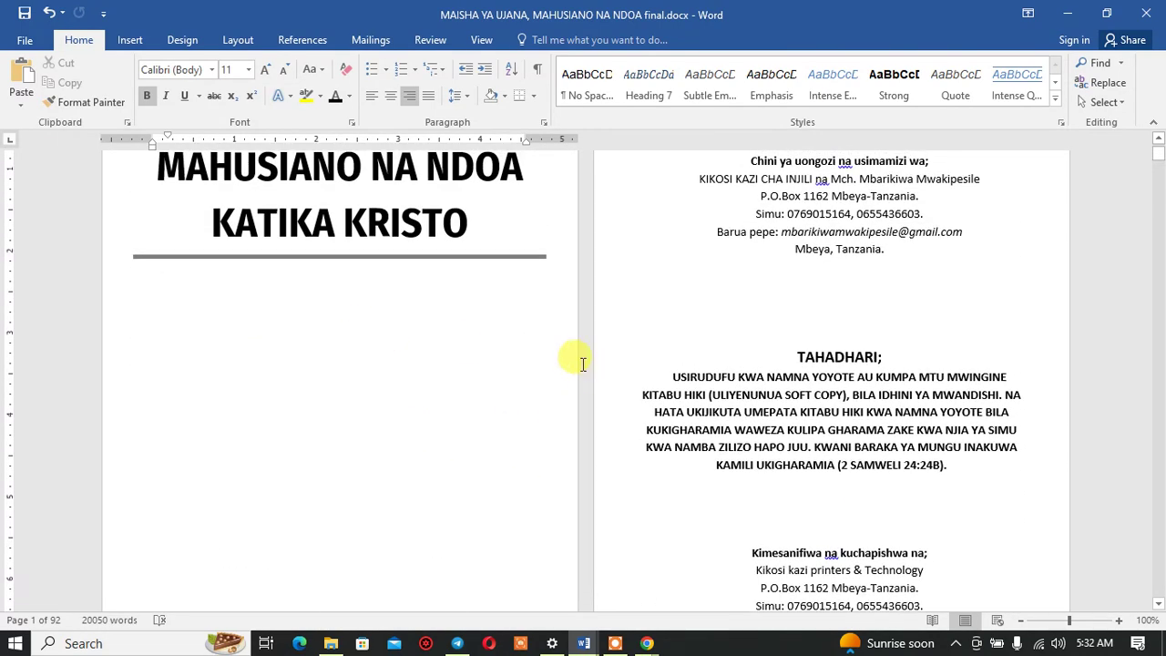
Step: Look through the pages of Tamaa ya zinaa print.docx, then return to MAISHA YA UJANA final
mouse_move(588, 644)
left_click(666, 594)
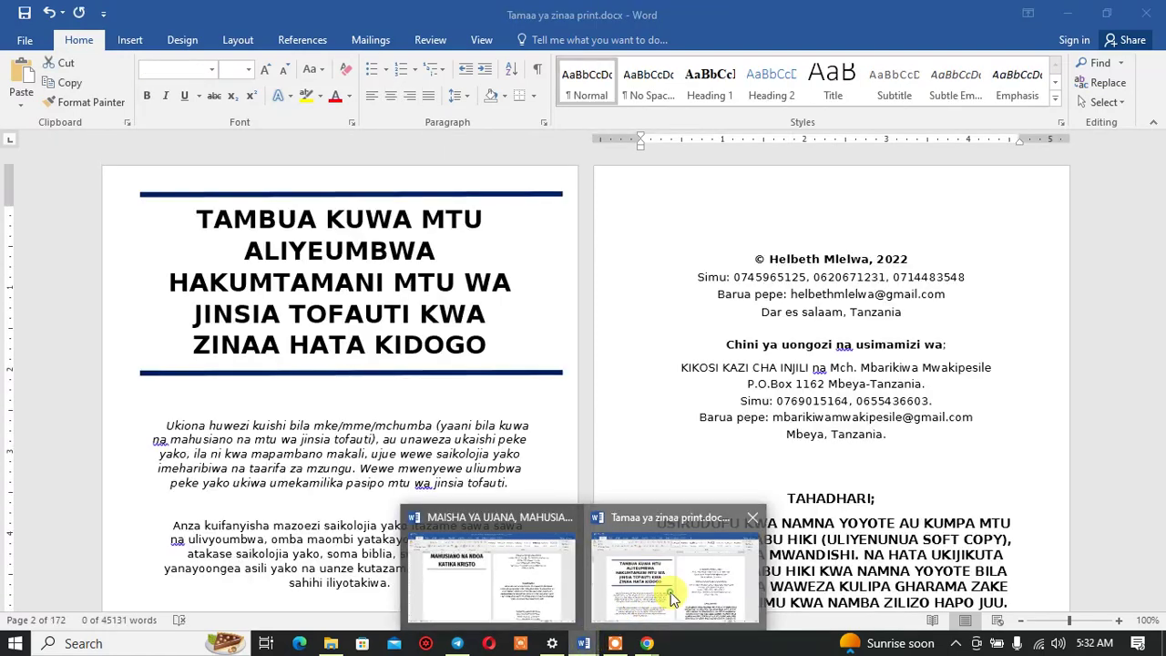
left_click(781, 369)
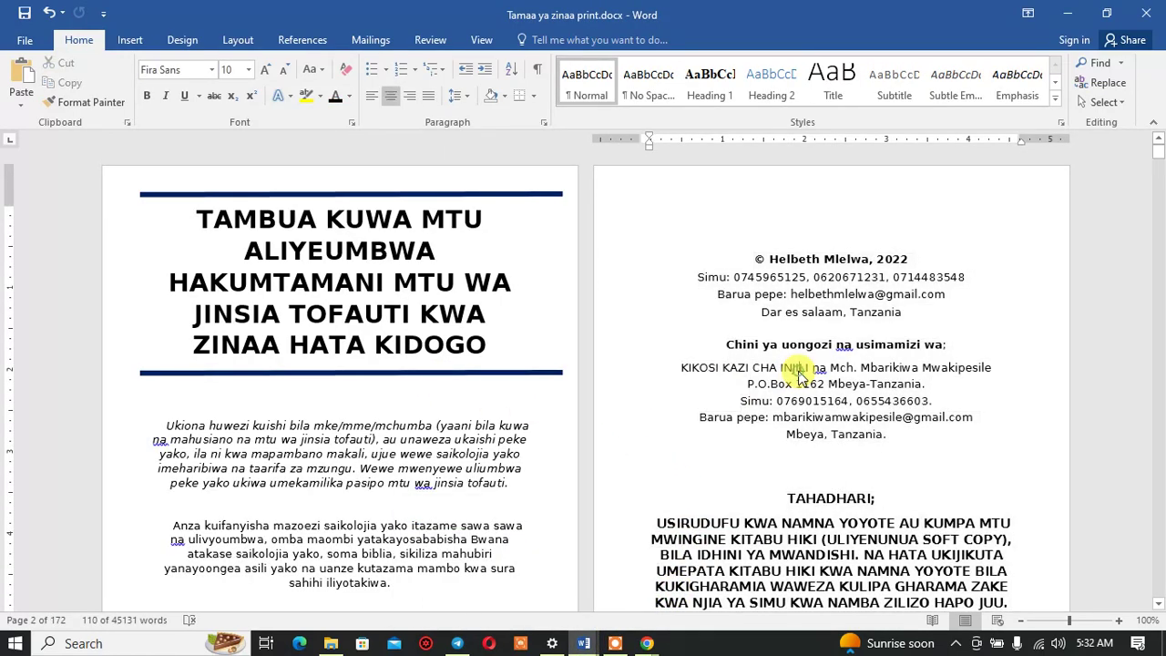
scroll(419, 400, "down", 3)
scroll(418, 404, "down", 1)
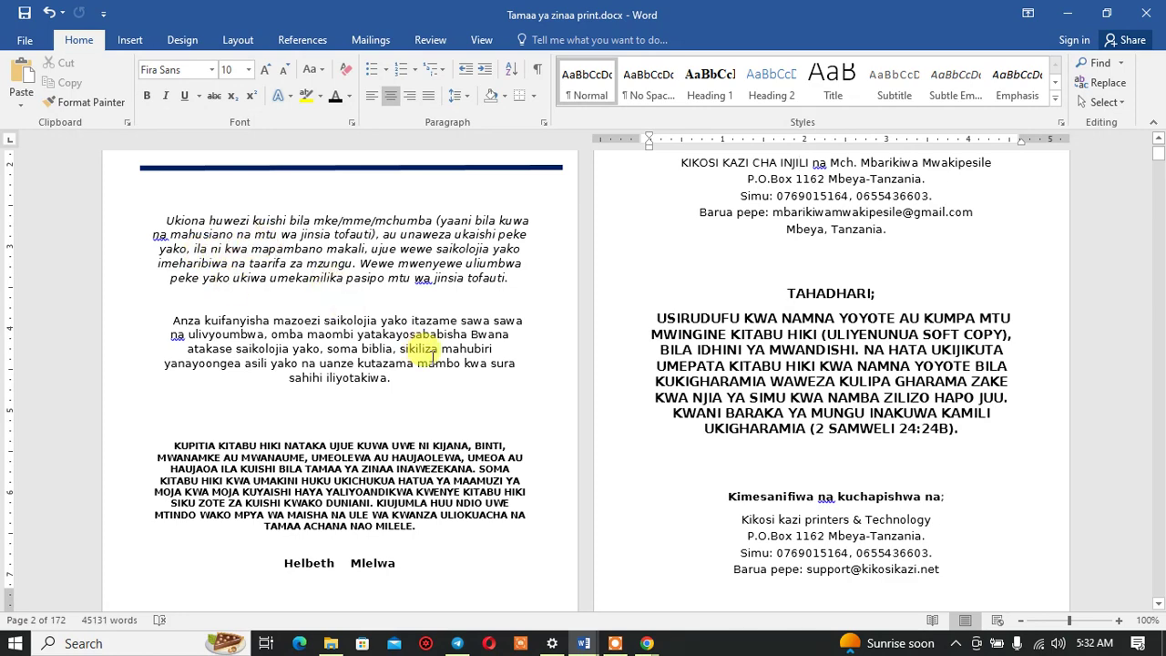
scroll(430, 355, "up", 3)
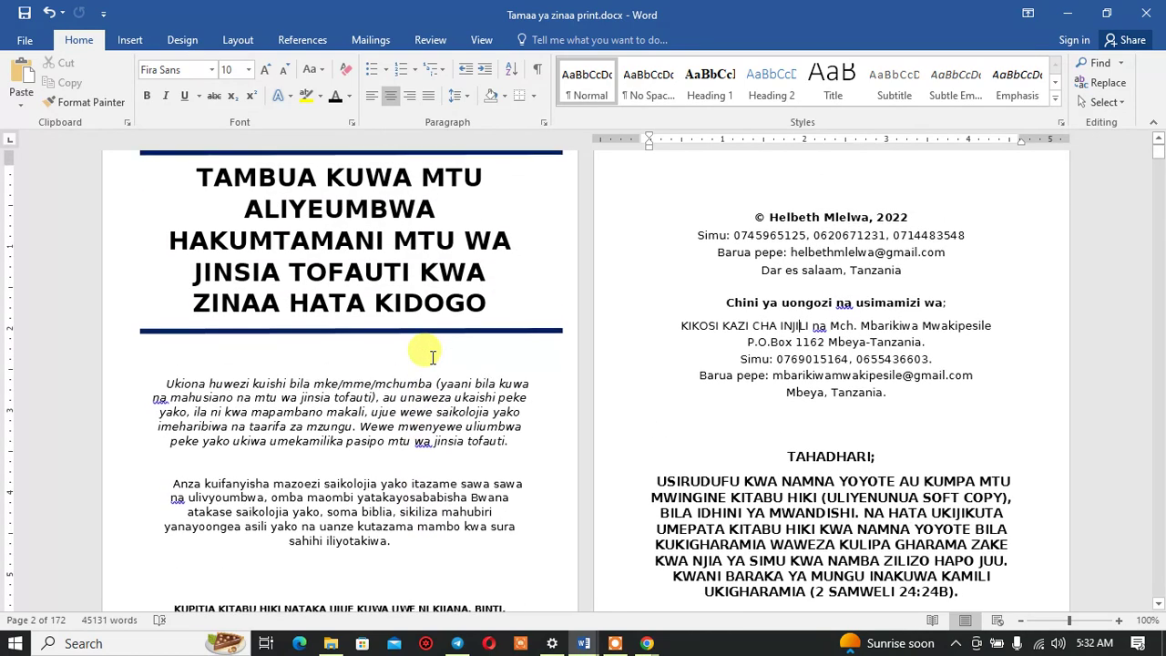
scroll(433, 359, "down", 4)
scroll(432, 362, "down", 3)
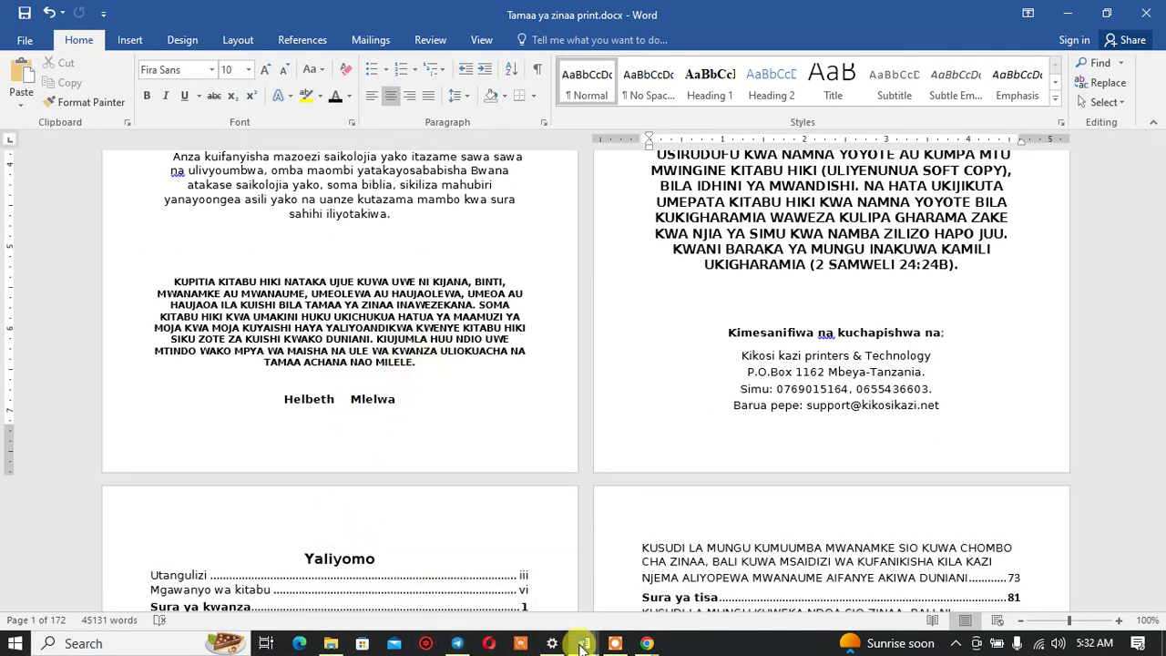
mouse_move(584, 643)
left_click(510, 593)
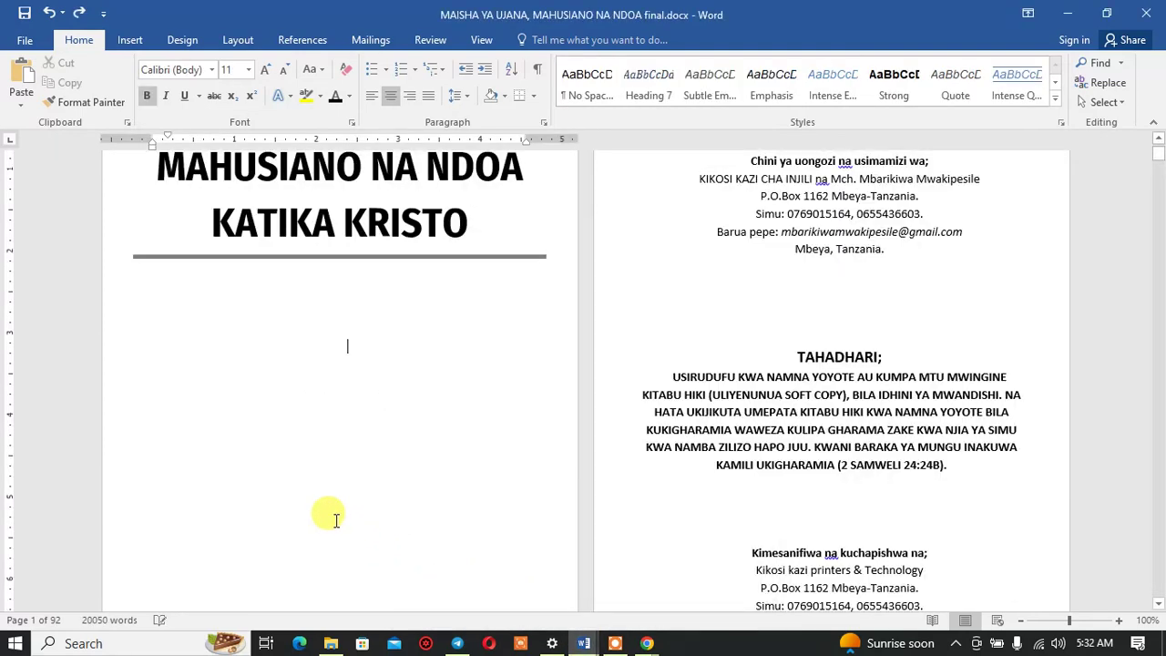
Step: Near the bottom of the title page, add the author's surname after the first name
scroll(270, 501, "down", 4)
scroll(271, 437, "down", 3)
scroll(320, 364, "up", 2)
left_click(321, 363)
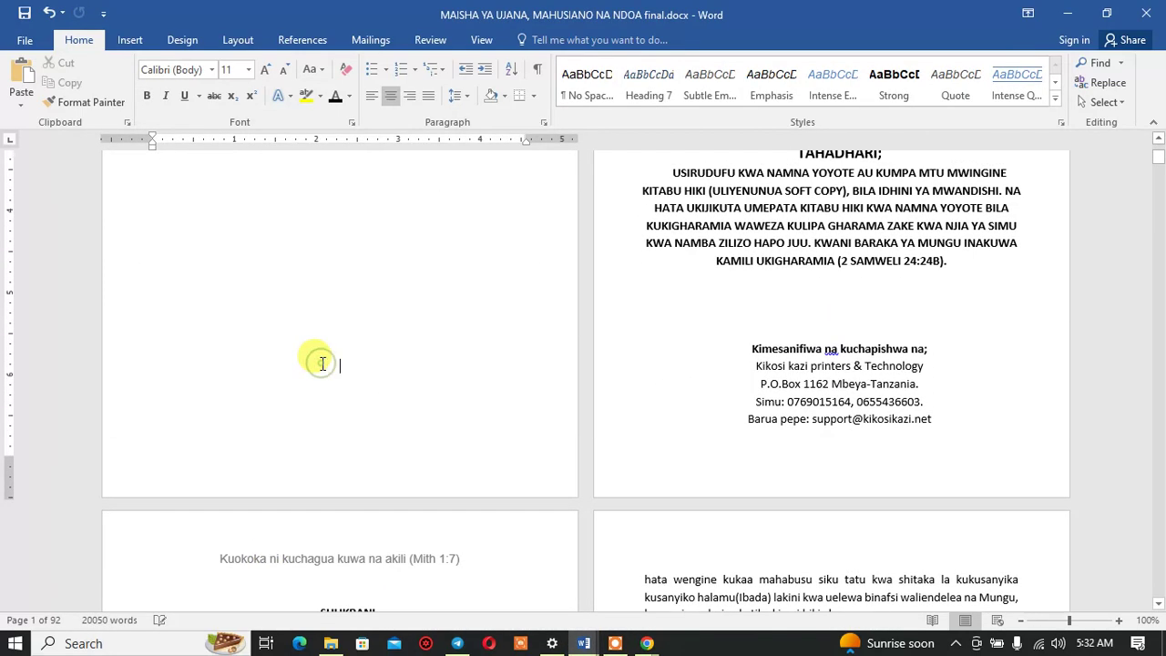
left_click(323, 367)
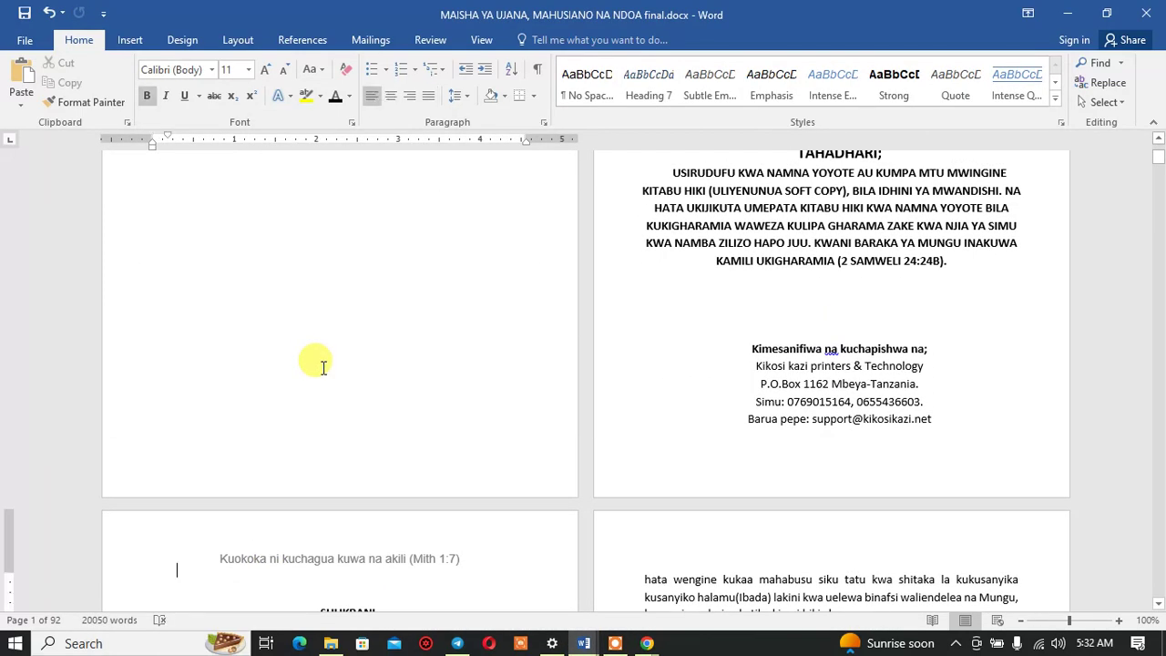
left_click(322, 367)
type("Alex")
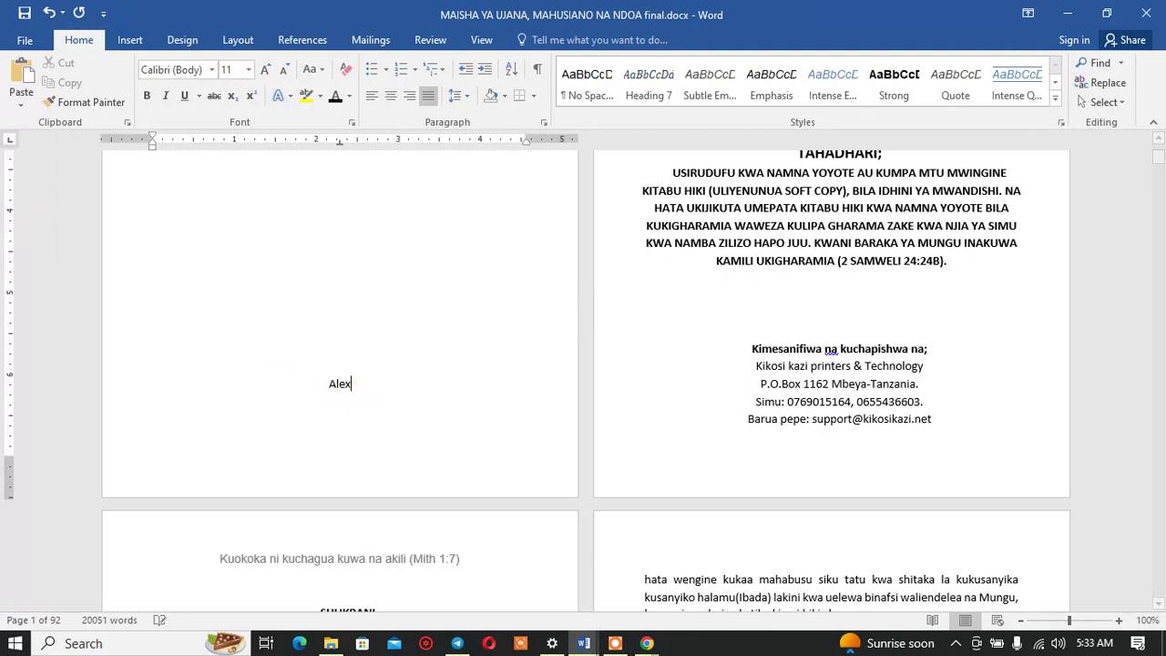
key("Tab")
type("M")
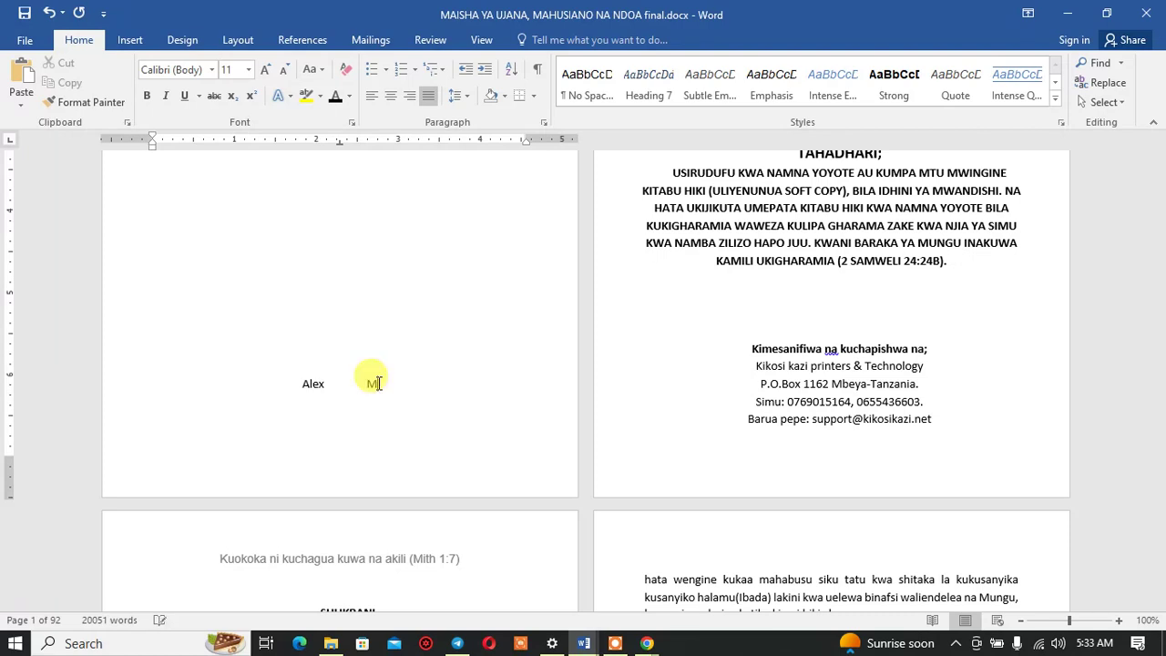
type("wang")
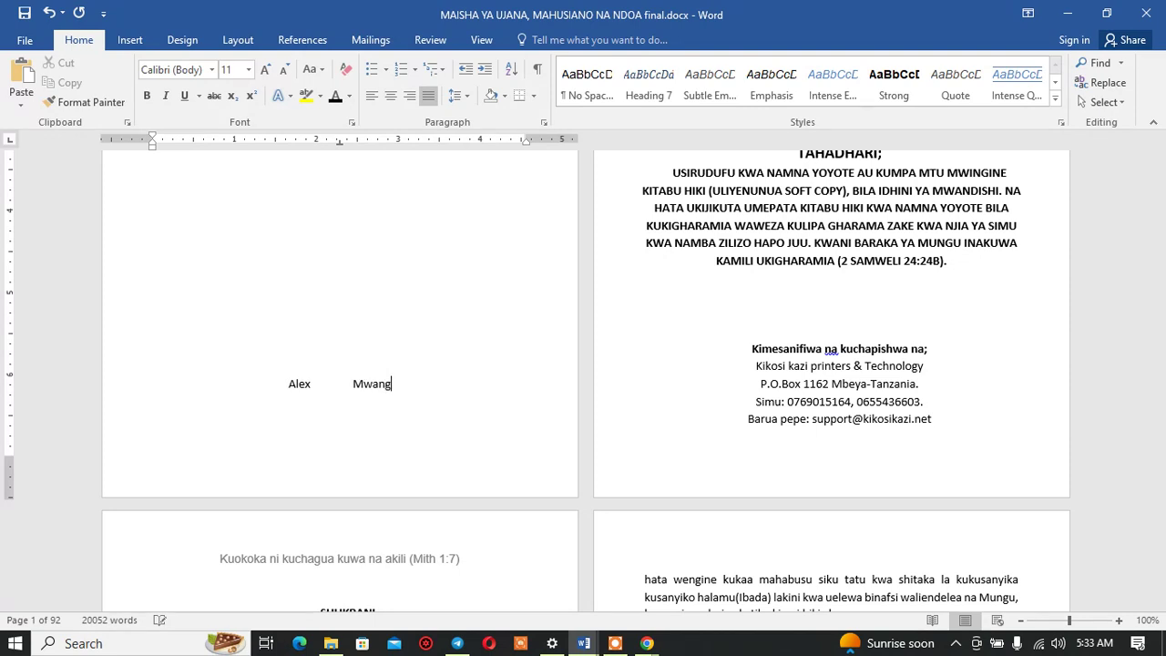
type("osi")
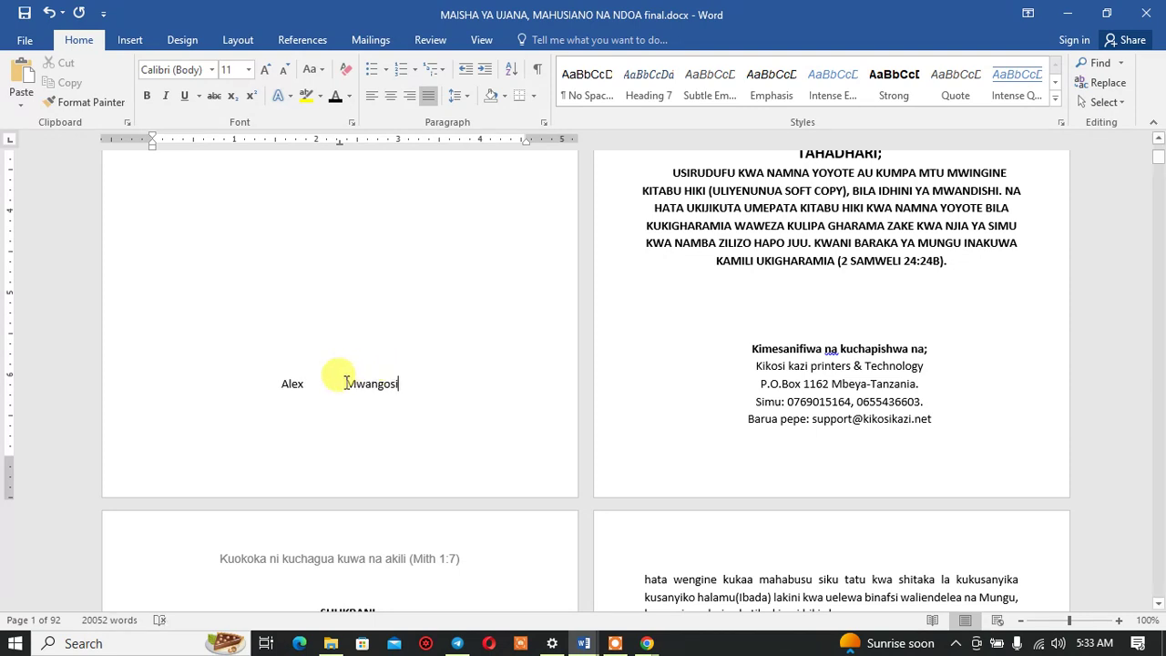
Step: Reduce the gap between the author's first name and surname to one space, then select the name
double_click(346, 383)
left_click(333, 384)
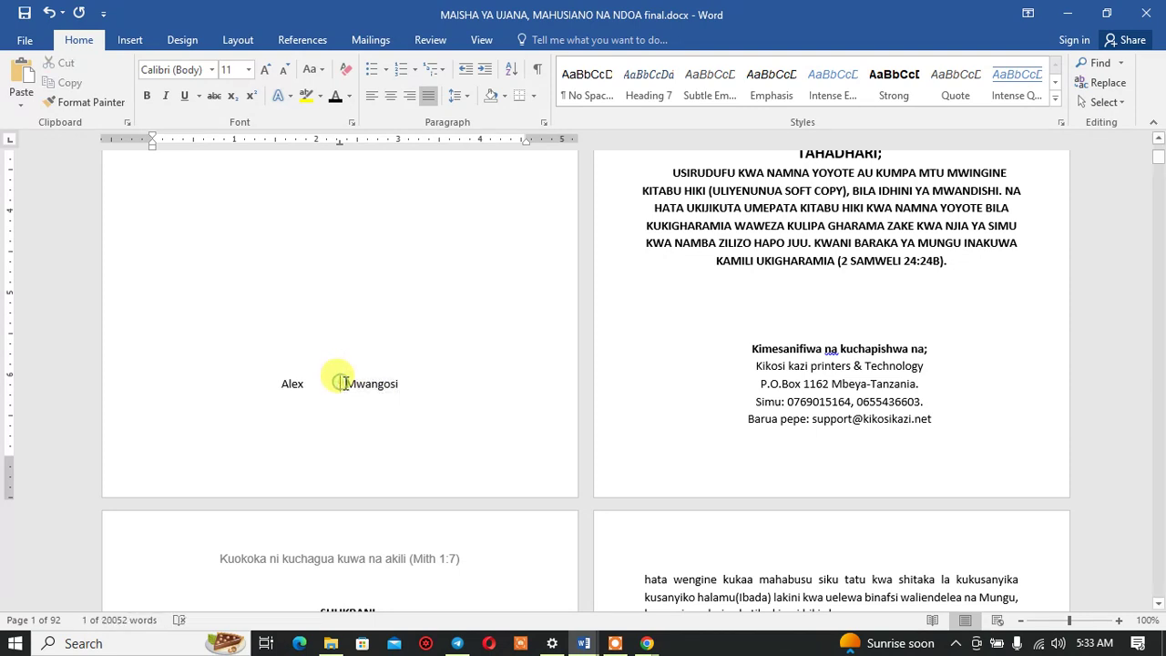
key("Tab")
key("BackSpace")
key("BackSpace")
key("BackSpace")
key("BackSpace")
key("BackSpace")
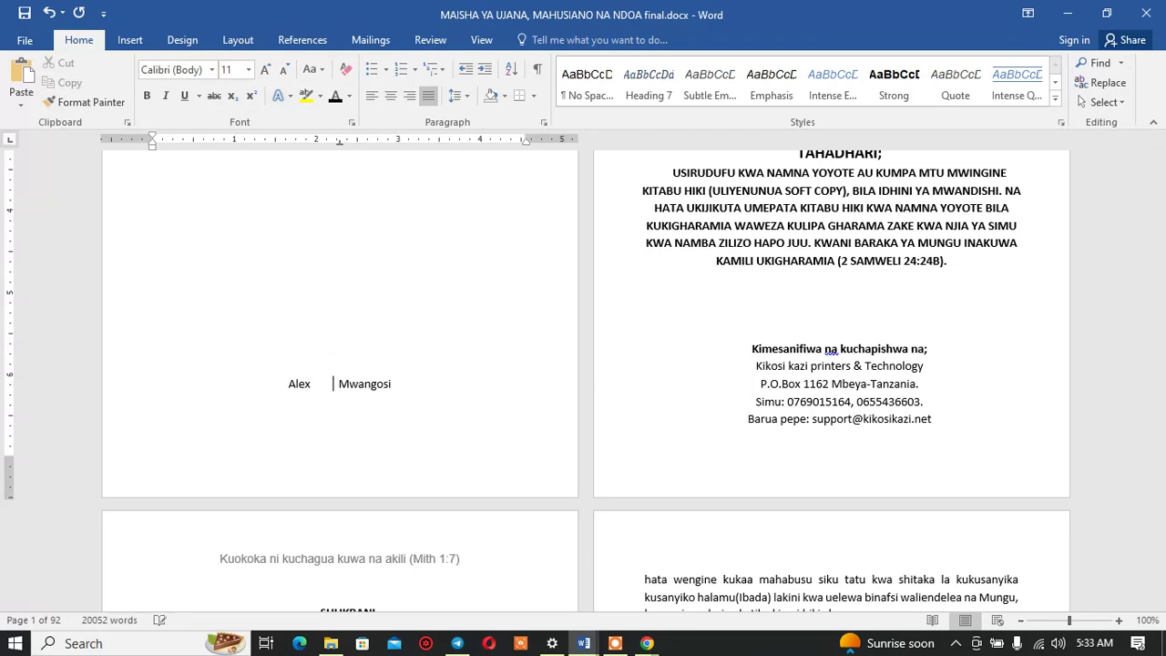
key("BackSpace")
key("BackSpace")
key("BackSpace")
key("BackSpace")
key("BackSpace")
key("BackSpace")
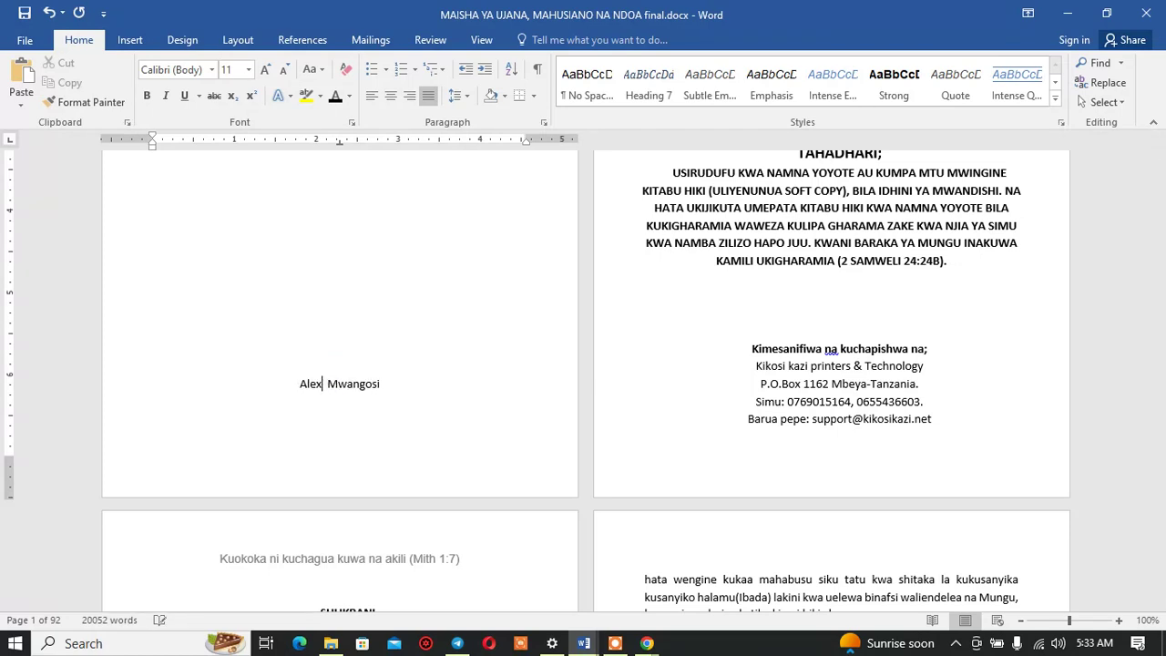
left_click_drag(392, 383, 292, 393)
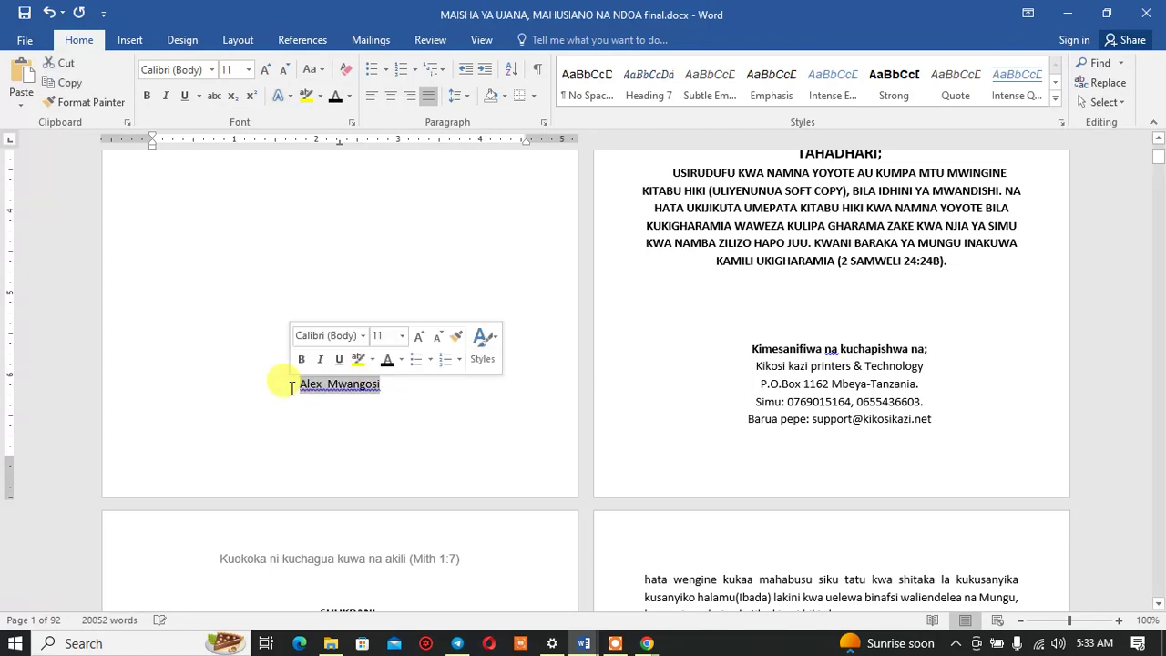
Step: Format the author's name as bold 14 pt Fira Sans Condensed
left_click(267, 70)
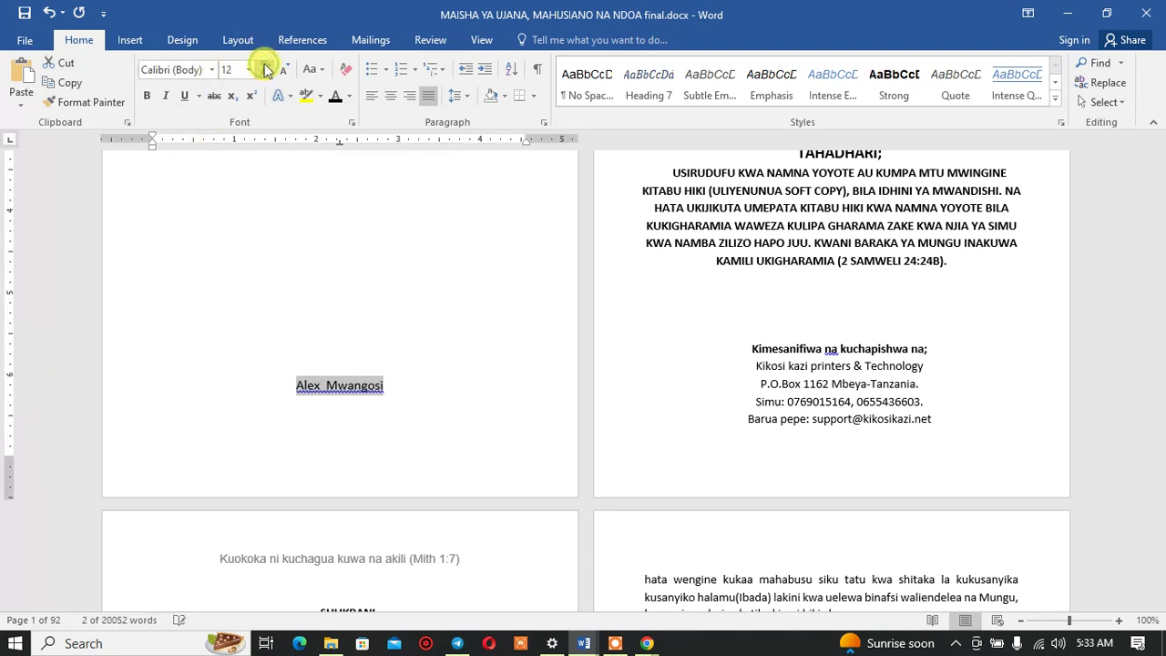
left_click(267, 70)
left_click(148, 95)
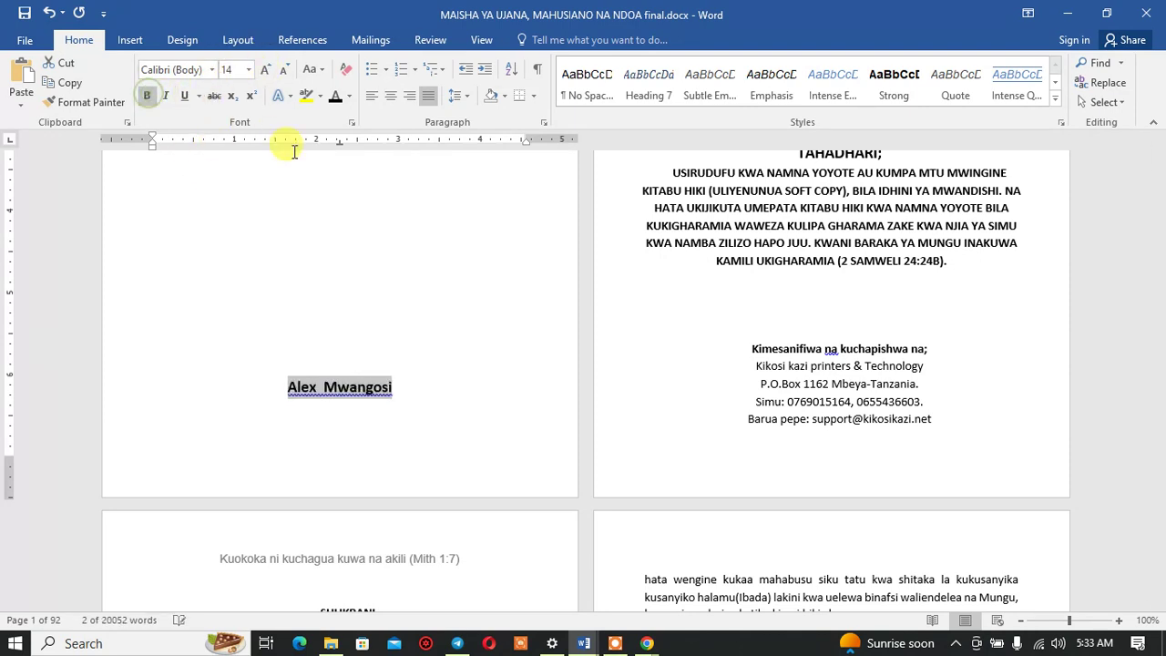
left_click(211, 71)
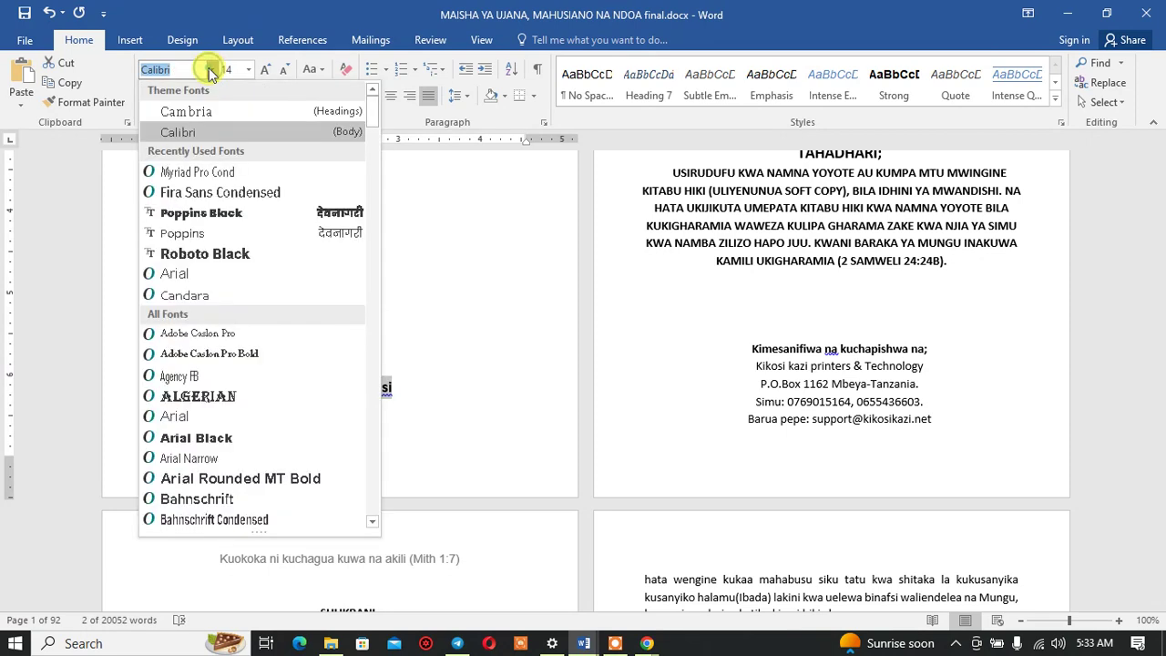
left_click(206, 178)
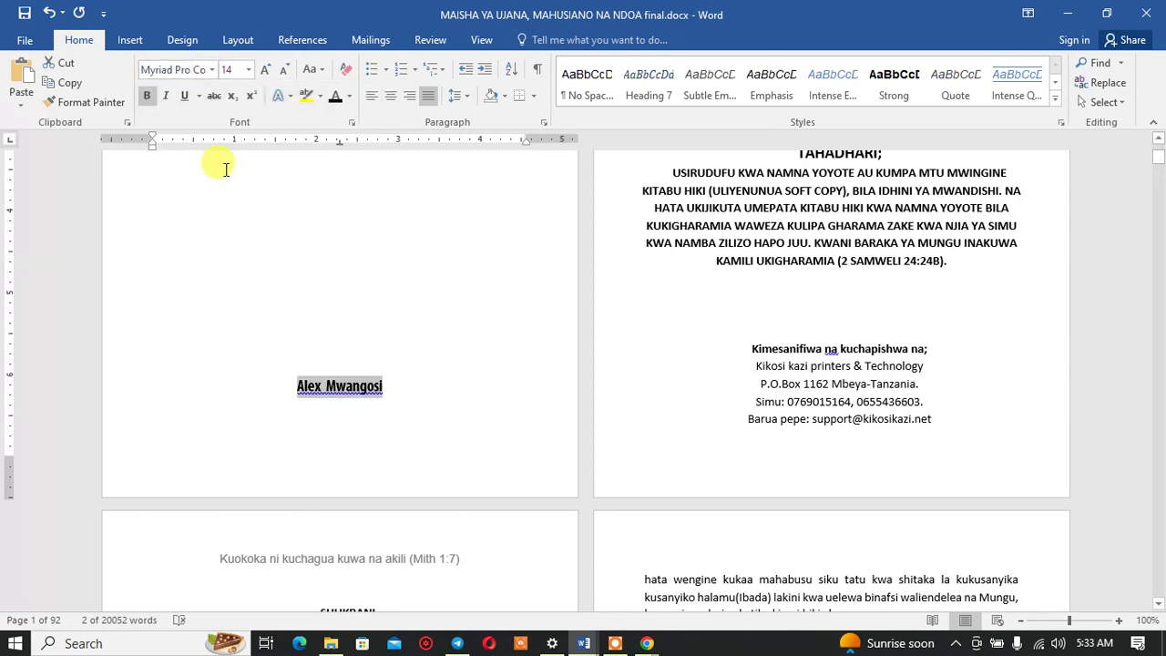
left_click(211, 70)
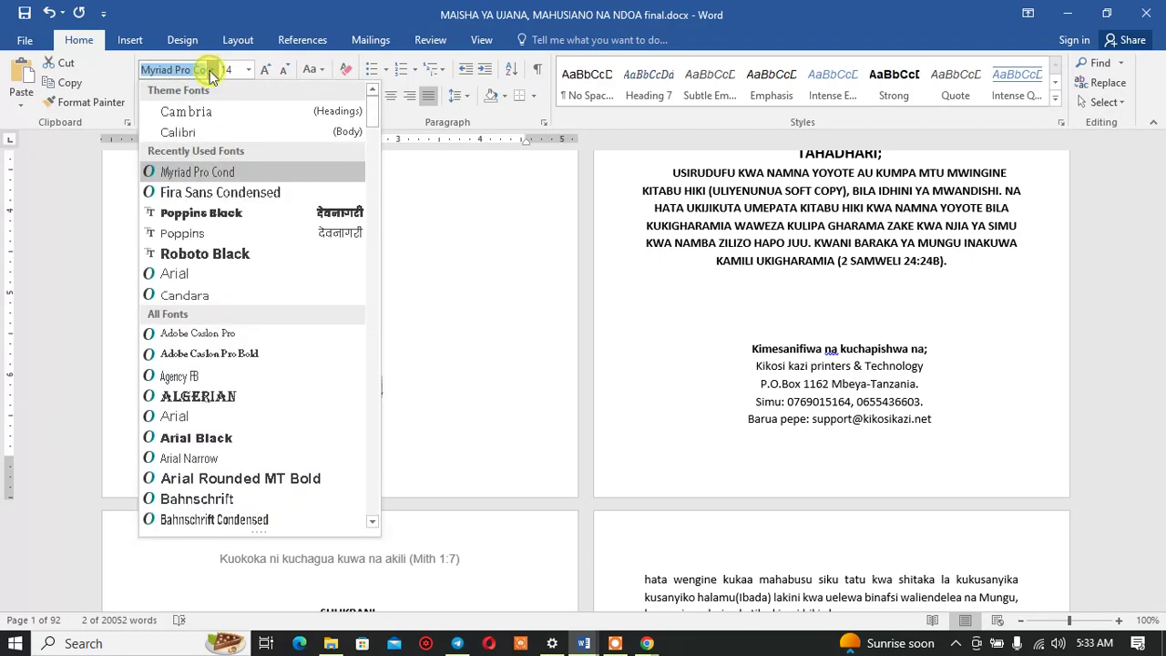
left_click(207, 193)
left_click(200, 182)
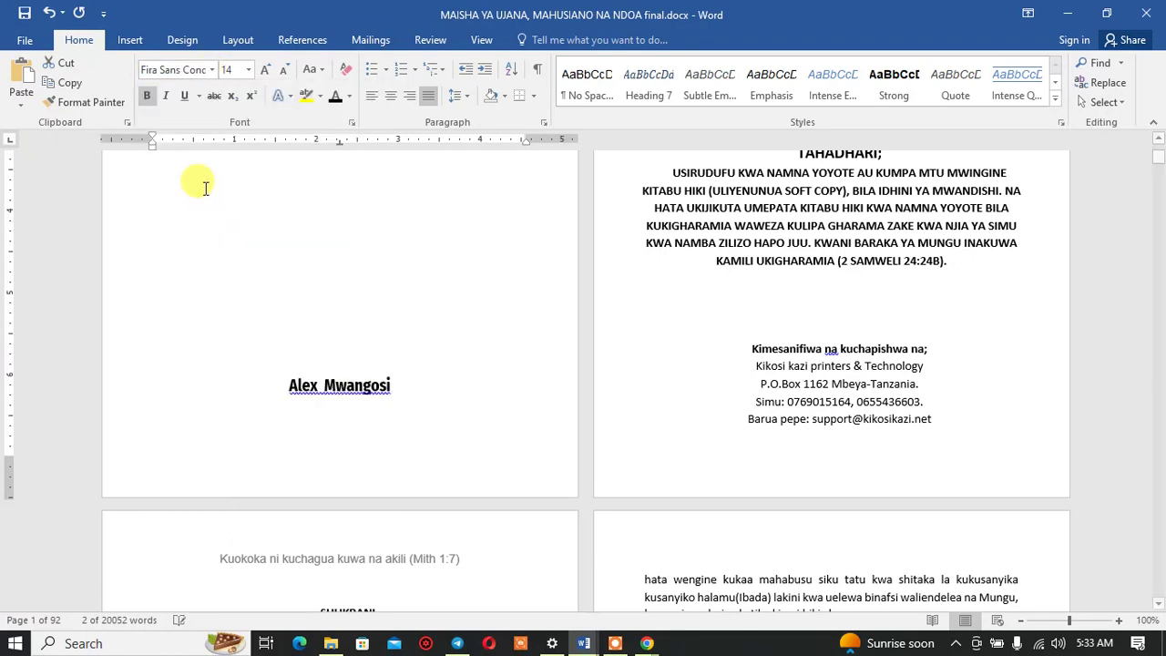
Step: Centre the name line and push it two lines lower on the page
left_click(390, 385)
key("alt+p")
key("s")
key("p")
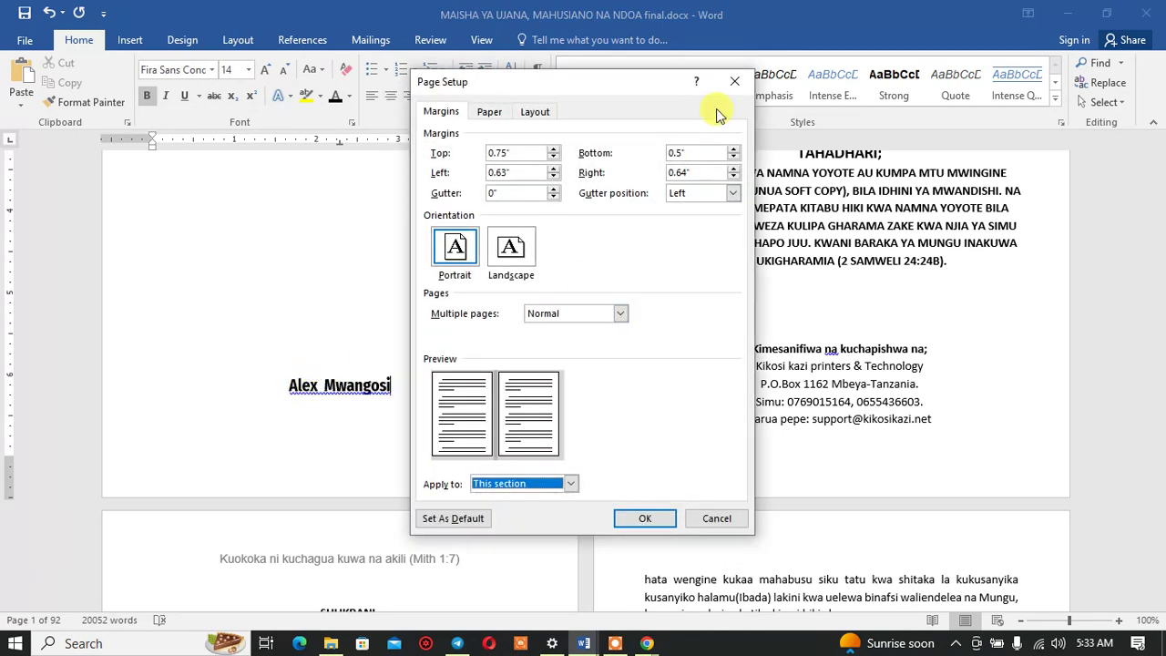
left_click(734, 81)
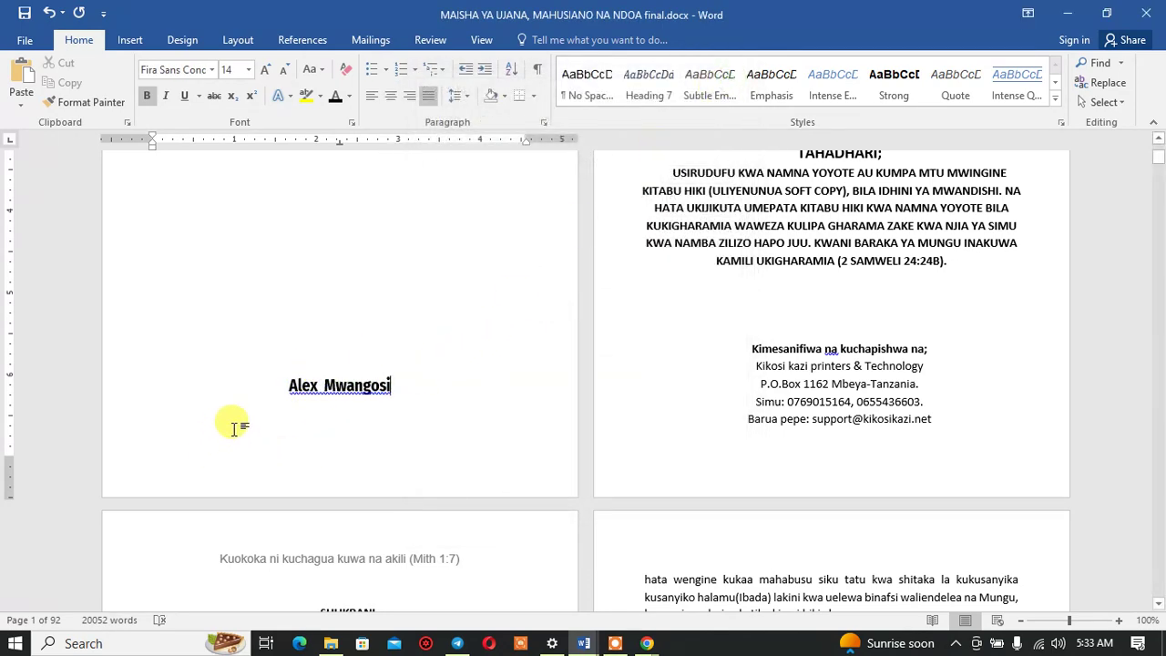
triple_click(275, 386)
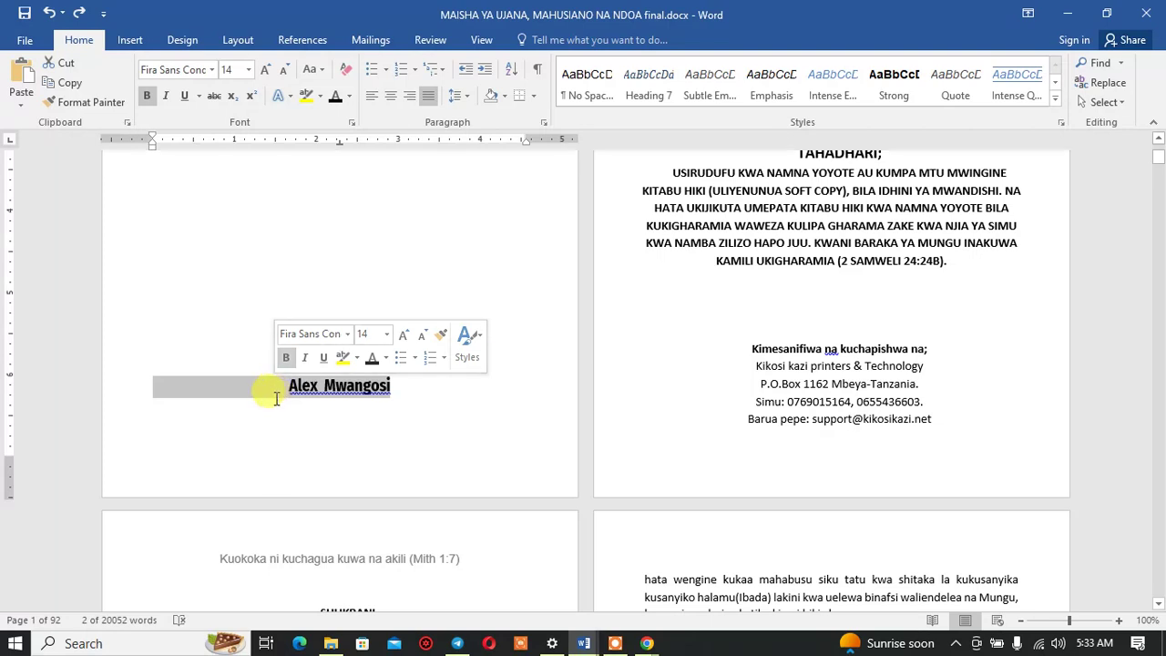
left_click(288, 387)
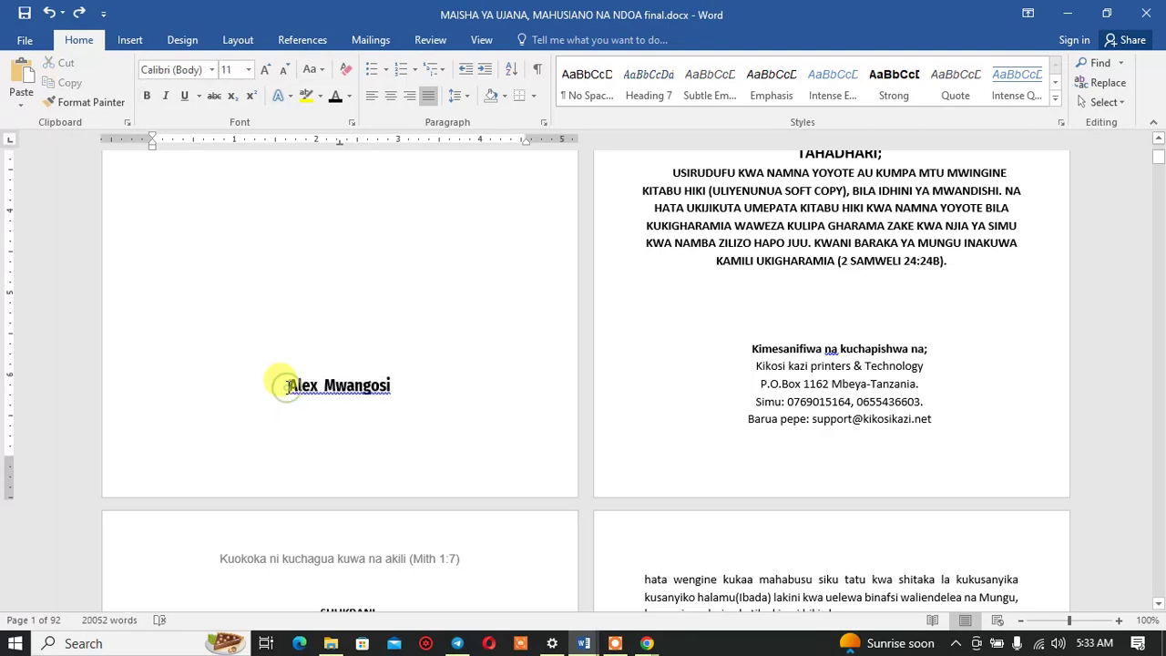
left_click(388, 95)
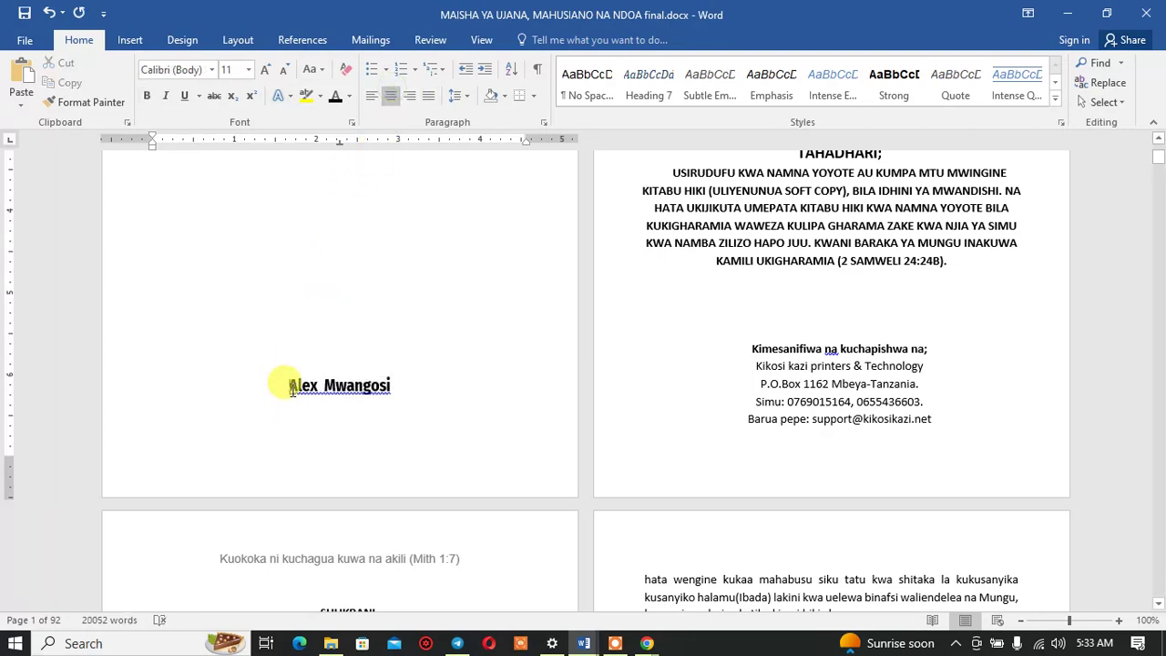
key("Return")
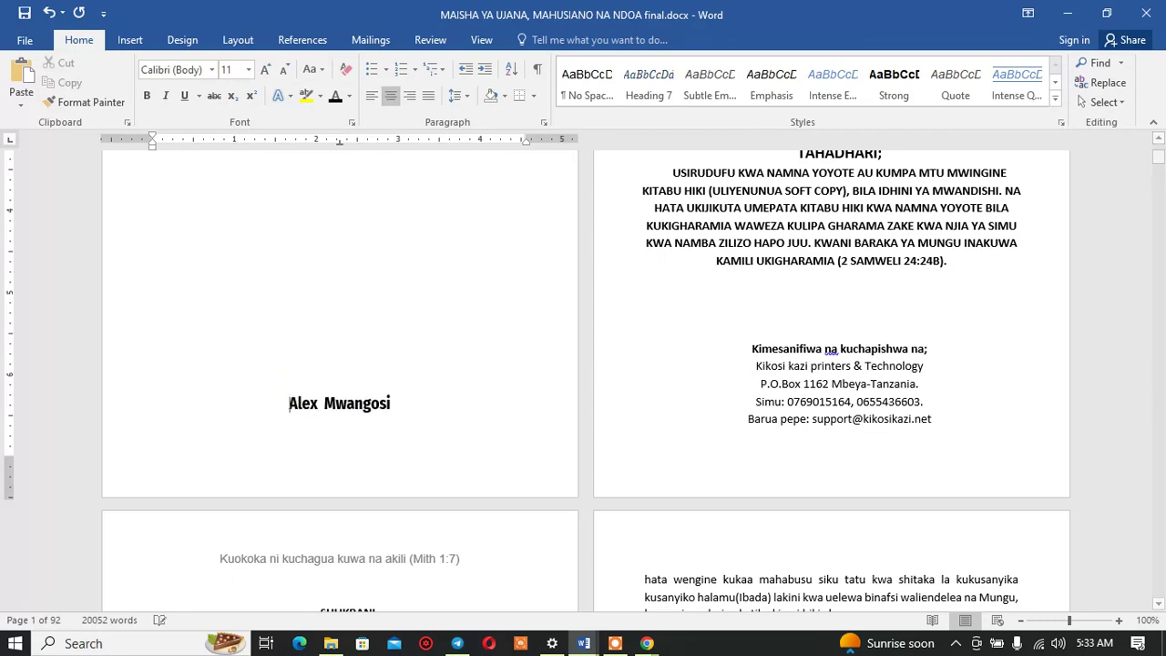
key("Return")
key("Return")
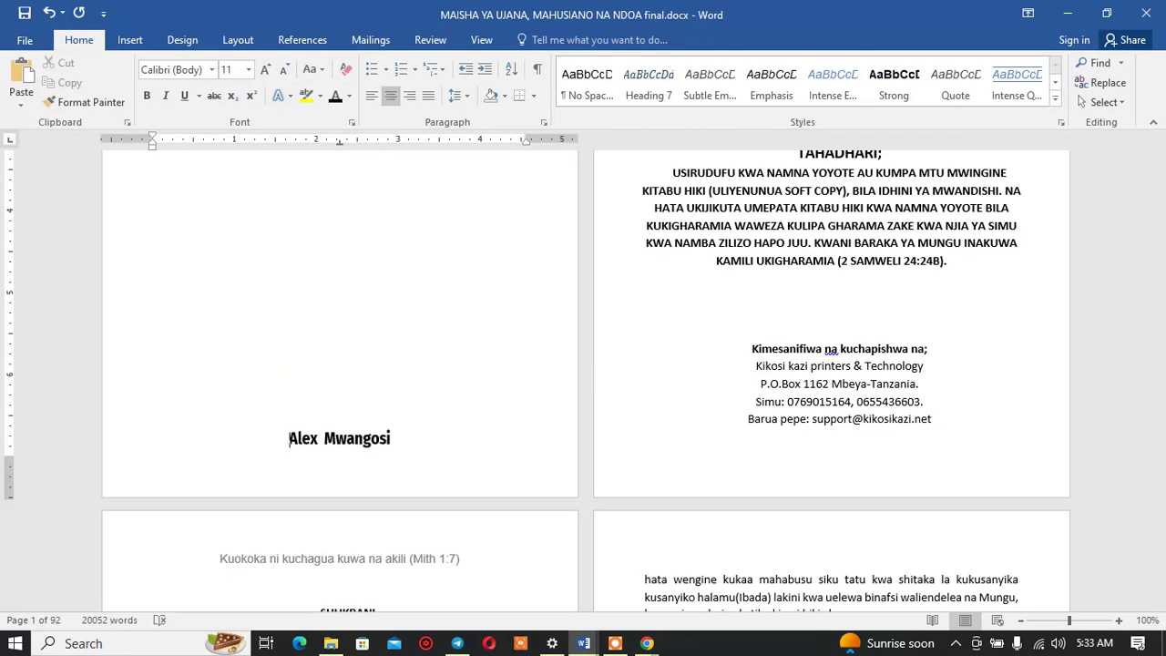
scroll(385, 325, "up", 1)
scroll(458, 328, "up", 5)
scroll(389, 327, "down", 5)
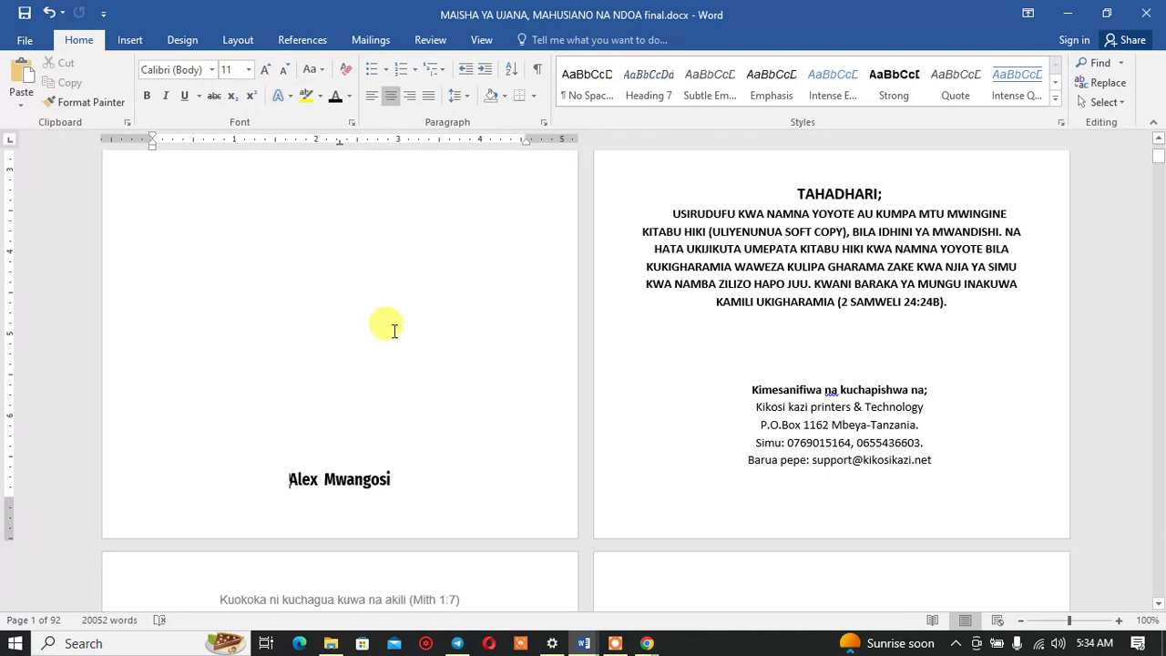
scroll(394, 332, "down", 5)
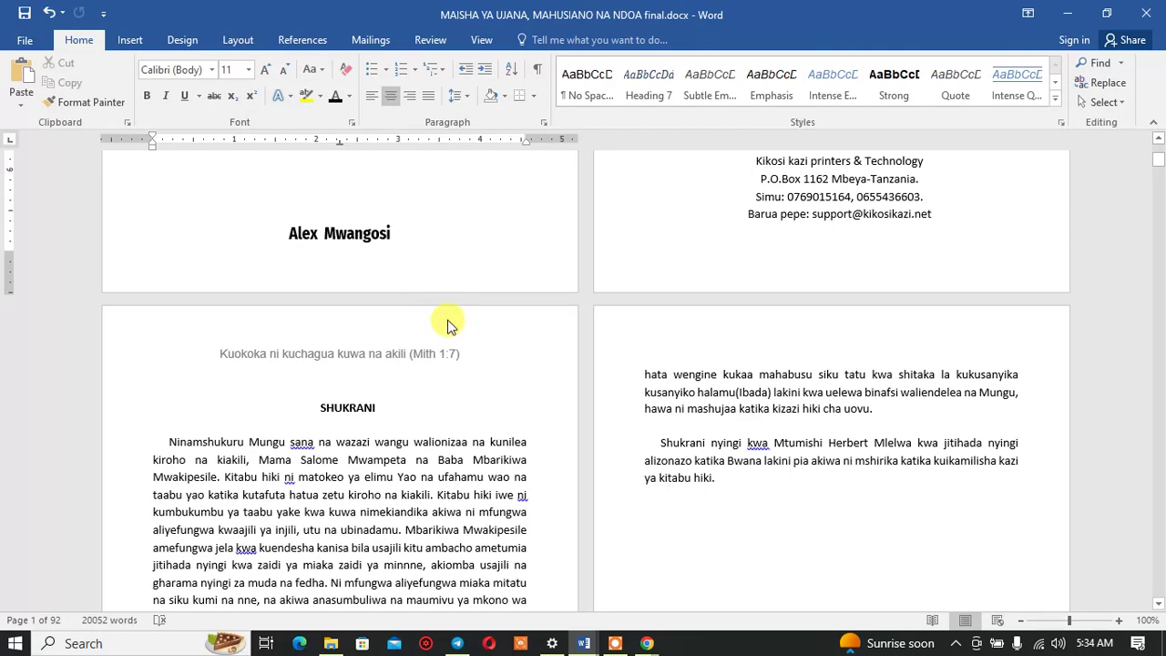
left_click(621, 644)
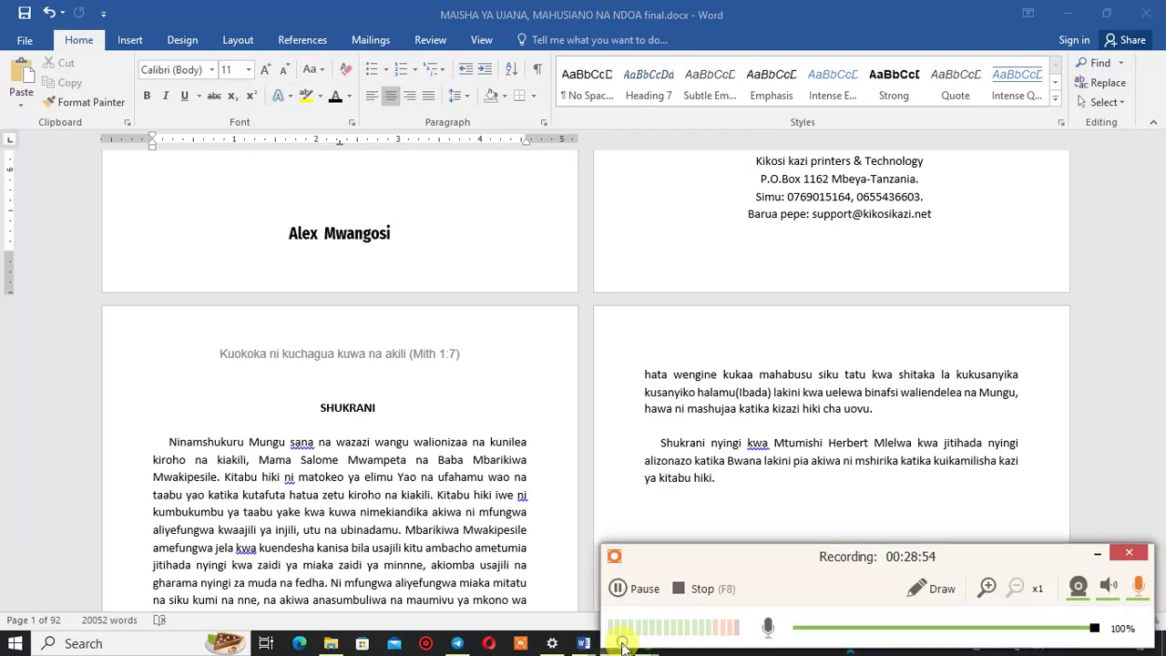
left_click(1093, 555)
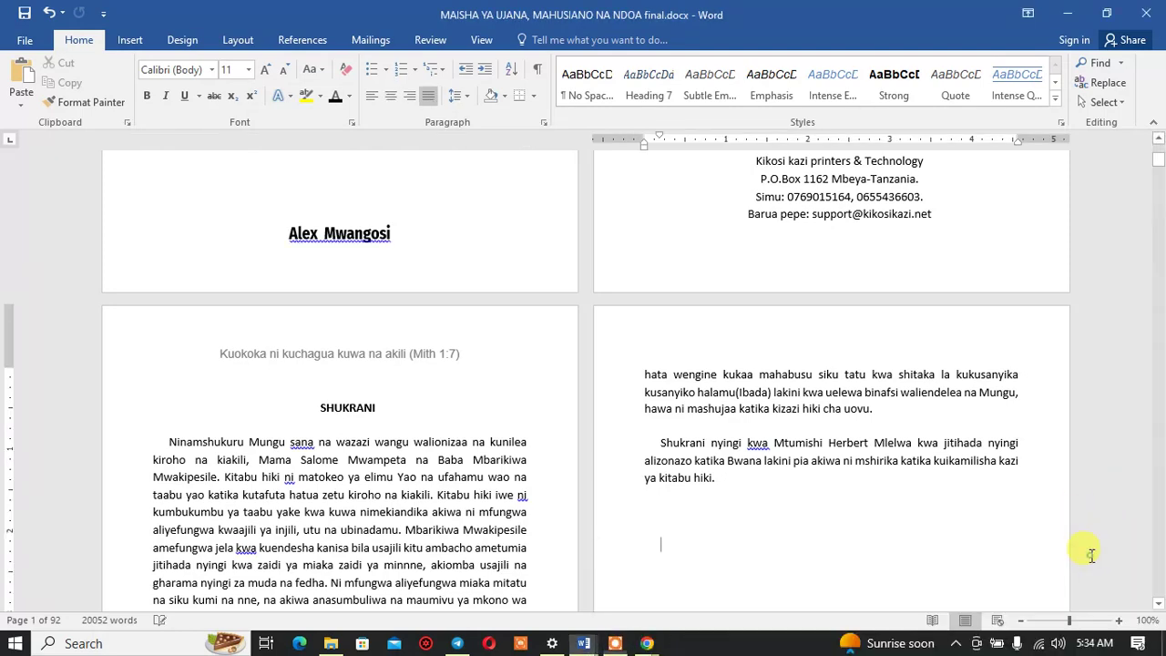
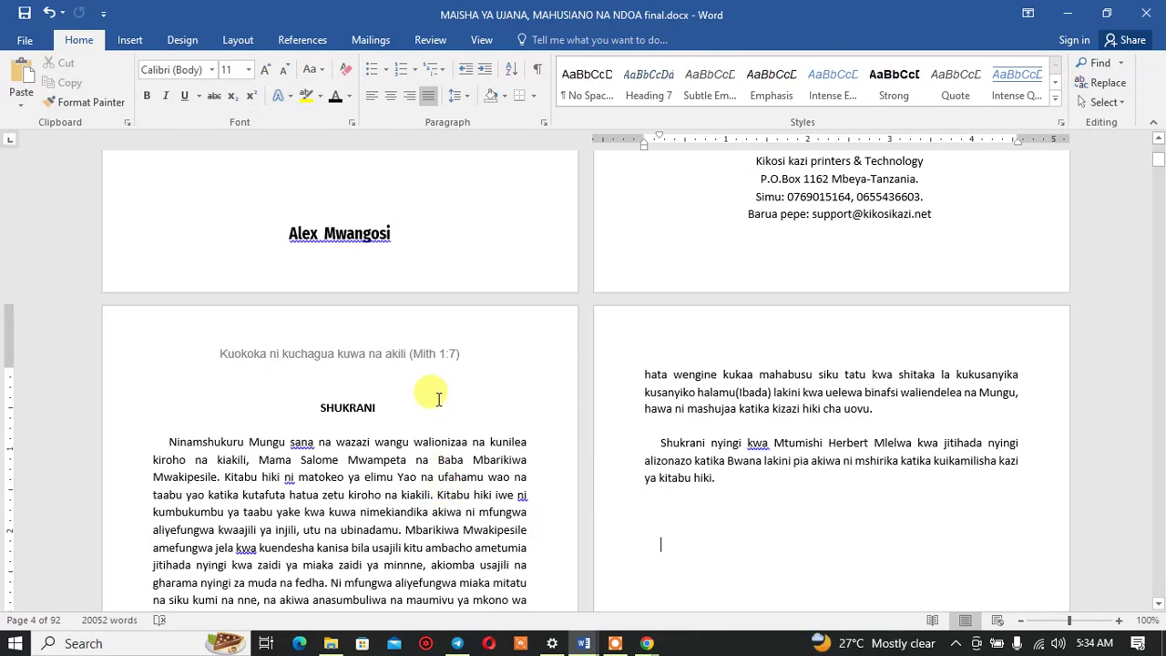
Step: Insert a centred Plain Number 2 page number in the section 3 odd footer
scroll(438, 399, "down", 1)
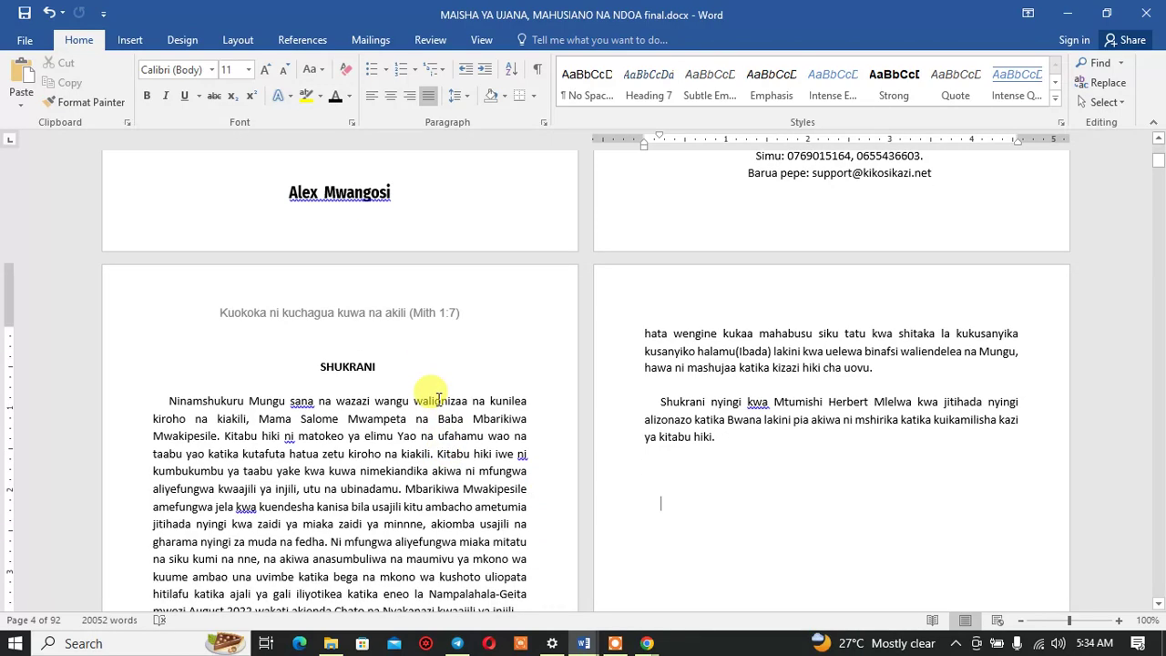
scroll(401, 310, "down", 2)
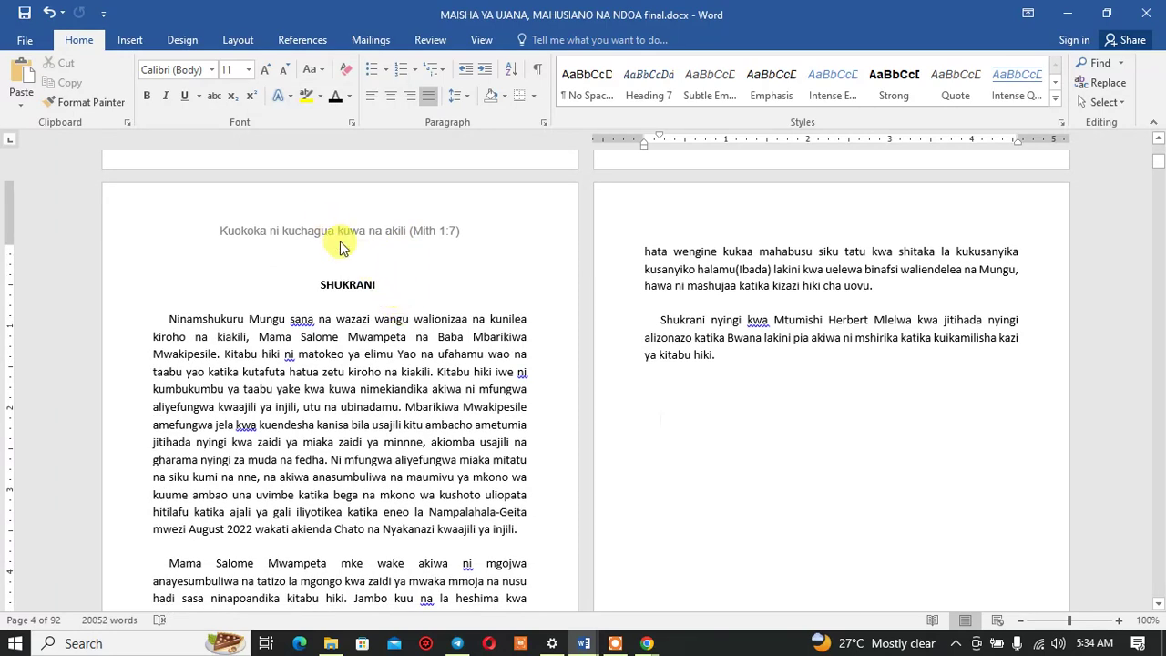
scroll(337, 242, "down", 1)
scroll(334, 409, "down", 8)
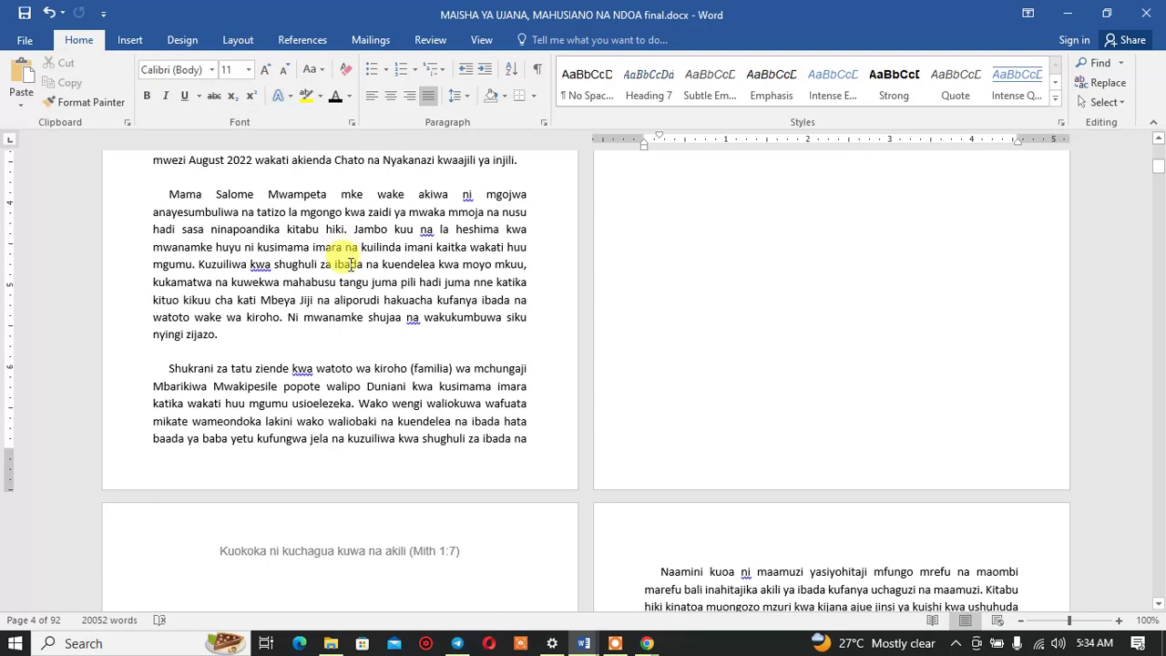
double_click(378, 465)
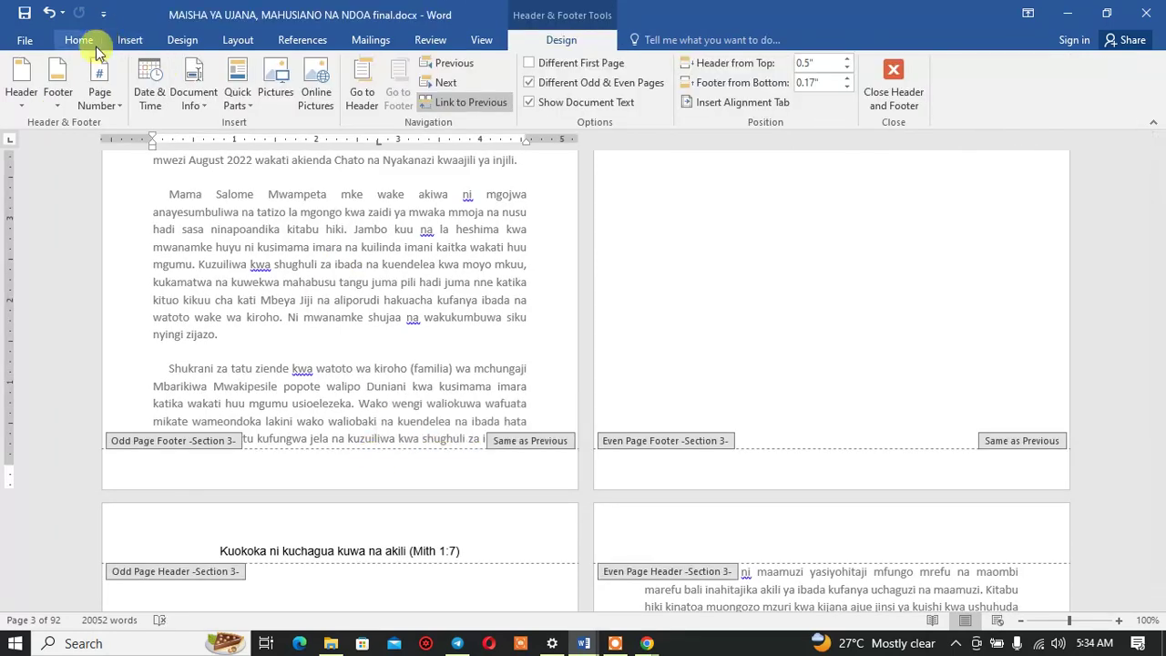
left_click(99, 91)
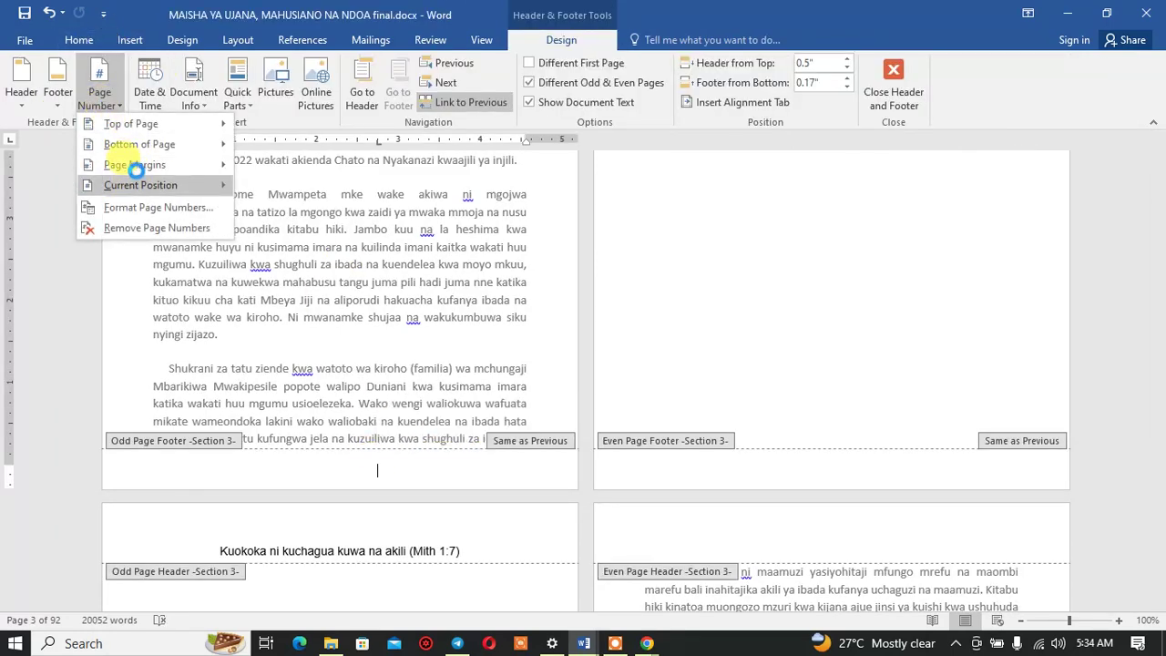
left_click(139, 148)
mouse_move(140, 151)
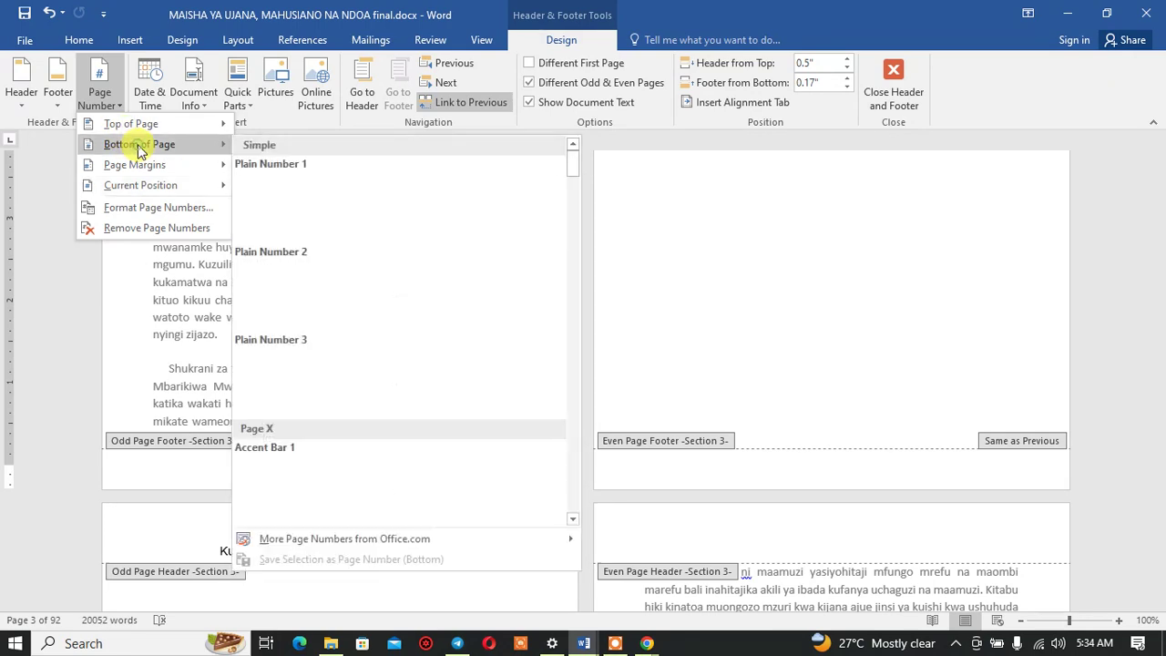
left_click(380, 281)
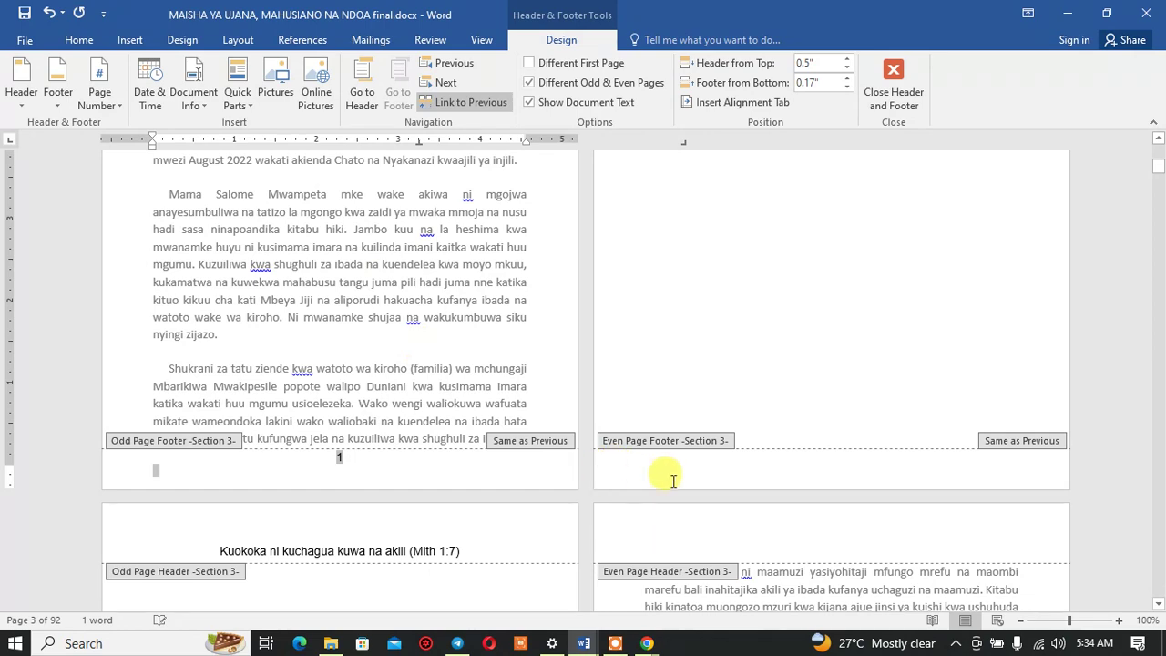
Step: Add the same centred page number to the even footer and unlink it from the previous section
left_click(785, 468)
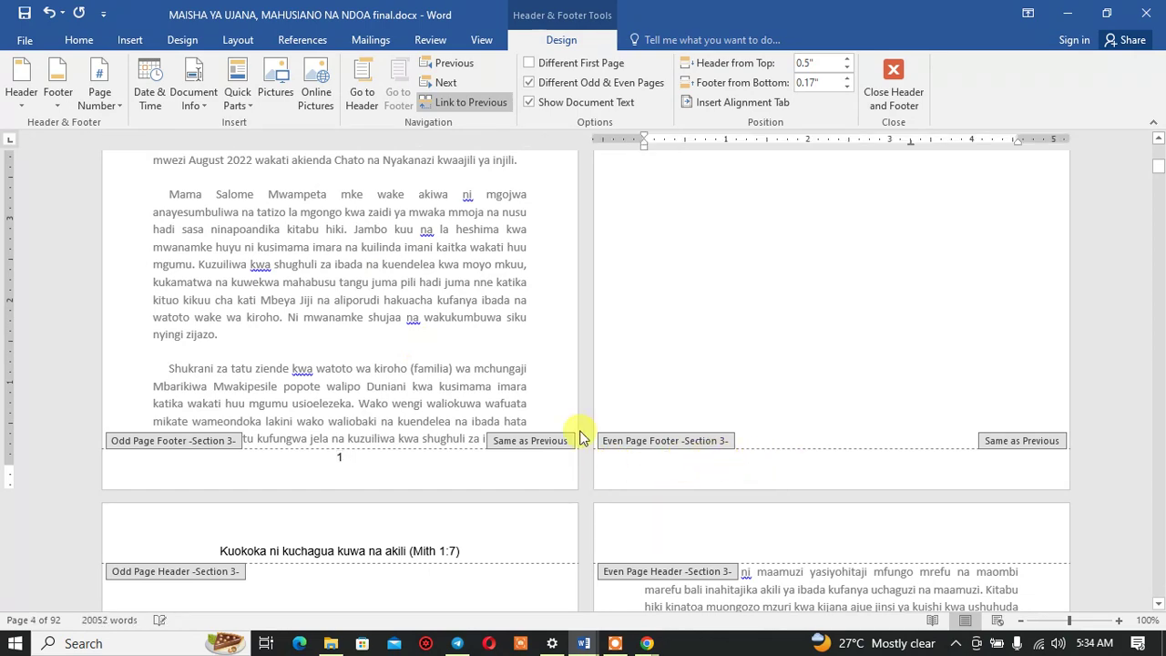
left_click(100, 91)
mouse_move(143, 182)
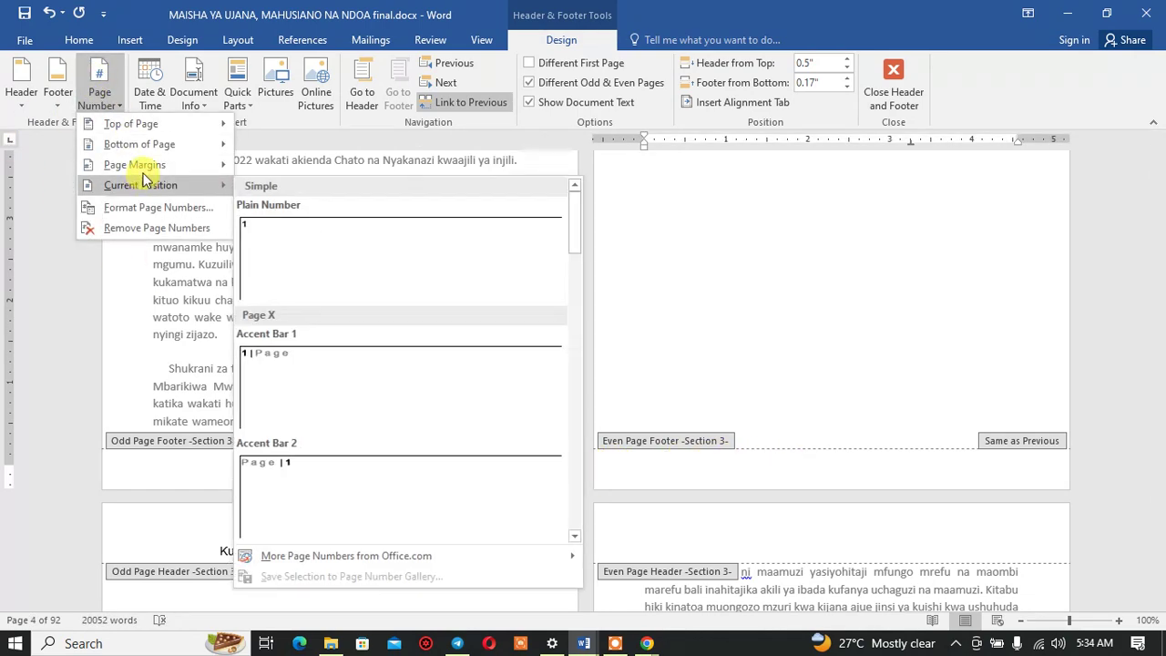
mouse_move(146, 144)
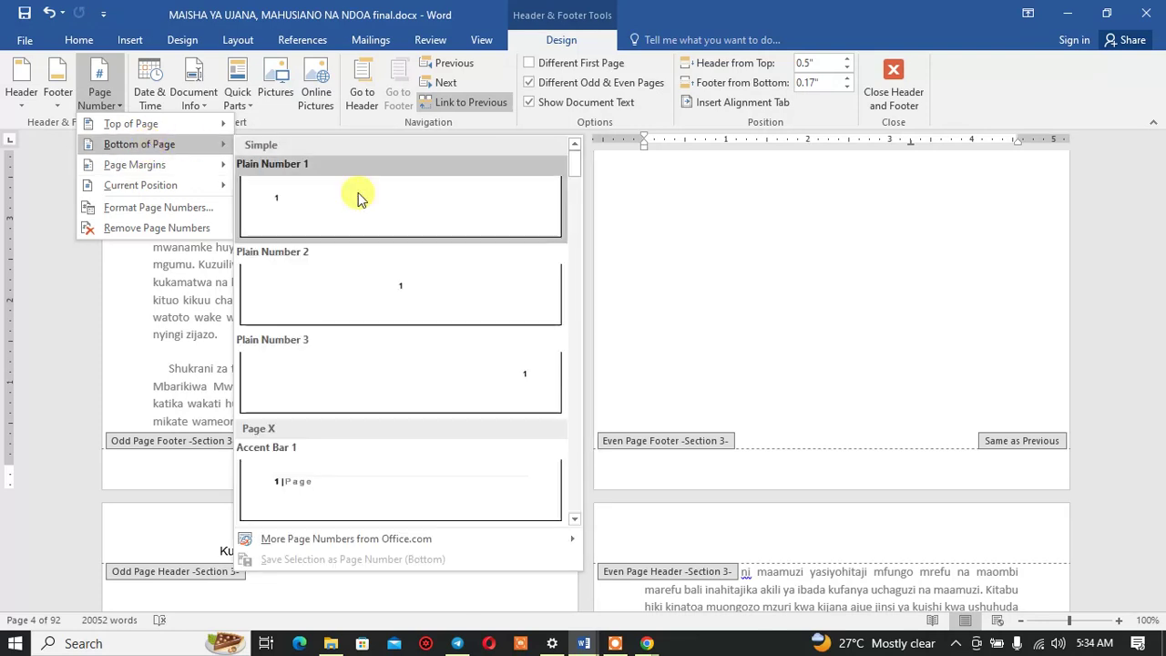
left_click(437, 275)
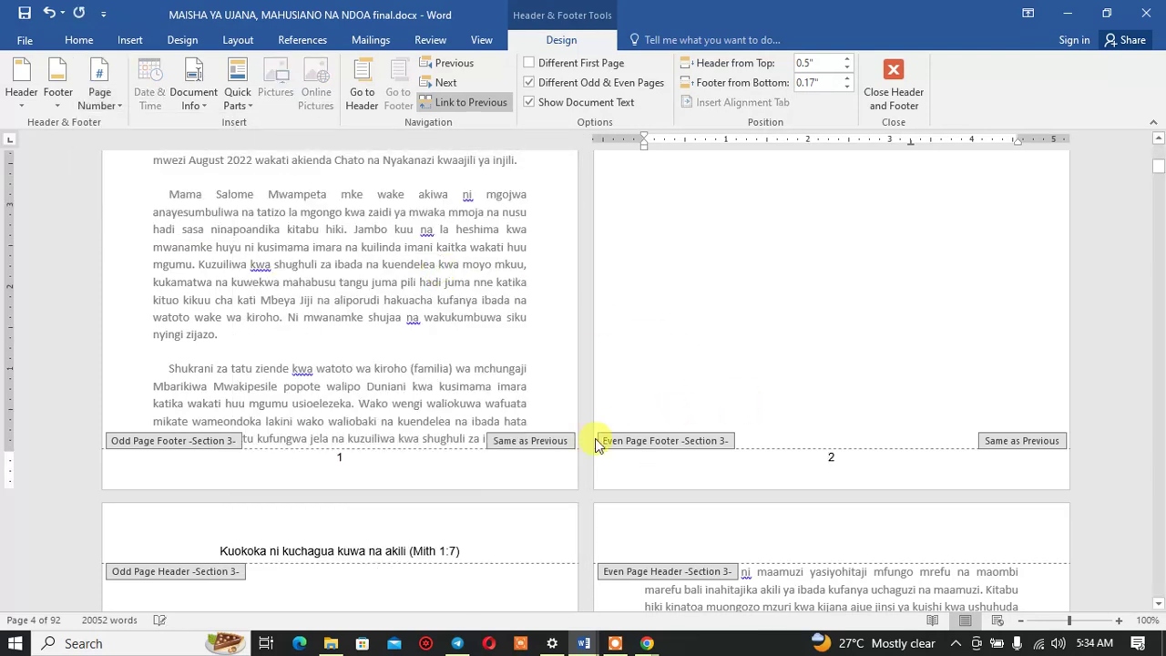
left_click(473, 102)
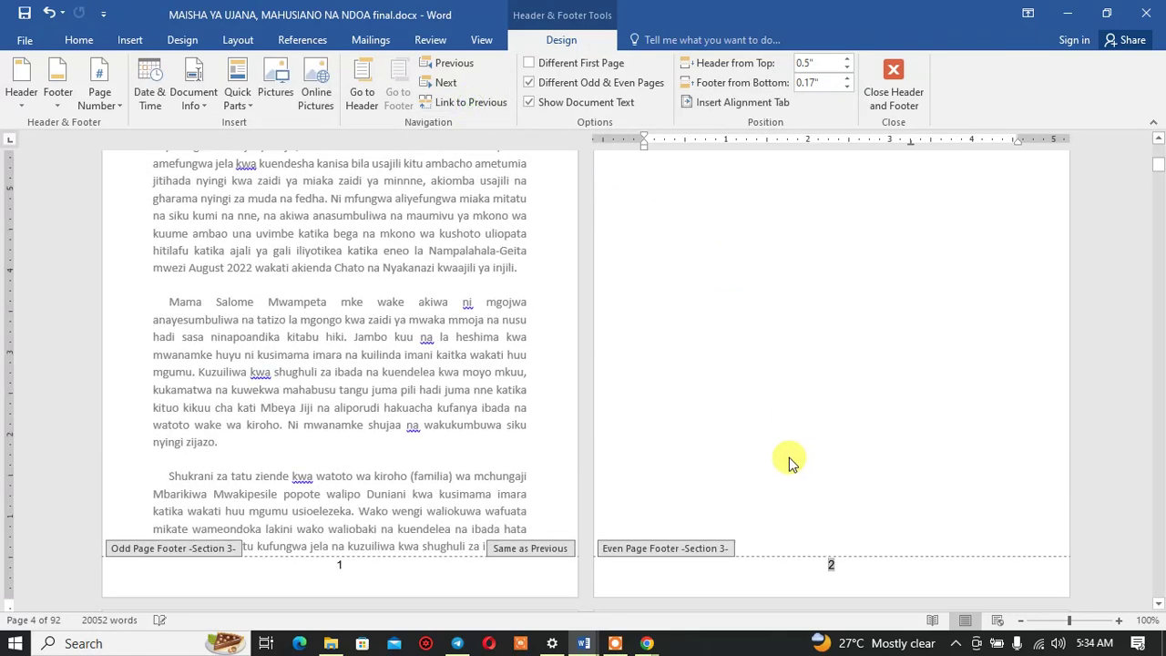
Step: Unlink the section 2 even-page footer from section 1 and select its page number 2
left_click(872, 291)
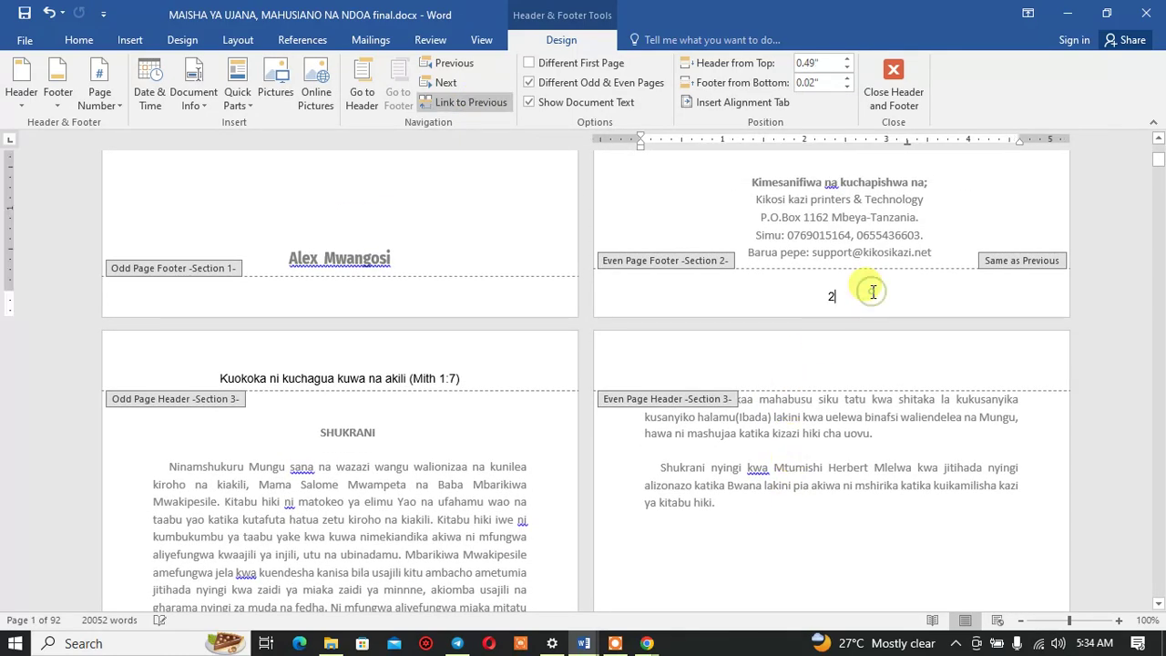
left_click(463, 102)
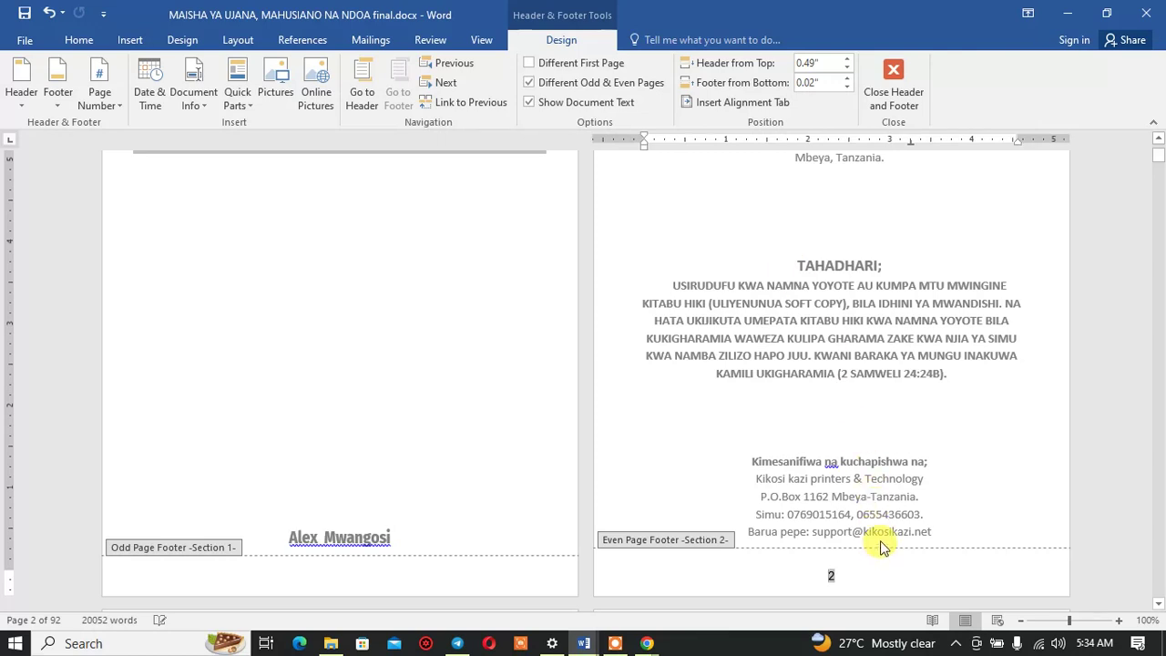
scroll(881, 547, "down", 3)
double_click(854, 450)
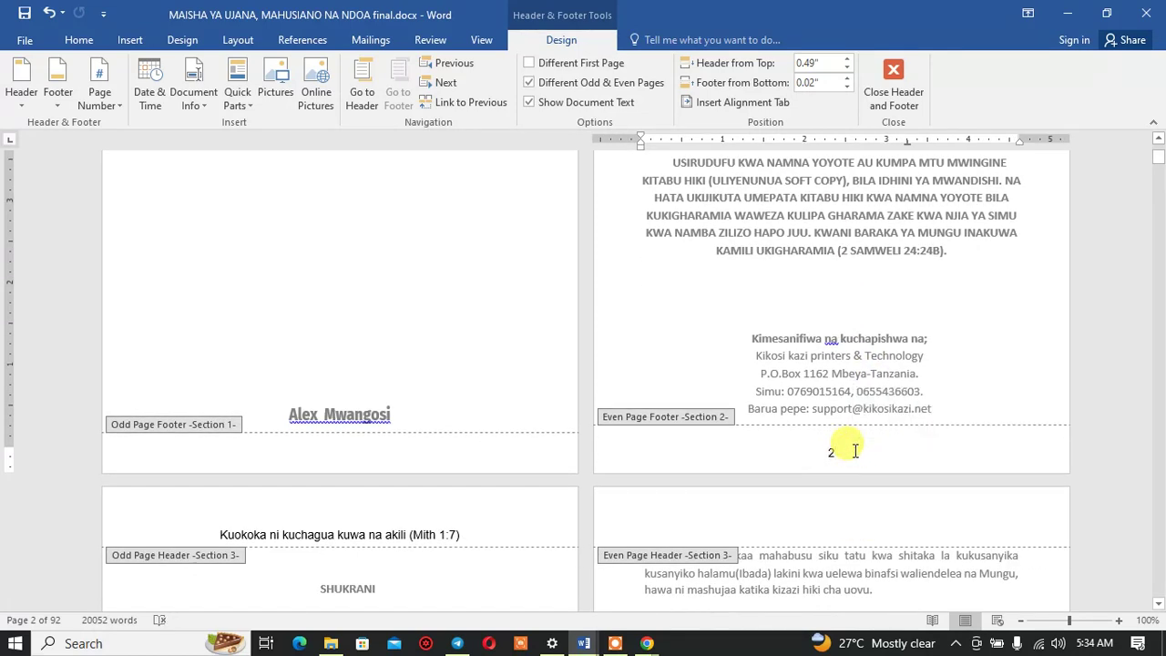
key("ctrl+a")
scroll(736, 486, "down", 15)
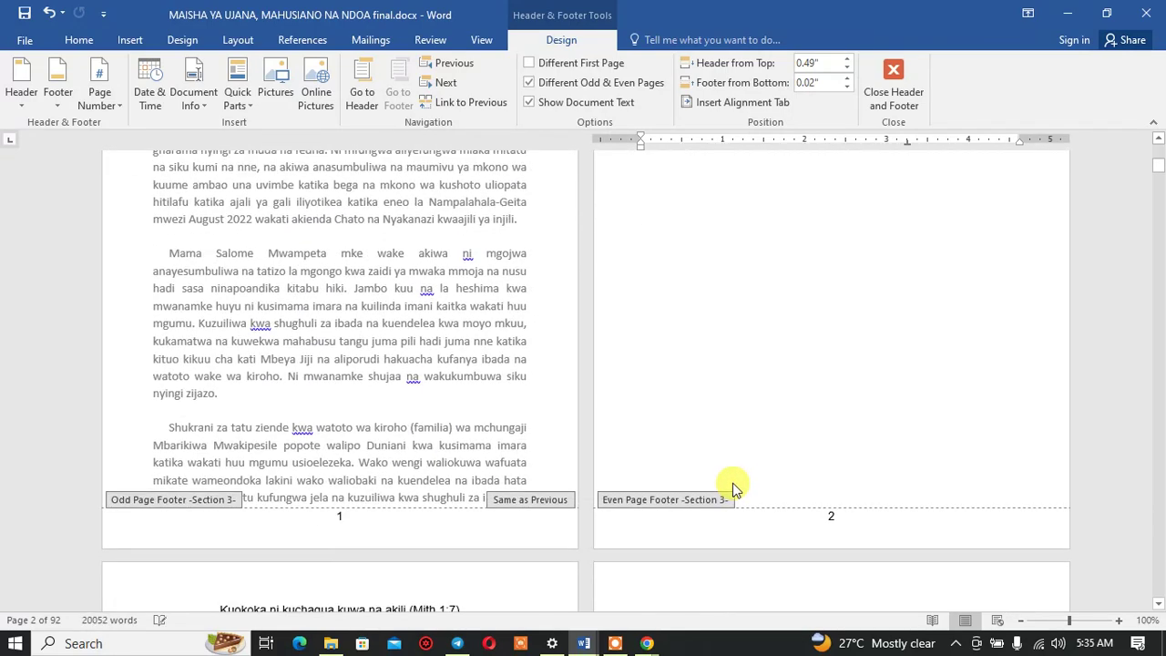
scroll(736, 486, "down", 3)
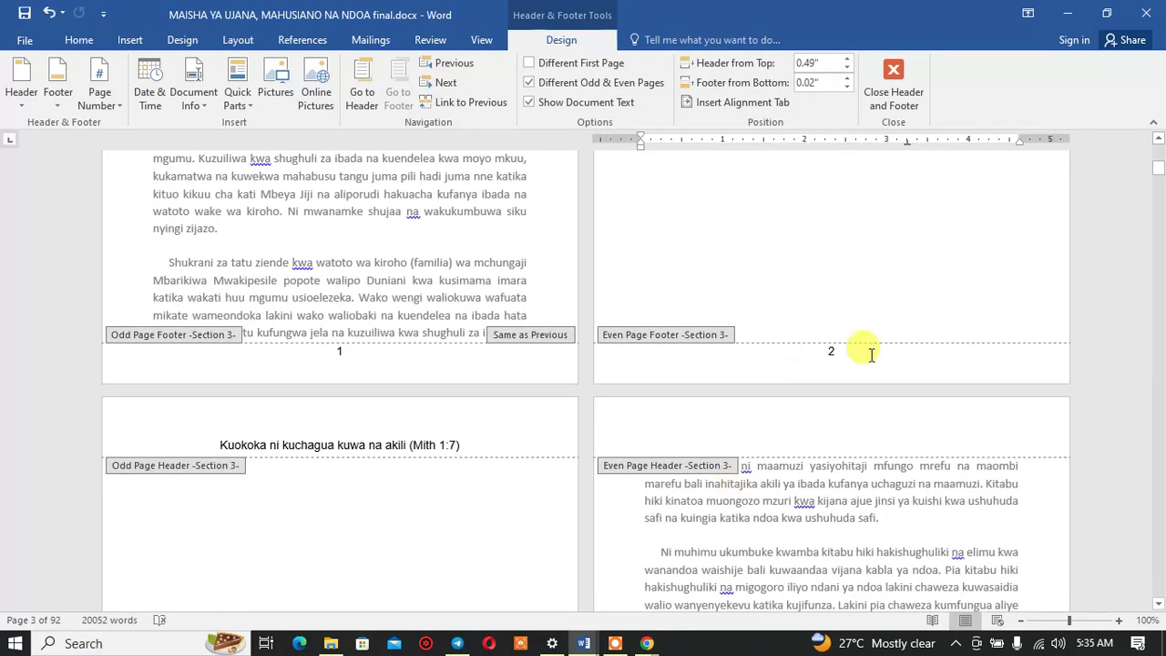
Step: Link the section 3 odd footer to the previous section, confirming the prompt
double_click(355, 354)
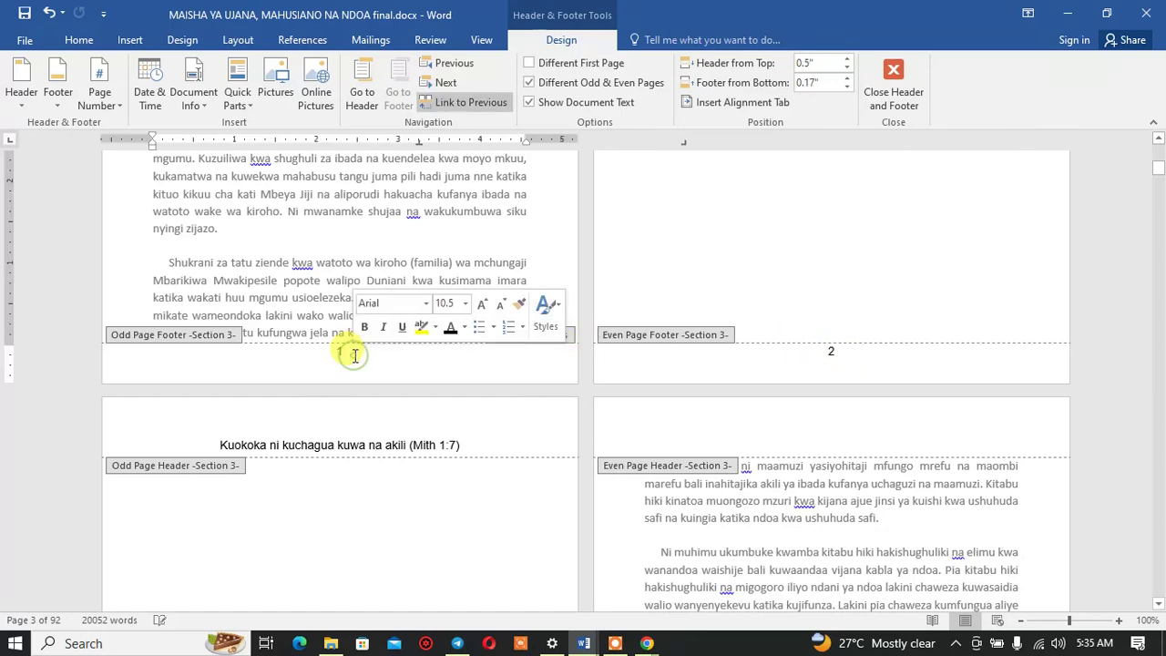
left_click(474, 102)
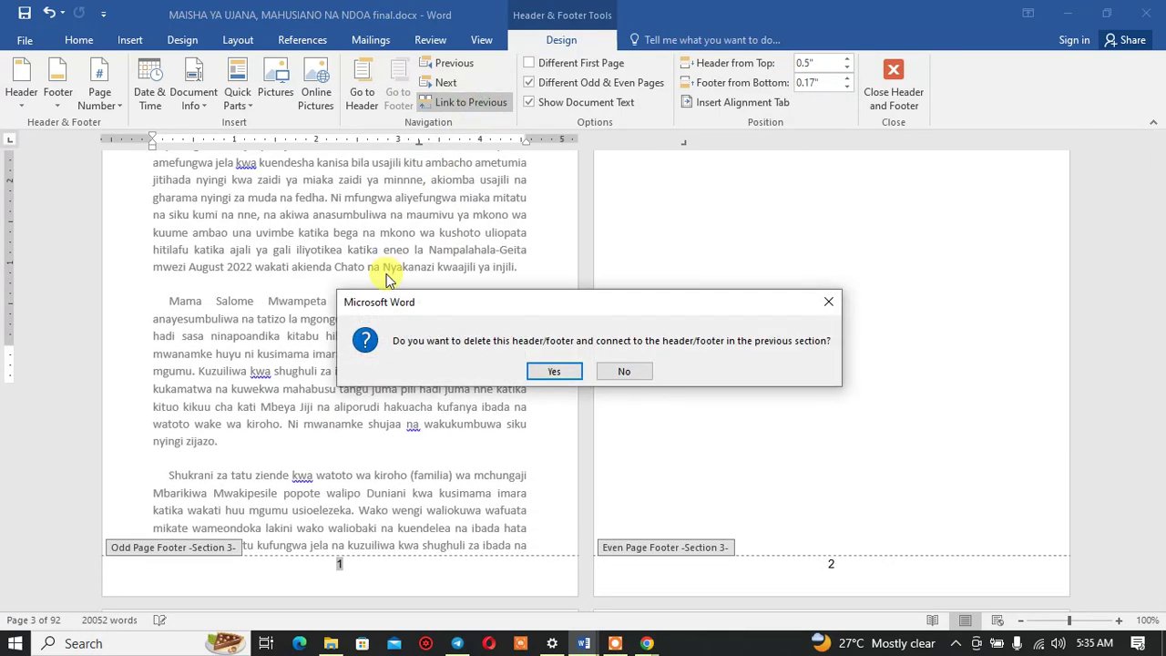
left_click(556, 371)
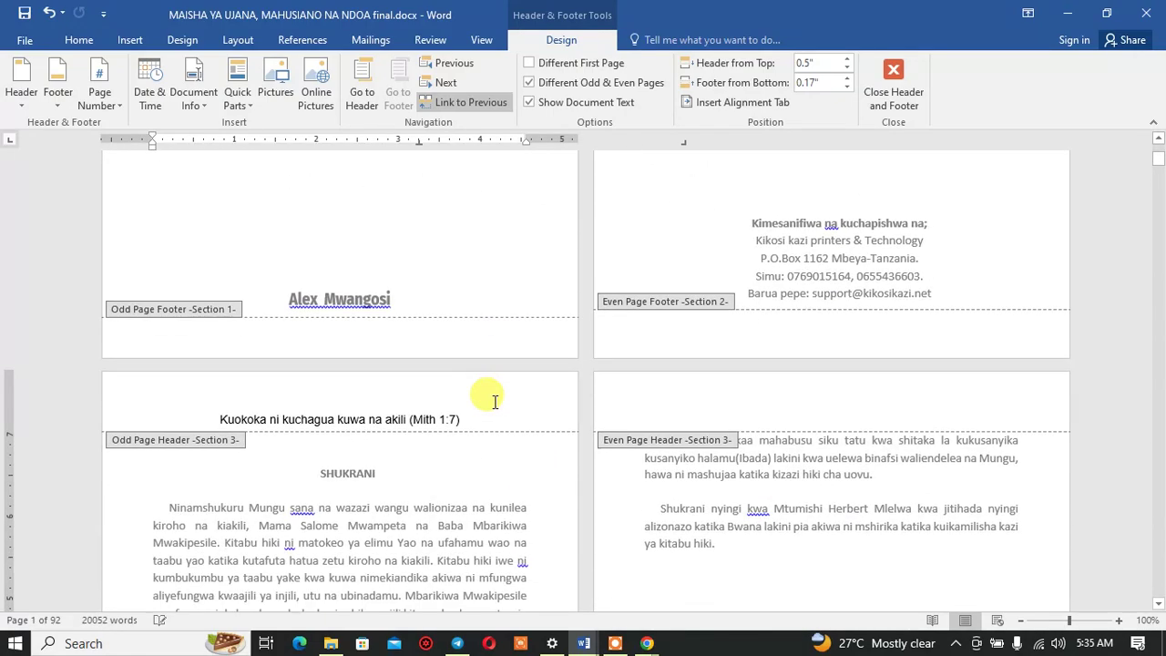
scroll(494, 400, "down", 7)
scroll(495, 400, "down", 5)
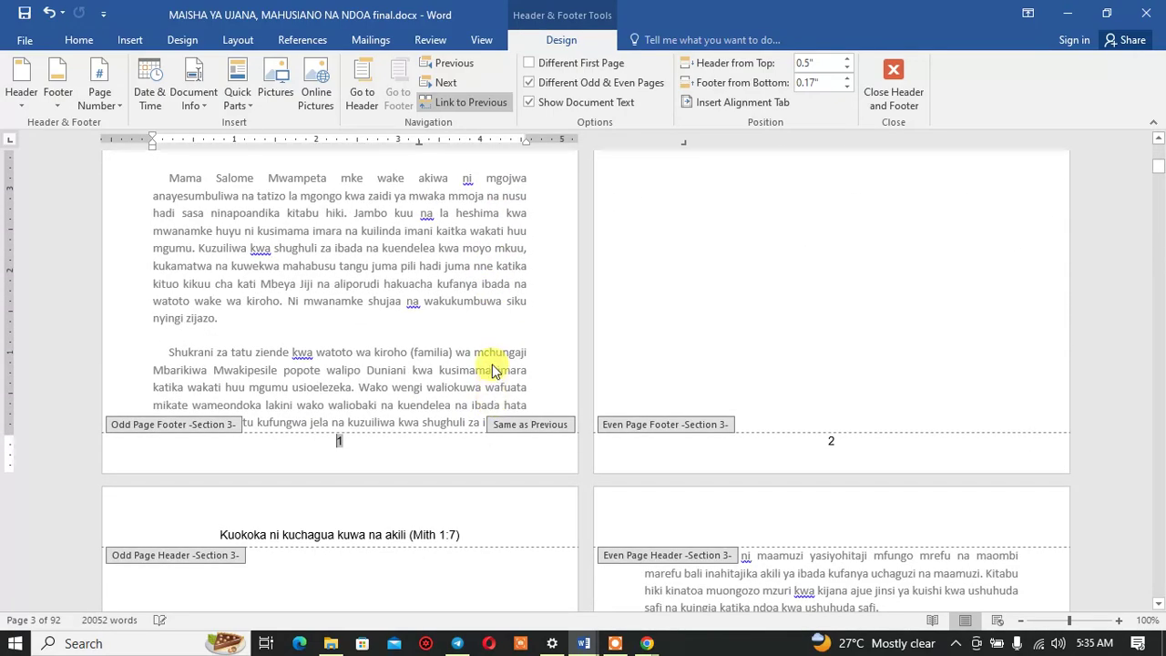
Step: Delete the empty line below page number 1 and relink the footer, confirming Yes
left_click(371, 451)
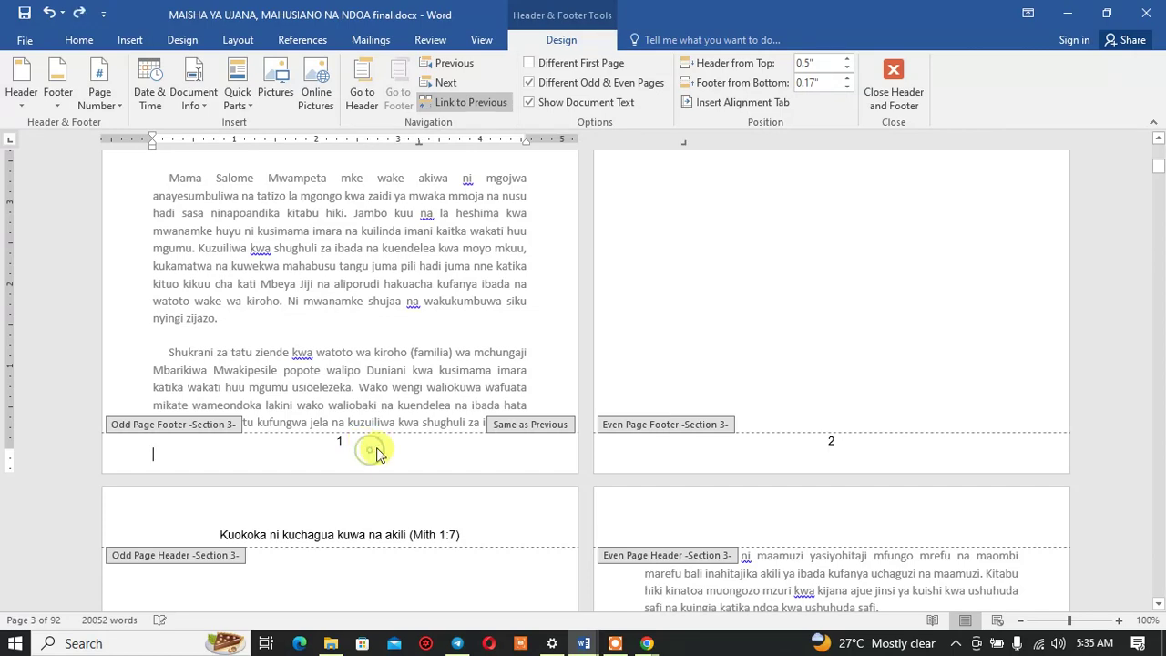
key("BackSpace")
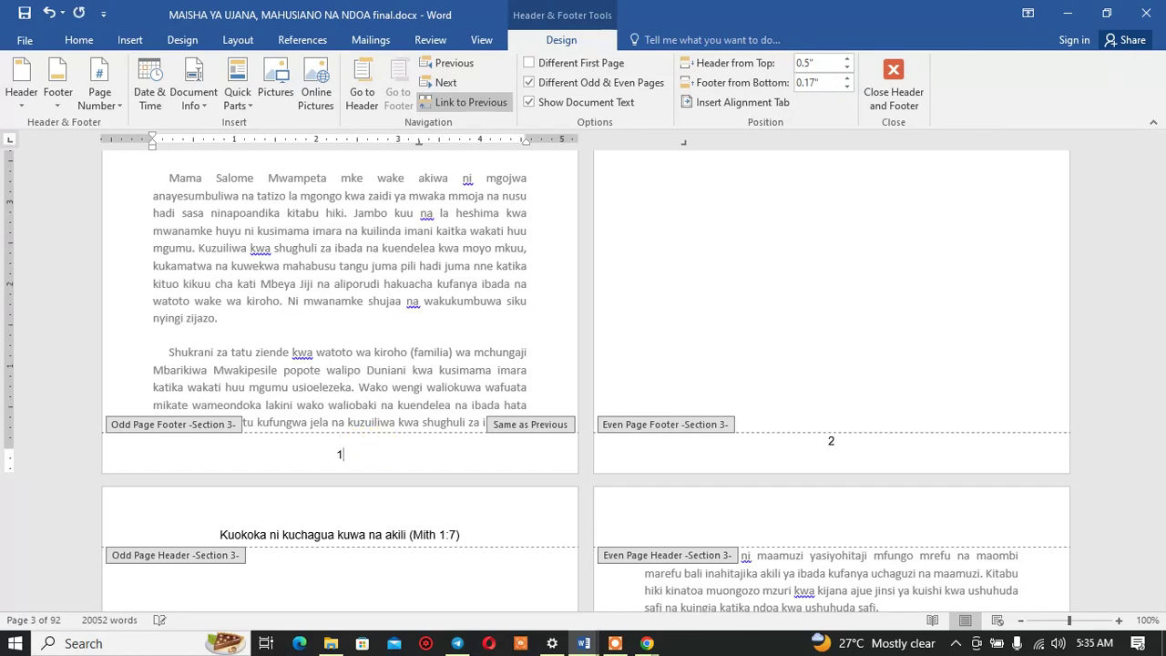
left_click(455, 105)
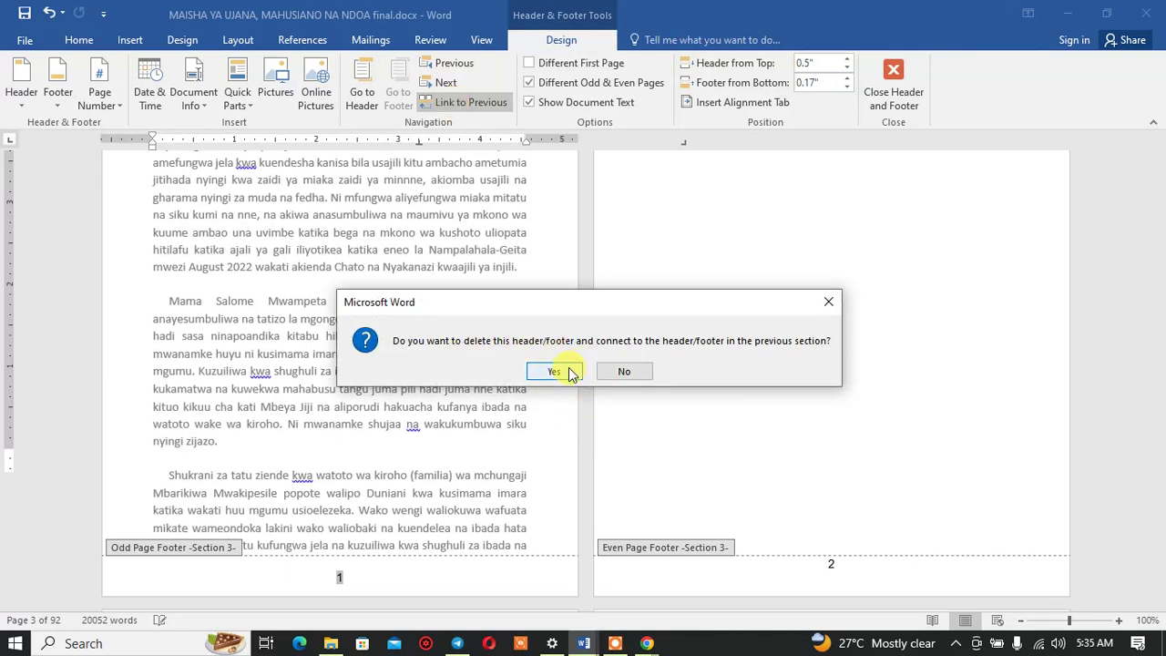
left_click(566, 376)
double_click(554, 371)
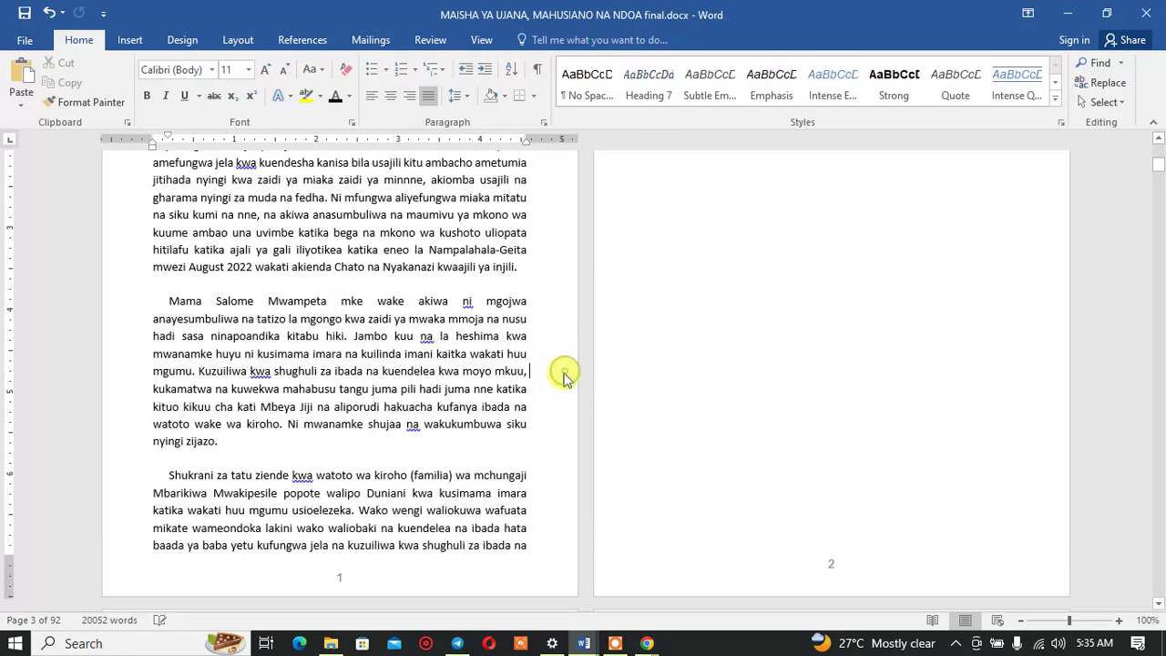
scroll(525, 399, "up", 2)
scroll(525, 399, "up", 9)
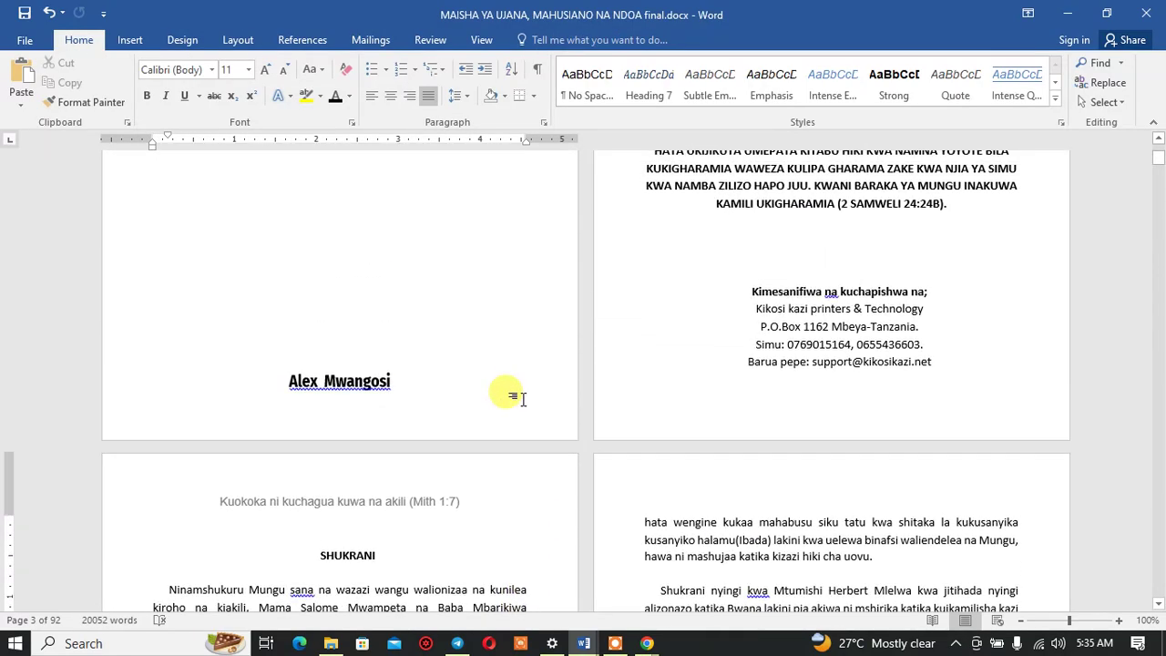
scroll(522, 391, "down", 14)
scroll(522, 391, "down", 6)
scroll(523, 391, "up", 1)
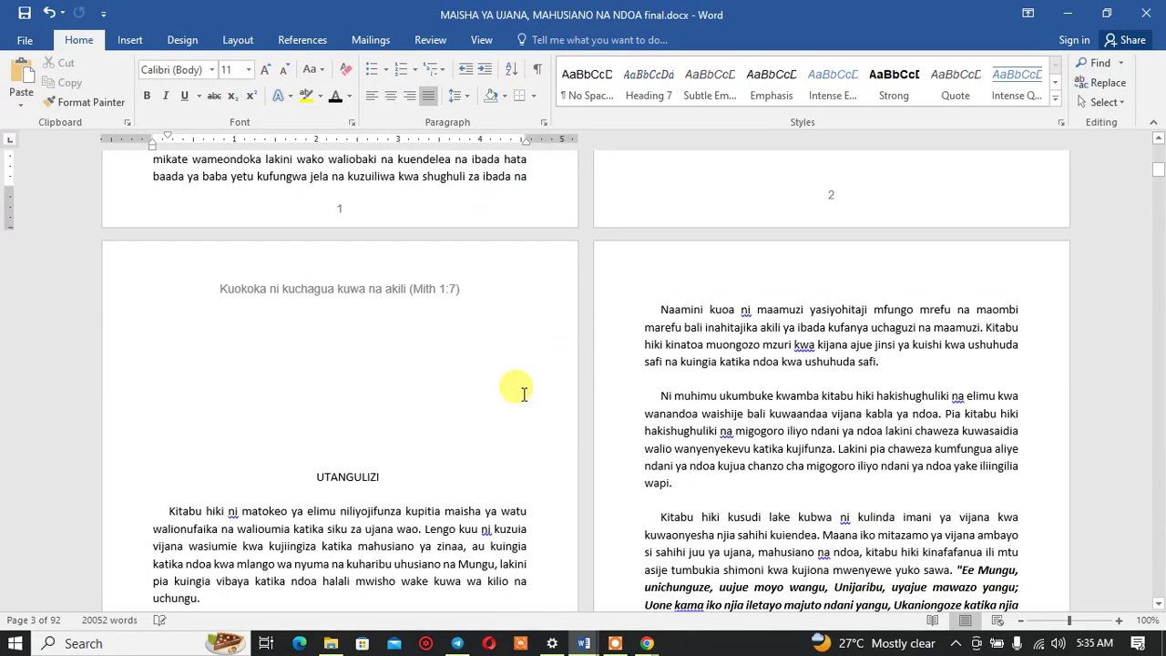
scroll(523, 391, "down", 6)
scroll(525, 394, "up", 7)
scroll(525, 395, "up", 5)
scroll(524, 395, "up", 1)
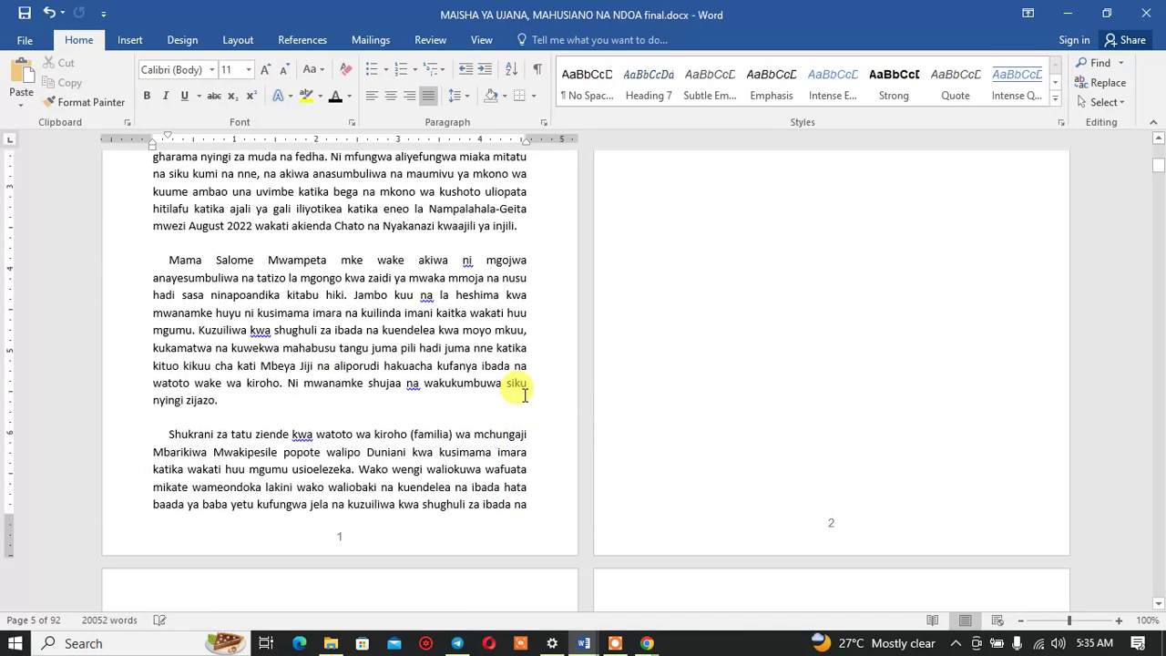
scroll(525, 394, "up", 5)
scroll(524, 394, "up", 5)
scroll(522, 382, "down", 6)
scroll(520, 382, "down", 7)
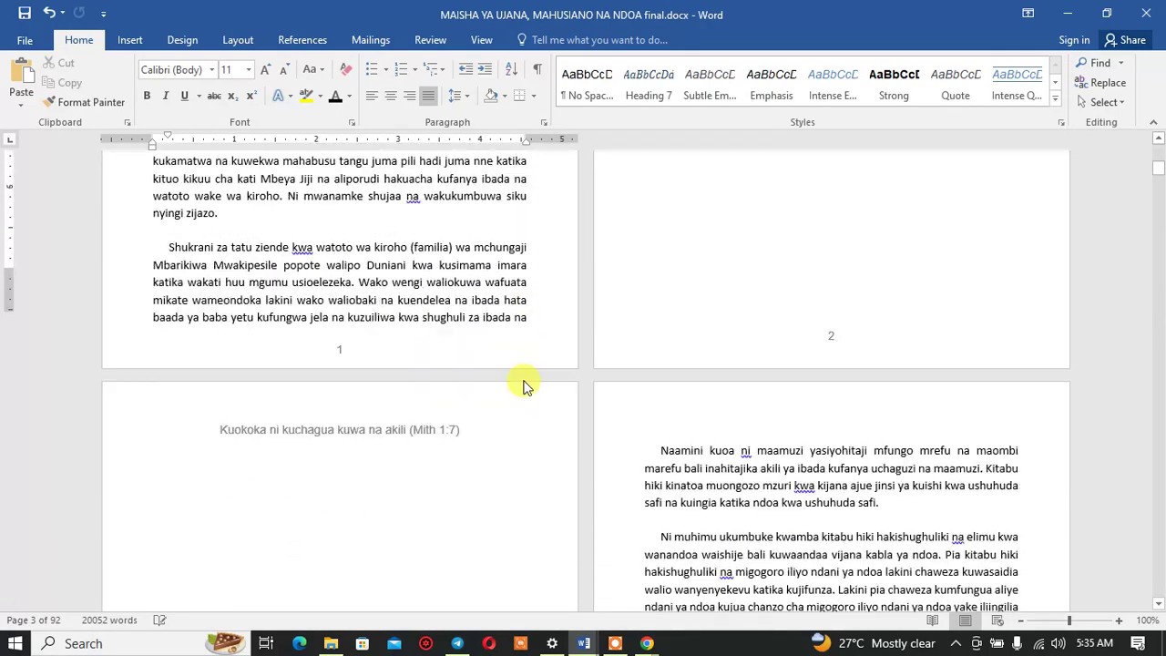
scroll(483, 300, "down", 1)
Step: Link the section 3 odd footer to the previous section, then unlink it again
double_click(474, 289)
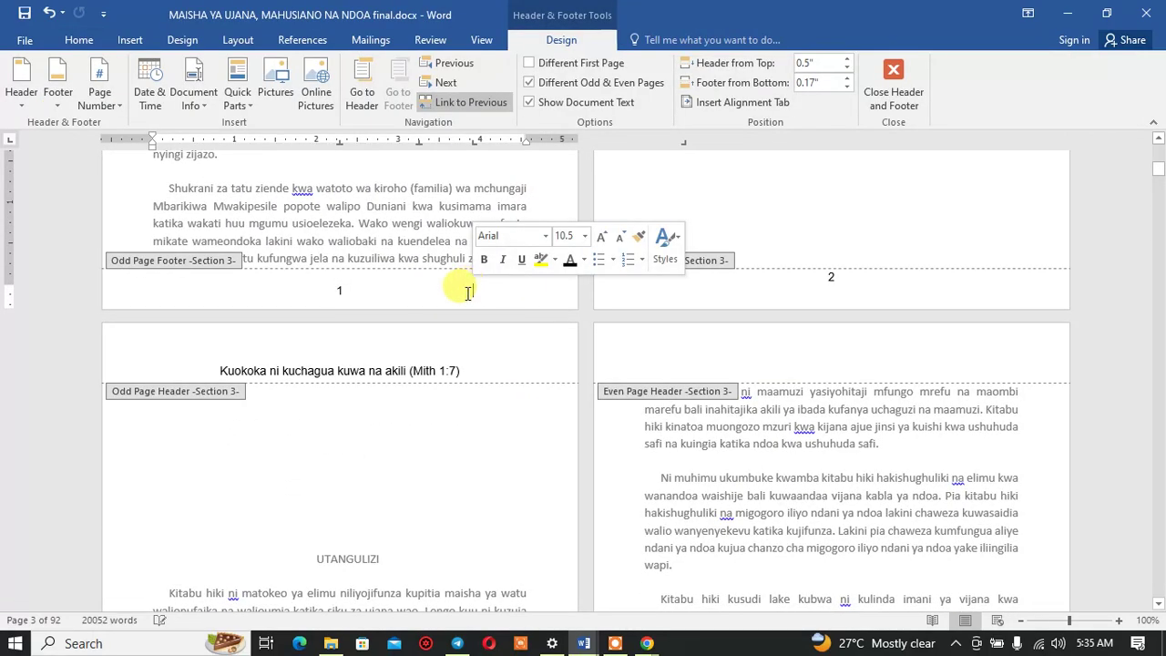
left_click(464, 102)
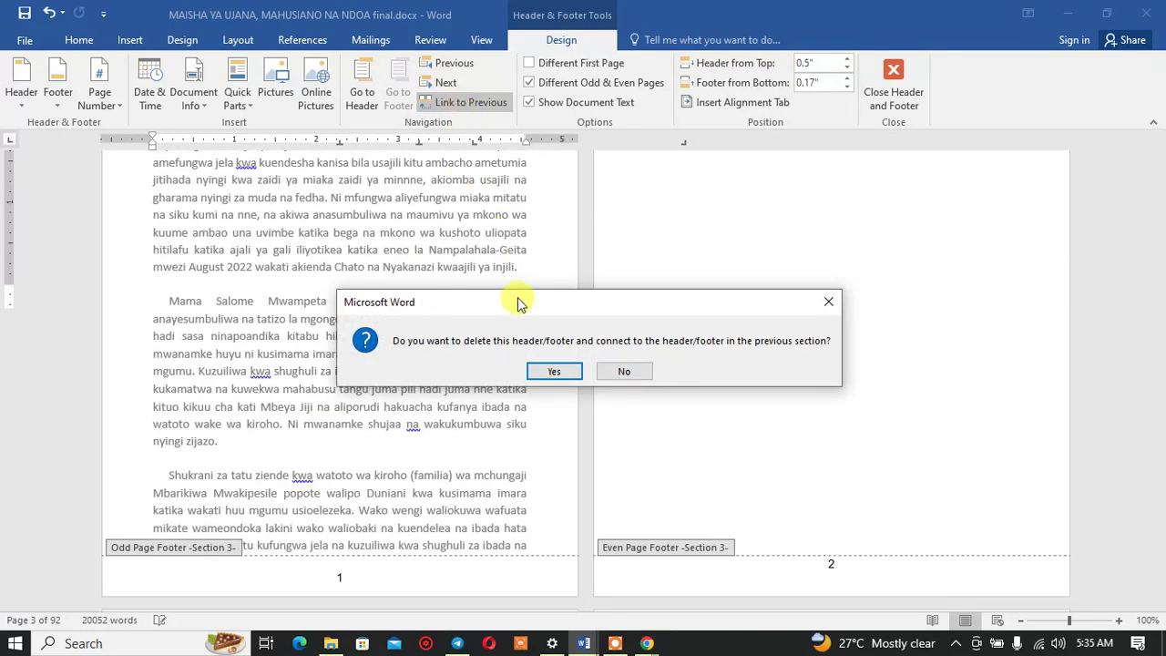
left_click(550, 373)
scroll(572, 445, "down", 3)
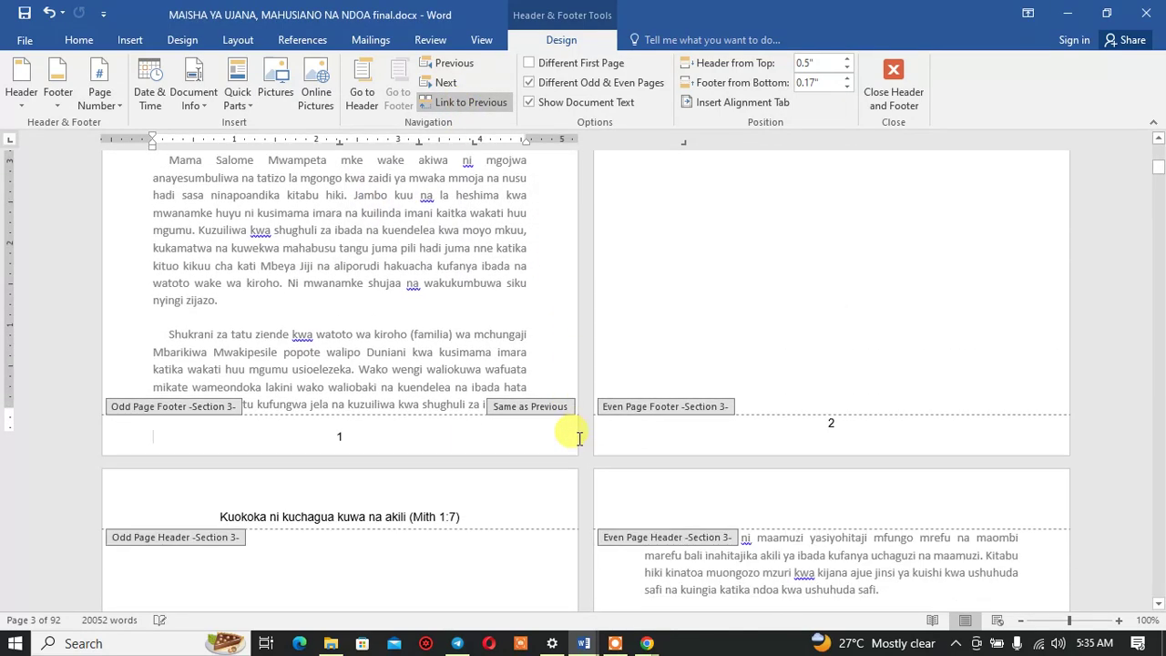
left_click(460, 109)
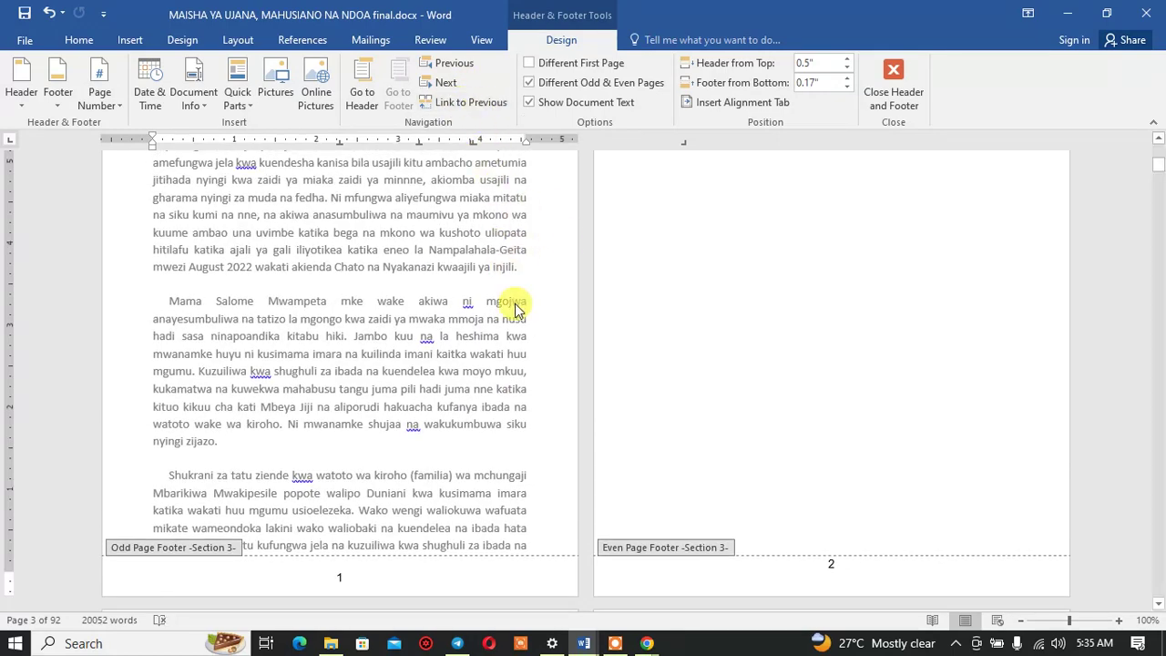
scroll(627, 497, "down", 3)
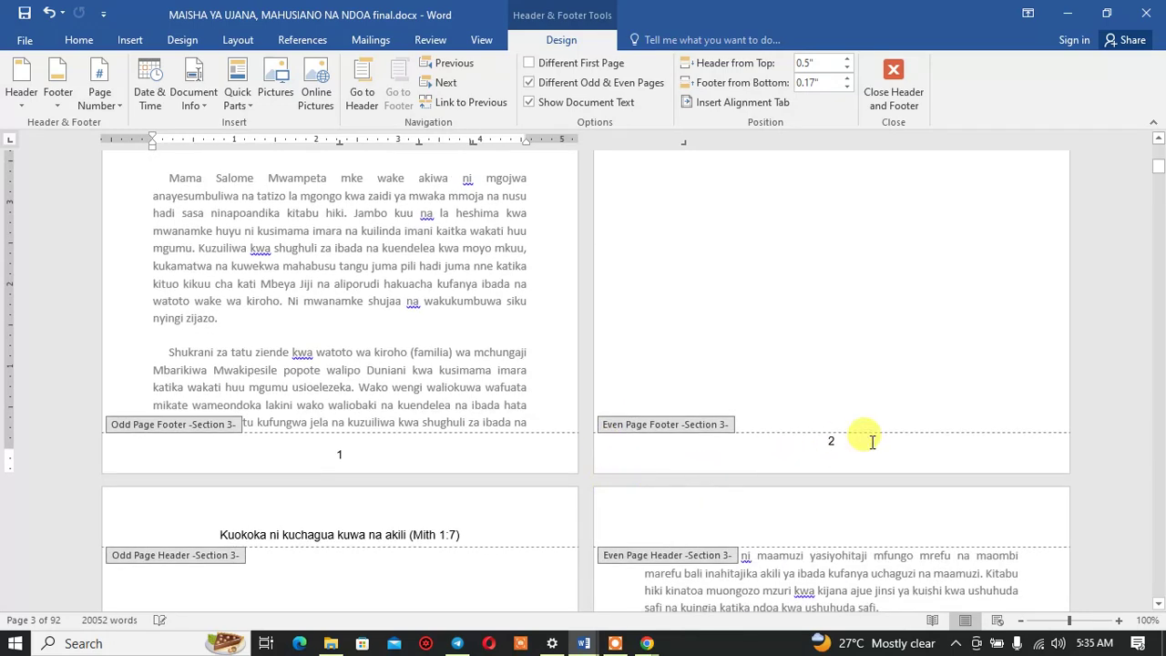
Step: Type page number 2 in the even-page footer and check the page 4 footer
left_click(872, 441)
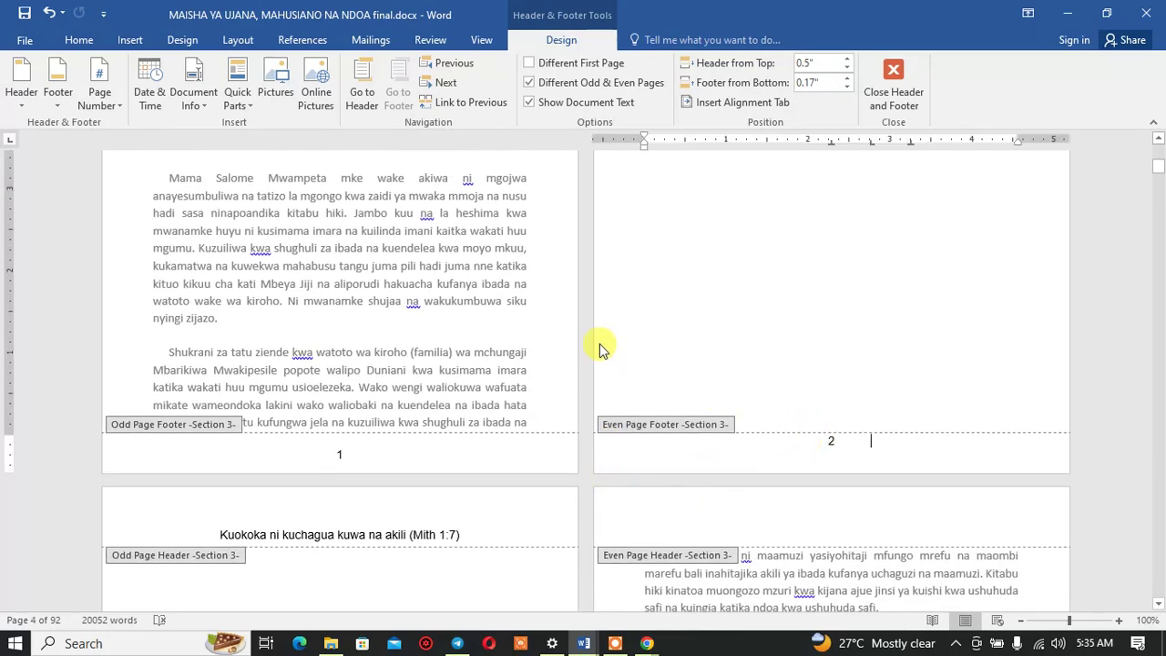
left_click(841, 457)
type("2")
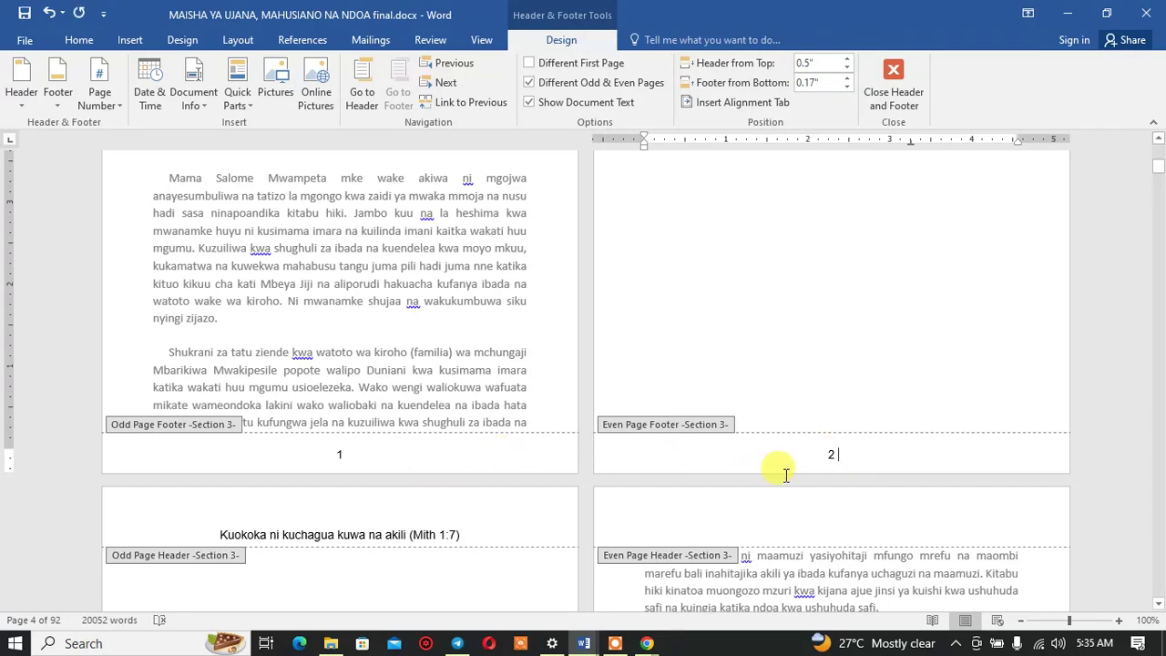
scroll(727, 436, "down", 3)
scroll(726, 436, "down", 7)
scroll(726, 436, "down", 6)
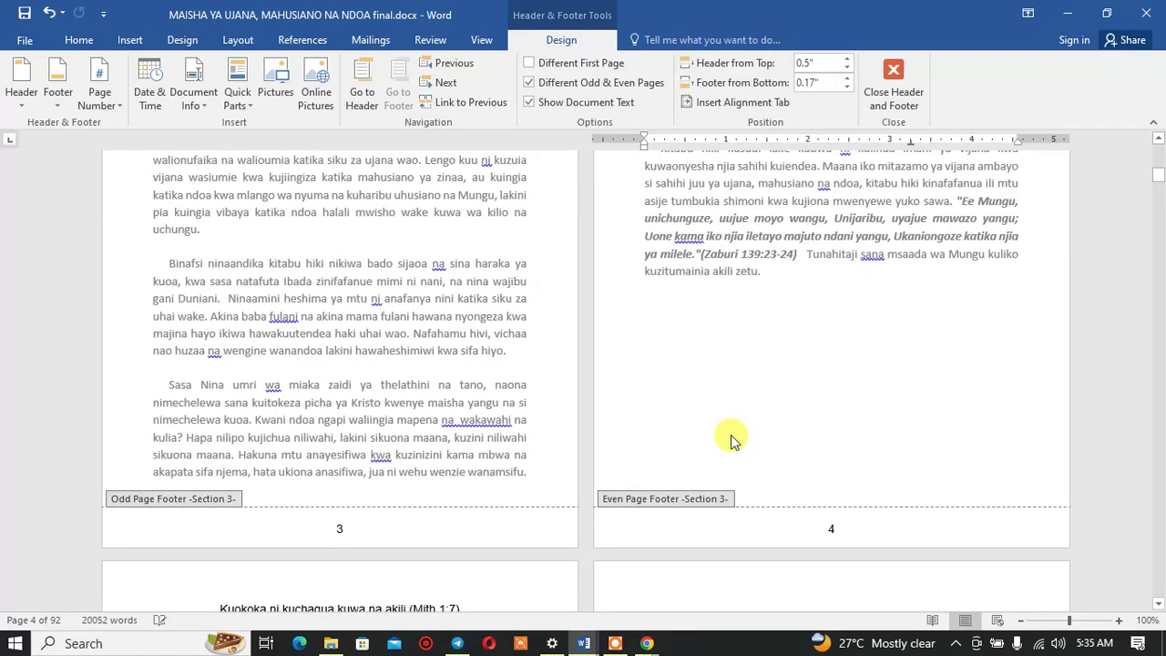
left_click(885, 532)
scroll(638, 523, "up", 15)
scroll(707, 520, "up", 4)
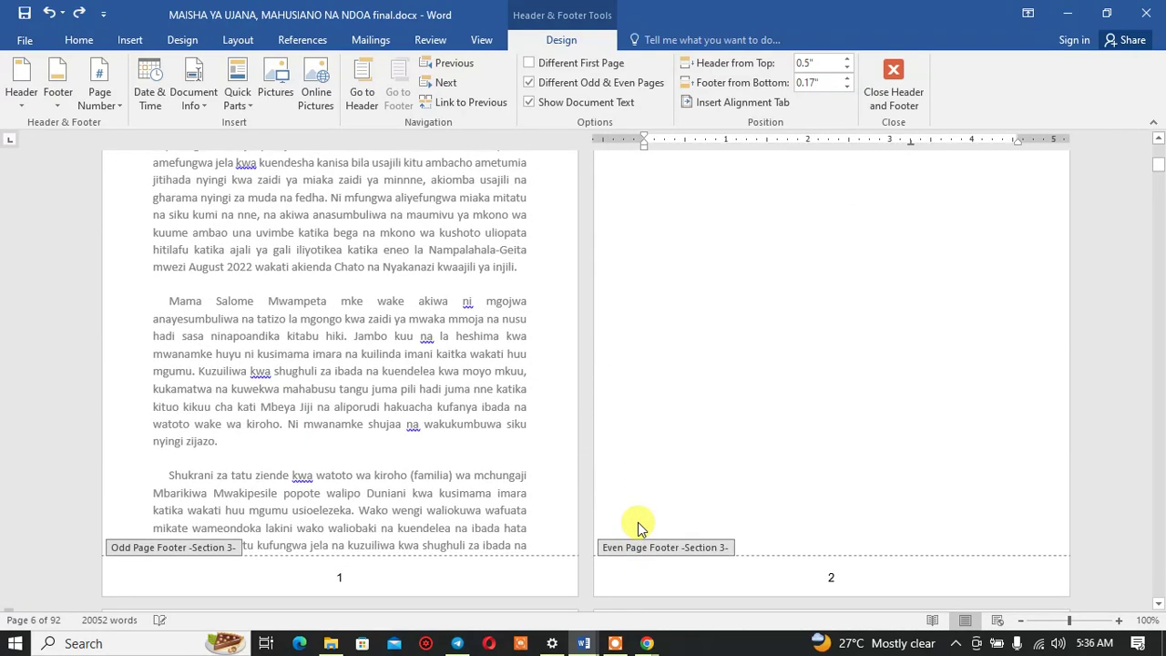
scroll(386, 564, "down", 1)
scroll(338, 480, "down", 1)
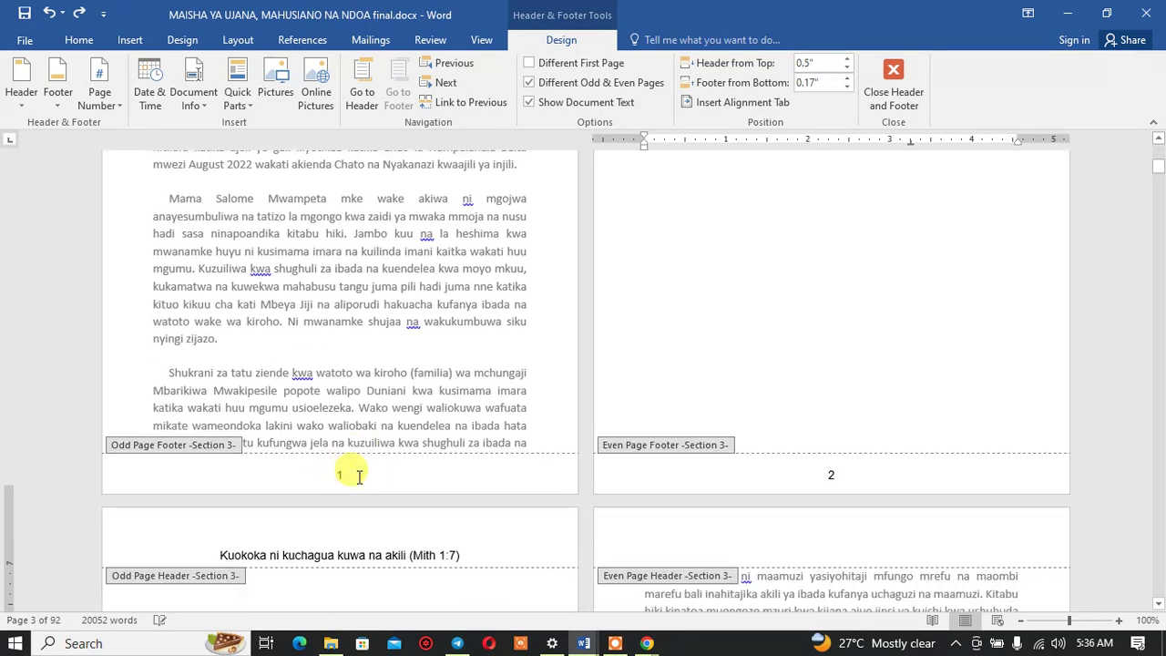
scroll(356, 481, "down", 2)
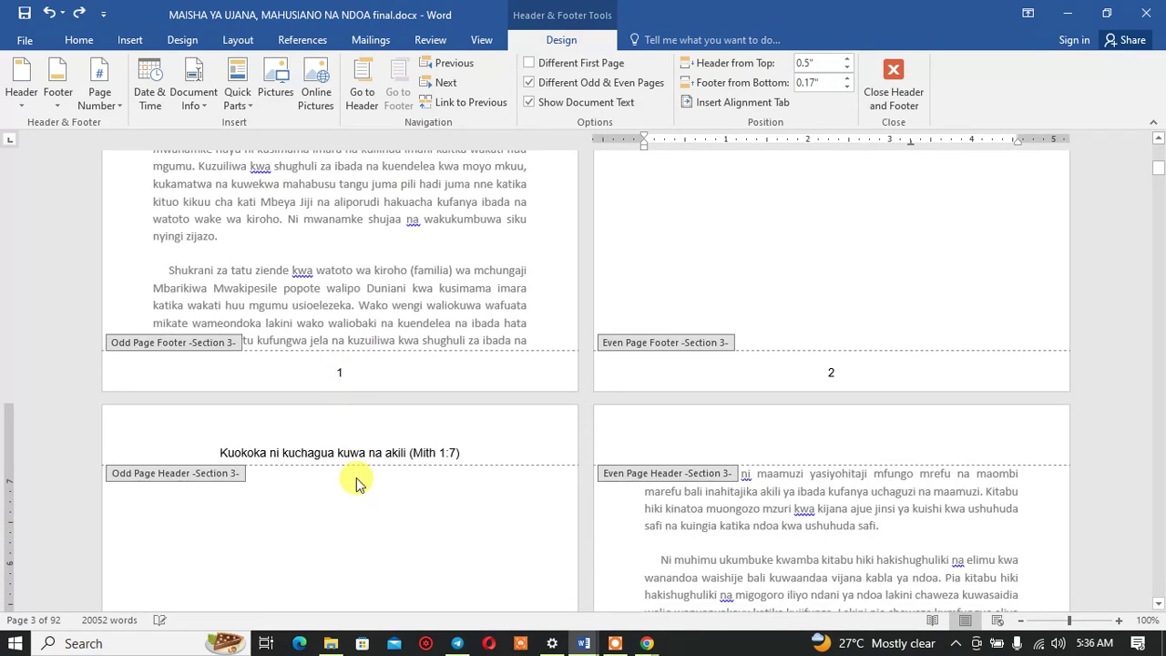
Step: Toggle the Navigation Pane on and off, then bring up the section 3 footer's page number options
left_click(481, 41)
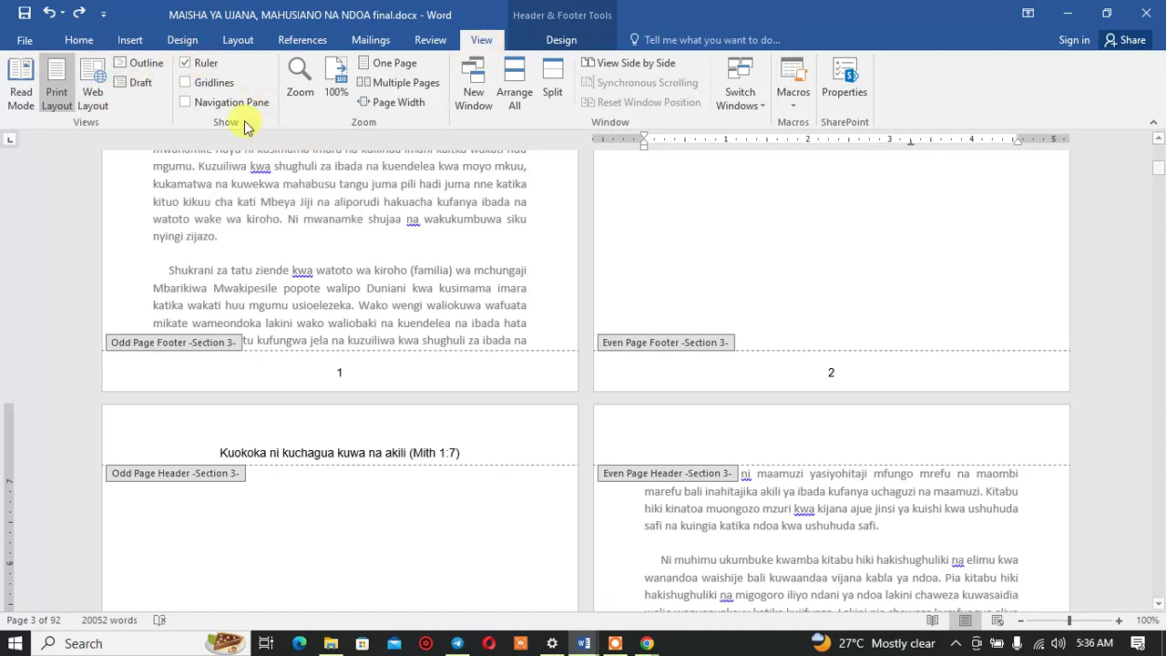
left_click(186, 103)
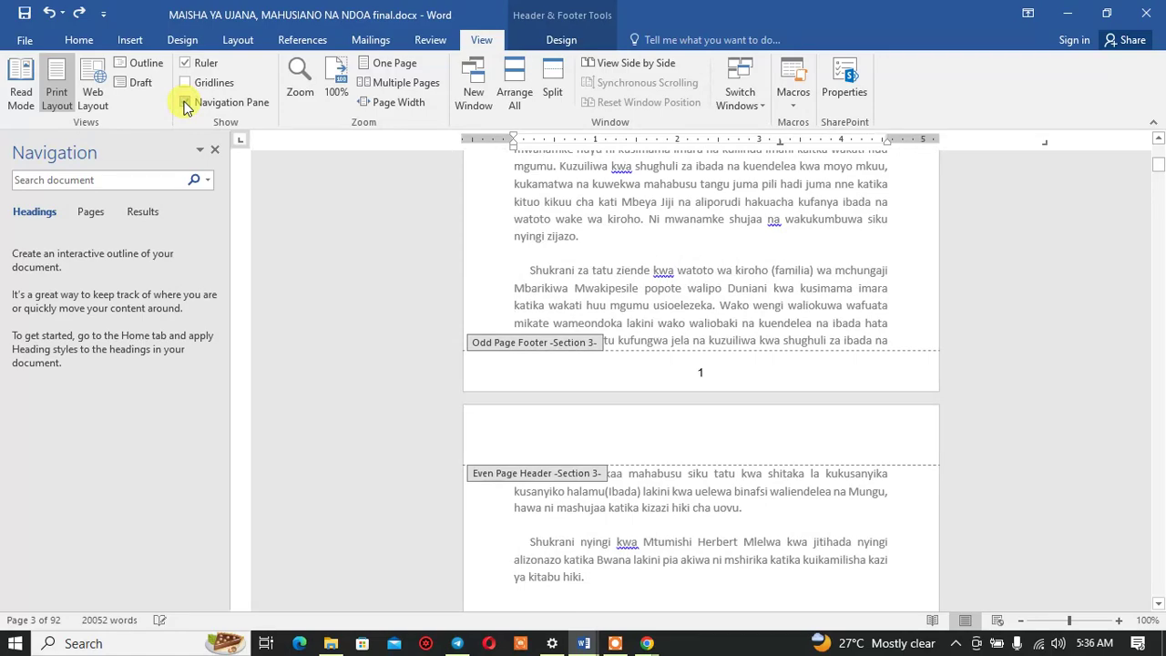
left_click(185, 104)
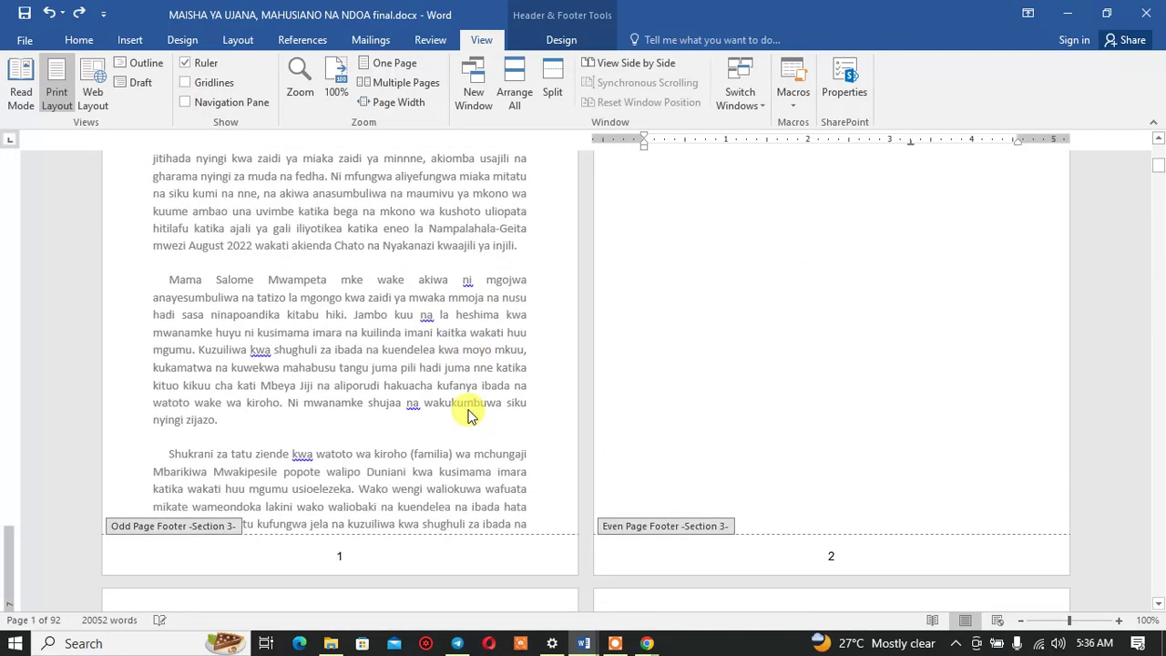
scroll(460, 409, "down", 2)
double_click(364, 242)
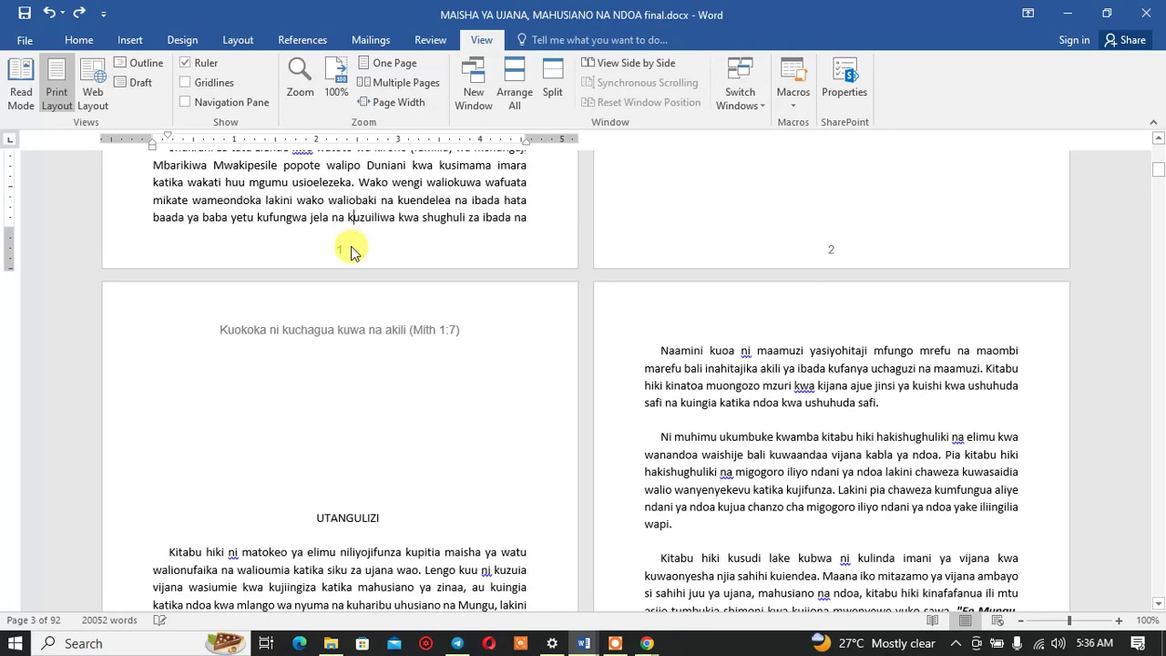
double_click(352, 250)
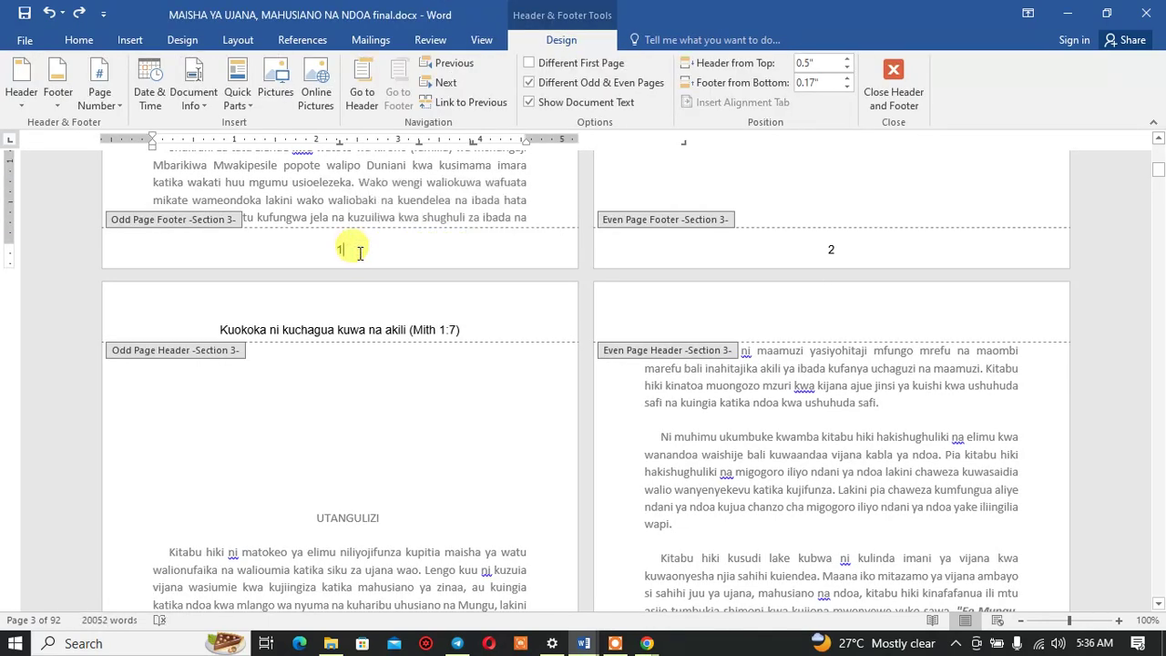
left_click(100, 91)
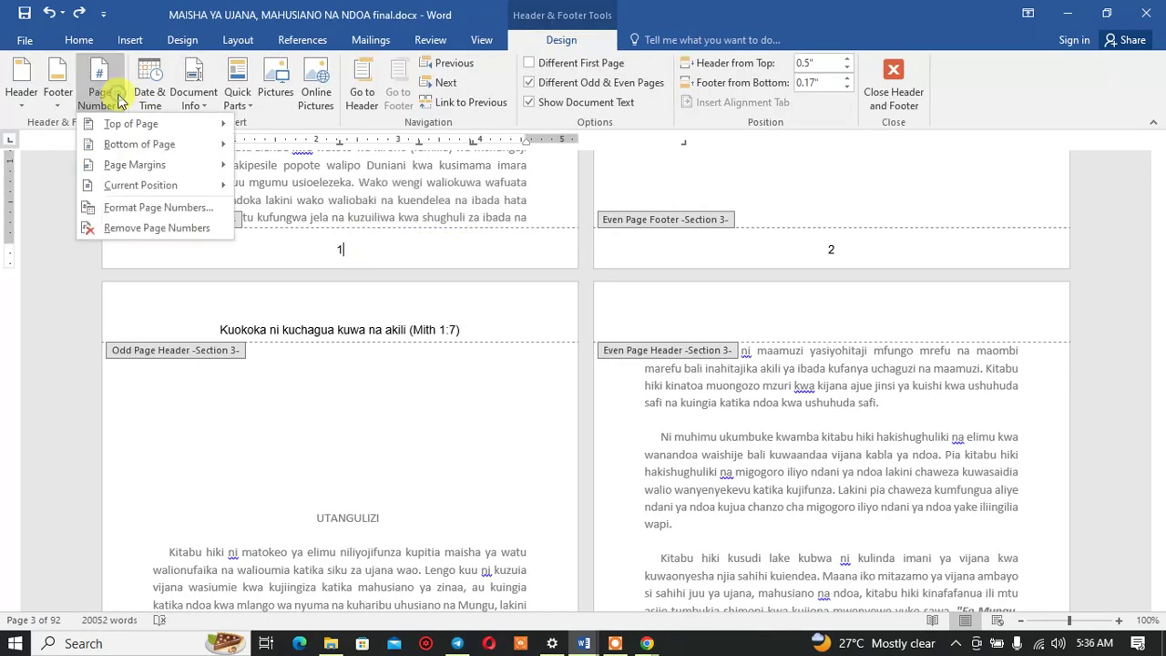
Step: Format section 3's page numbers as lowercase roman numerals i, ii, iii
left_click(137, 210)
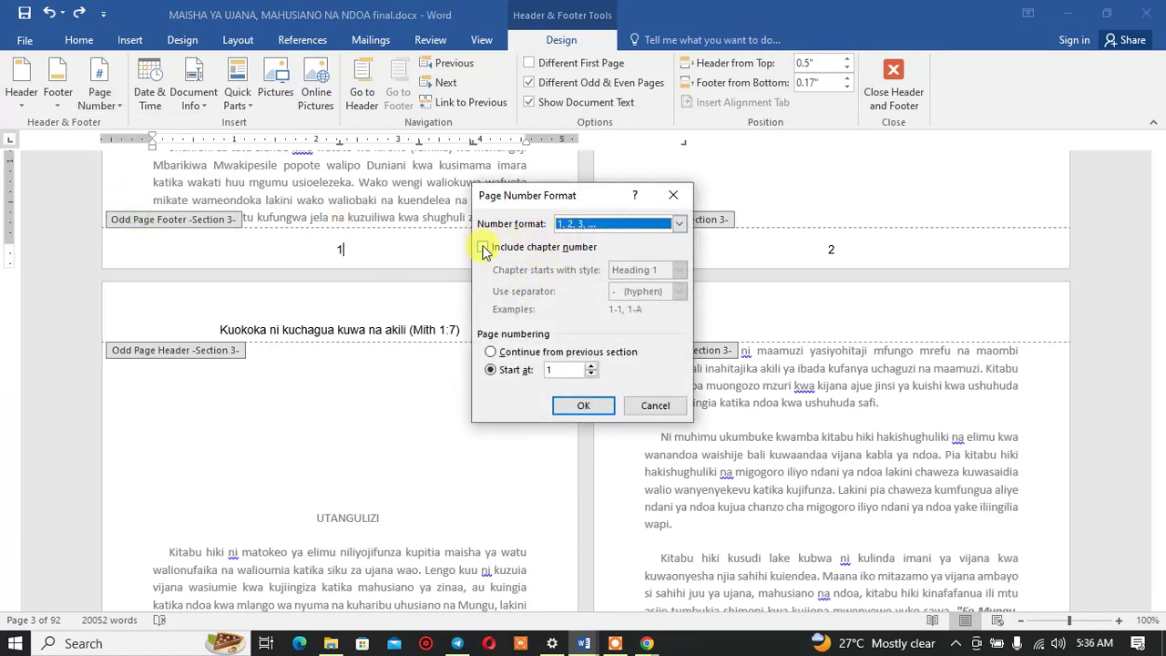
left_click(680, 226)
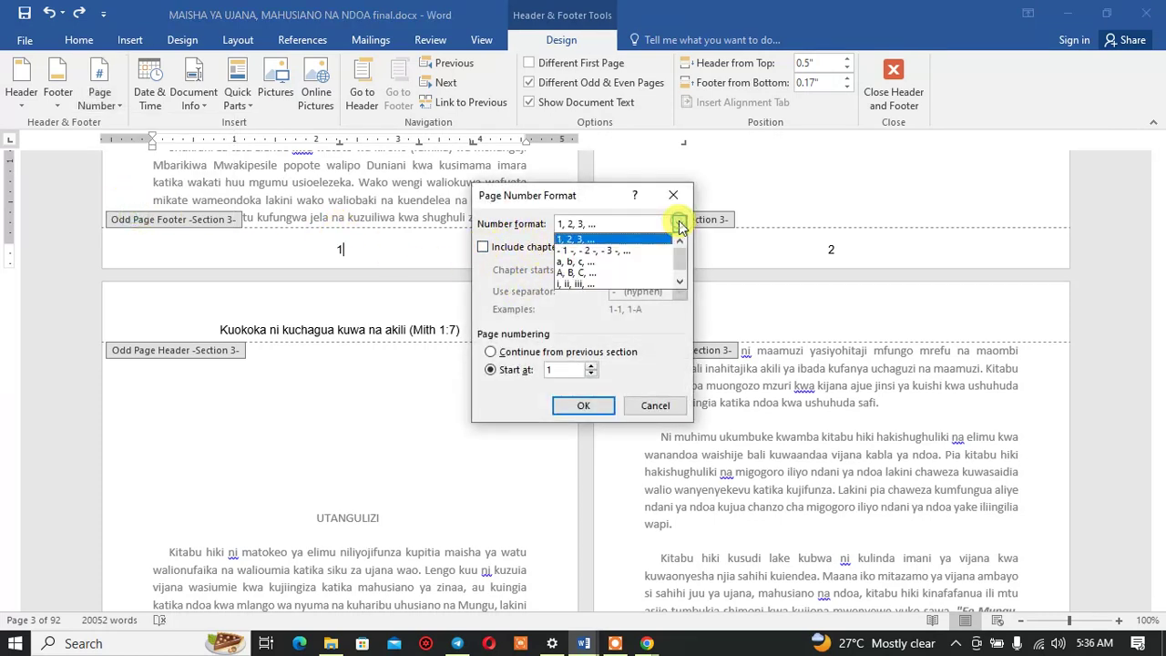
left_click(567, 282)
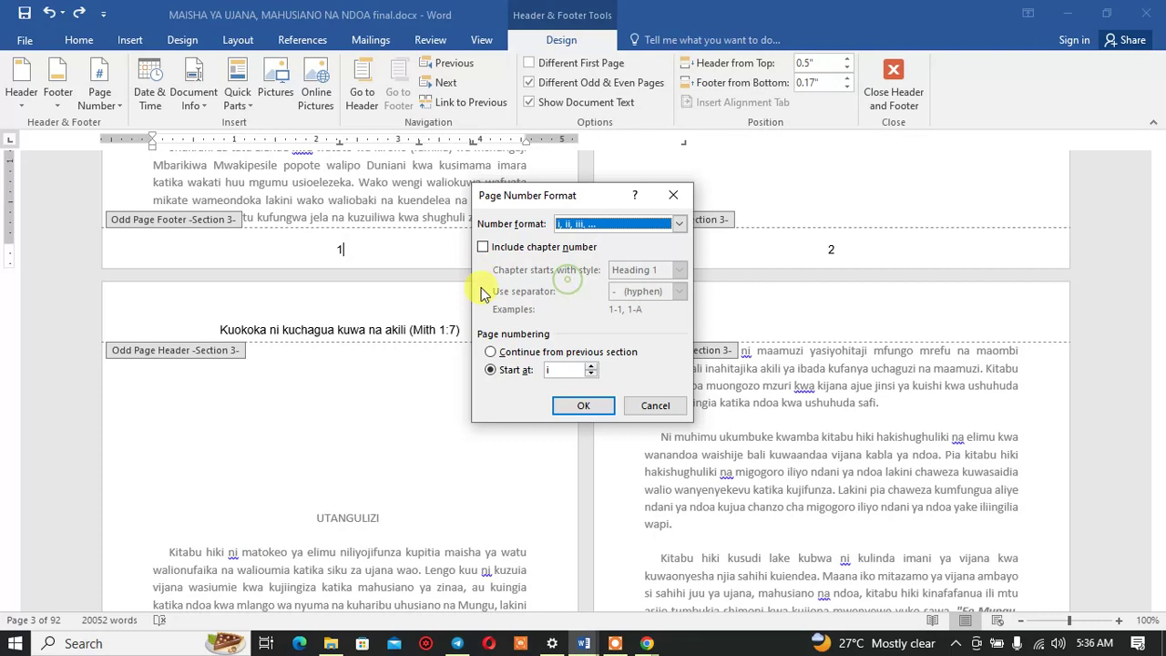
left_click(583, 405)
Step: Review the roman-numbered footers and odd-page headers across the pages, then return to the body text
scroll(546, 446, "down", 3)
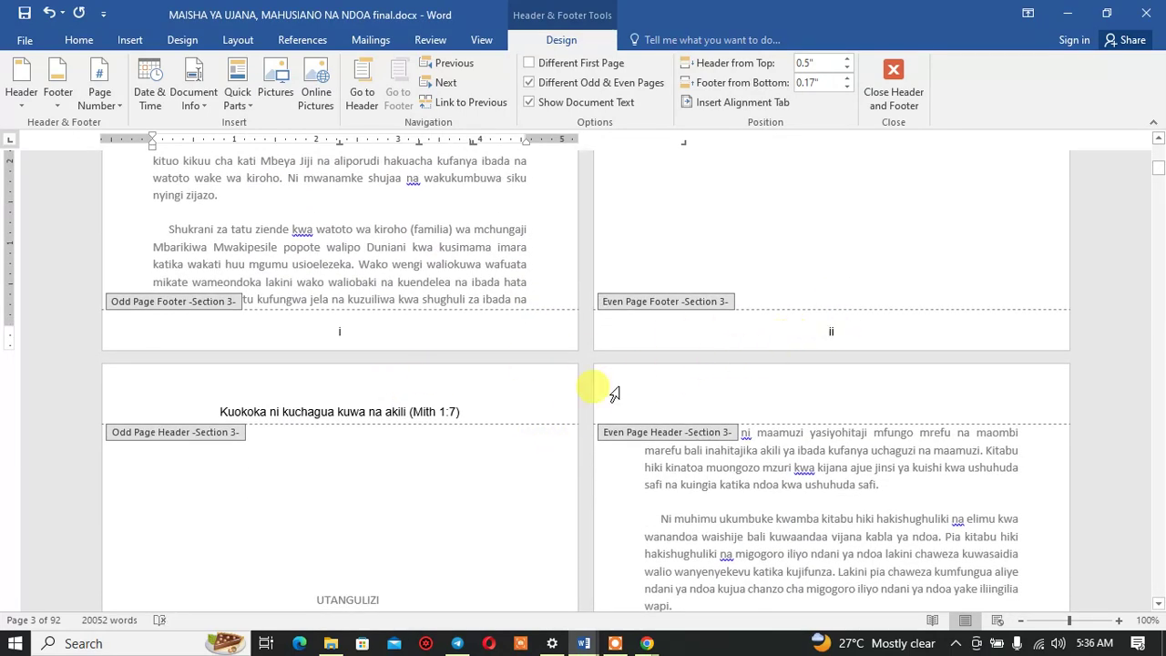
scroll(604, 392, "up", 3)
scroll(605, 392, "up", 4)
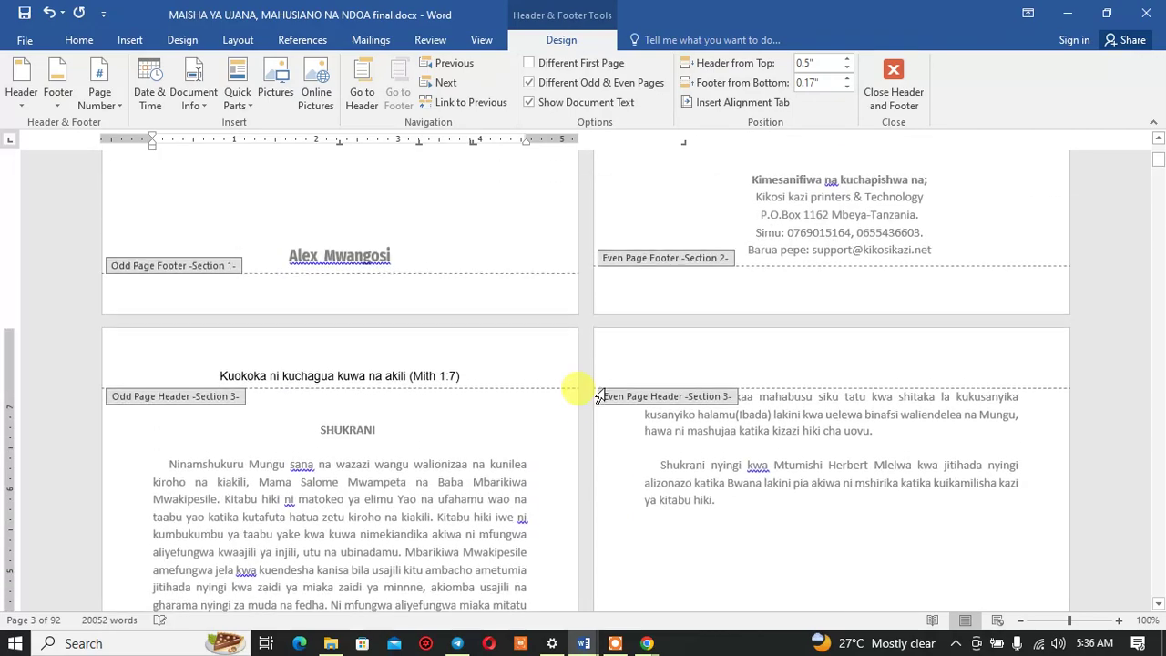
scroll(411, 415, "down", 1)
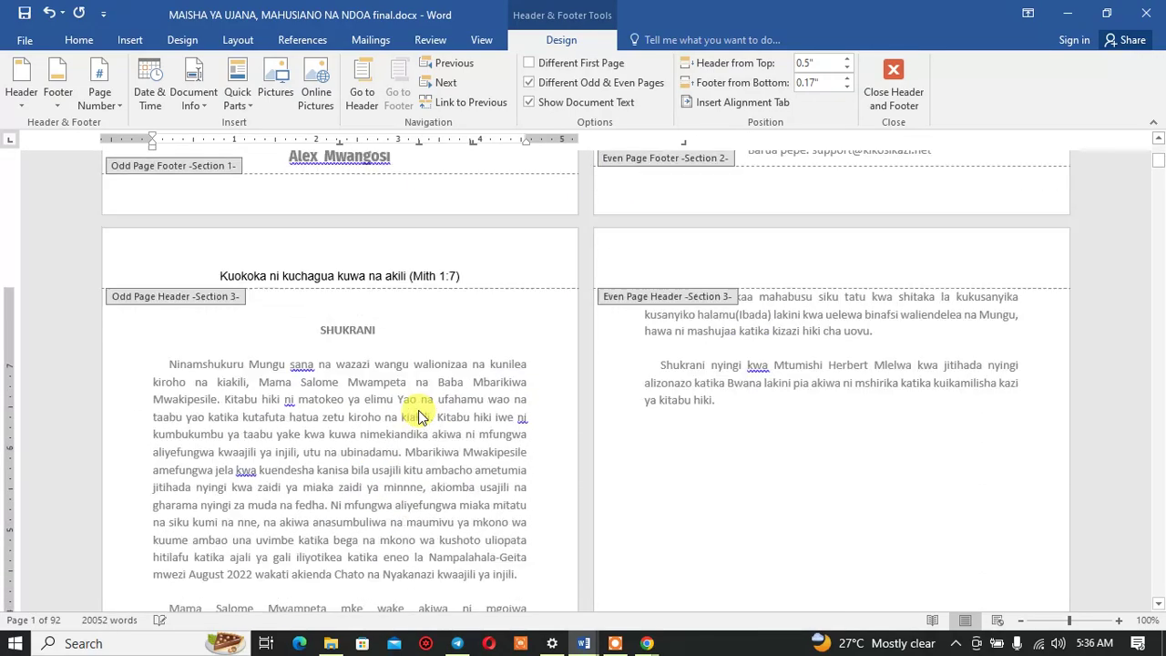
scroll(420, 413, "down", 1)
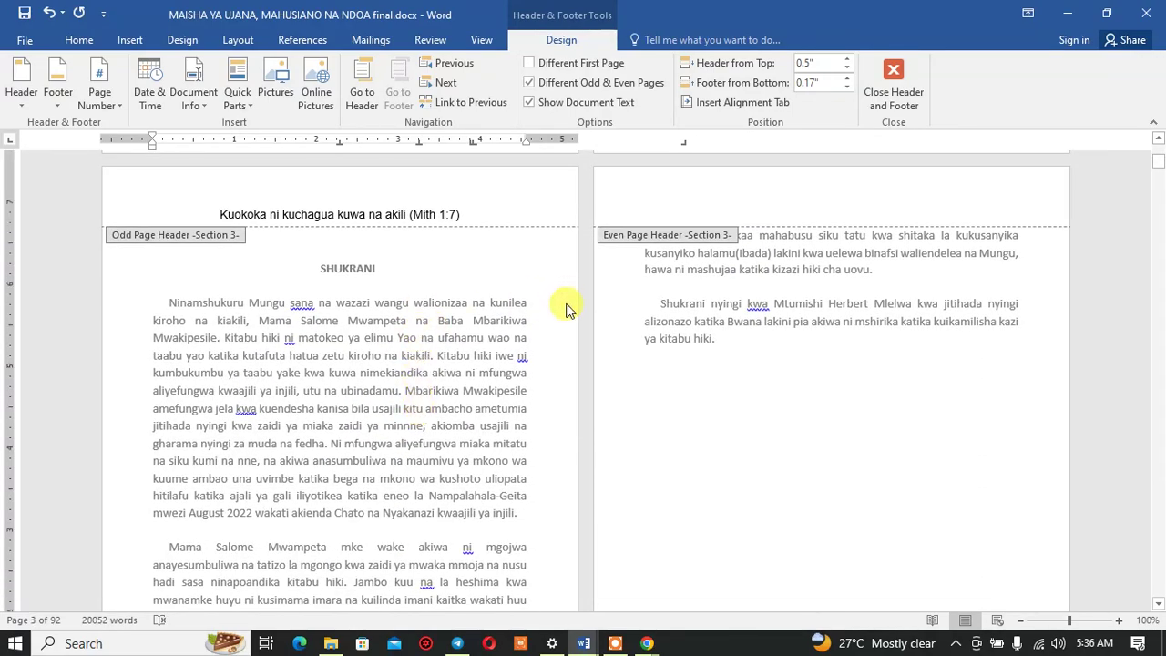
scroll(567, 309, "down", 3)
scroll(566, 319, "down", 3)
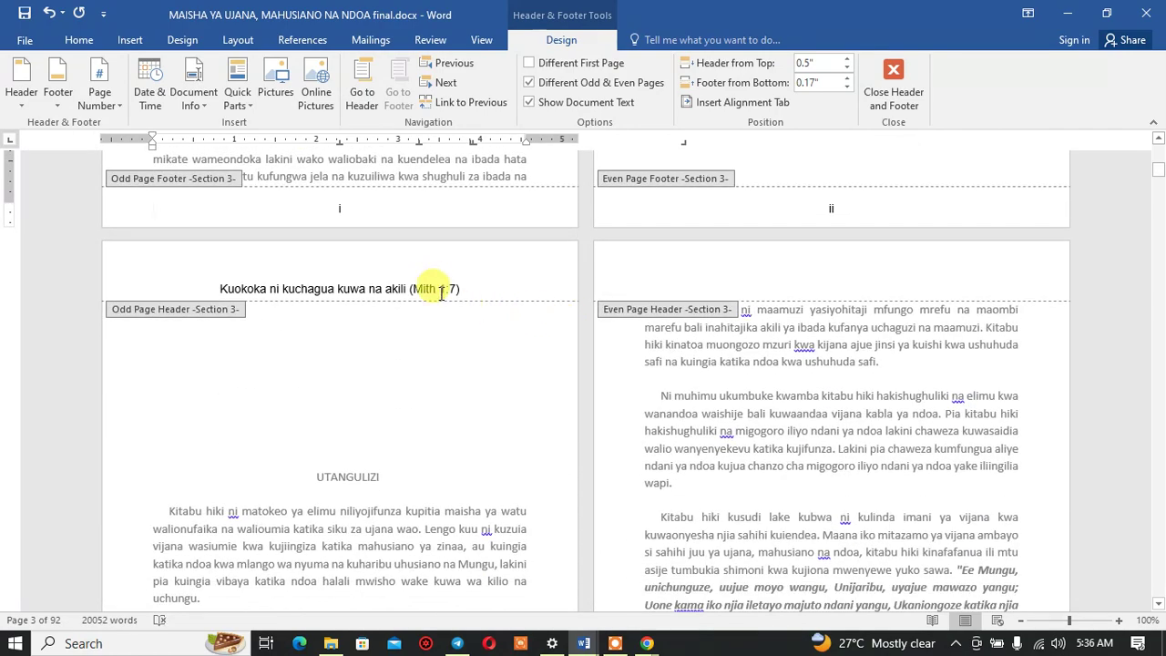
scroll(749, 309, "down", 4)
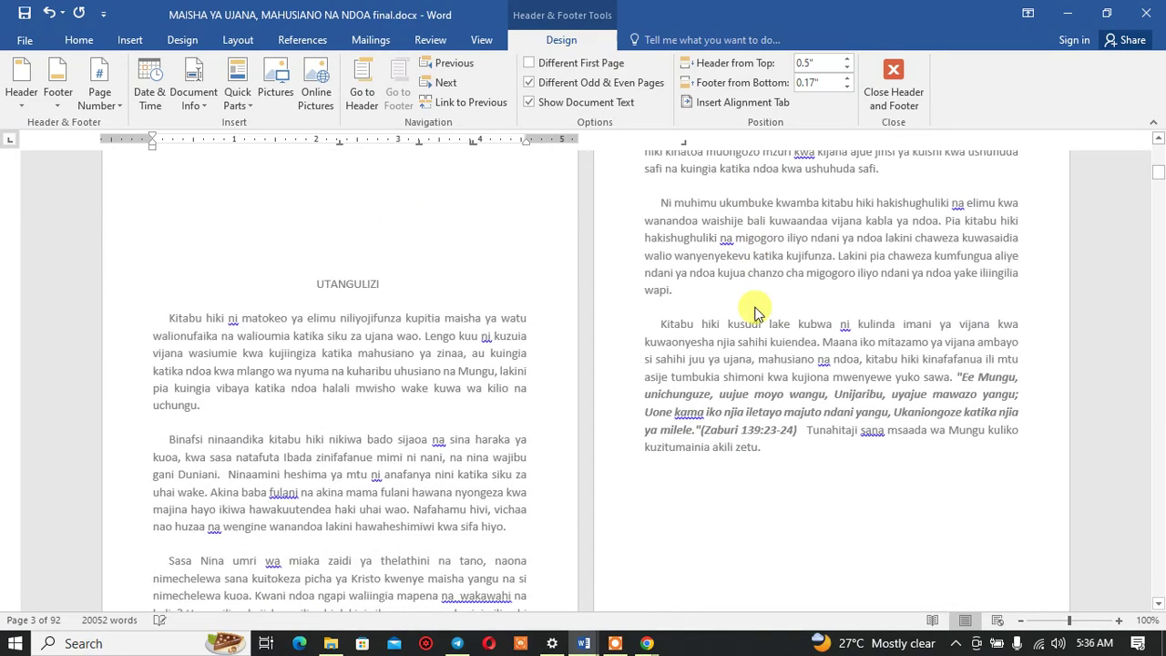
scroll(746, 338, "down", 3)
scroll(747, 338, "down", 2)
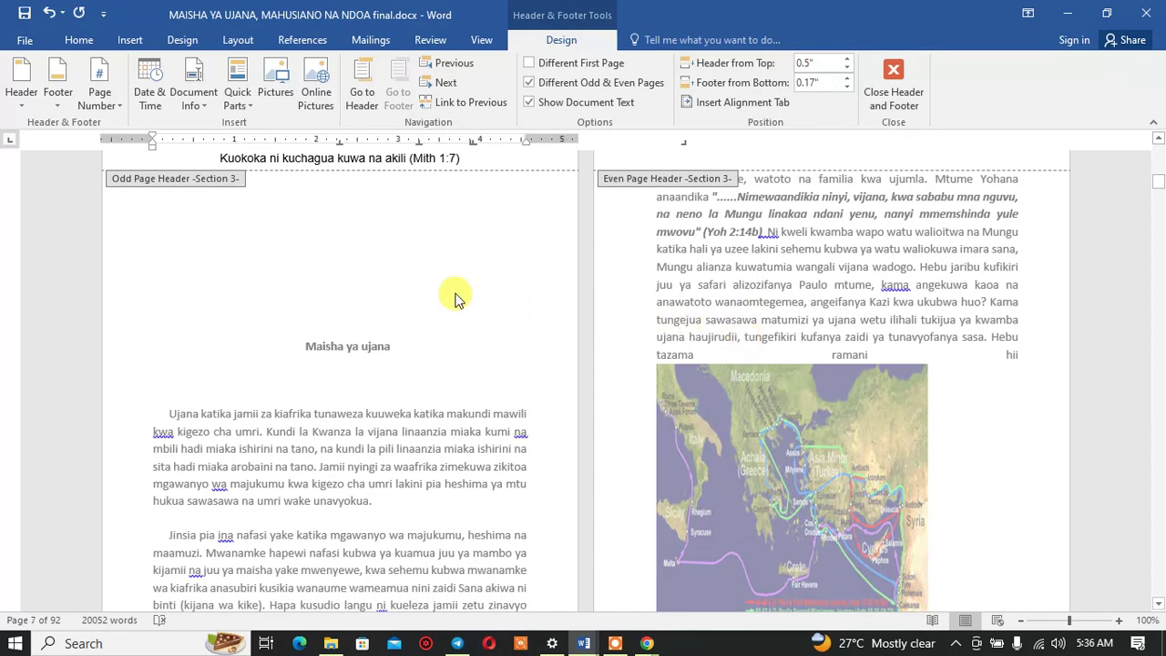
scroll(457, 296, "up", 2)
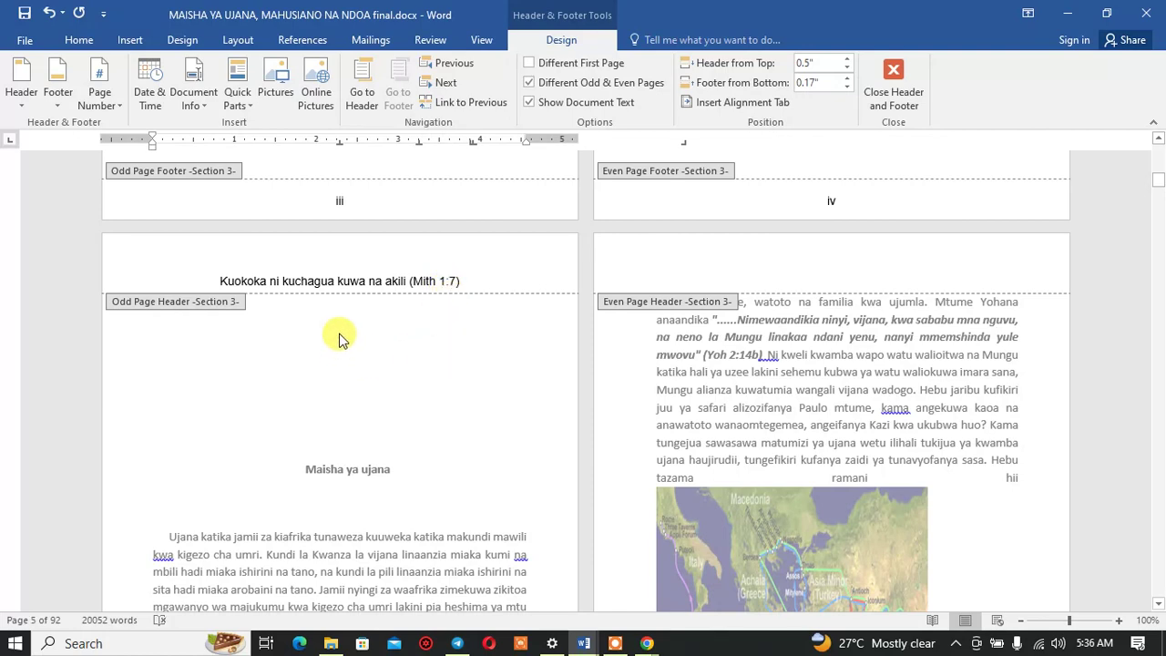
scroll(340, 336, "down", 3)
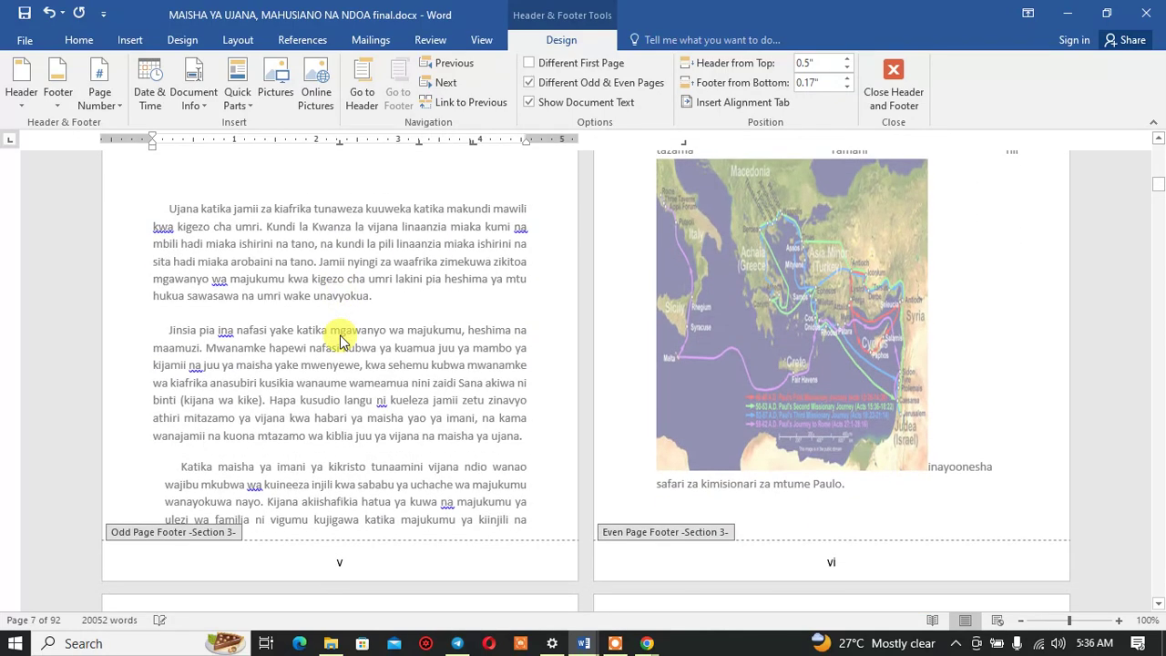
scroll(340, 333, "down", 3)
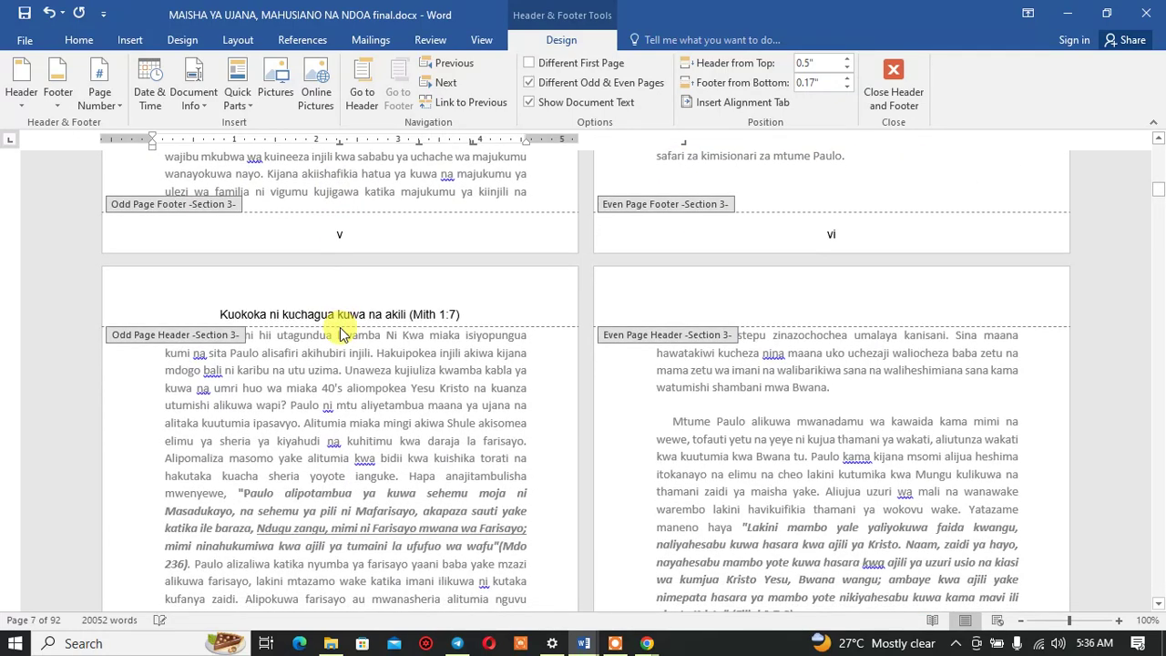
scroll(340, 334, "down", 6)
scroll(342, 328, "down", 2)
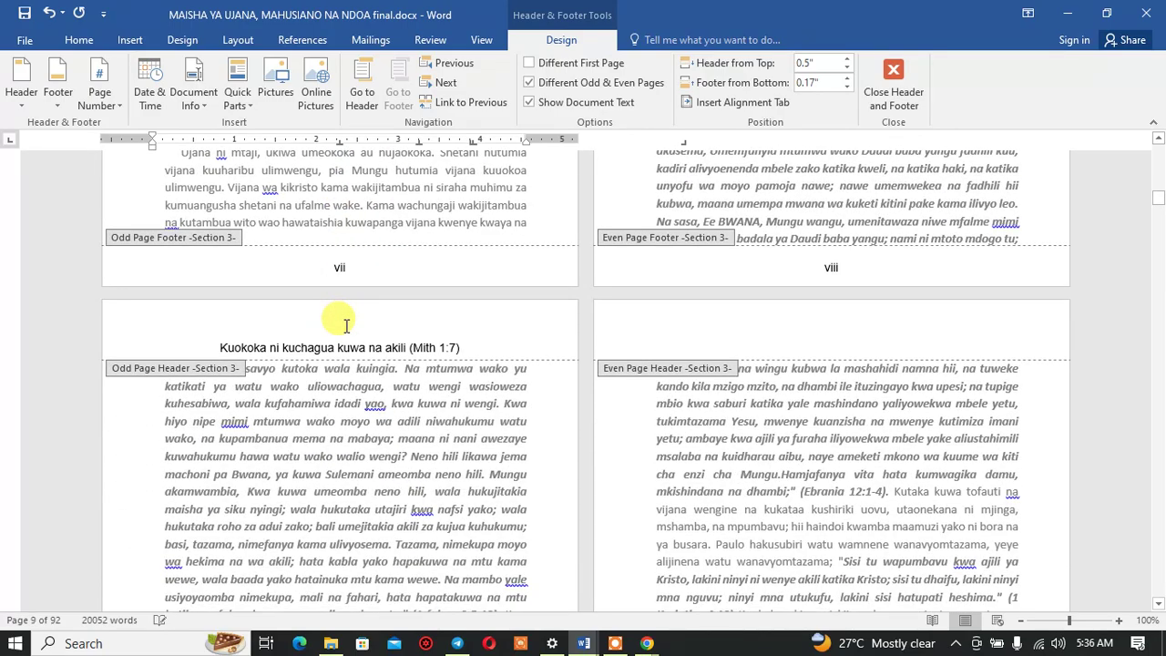
scroll(344, 337, "down", 3)
scroll(344, 340, "down", 4)
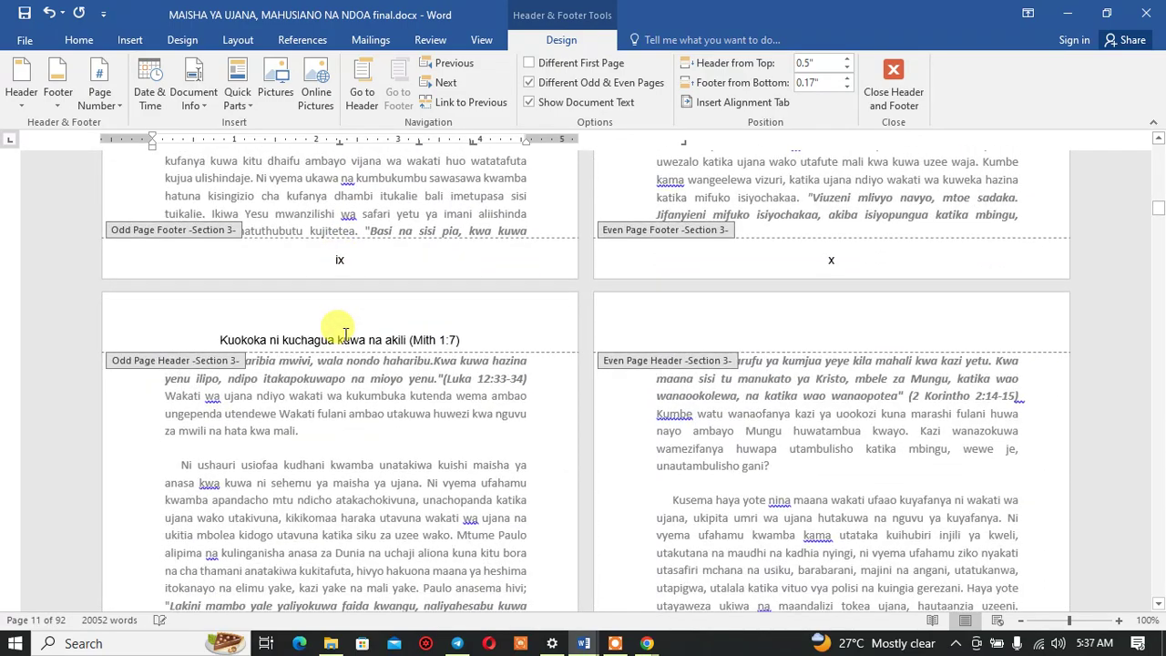
scroll(346, 341, "down", 4)
scroll(344, 340, "down", 4)
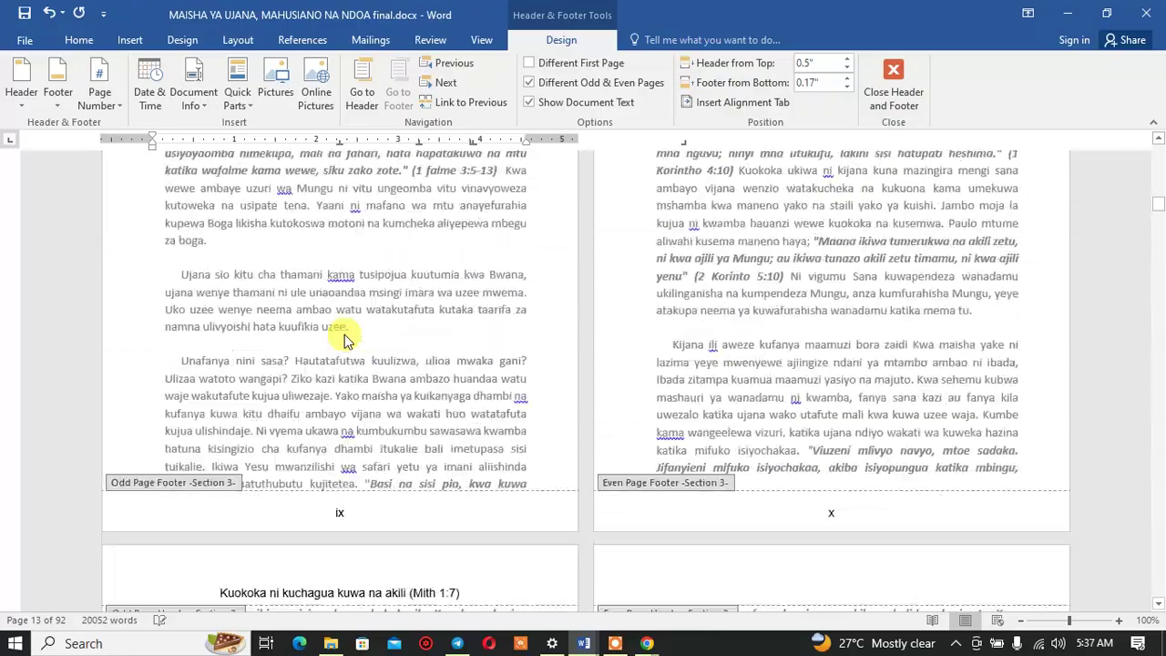
scroll(344, 340, "down", 4)
scroll(344, 340, "down", 4)
scroll(344, 339, "down", 4)
scroll(345, 334, "up", 15)
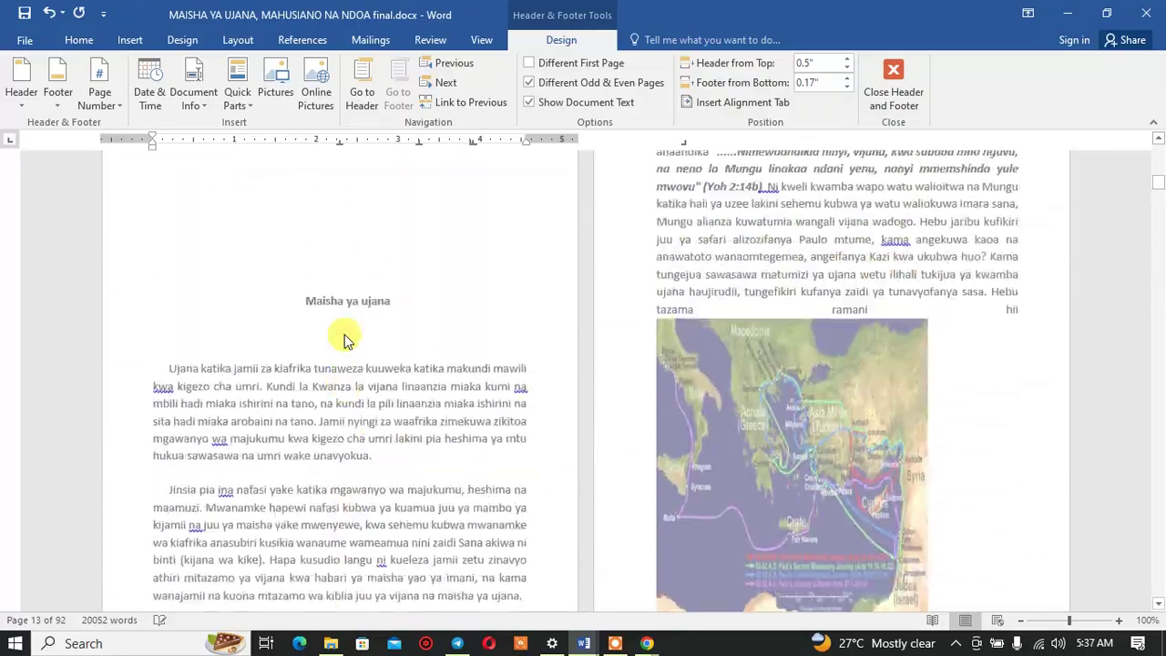
scroll(344, 334, "up", 3)
scroll(370, 330, "up", 2)
scroll(616, 294, "up", 5)
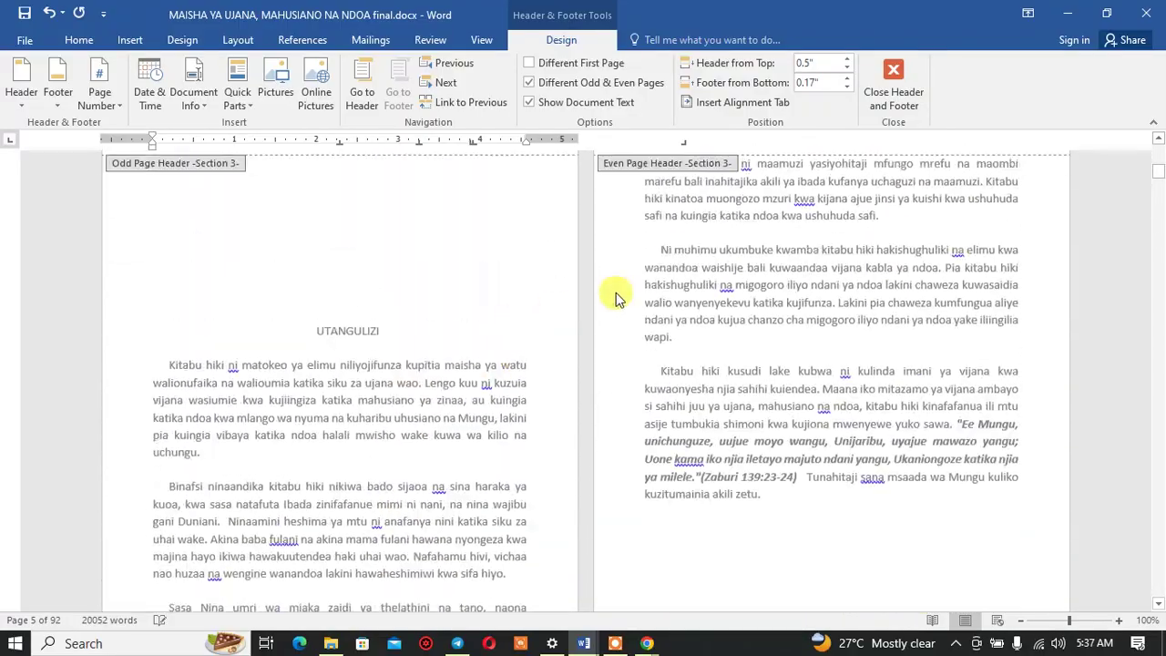
scroll(557, 293, "down", 4)
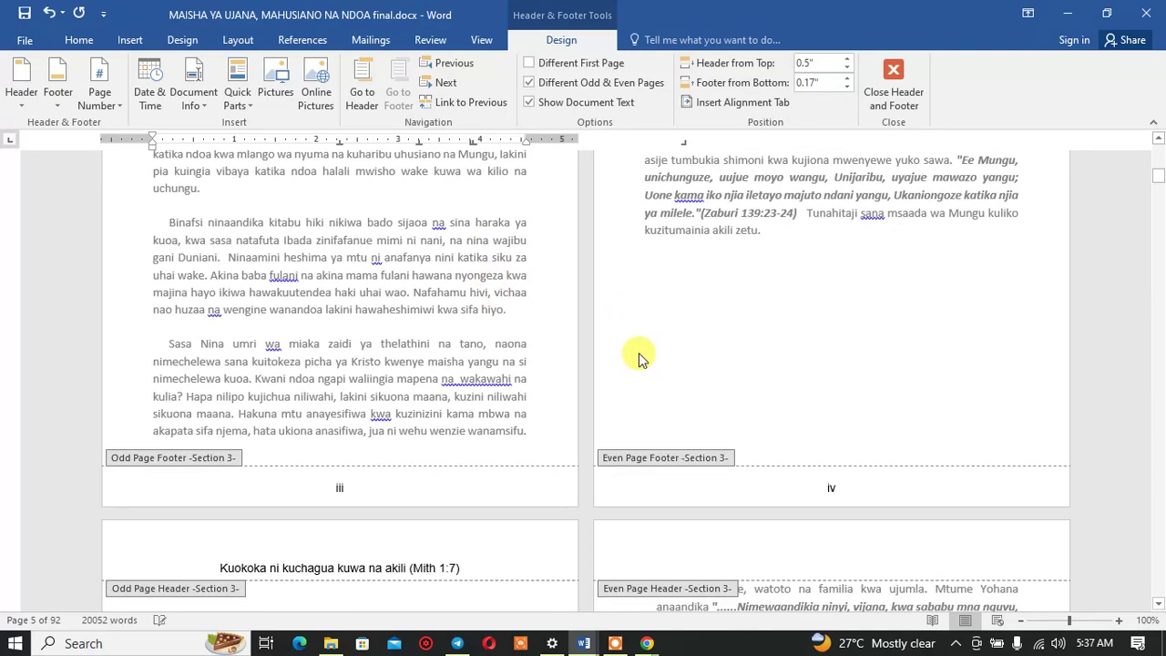
scroll(638, 358, "down", 1)
scroll(430, 336, "down", 3)
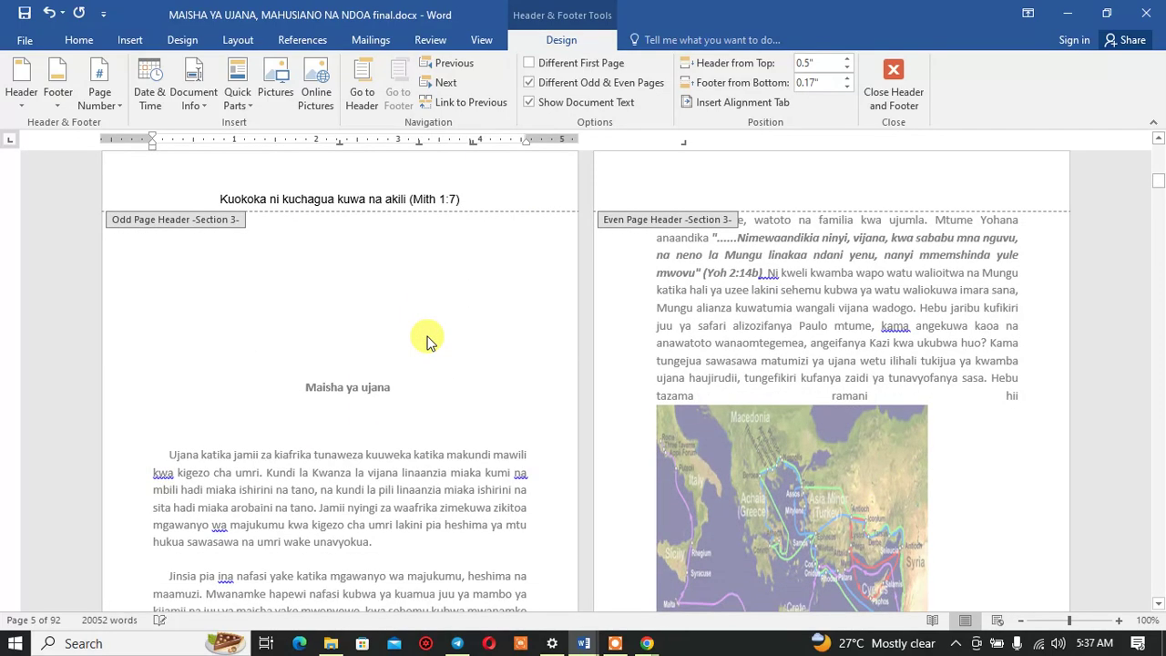
scroll(423, 330, "up", 2)
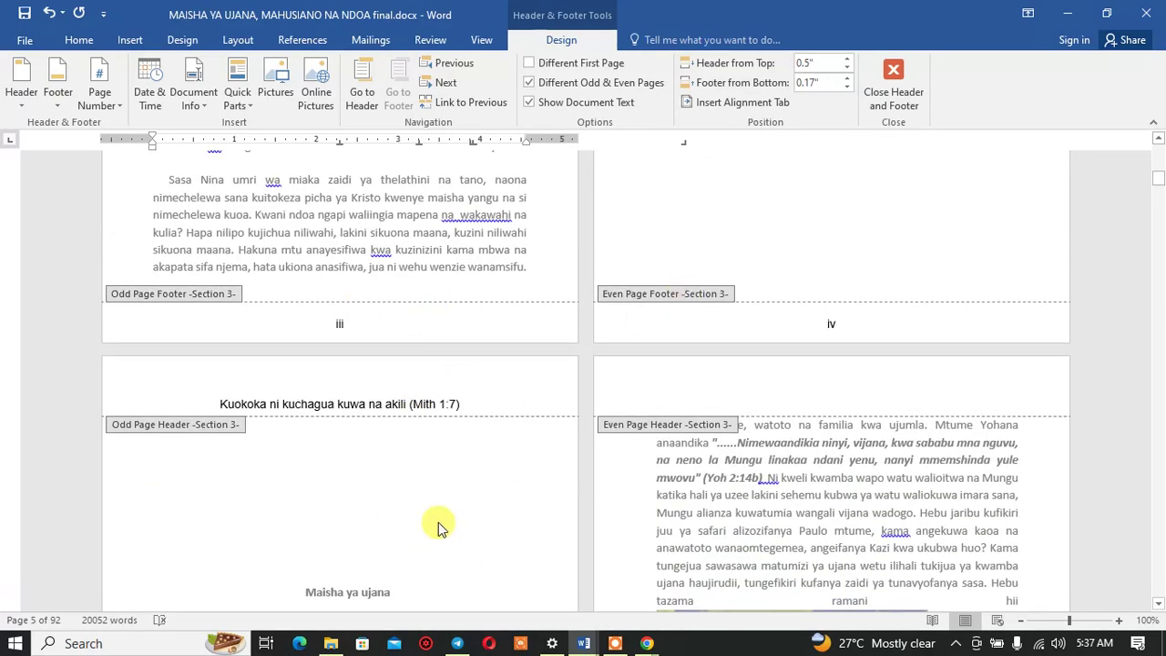
scroll(447, 461, "down", 3)
scroll(447, 461, "down", 2)
triple_click(343, 369)
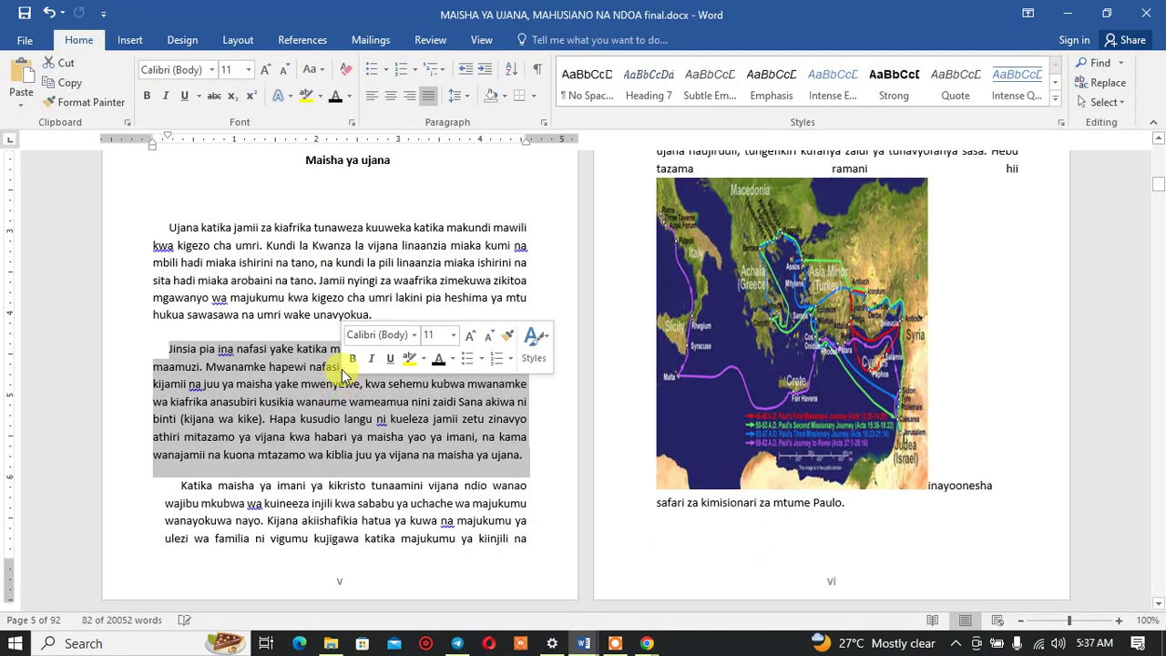
Step: Delete the blank lines above the 'Maisha ya ujana' heading
double_click(258, 297)
scroll(295, 319, "up", 1)
scroll(295, 319, "up", 2)
scroll(295, 319, "up", 1)
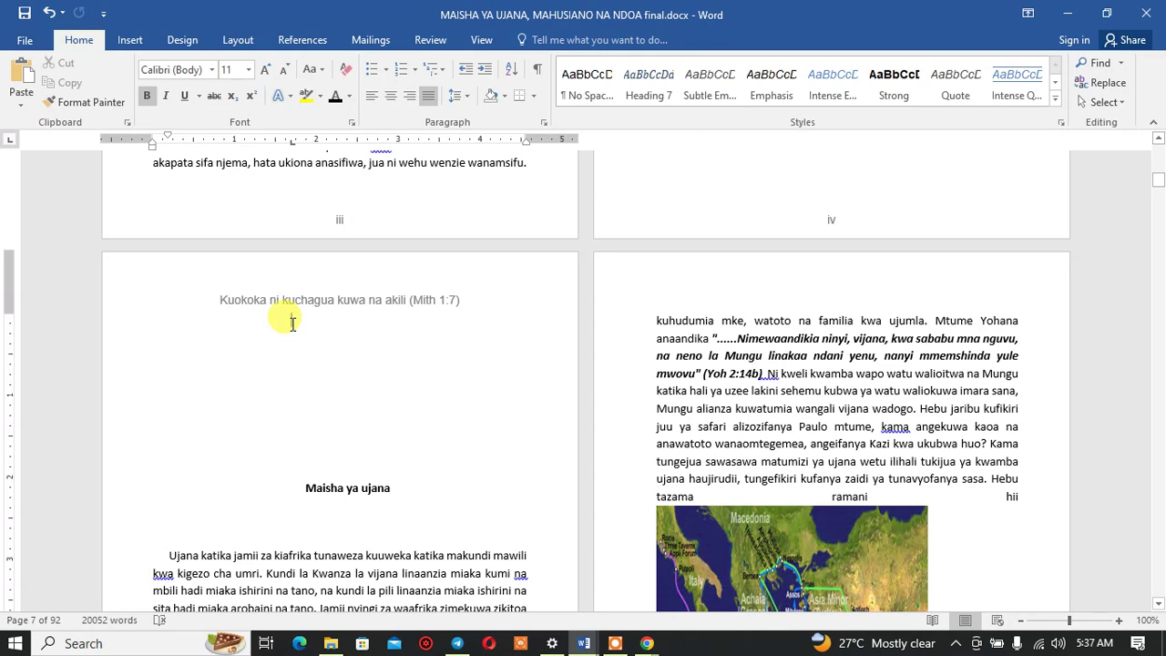
key("Delete")
key("Delete")
key("Delete")
key("Delete")
key("Delete")
key("Delete")
key("Delete")
key("Delete")
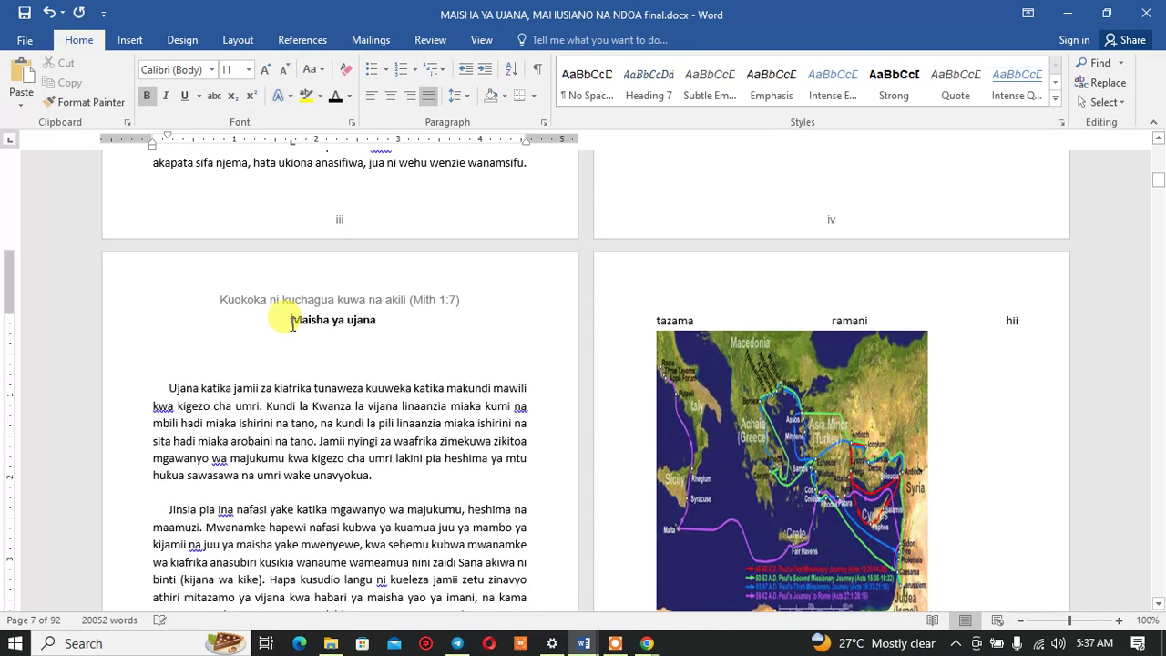
Step: Place the caret at the end of page iv and open the Layout Breaks list
scroll(752, 260, "up", 2)
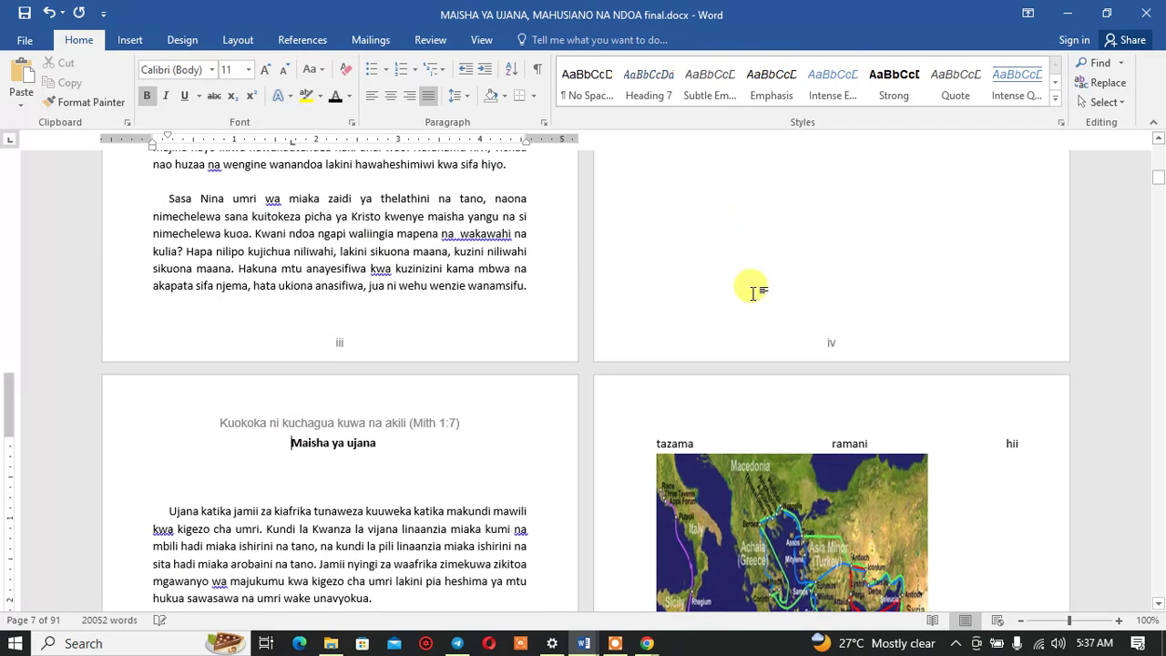
left_click(752, 291)
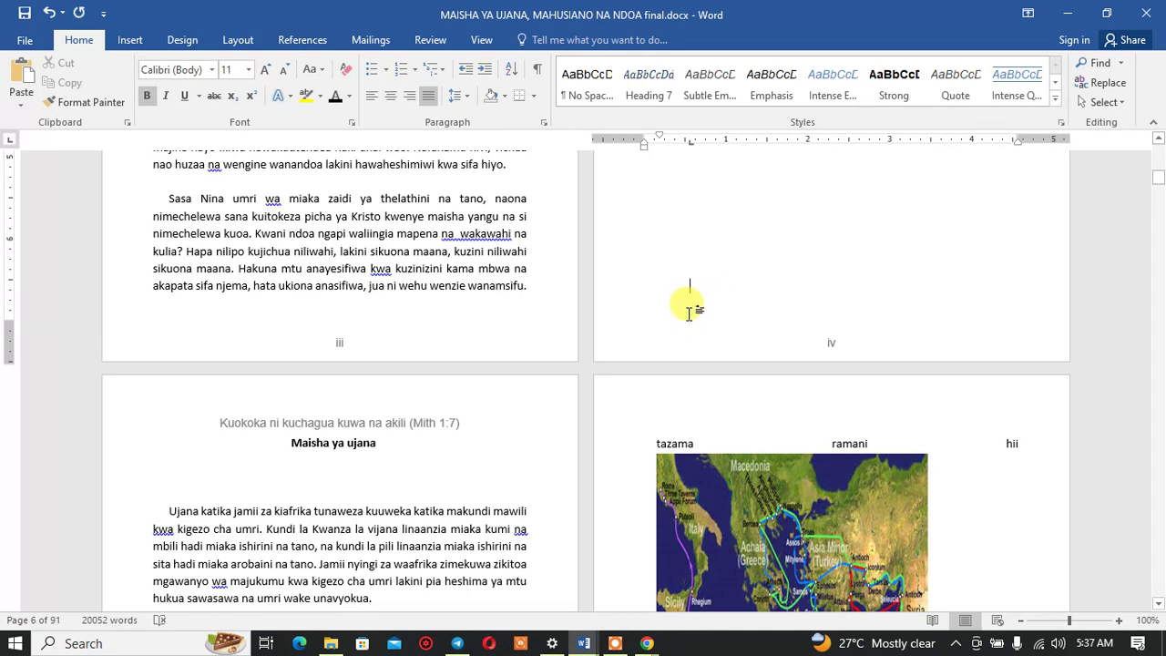
left_click(238, 39)
left_click(209, 64)
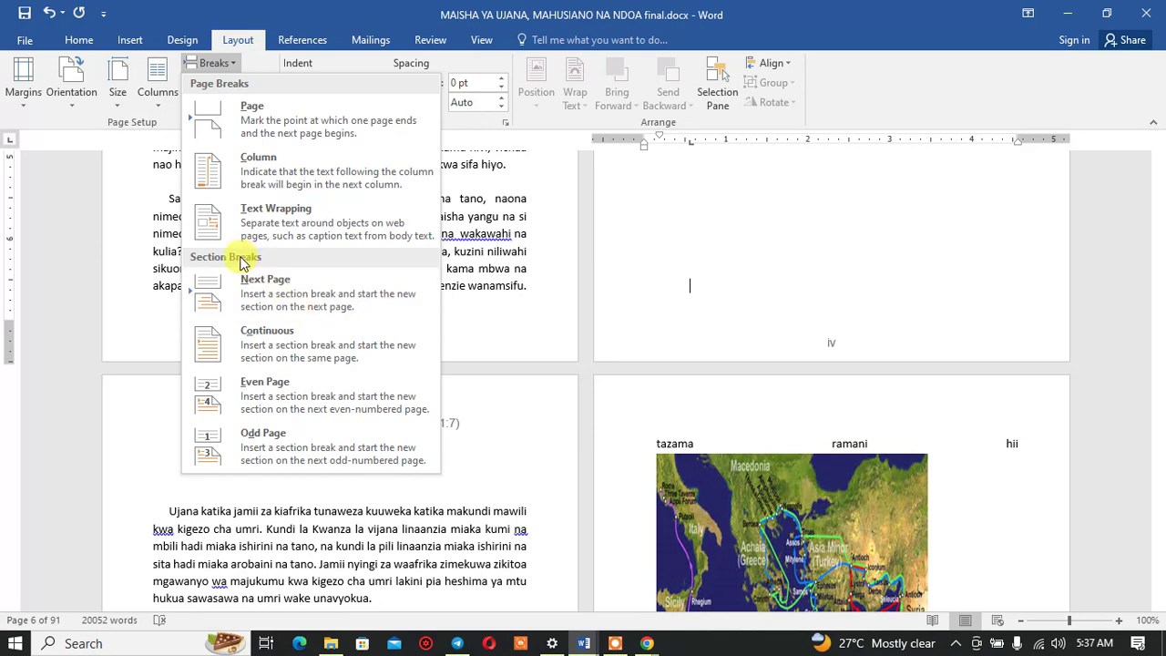
Step: Insert a Next Page section break at the end of page iv, remove the empty line, and open the new section's header
left_click(706, 344)
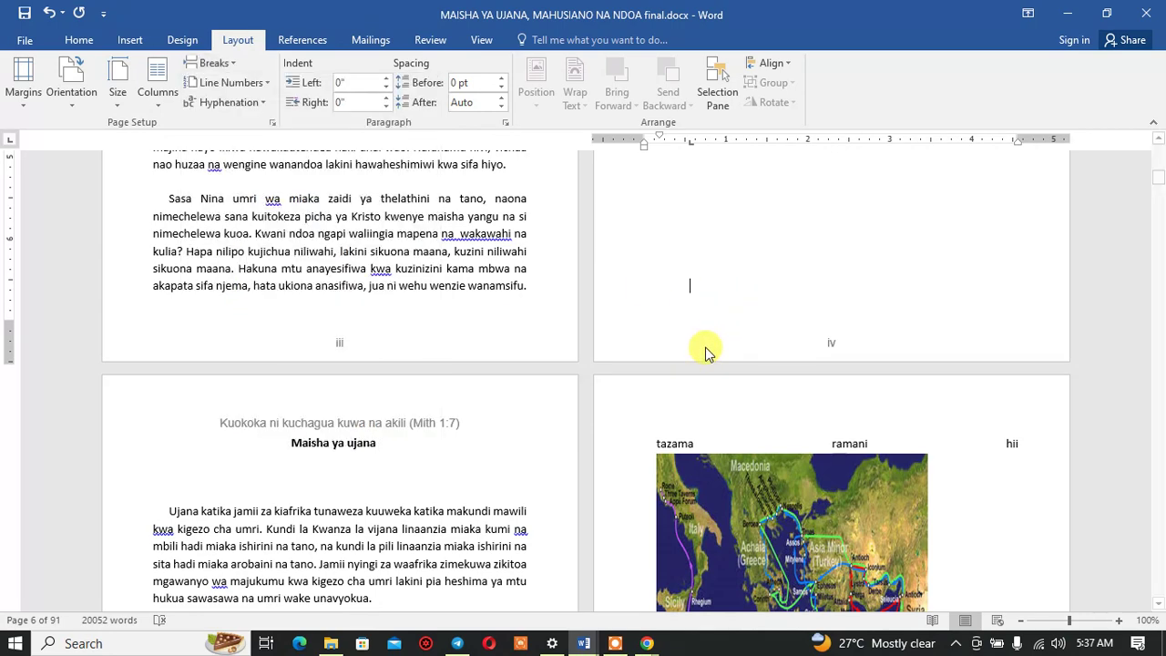
double_click(702, 350)
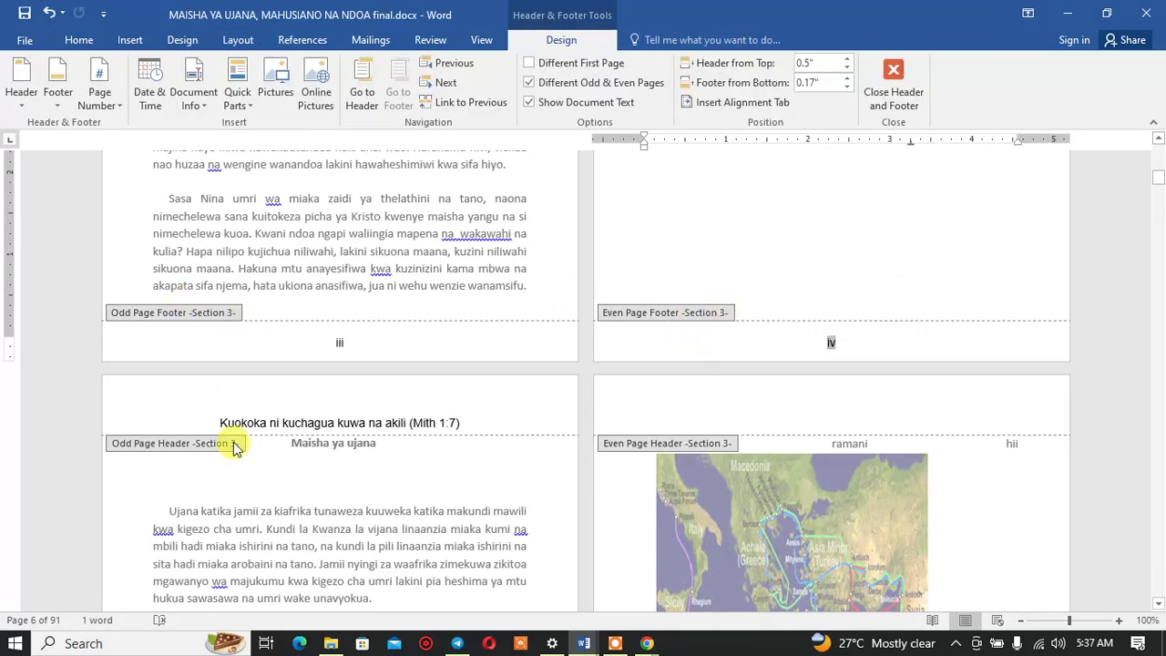
double_click(720, 283)
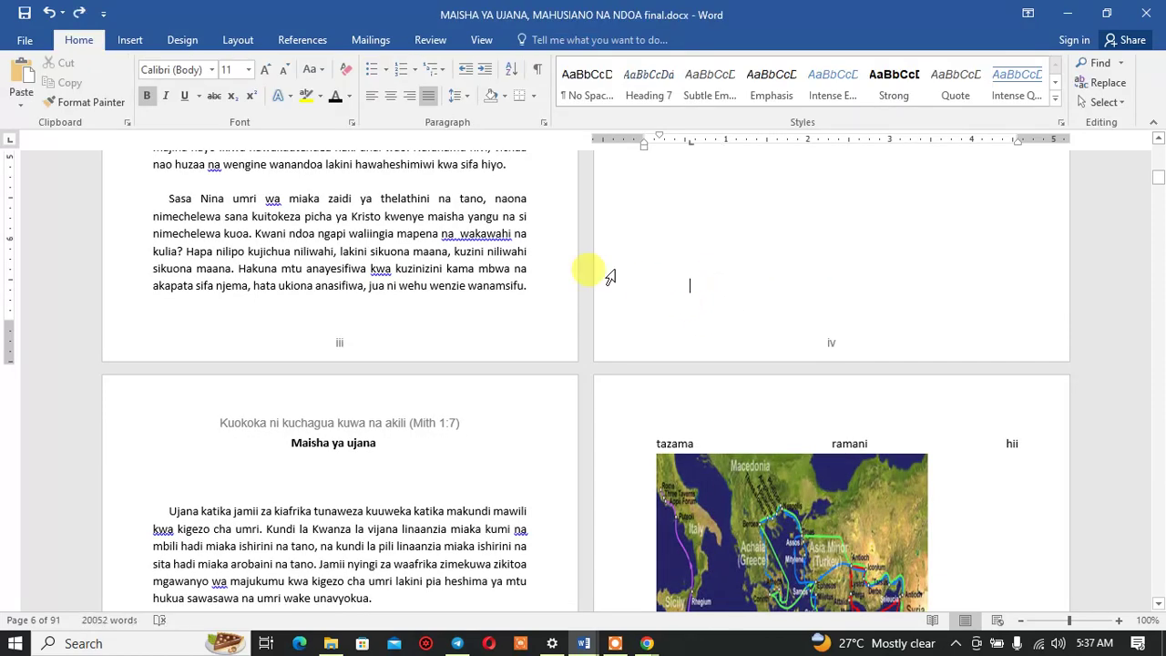
left_click(232, 41)
left_click(215, 62)
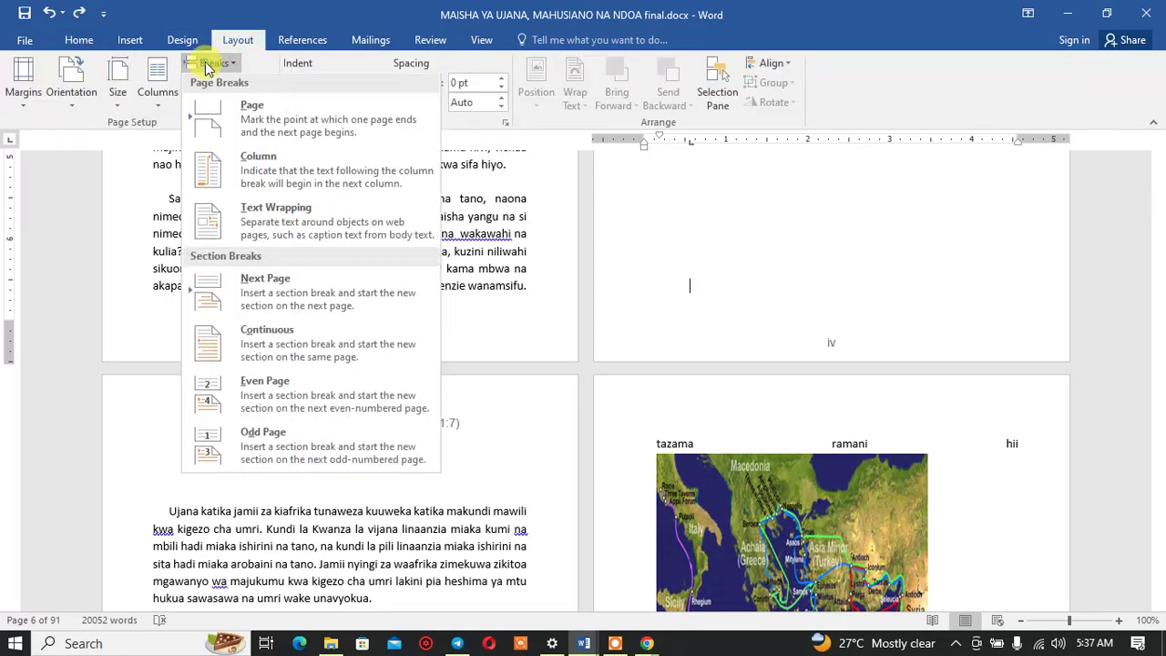
left_click(210, 300)
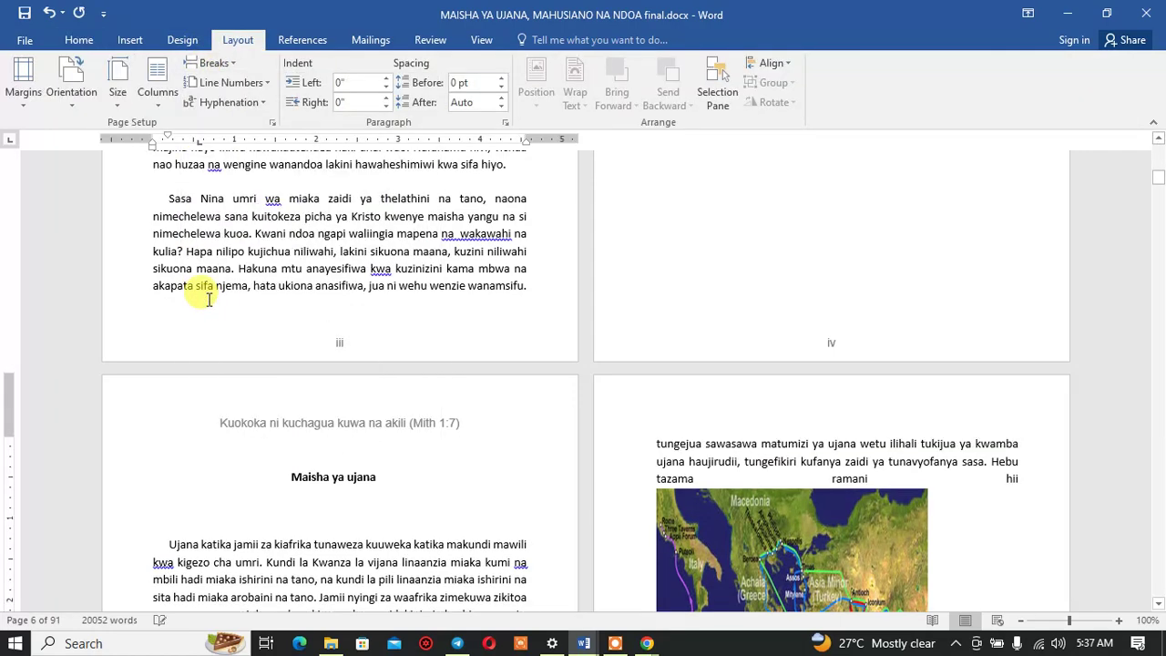
key("Delete")
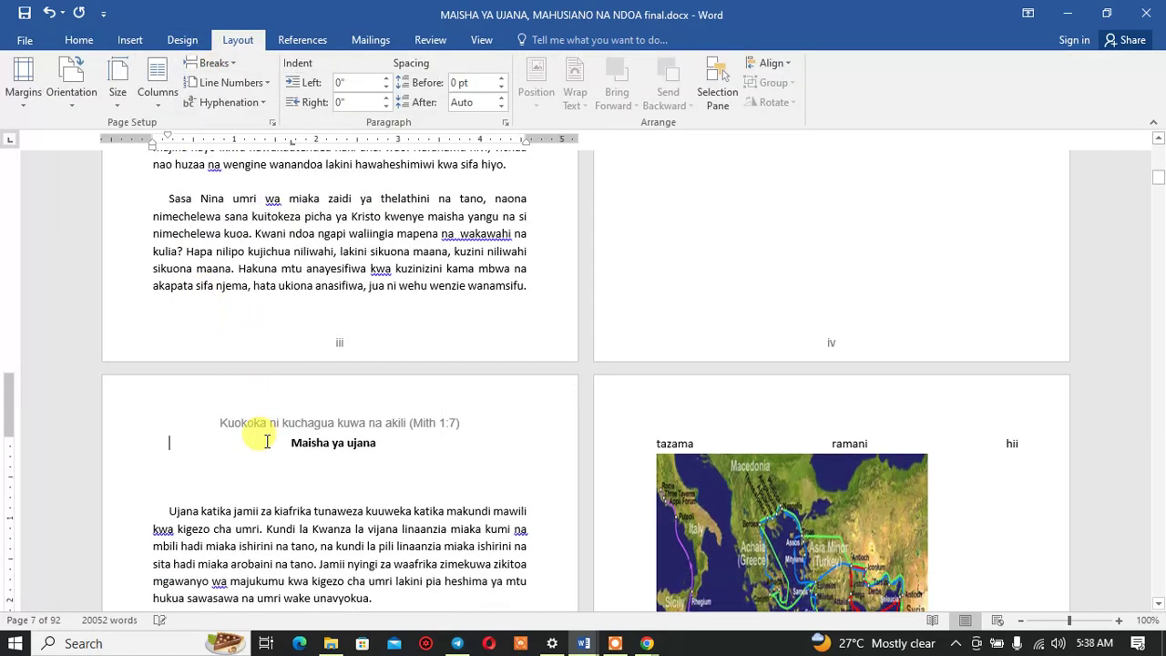
double_click(333, 411)
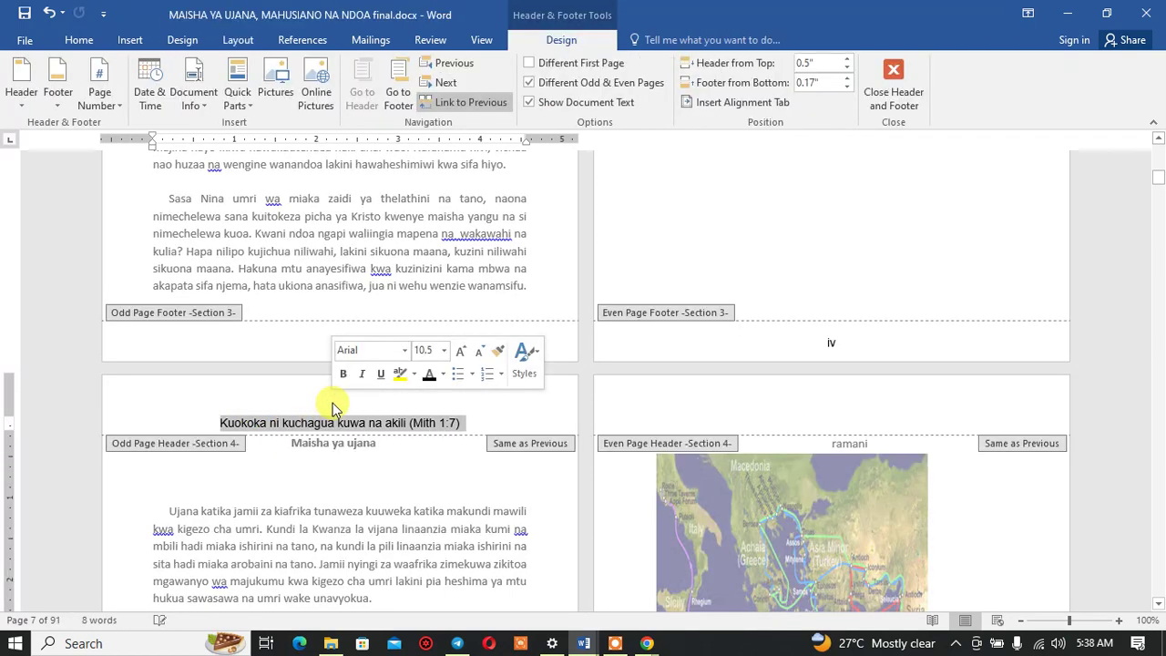
Step: Link the Section 4 header to the previous section, then unlink the odd-page header
left_click(462, 101)
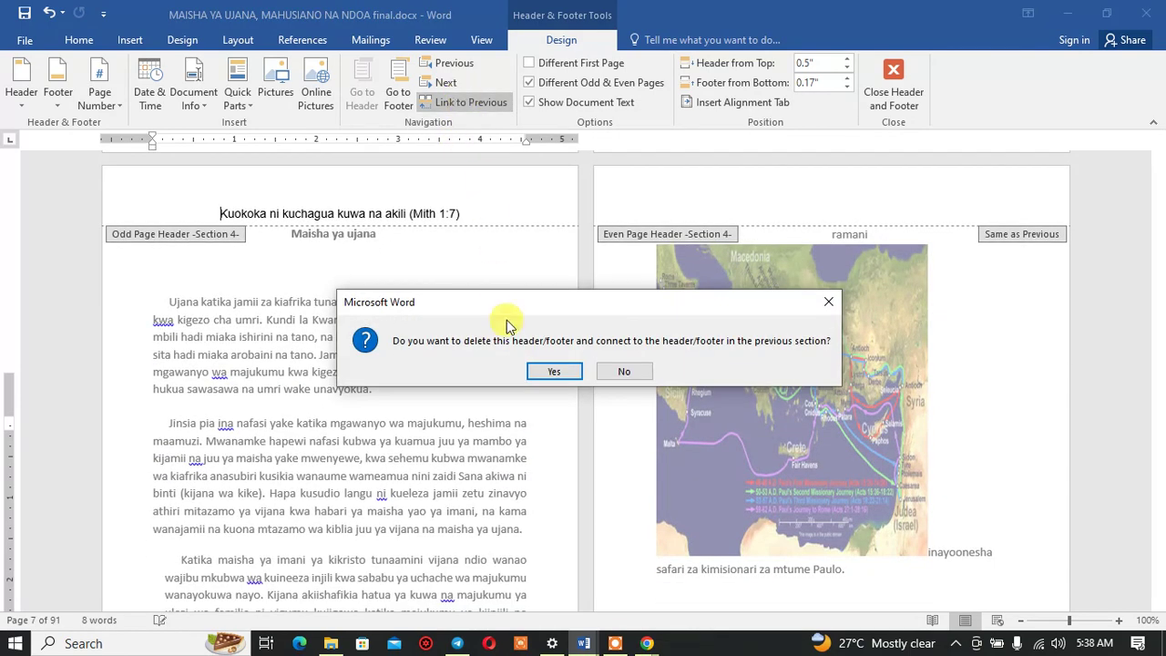
left_click(544, 373)
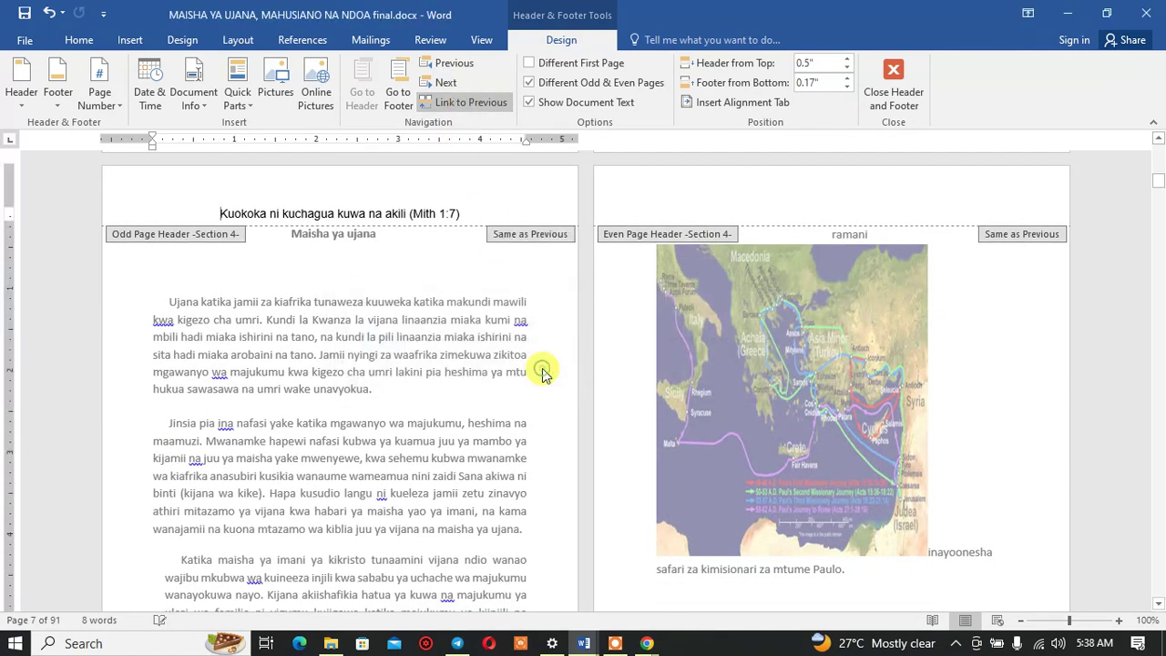
left_click(592, 219)
left_click(488, 197)
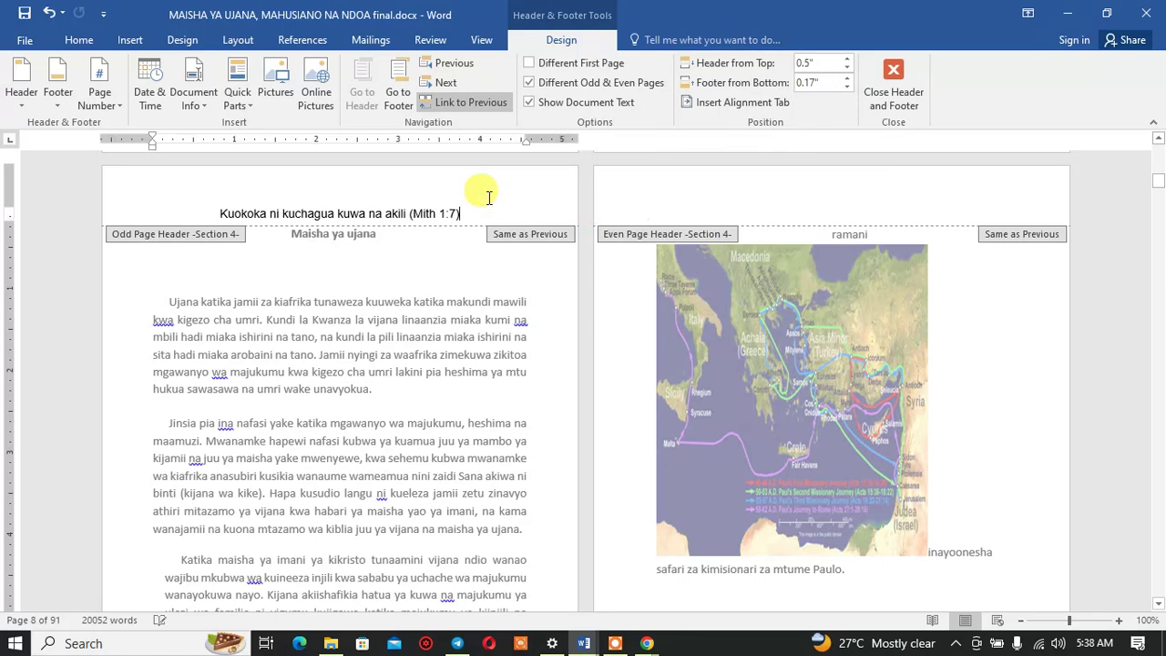
left_click(481, 105)
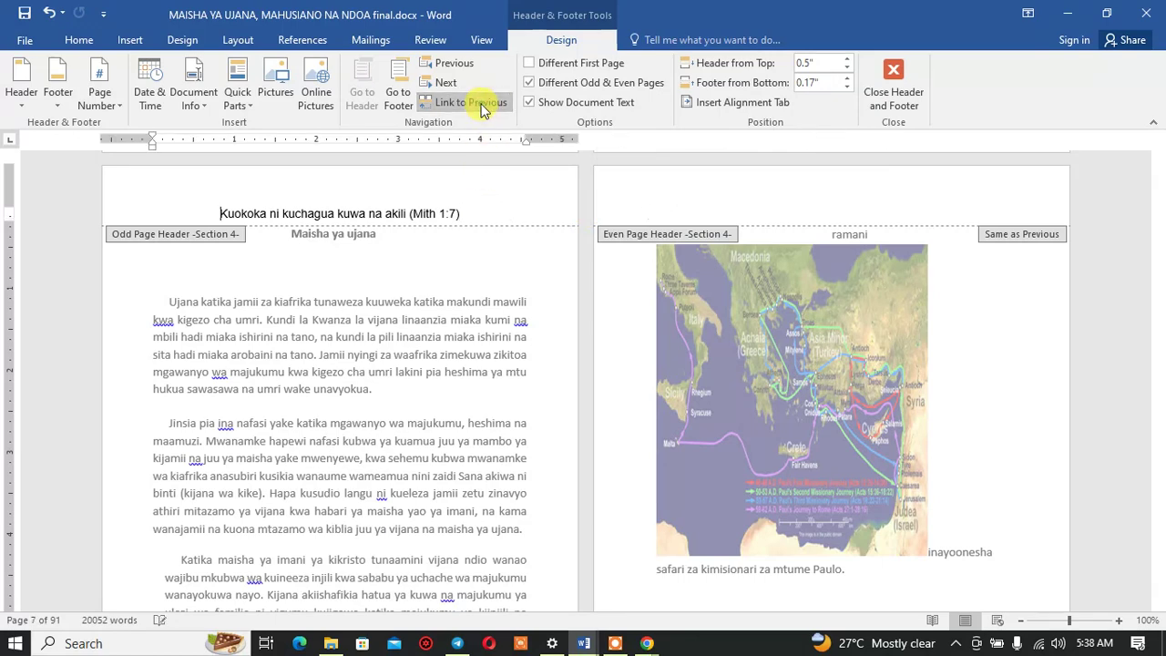
double_click(605, 206)
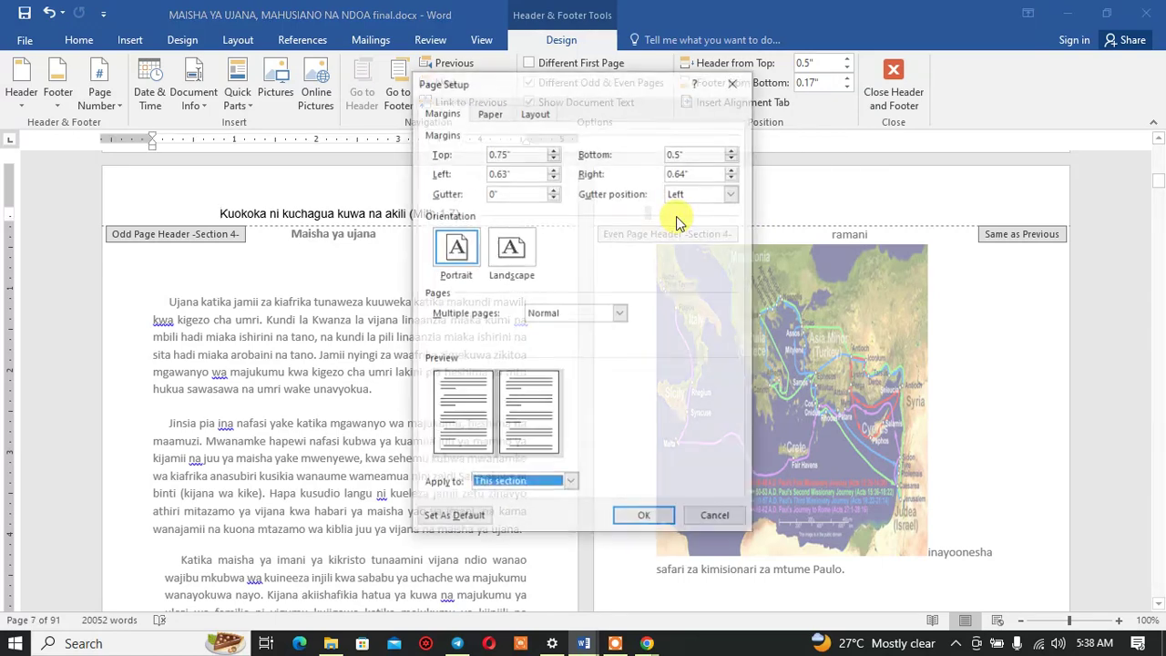
left_click(734, 83)
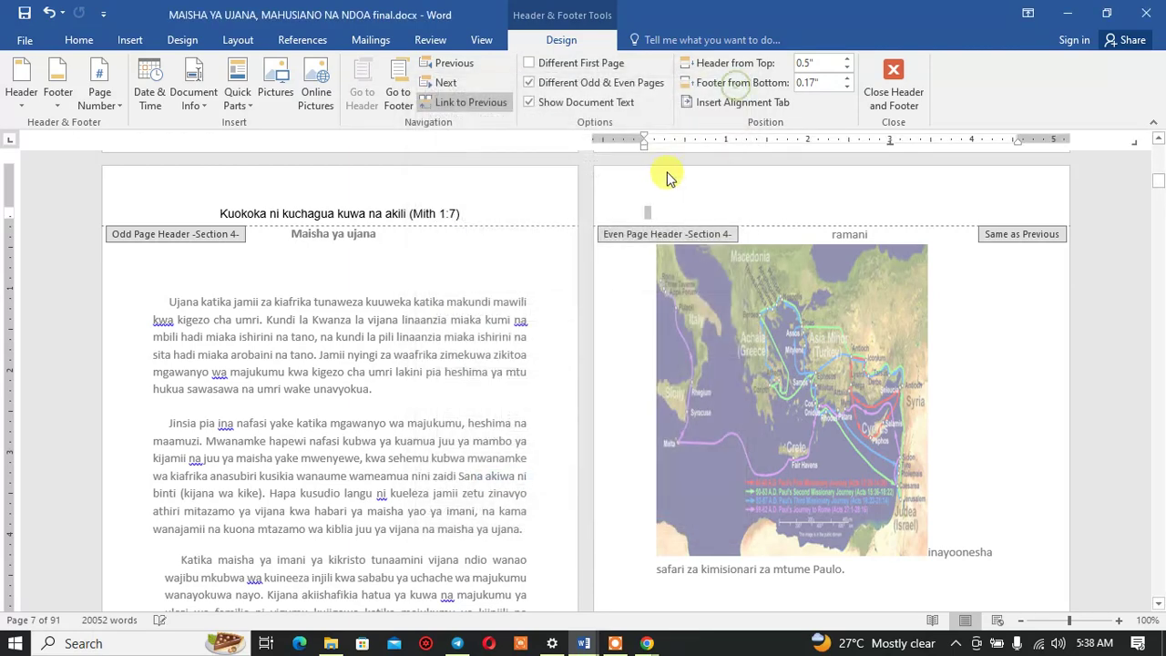
Step: Toggle the even-page header's Link to Previous through the prompts, leaving it unlinked
left_click(472, 104)
left_click(471, 104)
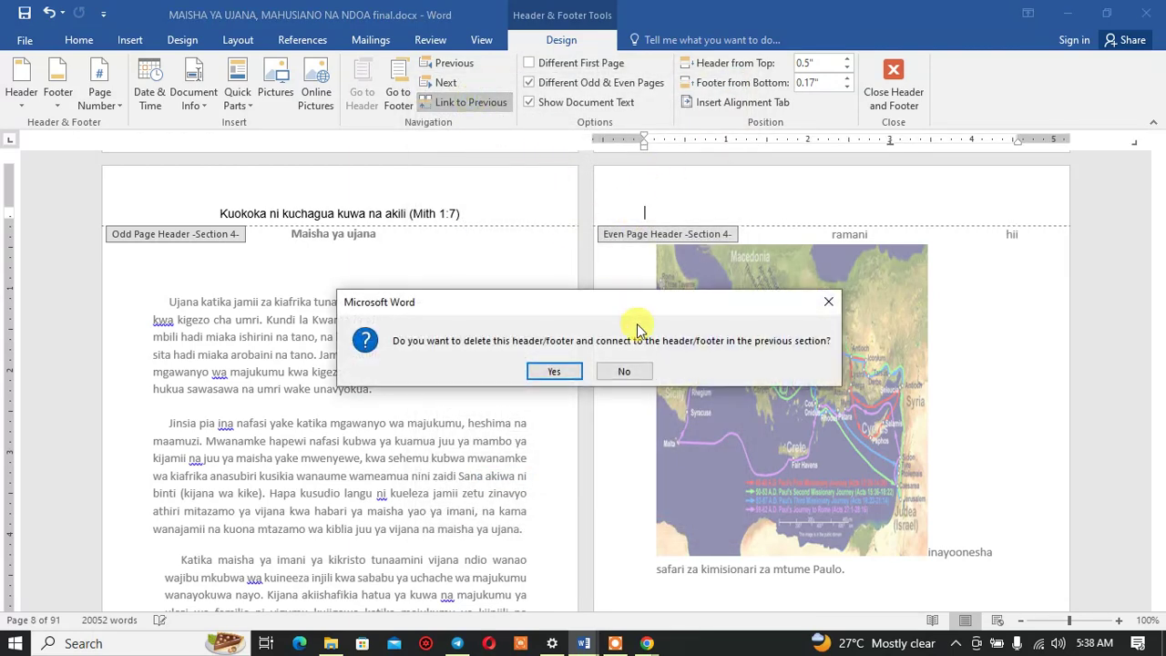
left_click(550, 373)
left_click(469, 102)
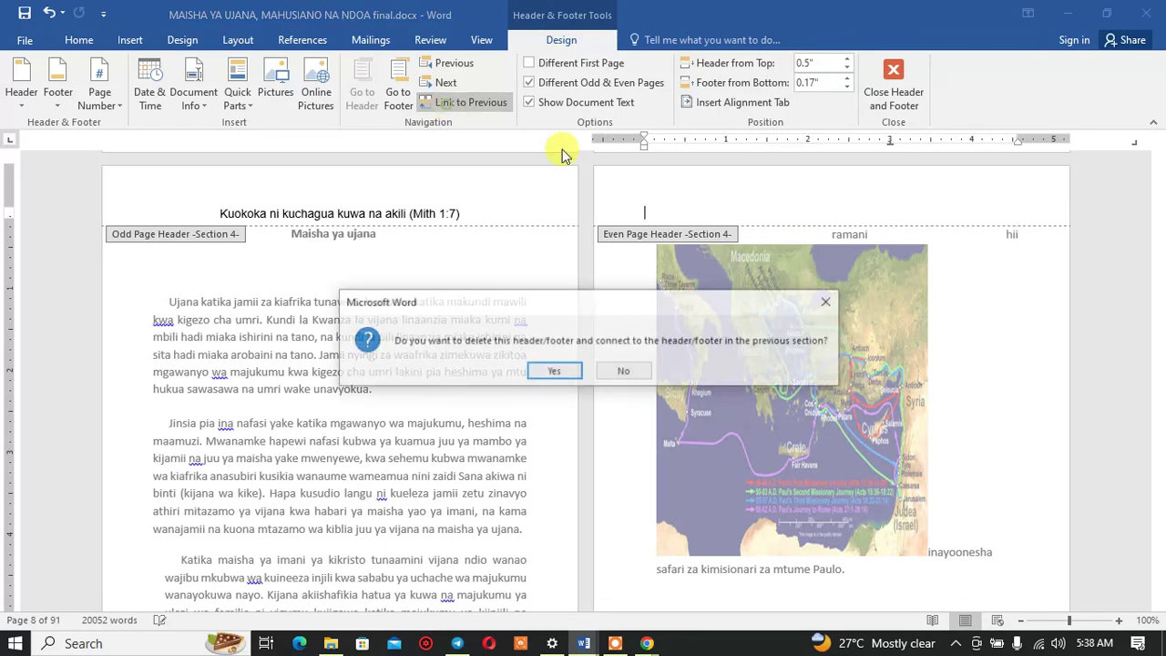
left_click(550, 373)
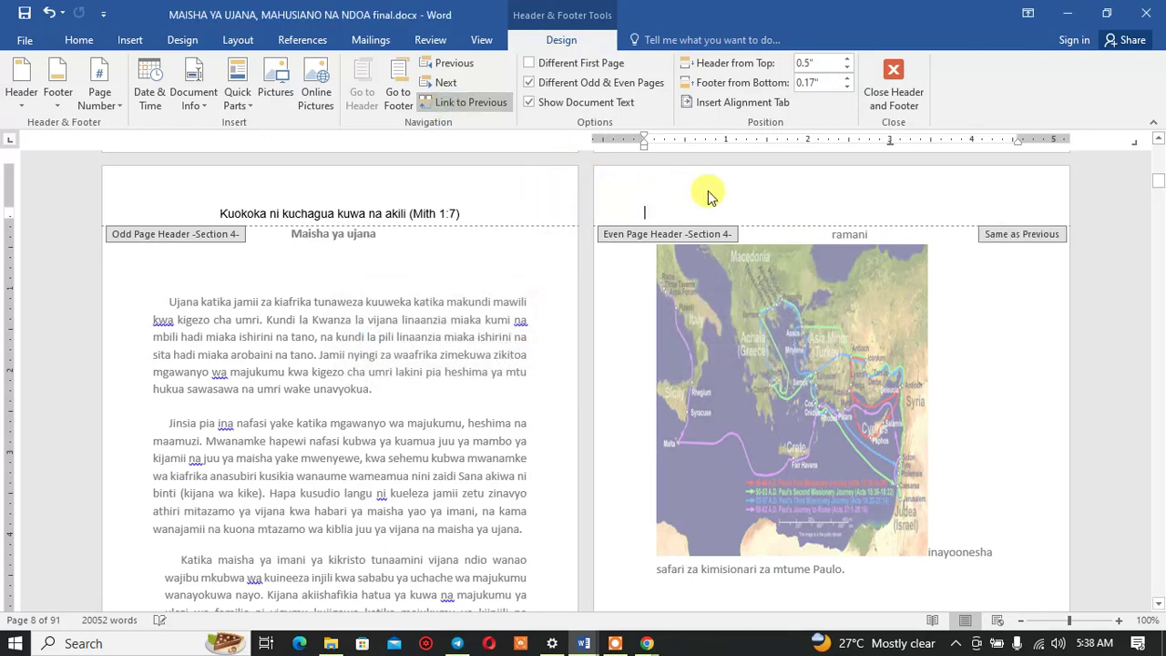
left_click(478, 105)
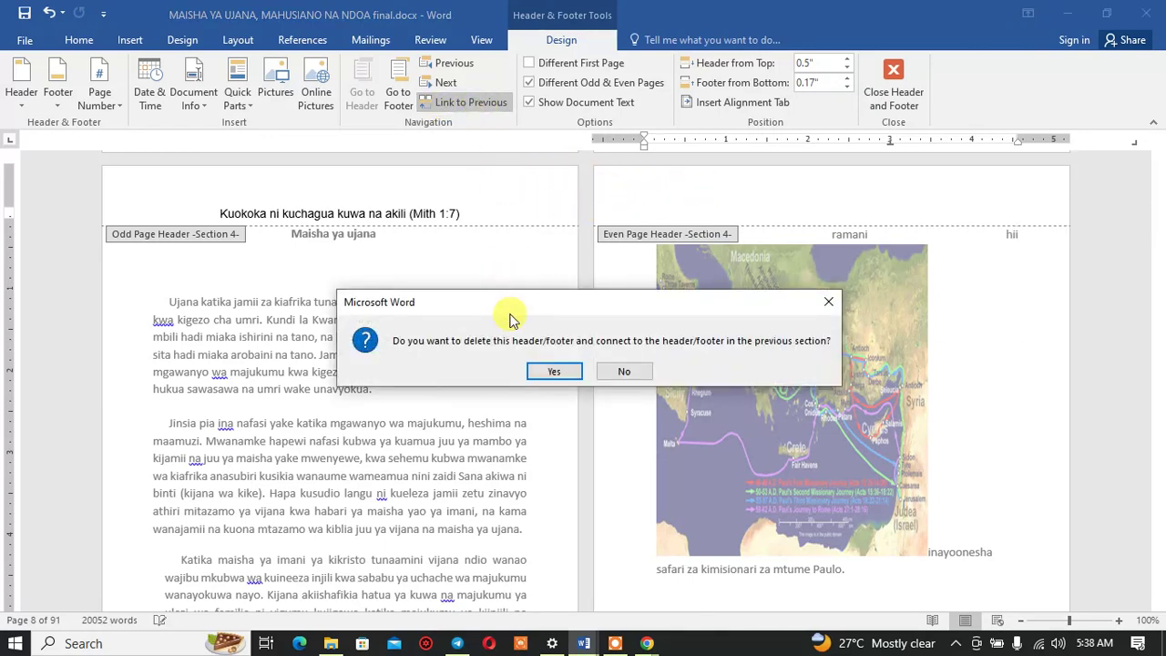
left_click(550, 372)
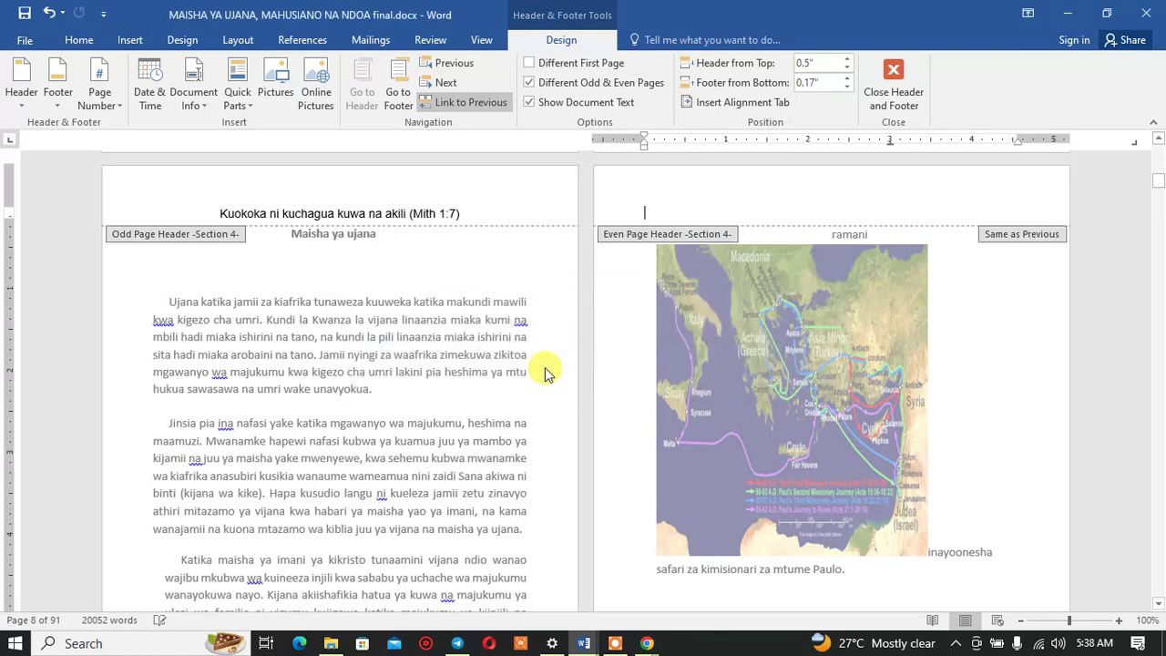
left_click(473, 103)
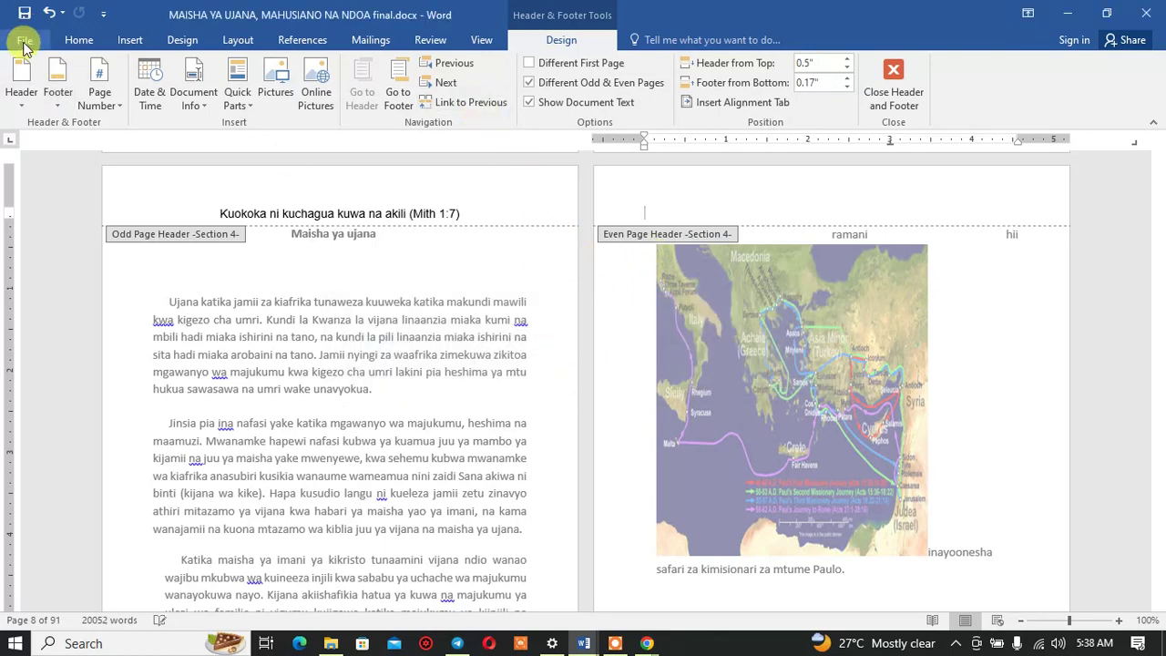
Step: Save the document and review the chapter's opening pages numbered i and ii
left_click(28, 15)
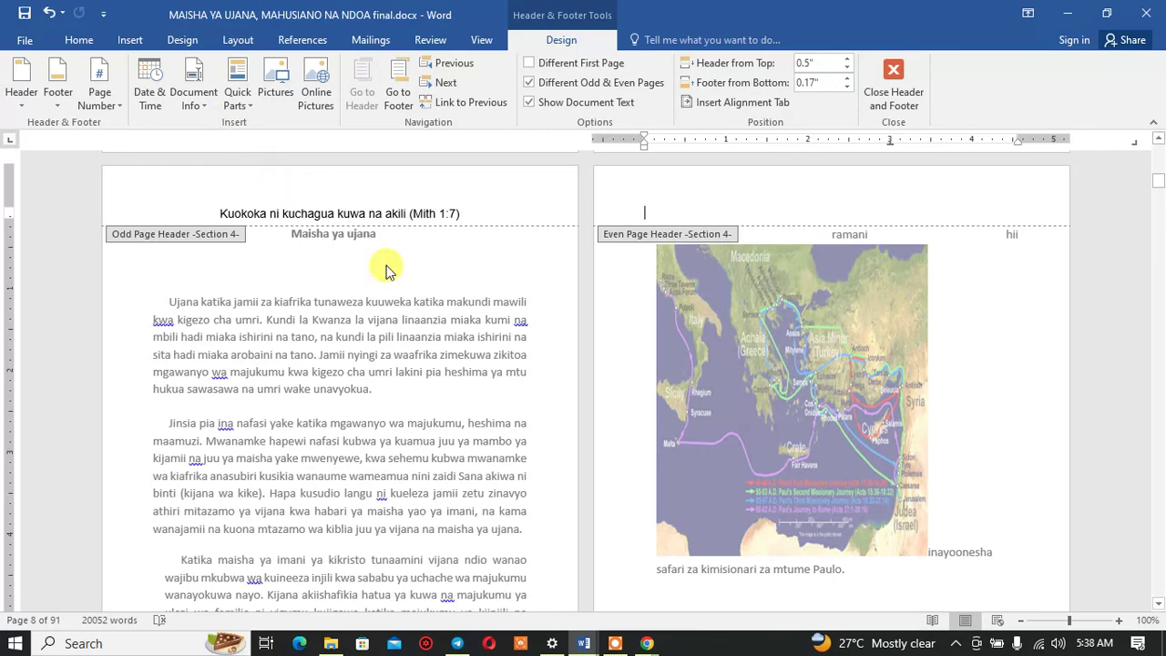
left_click(606, 646)
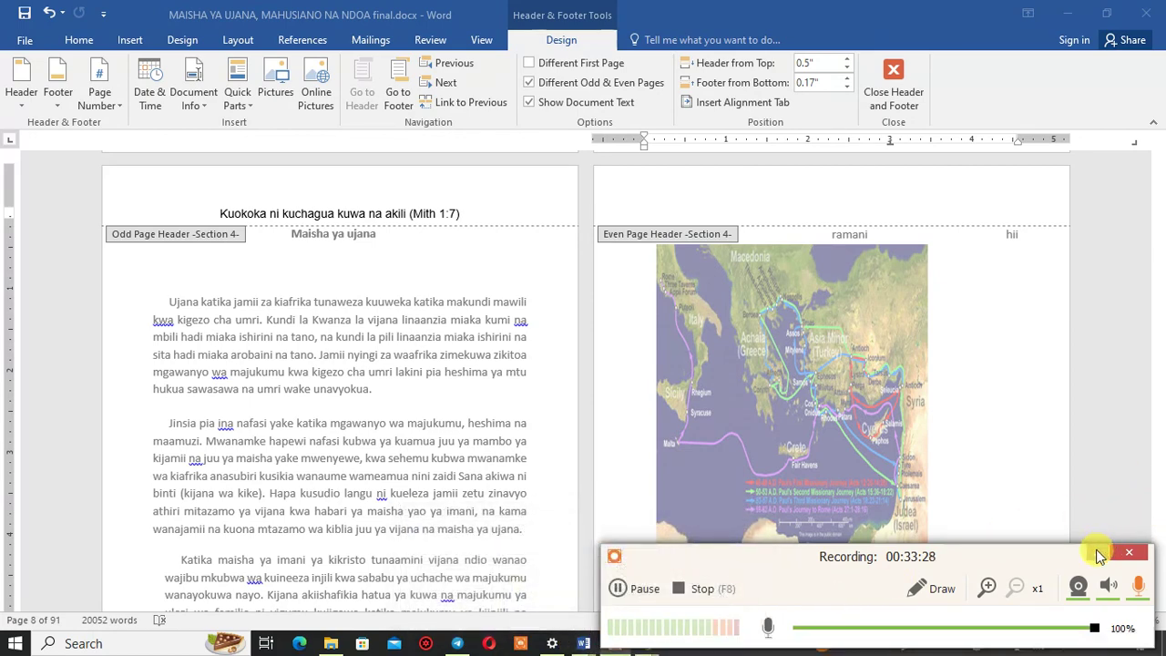
left_click(1096, 553)
scroll(394, 478, "up", 2)
scroll(389, 472, "up", 4)
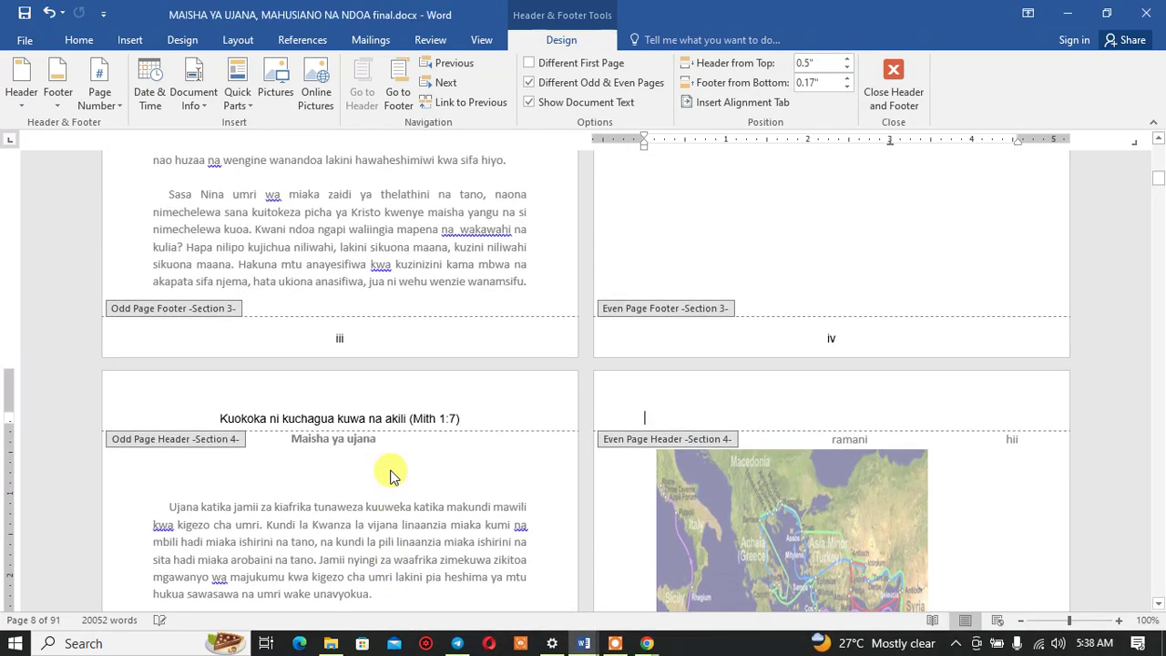
scroll(390, 472, "up", 3)
scroll(391, 474, "down", 8)
scroll(392, 474, "down", 3)
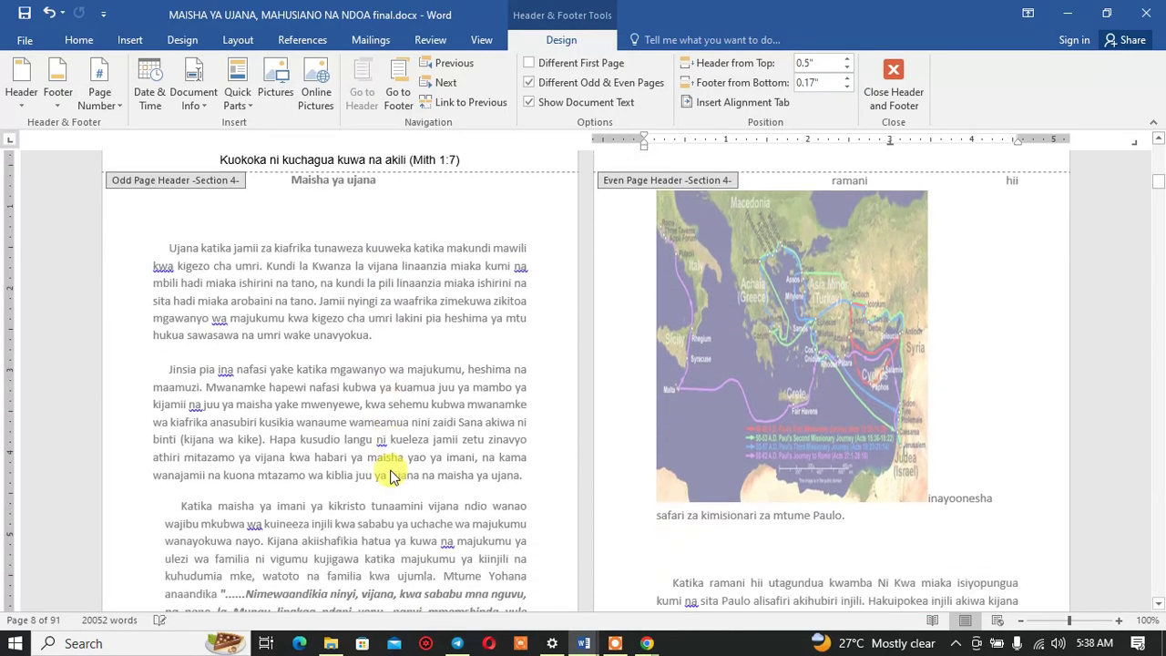
scroll(383, 455, "down", 3)
scroll(374, 428, "down", 3)
Step: Toggle Link to Previous on the Section 4 odd-page footer, then leave footer editing
left_click(363, 414)
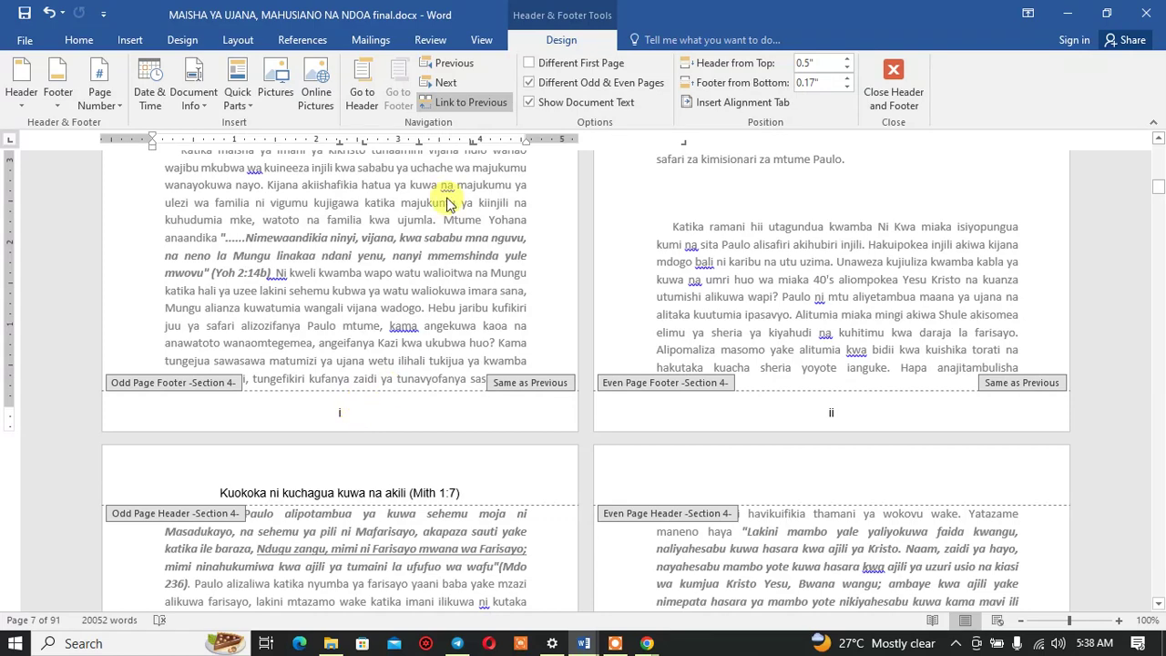
left_click(472, 103)
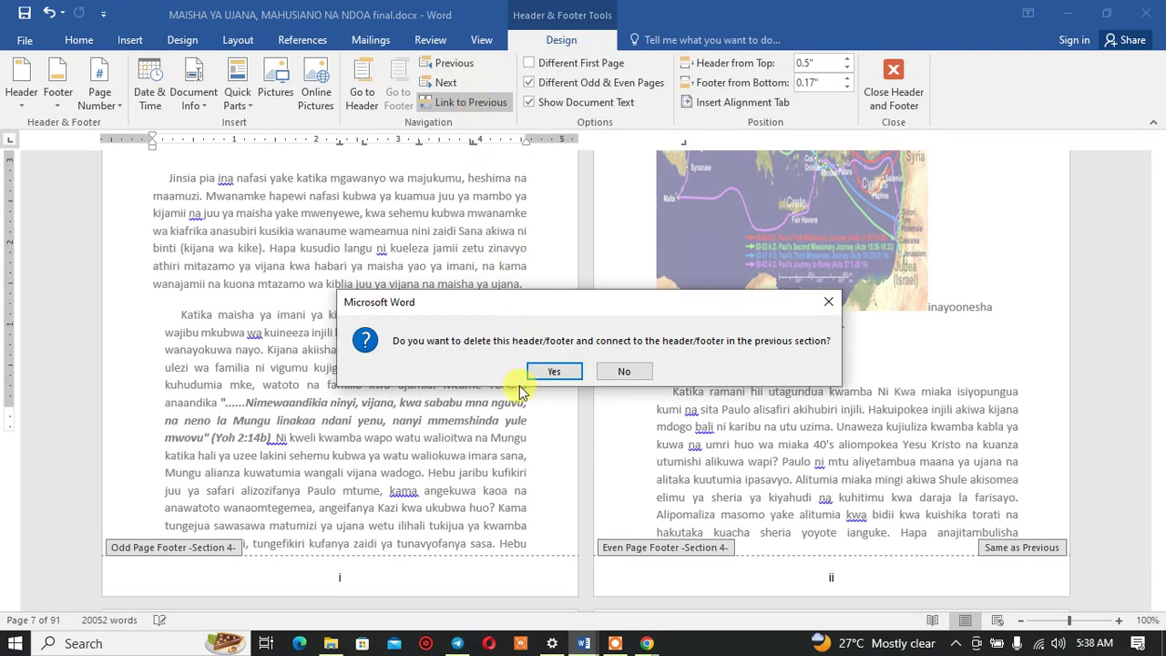
left_click(552, 372)
double_click(533, 367)
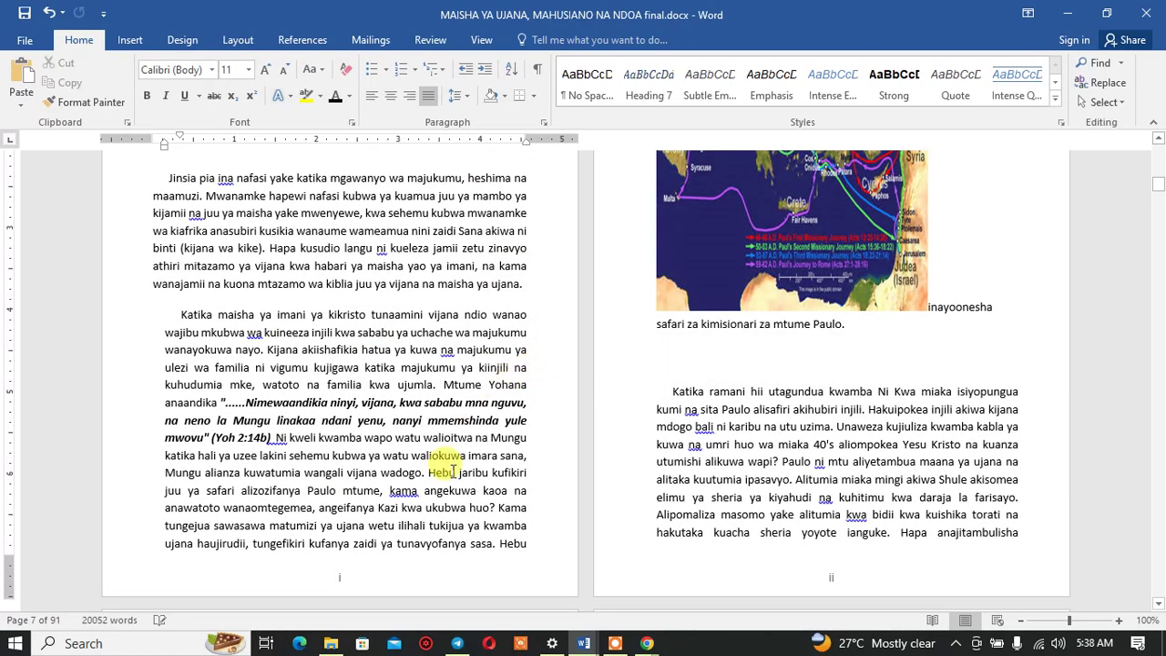
scroll(431, 517, "down", 2)
scroll(419, 505, "down", 2)
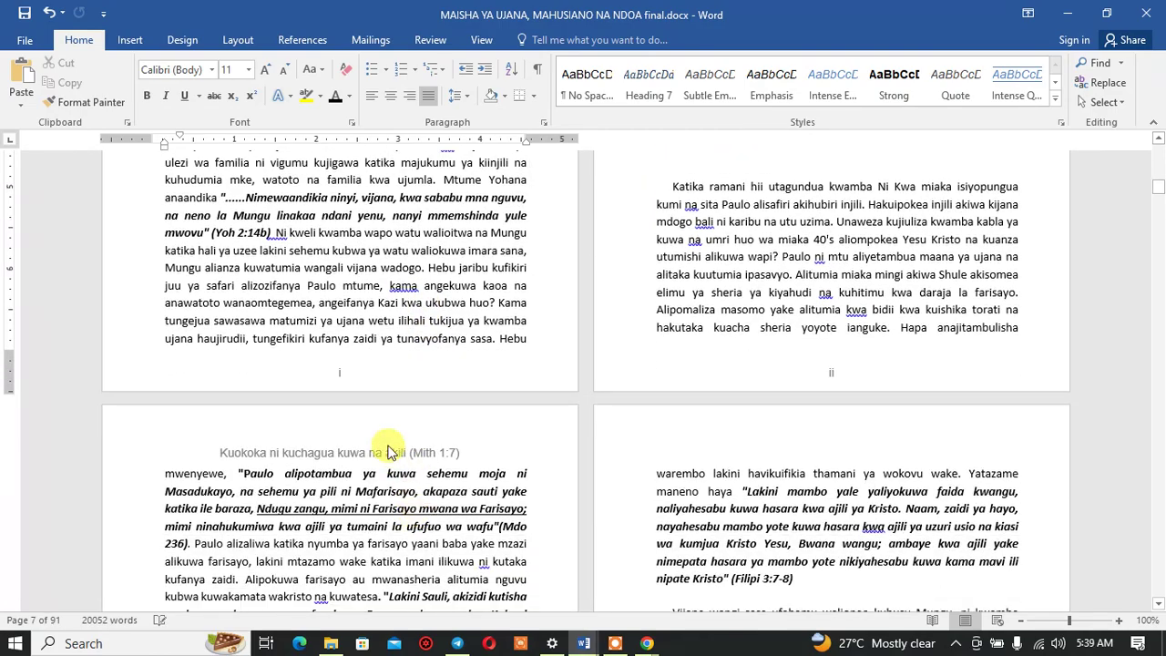
scroll(377, 366, "up", 4)
scroll(377, 364, "up", 6)
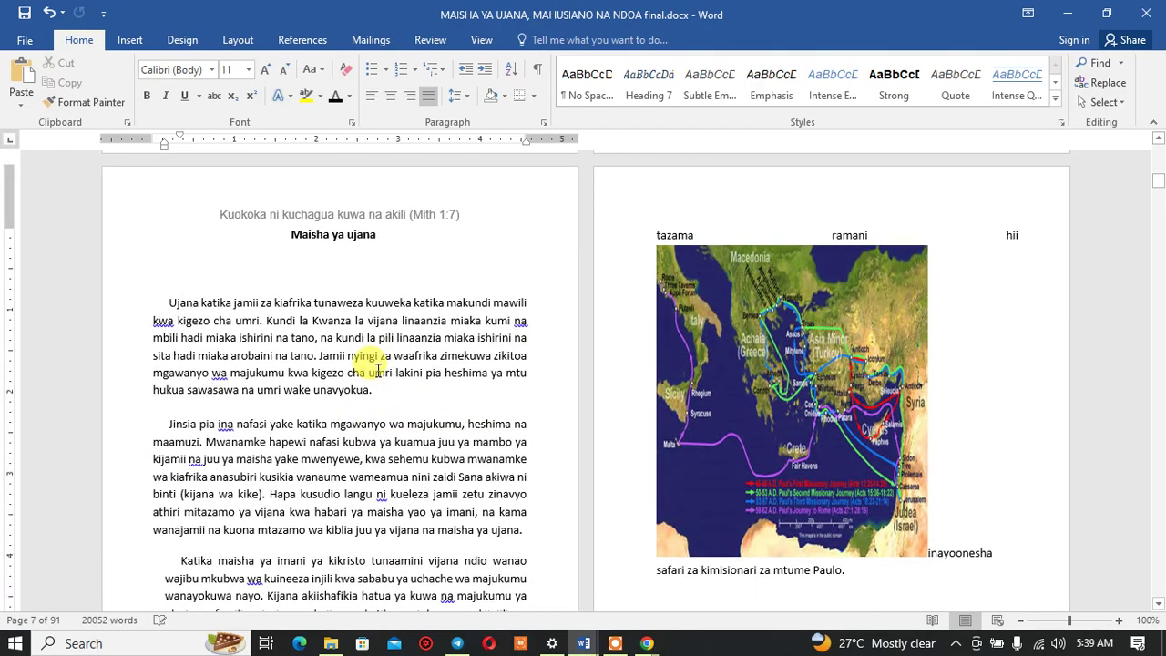
scroll(364, 362, "down", 7)
scroll(352, 360, "down", 3)
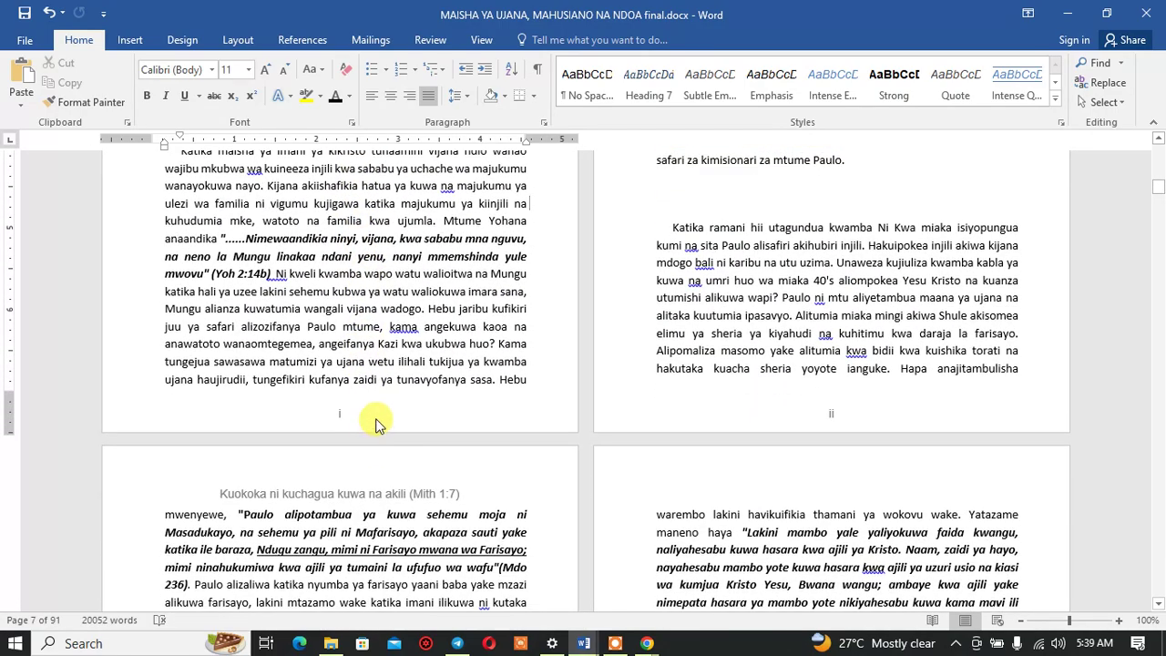
Step: Unlink both the odd-page and even-page Section 4 footers from Section 3
double_click(377, 424)
left_click(378, 417)
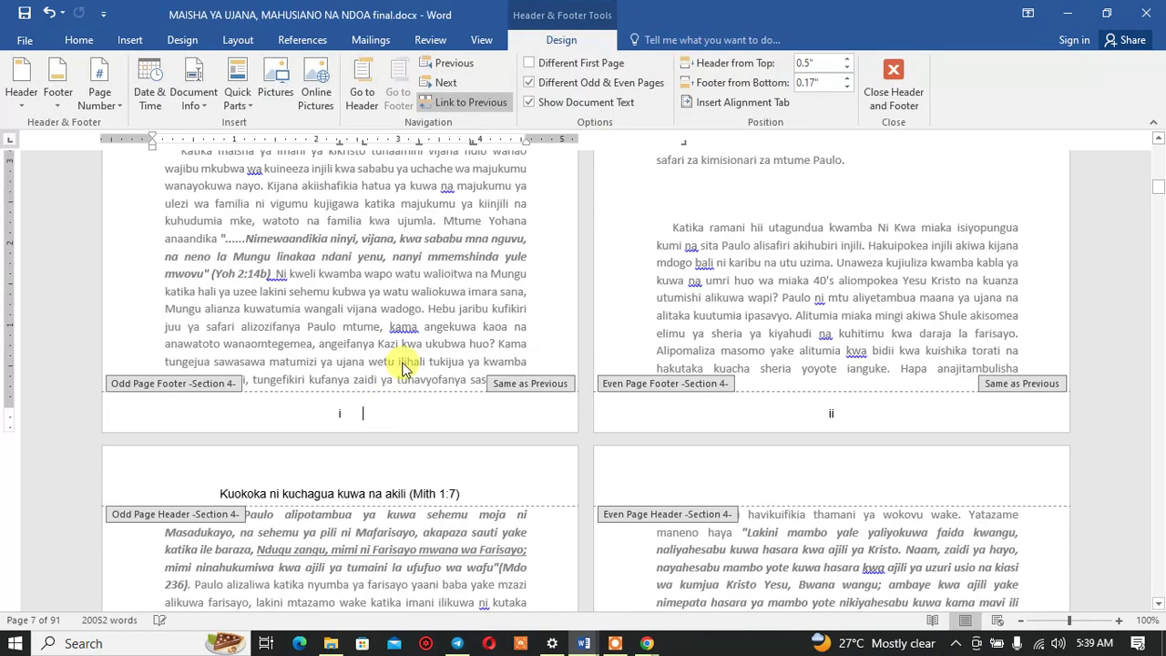
left_click(457, 107)
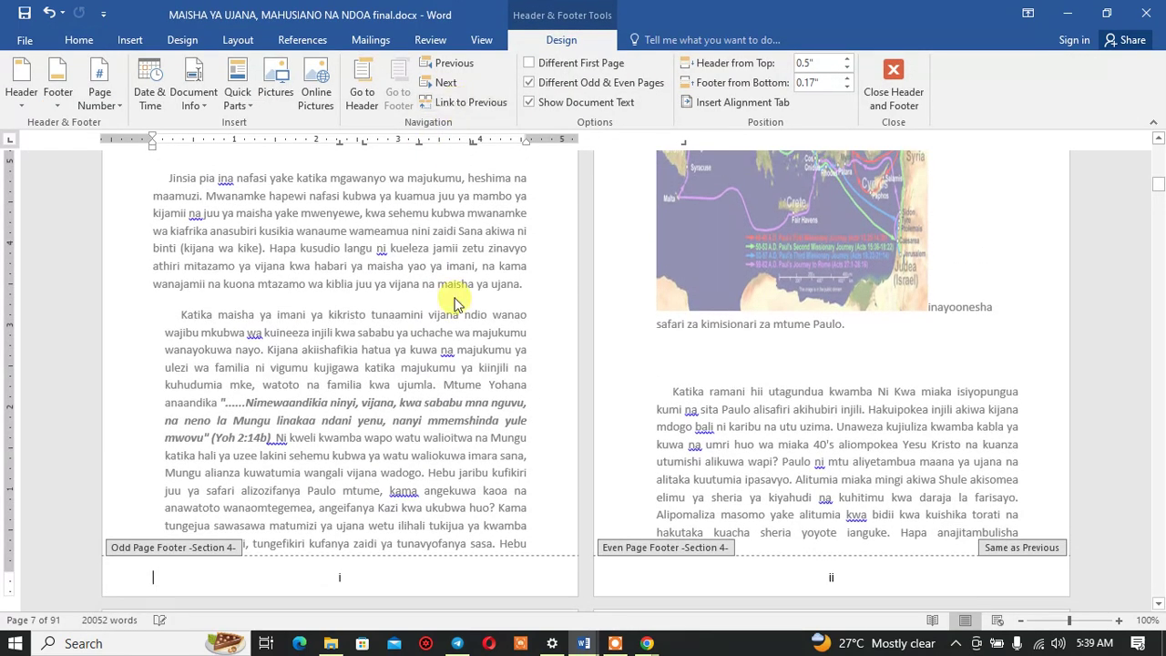
scroll(579, 503, "down", 2)
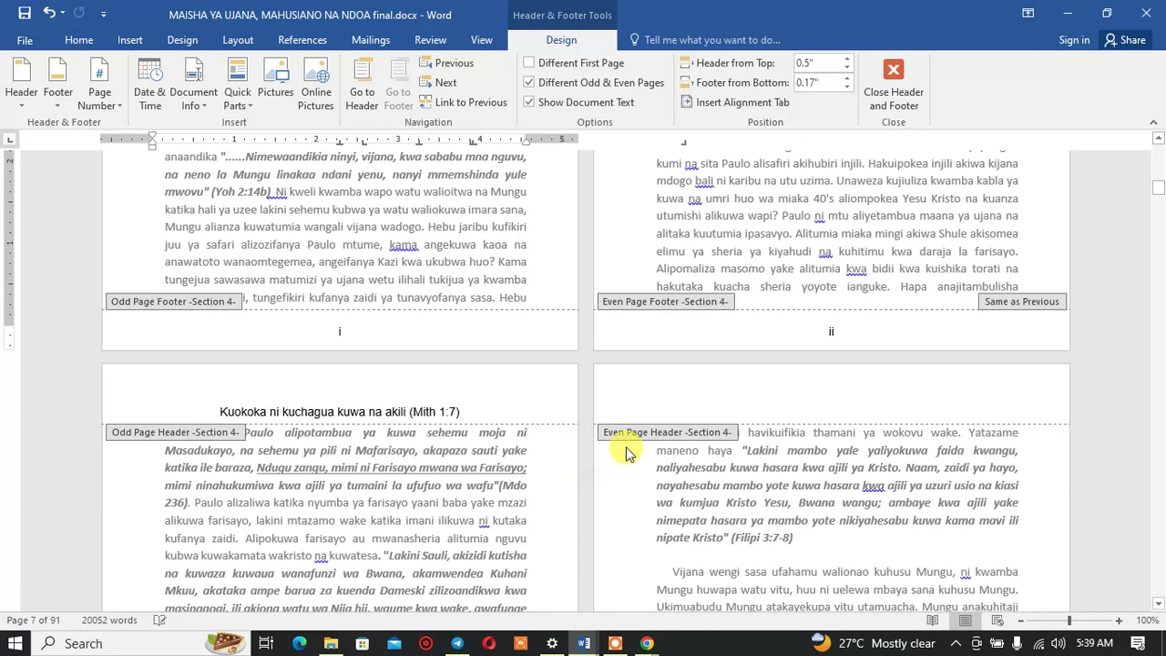
left_click(652, 333)
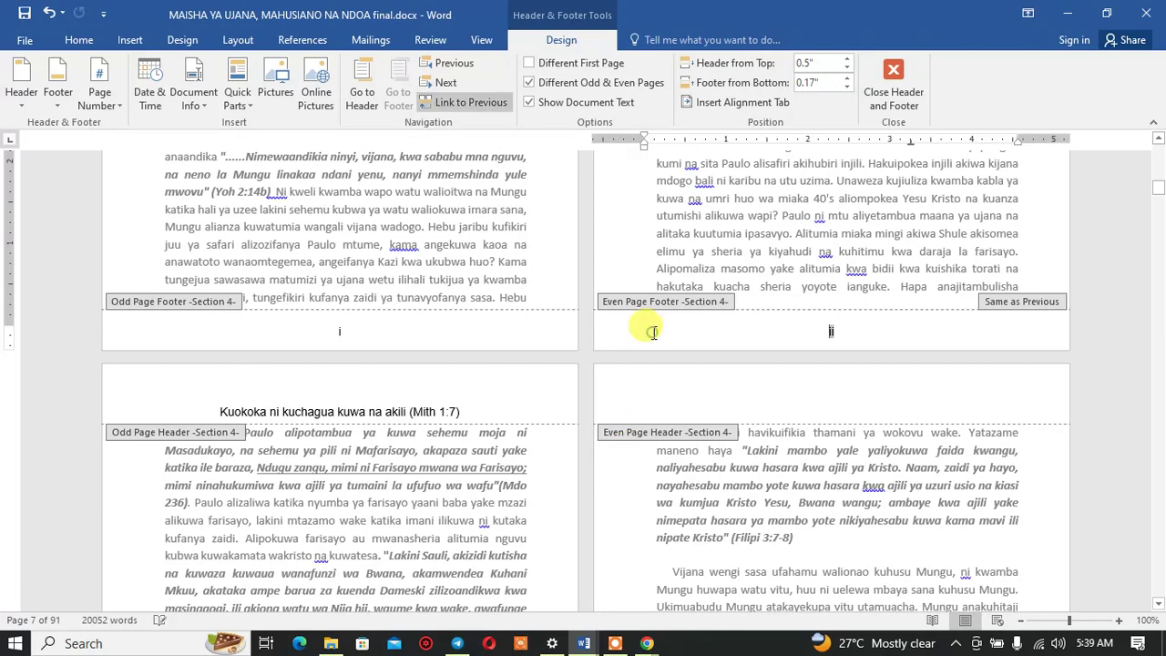
left_click(469, 103)
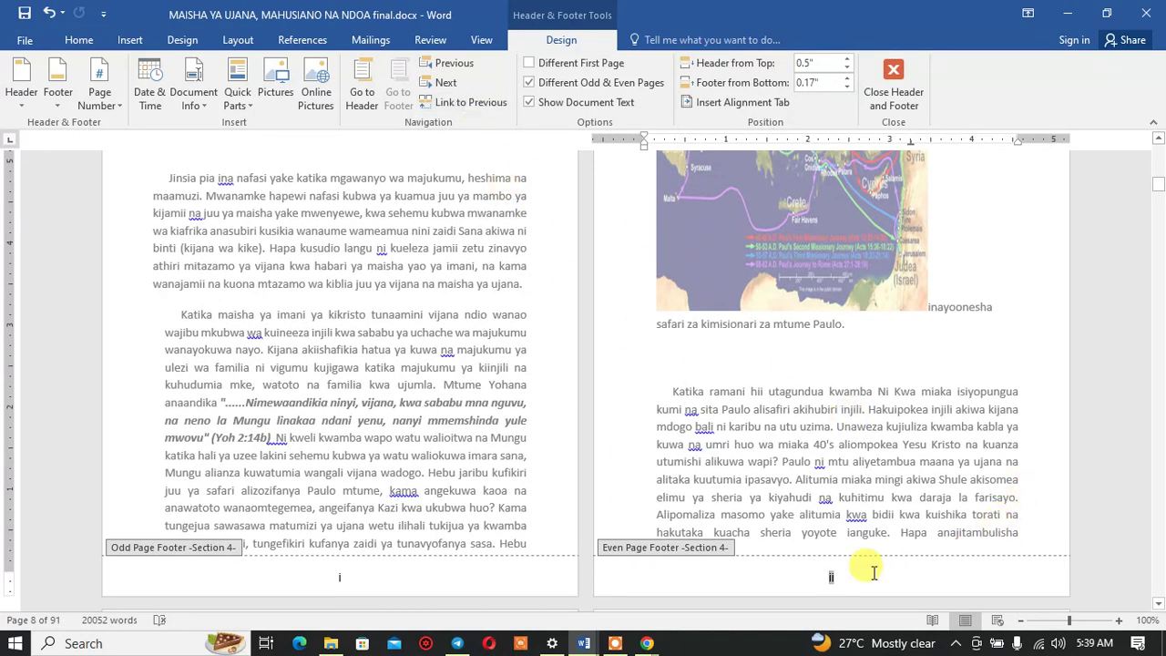
scroll(341, 481, "down", 3)
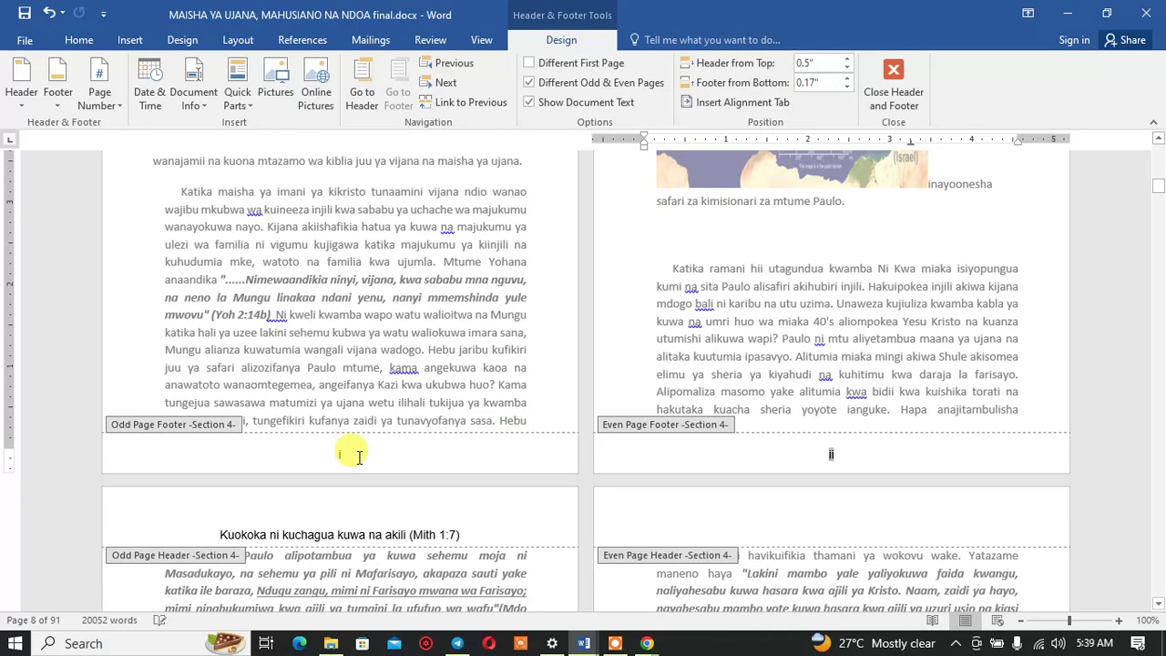
left_click(359, 456)
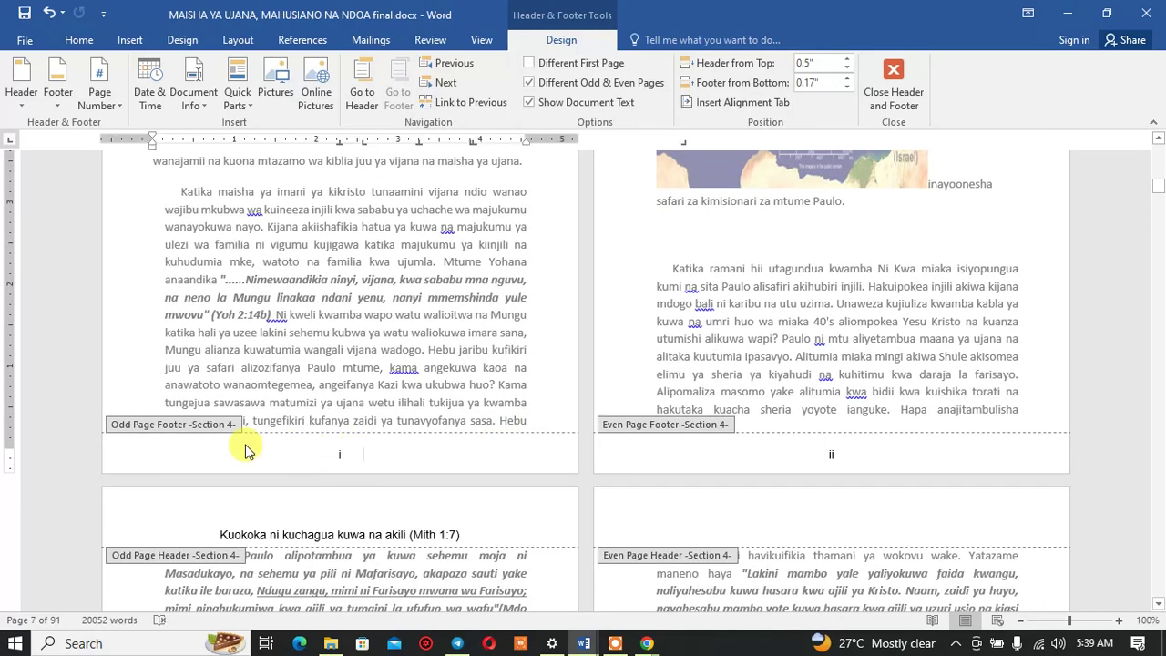
Step: Format the Section 4 page numbers as Arabic 1, 2, 3 starting at 1
left_click(98, 98)
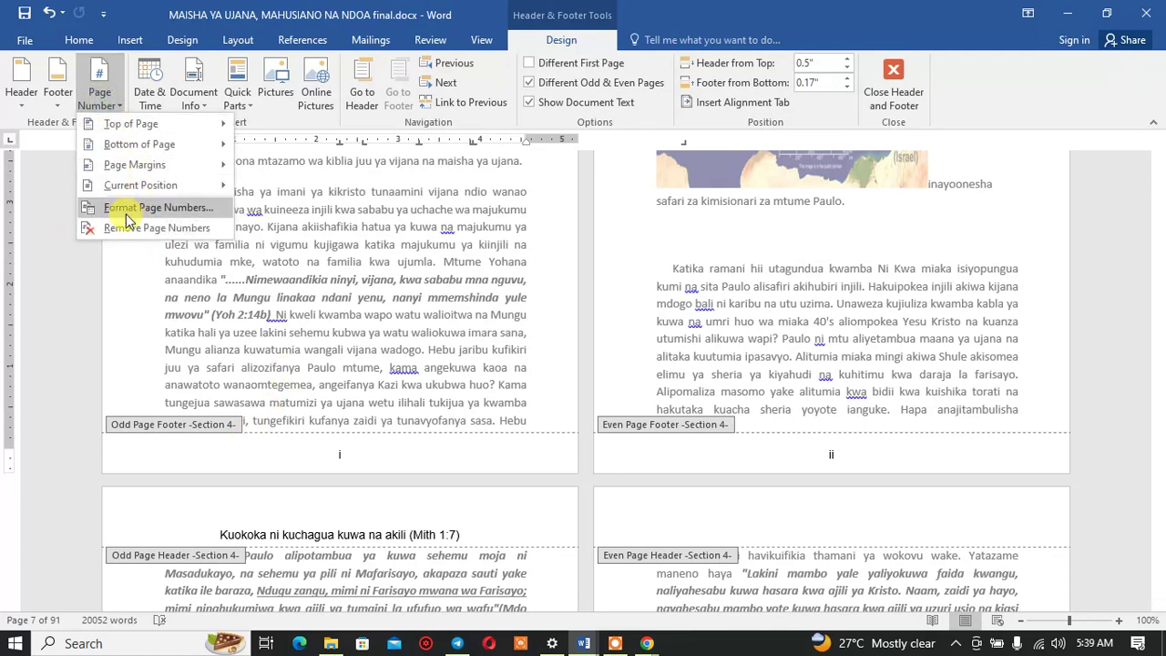
left_click(127, 214)
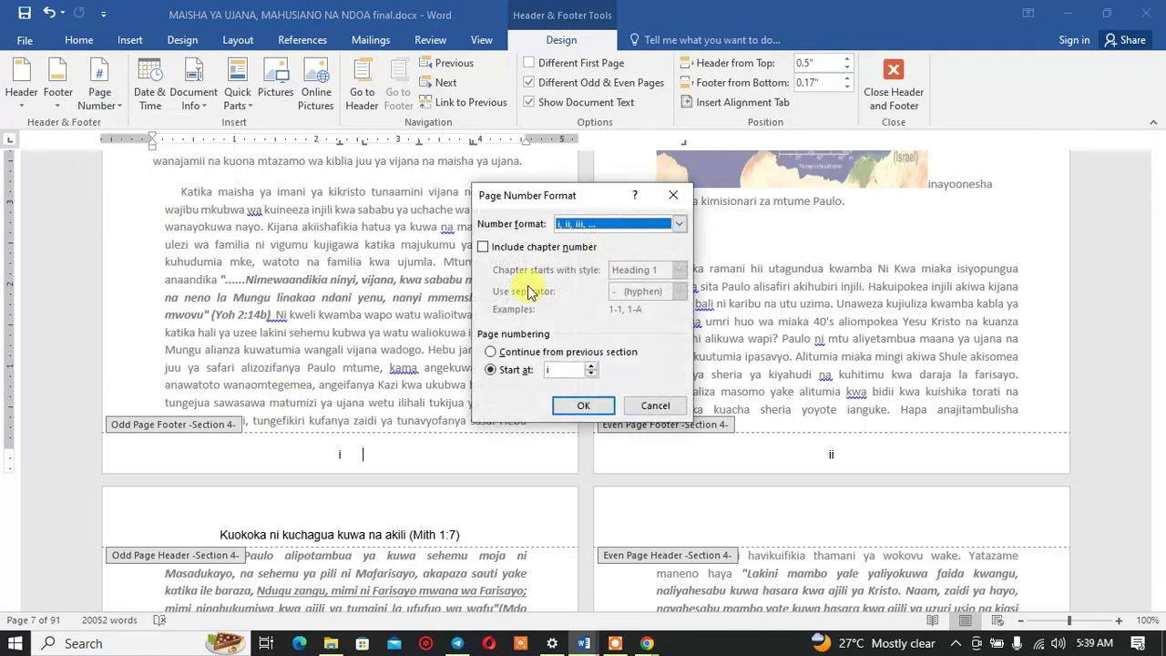
left_click(679, 224)
left_click(612, 244)
left_click(582, 405)
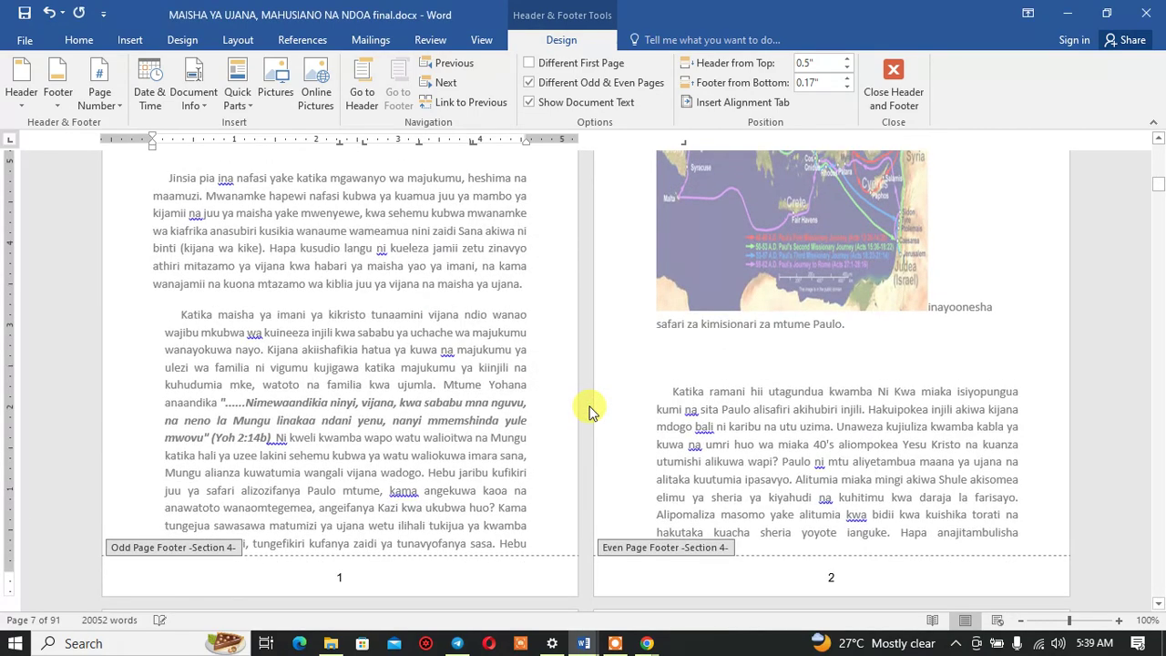
Step: Leave header and footer editing and return to the body text
scroll(537, 428, "up", 10)
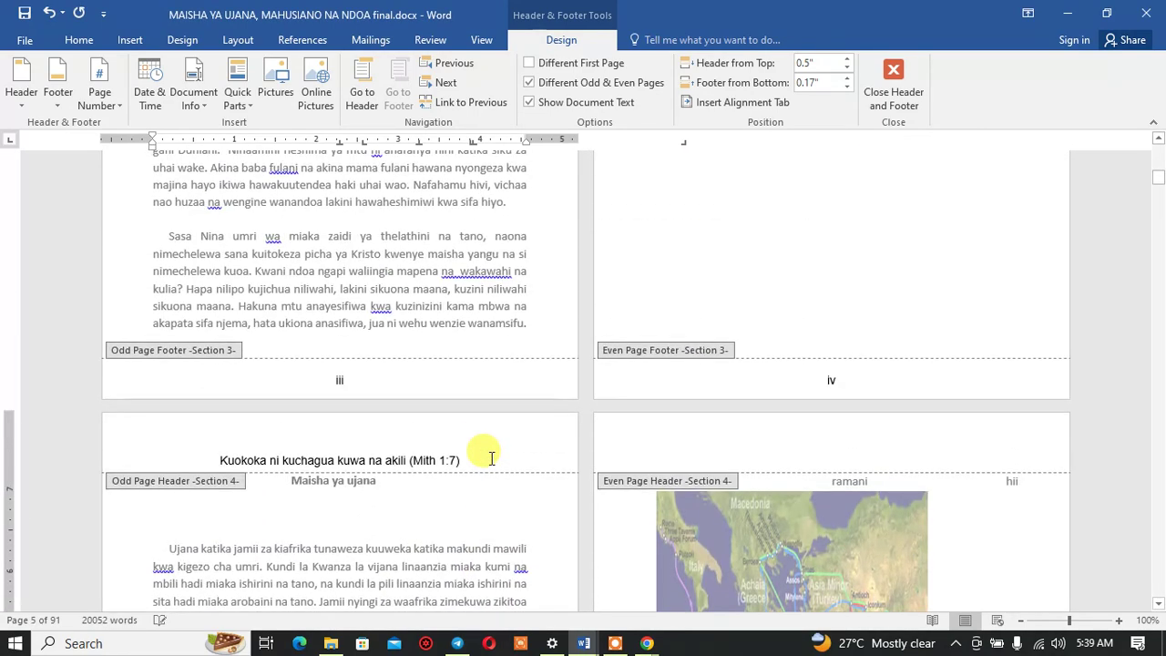
scroll(482, 411, "down", 10)
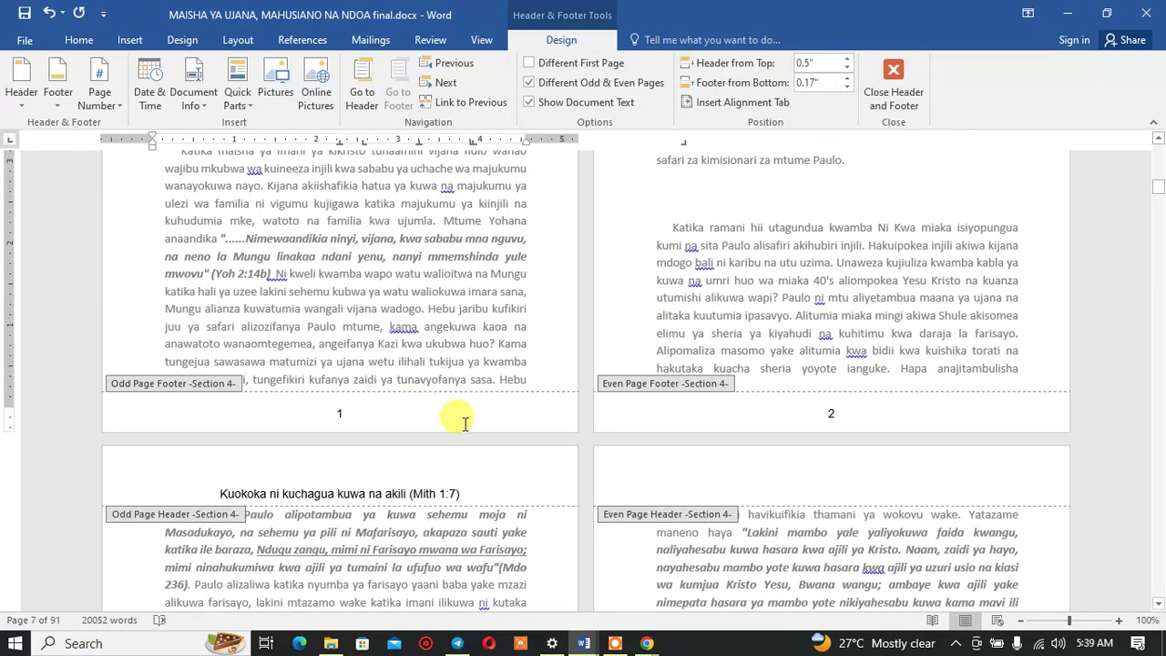
scroll(464, 421, "up", 10)
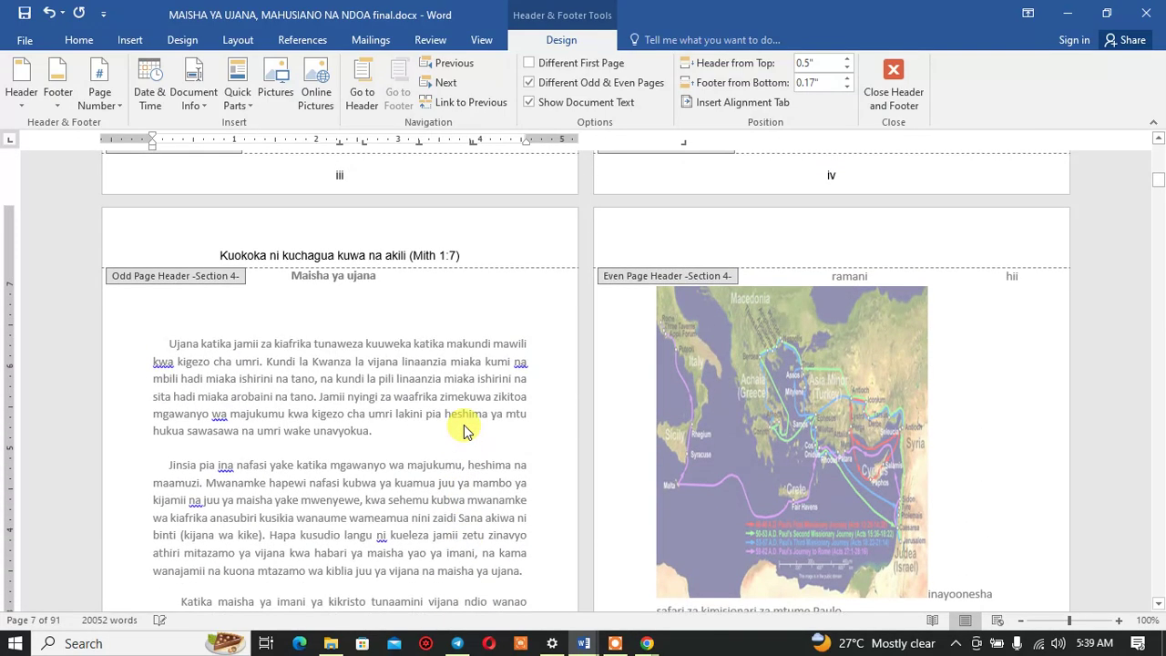
scroll(458, 417, "up", 5)
scroll(458, 417, "up", 5)
scroll(458, 417, "up", 5)
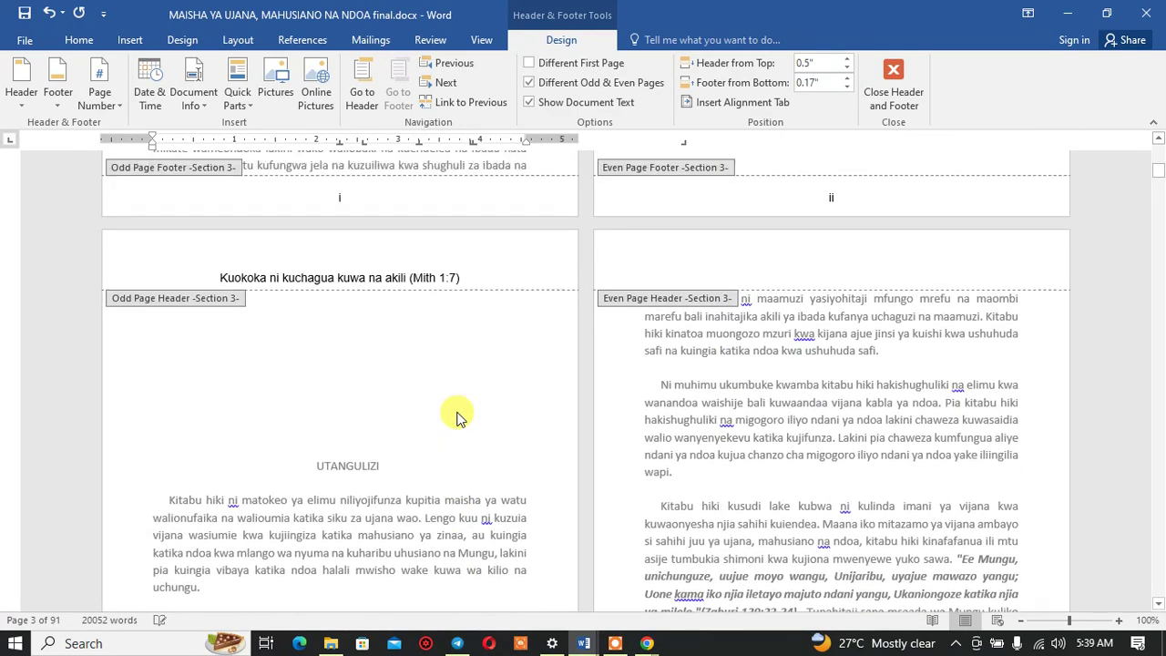
scroll(458, 417, "up", 5)
scroll(458, 417, "up", 5)
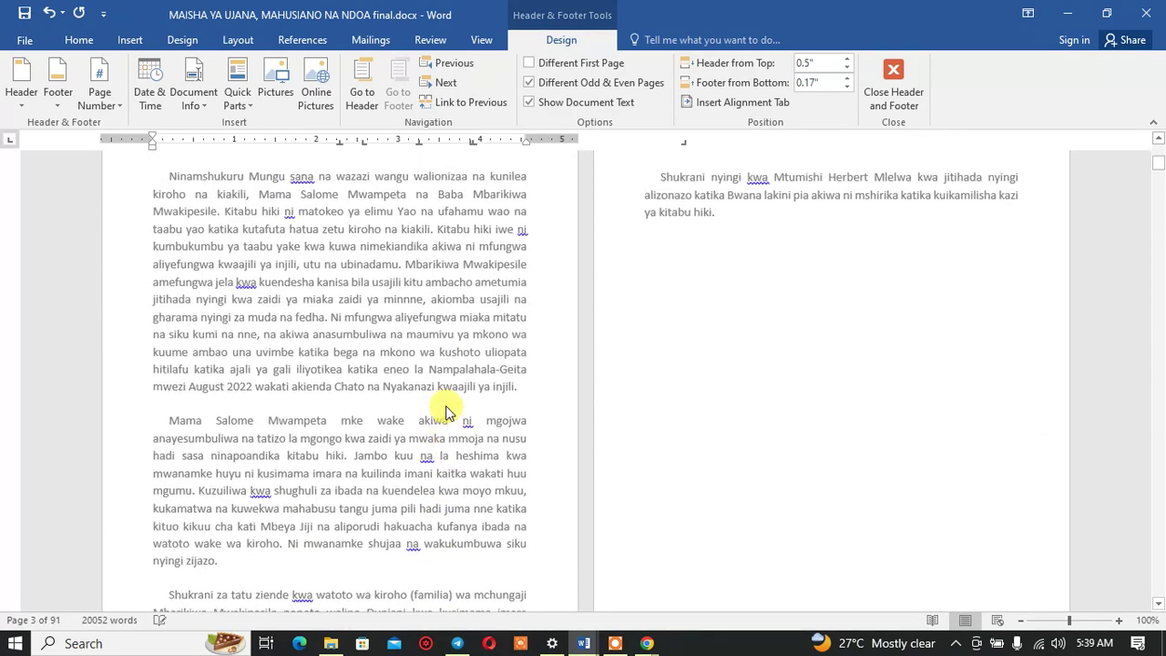
scroll(437, 420, "down", 8)
scroll(436, 420, "down", 3)
double_click(325, 194)
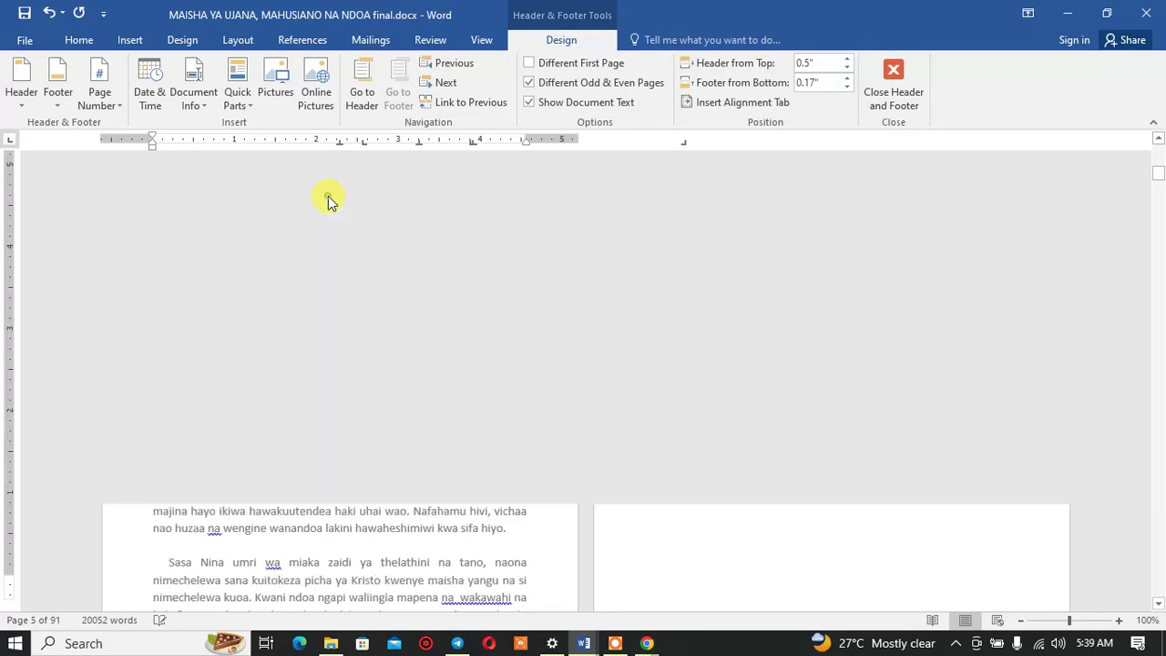
Step: Delete the blank lines above UTANGULIZI, retyping the accidentally deleted letter U
scroll(337, 237, "up", 3)
scroll(335, 232, "up", 6)
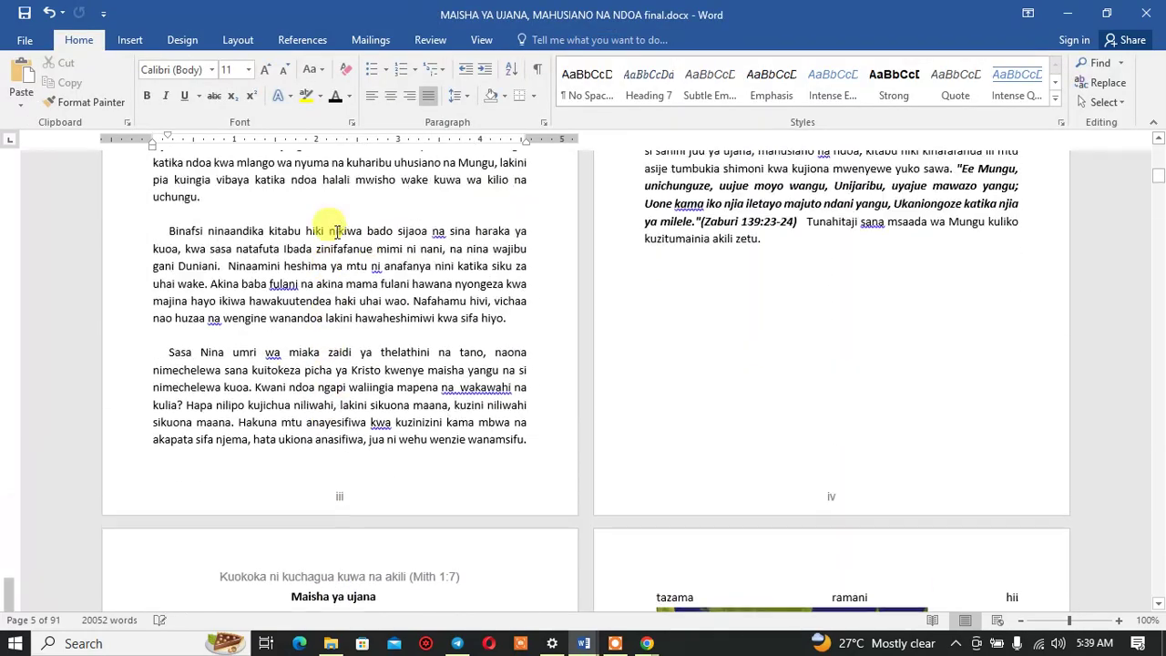
scroll(335, 233, "up", 5)
scroll(342, 242, "up", 1)
left_click(346, 231)
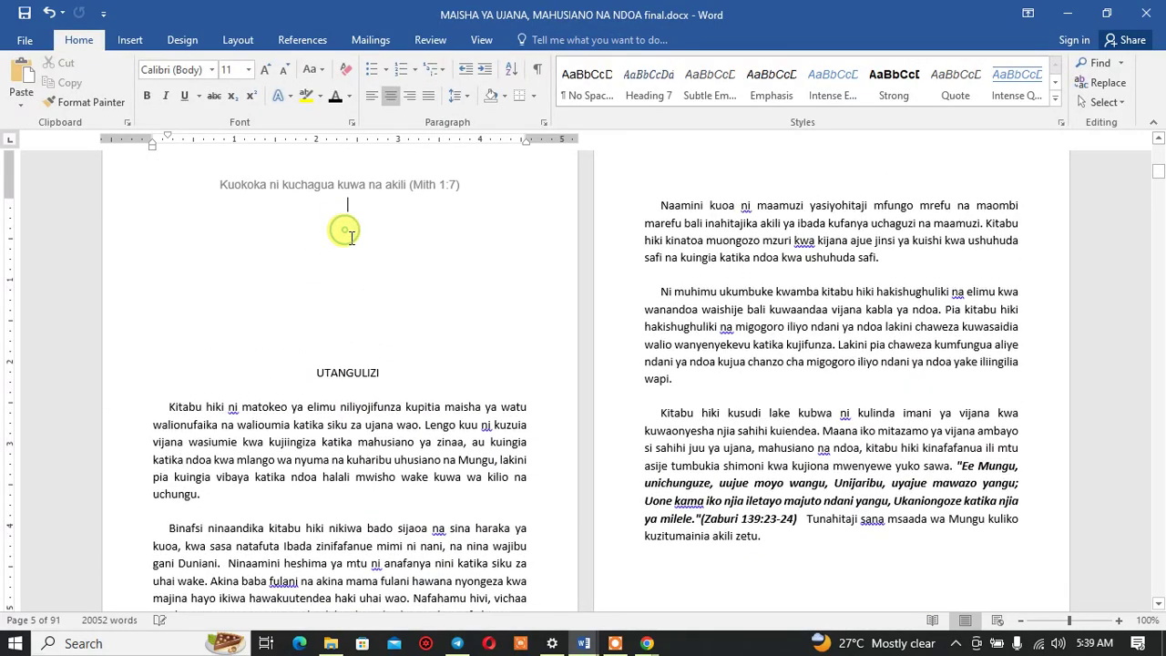
key("Delete")
key("Delete")
key("Delete")
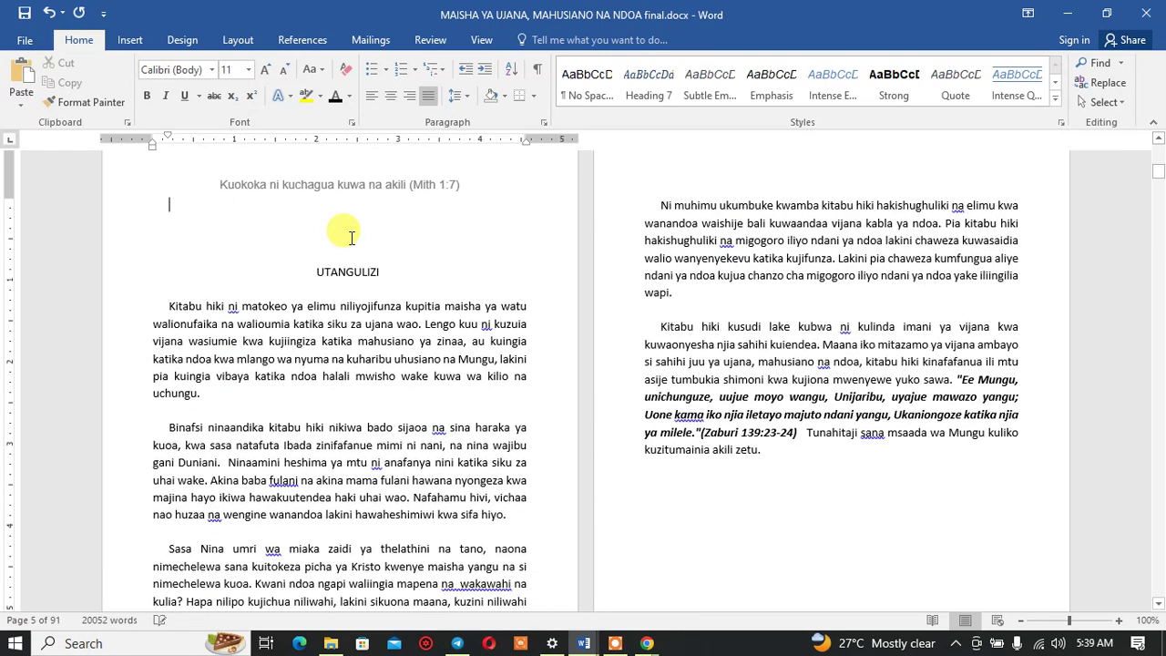
key("Delete")
key("Delete")
key("Delete")
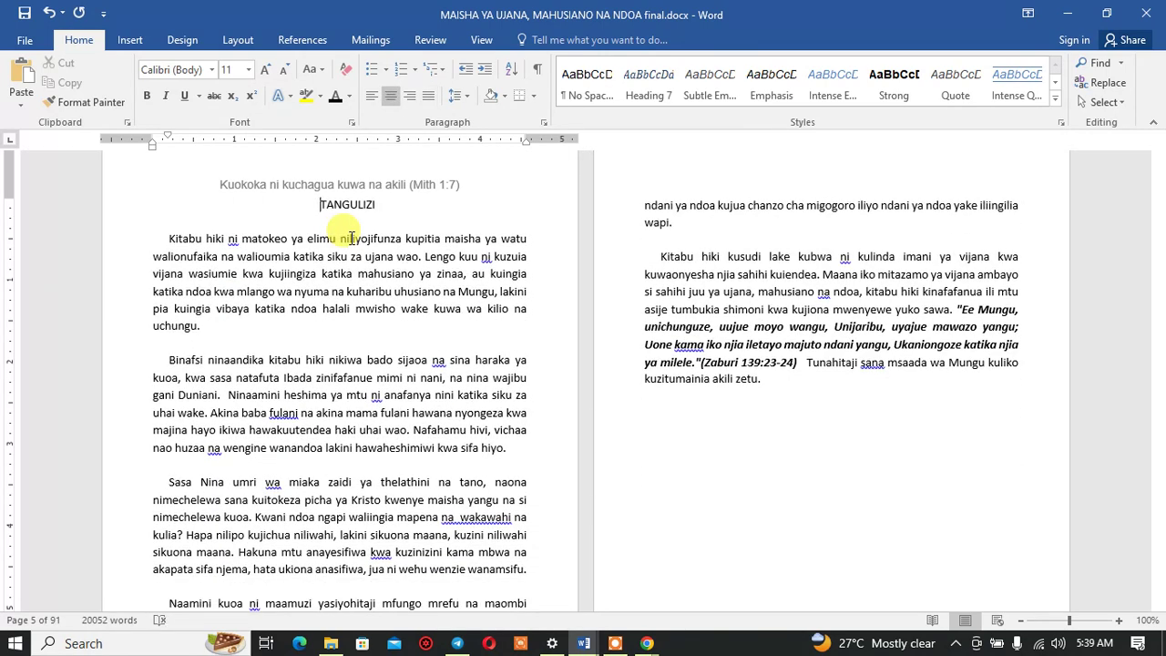
type("U")
Step: Delete the blank line above the SHUKRANI heading
scroll(671, 377, "up", 4)
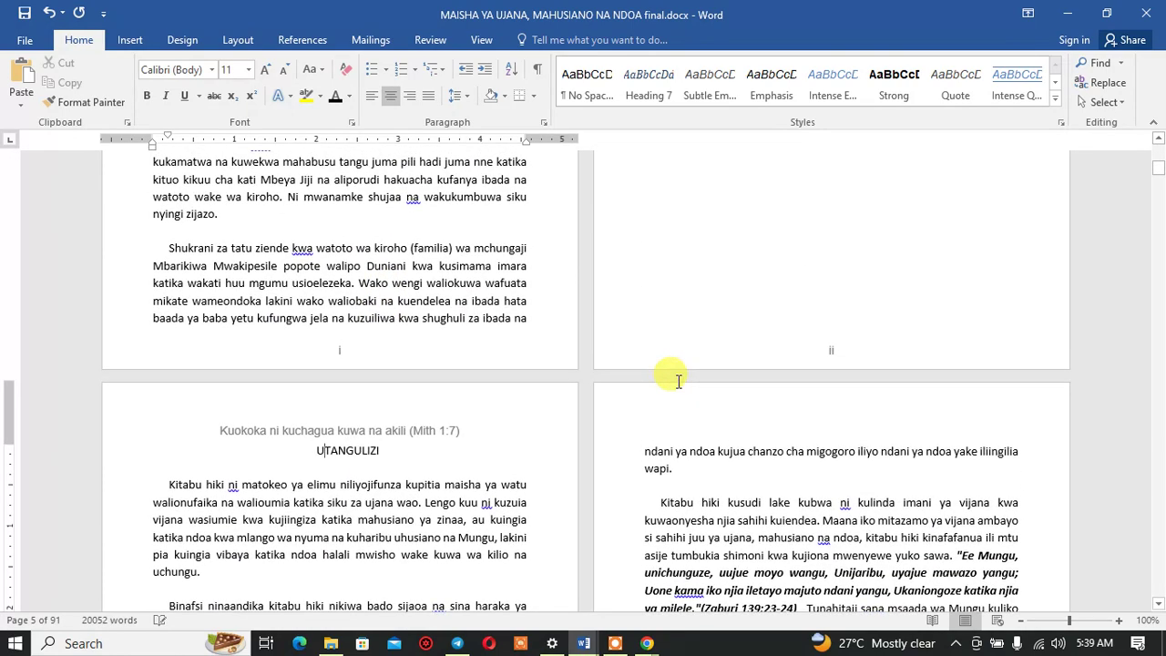
scroll(678, 381, "up", 8)
scroll(681, 383, "up", 3)
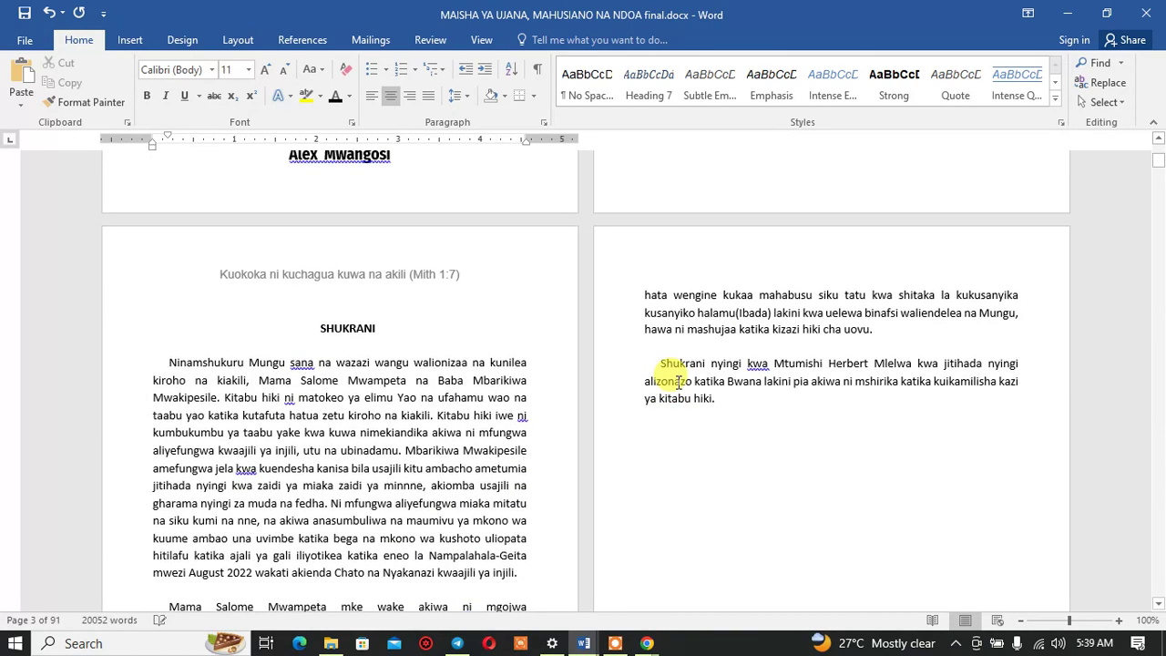
left_click(322, 298)
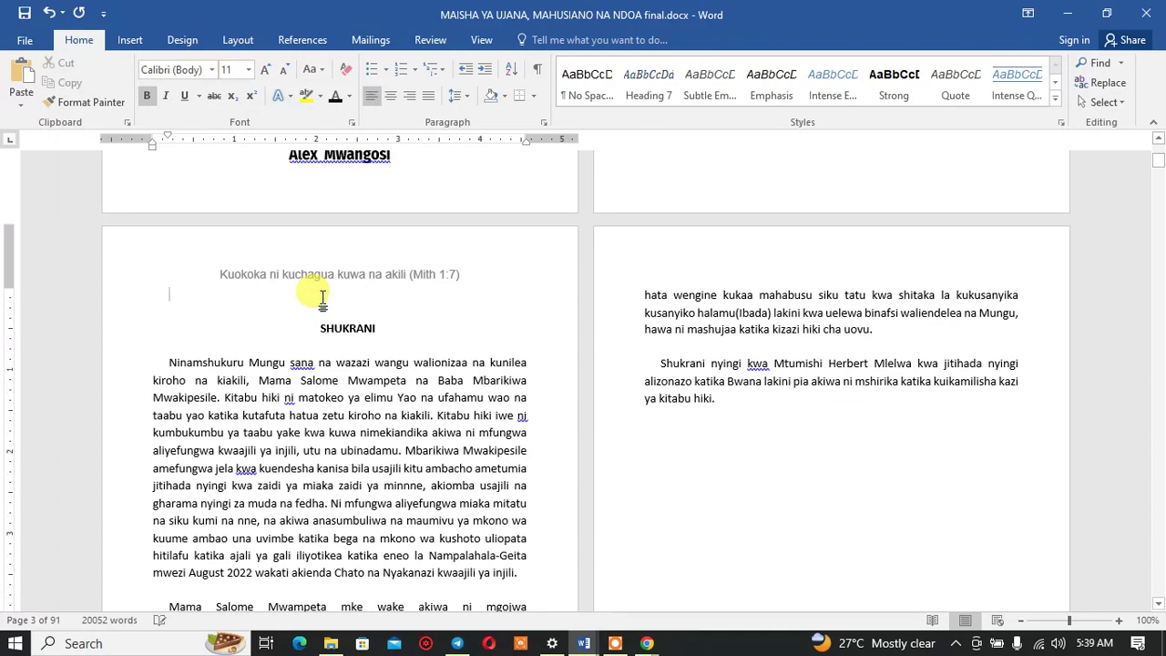
key("Delete")
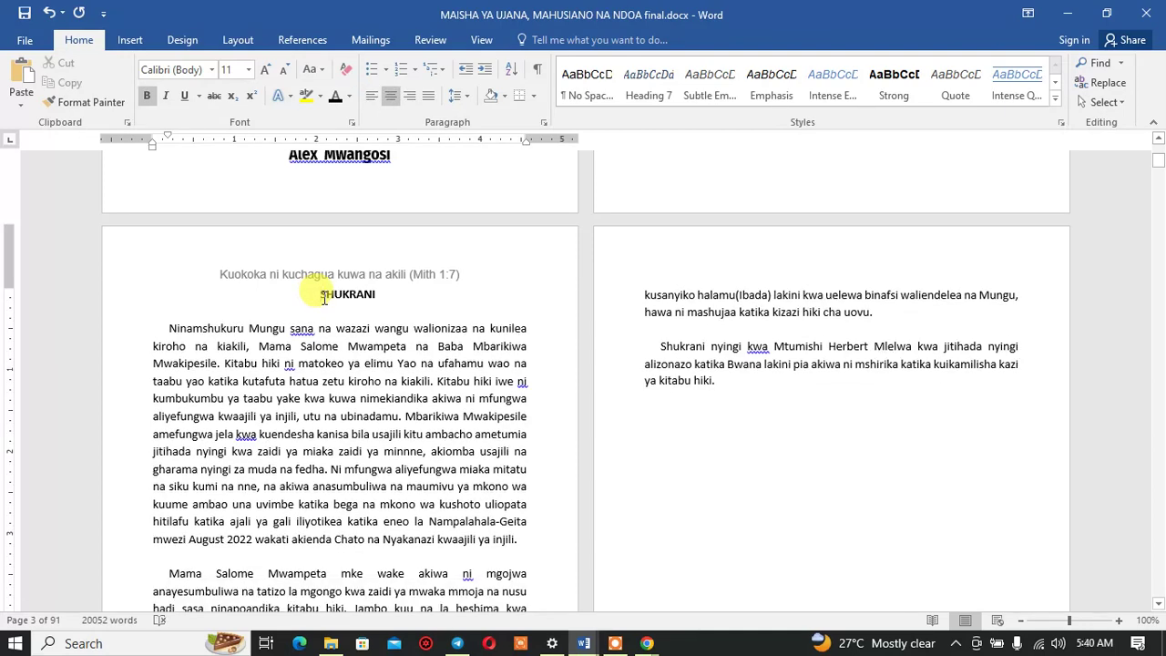
scroll(599, 311, "up", 4)
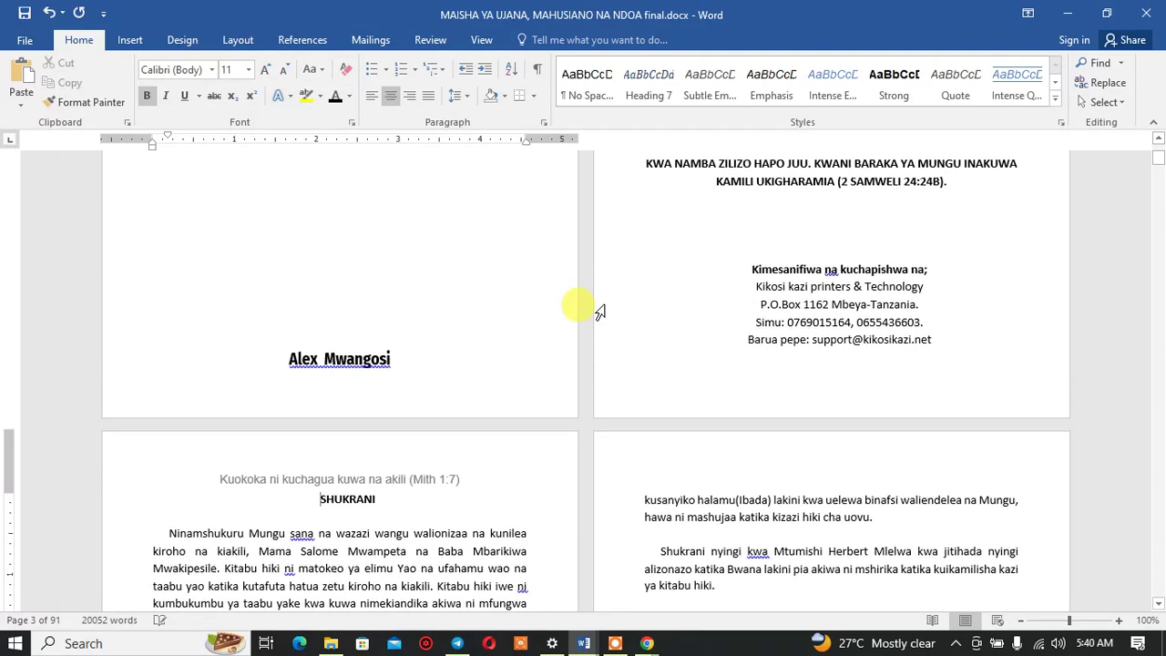
scroll(600, 312, "down", 2)
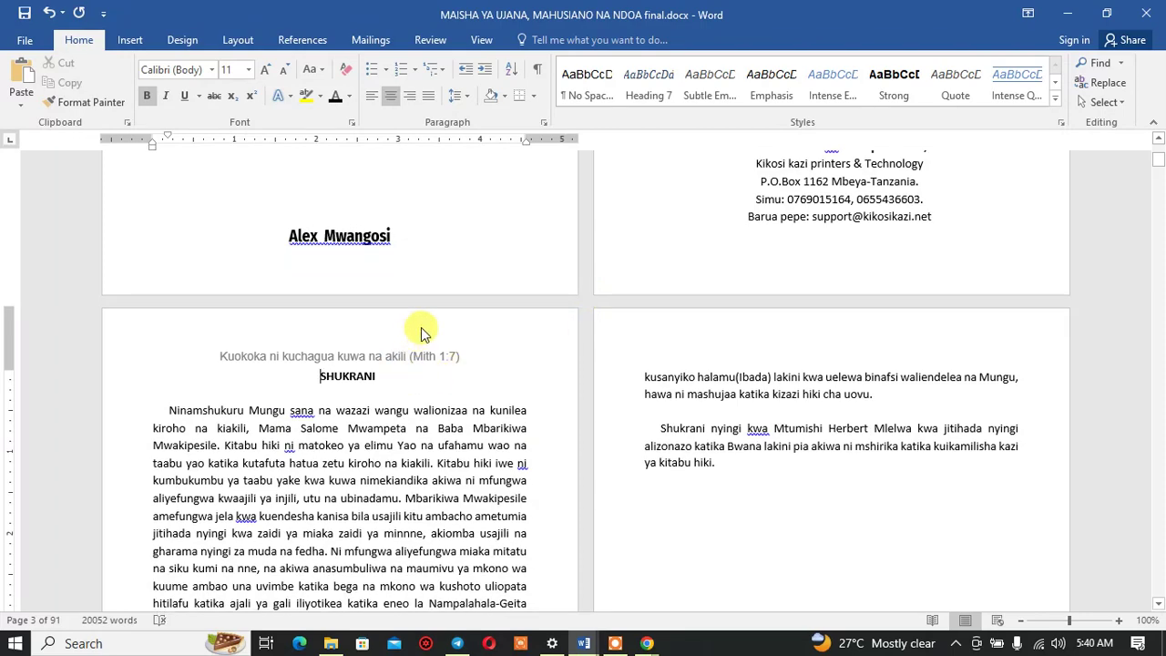
scroll(421, 327, "down", 1)
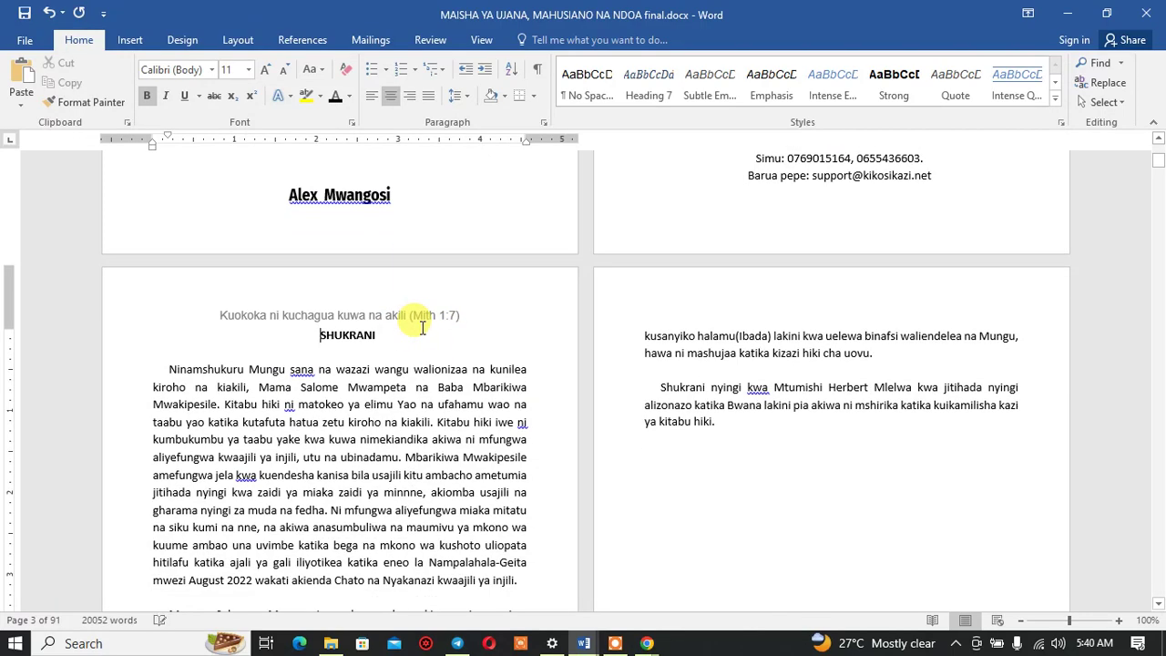
Step: Delete the quote 'Kuokoka ni kuchagua kuwa na akili (Mith 1:7)' from the page header
double_click(407, 292)
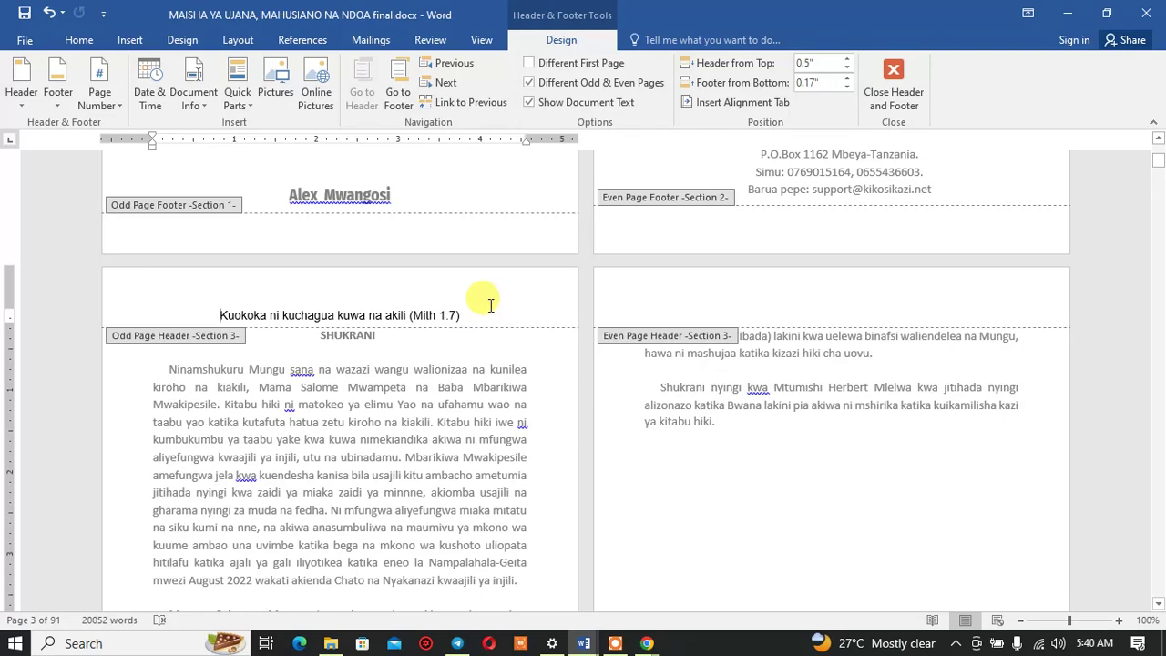
left_click_drag(490, 305, 259, 308)
left_click(252, 315)
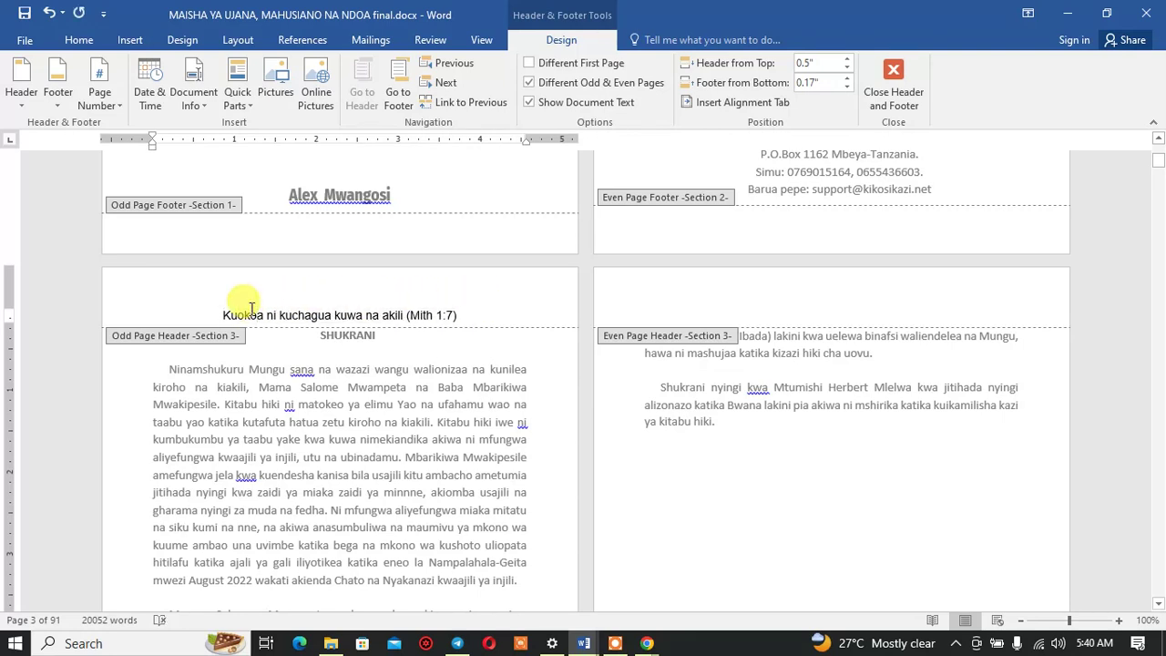
mouse_move(440, 314)
left_mouse_down()
mouse_move(460, 314)
mouse_move(227, 315)
left_mouse_up()
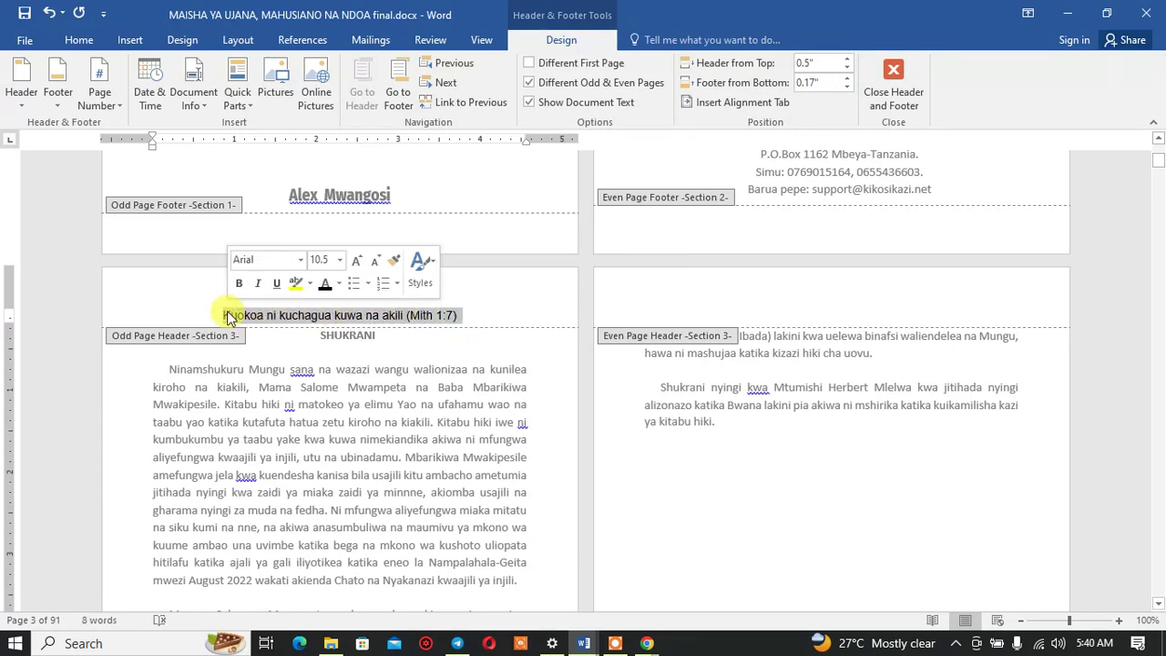
key("Delete")
scroll(316, 362, "down", 7)
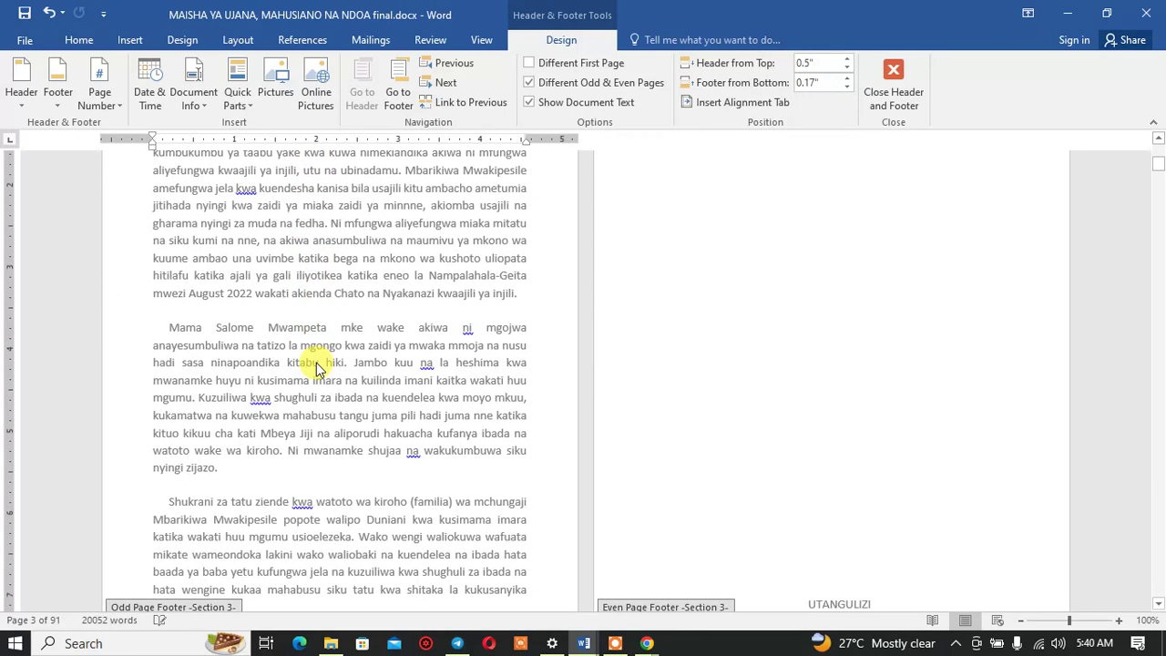
scroll(316, 362, "up", 8)
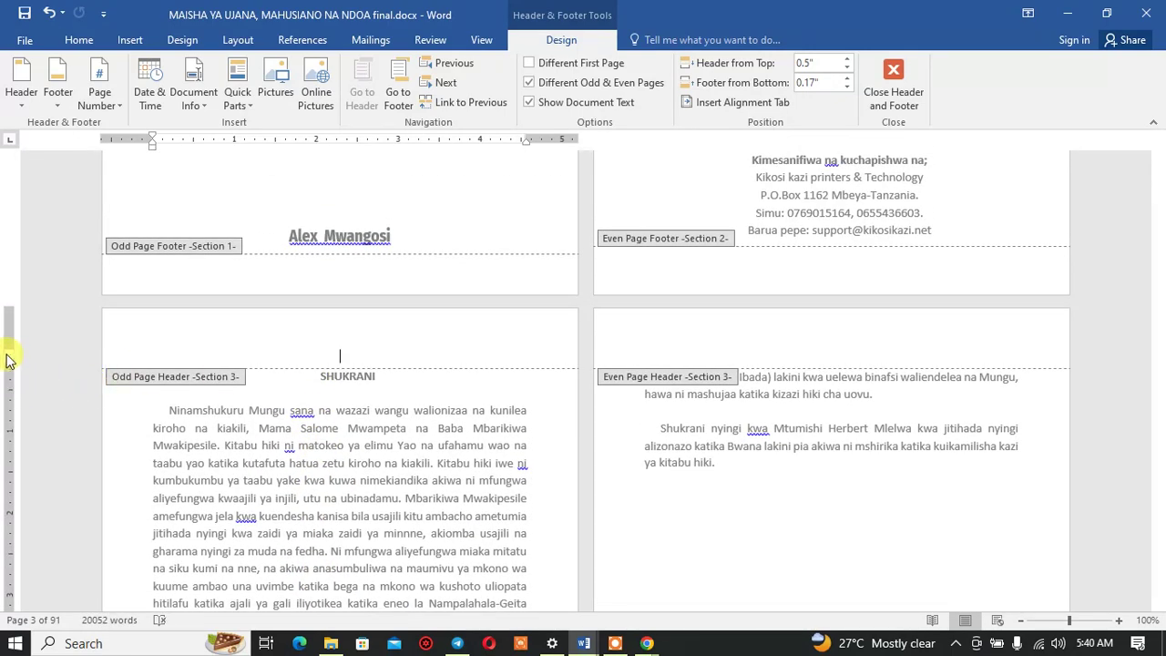
Step: Reduce the SHUKRANI page's top margin by dragging it up on the vertical ruler
double_click(7, 344)
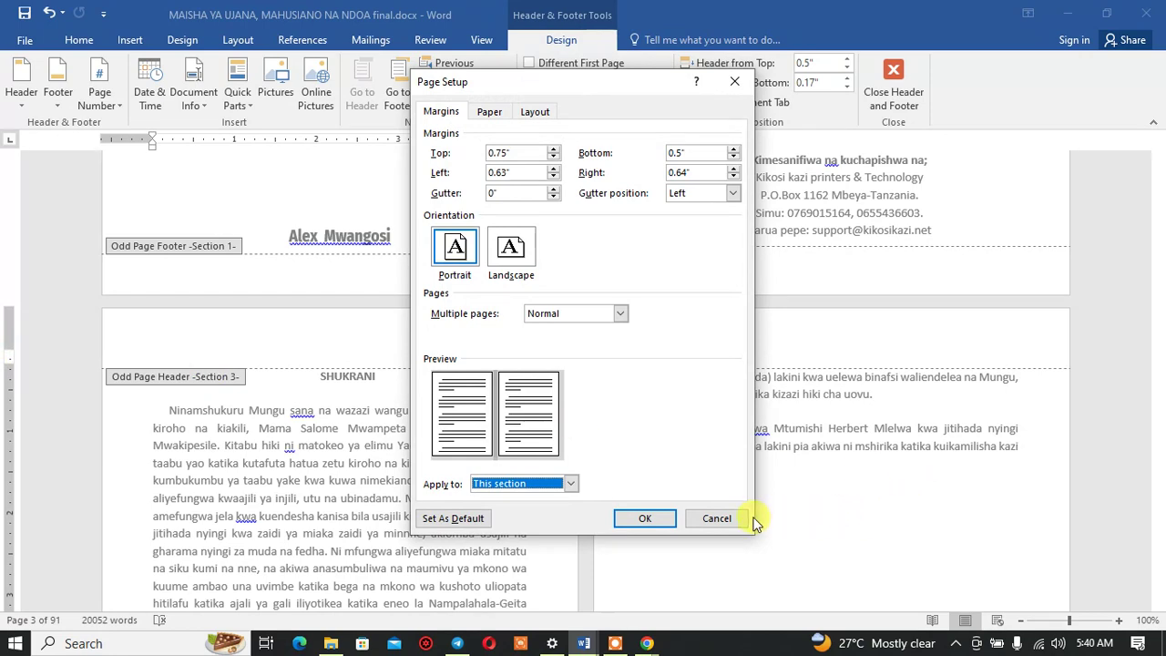
left_click(716, 518)
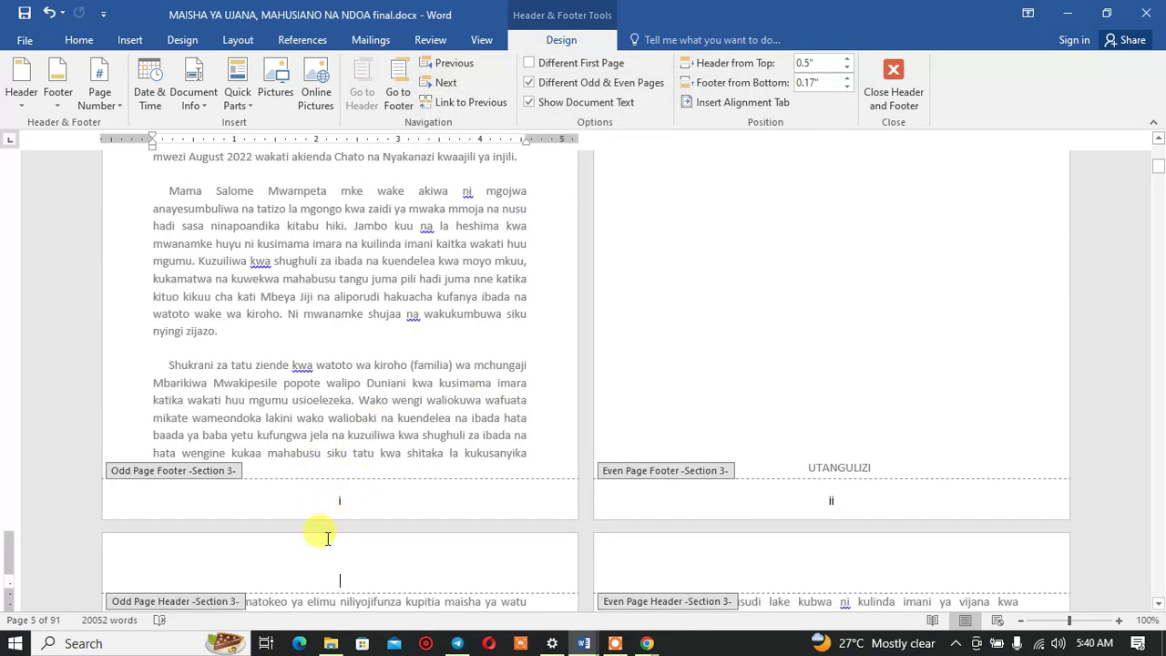
scroll(328, 537, "down", 3)
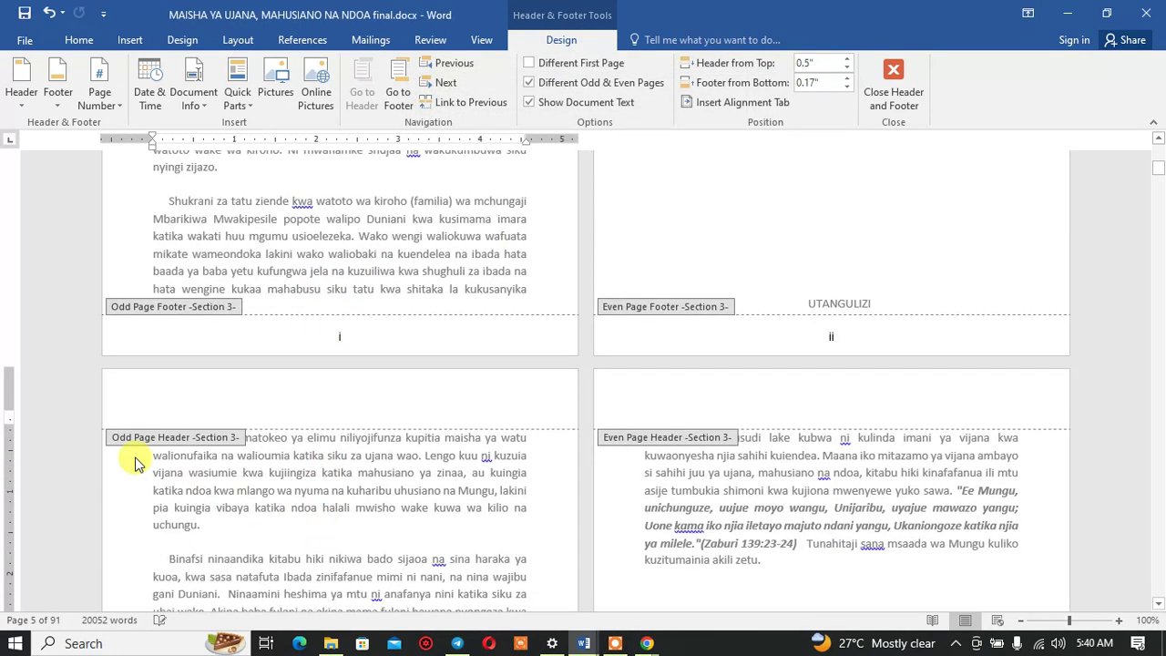
double_click(6, 405)
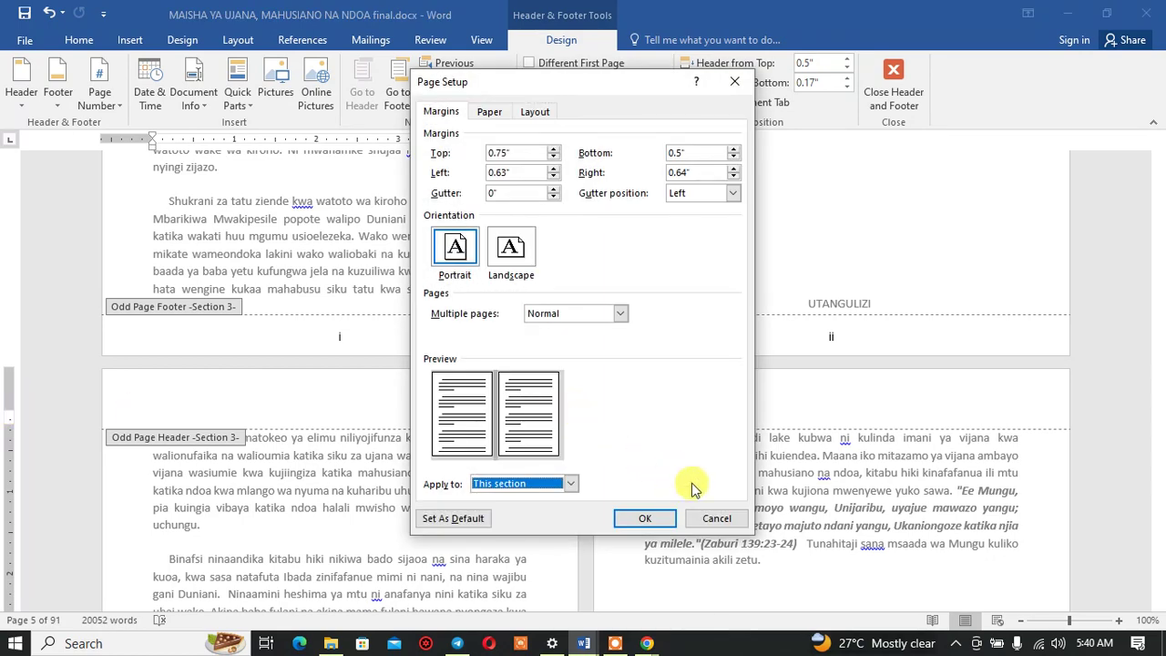
left_click(698, 515)
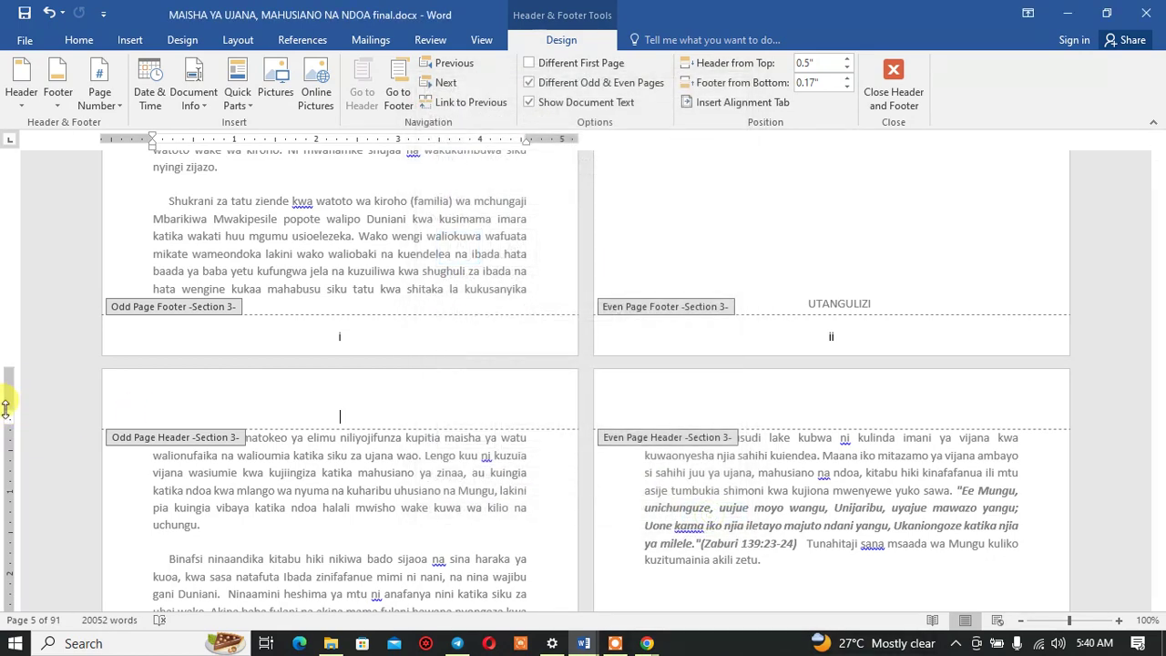
key("Escape")
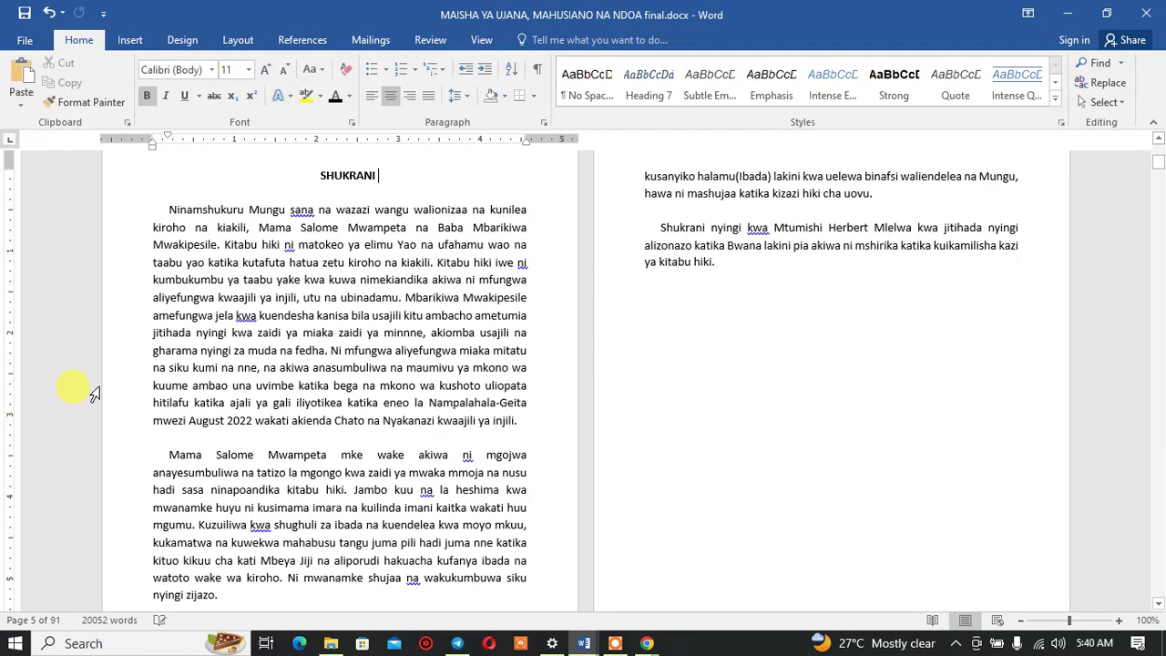
scroll(200, 385, "up", 3)
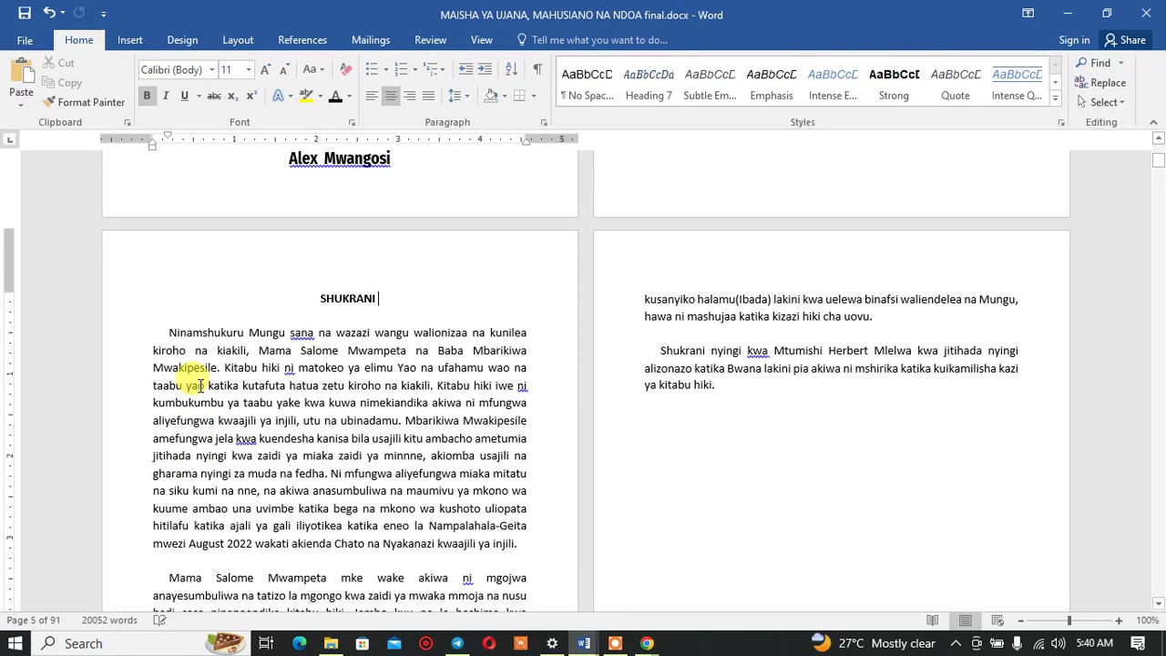
double_click(6, 289)
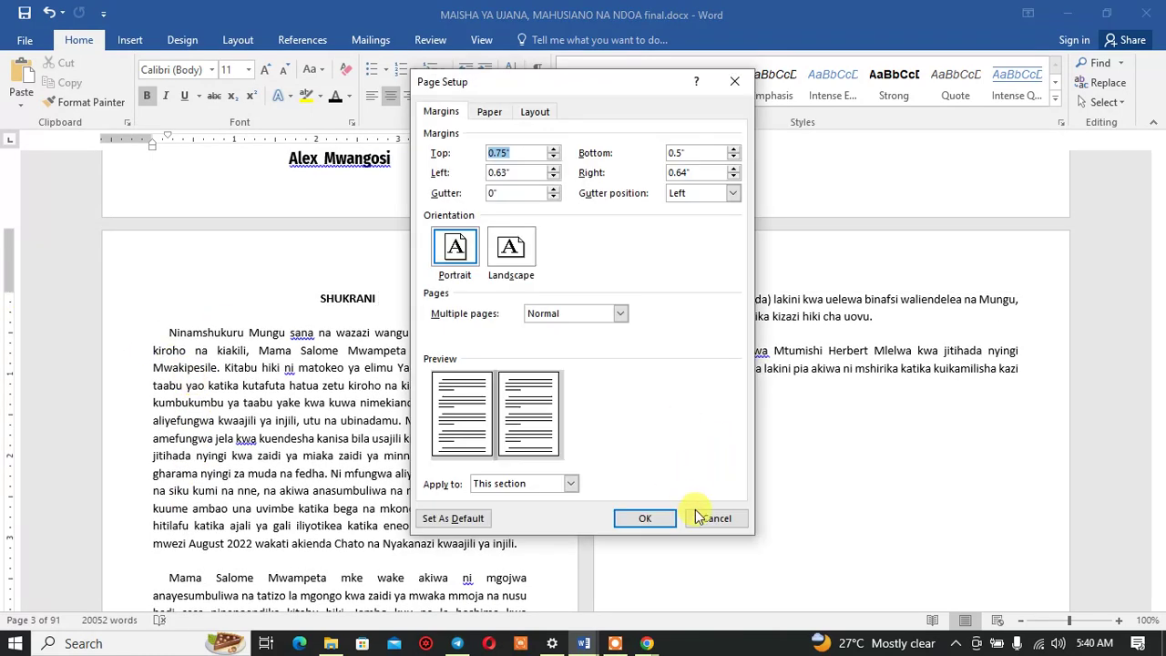
key("Escape")
left_click_drag(10, 292, 8, 256)
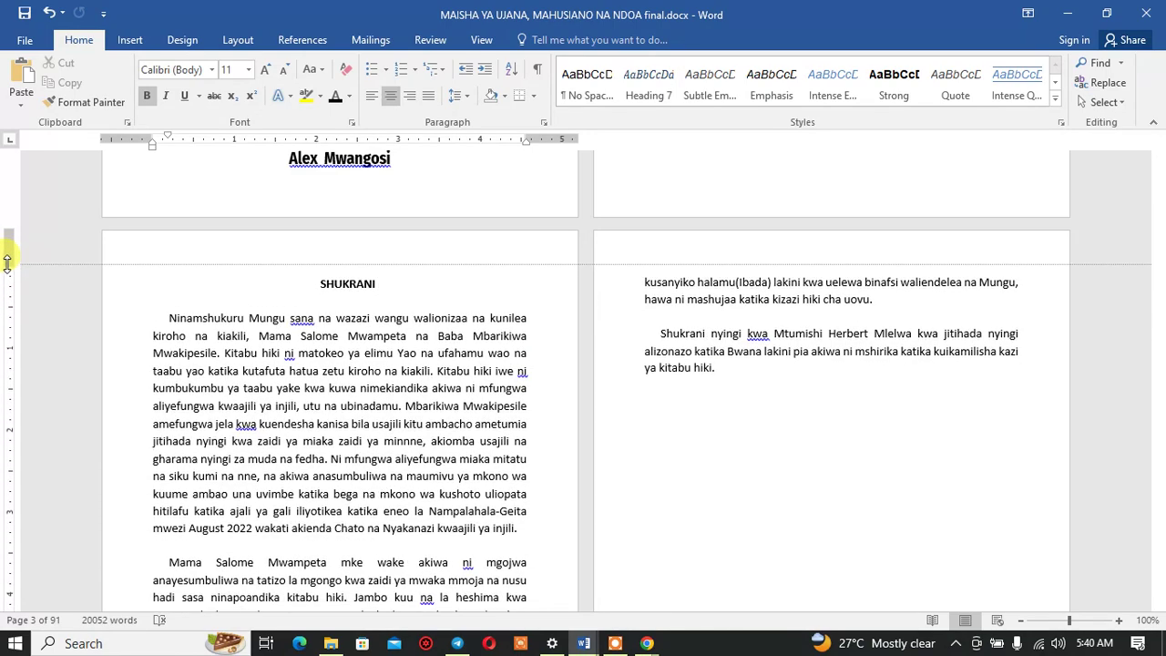
Step: Scroll back to the SHUKRANI acknowledgements page
scroll(440, 307, "up", 5)
scroll(440, 307, "up", 4)
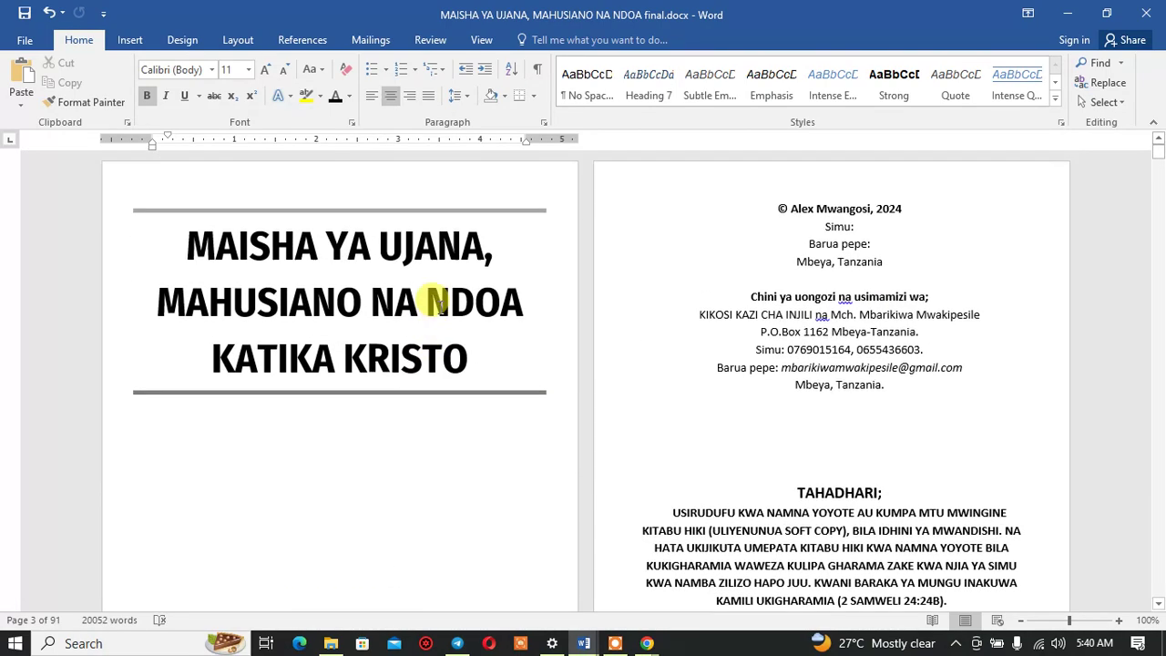
scroll(435, 307, "down", 3)
scroll(436, 307, "down", 6)
scroll(437, 308, "down", 3)
scroll(438, 307, "down", 2)
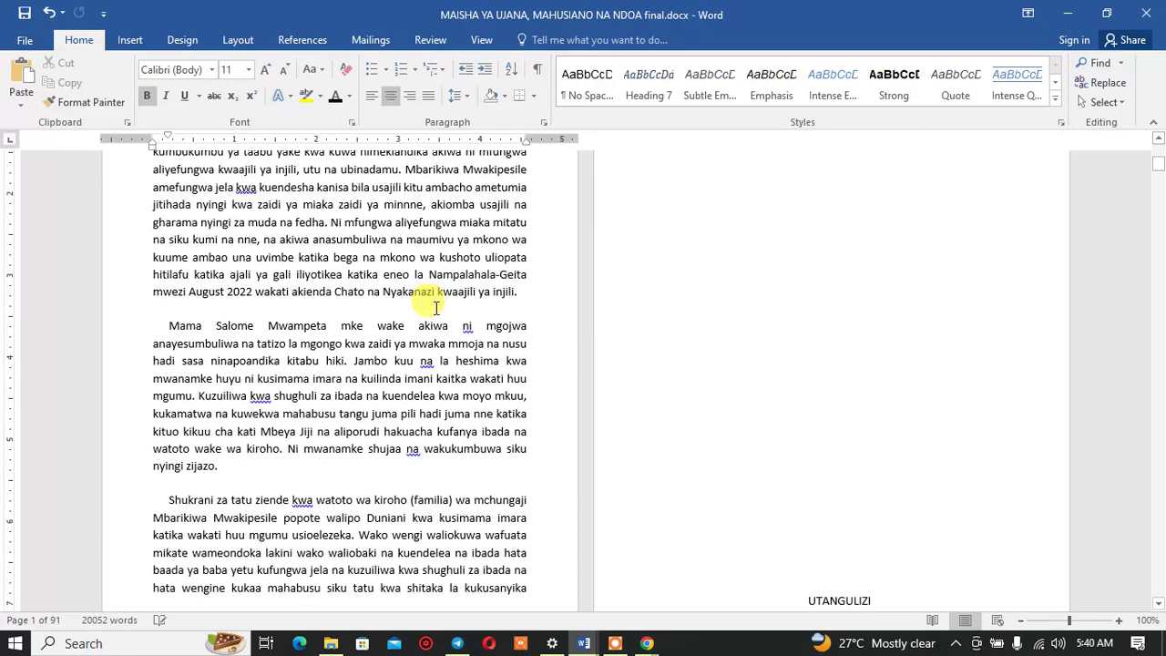
scroll(436, 307, "down", 5)
scroll(436, 307, "down", 3)
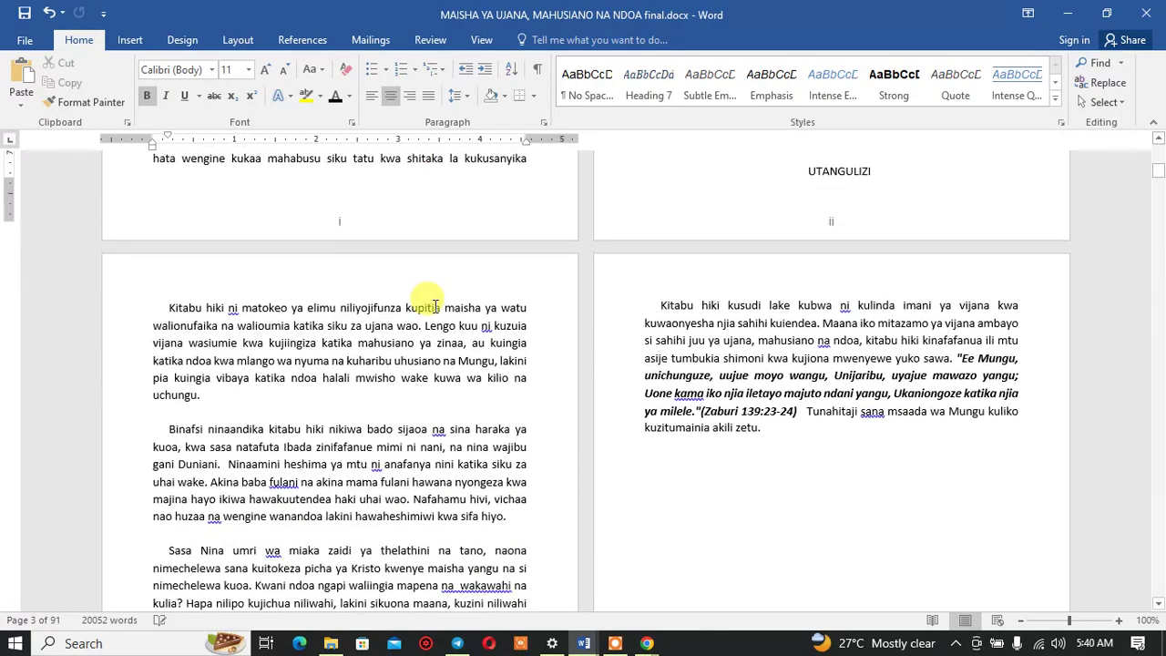
scroll(436, 307, "up", 1)
scroll(433, 304, "up", 6)
scroll(428, 302, "up", 4)
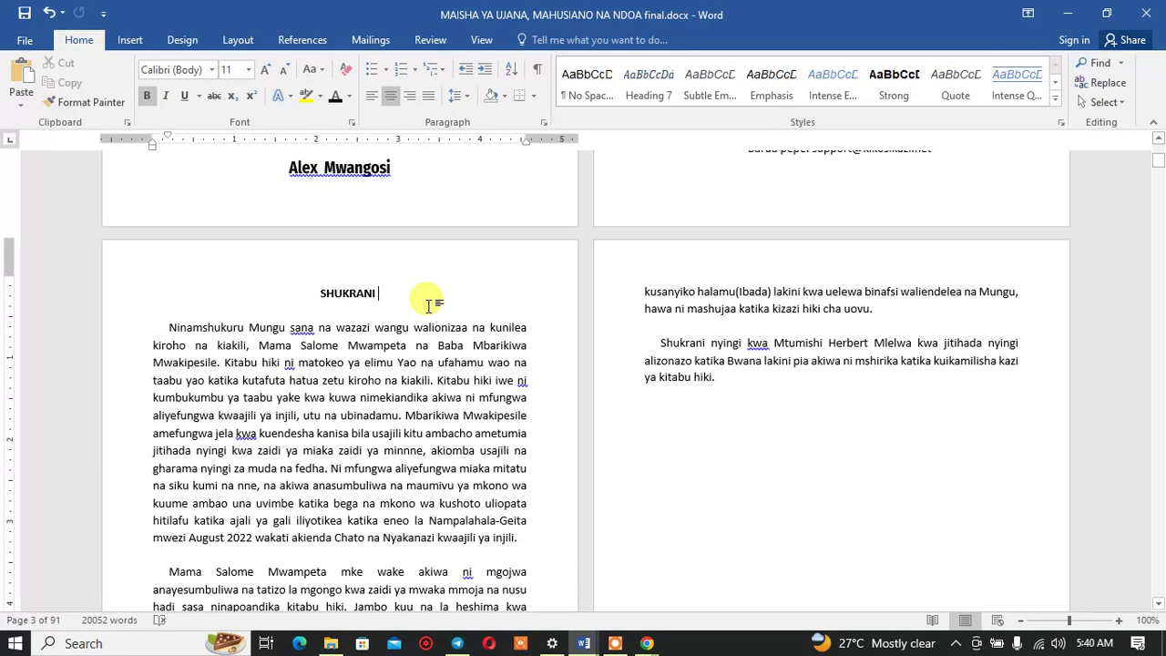
scroll(421, 304, "up", 4)
scroll(411, 314, "down", 3)
scroll(415, 319, "up", 3)
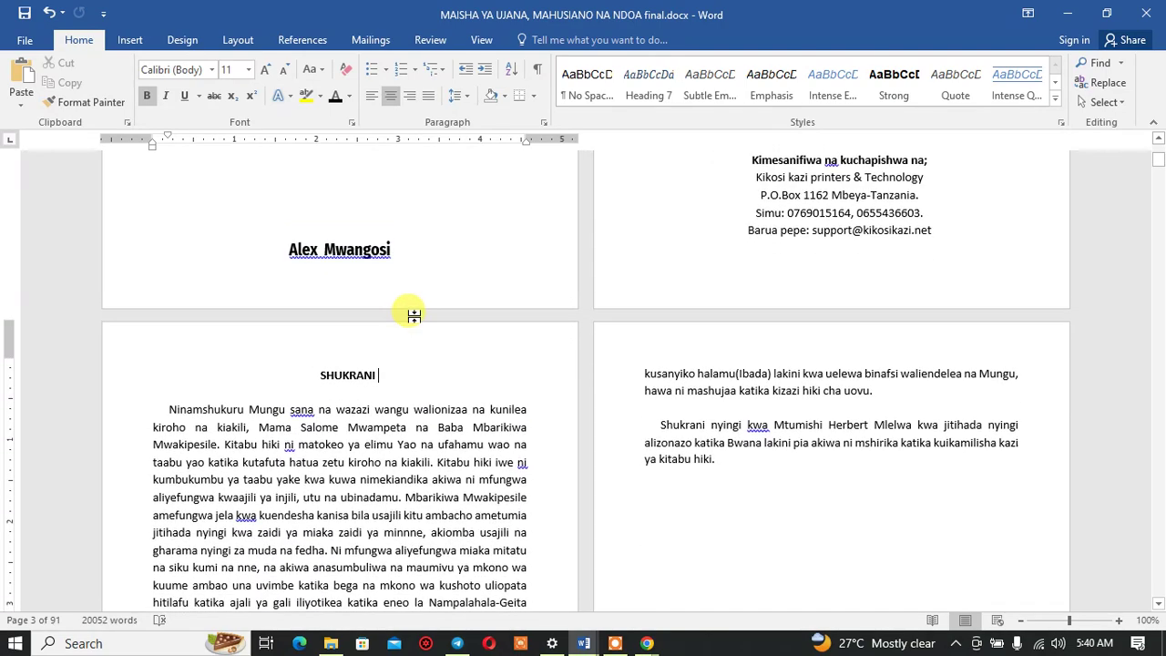
scroll(401, 312, "down", 10)
scroll(382, 346, "down", 7)
scroll(356, 378, "up", 8)
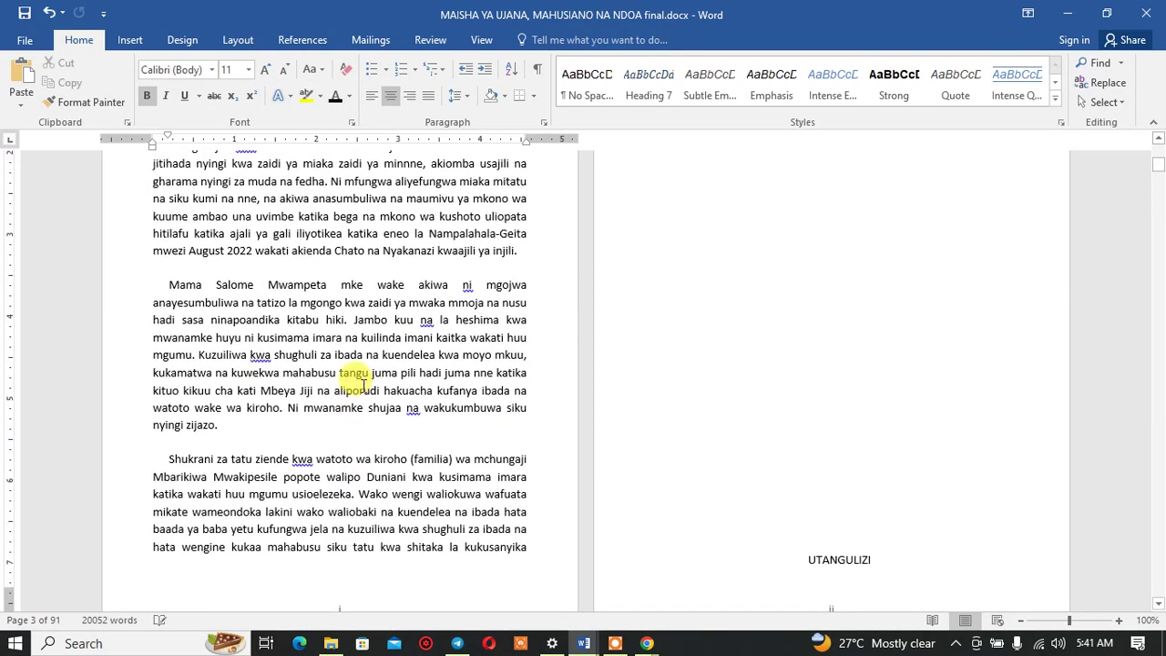
scroll(346, 314, "up", 7)
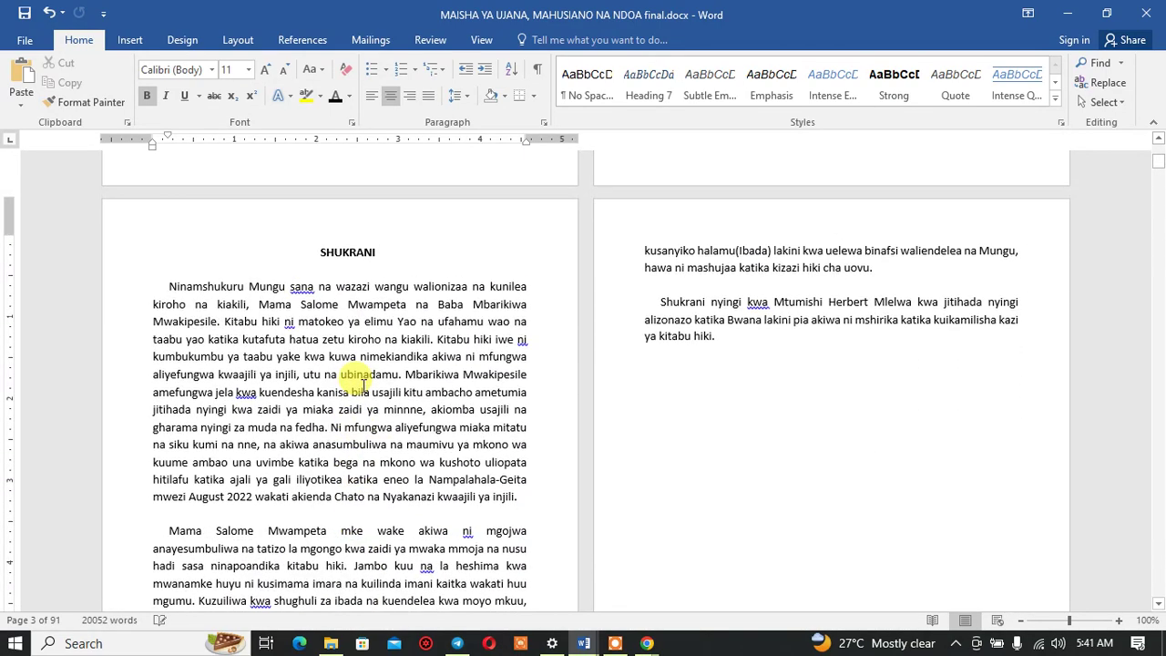
Step: Collapse the ribbon so only the tab names show
double_click(322, 251)
left_click(317, 253)
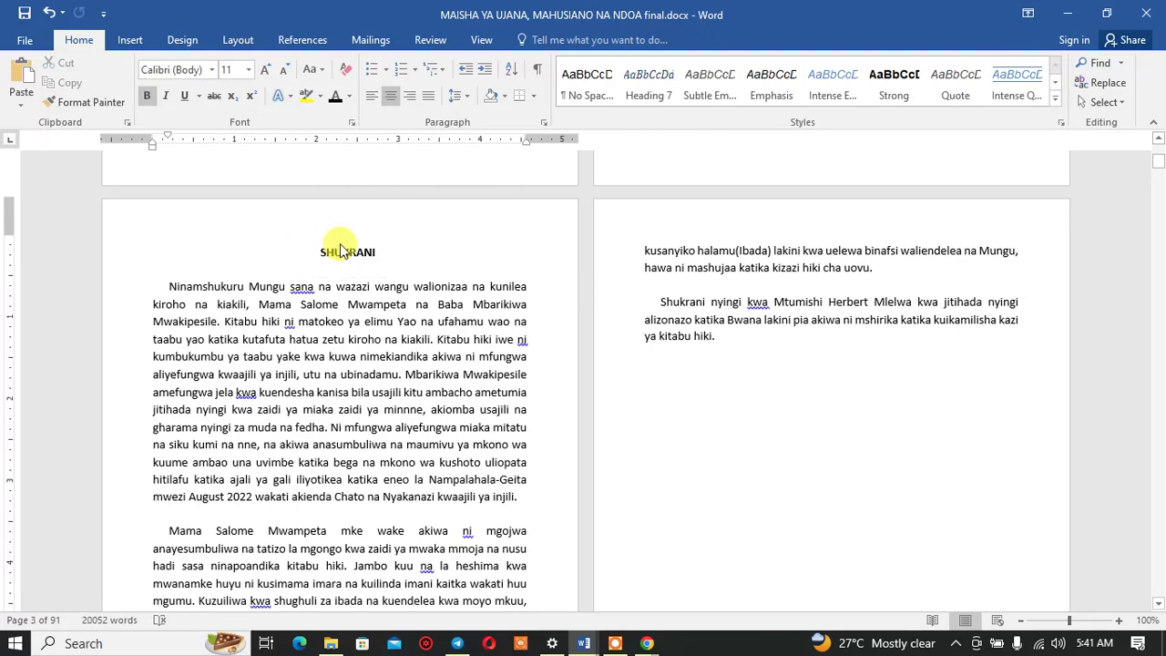
double_click(250, 38)
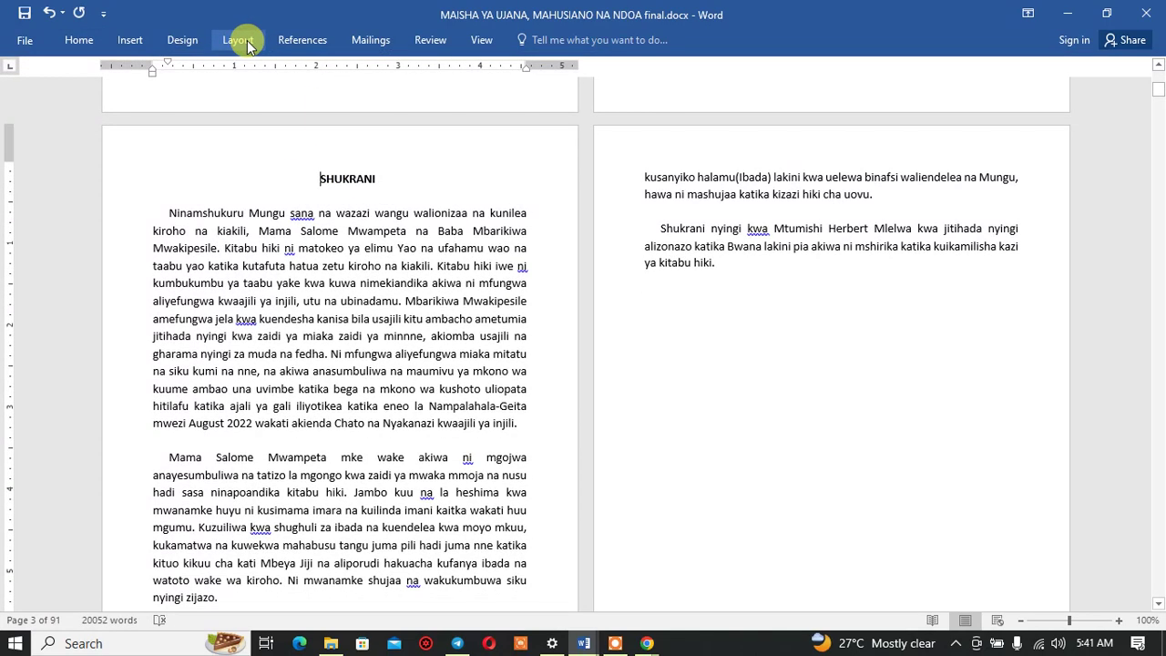
Step: Set Ribbon Display Options to Show Tabs and Commands, keeping the Layout ribbon pinned open
left_click(246, 41)
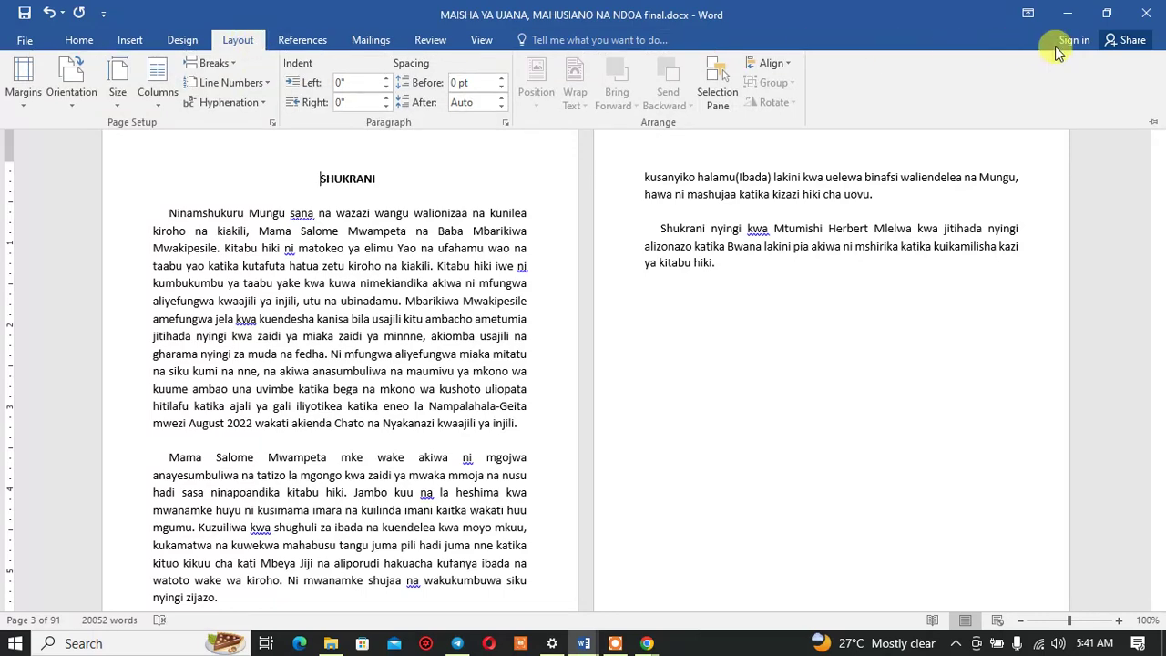
left_click(1027, 13)
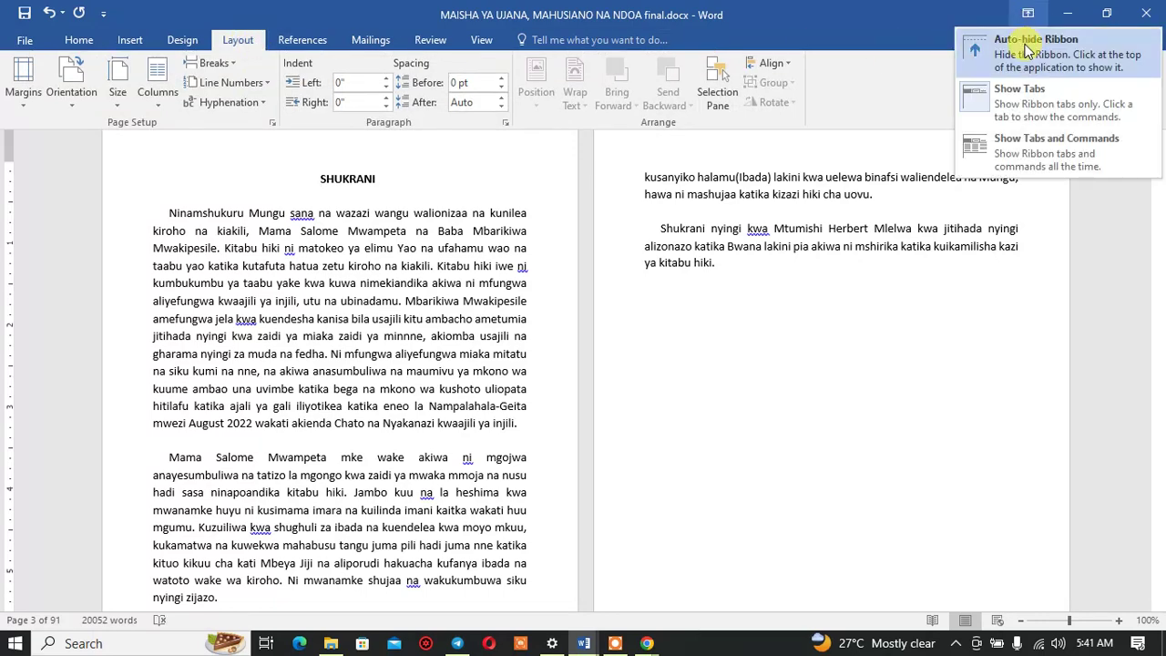
left_click(1029, 147)
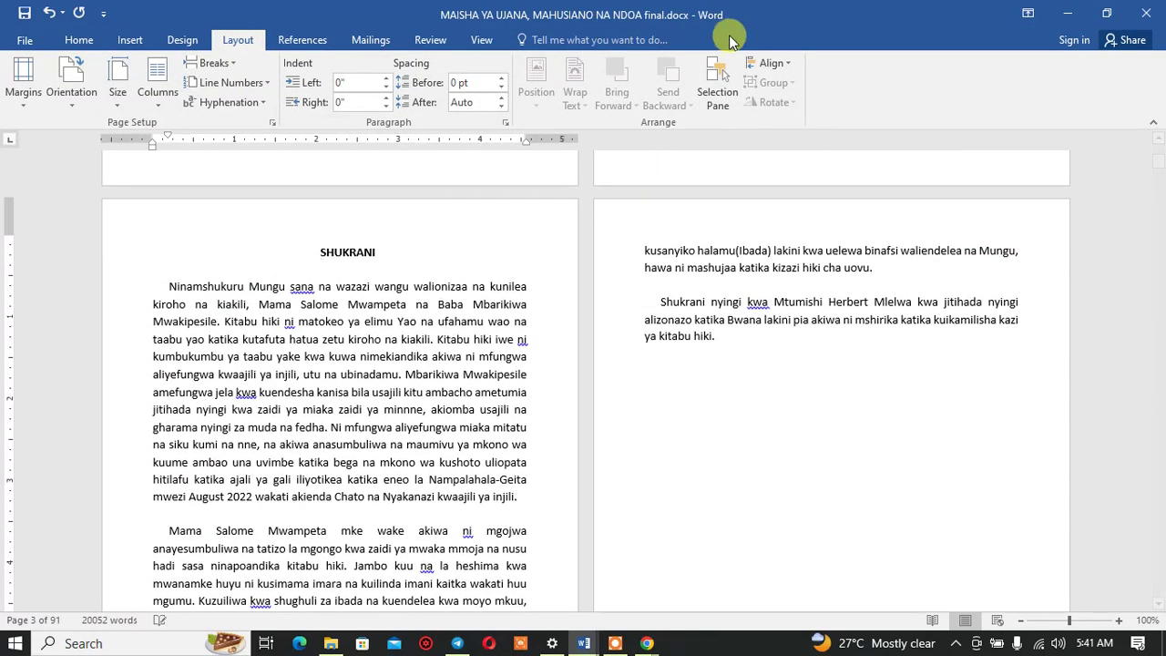
left_click(1027, 13)
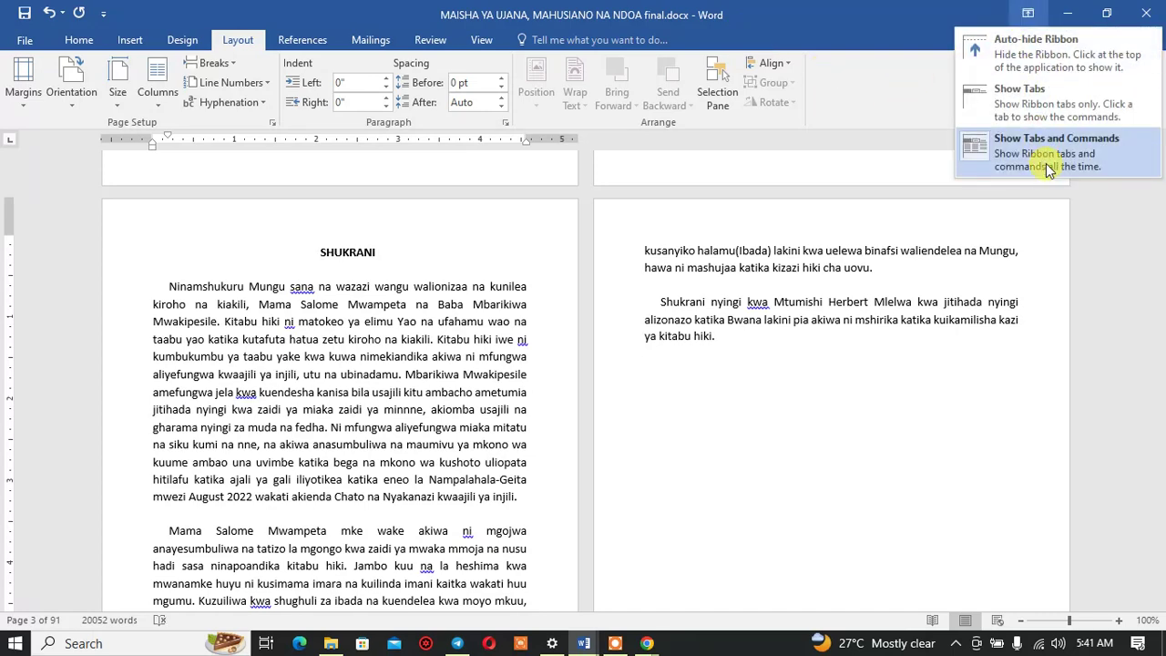
left_click(1047, 169)
left_click(1027, 13)
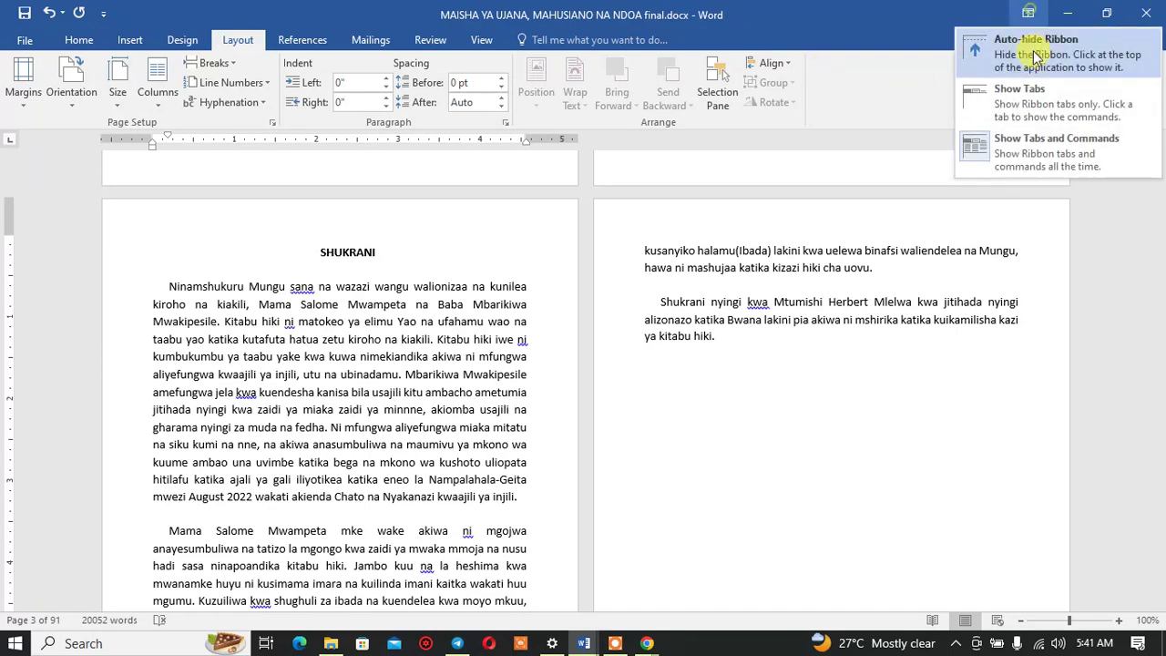
left_click(1029, 114)
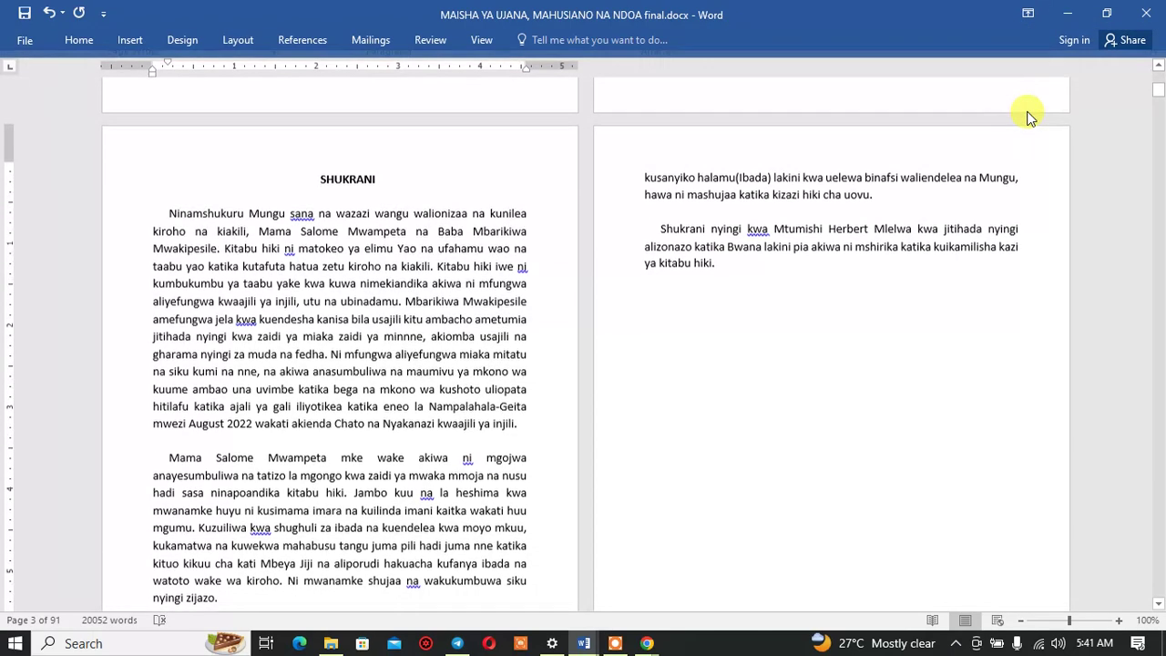
left_click(1029, 28)
left_click(1051, 153)
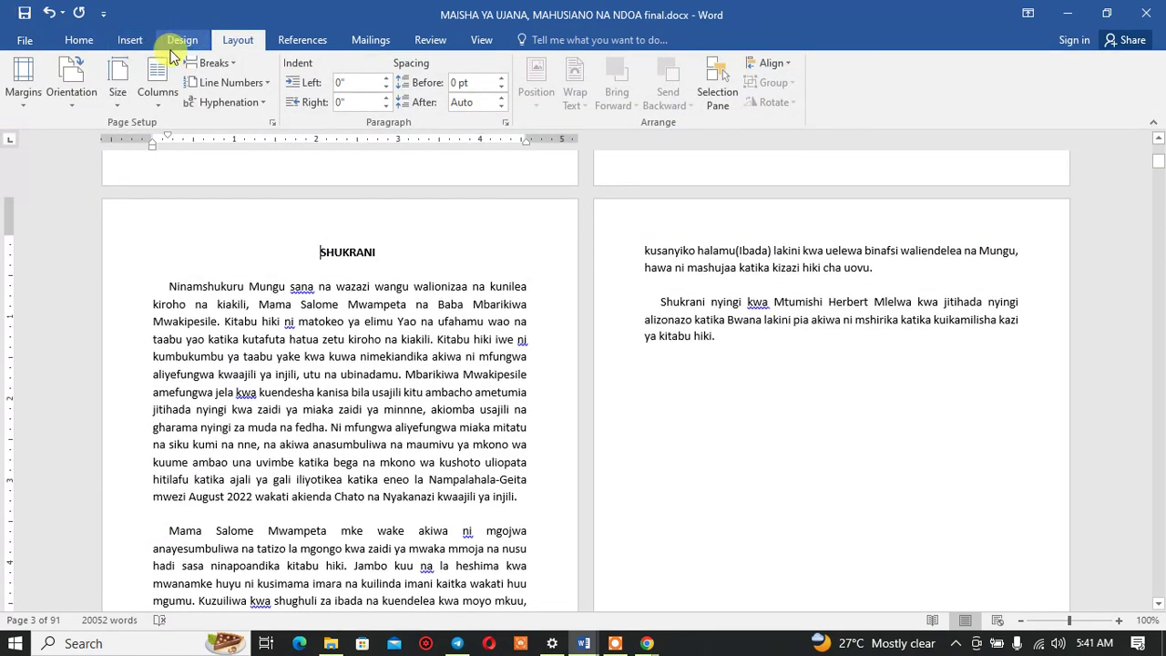
Step: Insert a page break before SHUKRANI and delete the stray spaces on the new blank page
left_click(212, 63)
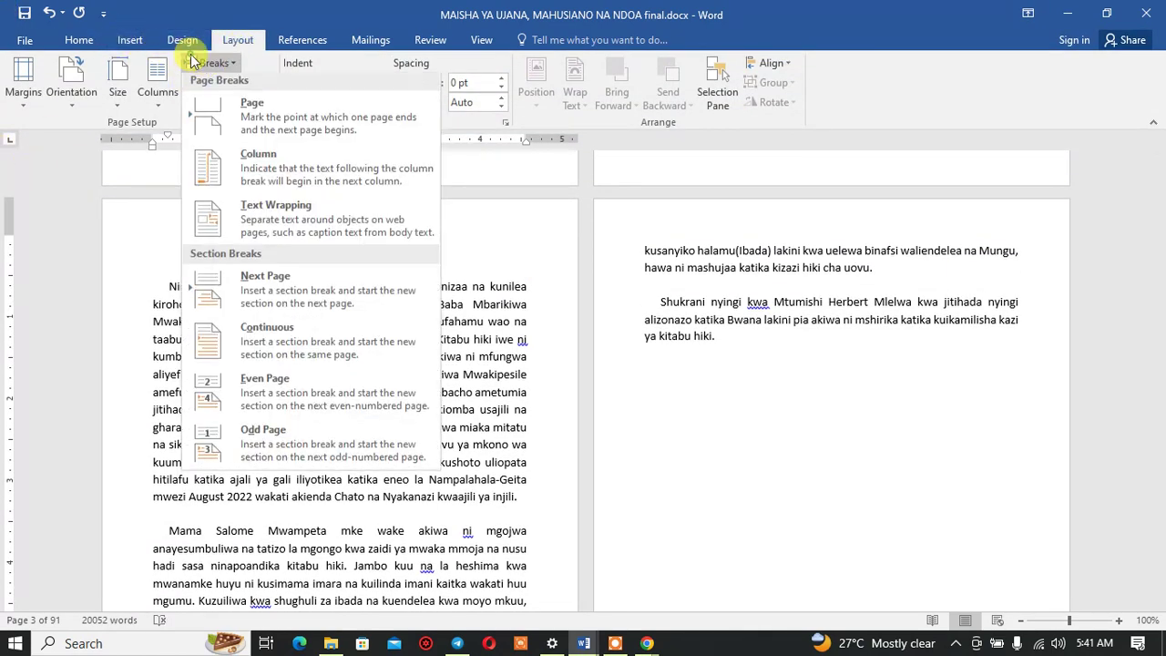
left_click(260, 132)
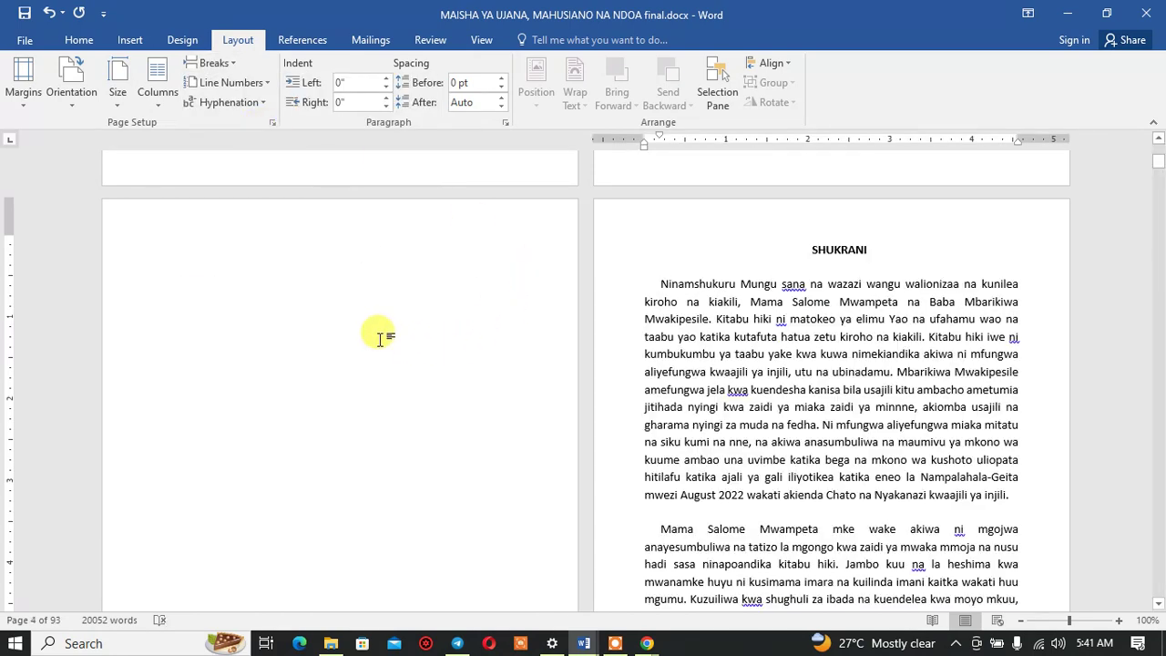
double_click(475, 227)
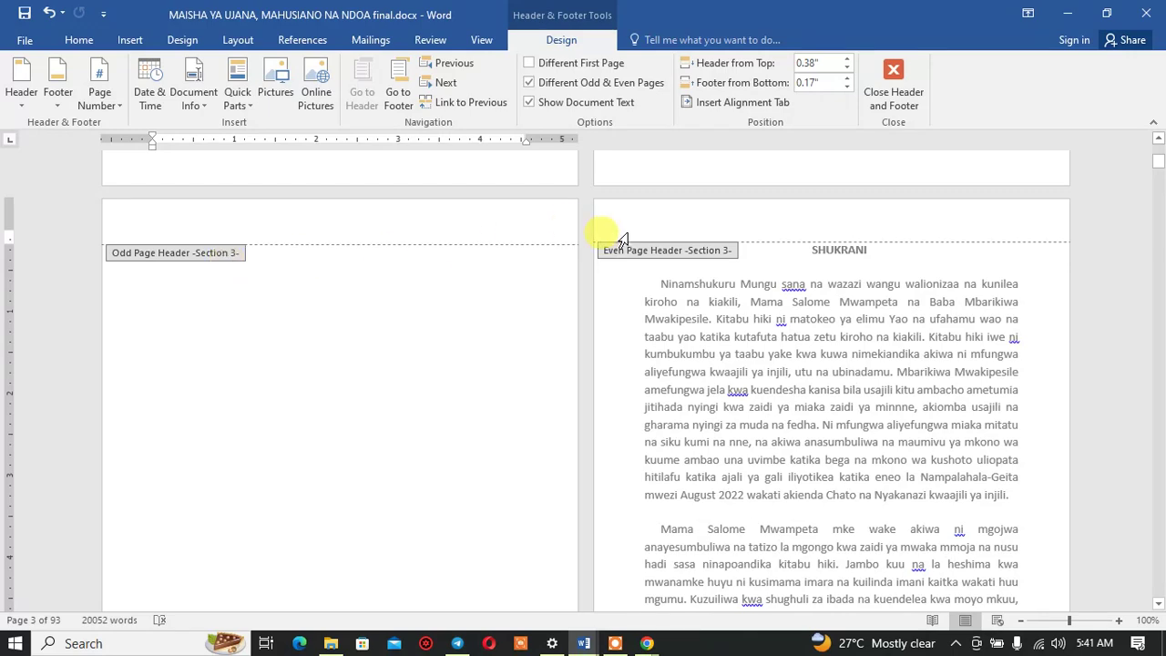
double_click(459, 290)
double_click(450, 286)
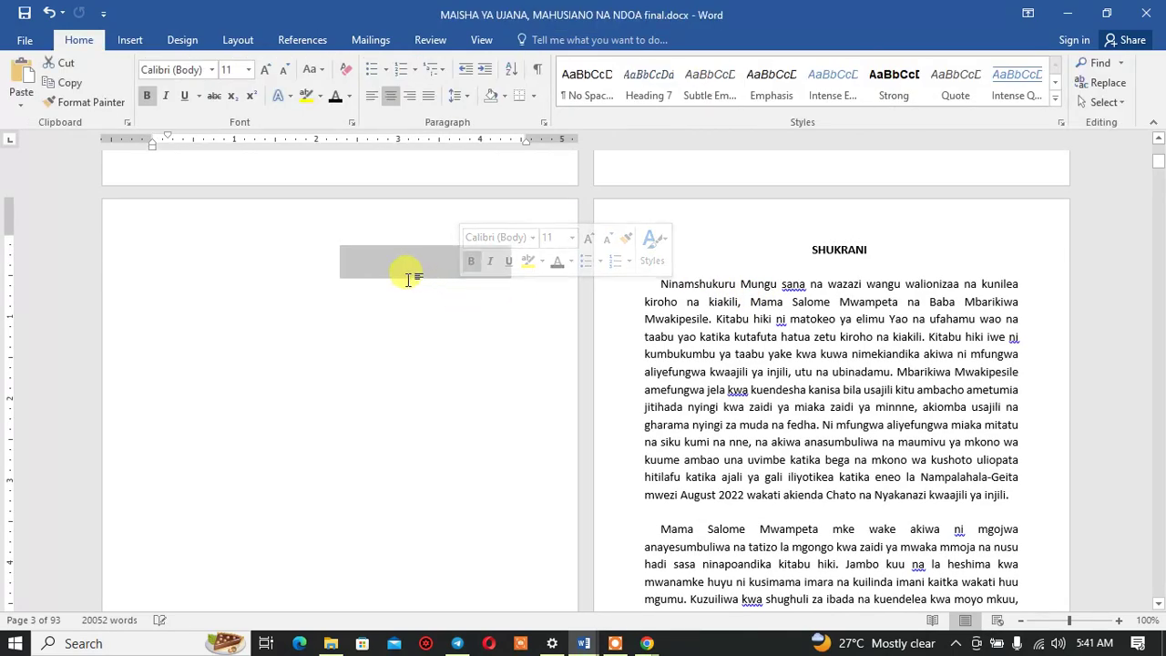
key("BackSpace")
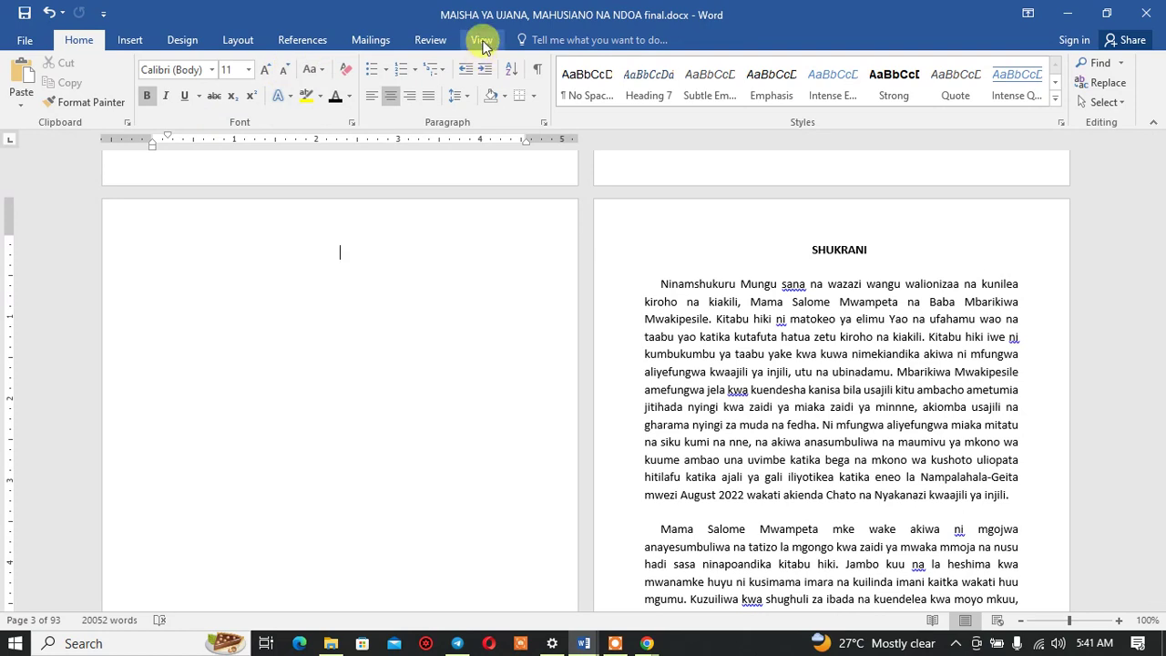
Step: Pin the full ribbon open again, showing the References commands
left_click(439, 46)
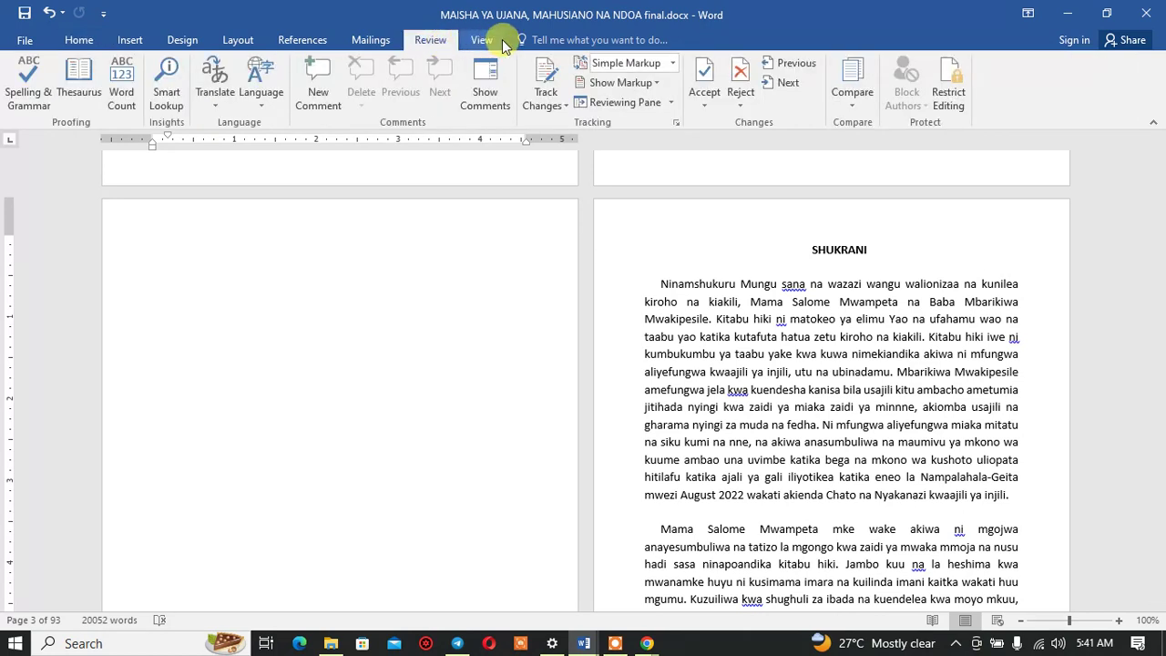
left_click(486, 41)
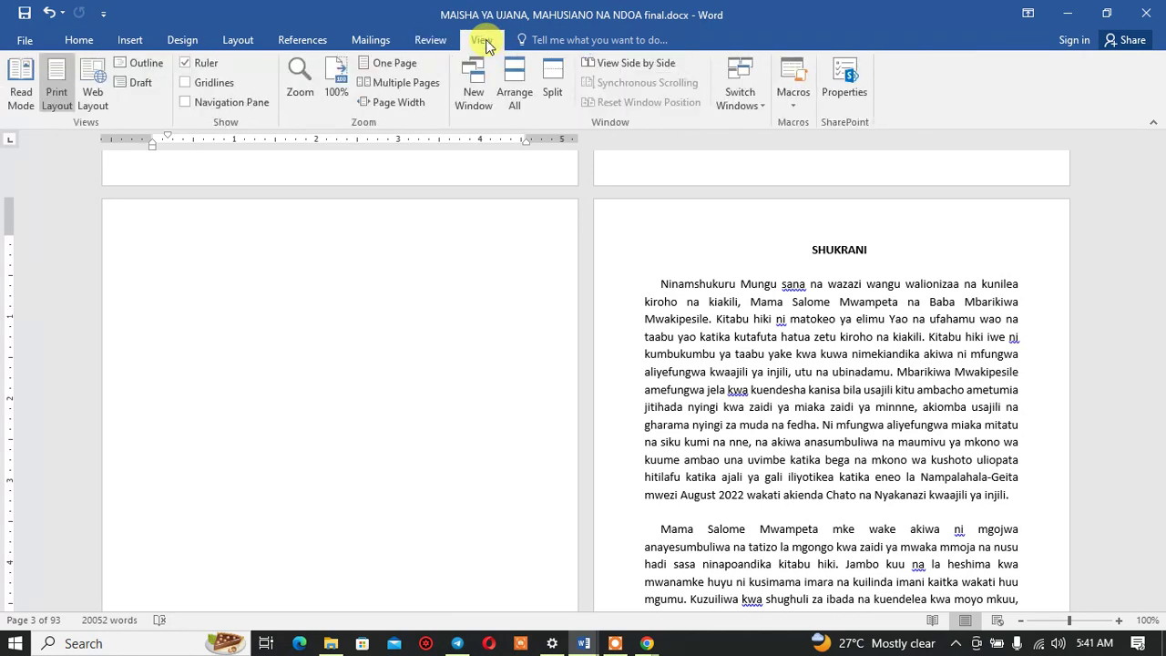
left_click(412, 39)
double_click(297, 43)
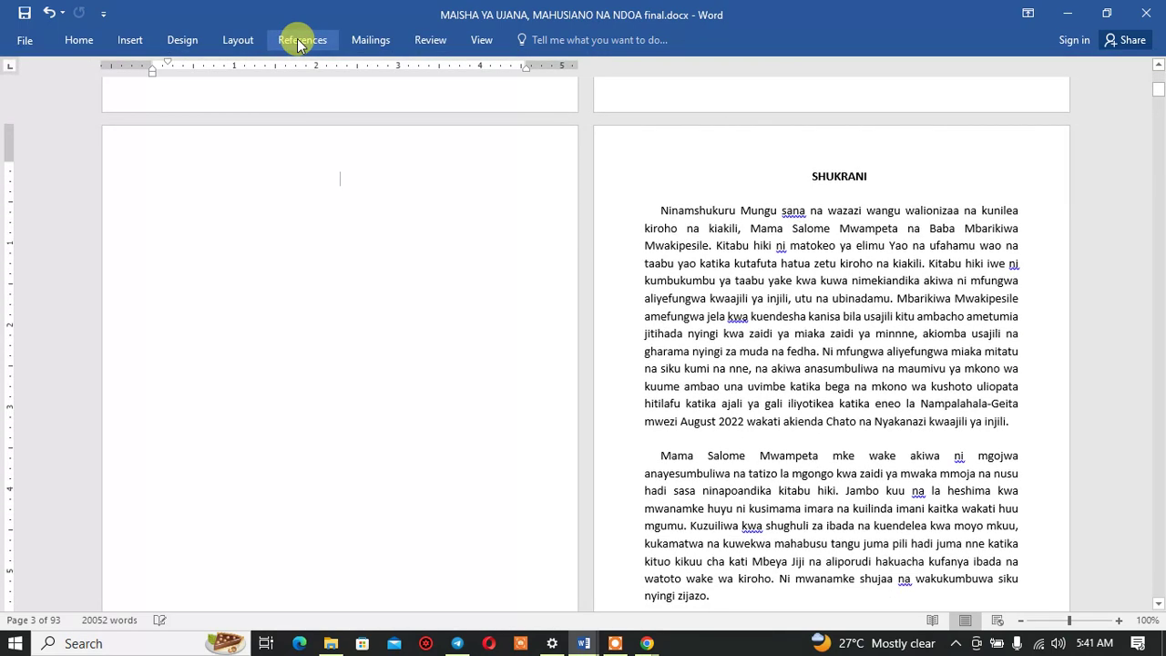
left_click(1028, 12)
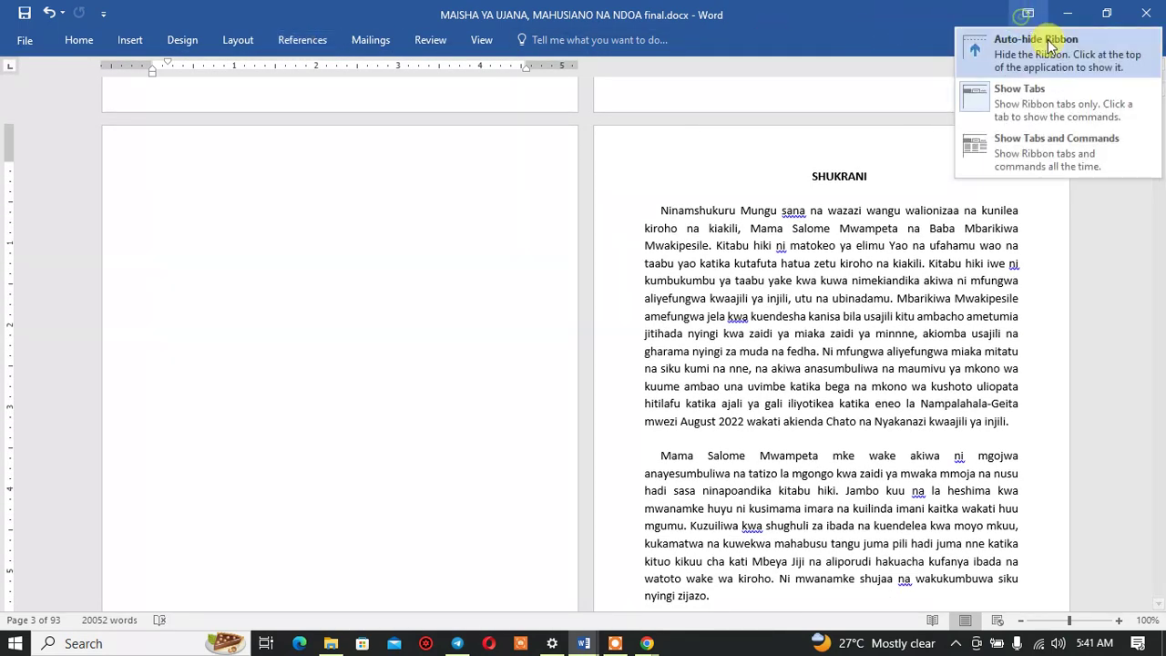
left_click(1039, 162)
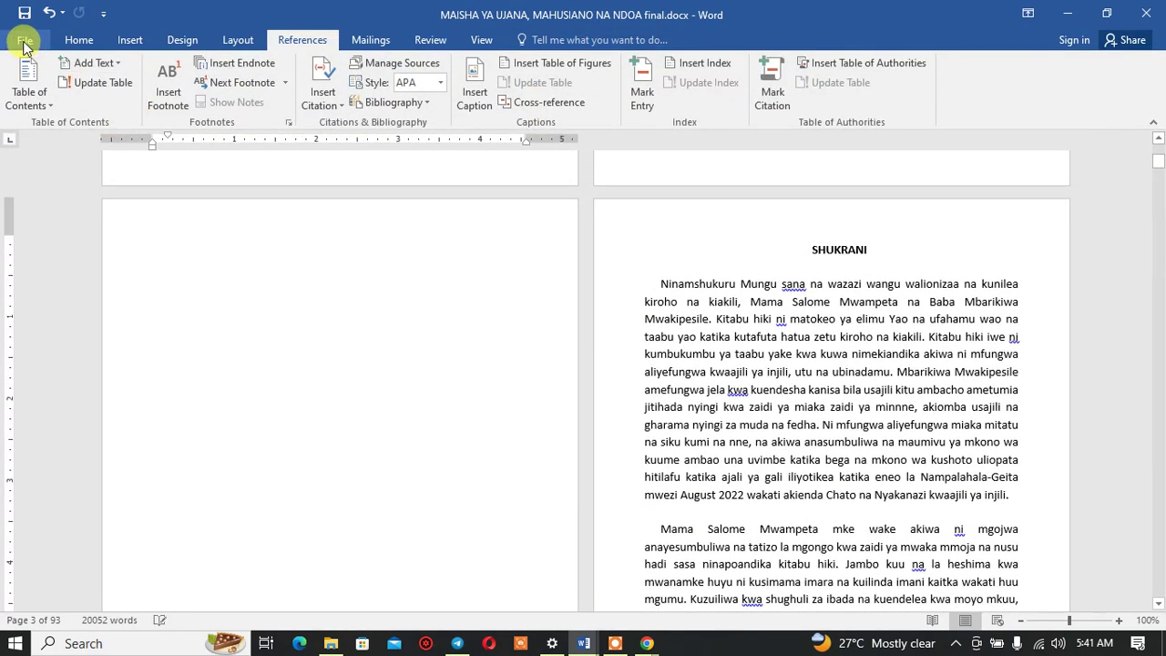
left_click(26, 22)
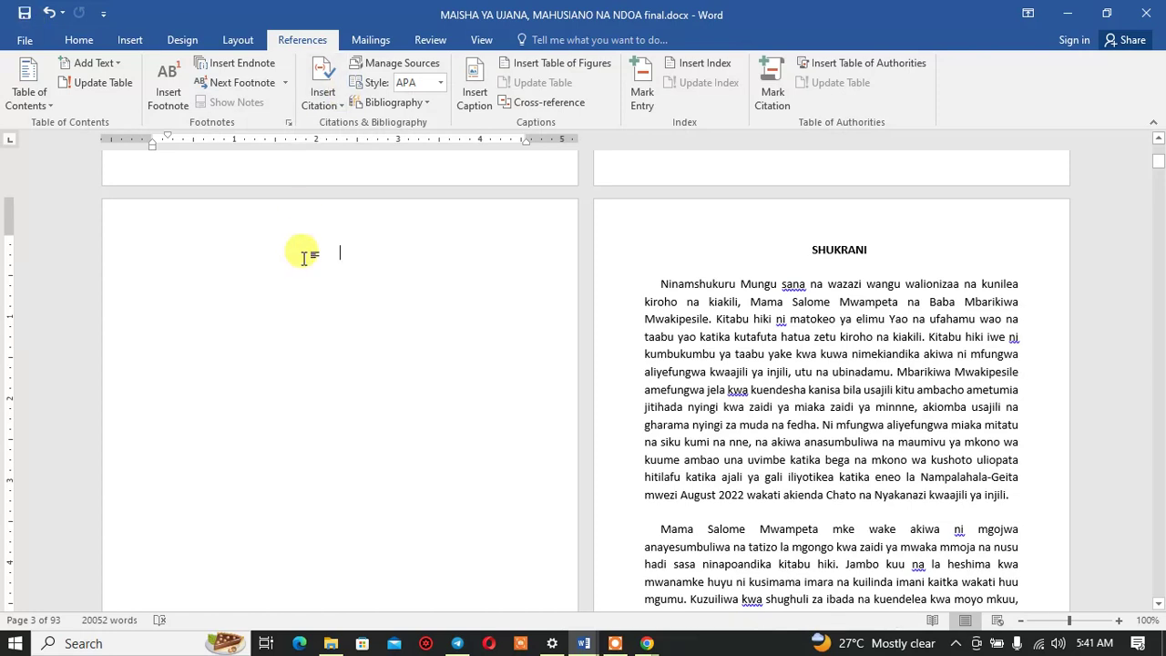
left_click(28, 91)
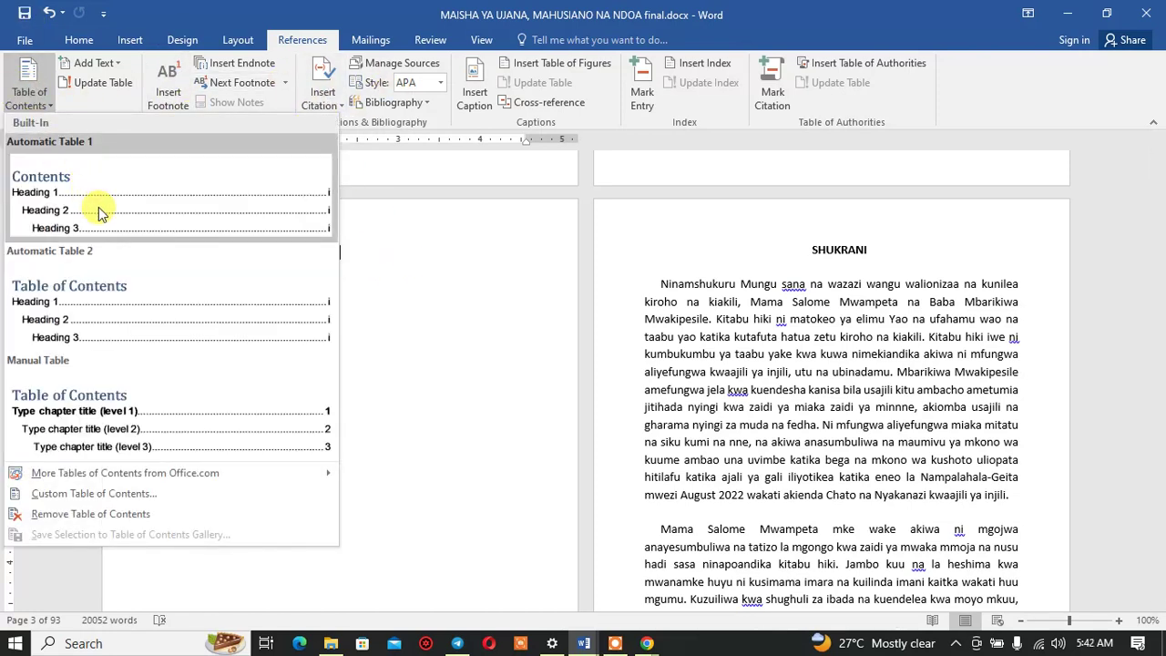
left_click(97, 209)
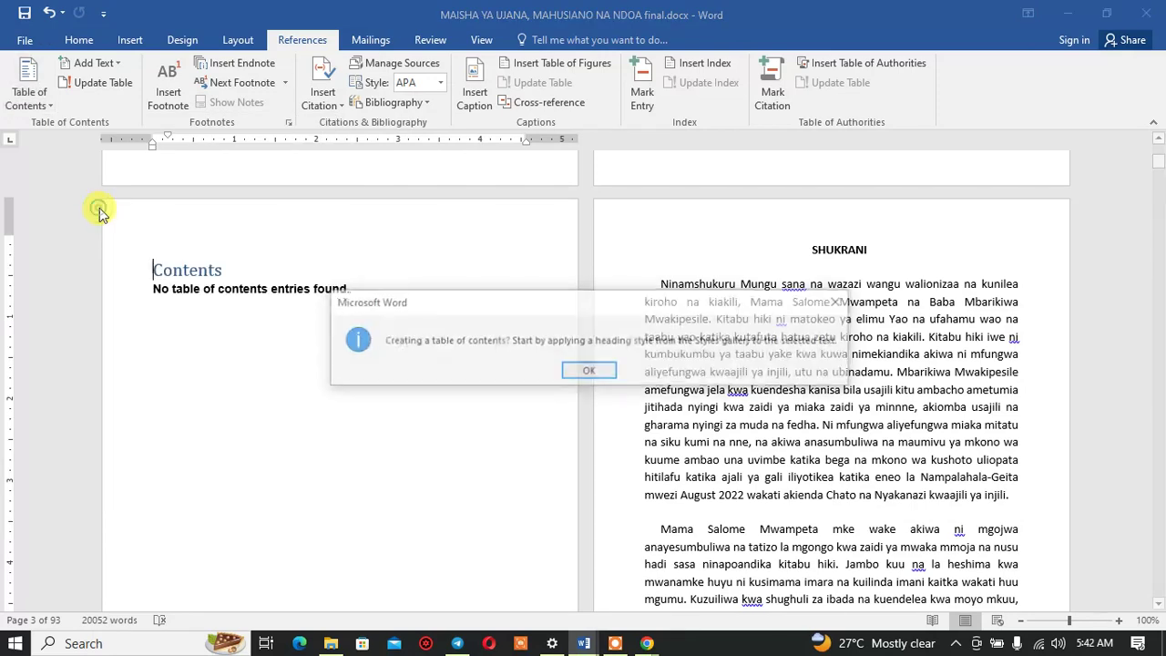
left_click(587, 371)
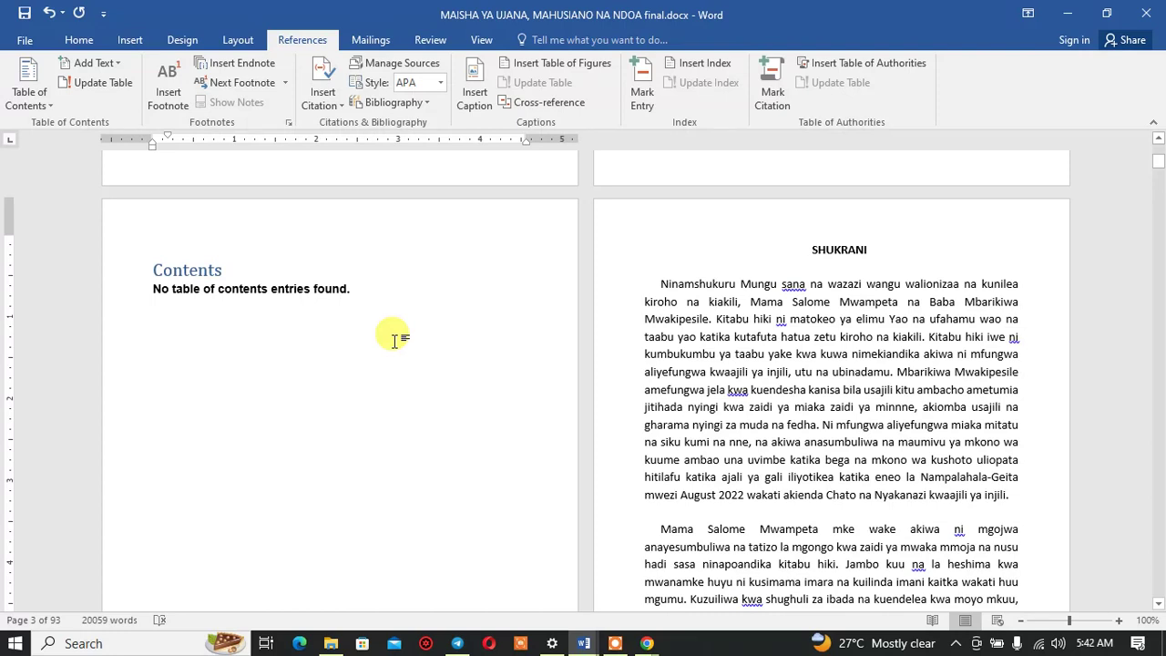
left_click(801, 261)
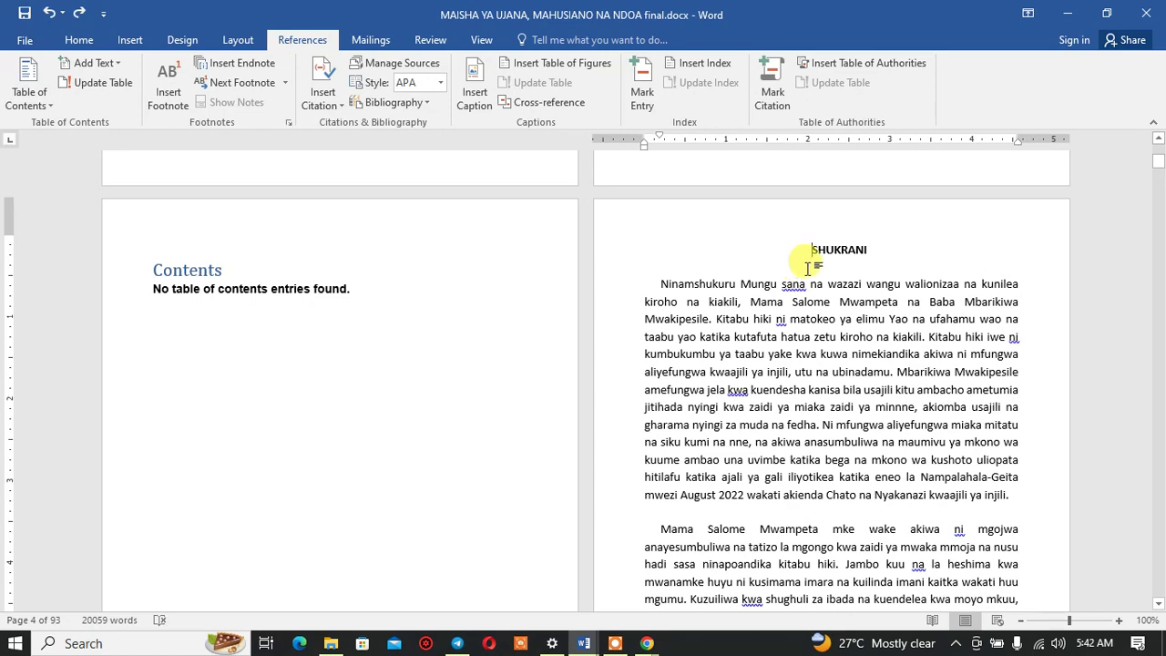
Step: Open the References Table of Contents gallery and close it without inserting anything
scroll(807, 269, "down", 2)
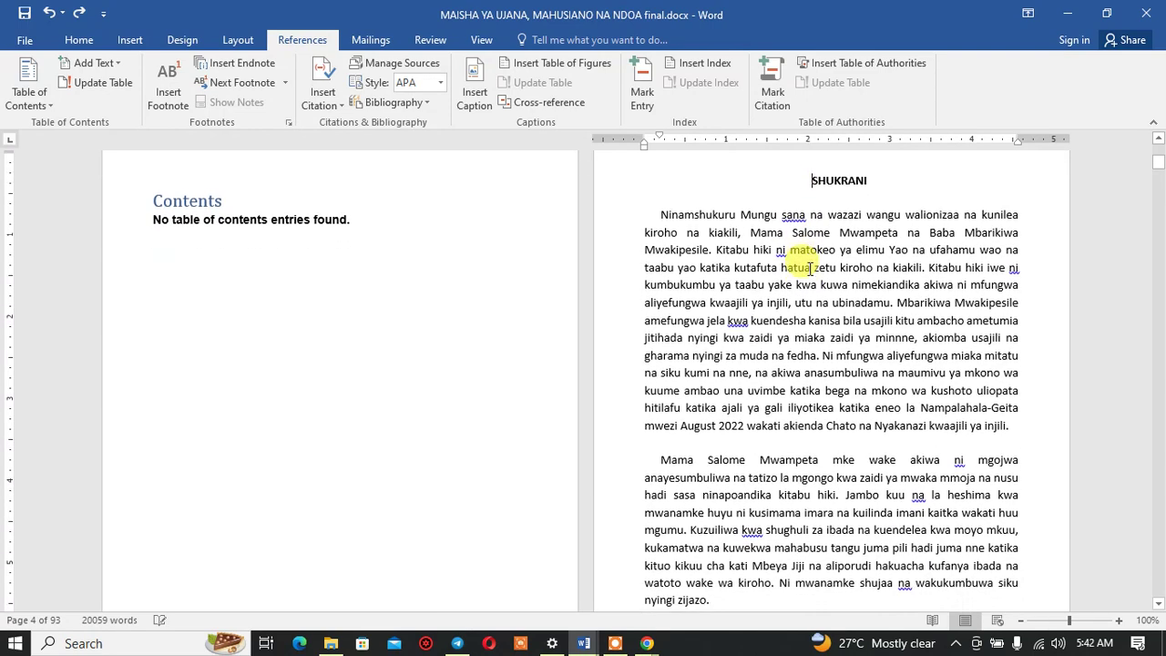
scroll(807, 269, "up", 6)
scroll(809, 268, "up", 3)
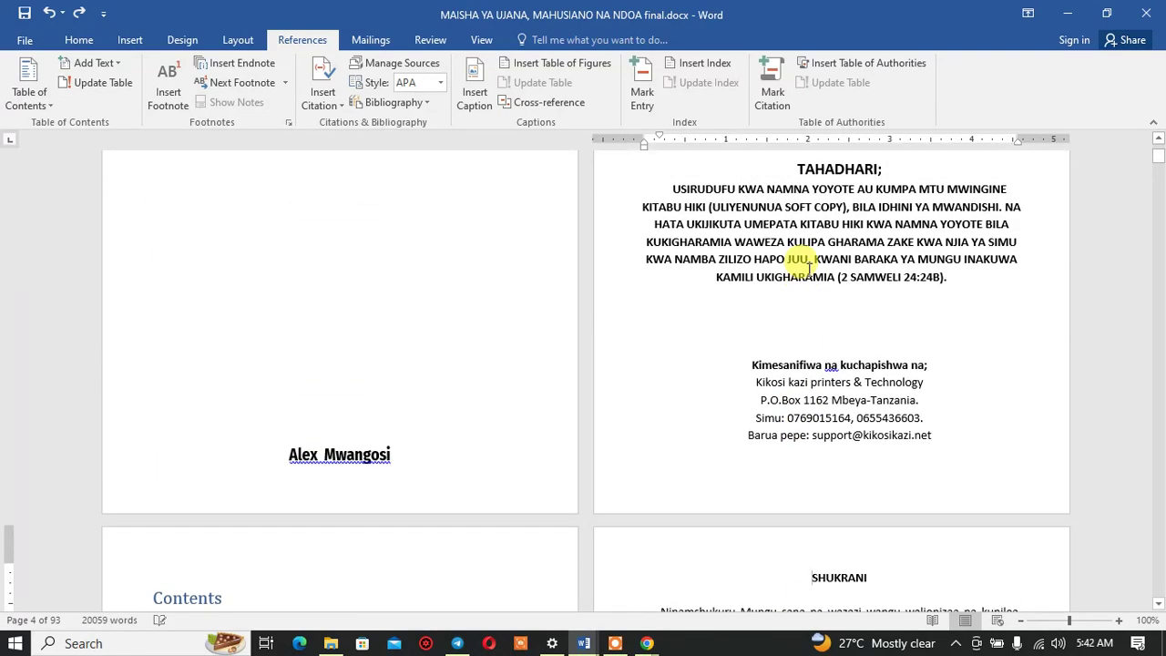
scroll(809, 269, "down", 5)
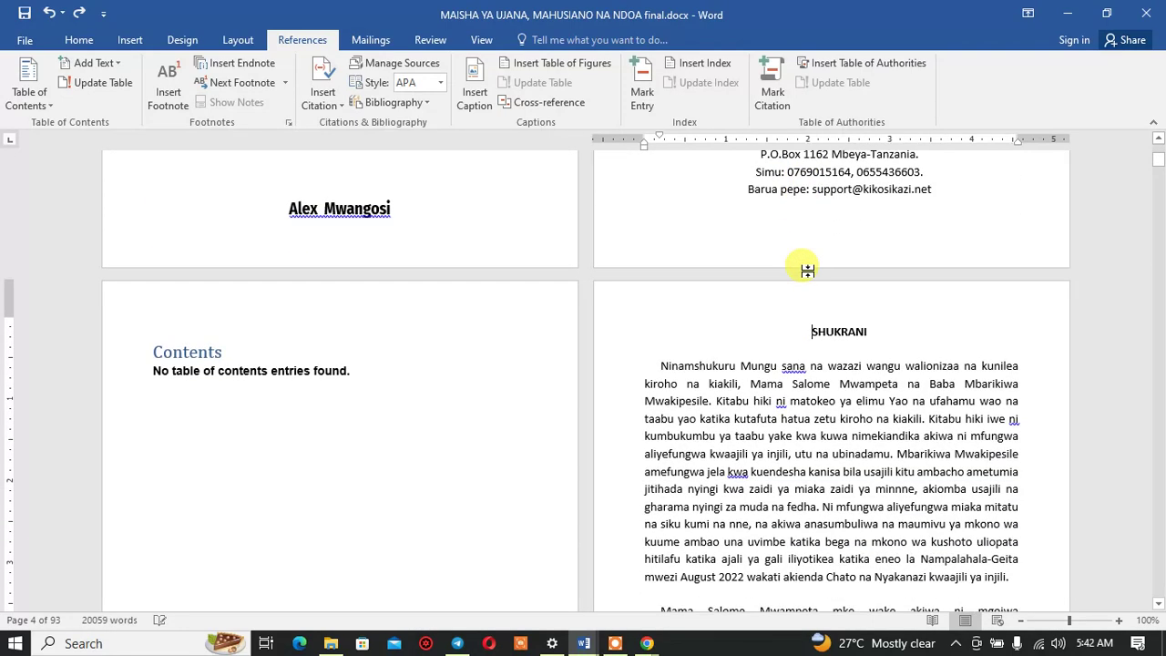
left_click(33, 100)
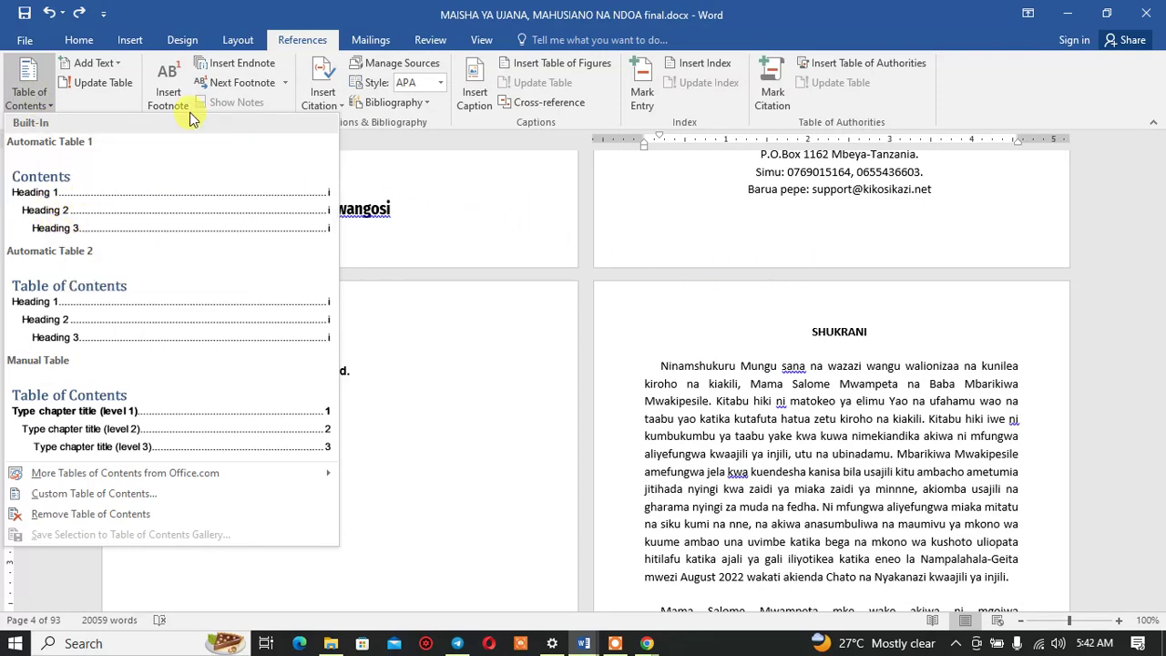
left_click(80, 45)
Step: Switch to the Home tab and place the cursor in the SHUKRANI heading
left_click(79, 40)
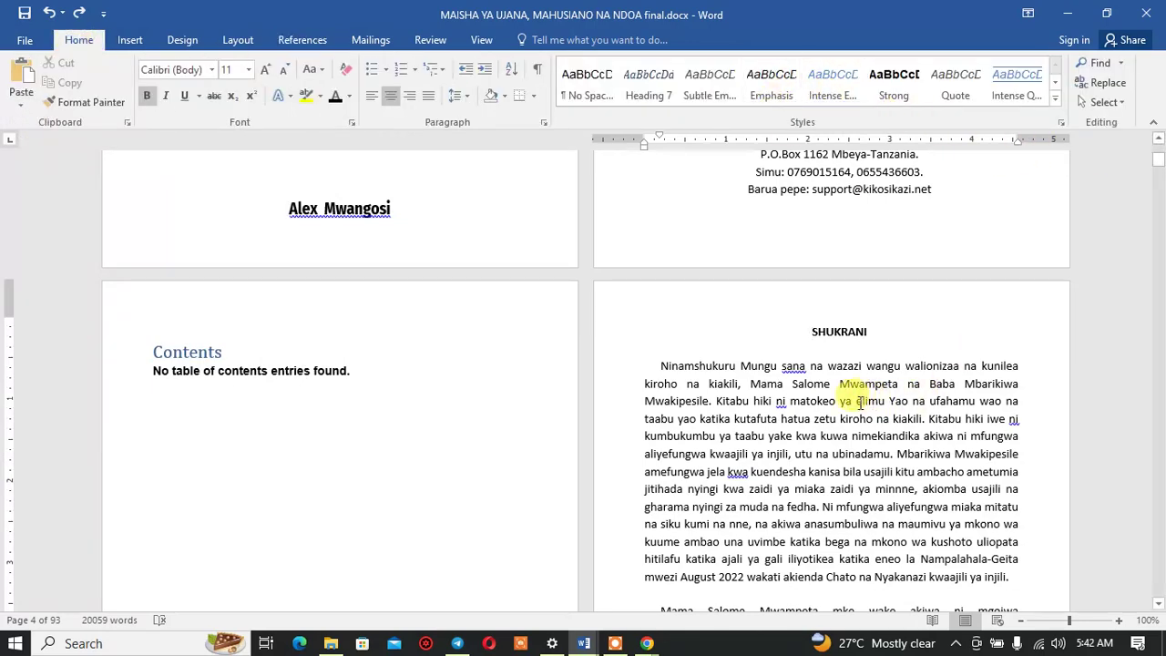
scroll(831, 428, "up", 2)
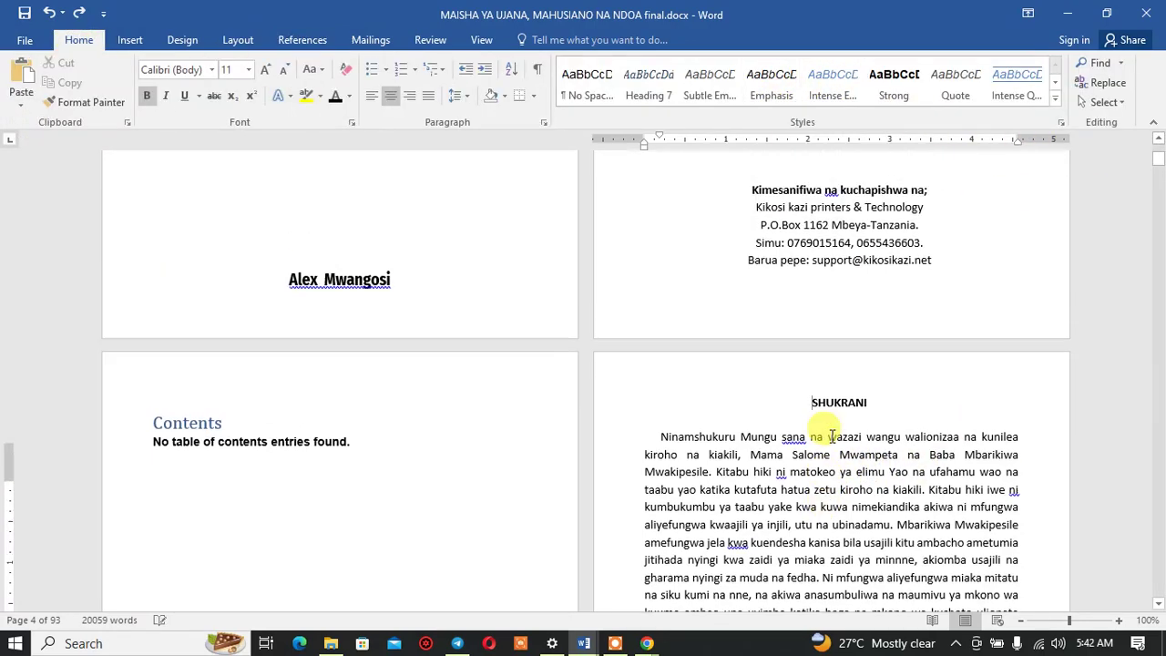
scroll(830, 429, "up", 10)
scroll(831, 433, "up", 2)
scroll(824, 434, "down", 6)
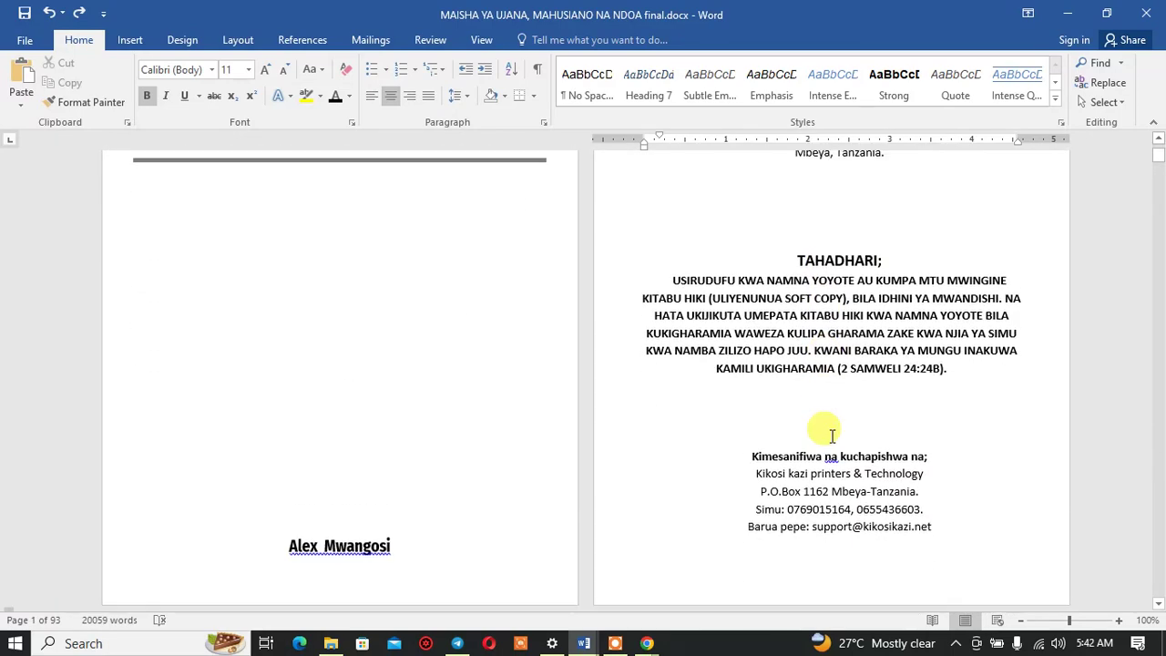
scroll(823, 441, "down", 5)
scroll(824, 446, "down", 2)
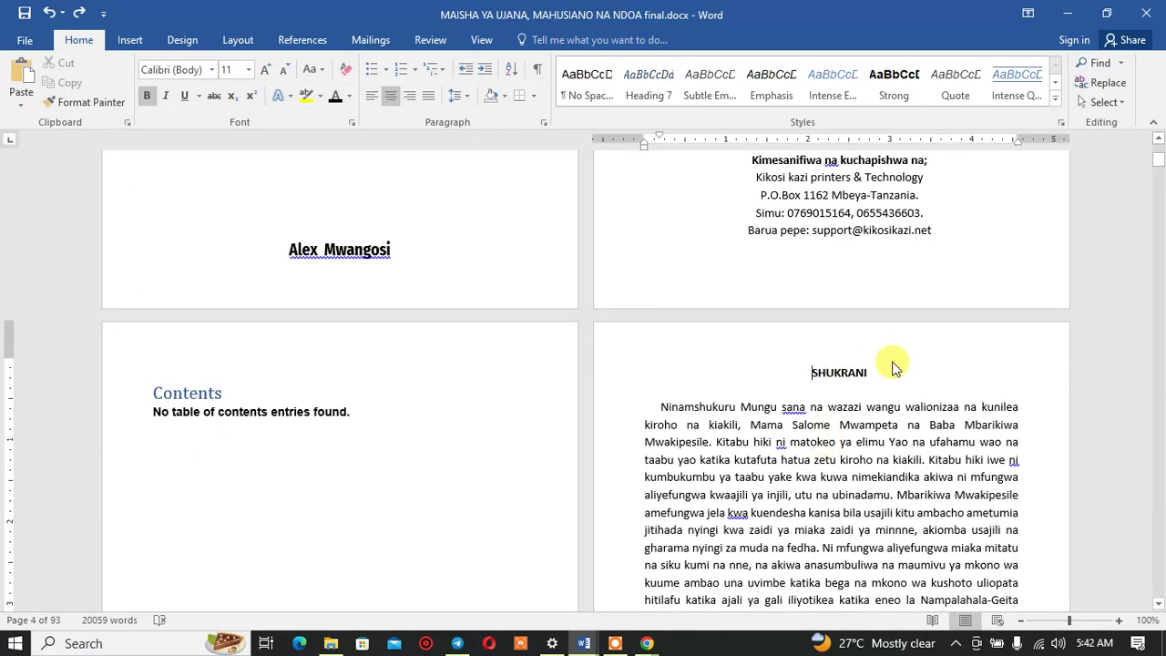
left_click(821, 368)
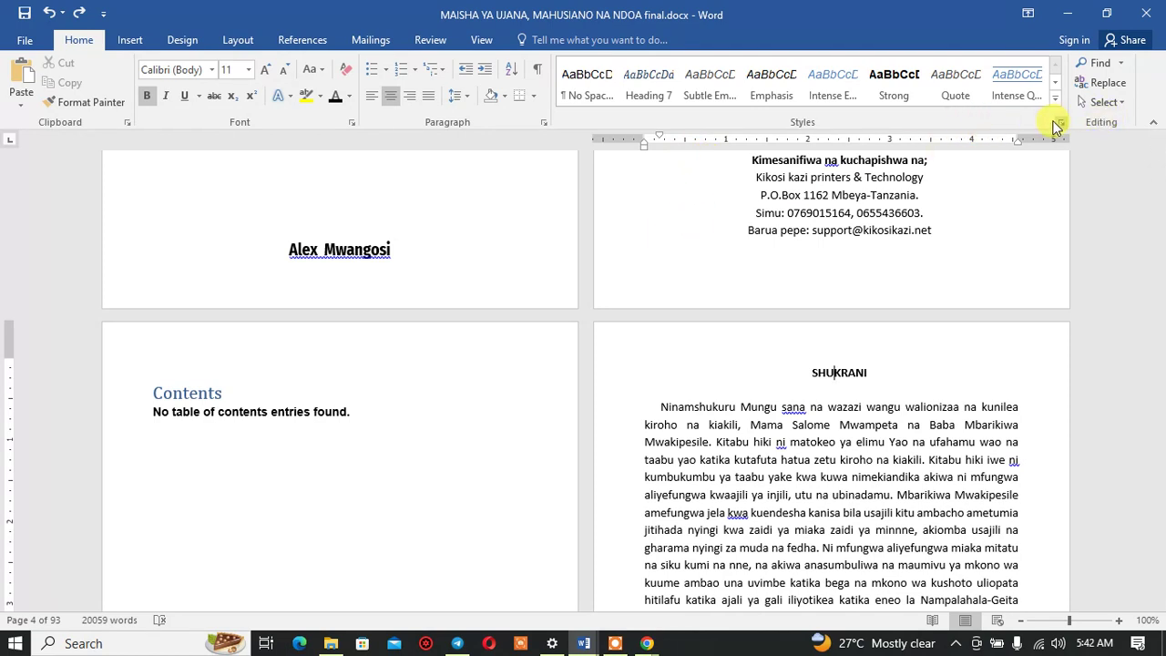
Step: Apply the Heading 1 style to the SHUKRANI heading from the styles list
left_click(1061, 122)
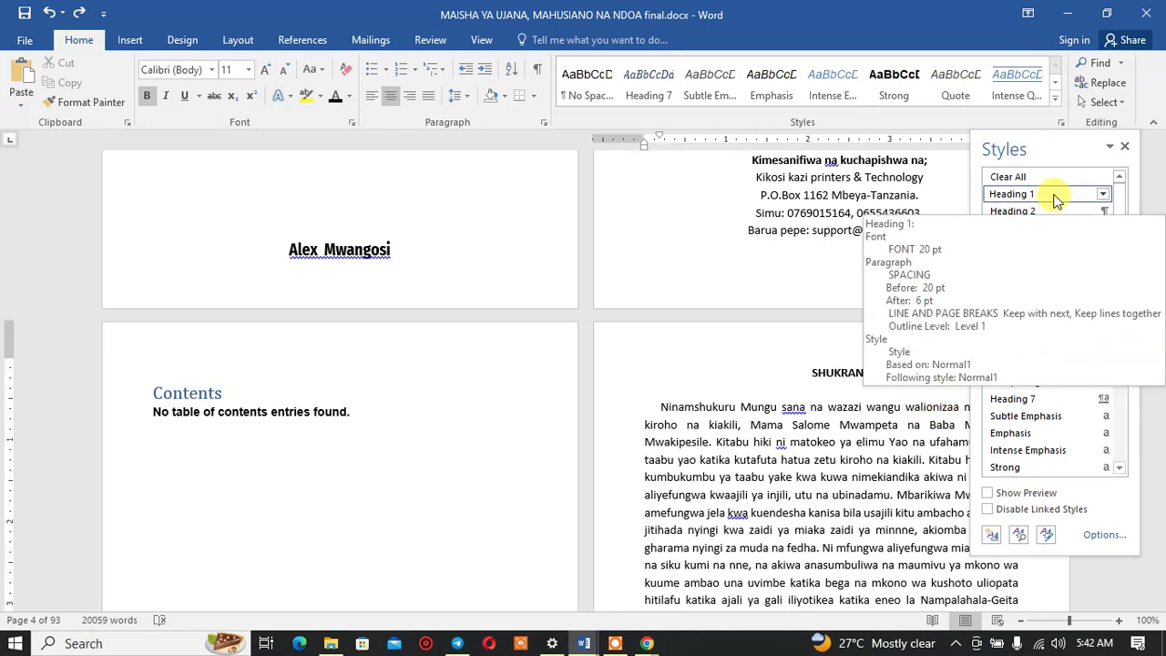
left_click(1054, 200)
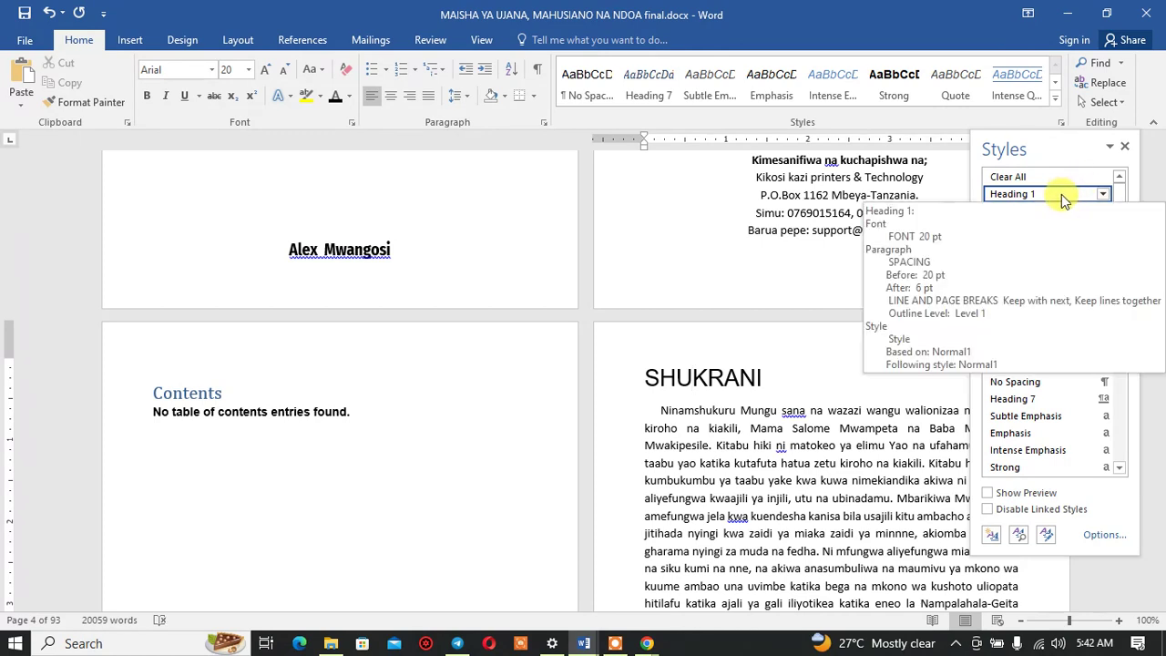
right_click(1059, 193)
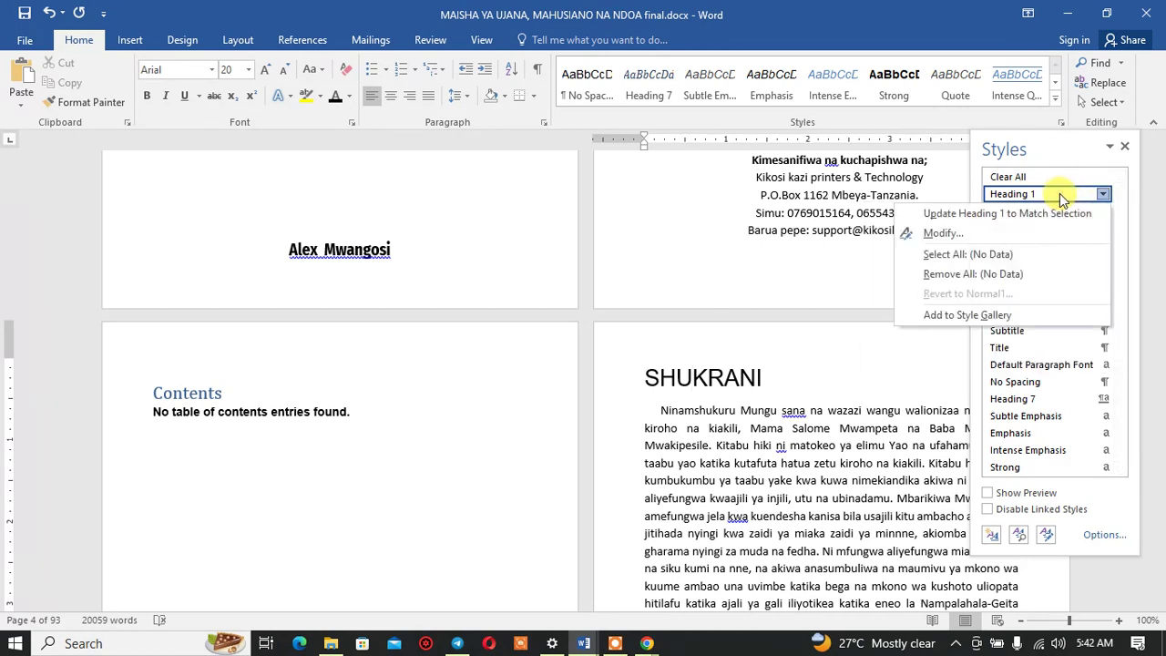
key("Escape")
right_click(1059, 193)
left_click(1123, 151)
Step: Open Modify Style for Heading 1, showing Arial 20 pt based on Normal1
left_click(1123, 151)
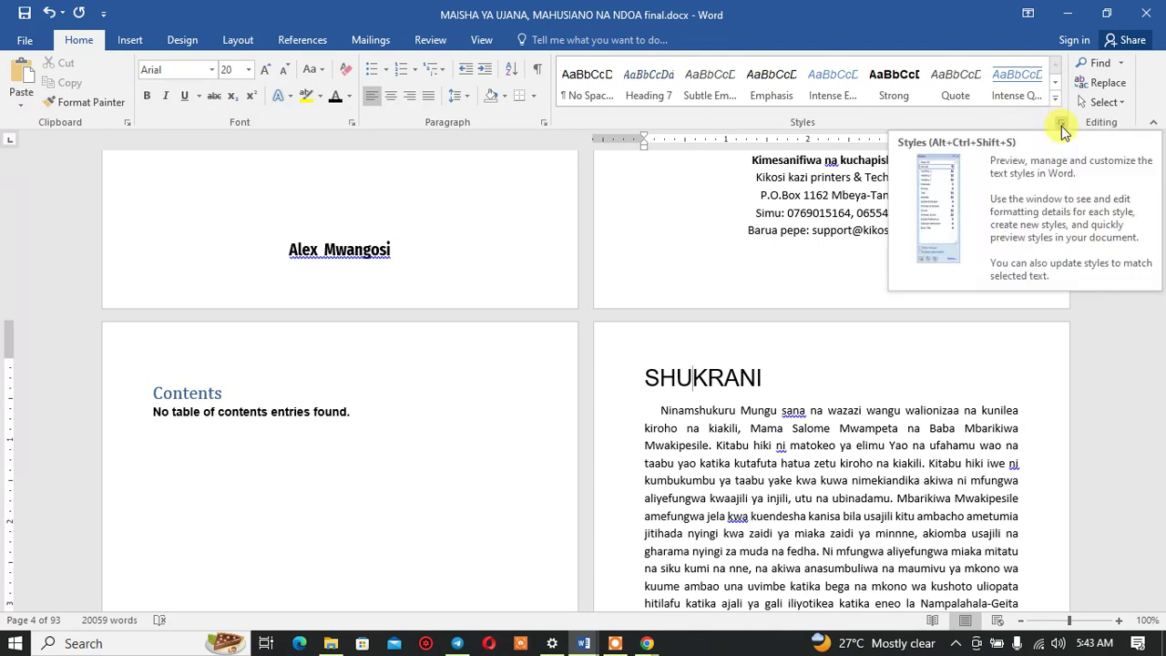
left_click(1062, 126)
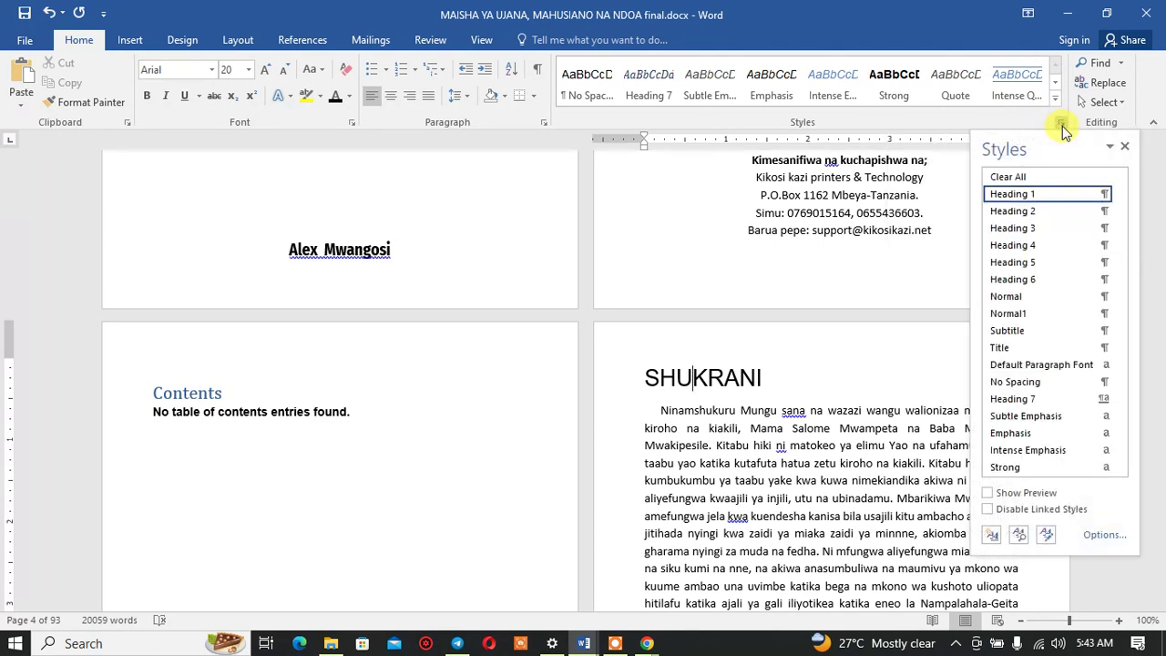
right_click(1066, 199)
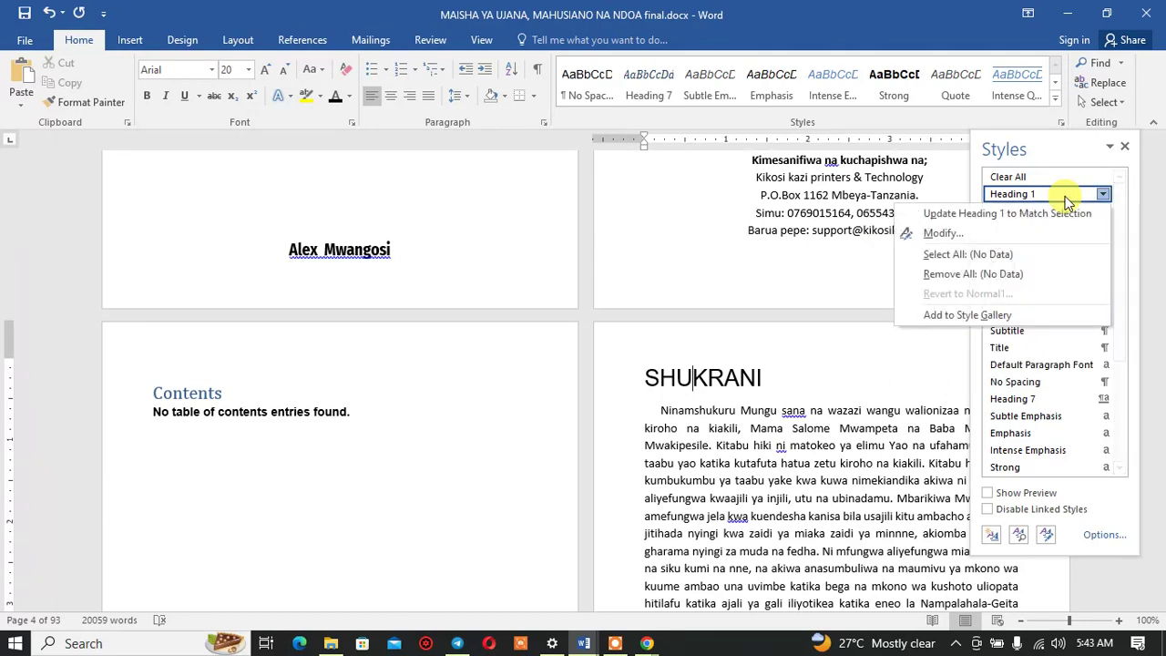
left_click(990, 235)
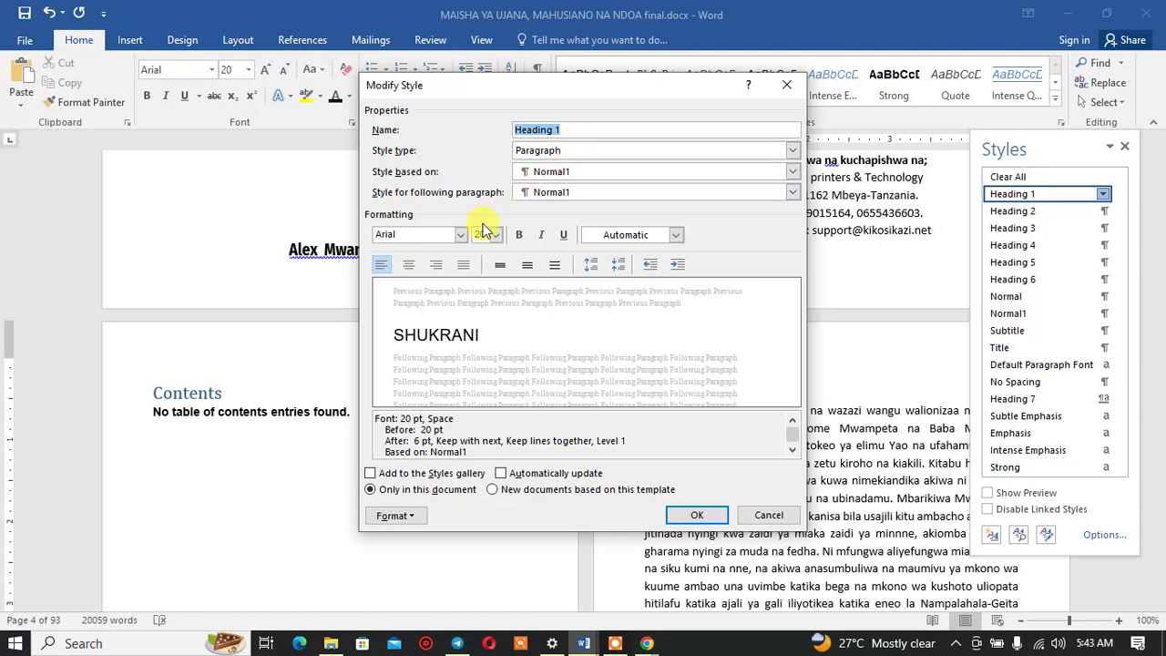
Step: Set the Heading 1 style font to Fira Sans Condensed at 14 pt
left_click(460, 236)
left_click(459, 239)
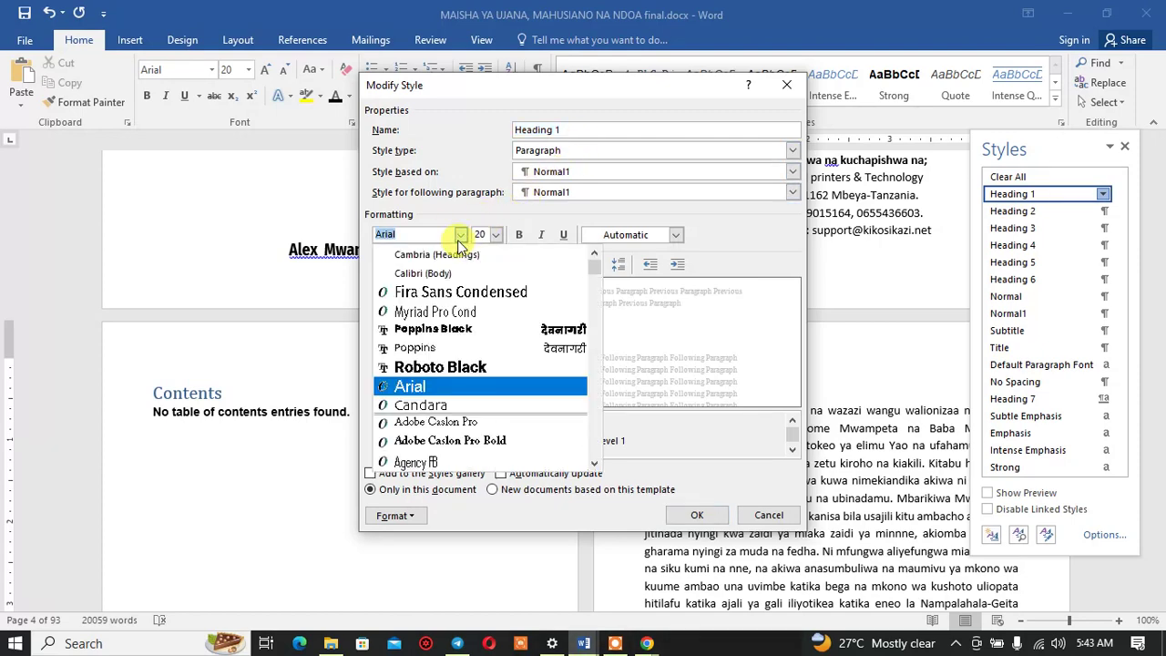
left_click(450, 293)
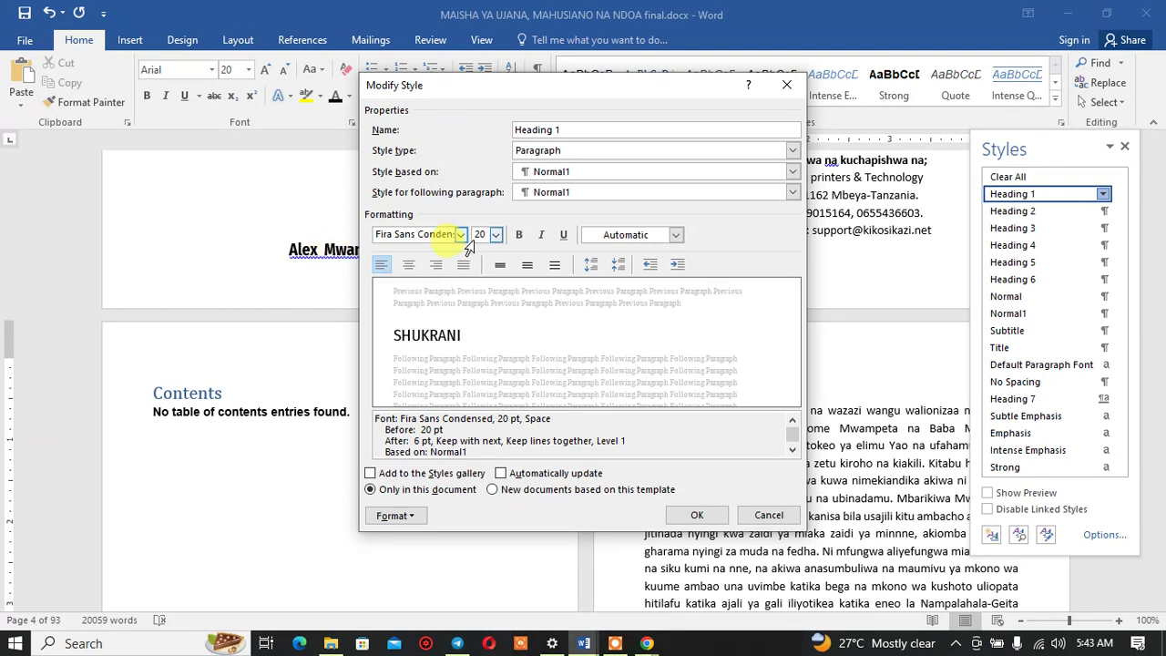
left_click(495, 235)
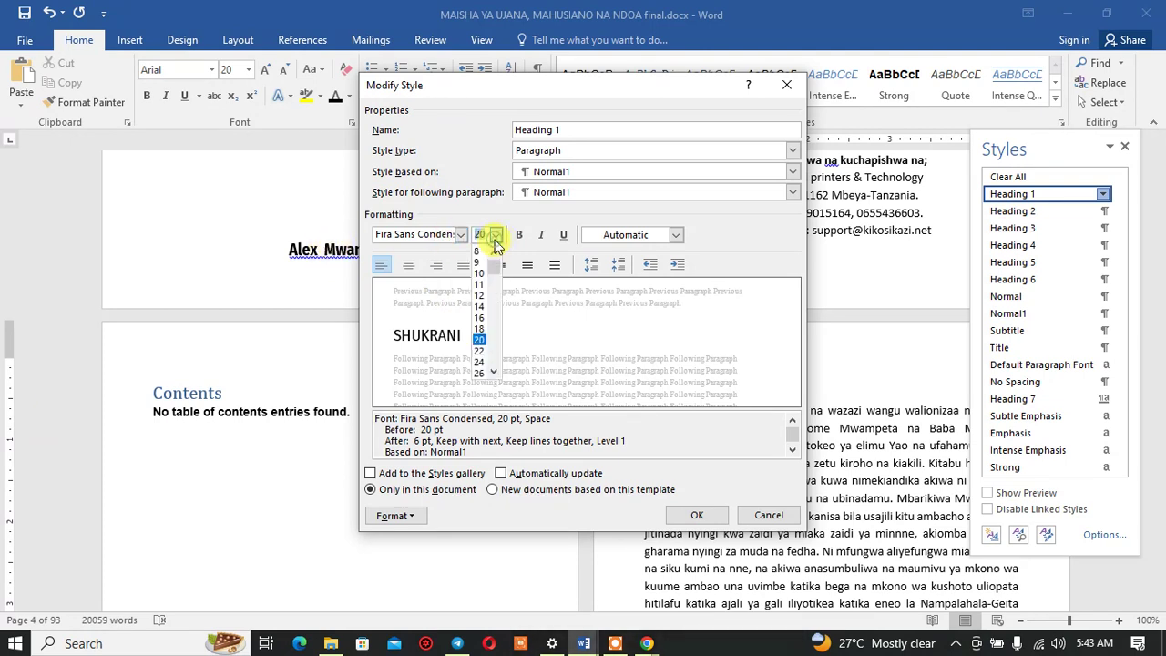
left_click(480, 309)
left_click_drag(532, 94, 320, 98)
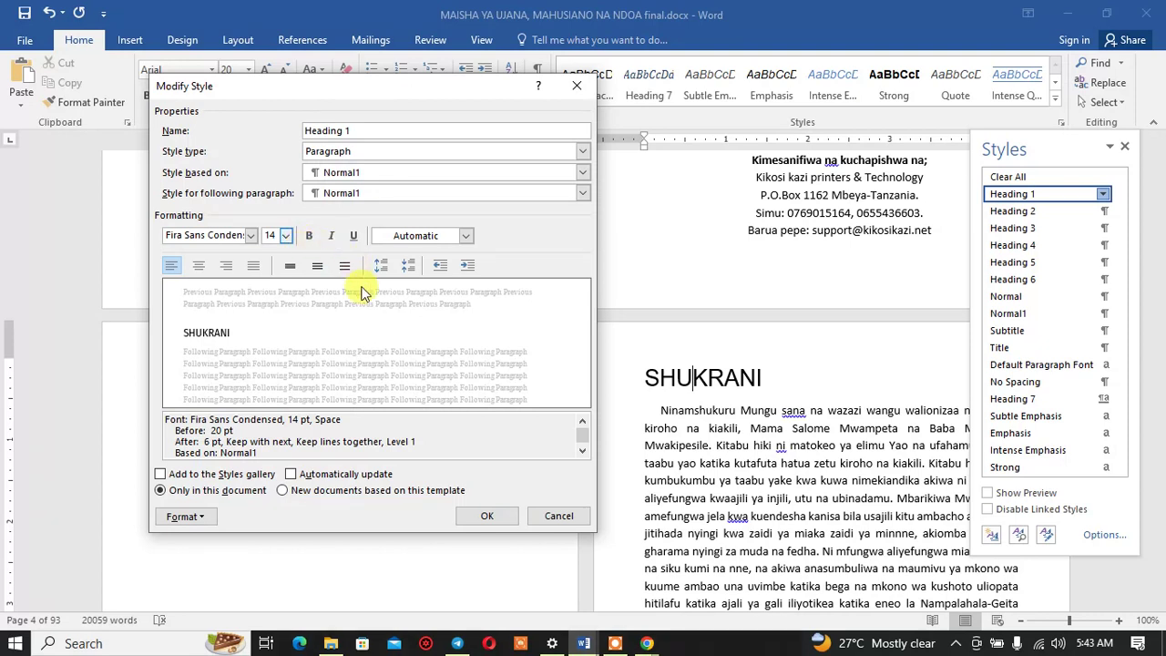
Step: Make Heading 1 bold and centred, with no left indent
left_click(310, 235)
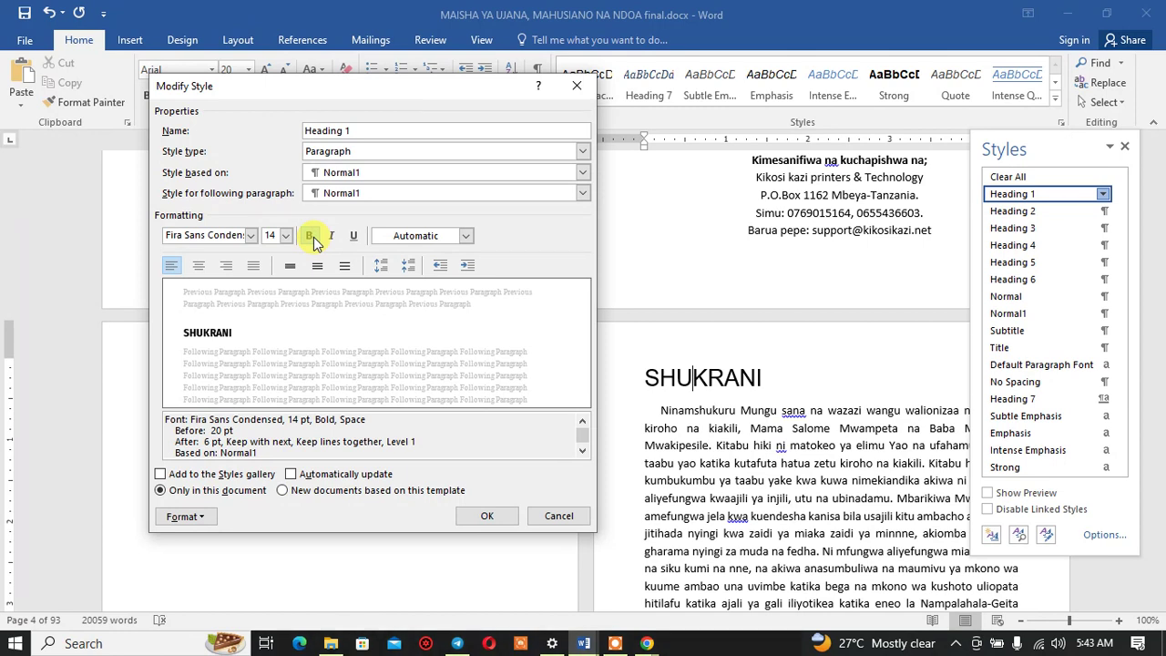
left_click(200, 270)
left_click(203, 273)
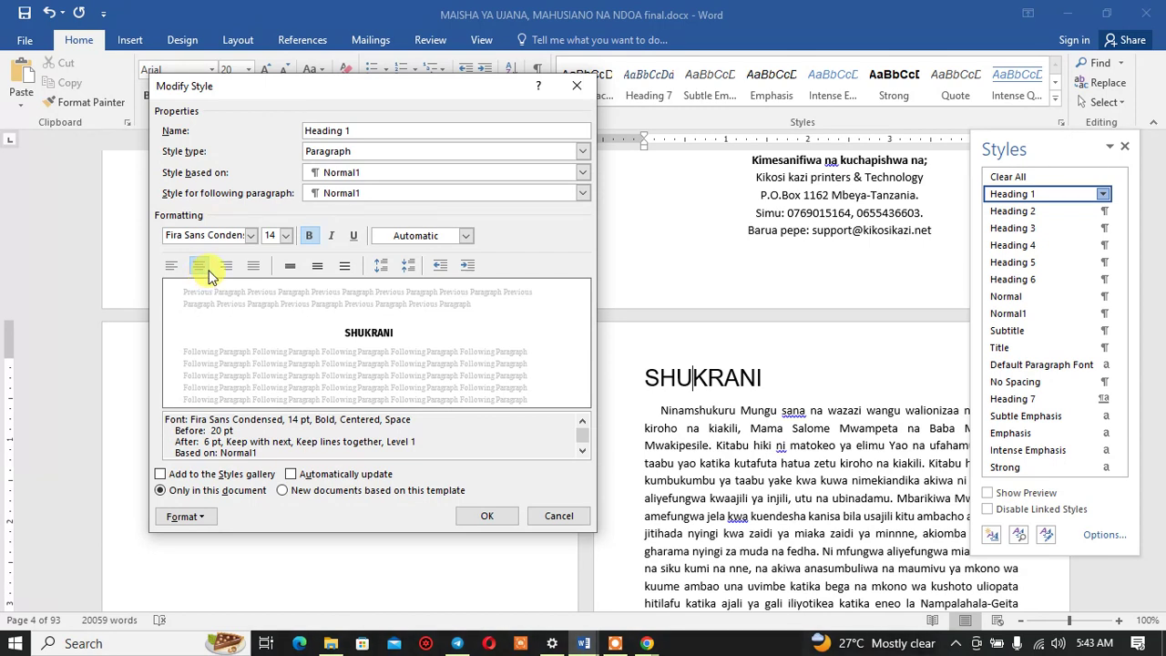
left_click(467, 266)
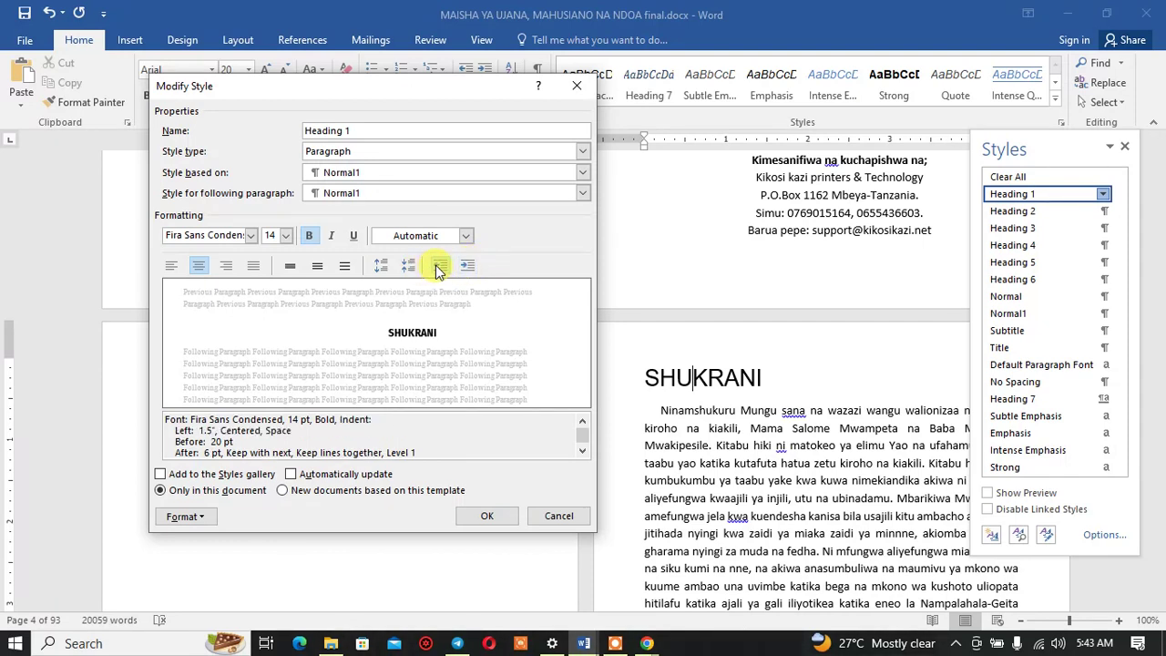
left_click(437, 266)
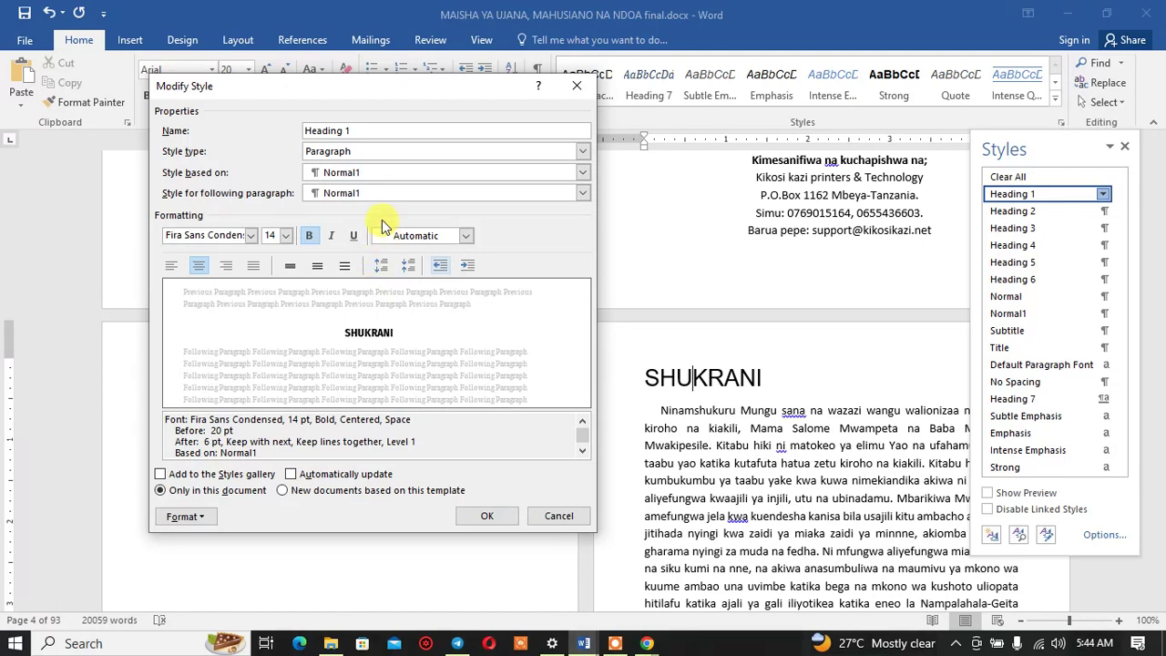
Step: Confirm the Heading 1 style changes and scroll down to the UTANGULIZI heading
left_click(480, 518)
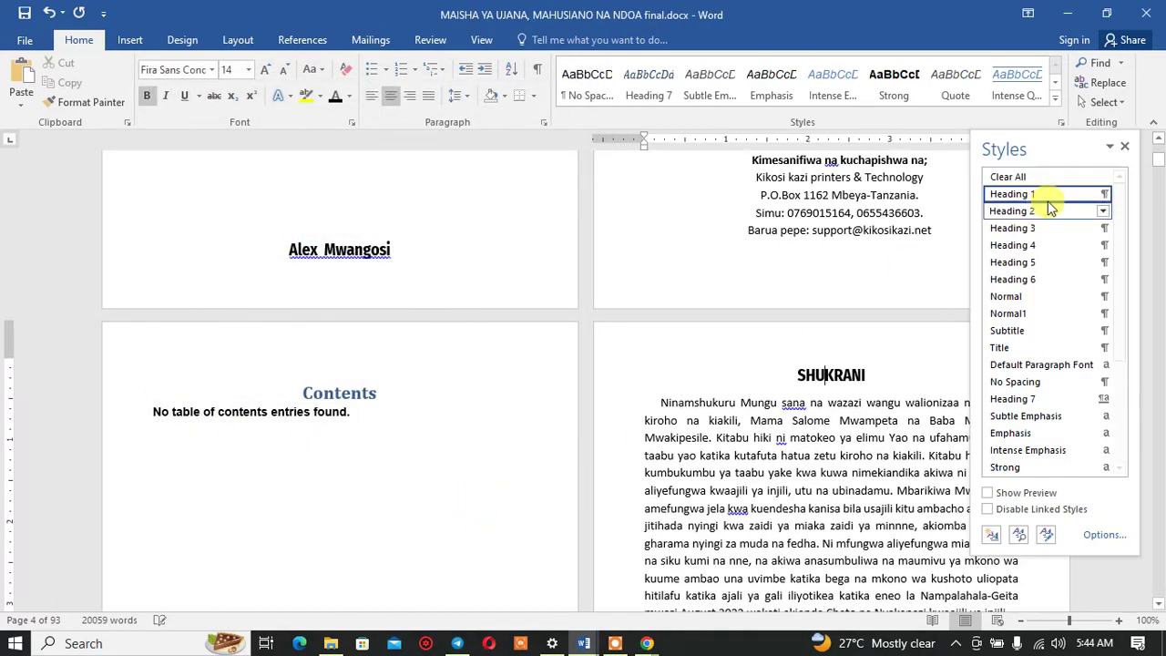
left_click(1124, 146)
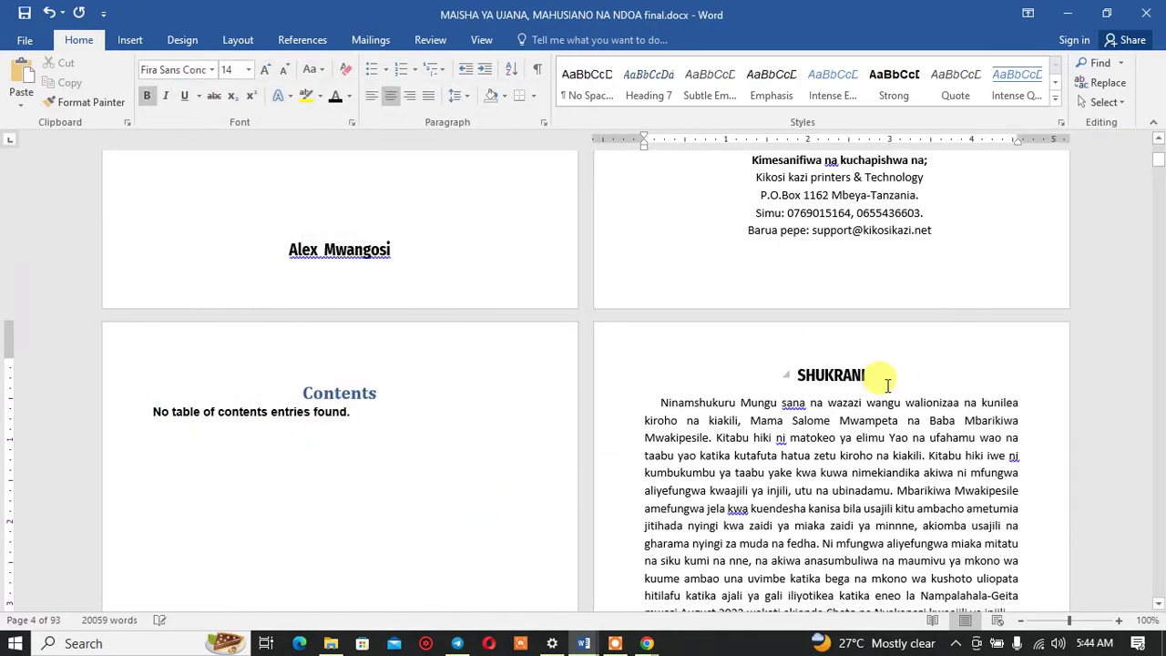
scroll(887, 384, "down", 5)
scroll(809, 391, "down", 6)
scroll(809, 391, "down", 2)
scroll(697, 412, "down", 5)
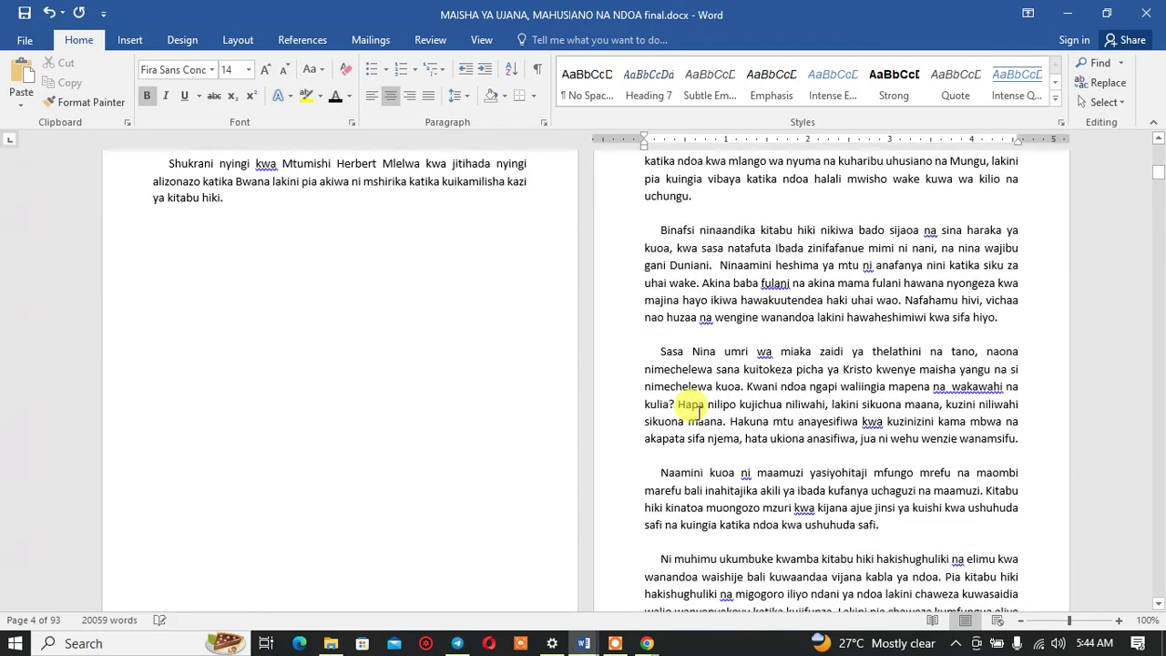
scroll(698, 412, "up", 5)
scroll(698, 412, "up", 5)
scroll(698, 410, "down", 3)
scroll(700, 412, "down", 6)
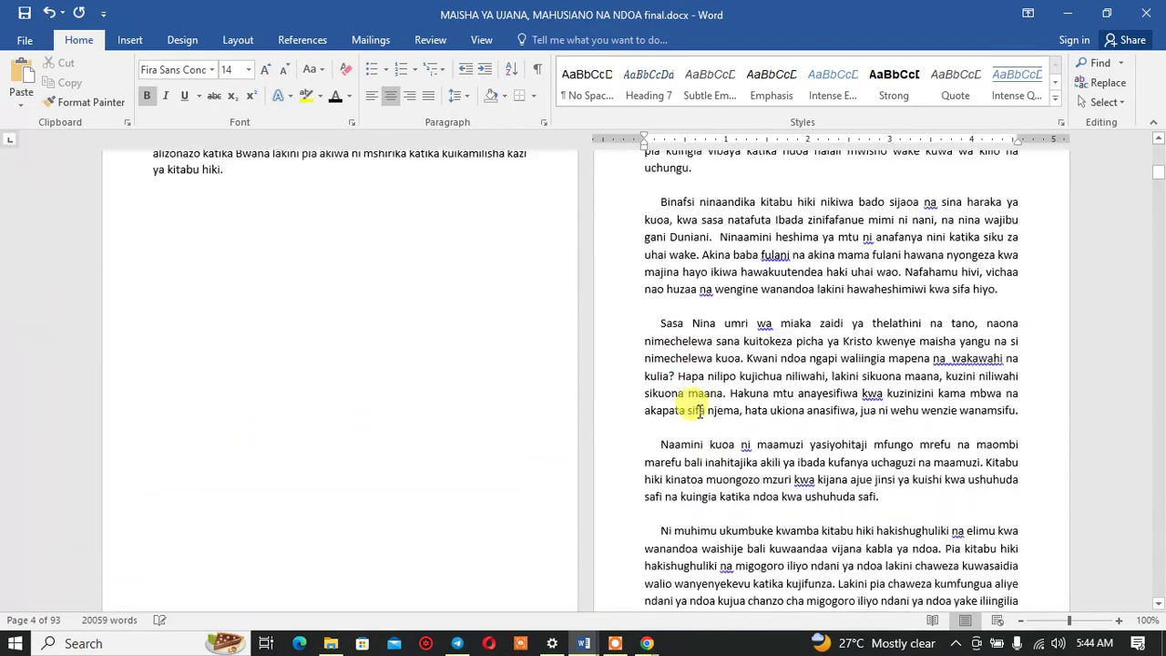
scroll(698, 411, "down", 1)
scroll(697, 411, "up", 4)
scroll(698, 412, "up", 1)
scroll(698, 410, "up", 4)
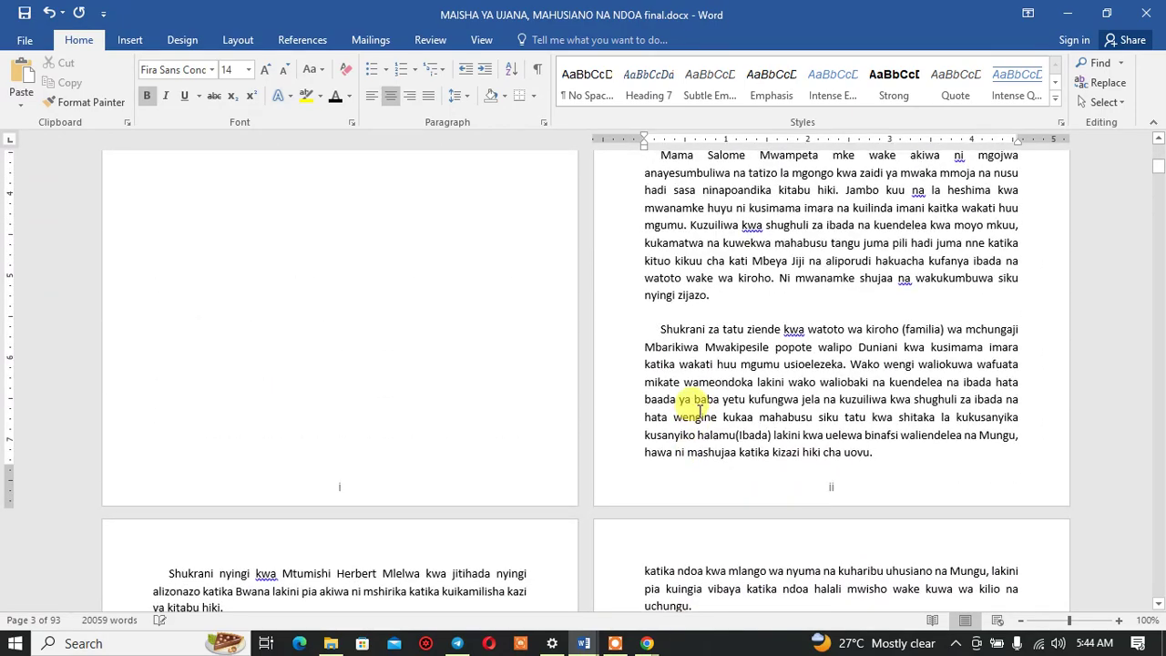
scroll(700, 410, "up", 5)
scroll(699, 409, "up", 4)
scroll(700, 408, "down", 2)
scroll(700, 405, "down", 4)
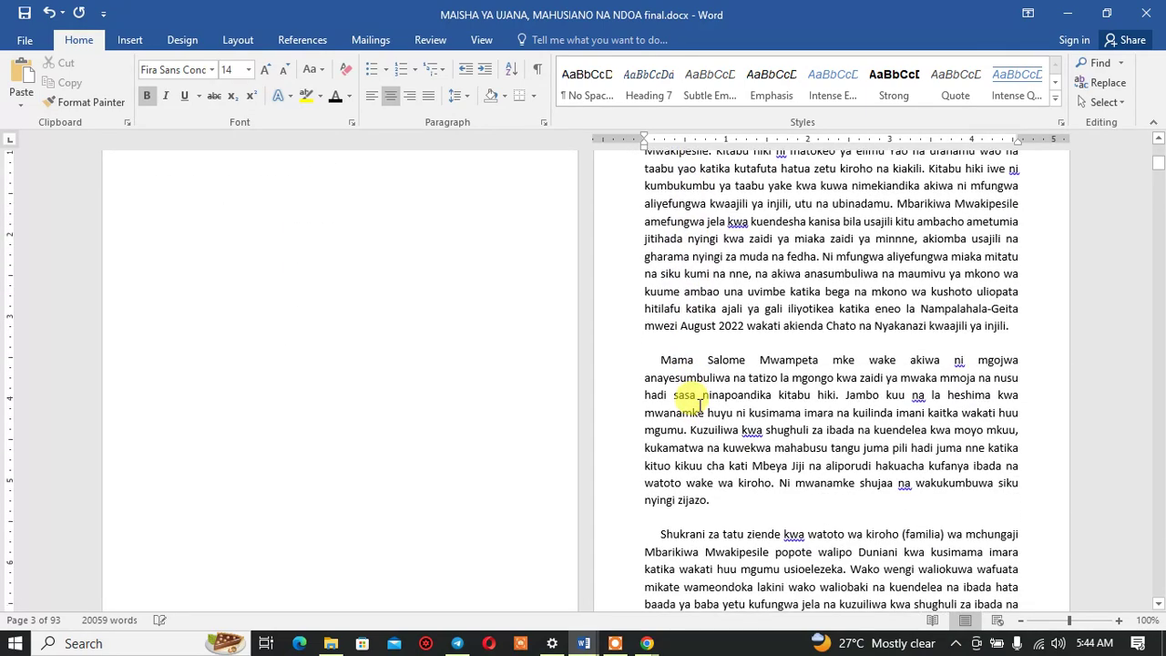
scroll(699, 405, "down", 10)
scroll(648, 405, "down", 5)
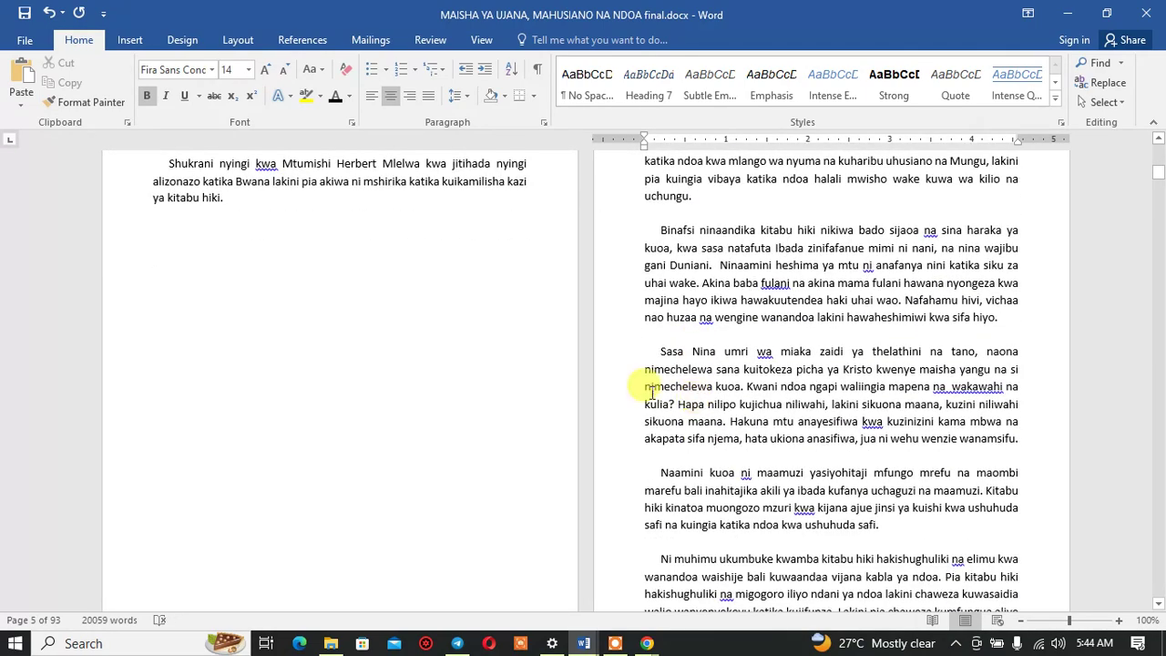
scroll(410, 383, "down", 6)
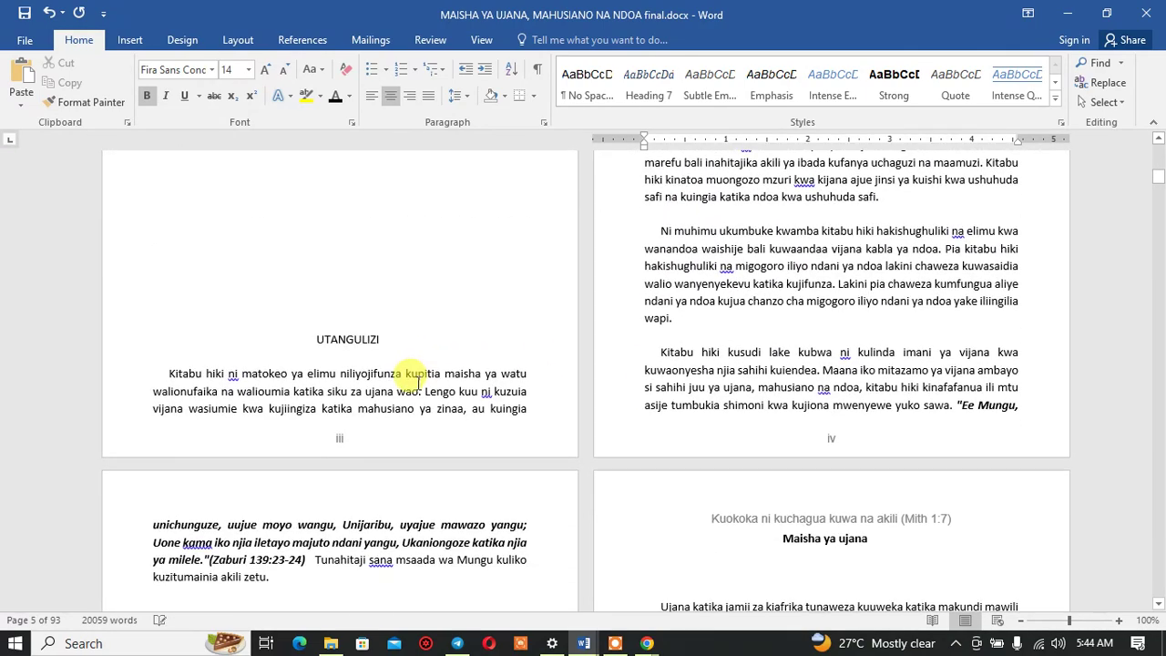
Step: Insert a page break before UTANGULIZI so it begins on a new page
left_click(311, 323)
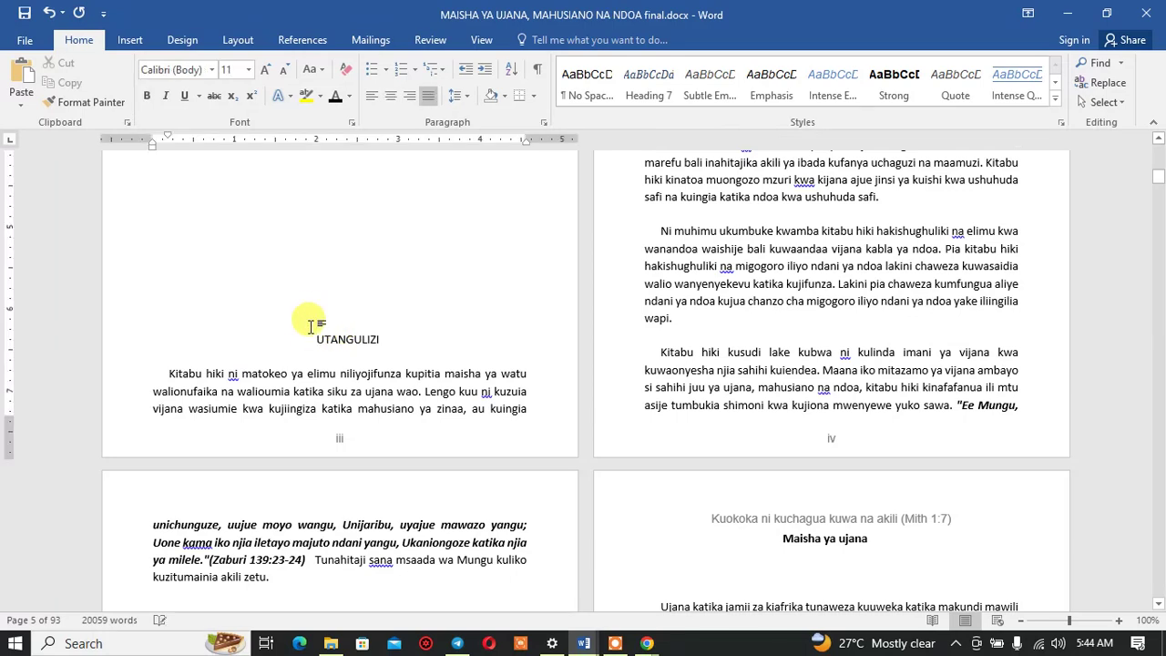
double_click(311, 323)
left_click(298, 325)
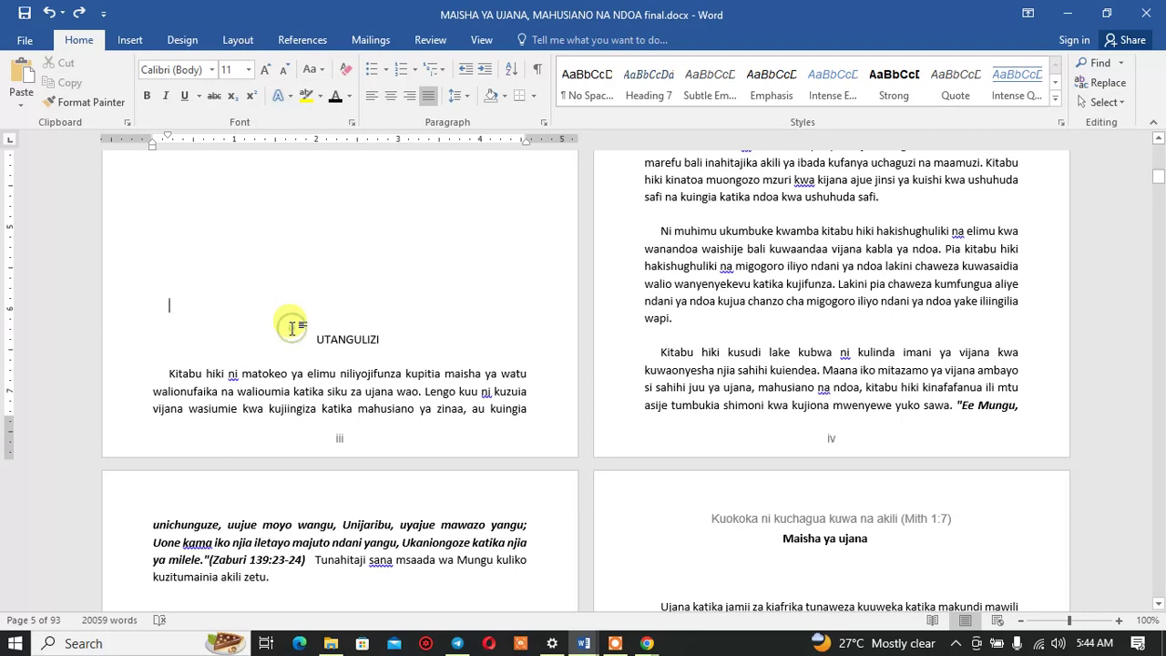
left_click(312, 339)
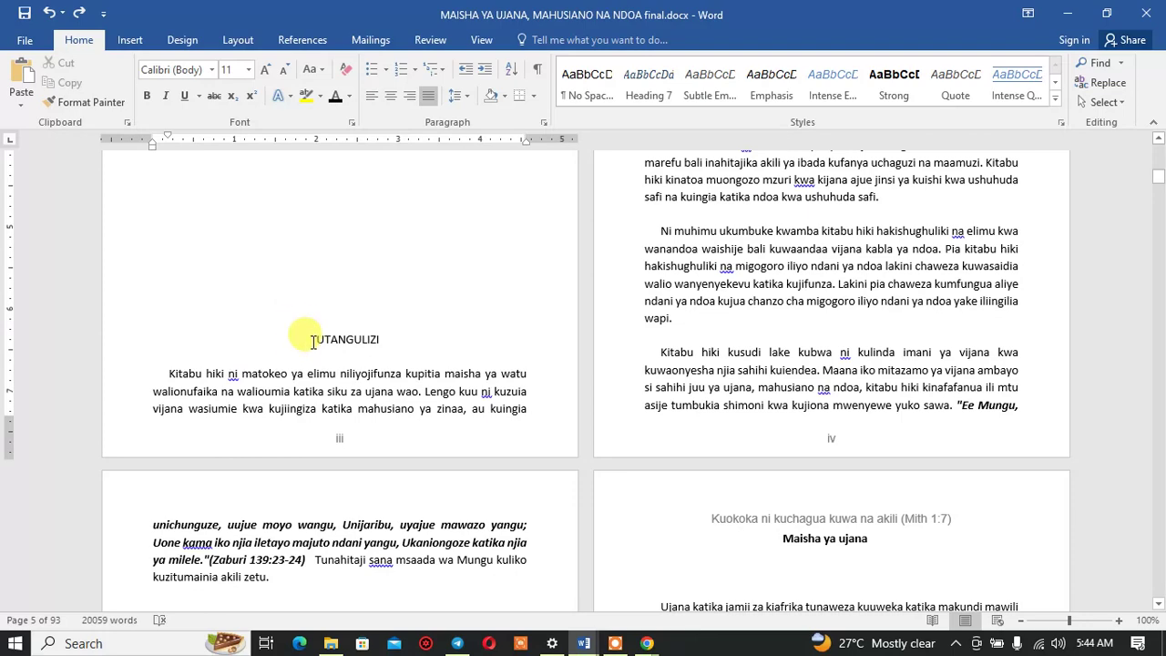
left_click(235, 41)
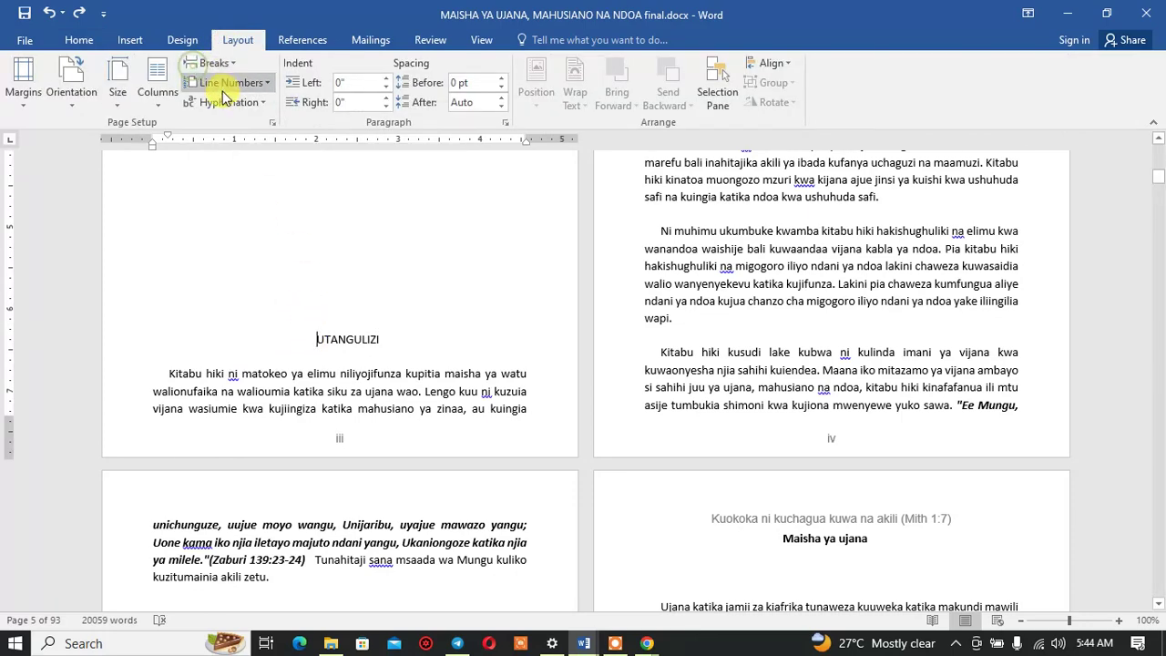
left_click(215, 68)
left_click(246, 114)
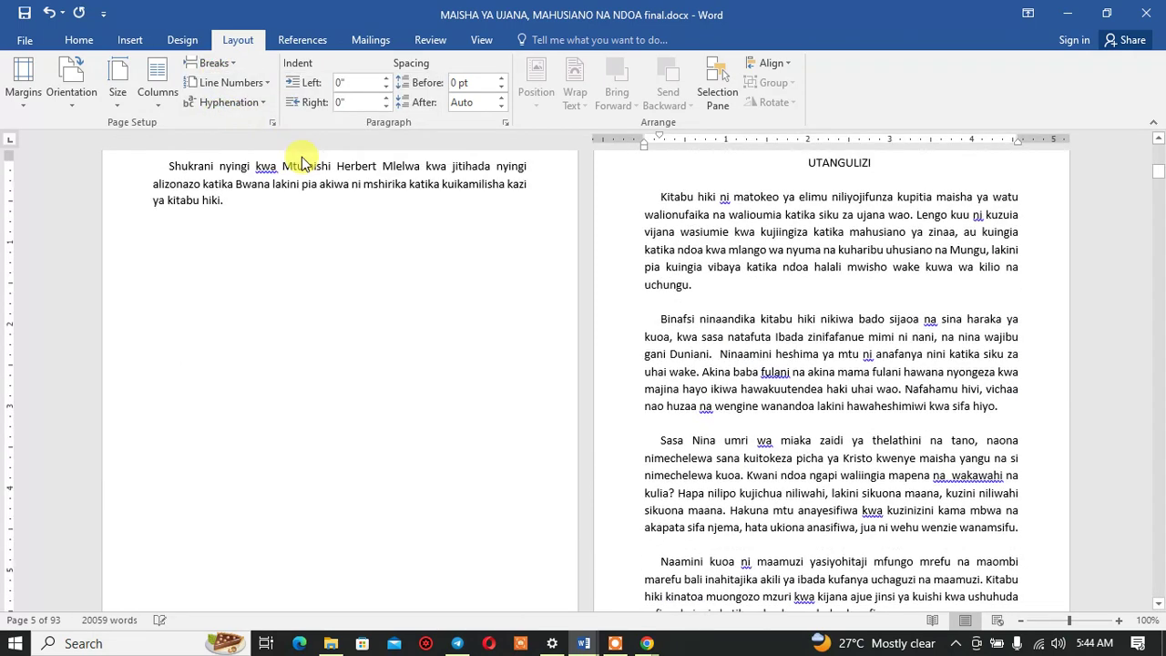
scroll(544, 395, "up", 3)
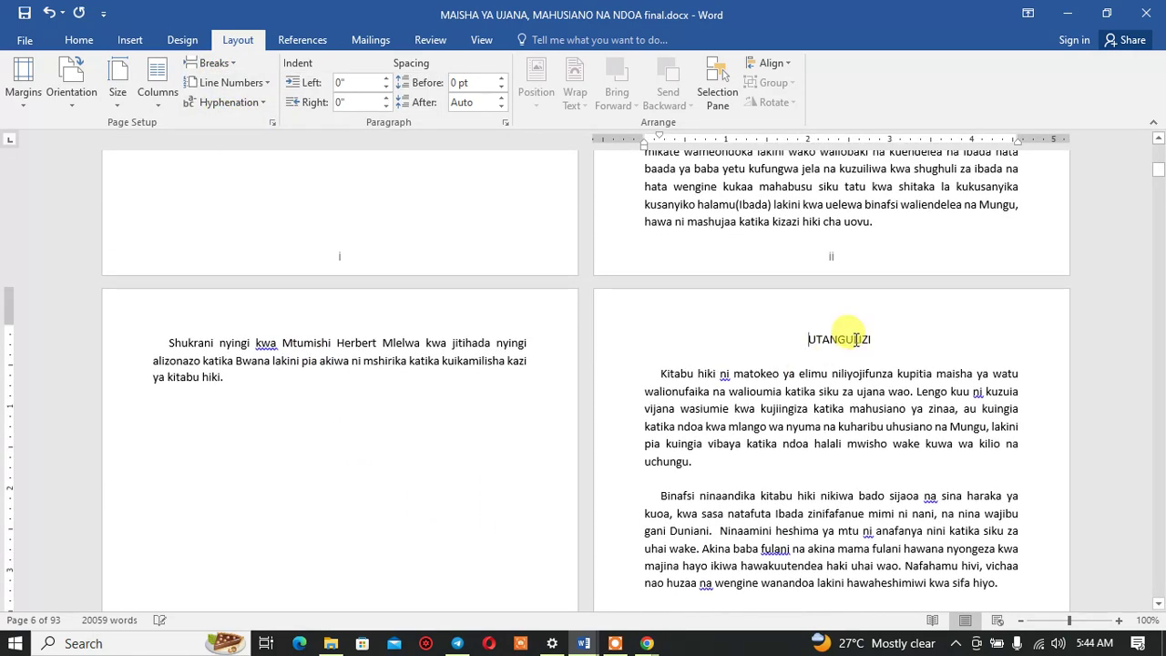
left_click(856, 339)
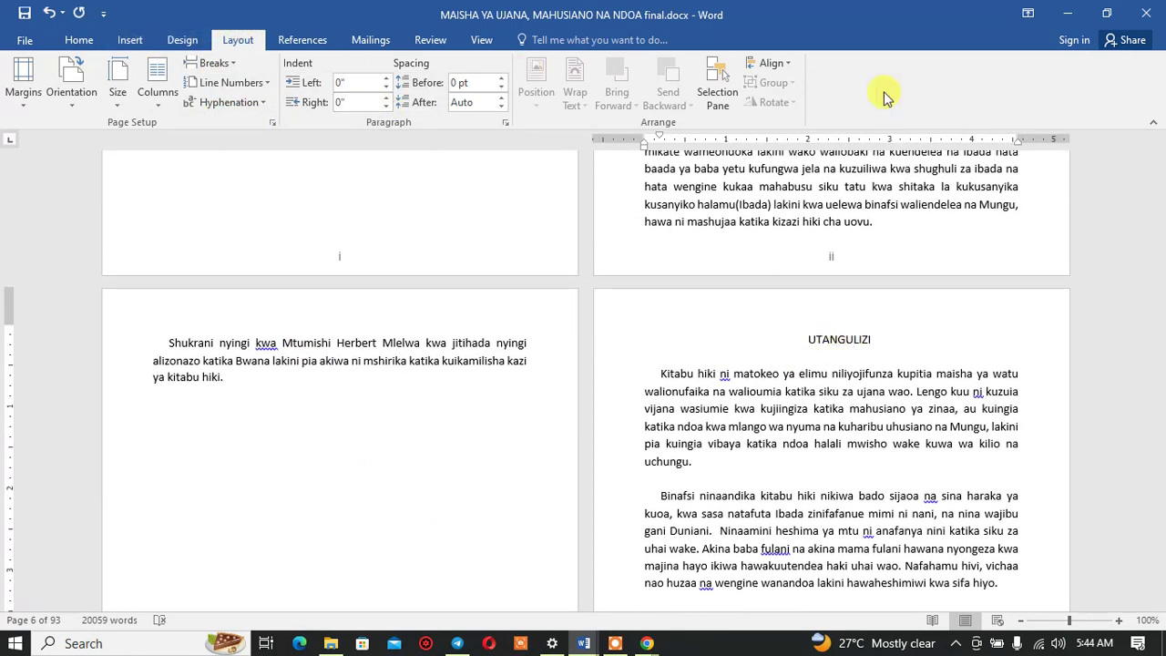
left_click(1027, 13)
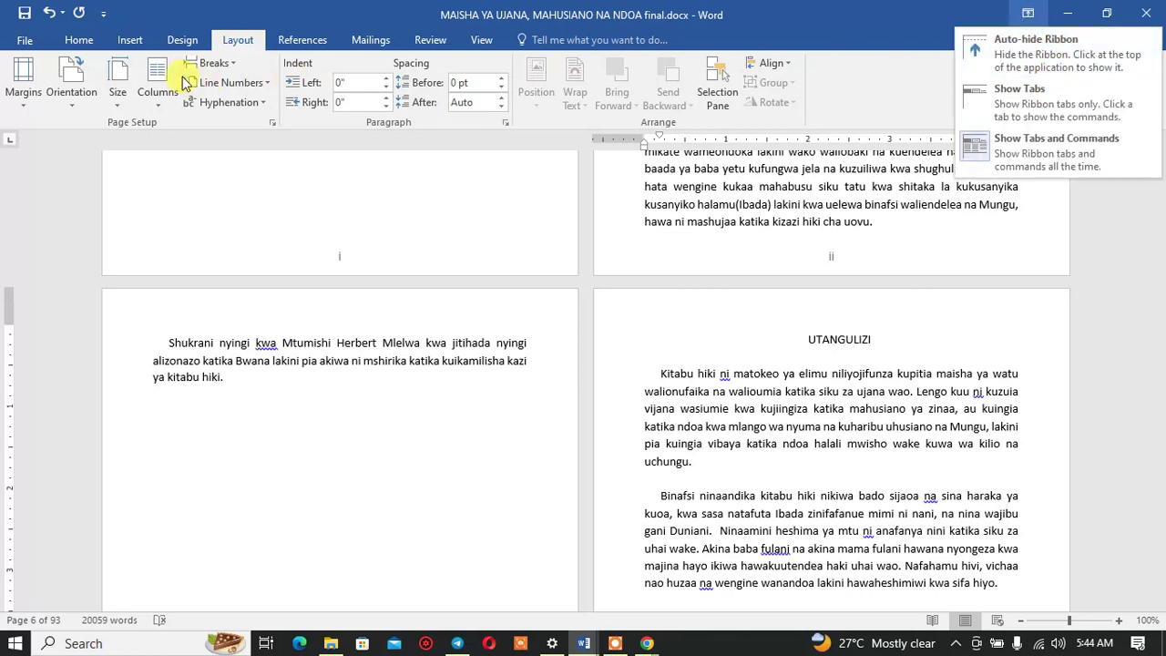
left_click(96, 50)
left_click(79, 40)
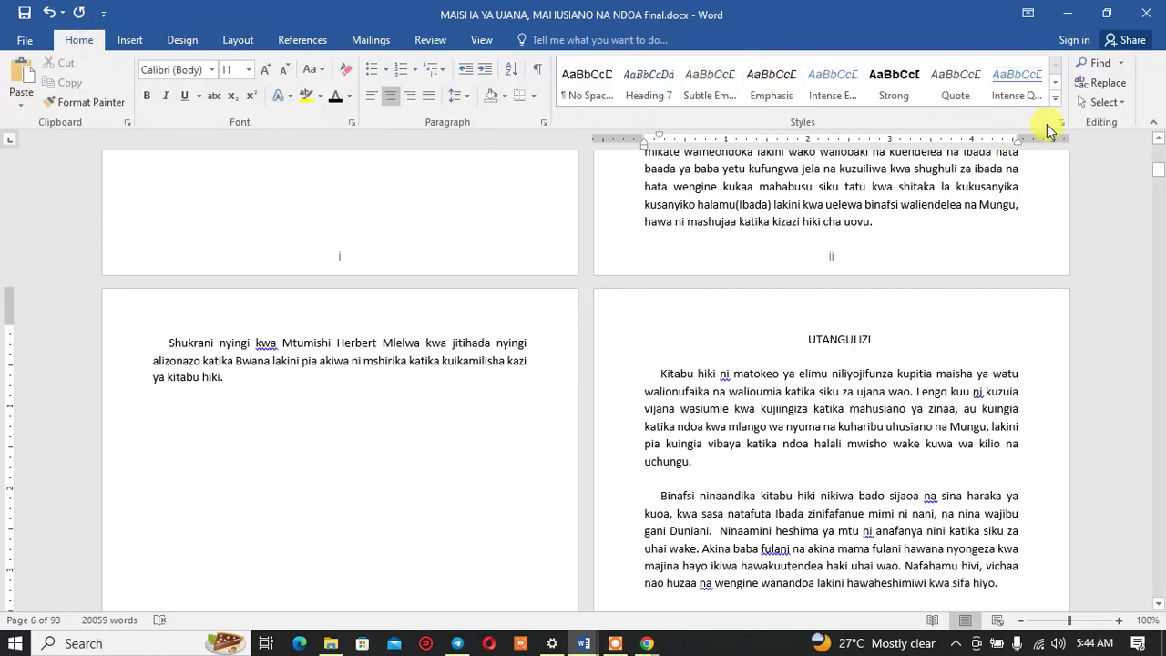
Step: Apply the Heading 1 style to the UTANGULIZI heading from the Styles list
left_click(1061, 122)
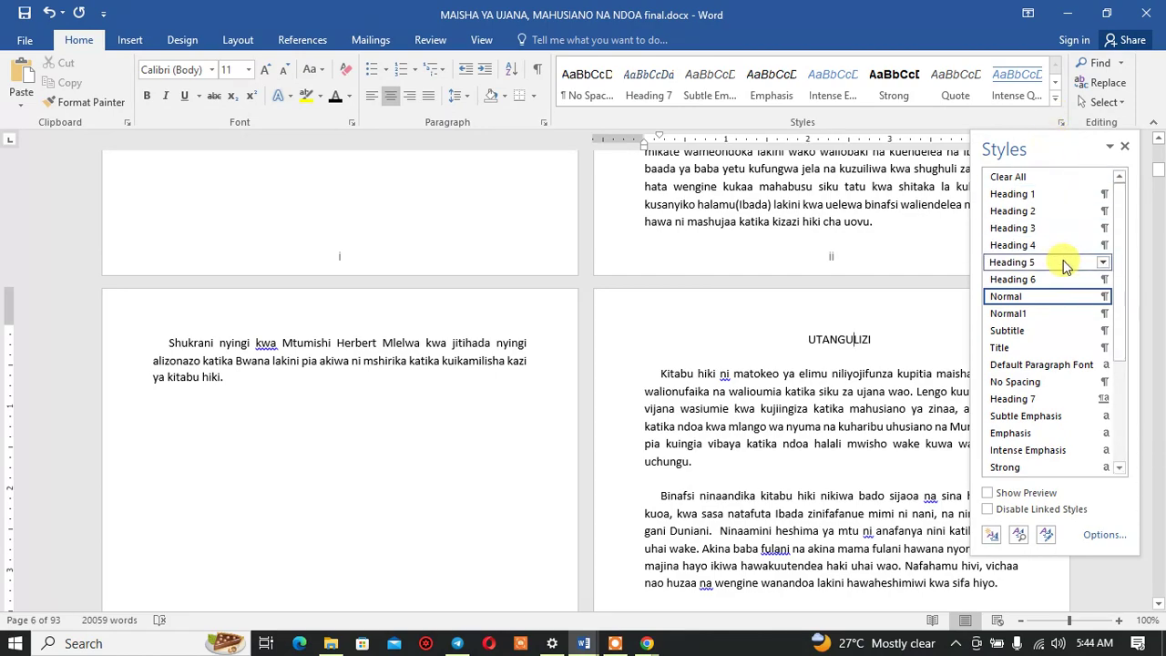
left_click(1072, 199)
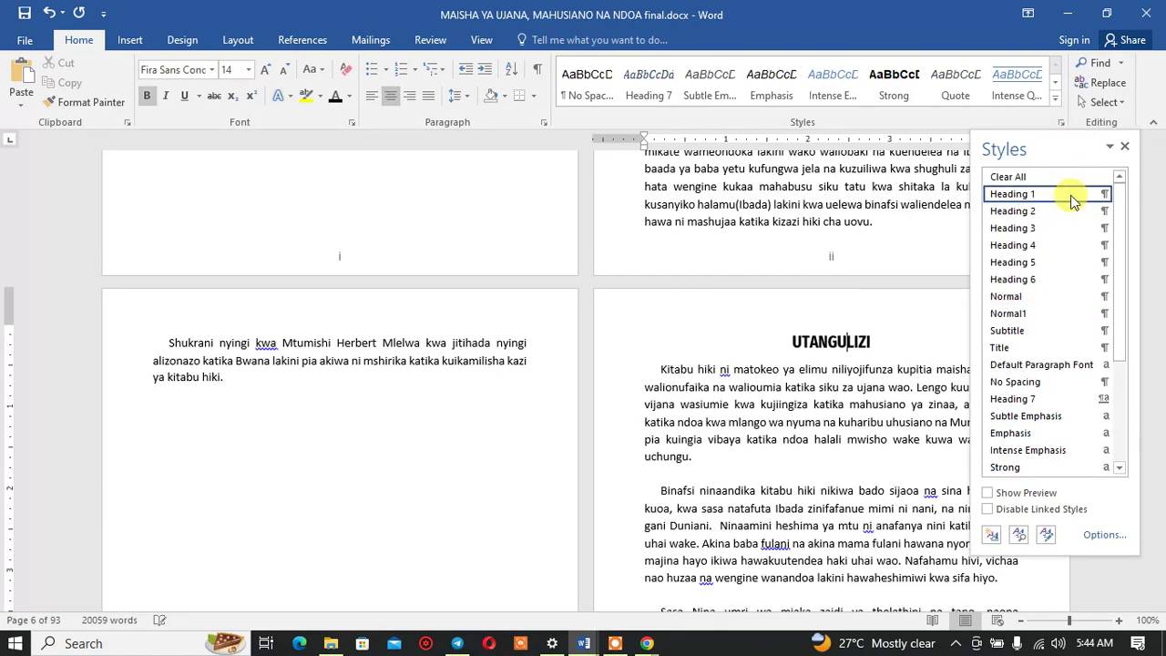
scroll(789, 344, "up", 2)
scroll(788, 365, "up", 8)
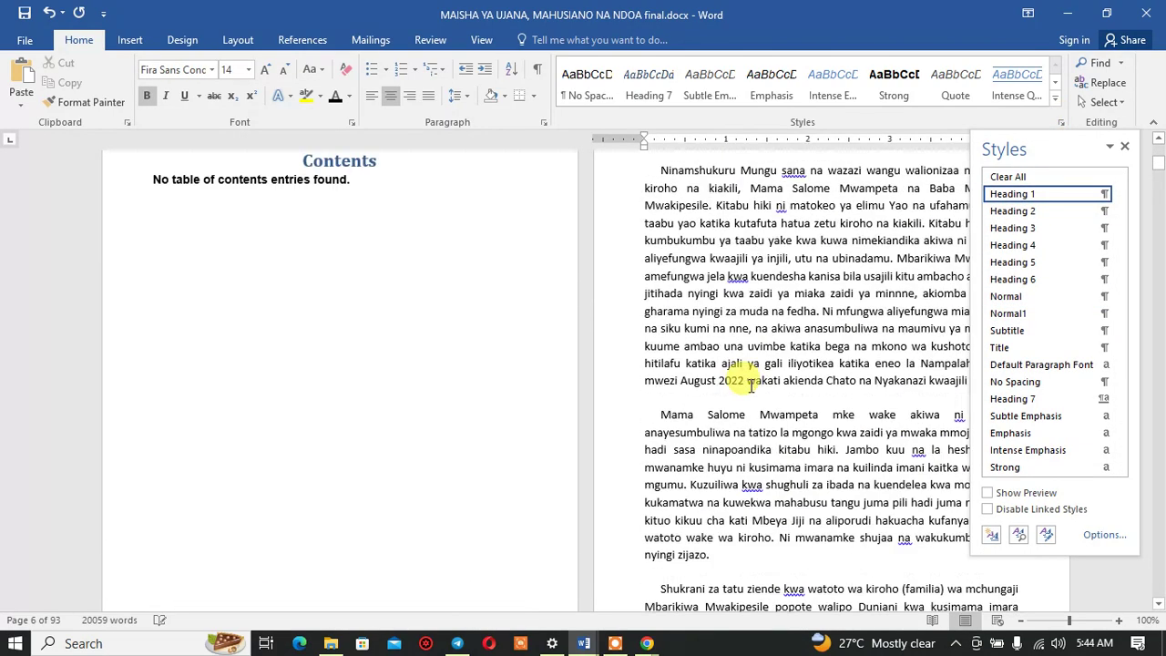
scroll(792, 392, "up", 5)
scroll(783, 401, "down", 1)
scroll(793, 369, "down", 4)
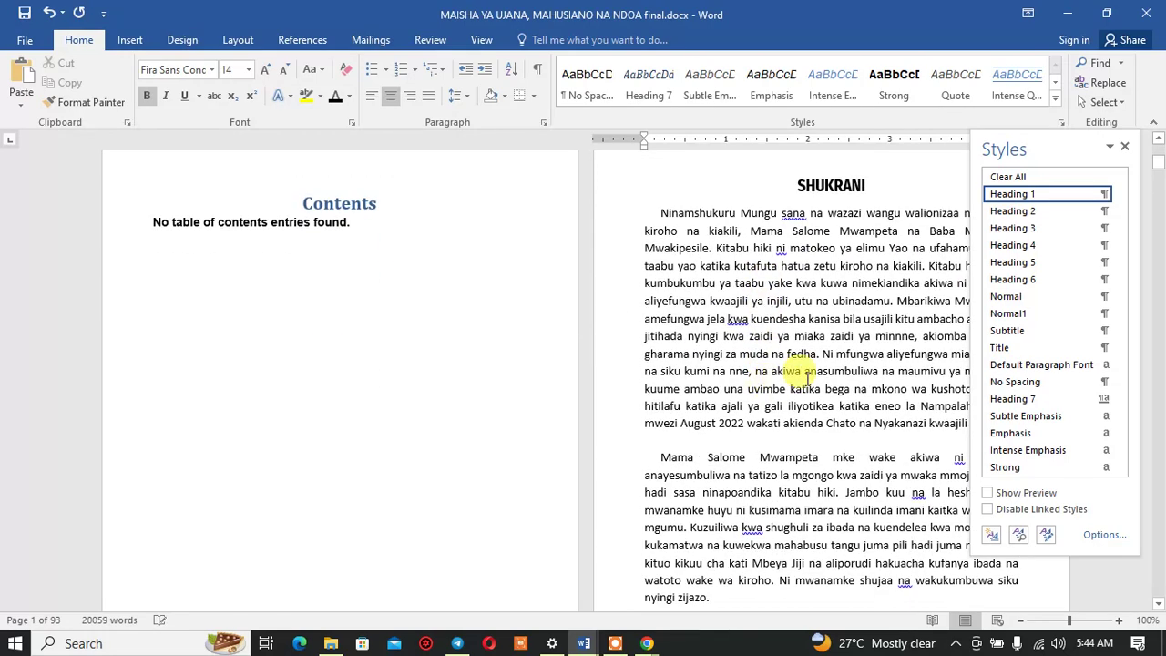
left_click(1124, 148)
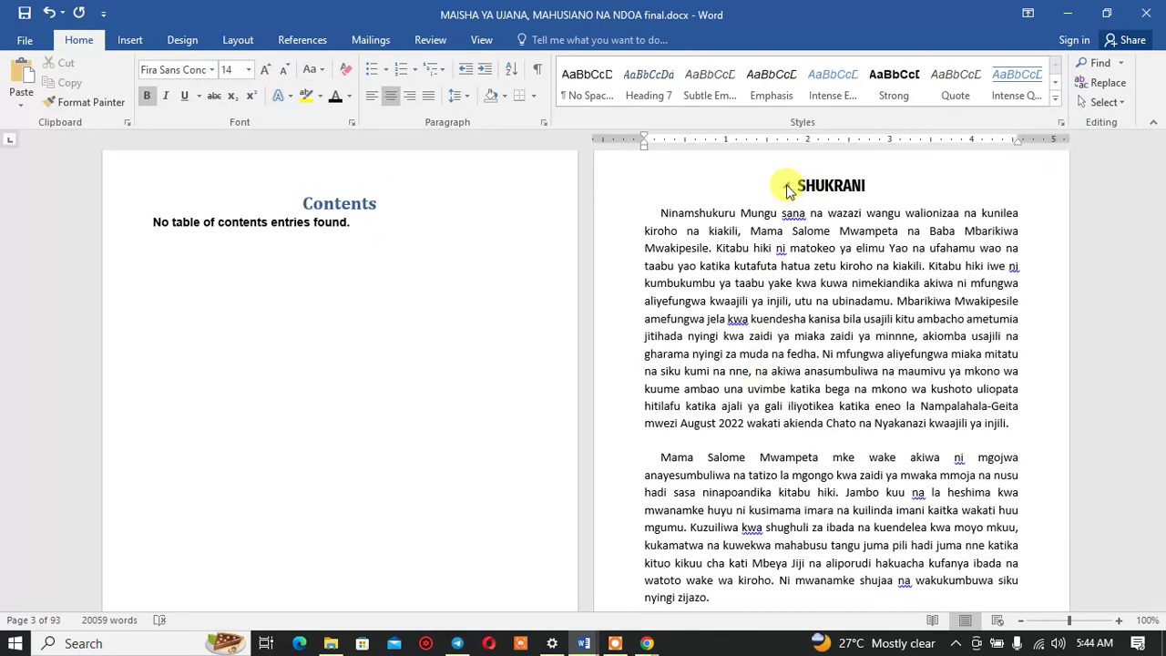
Step: Collapse and re-expand the SHUKRANI and UTANGULIZI sections to check their headings
left_click(787, 187)
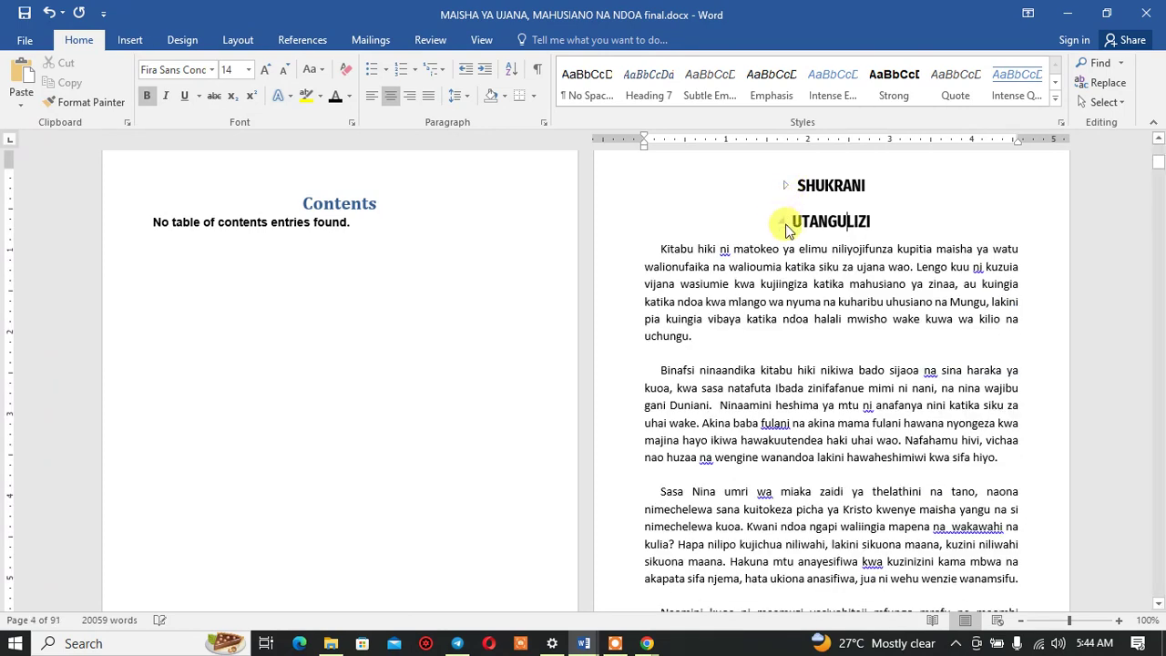
left_click(781, 223)
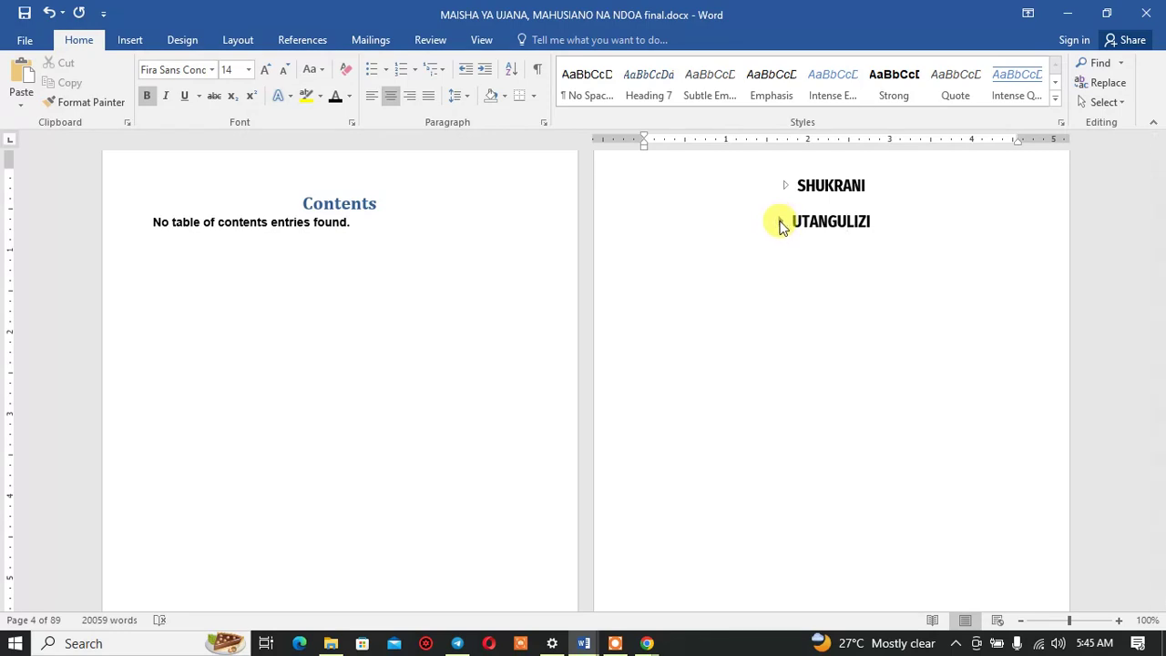
left_click(782, 223)
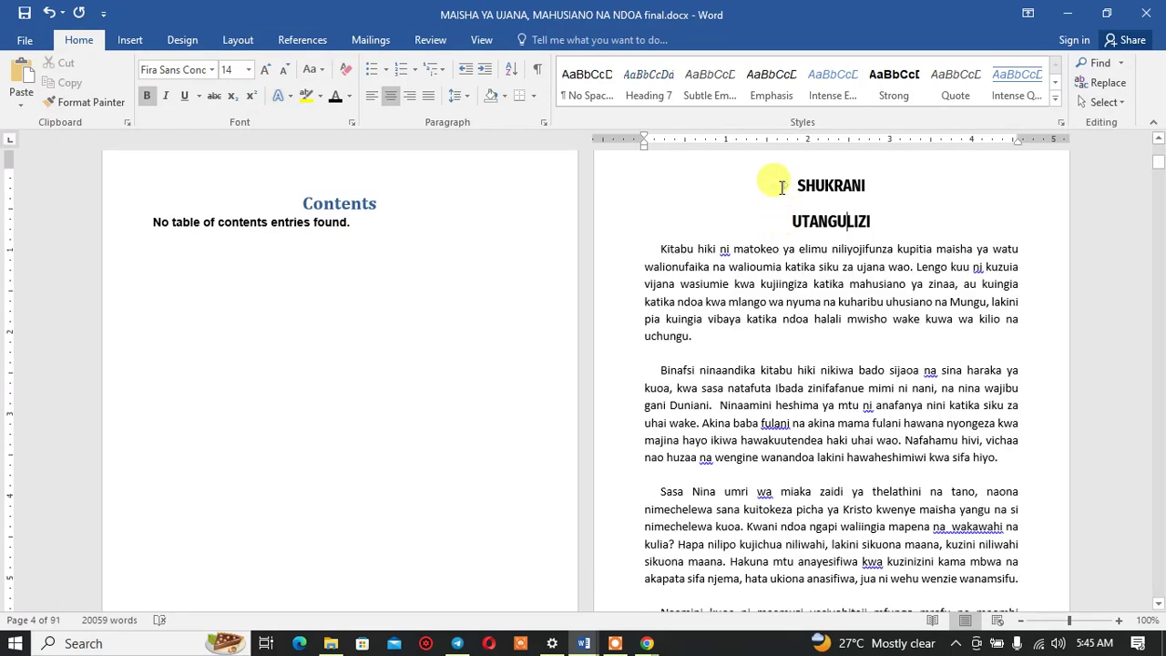
left_click(786, 184)
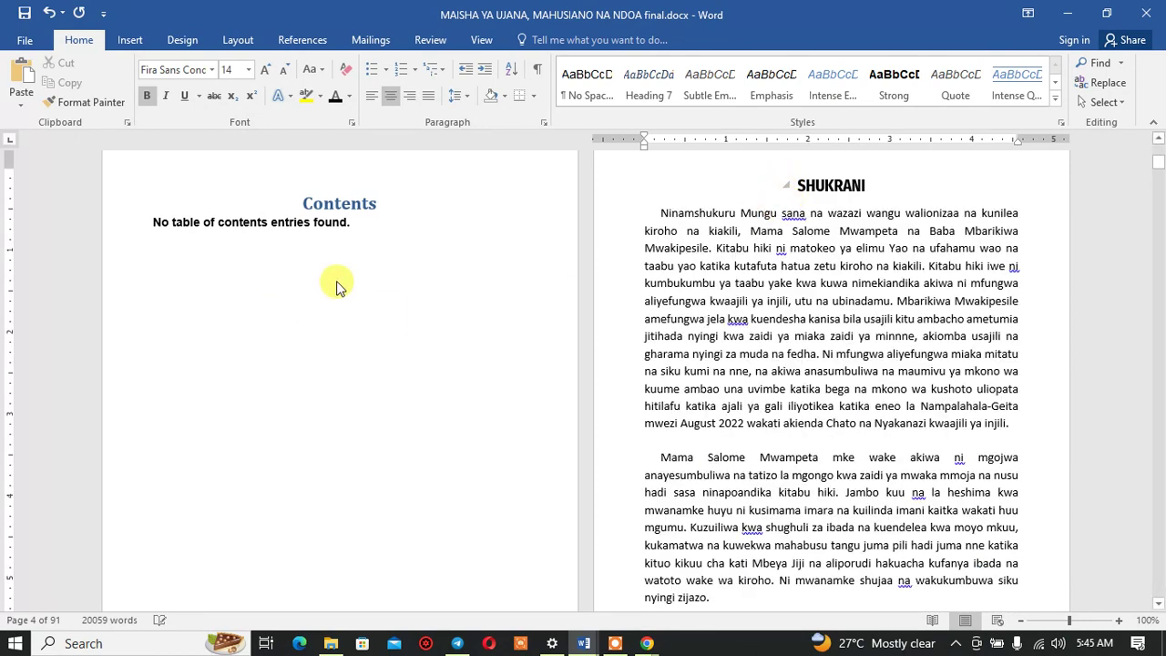
Step: Update the table of contents so it shows SHUKRANI on page ii and UTANGULIZI on page iv
left_click(358, 219)
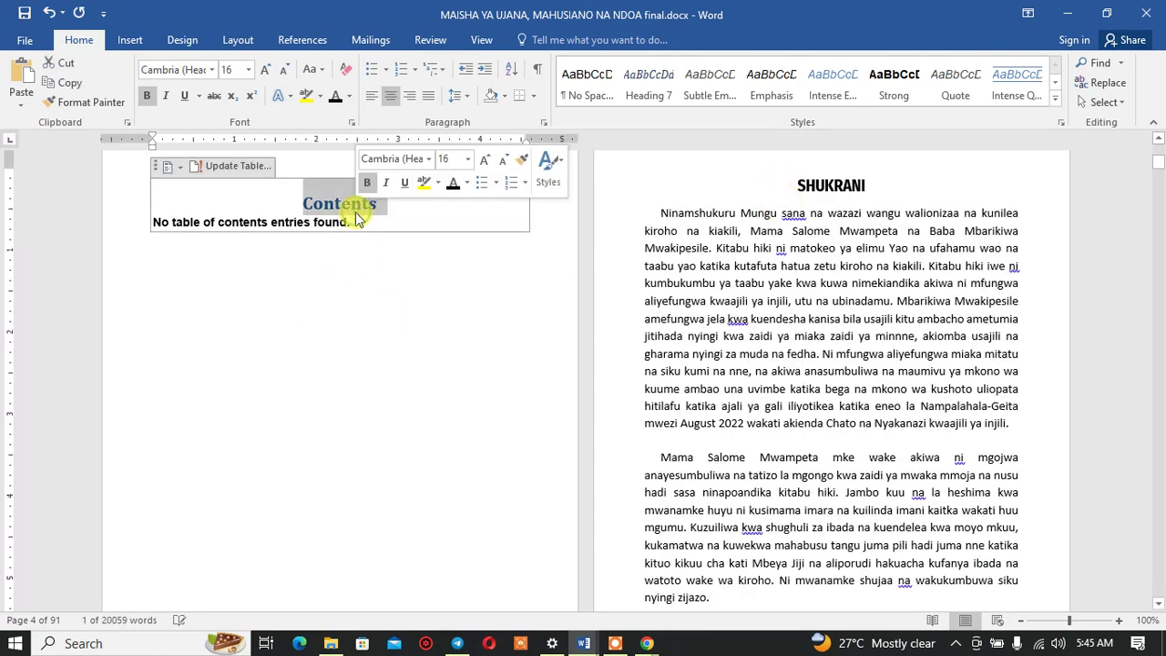
left_click(229, 170)
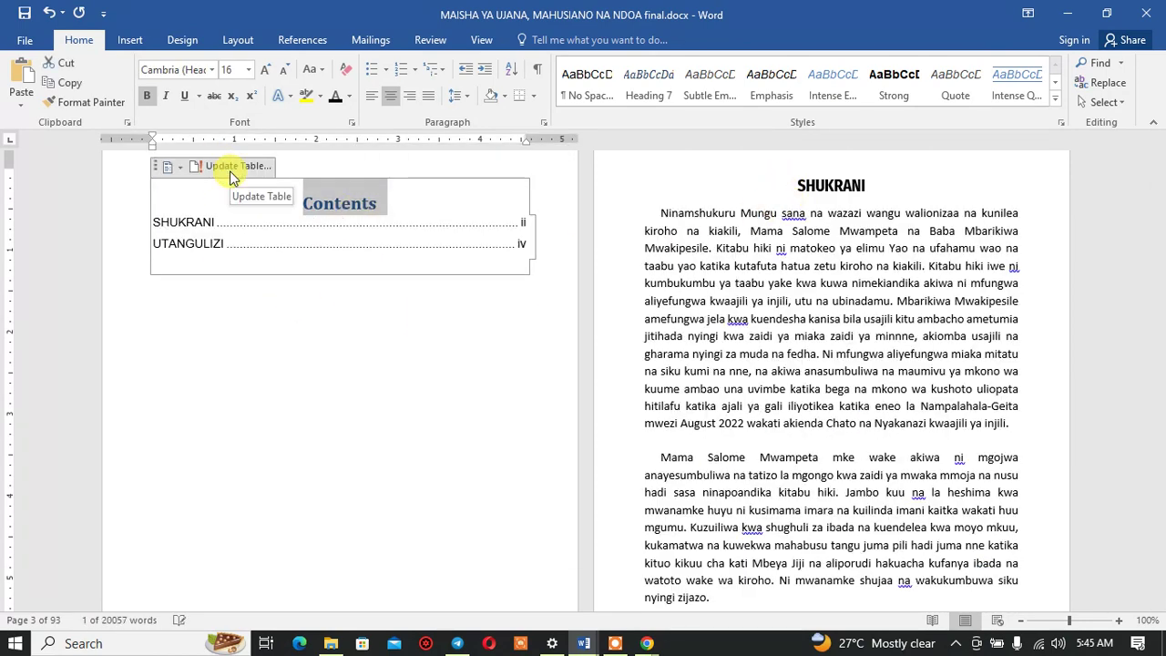
left_click(395, 345)
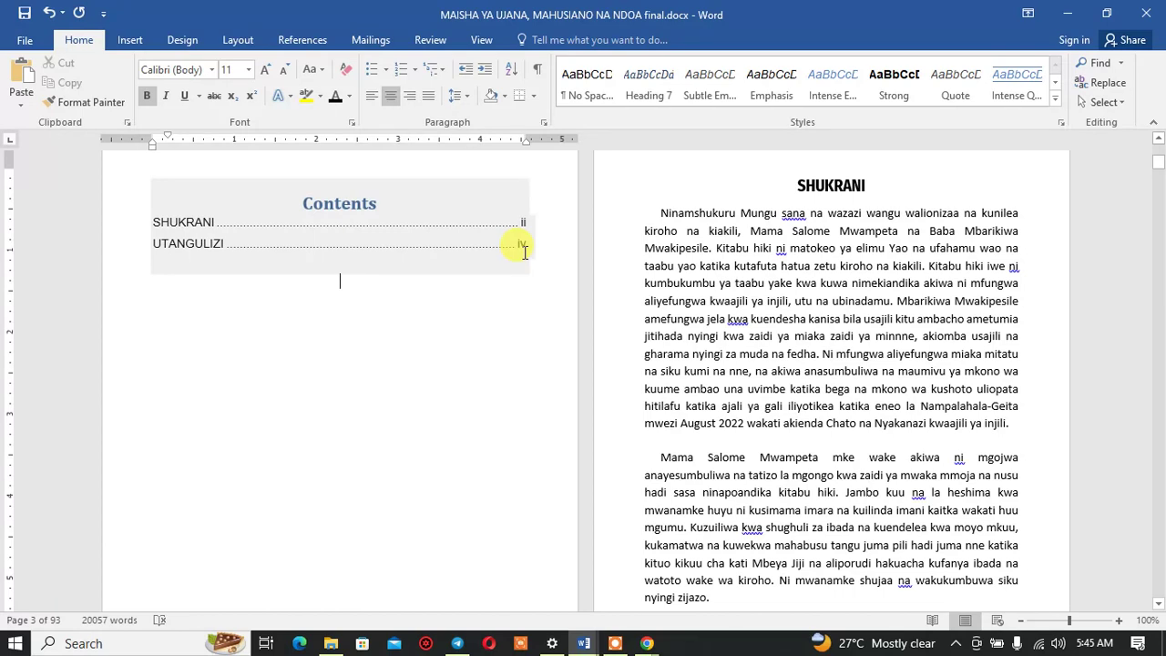
left_click(820, 188)
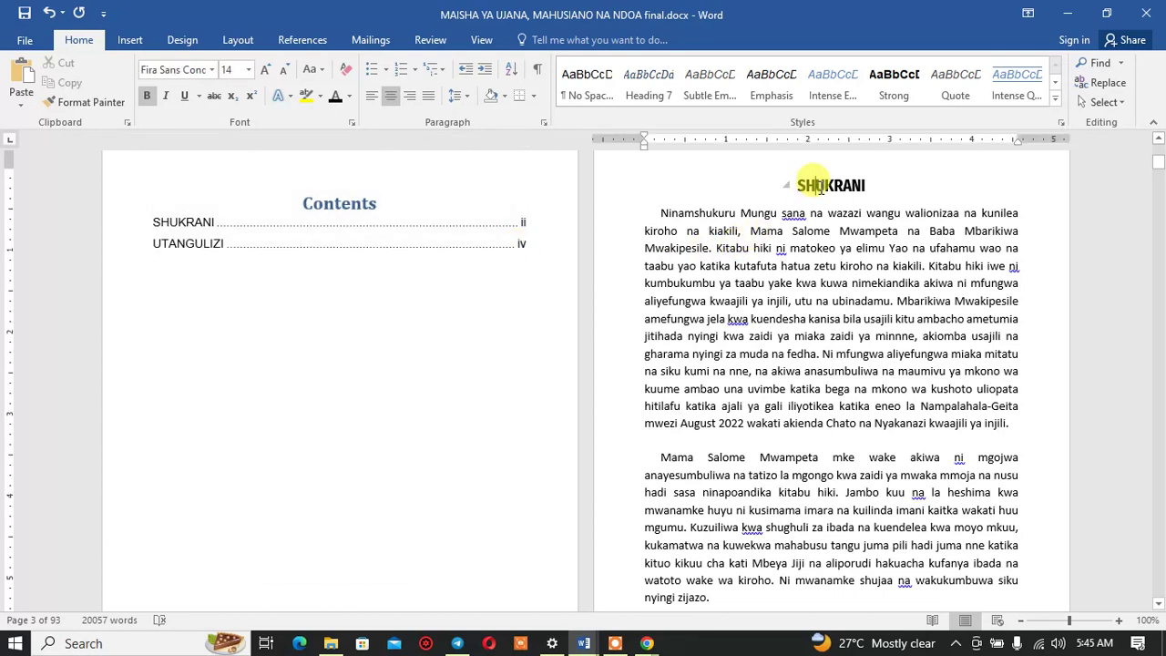
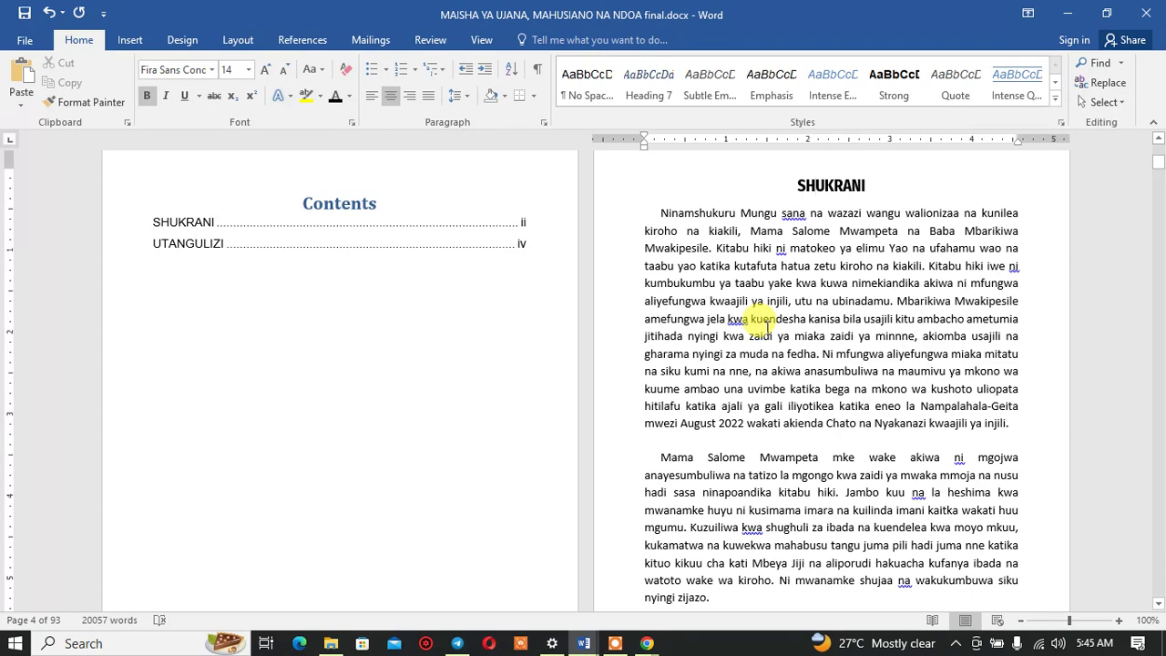
Step: Try sentence case on the SHUKRANI heading, then undo it to keep the capitals
scroll(853, 323, "down", 5)
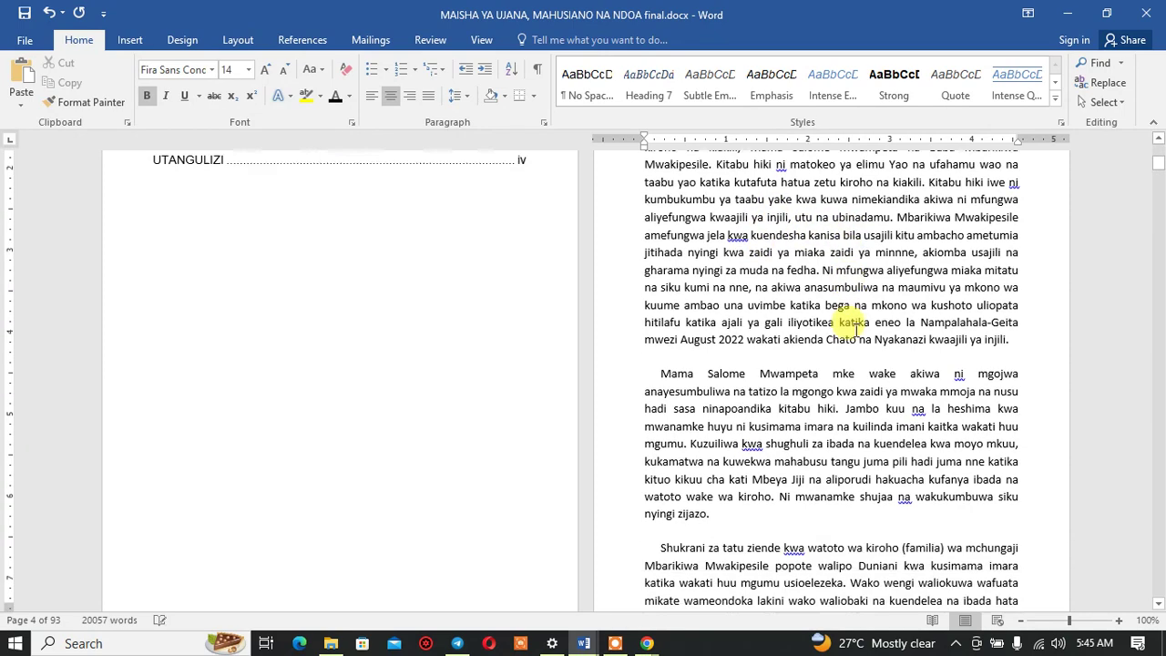
scroll(856, 330, "down", 2)
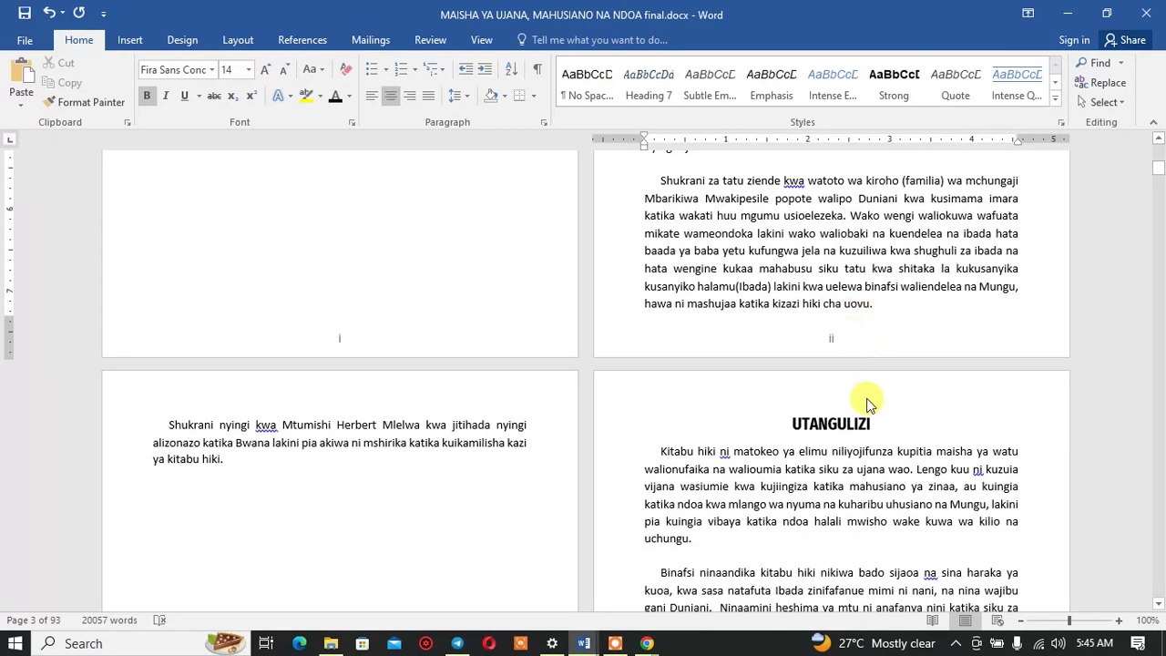
scroll(870, 404, "up", 7)
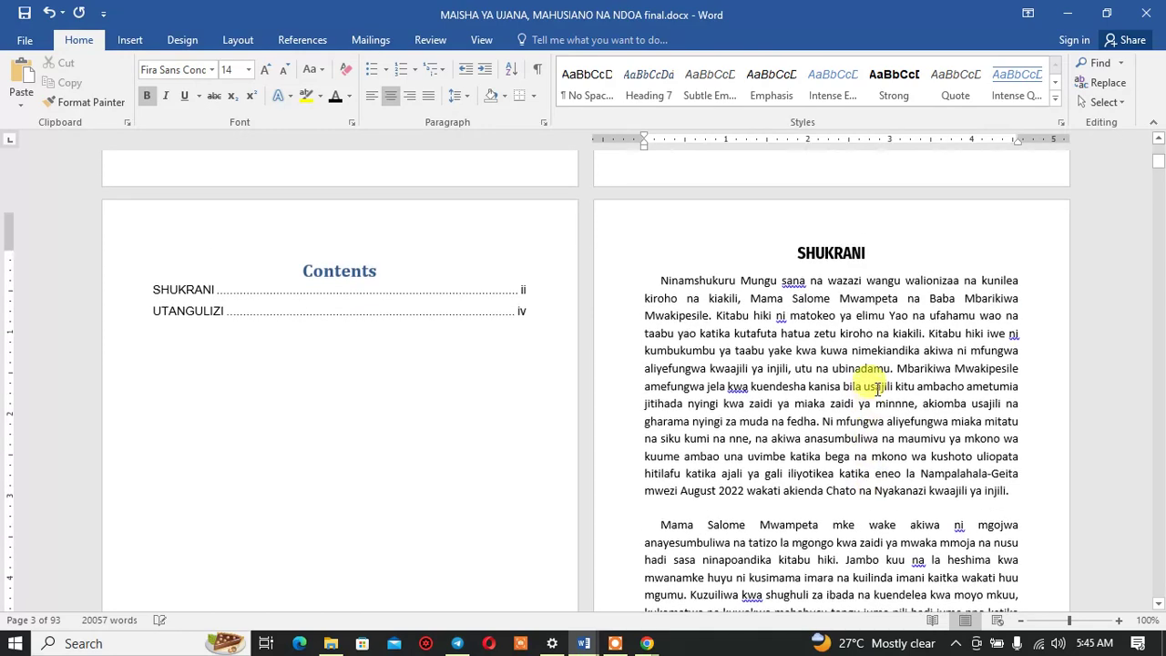
left_click_drag(875, 267, 792, 272)
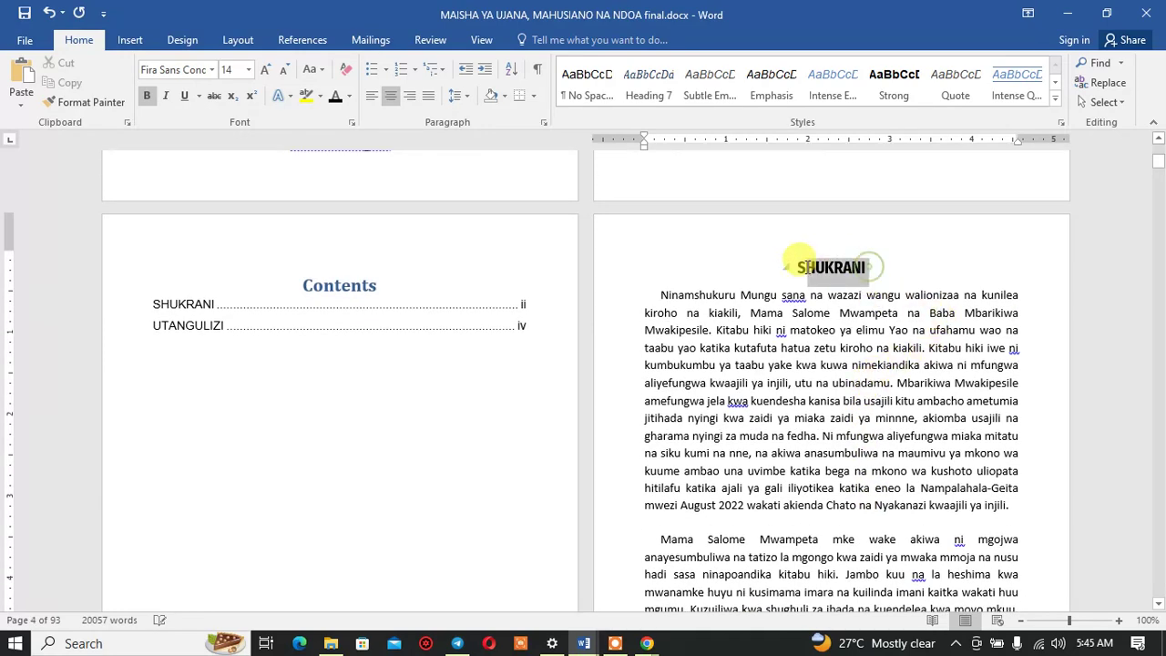
left_click(315, 73)
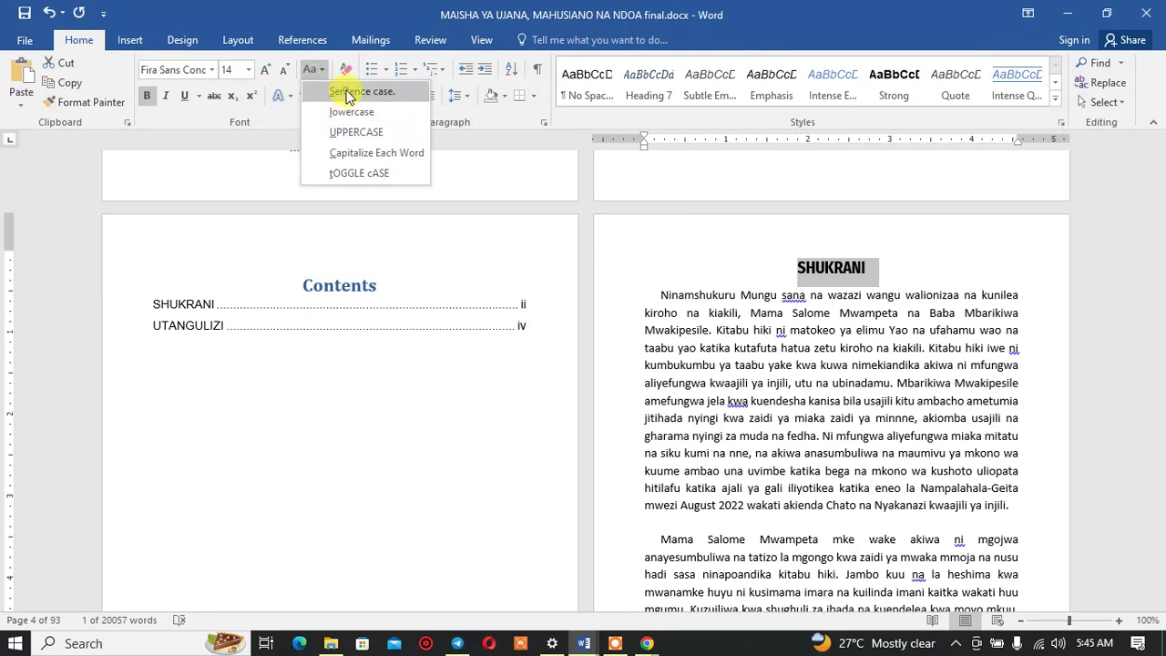
left_click(321, 89)
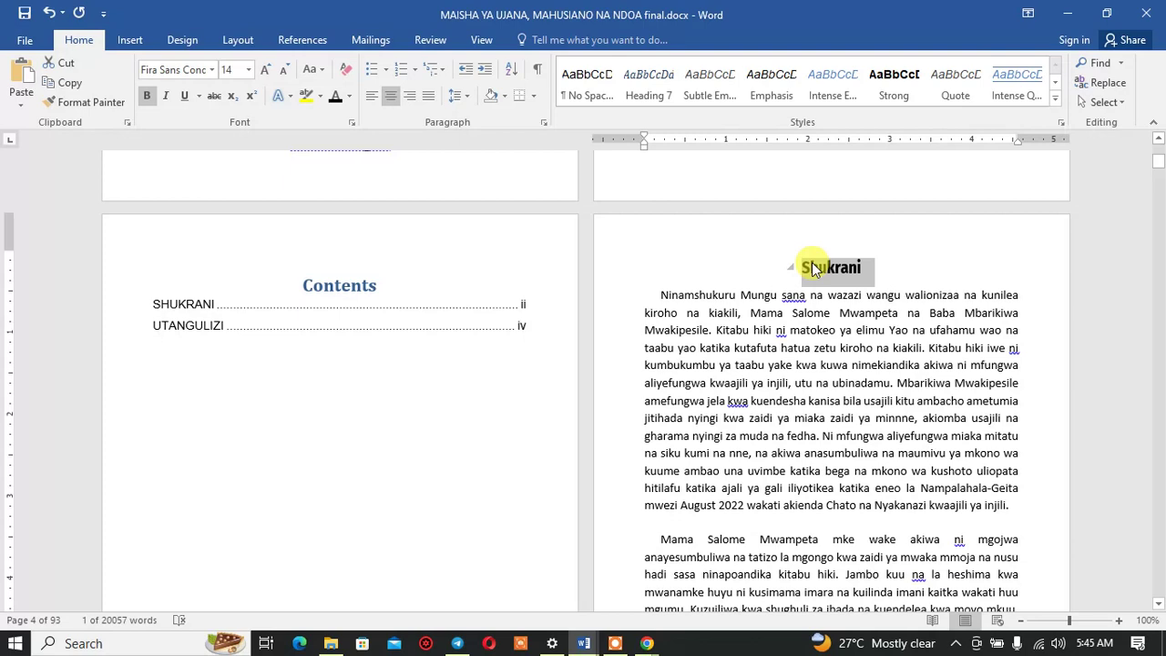
key("ctrl+z")
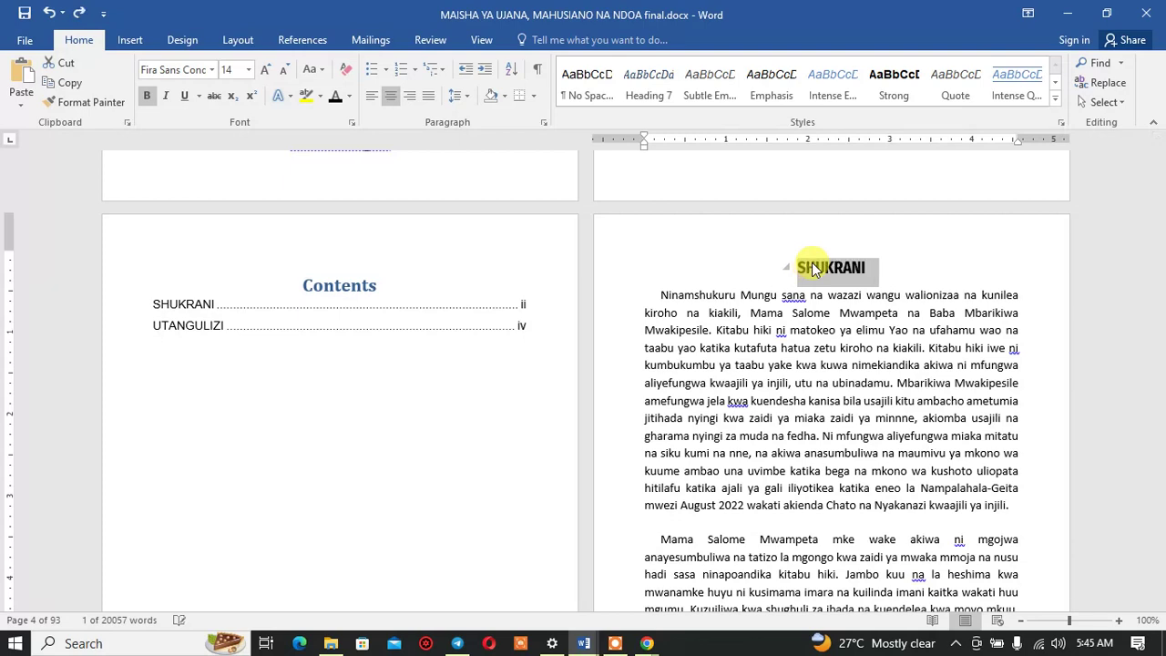
left_click(882, 267)
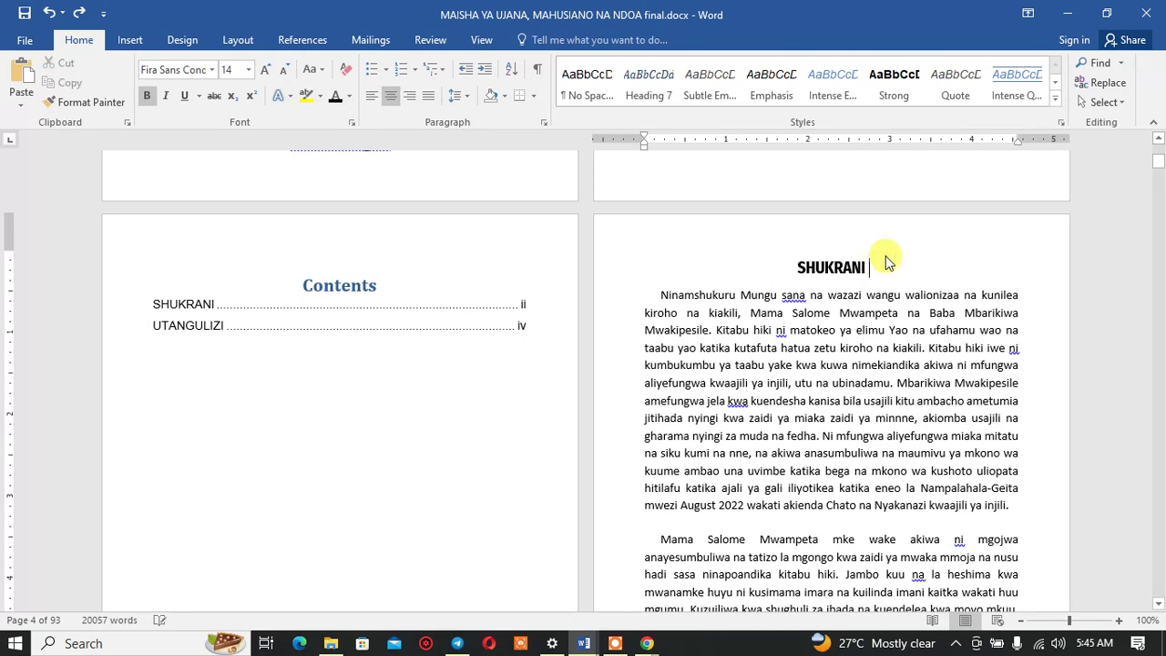
Step: Scroll down to the chapter page with the Mith 1:7 epigraph and Maisha ya ujana heading
scroll(958, 318, "down", 5)
scroll(958, 328, "down", 1)
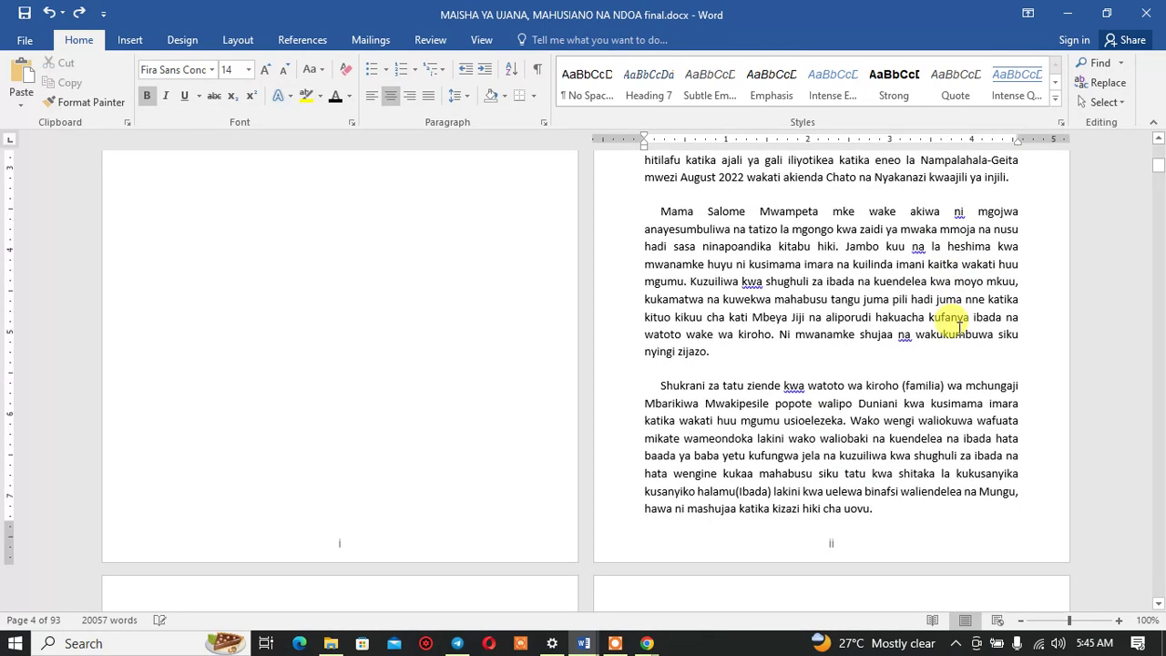
scroll(956, 337, "down", 4)
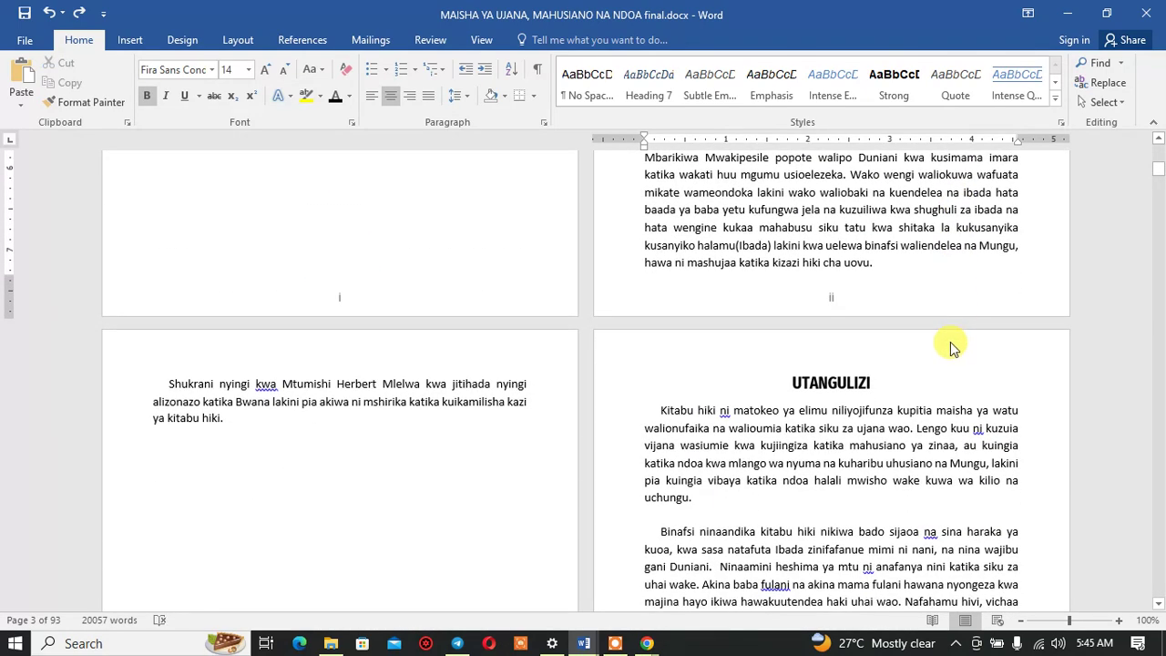
scroll(948, 346, "down", 2)
scroll(950, 352, "down", 1)
scroll(950, 338, "up", 3)
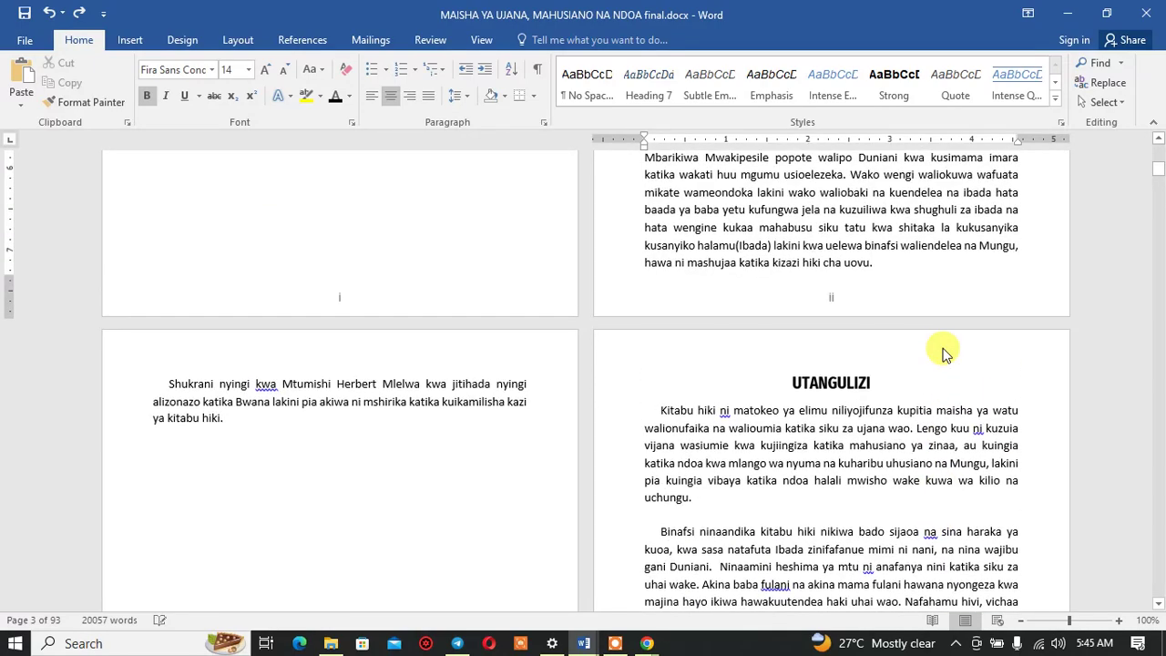
scroll(947, 346, "down", 3)
scroll(943, 349, "down", 3)
scroll(944, 346, "up", 4)
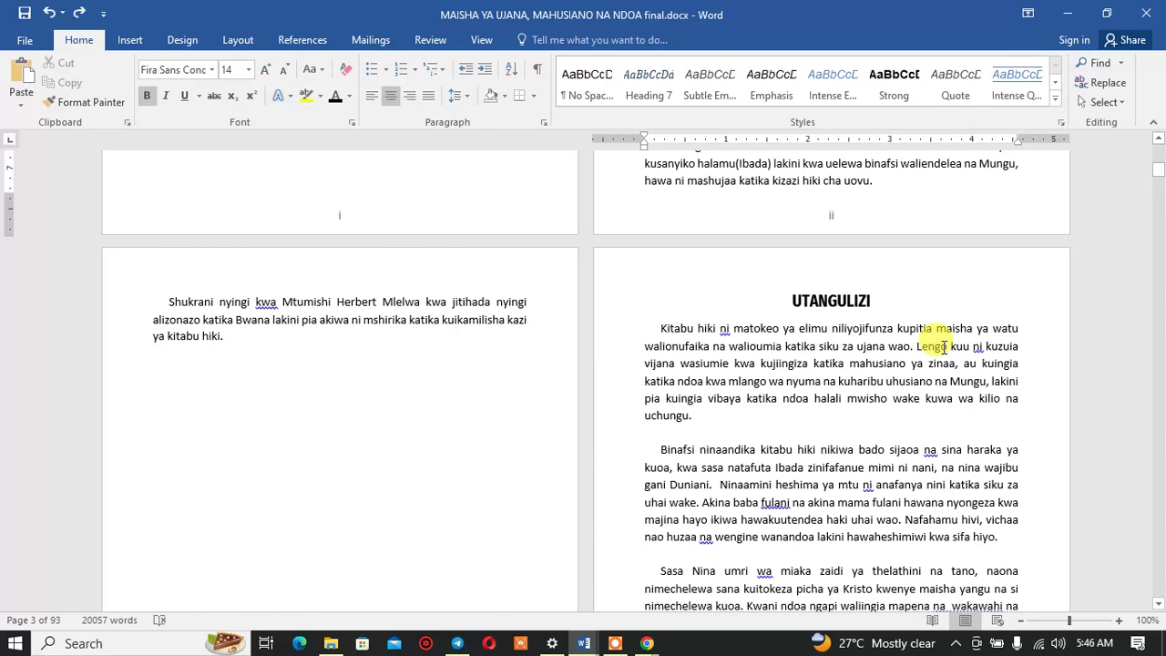
scroll(943, 349, "down", 3)
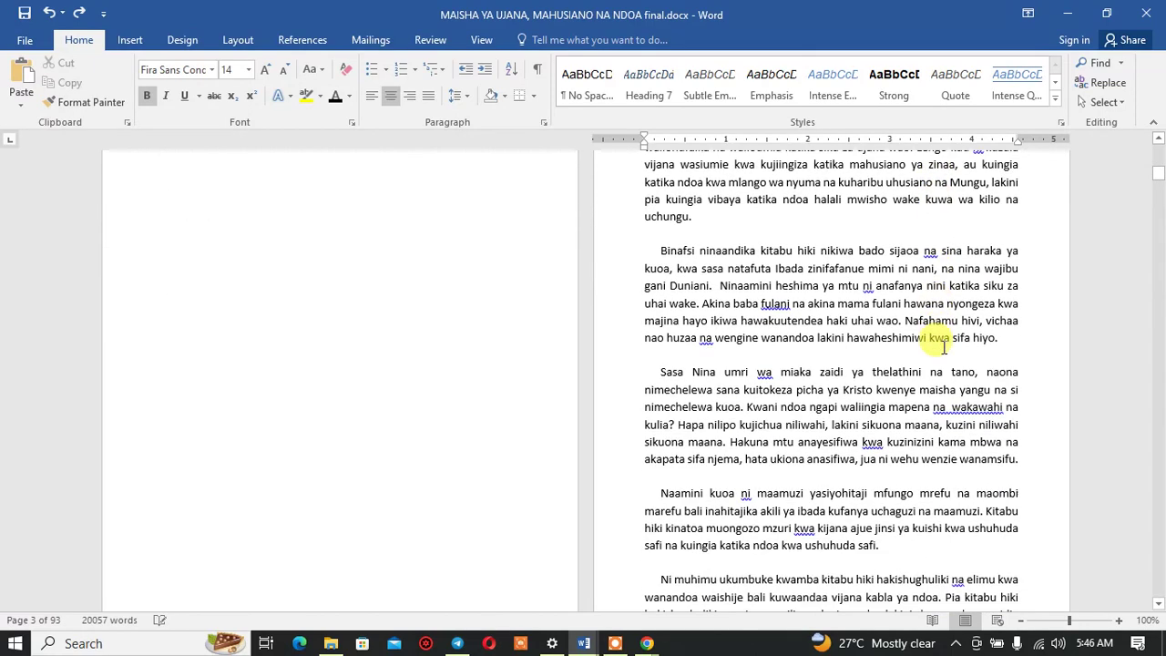
scroll(943, 349, "up", 1)
scroll(943, 348, "down", 6)
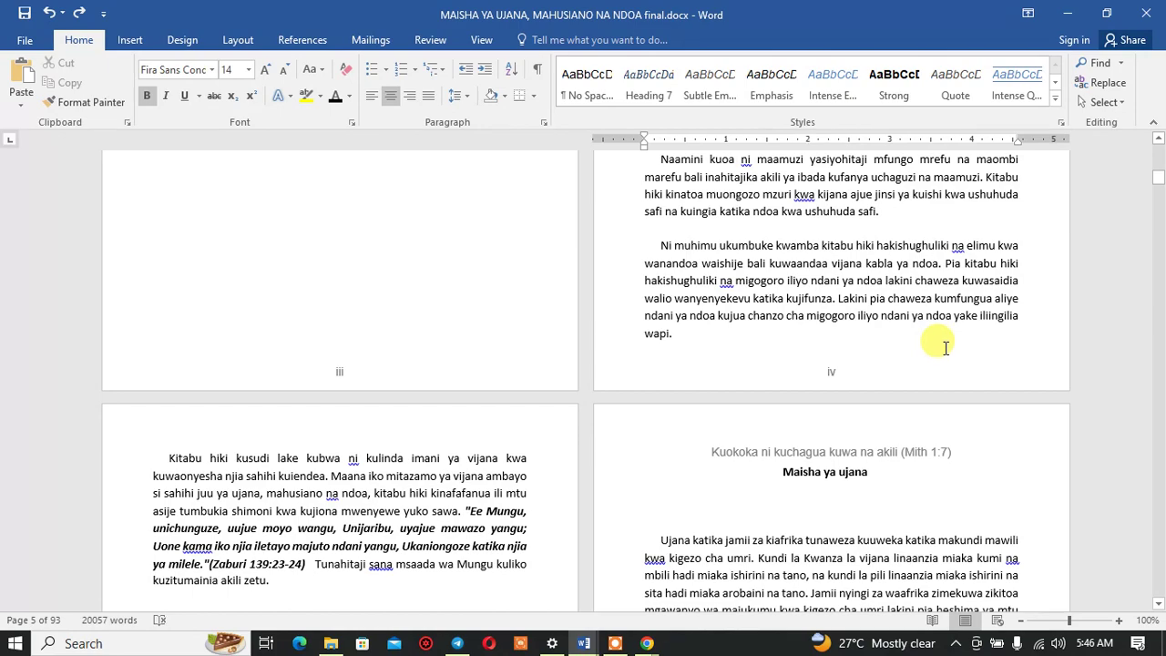
scroll(945, 347, "up", 3)
scroll(946, 347, "down", 3)
scroll(931, 372, "down", 3)
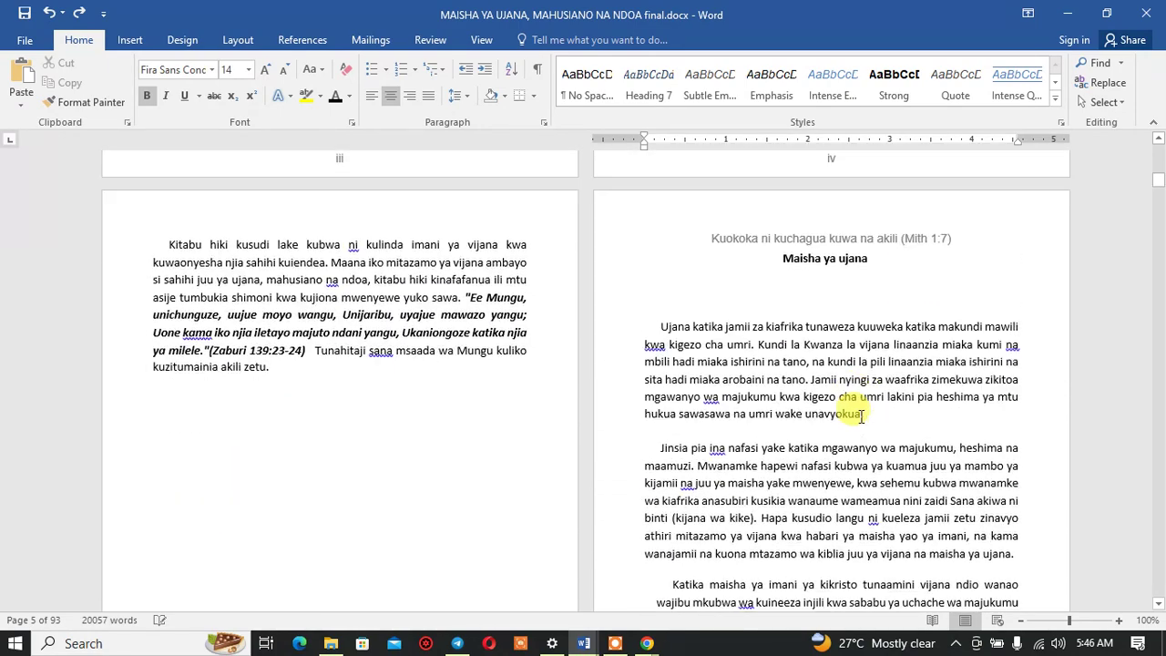
scroll(671, 396, "up", 2)
scroll(663, 394, "down", 2)
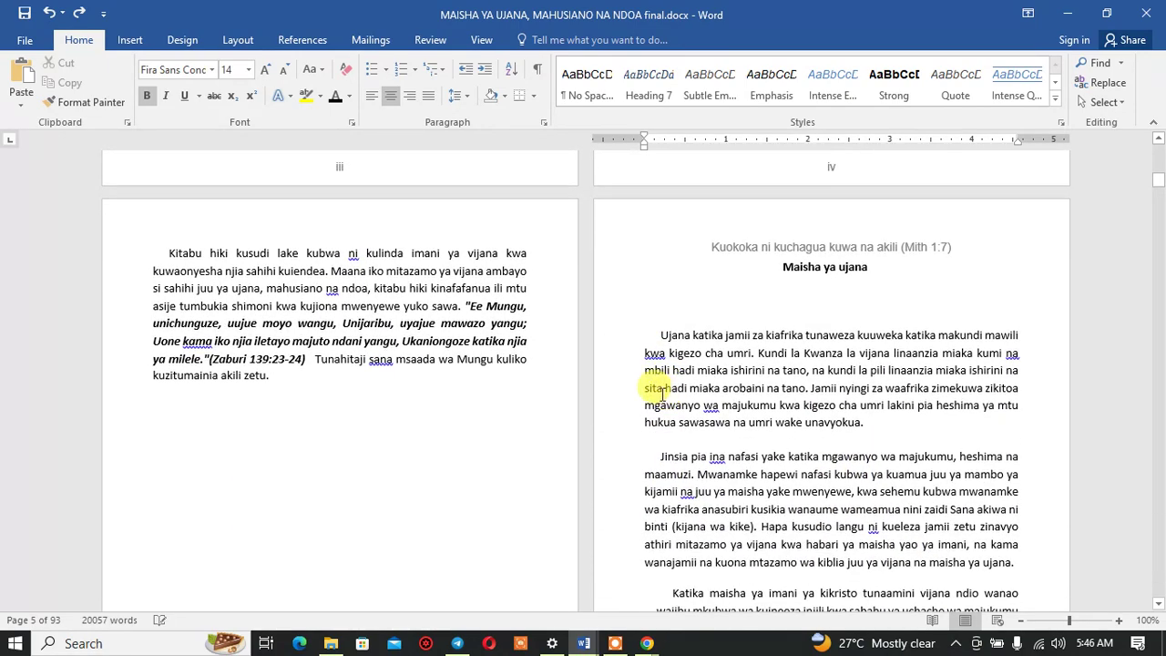
scroll(385, 365, "down", 3)
scroll(389, 360, "up", 4)
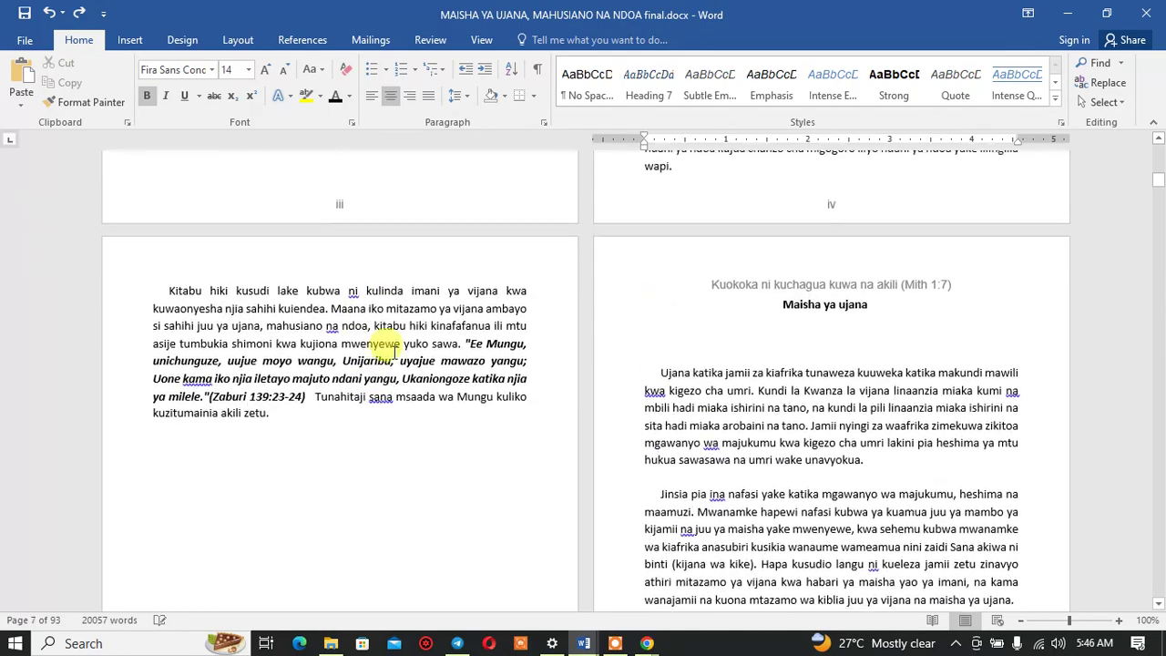
scroll(392, 346, "up", 4)
scroll(377, 307, "up", 3)
scroll(385, 318, "up", 3)
scroll(382, 317, "down", 3)
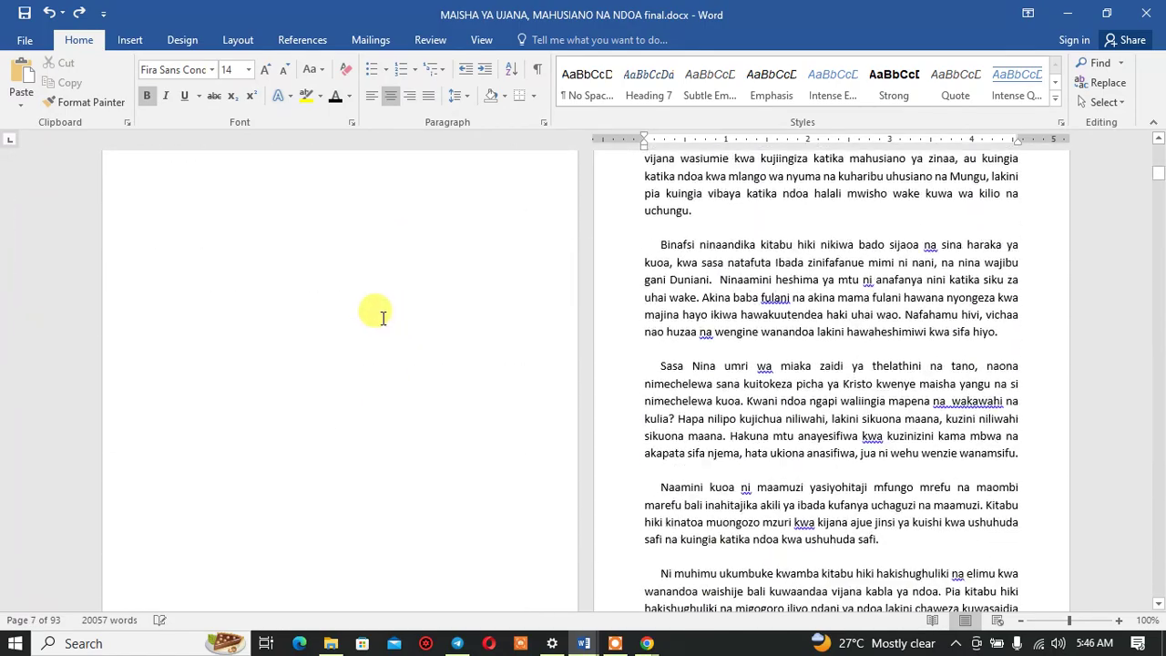
scroll(355, 301, "down", 5)
scroll(319, 279, "down", 3)
scroll(319, 309, "down", 2)
scroll(386, 363, "up", 1)
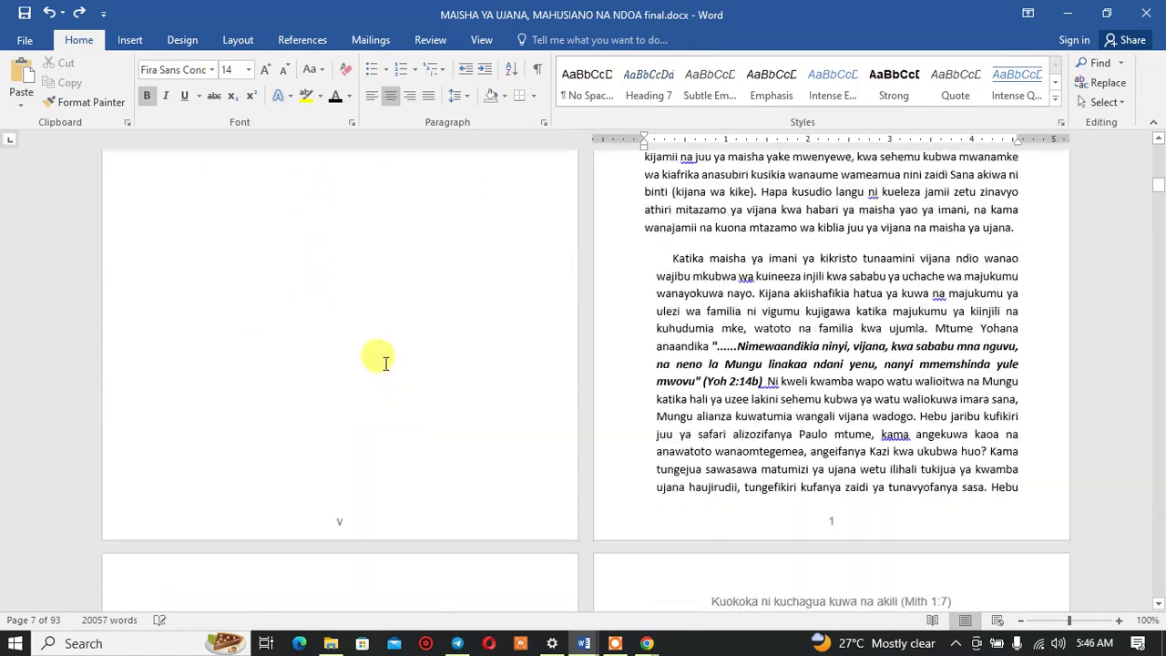
scroll(385, 363, "up", 5)
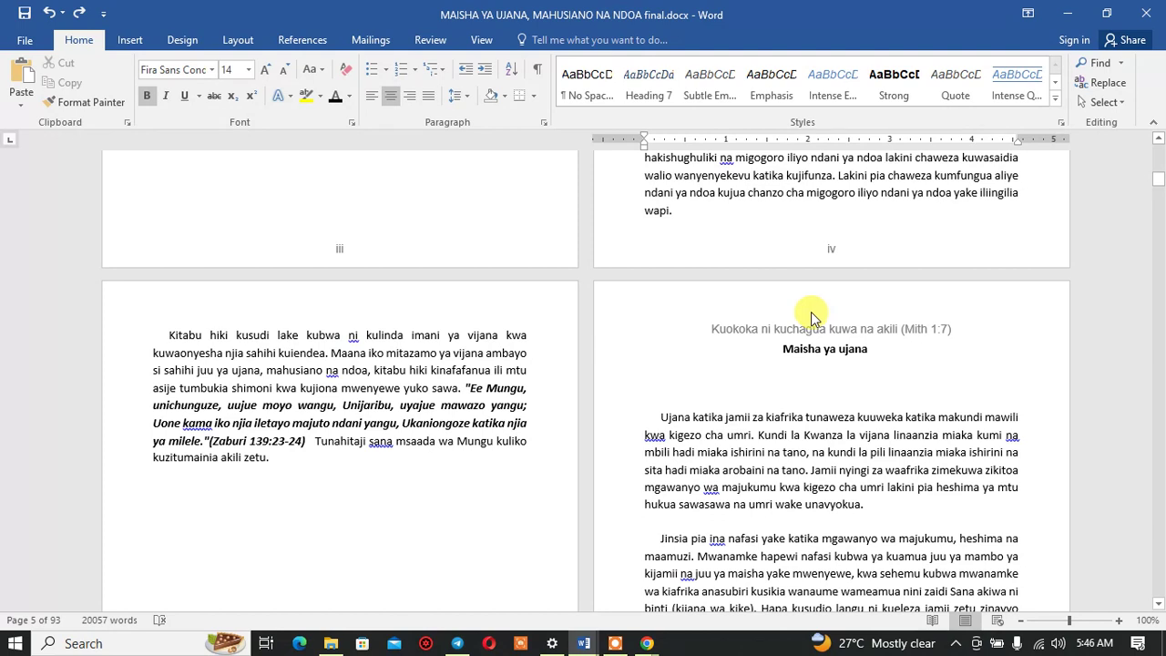
Step: Remove Heading 7 and Subtle Emphasis from the quick style gallery
left_click(825, 356)
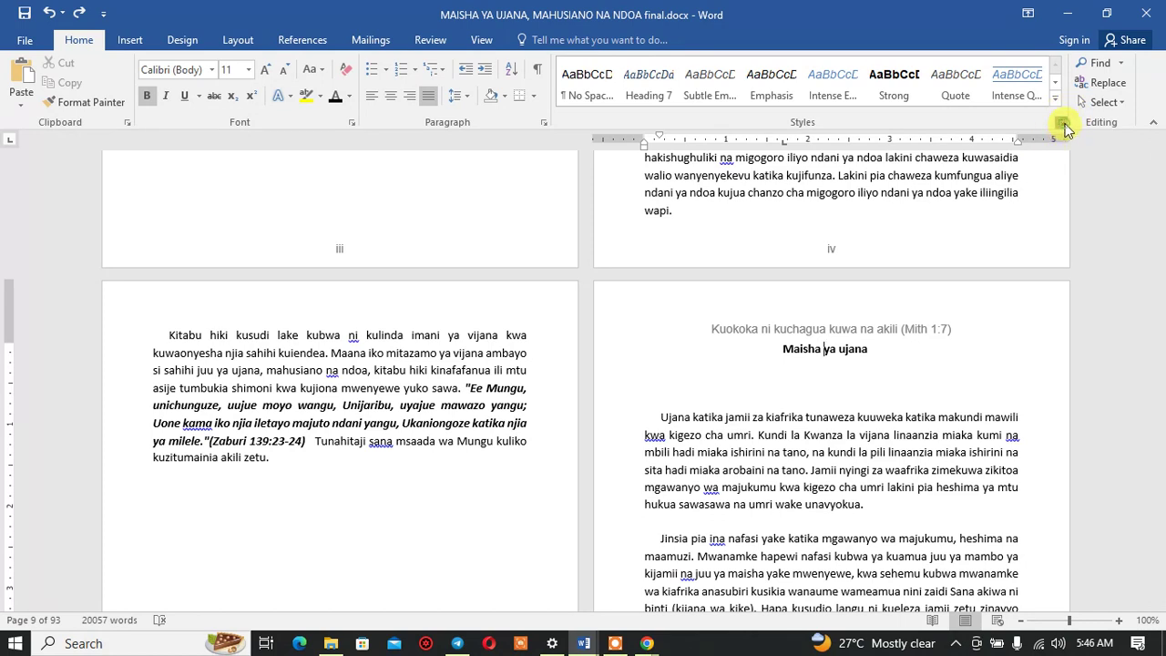
left_click(1062, 123)
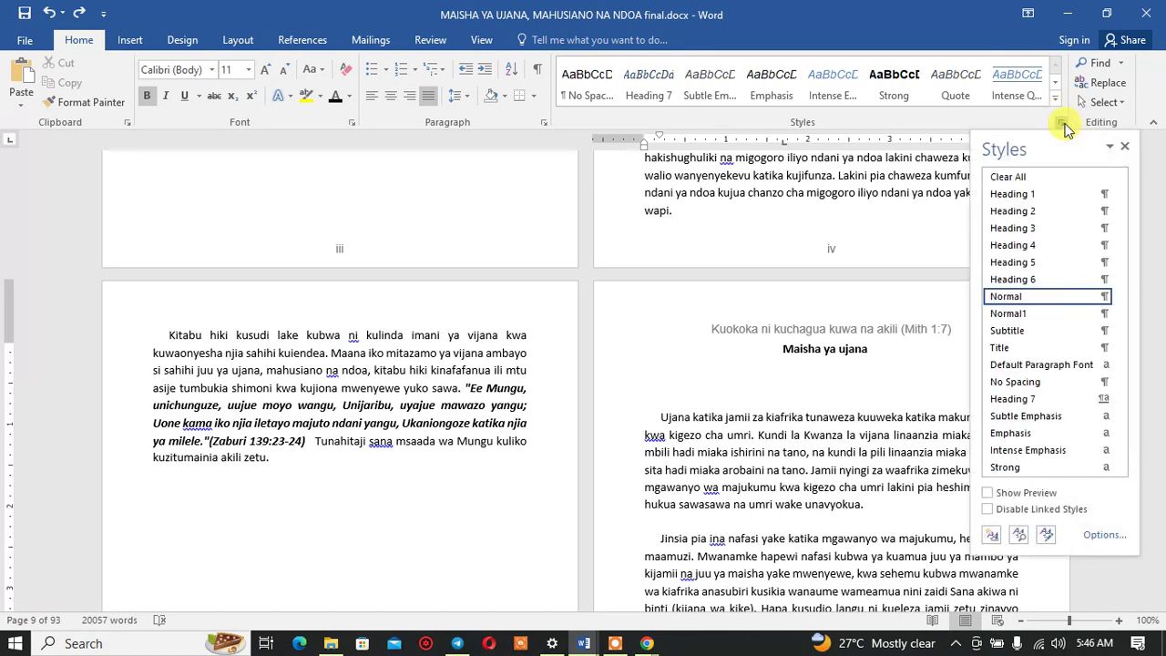
right_click(657, 93)
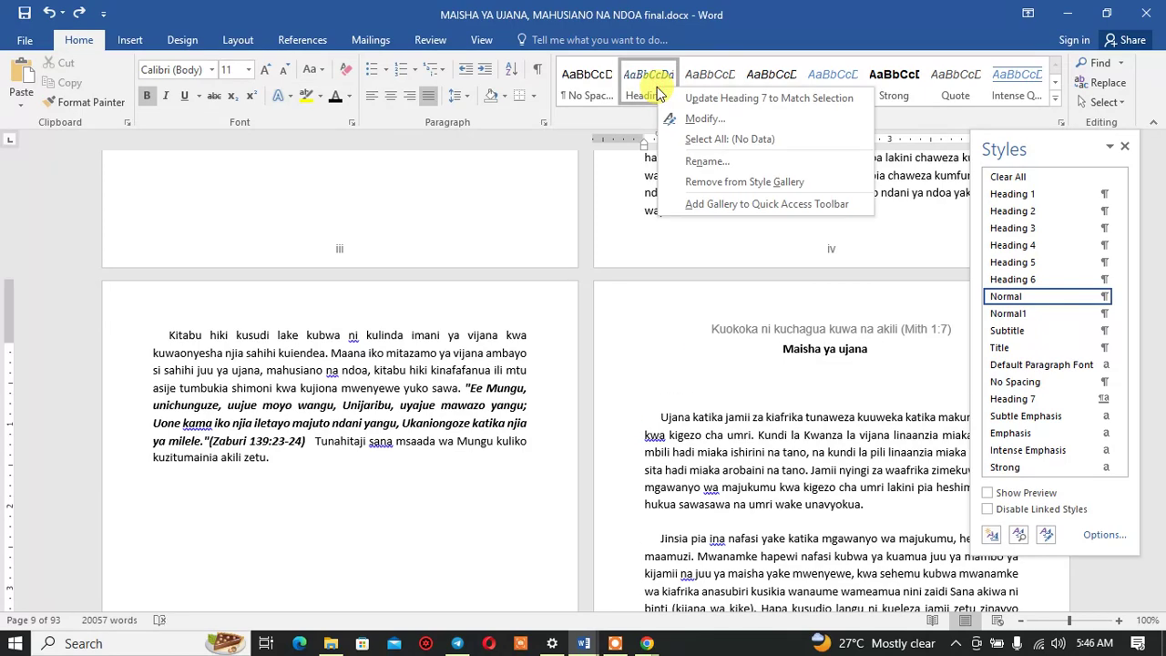
left_click(738, 182)
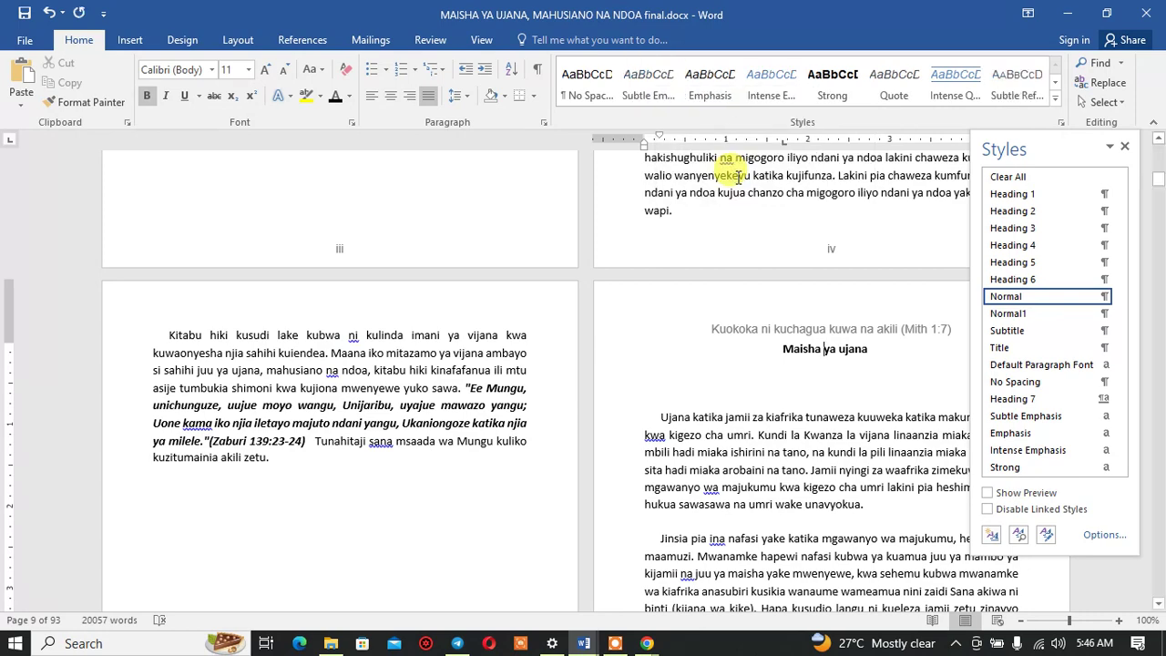
right_click(643, 90)
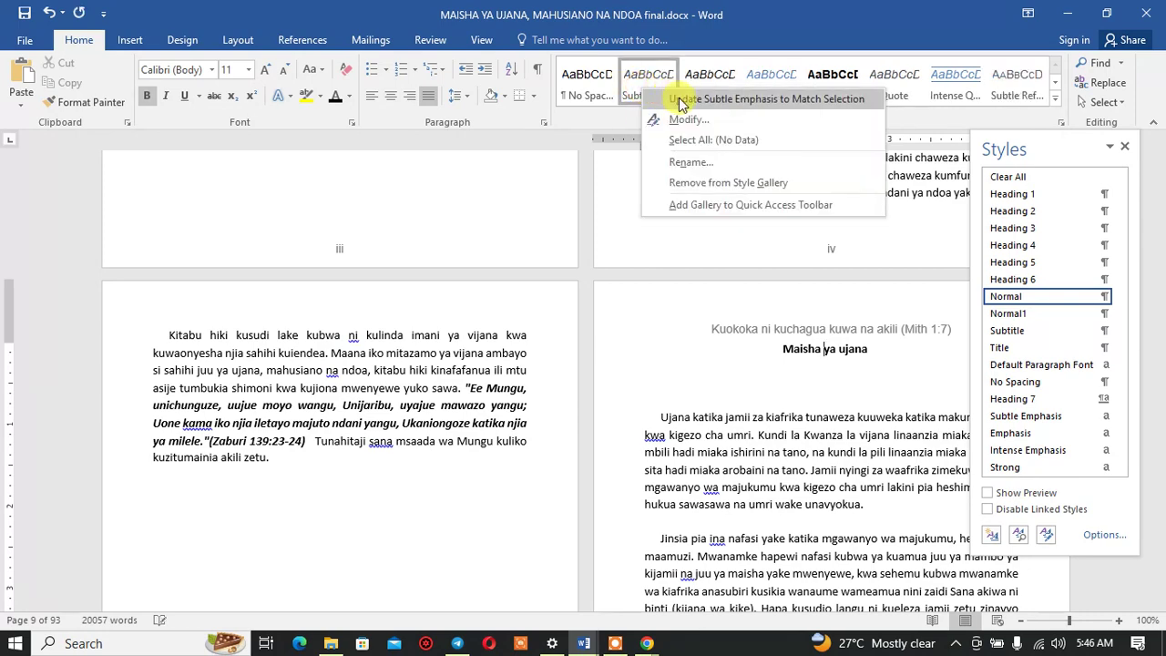
left_click(701, 182)
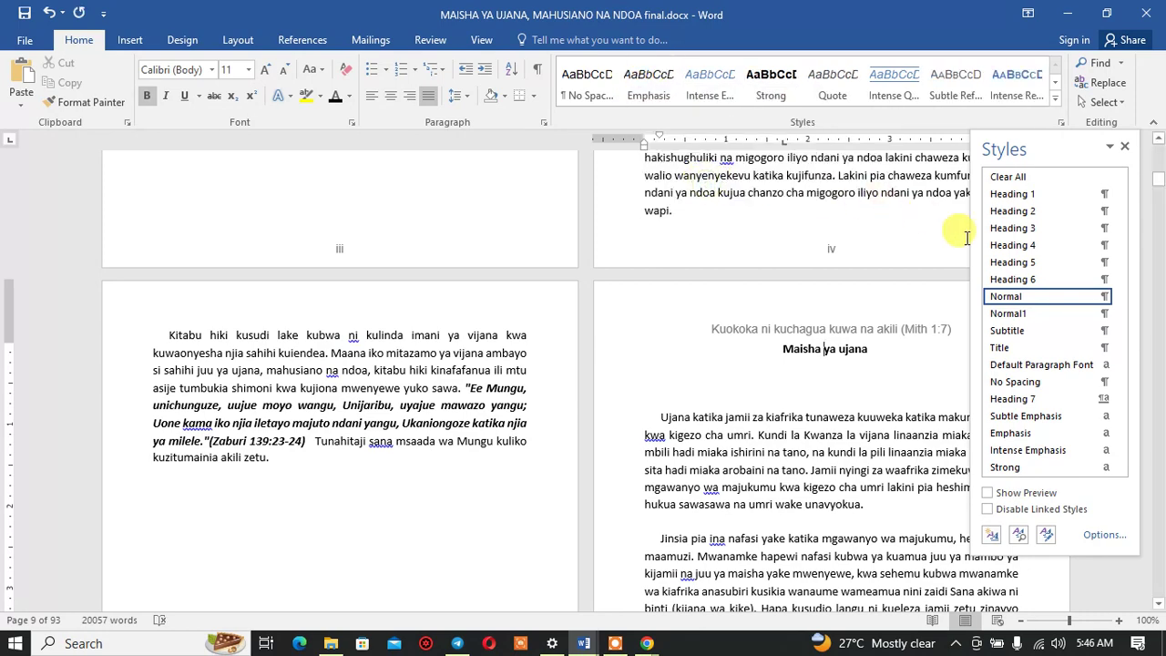
Step: Add Heading 1 to the gallery and apply it to the Maisha ya ujana title
right_click(1033, 197)
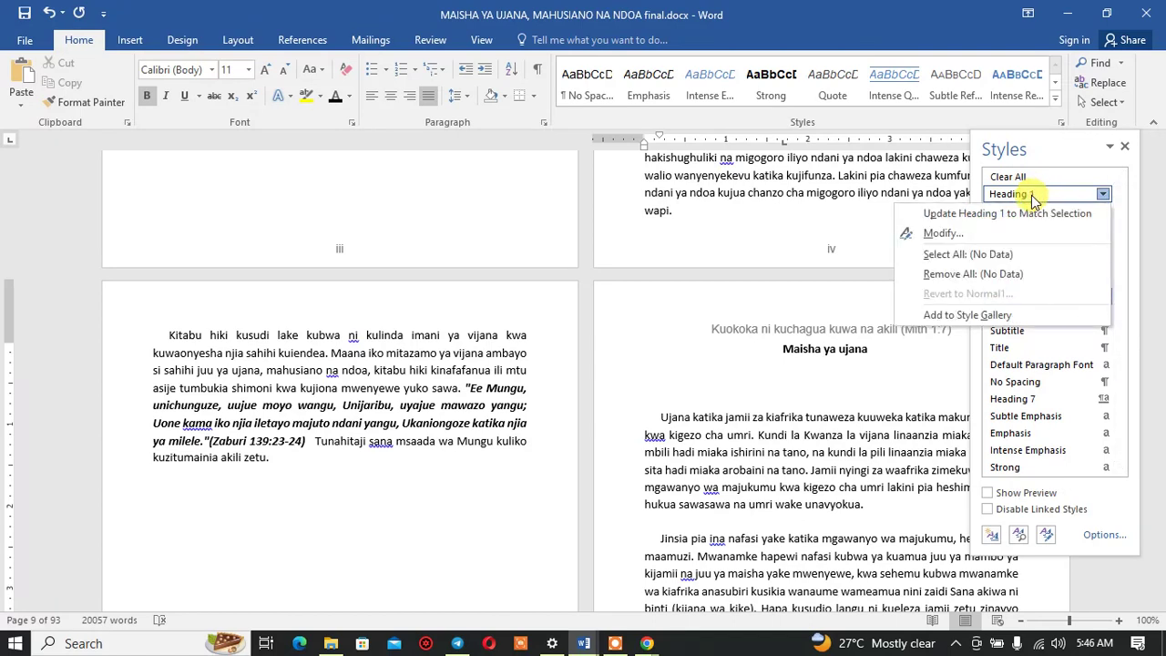
left_click(988, 315)
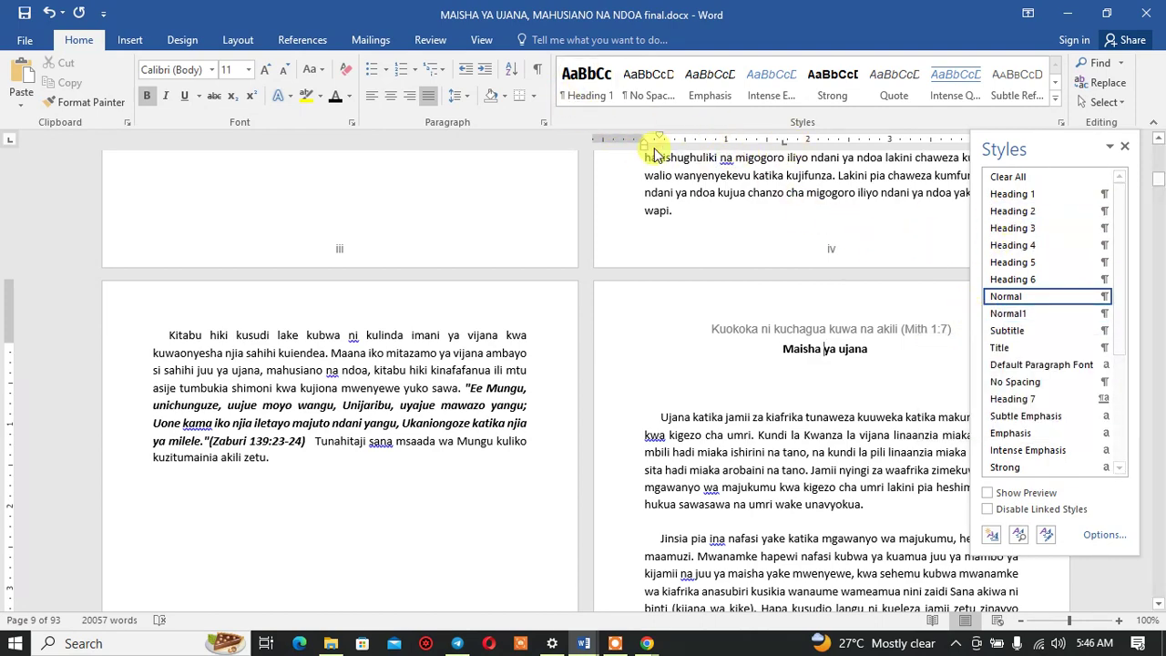
left_click(585, 91)
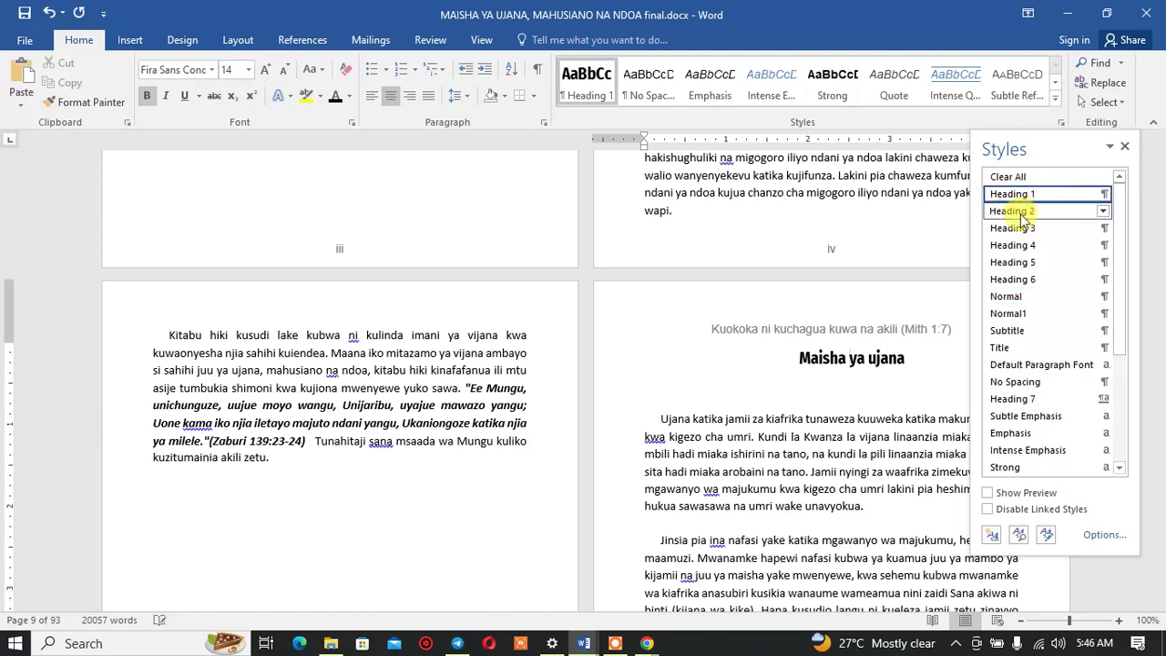
Step: Remove the empty line above the Maisha ya ujana heading
left_click(1123, 145)
left_click(849, 358)
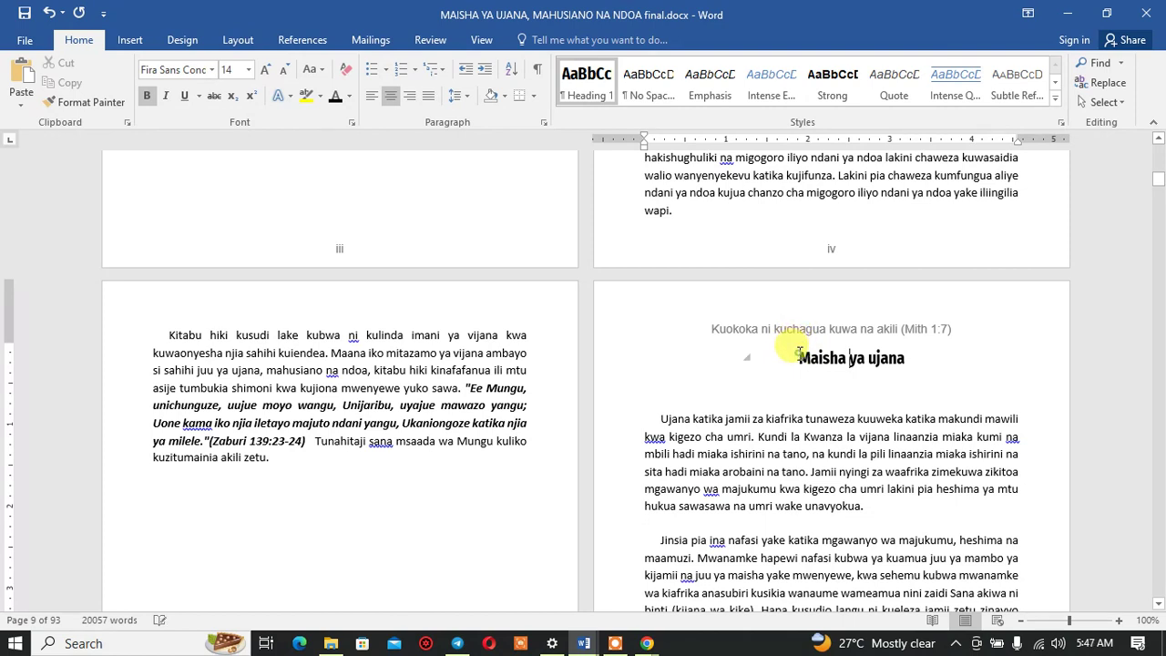
left_click(800, 357)
key("Return")
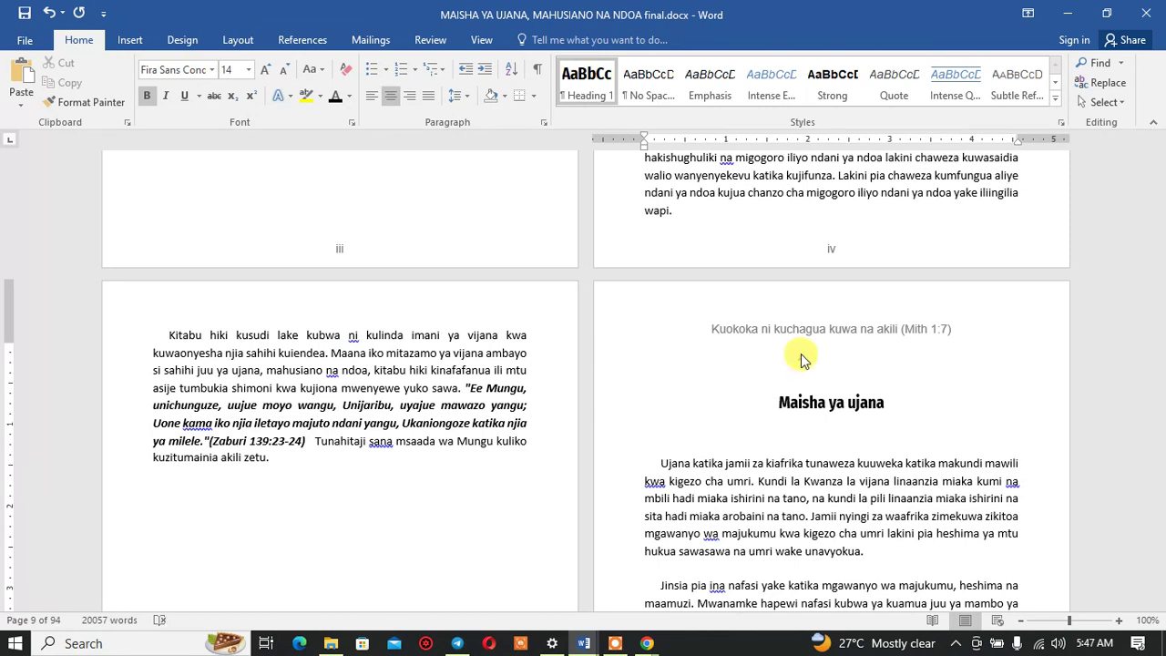
key("BackSpace")
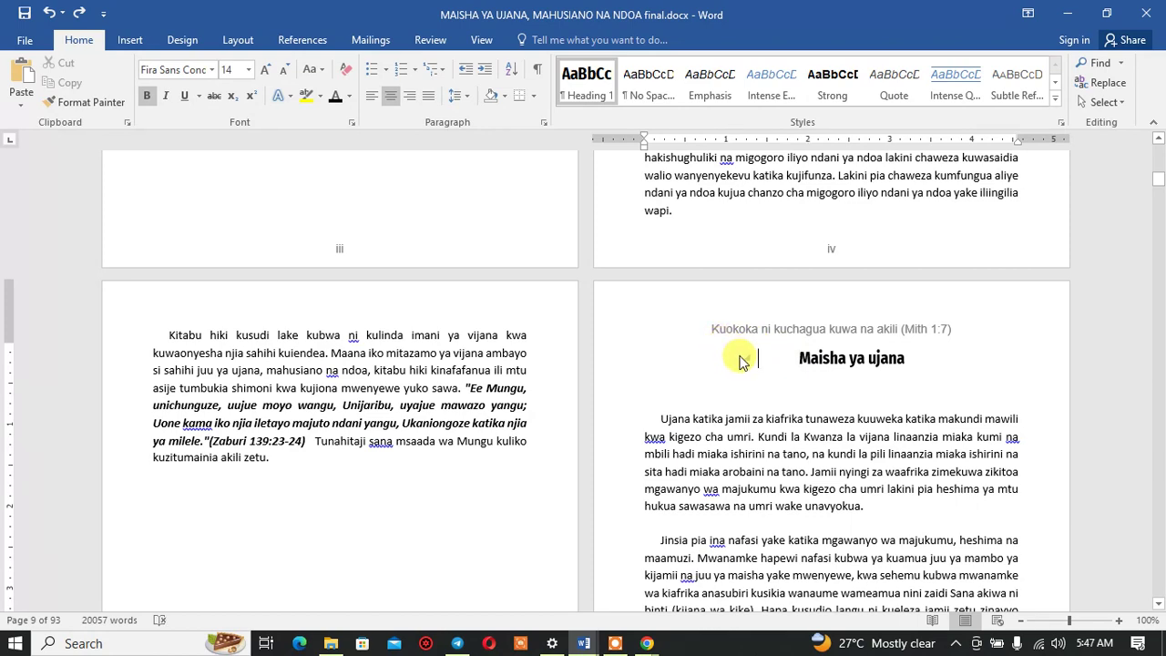
key("Left")
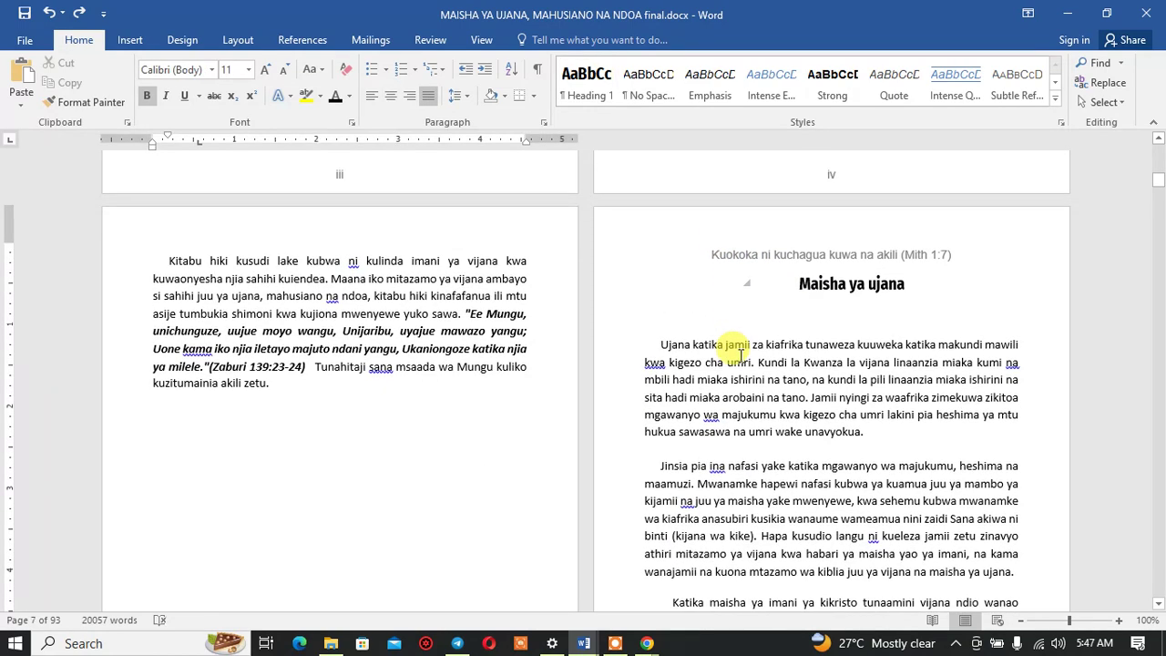
key("Right")
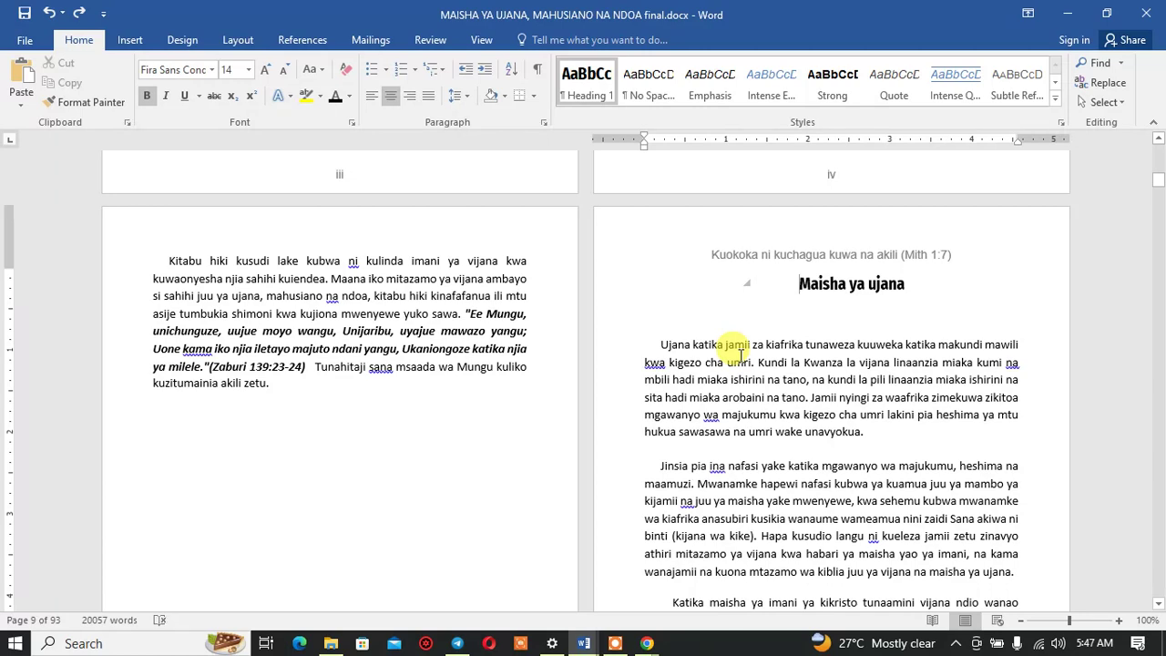
Step: Insert a new line above the heading reading 'Sura ya kwanza'
key("Return")
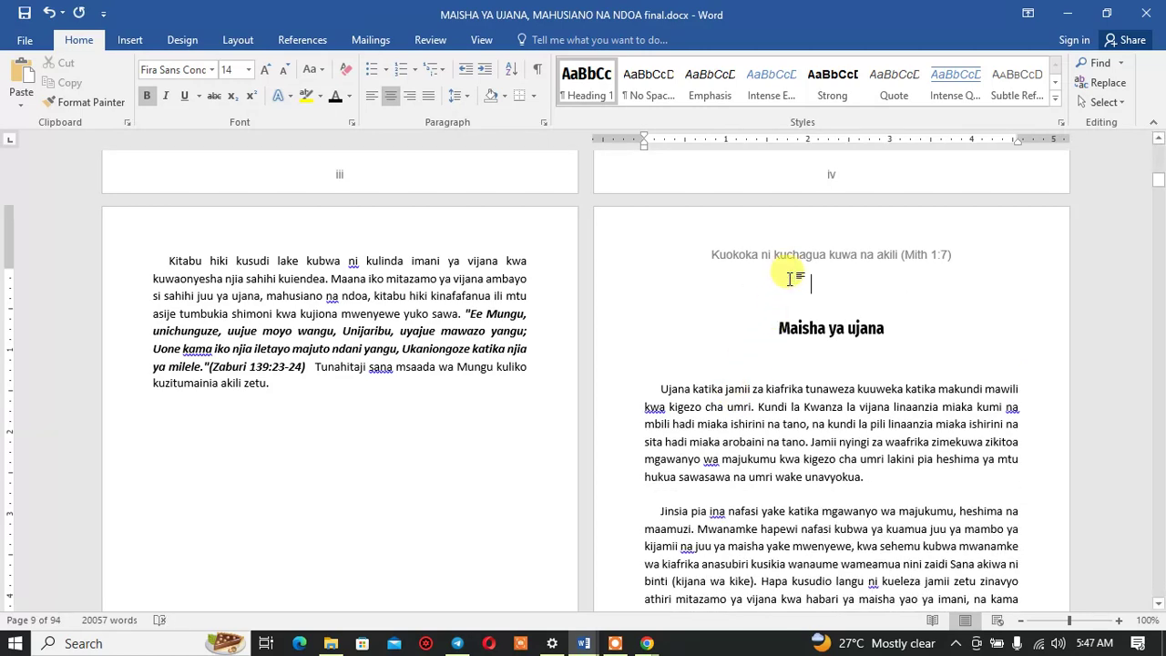
type("sR")
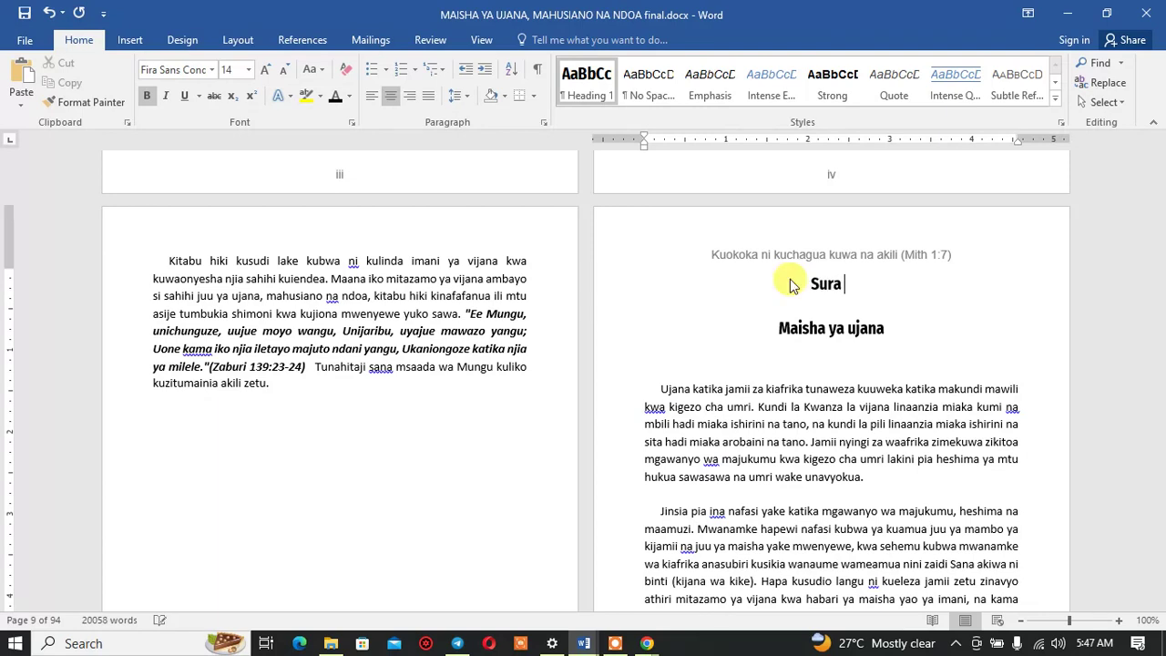
type("ya kw")
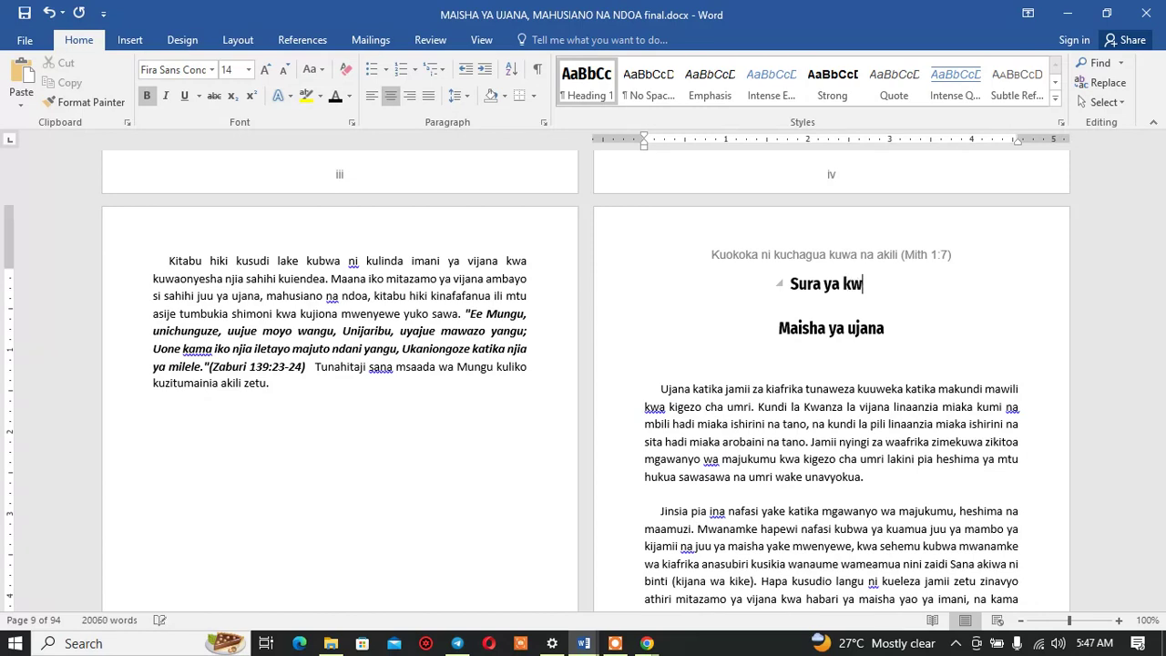
type("an")
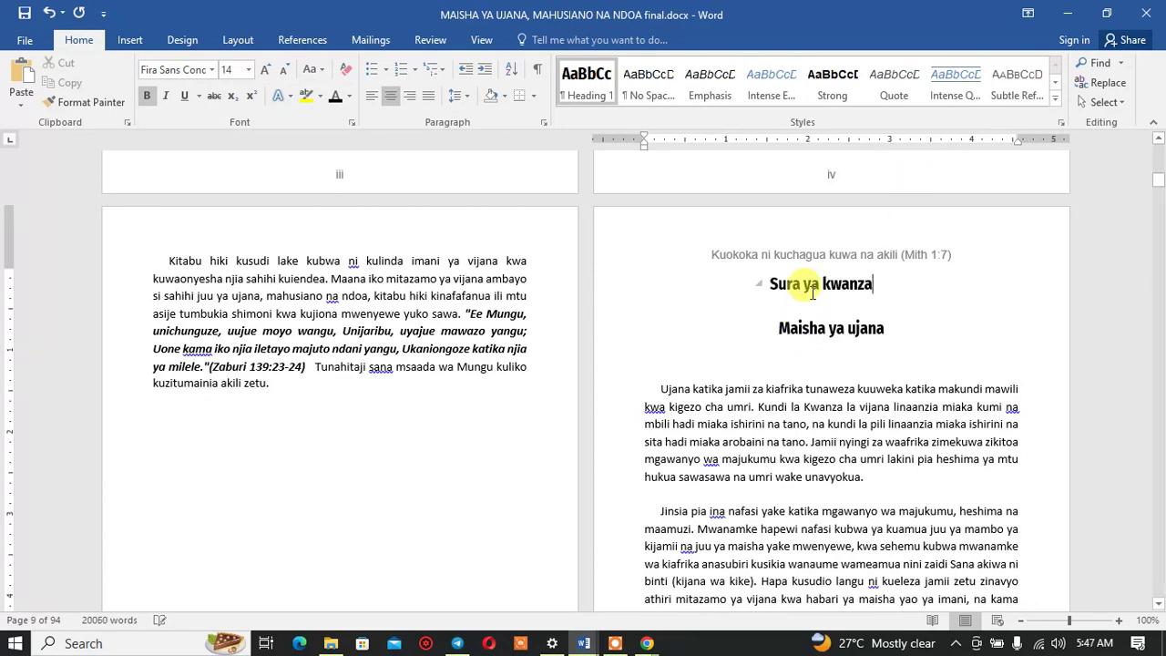
left_click(822, 329)
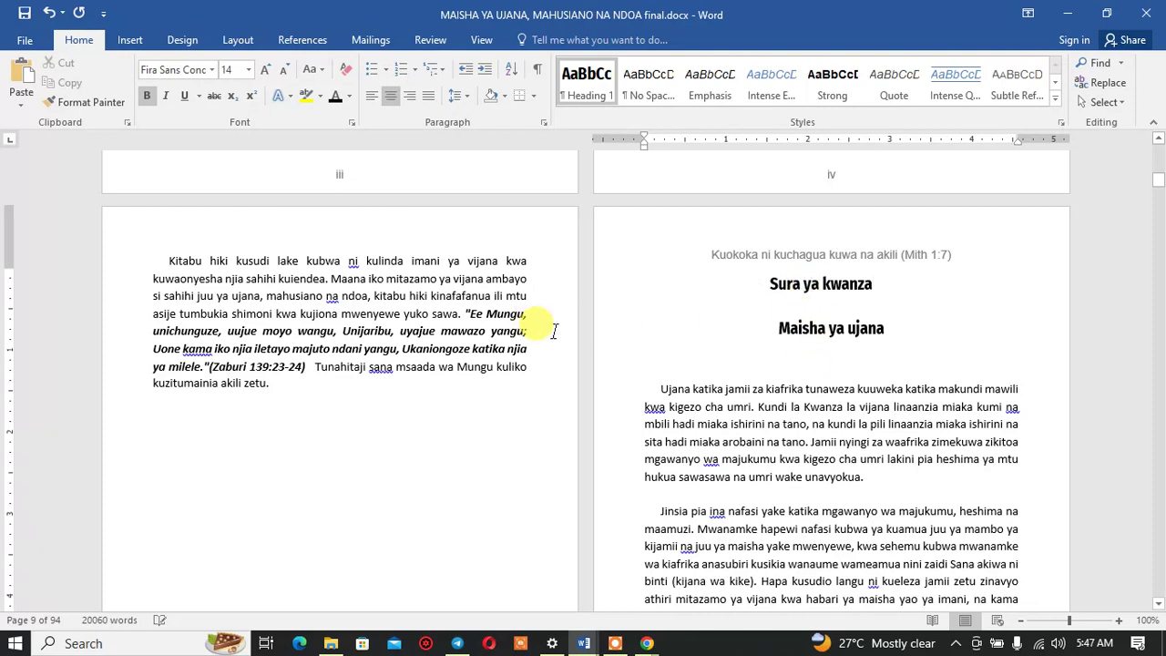
Step: Update the entire contents table so it lists Sura ya kwanza on page 1
scroll(501, 330, "up", 10)
scroll(373, 330, "up", 4)
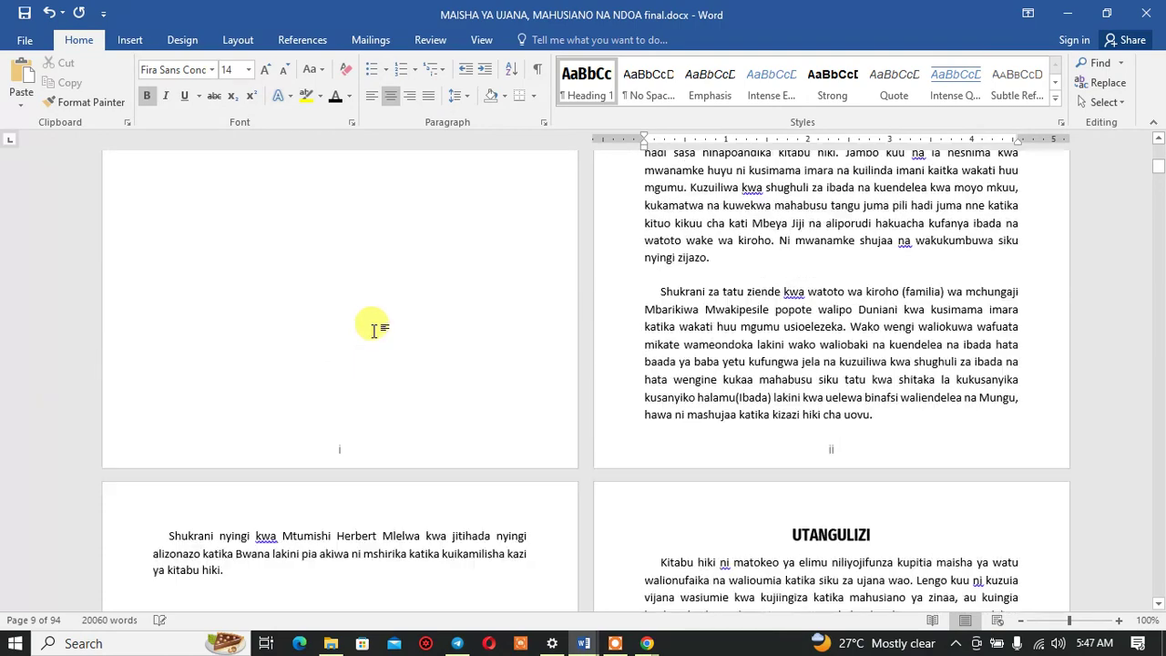
scroll(373, 330, "up", 9)
scroll(375, 331, "up", 3)
left_click(381, 420)
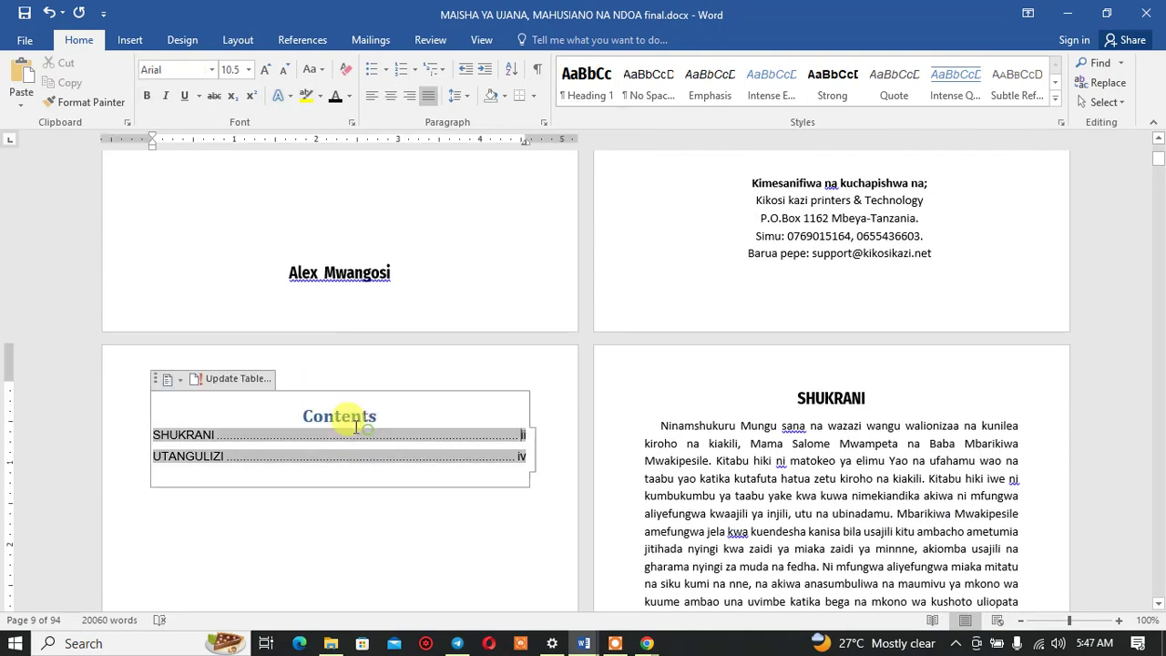
left_click(235, 378)
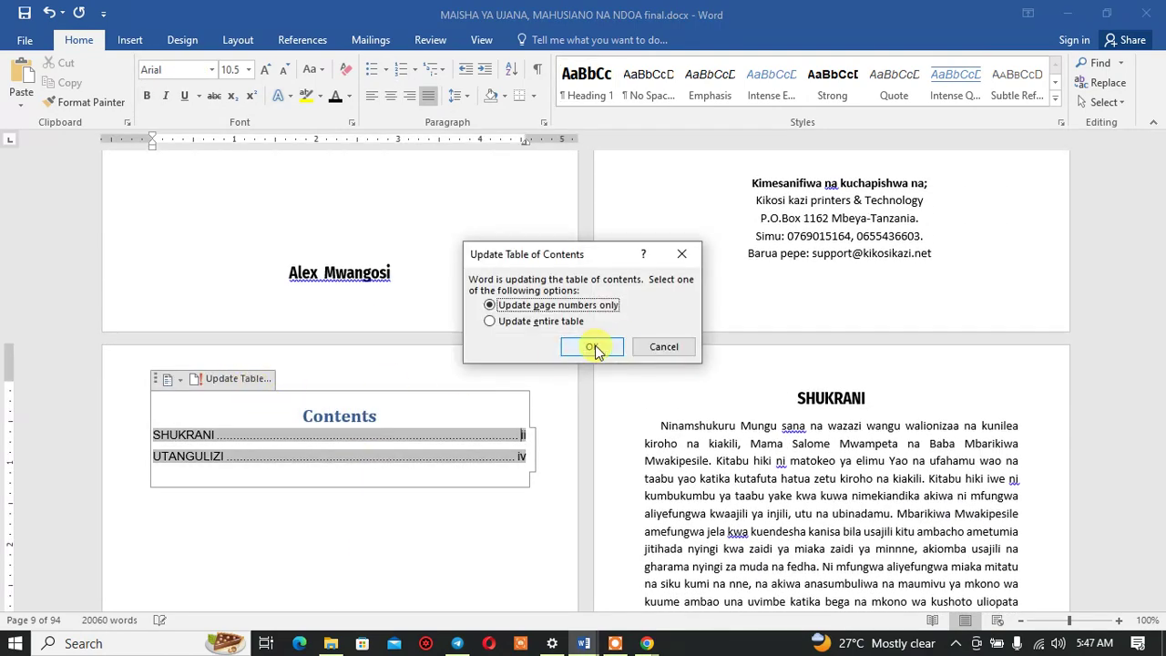
left_click(490, 321)
left_click(579, 350)
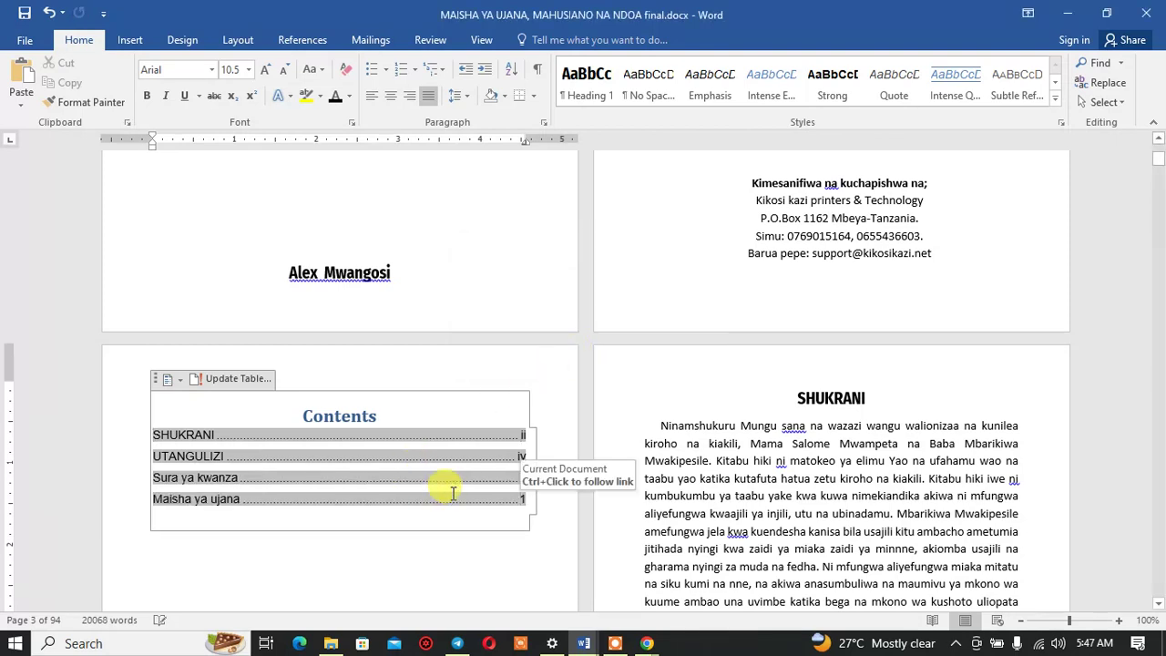
double_click(516, 483)
Step: Scroll back down to the first chapter's opening page
scroll(514, 489, "down", 1)
scroll(398, 398, "down", 2)
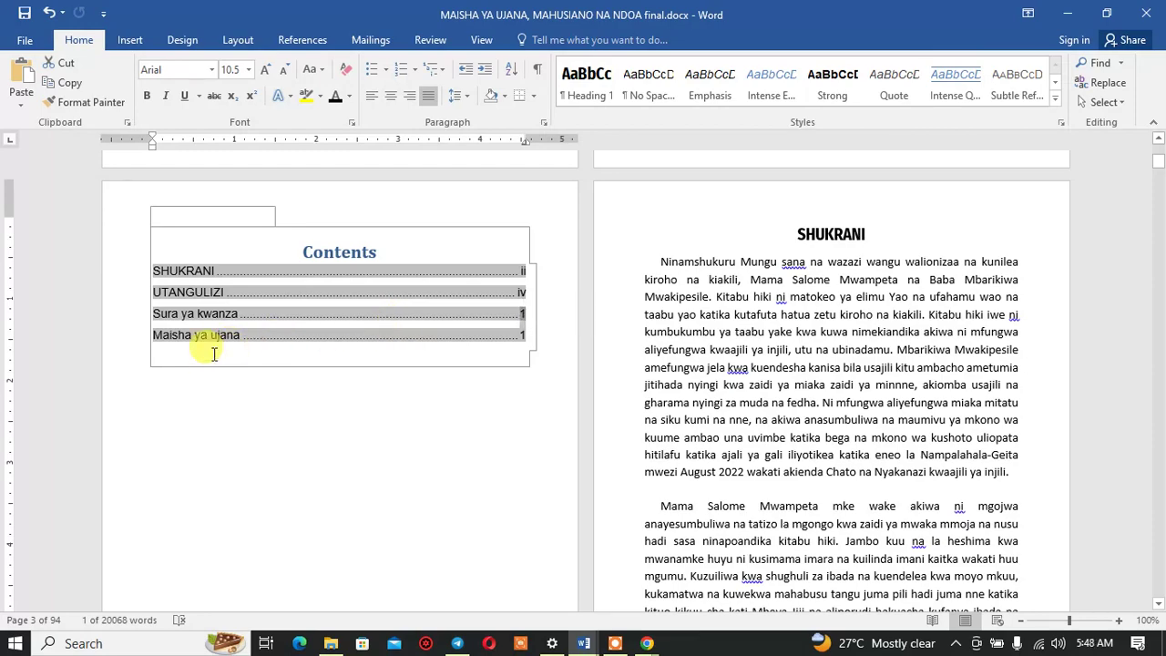
scroll(214, 354, "down", 1)
scroll(223, 291, "down", 2)
scroll(604, 355, "down", 5)
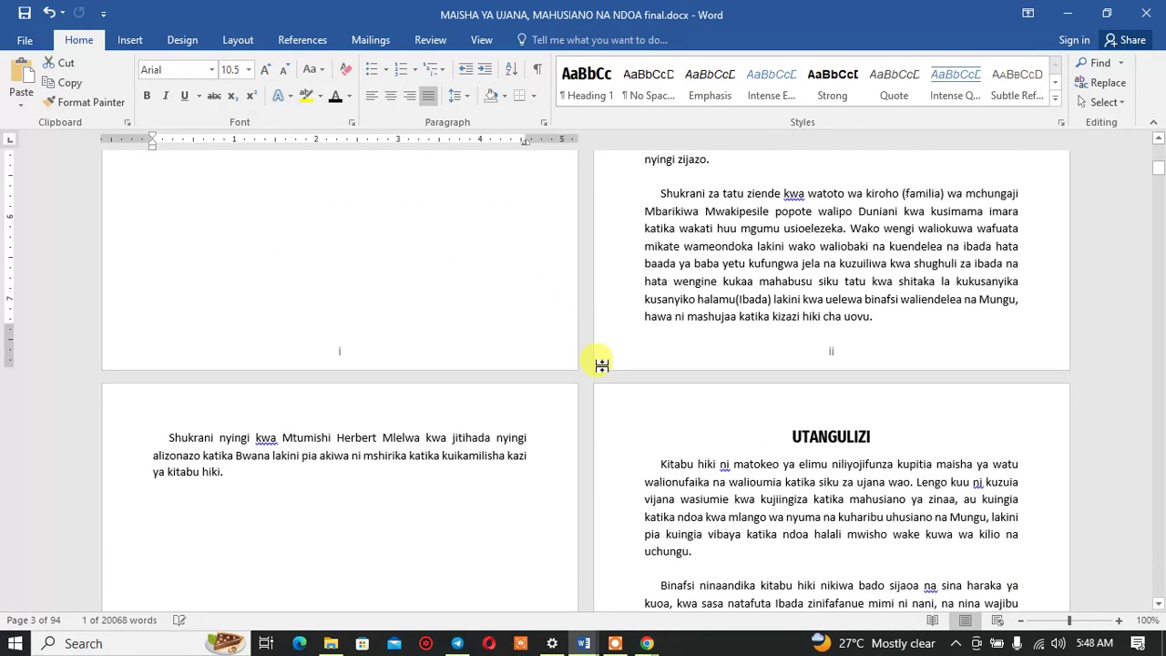
scroll(596, 378, "down", 4)
scroll(601, 382, "down", 1)
scroll(606, 382, "down", 6)
Step: Select the four contents lines and set their space after to 6 pt
scroll(607, 383, "down", 3)
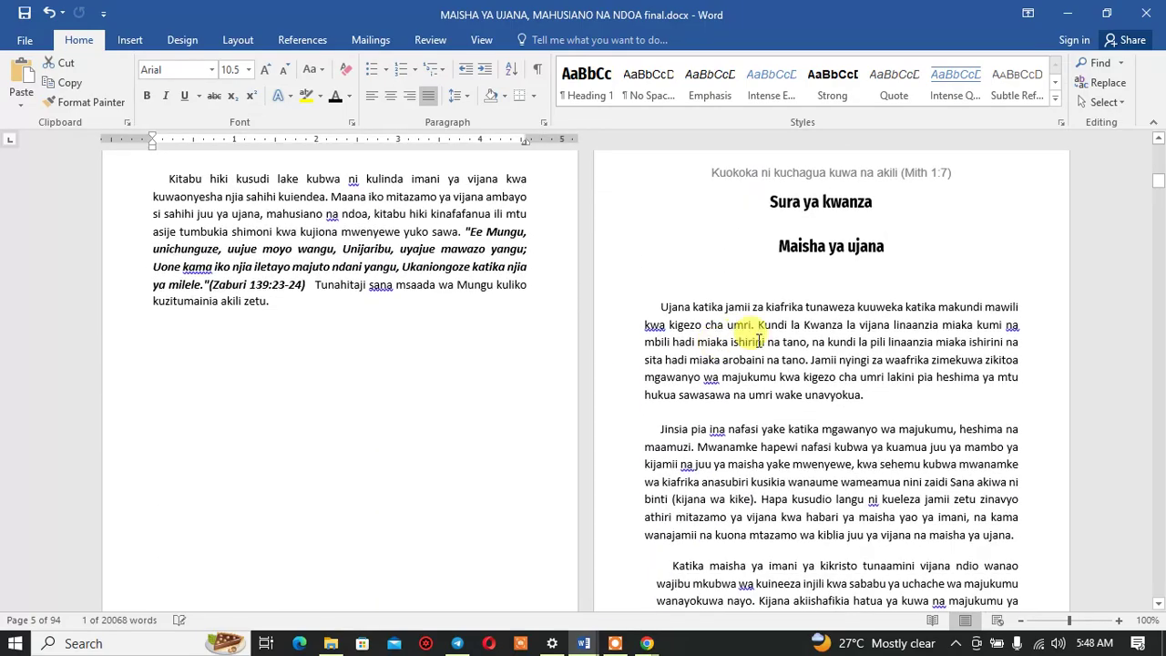
scroll(824, 349, "down", 2)
scroll(812, 337, "up", 1)
scroll(260, 325, "up", 9)
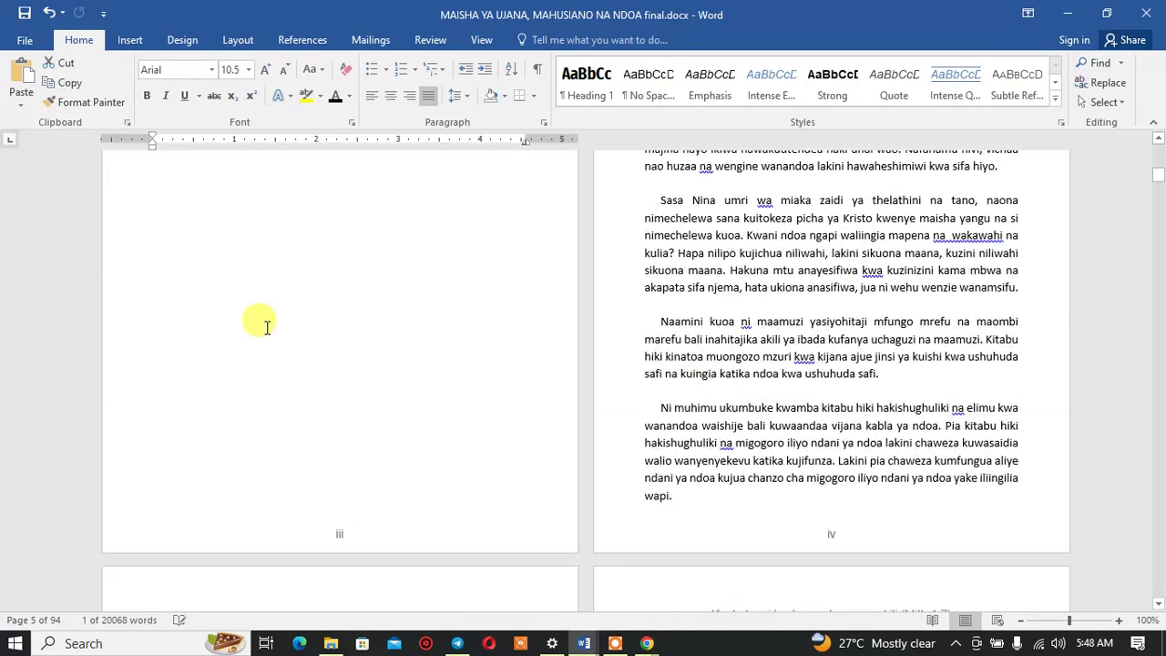
scroll(243, 333, "up", 3)
scroll(237, 332, "up", 3)
scroll(259, 341, "up", 7)
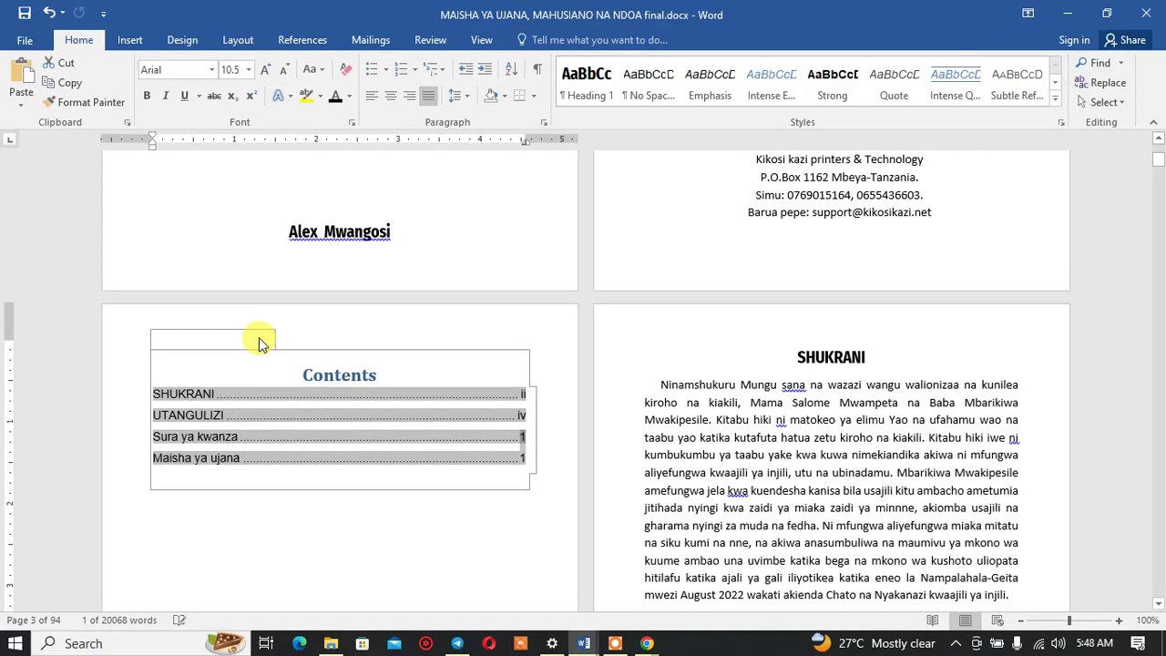
scroll(259, 342, "down", 3)
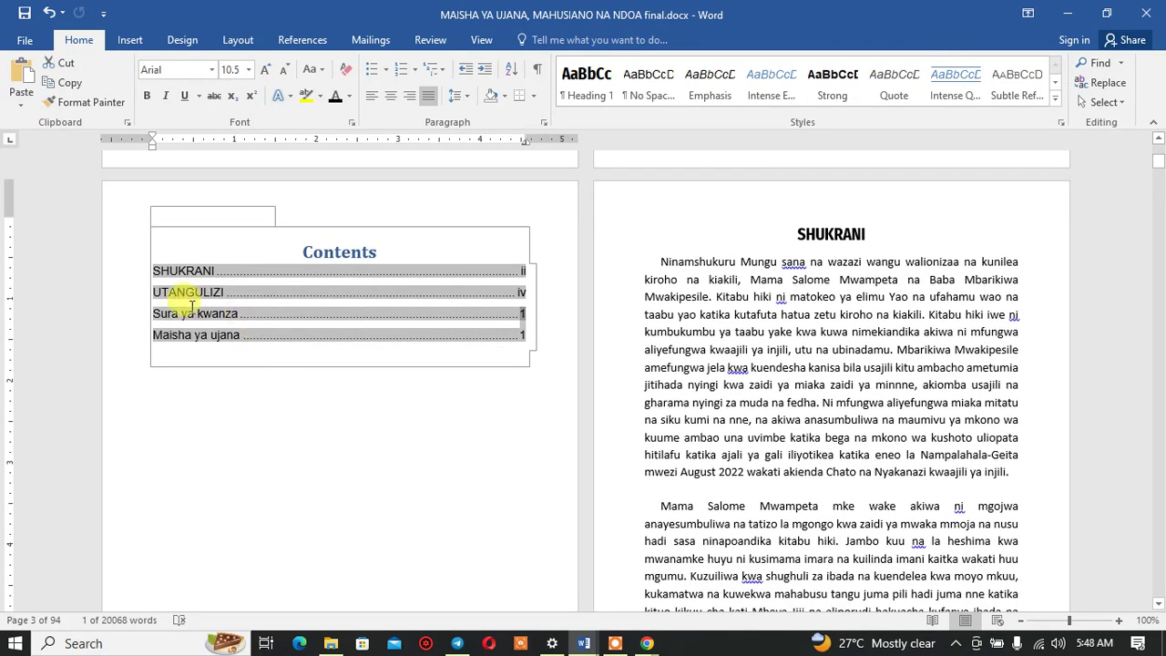
left_click_drag(155, 273, 311, 334)
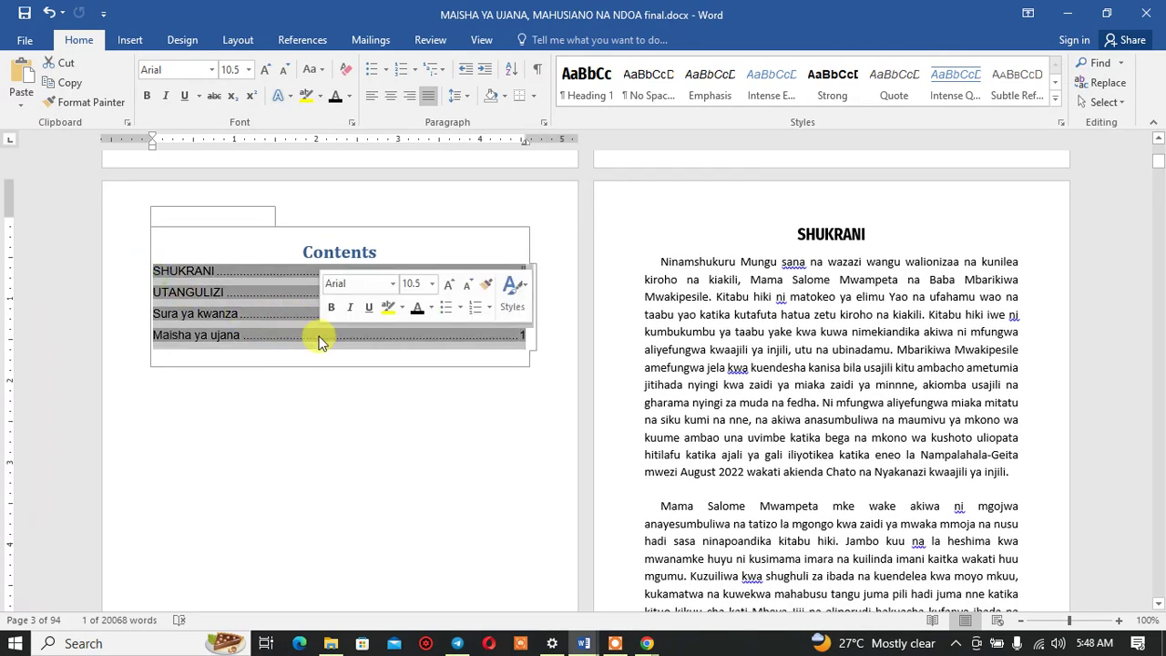
left_click(450, 95)
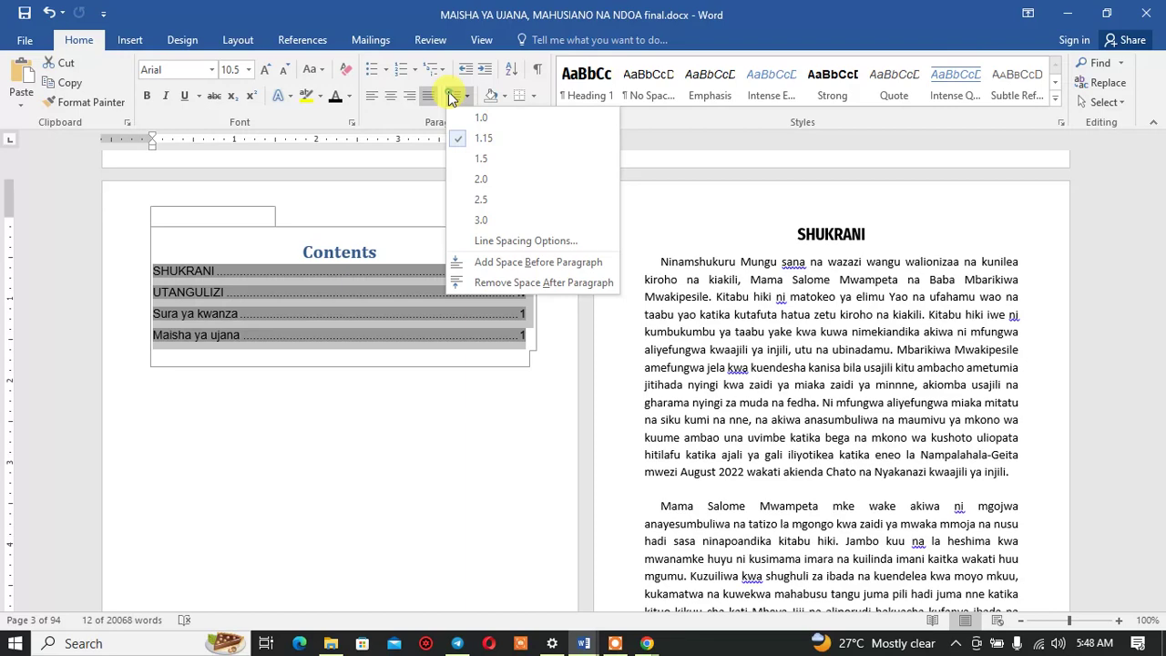
left_click(507, 284)
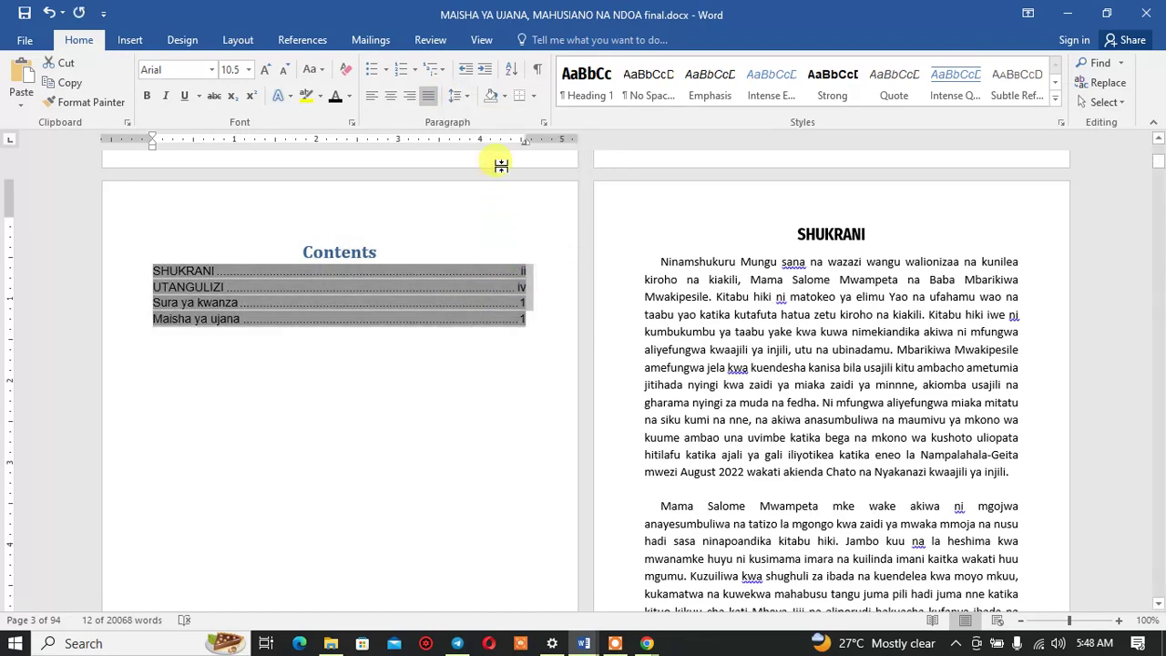
left_click(455, 96)
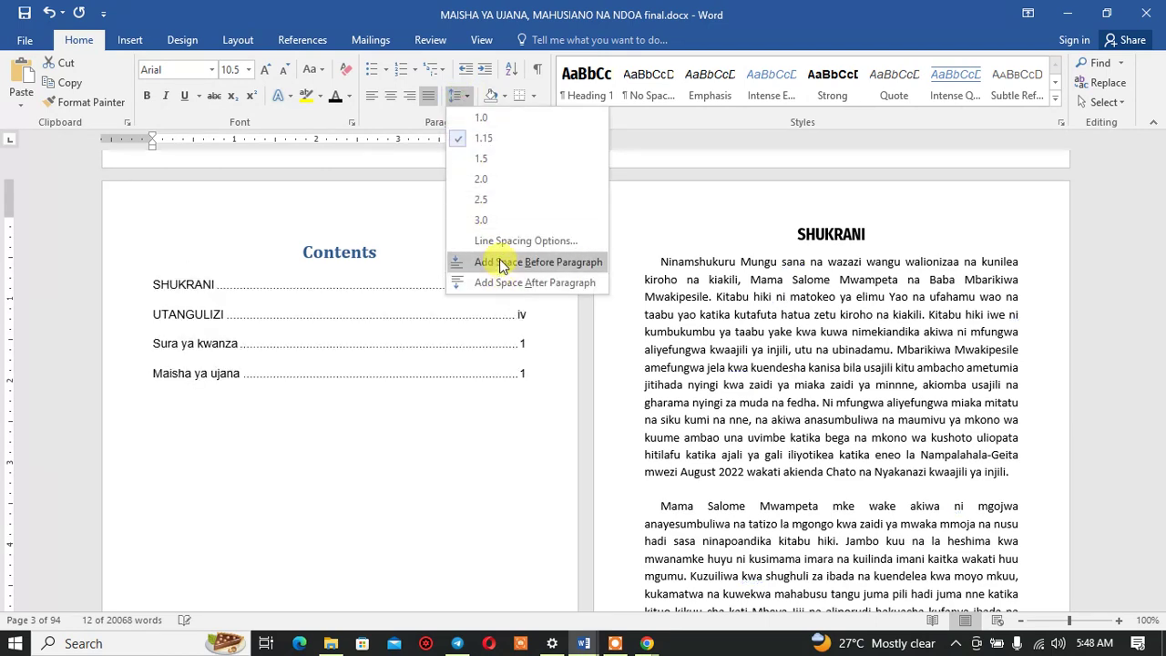
left_click(525, 240)
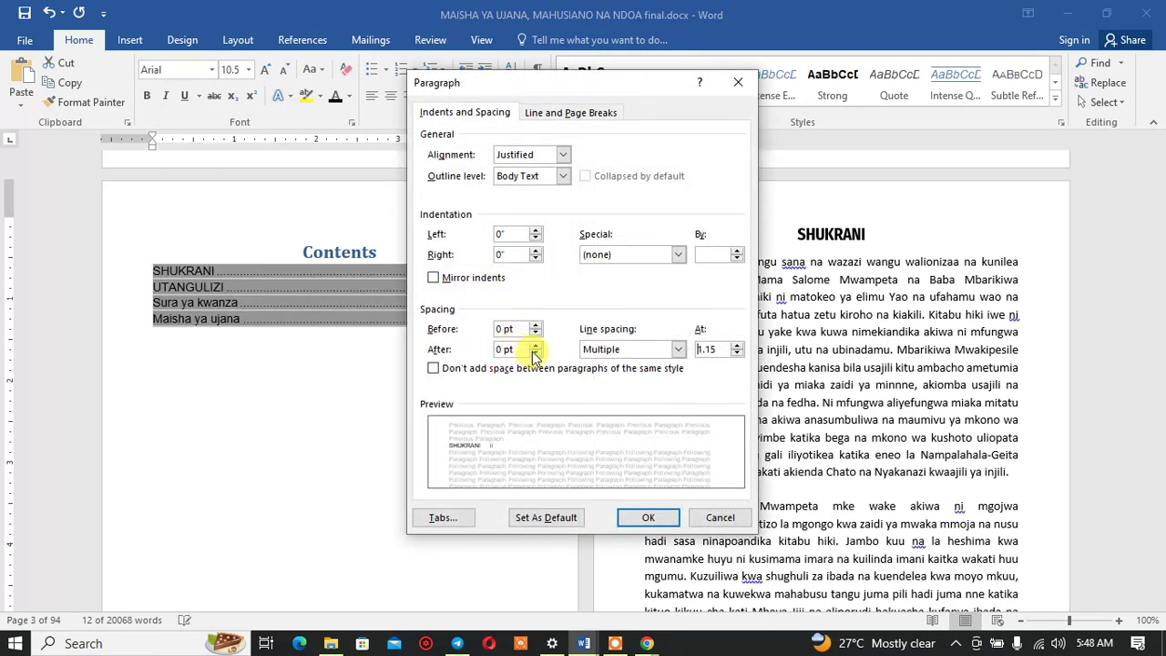
left_click(534, 343)
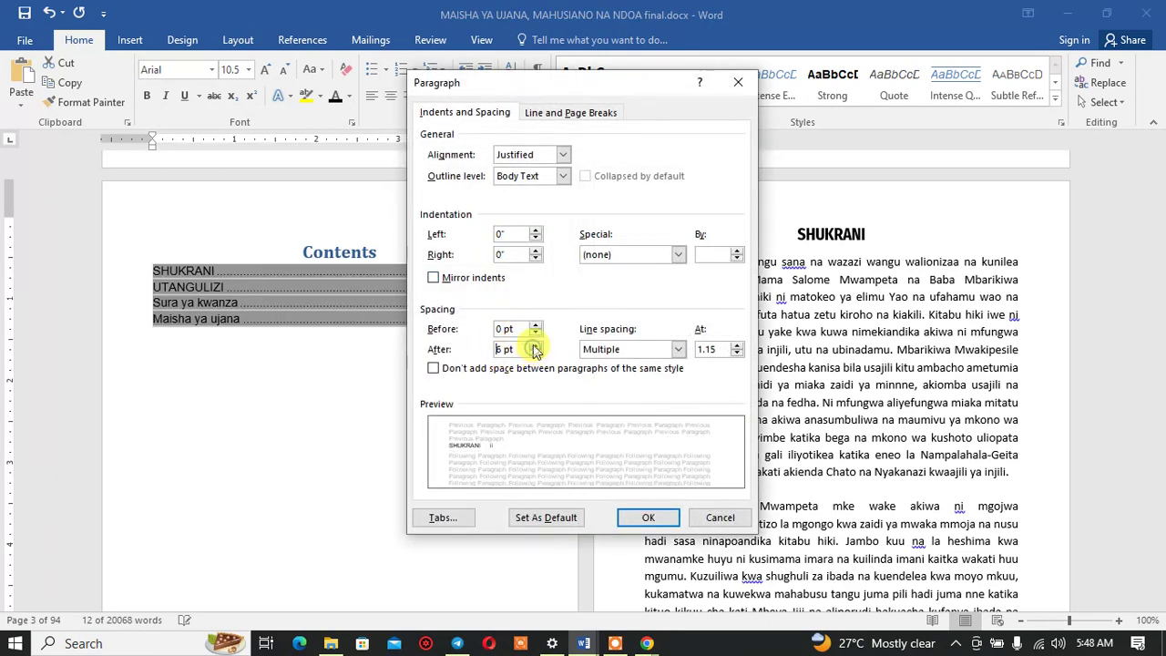
left_click(641, 518)
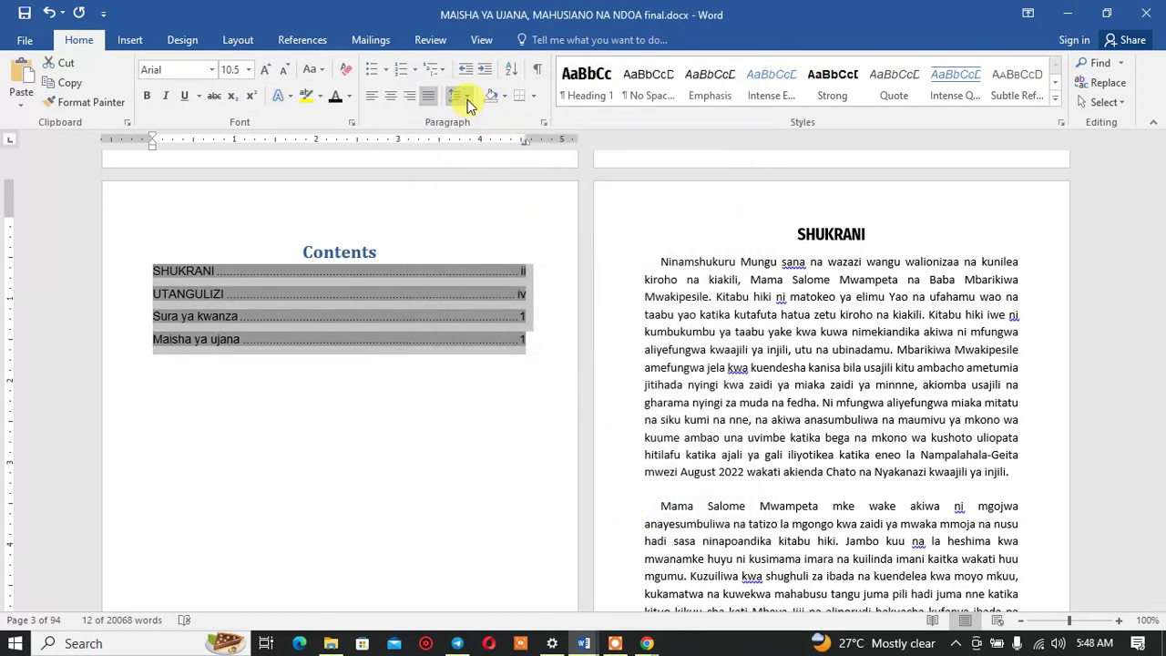
Step: Reduce the contents lines' space after to 3 pt
left_click(458, 98)
left_click(522, 240)
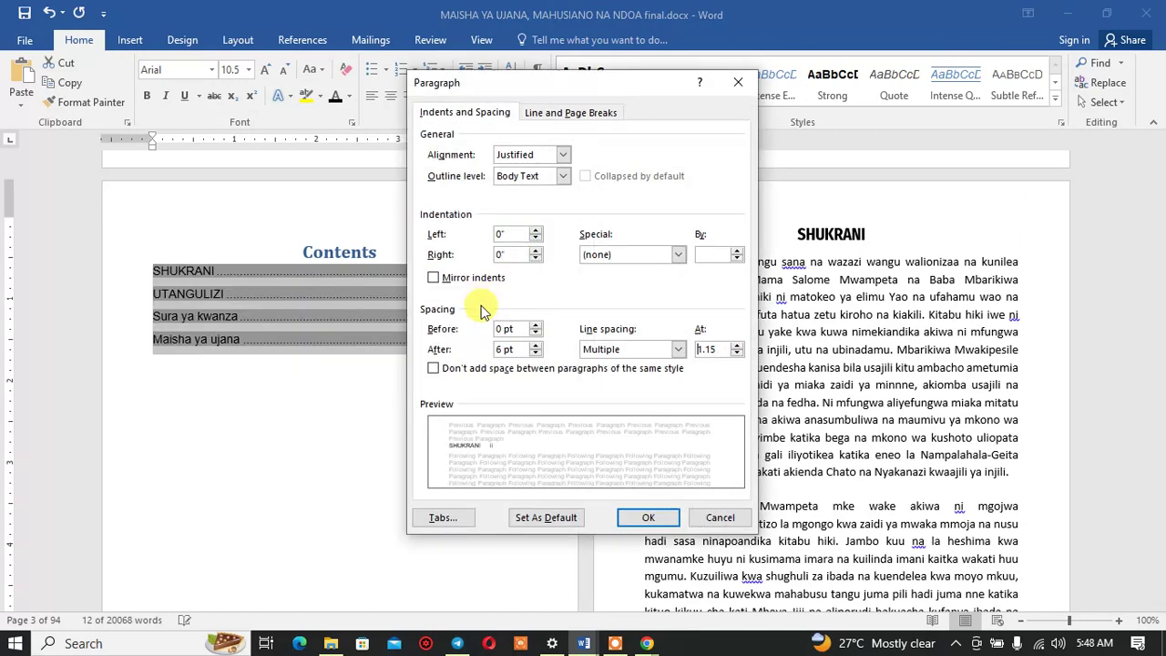
left_click(469, 350)
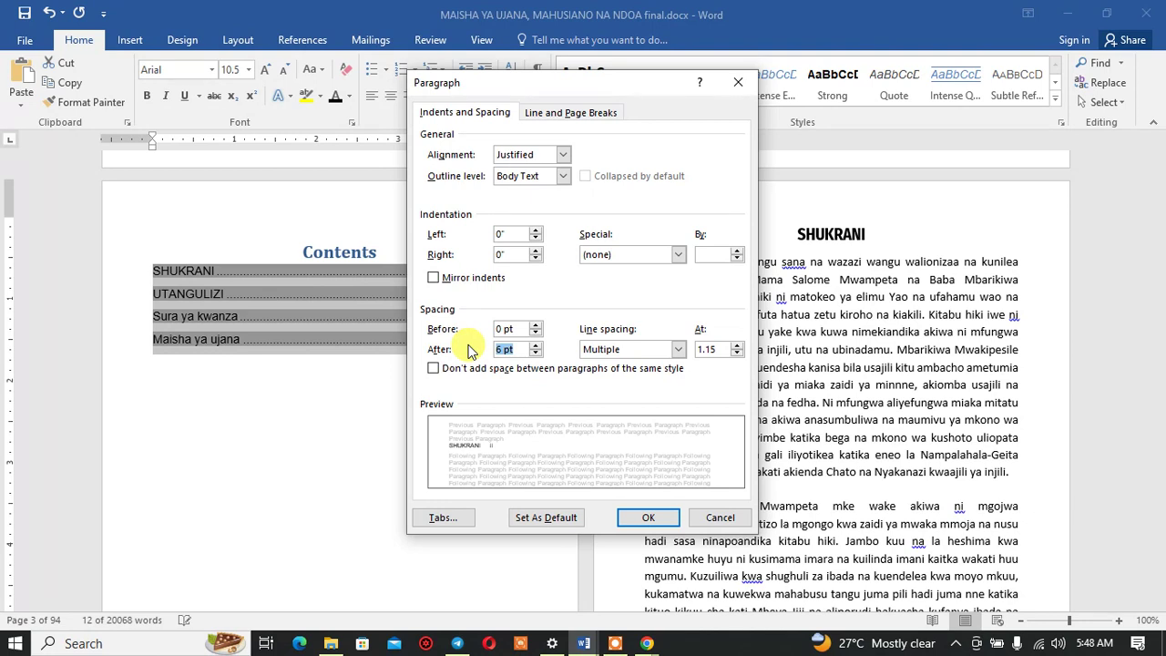
type("3")
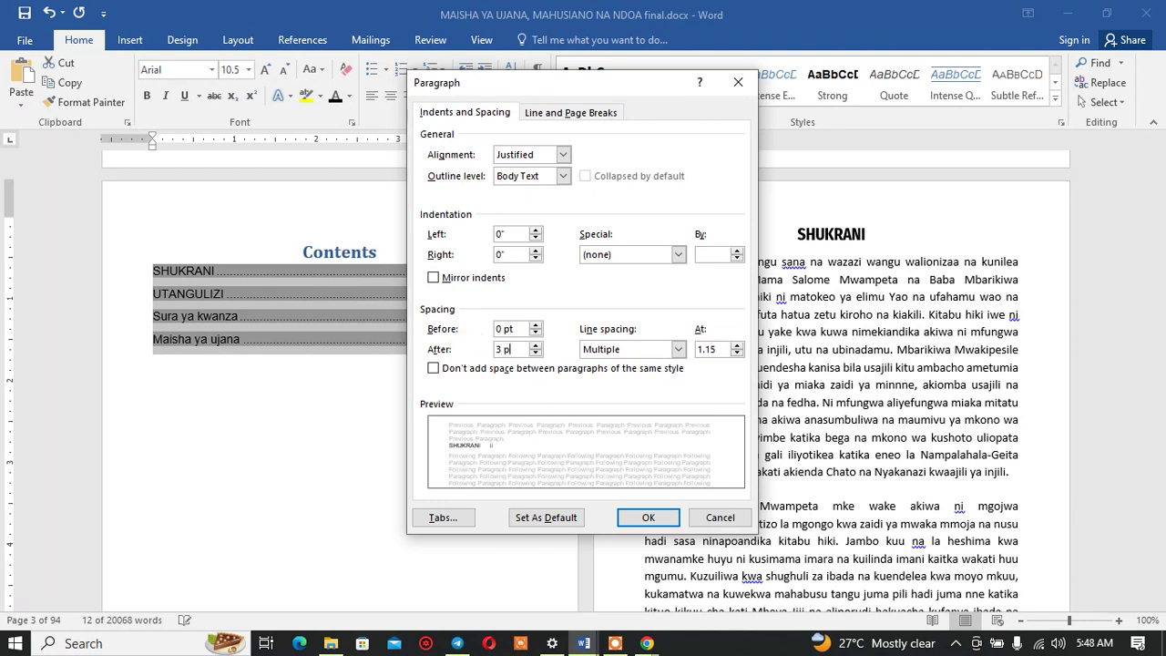
key("Return")
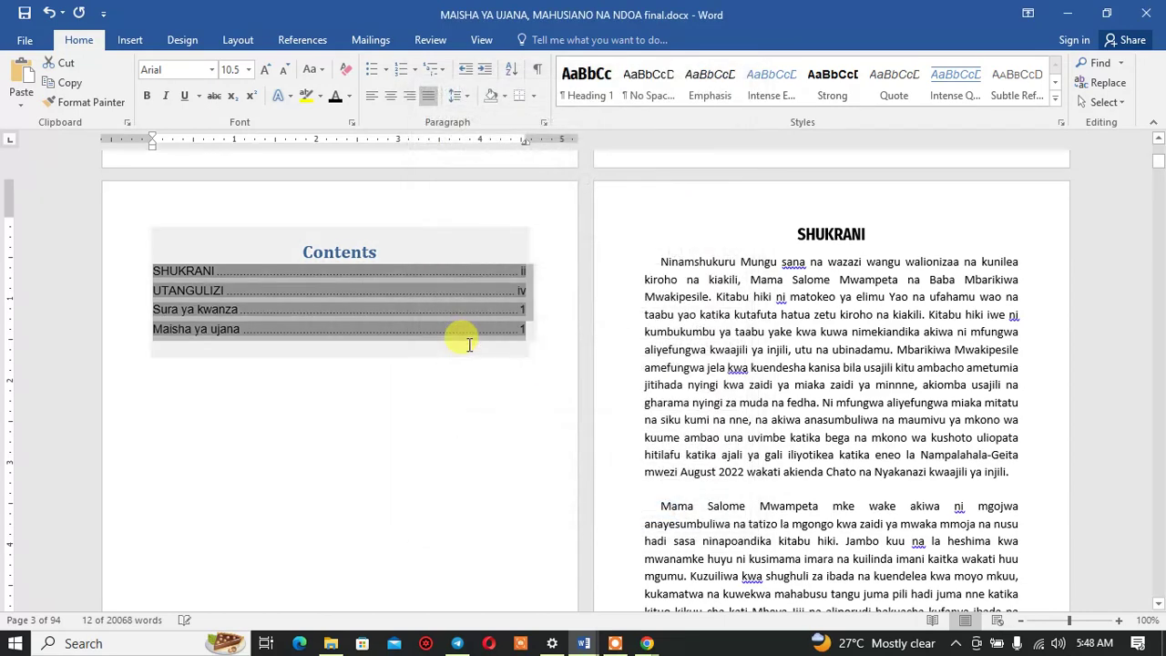
left_click(471, 380)
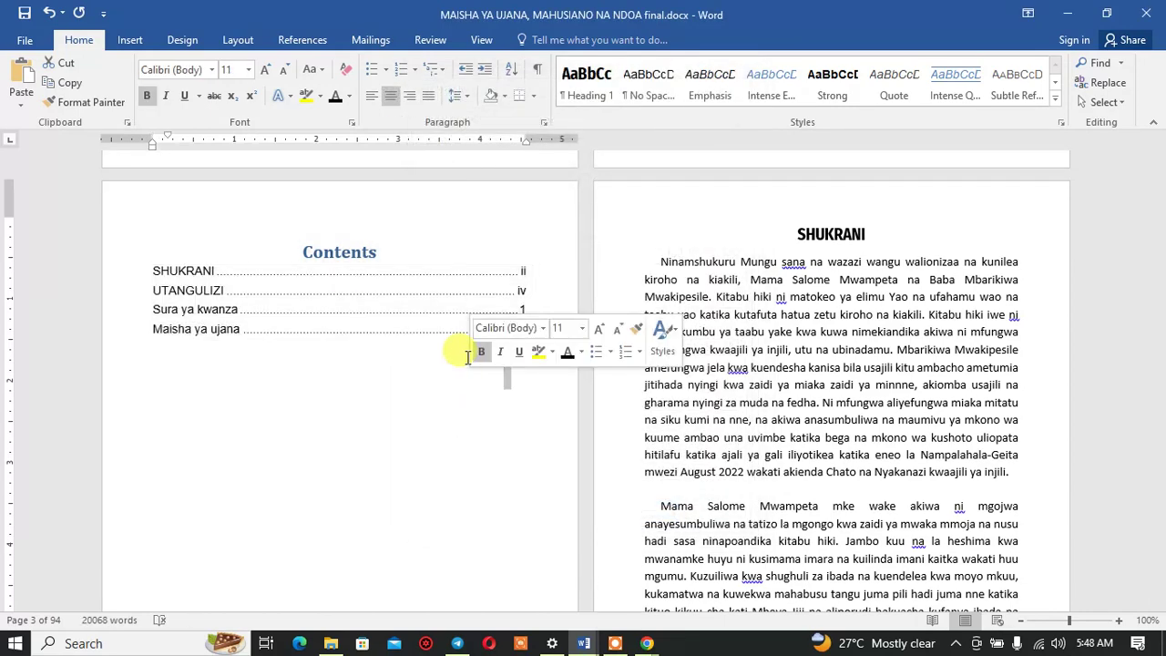
left_click(447, 328)
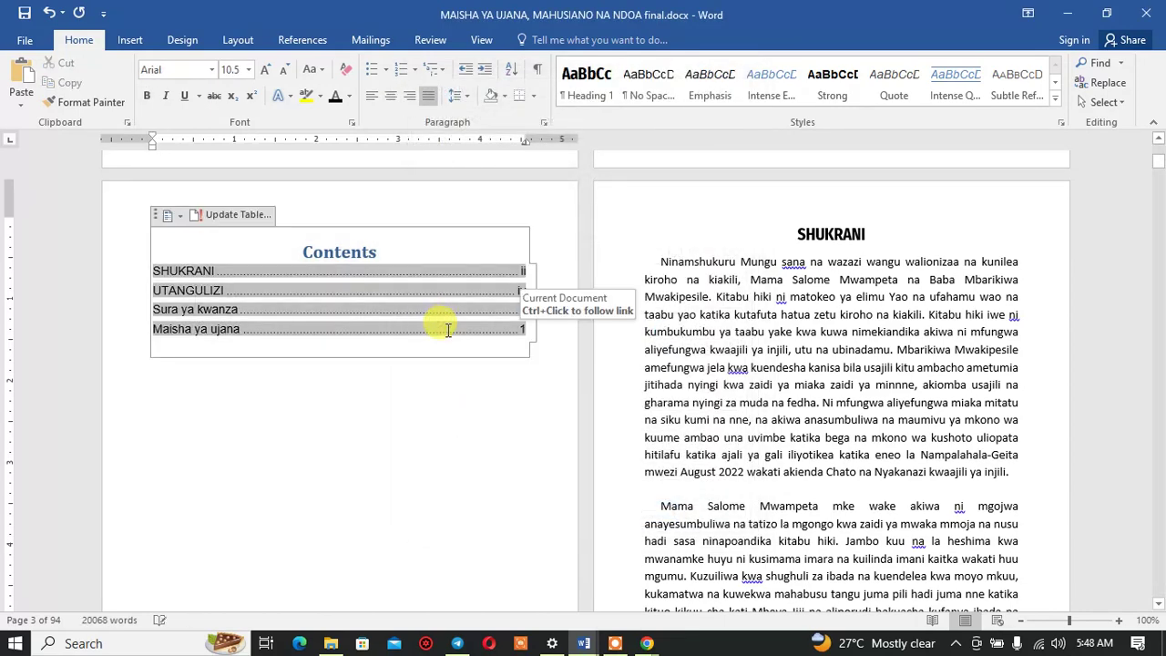
Step: Set Ribbon Display Options to Show Tabs and Commands
scroll(446, 365, "down", 12)
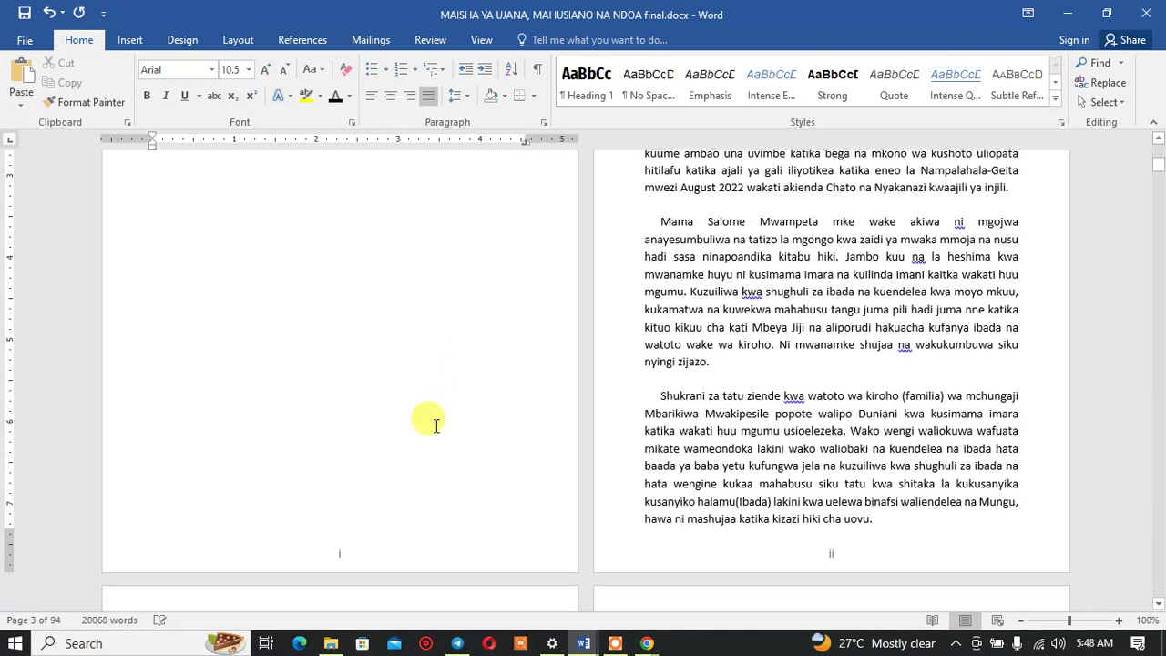
scroll(707, 381, "down", 5)
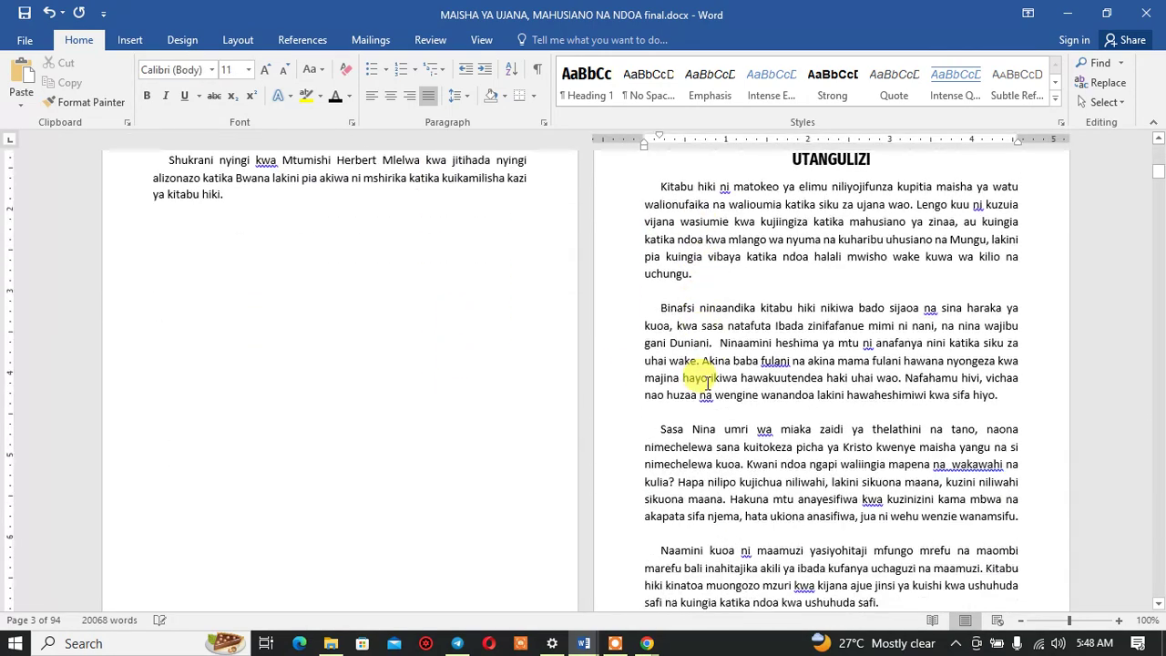
scroll(707, 381, "down", 5)
scroll(706, 383, "down", 5)
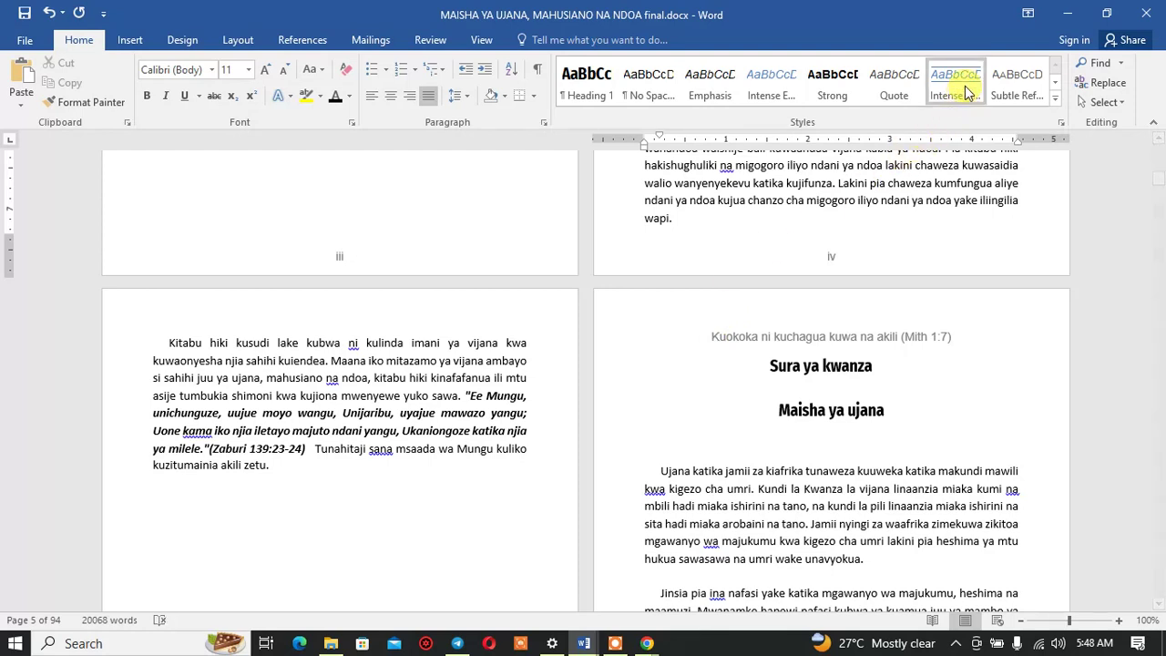
left_click(1028, 13)
left_click(1058, 149)
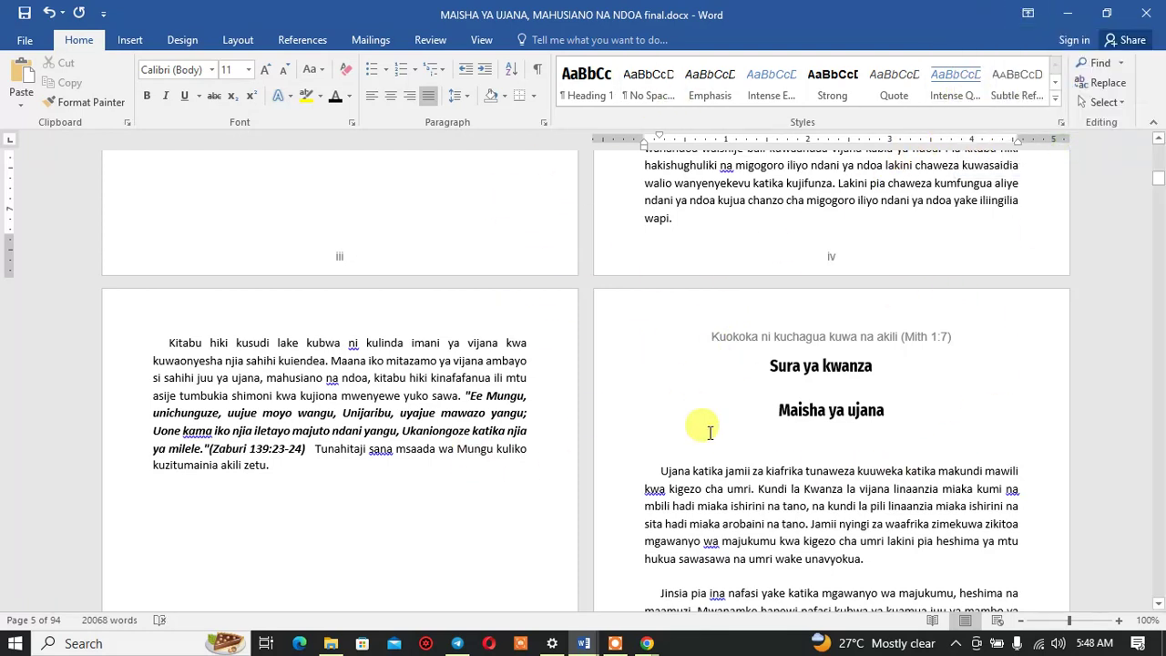
left_click(623, 647)
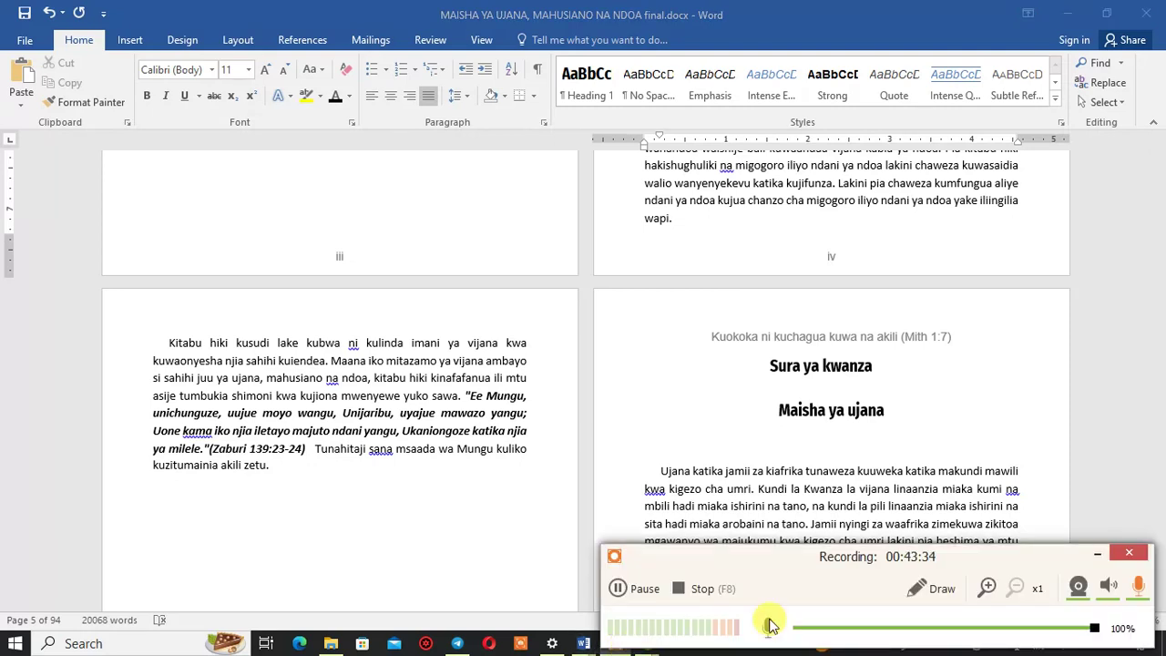
left_click(1097, 556)
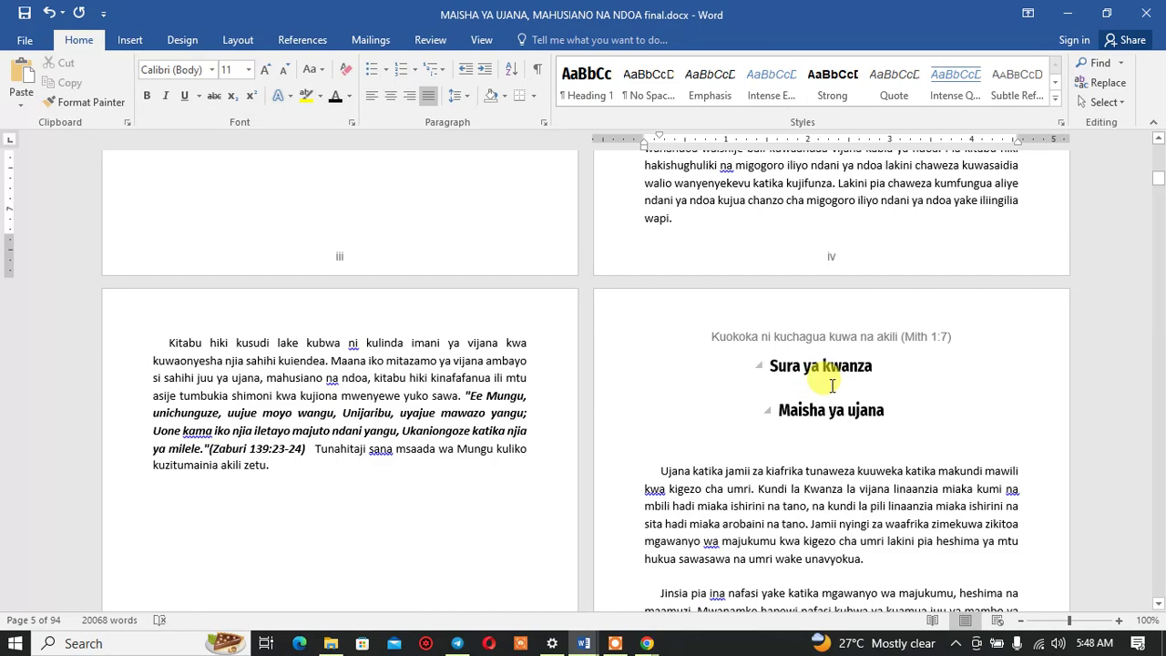
Step: Scroll to chapter one showing the Sura ya kwanza and Maisha ya ujana headings
scroll(831, 385, "down", 1)
scroll(814, 282, "down", 4)
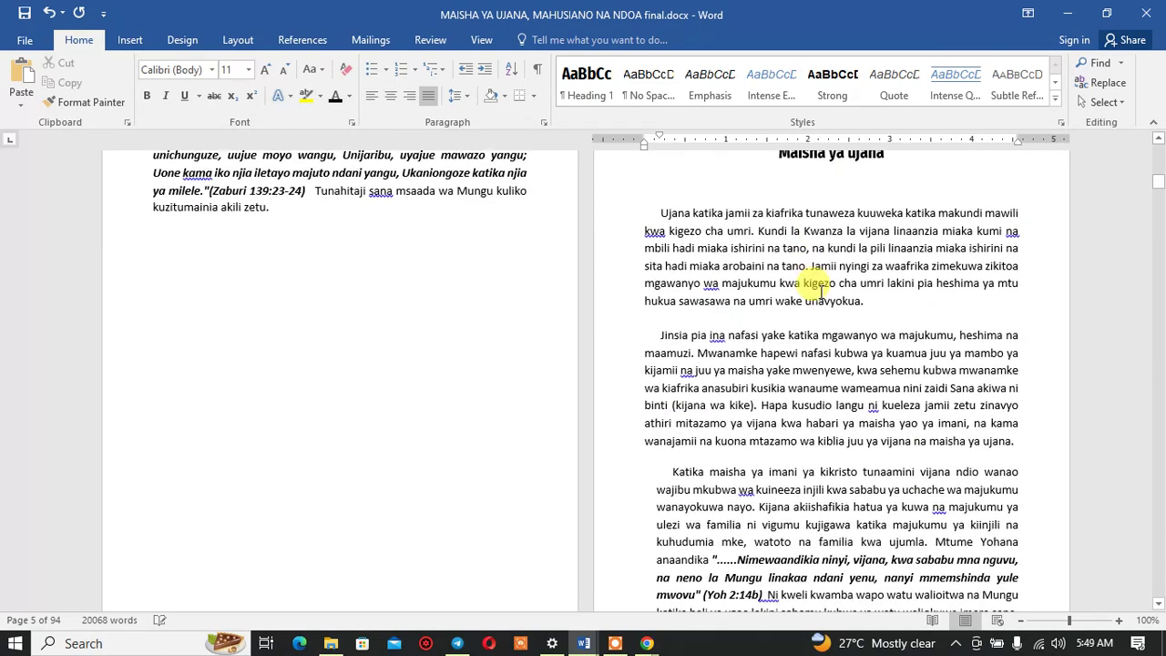
scroll(819, 285, "down", 2)
scroll(803, 292, "down", 3)
scroll(820, 296, "up", 4)
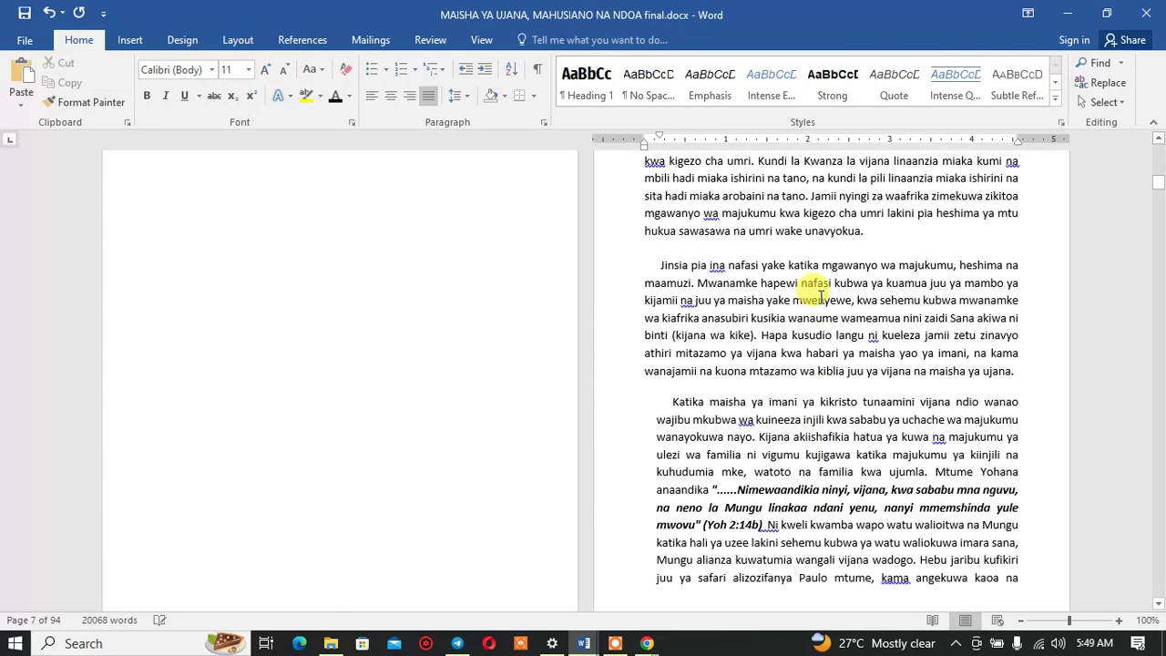
scroll(820, 296, "up", 1)
scroll(815, 282, "up", 3)
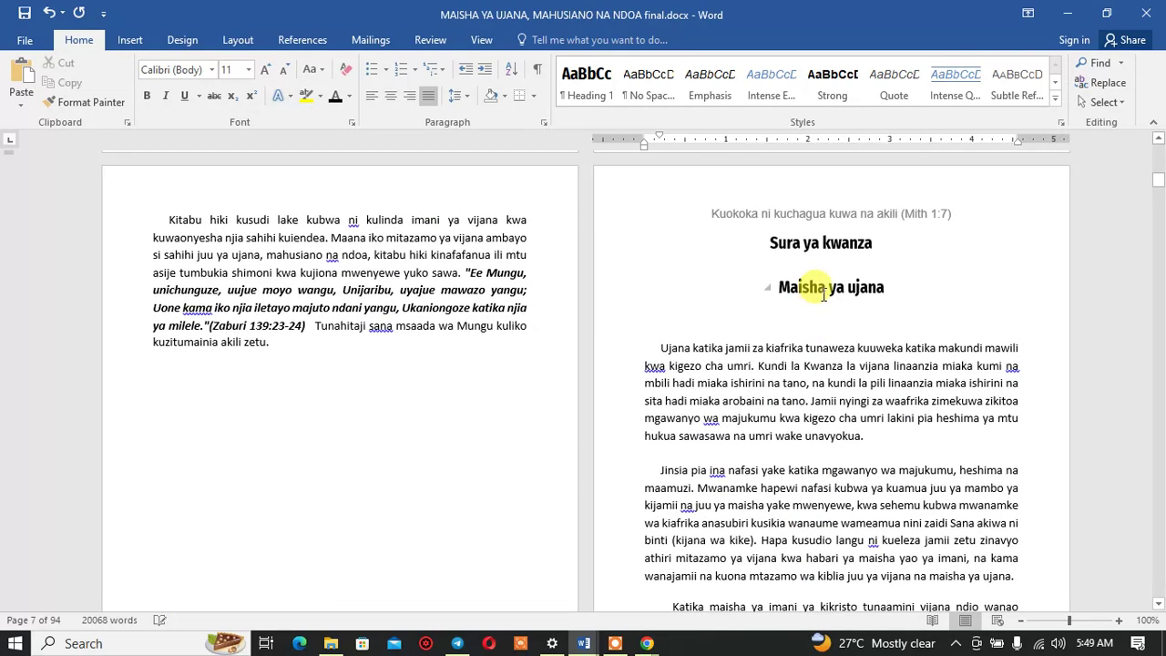
double_click(845, 246)
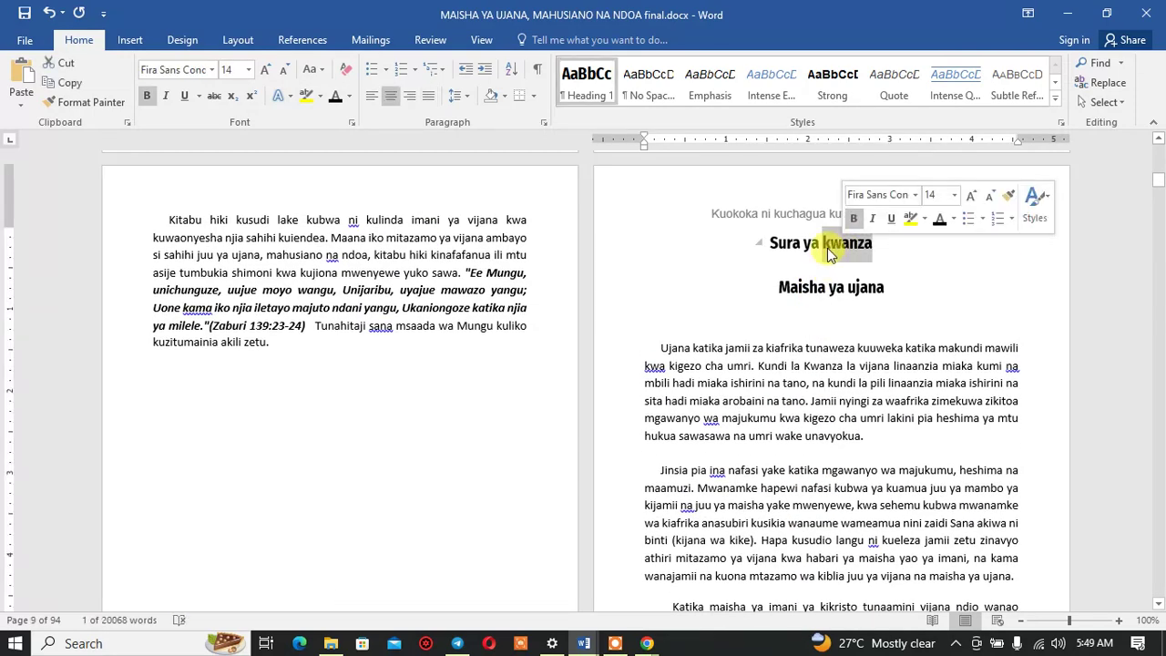
left_click(803, 239)
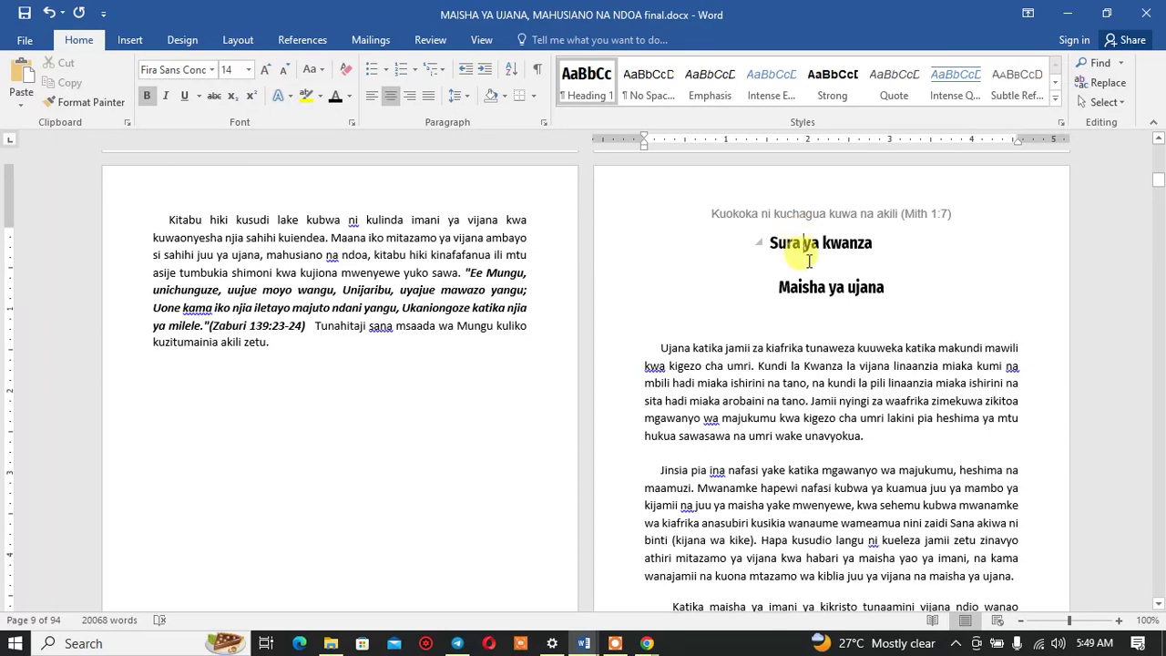
left_click(826, 288)
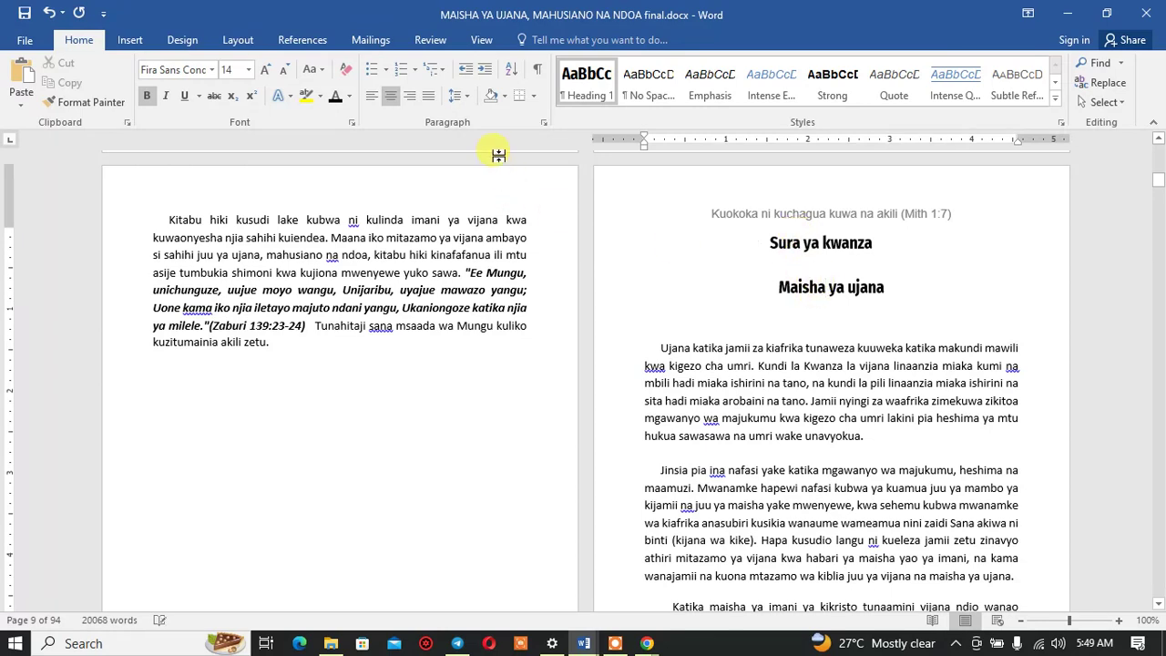
left_click(460, 98)
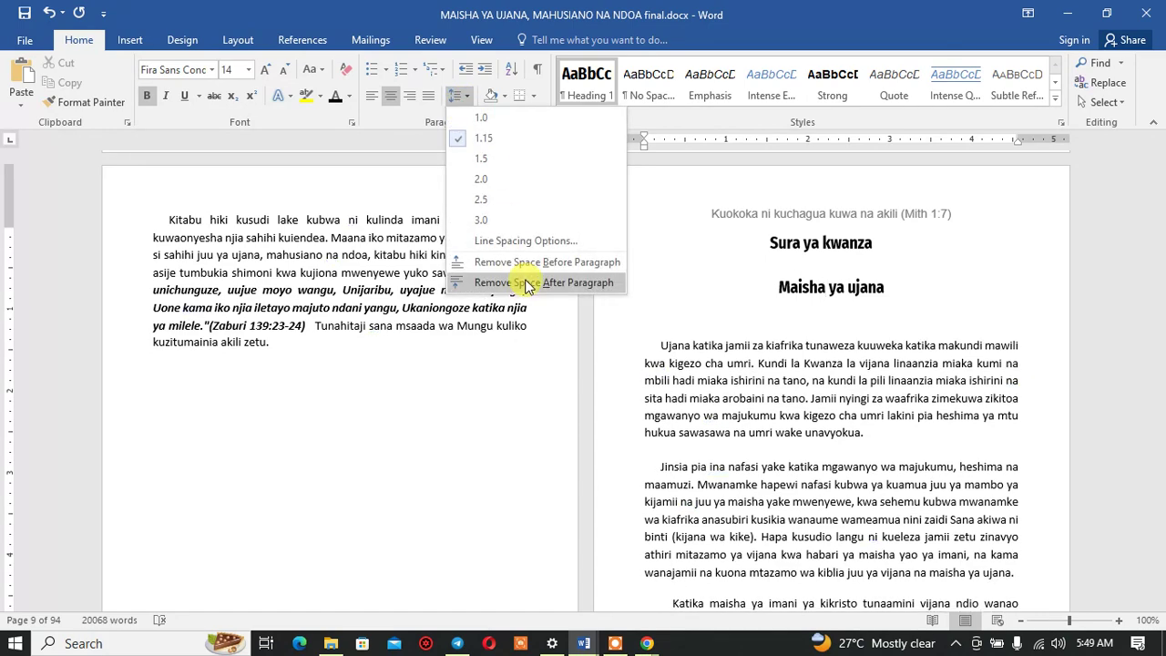
left_click(806, 244)
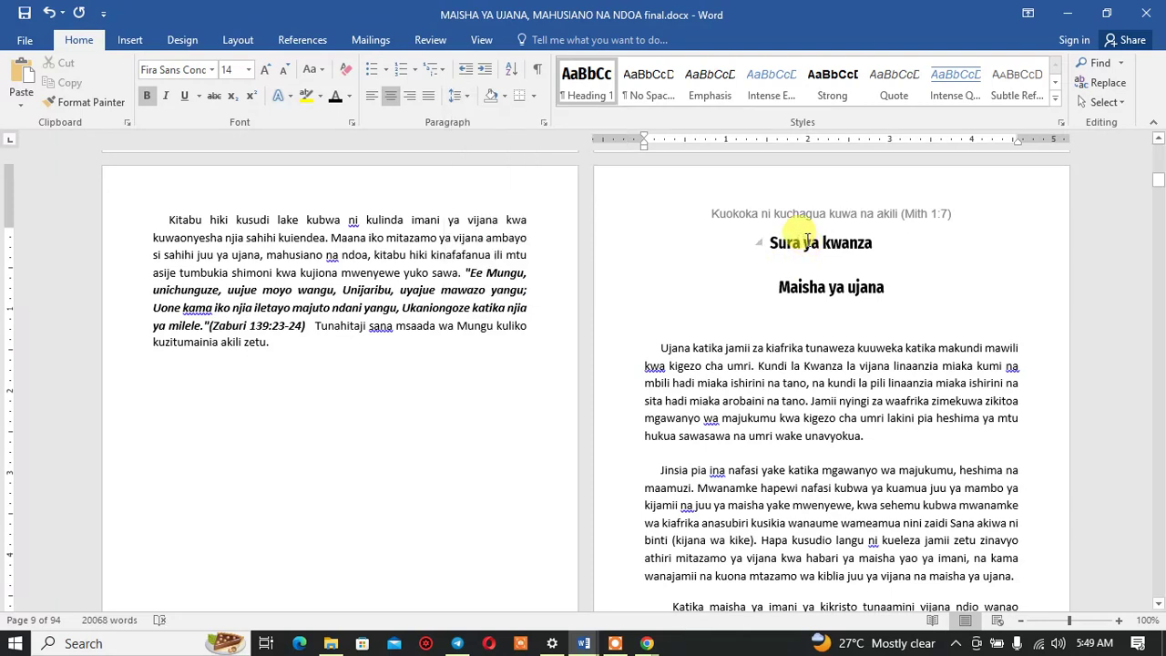
left_click(456, 98)
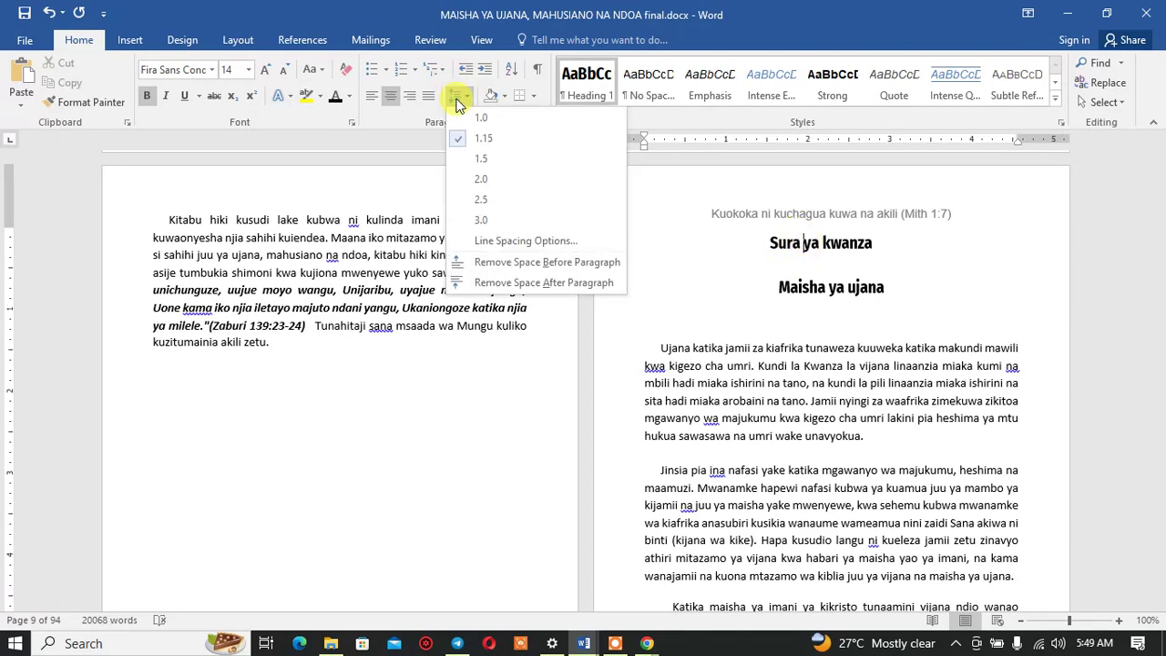
left_click(839, 242)
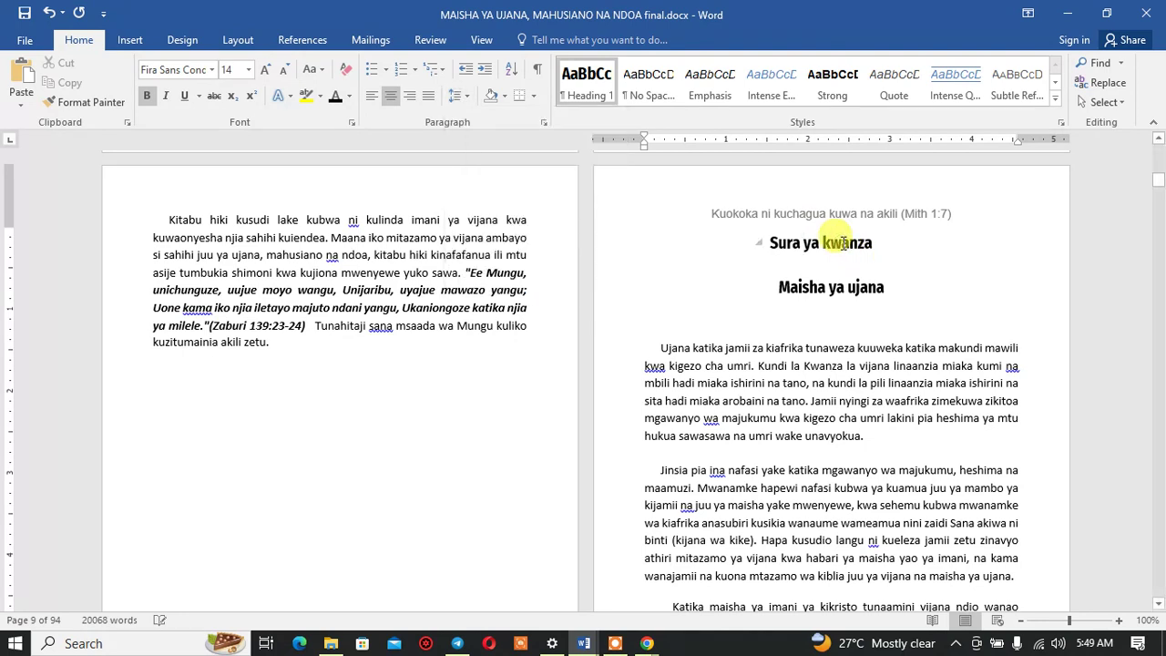
right_click(600, 80)
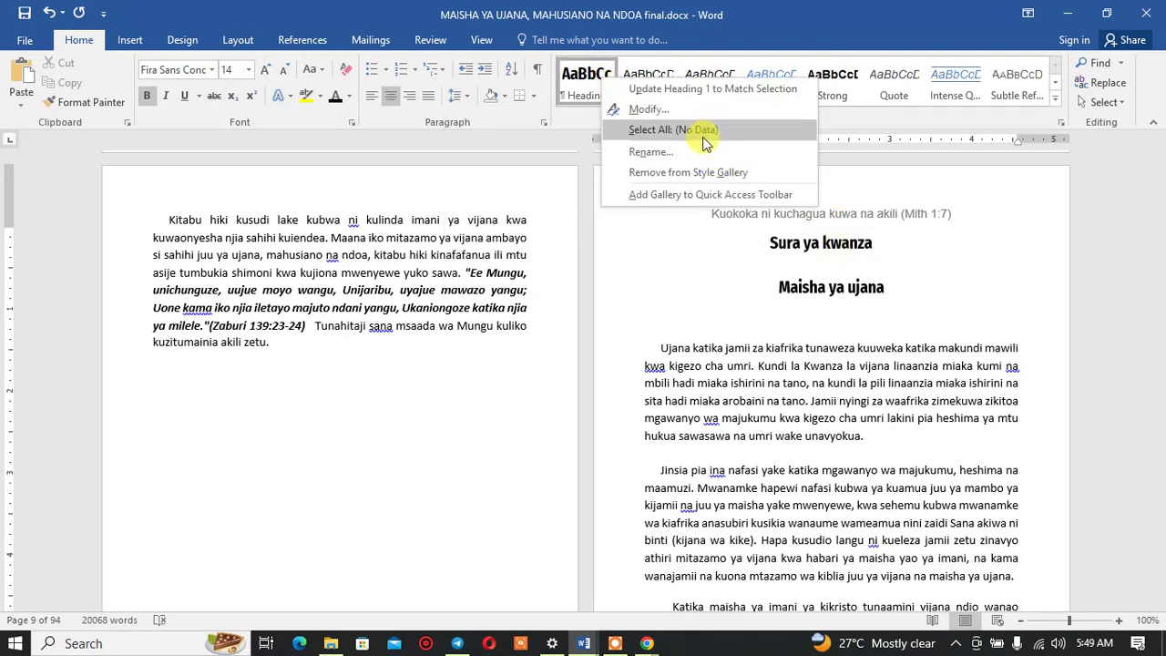
left_click(690, 110)
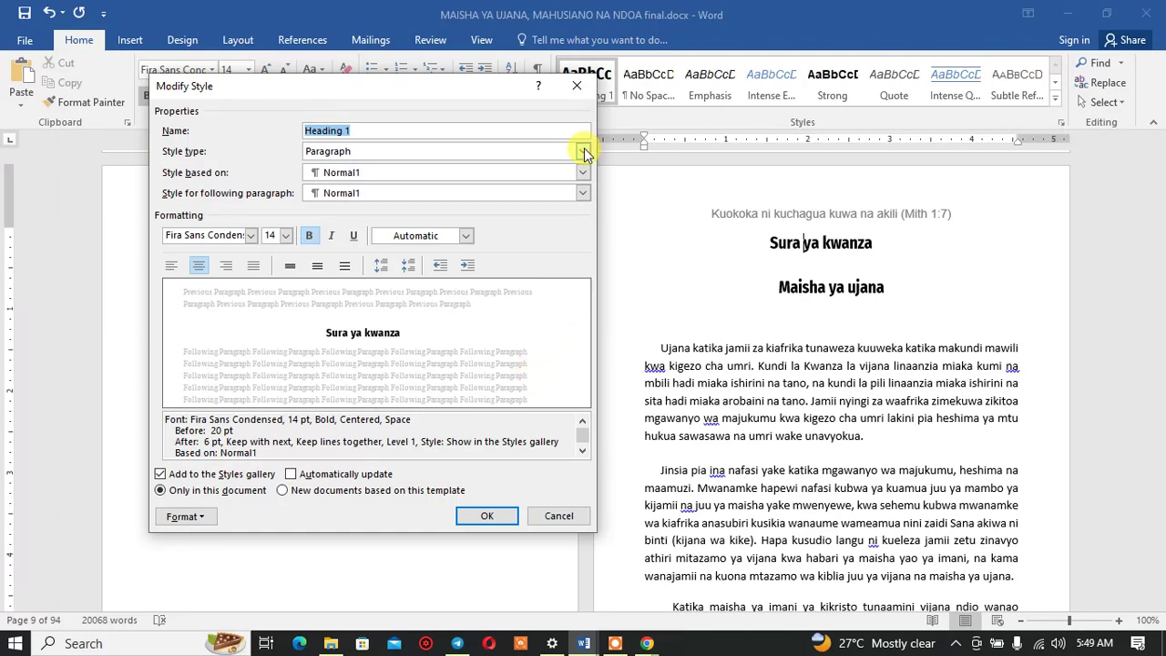
left_click(592, 89)
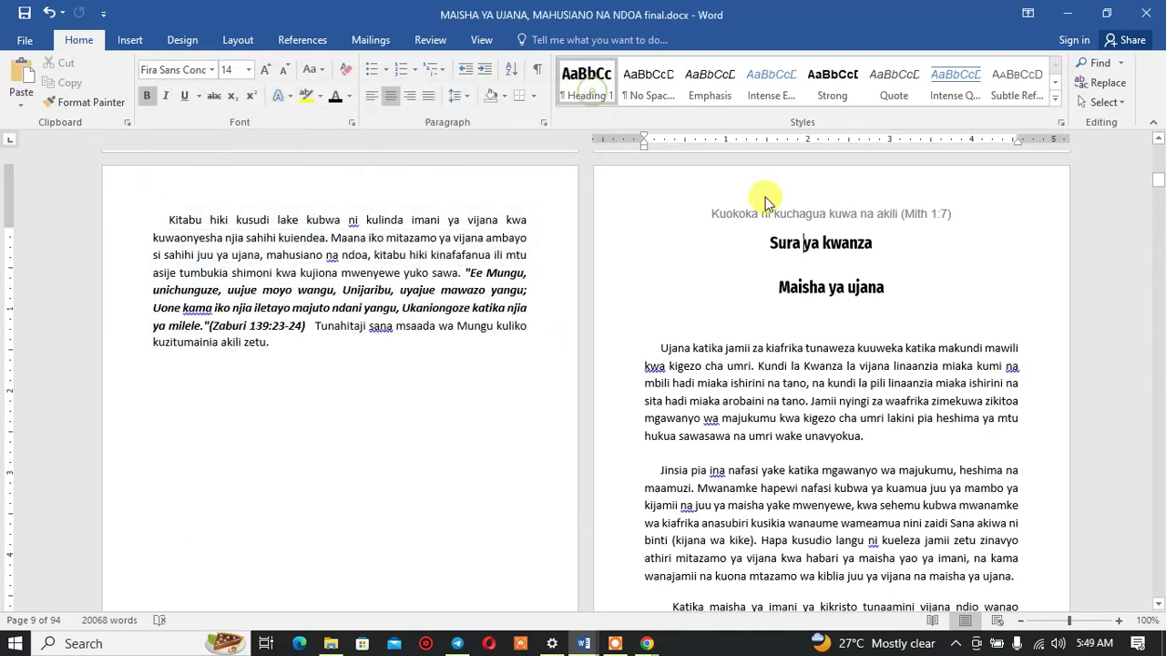
Step: Remove the space before and after the Sura ya kwanza heading
right_click(847, 237)
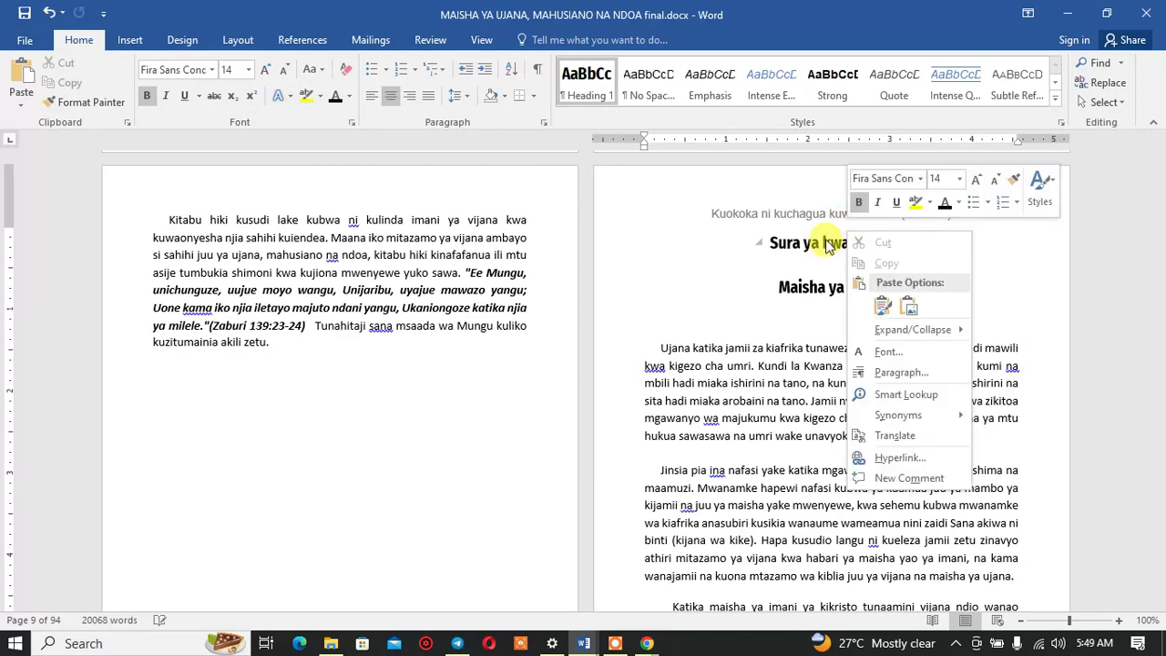
key("Escape")
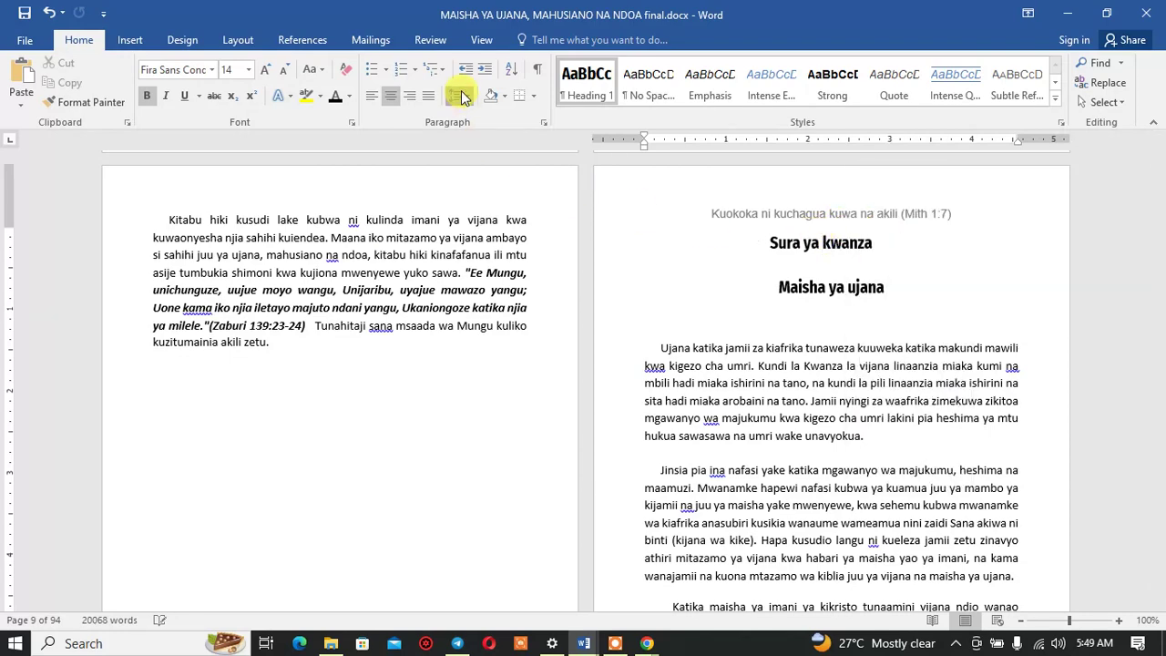
left_click(456, 96)
left_click(506, 263)
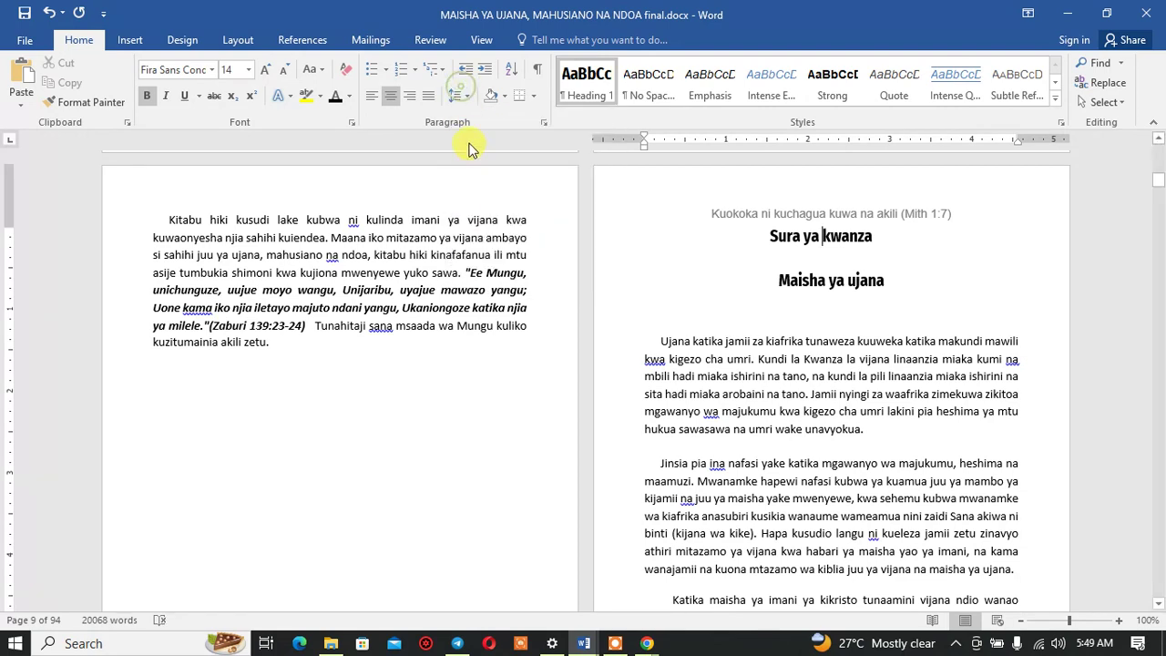
left_click(458, 97)
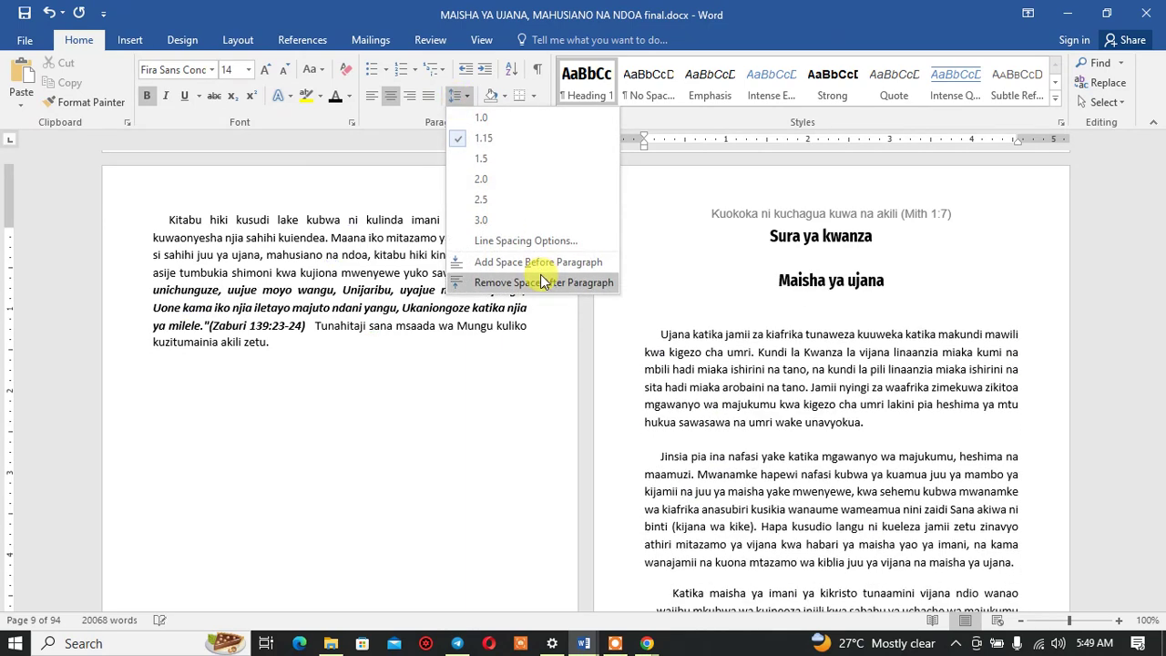
left_click(543, 283)
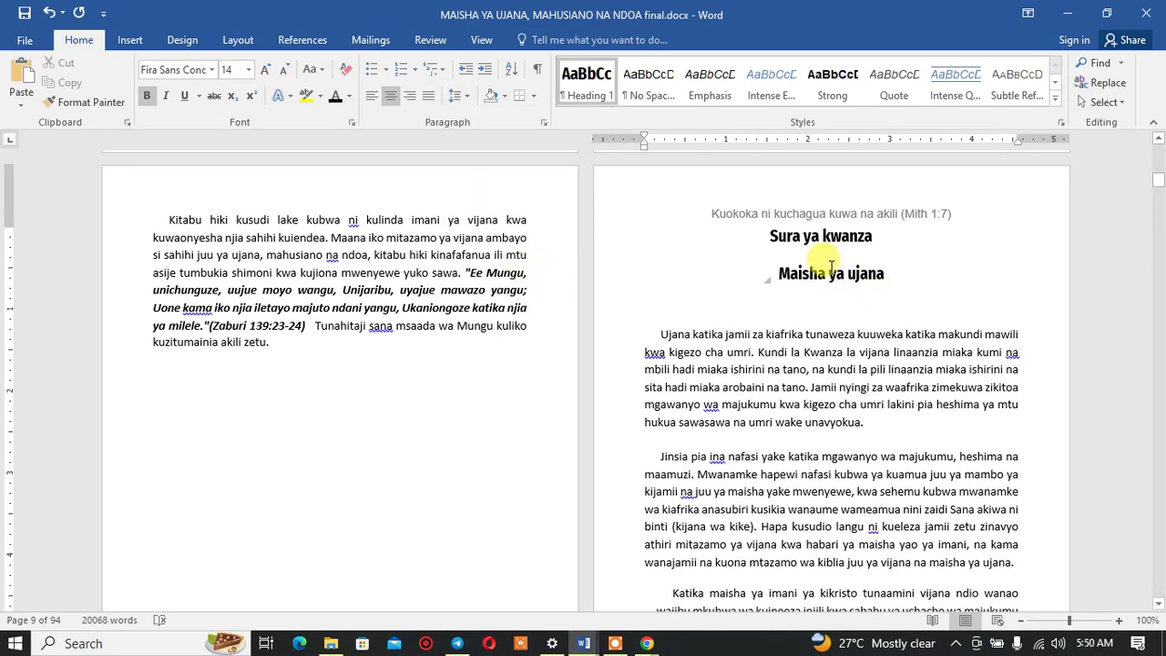
Step: Join Maisha ya ujana onto the Sura ya kwanza line with Backspace
left_click_drag(779, 273, 883, 275)
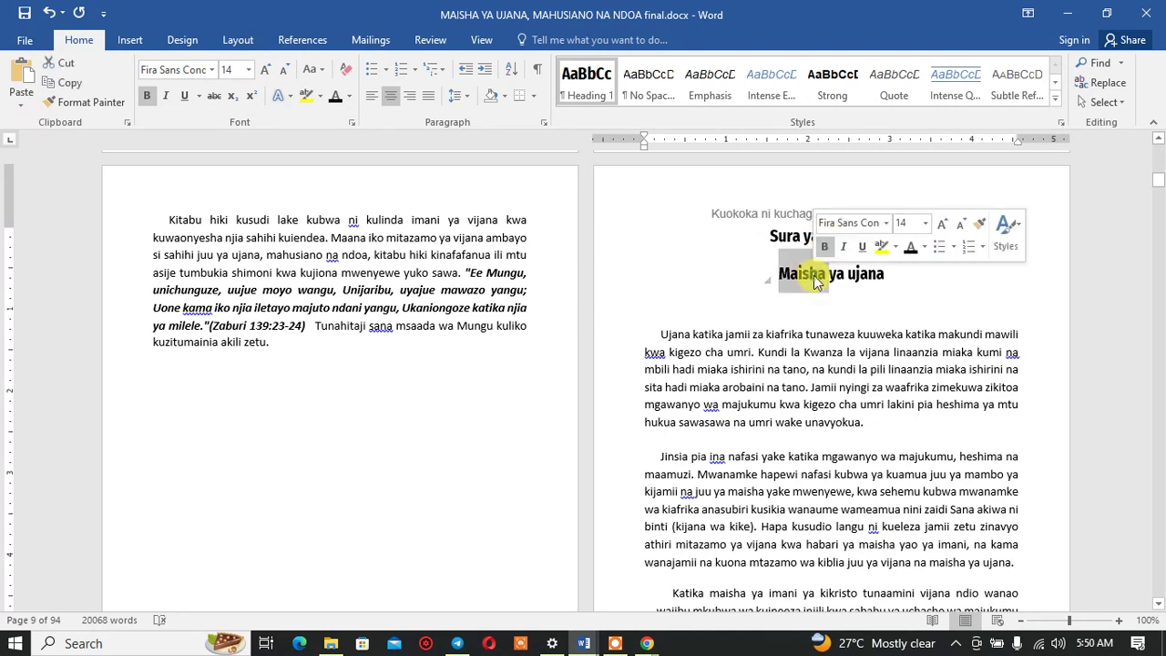
left_click(903, 290)
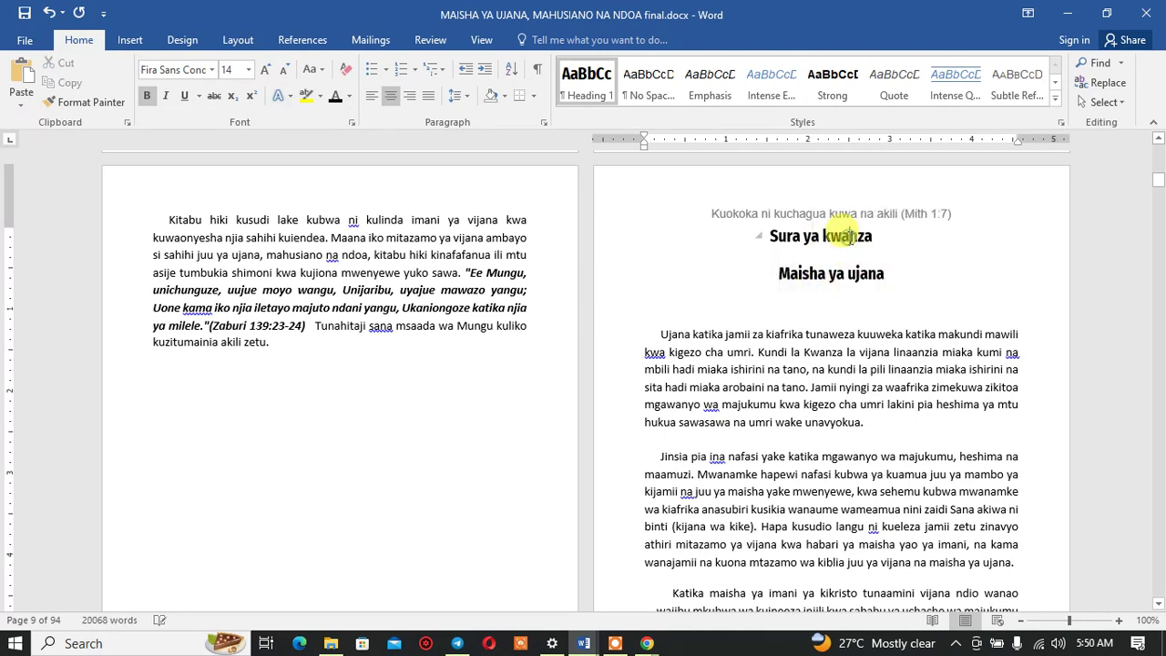
left_click_drag(888, 275, 788, 236)
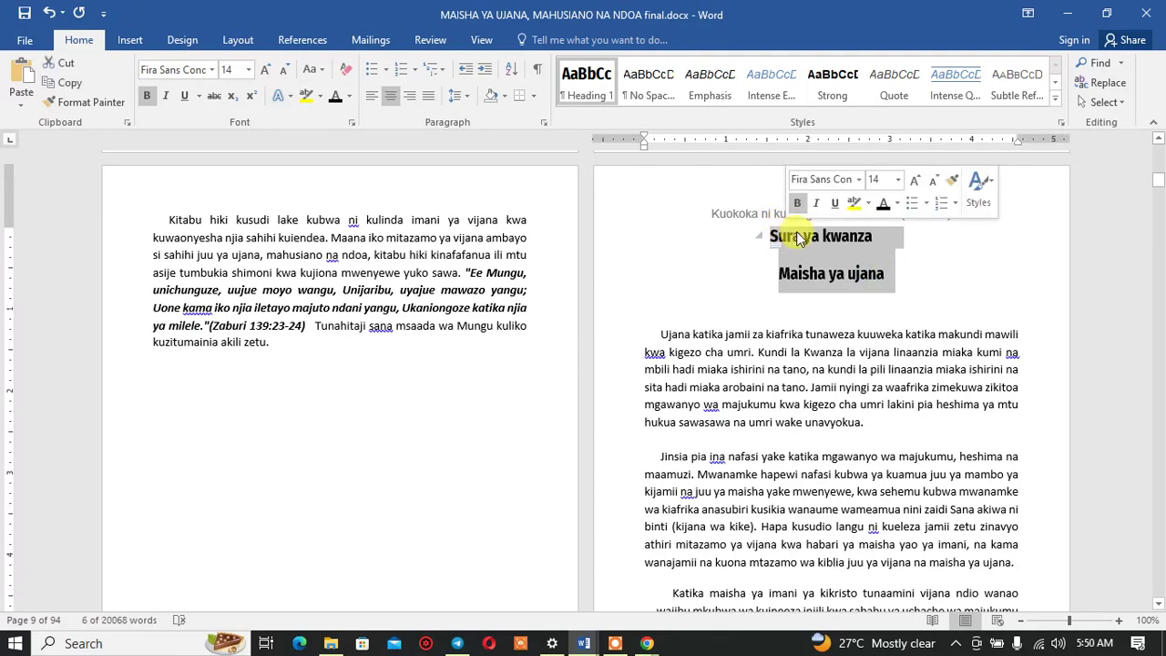
left_click(785, 277)
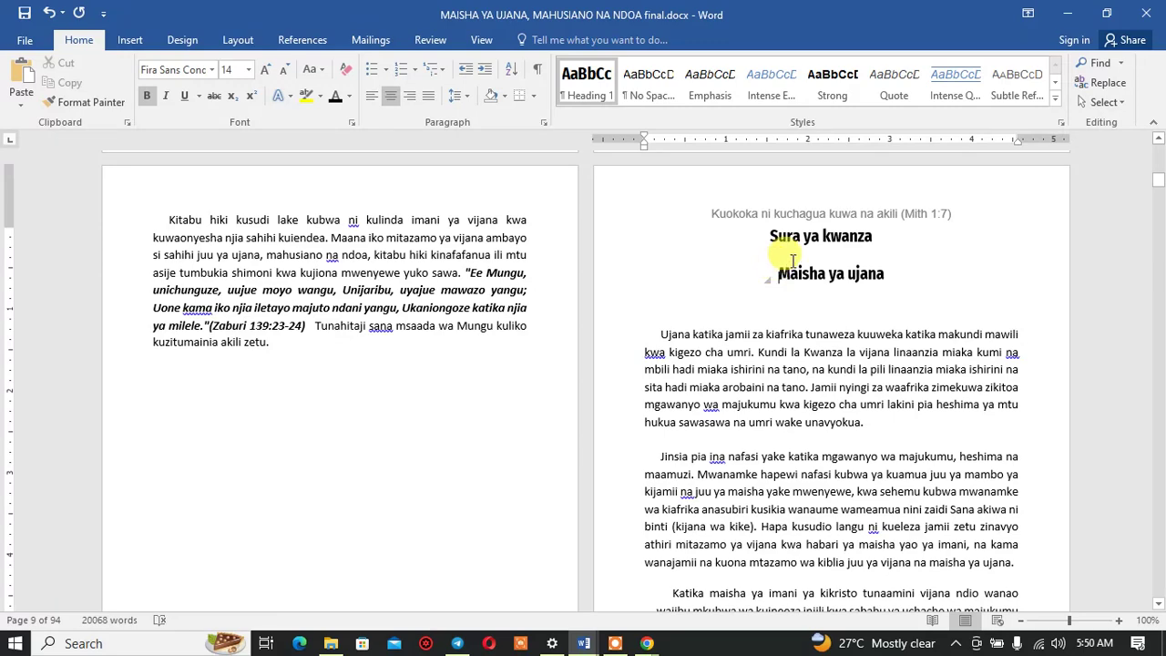
key("BackSpace")
key("BackSpace")
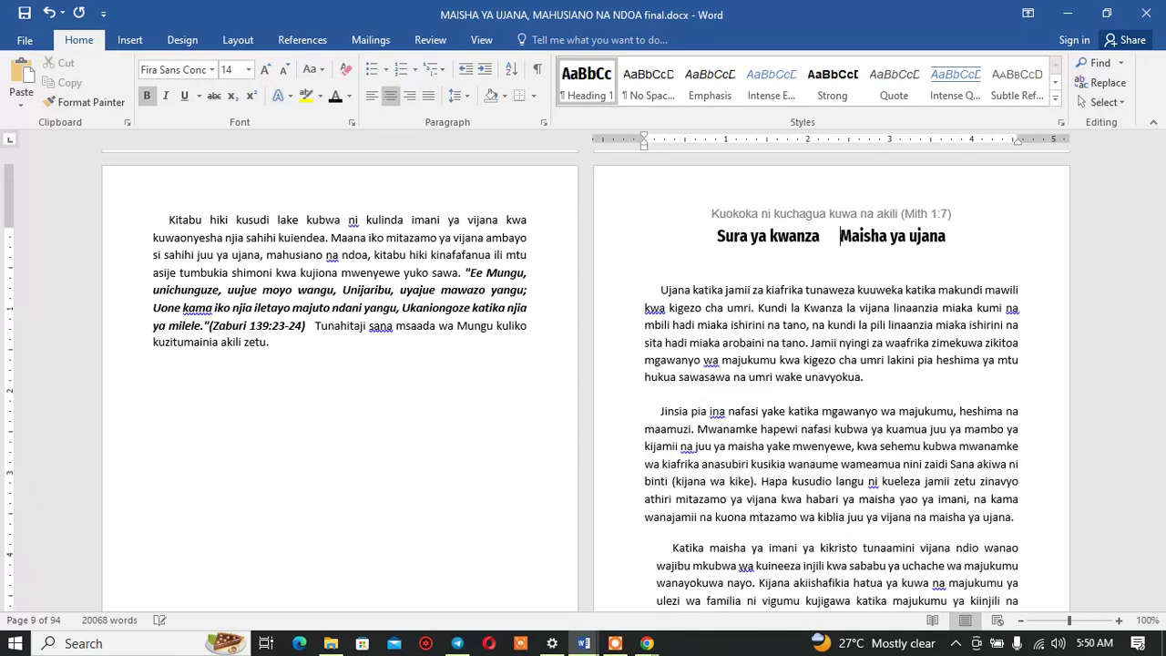
key("BackSpace")
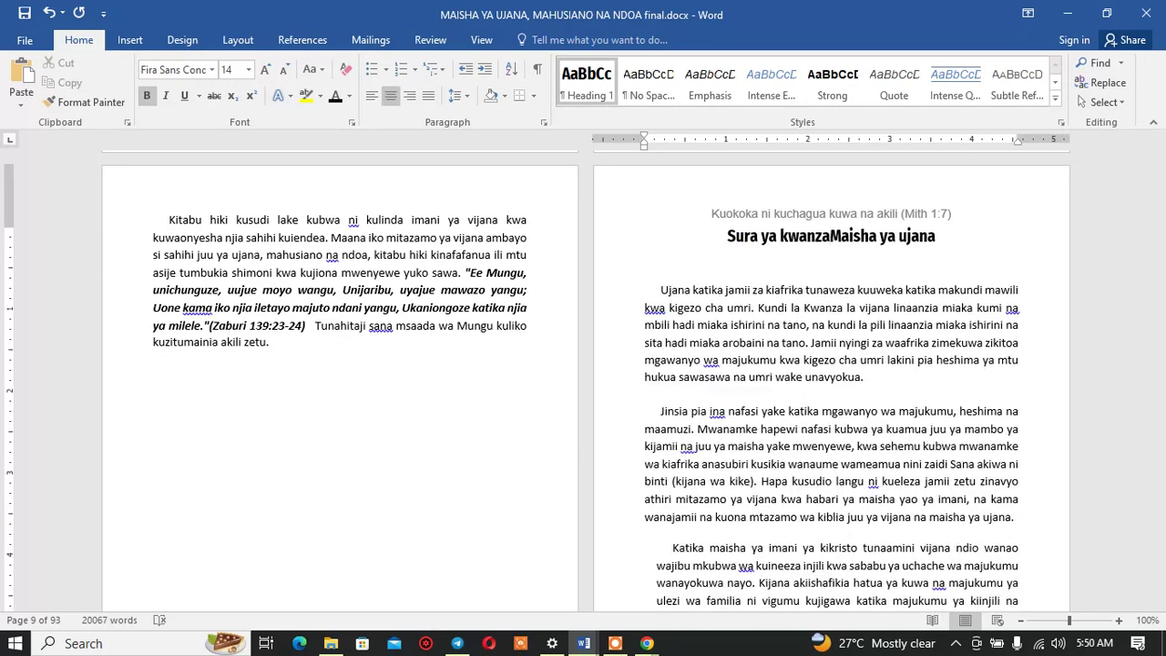
Step: Split the headings apart, add space around Maisha ya ujana, and delete the blank line below
key("Return")
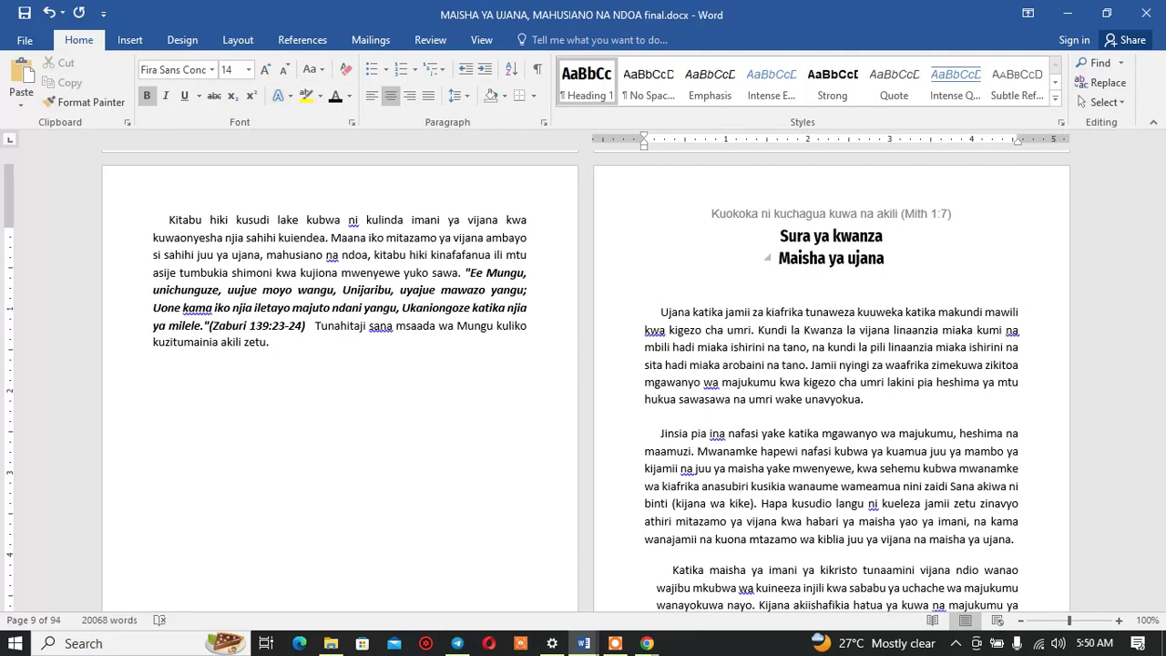
left_click(460, 95)
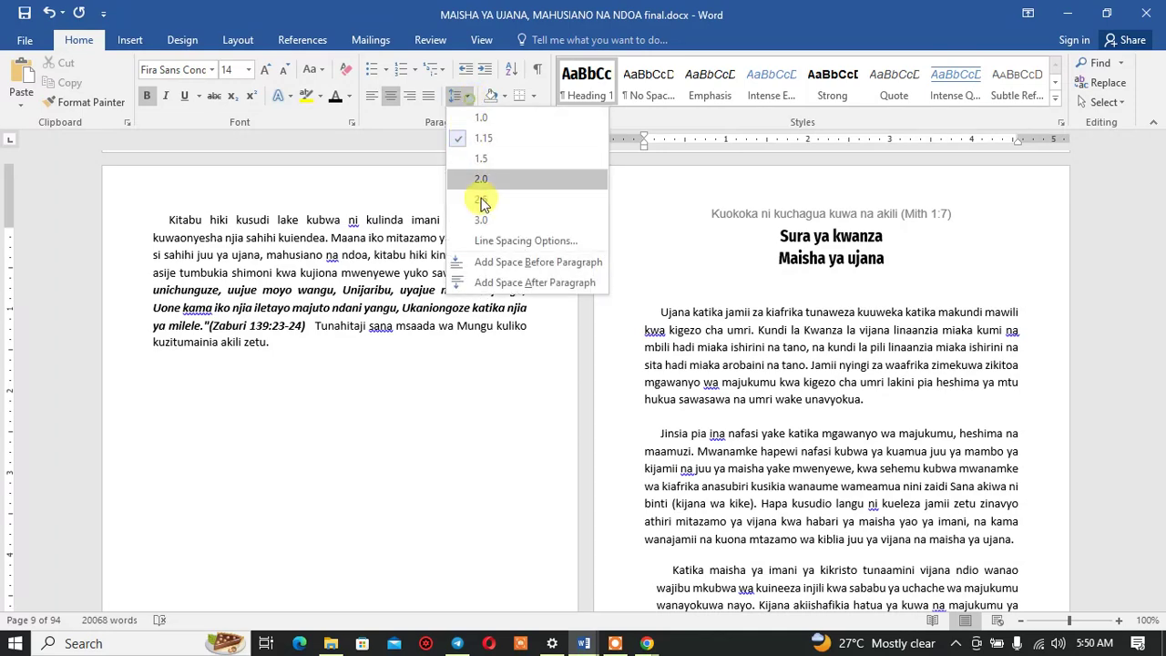
left_click(489, 270)
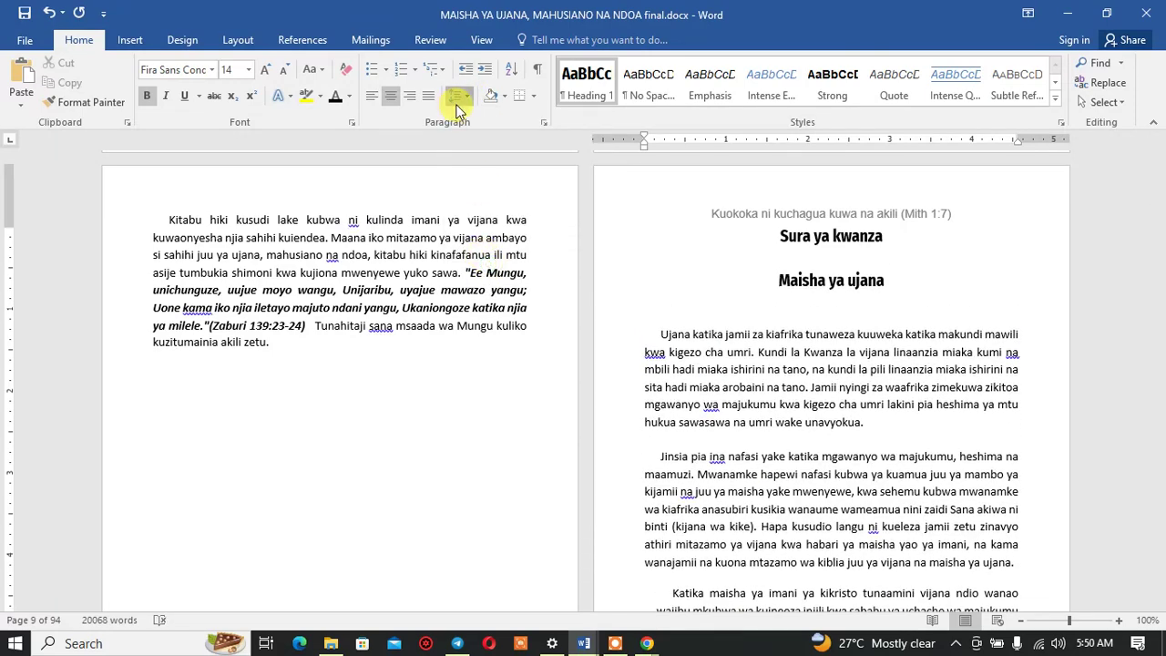
left_click(459, 97)
left_click(513, 290)
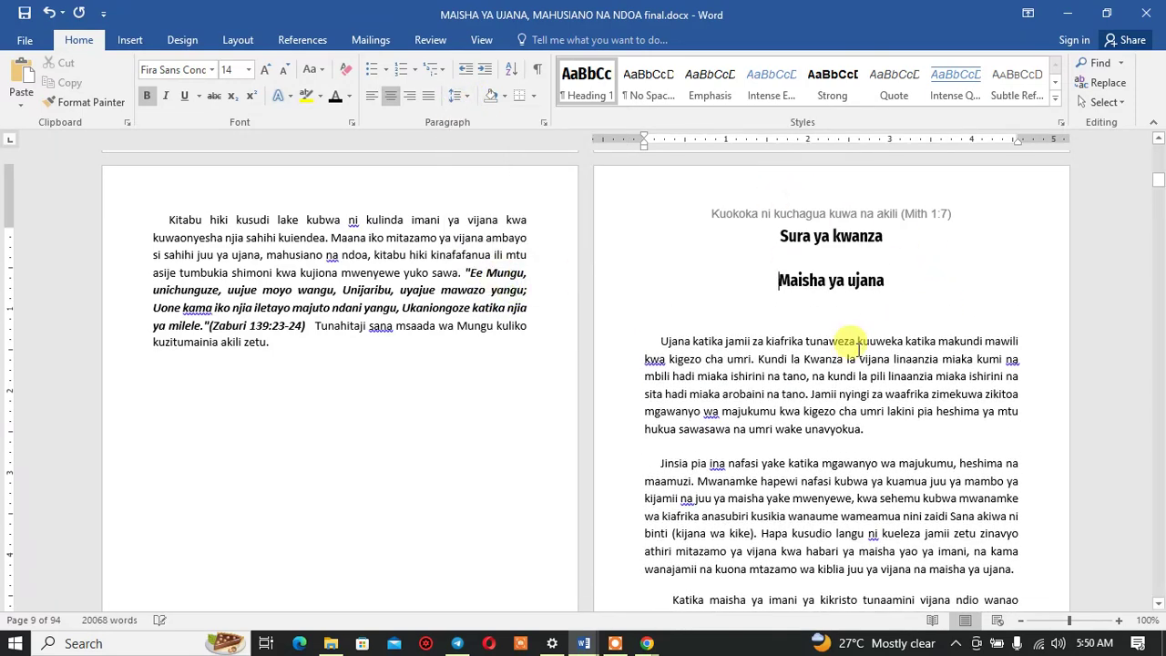
left_click(686, 303)
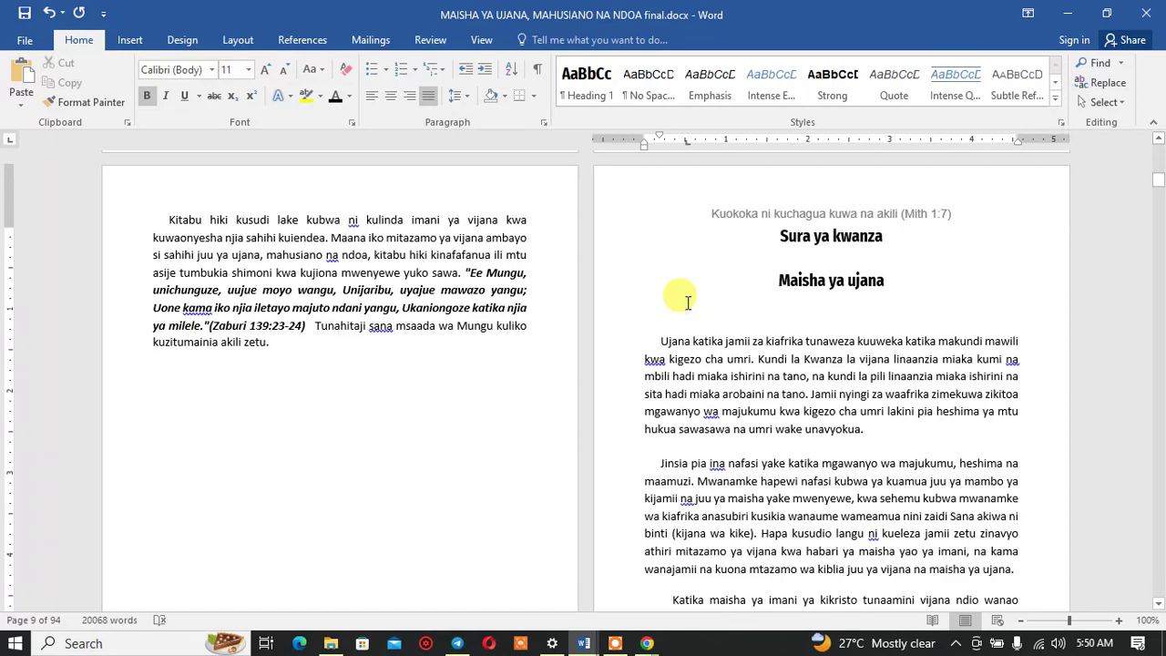
key("Delete")
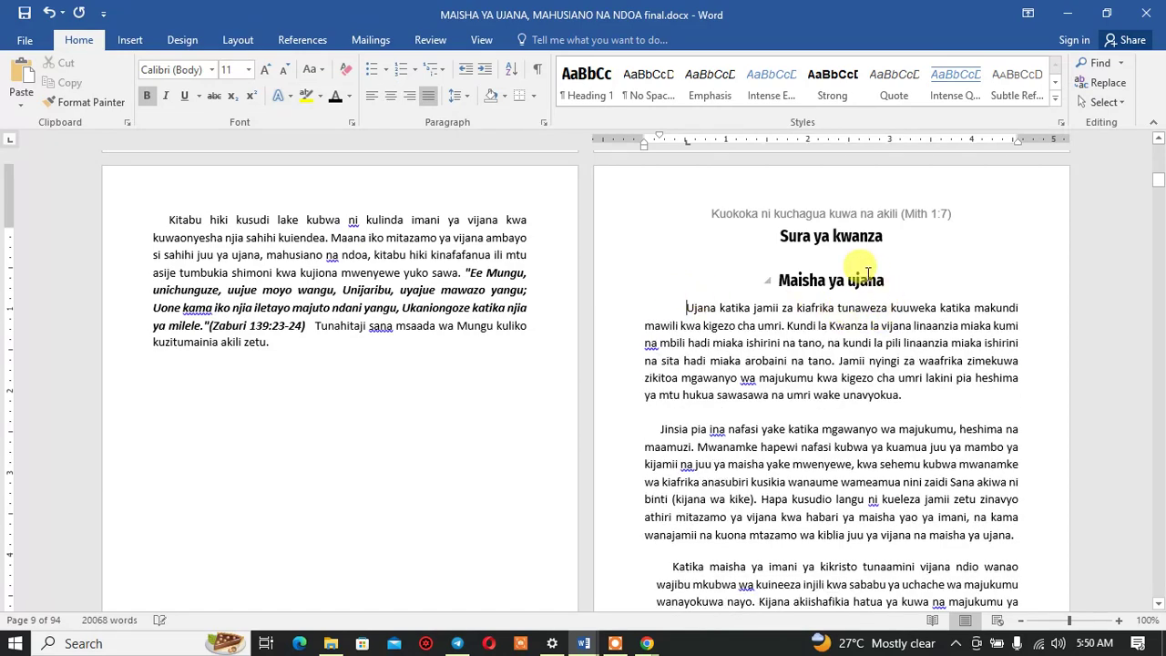
Step: Check the line spacing choices for the Sura ya kwanza heading
double_click(835, 261)
left_click(818, 236)
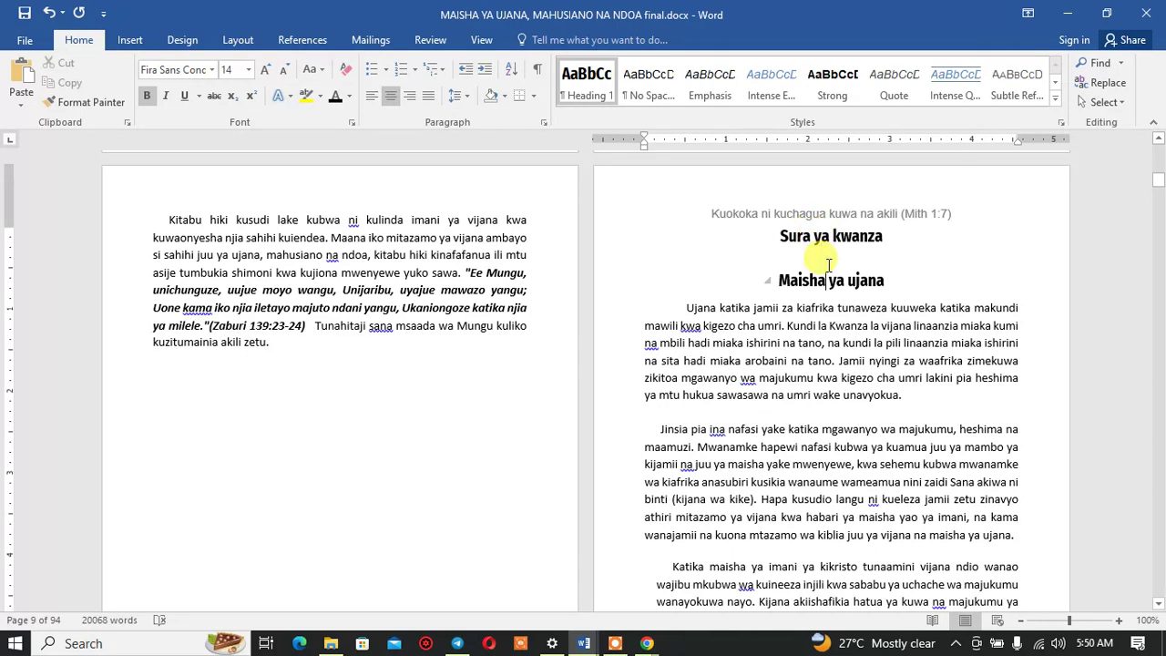
left_click(830, 236)
left_click(455, 94)
left_click(835, 282)
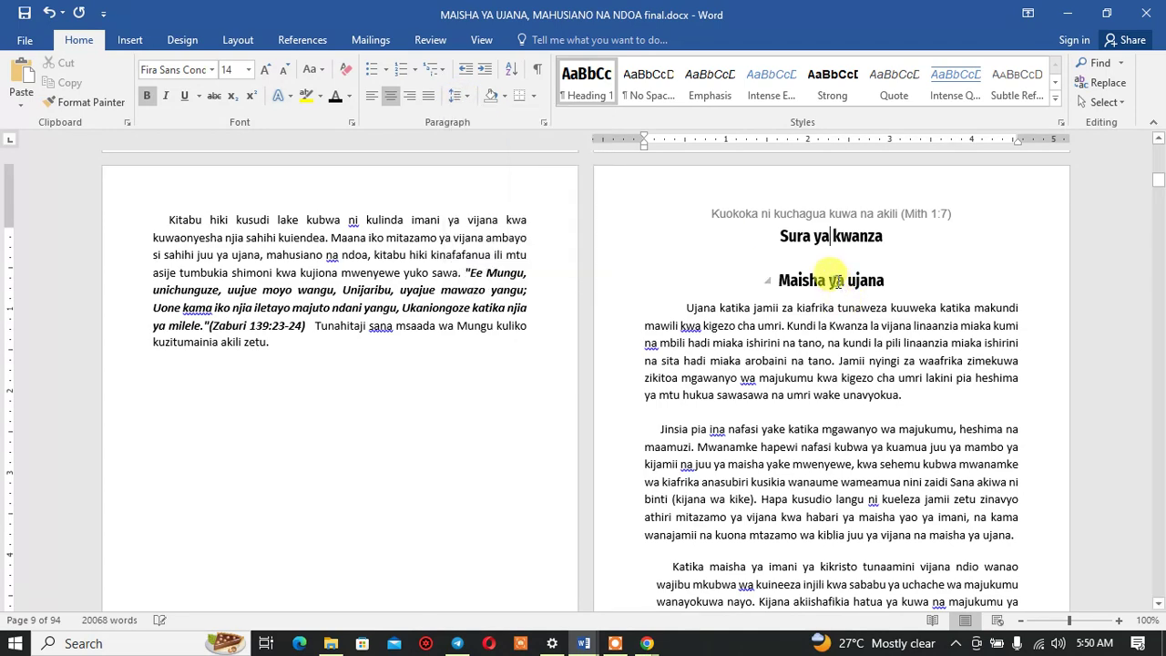
left_click(461, 98)
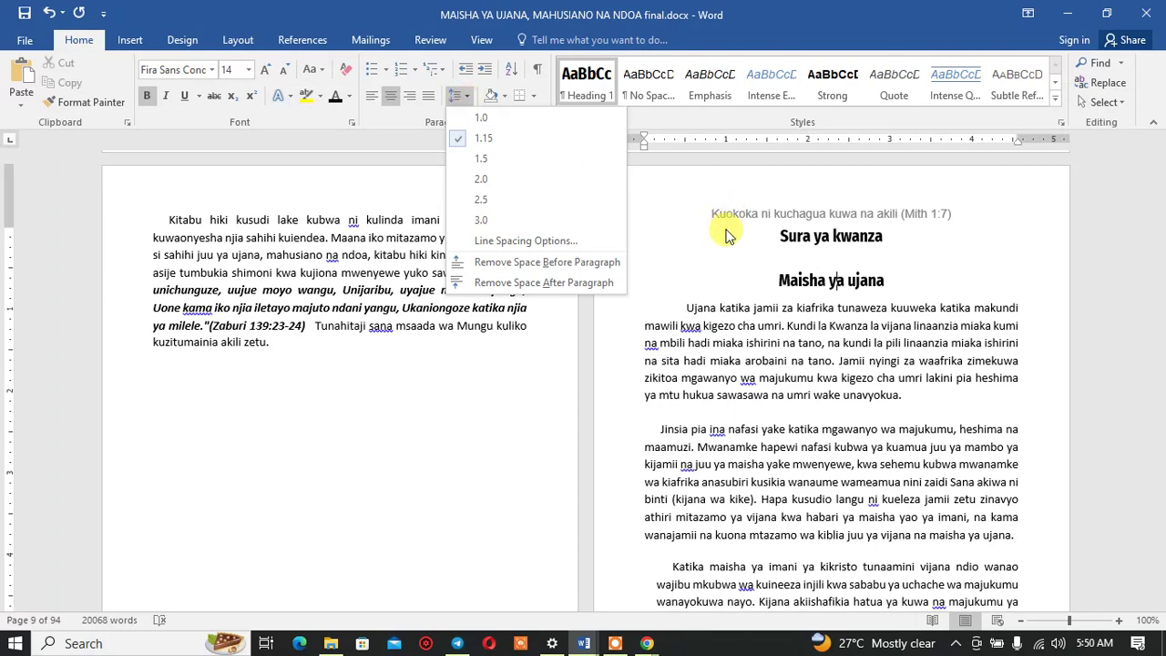
Step: Lower Spacing Before on Maisha ya ujana from 20 pt to 6 pt in Line Spacing Options
left_click(547, 240)
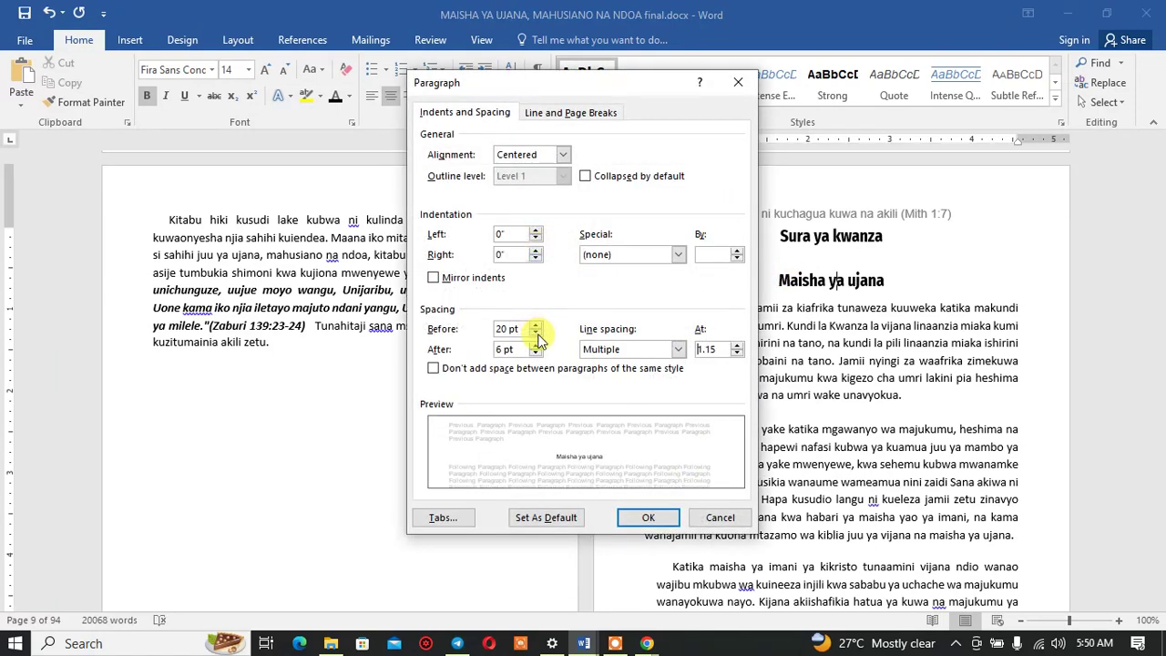
left_click(536, 333)
left_click(536, 333)
left_click(536, 333)
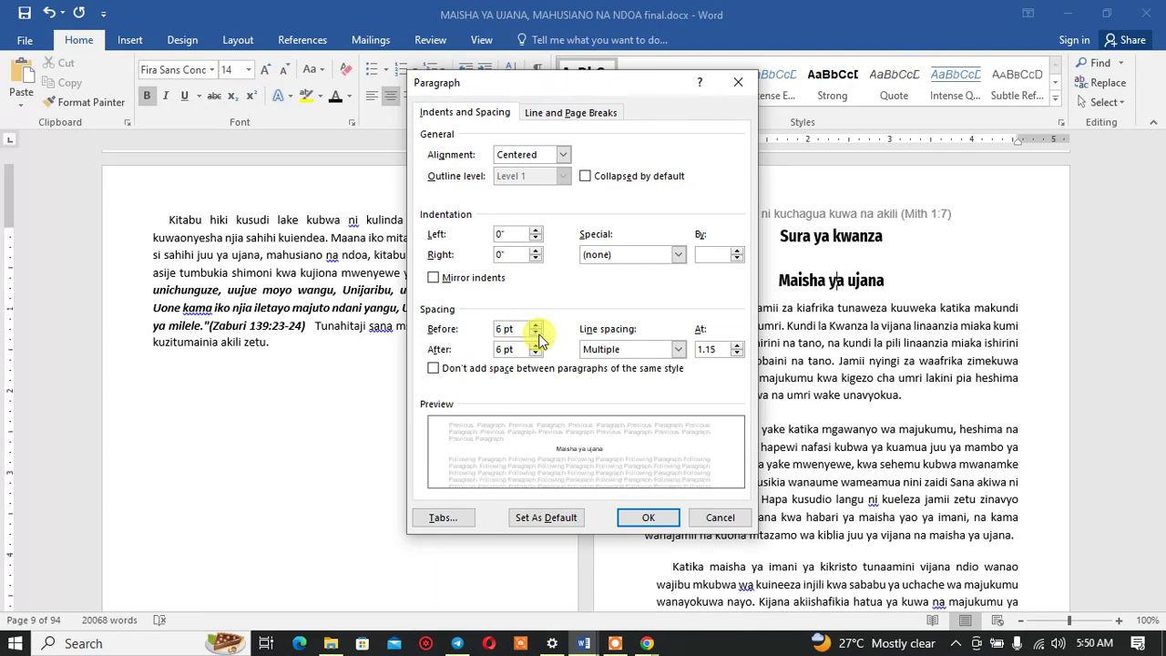
left_click(652, 518)
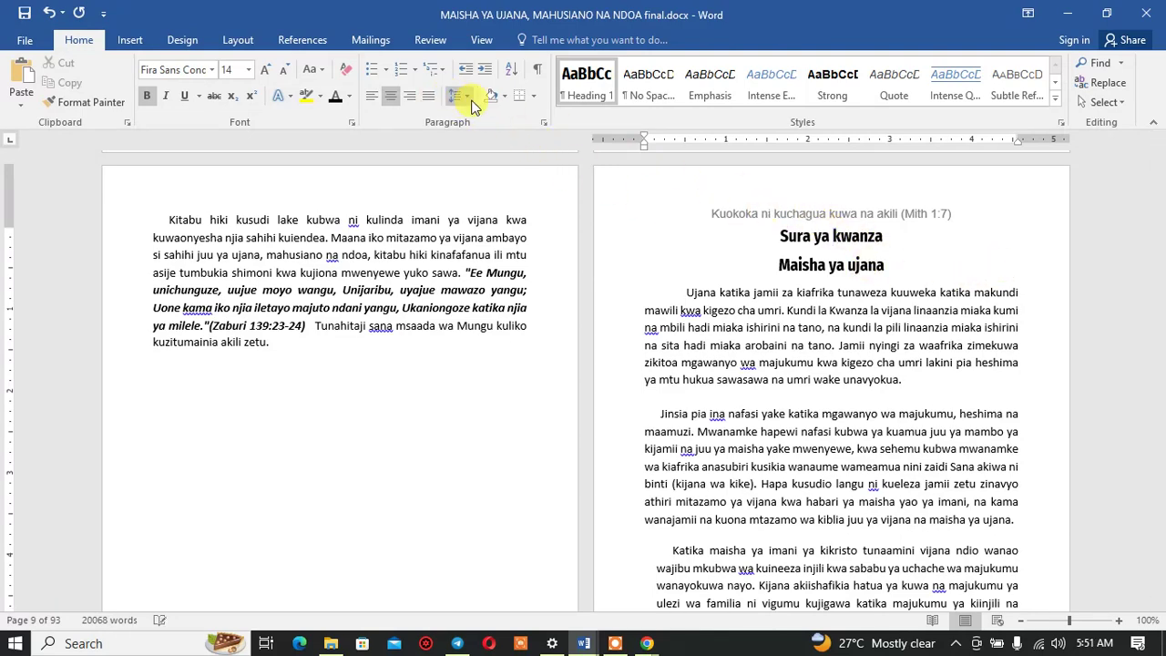
Step: Add space after the 'Sura ya kwanza' paragraph to separate it from 'Maisha ya ujana'
left_click(456, 96)
left_click(512, 282)
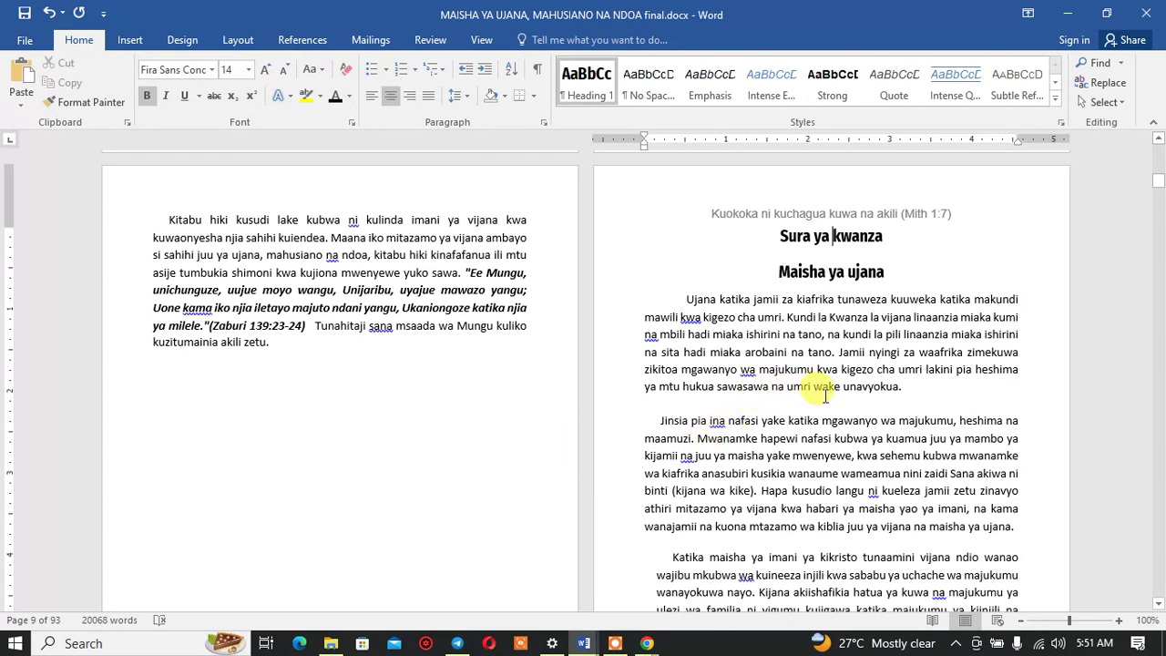
left_click(266, 397)
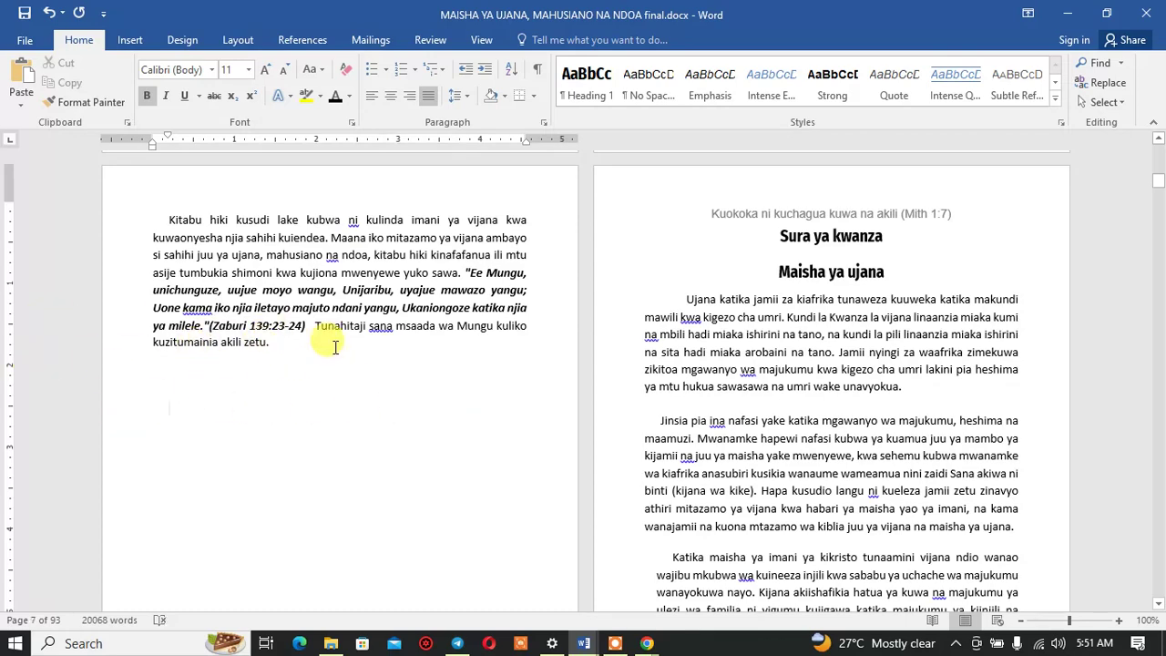
Step: Review the new spacing and return the caret to the chapter's opening text
scroll(334, 344, "up", 5)
scroll(344, 347, "up", 4)
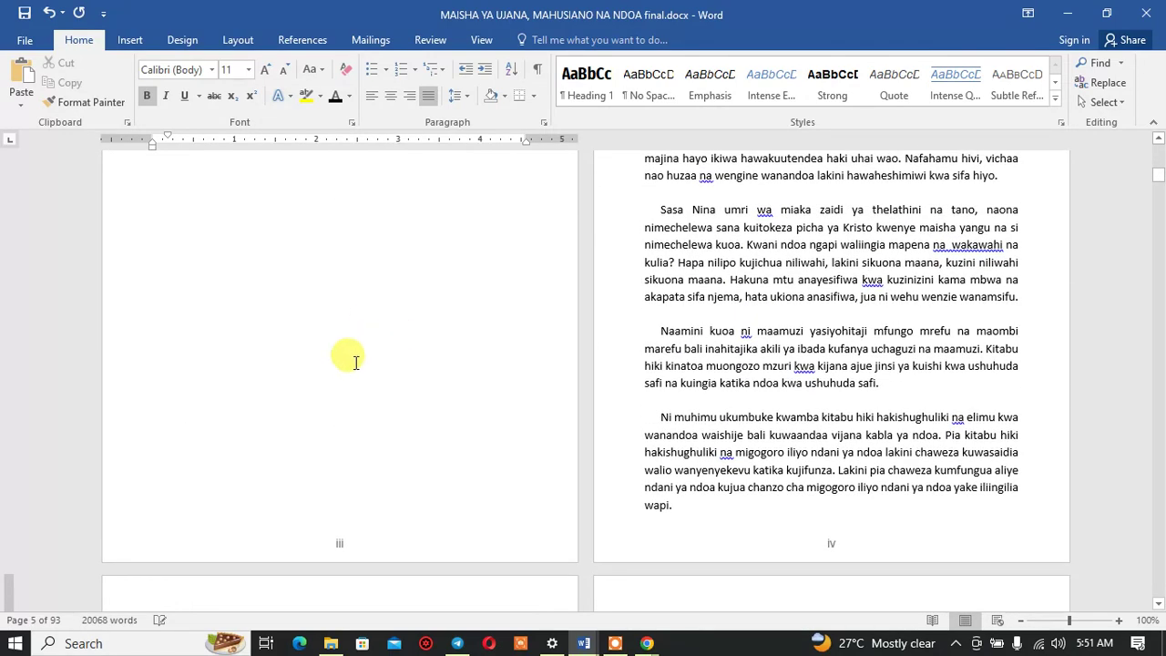
scroll(348, 366, "down", 6)
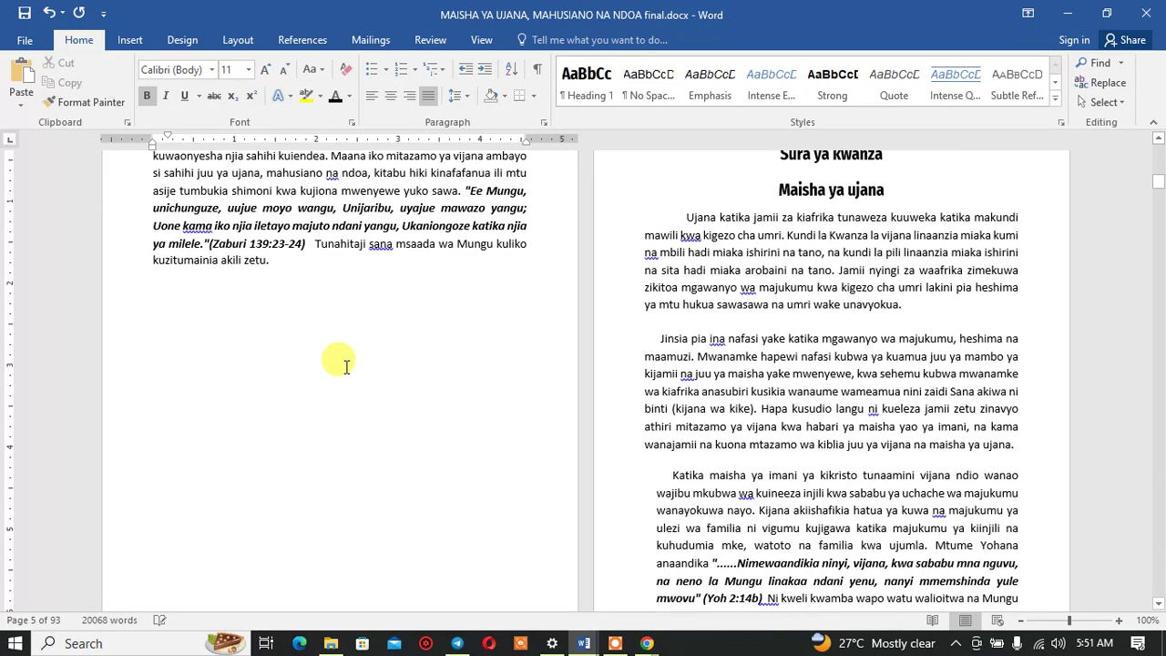
scroll(346, 364, "down", 2)
scroll(338, 364, "up", 5)
scroll(342, 364, "down", 2)
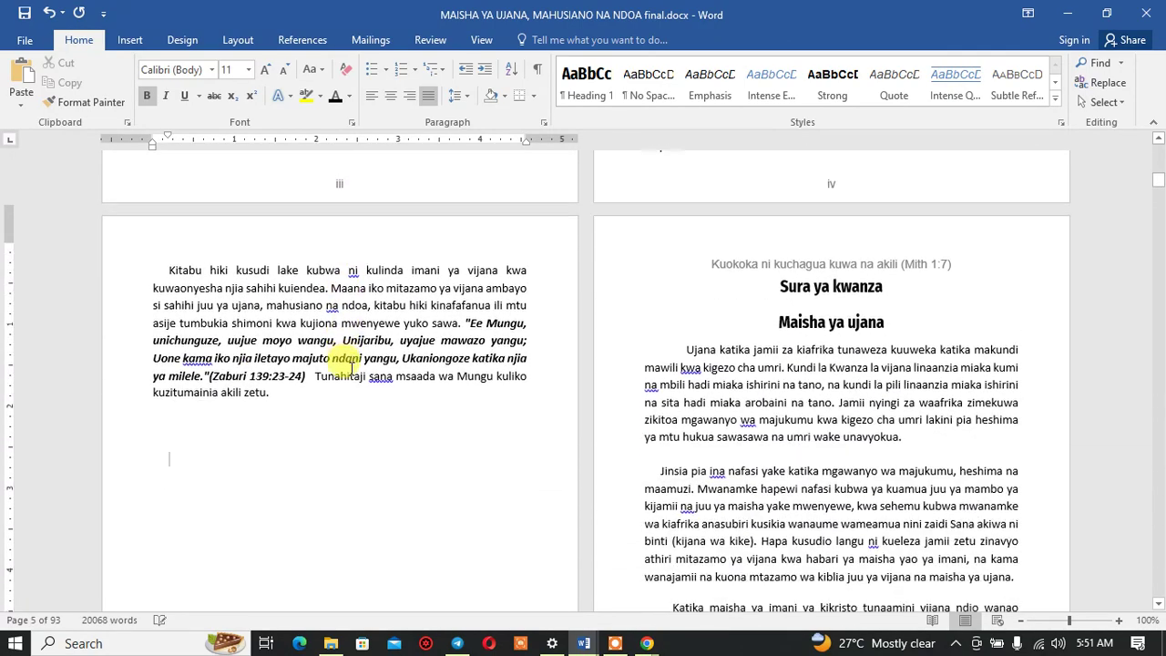
scroll(354, 369, "down", 2)
left_click(758, 326)
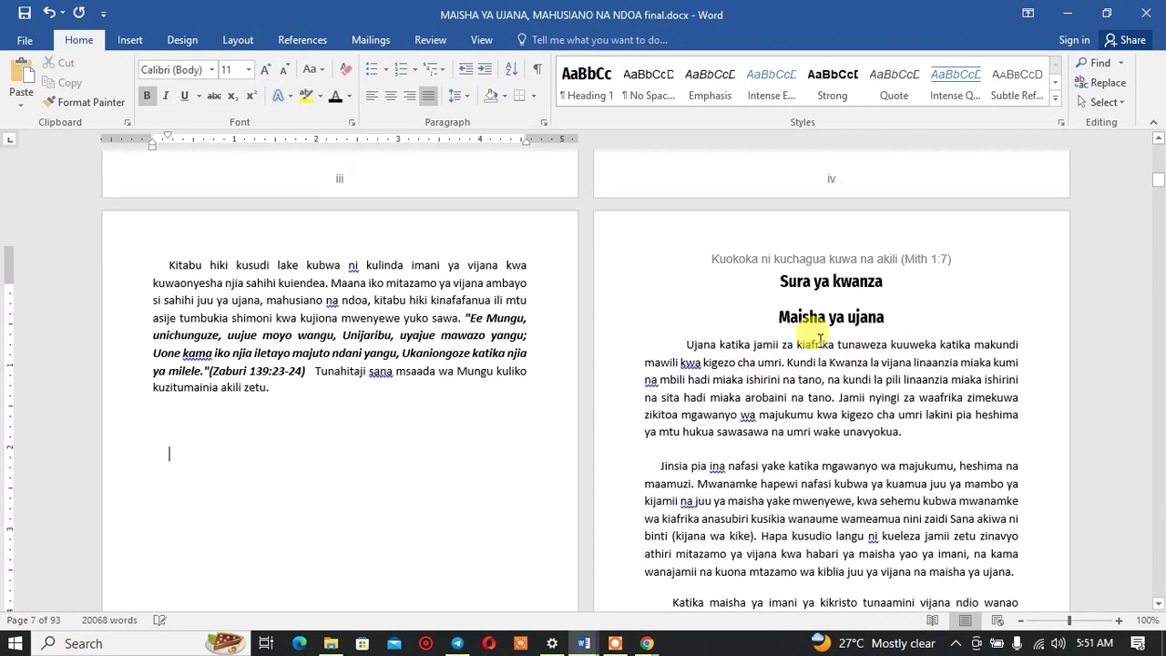
scroll(820, 328, "up", 2)
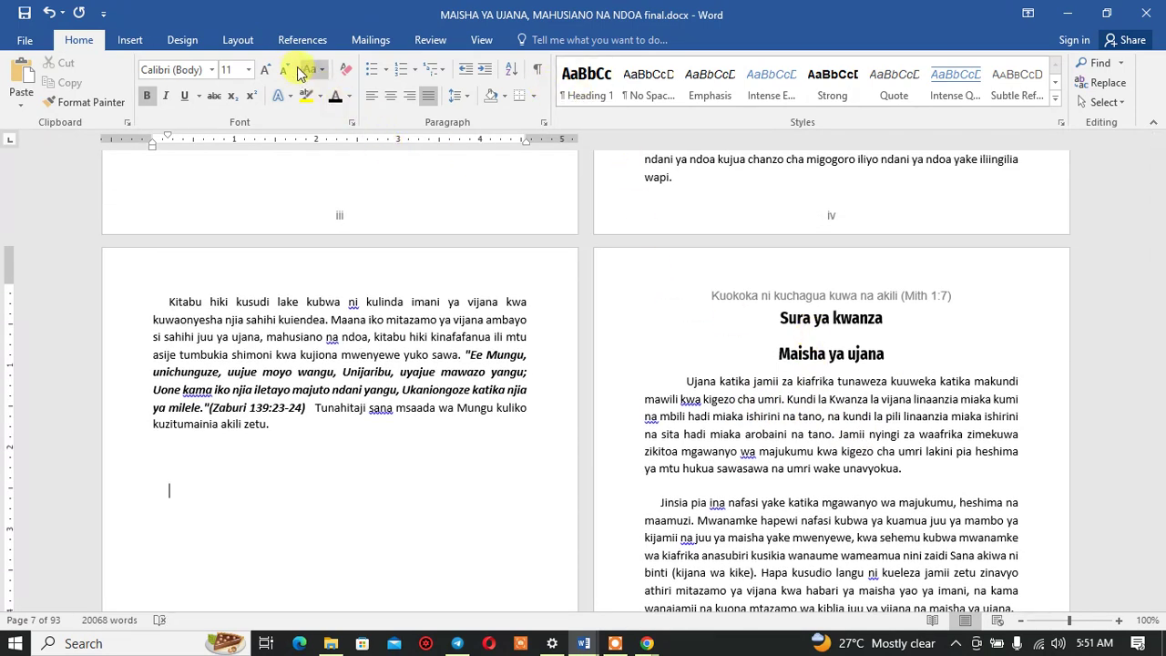
left_click(129, 40)
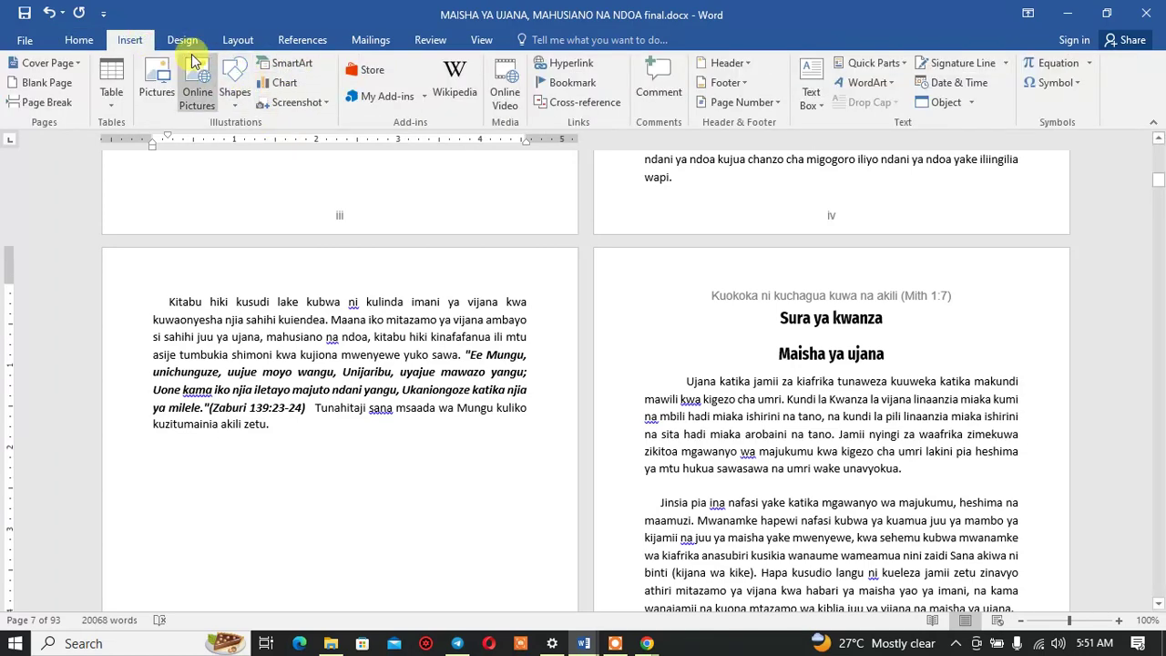
Step: Insert a straight Line shape beside the chapter titles
left_click(235, 80)
left_click(232, 140)
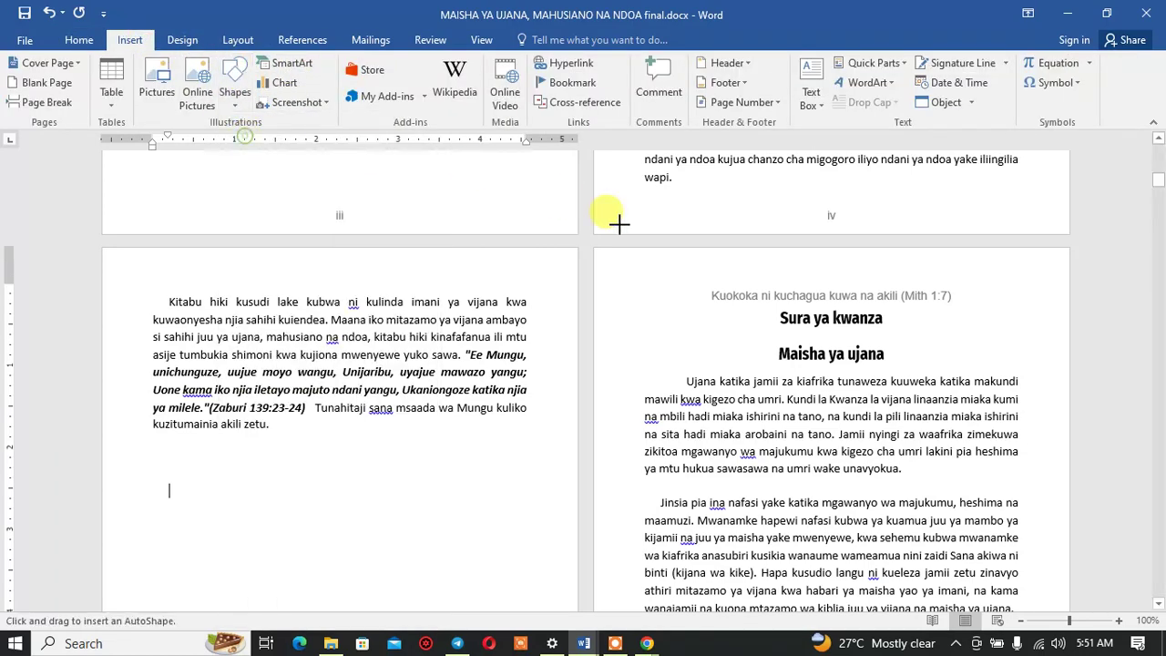
left_click(619, 324)
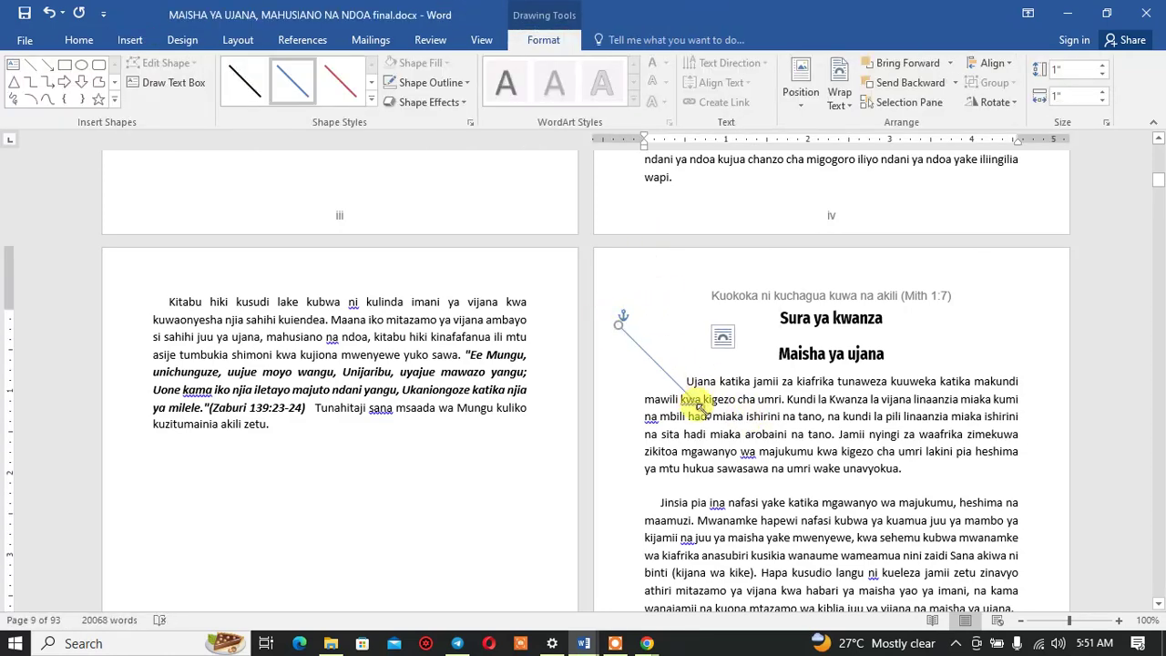
left_click_drag(750, 383, 761, 364)
left_click(760, 363)
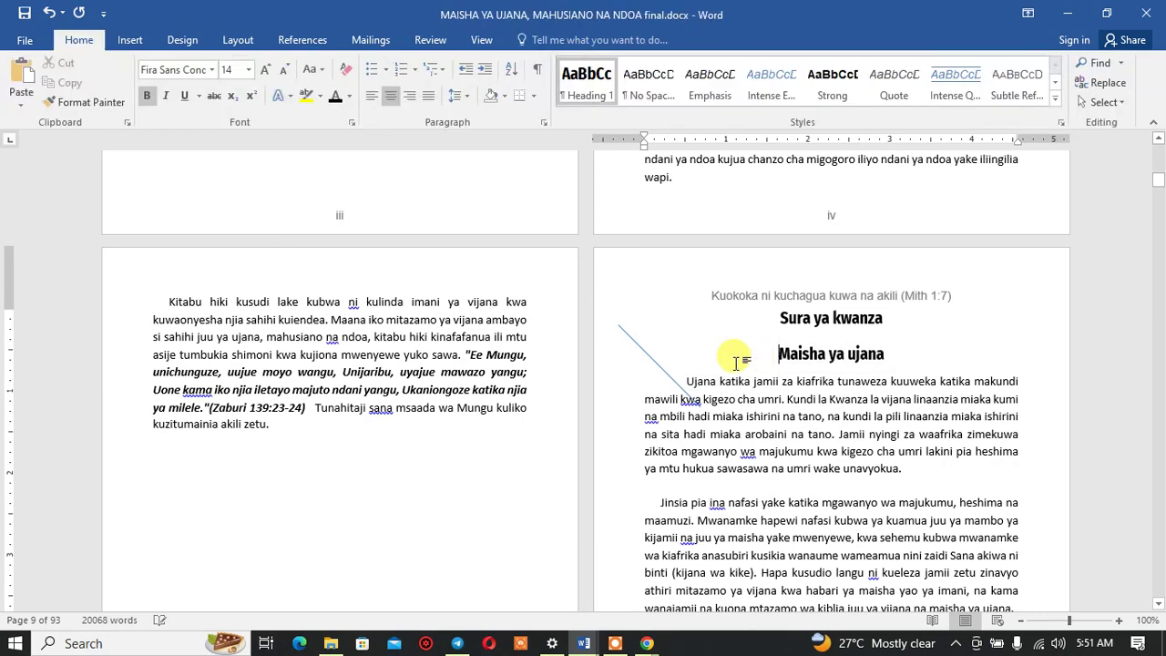
left_click(653, 360)
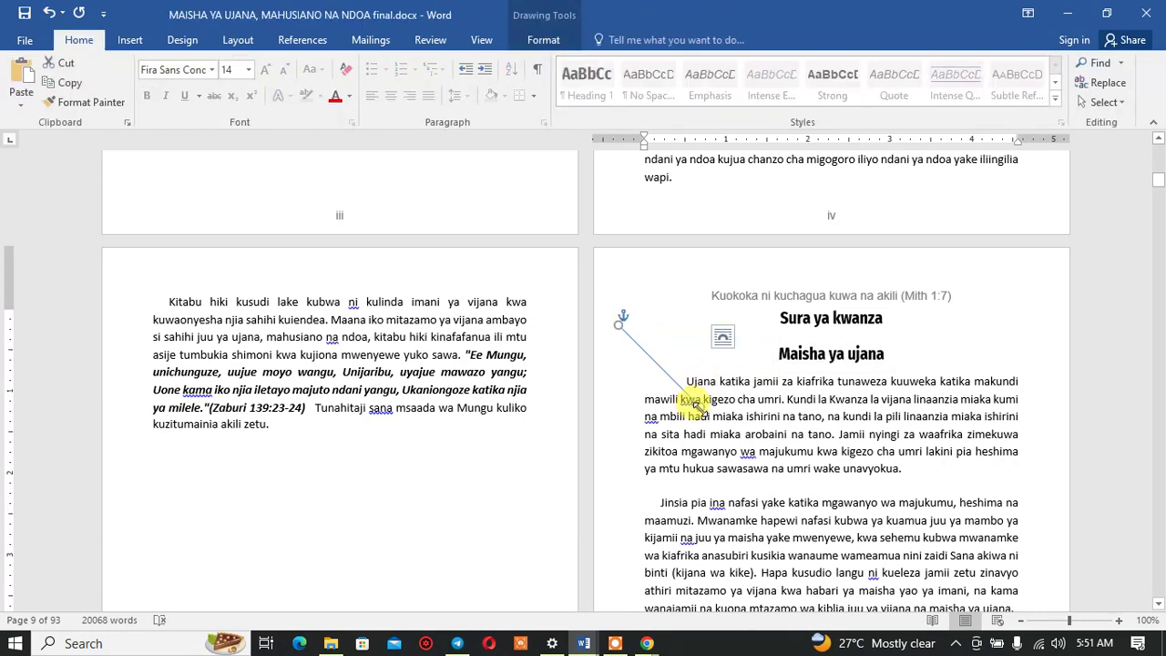
Step: Level the line horizontally across the text width and move it between the two titles
left_click_drag(697, 407, 1053, 329)
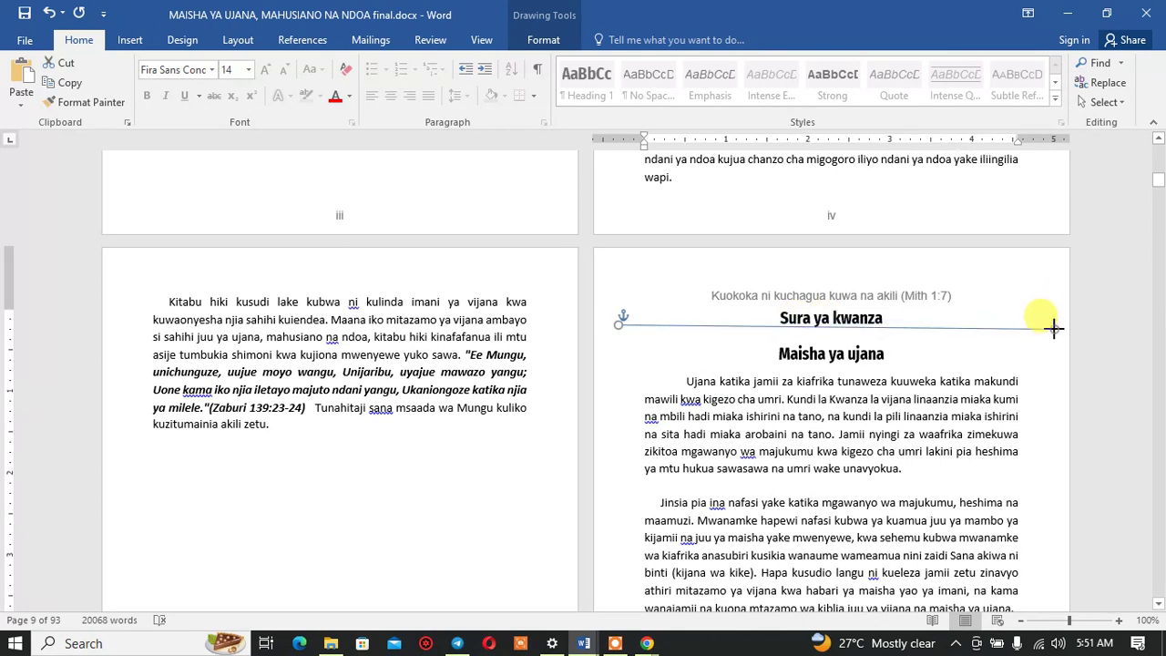
left_click_drag(1054, 328, 1055, 326)
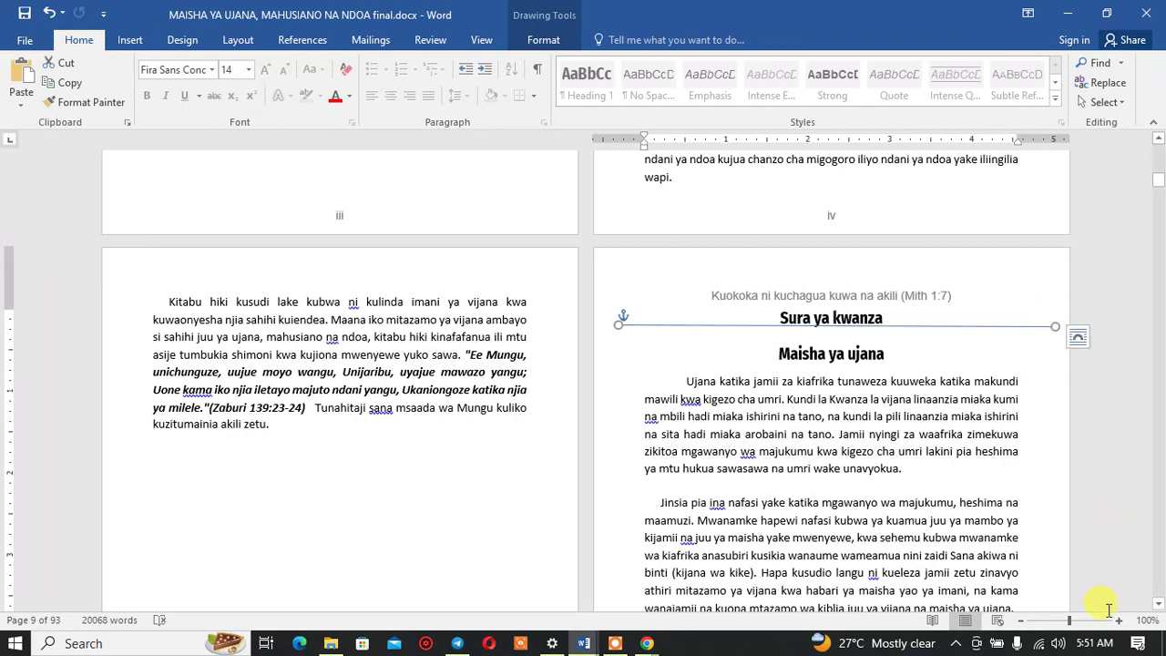
scroll(948, 385, "up", 5)
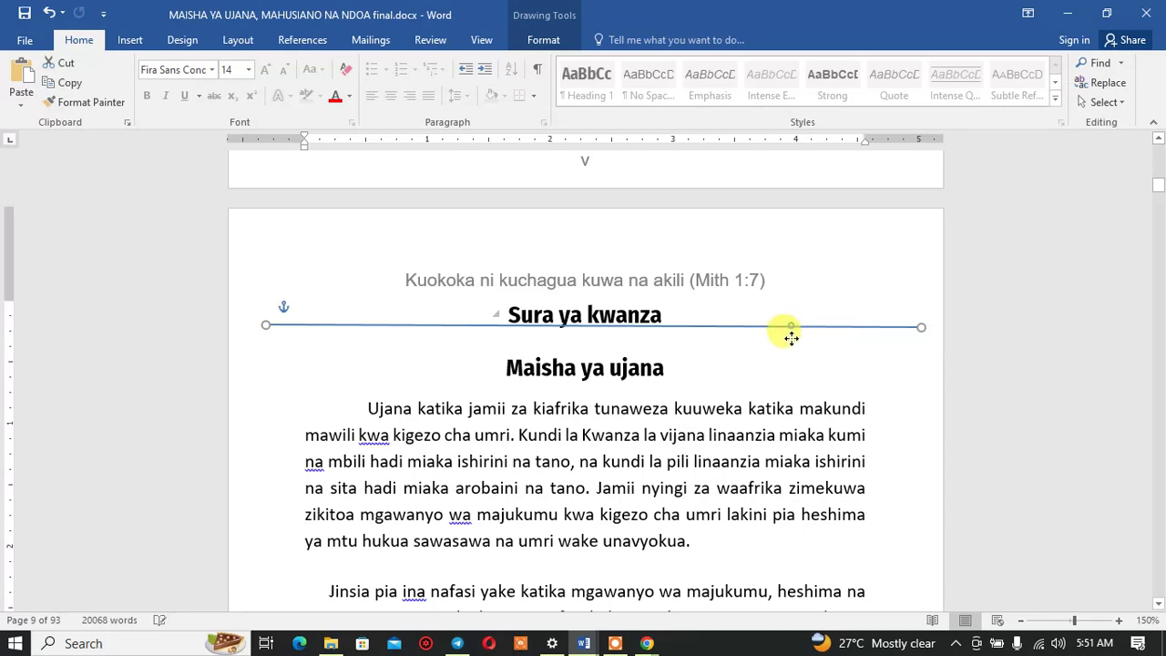
left_click_drag(791, 328, 790, 346)
left_click(775, 356)
scroll(710, 300, "down", 3)
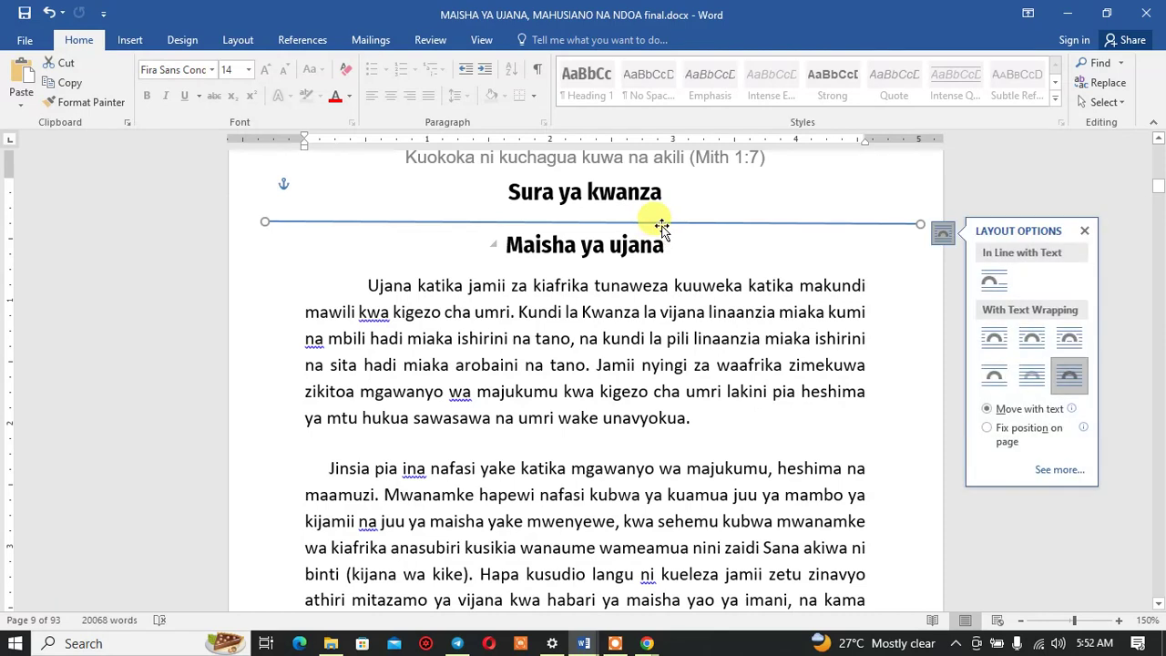
left_click(662, 228)
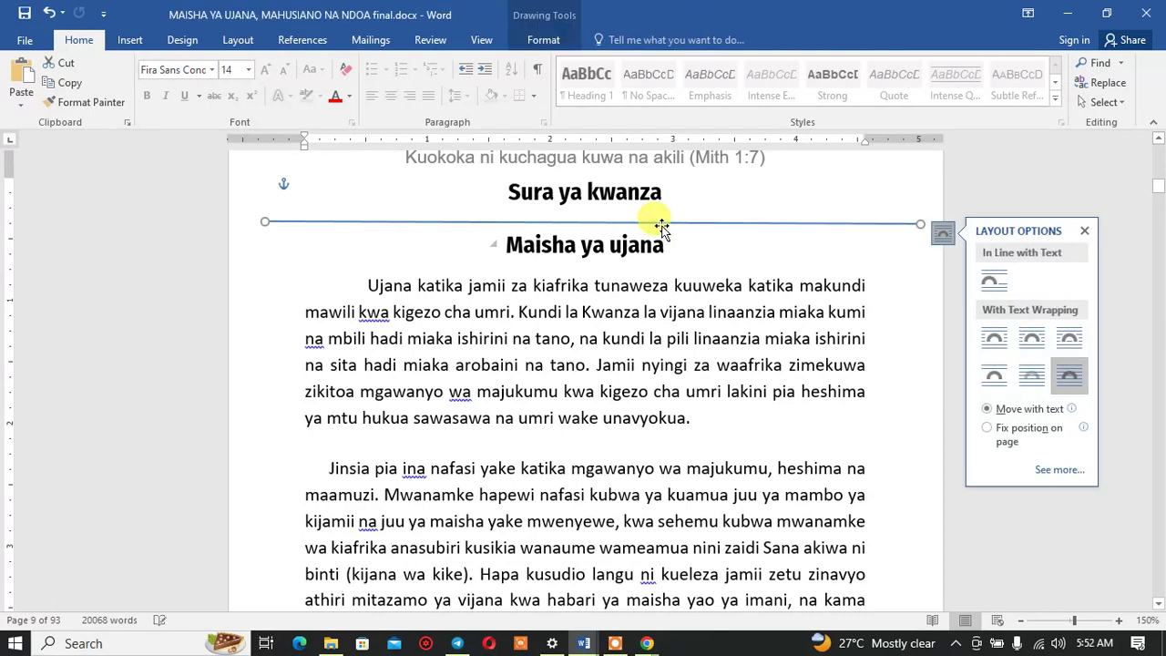
left_click(1086, 235)
left_click(766, 225)
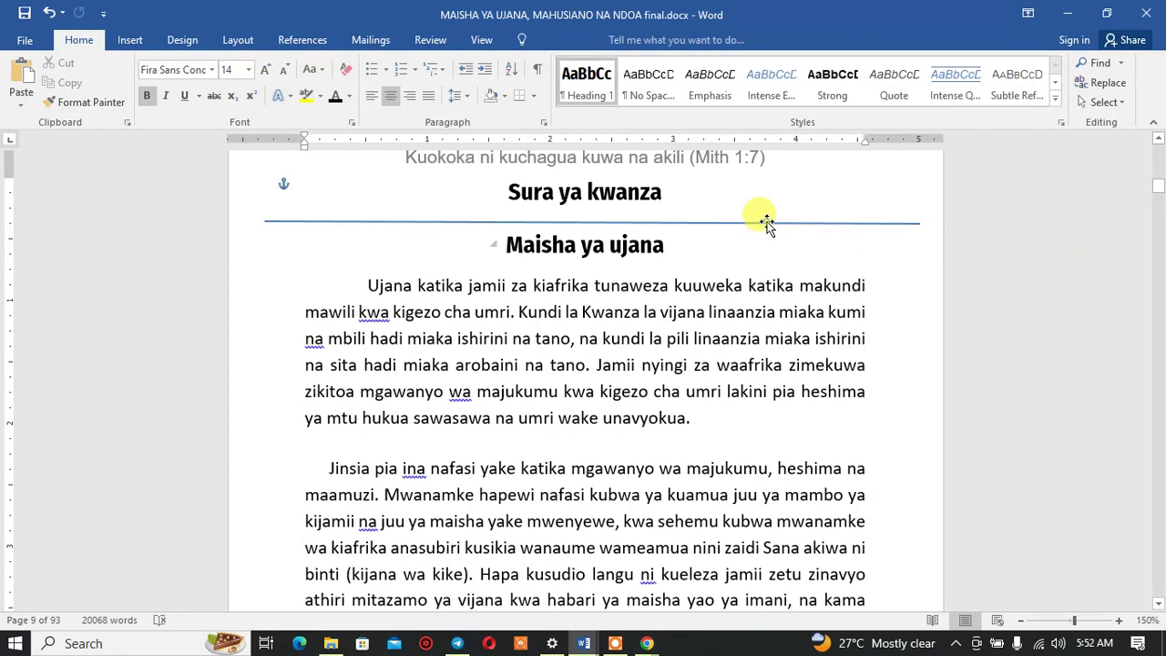
left_click(766, 225)
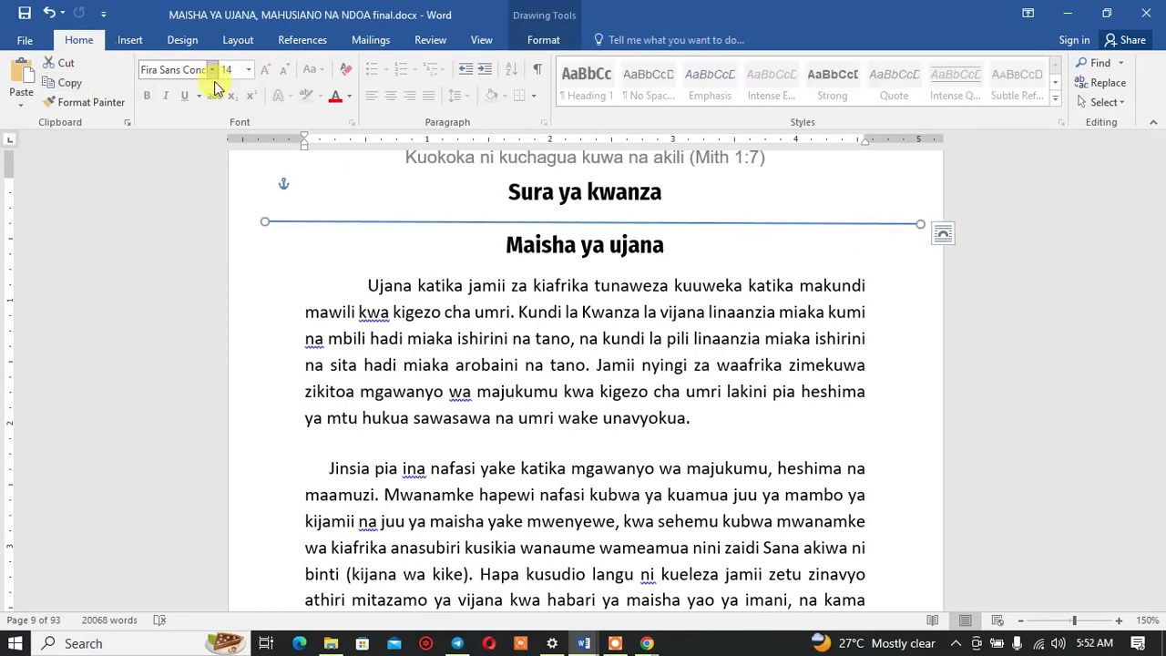
Step: Apply the plain black shape style to the line
left_click(137, 40)
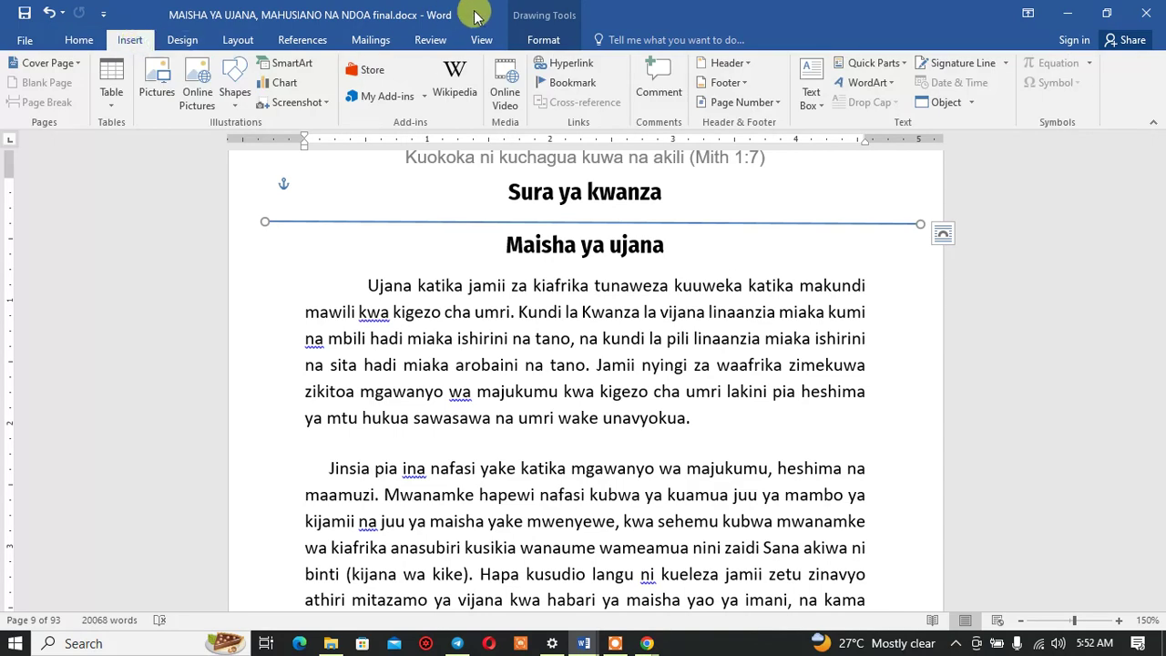
left_click(546, 42)
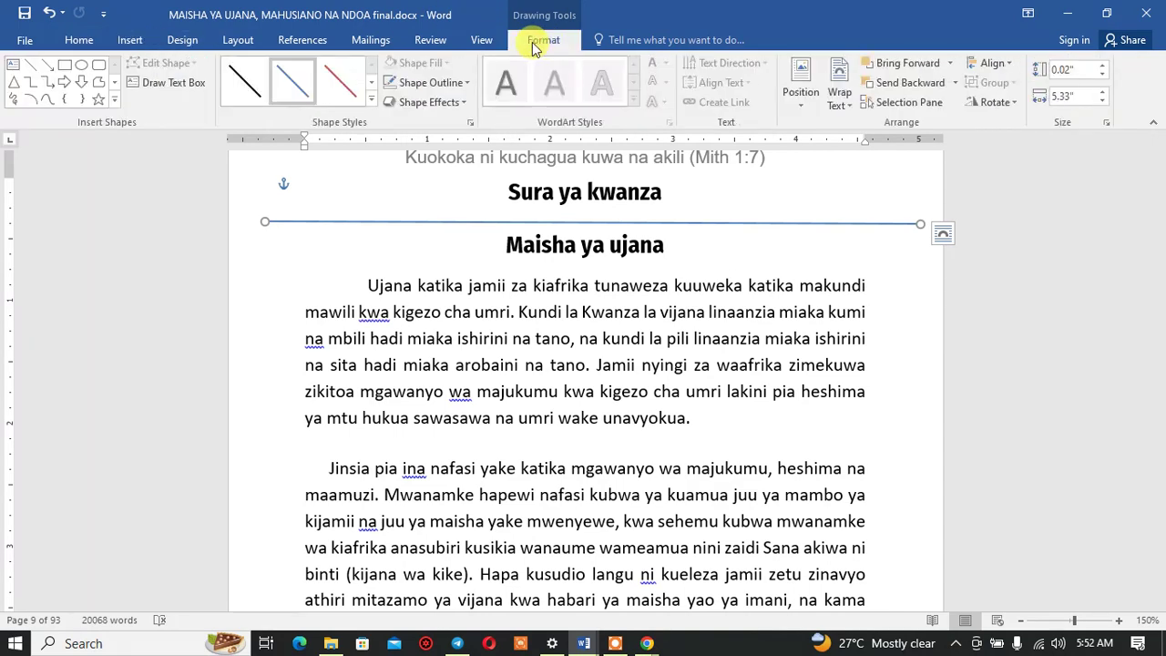
left_click(243, 83)
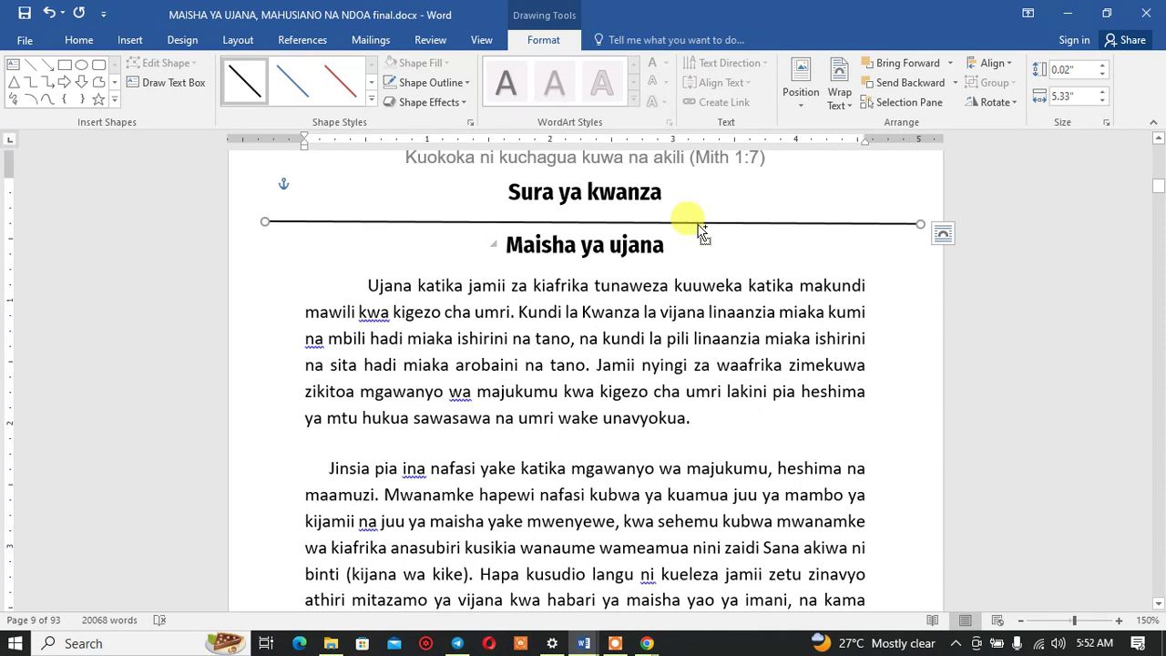
Step: Copy the line below 'Maisha ya ujana', nudge the upper line up, and select both lines
left_click_drag(701, 233, 699, 247)
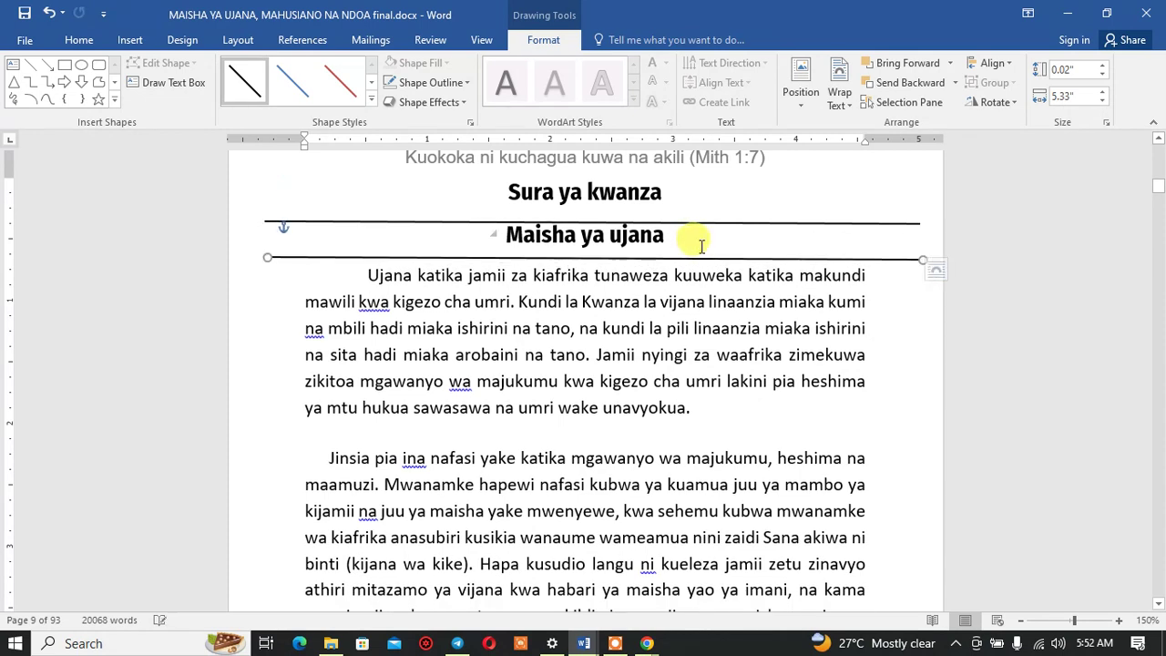
left_click(888, 176)
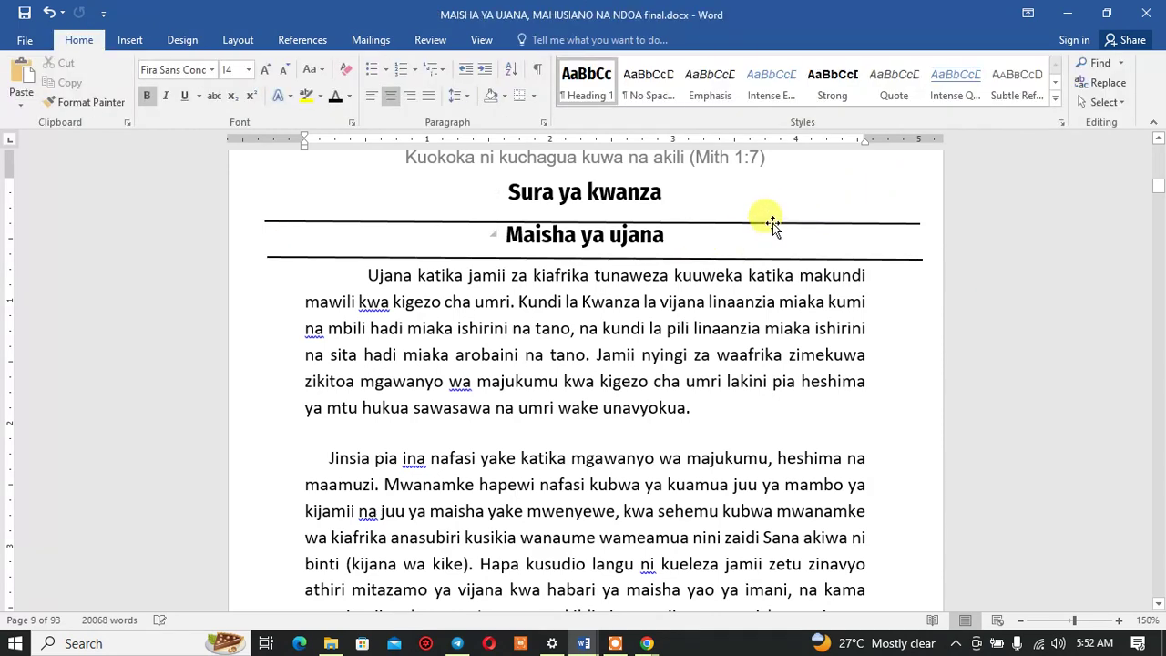
left_click(772, 223)
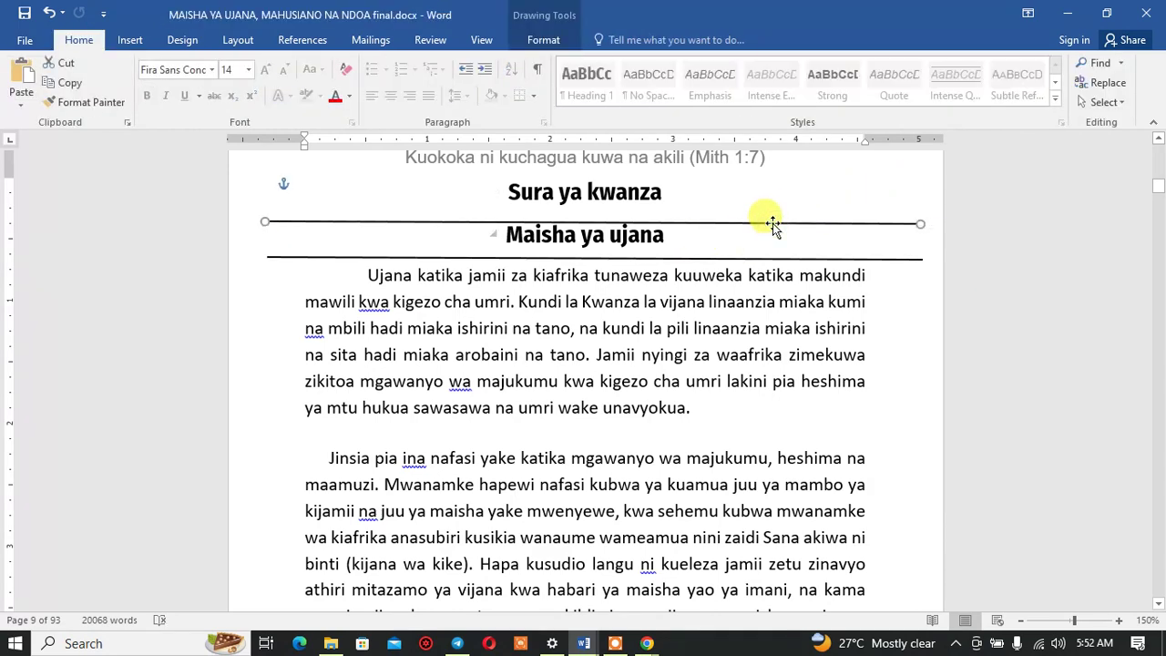
key("Up")
key("Up")
key("Up")
key("Up")
key("Up")
key("Up")
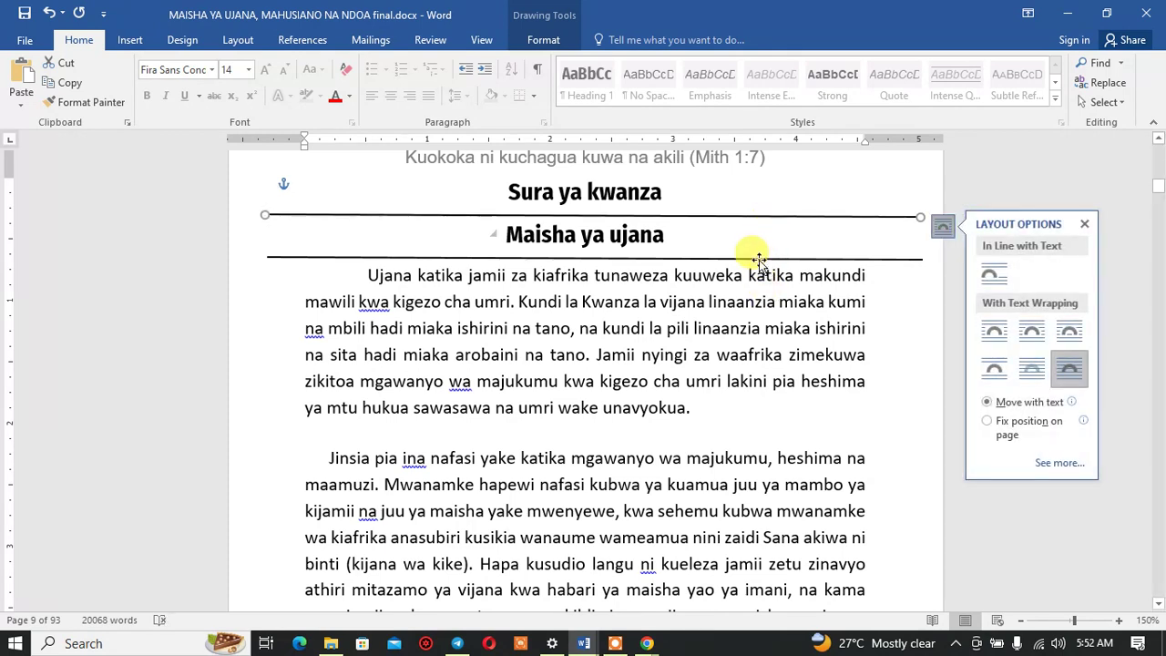
left_click(759, 259, "shift")
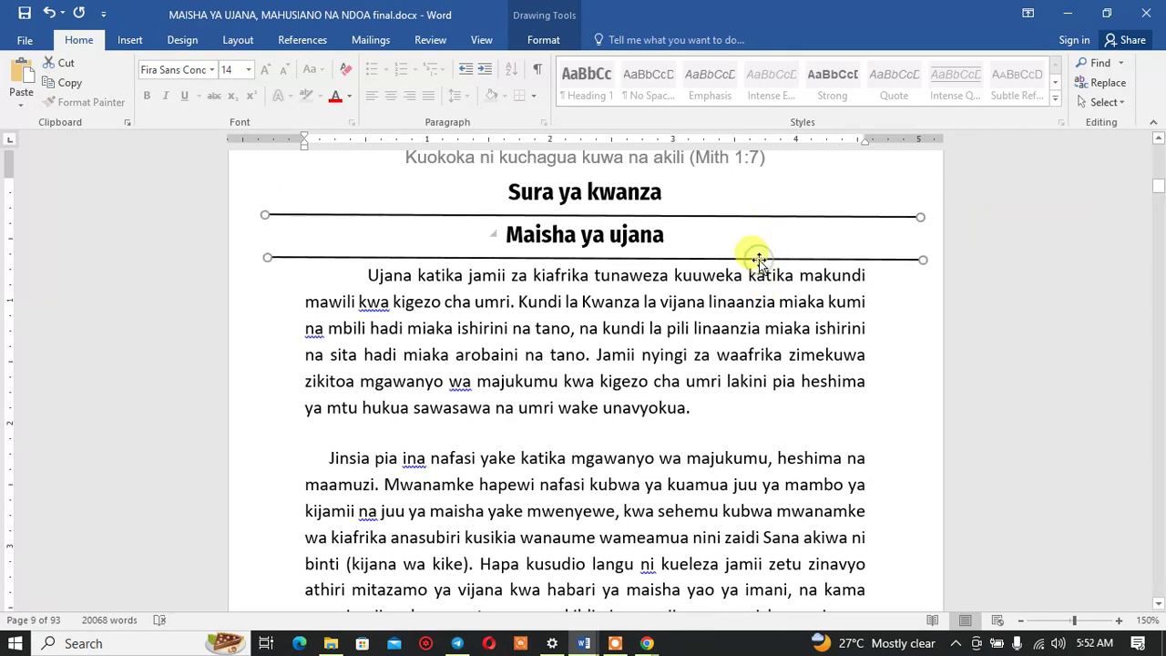
left_click(544, 40)
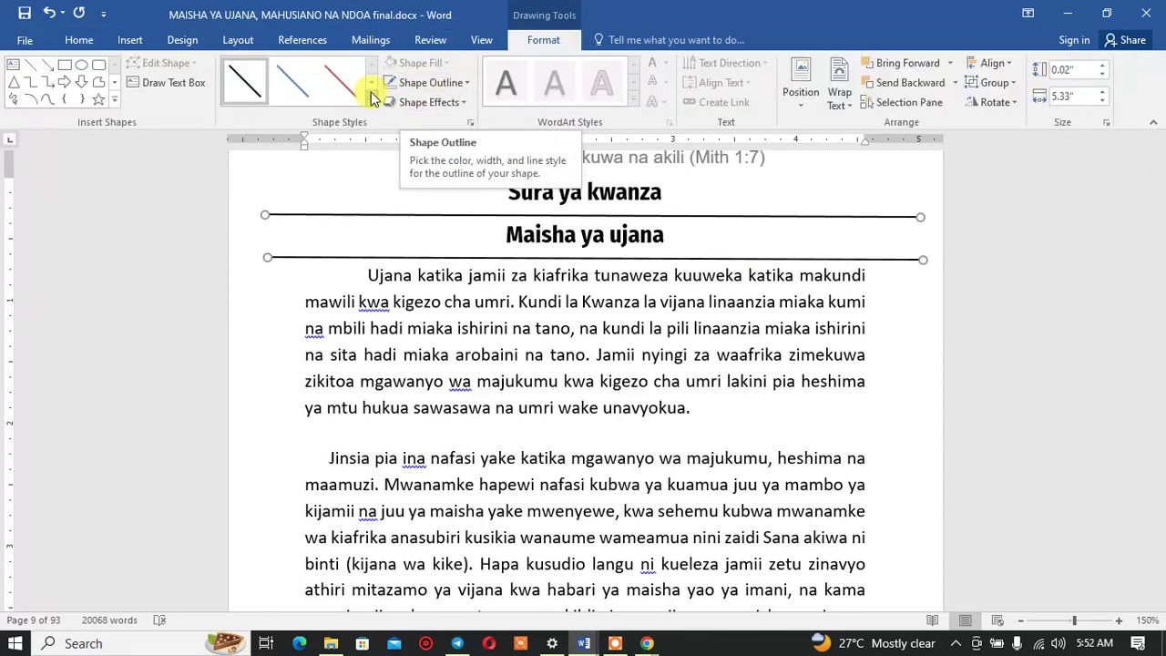
Step: Set both lines' outline weight to ¼ pt
left_click(466, 84)
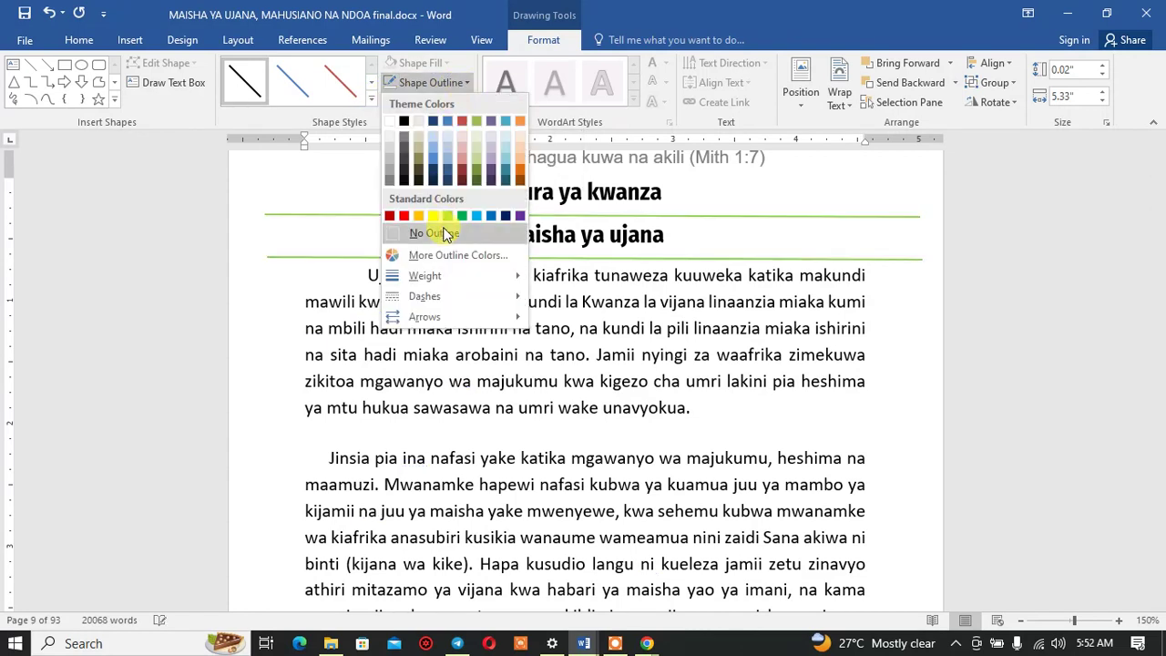
mouse_move(446, 275)
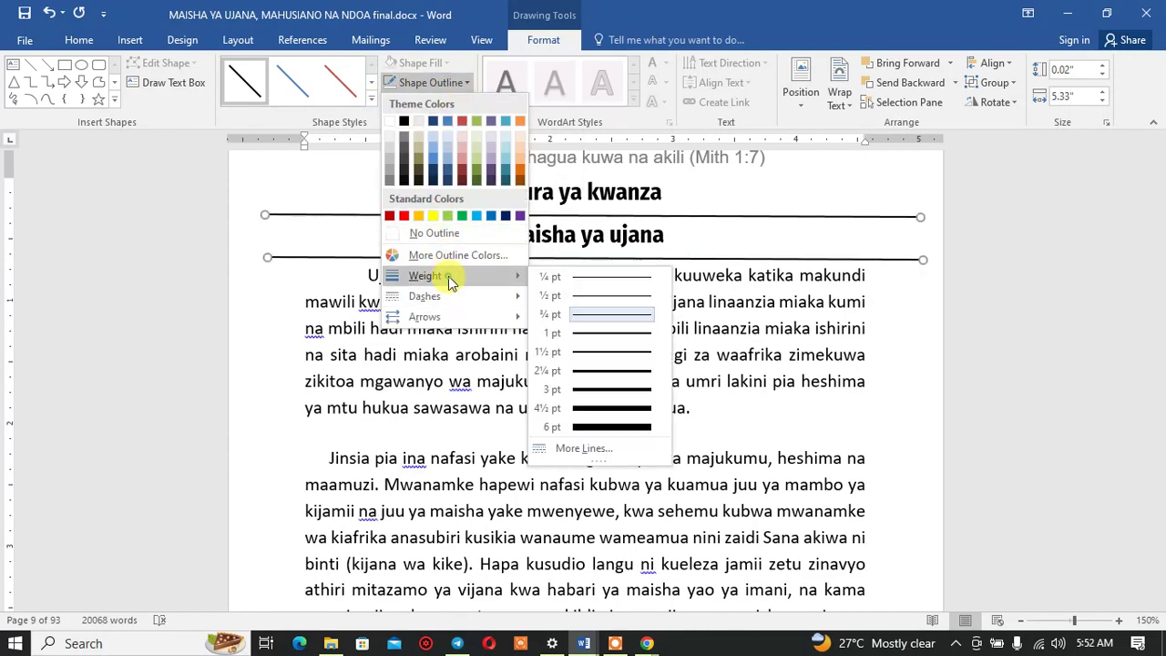
left_click(592, 283)
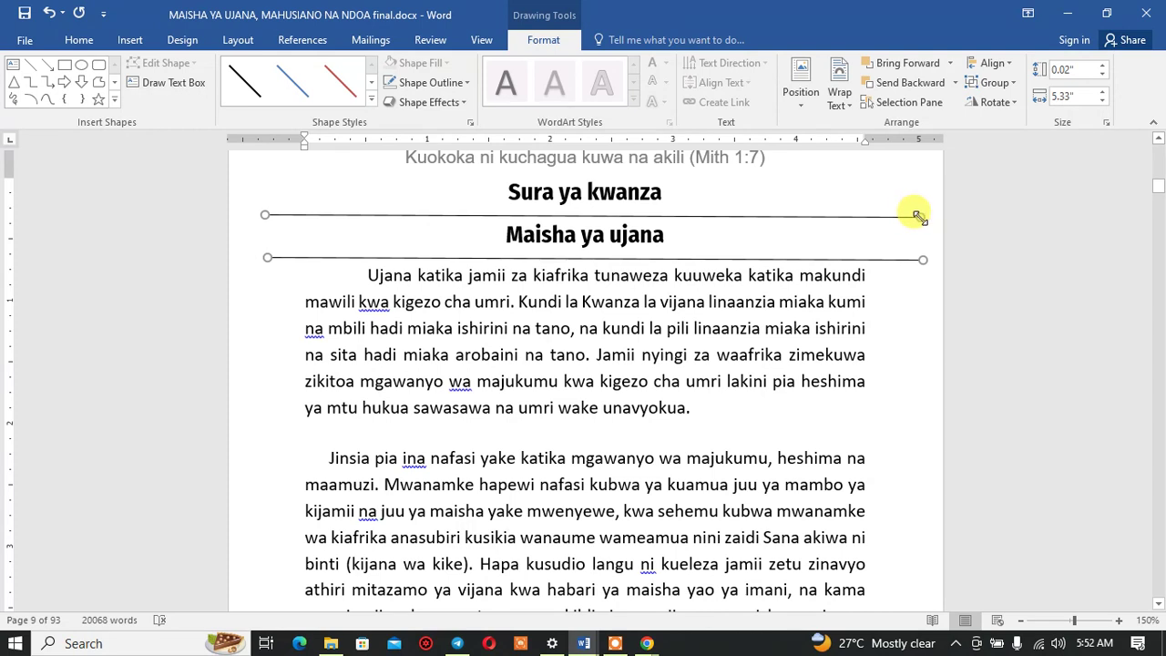
left_click_drag(918, 216, 924, 215)
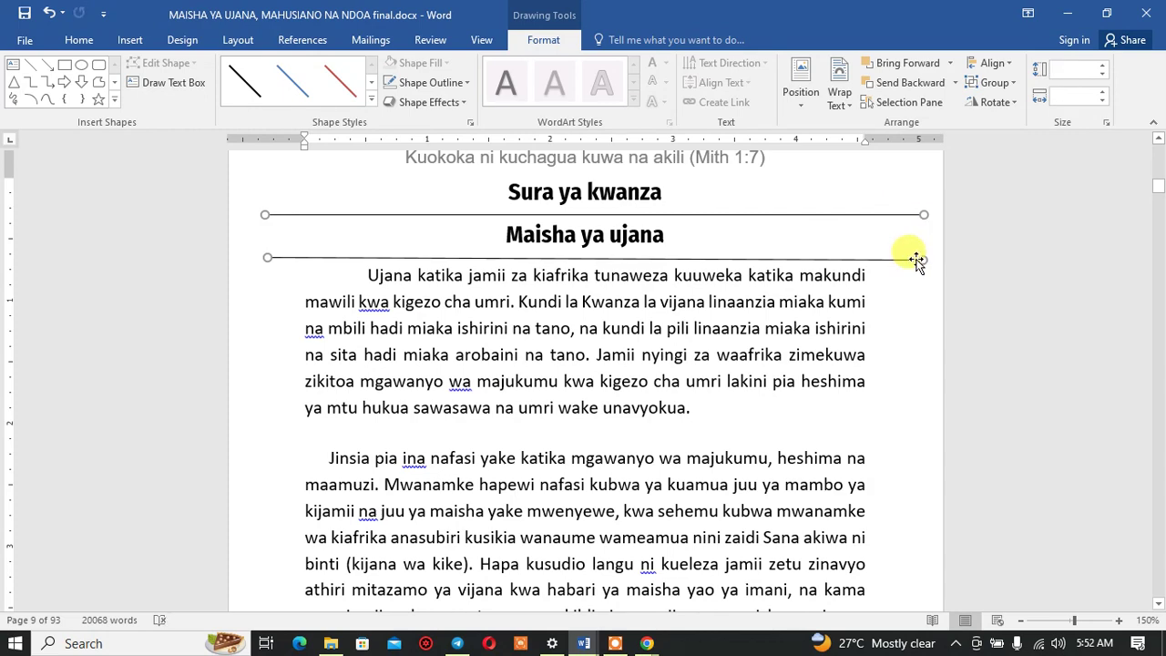
Step: Trial-delete the rules, then undo so both still frame the heading
key("Delete")
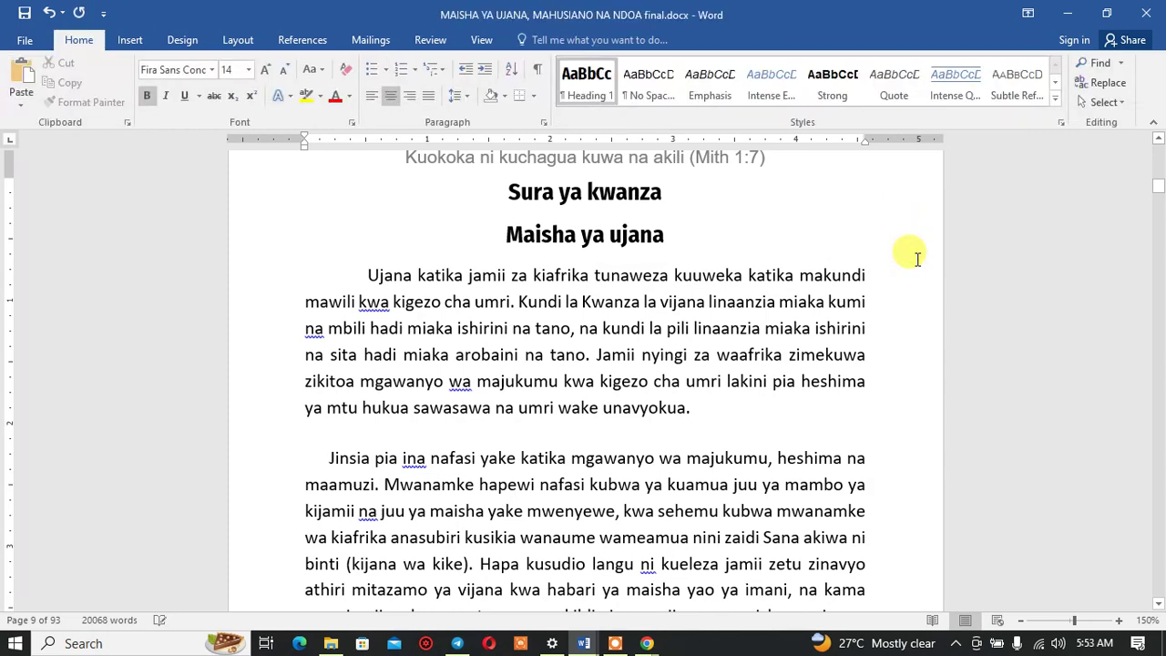
key("ctrl+z")
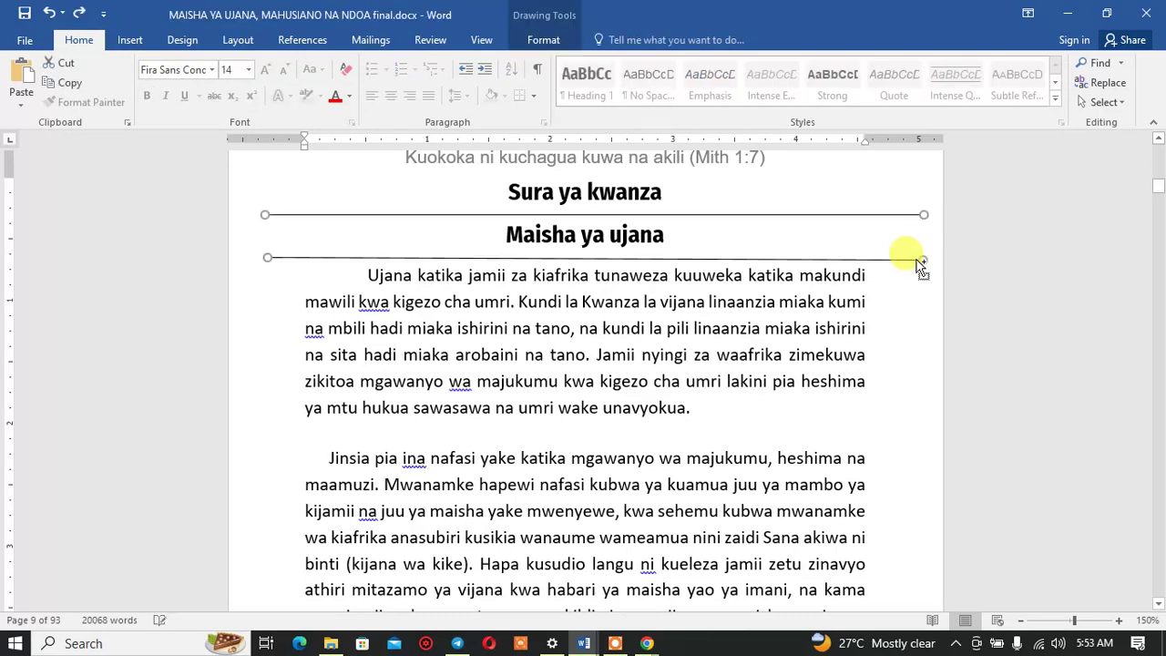
double_click(914, 236)
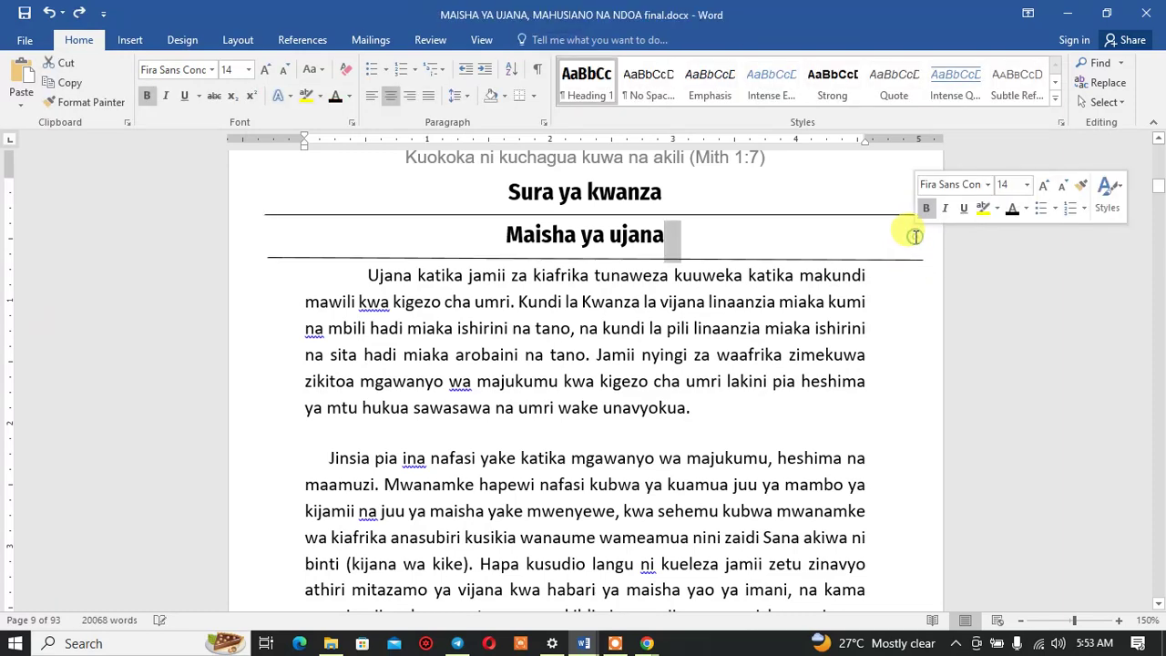
left_click(861, 260)
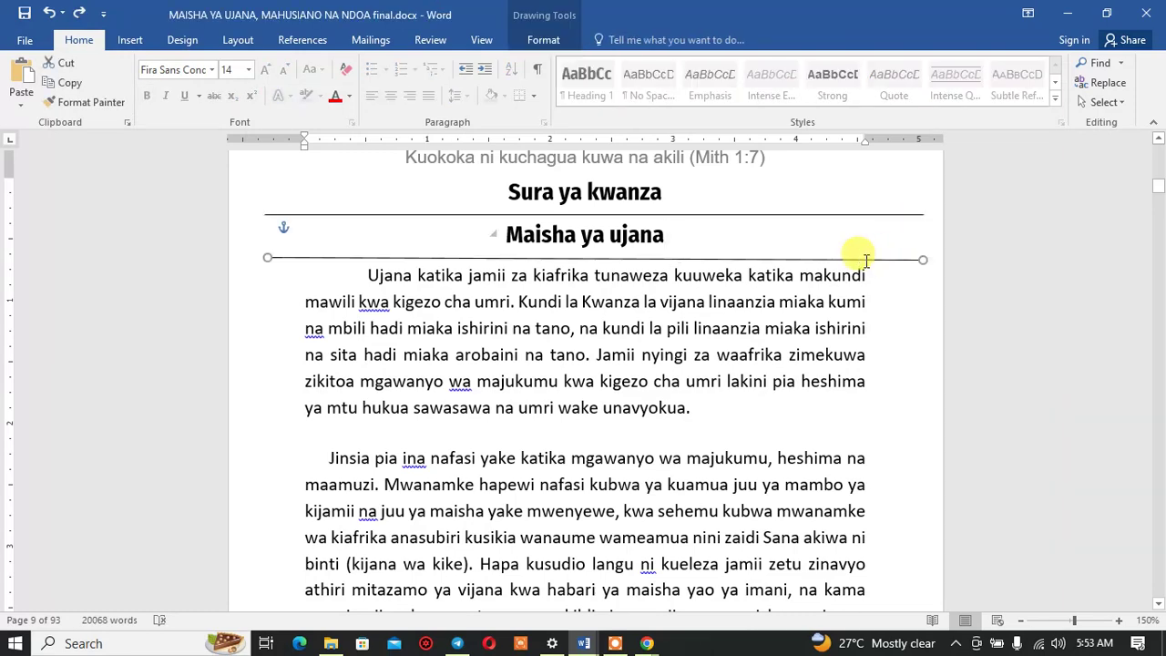
key("Delete")
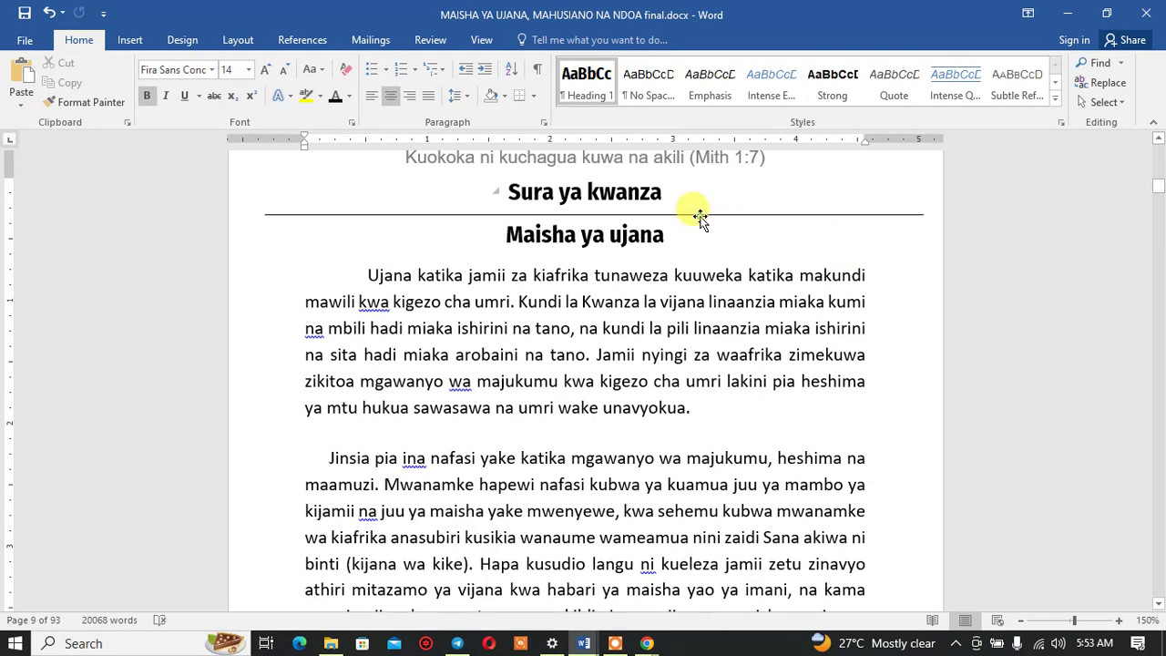
left_click(699, 216)
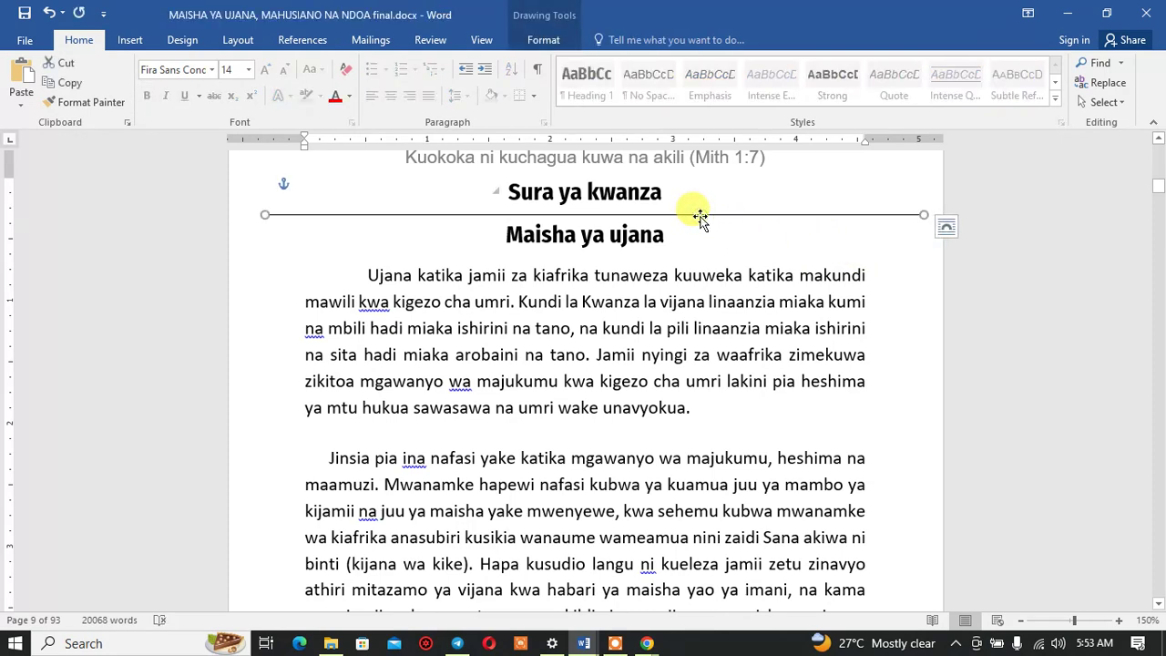
key("ctrl+z")
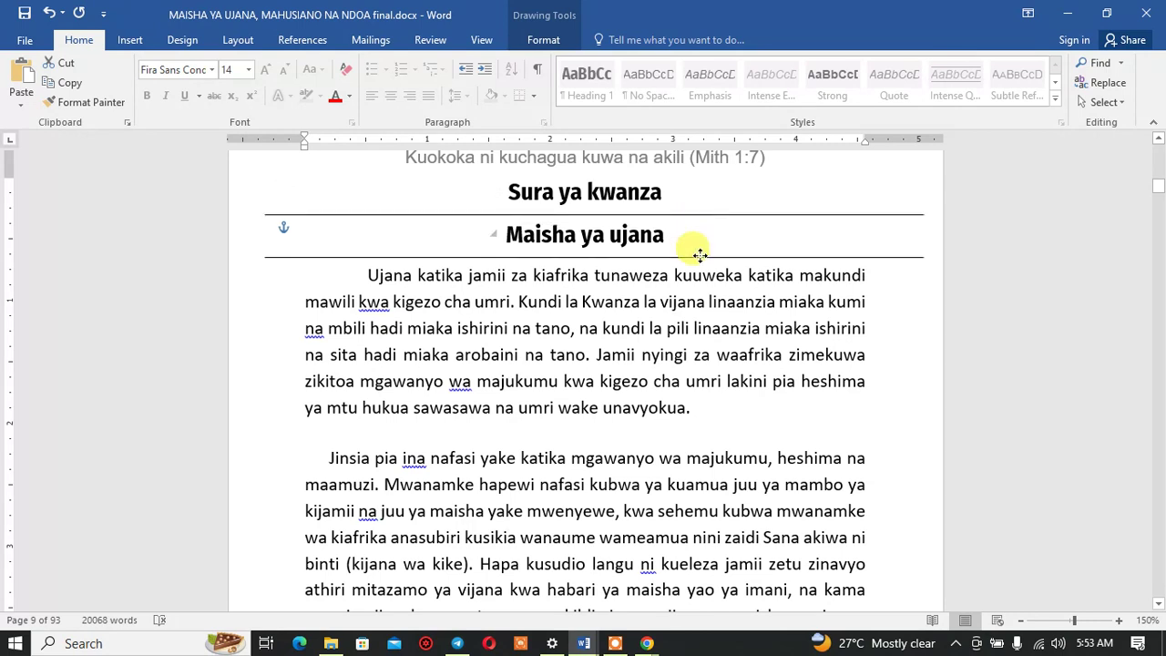
left_click(921, 223)
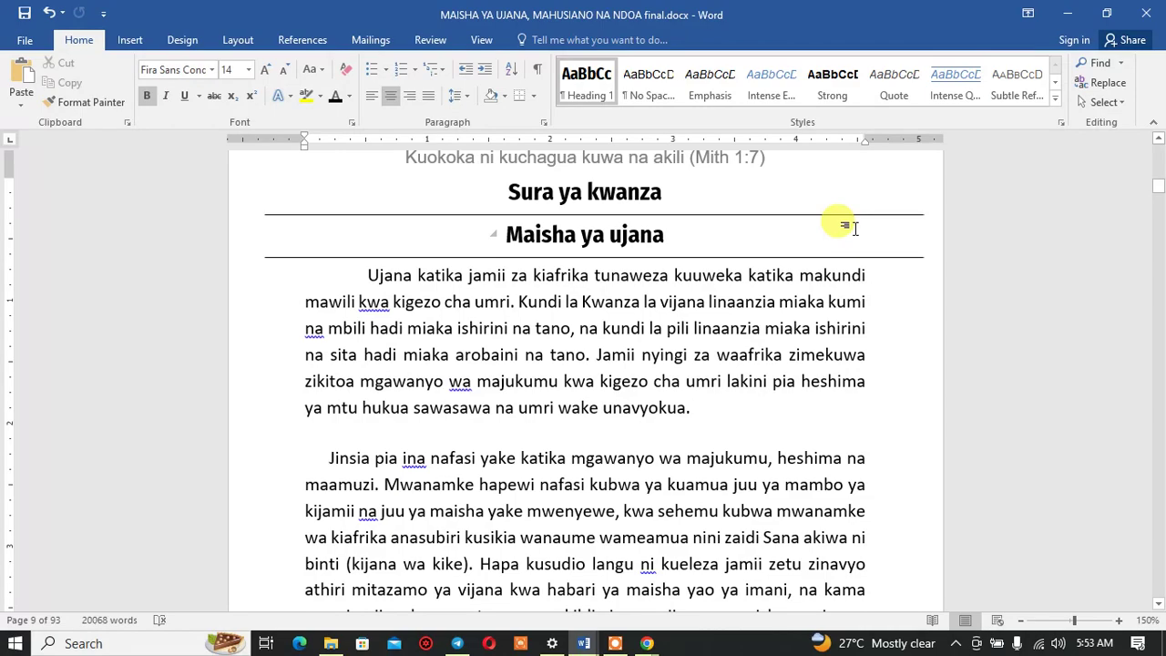
Step: Zoom out and remove bold from the entire 'Sura ya kwanza' line
left_click(1019, 620)
left_click(1020, 620)
left_click(1020, 620)
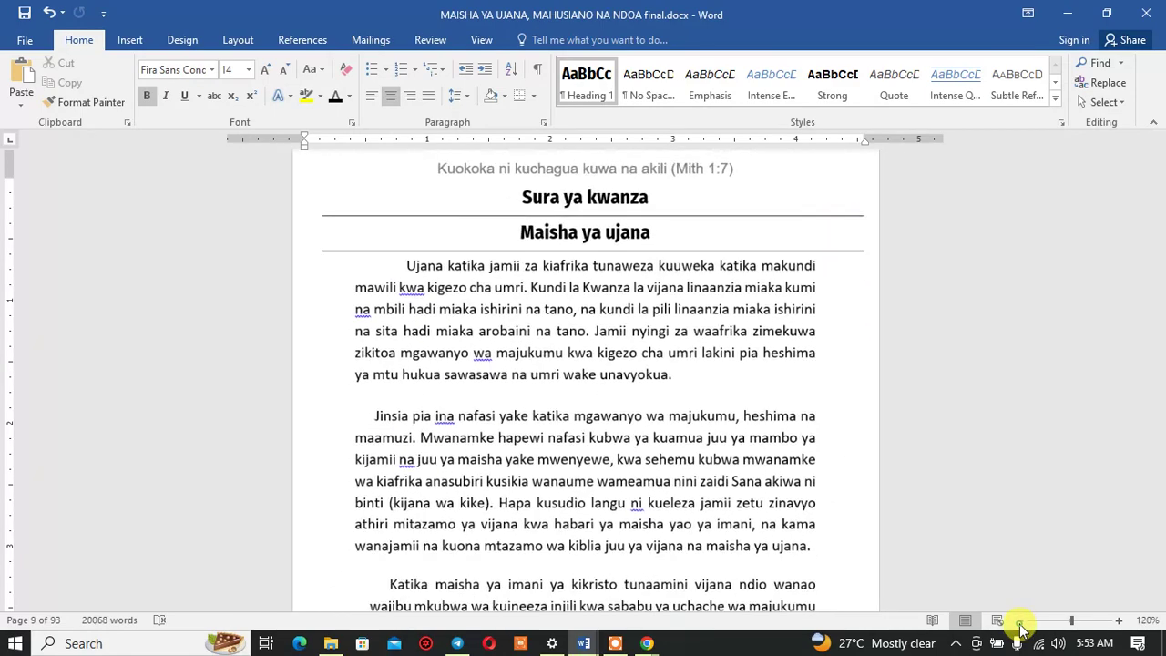
left_click(1020, 623)
left_click(1019, 623)
left_click(1020, 623)
left_click(1020, 623)
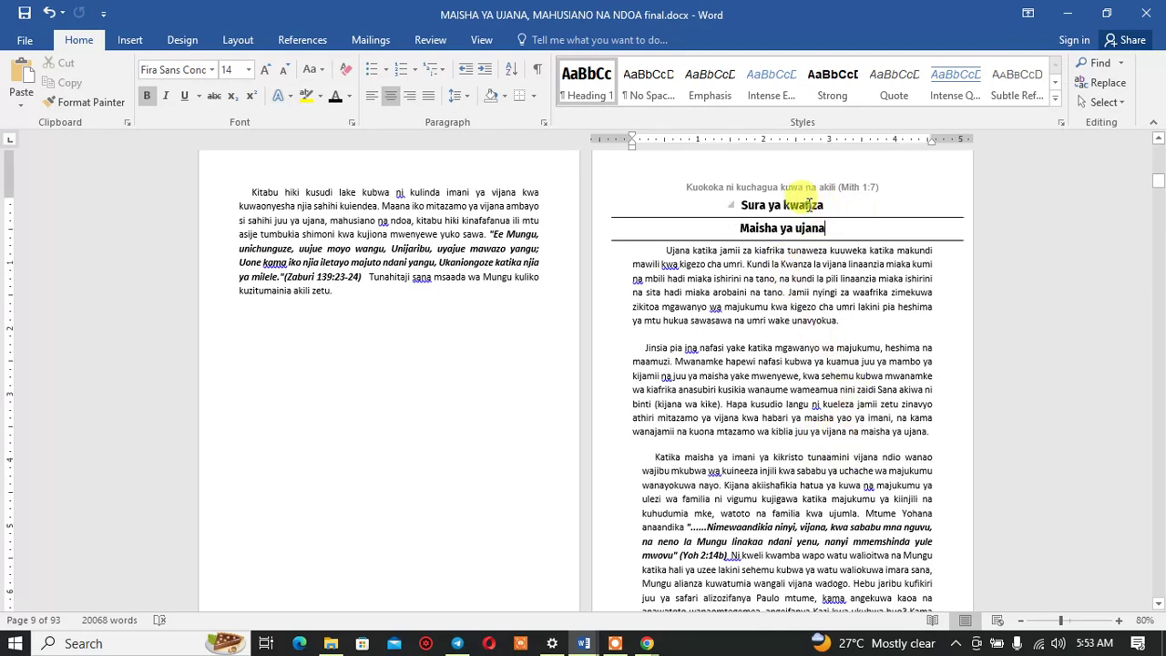
double_click(795, 203)
left_click(785, 211)
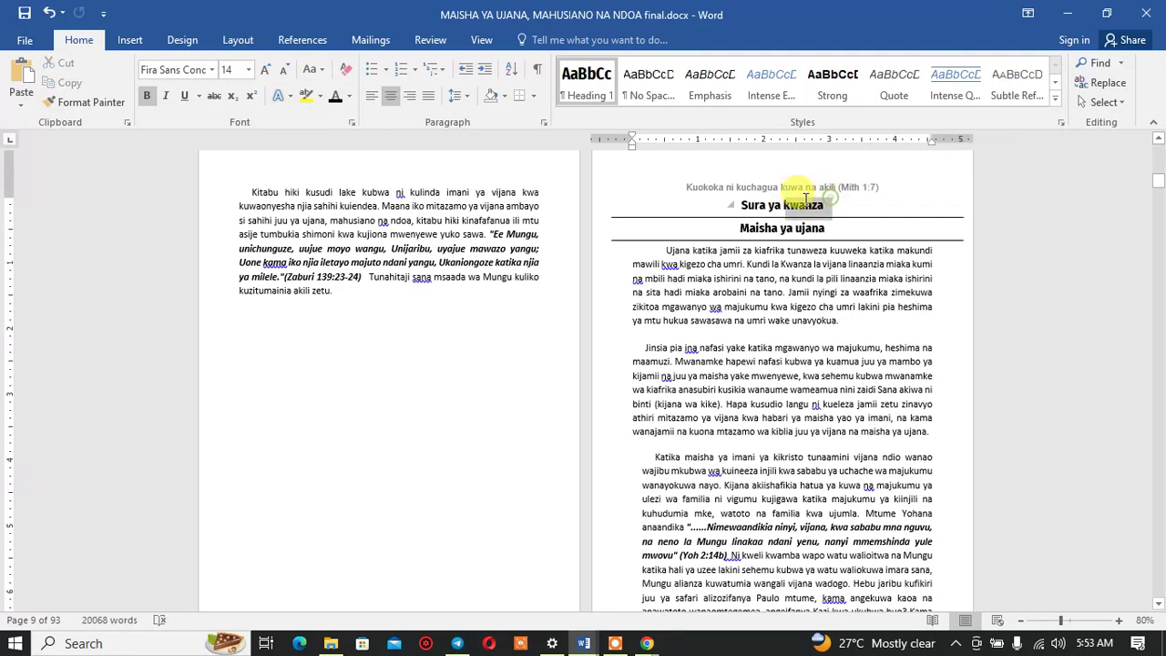
triple_click(750, 200)
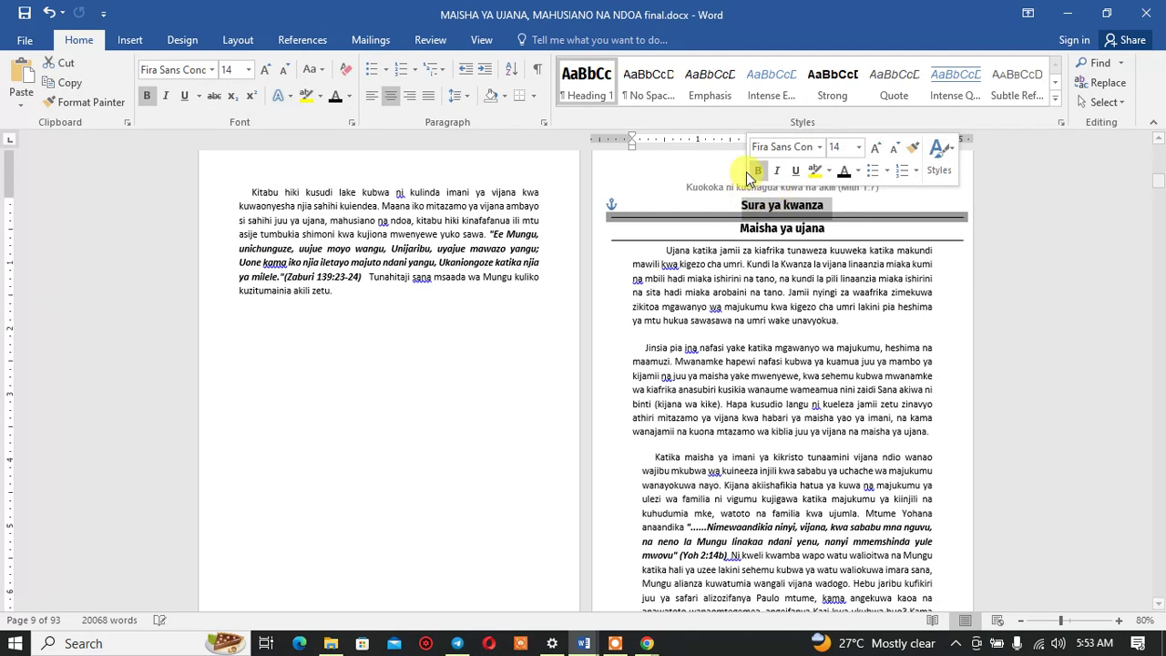
left_click(758, 170)
left_click(839, 203)
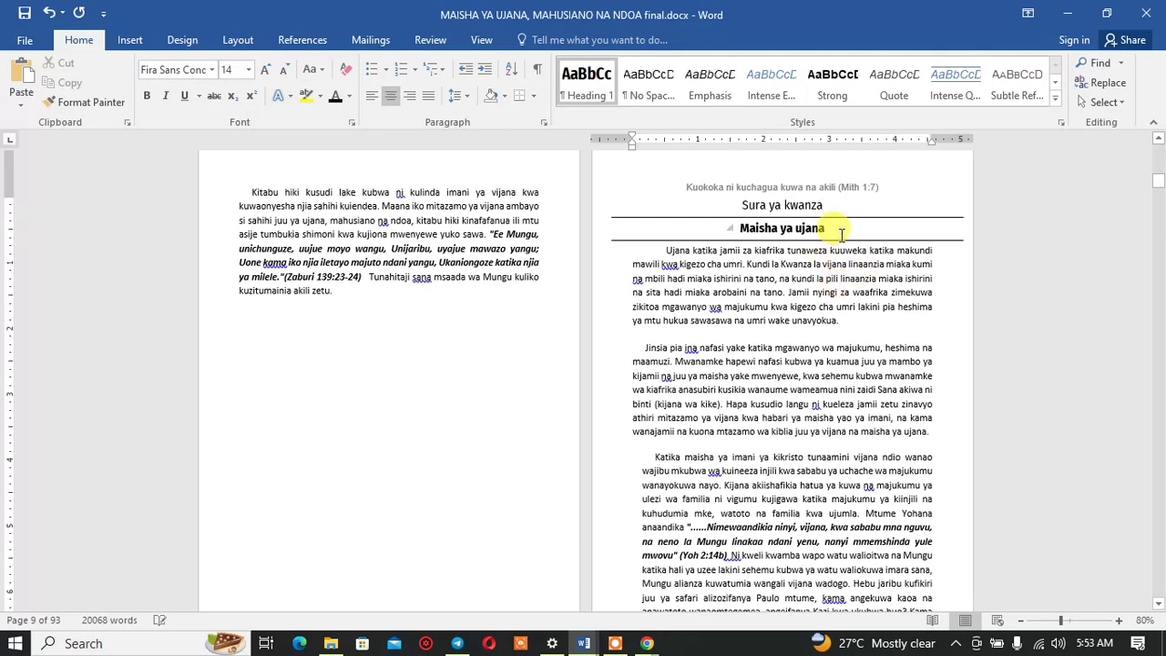
Step: Change the 'Maisha ya ujana' heading to UPPERCASE with Change Case
left_click_drag(843, 232, 753, 237)
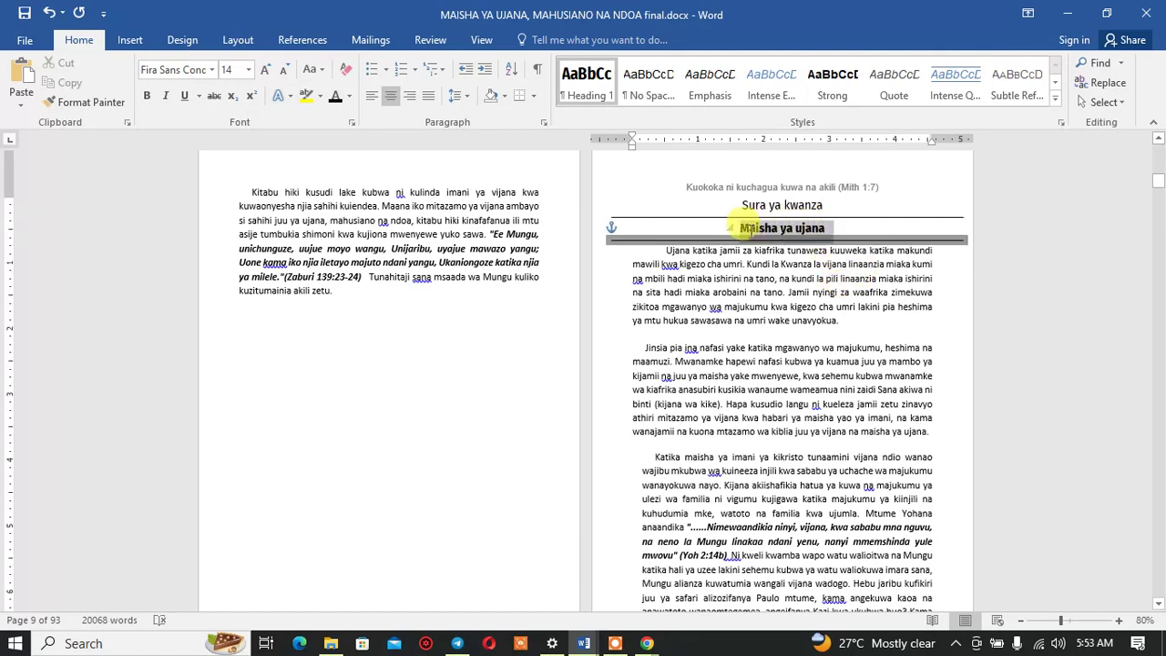
left_click(312, 71)
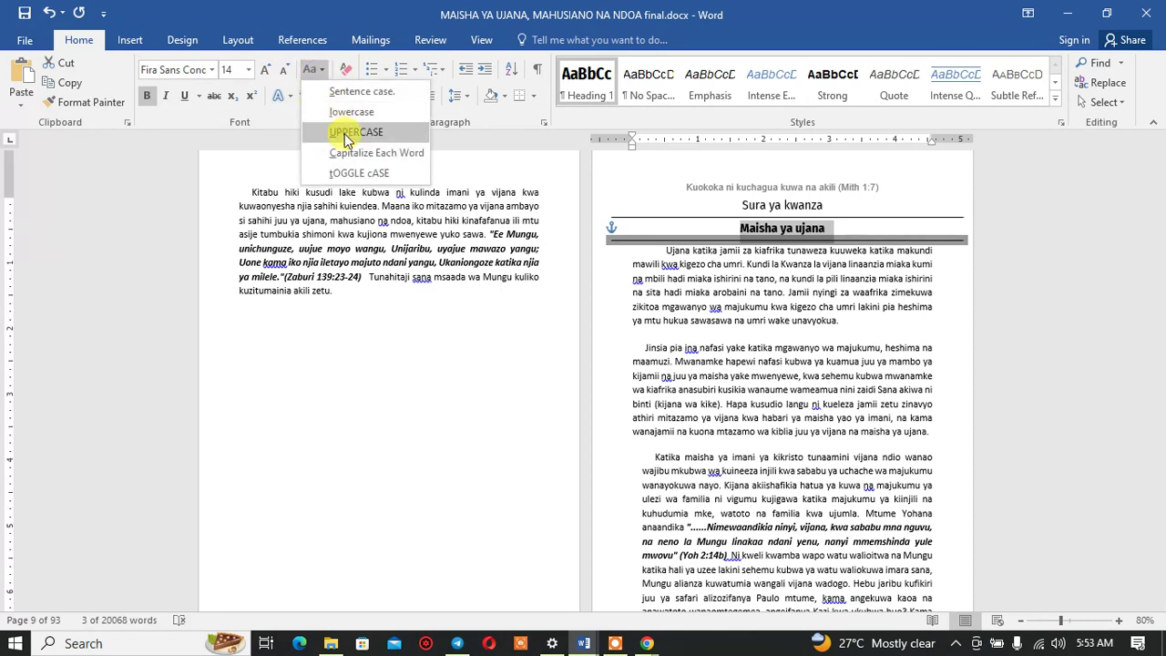
left_click(347, 133)
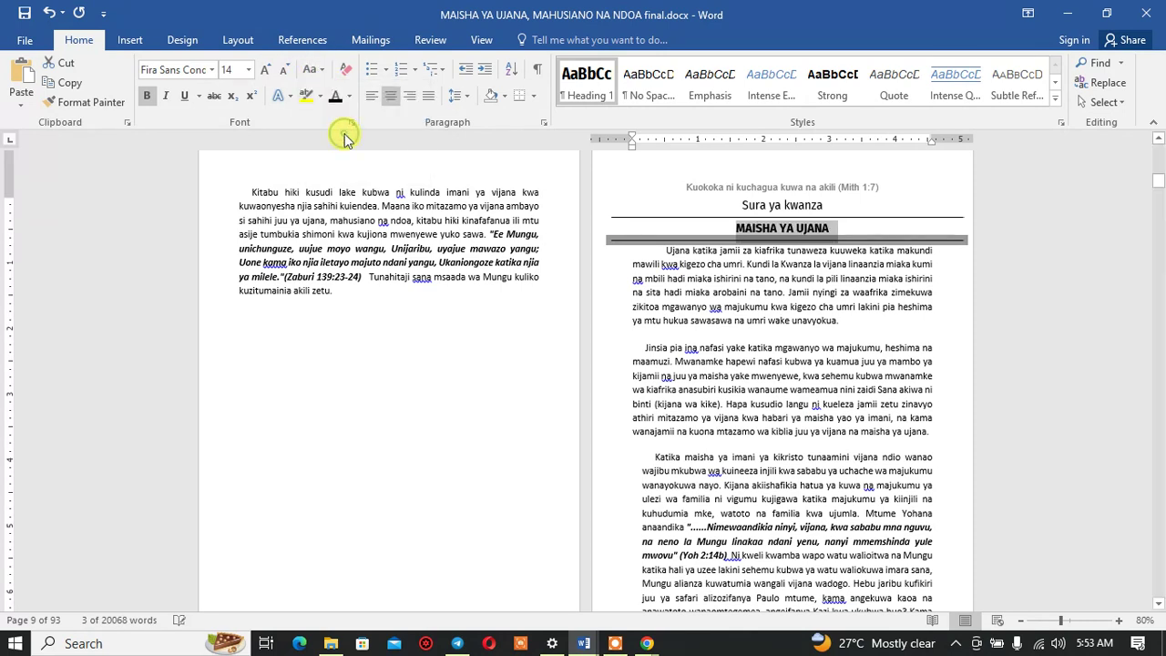
left_click(851, 228)
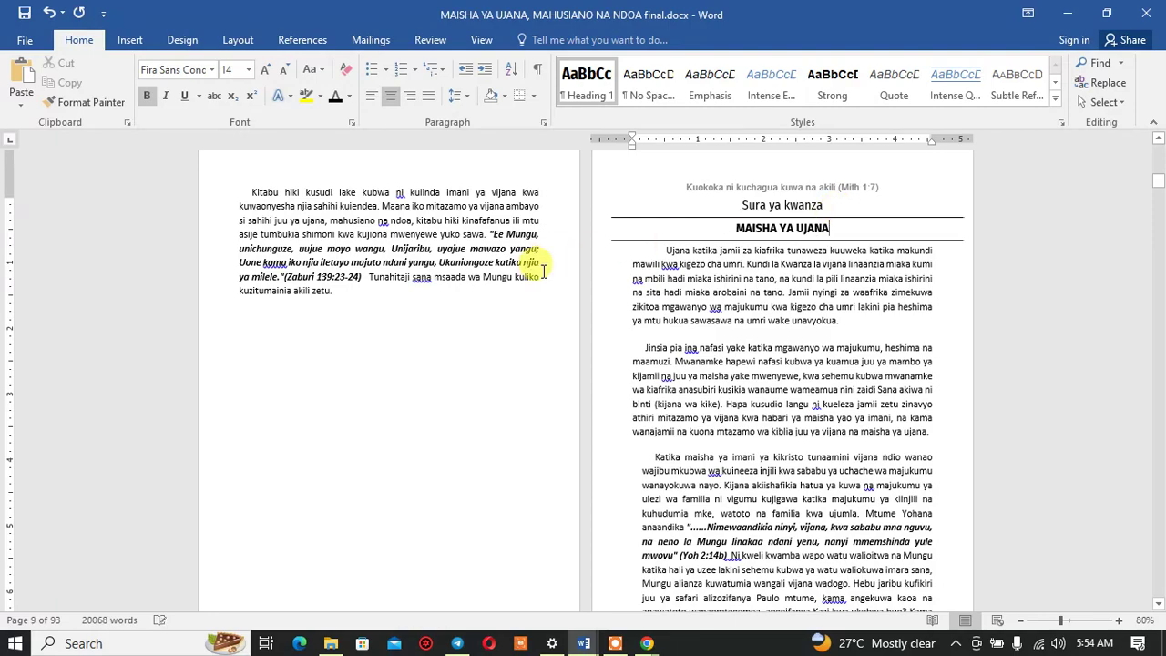
Step: Update the entire table of contents so it lists MAISHA YA UJANA
scroll(533, 262, "up", 4)
scroll(532, 266, "up", 5)
scroll(541, 270, "up", 7)
scroll(540, 271, "up", 2)
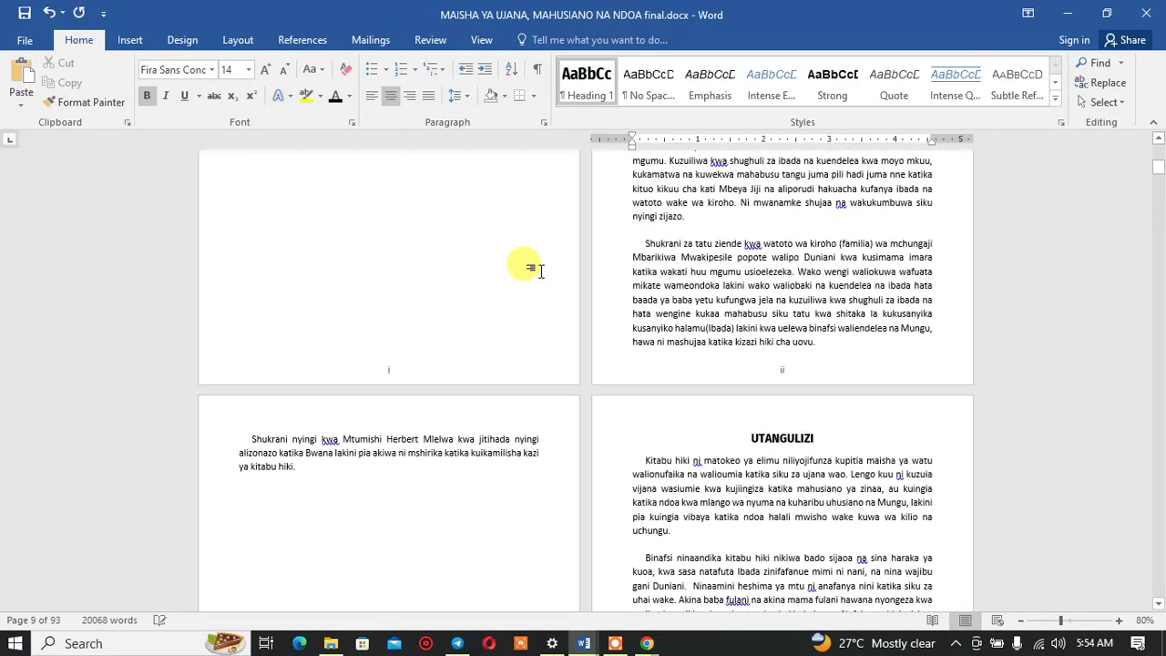
scroll(537, 270, "up", 10)
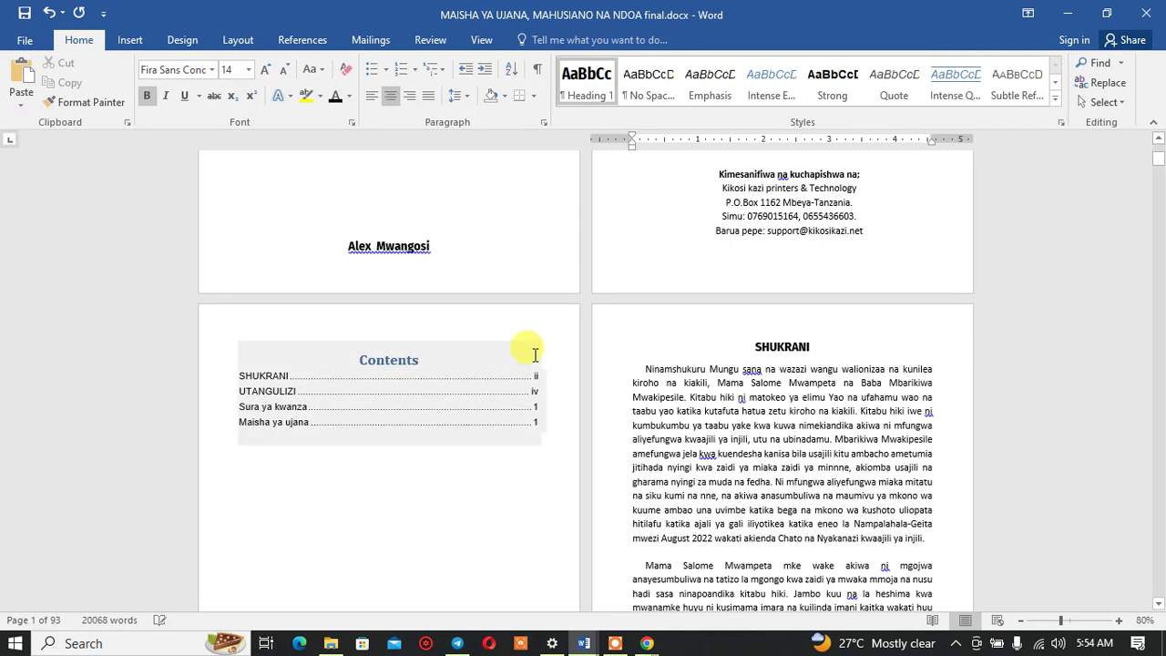
left_click(486, 392)
left_click(308, 327)
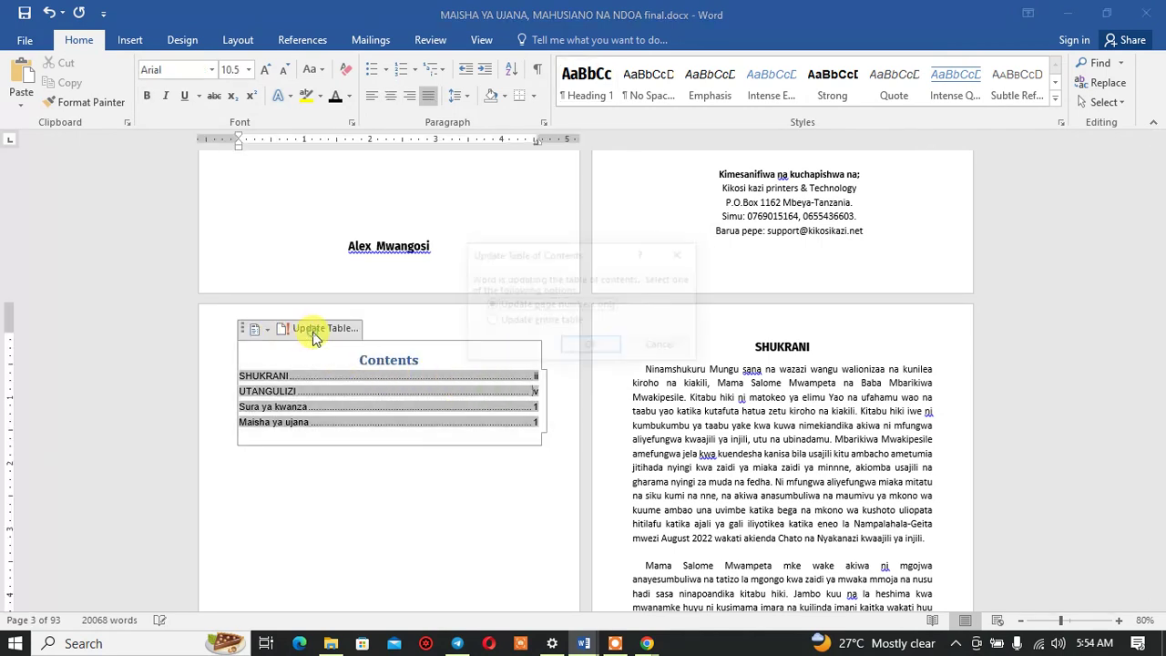
left_click(499, 323)
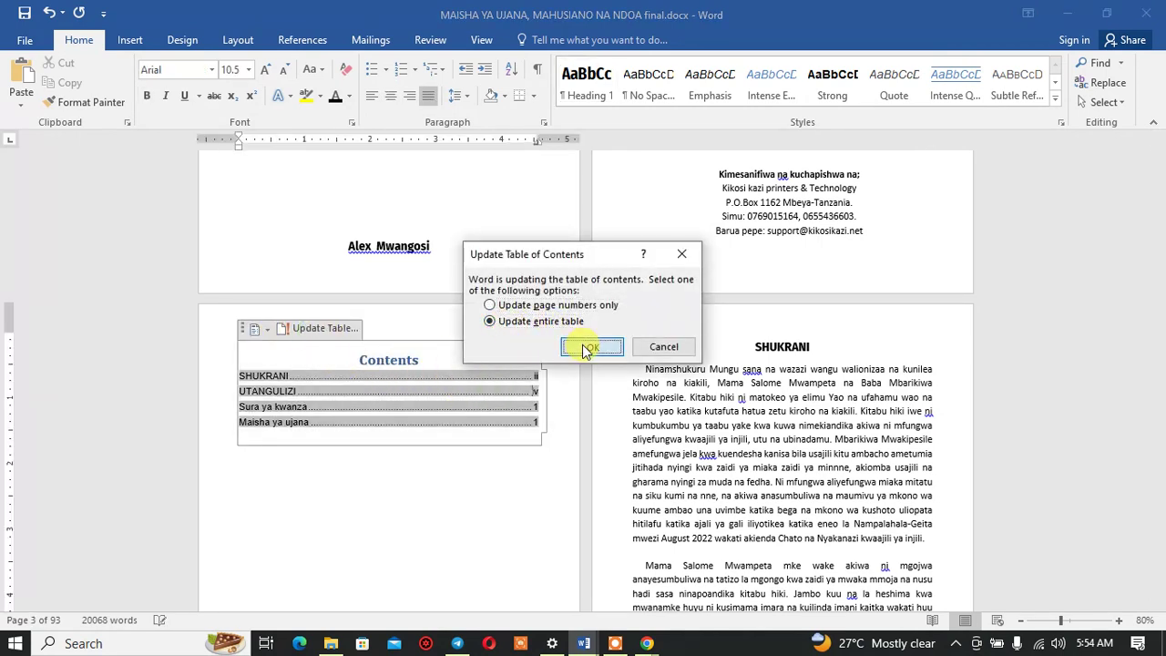
left_click(591, 346)
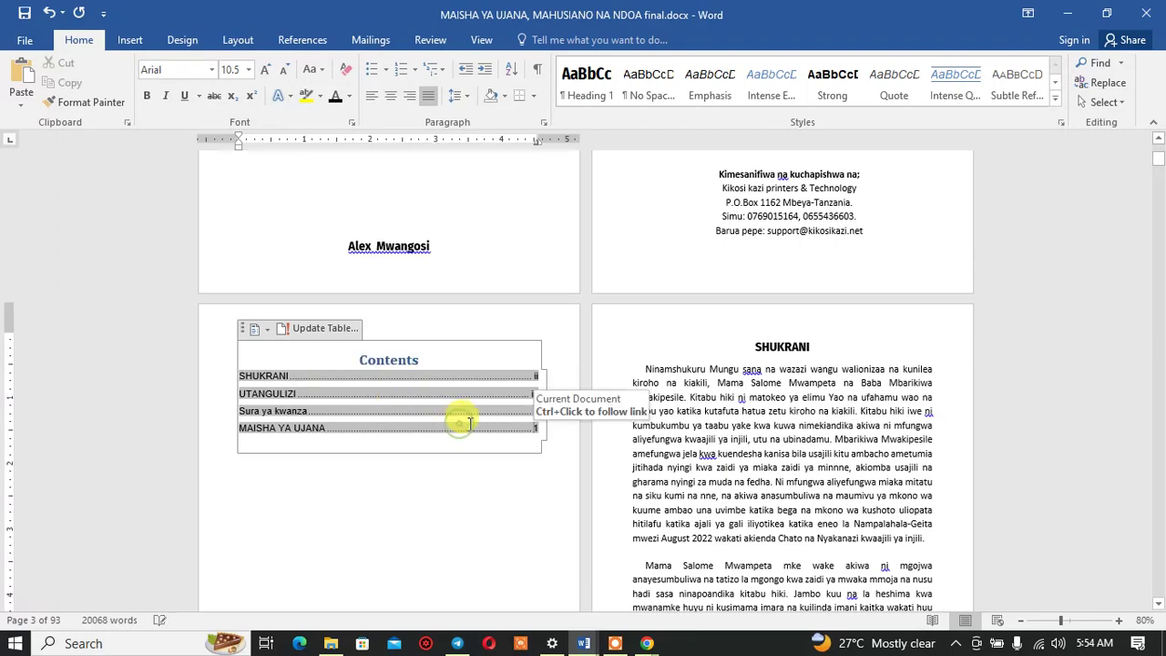
Step: Scroll down to chapter one's opening page
scroll(443, 425, "down", 1)
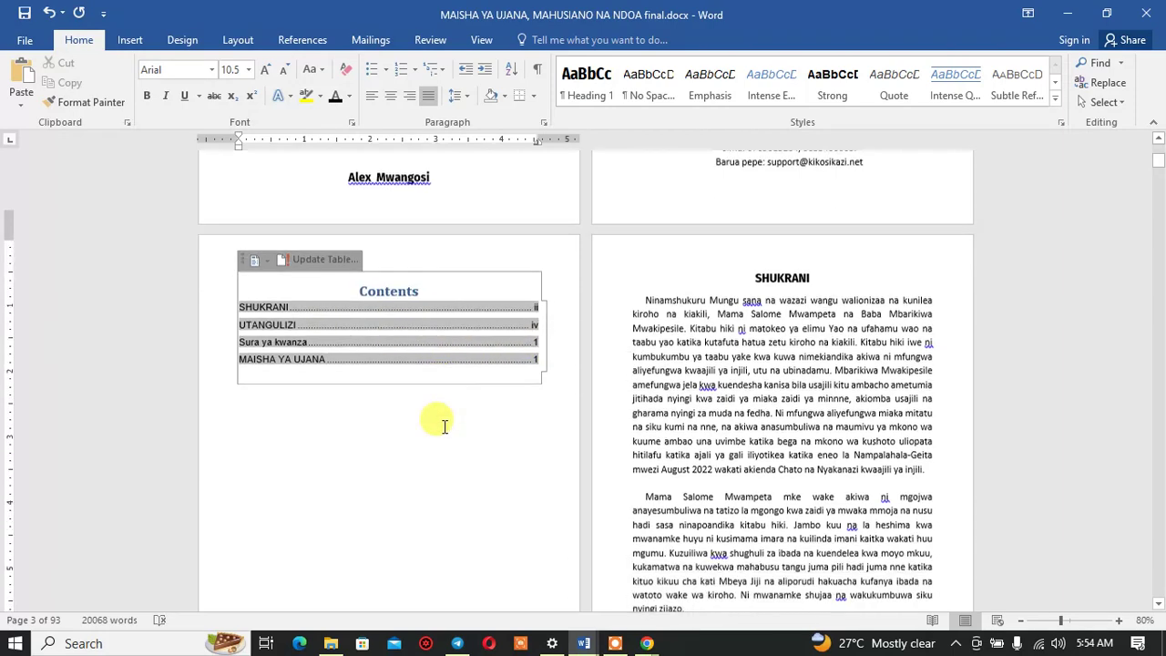
scroll(447, 401, "down", 3)
scroll(450, 389, "up", 2)
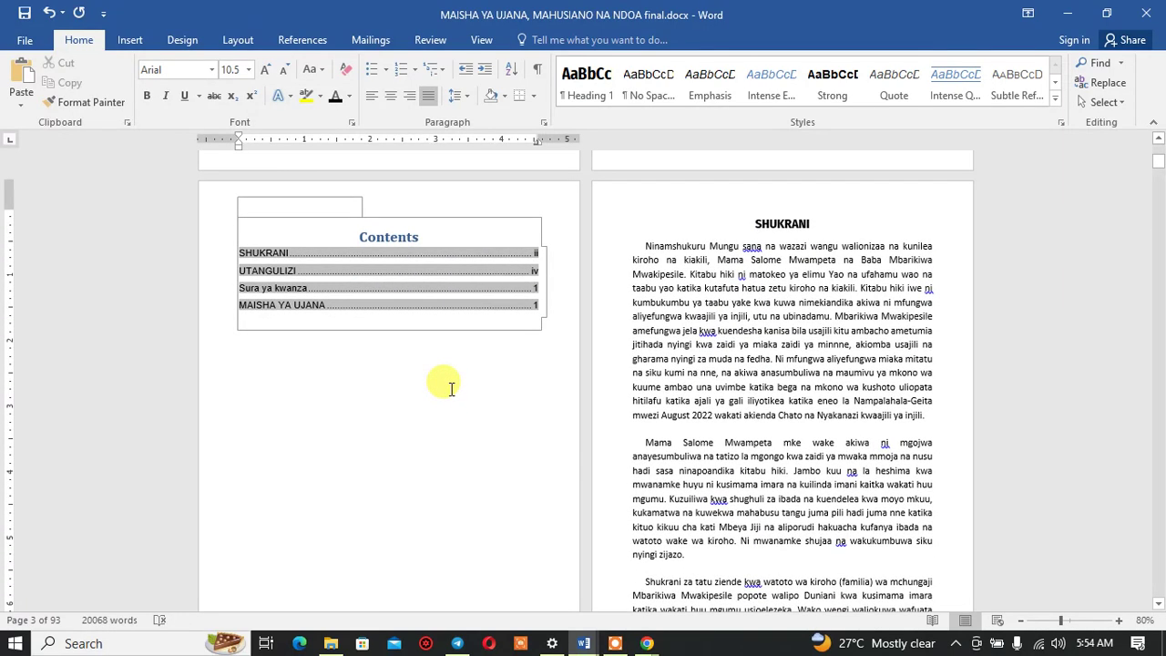
scroll(453, 389, "down", 4)
scroll(534, 382, "down", 3)
scroll(736, 408, "down", 4)
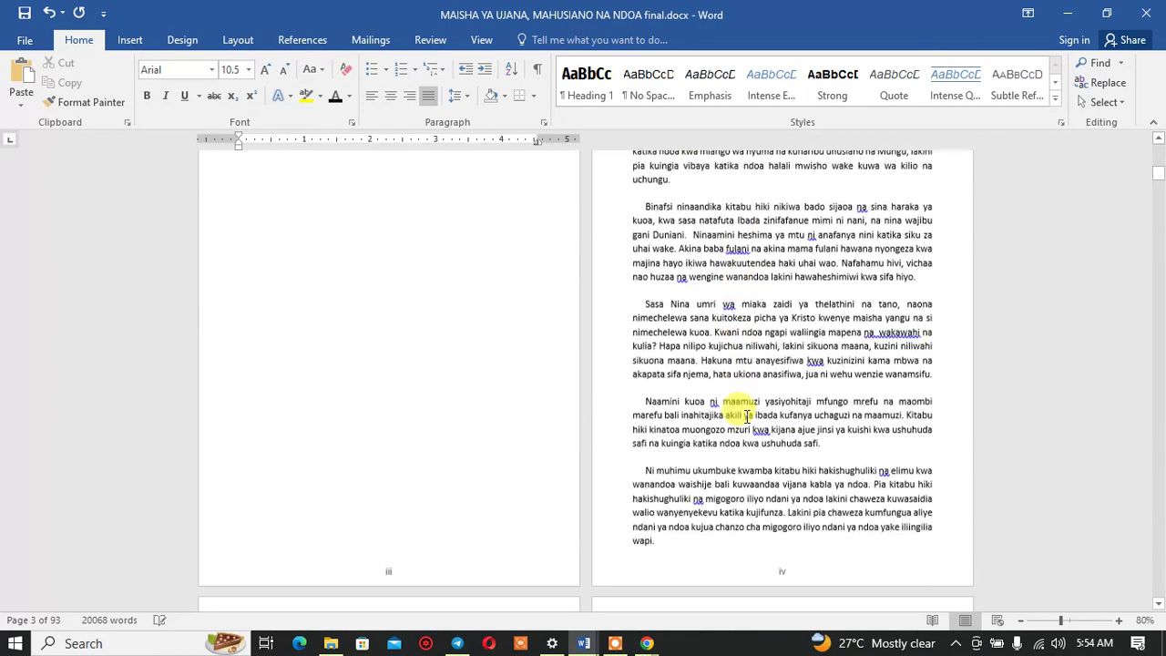
scroll(736, 408, "down", 4)
scroll(745, 433, "down", 3)
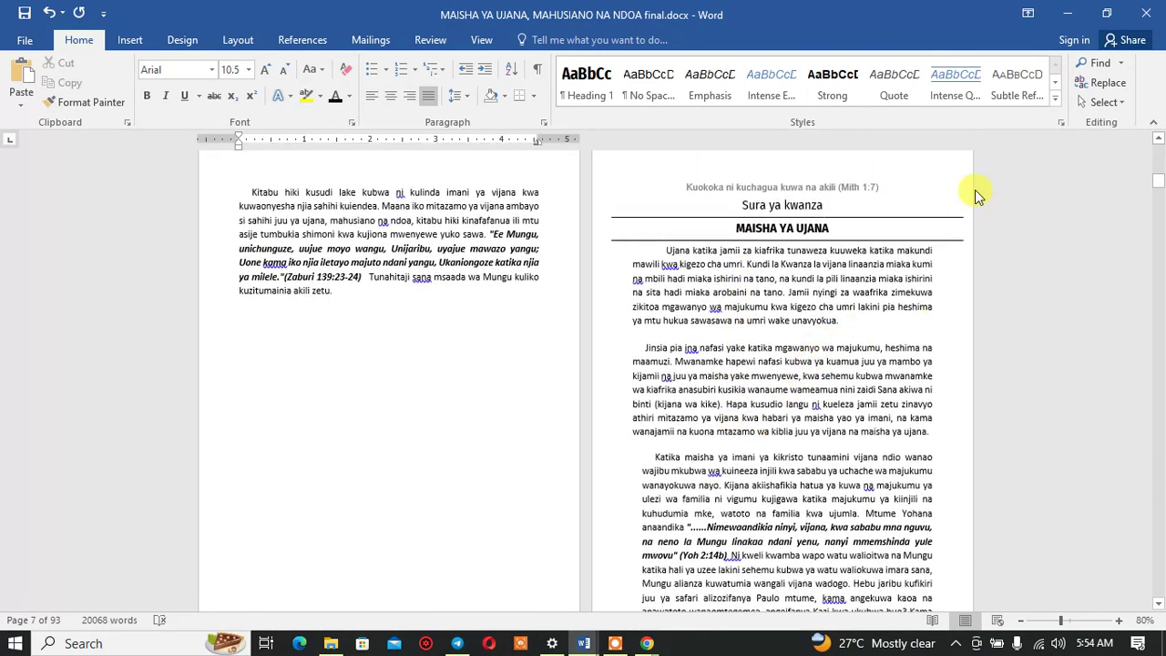
Step: Select both heading rules and drag the upper rule's right end left to shorten it
left_click(1119, 620)
left_click(1119, 620)
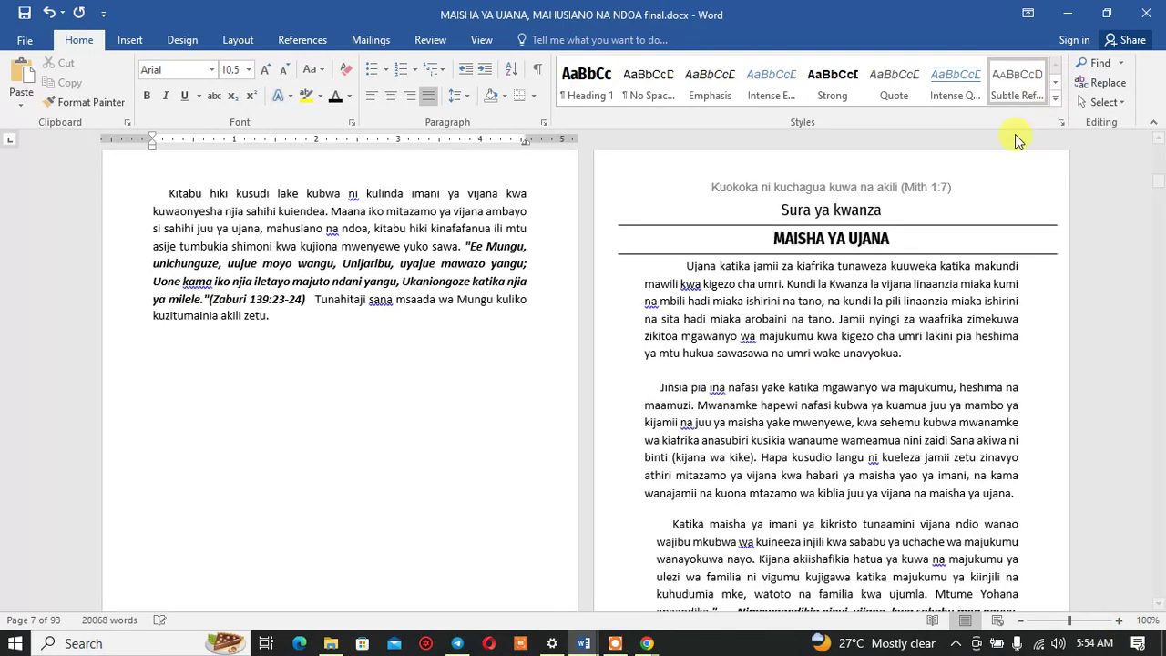
left_click(1031, 226)
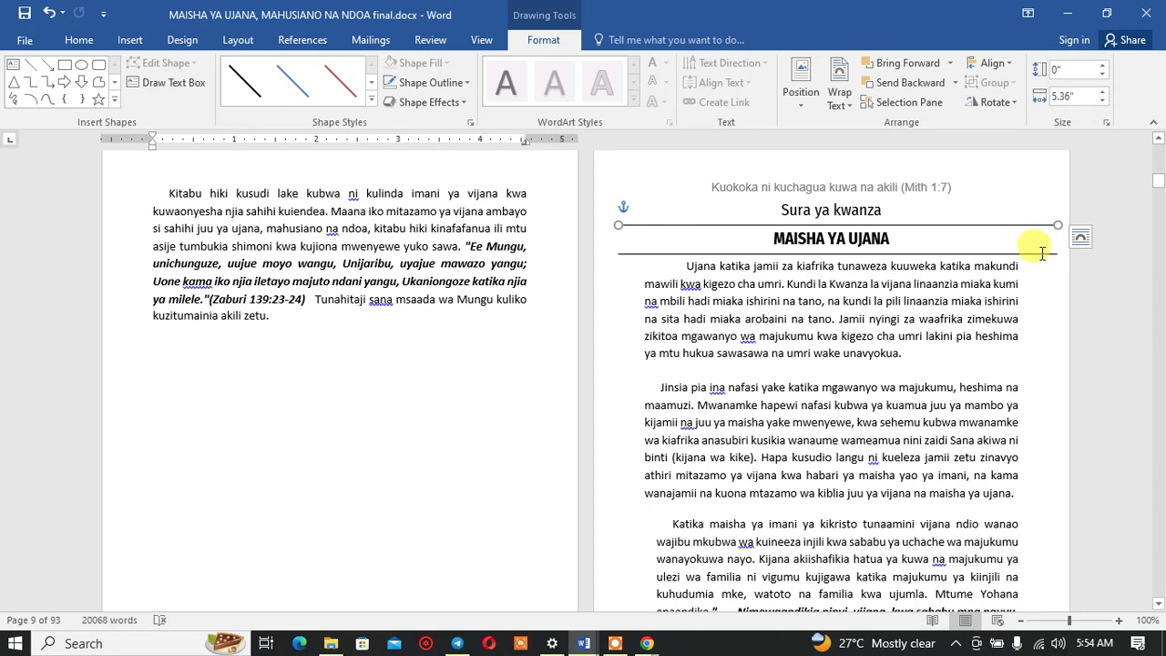
left_click(1041, 254, "shift")
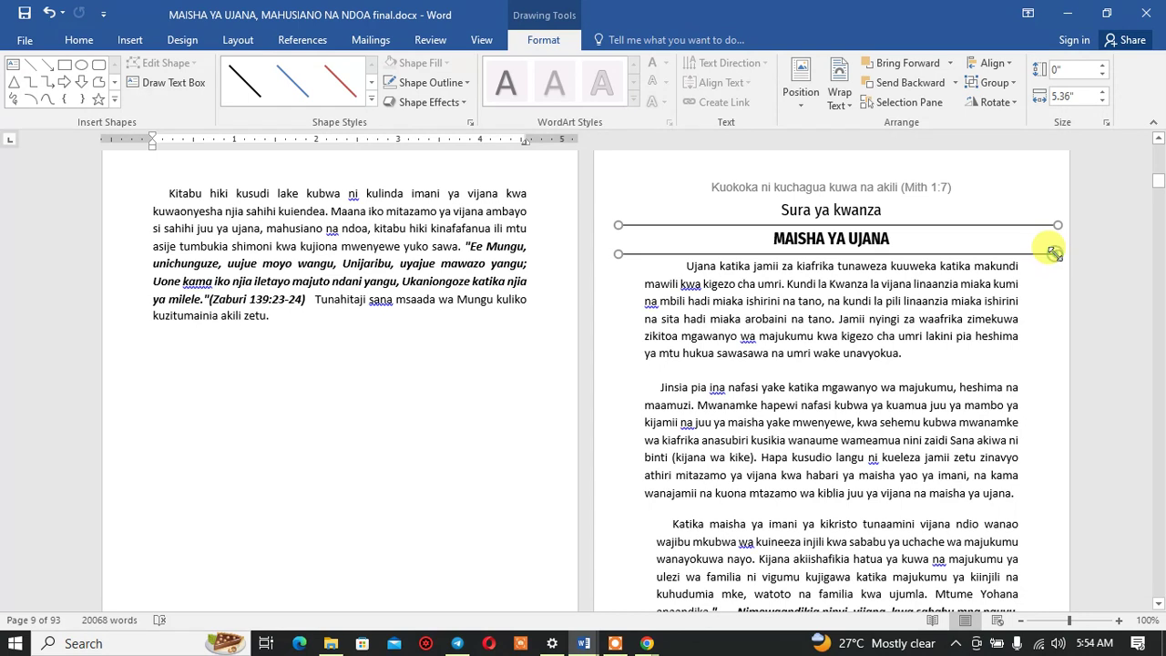
mouse_move(1054, 251)
left_mouse_down()
mouse_move(1043, 253)
mouse_move(1057, 254)
mouse_move(1032, 225)
left_mouse_up()
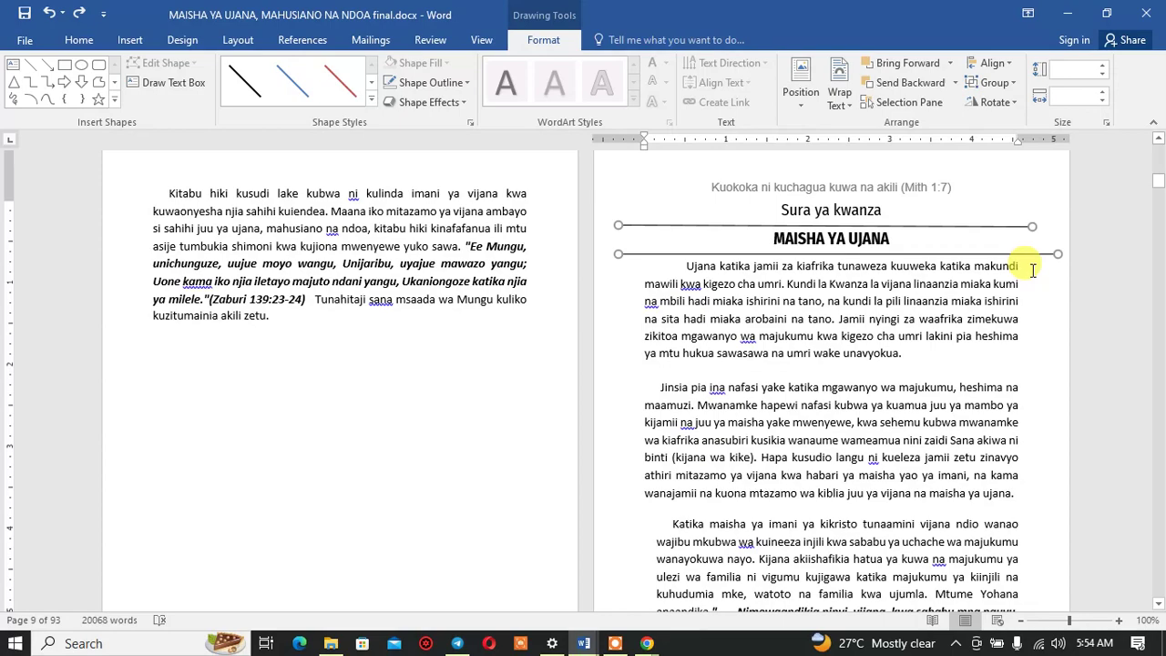
left_click(1120, 621)
left_click(1119, 621)
left_click(1119, 621)
left_click(1119, 621)
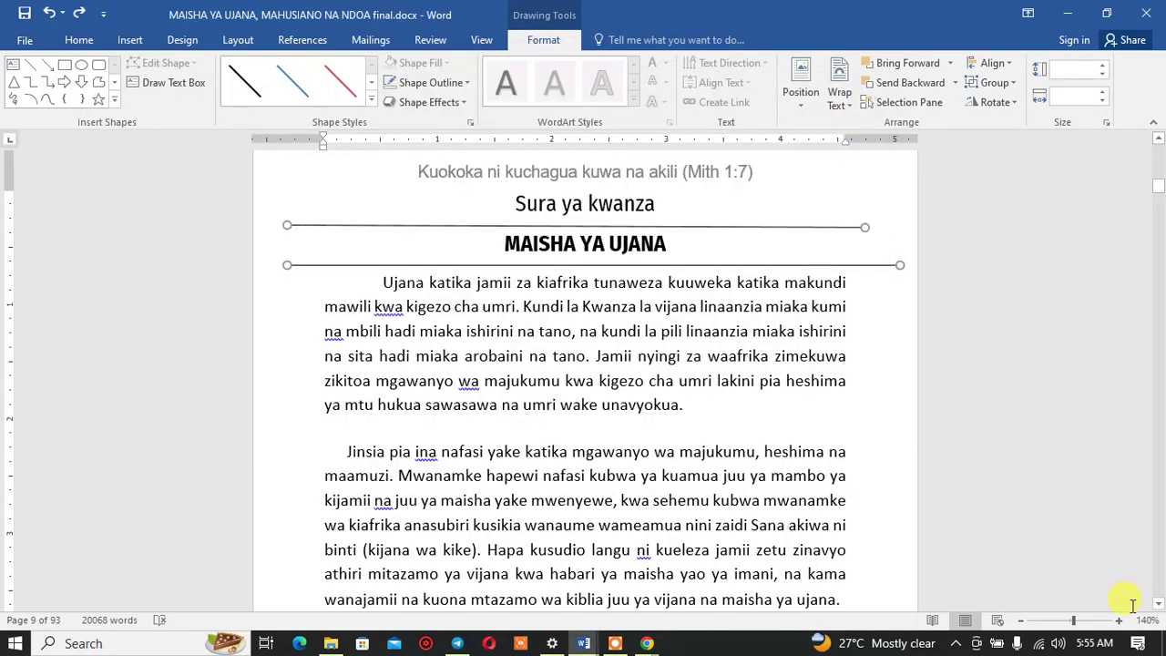
Step: Zoom in and fine-tune the right end of the rule above MAISHA YA UJANA
left_click(1120, 621)
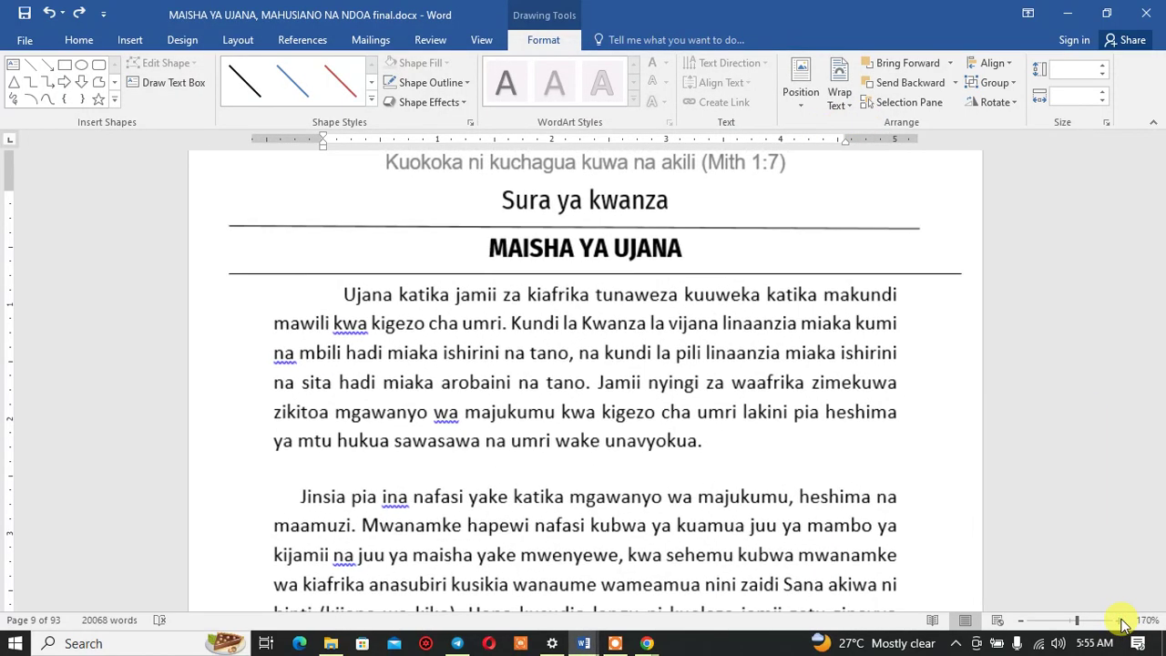
left_click(1120, 621)
left_click(1120, 621)
left_click(1120, 621)
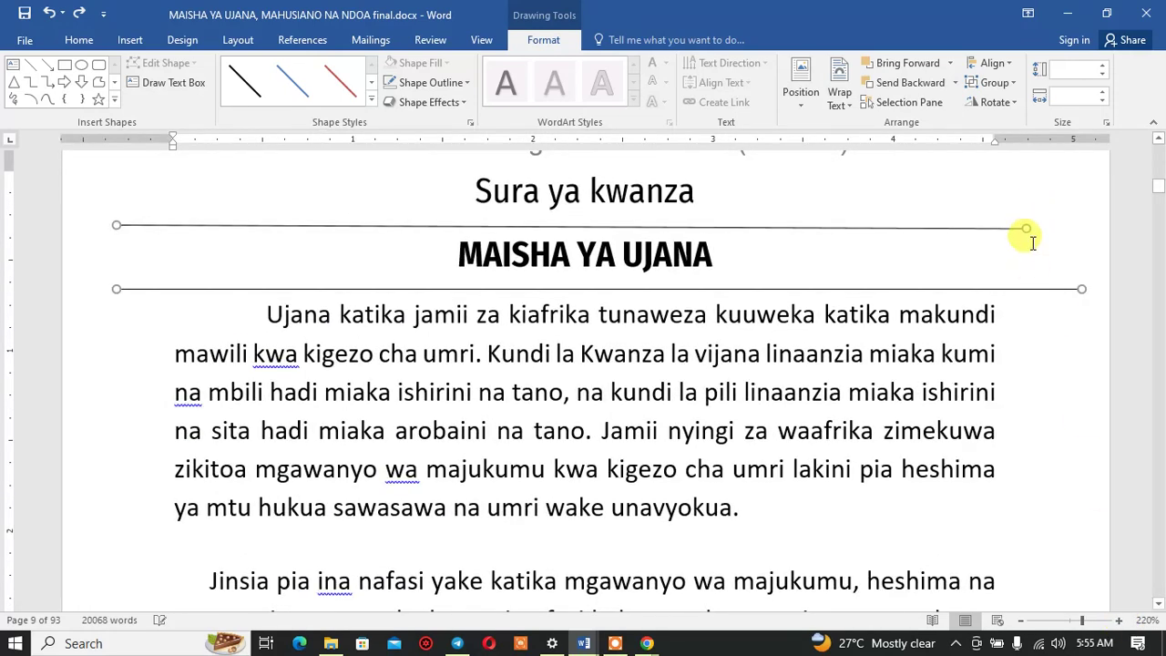
left_click_drag(1027, 227, 1032, 222)
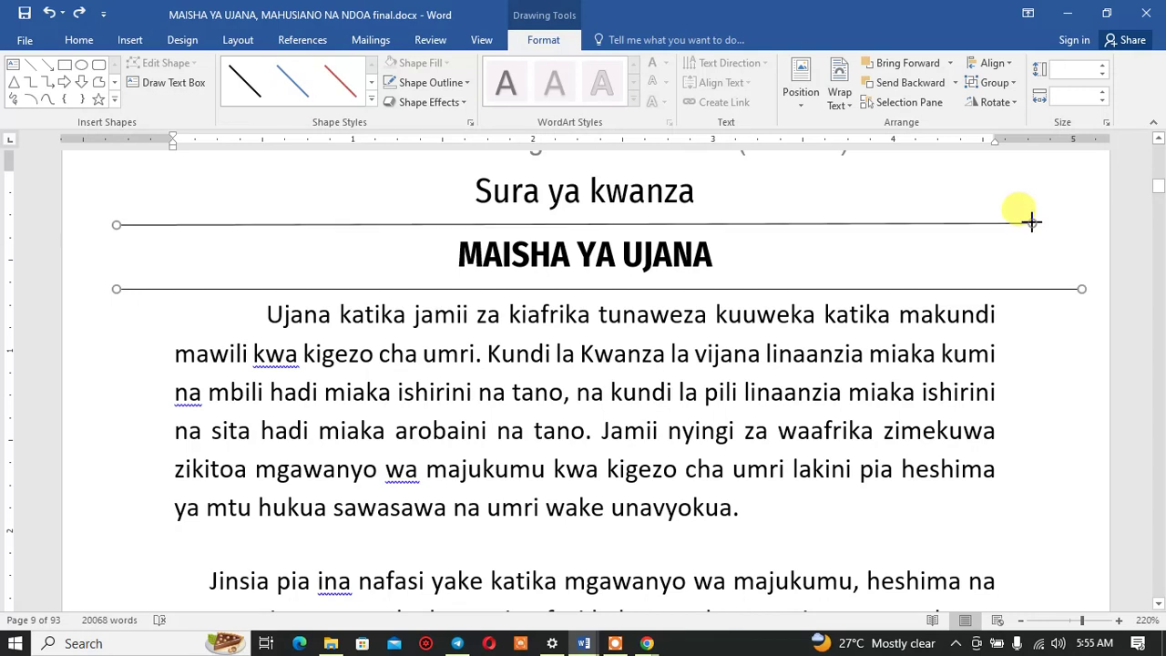
left_click_drag(1031, 221, 1044, 220)
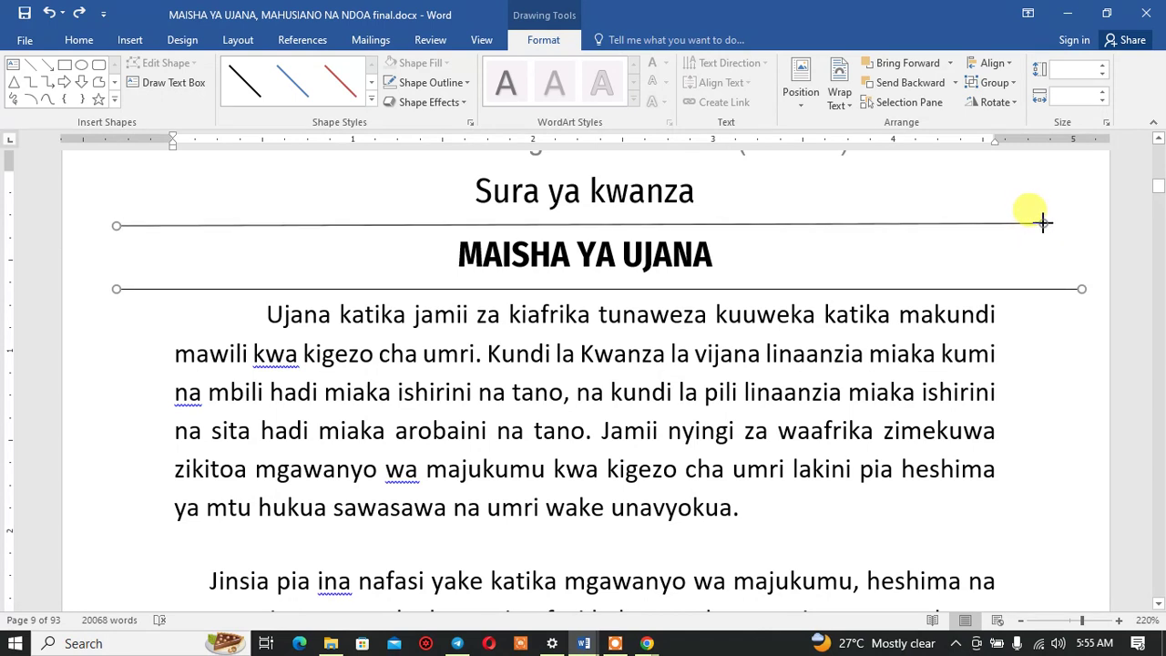
left_click_drag(1043, 221, 1047, 223)
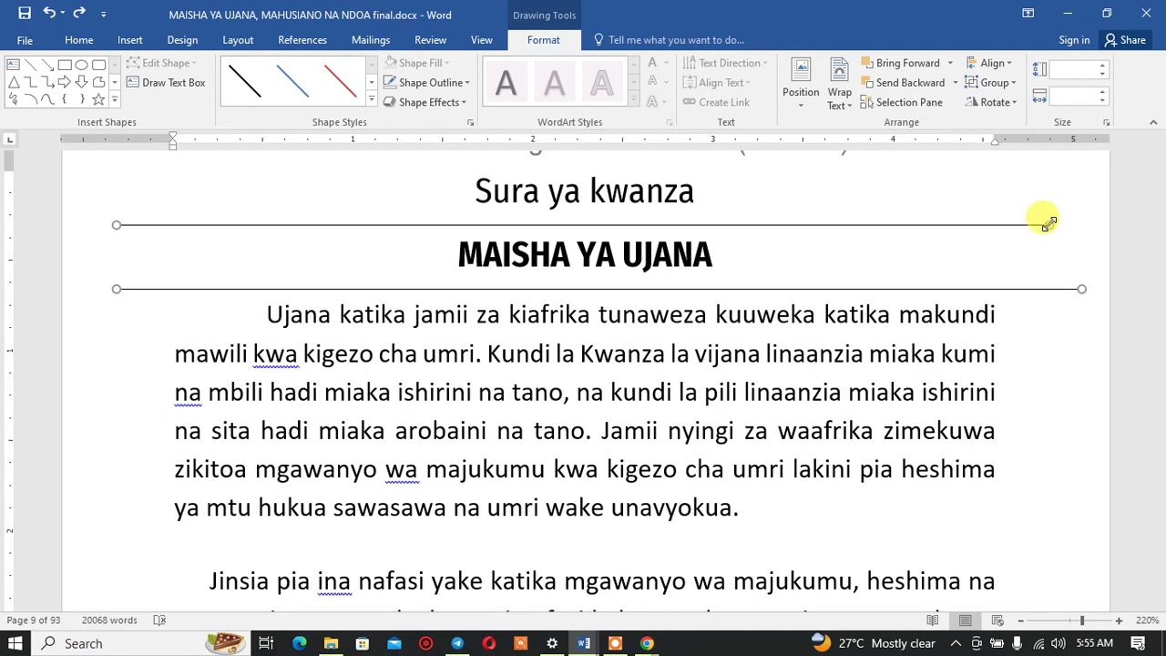
left_click_drag(1047, 223, 1049, 225)
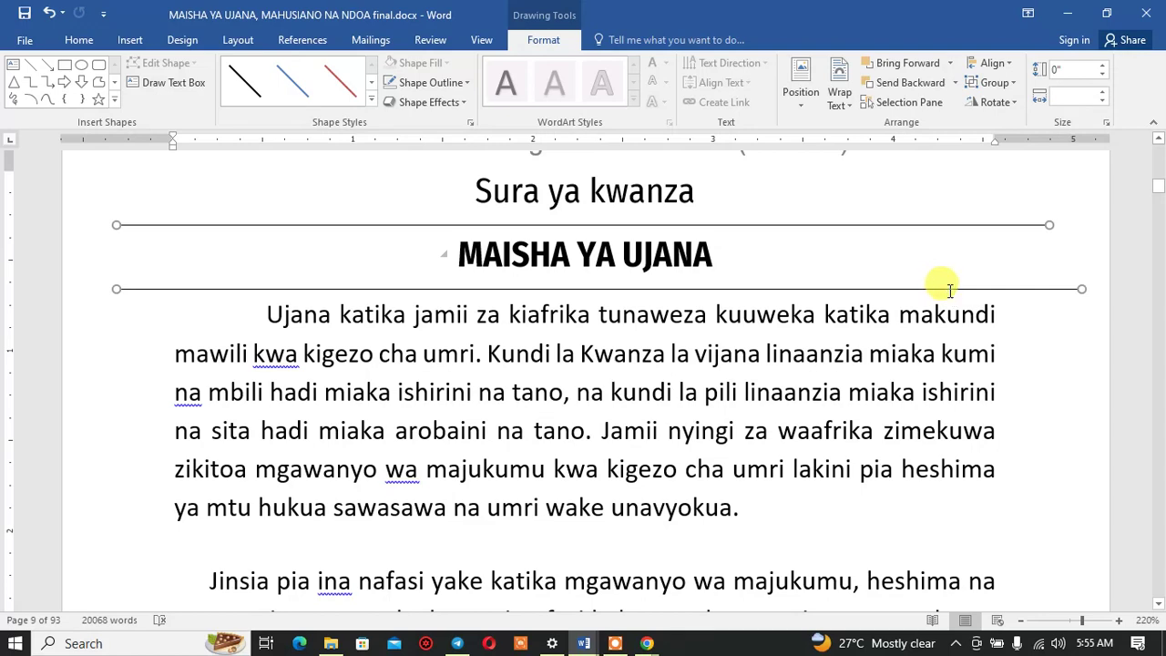
key("Delete")
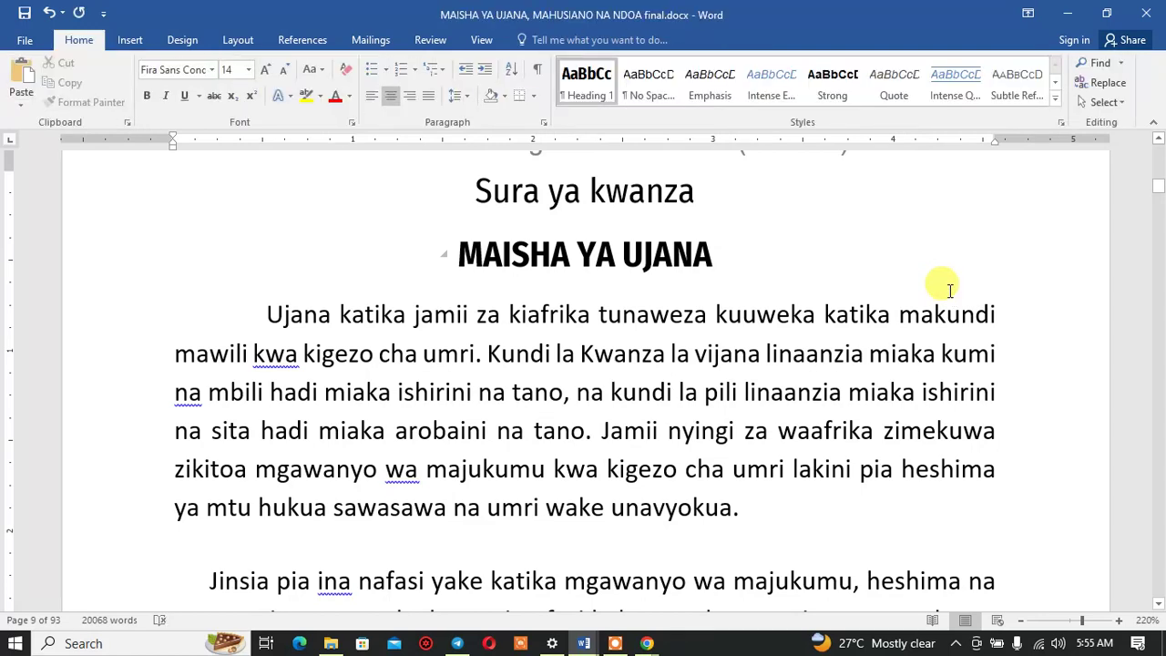
key("ctrl+z")
left_click(992, 261)
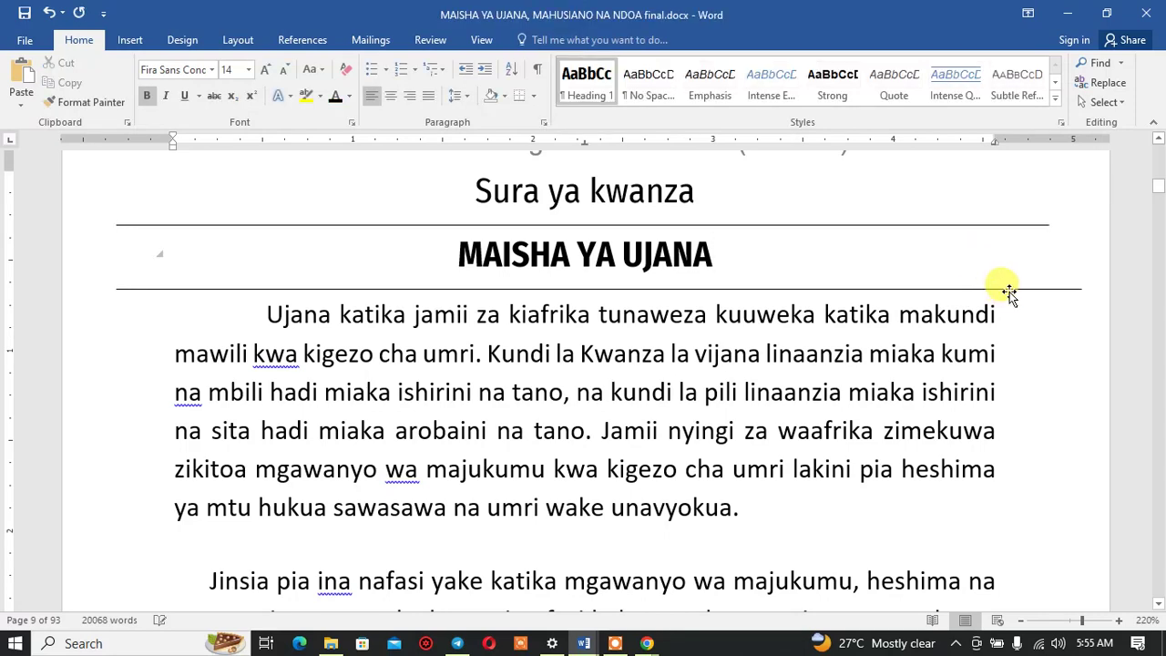
Step: Delete the lower rule, copy the upper rule beneath the heading, and nudge the upper rule right
left_click(1009, 291)
key("Delete")
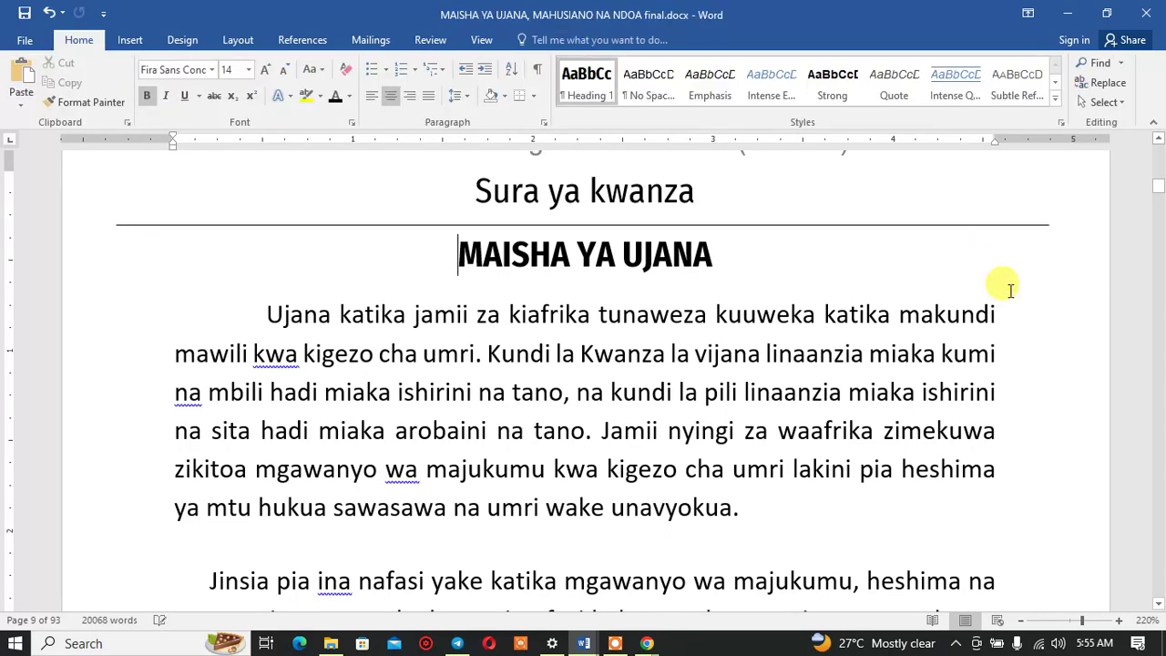
left_click(946, 225)
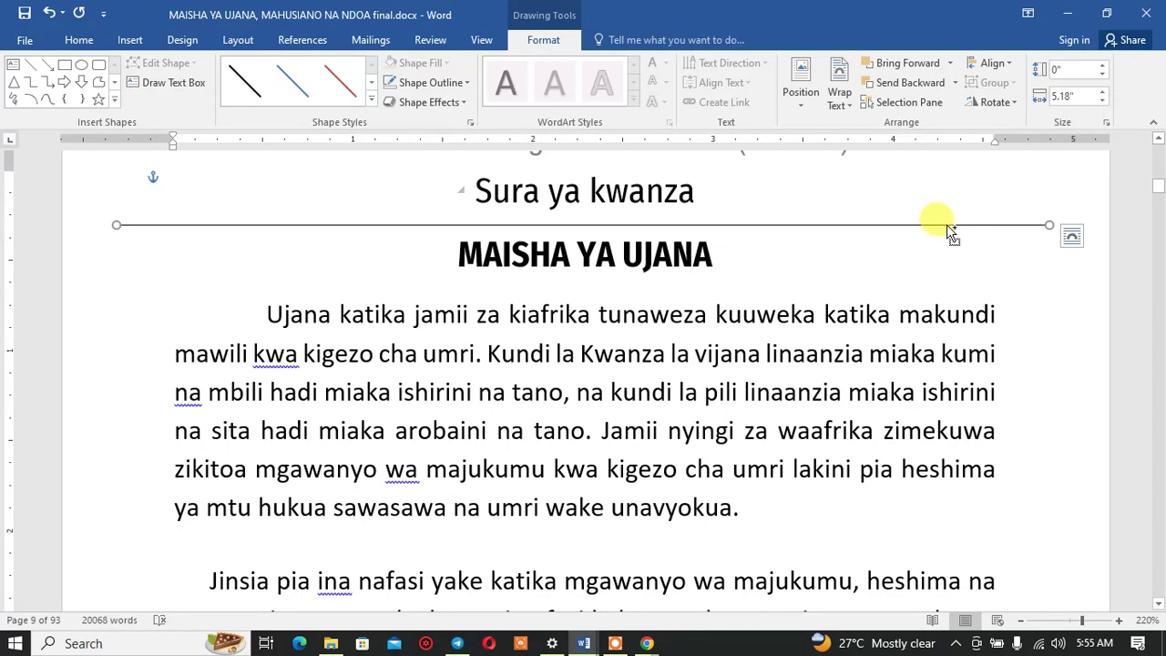
left_click_drag(947, 227, 945, 274)
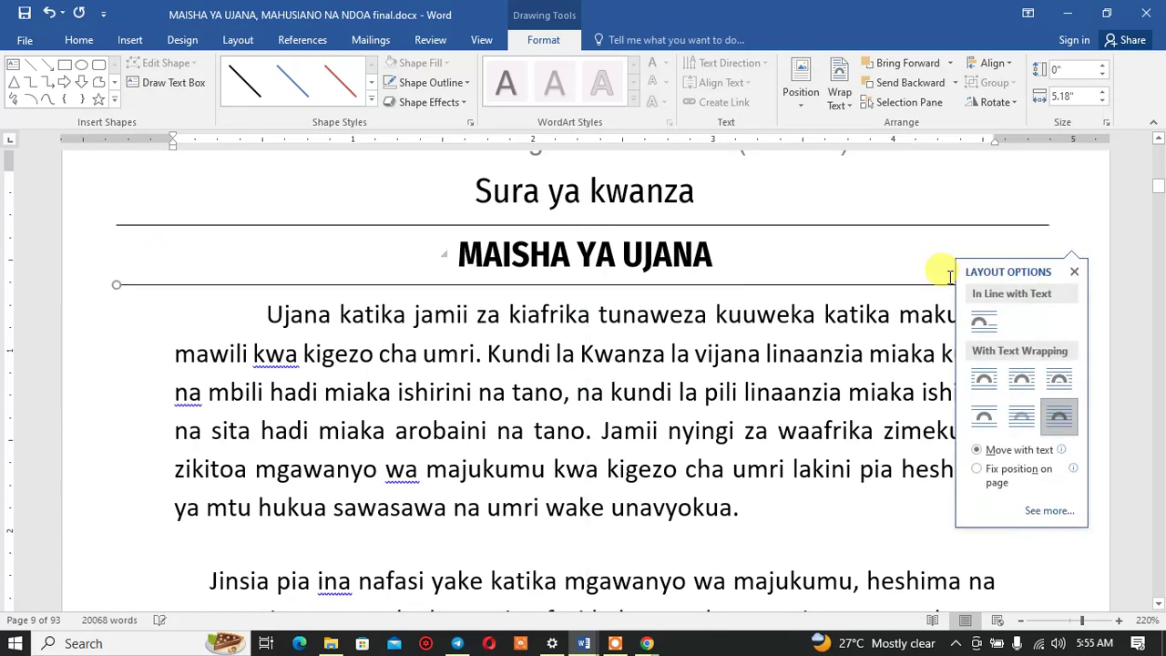
left_click(1070, 267)
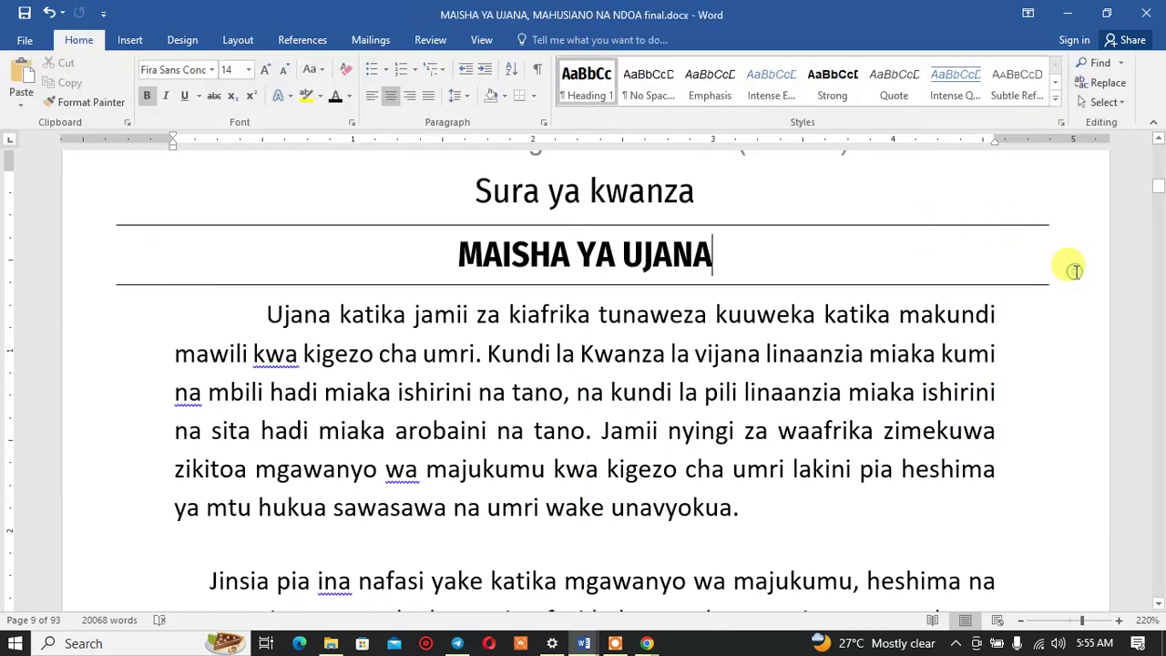
left_click(997, 285)
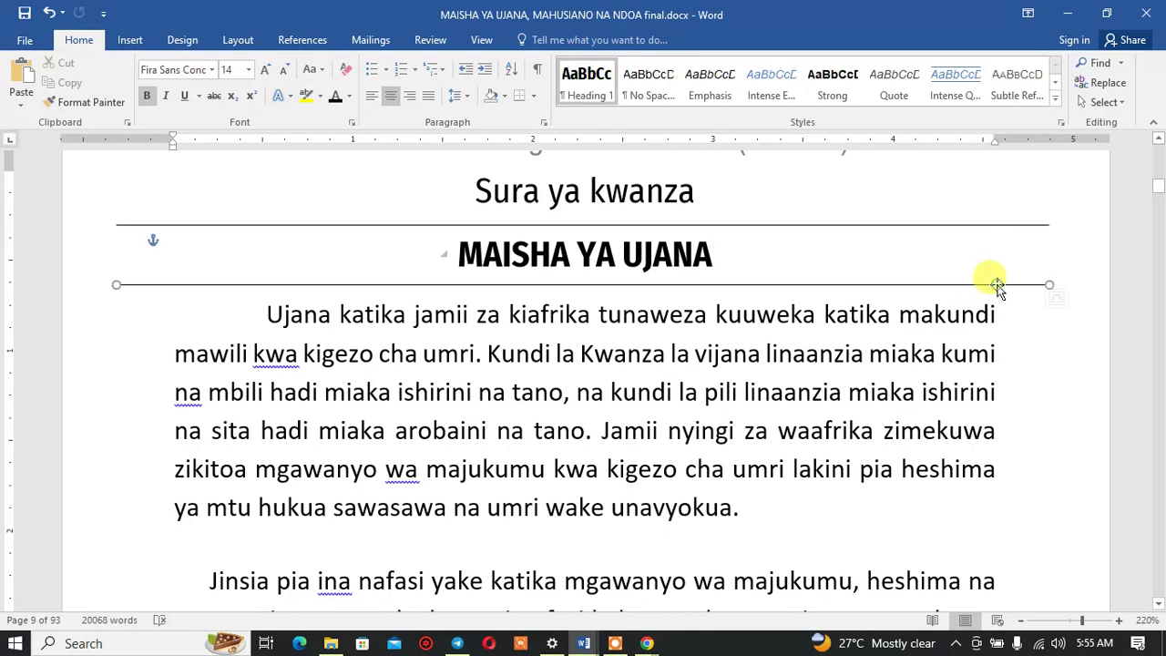
left_click(910, 225, "shift")
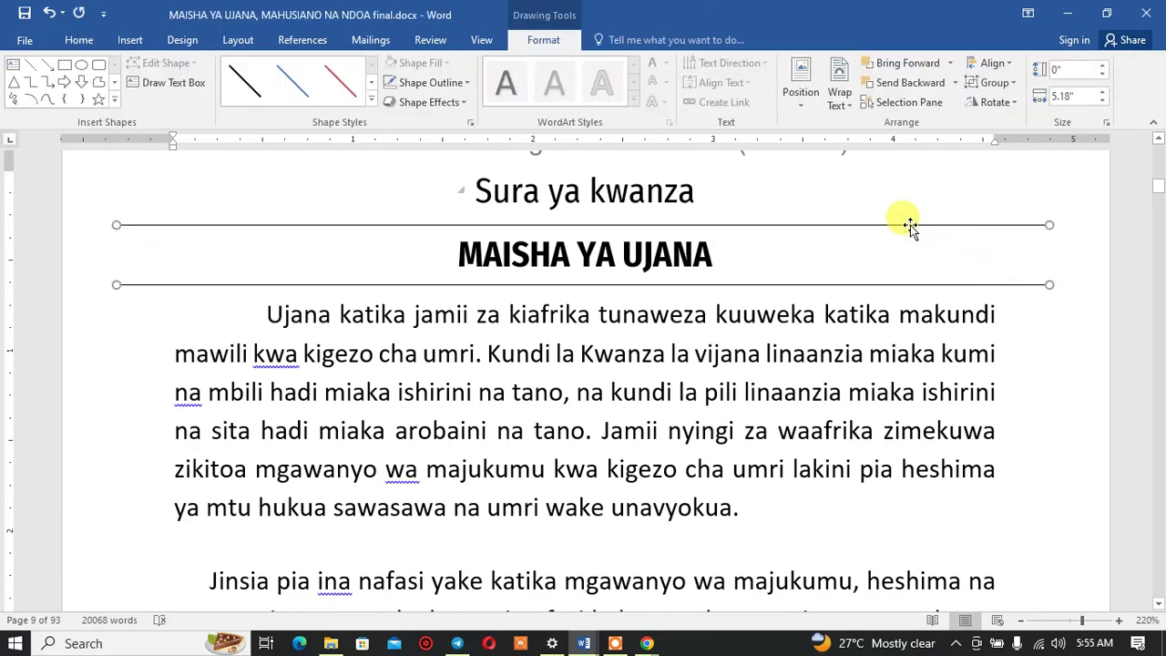
key("ctrl+Right")
key("ctrl+Right")
key("ctrl+Right")
key("ctrl+Right")
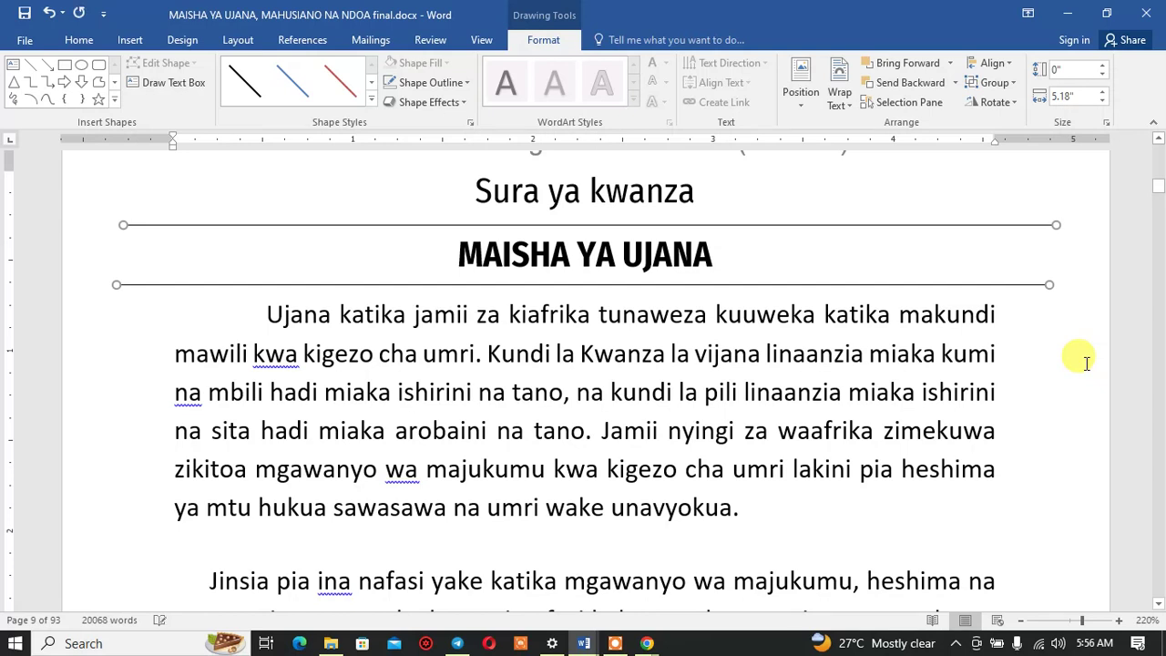
left_click(1000, 276)
Step: Swap the lower rule for a fresh copy of the top rule, nudged up under the heading
left_click(1000, 286)
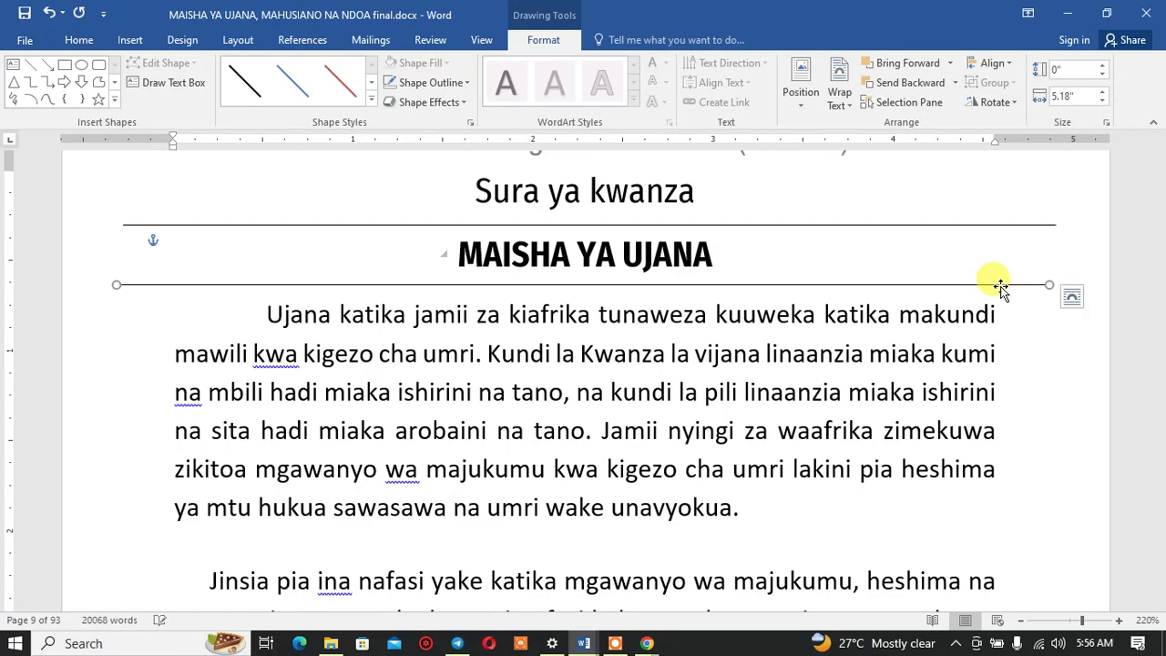
left_click(1049, 360)
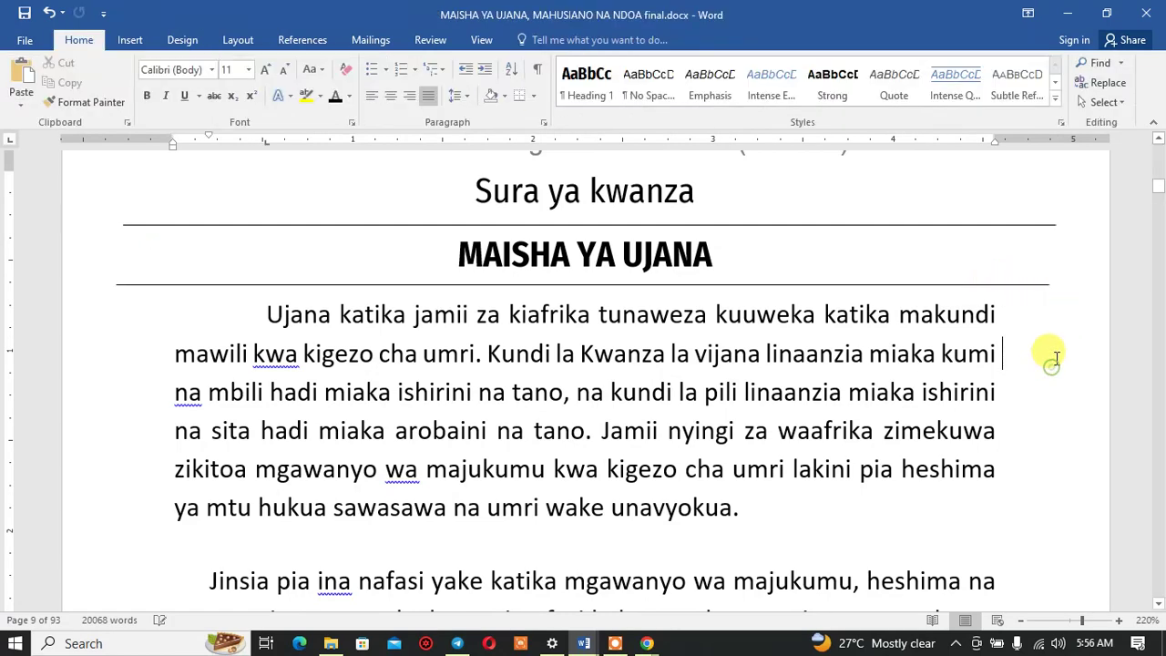
left_click(1035, 286)
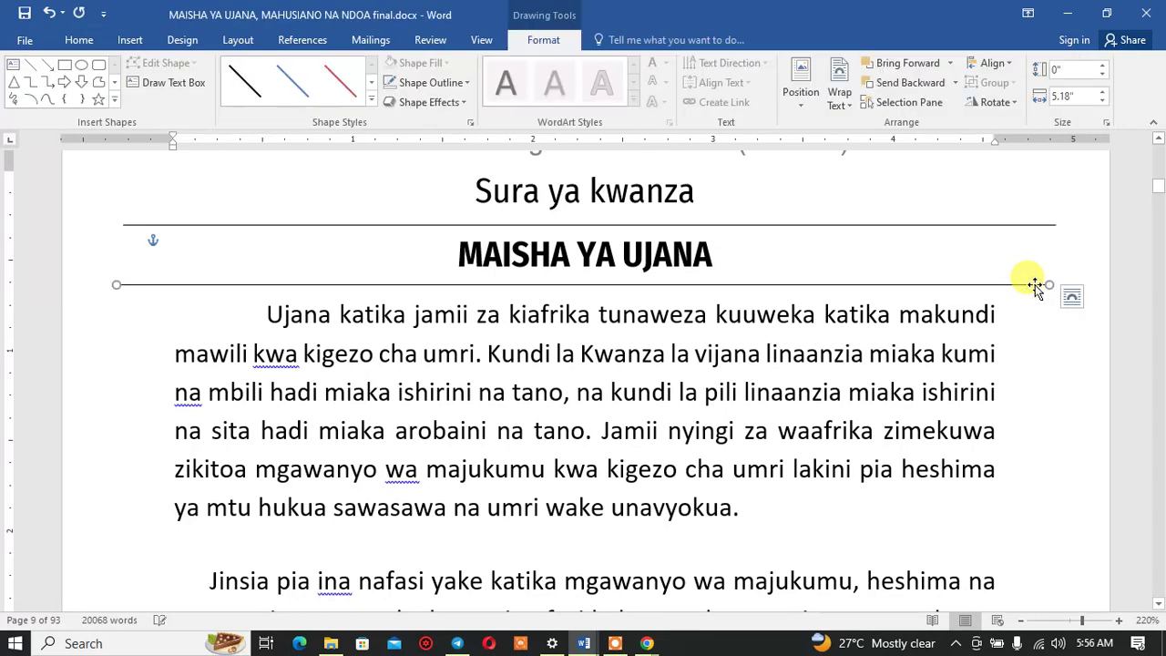
key("Delete")
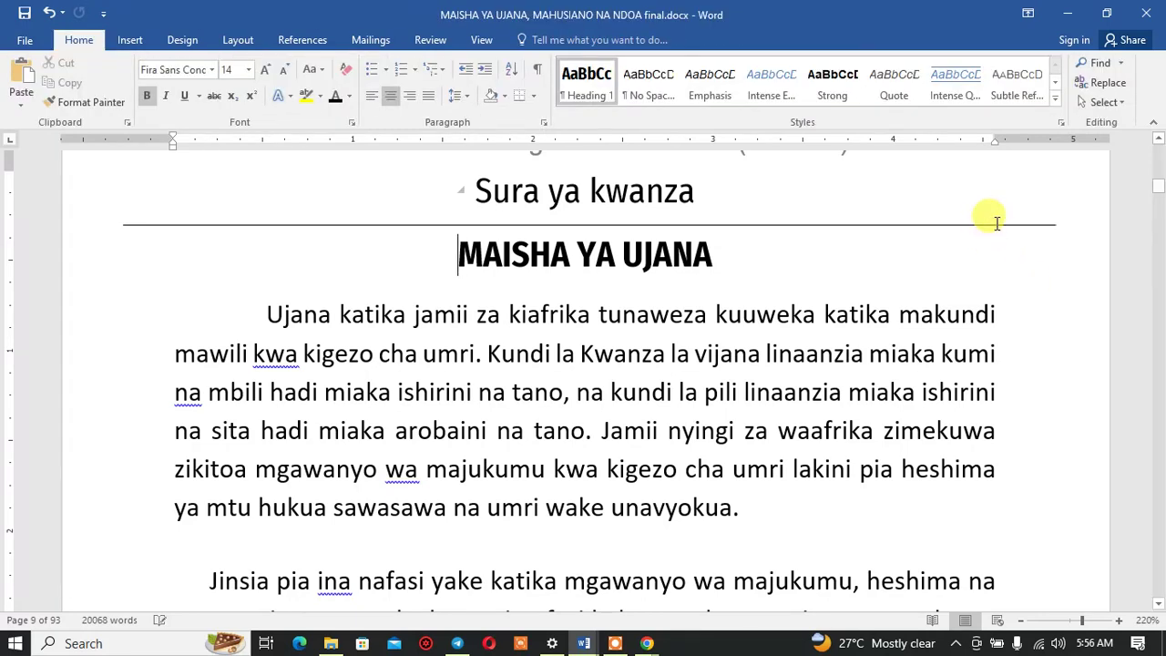
left_click(997, 225)
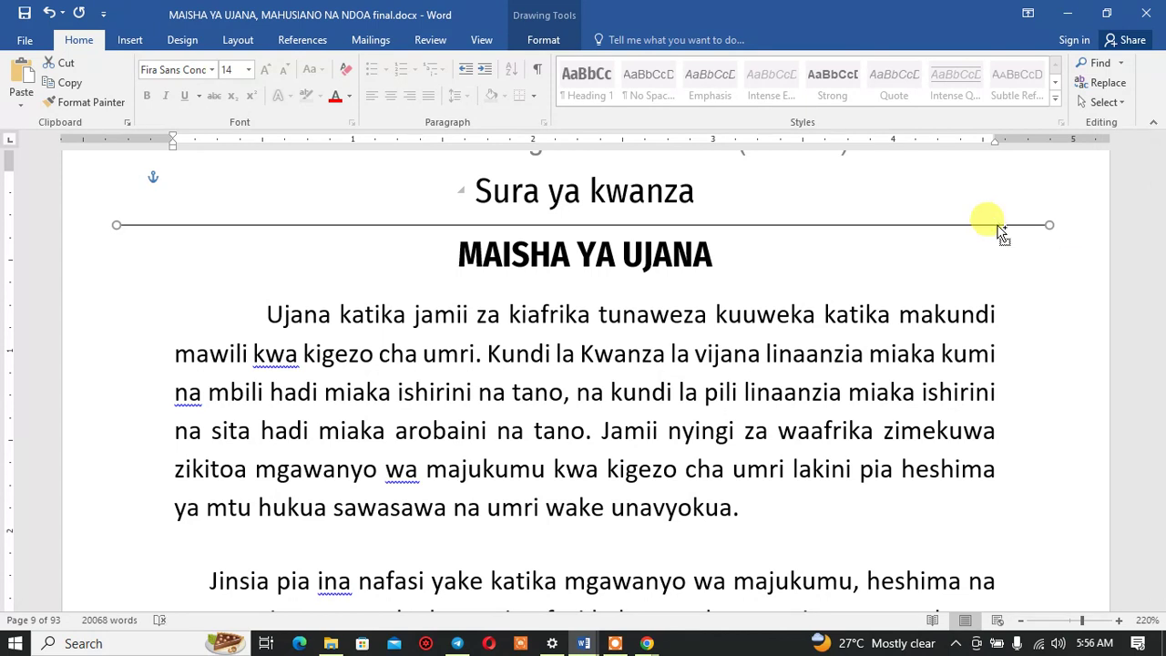
left_click(997, 226)
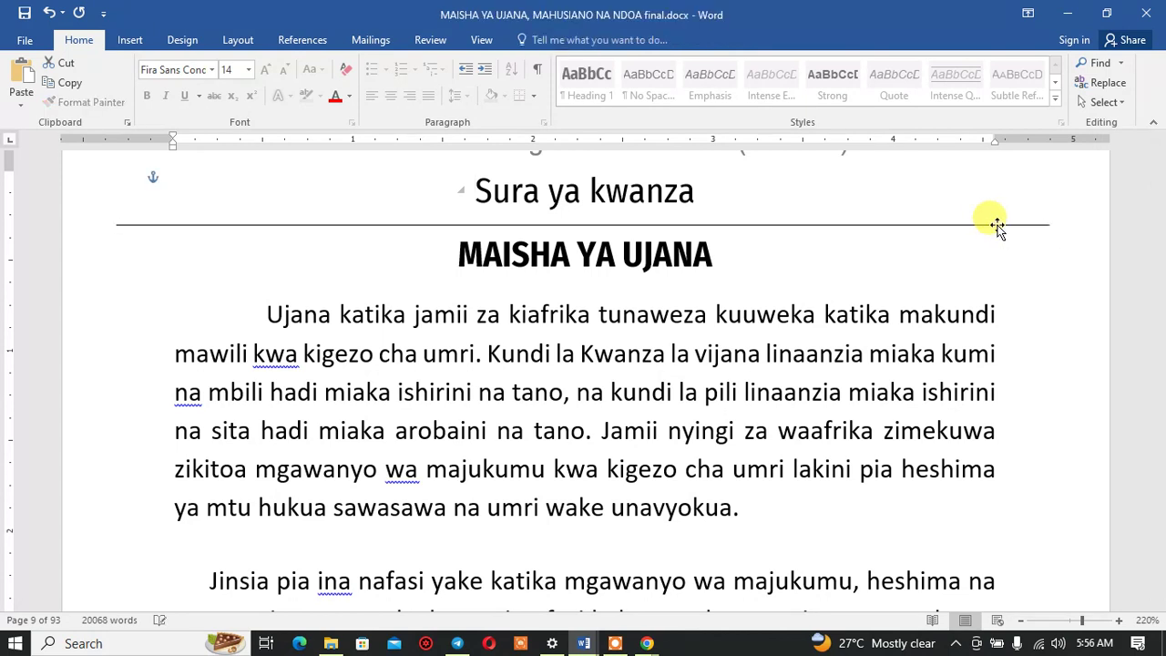
left_click(997, 225)
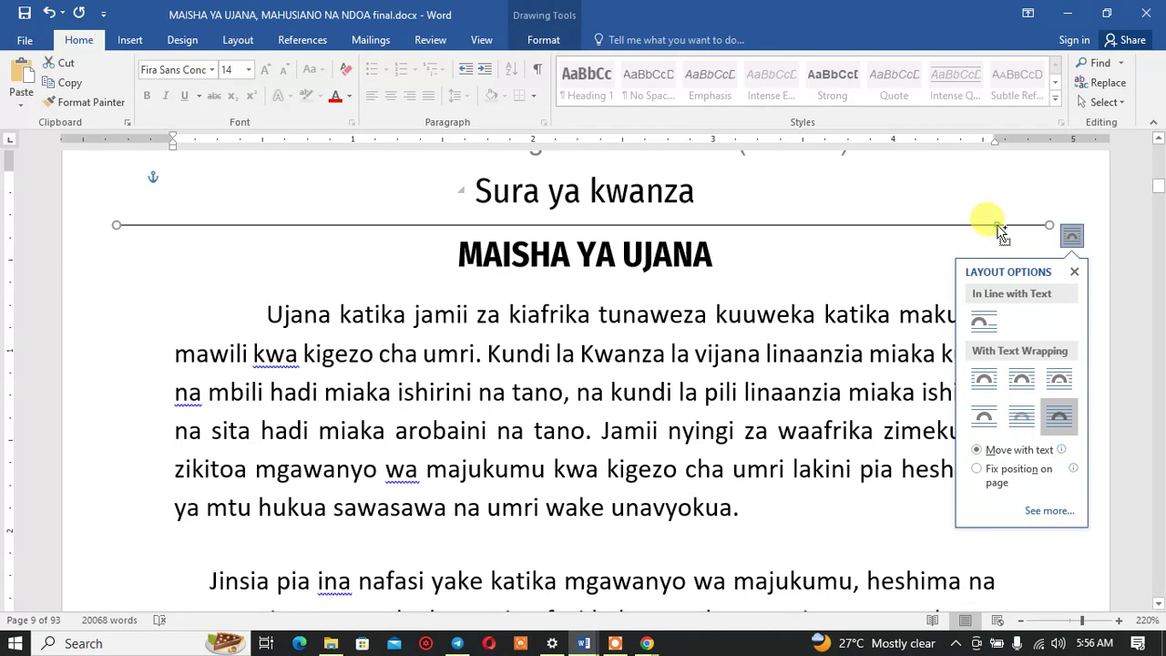
mouse_move(998, 230)
left_mouse_down()
mouse_move(990, 284)
mouse_move(1002, 284)
left_mouse_up()
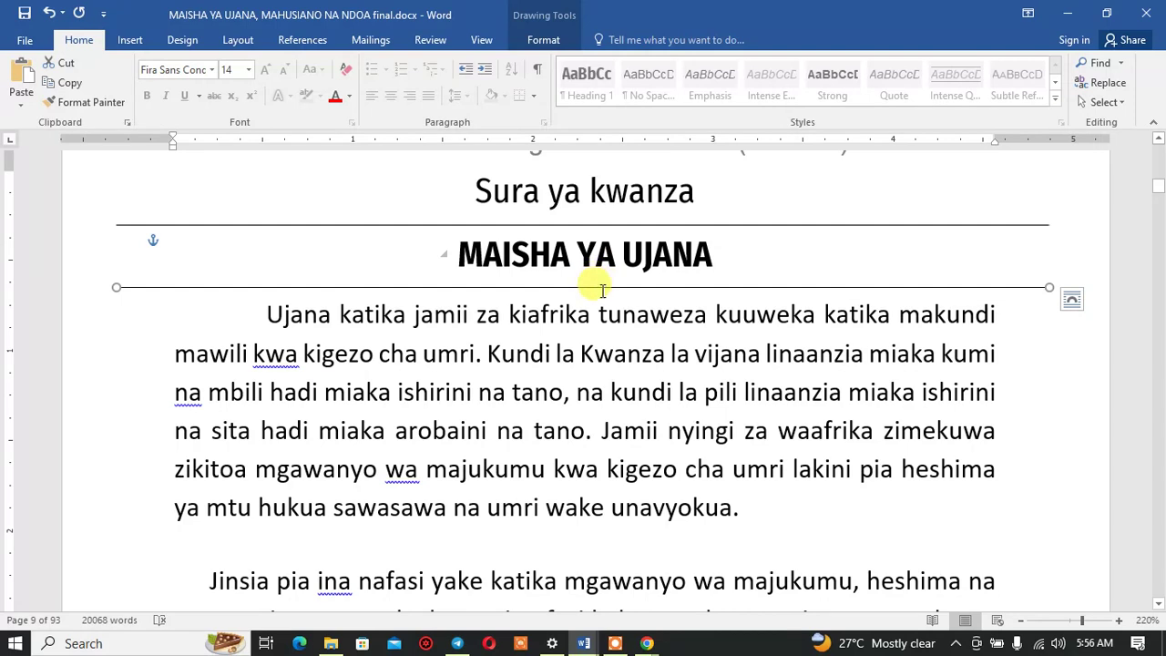
left_click_drag(599, 288, 600, 285)
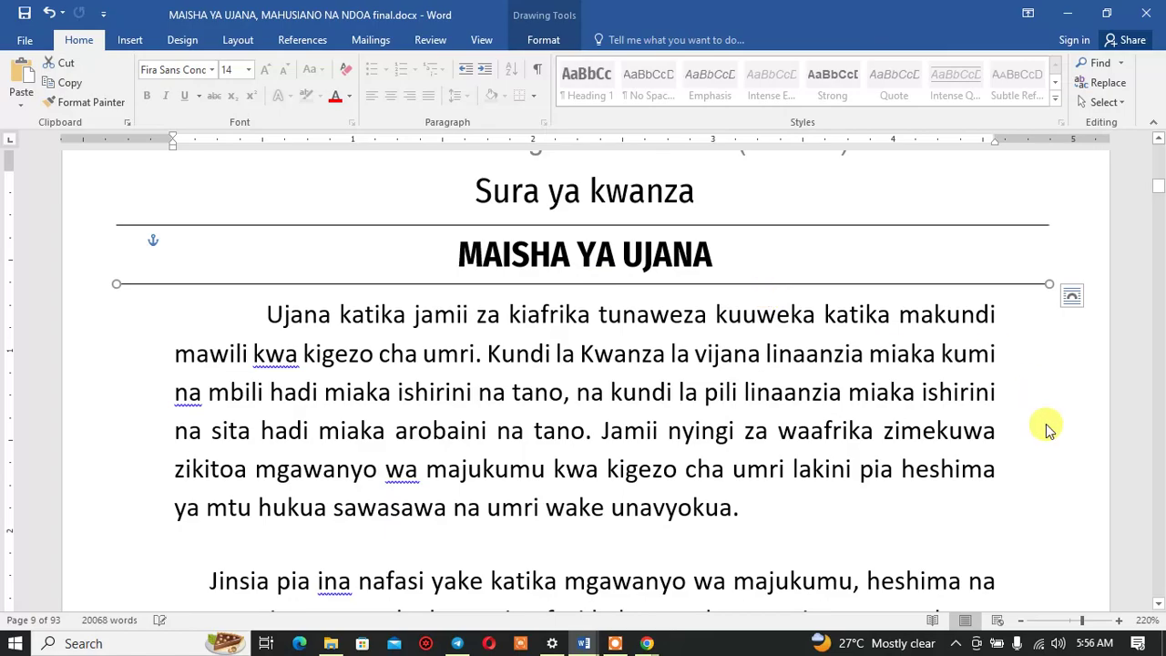
left_click(1024, 627)
left_click(1023, 626)
left_click(1023, 626)
left_click(1023, 626)
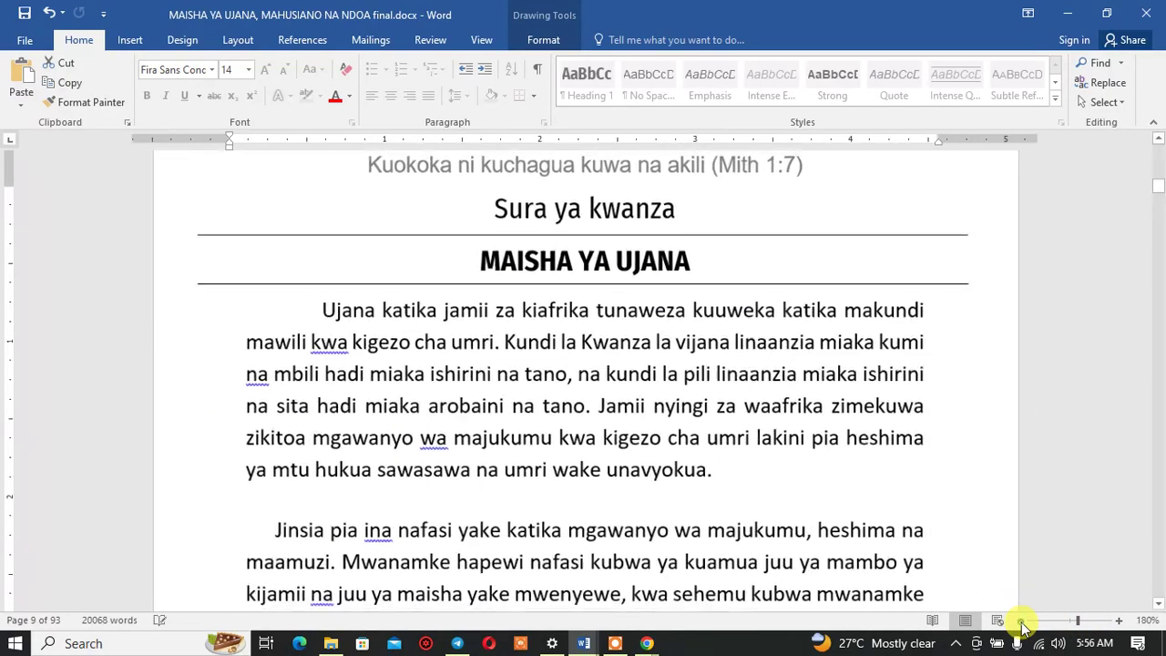
left_click(1024, 626)
left_click(1023, 627)
left_click(1021, 622)
left_click(1021, 622)
left_click(1021, 622)
left_click(1021, 622)
left_click(1021, 622)
left_click(1020, 622)
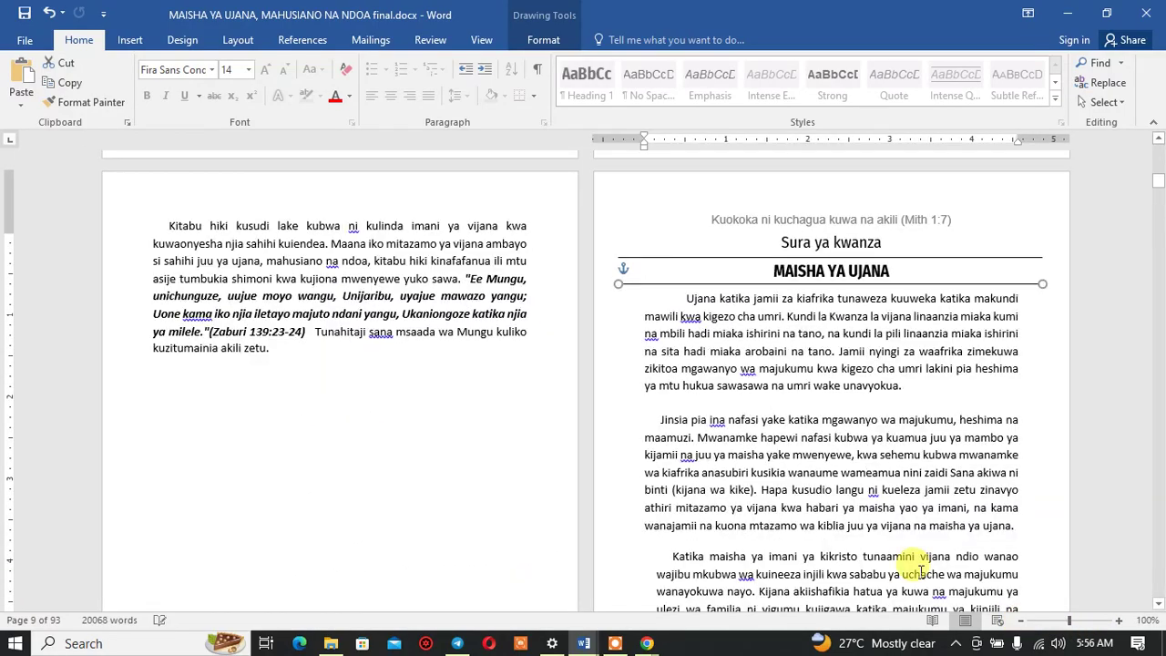
left_click(1029, 389)
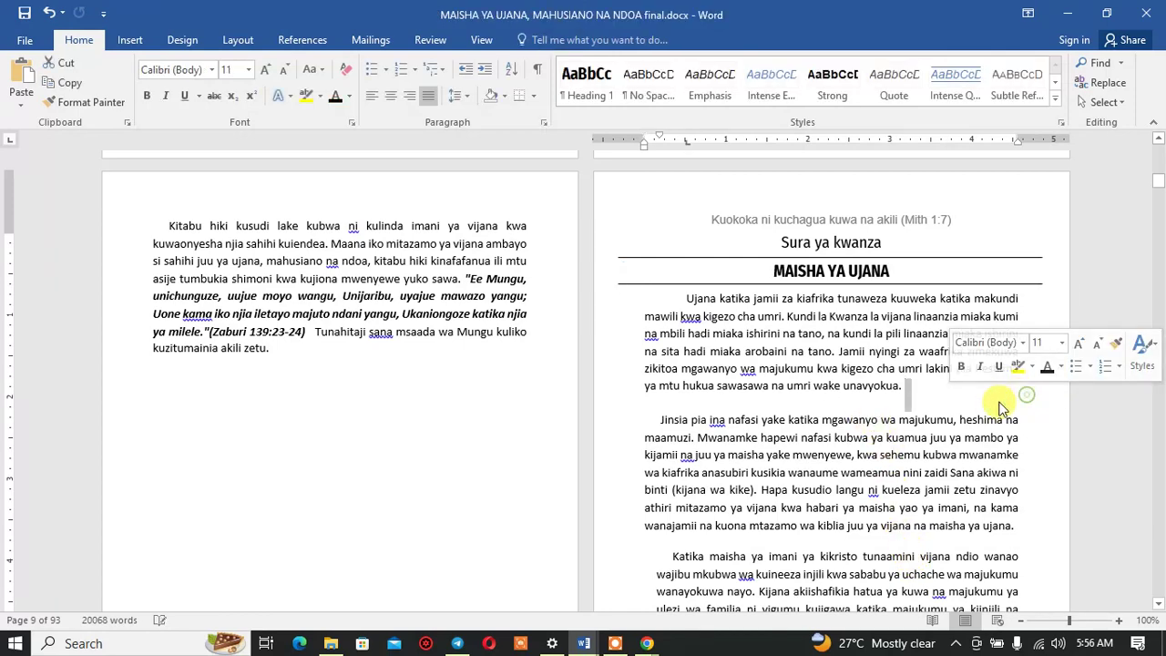
double_click(876, 386)
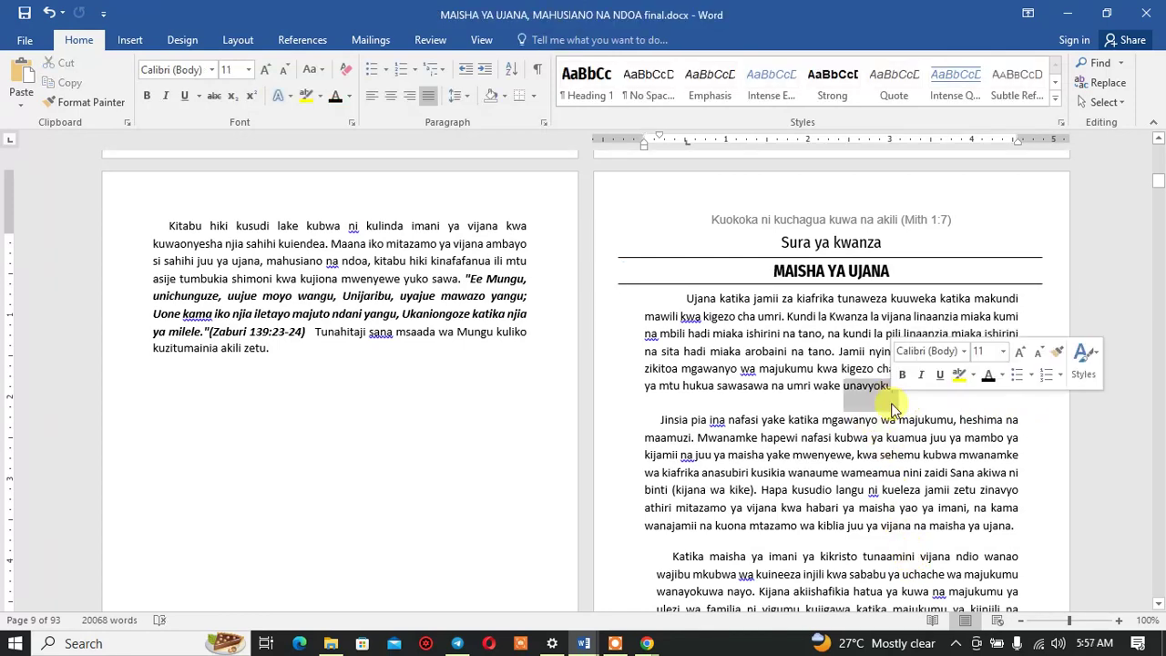
left_click(1011, 402)
scroll(1039, 446, "down", 6)
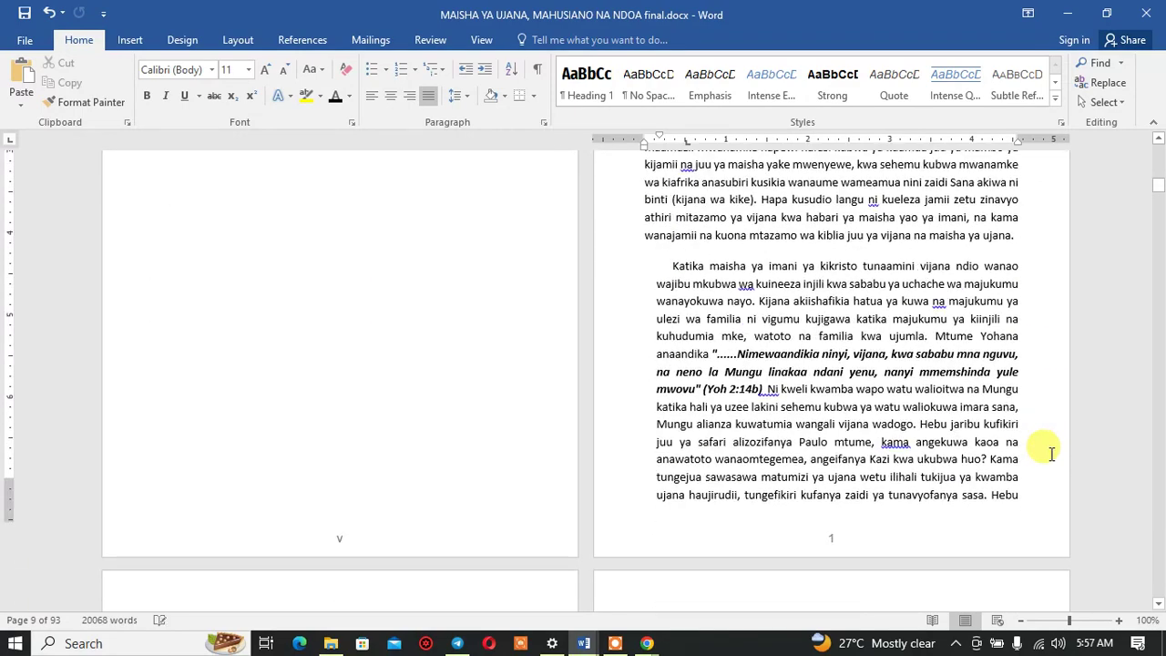
scroll(856, 424, "down", 5)
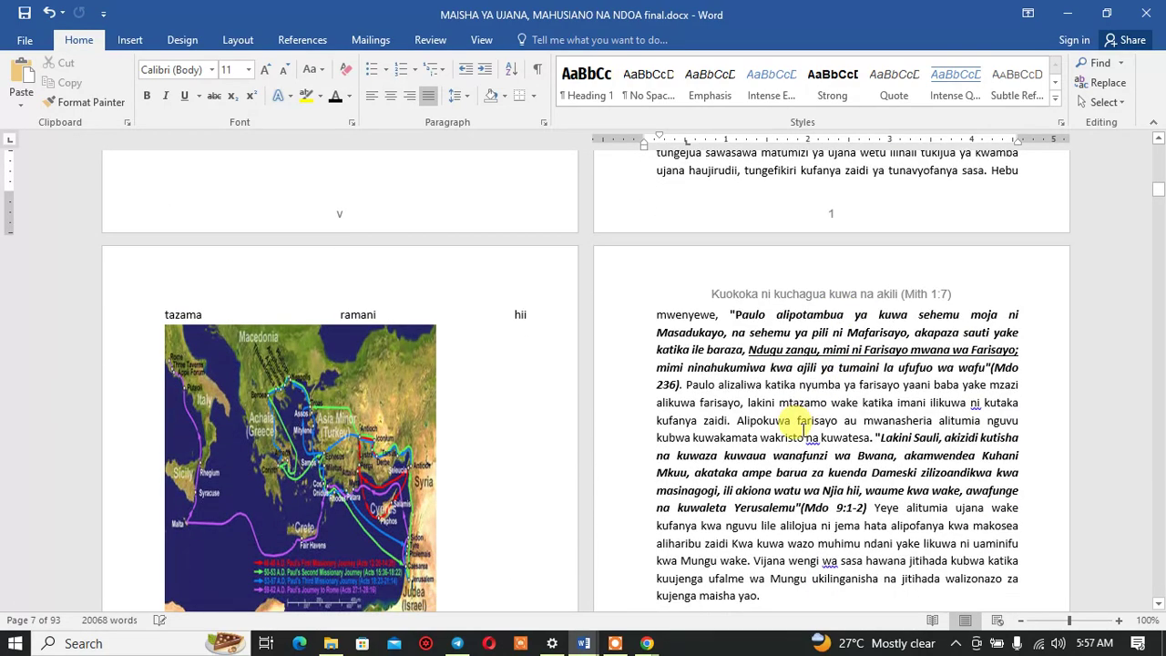
scroll(792, 387, "down", 7)
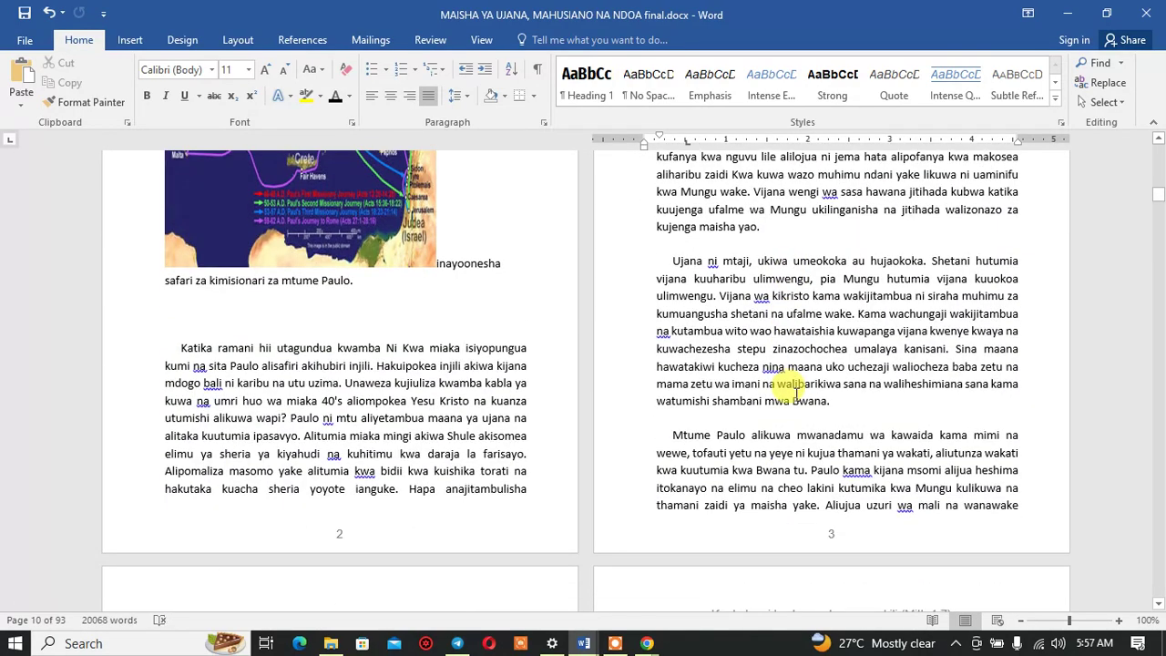
double_click(805, 400)
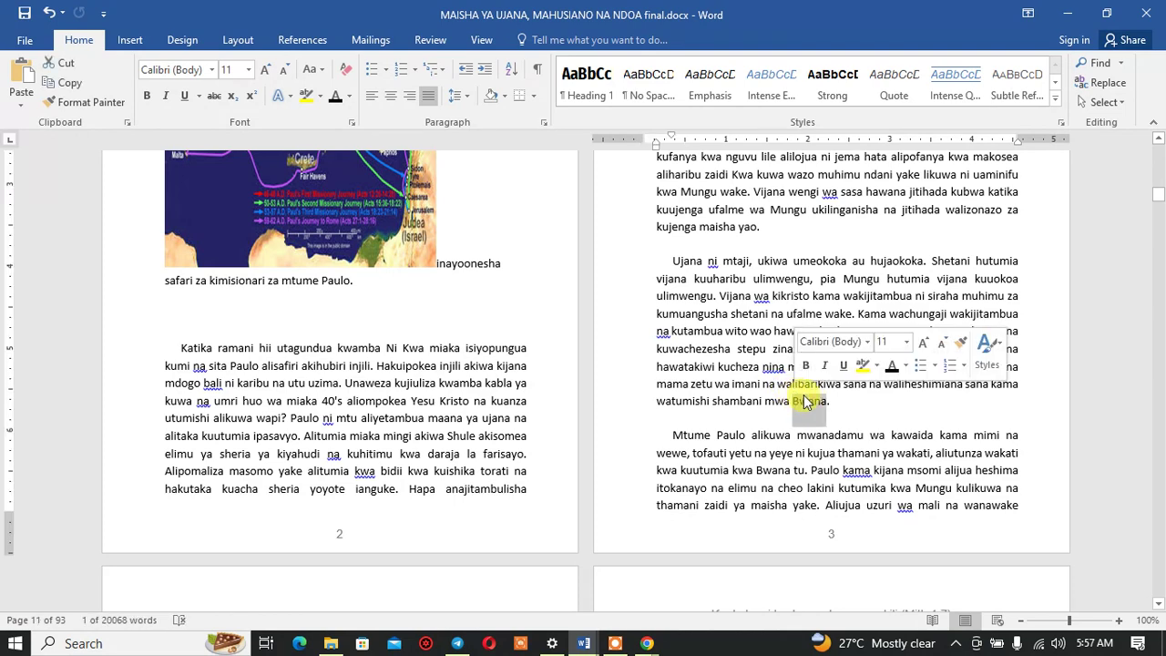
key("ctrl+a")
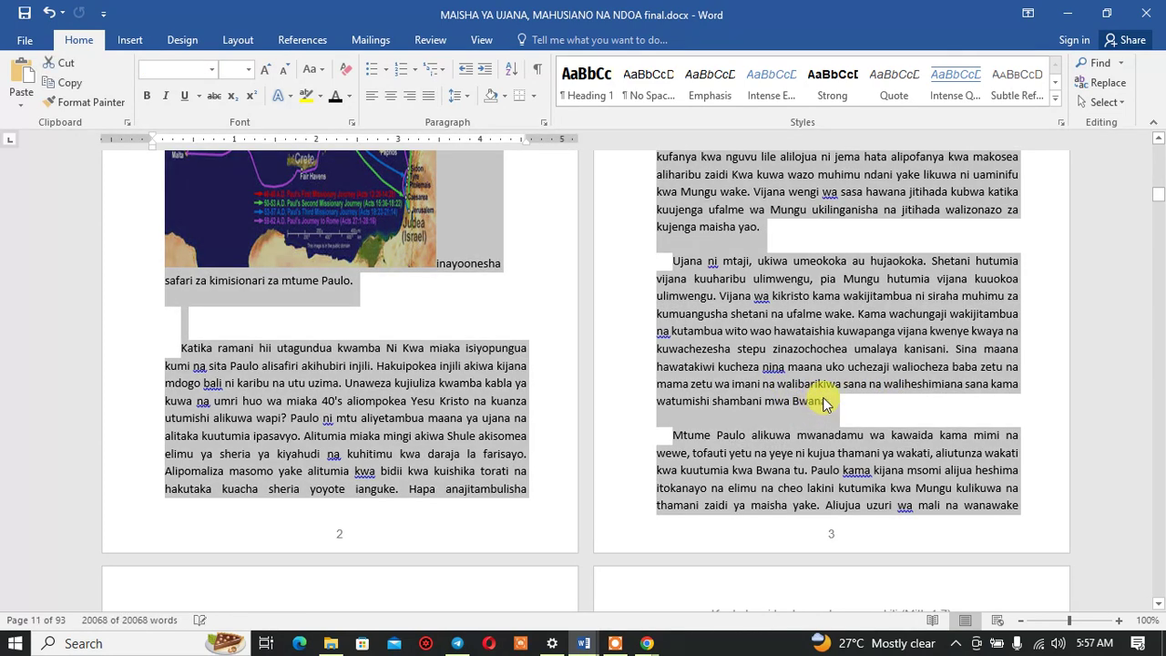
scroll(825, 408, "down", 3)
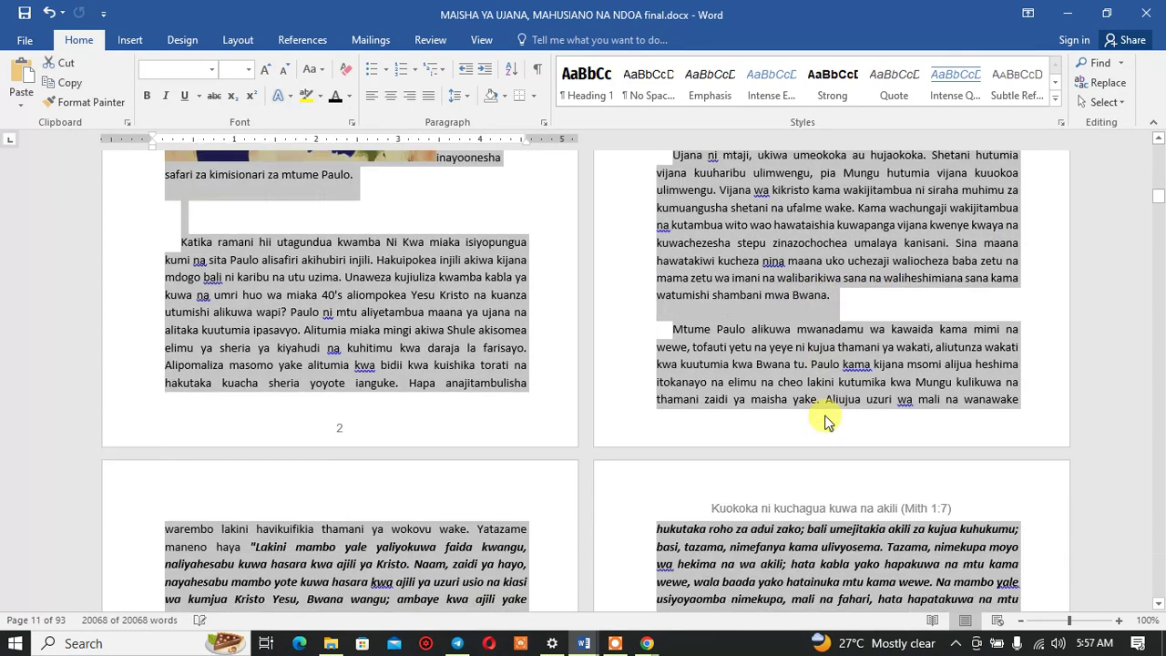
scroll(825, 410, "down", 5)
scroll(826, 411, "up", 1)
scroll(826, 414, "up", 4)
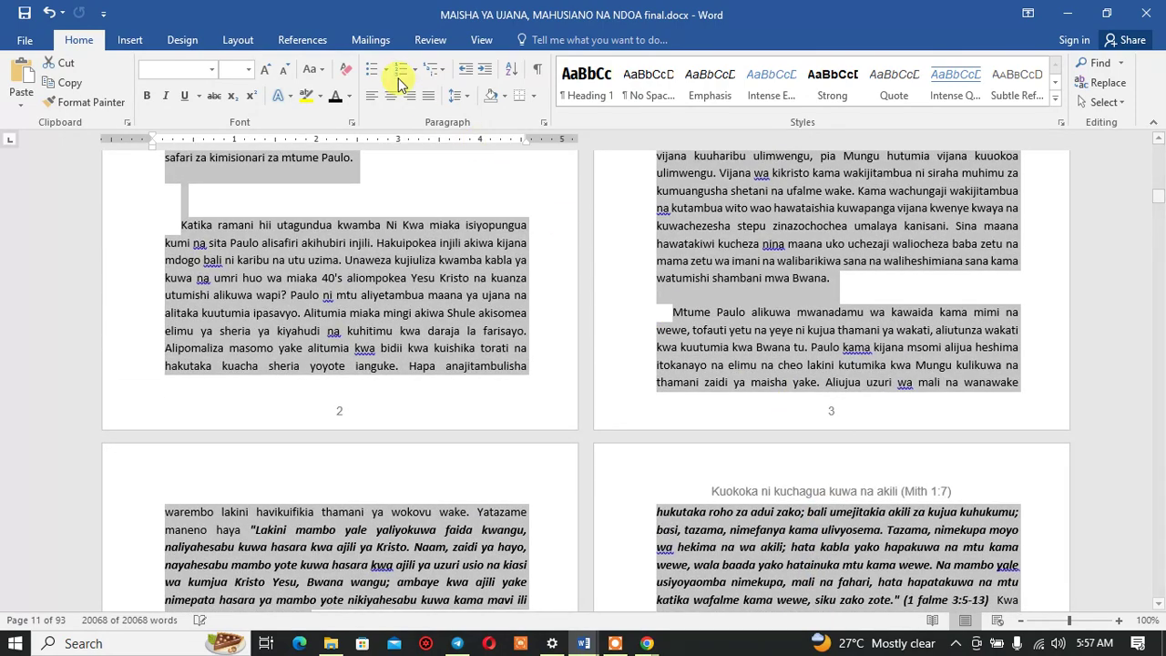
left_click(455, 96)
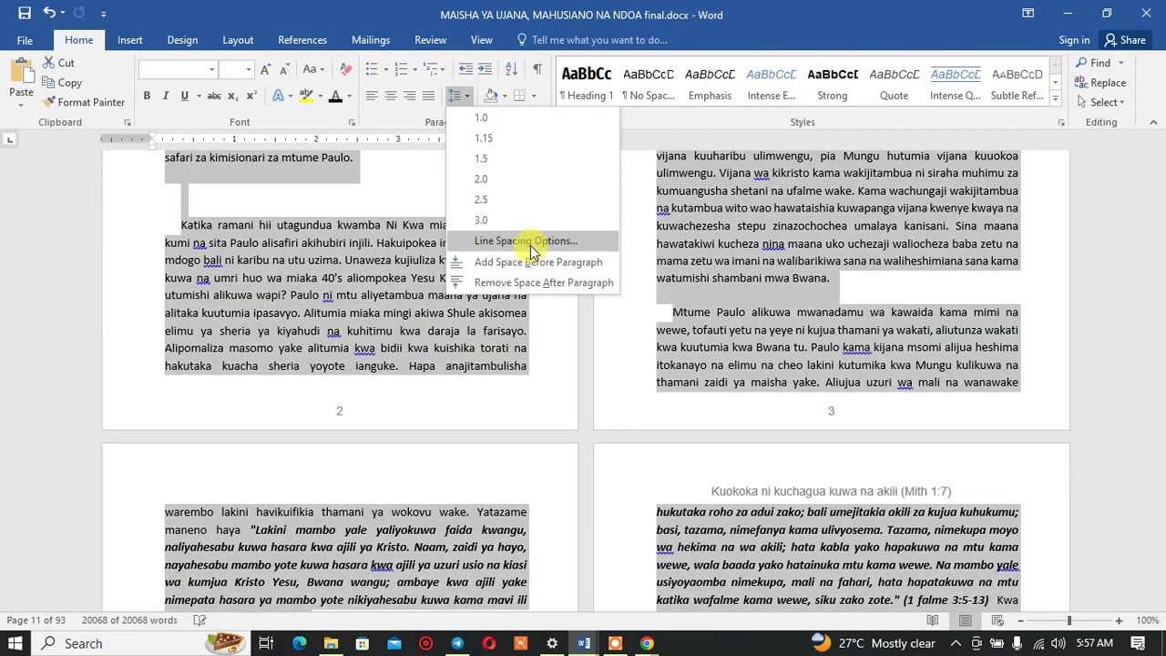
left_click(526, 237)
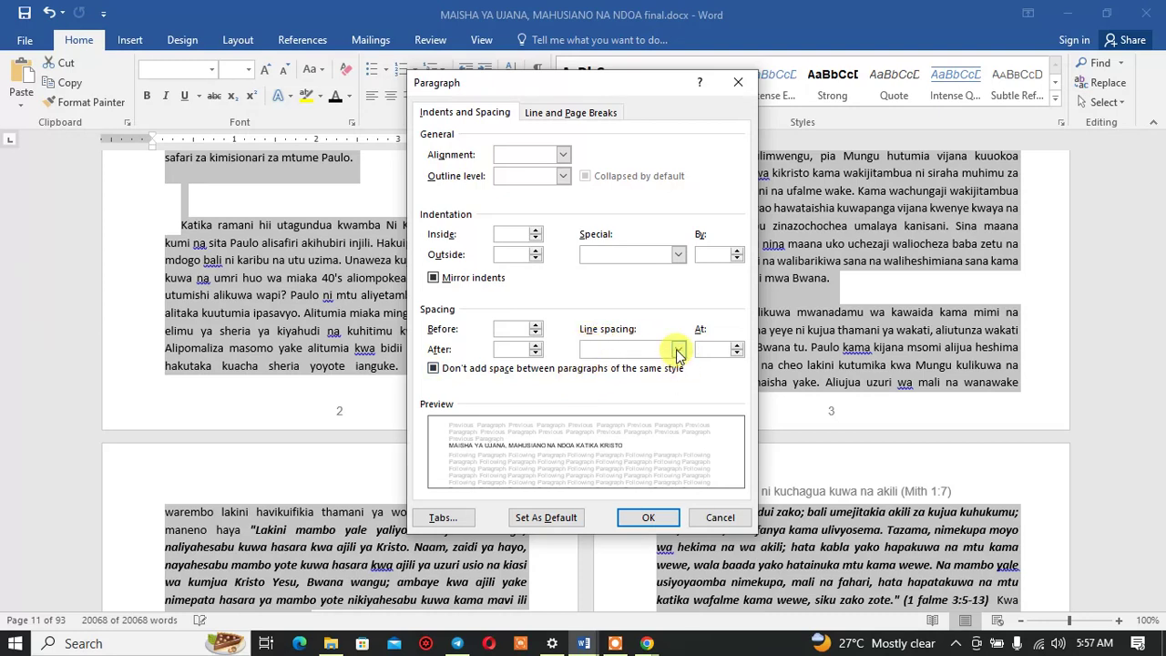
left_click(536, 345)
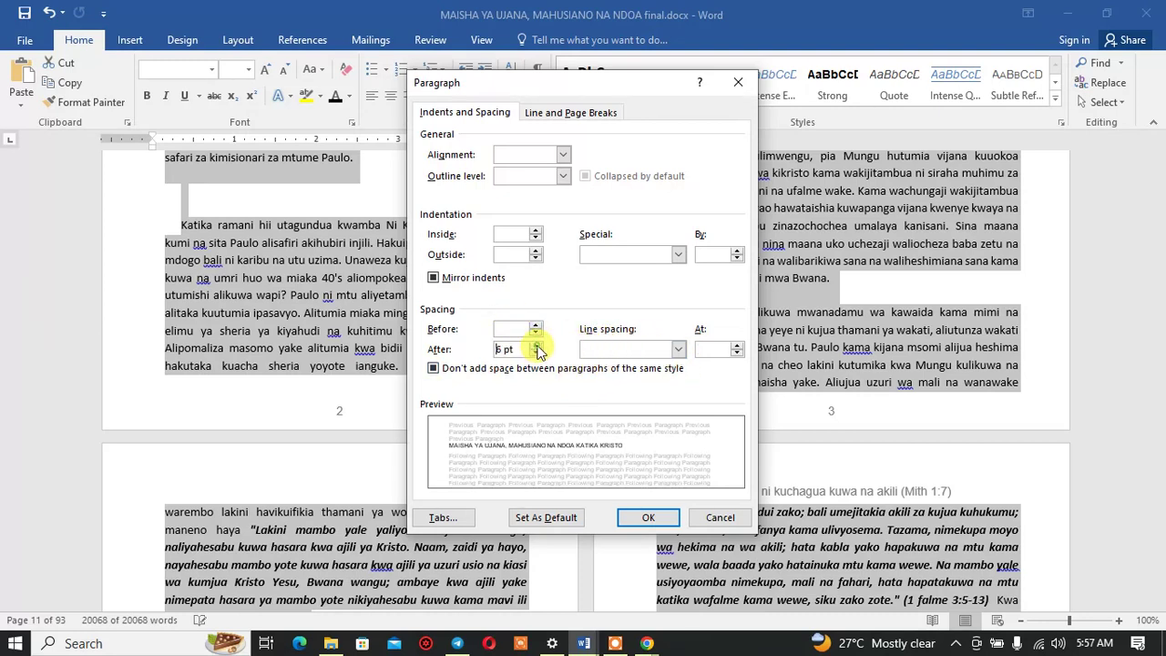
left_click_drag(519, 349, 481, 354)
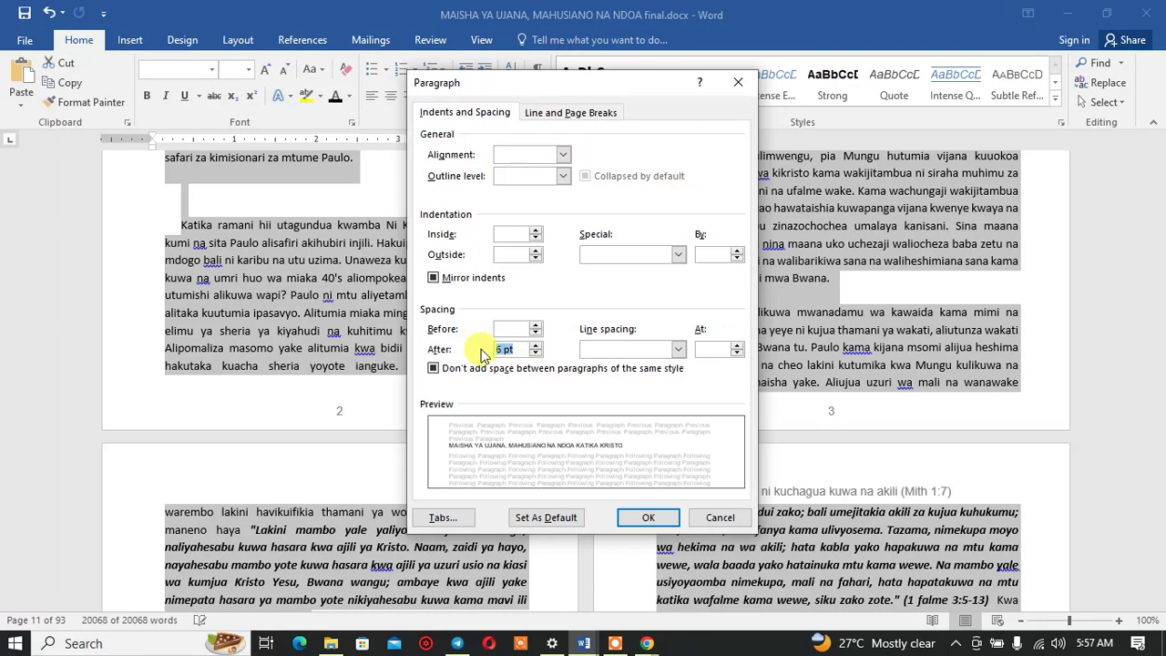
left_click(703, 517)
mouse_move(597, 645)
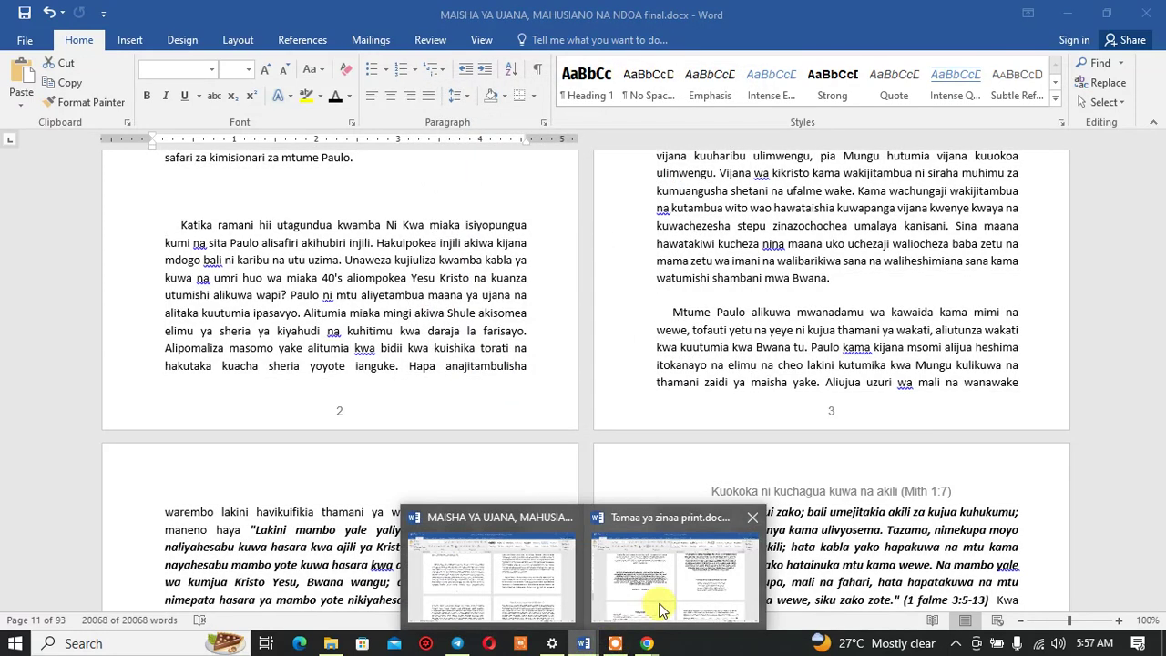
left_click(702, 583)
scroll(689, 510, "down", 5)
scroll(690, 494, "down", 3)
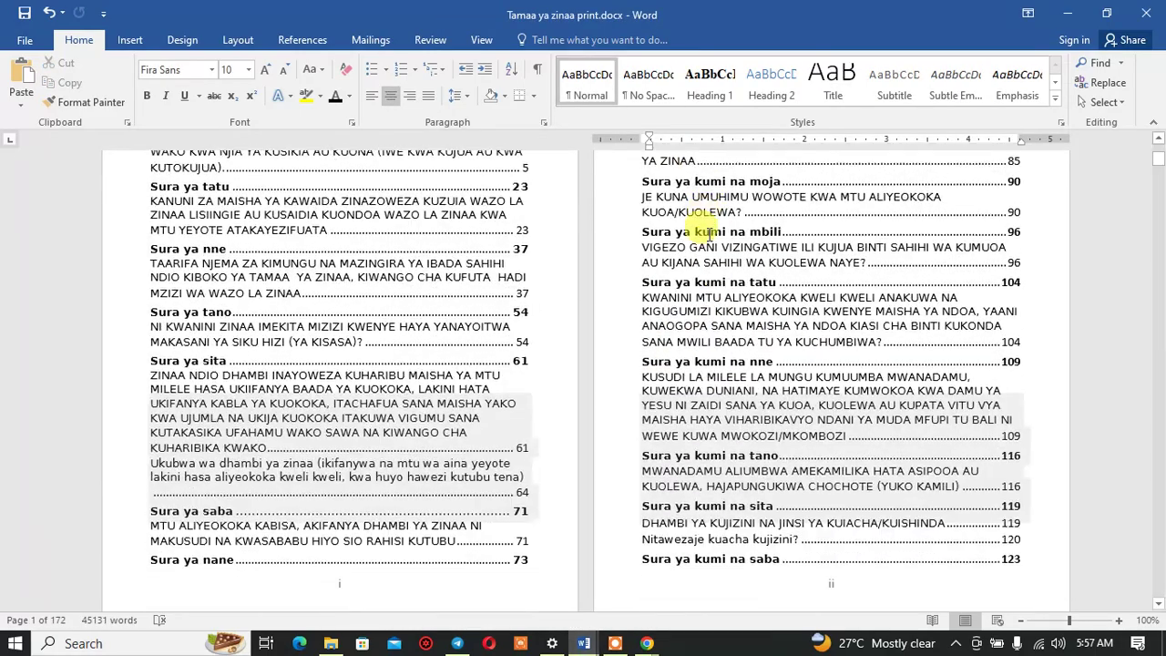
scroll(688, 294, "down", 4)
scroll(690, 306, "down", 5)
left_click(691, 307)
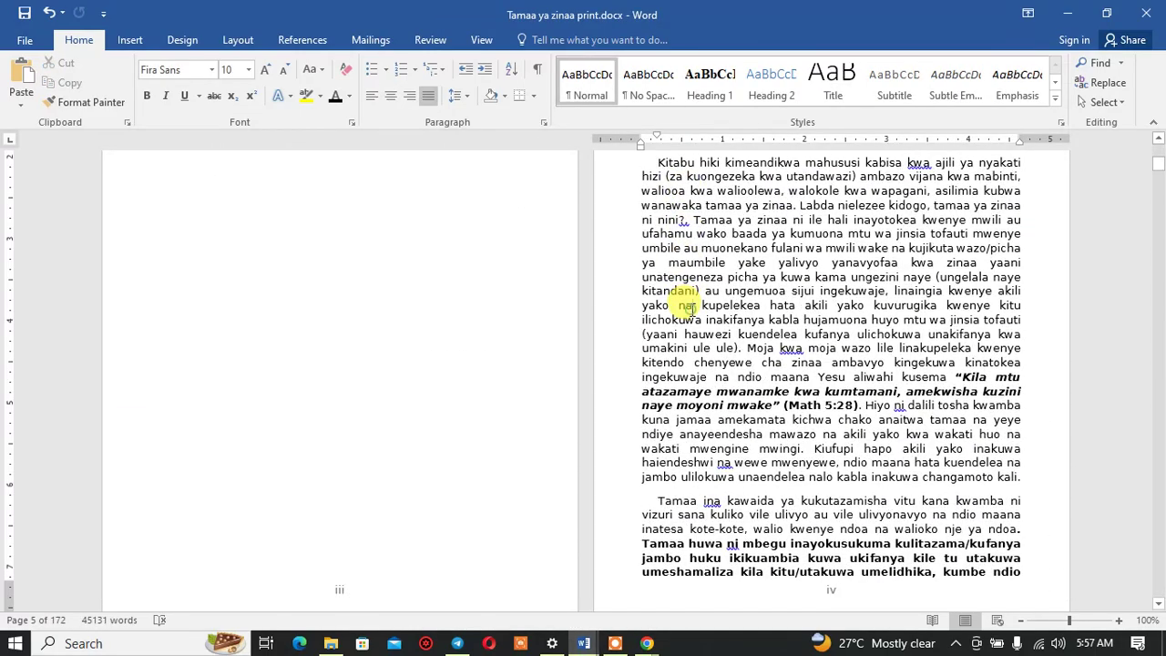
left_click(459, 97)
left_click(521, 241)
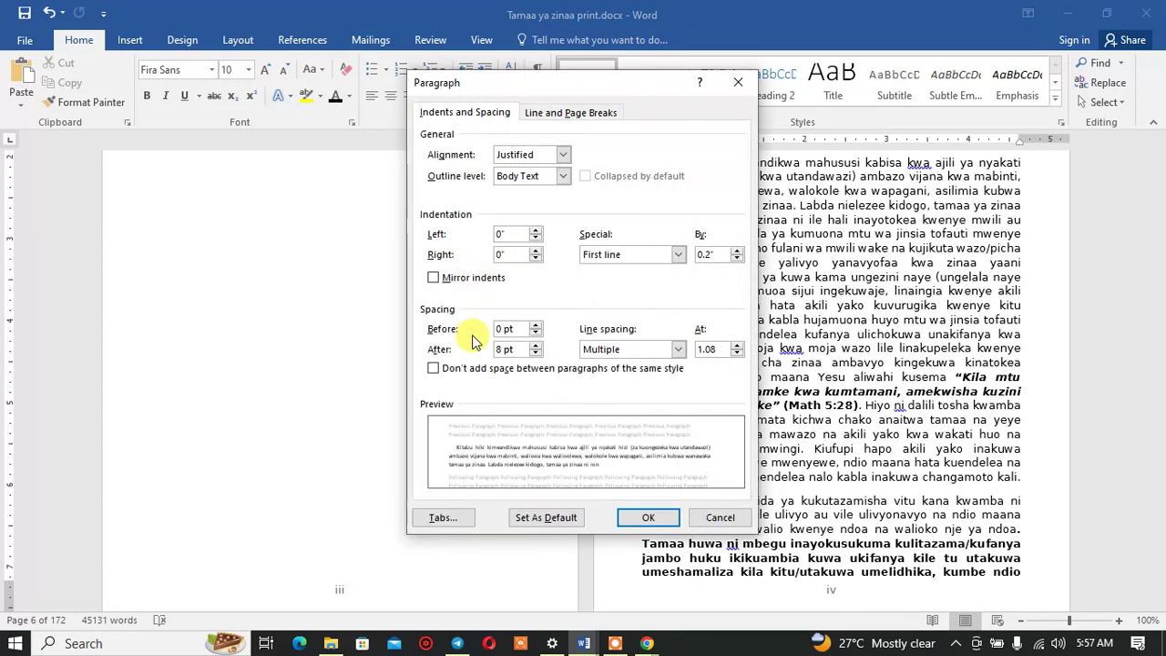
left_click(738, 82)
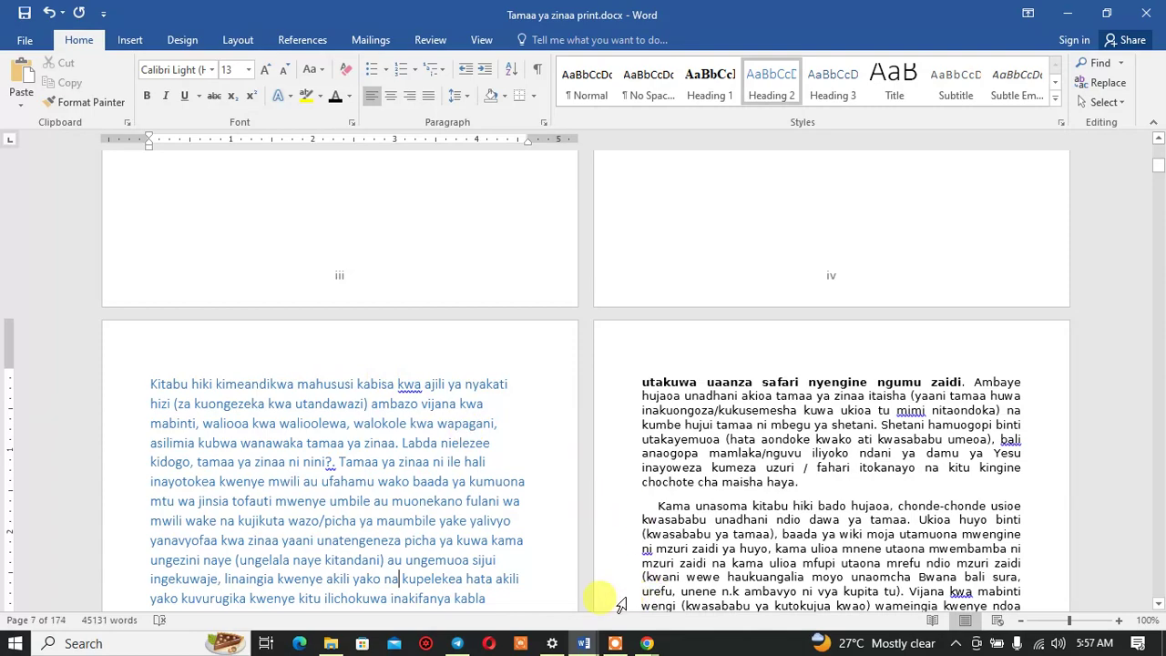
scroll(574, 525, "up", 1)
scroll(571, 525, "up", 4)
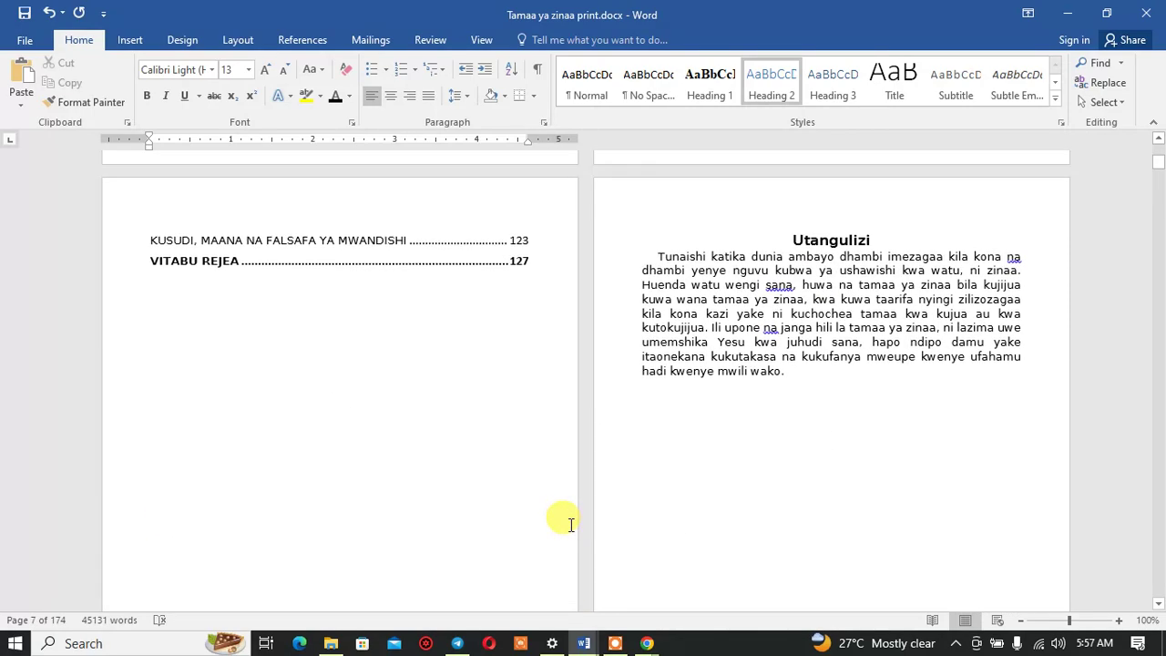
scroll(571, 526, "up", 10)
scroll(569, 525, "down", 6)
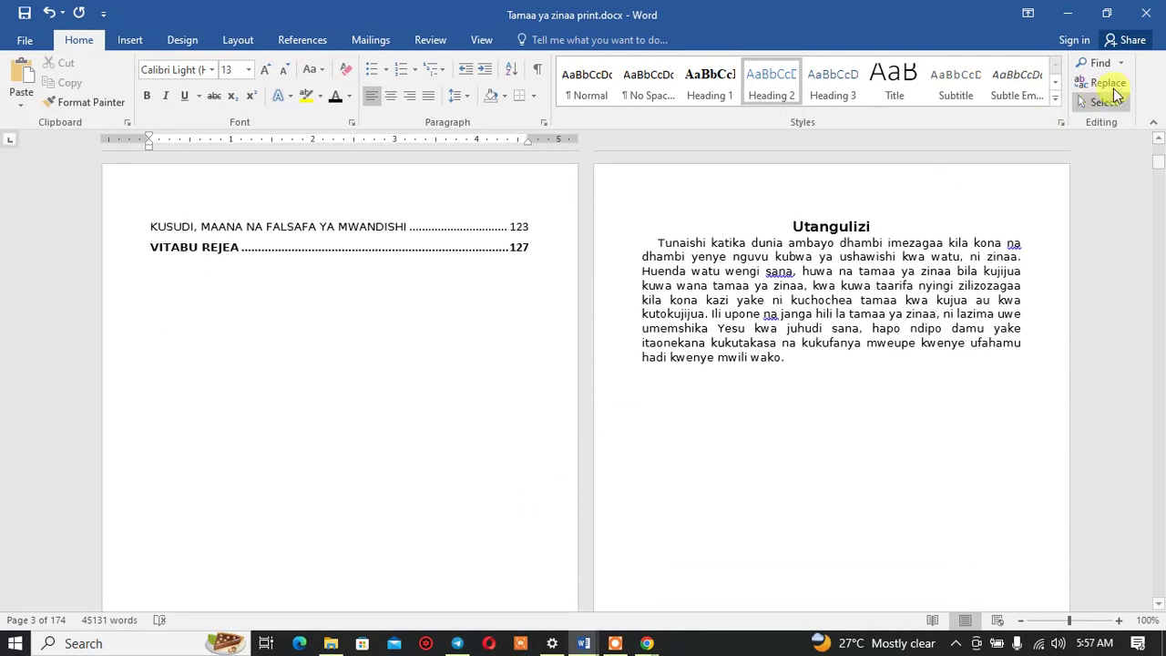
left_click(586, 637)
left_click(551, 568)
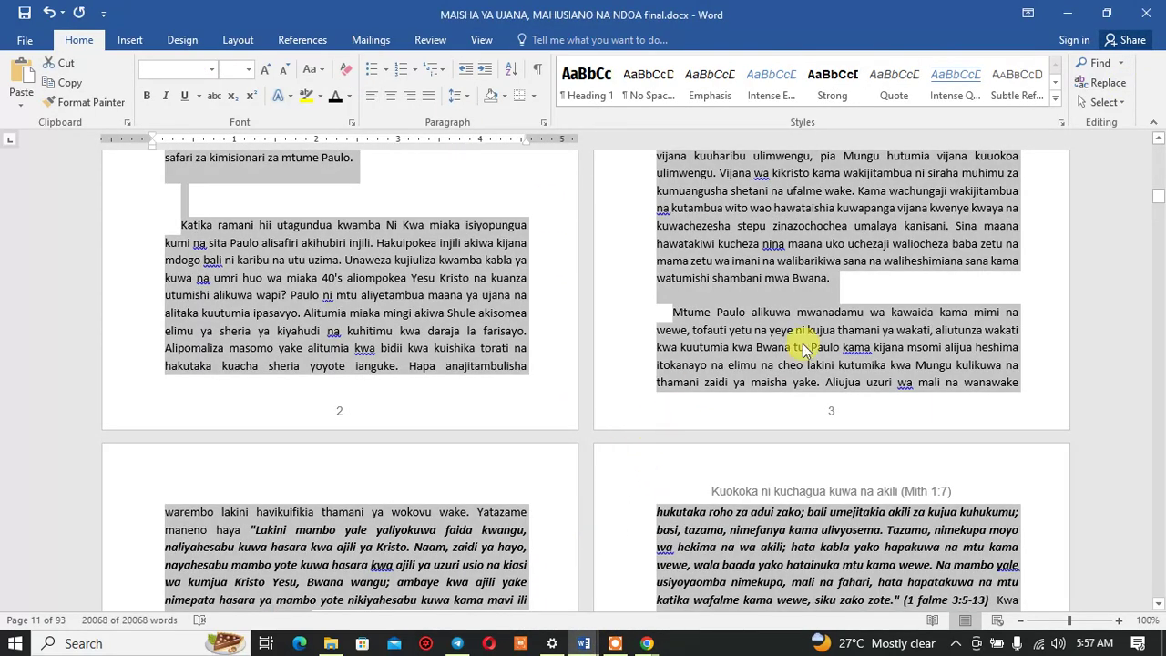
Step: Set Spacing After to 8 pt in Paragraph settings for the whole document
left_click(454, 95)
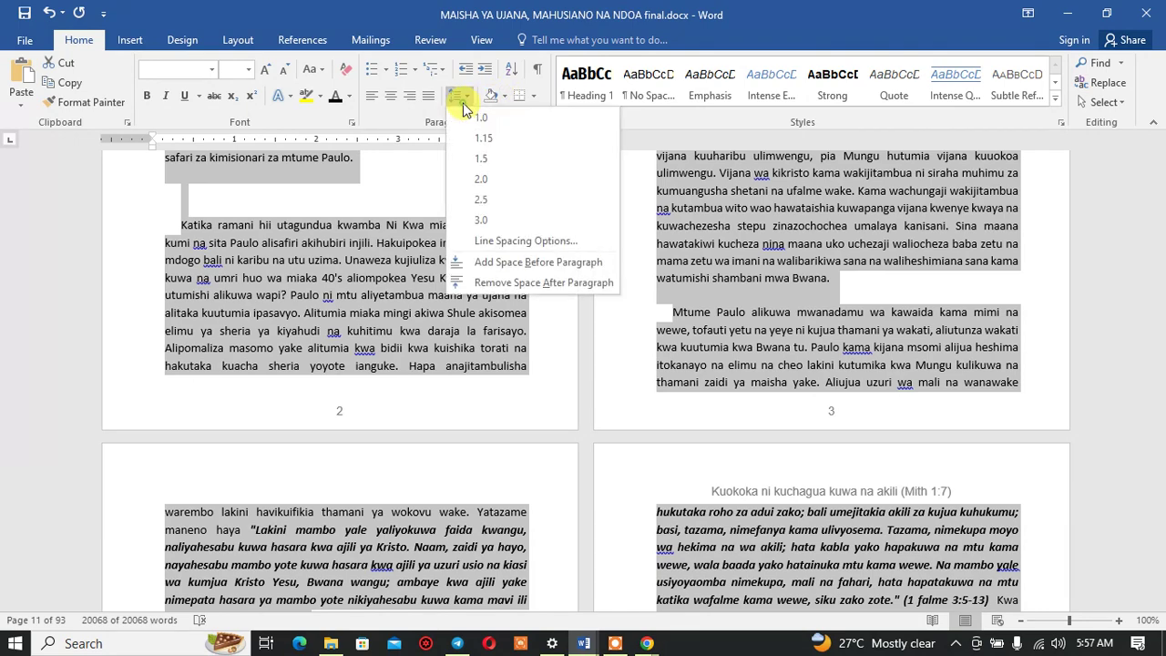
left_click(528, 259)
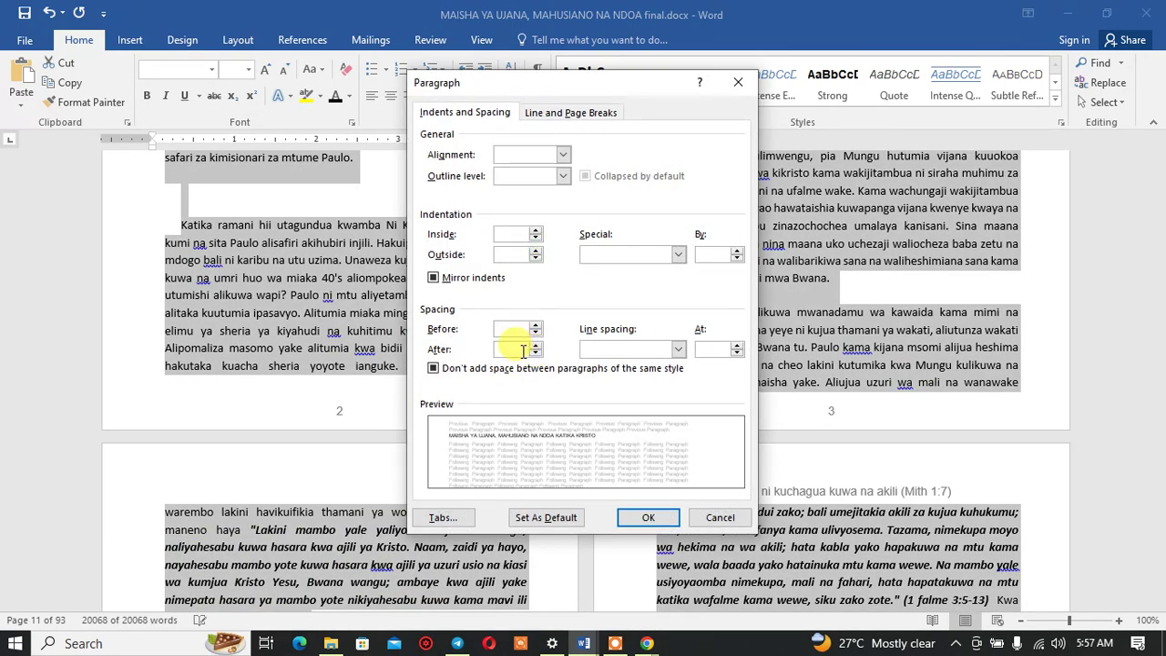
type("8")
key("Return")
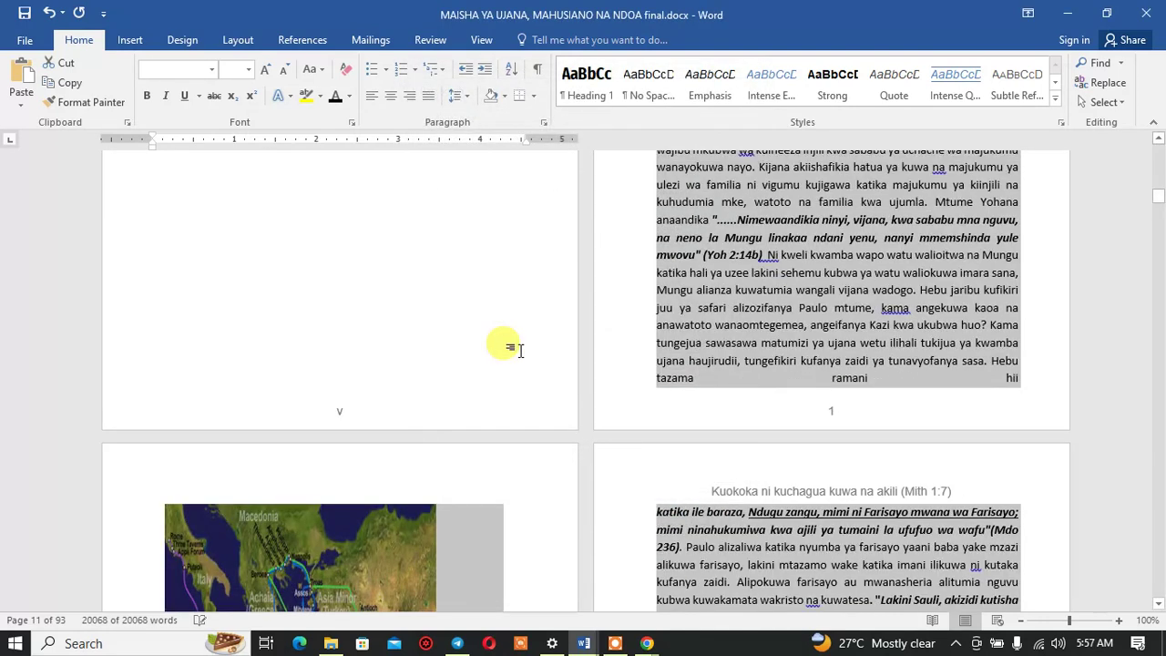
Step: Scroll back up through the manuscript to review the new spacing
scroll(849, 437, "up", 10)
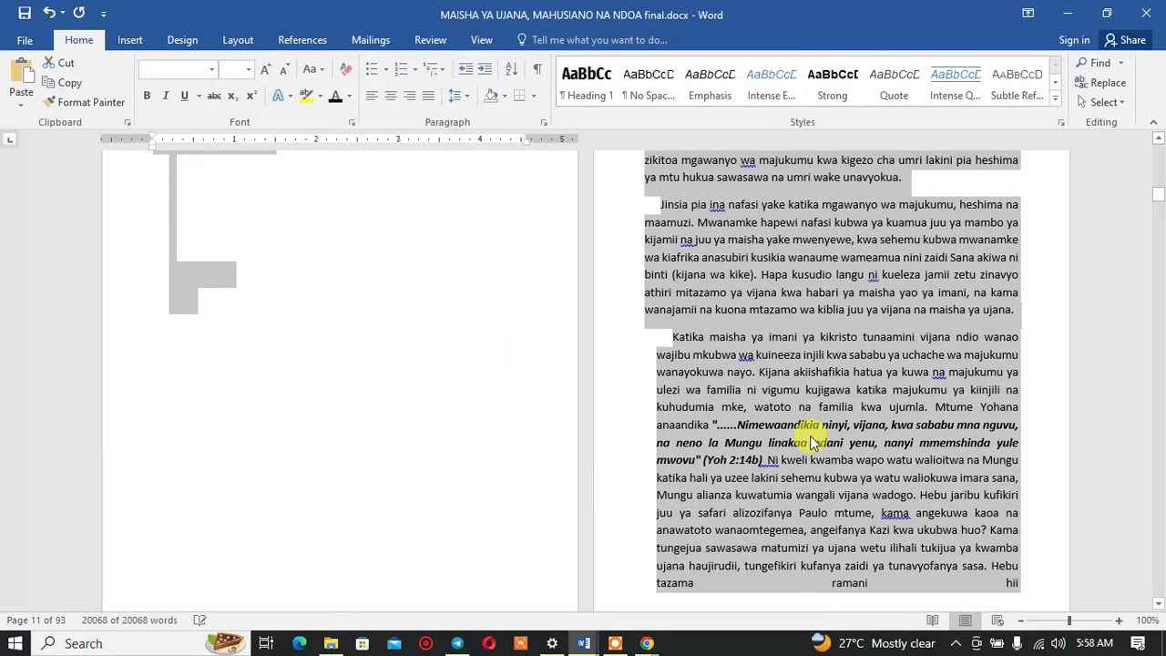
scroll(813, 442, "up", 3)
scroll(813, 442, "up", 3)
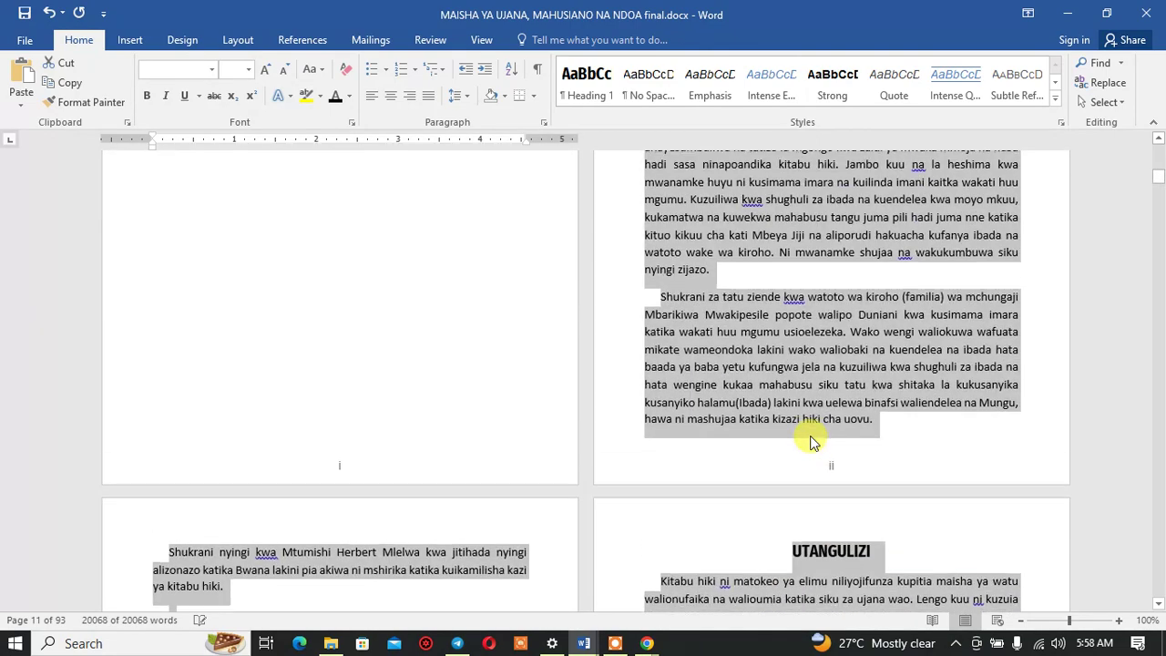
scroll(813, 442, "up", 3)
scroll(813, 442, "up", 3)
scroll(814, 441, "up", 1)
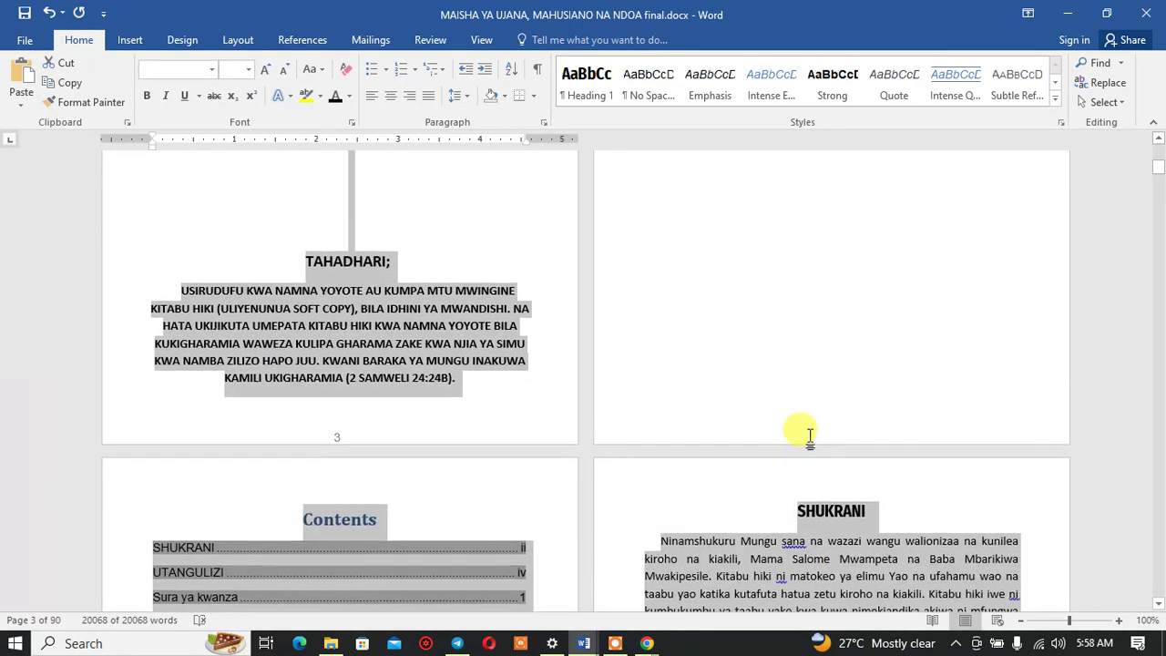
scroll(810, 435, "up", 4)
scroll(810, 435, "up", 5)
scroll(809, 435, "up", 2)
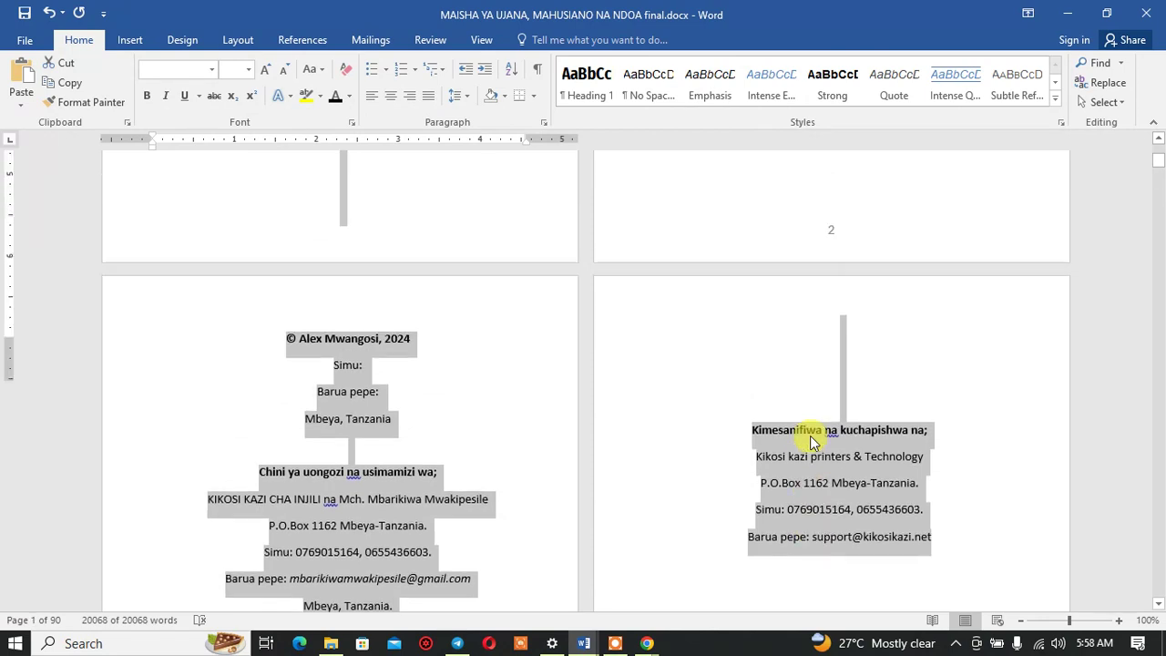
scroll(810, 435, "up", 4)
scroll(810, 435, "up", 6)
scroll(809, 435, "up", 1)
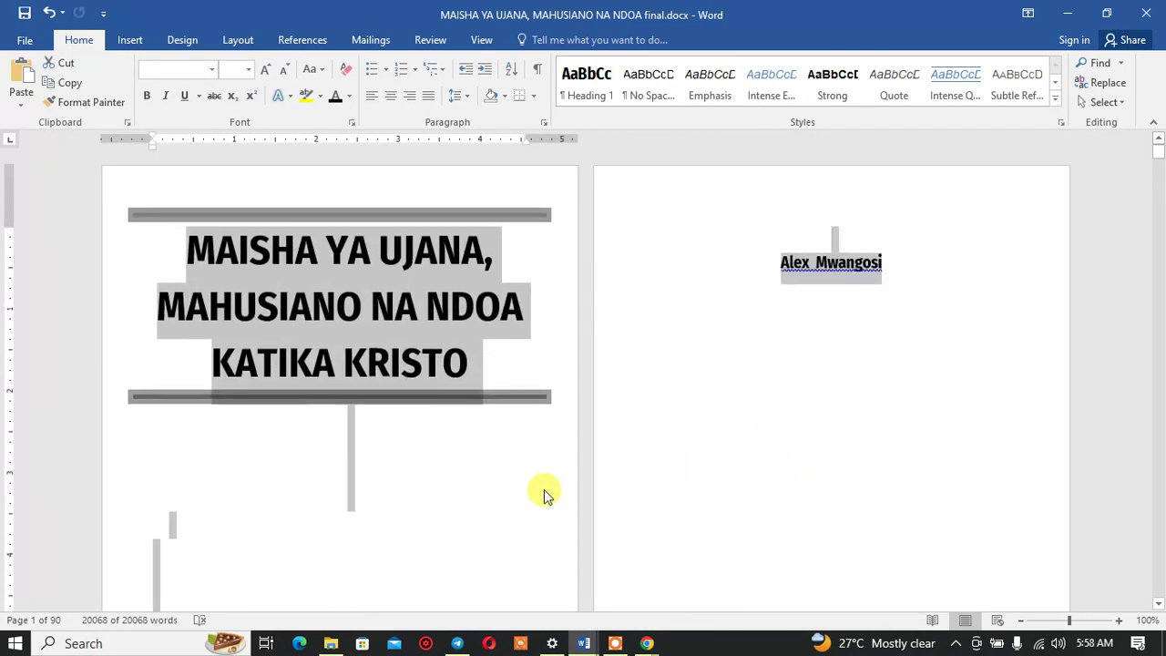
Step: Remove the space after the copyright and contact lines so they sit together without gaps
left_click(490, 481)
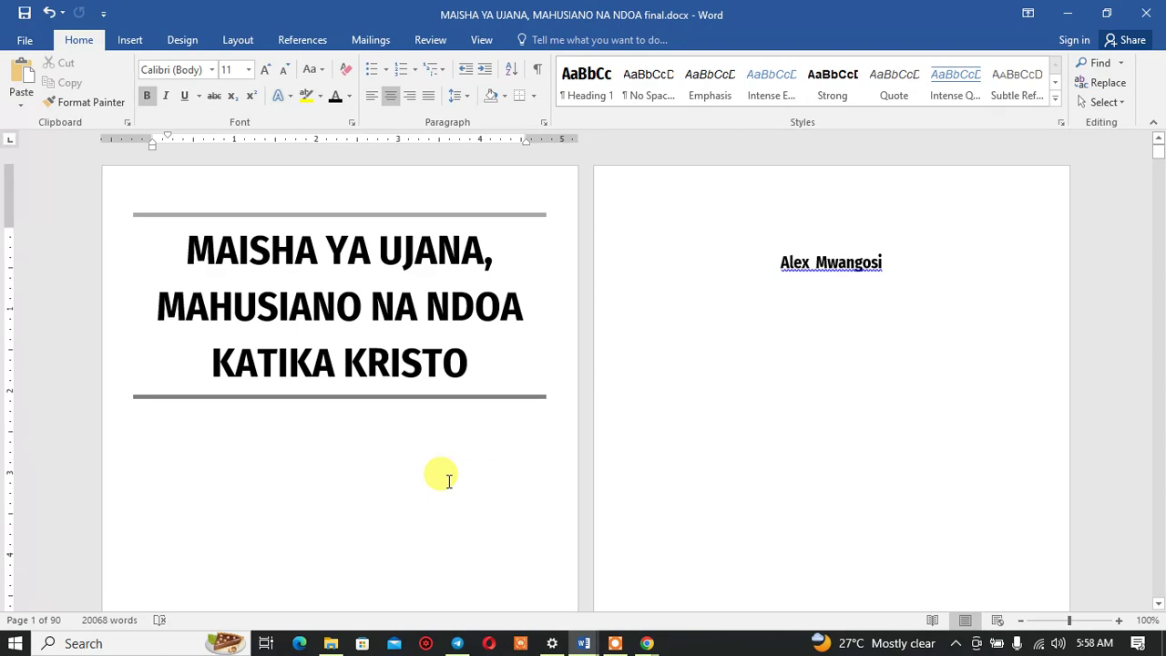
scroll(447, 476, "down", 10)
scroll(447, 476, "down", 10)
scroll(458, 450, "down", 10)
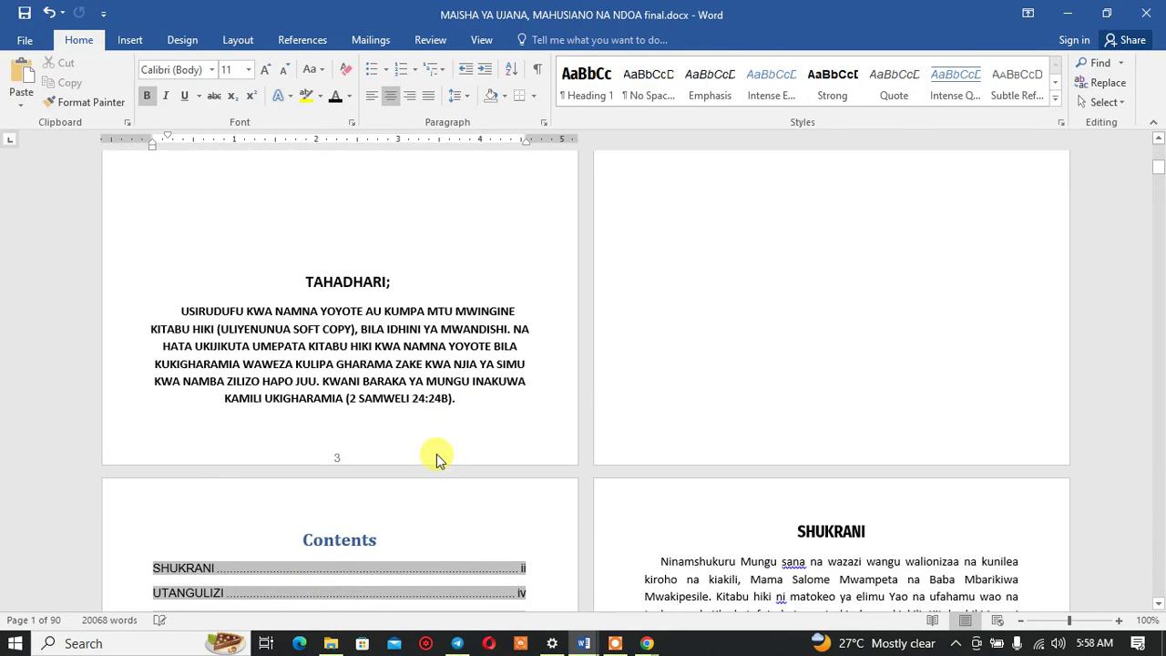
scroll(438, 458, "down", 8)
scroll(428, 458, "up", 6)
scroll(425, 458, "up", 7)
scroll(425, 465, "up", 1)
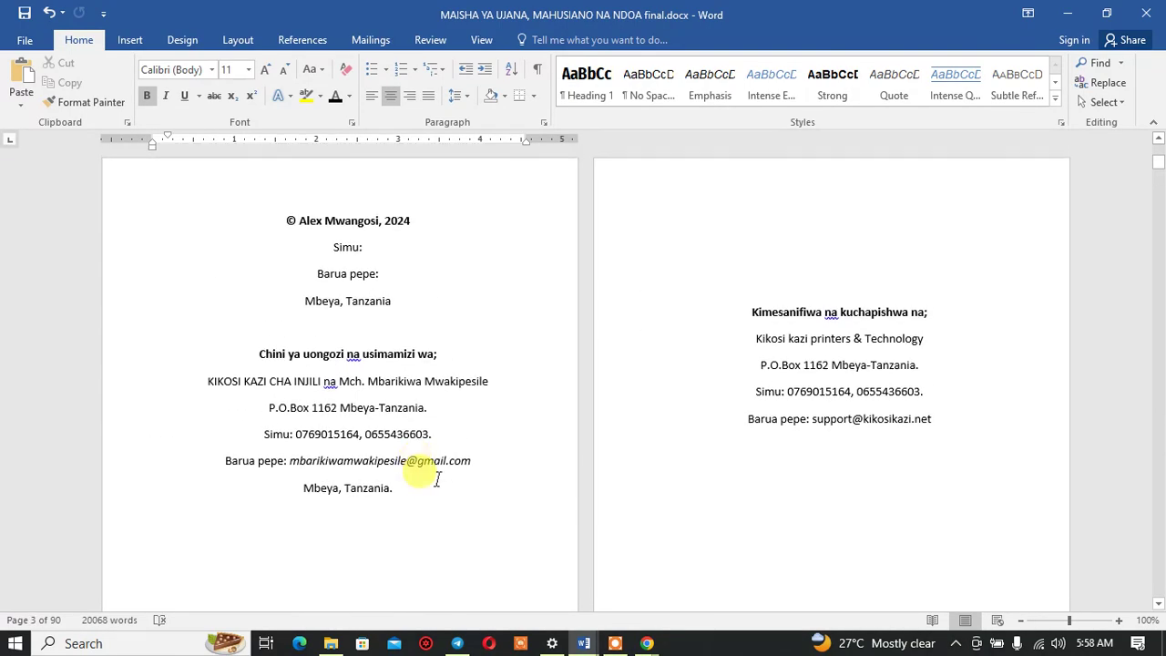
left_click(442, 512)
mouse_move(443, 512)
left_mouse_down()
mouse_move(286, 218)
mouse_move(411, 491)
left_mouse_up()
left_click(285, 221)
key("Delete")
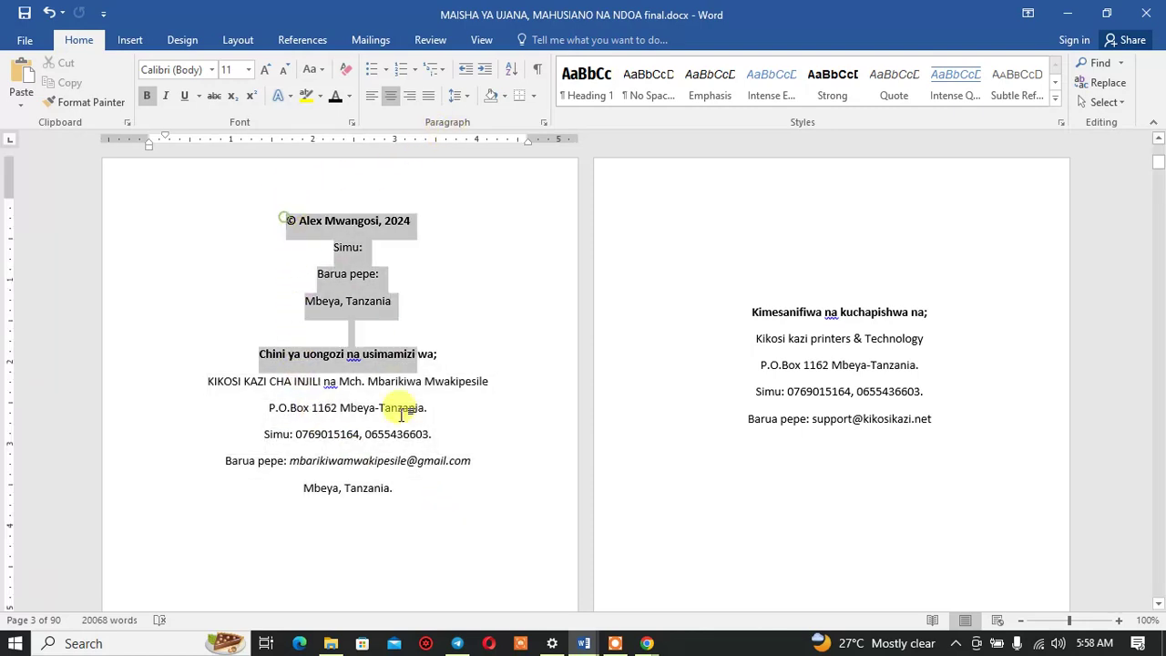
left_click(454, 96)
left_click(509, 284)
left_click(513, 301)
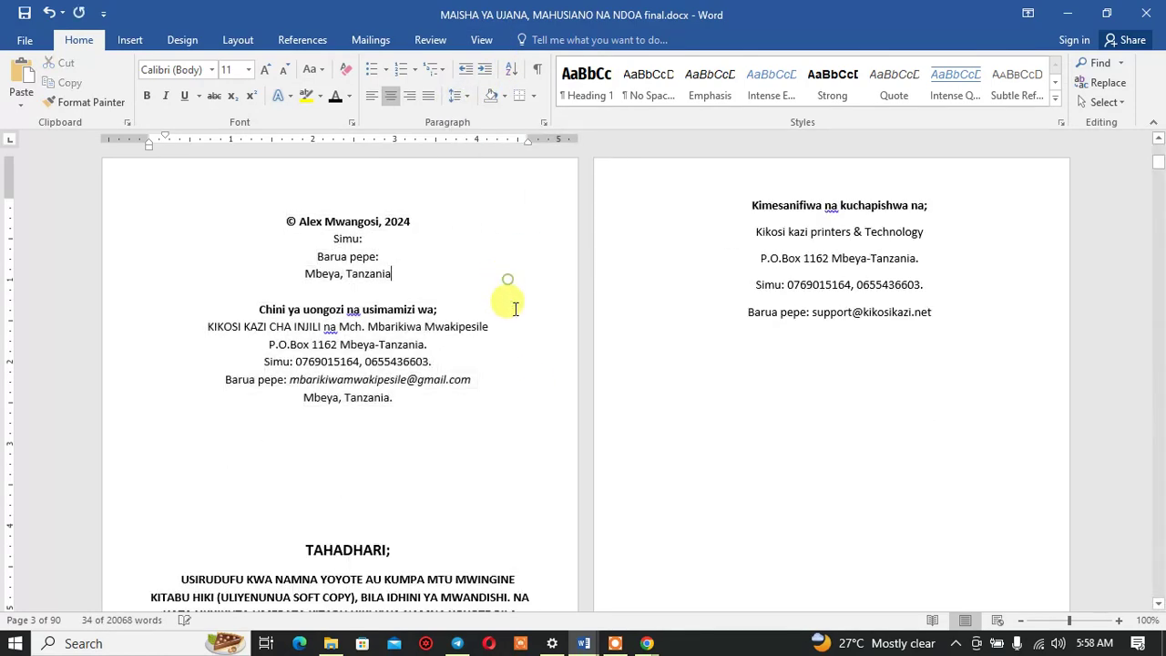
Step: Remove the space after the empty lines under the TAHADHARI warning, pulling the publisher credits up
scroll(437, 416, "down", 3)
scroll(410, 391, "down", 1)
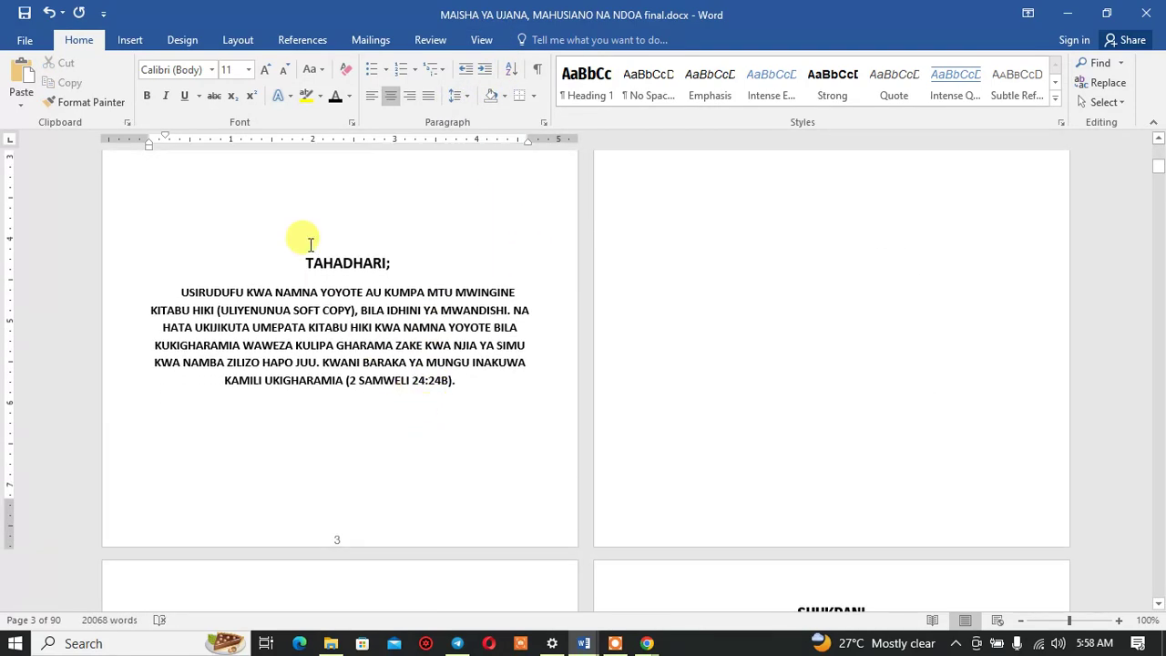
left_click_drag(304, 239, 346, 409)
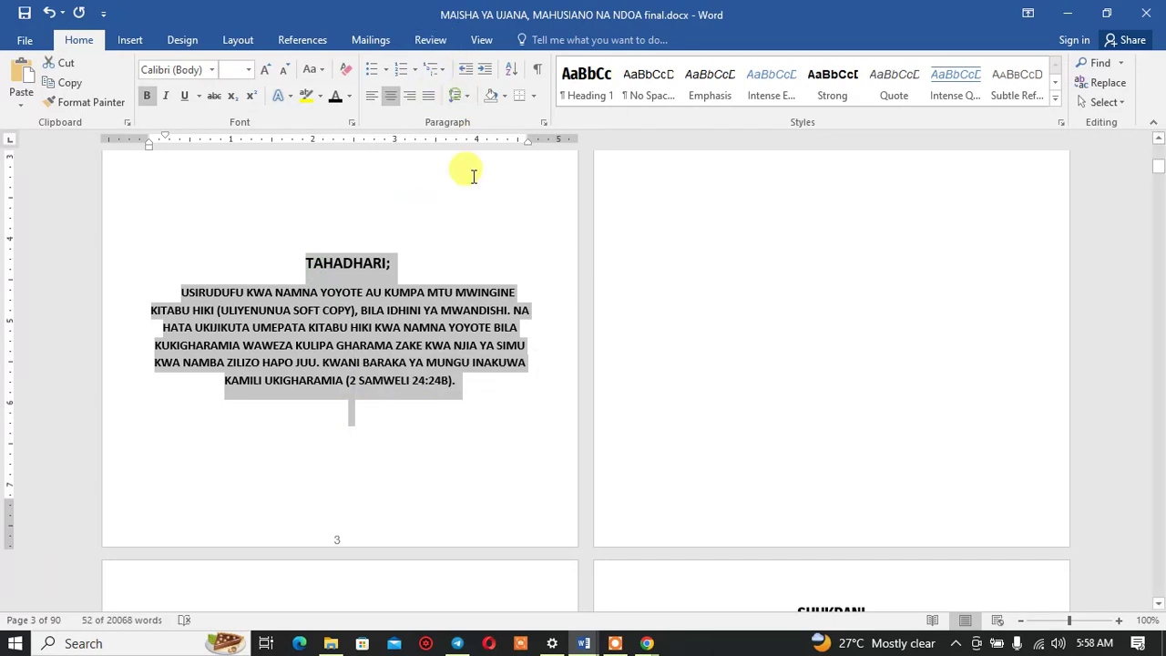
left_click(438, 327)
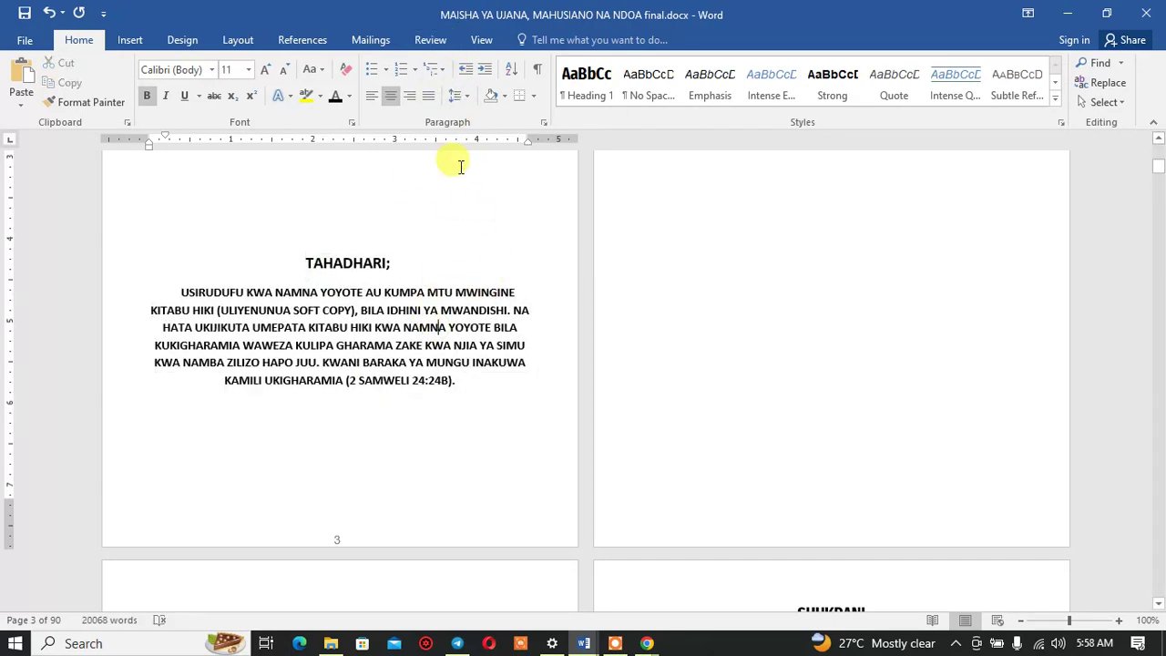
left_click(458, 95)
left_click(492, 283)
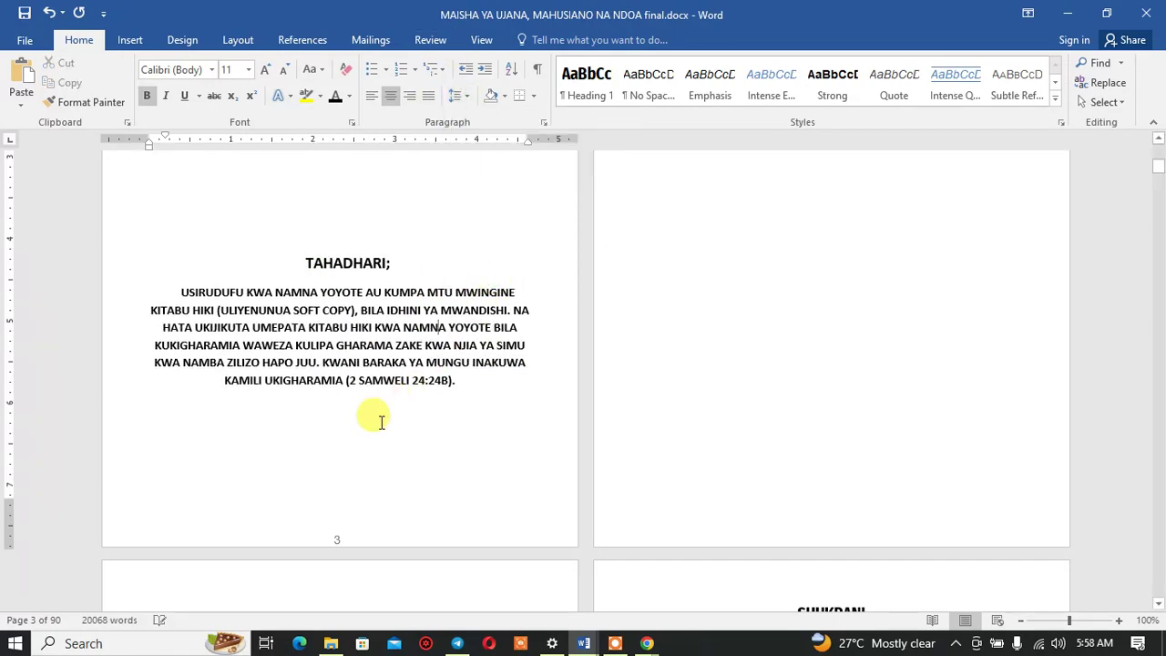
left_click_drag(346, 407, 449, 490)
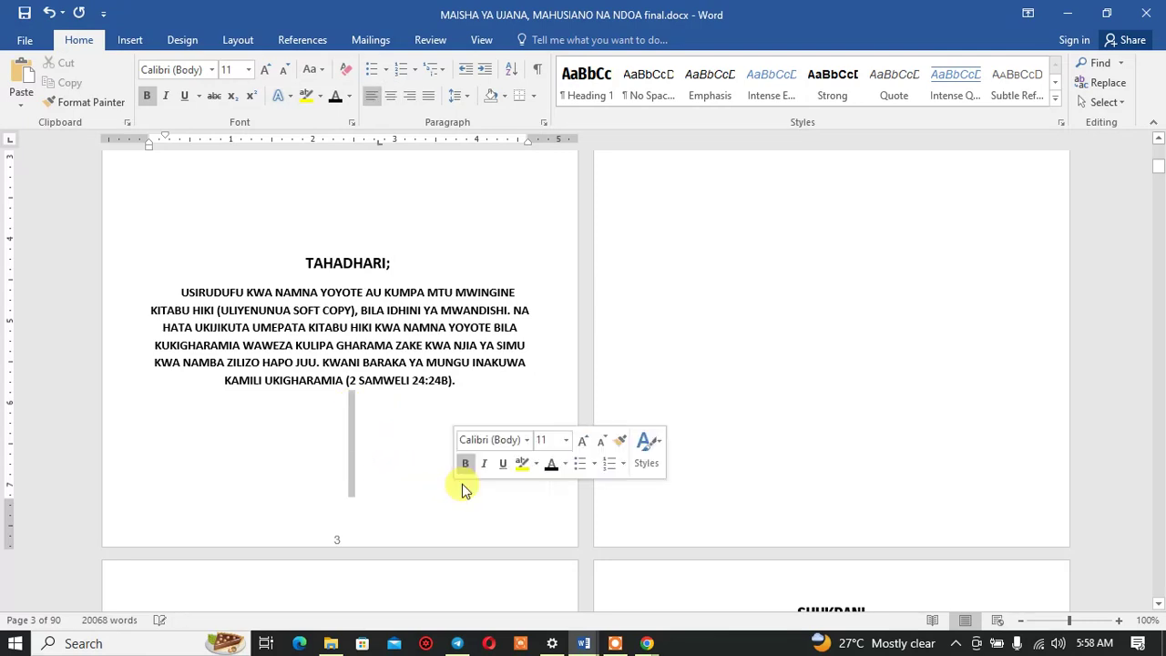
left_click(458, 95)
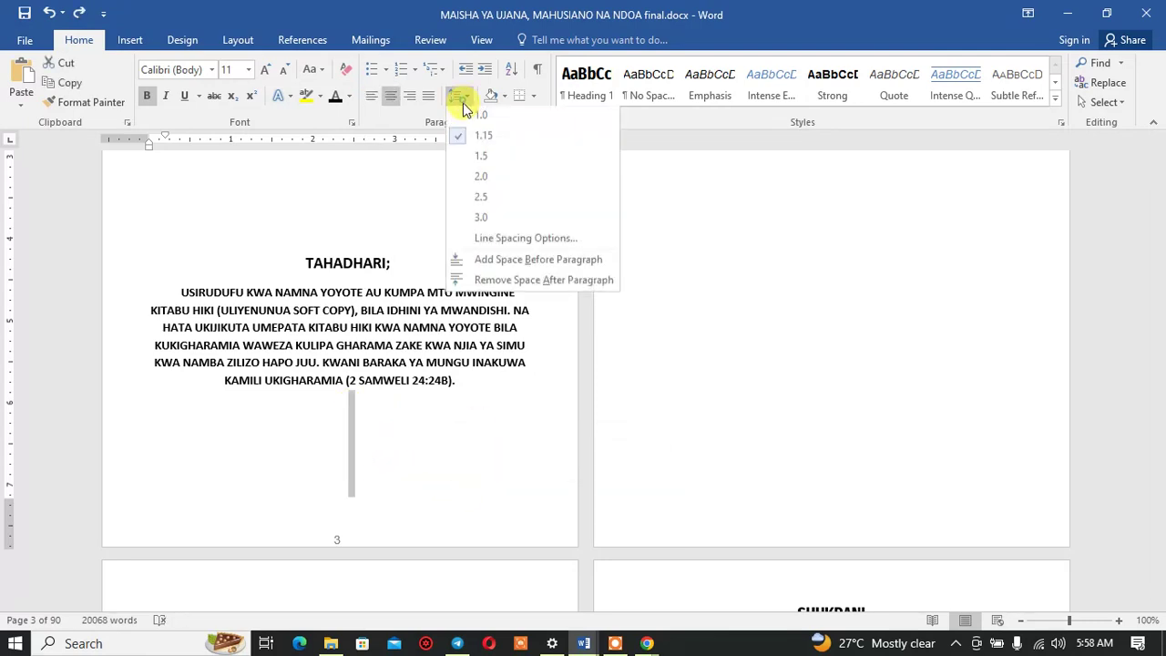
left_click(491, 282)
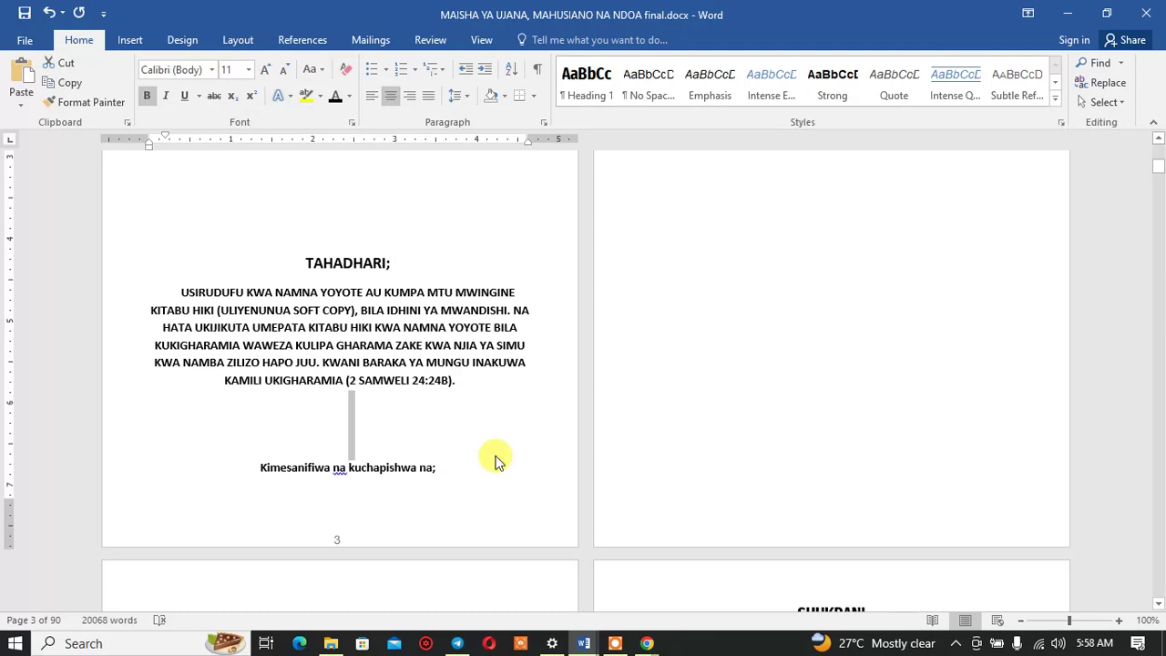
scroll(574, 428, "up", 3)
scroll(437, 423, "up", 2)
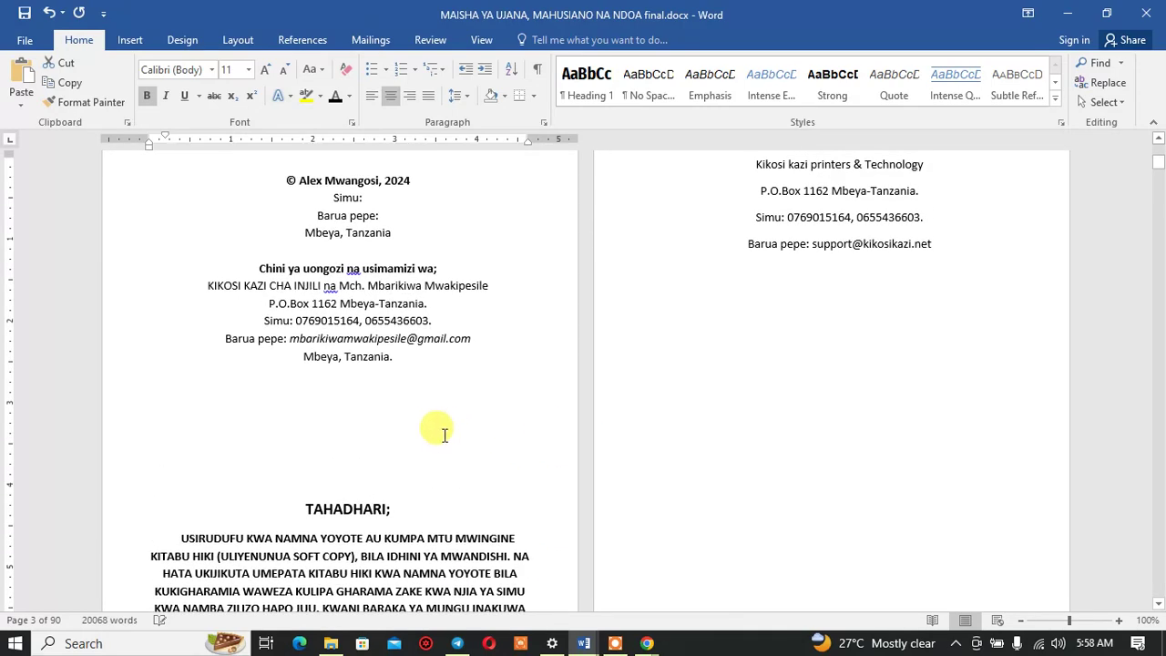
scroll(385, 429, "up", 2)
scroll(371, 425, "up", 1)
scroll(387, 432, "up", 5)
scroll(382, 426, "up", 3)
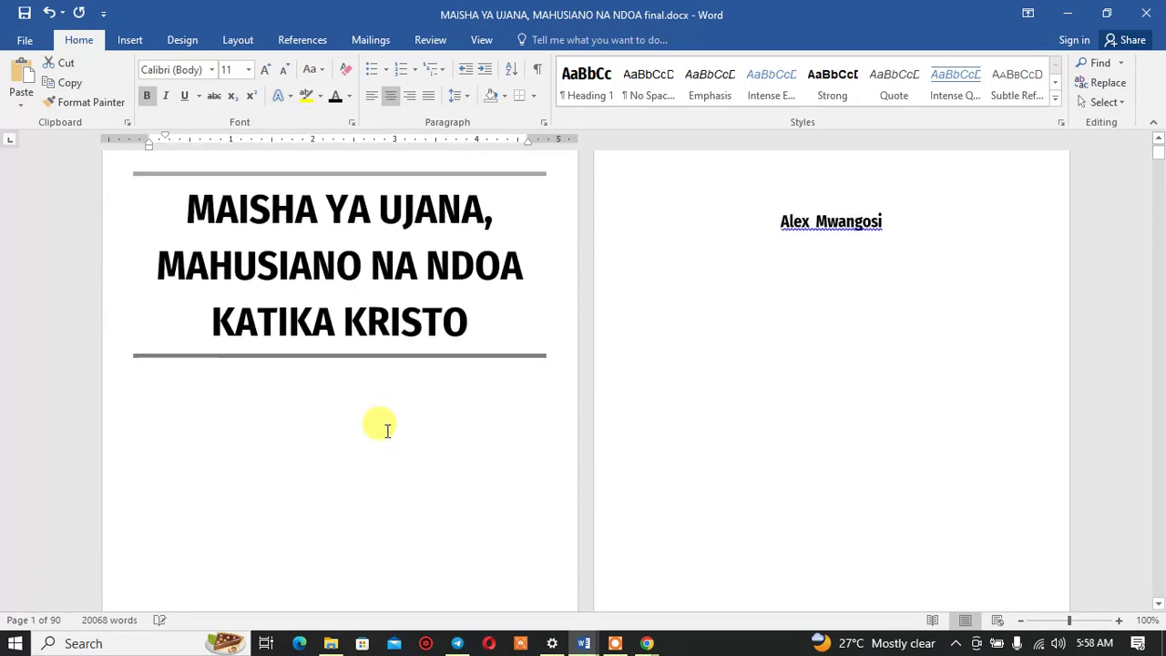
Step: Remove the space after the paragraph above the TAHADHARI warning
left_click(455, 95)
left_click(493, 284)
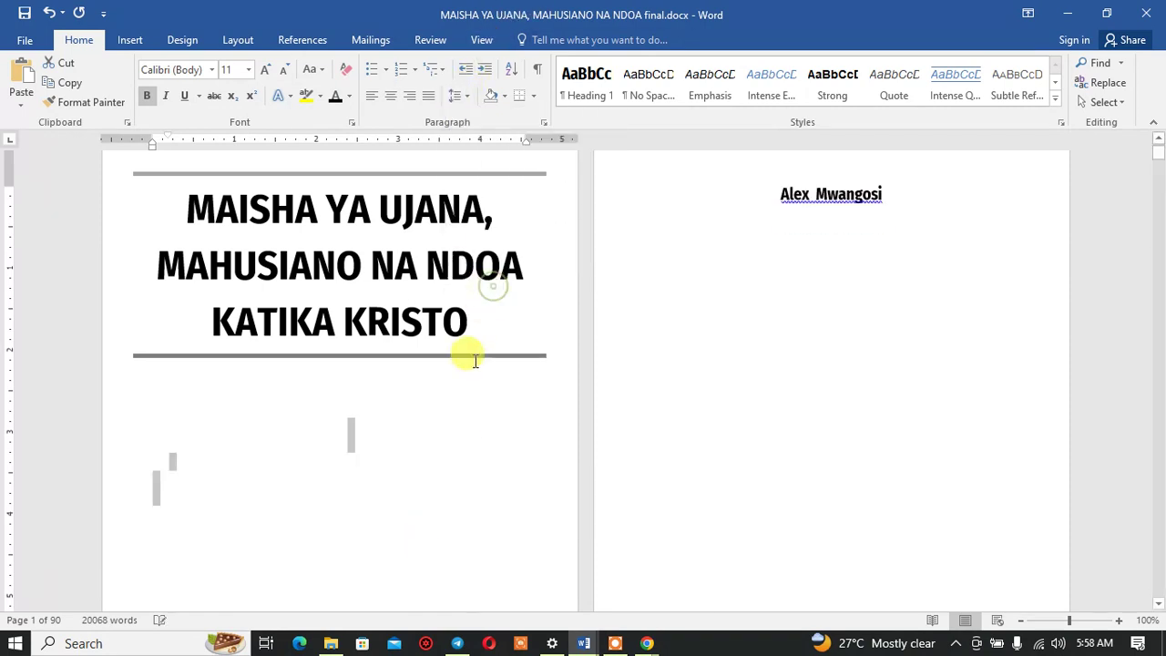
scroll(461, 385, "down", 3)
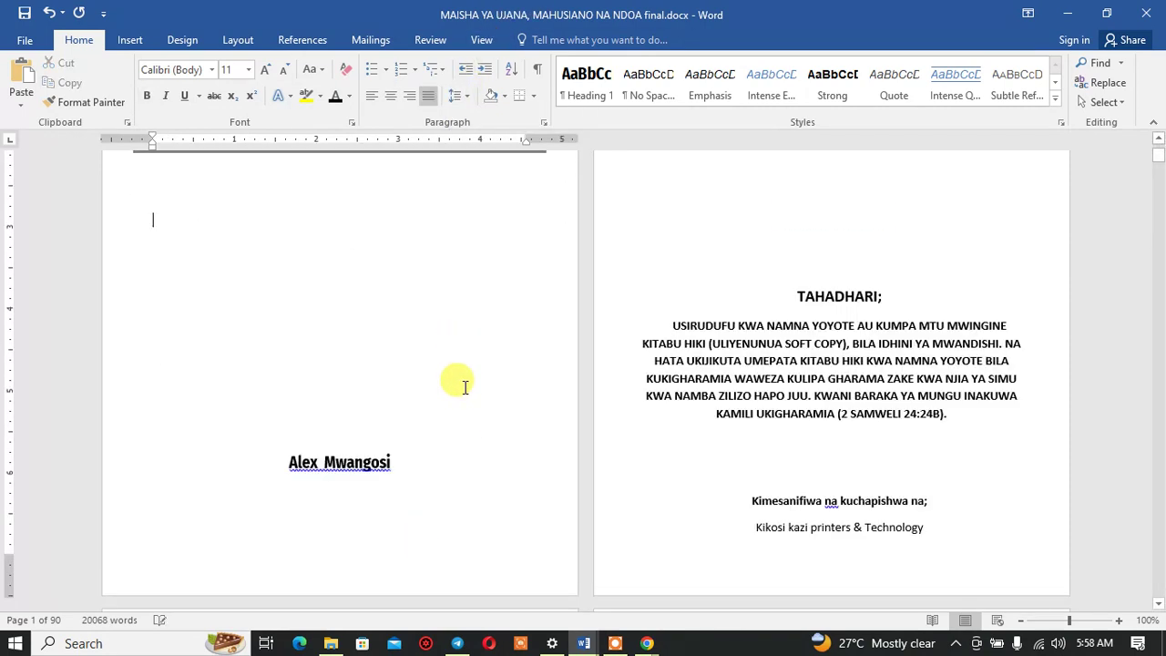
scroll(637, 350, "up", 3)
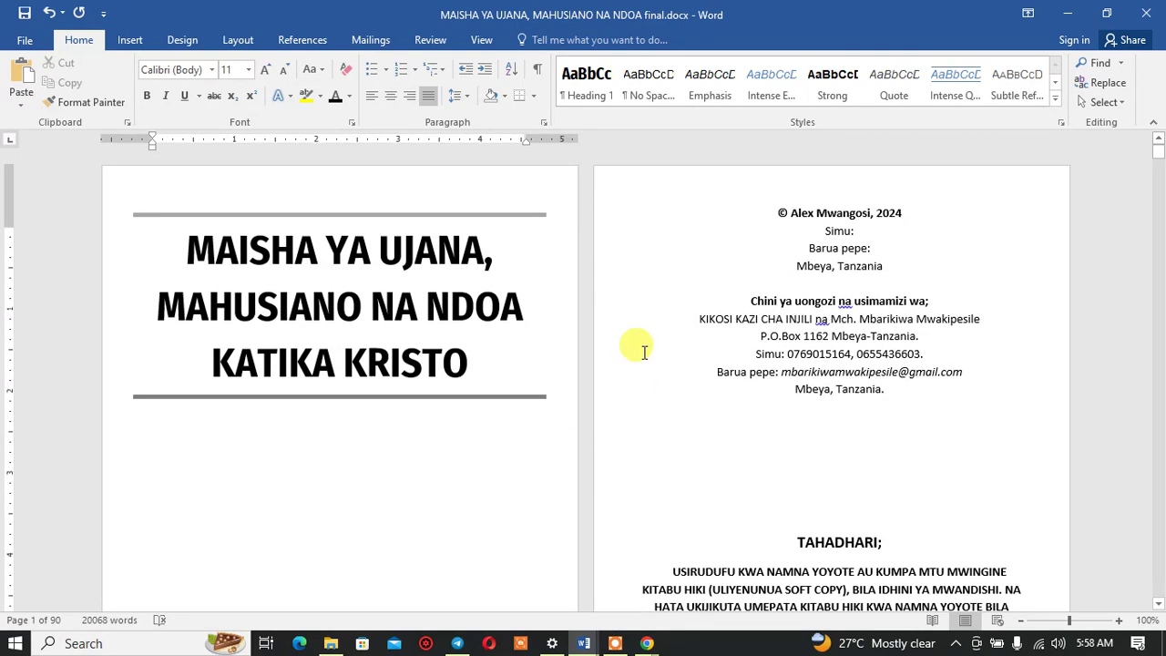
scroll(643, 353, "down", 5)
scroll(646, 355, "down", 5)
scroll(648, 357, "down", 5)
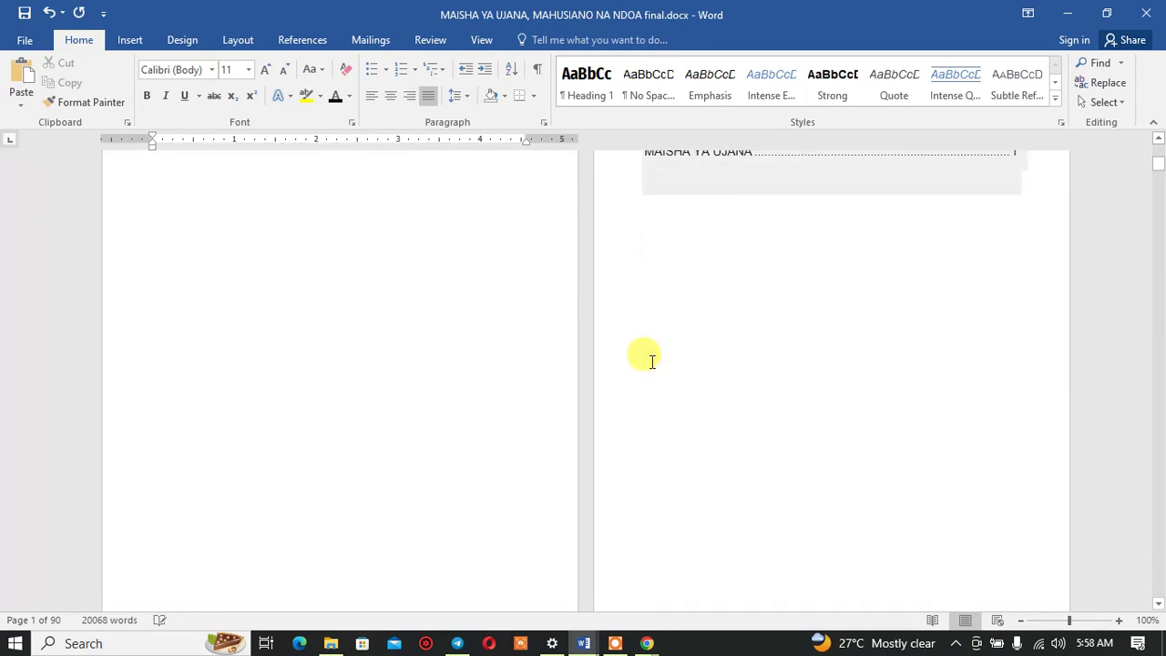
scroll(654, 365, "down", 3)
scroll(664, 365, "up", 3)
scroll(669, 369, "up", 6)
scroll(669, 372, "up", 1)
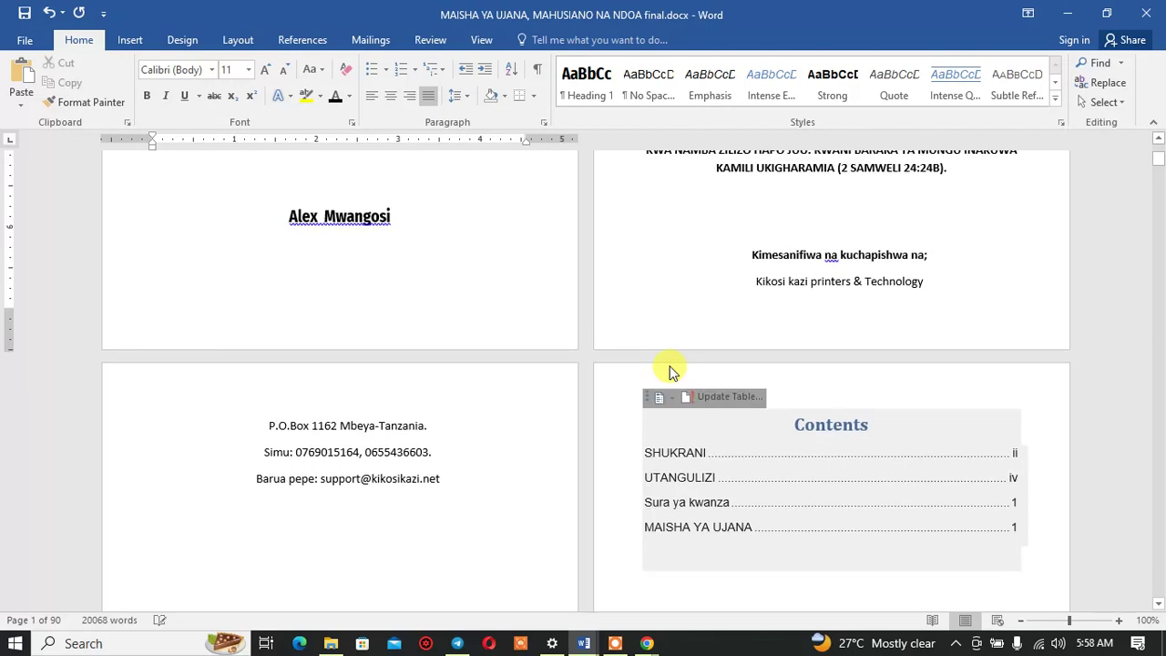
scroll(669, 458, "up", 2)
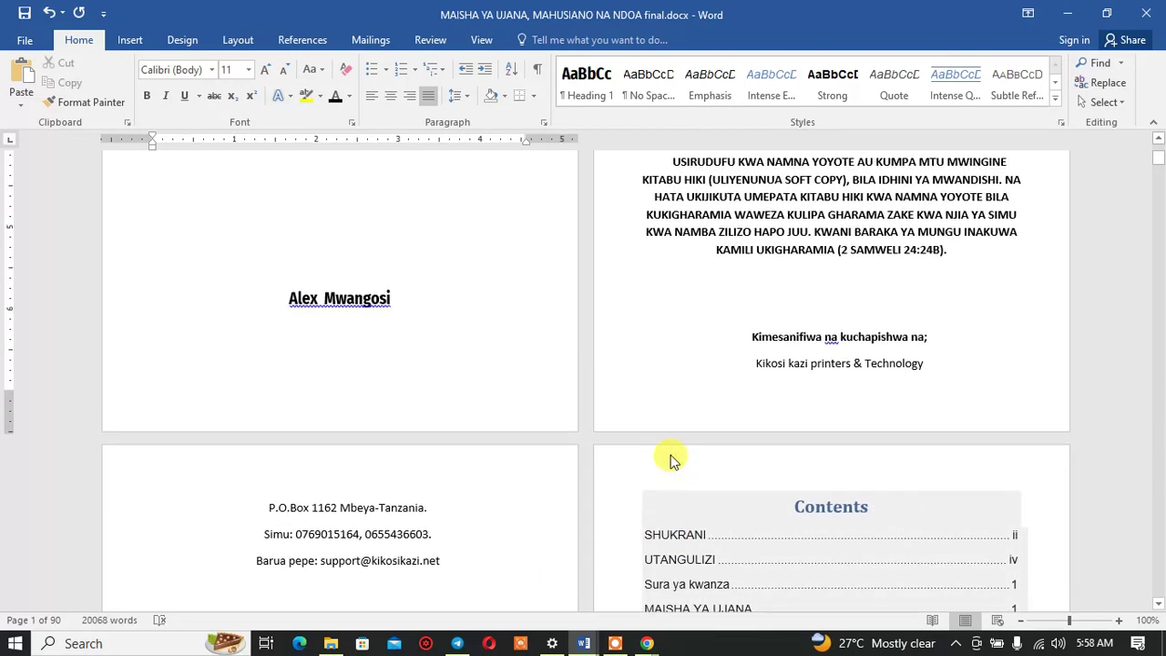
scroll(736, 409, "down", 2)
Step: Close up the gaps between the publisher credit lines and their contact details
left_click(782, 315)
left_click(546, 442, "shift")
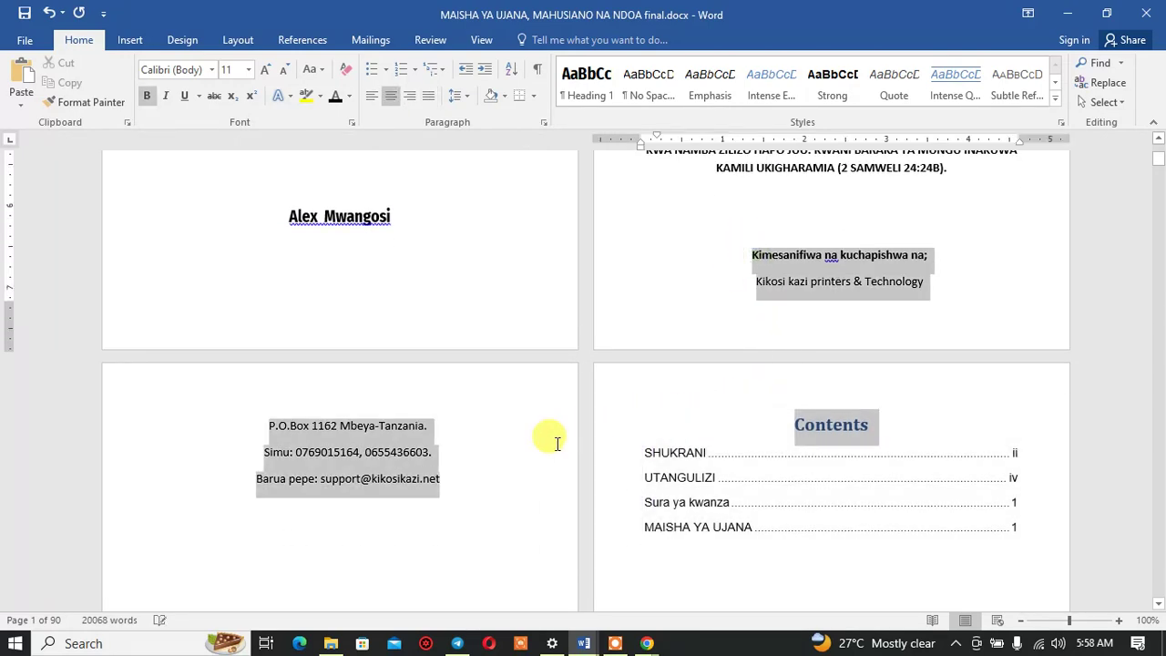
left_click(457, 99)
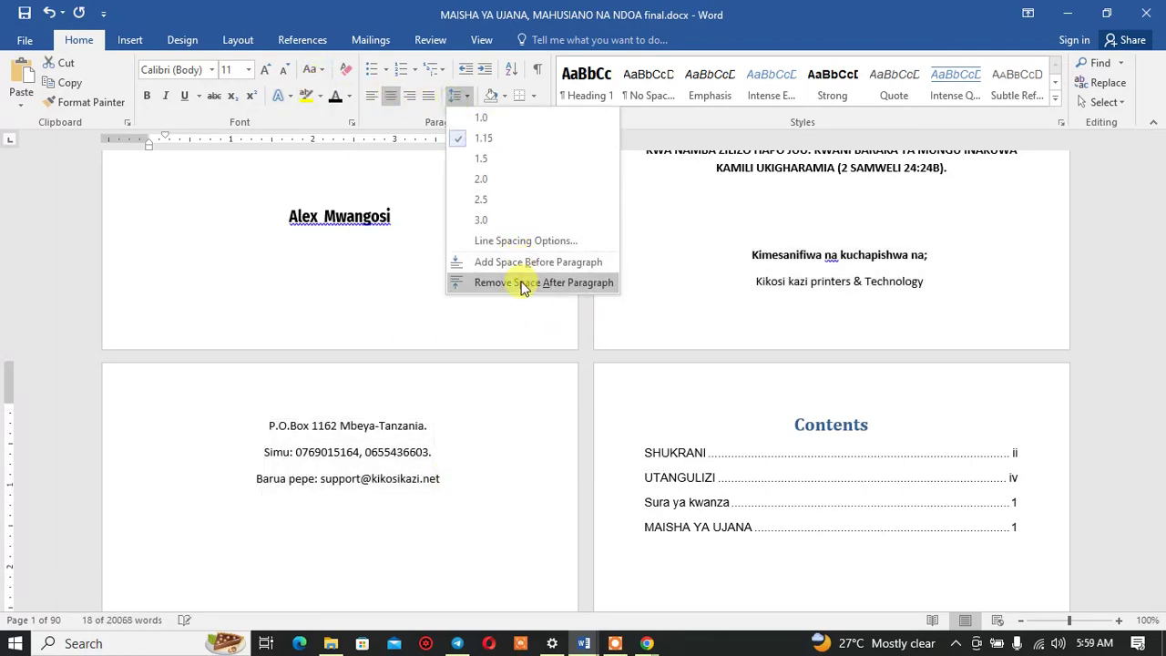
left_click(520, 284)
scroll(750, 283, "up", 1)
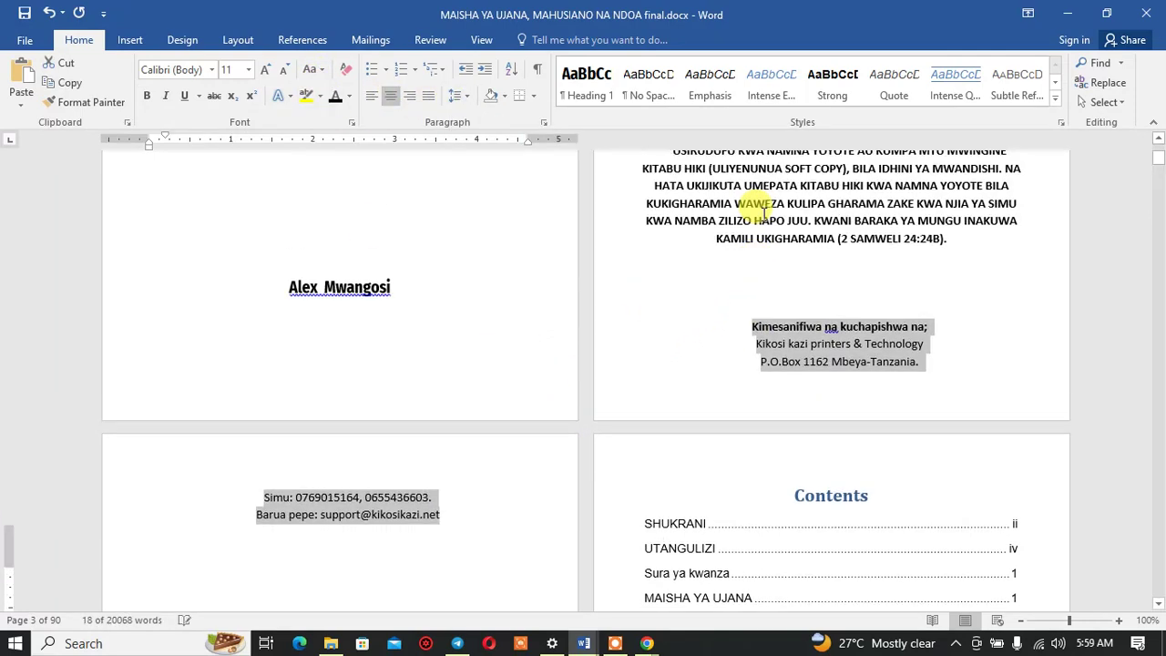
scroll(752, 282, "up", 4)
scroll(764, 291, "up", 3)
Step: Remove the space after the book title paragraph on the title page
left_click(760, 330)
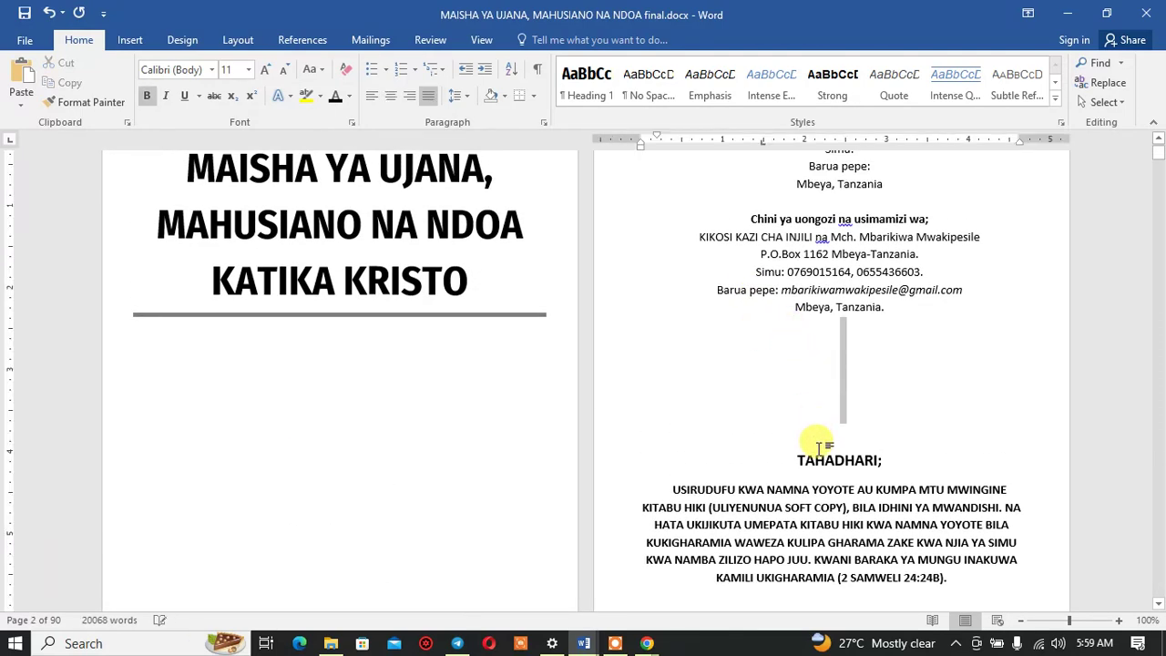
left_click(519, 255)
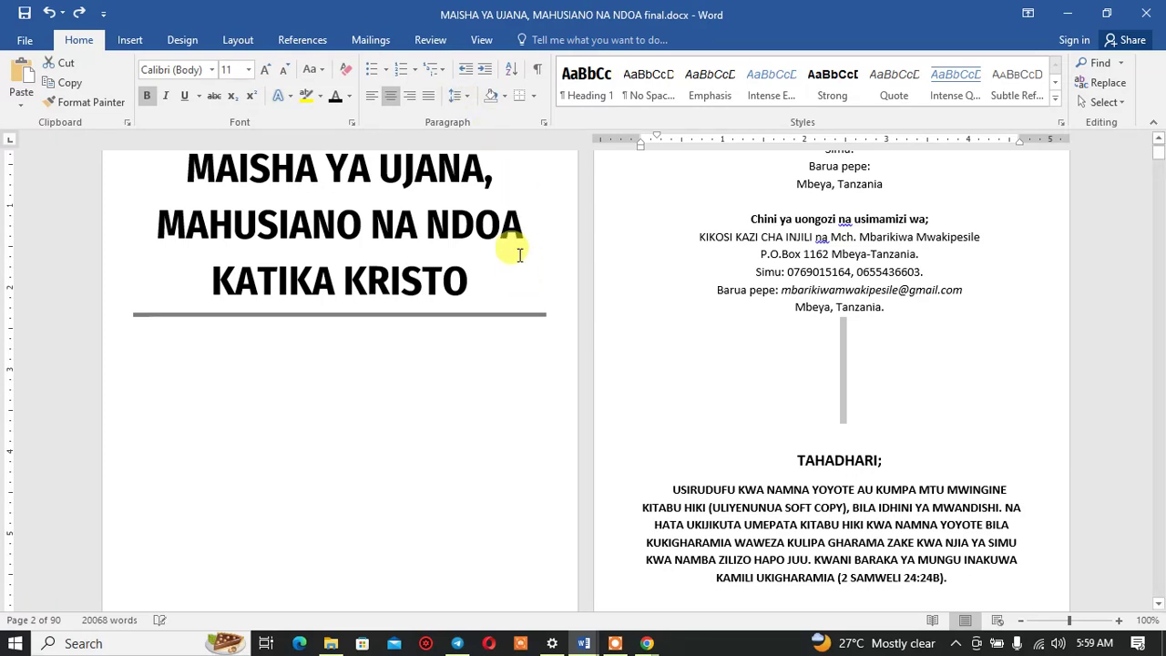
left_click(460, 97)
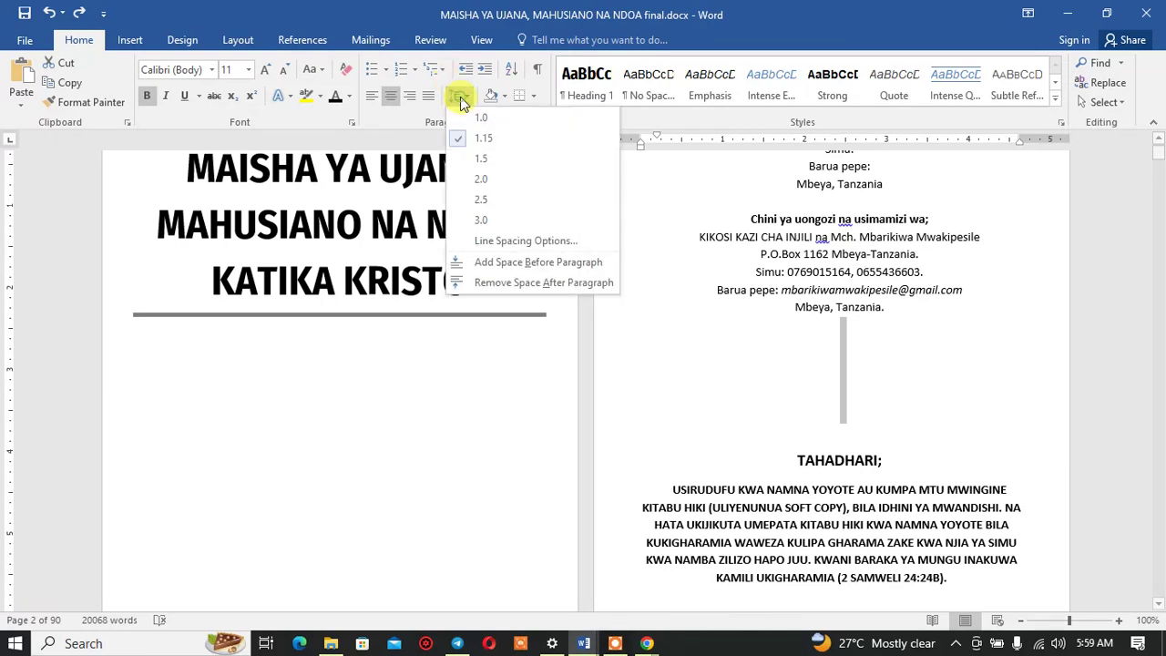
left_click(492, 283)
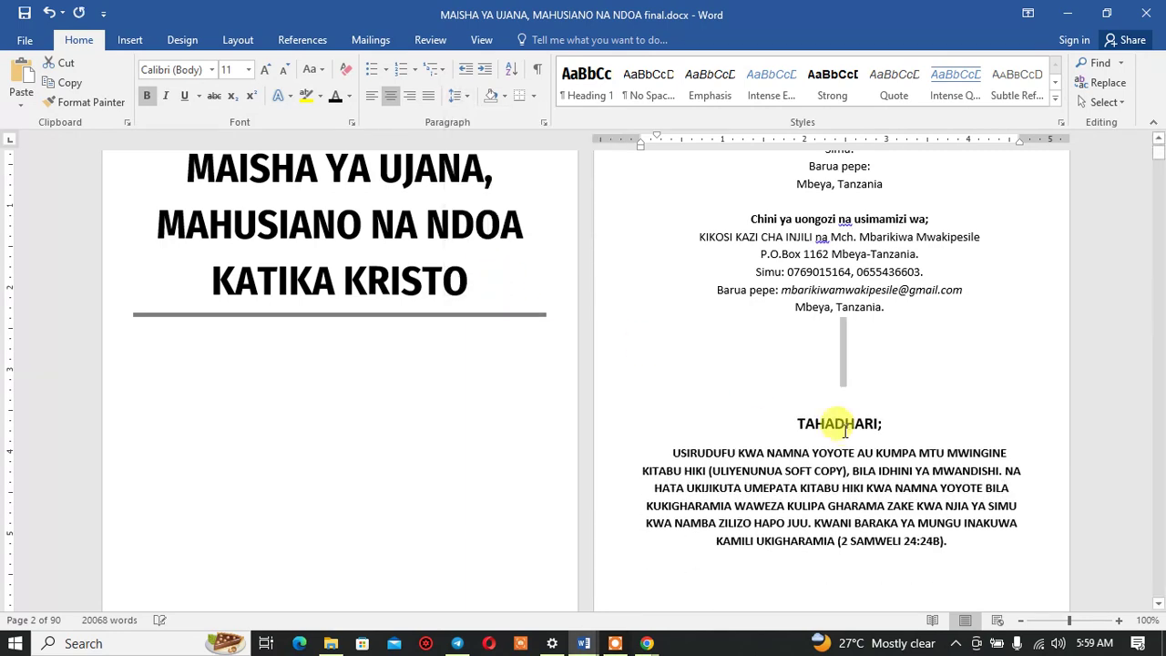
scroll(828, 423, "down", 5)
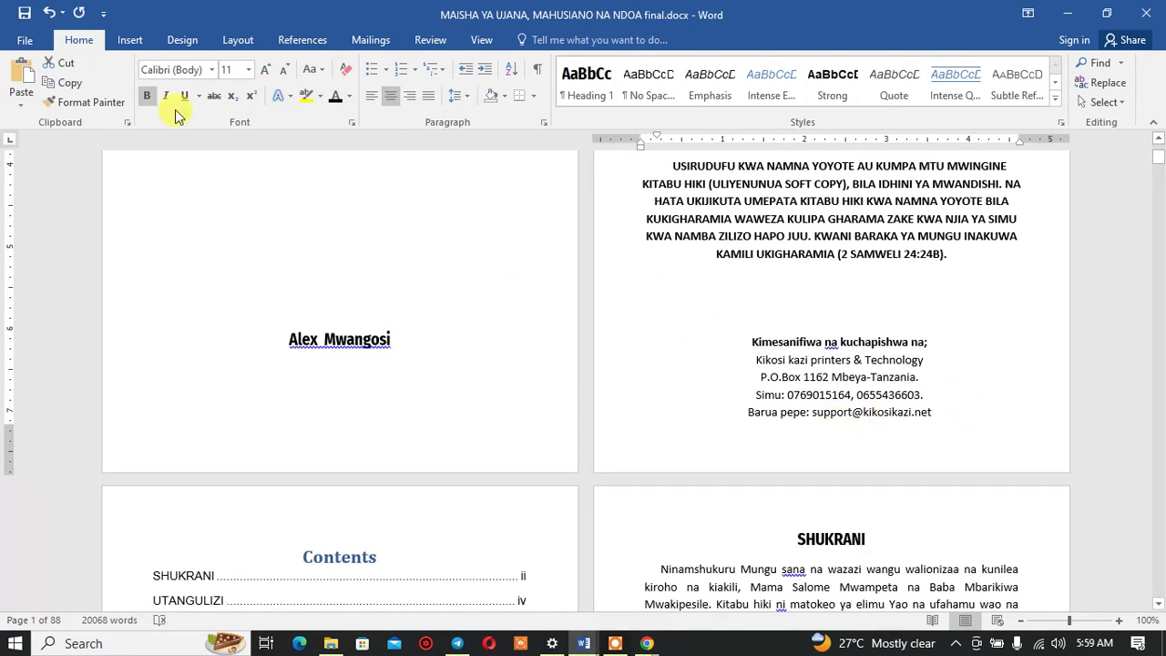
Step: Save the book before working on the contents table
left_click(24, 13)
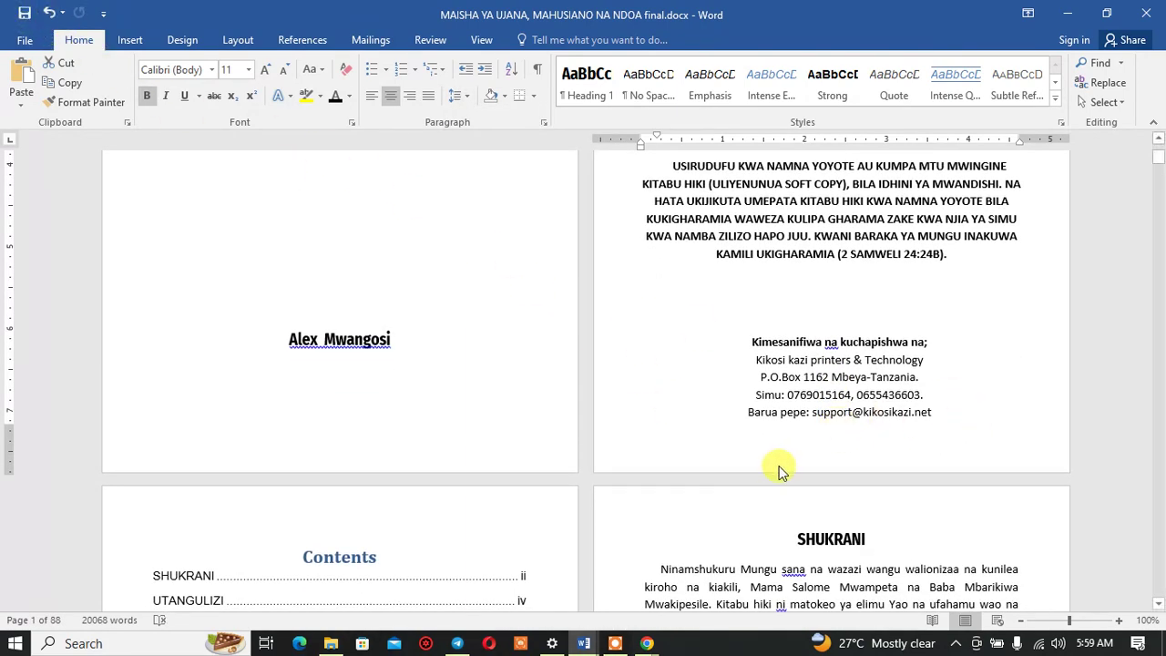
scroll(778, 471, "down", 2)
scroll(774, 460, "down", 2)
scroll(774, 437, "down", 5)
scroll(779, 414, "down", 5)
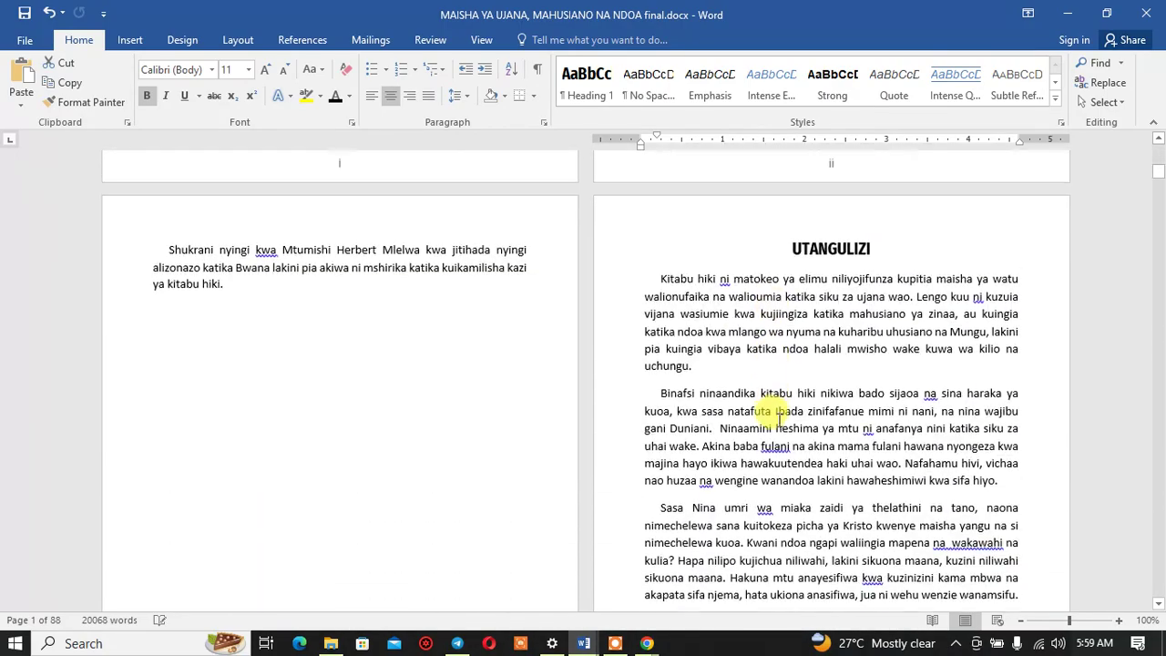
scroll(779, 420, "down", 4)
scroll(779, 424, "up", 4)
scroll(779, 426, "up", 5)
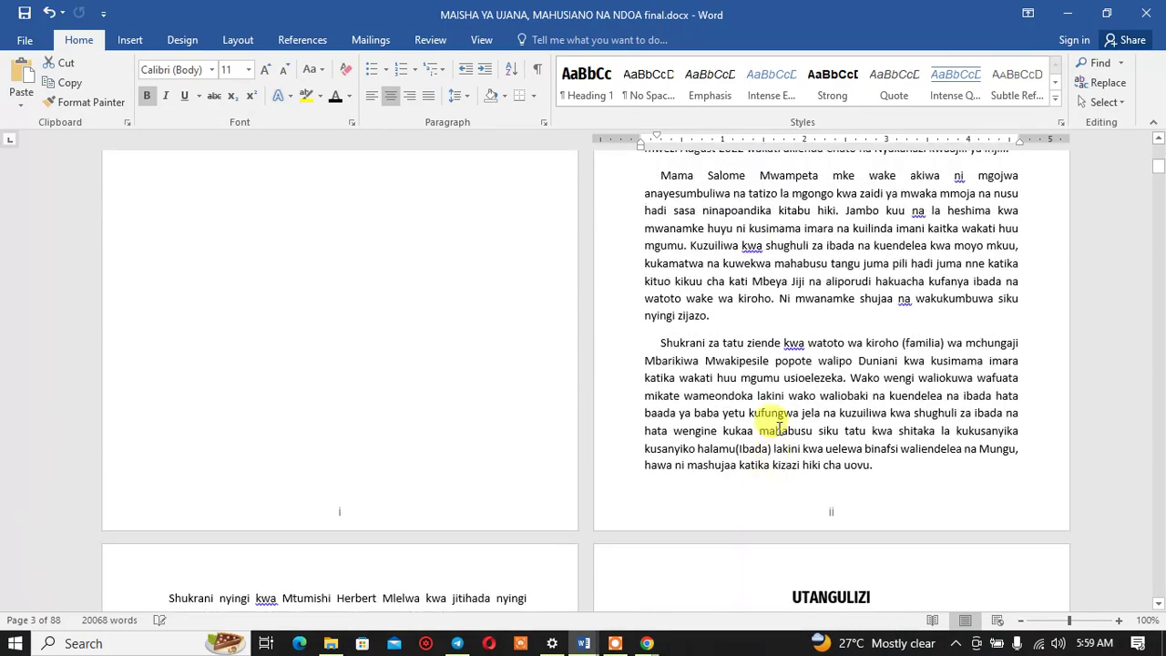
scroll(779, 426, "up", 10)
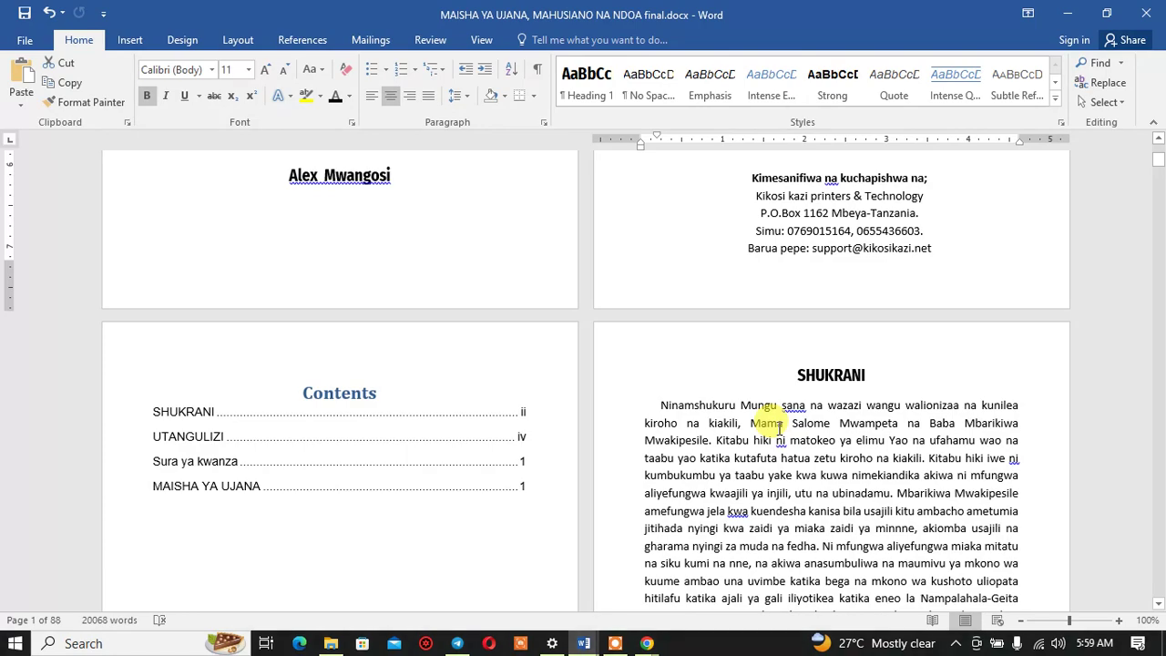
scroll(779, 426, "down", 9)
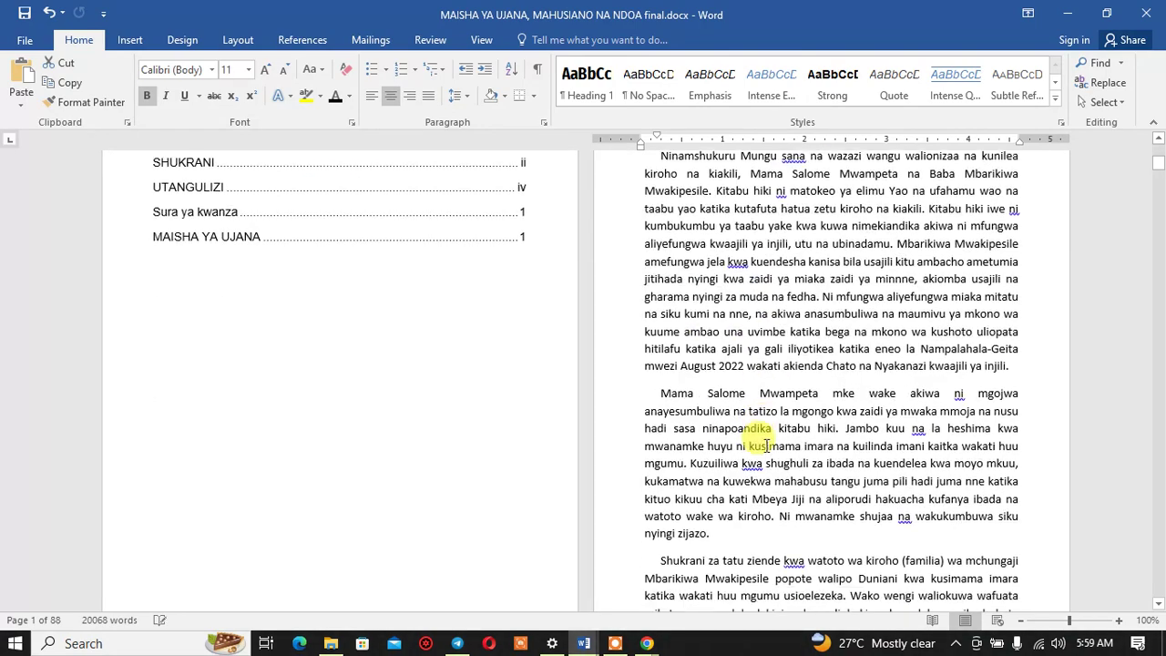
scroll(761, 428, "down", 7)
scroll(756, 424, "down", 5)
scroll(760, 428, "up", 10)
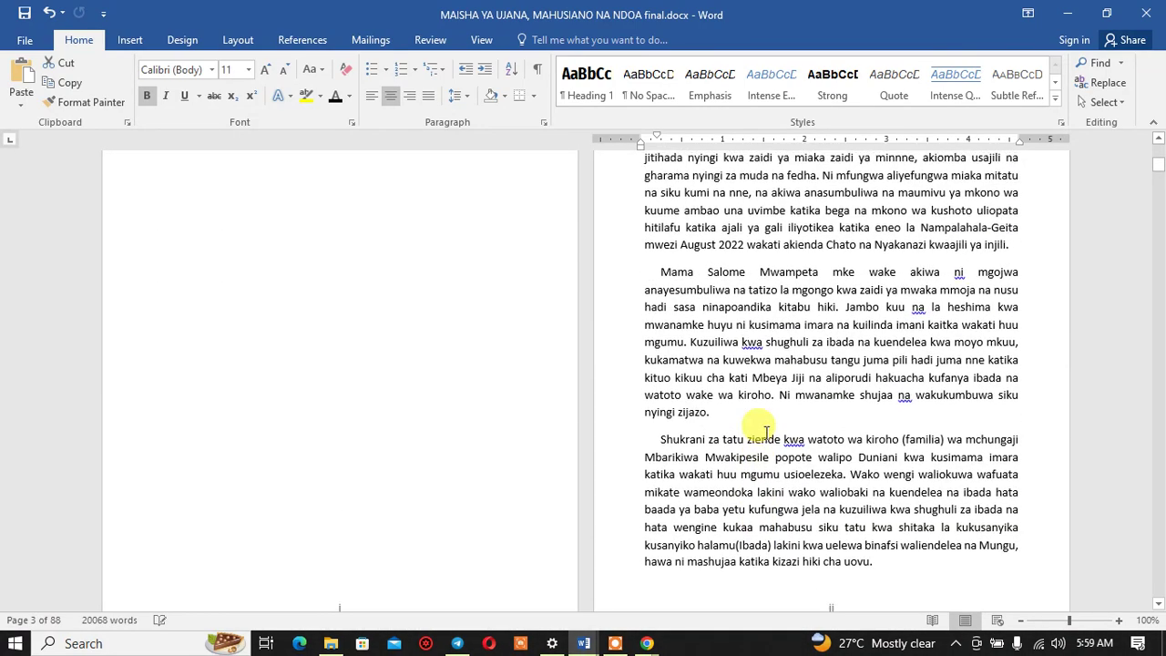
Step: Delete the page number after MAISHA YA UJANA in the contents table
left_click(517, 360)
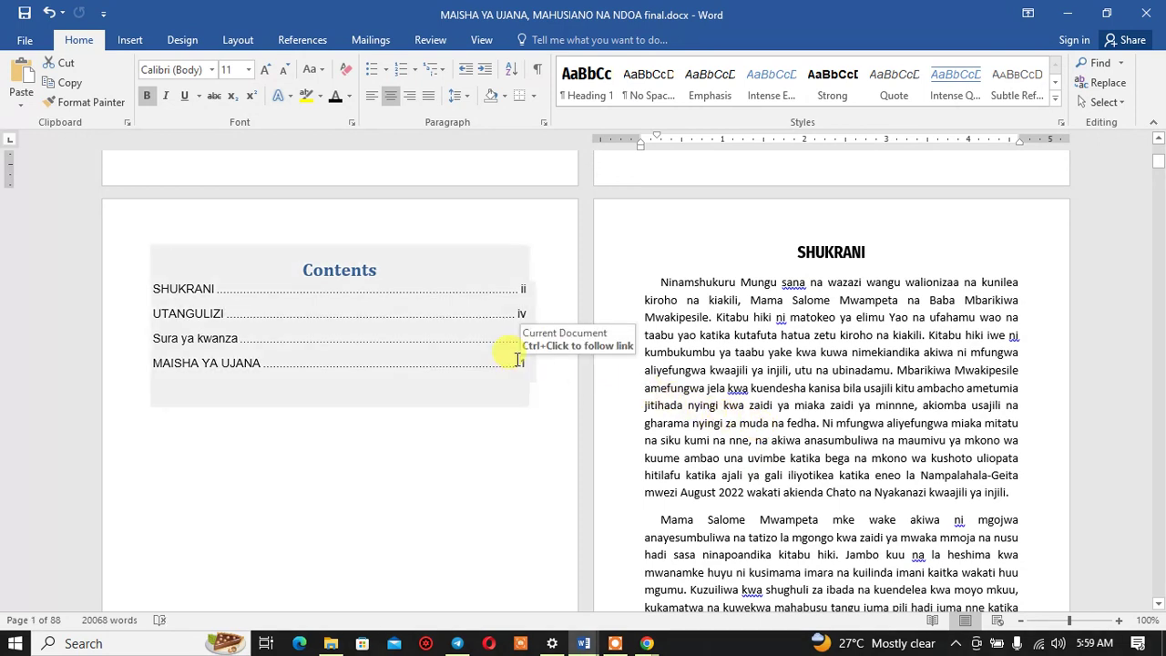
double_click(517, 360)
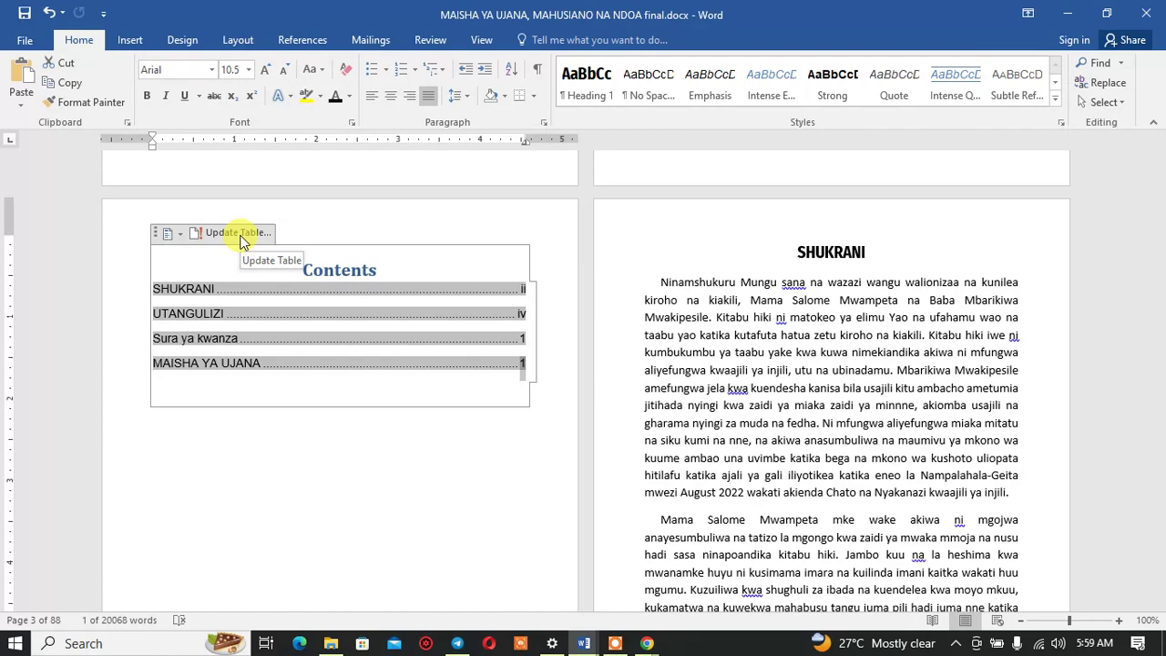
key("BackSpace")
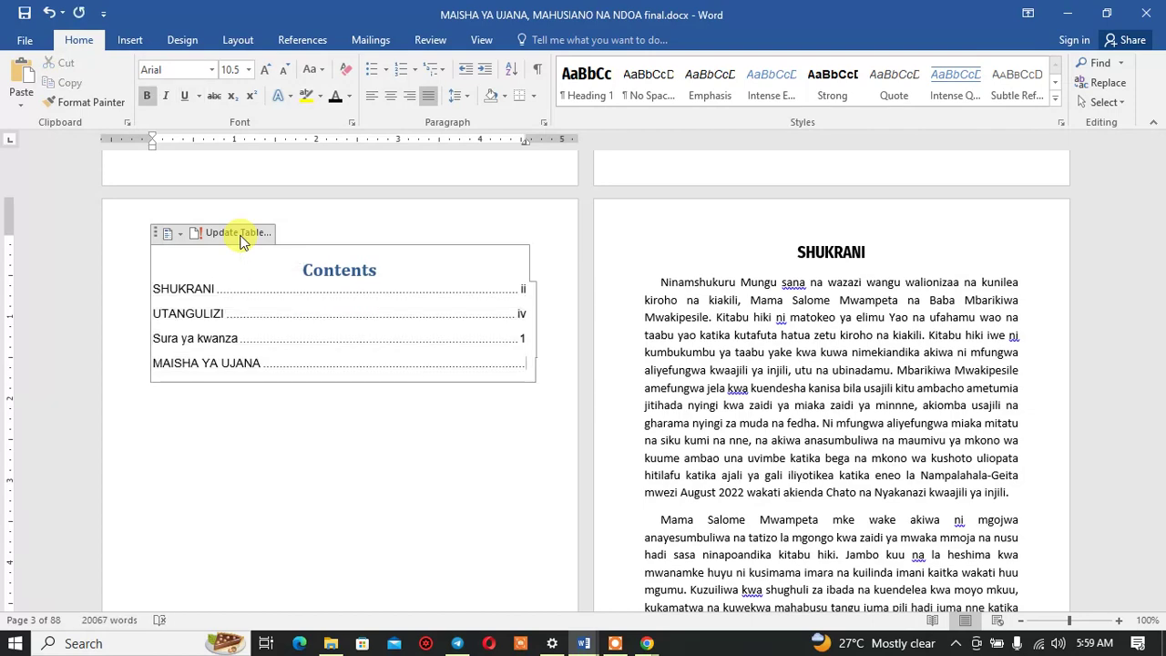
left_click(240, 235)
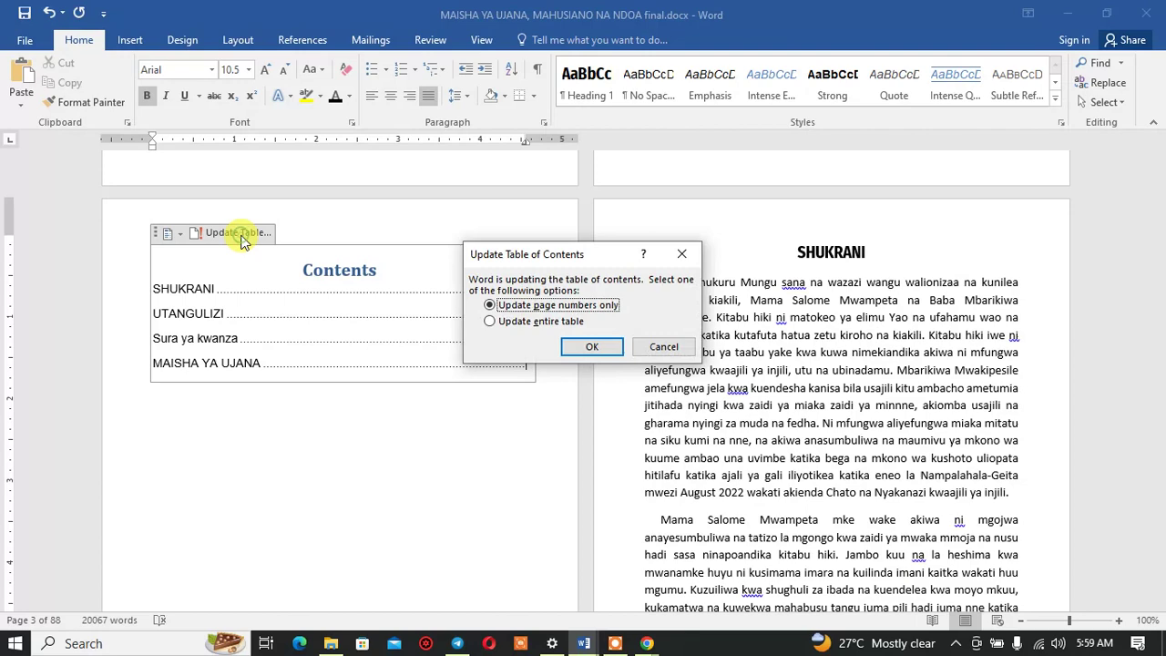
left_click(666, 347)
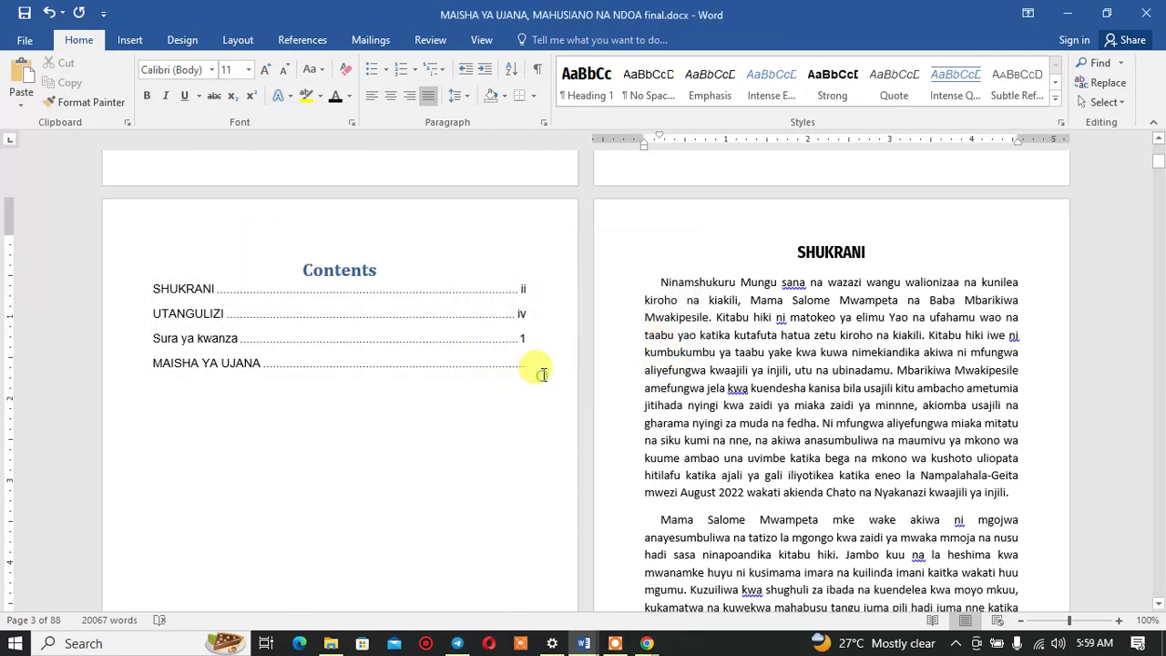
Step: Delete the entire old contents table and the empty paragraph so SHUKRANI starts the page
left_click_drag(538, 372, 147, 248)
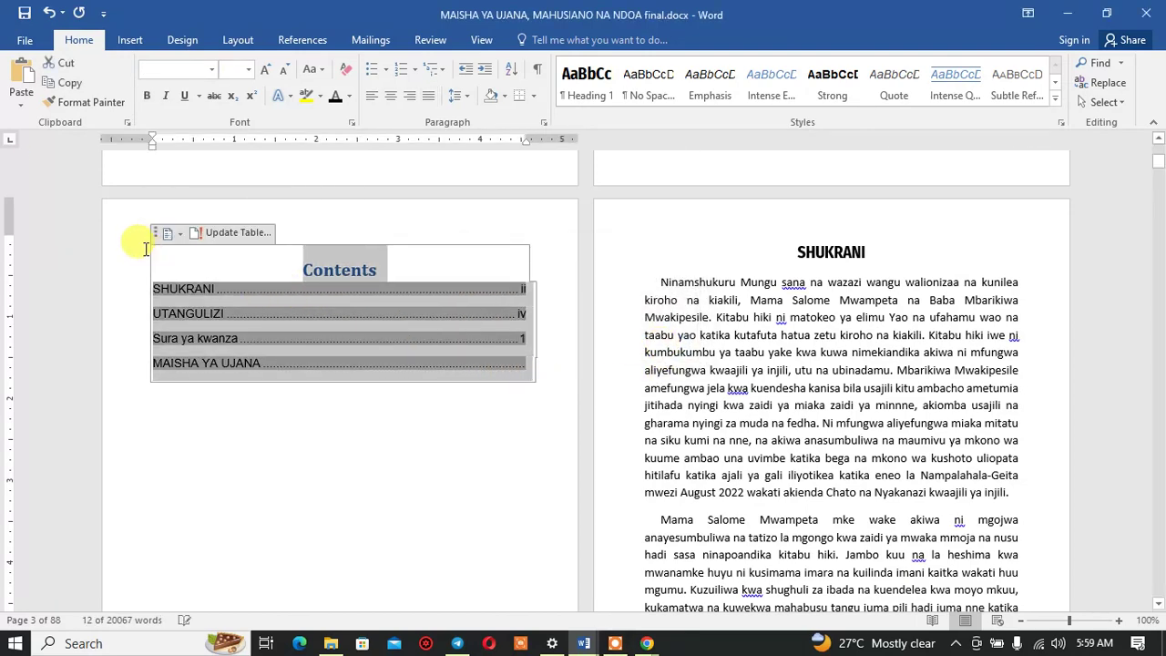
key("BackSpace")
key("BackSpace")
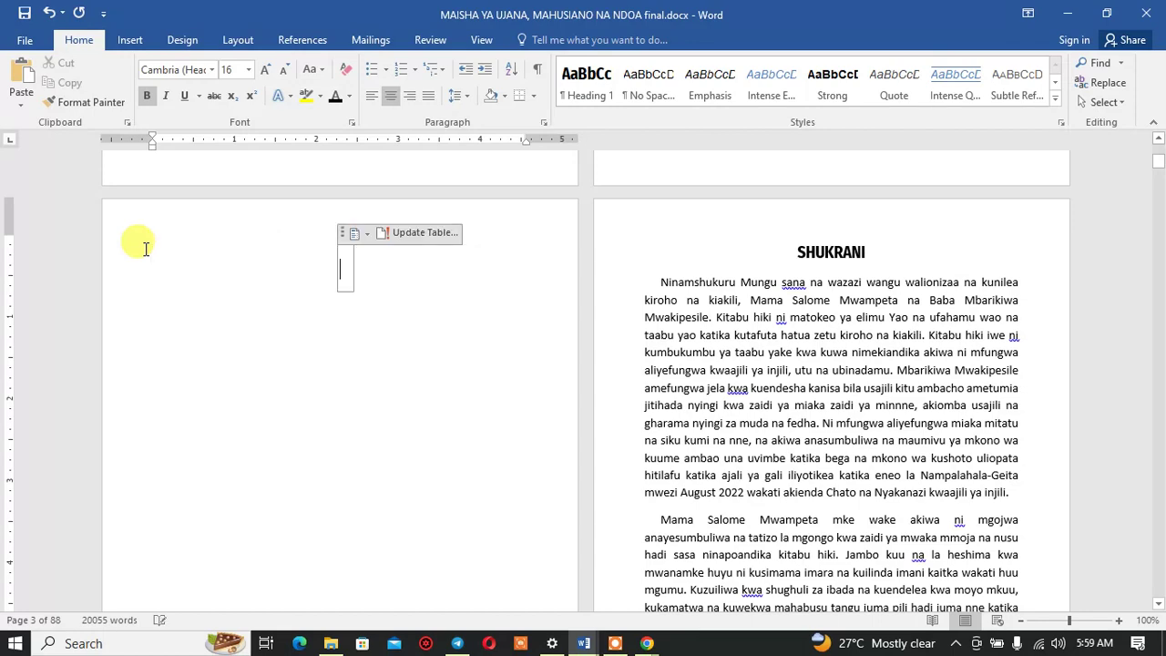
key("Delete")
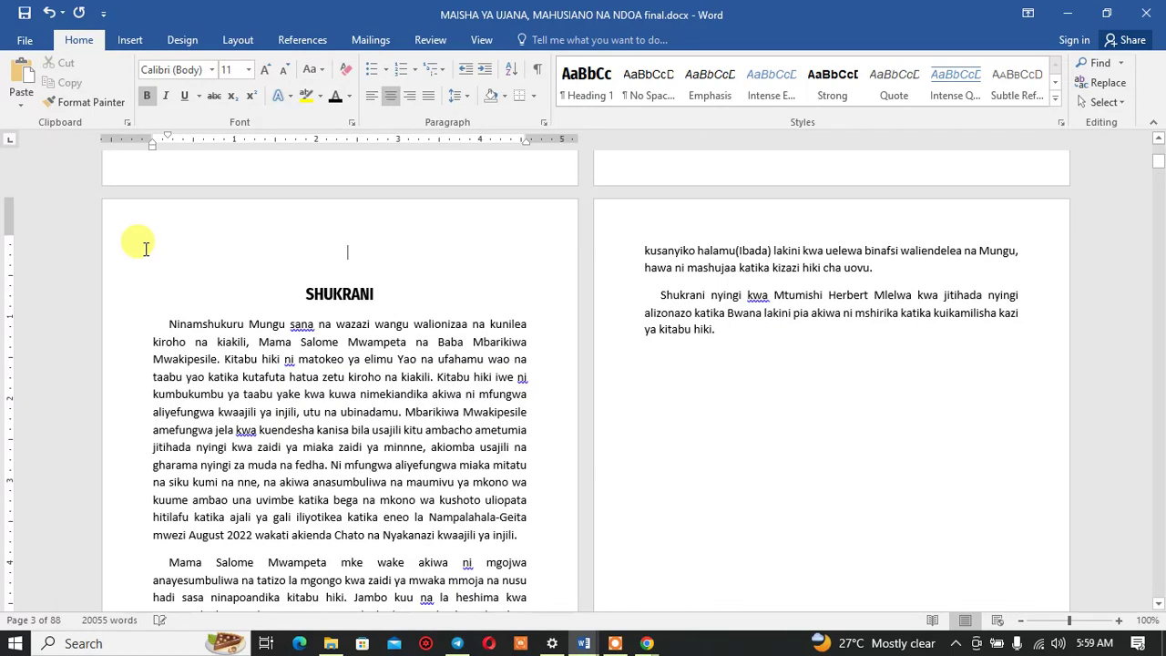
key("Delete")
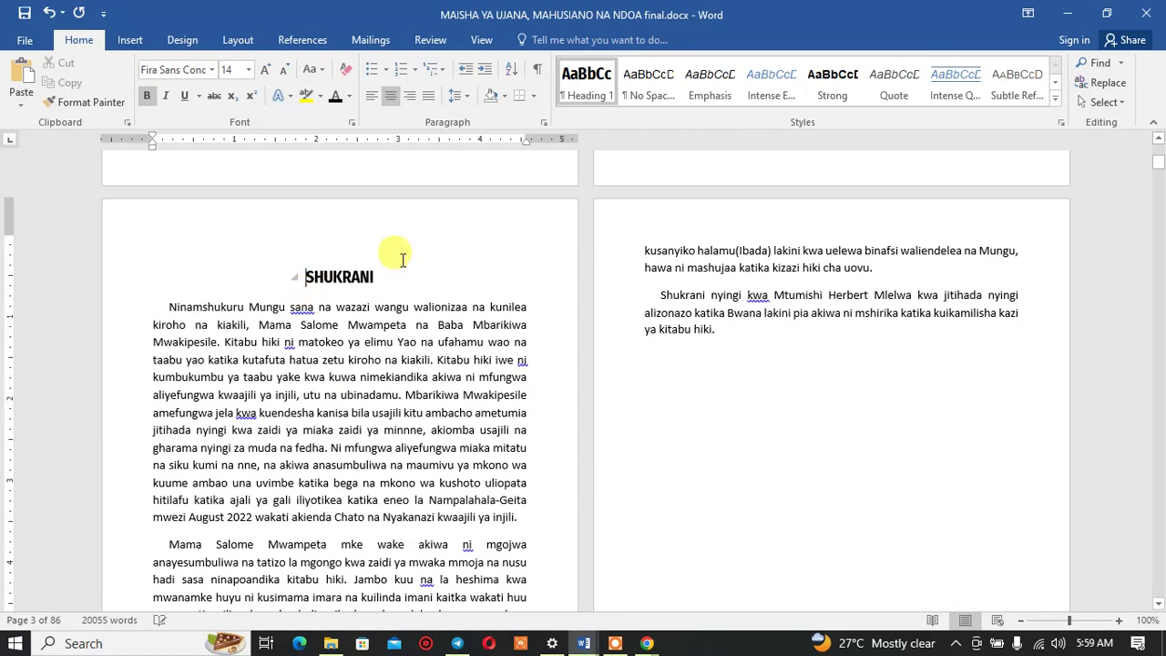
scroll(734, 353, "down", 4)
scroll(737, 355, "down", 5)
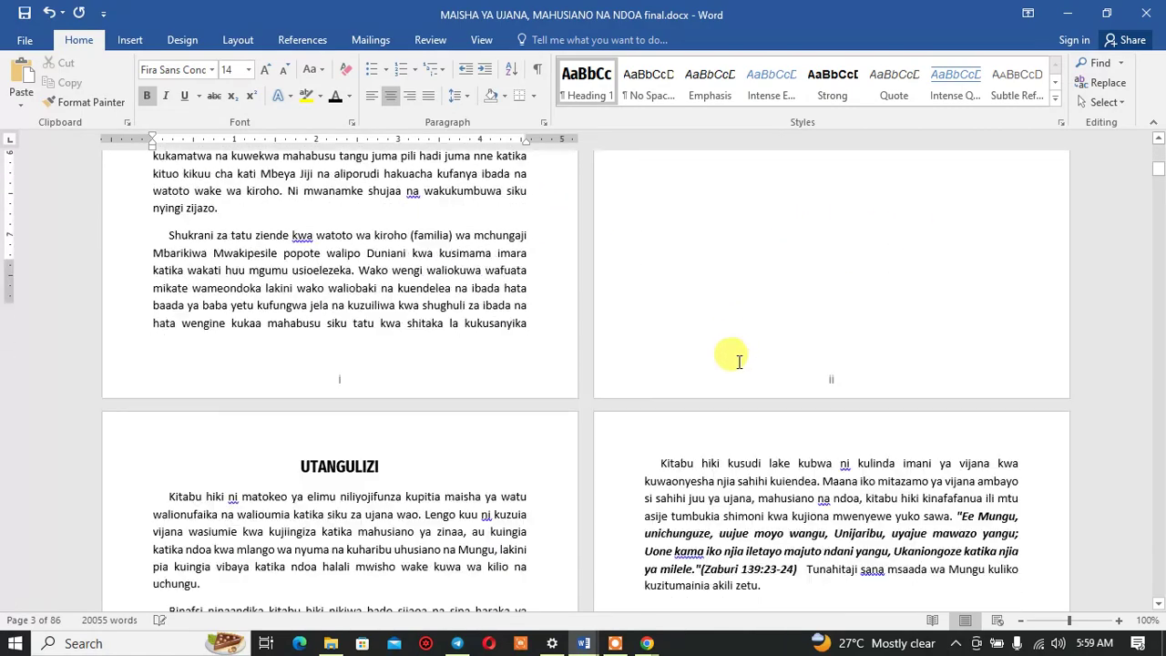
scroll(738, 357, "down", 5)
scroll(737, 360, "down", 5)
scroll(739, 364, "down", 5)
scroll(733, 371, "down", 5)
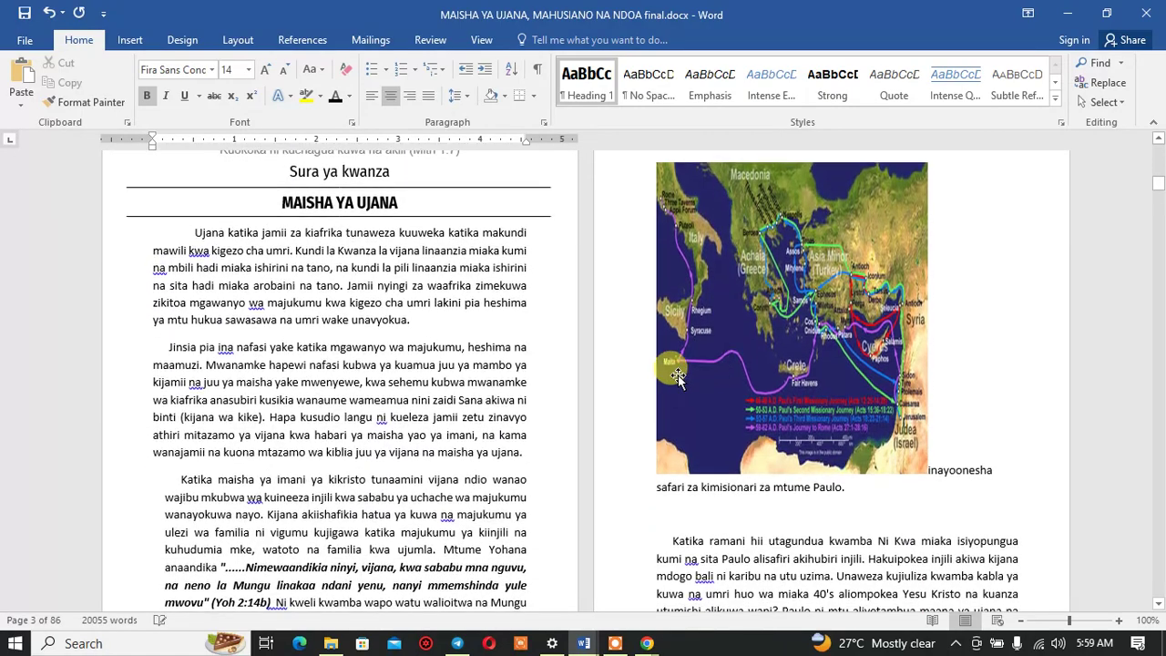
scroll(557, 390, "up", 6)
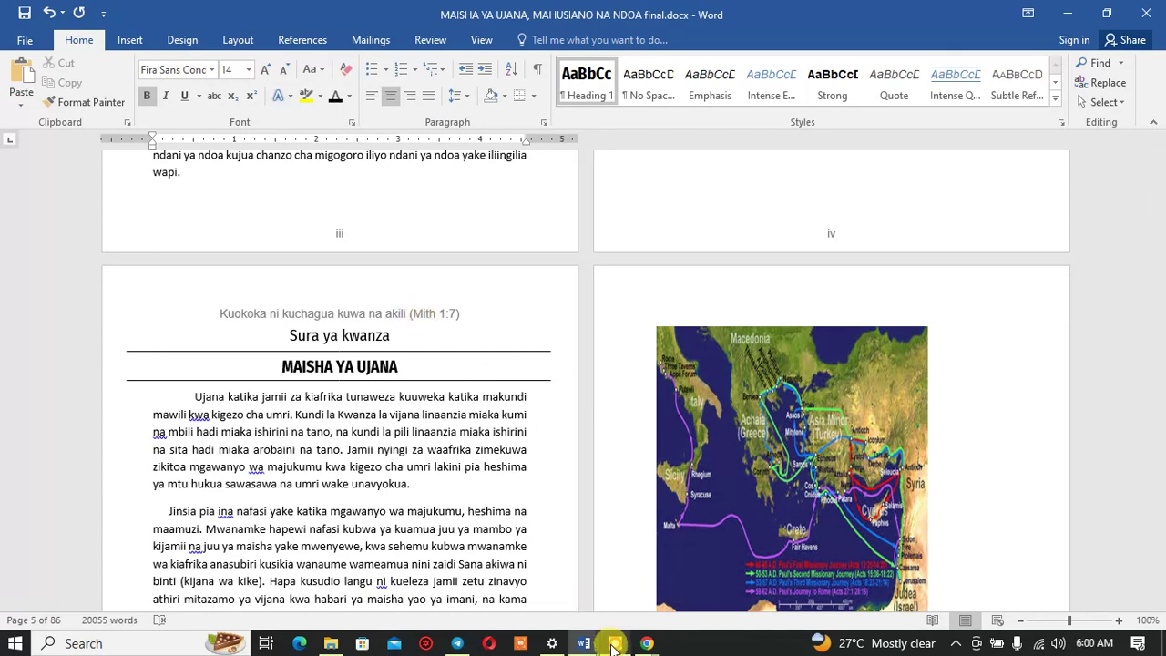
left_click(615, 643)
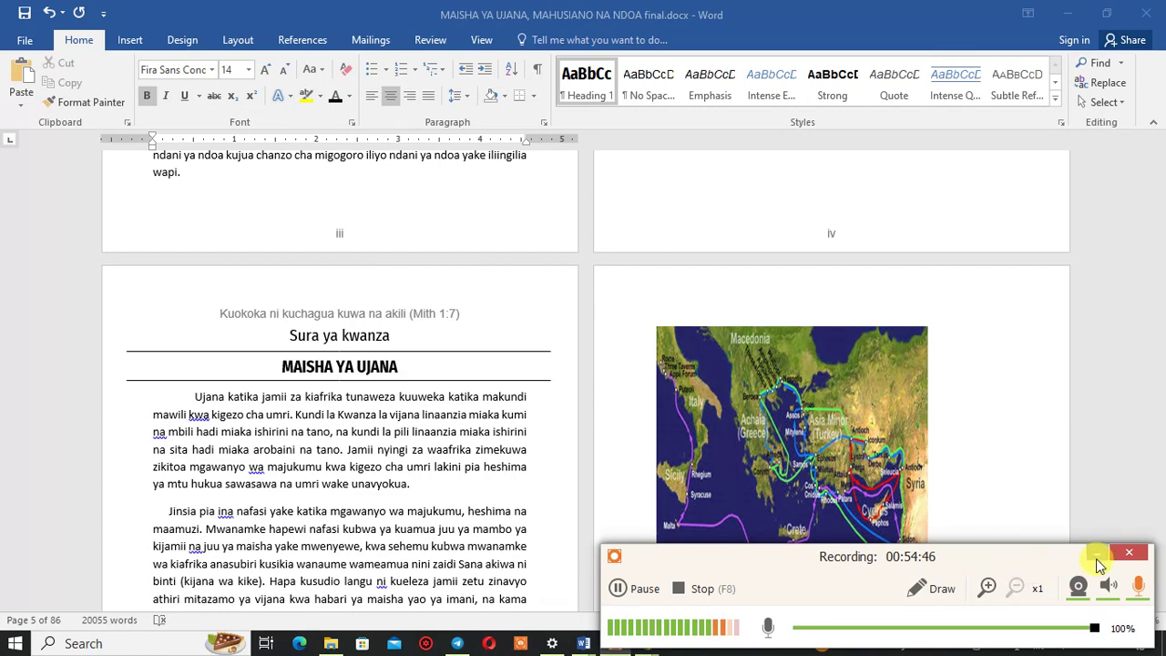
left_click(1097, 554)
scroll(423, 496, "down", 6)
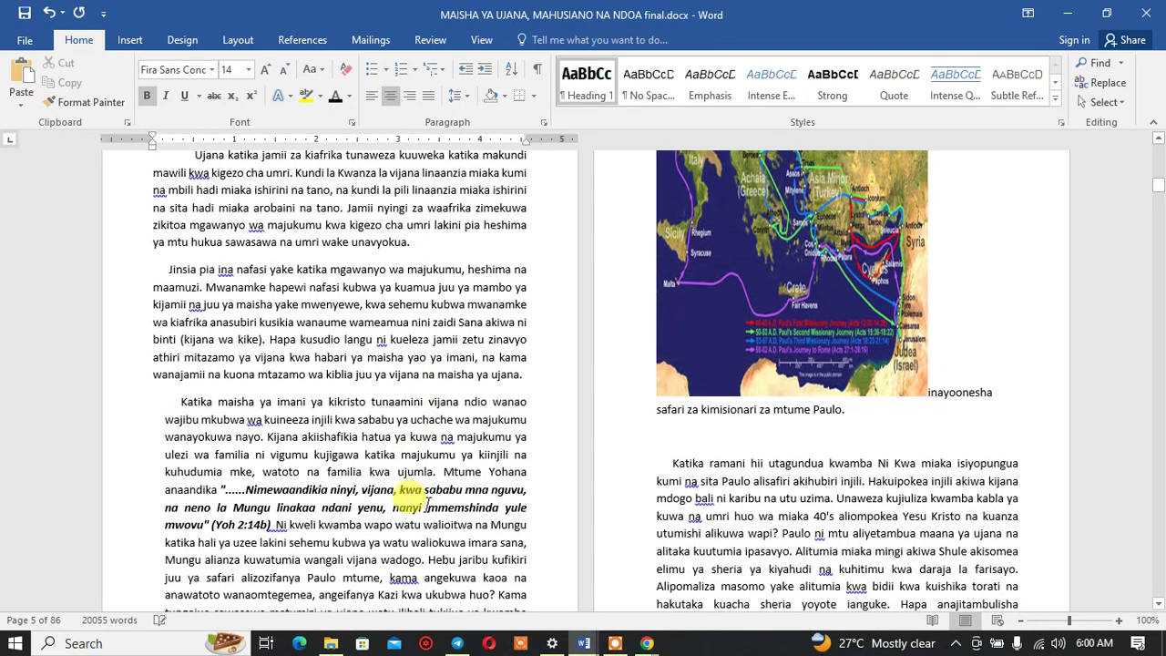
scroll(419, 492, "down", 1)
scroll(419, 488, "up", 7)
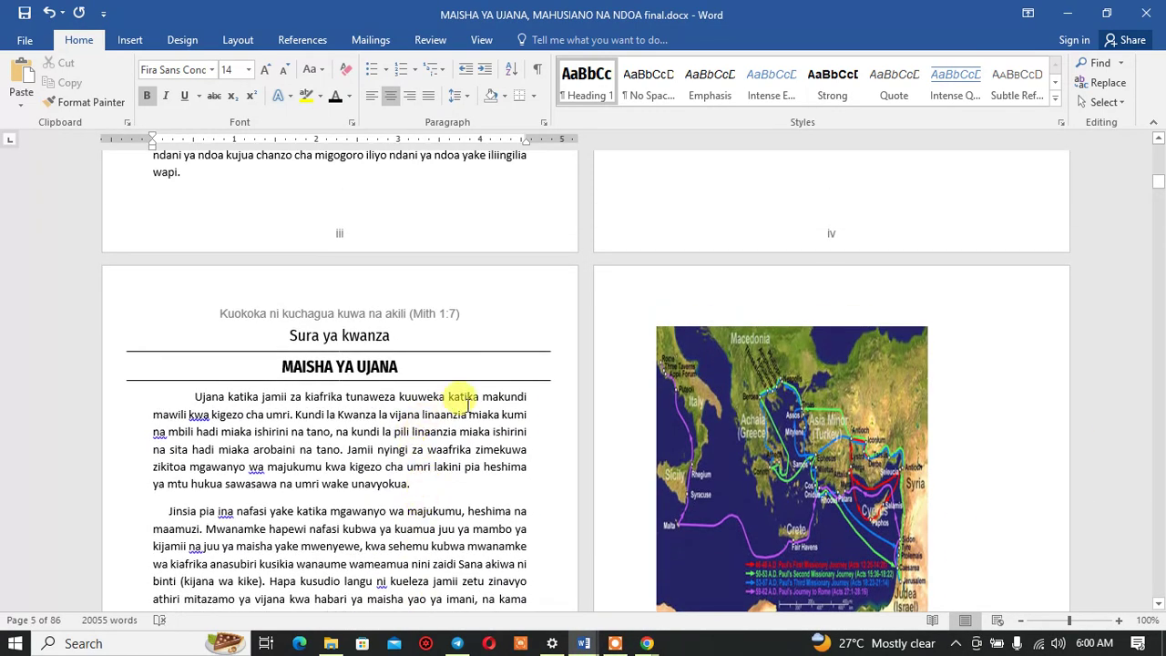
scroll(463, 399, "down", 3)
scroll(464, 401, "down", 3)
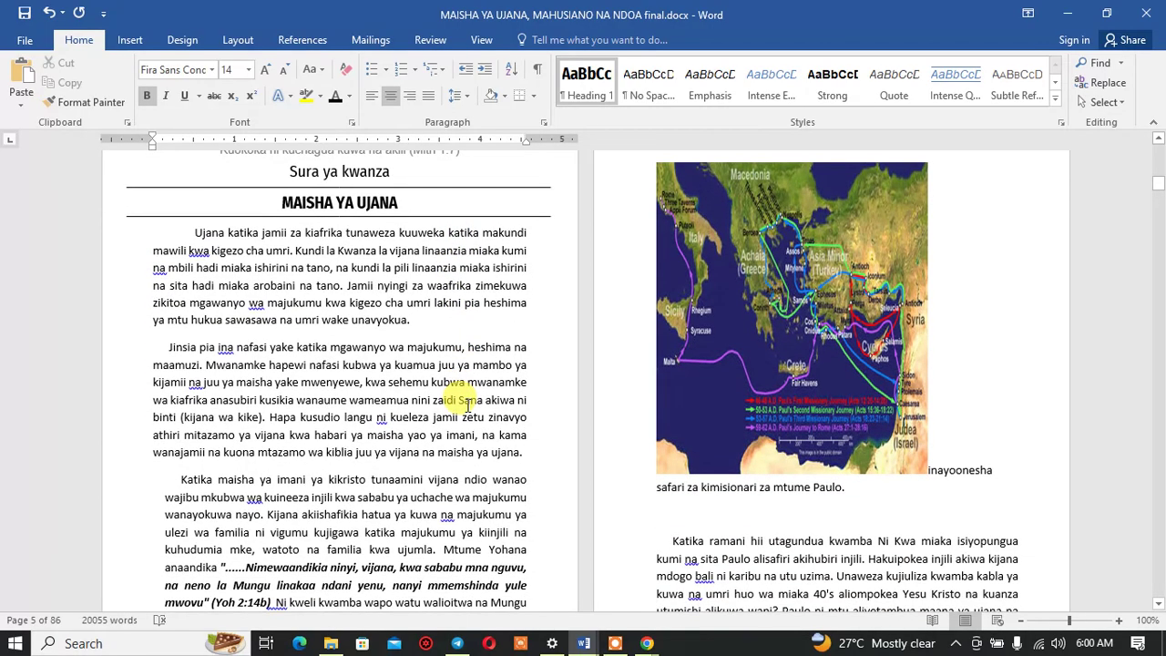
scroll(466, 403, "down", 4)
scroll(470, 407, "down", 2)
scroll(472, 409, "down", 2)
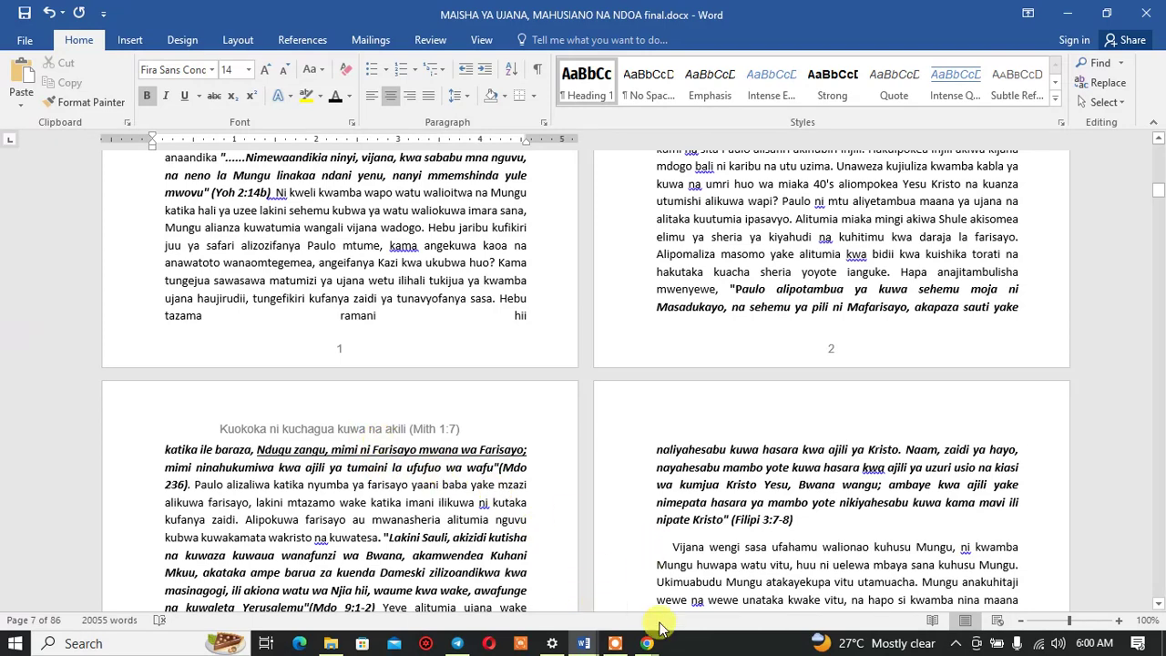
Step: Draw dark-blue annotation lines and arrows marking the header area on pages 3 and 4
left_click(614, 643)
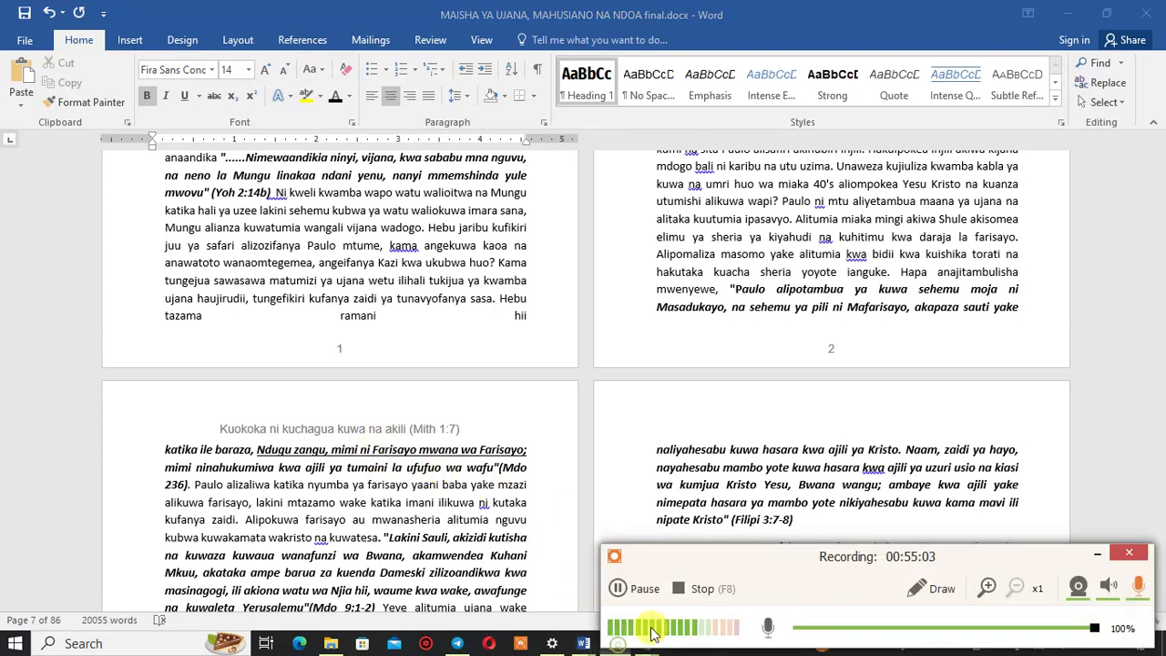
left_click(931, 588)
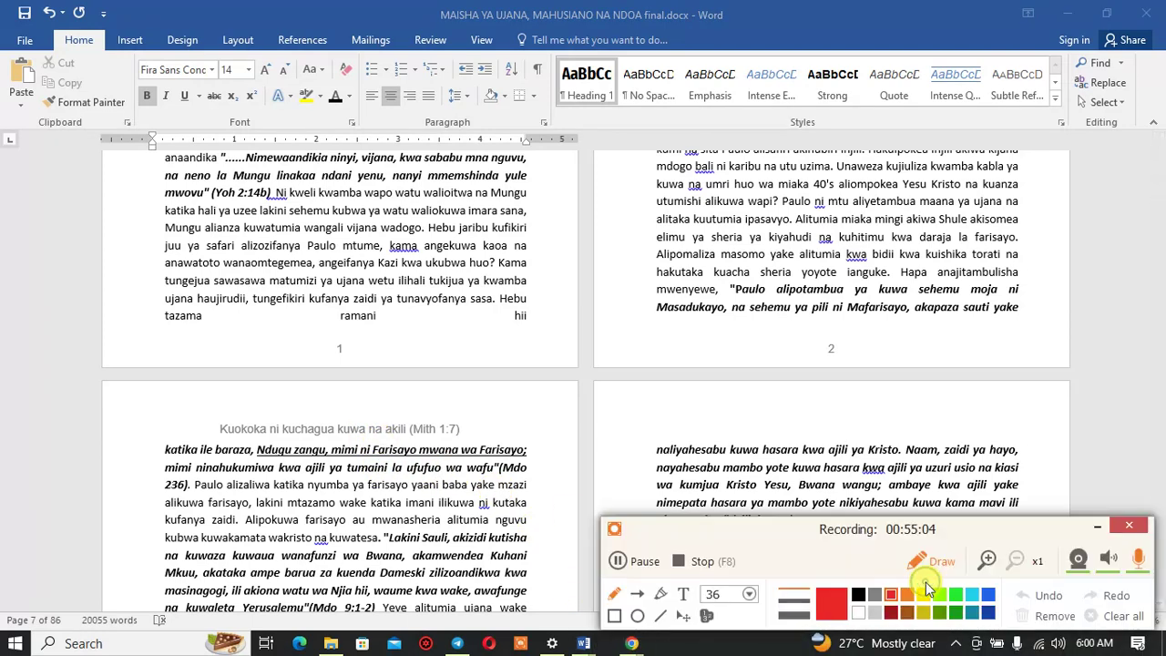
left_click(988, 615)
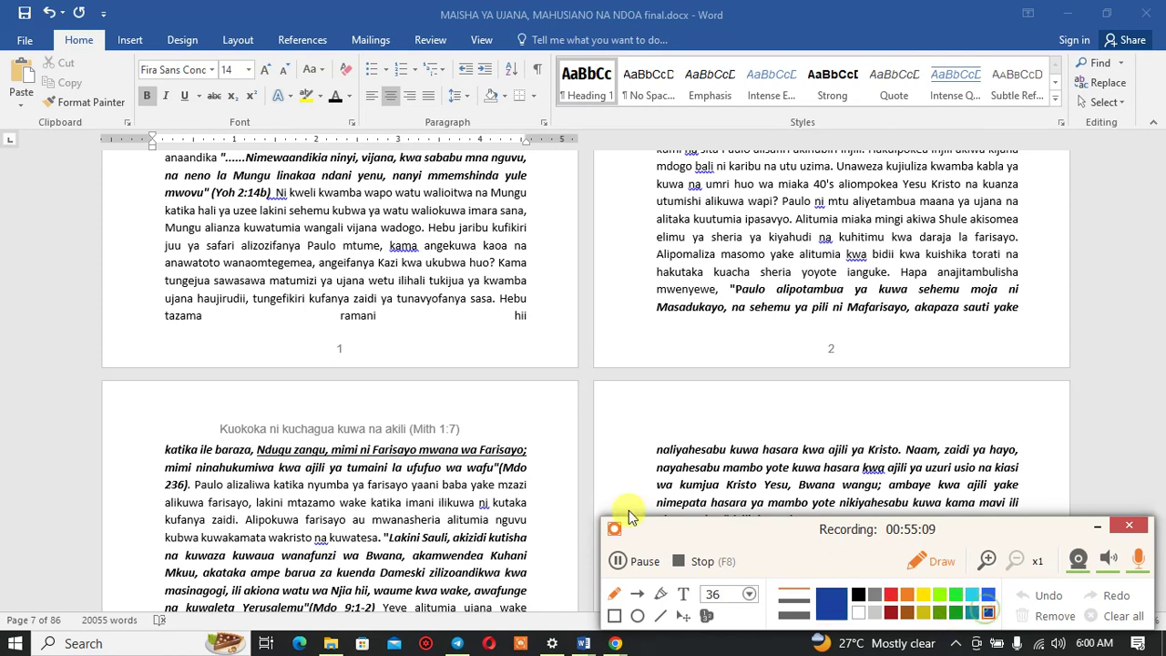
left_click(223, 407)
left_click_drag(311, 414, 411, 414)
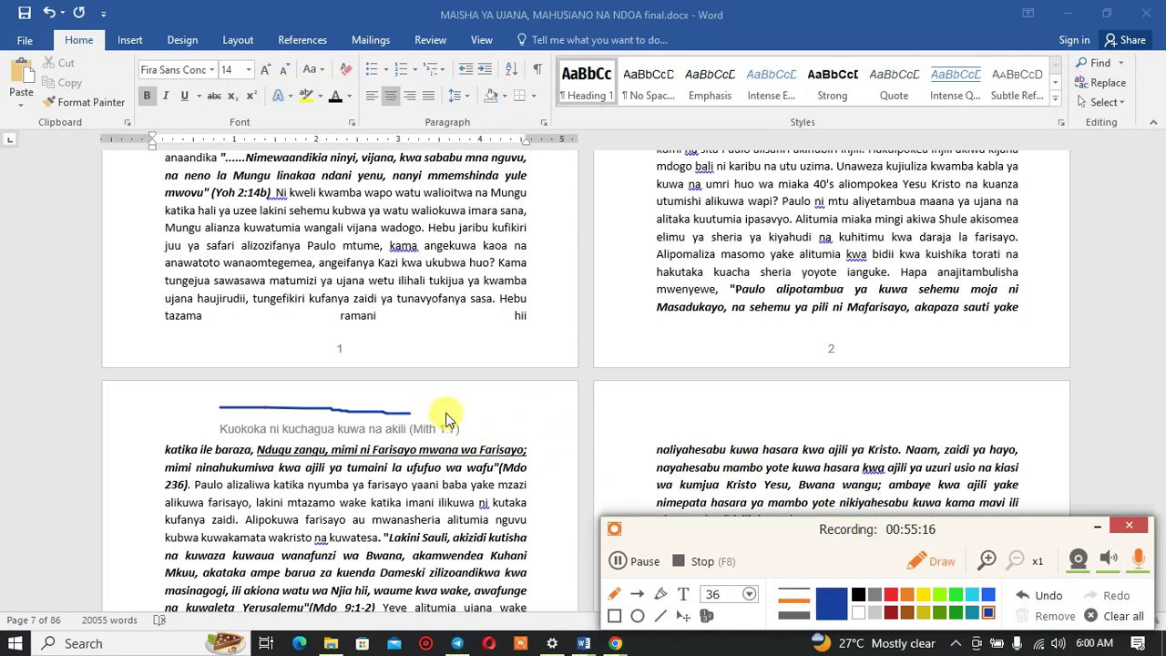
mouse_move(437, 412)
left_mouse_down()
mouse_move(574, 418)
mouse_move(529, 439)
left_mouse_up()
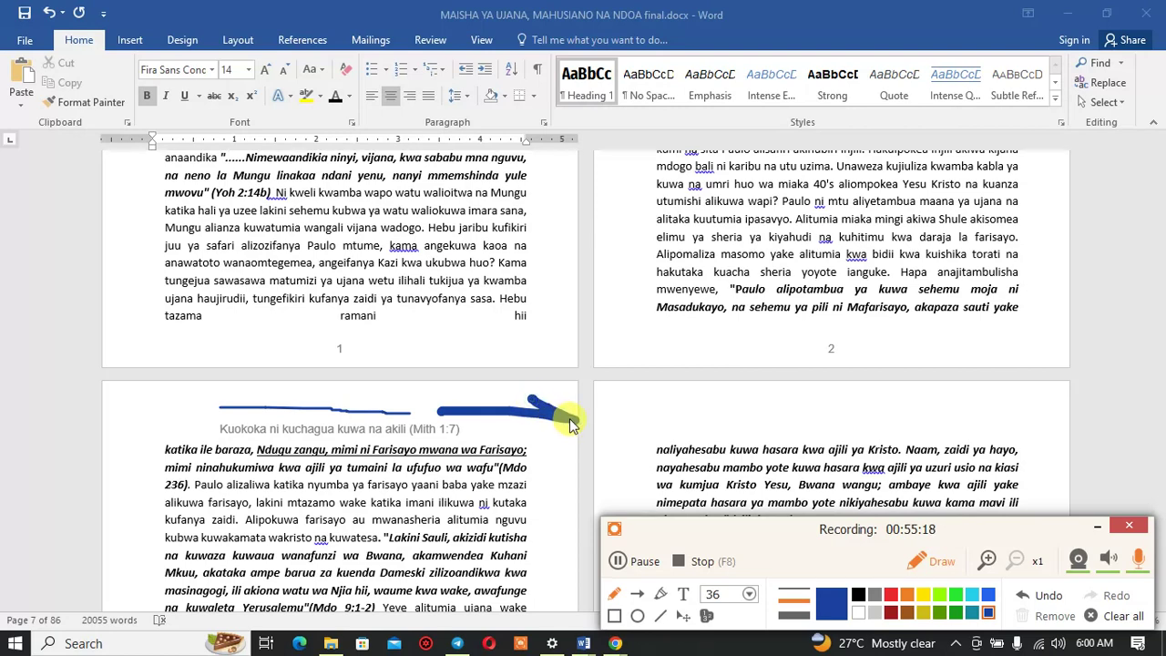
left_click_drag(625, 417, 616, 419)
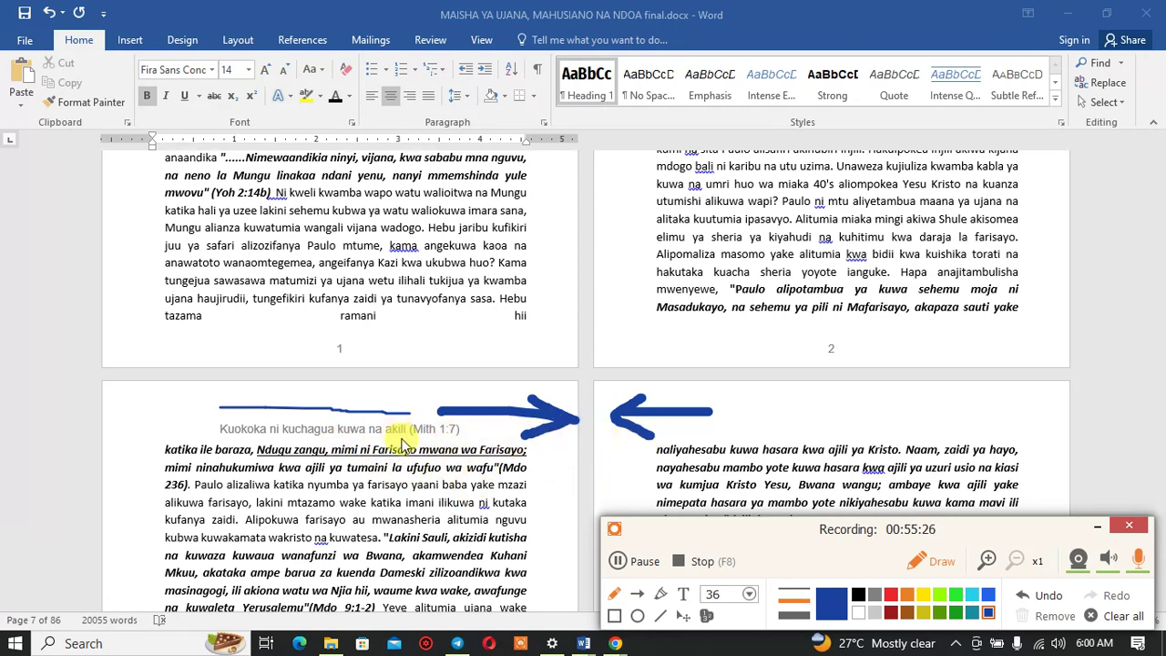
left_click_drag(447, 473, 554, 474)
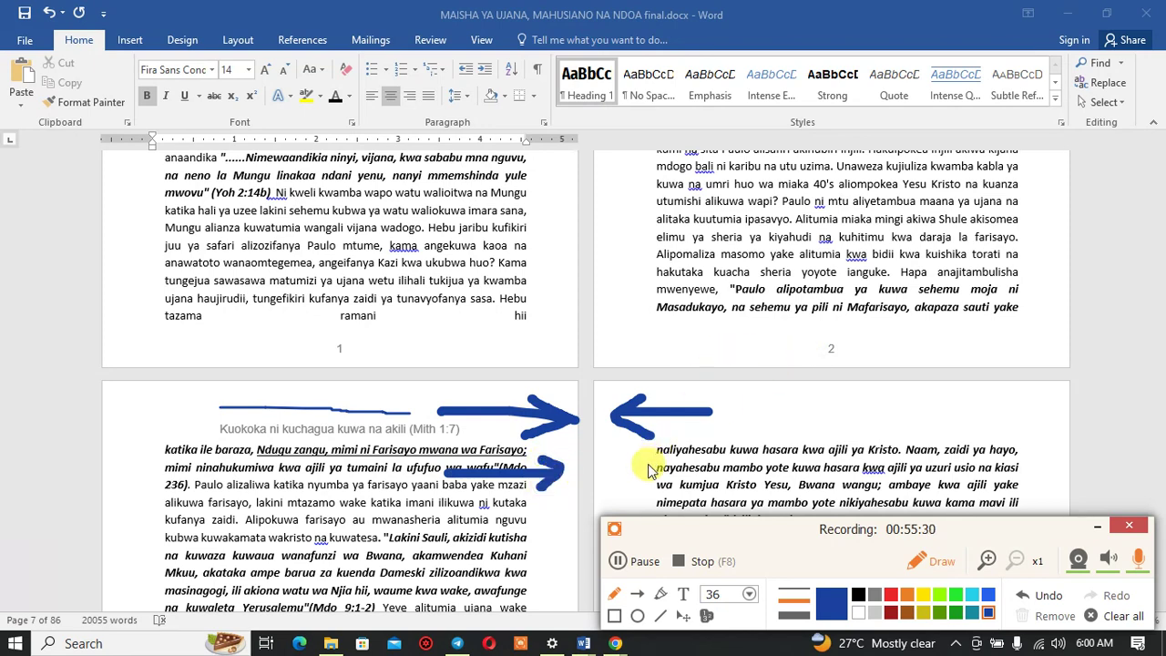
left_click_drag(634, 462, 720, 468)
left_click_drag(628, 474, 696, 465)
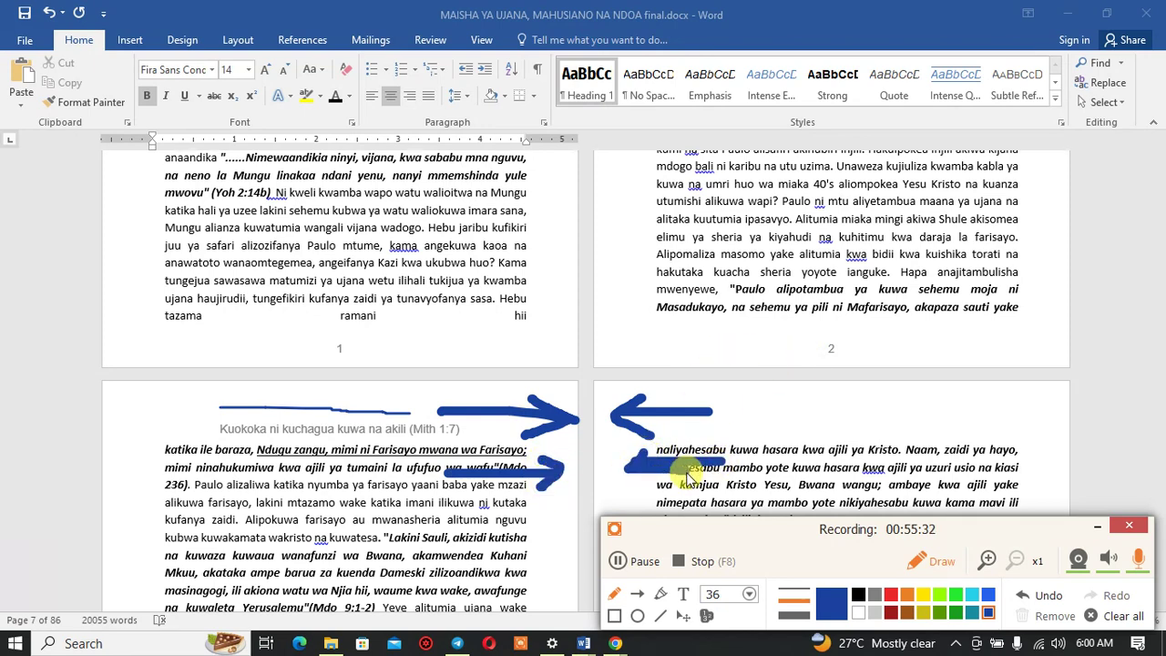
left_click(919, 559)
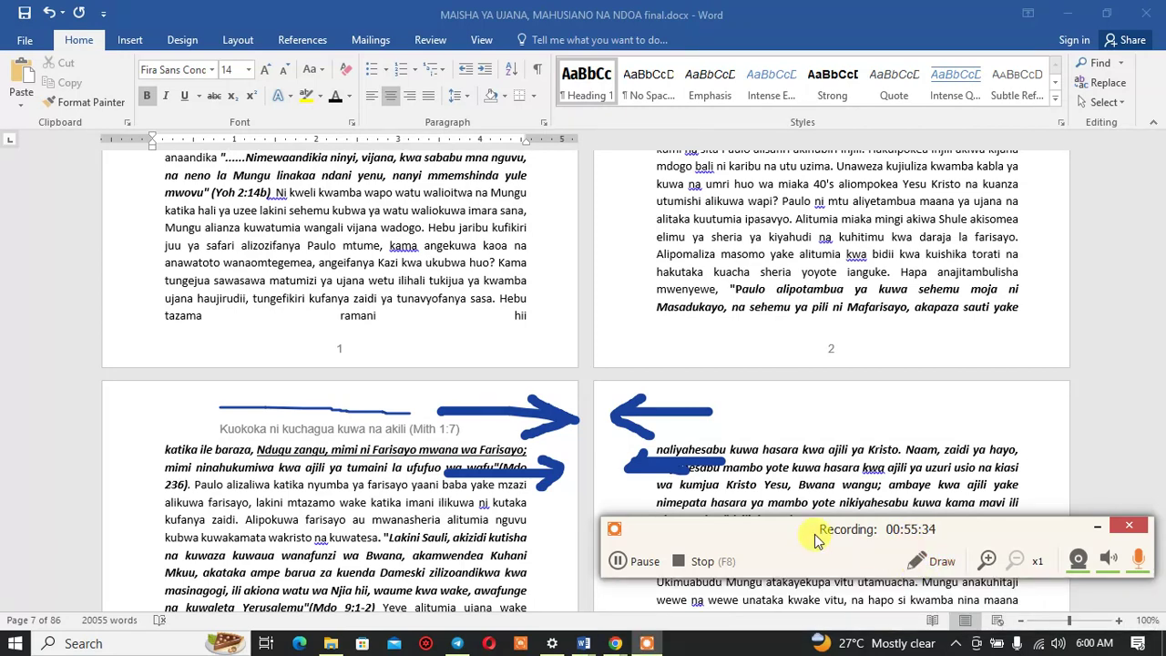
Step: Add a diagonal annotation stroke, then erase all annotations and hide the recorder controls
scroll(424, 312, "up", 1)
scroll(424, 312, "up", 3)
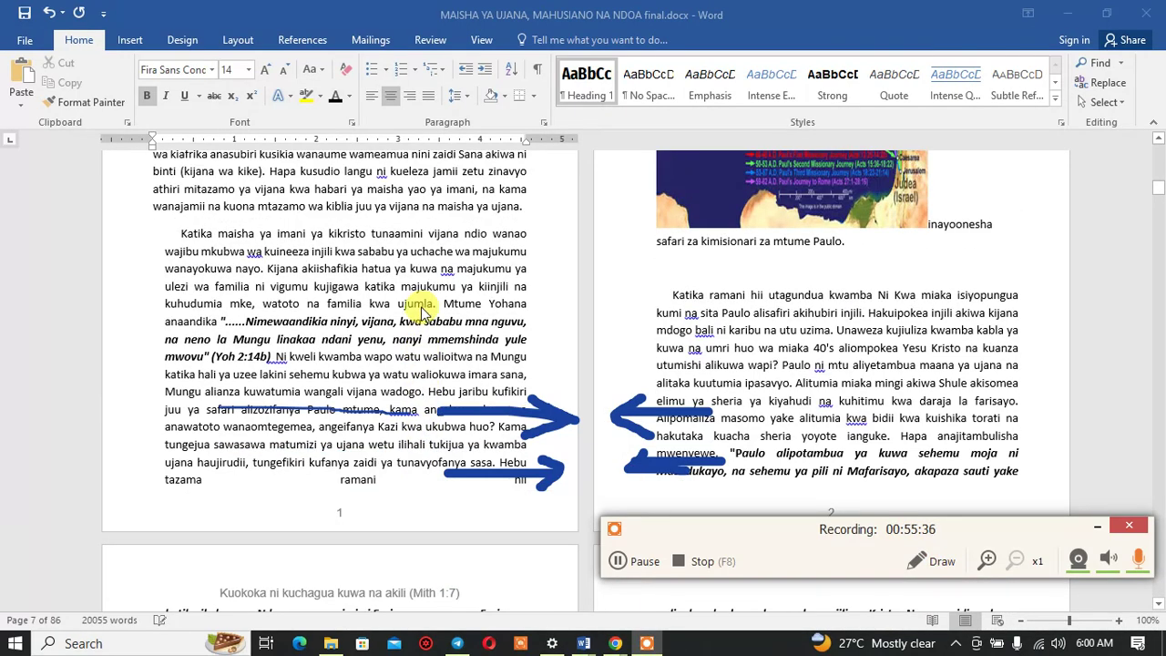
scroll(423, 313, "down", 2)
scroll(423, 313, "down", 4)
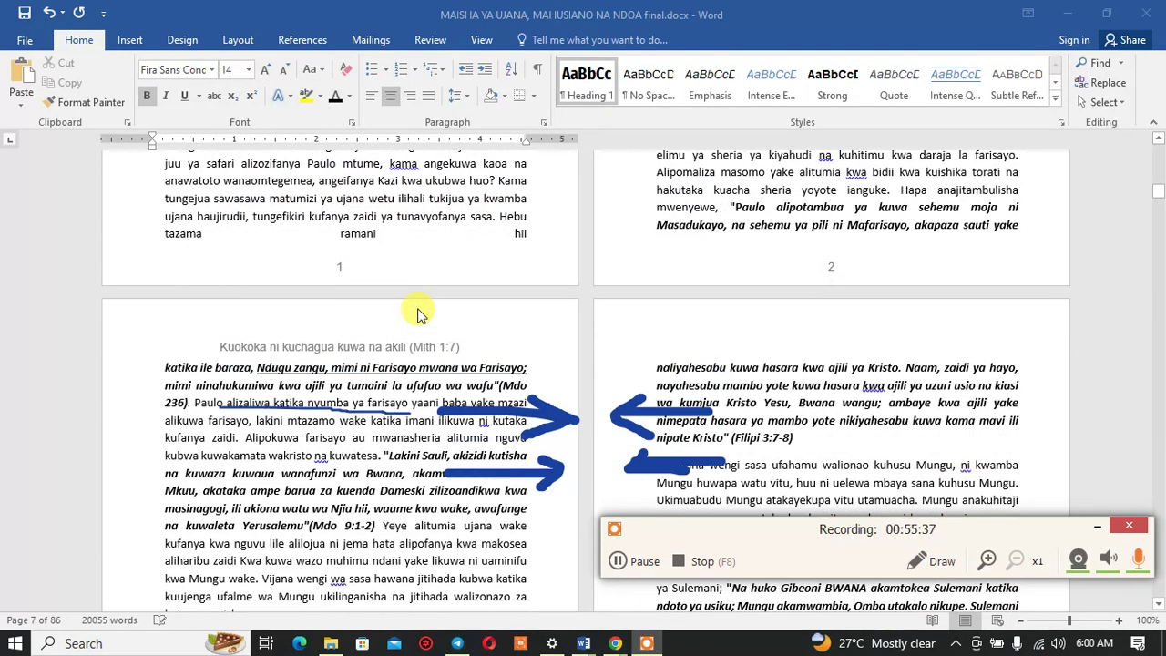
left_click(916, 569)
left_click_drag(359, 365, 736, 521)
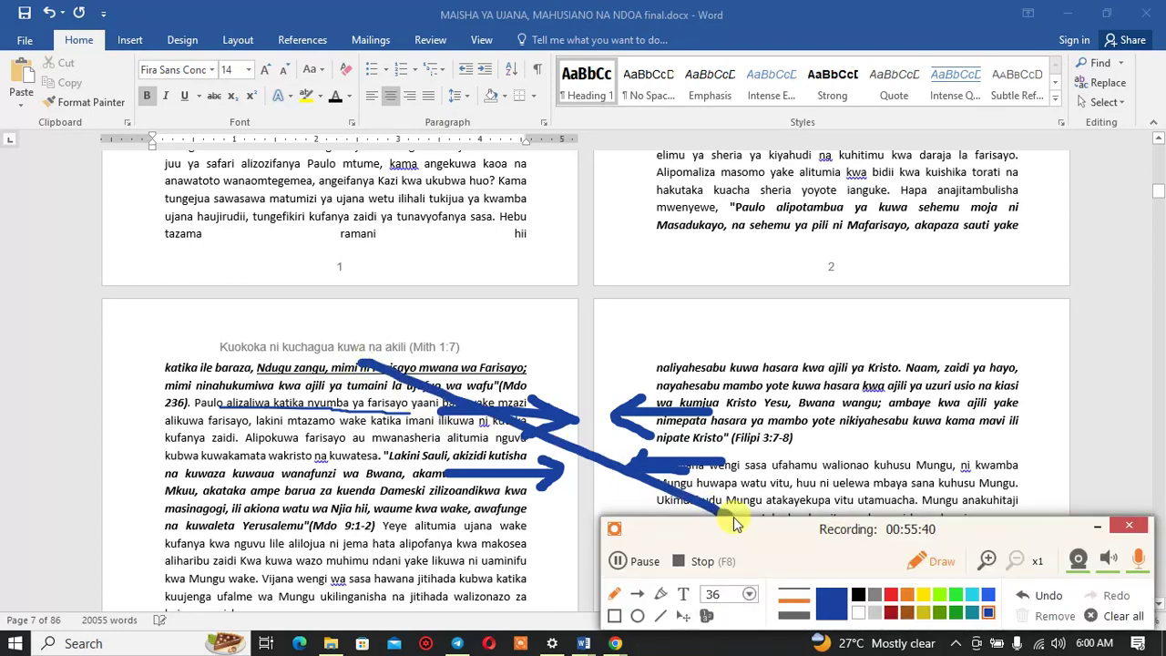
left_click(915, 566)
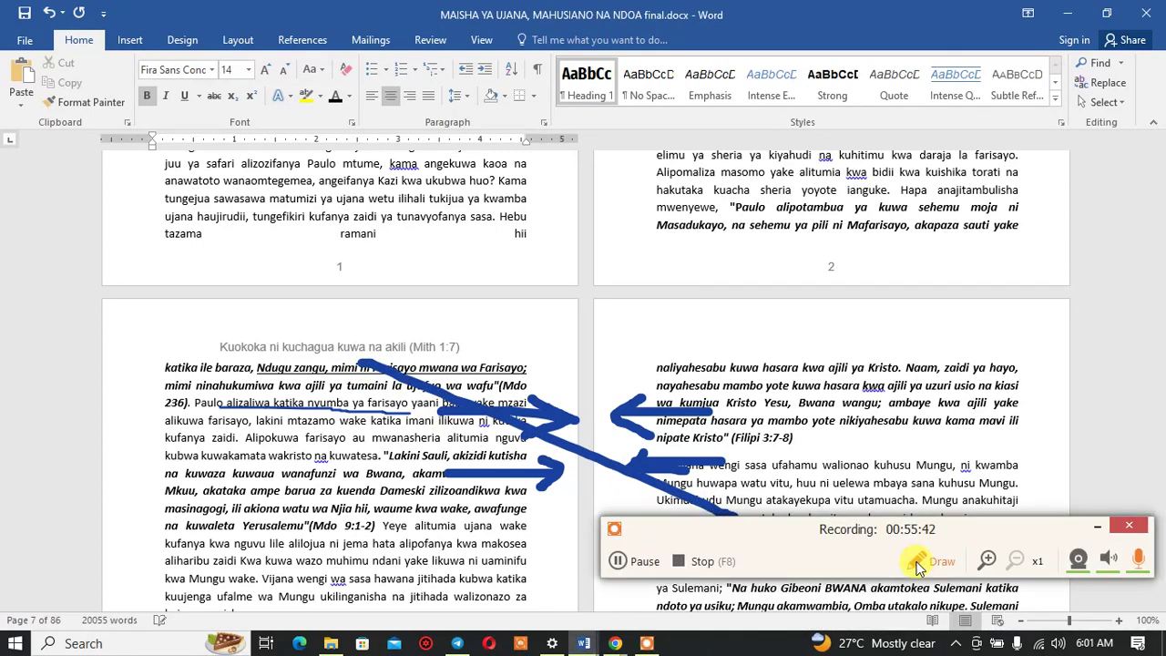
left_click(1090, 615)
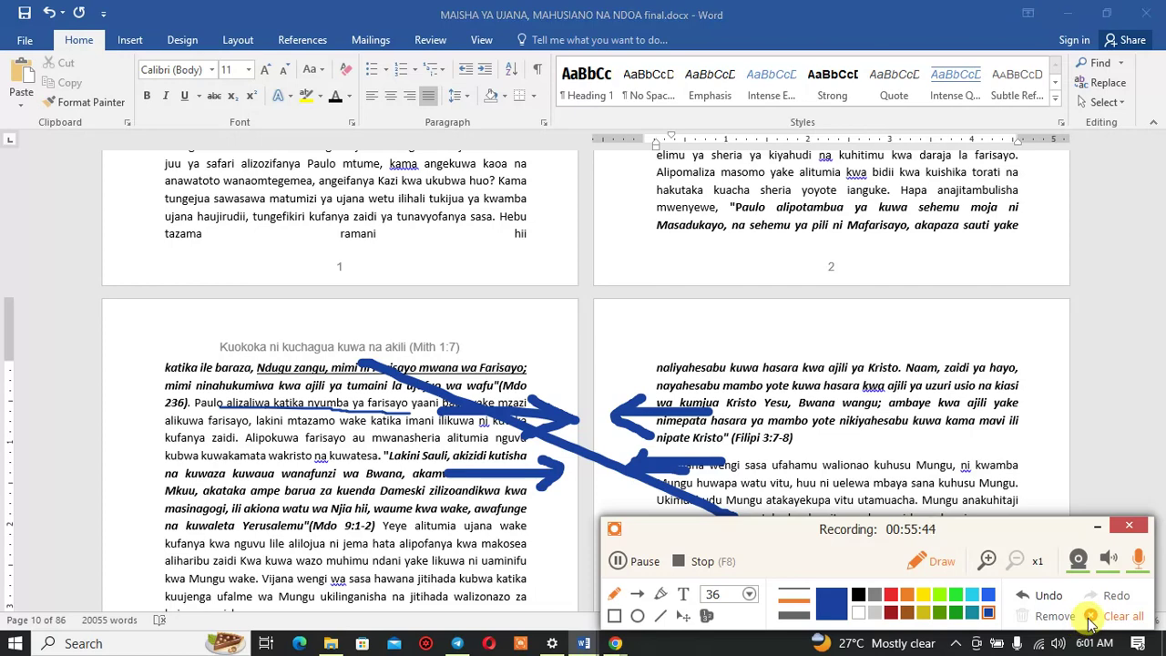
left_click(918, 566)
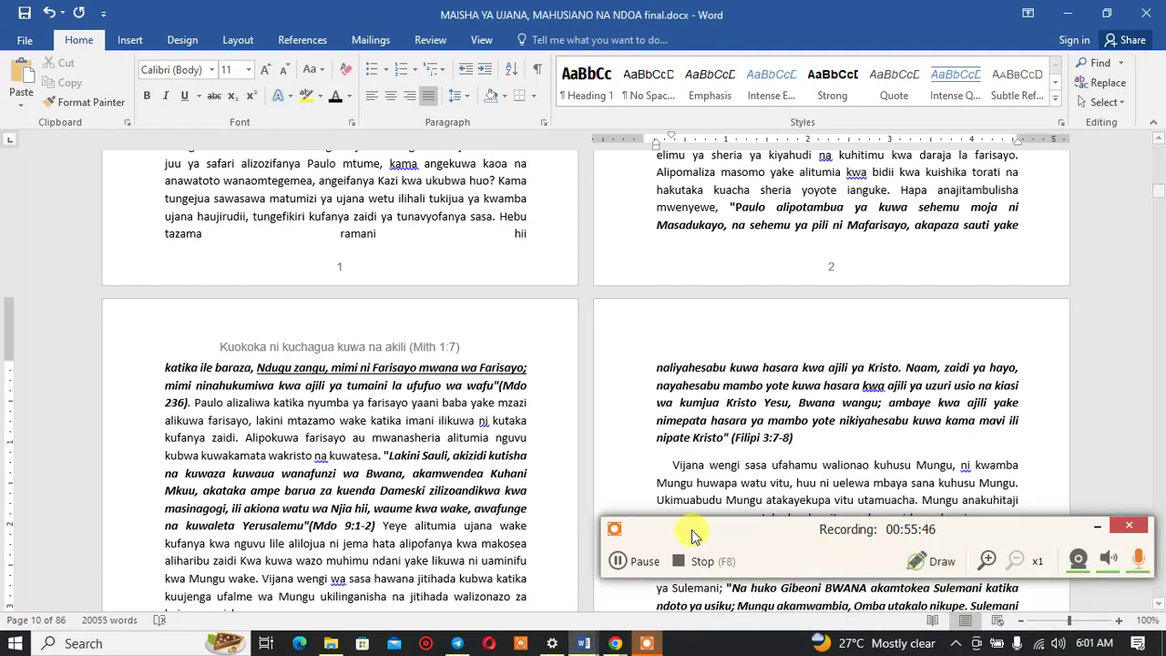
left_click(1096, 531)
Step: Delete the extra space before 'Ujana' in the opening paragraph
scroll(410, 428, "up", 10)
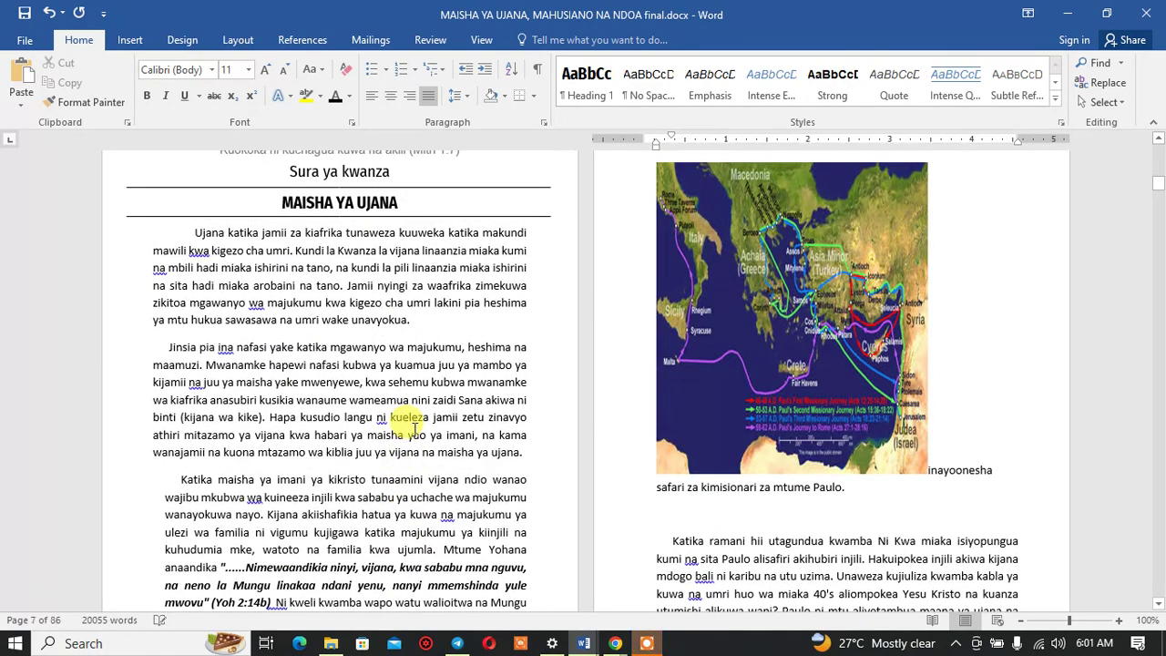
scroll(407, 425, "up", 5)
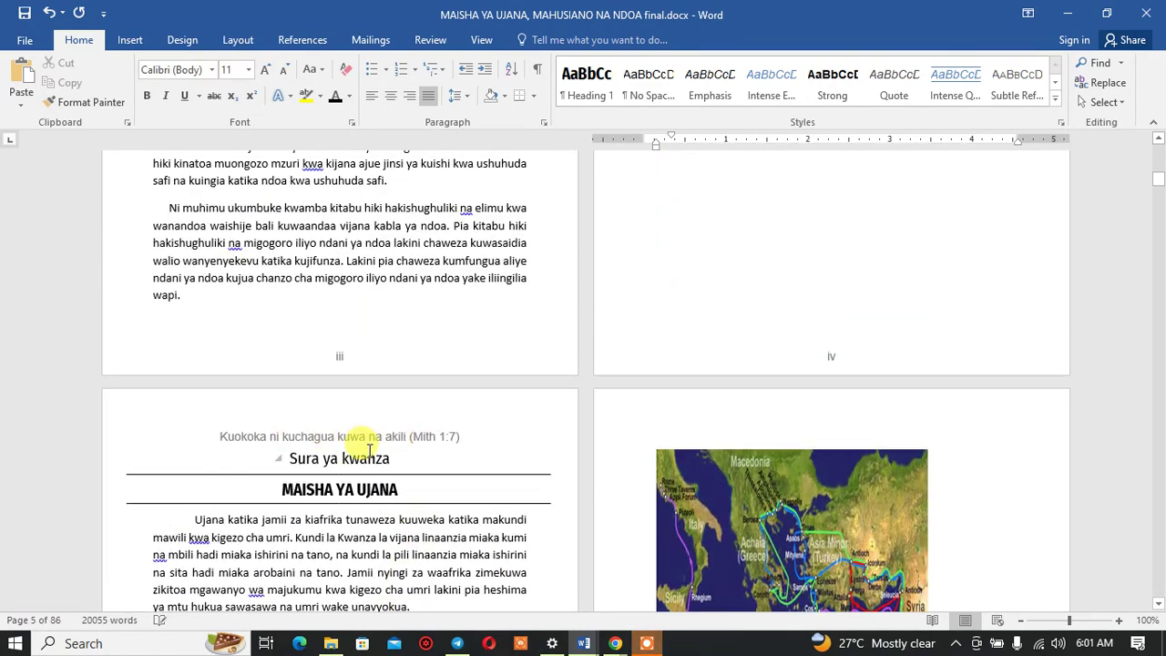
scroll(369, 448, "down", 3)
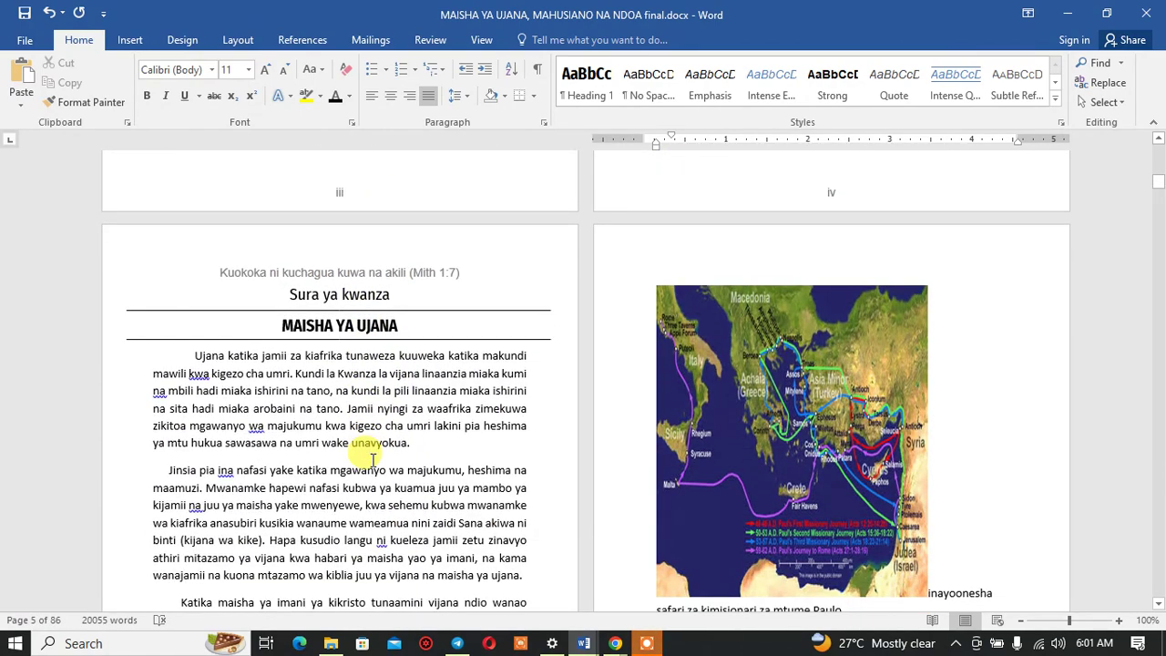
left_click(190, 356)
left_click_drag(195, 355, 169, 356)
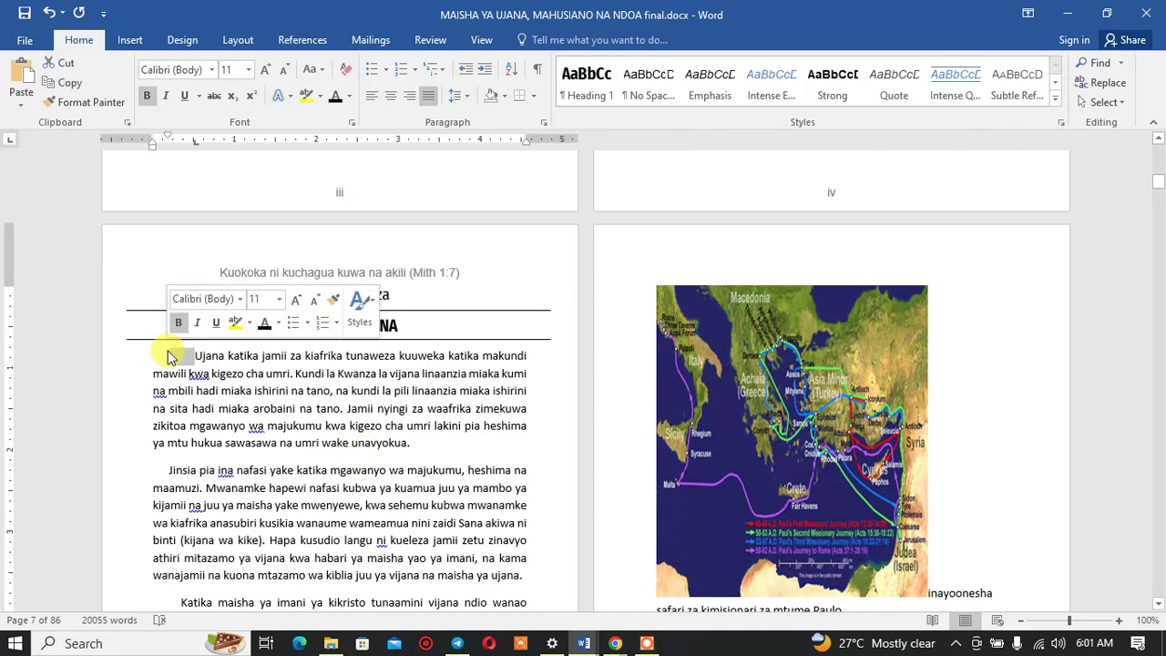
key("Delete")
Step: Select the paragraph running from 'Katika' to 'tazama'
scroll(169, 350, "down", 3)
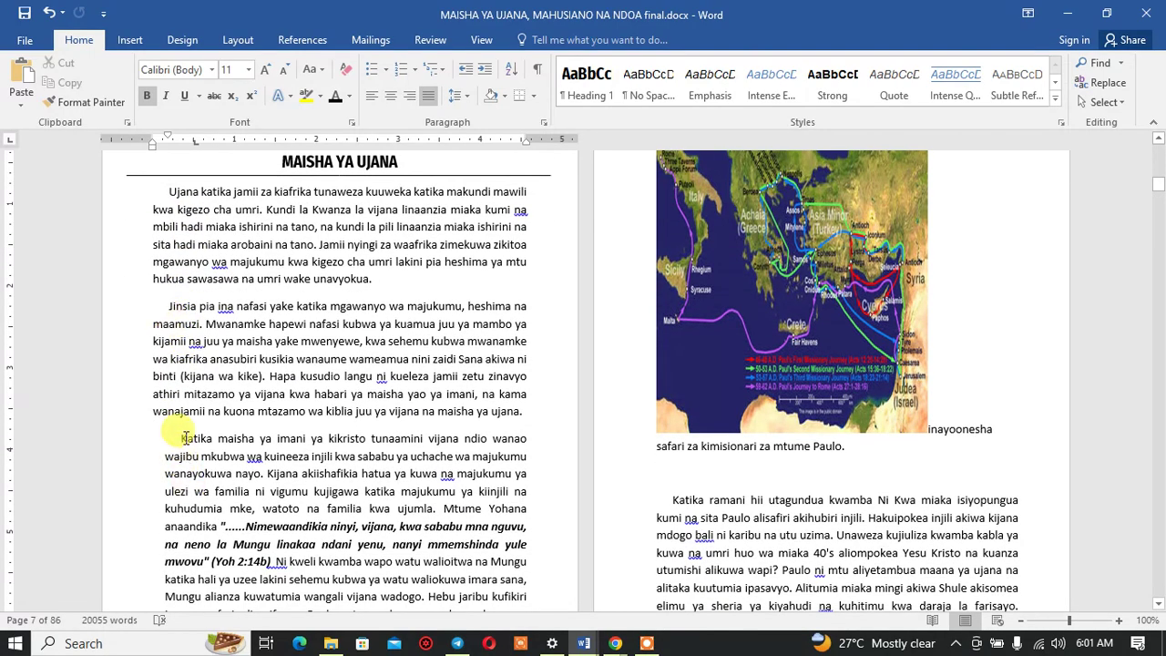
scroll(185, 438, "down", 3)
left_click_drag(181, 276, 204, 522)
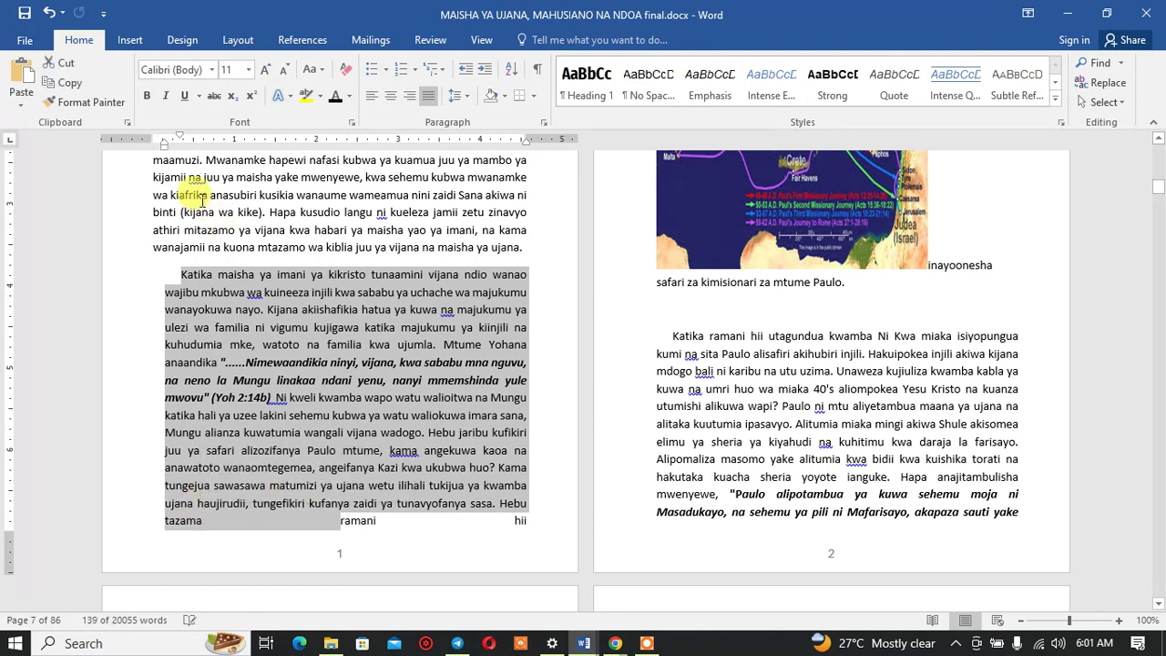
Step: Drag the 'Katika maisha ya imani' left indent back to the margin, undoing an accidental Emphasis style
double_click(165, 144)
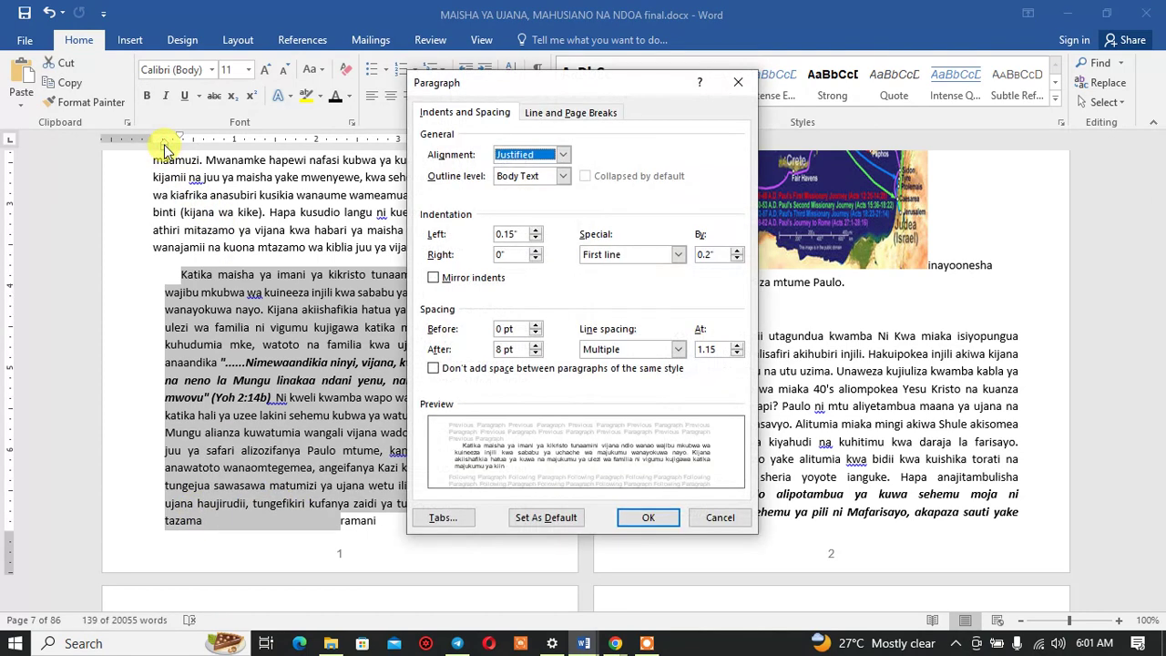
left_click(737, 83)
left_click(741, 83)
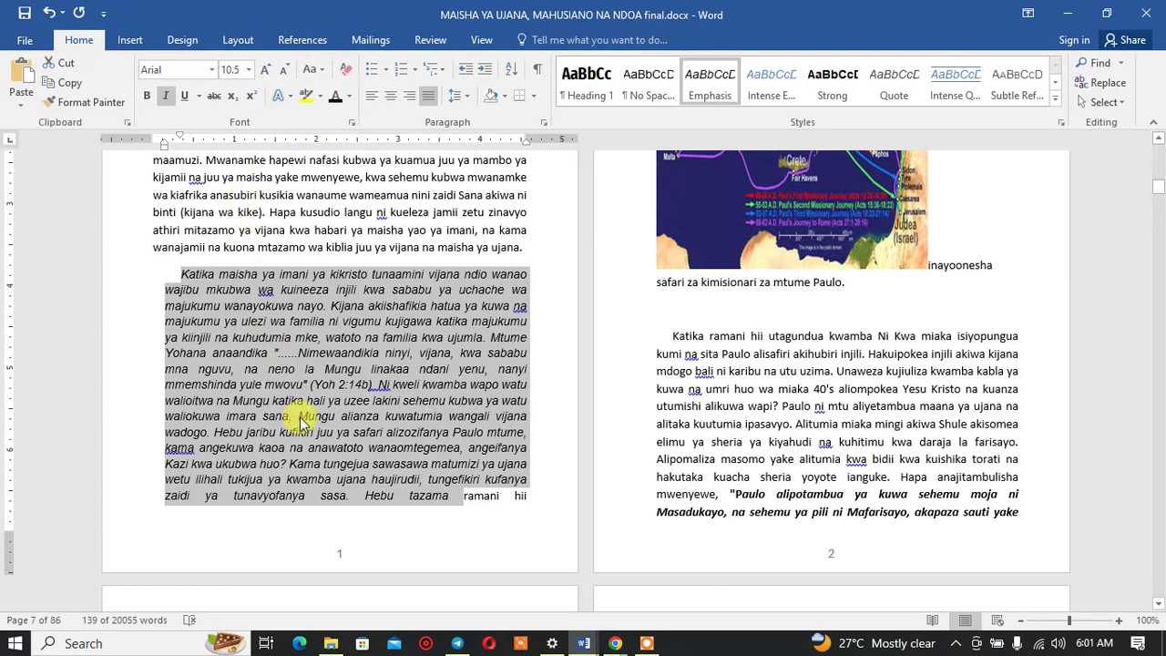
key("ctrl+z")
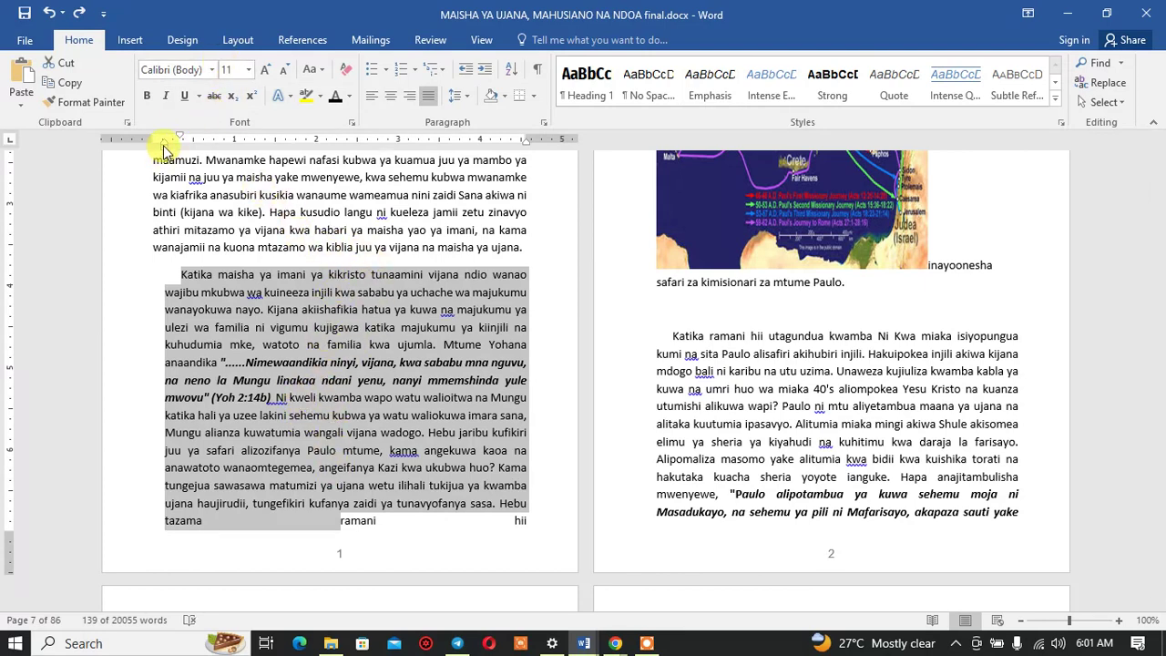
left_click_drag(164, 145, 153, 146)
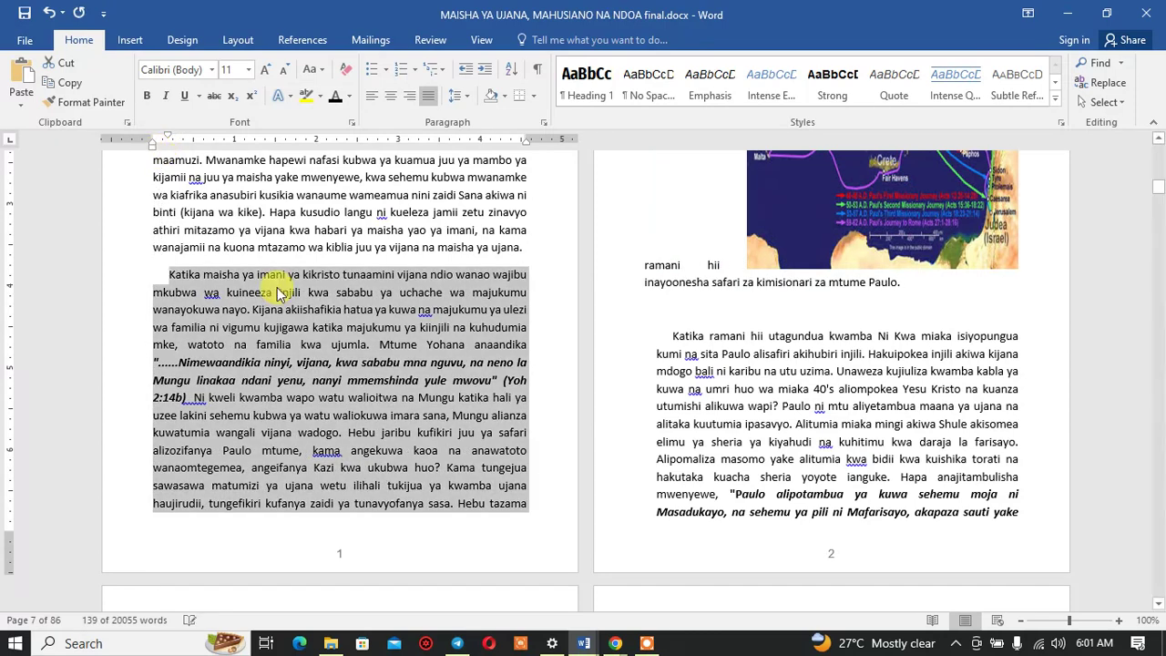
left_click(321, 363)
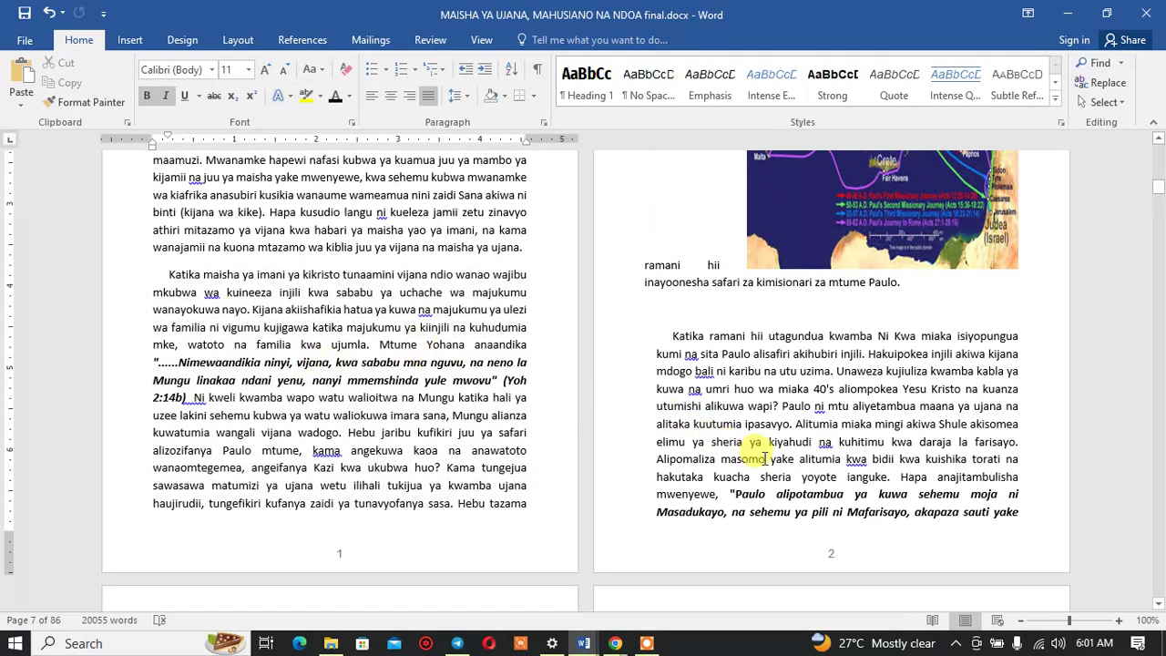
scroll(764, 460, "up", 4)
scroll(763, 460, "up", 2)
scroll(728, 437, "up", 3)
Step: Shorten the horizontal line under 'Sura ya kwanza' so it ends near the text margin
scroll(671, 417, "down", 4)
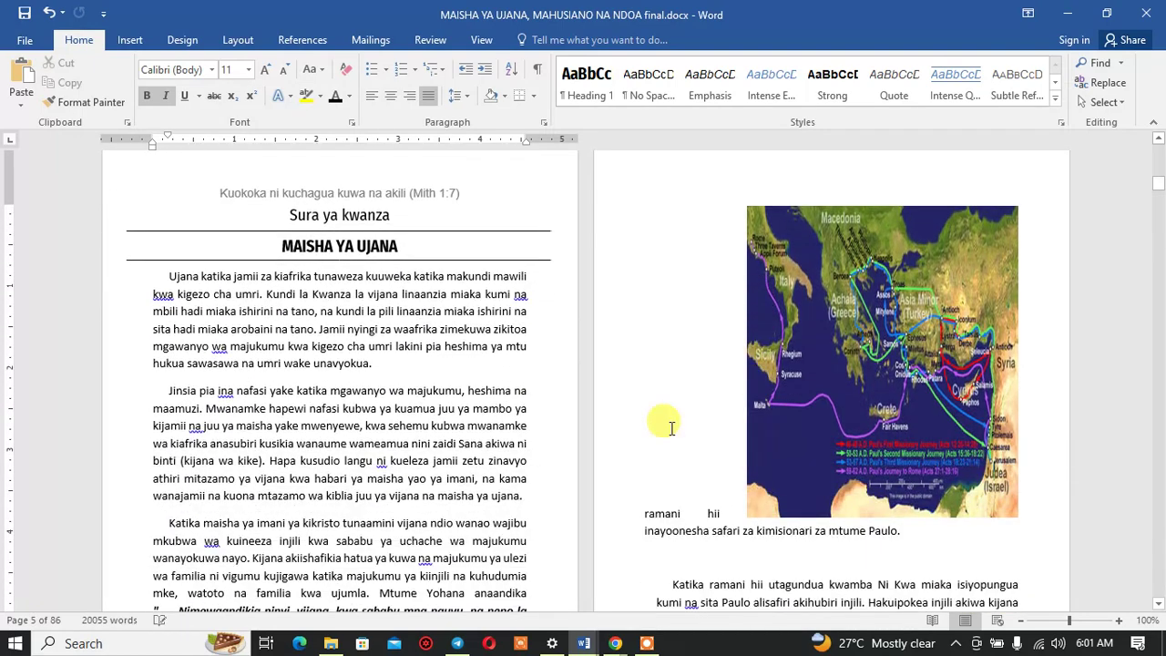
scroll(671, 417, "up", 1)
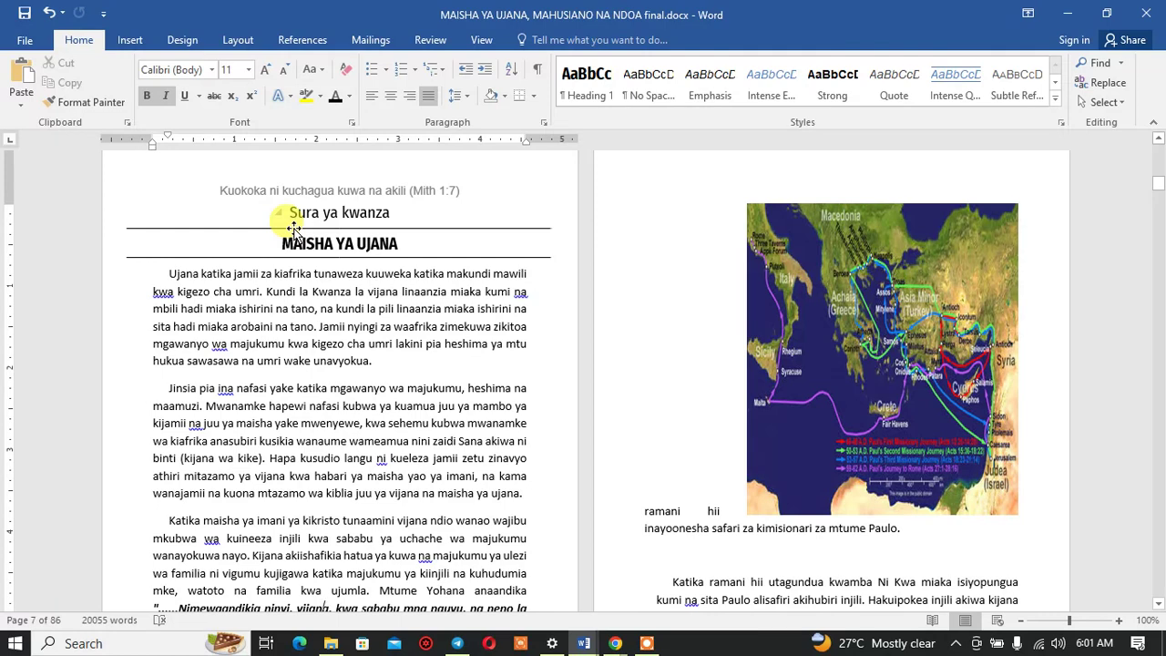
left_click(293, 229)
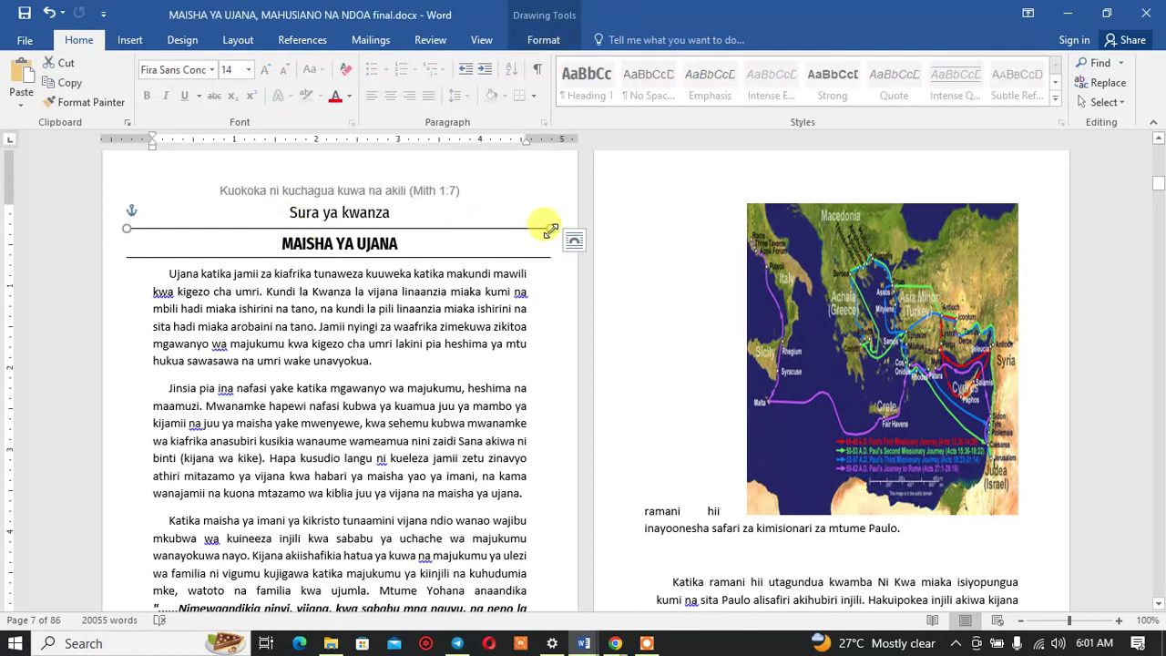
mouse_move(550, 229)
left_mouse_down()
mouse_move(506, 227)
mouse_move(520, 225)
left_mouse_up()
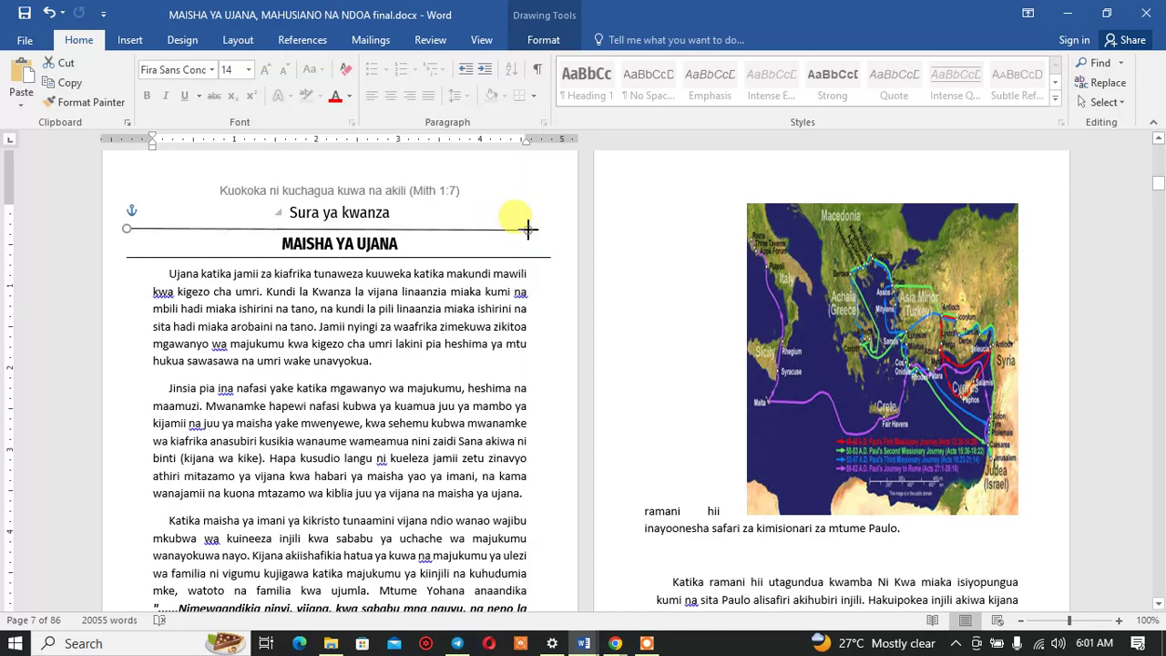
left_click_drag(524, 226, 537, 228)
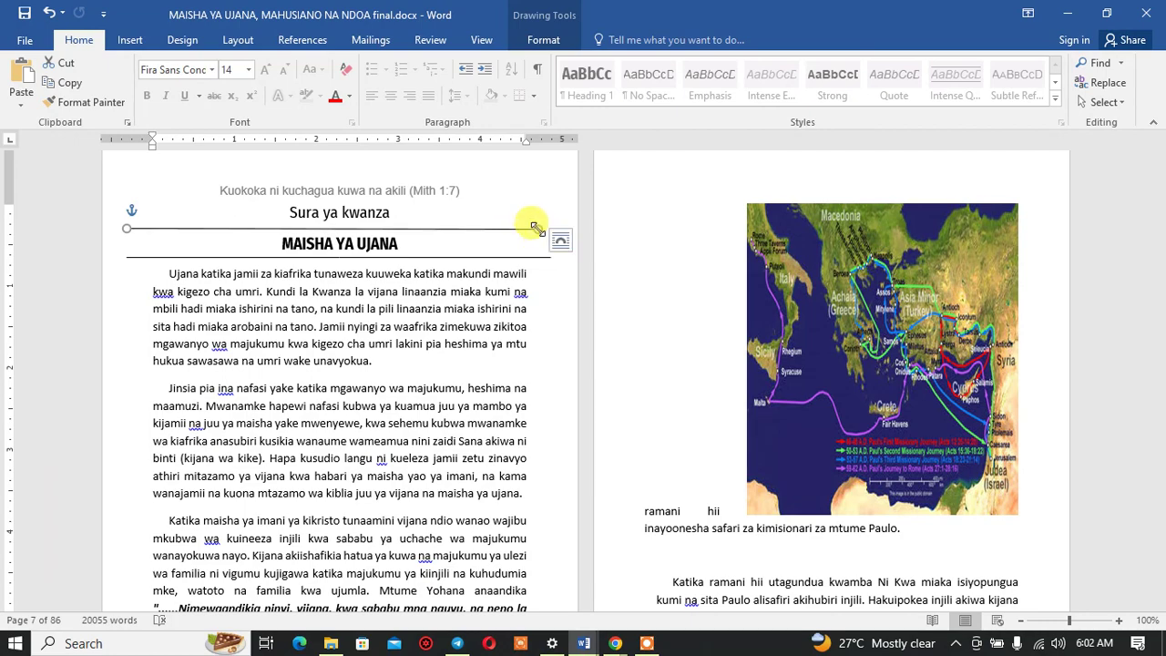
Step: Zoom in and trim the right end of the line above the heading slightly
left_click(1119, 620)
left_click(1119, 621)
left_click(1120, 620)
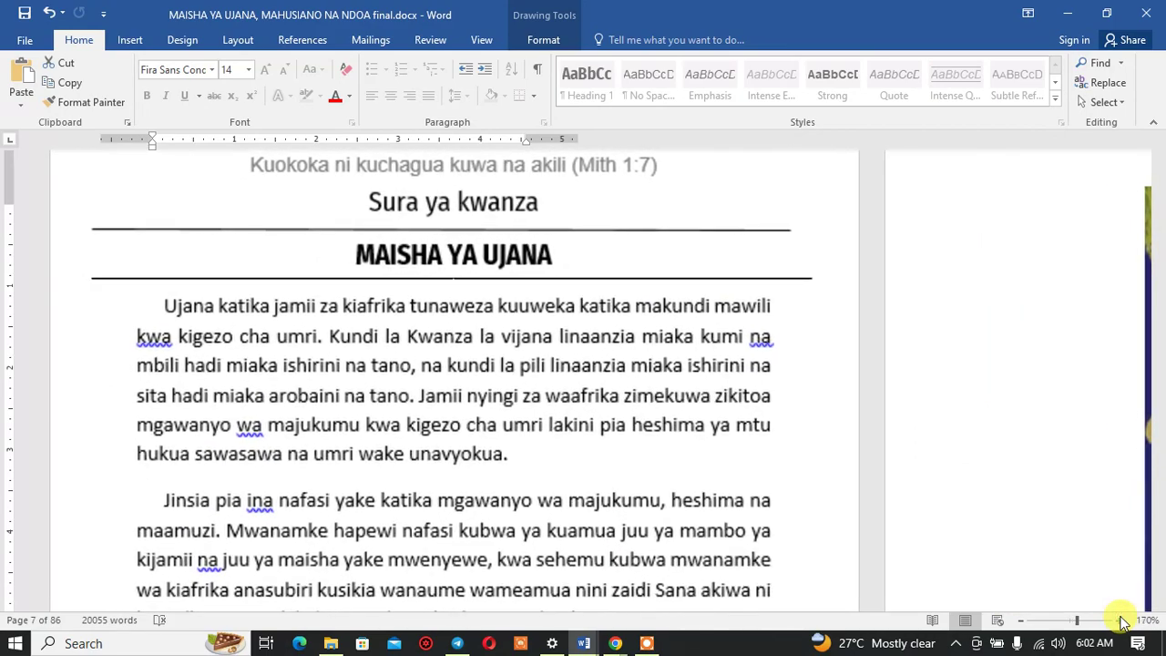
left_click(1119, 620)
left_click(1119, 620)
left_click(1119, 620)
left_click(1119, 620)
left_click(1120, 620)
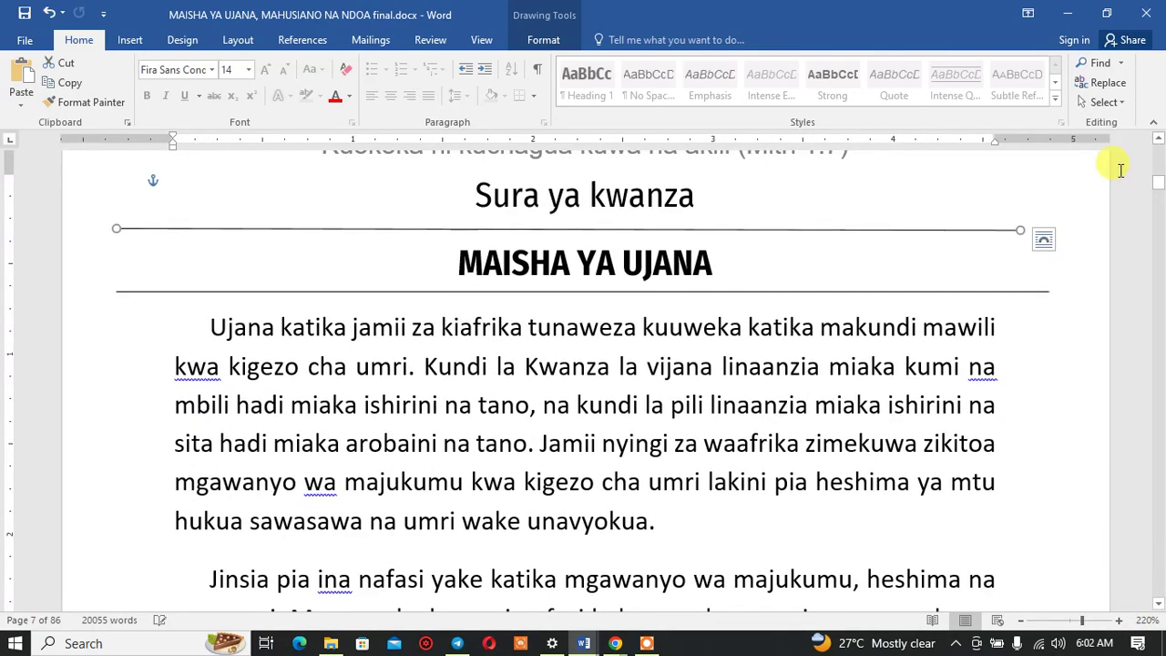
left_click_drag(1018, 230, 1005, 228)
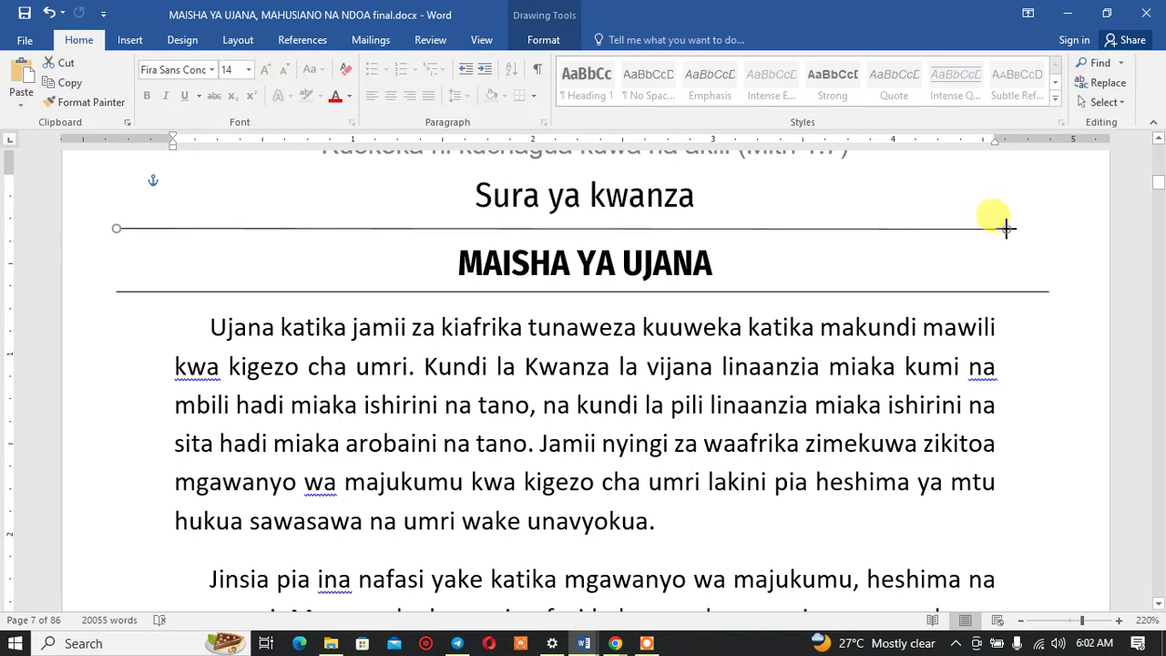
left_click_drag(1005, 229, 1008, 228)
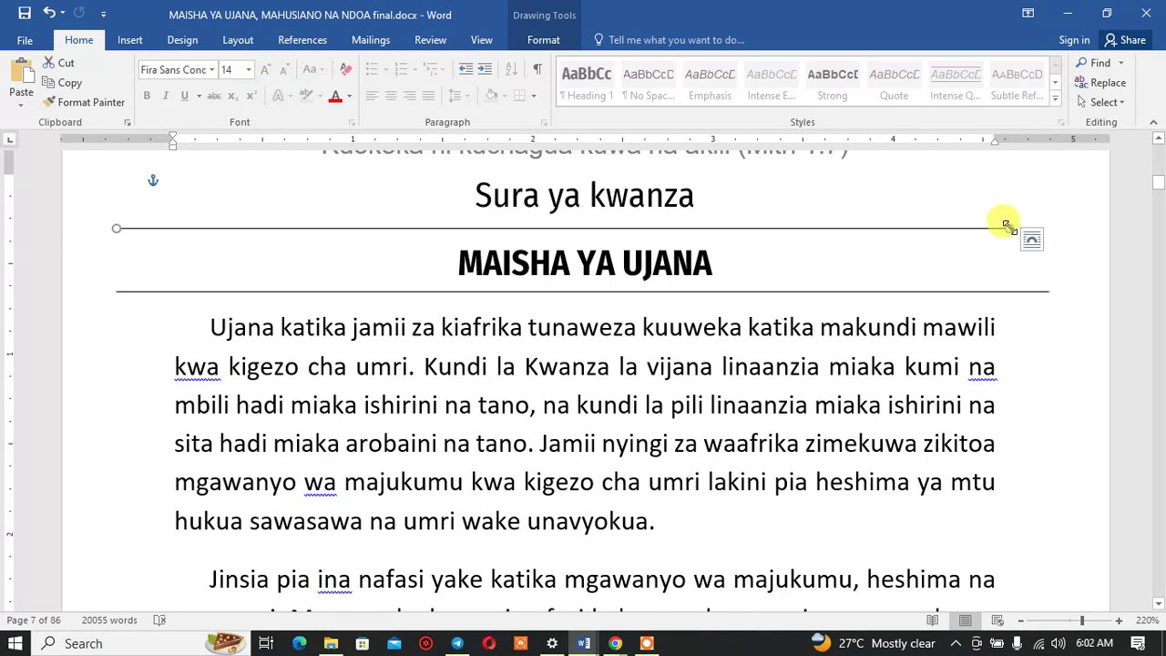
Step: Deal with the old line under the heading and discard a misplaced copy of the top line
left_click(1007, 293)
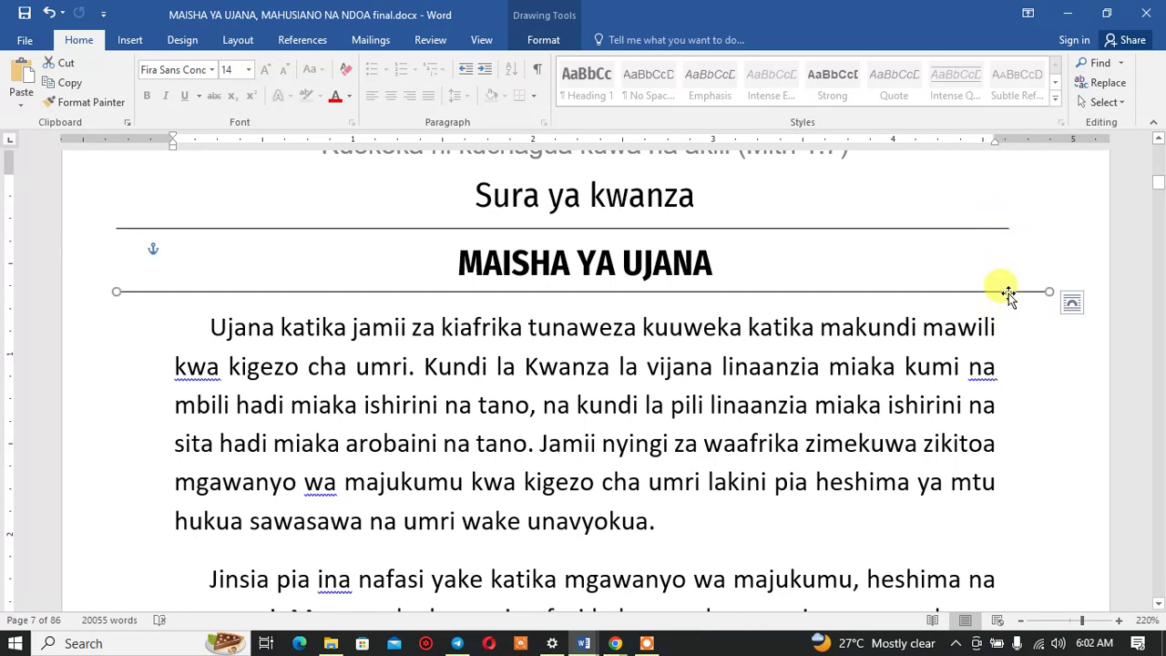
key("Escape")
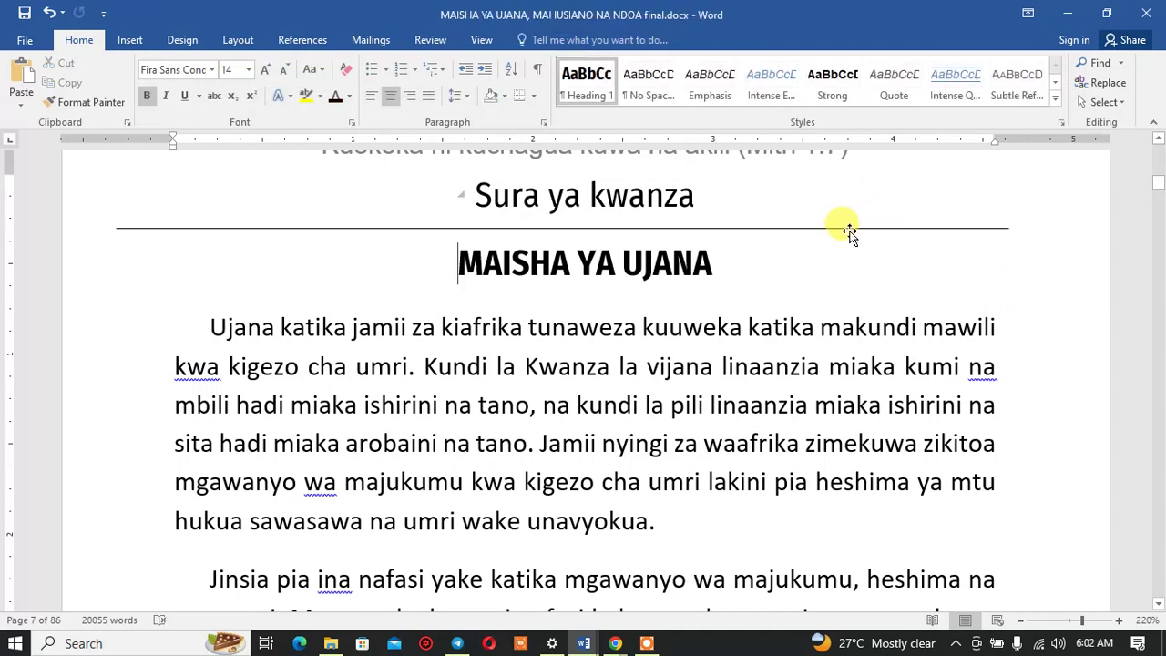
left_click(848, 229)
left_click_drag(848, 229, 850, 228)
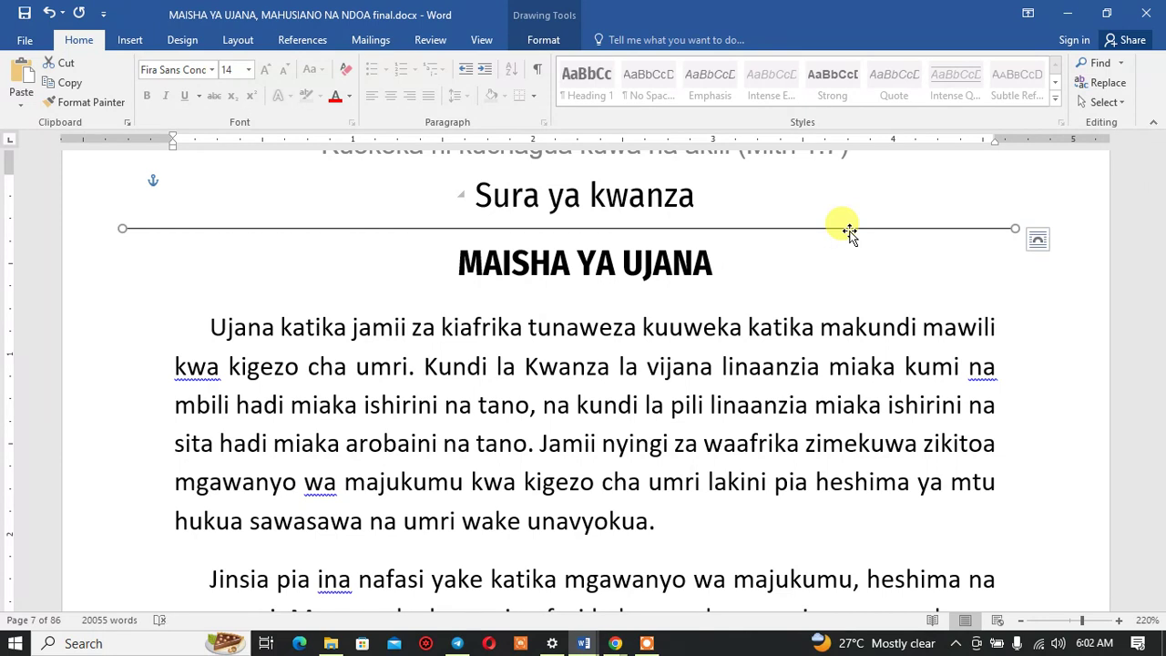
mouse_move(853, 239)
left_mouse_down("ctrl")
mouse_move(827, 299)
mouse_move(847, 293)
left_mouse_up("ctrl")
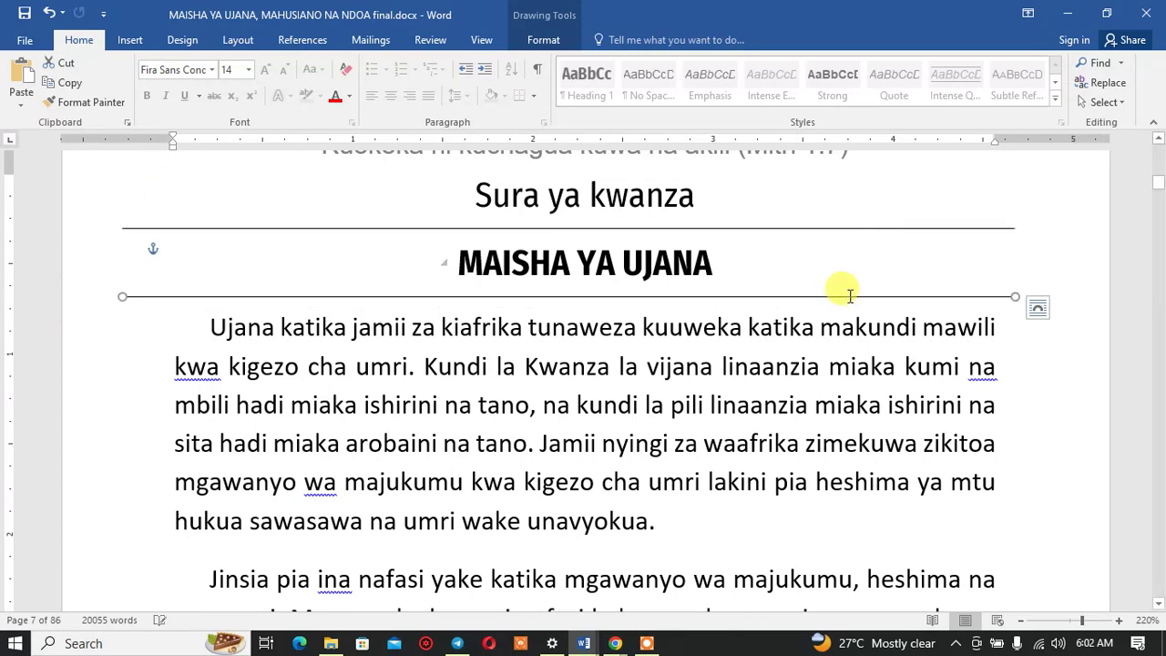
key("Delete")
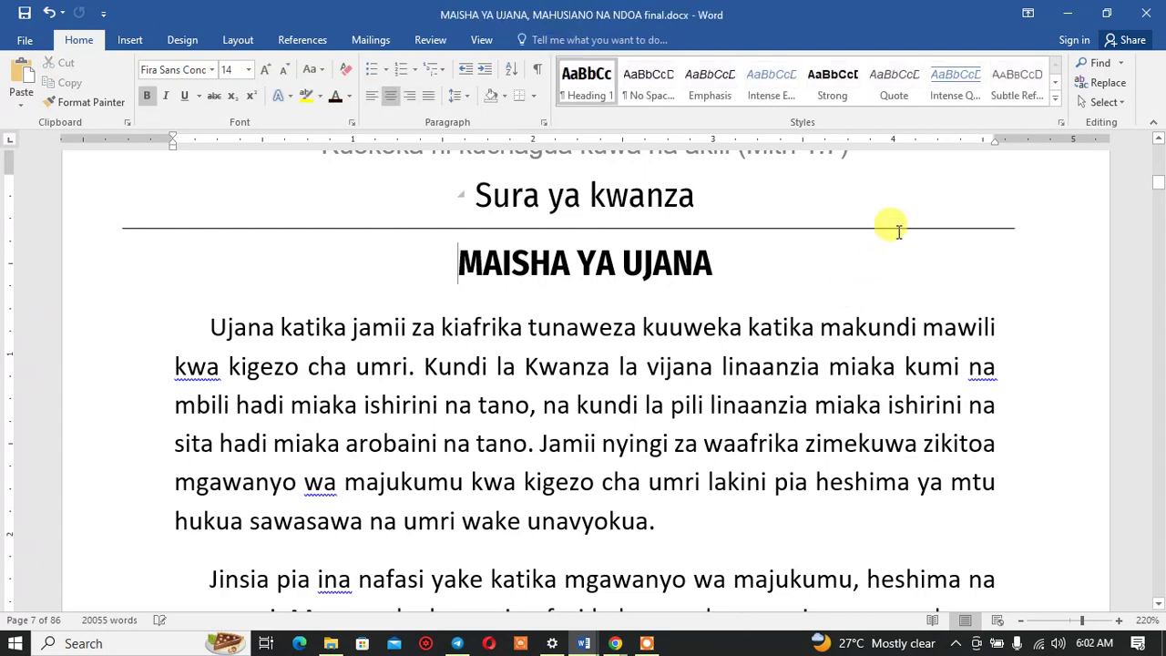
Step: Keep the upper line in place, undoing an accidental downward move, and reselect it
left_click(902, 229)
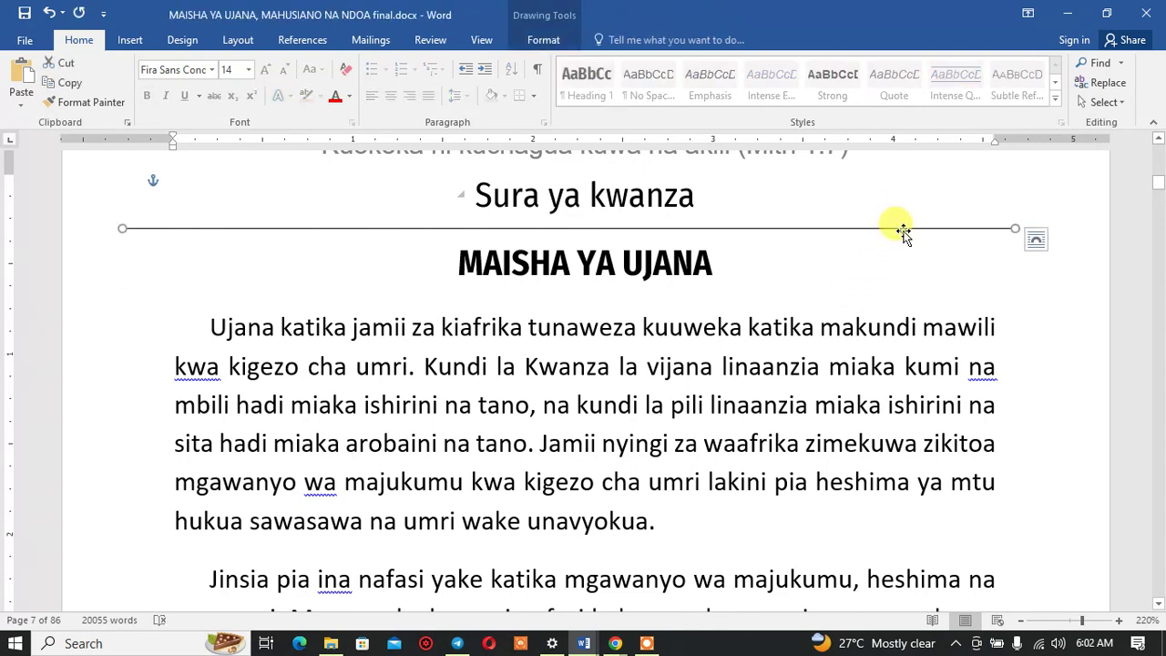
left_click_drag(901, 231, 905, 231)
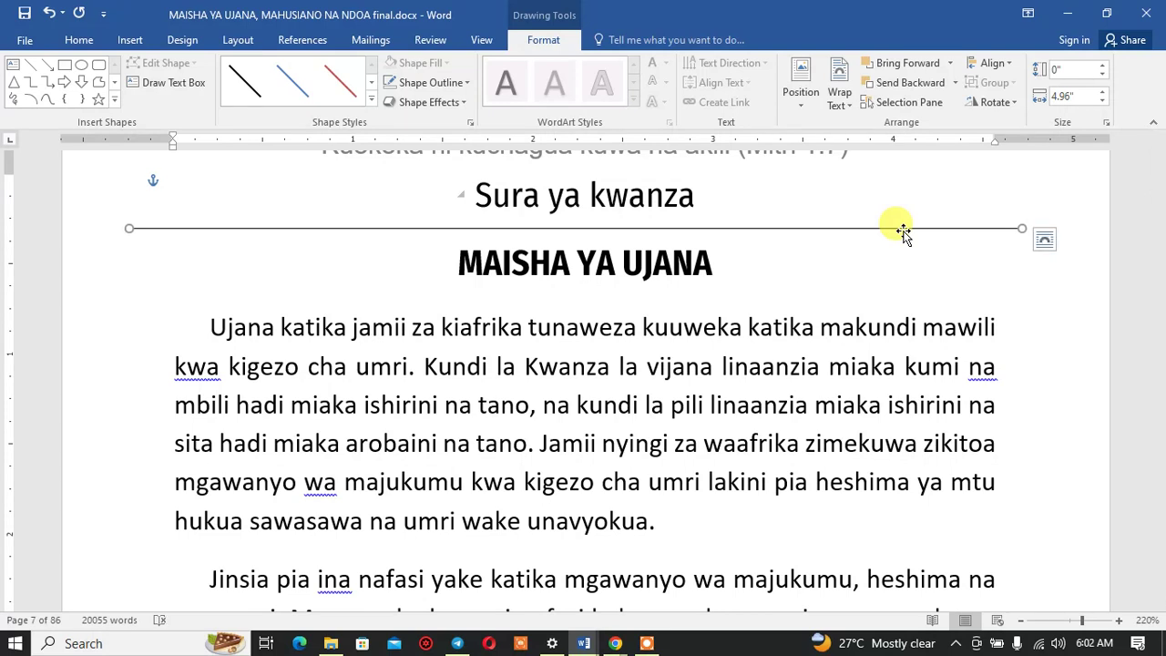
left_click_drag(902, 231, 907, 236)
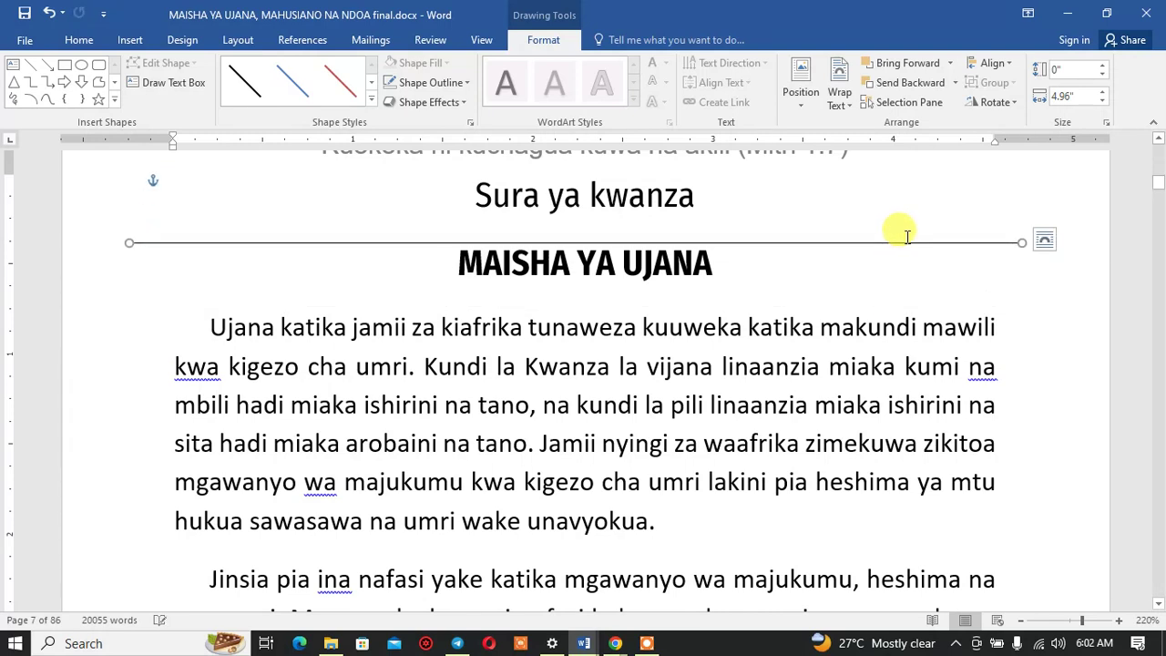
key("ctrl+z")
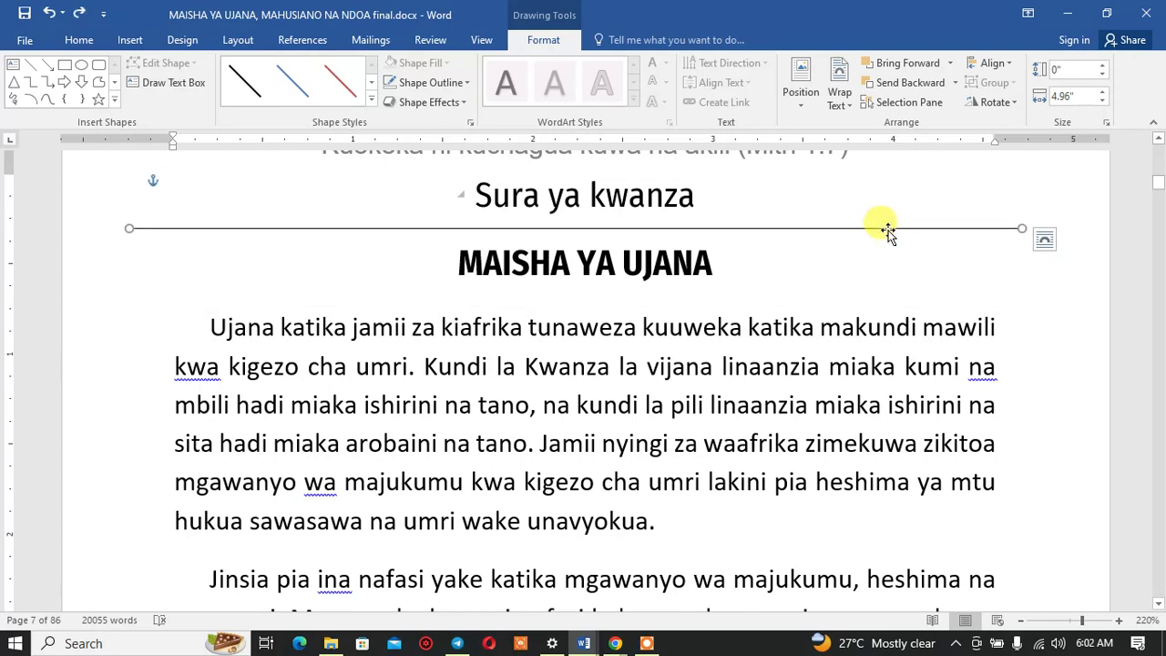
left_click(888, 230)
left_click(888, 228)
left_click(884, 233)
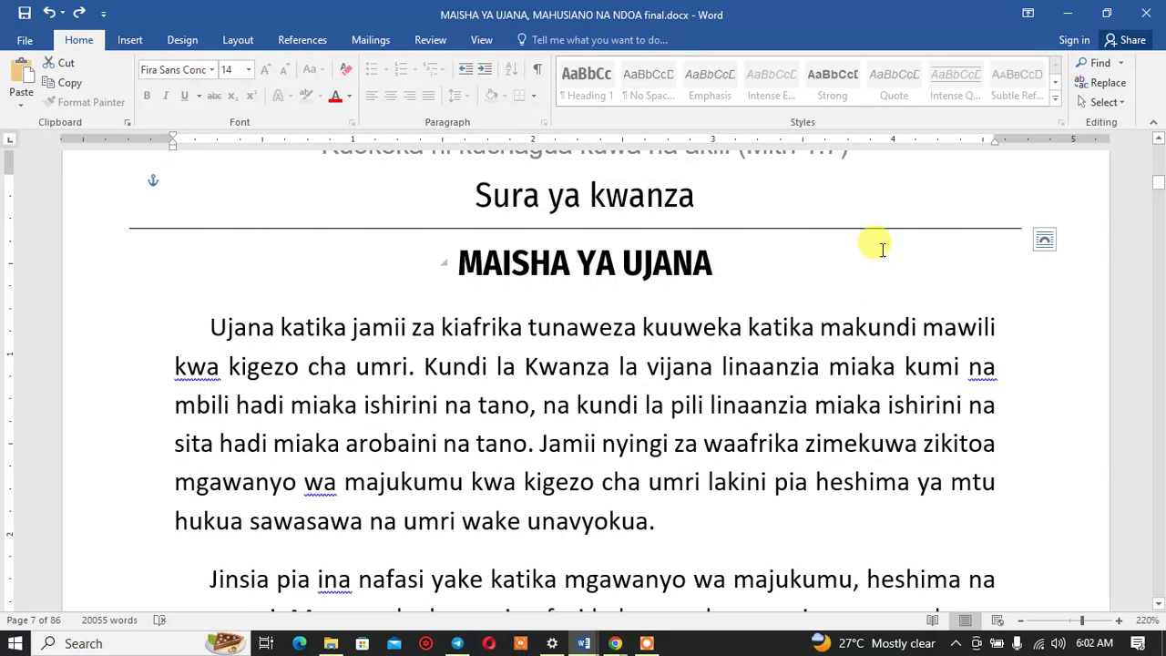
left_click(880, 228)
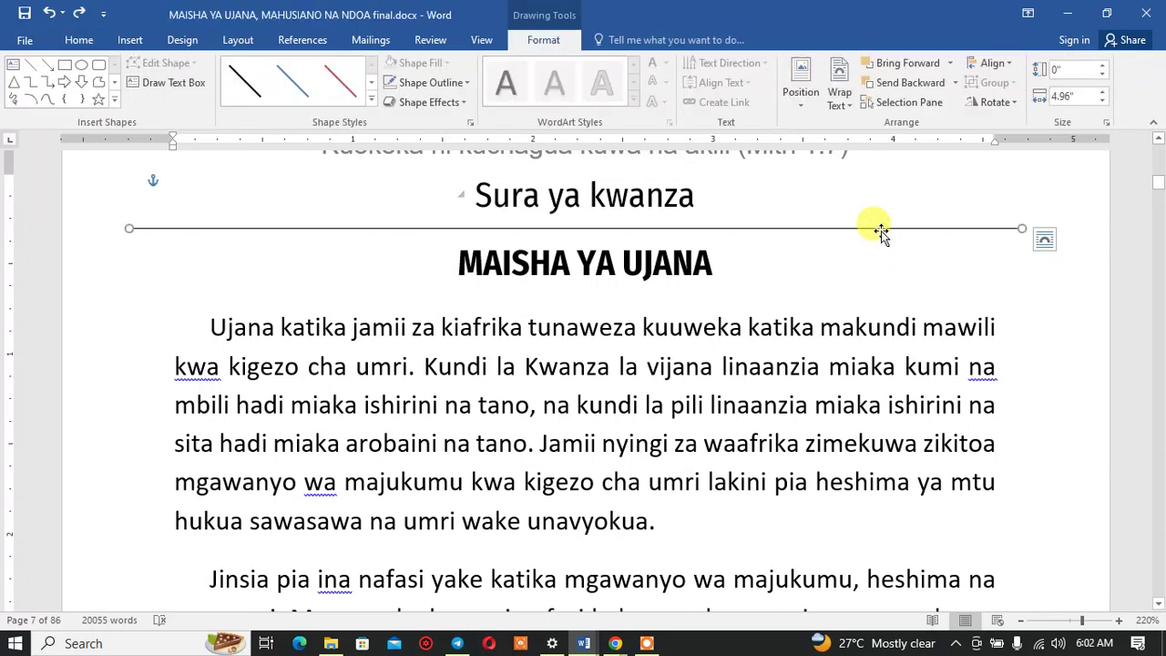
Step: Place a copy of the upper line beneath MAISHA YA UJANA and align both lines' ends
left_click_drag(883, 236, 881, 295)
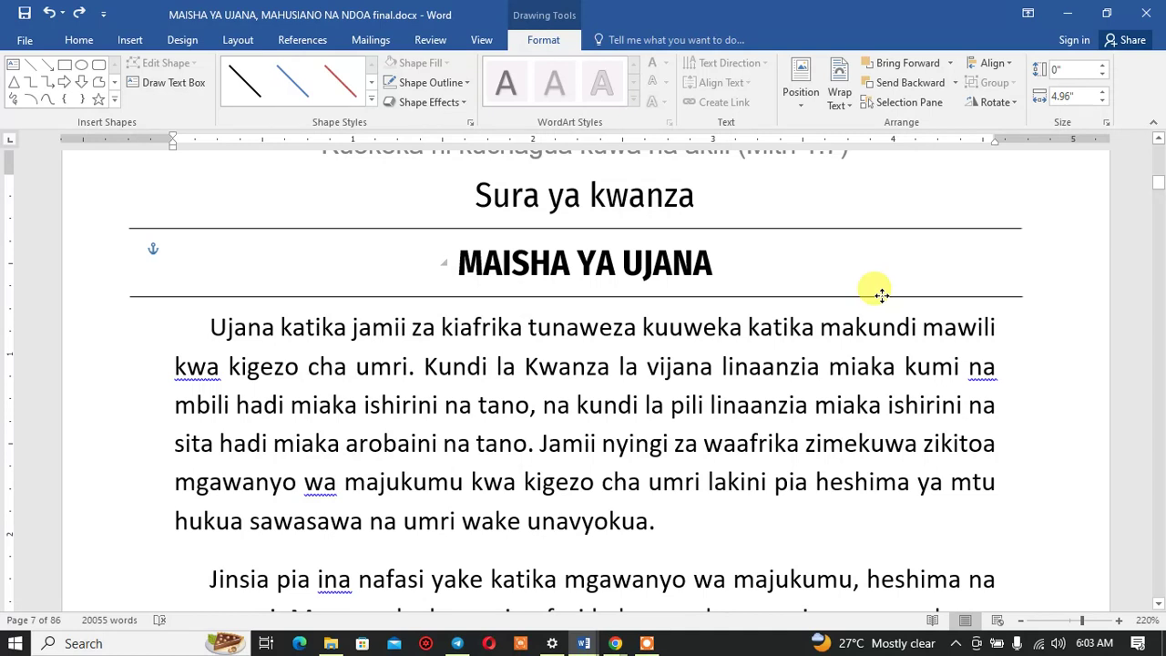
left_click_drag(880, 295, 882, 296)
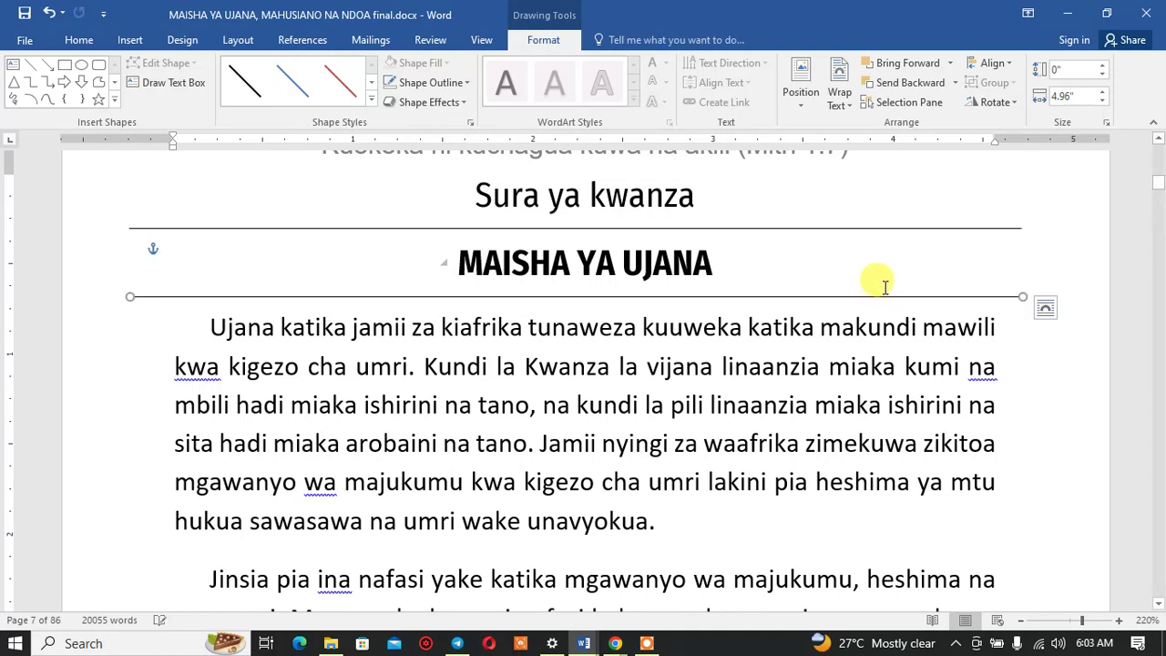
left_click(895, 228)
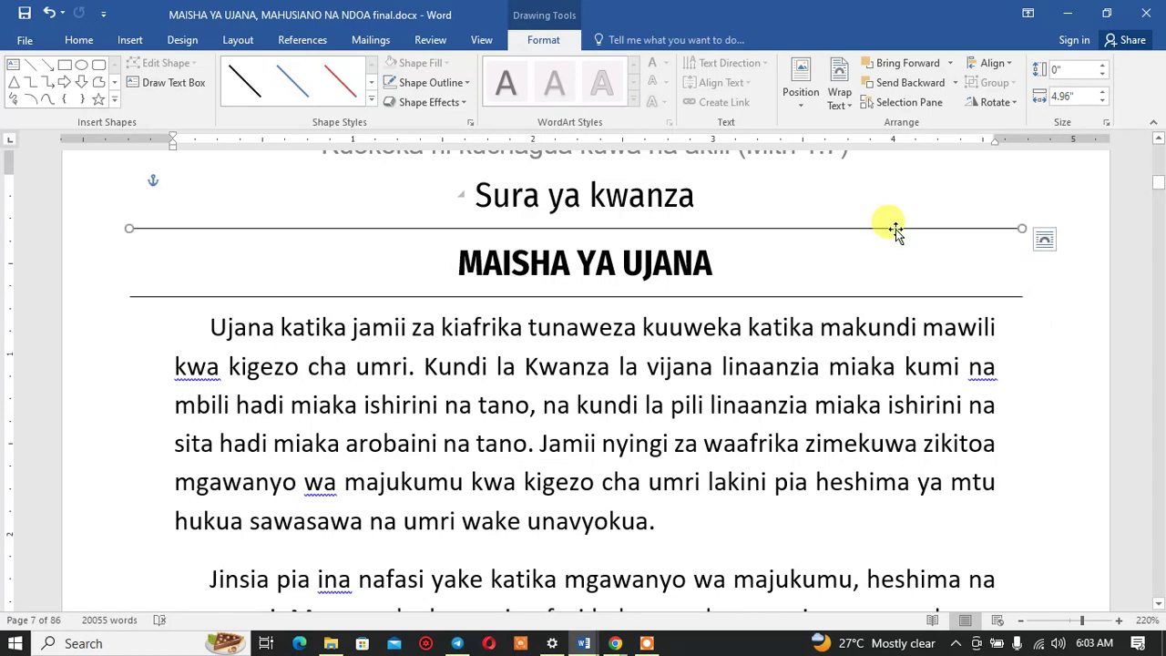
key("ctrl+z")
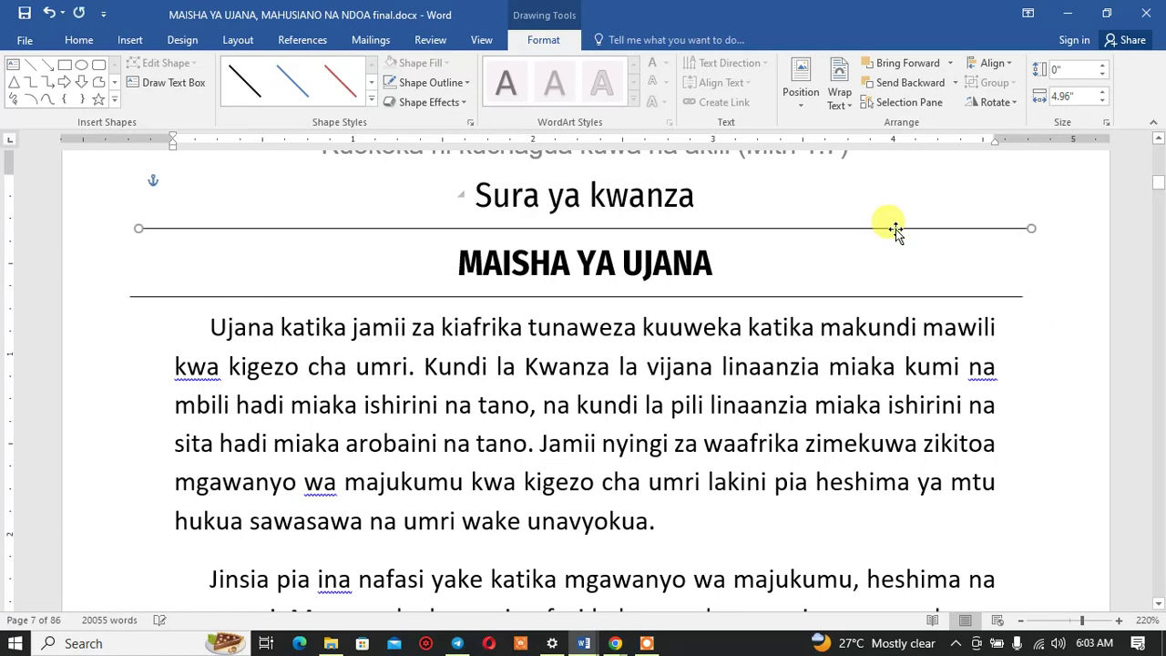
left_click_drag(894, 229, 893, 229)
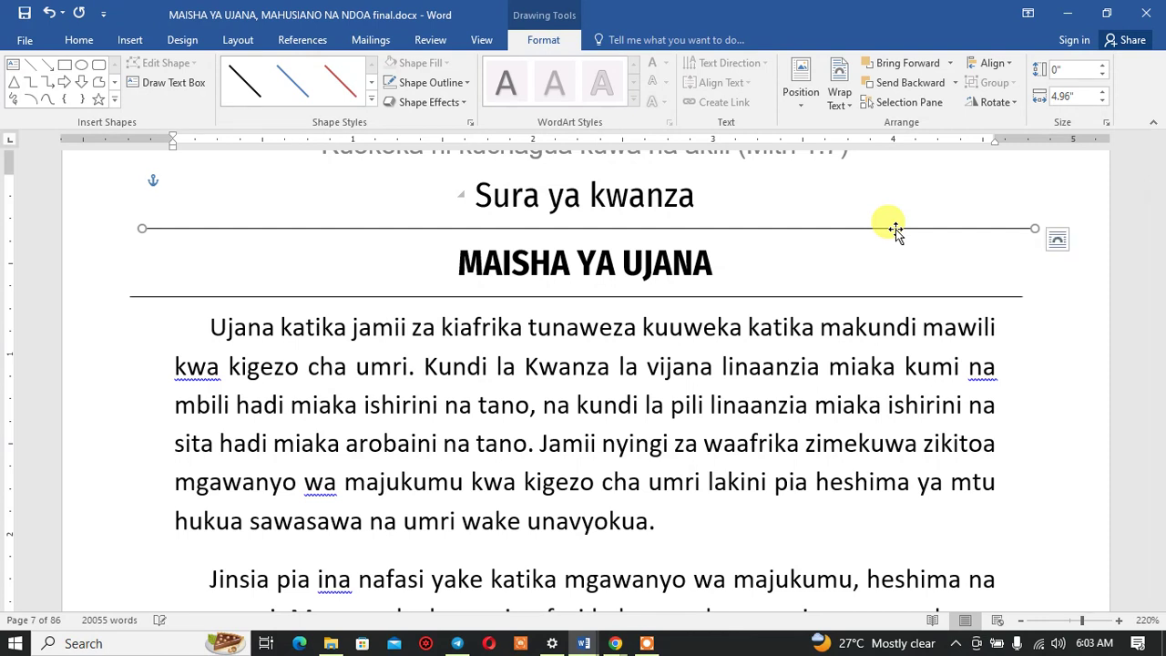
left_click(853, 297)
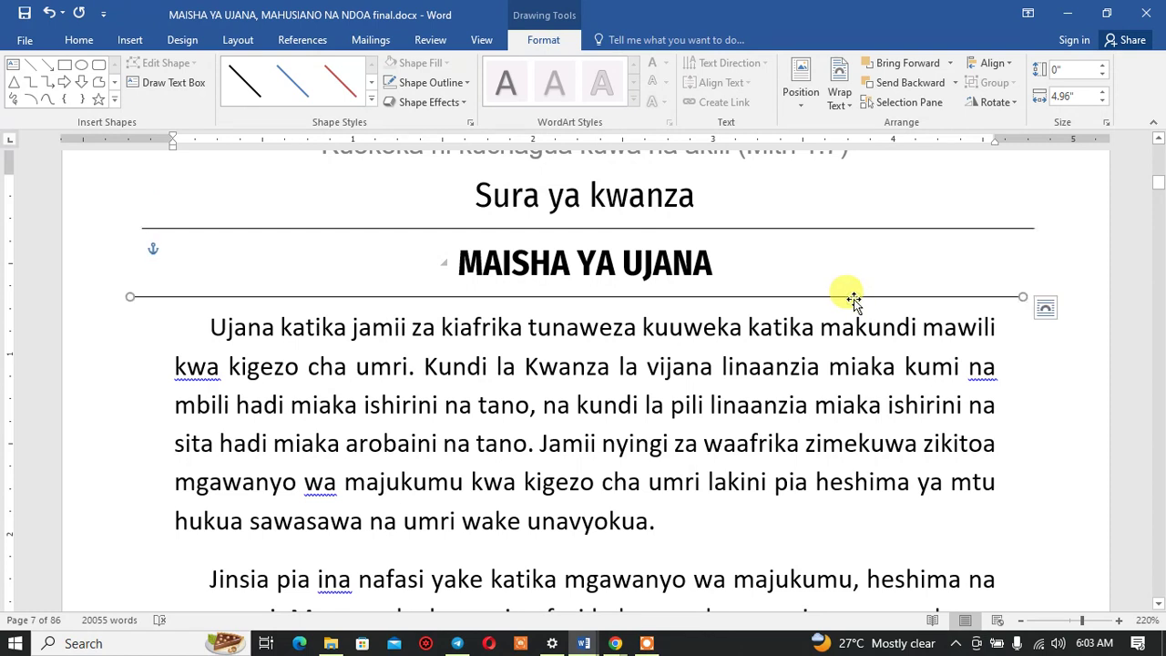
left_click_drag(852, 299, 854, 299)
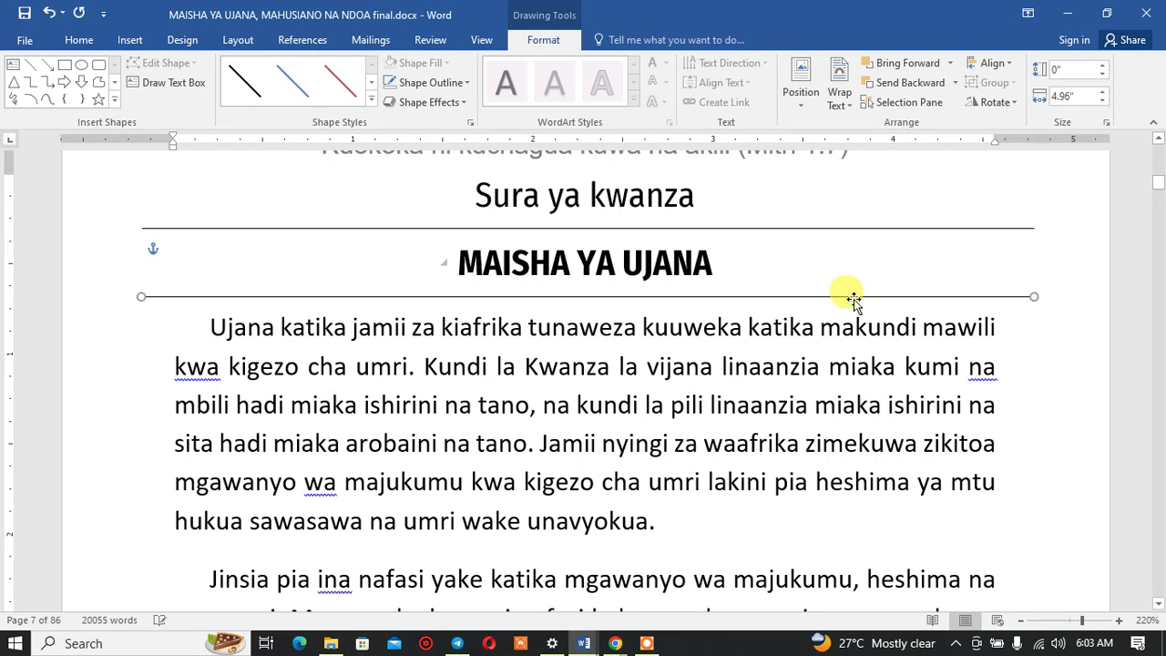
left_click(977, 357)
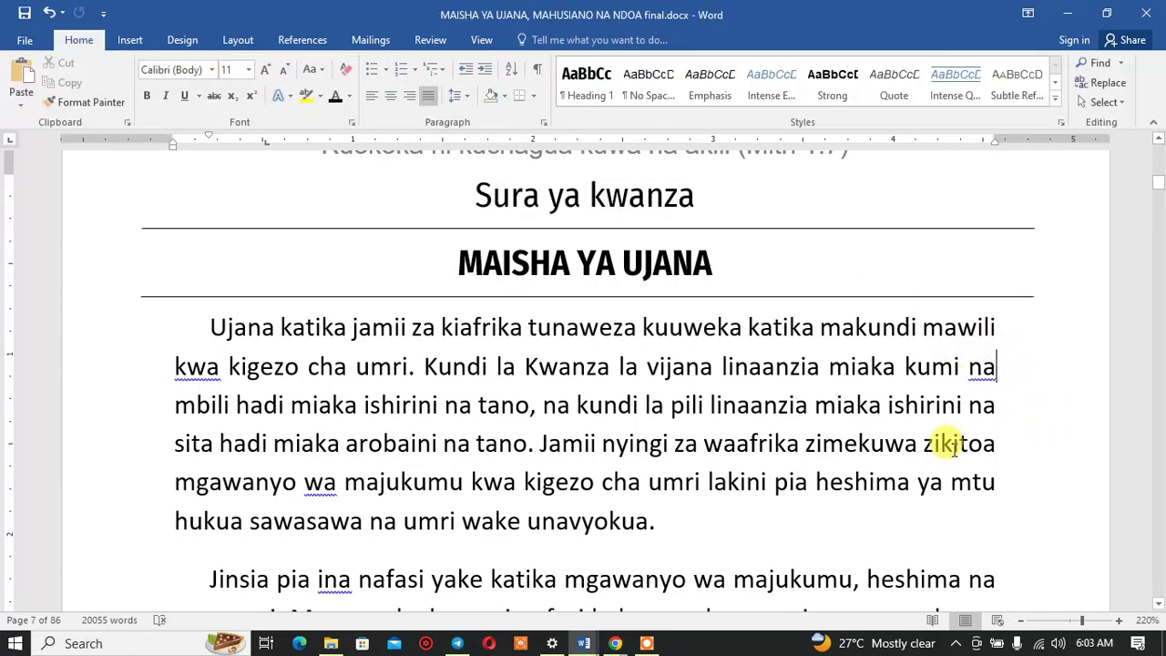
Step: Zoom out to see the whole page width and scroll through the chapter pages
left_click(1022, 622)
left_click(1023, 622)
left_click(1023, 622)
left_click(1022, 622)
left_click(1023, 622)
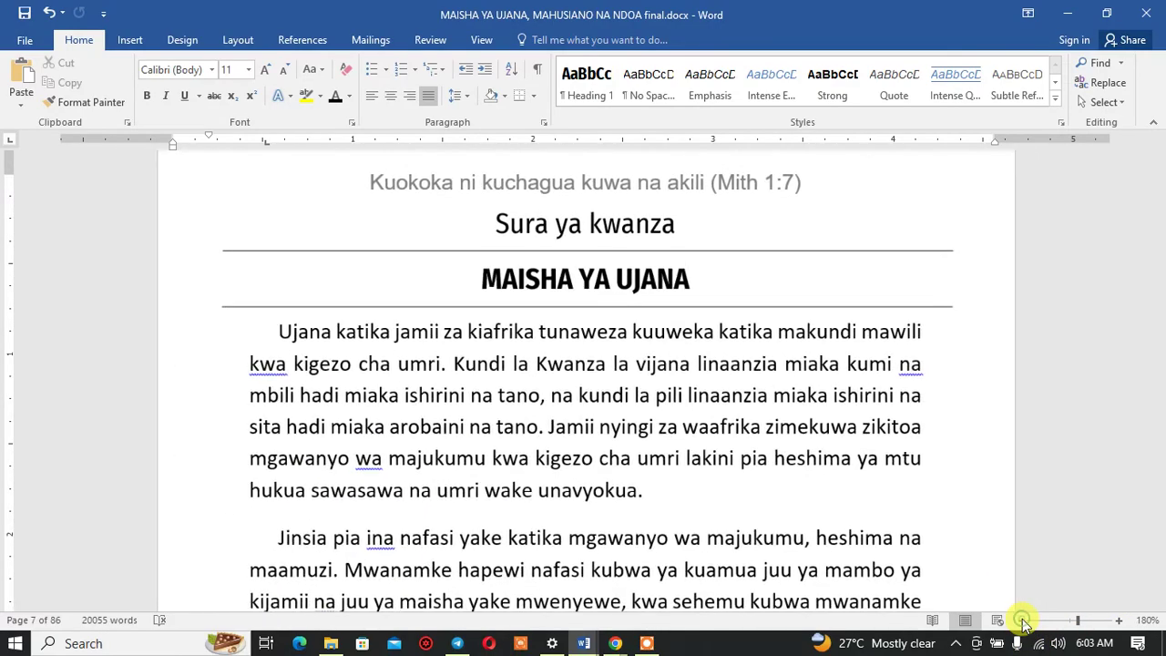
left_click(1023, 622)
left_click(1023, 622)
left_click(1023, 622)
left_click(1023, 622)
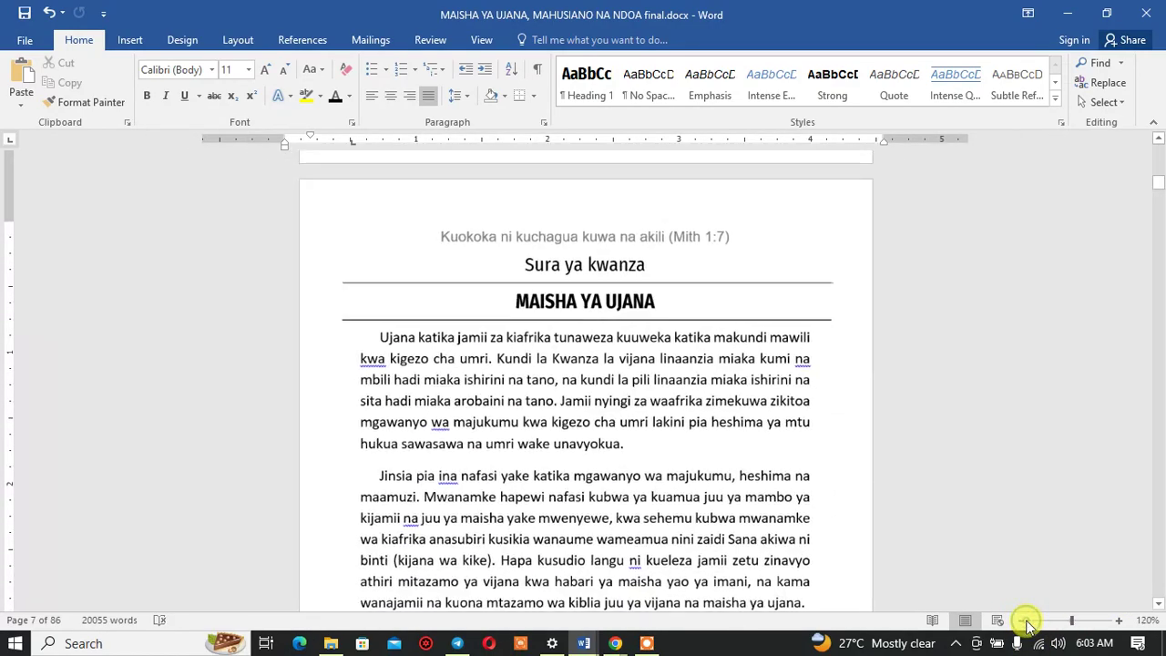
left_click(1025, 623)
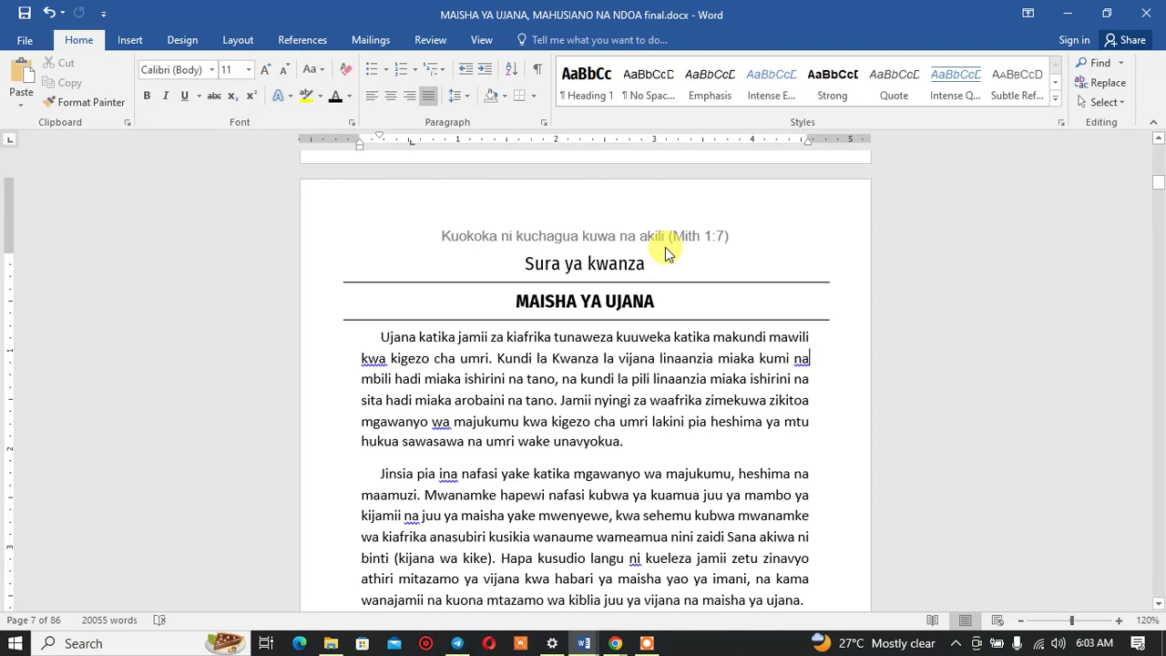
scroll(664, 253, "down", 4)
scroll(664, 253, "down", 3)
scroll(665, 253, "down", 5)
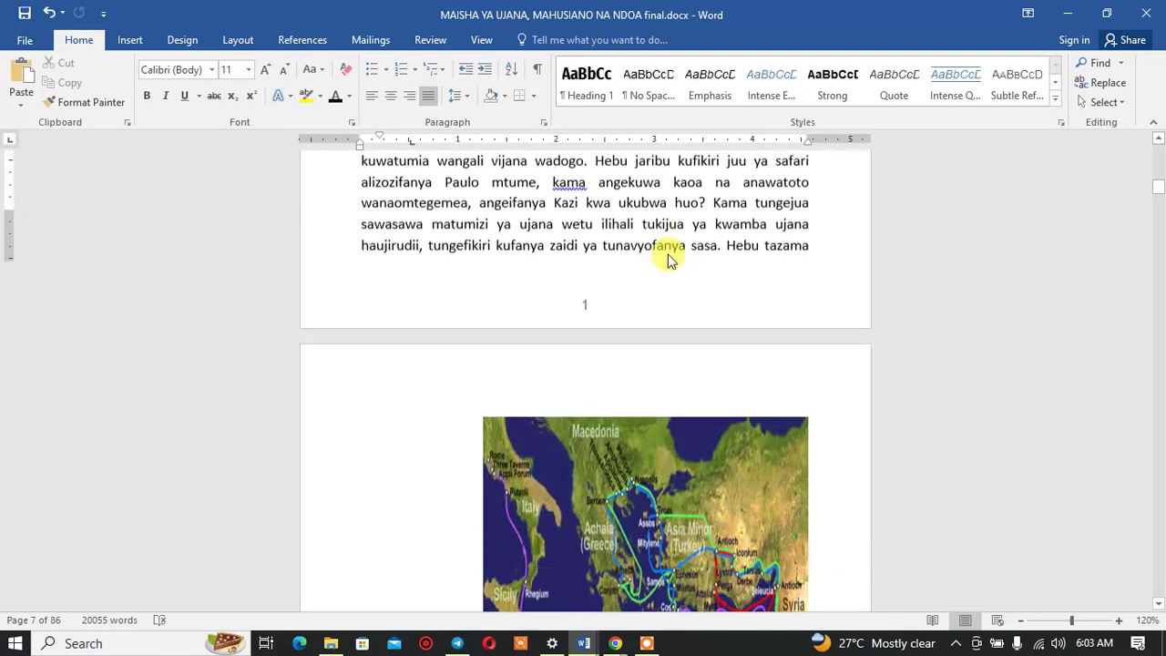
scroll(670, 260, "down", 2)
scroll(667, 260, "down", 6)
scroll(670, 260, "up", 3)
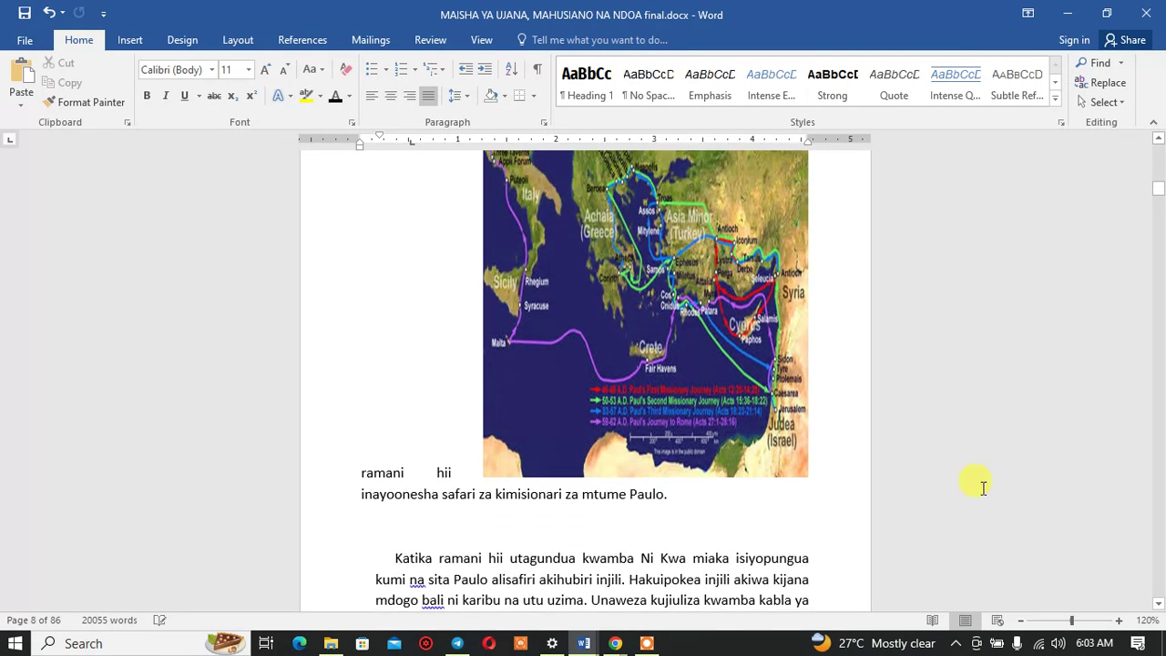
Step: Zoom out to 100% with two pages side by side and browse the chapter
left_click(1023, 624)
left_click(1022, 624)
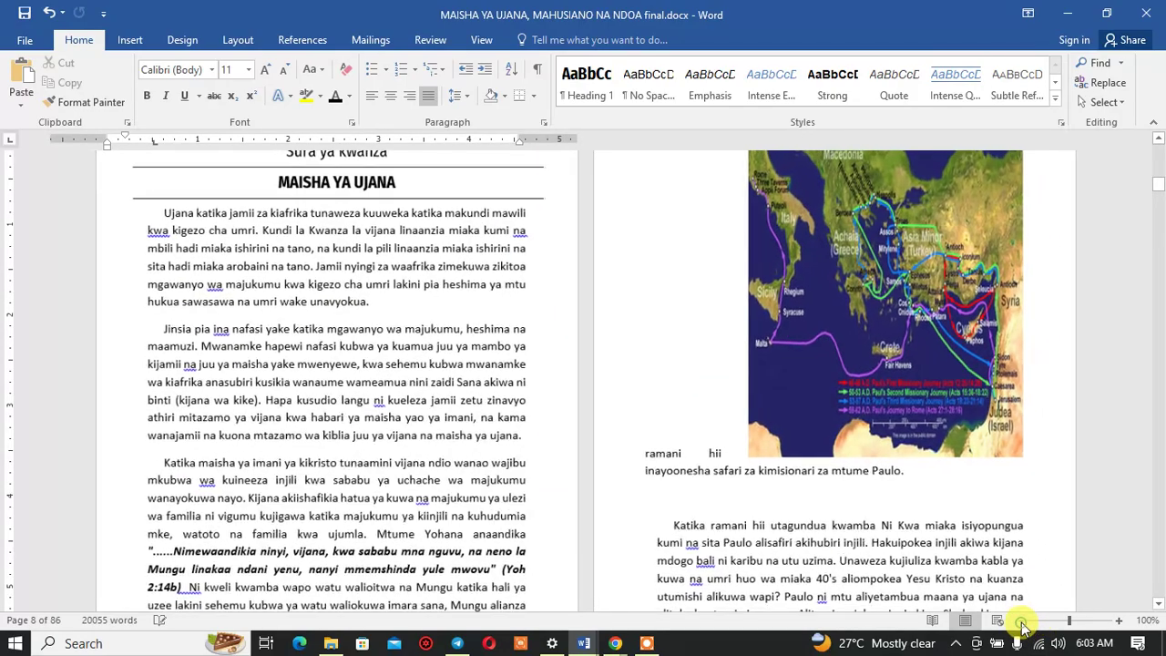
scroll(759, 491, "down", 6)
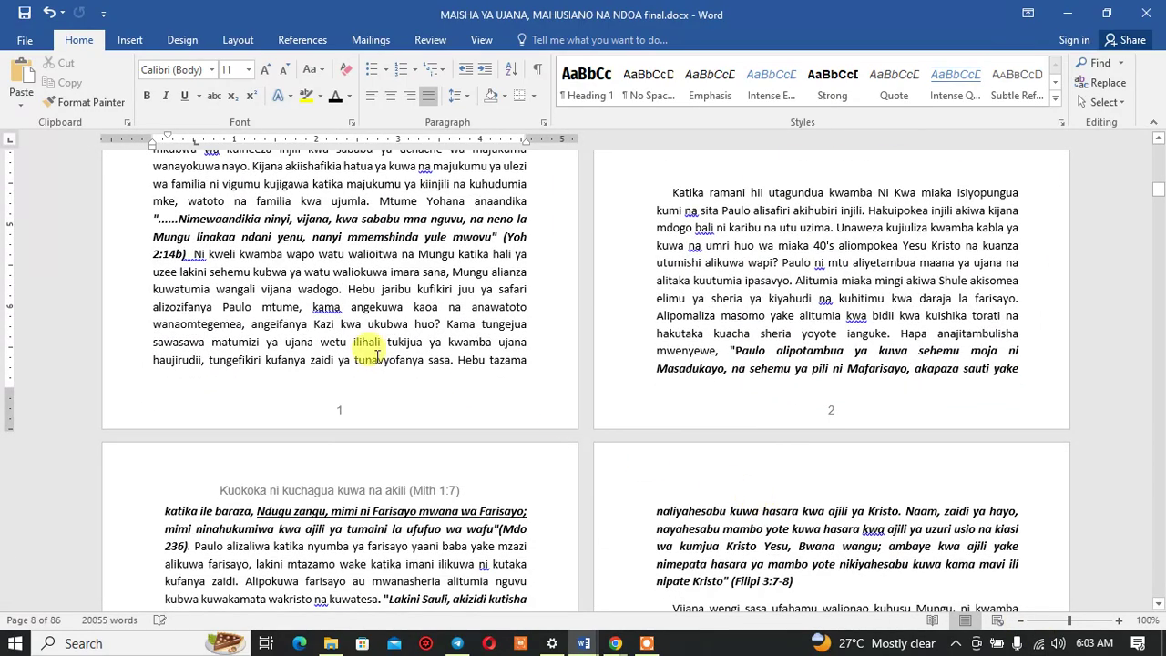
scroll(376, 356, "down", 7)
scroll(376, 356, "down", 12)
scroll(381, 362, "up", 5)
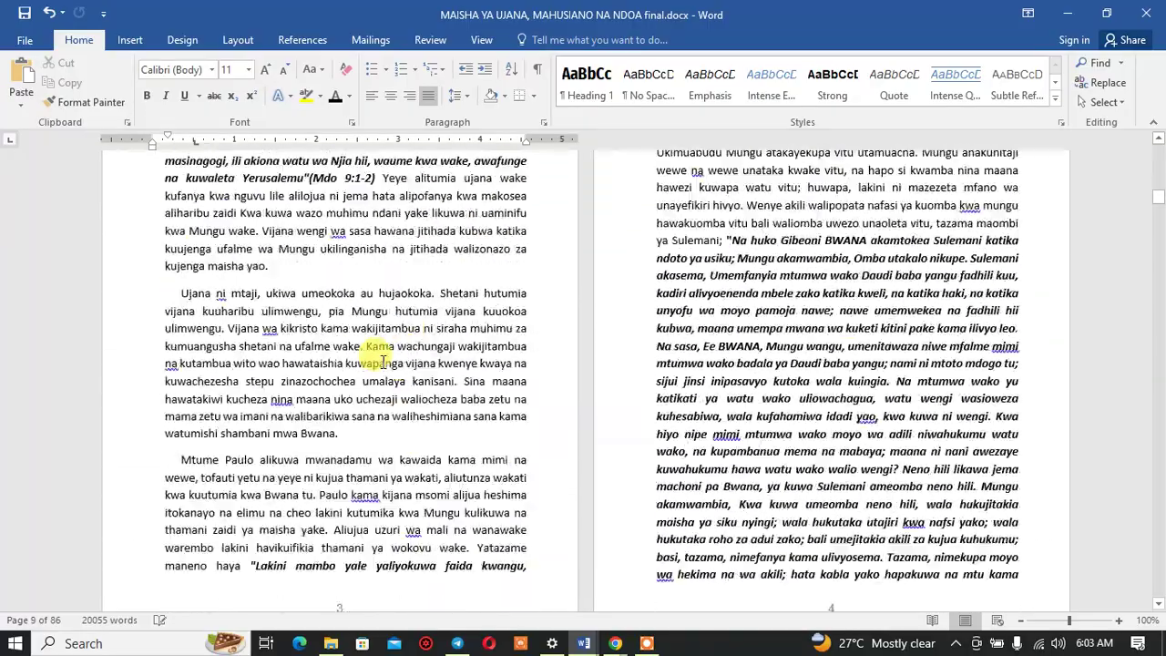
scroll(383, 362, "up", 8)
scroll(384, 362, "up", 6)
scroll(386, 364, "up", 2)
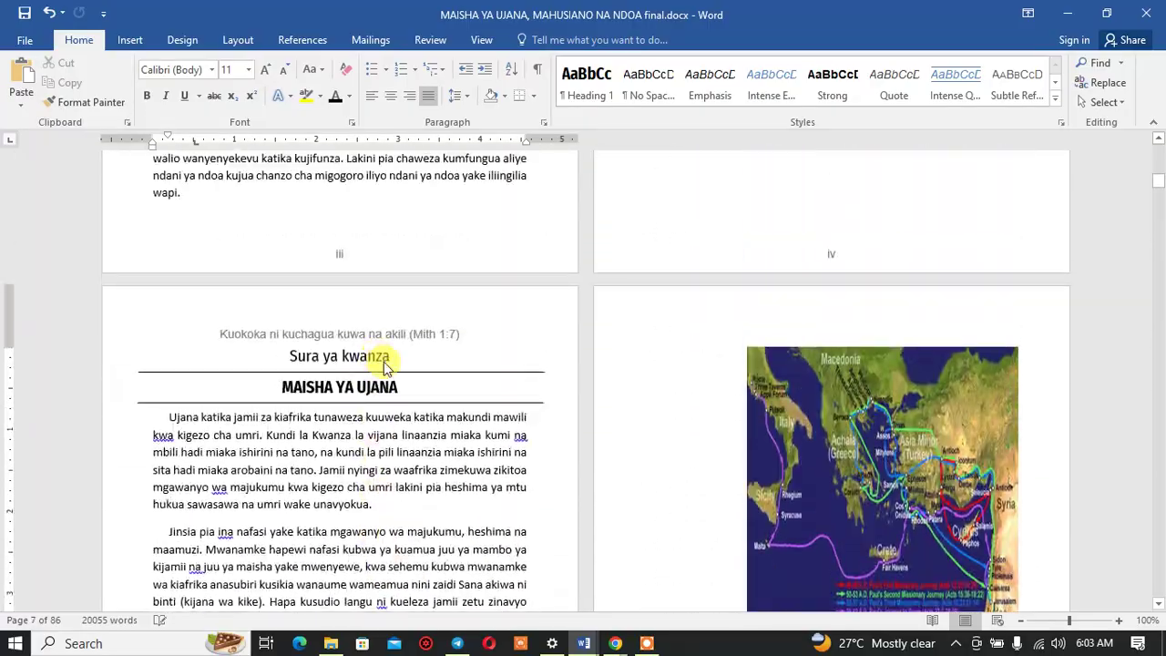
scroll(385, 364, "down", 8)
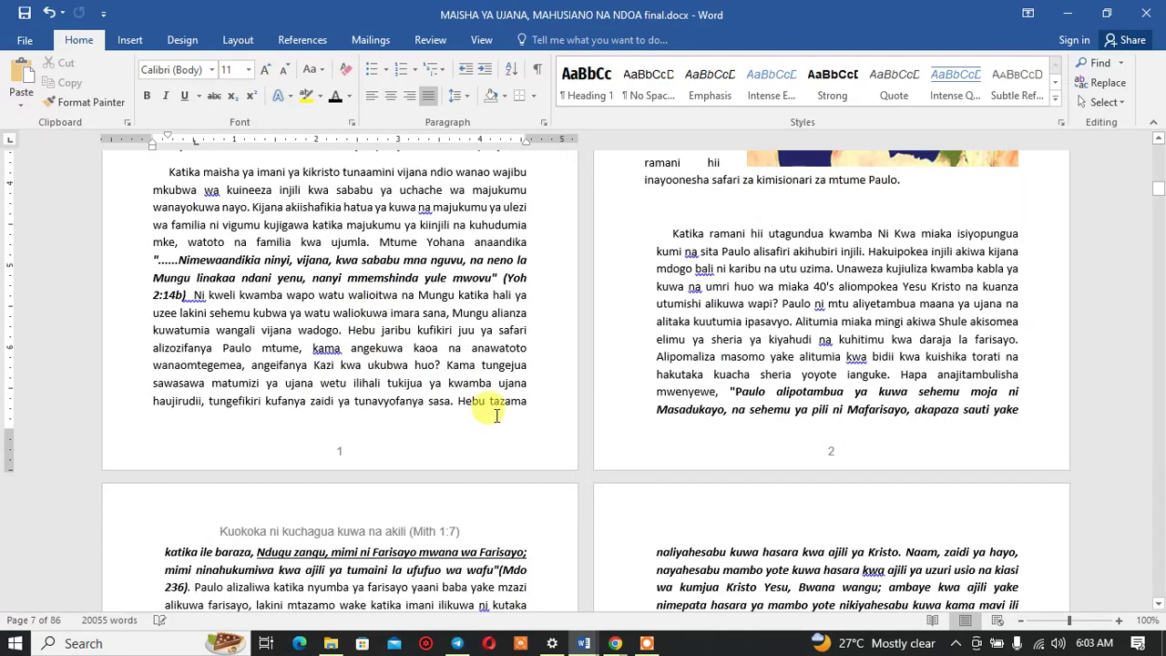
scroll(523, 396, "up", 7)
scroll(528, 401, "up", 1)
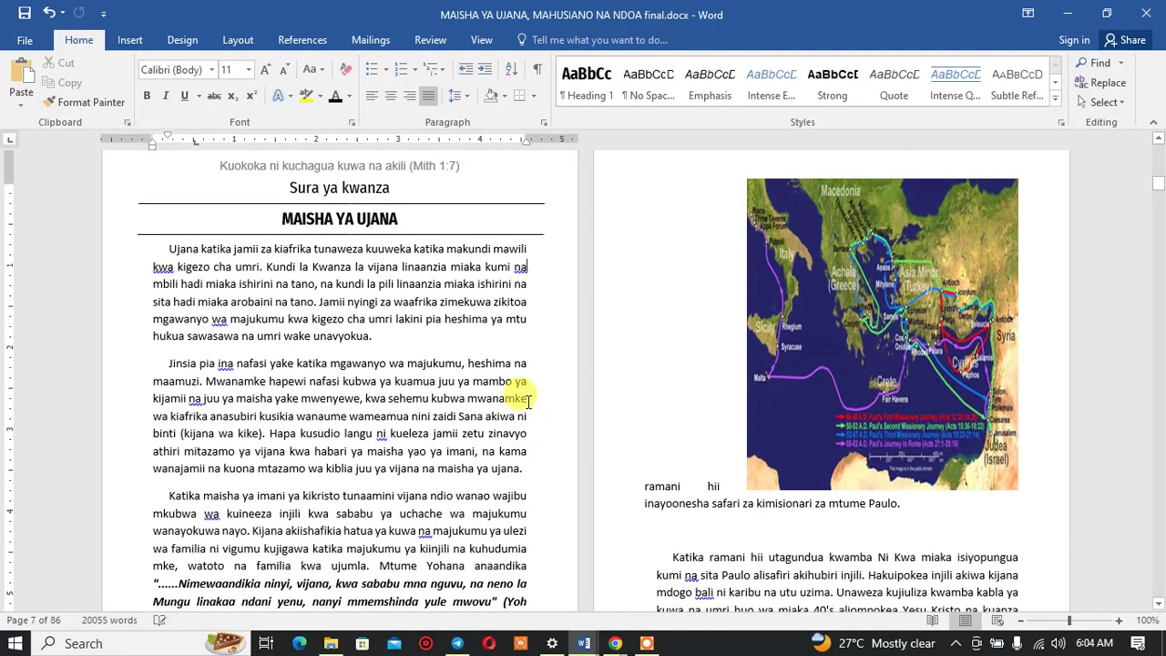
scroll(867, 387, "down", 2)
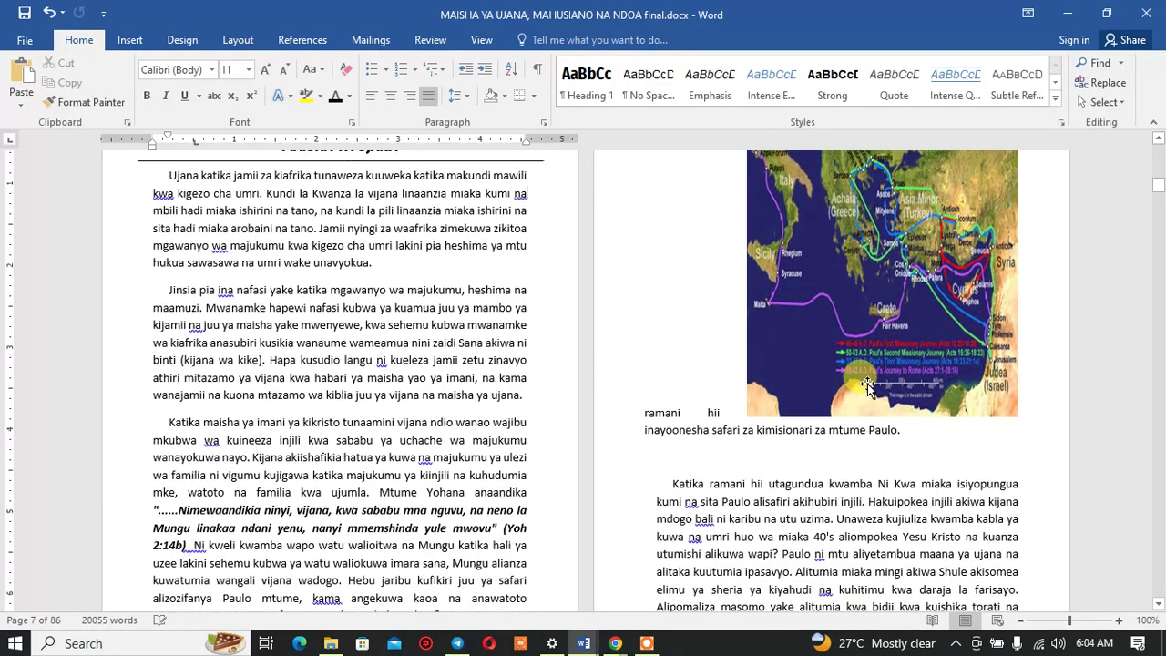
Step: Move the map of Paul's journeys onto its own line above the 'Katika ramani hii' paragraph
left_click(868, 374)
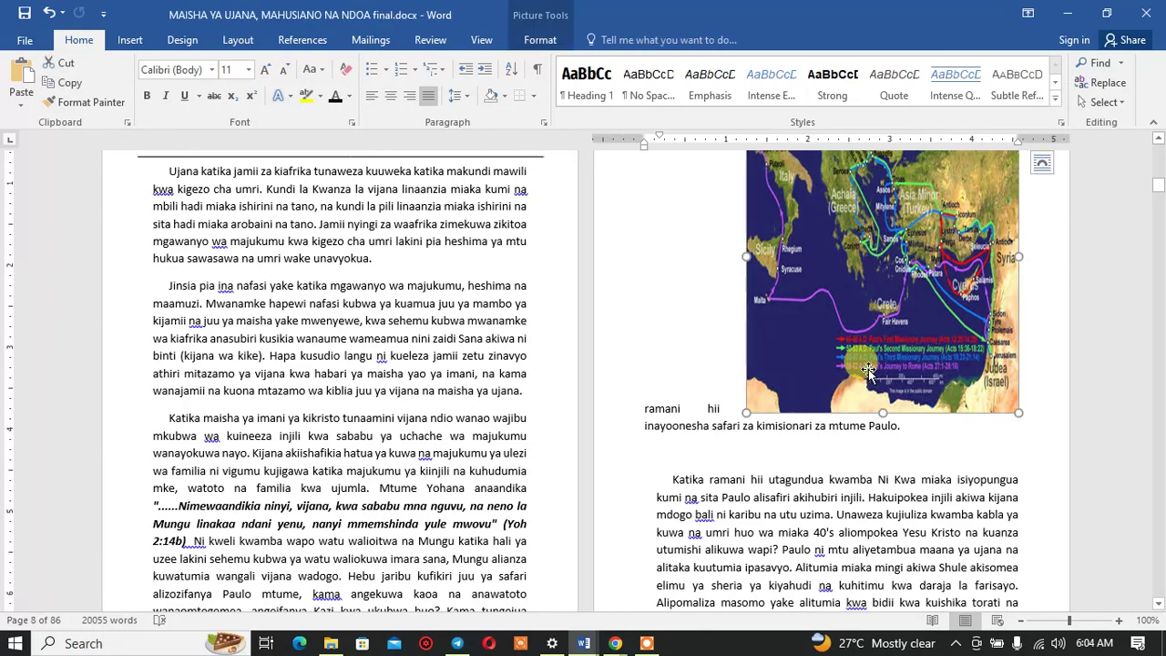
key("Delete")
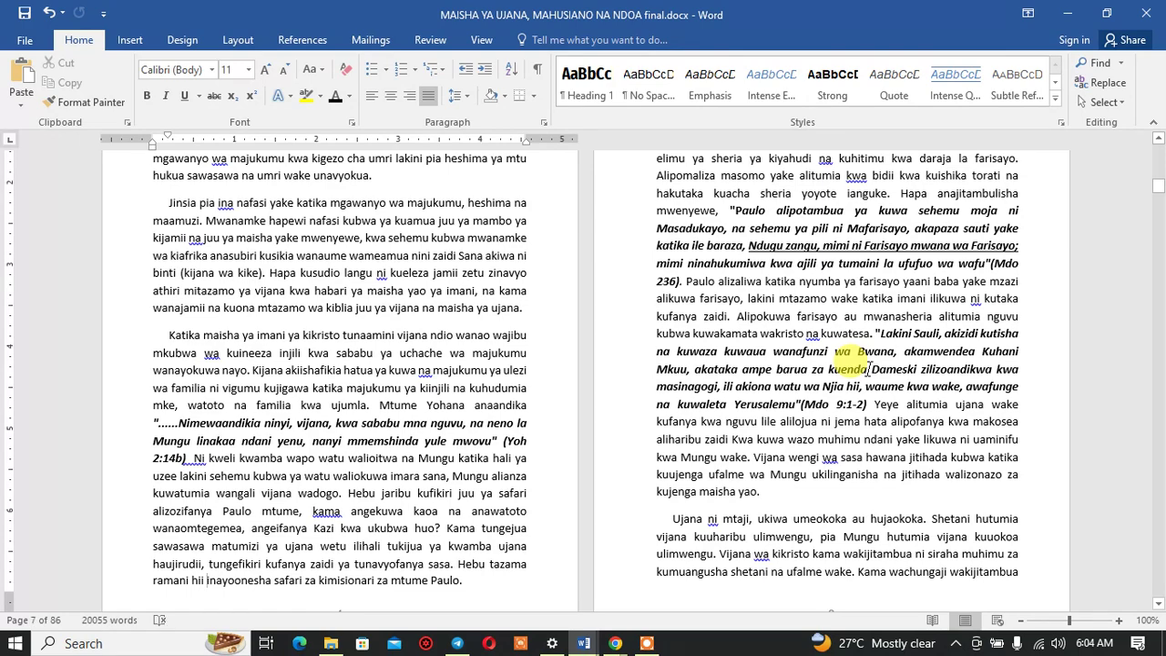
scroll(870, 368, "up", 3)
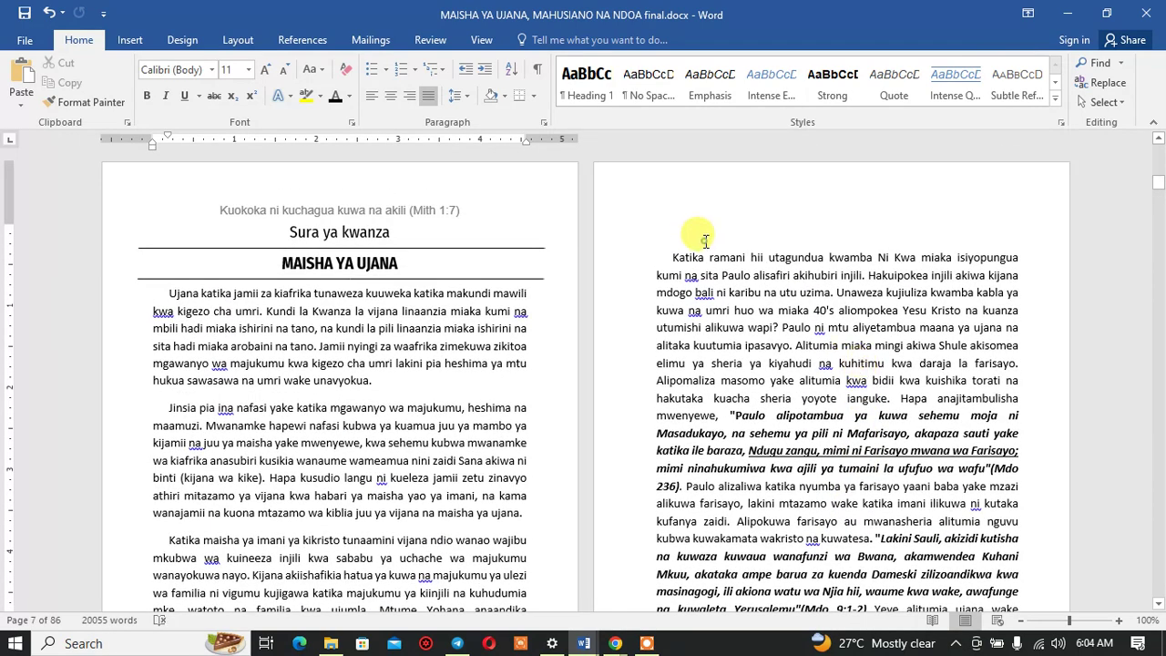
left_click(687, 230)
key("Delete")
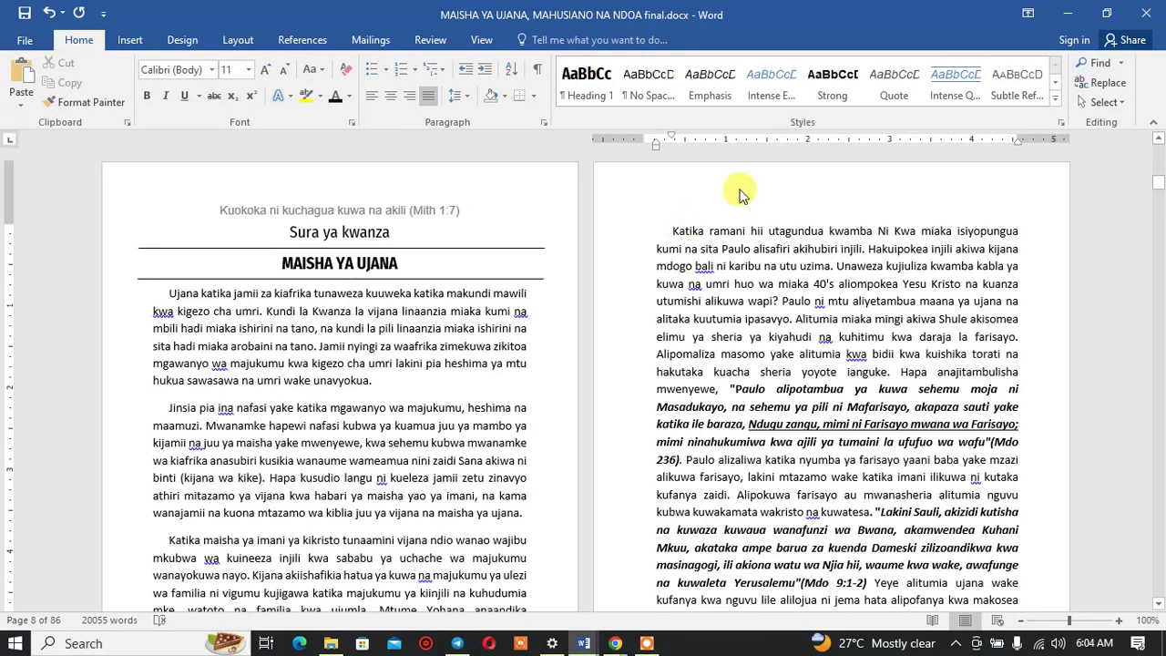
key("ctrl+v")
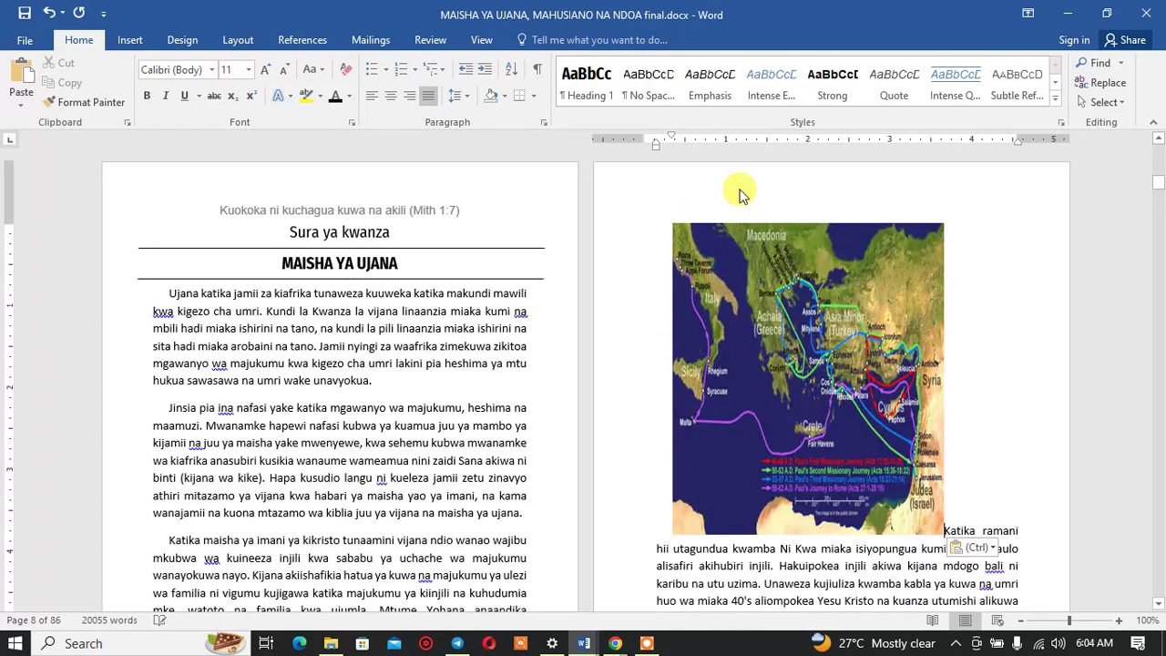
key("Return")
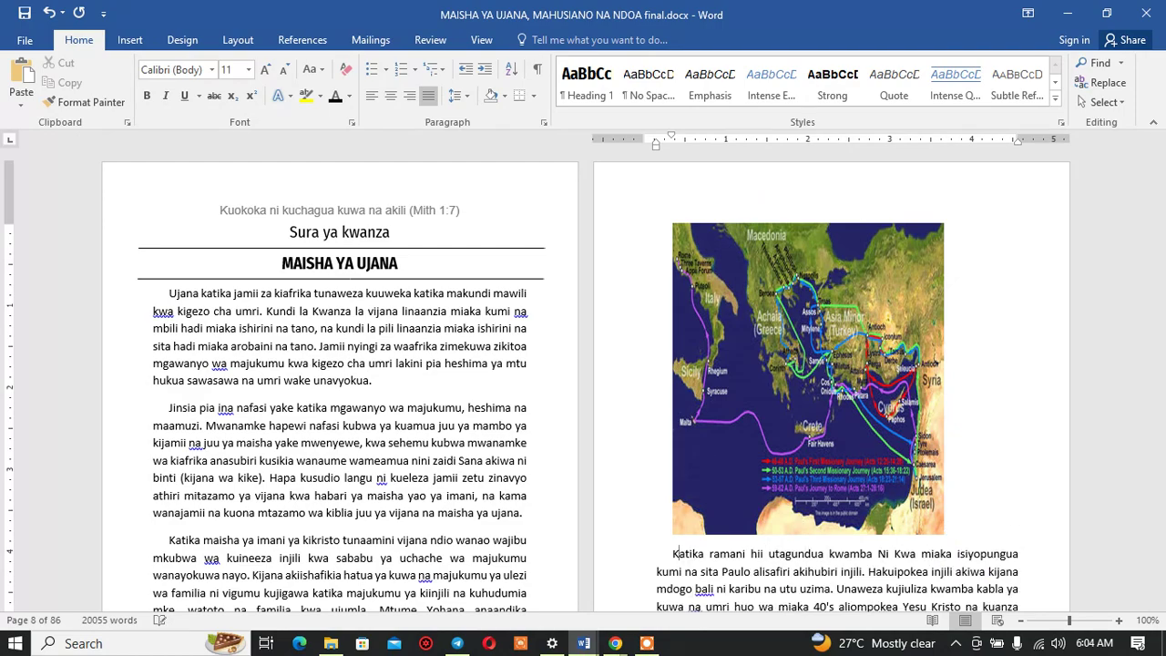
Step: Place the cursor after the word 'Paulo.' further down the page
scroll(747, 222, "down", 3)
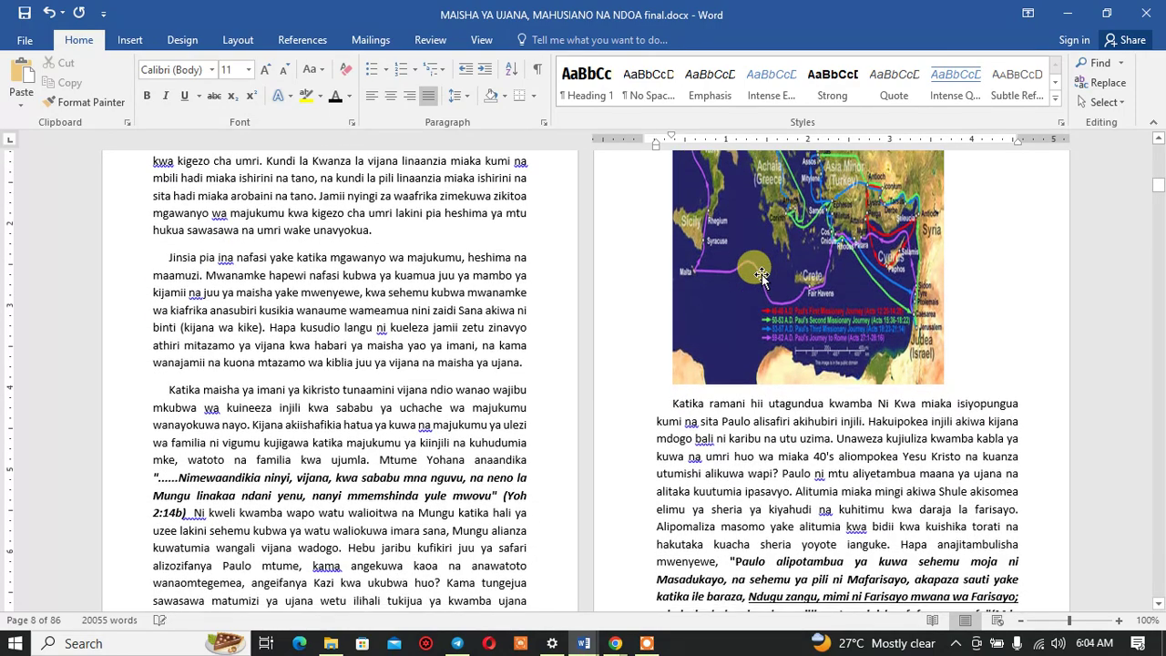
scroll(692, 300, "down", 2)
scroll(648, 376, "down", 2)
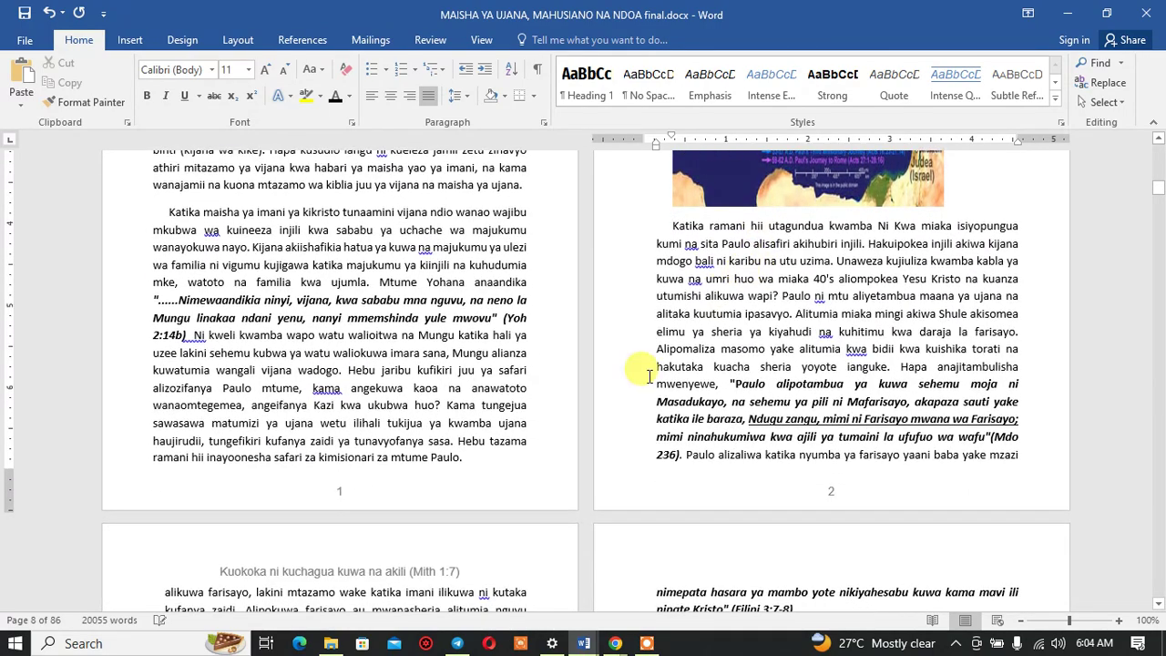
left_click(468, 458)
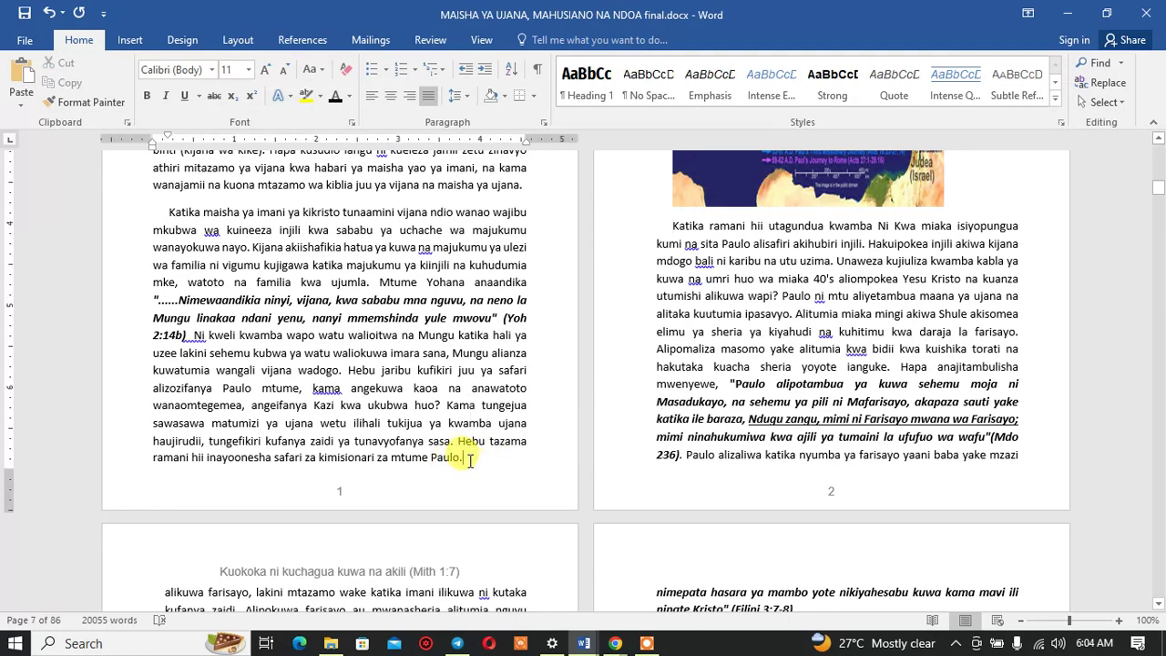
Step: Insert a Next Page section break after 'mtume Paulo.' and delete the blank line above the map
left_click(190, 337)
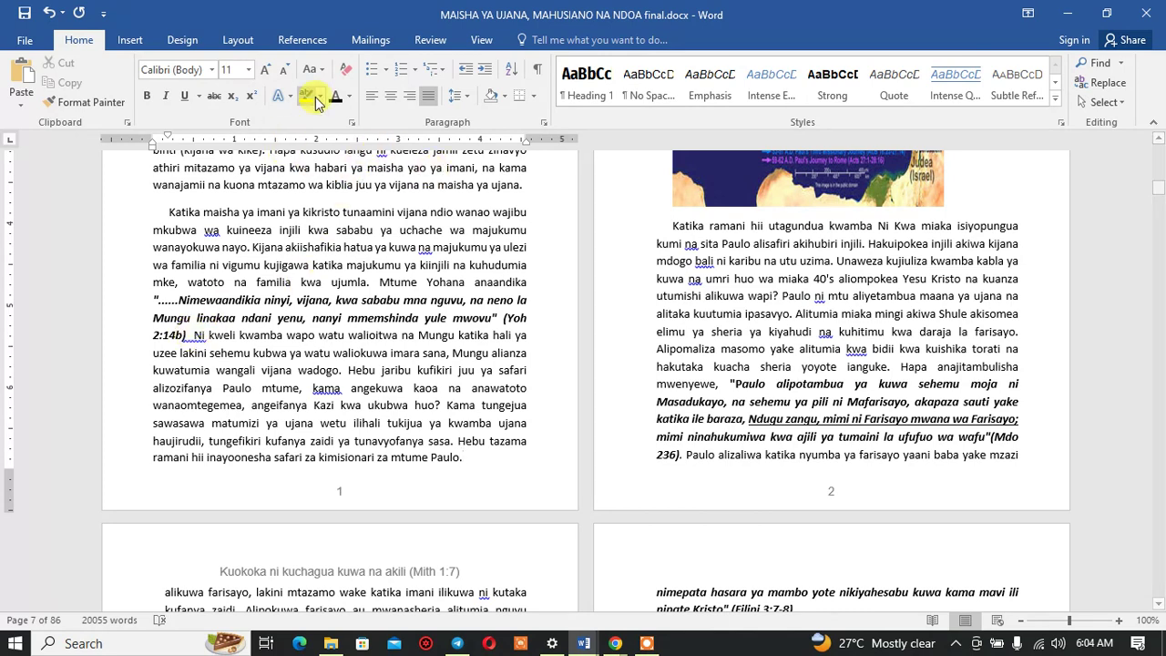
left_click(240, 40)
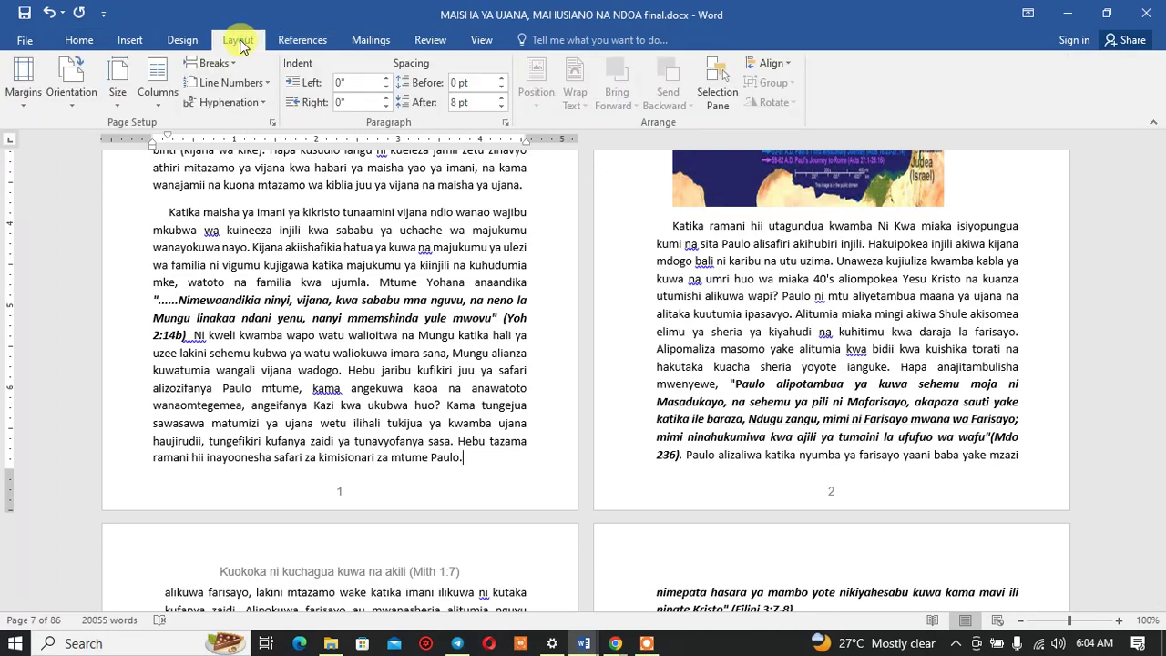
left_click(221, 65)
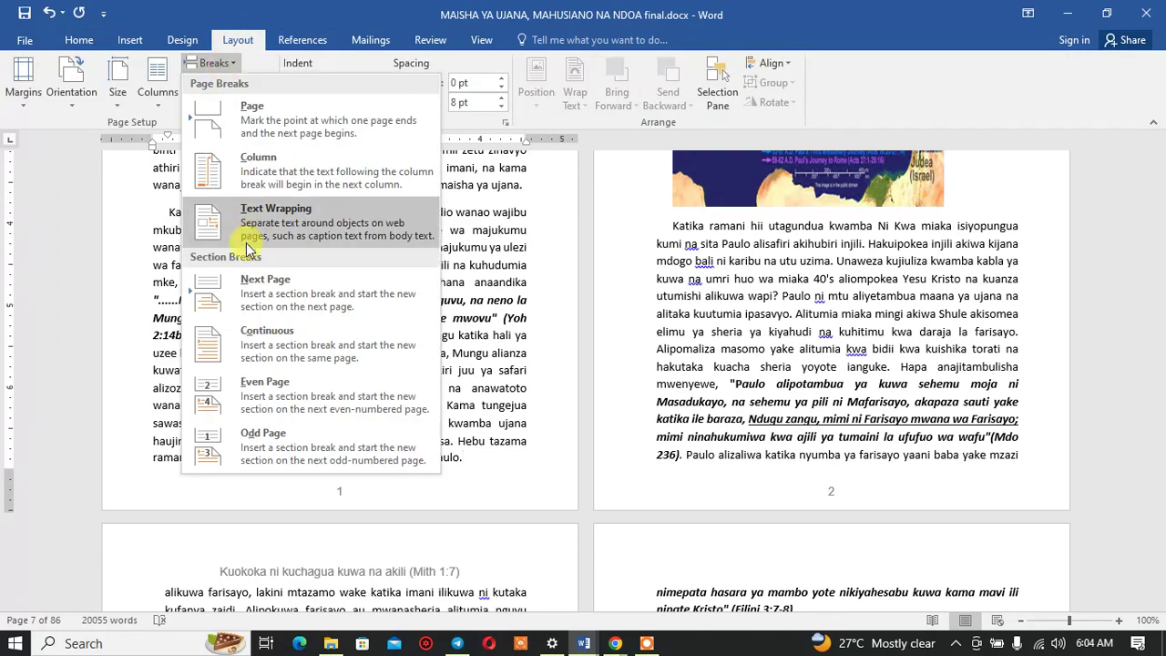
left_click(255, 296)
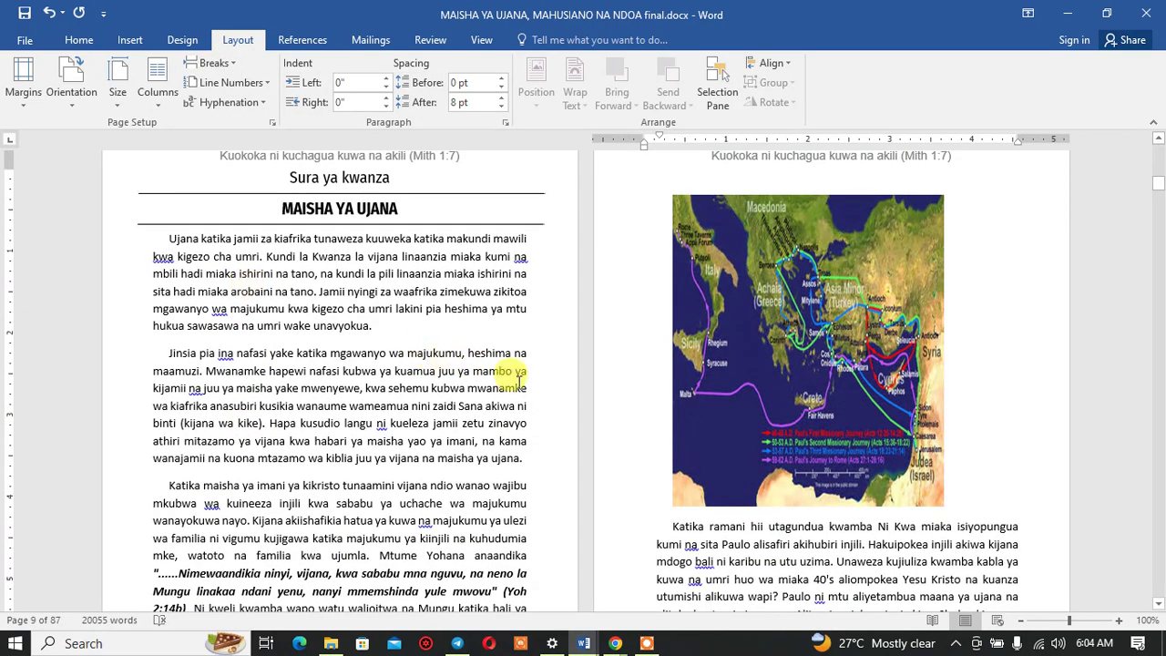
scroll(519, 378, "up", 3)
key("Delete")
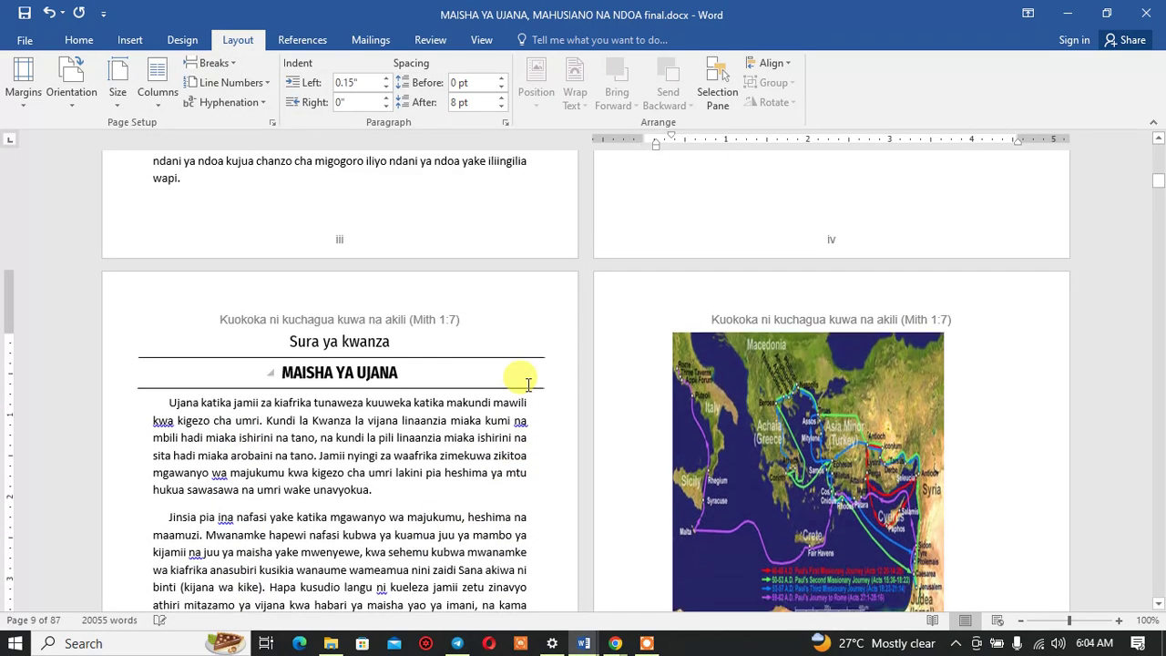
double_click(641, 308)
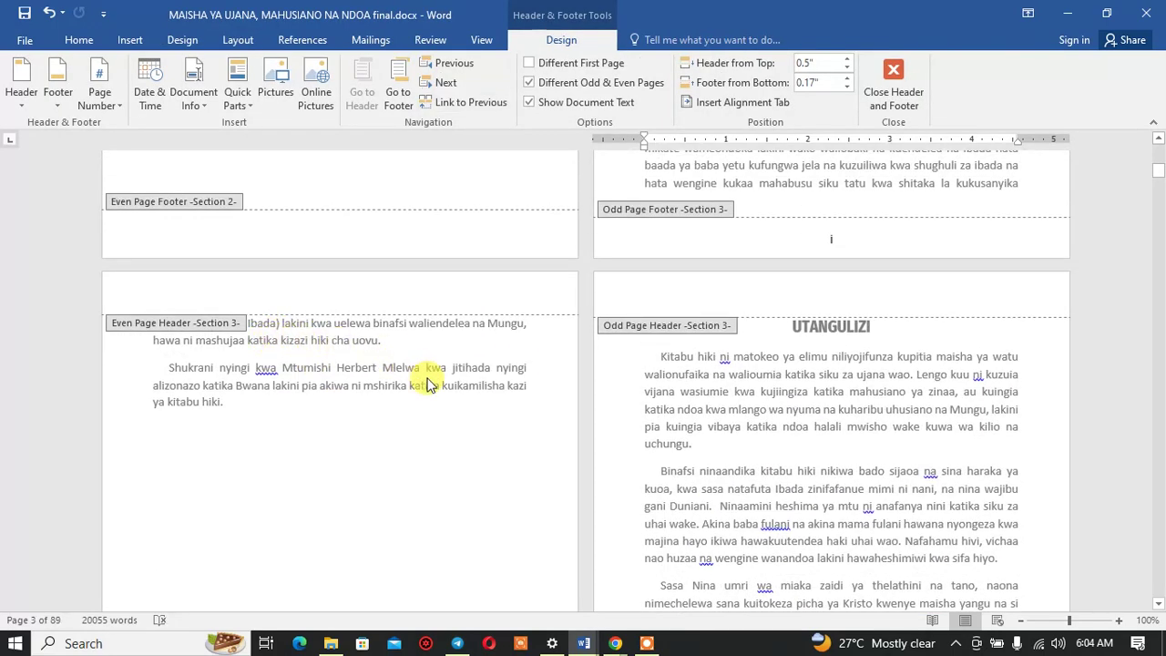
scroll(428, 385, "down", 15)
scroll(428, 385, "down", 15)
scroll(428, 385, "down", 15)
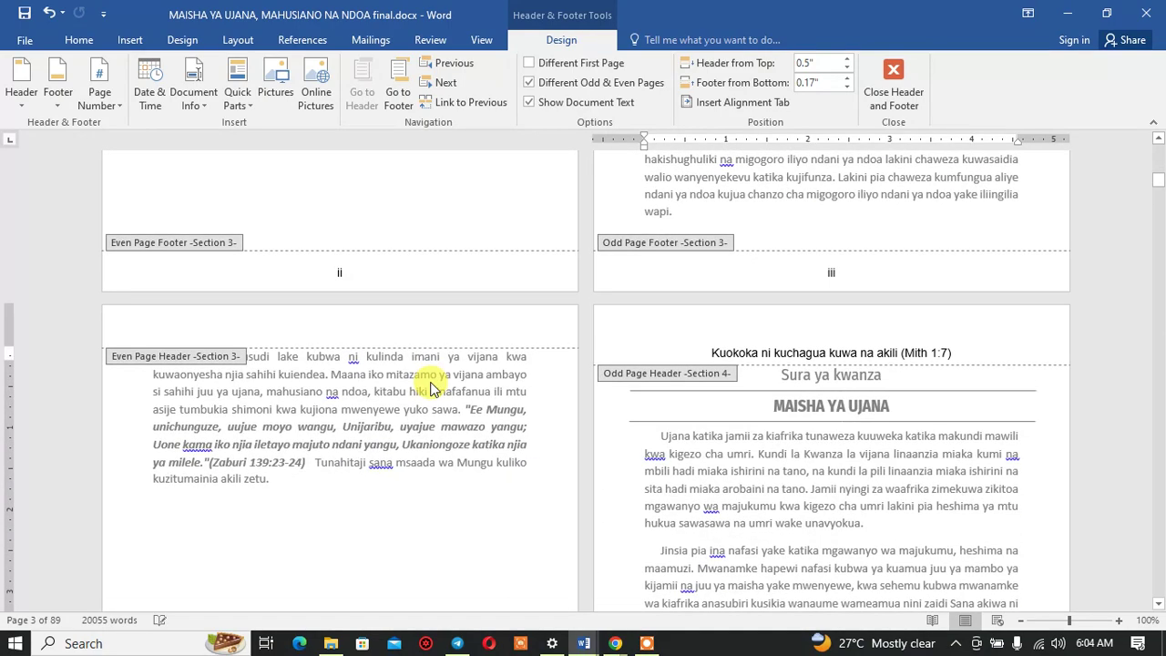
scroll(433, 389, "down", 2)
scroll(428, 386, "down", 3)
scroll(432, 389, "up", 4)
scroll(433, 389, "up", 5)
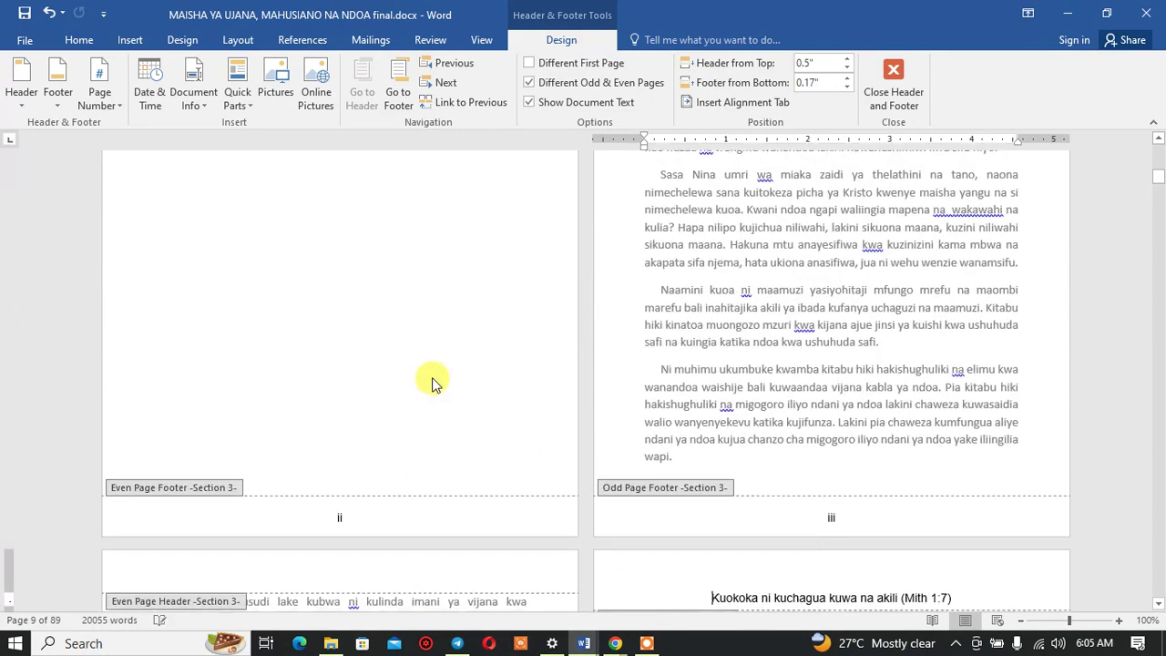
scroll(432, 382, "up", 20)
scroll(433, 378, "up", 5)
scroll(432, 378, "up", 15)
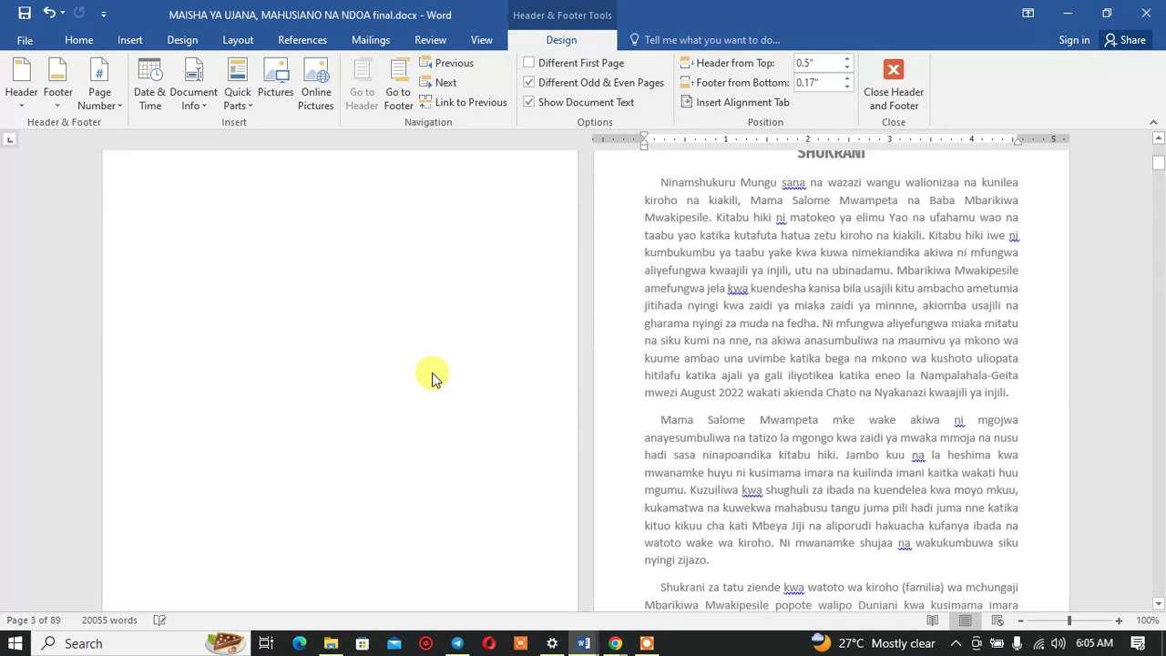
scroll(432, 375, "up", 8)
scroll(433, 372, "up", 1)
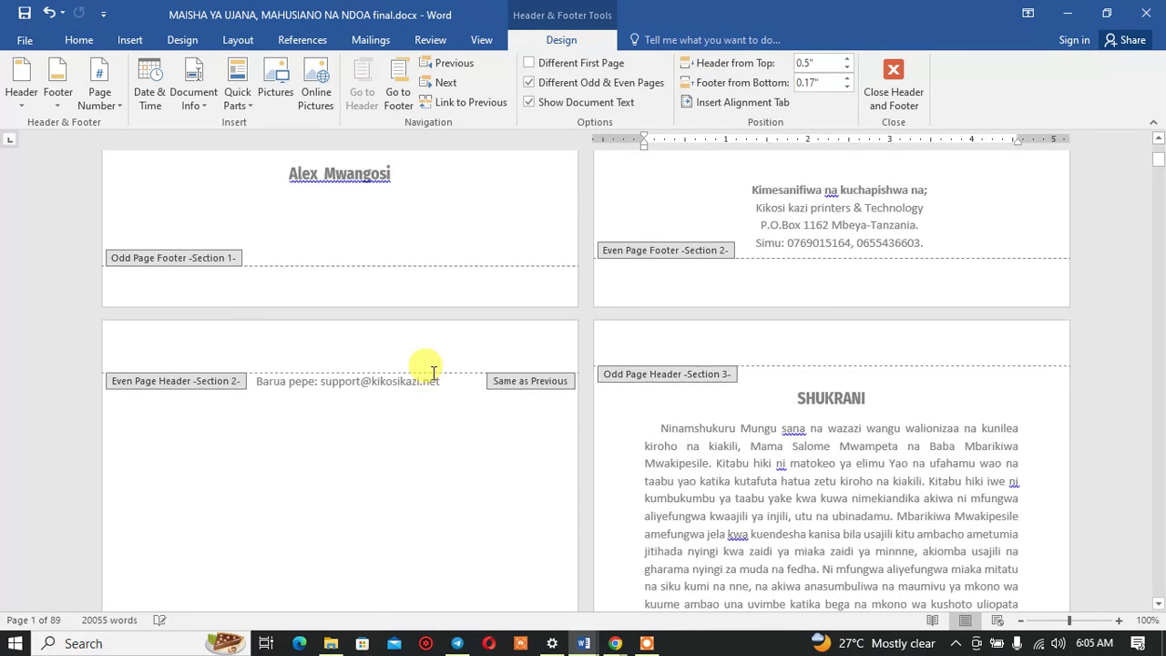
scroll(433, 372, "up", 2)
scroll(798, 426, "up", 5)
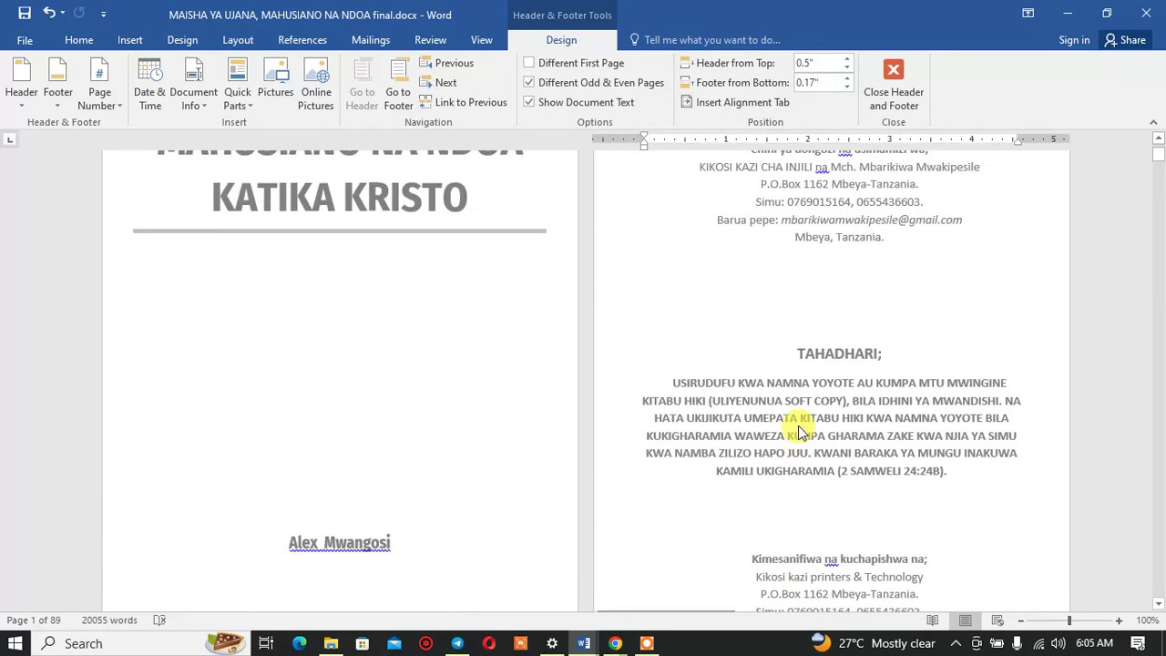
scroll(801, 428, "down", 3)
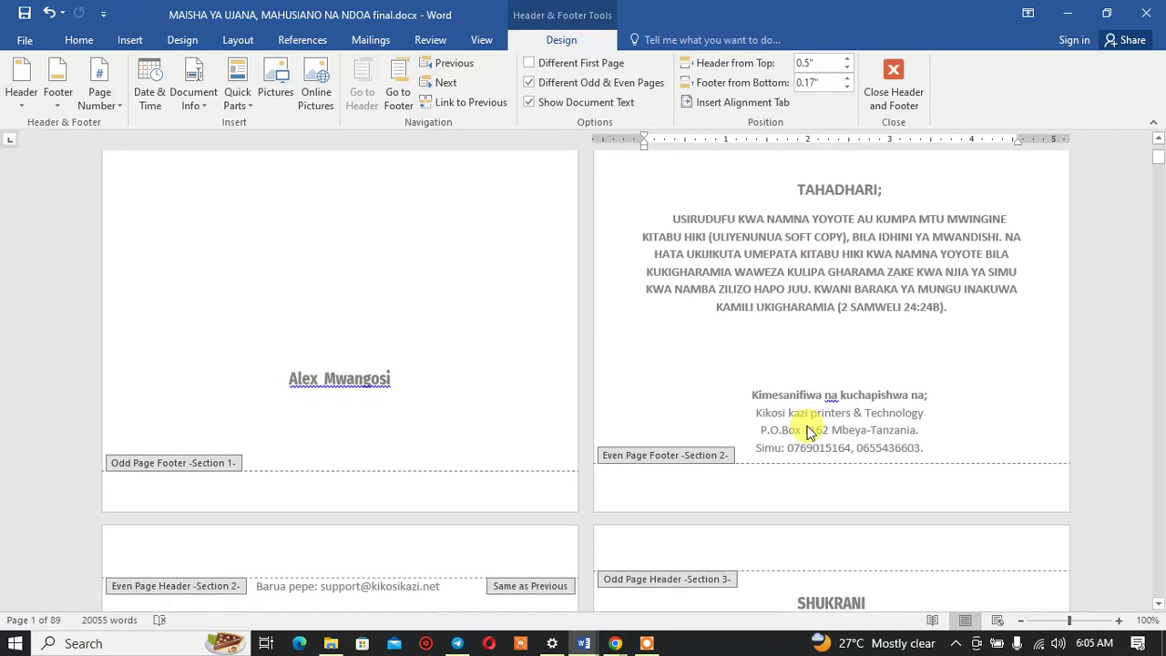
scroll(841, 395, "up", 4)
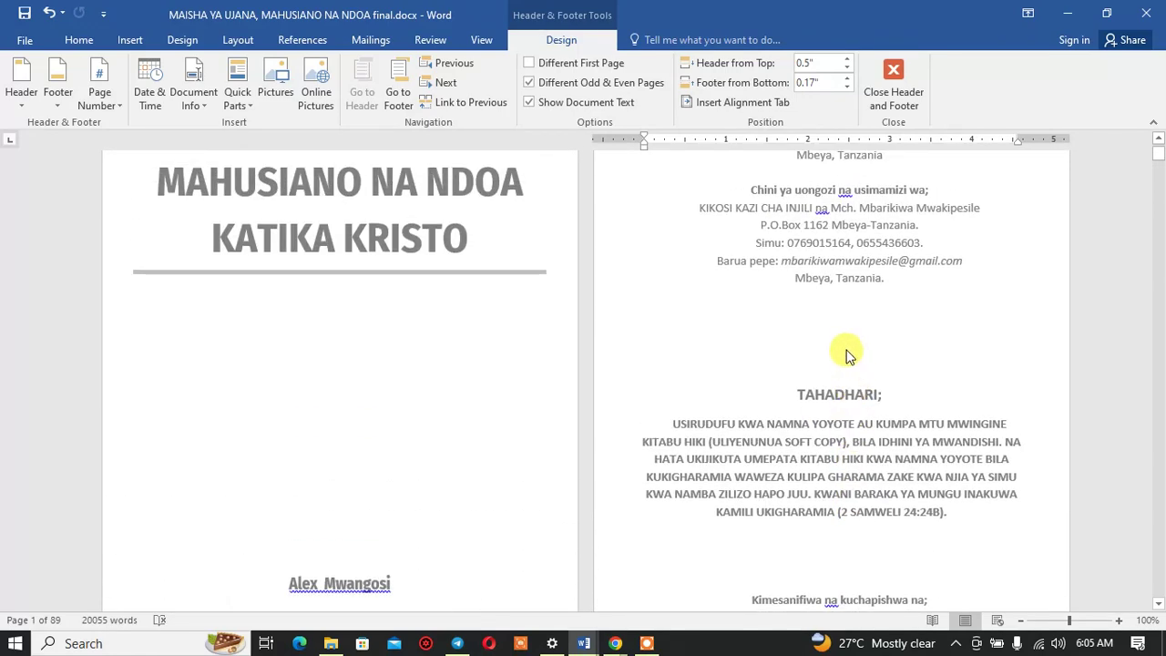
scroll(843, 360, "down", 10)
double_click(845, 349)
scroll(838, 355, "up", 3)
scroll(833, 355, "up", 3)
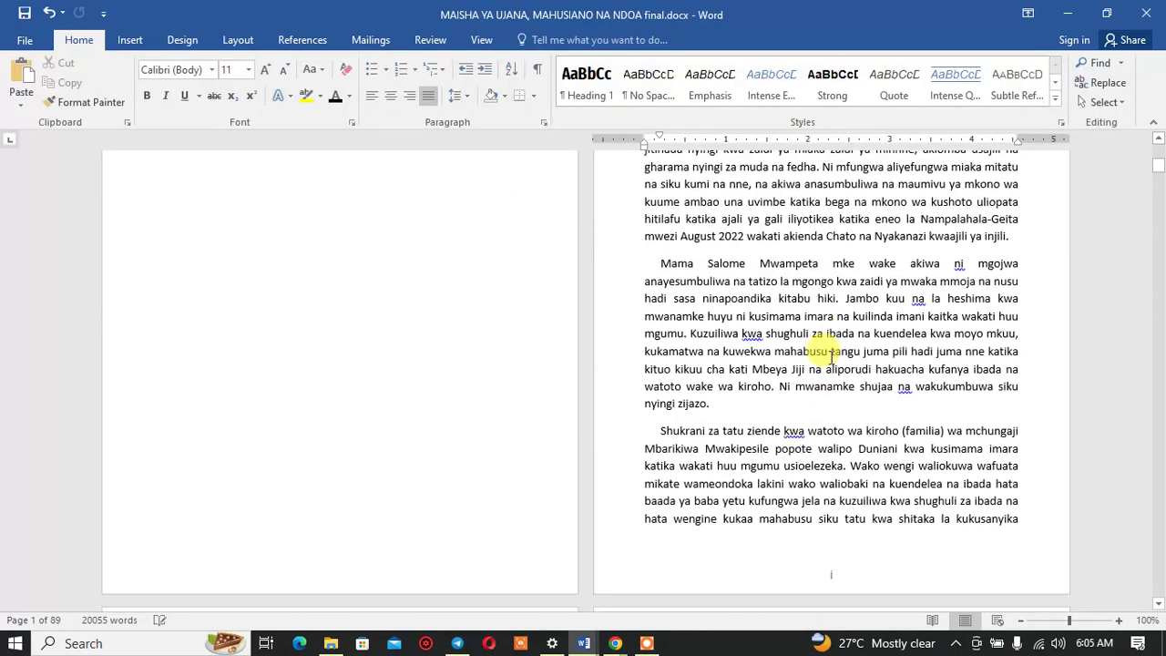
scroll(830, 357, "up", 3)
scroll(829, 354, "up", 7)
Step: Delete the empty line below 'Mbeya, Tanzania' above the TAHADHARI heading
scroll(827, 350, "up", 1)
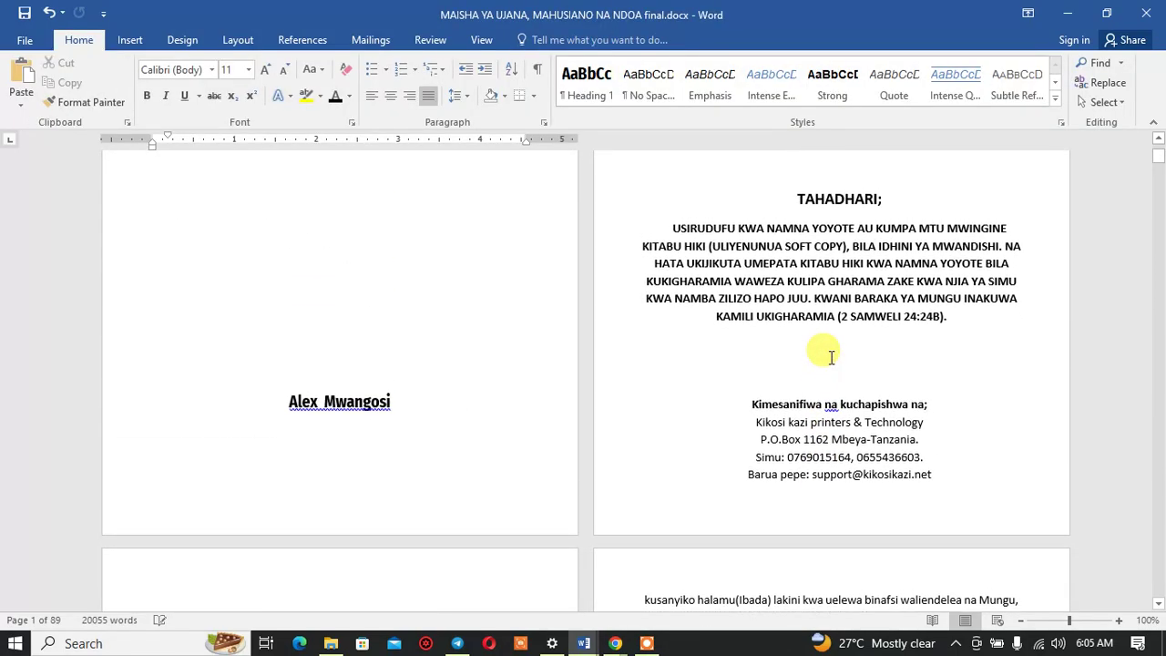
left_click(819, 475)
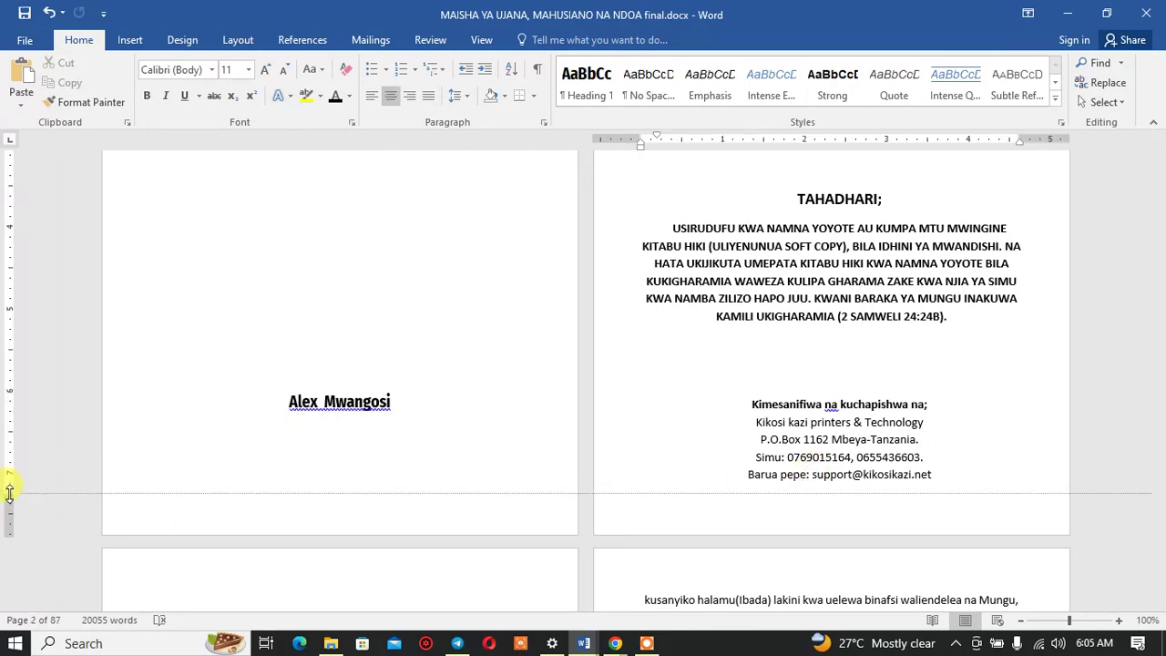
scroll(632, 286, "up", 4)
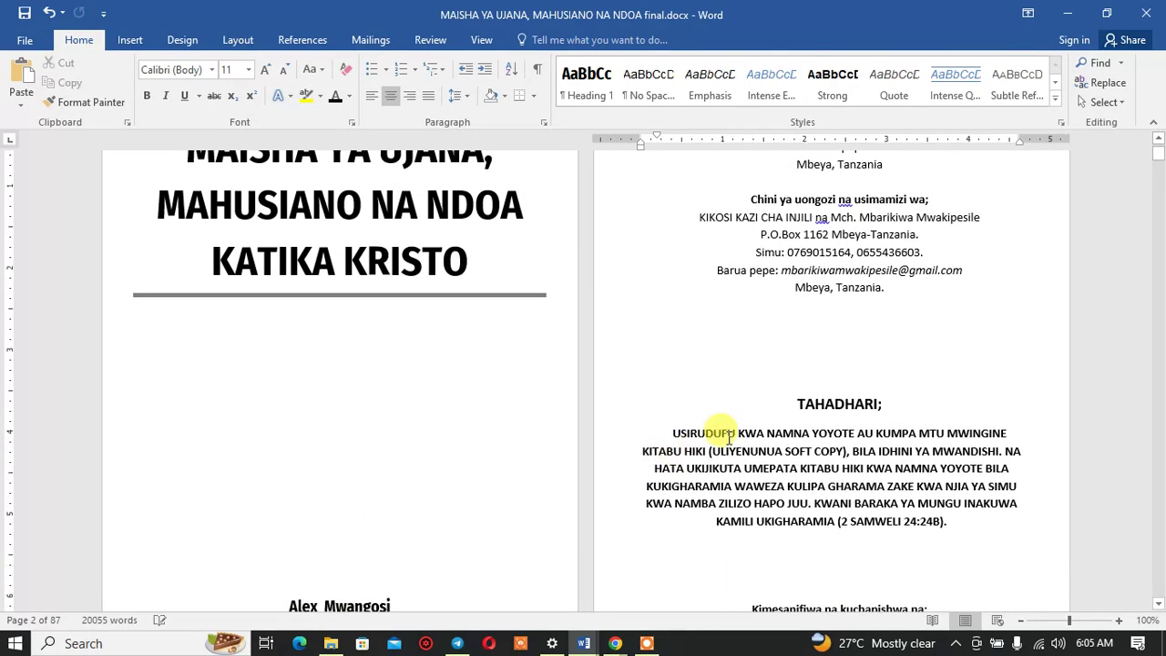
left_click(799, 357)
key("Delete")
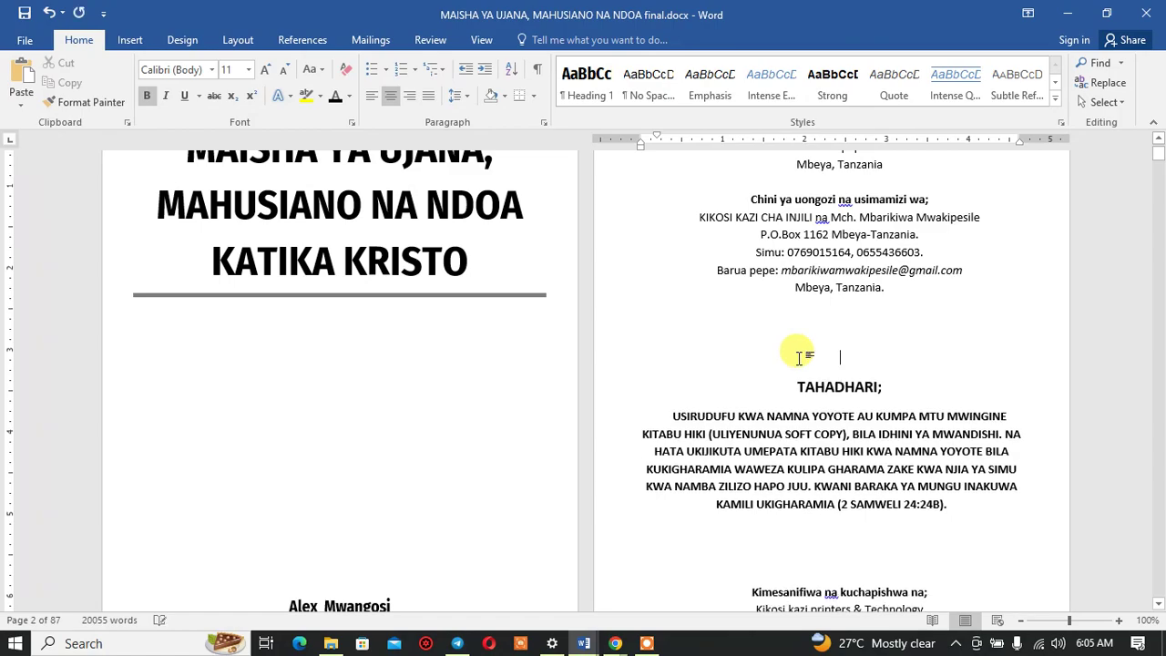
Step: Remove the space before the SHUKRANI heading paragraph
scroll(858, 507, "down", 5)
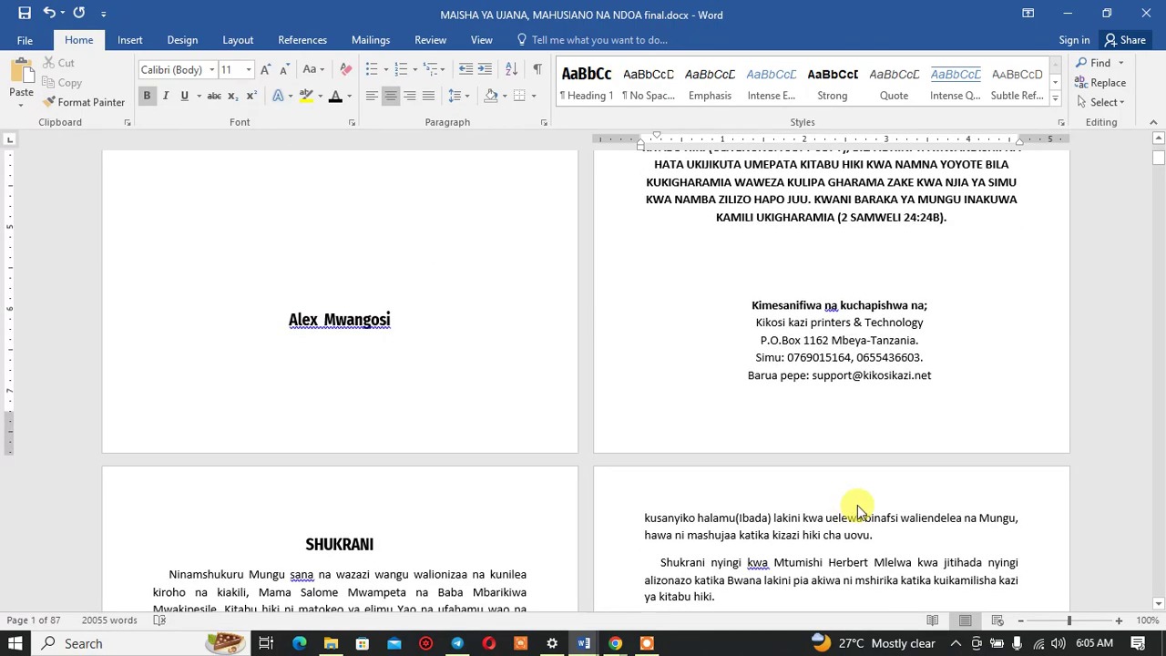
scroll(858, 507, "down", 9)
scroll(850, 500, "down", 5)
scroll(837, 479, "down", 2)
scroll(847, 487, "up", 5)
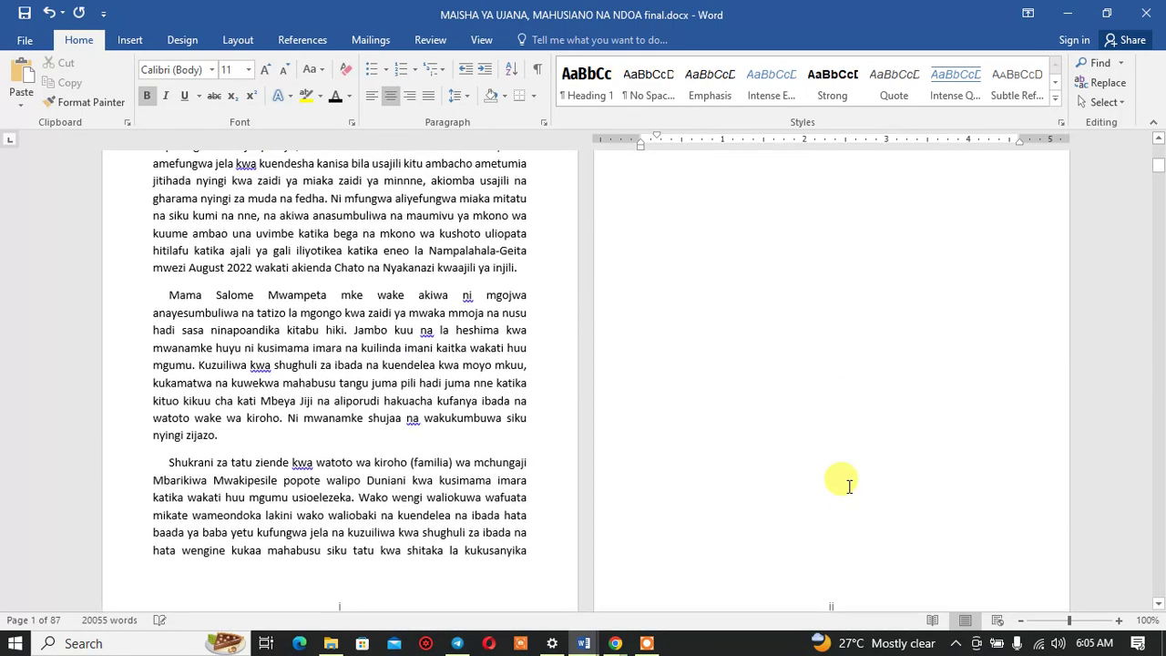
scroll(848, 486, "up", 5)
double_click(323, 321)
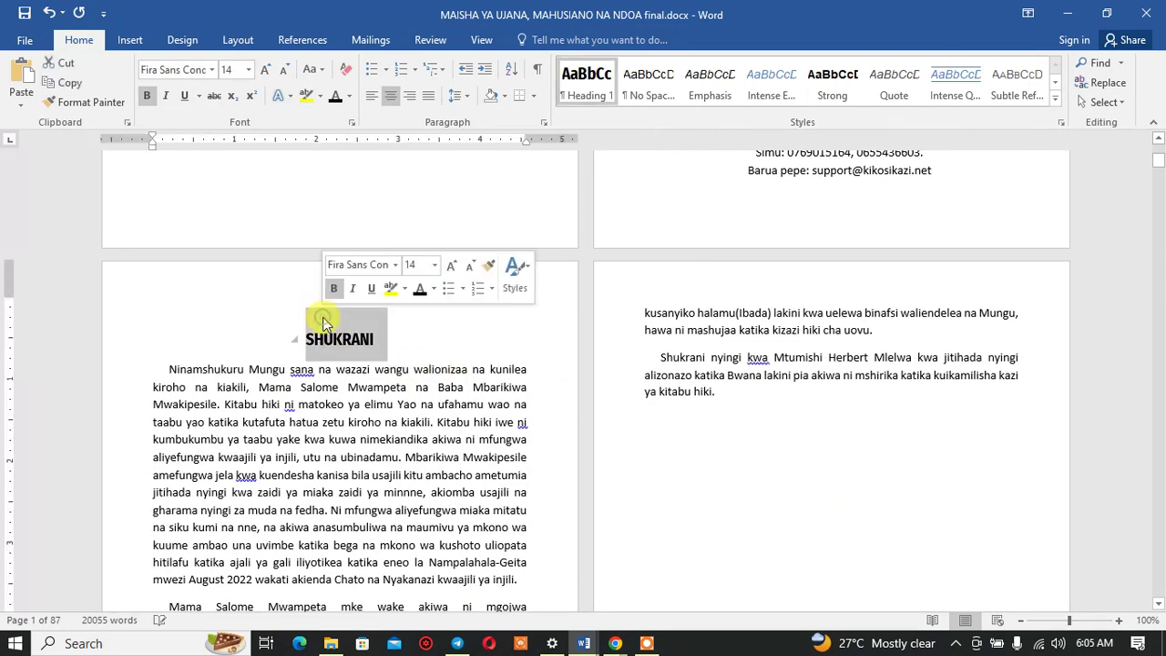
left_click(460, 96)
left_click(469, 263)
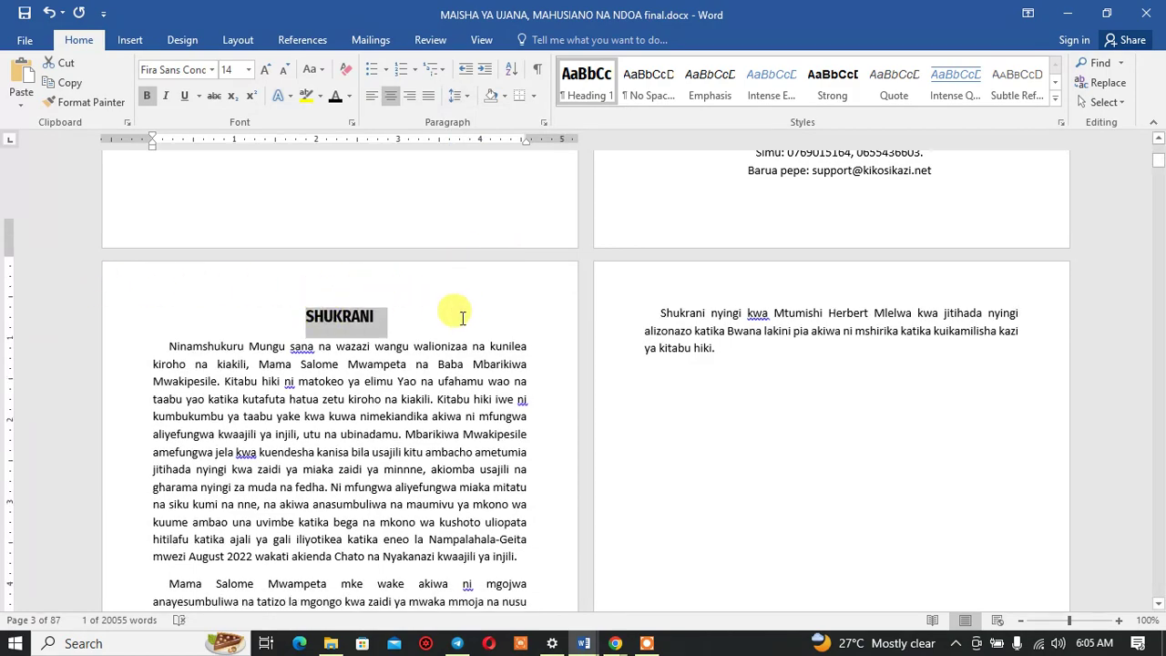
Step: Adjust the paragraph spacing around the UTANGULIZI heading and review the pages
scroll(463, 318, "down", 5)
scroll(463, 317, "down", 3)
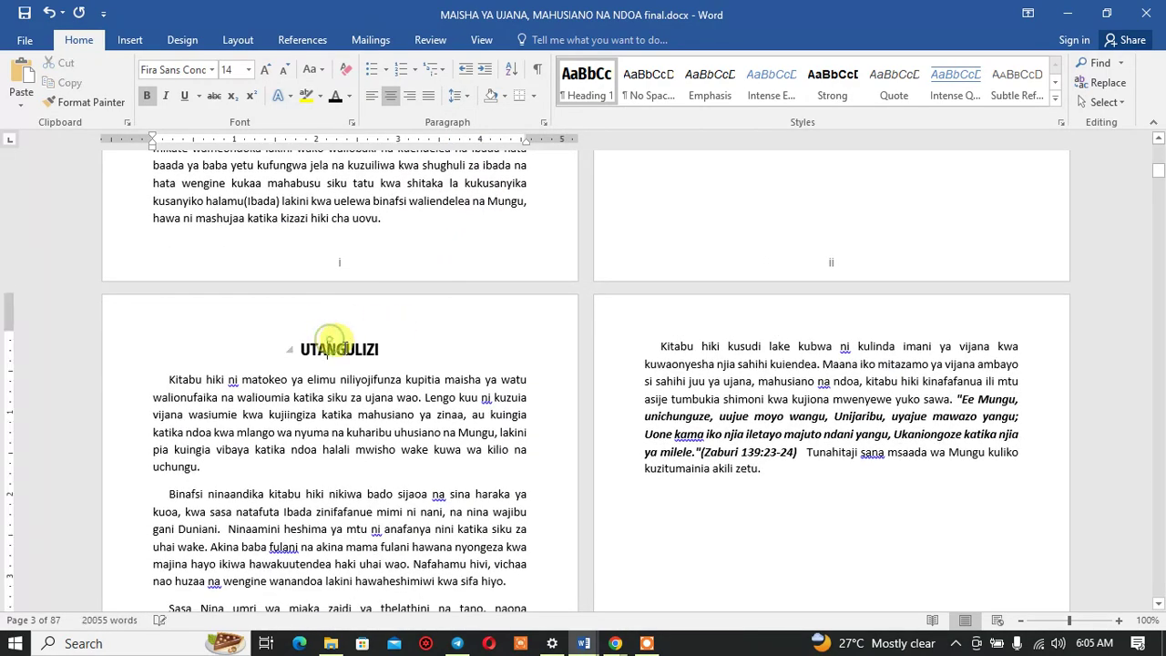
left_click(460, 95)
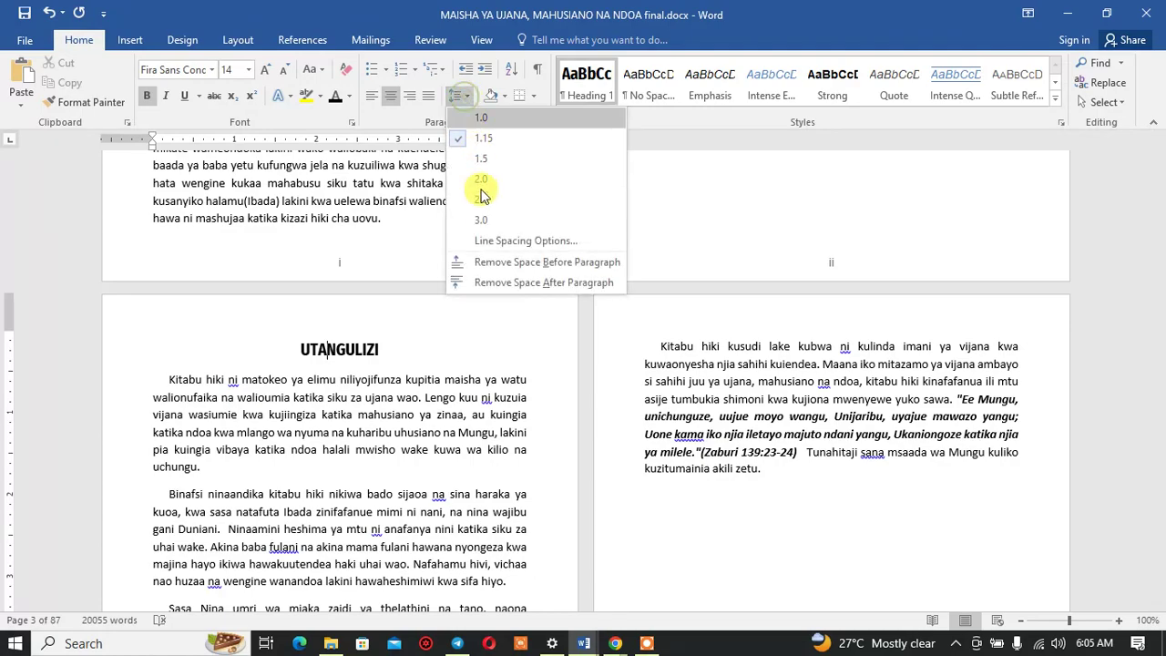
left_click(486, 261)
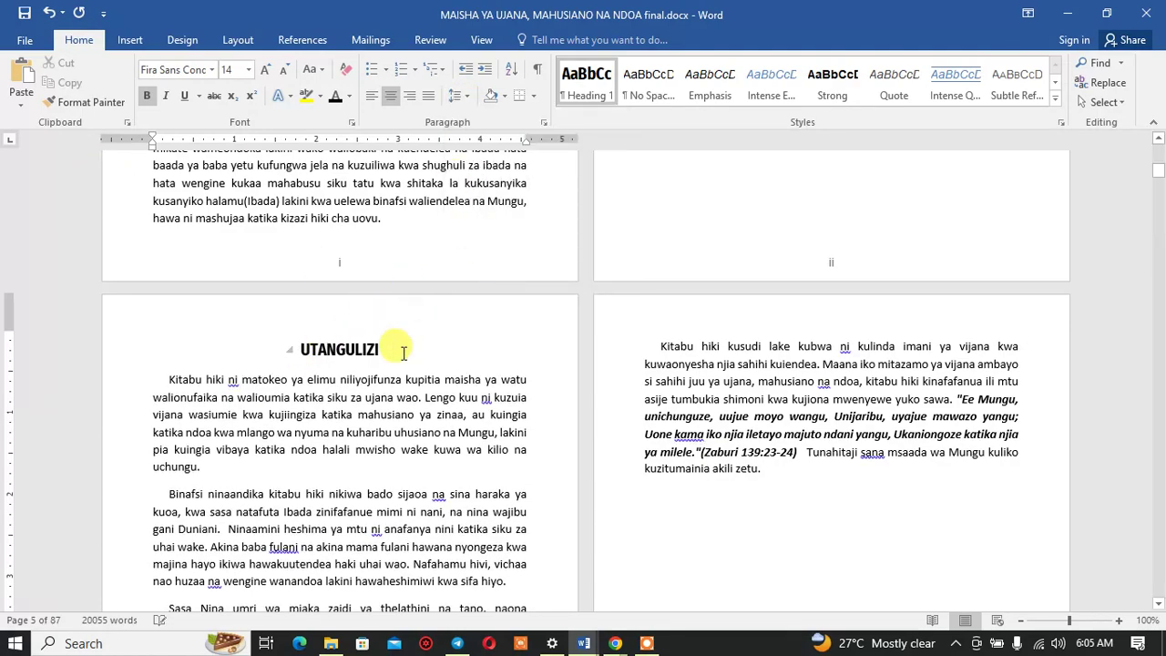
scroll(404, 353, "down", 2)
scroll(401, 355, "down", 5)
scroll(377, 356, "down", 8)
scroll(390, 362, "down", 4)
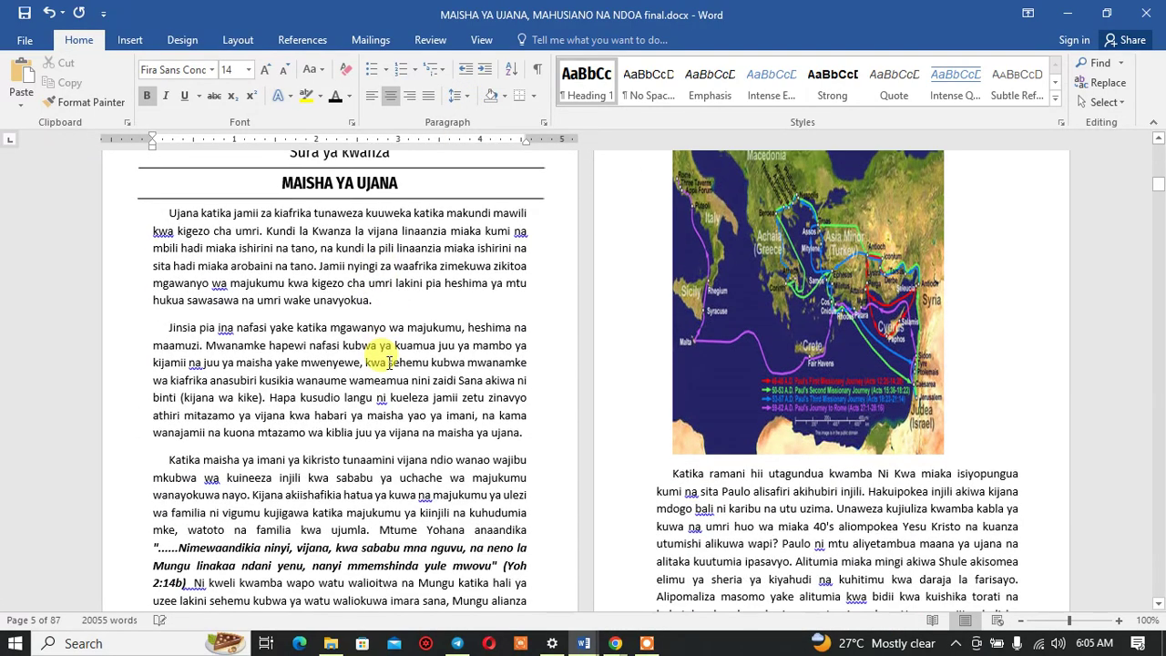
scroll(390, 376, "up", 4)
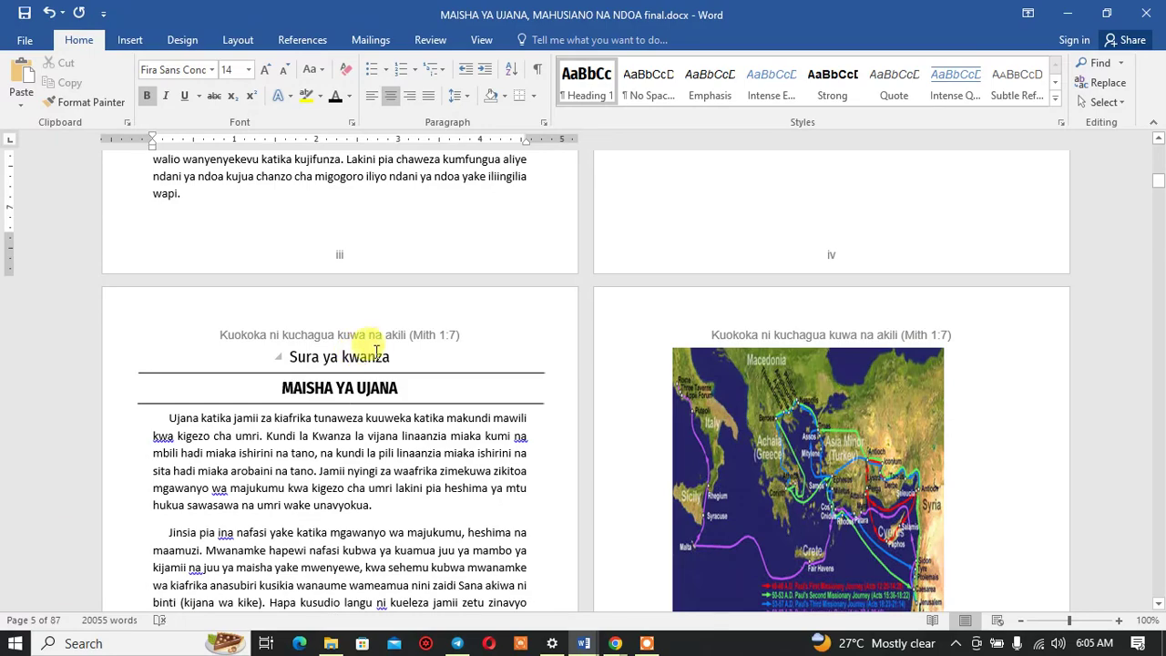
scroll(376, 353, "down", 6)
scroll(377, 346, "up", 5)
scroll(387, 337, "up", 1)
Step: Turn off Link to Previous for section 5's odd and even page headers
left_click(407, 335)
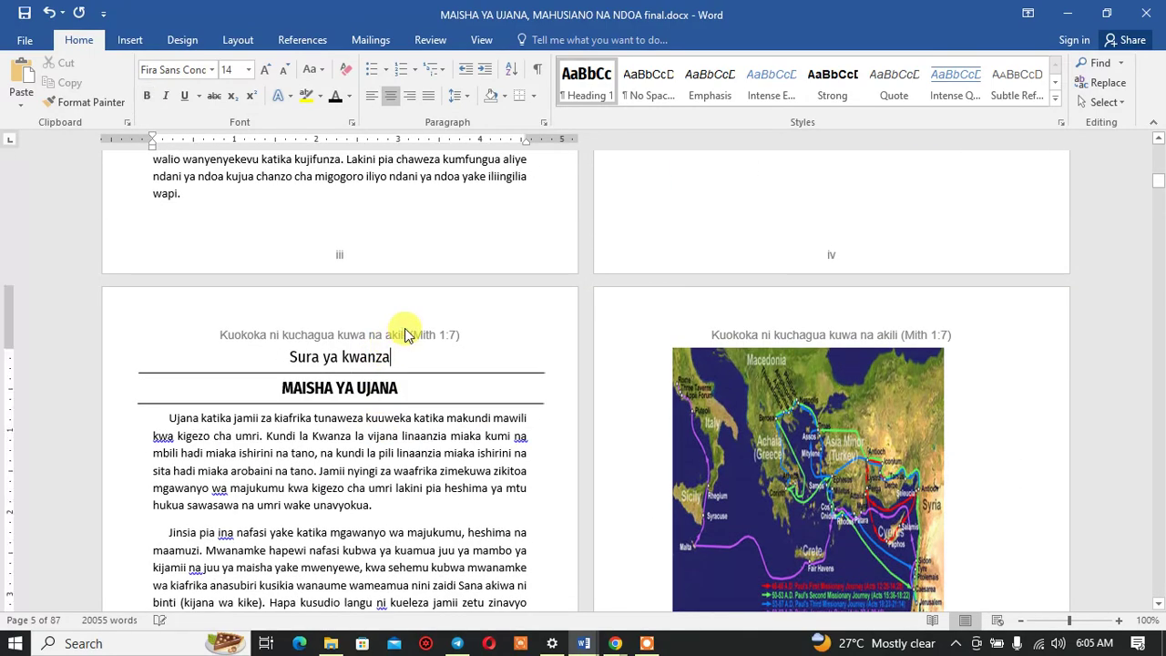
double_click(406, 334)
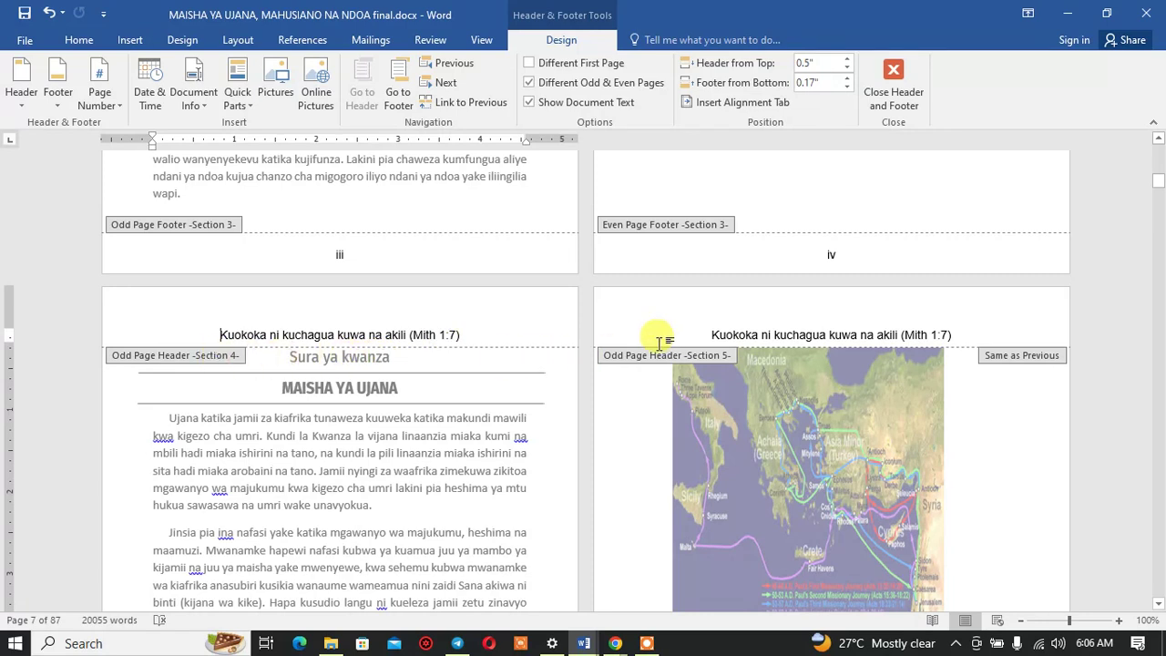
left_click(830, 334)
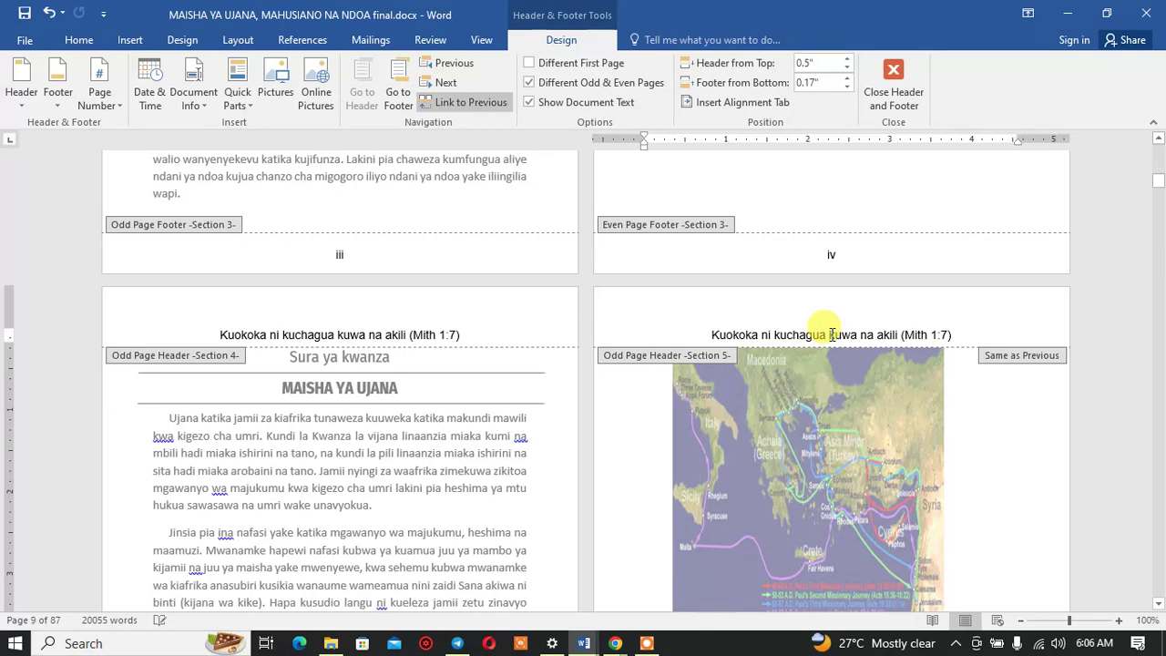
left_click(486, 104)
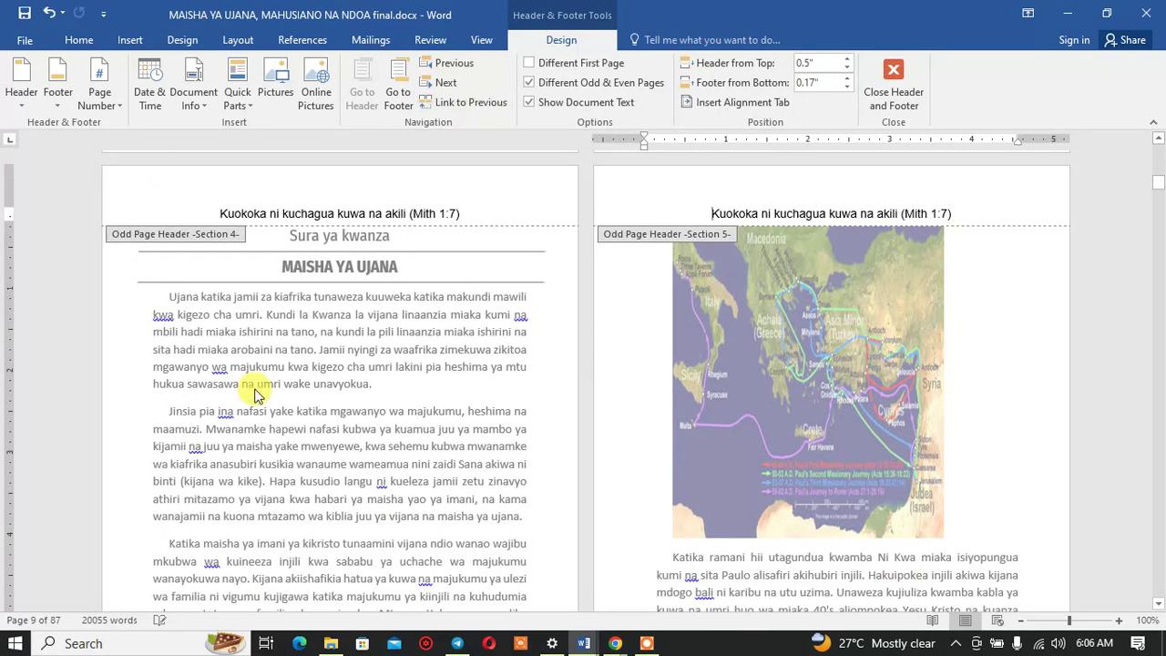
scroll(261, 395, "down", 3)
scroll(260, 395, "down", 4)
scroll(261, 395, "down", 3)
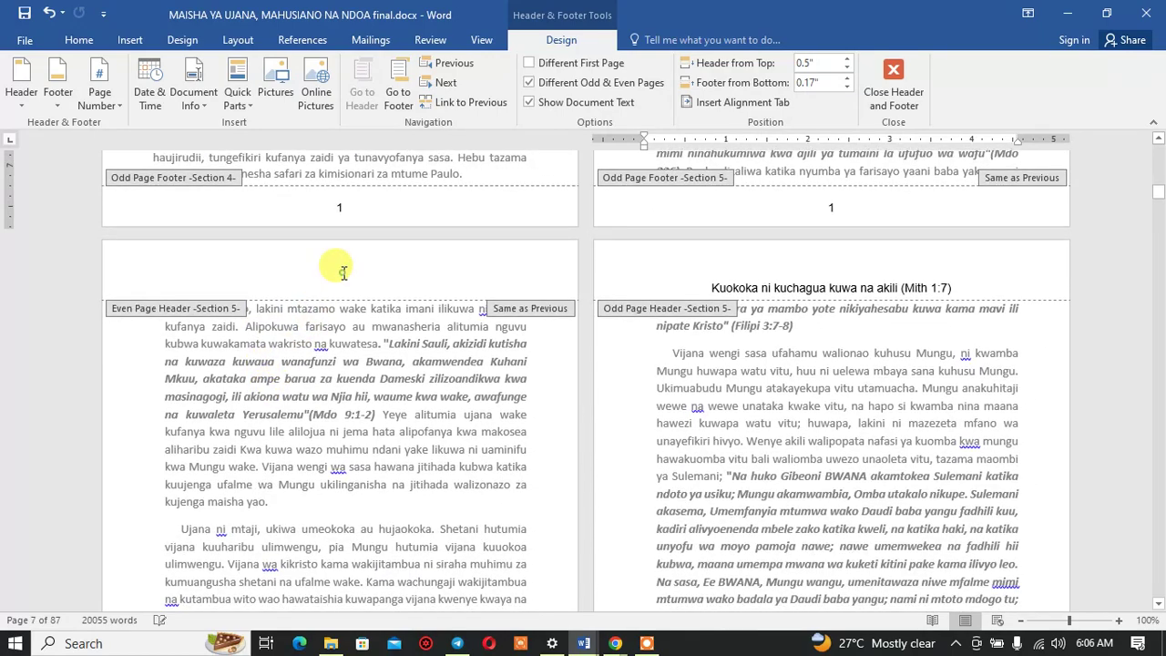
left_click(343, 272)
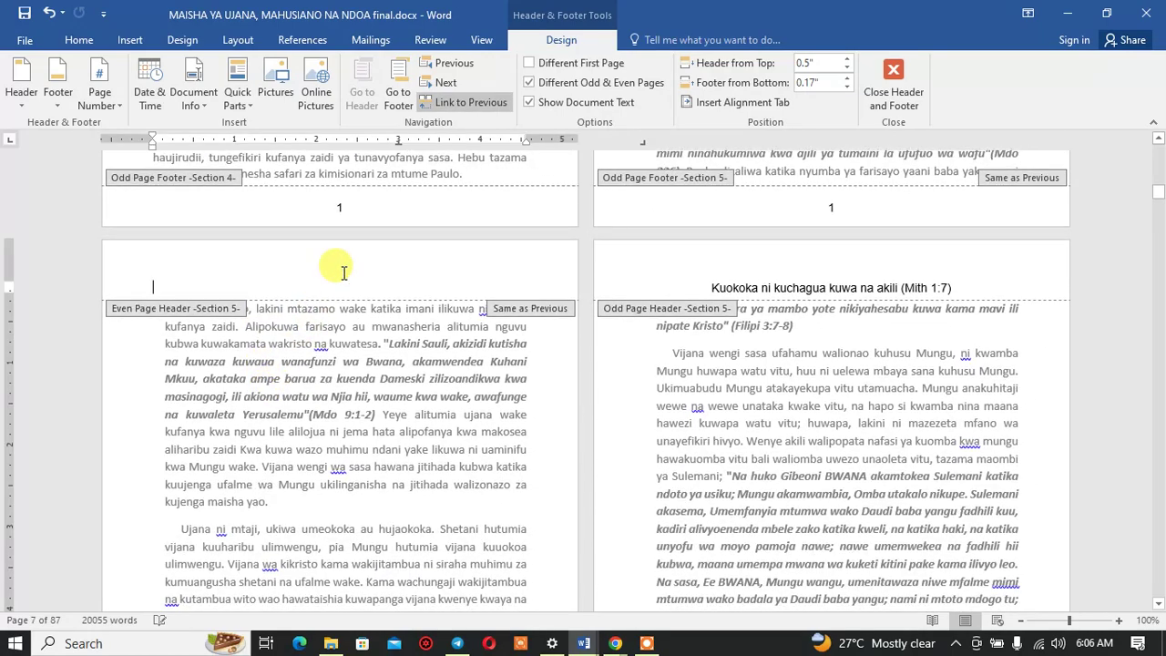
left_click(464, 102)
Step: Delete 'Kuokoka ni kuchagua kuwa na akili (Mith 1:7)' from the section 4 header
scroll(228, 271, "down", 1)
scroll(234, 326, "up", 5)
scroll(241, 319, "up", 3)
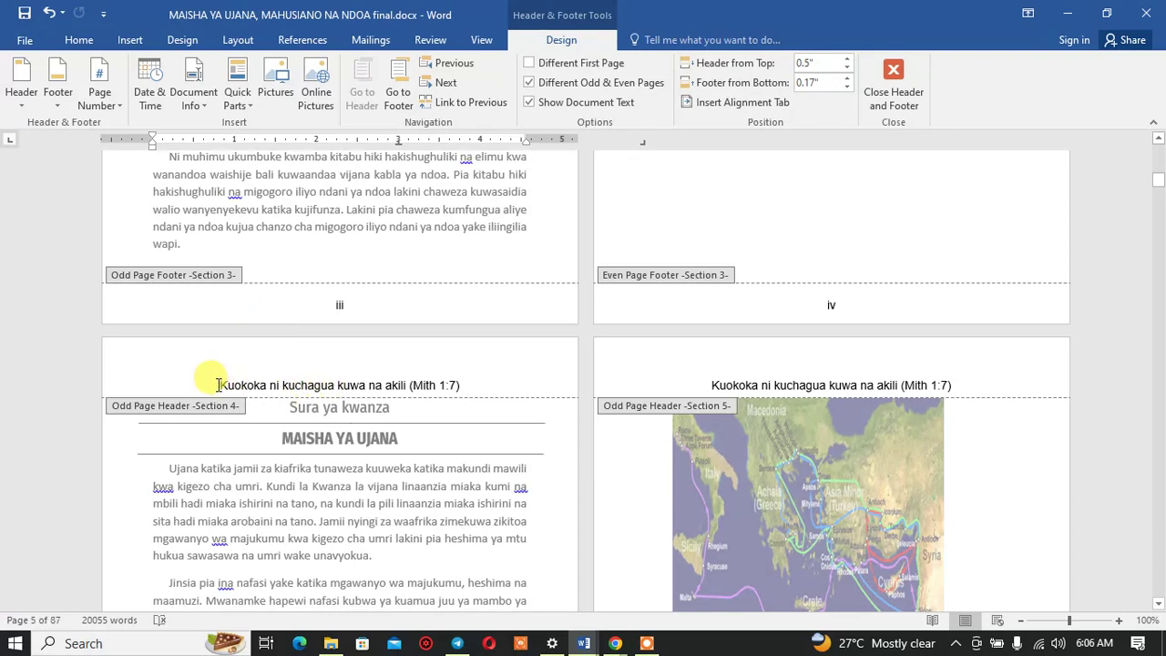
left_click_drag(218, 383, 460, 387)
key("ctrl+c")
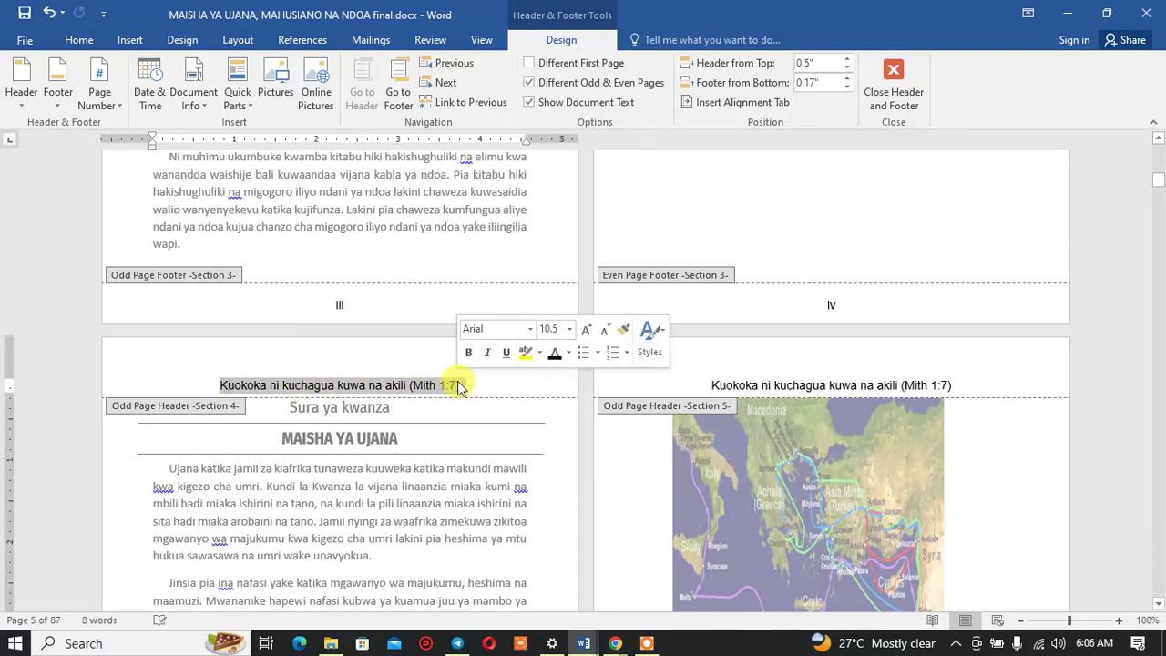
key("Delete")
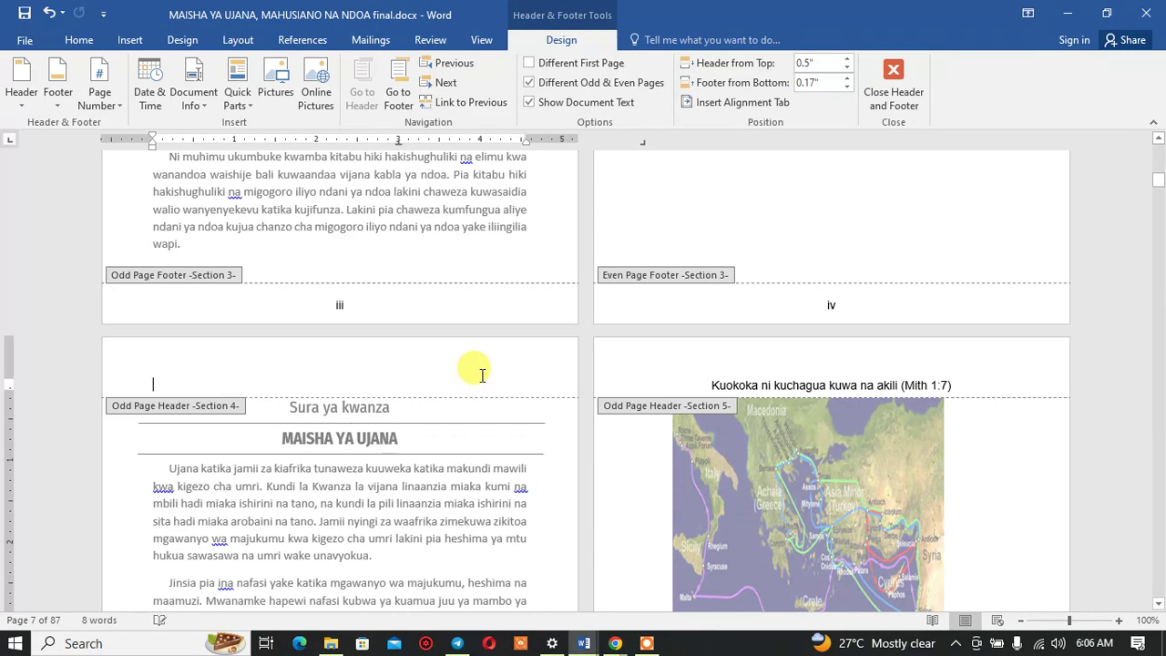
scroll(481, 381, "up", 3)
scroll(481, 381, "up", 10)
scroll(479, 377, "up", 10)
scroll(479, 377, "up", 10)
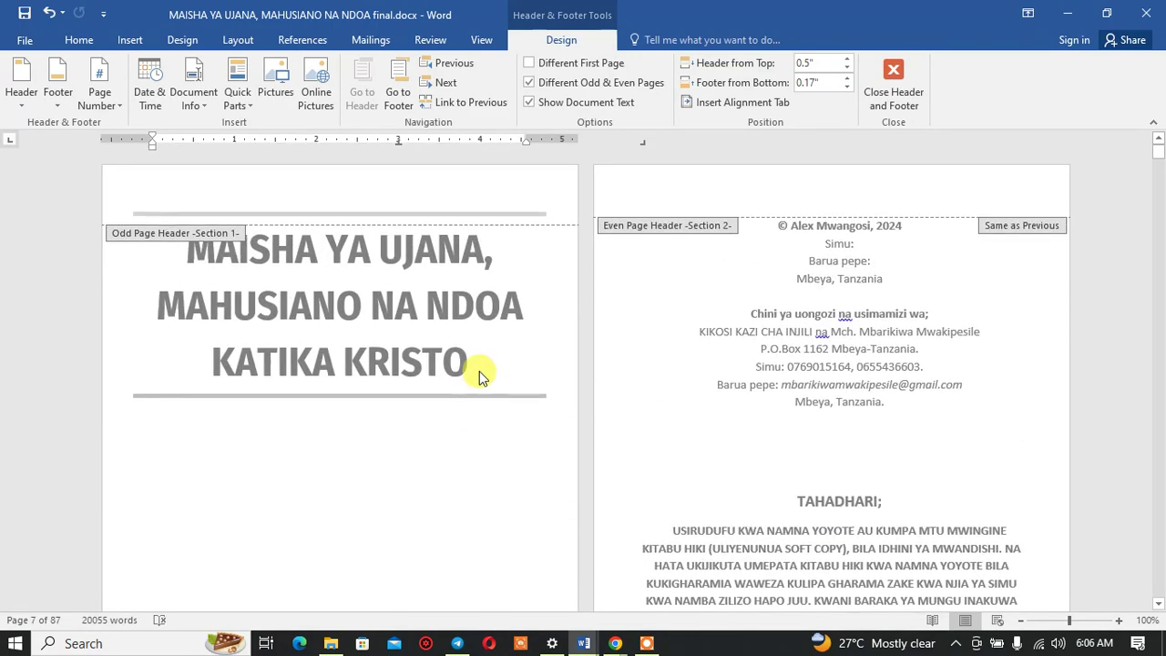
Step: Paste the Mith 1:7 quotation onto the author page and select it
double_click(431, 510)
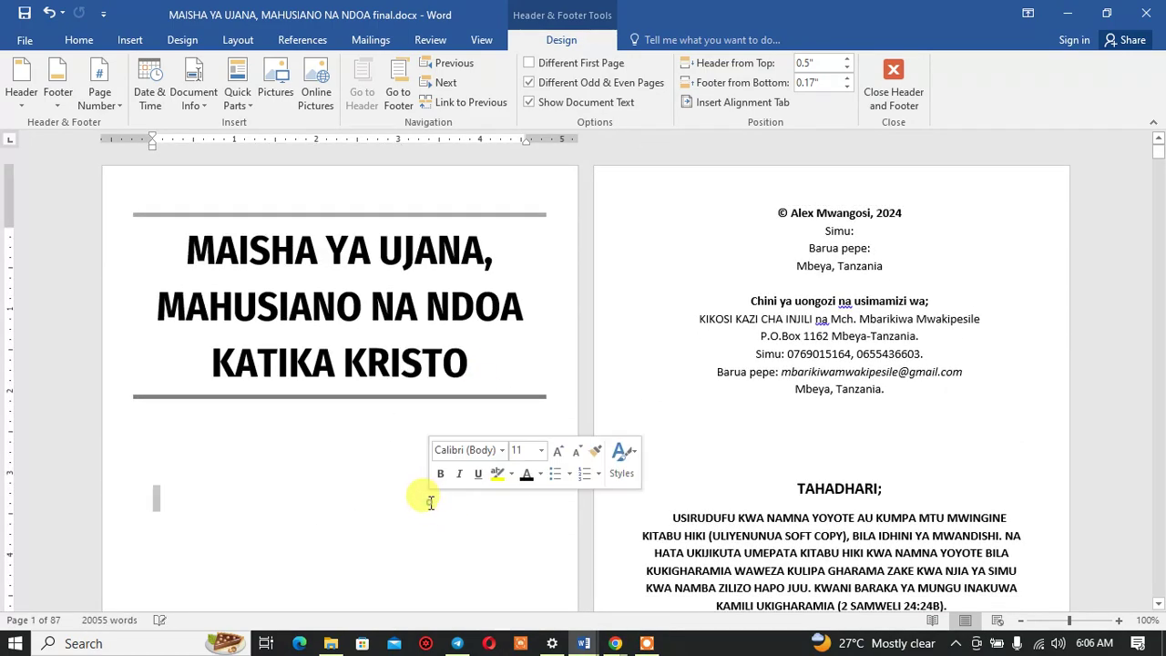
scroll(293, 471, "down", 5)
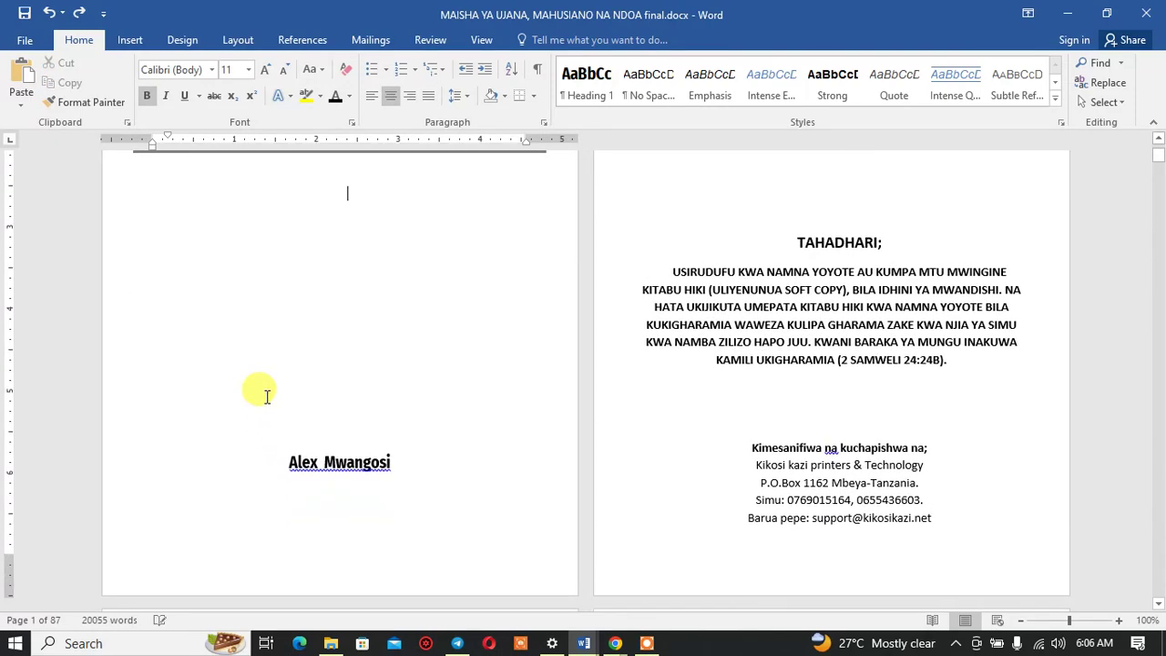
left_click(261, 284)
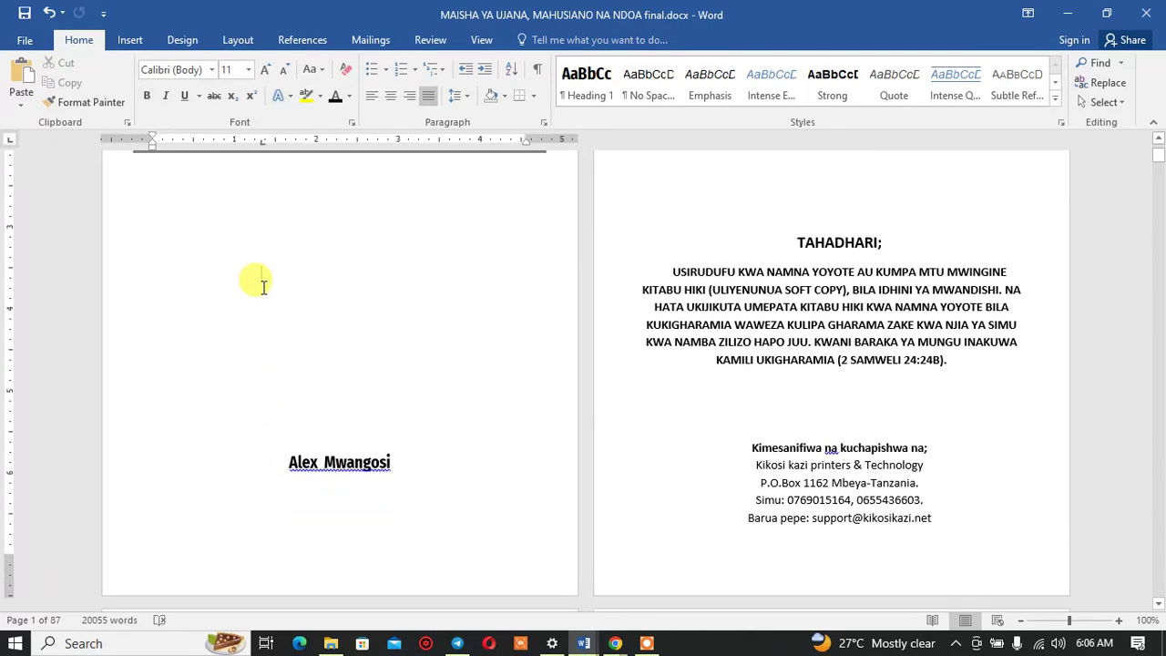
key("ctrl+v")
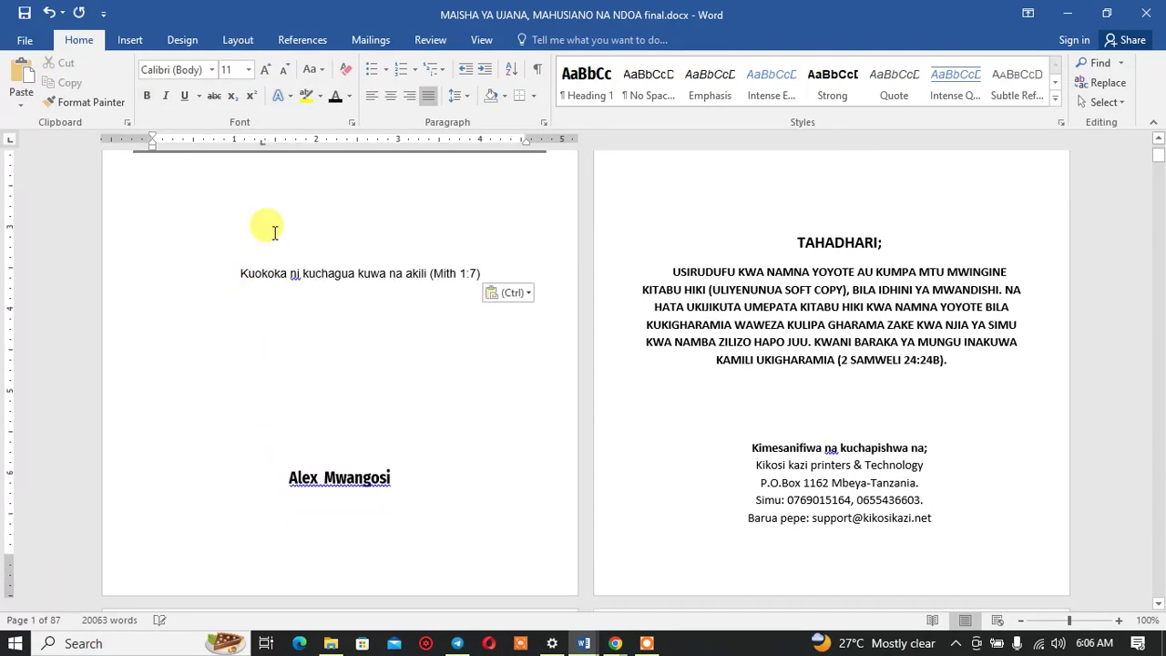
mouse_move(225, 273)
left_mouse_down()
mouse_move(478, 278)
mouse_move(240, 273)
left_mouse_up()
Step: Enlarge the quotation's font size to 14 pt
left_click(480, 277)
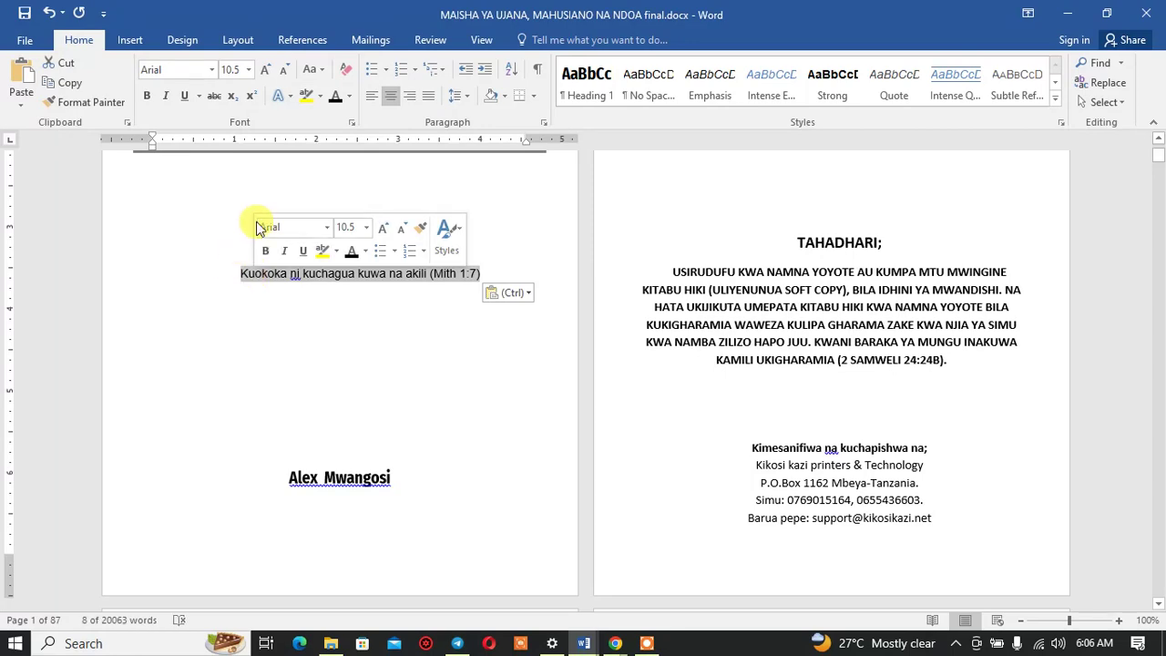
left_click(267, 73)
left_click(267, 73)
left_click(267, 73)
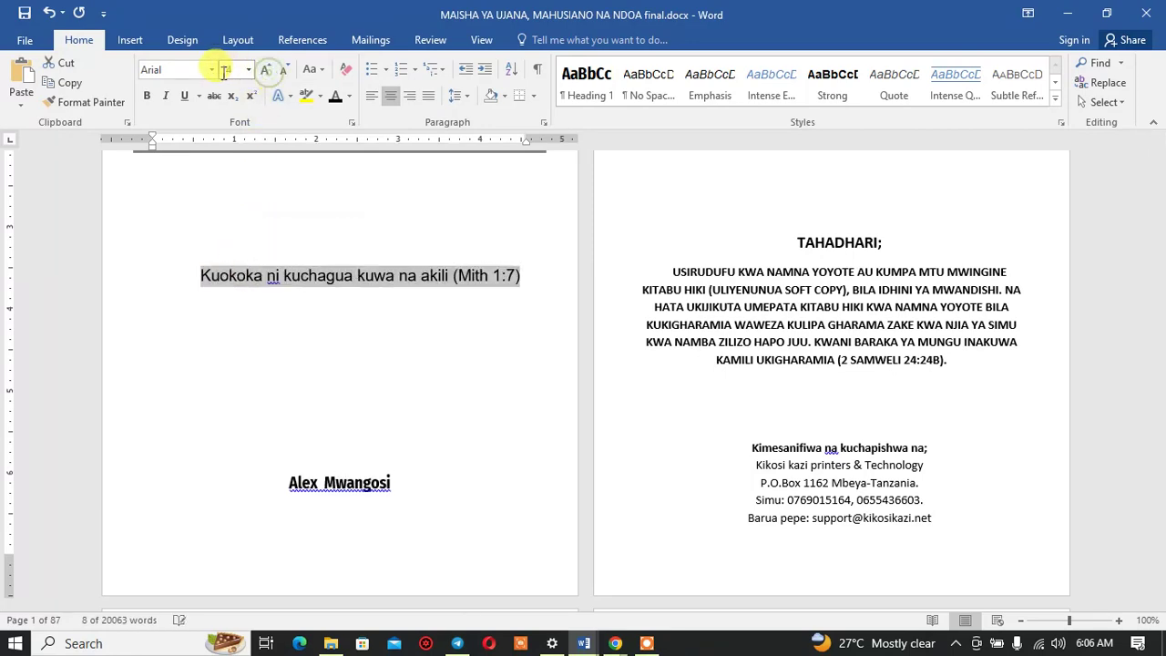
scroll(429, 344, "down", 3)
scroll(435, 352, "down", 2)
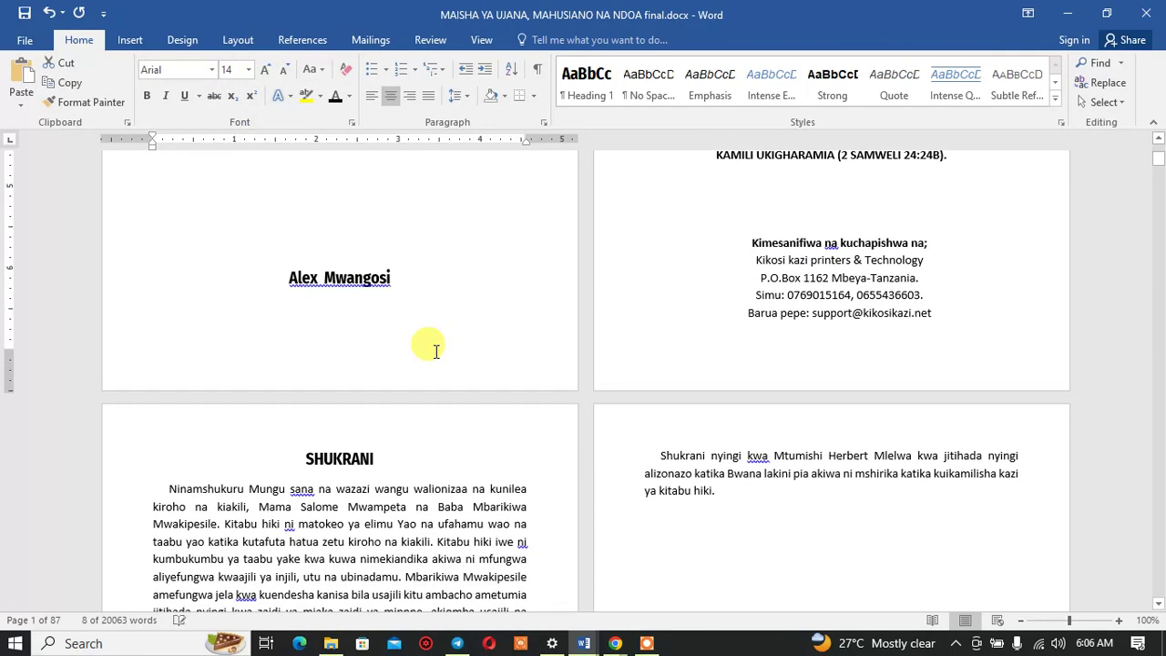
scroll(435, 352, "up", 4)
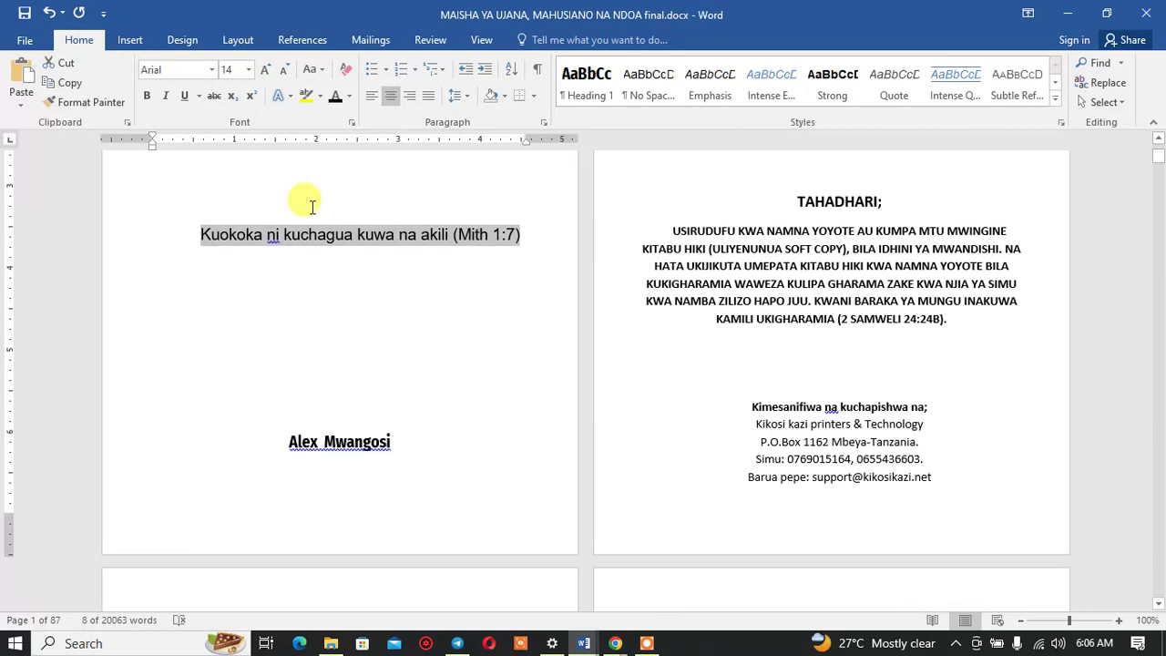
Step: Set the epigraph in Myriad Pro Cond italic
left_click(228, 70)
left_click(212, 70)
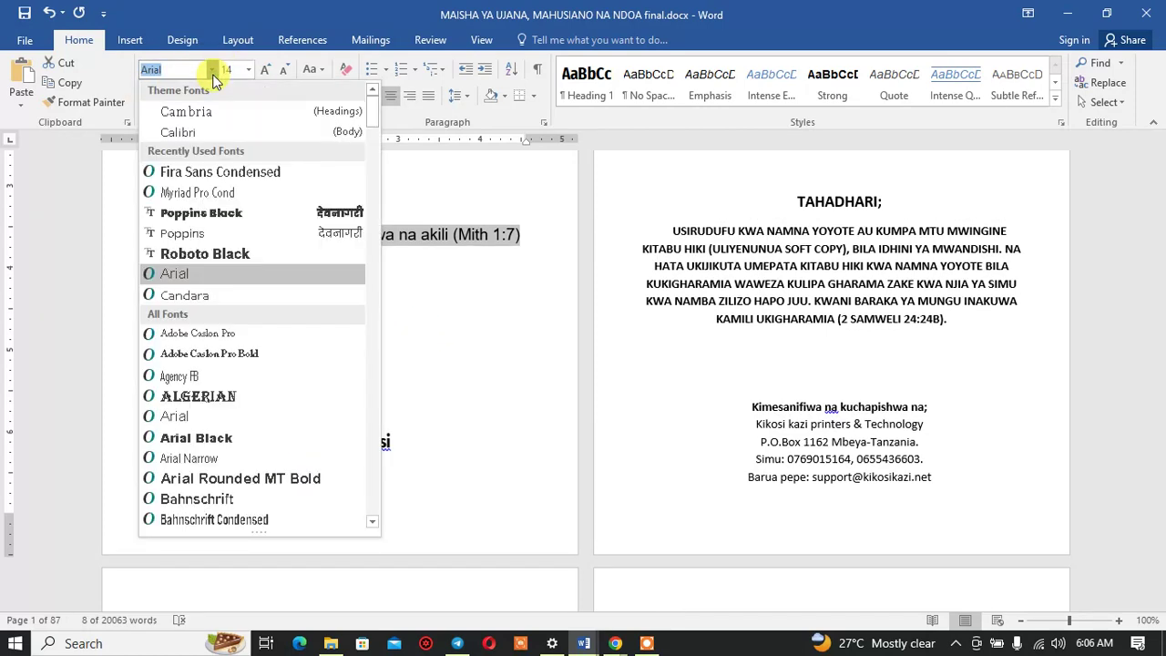
left_click(186, 192)
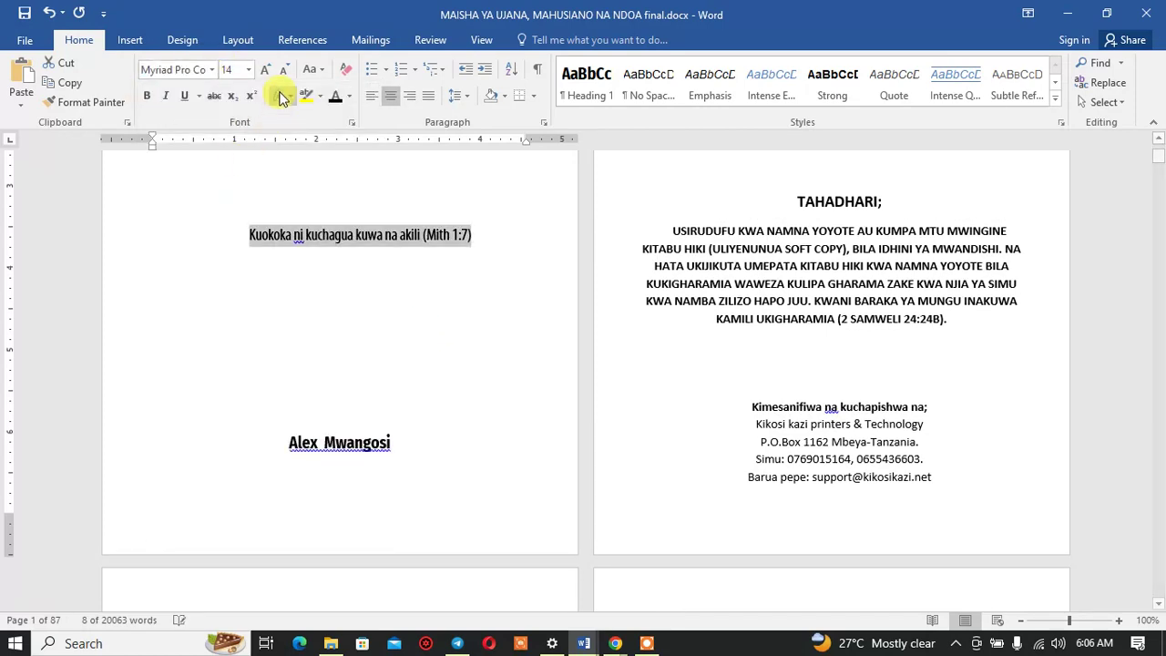
left_click(167, 97)
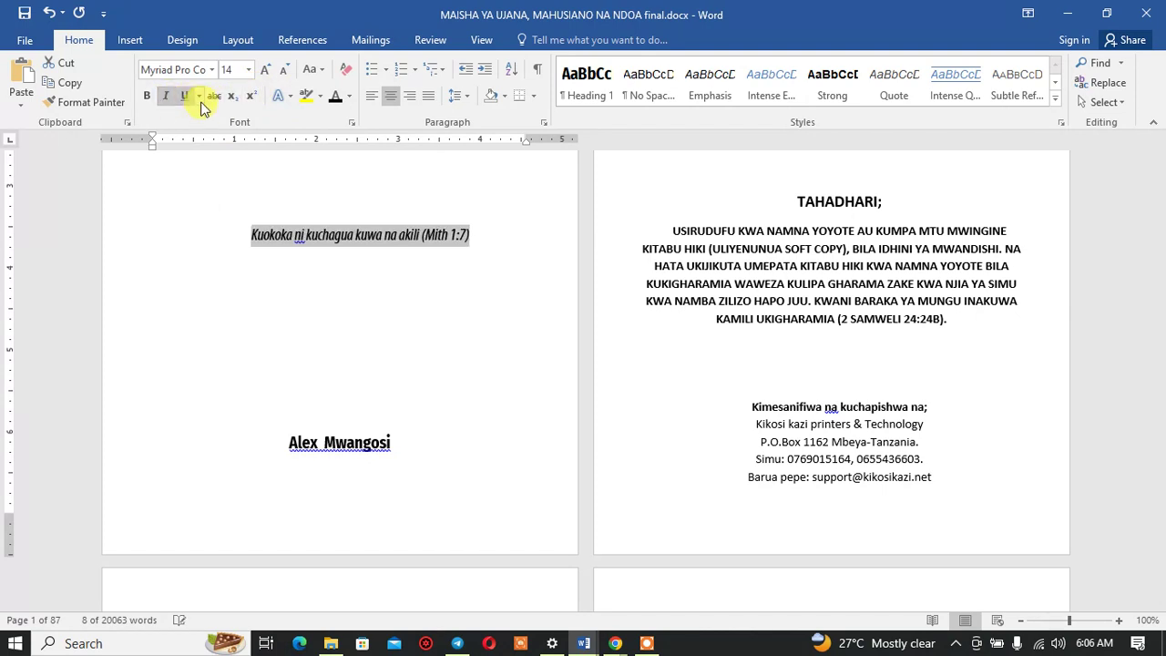
Step: Grow the epigraph text, then shrink it back to a smaller size
left_click(275, 73)
left_click(275, 72)
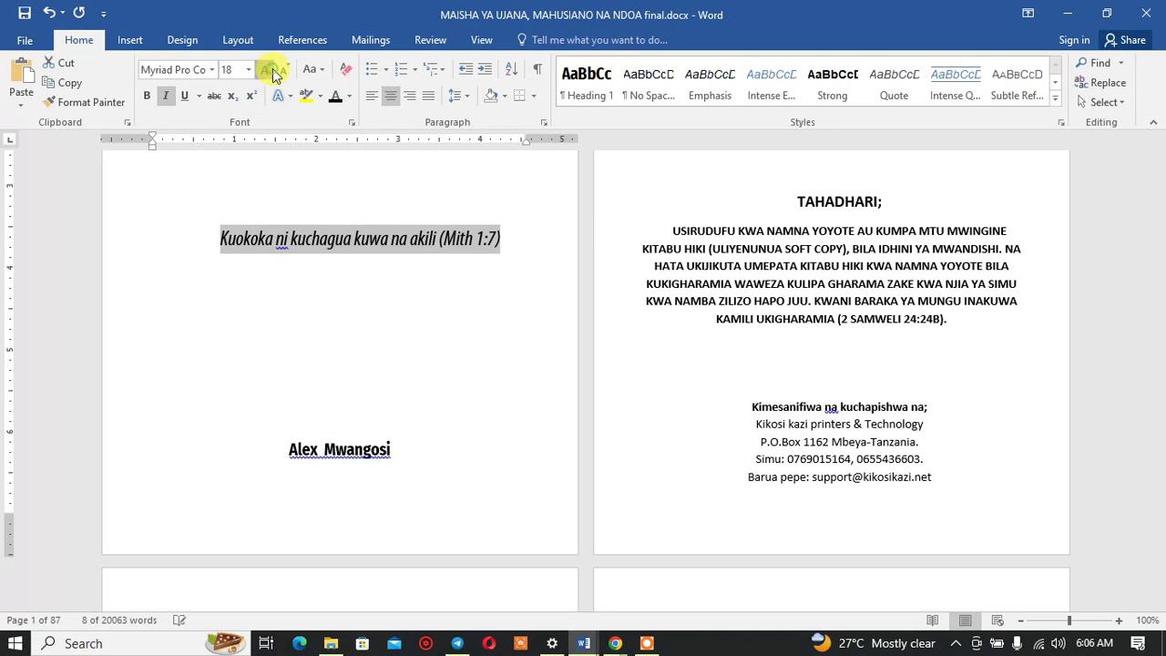
left_click(275, 72)
left_click(275, 73)
left_click(275, 73)
left_click(275, 73)
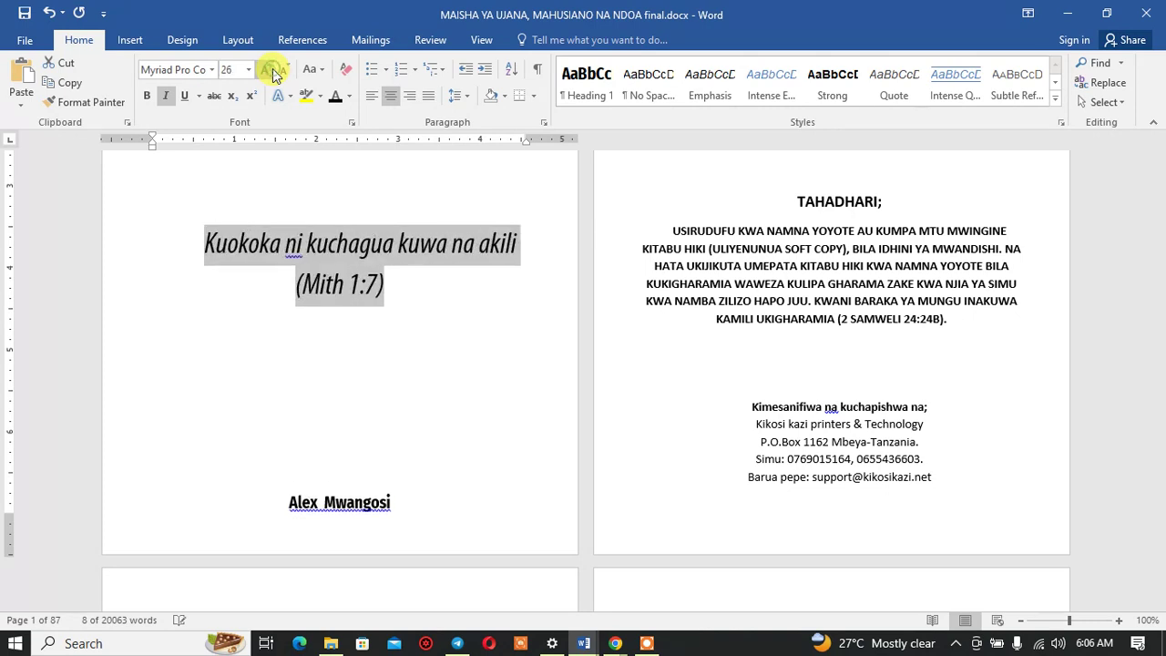
left_click(275, 73)
left_click(275, 73)
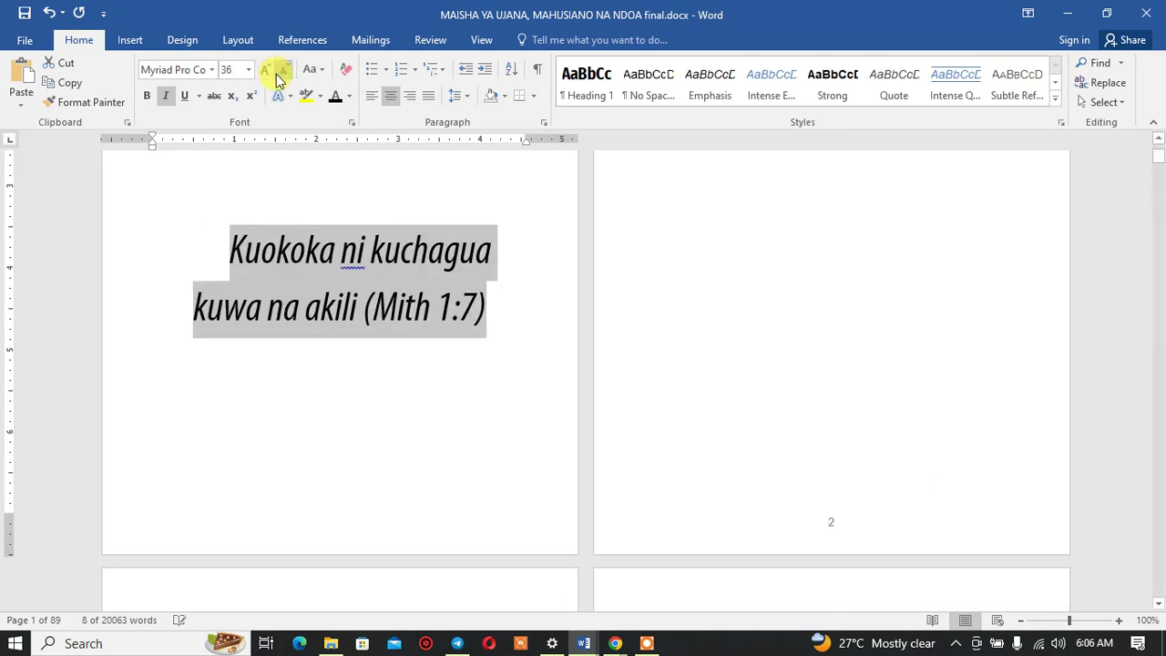
left_click(284, 76)
left_click(284, 76)
left_click(284, 77)
left_click(284, 77)
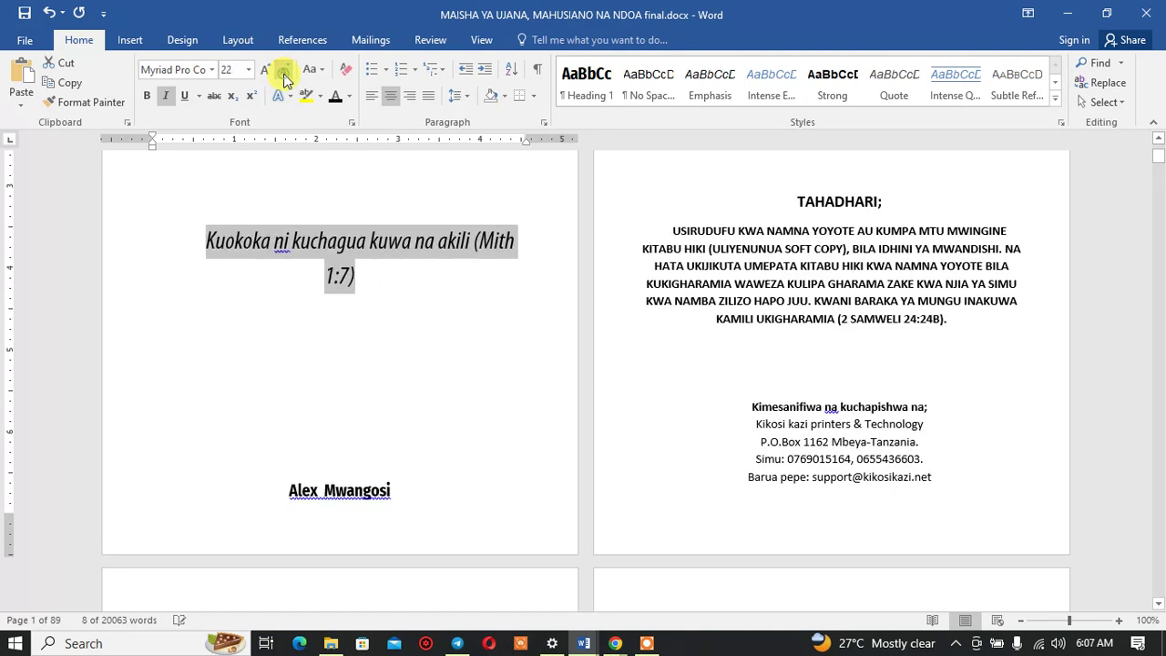
left_click(284, 77)
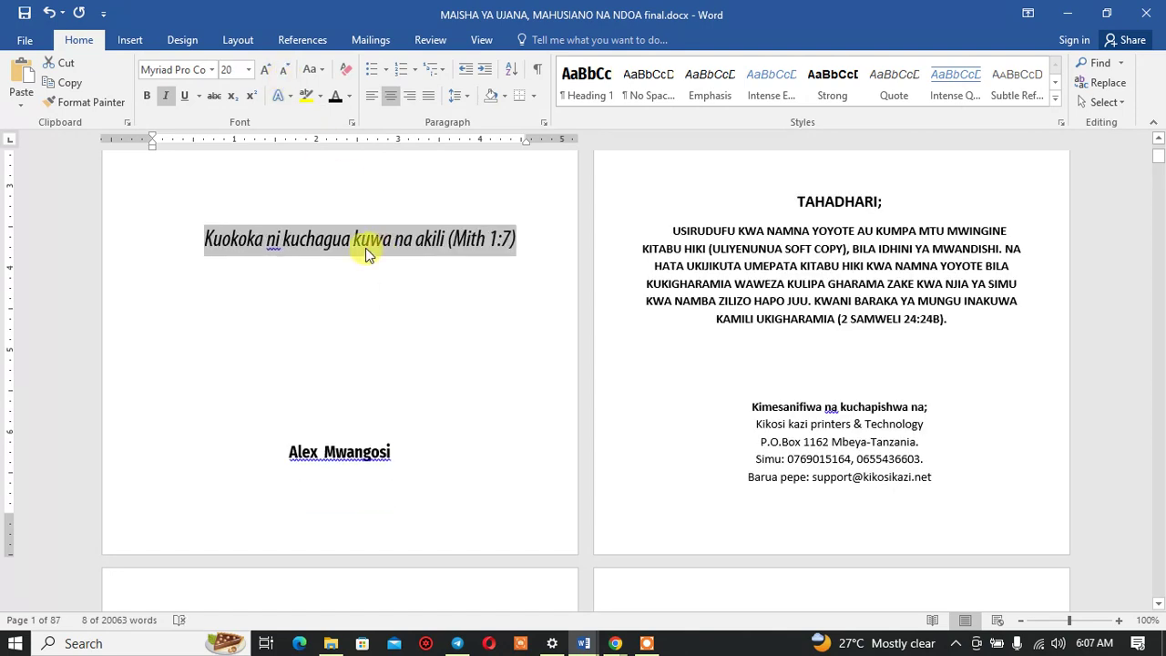
Step: Change the epigraph font to Calibri (Body), keeping it 20 pt italic, and deselect it
left_click(211, 70)
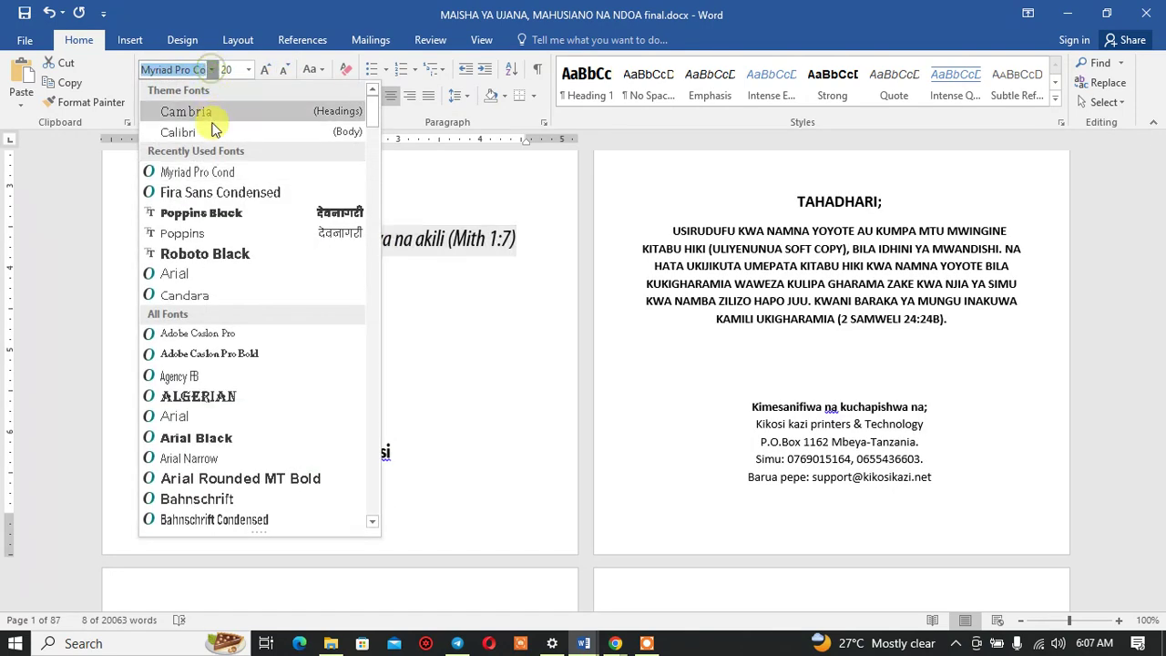
left_click(201, 128)
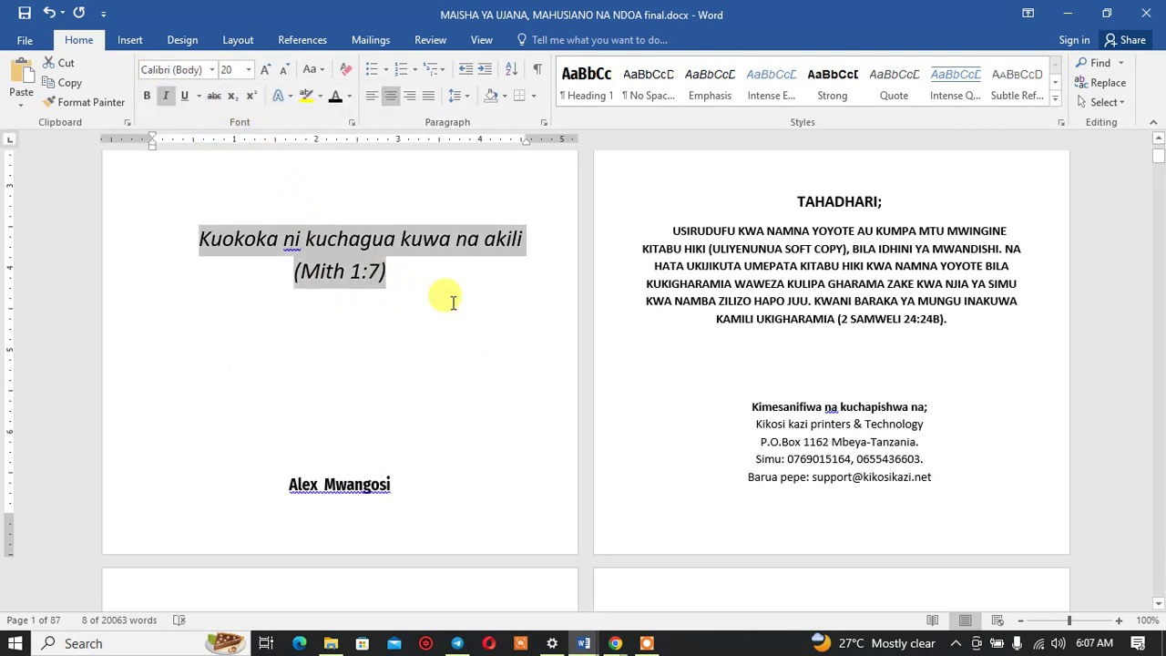
left_click(450, 302)
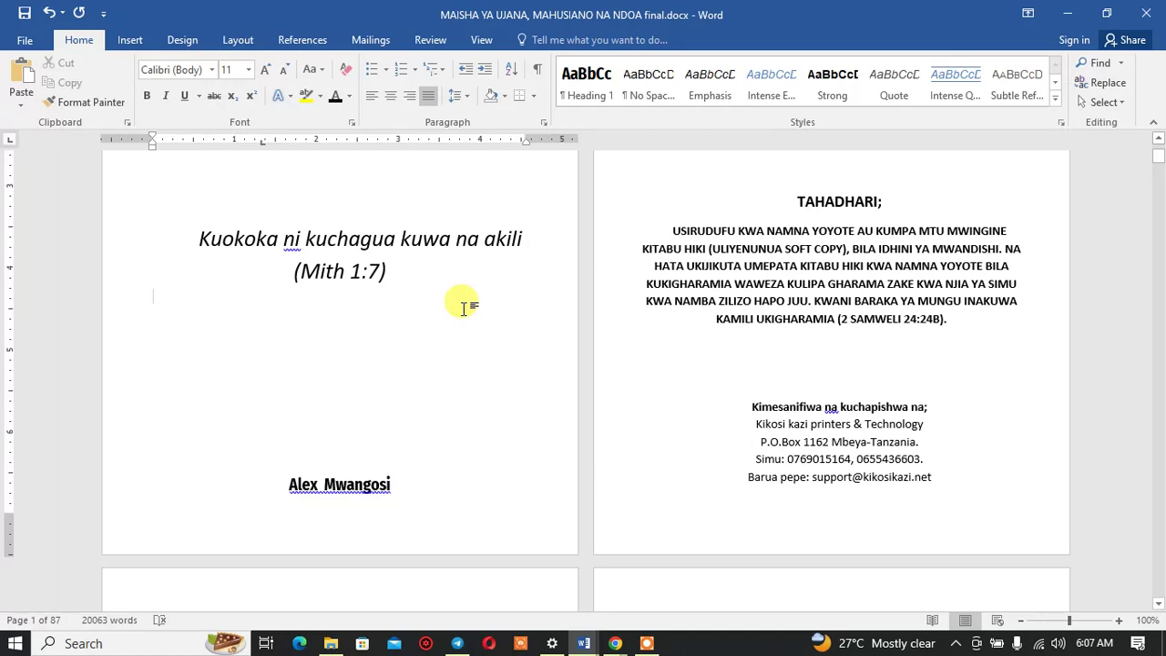
left_click(612, 643)
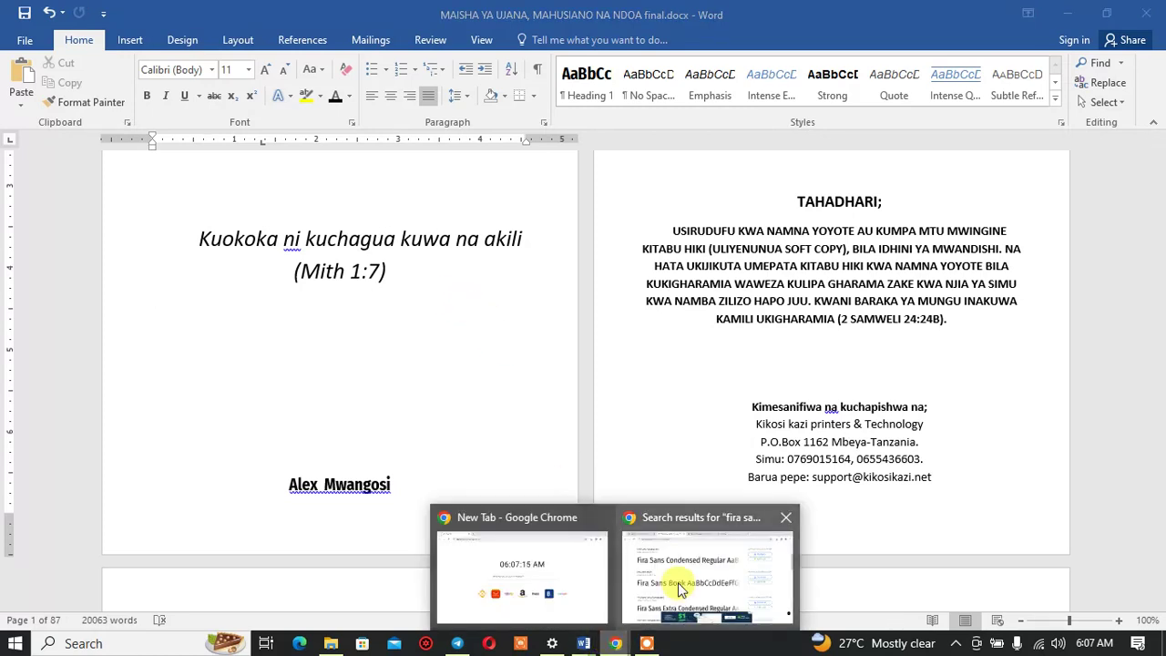
Step: Switch to Chrome's Cufon 'fira sans' results and select the search box text
left_click(677, 582)
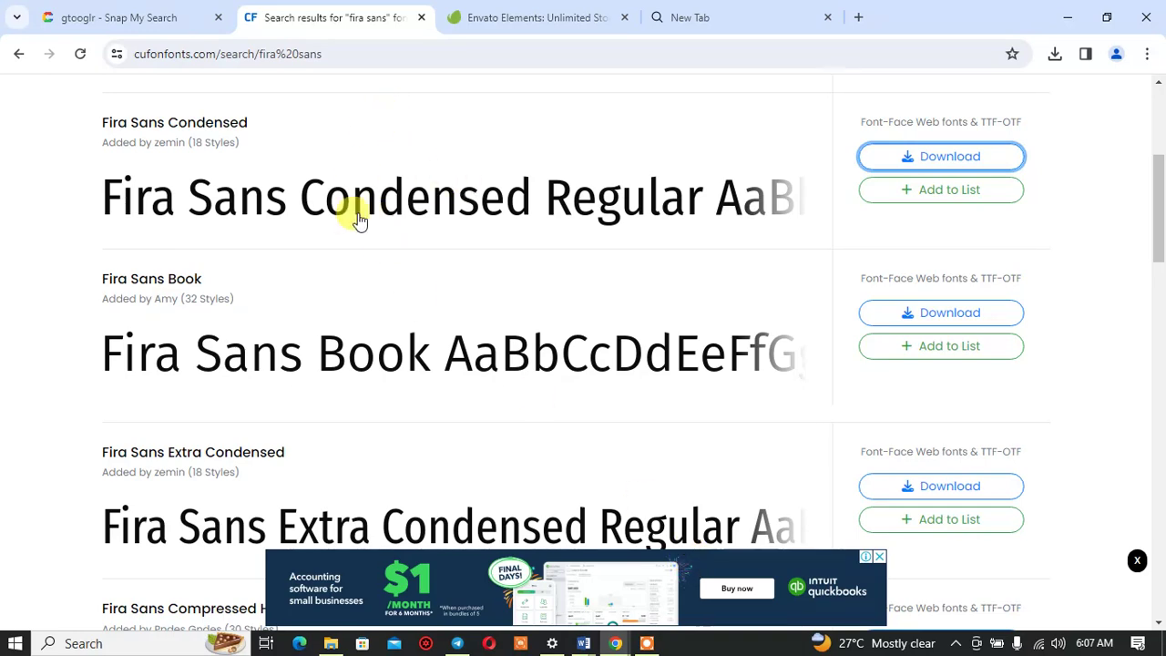
scroll(356, 216, "up", 4)
left_click(370, 108)
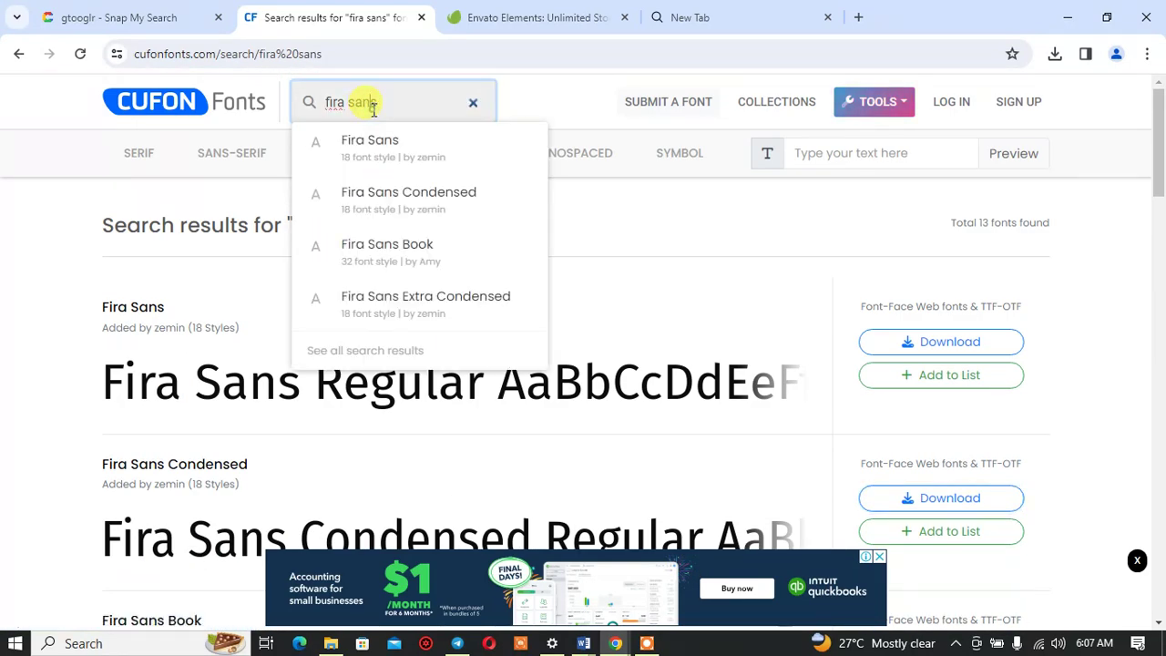
left_click_drag(374, 104, 306, 102)
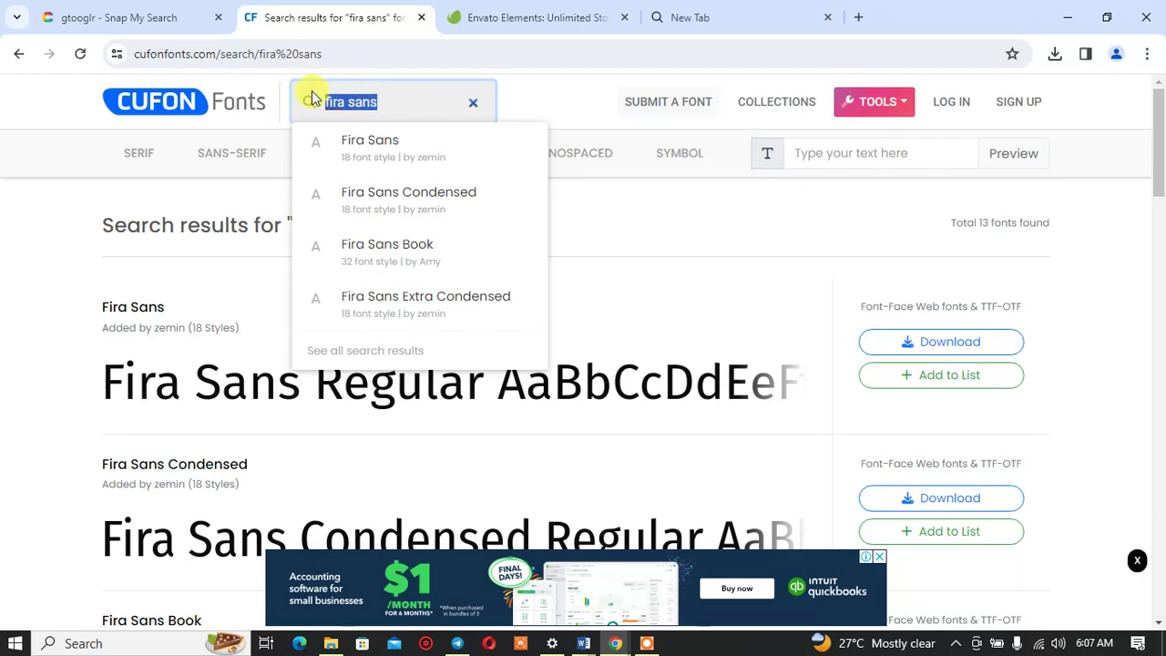
left_click(311, 98)
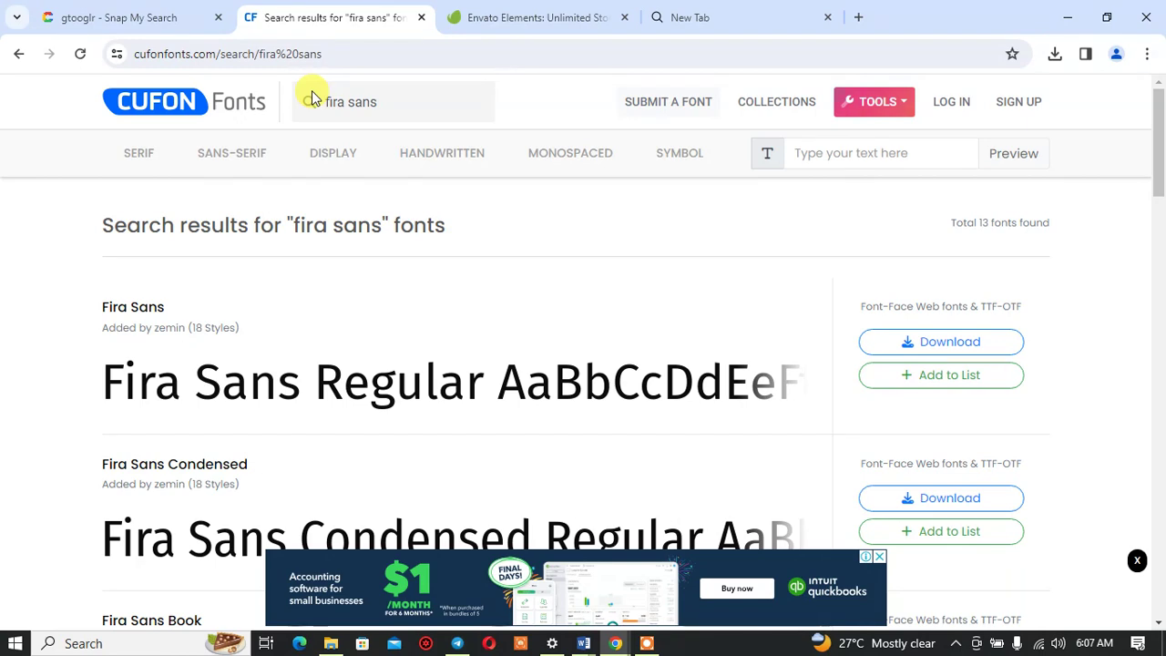
scroll(311, 98, "down", 1)
scroll(312, 97, "down", 4)
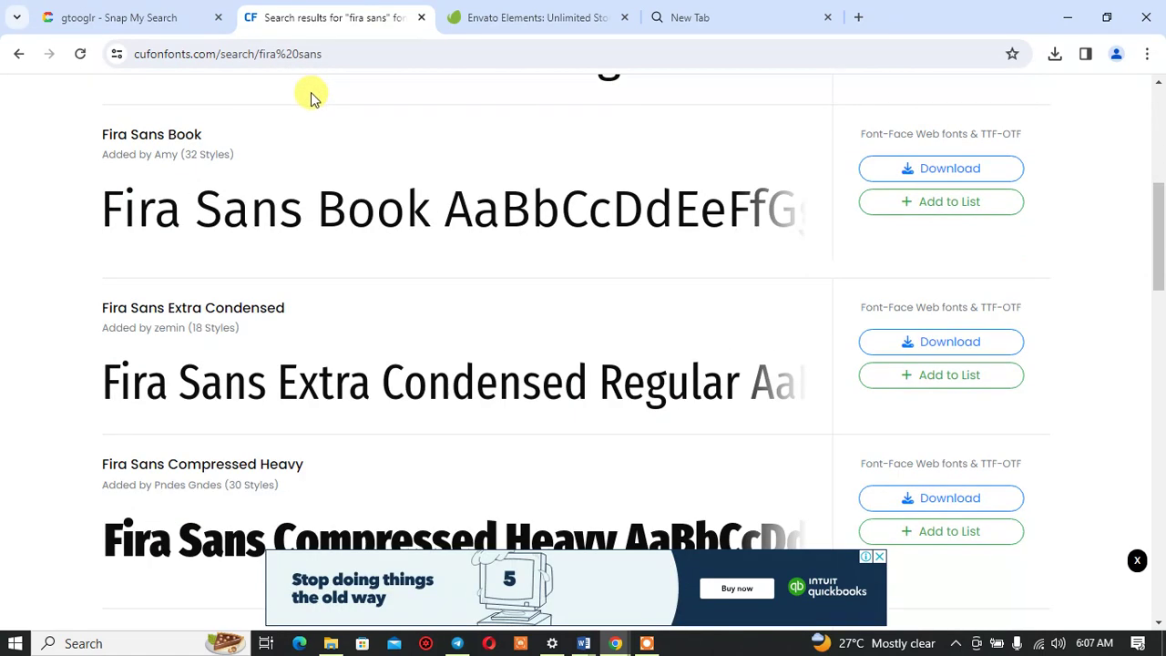
scroll(339, 138, "up", 5)
Step: Search Cufon for 'myard pro', then return to the 'fira sans' results
left_click(411, 105)
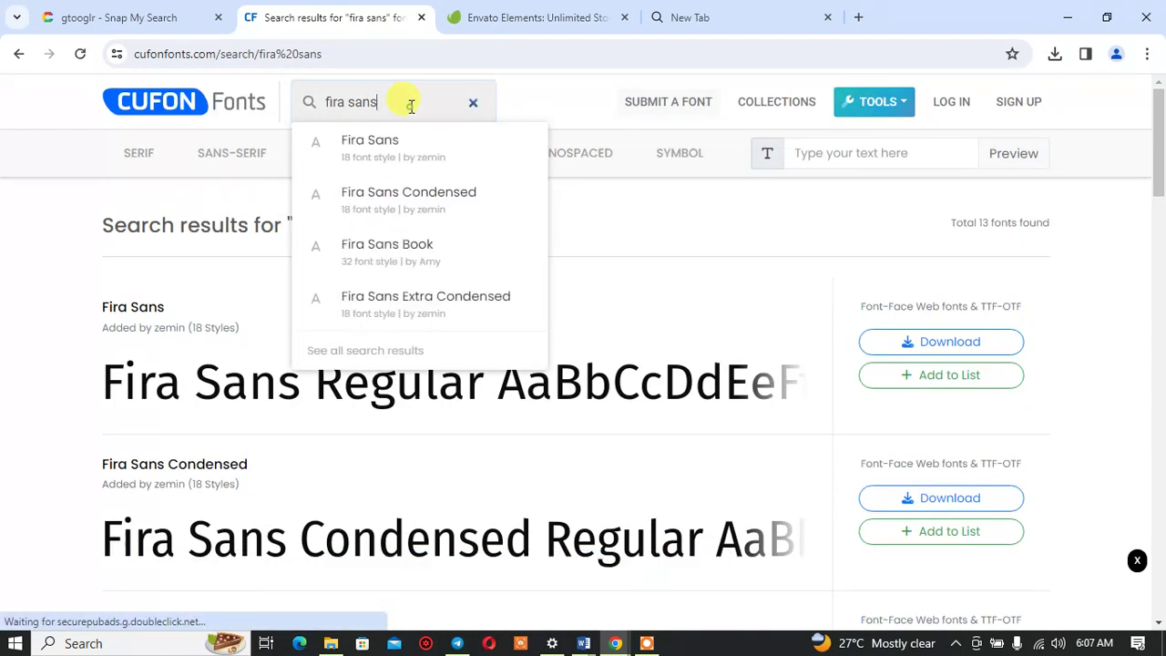
left_click_drag(411, 104, 310, 105)
type("mya")
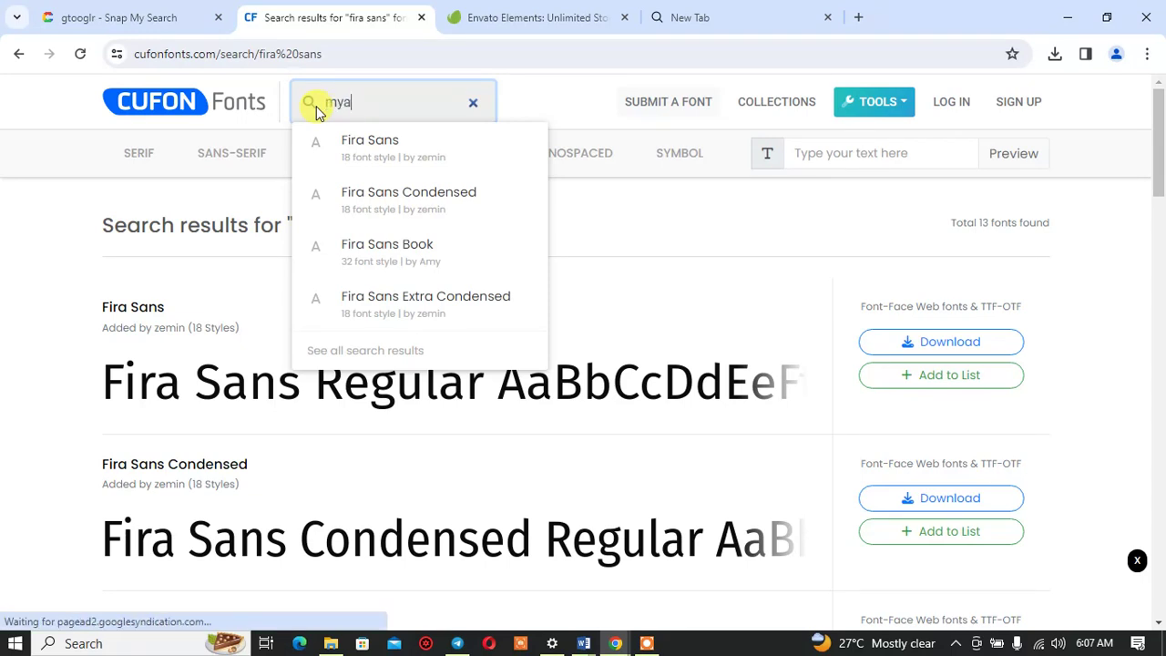
type("rd")
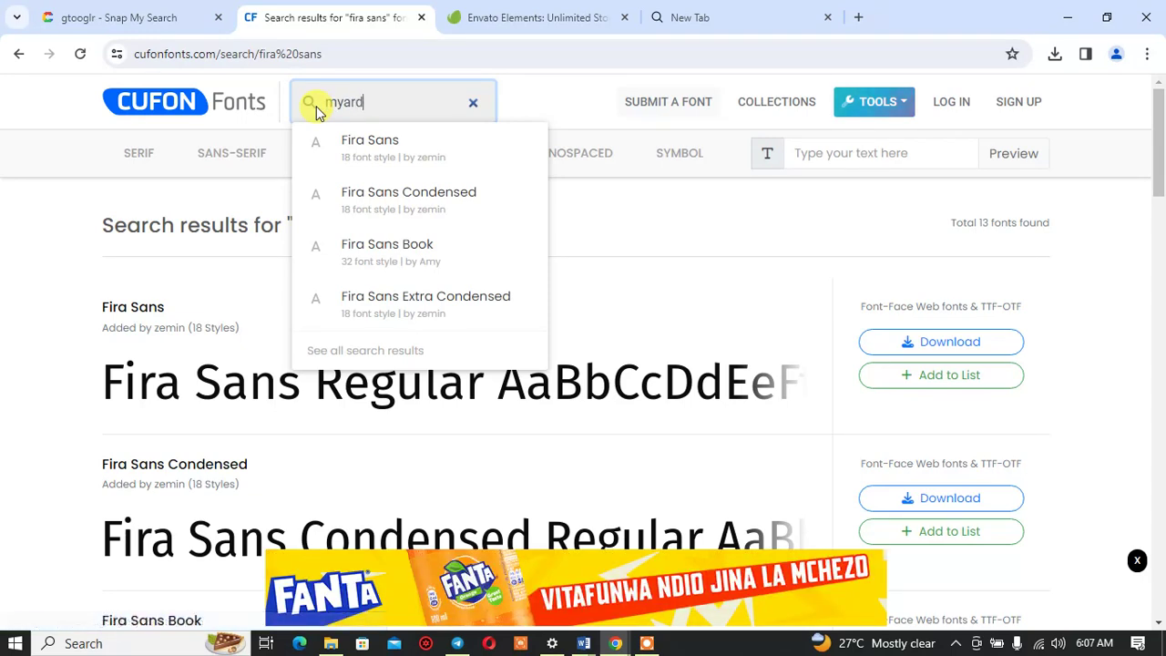
type(" p")
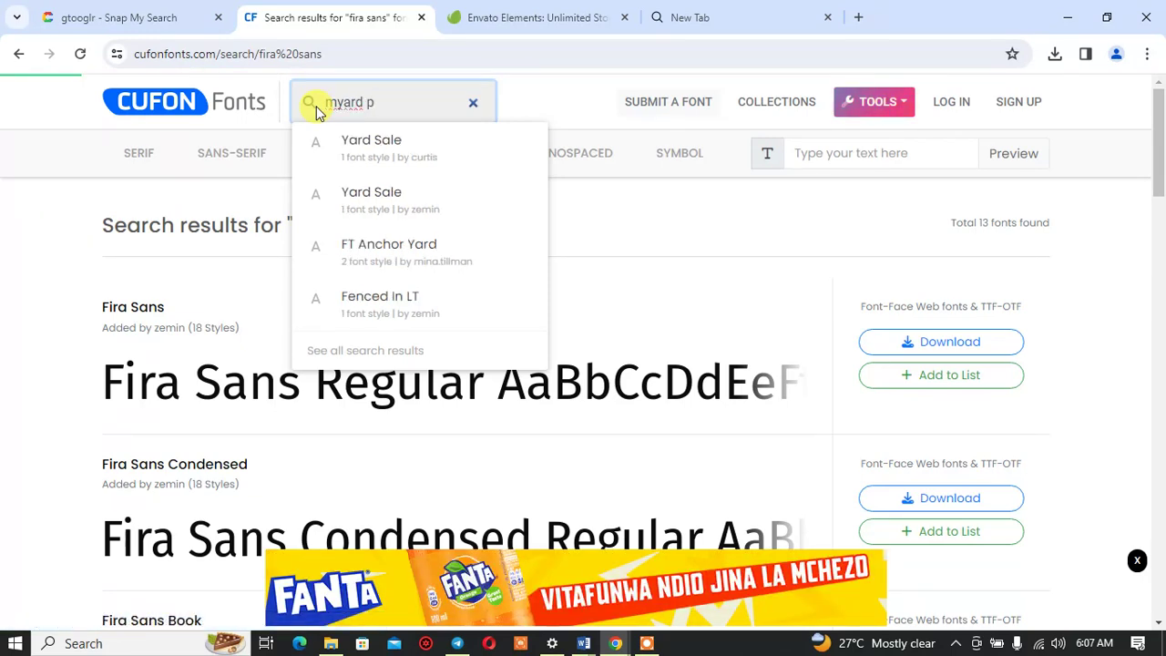
type("ro")
key("Return")
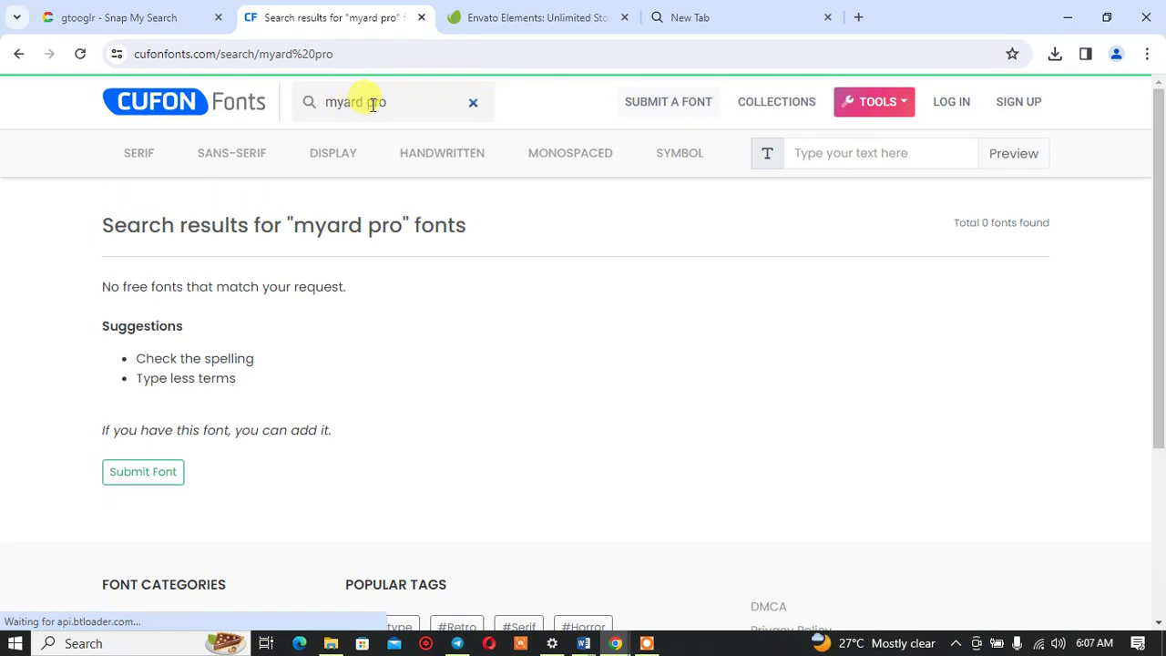
left_click(392, 102)
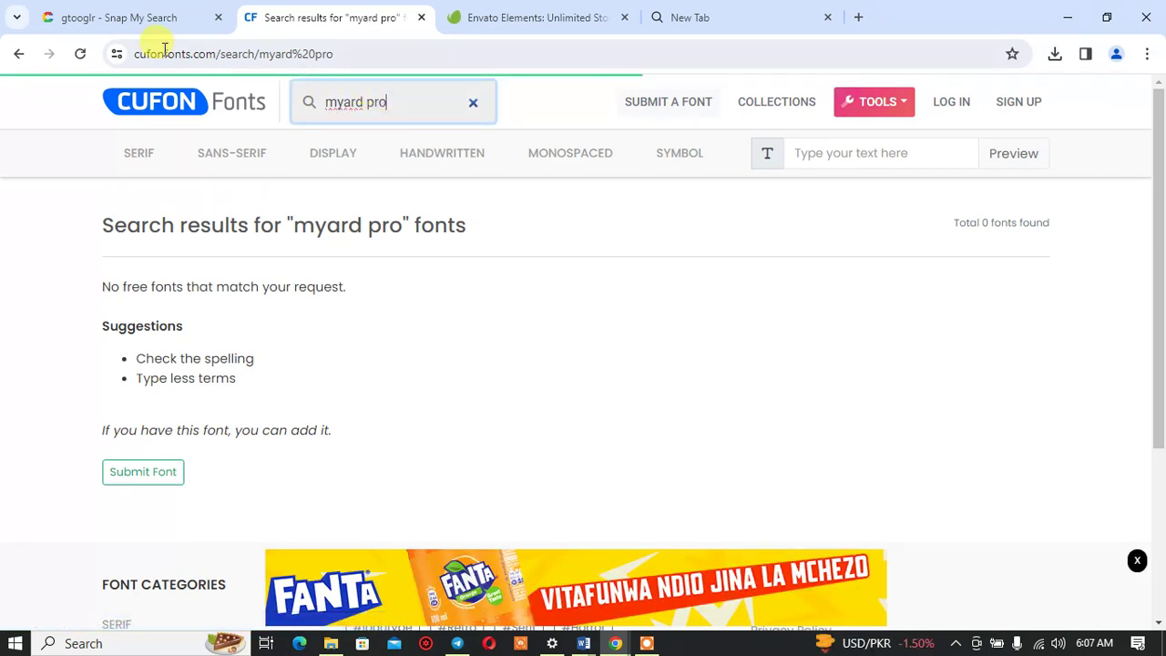
left_click(13, 57)
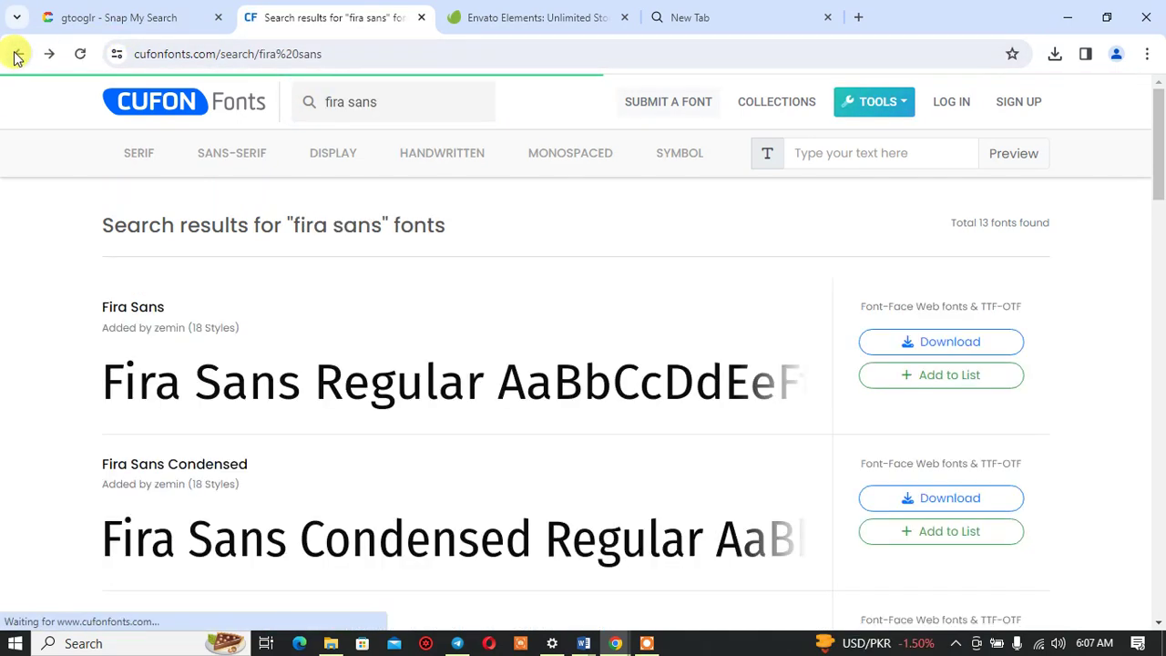
Step: Open the Free Fonts Family Myriad Pro link from Google's 'myard pro font pack' results
left_click(14, 57)
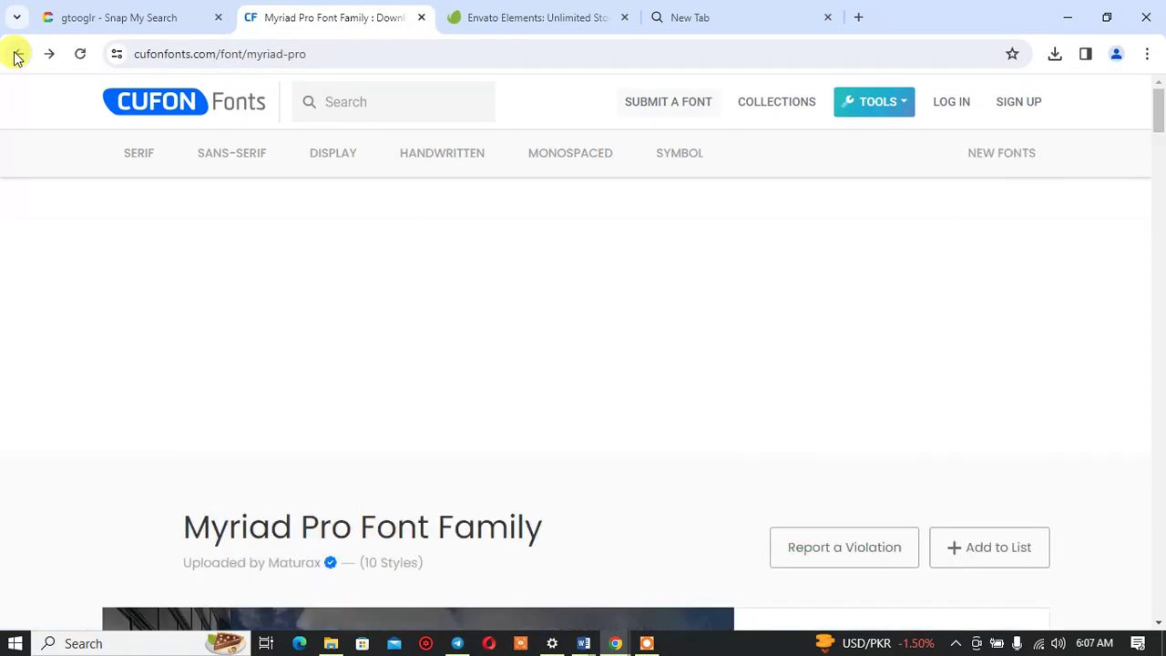
left_click(15, 57)
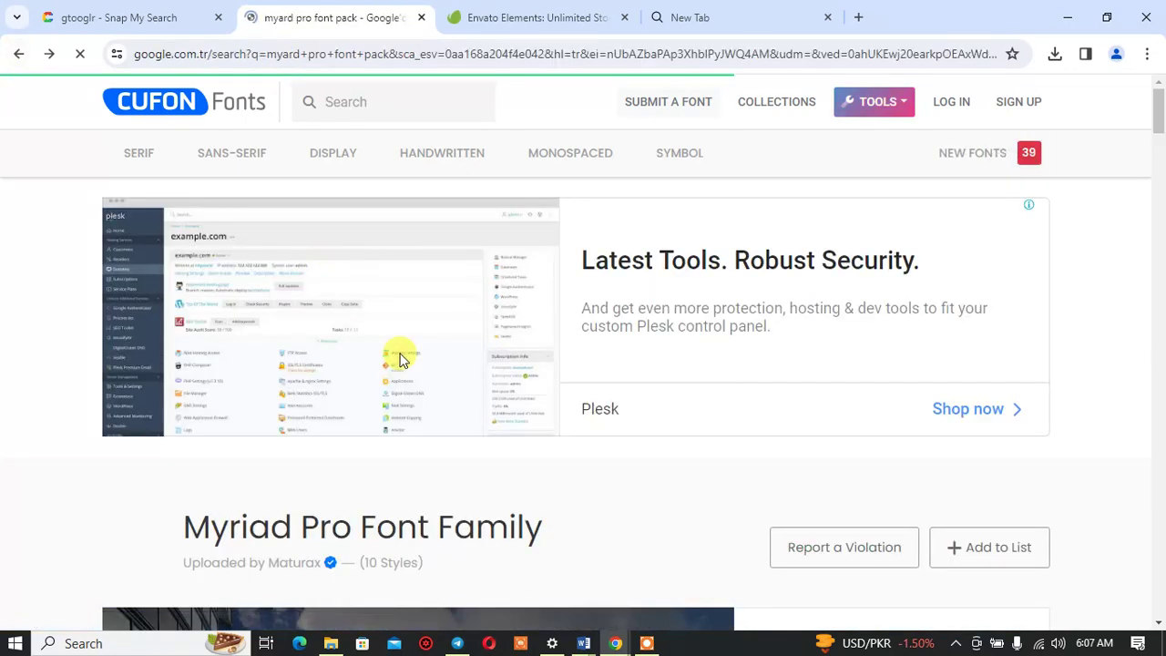
scroll(476, 443, "down", 3)
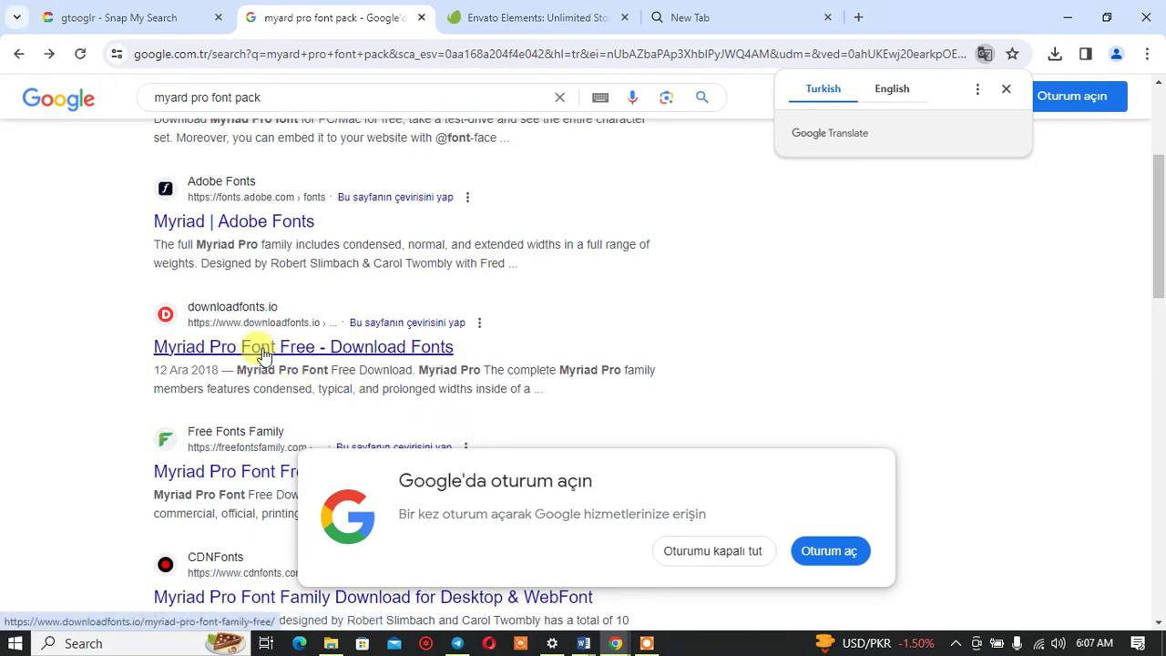
scroll(259, 374, "down", 2)
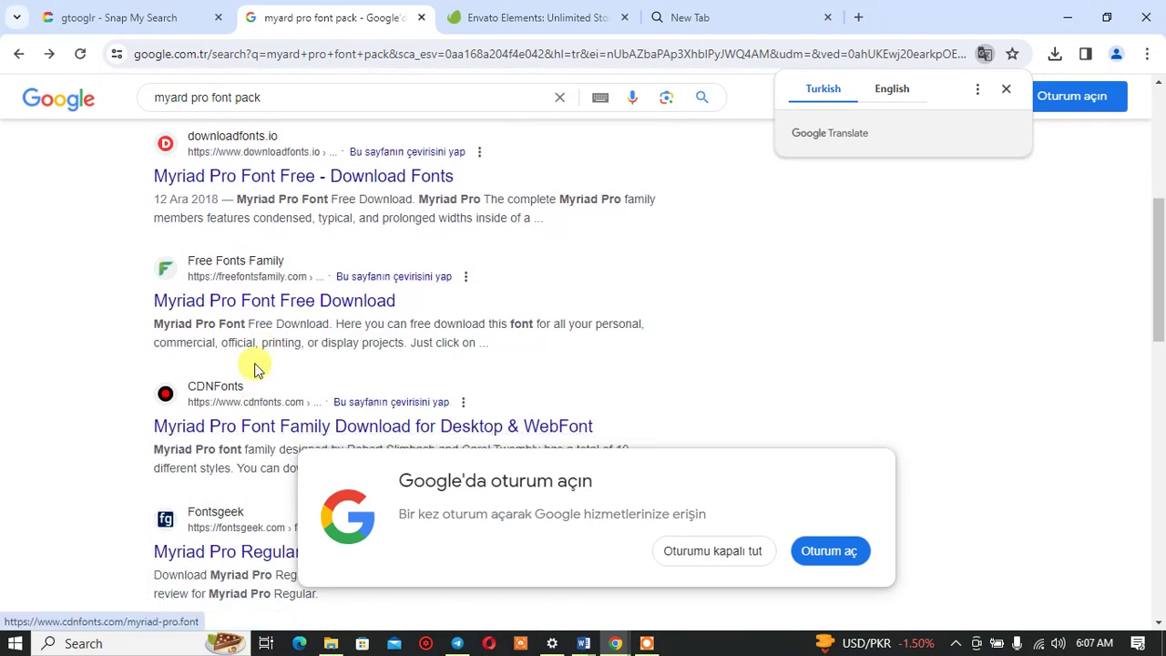
left_click(256, 316)
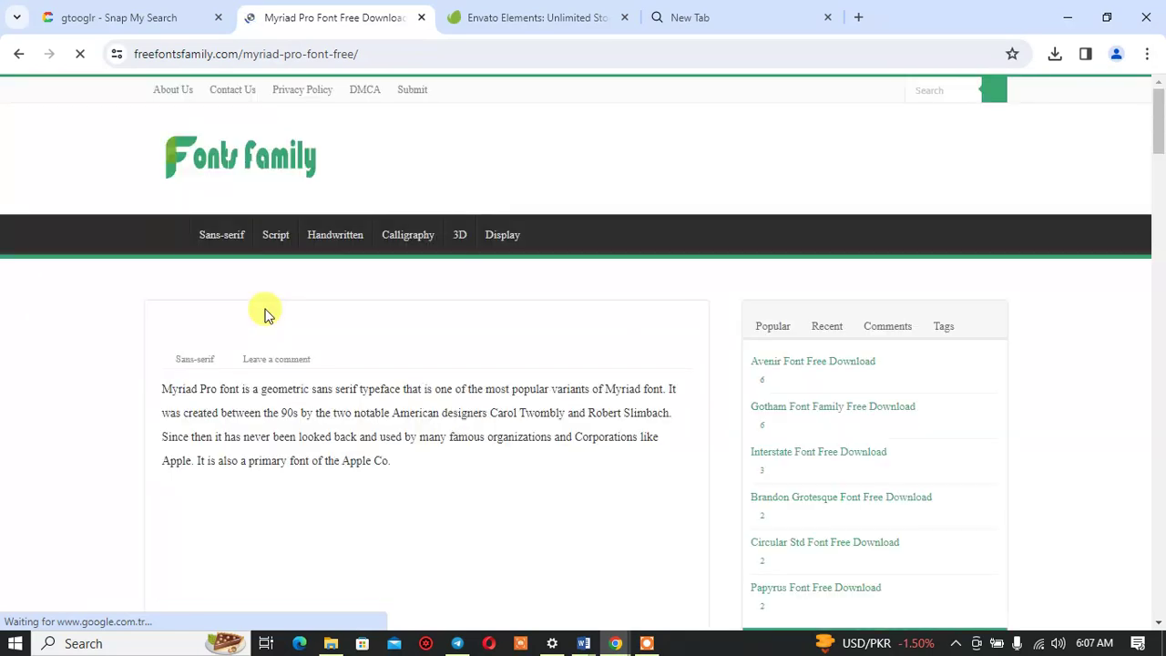
Step: Scroll through the Myriad Pro article, opening the Envato Elements offer in an extra tab
scroll(492, 362, "down", 5)
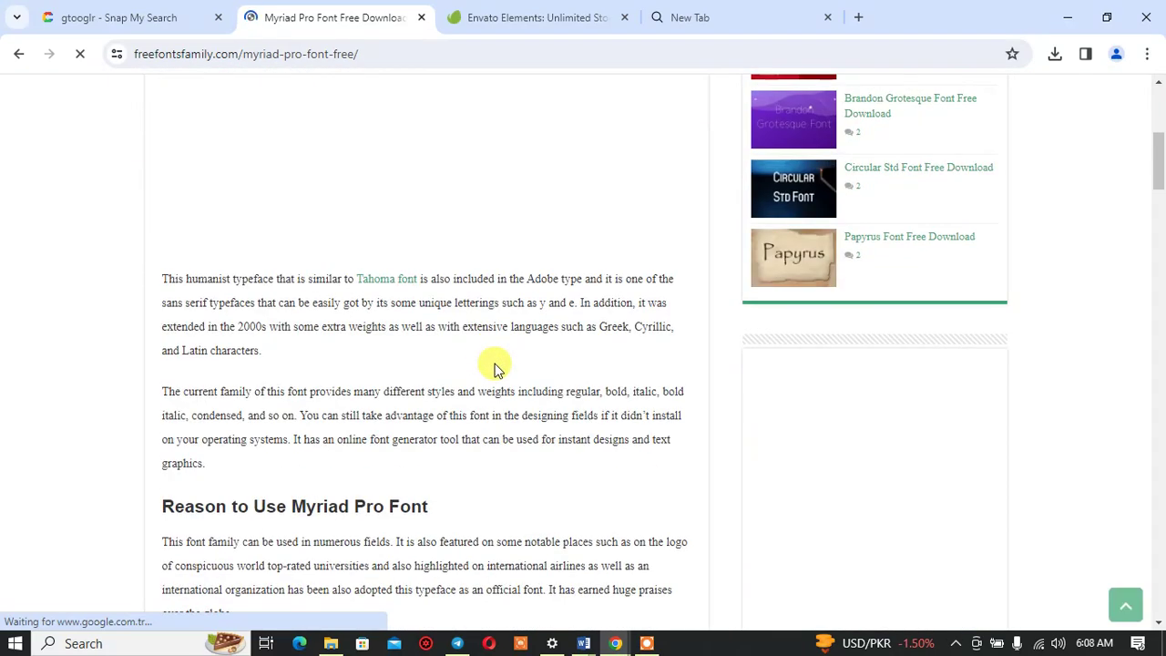
scroll(495, 364, "down", 3)
scroll(495, 364, "down", 3)
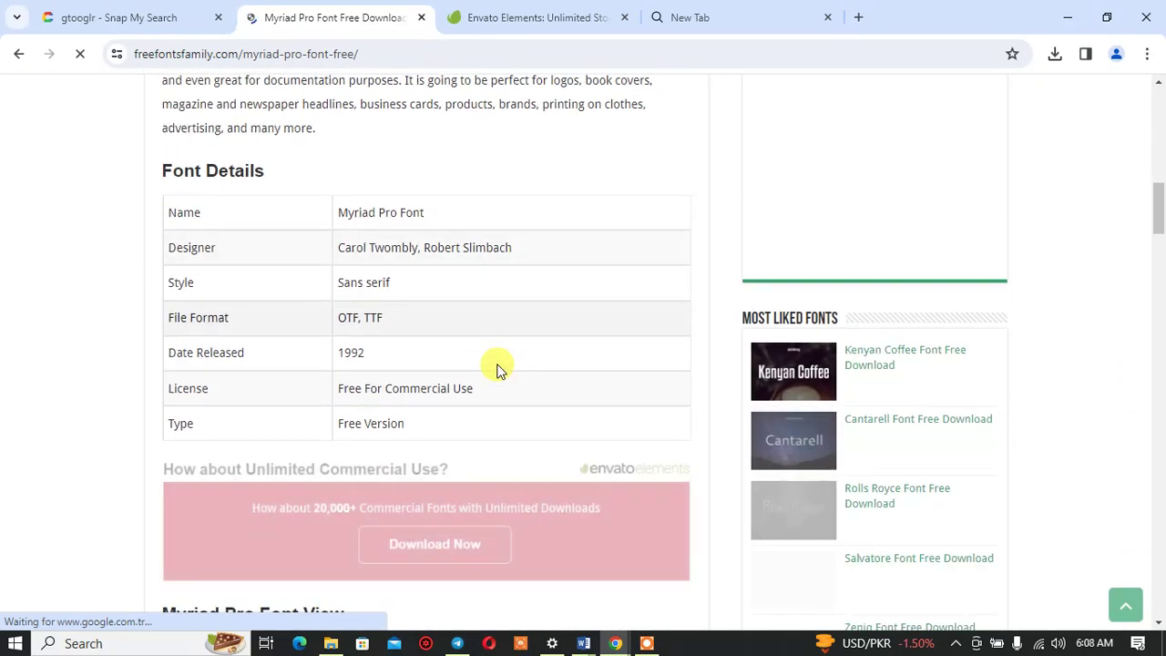
scroll(497, 369, "down", 3)
scroll(497, 369, "down", 3)
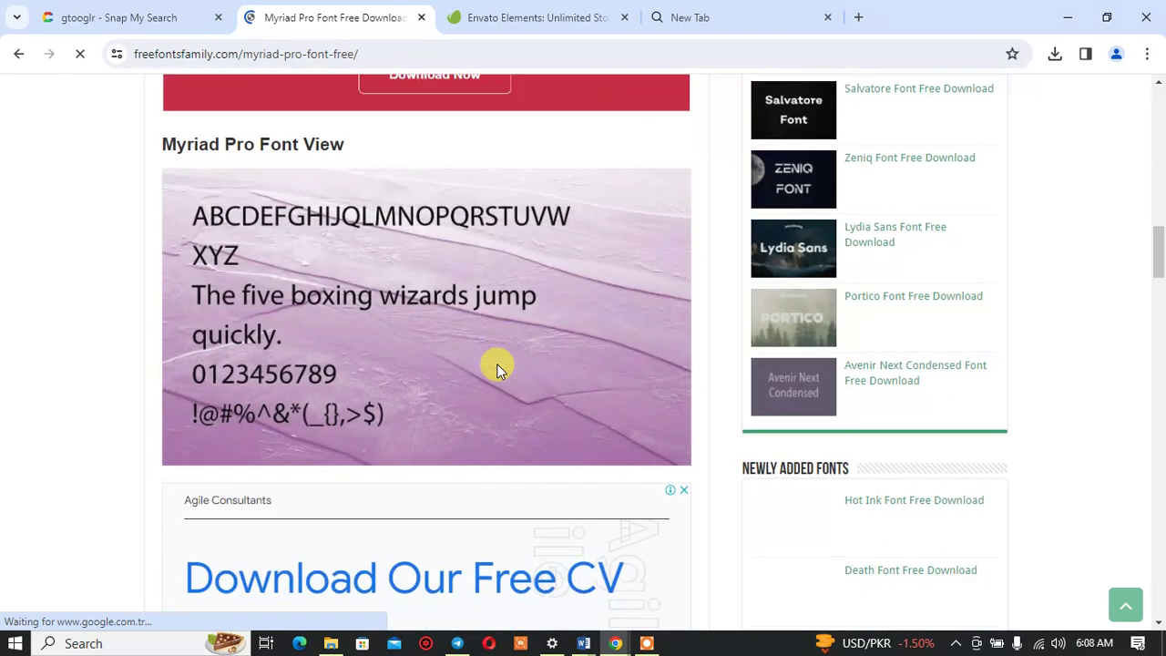
scroll(497, 368, "down", 3)
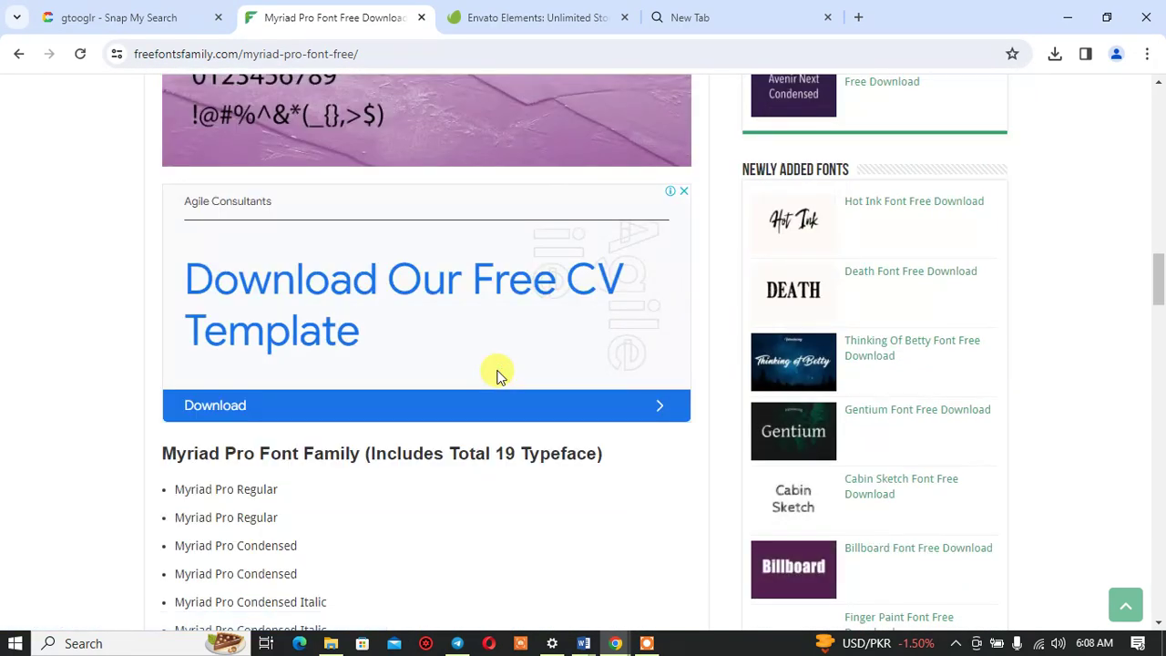
scroll(497, 373, "down", 4)
scroll(497, 373, "up", 4)
scroll(504, 373, "down", 5)
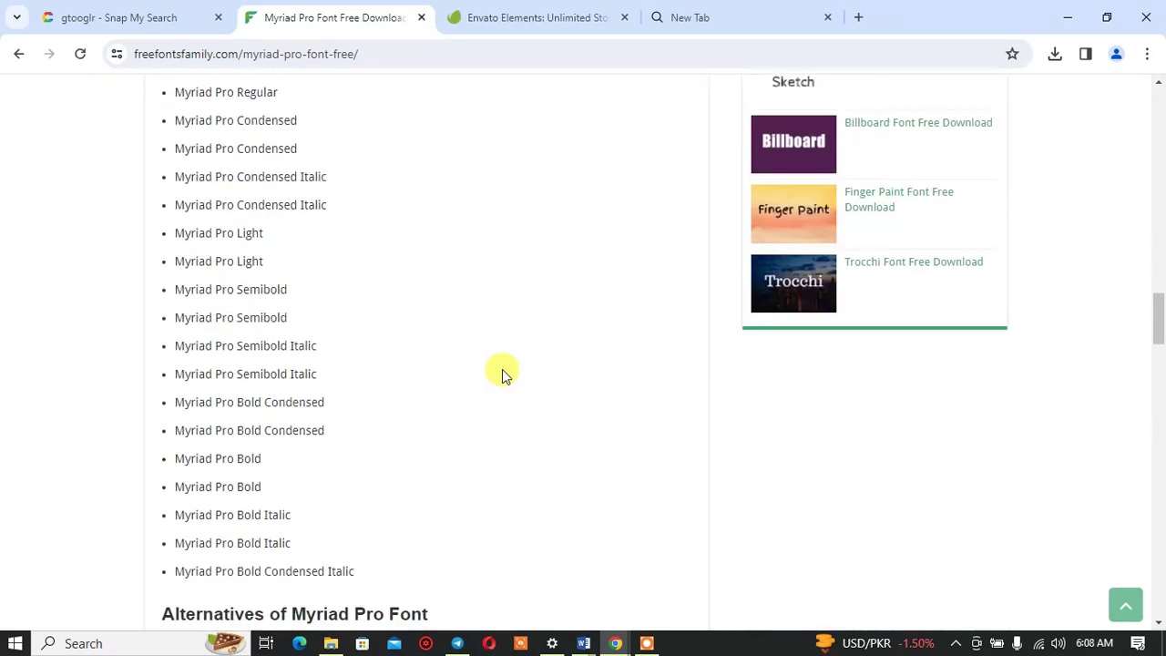
scroll(506, 367, "down", 2)
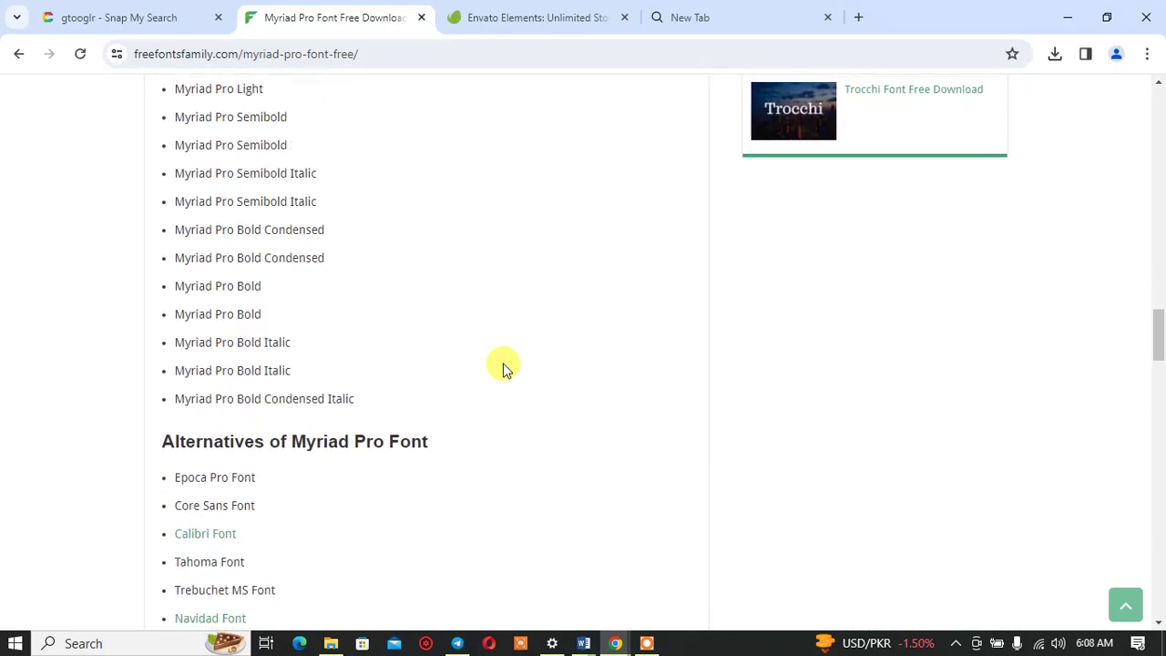
scroll(507, 366, "up", 4)
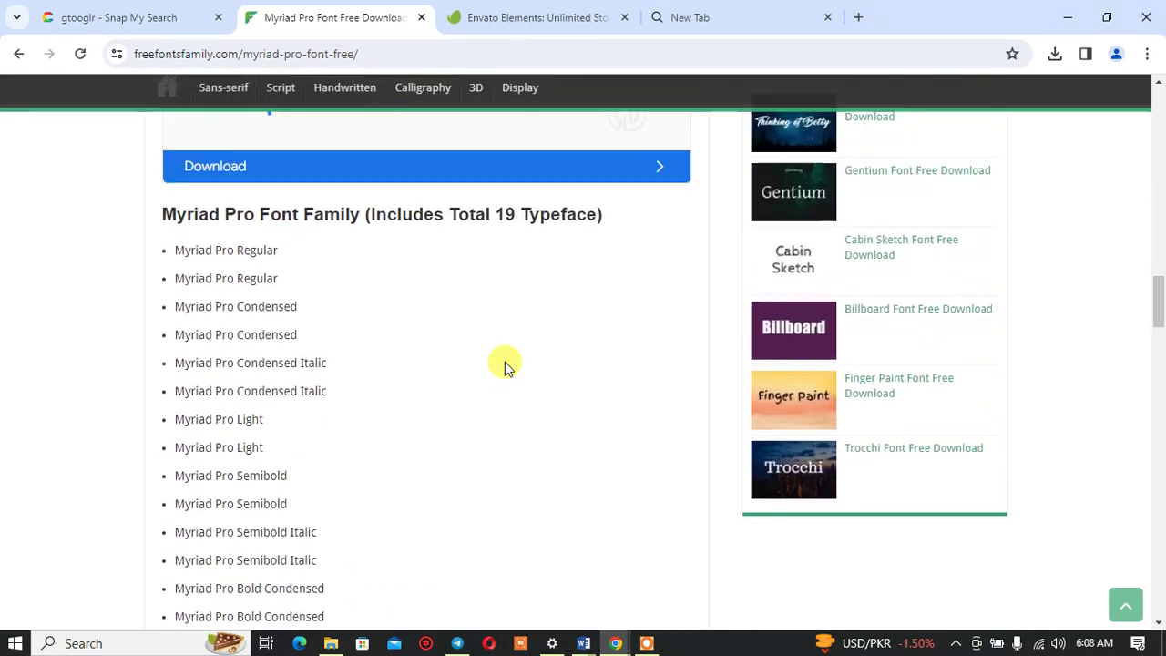
scroll(507, 366, "up", 3)
scroll(507, 366, "up", 4)
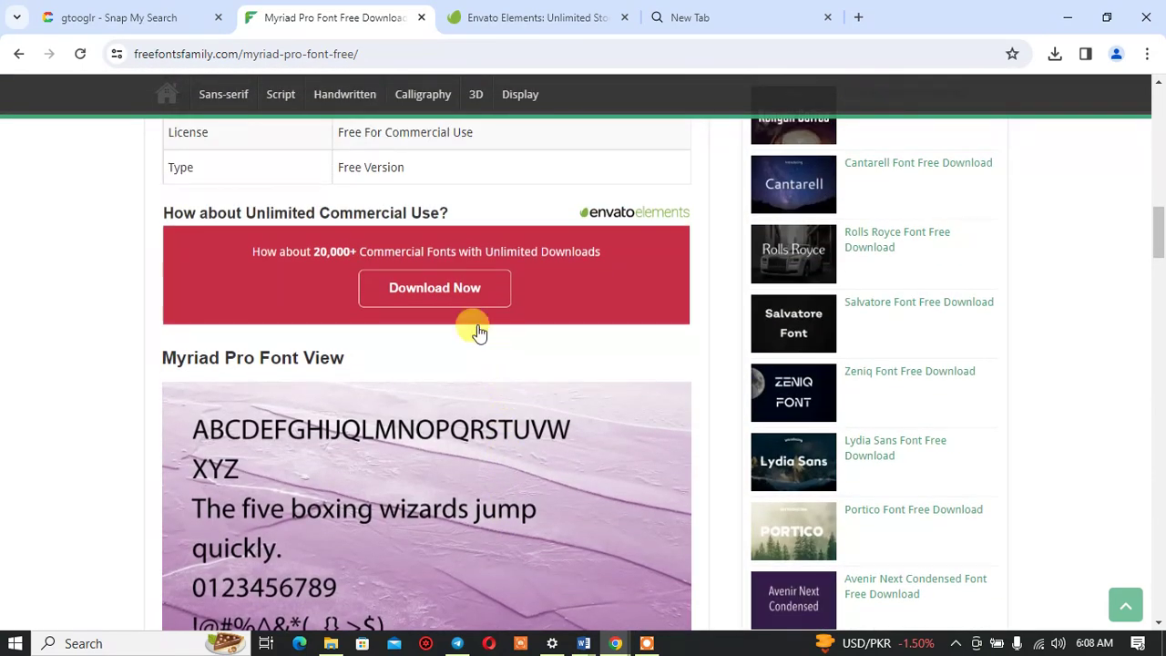
scroll(464, 306, "up", 2)
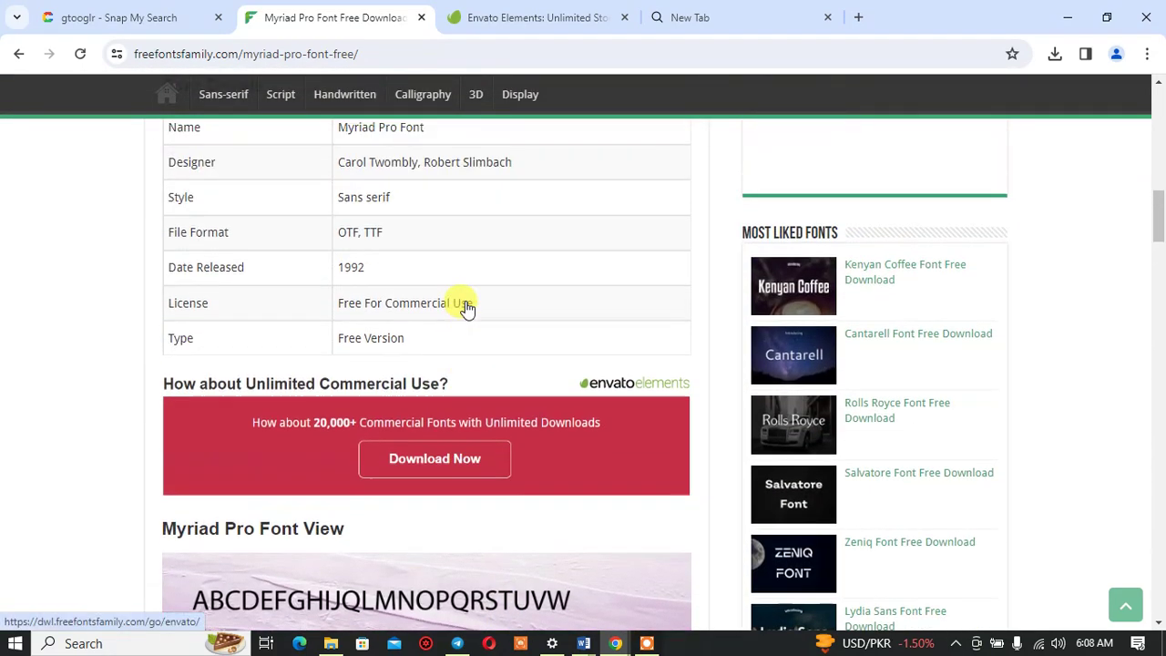
scroll(464, 307, "up", 1)
scroll(464, 307, "down", 2)
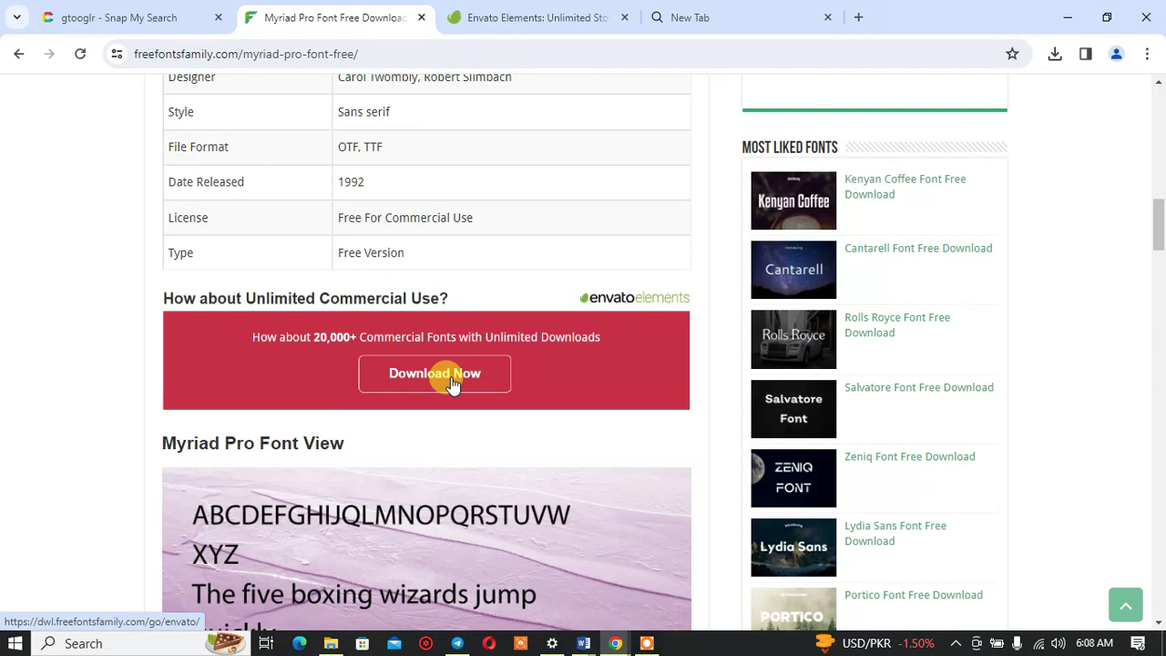
left_click(452, 381)
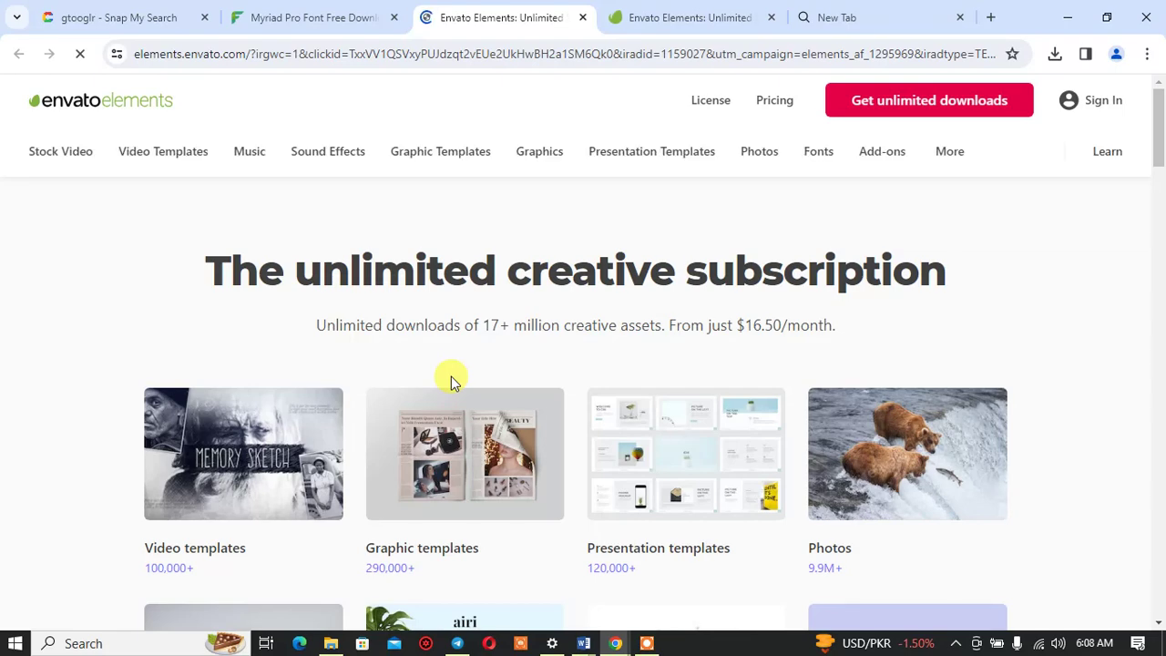
left_click(360, 25)
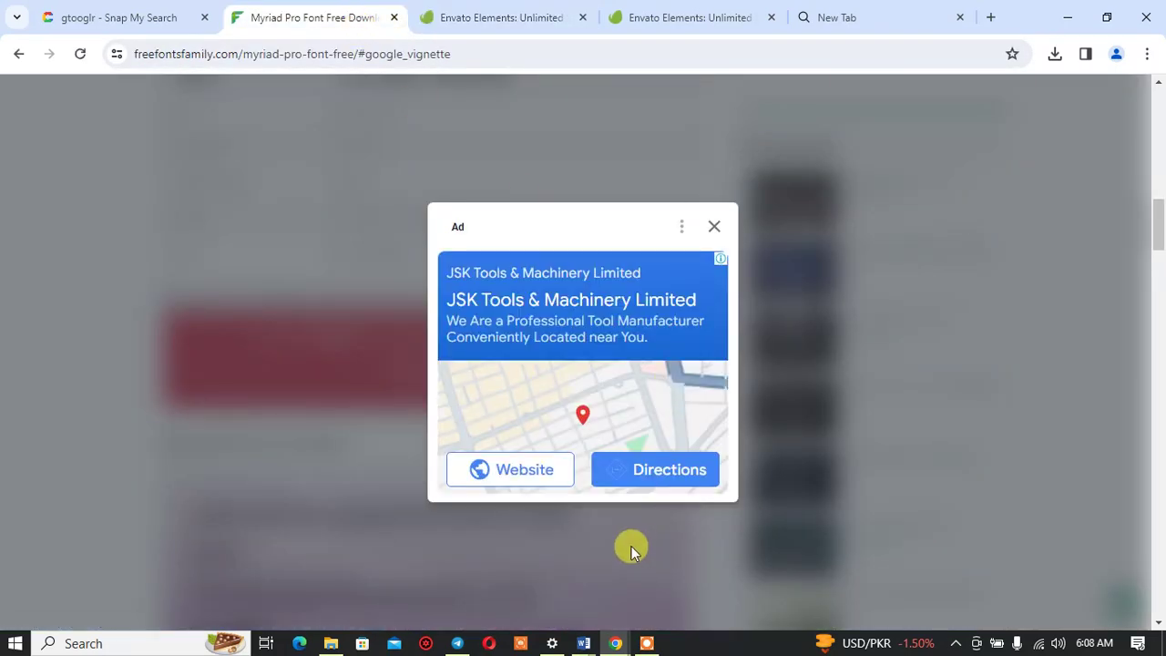
Step: Close the full-screen ad, check Chrome's downloads, and reach the 'Myriad Pro Font Free Download' section
left_click(715, 228)
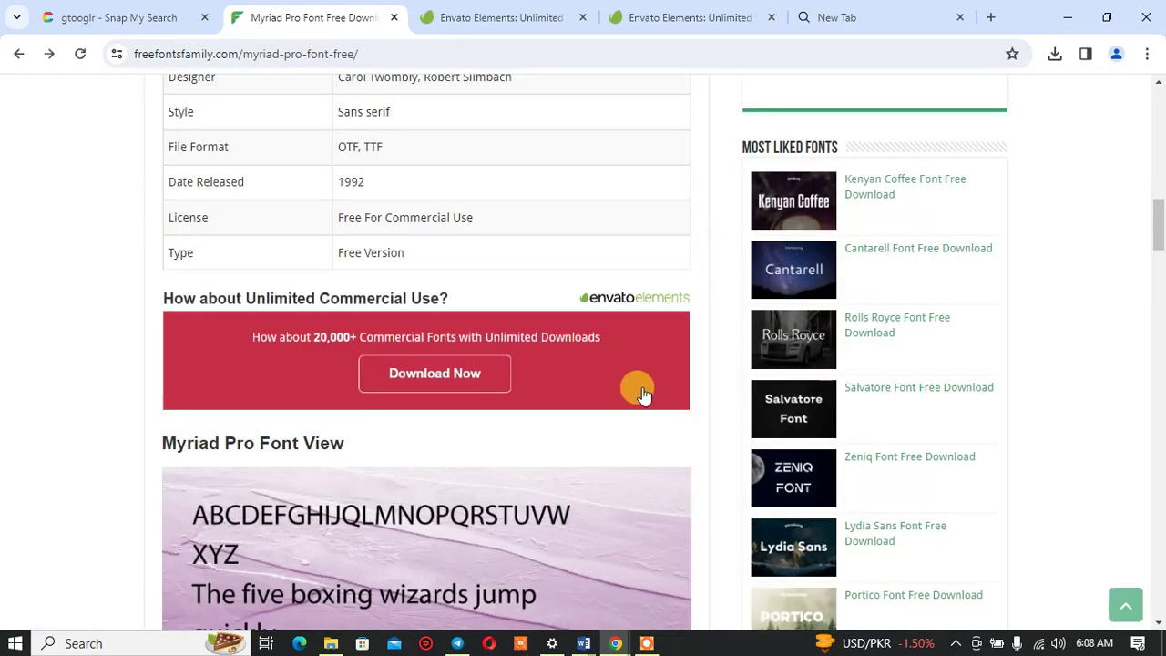
scroll(638, 389, "up", 5)
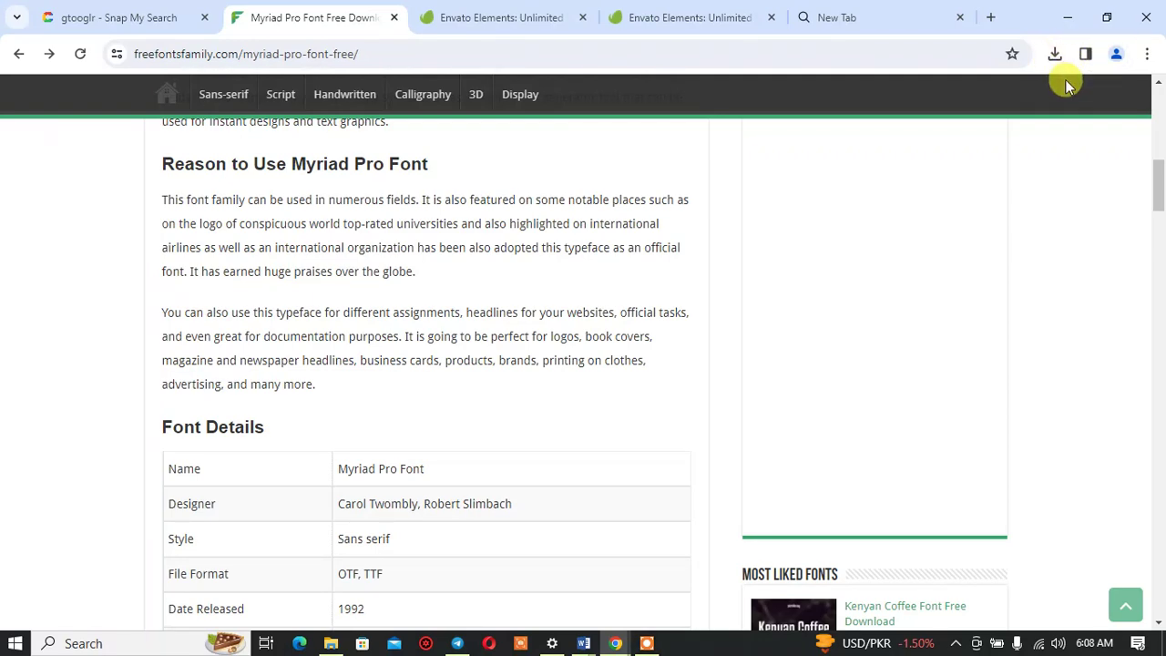
left_click(1057, 57)
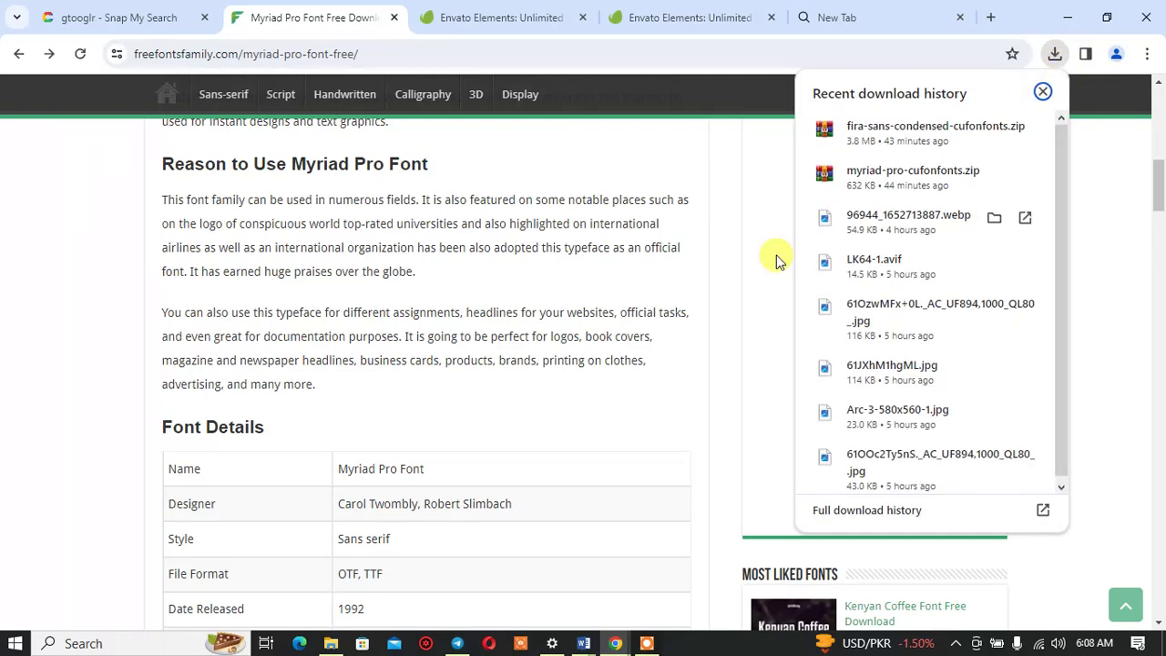
left_click(579, 319)
scroll(579, 318, "down", 5)
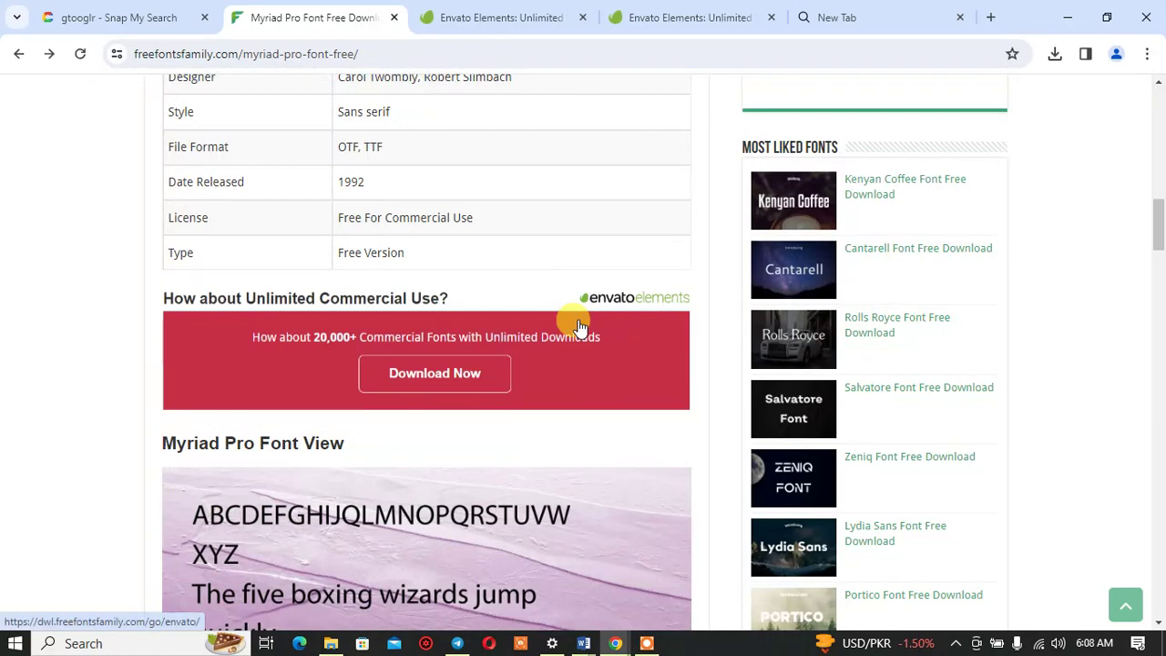
scroll(579, 328, "down", 3)
scroll(580, 335, "down", 4)
scroll(581, 337, "down", 3)
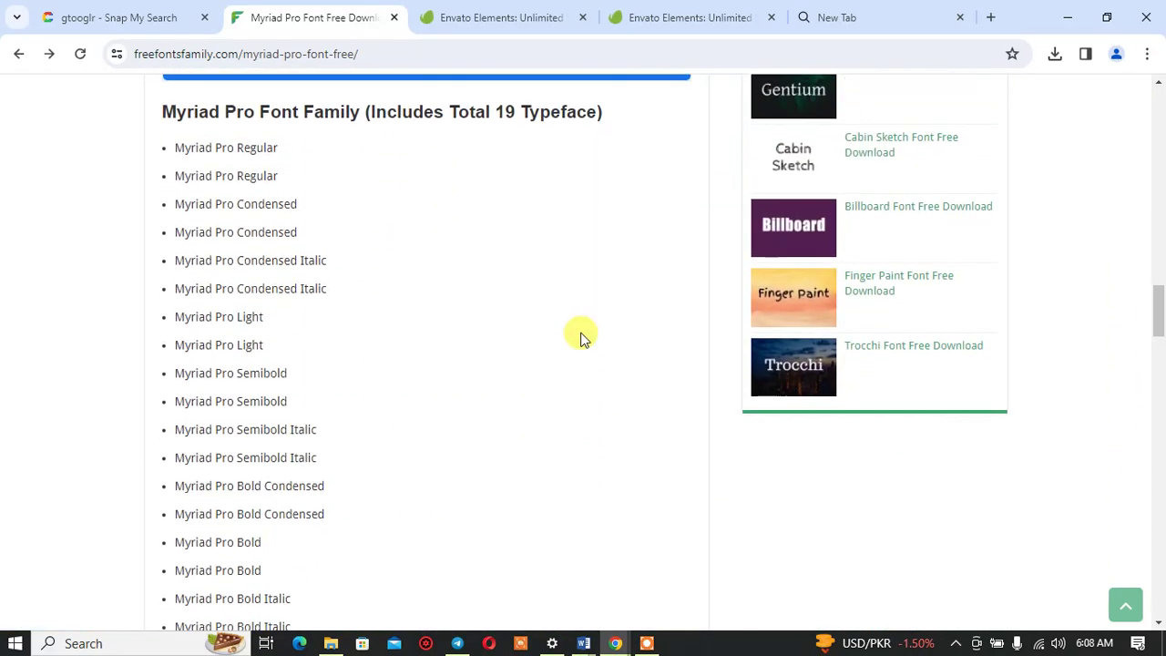
scroll(584, 340, "down", 4)
scroll(581, 337, "down", 2)
scroll(586, 334, "down", 3)
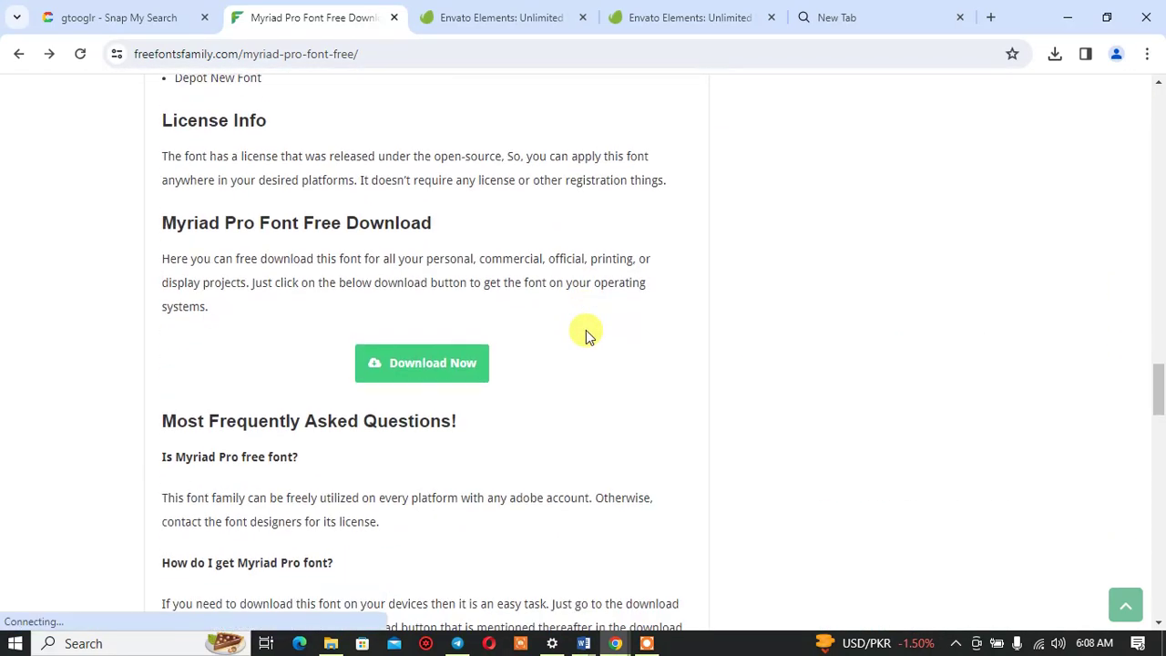
Step: Download Myriad-Font.zip (37 KB), reloading the failed page and closing the ad overlay
left_click(485, 365)
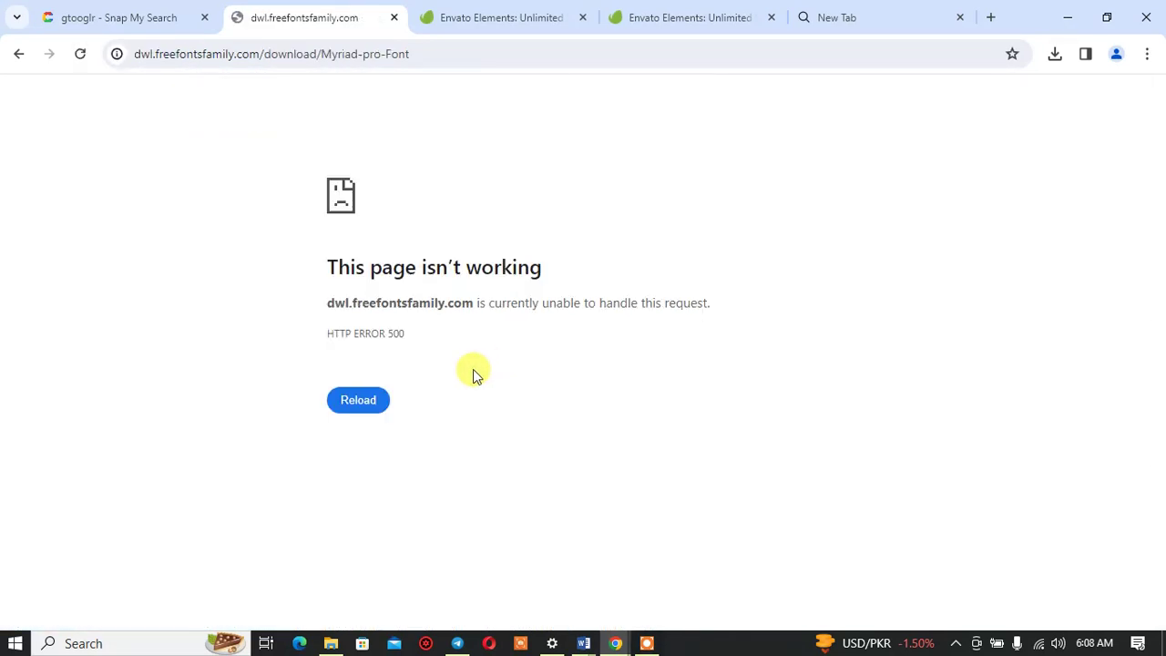
left_click(378, 406)
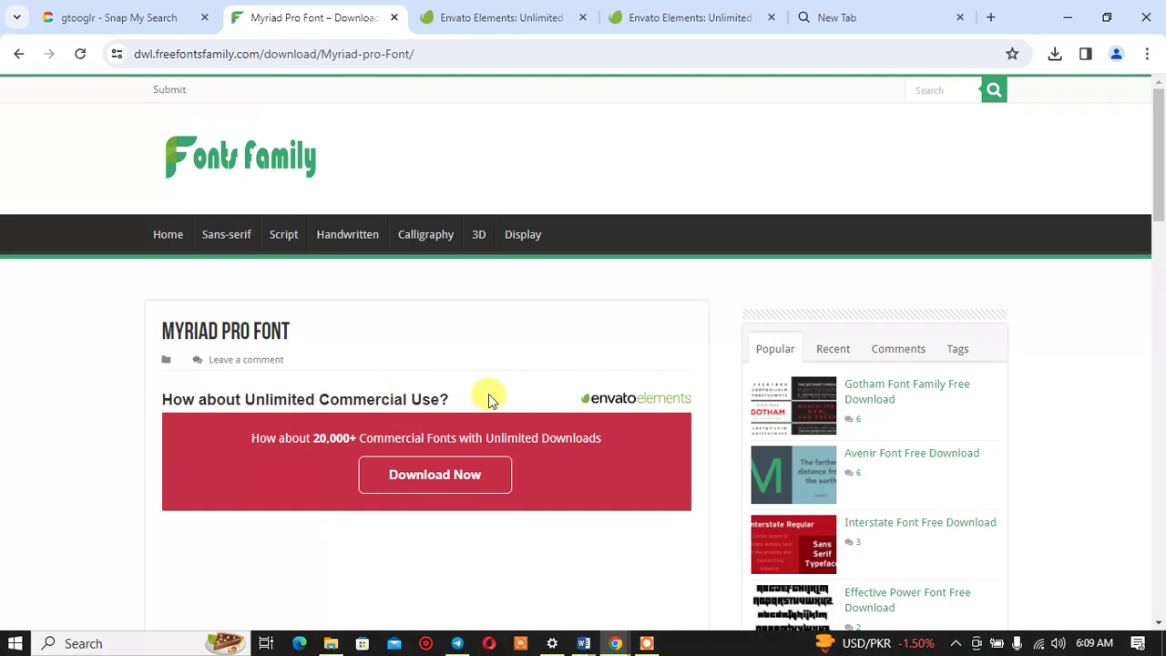
scroll(488, 401, "down", 5)
scroll(489, 405, "down", 3)
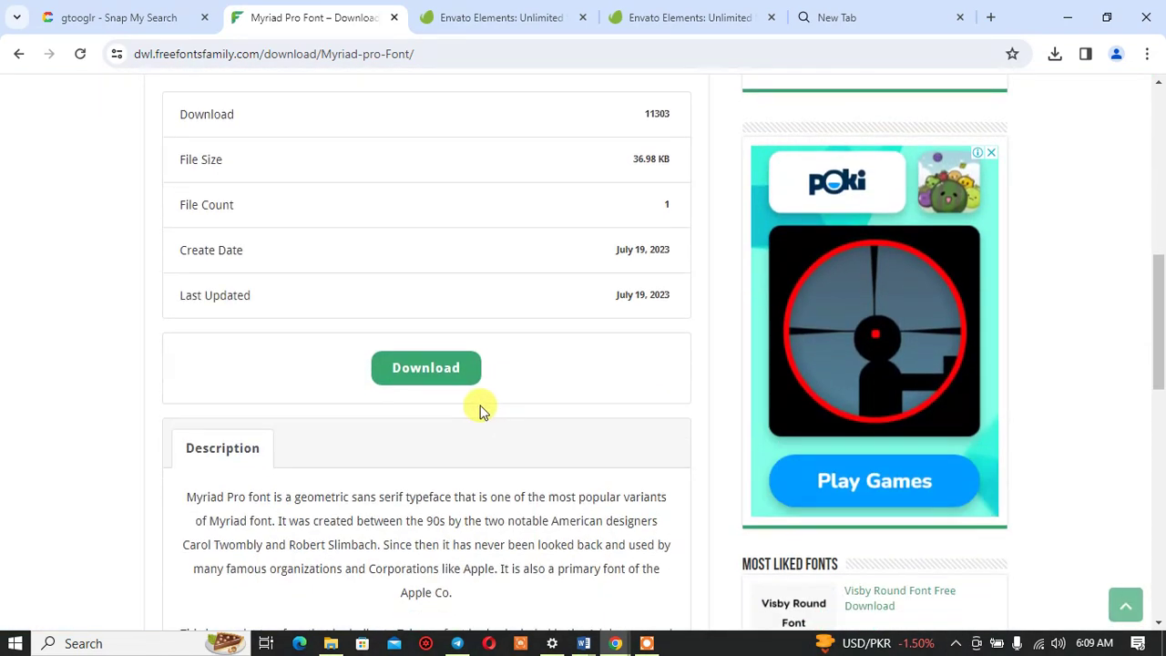
left_click(432, 383)
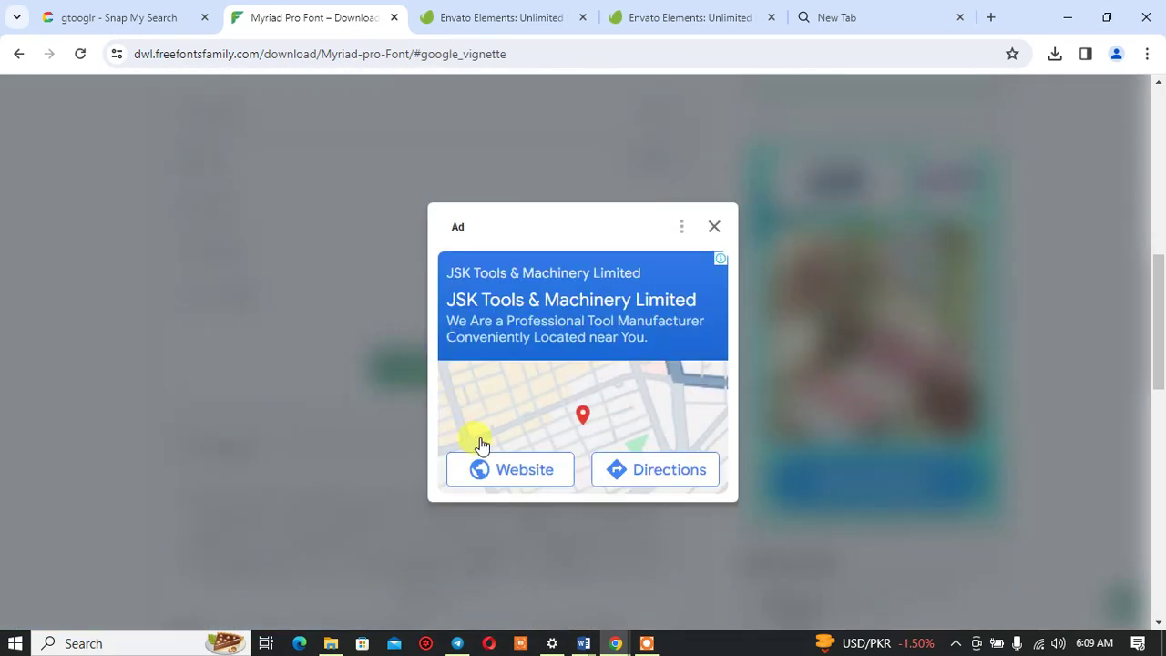
left_click(713, 227)
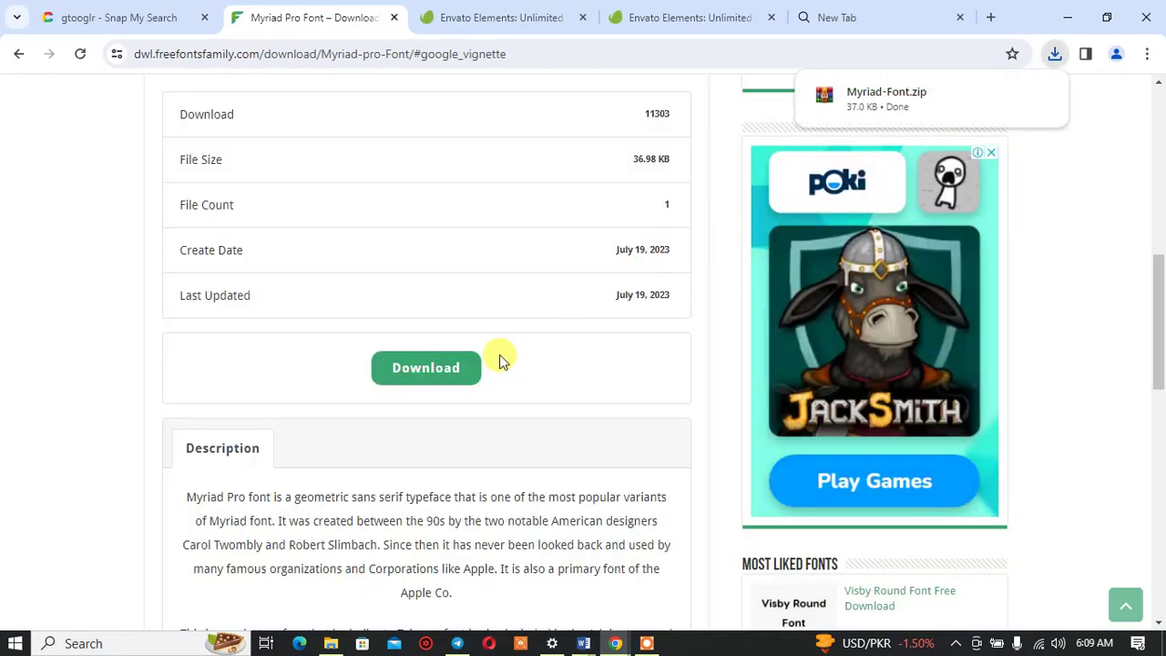
scroll(499, 360, "down", 2)
scroll(398, 380, "down", 3)
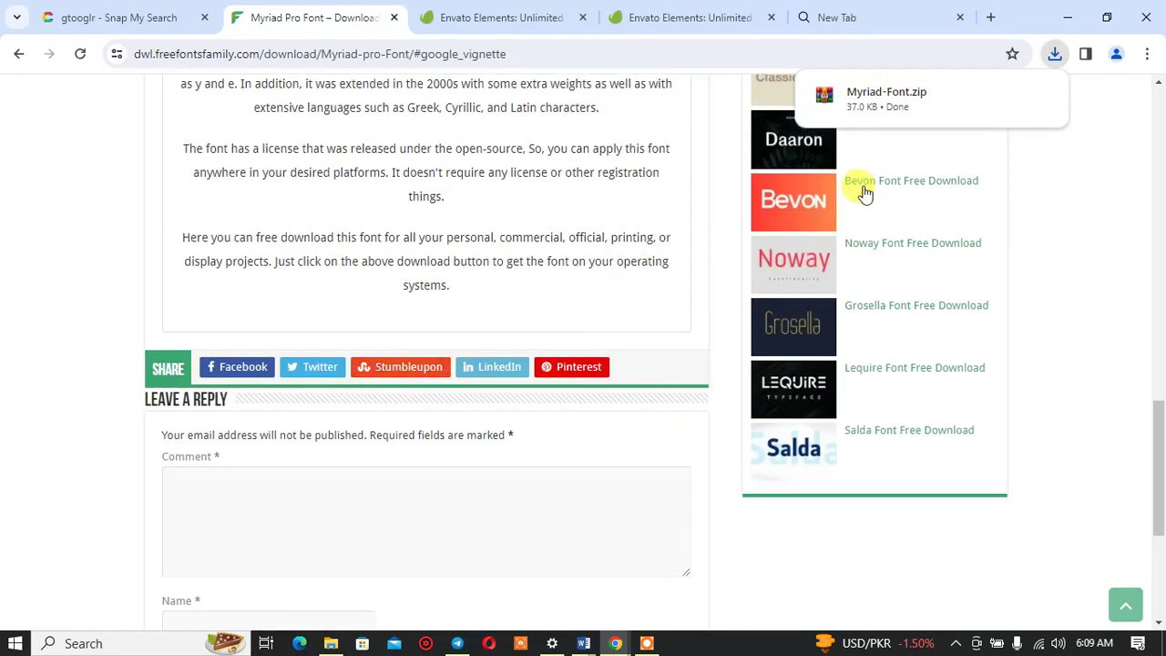
Step: Extract Myriad-Font.zip with WinRAR into a new Myriad-Font folder in Downloads
mouse_move(905, 112)
left_click(1008, 97)
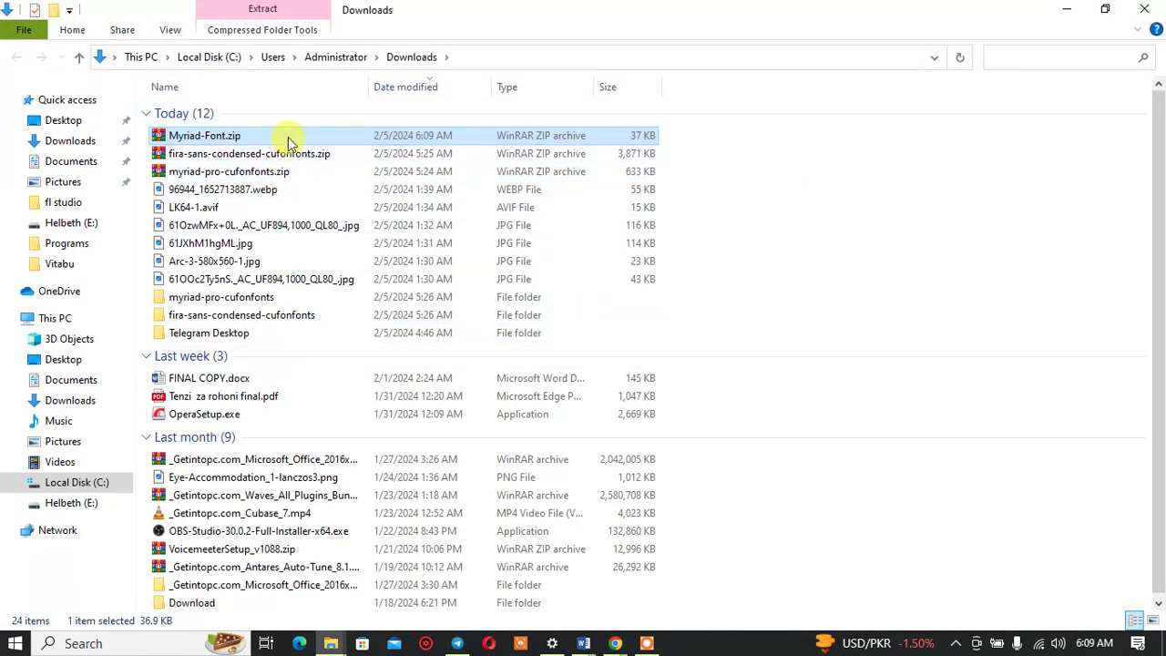
right_click(288, 134)
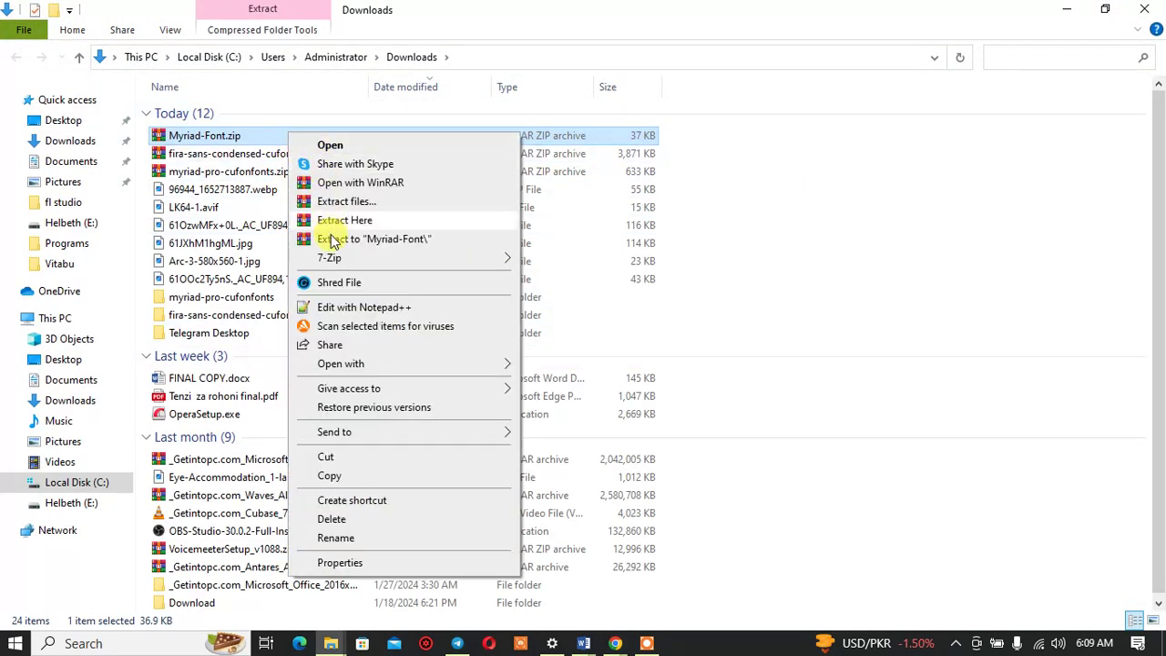
left_click(330, 201)
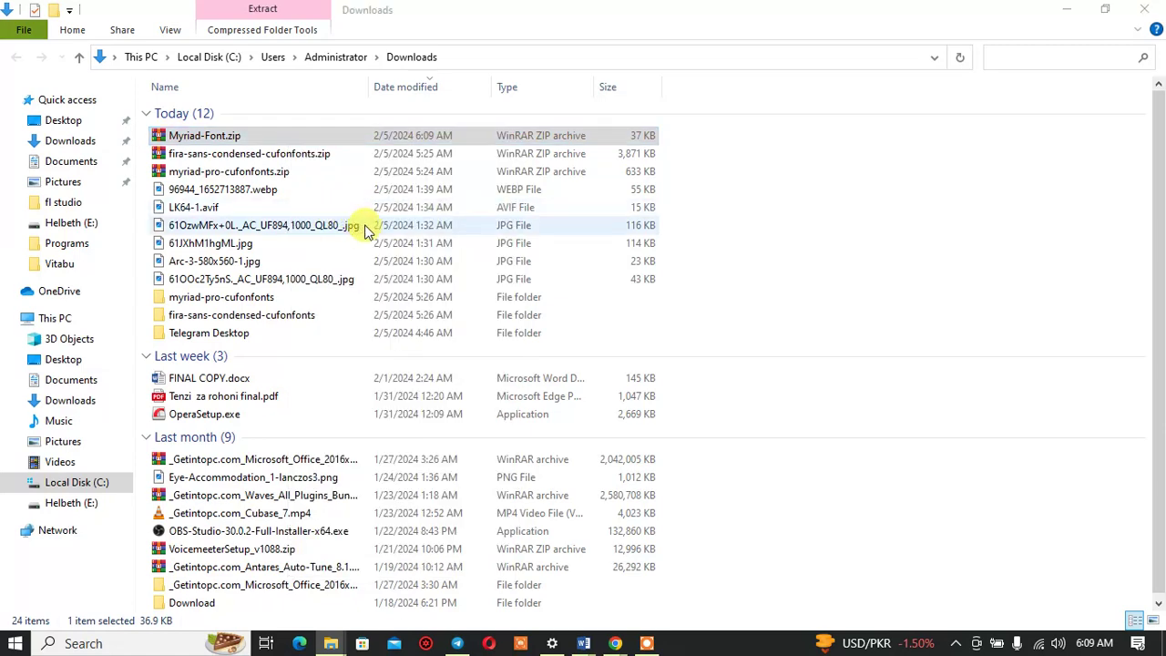
left_click(632, 511)
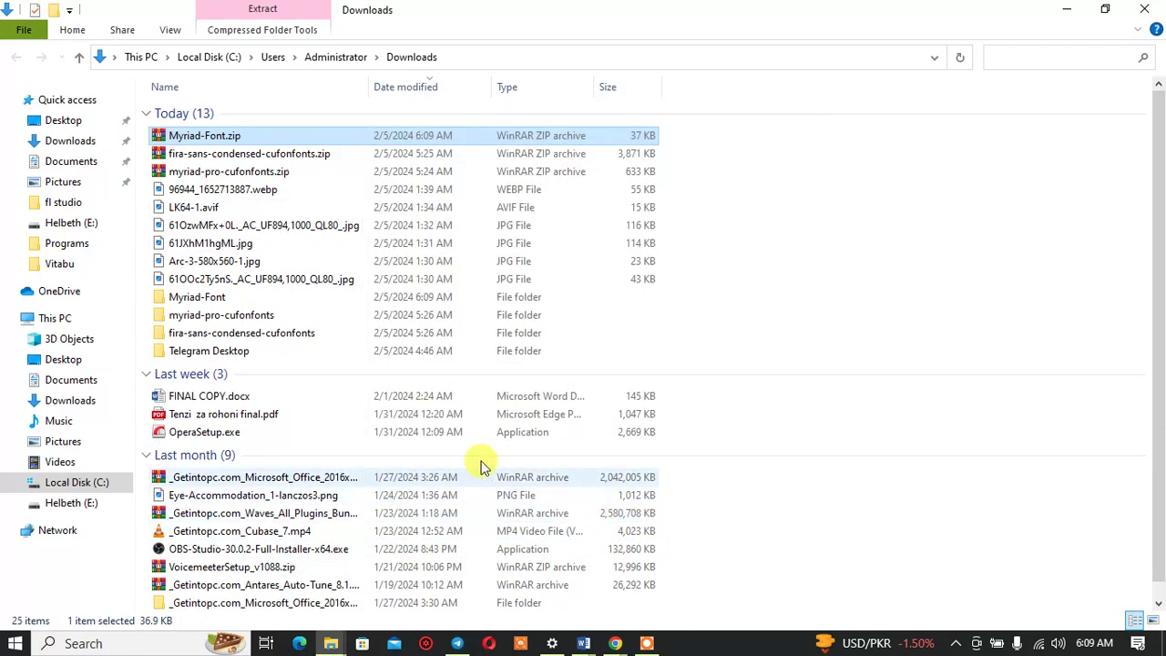
Step: Preview the Myriad Font.ttf typeface, close it, and return to the MAISHA YA UJANA document
double_click(266, 303)
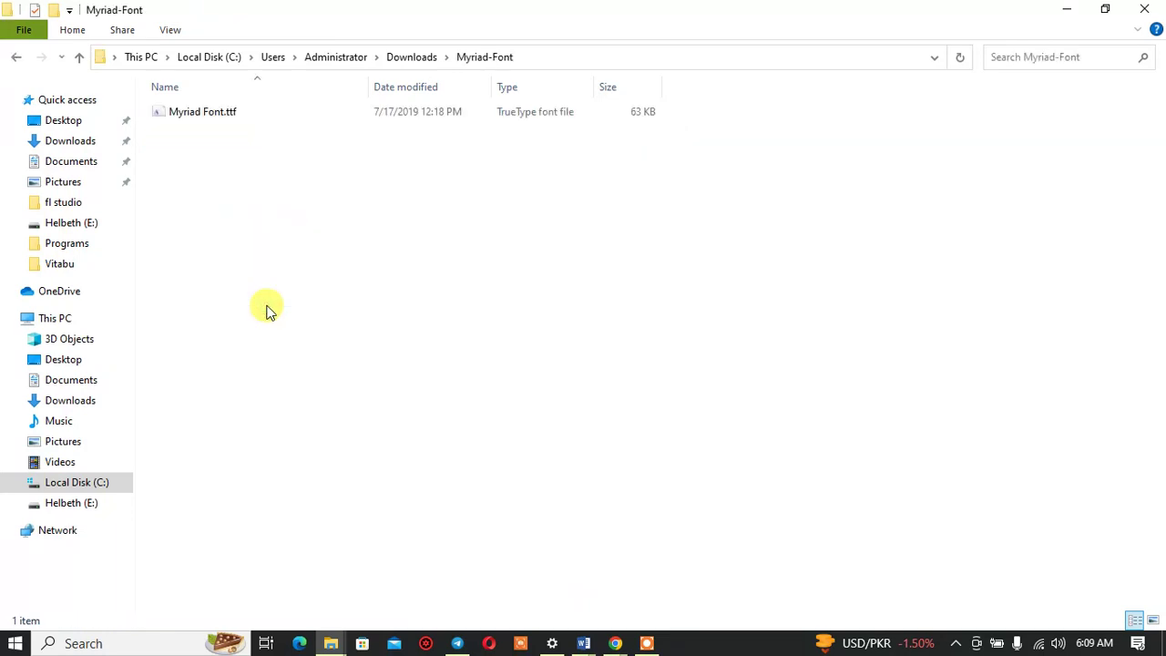
double_click(224, 116)
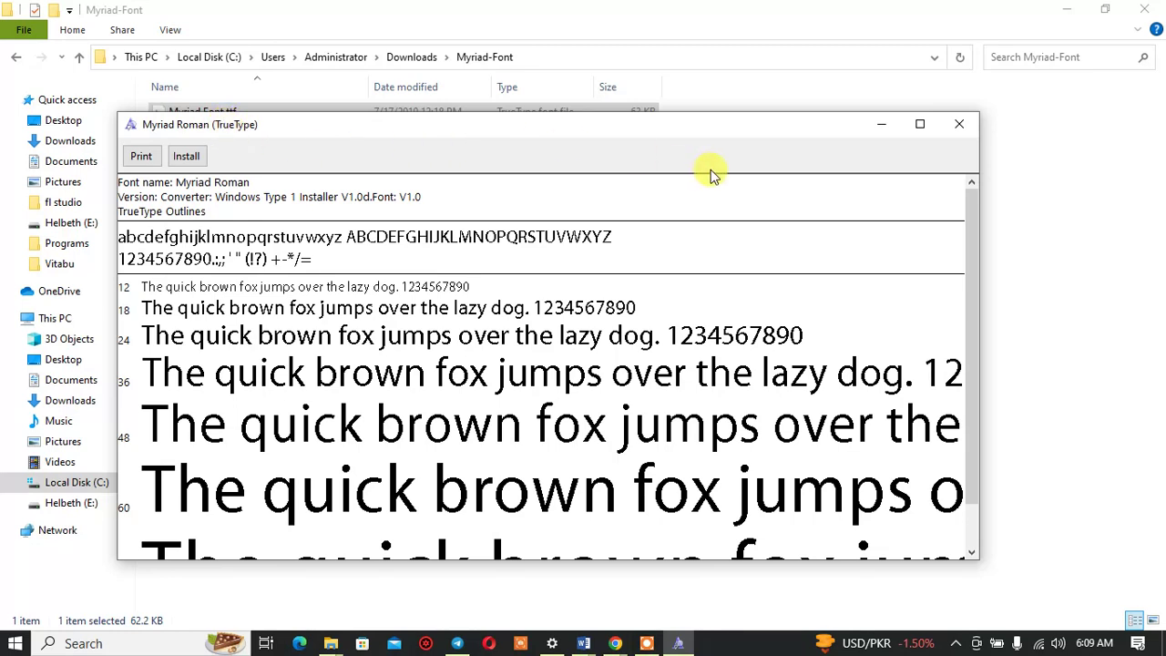
left_click(950, 132)
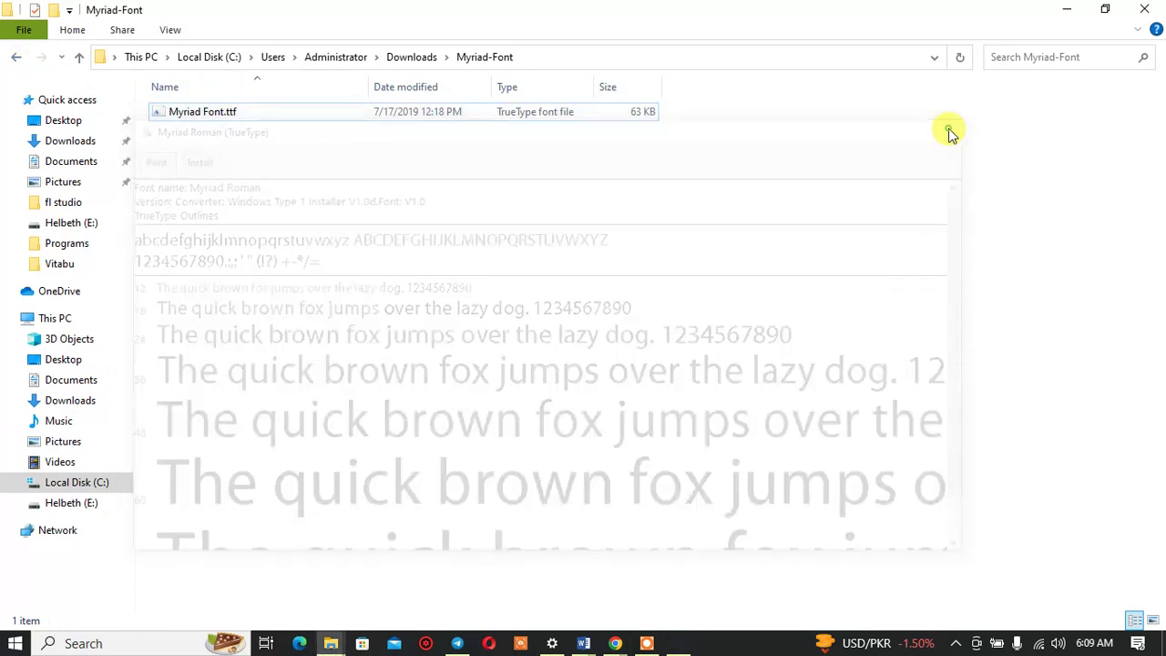
left_click(645, 642)
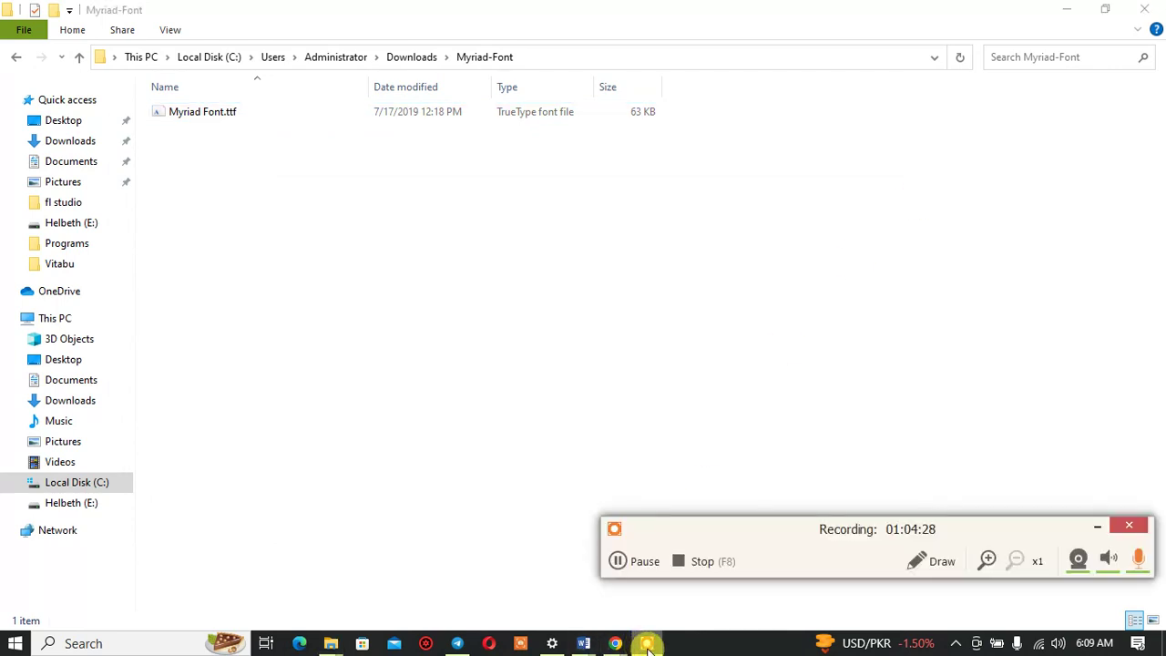
mouse_move(583, 643)
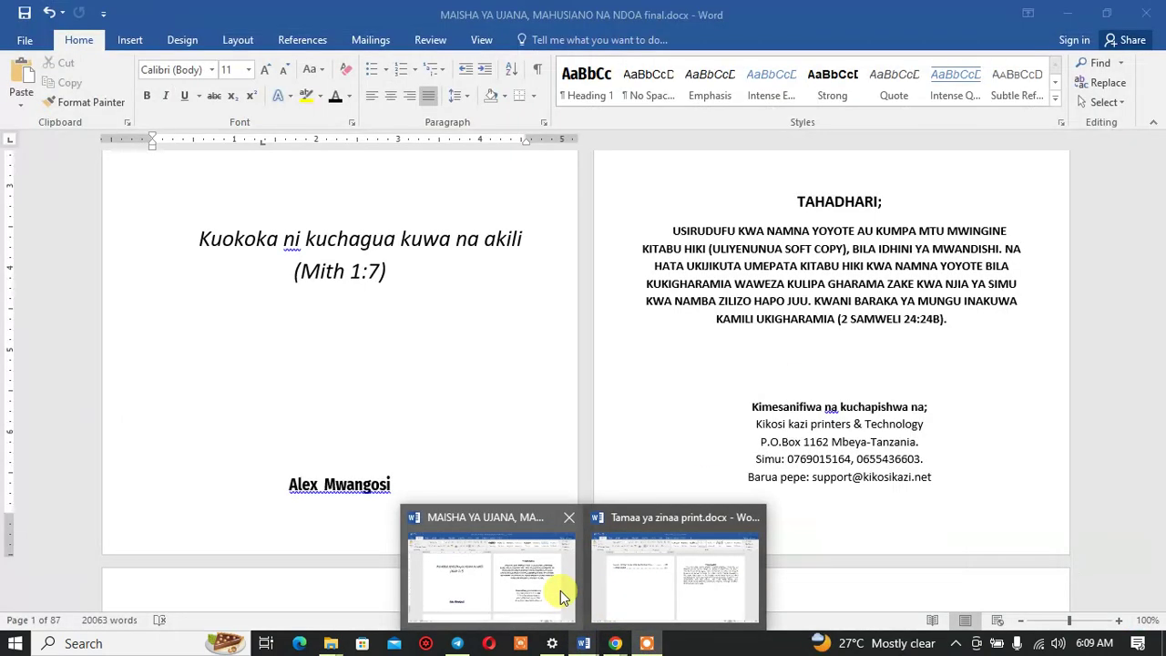
left_click(559, 588)
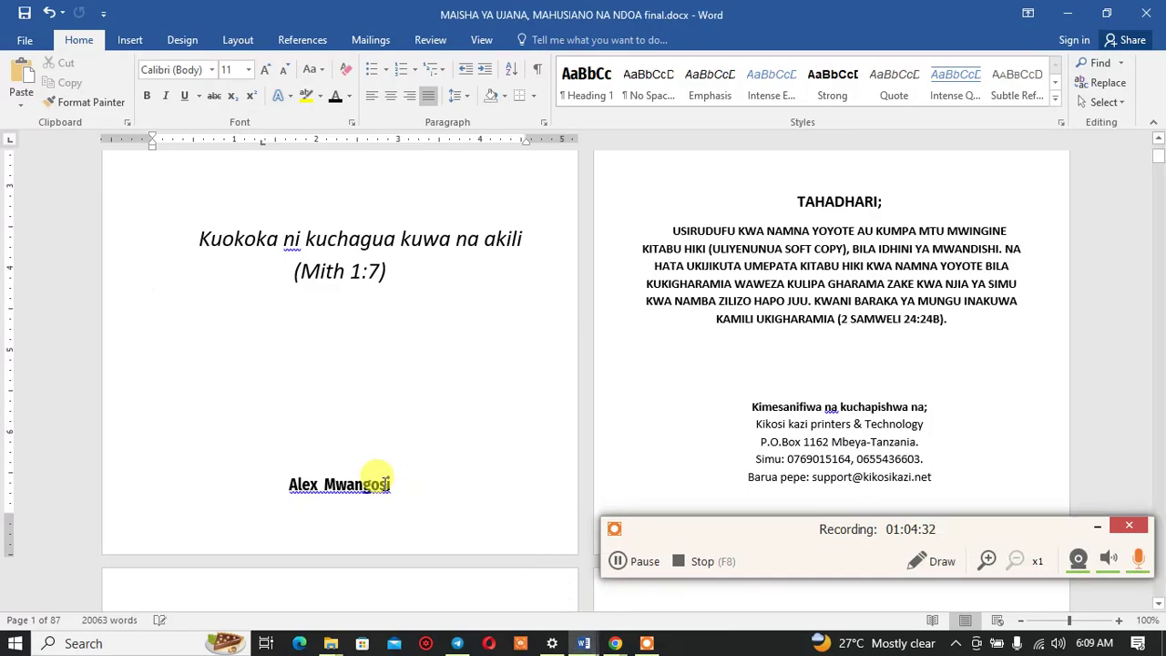
scroll(384, 489, "down", 10)
scroll(381, 455, "down", 5)
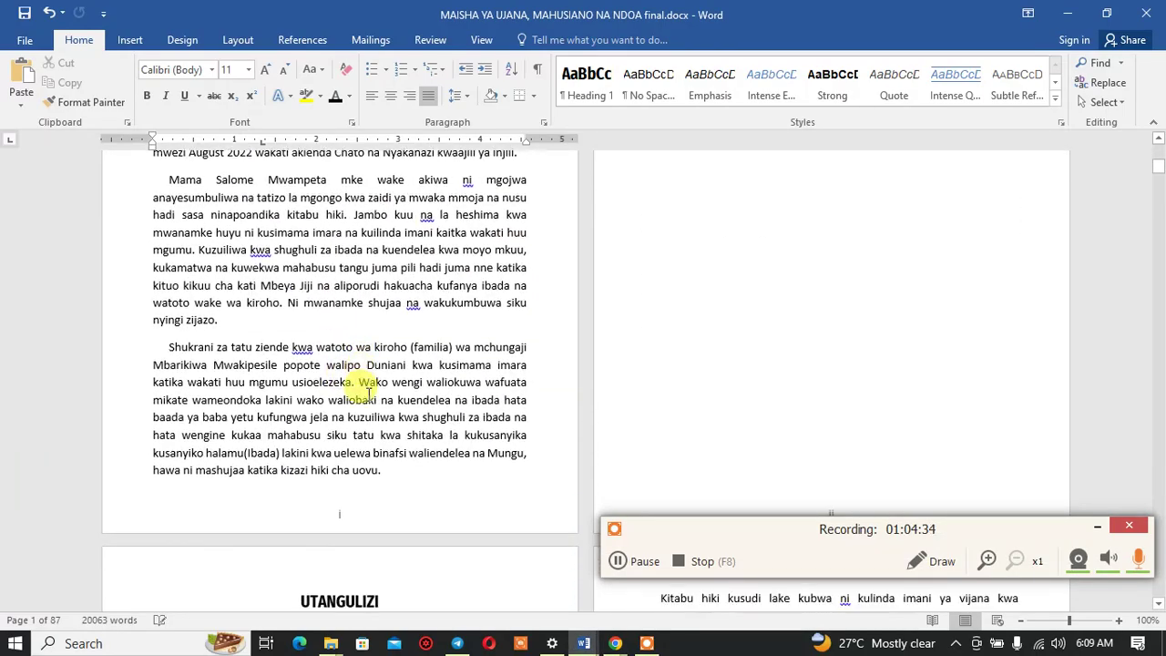
scroll(377, 428, "down", 5)
scroll(373, 398, "down", 5)
scroll(374, 398, "down", 5)
scroll(385, 333, "down", 5)
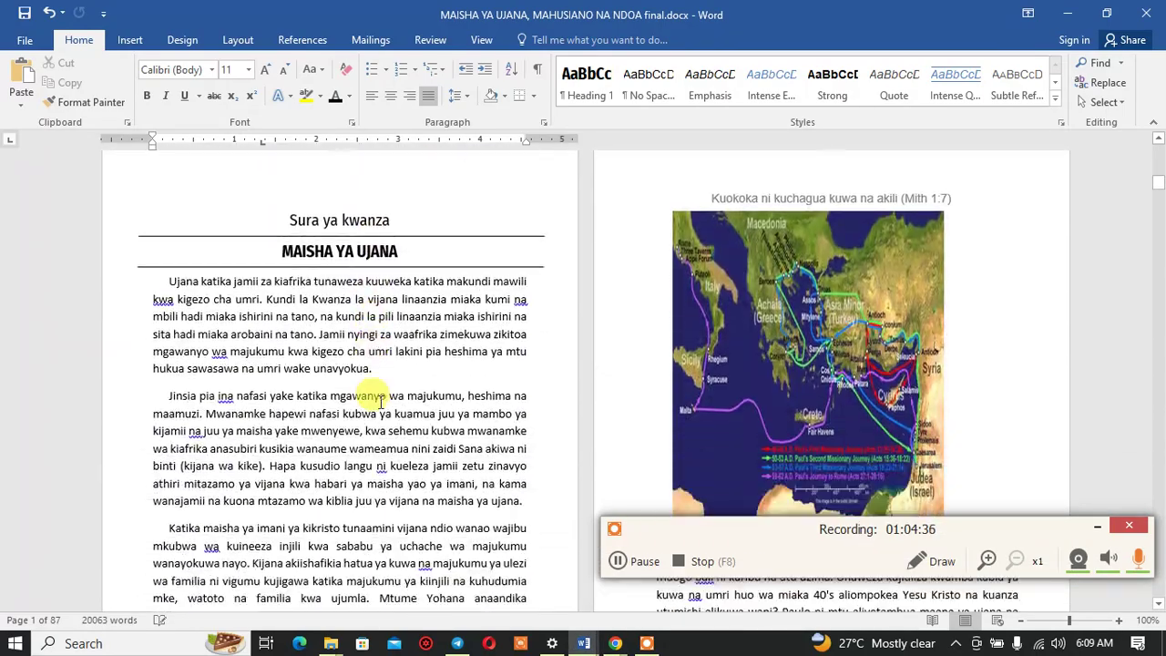
scroll(380, 391, "down", 5)
scroll(373, 398, "down", 5)
scroll(378, 410, "down", 5)
scroll(374, 409, "up", 10)
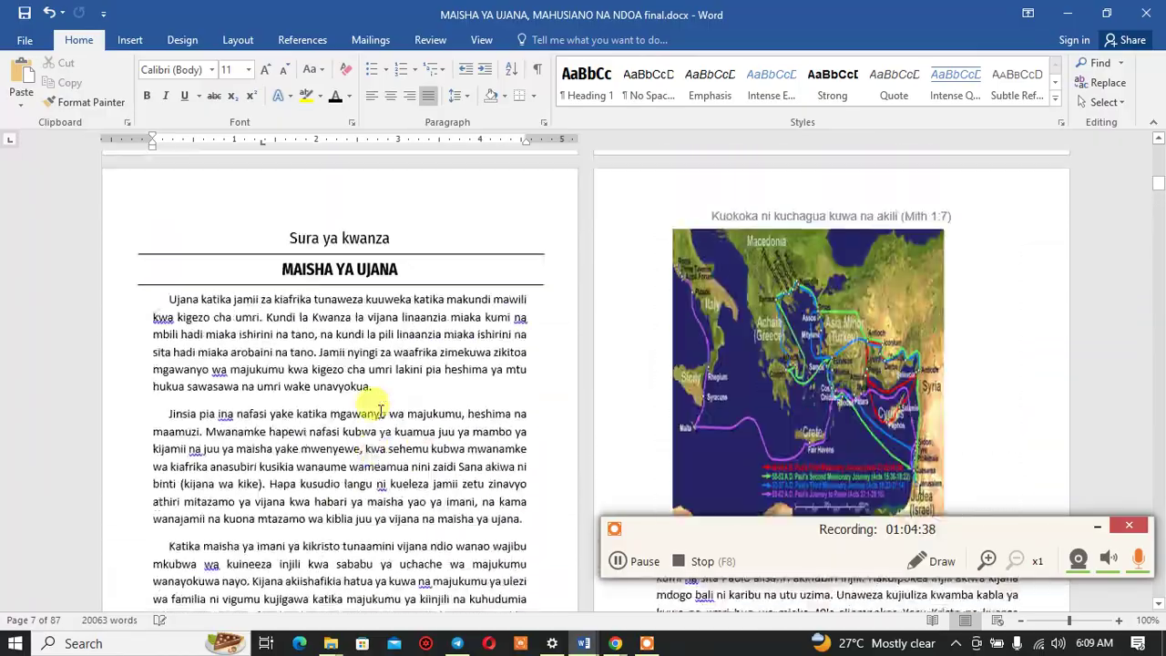
scroll(373, 409, "up", 10)
scroll(381, 412, "up", 5)
scroll(381, 411, "up", 4)
scroll(380, 411, "down", 7)
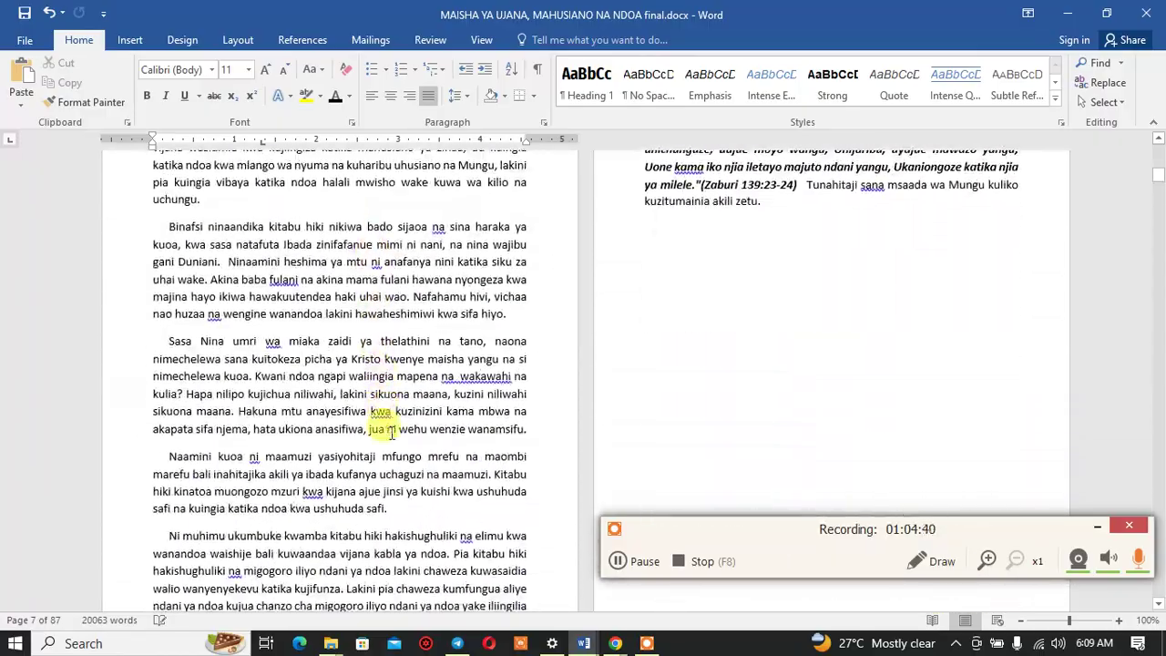
scroll(401, 411, "down", 5)
scroll(400, 409, "down", 4)
scroll(401, 410, "down", 5)
scroll(415, 400, "down", 5)
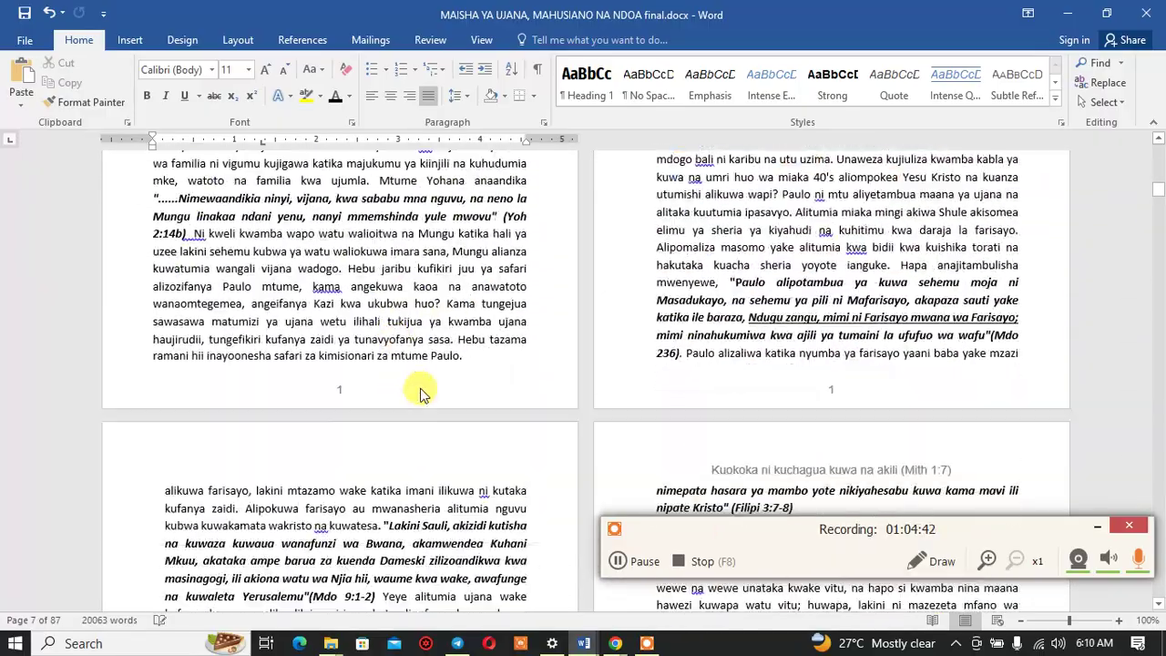
scroll(416, 425, "up", 3)
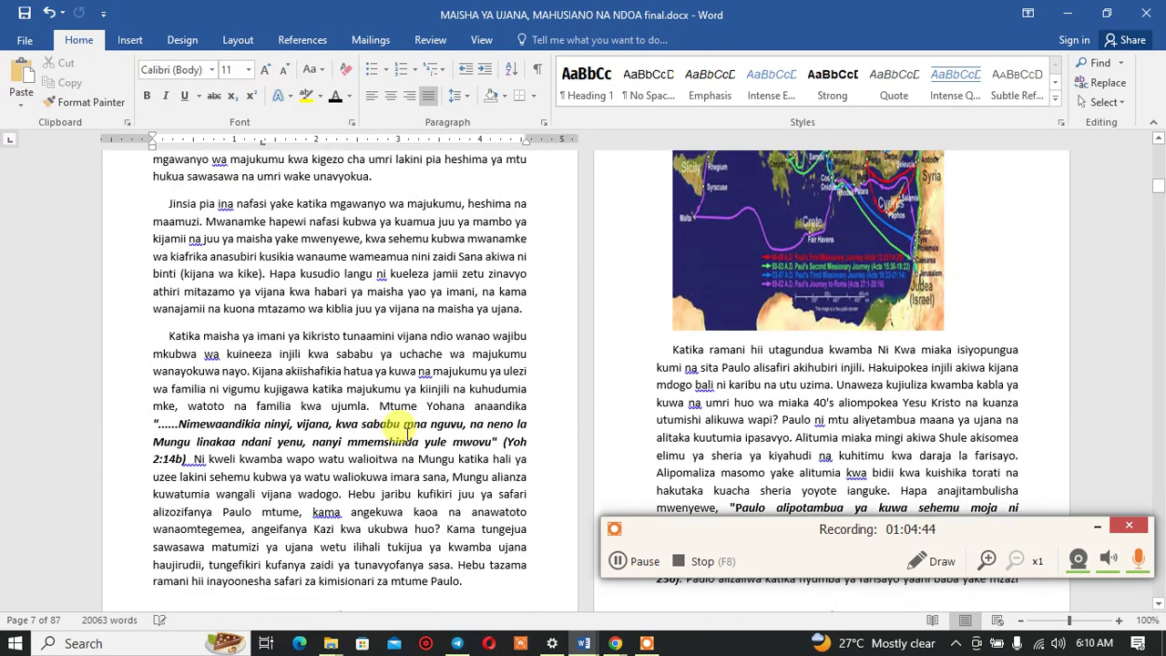
scroll(415, 426, "up", 6)
scroll(412, 428, "up", 1)
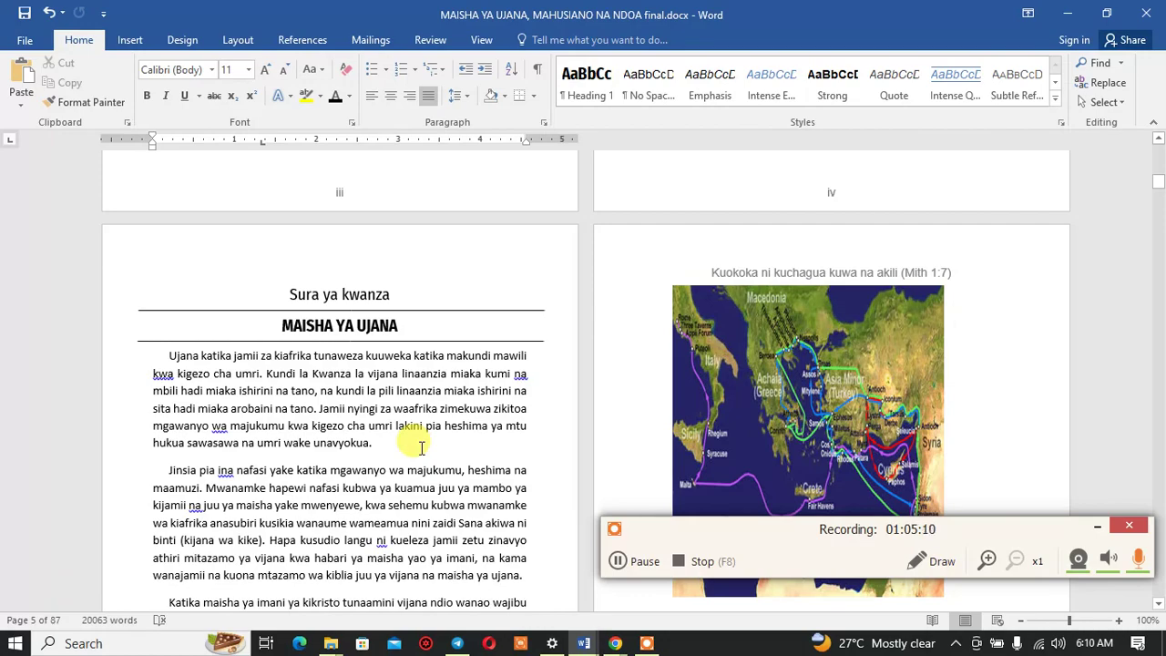
left_click_drag(723, 532, 726, 356)
scroll(755, 437, "down", 5)
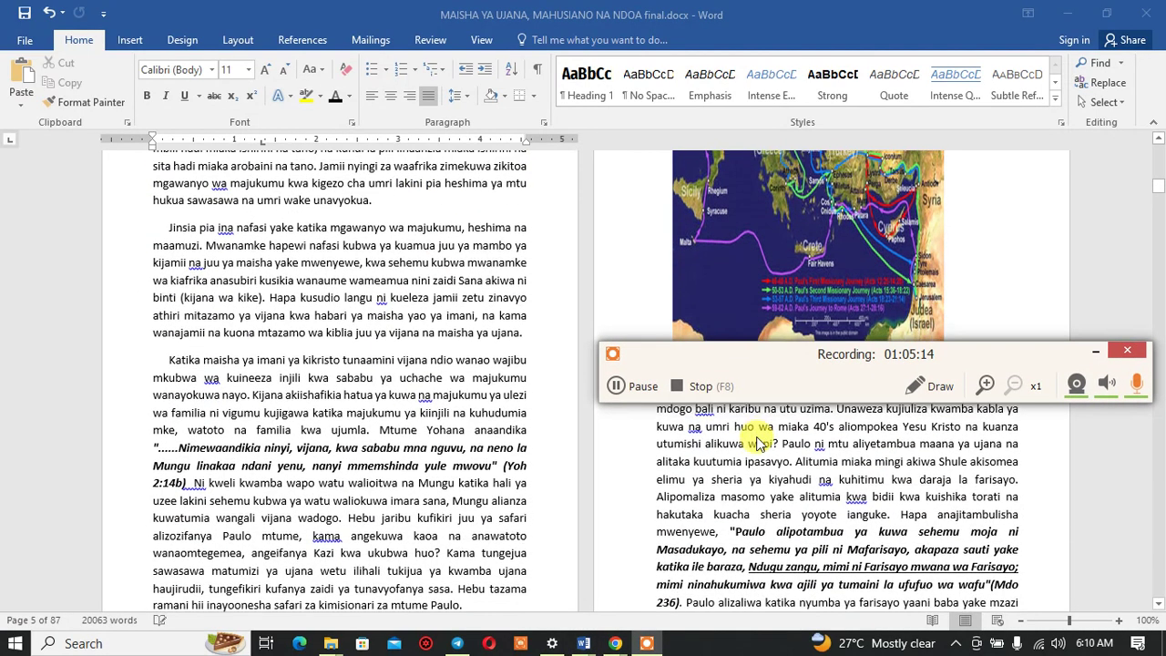
scroll(755, 436, "up", 3)
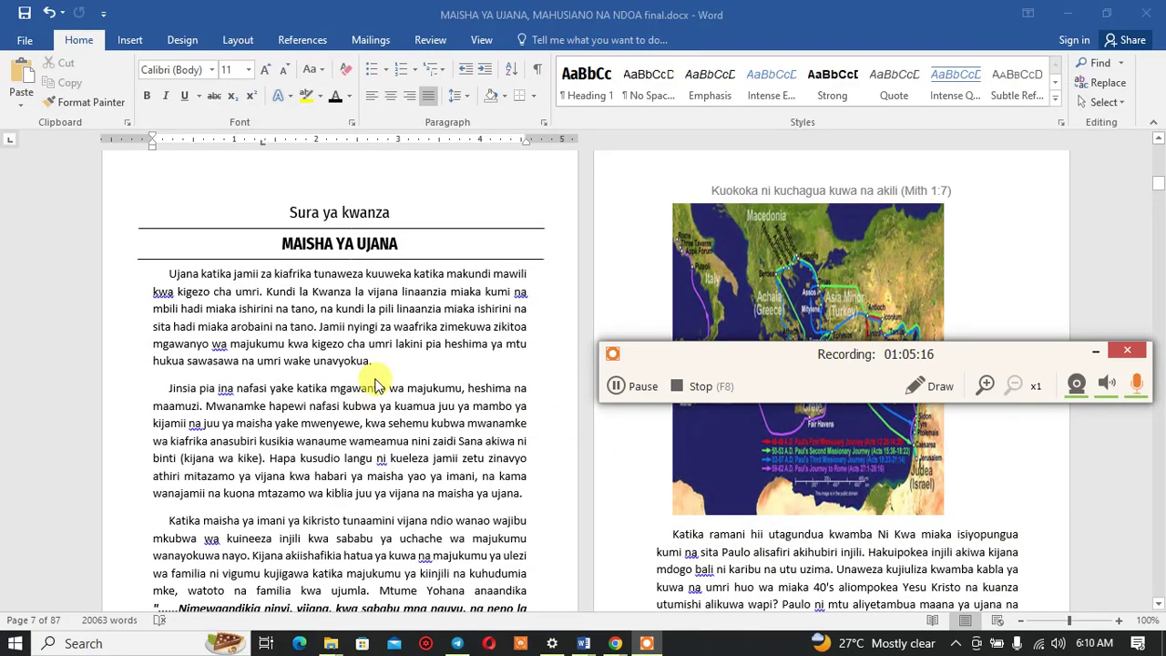
scroll(373, 382, "up", 1)
scroll(373, 383, "up", 5)
scroll(373, 383, "up", 5)
scroll(373, 383, "up", 5)
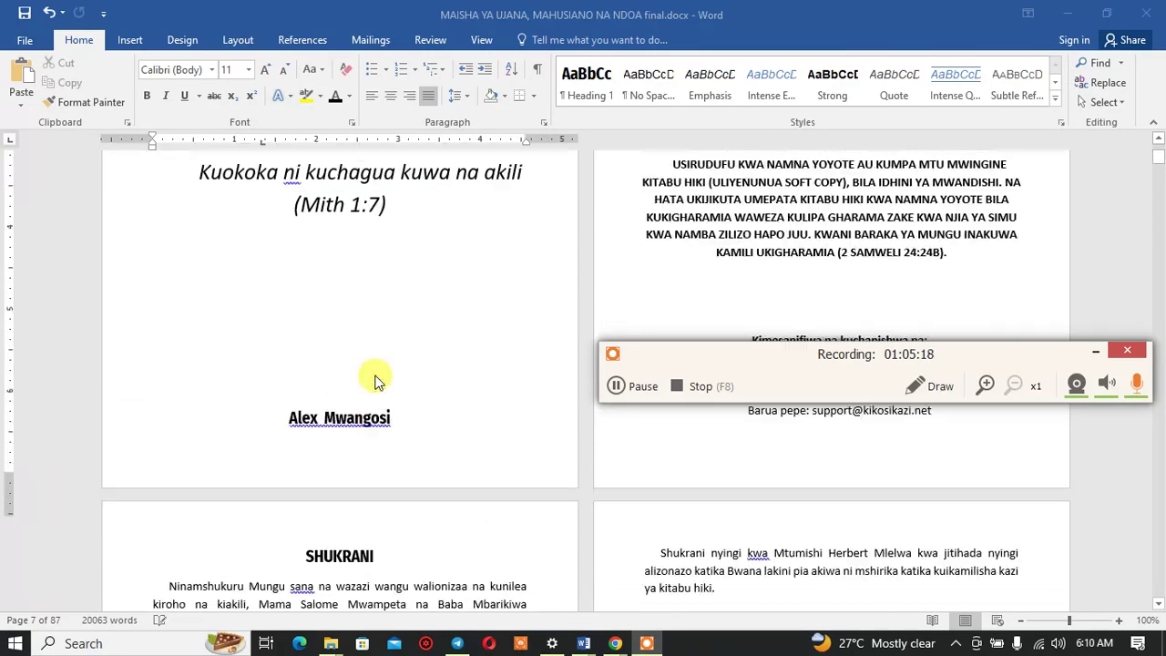
scroll(375, 381, "up", 6)
scroll(377, 373, "up", 1)
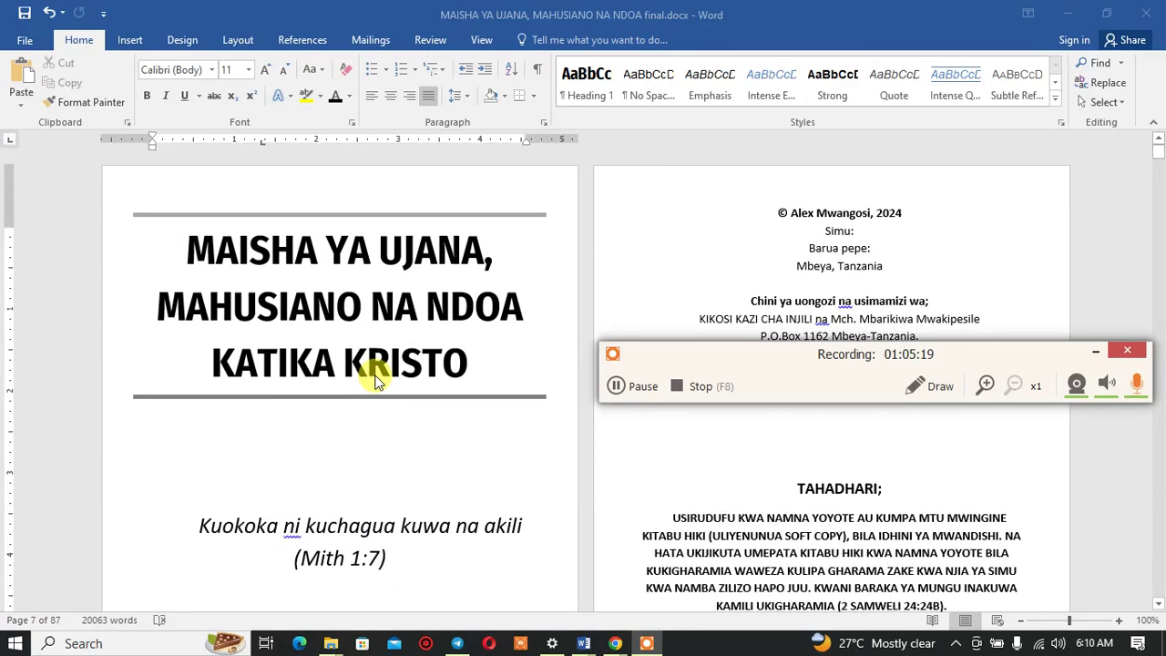
Step: Select the whole book title on the title page
left_click(467, 371)
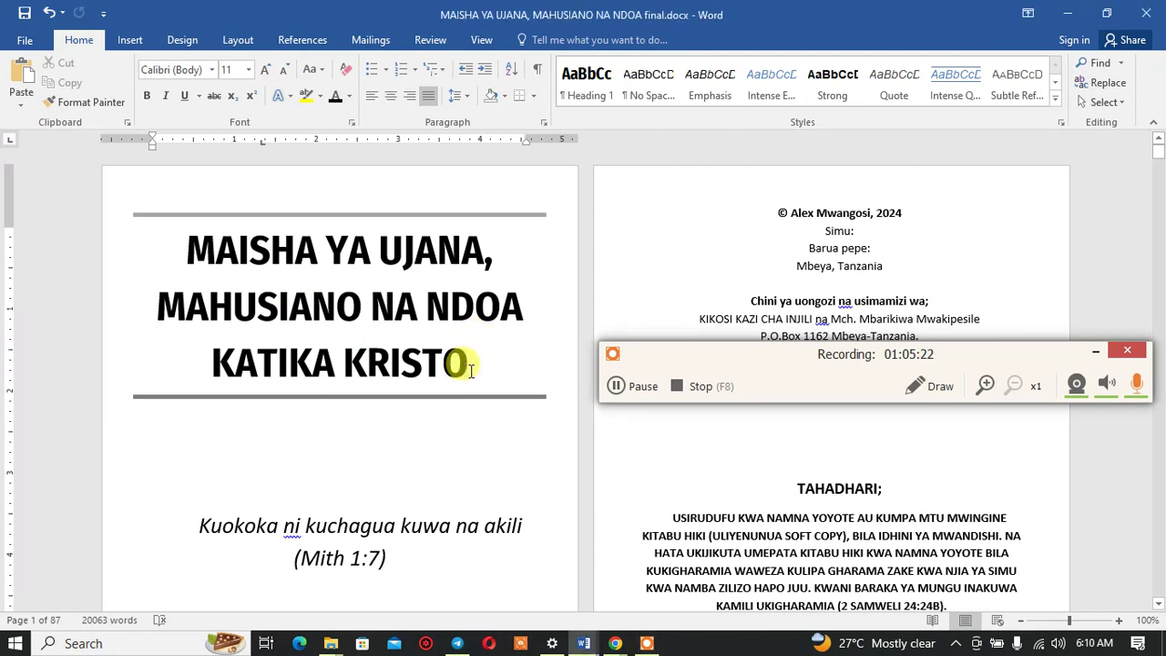
double_click(471, 370)
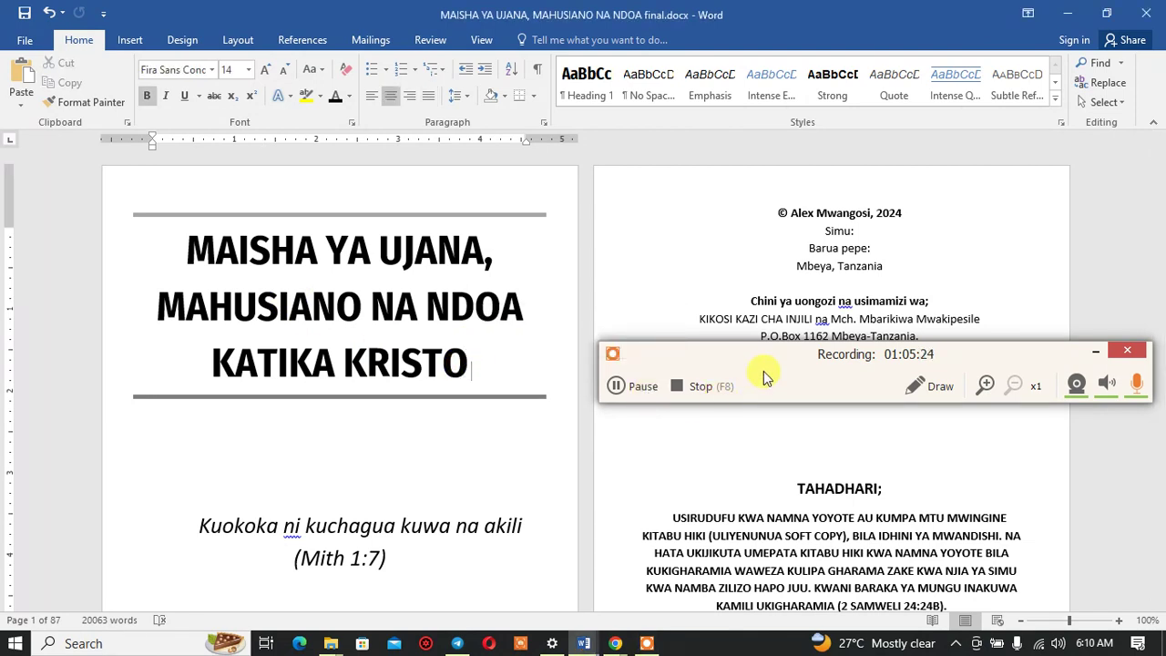
mouse_move(760, 368)
left_mouse_down()
mouse_move(755, 610)
mouse_move(806, 651)
mouse_move(848, 651)
left_mouse_up()
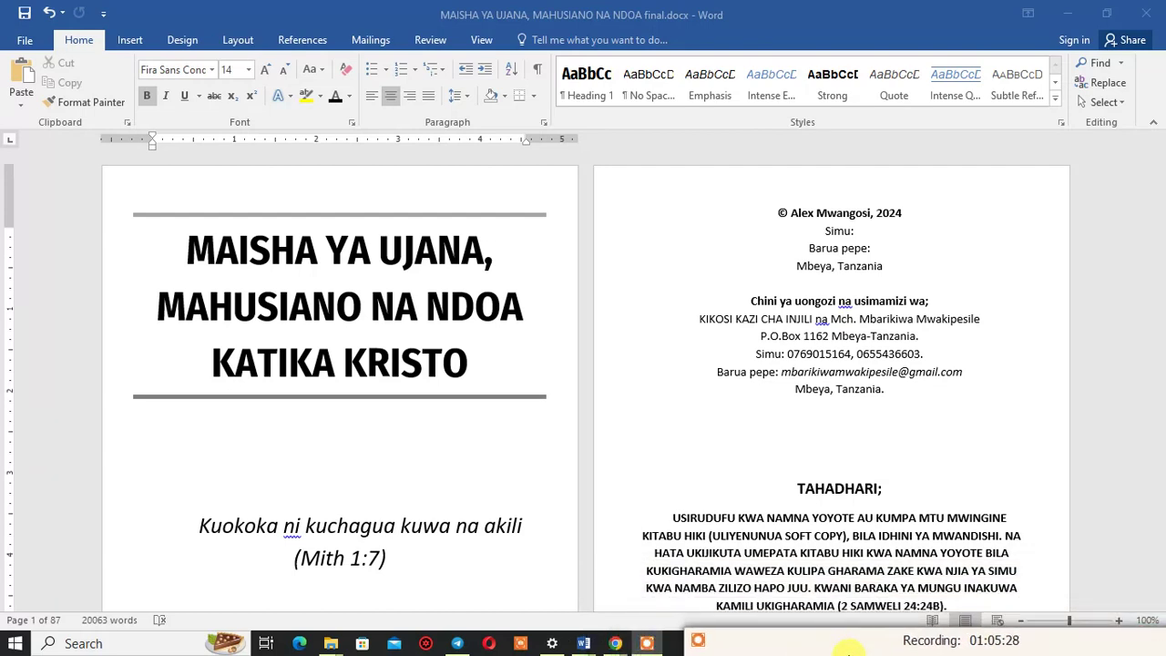
left_click(473, 374)
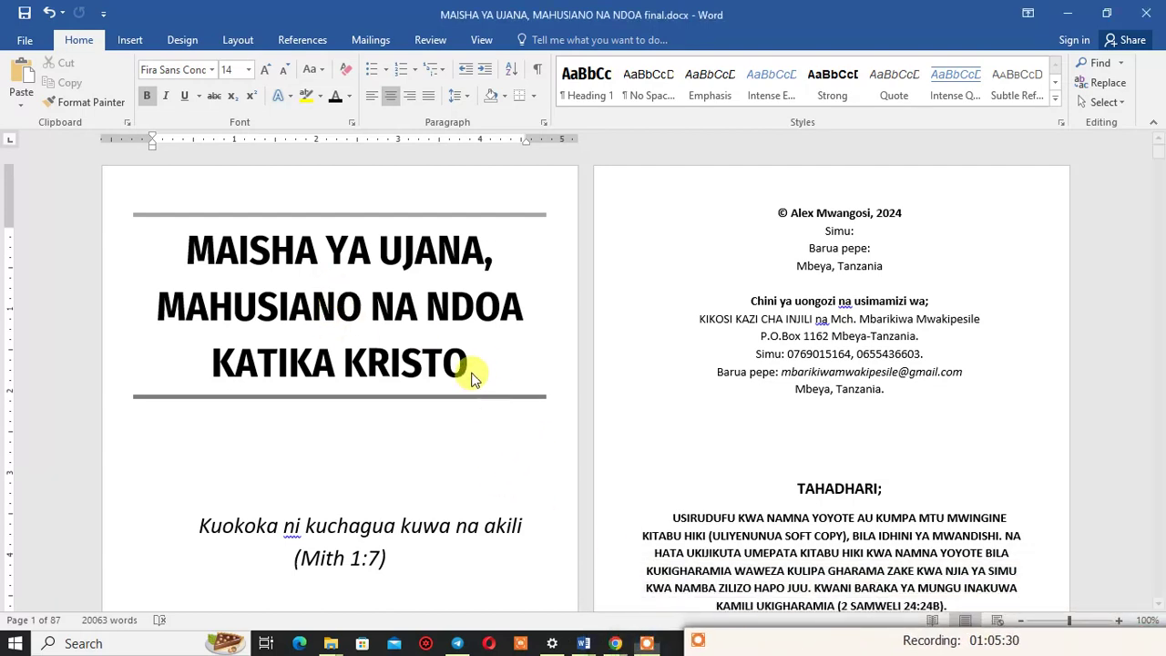
left_click_drag(472, 373, 164, 264)
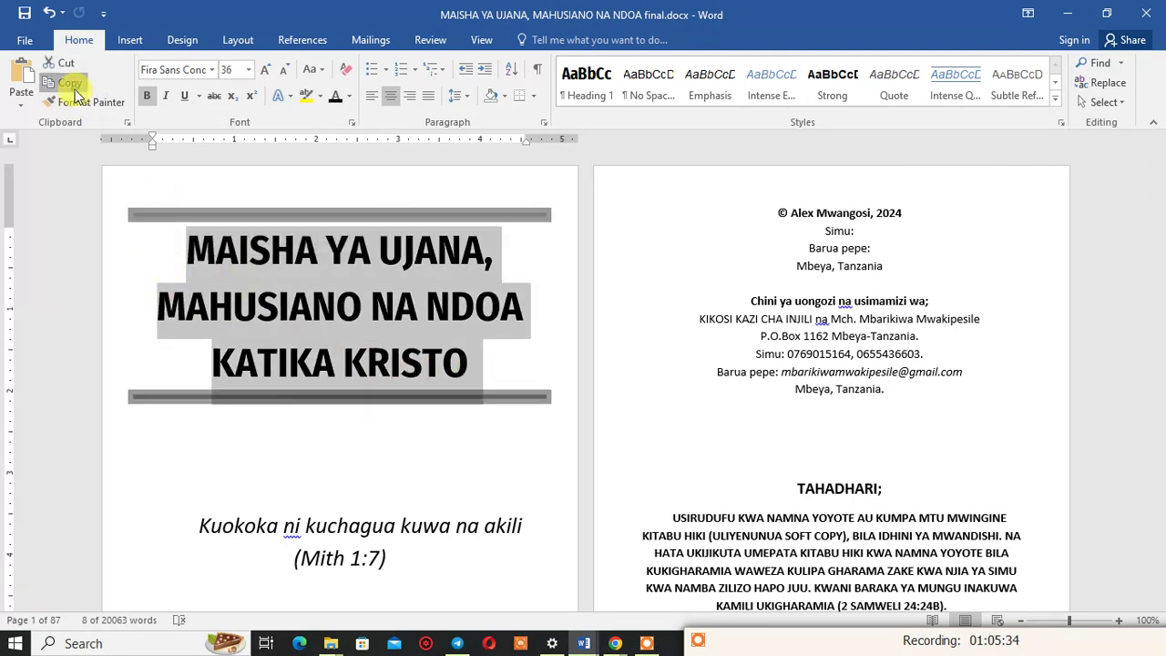
Step: Open the empty header above the Sura ya kwanza page for editing
scroll(290, 252, "down", 5)
scroll(365, 320, "down", 5)
scroll(351, 280, "down", 5)
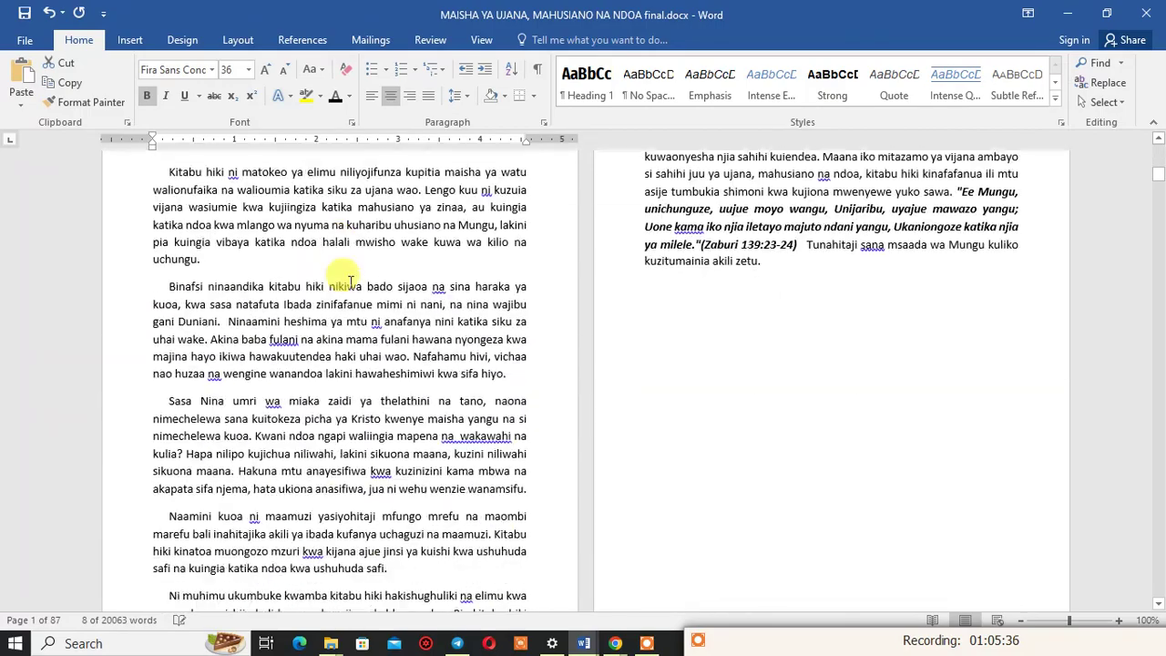
scroll(346, 279, "down", 20)
scroll(346, 307, "up", 4)
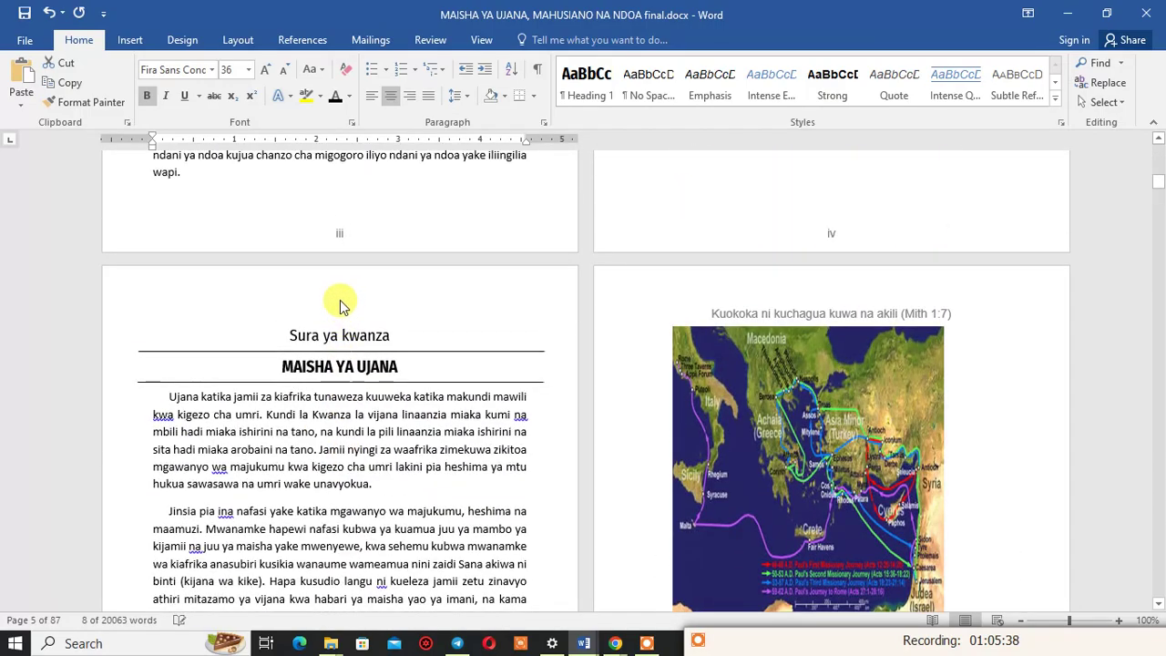
double_click(340, 298)
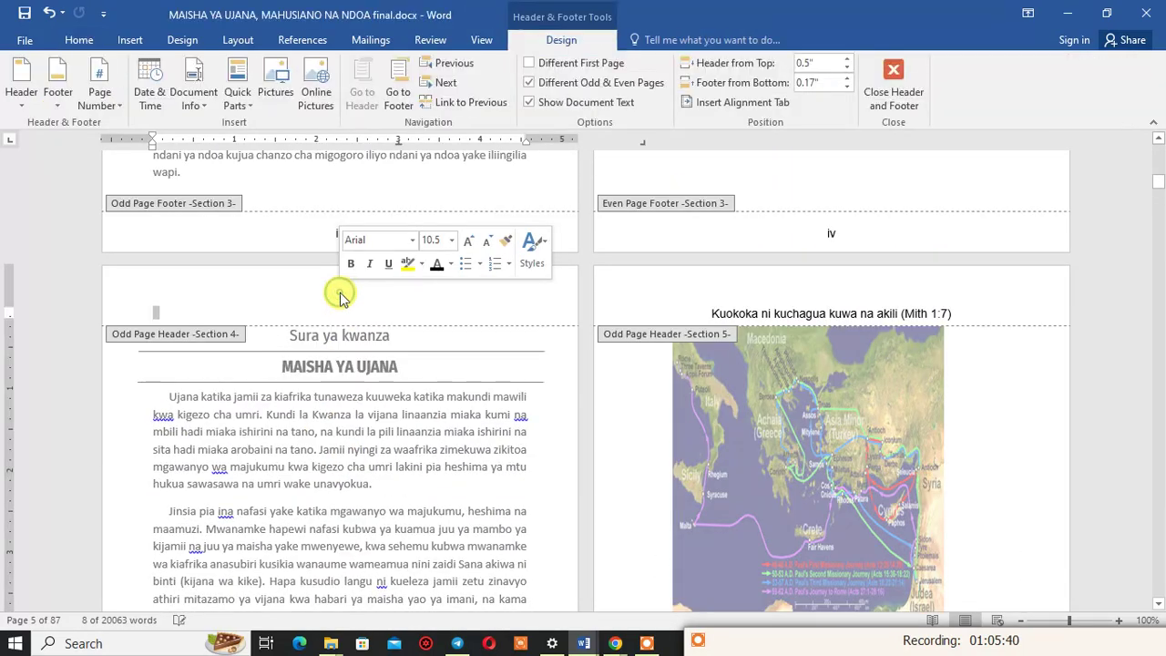
left_click_drag(155, 311, 176, 315)
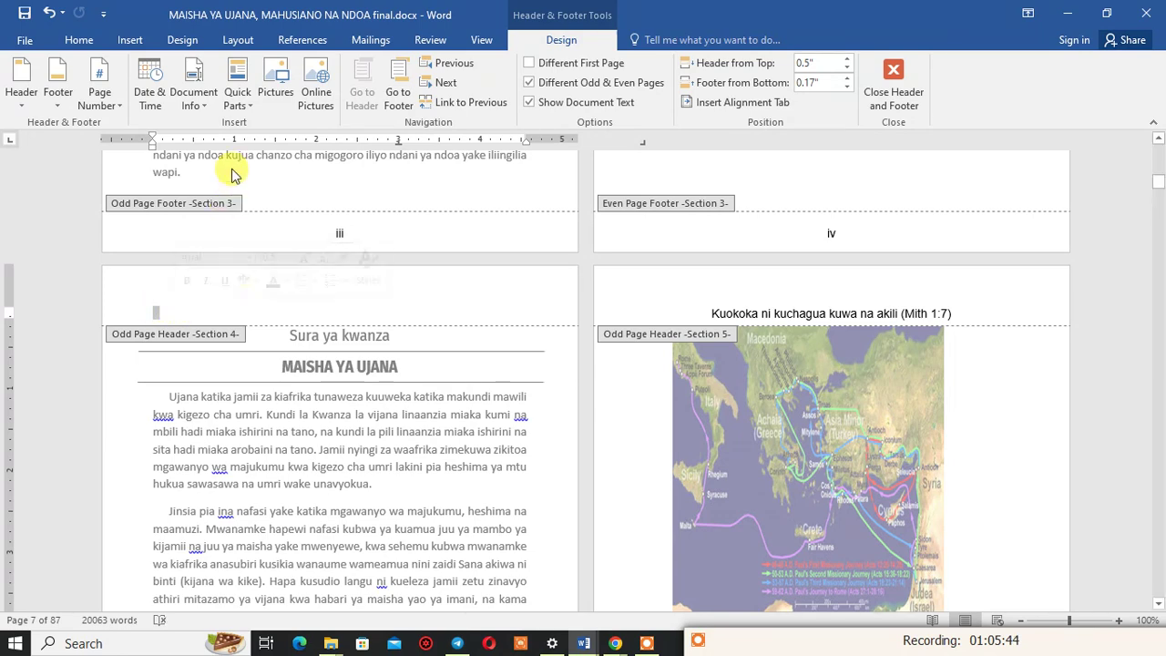
left_click(64, 42)
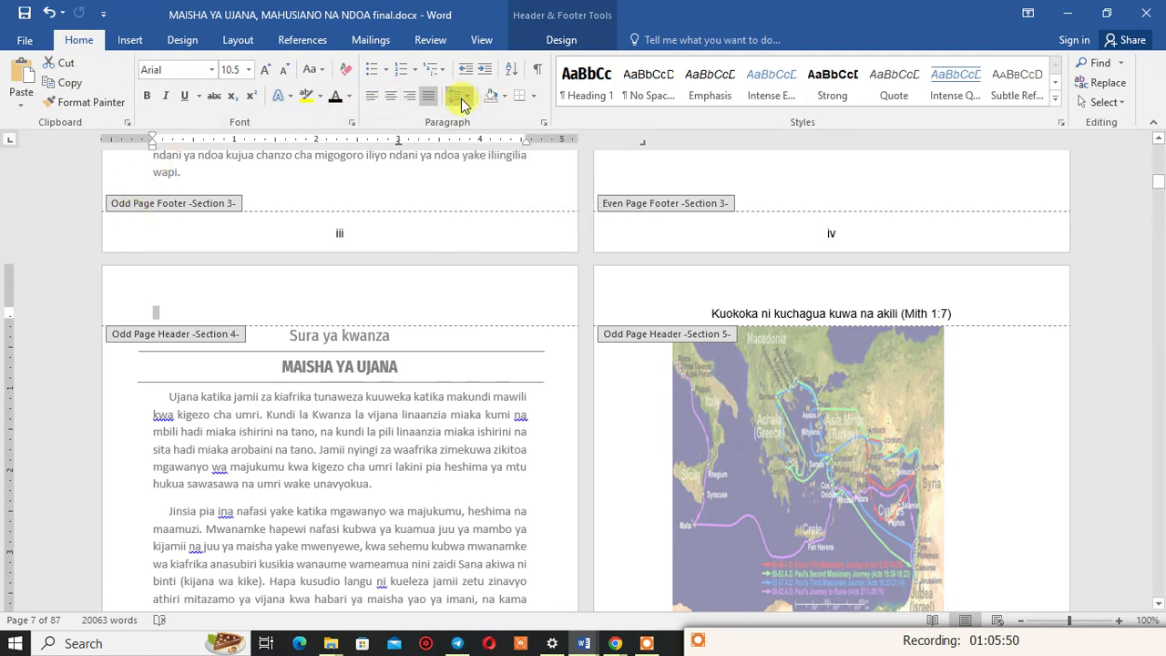
left_click(461, 98)
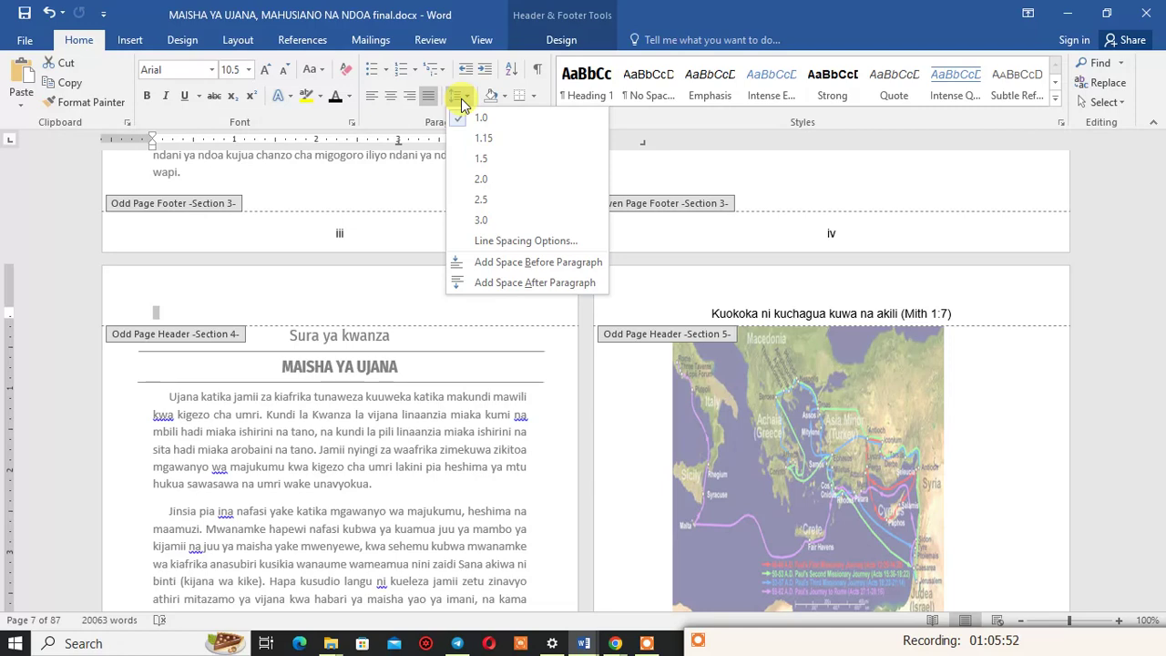
left_click(501, 240)
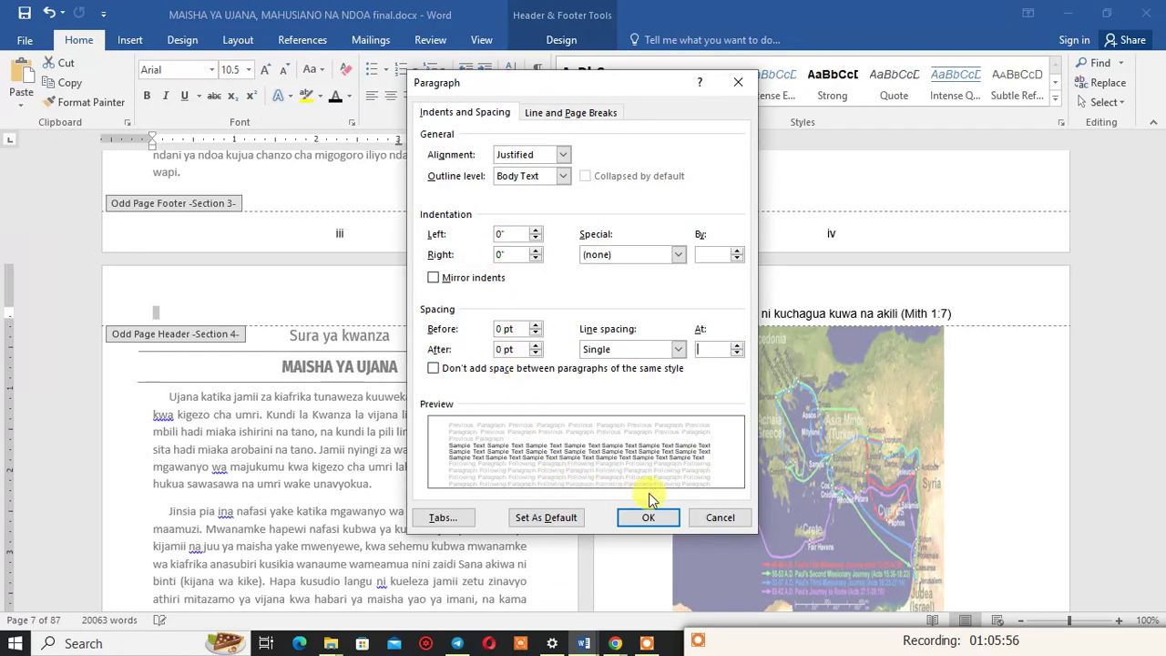
left_click(717, 517)
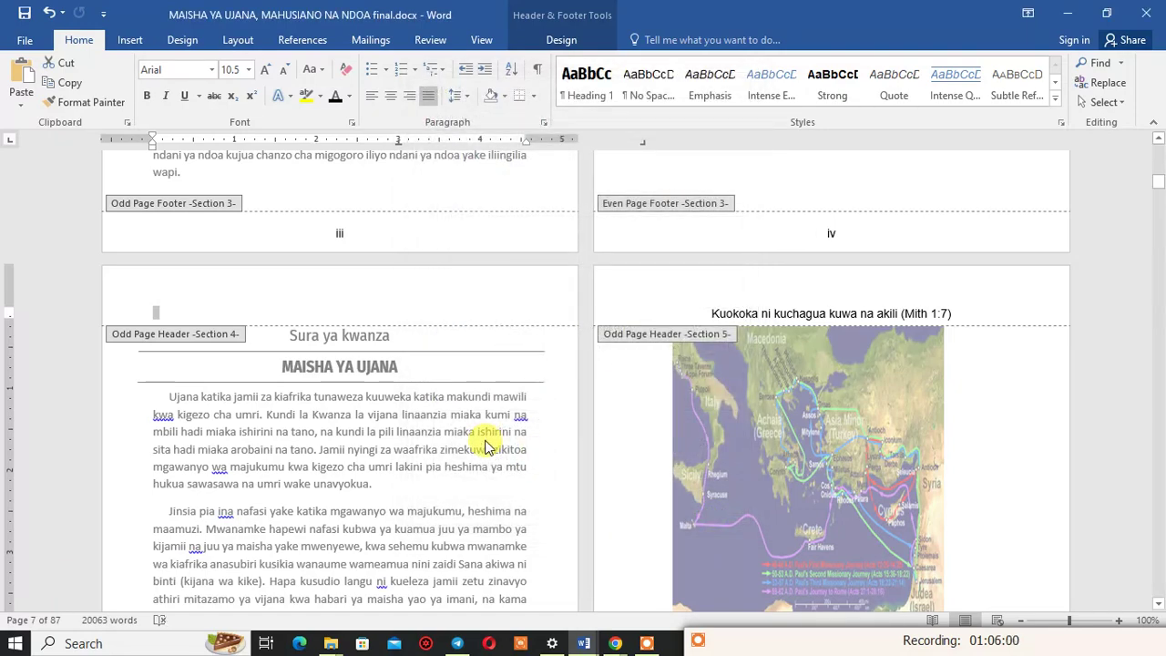
scroll(469, 448, "down", 5)
Step: Replace the Kuokoka verse in the Section 5 odd-page header with the pasted book title
scroll(462, 450, "down", 6)
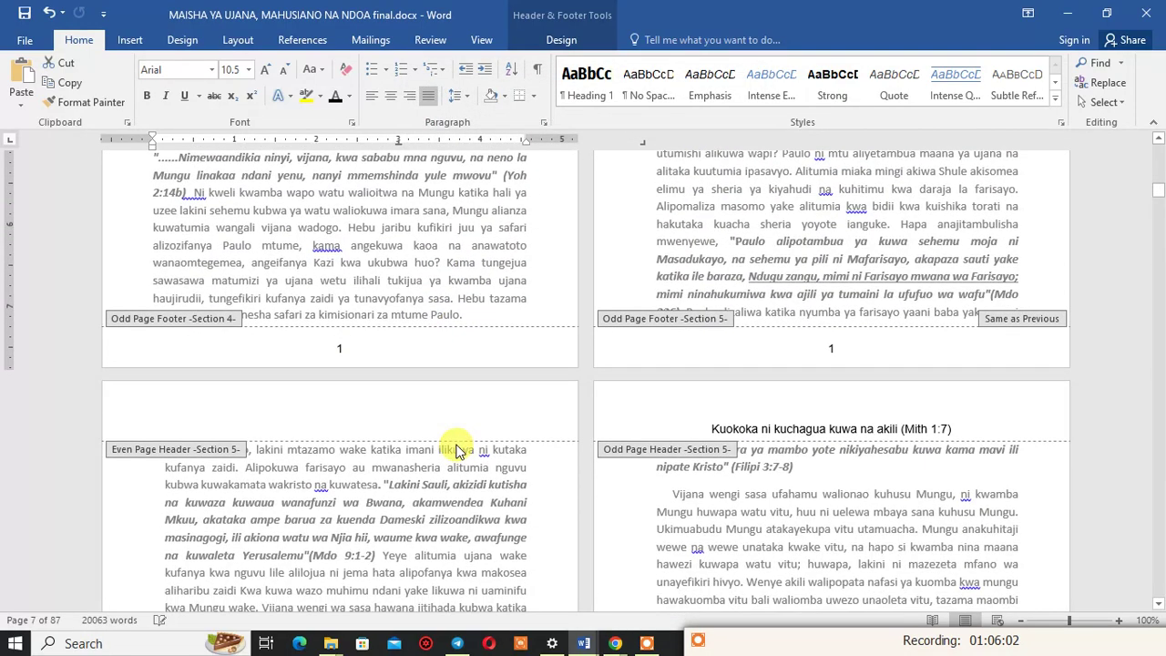
left_click(289, 416)
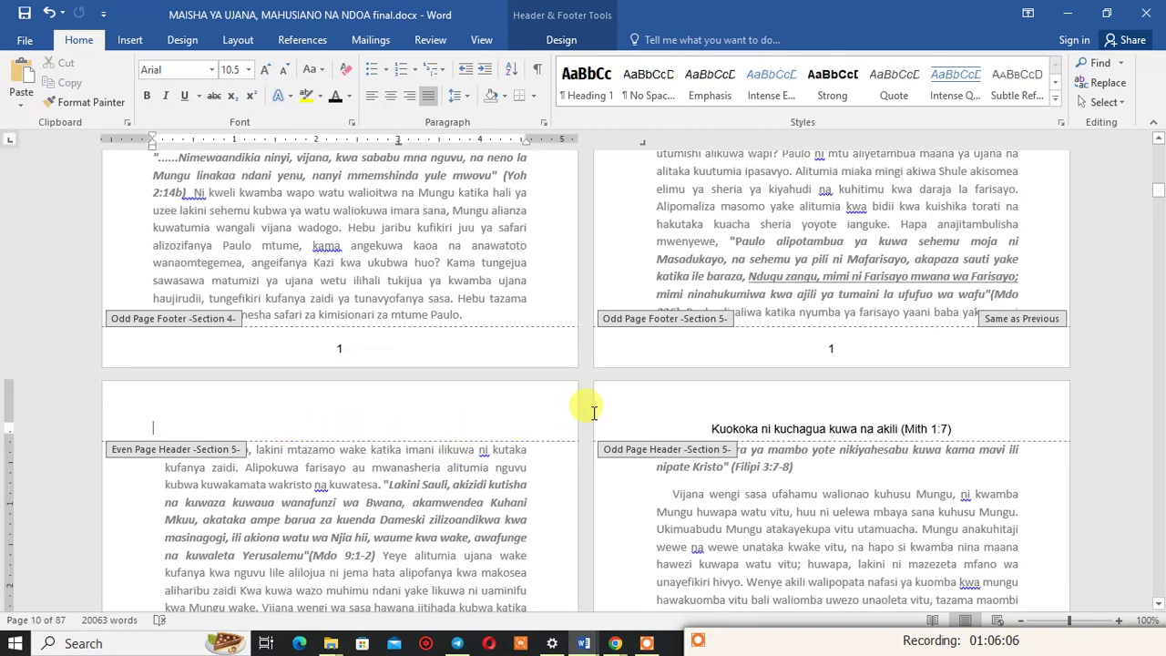
left_click_drag(927, 428, 954, 428)
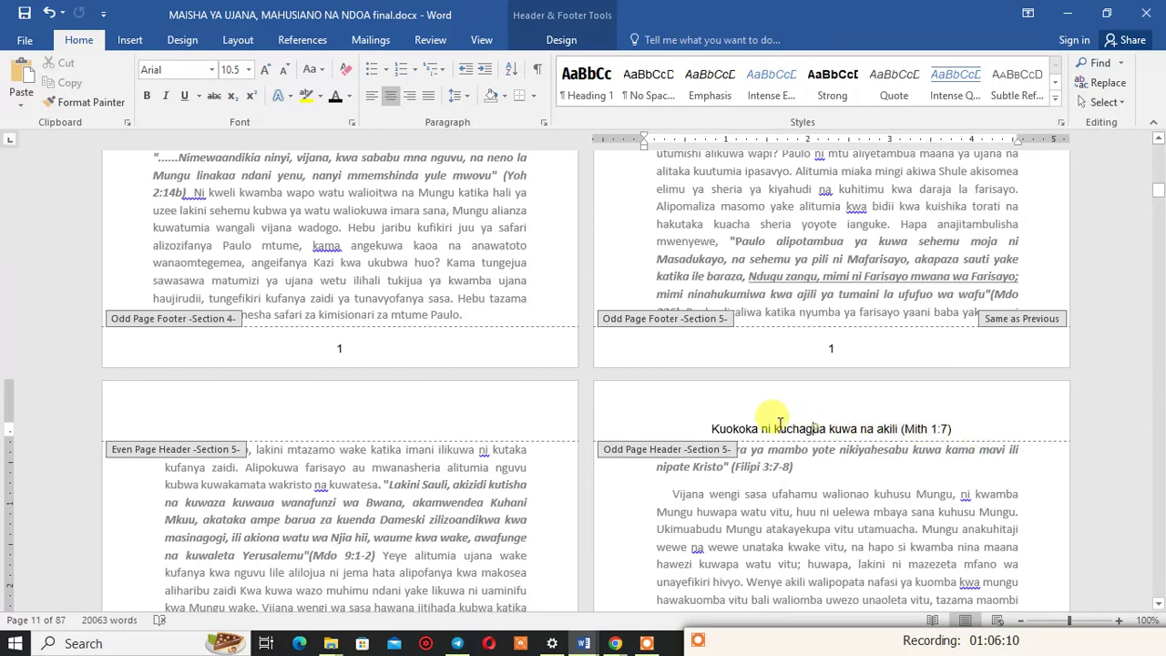
left_click(733, 424)
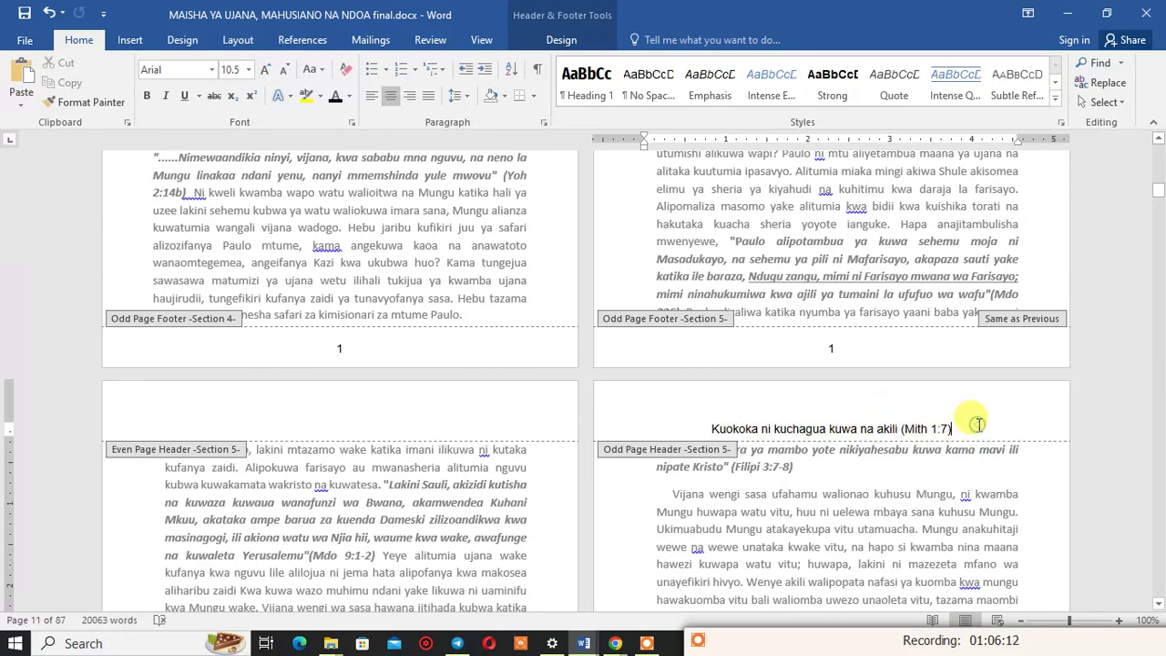
left_click_drag(976, 424, 731, 430)
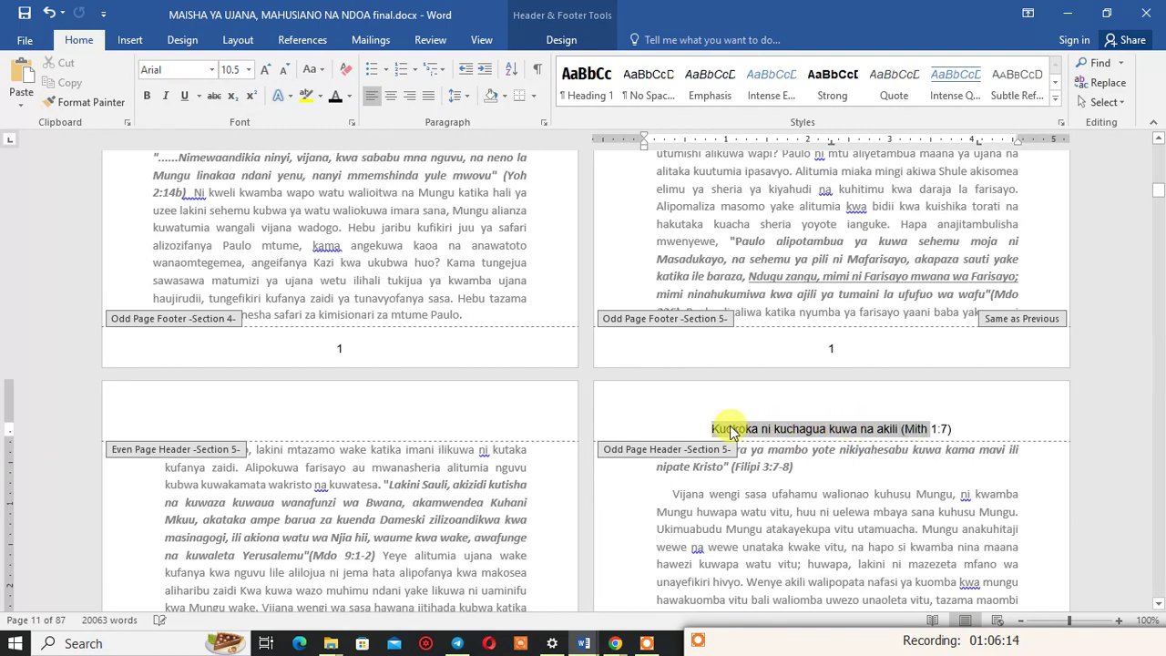
key("Delete")
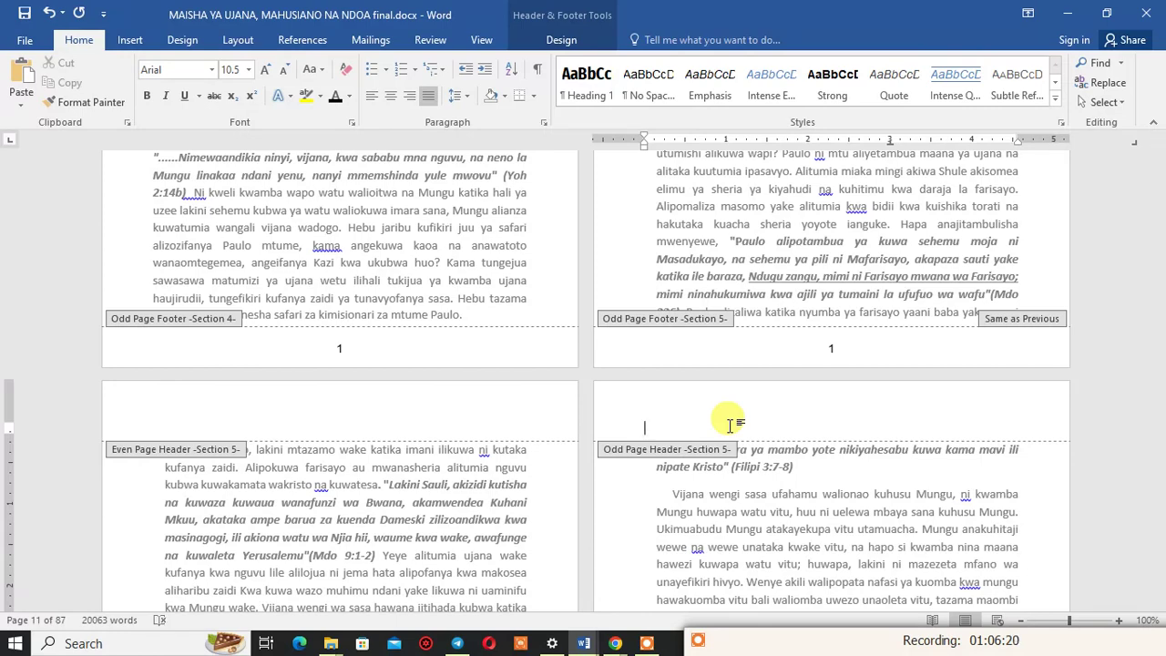
key("ctrl+v")
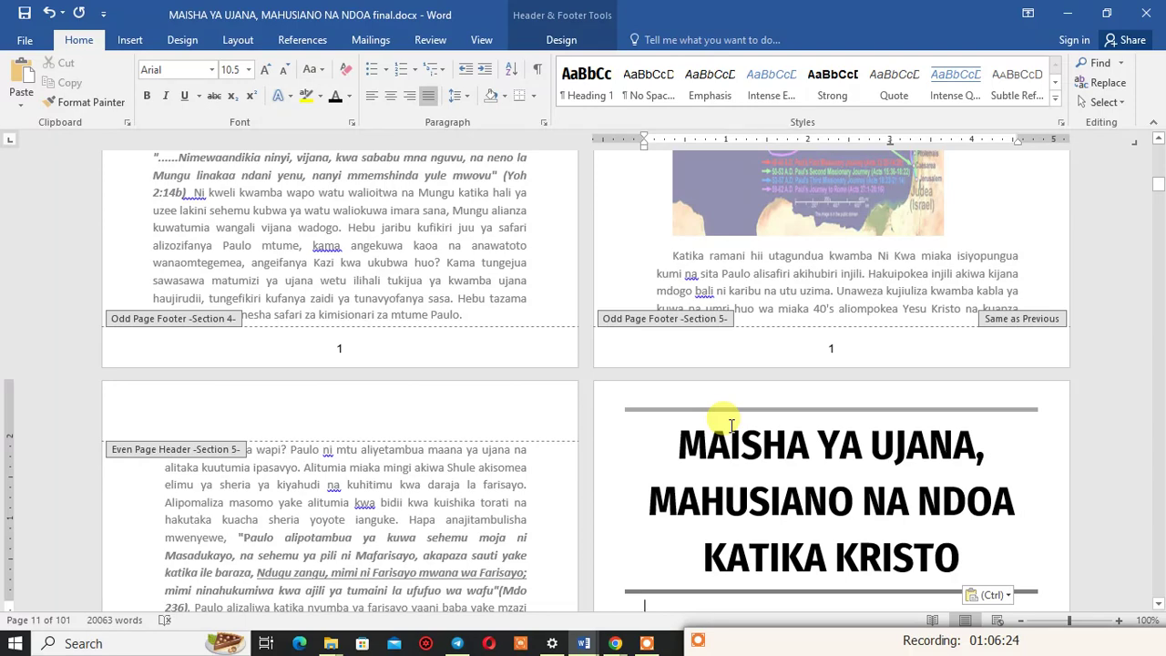
Step: Delete the empty paragraph and the rule lines above and below the header title
key("BackSpace")
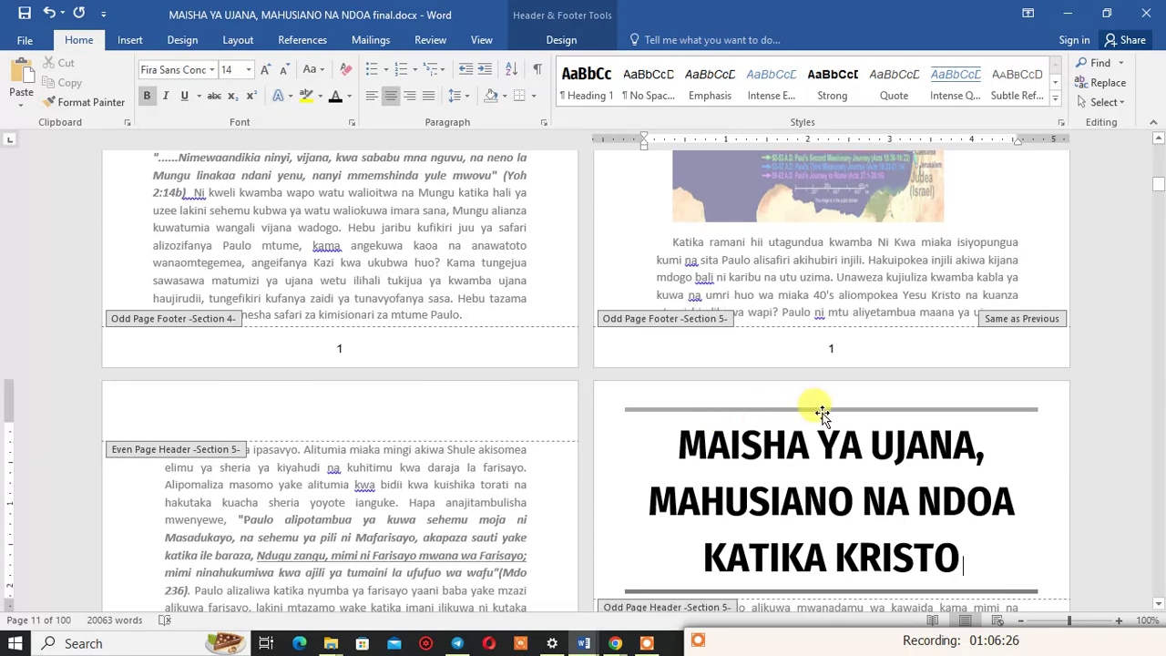
left_click(825, 410)
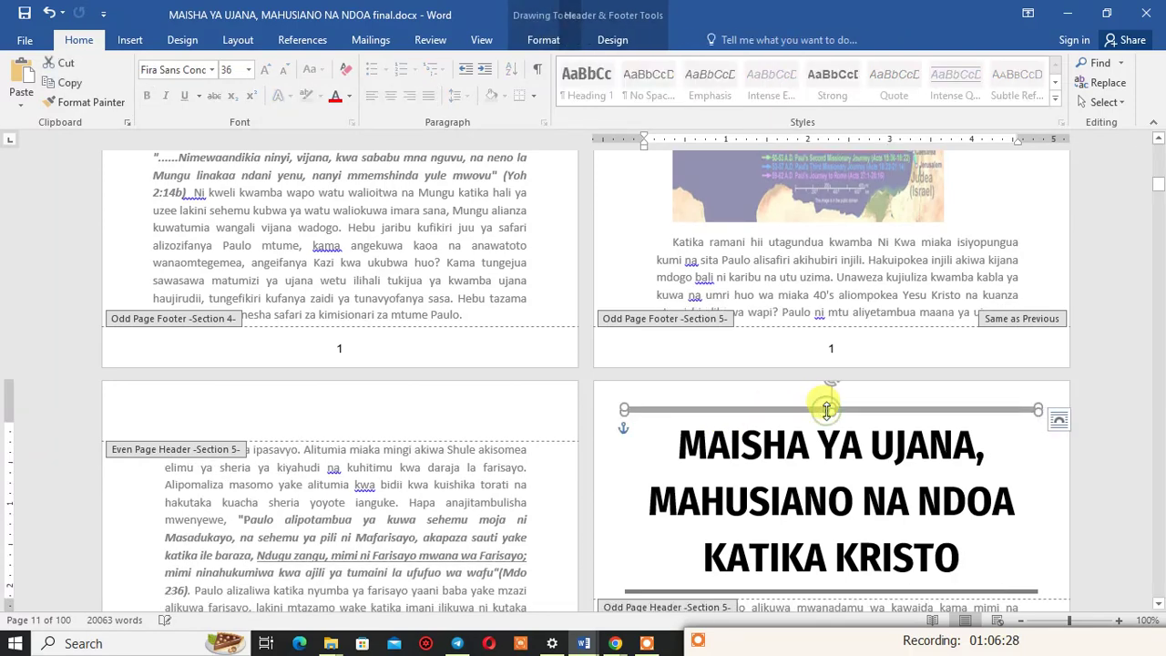
key("Delete")
scroll(824, 409, "down", 3)
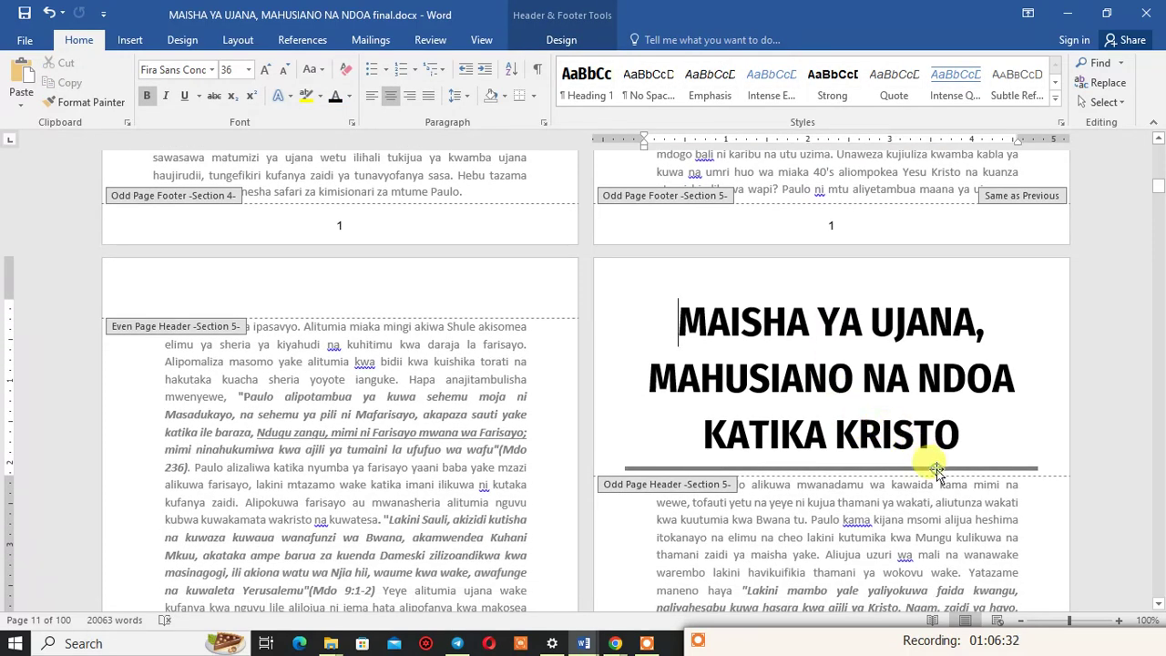
left_click(937, 469)
key("Delete")
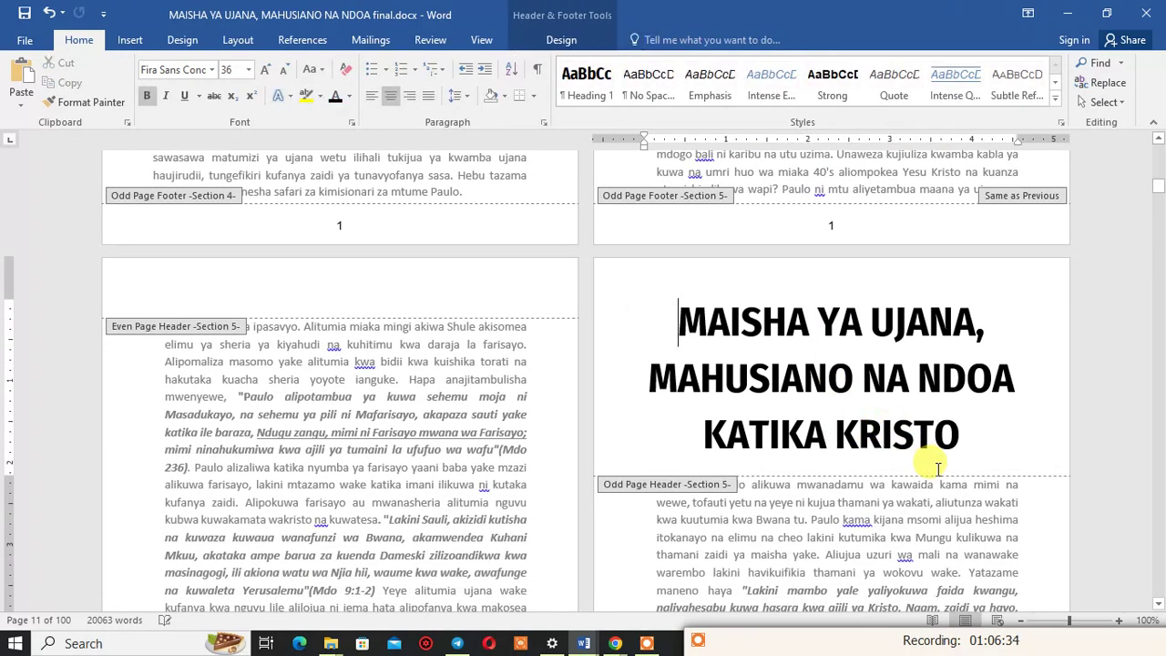
Step: Shrink the three-line header title to 8 pt and align it left
left_click(968, 443)
left_click_drag(867, 432, 654, 303)
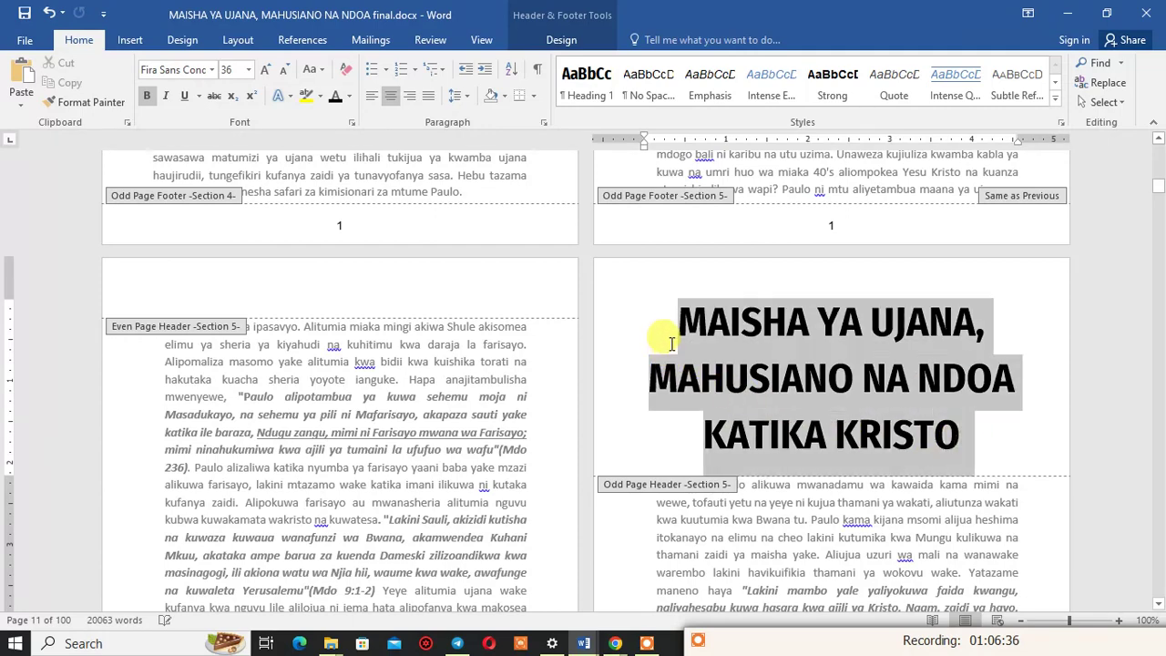
left_click(286, 71)
left_click(285, 71)
left_click(286, 72)
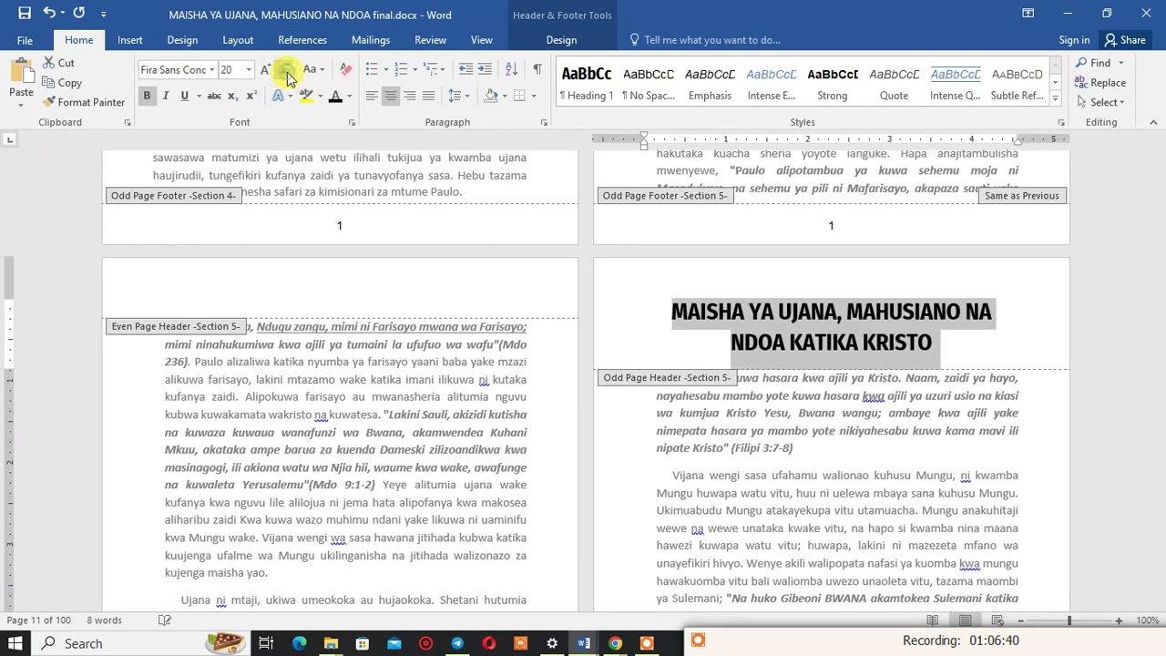
left_click(286, 72)
left_click(286, 72)
left_click(286, 72)
left_click(286, 72)
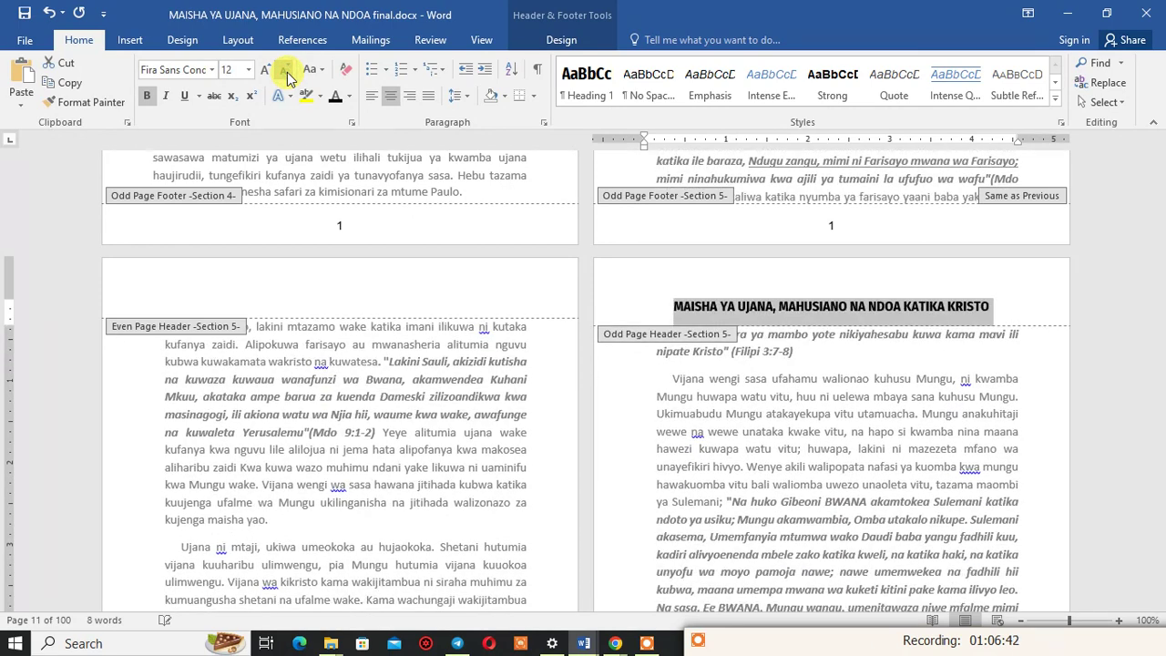
left_click(286, 72)
left_click(286, 72)
left_click(286, 72)
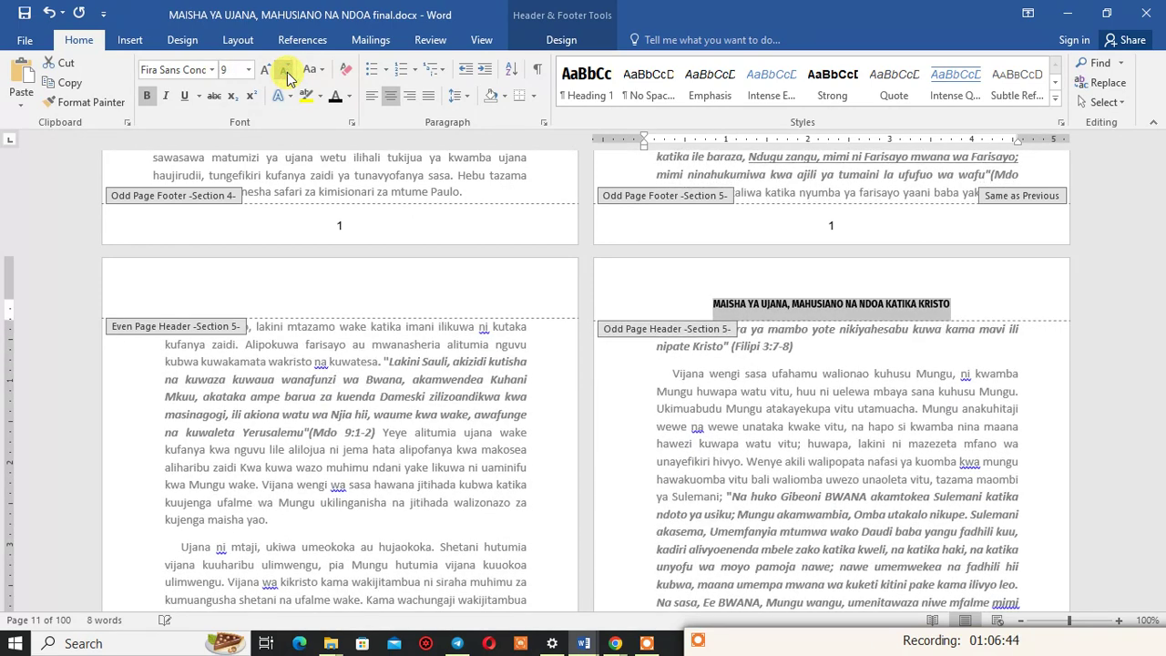
left_click(286, 72)
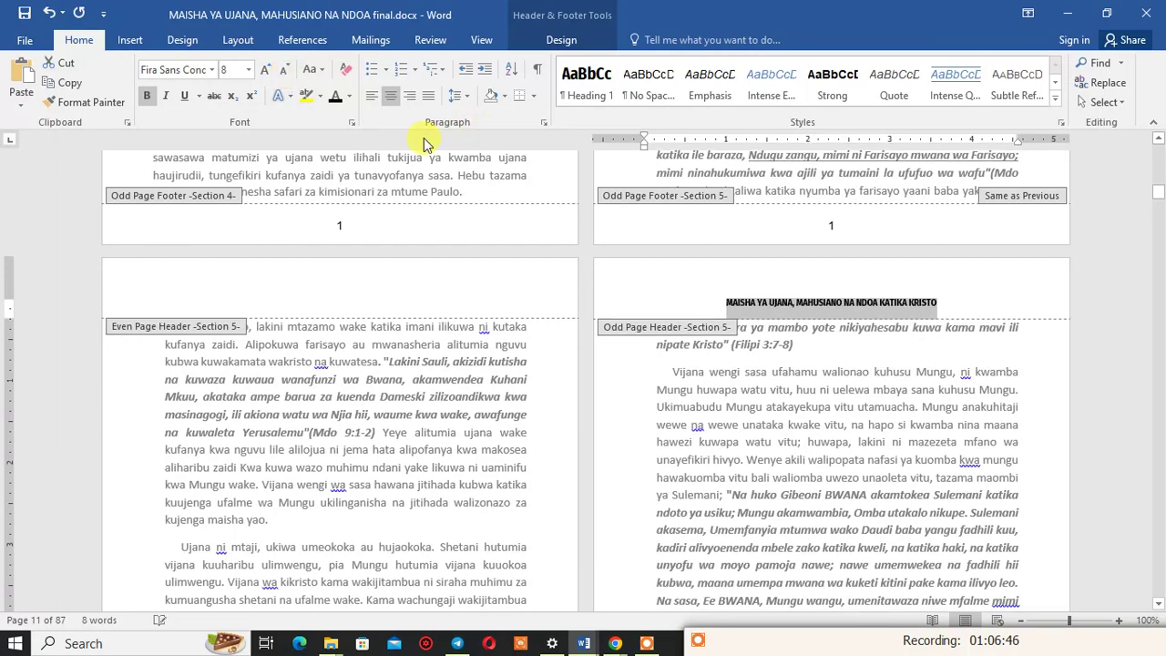
left_click(368, 100)
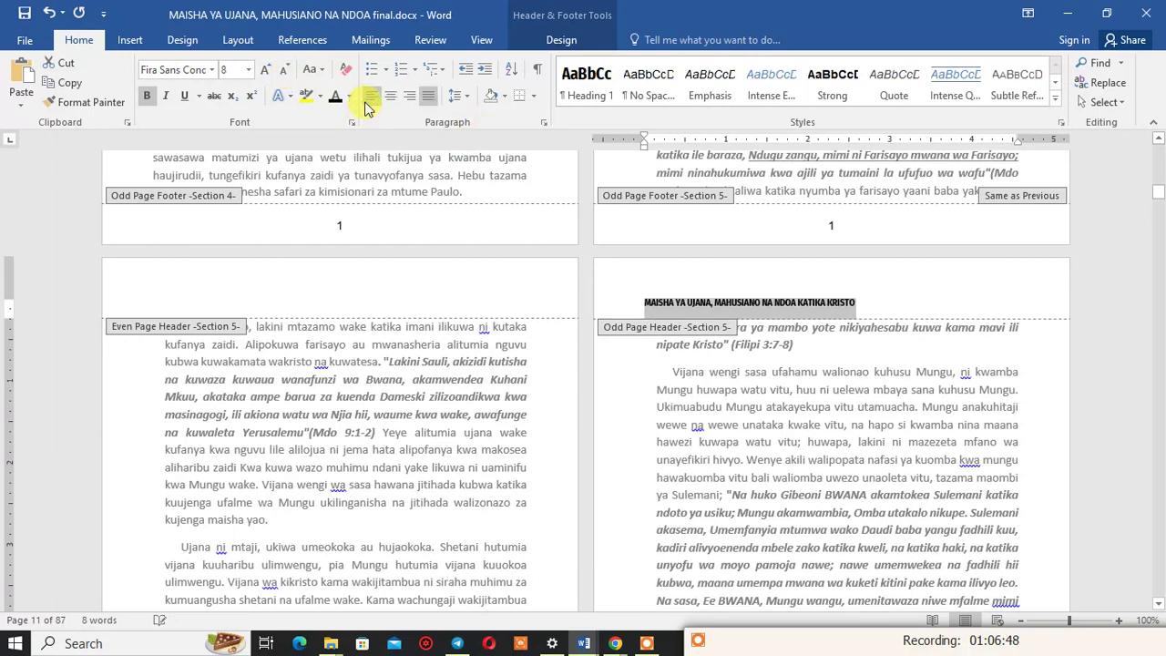
left_click(467, 100)
Step: Set the header title's spacing after to 3 pt and remove its bold
left_click(518, 239)
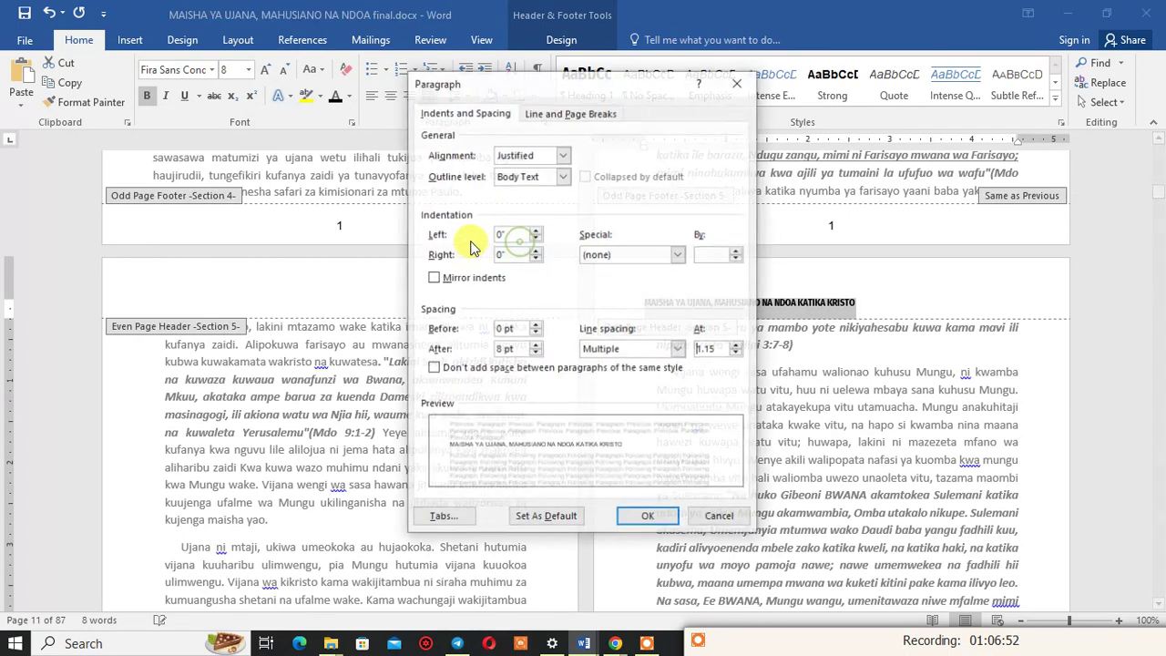
left_click(535, 353)
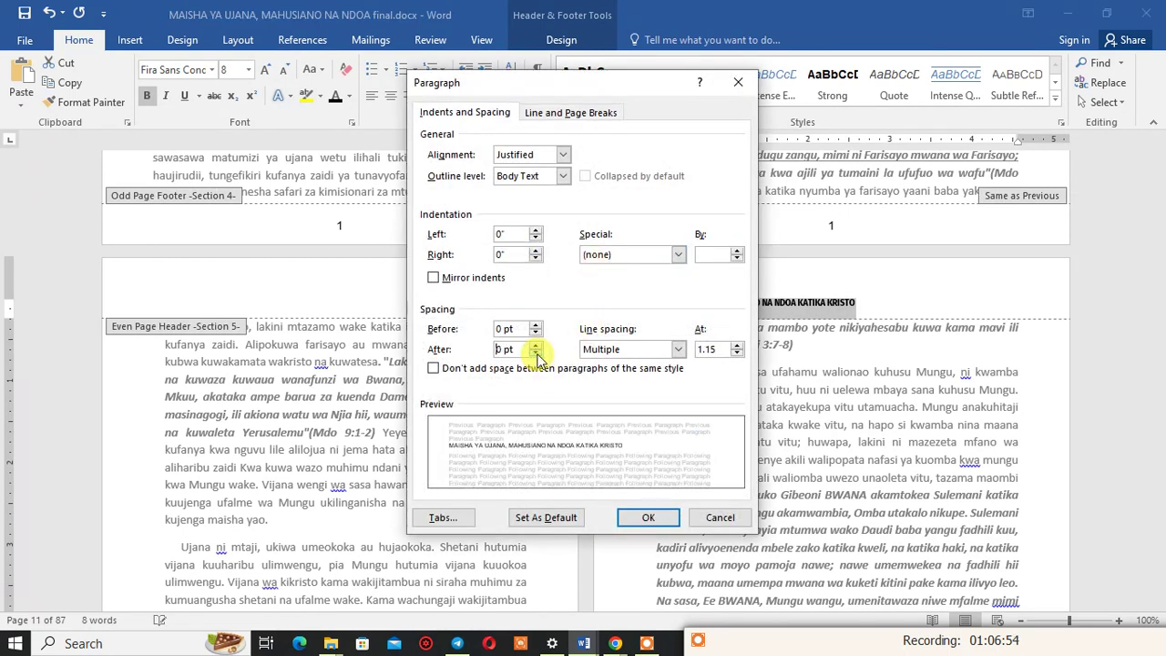
left_click(535, 354)
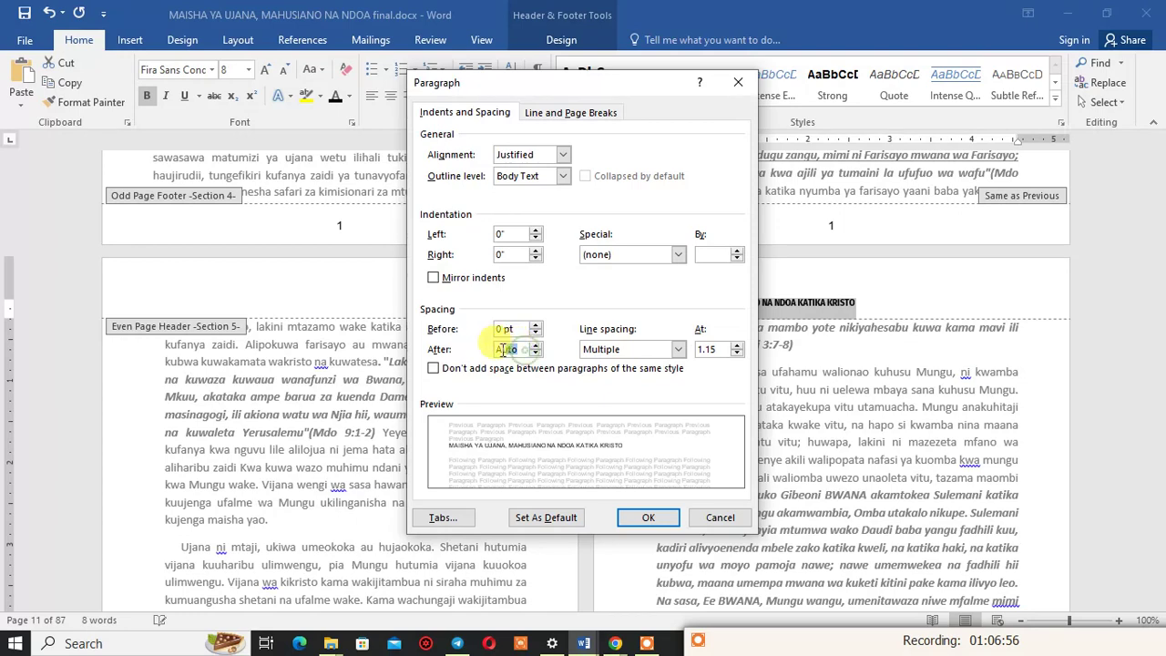
left_click_drag(527, 350, 489, 353)
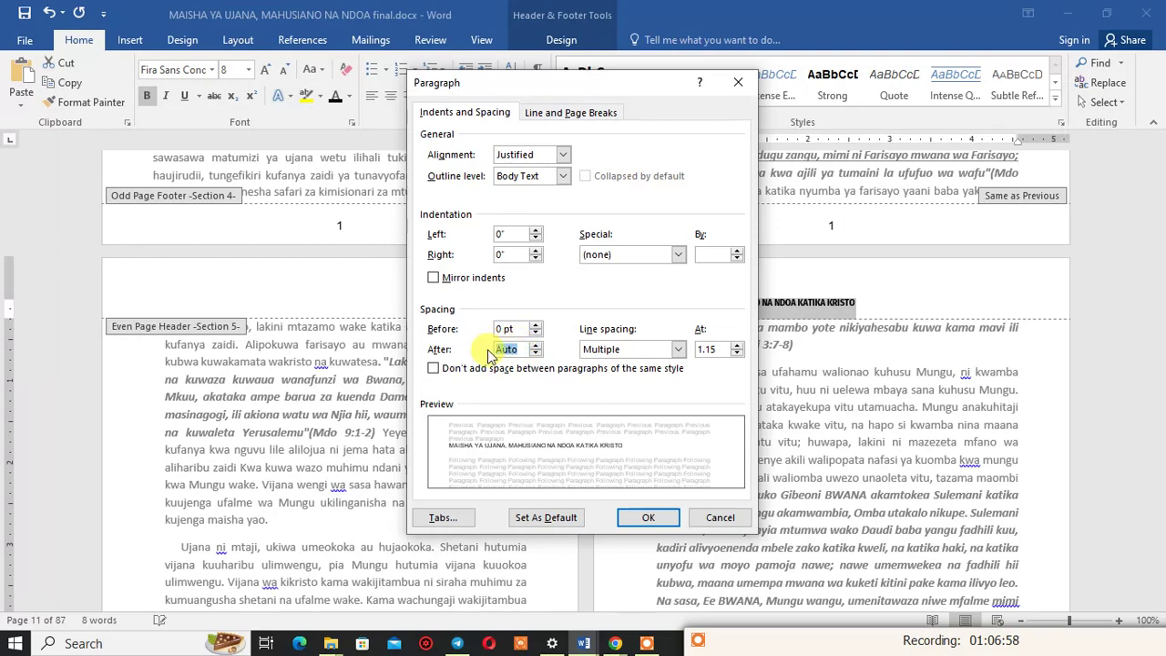
type("3")
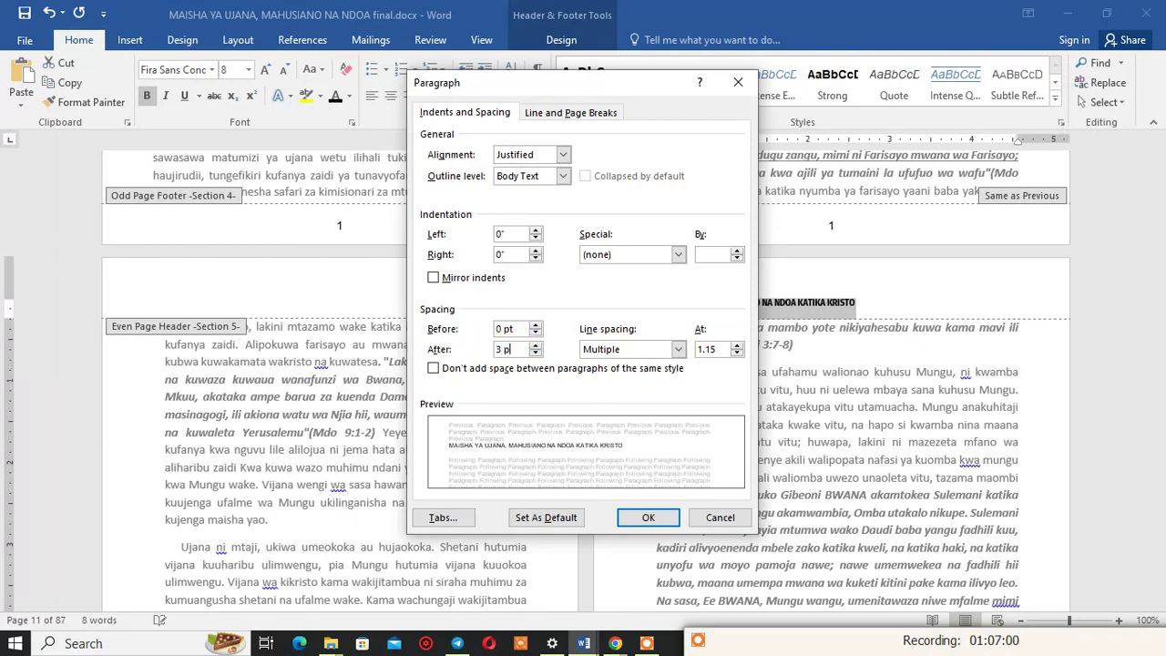
key("Return")
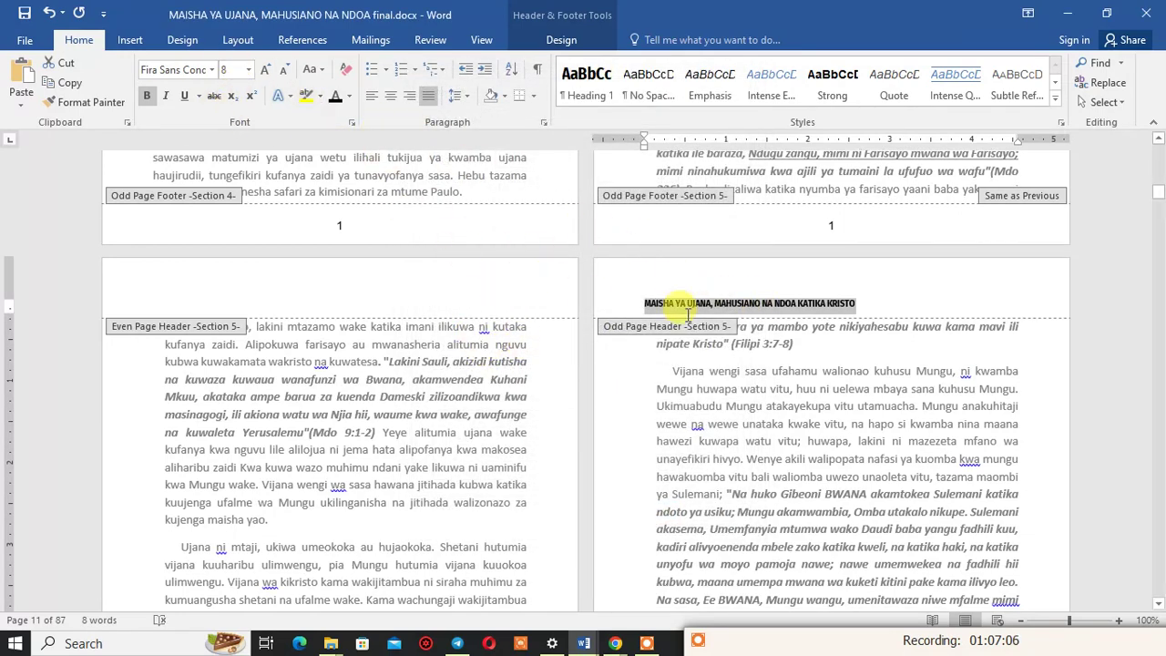
left_click(148, 99)
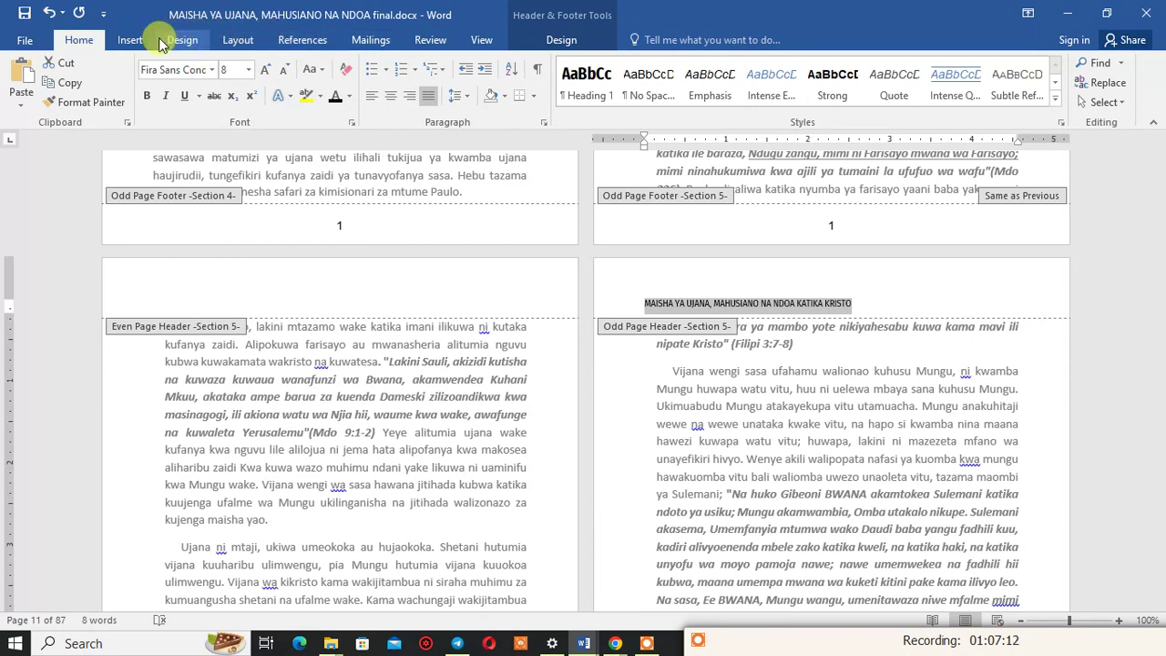
Step: Convert the header title to sentence case, leaving no period after 'kristo'
left_click(311, 72)
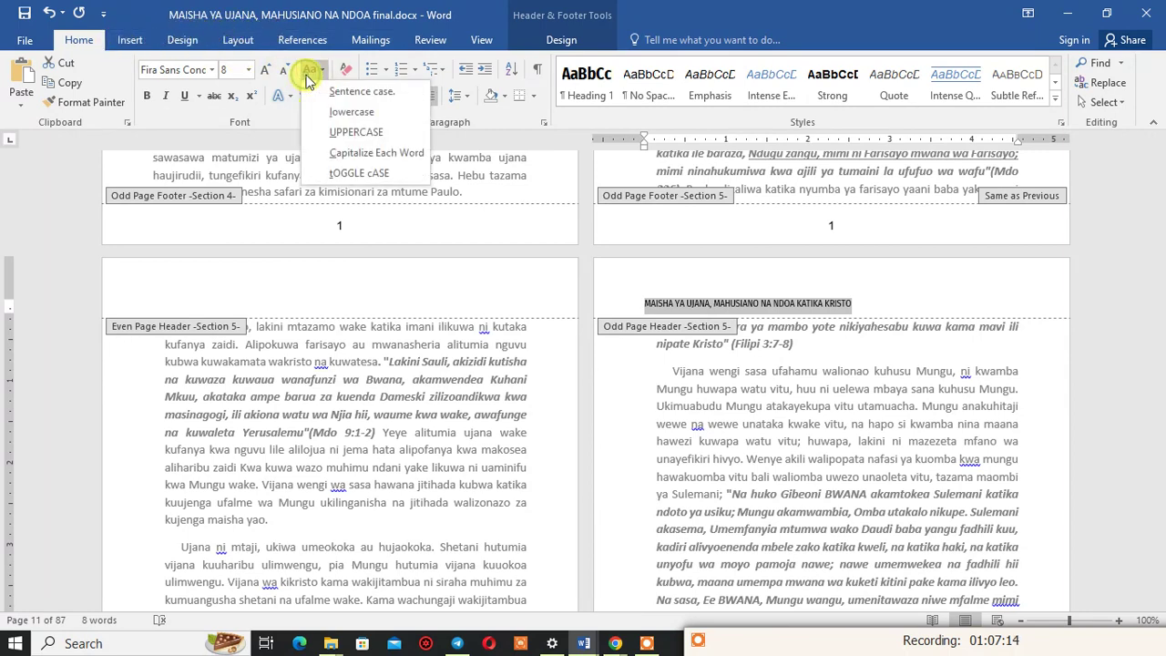
left_click(360, 95)
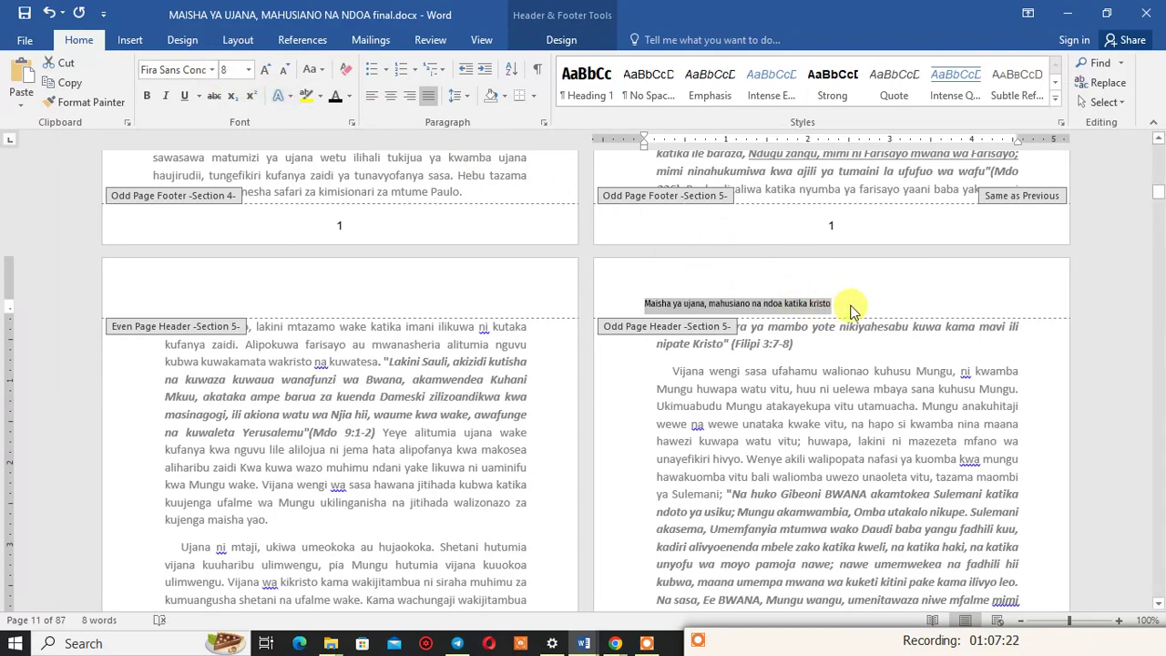
left_click(851, 309)
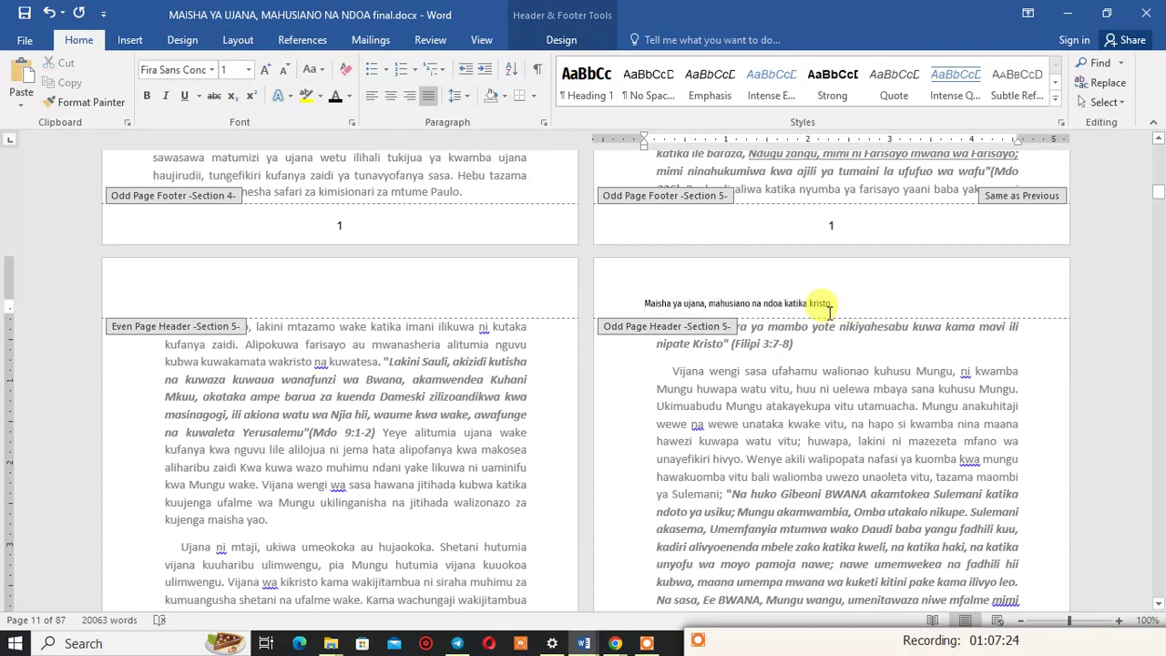
left_click(1119, 620)
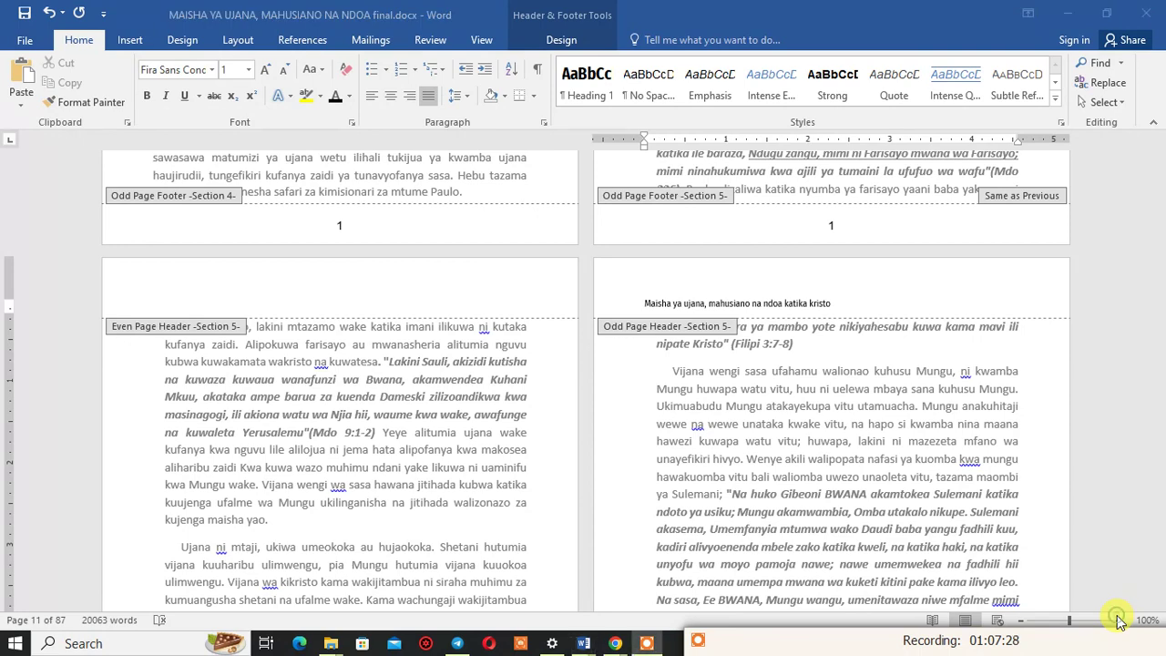
left_click(1119, 561)
type(".")
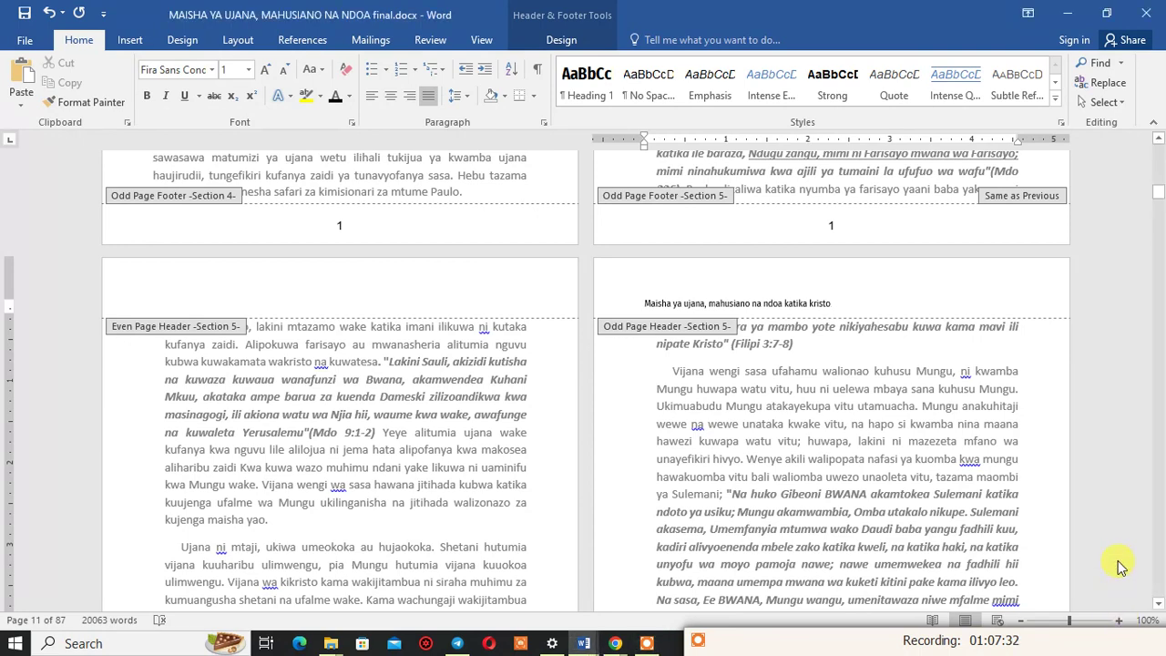
key("BackSpace")
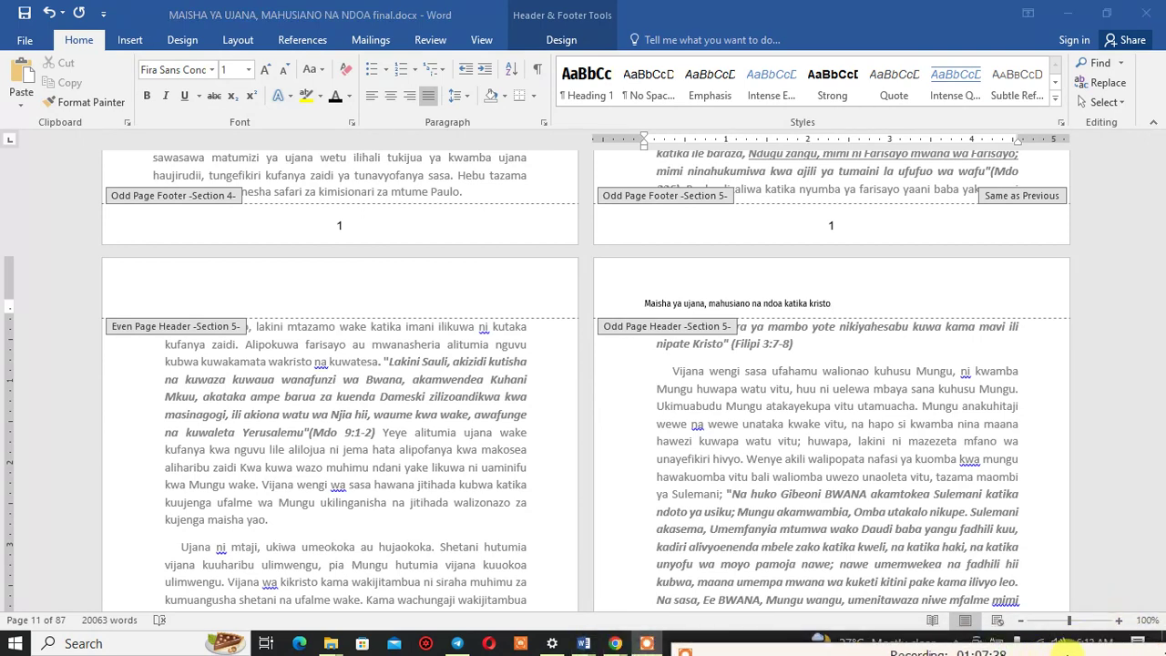
Step: Capitalise 'Kristo' in the running header
left_click(1118, 621)
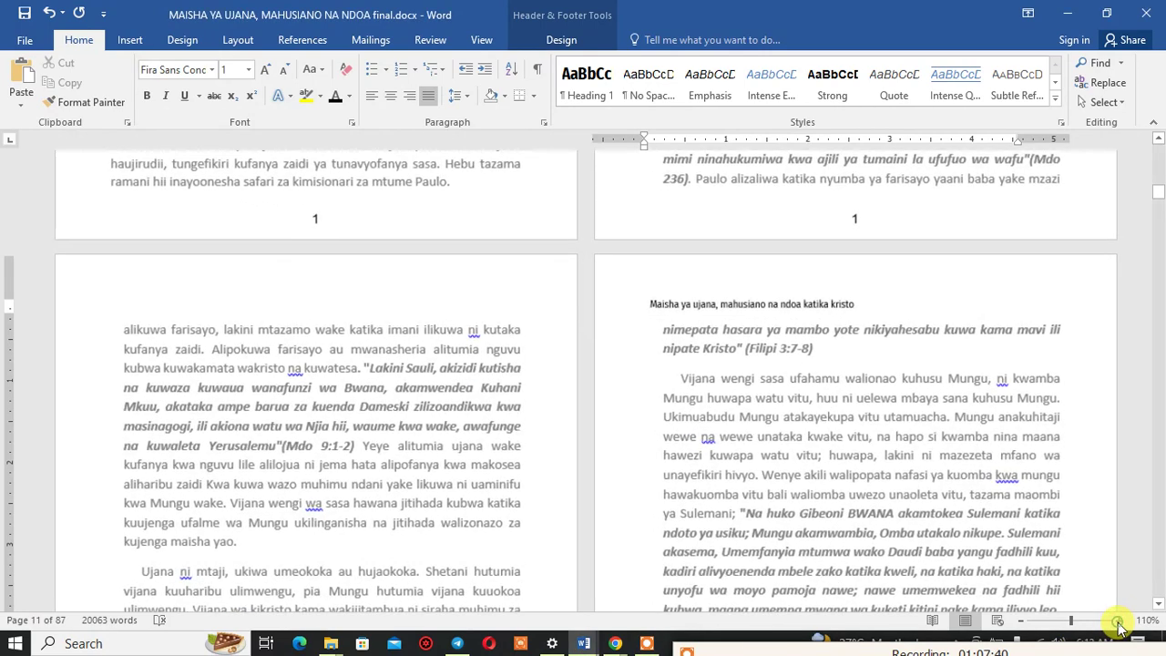
left_click(1118, 621)
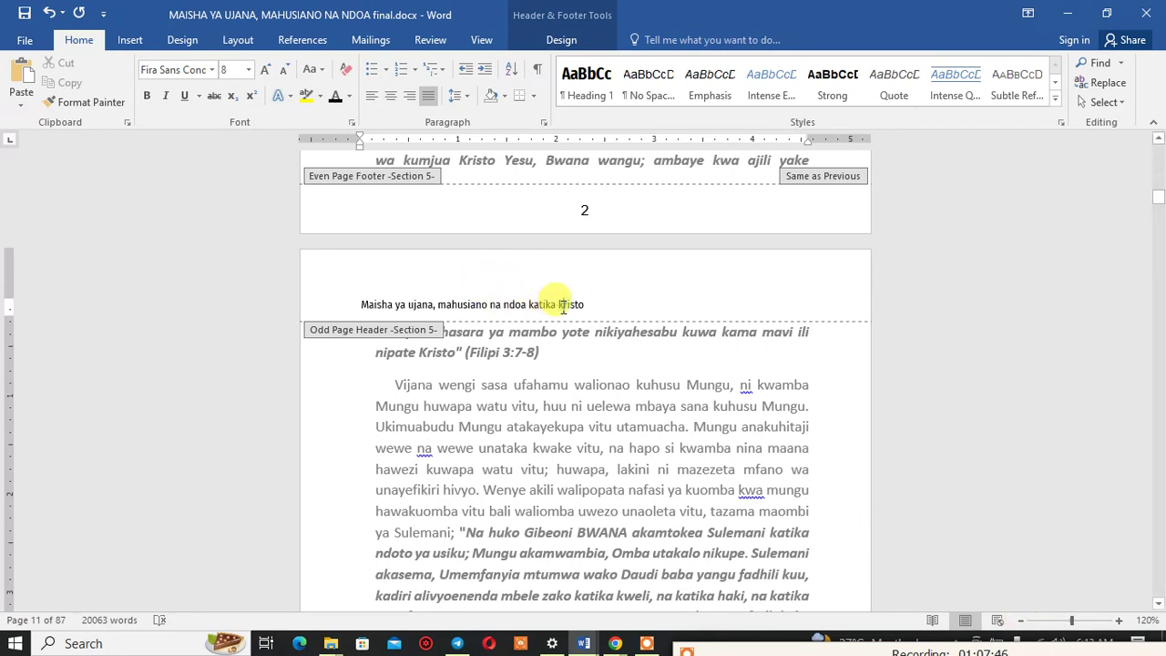
key("BackSpace")
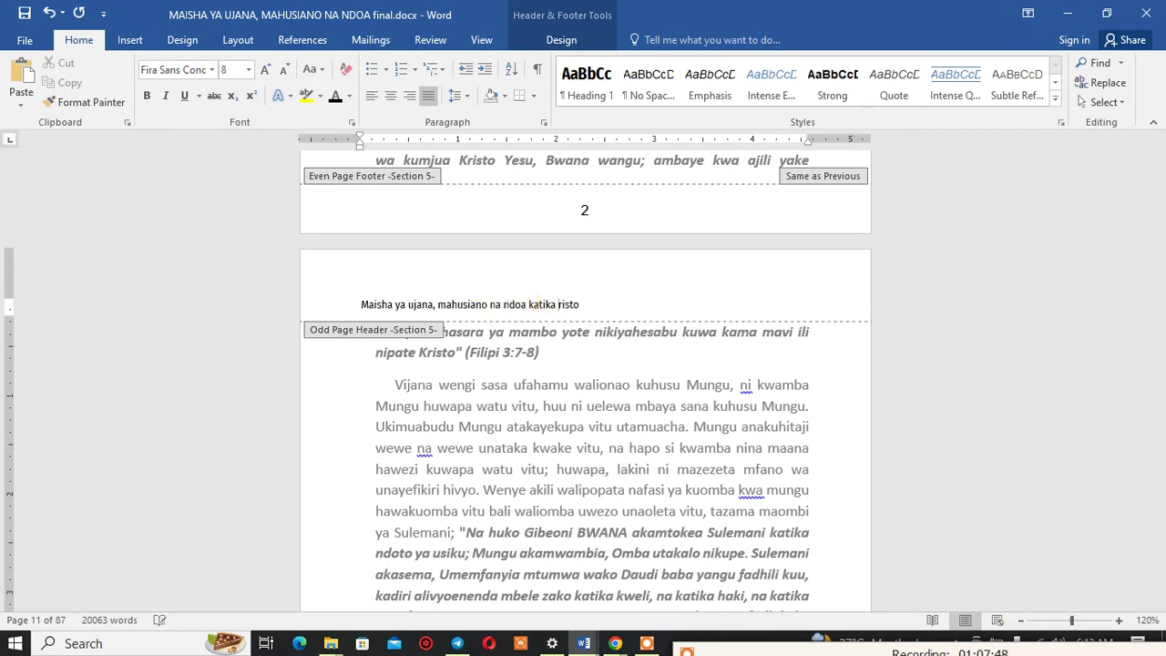
type("K")
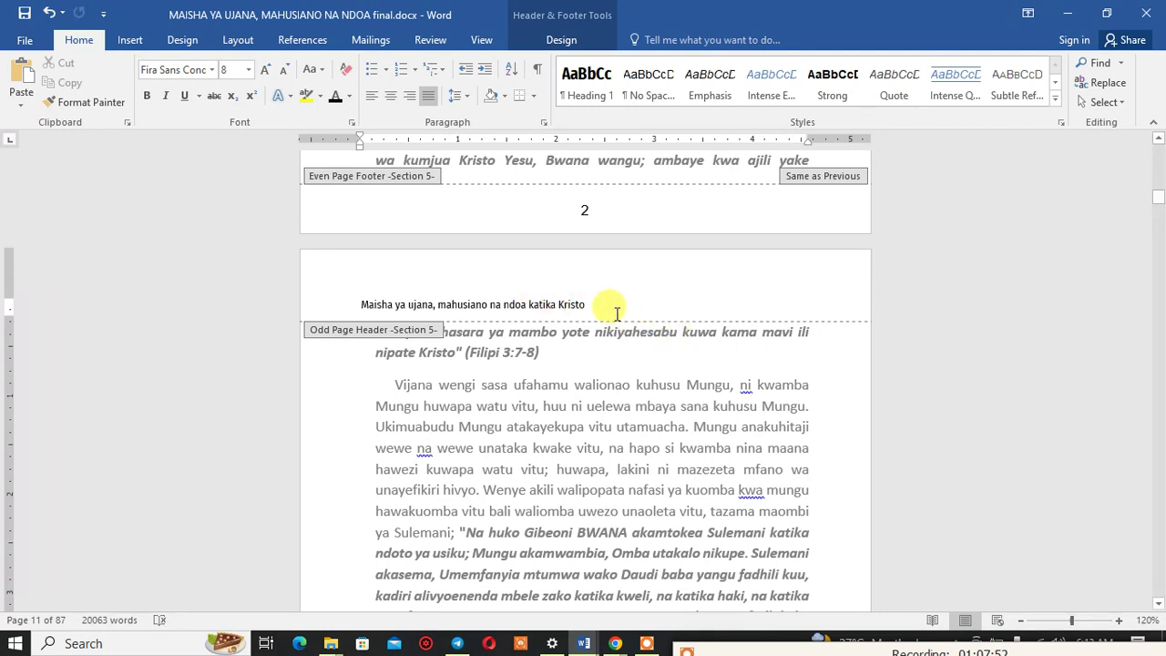
Step: Remove the space after the header paragraph, move the header higher, and exit header editing
left_click_drag(597, 306, 363, 304)
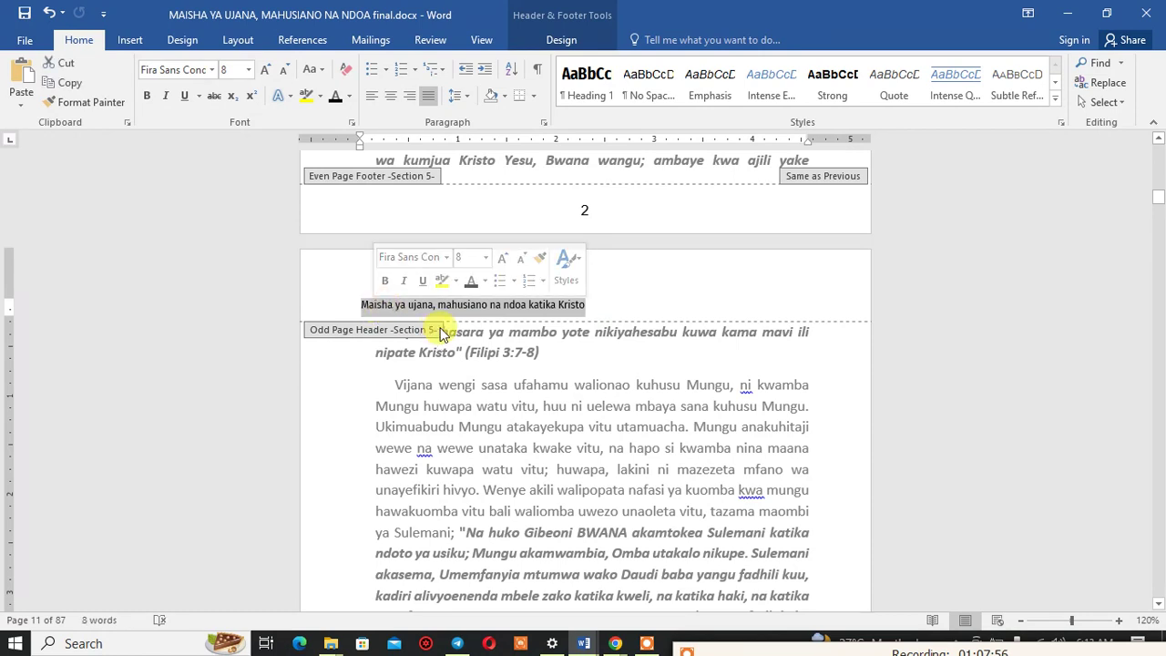
left_click(456, 95)
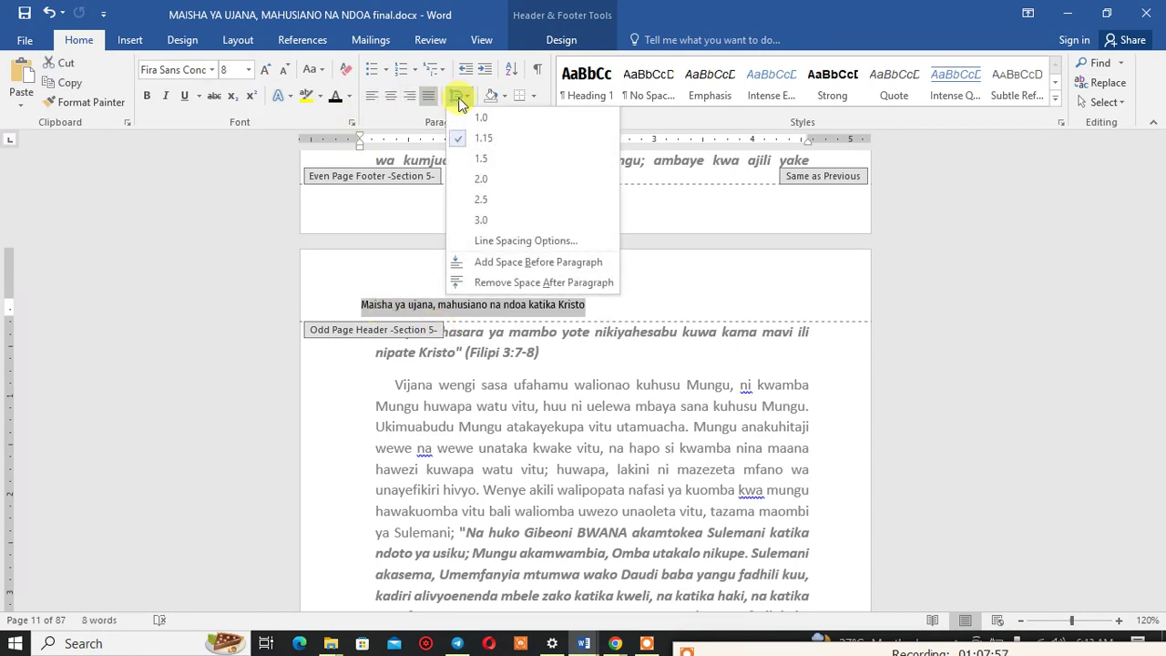
left_click(503, 284)
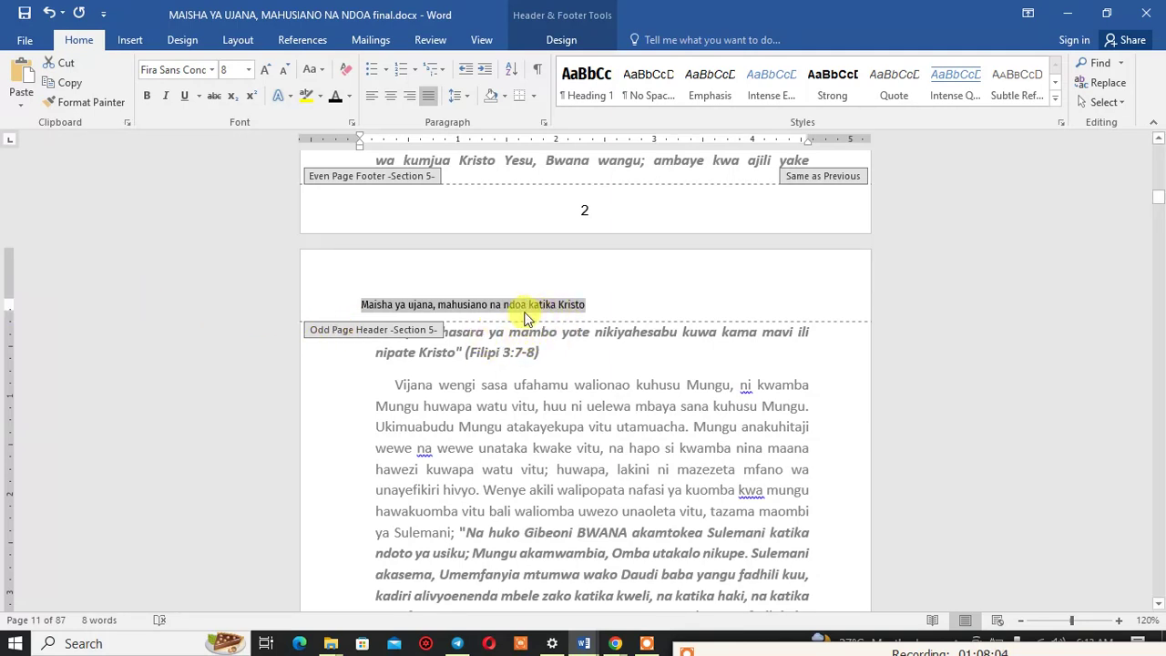
left_click_drag(6, 310, 4, 300)
key("Escape")
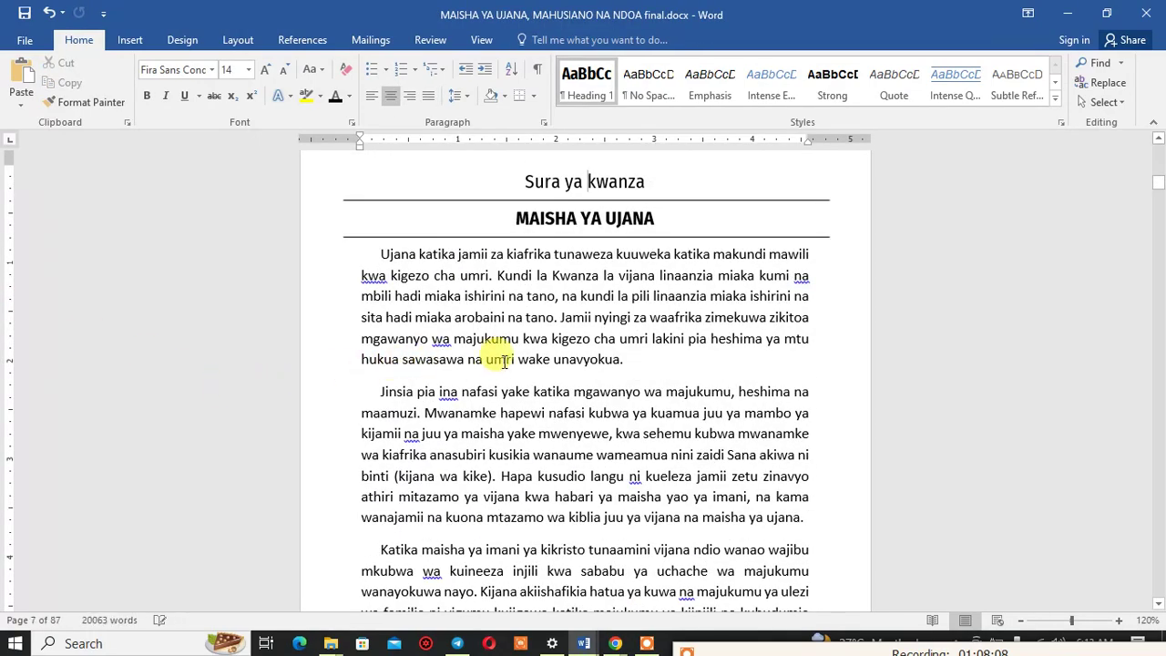
Step: Zoom out to a two-page view and open the page-9 running header for editing
scroll(508, 359, "down", 8)
scroll(508, 359, "down", 8)
scroll(509, 359, "down", 6)
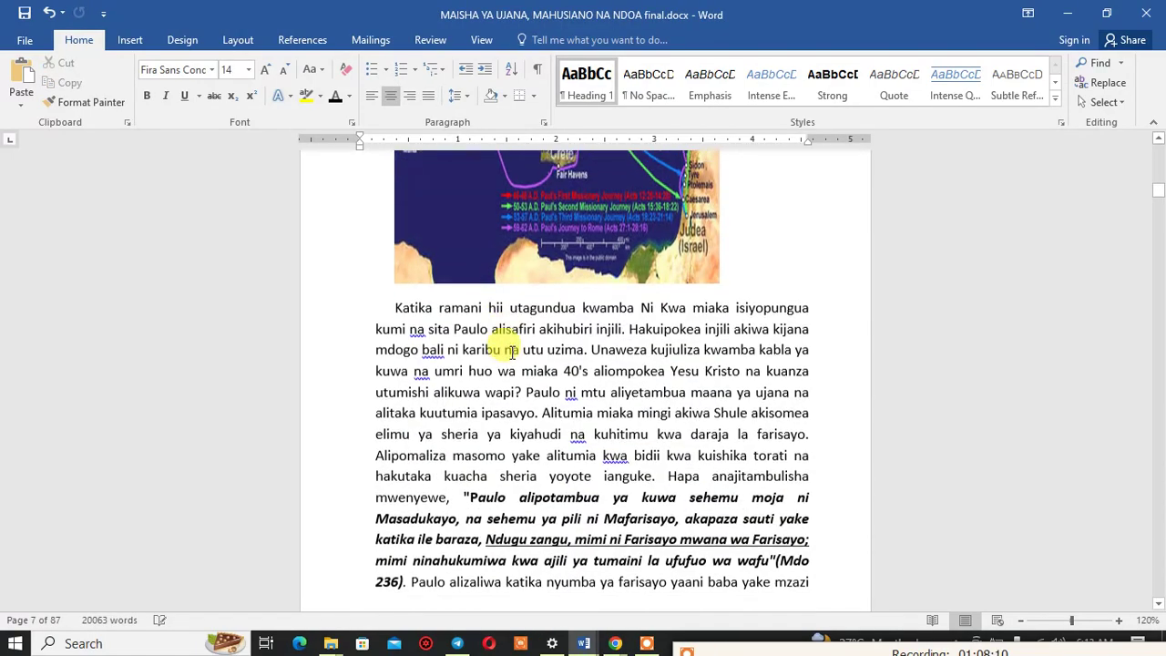
left_click(1023, 630)
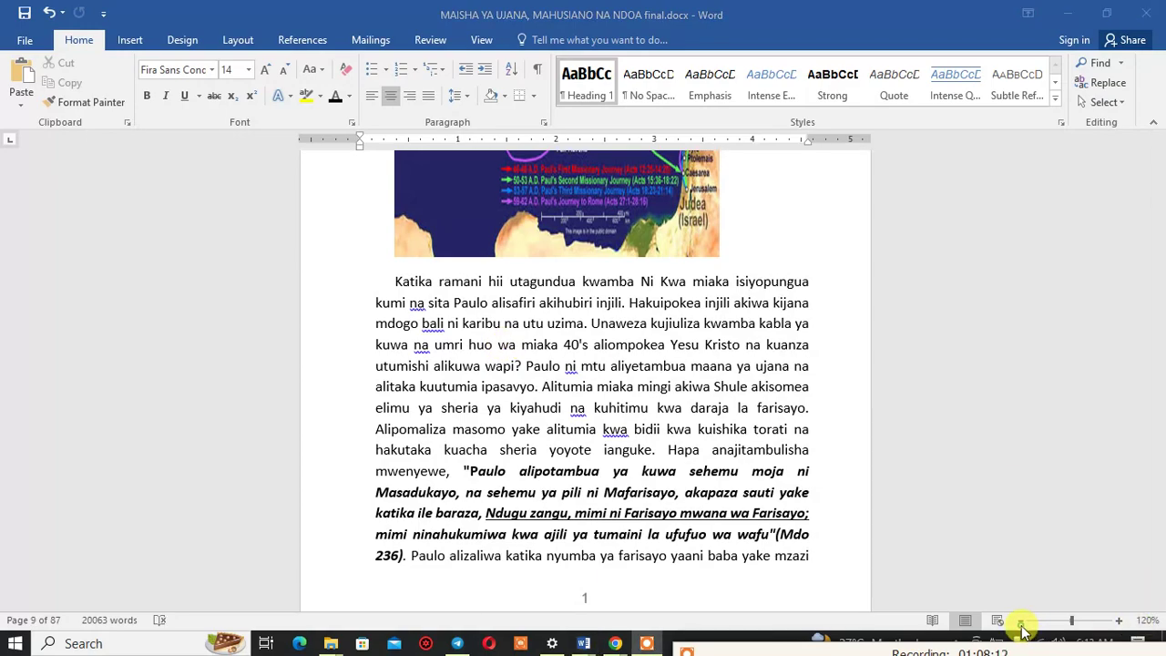
left_click(1021, 624)
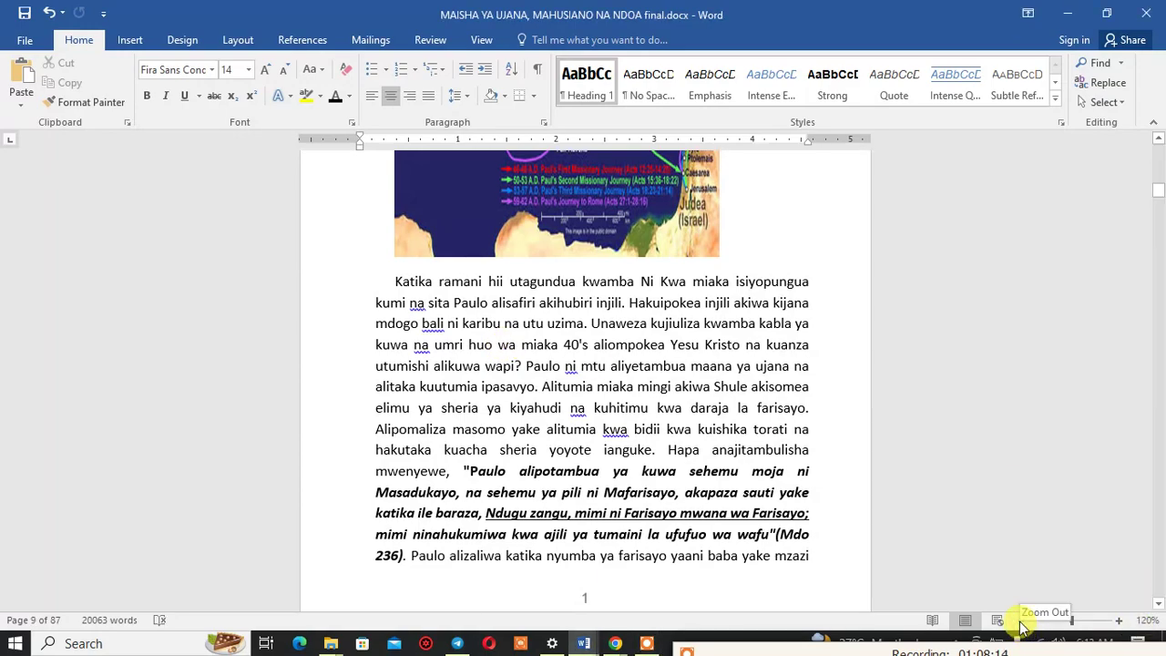
left_click(1021, 621)
left_click(1021, 621)
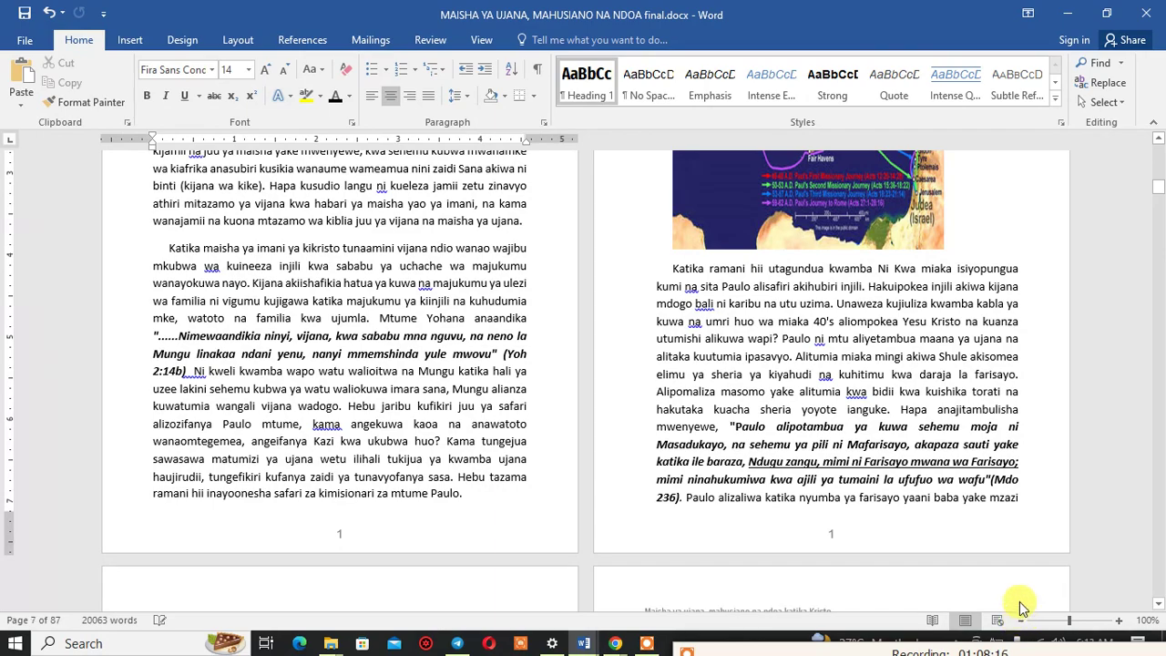
scroll(700, 432, "up", 4)
scroll(701, 433, "up", 5)
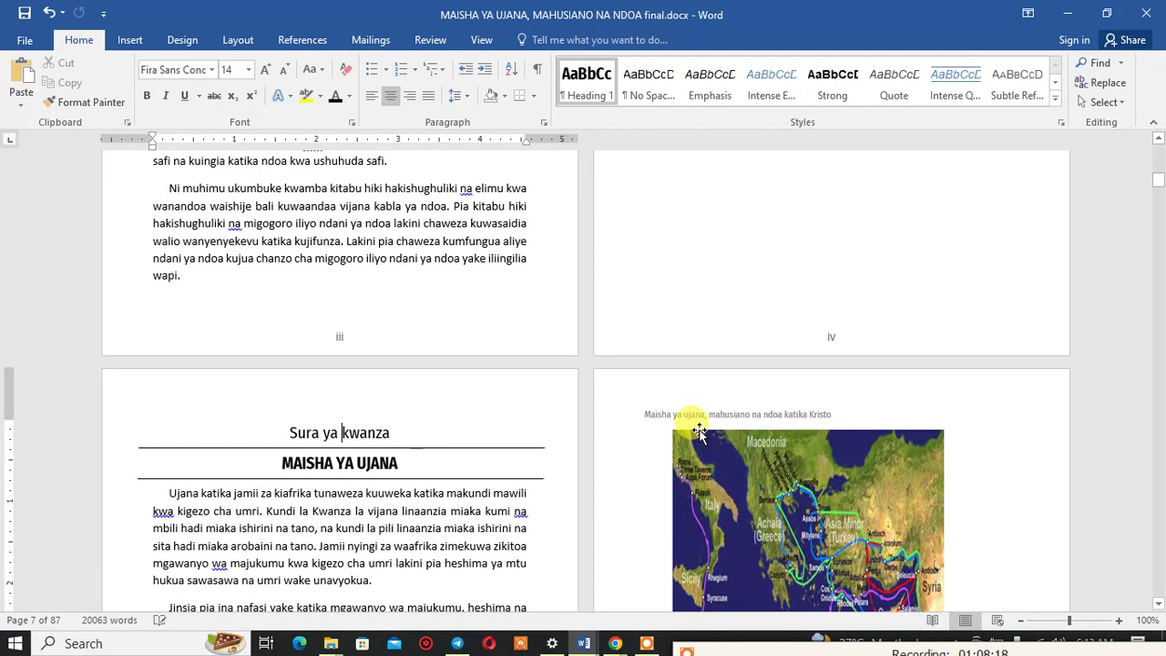
scroll(696, 431, "down", 5)
scroll(696, 431, "up", 3)
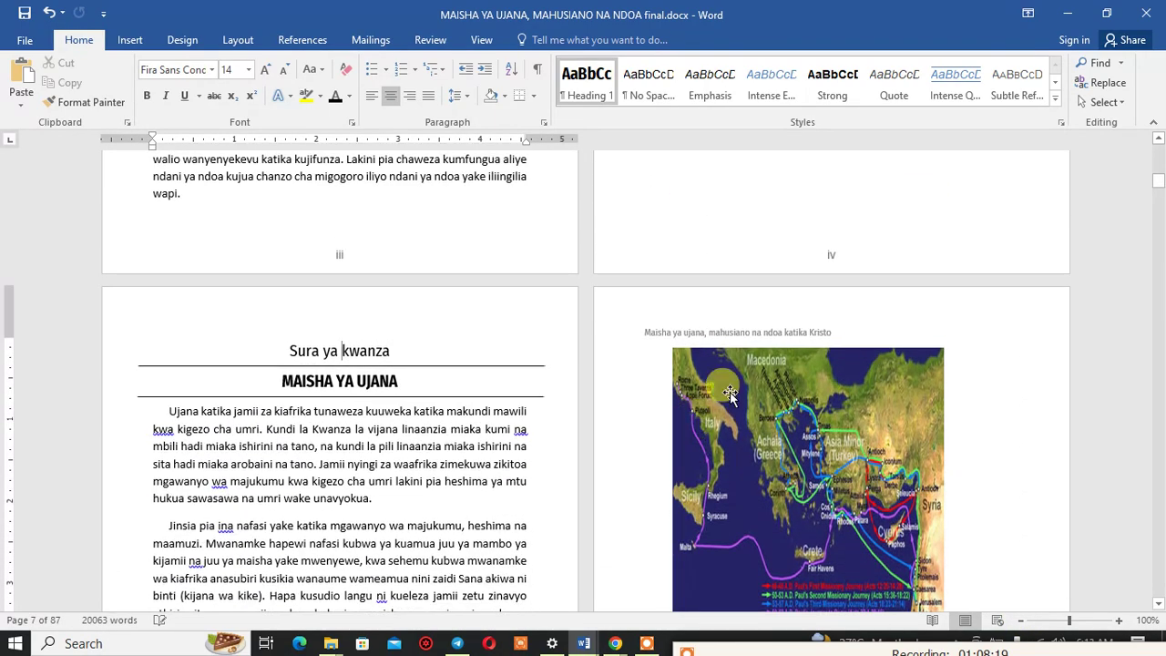
left_click(830, 334)
double_click(832, 332)
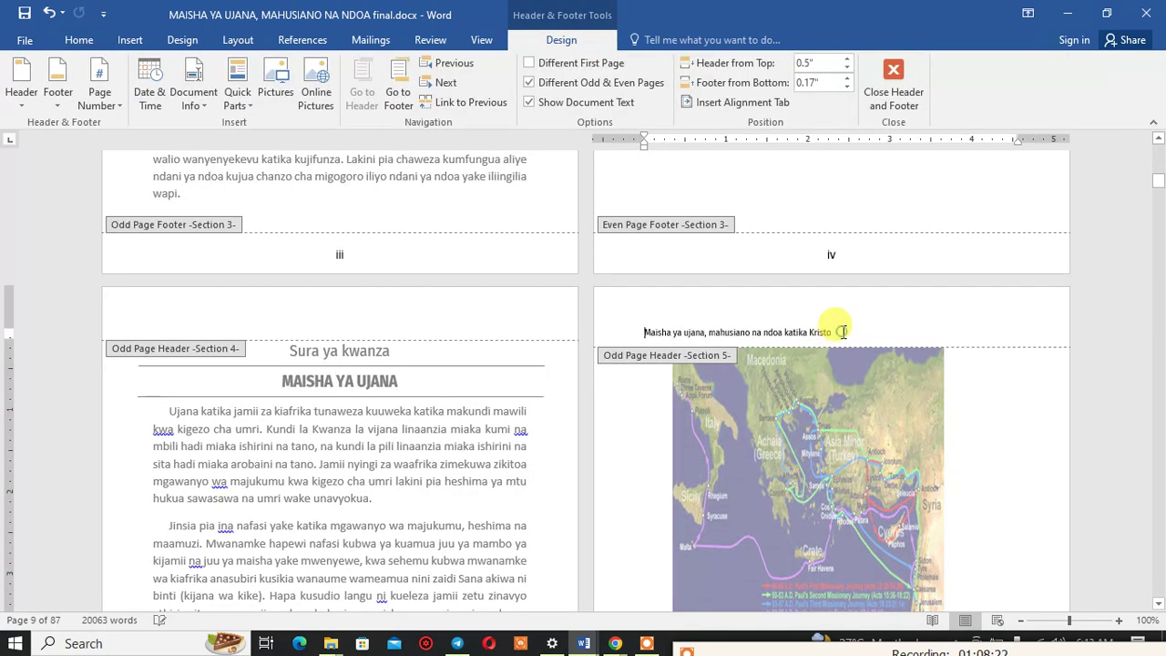
Step: Raise the running header to 0.44" from the page top on the vertical ruler
double_click(840, 332)
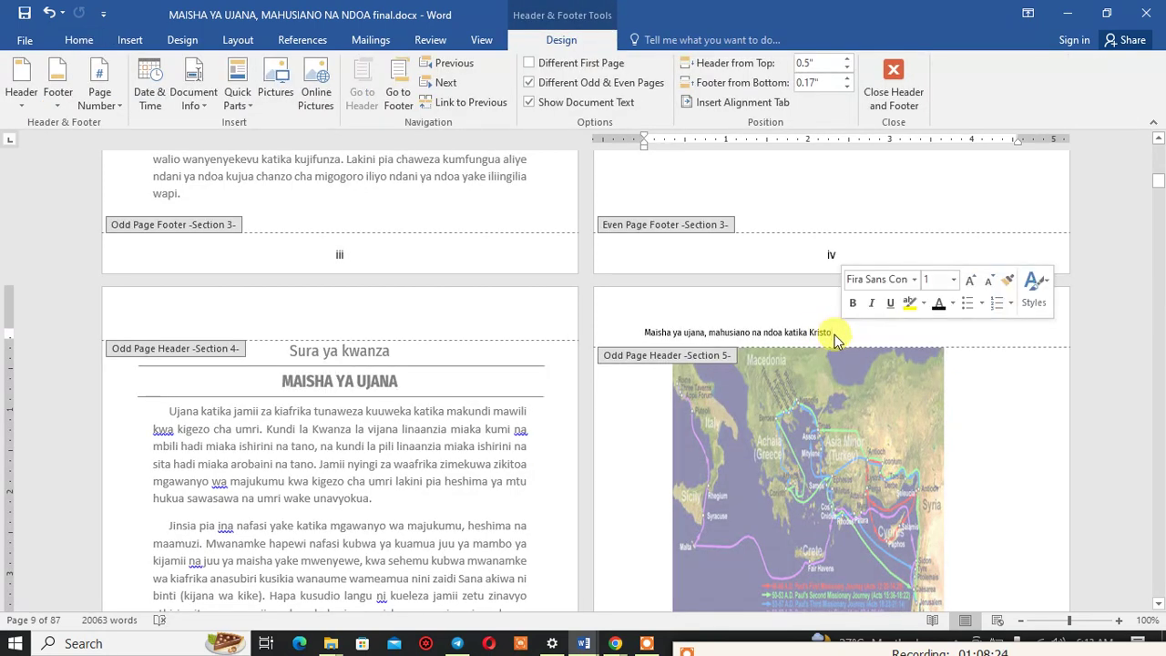
left_click_drag(11, 339, 11, 338)
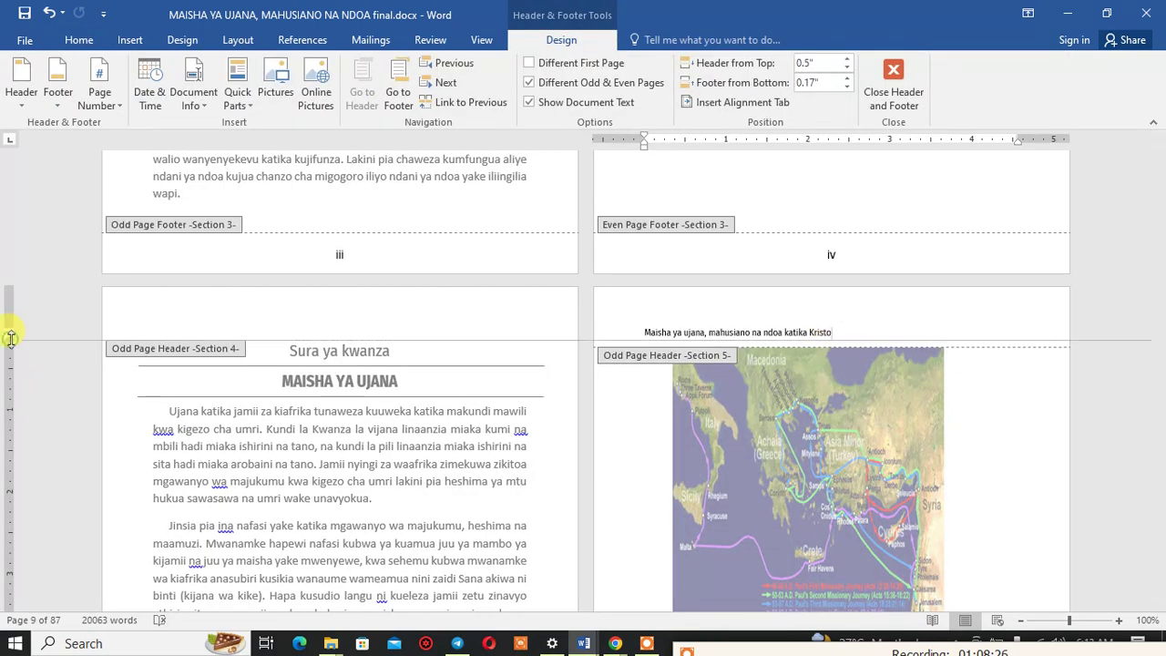
key("Escape")
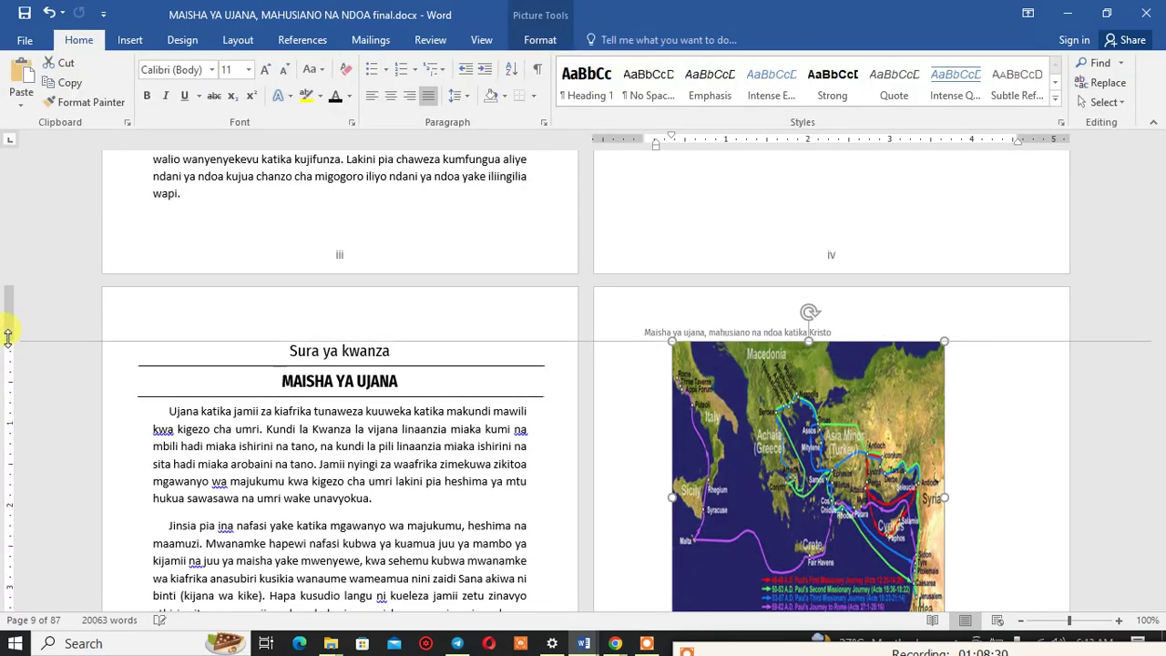
left_click_drag(7, 340, 7, 338)
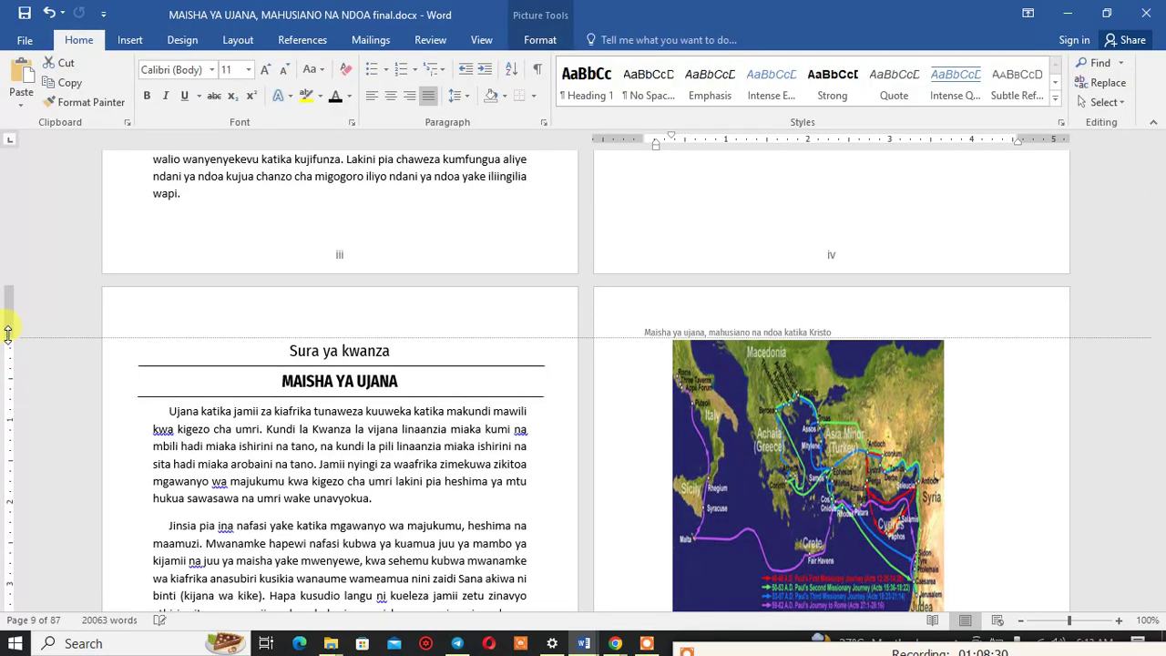
double_click(651, 309)
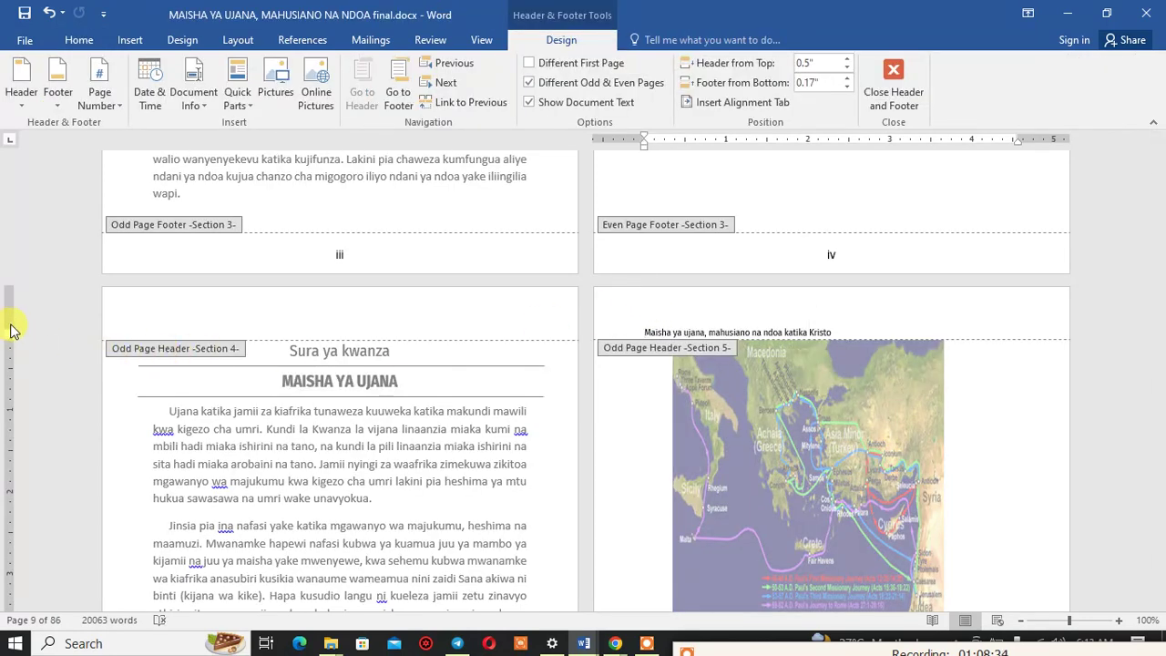
left_click_drag(7, 323, 7, 317)
double_click(569, 307)
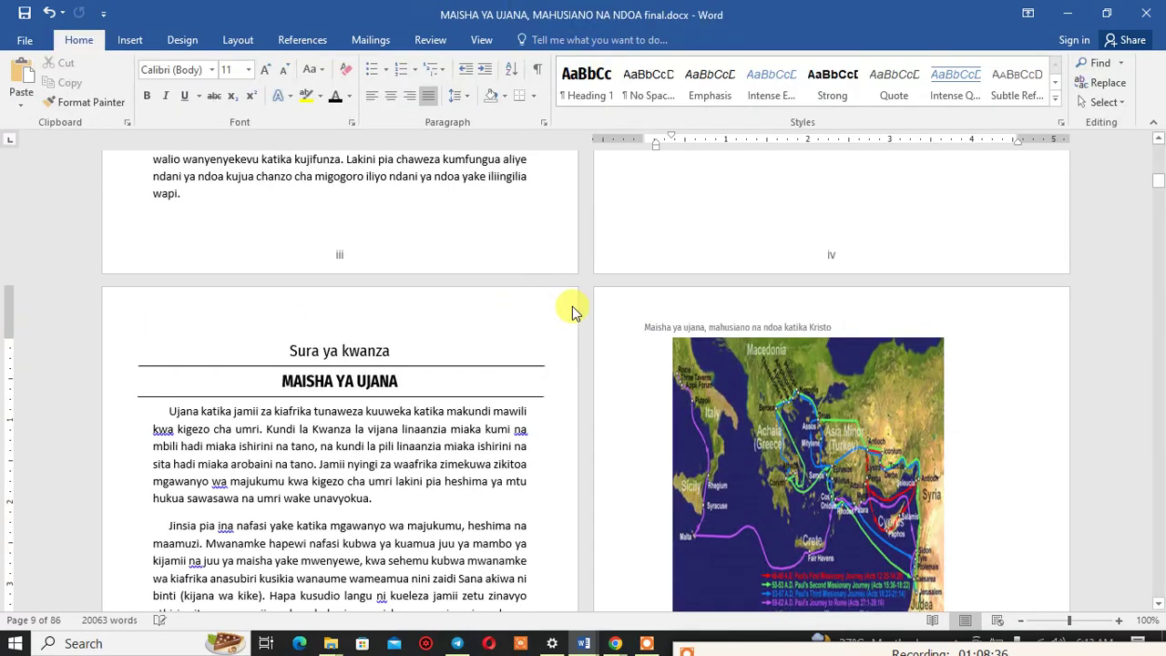
double_click(754, 329)
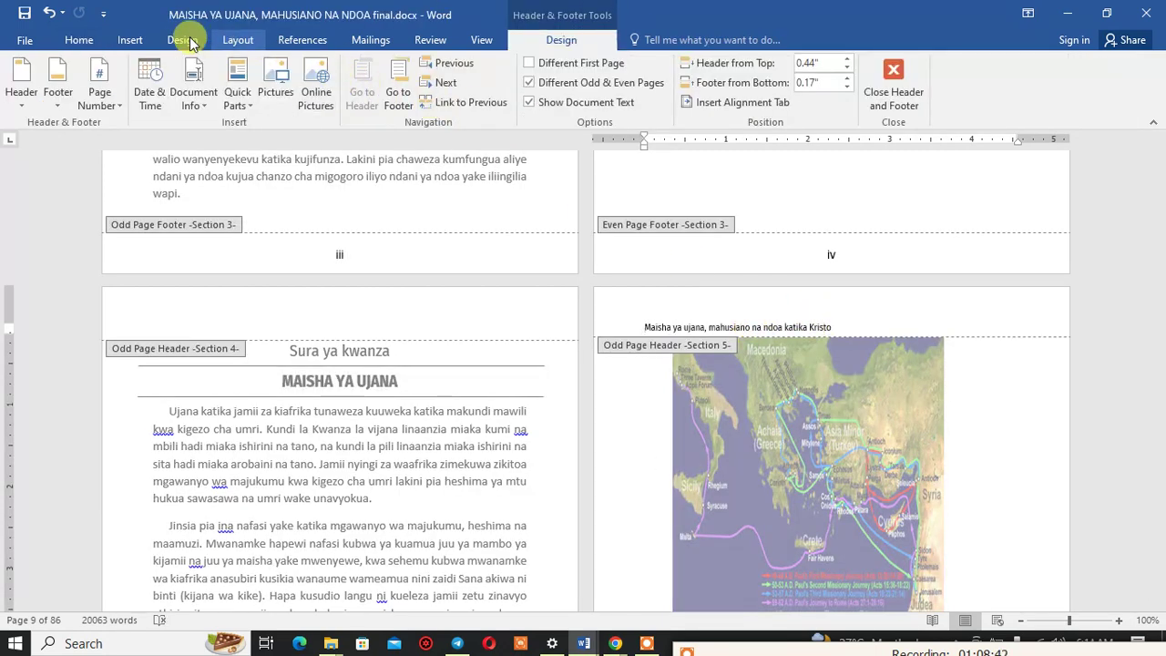
Step: Give the running header 3 pt of space after in the Paragraph dialog
left_click(80, 40)
left_click(458, 96)
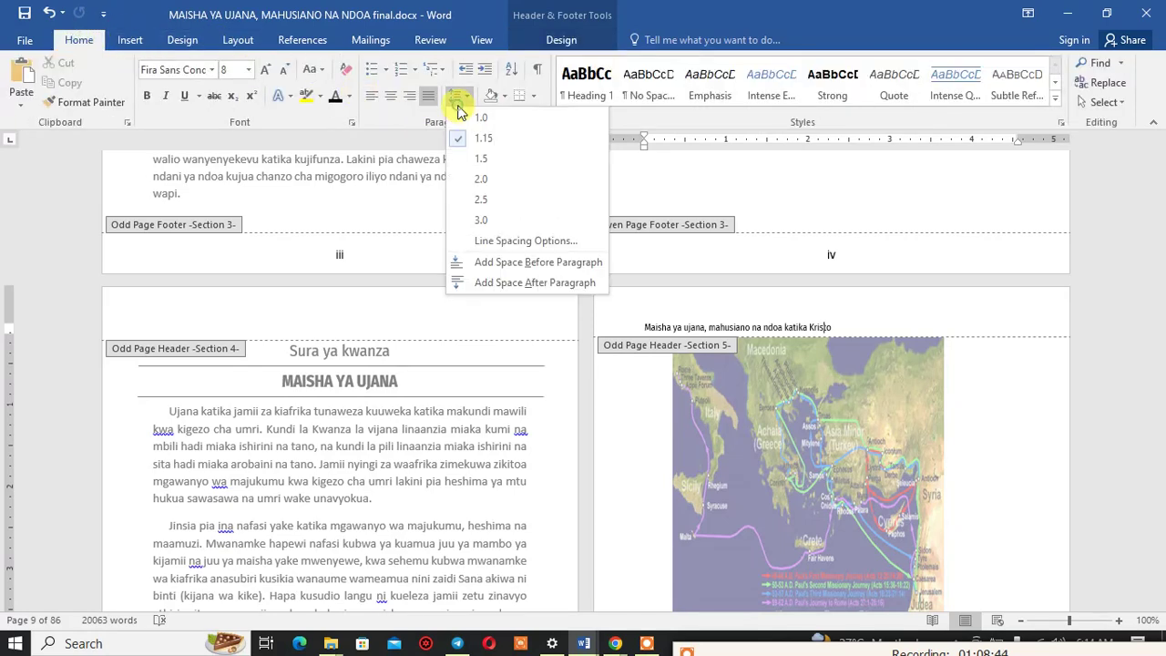
left_click(507, 240)
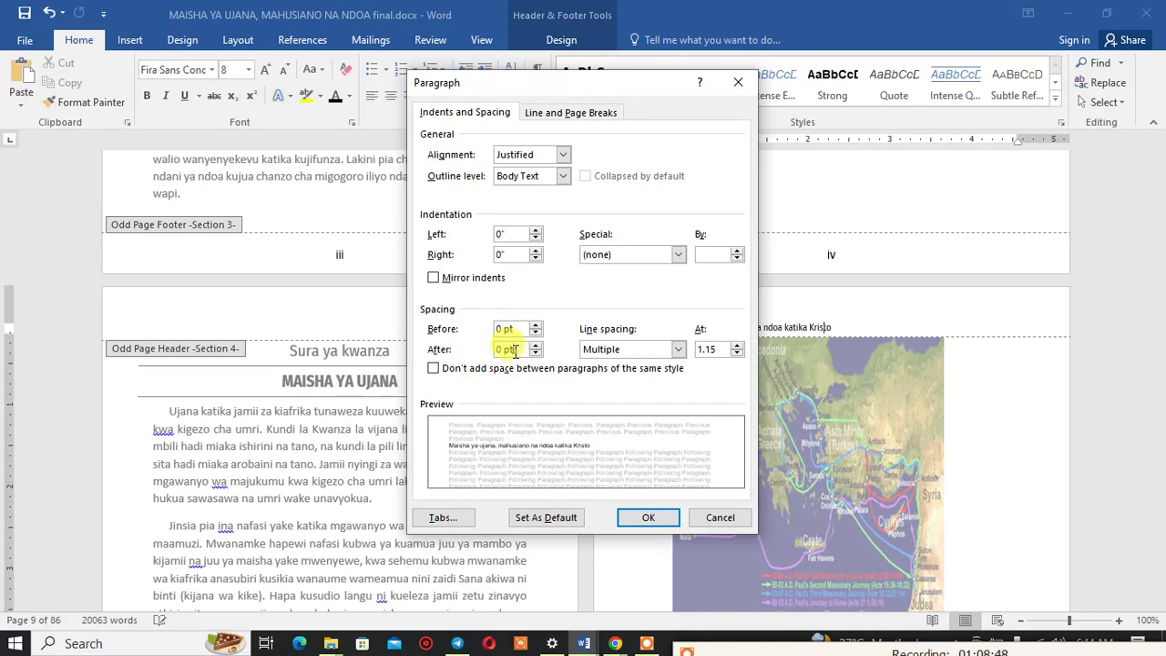
left_click_drag(514, 352, 500, 349)
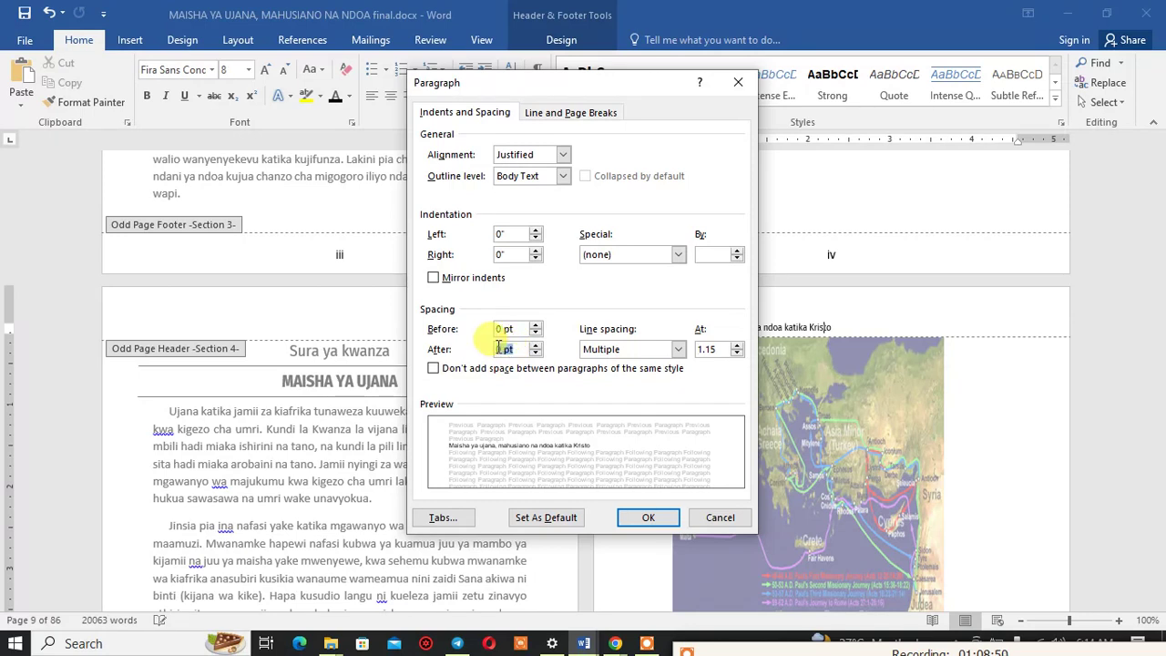
left_click(501, 349)
type("3")
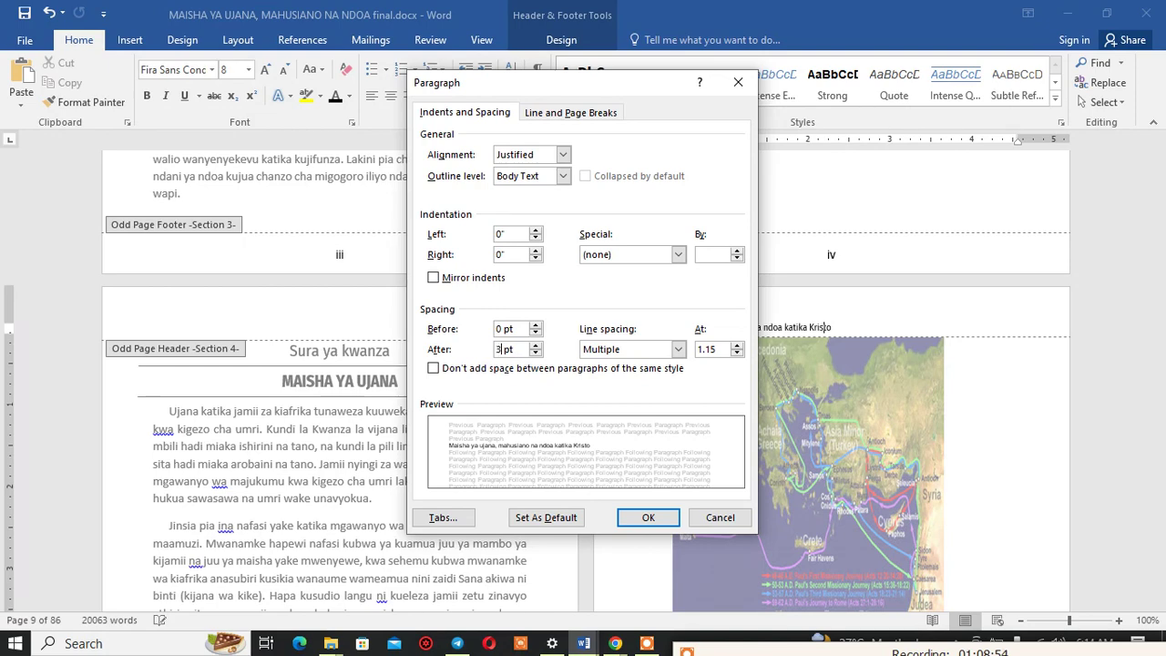
key("Return")
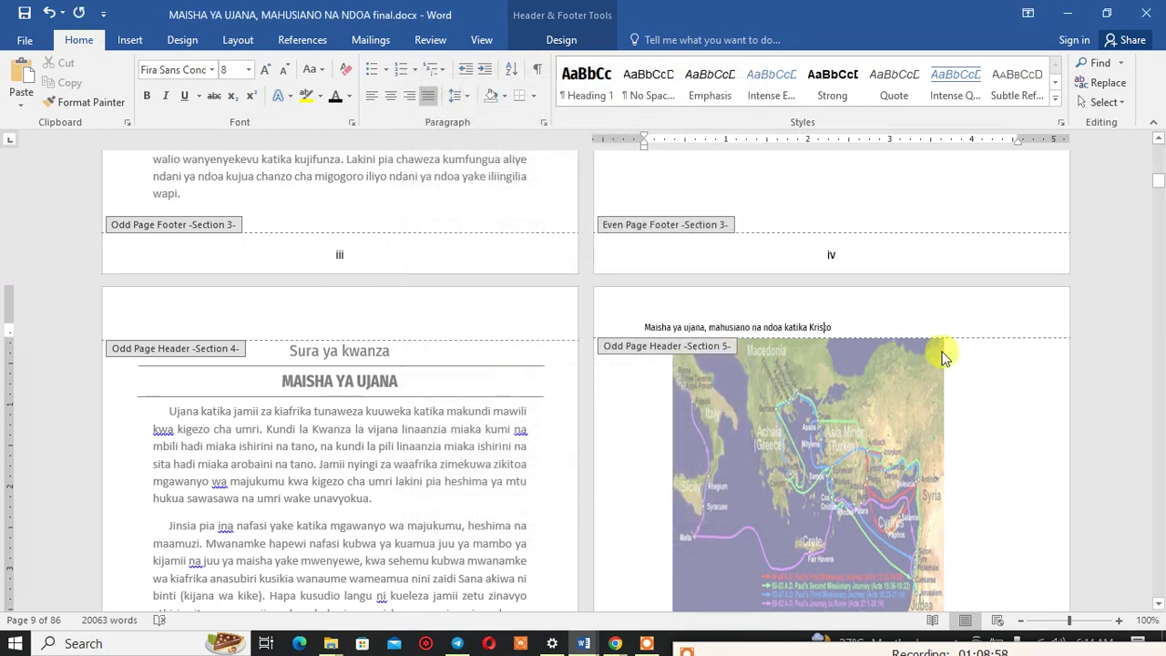
Step: Return to the body text and select the map picture below the header
double_click(963, 393)
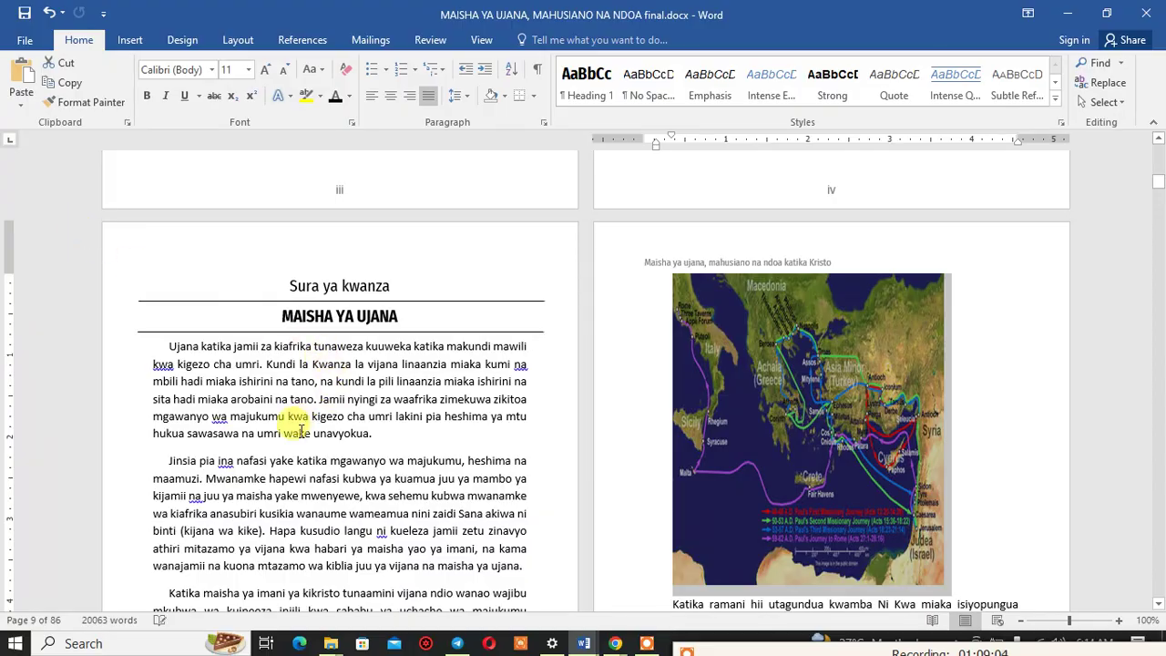
scroll(701, 419, "down", 3)
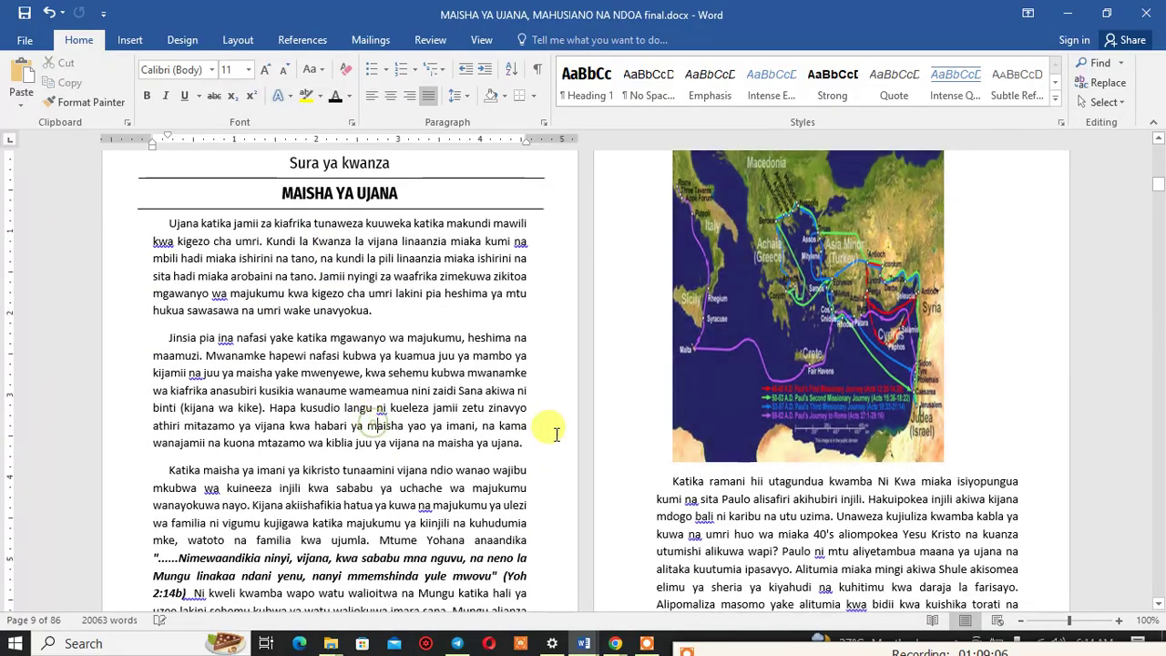
scroll(553, 430, "down", 15)
scroll(557, 425, "up", 15)
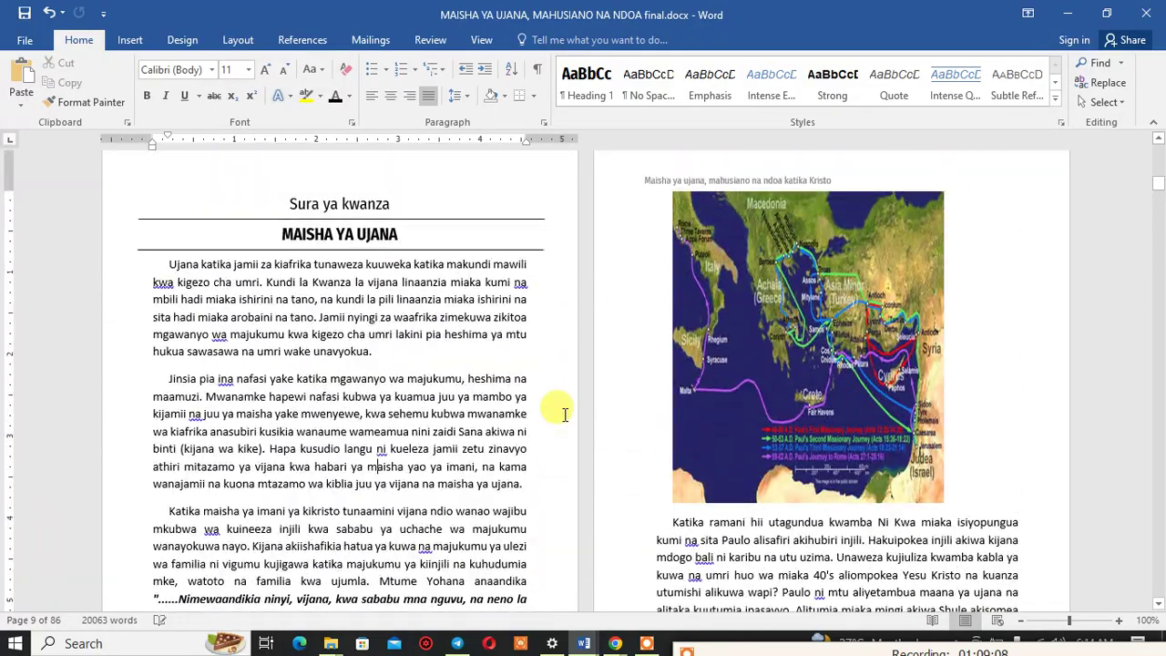
scroll(564, 414, "up", 4)
scroll(565, 415, "down", 5)
scroll(565, 417, "up", 2)
scroll(565, 419, "up", 1)
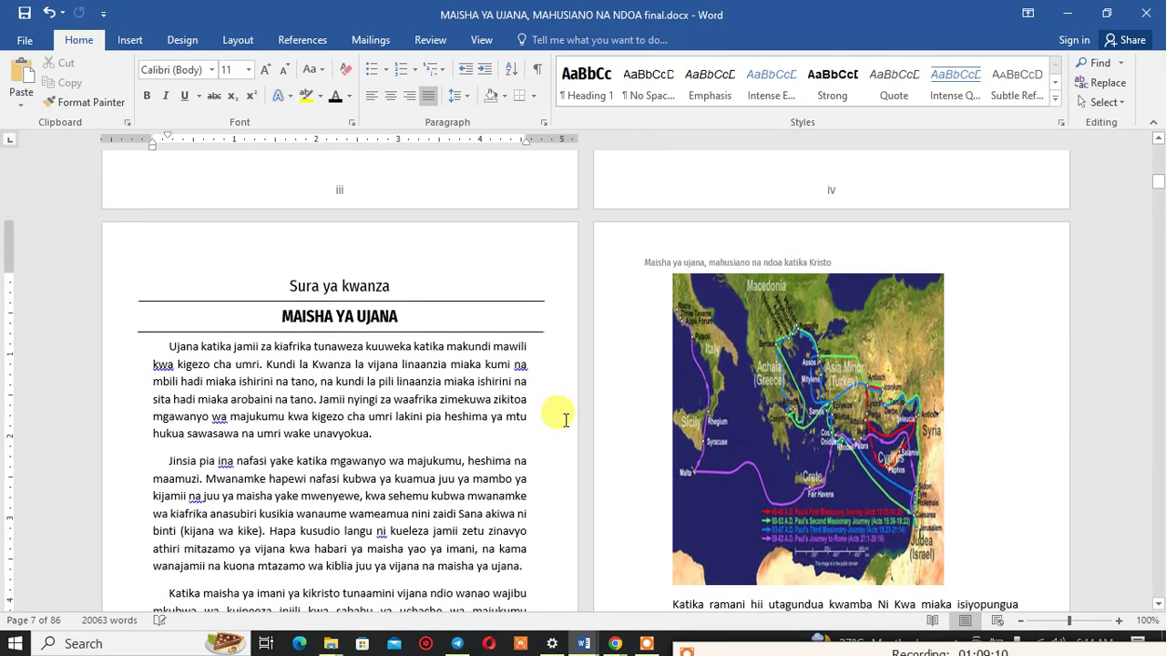
left_click(771, 406)
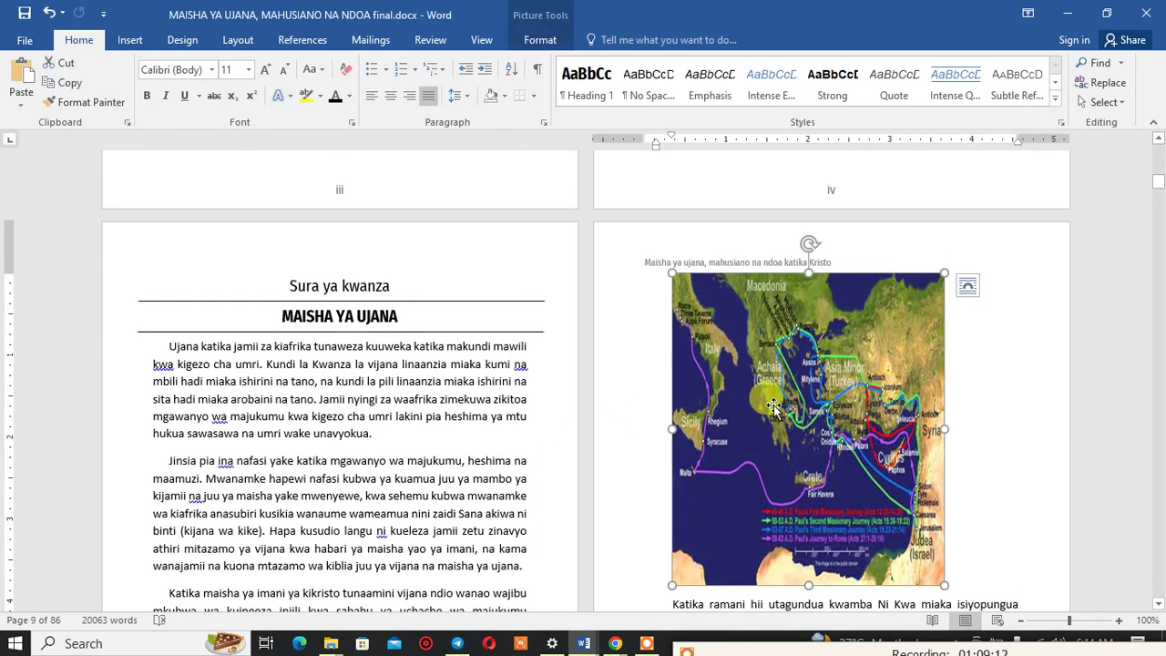
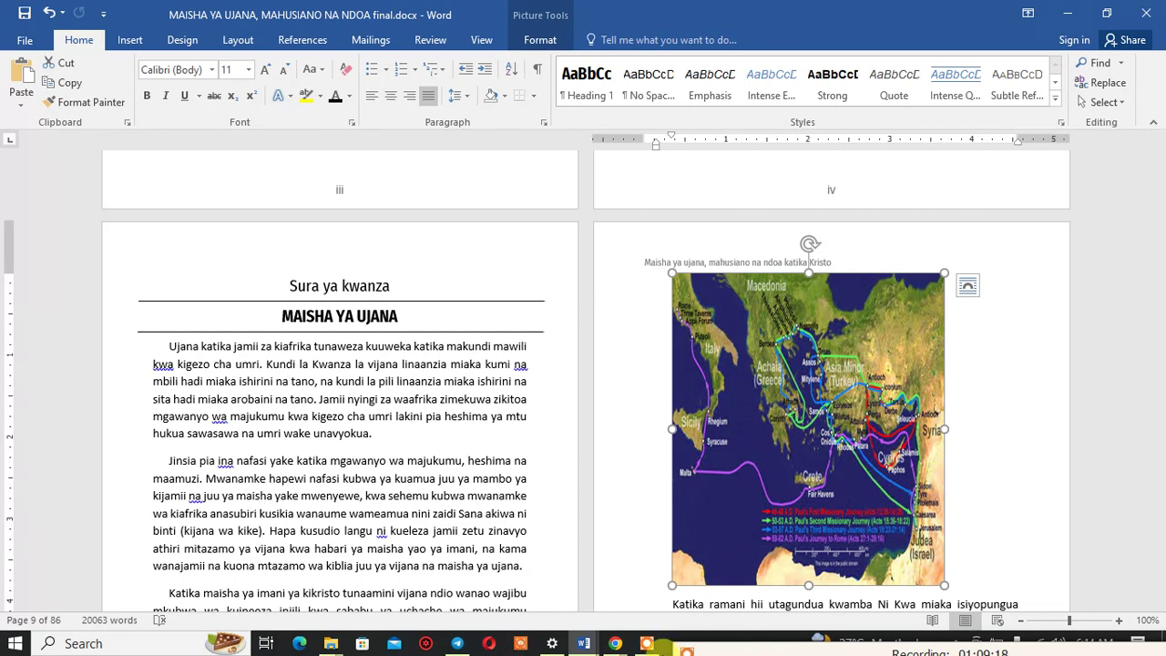
Step: Bring the Chrome window forward and switch to the Envato Elements tab
left_click(610, 642)
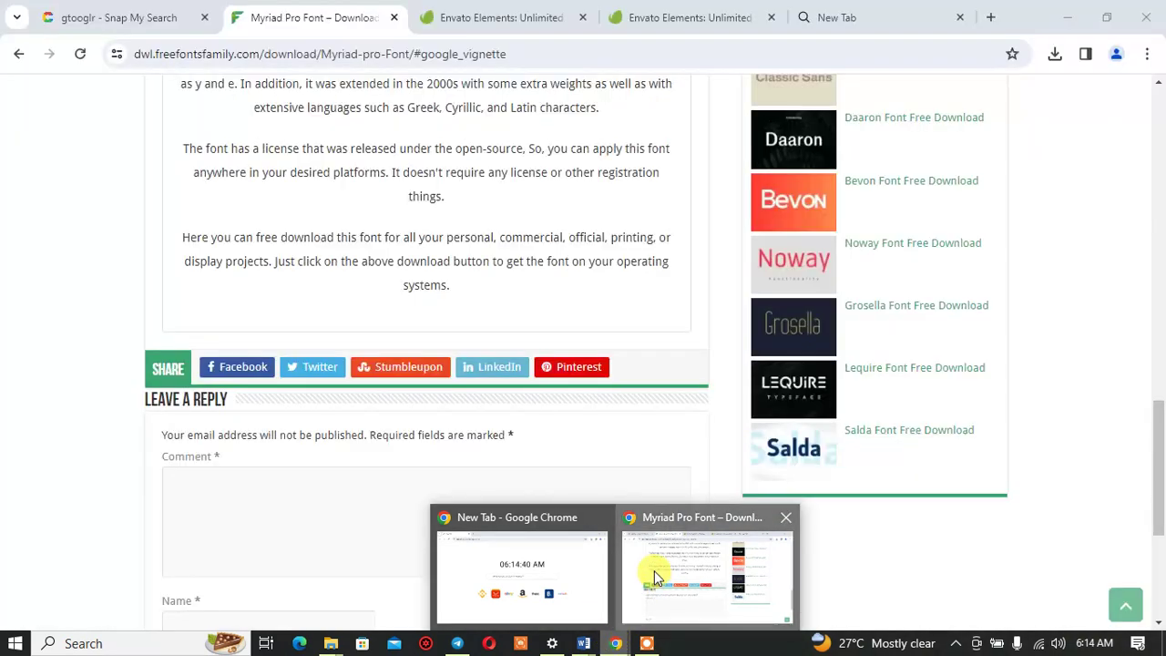
left_click(654, 574)
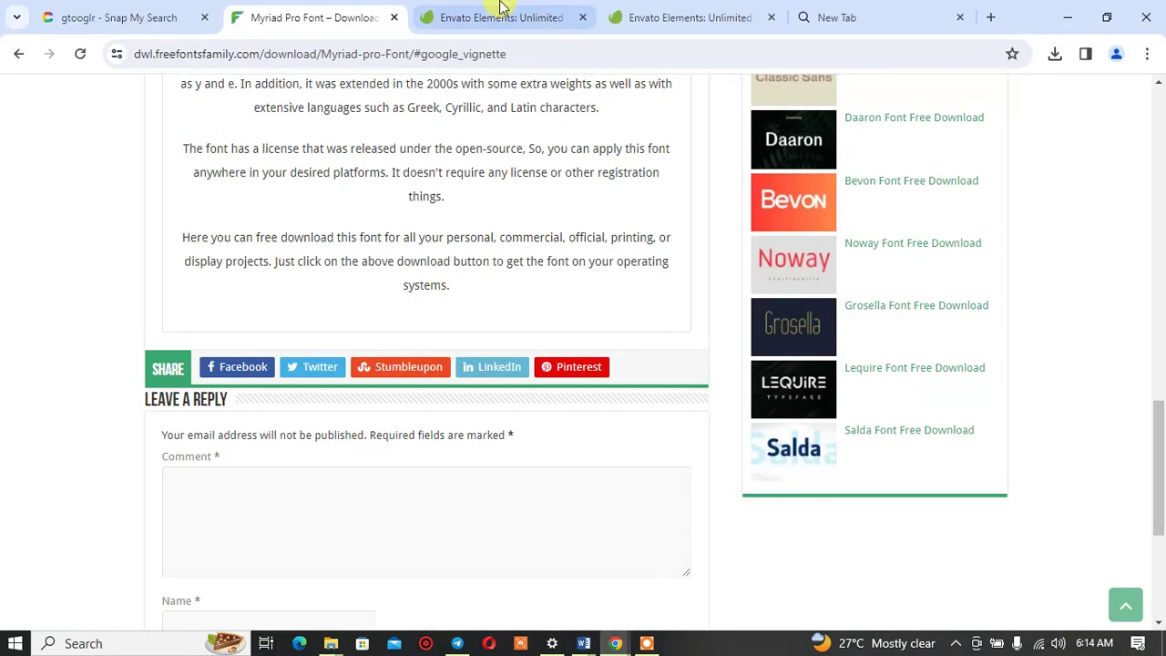
left_click(434, 18)
Step: Go to the Google homepage from the address bar
left_click(417, 42)
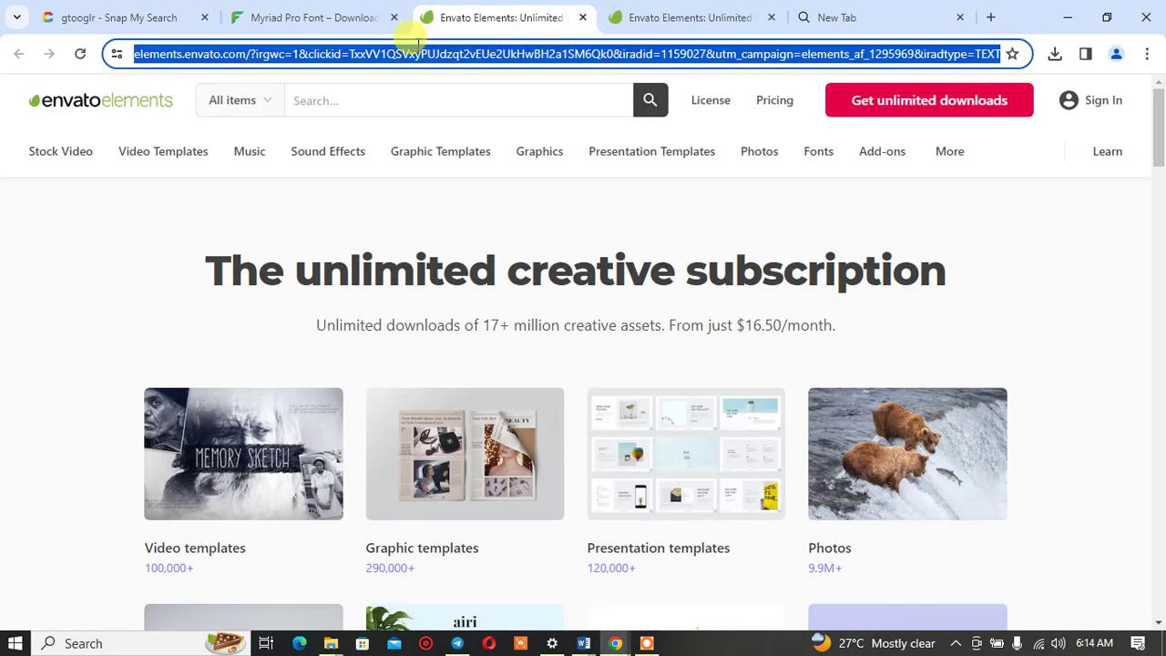
type("googl")
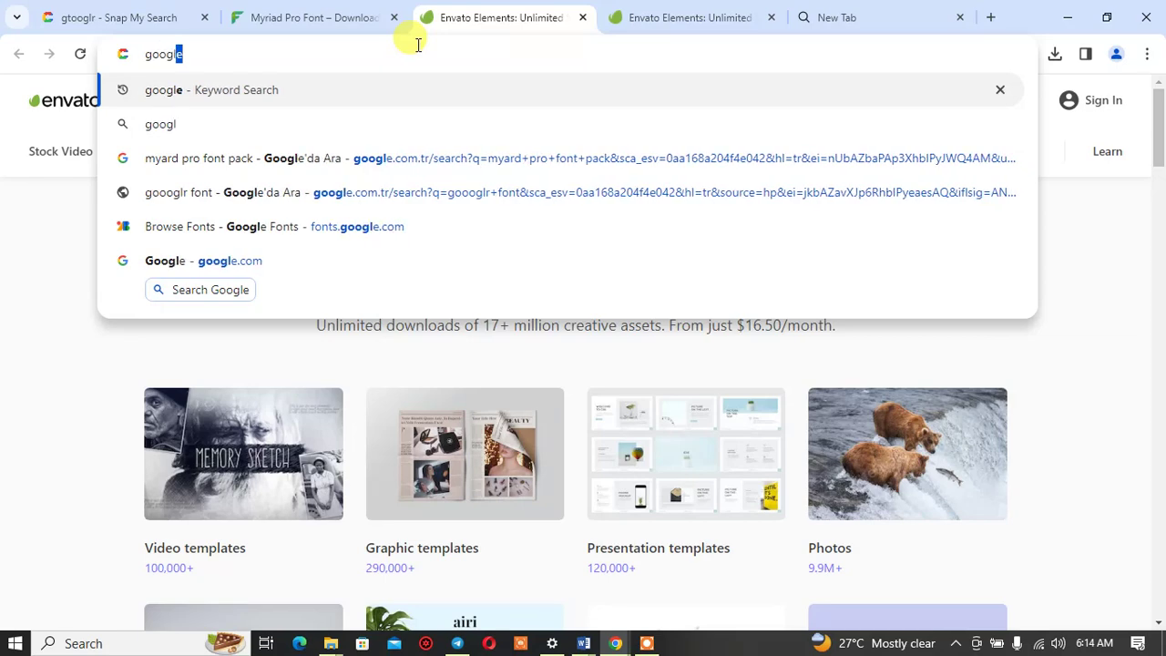
type("e")
key("Return")
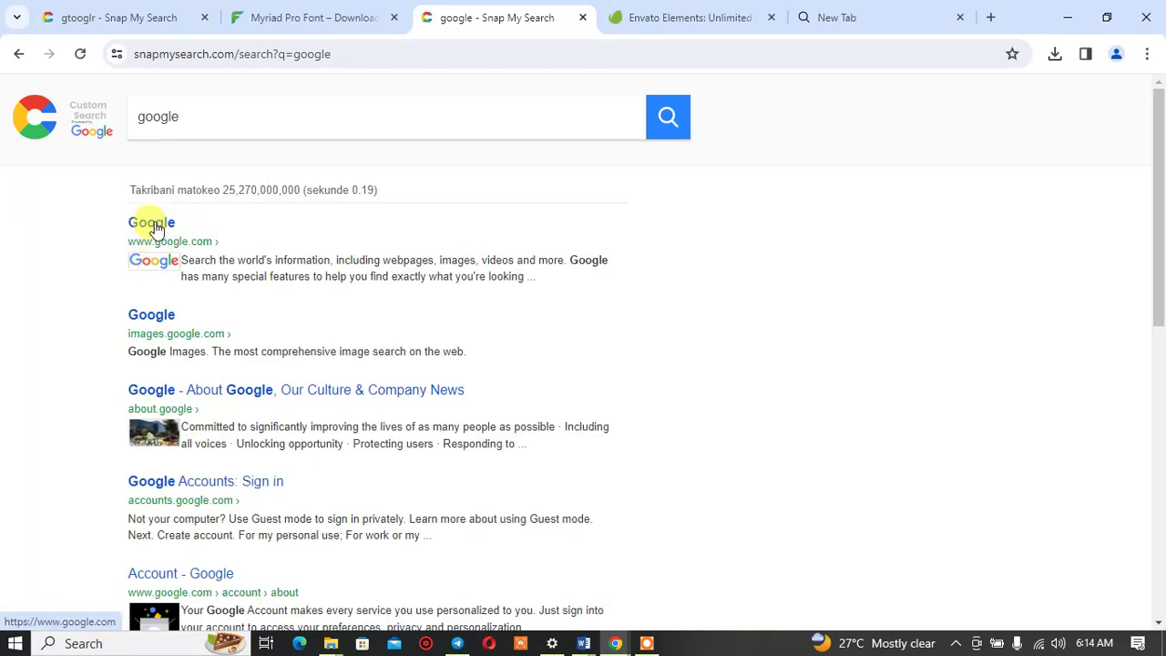
left_click(153, 224)
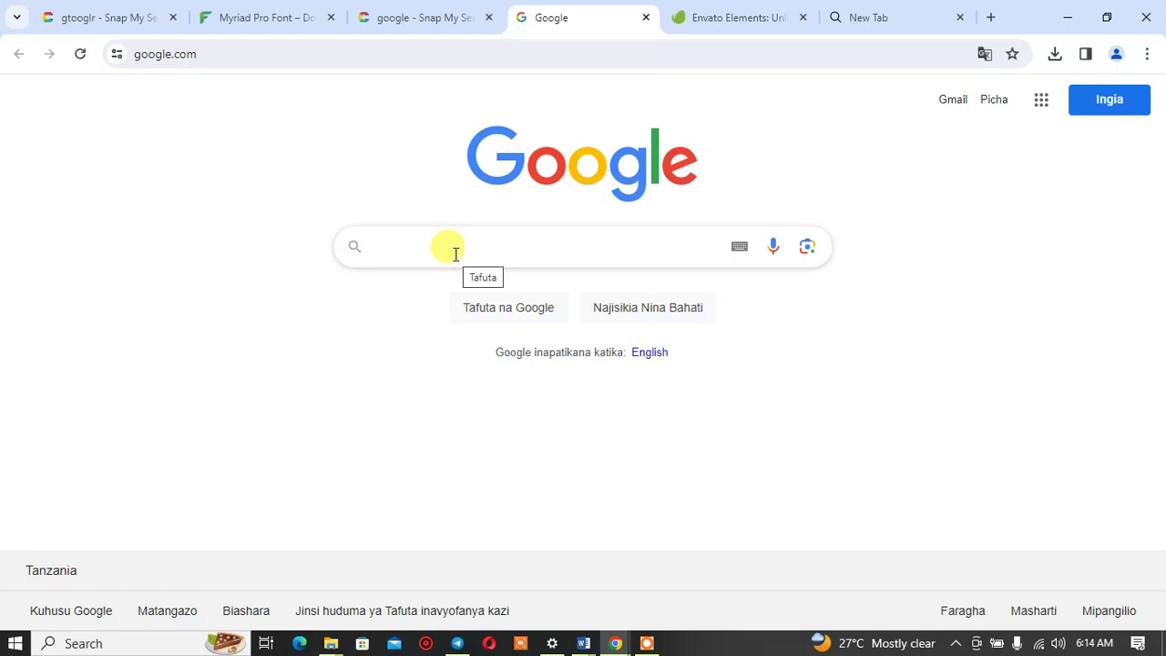
Step: Search Google for 'ramani ya safari zote za mtume paulo ramani'
type("safari")
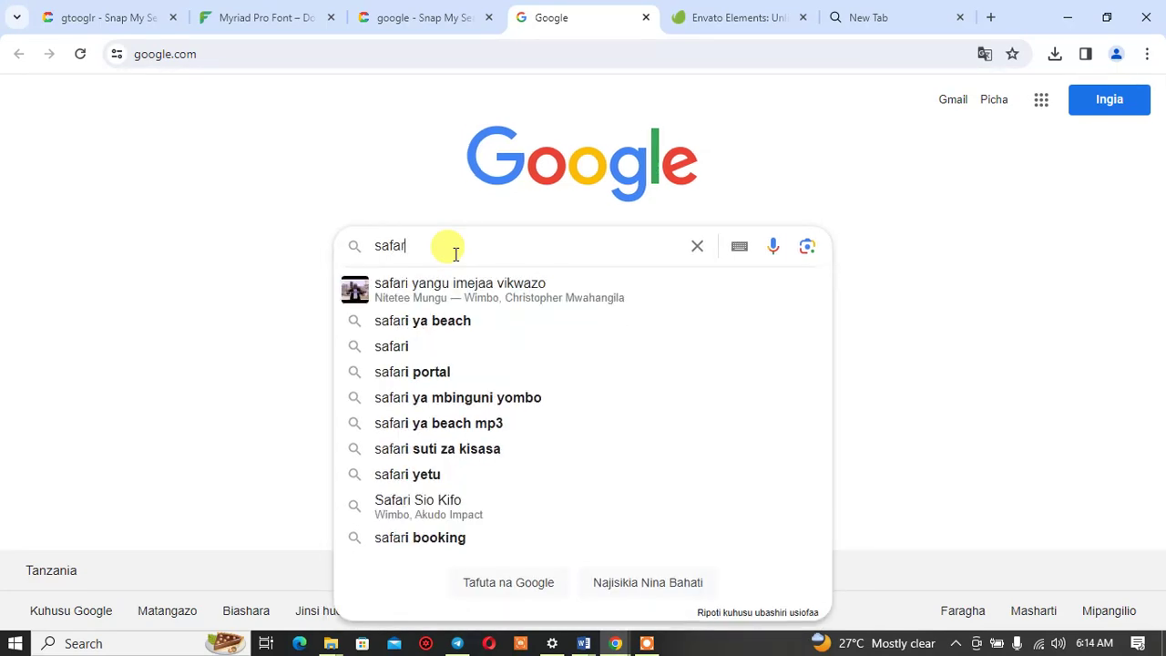
type(" z")
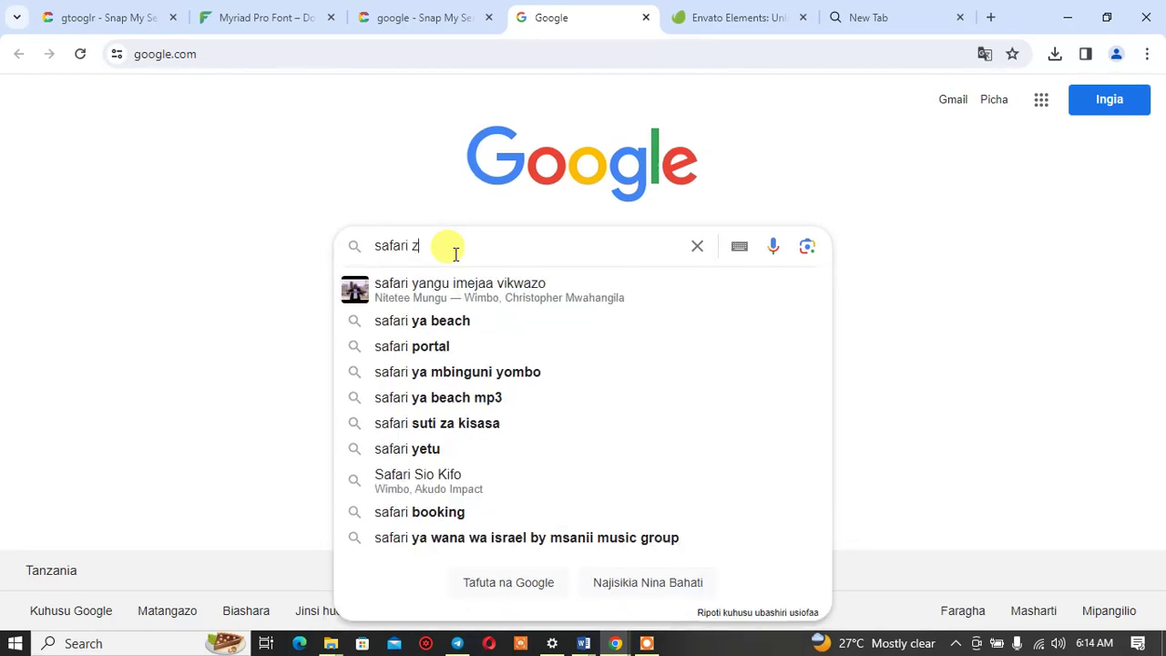
type("a mtum")
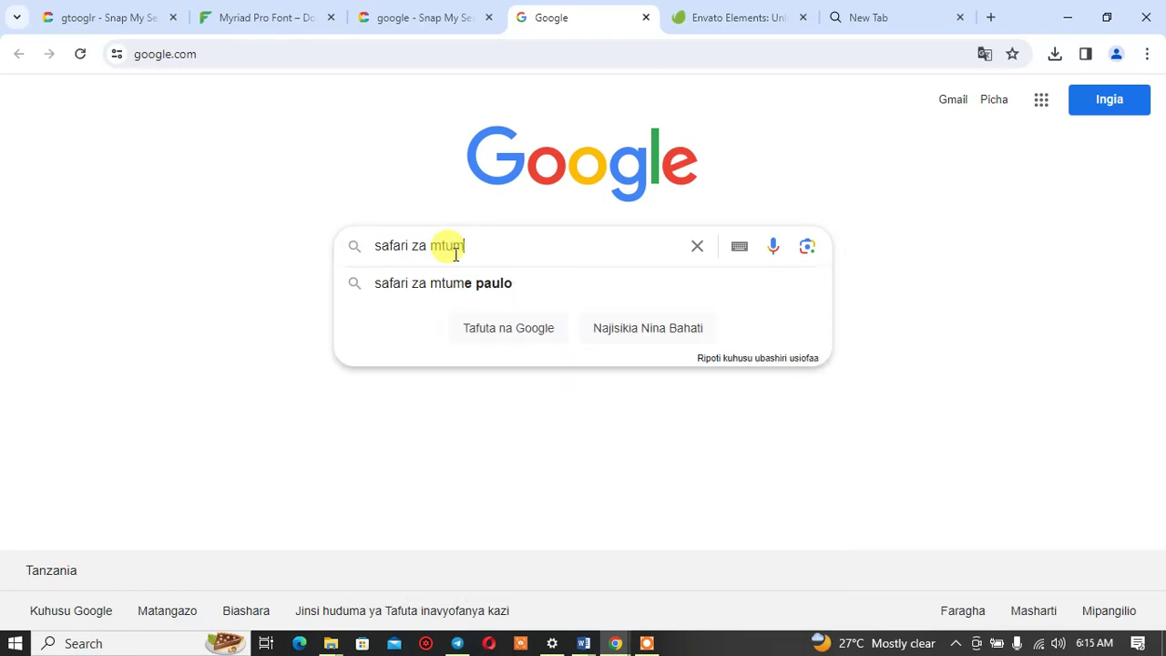
type("e paulo ")
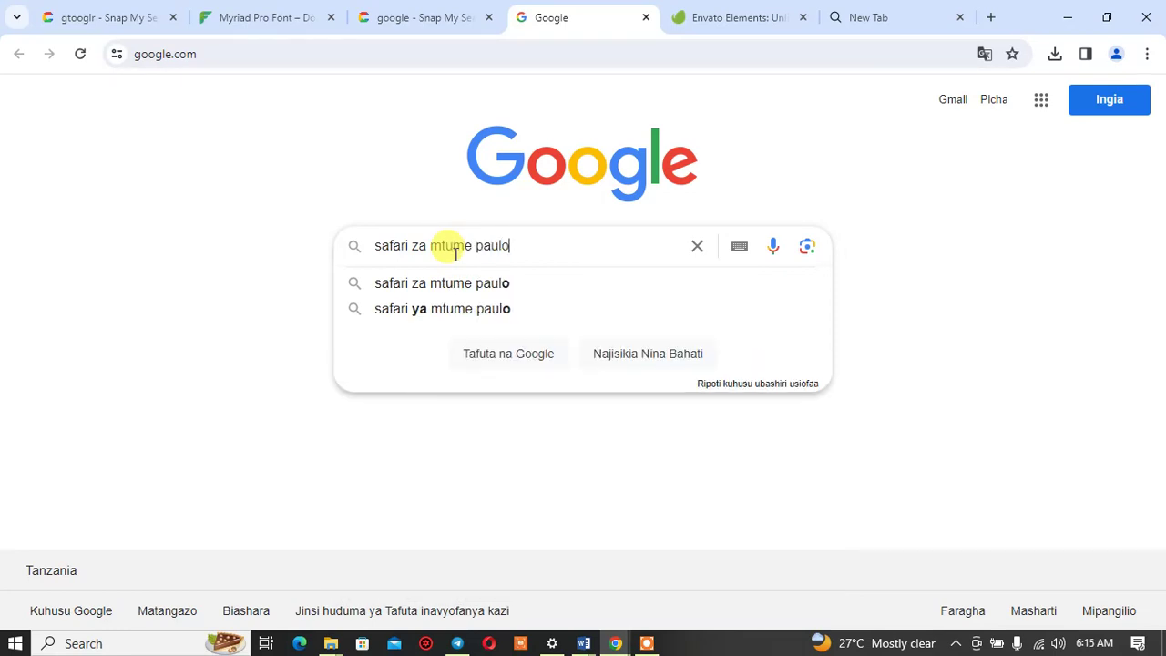
type("ramani ")
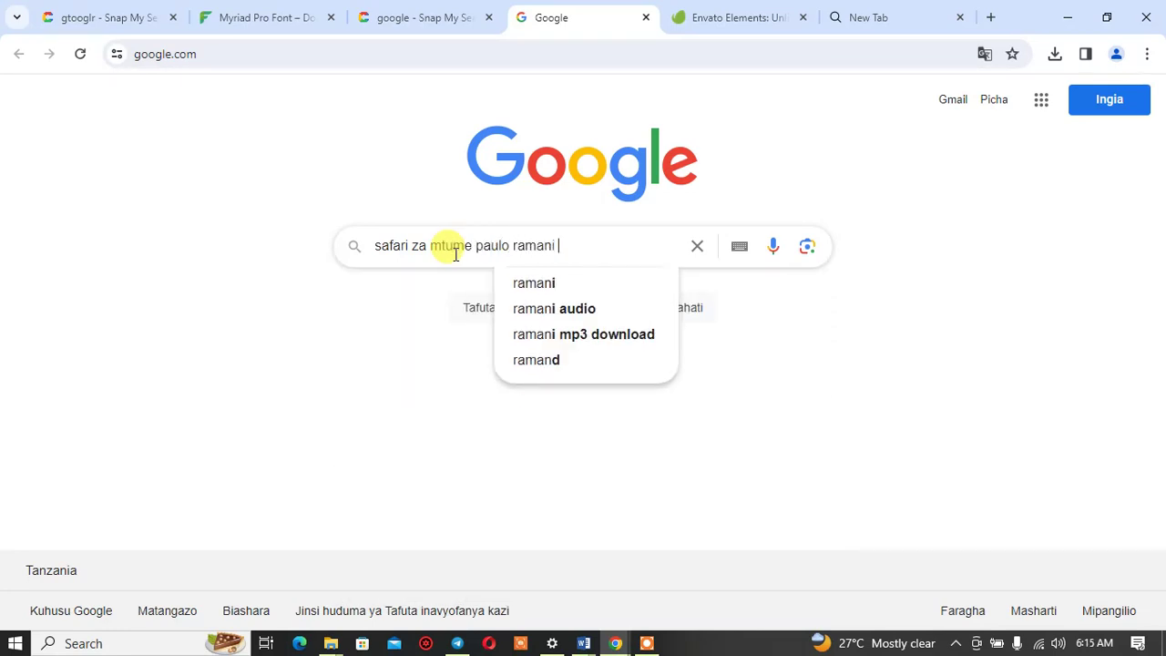
type("ya")
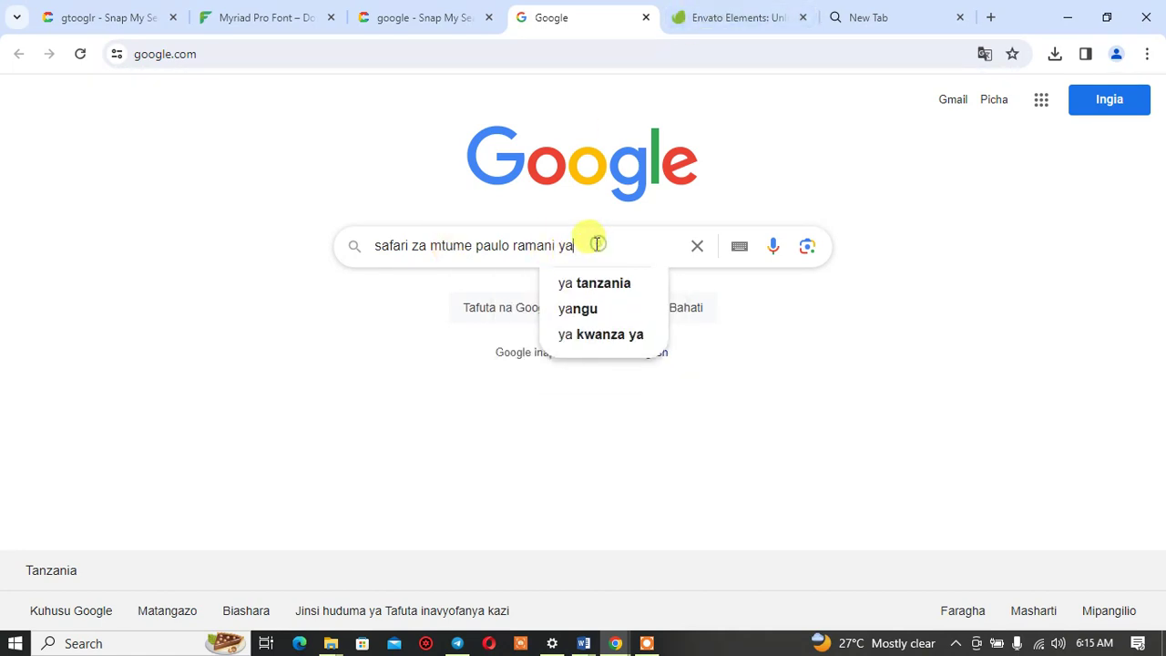
left_click_drag(596, 244, 512, 244)
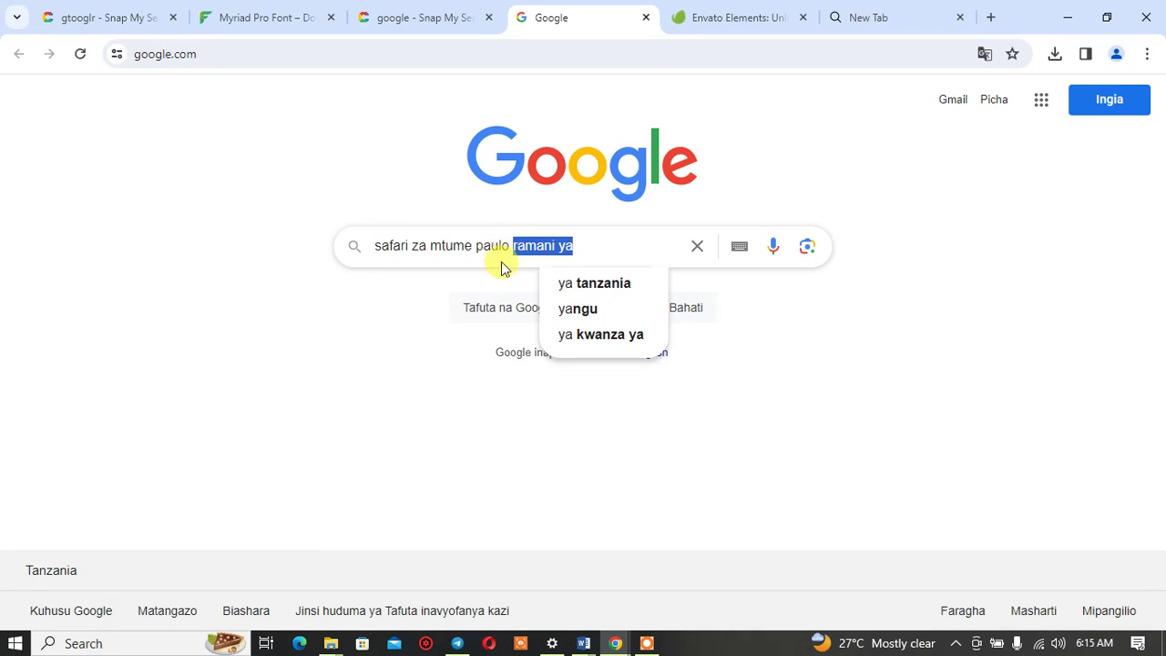
type("ramani")
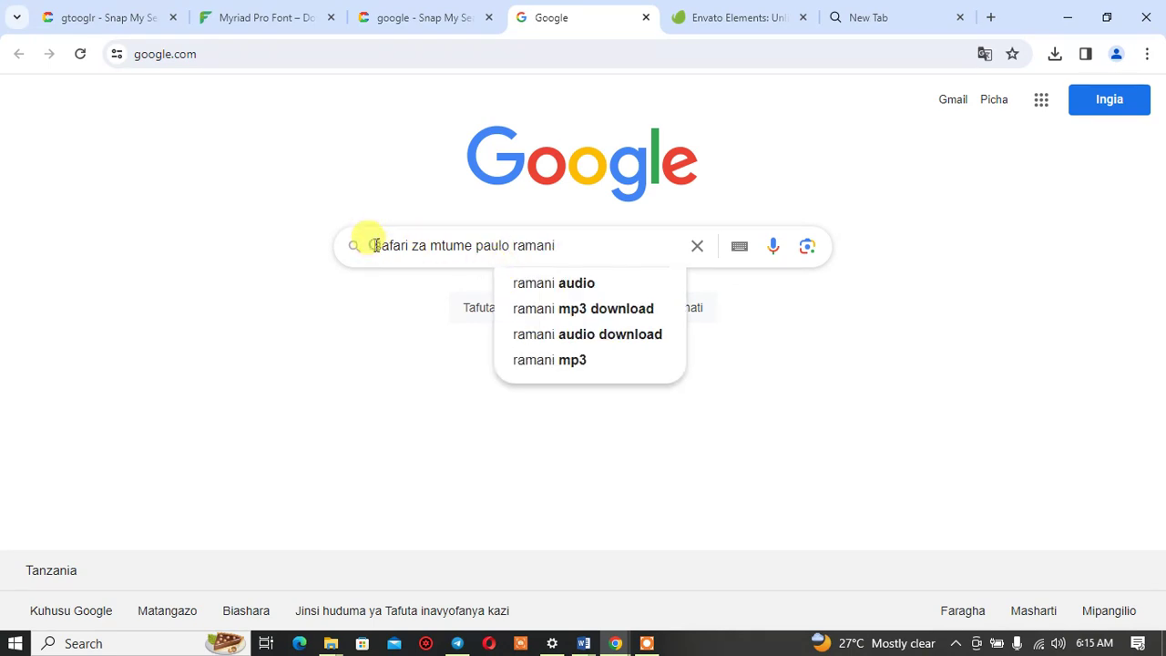
left_click(388, 247)
type("MAISHA YA UJANA, MAHUSIANO NA NDOA KATIKA KRISTO")
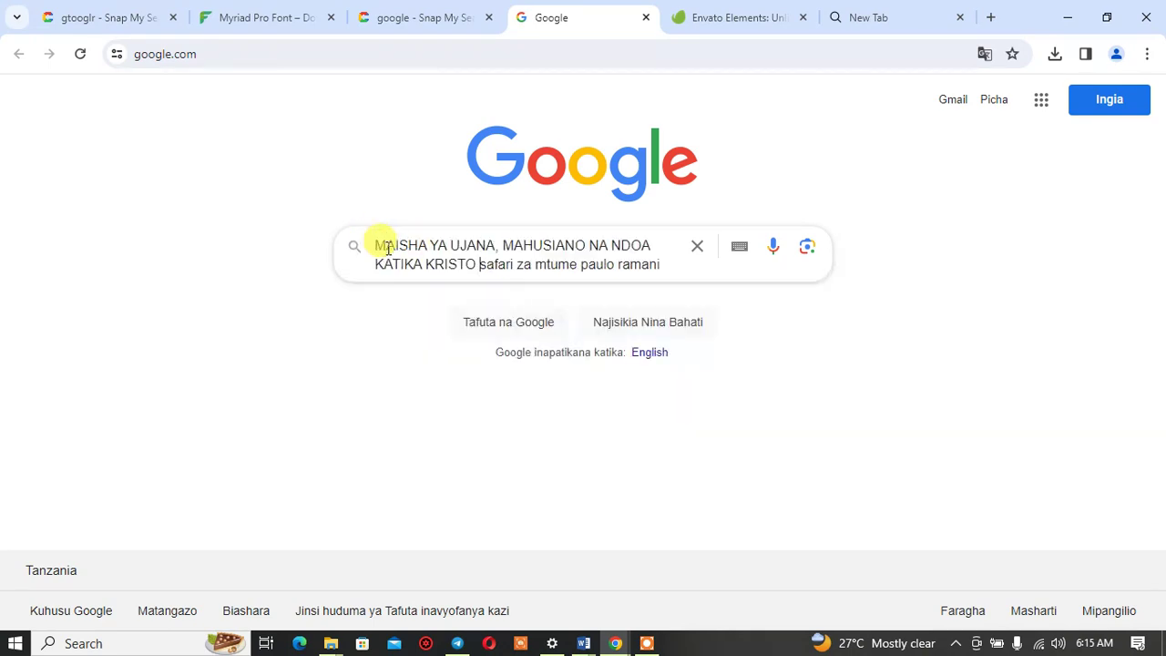
key("ctrl+z")
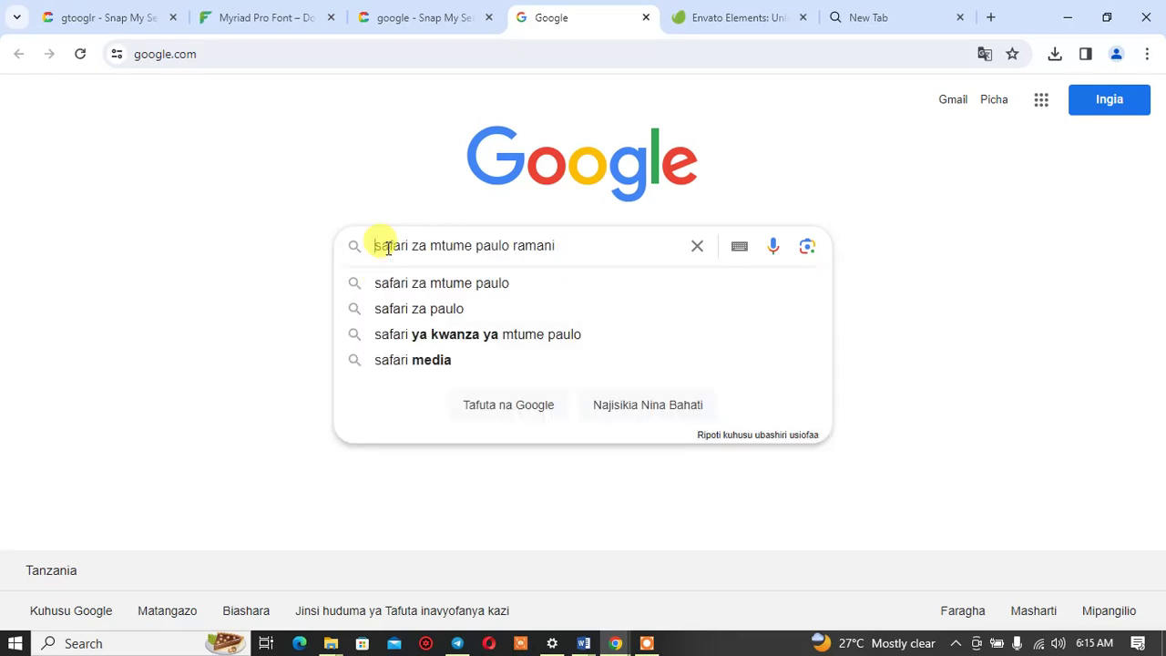
type("ramani ")
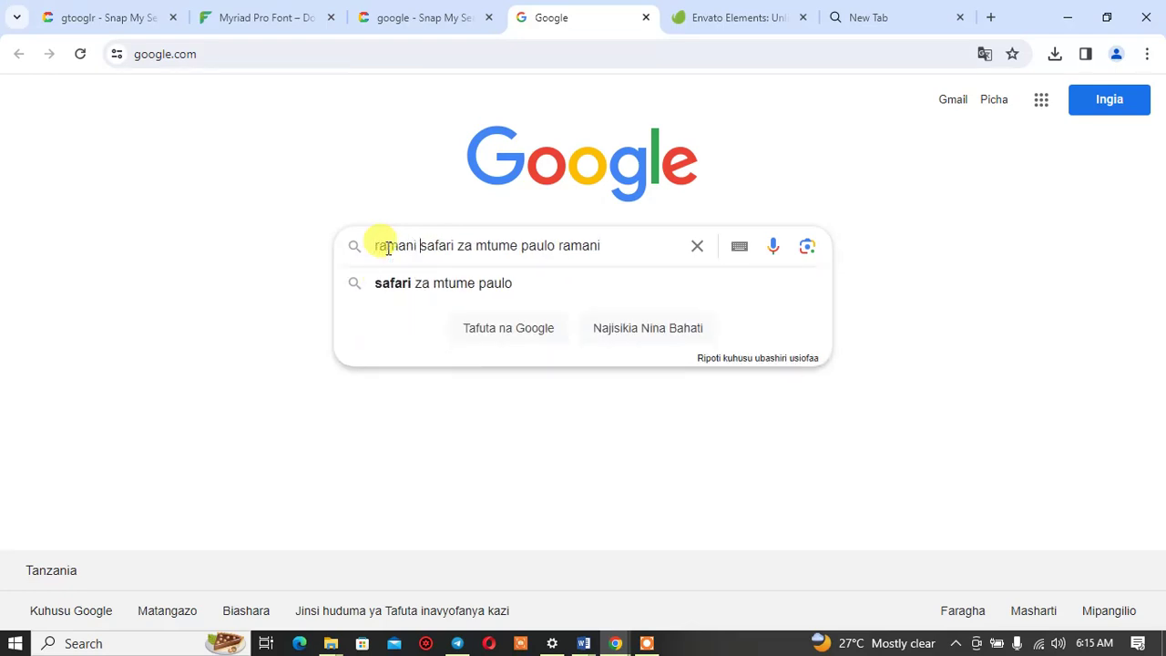
type("ya safar")
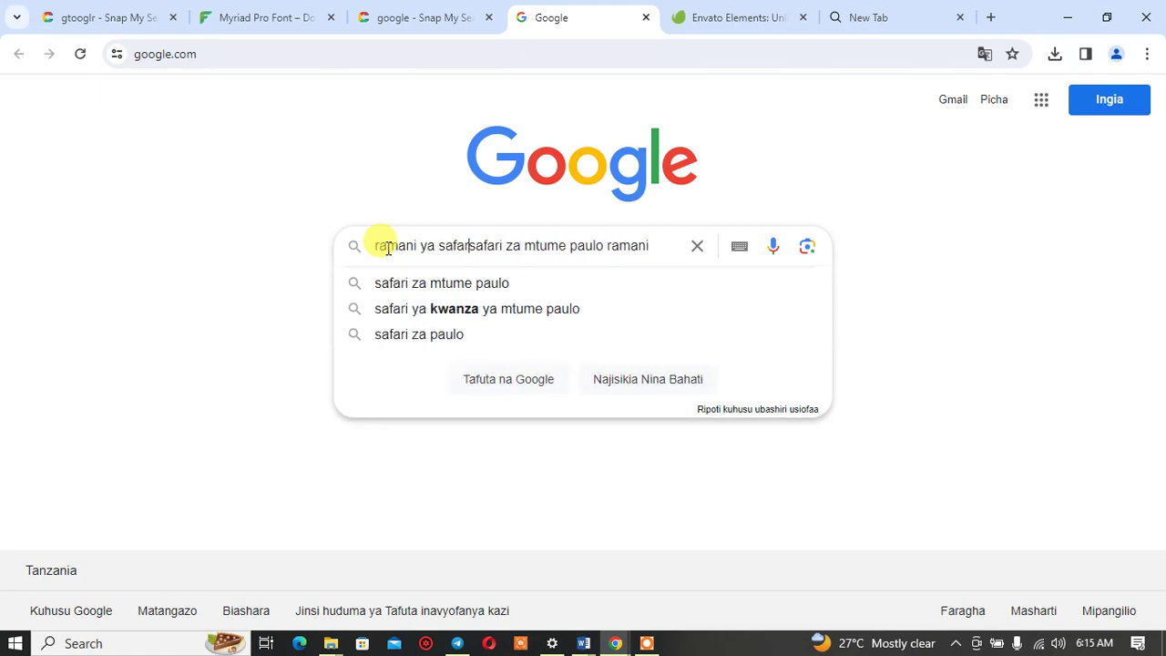
type("i ")
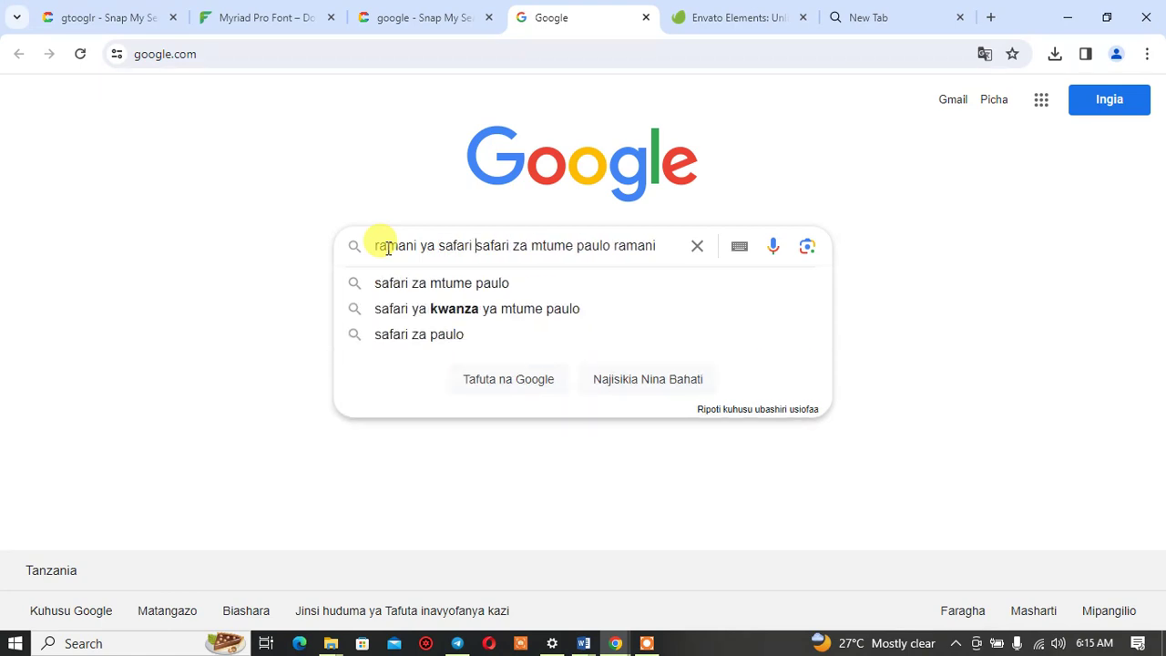
type("zot")
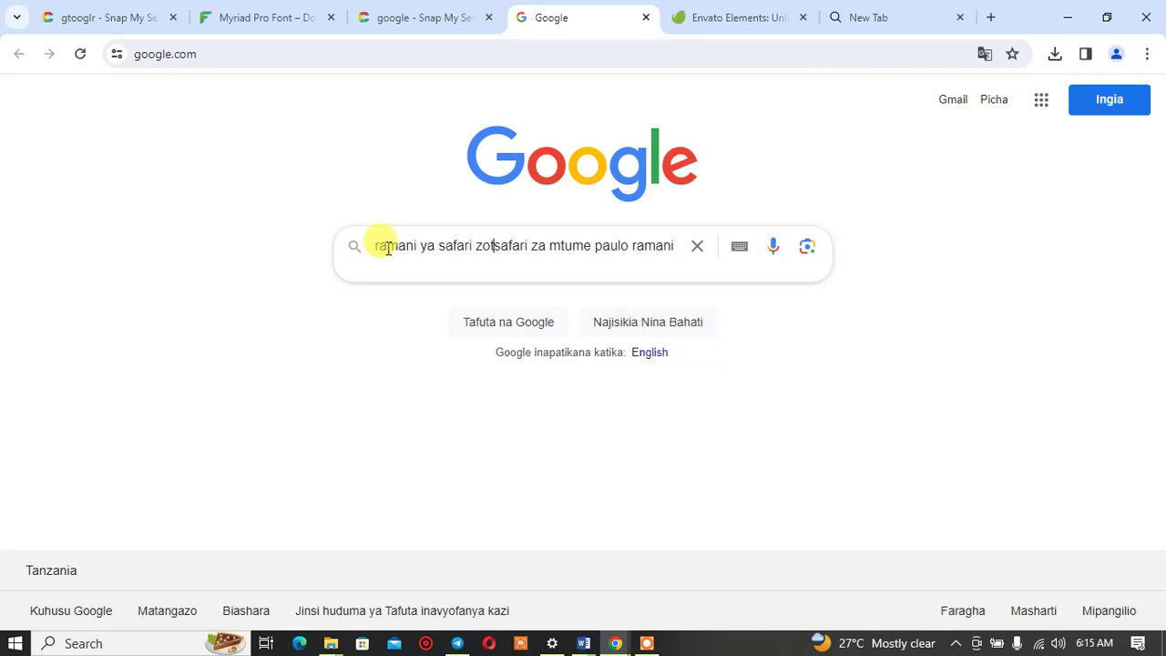
type("e")
key("Delete")
key("Delete")
key("Delete")
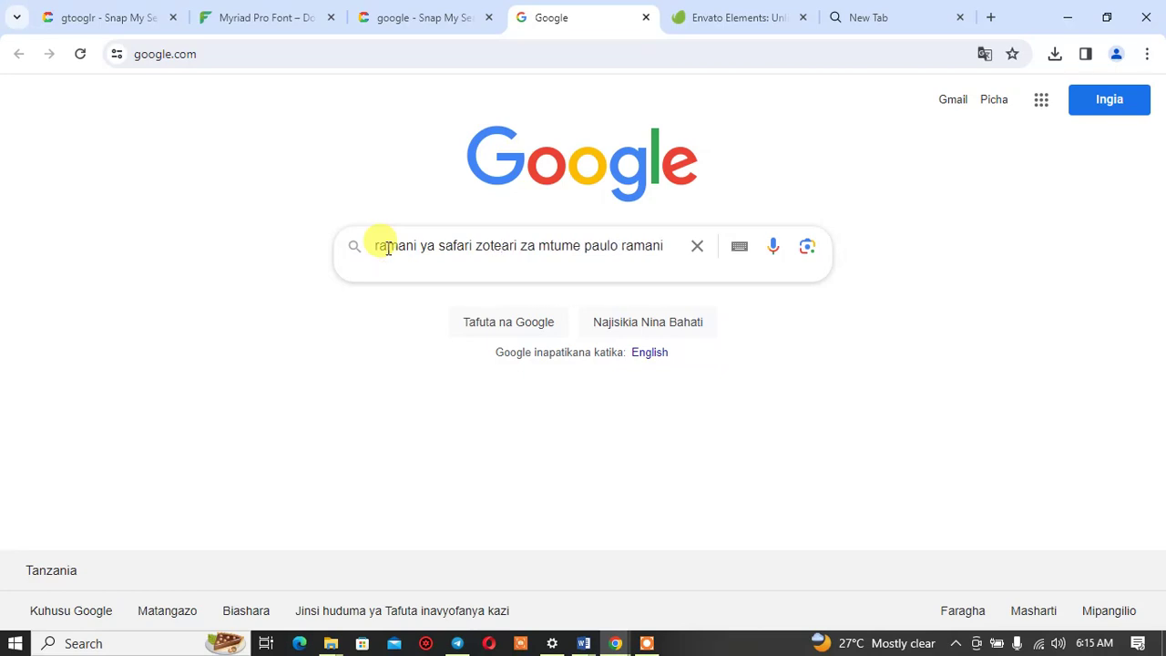
key("Delete")
key("Delete")
key("Delete")
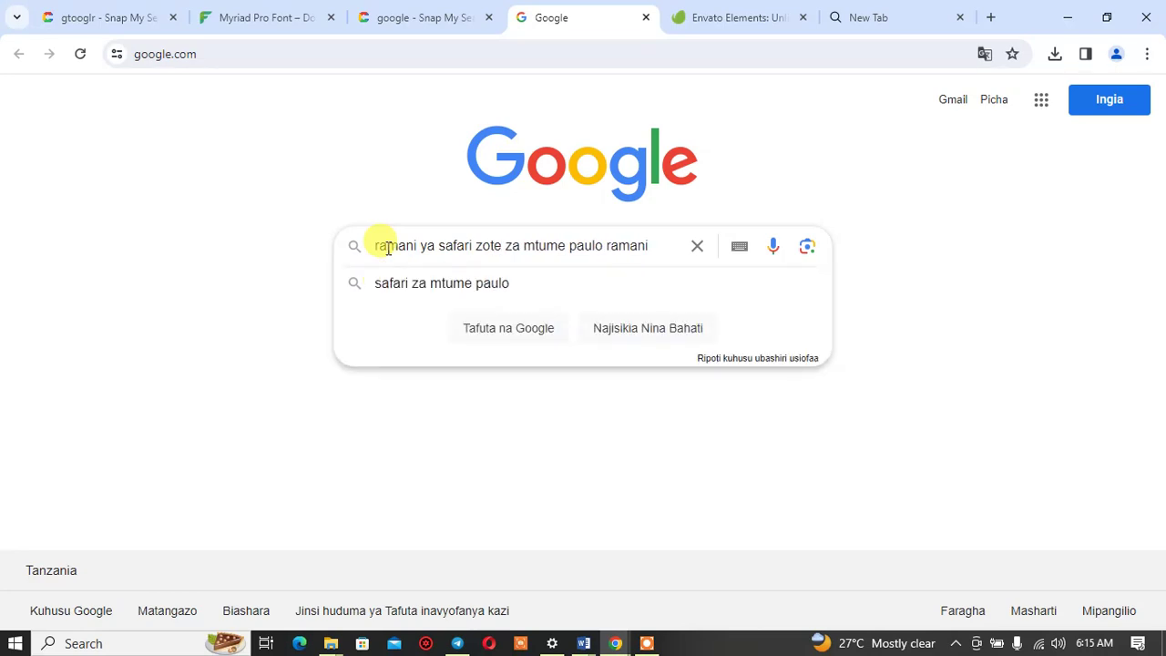
key("Return")
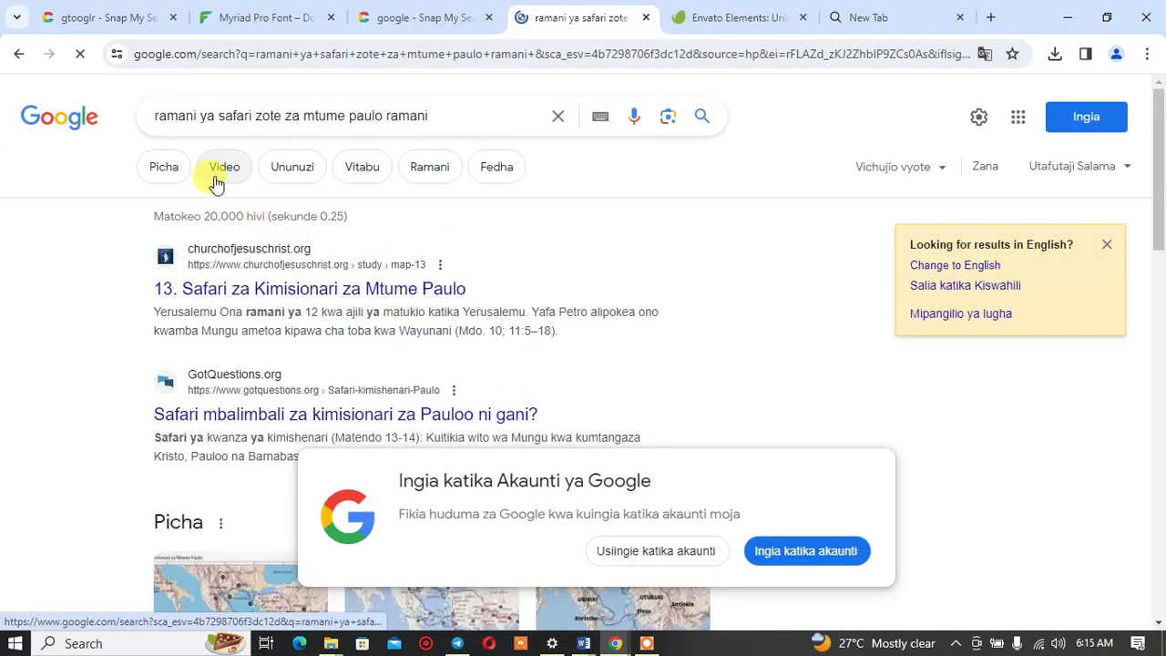
Step: Show the Picha image results and scroll through the Paul's journeys maps
left_click(165, 173)
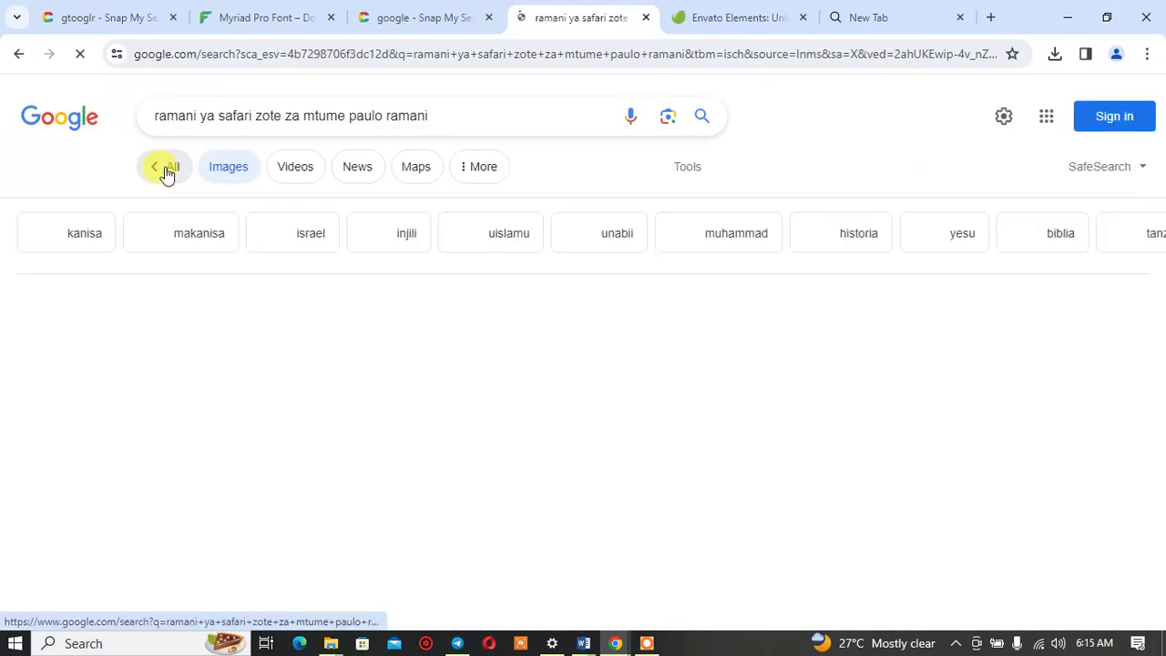
scroll(558, 528, "down", 3)
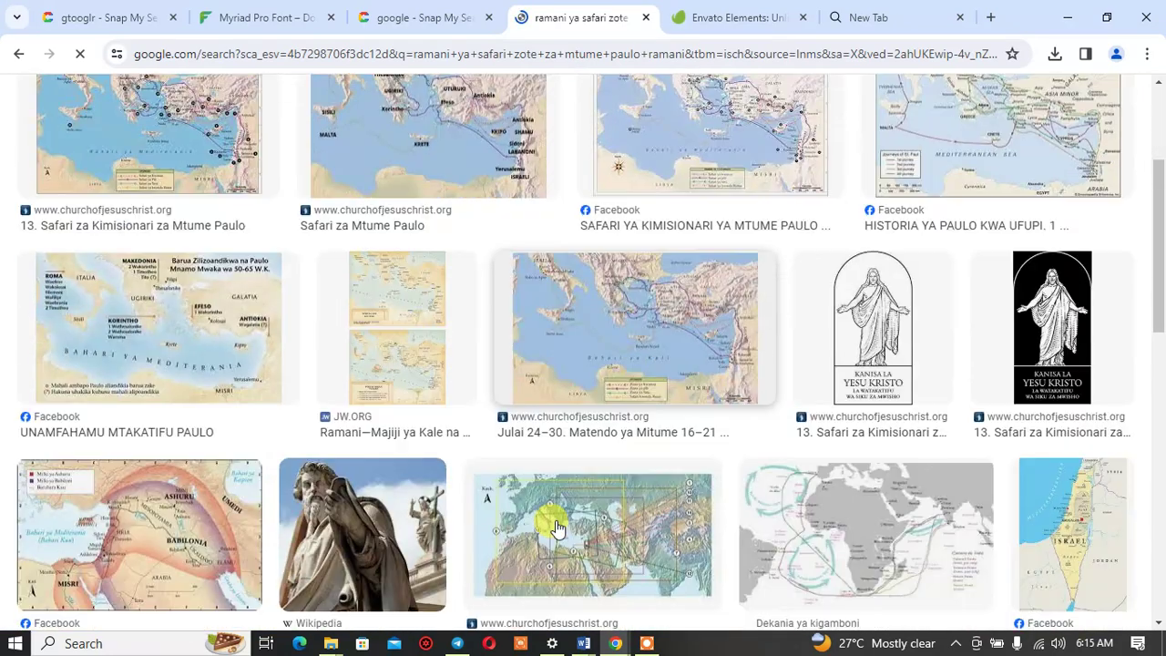
scroll(558, 528, "down", 3)
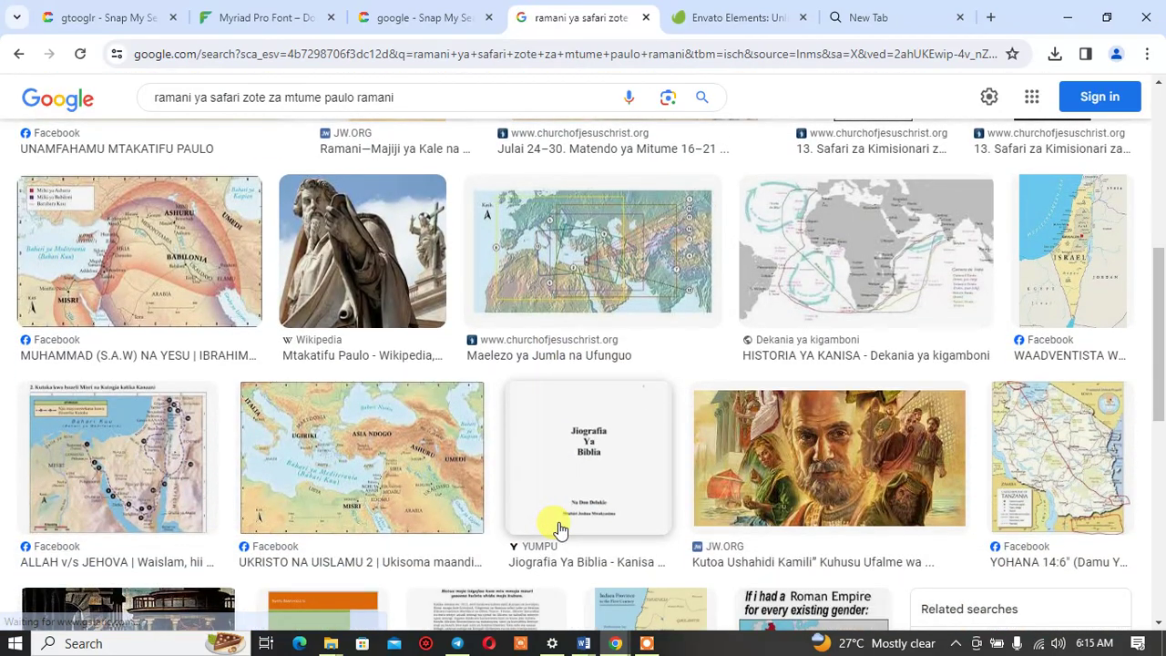
scroll(559, 529, "down", 5)
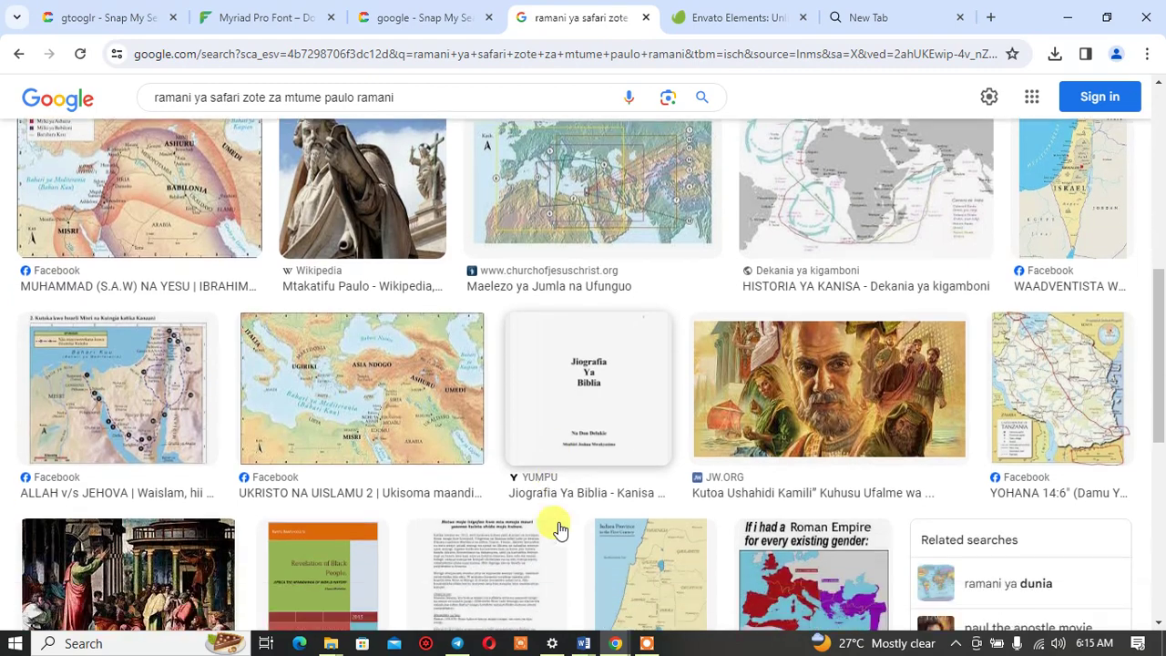
scroll(558, 528, "down", 3)
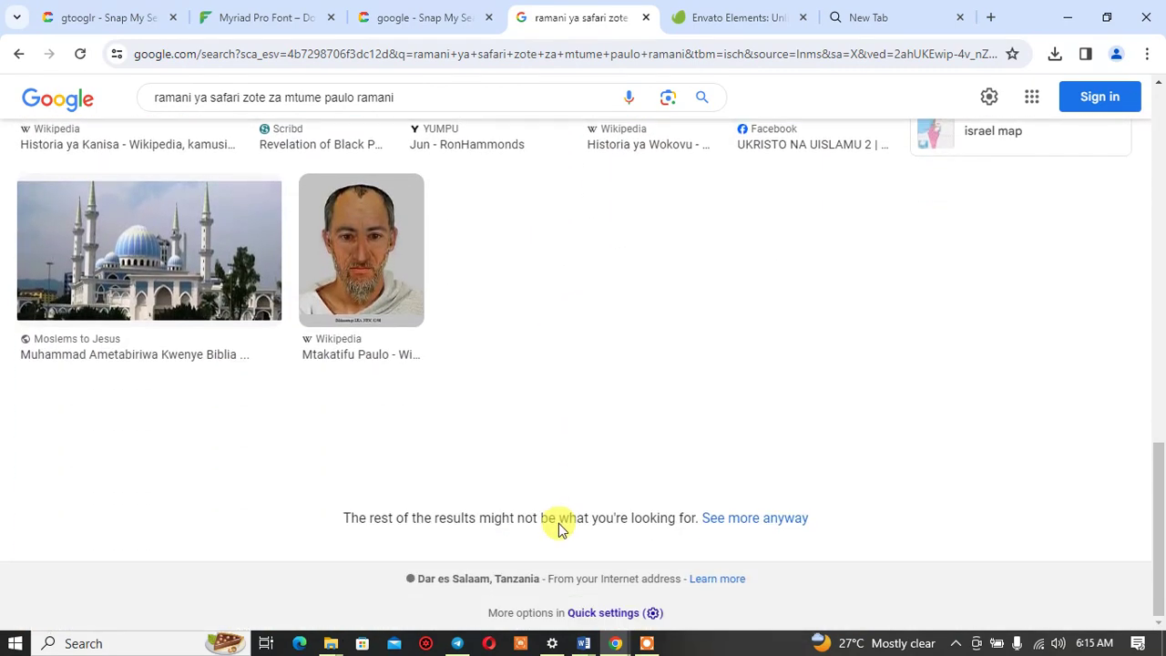
Step: In the Word document, save the map picture as paulo.jpg in Pictures
mouse_move(587, 644)
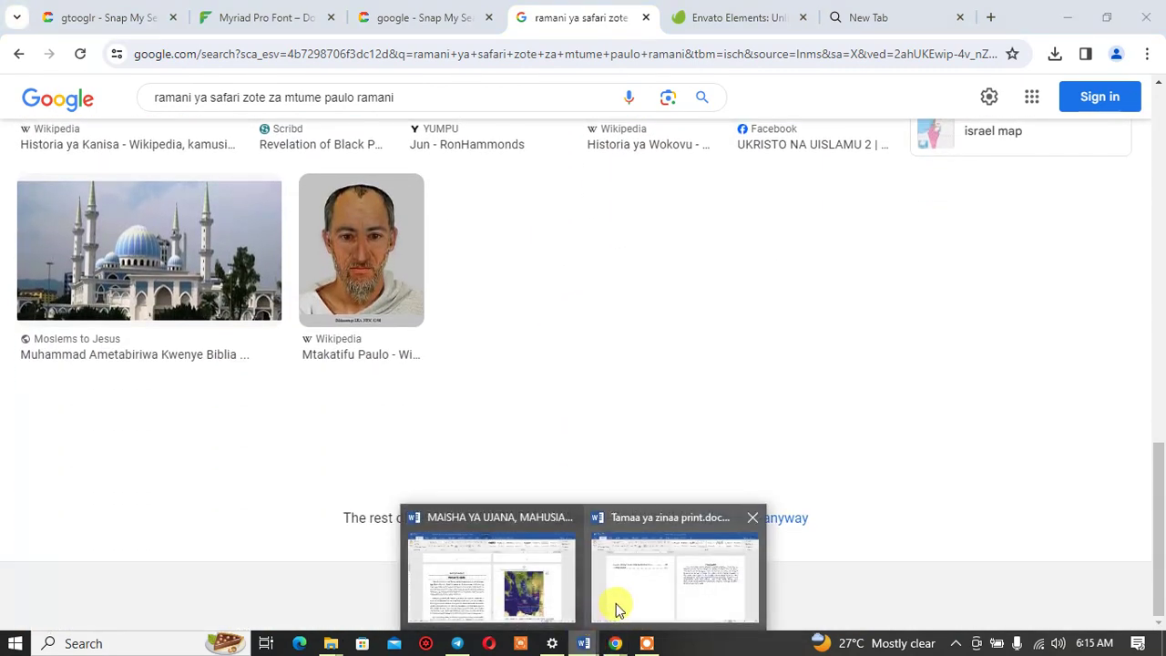
left_click(559, 598)
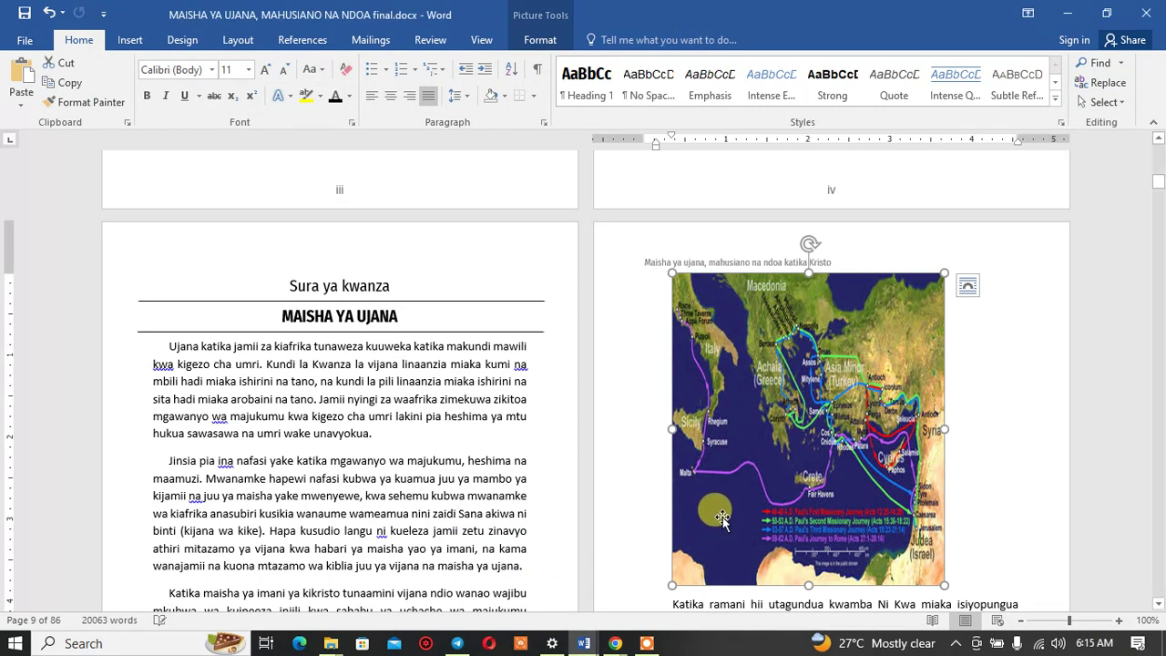
right_click(857, 392)
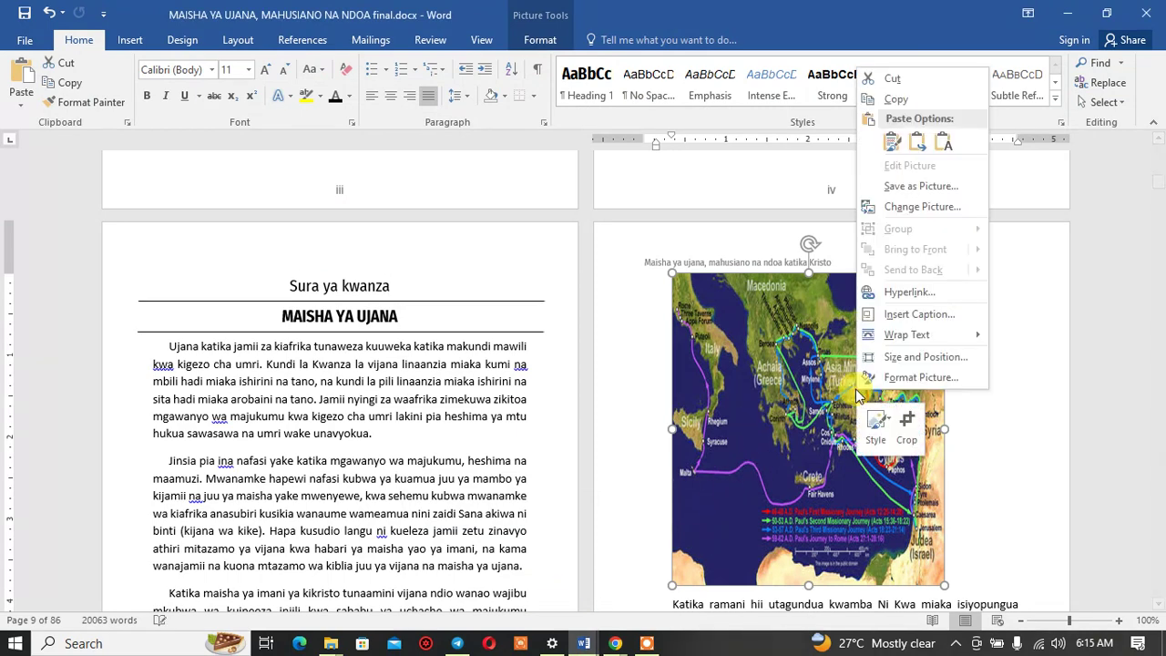
left_click(913, 187)
type("paulo")
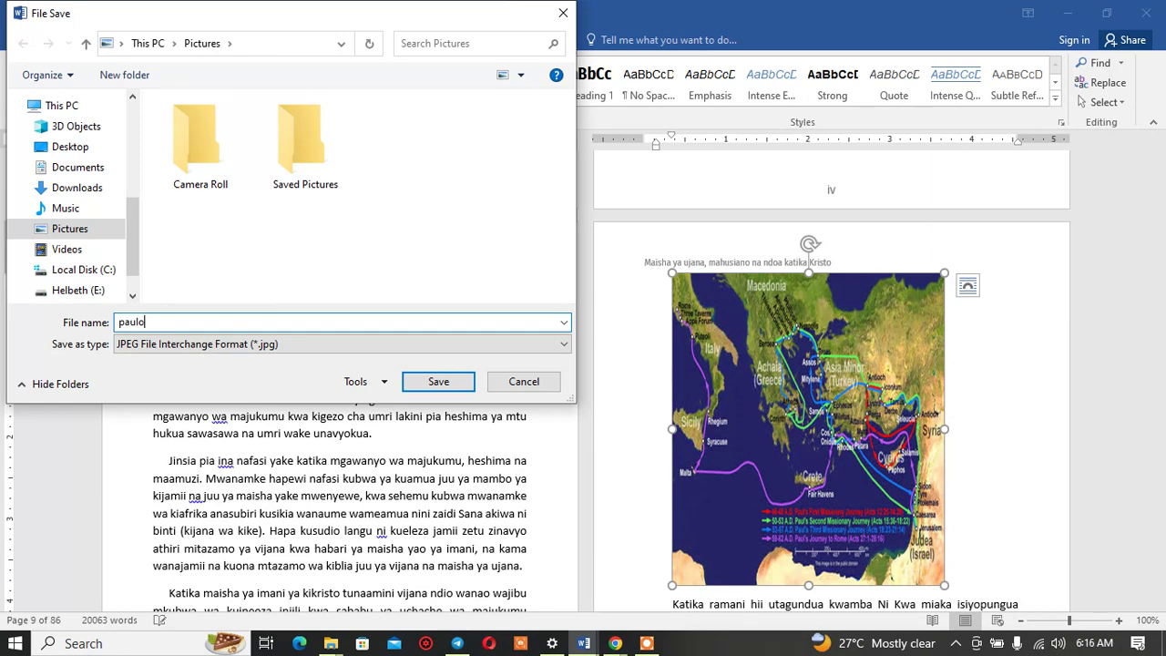
key("Return")
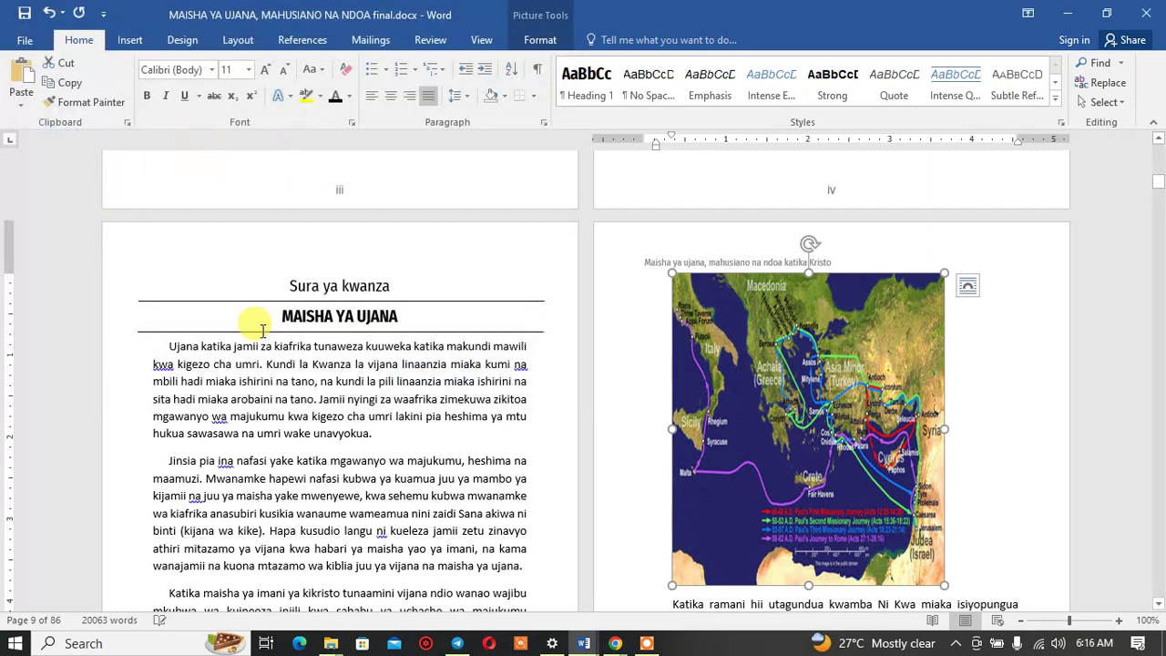
Step: Return to Chrome's map image results tab and scroll back to the top
mouse_move(612, 643)
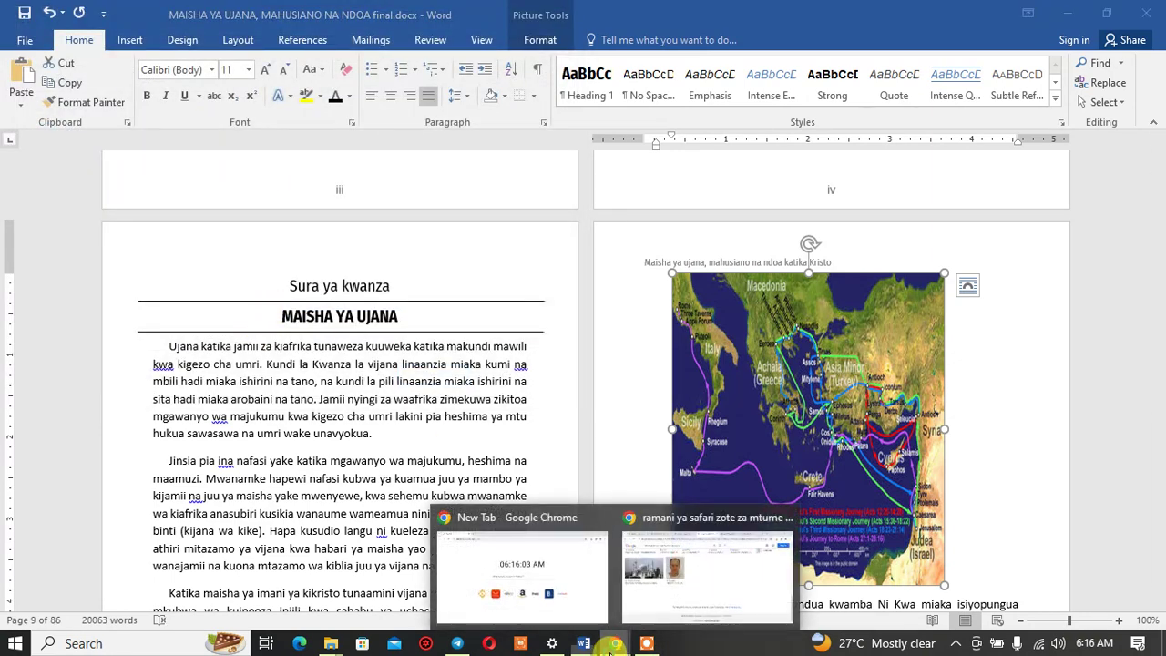
left_click(698, 598)
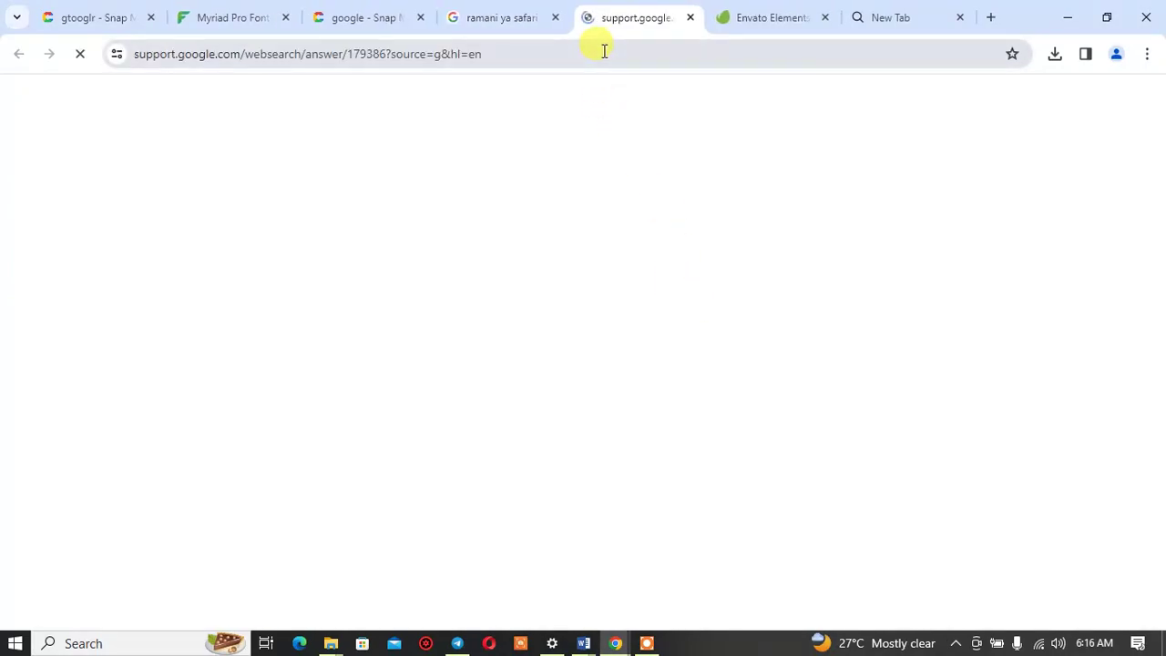
left_click(518, 25)
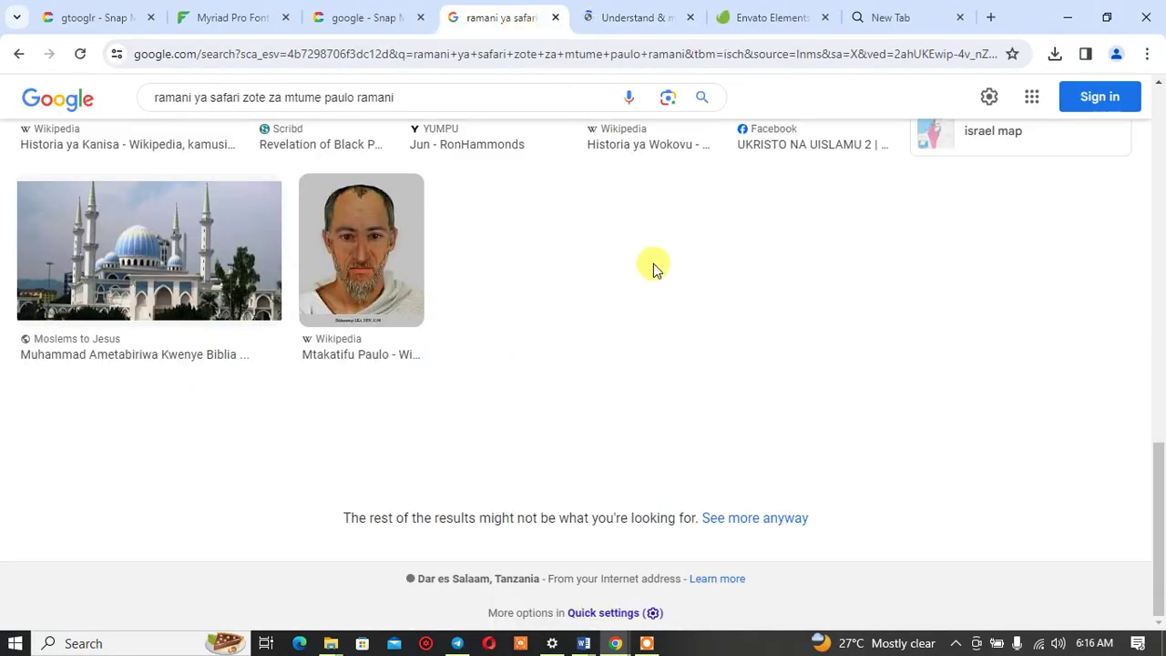
scroll(651, 323, "up", 3)
scroll(533, 410, "up", 4)
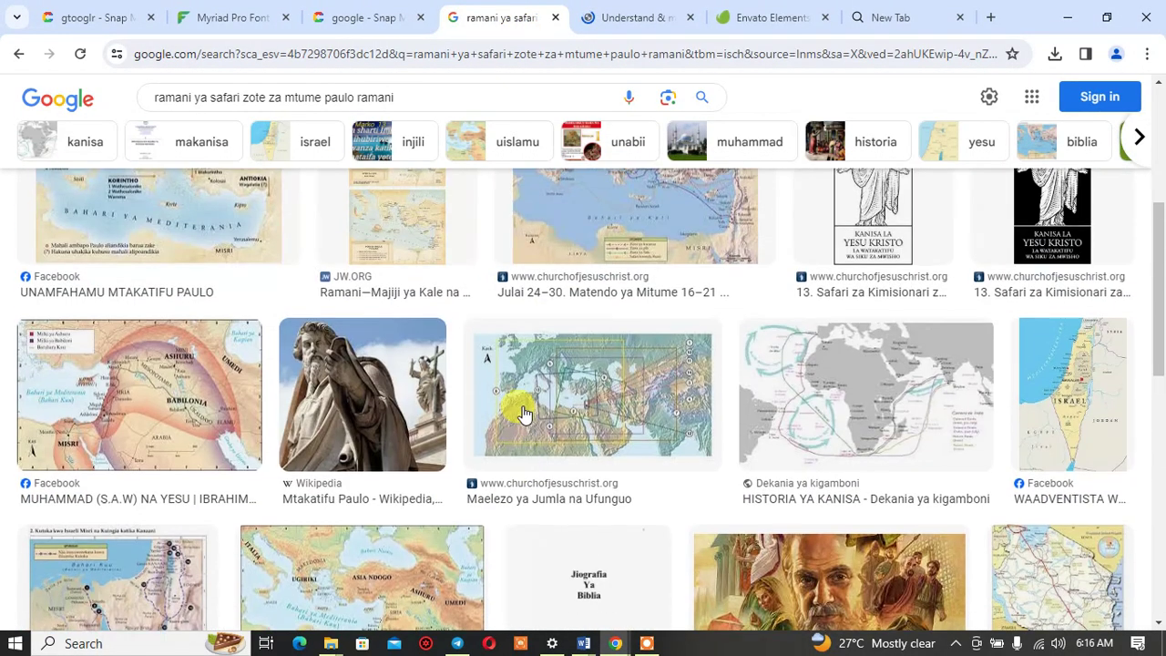
scroll(547, 412, "down", 3)
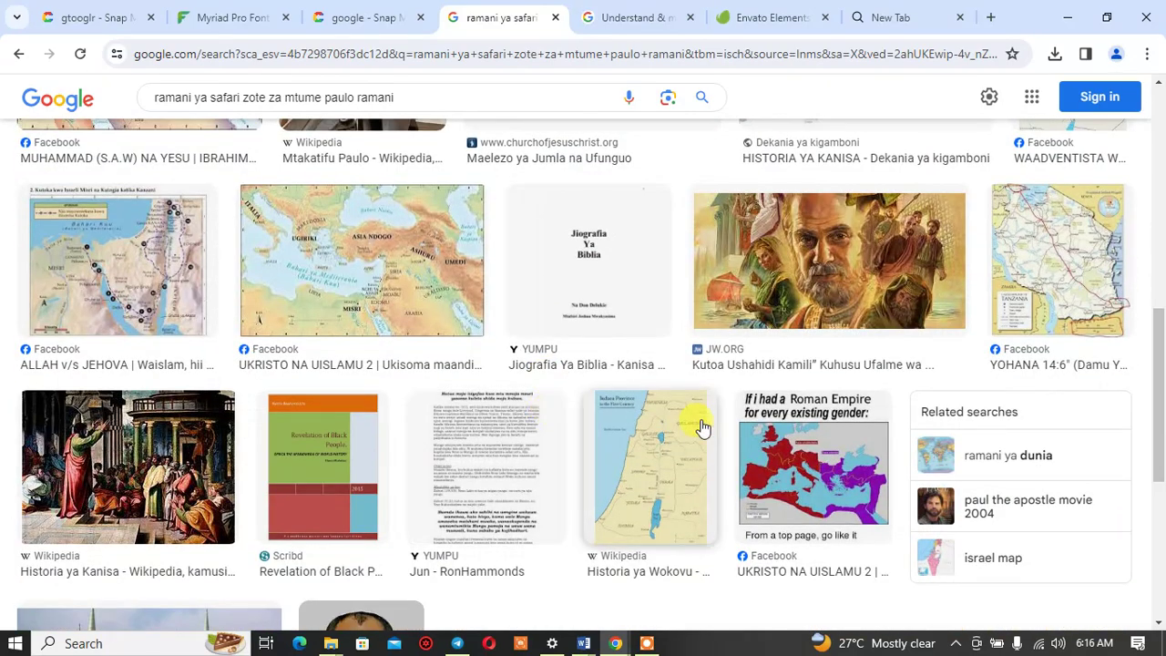
scroll(701, 426, "up", 2)
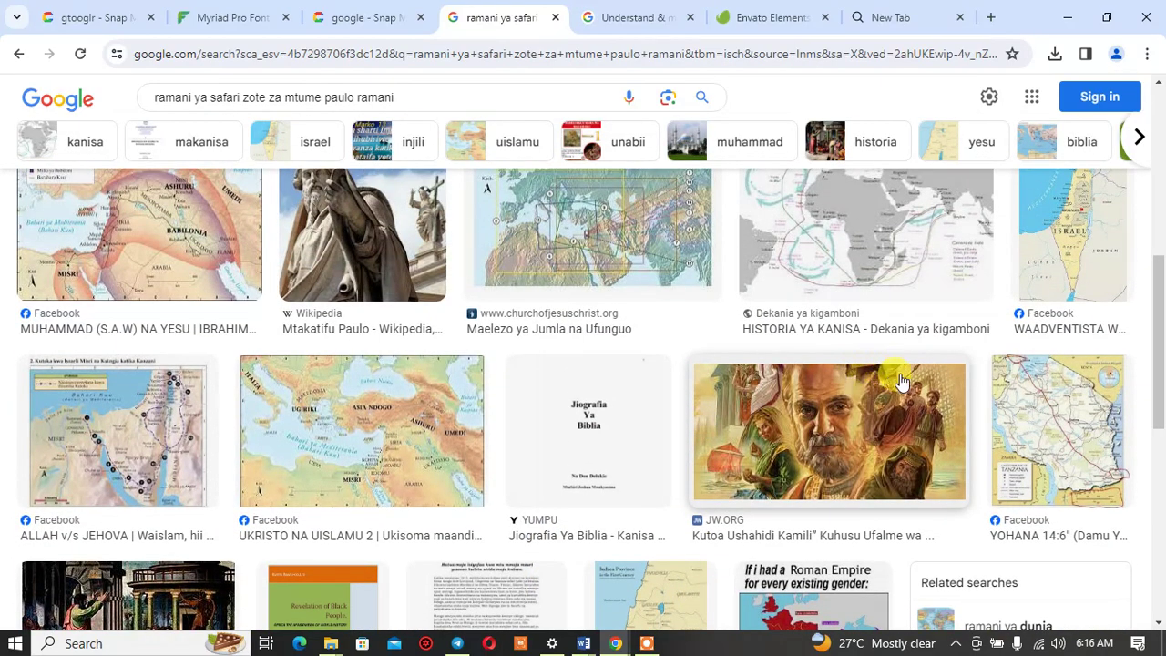
scroll(897, 382, "up", 2)
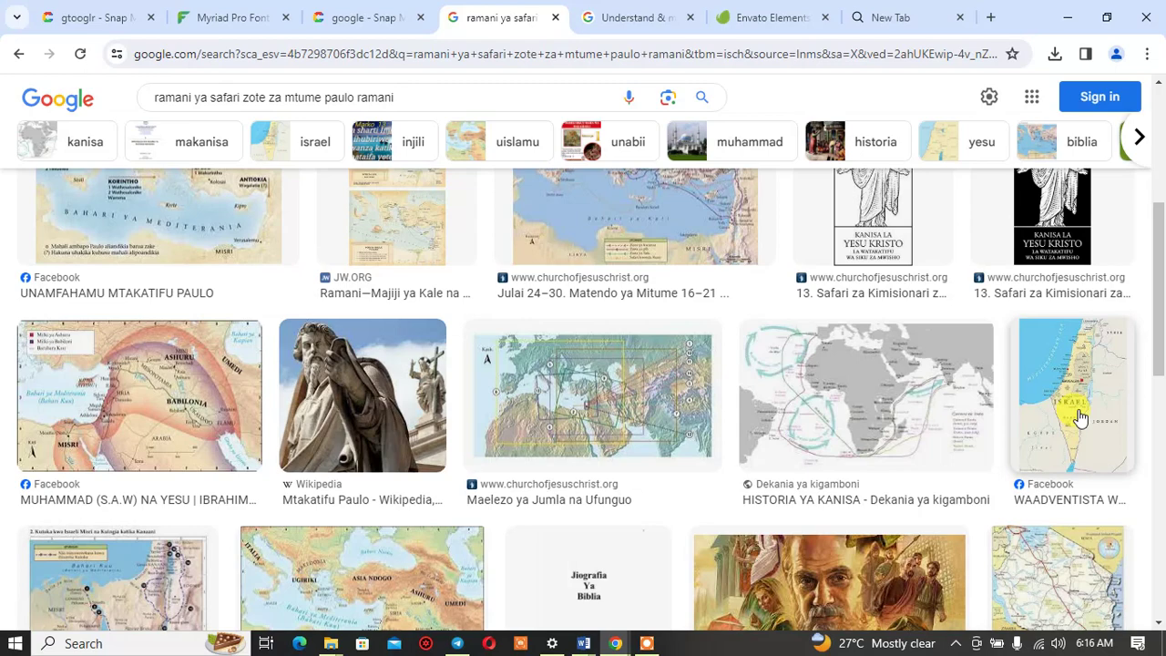
scroll(554, 333, "up", 2)
scroll(555, 333, "up", 2)
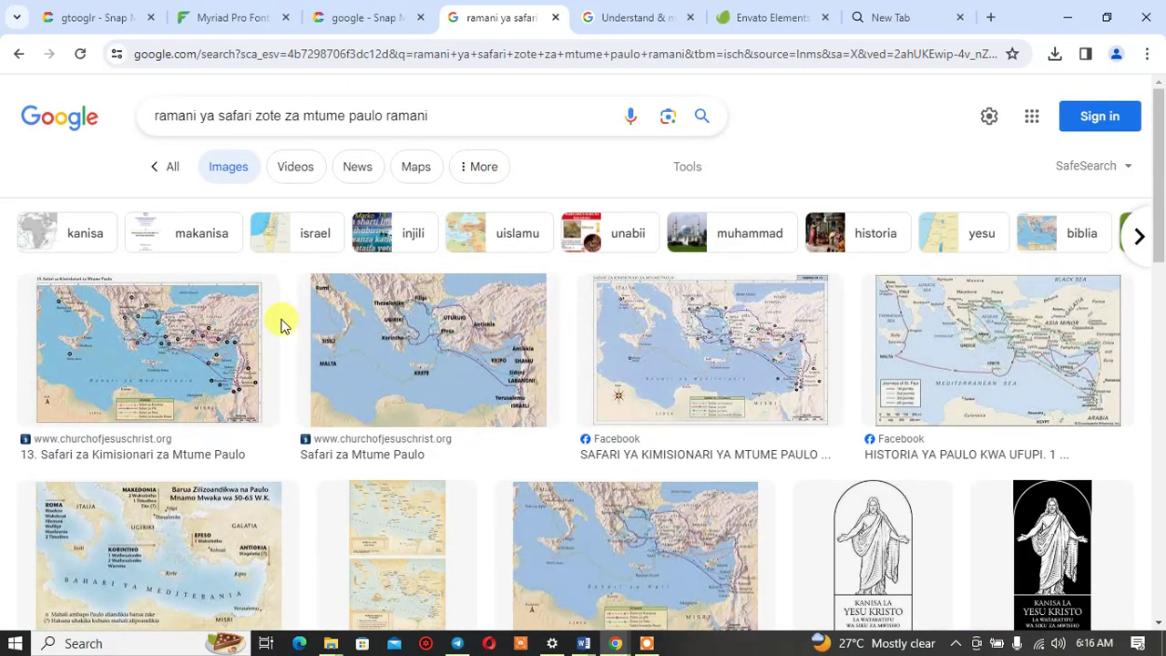
Step: Preview the '13. Safari za Kimisionari za Mtume Paulo' map, cancel saving it, and dismiss the share popup
left_click(211, 342)
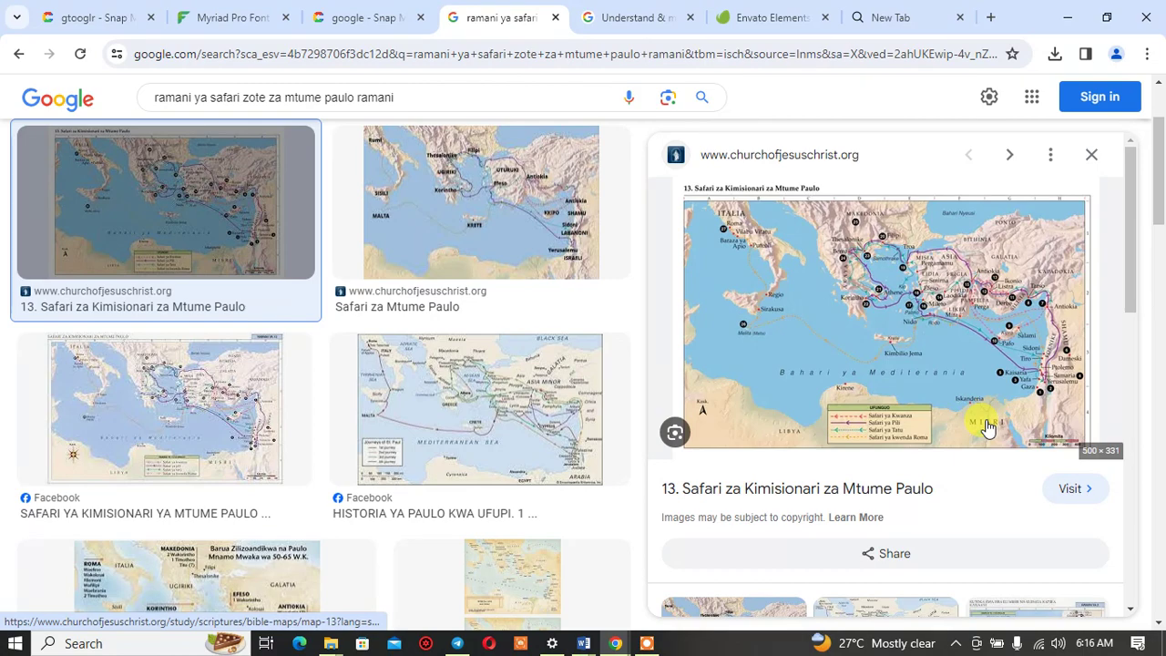
scroll(962, 396, "down", 5)
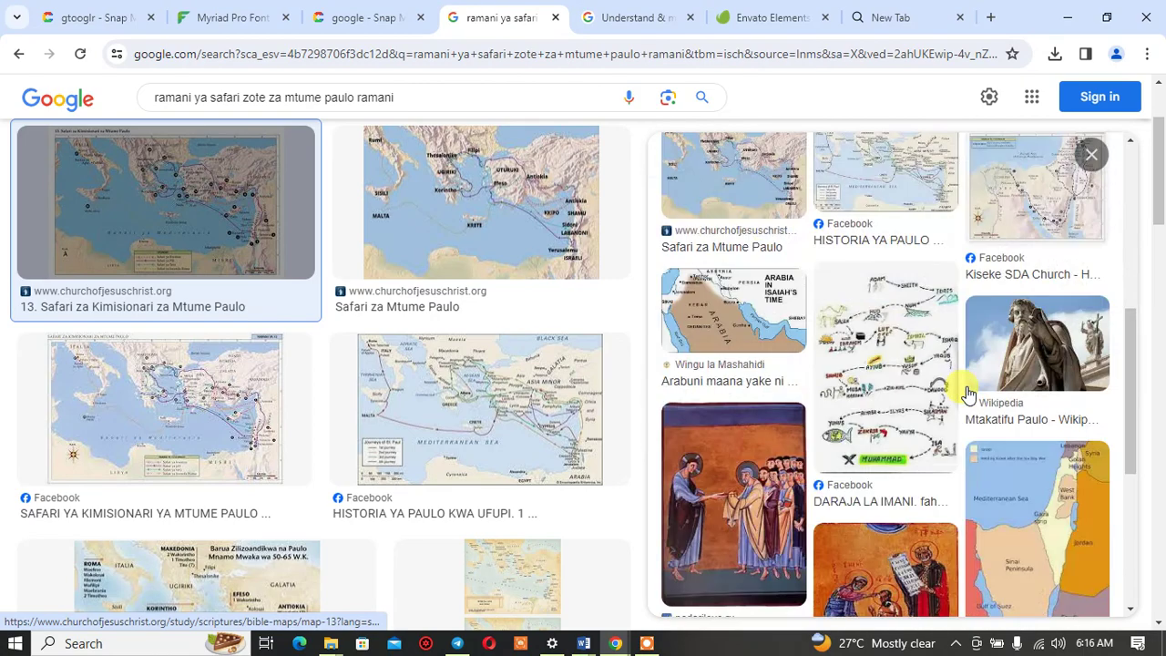
scroll(894, 447, "up", 3)
scroll(898, 447, "up", 2)
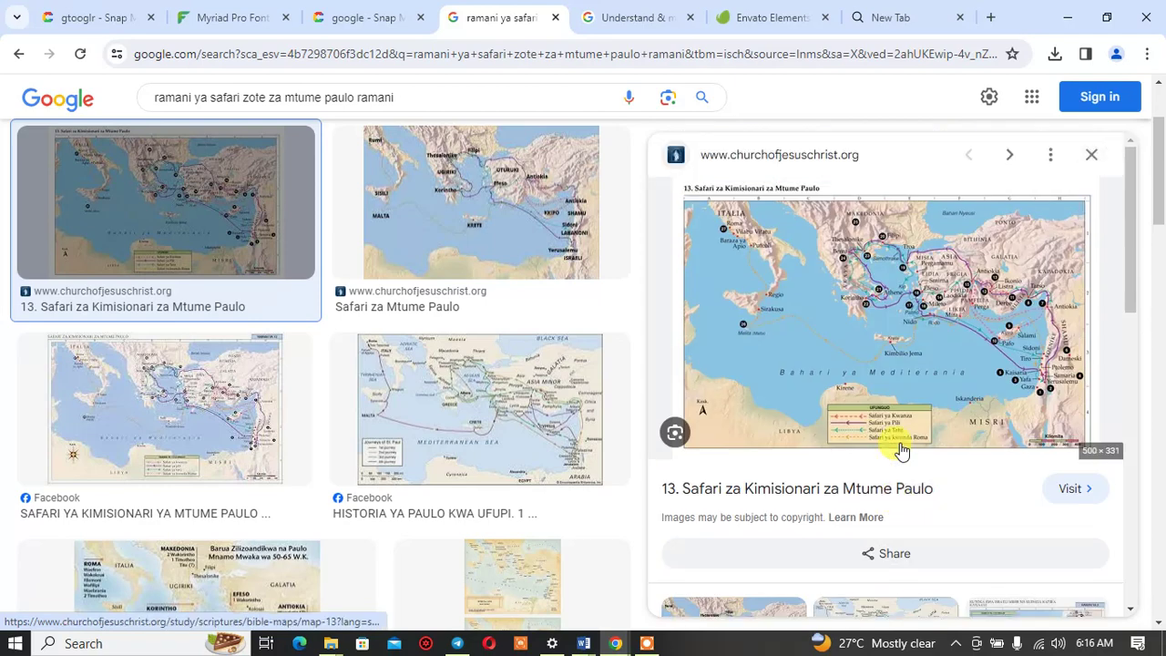
right_click(923, 314)
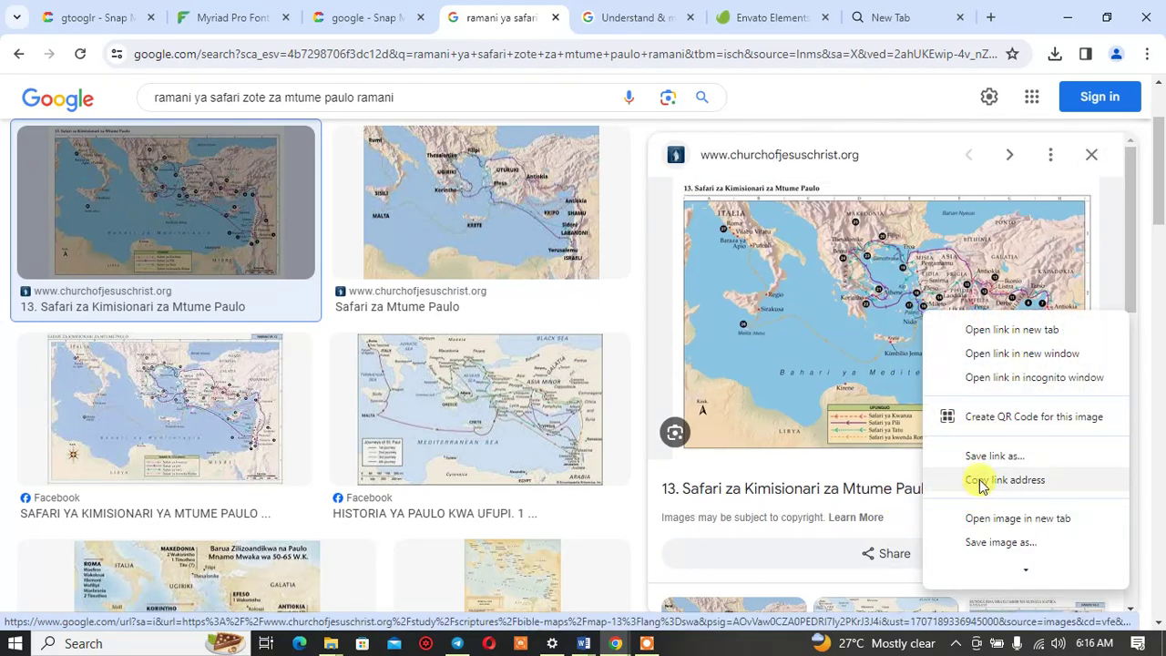
left_click(988, 542)
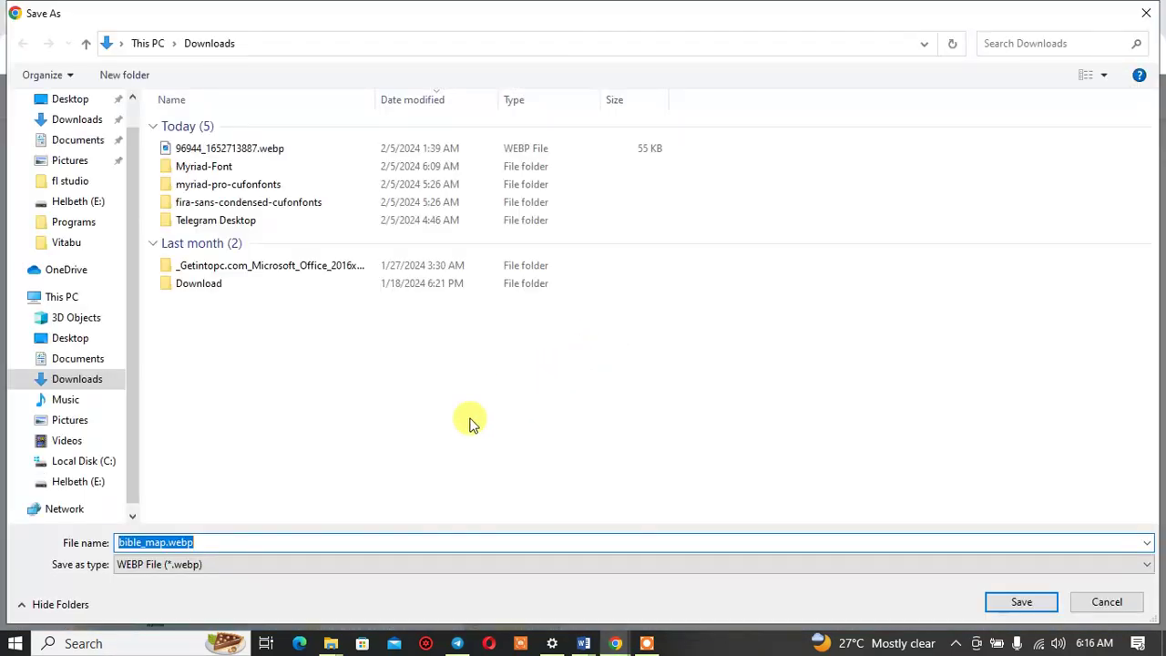
left_click(1118, 609)
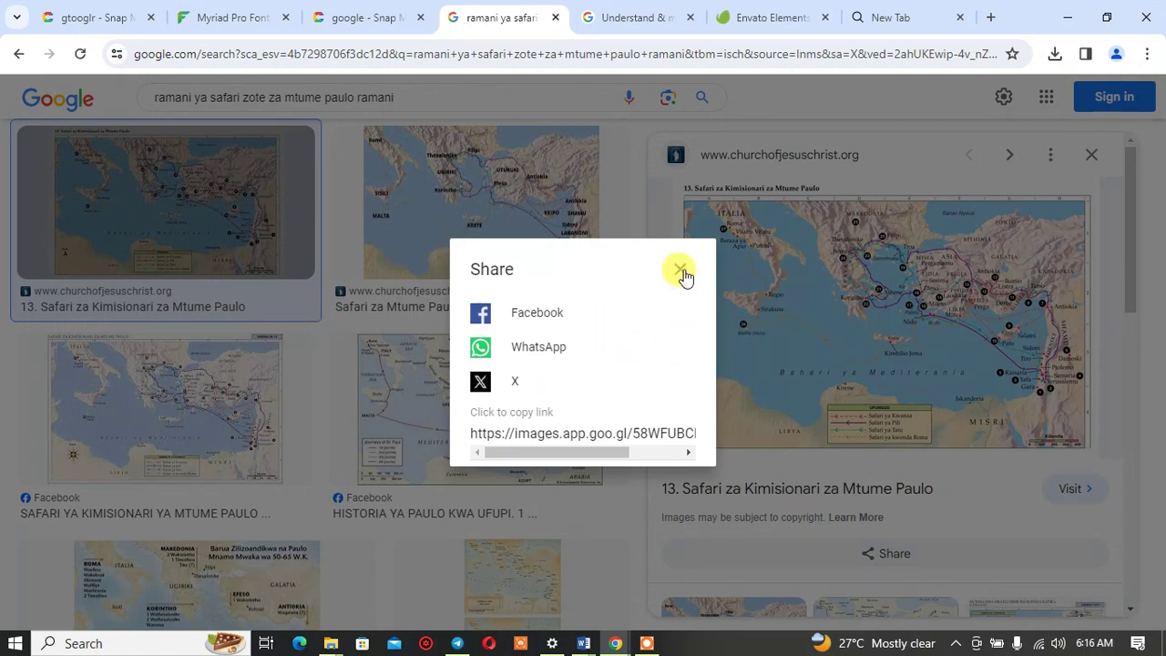
left_click(682, 271)
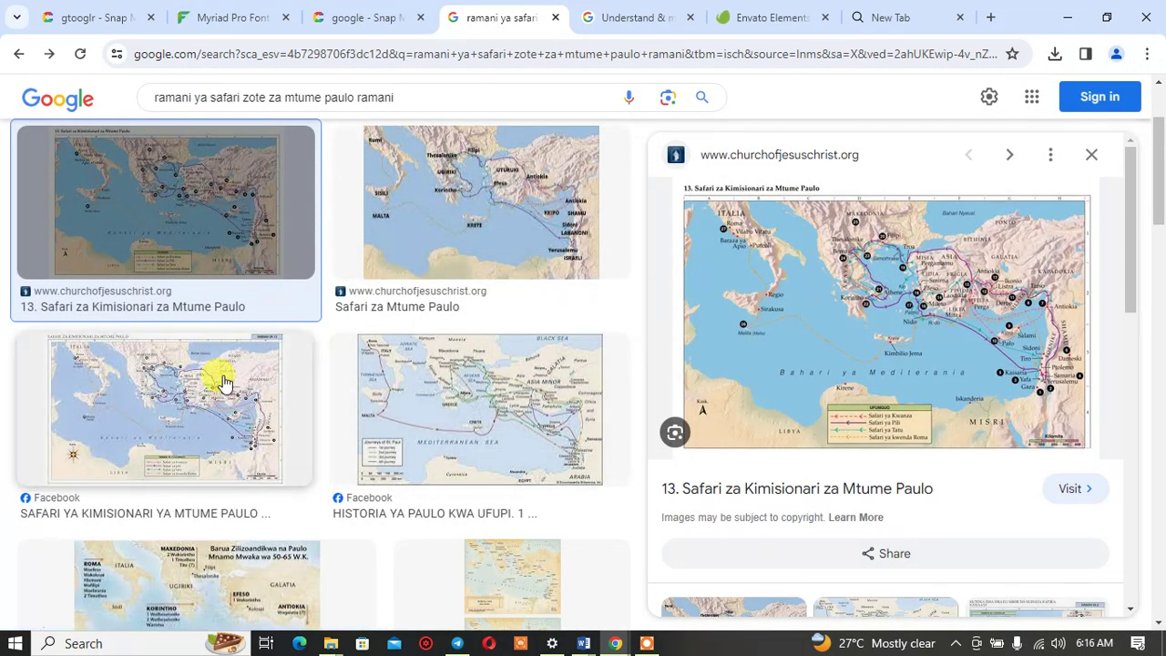
Step: Preview the HISTORIA YA PAULO KWA UFUPI map and open its related Safari za Mtume Paulo image in a new tab
scroll(222, 383, "down", 4)
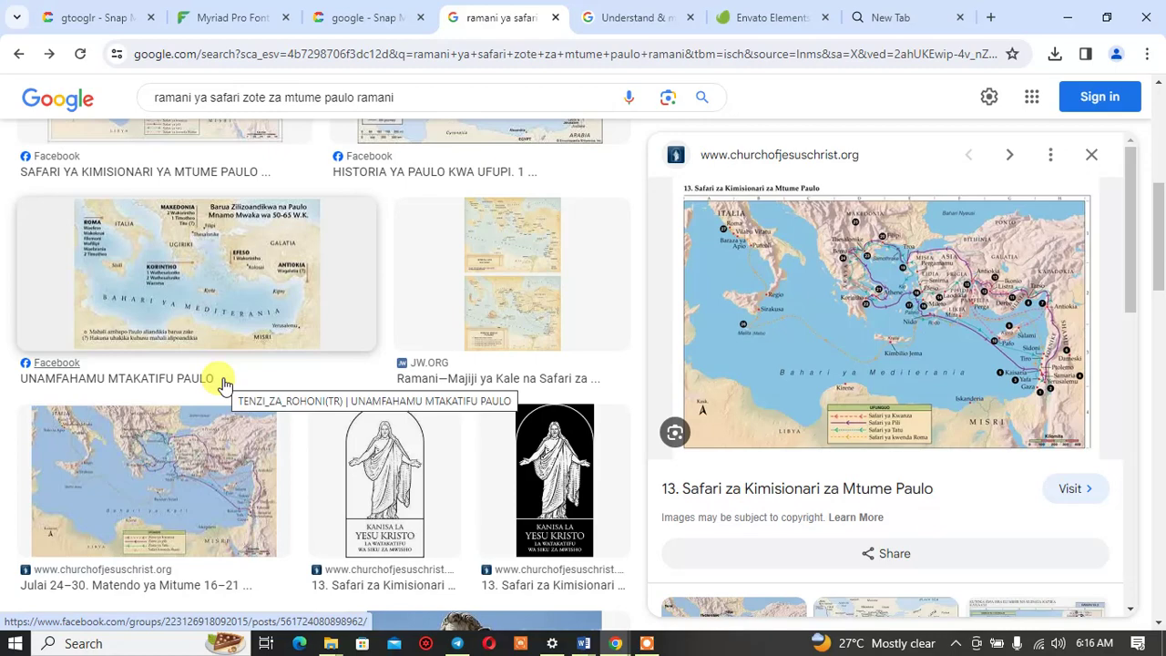
scroll(222, 383, "down", 2)
key("Escape")
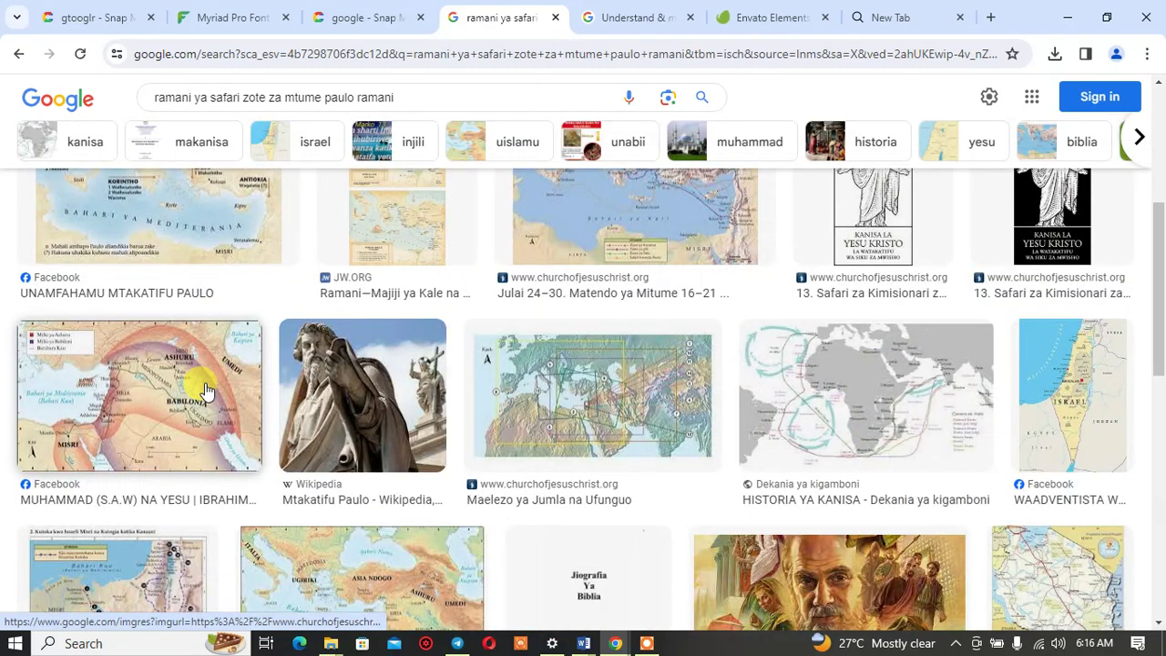
scroll(593, 483, "up", 4)
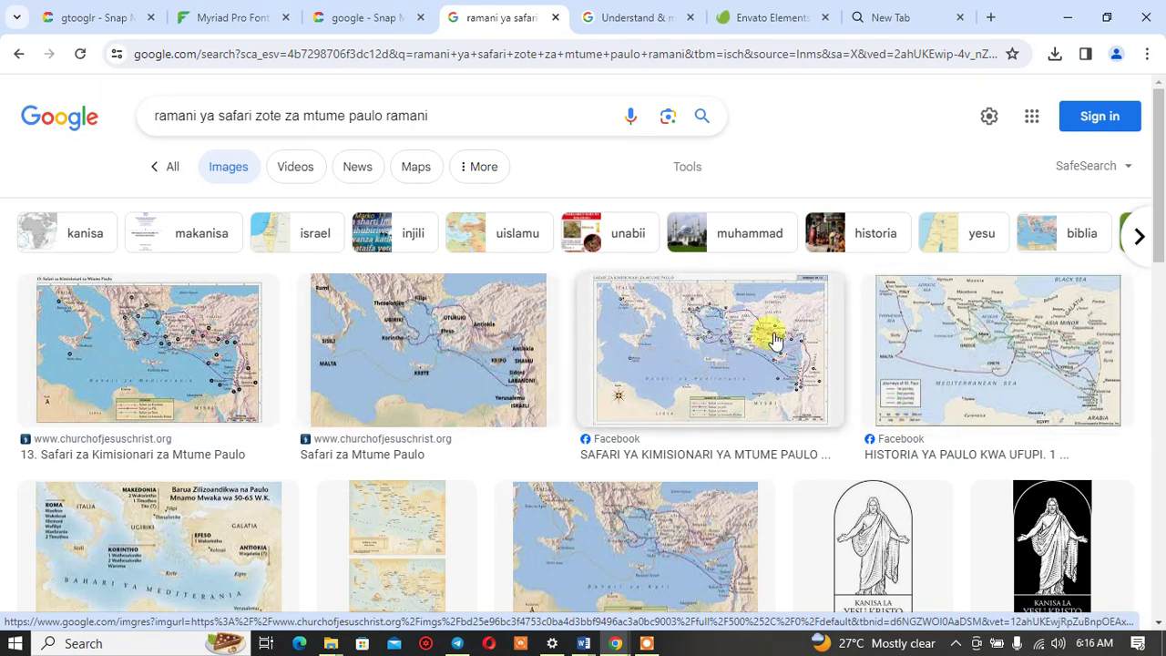
left_click(984, 362)
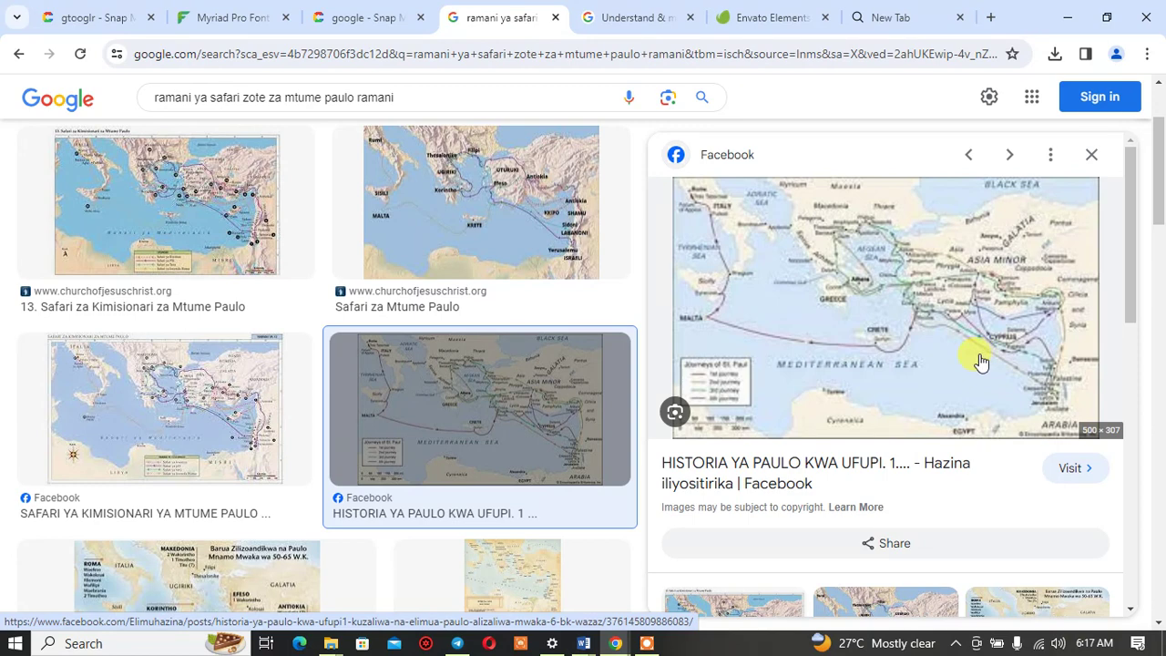
scroll(974, 359, "down", 4)
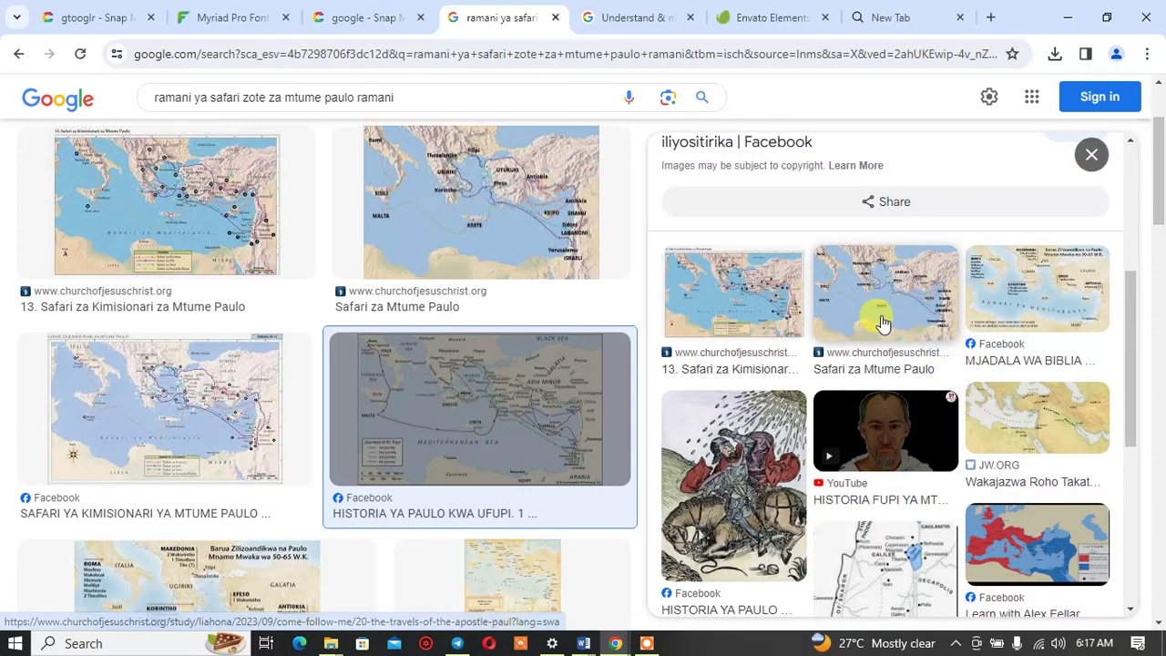
left_click(881, 320)
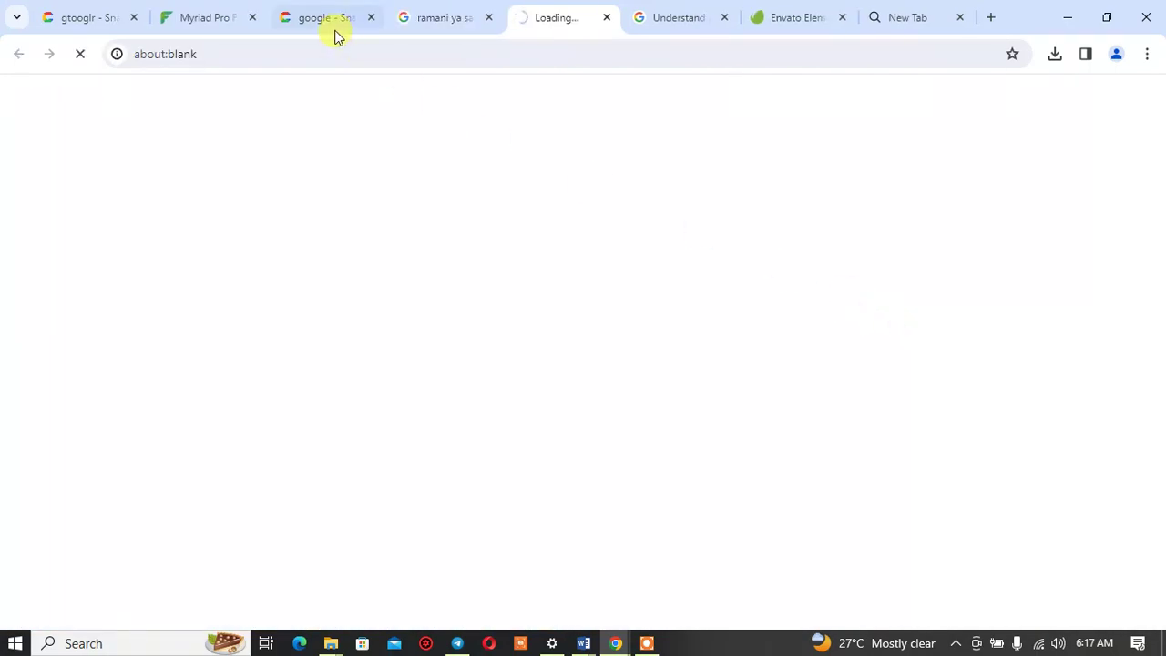
Step: Back in the image results, browse the Facebook and Kiseke SDA Church maps, then reopen the '13. Safari za Kimisionari' preview
left_click(451, 20)
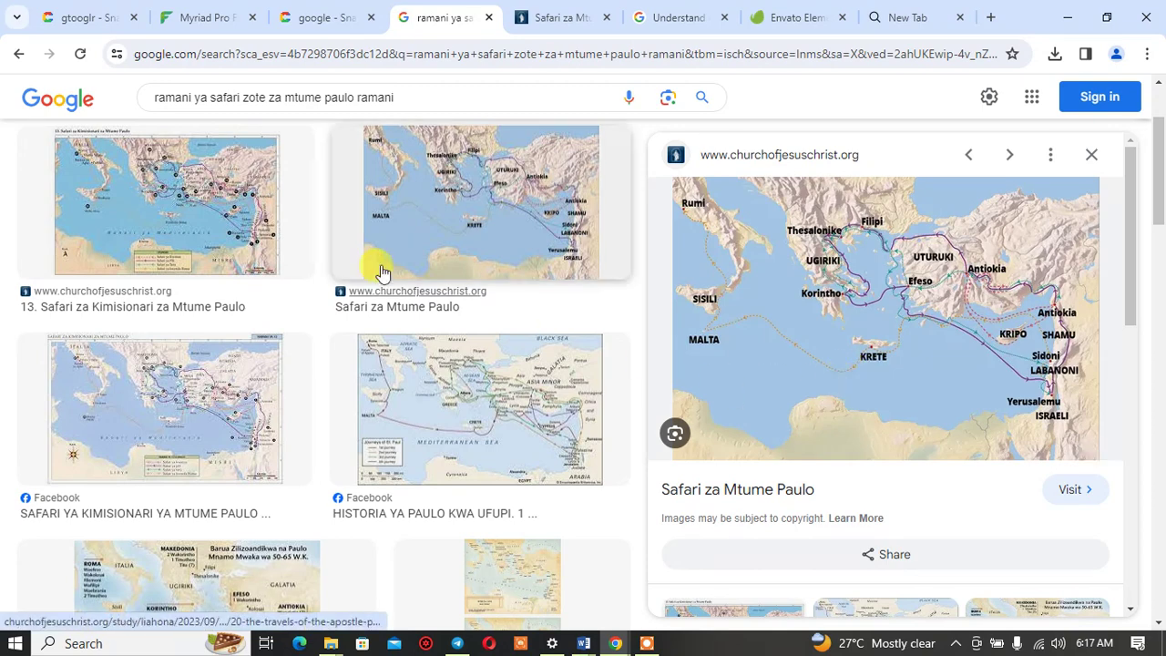
left_click(183, 208)
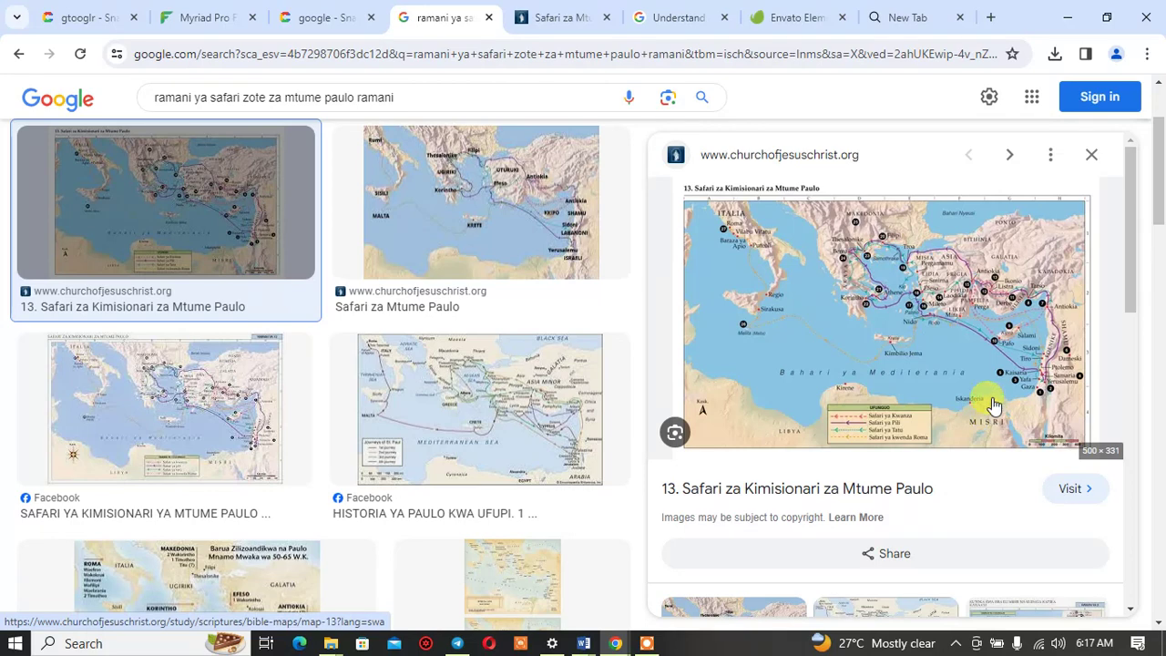
left_click(194, 395)
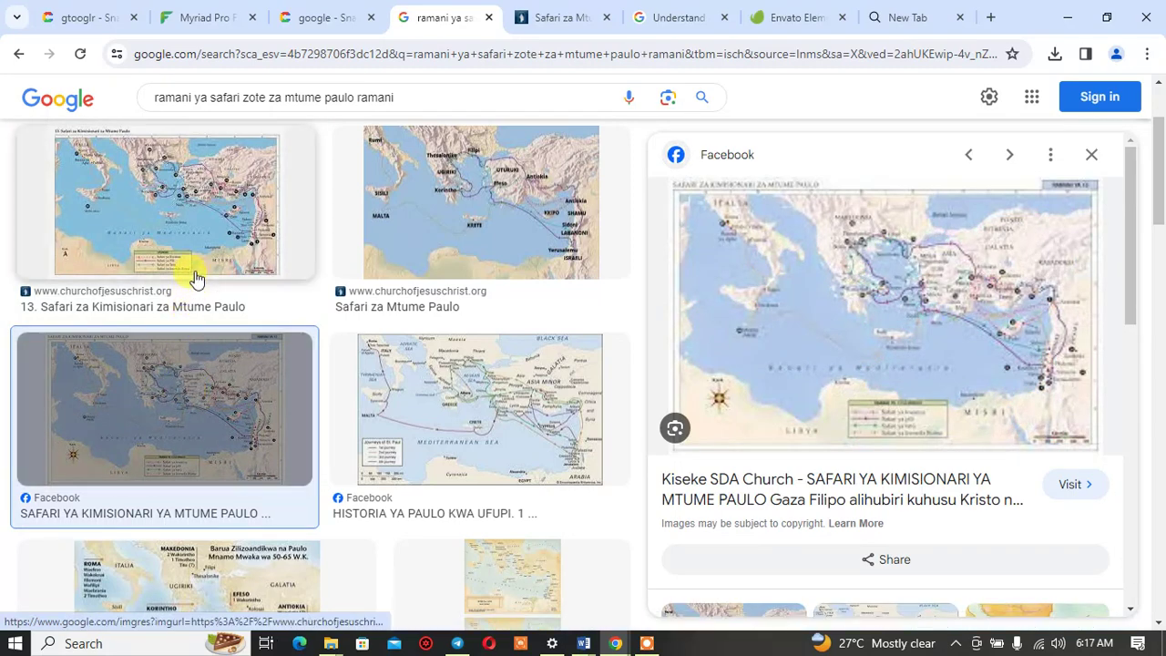
key("Escape")
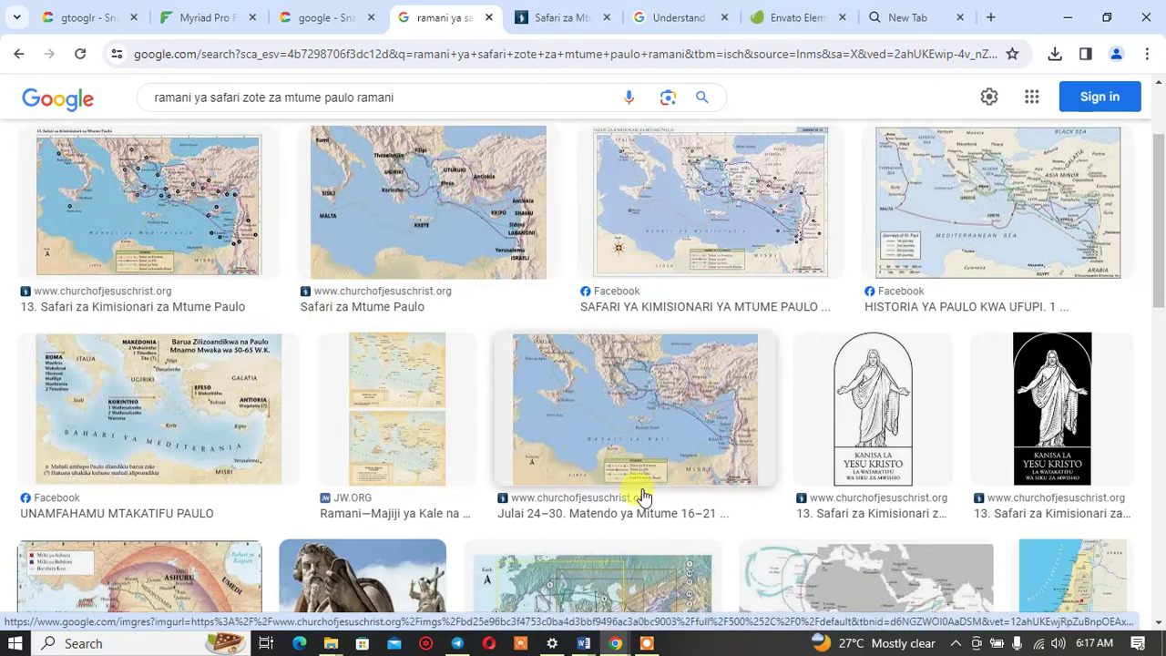
left_click(213, 232)
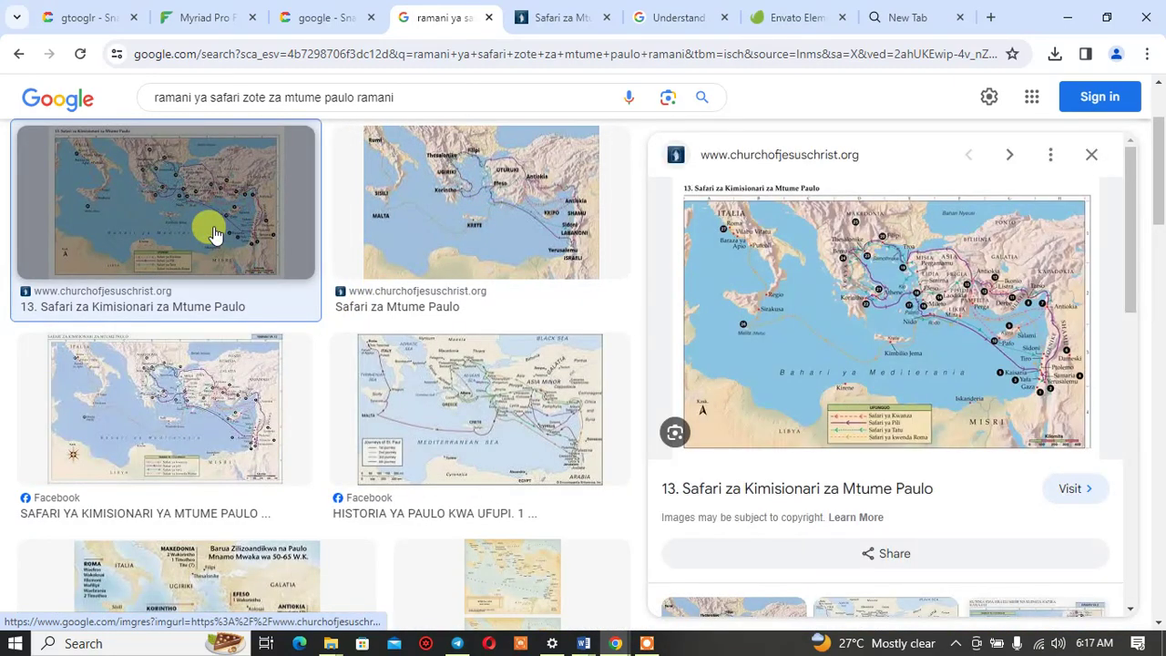
left_click(1056, 302)
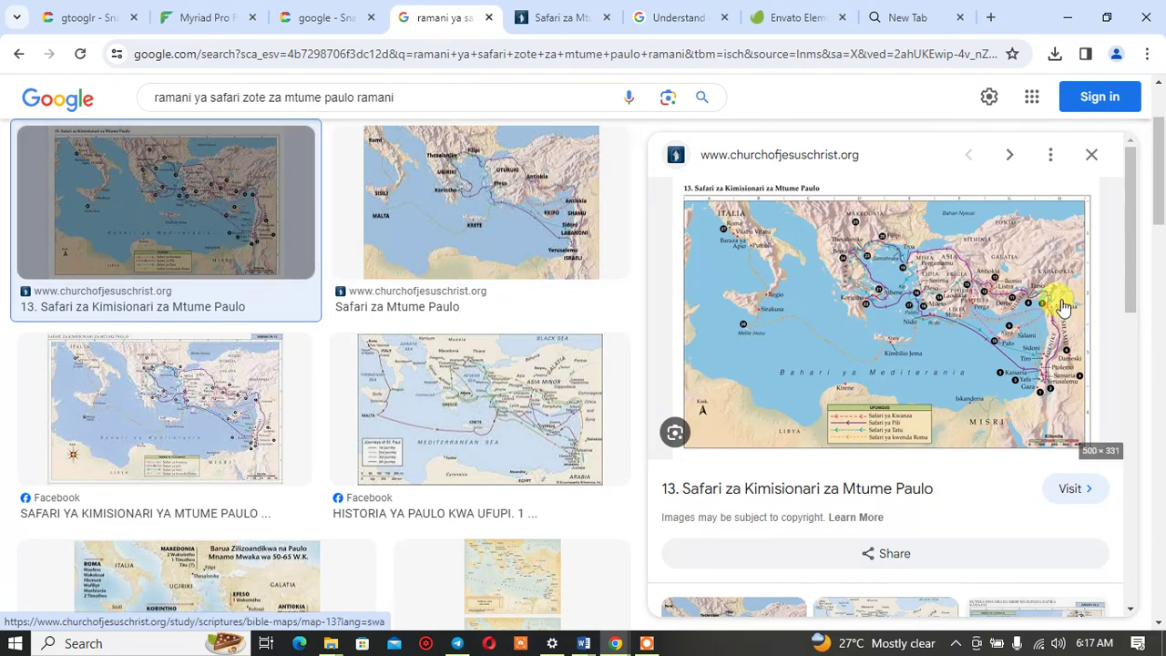
scroll(838, 367, "down", 3)
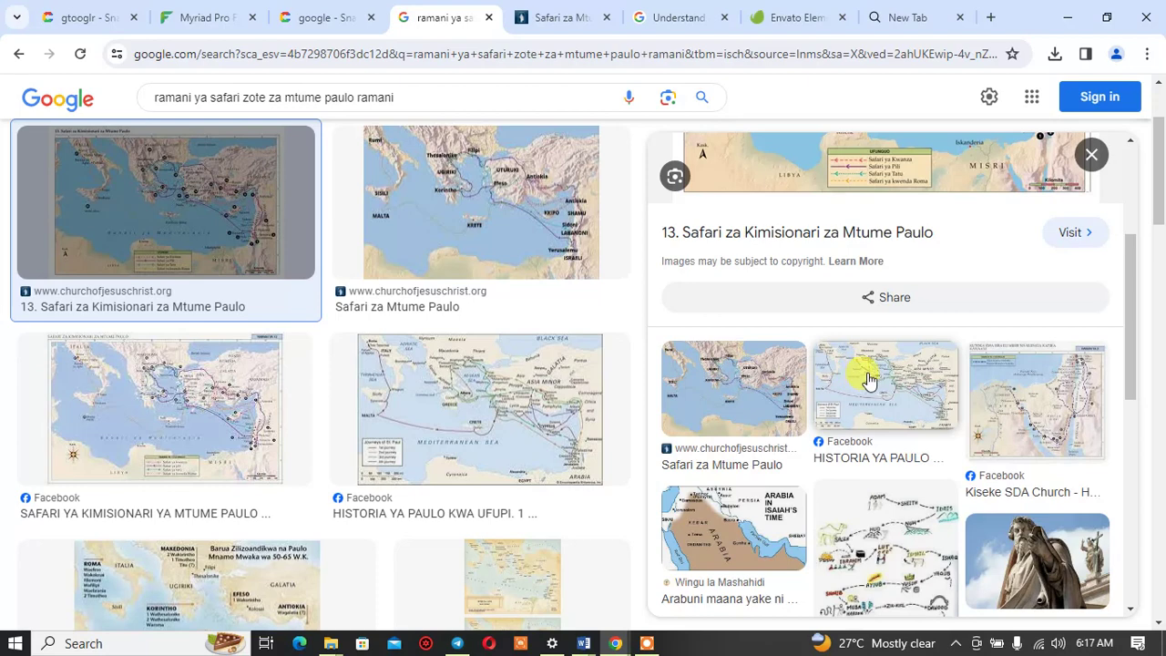
left_click(1046, 406)
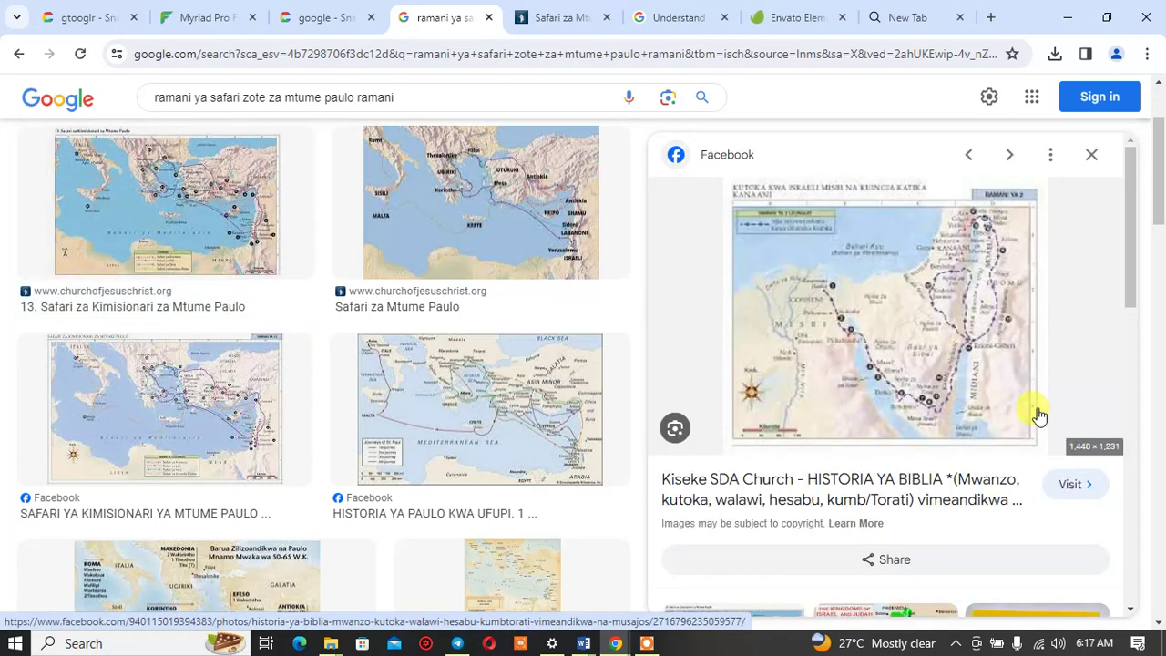
scroll(874, 442, "down", 5)
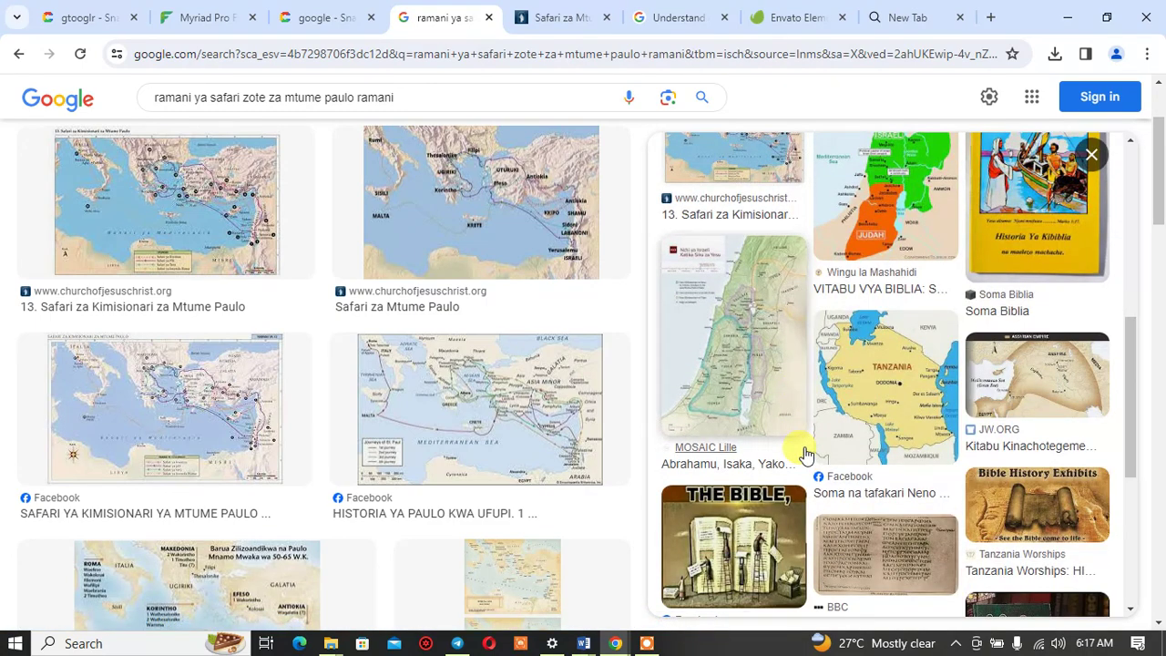
scroll(805, 454, "up", 5)
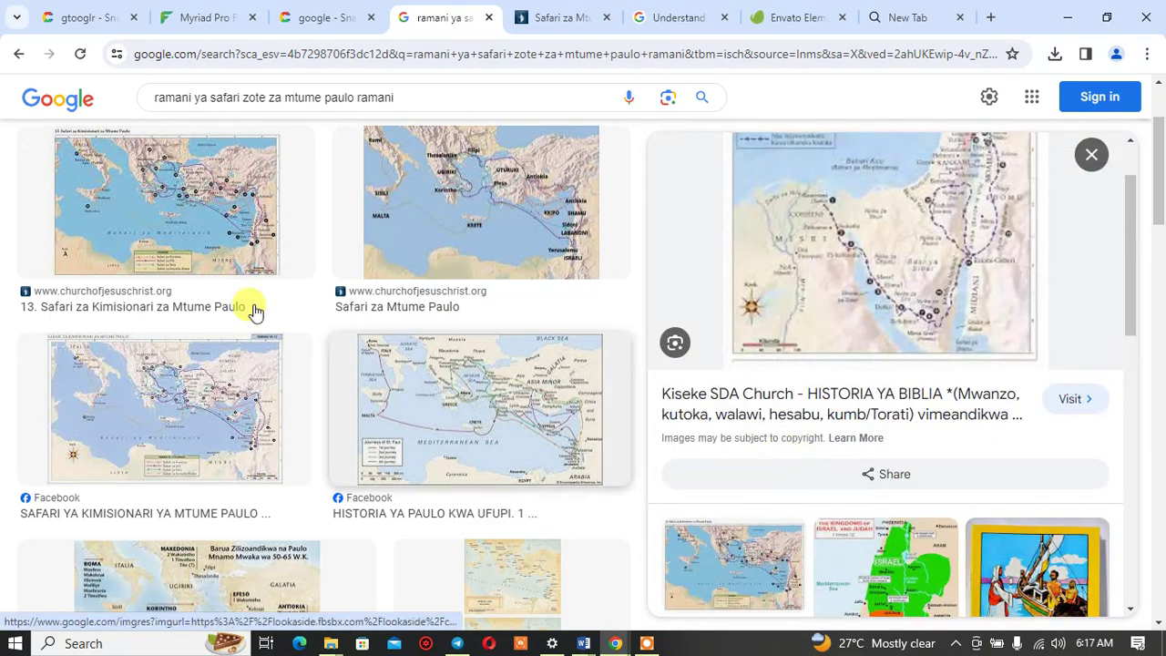
left_click(99, 205)
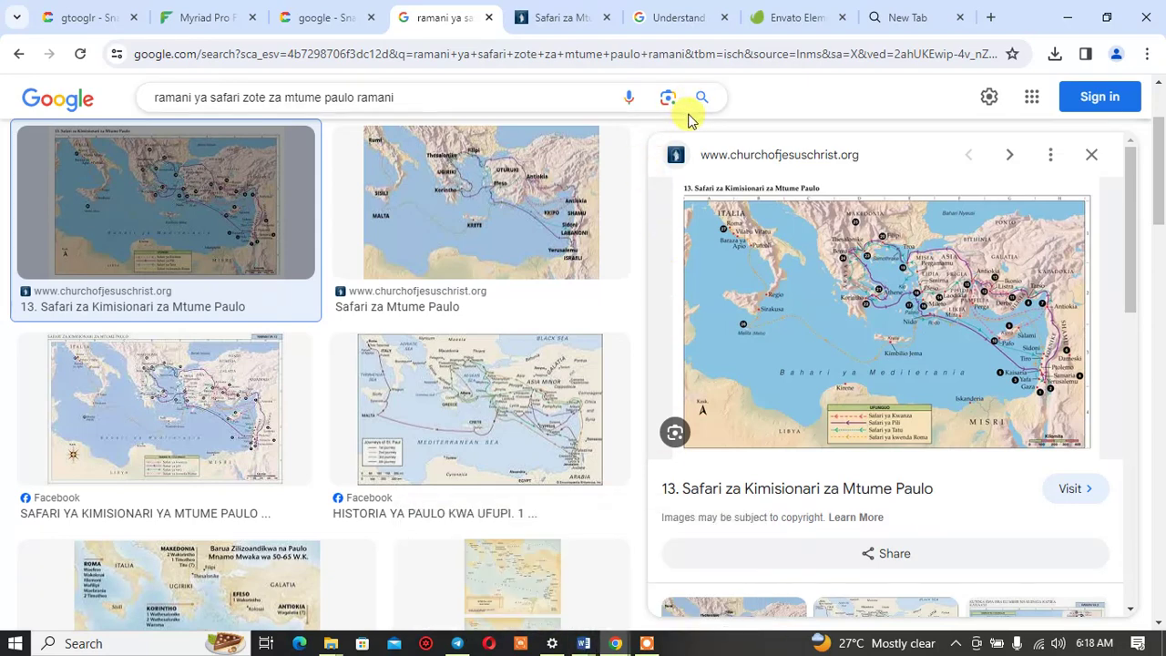
Step: Save the previewed Mtume Paulo map as bible_map.webp in Downloads
right_click(845, 282)
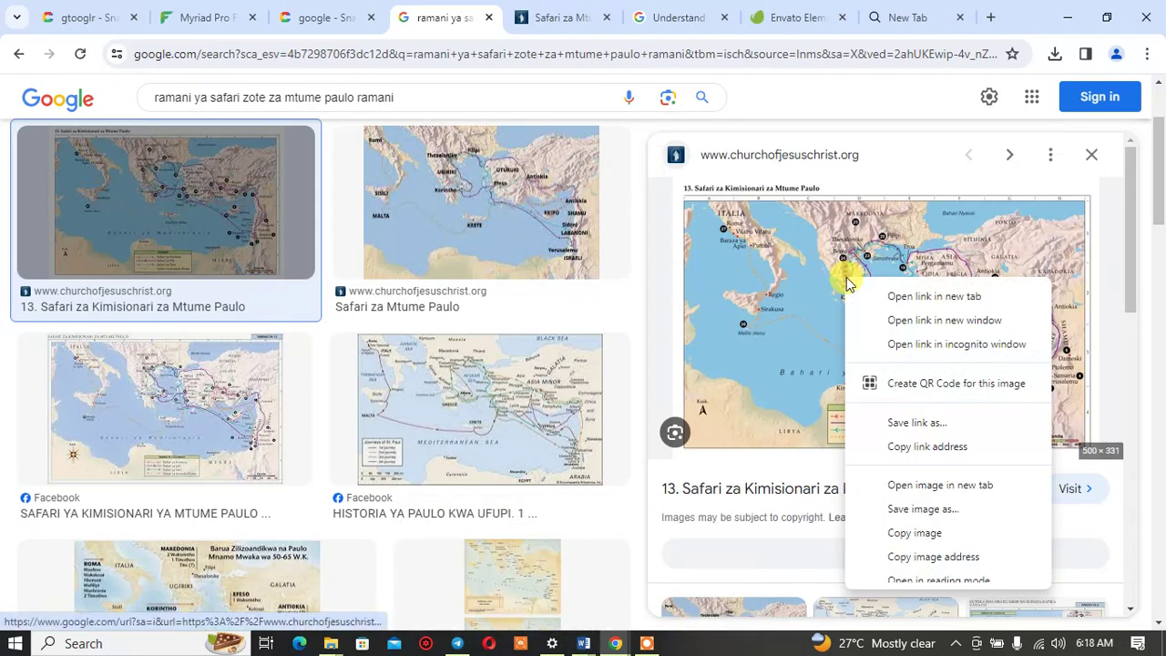
left_click(906, 510)
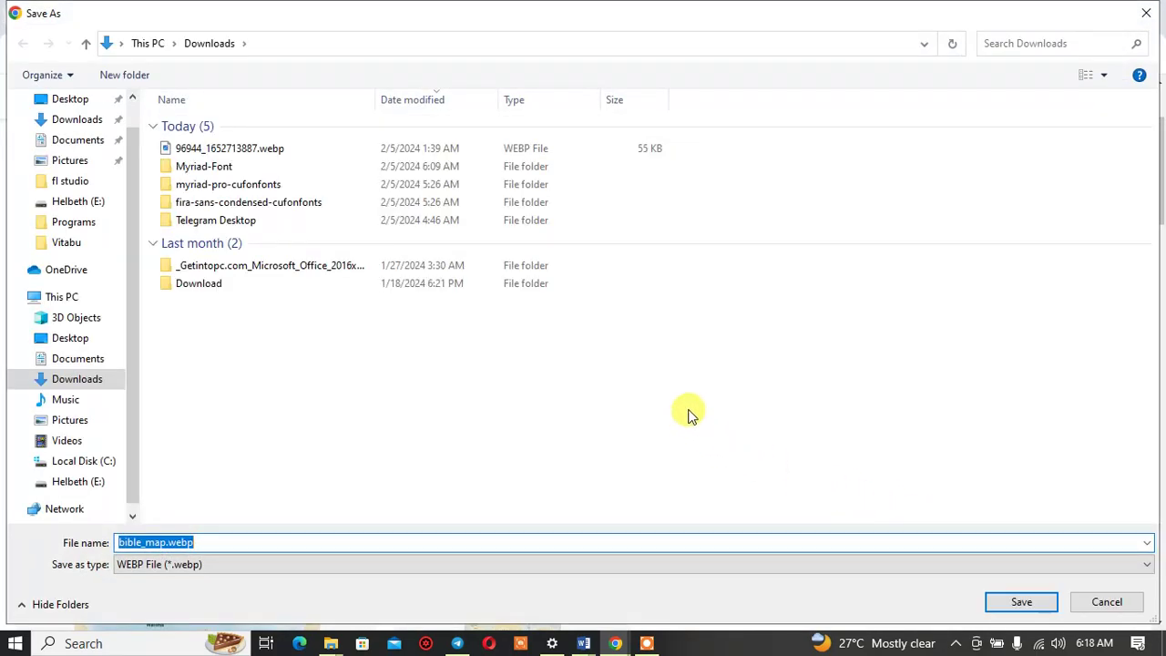
key("Return")
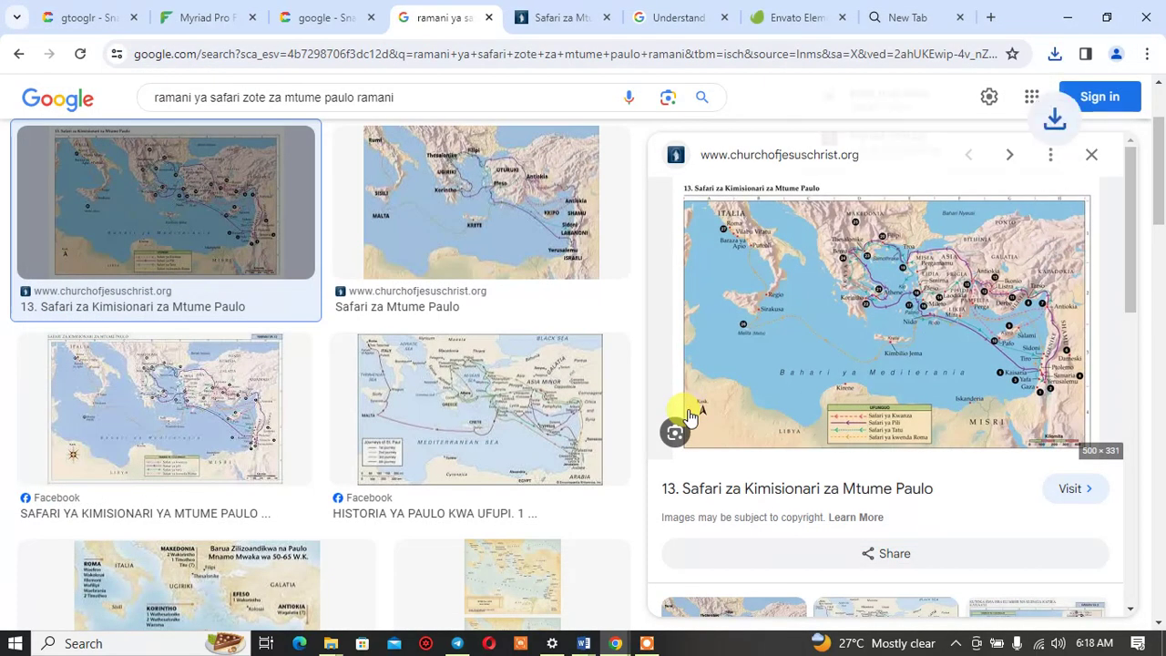
Step: Close the preview and open the Facebook HISTORIA YA PAULO KWA UFUPI map instead
scroll(520, 381, "down", 1)
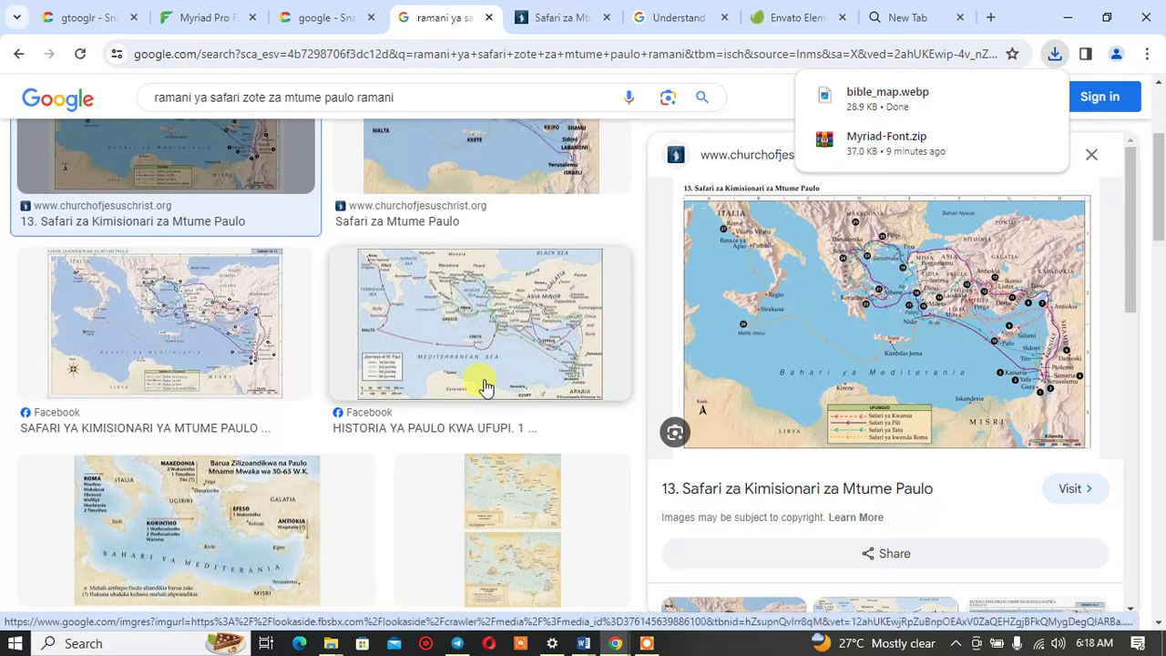
key("Escape")
key("Escape")
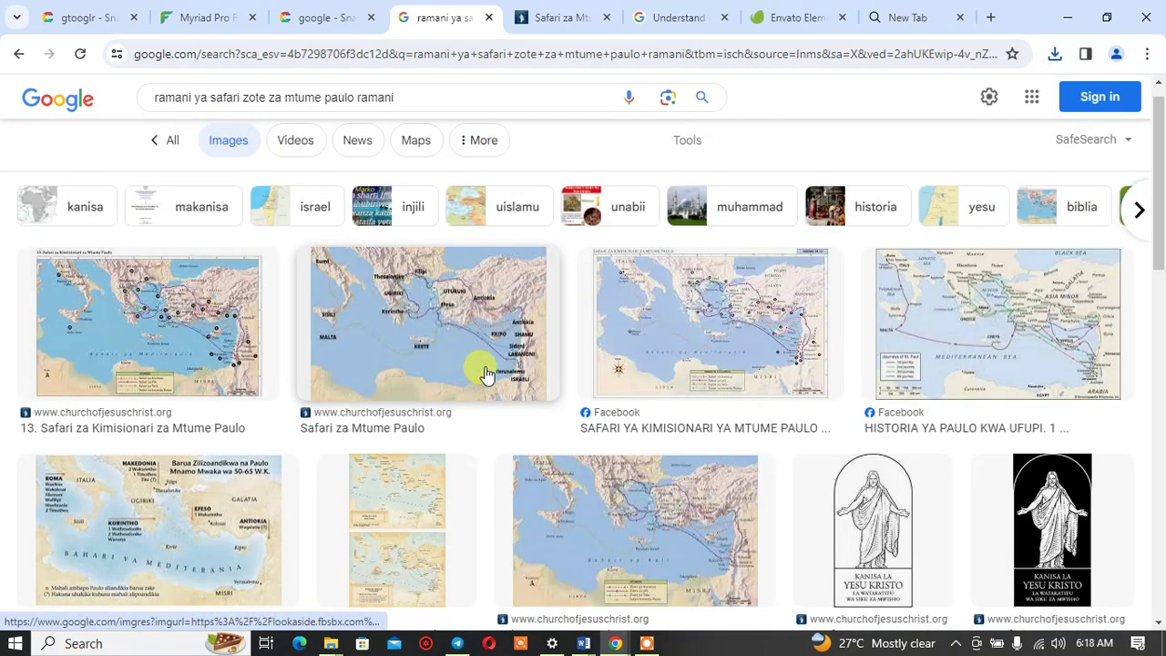
left_click(947, 373)
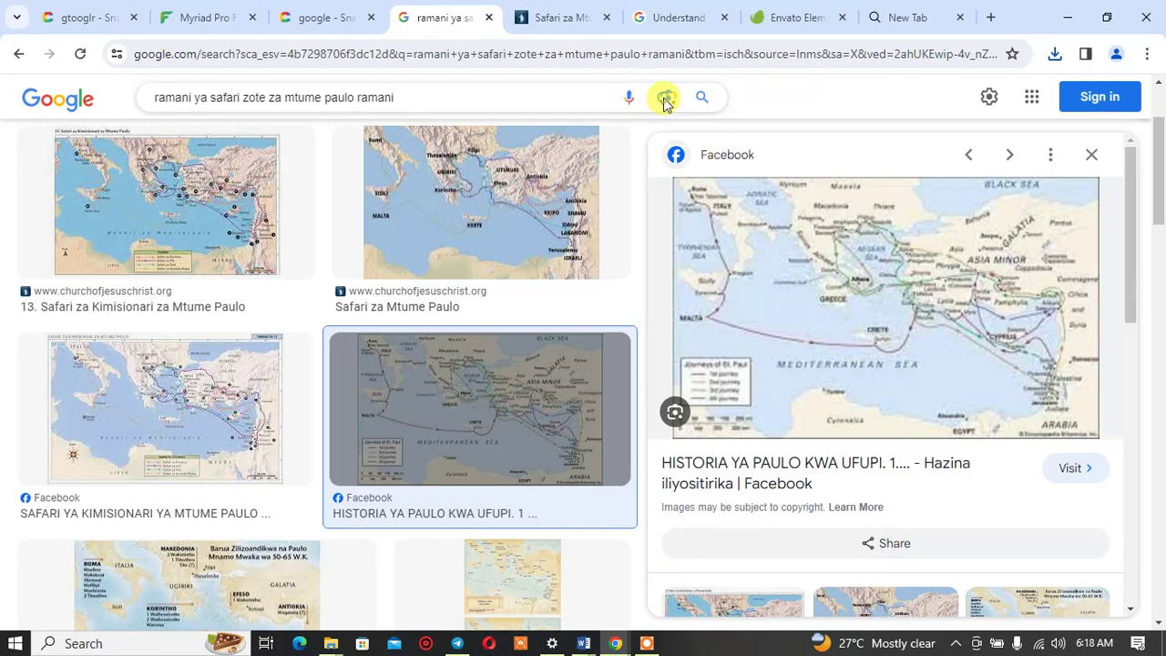
Step: Run a Google Lens image search by uploading paste.jpg from Pictures
left_click(664, 98)
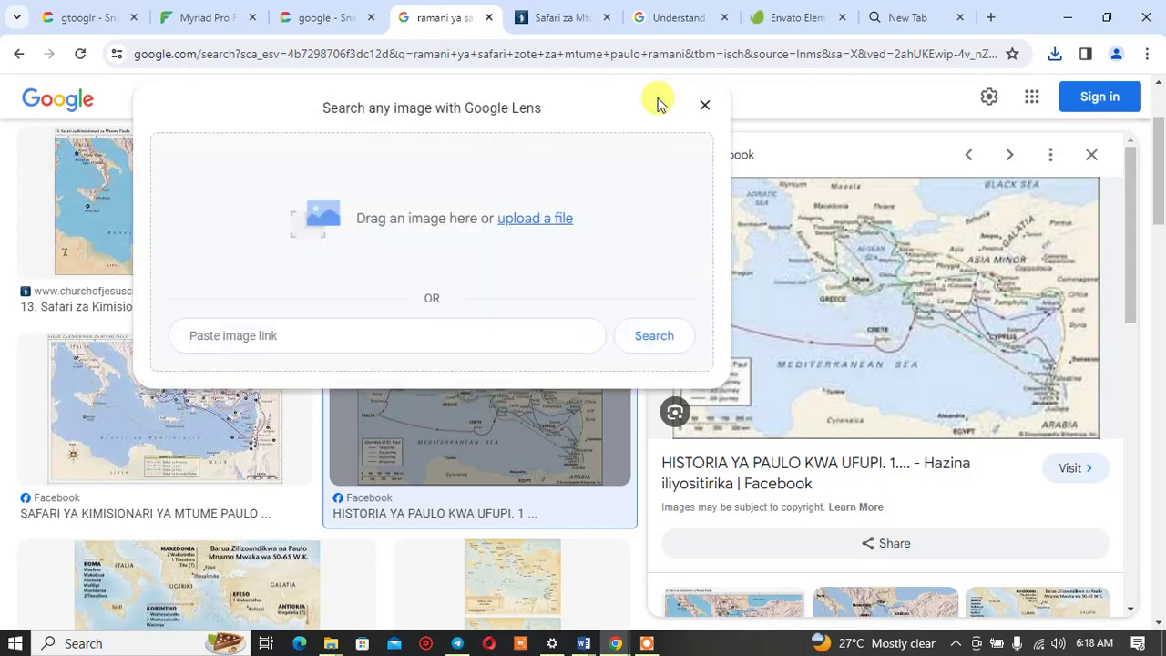
left_click(524, 224)
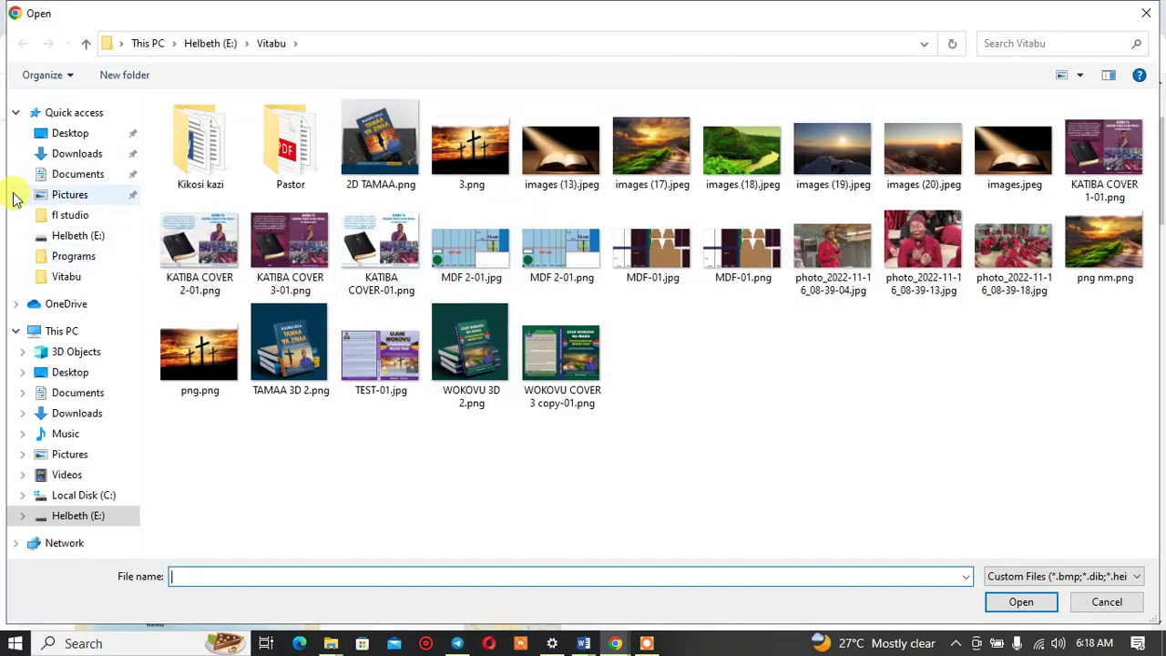
left_click(37, 196)
double_click(395, 163)
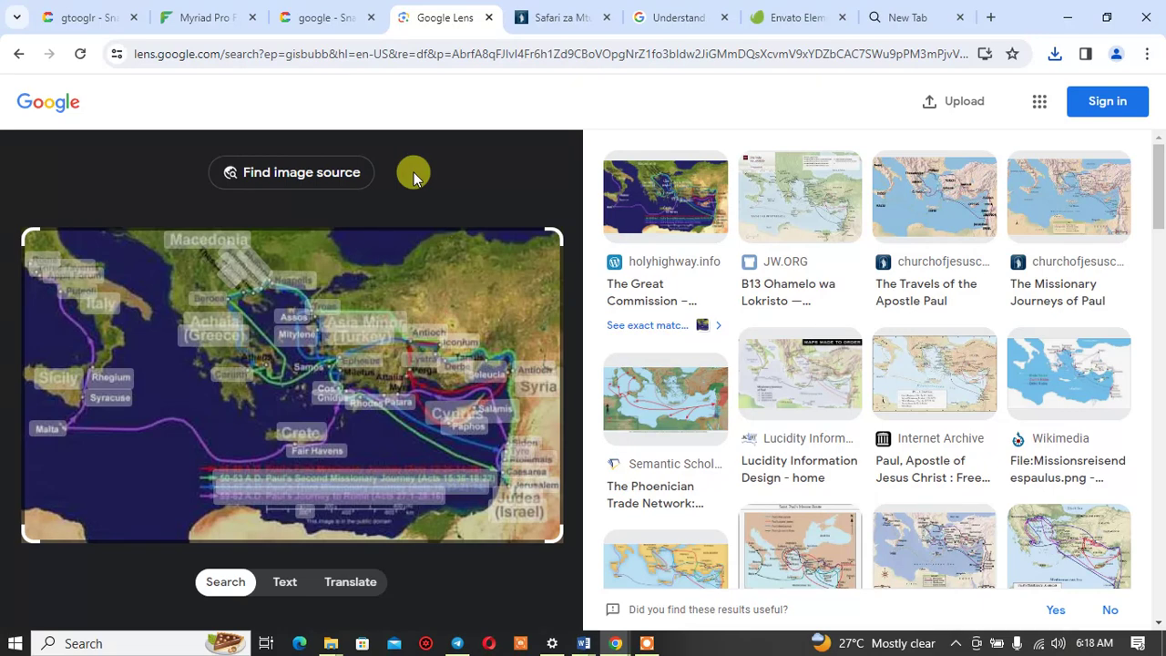
Step: Open The Great Commission post on holyhighway.info in a new tab and scroll through it
left_click(646, 219)
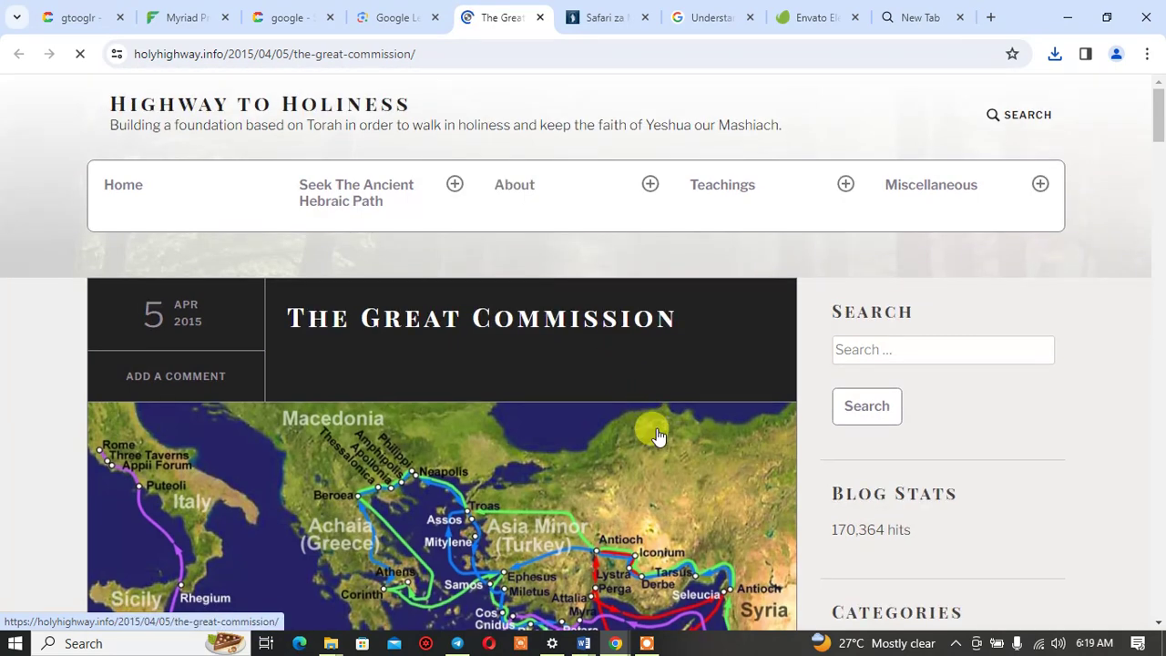
scroll(657, 435, "down", 4)
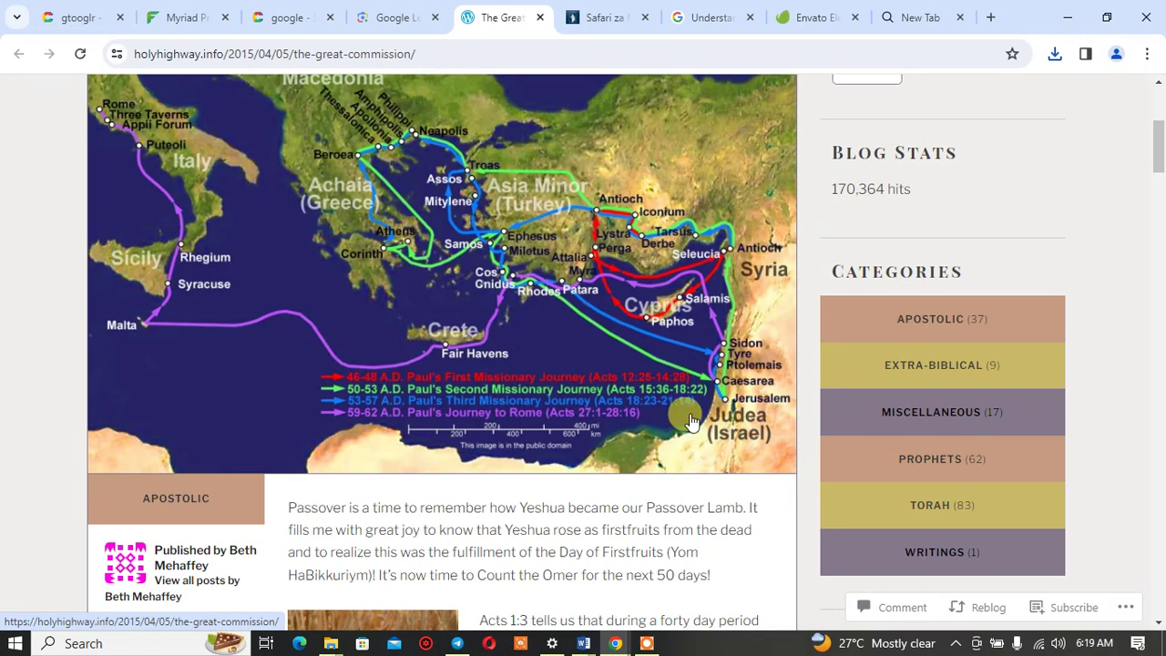
scroll(688, 420, "up", 2)
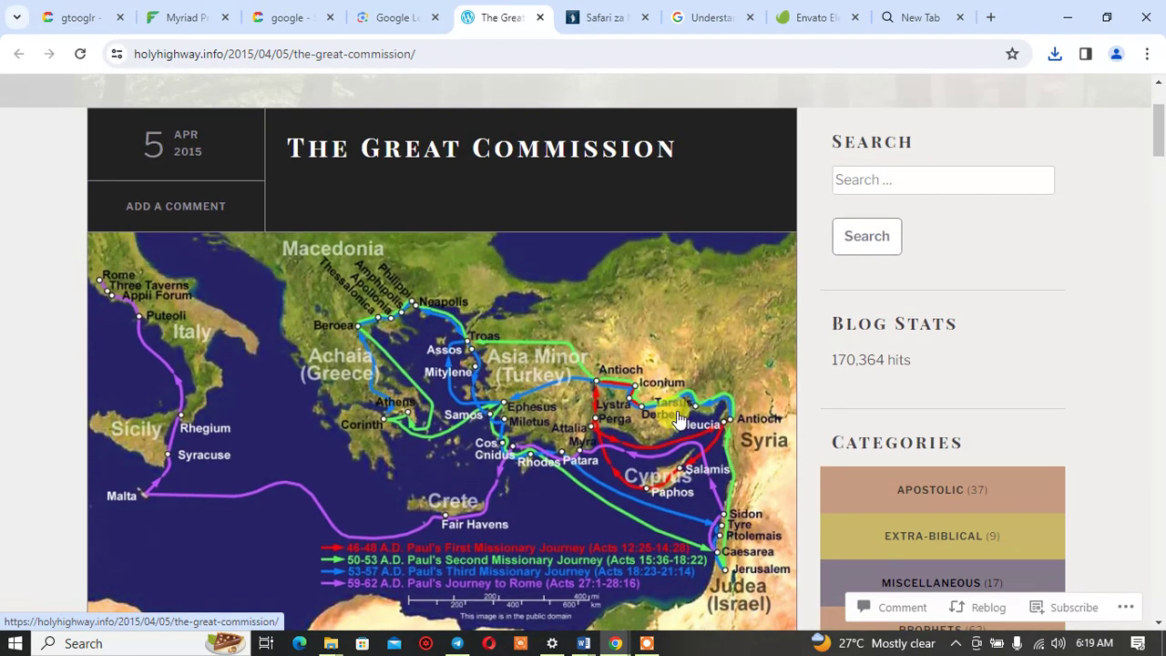
scroll(676, 418, "down", 1)
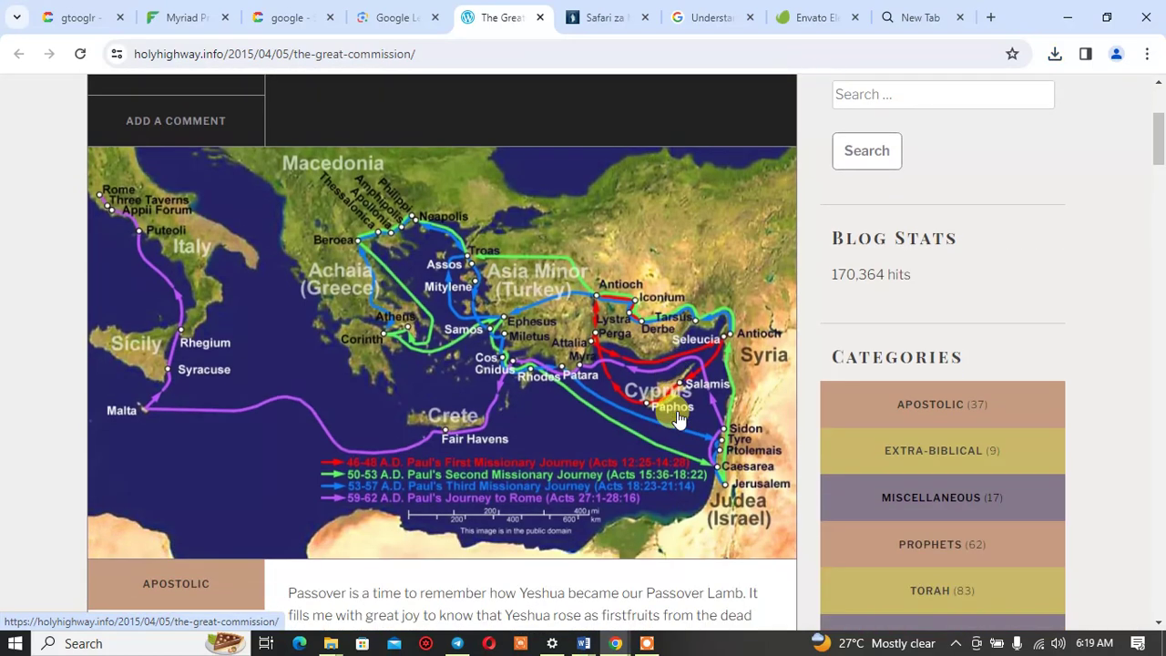
Step: Switch to the Word book to look over the MAISHA YA UJANA chapter's map
mouse_move(583, 642)
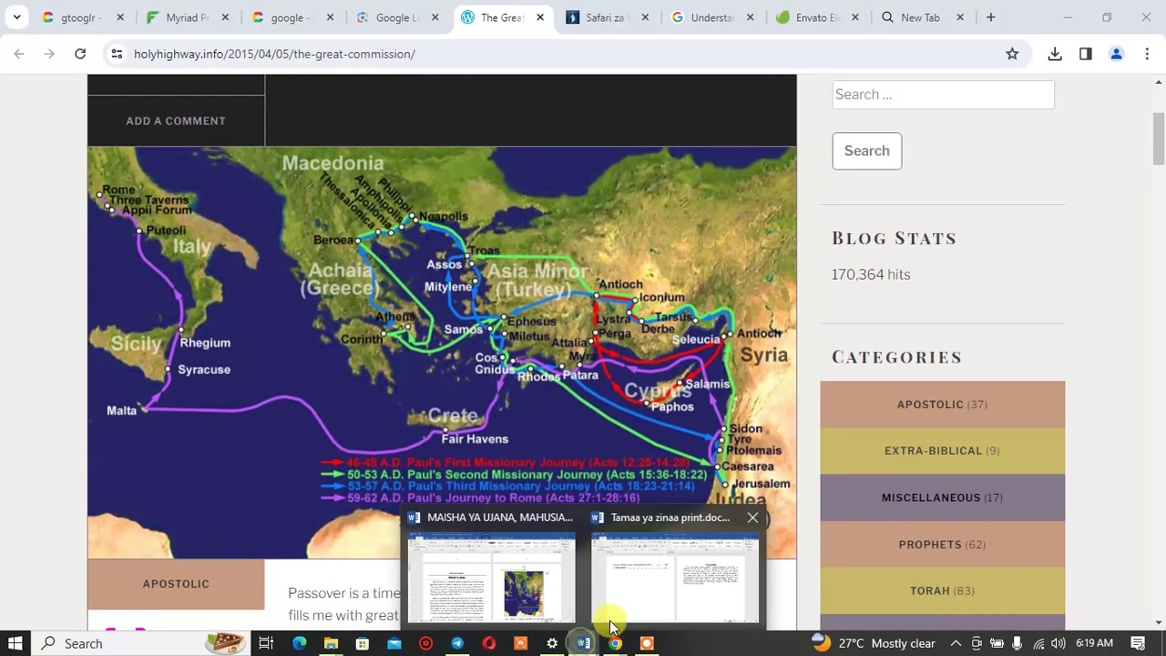
left_click(579, 587)
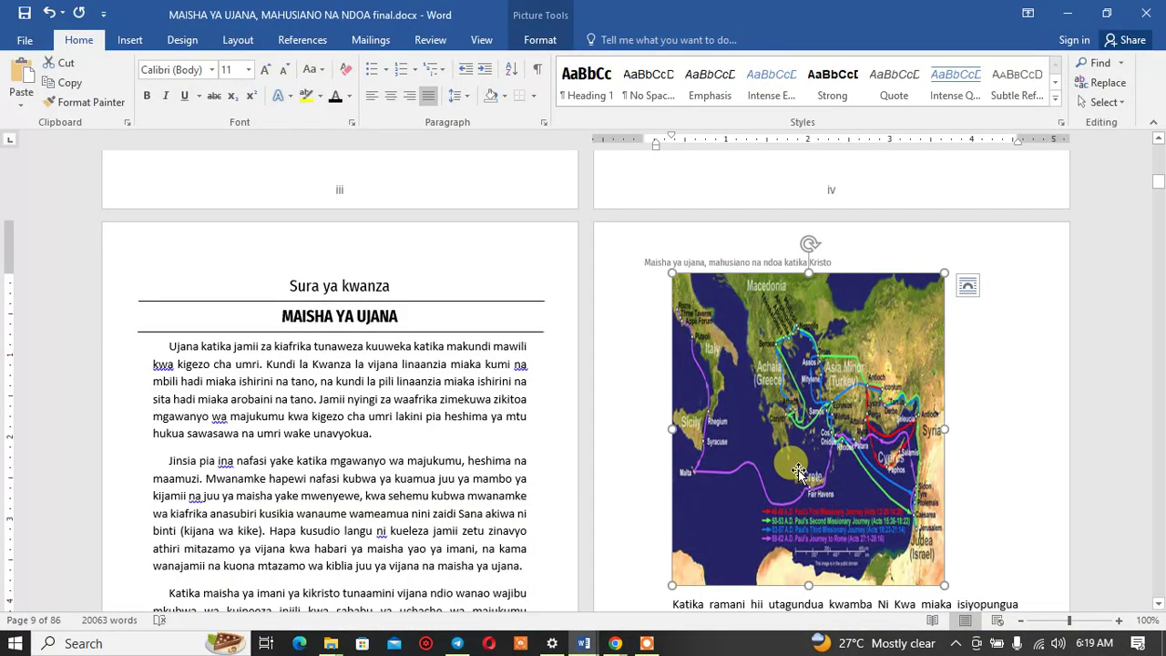
scroll(797, 471, "down", 1)
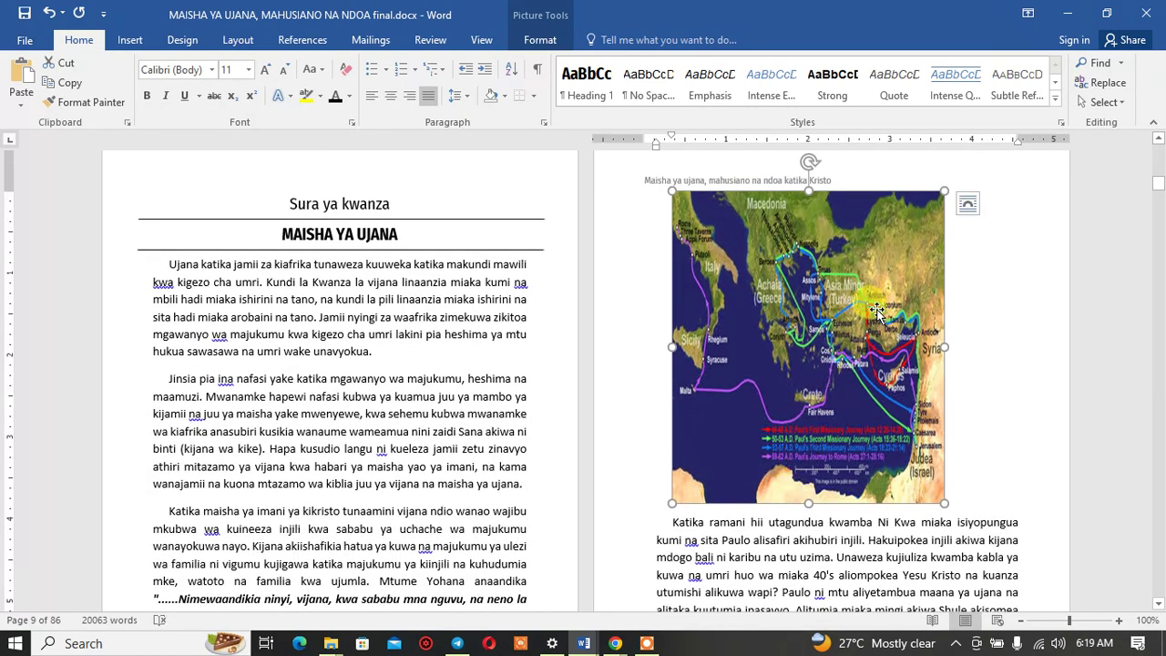
left_click(612, 643)
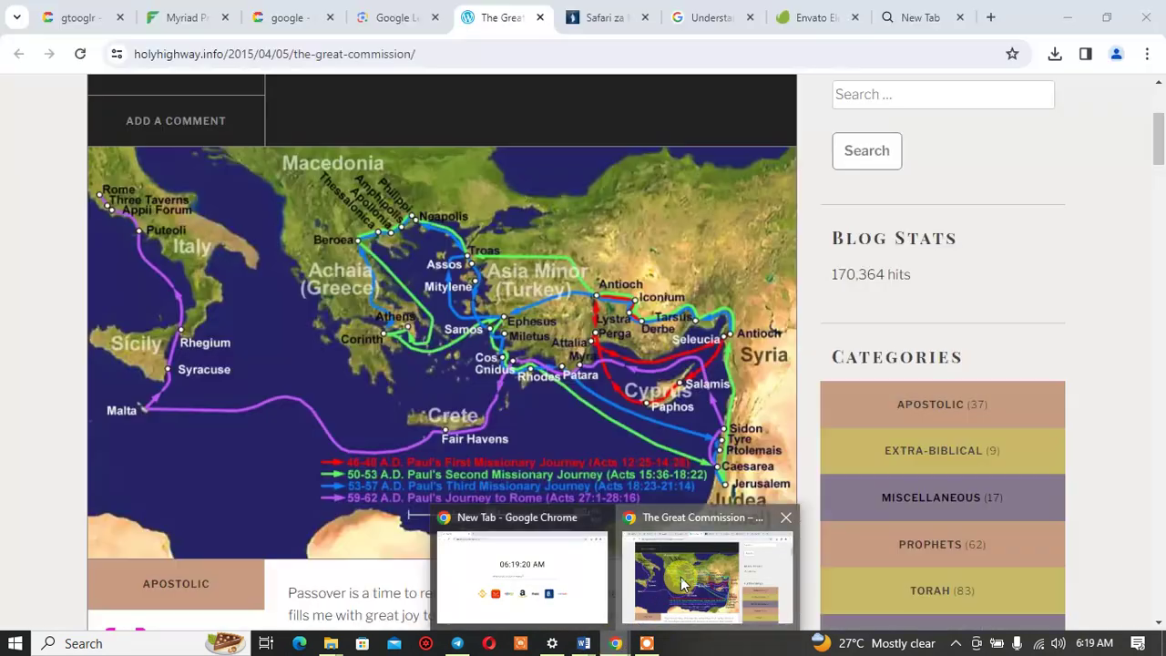
Step: Return to The Great Commission post and scroll to its colour-coded map of Paul's four journeys
left_click(679, 576)
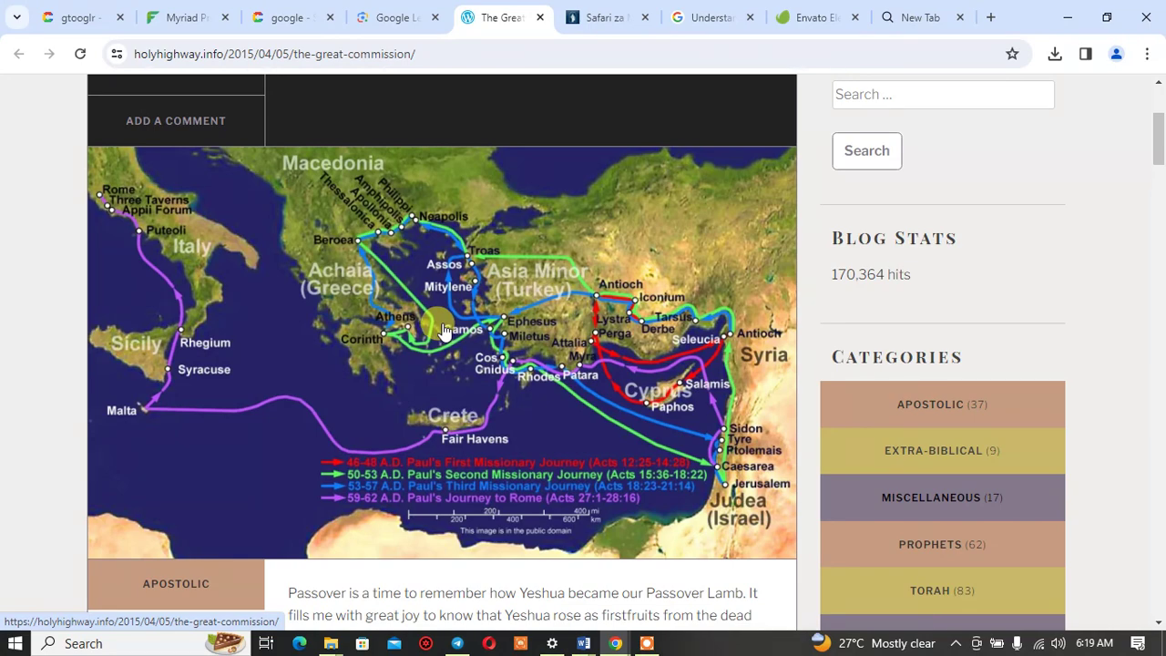
scroll(439, 331, "down", 5)
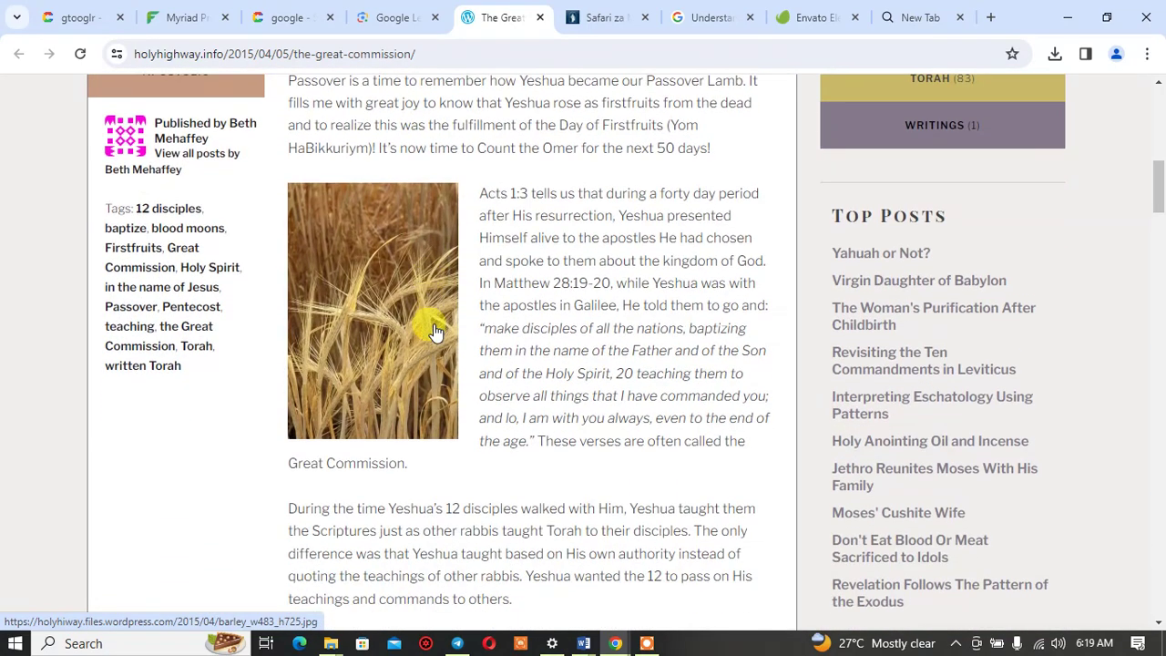
scroll(436, 331, "up", 2)
scroll(435, 331, "down", 10)
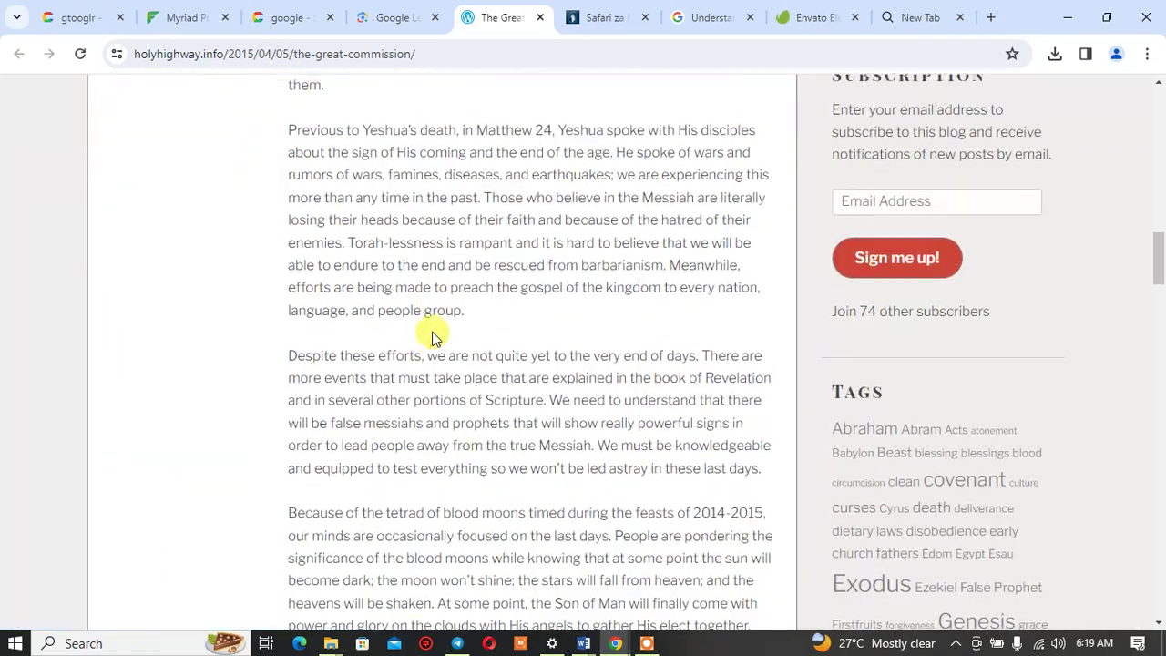
scroll(433, 338, "up", 12)
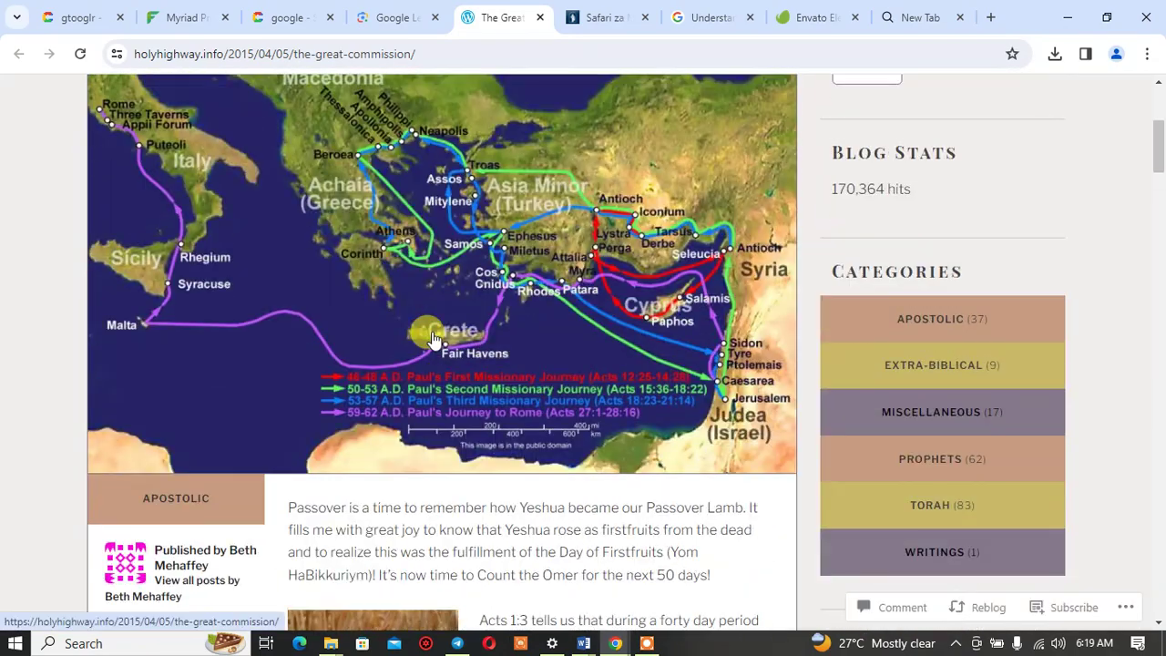
scroll(433, 338, "up", 3)
scroll(433, 338, "down", 2)
scroll(432, 337, "up", 1)
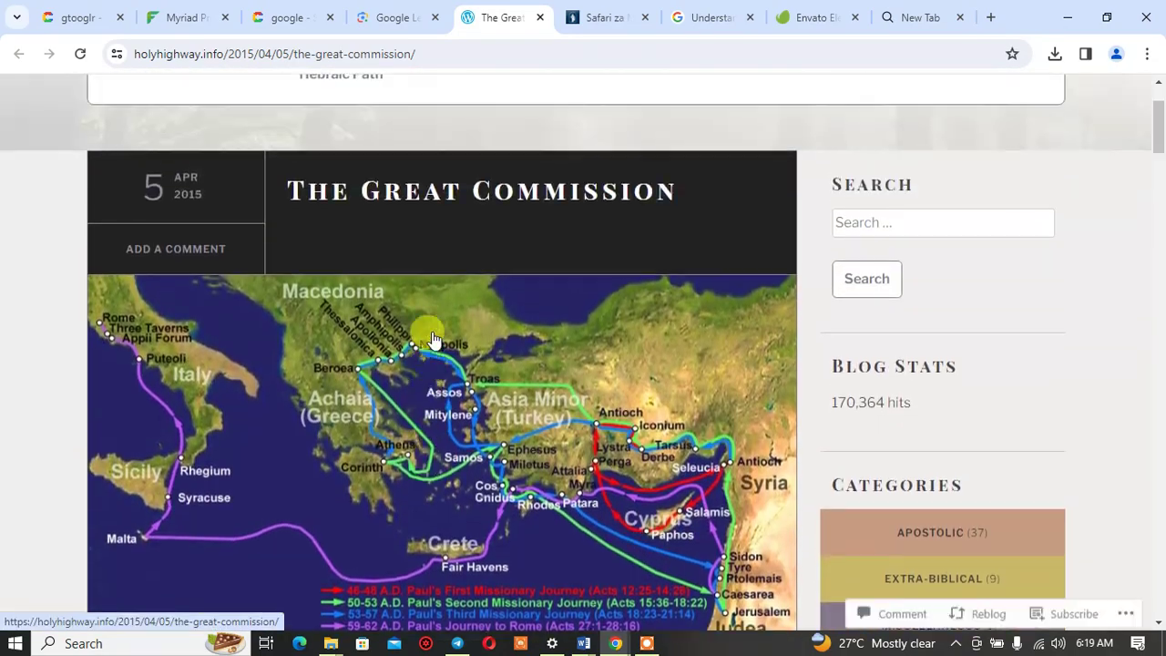
scroll(433, 338, "up", 1)
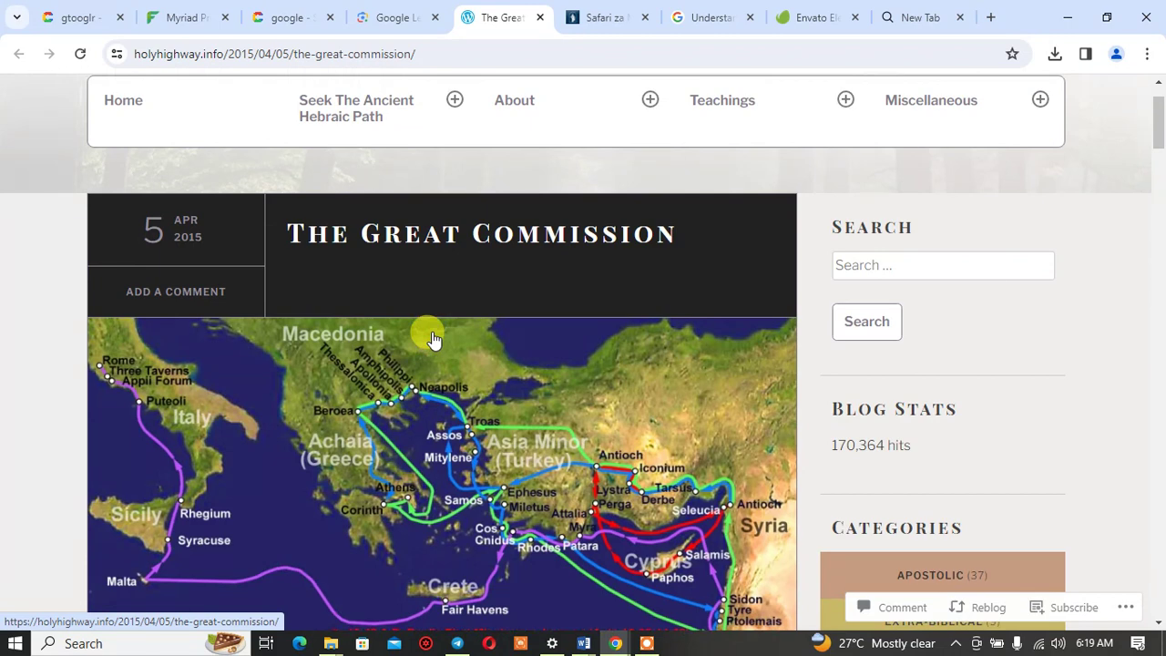
scroll(434, 338, "down", 2)
scroll(434, 338, "down", 1)
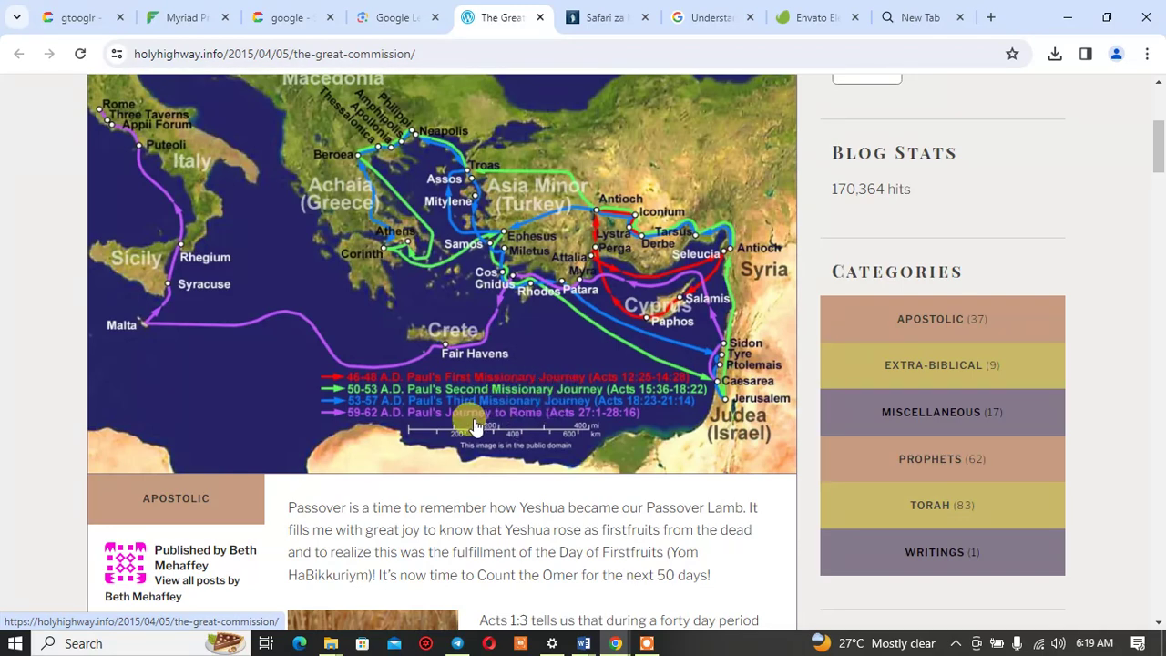
scroll(535, 424, "up", 2)
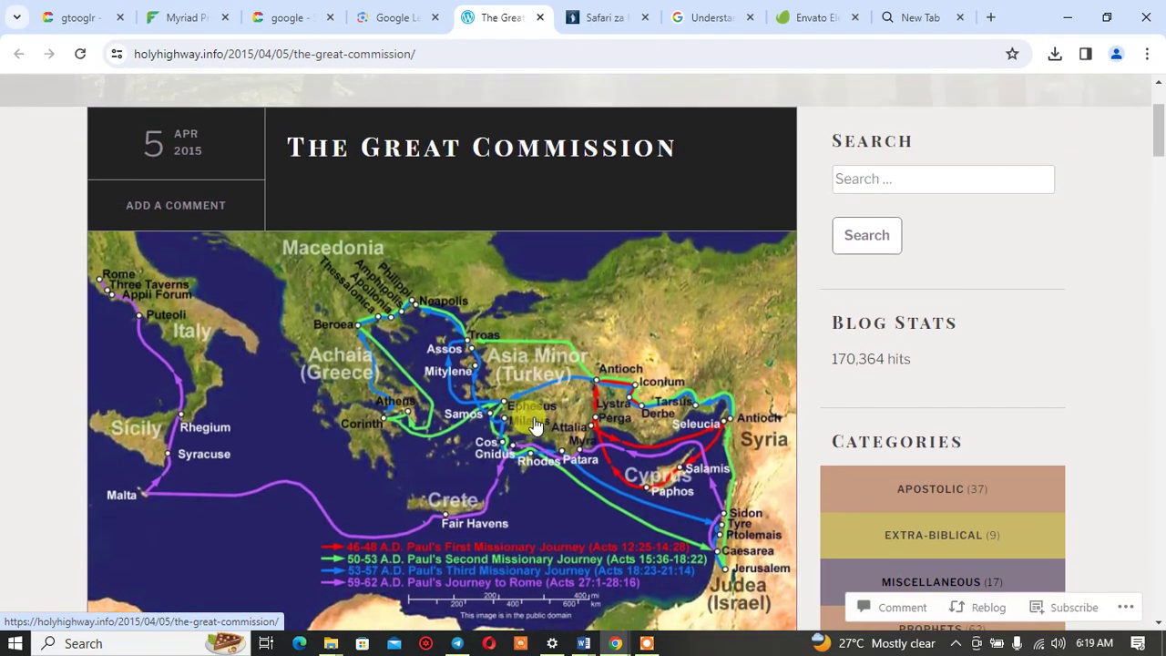
scroll(534, 424, "down", 1)
scroll(535, 424, "down", 1)
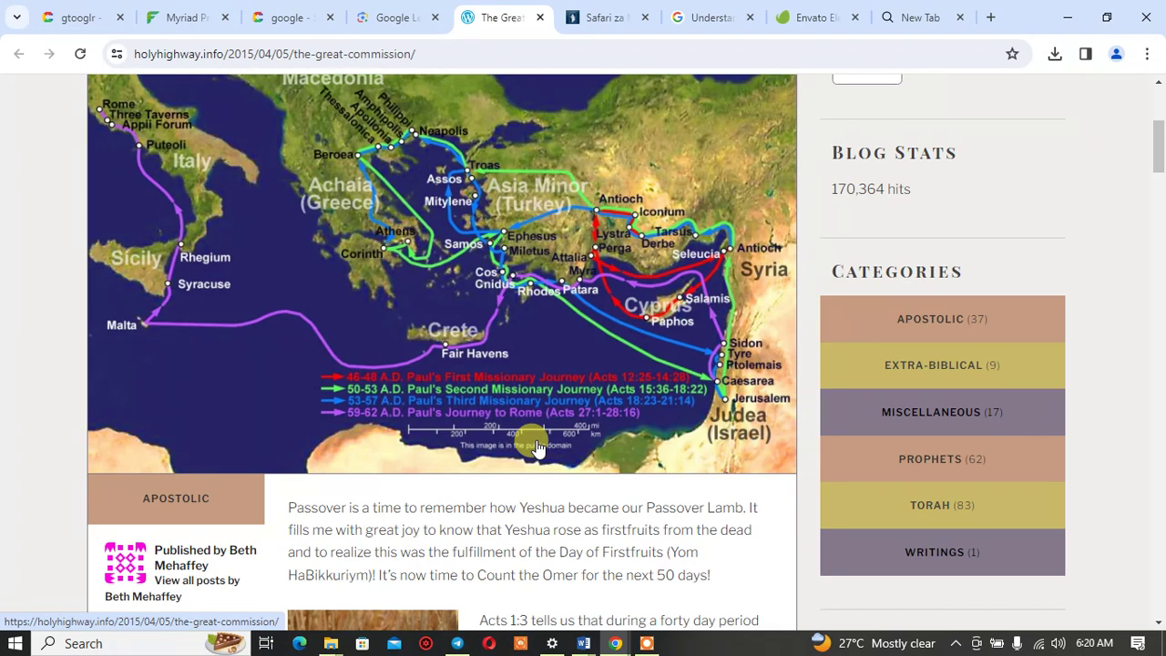
Step: Save the Great Commission journeys map image as paulstravels.webp in Downloads
right_click(474, 341)
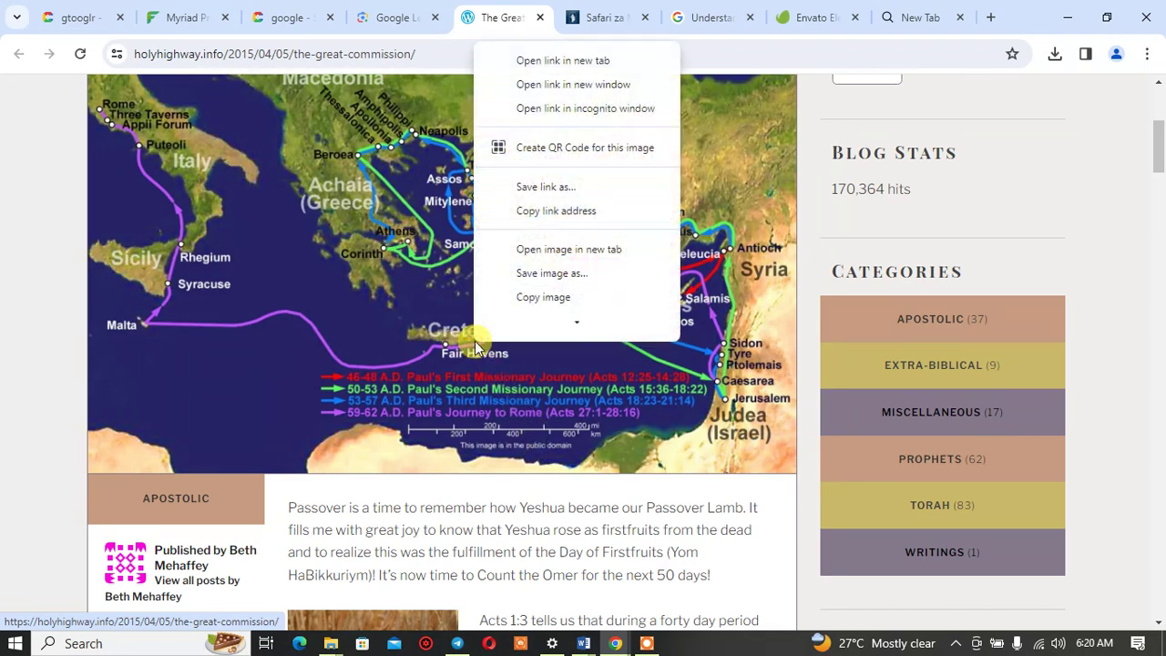
left_click(553, 255)
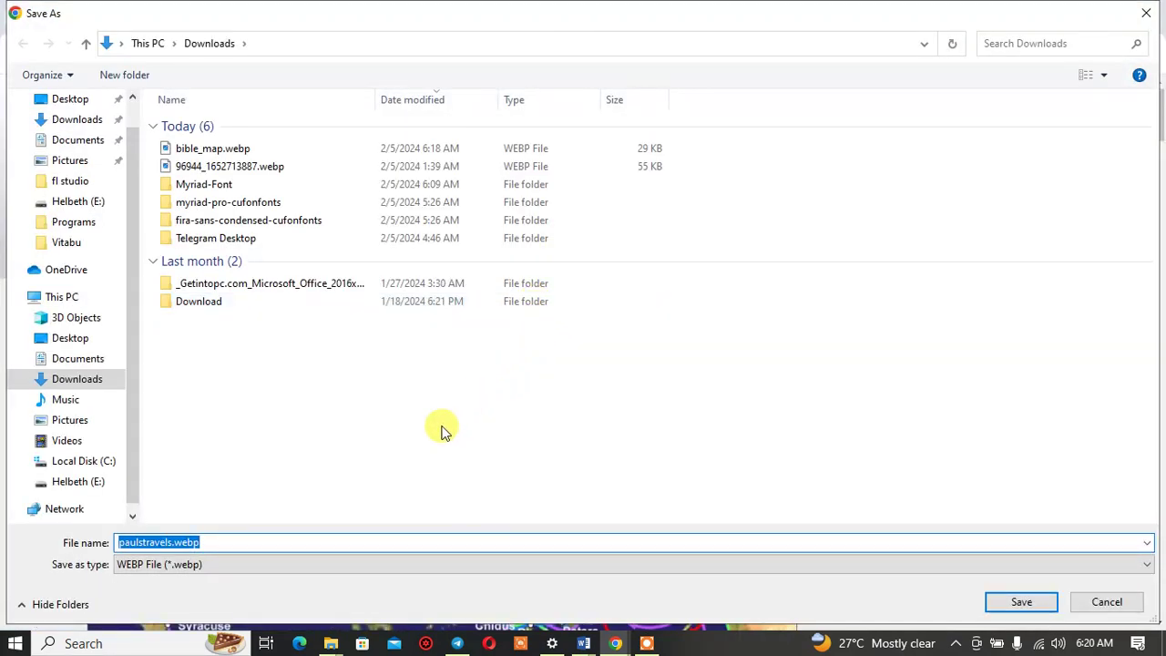
key("Return")
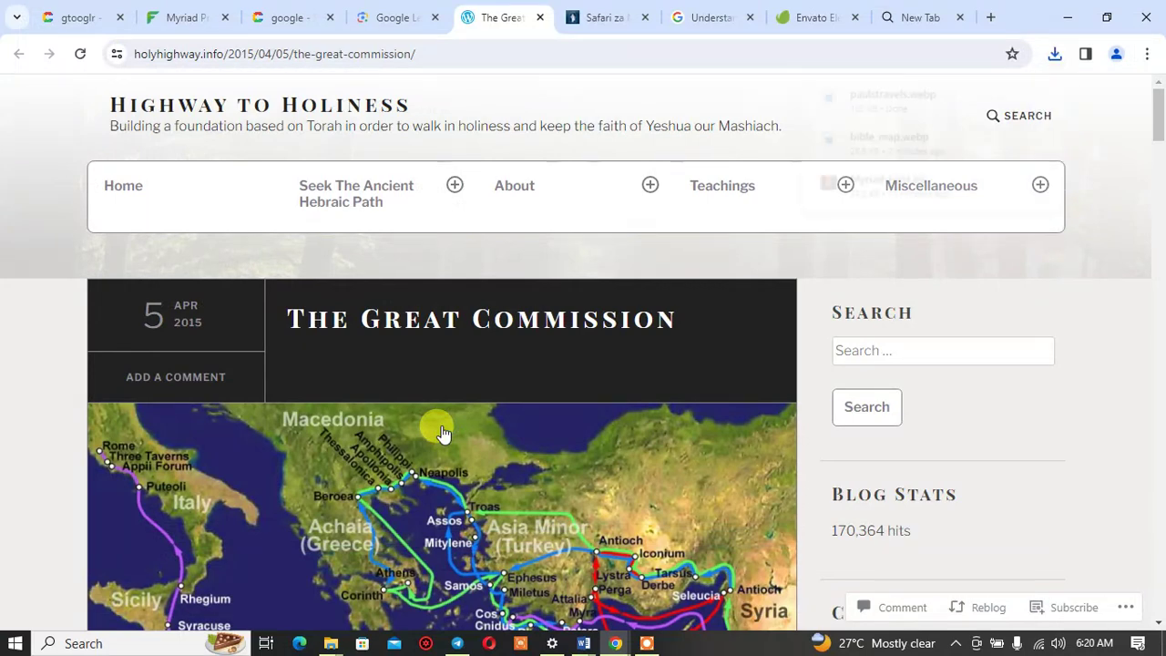
Step: Go back to the Google Lens visual matches and scroll through them
left_click(407, 28)
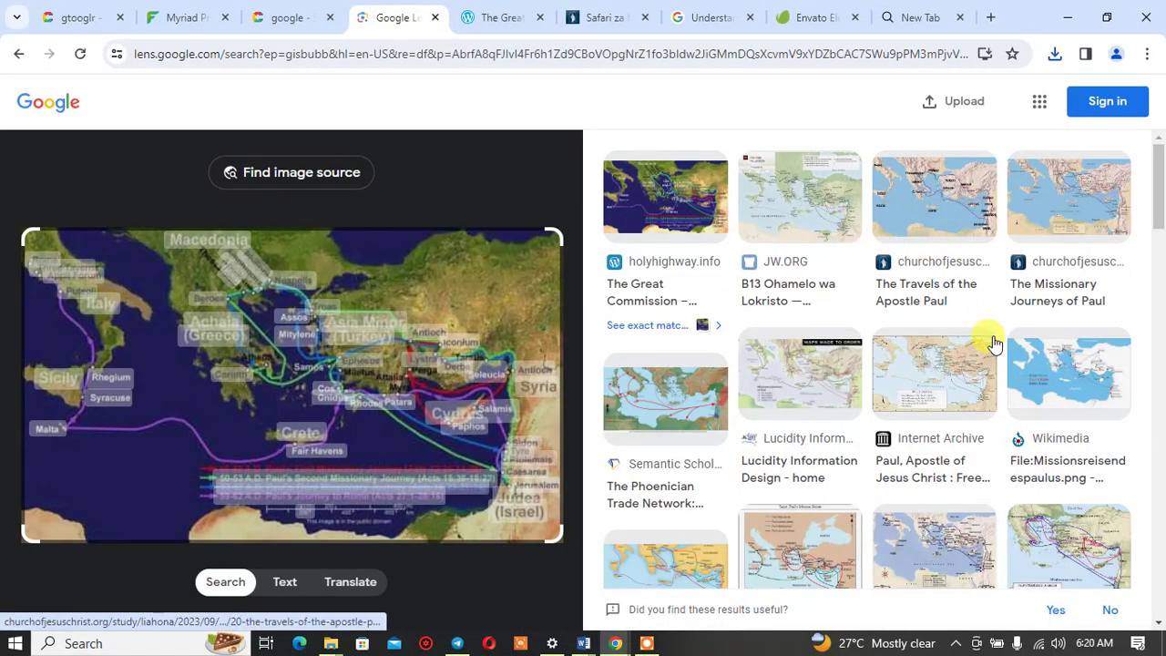
scroll(951, 384, "down", 1)
scroll(952, 384, "down", 3)
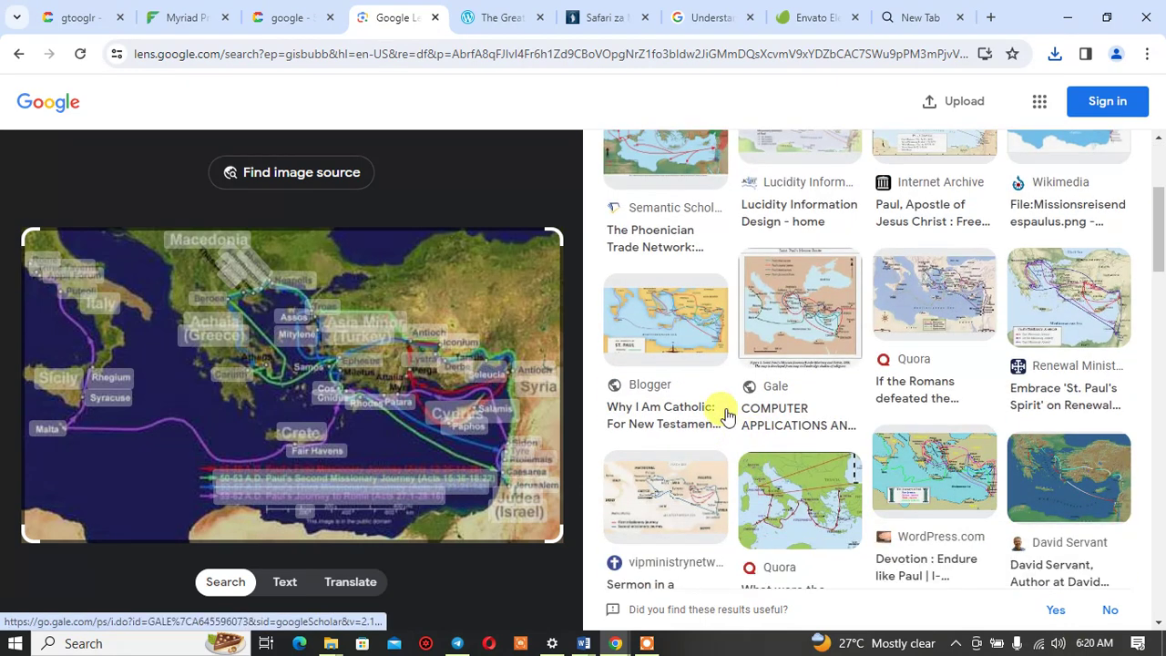
Step: Open the Blogger result and view its St. Paul map enlarged
left_click(687, 337)
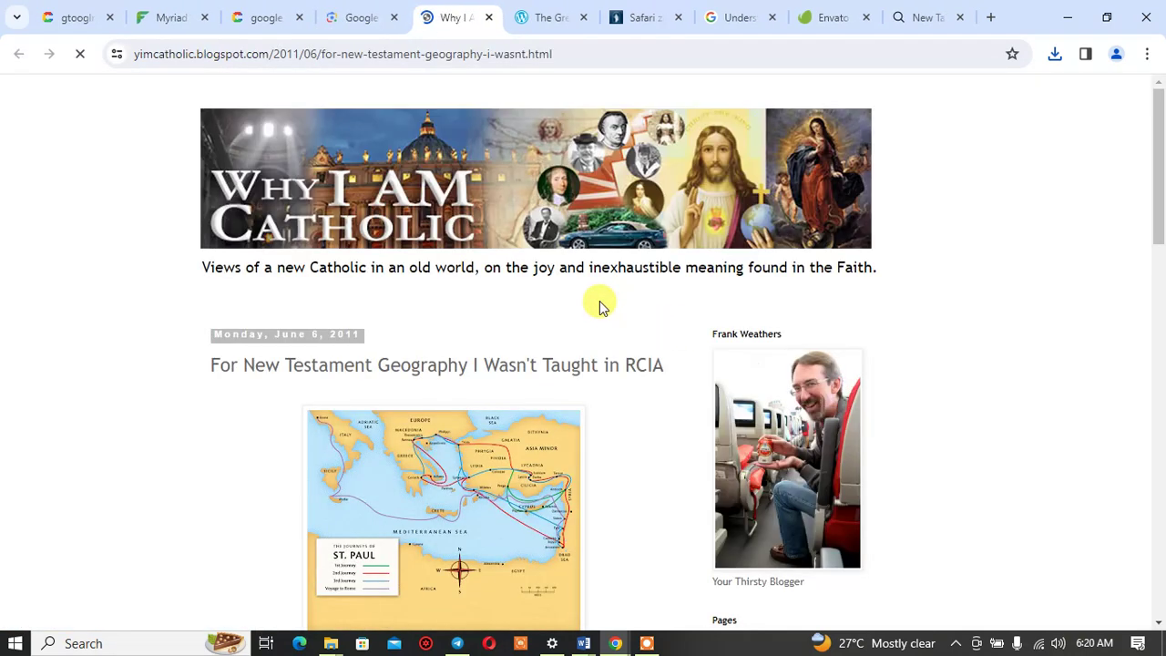
scroll(535, 433, "down", 2)
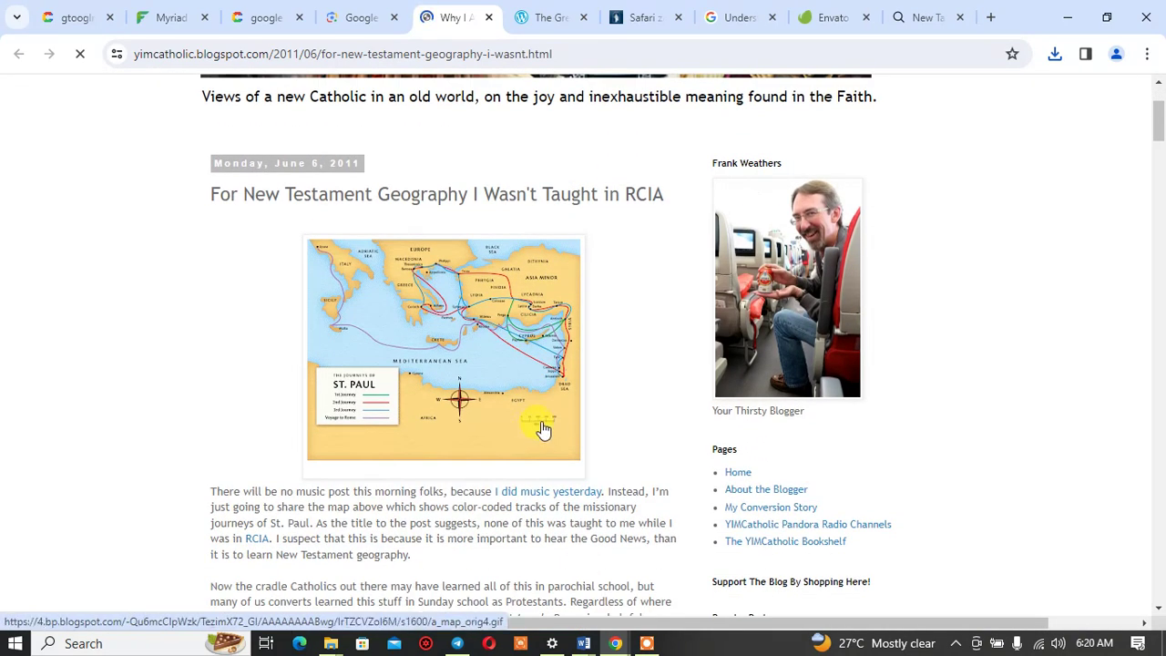
left_click(557, 368)
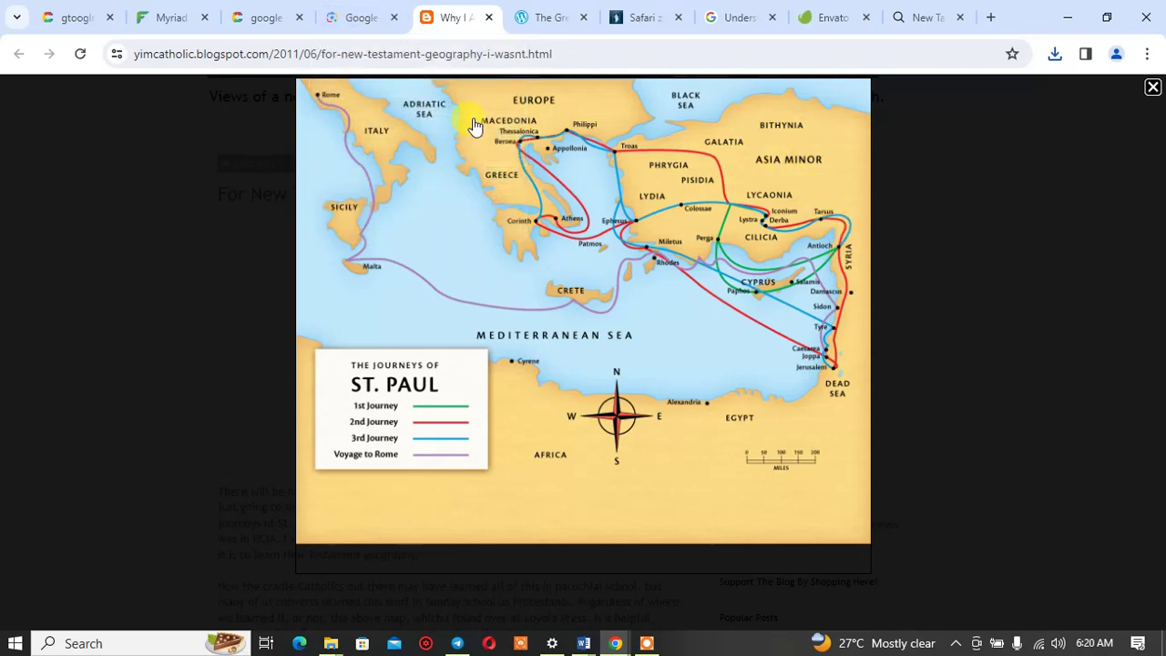
Step: From the Lens results, open churchofjesuschrist.org's 'The Missionary Journeys of Paul' map page
left_click(351, 20)
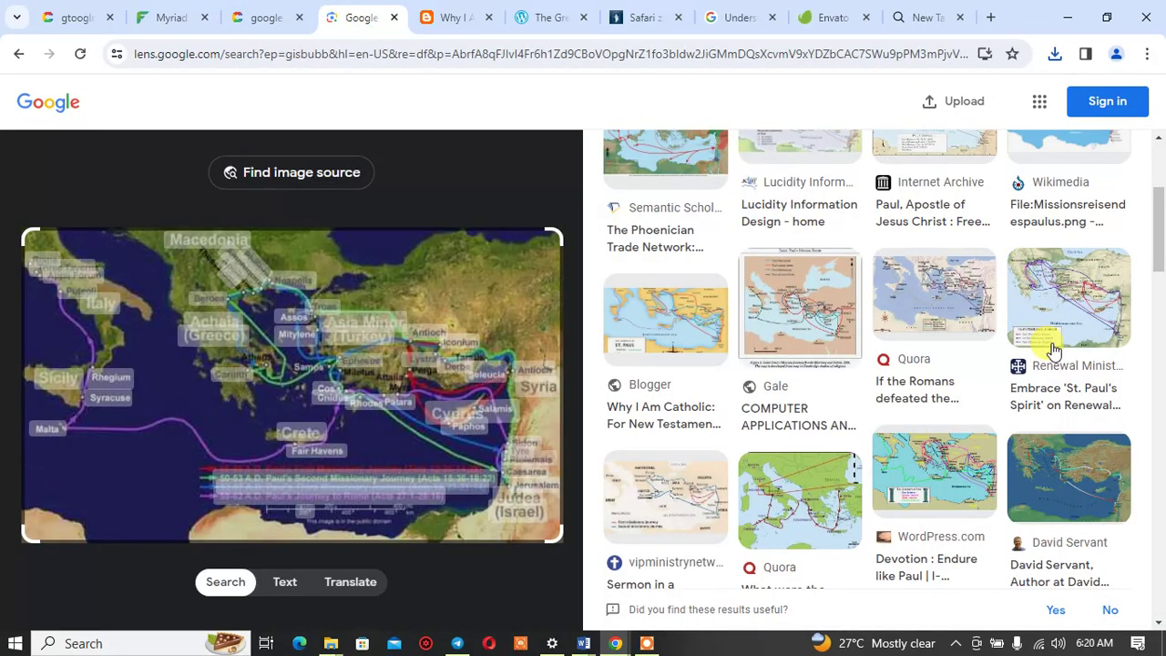
scroll(1047, 348, "up", 3)
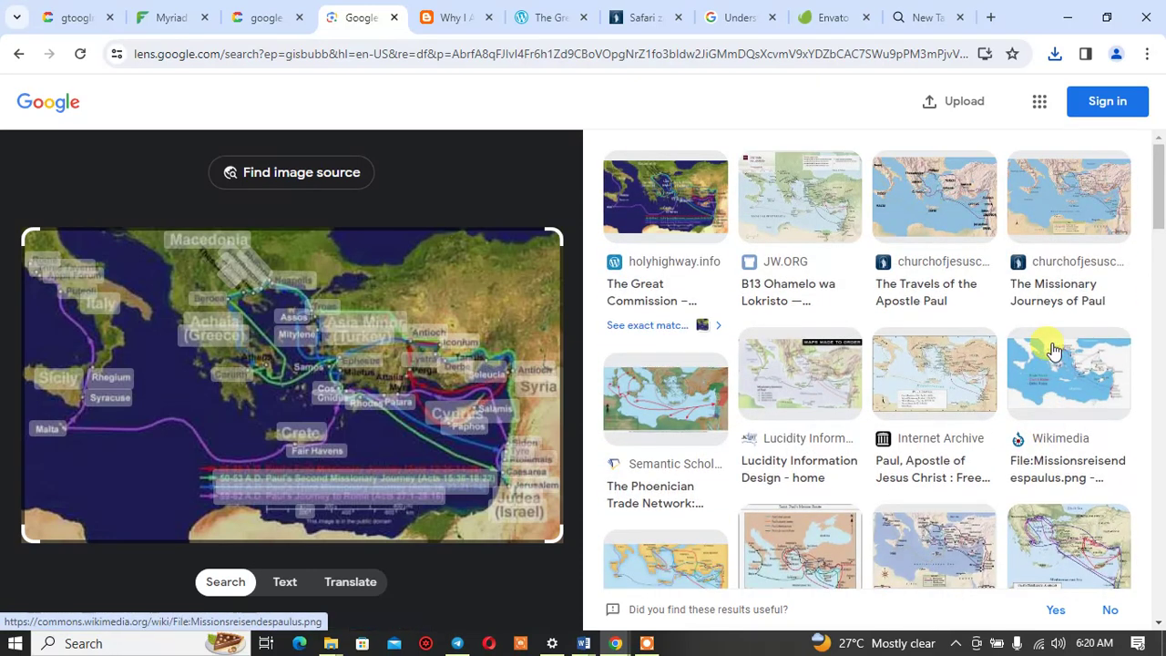
left_click(1071, 208)
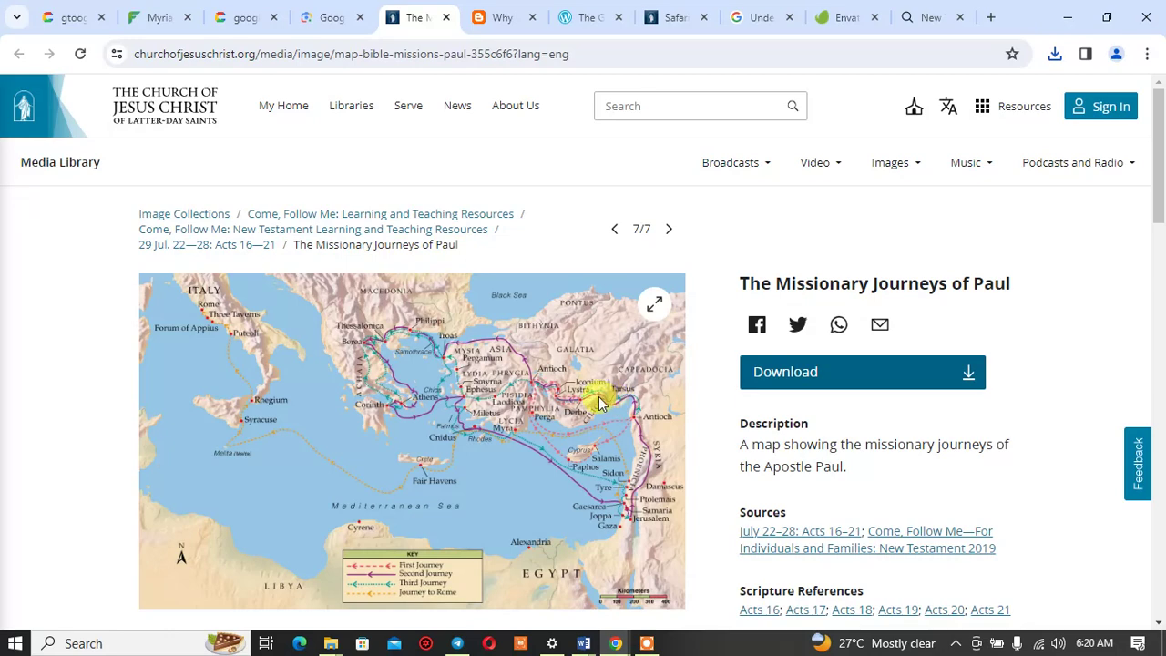
Step: Save the Missionary Journeys of Paul map as map_bible_missions_paul.webp (166 KB)
scroll(599, 403, "down", 2)
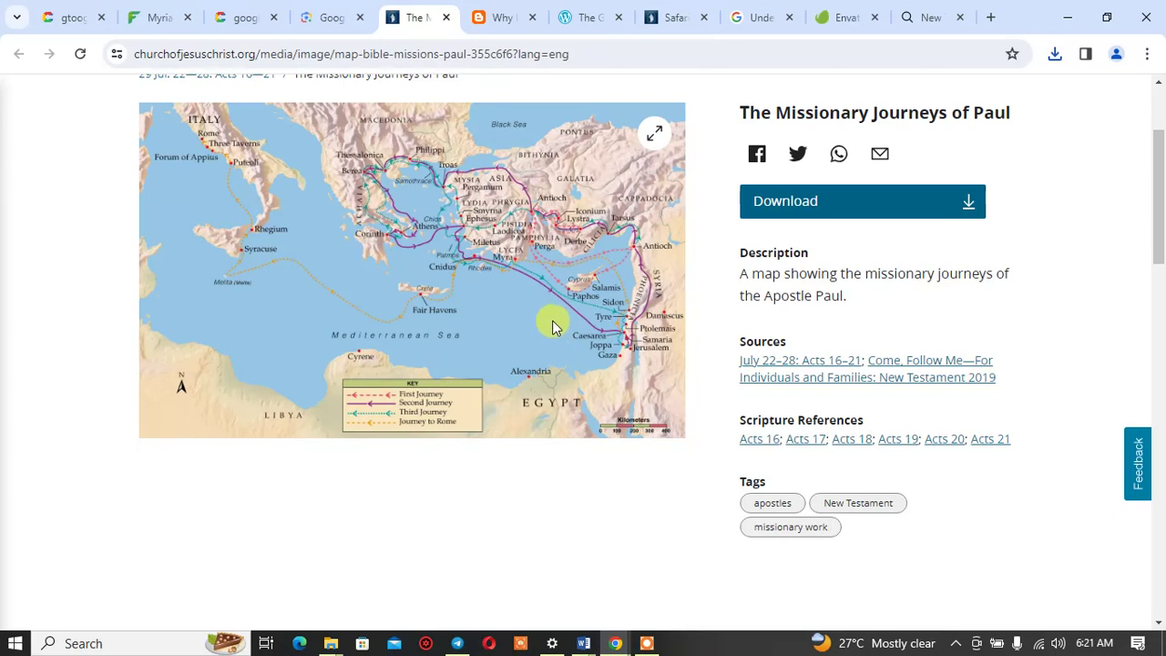
right_click(579, 204)
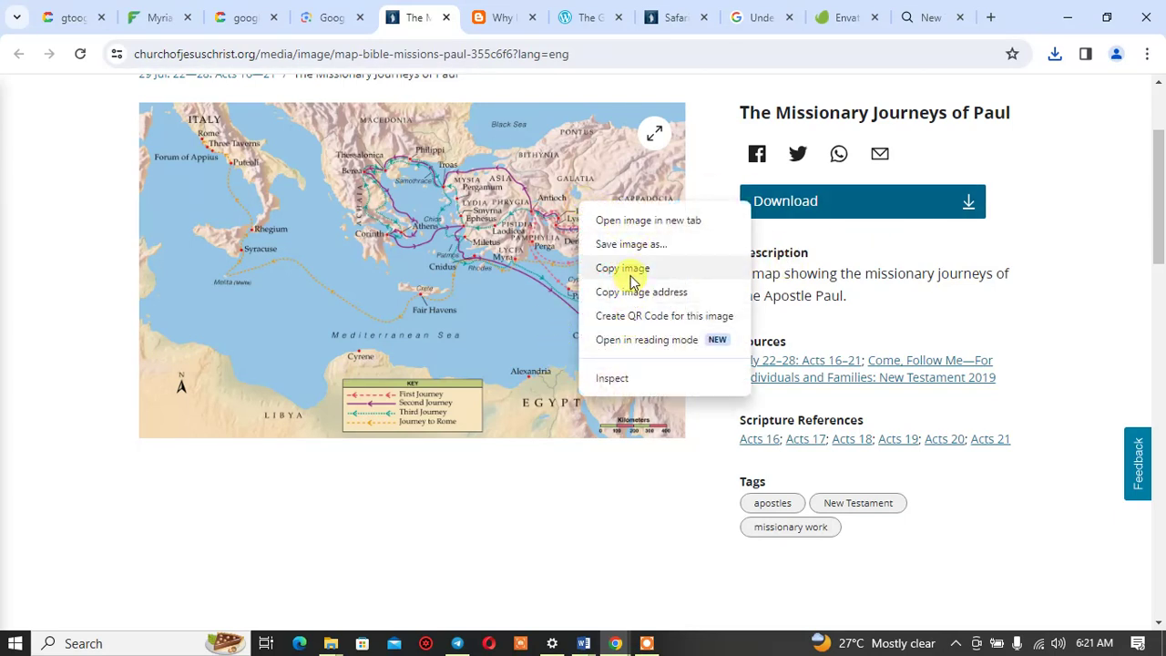
left_click(637, 246)
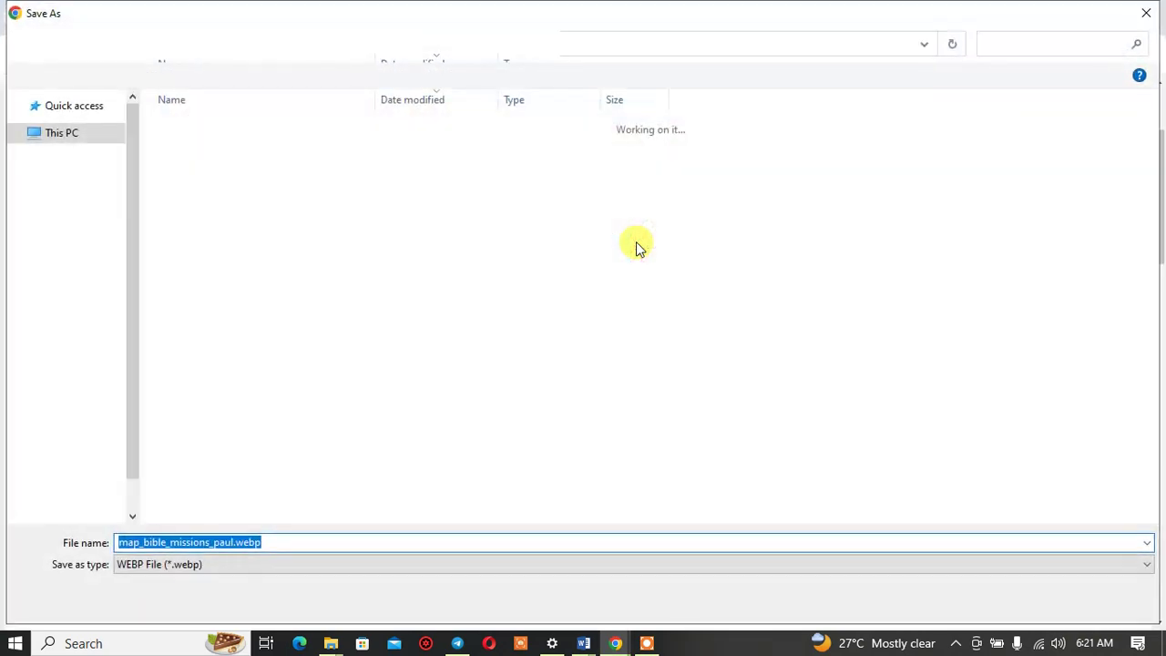
key("Return")
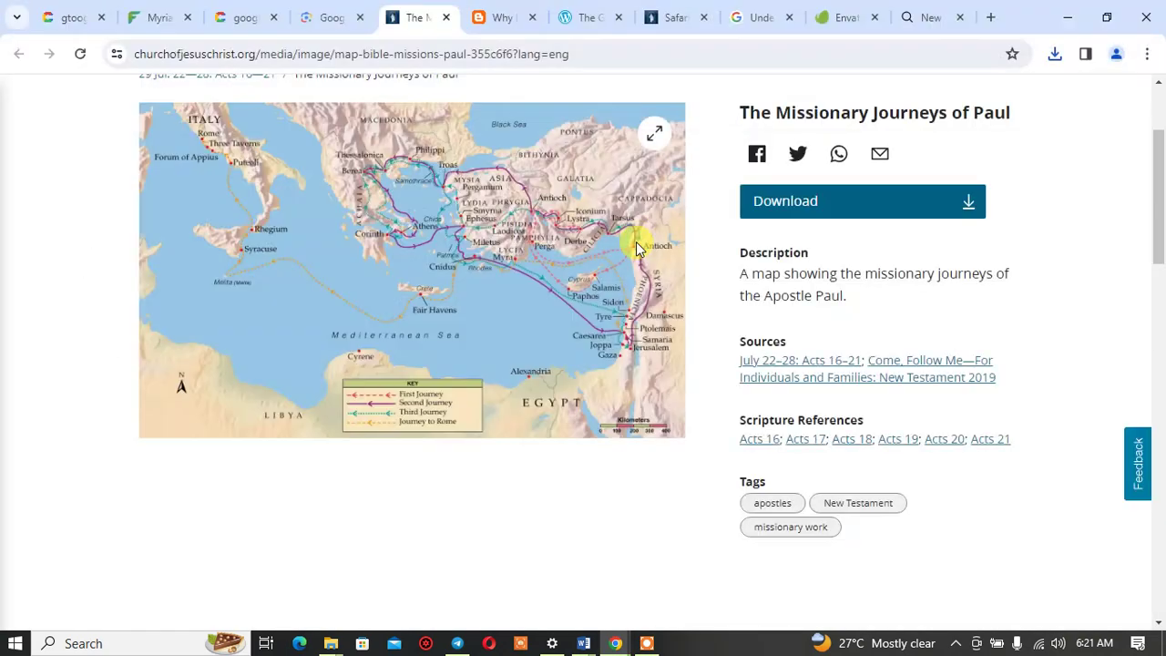
scroll(571, 354, "down", 4)
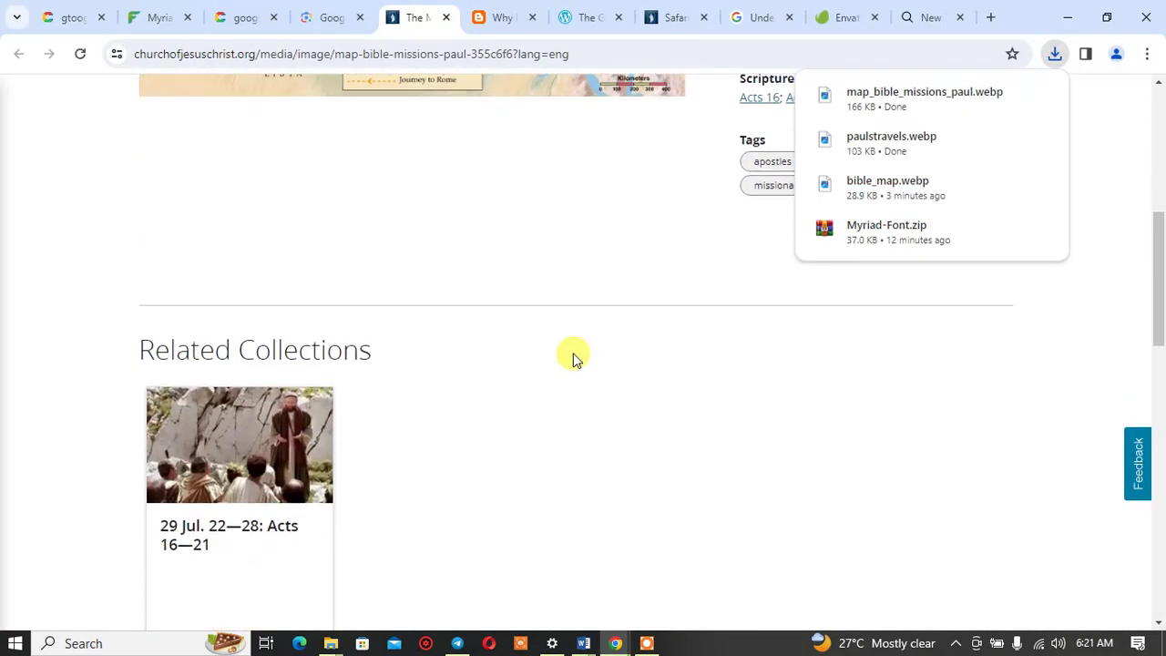
scroll(571, 354, "up", 6)
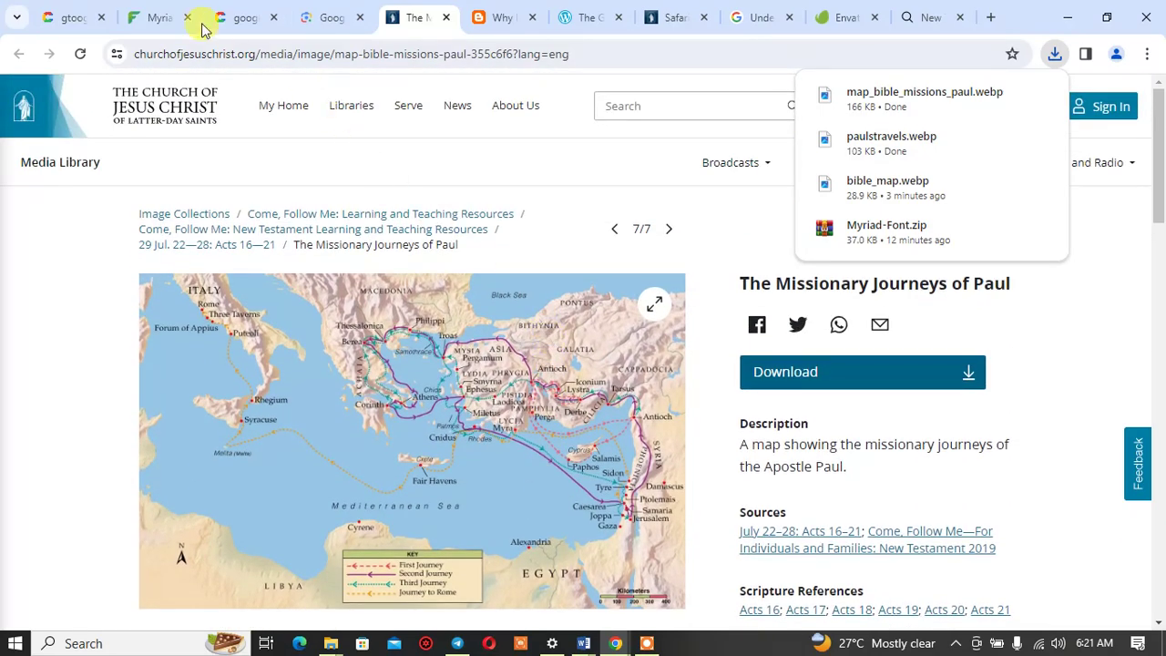
Step: Check the Google Lens map results, then come back to the Missionary Journeys map page
left_click(325, 18)
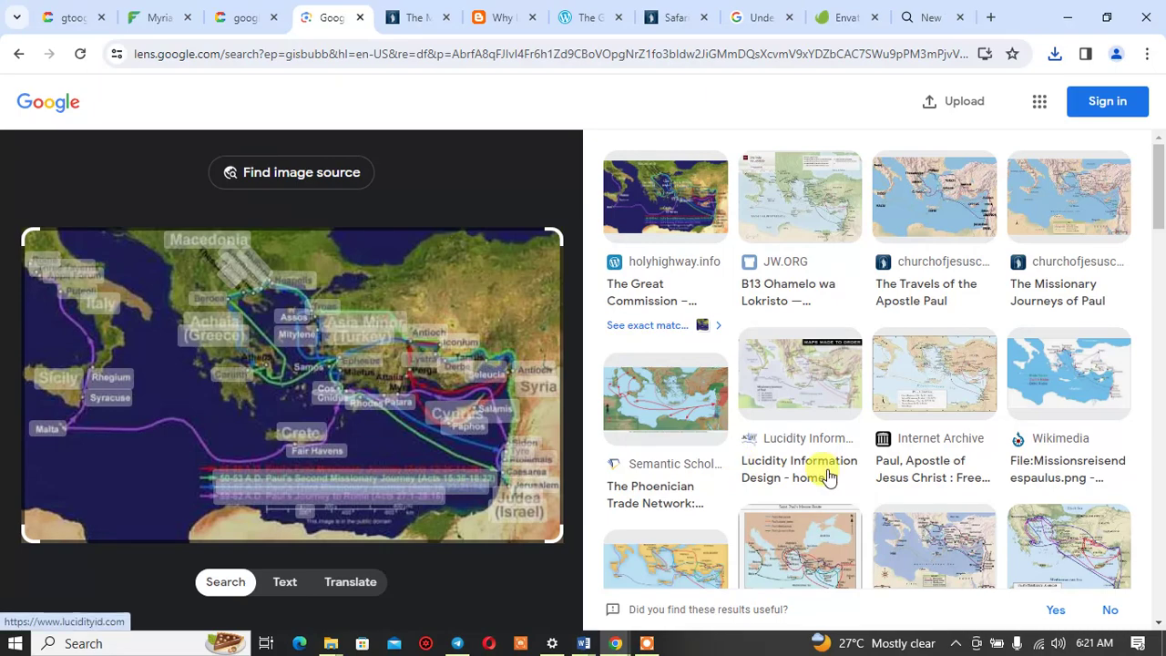
scroll(824, 475, "down", 4)
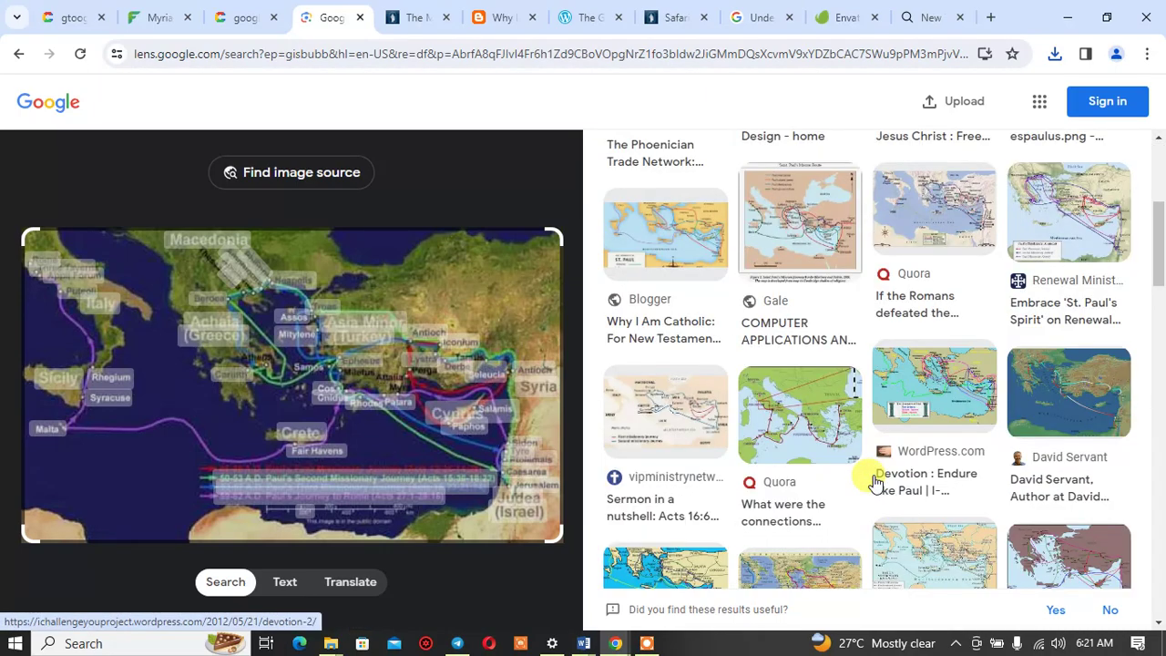
scroll(874, 487, "down", 4)
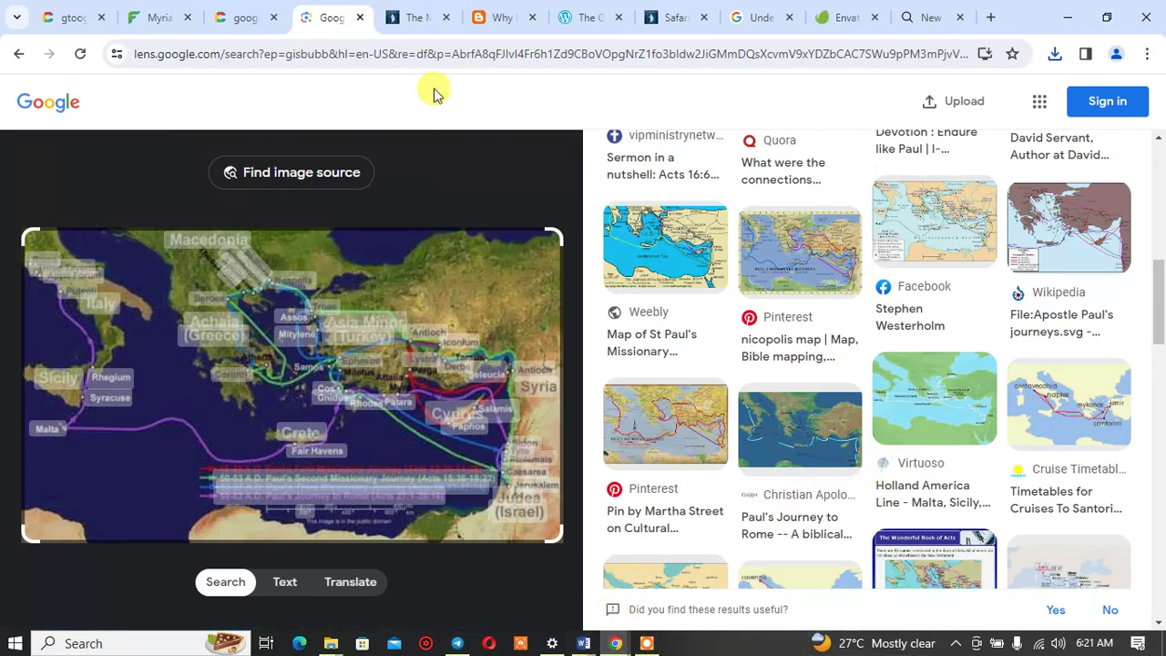
left_click(432, 18)
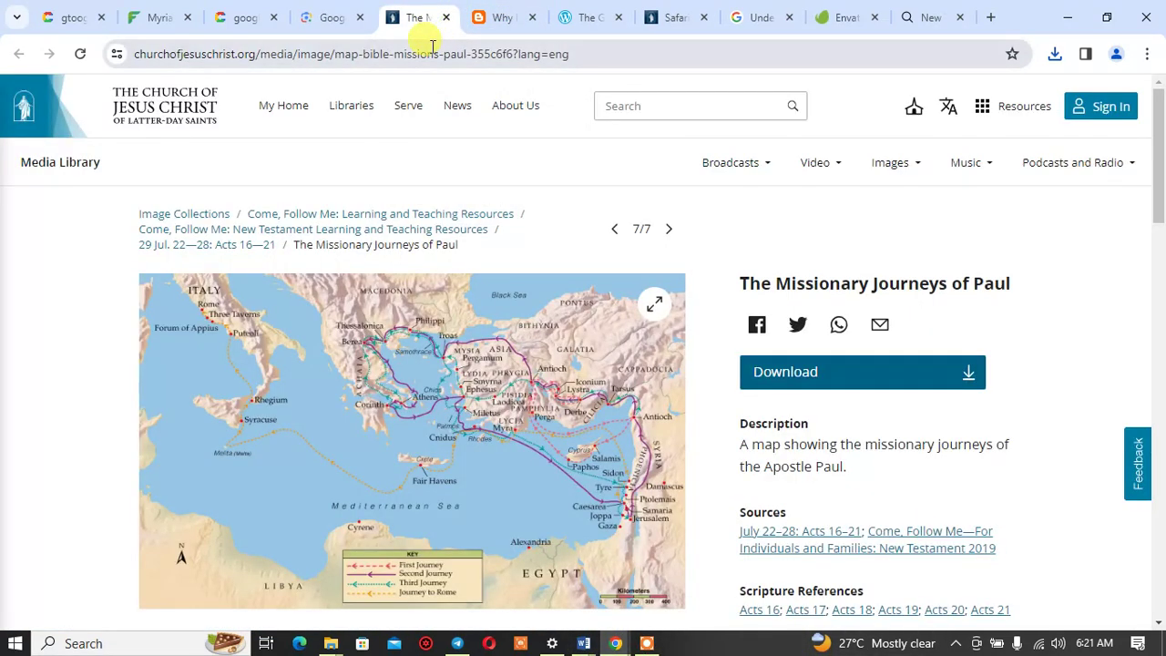
Step: Search the web for 'webpig to png' from the address bar
left_click(431, 53)
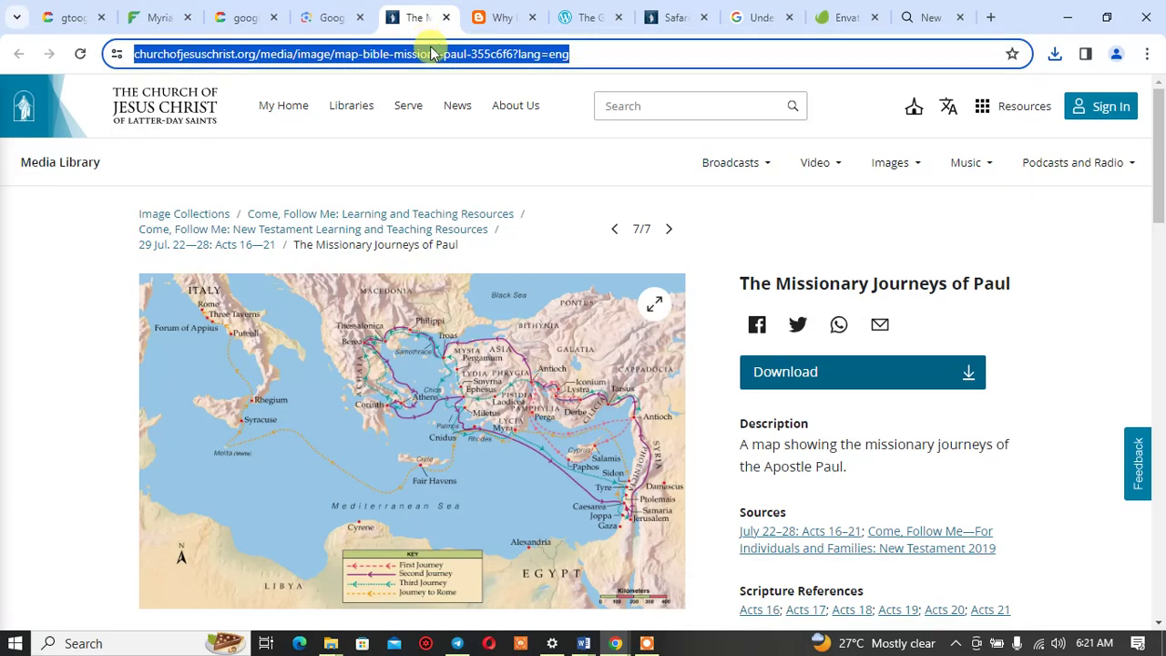
type("wep")
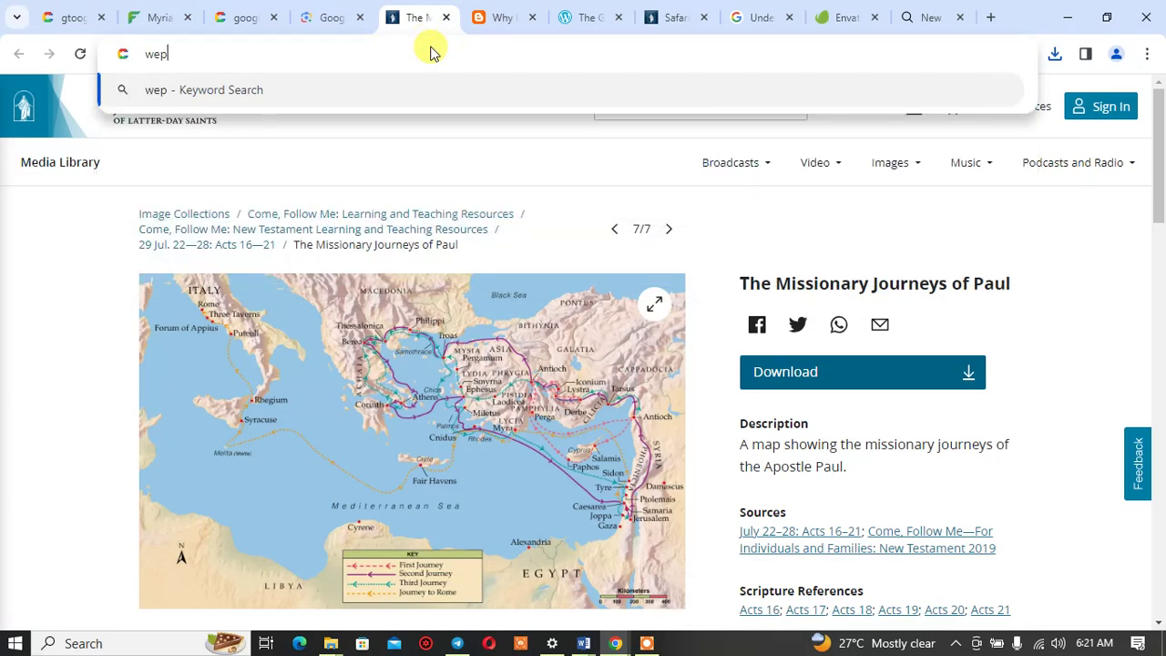
type("g")
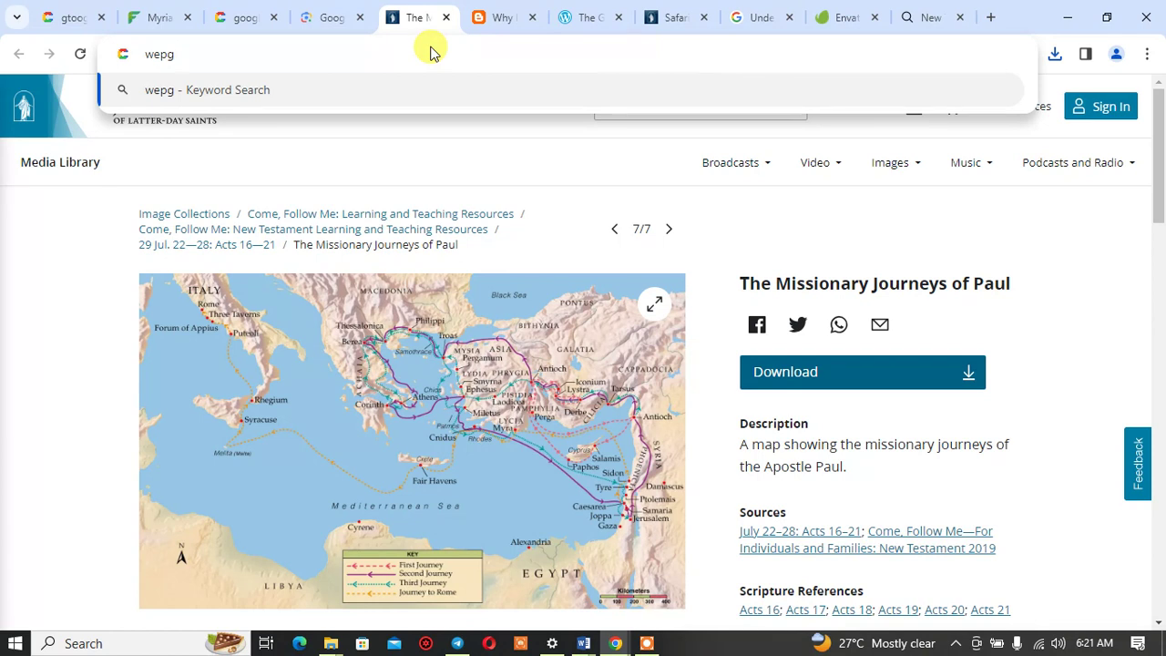
type(" t")
key("BackSpace")
key("BackSpace")
key("BackSpace")
key("BackSpace")
type("b")
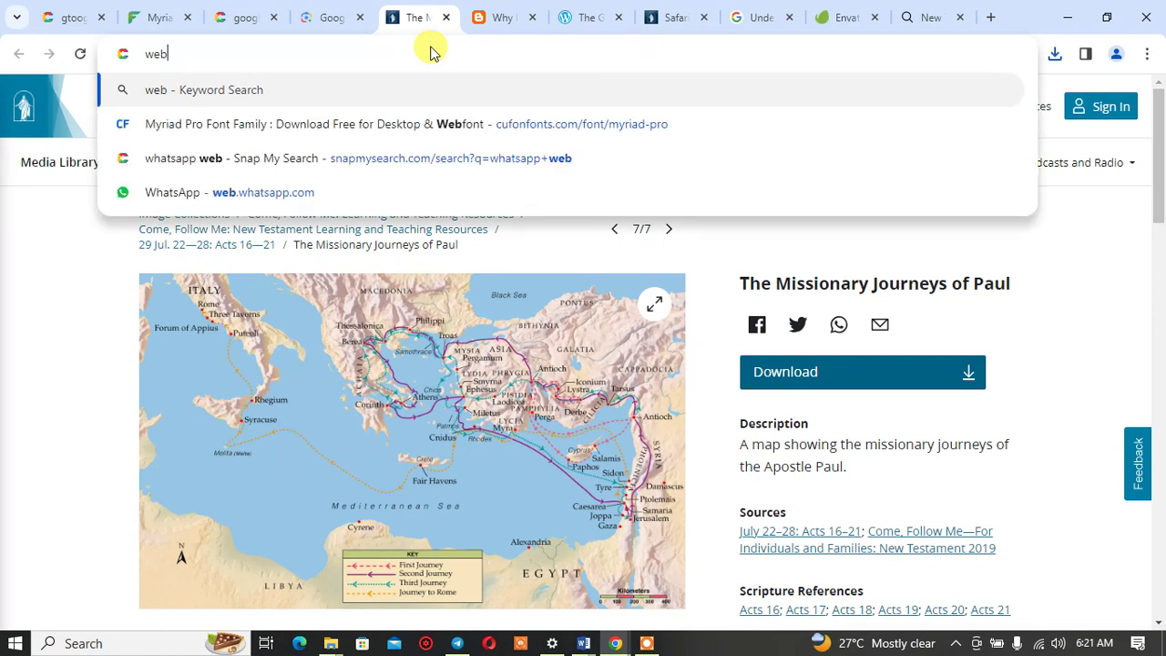
type("pig t")
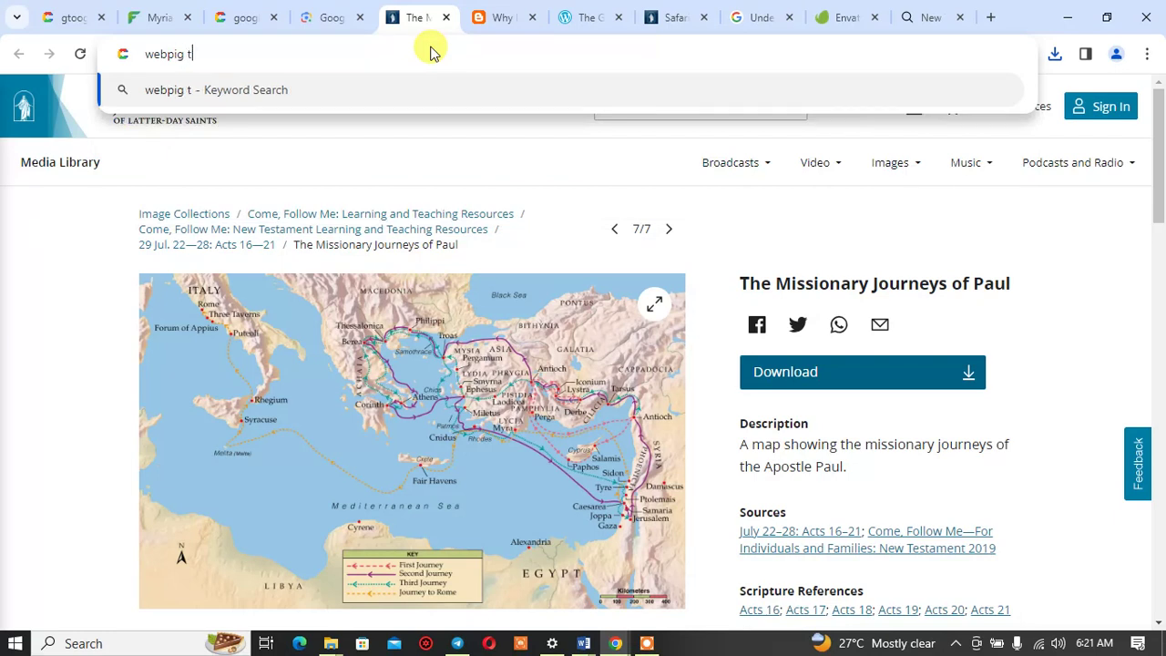
type("o png")
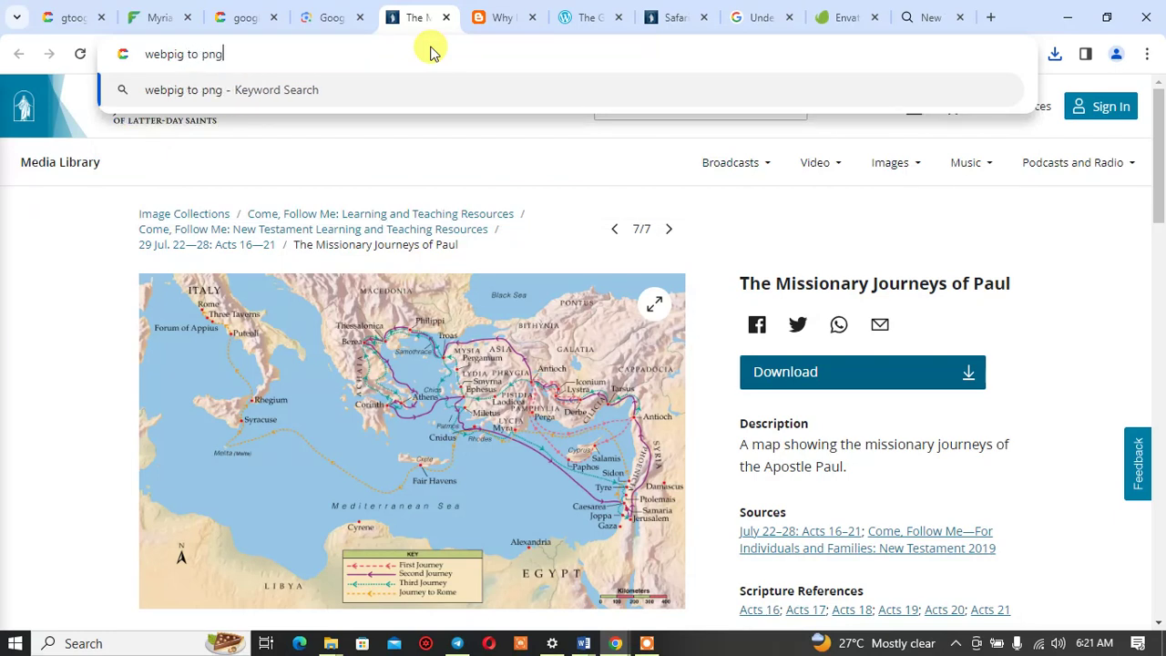
key("Return")
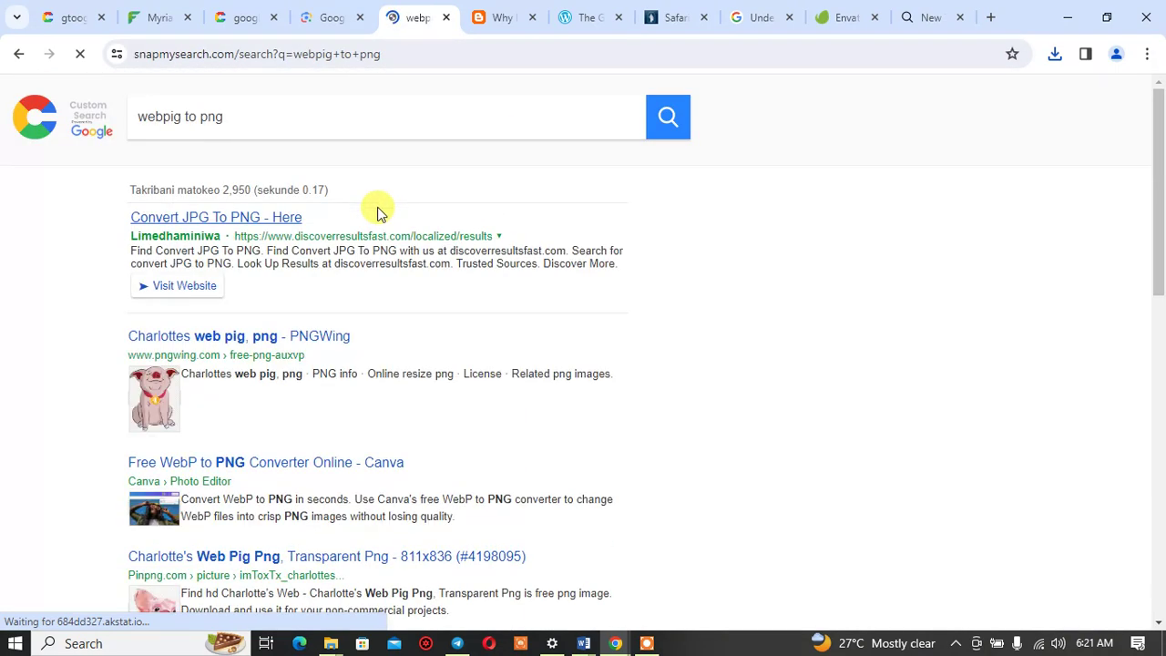
Step: Open the Convert JPG To PNG result, then go back to the search results
left_click(223, 224)
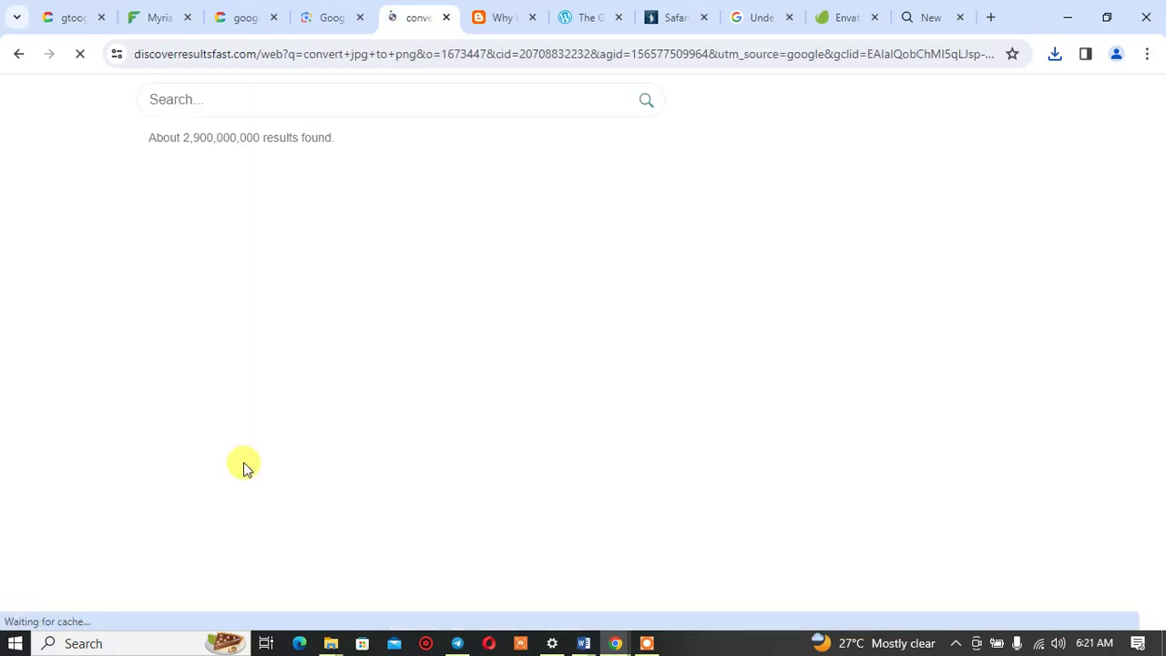
left_click(16, 54)
left_click(16, 55)
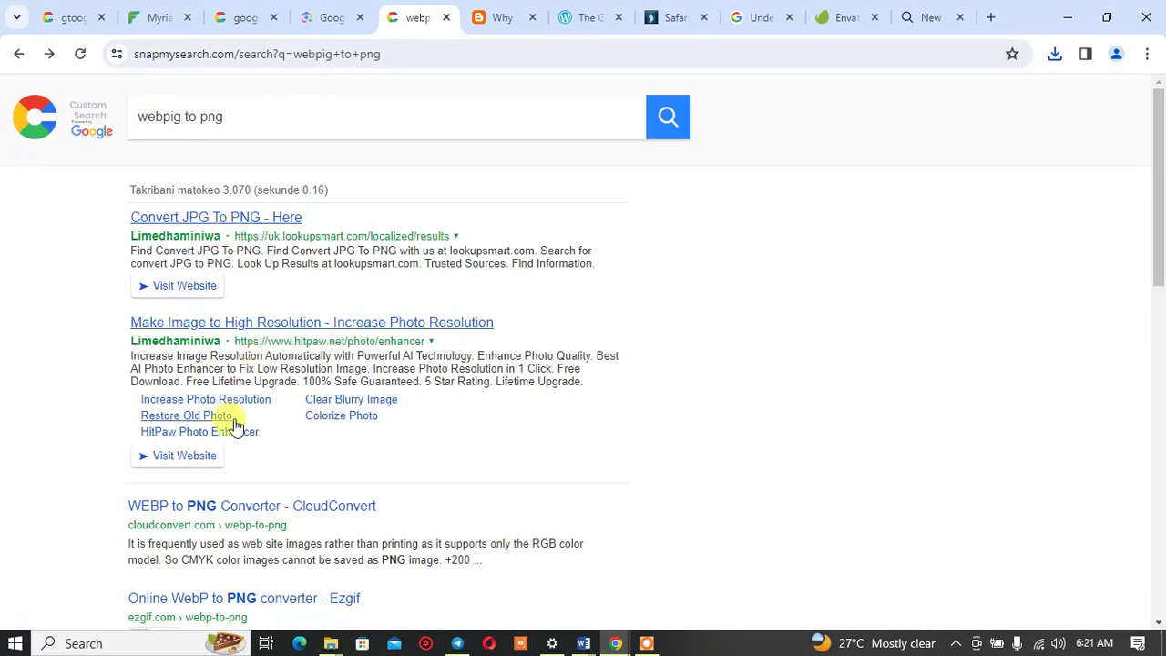
Step: Load paulstravels.webp from Downloads into the CloudConvert WEBP to PNG converter
left_click(219, 513)
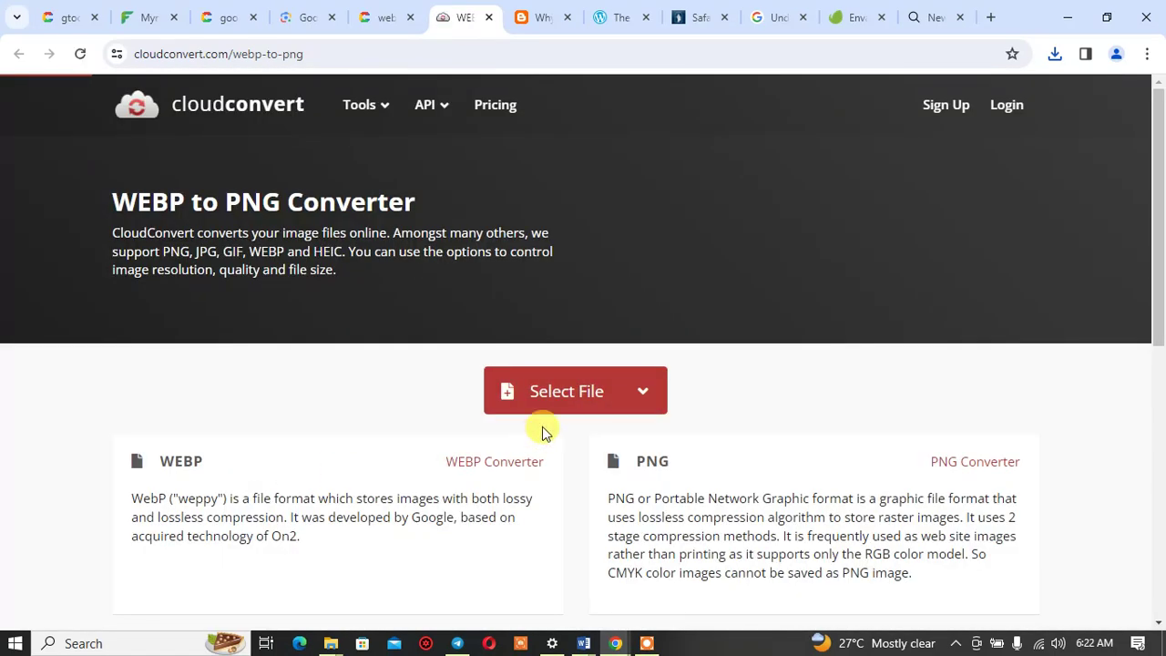
left_click(567, 382)
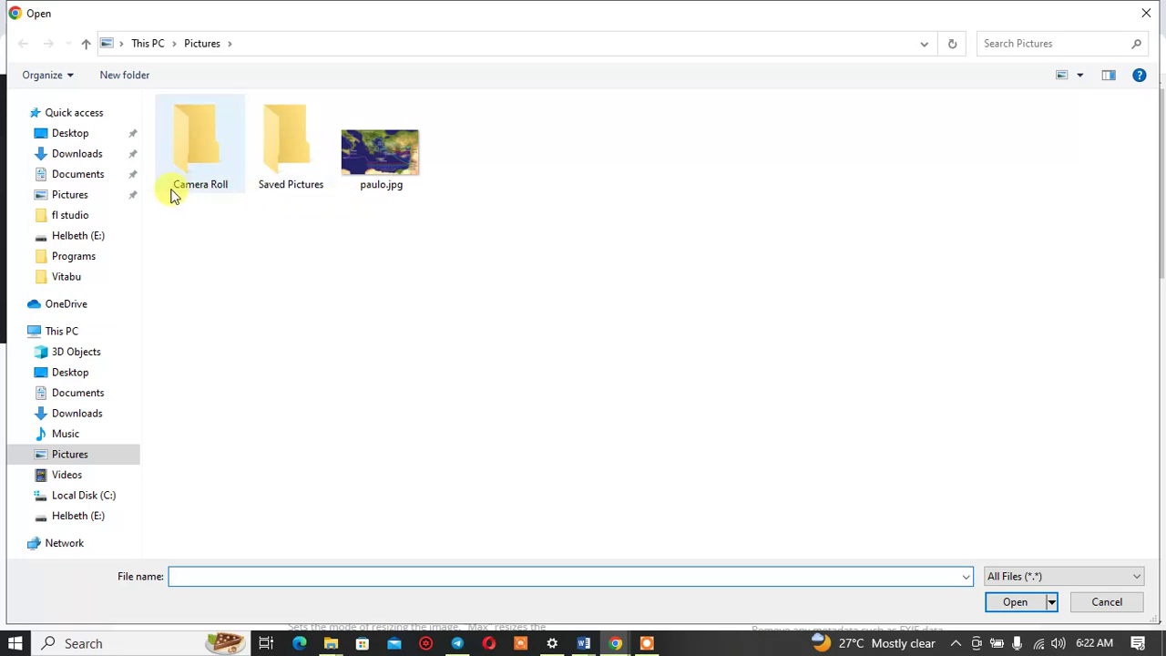
left_click(46, 155)
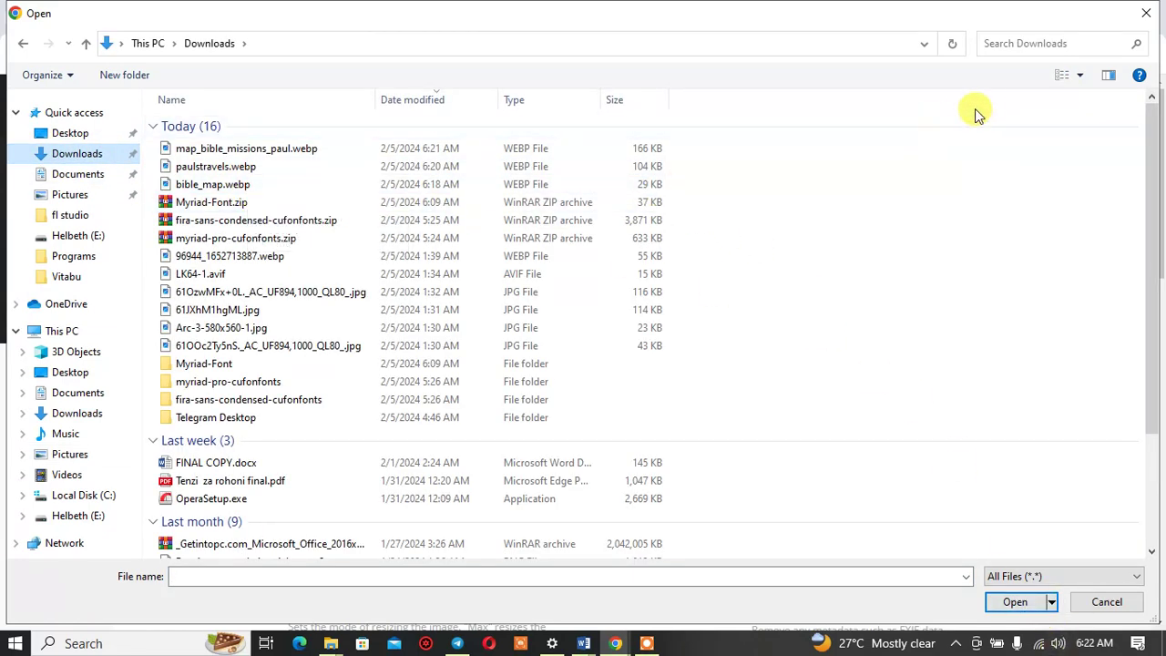
left_click(1071, 79)
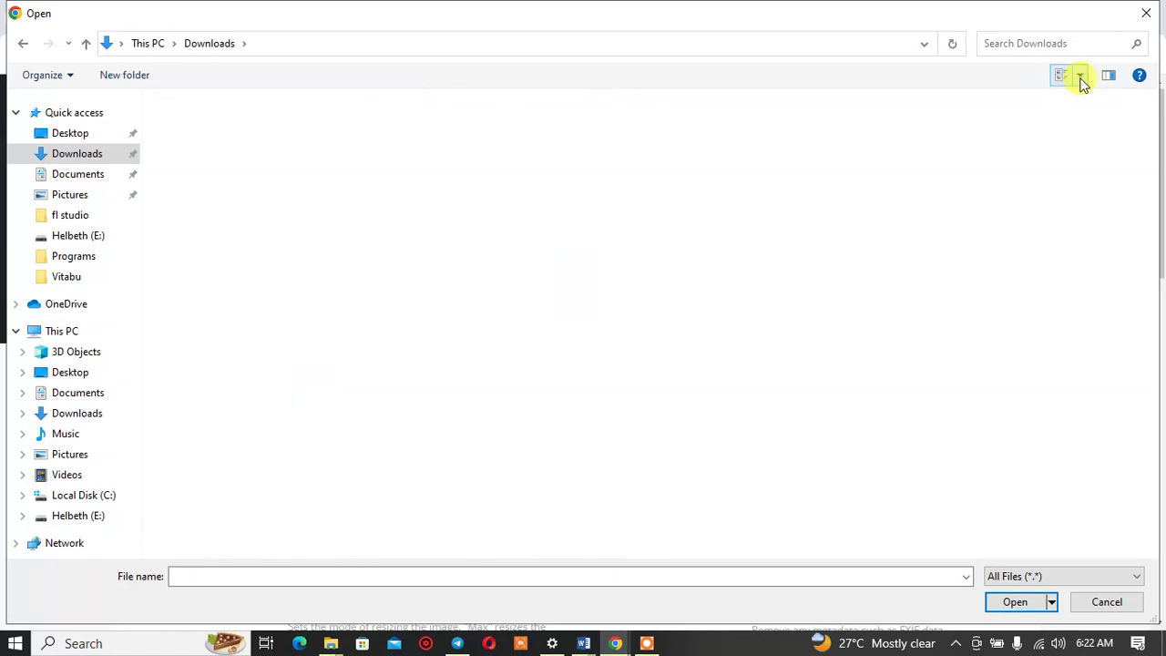
left_click(1083, 82)
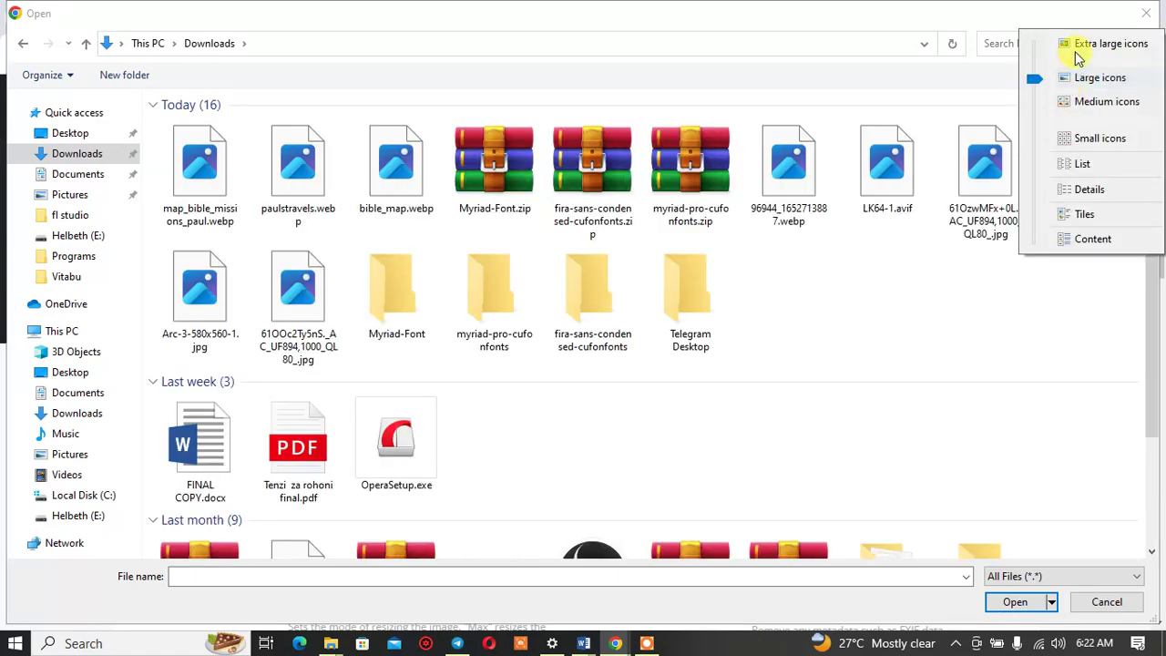
left_click(1078, 82)
left_click(1066, 78)
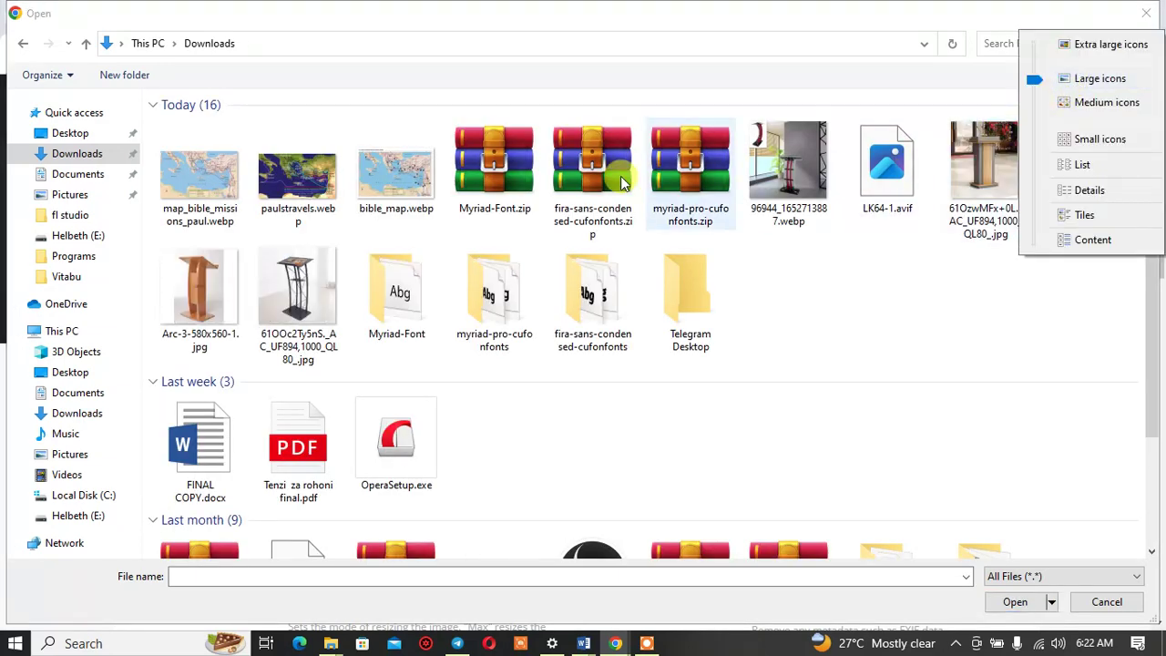
left_click(291, 214)
double_click(292, 214)
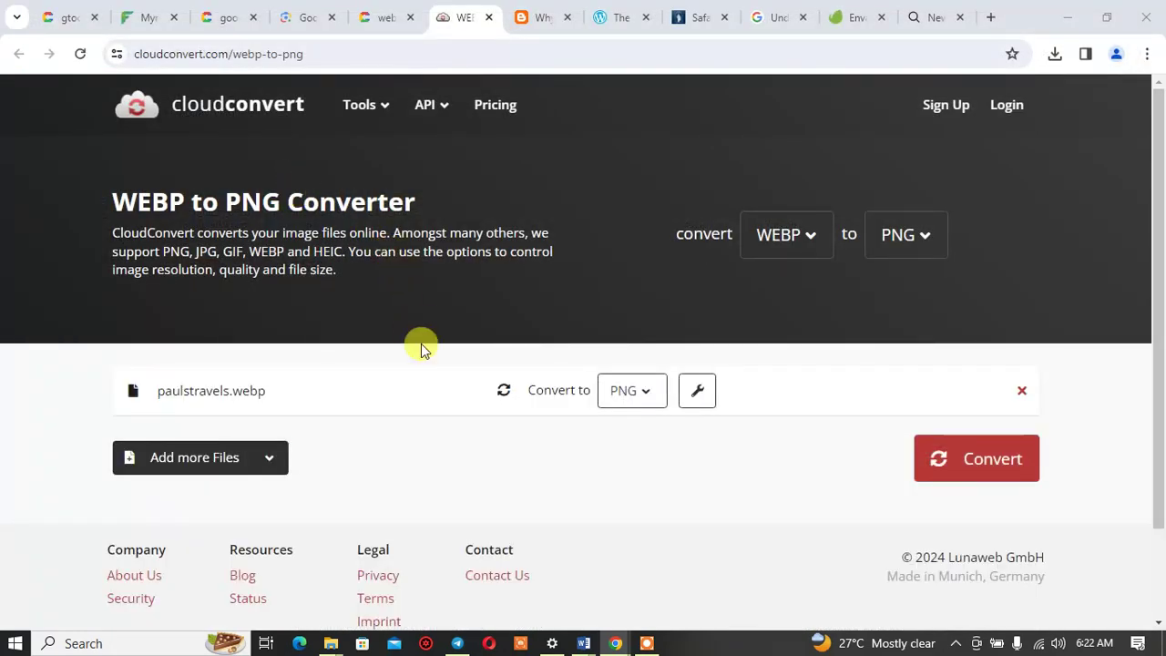
Step: Convert the file to PNG and download paulstravels.png
scroll(378, 437, "down", 2)
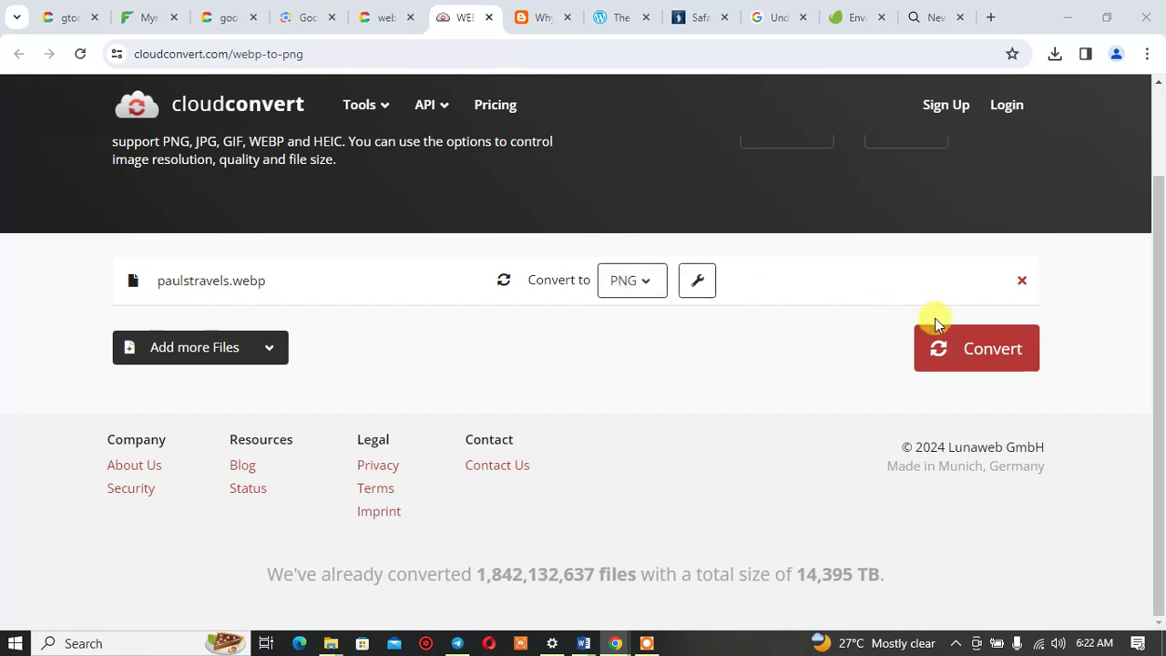
left_click(630, 275)
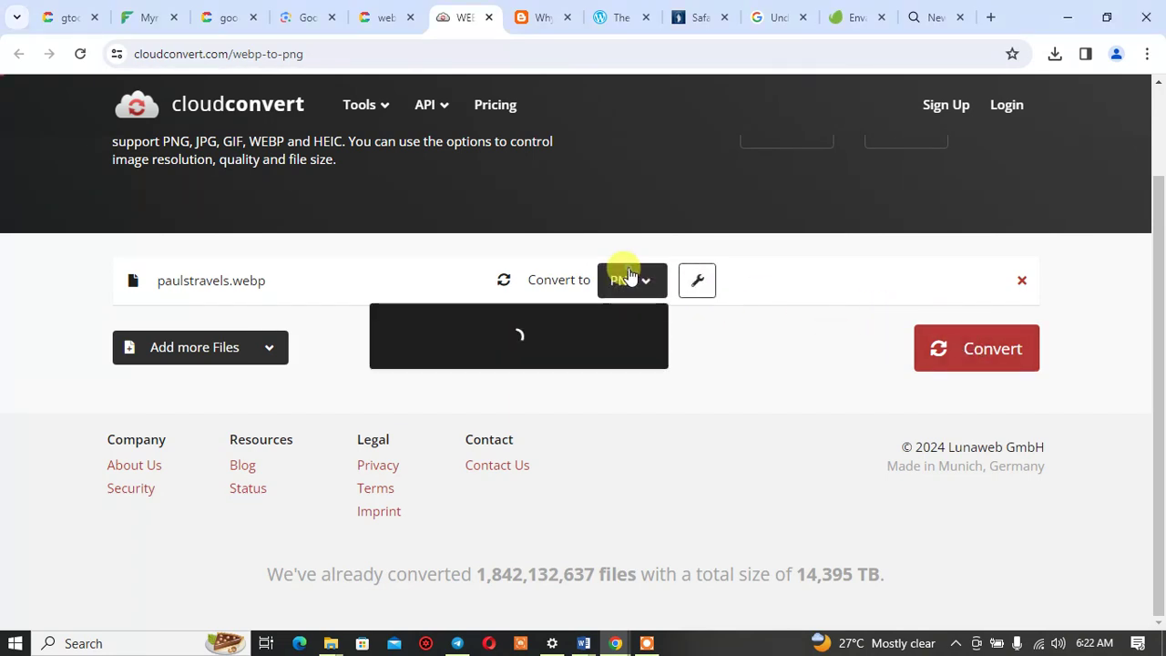
left_click(629, 275)
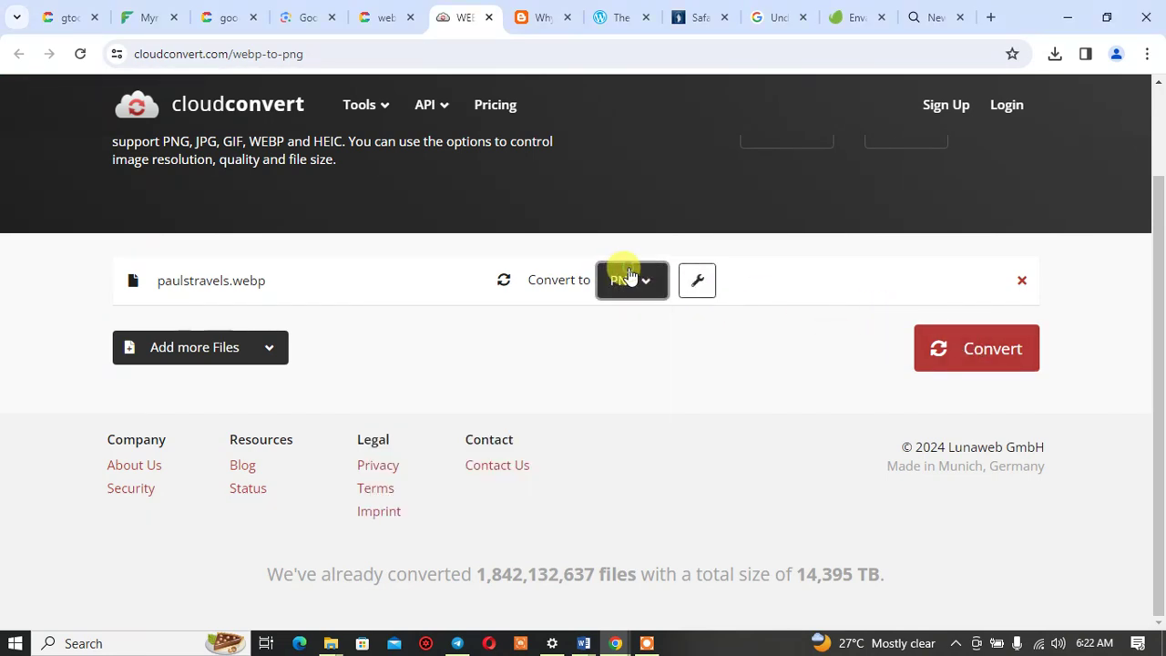
left_click(1008, 360)
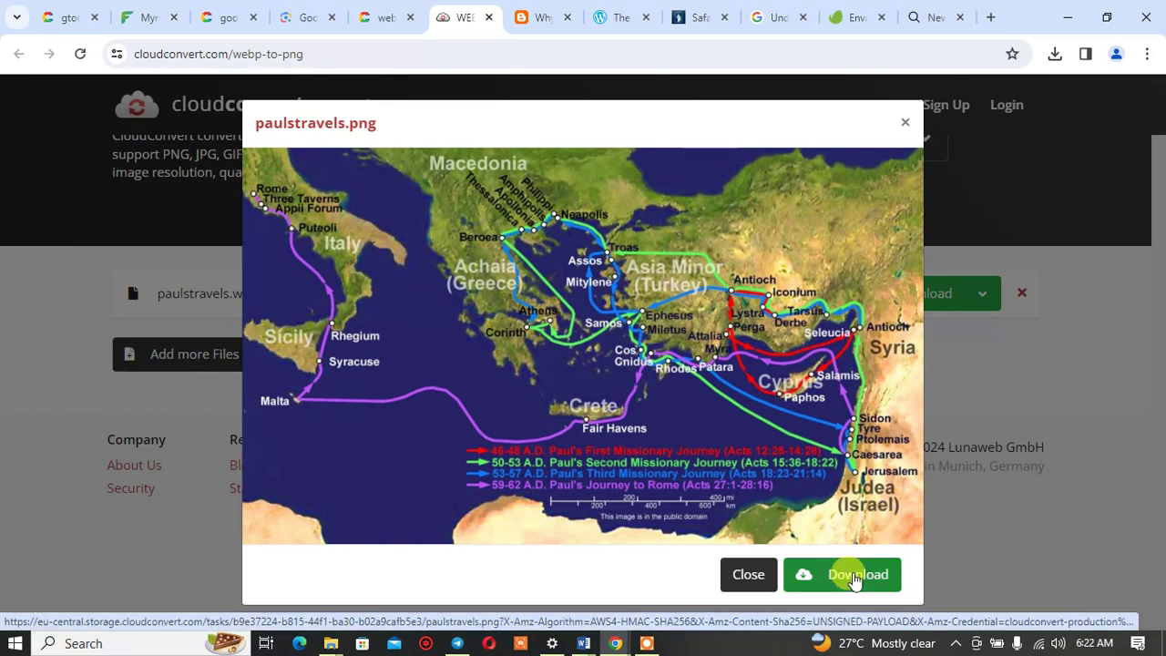
left_click(853, 577)
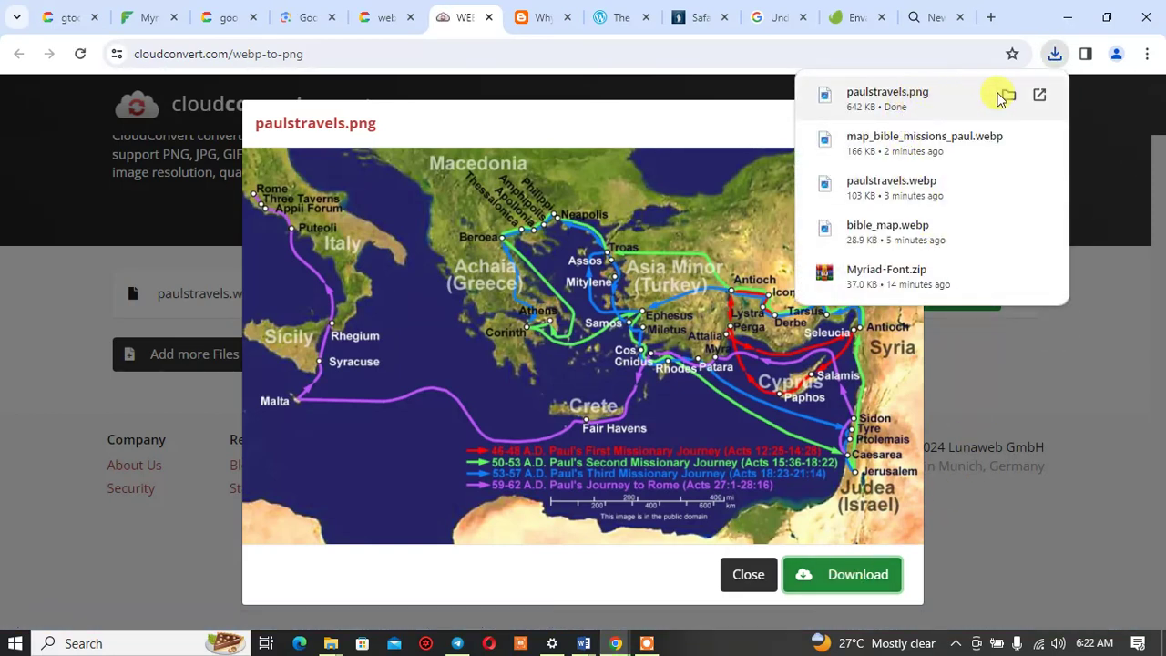
Step: Open the downloaded paulstravels.png, always use the chosen app for .png files, and close the preview
left_click(1040, 94)
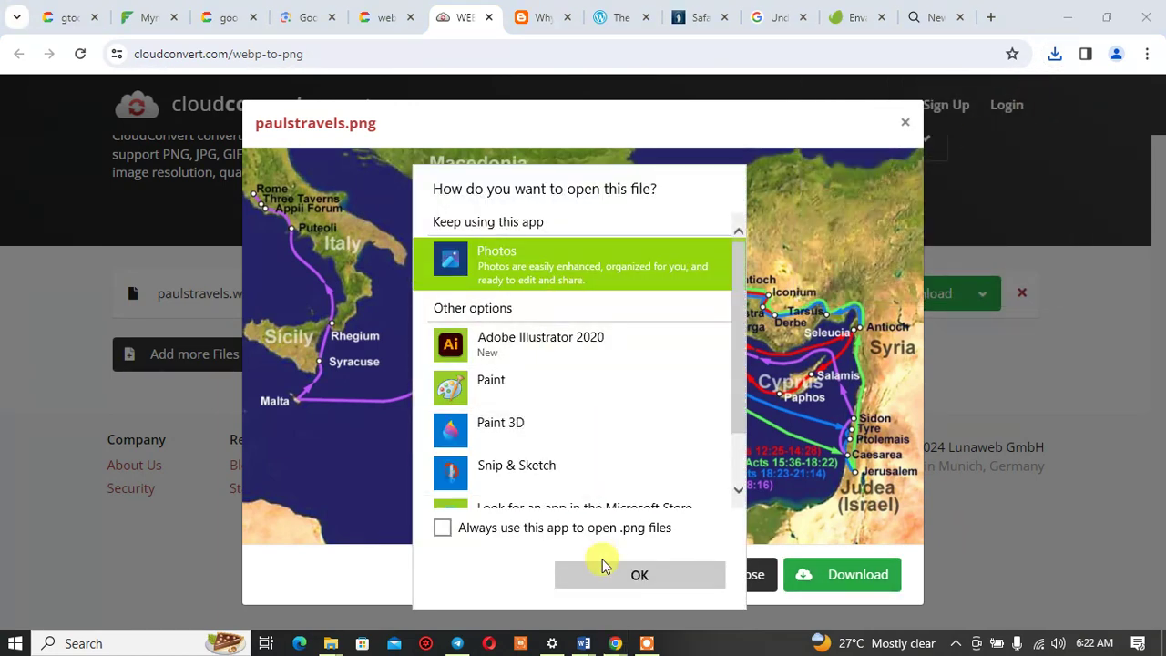
left_click(625, 572)
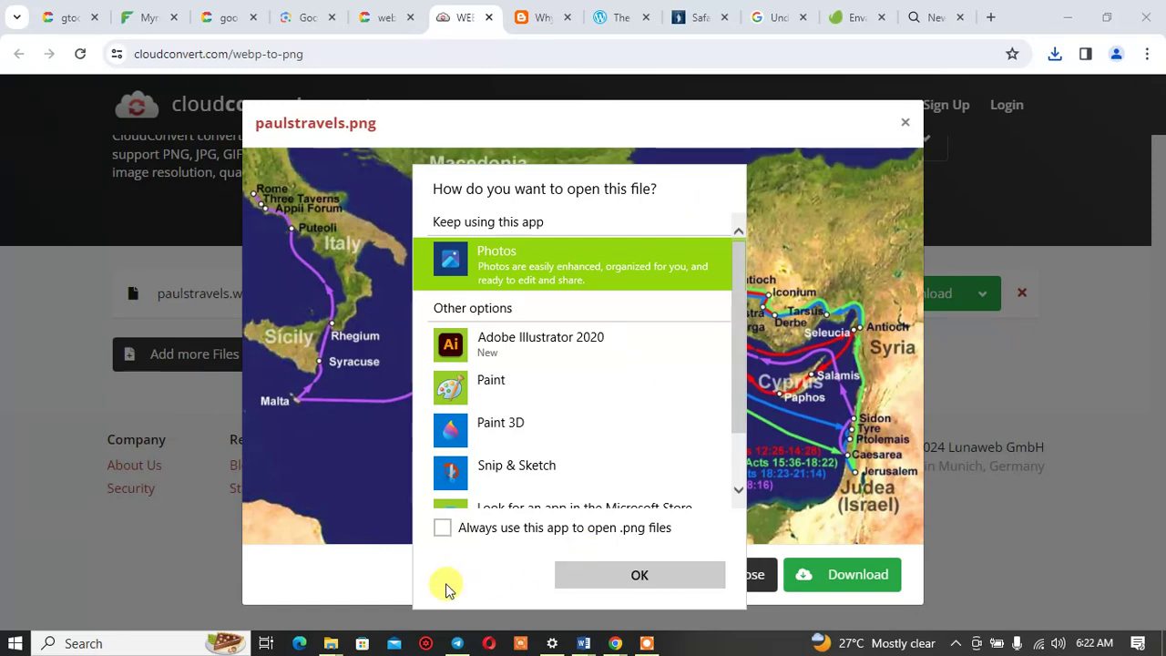
left_click(441, 528)
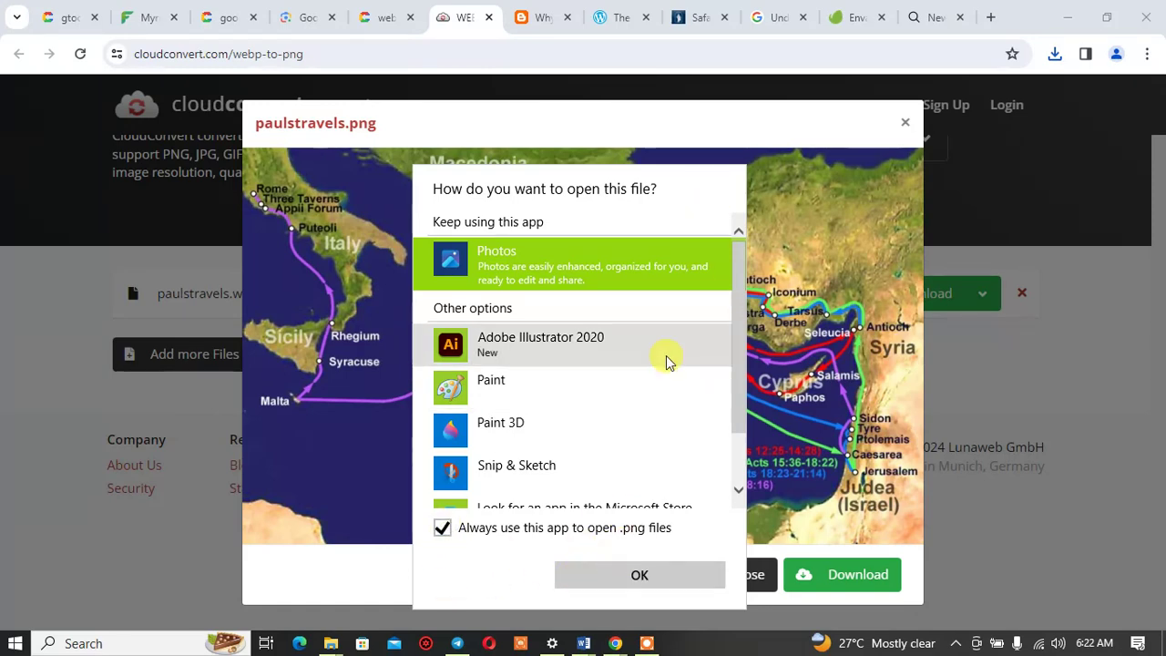
left_click(1079, 410)
left_click(801, 578)
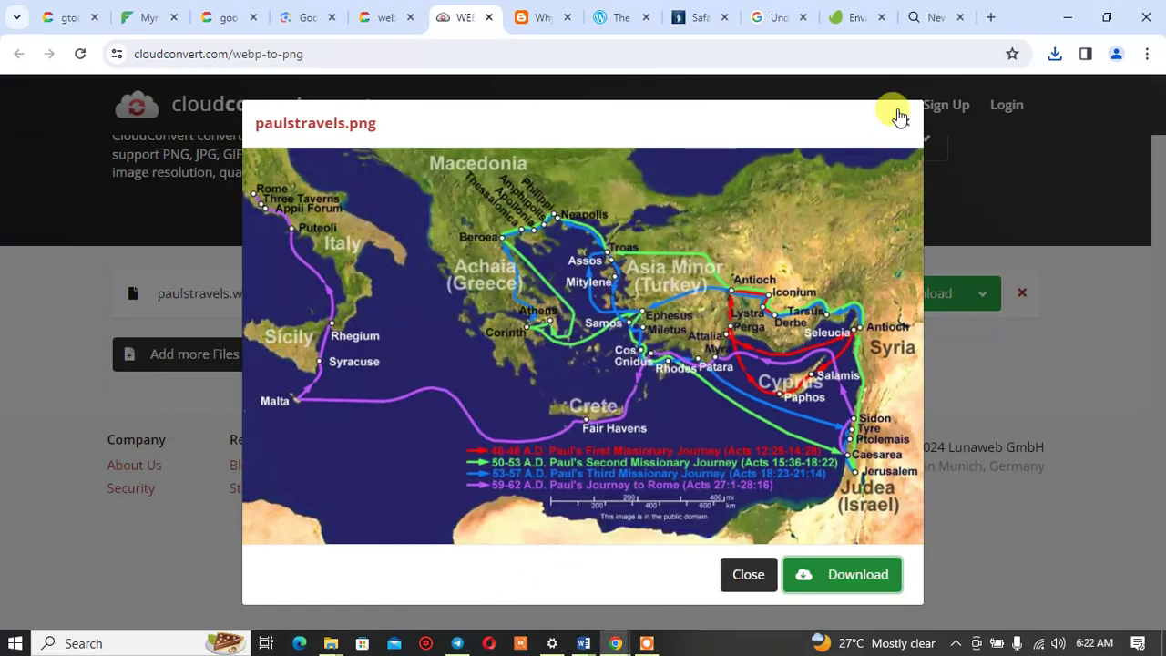
left_click(905, 125)
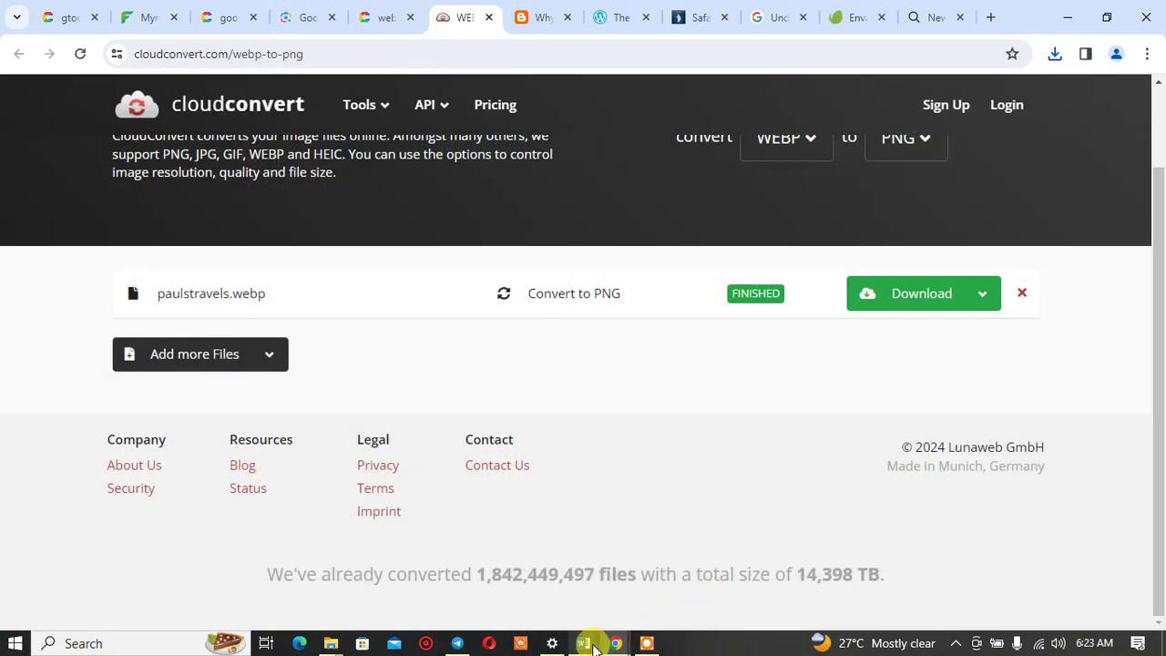
Step: Delete the old map picture from the MAISHA YA UJANA document
mouse_move(592, 647)
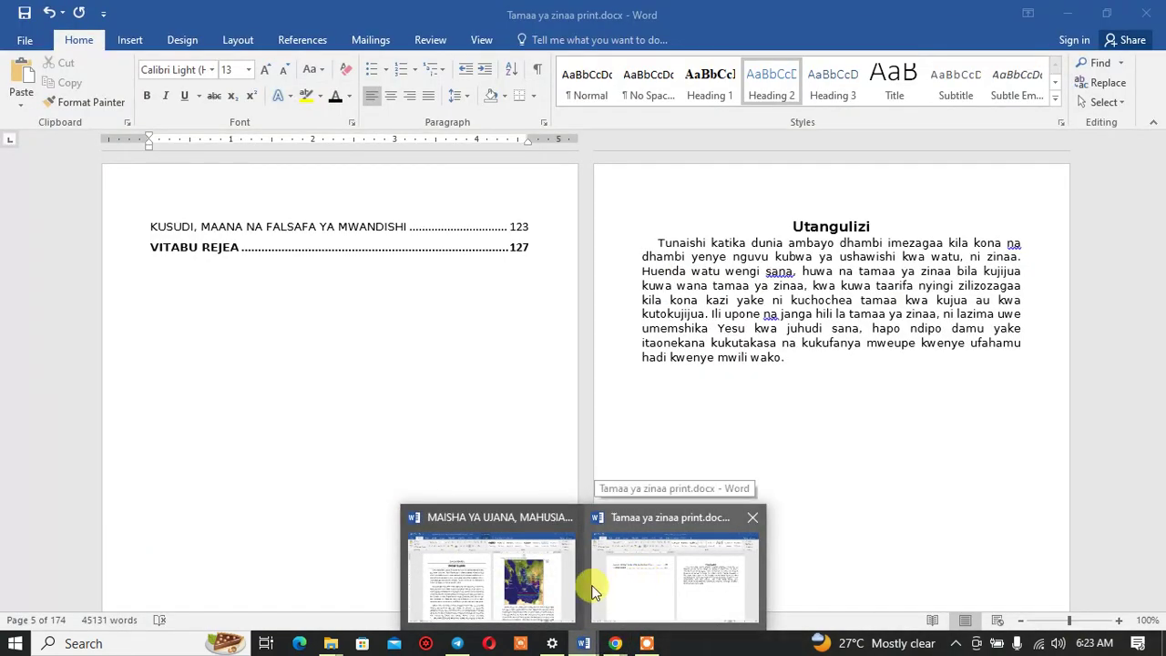
left_click(551, 588)
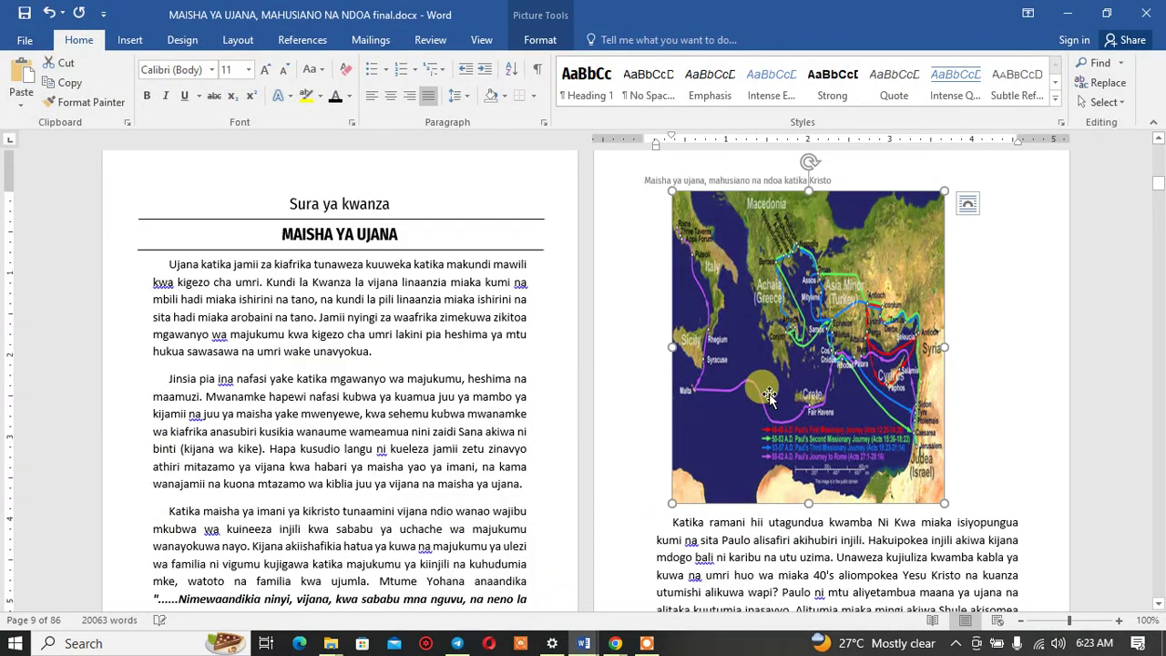
key("Delete")
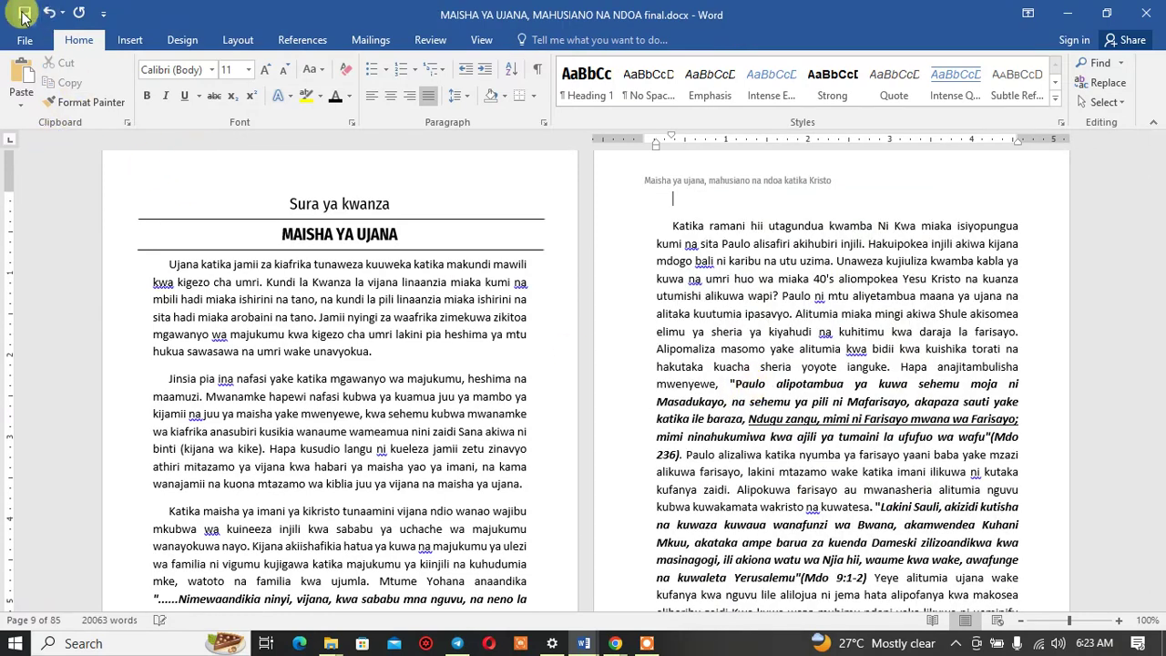
Step: Bring up the Vitabu File Explorer window
mouse_move(331, 643)
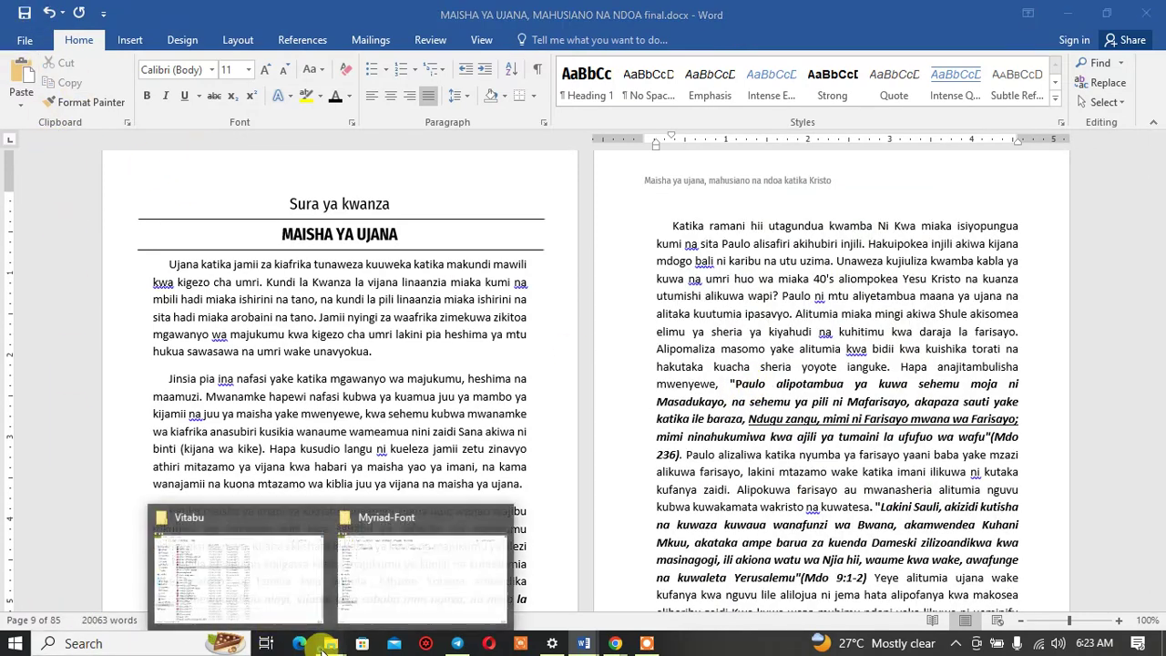
mouse_move(310, 598)
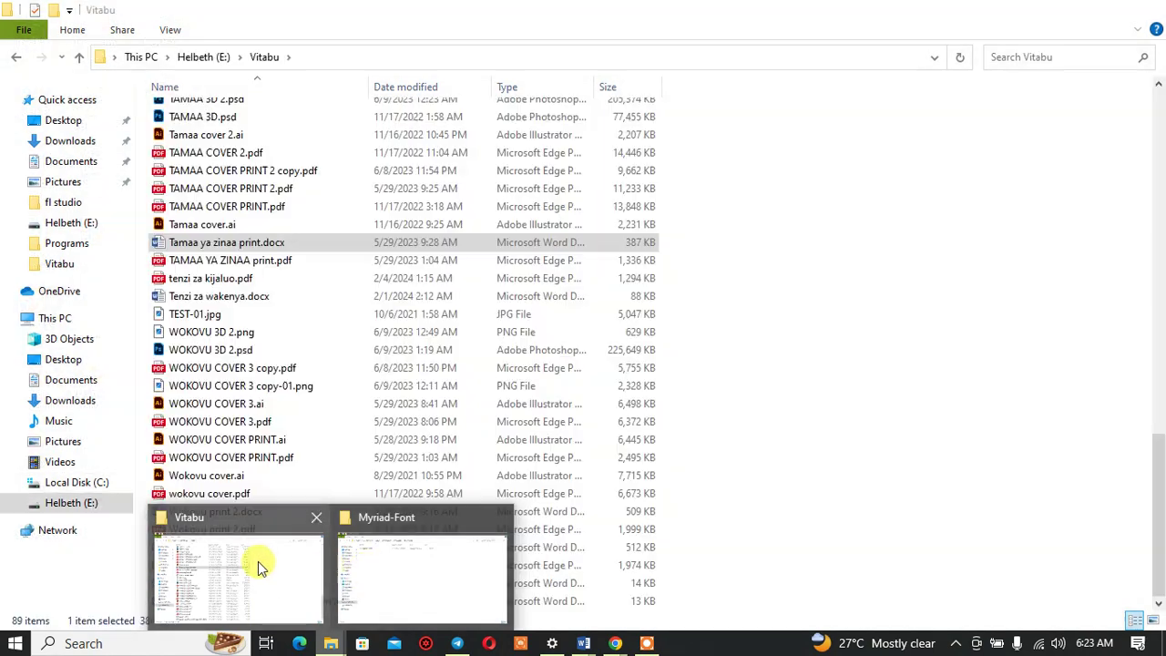
left_click(258, 560)
Step: Drag paulstravels.png from Downloads into the Word page above the Katika paragraph
left_click(48, 144)
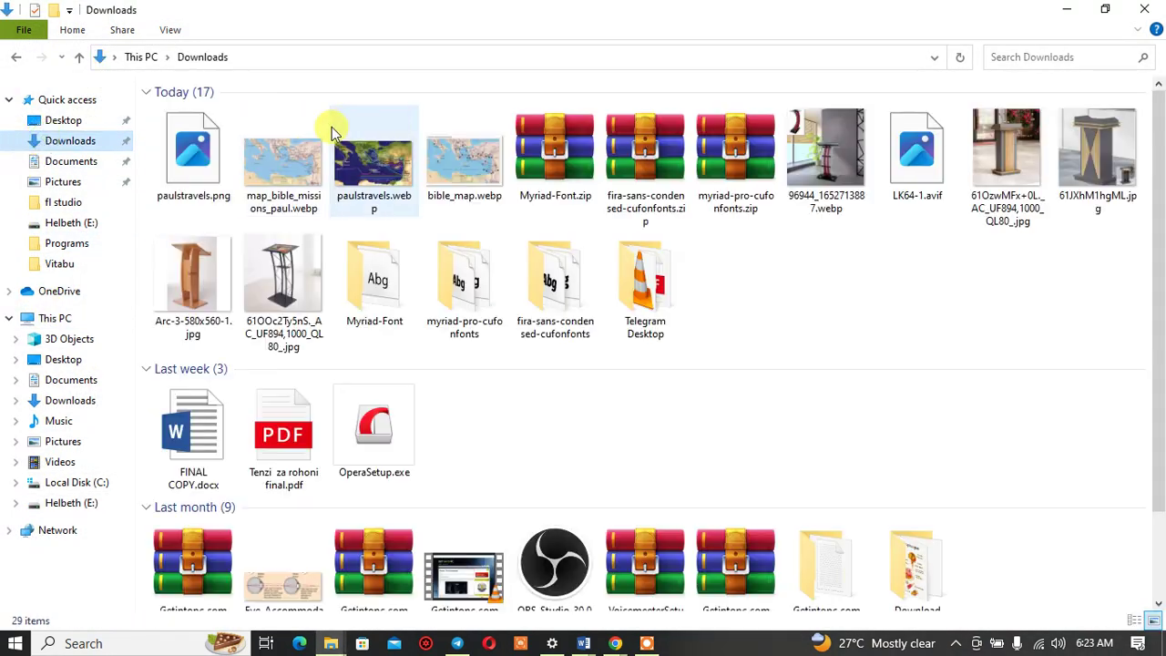
mouse_move(210, 173)
left_mouse_down()
mouse_move(597, 646)
mouse_move(542, 590)
mouse_move(685, 233)
left_mouse_up()
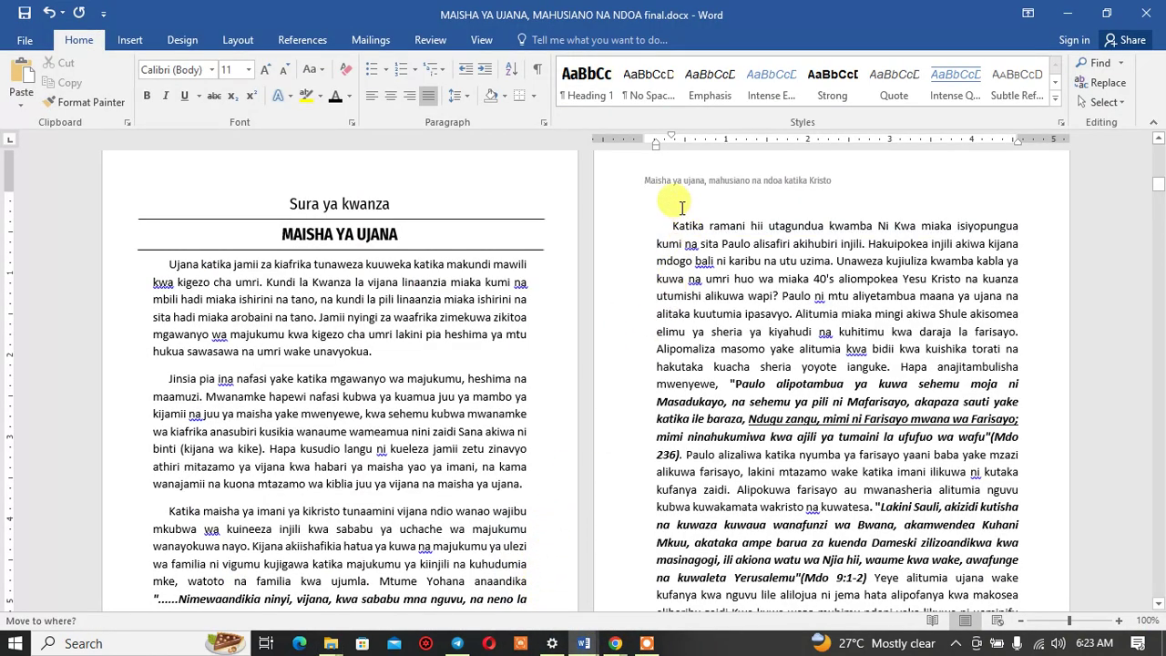
left_click_drag(681, 208, 683, 211)
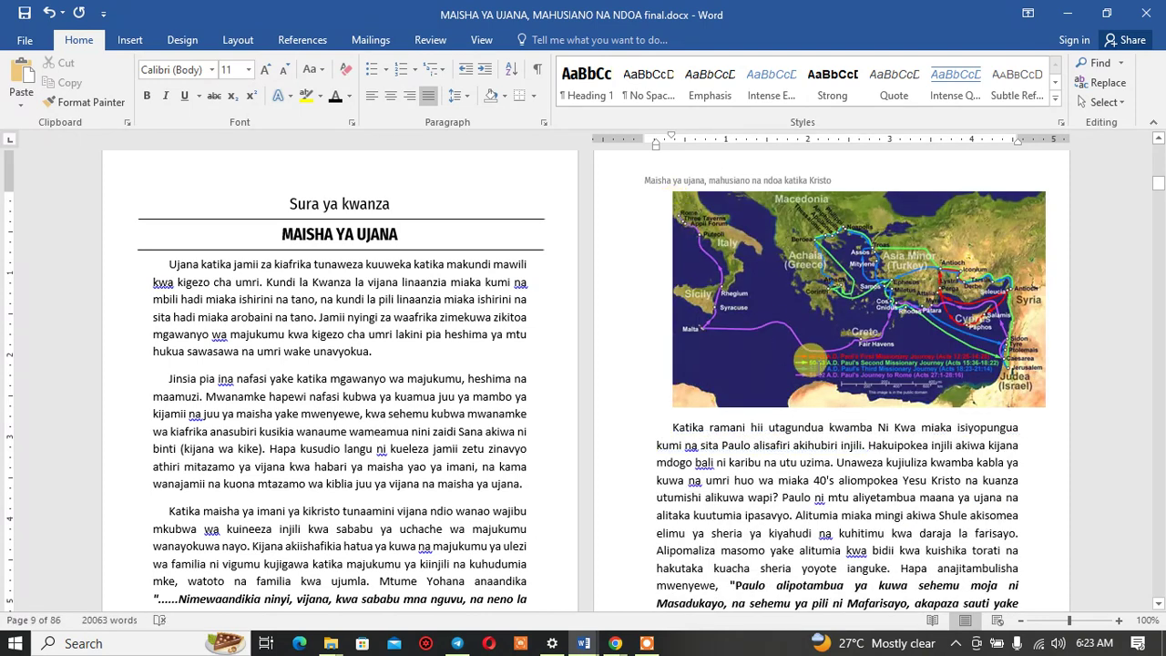
Step: Save the document and drag the ruler's first-line indent left to align the map with the margin
key("ctrl+s")
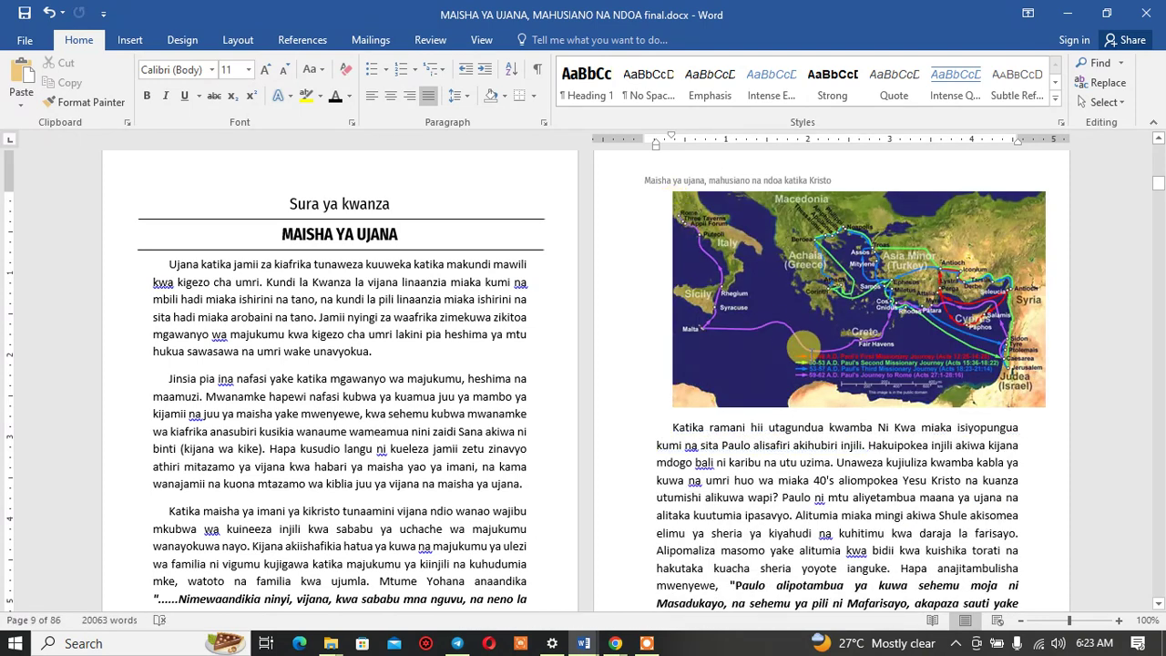
left_click(806, 351)
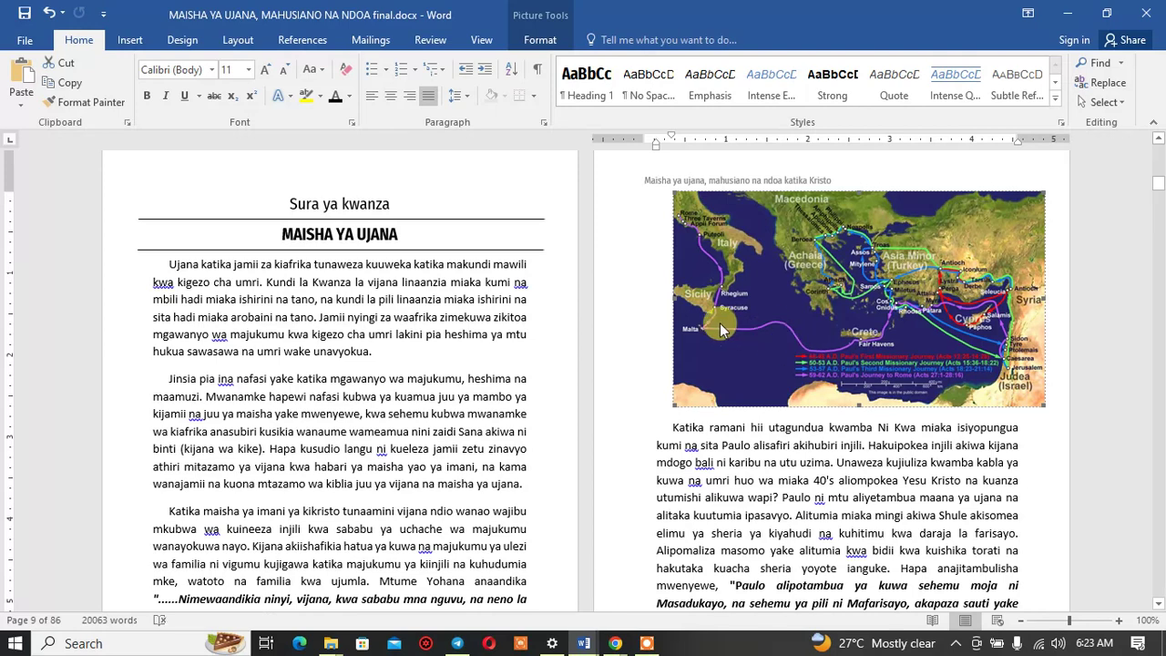
left_click(637, 296)
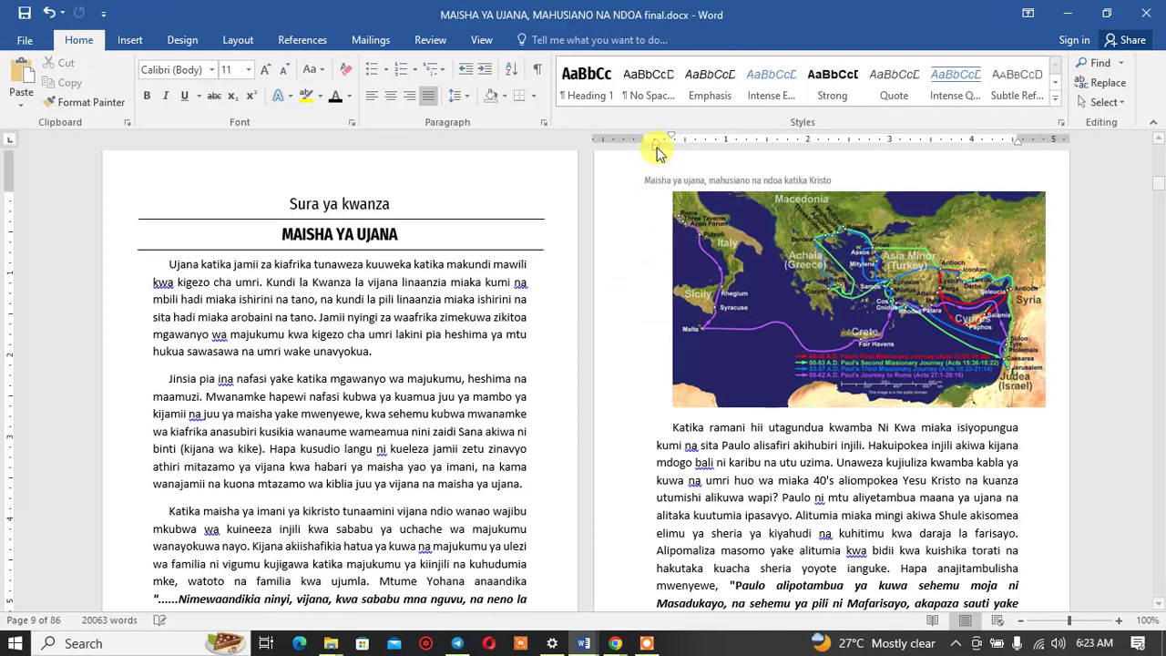
left_click_drag(669, 139, 658, 142)
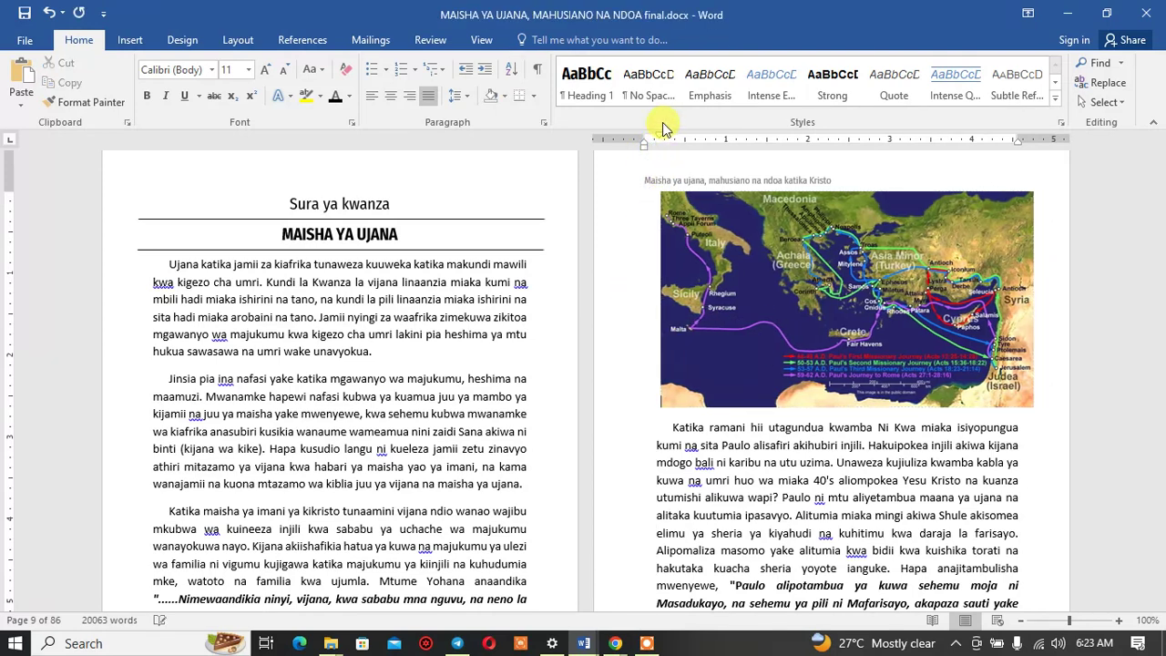
left_click_drag(660, 142, 650, 146)
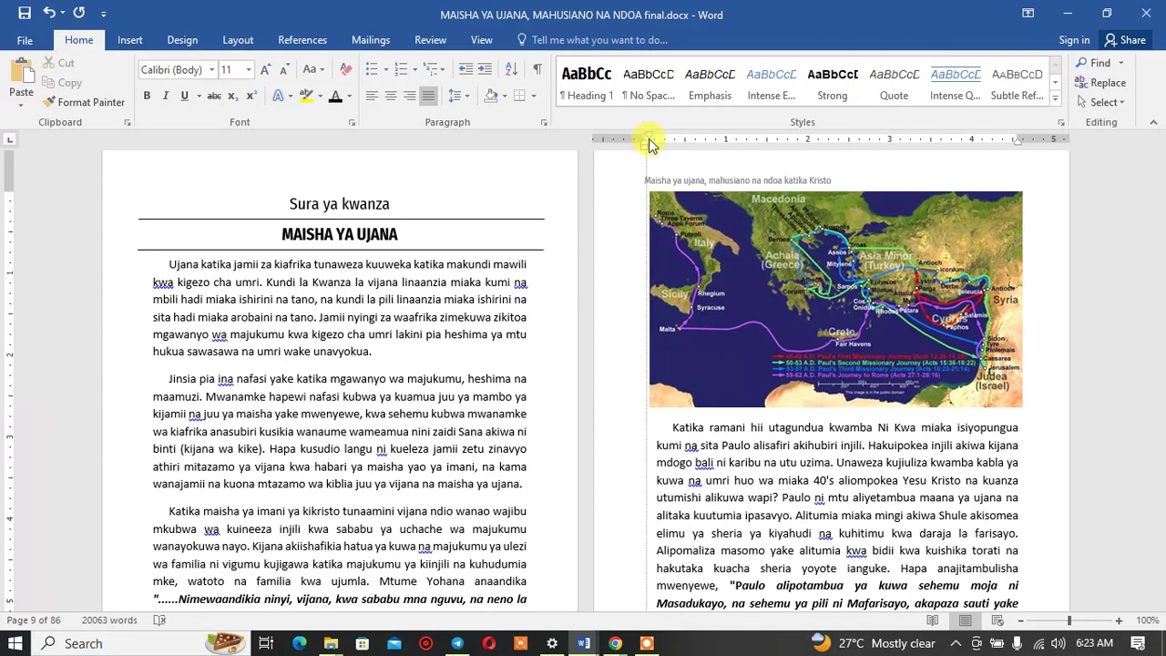
scroll(779, 391, "down", 4)
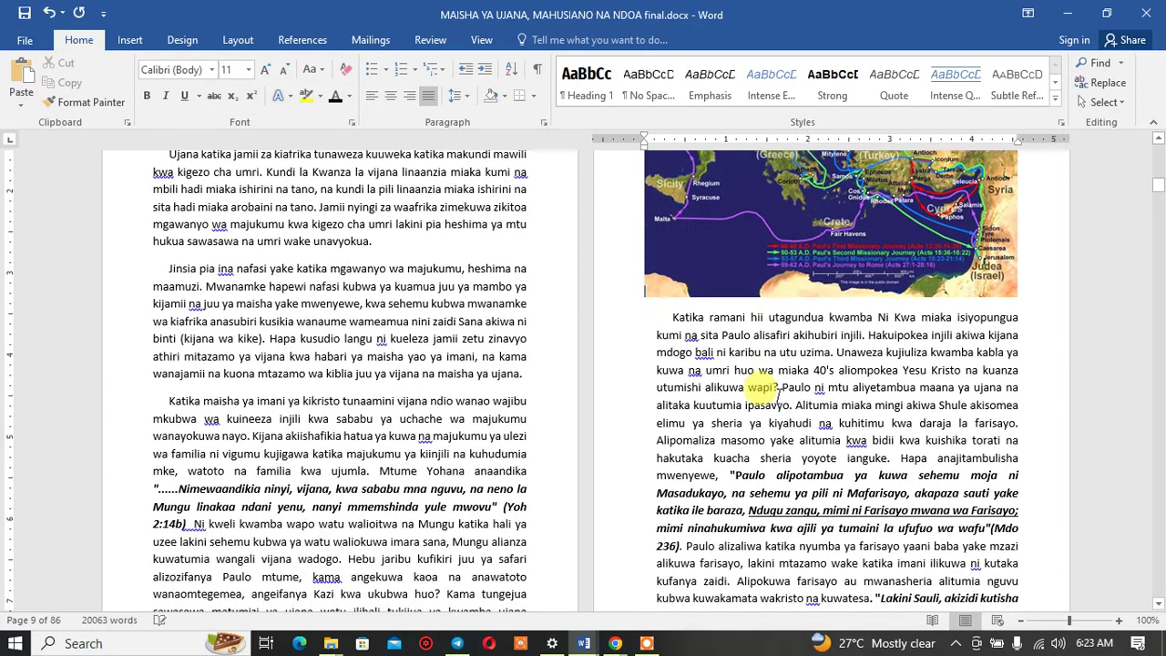
scroll(778, 392, "down", 1)
scroll(779, 391, "down", 3)
scroll(781, 393, "up", 4)
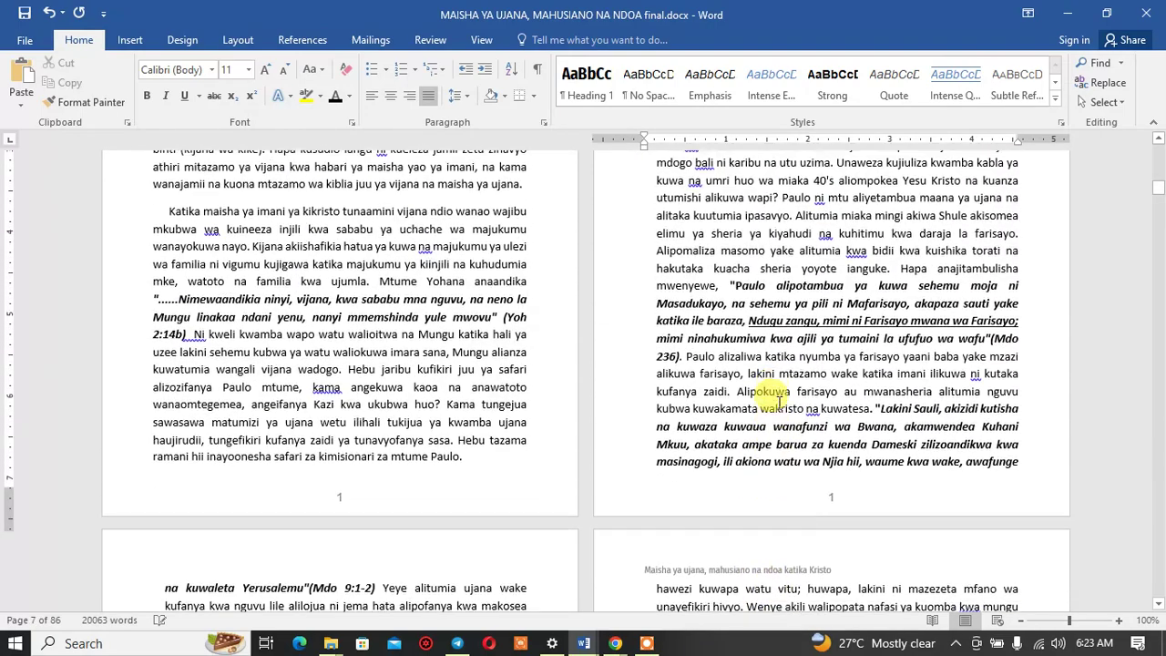
scroll(785, 394, "down", 1)
scroll(785, 391, "up", 4)
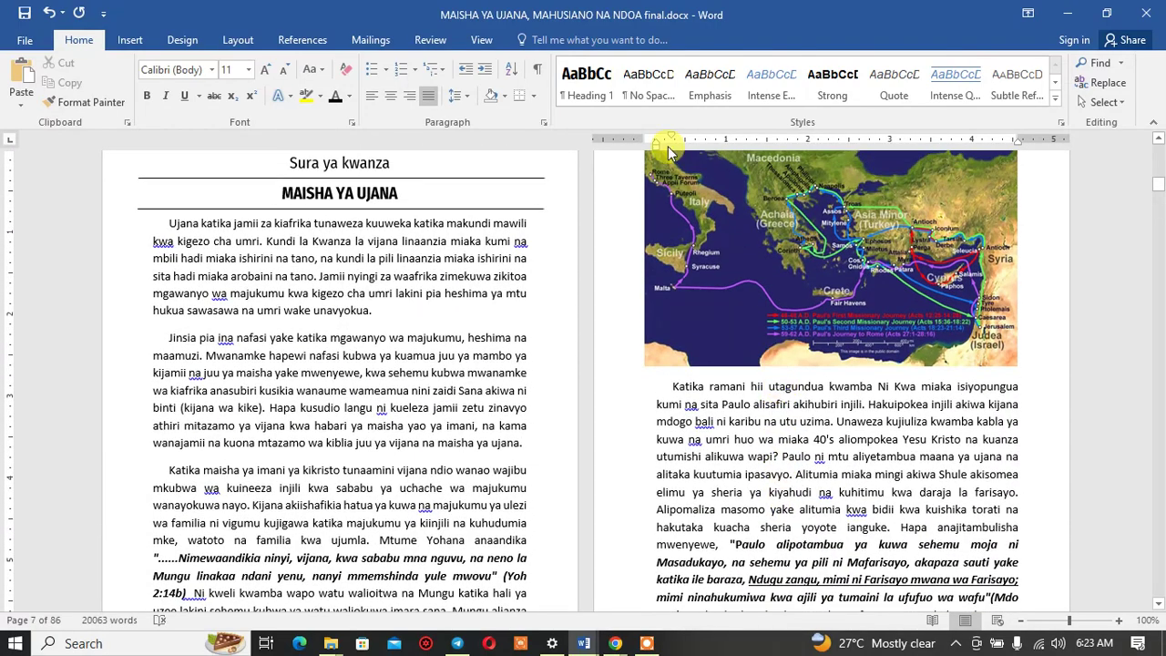
Step: Reduce the left indent of the Katika ramani paragraph under the map so it runs wider
double_click(656, 146)
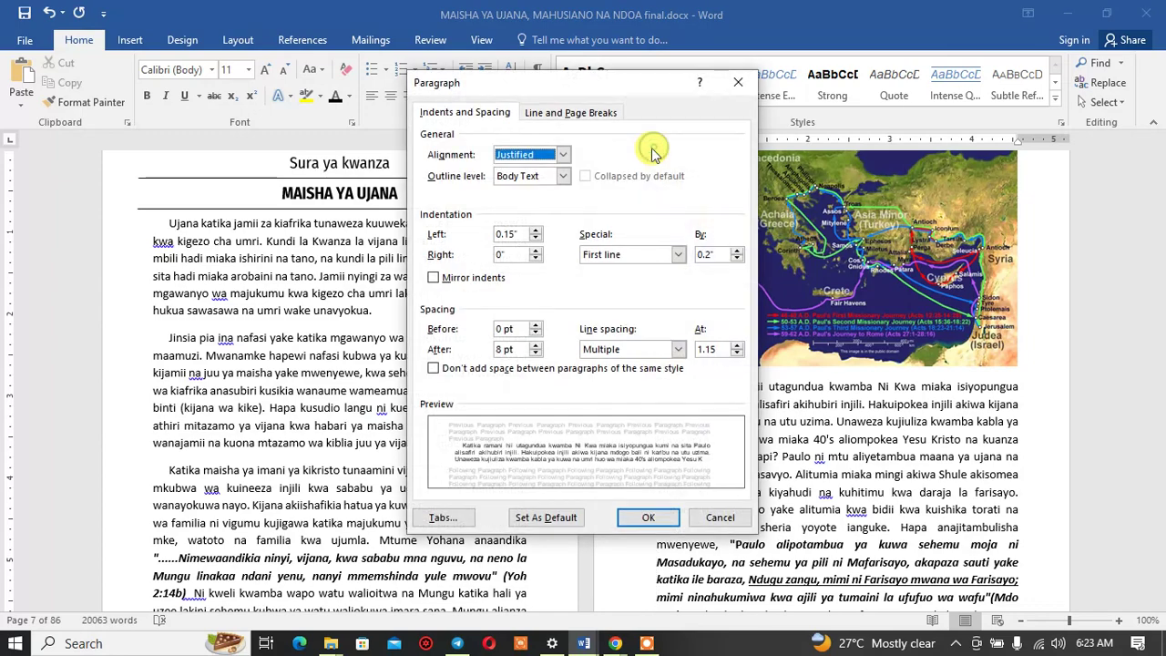
left_click(737, 82)
scroll(645, 141, "down", 1)
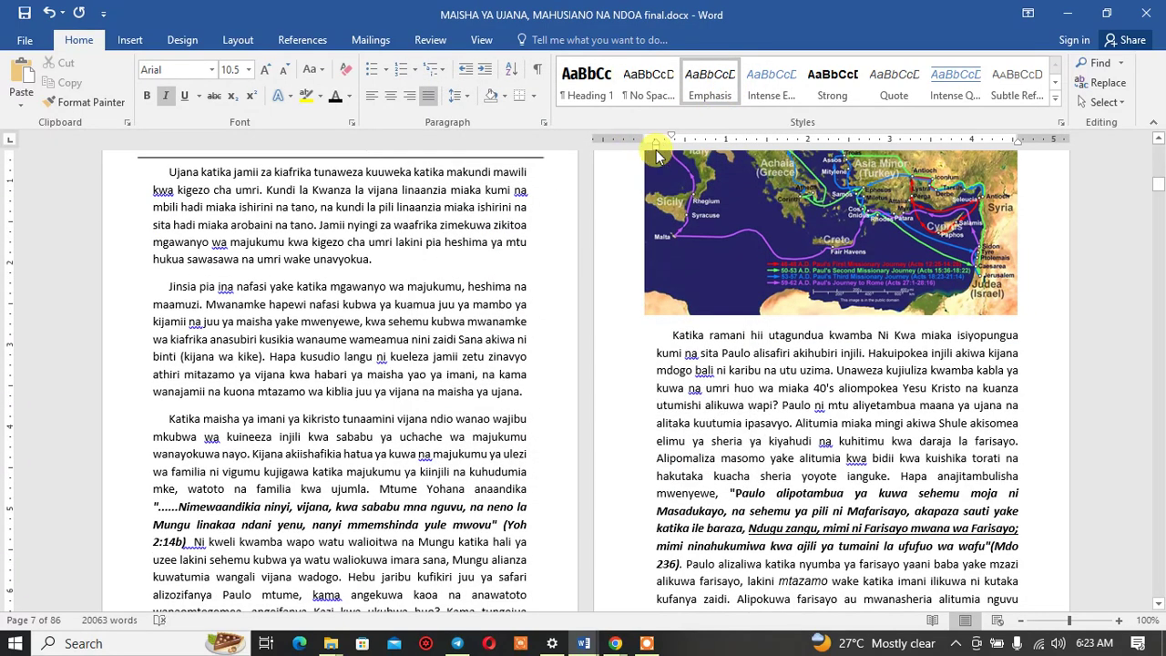
left_click(673, 330)
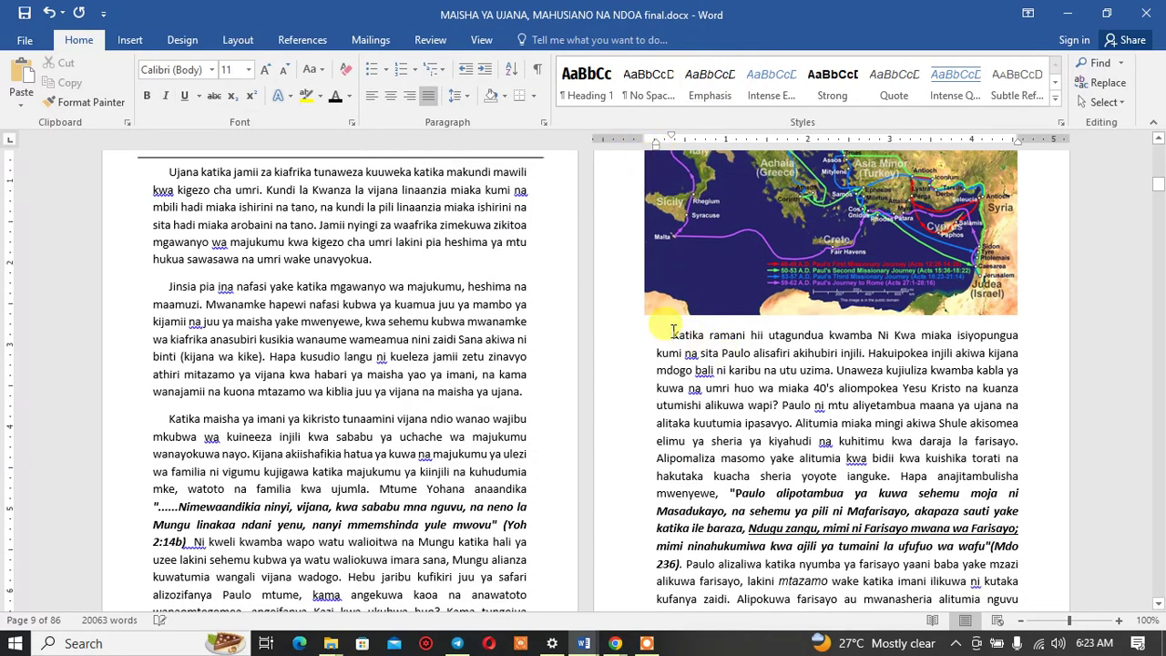
key("Return")
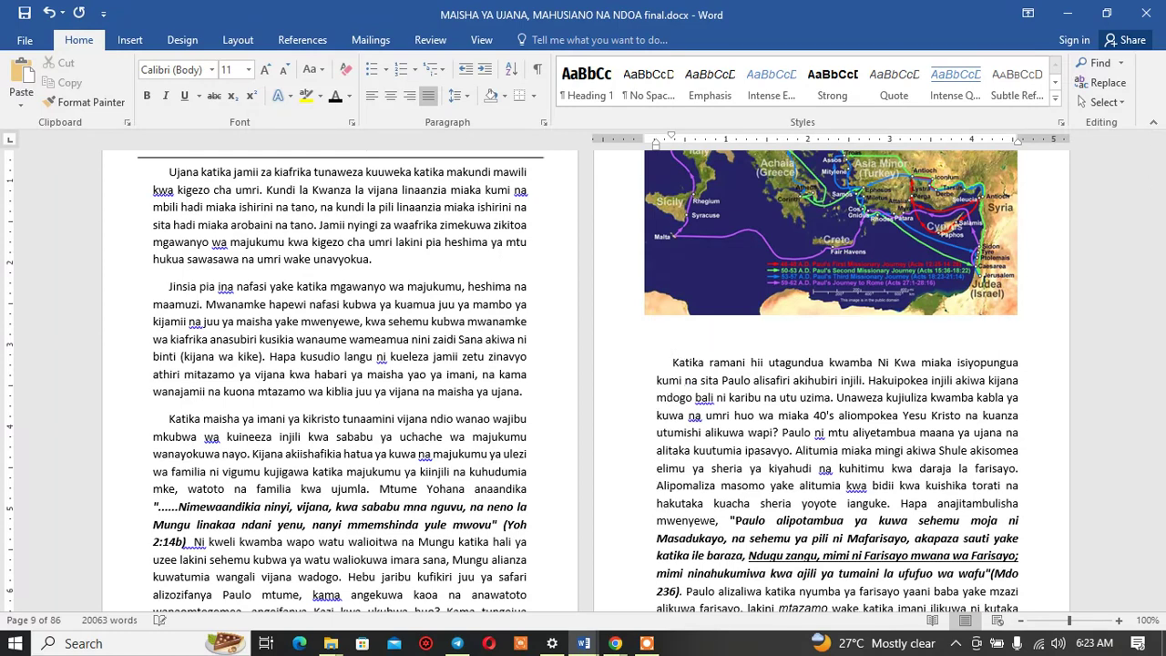
key("BackSpace")
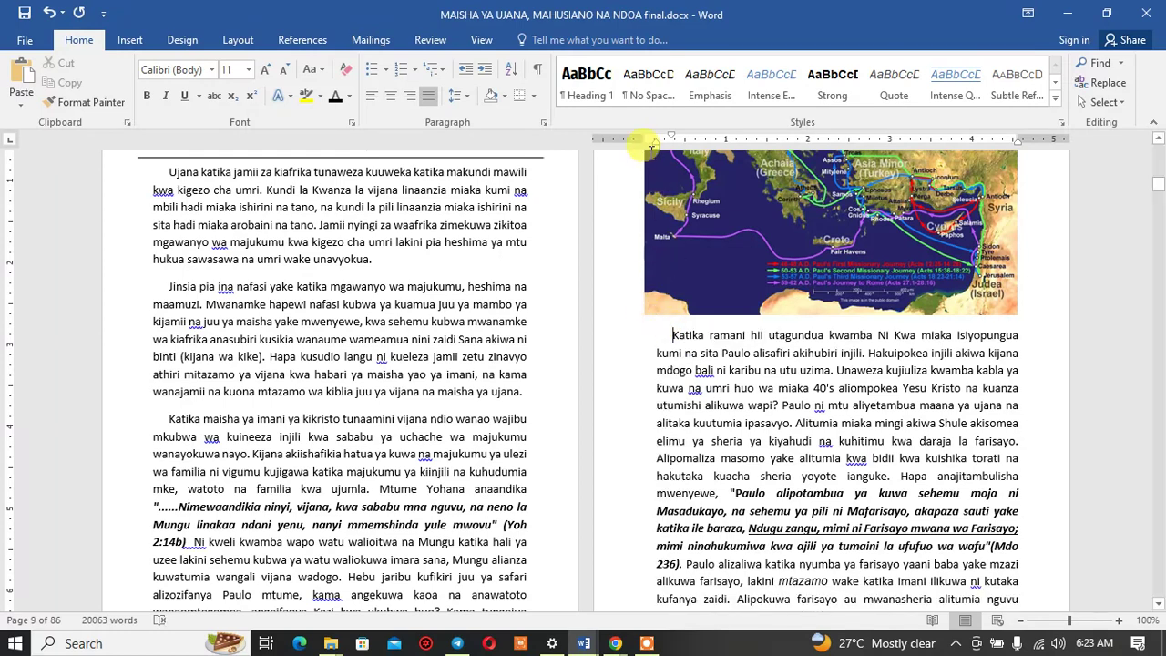
left_click_drag(655, 146, 644, 147)
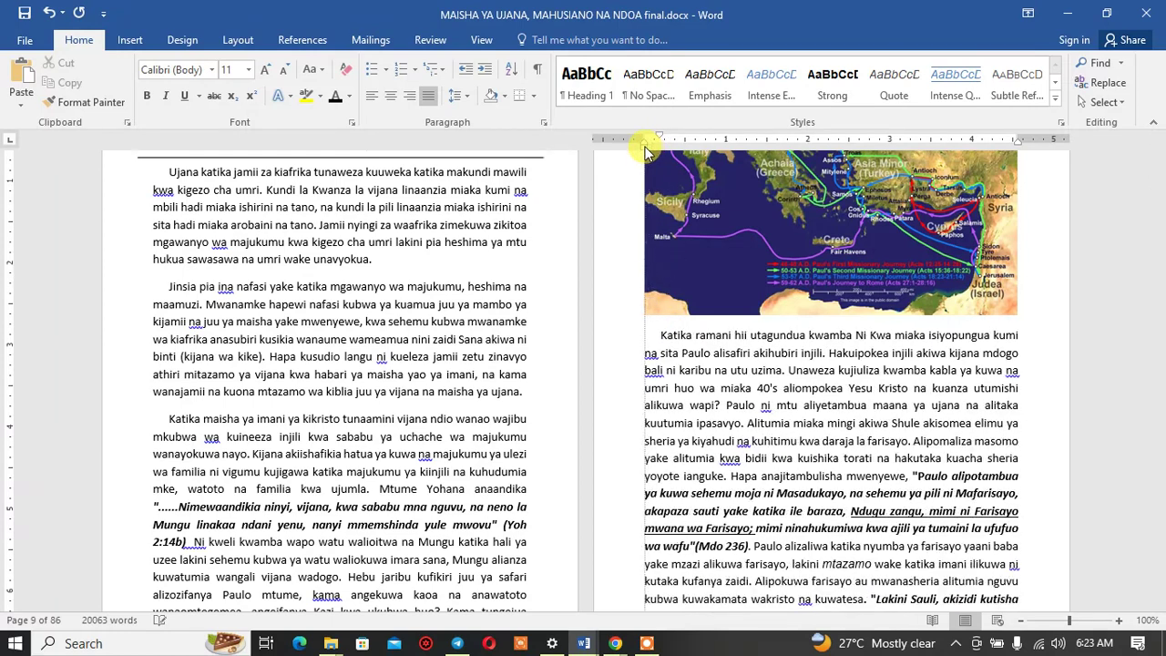
Step: Review the following pages, checking the MAISHA YA UJANA chapter heading
scroll(692, 456, "down", 4)
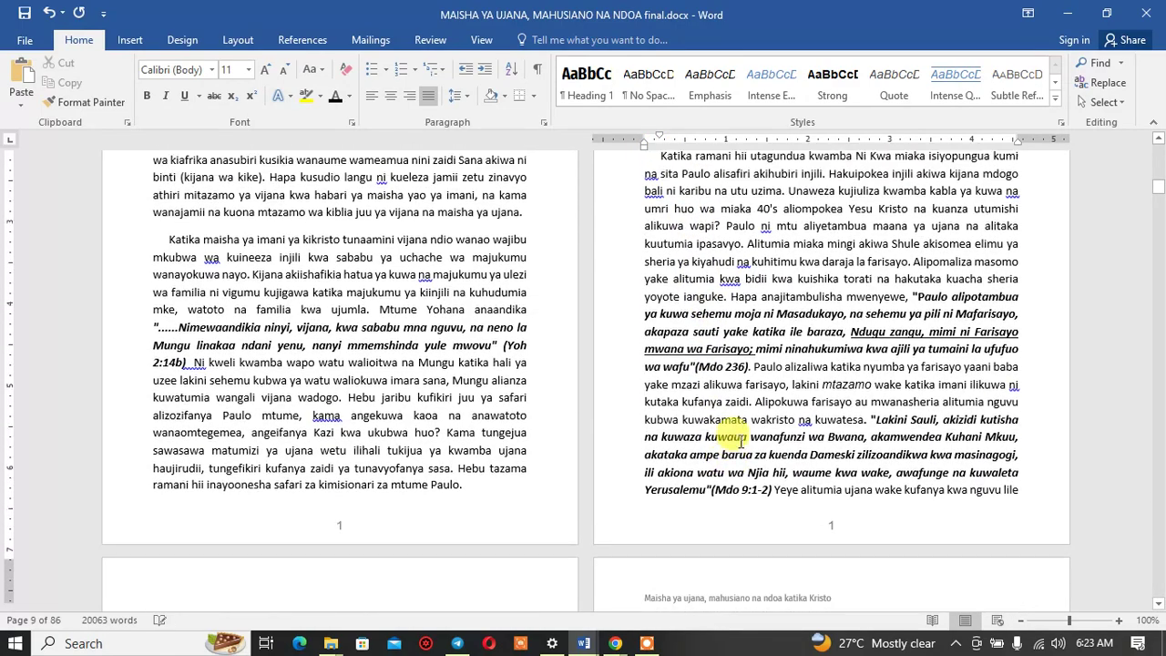
scroll(763, 445, "up", 5)
scroll(763, 442, "up", 5)
scroll(770, 447, "down", 5)
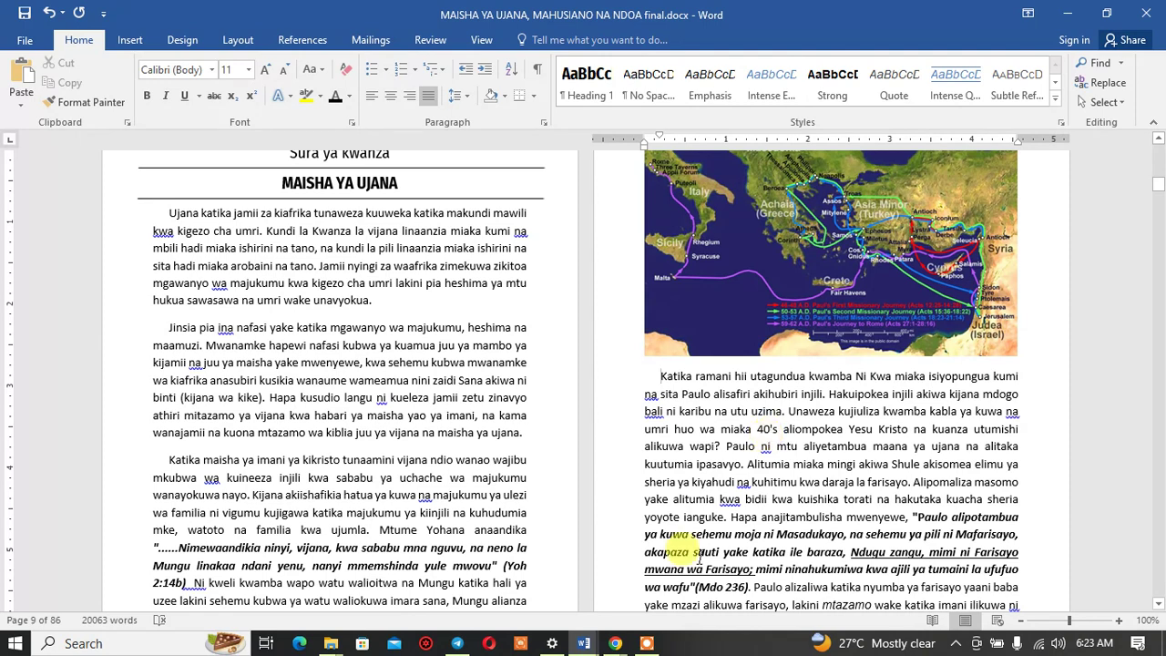
mouse_move(654, 643)
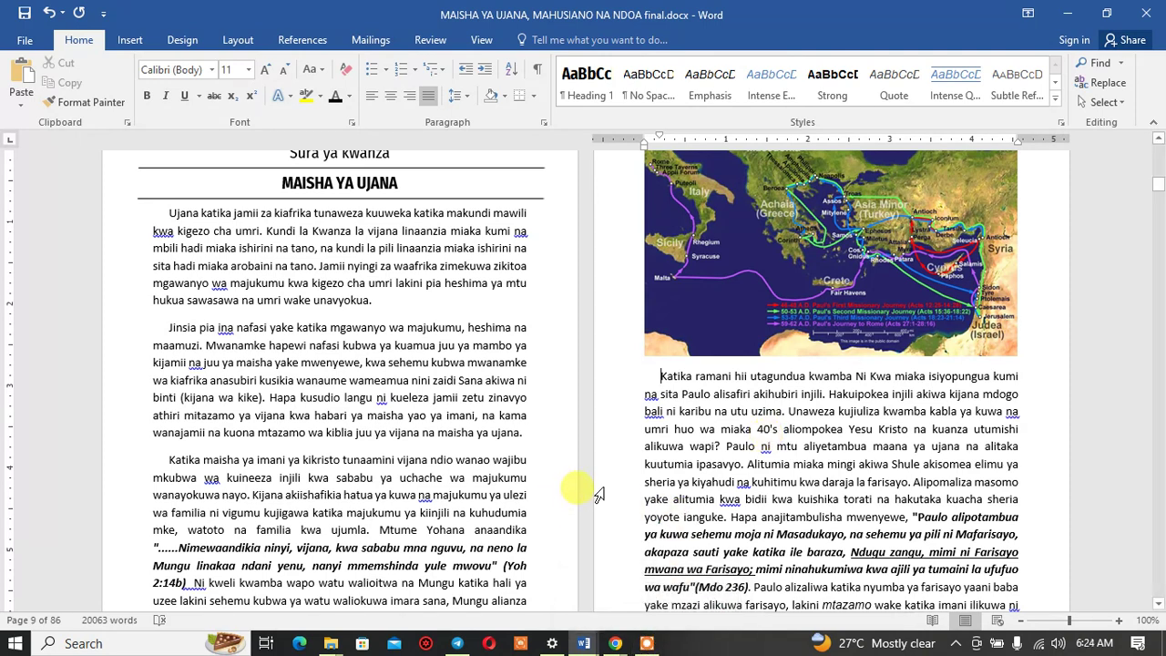
scroll(764, 394, "down", 10)
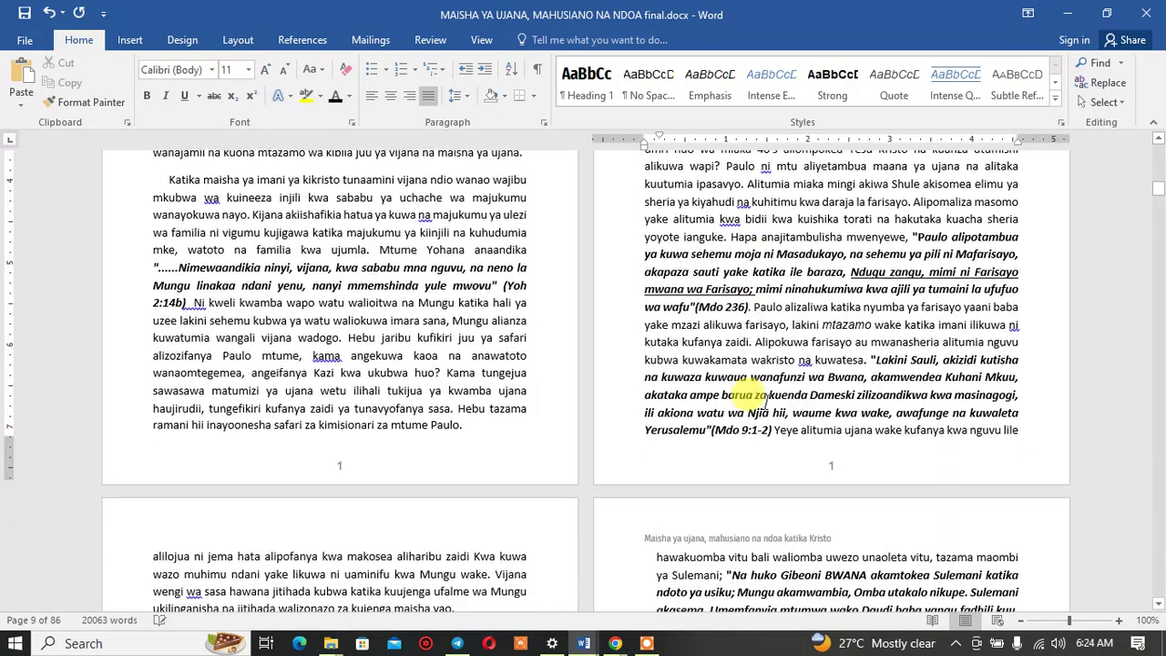
scroll(715, 304, "up", 4)
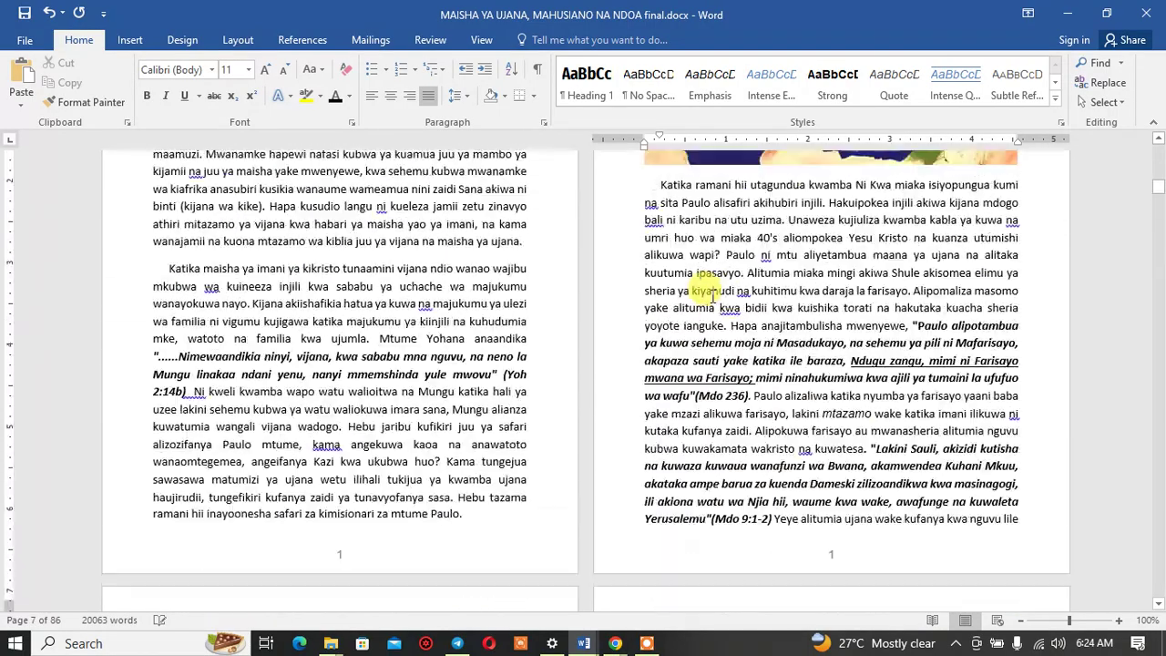
scroll(442, 208, "up", 3)
scroll(421, 228, "up", 3)
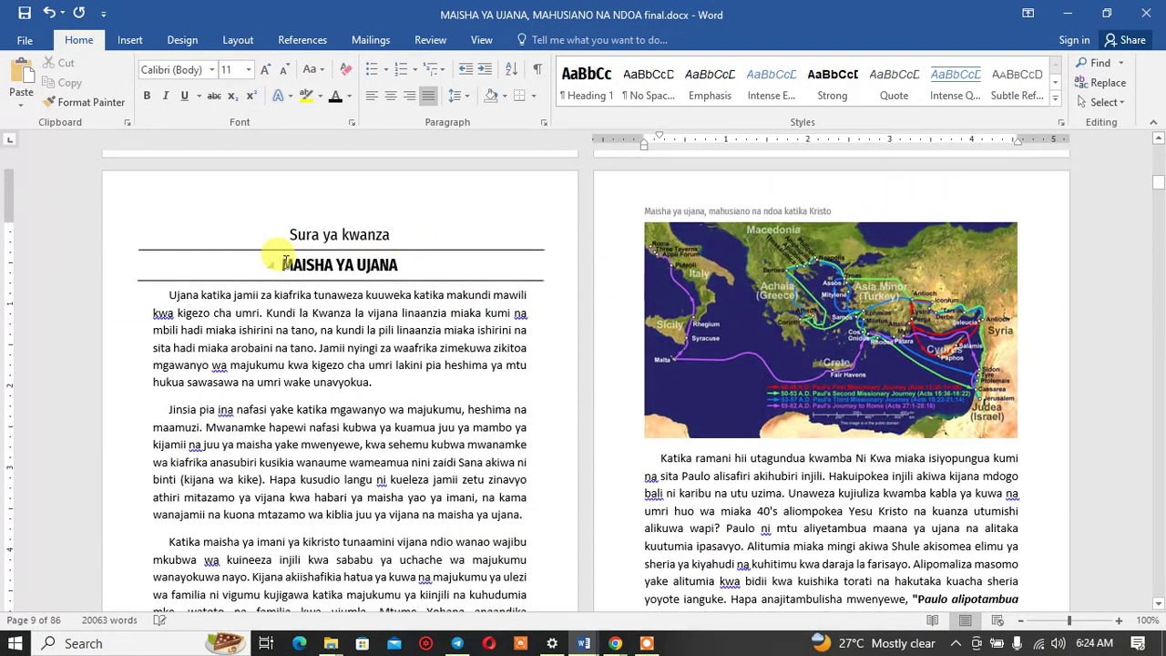
left_click(366, 265)
left_click_drag(401, 266, 309, 263)
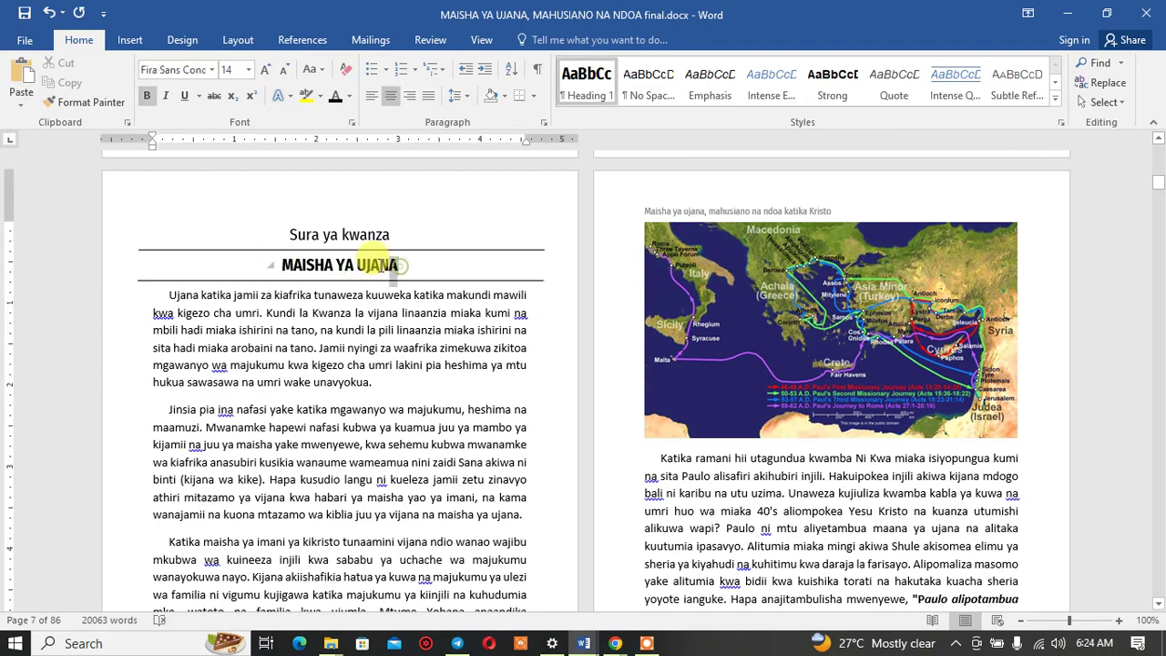
left_click(307, 264)
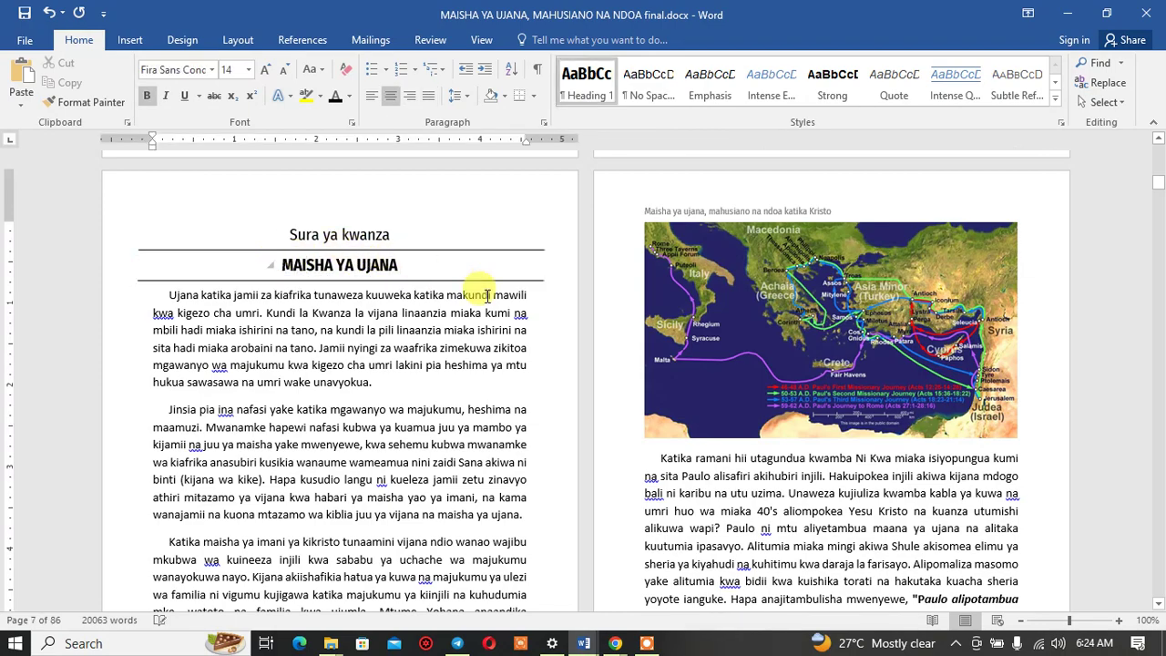
scroll(494, 307, "down", 5)
scroll(609, 347, "down", 10)
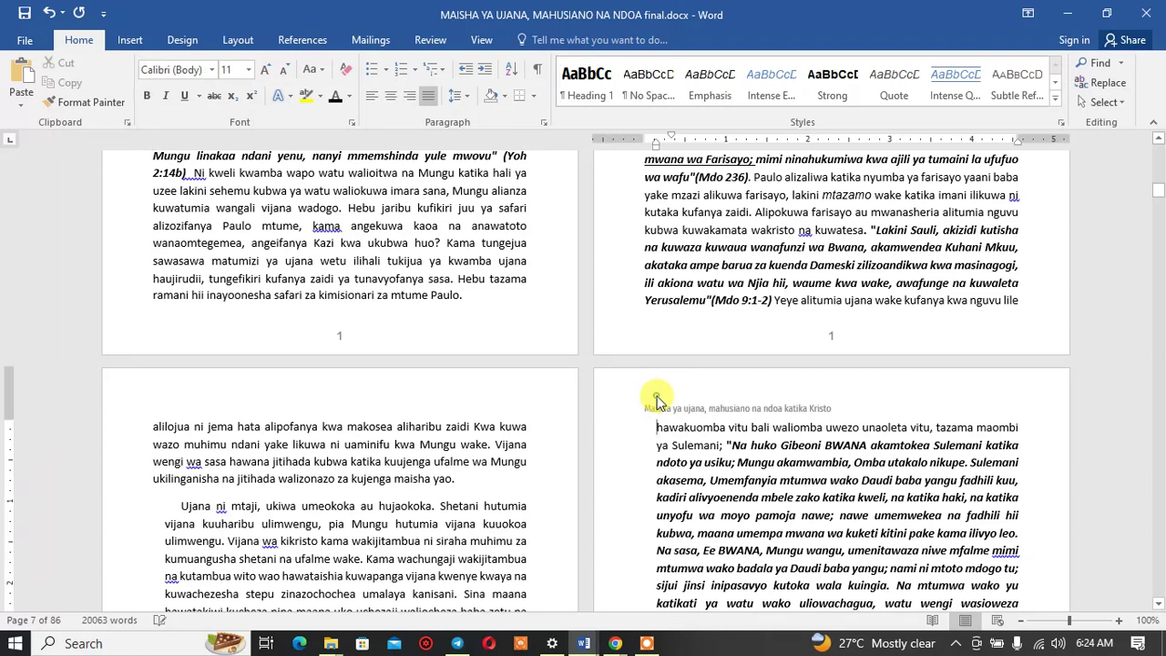
Step: Copy the odd-page header title into the empty even-page header
double_click(654, 407)
key("ctrl+c")
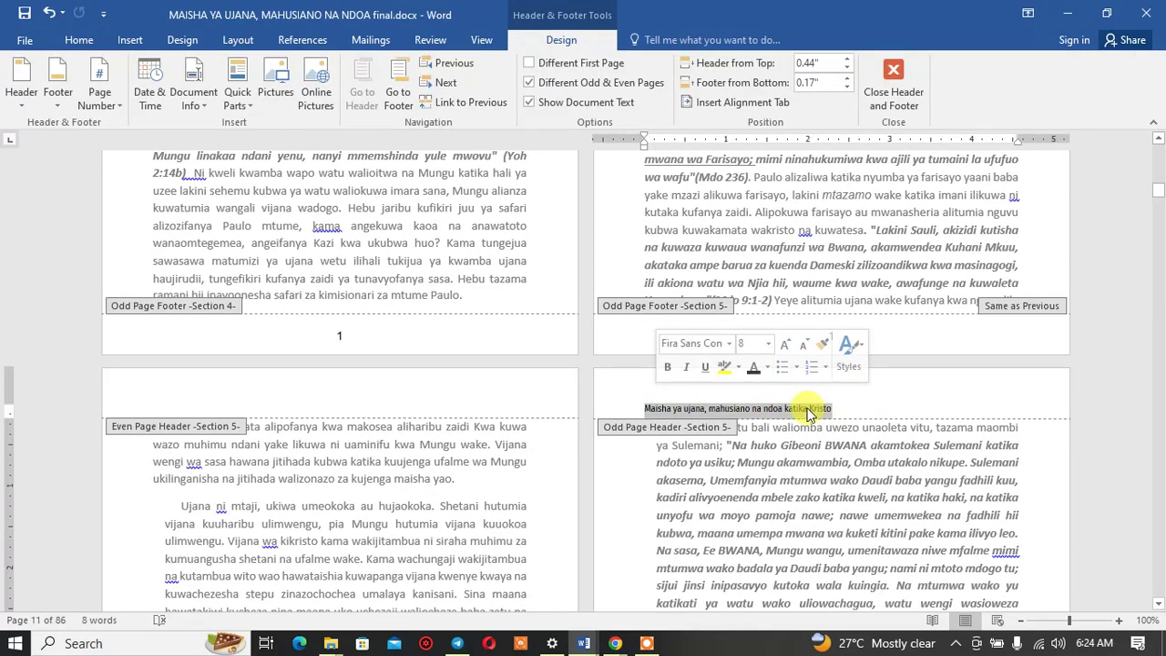
left_click(80, 41)
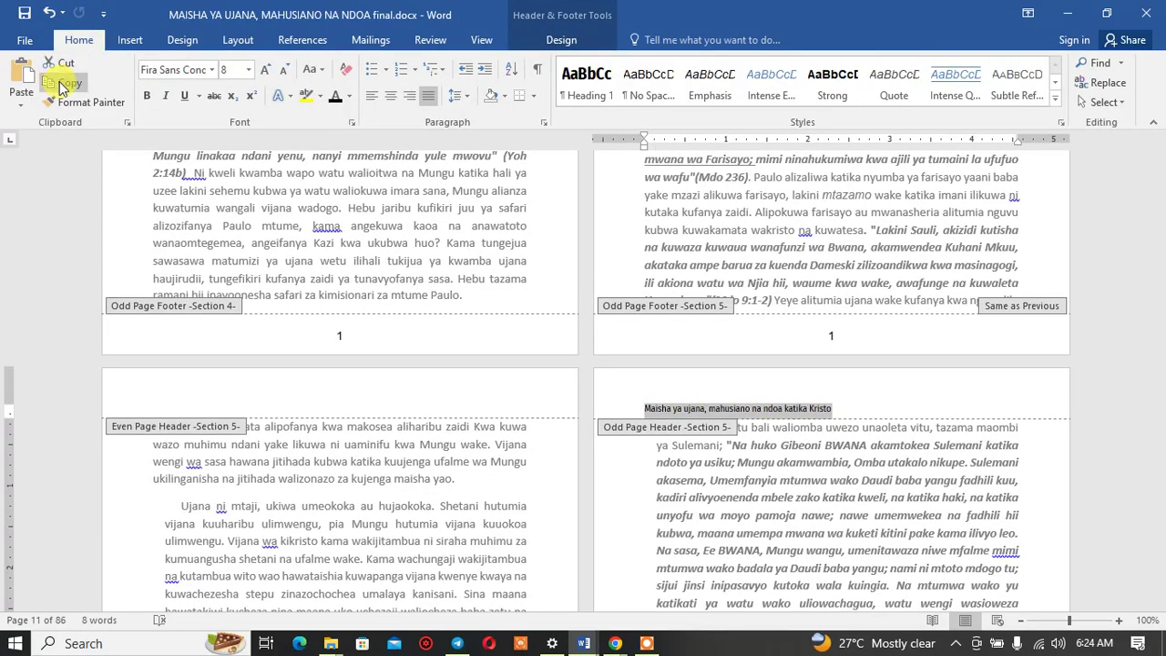
left_click(504, 405)
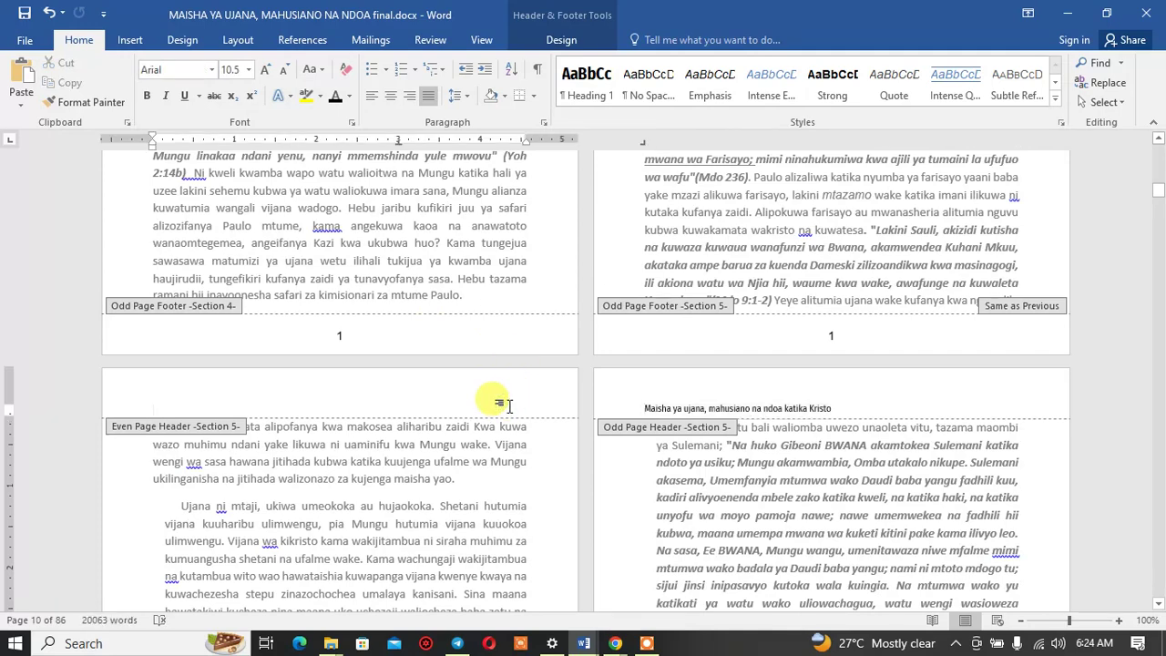
type("MAISHA YA UJANA, MAHUSIANO NA NDOA KATIKA KRISTO")
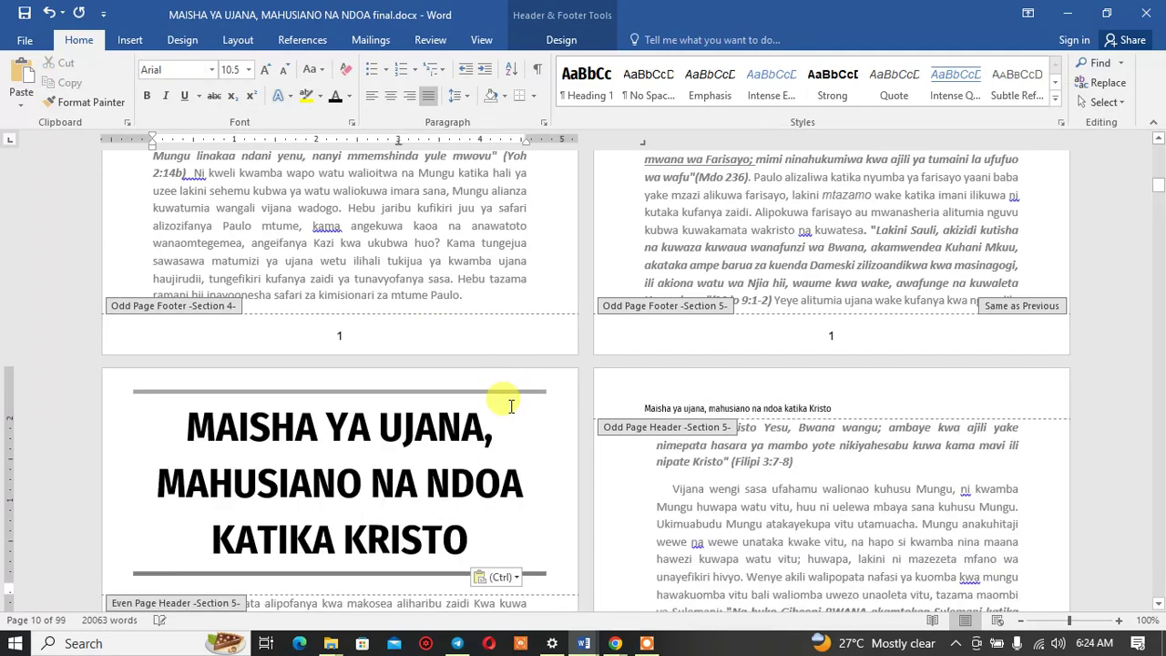
key("ctrl+z")
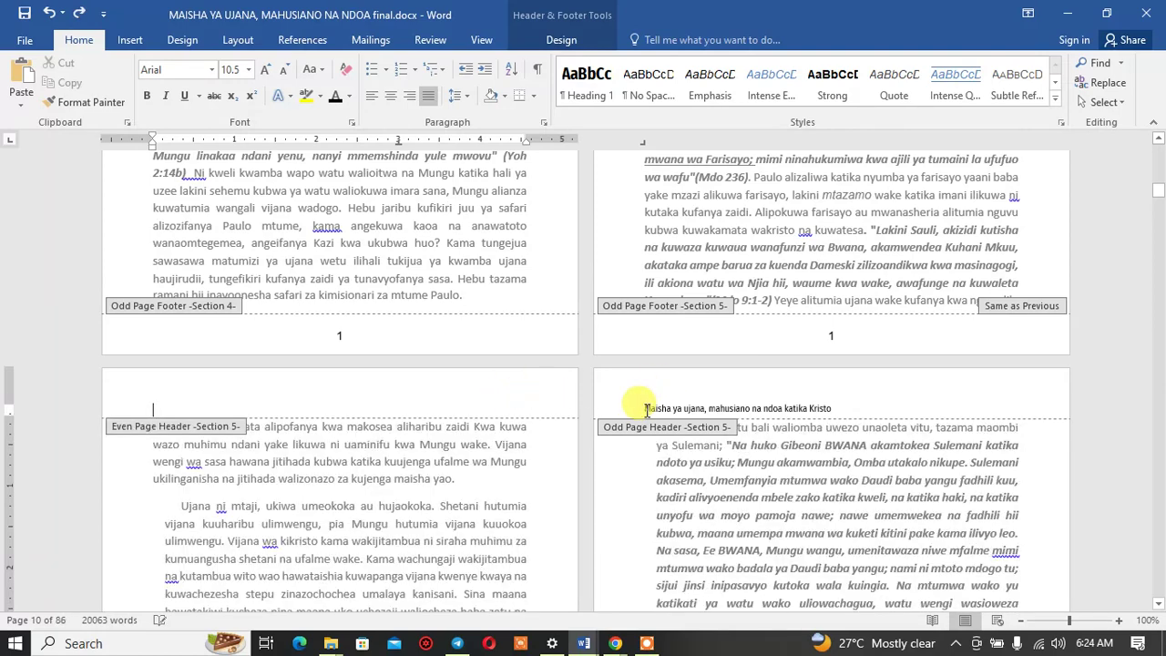
left_click_drag(645, 409, 824, 403)
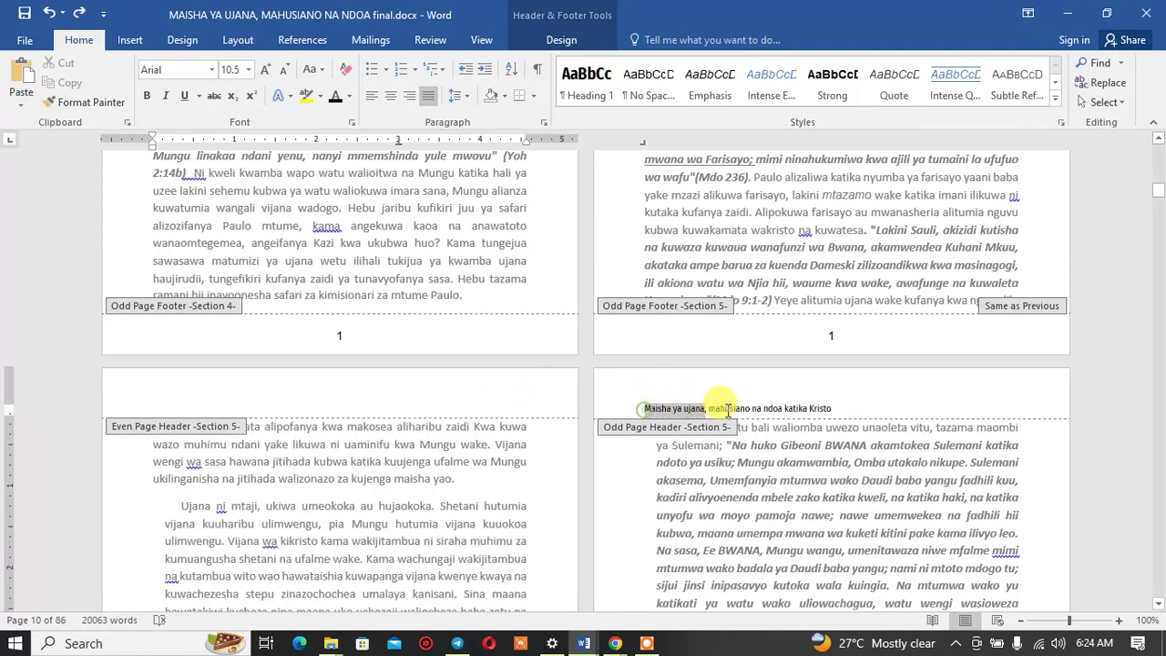
right_click(809, 407)
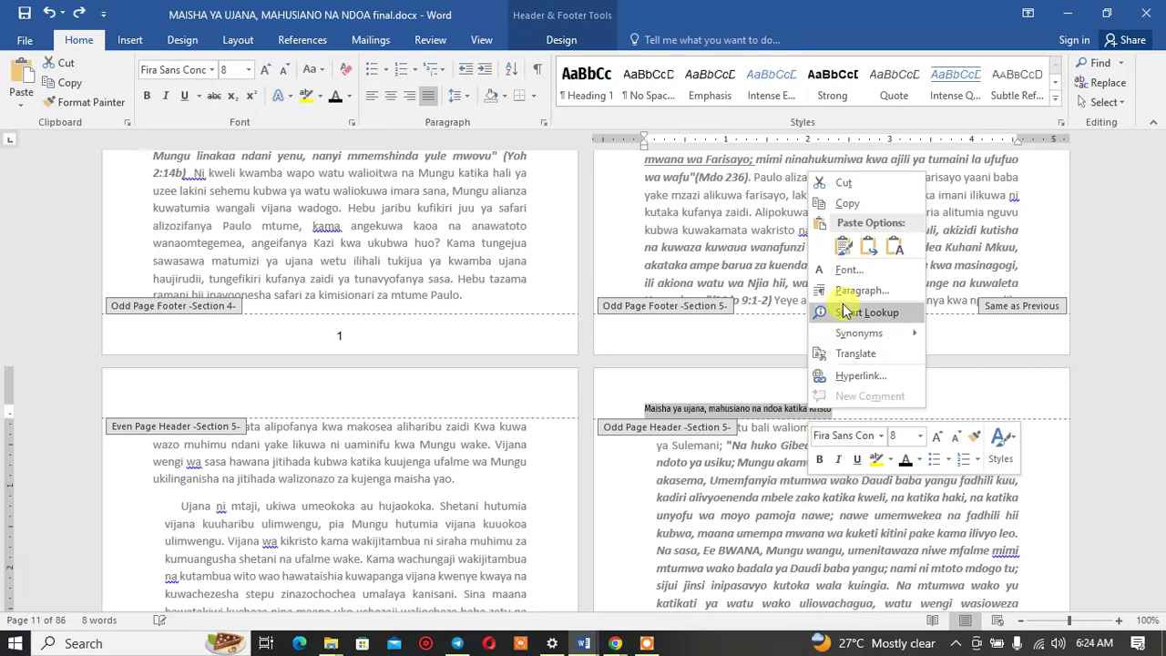
left_click(847, 203)
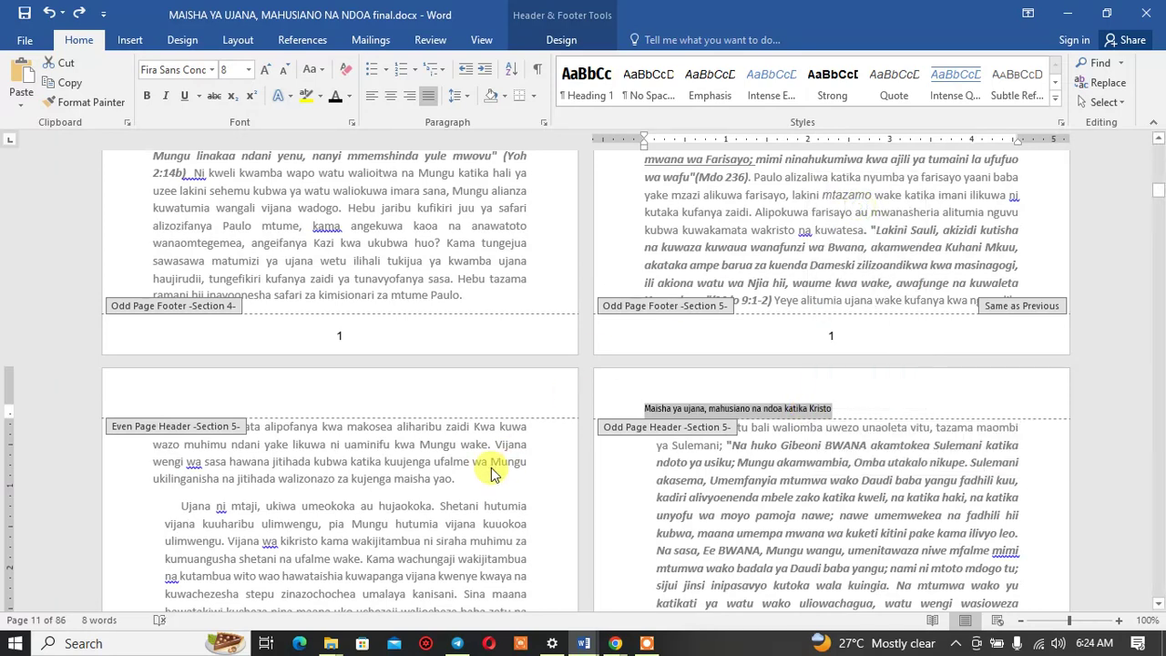
left_click(500, 404)
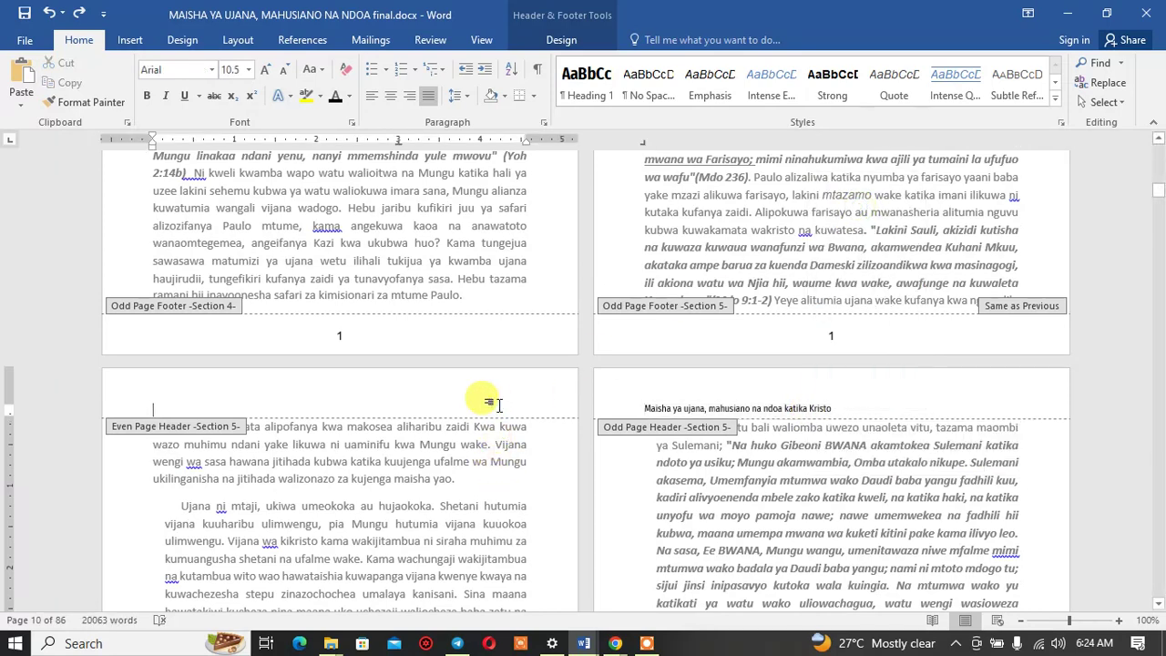
key("ctrl+v")
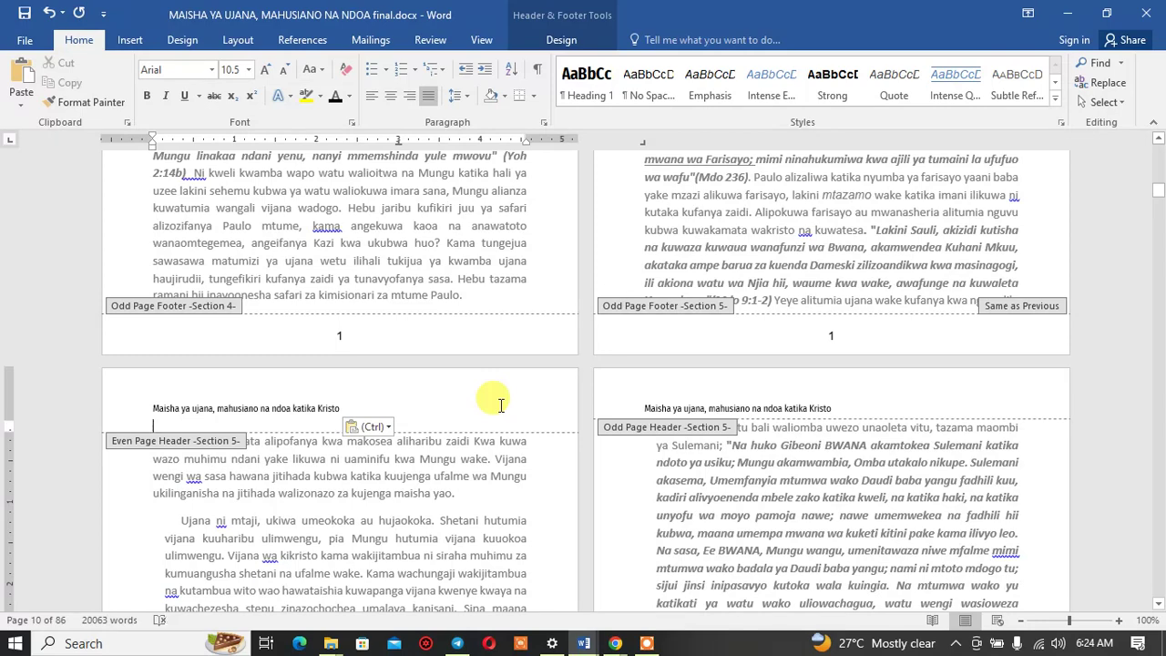
Step: End the even-page header with a full stop and align it right
key("BackSpace")
type(".")
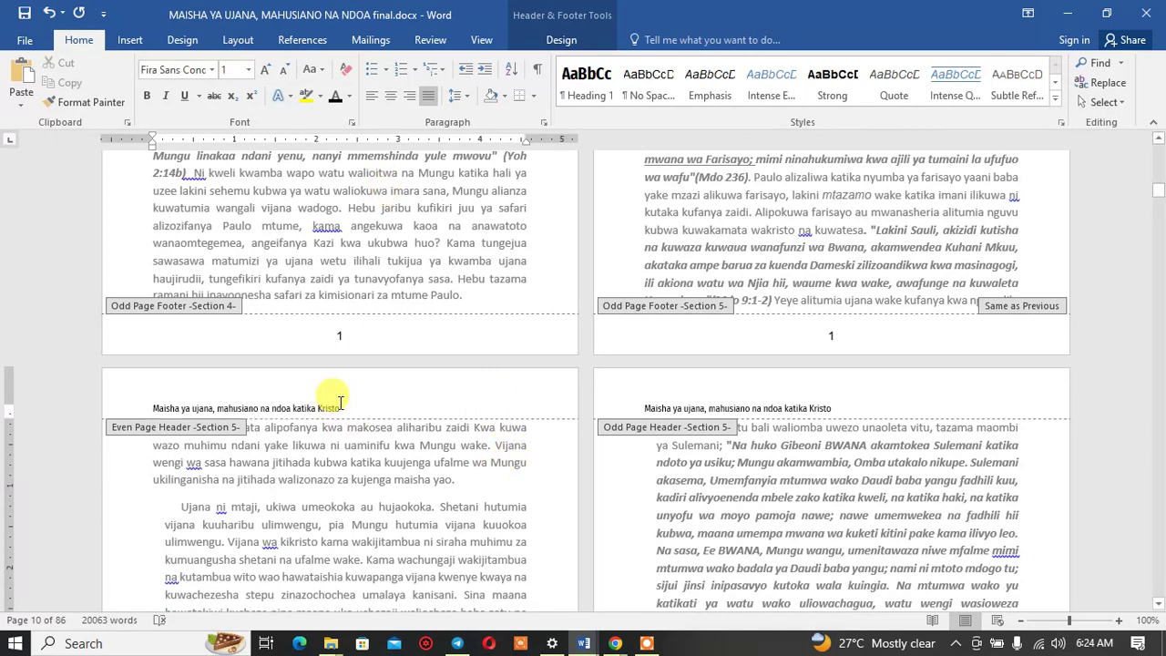
left_click(412, 97)
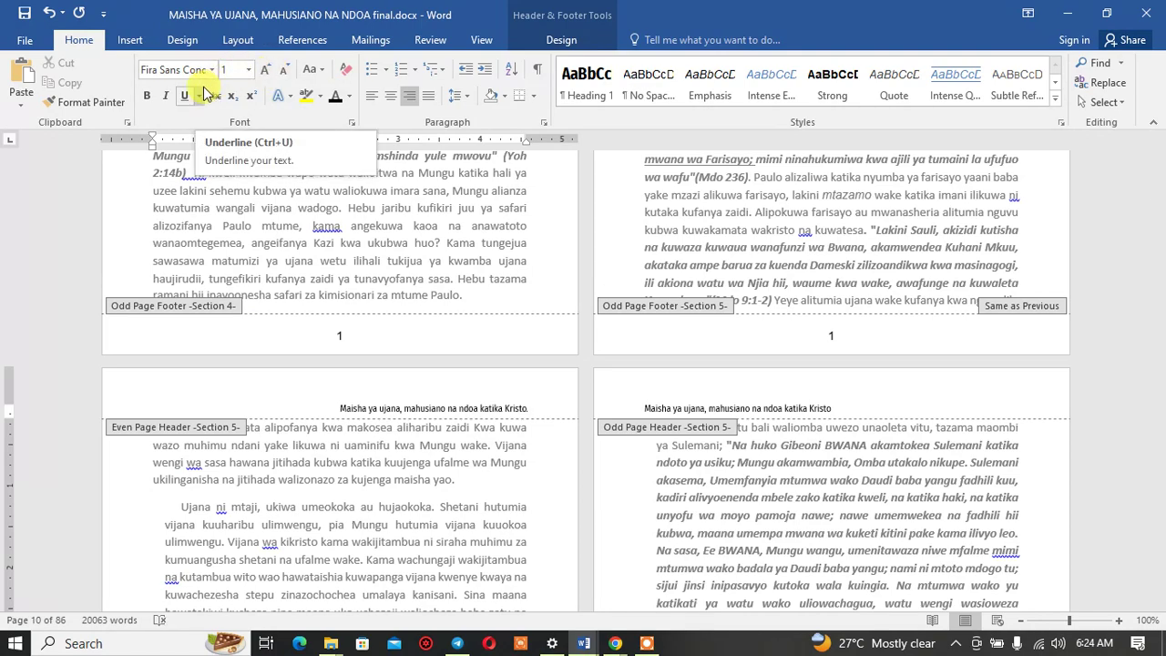
scroll(330, 273, "up", 15)
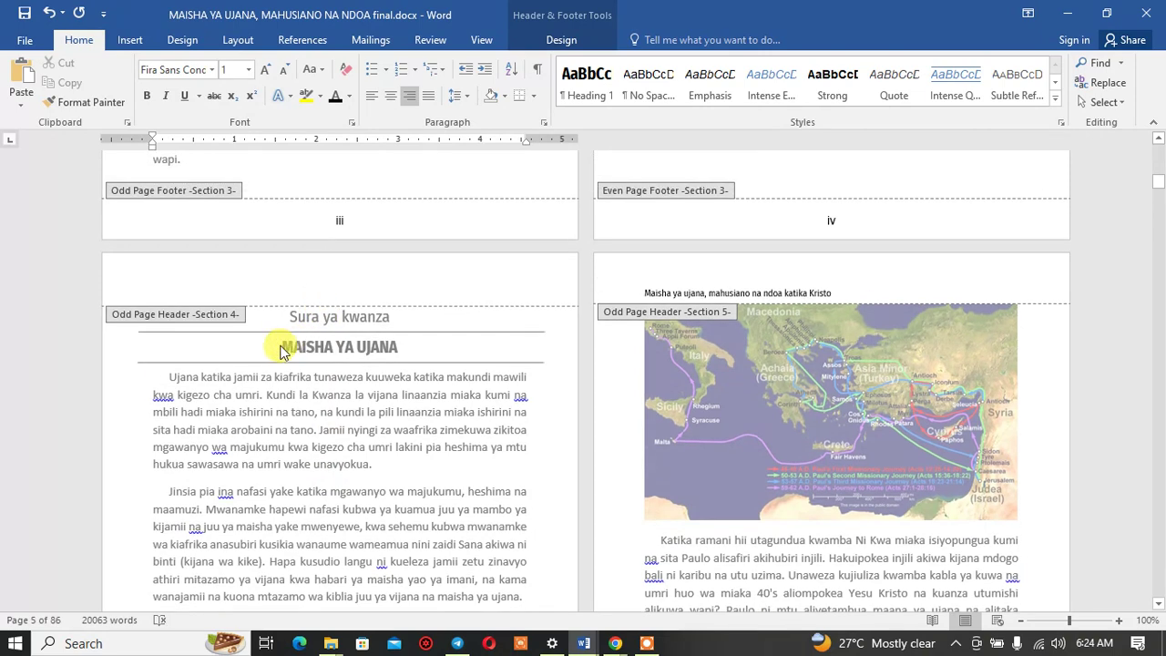
Step: Copy the MAISHA YA UJANA chapter heading from the body text
double_click(282, 352)
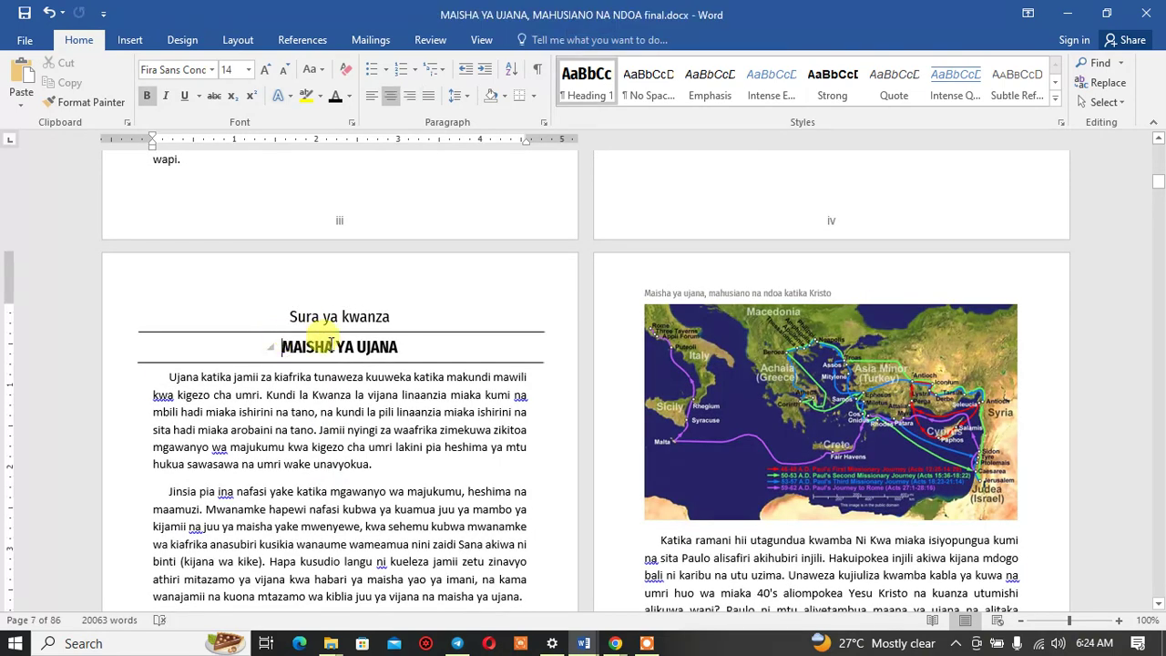
mouse_move(283, 346)
left_mouse_down()
mouse_move(389, 347)
mouse_move(310, 341)
left_mouse_up()
left_click(388, 347)
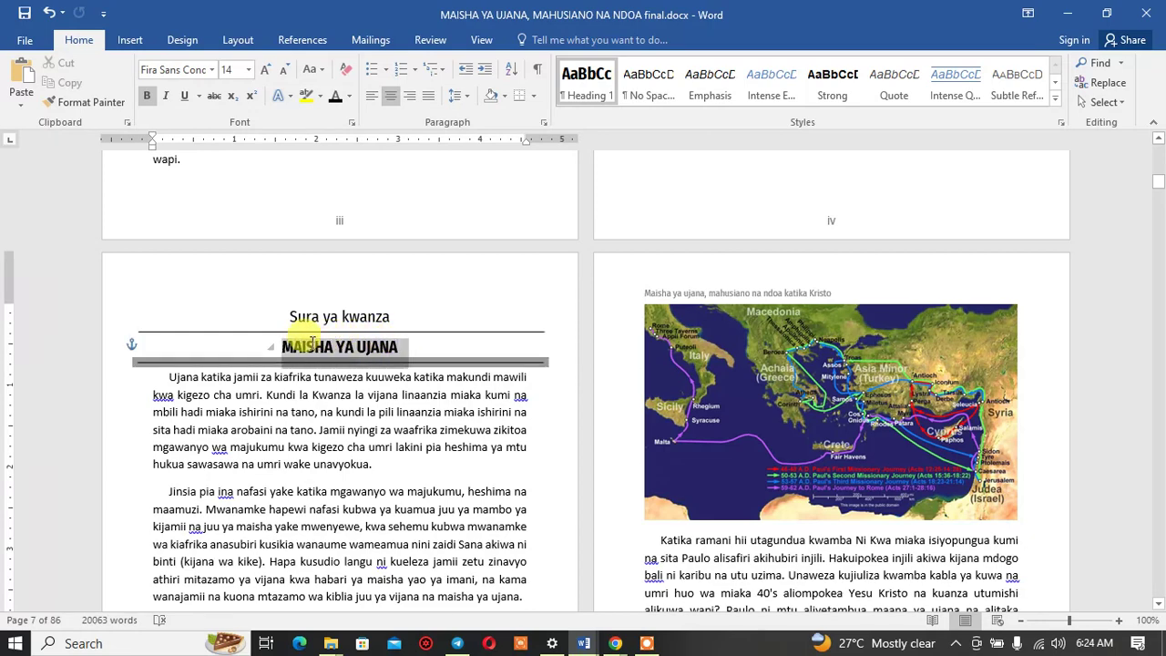
right_click(335, 346)
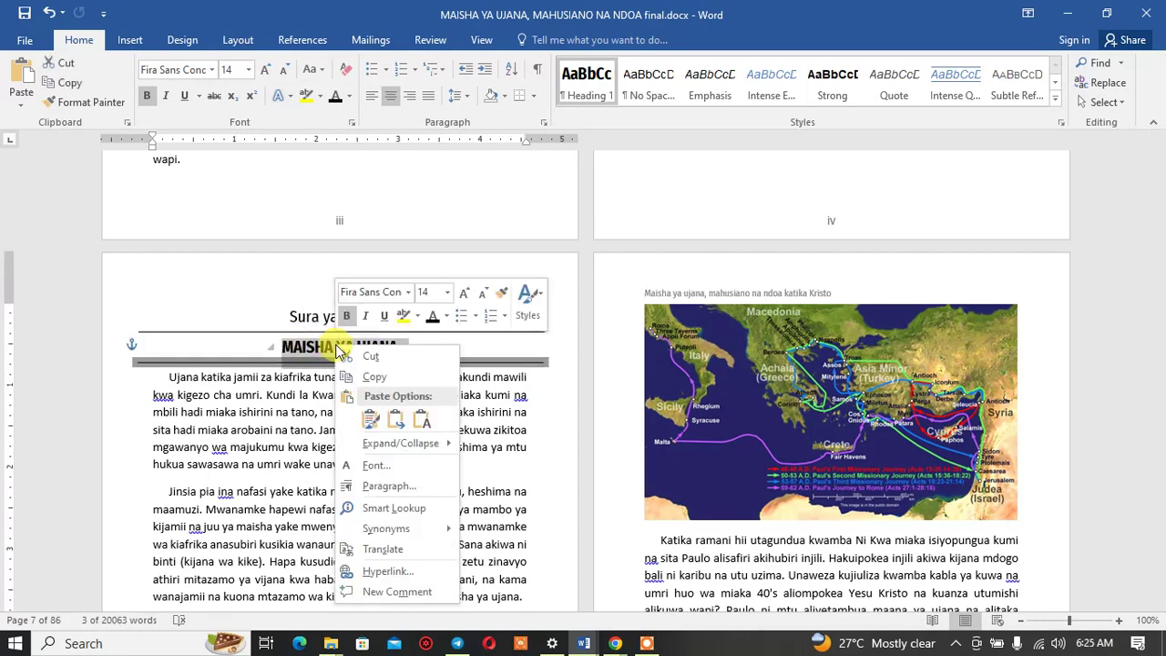
left_click(376, 376)
Step: Replace the even-page header text with the heading, pasted as Keep Text Only
scroll(410, 409, "down", 10)
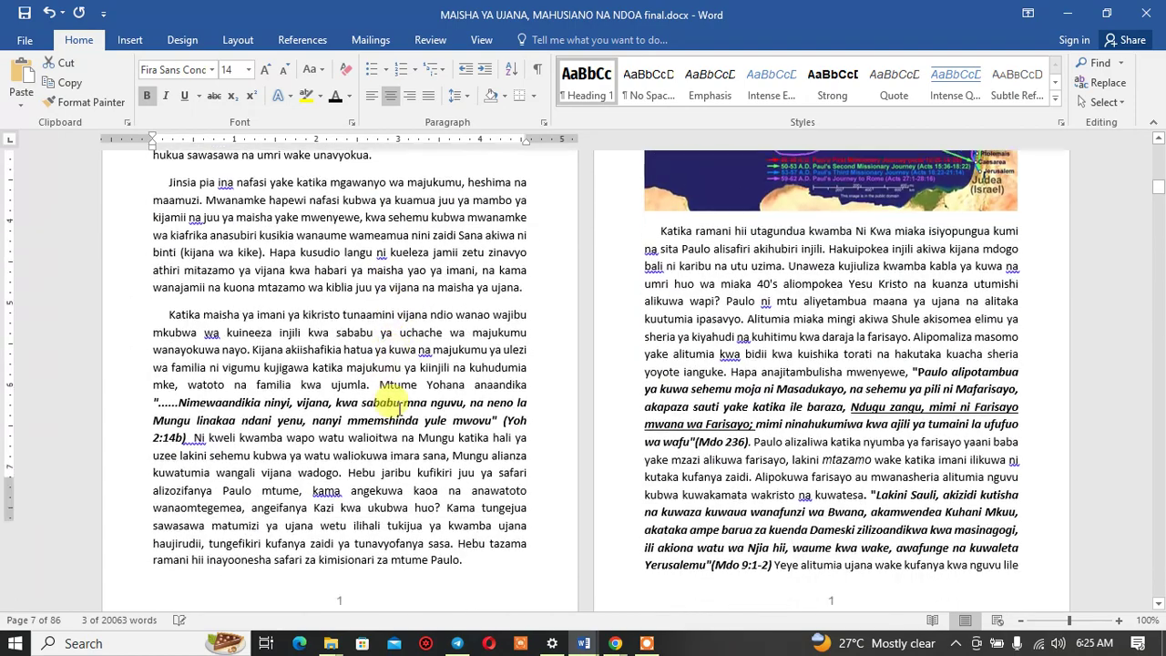
scroll(410, 409, "down", 3)
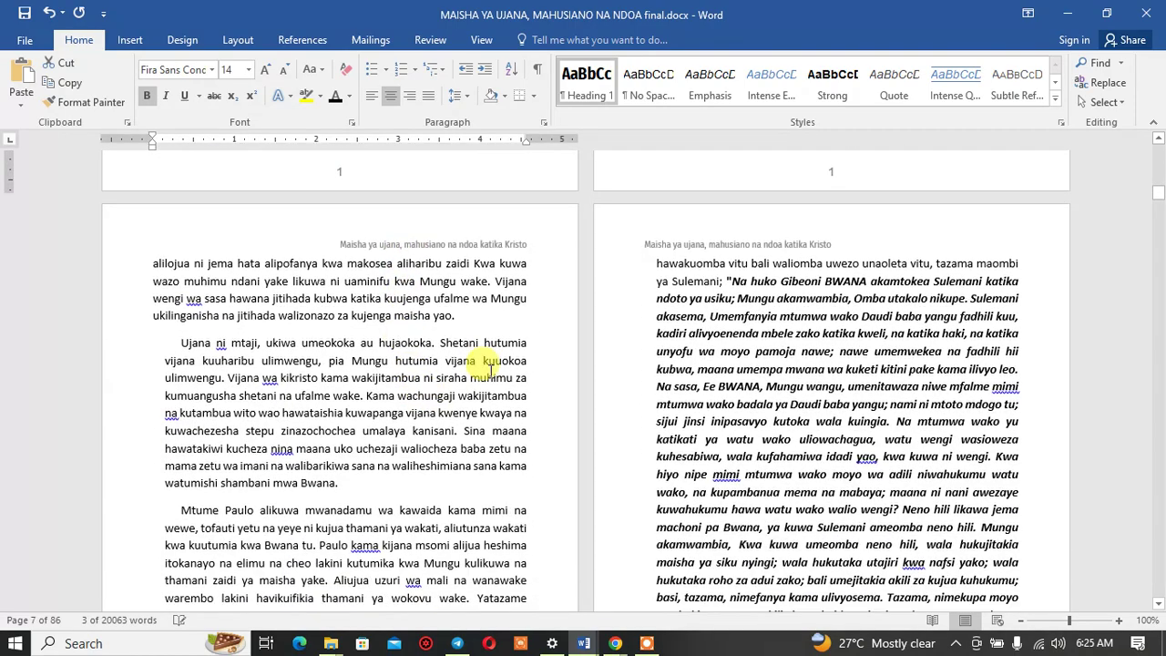
double_click(530, 244)
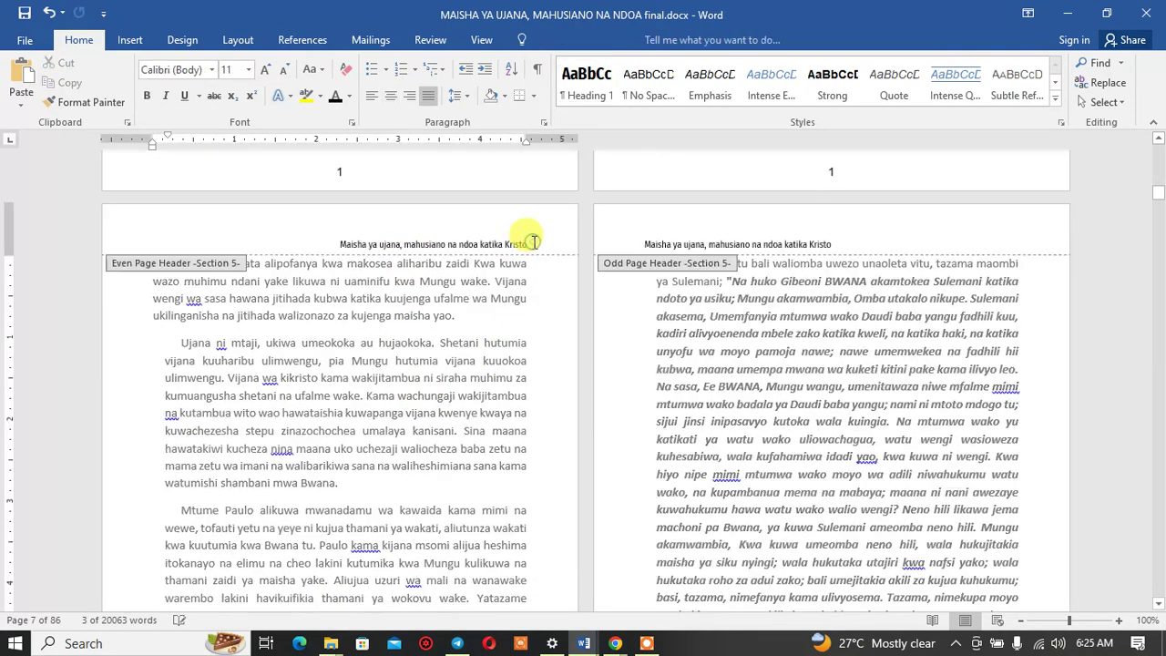
double_click(338, 243)
mouse_move(403, 244)
left_mouse_down()
mouse_move(513, 253)
mouse_move(338, 243)
left_mouse_up()
left_click(527, 246)
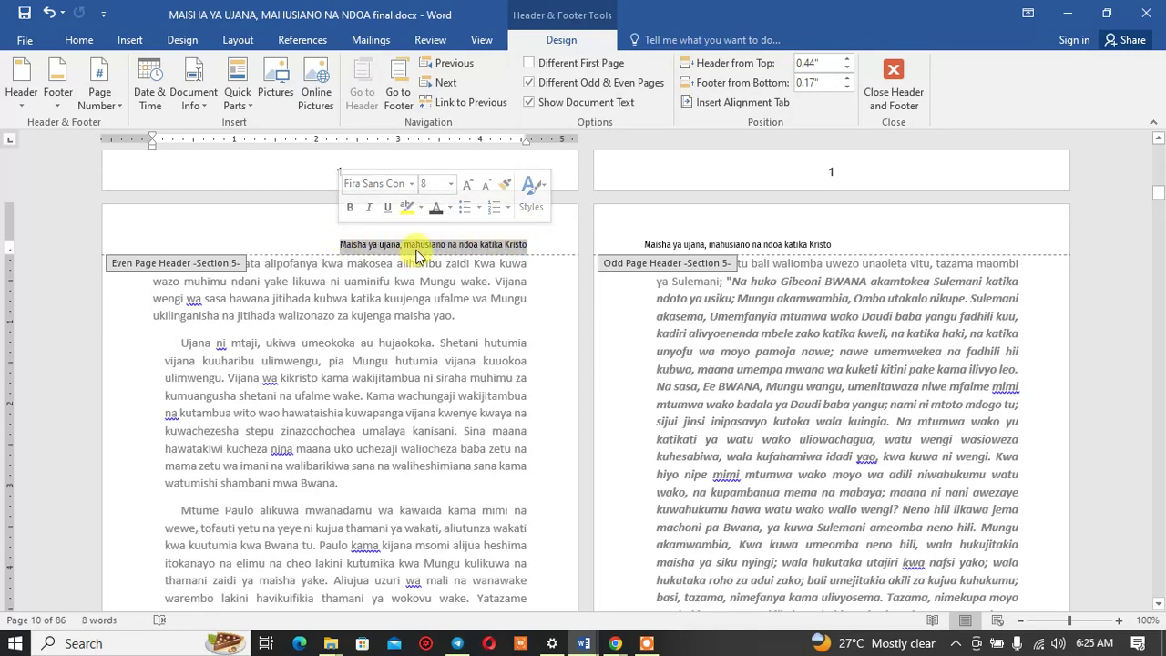
right_click(416, 255)
left_click(485, 326)
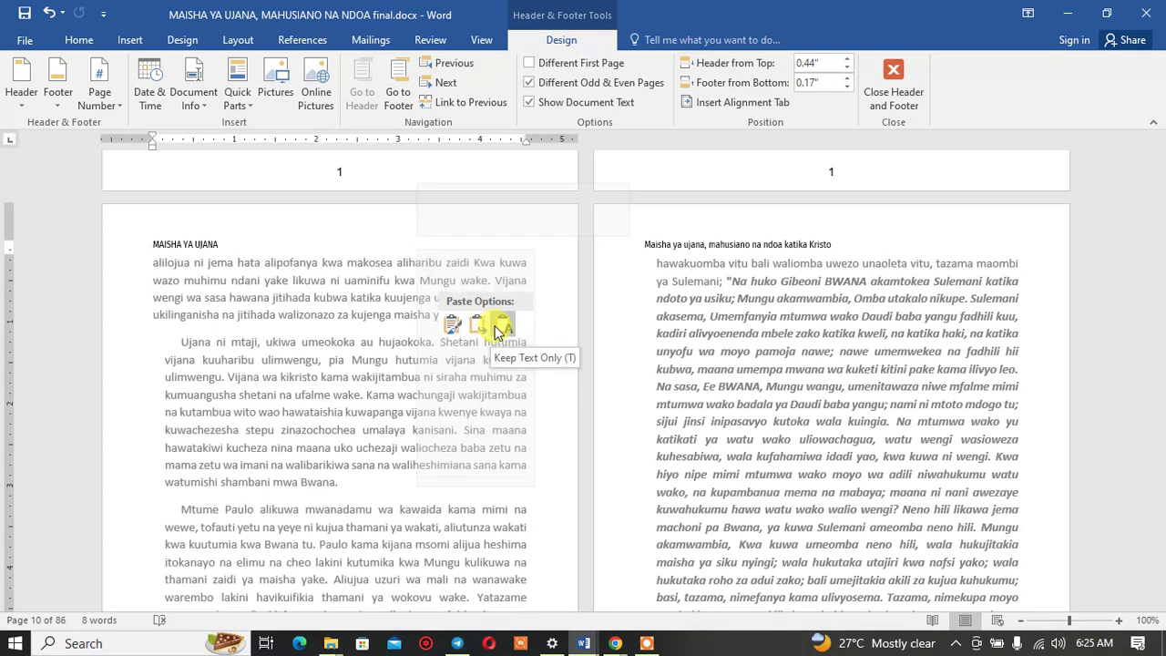
left_click(499, 327)
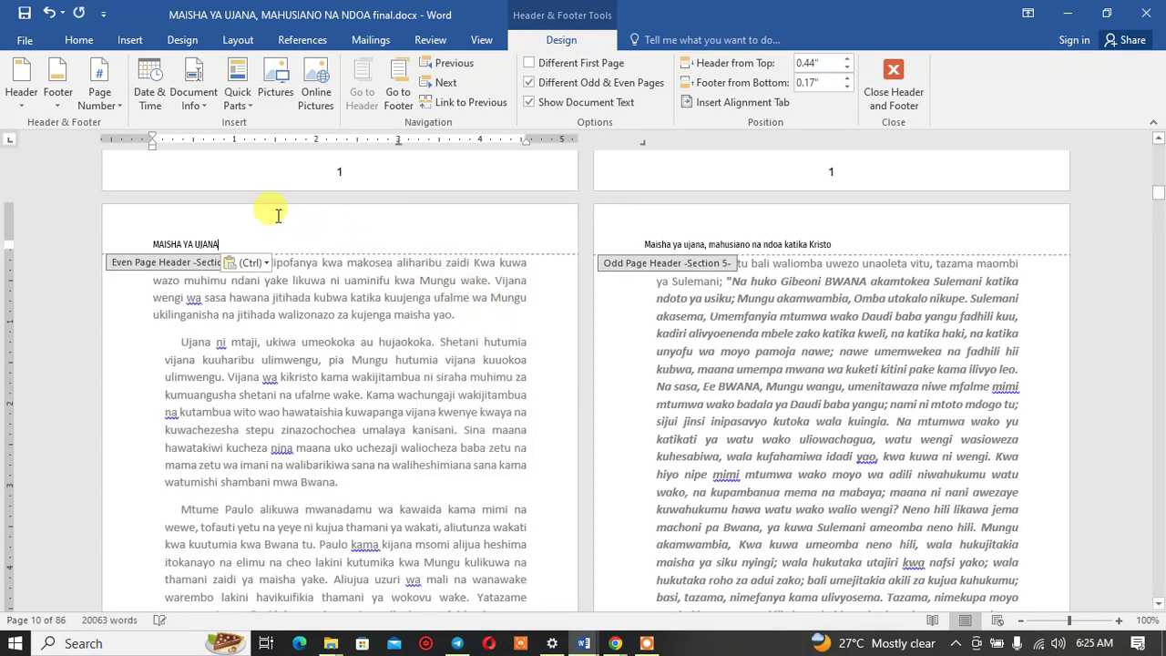
Step: Right-align the even-page header and change it to sentence case 'Maisha ya ujana'
left_click(78, 39)
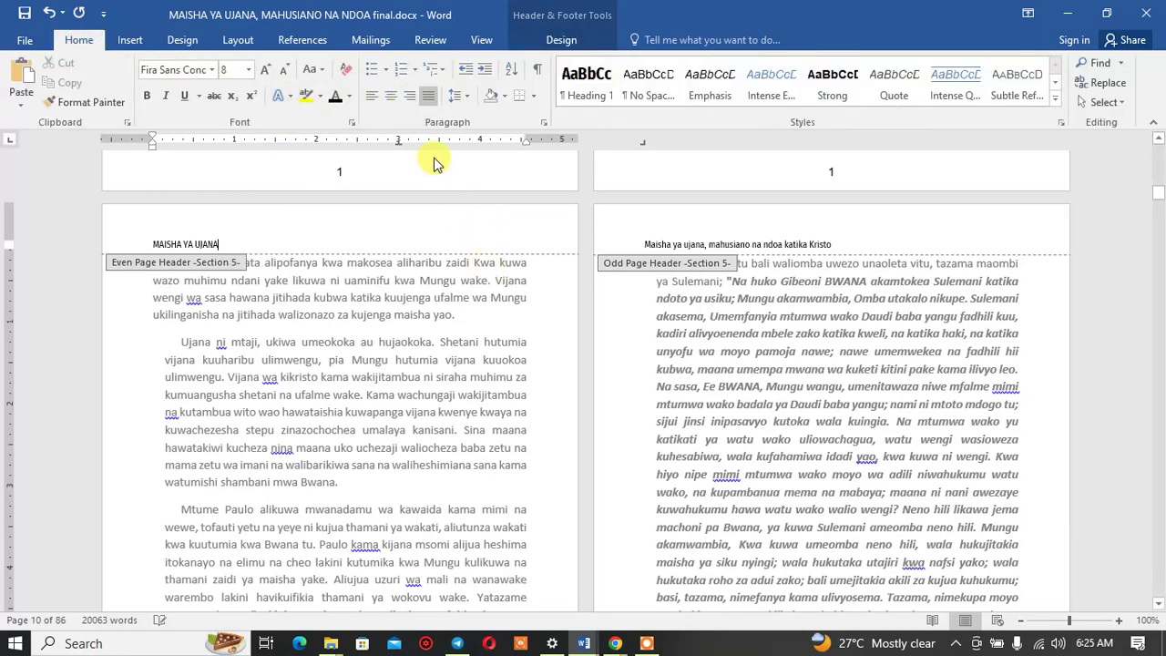
left_click(409, 100)
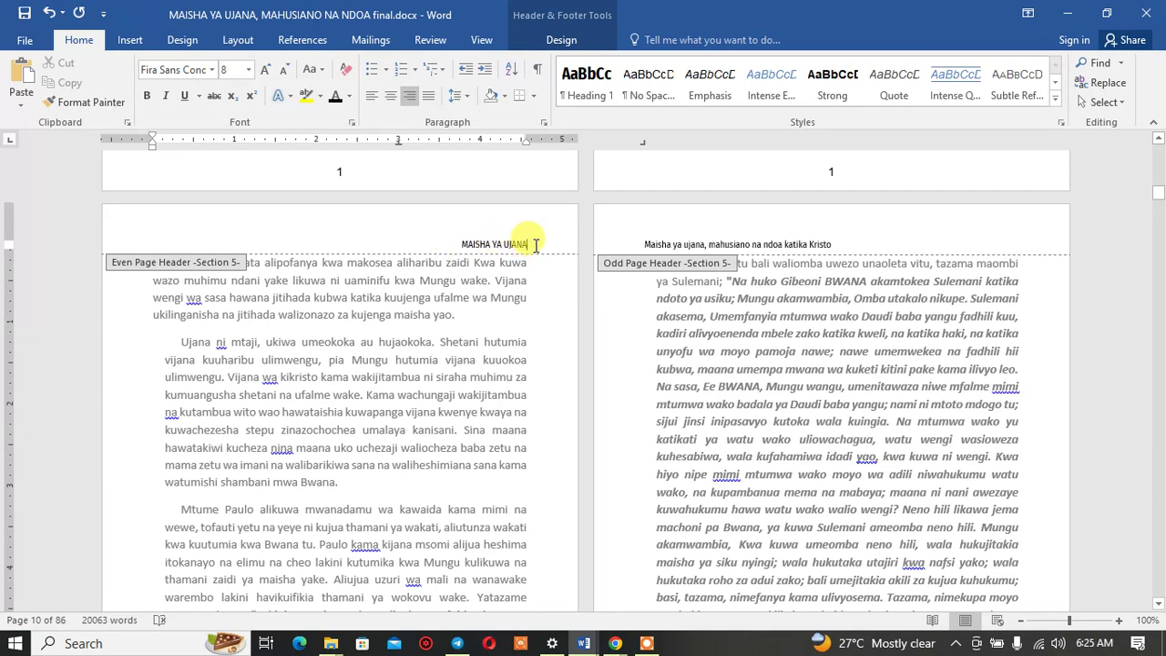
left_click_drag(536, 244, 460, 243)
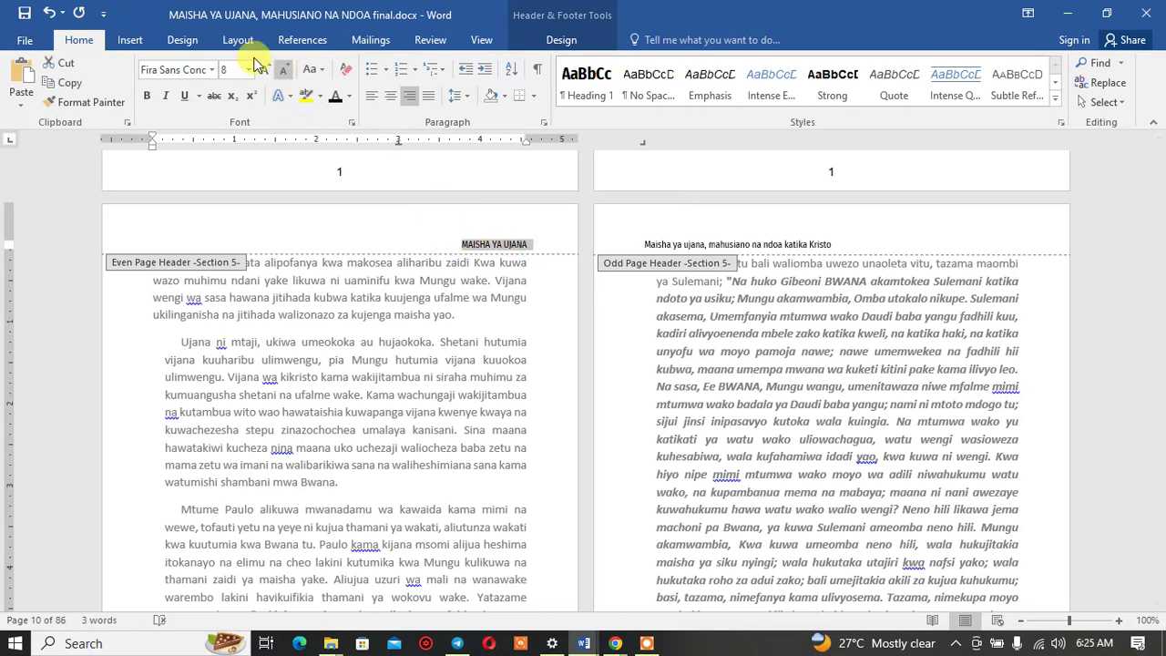
left_click(317, 71)
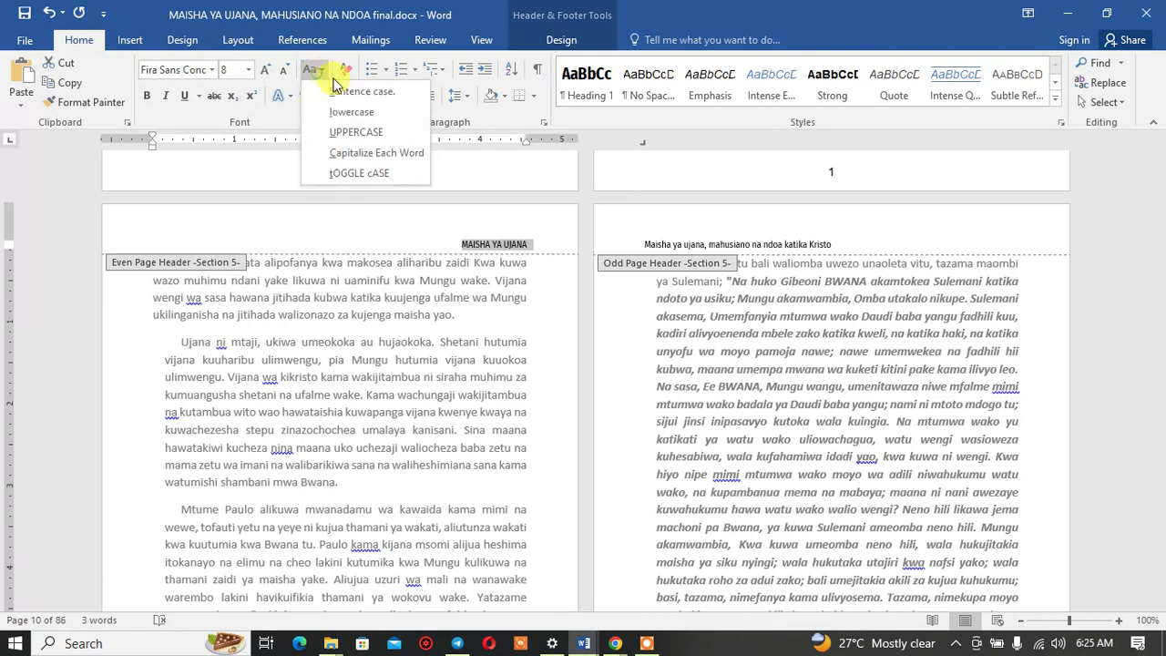
left_click(346, 91)
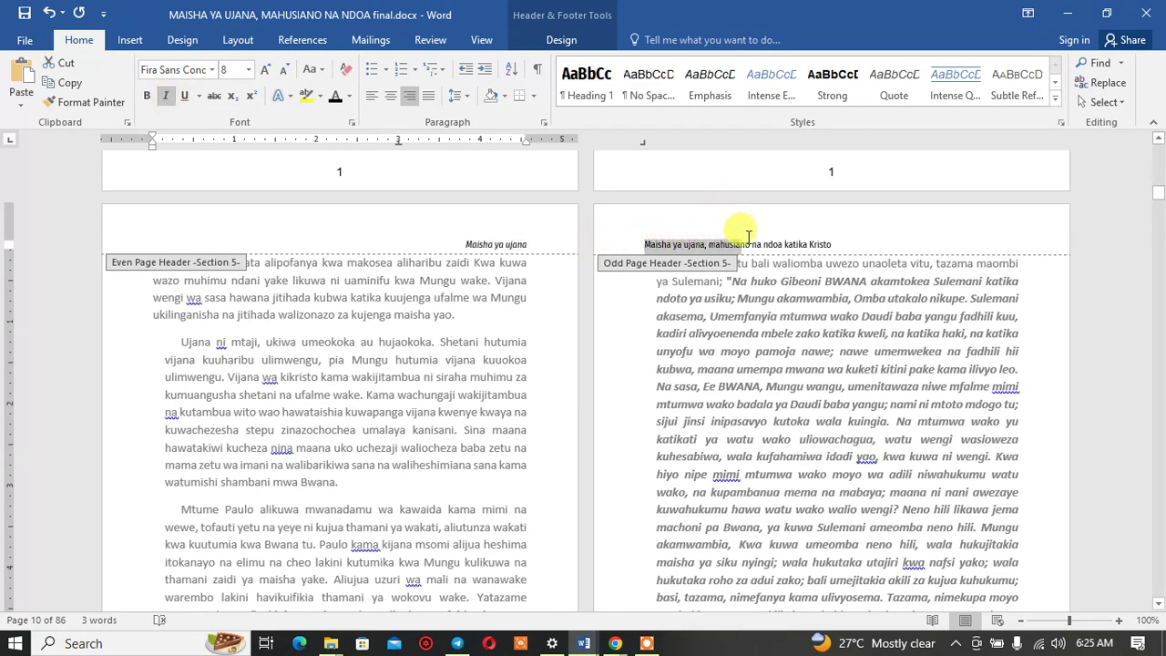
Step: Check the odd-page header text 'Maisha ya ujana, mahusiano na ndoa katika Kristo.'
mouse_move(813, 242)
left_mouse_down()
mouse_move(842, 246)
mouse_move(649, 239)
left_mouse_up()
left_click(842, 246)
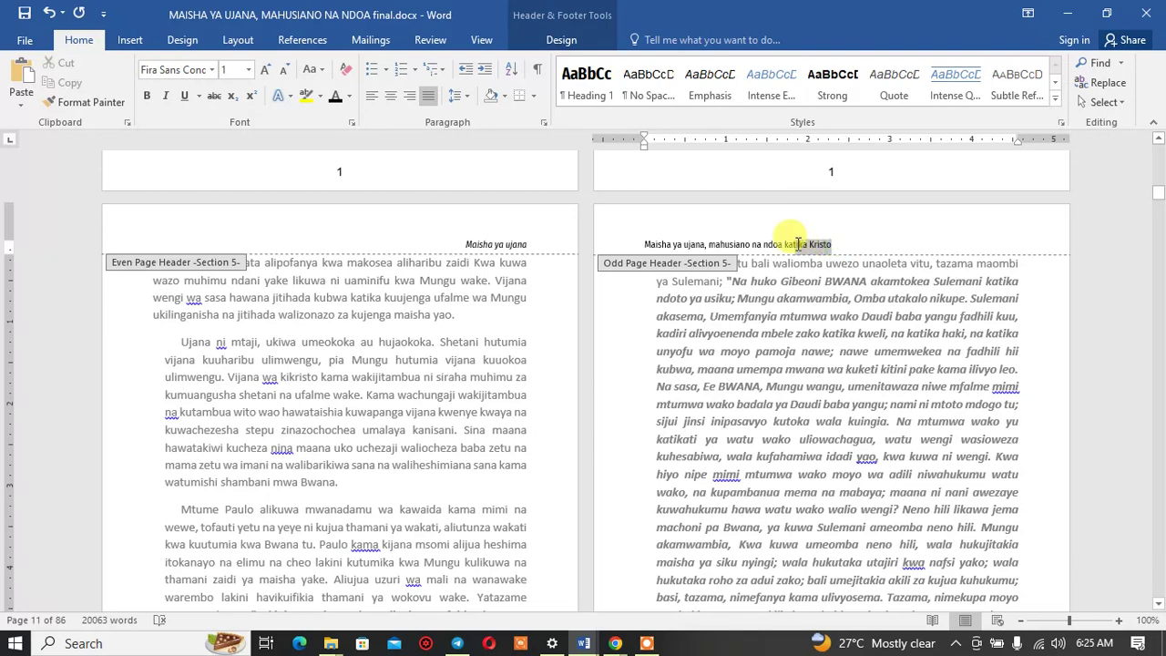
left_click(651, 237)
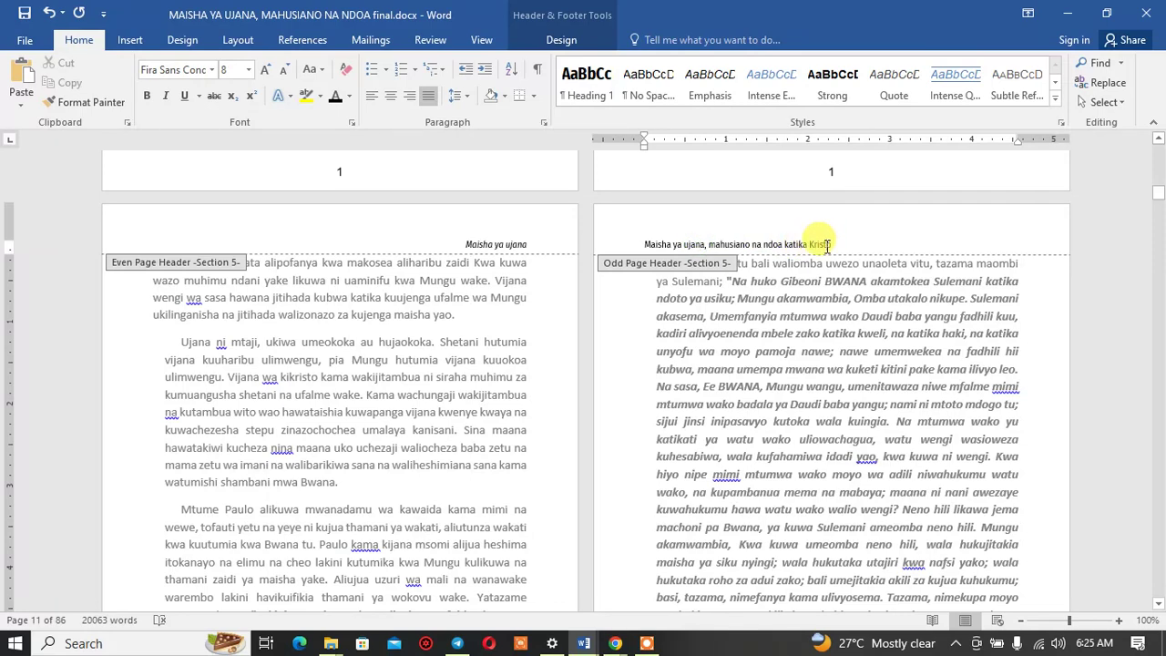
left_click(827, 244, "shift")
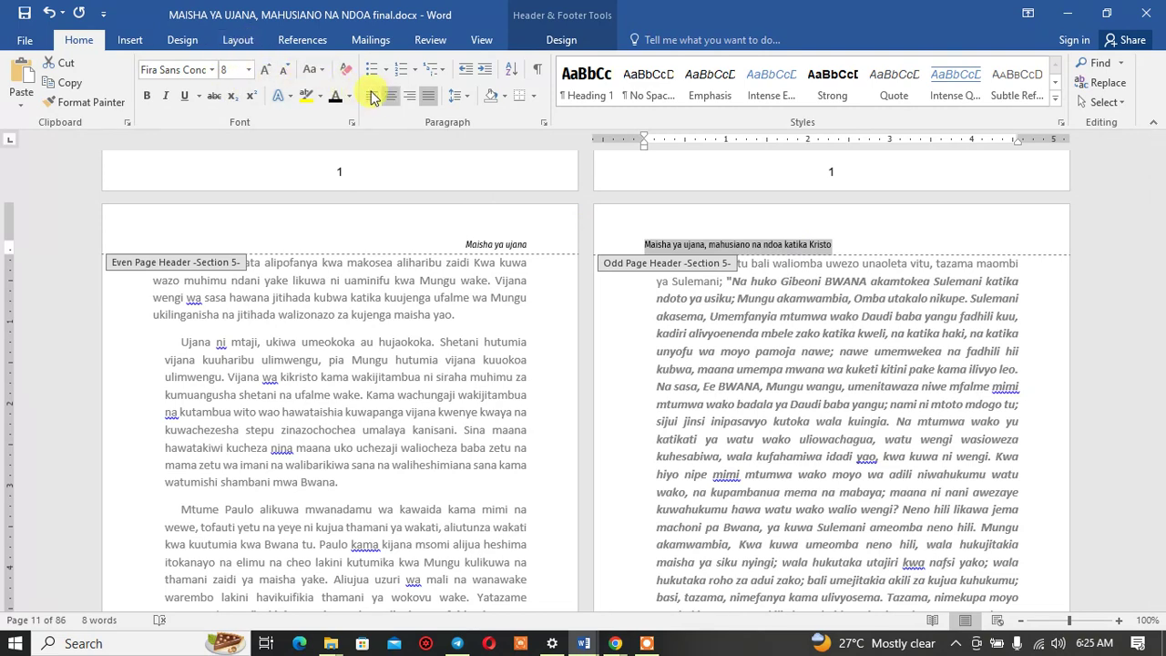
left_click(854, 250)
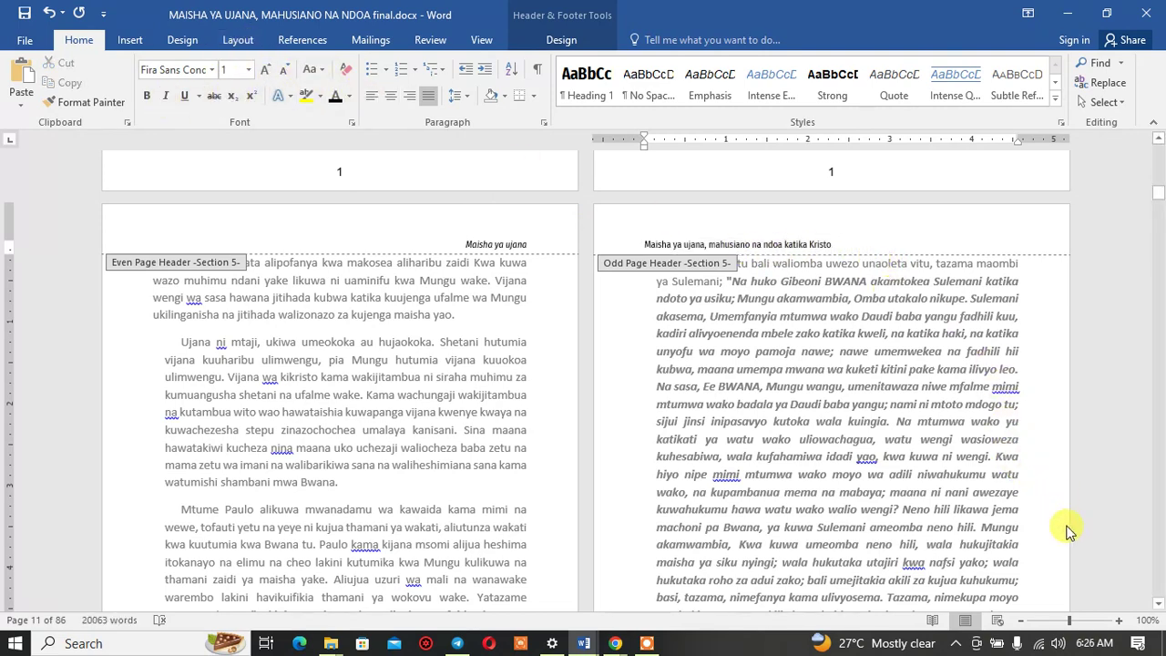
Step: Close header editing and look through the pages to review the new headers
double_click(844, 424)
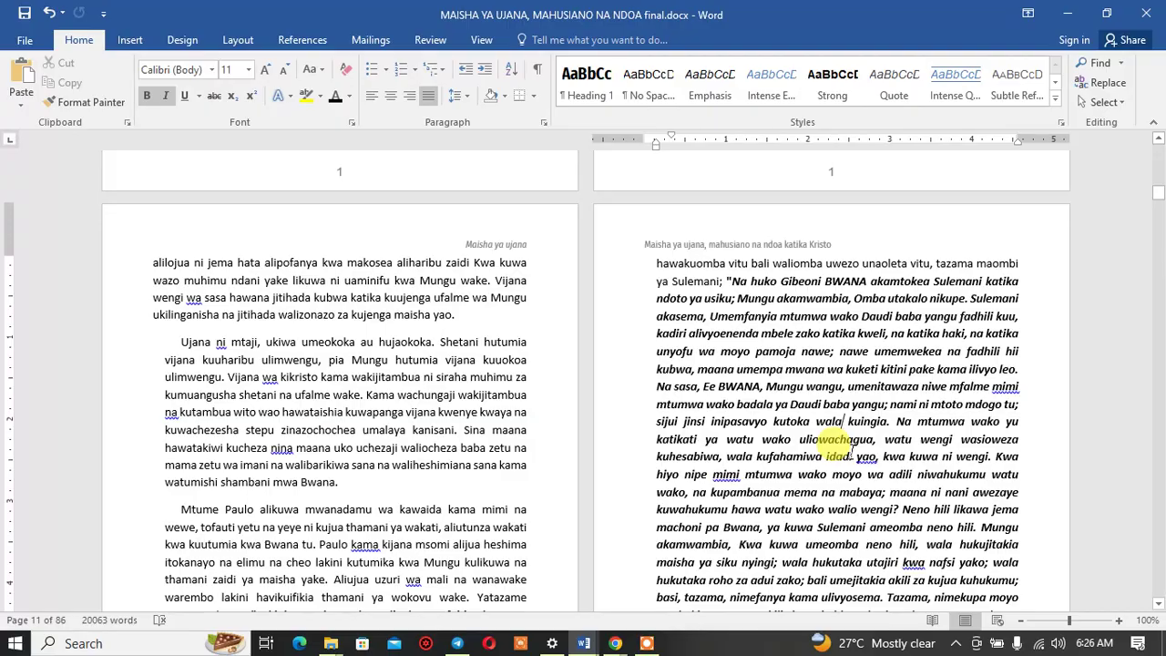
scroll(847, 446, "up", 3)
scroll(847, 447, "up", 5)
scroll(846, 446, "up", 3)
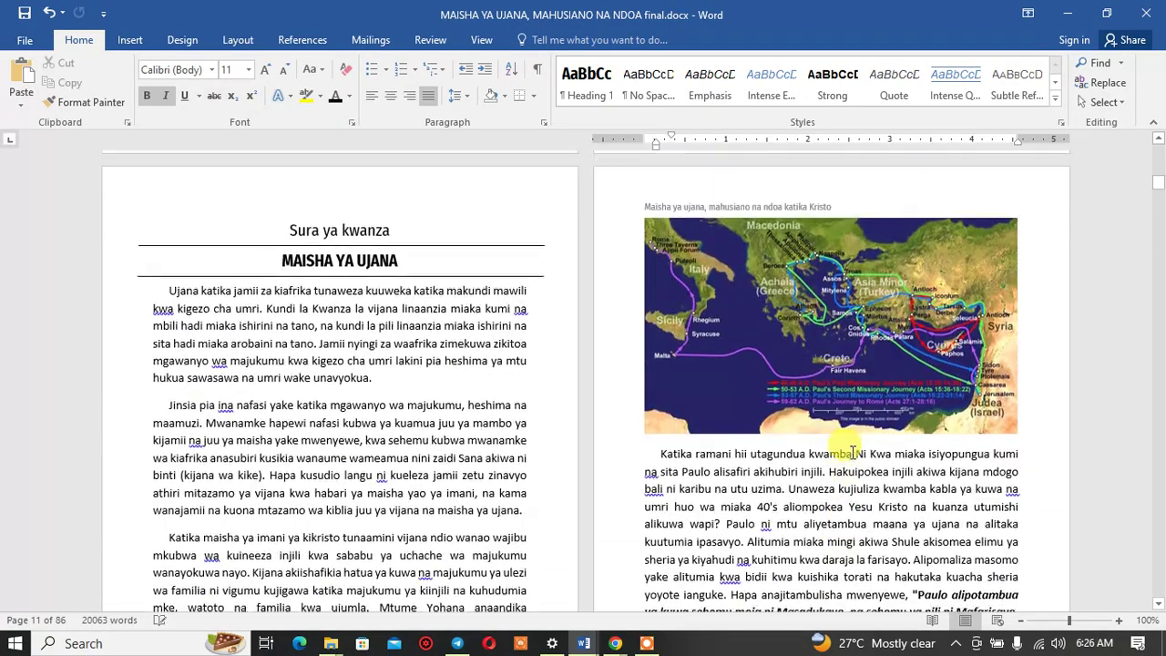
scroll(854, 439, "down", 4)
scroll(727, 460, "down", 6)
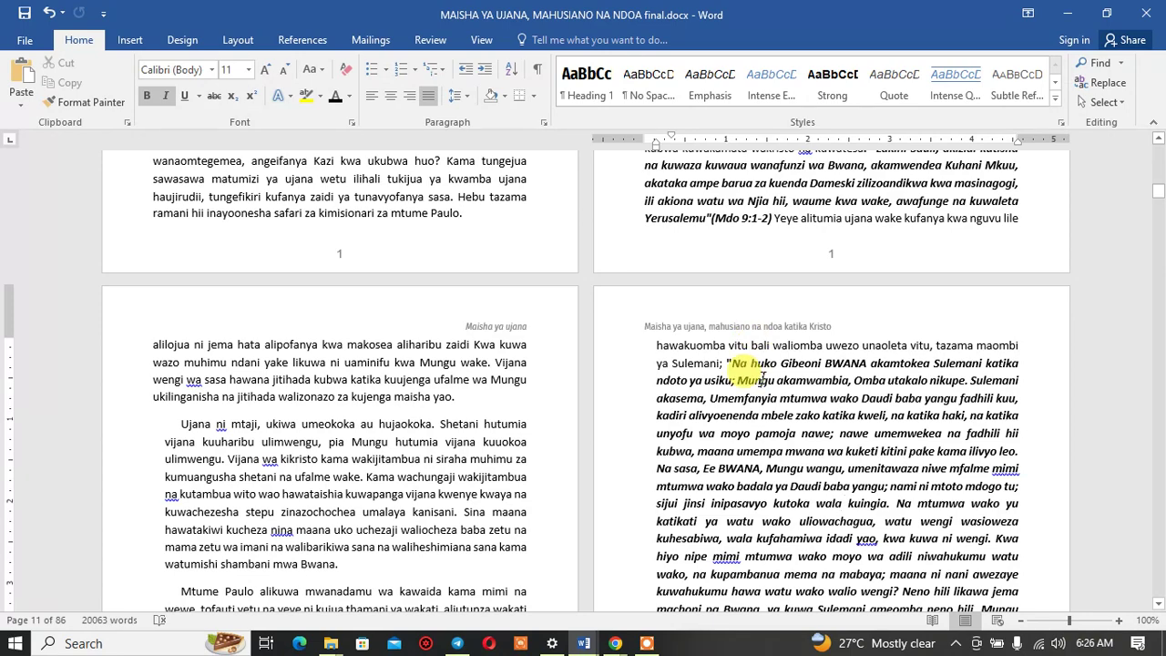
scroll(761, 379, "up", 4)
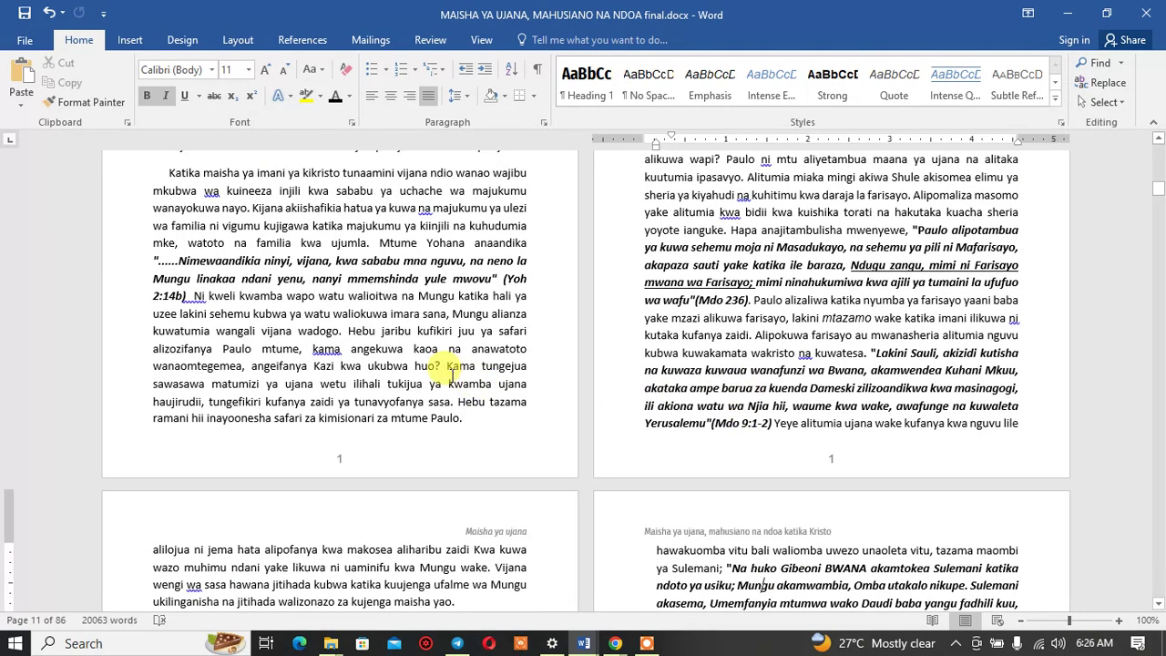
scroll(449, 368, "up", 4)
double_click(444, 377)
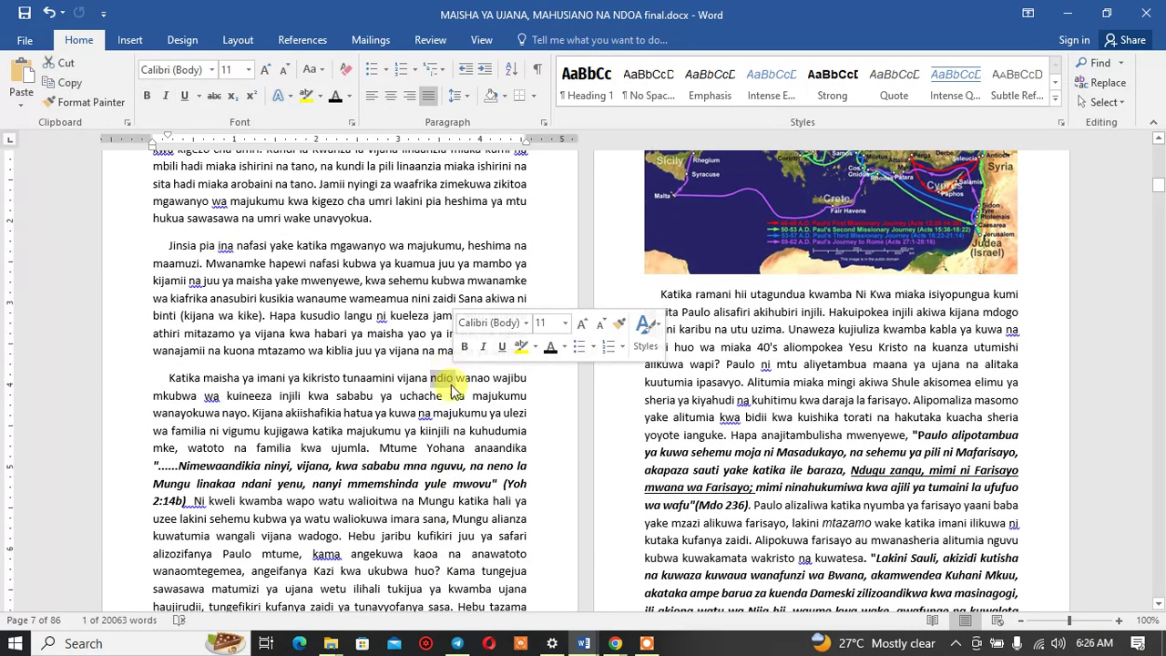
left_click(439, 414)
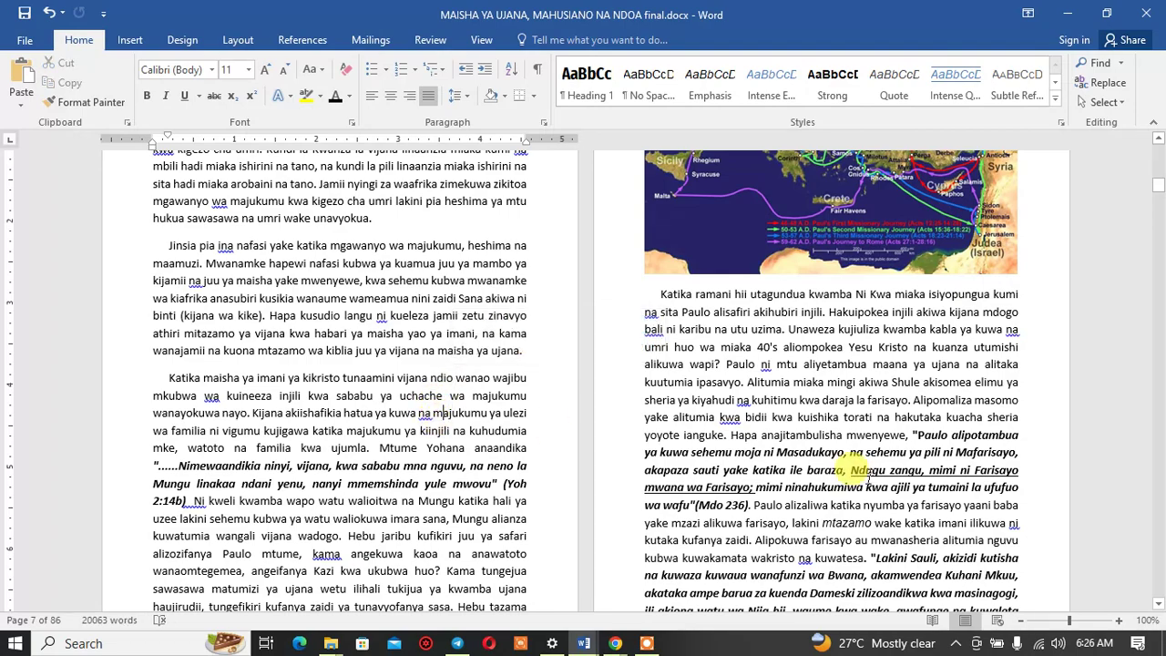
left_click(880, 476)
scroll(882, 478, "down", 4)
scroll(880, 475, "down", 5)
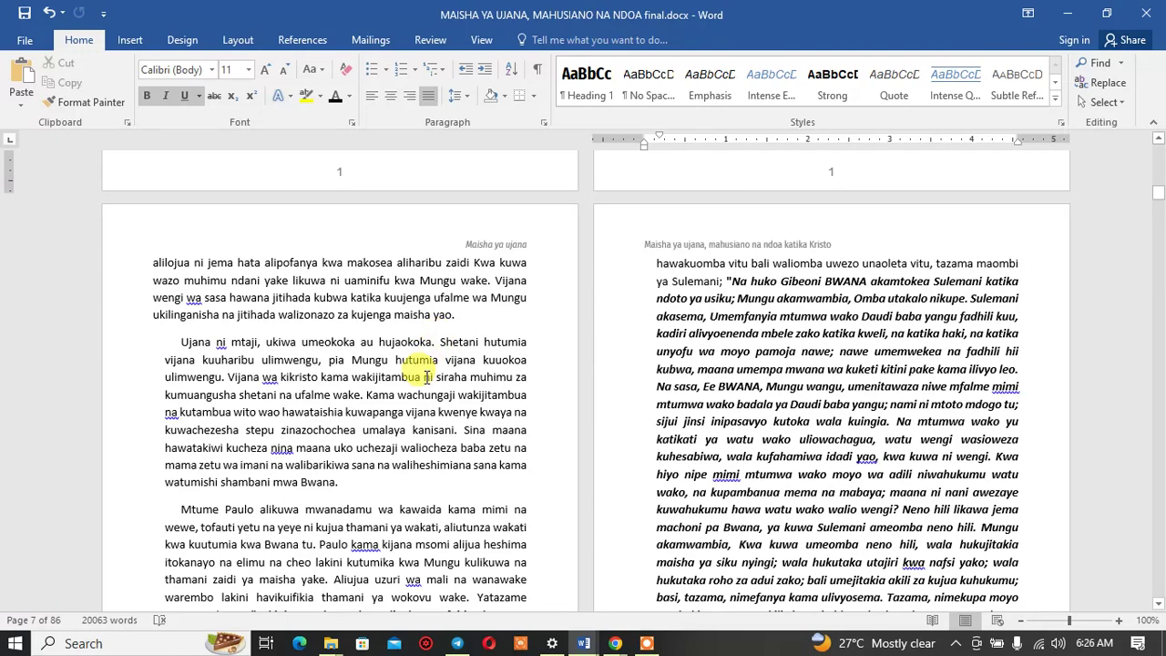
scroll(428, 369, "down", 5)
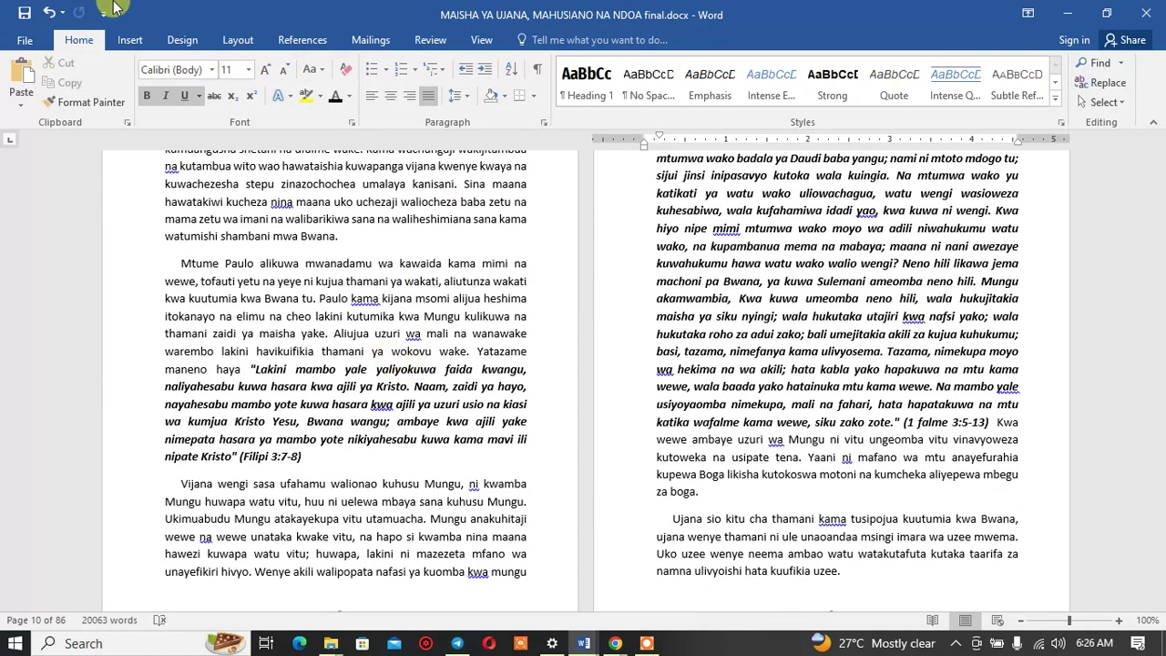
Step: Save the document and select the map picture on the Sura ya kwanza page
left_click(24, 17)
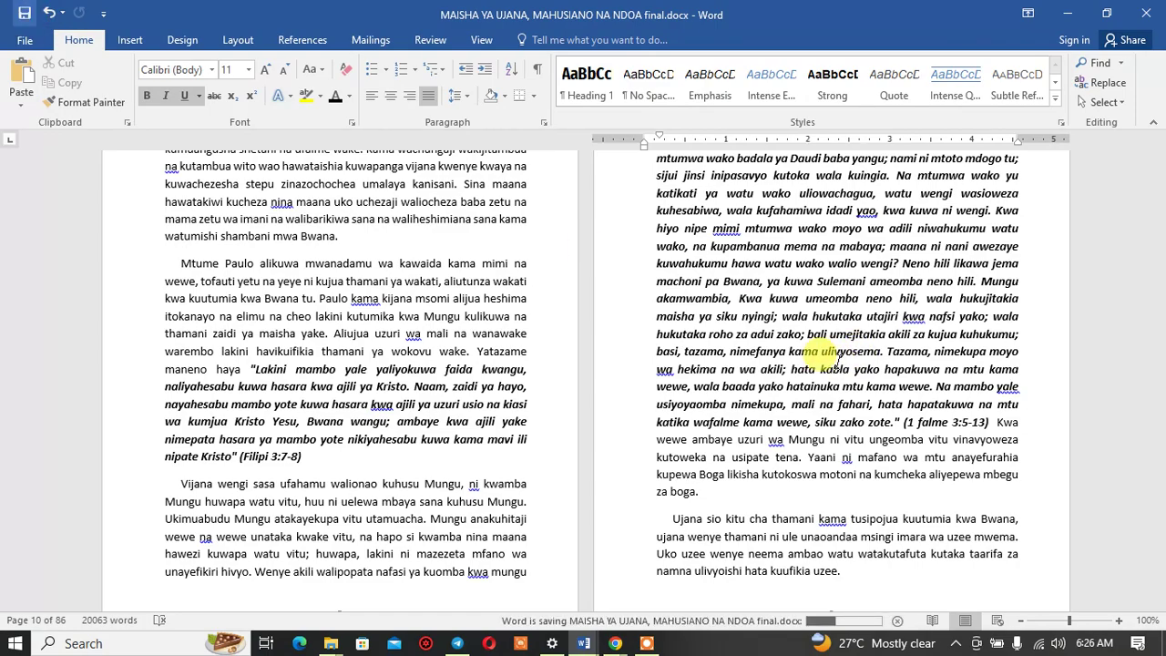
scroll(821, 362, "up", 4)
scroll(820, 362, "up", 5)
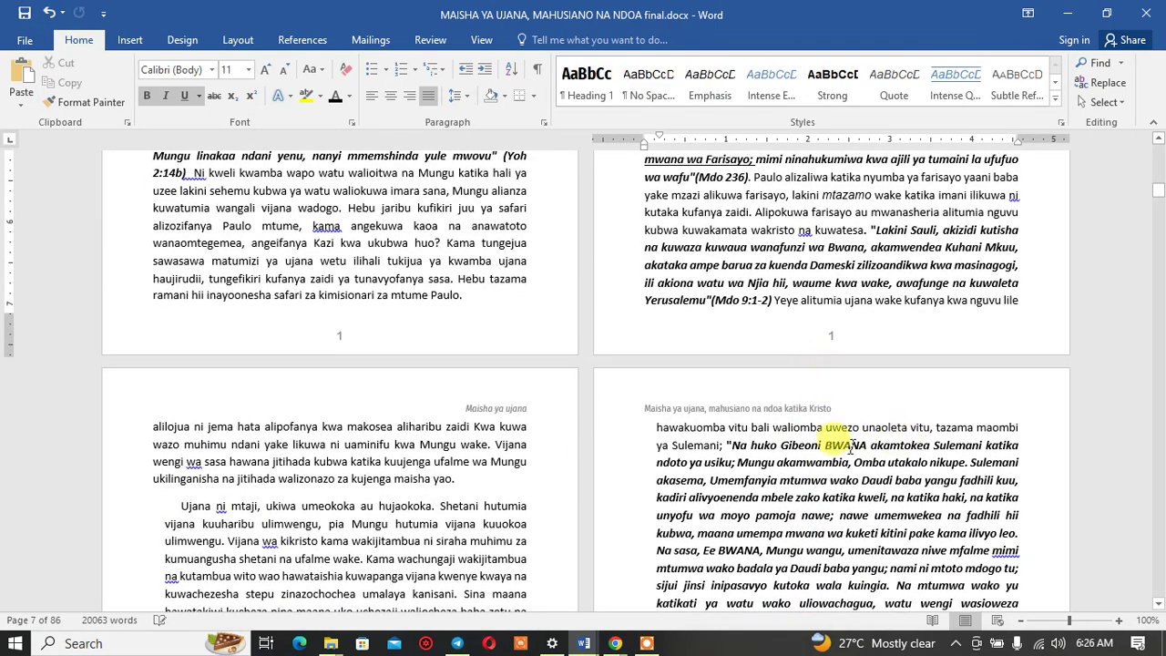
scroll(828, 441, "up", 6)
scroll(829, 441, "up", 4)
scroll(824, 438, "up", 1)
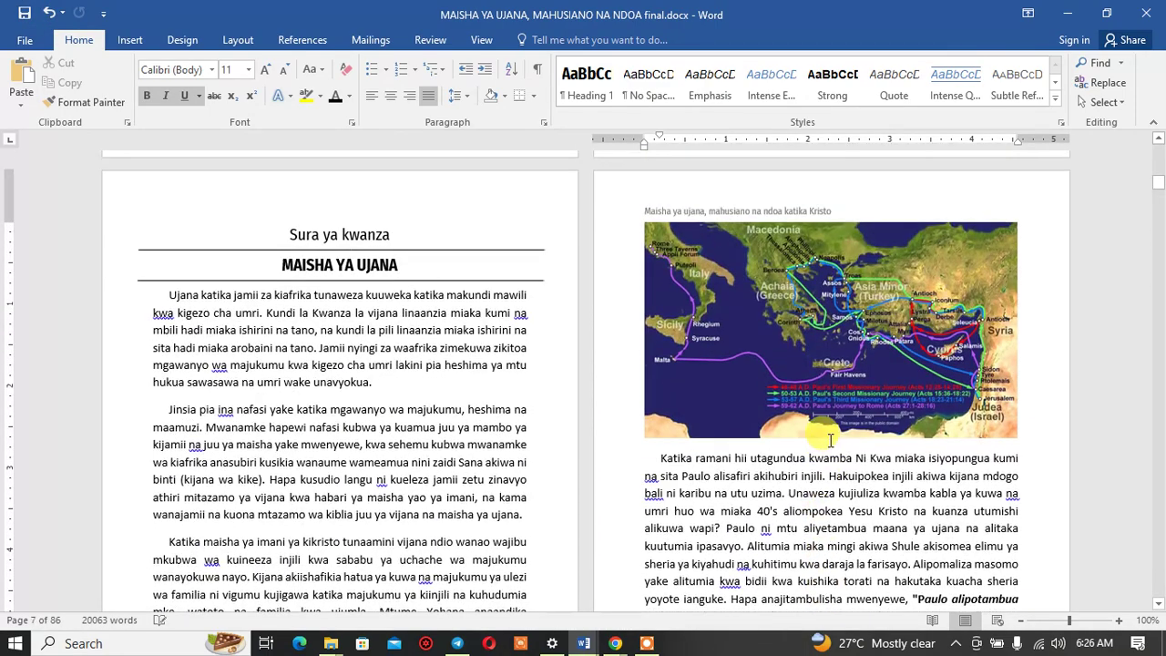
left_click(854, 361)
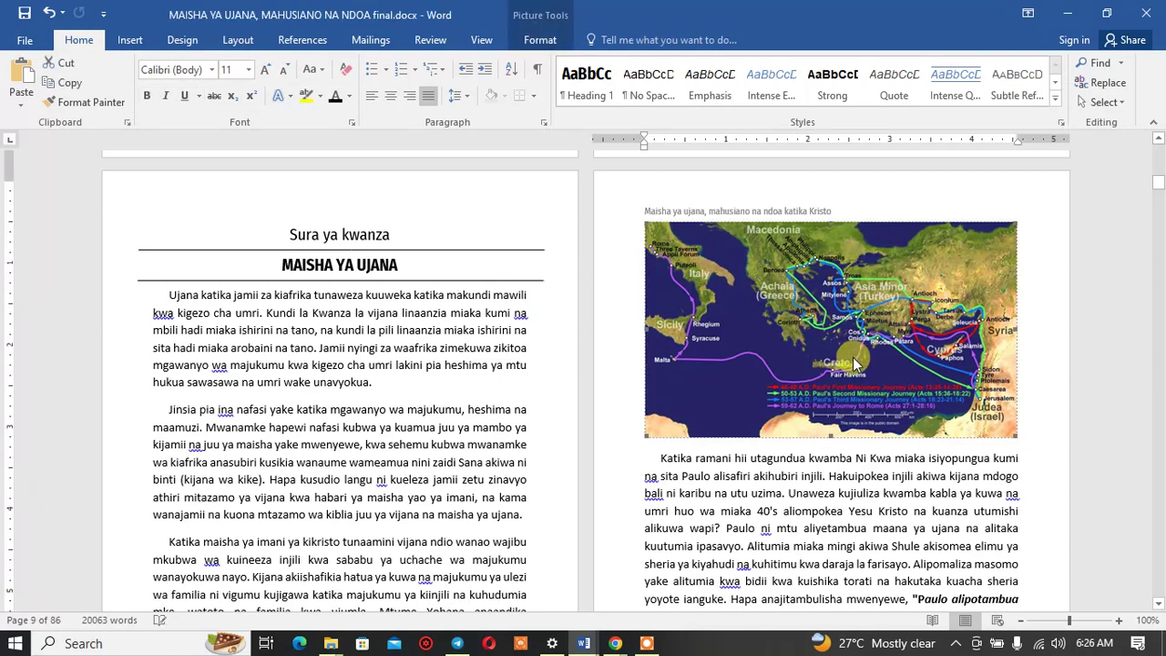
Step: Test stretching the map picture taller, undo it, and go to the blank line below
scroll(854, 358, "down", 2)
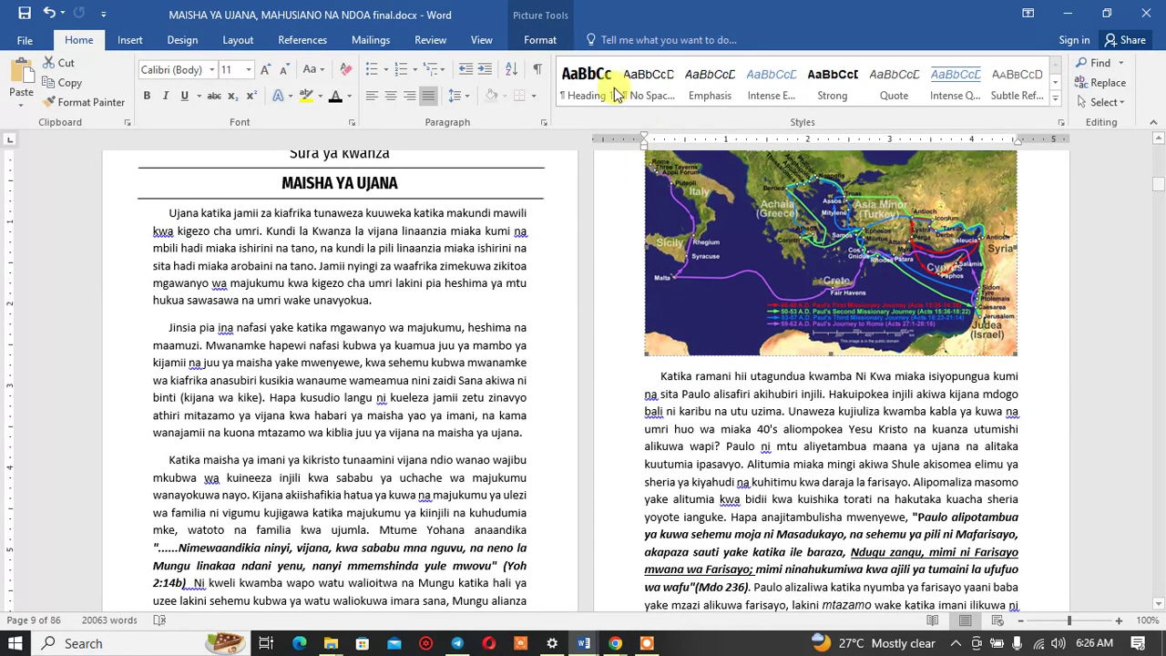
left_click(539, 40)
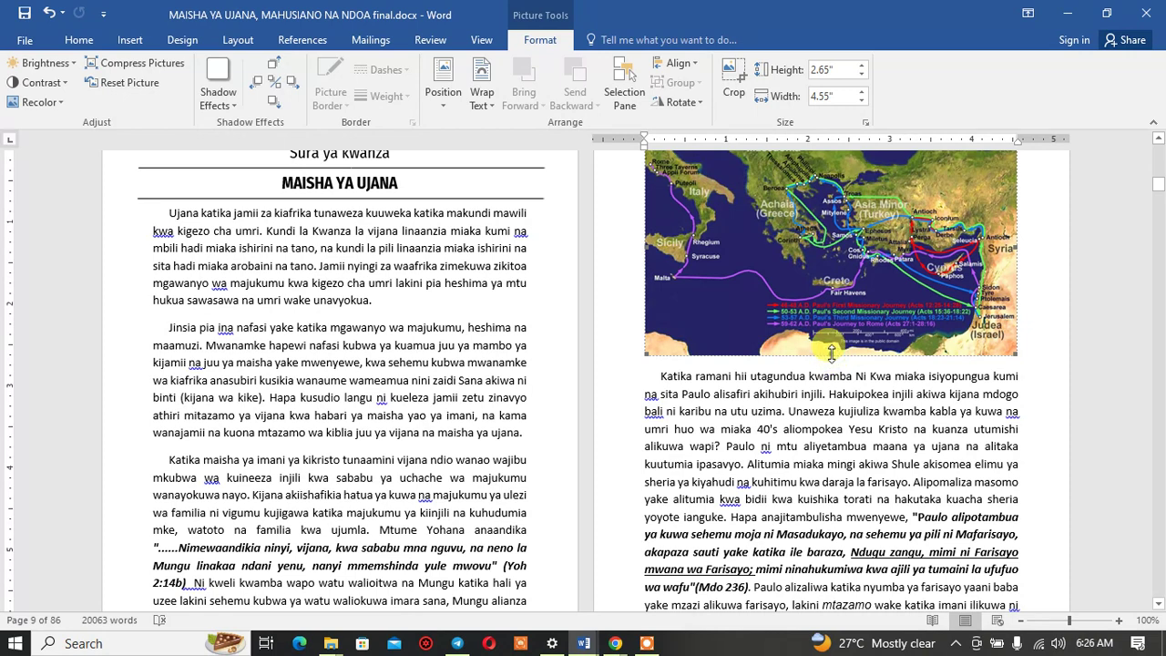
left_click_drag(830, 354, 832, 367)
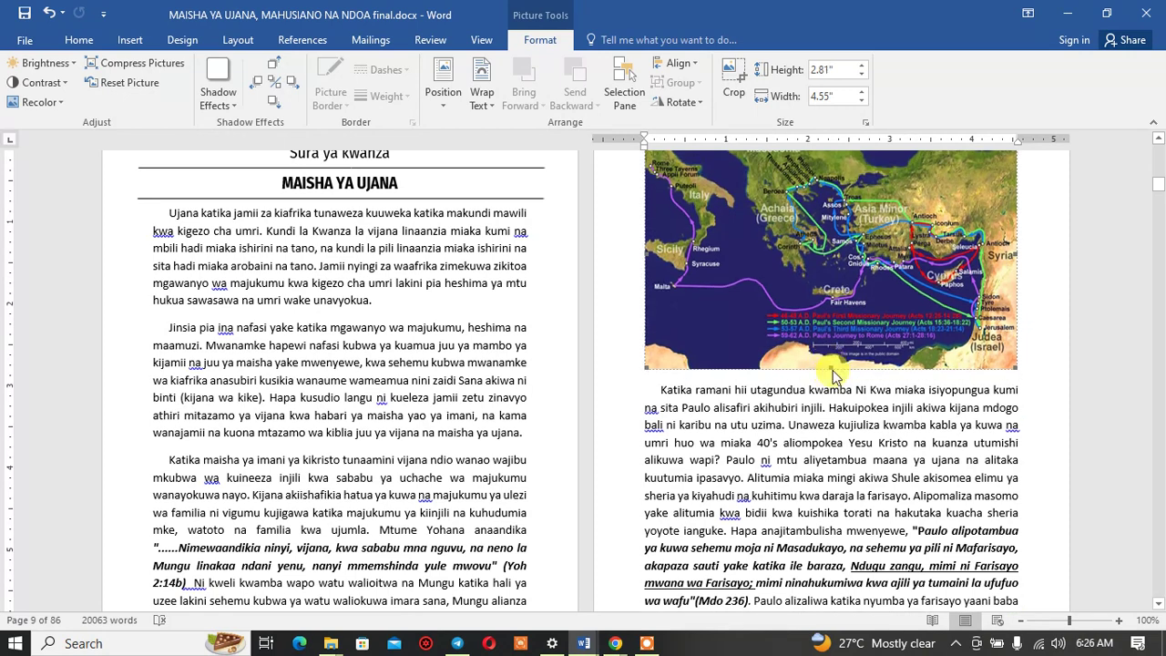
key("ctrl+z")
scroll(843, 369, "up", 3)
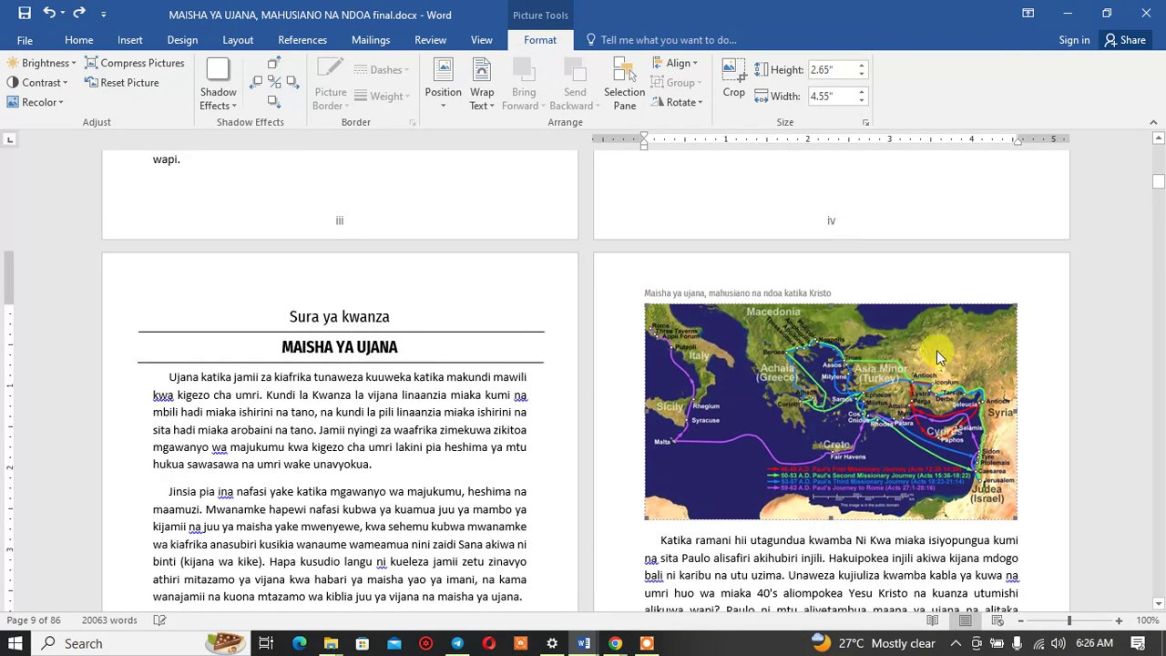
double_click(1043, 350)
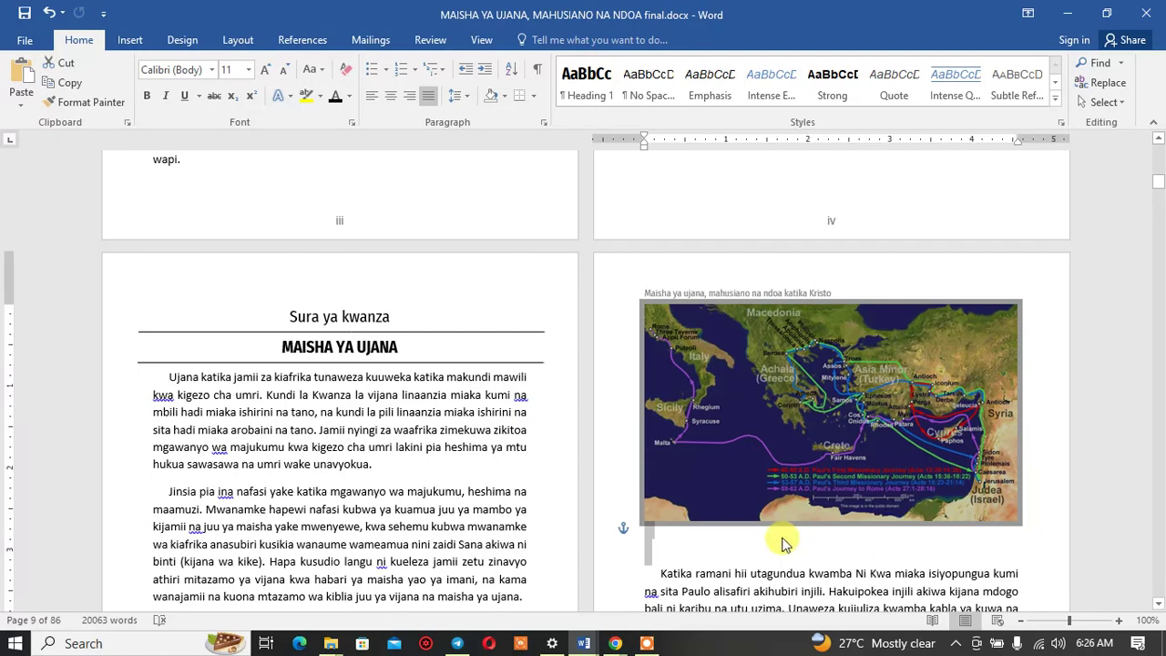
left_click(739, 543)
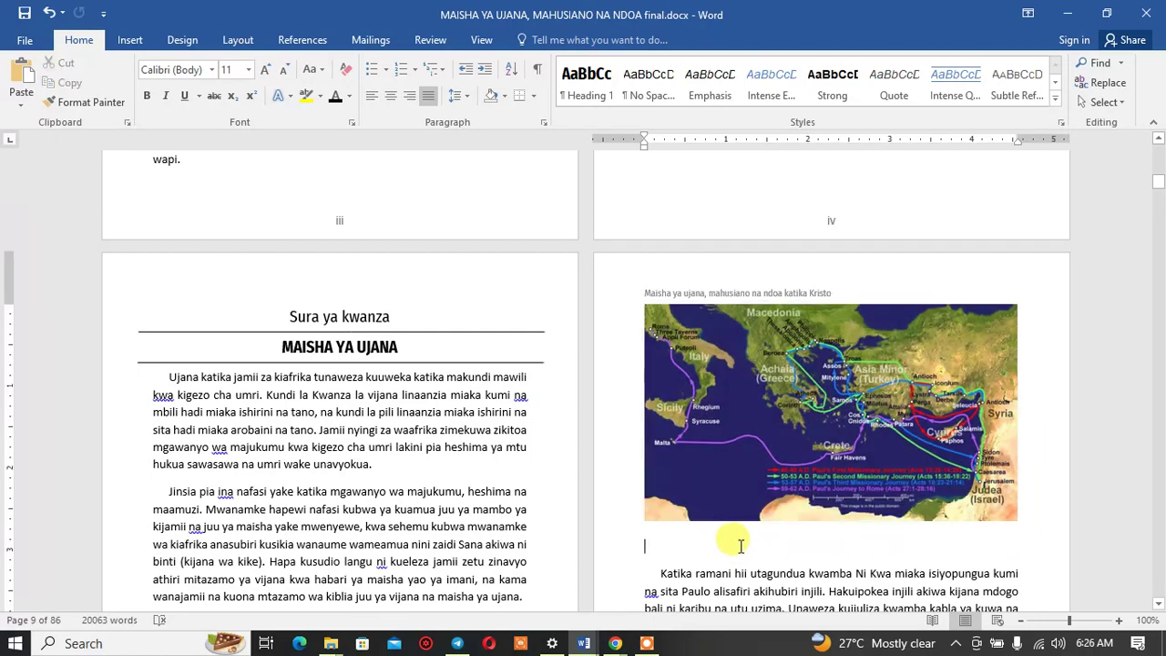
Step: Tighten the gap below the map with Remove Space After Paragraph
key("BackSpace")
scroll(583, 374, "down", 5)
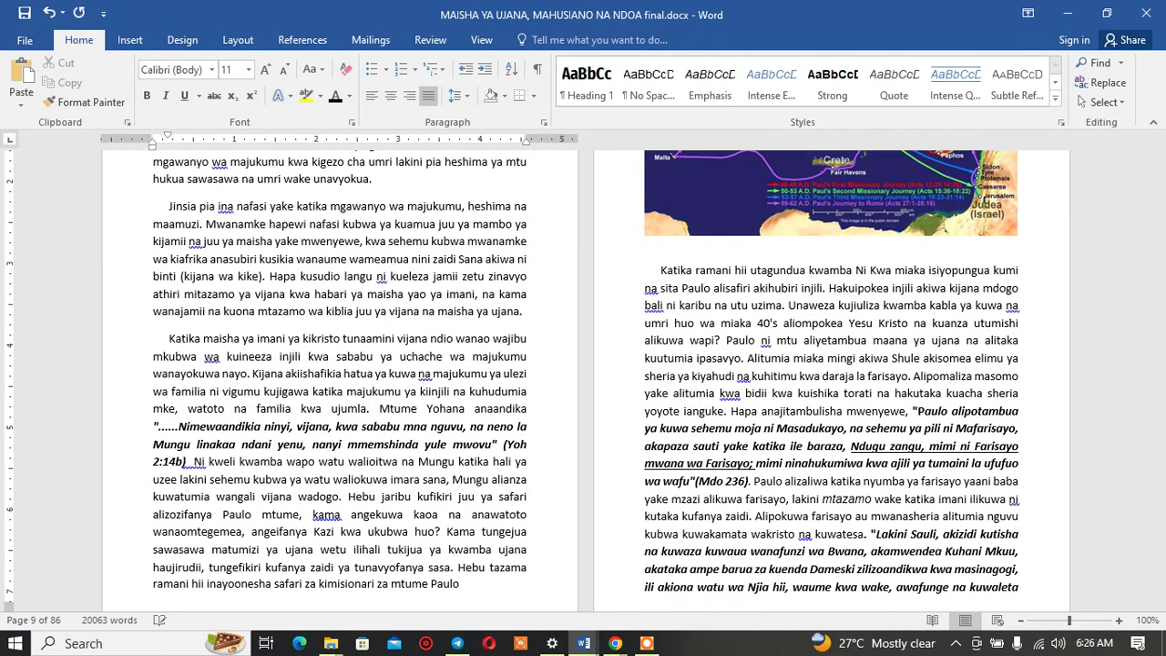
left_click(678, 253)
key("BackSpace")
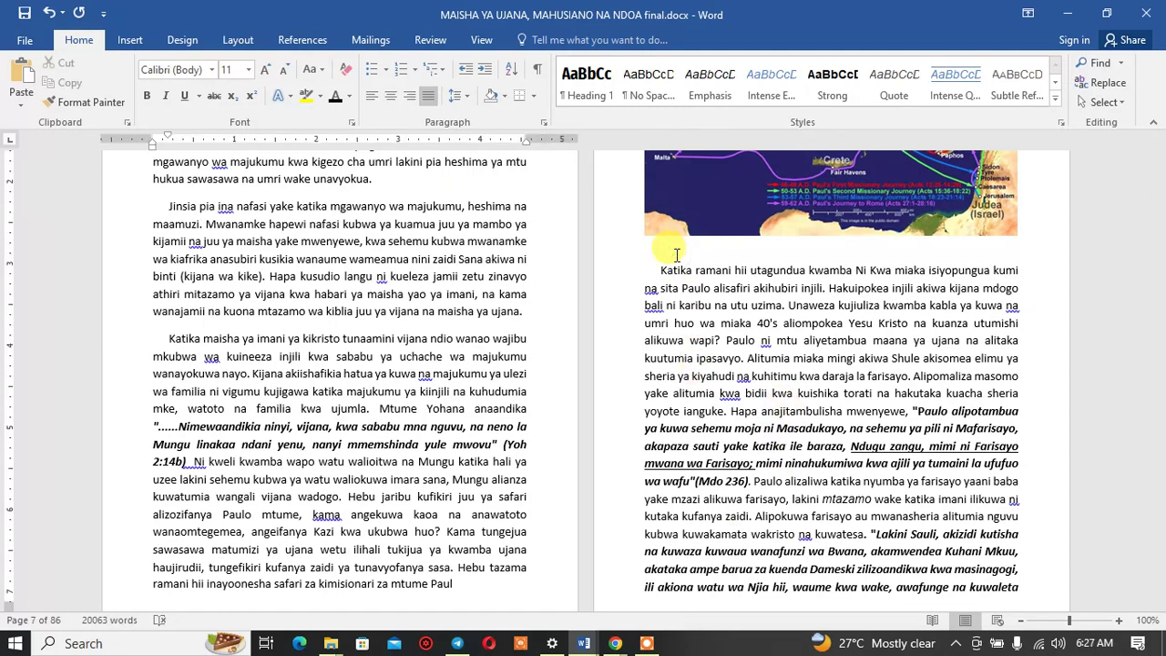
double_click(661, 248)
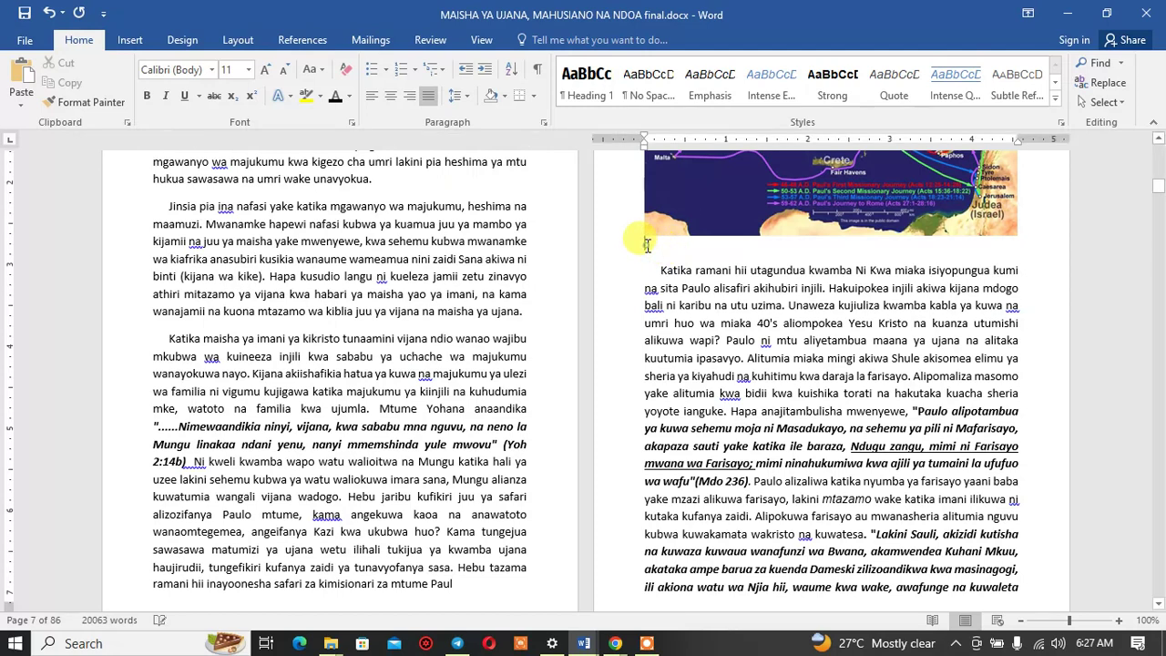
left_click(649, 248)
key("Delete")
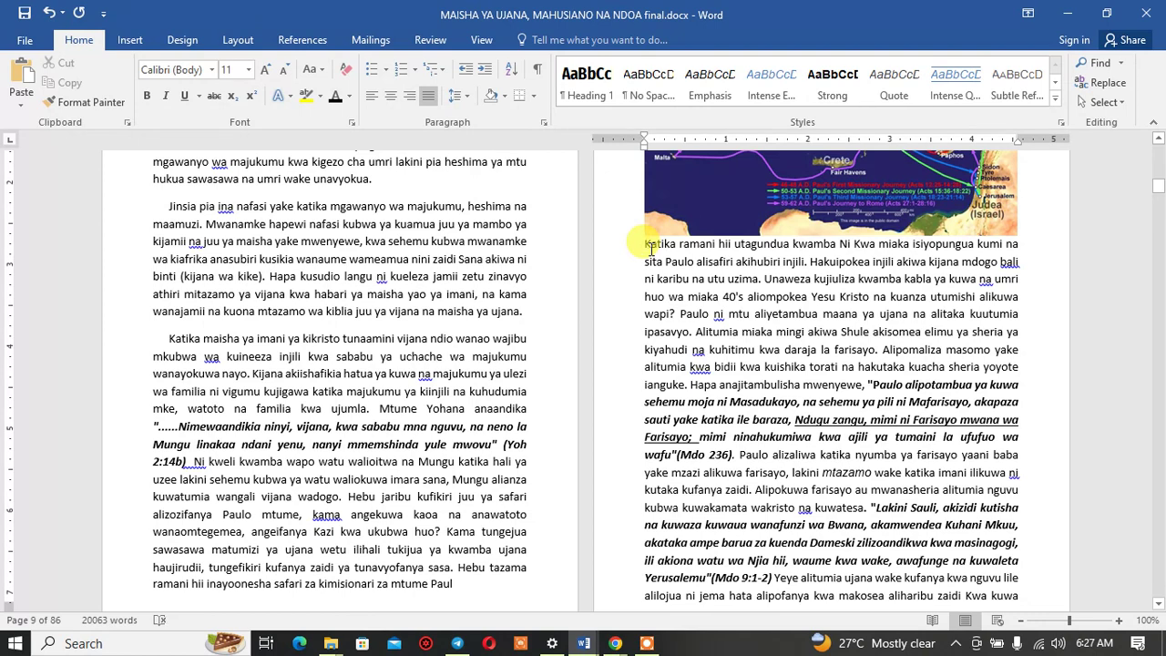
key("ctrl+z")
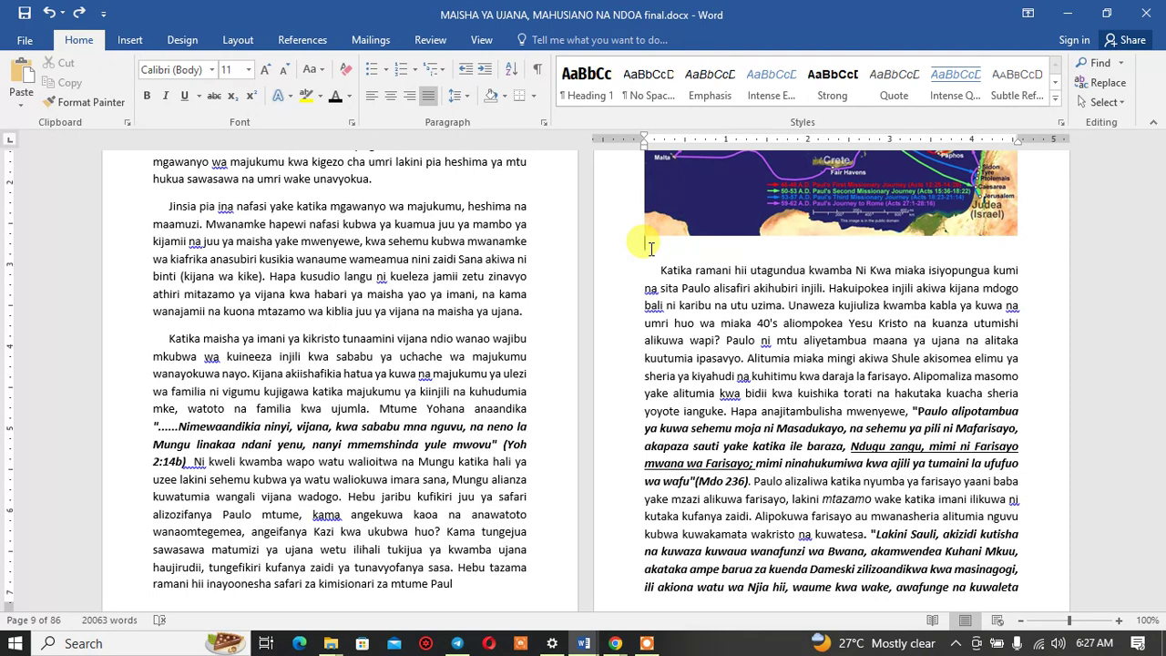
key("ctrl+z")
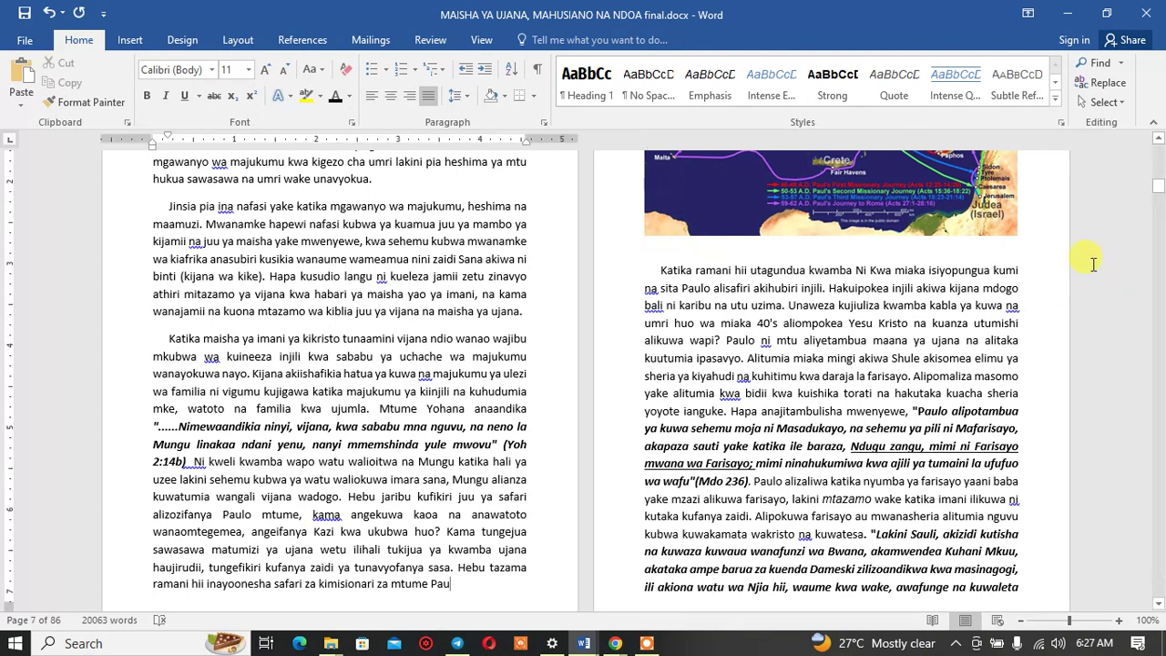
left_click(1024, 226)
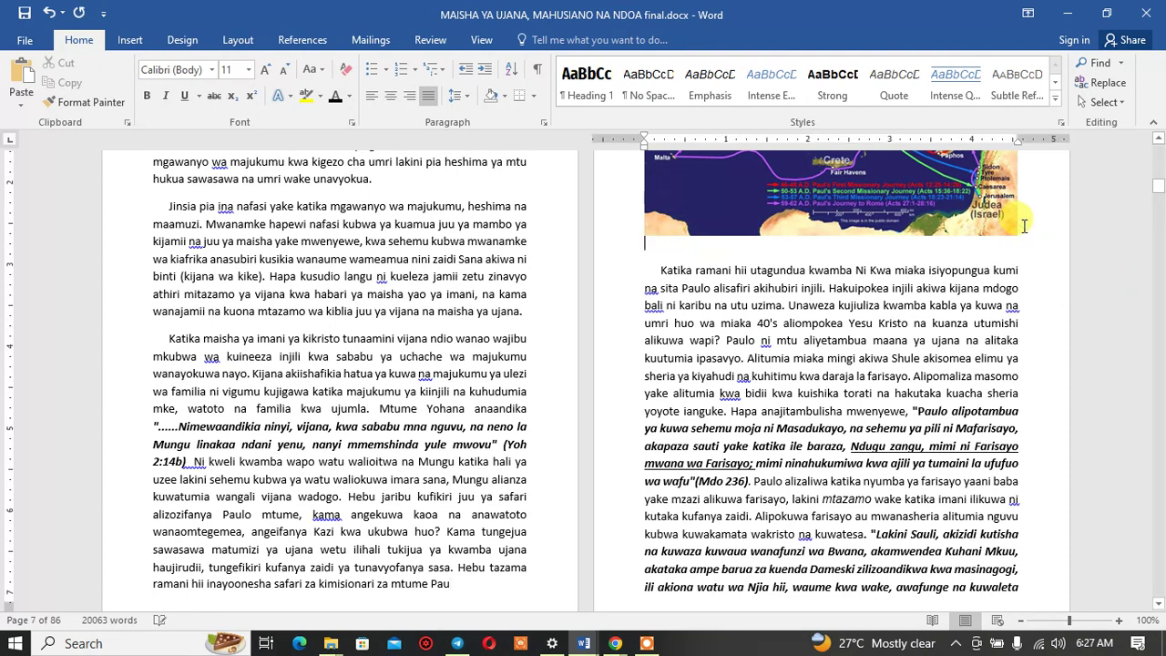
left_click(458, 106)
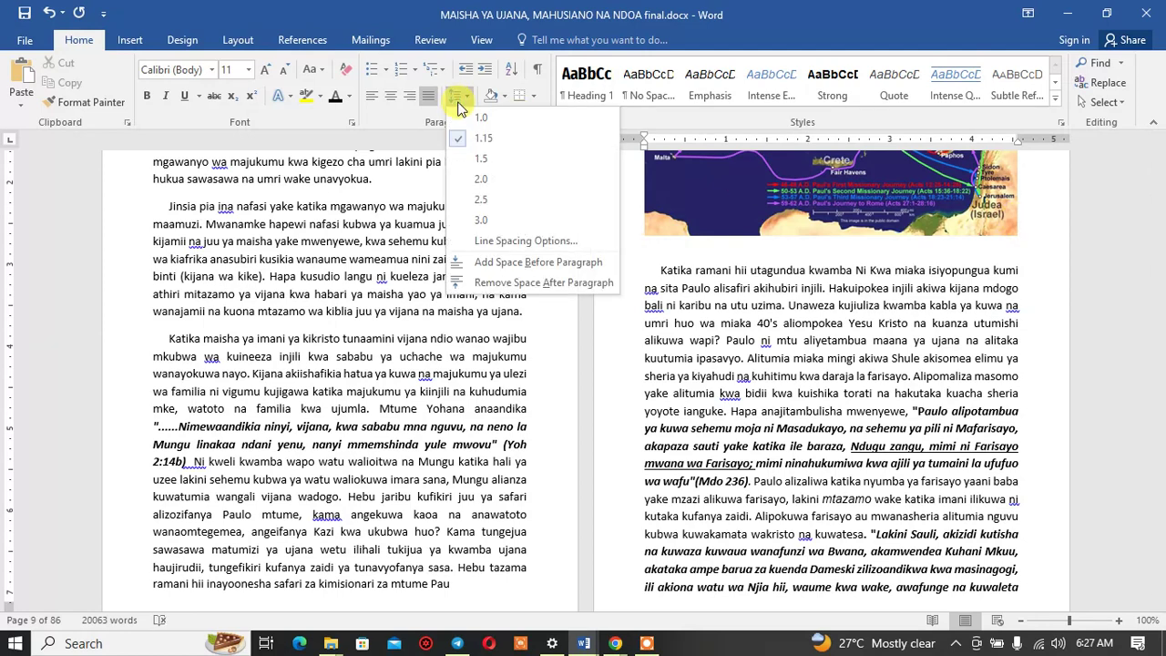
left_click(489, 288)
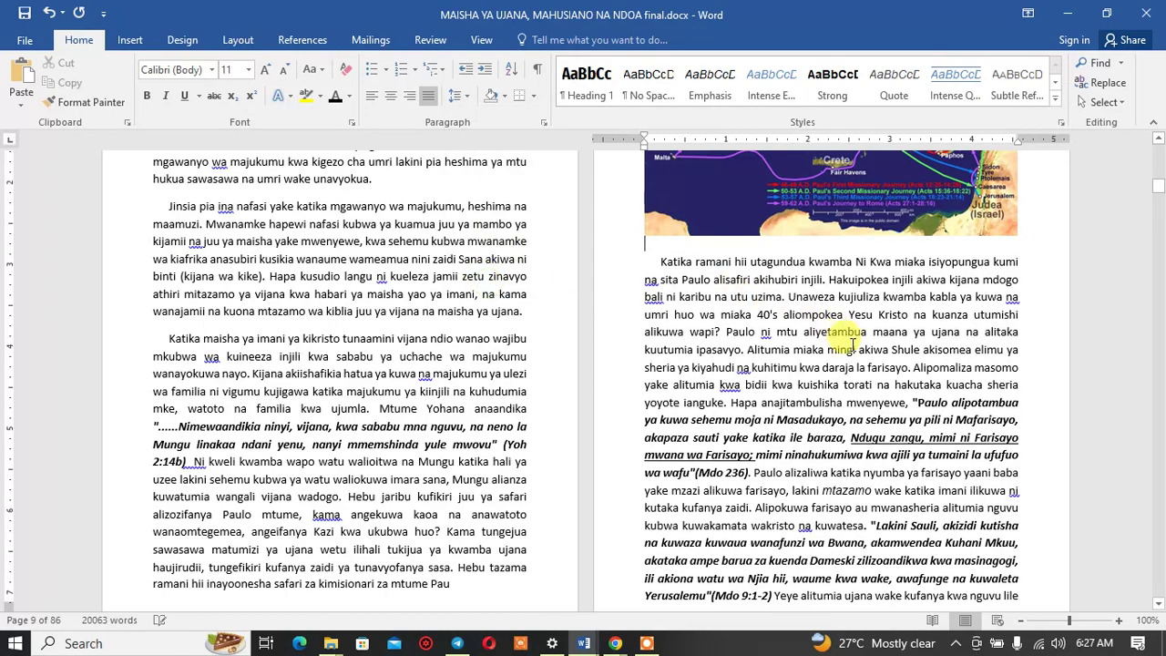
Step: Complete the sentence ending 'za mtume Paulo.' and save the document
scroll(857, 365, "down", 3)
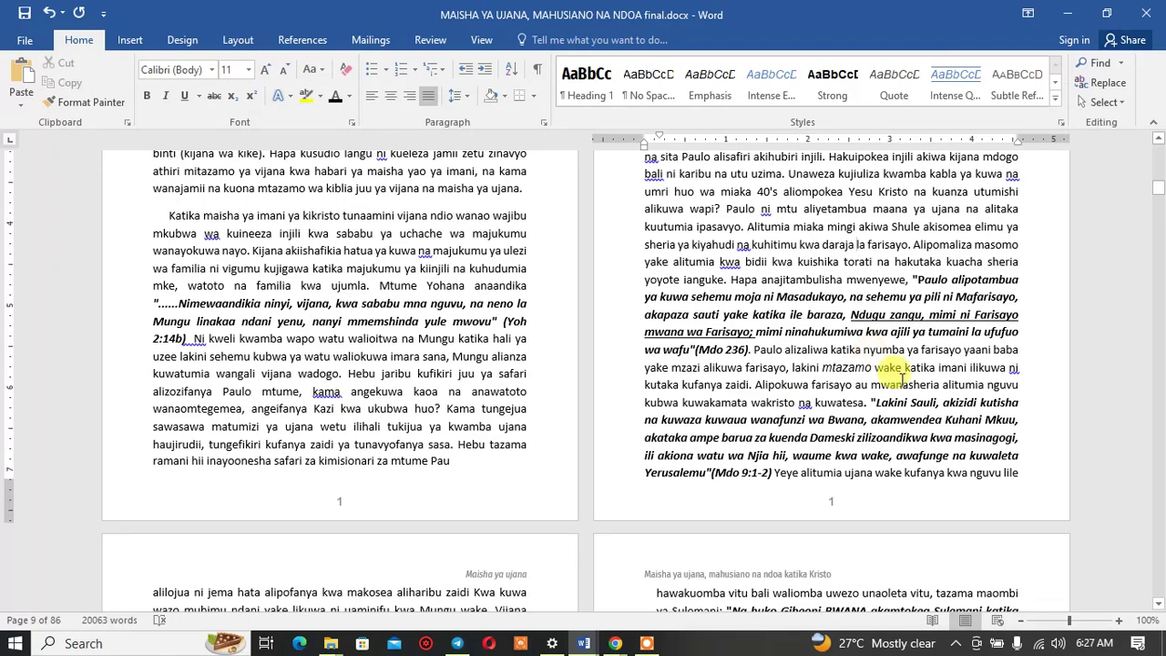
left_click(459, 460)
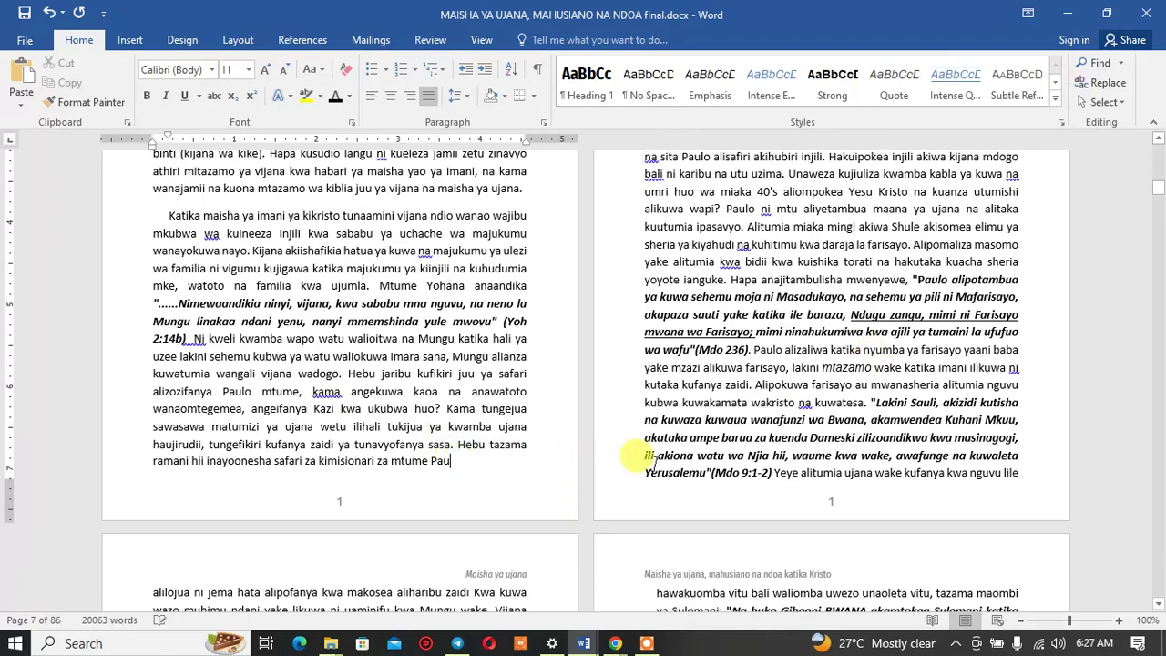
scroll(655, 464, "up", 8)
scroll(654, 463, "down", 3)
scroll(656, 464, "down", 1)
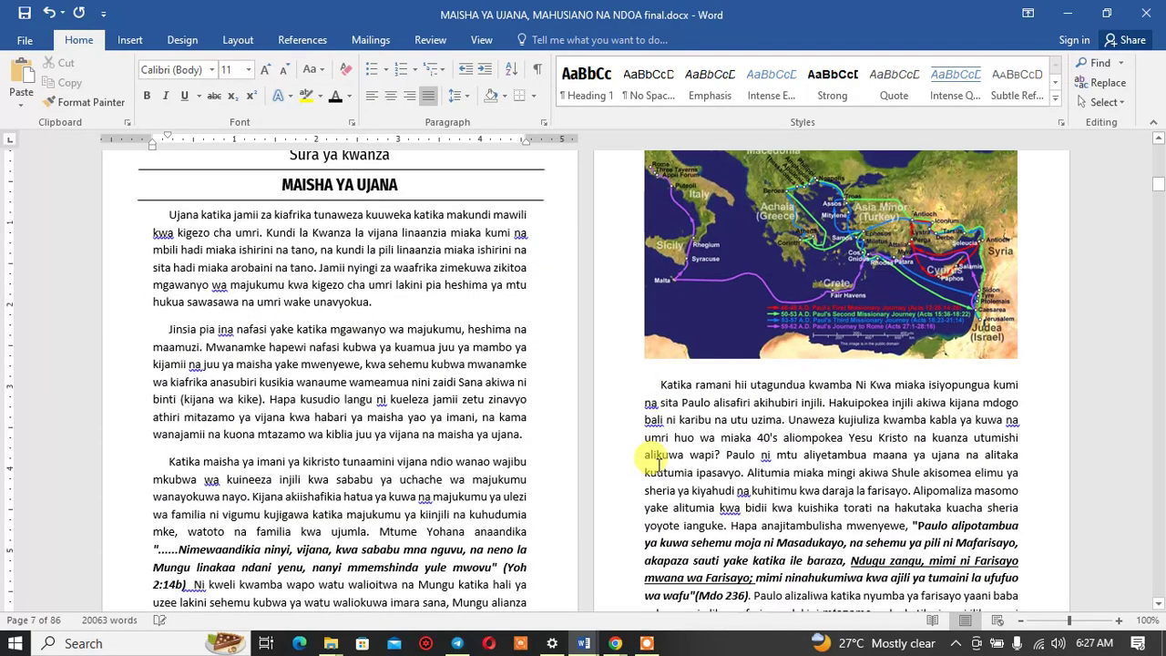
scroll(658, 464, "down", 5)
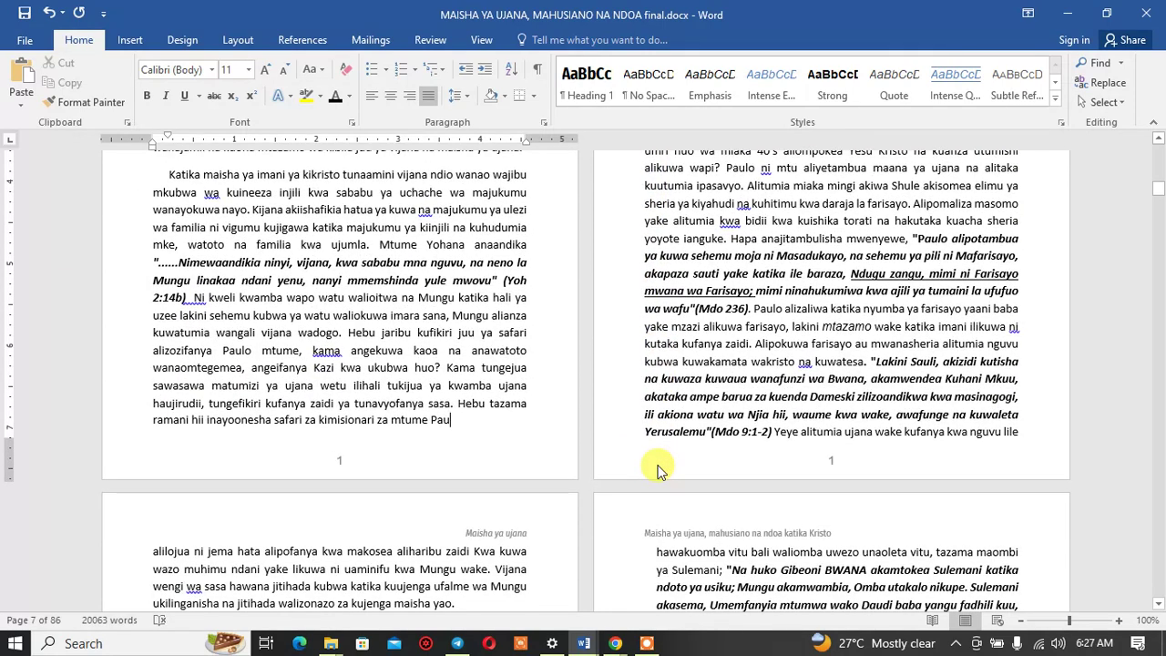
type("lo.")
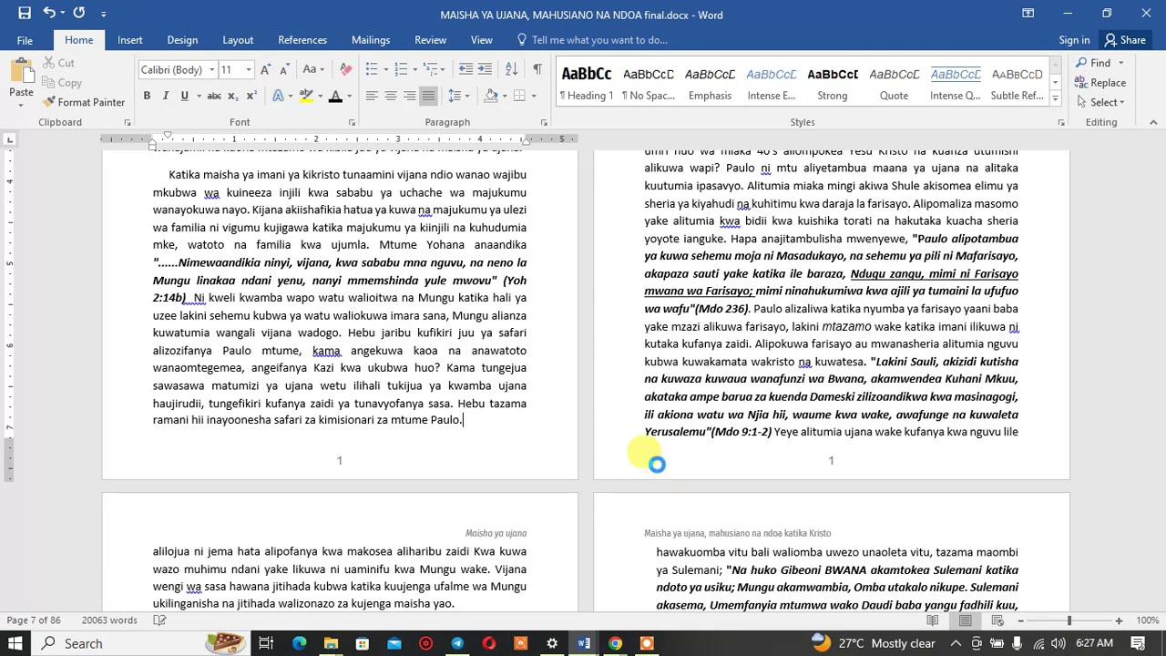
key("ctrl+s")
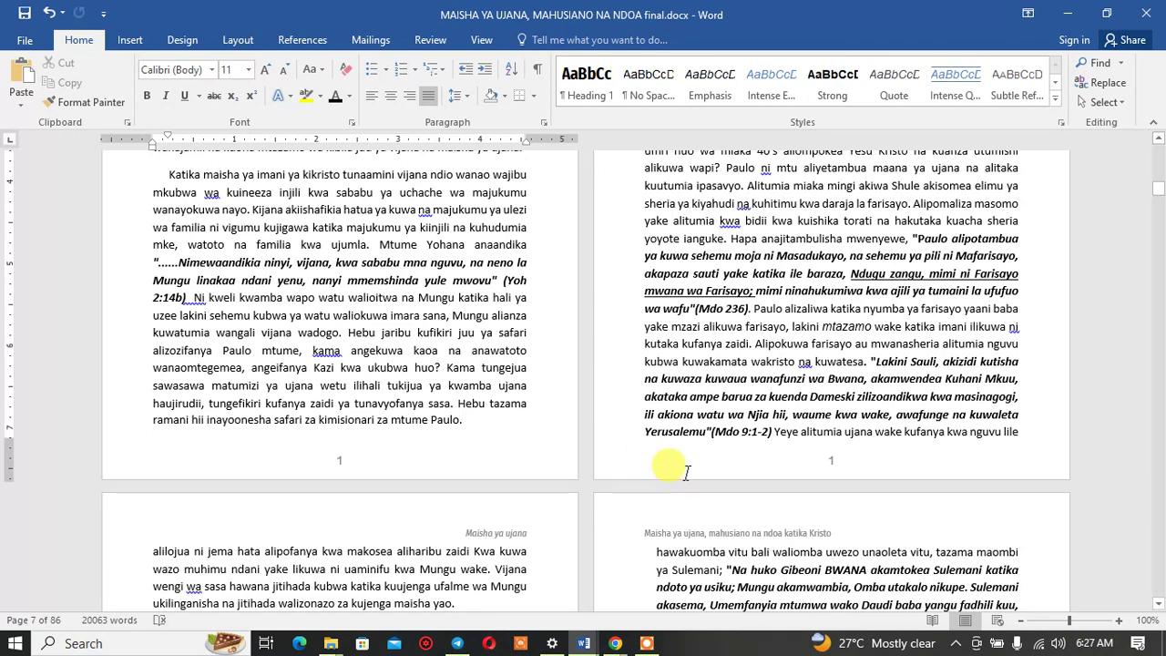
Step: Select the chapter-one paragraphs and quotes and move their left indent back to the margin
scroll(704, 484, "up", 4)
scroll(699, 487, "up", 4)
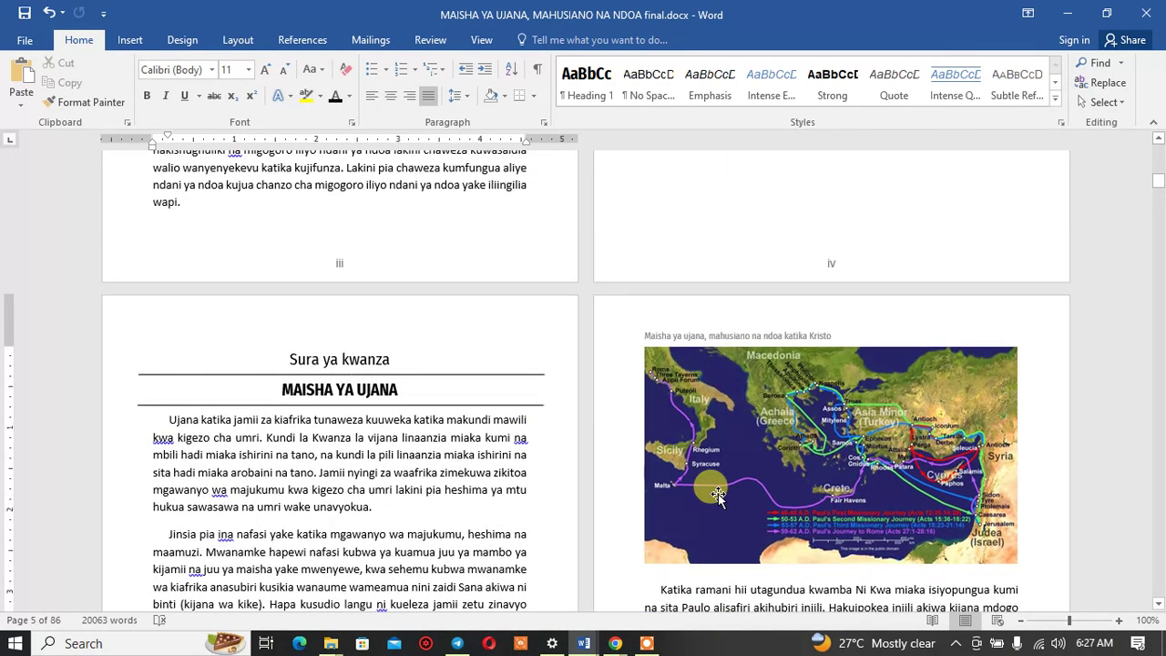
scroll(718, 494, "down", 3)
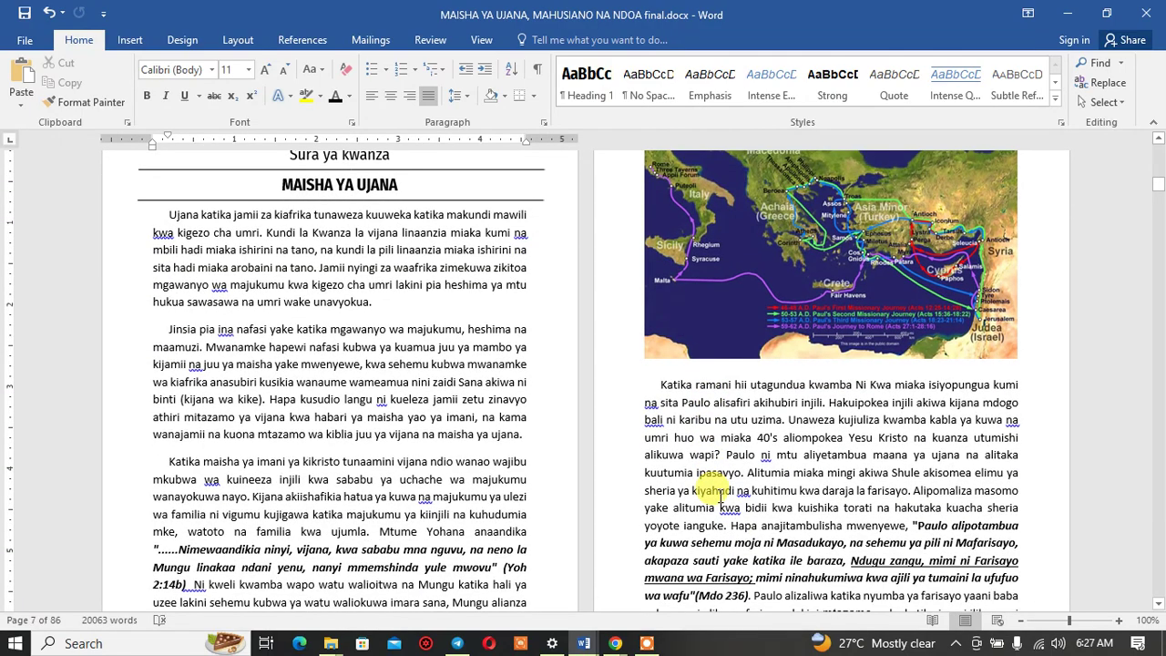
scroll(724, 492, "down", 4)
scroll(737, 485, "down", 3)
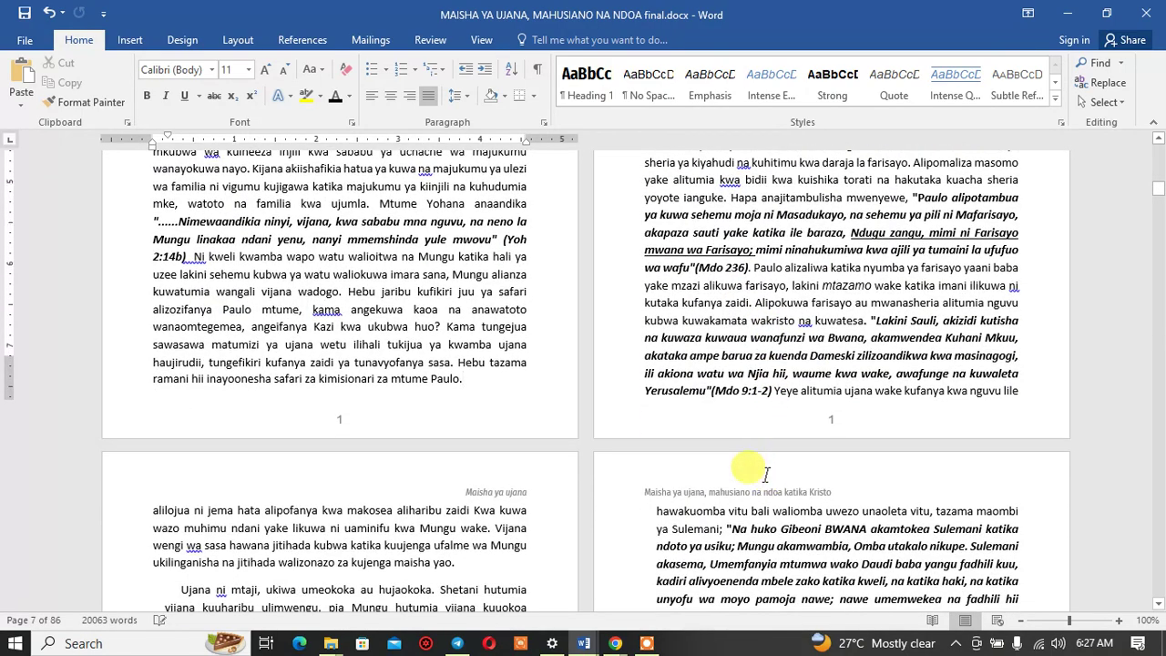
scroll(756, 478, "down", 3)
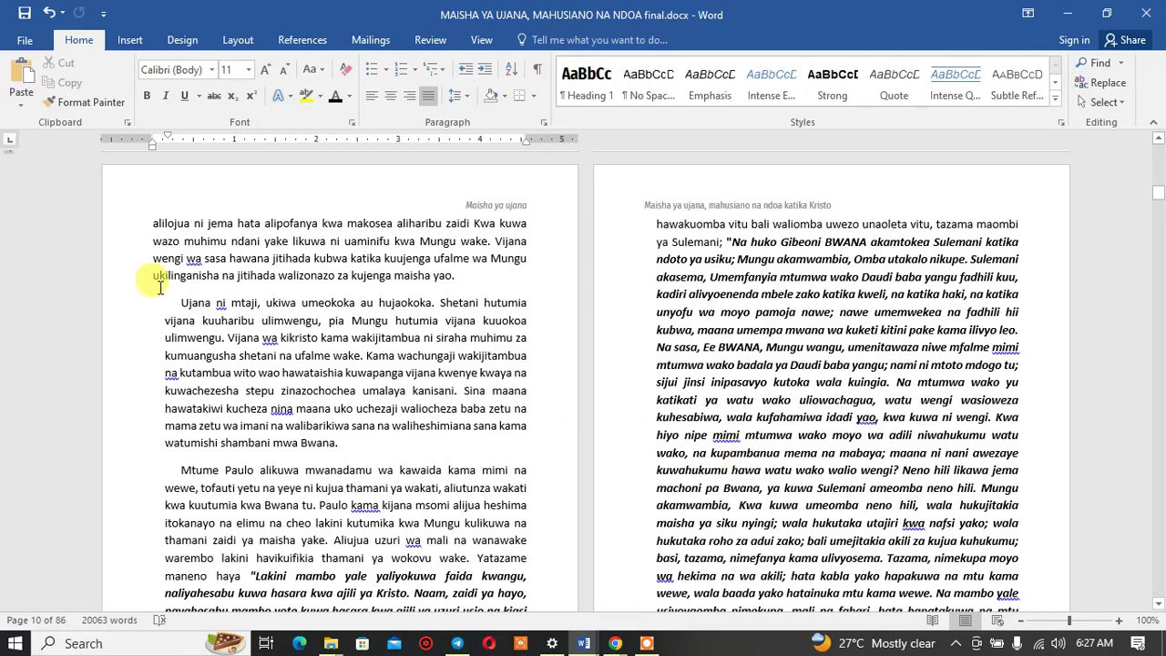
mouse_move(180, 297)
left_mouse_down()
mouse_move(790, 643)
mouse_move(816, 549)
mouse_move(918, 351)
left_mouse_up()
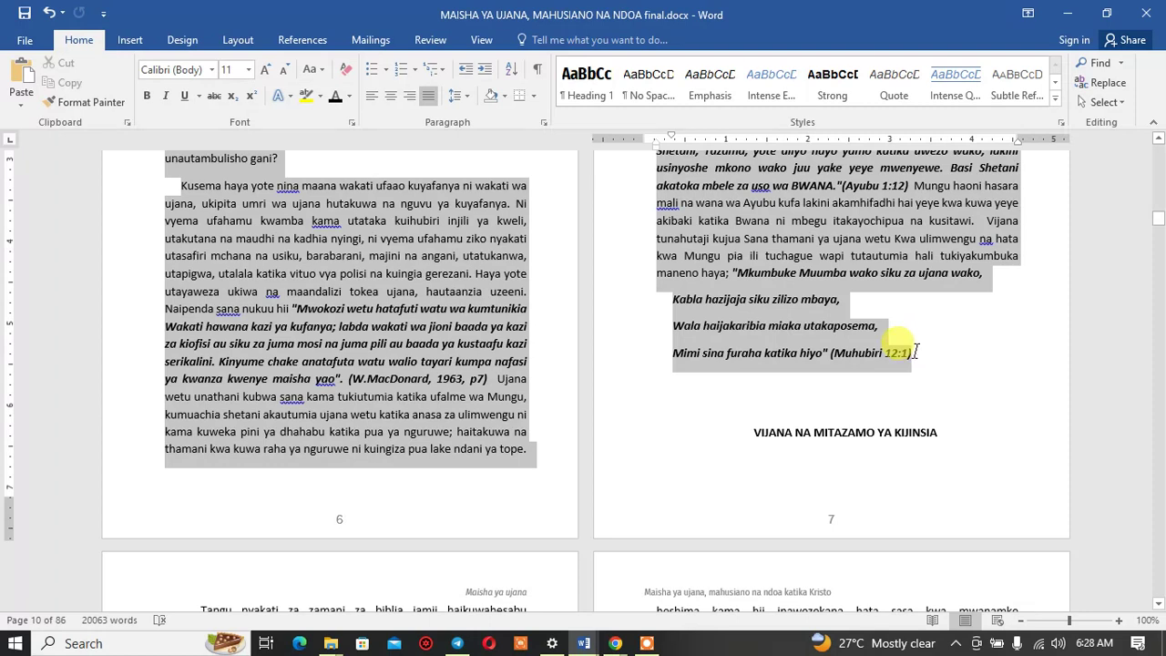
left_click_drag(916, 352, 915, 352)
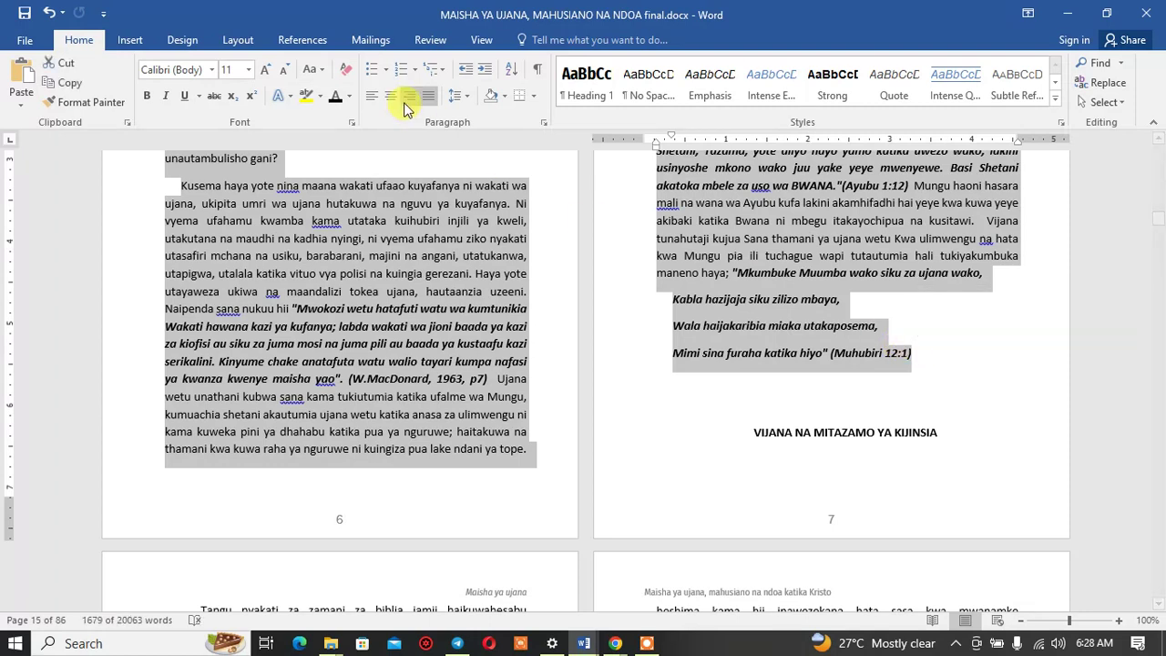
left_click_drag(657, 147, 644, 145)
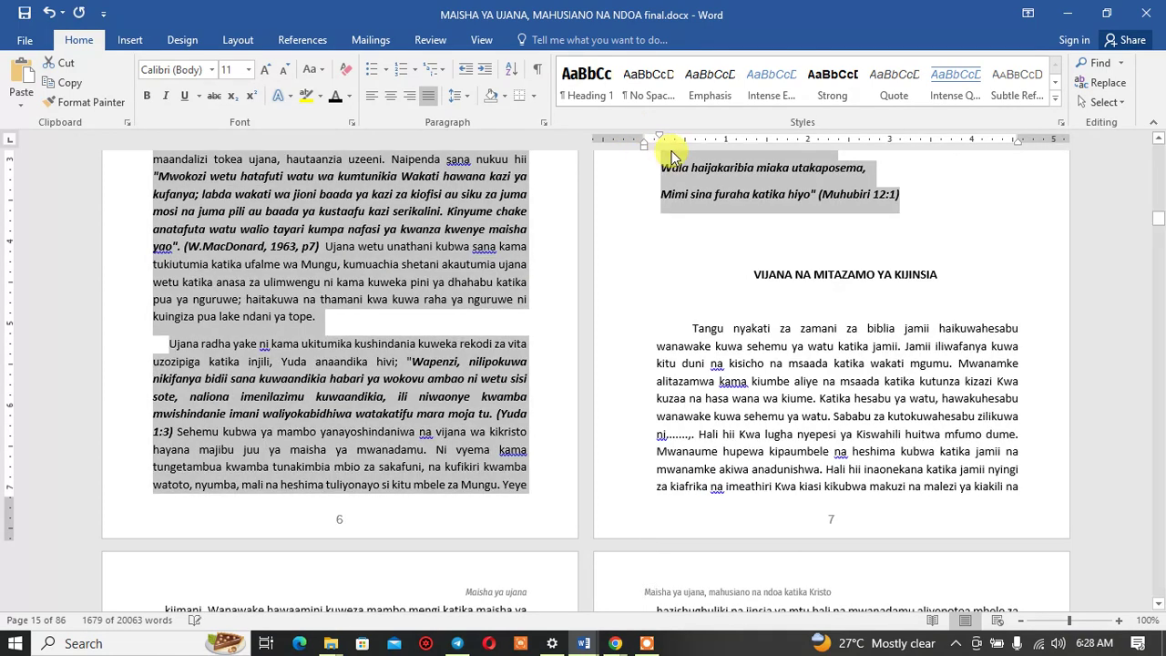
Step: Place the insertion point before the VIJANA NA MITAZAMO YA KIJINSIA heading
left_click(781, 226)
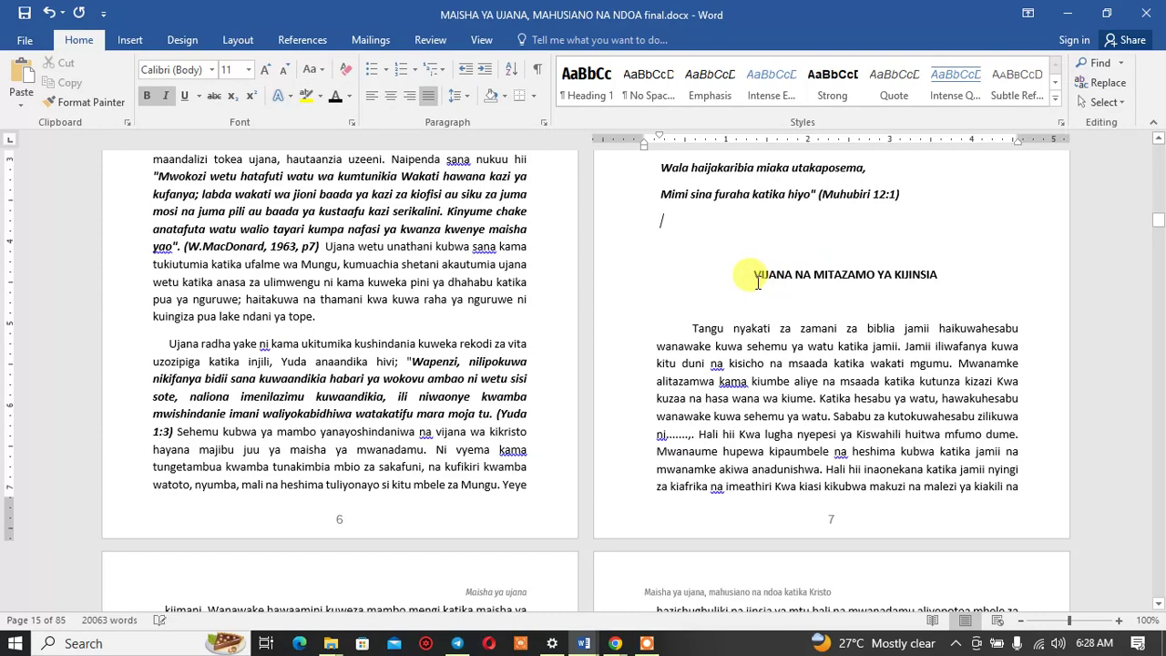
scroll(753, 289, "down", 5)
scroll(754, 301, "up", 5)
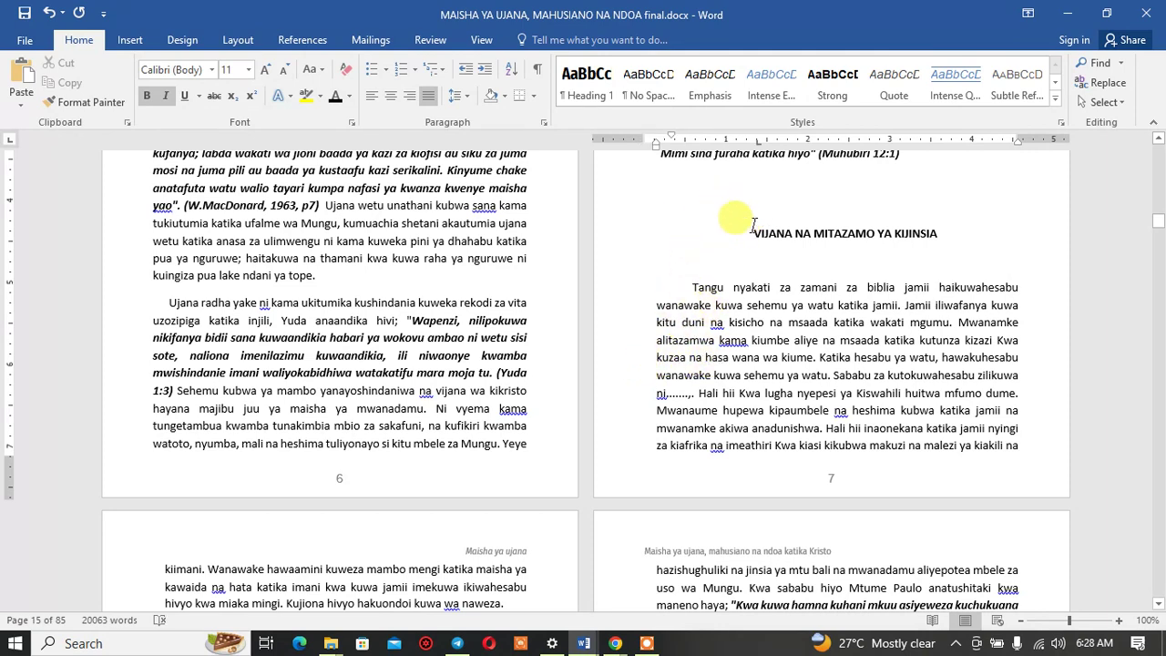
left_click(754, 234)
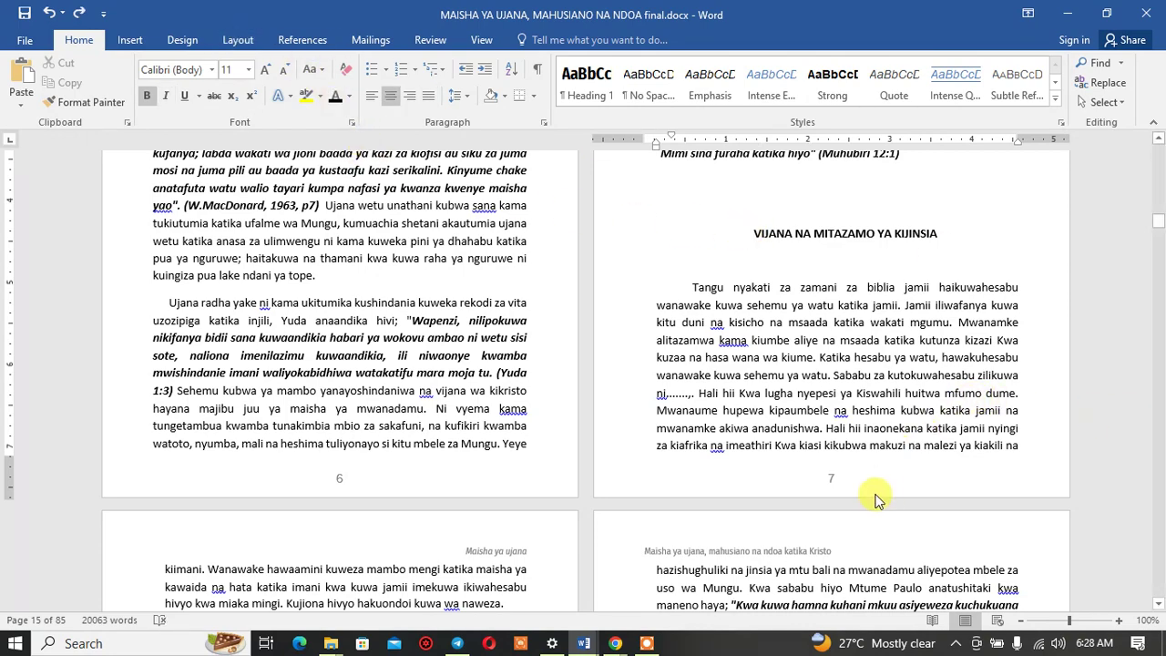
scroll(865, 497, "down", 5)
scroll(865, 497, "up", 5)
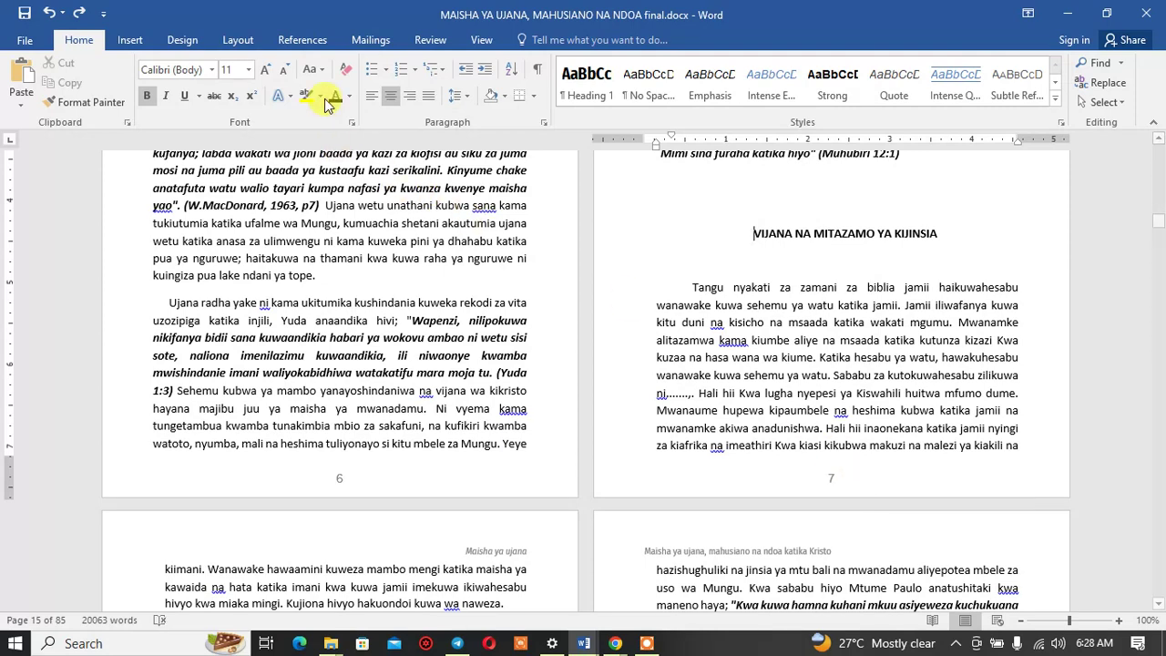
Step: Insert a Next Page section break before the VIJANA NA MITAZAMO YA KIJINSIA heading and review the pages
left_click(235, 41)
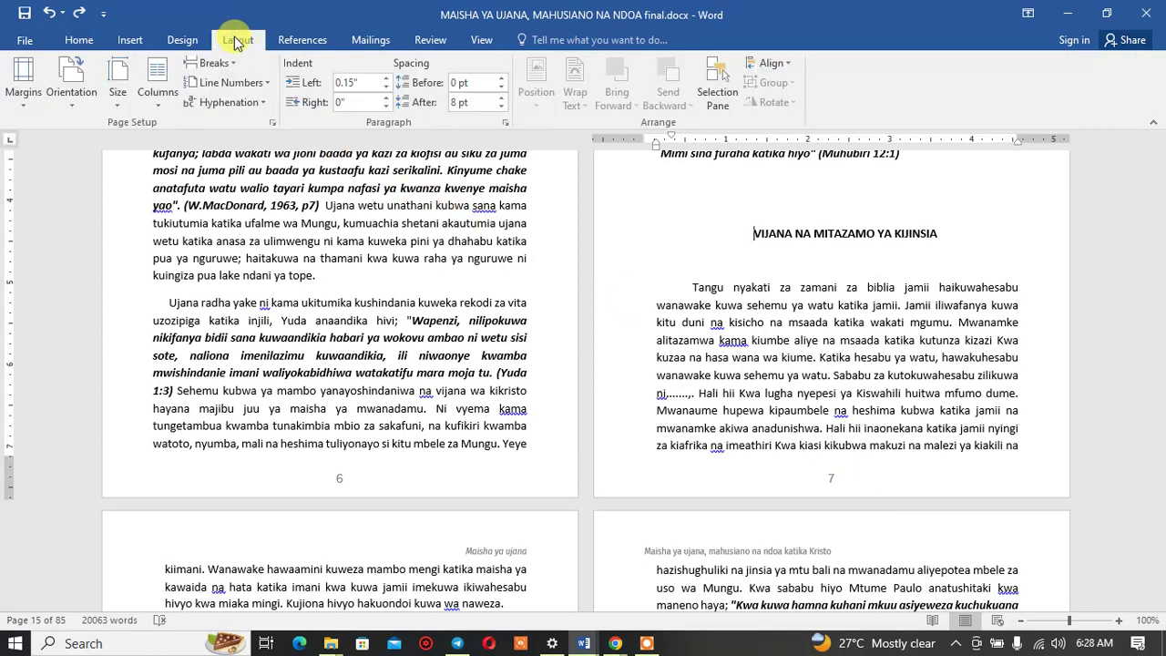
left_click(209, 63)
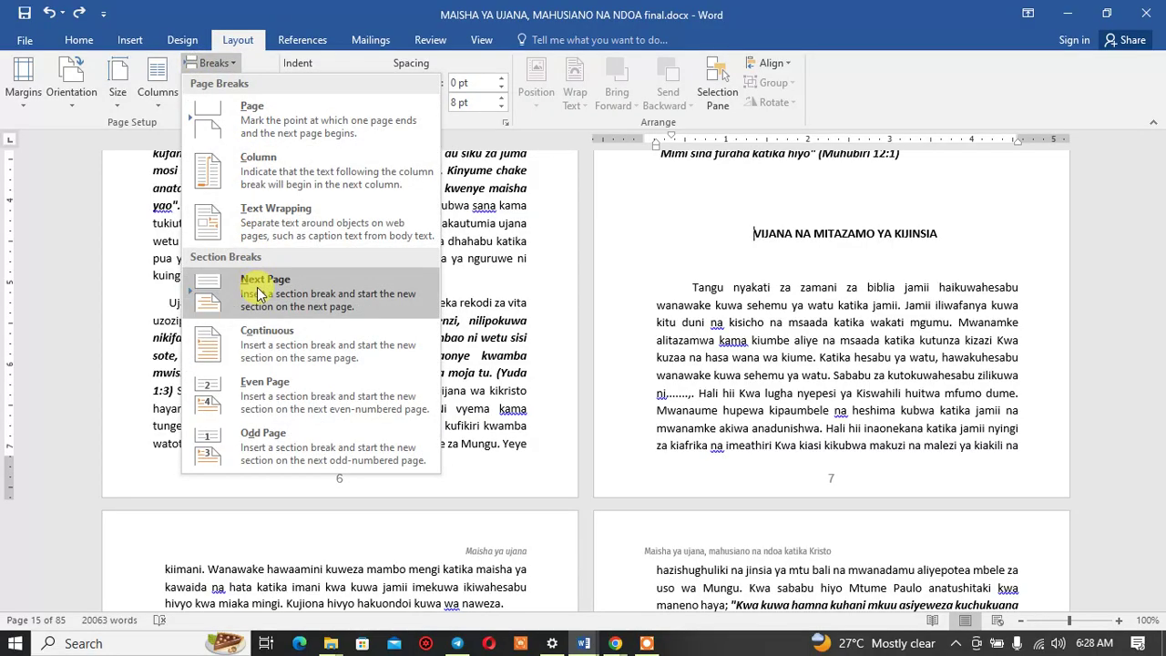
left_click(274, 284)
scroll(346, 303, "down", 3)
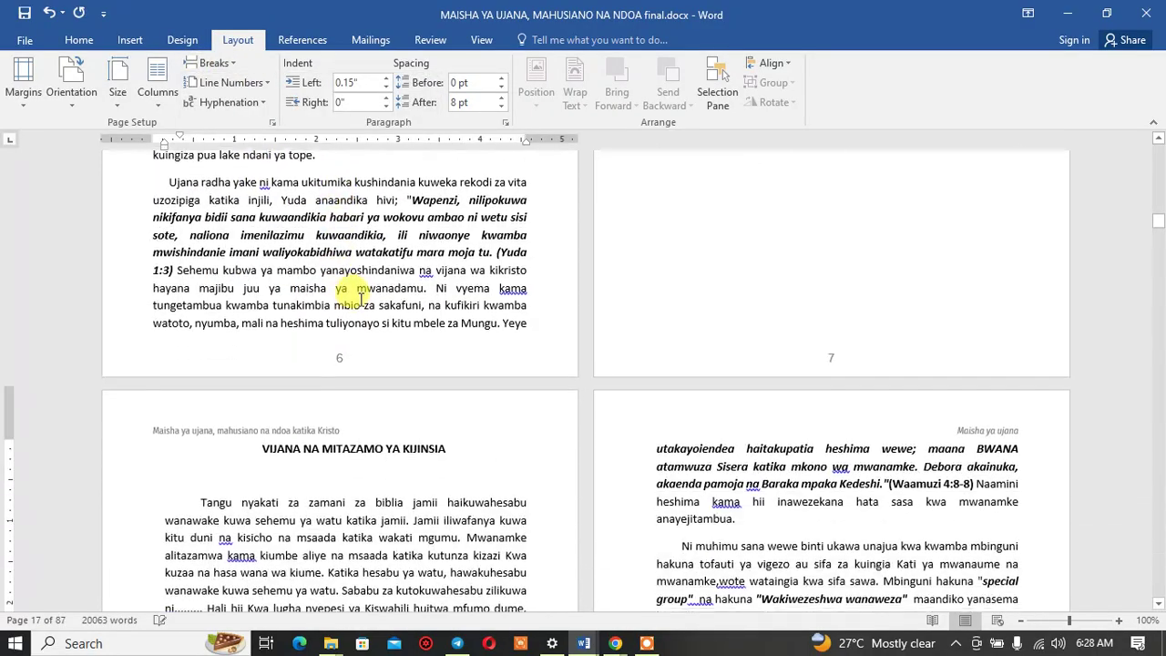
scroll(360, 300, "up", 5)
scroll(359, 300, "up", 10)
scroll(361, 300, "up", 5)
scroll(361, 299, "up", 5)
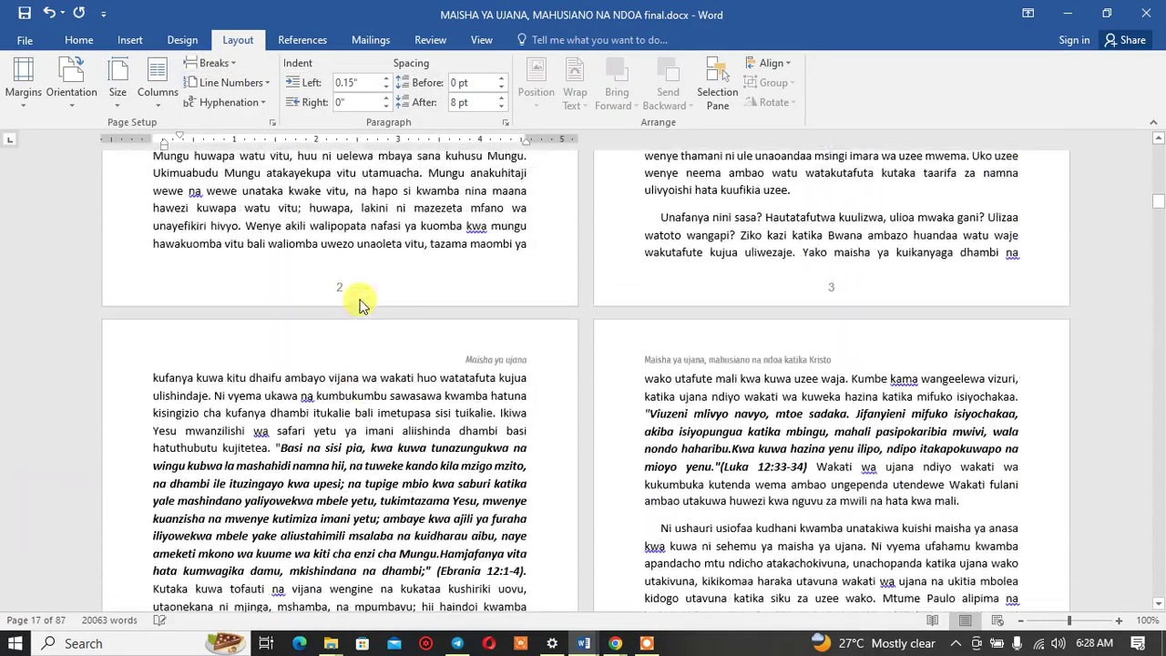
scroll(360, 295, "up", 5)
scroll(361, 295, "up", 5)
scroll(366, 298, "up", 3)
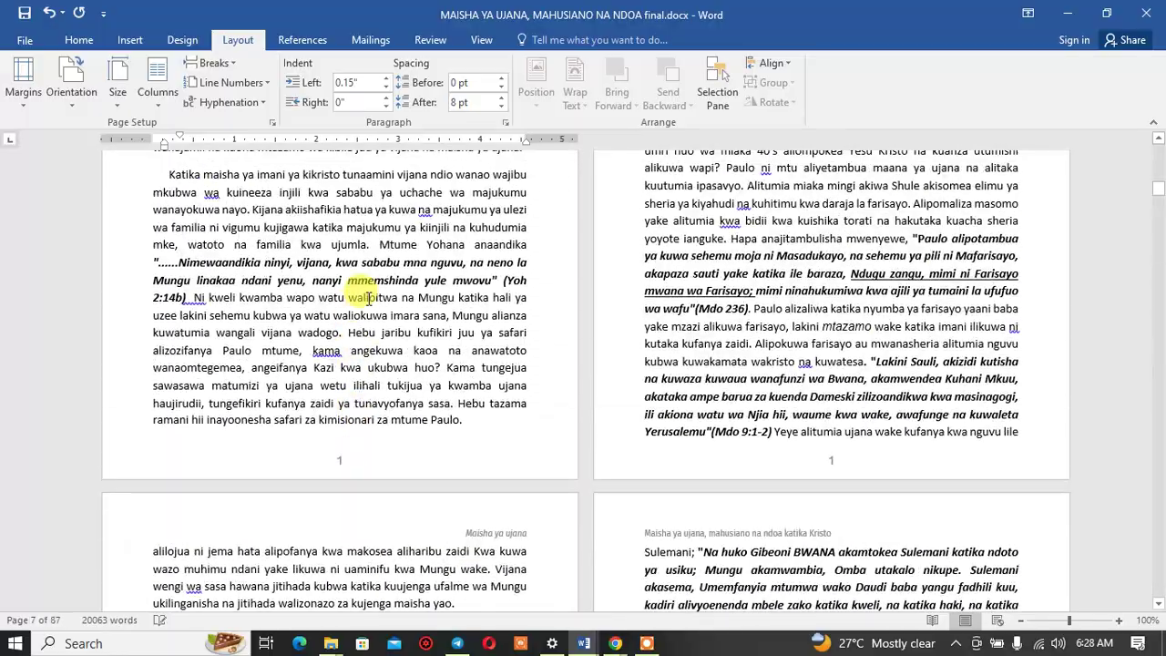
scroll(368, 300, "up", 5)
scroll(375, 312, "down", 5)
scroll(371, 306, "down", 5)
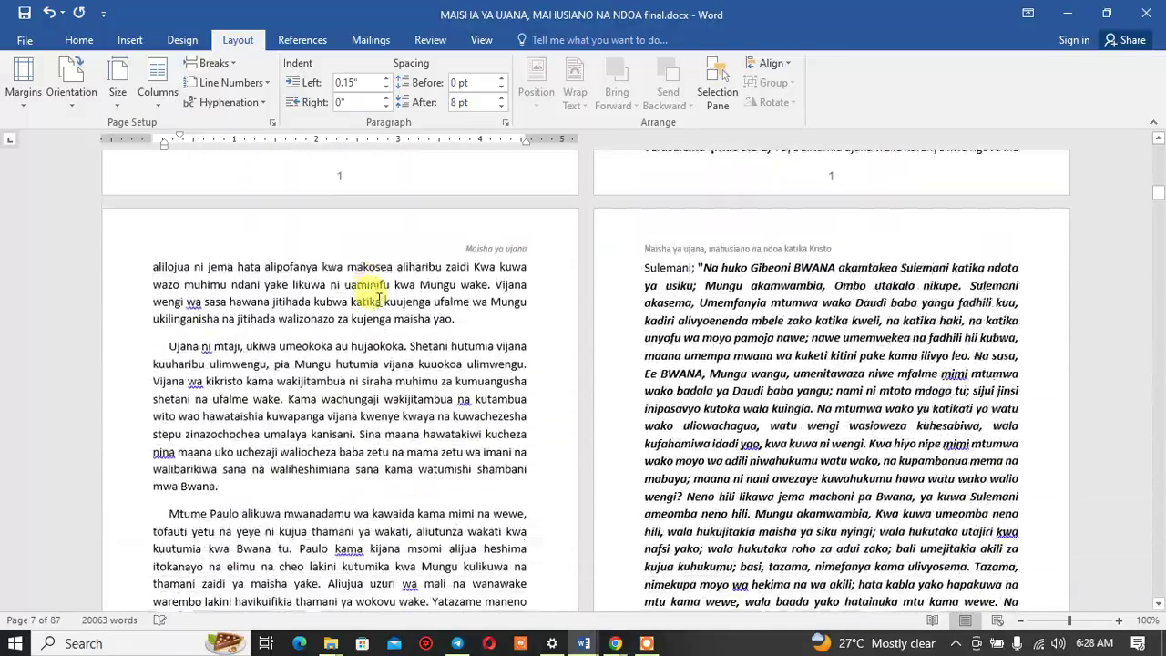
scroll(368, 301, "down", 5)
scroll(365, 296, "down", 5)
scroll(364, 294, "down", 5)
scroll(365, 287, "down", 5)
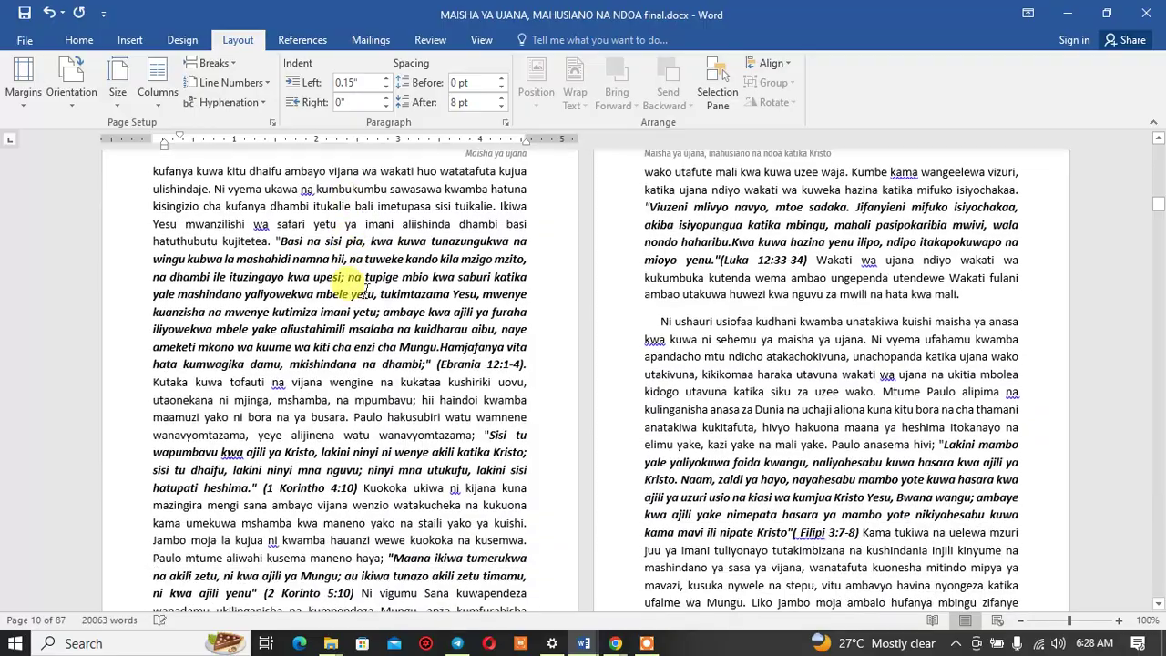
scroll(367, 277, "down", 5)
scroll(368, 273, "down", 5)
scroll(368, 275, "down", 5)
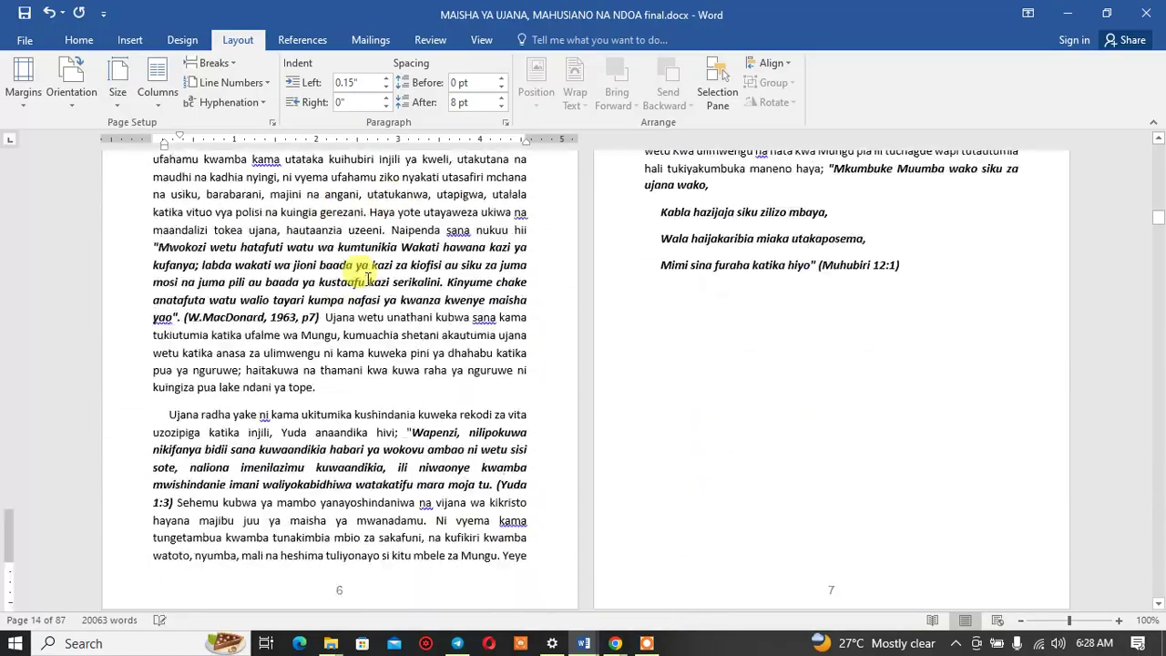
scroll(368, 278, "down", 5)
scroll(367, 277, "up", 4)
scroll(368, 278, "down", 1)
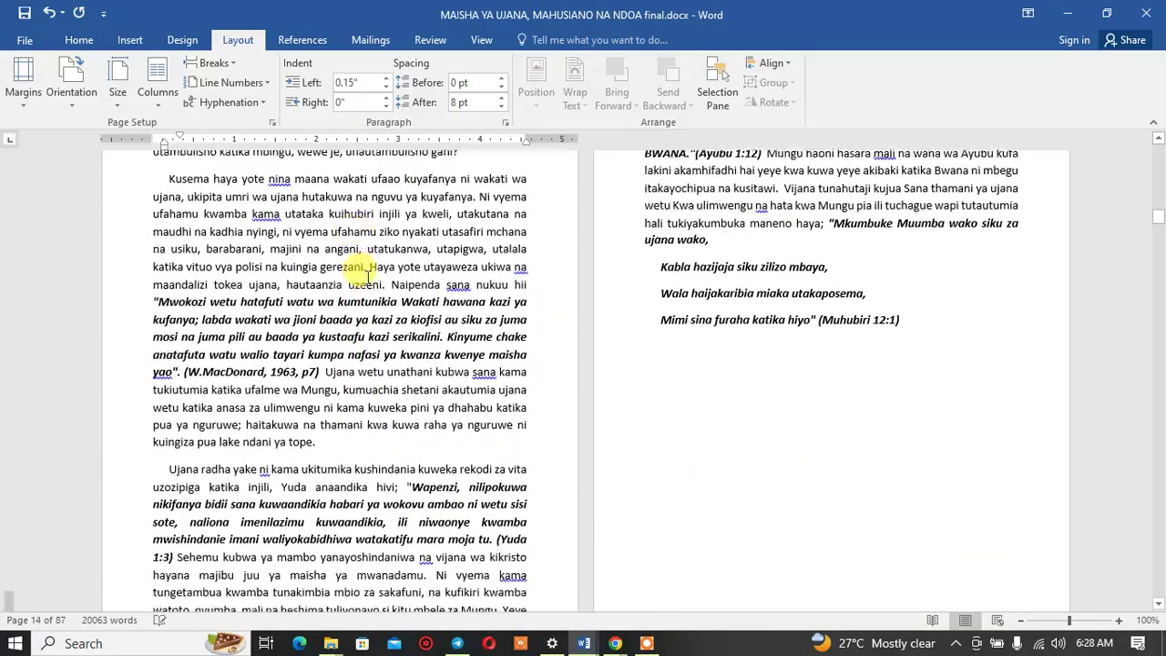
scroll(368, 278, "down", 1)
scroll(368, 278, "up", 3)
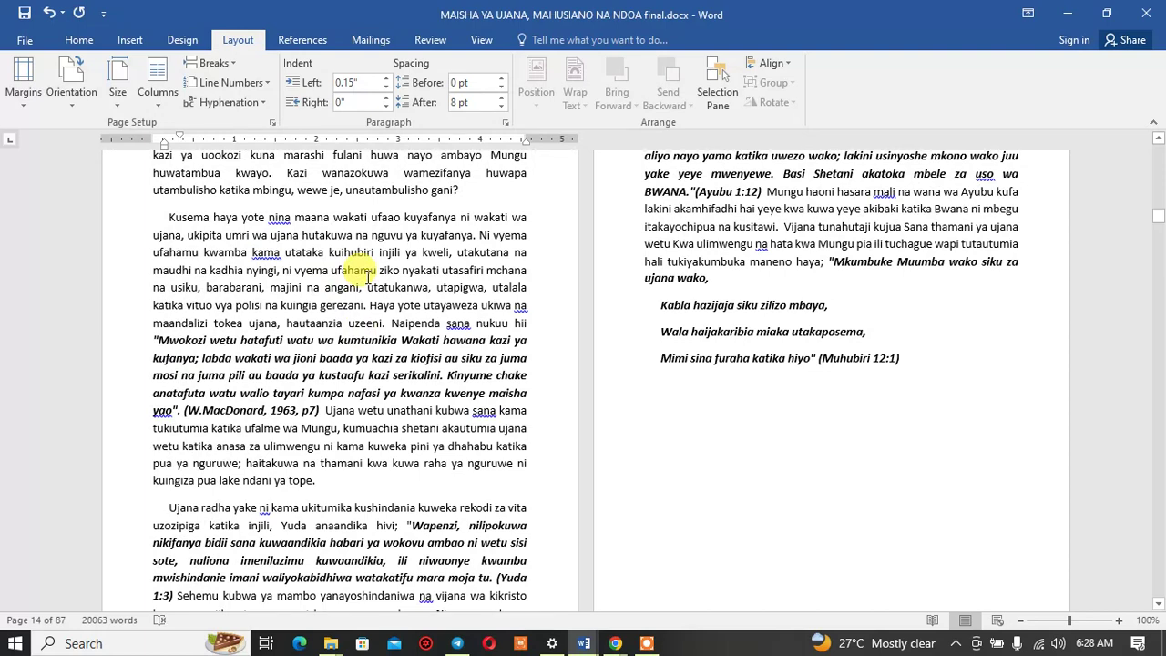
Step: Join the Kabla, Wala and Mimi lines of the Muhubiri 12:1 quote into one line
double_click(657, 306)
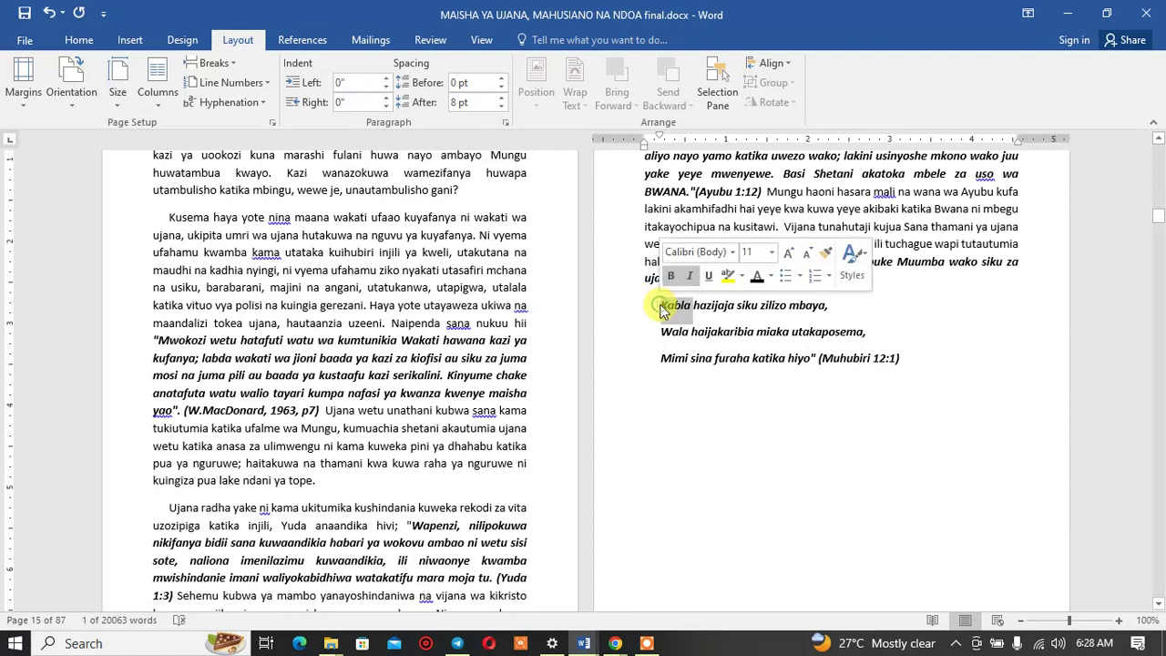
left_click(659, 306)
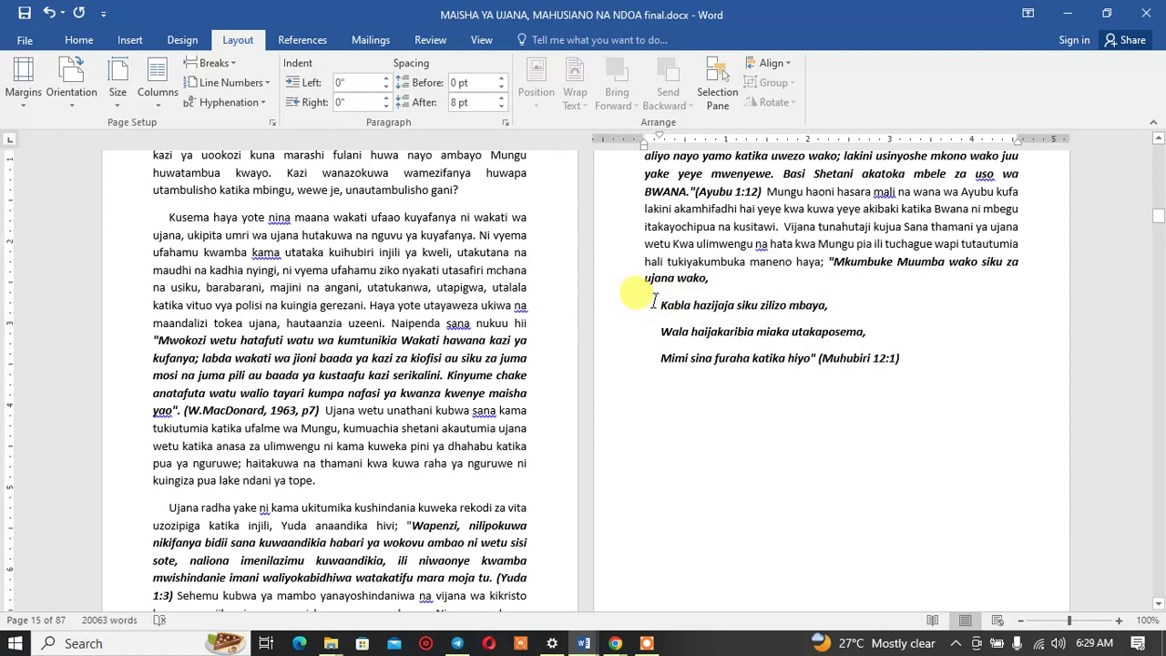
key("BackSpace")
key("BackSpace")
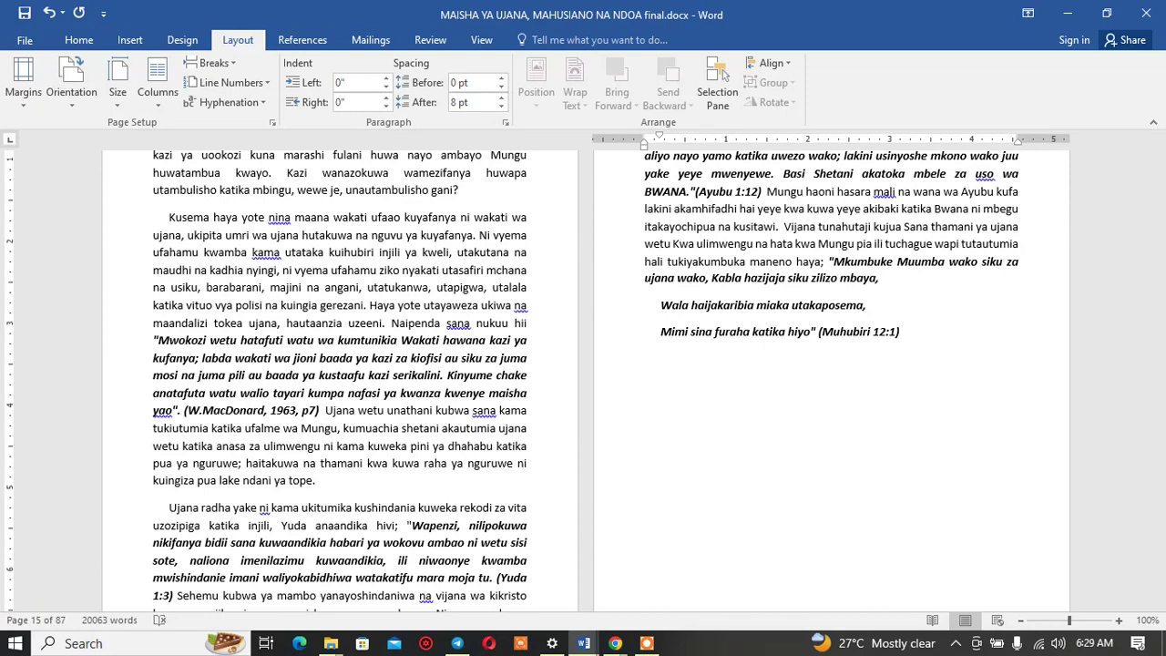
double_click(659, 305)
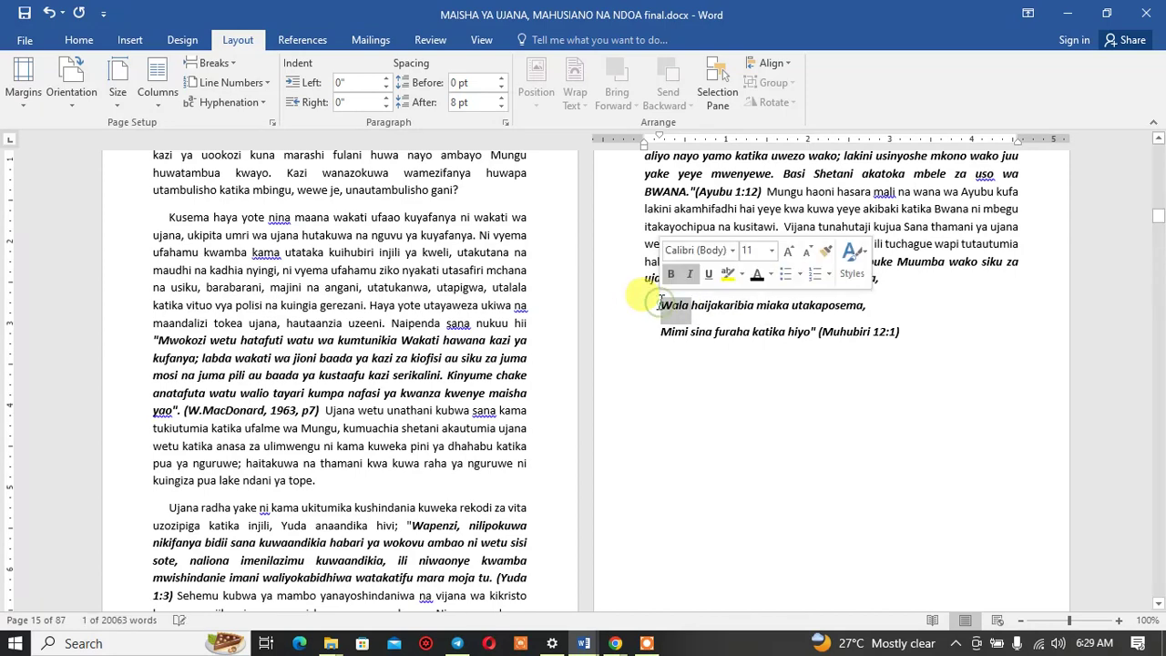
left_click(652, 303)
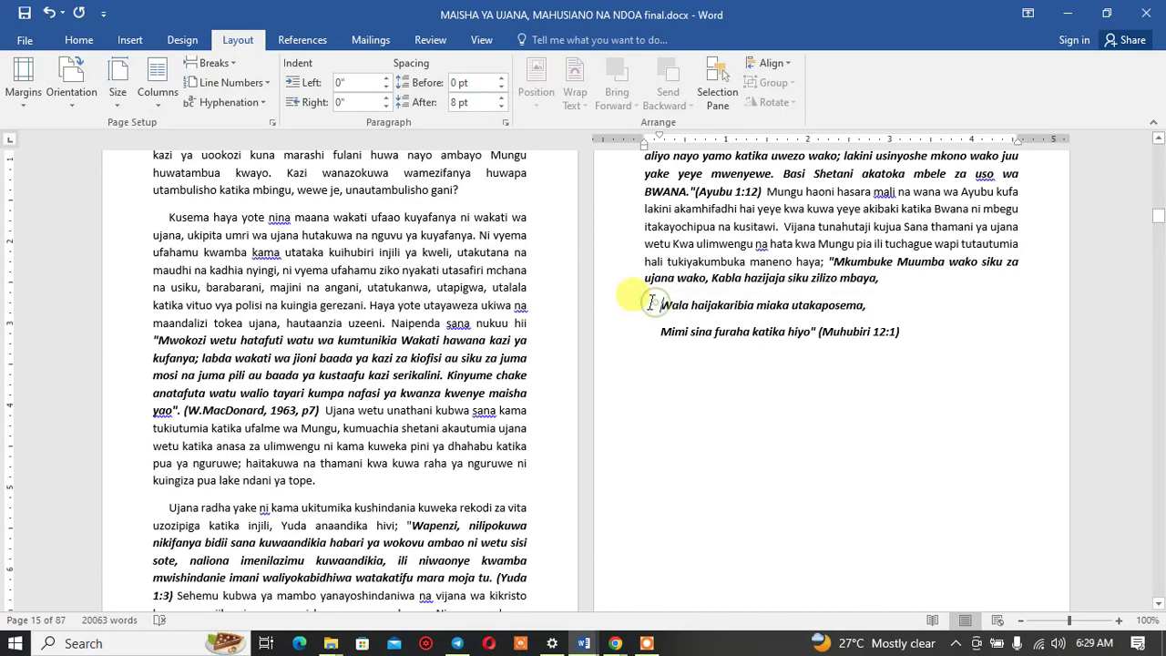
key("BackSpace")
key("BackSpace")
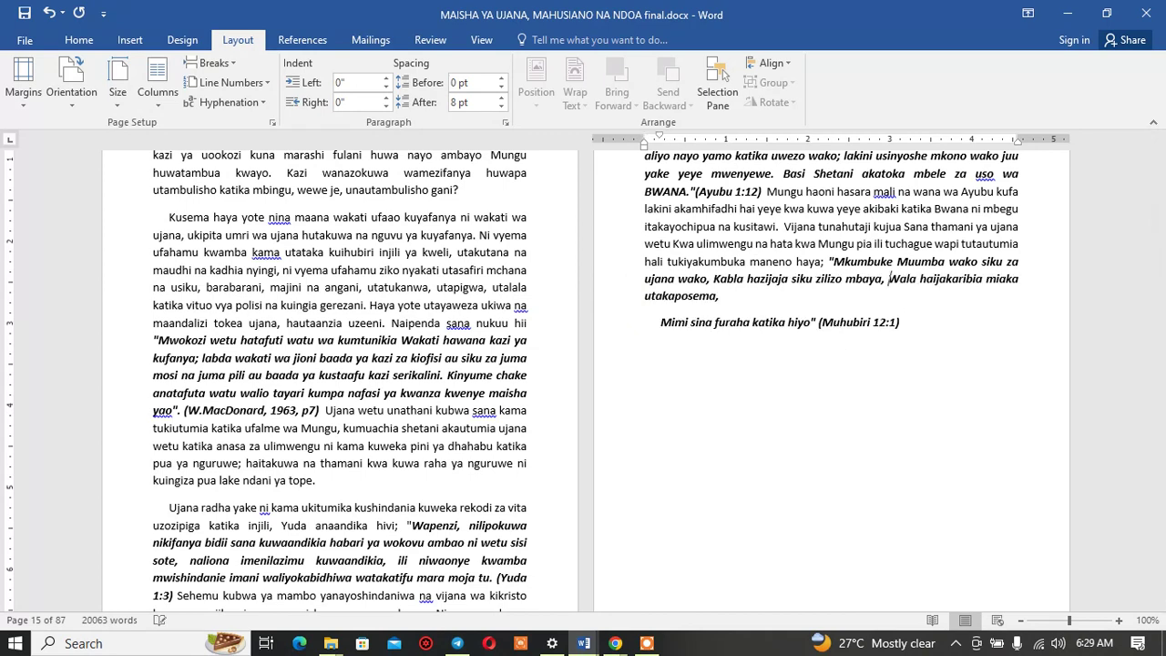
left_click(658, 320)
key("BackSpace")
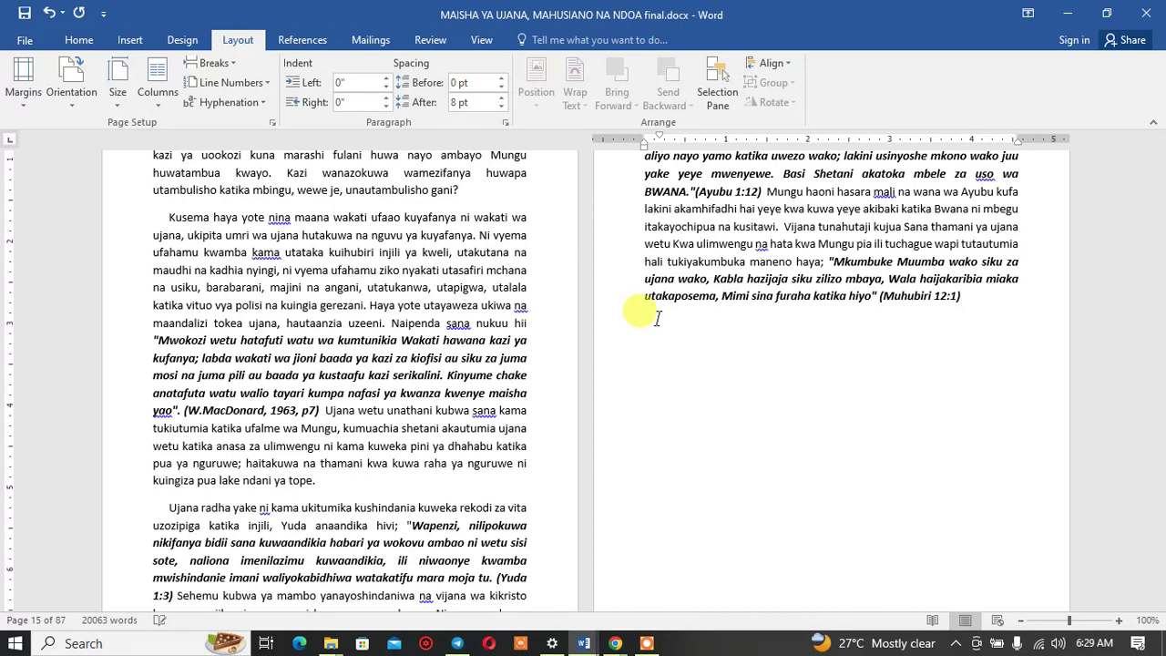
Step: Add a full stop after '(Muhubiri 12:1)'
double_click(986, 309)
left_click(981, 310)
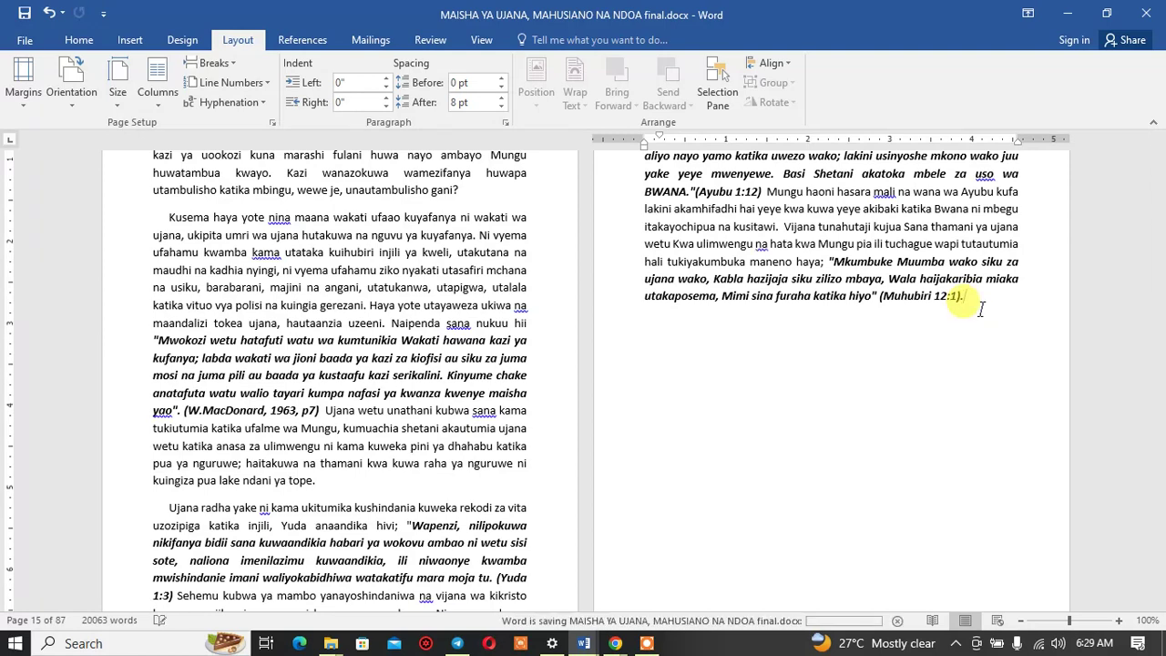
type(".")
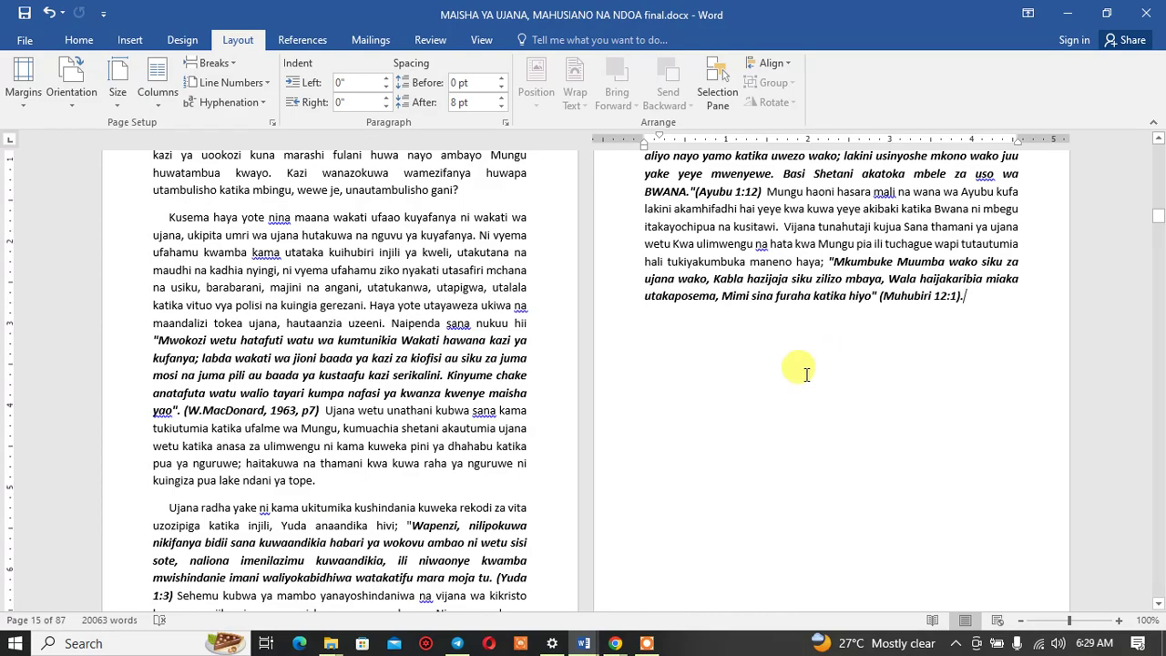
Step: Convert the phrase 'Ndugu zangu, mimi ni Farisayo mwana wa Farisayo;' to UPPERCASE
scroll(806, 374, "up", 5)
scroll(806, 373, "up", 5)
scroll(806, 374, "up", 5)
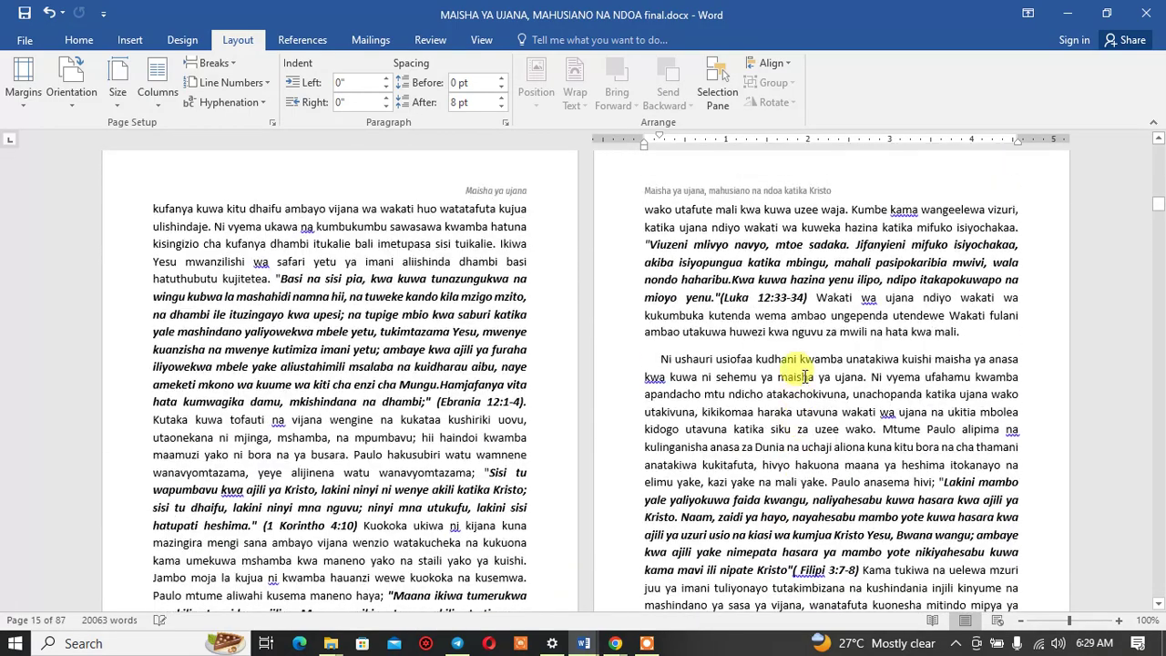
scroll(806, 374, "up", 5)
scroll(804, 375, "up", 5)
scroll(805, 375, "up", 5)
scroll(805, 375, "up", 5)
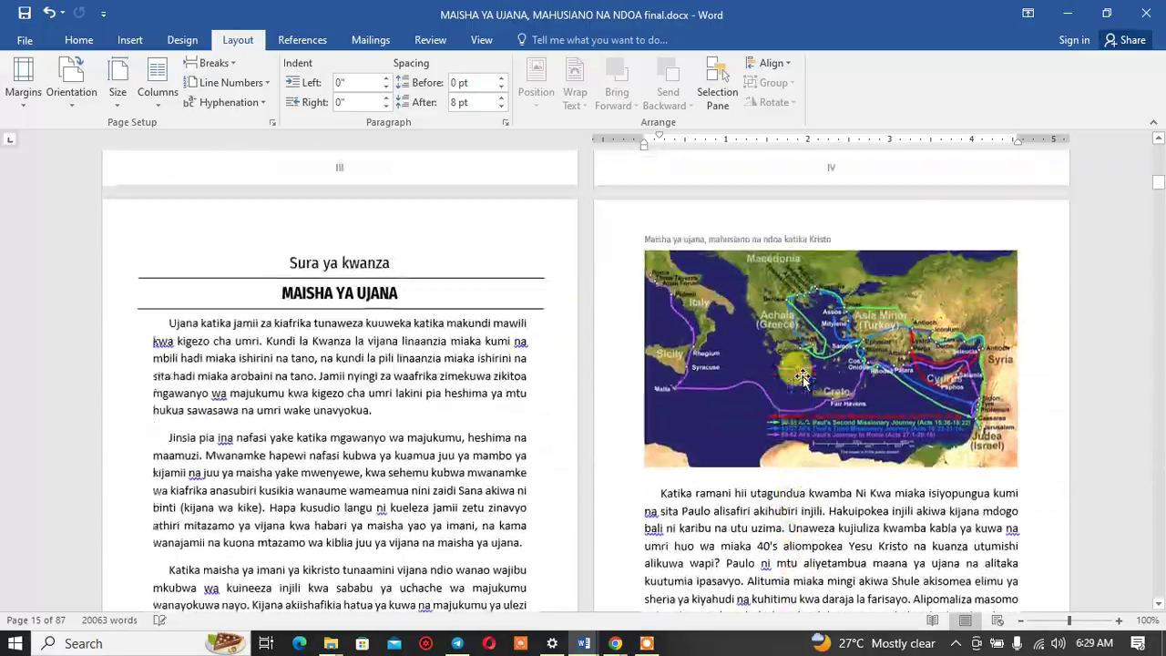
scroll(803, 378, "up", 2)
scroll(728, 364, "down", 5)
scroll(716, 344, "down", 5)
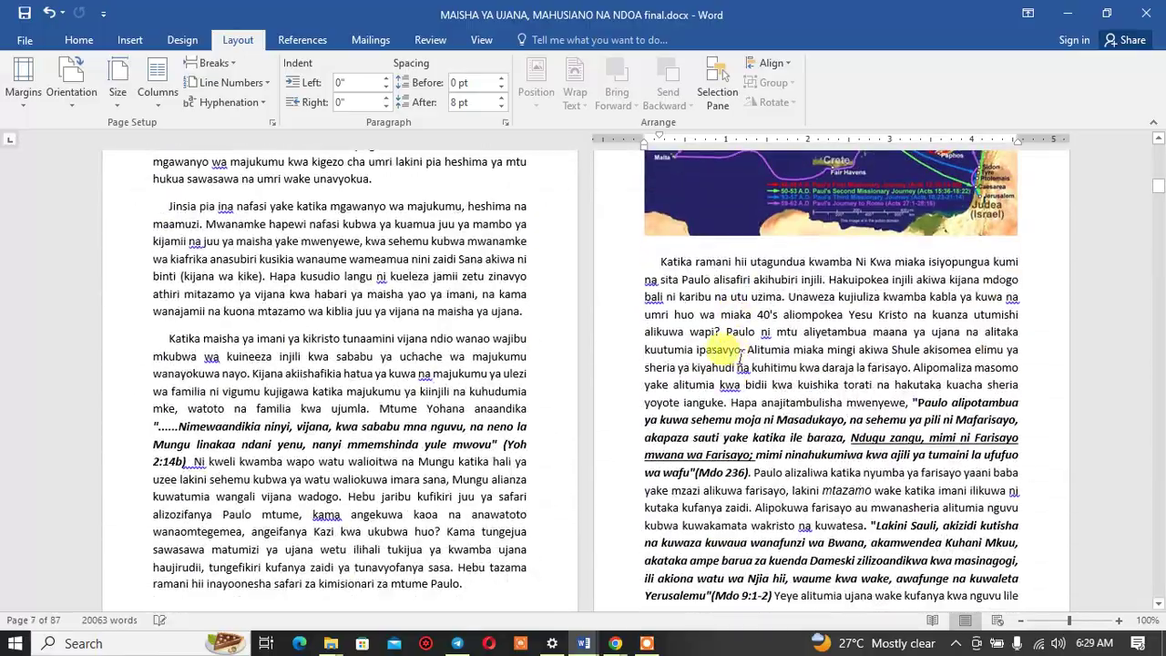
scroll(719, 327, "down", 6)
scroll(729, 330, "down", 2)
scroll(733, 337, "up", 5)
scroll(738, 342, "up", 5)
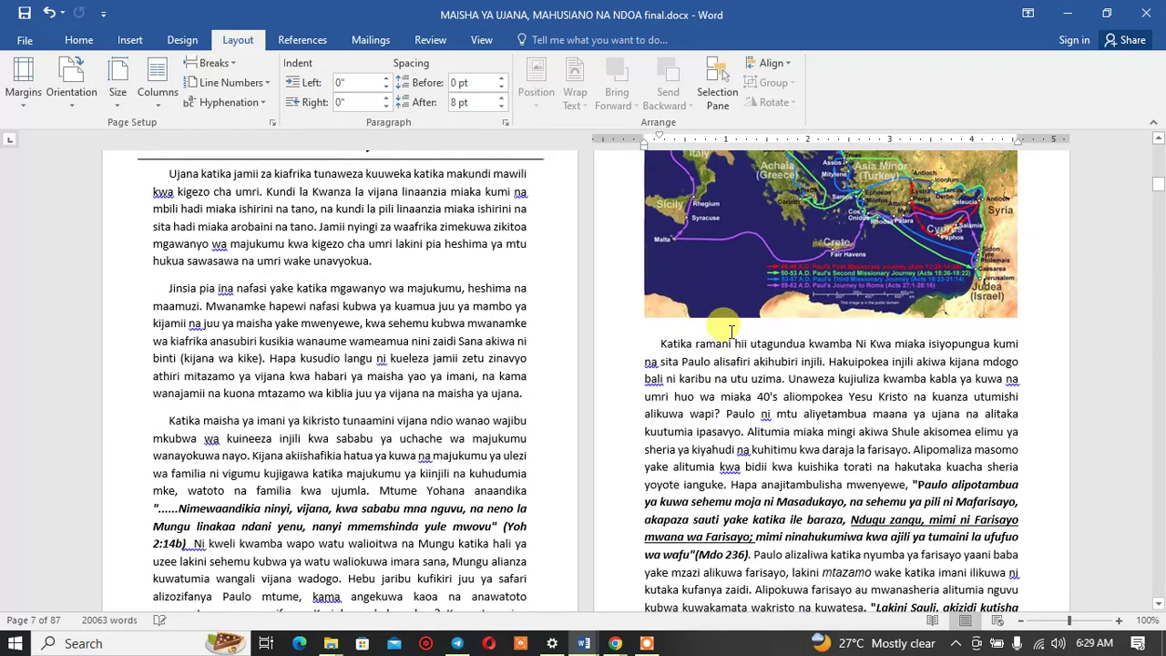
scroll(739, 343, "down", 3)
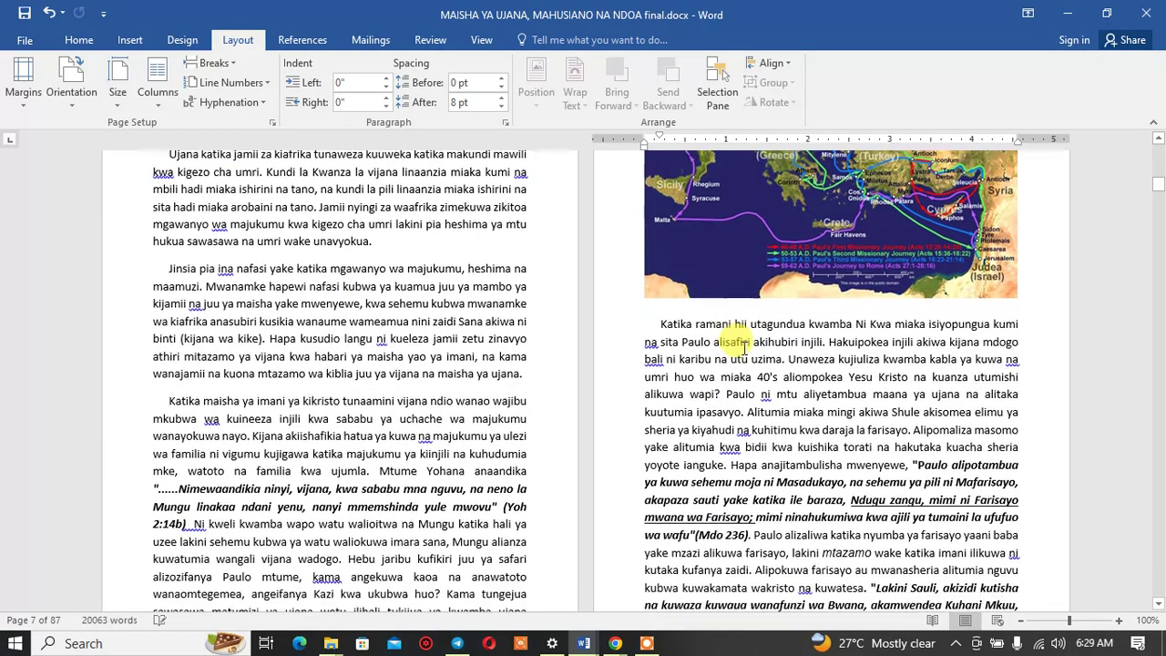
scroll(742, 346, "down", 2)
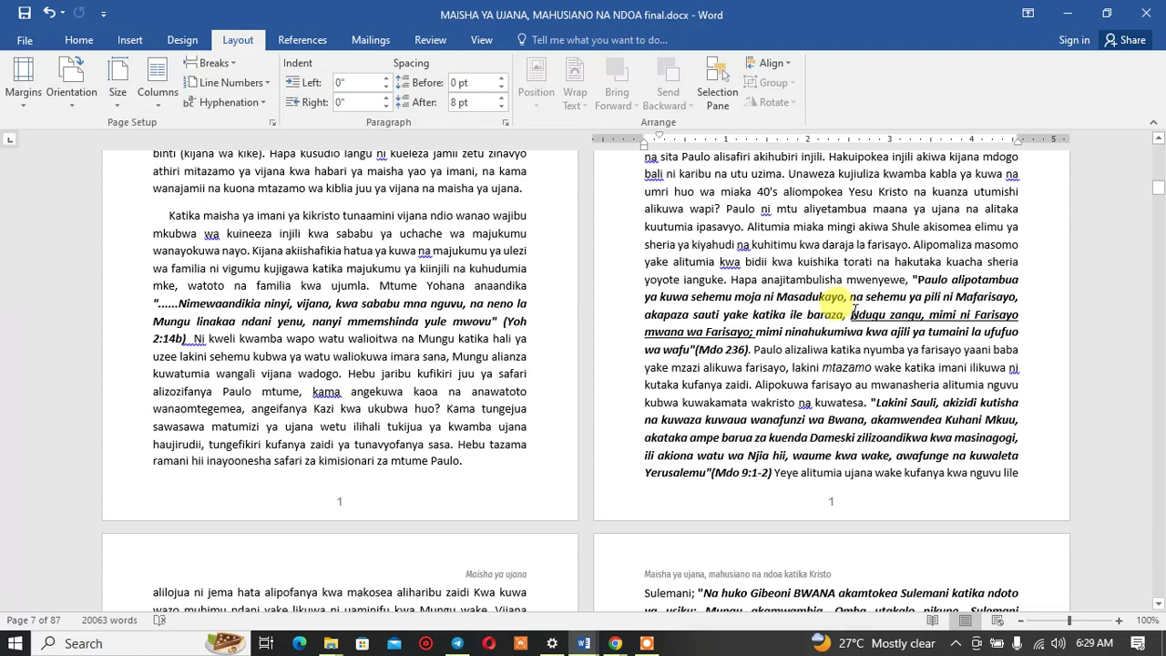
left_click_drag(851, 314, 752, 335)
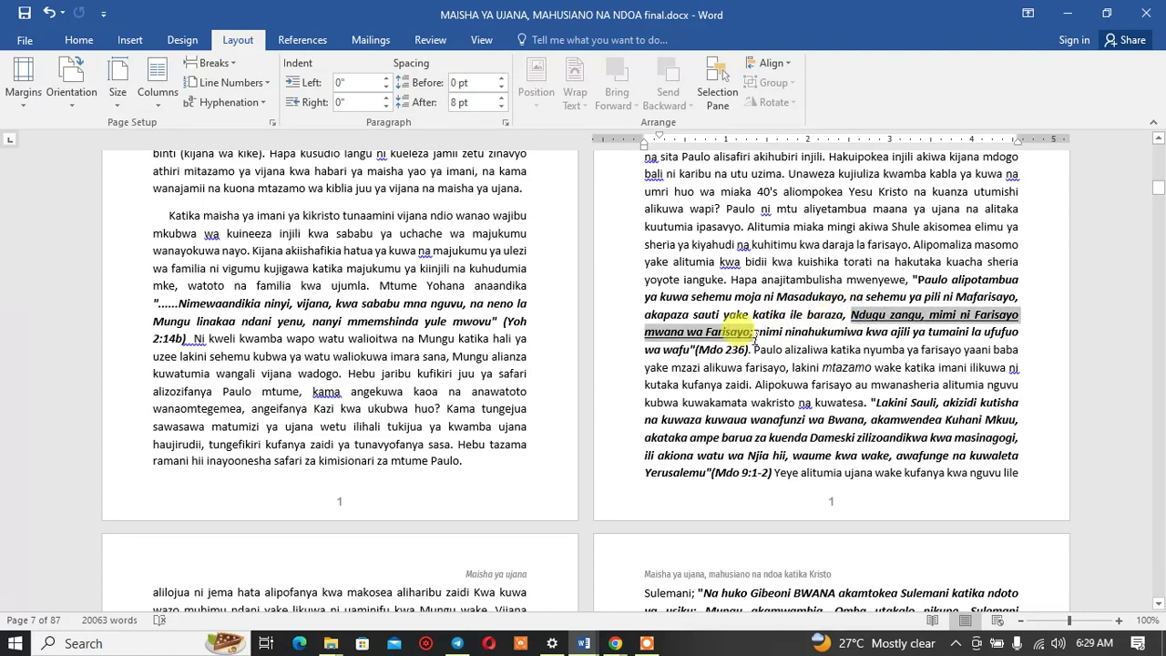
left_click(94, 42)
left_click(312, 70)
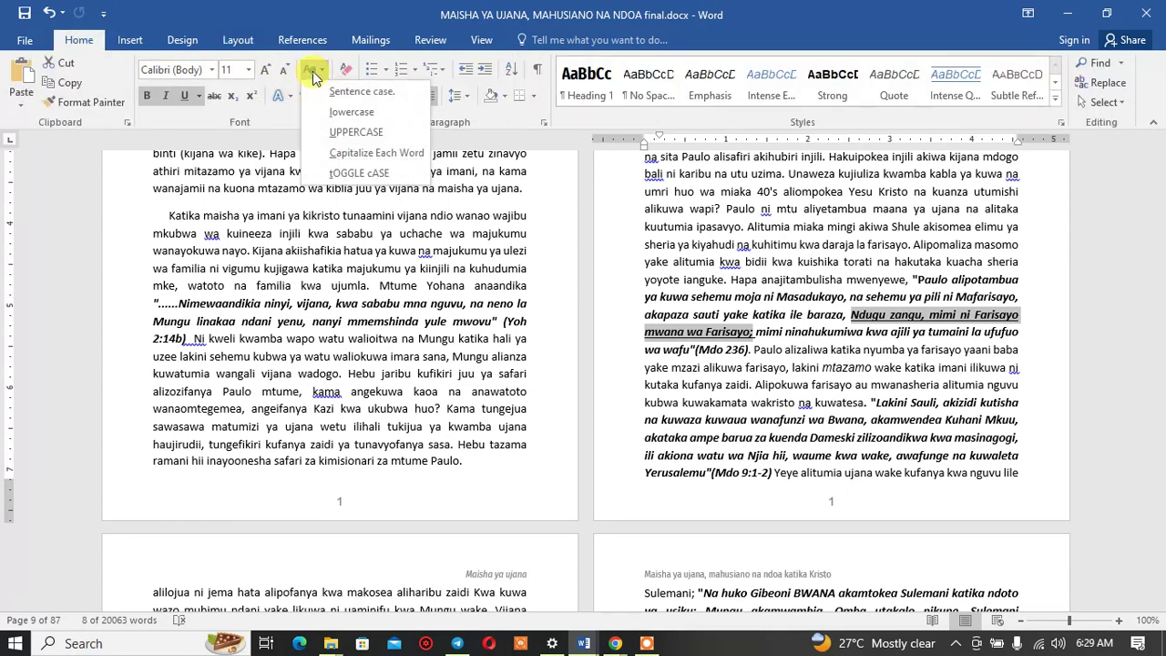
left_click(345, 133)
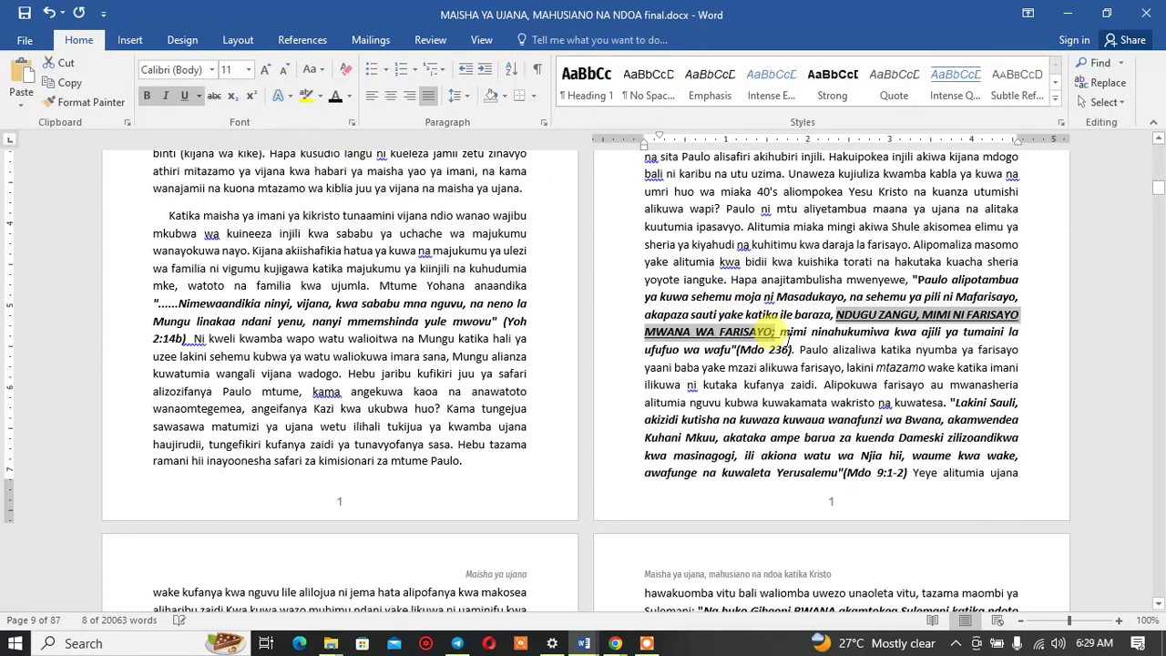
Step: Remove the underline from the uppercase phrase, including the leftover on 'FARISAYO; mimi'
left_click(184, 96)
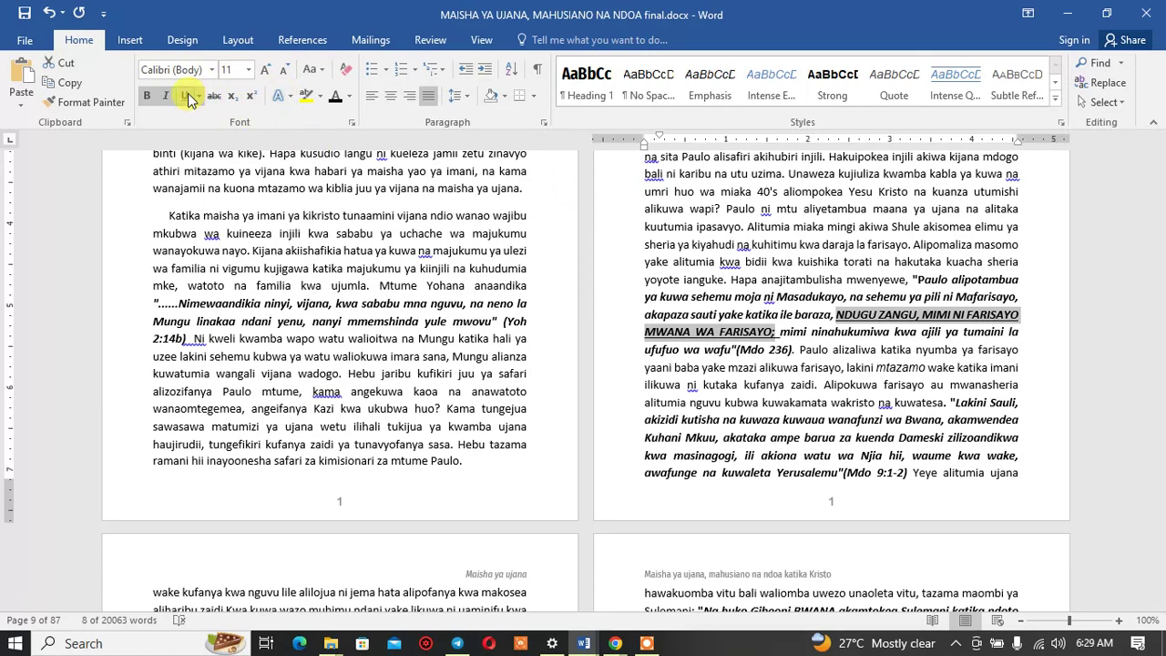
left_click(187, 93)
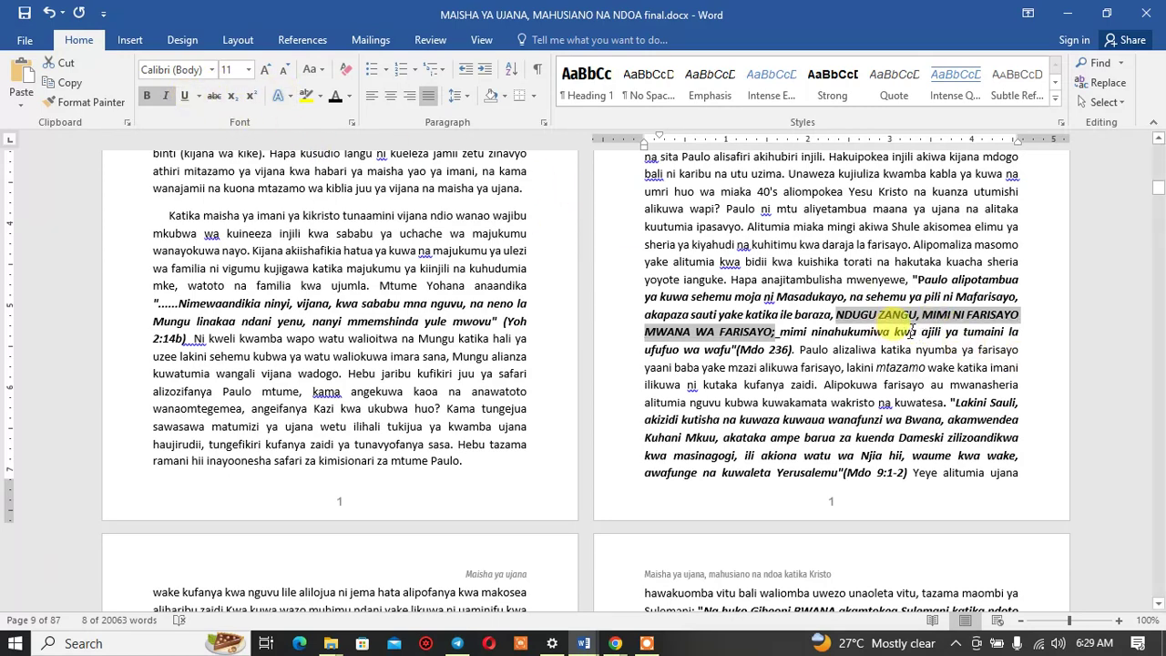
left_click(775, 329)
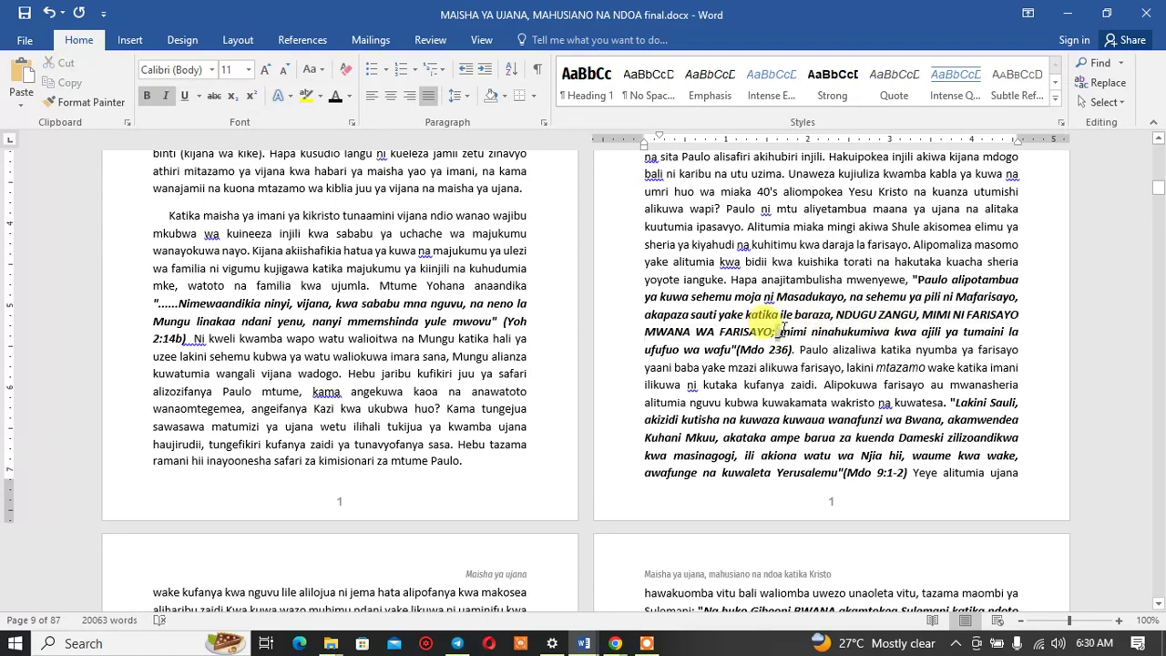
left_click(780, 331)
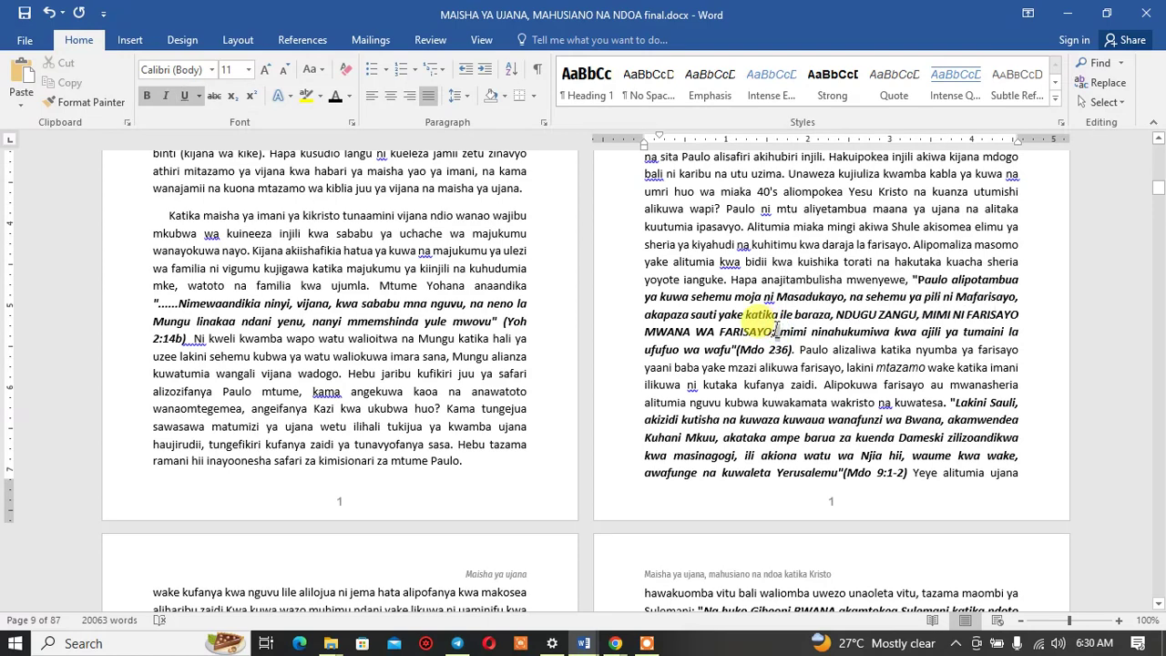
left_click(775, 330)
double_click(776, 330)
left_click(779, 330)
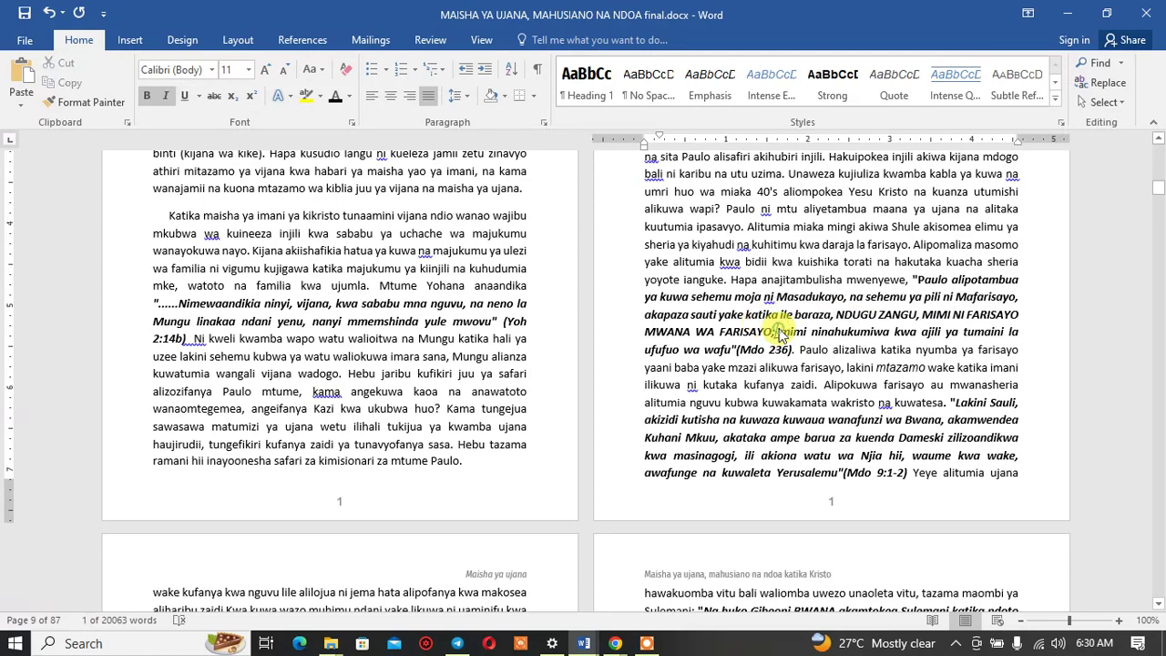
left_click(757, 331)
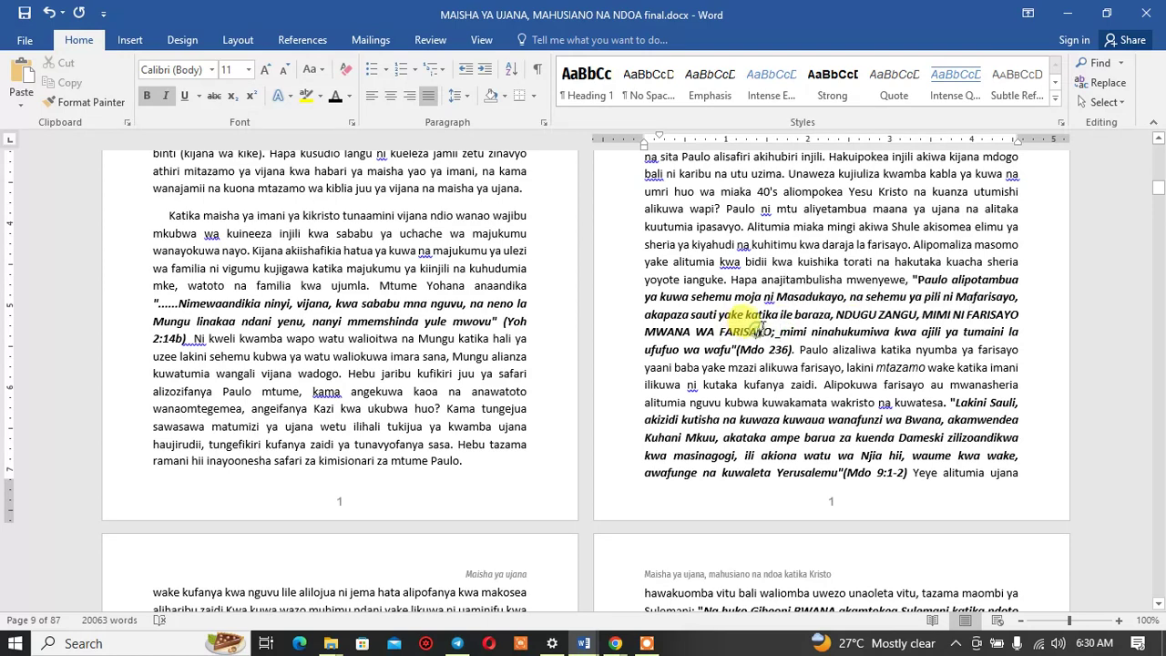
left_click_drag(823, 326, 719, 332)
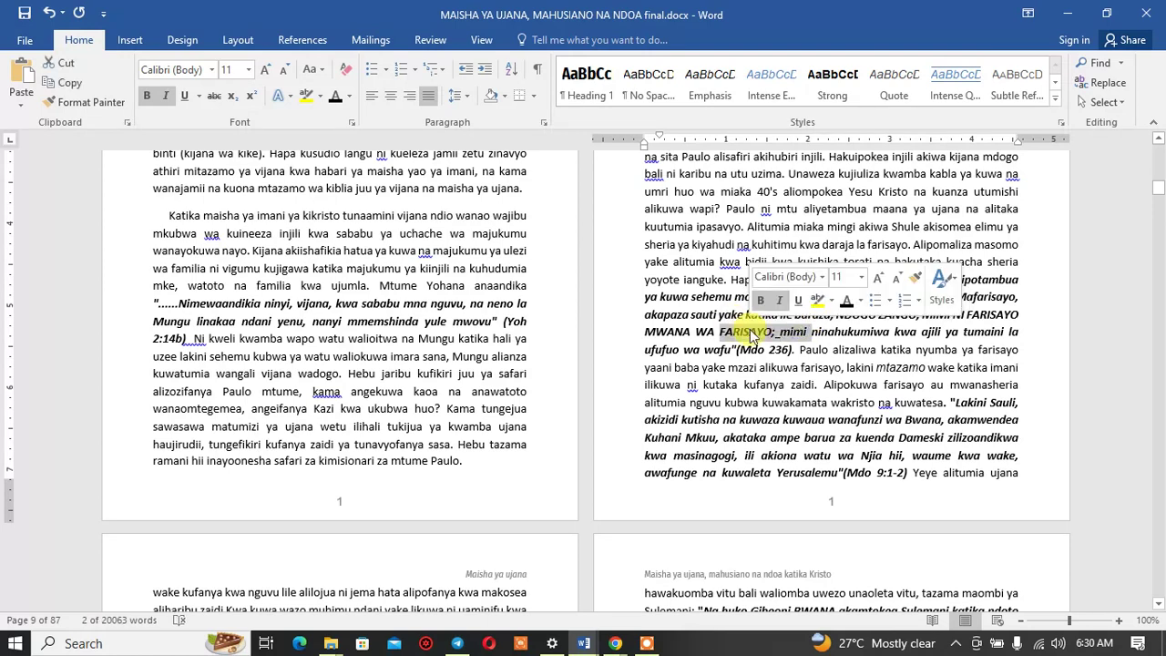
left_click(188, 100)
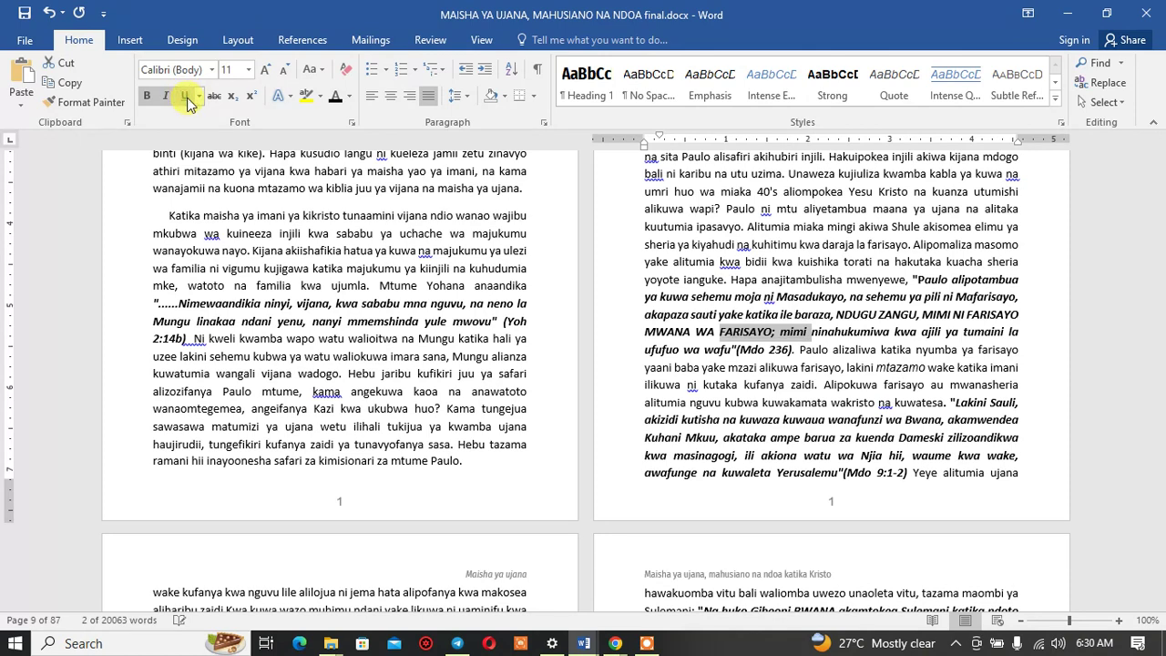
double_click(838, 352)
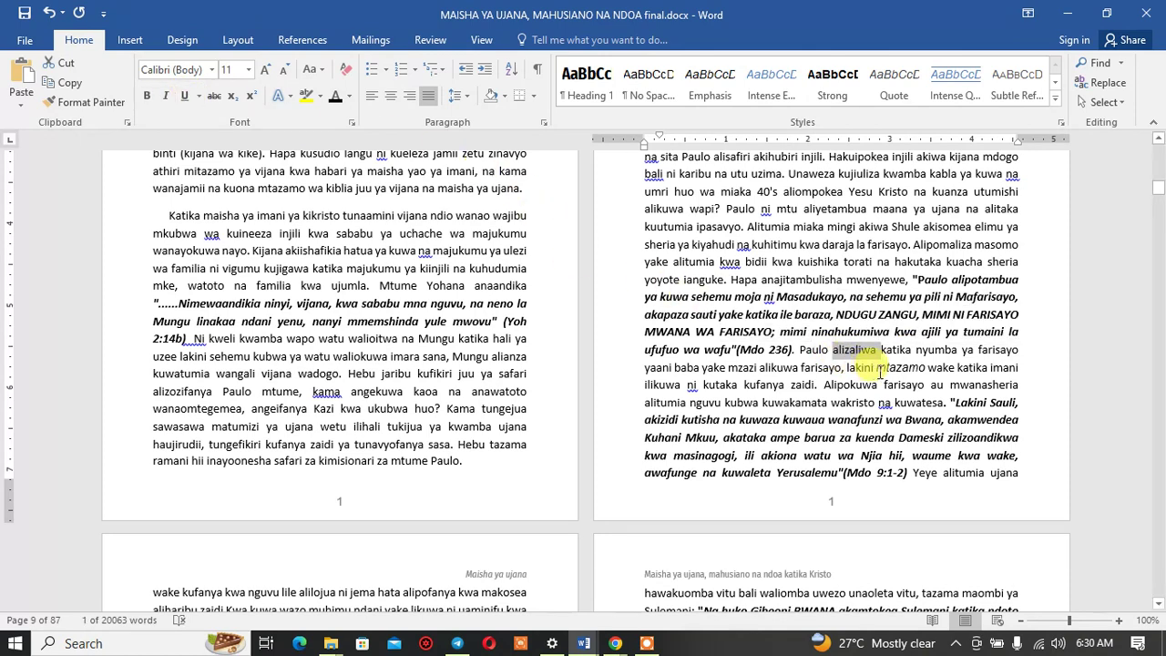
left_click(880, 372)
Step: Save the document and scroll on through the following pages
left_click(26, 15)
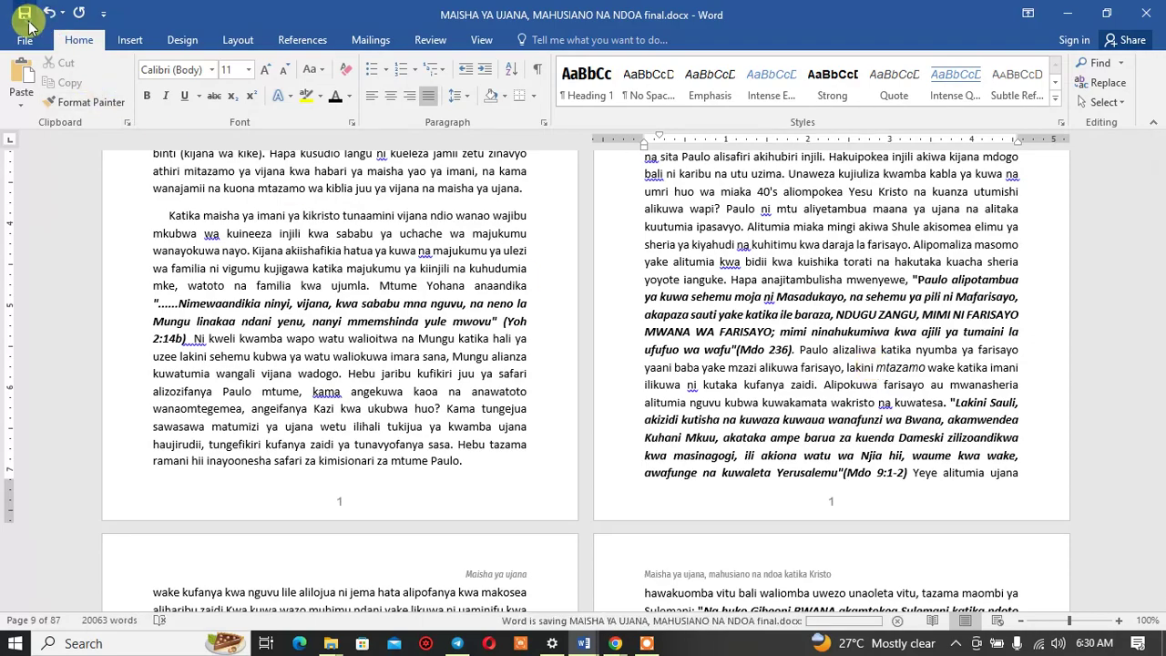
scroll(772, 324, "down", 3)
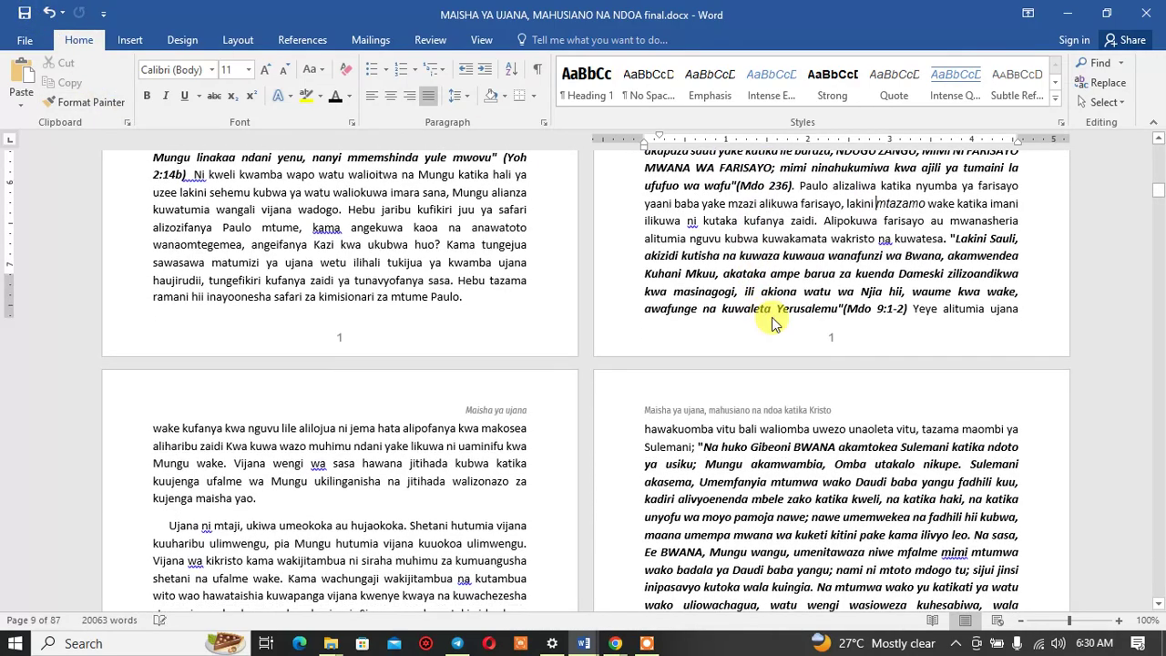
scroll(772, 324, "down", 3)
scroll(764, 314, "down", 5)
scroll(763, 314, "down", 5)
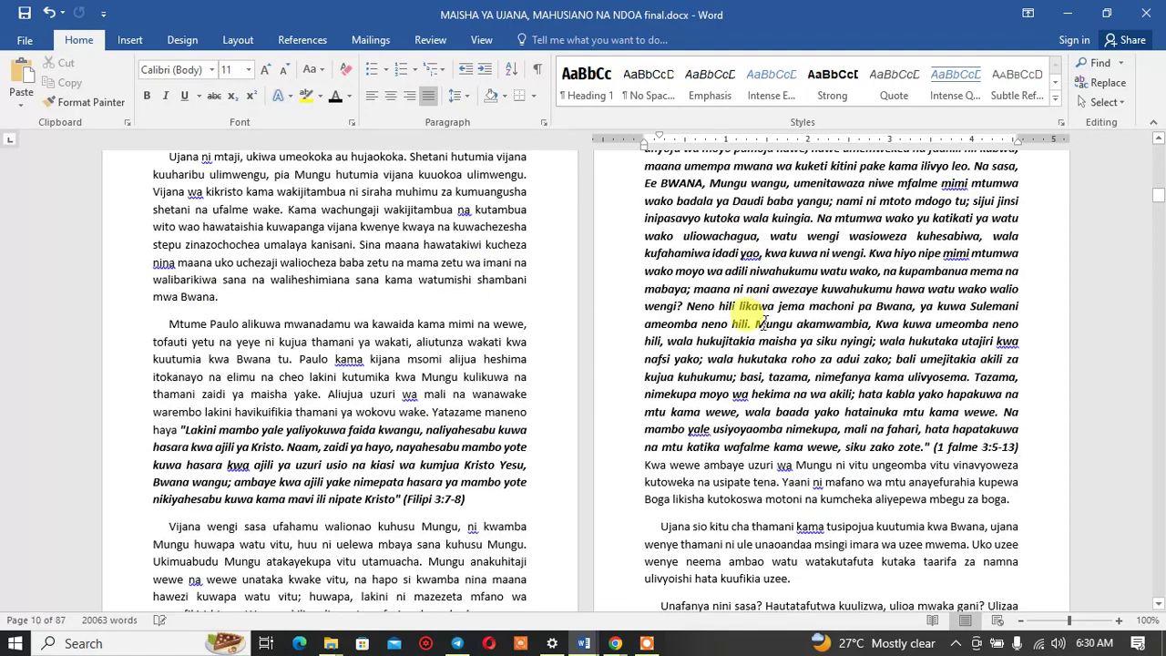
scroll(765, 323, "down", 5)
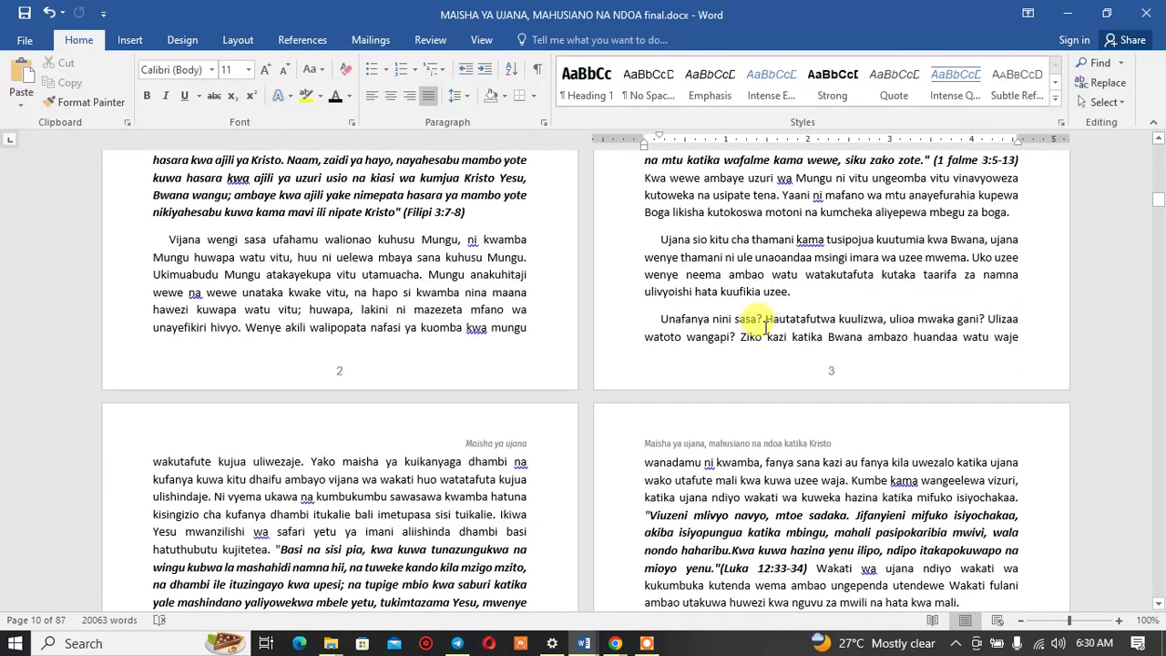
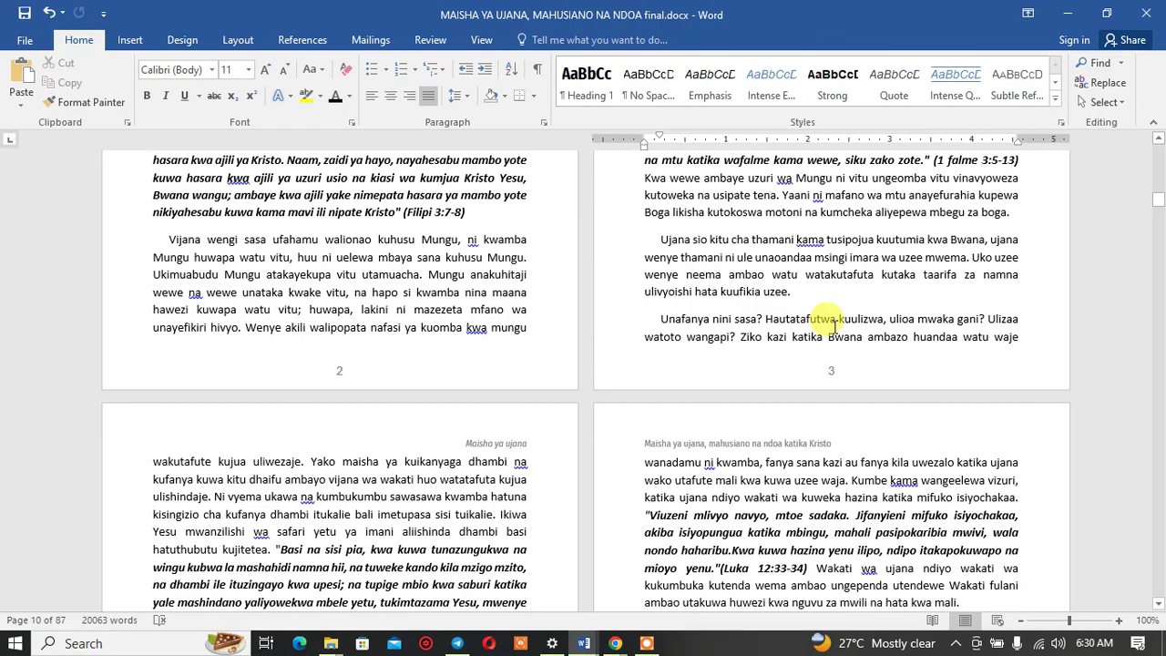
Step: Delete the extra space before the (Filipi 3:7-8) reference on page 5
scroll(820, 328, "down", 3)
scroll(807, 333, "down", 4)
scroll(811, 338, "down", 3)
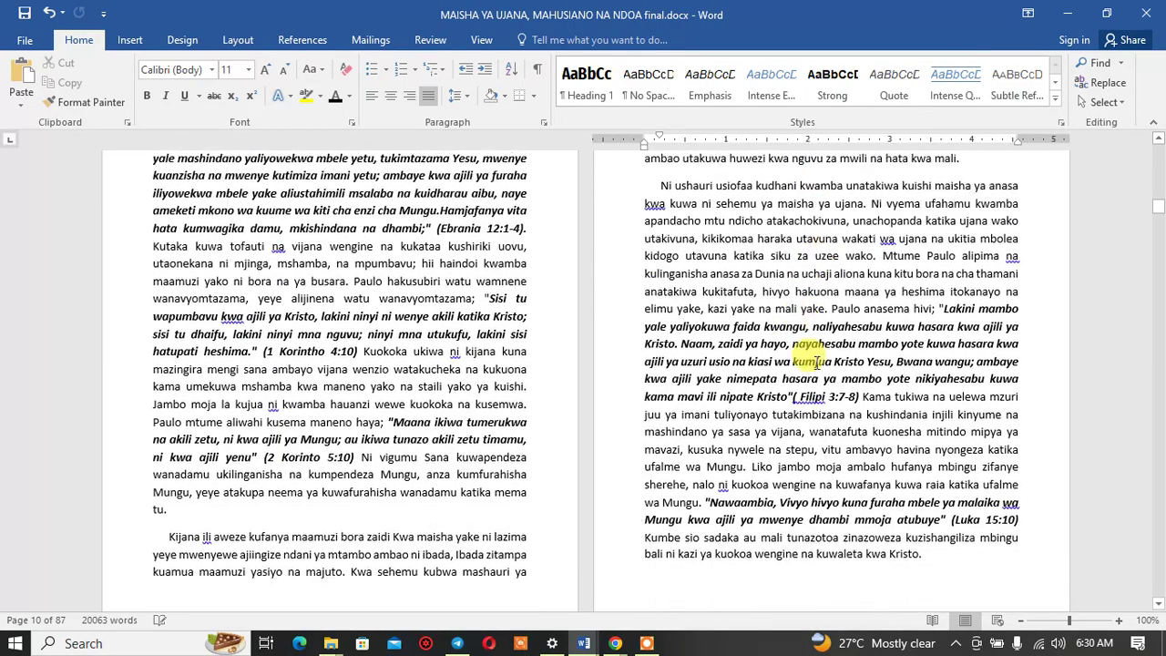
scroll(814, 346, "down", 3)
scroll(795, 364, "up", 2)
scroll(795, 364, "up", 1)
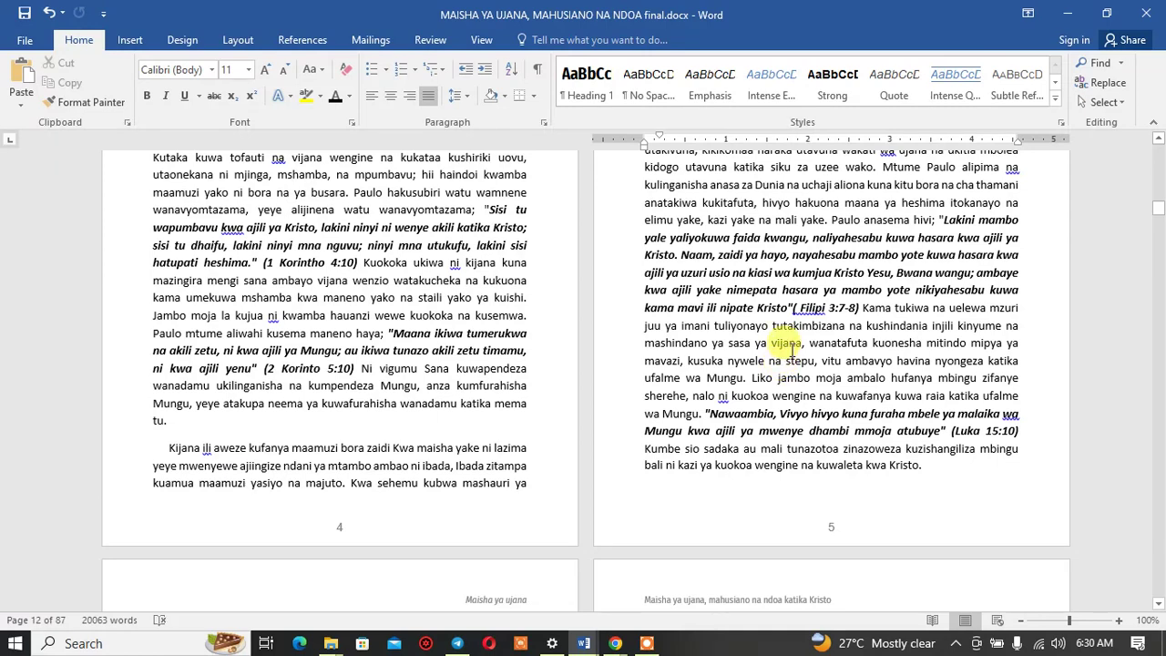
left_click(800, 304)
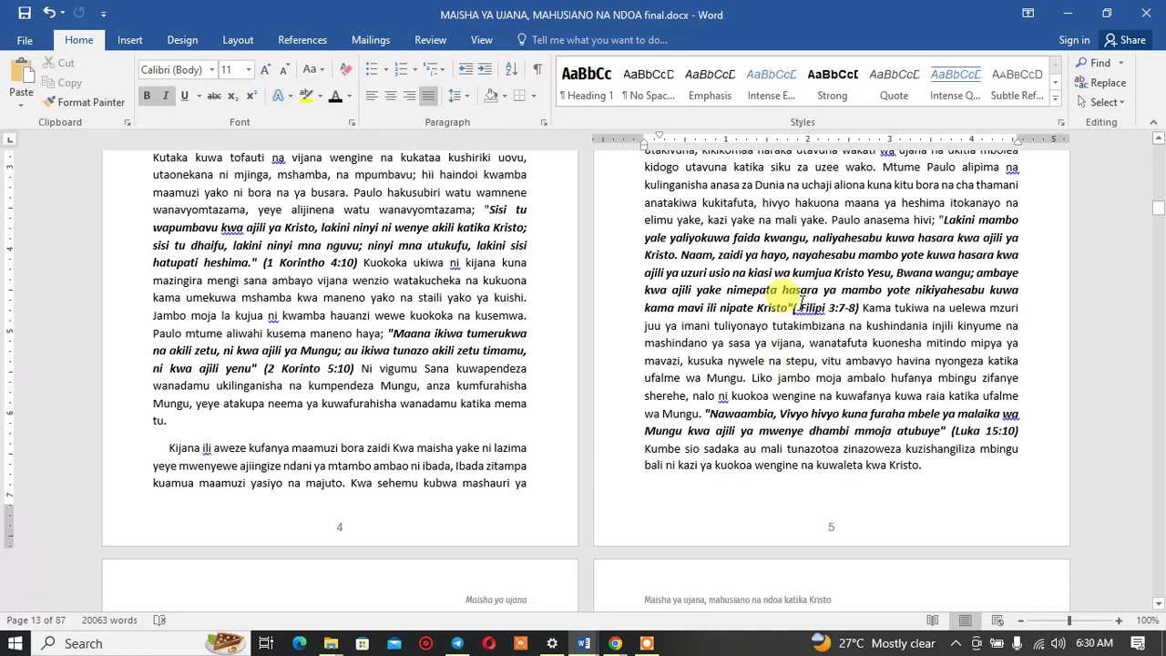
key("BackSpace")
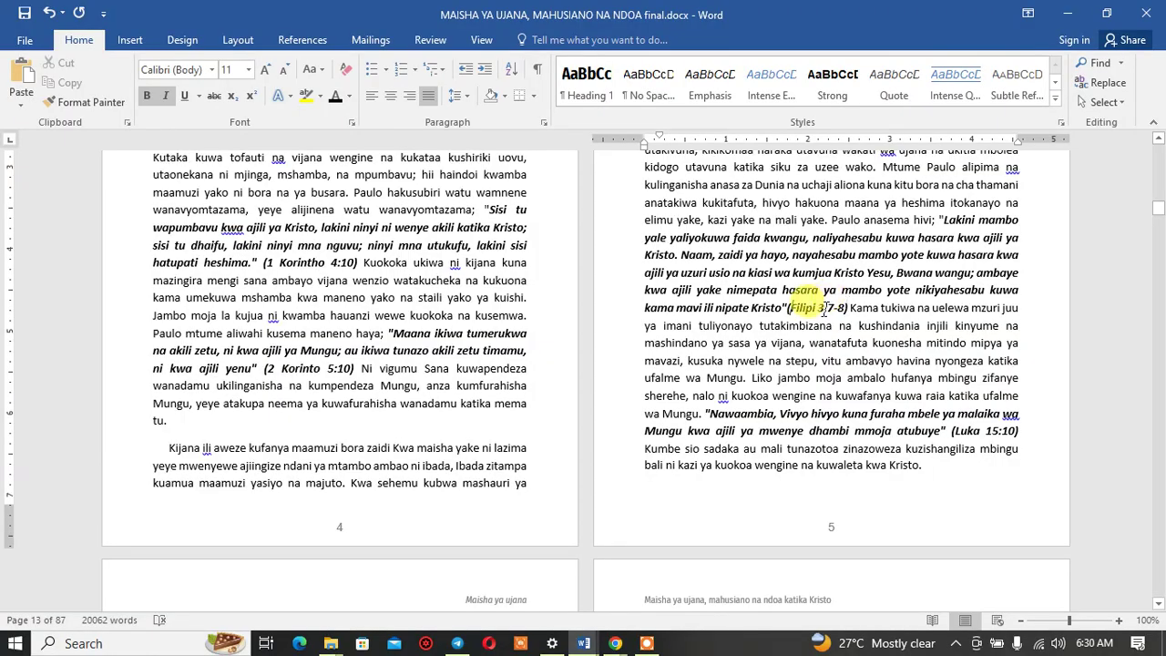
scroll(813, 307, "up", 5)
scroll(814, 307, "up", 5)
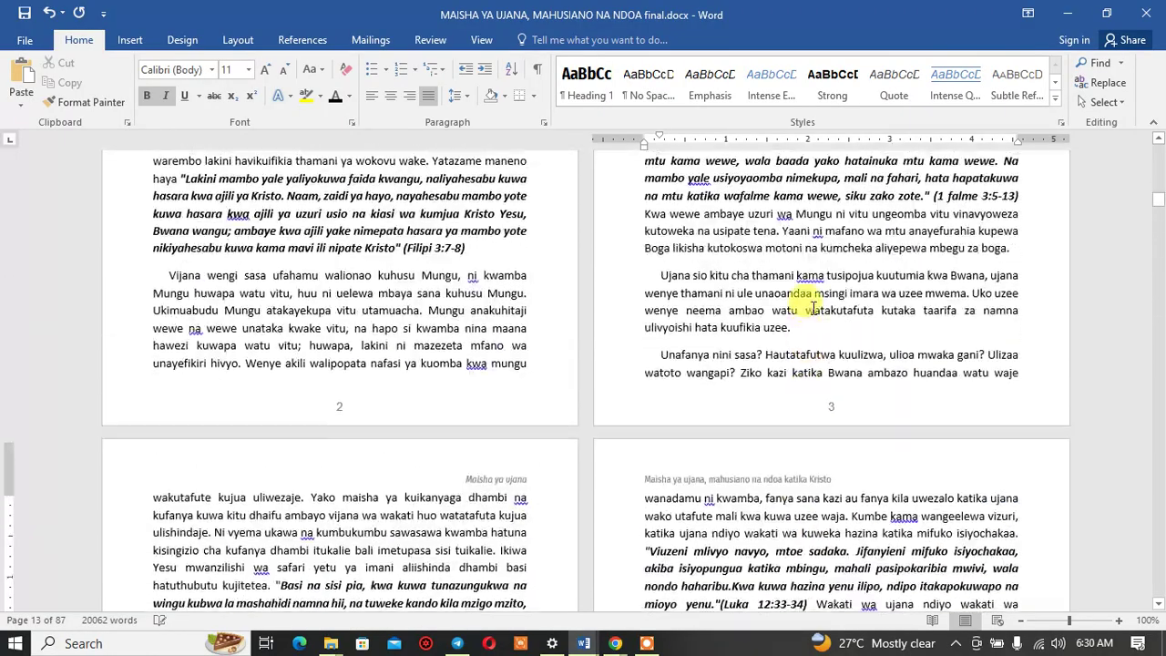
scroll(813, 303, "up", 5)
scroll(811, 305, "up", 5)
scroll(812, 305, "up", 5)
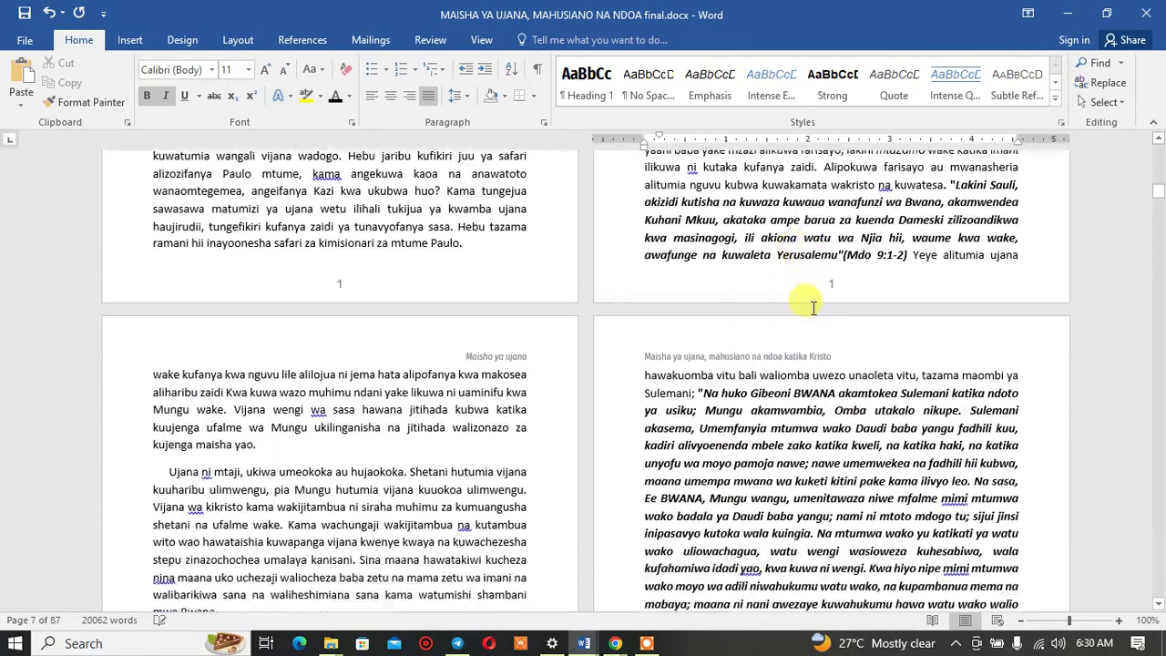
scroll(811, 305, "up", 5)
scroll(811, 305, "up", 5)
scroll(812, 307, "up", 5)
scroll(793, 300, "up", 2)
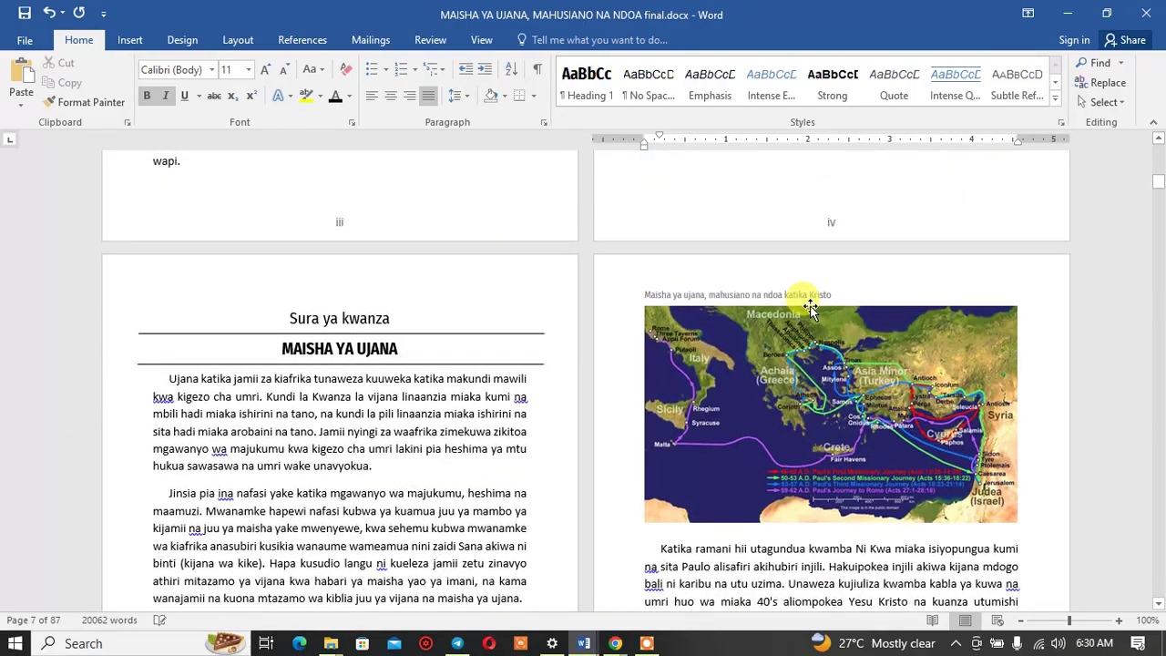
scroll(395, 331, "down", 1)
scroll(403, 363, "down", 5)
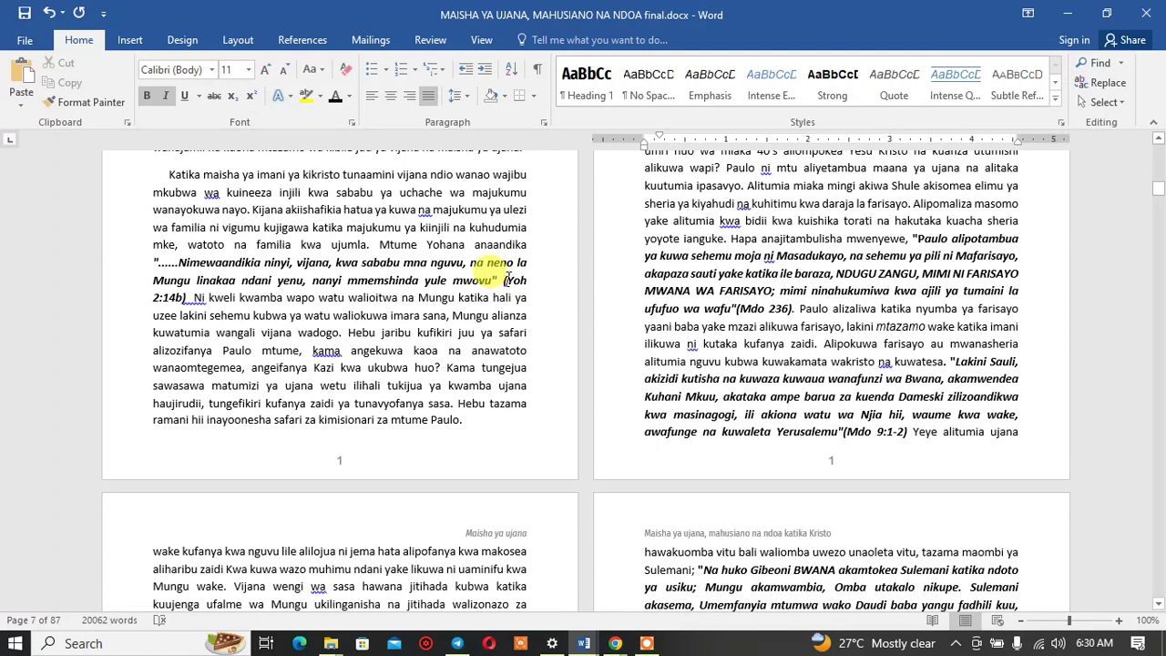
Step: Make the (Yoh 2:14b) reference upright and all uppercase
left_click_drag(502, 280, 188, 299)
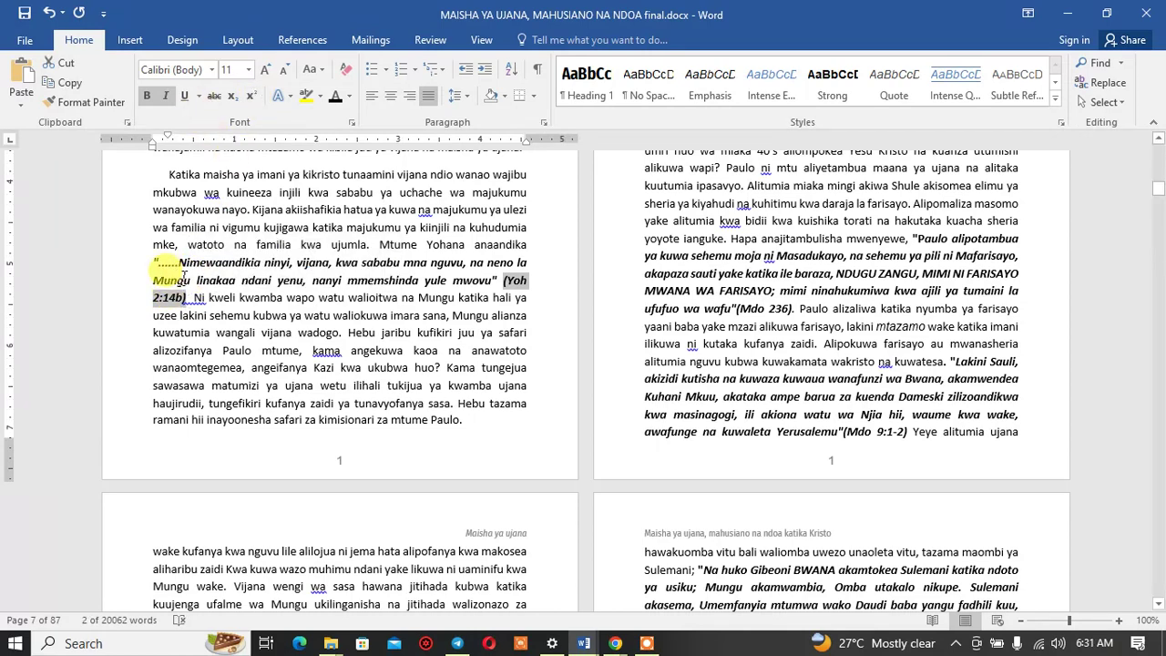
left_click(166, 98)
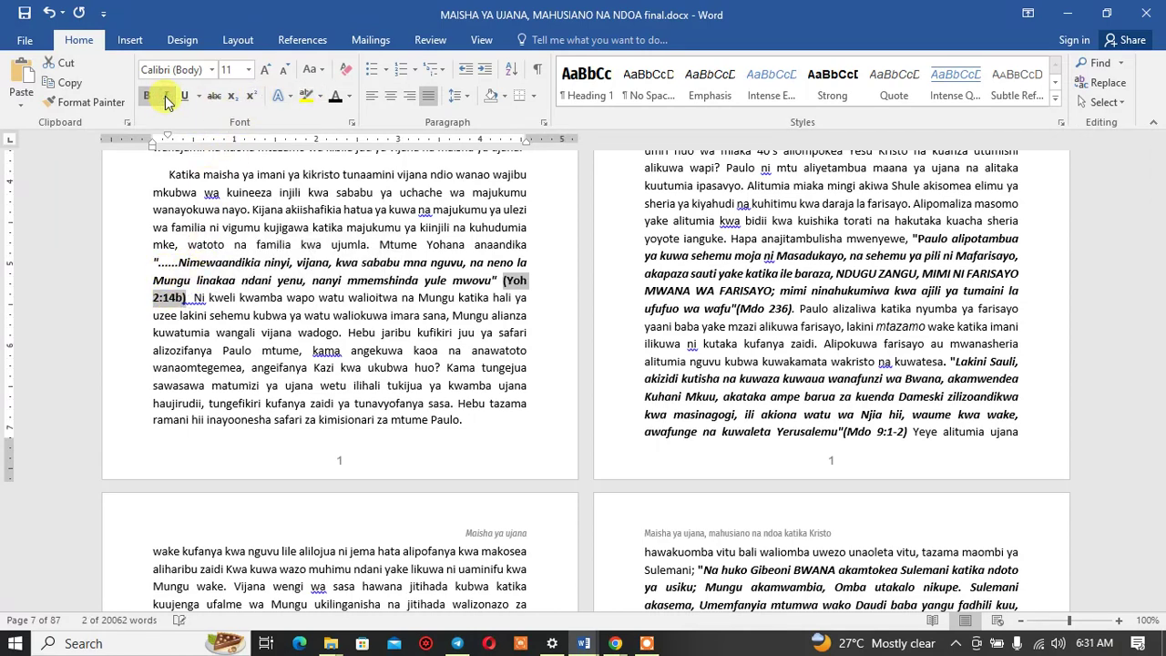
left_click(319, 72)
left_click(351, 129)
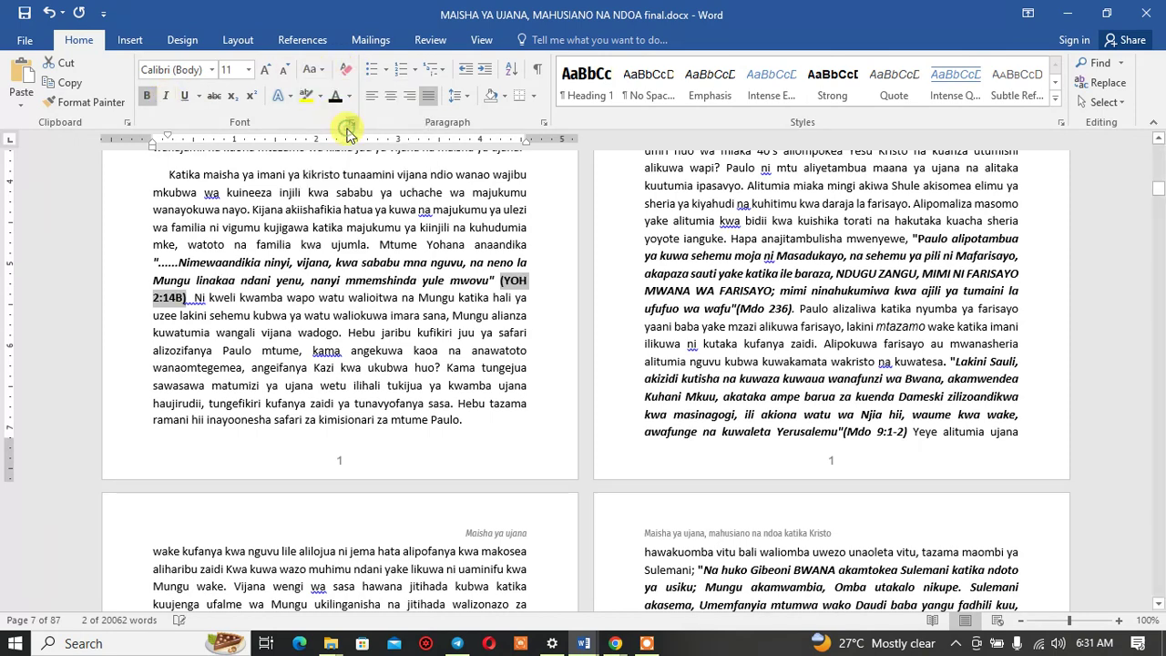
Step: Restore the lowercase b so it reads (YOH 2:14b), and save the document
left_click(185, 297)
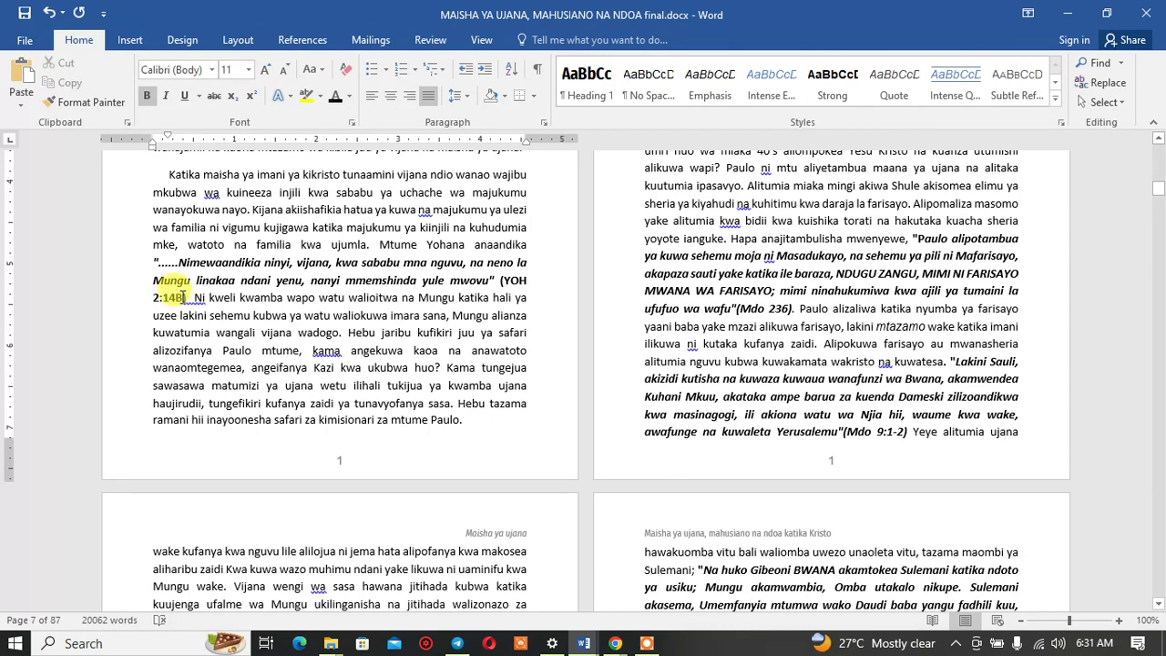
triple_click(181, 298)
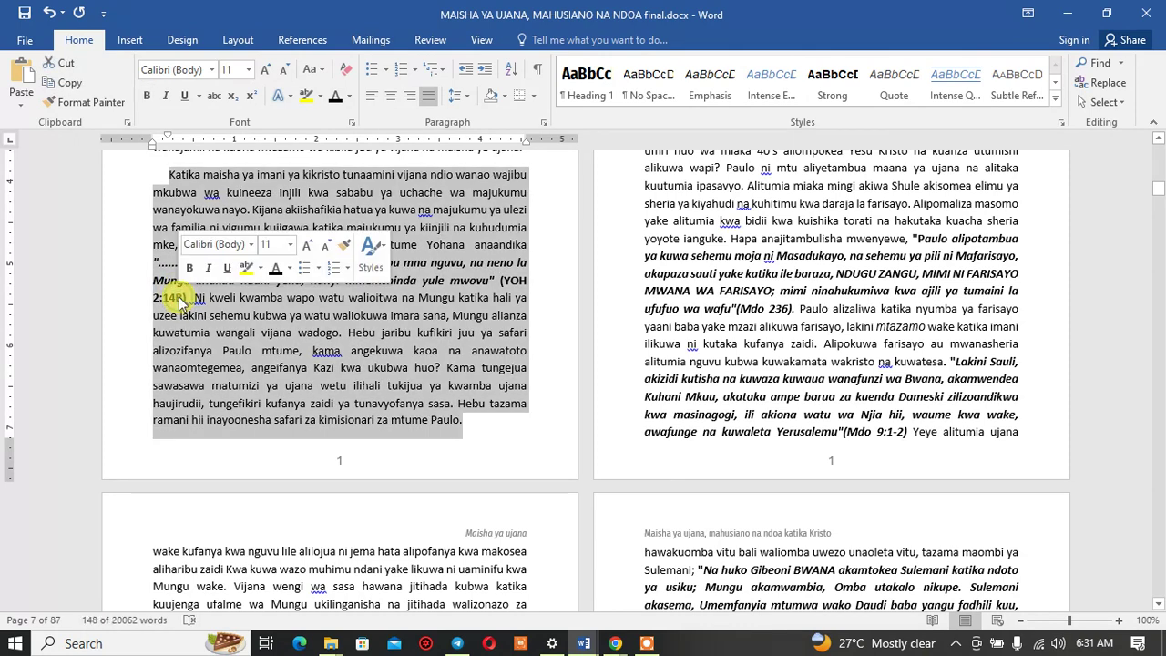
double_click(182, 299)
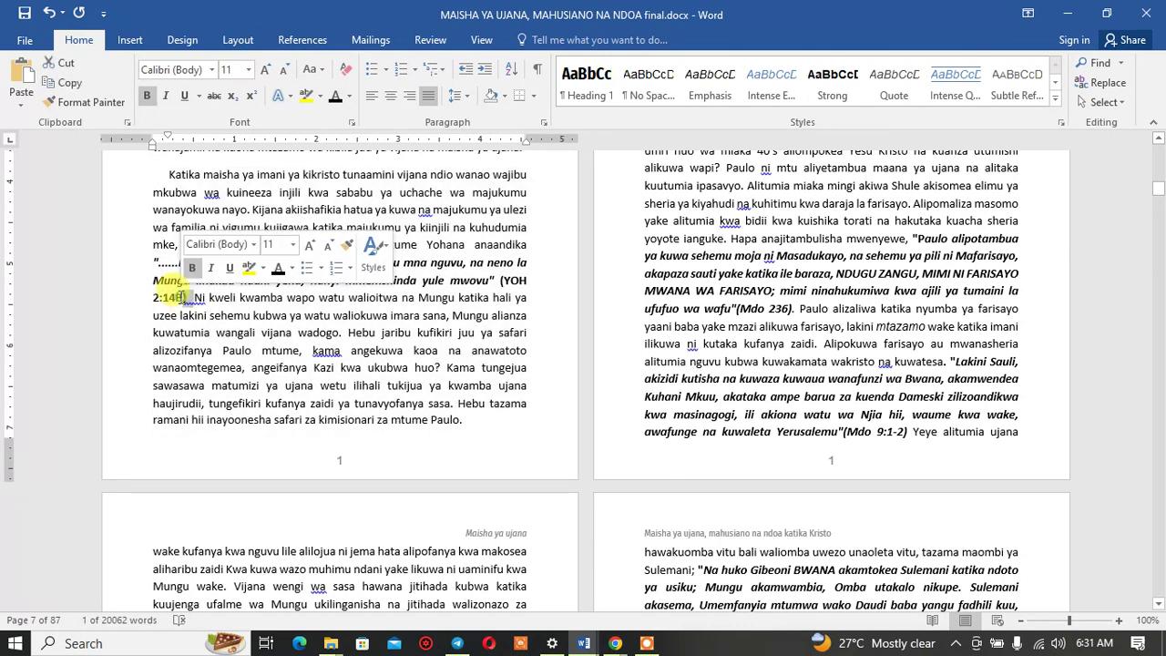
left_click(180, 297)
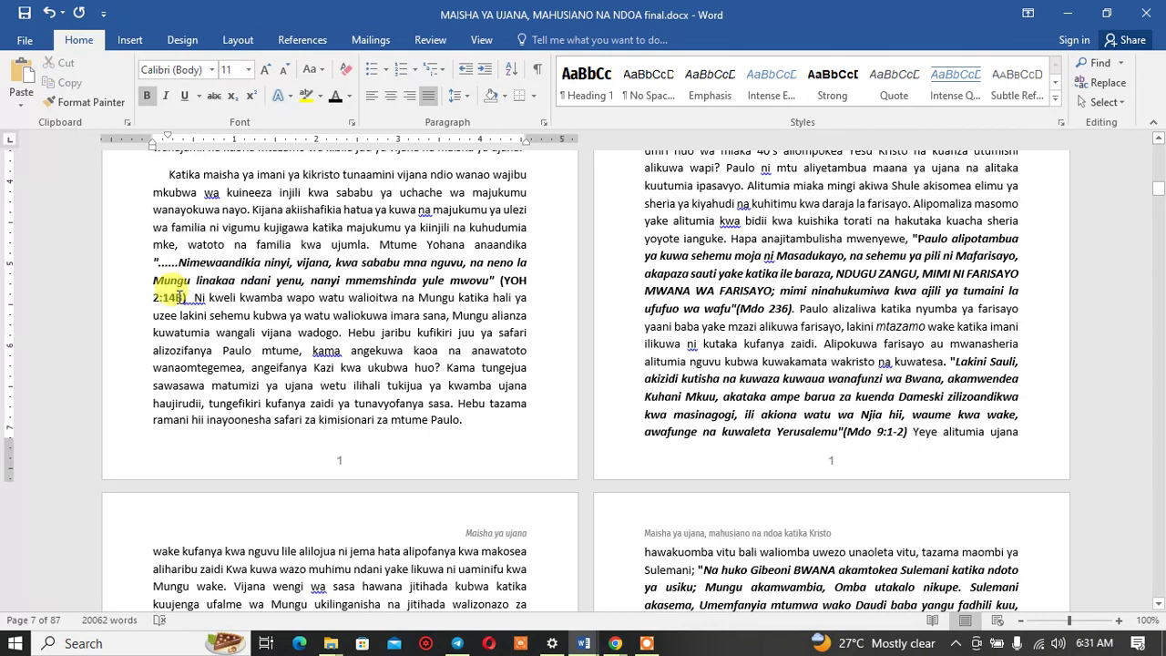
key("BackSpace")
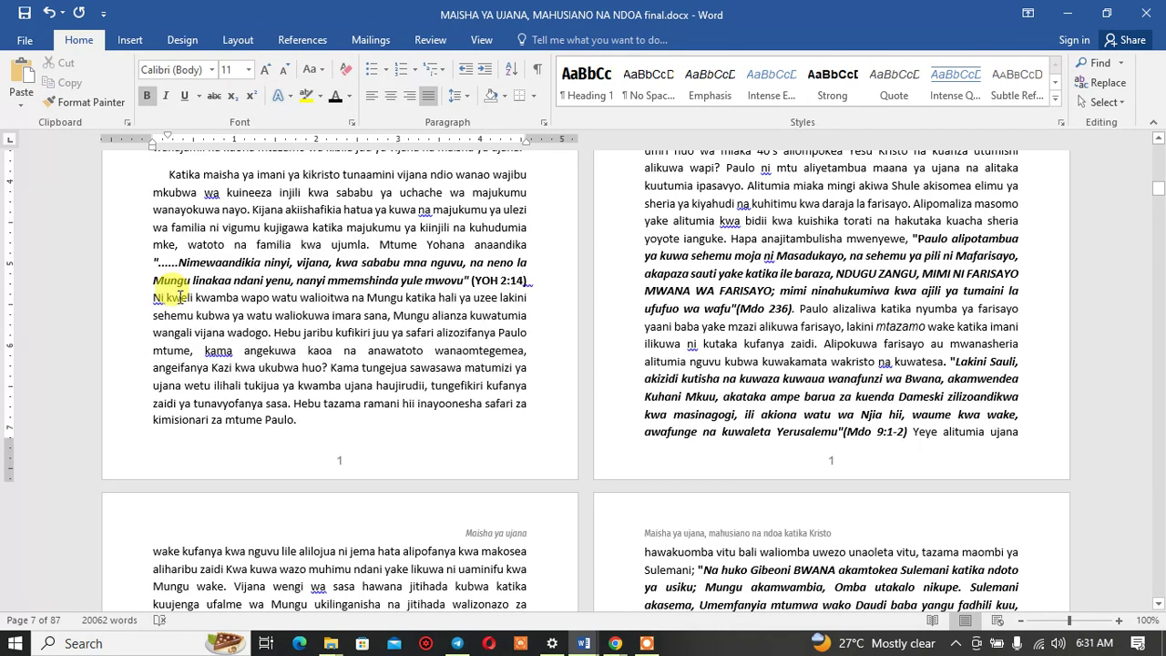
type("b")
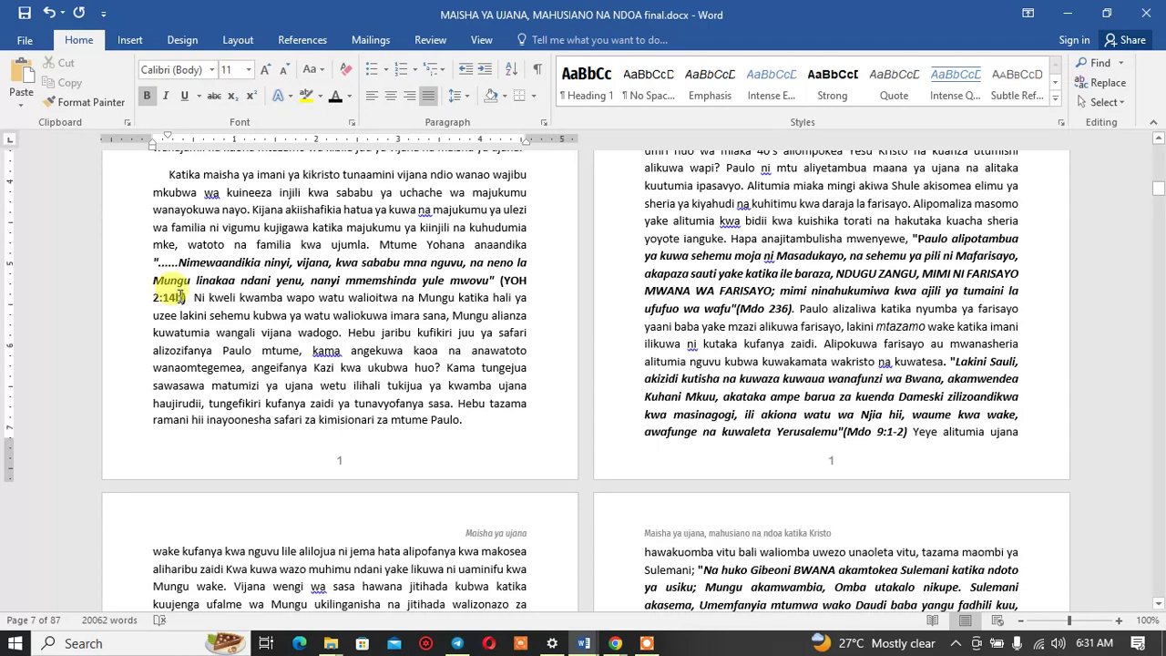
left_click(23, 18)
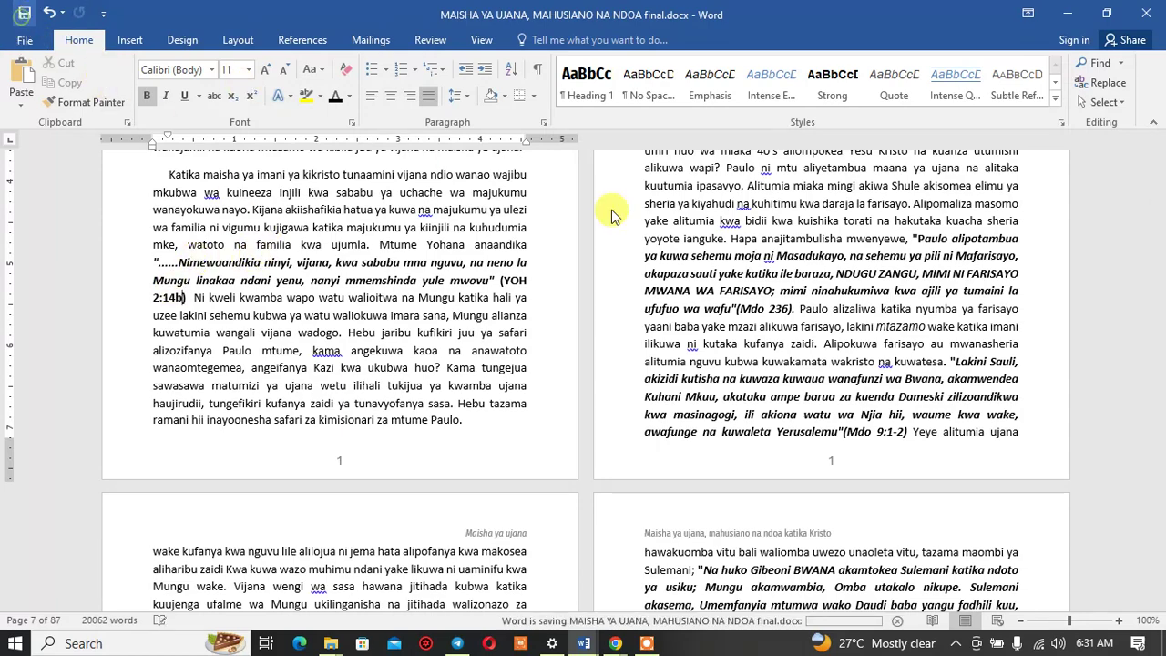
Step: Remove the leading space from the VIJANA NA MITAZAMO YA KIJINSIA heading and add a line above it
scroll(792, 378, "down", 6)
scroll(800, 380, "down", 3)
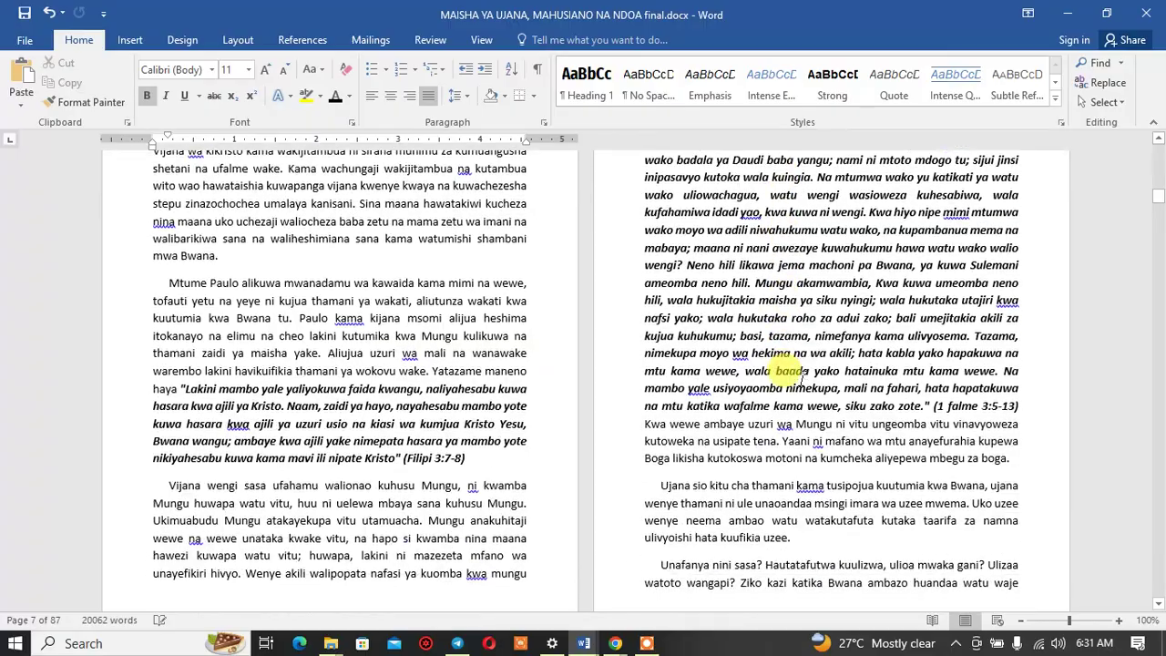
scroll(811, 378, "down", 3)
scroll(824, 374, "down", 3)
scroll(845, 367, "down", 3)
scroll(845, 367, "down", 3)
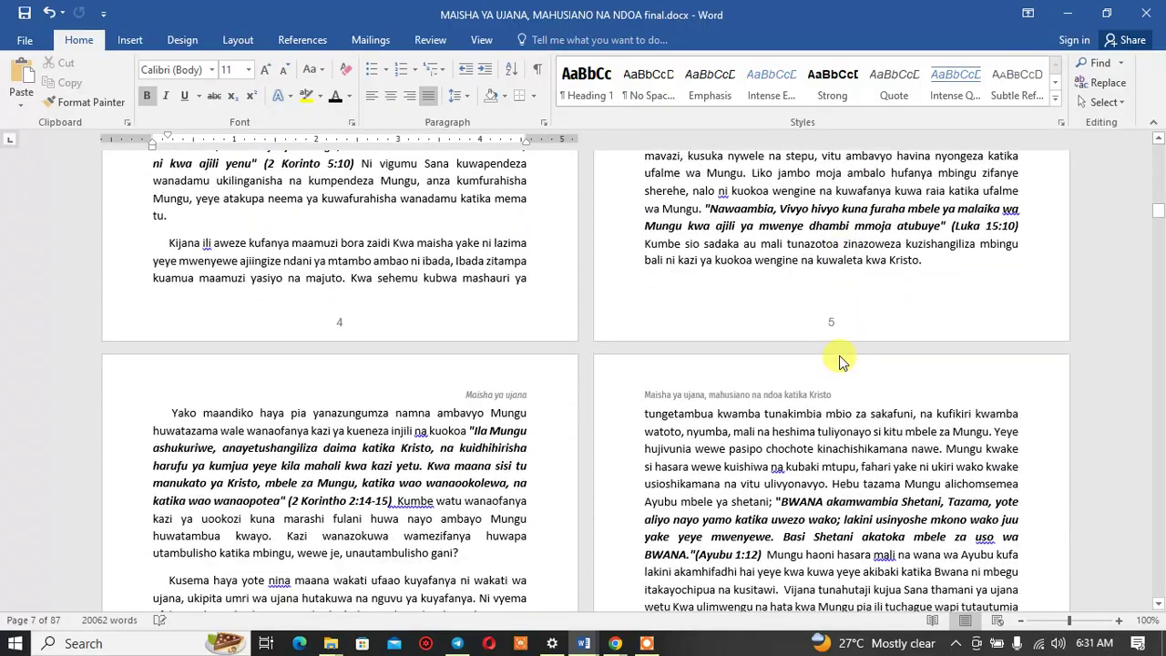
scroll(834, 330, "down", 4)
scroll(834, 330, "down", 4)
scroll(838, 338, "down", 3)
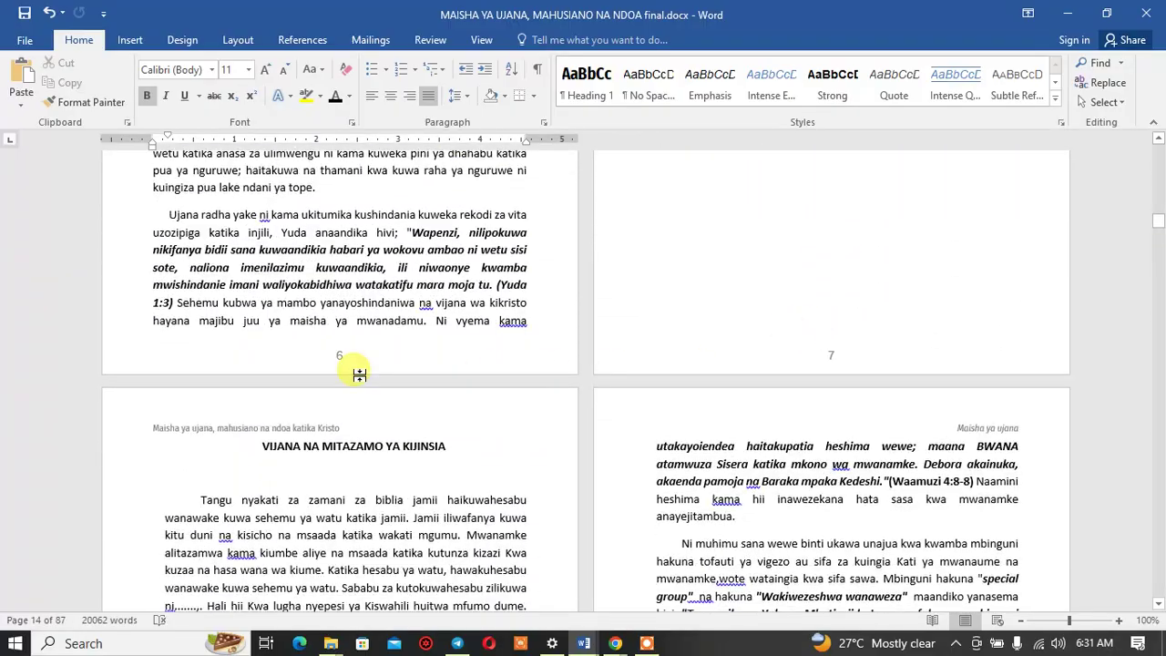
scroll(364, 377, "down", 2)
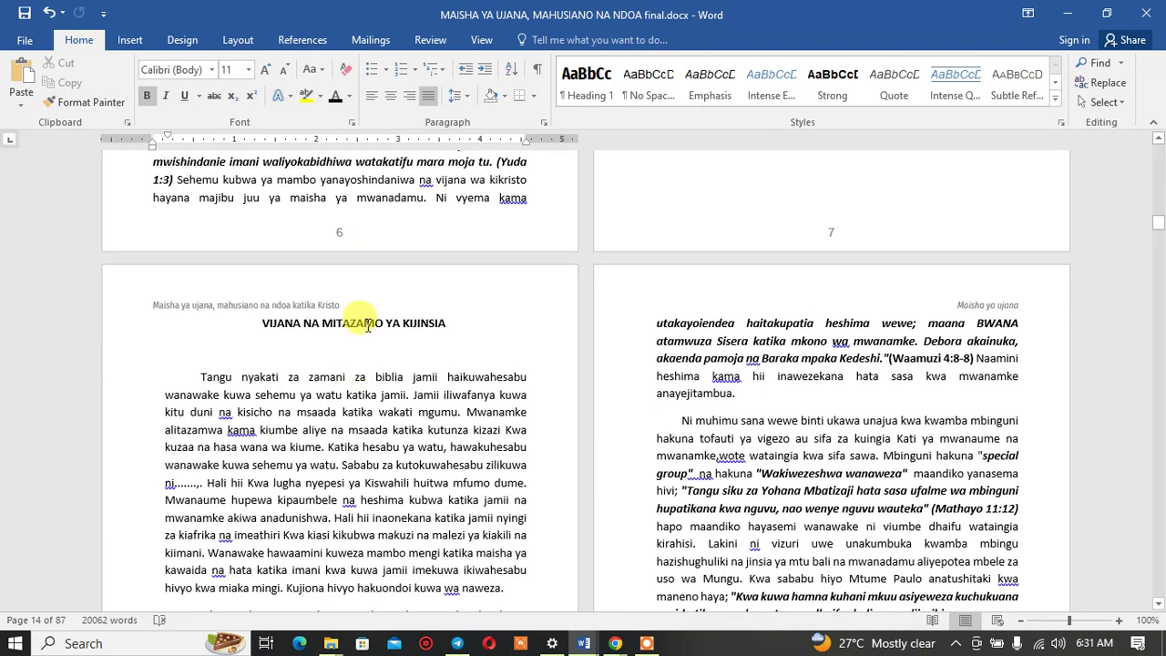
double_click(259, 321)
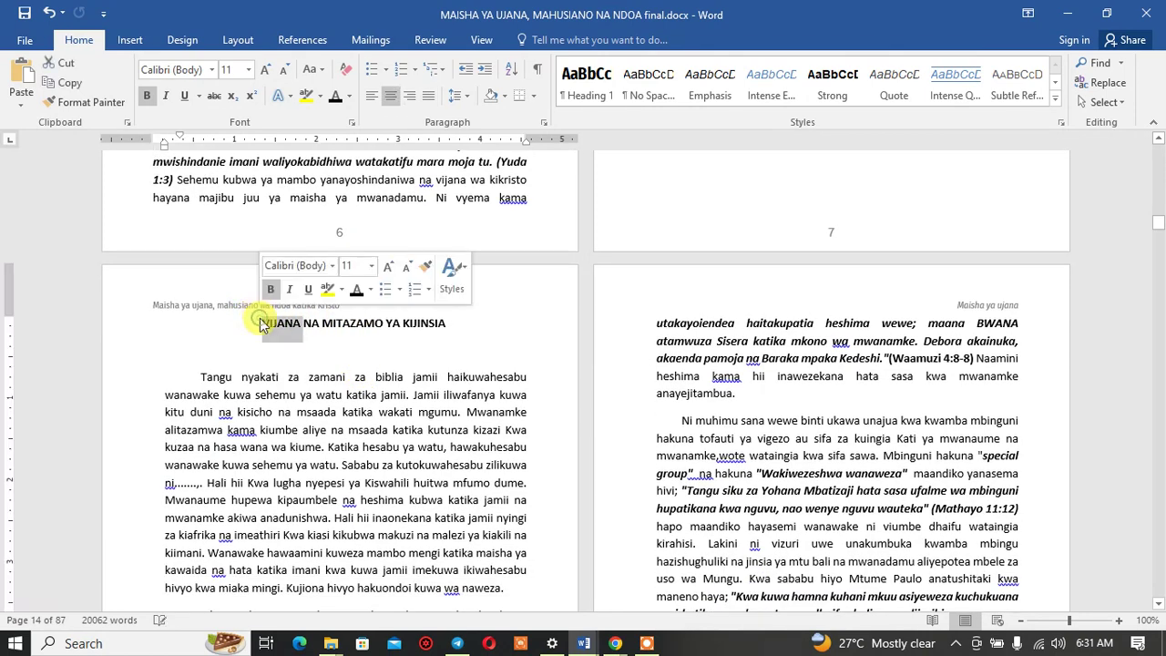
left_click(255, 318)
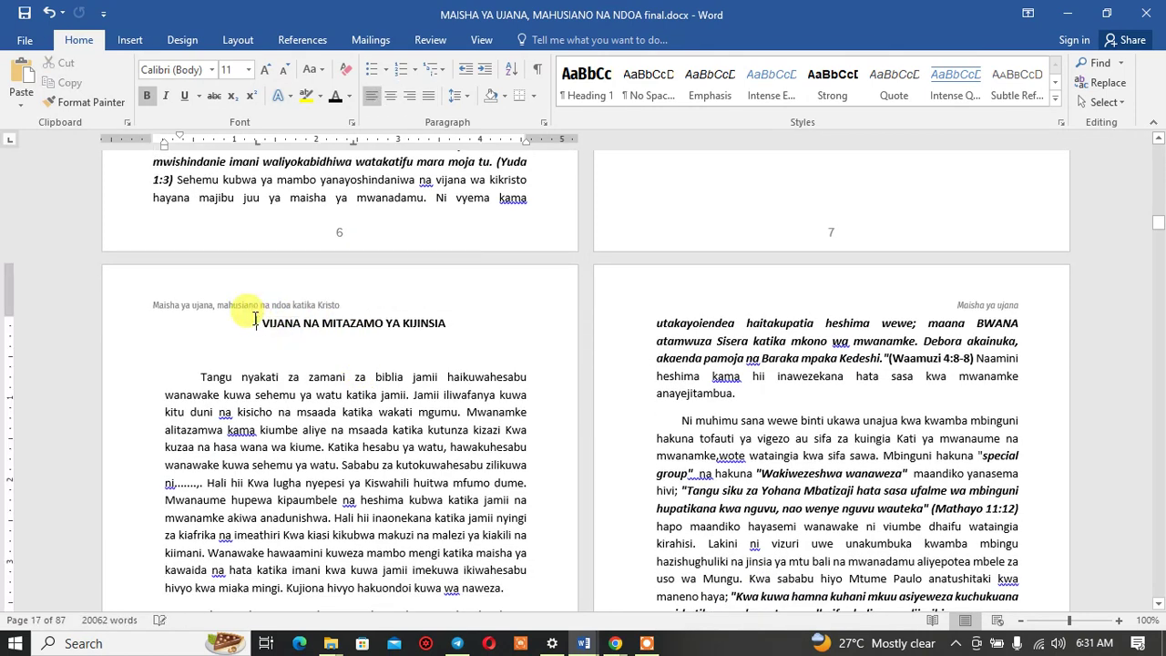
key("Delete")
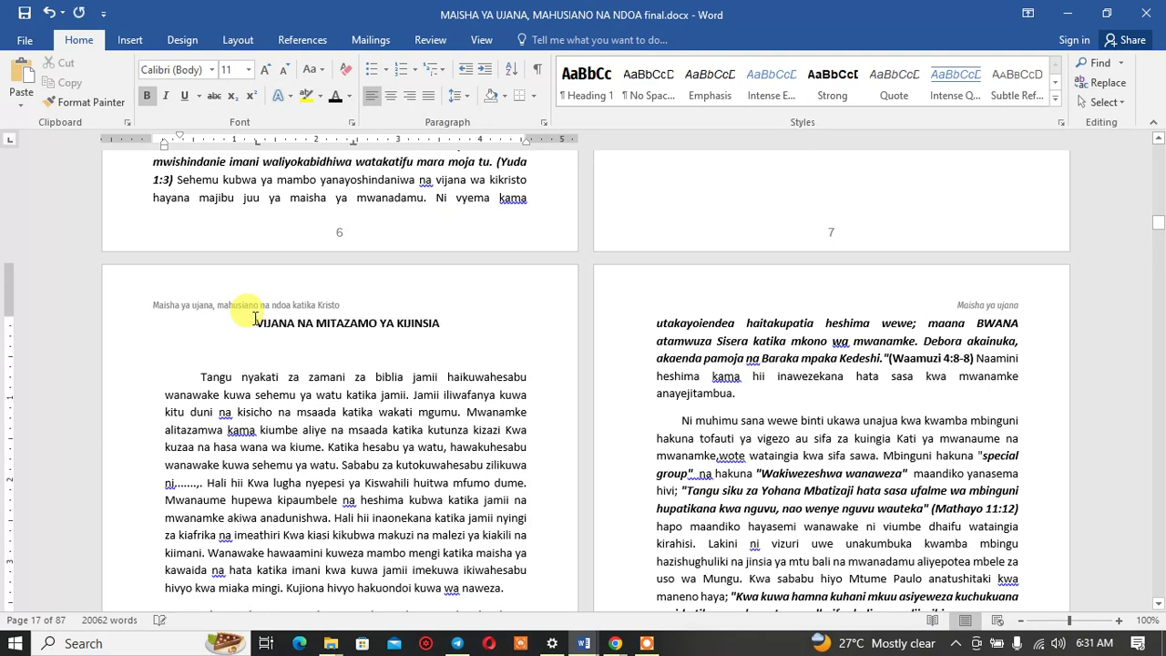
key("Return")
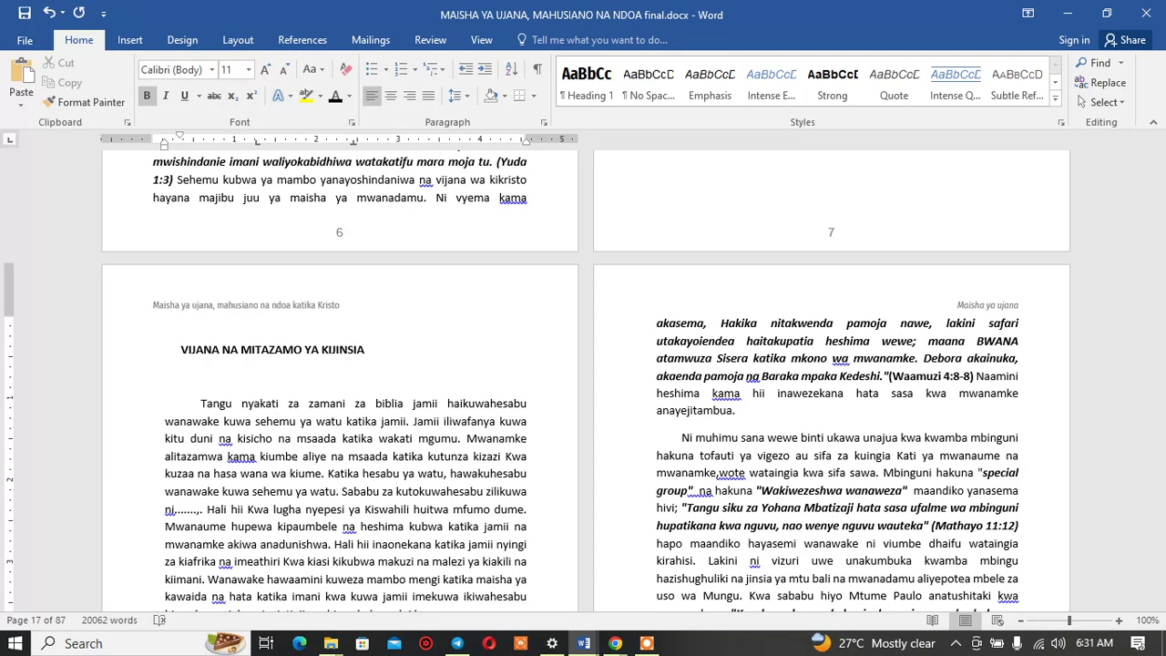
Step: Type the chapter label 'Sura ya pili' on the new line, removing a stray backslash
type("Sura ya pili")
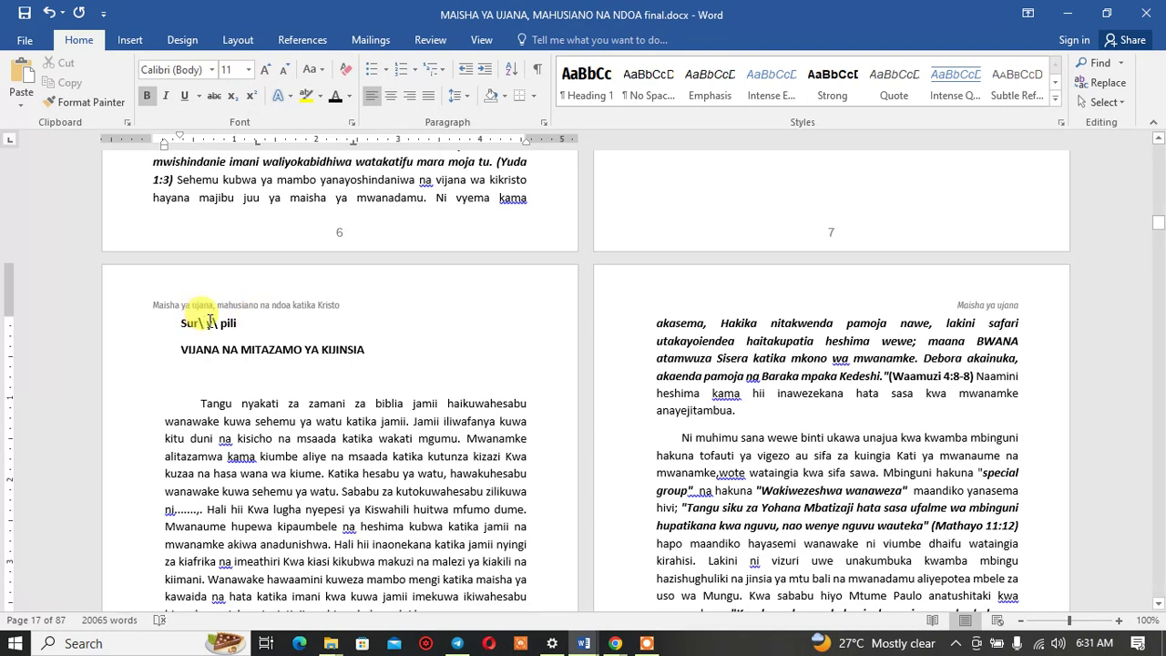
left_click(210, 322)
key("BackSpace")
key("BackSpace")
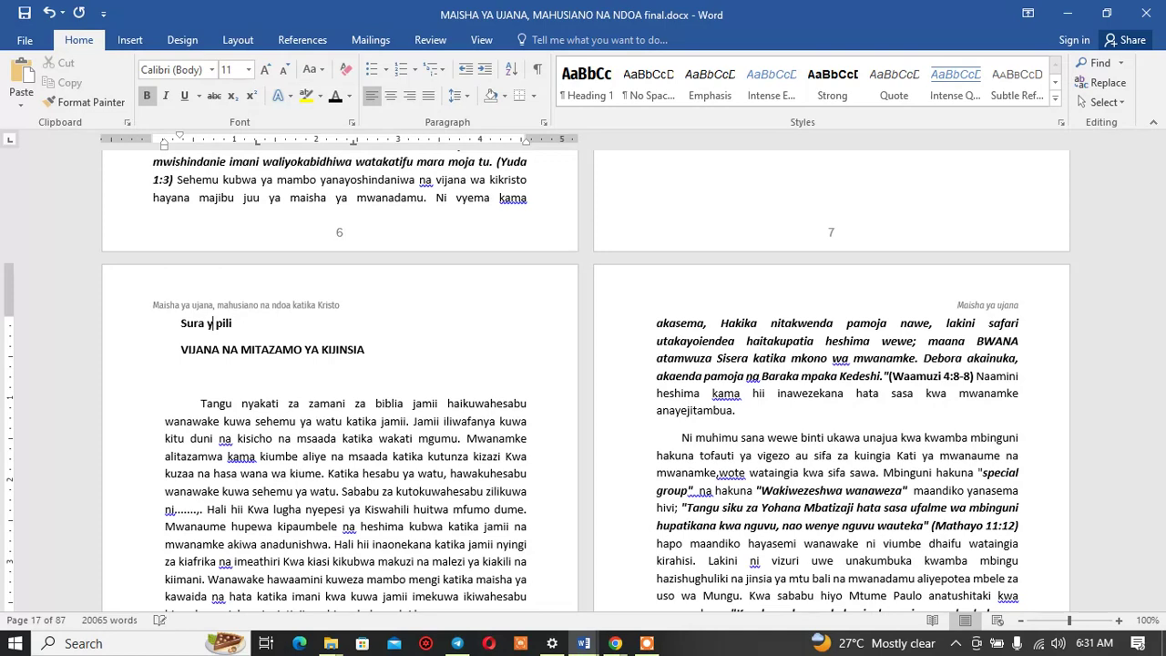
Step: Make both title lines Heading 1 and remove the space around the chapter title
left_click(582, 86)
left_click(321, 366)
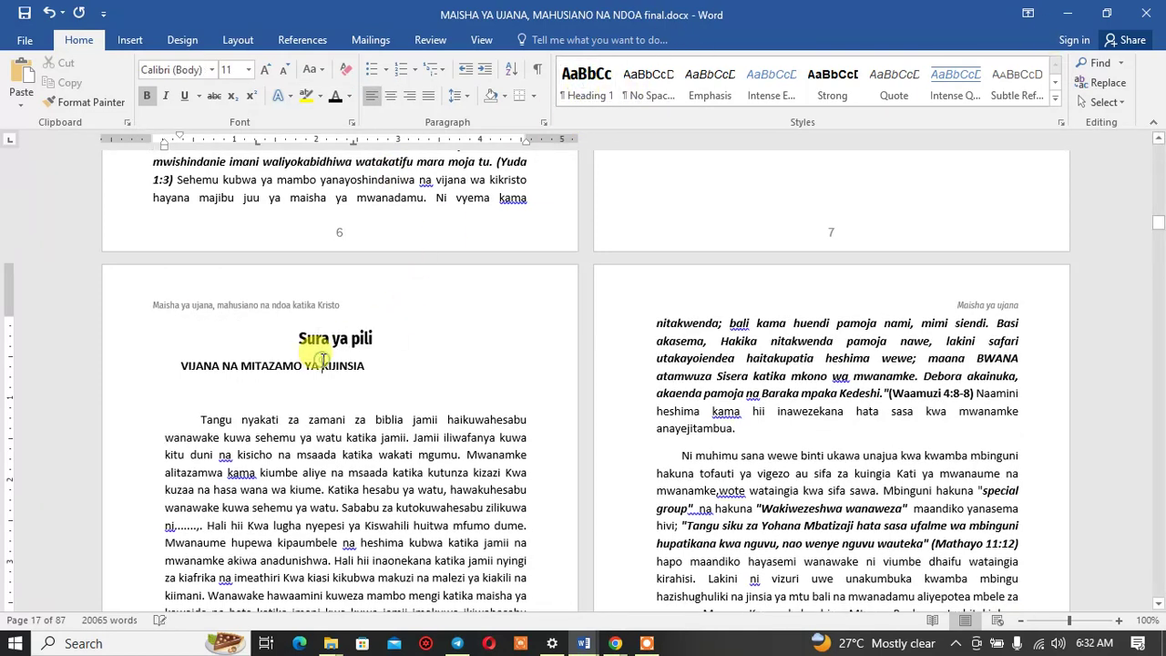
left_click(584, 82)
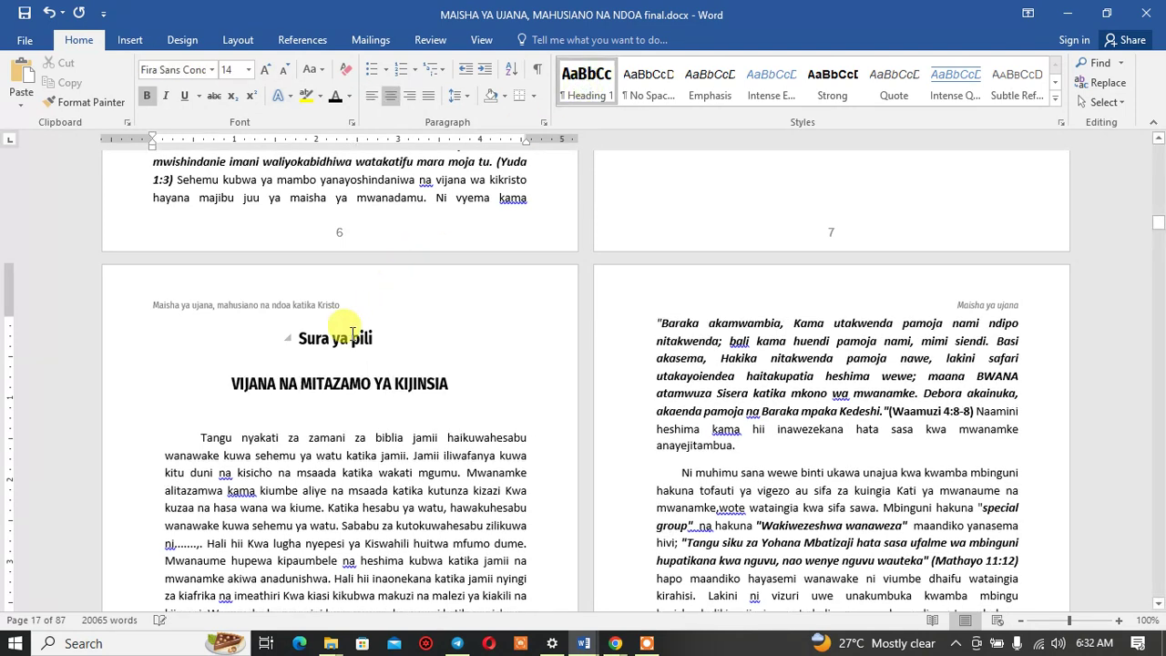
left_click(456, 96)
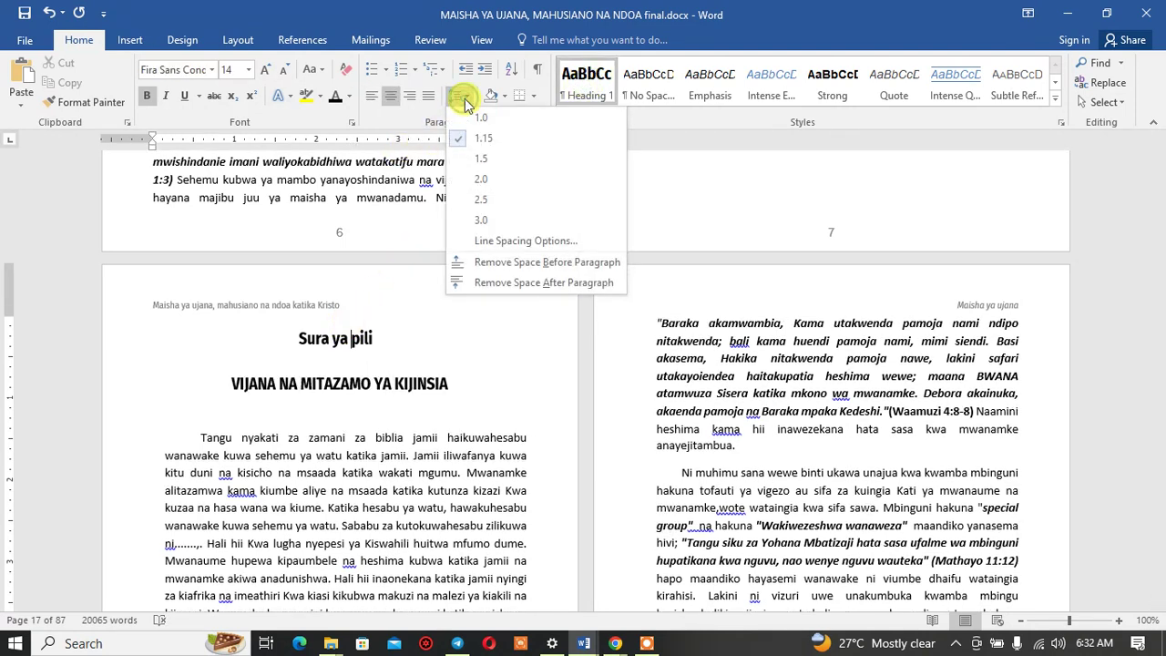
left_click(489, 271)
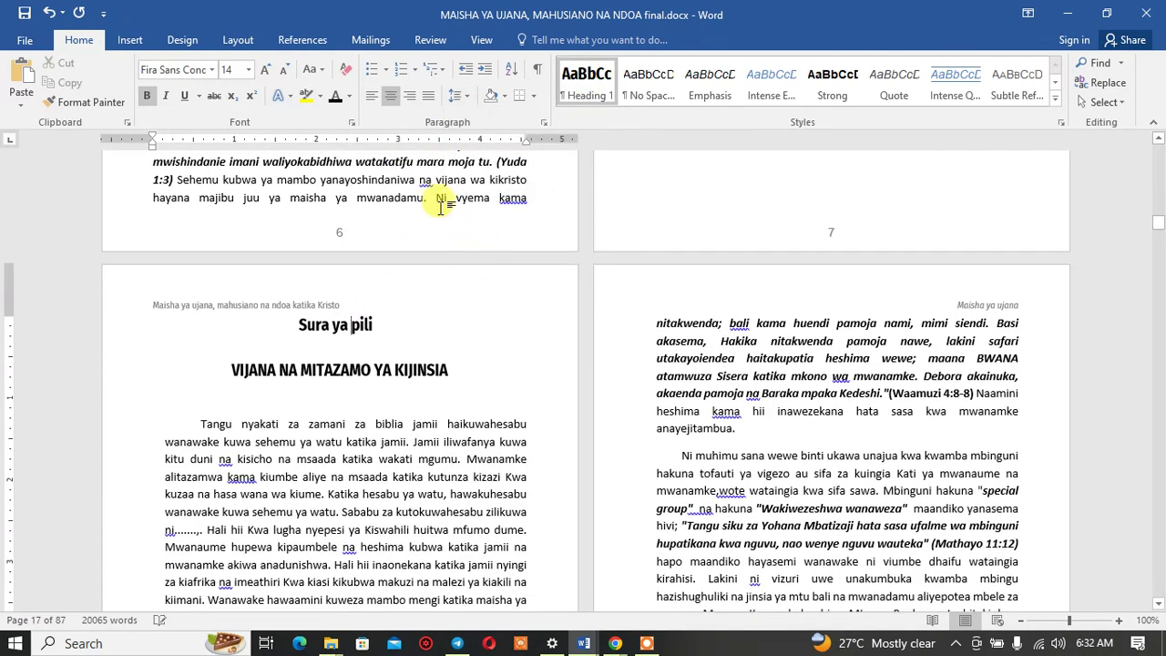
left_click(456, 95)
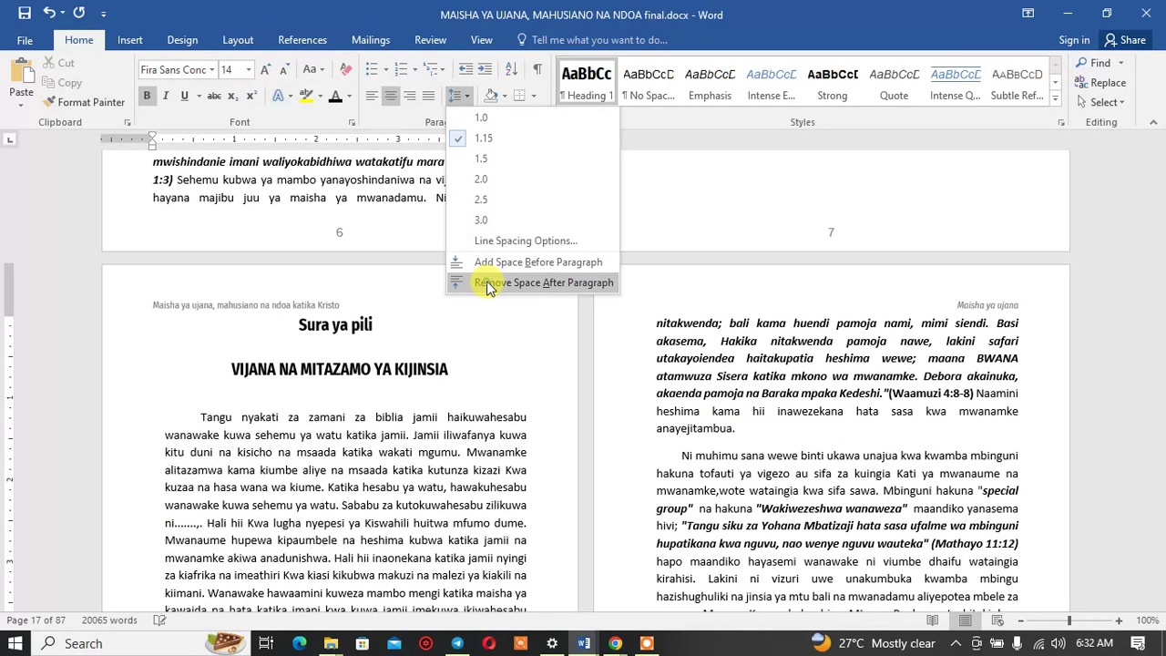
left_click(489, 284)
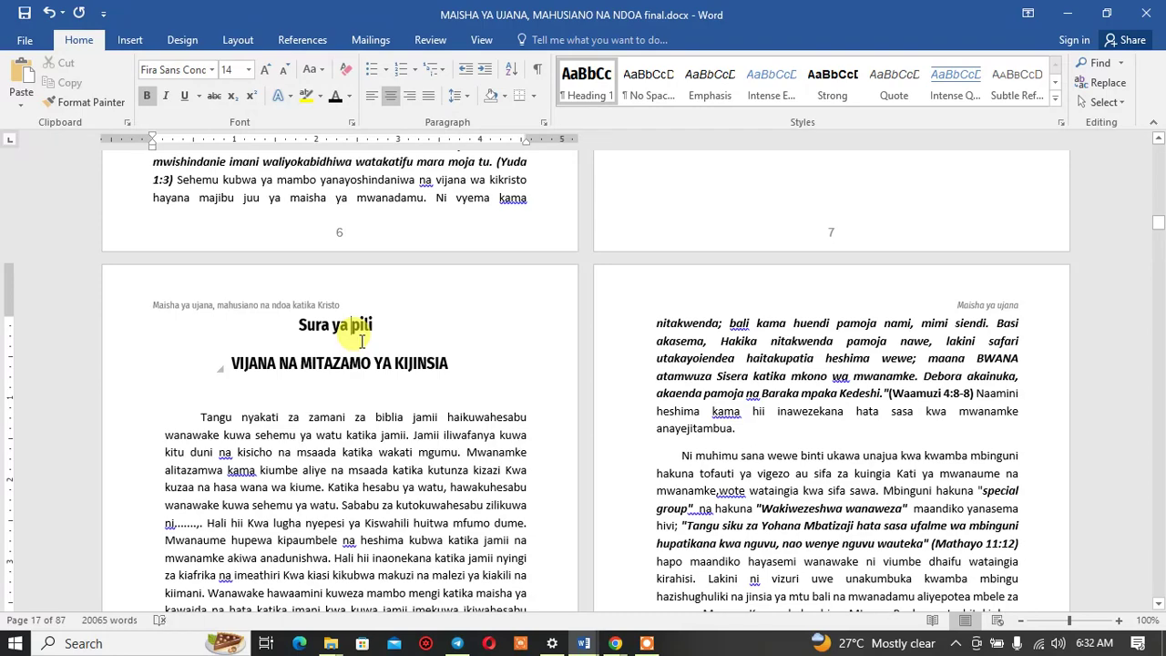
Step: Remove the space before the VIJANA NA MITAZAMO YA KIJINSIA heading
scroll(362, 340, "down", 3)
scroll(361, 340, "up", 6)
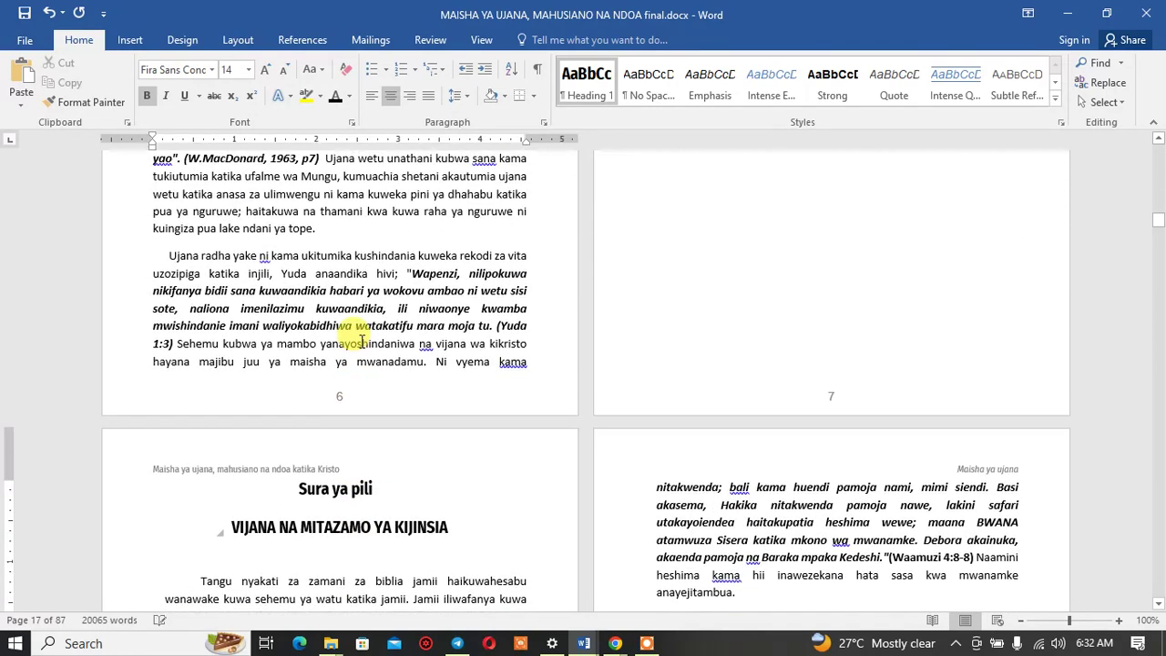
scroll(361, 341, "down", 4)
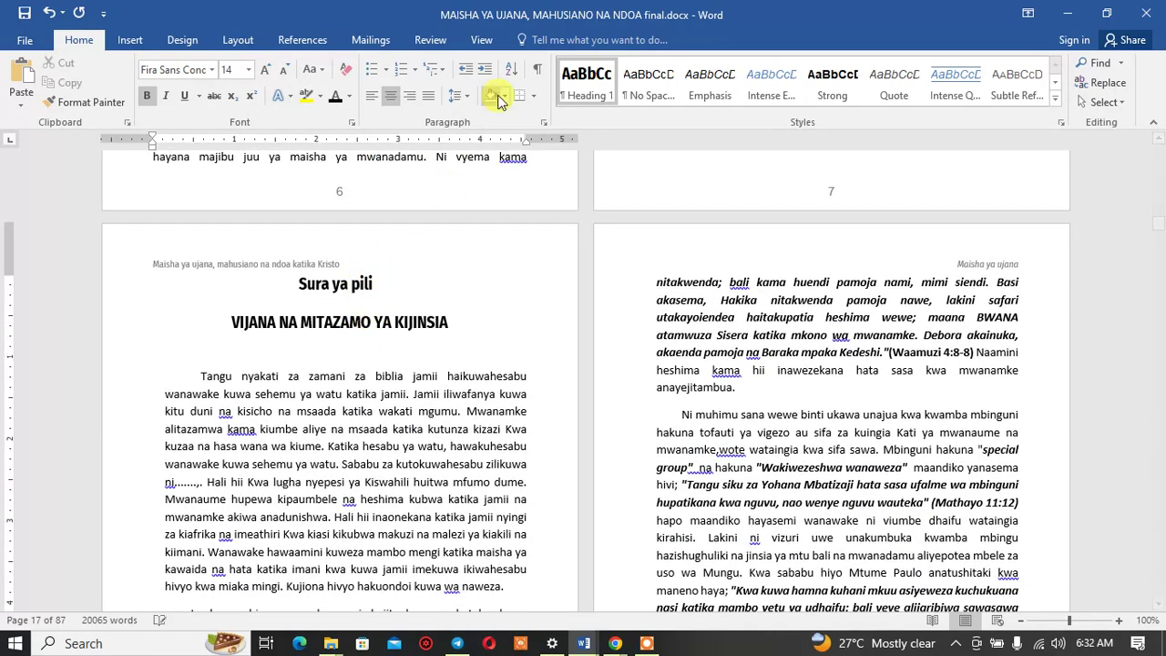
left_click(459, 98)
left_click(469, 281)
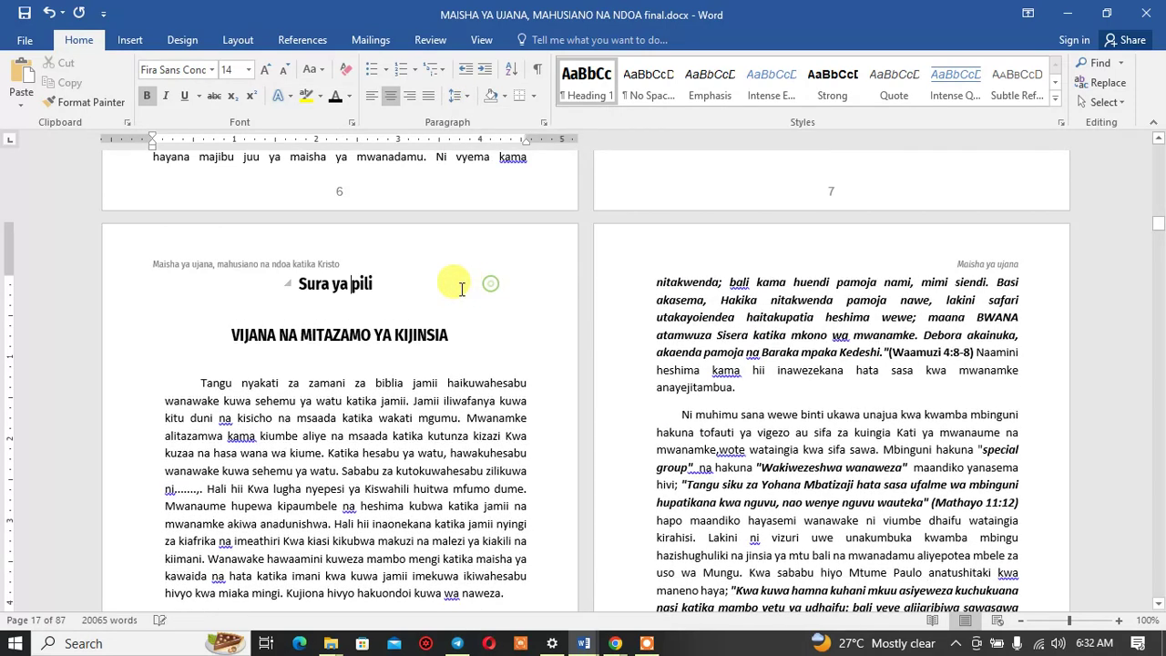
left_click(458, 97)
left_click(499, 271)
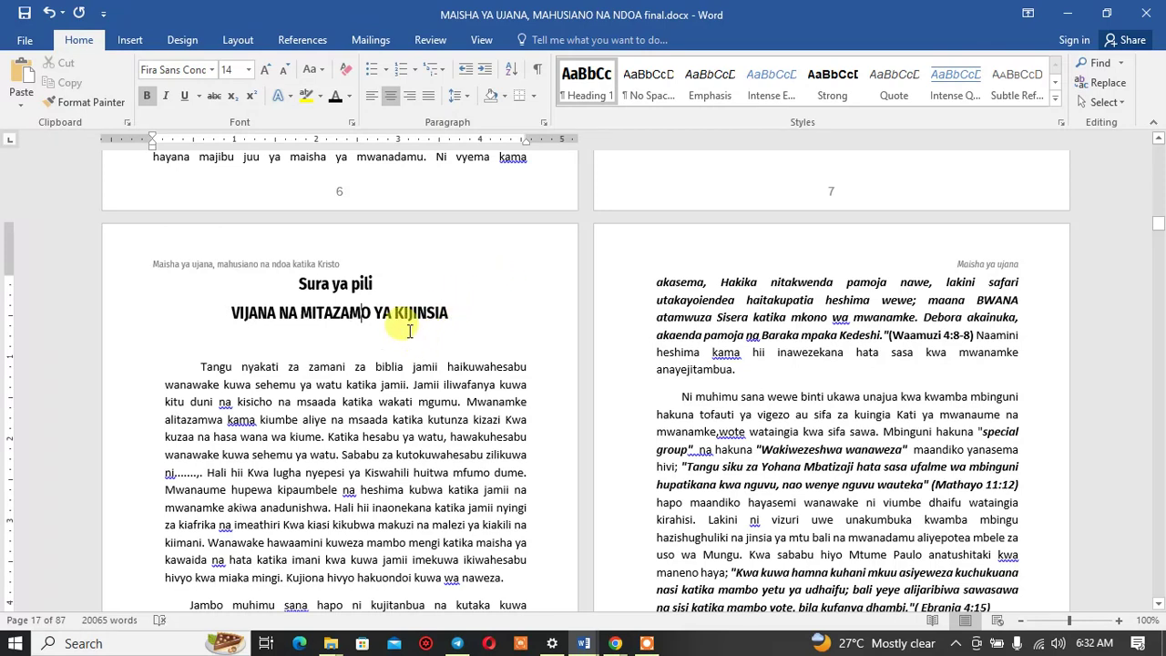
Step: Remove the bold from 'Sura ya pili'
left_click_drag(385, 282, 298, 283)
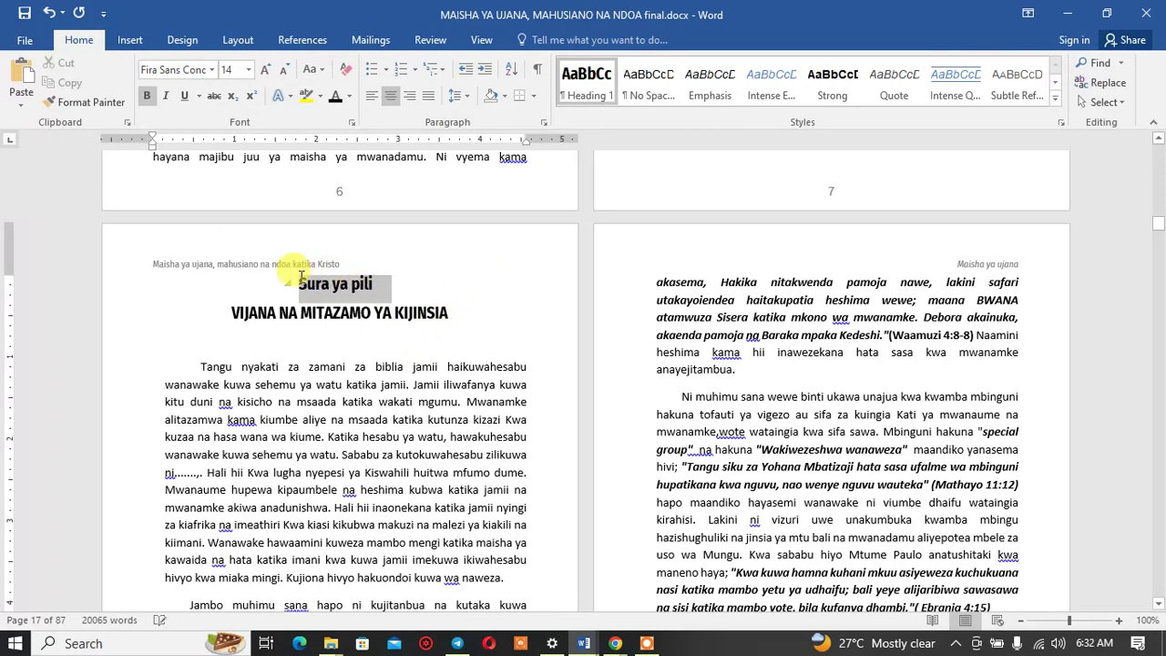
left_click(147, 95)
left_click(433, 289)
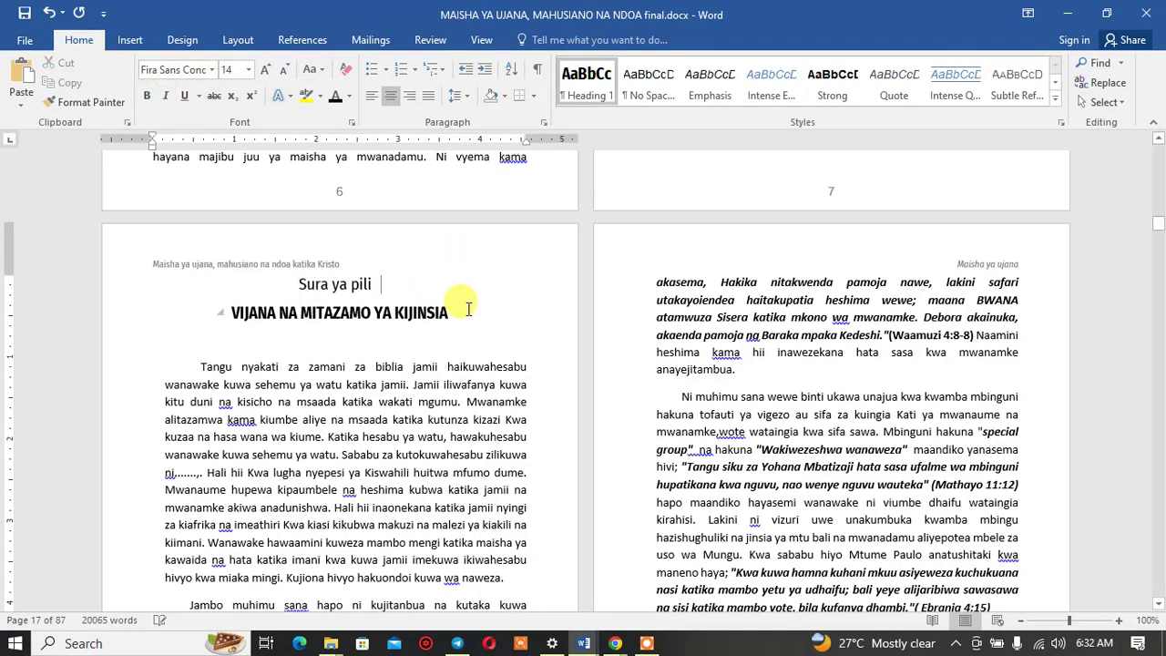
scroll(376, 273, "down", 6)
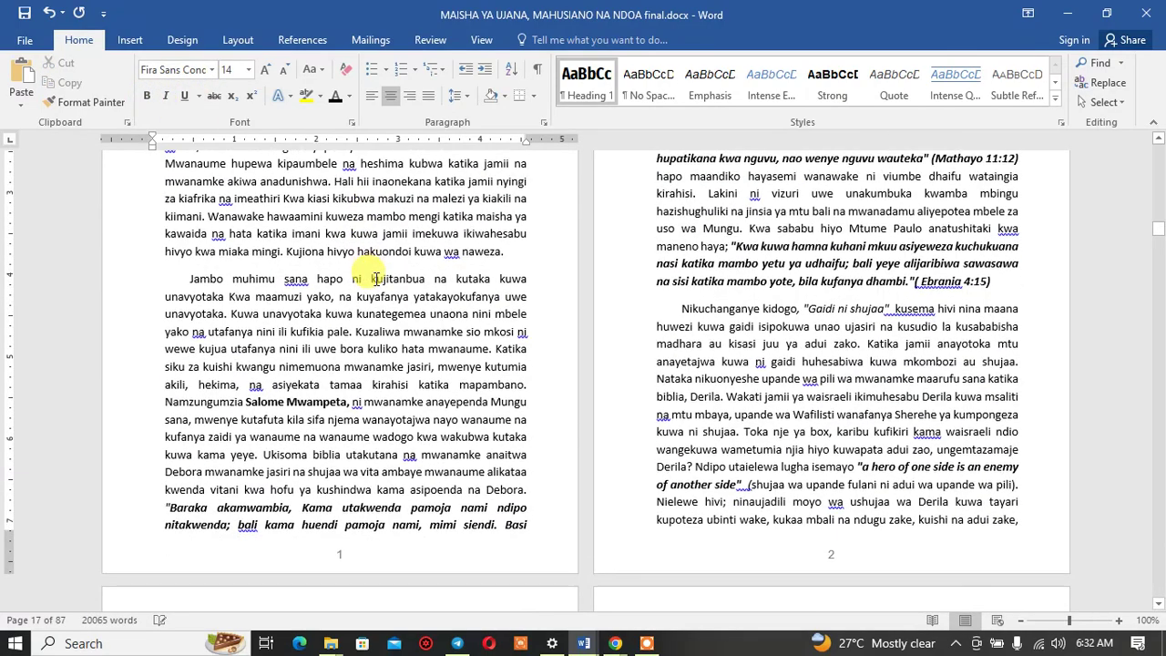
scroll(376, 278, "up", 1)
scroll(376, 278, "up", 4)
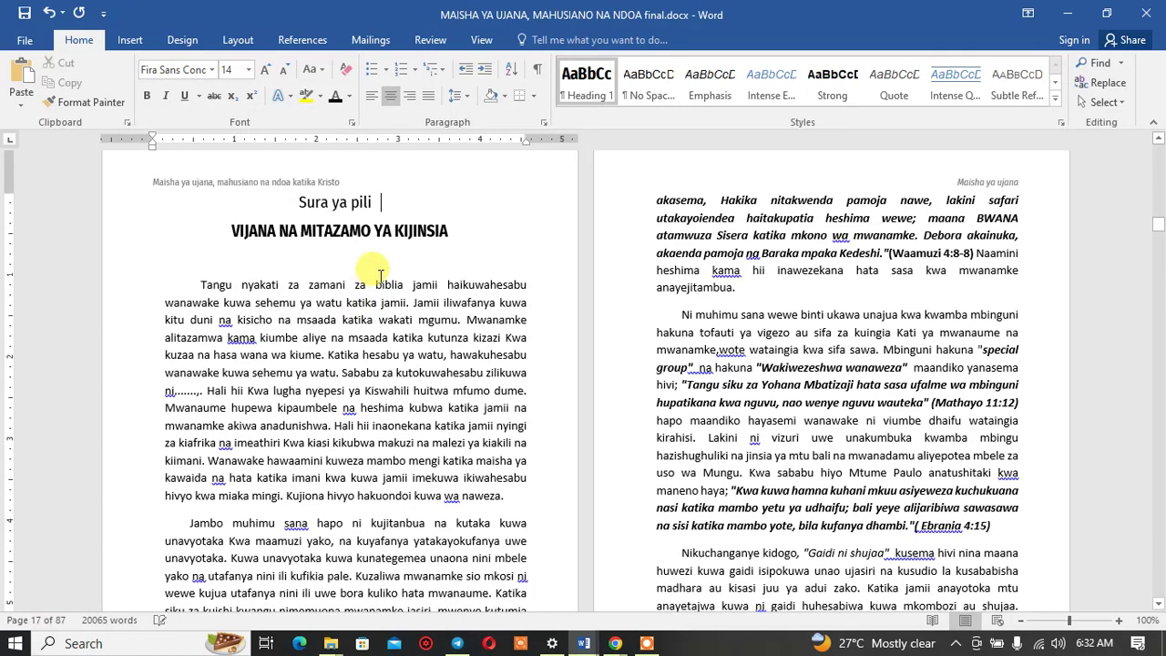
Step: Delete the empty line under the heading and the first paragraph's leading indent
left_click(238, 261)
key("Delete")
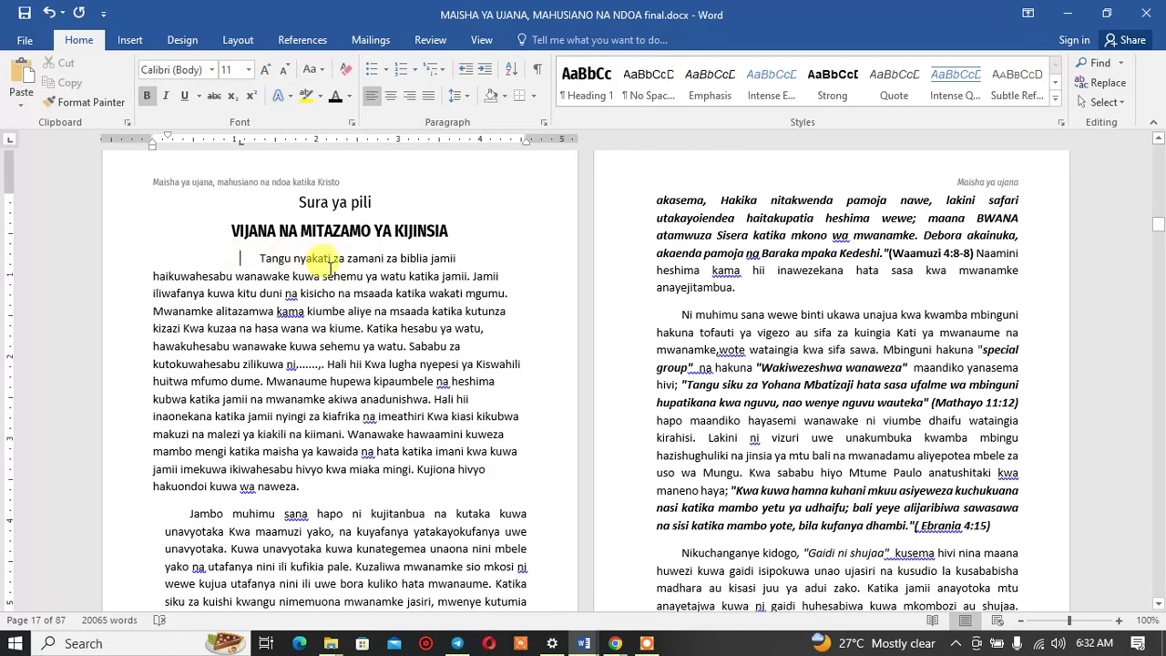
key("ctrl+z")
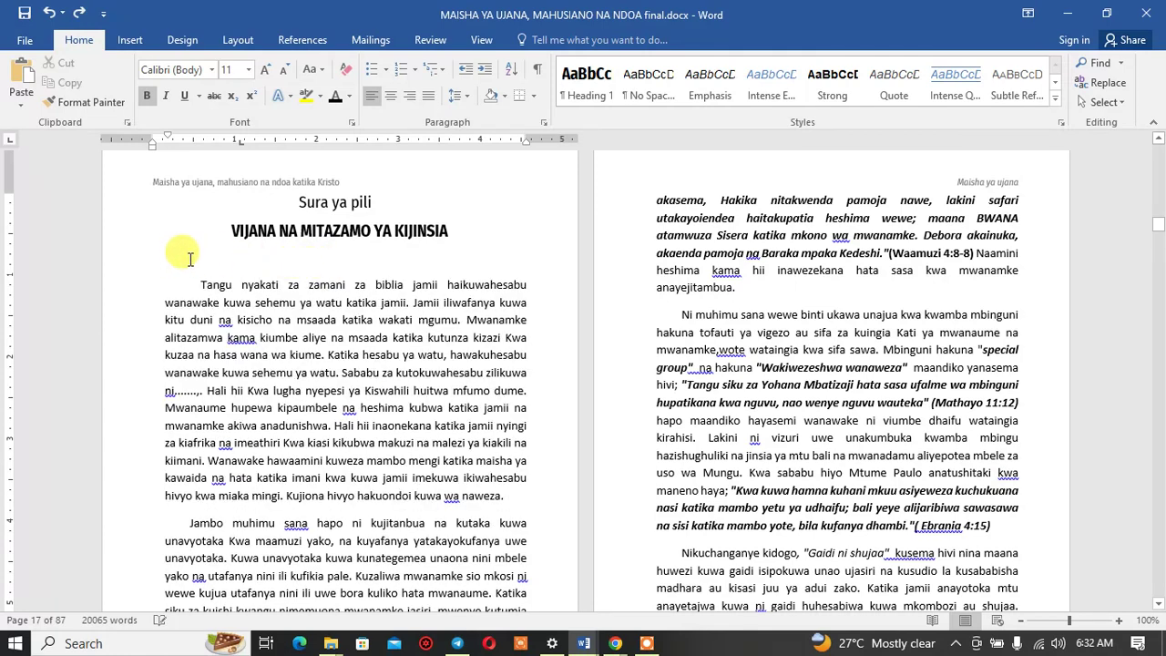
left_click_drag(188, 257, 243, 257)
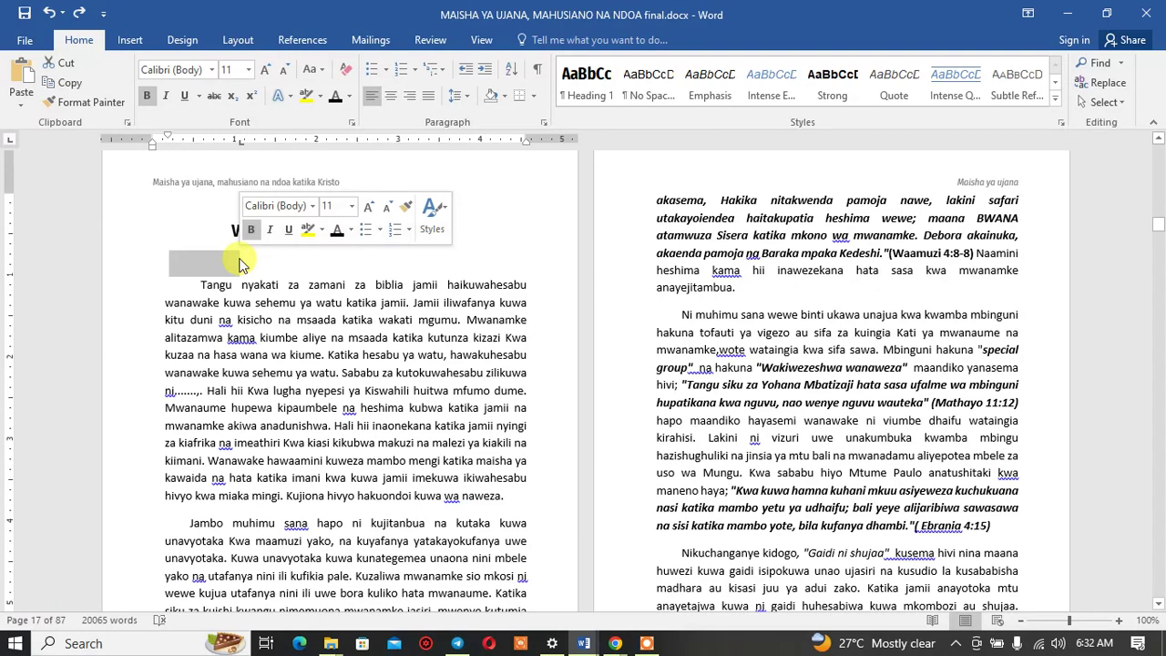
left_click(239, 258)
key("Delete")
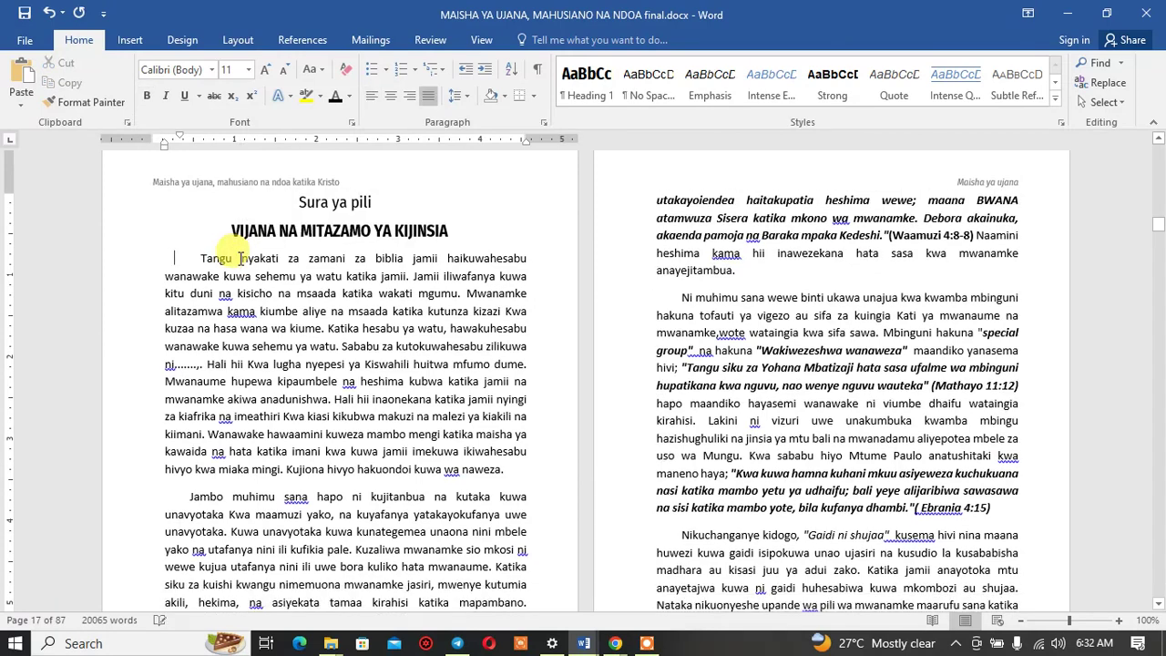
key("Delete")
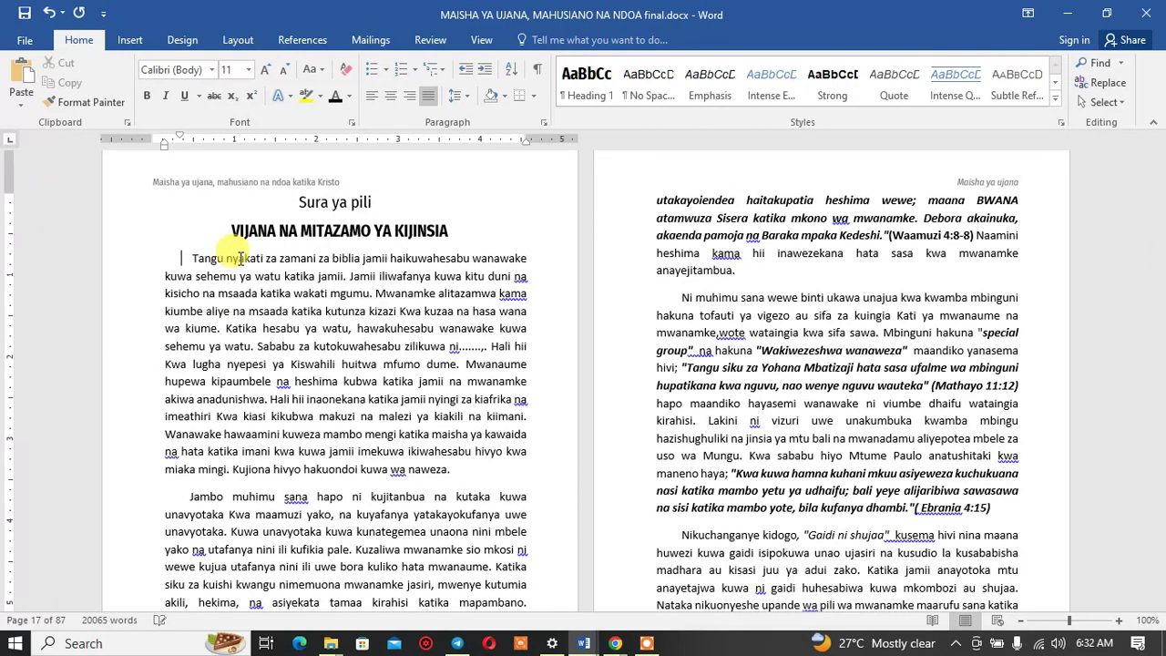
key("Delete")
key("Delete")
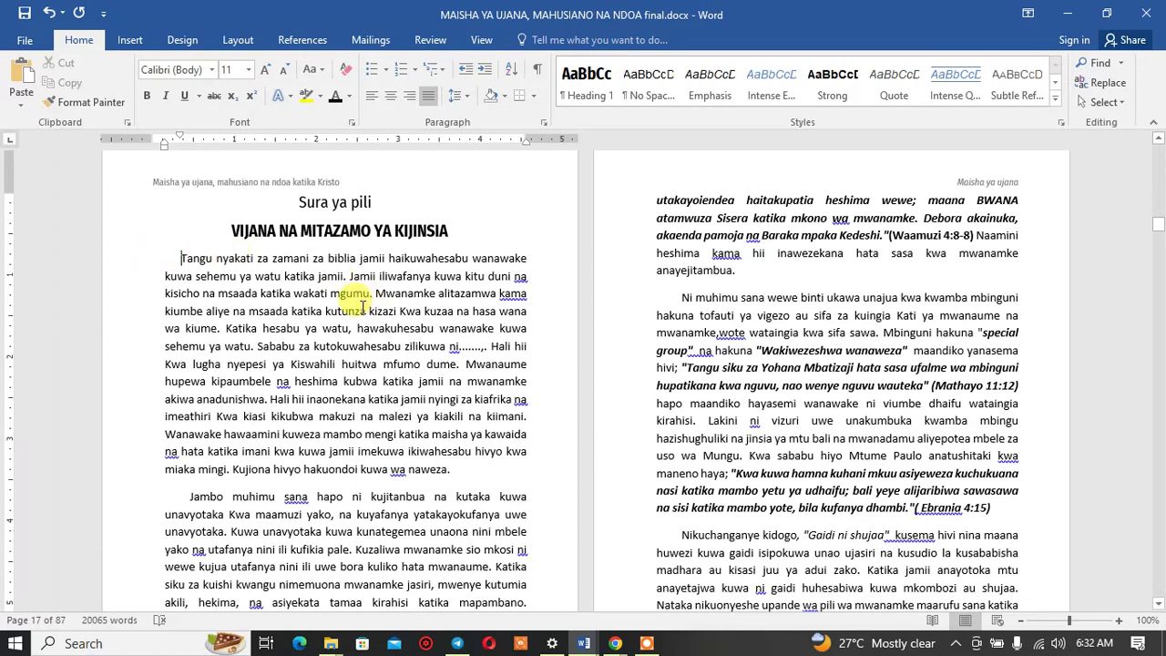
Step: Adjust the indent of both heading lines so they sit centred
scroll(406, 273, "up", 3)
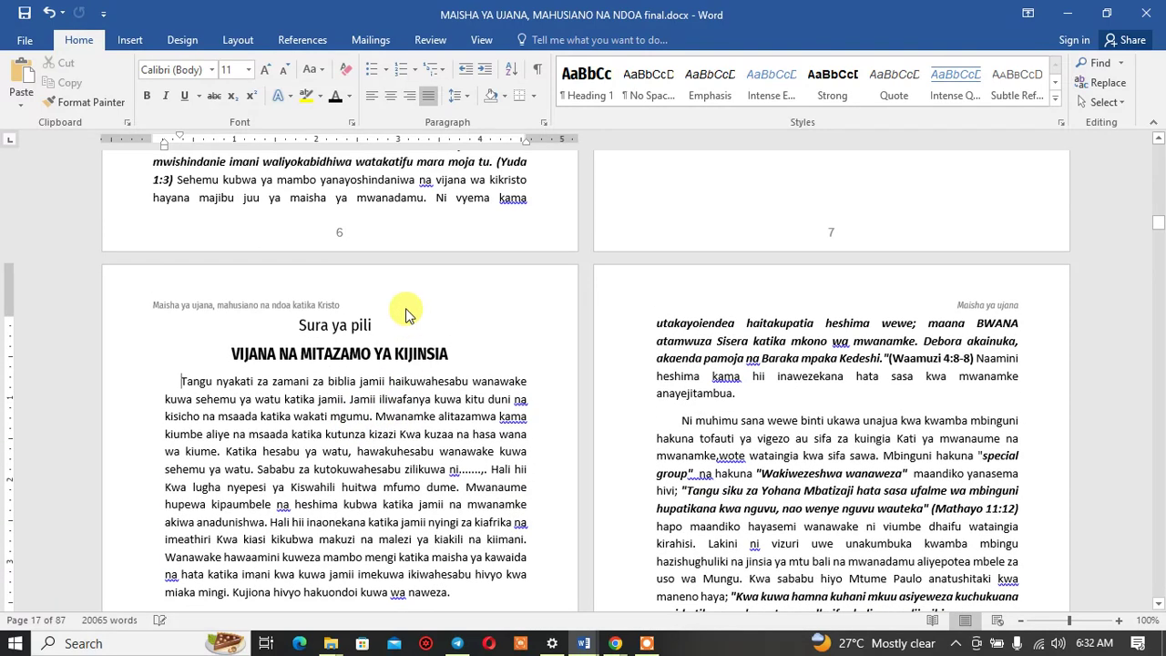
left_click(400, 353)
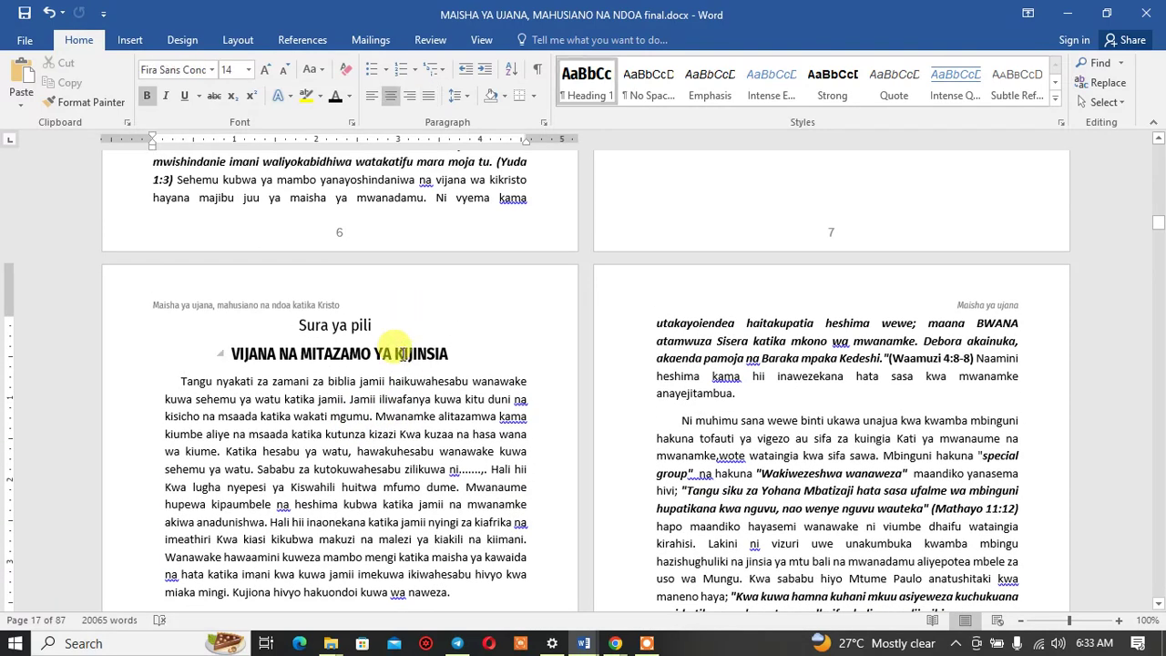
scroll(402, 355, "up", 2)
scroll(392, 347, "up", 4)
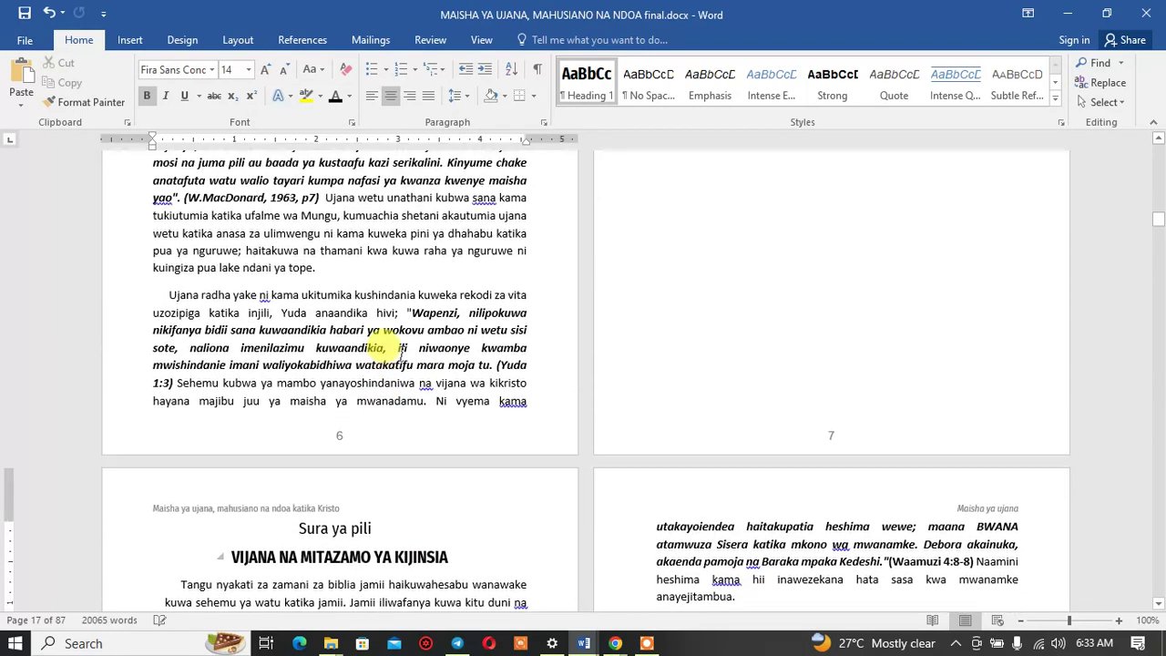
scroll(384, 383, "down", 4)
scroll(387, 401, "down", 2)
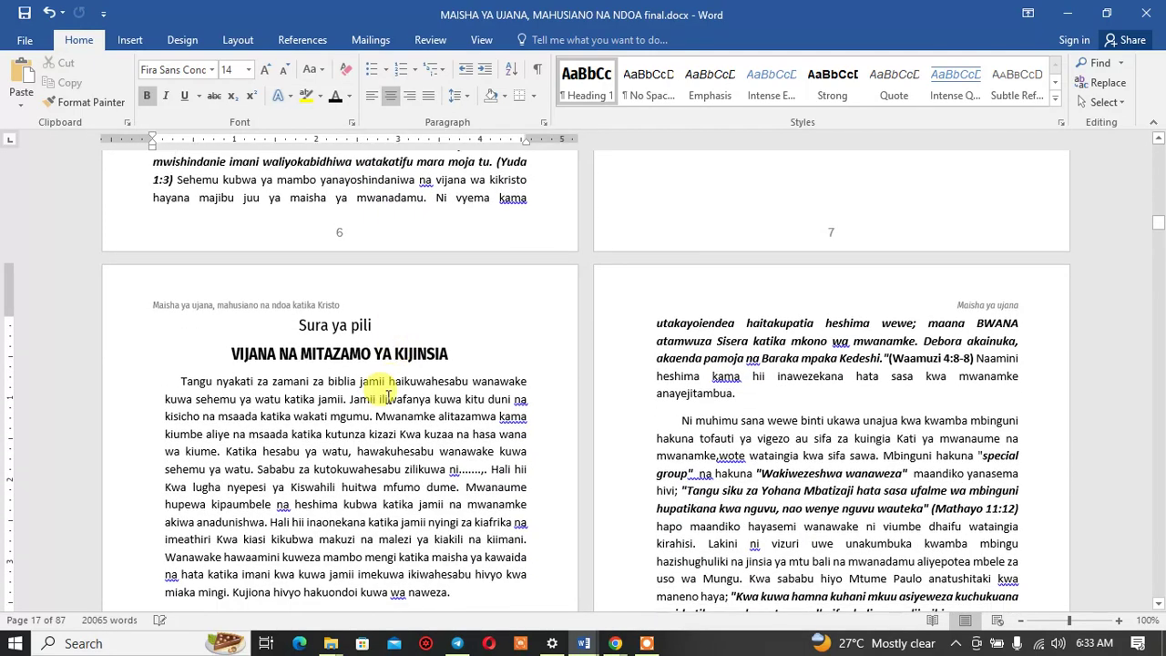
double_click(395, 351)
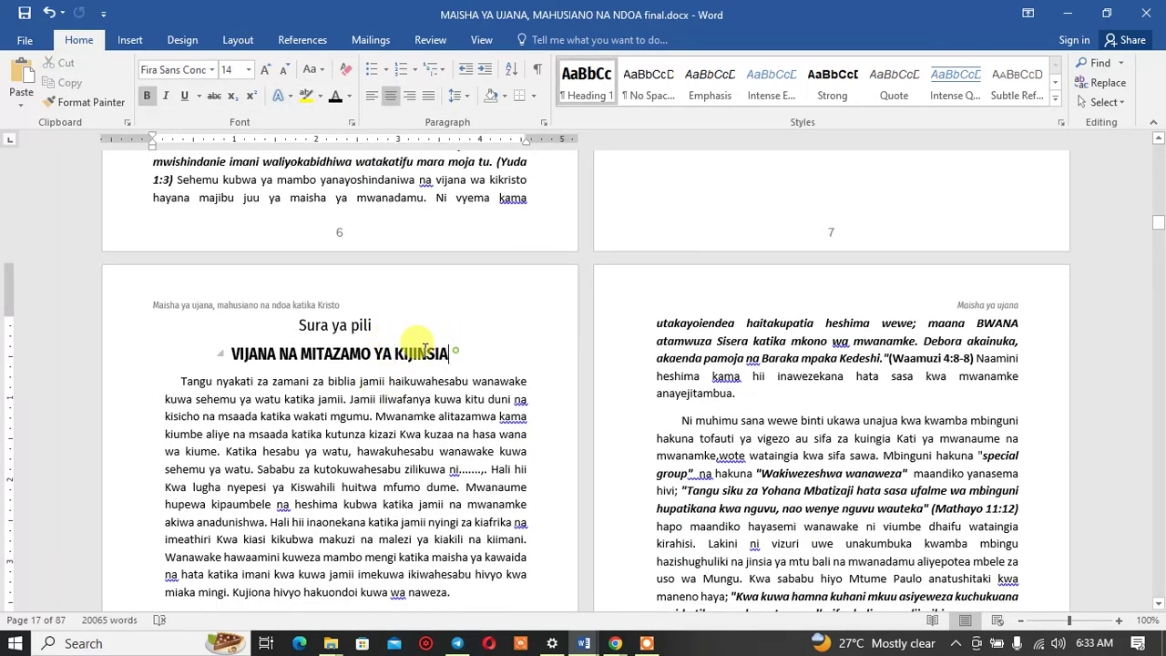
left_click_drag(392, 326, 292, 325)
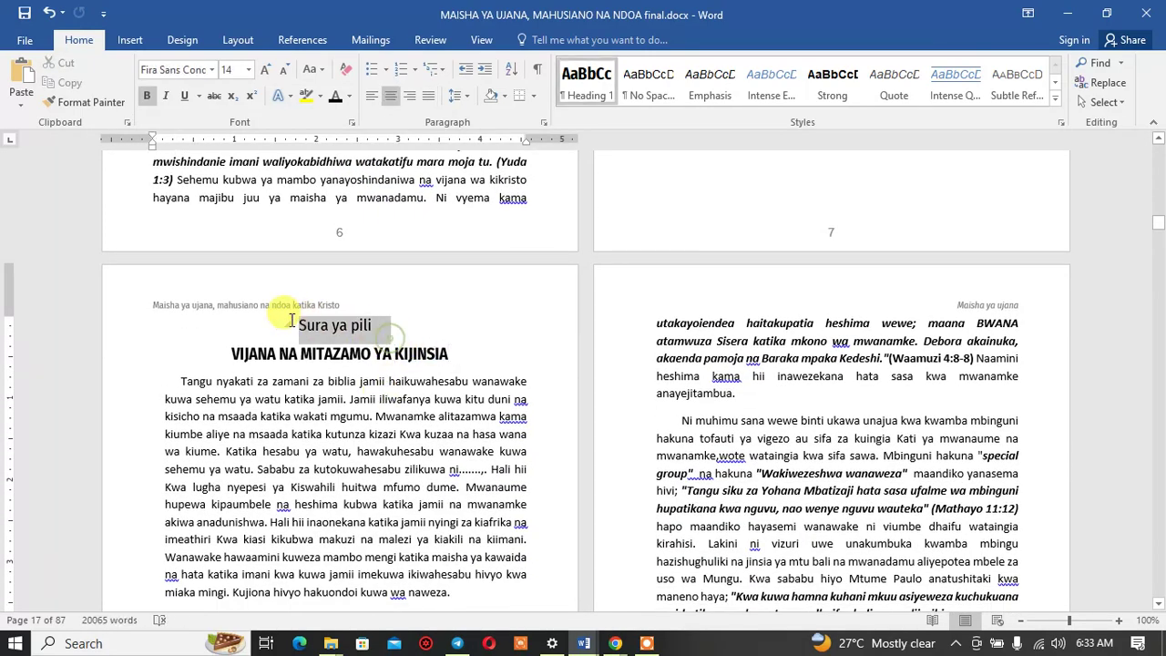
left_click(466, 354)
left_click_drag(462, 355, 300, 325)
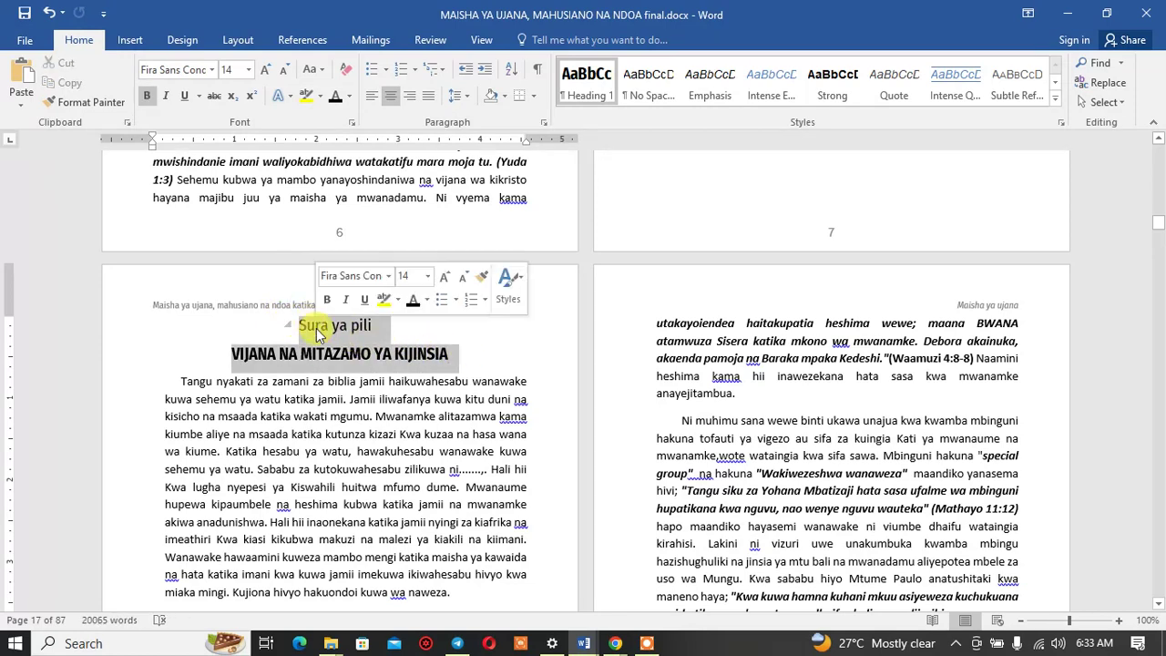
left_click_drag(153, 136, 162, 138)
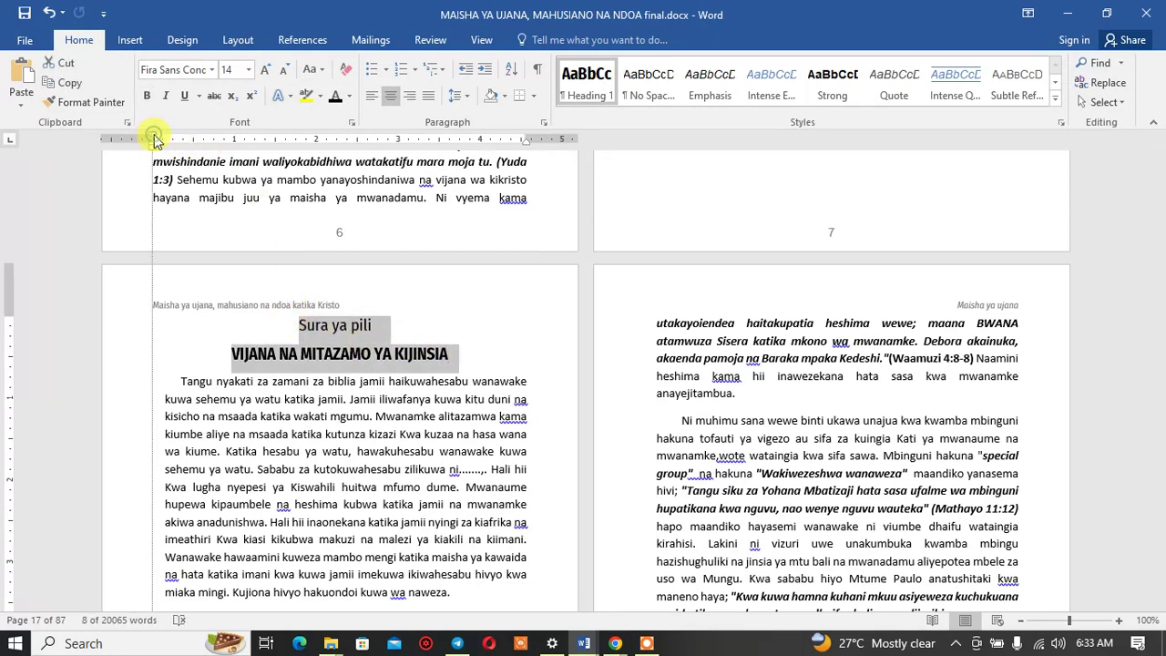
left_click(454, 330)
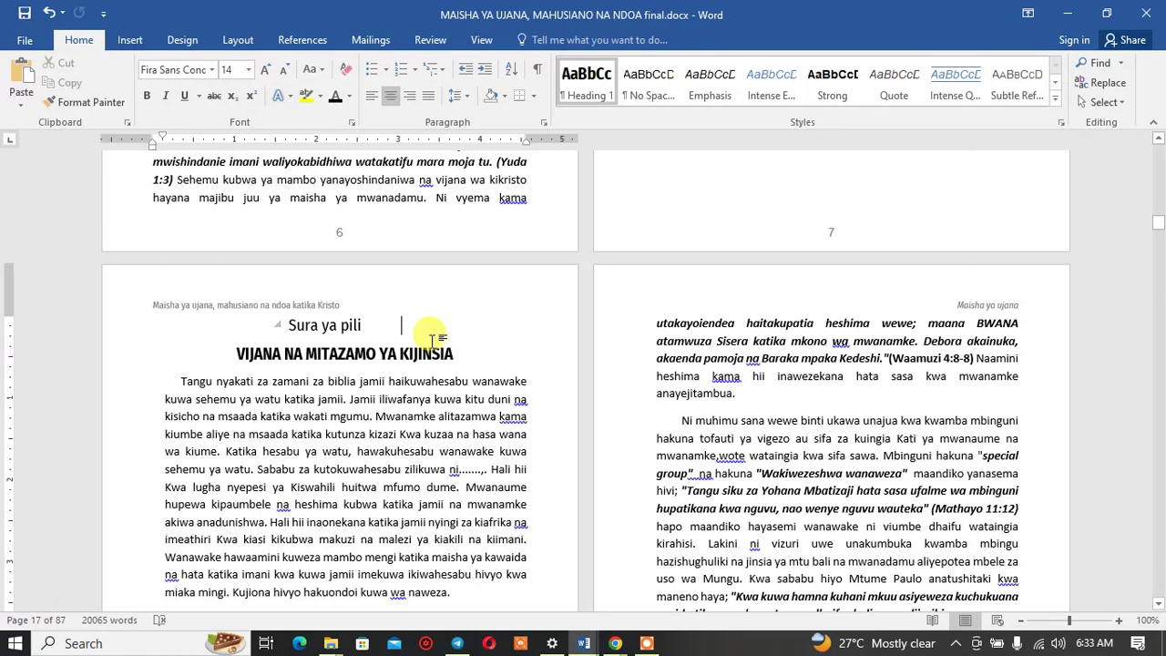
Step: Delete the trailing space after 'Sura ya pili'
scroll(432, 338, "down", 2)
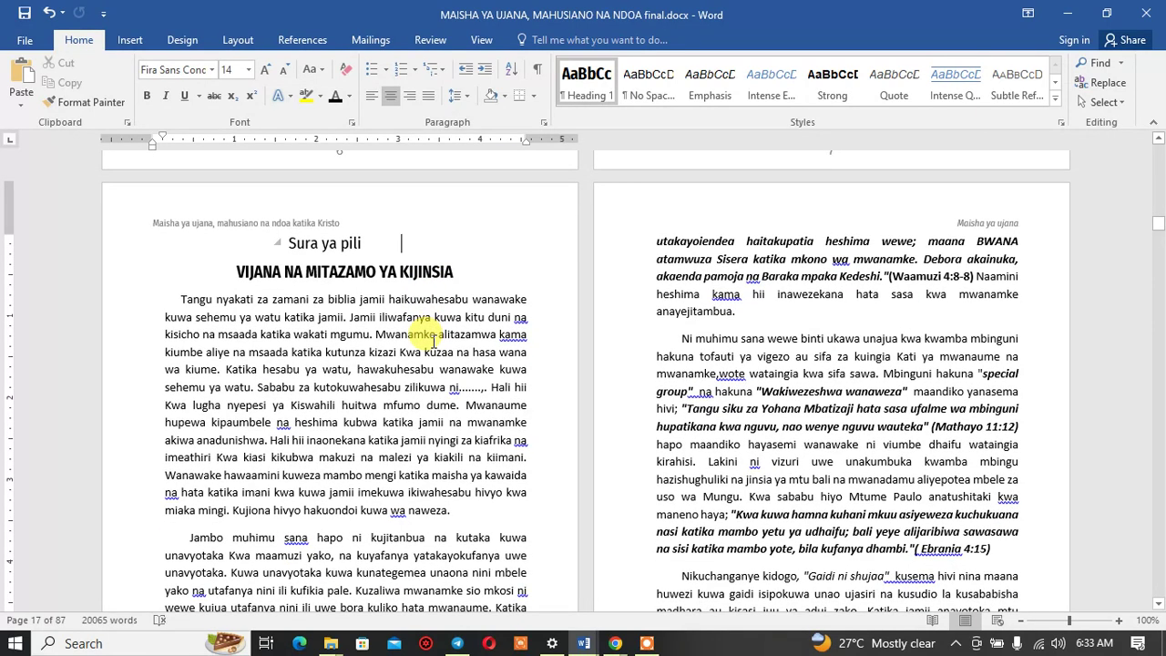
double_click(399, 240)
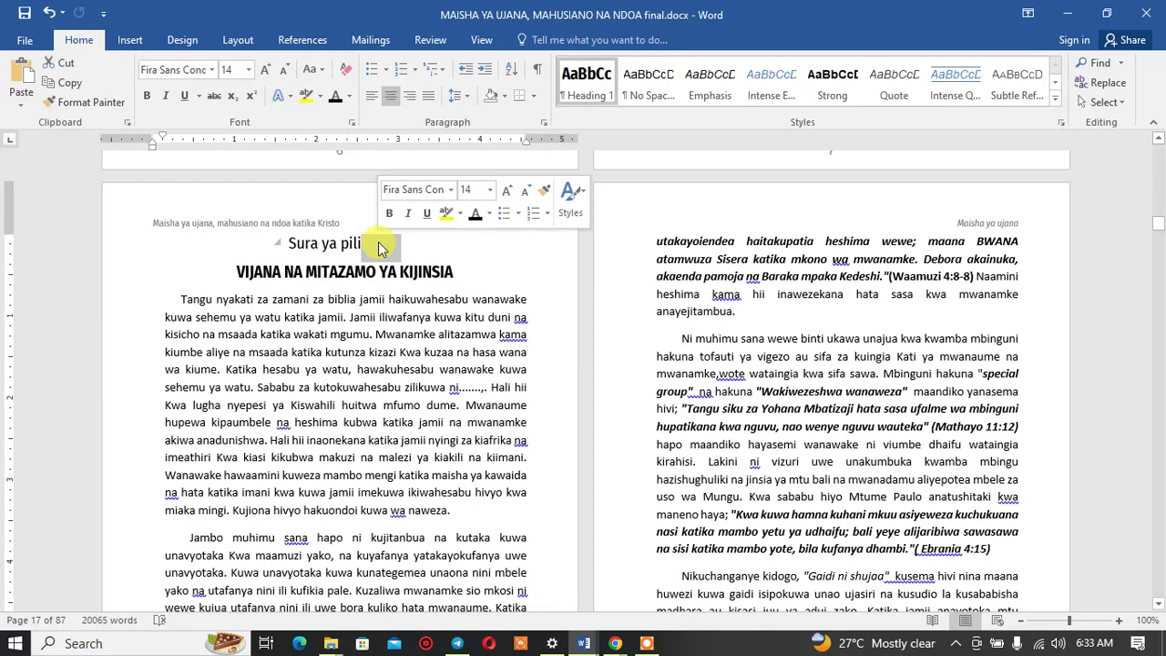
key("BackSpace")
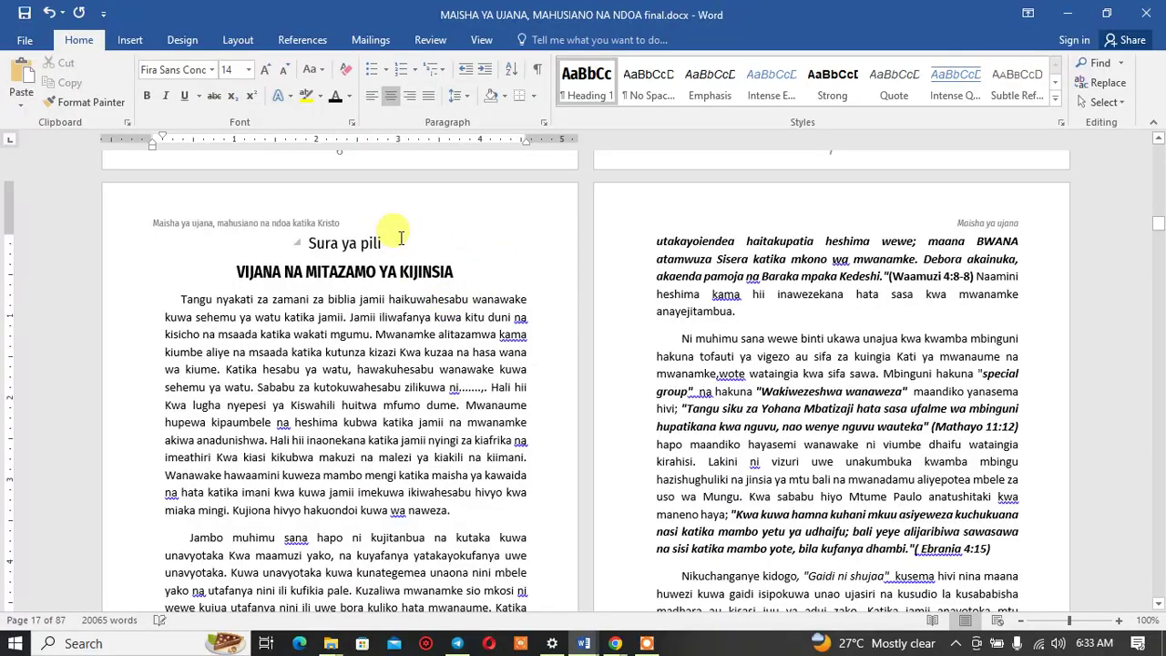
Step: Duplicate the two rules under the Sura ya kwanza and MAISHA YA UJANA headings, then cut the copies
scroll(1087, 385, "up", 5)
scroll(838, 278, "up", 5)
scroll(850, 305, "up", 5)
scroll(850, 305, "up", 5)
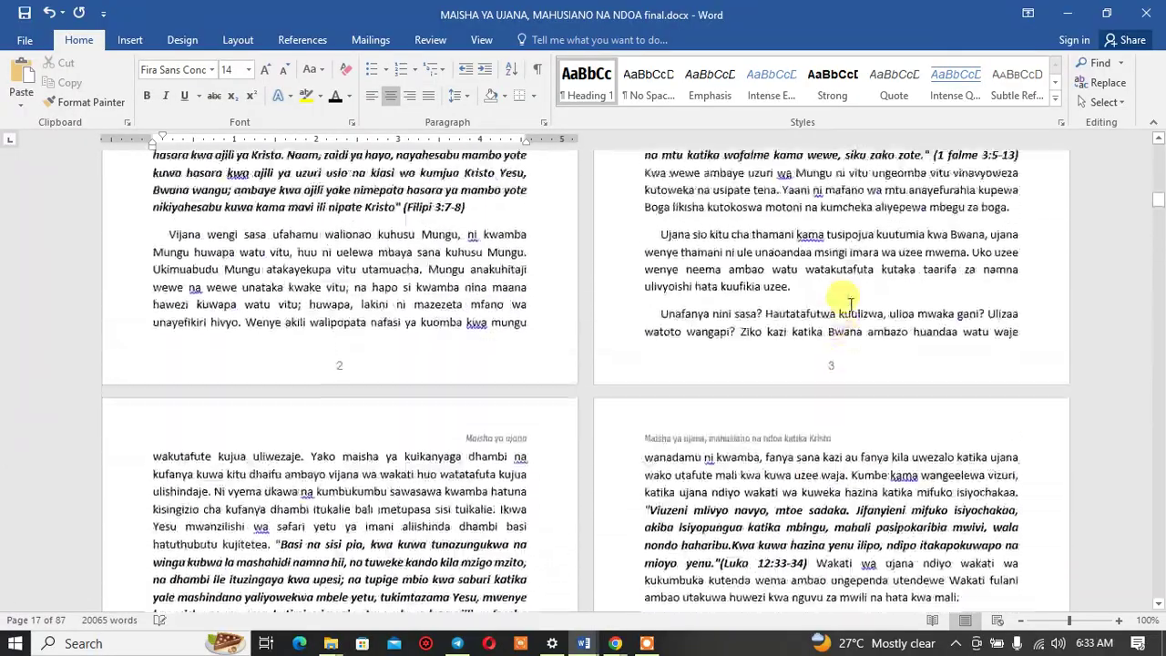
scroll(850, 306, "up", 5)
scroll(849, 306, "up", 5)
scroll(848, 307, "up", 5)
scroll(848, 307, "down", 3)
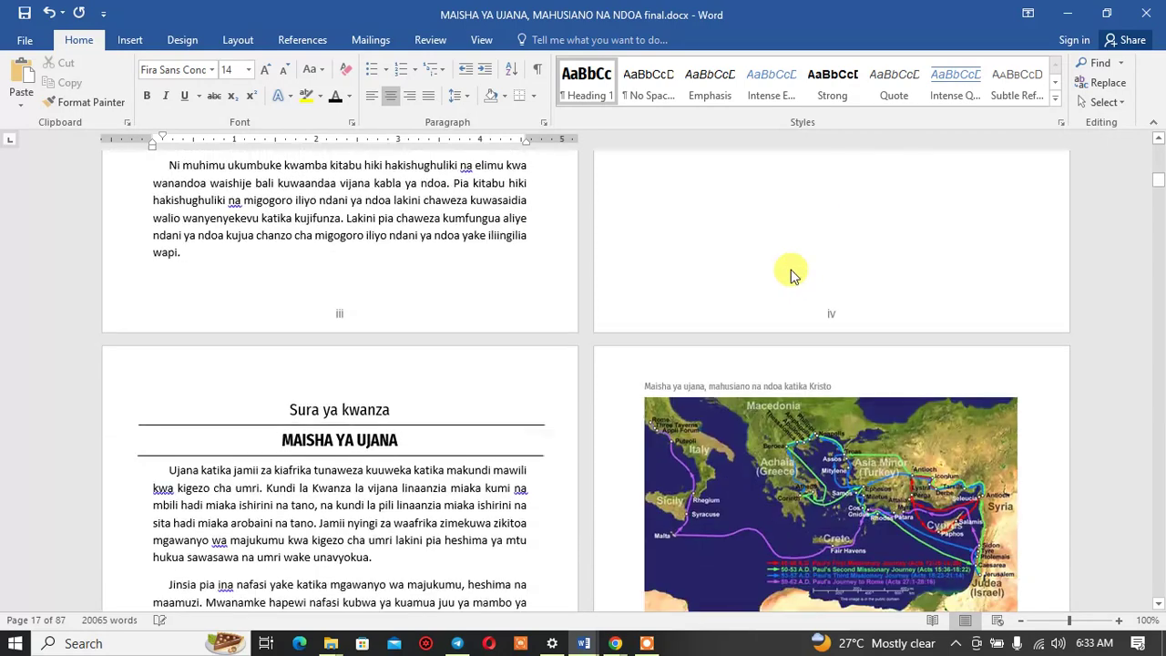
scroll(788, 271, "down", 1)
scroll(461, 356, "down", 2)
scroll(546, 291, "down", 1)
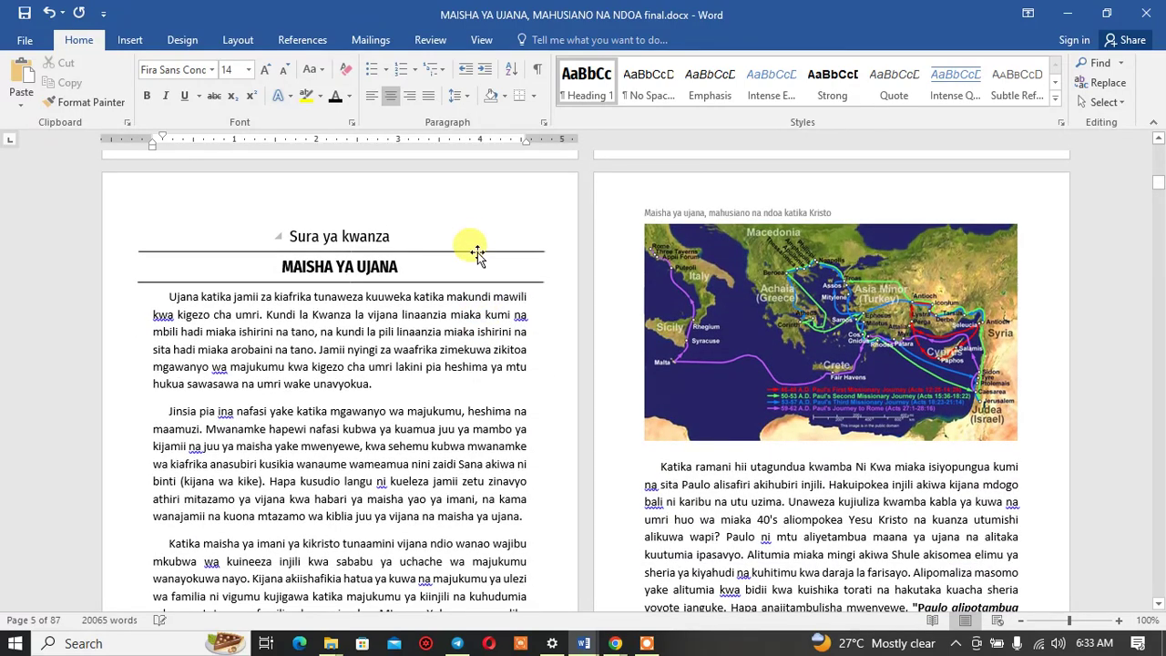
left_click(477, 252)
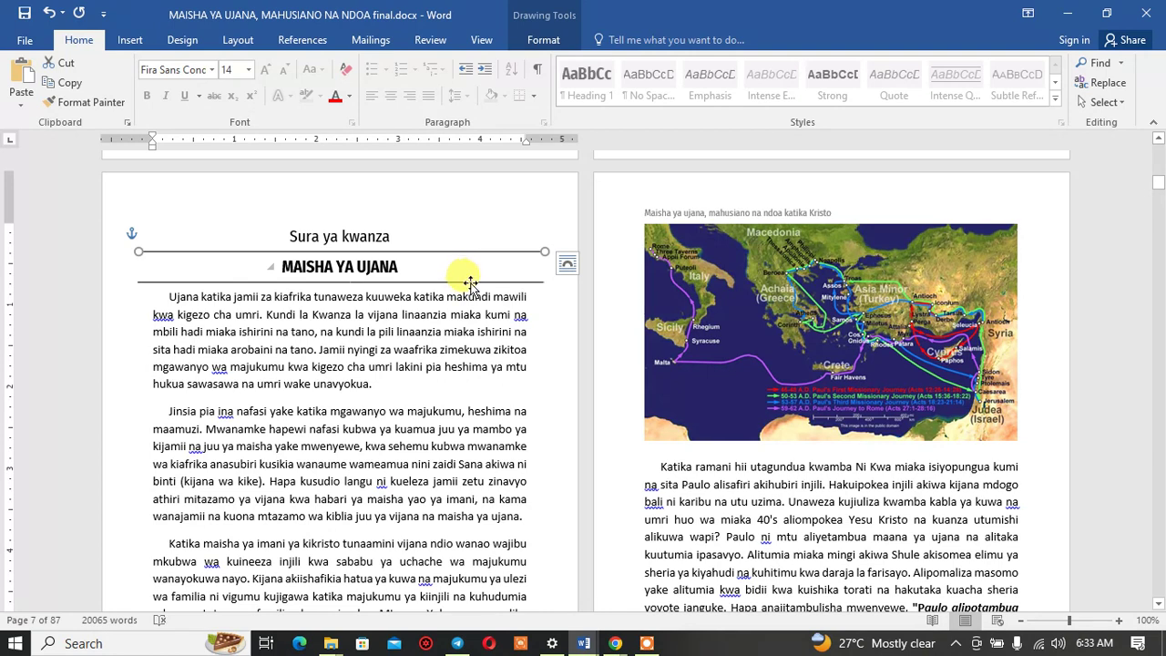
left_click(470, 283, "shift")
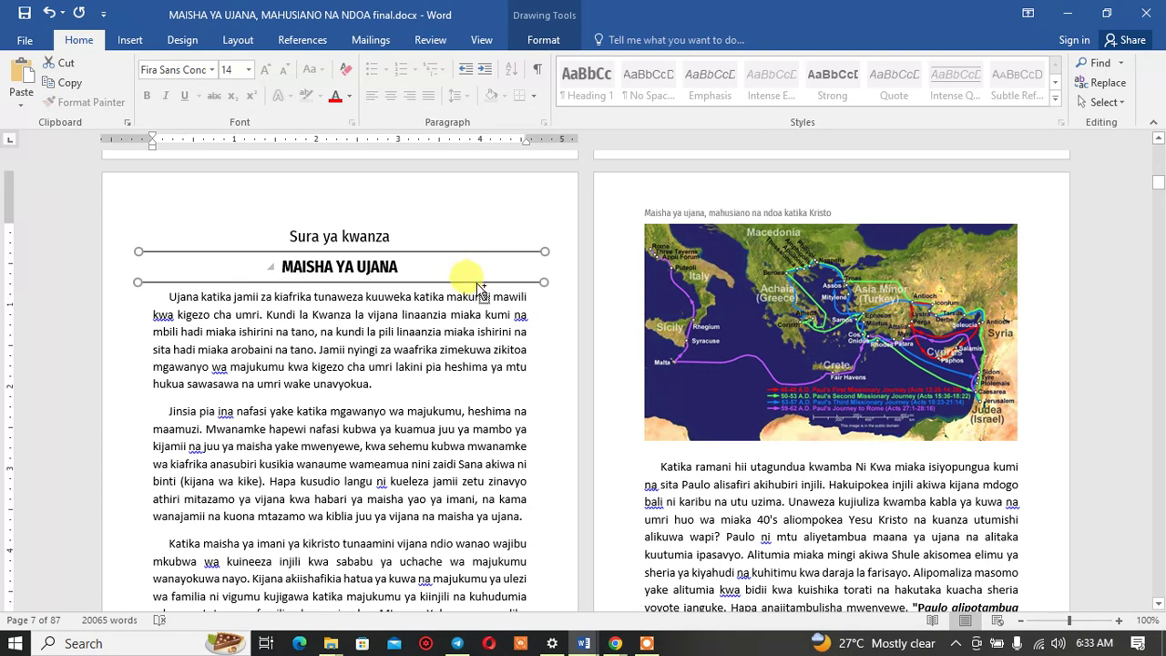
left_click_drag(480, 290, 482, 416)
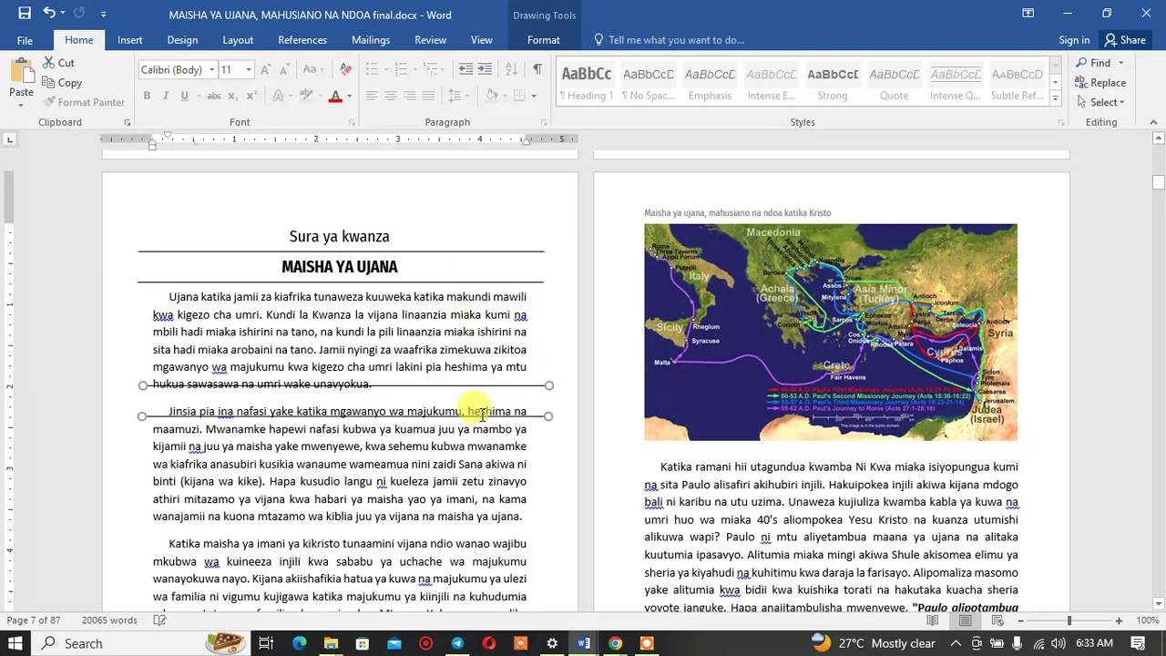
key("Delete")
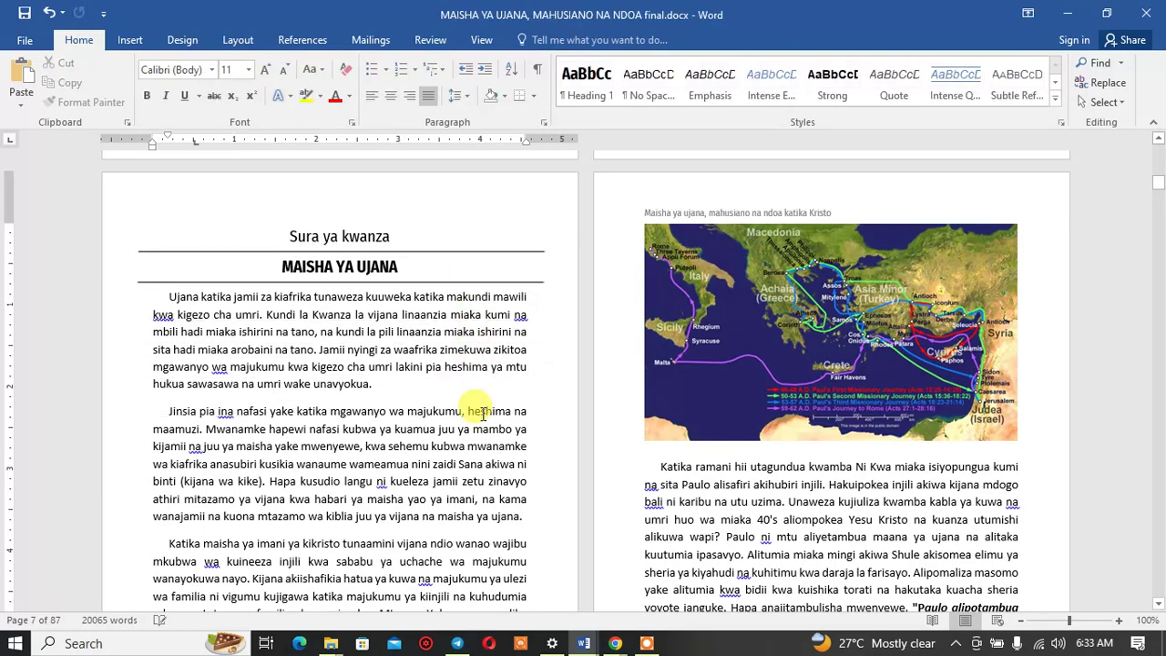
Step: Return to the Sura ya pili chapter opening on page 17
scroll(482, 415, "down", 5)
scroll(481, 414, "down", 5)
scroll(482, 415, "down", 5)
scroll(482, 415, "down", 5)
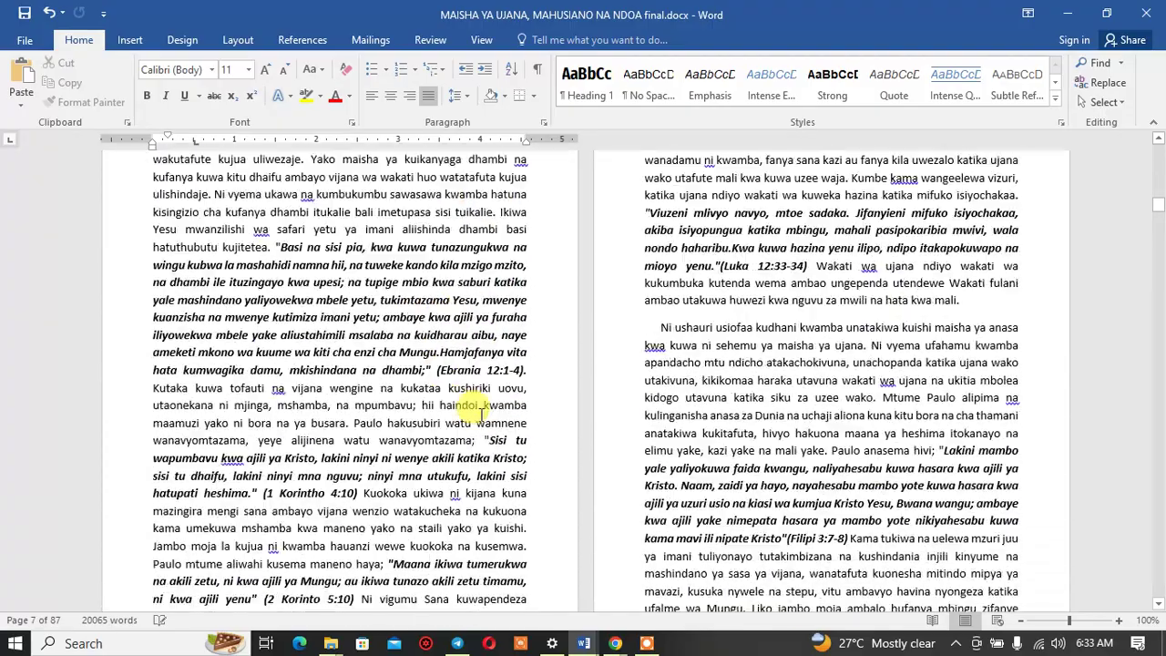
scroll(482, 415, "down", 10)
scroll(445, 398, "down", 10)
scroll(440, 364, "down", 10)
Step: Paste the two rules into chapter two and move them up to its heading
scroll(458, 244, "down", 5)
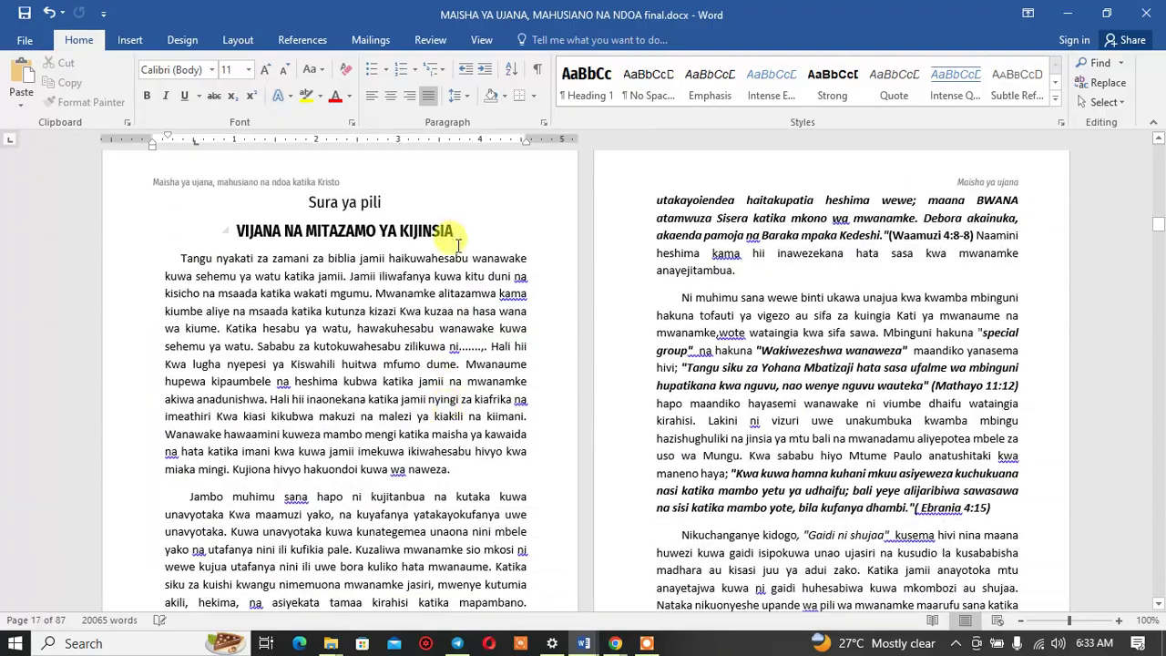
left_click(463, 234)
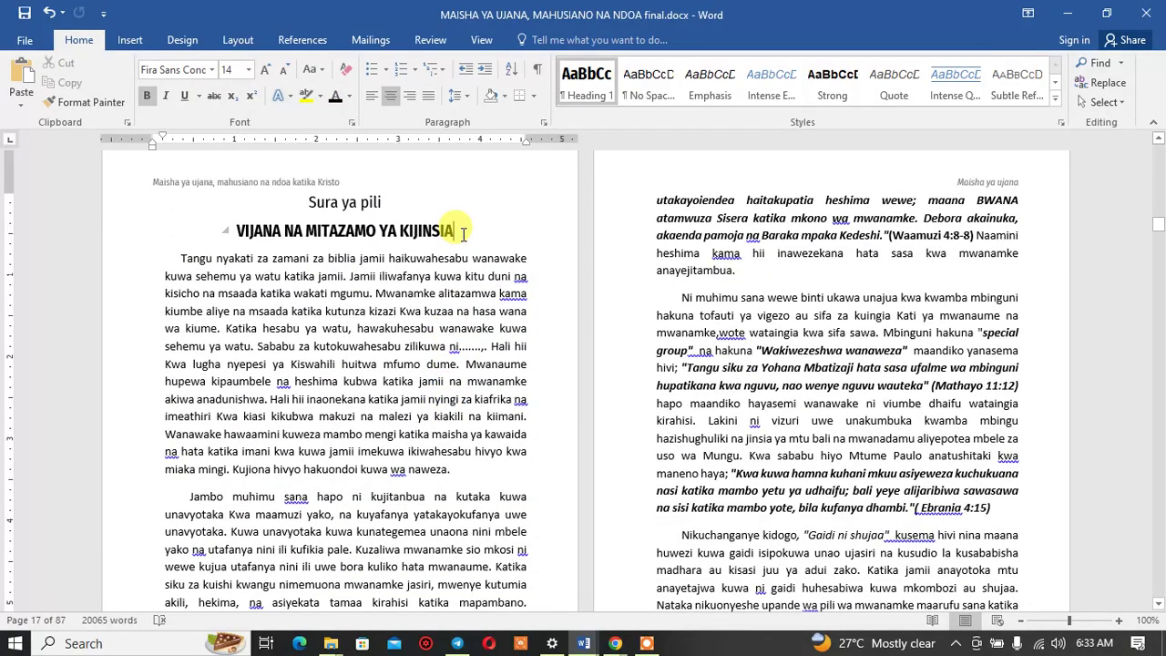
key("ctrl+v")
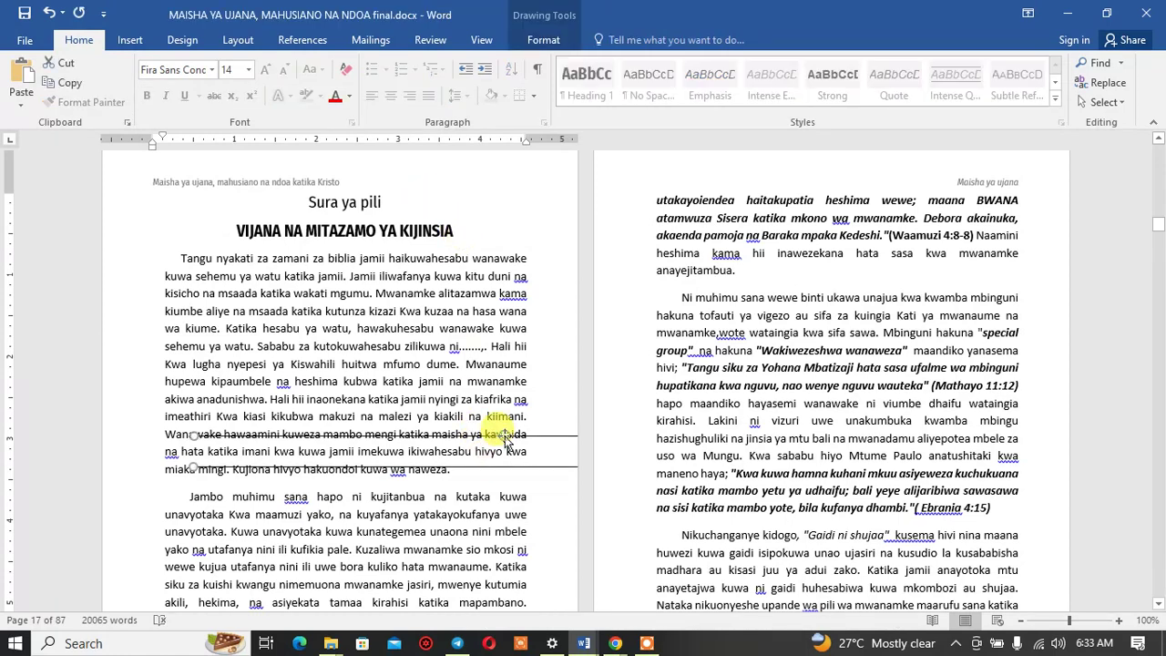
left_click_drag(504, 437, 443, 199)
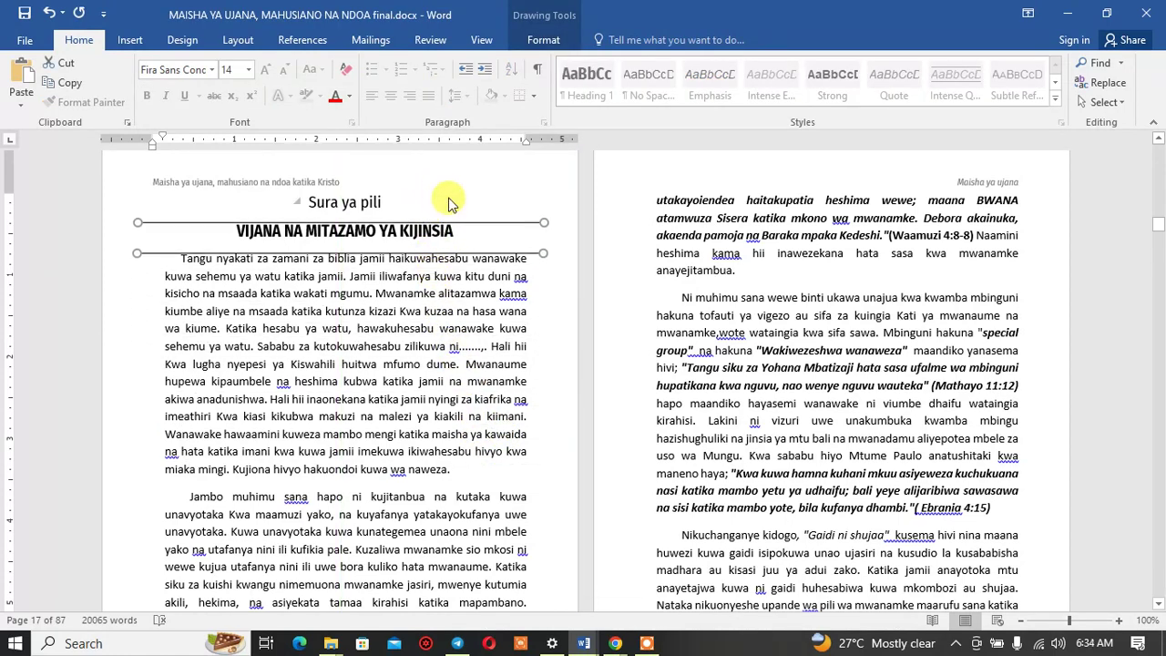
left_click(446, 196)
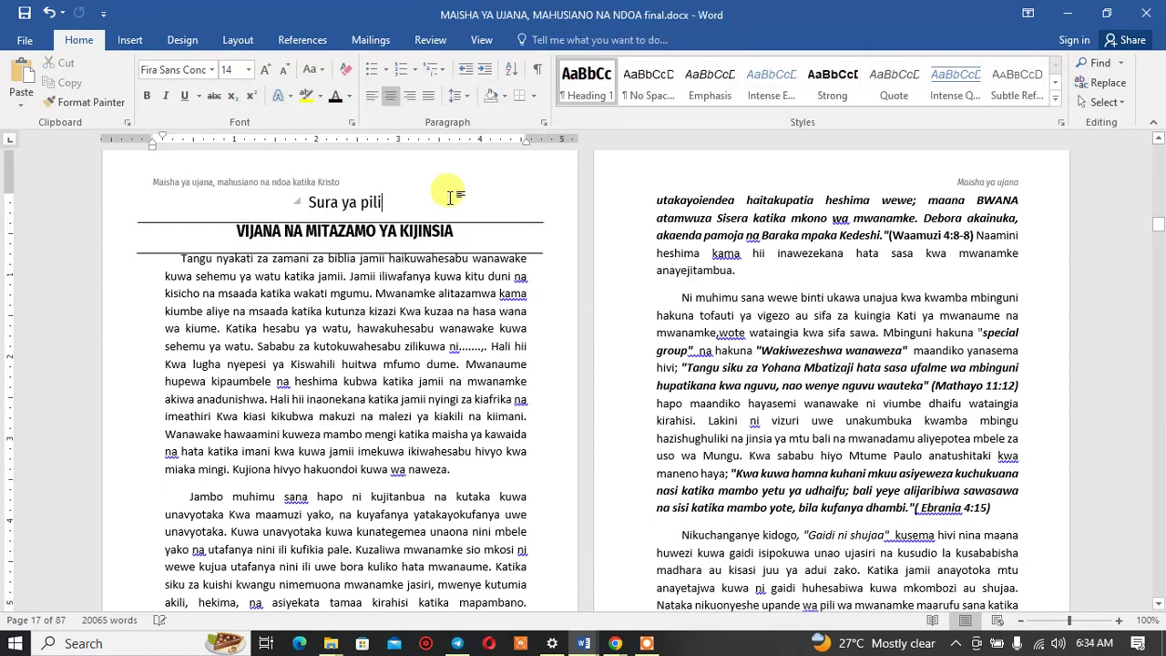
Step: Nudge both rules up three steps so they frame the VIJANA heading
left_click(502, 222)
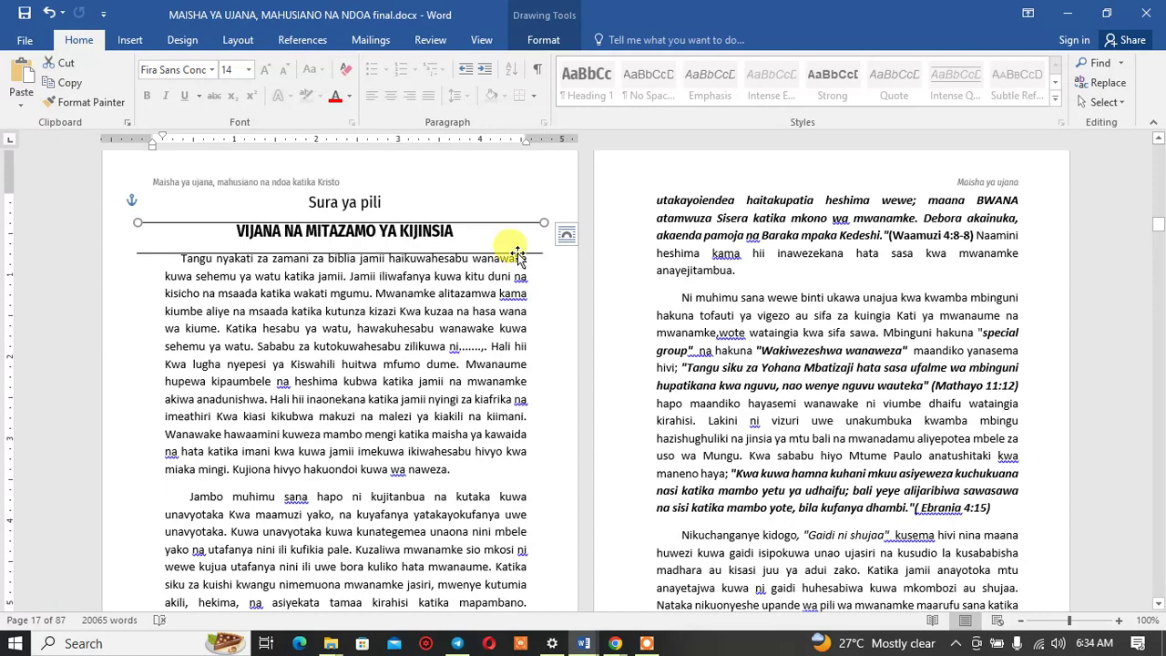
left_click(516, 252, "shift")
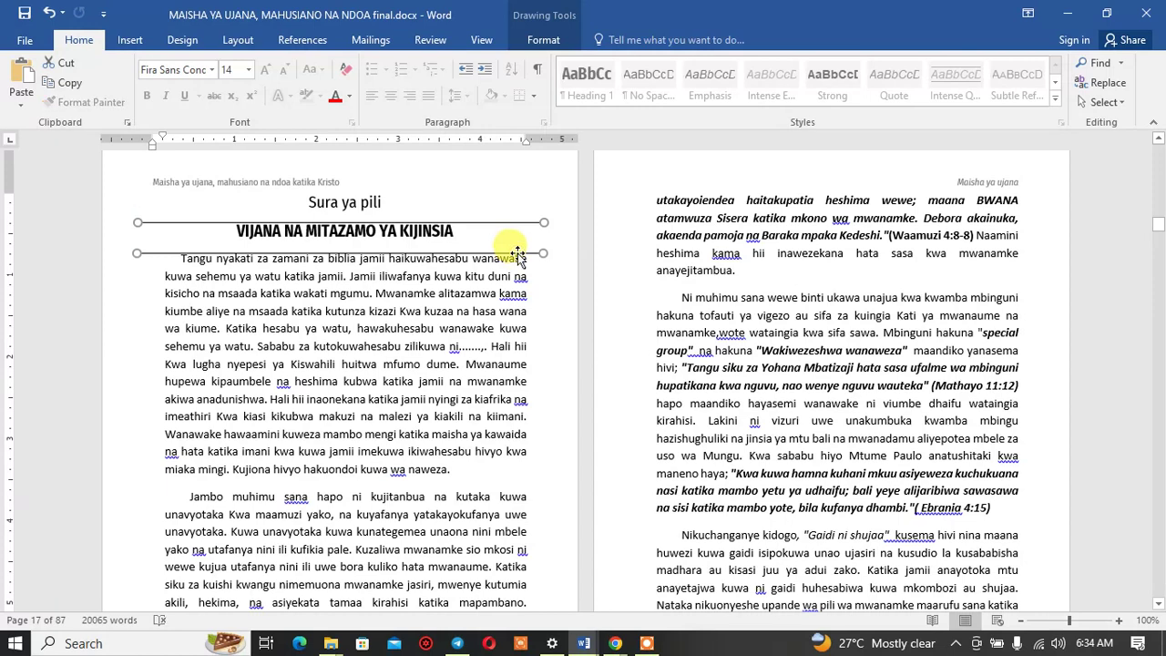
key("ctrl+Up")
key("ctrl+Up")
key("ctrl+Up")
key("ctrl+Up")
key("ctrl+Up")
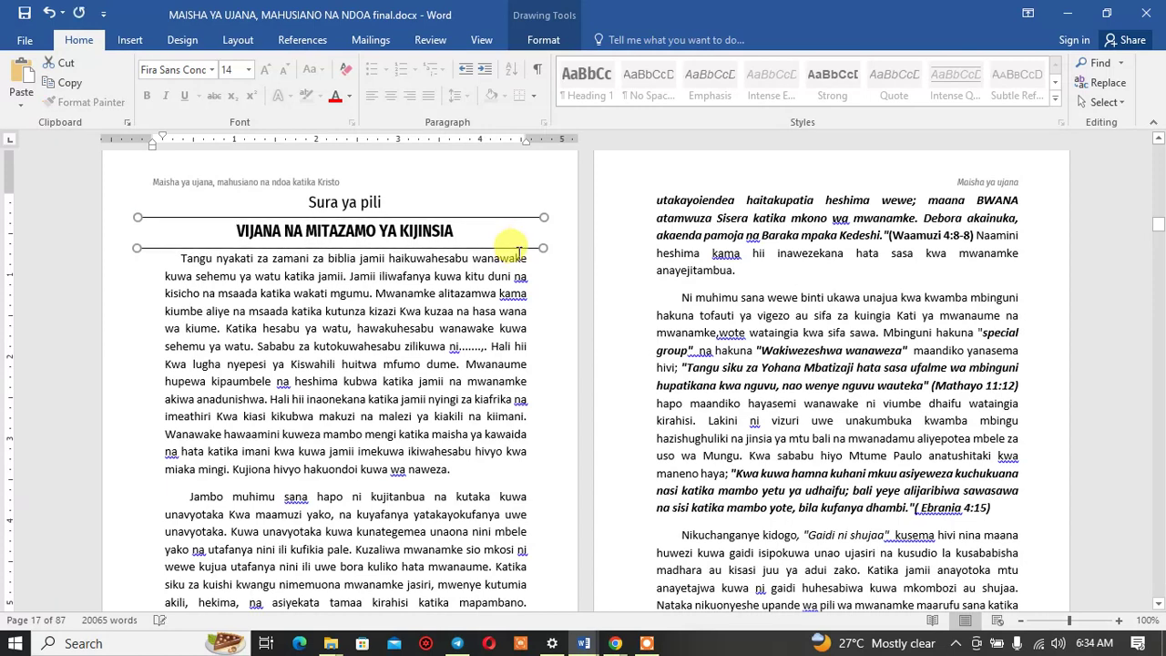
key("ctrl+Up")
key("ctrl+Up")
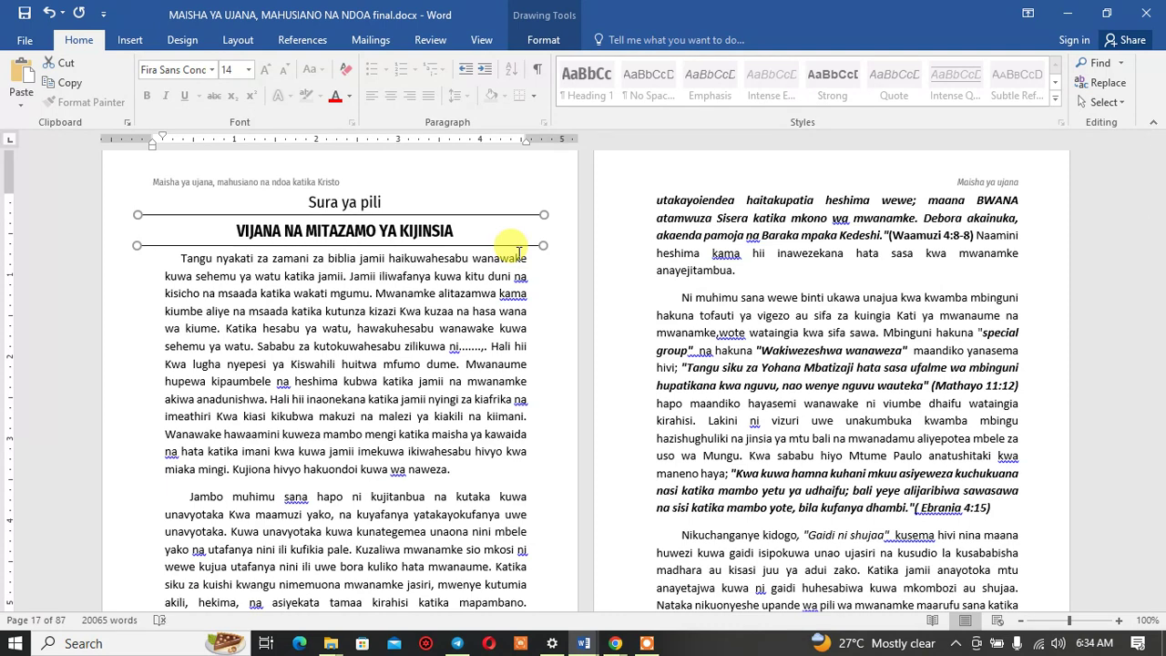
key("ctrl+Up")
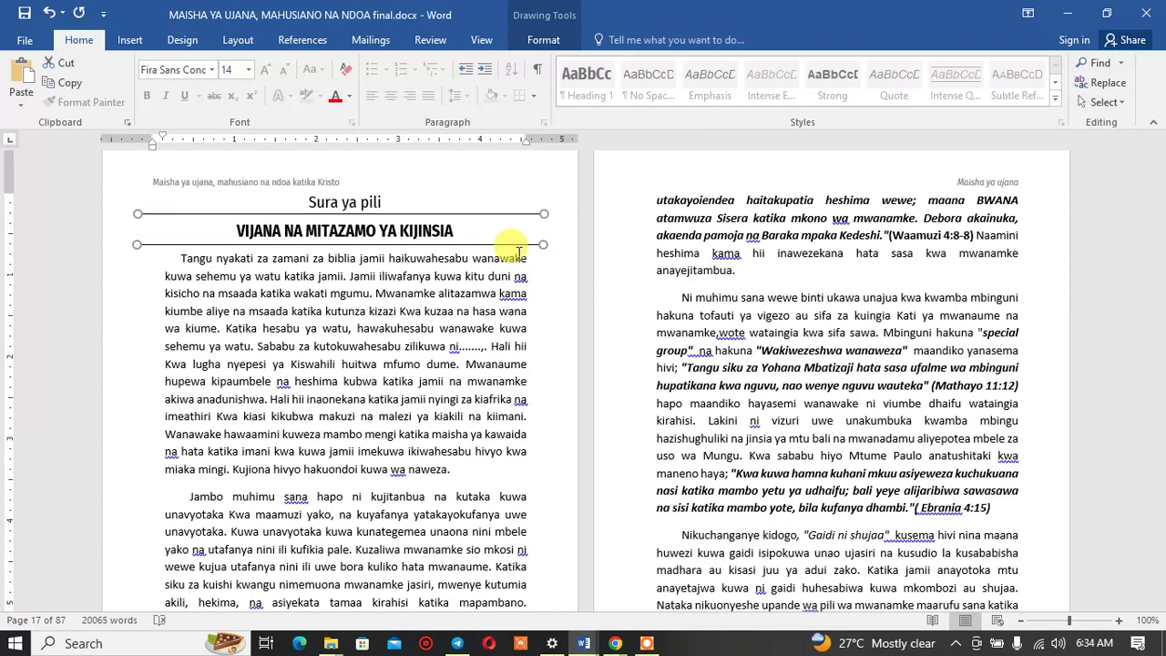
left_click(466, 363)
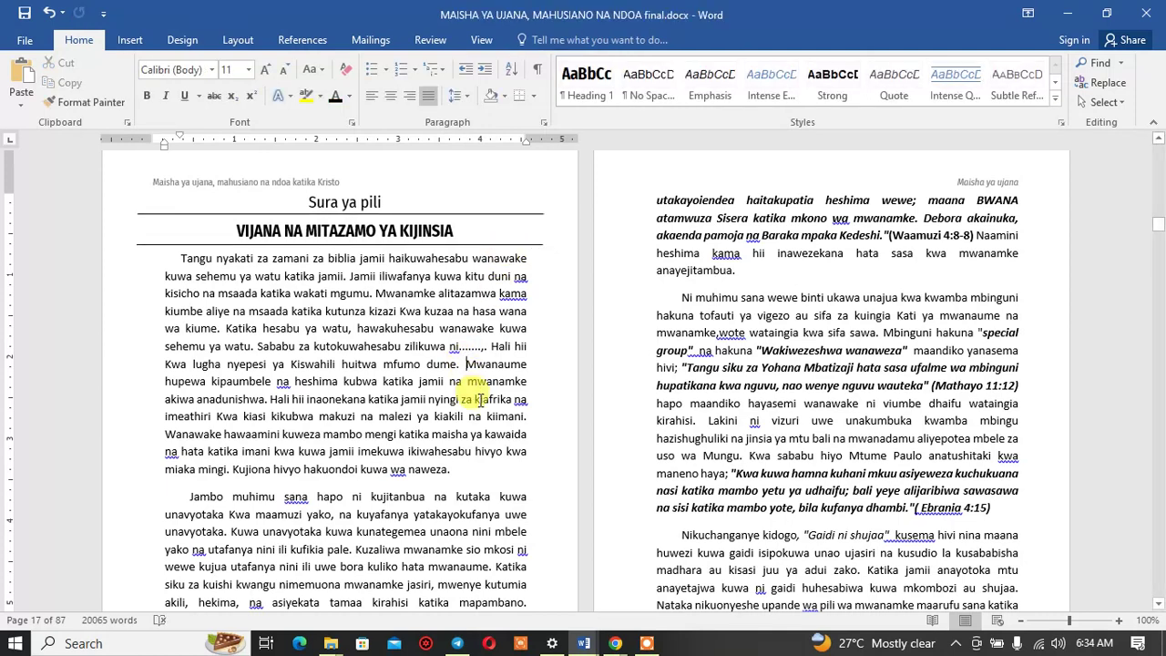
left_click(490, 245)
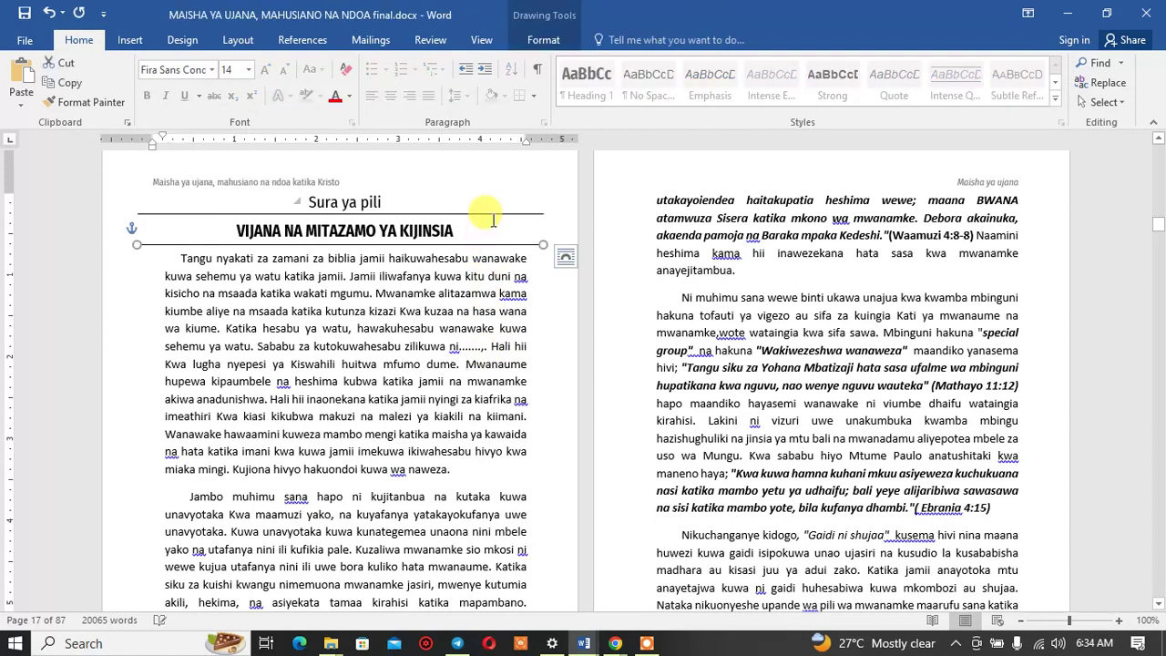
left_click(495, 214, "shift")
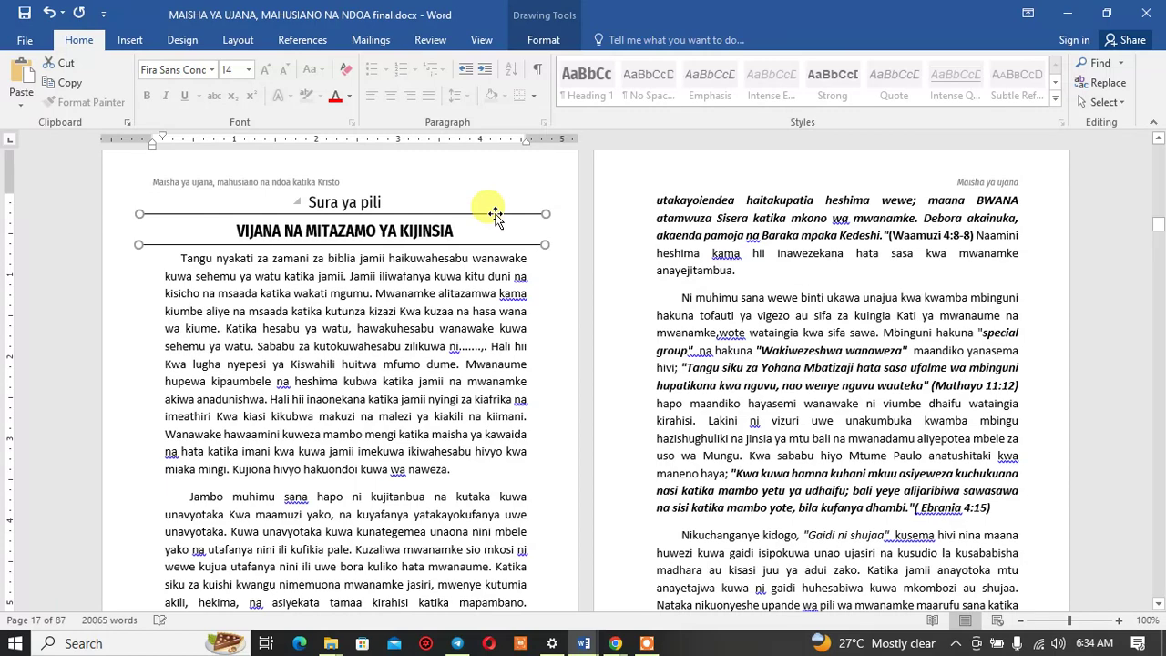
left_click(443, 264)
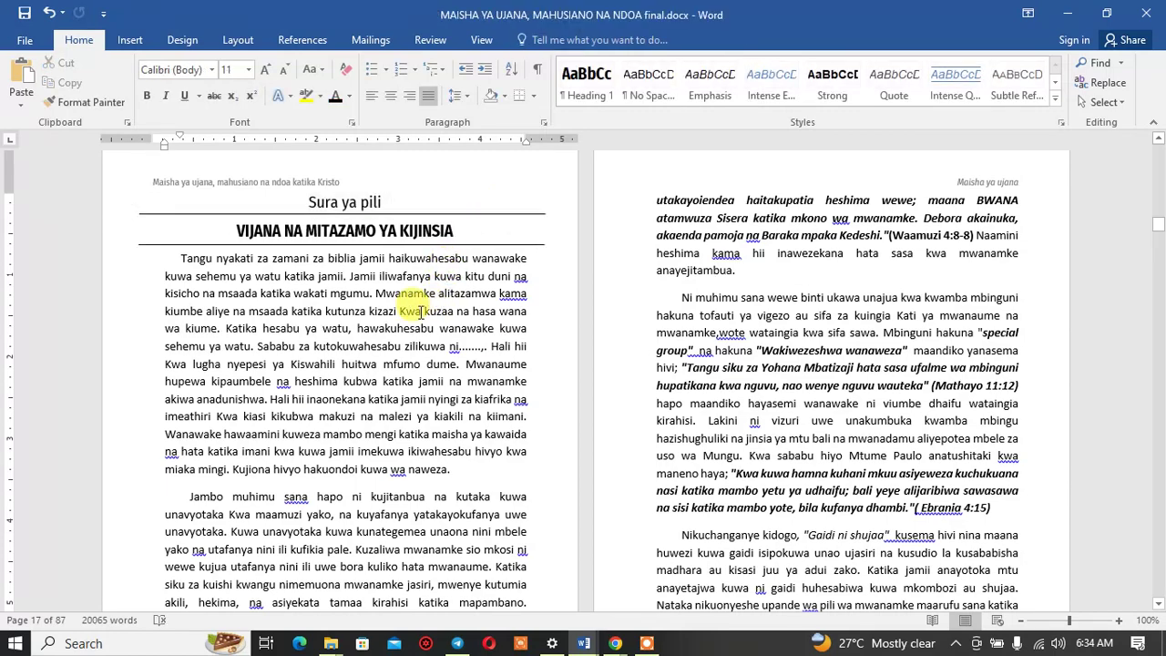
Step: Insert a Next Page section break right after the word 'safari' via Layout > Breaks
scroll(420, 319, "down", 5)
scroll(419, 319, "down", 1)
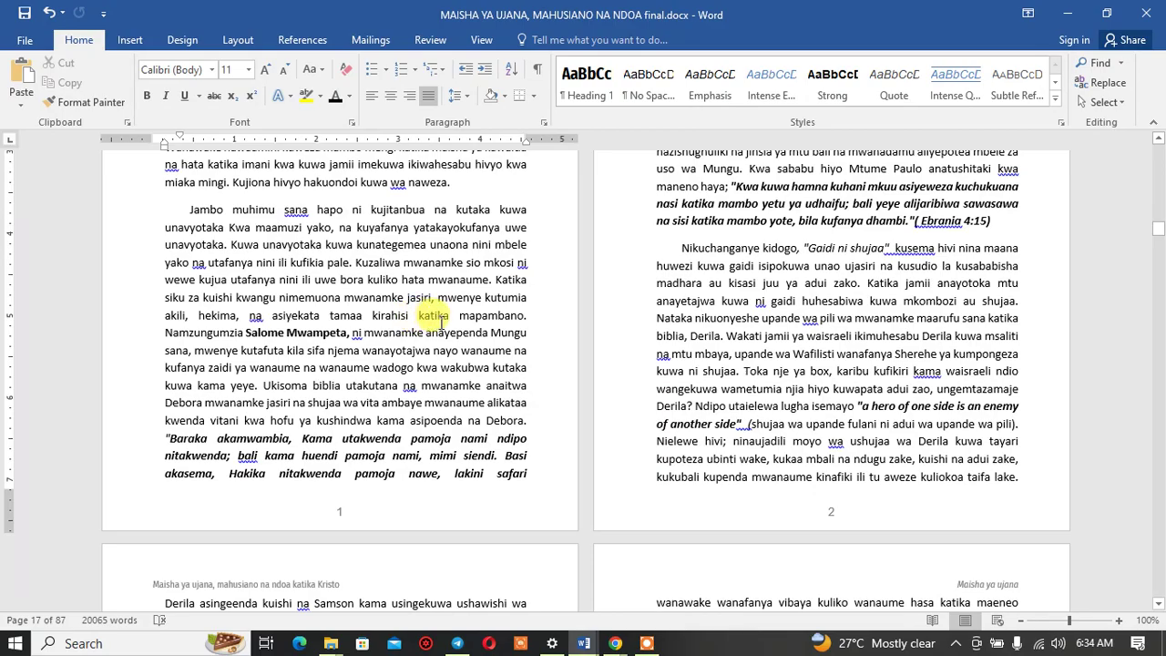
scroll(441, 320, "up", 3)
scroll(441, 321, "up", 2)
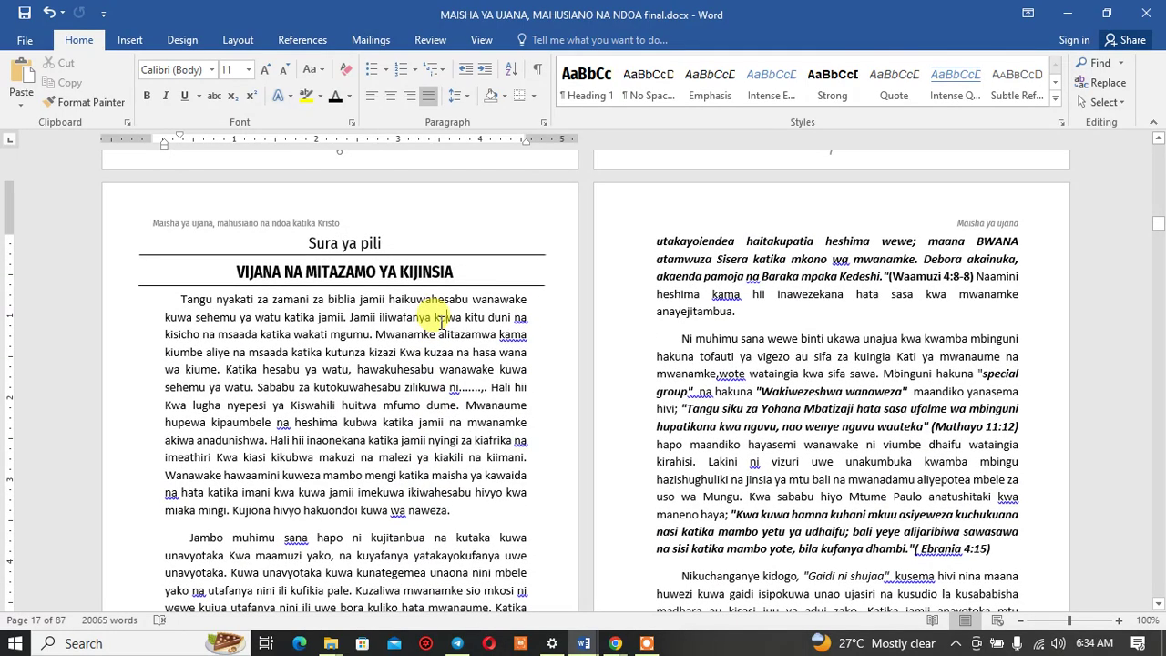
scroll(440, 321, "down", 5)
scroll(441, 324, "down", 5)
scroll(441, 328, "down", 5)
scroll(442, 337, "down", 4)
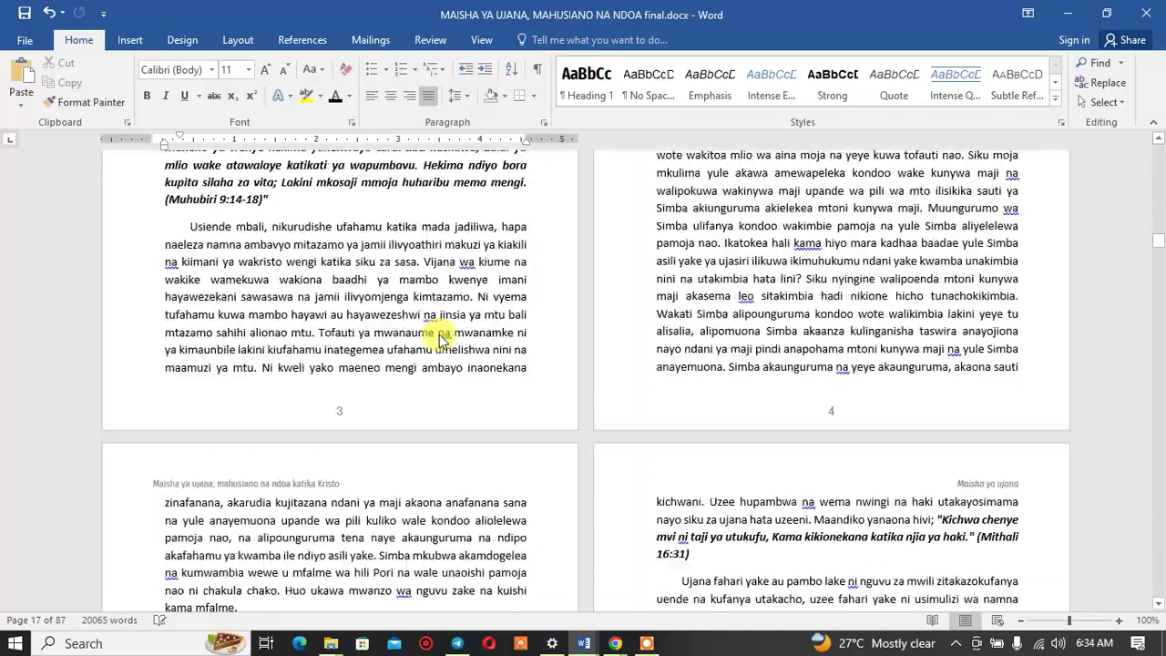
scroll(441, 338, "up", 3)
scroll(440, 338, "up", 5)
scroll(442, 340, "up", 5)
scroll(441, 342, "up", 1)
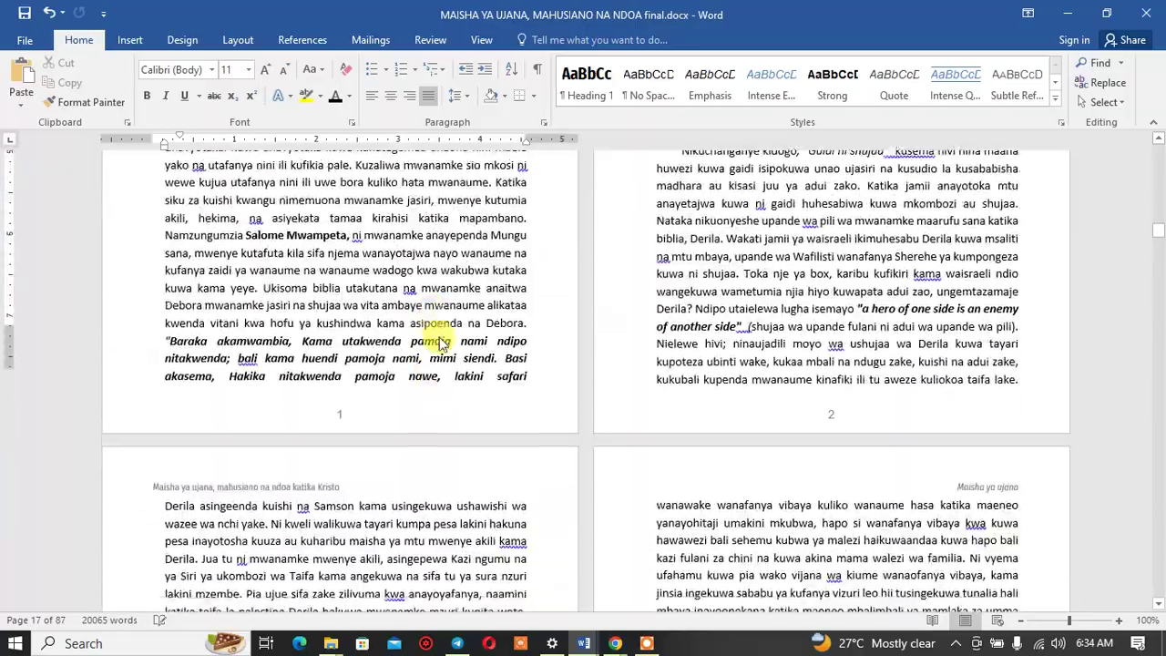
scroll(441, 342, "up", 1)
scroll(437, 337, "up", 5)
scroll(429, 330, "up", 3)
scroll(401, 378, "up", 1)
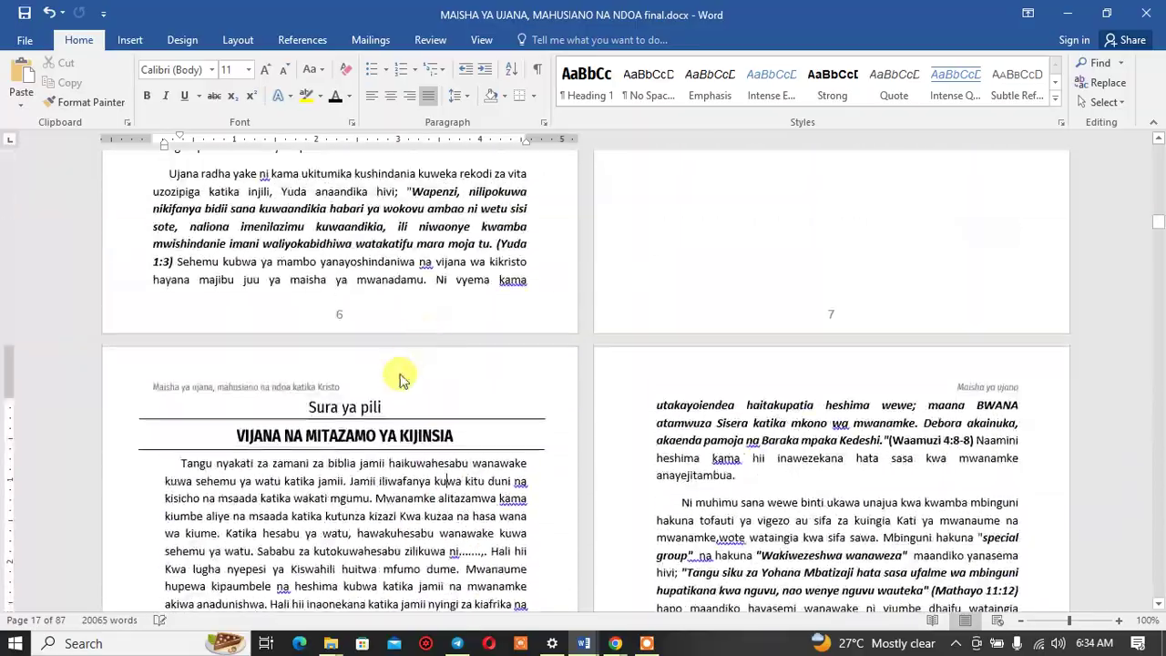
scroll(371, 371, "down", 4)
scroll(371, 373, "down", 2)
scroll(371, 380, "down", 2)
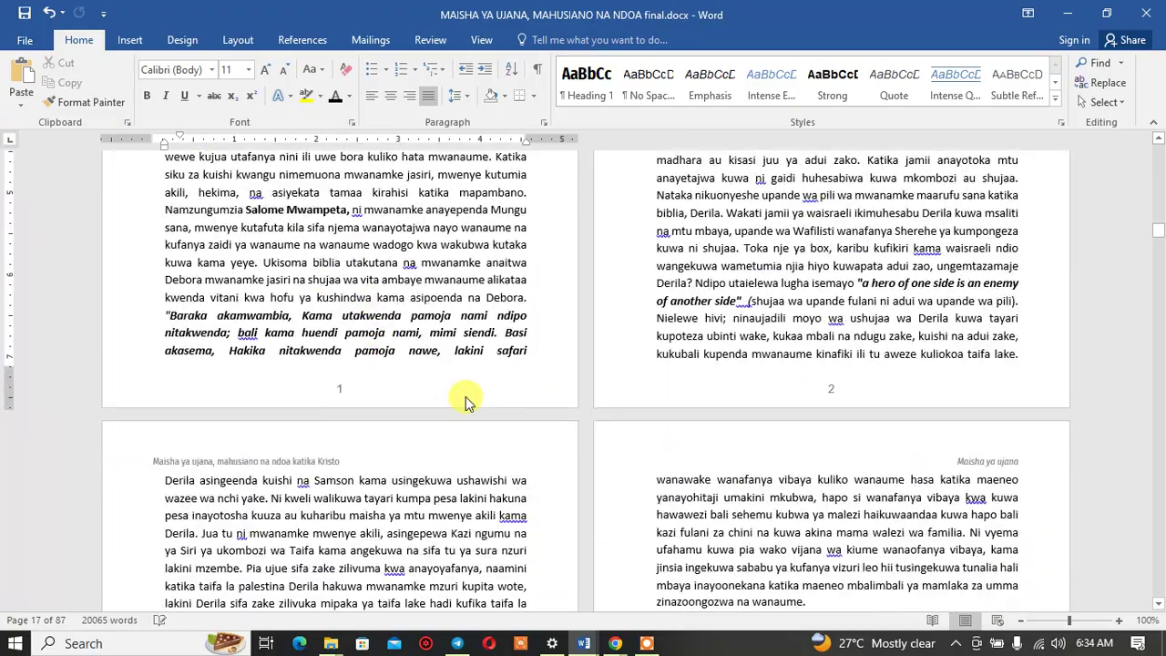
scroll(465, 403, "up", 5)
scroll(462, 395, "up", 5)
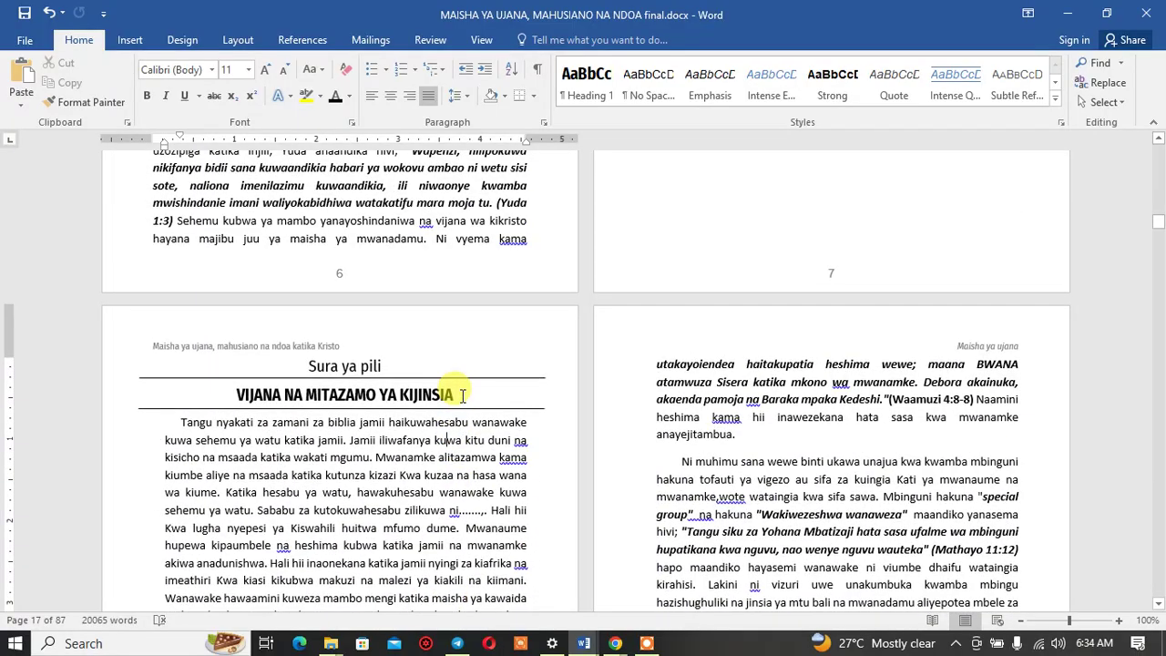
scroll(463, 394, "down", 3)
scroll(469, 397, "down", 3)
scroll(481, 398, "down", 2)
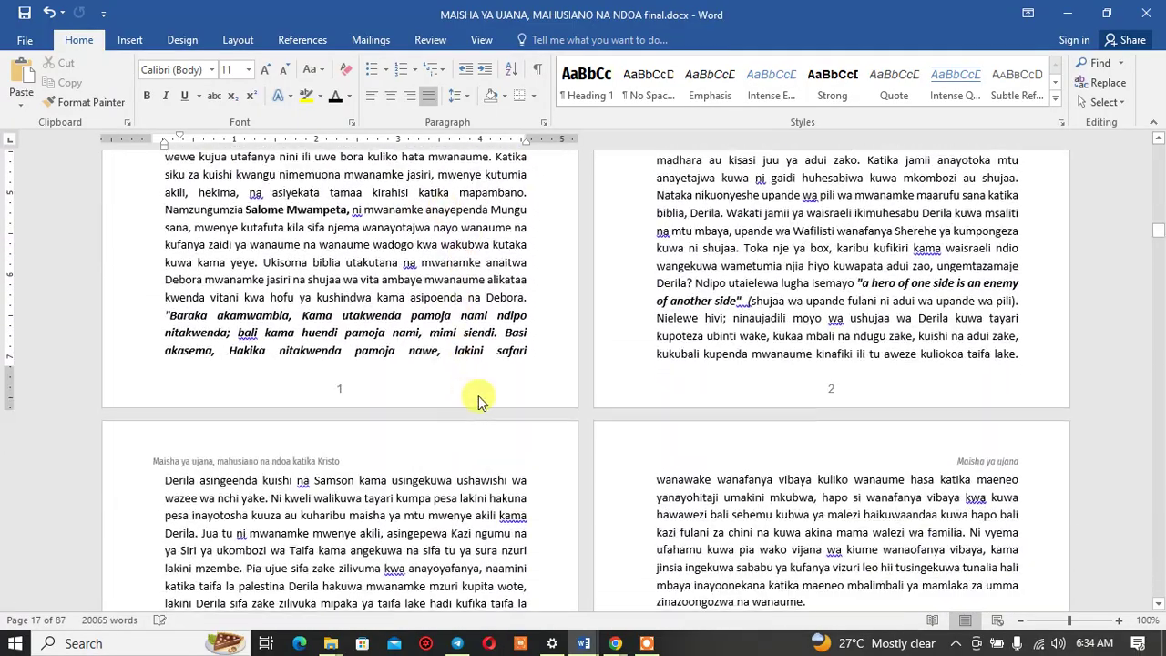
left_click(531, 349)
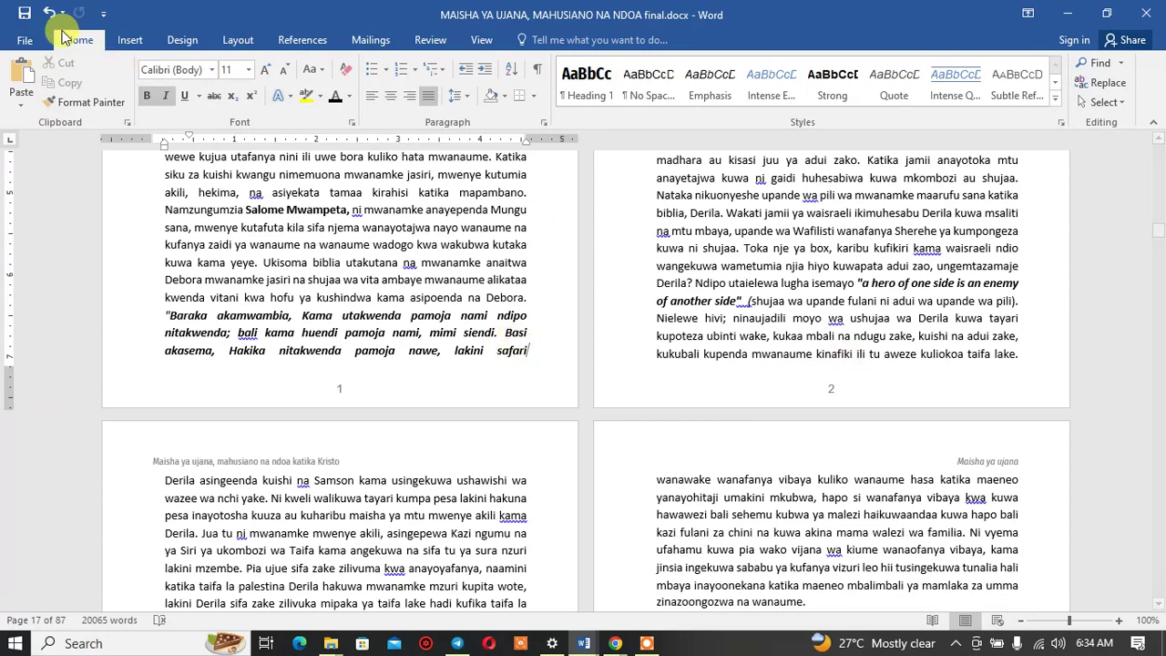
left_click(238, 40)
left_click(211, 62)
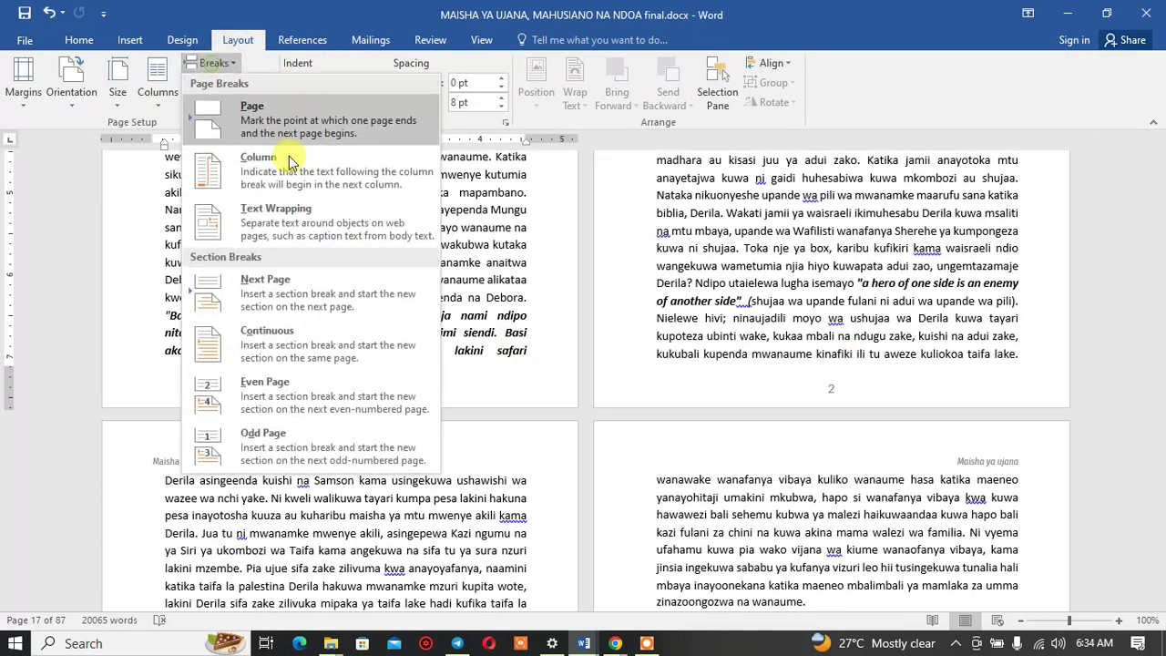
left_click(300, 295)
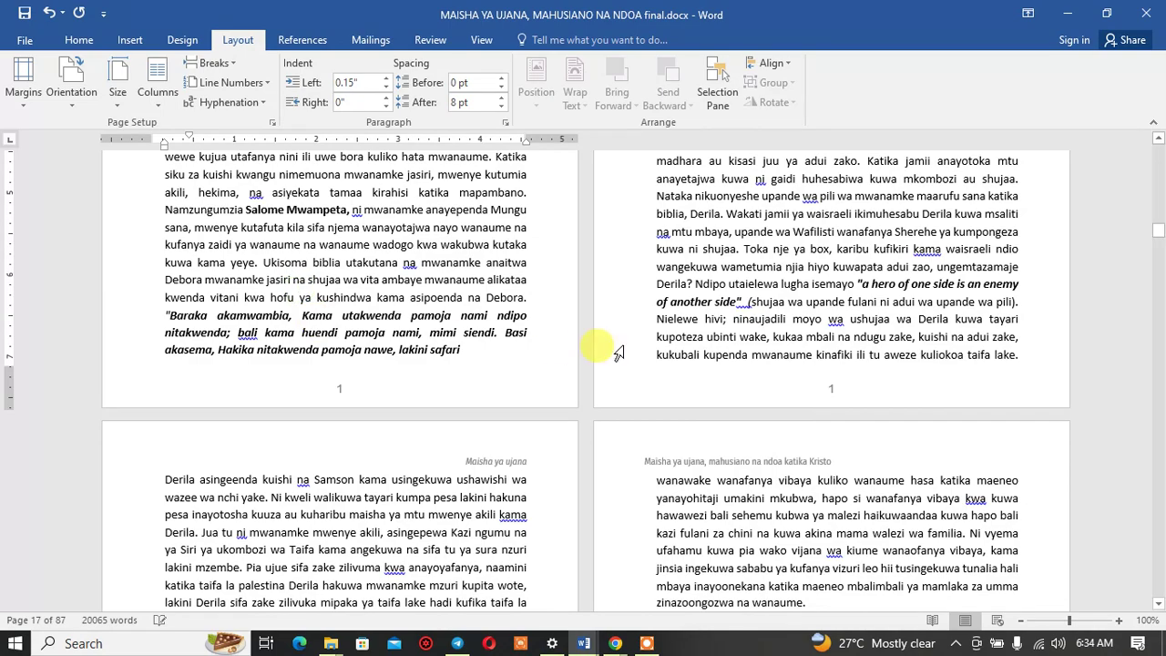
Step: Check the page where 'utakayoiendea' now starts after the break
scroll(618, 352, "up", 2)
scroll(618, 352, "up", 3)
scroll(618, 353, "up", 3)
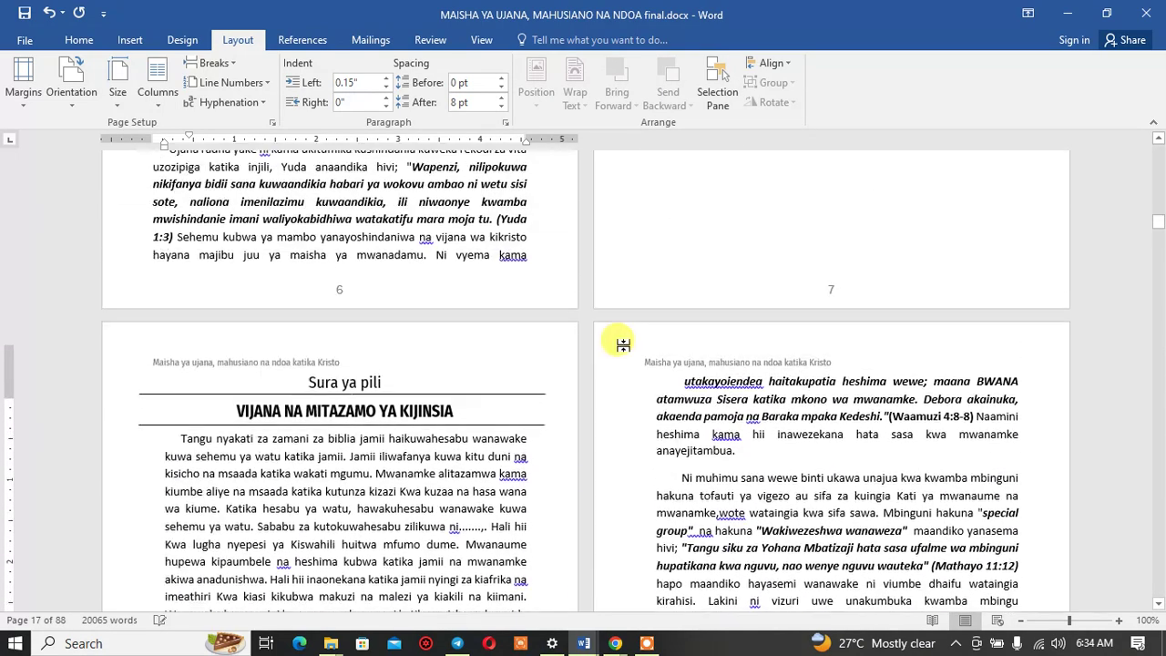
scroll(618, 353, "up", 2)
double_click(685, 405)
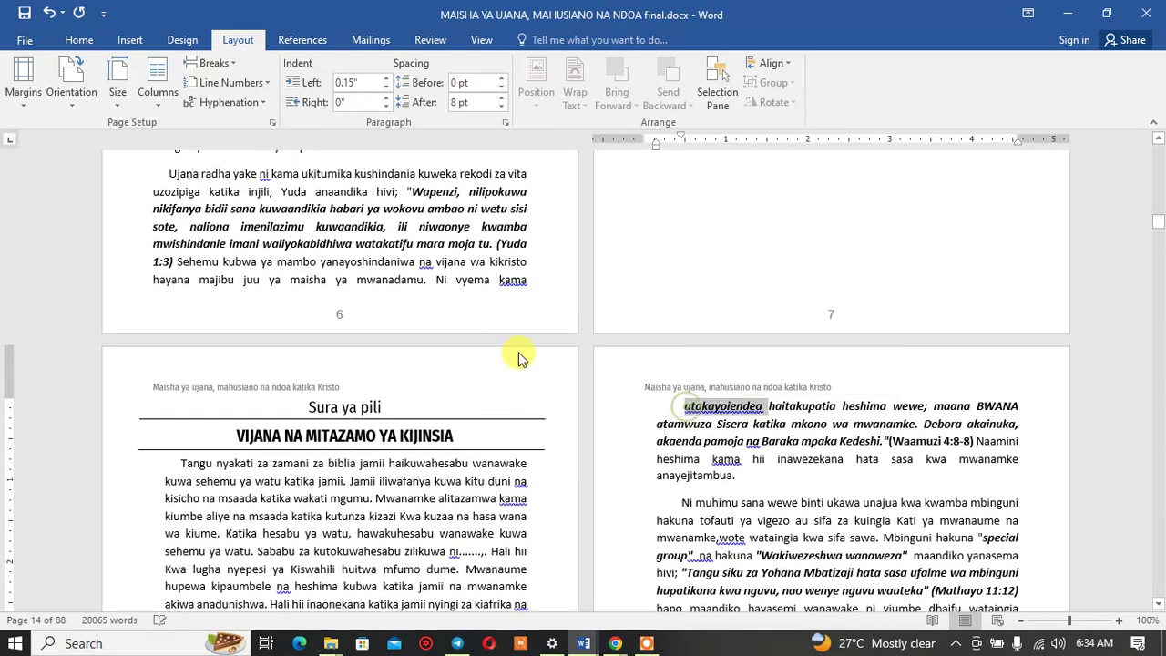
left_click(681, 398)
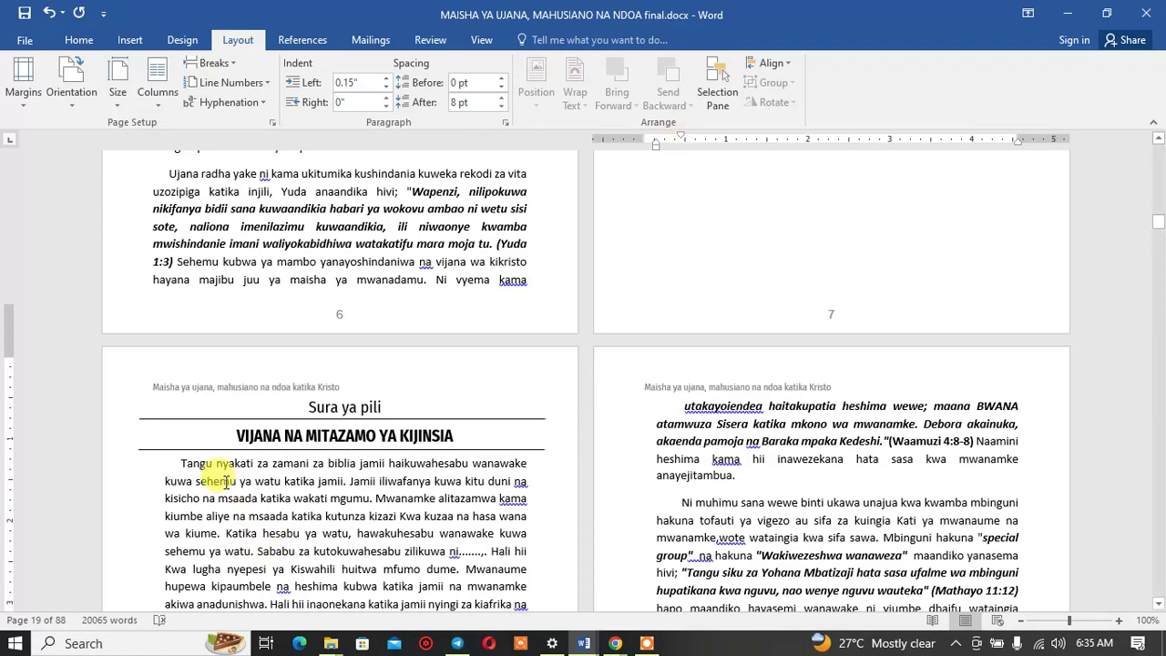
scroll(232, 457, "down", 2)
scroll(209, 437, "down", 2)
scroll(194, 414, "down", 1)
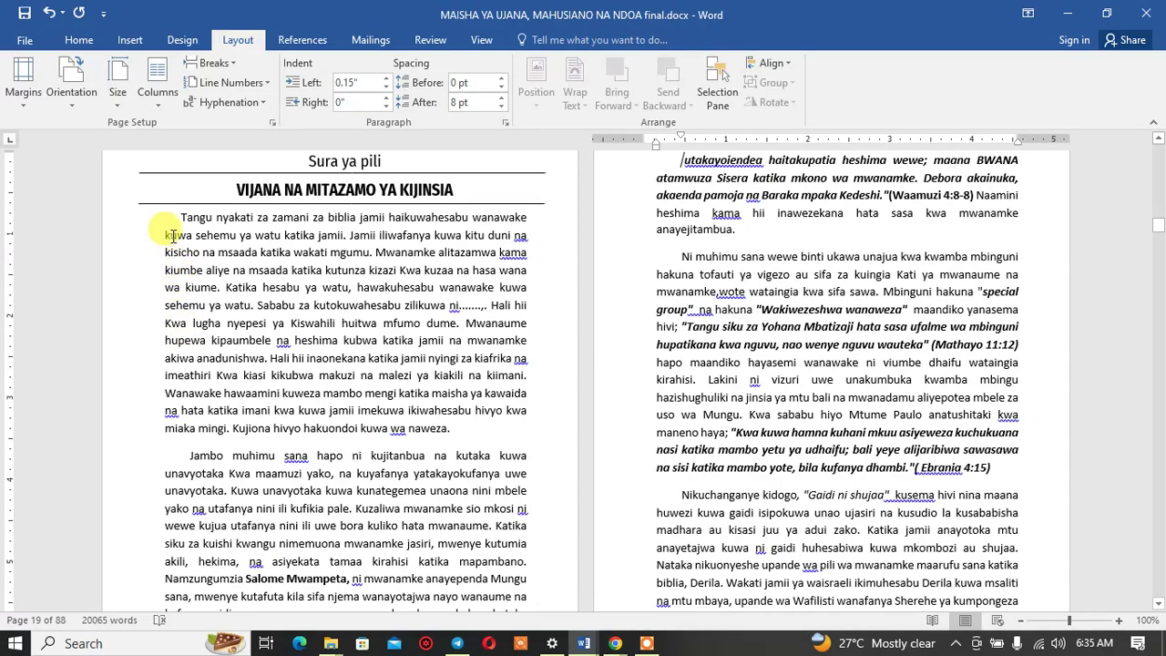
Step: Set the left indent of the 'Jambo muhimu' paragraphs to 0" on the ruler
mouse_move(179, 219)
left_mouse_down()
mouse_move(261, 643)
mouse_move(336, 278)
left_mouse_up()
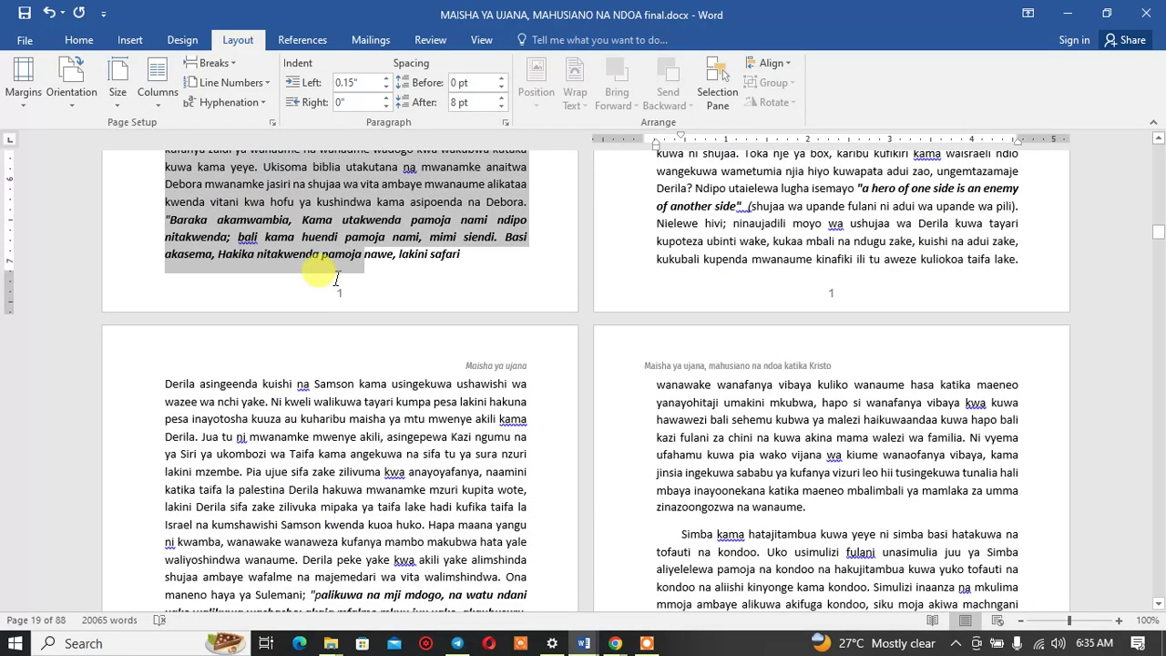
scroll(173, 147, "up", 3)
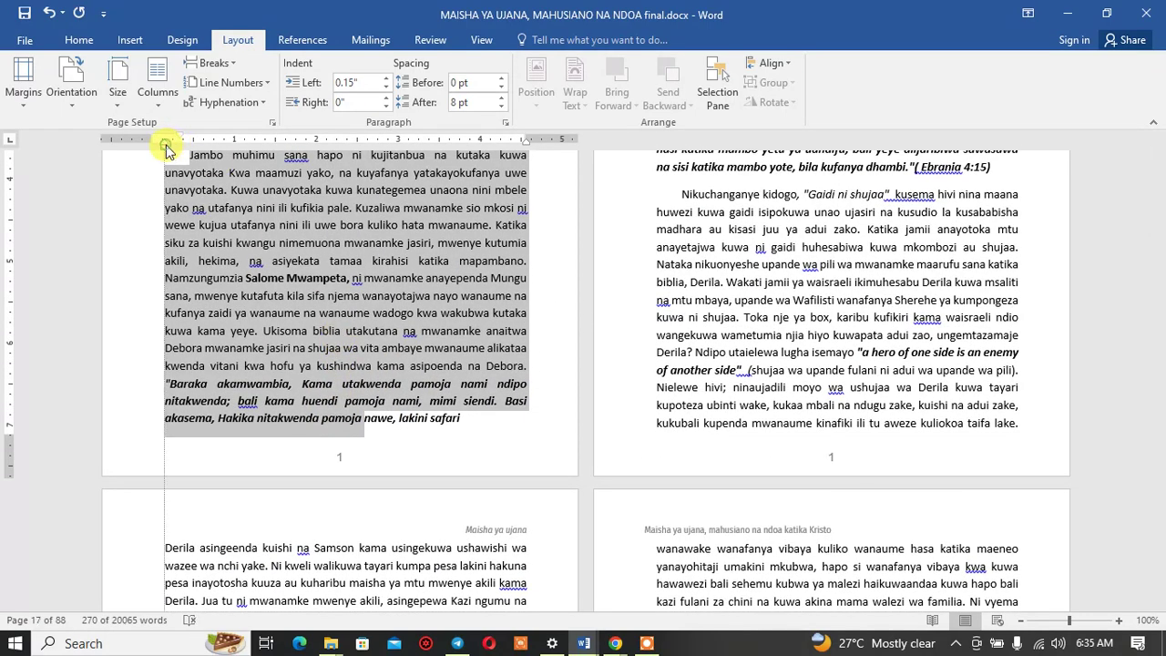
left_click_drag(165, 148, 153, 153)
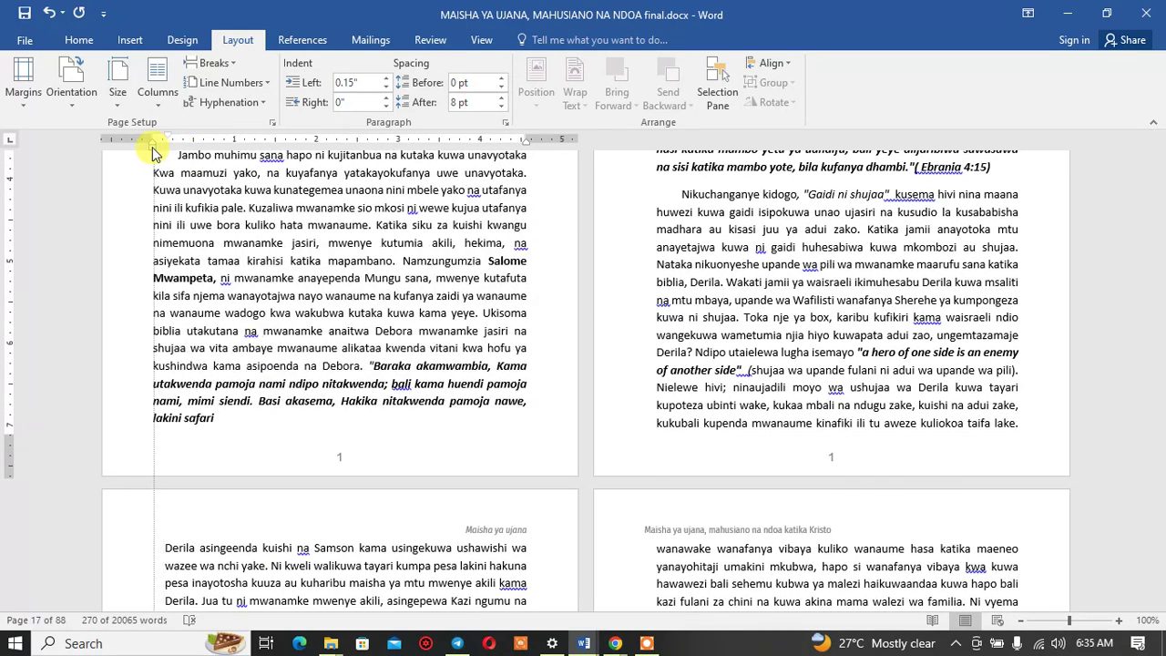
Step: Delete the break after 'lakini safari' so 'utakayoiendea…' joins that line
scroll(468, 365, "up", 3)
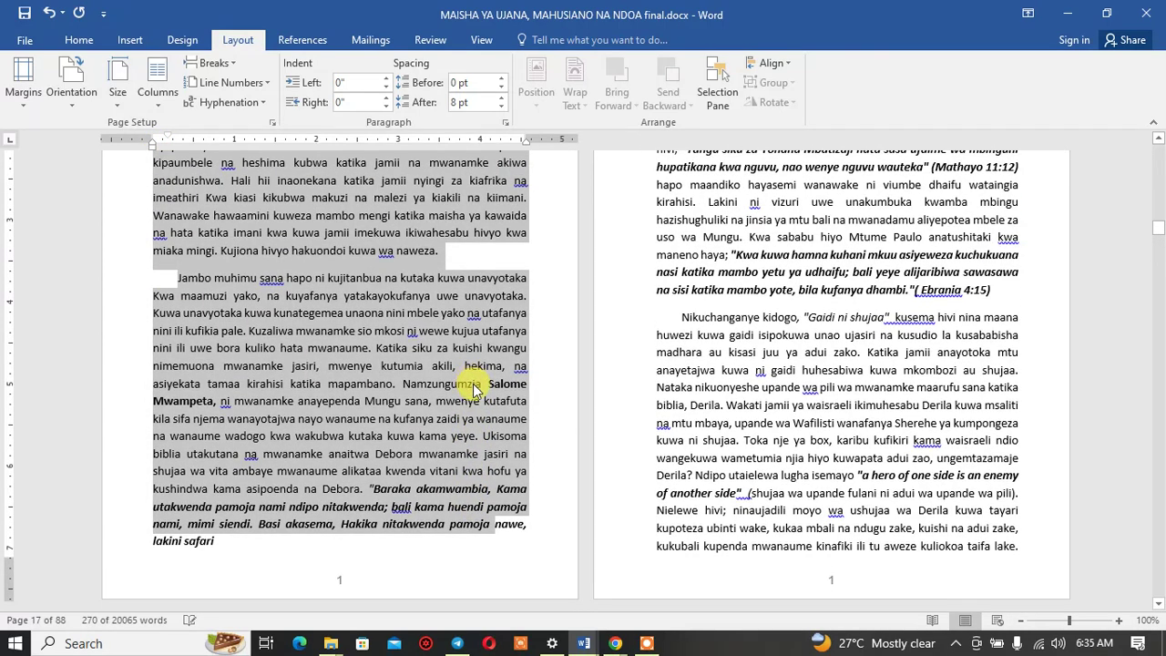
left_click(286, 555)
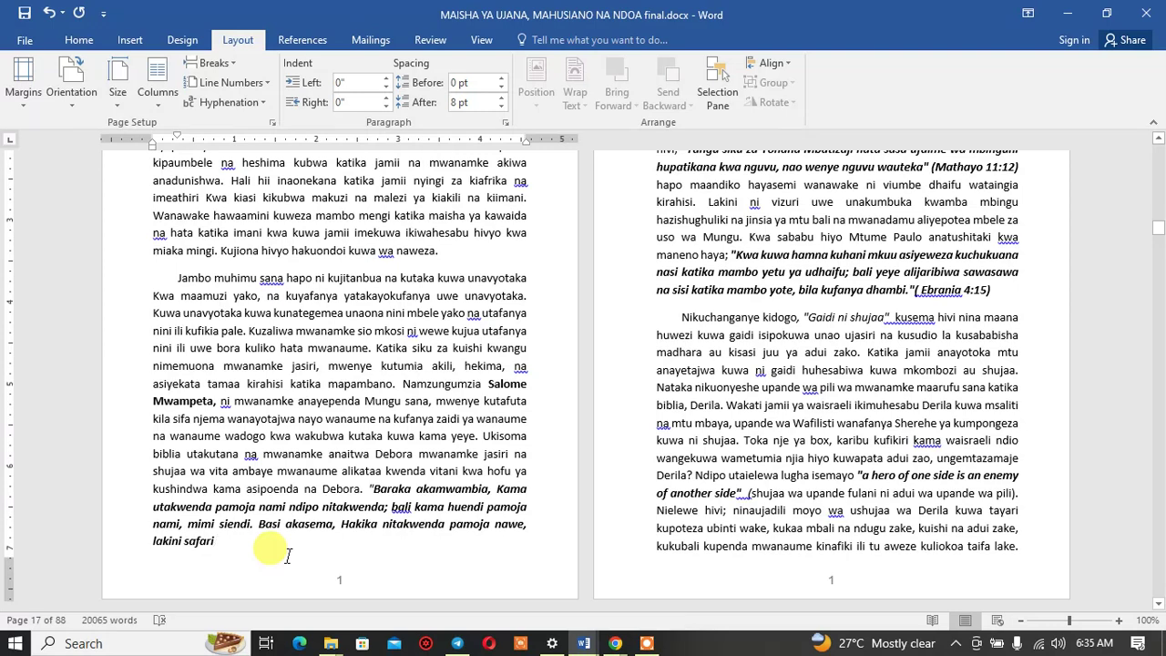
key("Delete")
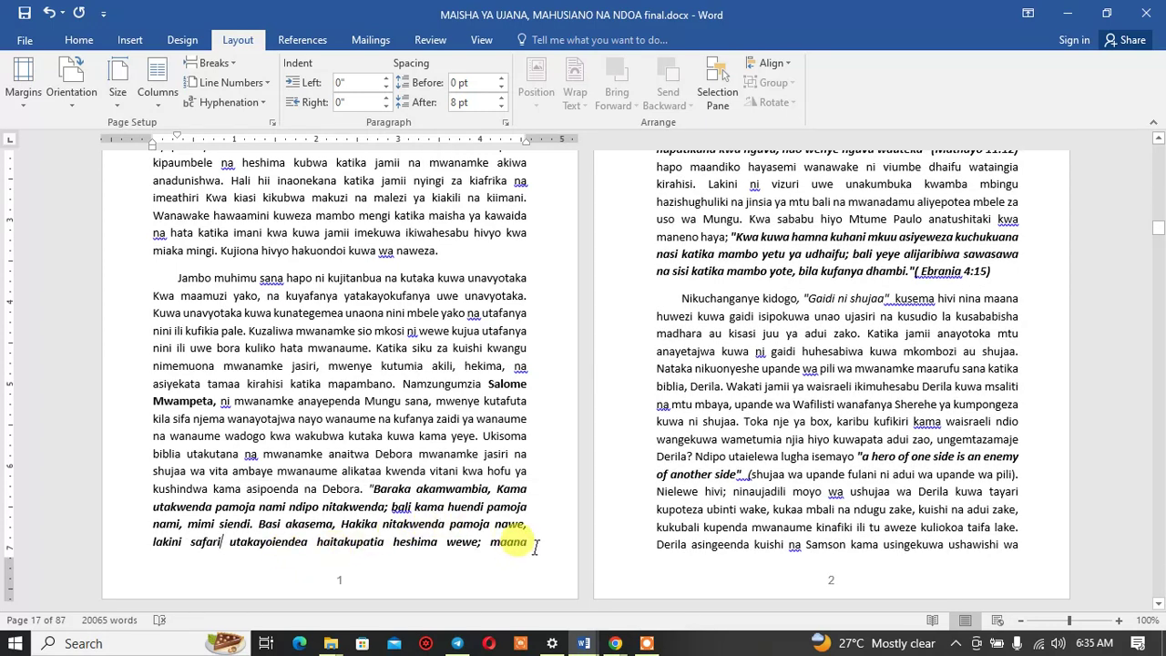
scroll(528, 545, "up", 5)
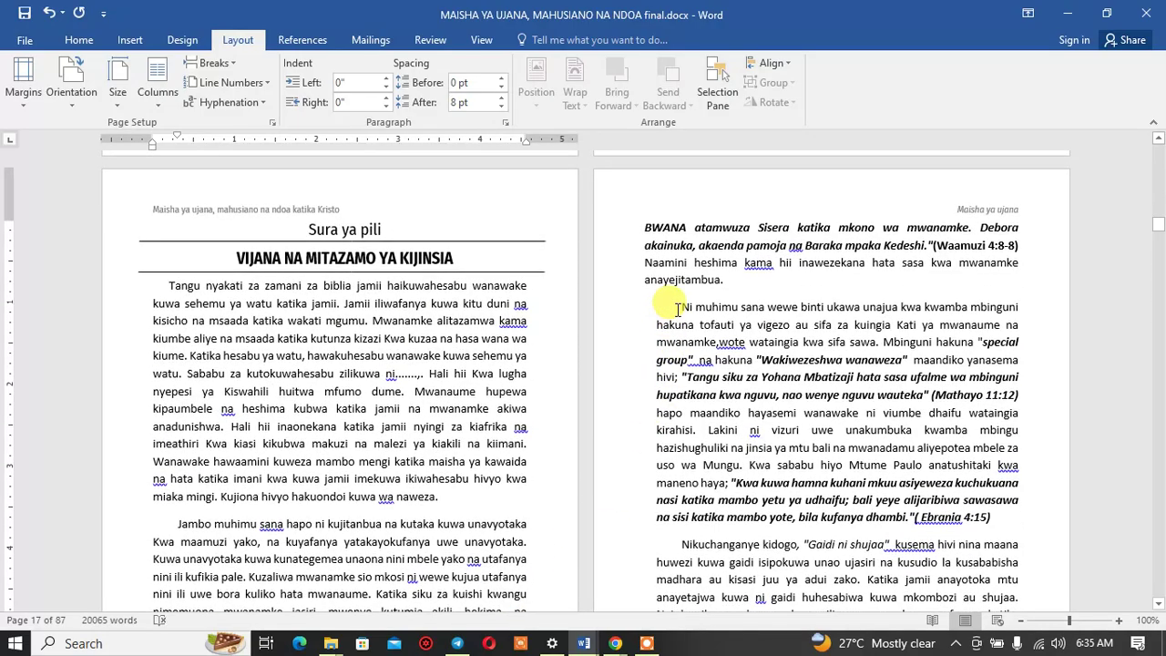
Step: Reduce the left indent of the text selected from 'Ni muhimu' onward
left_click_drag(677, 308, 882, 643)
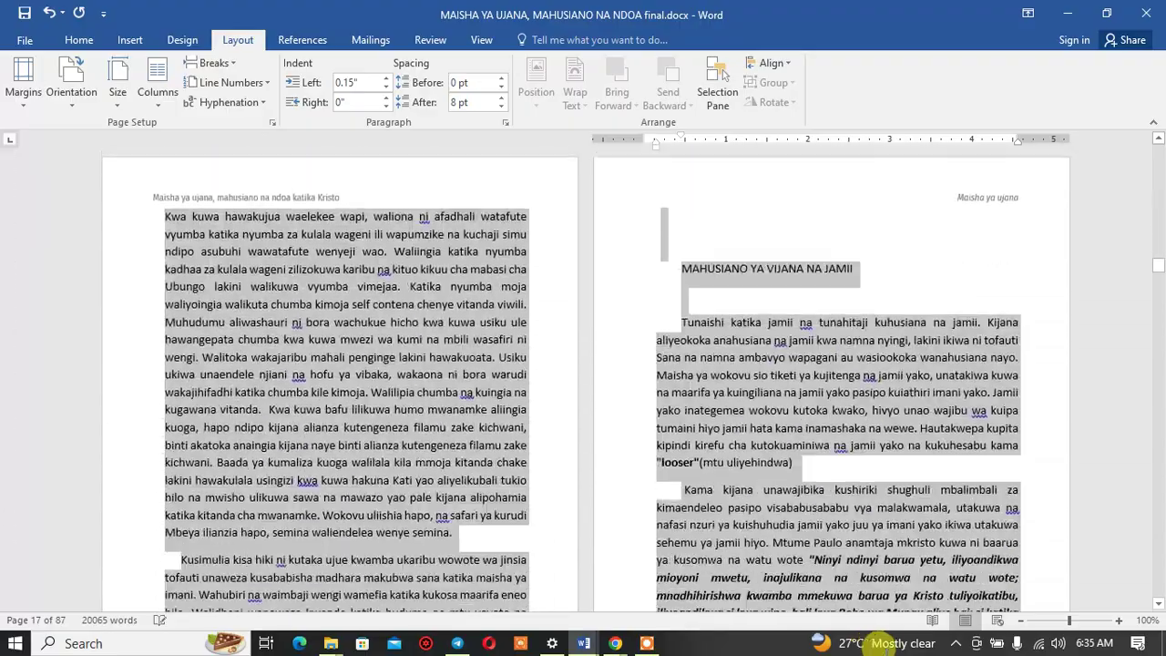
left_click_drag(881, 643, 885, 643)
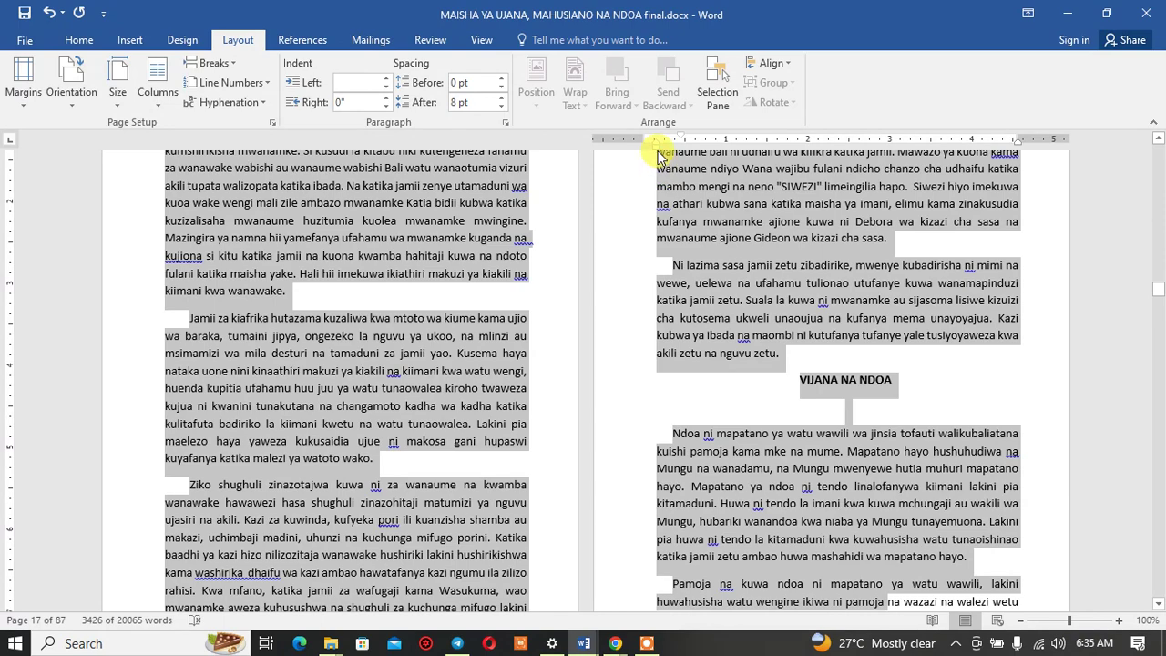
left_click_drag(653, 143, 644, 143)
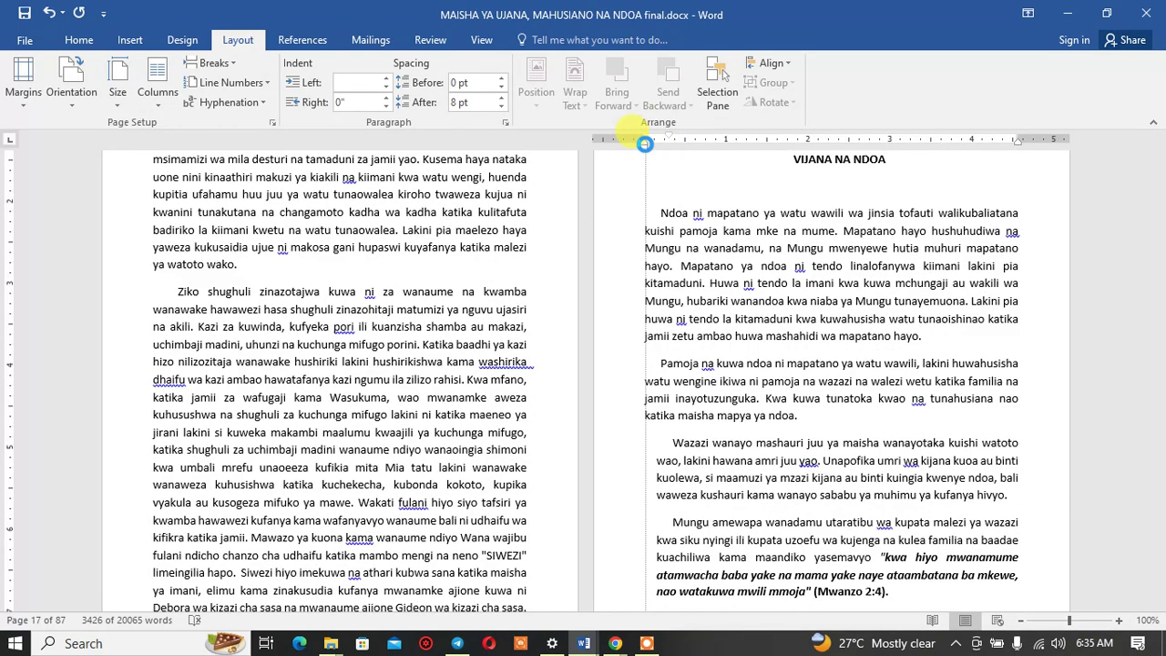
scroll(695, 296, "down", 4)
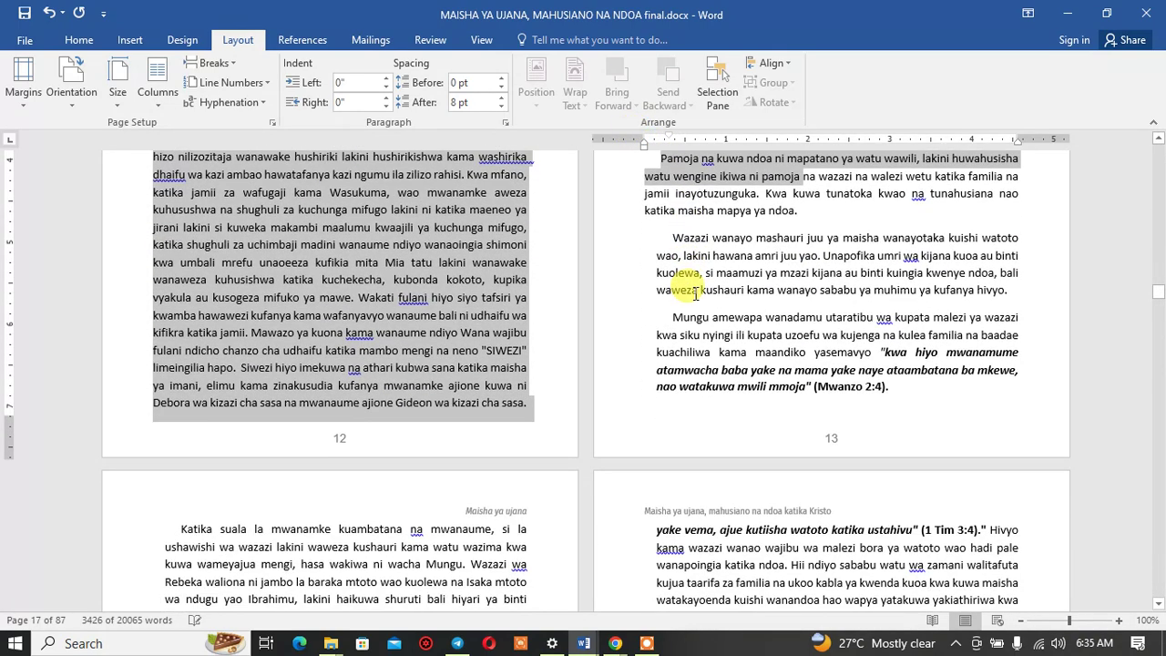
Step: Remove the left indent from the 'Wazazi' paragraph through pages 36–39
left_click(668, 239)
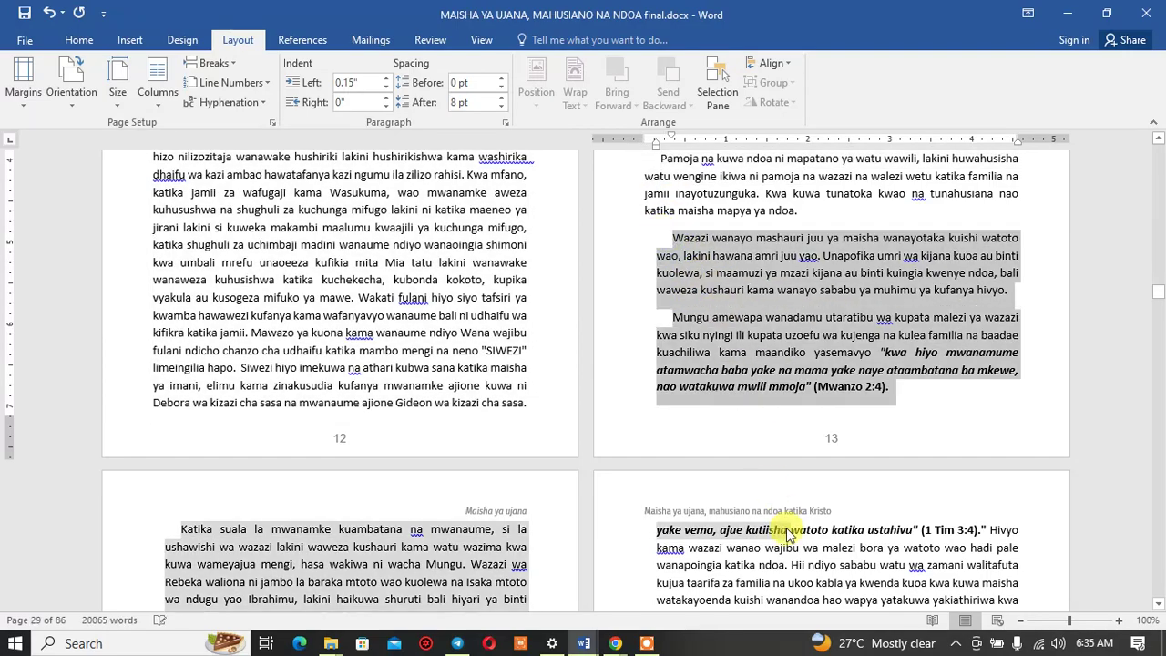
mouse_move(787, 534)
left_mouse_down()
mouse_move(856, 644)
mouse_move(822, 641)
left_mouse_up()
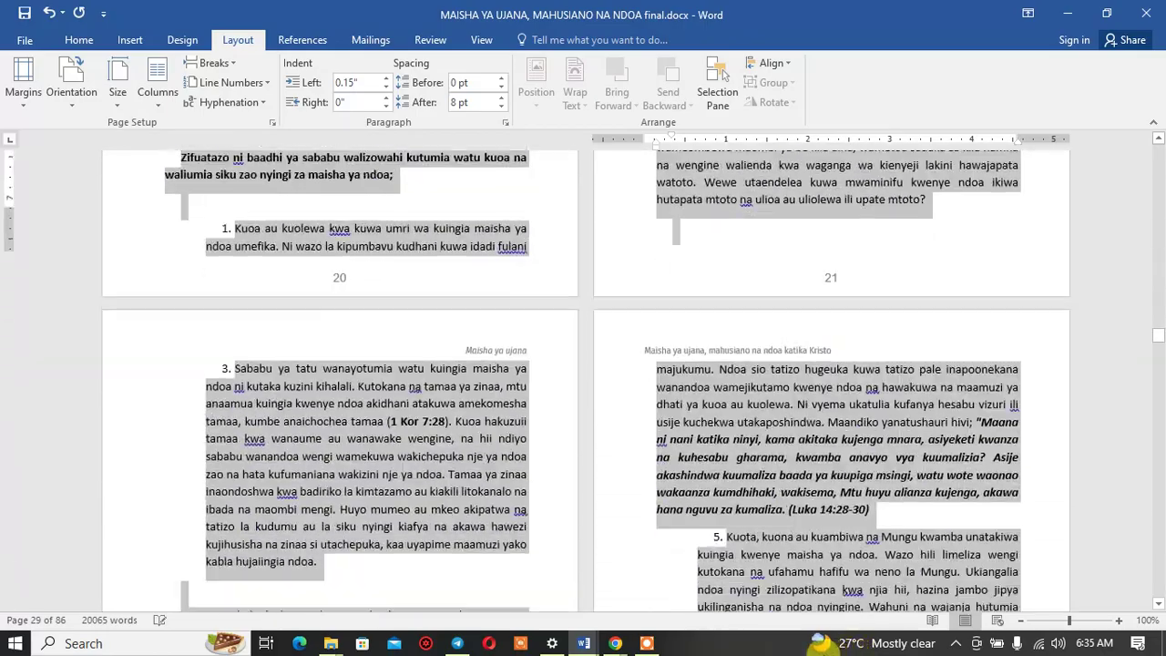
left_click_drag(822, 641, 822, 641)
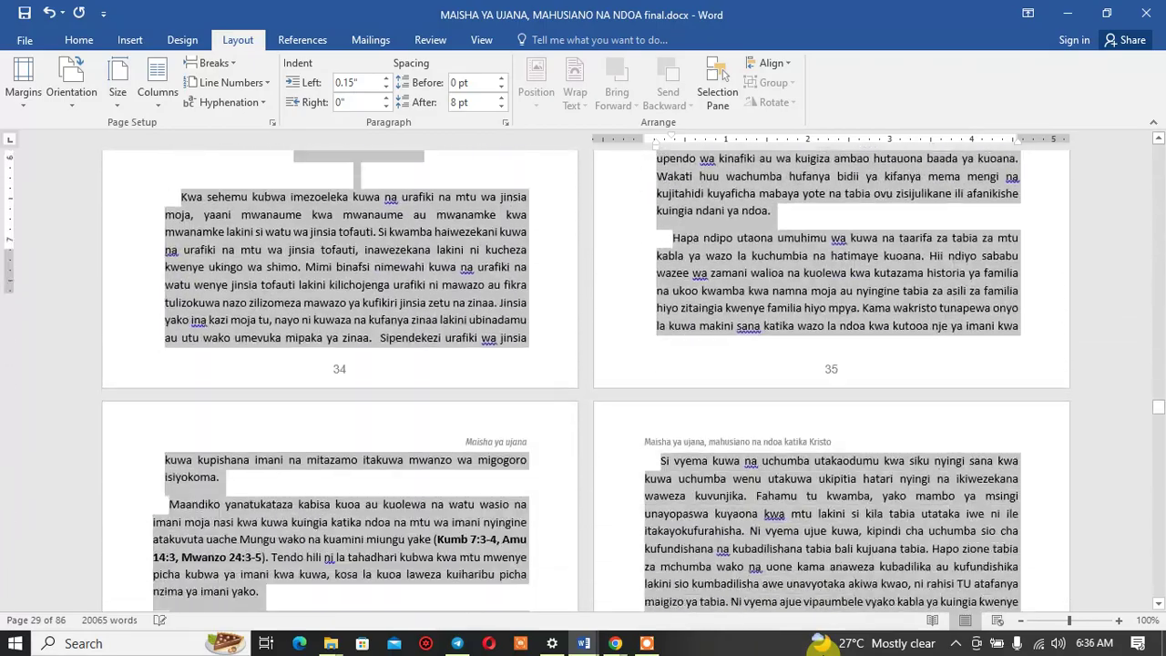
left_click_drag(822, 641, 823, 641)
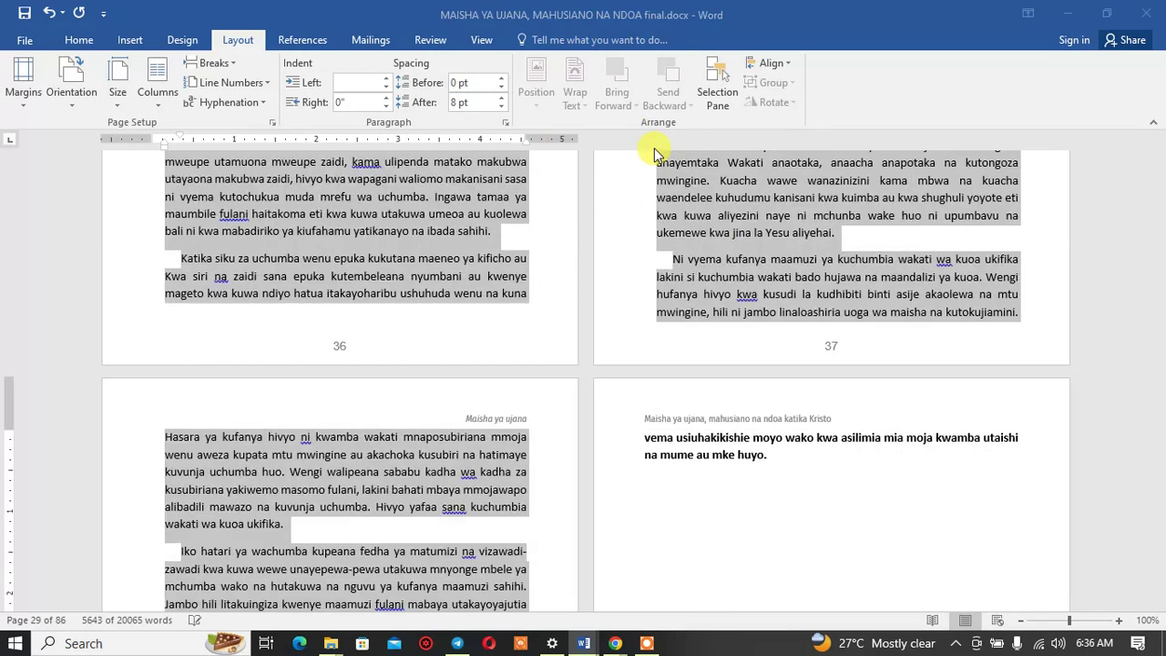
double_click(653, 146)
left_click(731, 84)
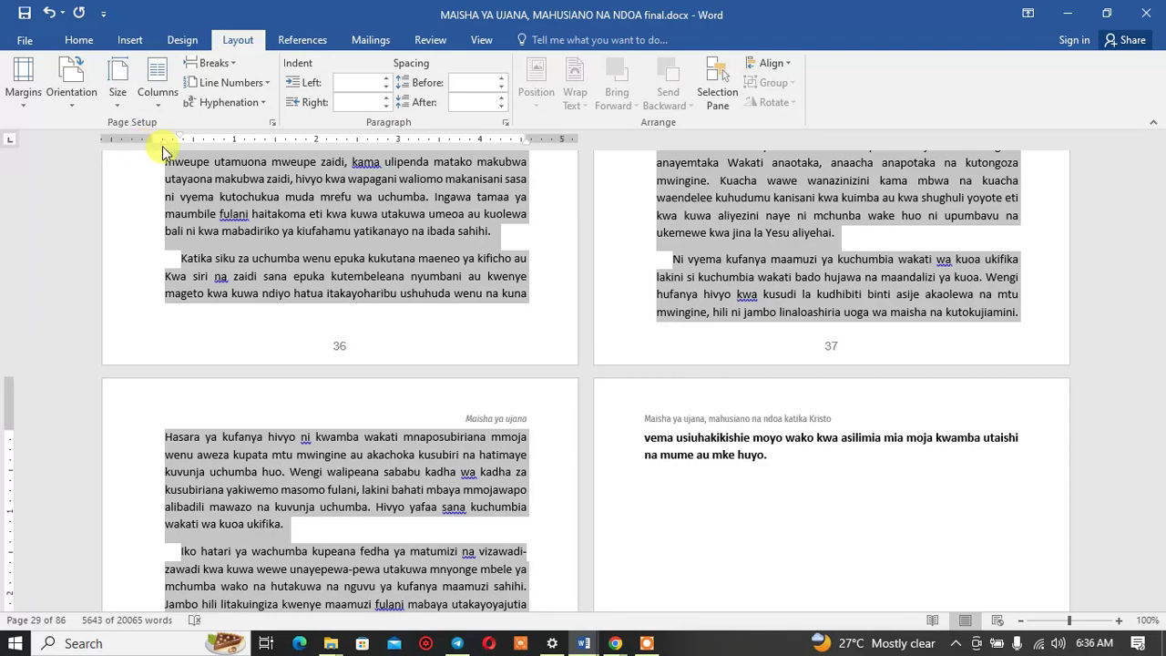
left_click_drag(163, 150, 151, 148)
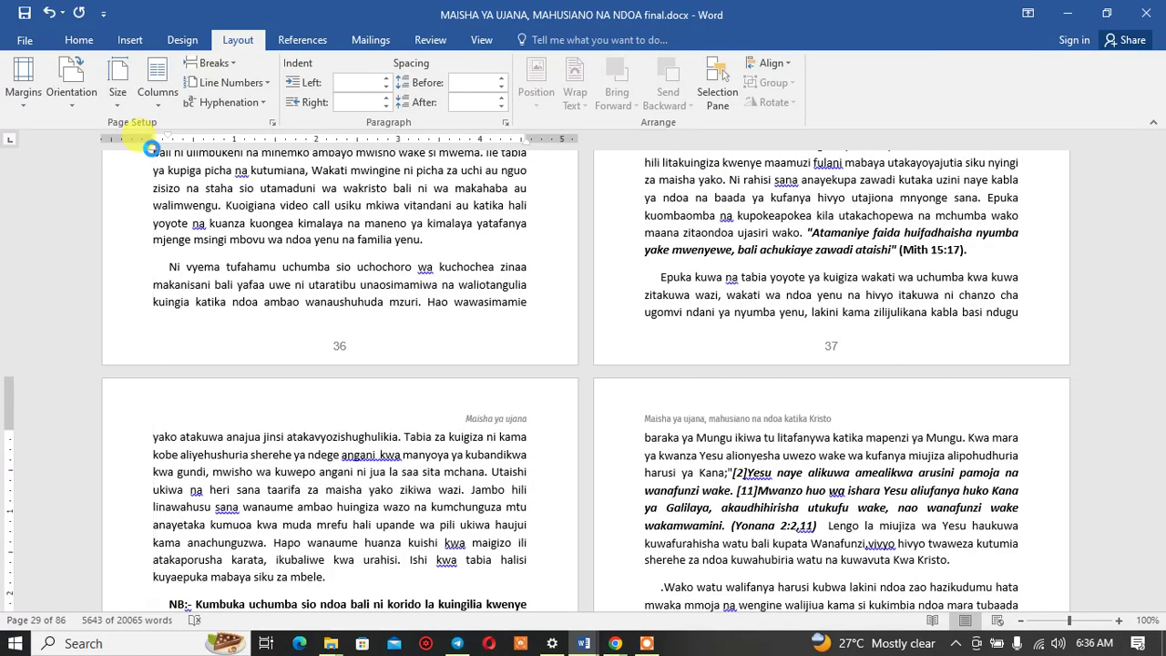
scroll(455, 260, "down", 2)
left_click_drag(150, 147, 310, 303)
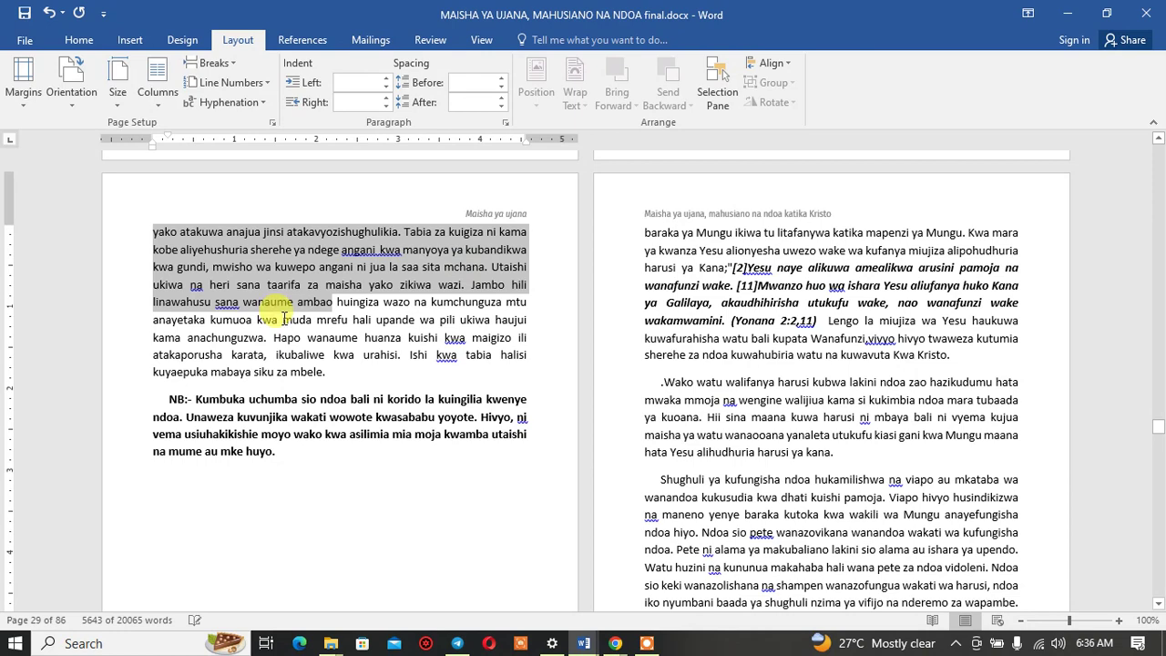
left_click(168, 398)
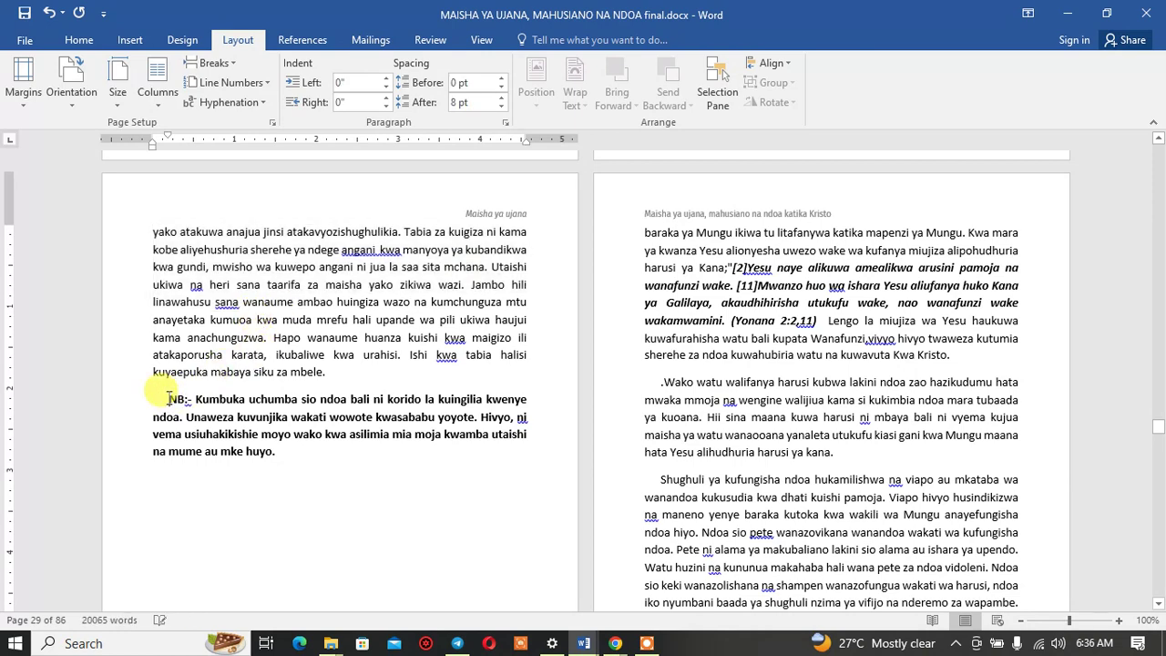
Step: Apply Heading 1 to 'SHEREHE YA NDOA(HARUSI)' and colour the heading text Red
scroll(729, 219, "down", 2)
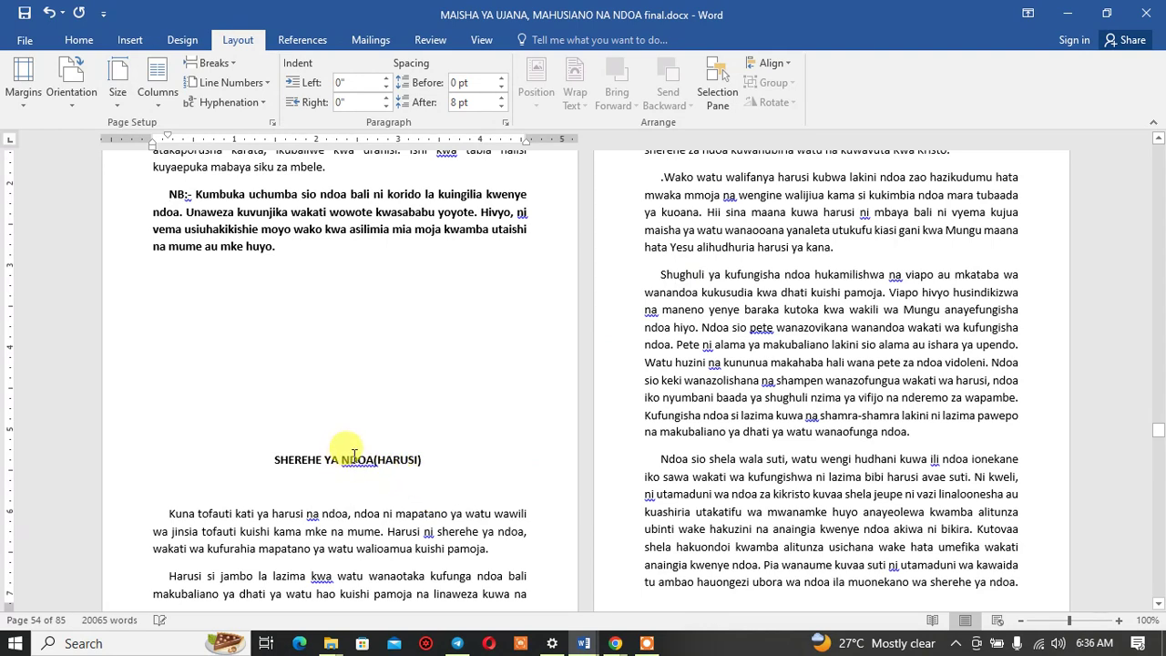
left_click(71, 42)
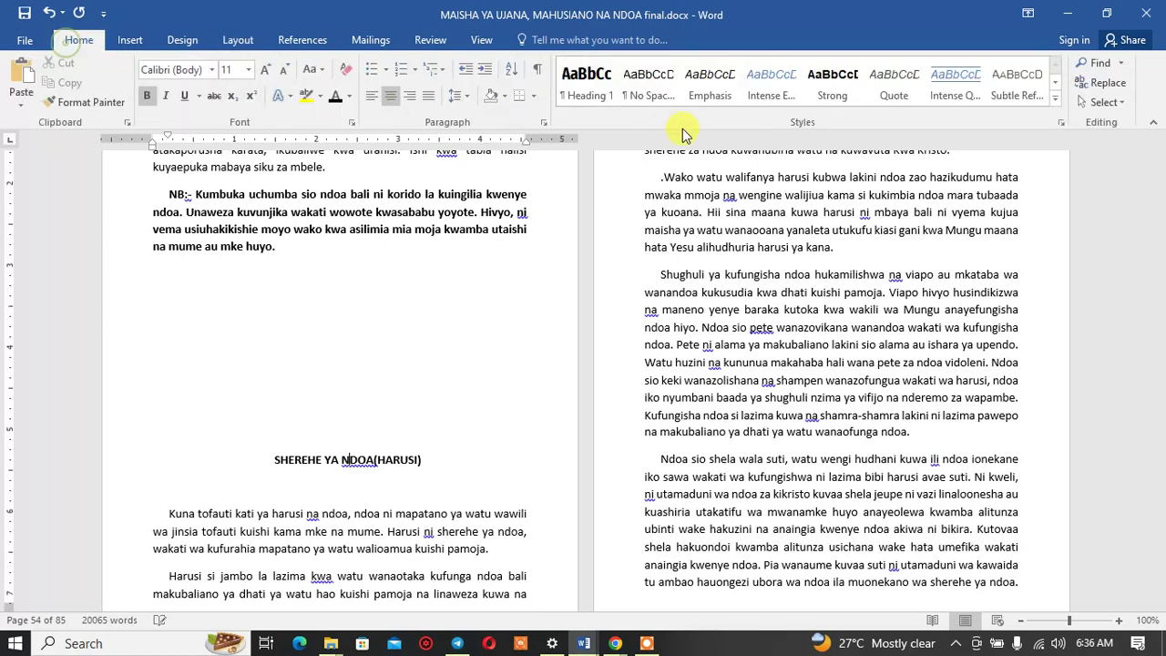
left_click(603, 95)
left_click_drag(449, 477, 229, 476)
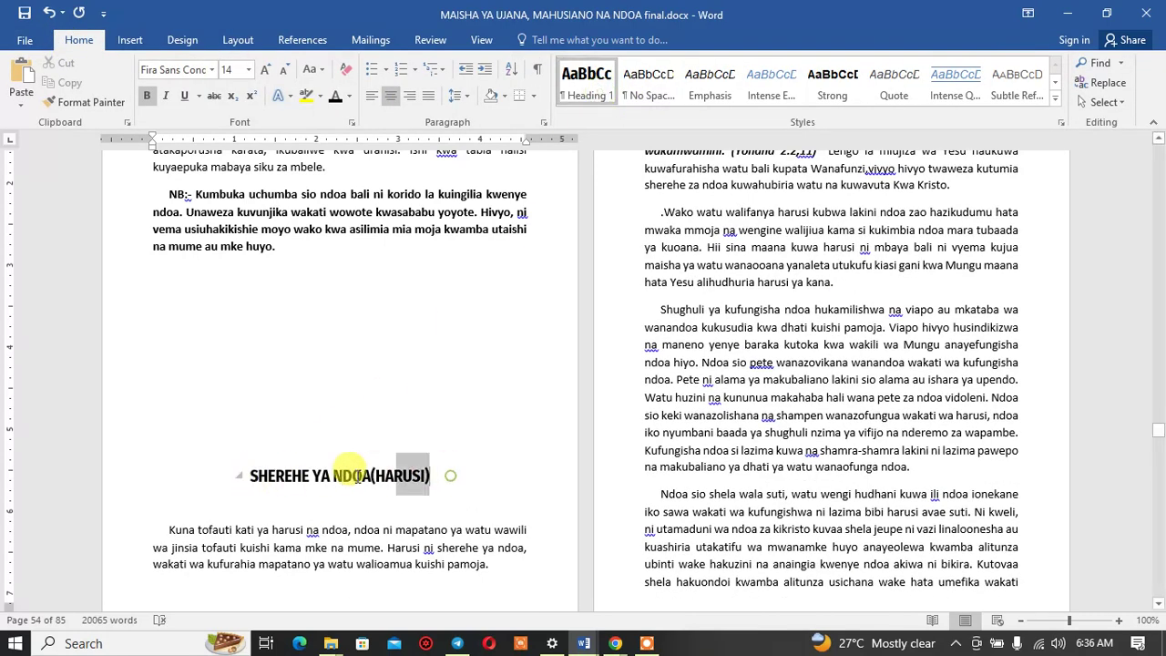
left_click(351, 100)
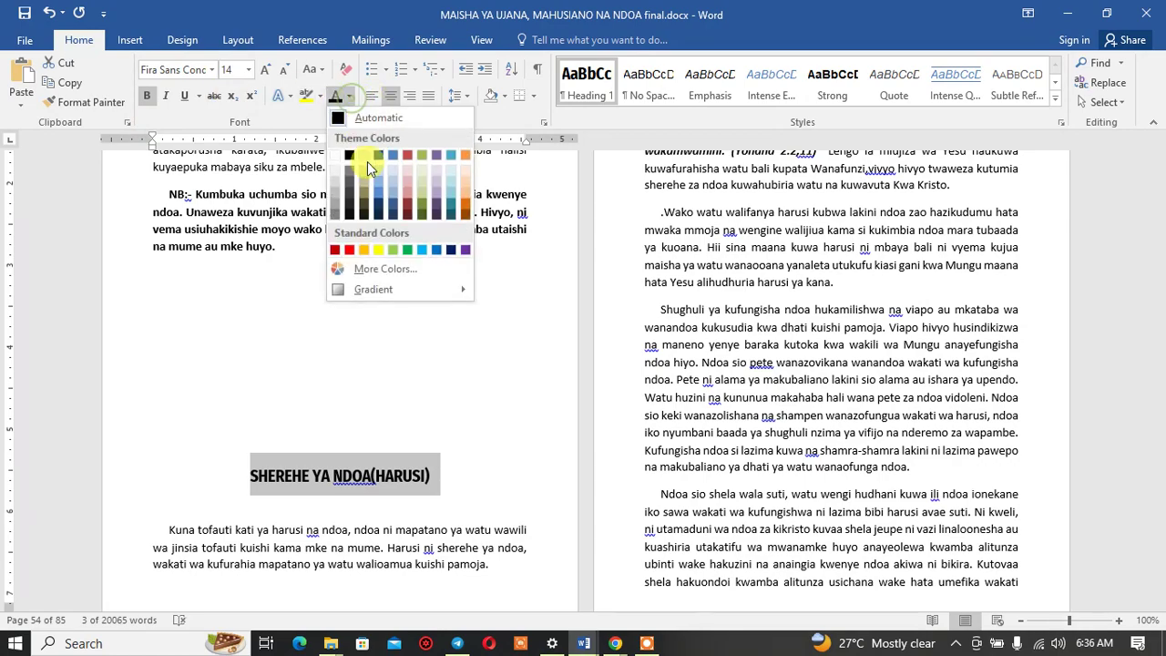
left_click(345, 253)
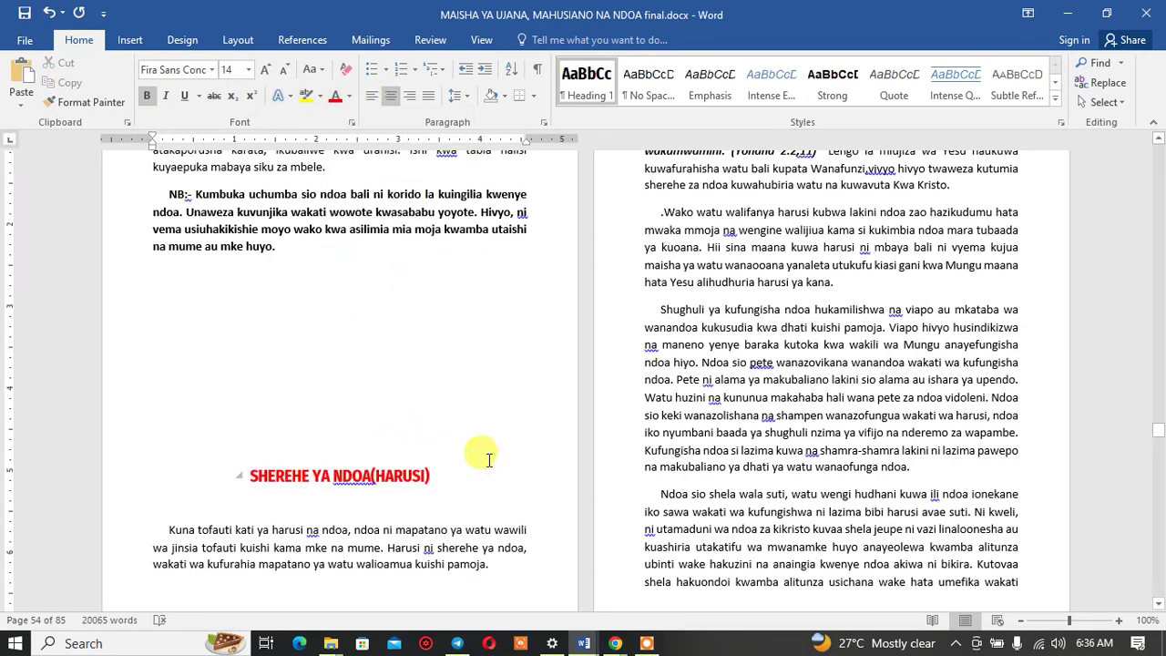
Step: Go to the page ending '…heshima wewe; maana' (footer 1) and click in its last line
scroll(489, 460, "down", 10)
scroll(538, 455, "down", 10)
scroll(528, 469, "down", 10)
scroll(524, 476, "down", 10)
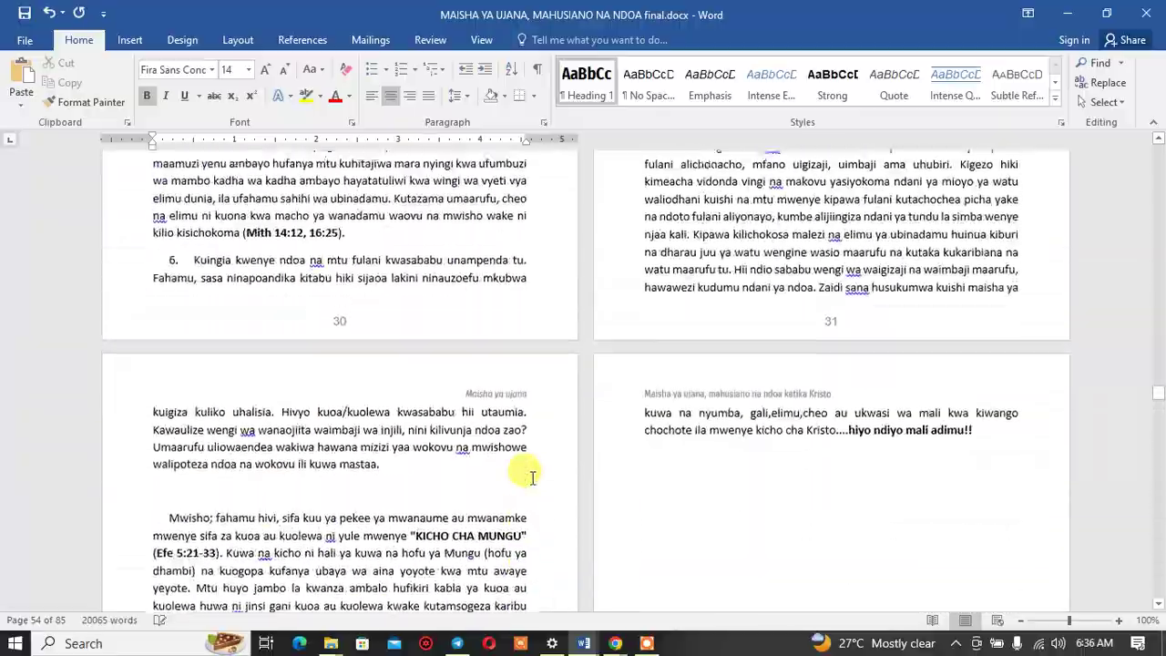
scroll(533, 475, "up", 10)
scroll(533, 475, "up", 10)
scroll(533, 476, "up", 10)
scroll(533, 475, "up", 10)
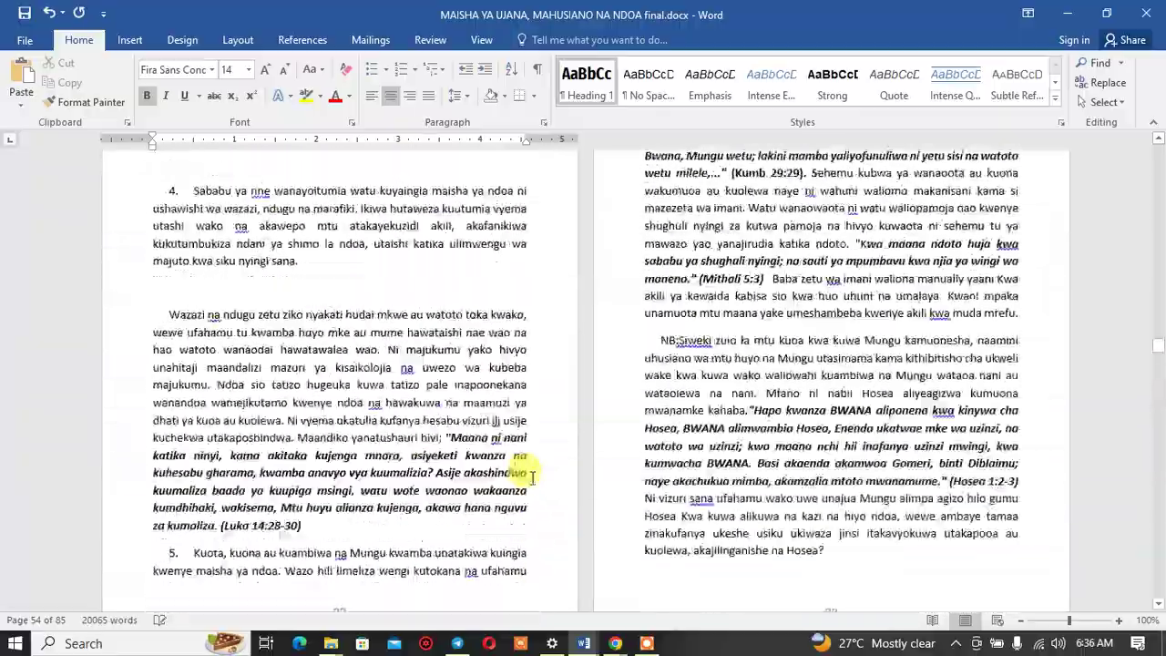
scroll(532, 475, "up", 10)
scroll(534, 475, "up", 10)
scroll(533, 465, "up", 10)
scroll(533, 464, "up", 10)
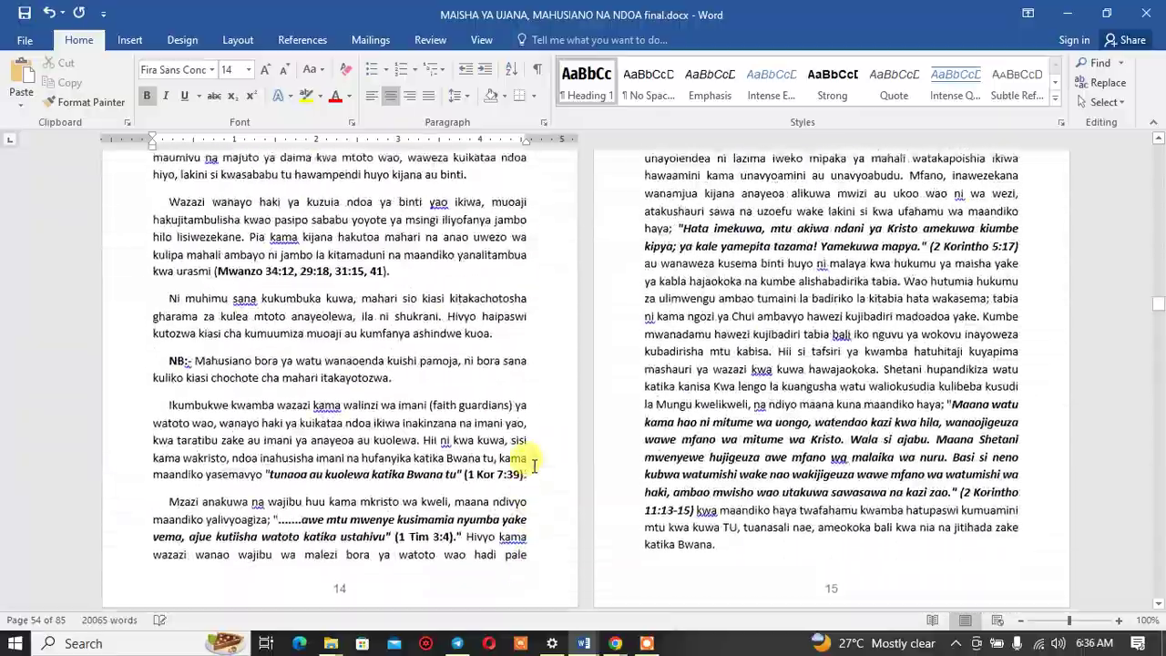
scroll(534, 465, "up", 10)
scroll(533, 465, "up", 10)
scroll(536, 464, "up", 10)
scroll(538, 465, "up", 10)
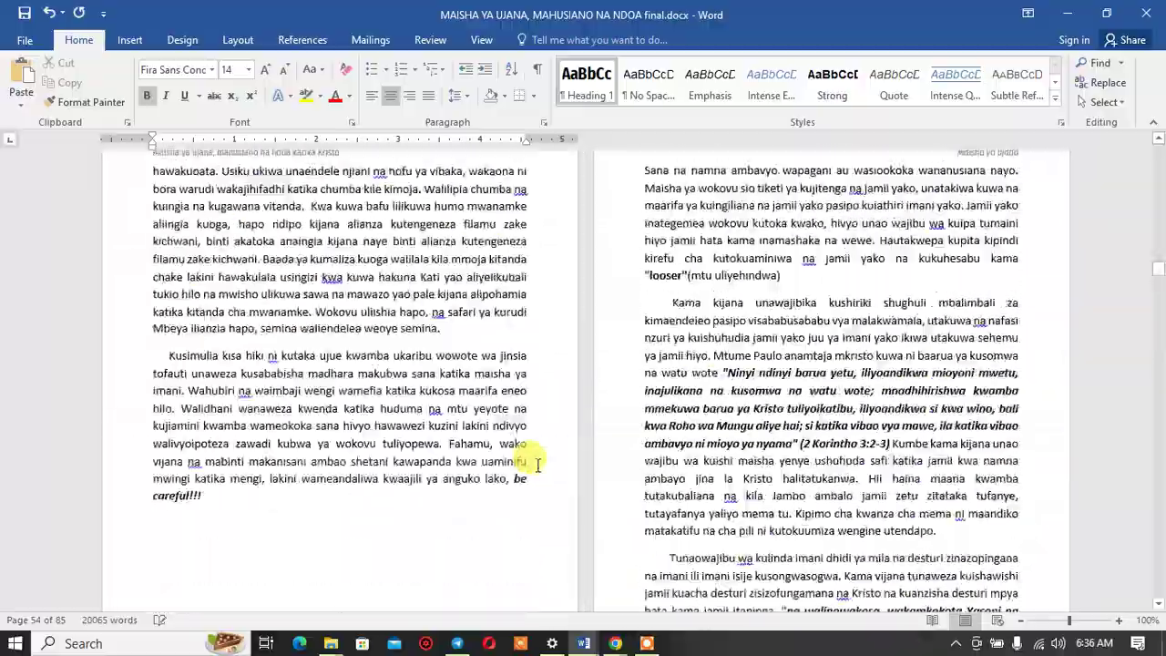
scroll(537, 465, "up", 10)
scroll(537, 464, "up", 10)
scroll(535, 464, "up", 10)
scroll(535, 465, "up", 10)
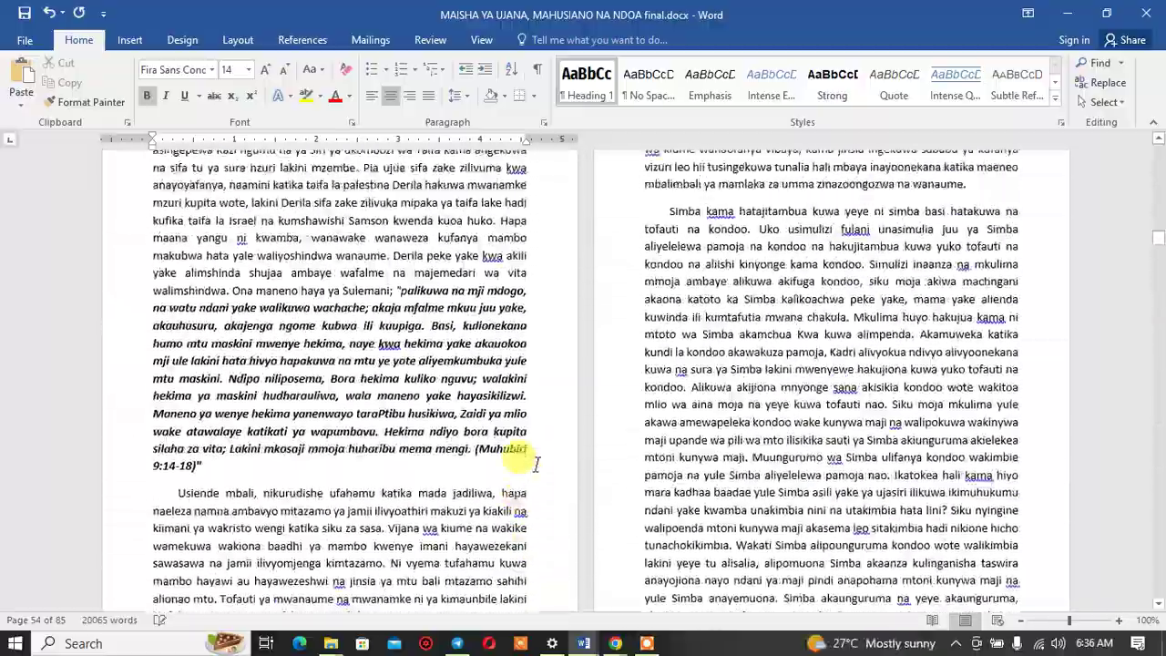
scroll(535, 464, "up", 10)
scroll(533, 464, "up", 10)
scroll(521, 419, "down", 3)
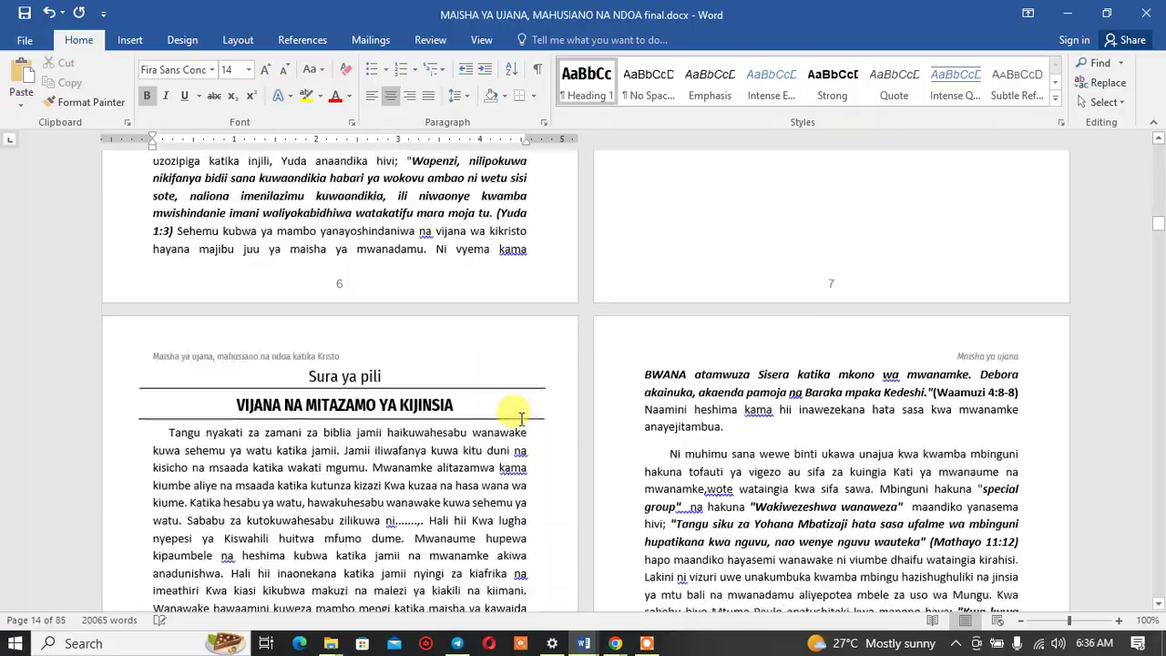
scroll(521, 401, "down", 5)
scroll(518, 301, "down", 4)
scroll(517, 273, "down", 4)
scroll(533, 290, "down", 7)
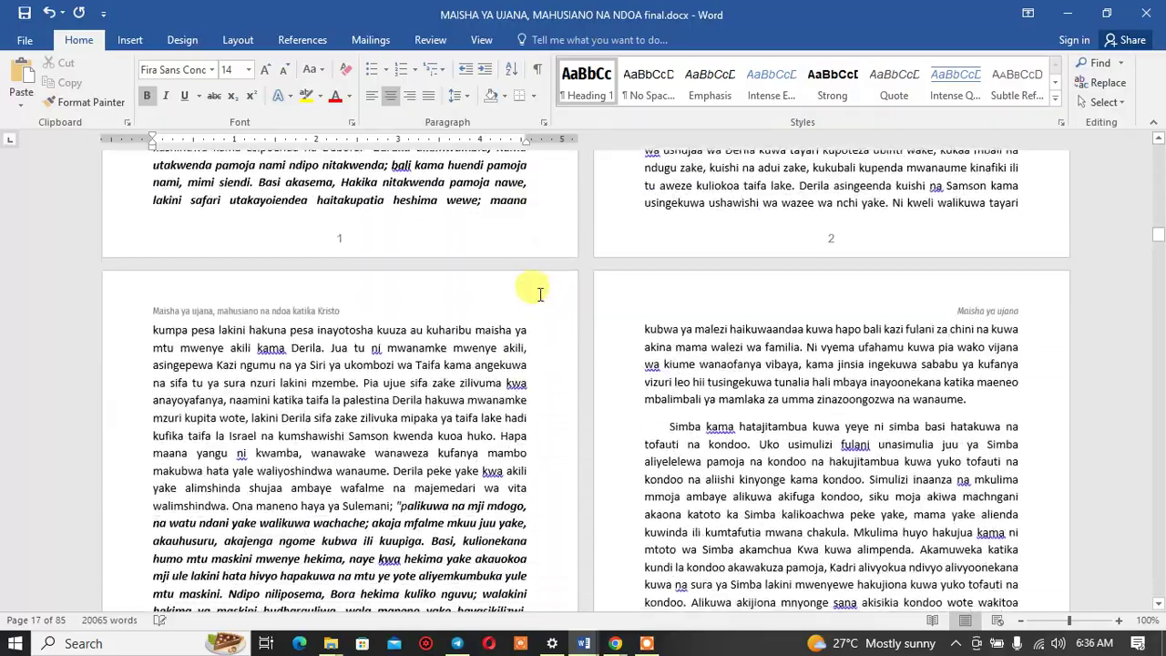
scroll(529, 255, "down", 6)
scroll(533, 294, "down", 6)
scroll(533, 295, "down", 6)
scroll(537, 306, "down", 6)
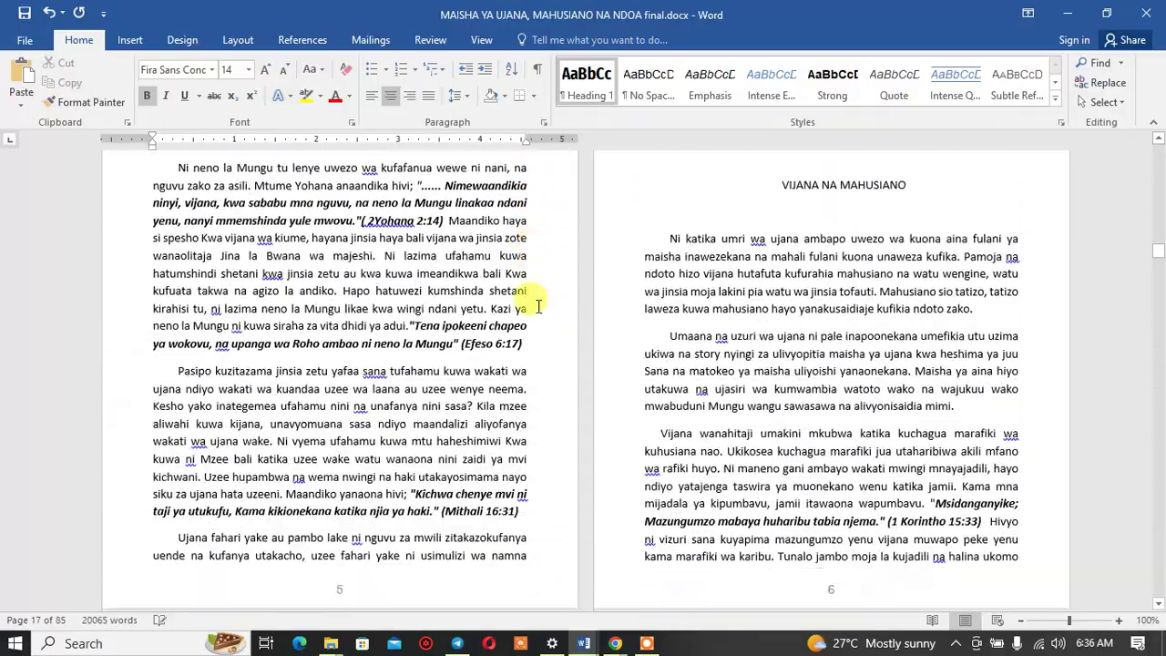
scroll(538, 310, "down", 6)
scroll(537, 310, "up", 6)
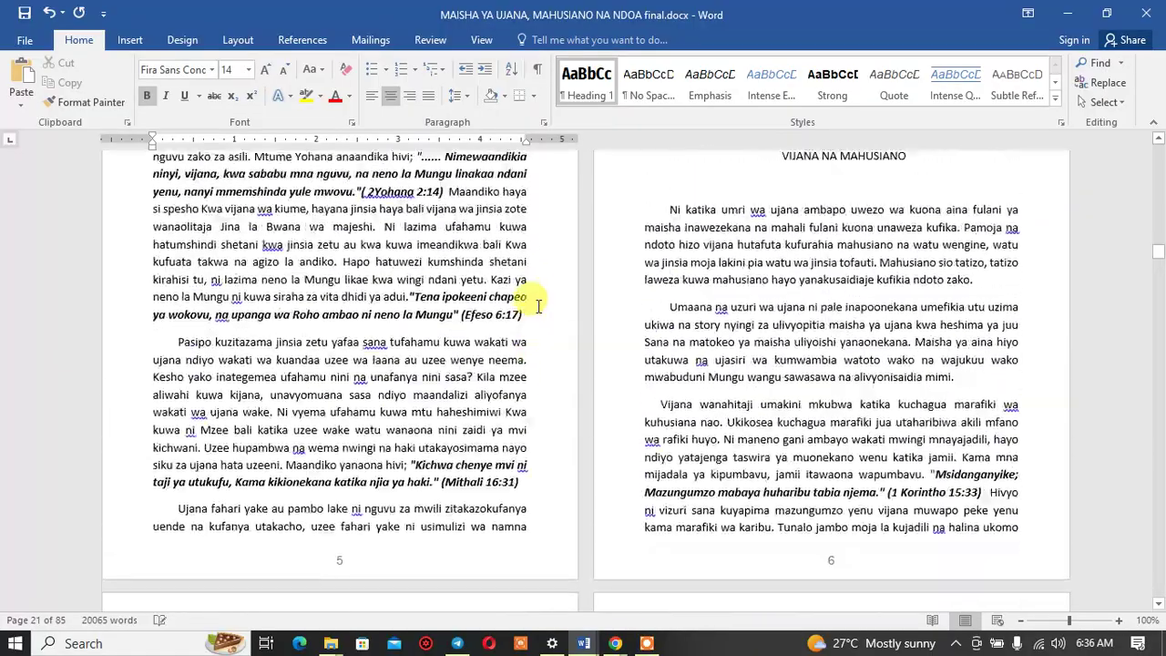
scroll(538, 309, "up", 6)
scroll(538, 308, "up", 6)
scroll(538, 306, "up", 6)
scroll(538, 306, "up", 10)
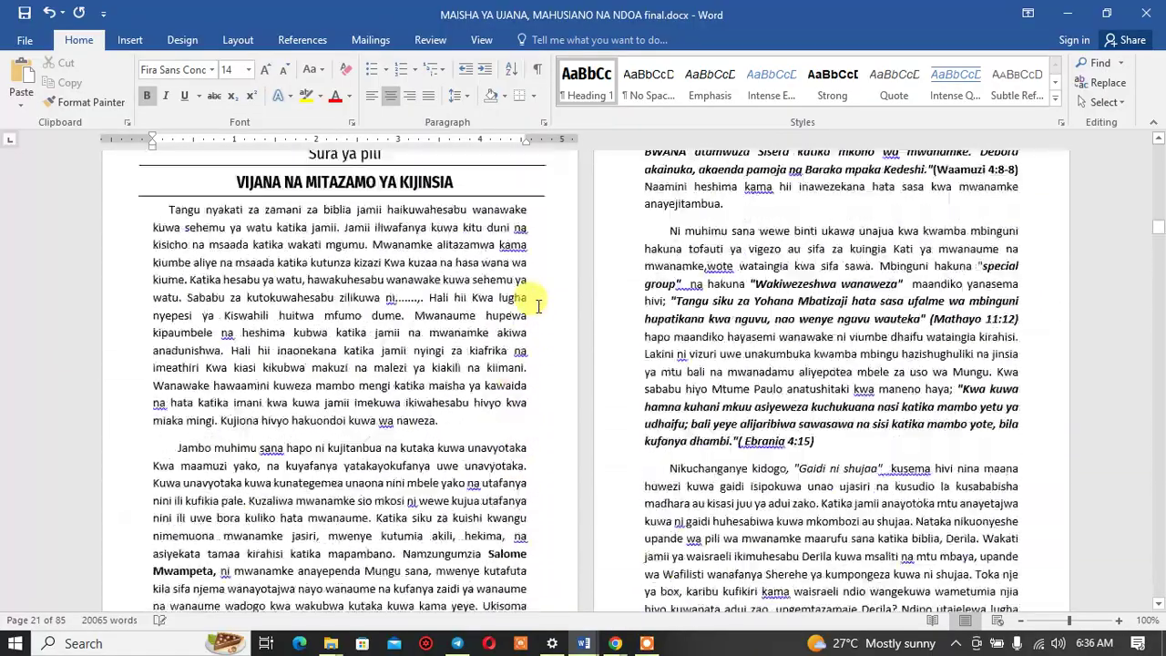
scroll(538, 306, "up", 2)
scroll(539, 306, "down", 9)
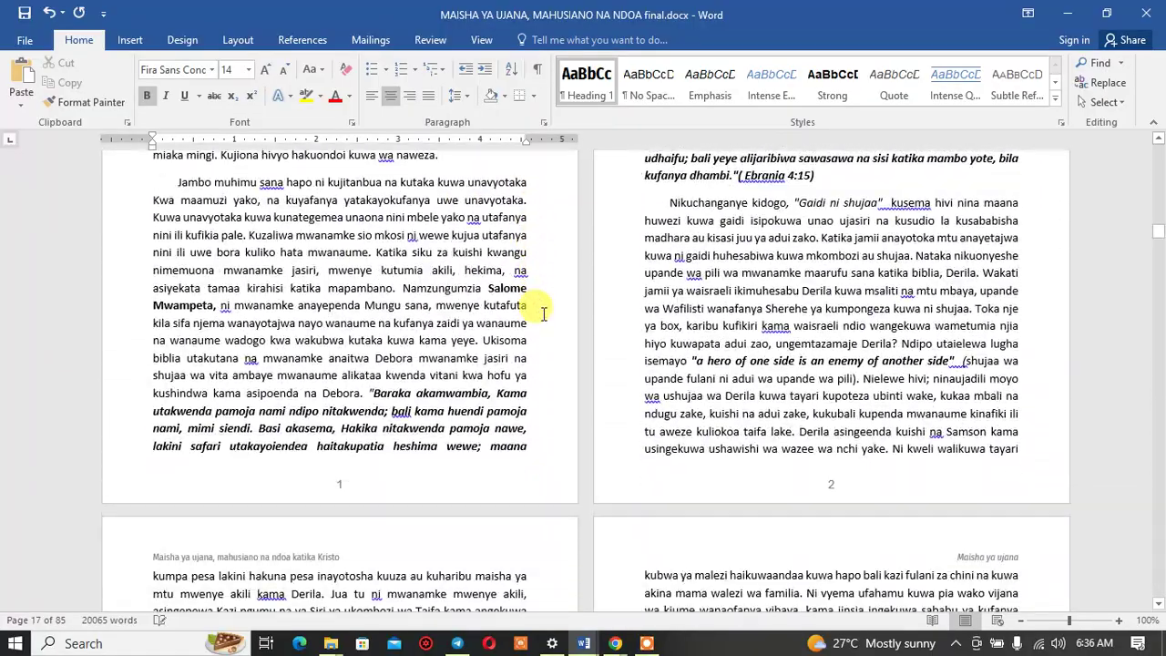
scroll(541, 315, "down", 2)
left_click(528, 285)
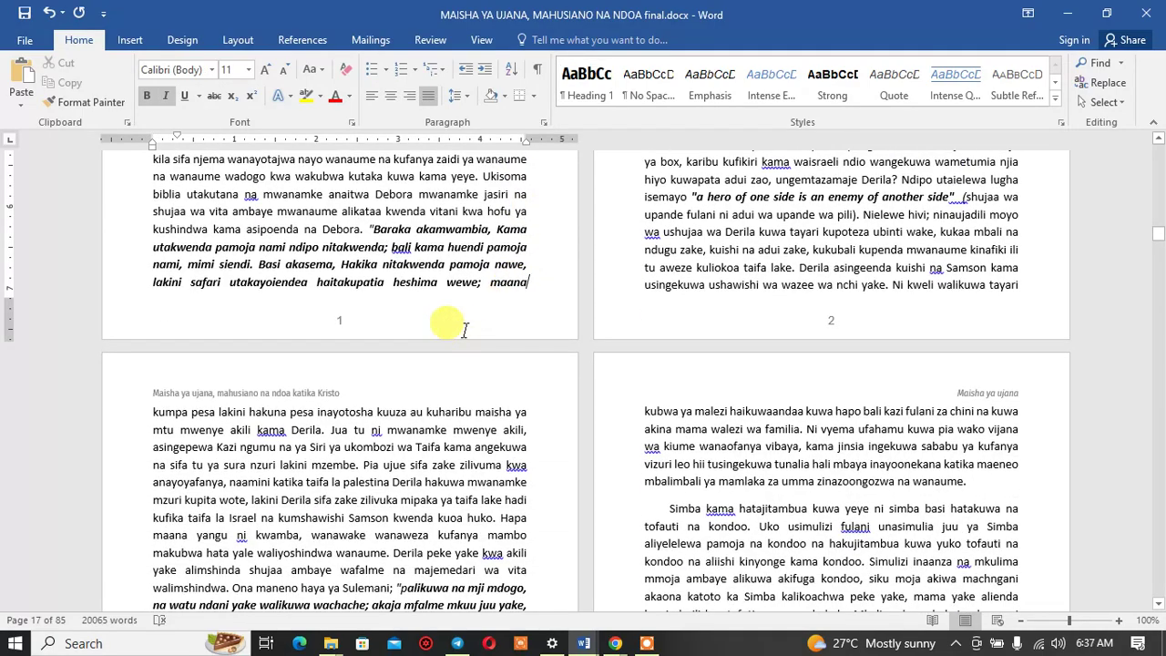
scroll(473, 330, "up", 4)
scroll(469, 329, "up", 4)
scroll(465, 330, "up", 1)
scroll(465, 329, "down", 3)
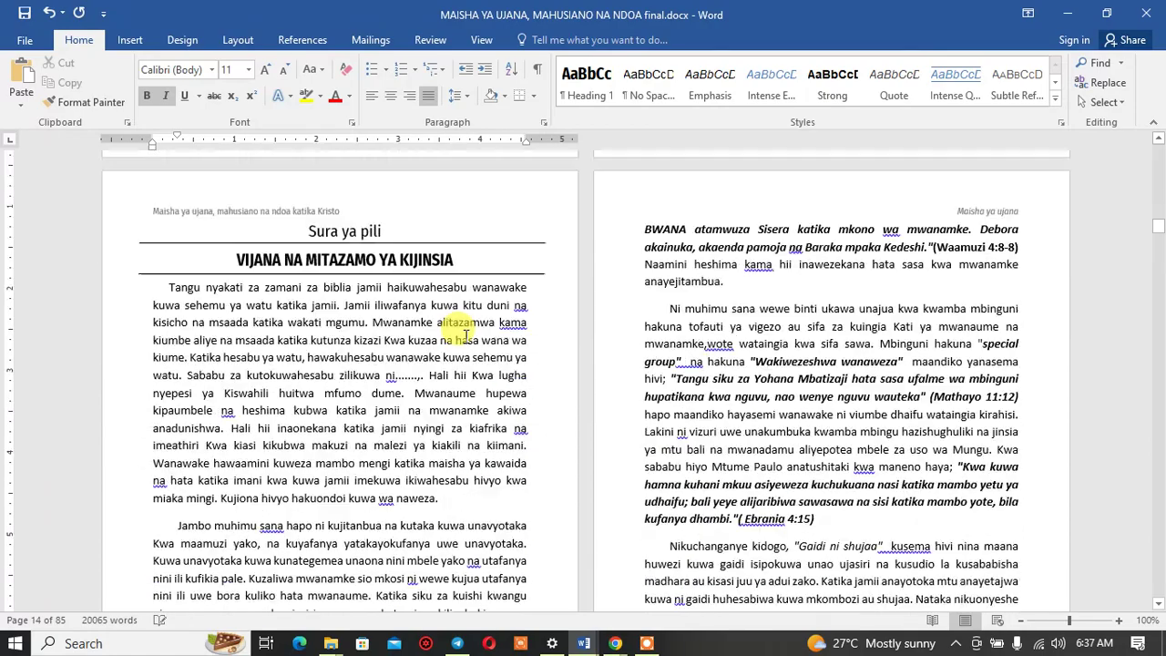
scroll(446, 346, "down", 3)
scroll(419, 373, "down", 3)
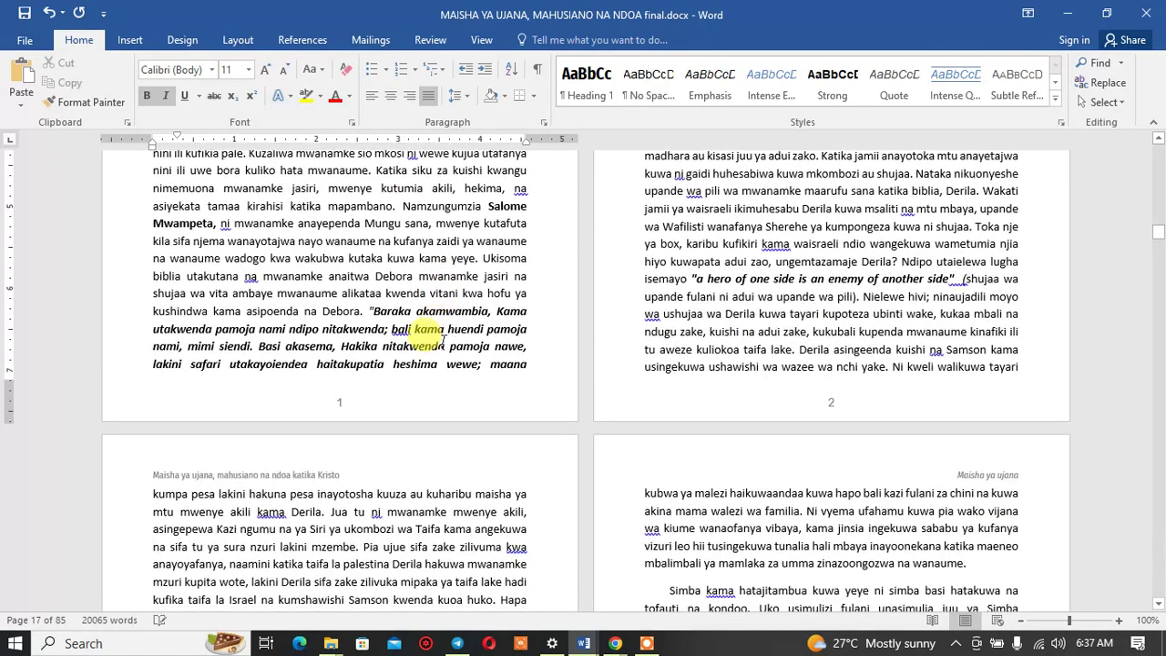
Step: Set the footer page numbers to continue from the previous section instead of restarting at 1
double_click(390, 407)
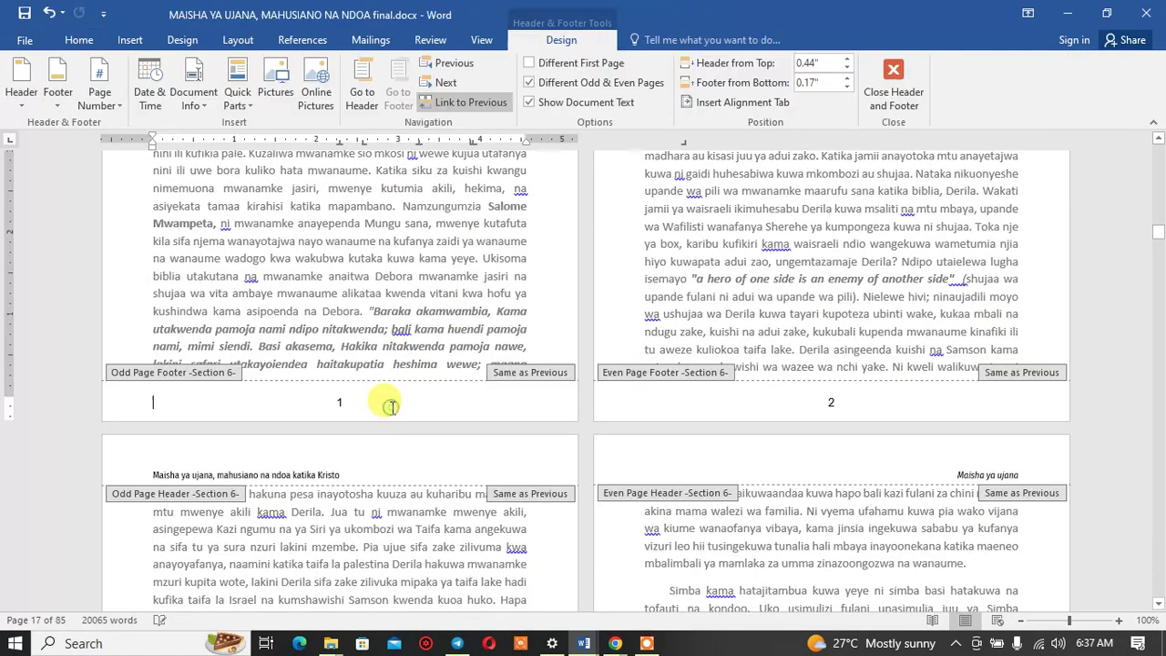
double_click(344, 401)
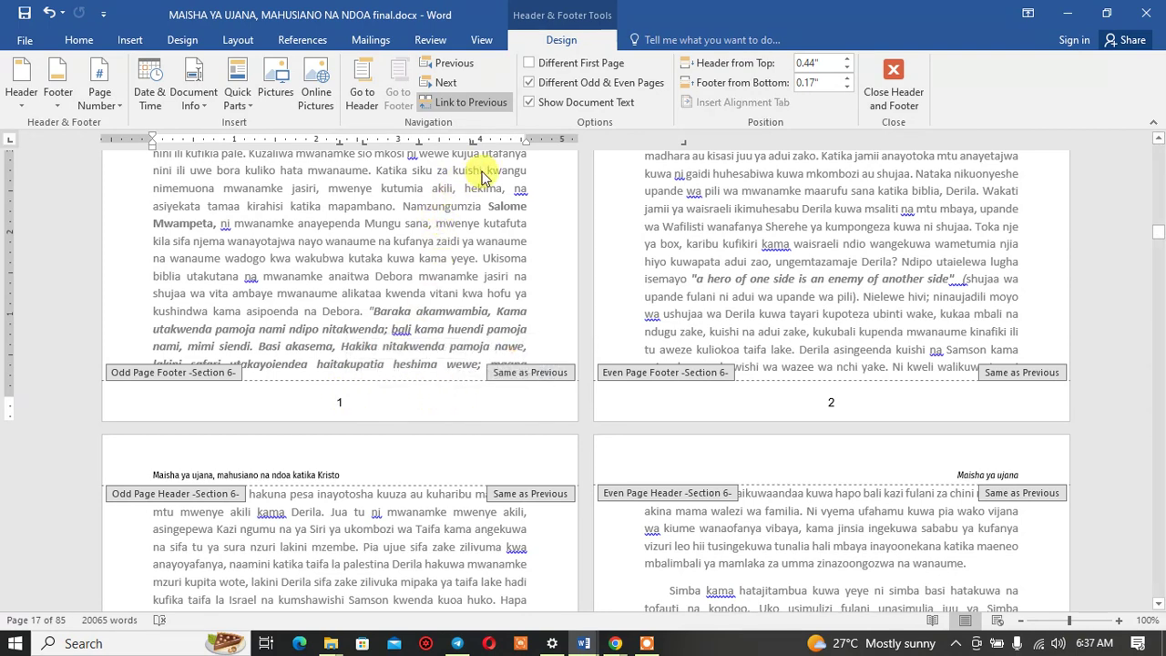
left_click(854, 404)
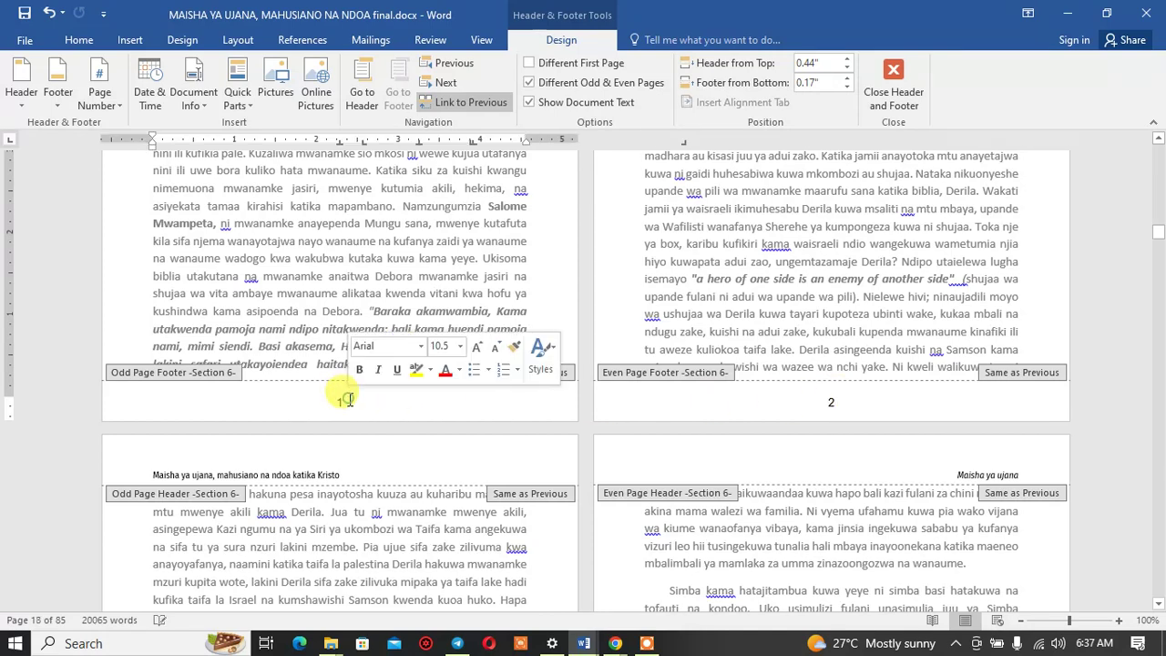
left_click(116, 108)
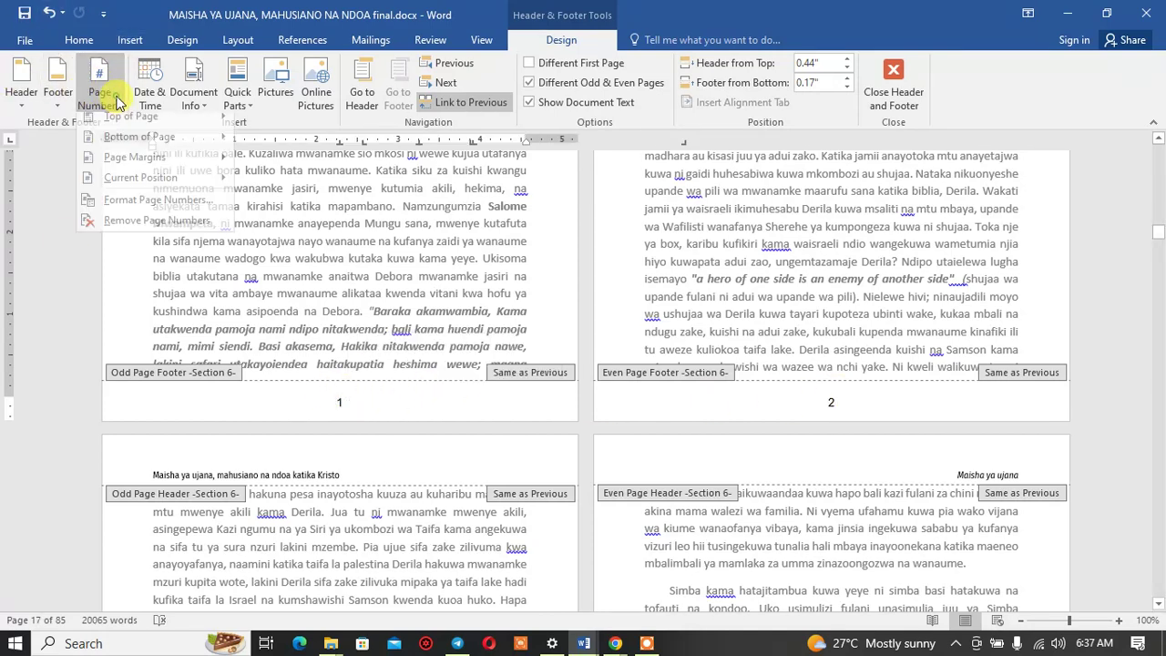
left_click(134, 213)
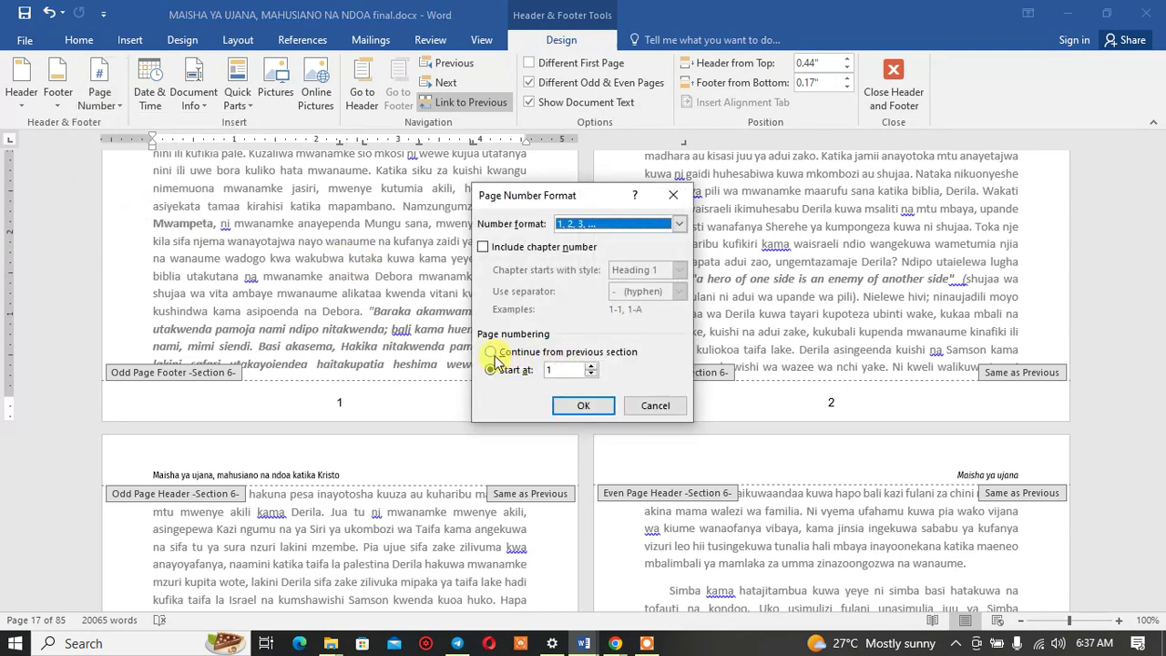
double_click(492, 353)
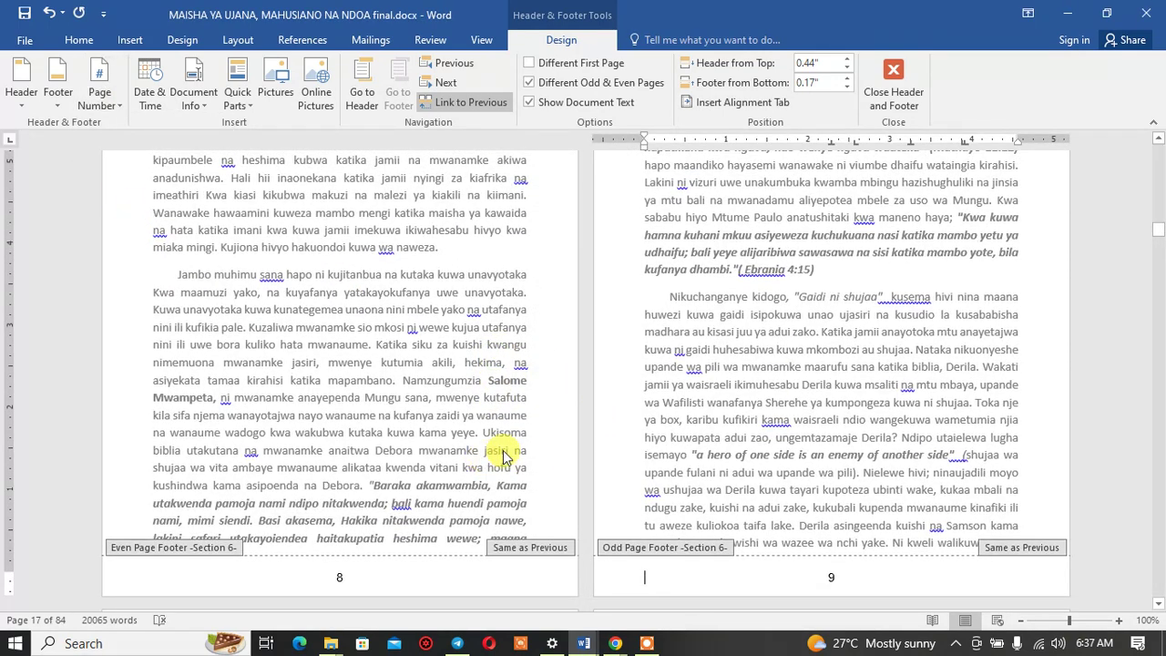
scroll(697, 419, "down", 5)
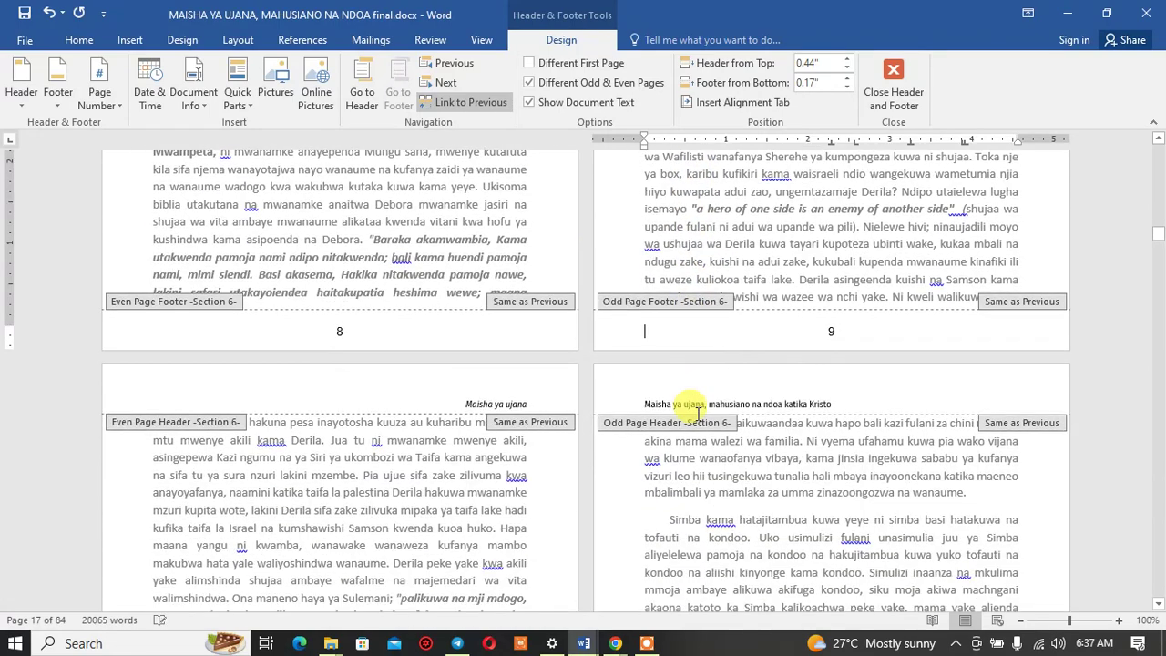
Step: Save the document and return from footer editing to the body text
left_click(25, 13)
scroll(616, 456, "up", 8)
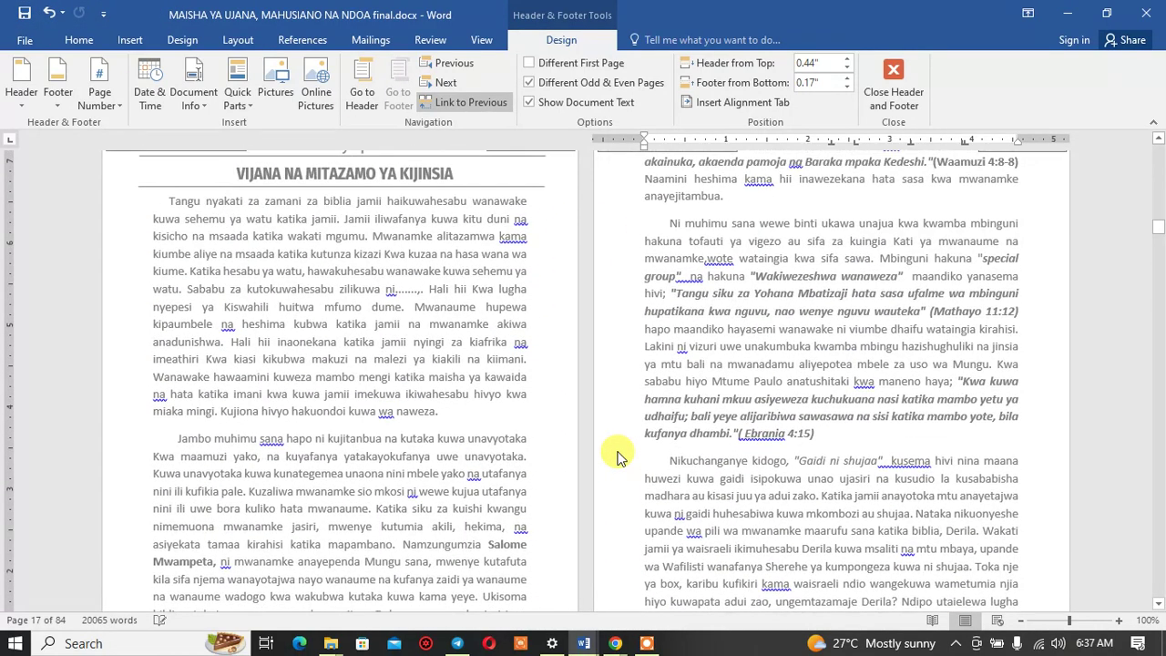
scroll(616, 456, "up", 4)
scroll(519, 328, "down", 10)
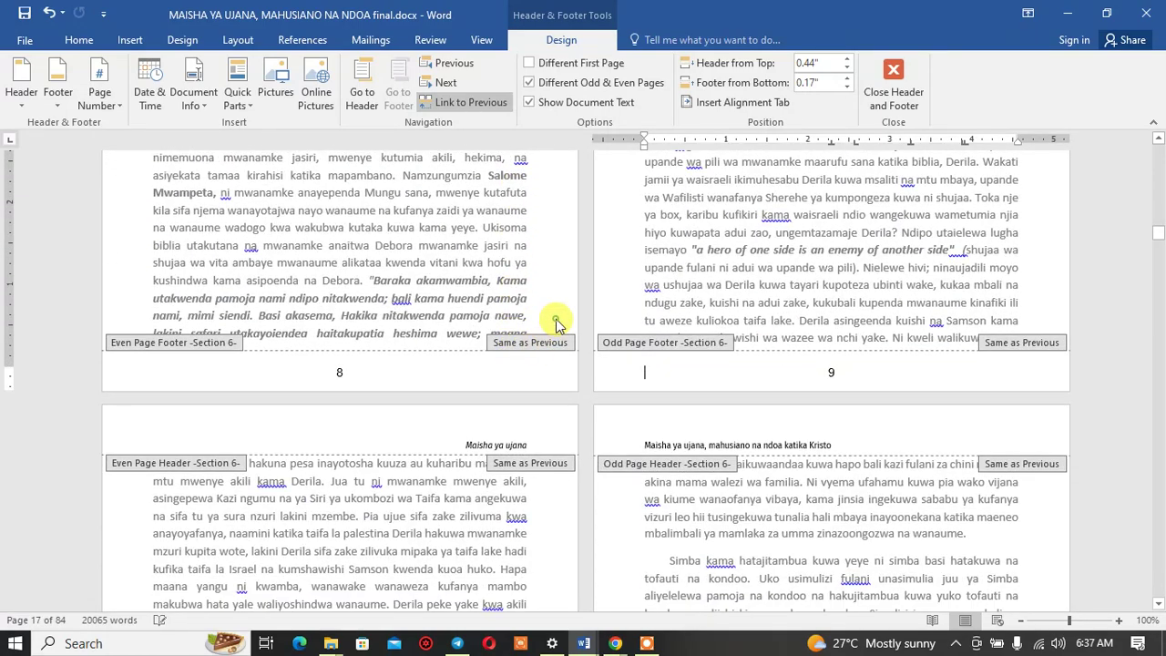
double_click(554, 319)
double_click(499, 362)
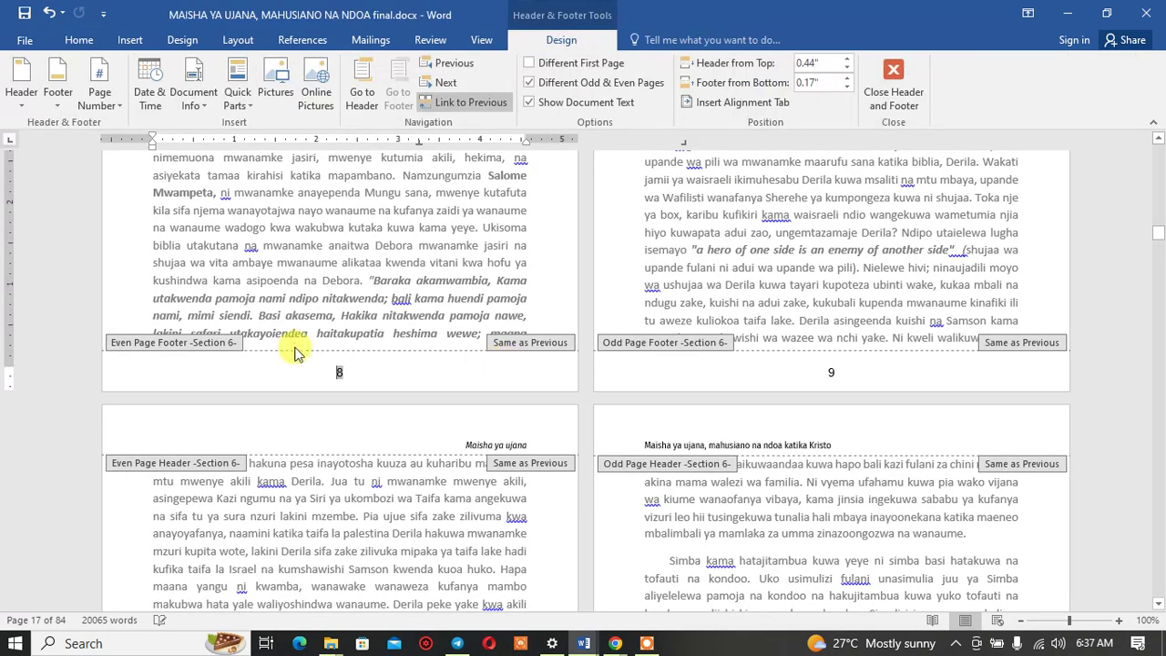
double_click(463, 310)
Step: Insert a Next Page section break right after '…heshima wewe; maana' on page 8
left_click_drag(464, 310, 532, 342)
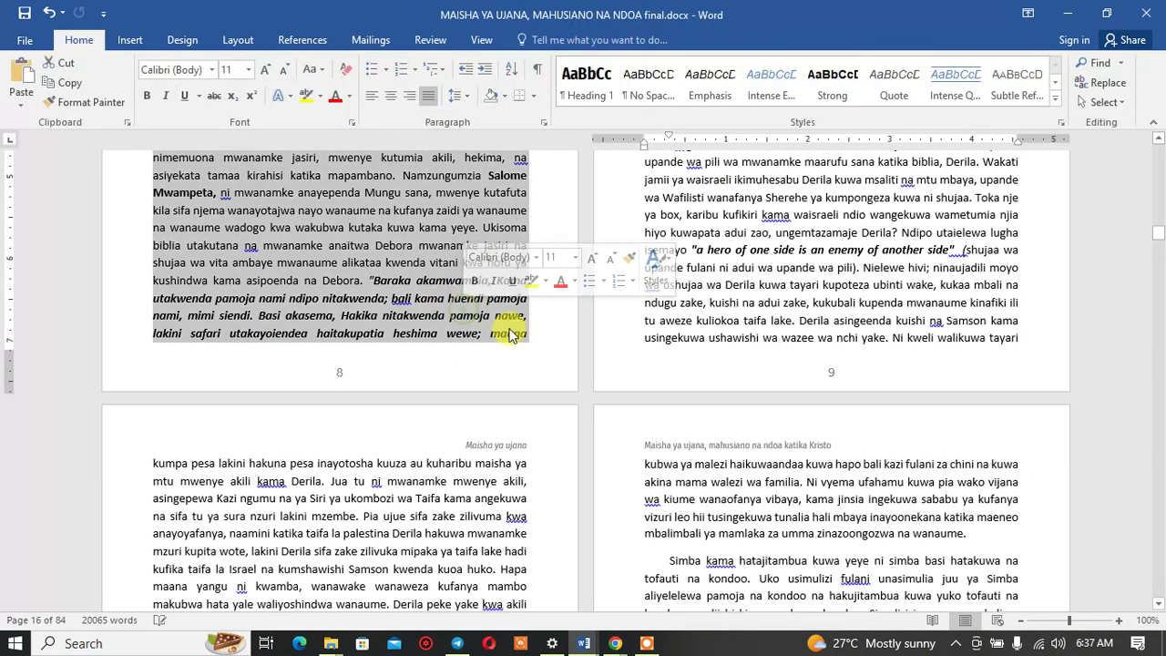
left_click(531, 337)
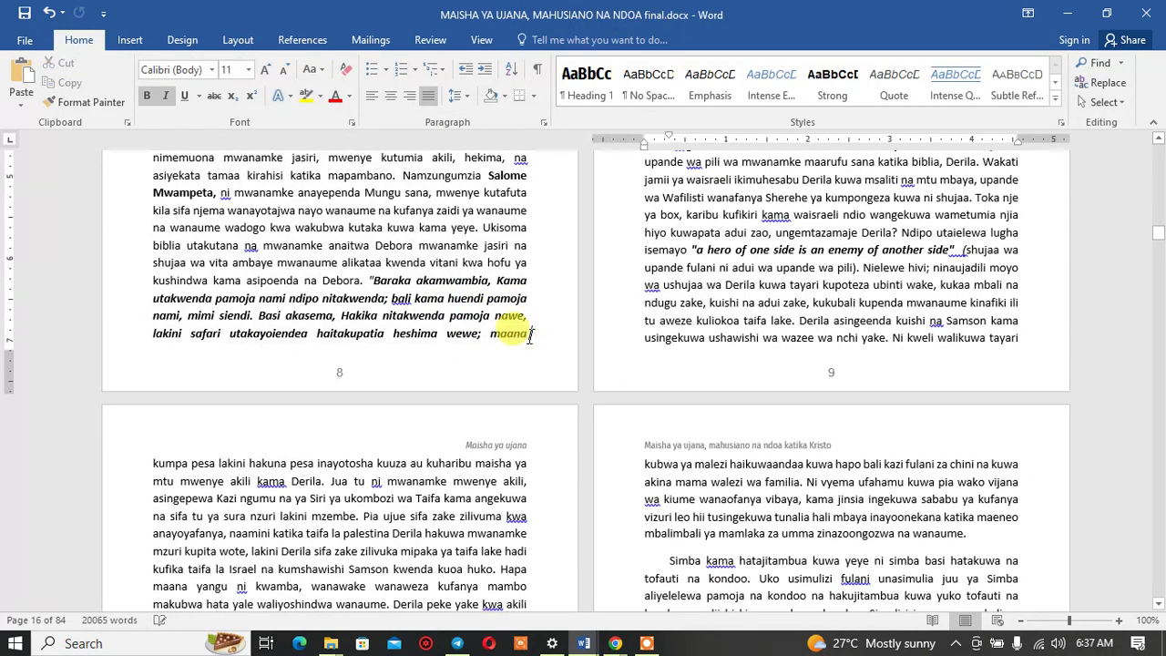
double_click(529, 333)
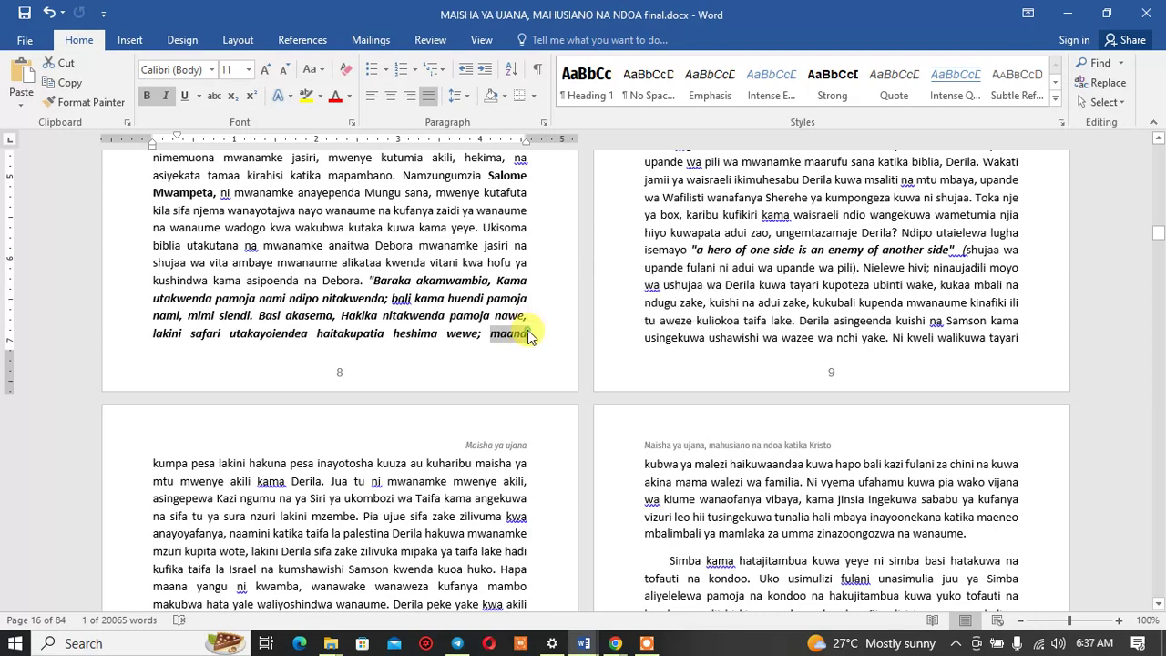
left_click(530, 334)
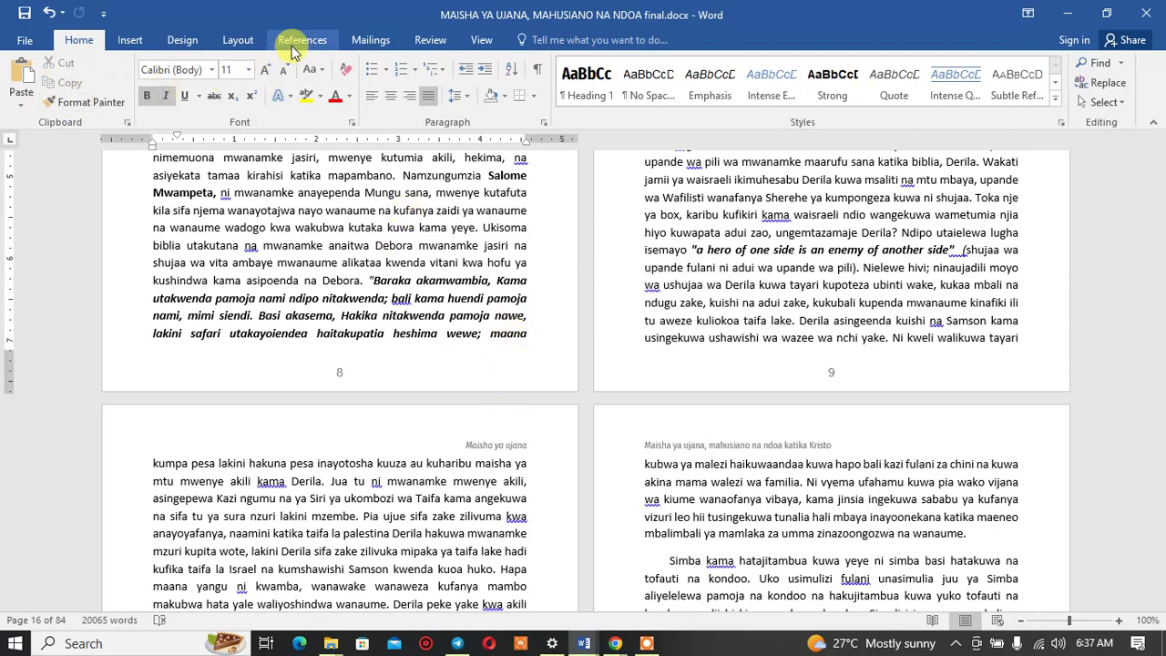
left_click(238, 41)
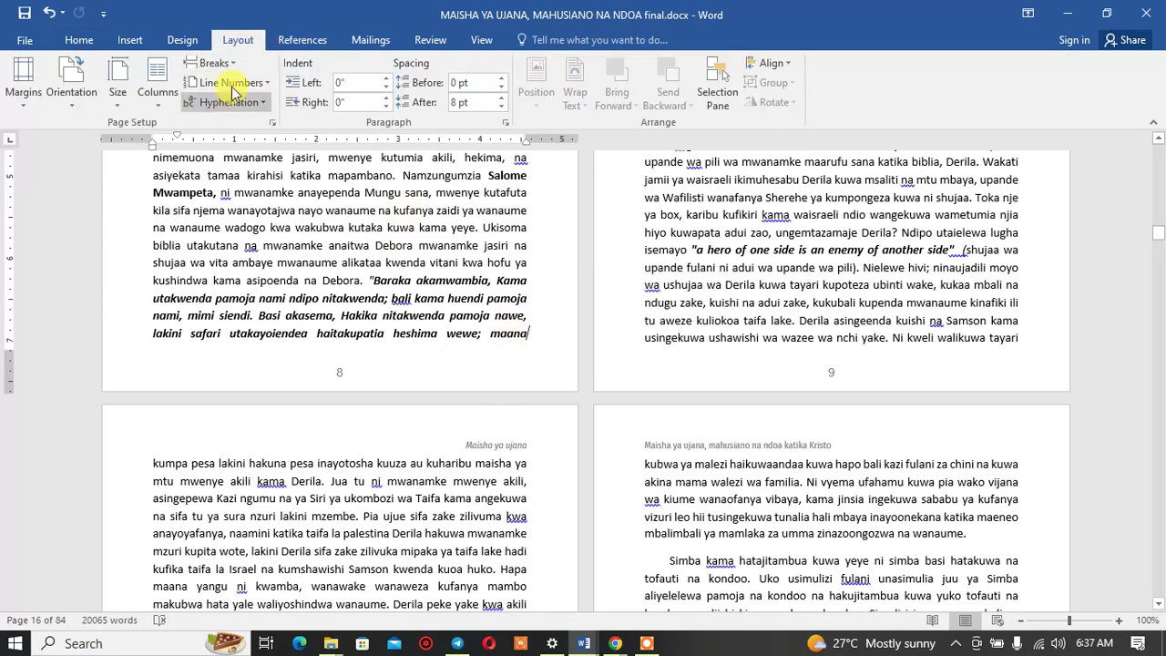
left_click(215, 66)
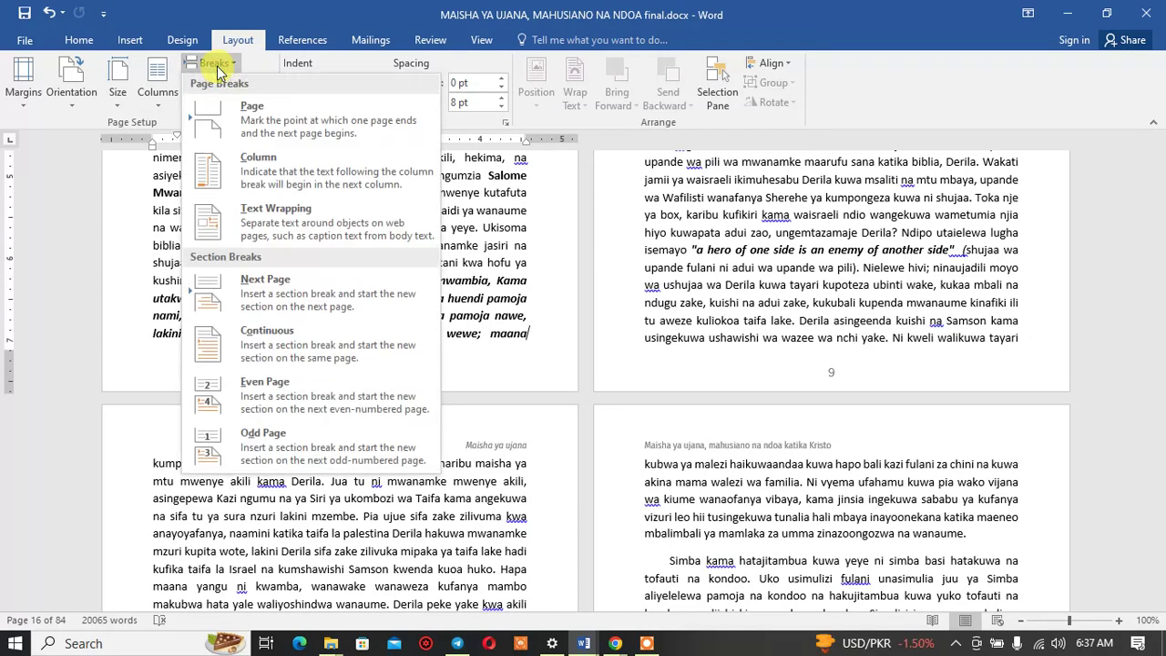
left_click(217, 68)
left_click(217, 68)
left_click(335, 298)
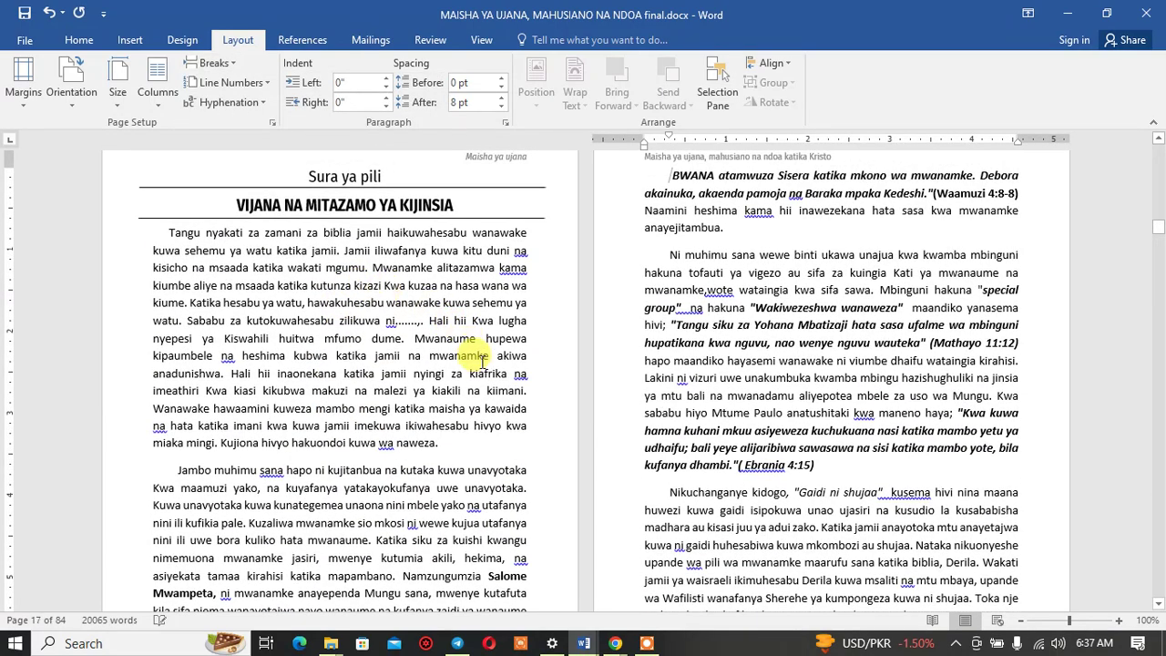
Step: Drag the ruler's First Line Indent marker left so the BWANA paragraph on page 7 starts flush left
scroll(482, 361, "down", 3)
scroll(482, 362, "down", 2)
scroll(483, 361, "down", 1)
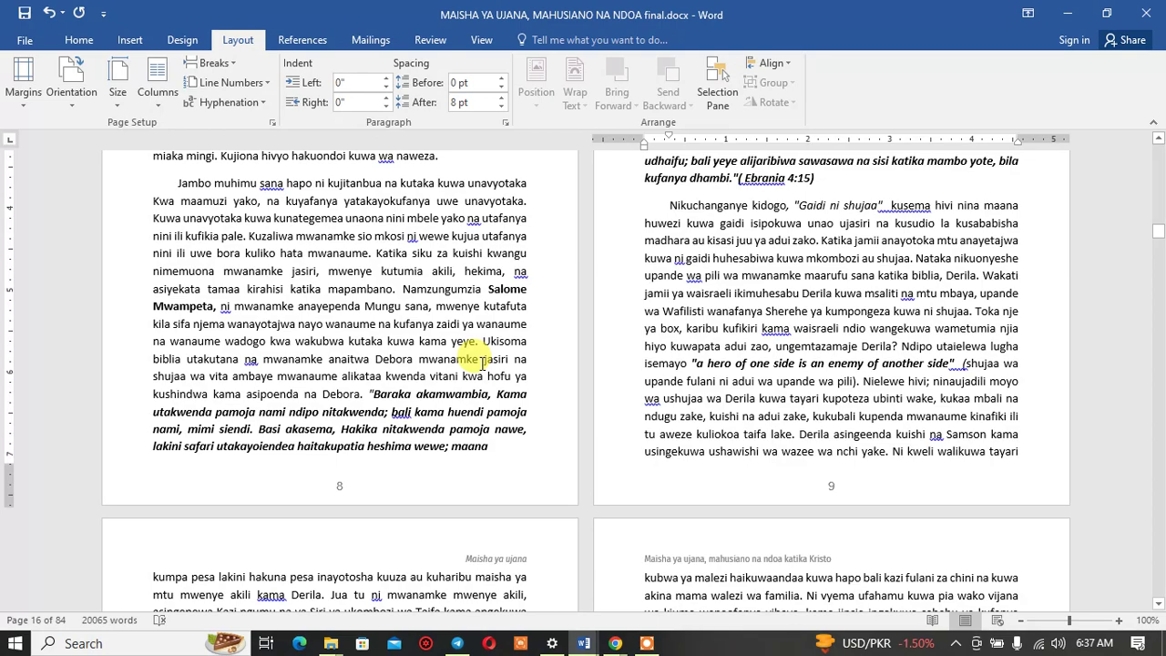
scroll(520, 448, "up", 3)
scroll(520, 449, "up", 2)
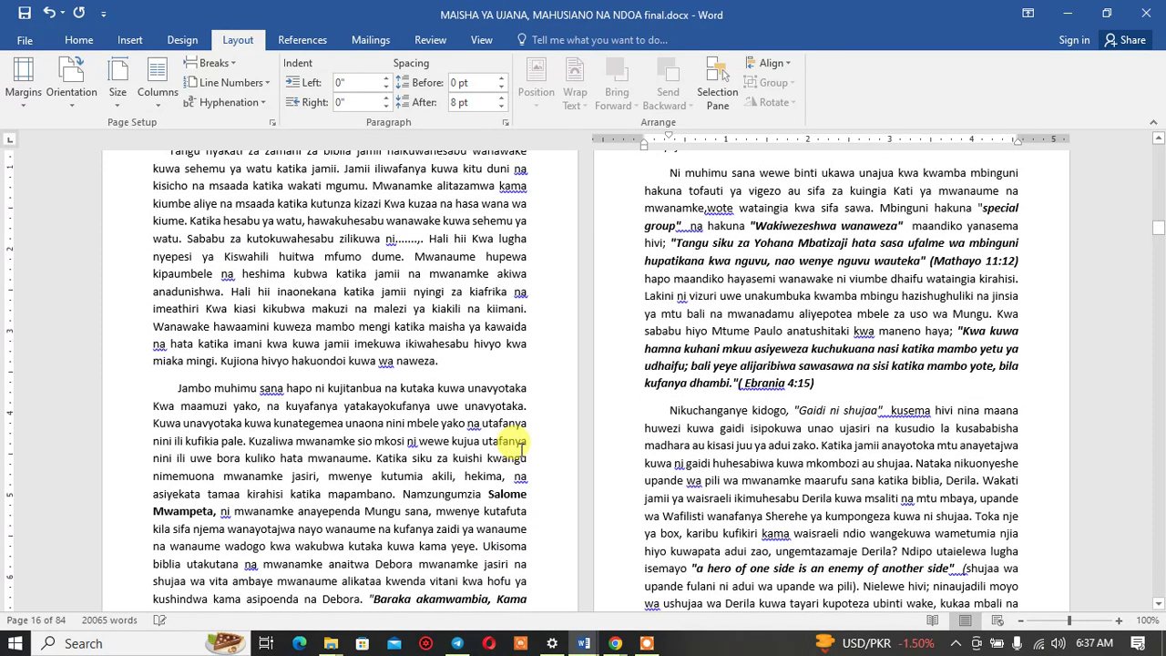
scroll(520, 448, "up", 3)
scroll(520, 448, "up", 2)
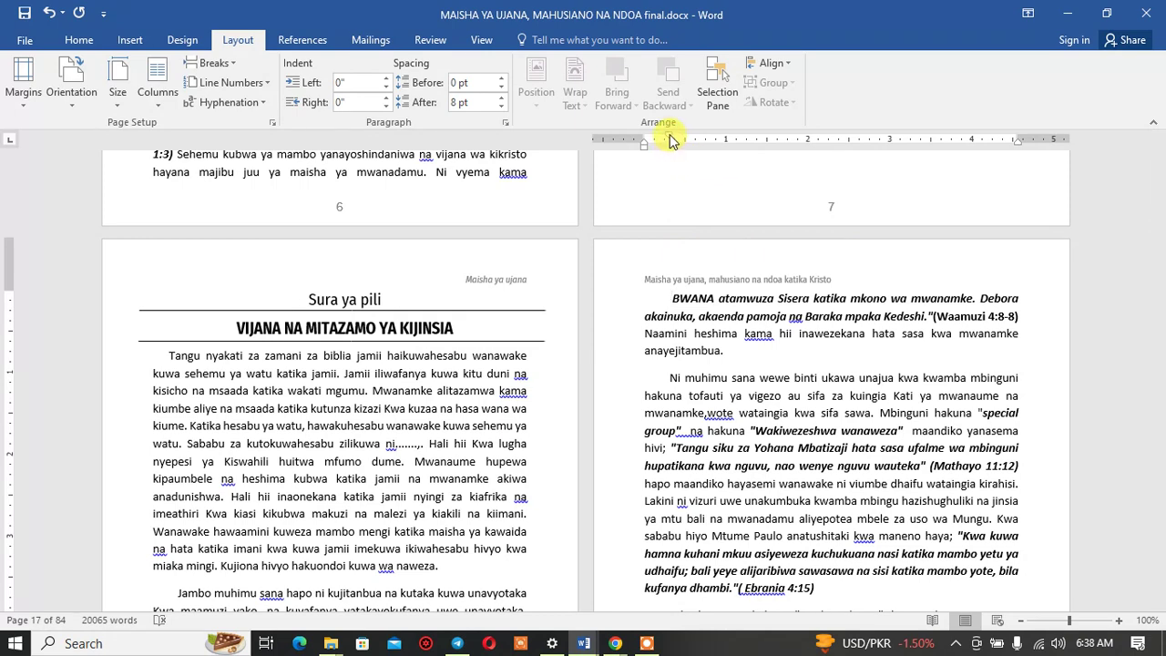
left_click_drag(669, 138, 644, 141)
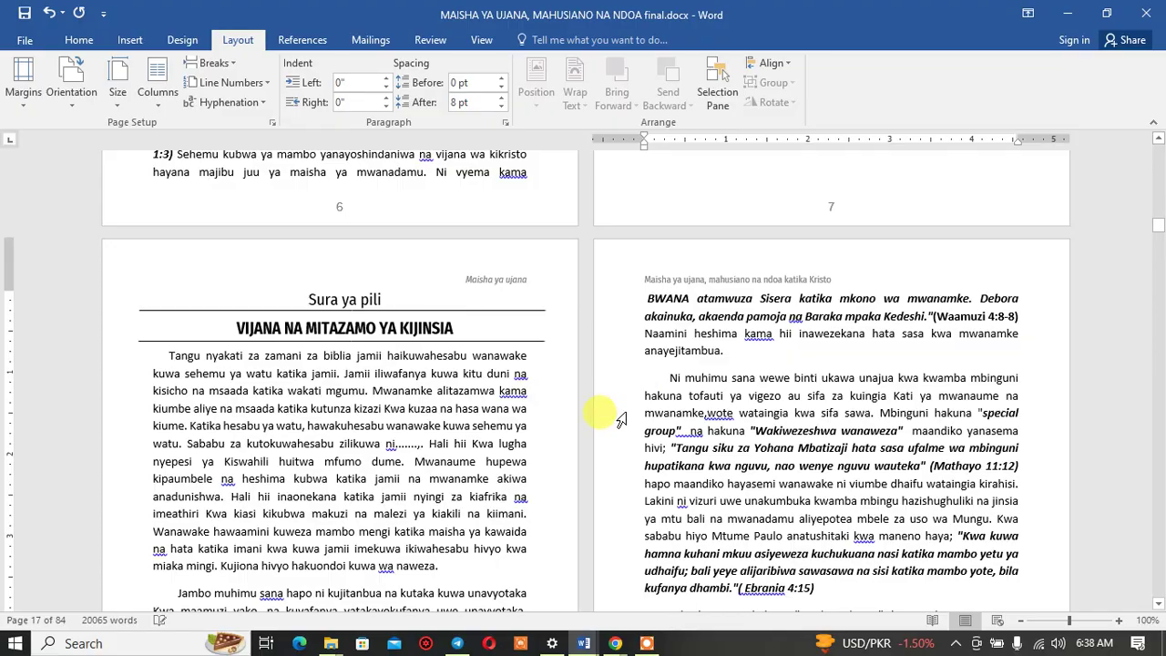
scroll(619, 419, "down", 5)
scroll(604, 416, "down", 5)
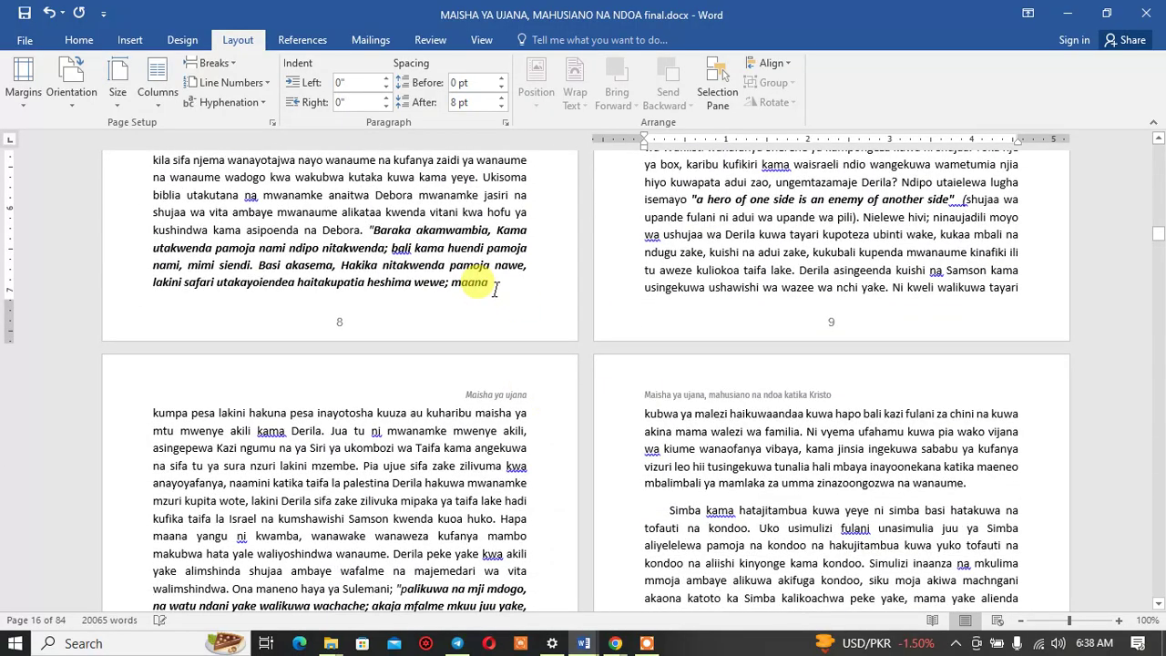
scroll(495, 288, "up", 5)
scroll(492, 273, "up", 5)
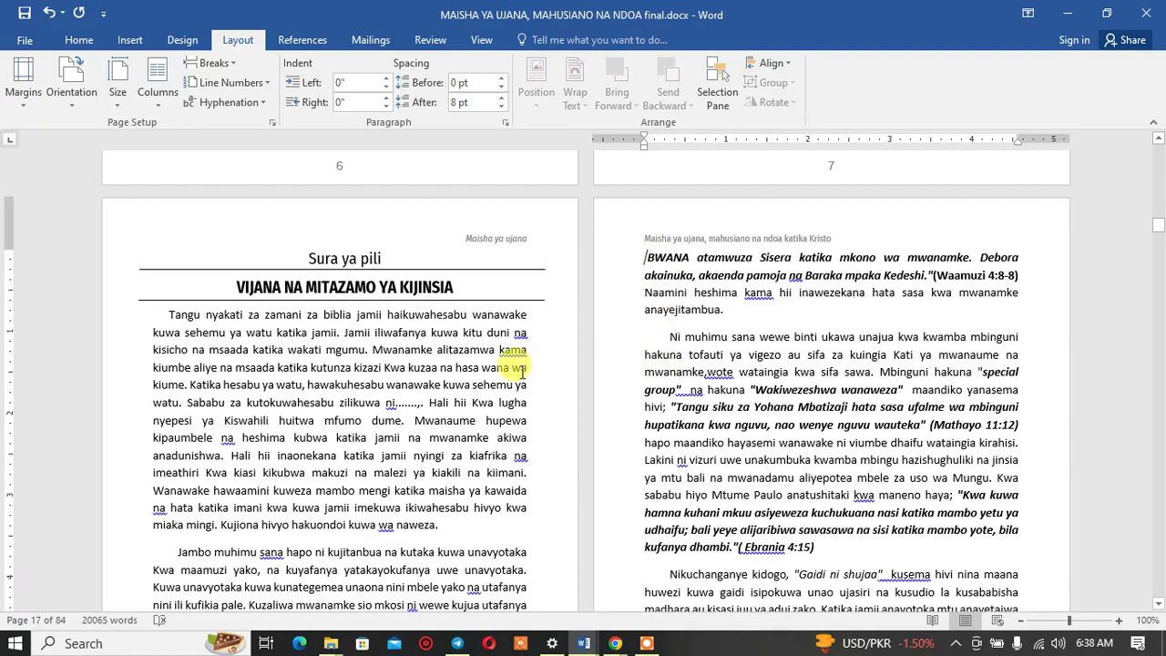
scroll(519, 372, "down", 5)
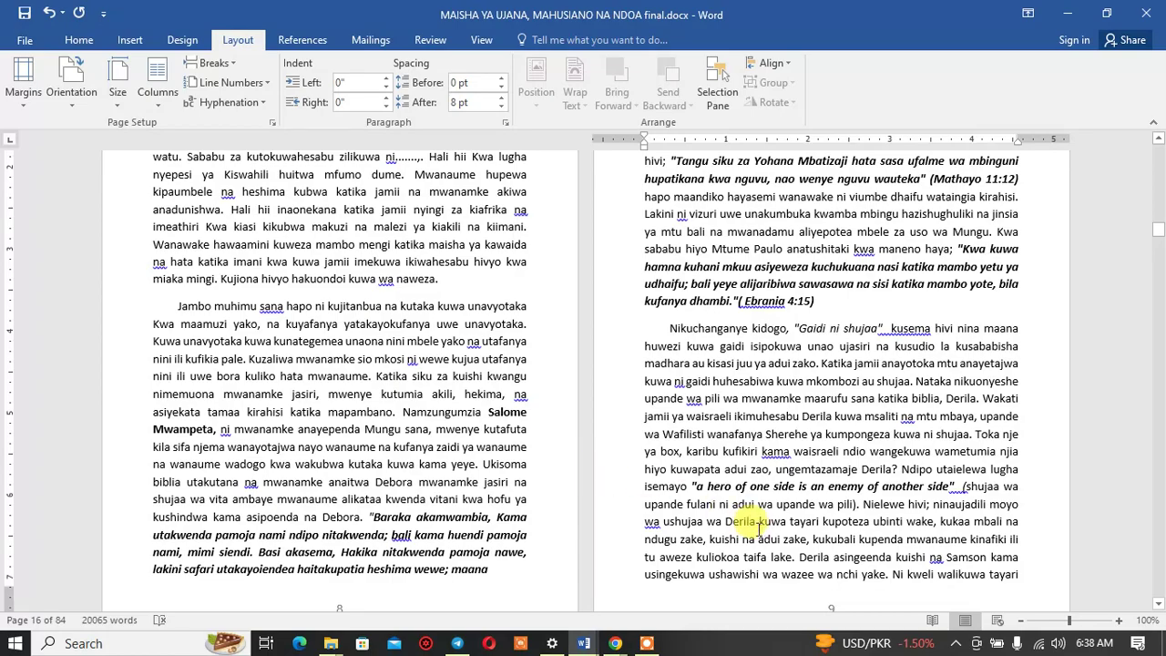
scroll(609, 426, "up", 1)
scroll(608, 426, "up", 3)
scroll(608, 426, "up", 1)
scroll(608, 426, "up", 2)
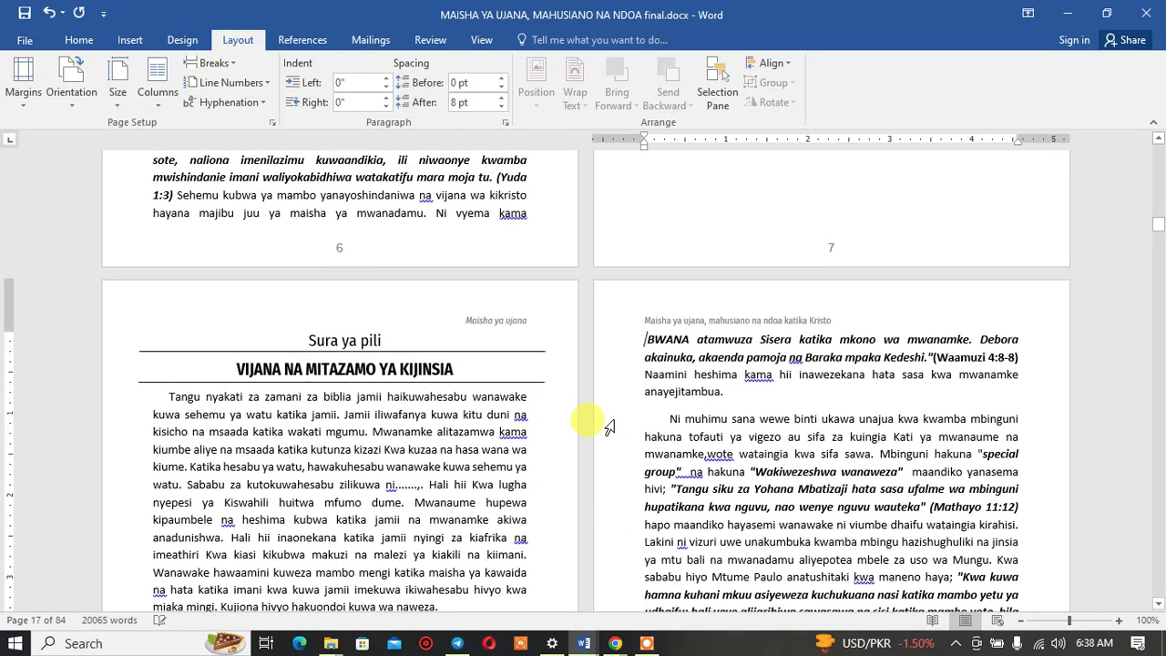
scroll(680, 407, "down", 1)
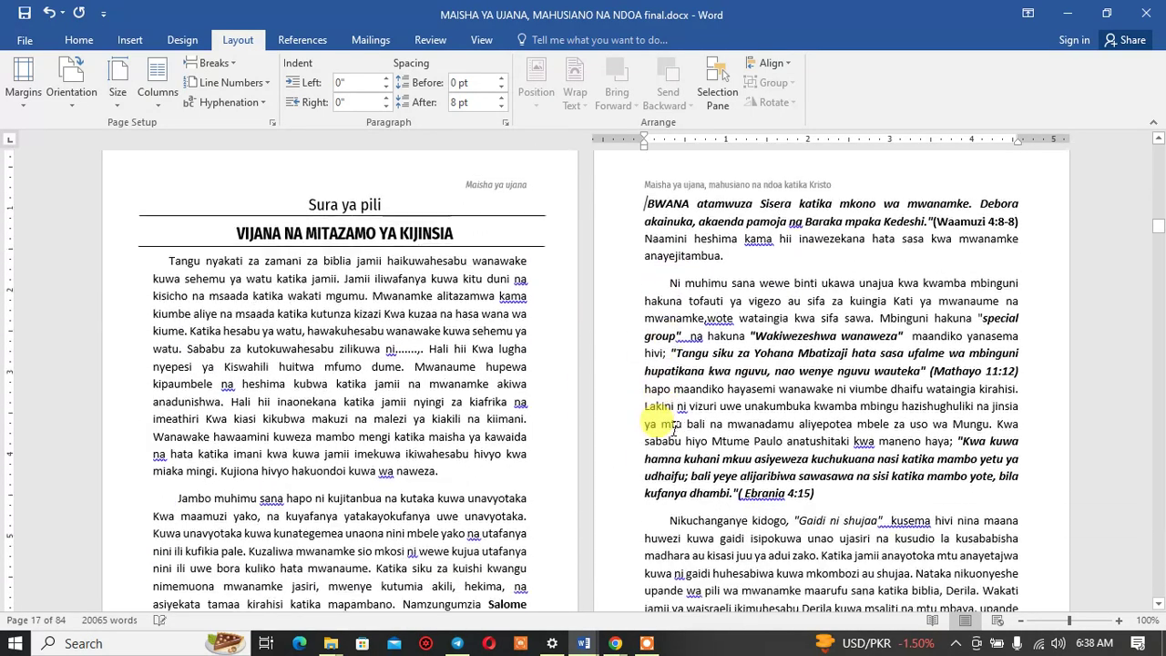
scroll(674, 427, "down", 6)
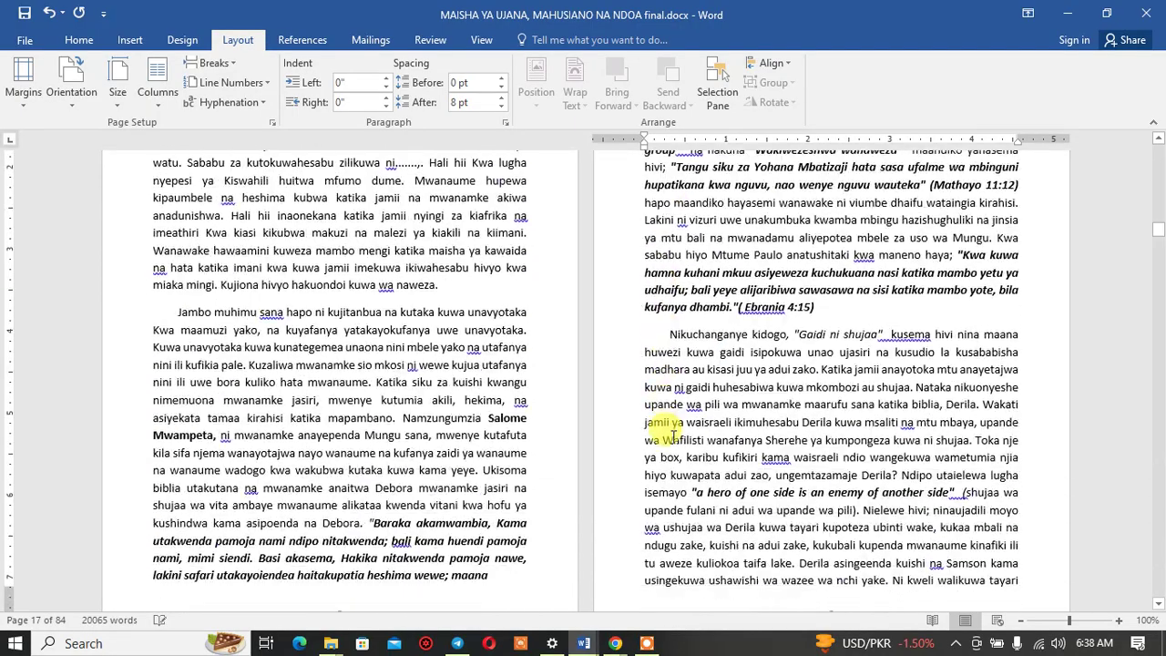
scroll(672, 392, "down", 12)
scroll(474, 235, "up", 4)
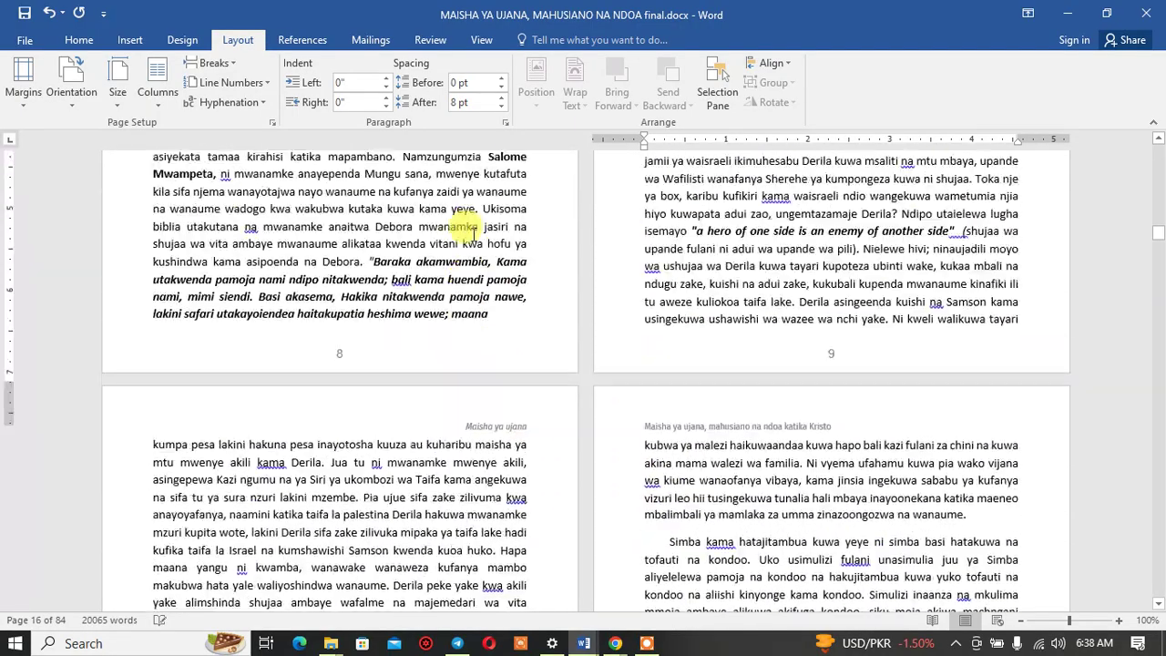
scroll(456, 228, "up", 5)
scroll(443, 226, "up", 5)
scroll(428, 233, "up", 4)
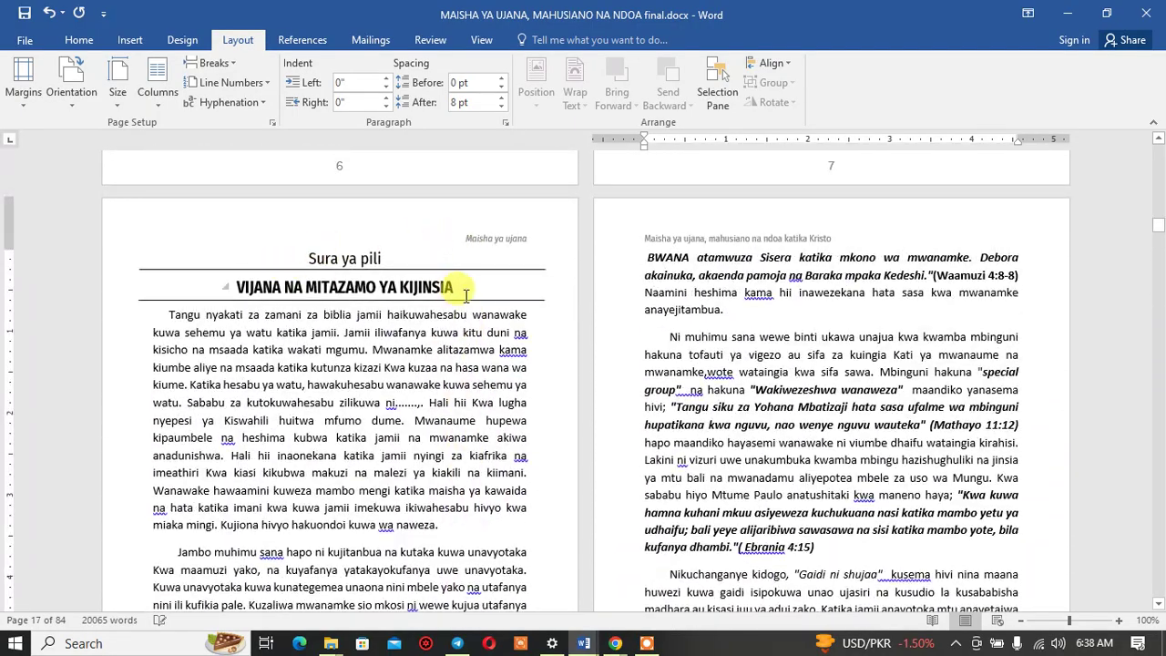
Step: Select the VIJANA NA MITAZAMO YA KIJINSIA heading, then open the 'Maisha ya ujana' page header for editing
left_click_drag(452, 284, 237, 287)
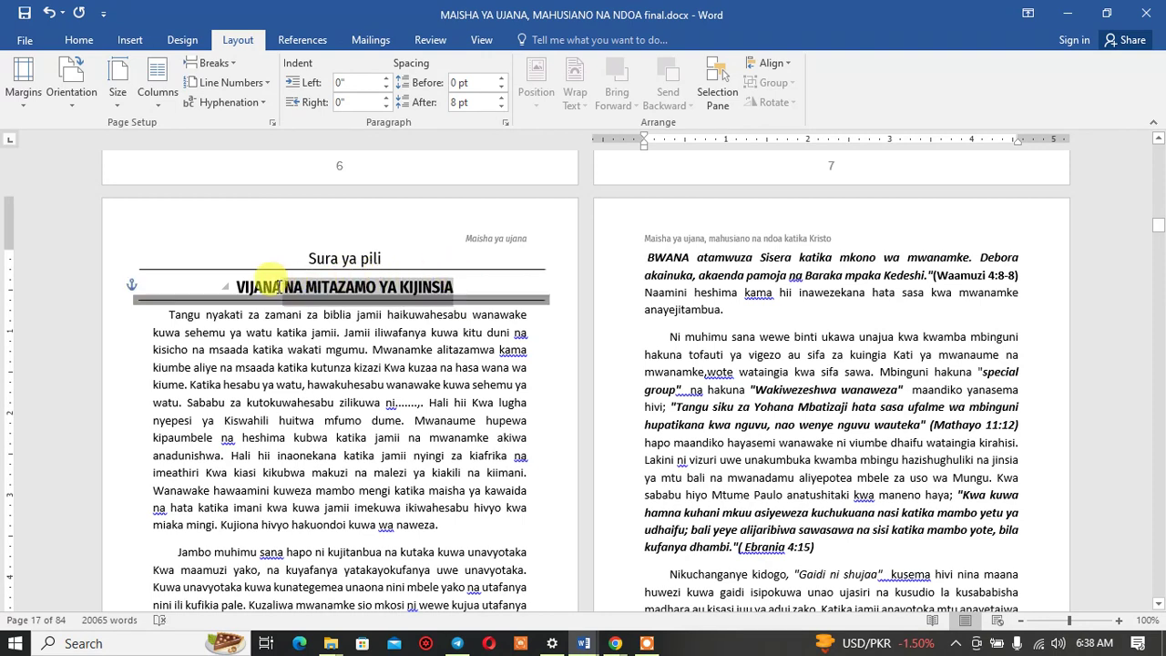
right_click(304, 289)
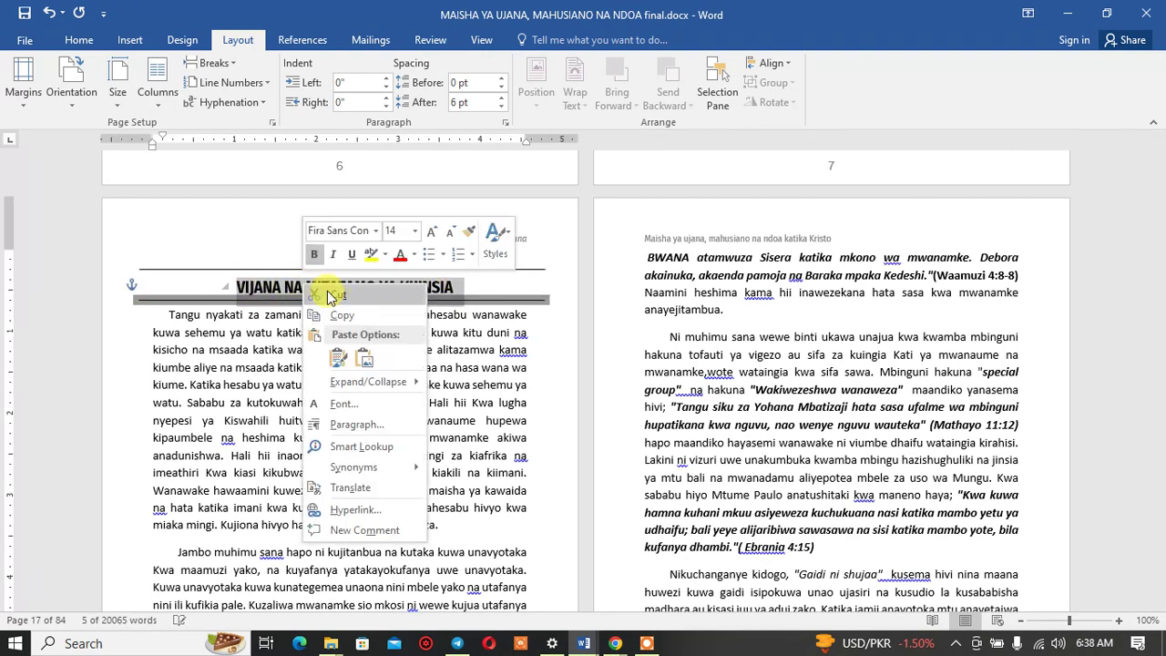
left_click(332, 311)
triple_click(344, 311)
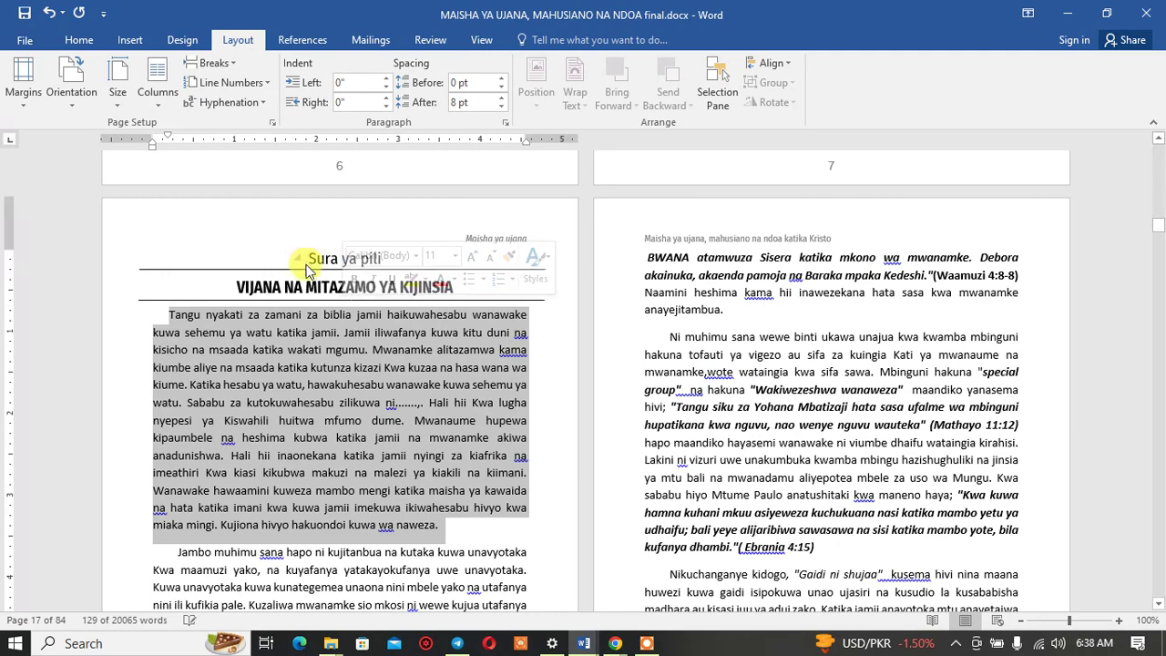
double_click(270, 287)
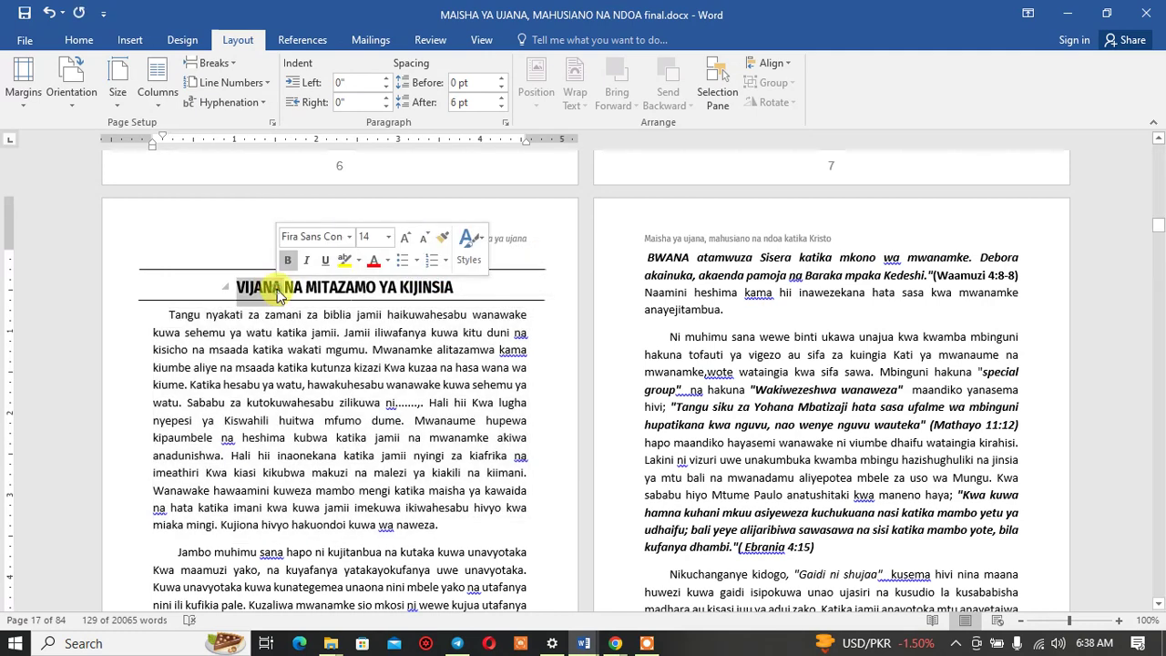
left_click(453, 290)
left_click_drag(456, 288, 257, 288)
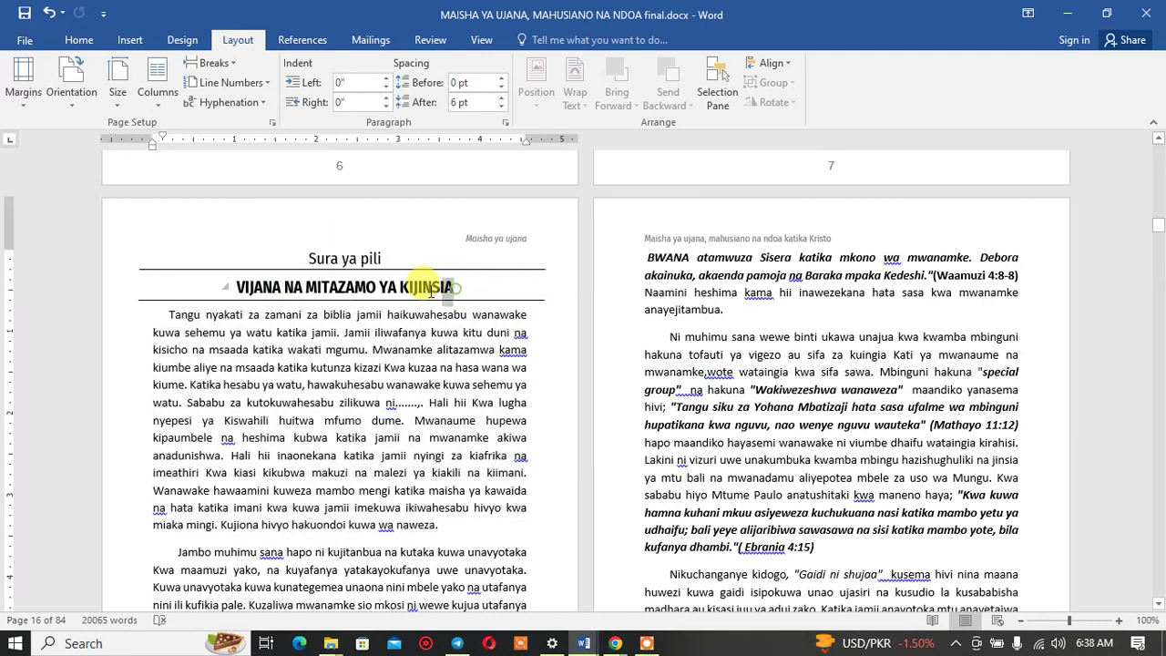
left_click(256, 289)
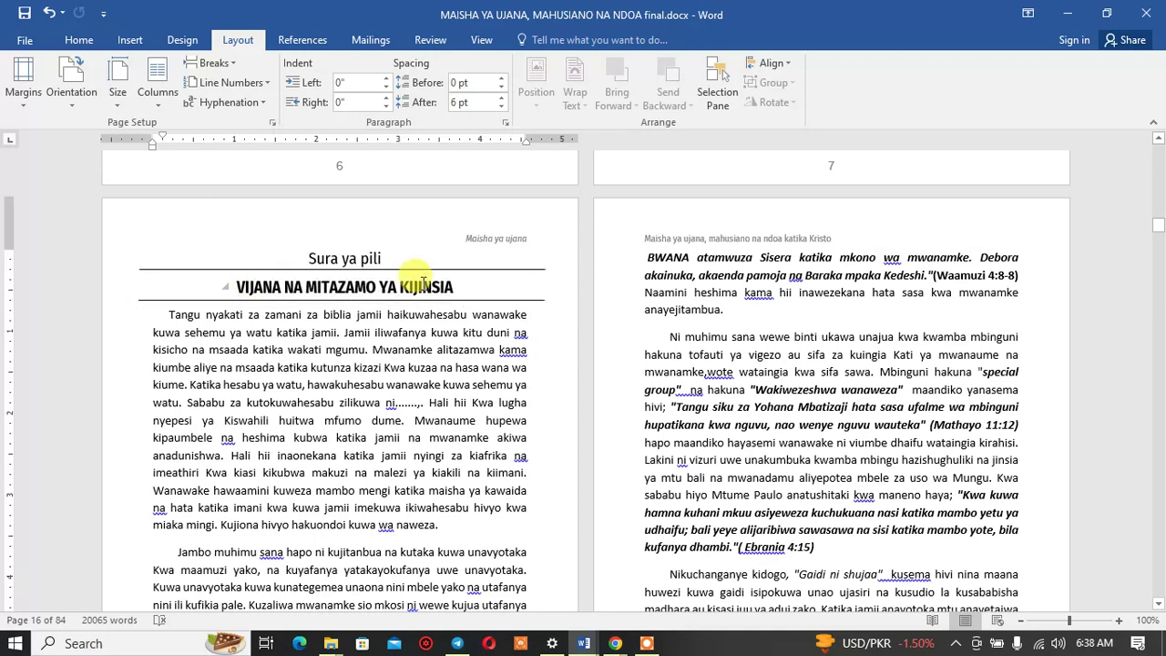
triple_click(364, 287)
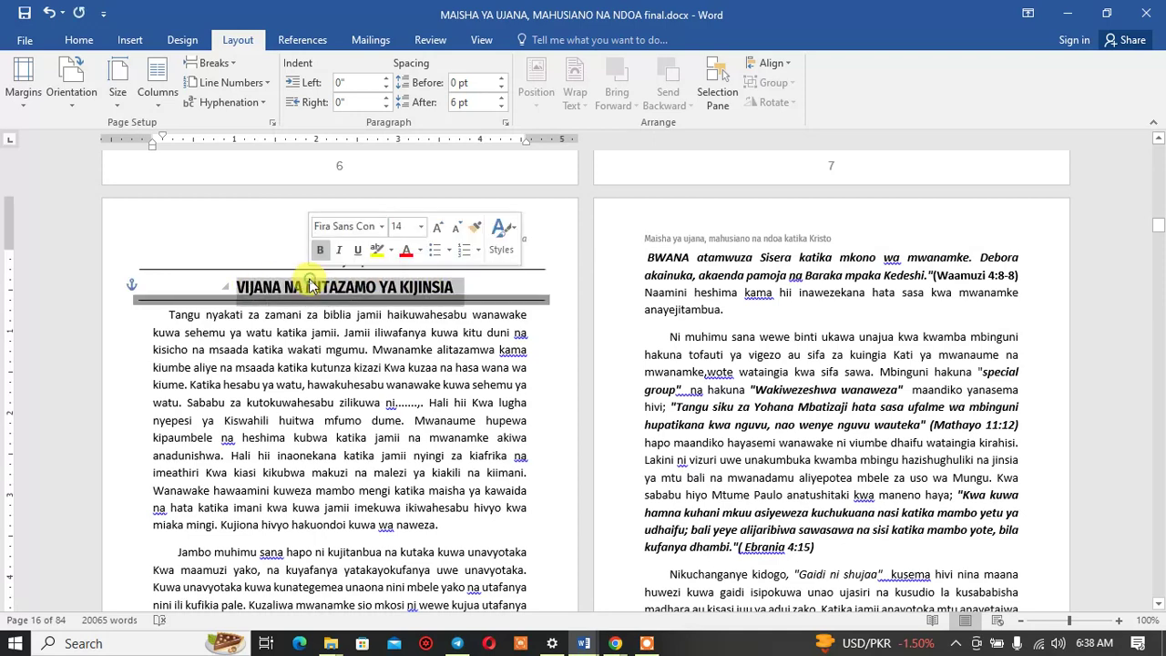
left_click(78, 40)
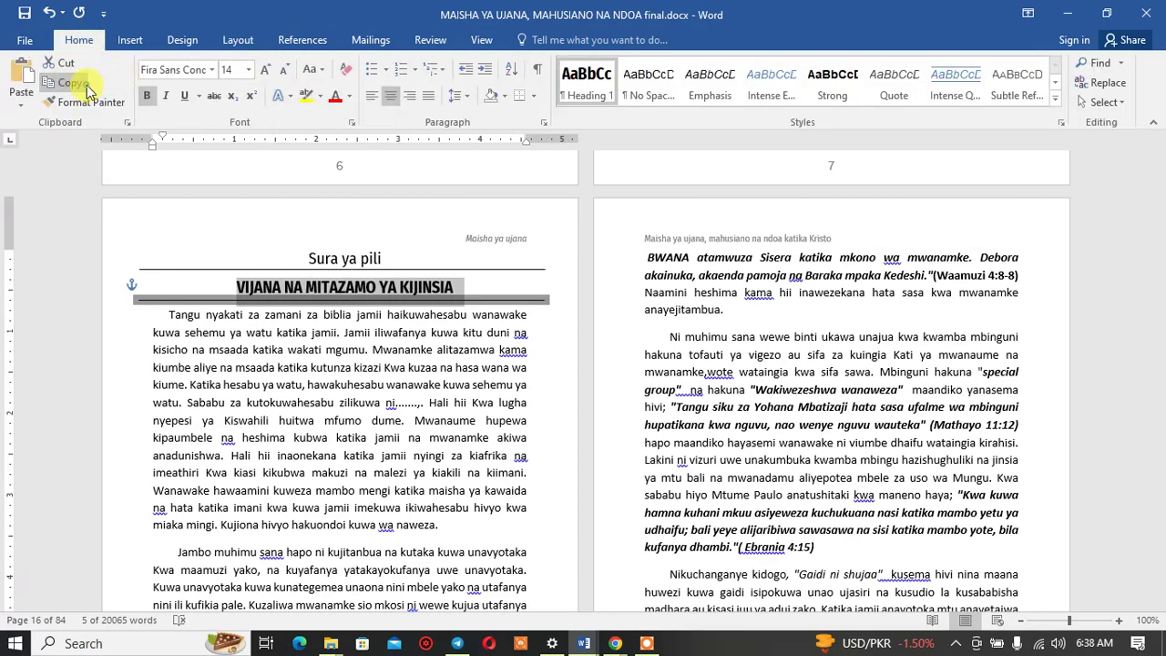
double_click(512, 240)
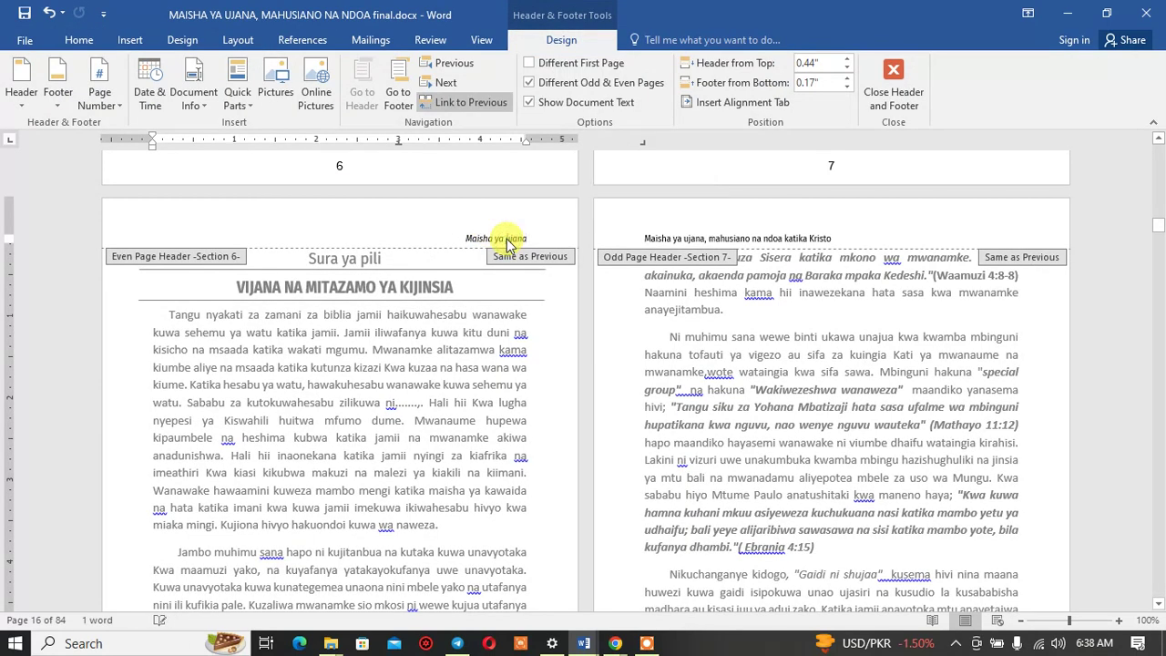
Step: Link the chapter-two header to the previous section, then reopen it and dismiss page setup unchanged
double_click(507, 240)
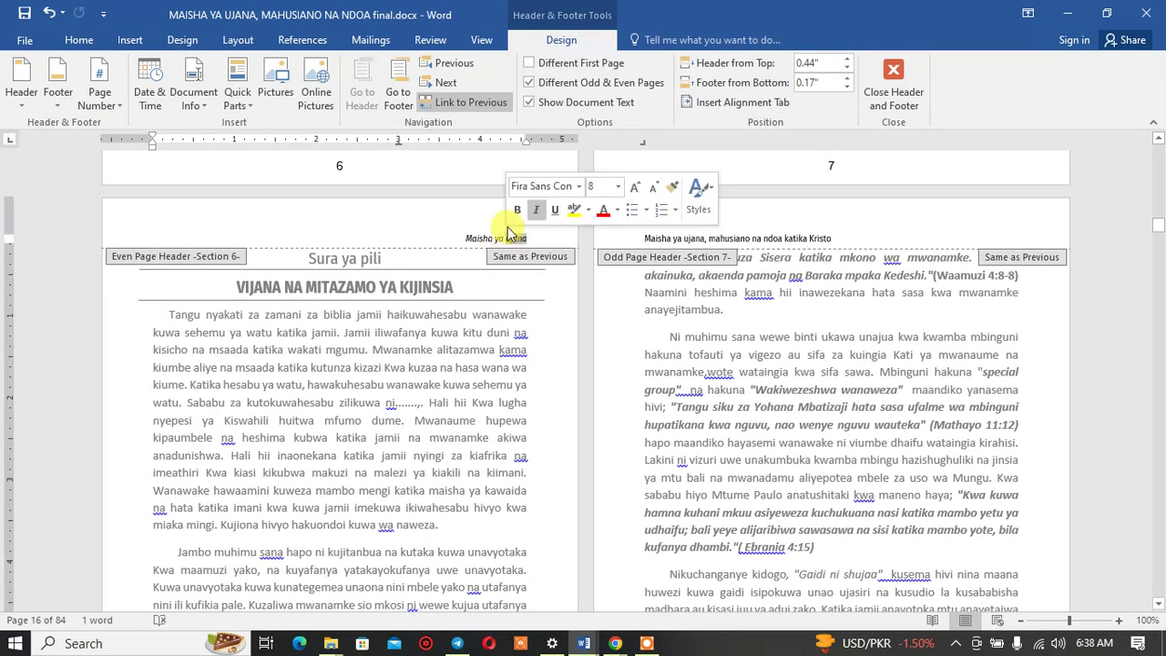
left_click(471, 103)
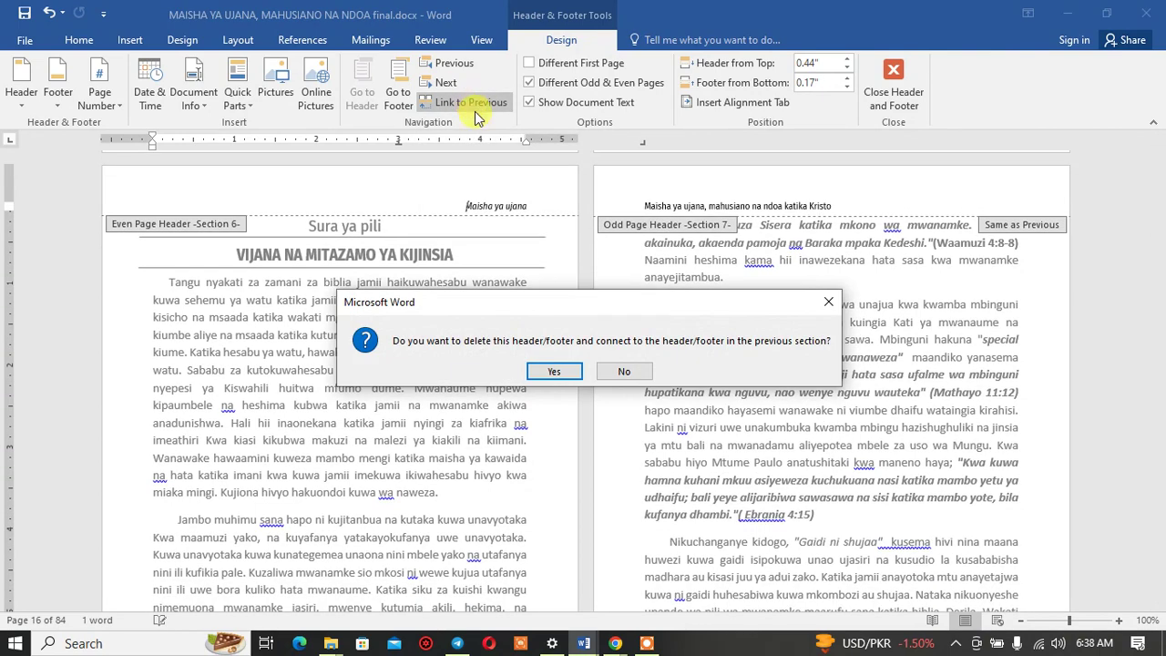
left_click(553, 373)
double_click(550, 367)
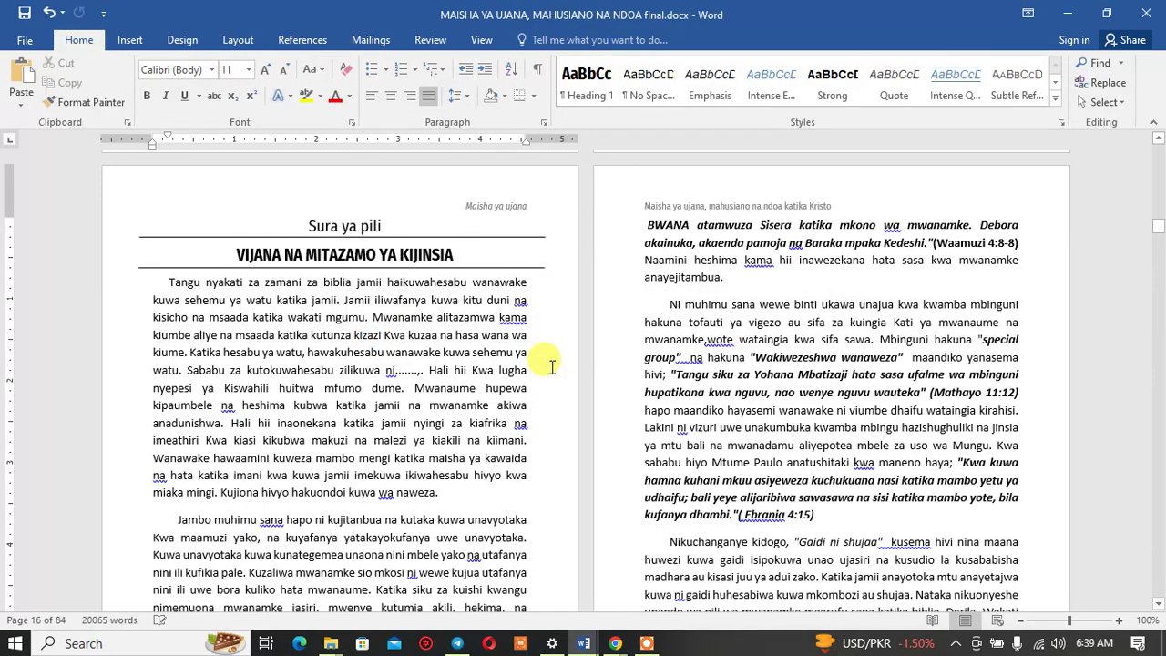
double_click(520, 191)
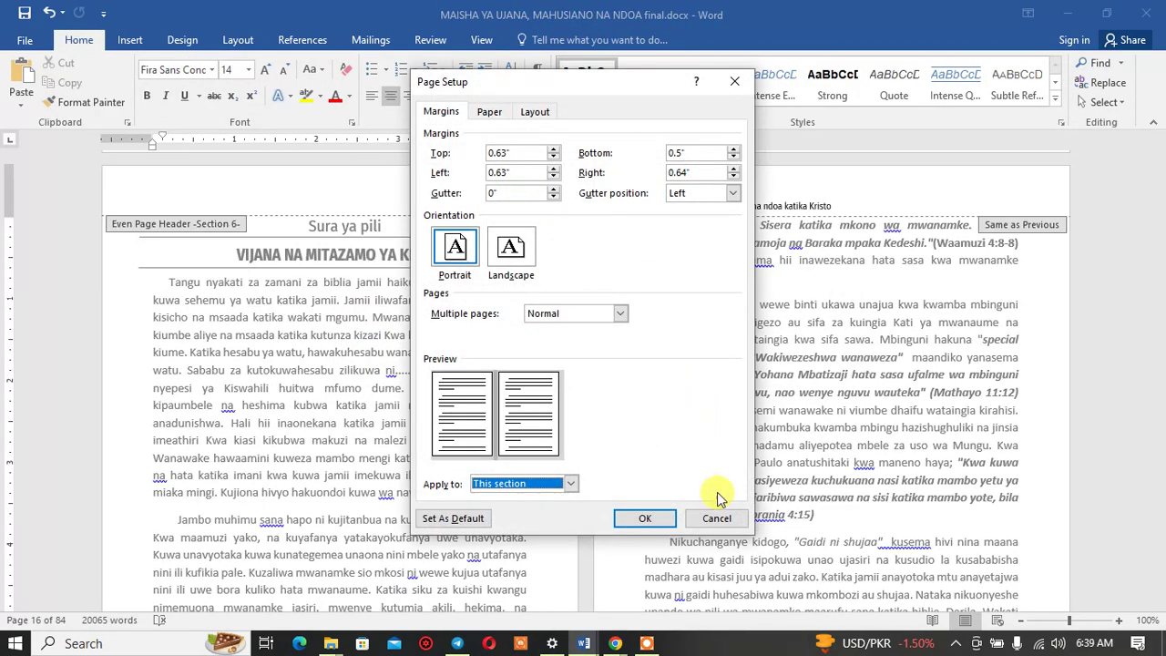
left_click(701, 517)
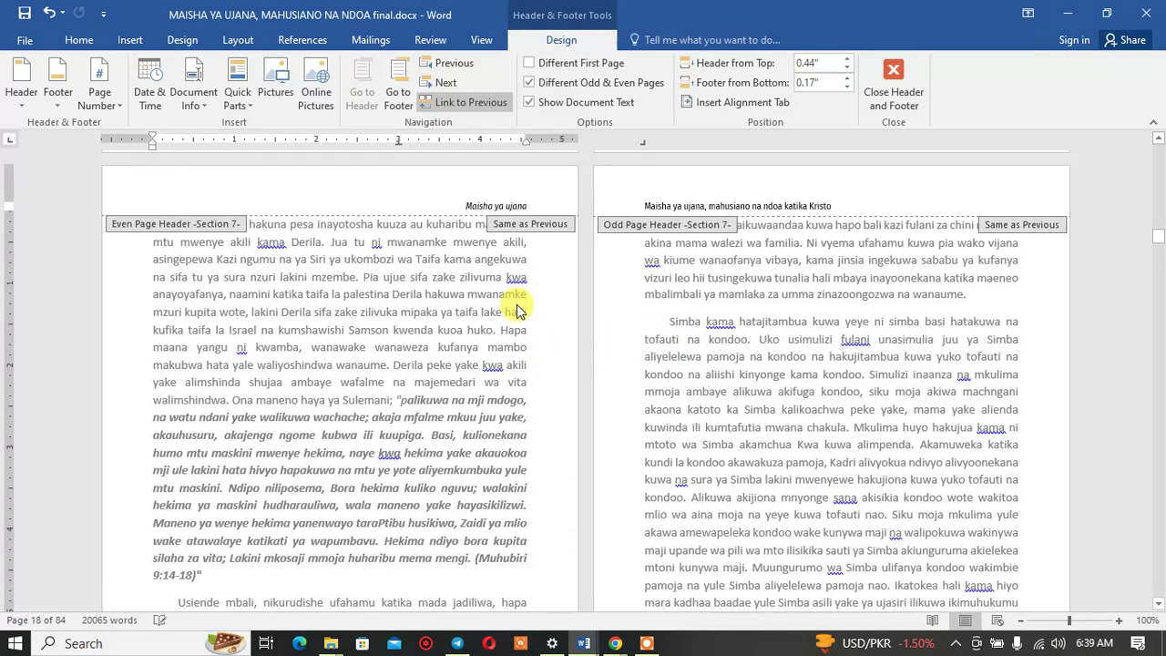
Step: Toggle Link to Previous on the Section 6 even-page header, leaving it unlinked
scroll(516, 311, "up", 3)
scroll(516, 312, "up", 3)
scroll(517, 312, "up", 3)
scroll(514, 315, "up", 3)
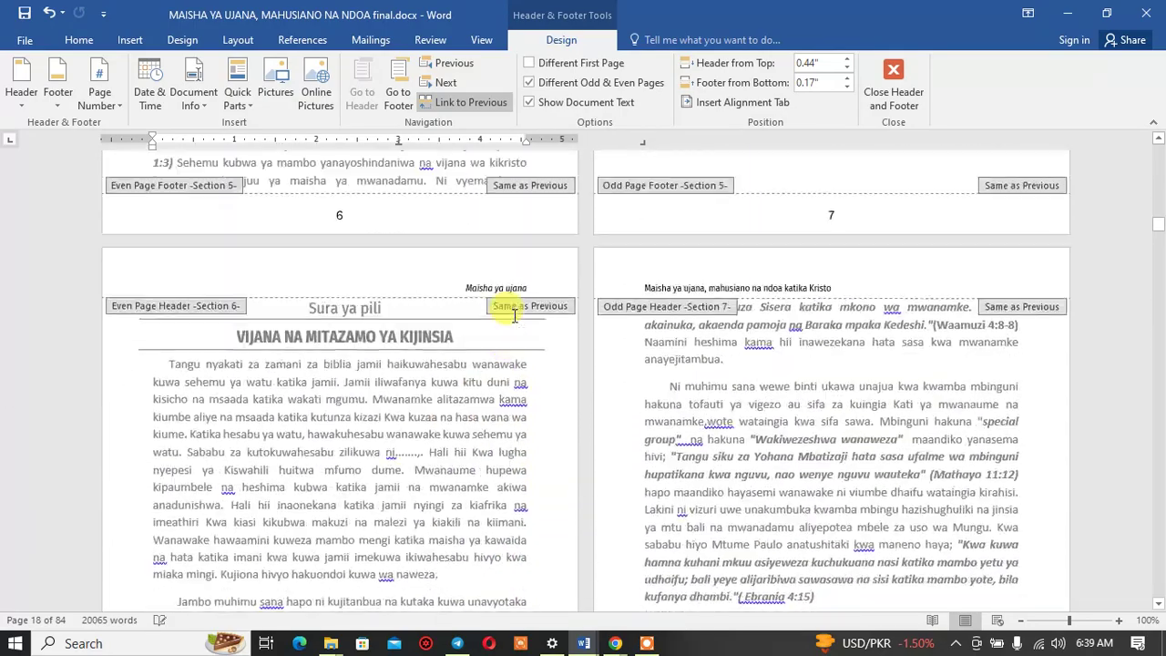
scroll(515, 315, "up", 1)
triple_click(514, 320)
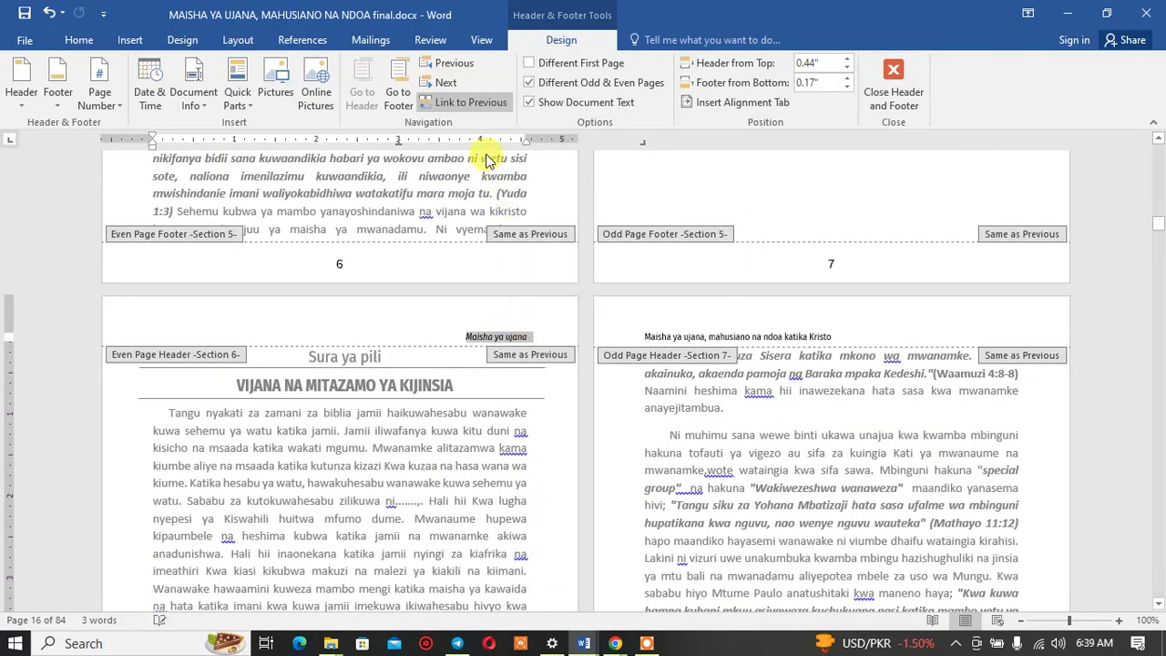
left_click(489, 106)
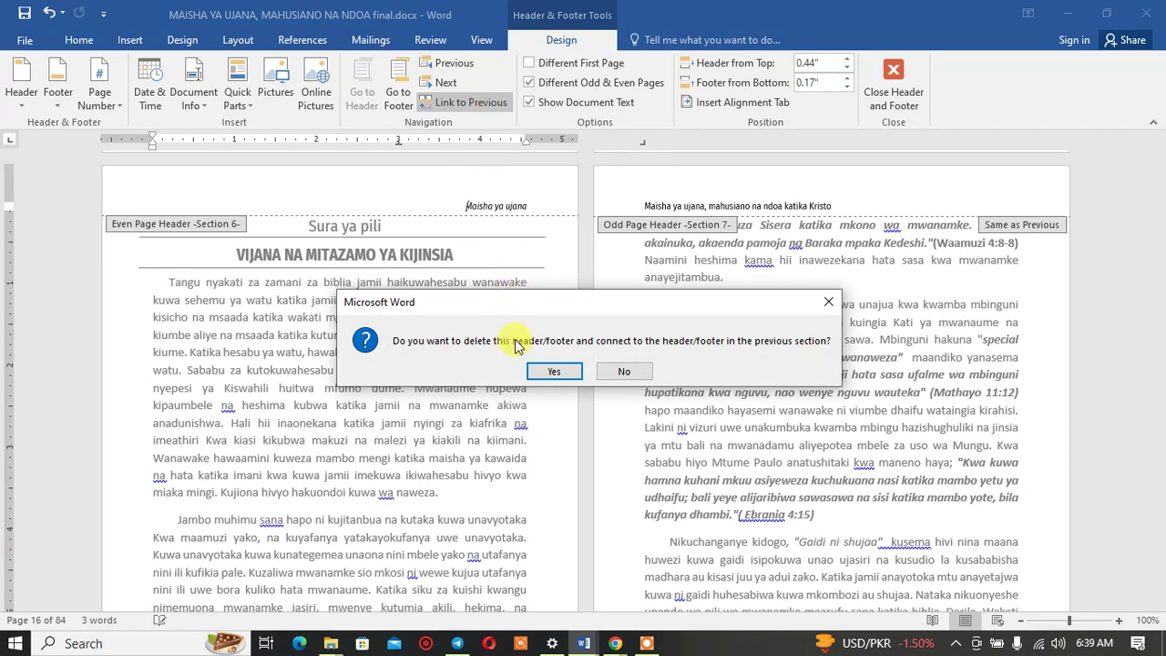
left_click(549, 372)
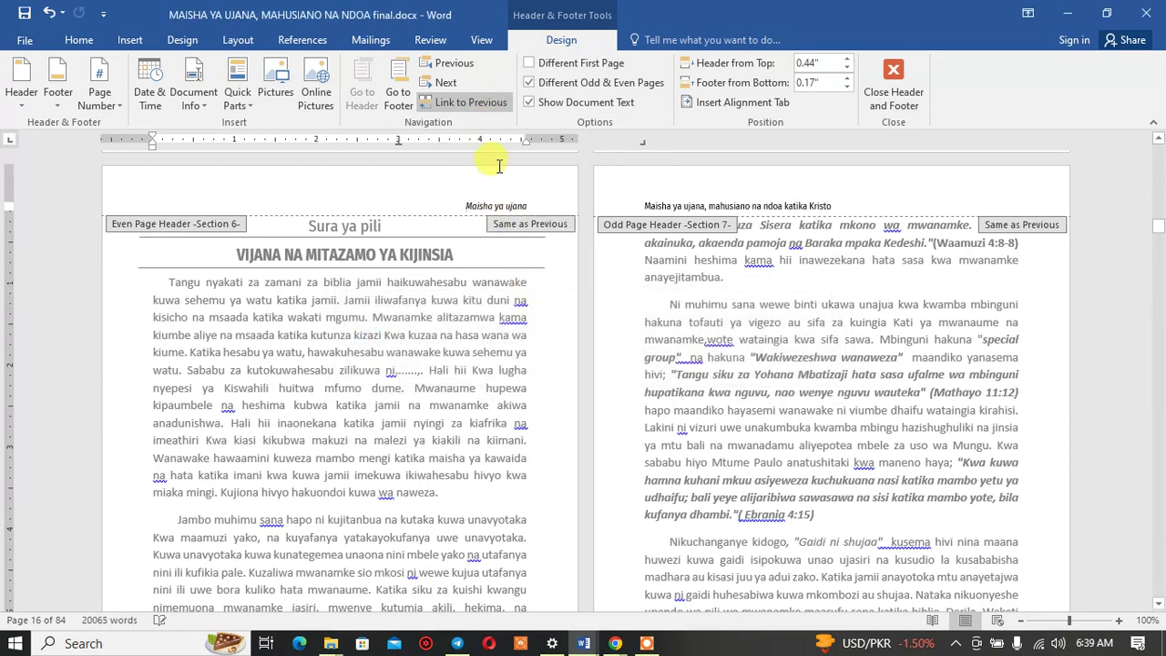
left_click(485, 107)
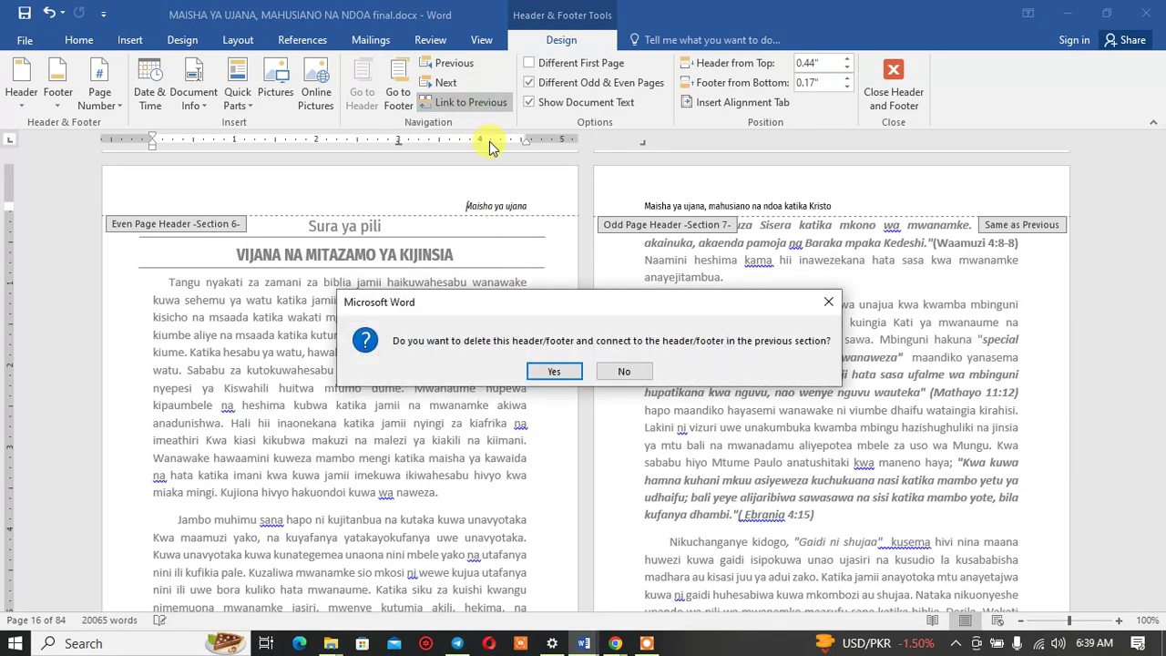
left_click(547, 372)
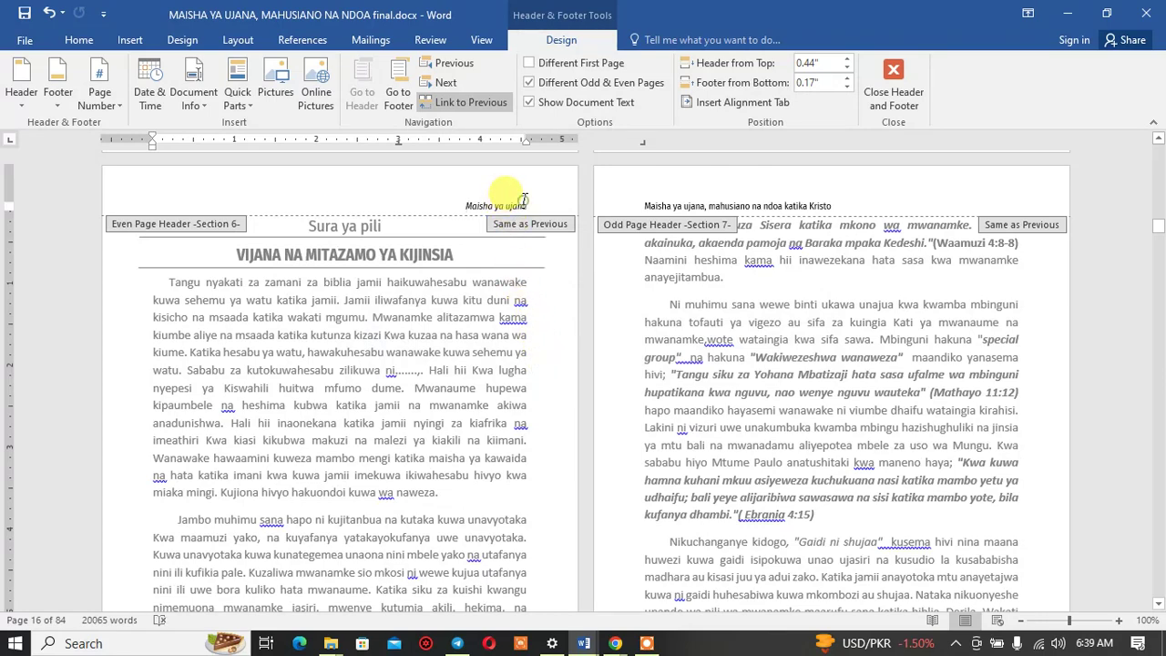
left_click(474, 103)
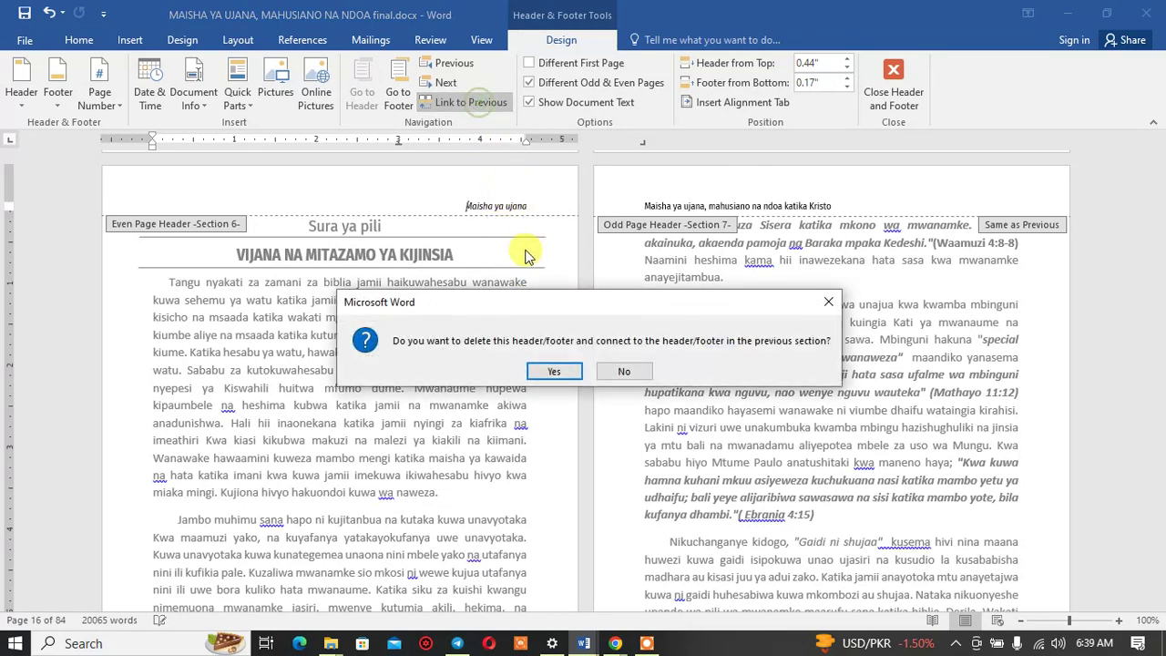
left_click(551, 369)
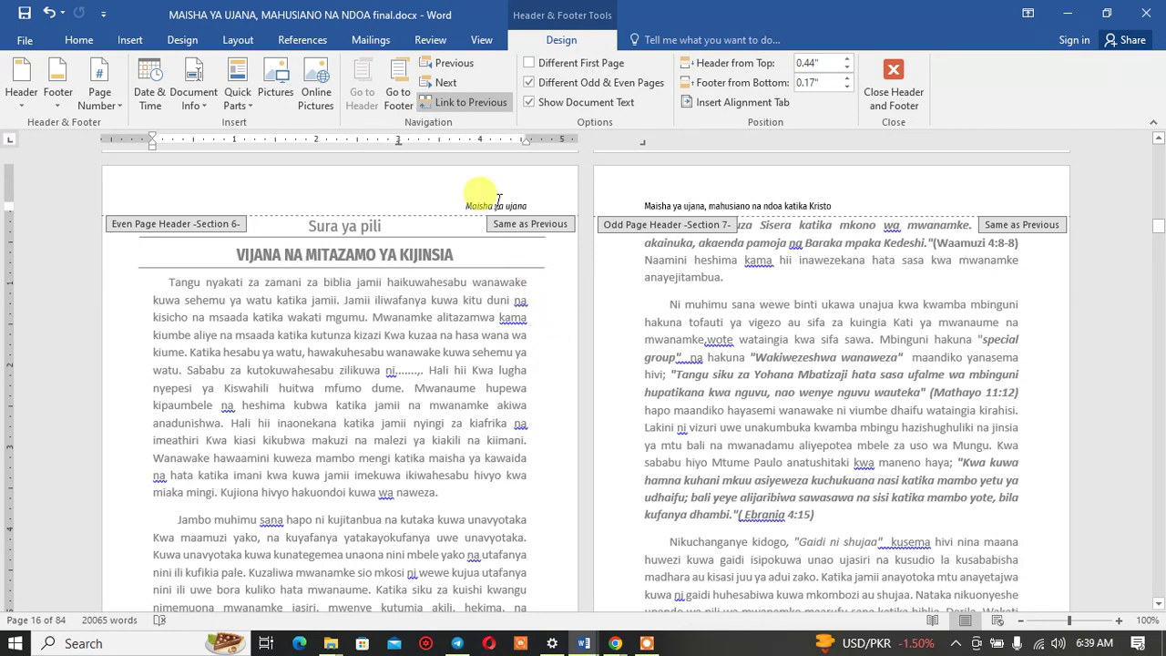
left_click(493, 106)
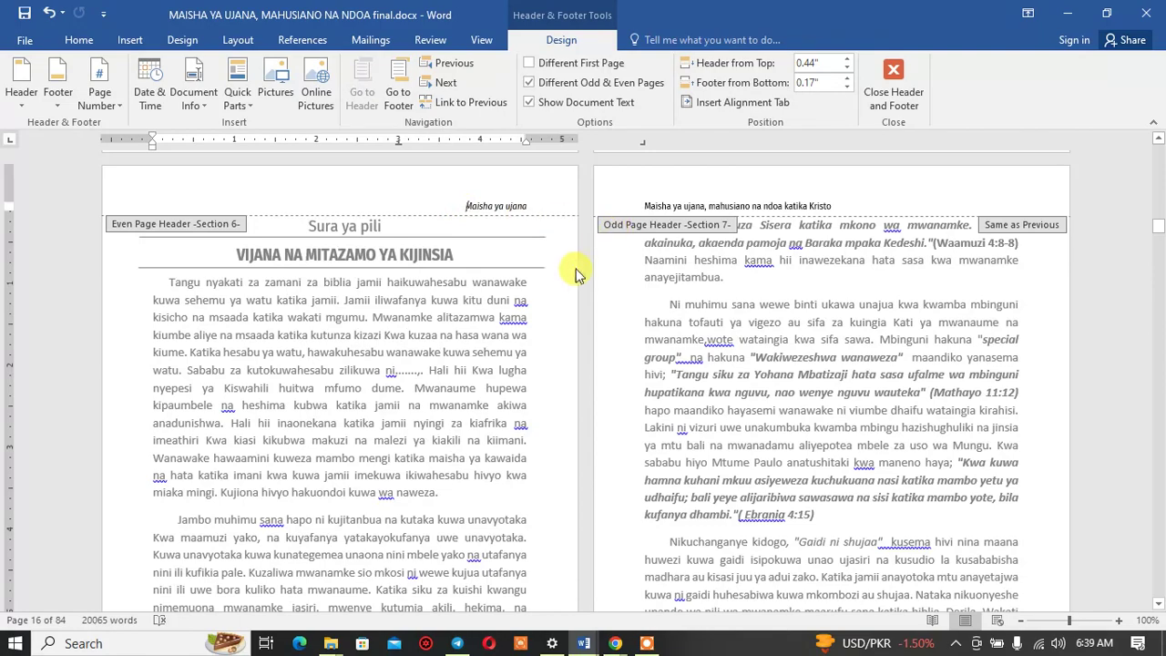
Step: Select 'ujana' in the page 4 header, then dismiss the page setup settings unchanged
scroll(565, 284, "up", 2)
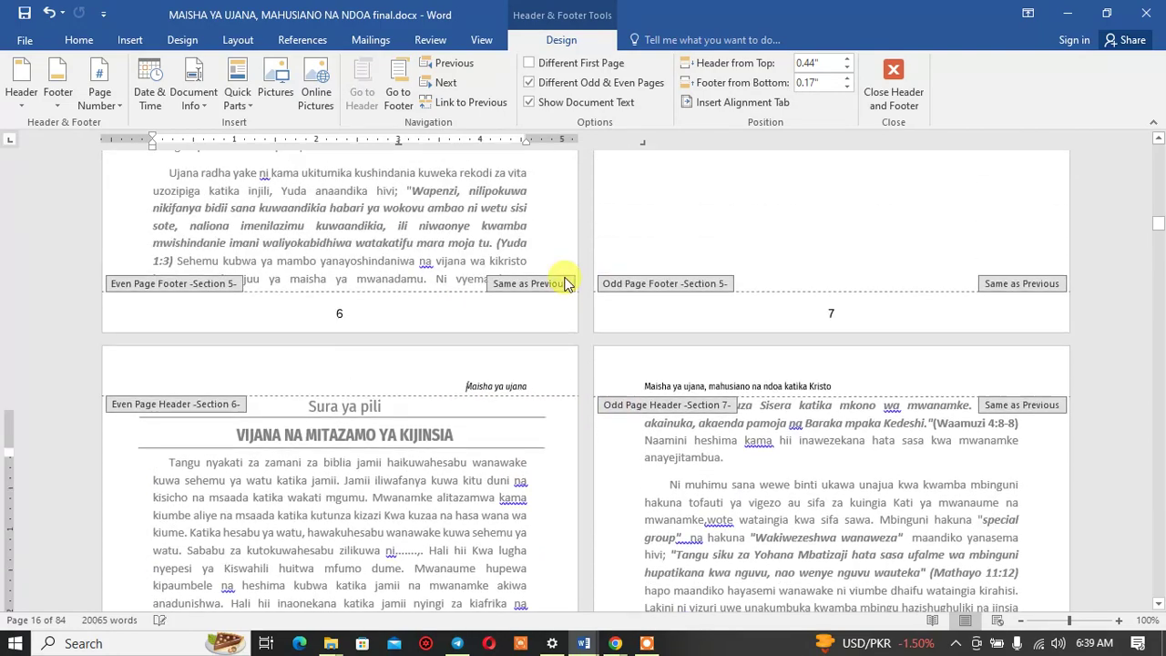
scroll(565, 284, "up", 2)
scroll(563, 283, "up", 5)
scroll(561, 280, "up", 8)
scroll(560, 280, "up", 2)
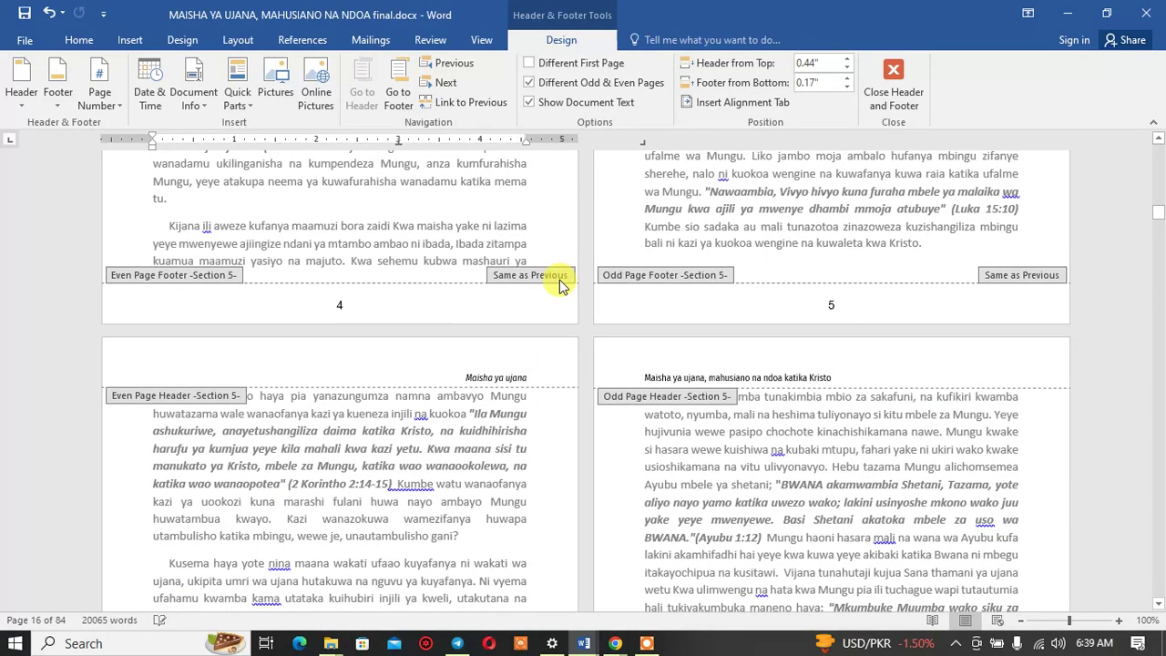
double_click(516, 377)
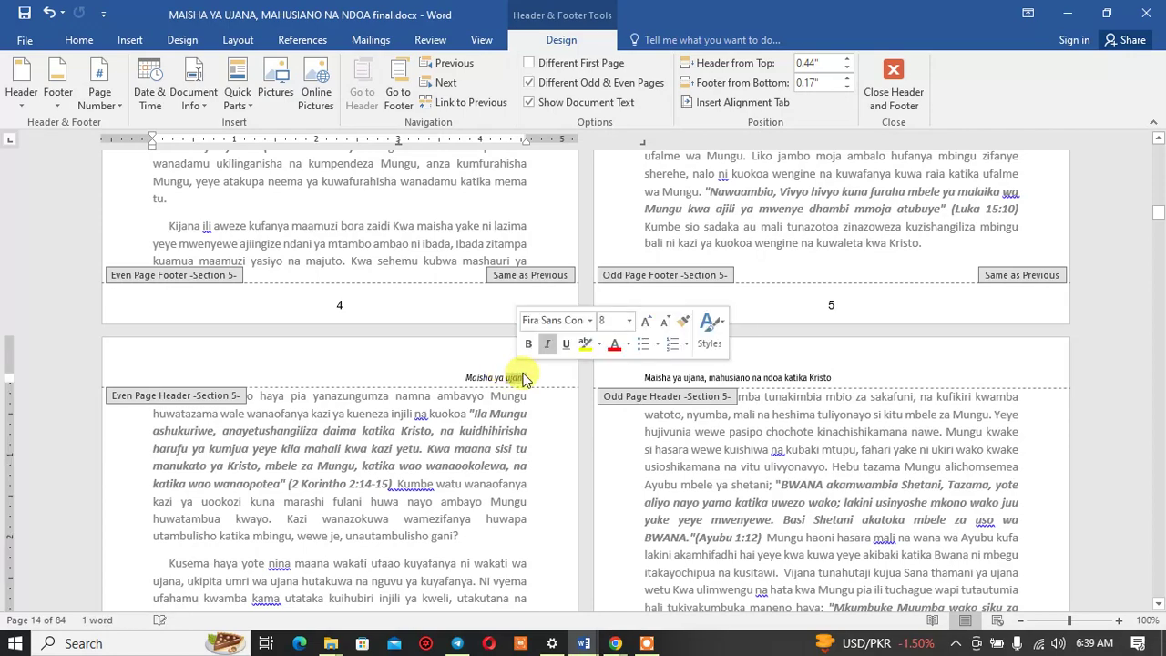
scroll(523, 378, "down", 9)
scroll(513, 385, "down", 9)
scroll(512, 382, "down", 6)
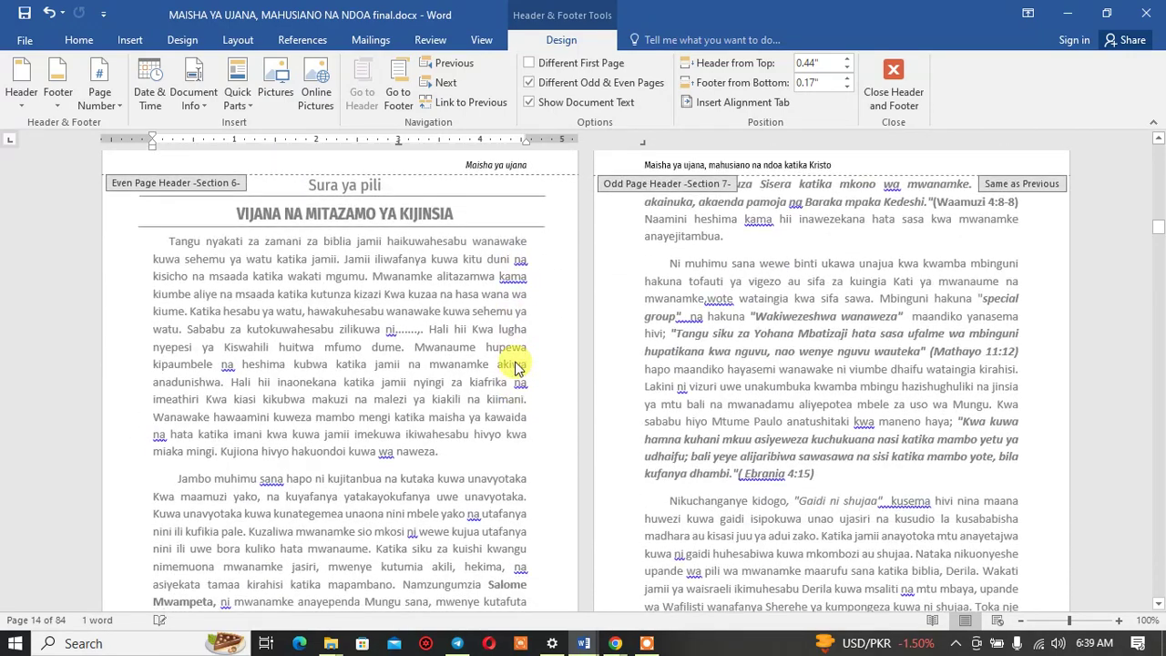
double_click(527, 142)
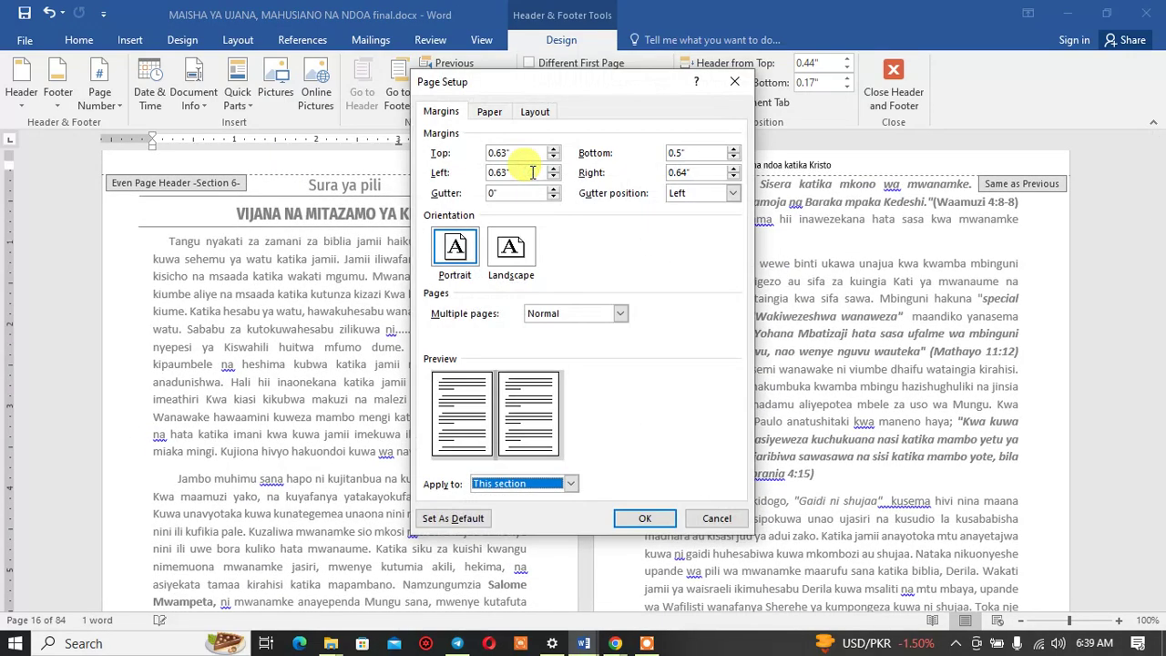
left_click(716, 518)
Step: Relink the Section 7 even-page header to the previous section, then return to the body text
scroll(562, 437, "down", 8)
scroll(558, 445, "up", 2)
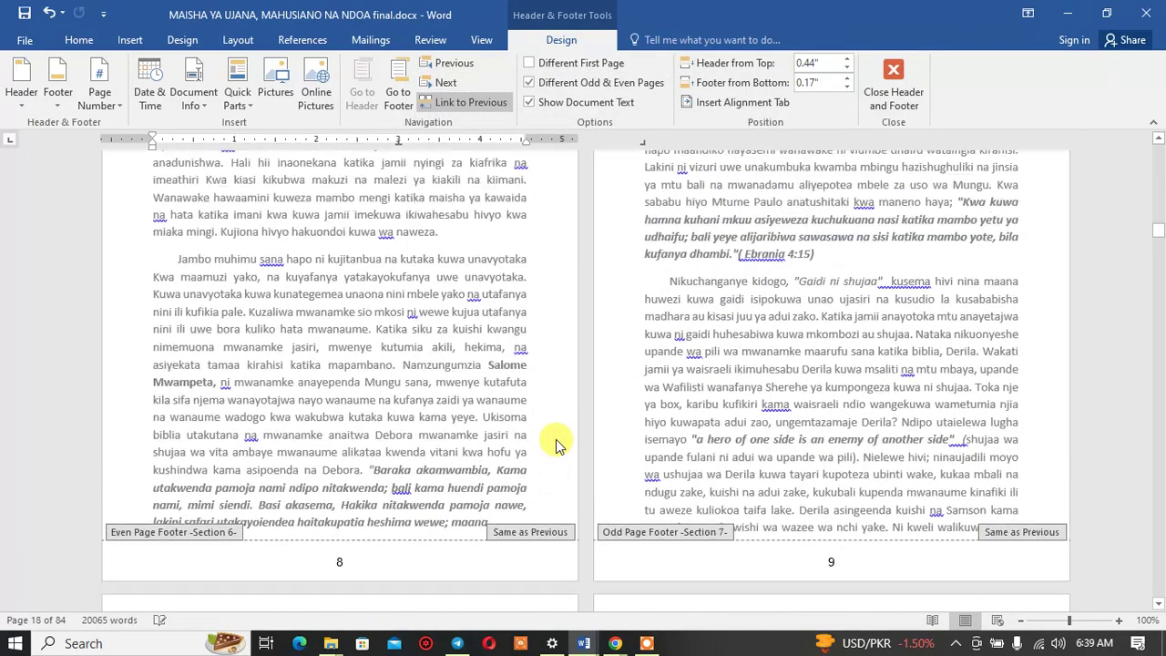
scroll(558, 446, "up", 8)
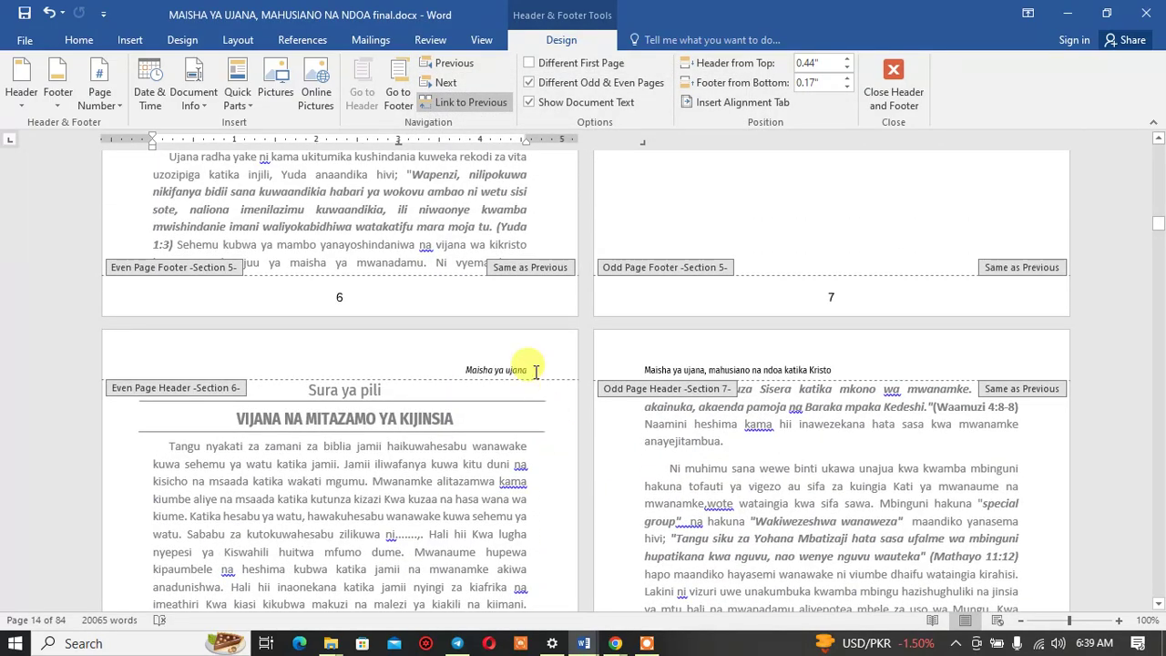
scroll(530, 382, "down", 3)
scroll(528, 390, "down", 3)
scroll(526, 394, "down", 2)
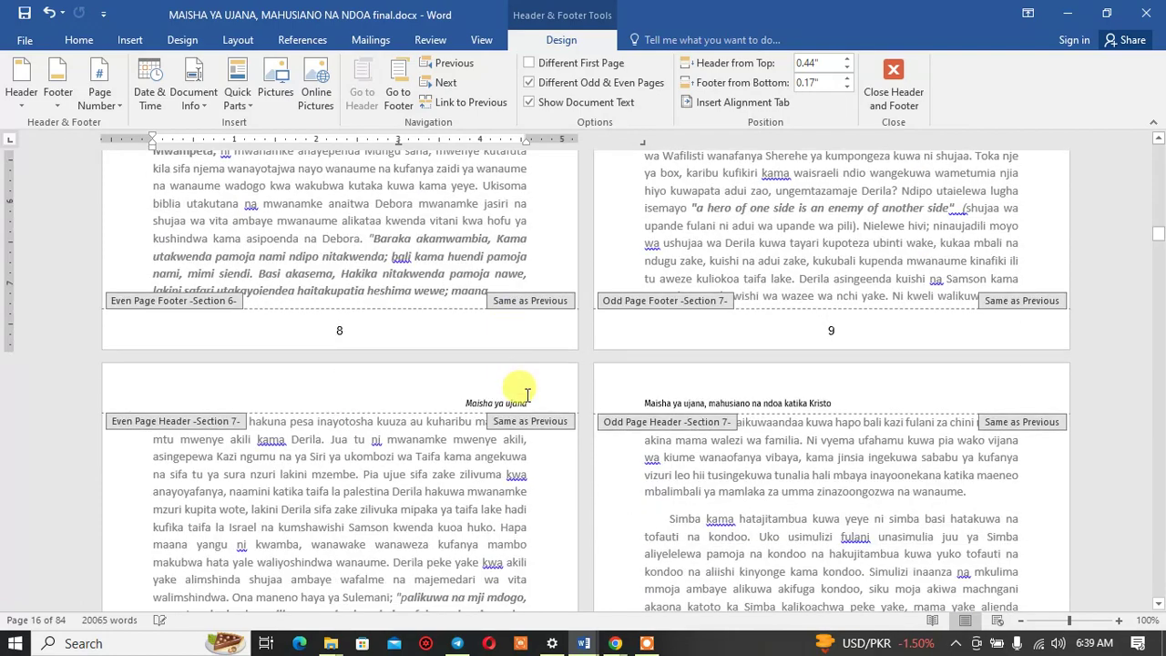
double_click(526, 395)
left_click(478, 105)
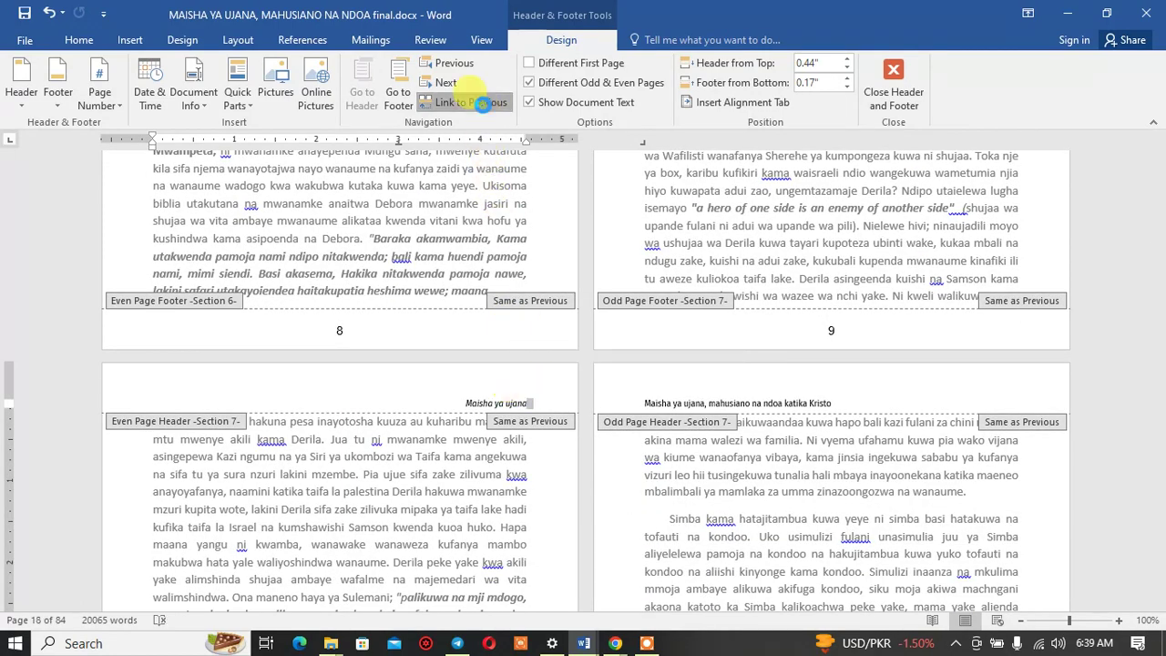
left_click(553, 372)
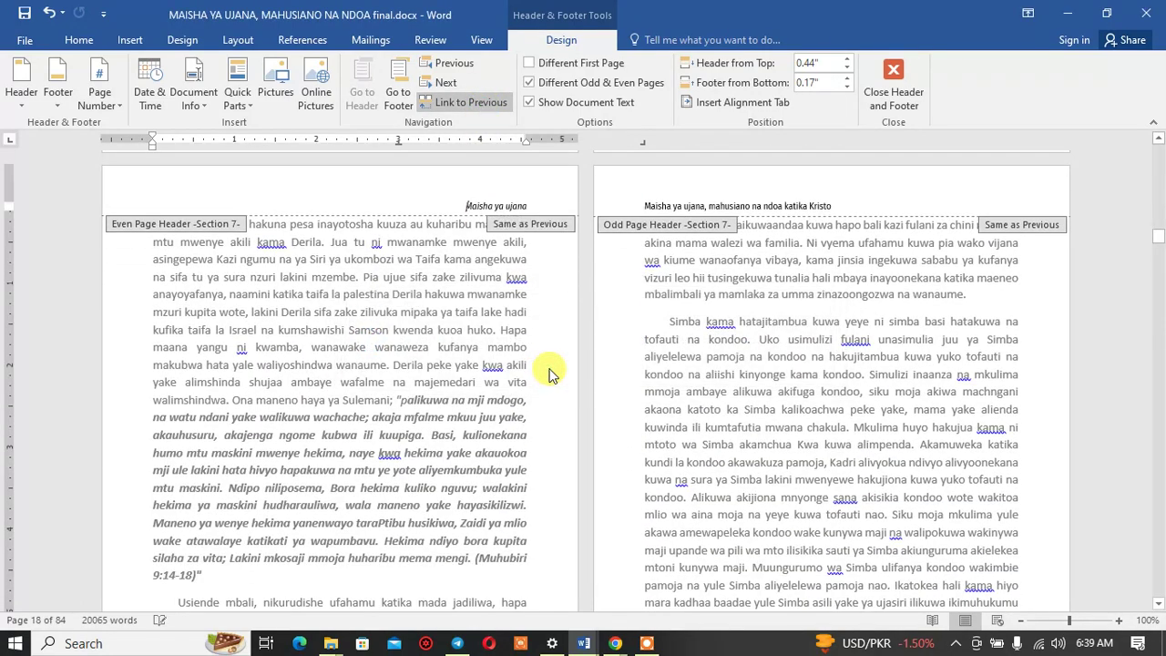
left_click(469, 103)
left_click(469, 103)
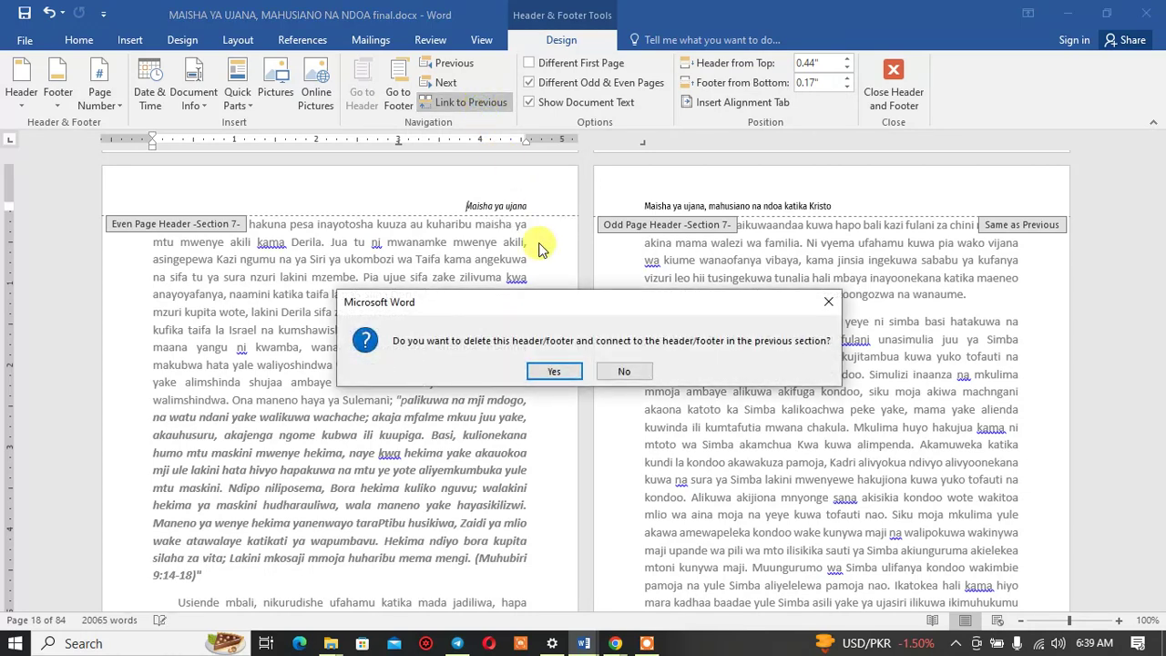
left_click(554, 372)
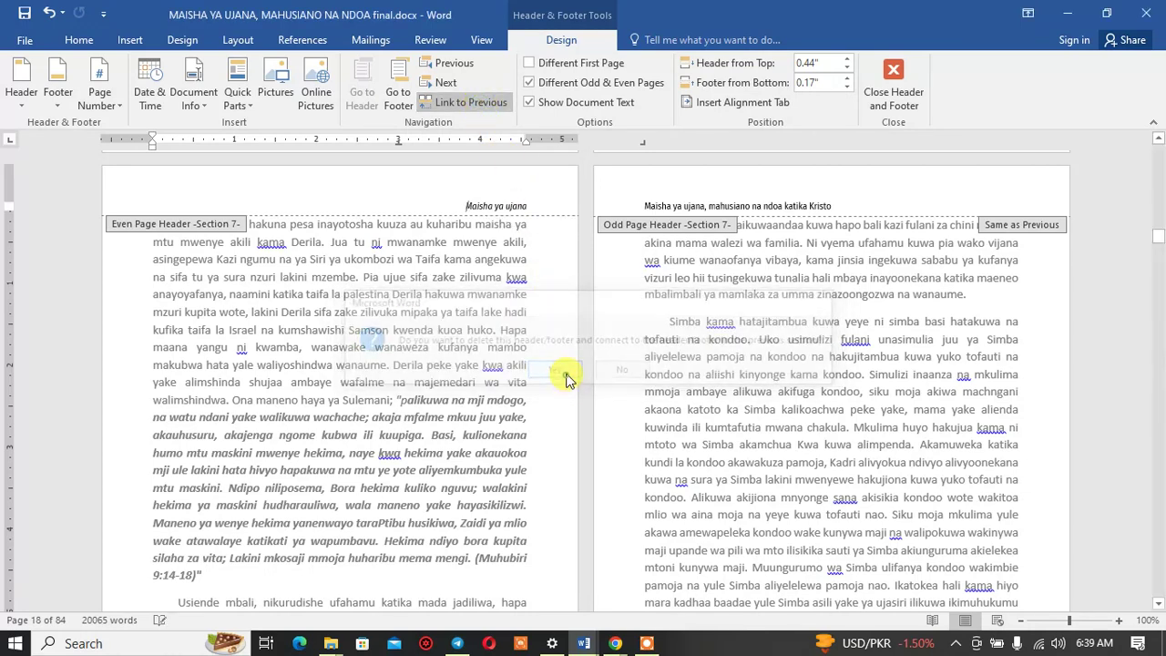
left_click(469, 103)
left_click(469, 103)
left_click(553, 367)
double_click(552, 365)
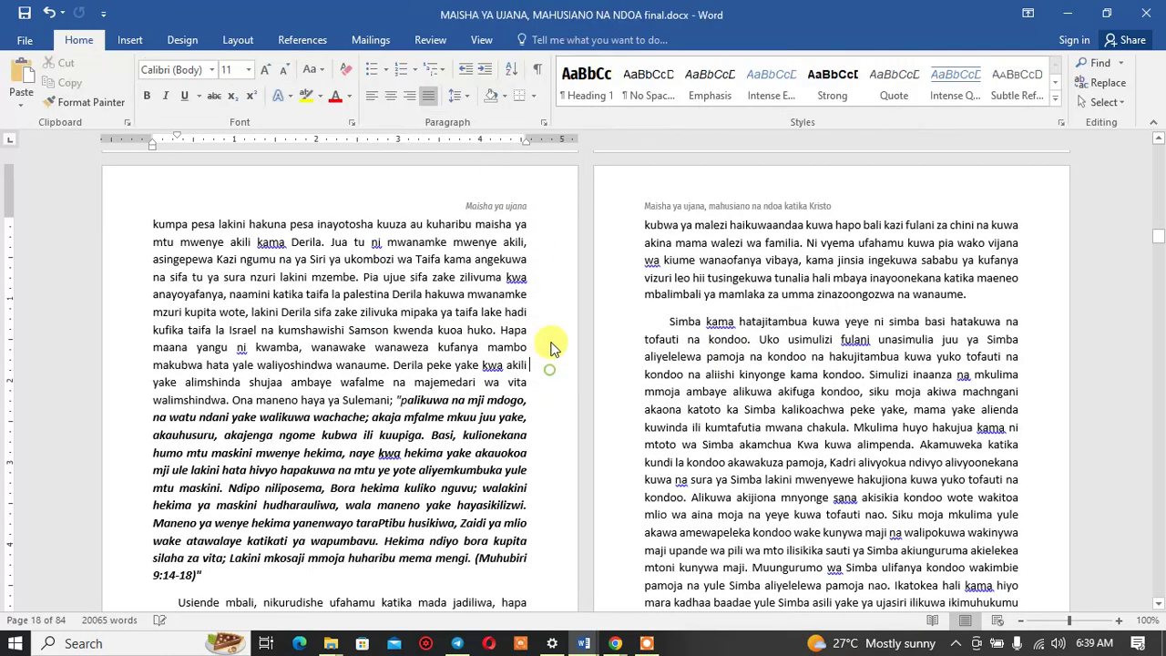
Step: Reopen the Section 7 even-page header and leave it unlinked from the previous section
double_click(507, 211)
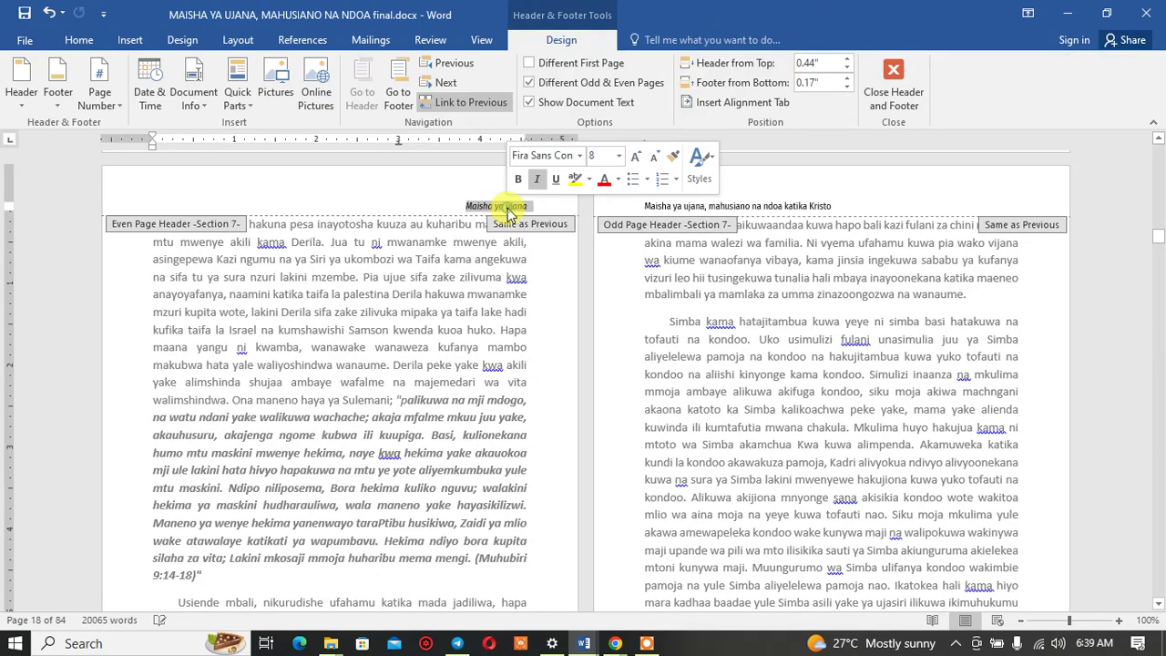
scroll(519, 310, "down", 10)
scroll(521, 313, "down", 5)
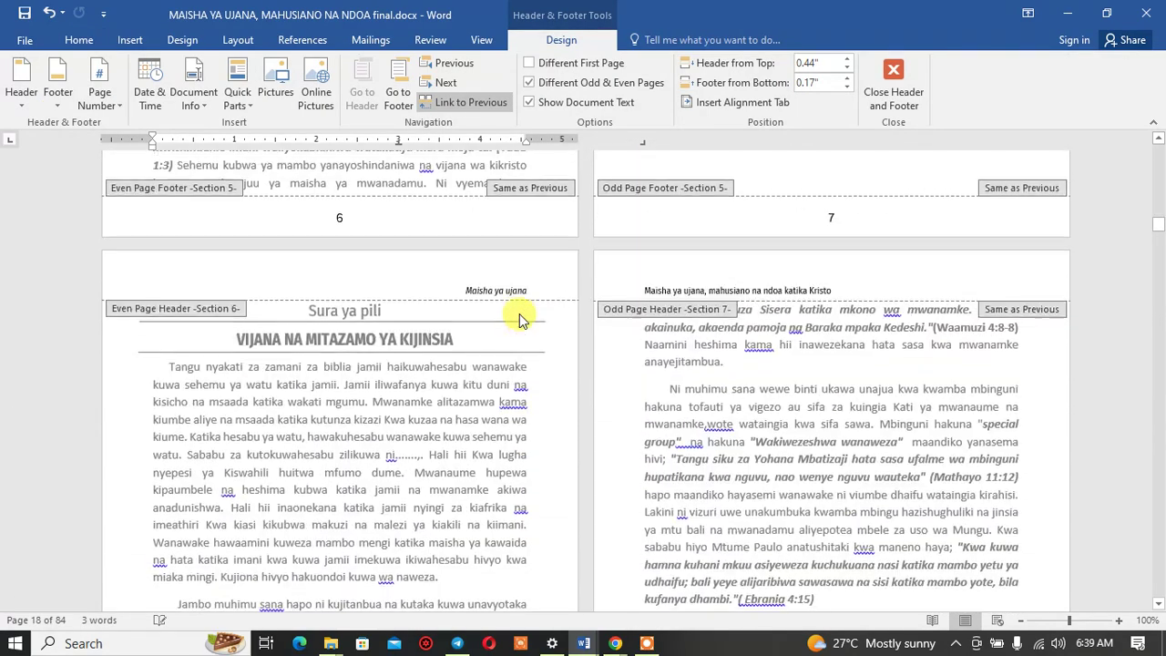
scroll(522, 313, "up", 5)
scroll(528, 313, "down", 5)
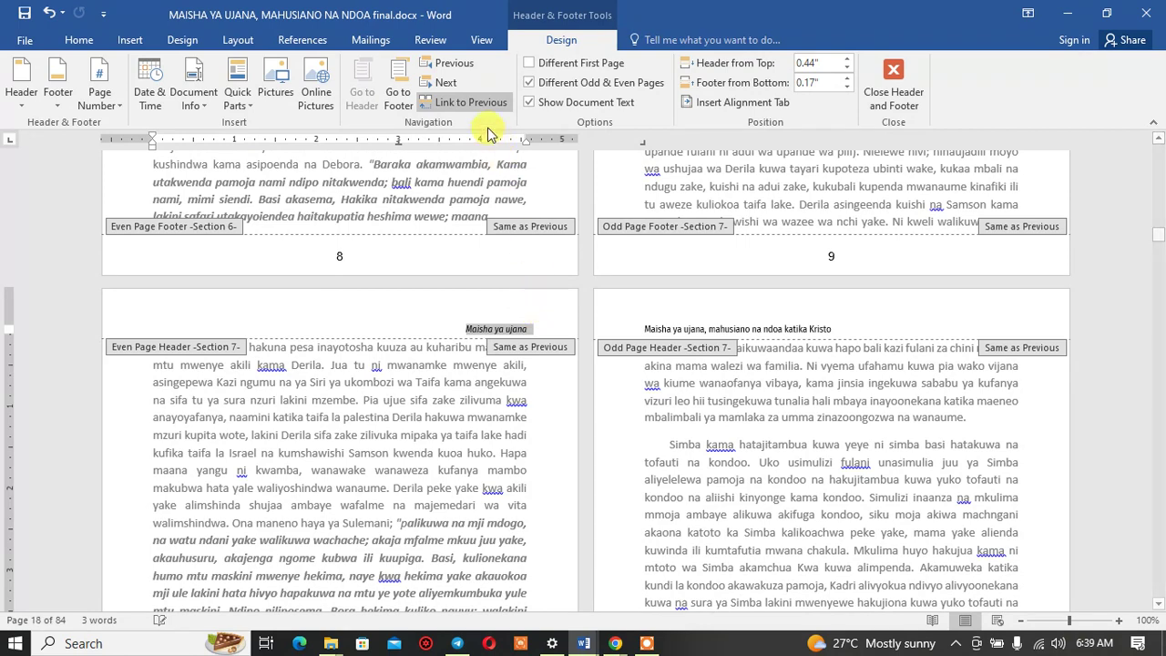
left_click(475, 102)
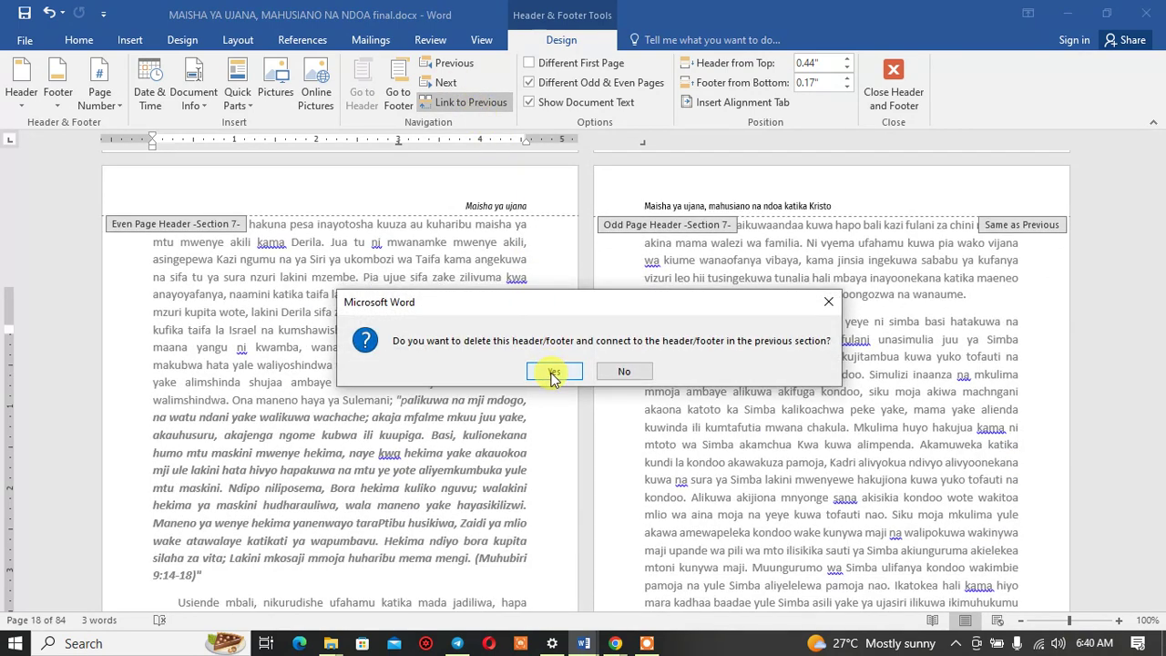
left_click(553, 374)
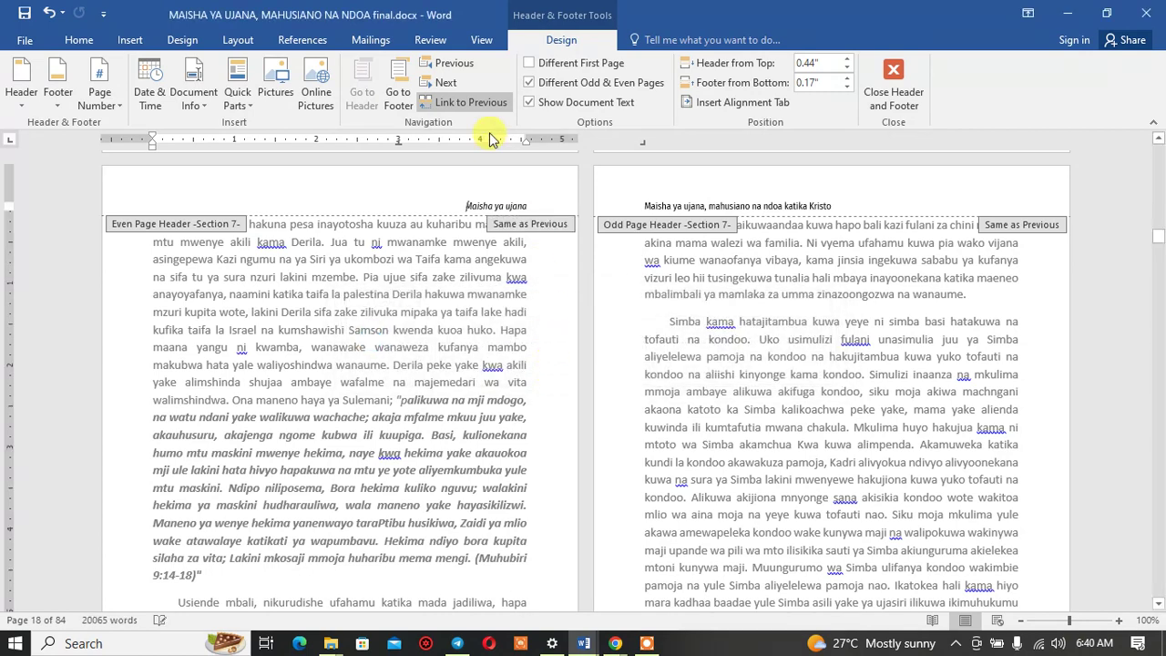
left_click(478, 102)
left_click(478, 102)
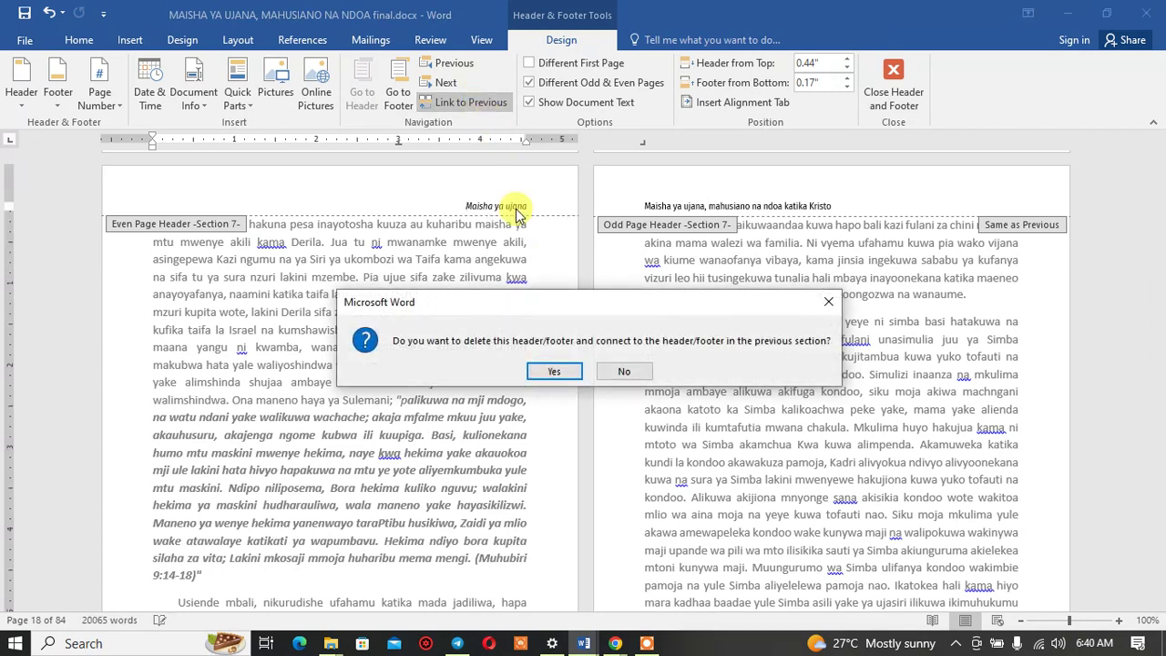
left_click(551, 373)
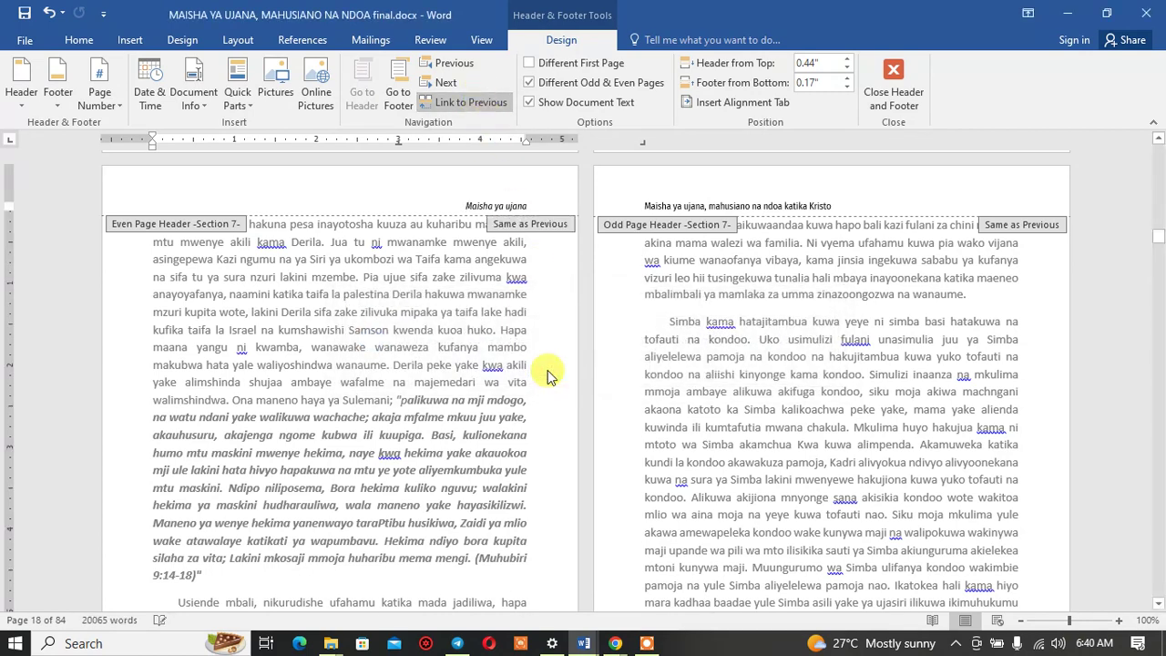
left_click(474, 104)
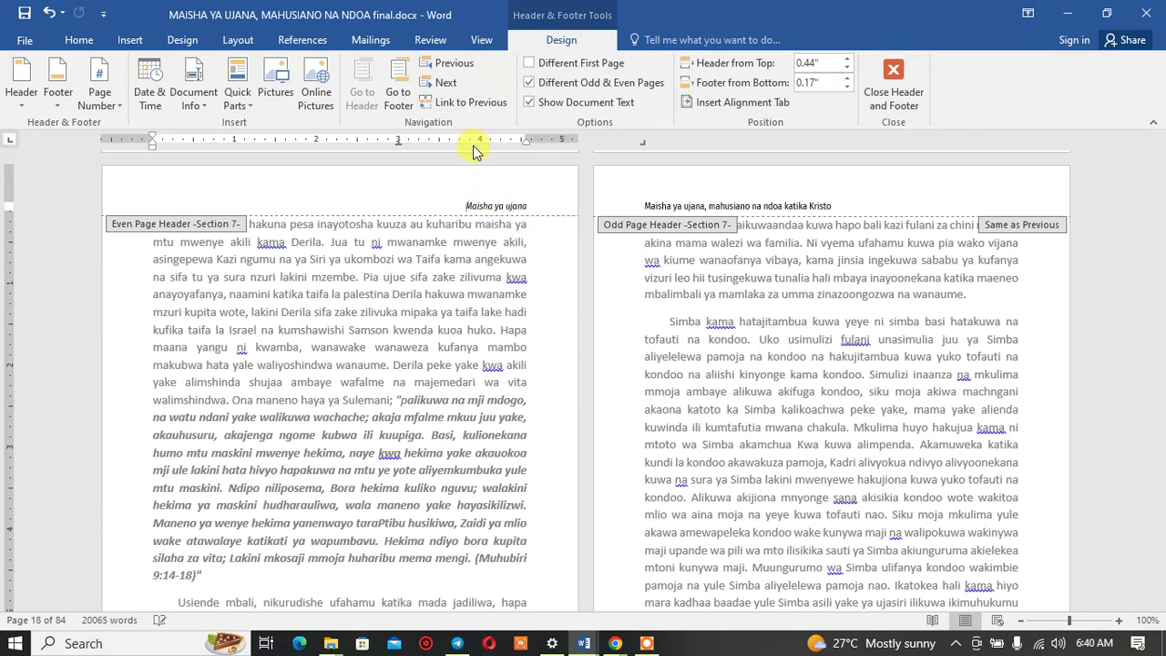
Step: Select the 'Maisha ya ujana' text in the Section 6 header
scroll(481, 301, "up", 3)
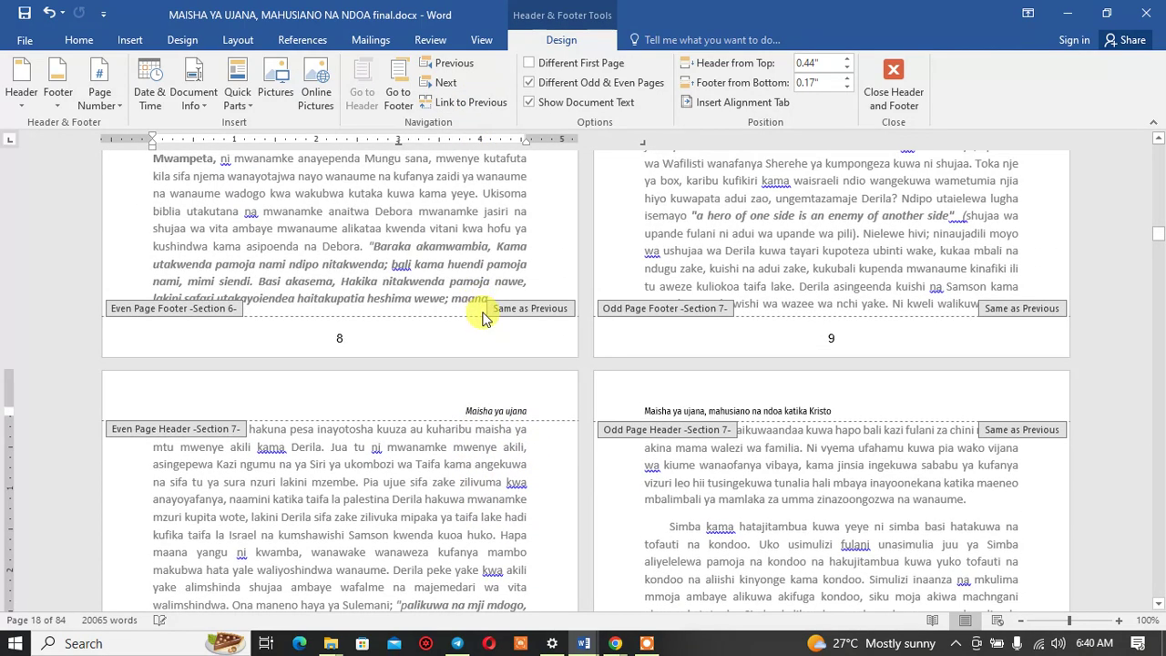
scroll(482, 314, "up", 3)
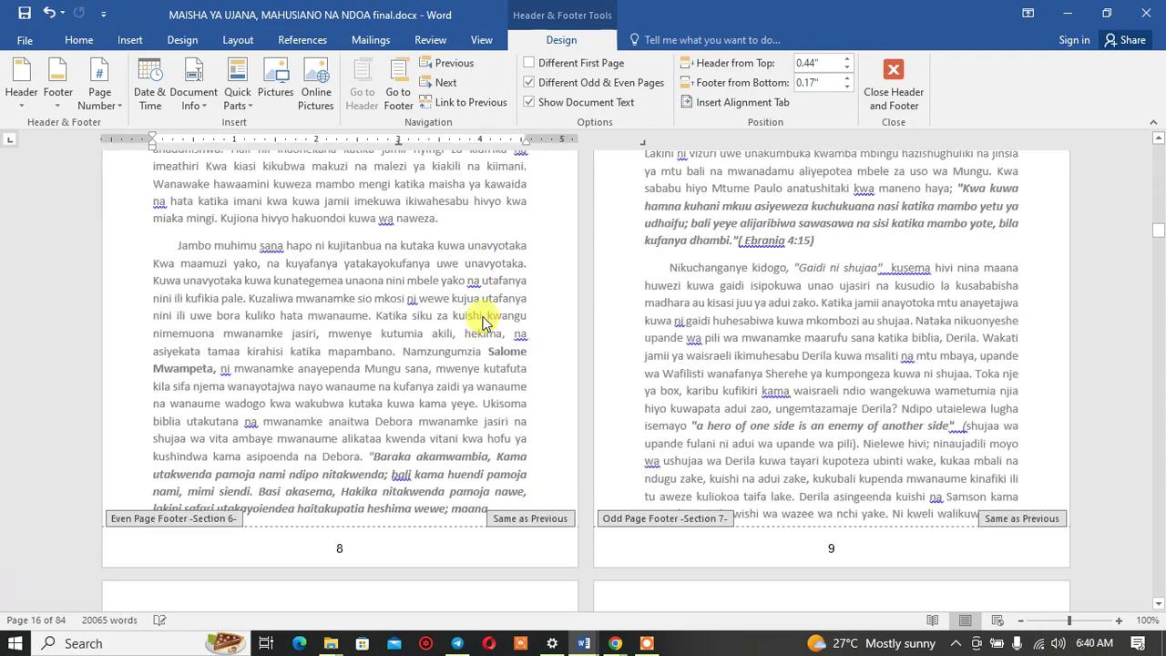
scroll(481, 301, "up", 3)
scroll(474, 236, "up", 1)
scroll(466, 250, "up", 1)
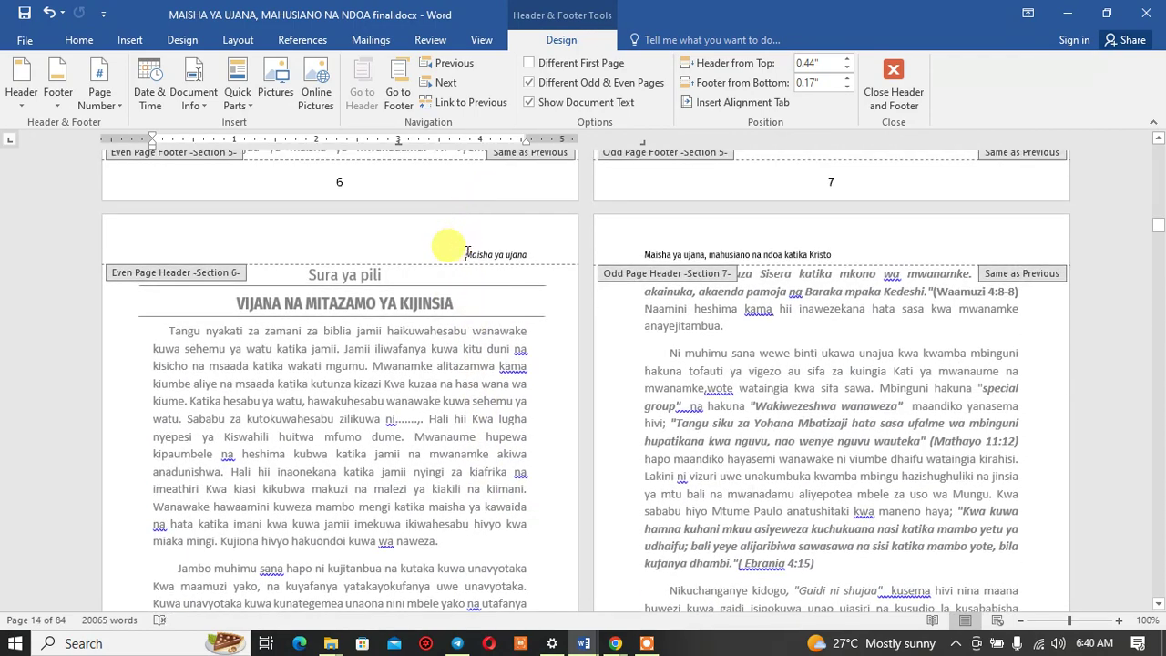
left_click_drag(466, 254, 541, 256)
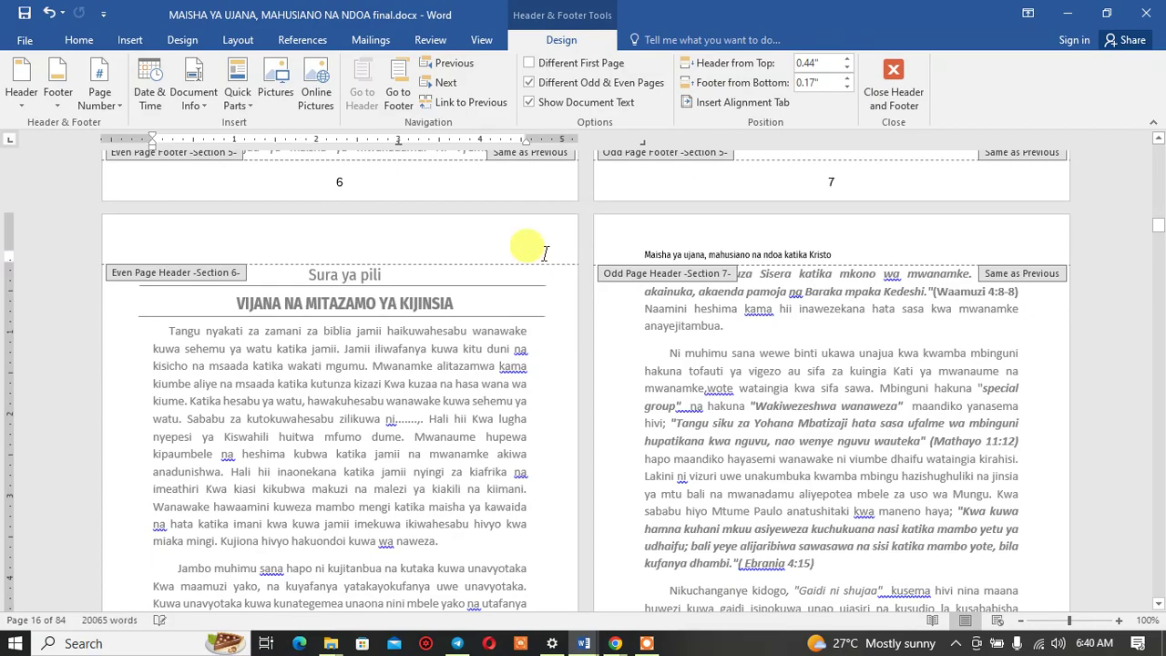
Step: Open and close the page setup settings, then move back up through the headers to pages 4–7
scroll(541, 263, "up", 3)
scroll(542, 263, "up", 12)
scroll(542, 263, "down", 10)
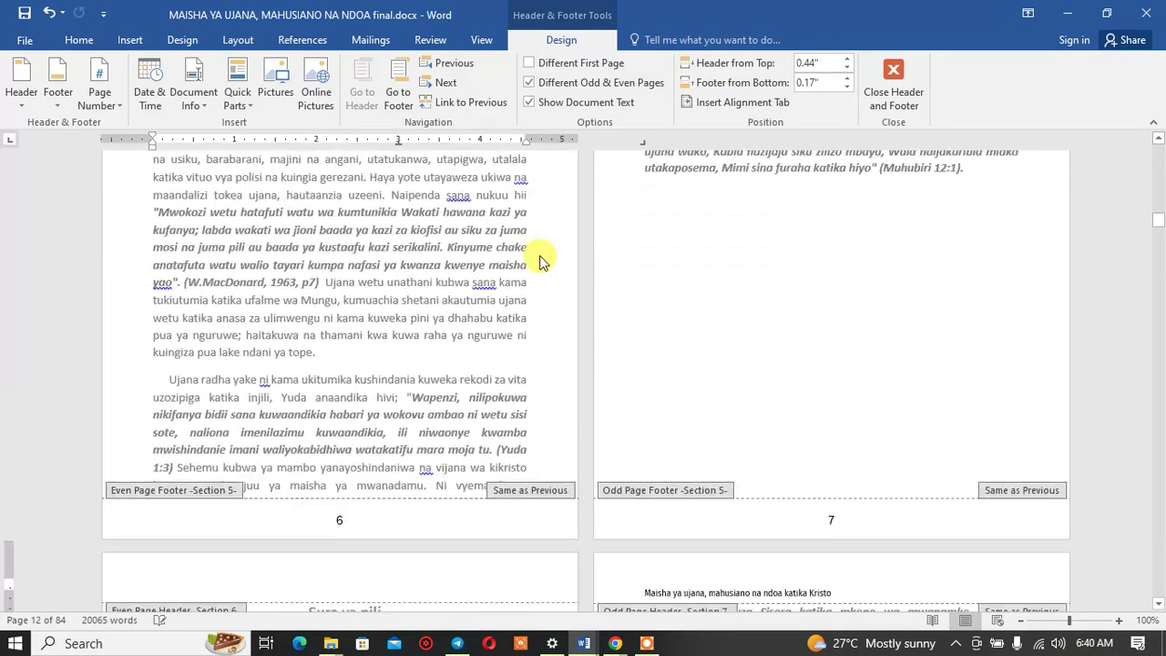
scroll(542, 263, "down", 4)
scroll(539, 268, "down", 5)
scroll(552, 269, "down", 3)
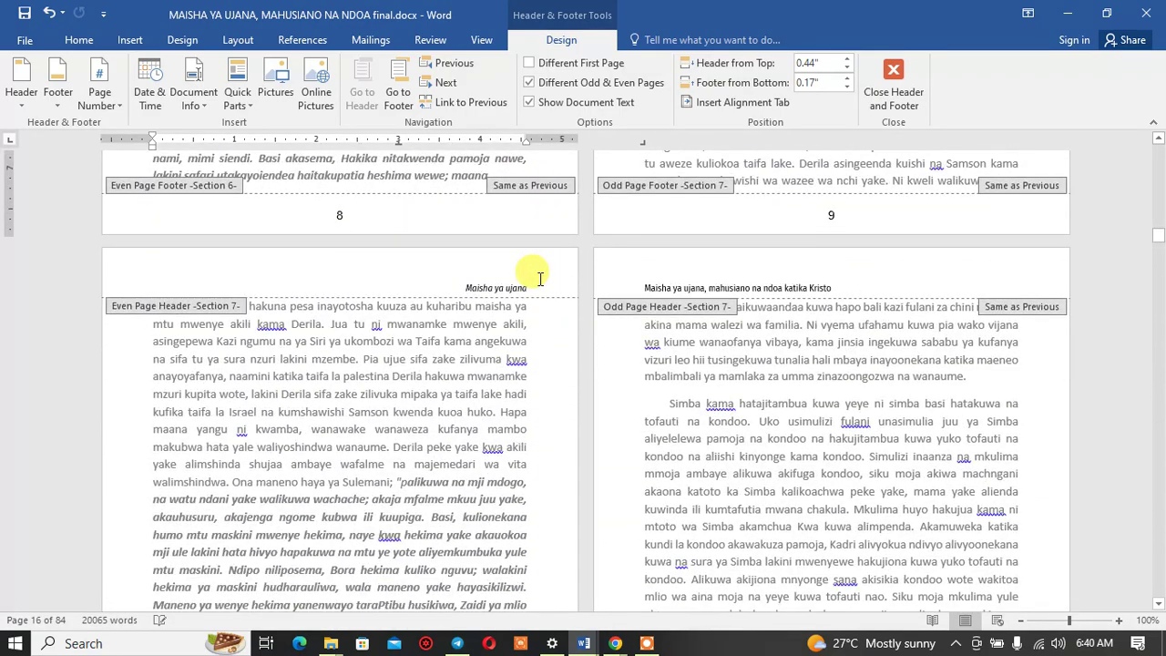
double_click(538, 231)
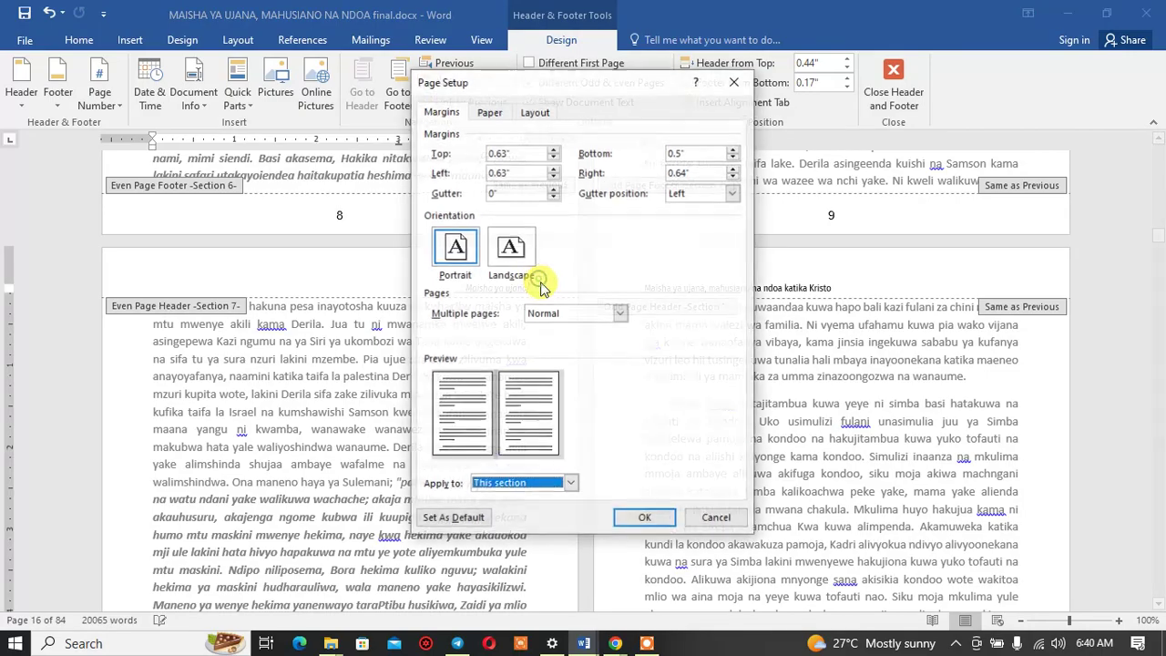
left_click(734, 82)
scroll(567, 442, "up", 5)
scroll(567, 429, "up", 3)
scroll(552, 424, "up", 1)
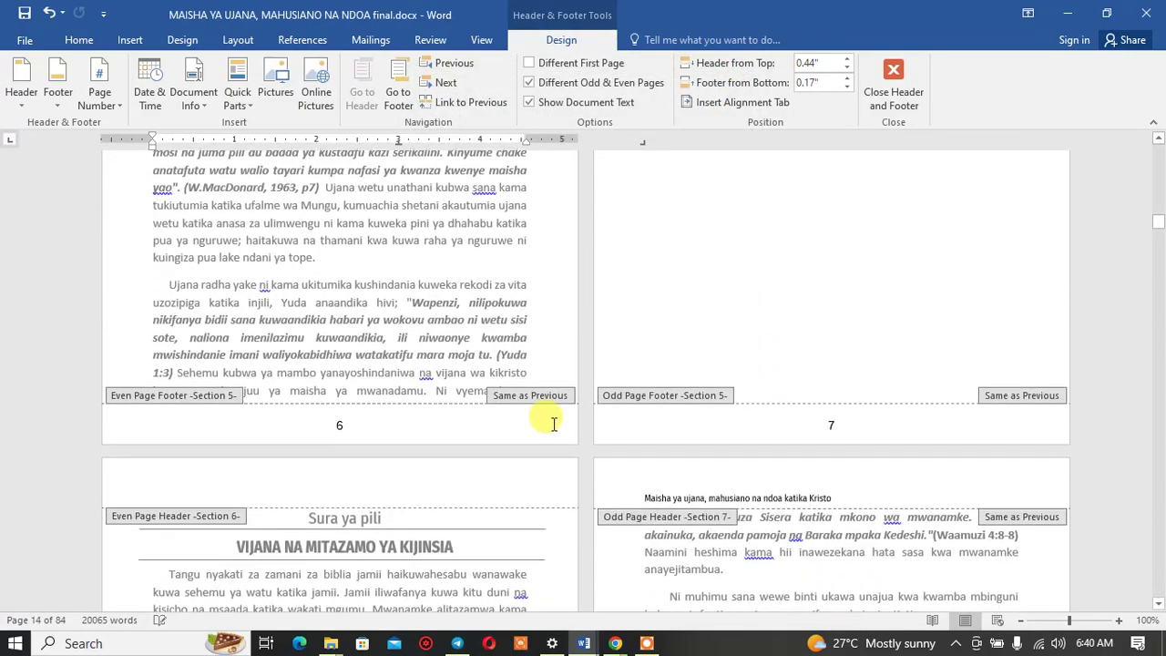
scroll(546, 423, "up", 3)
scroll(537, 437, "up", 2)
scroll(476, 365, "up", 3)
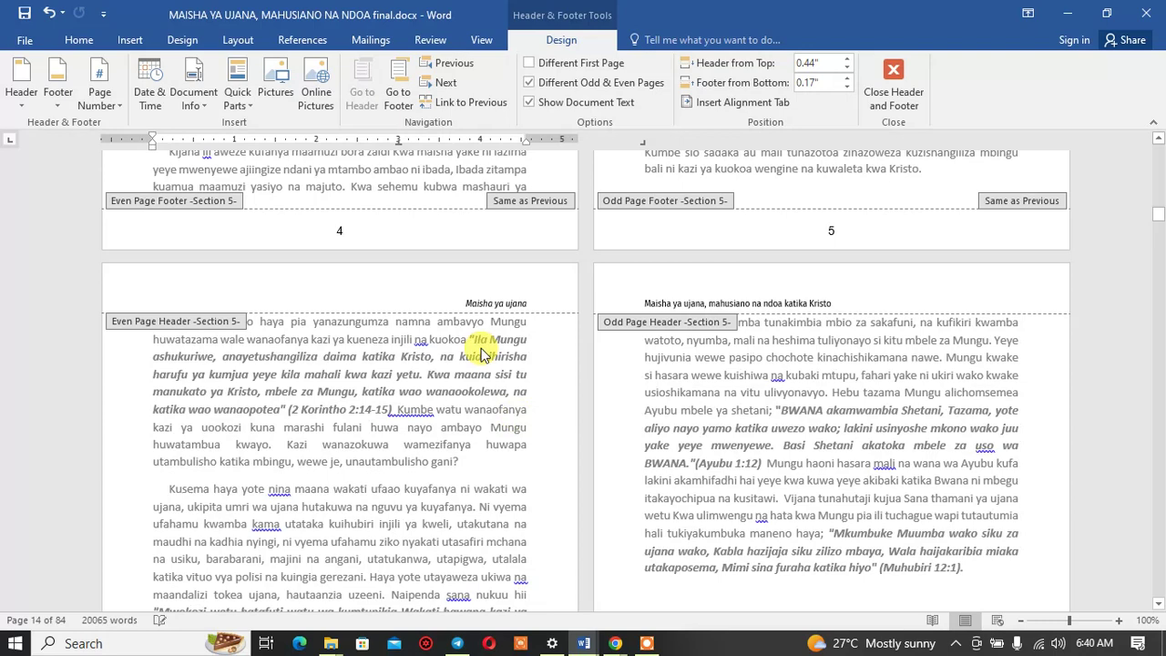
Step: Add 'Sura ya kwanza; ' before 'Maisha ya ujana' in the Section 5 even-page header and save
left_click(464, 304)
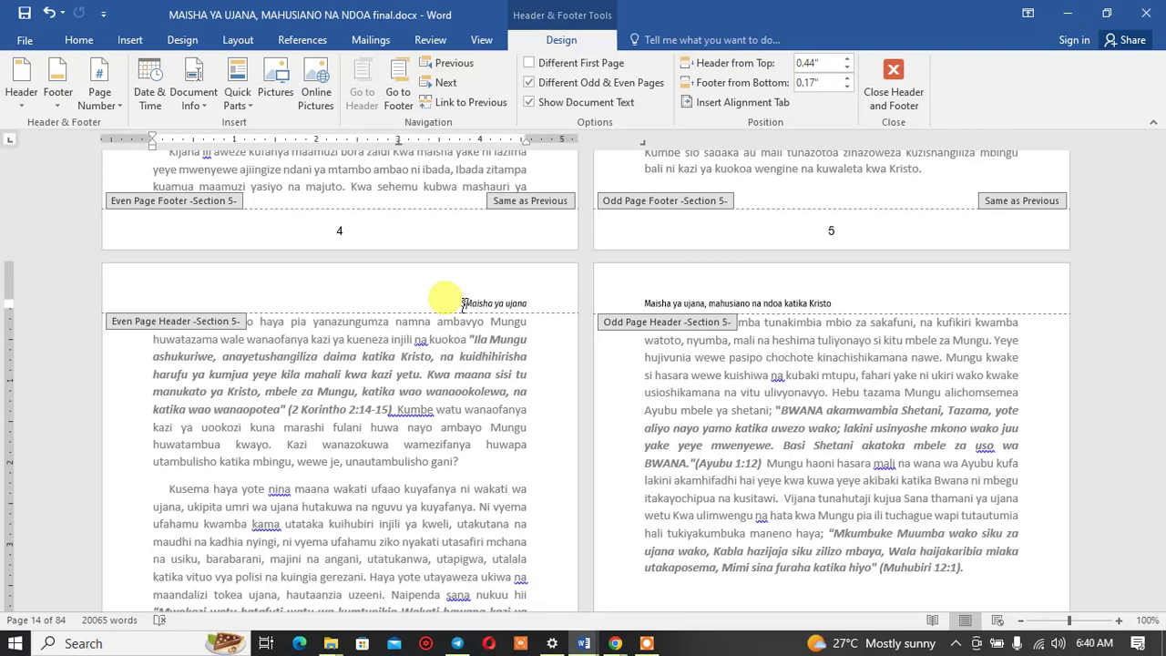
type("Sura ya 1;")
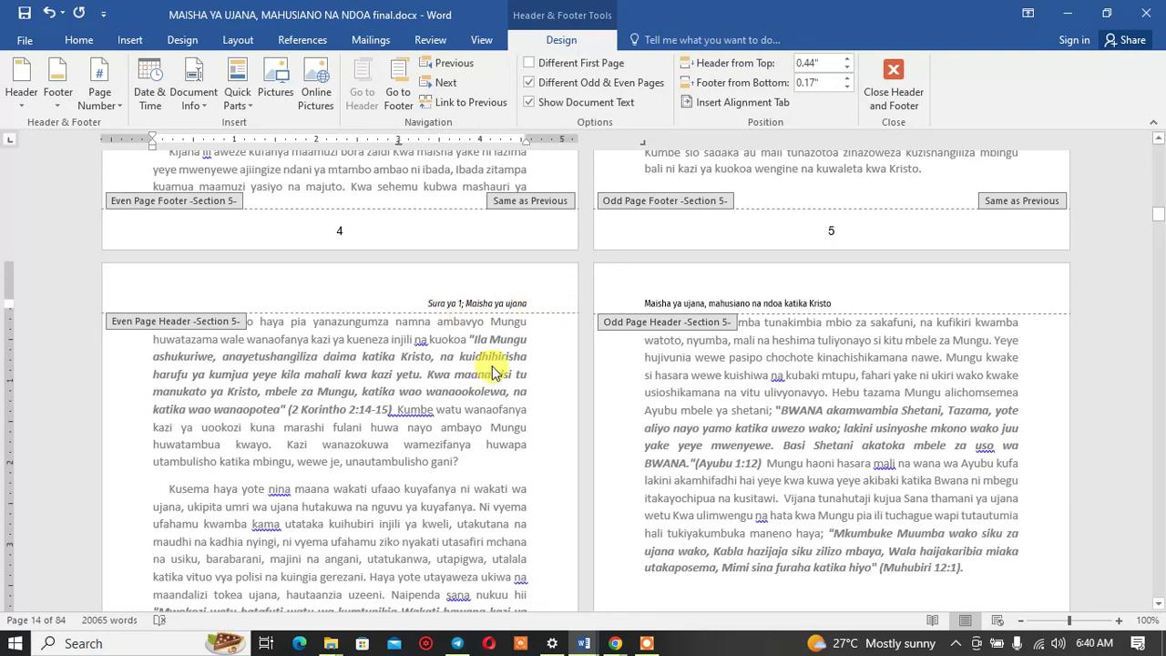
scroll(492, 373, "down", 10)
scroll(497, 364, "up", 7)
scroll(500, 356, "up", 6)
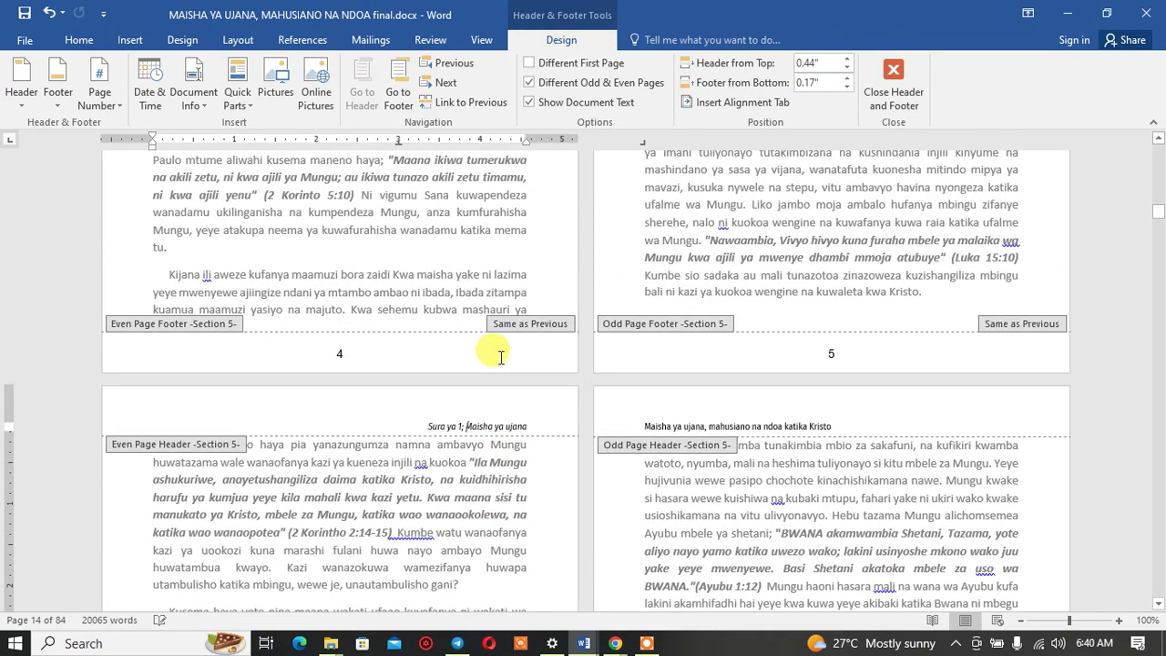
key("BackSpace")
key("BackSpace")
type("kwanza")
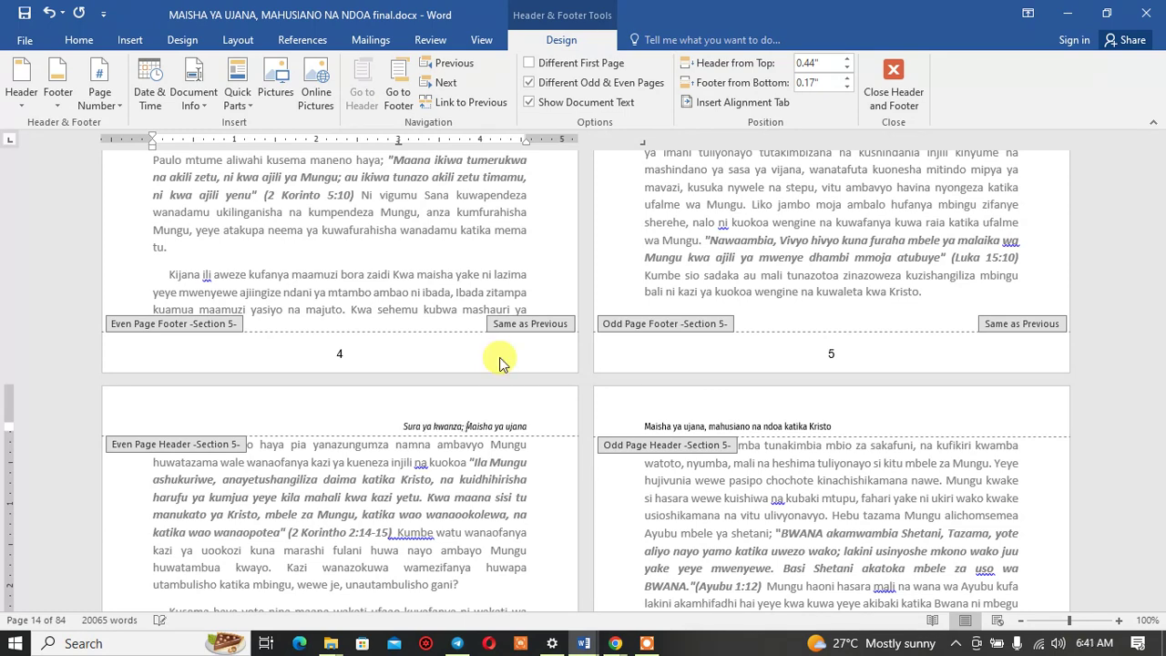
key("ctrl+s")
Step: Switch to File Explorer, then bring Word's 'Tamaa ya zinaa print.docx' back to the front
key("alt+Tab")
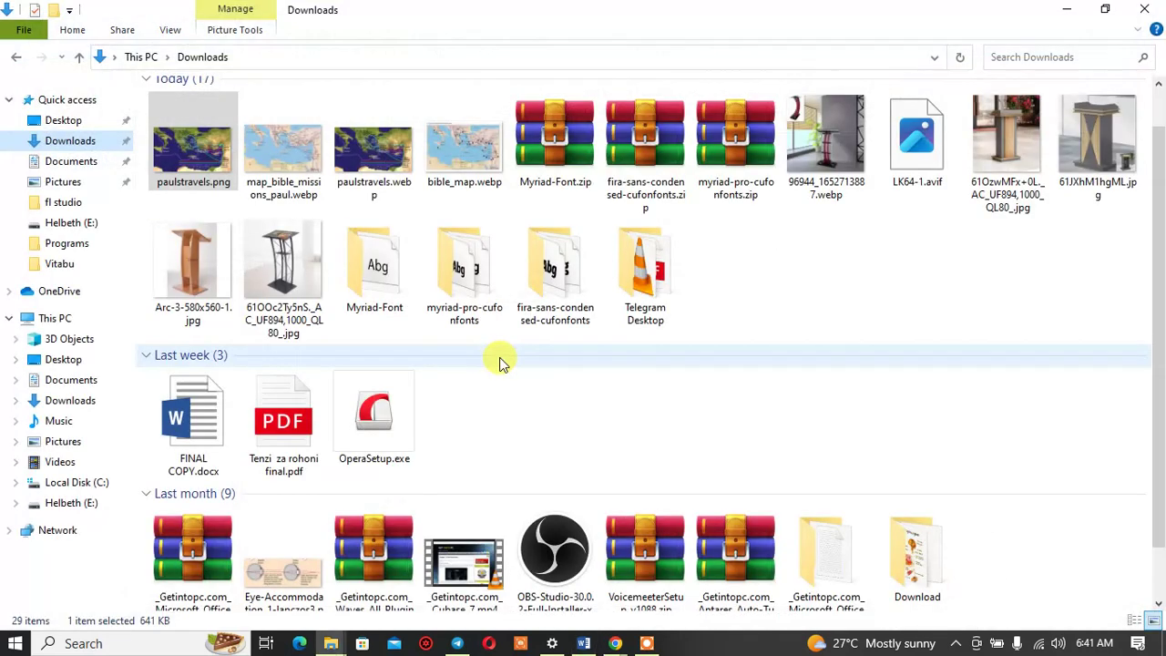
left_click(583, 643)
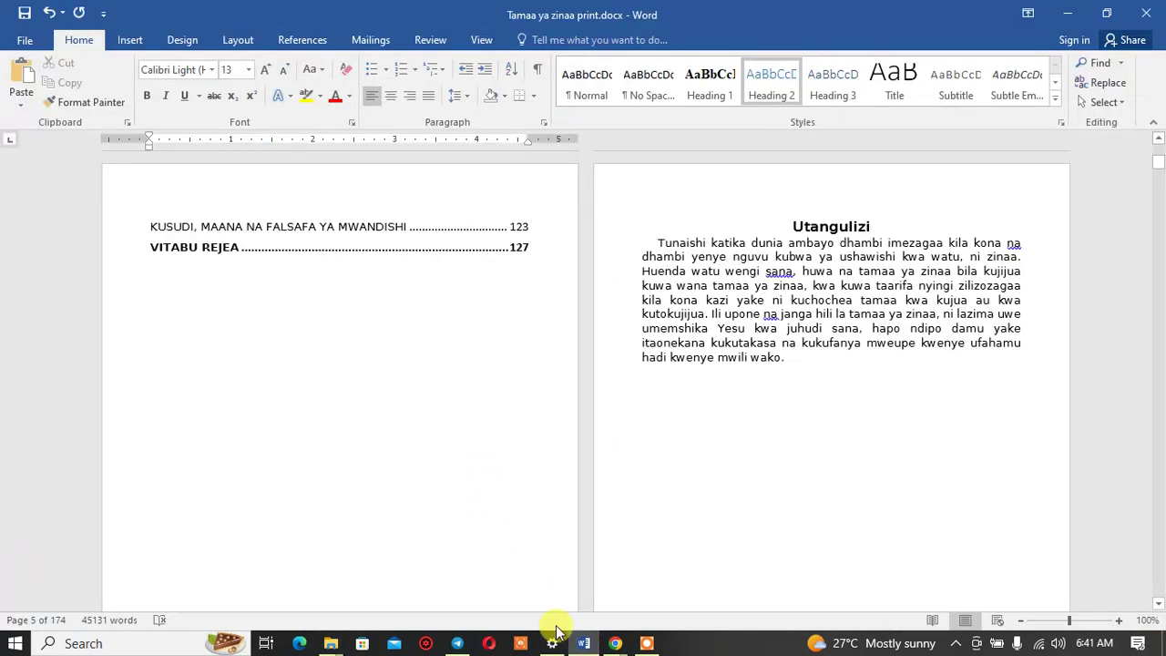
left_click(583, 642)
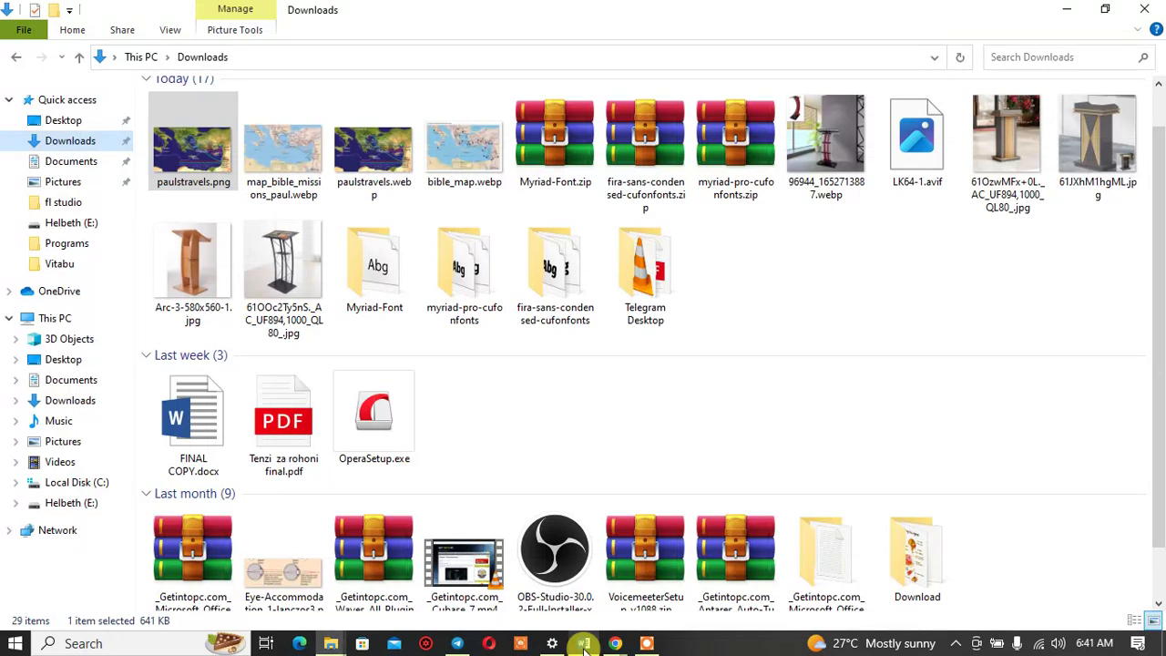
left_click(582, 643)
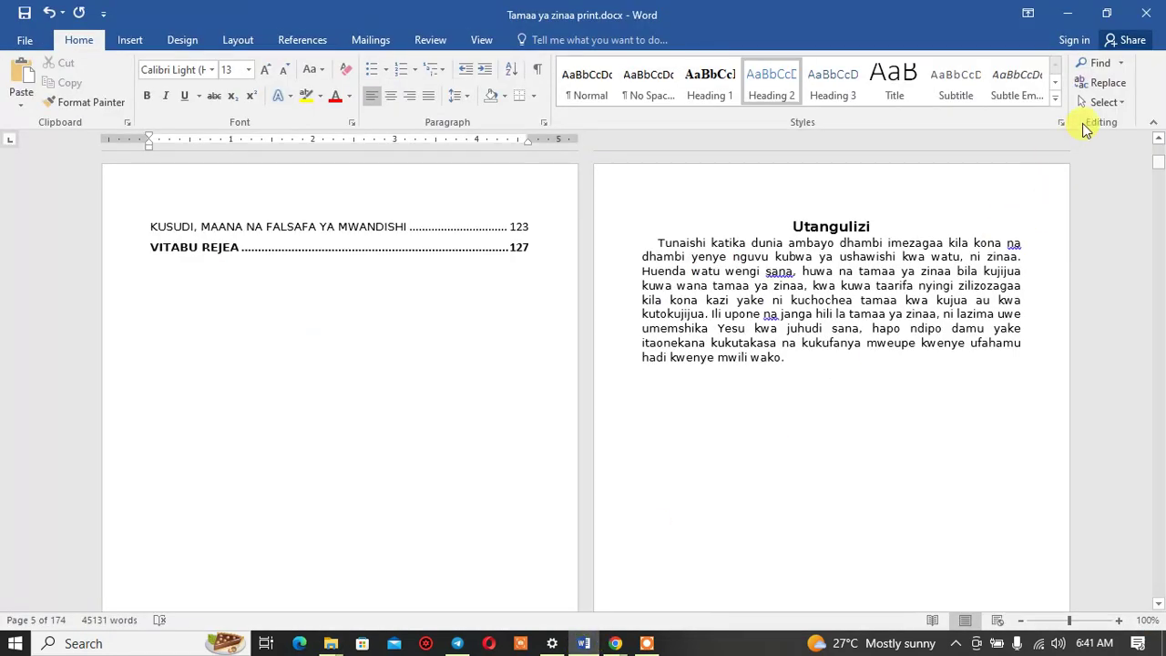
Step: Reopen 'MAISHA YA UJANA, MAHUSIANO NA NDOA final.docx' from Recent files at the last edit point
left_click(22, 37)
left_click(35, 147)
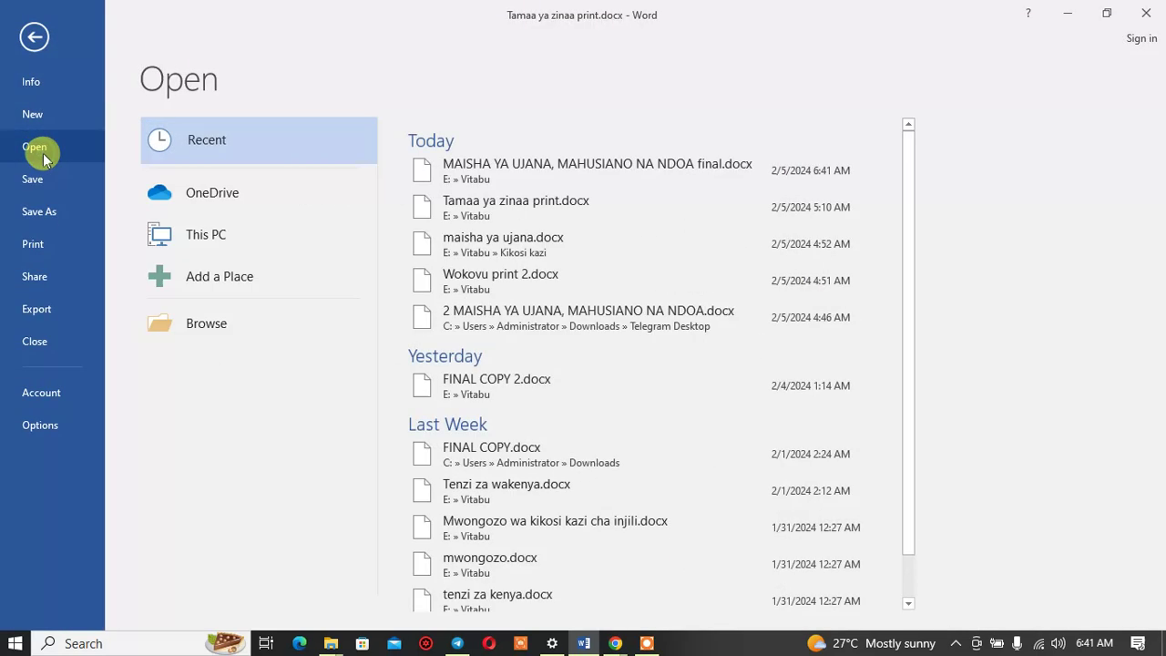
left_click(455, 173)
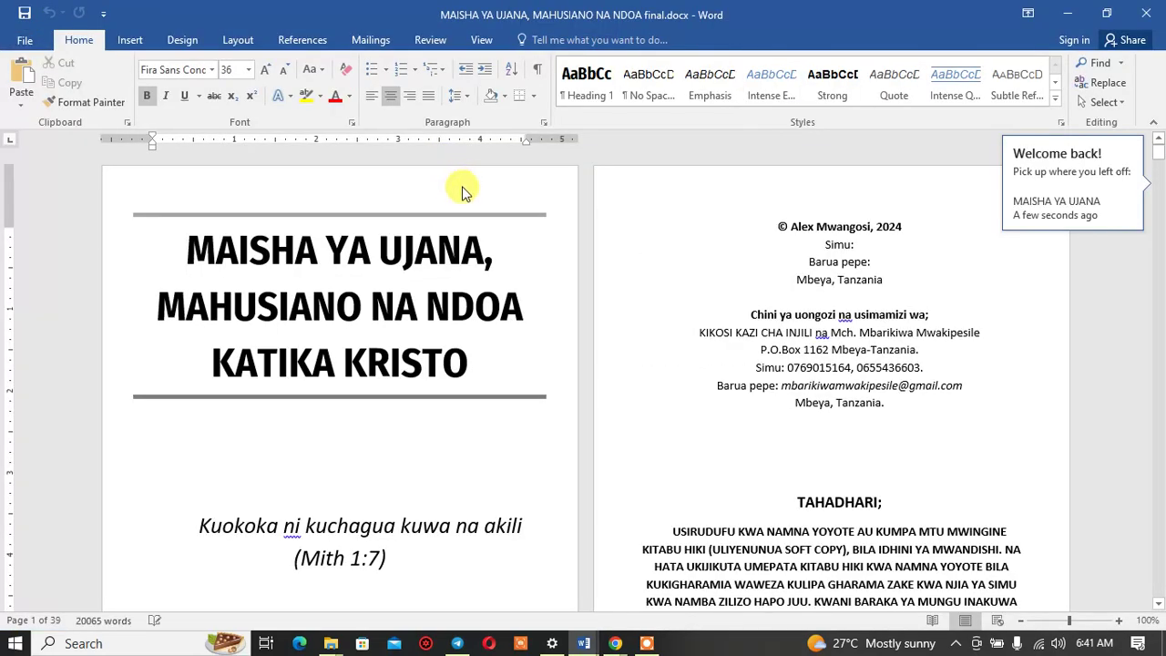
left_click(1048, 206)
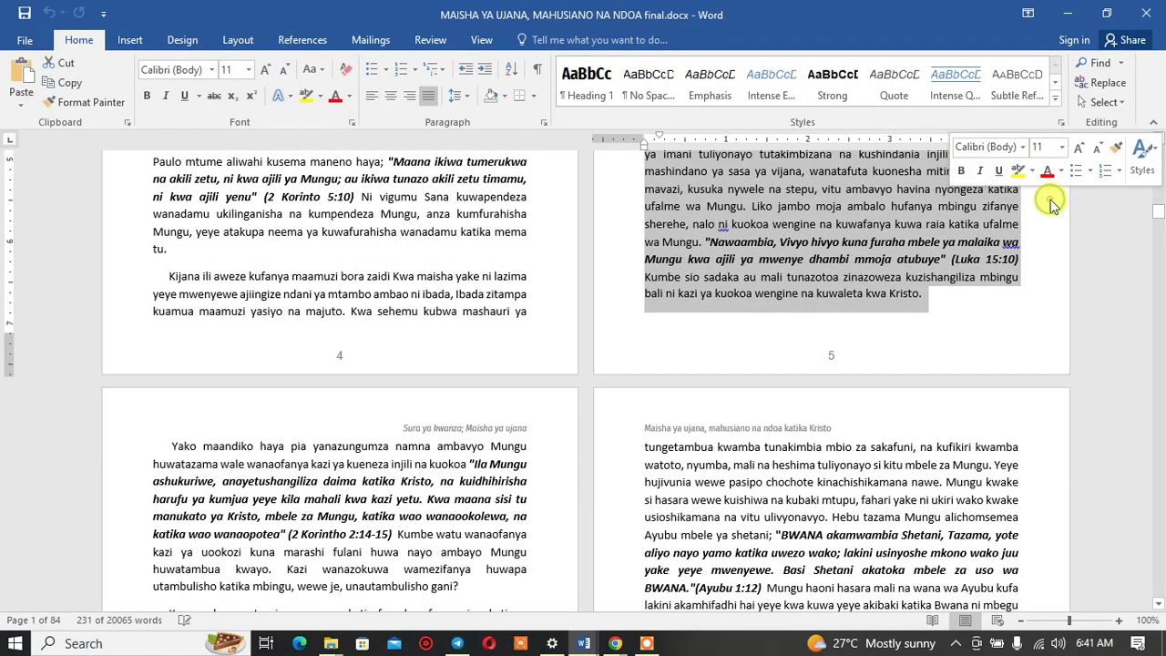
Step: Find the chapter opening and select the heading VIJANA NA MITAZAMO YA KIJINSIA
left_click(535, 483)
scroll(537, 483, "up", 10)
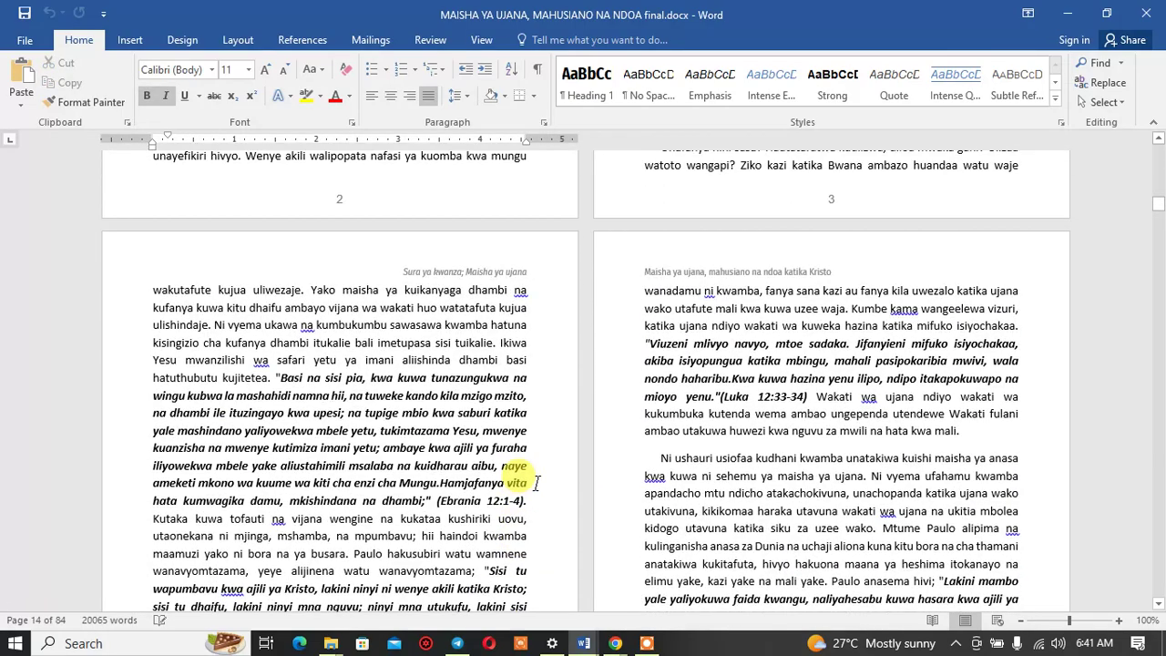
scroll(538, 483, "up", 3)
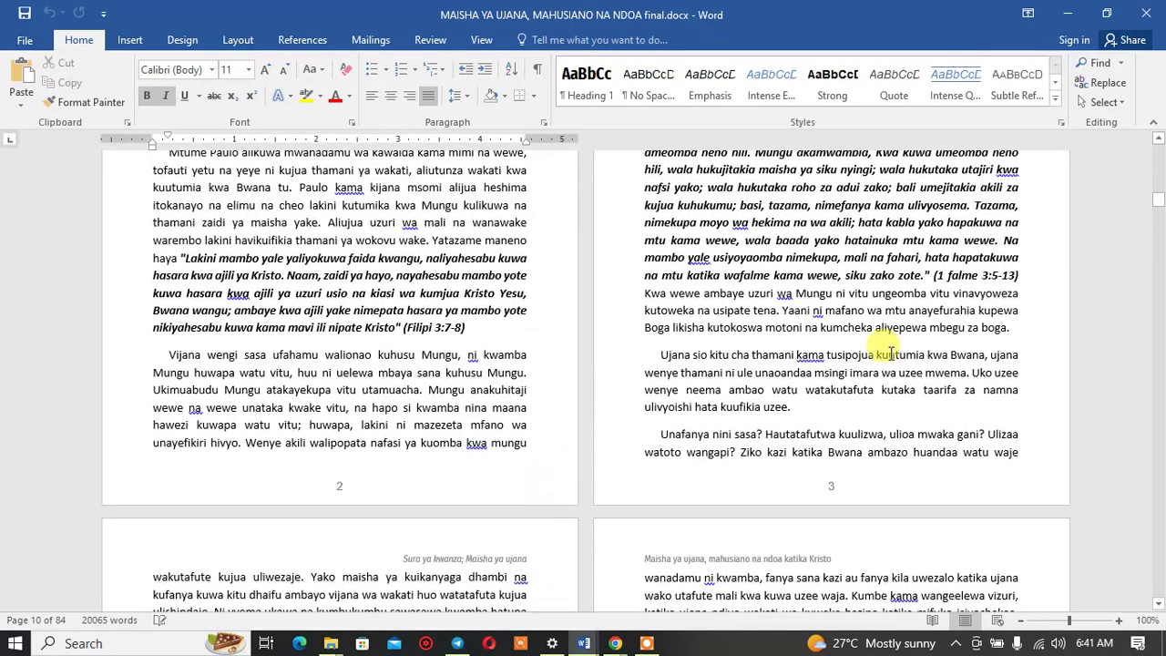
mouse_move(1157, 203)
left_mouse_down()
mouse_move(1157, 164)
mouse_move(1157, 198)
left_mouse_up()
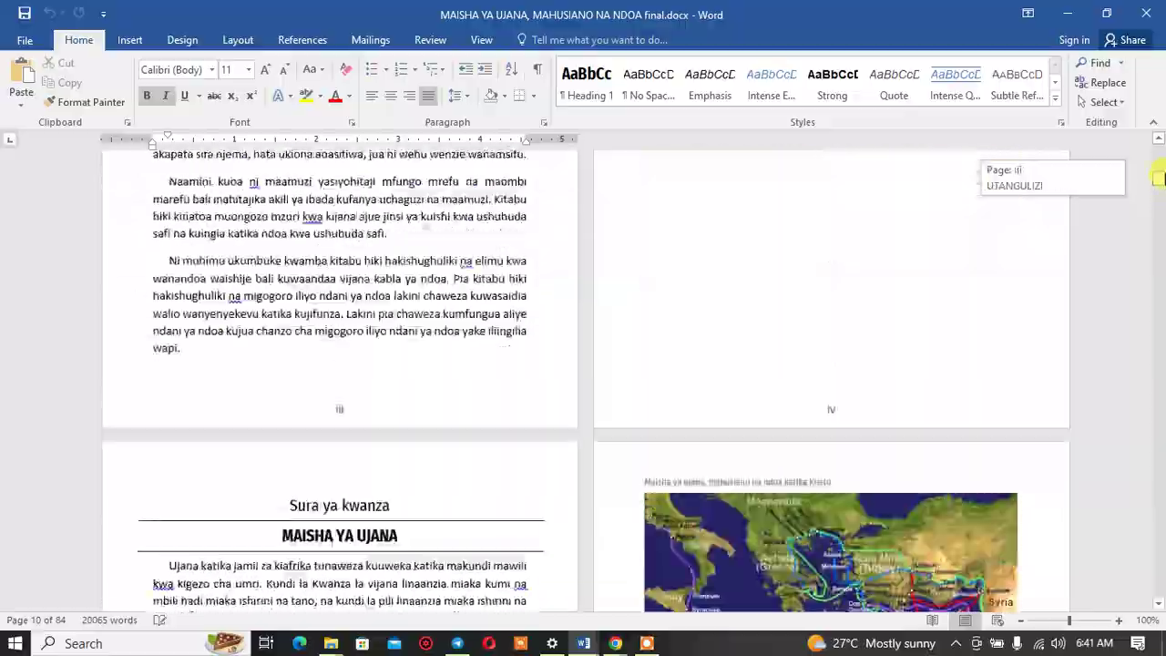
left_click_drag(1157, 197, 1158, 228)
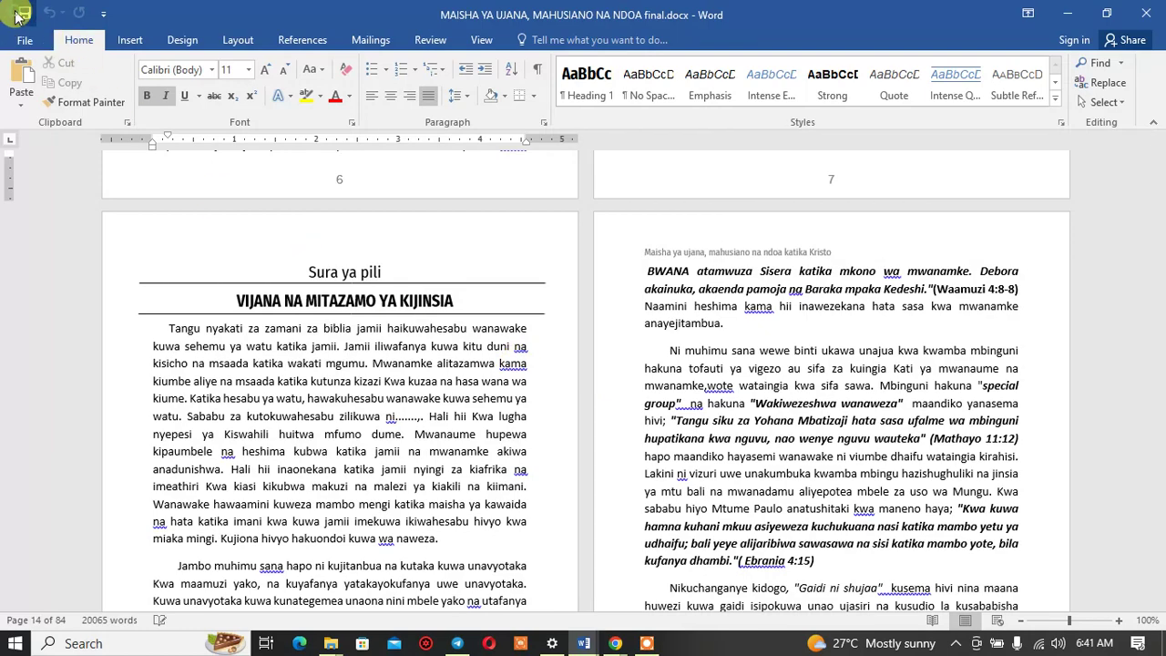
scroll(342, 290, "up", 3)
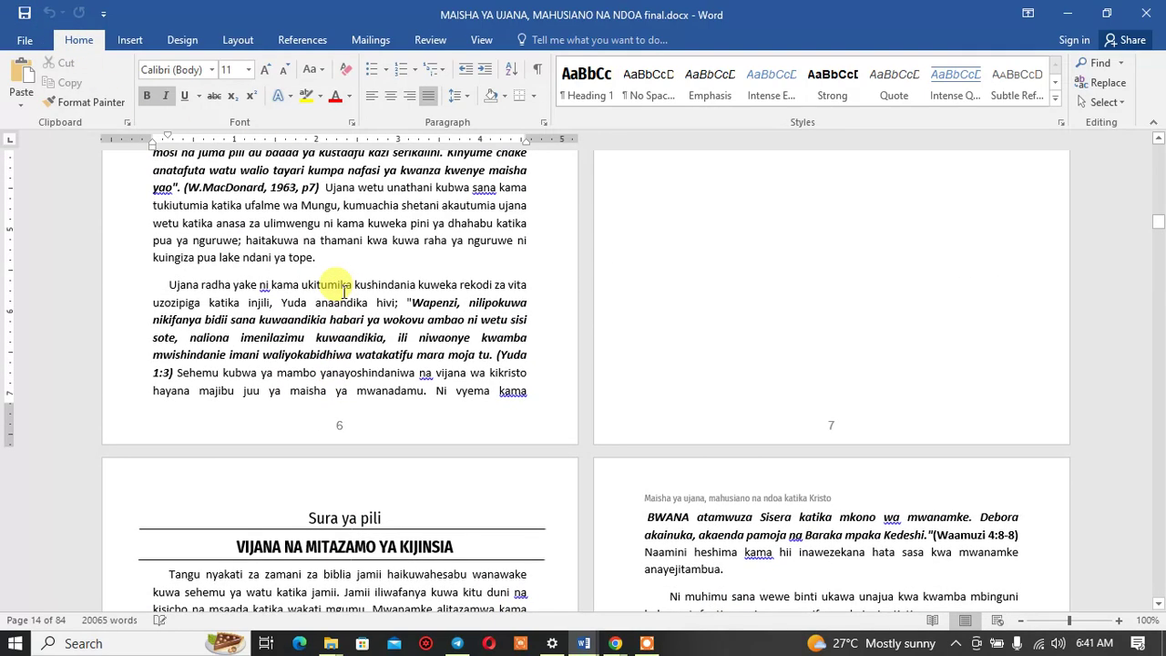
scroll(350, 292, "up", 3)
scroll(359, 295, "up", 3)
scroll(371, 299, "up", 3)
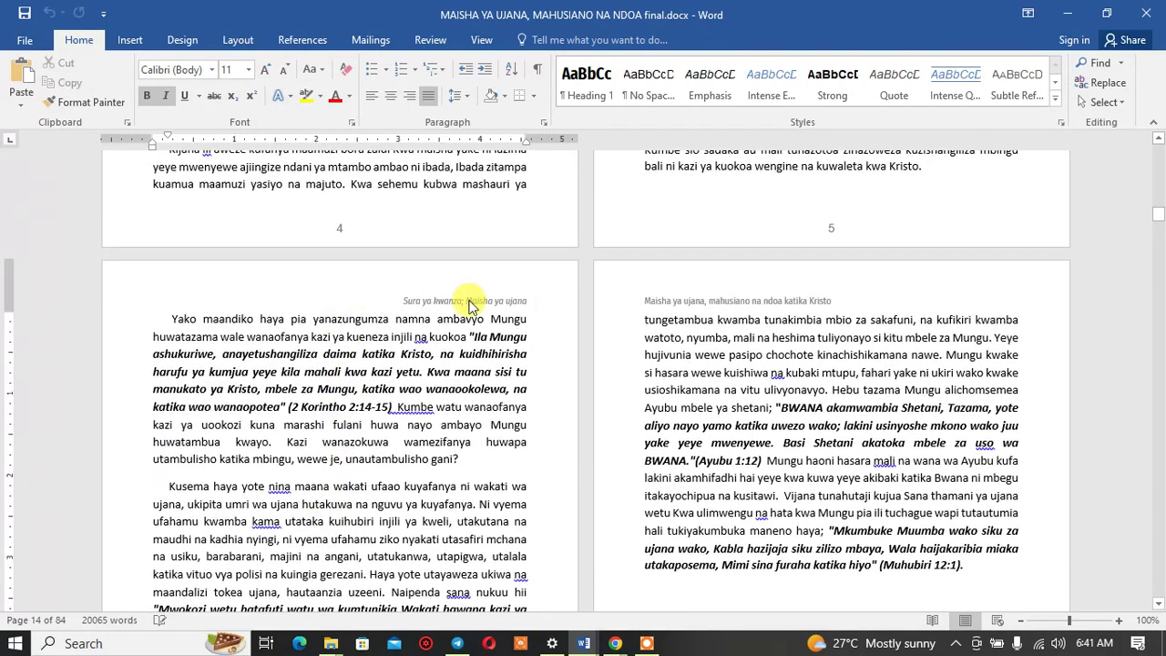
scroll(528, 313, "down", 5)
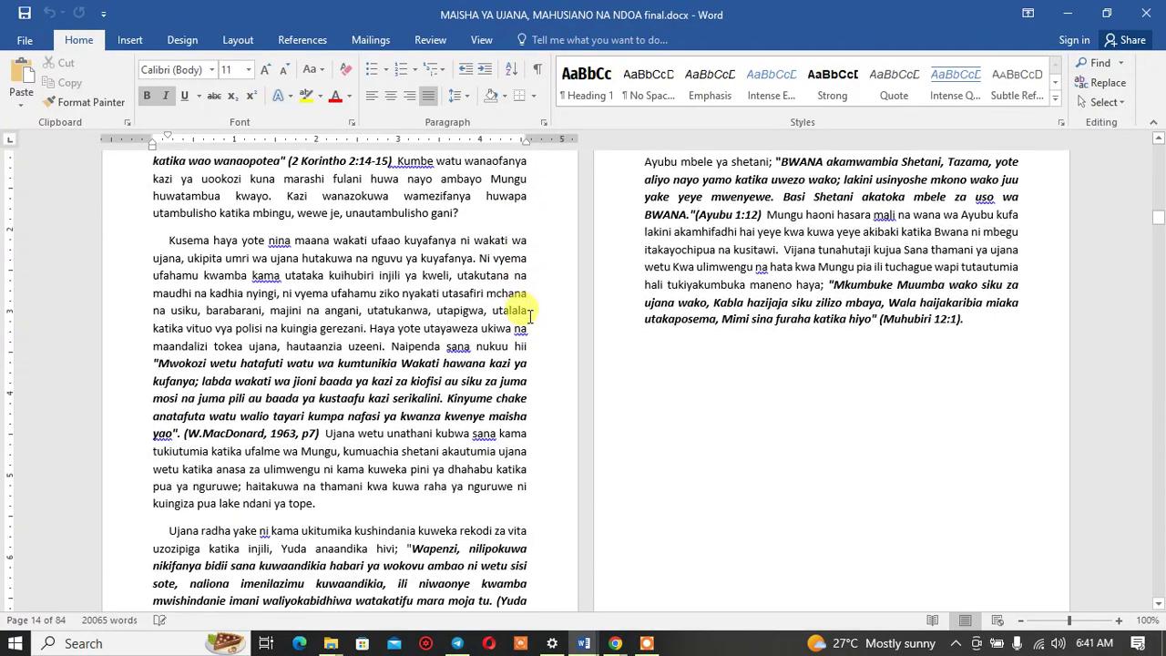
scroll(528, 313, "down", 5)
scroll(528, 327, "down", 5)
scroll(528, 351, "down", 5)
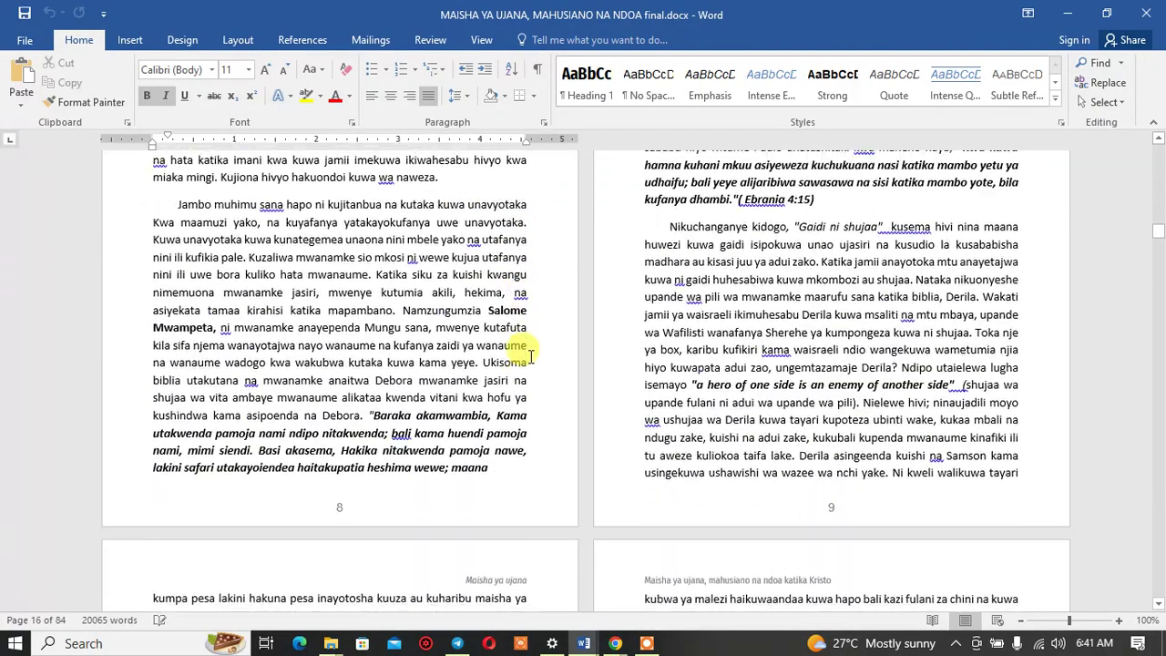
scroll(531, 356, "down", 4)
scroll(531, 360, "down", 4)
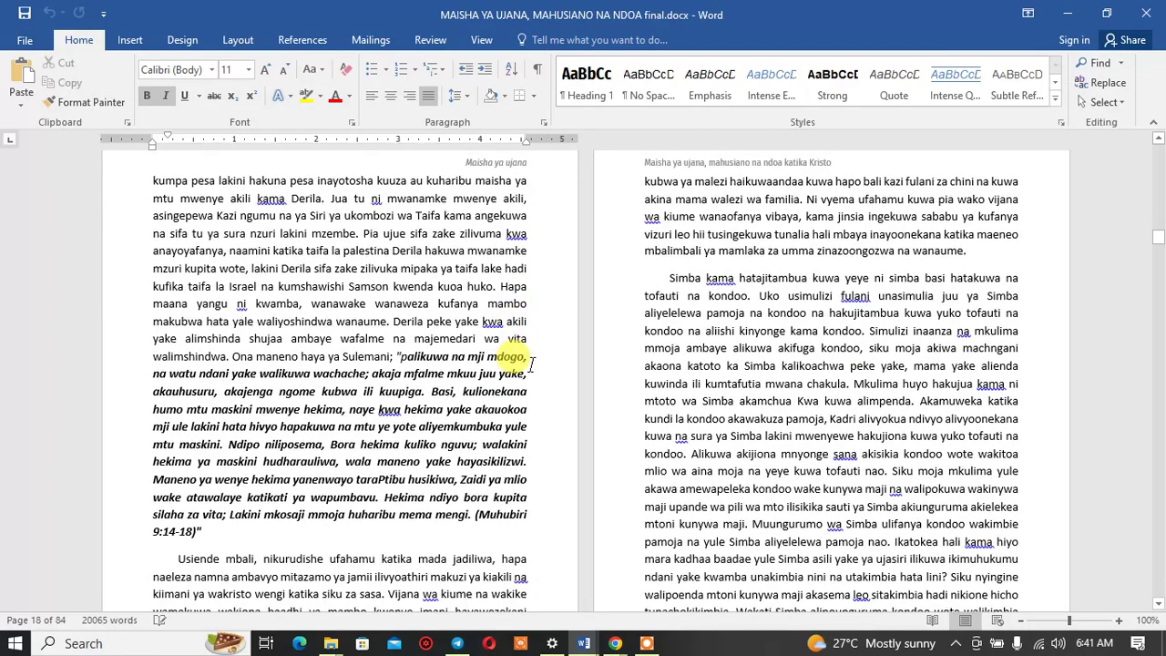
scroll(531, 363, "up", 5)
scroll(510, 366, "up", 5)
scroll(468, 364, "up", 5)
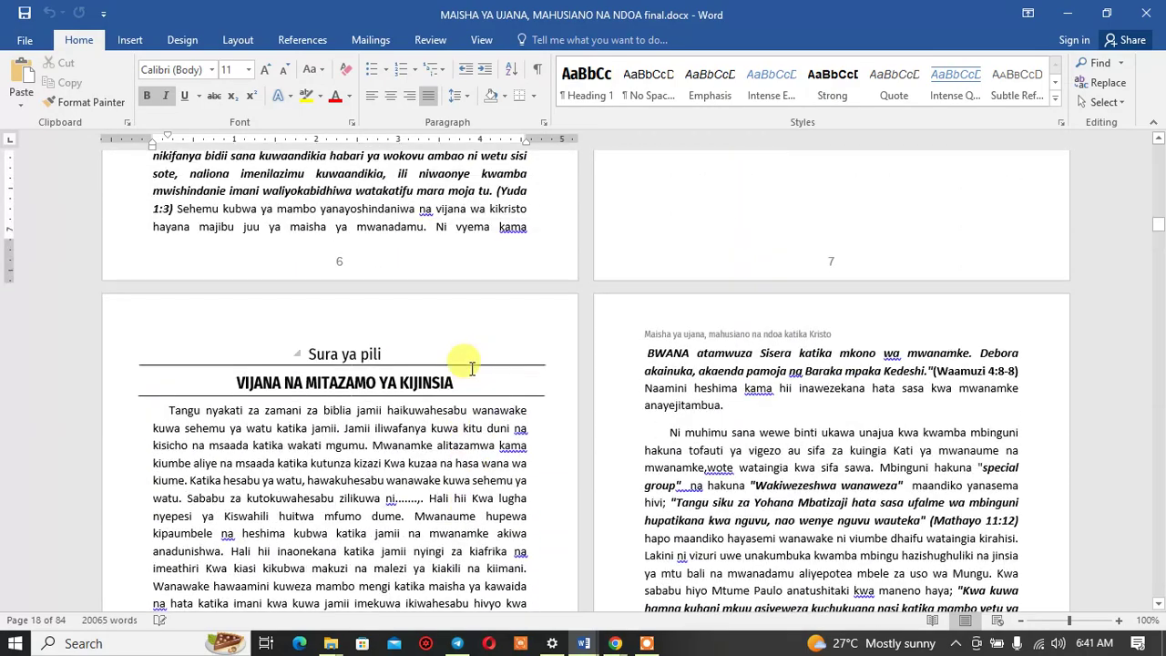
left_click_drag(460, 380, 255, 393)
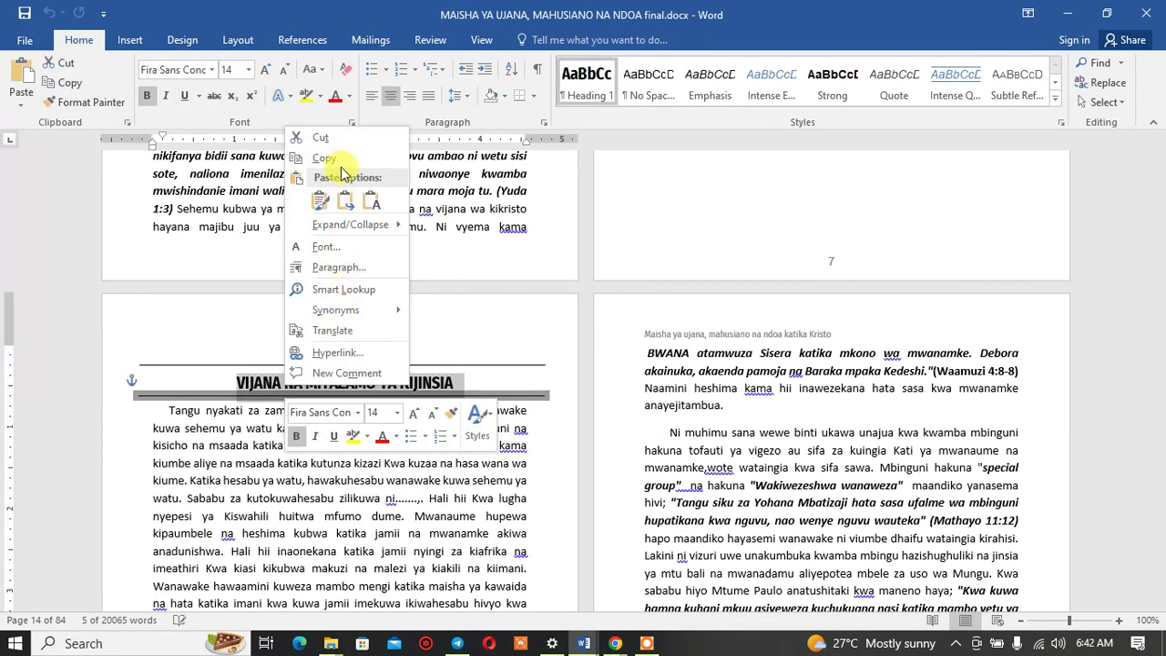
Step: Copy the heading and paste it as plain text over 'Maisha ya ujana' in the even-page header
left_click(336, 159)
scroll(405, 392, "down", 6)
scroll(414, 387, "down", 7)
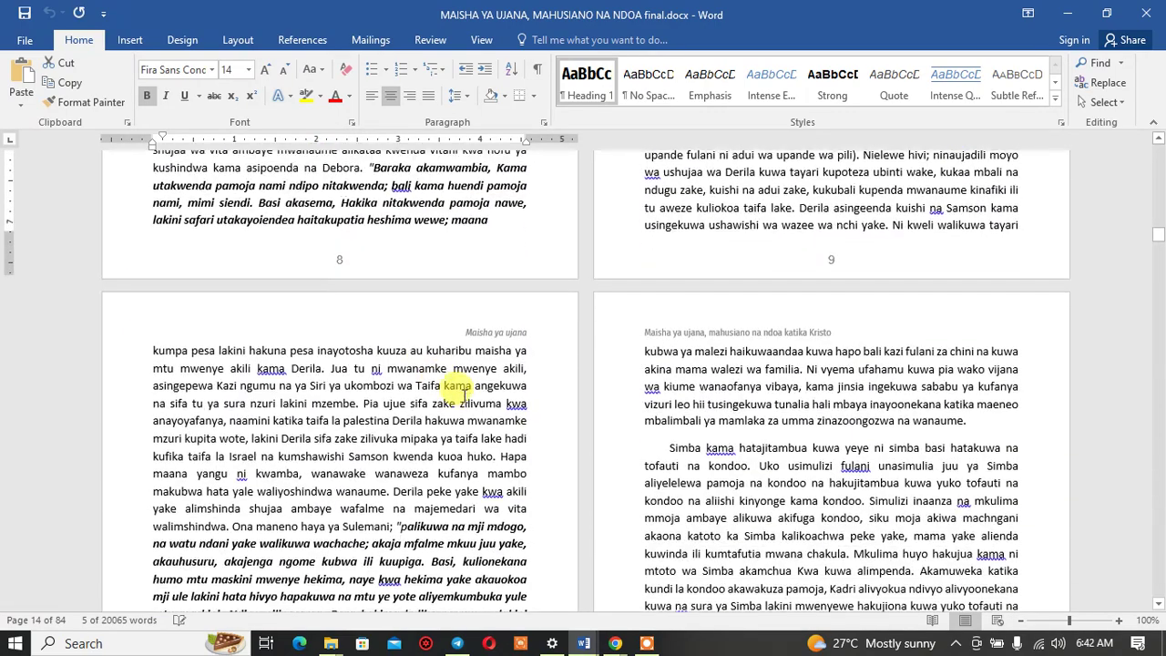
double_click(491, 323)
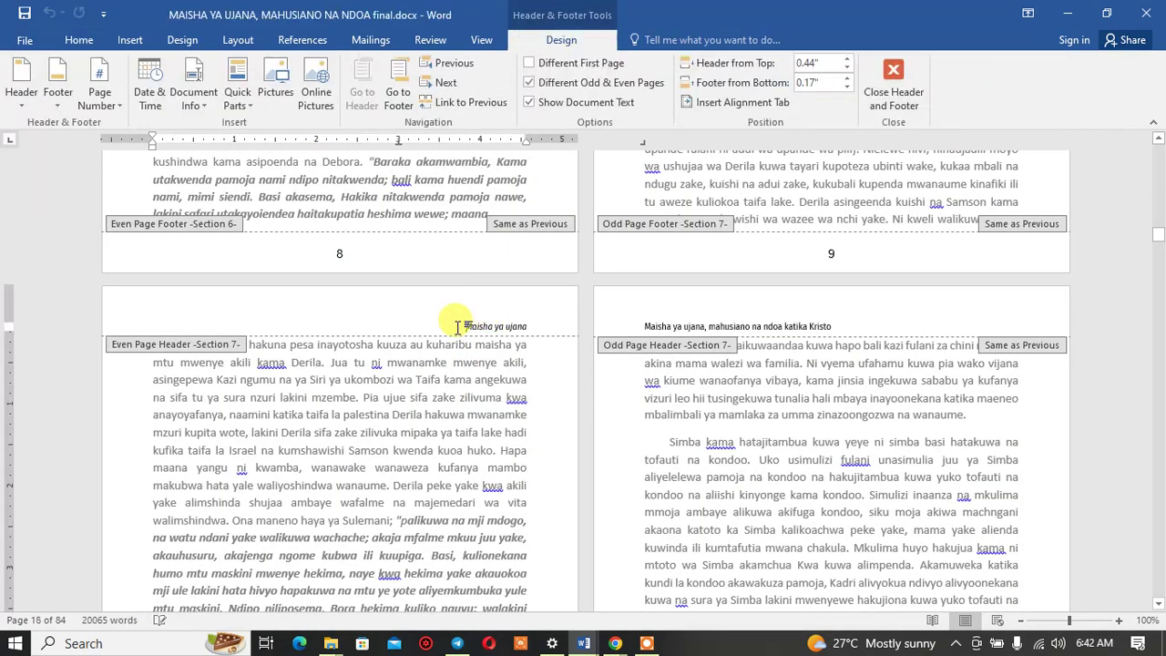
left_click_drag(460, 326, 523, 328)
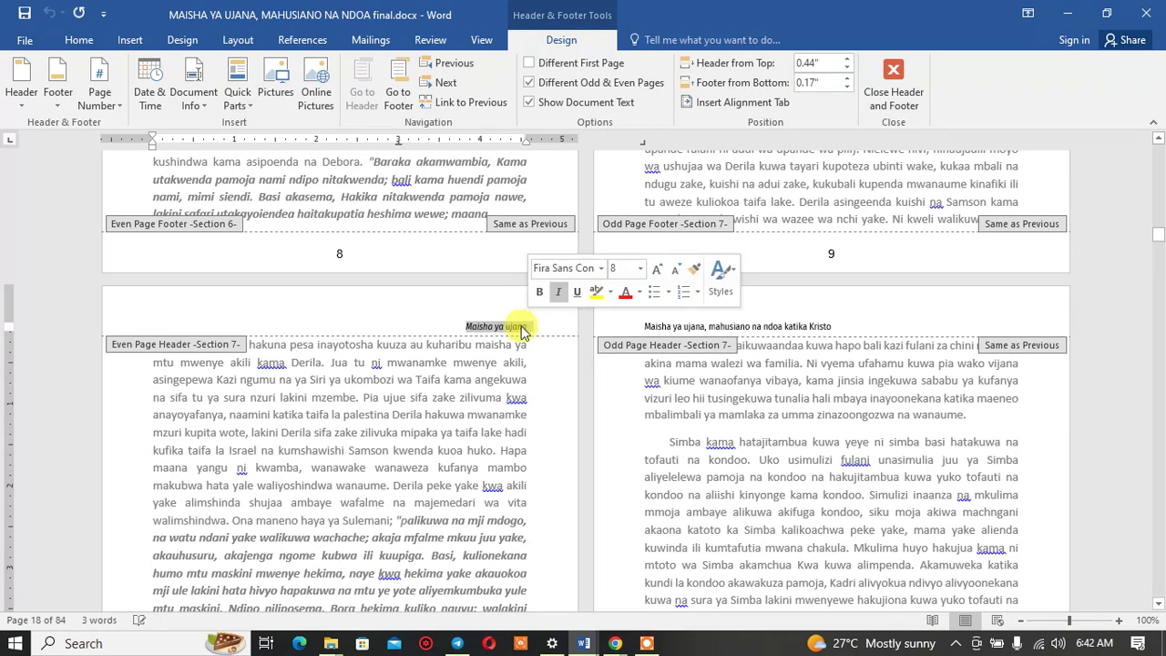
right_click(521, 330)
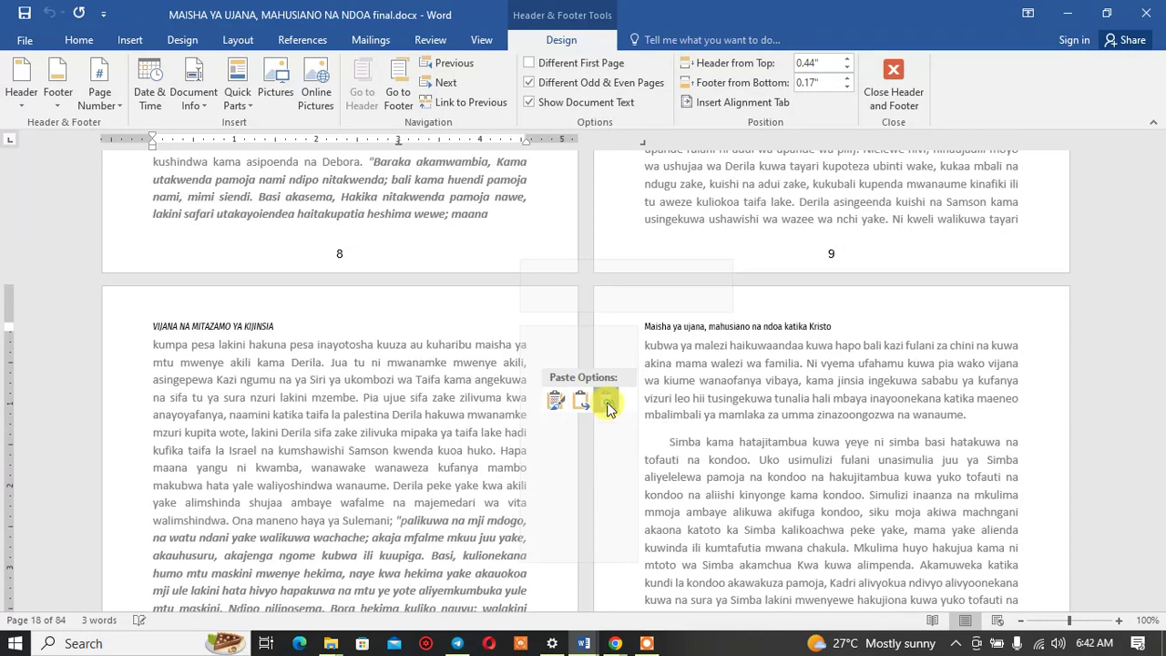
left_click(608, 404)
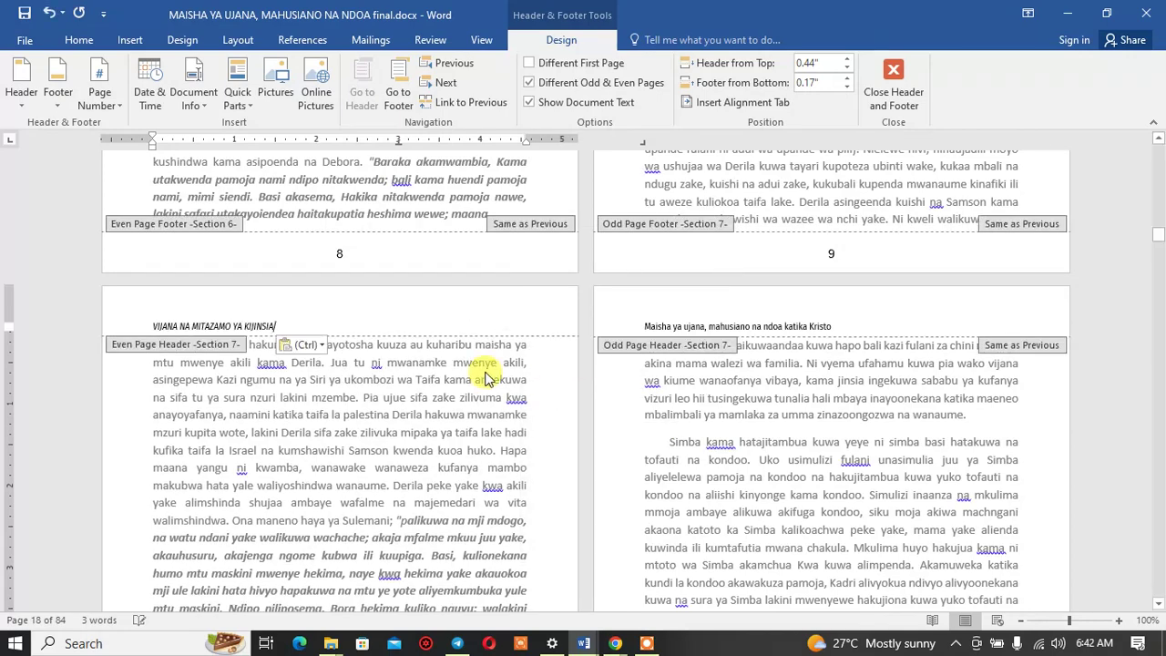
Step: Right-align the header, make it sentence case, and prefix it with 'Sura ya pili; '
left_click(78, 40)
left_click(407, 97)
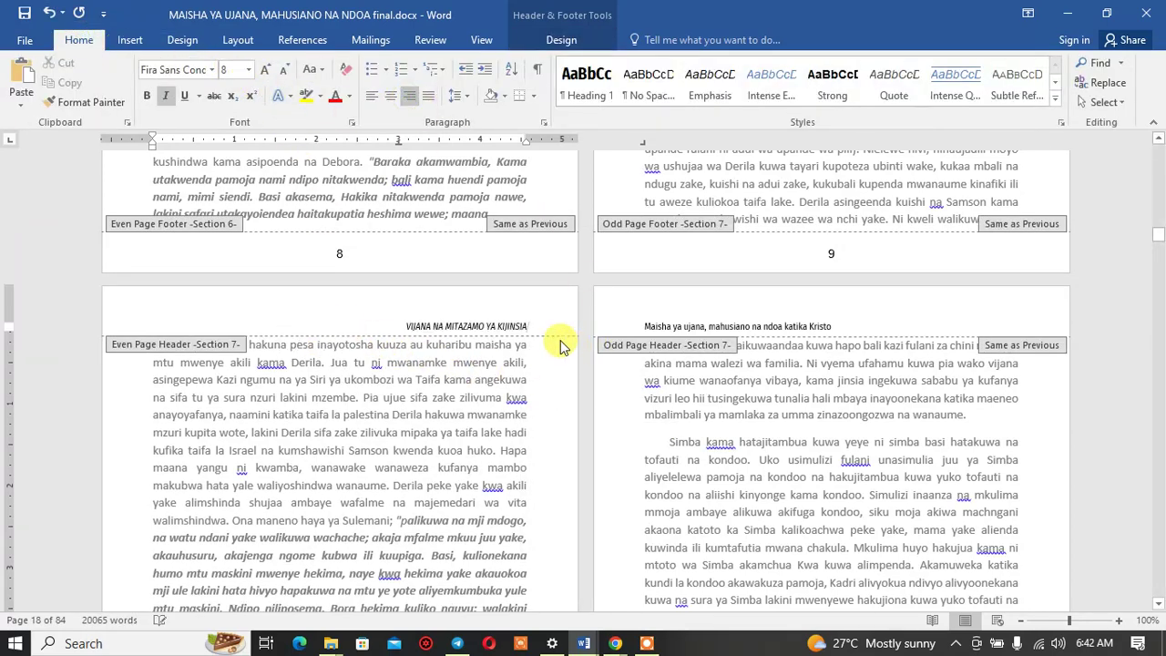
left_click_drag(533, 325, 404, 325)
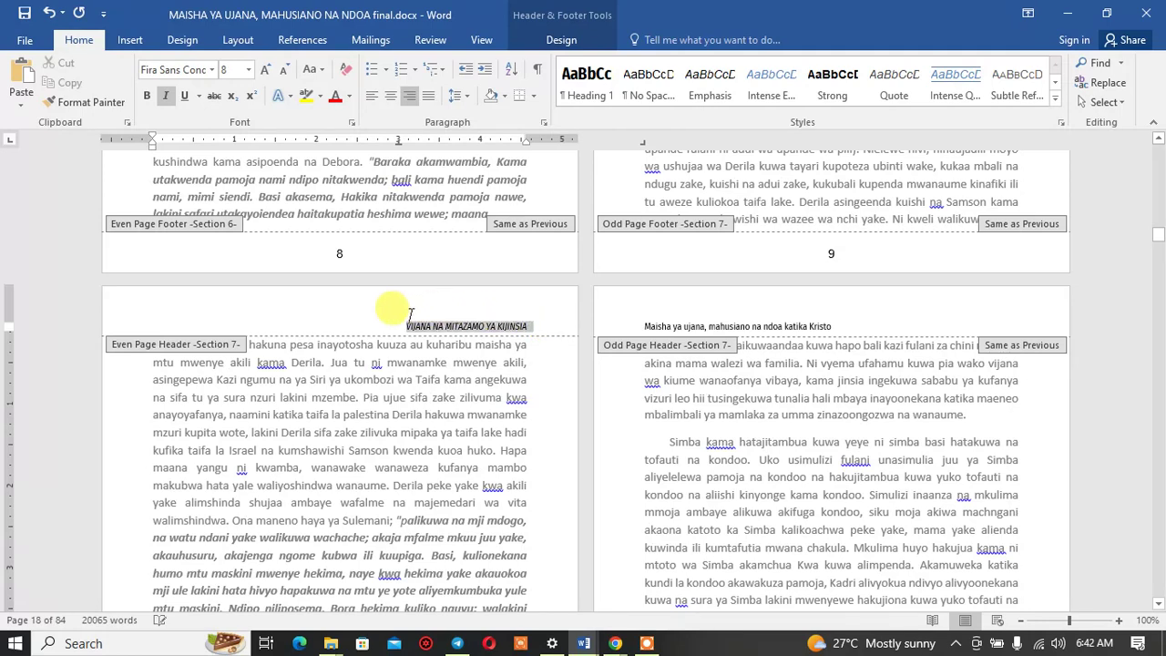
left_click(313, 69)
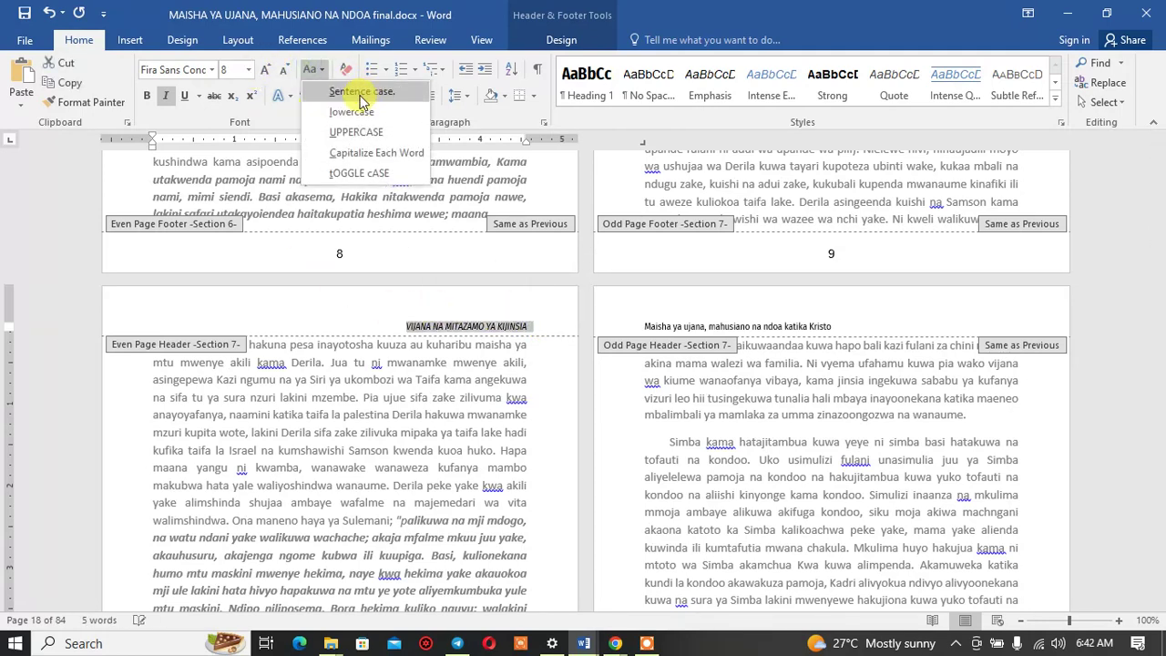
left_click(361, 94)
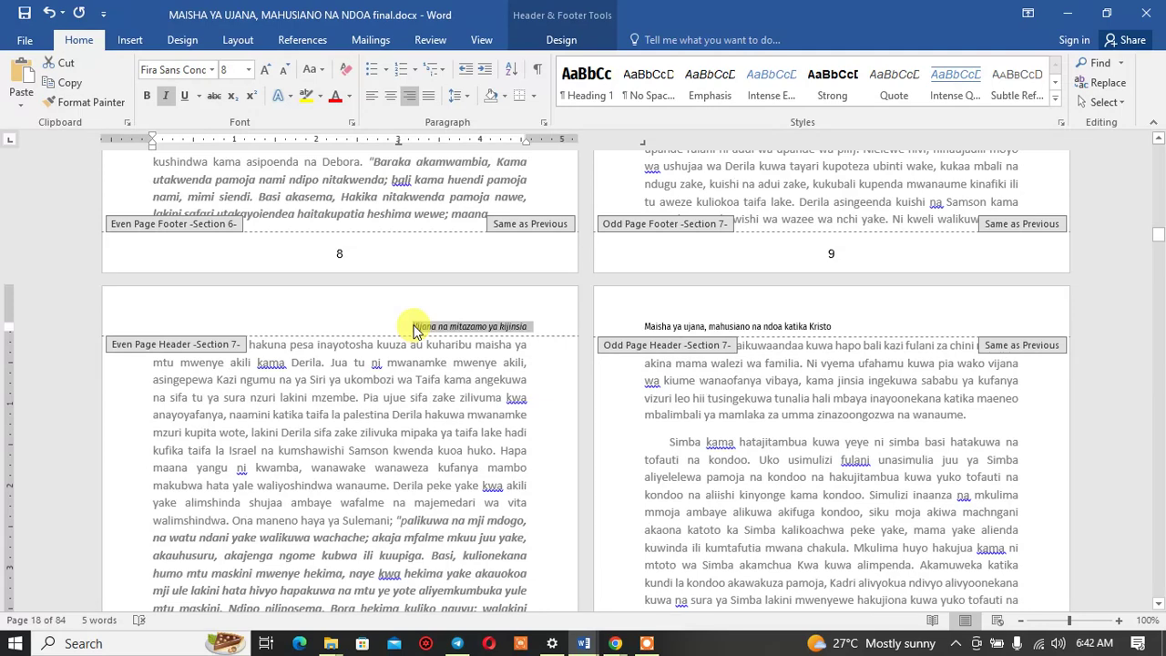
left_click(413, 328)
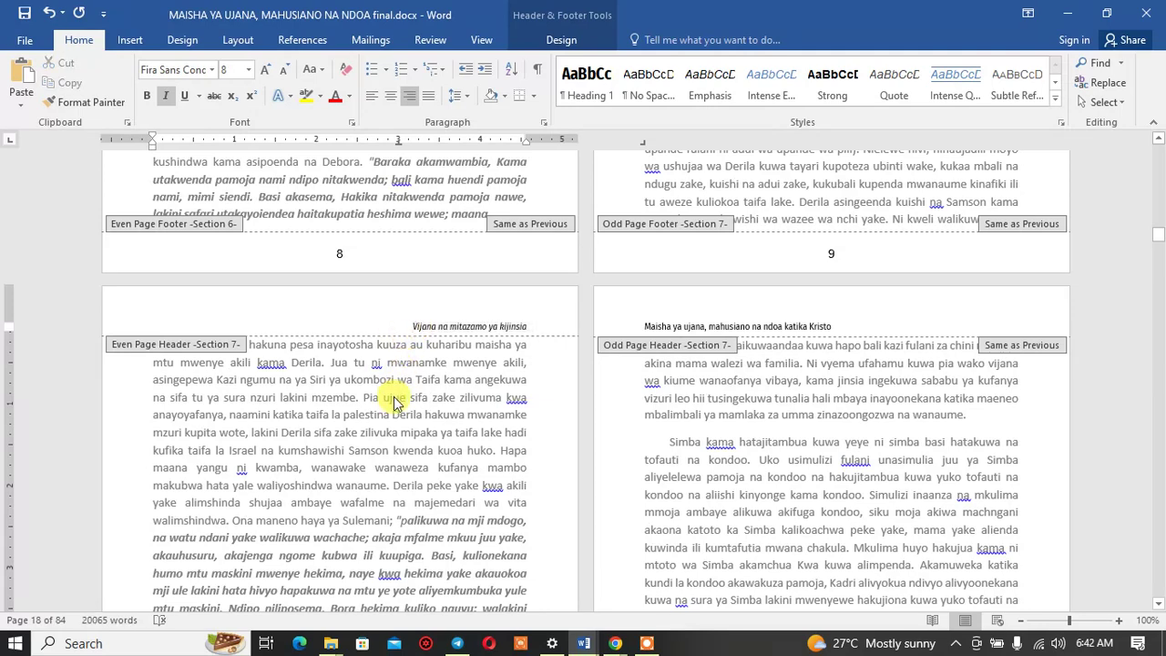
type("Sura ya pili;")
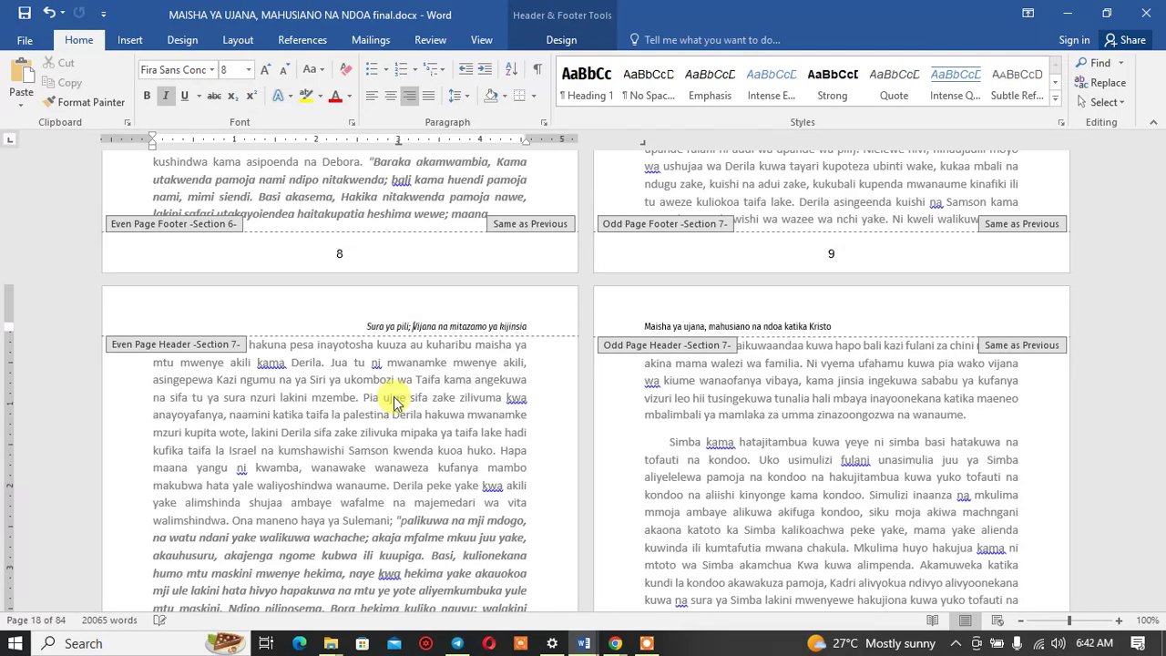
Step: Save the document and scroll through the pages to check the headers
key("ctrl+s")
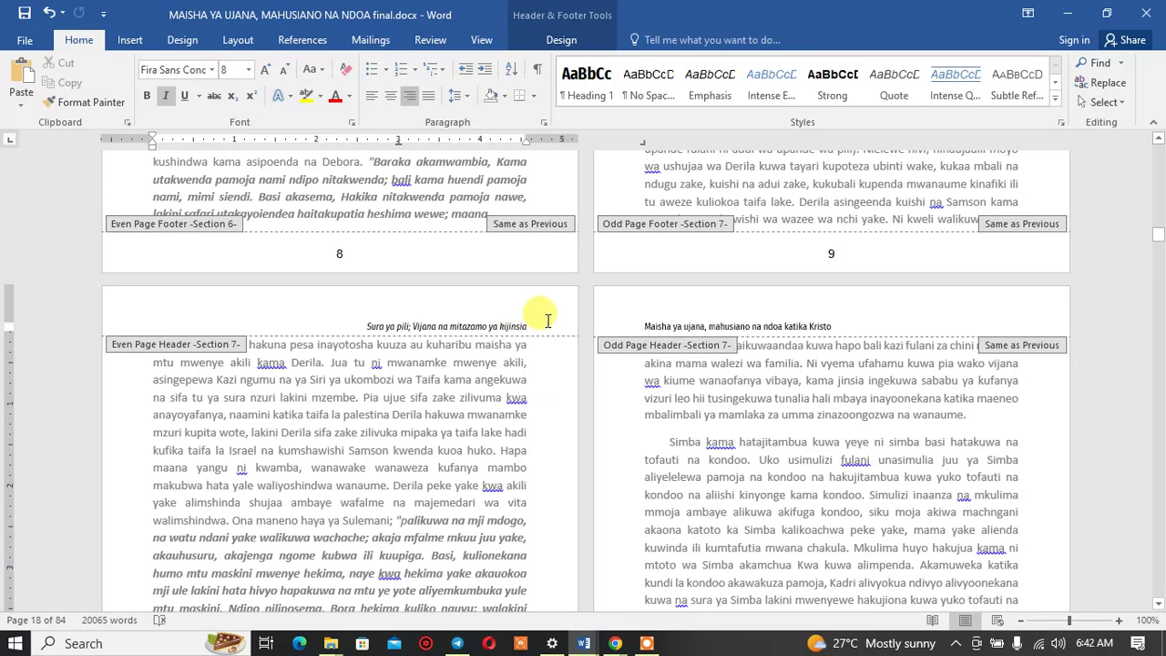
scroll(546, 326, "down", 2)
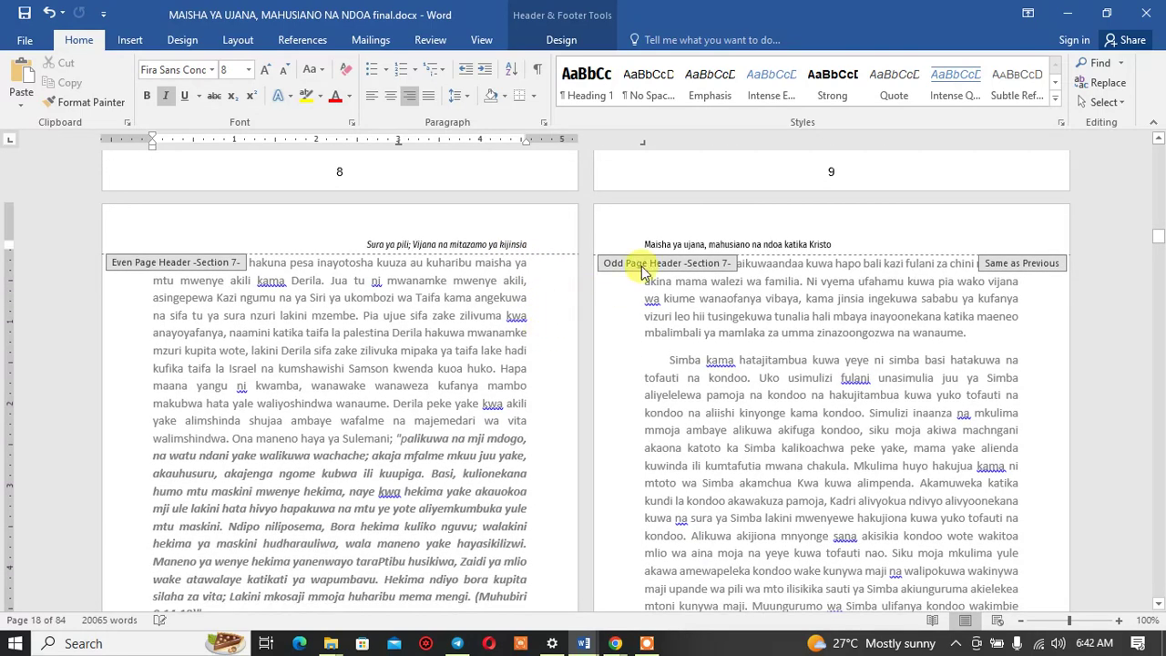
left_click(843, 244)
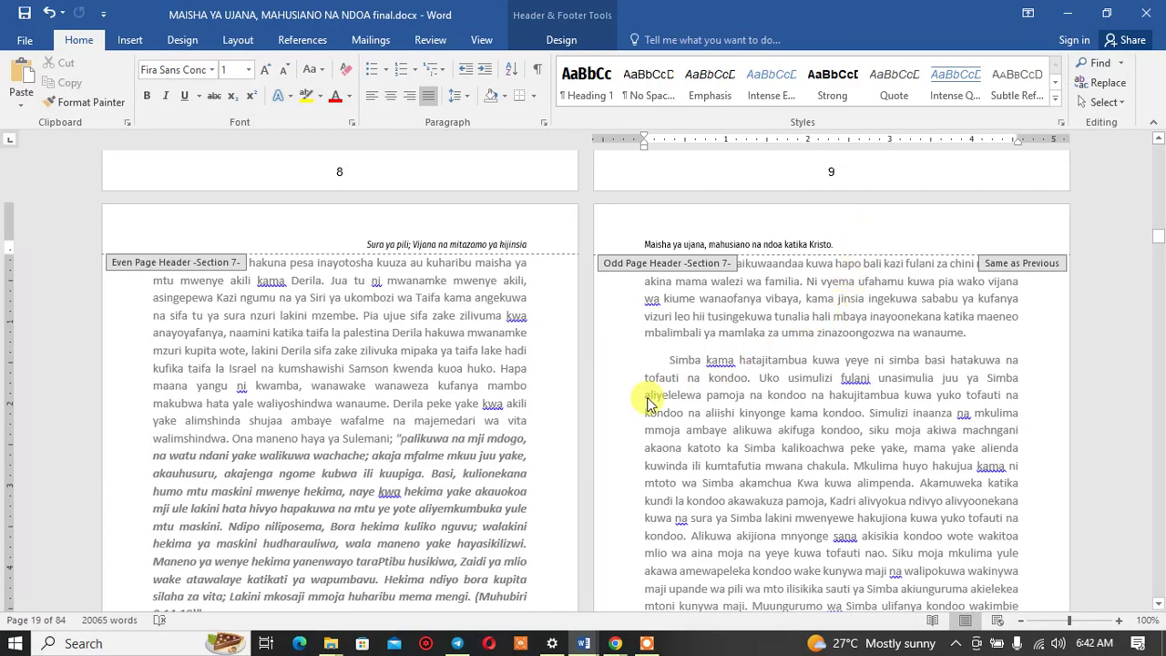
scroll(648, 405, "down", 6)
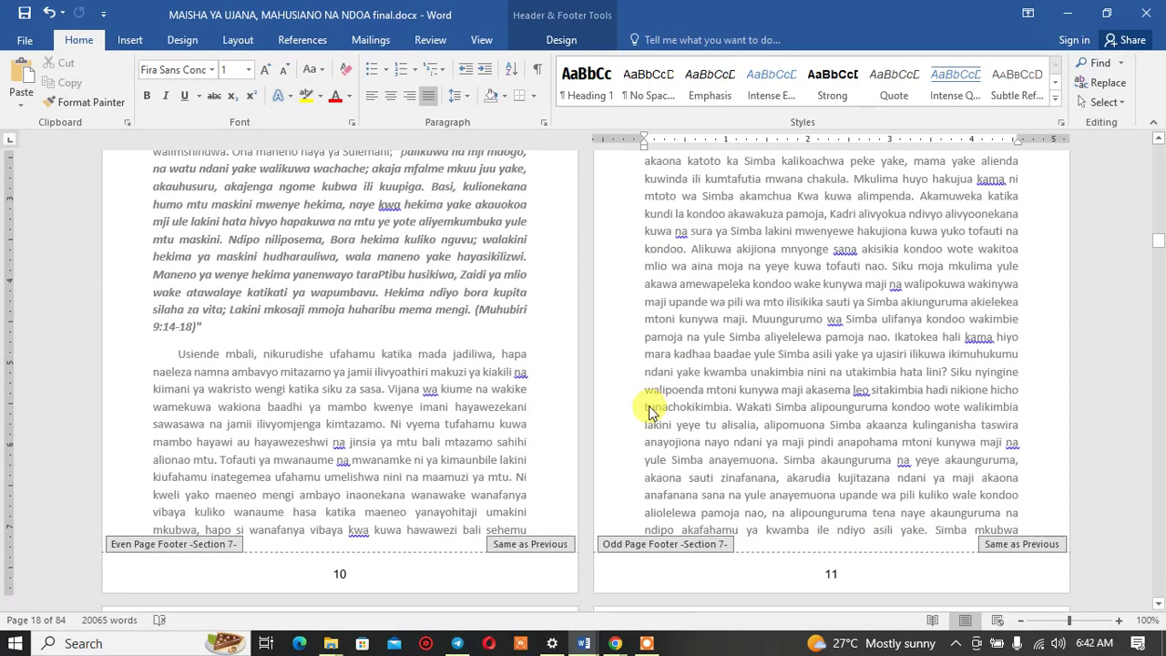
scroll(648, 411, "down", 6)
scroll(648, 413, "down", 3)
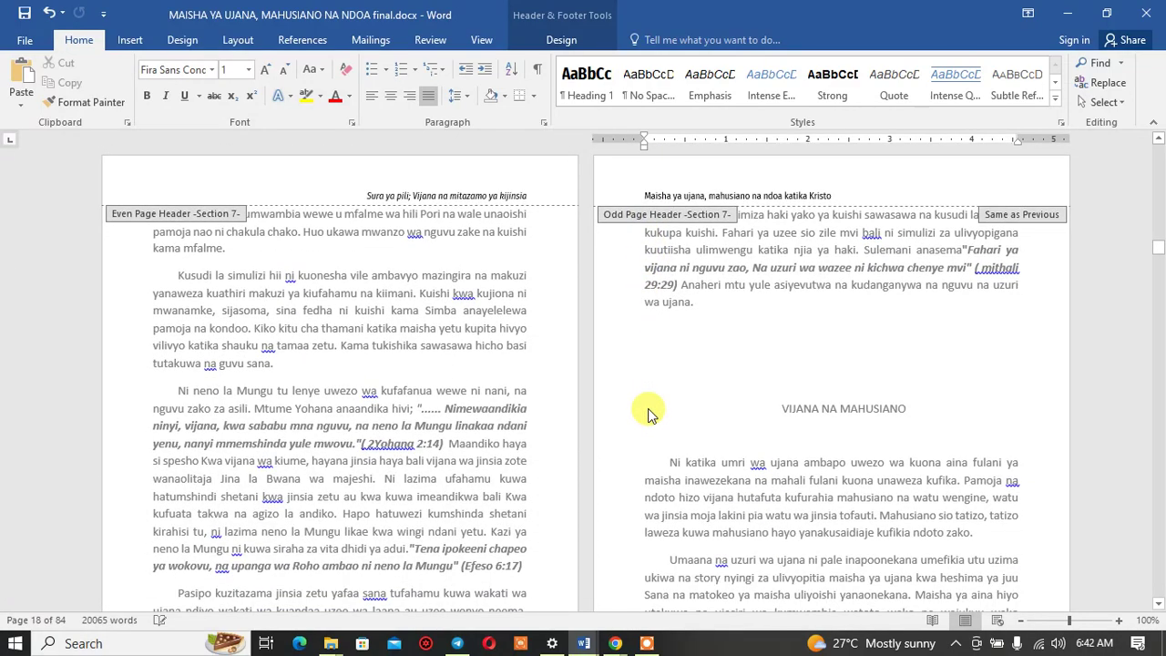
scroll(649, 412, "down", 6)
scroll(648, 410, "up", 6)
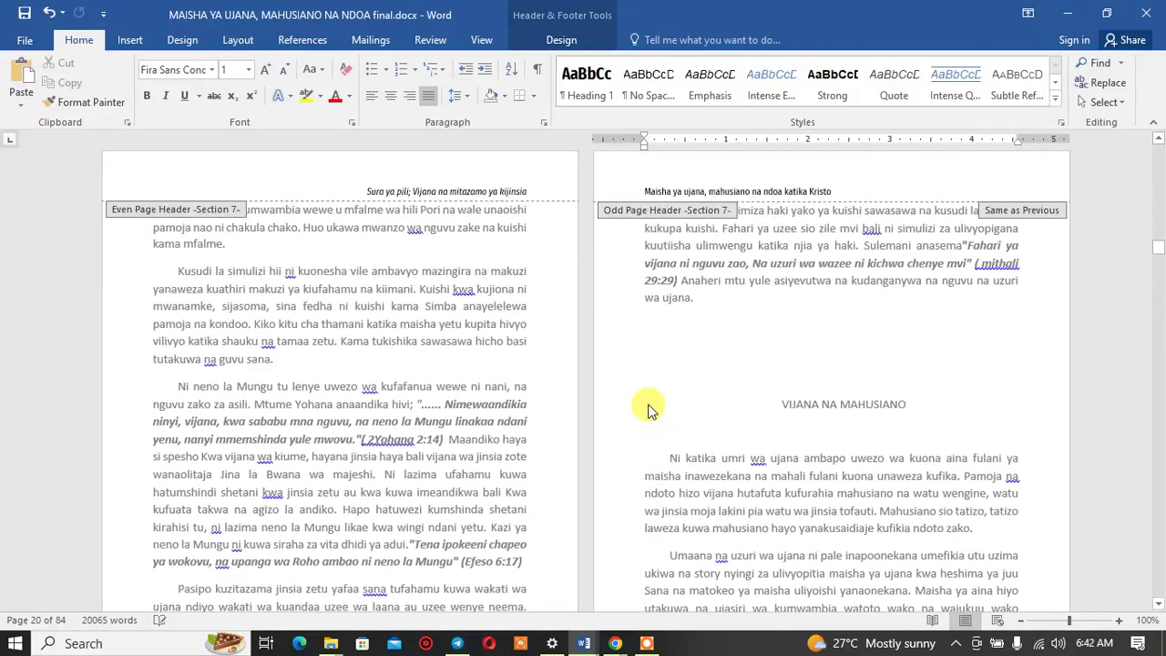
scroll(650, 404, "up", 6)
scroll(649, 400, "up", 10)
scroll(650, 403, "up", 10)
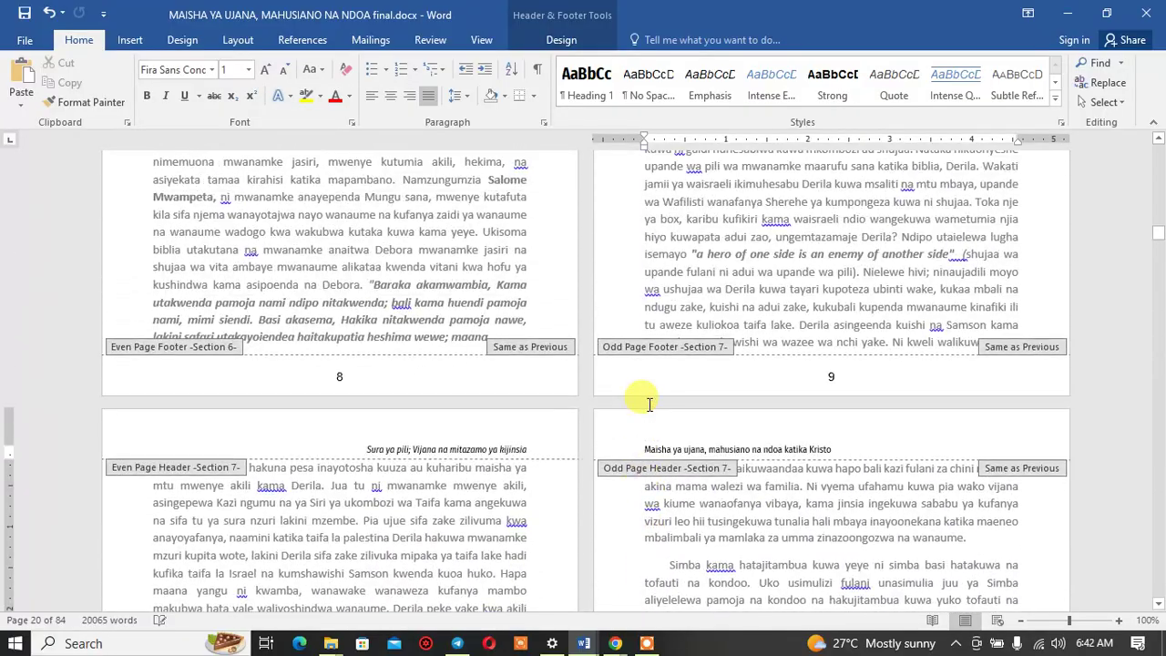
scroll(650, 403, "up", 6)
scroll(648, 407, "up", 8)
scroll(648, 410, "down", 9)
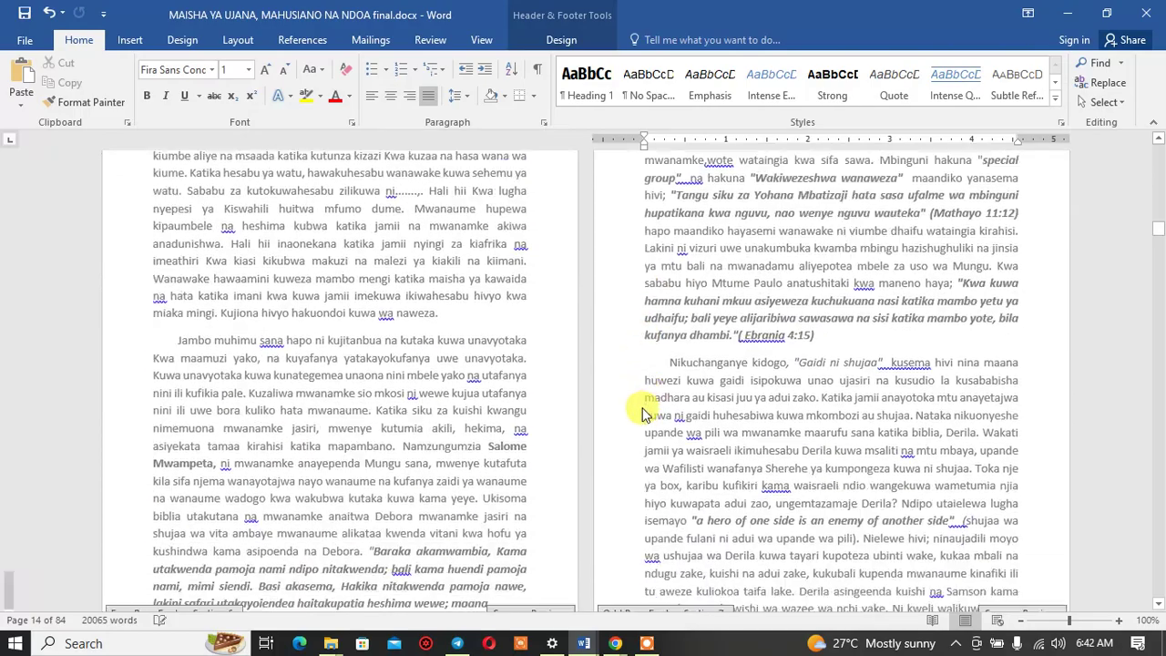
scroll(646, 418, "down", 5)
scroll(647, 418, "down", 9)
scroll(651, 423, "down", 10)
scroll(656, 428, "down", 5)
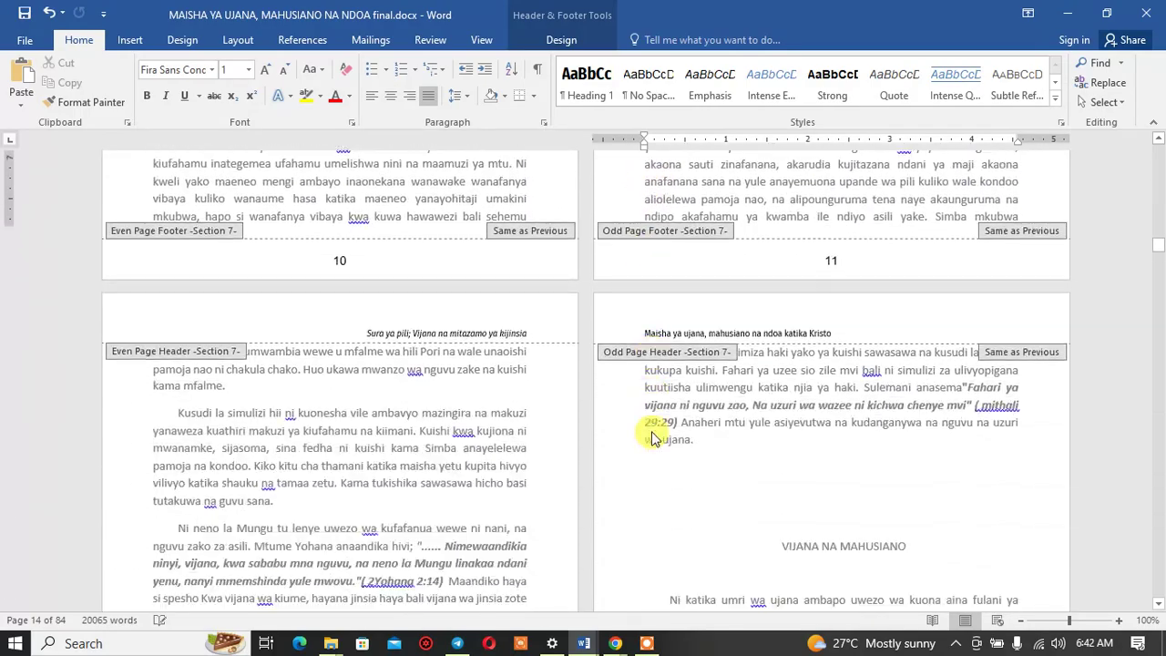
Step: Insert a Next Page section break before VIJANA NA MAHUSIANO and add 'Sura ya tatu' above it
double_click(776, 451)
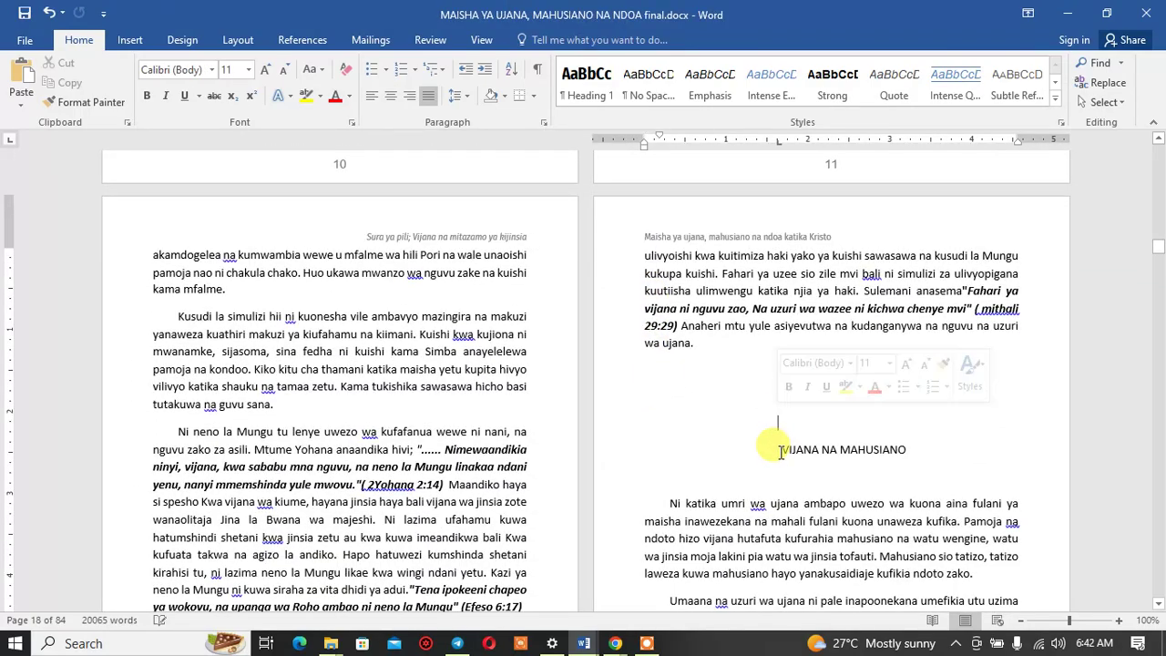
left_click(779, 451)
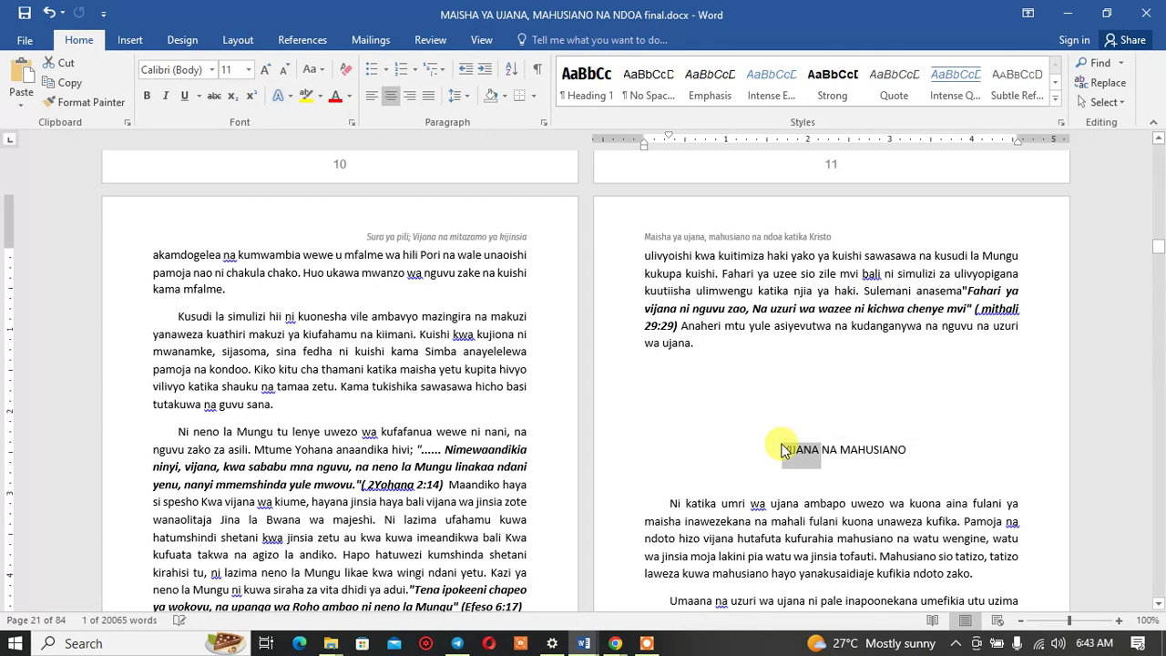
left_click(246, 41)
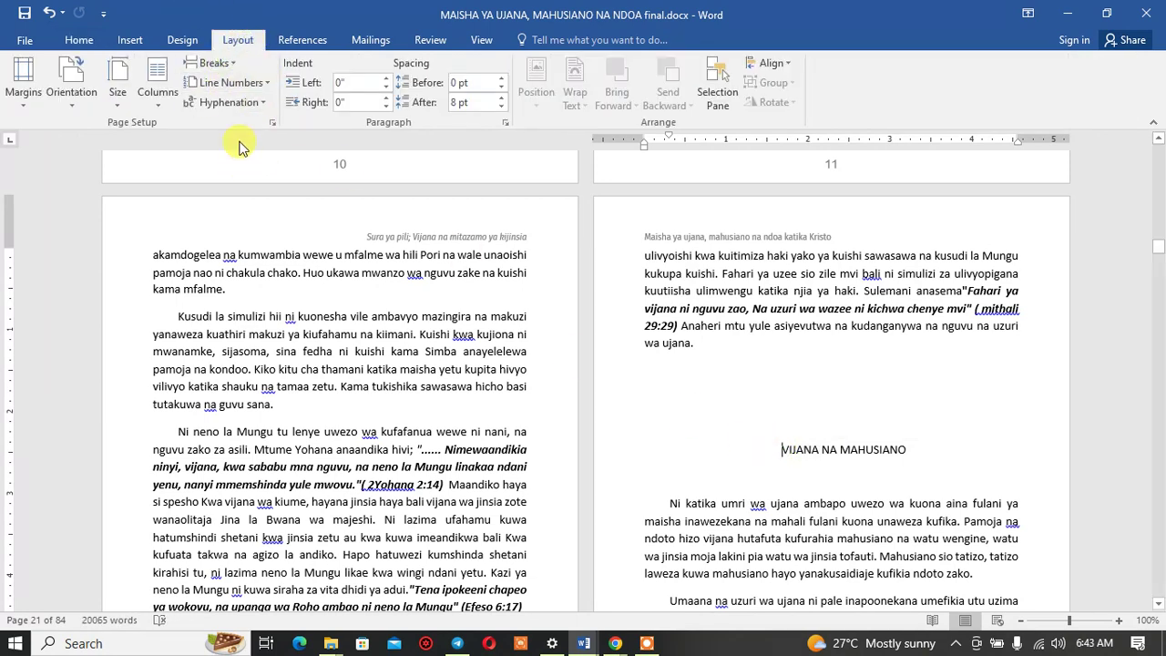
left_click(214, 62)
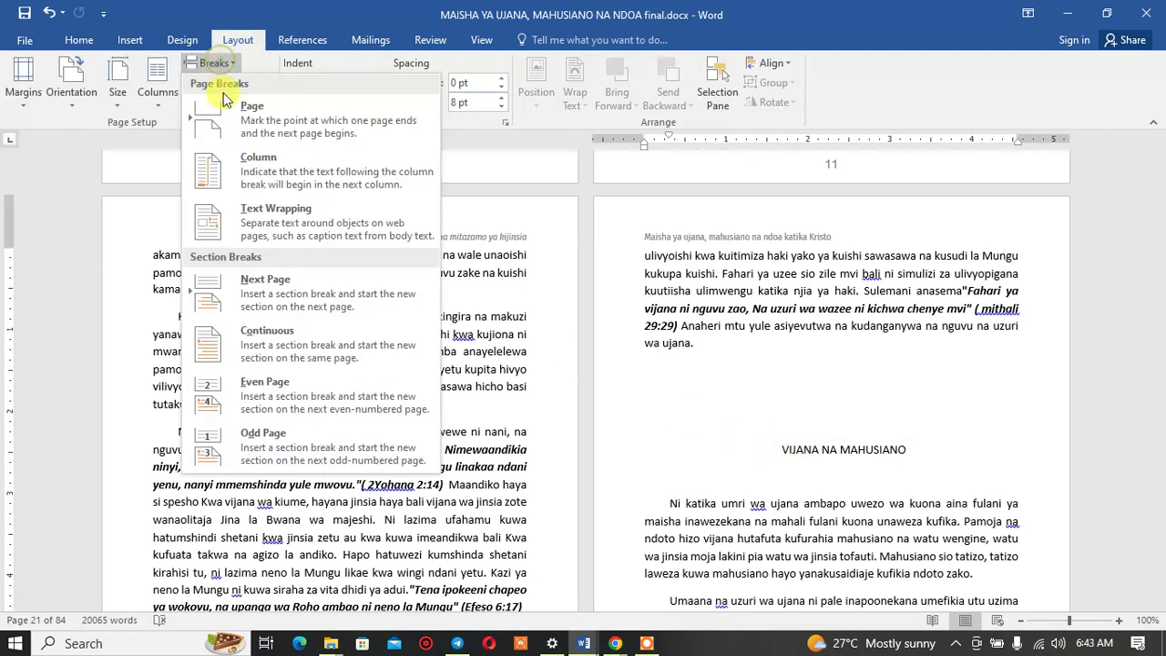
left_click(253, 301)
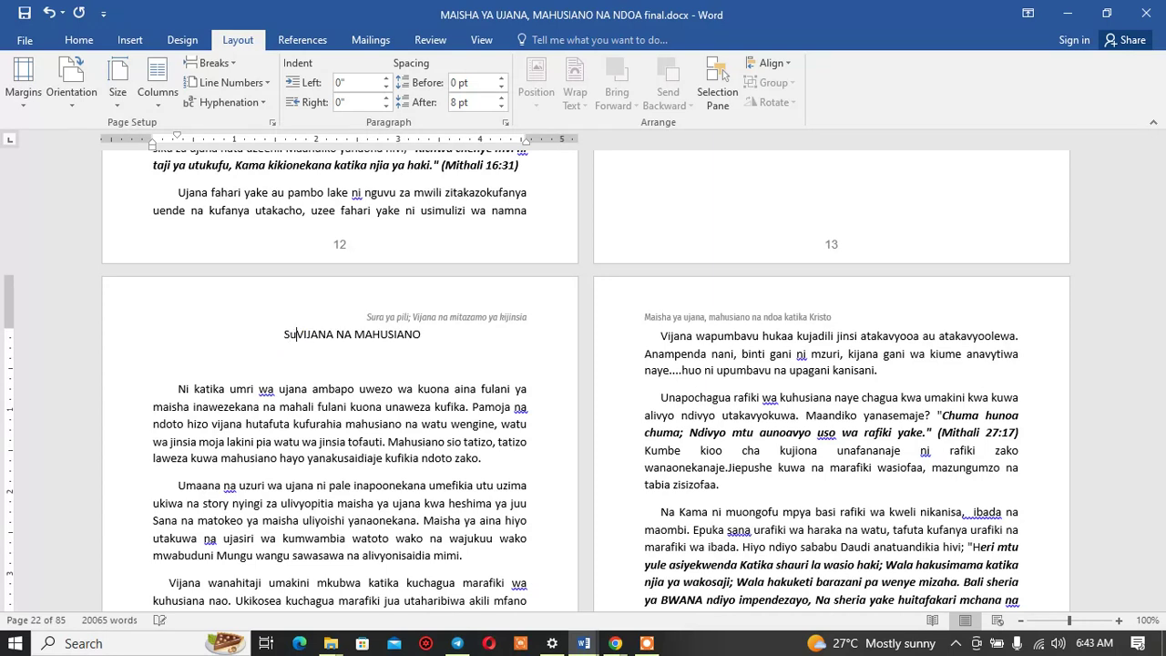
type("Sura ")
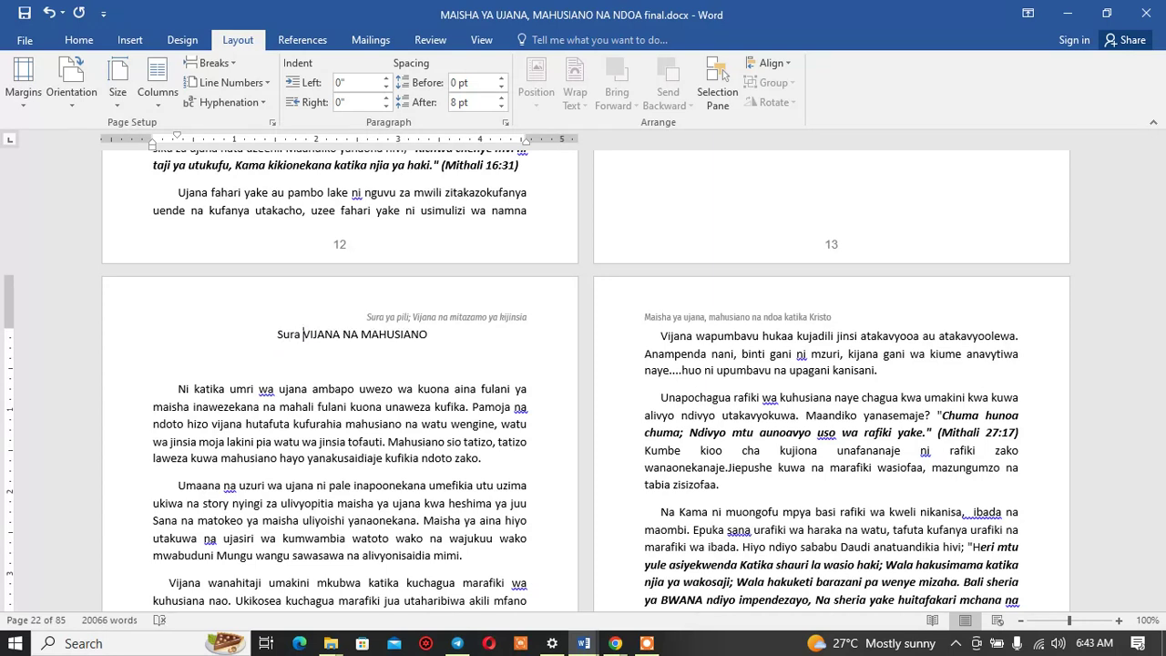
type("yatatu")
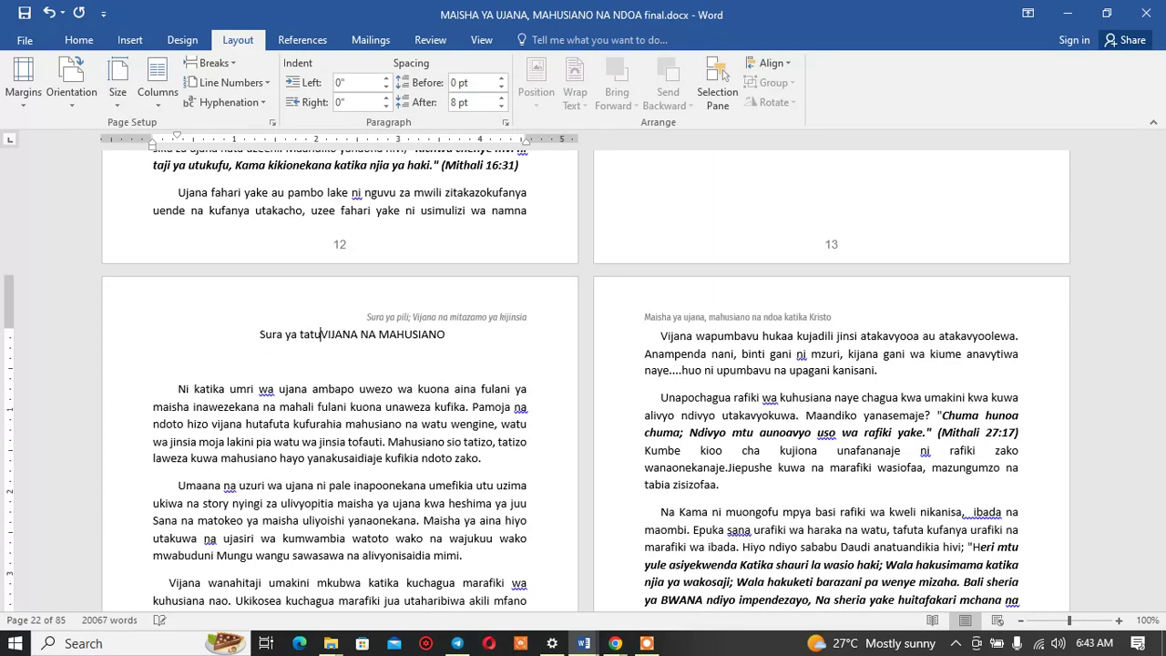
key("Return")
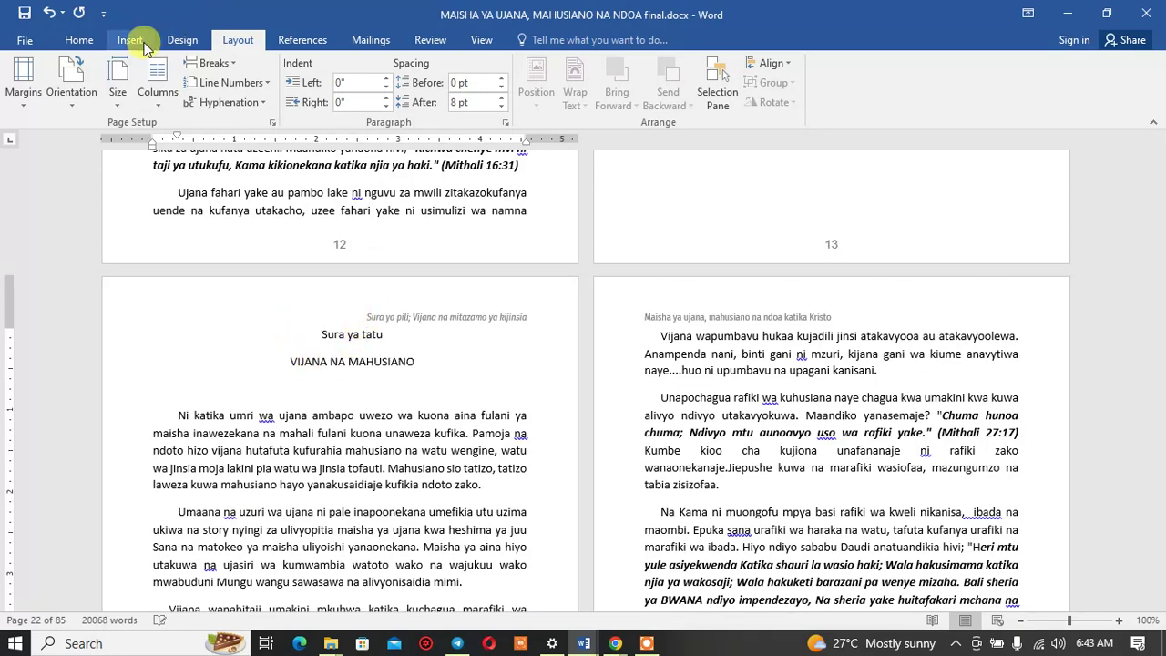
Step: Apply Heading 1 to both 'Sura ya tatu' and VIJANA NA MAHUSIANO
left_click(88, 42)
left_click(581, 77)
left_click(580, 76)
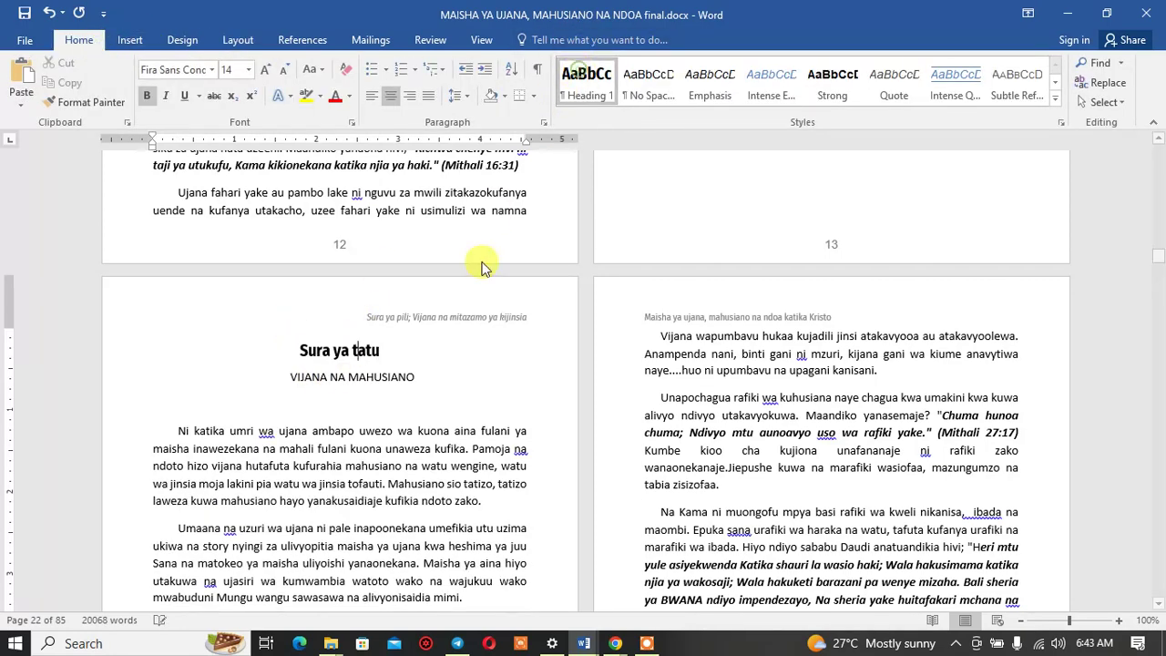
left_click(587, 80)
left_click(363, 394)
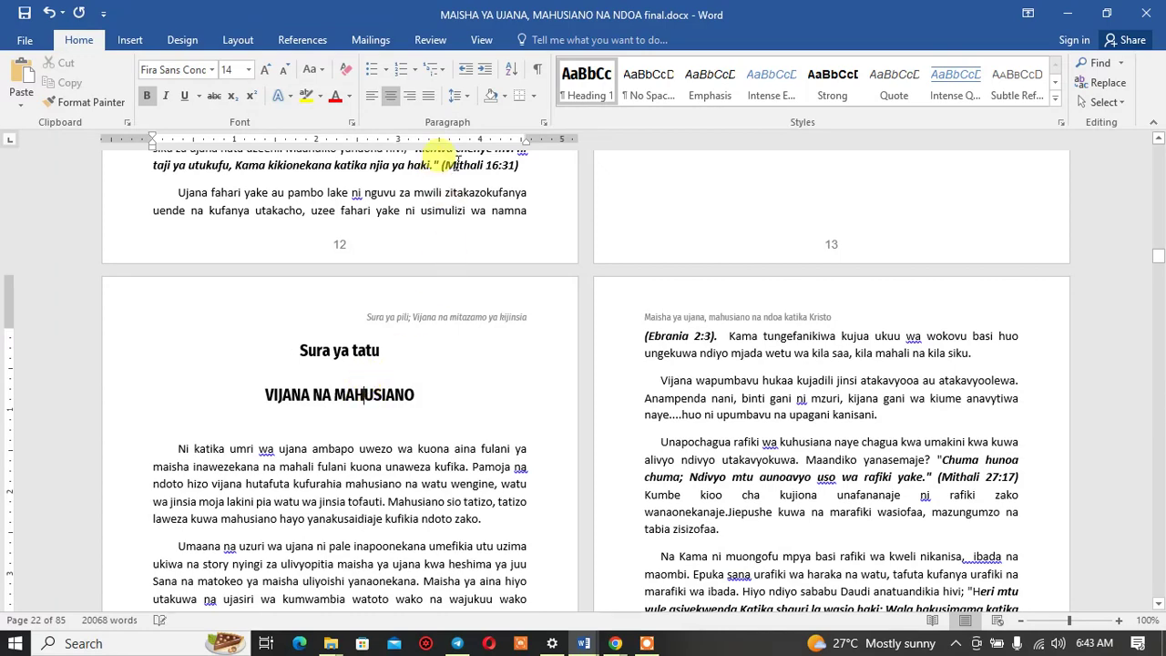
Step: Remove the space before the heading paragraphs
left_click(458, 95)
left_click(470, 263)
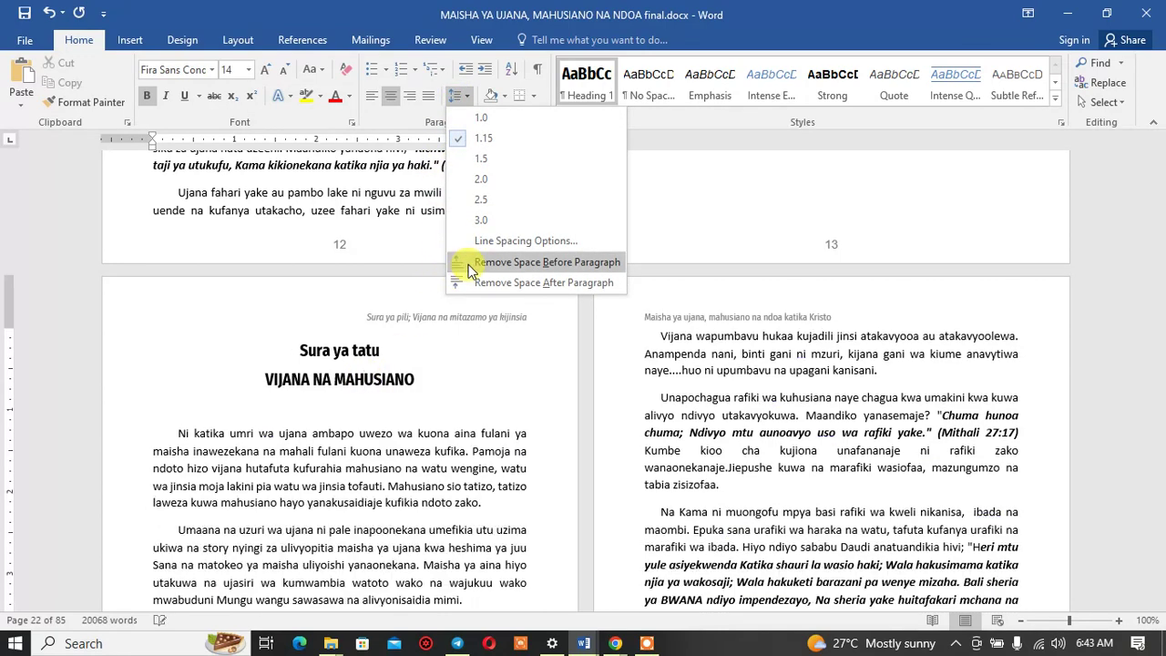
left_click(368, 350)
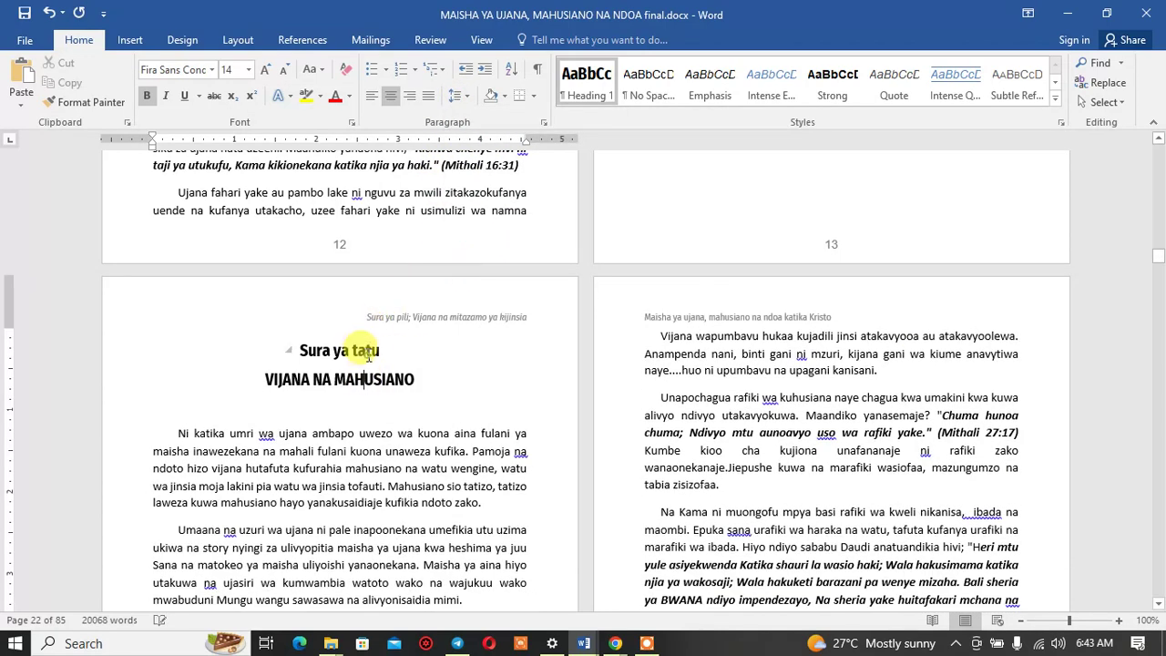
left_click(456, 95)
left_click(482, 262)
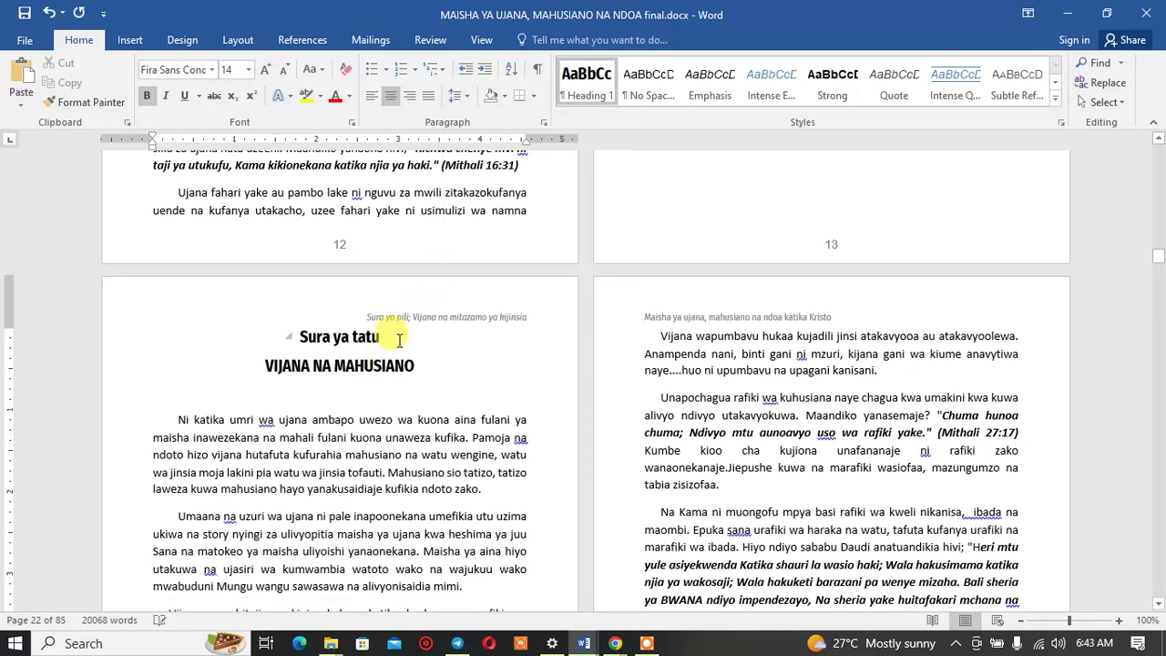
Step: Unbold 'Sura ya tatu' and delete the empty line below the heading
left_click_drag(398, 340, 299, 337)
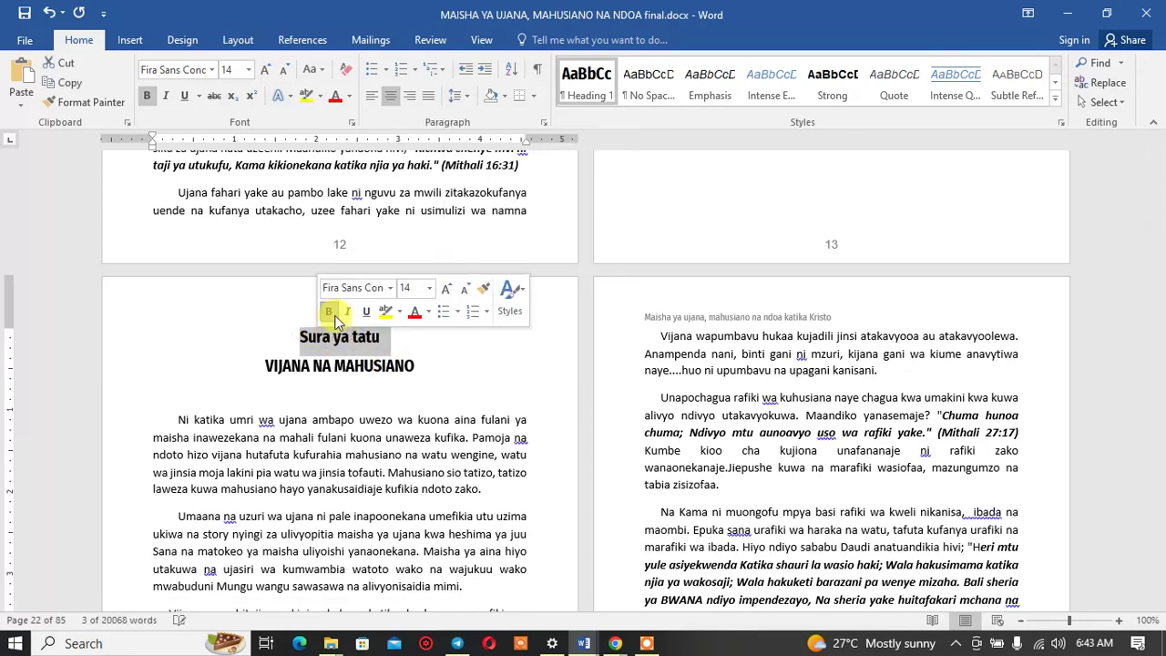
left_click(329, 312)
left_click(412, 368)
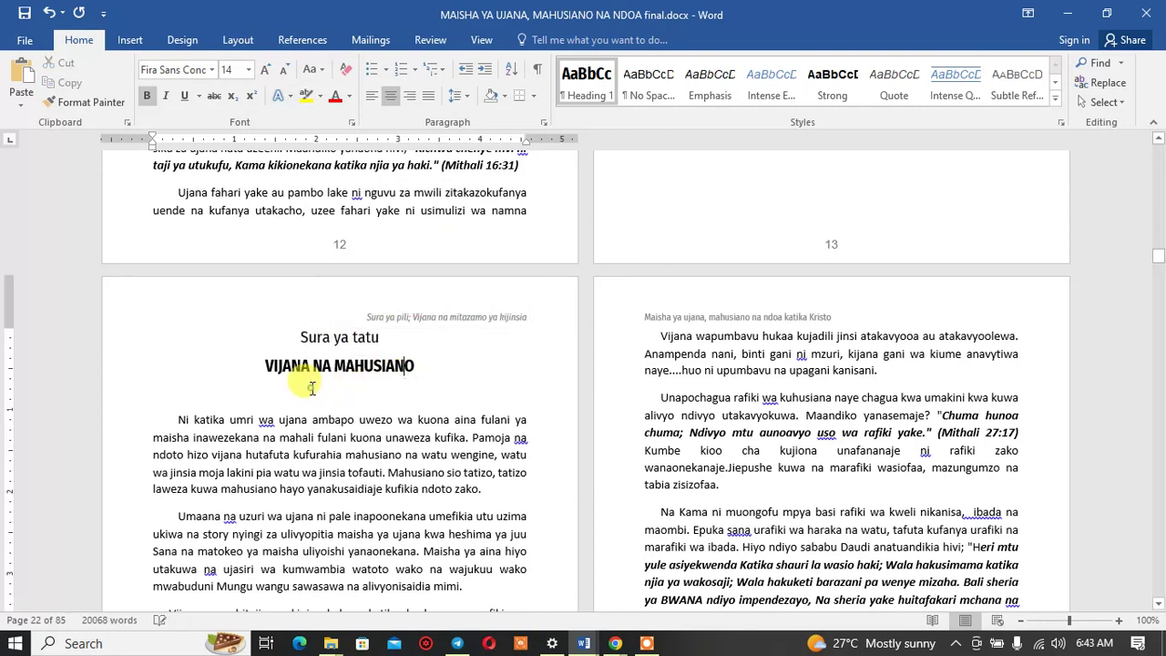
left_click(312, 388)
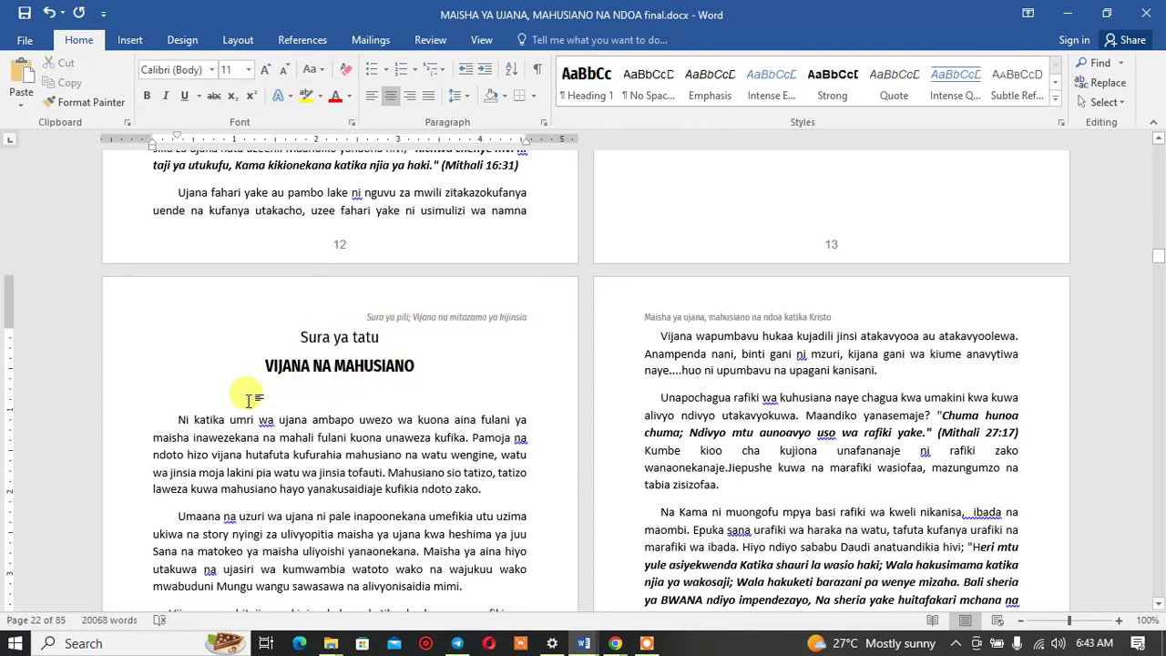
key("Delete")
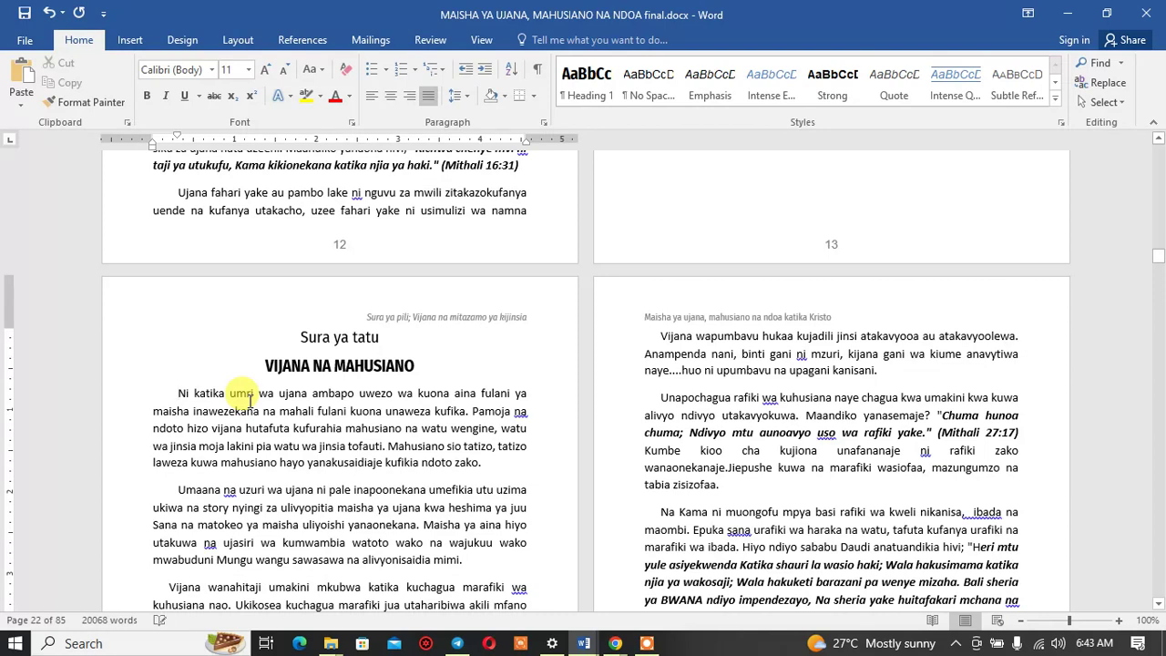
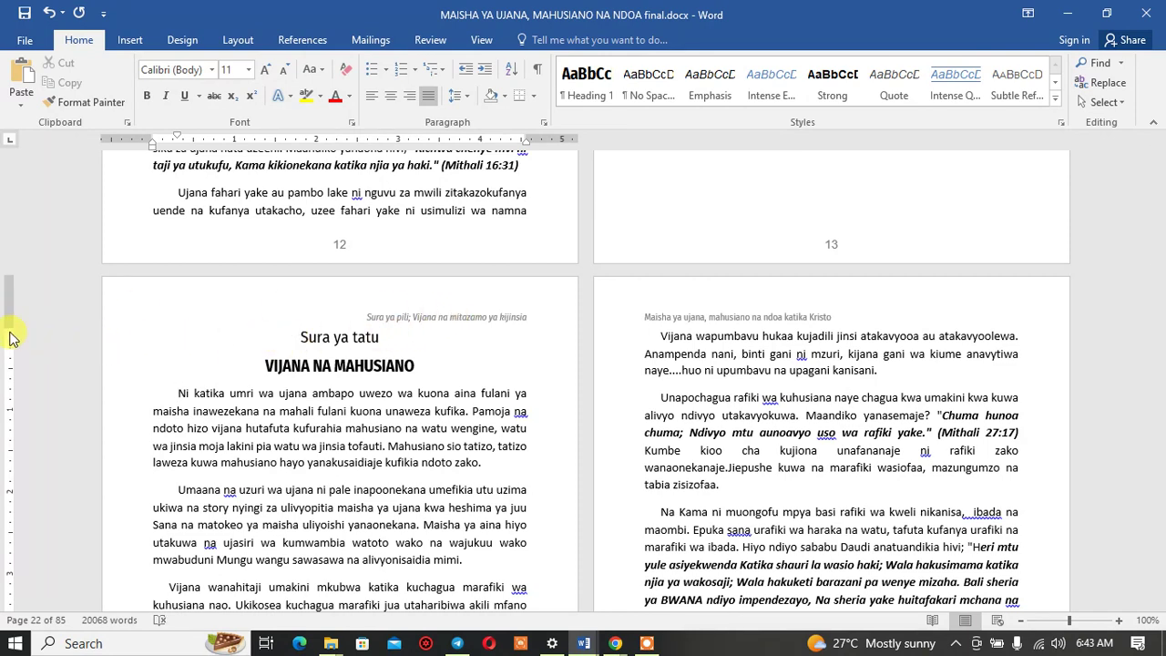
Step: Raise the top margin slightly on the Sura ya tatu page using the vertical ruler
left_click_drag(7, 325, 6, 321)
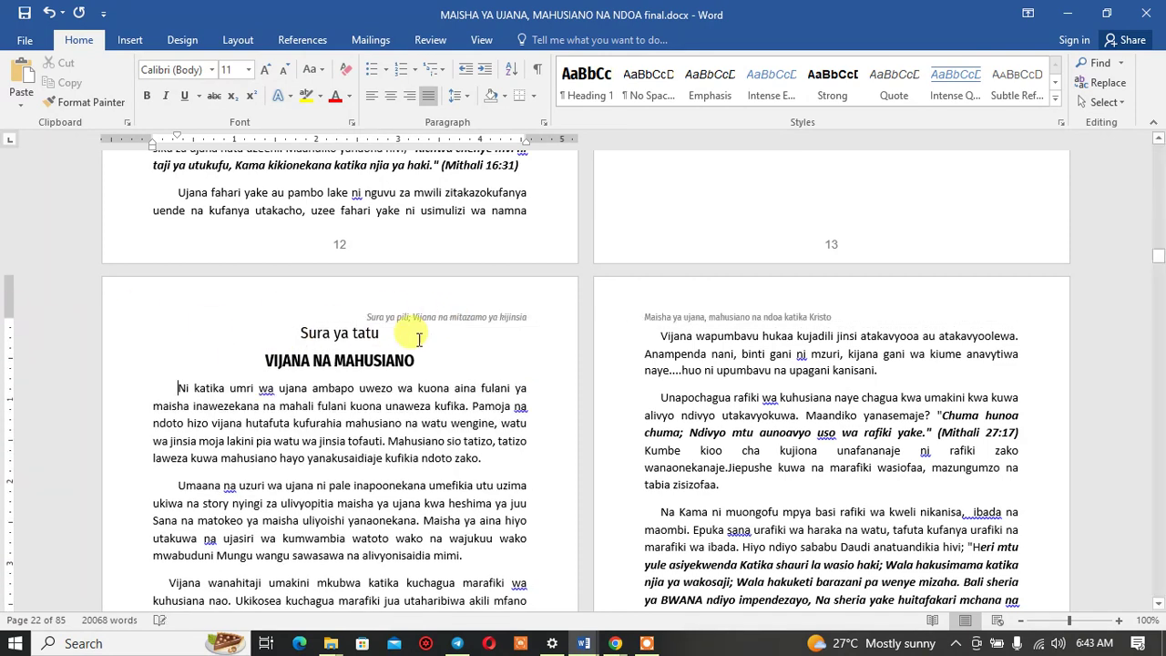
scroll(470, 344, "down", 4)
scroll(465, 350, "down", 3)
scroll(440, 364, "down", 3)
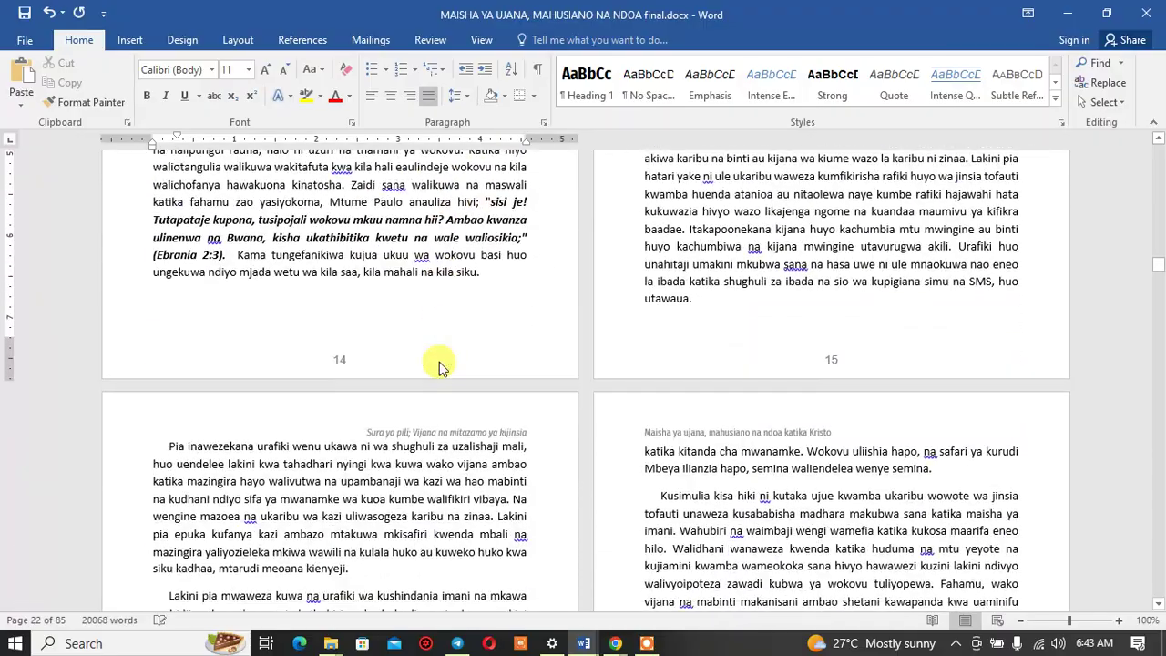
scroll(409, 361, "up", 3)
scroll(409, 362, "up", 3)
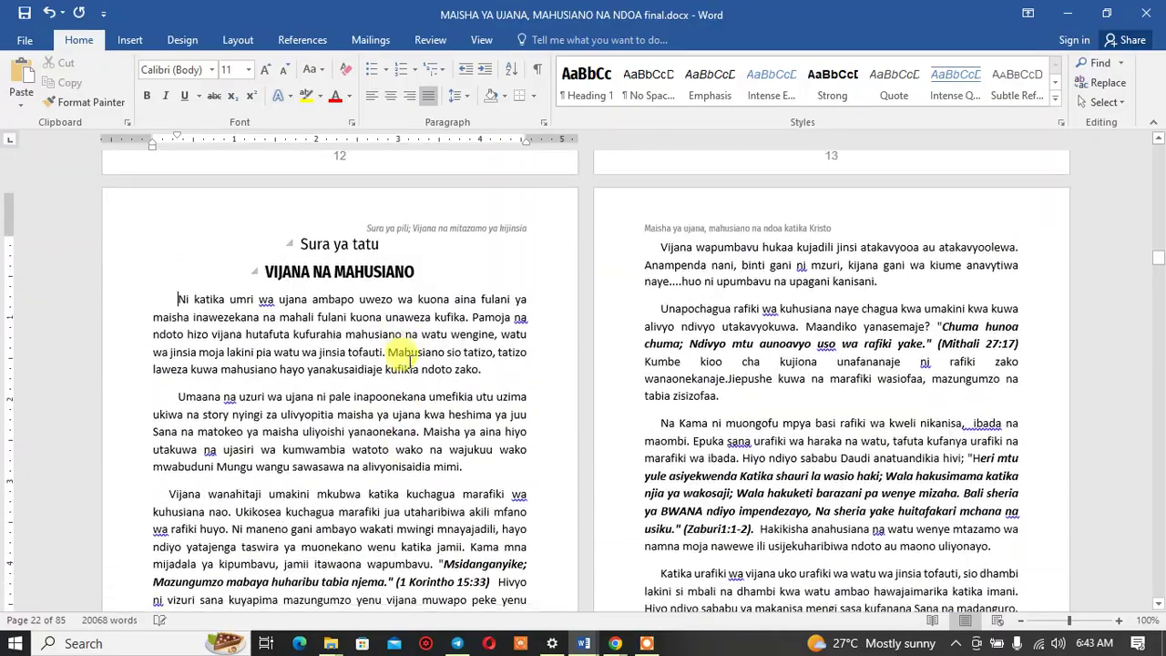
scroll(409, 359, "up", 3)
scroll(405, 360, "down", 5)
scroll(364, 382, "down", 1)
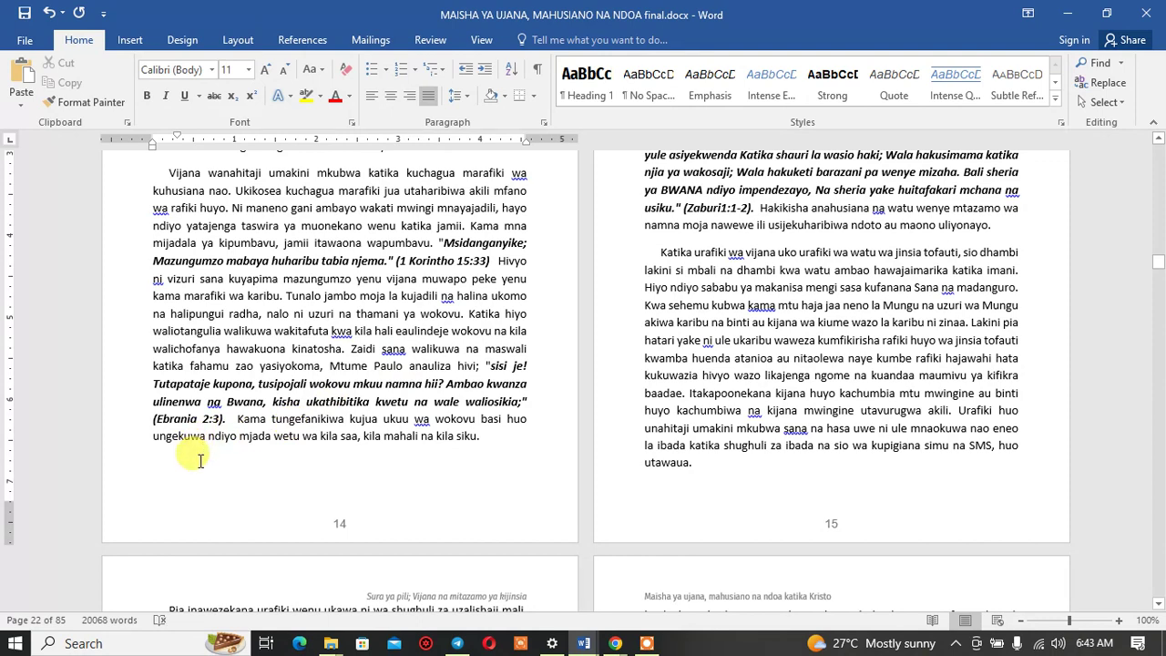
Step: Move the 'Vijana wapumbavu' paragraph onto the next page after 'kila siku.'
left_click(173, 437)
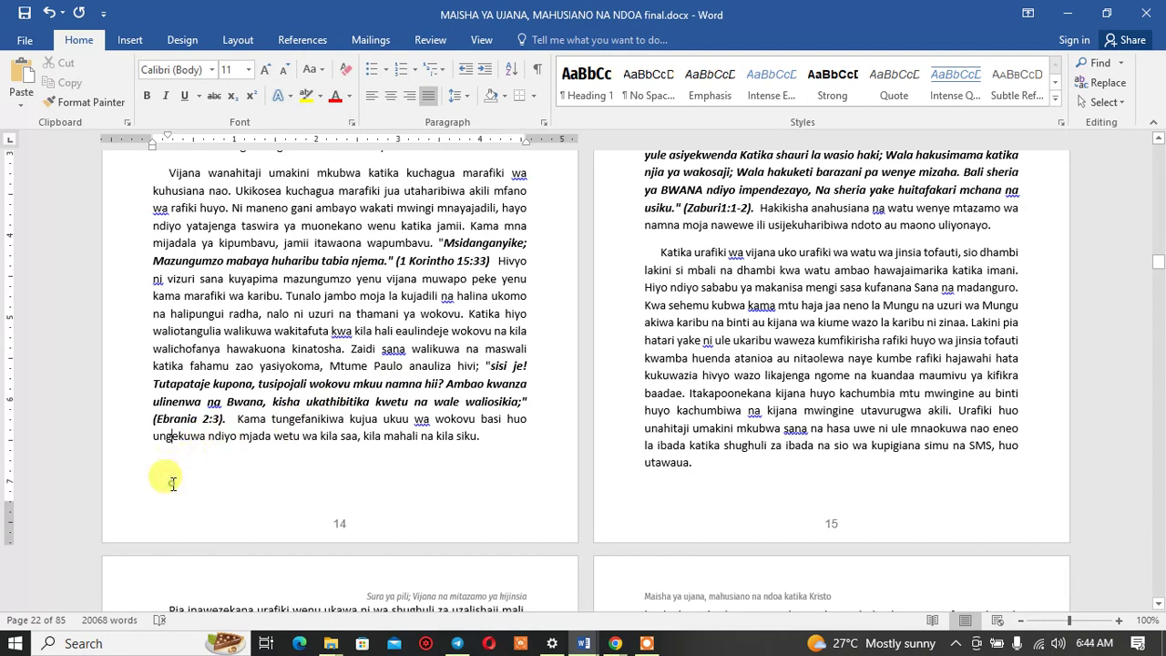
left_click(496, 437)
key("Delete")
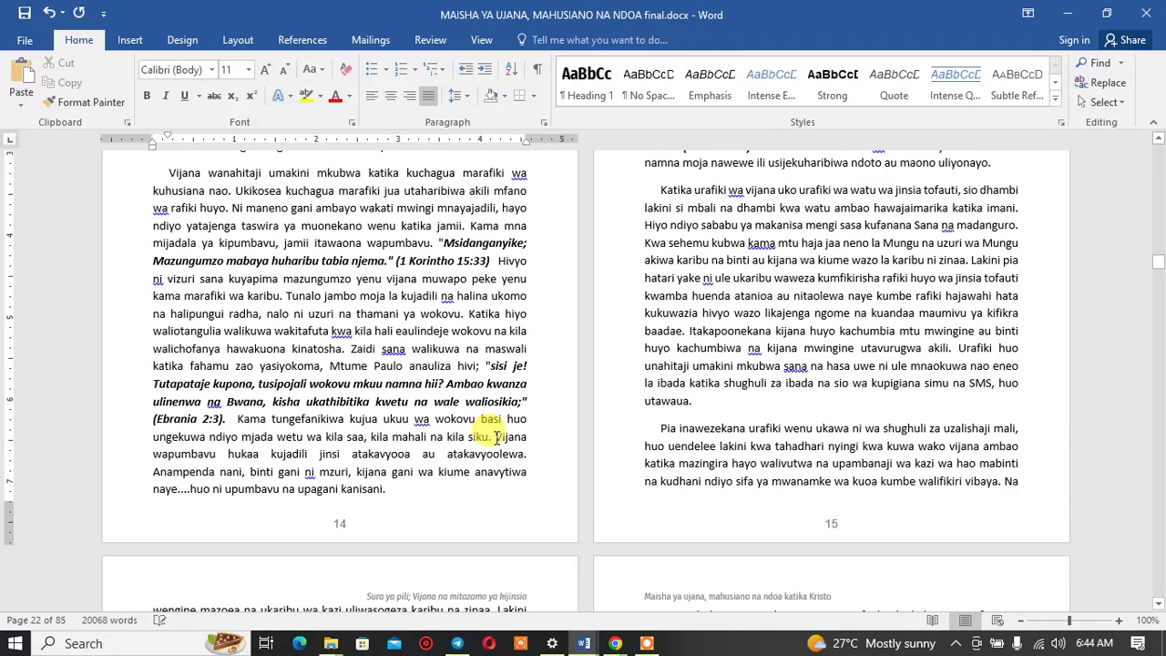
key("Return")
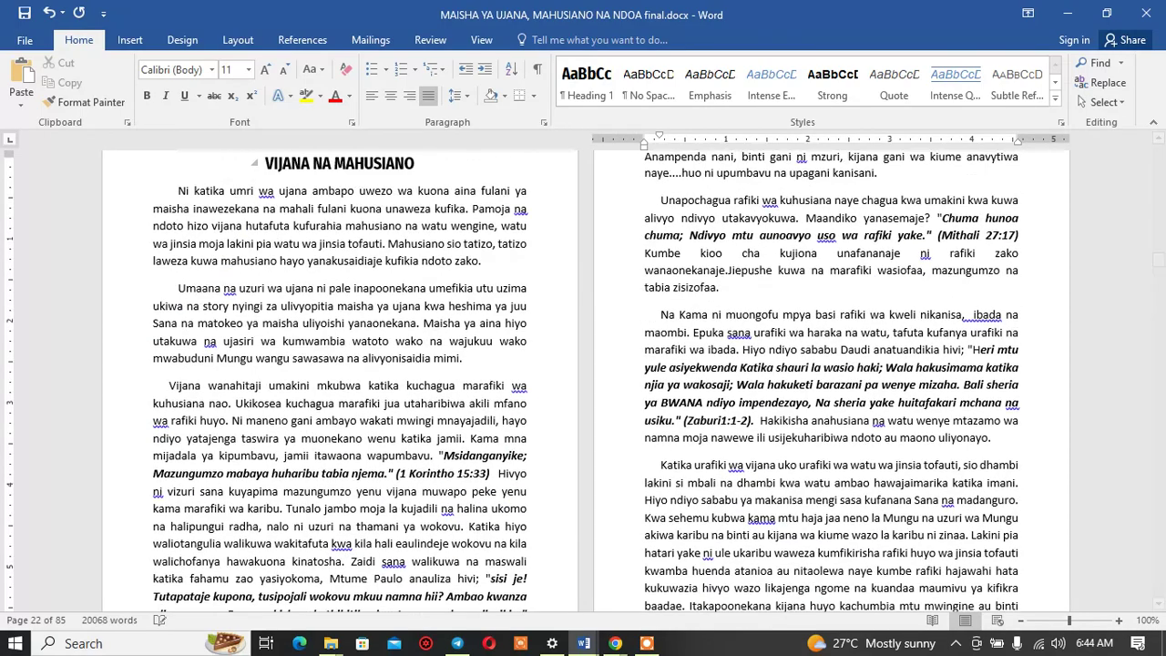
scroll(567, 467, "down", 1)
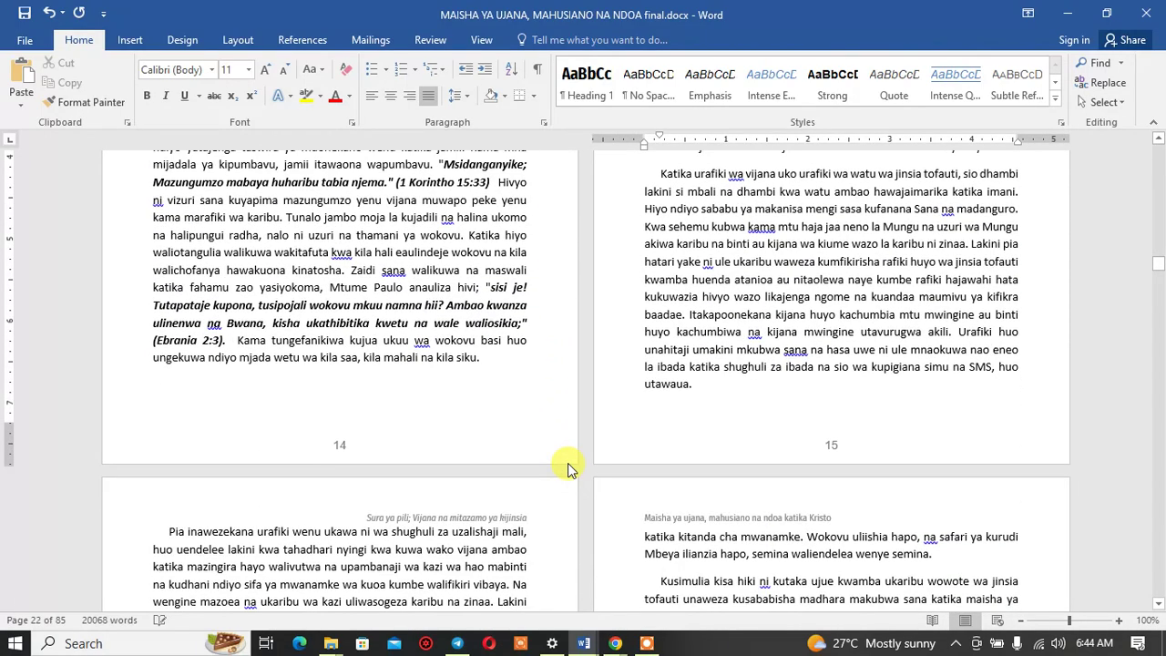
scroll(567, 462, "down", 1)
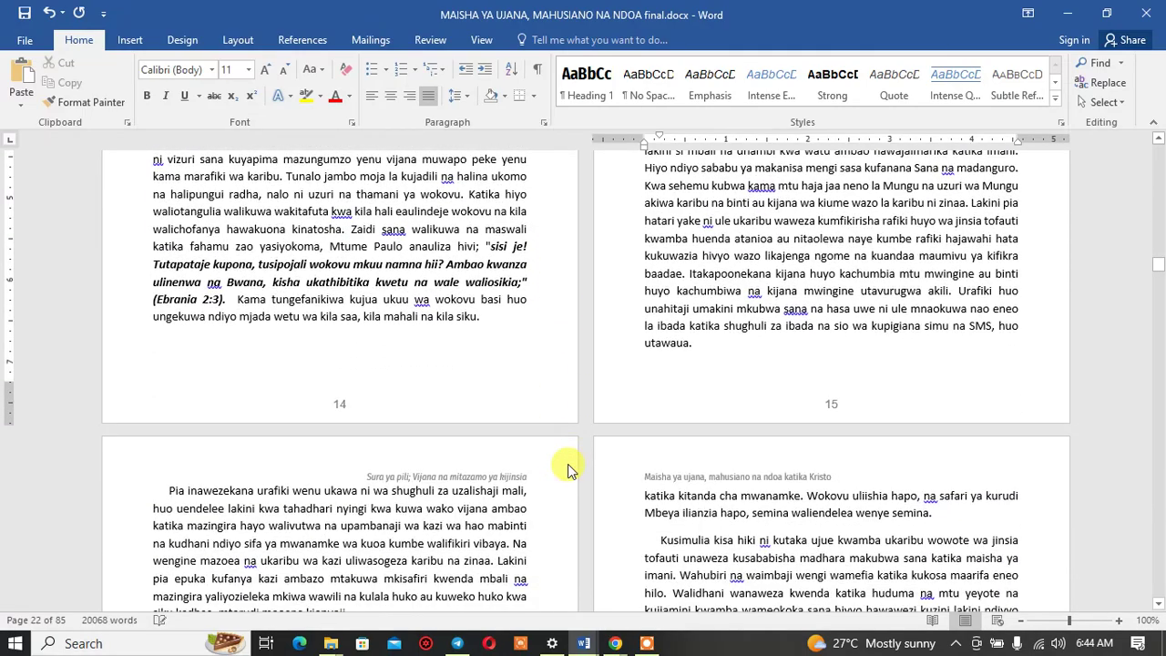
scroll(491, 455, "up", 10)
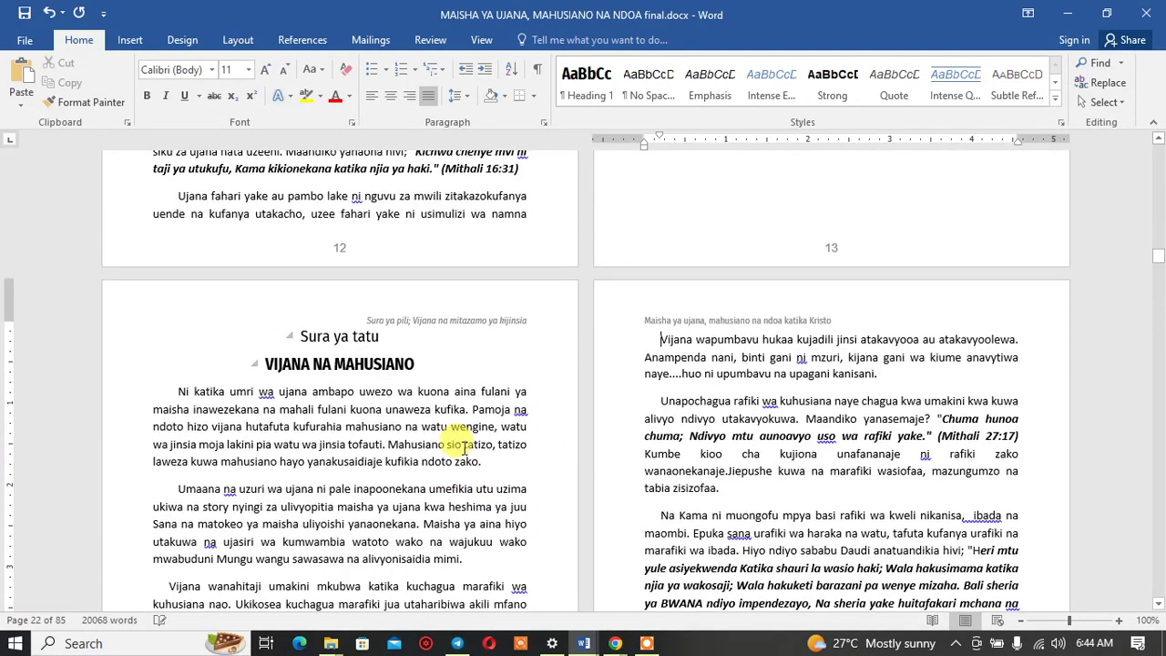
scroll(456, 436, "up", 5)
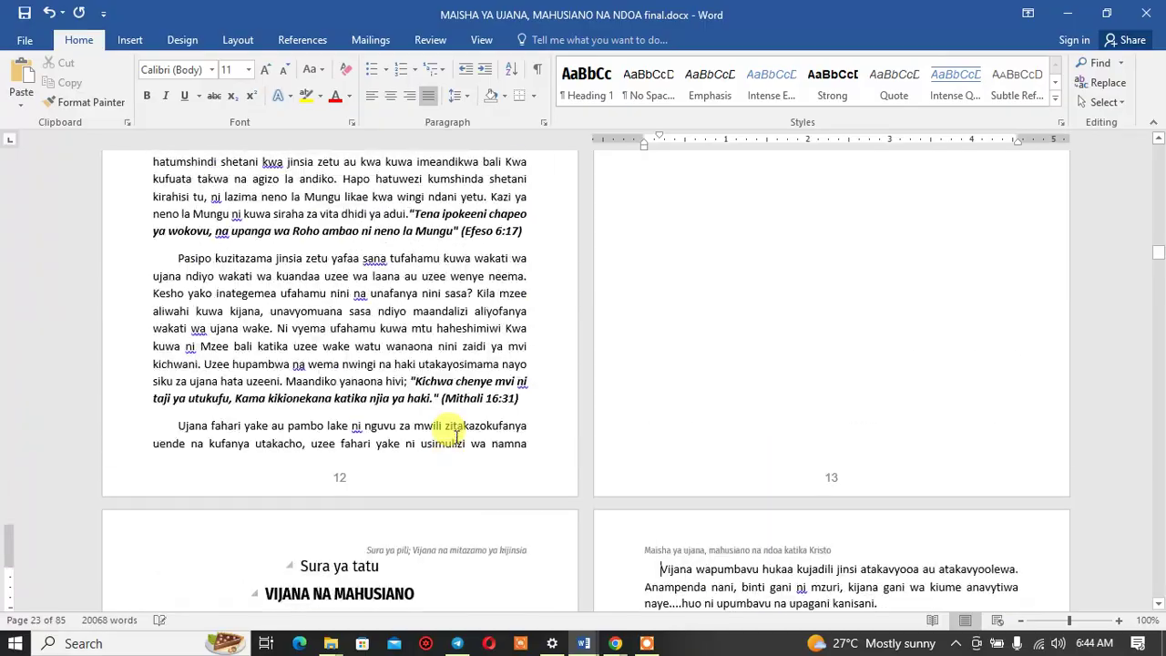
scroll(455, 437, "up", 5)
scroll(456, 439, "up", 5)
scroll(458, 444, "up", 5)
scroll(455, 437, "up", 5)
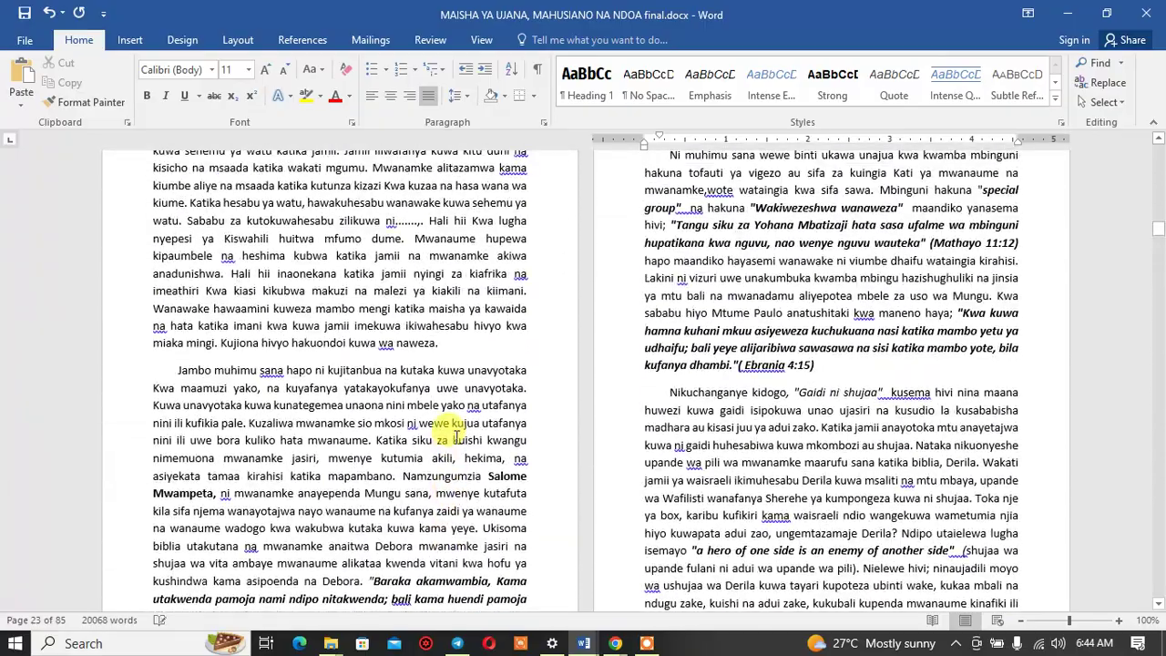
scroll(451, 382, "up", 5)
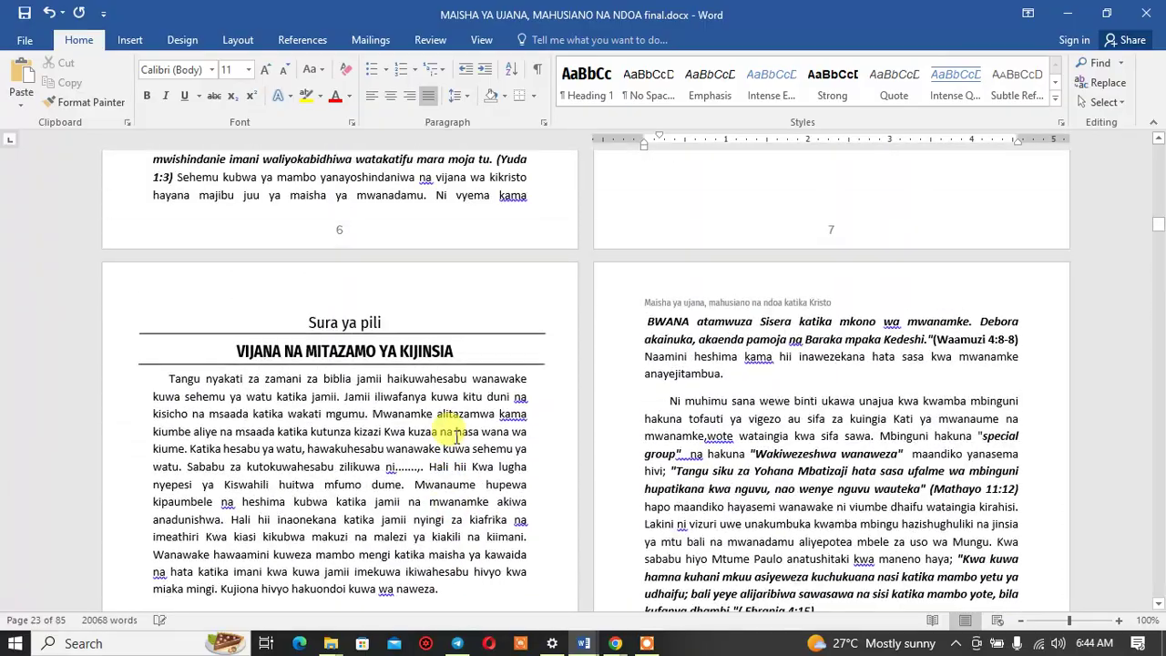
Step: Select both rules around the chapter two title and drag them lower down the page
left_click(455, 334)
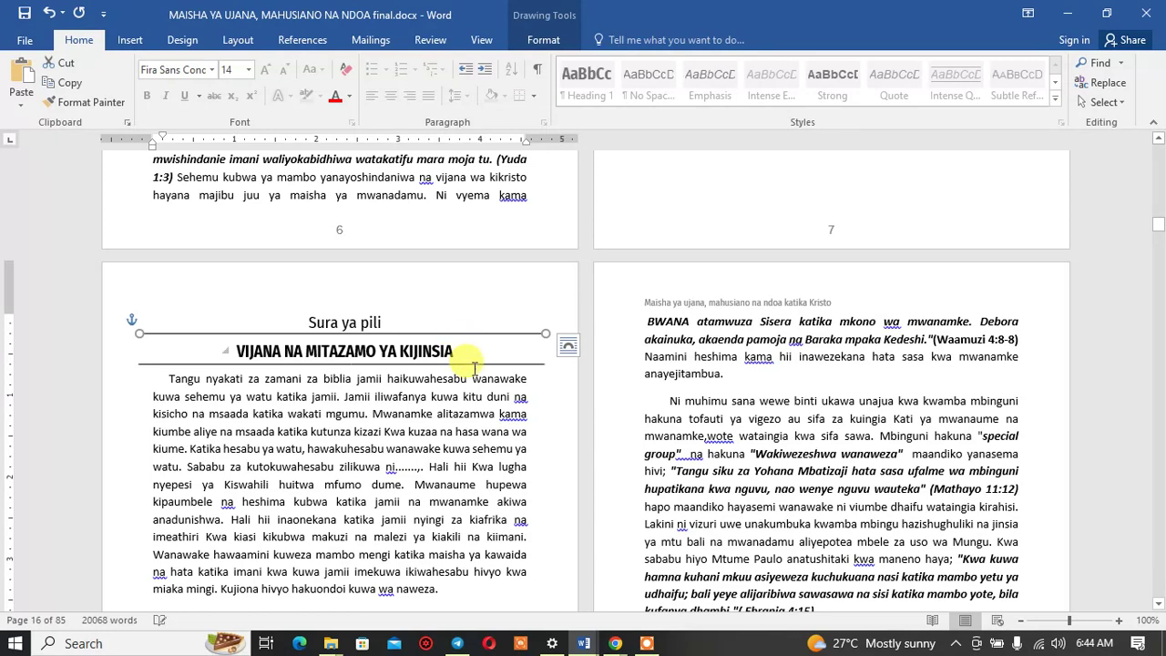
left_click(476, 364, "shift")
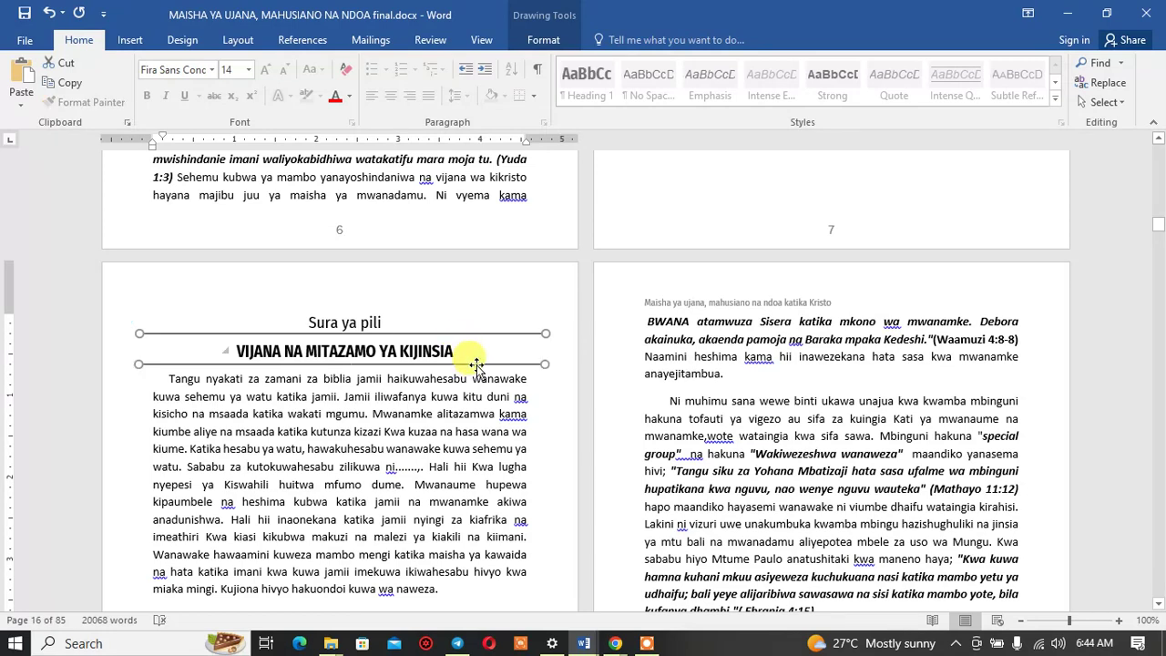
left_click_drag(476, 364, 476, 420)
key("Escape")
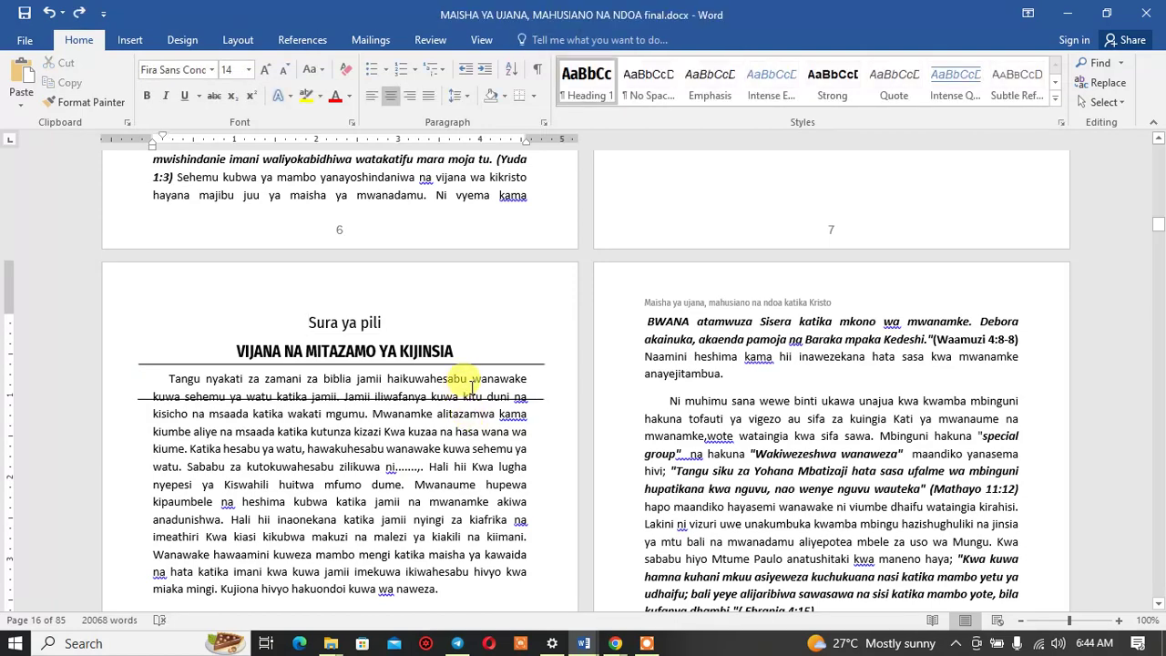
scroll(455, 373, "down", 15)
scroll(458, 364, "down", 3)
scroll(481, 306, "up", 3)
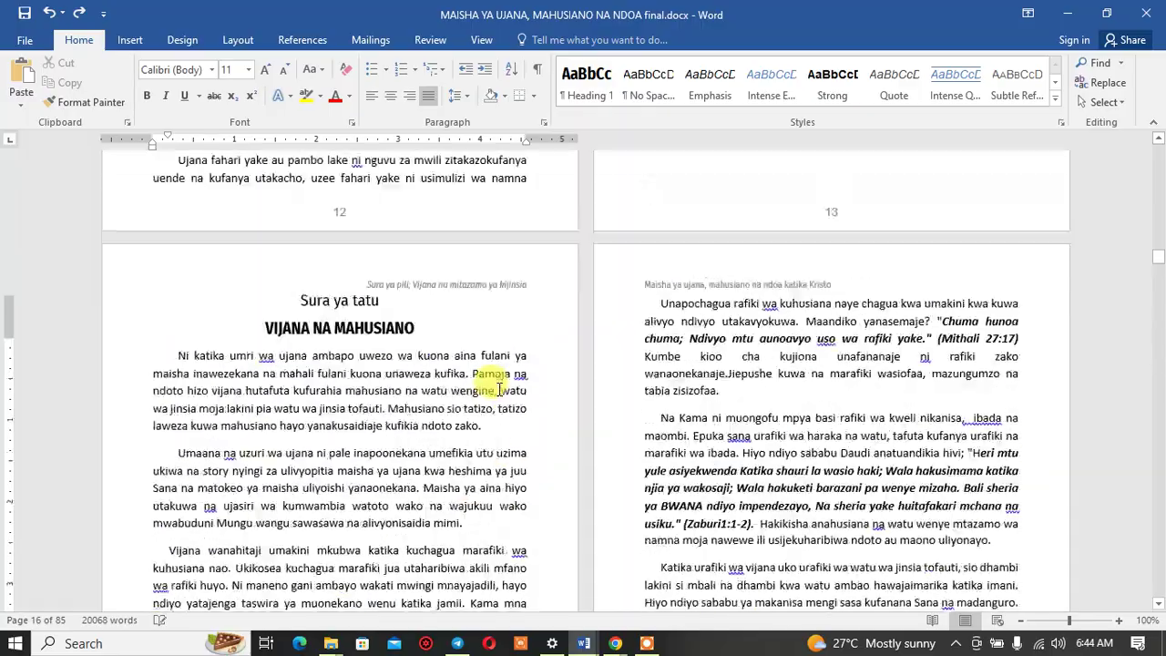
scroll(499, 394, "up", 3)
scroll(499, 395, "up", 2)
scroll(499, 392, "up", 5)
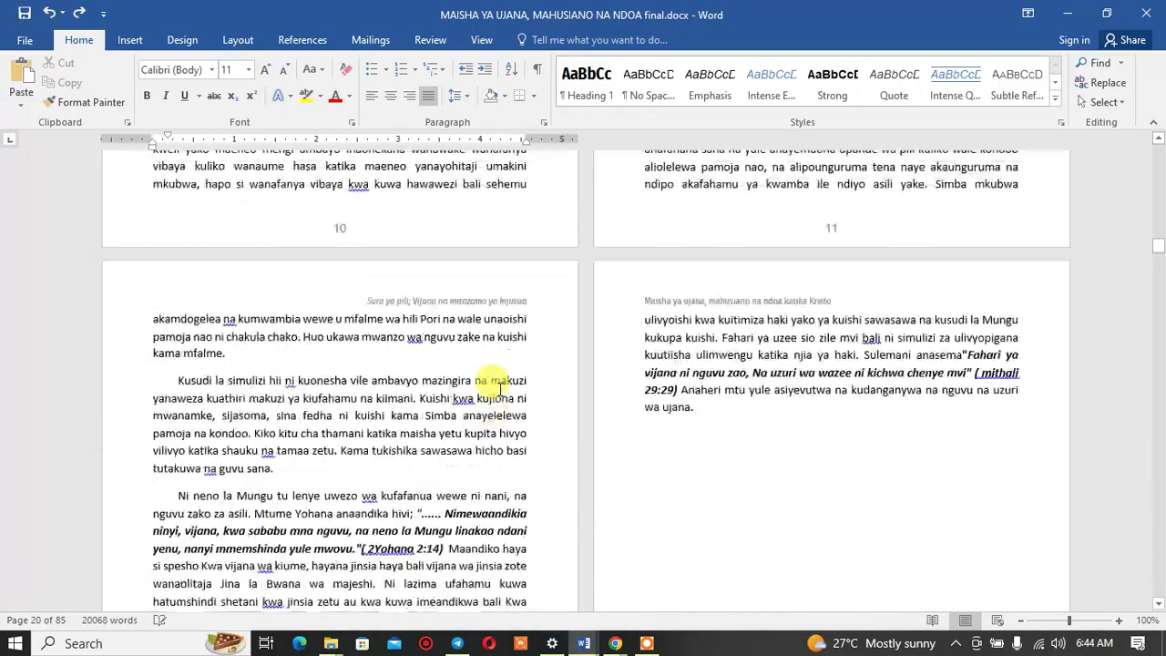
scroll(499, 387, "up", 5)
scroll(499, 387, "up", 8)
scroll(499, 387, "up", 8)
scroll(499, 387, "up", 8)
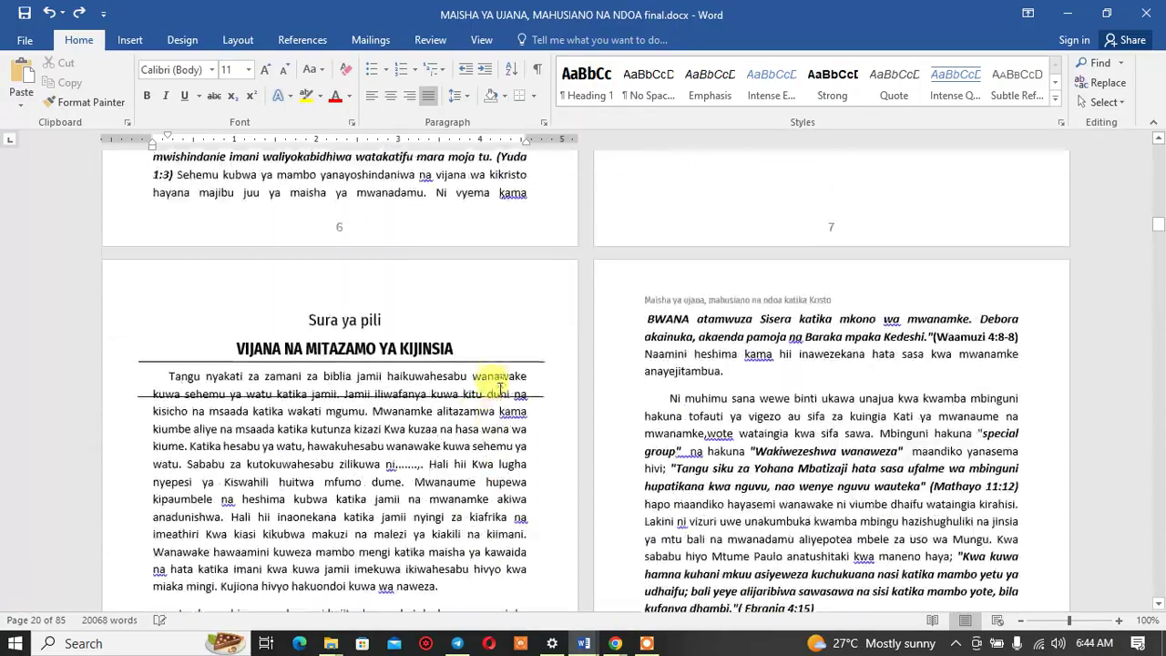
scroll(499, 388, "up", 1)
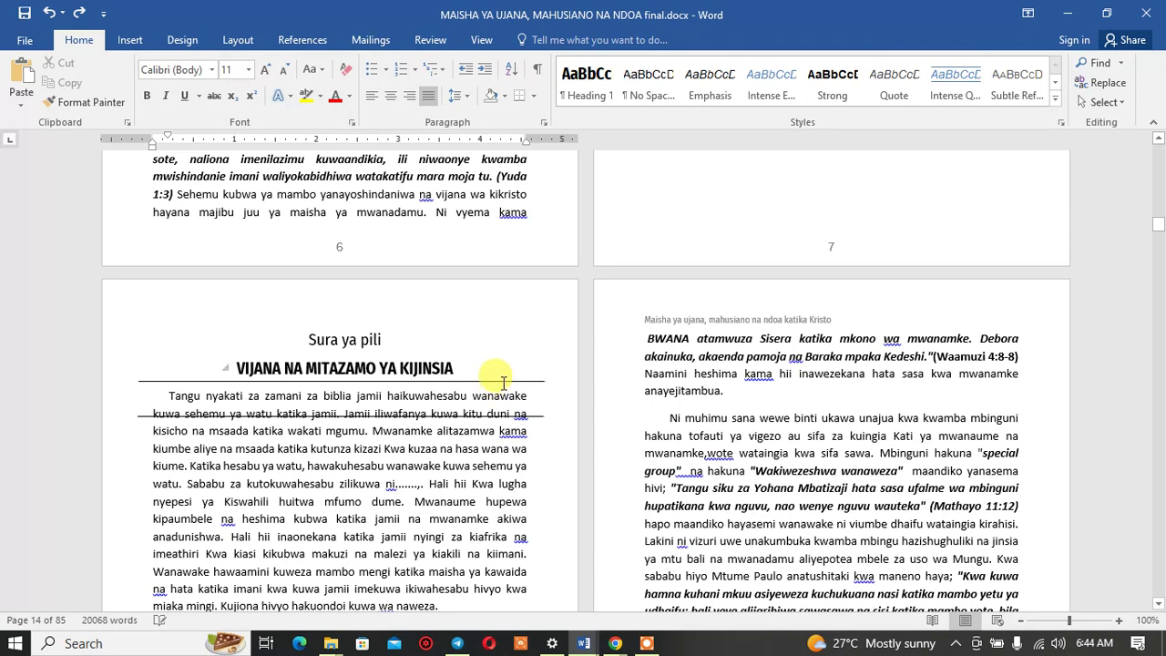
Step: Nudge both rules with the arrow keys to frame 'VIJANA NA MITAZAMO YA KIJINSIA'
left_click(503, 380)
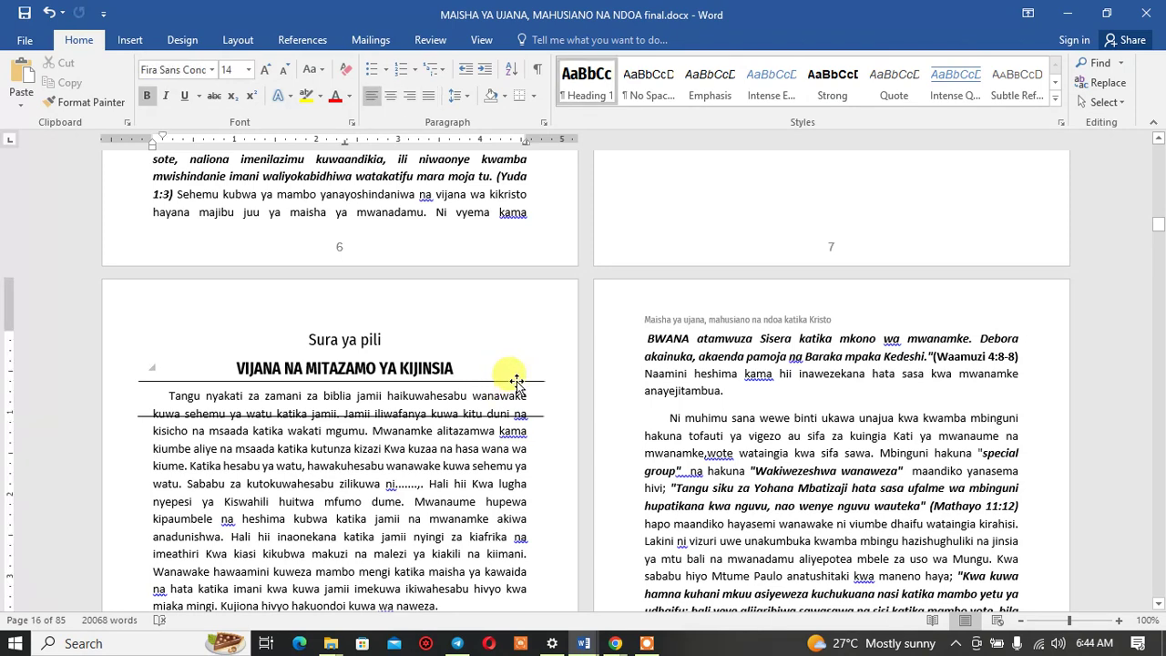
left_click(515, 380)
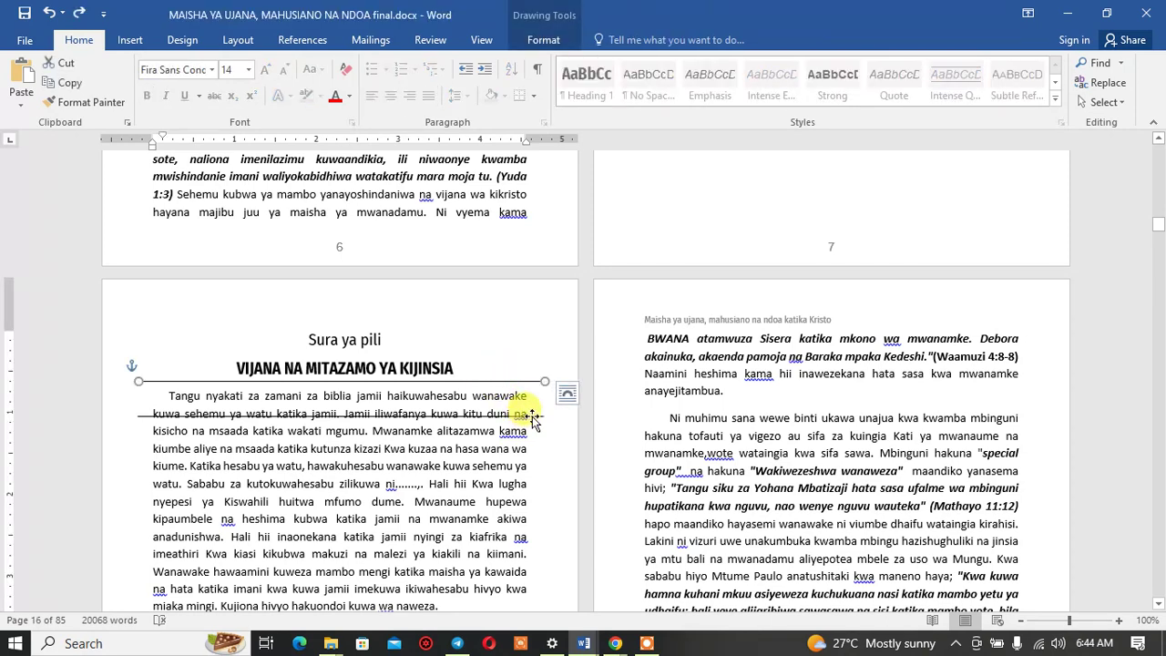
left_click(533, 416, "shift")
key("Up")
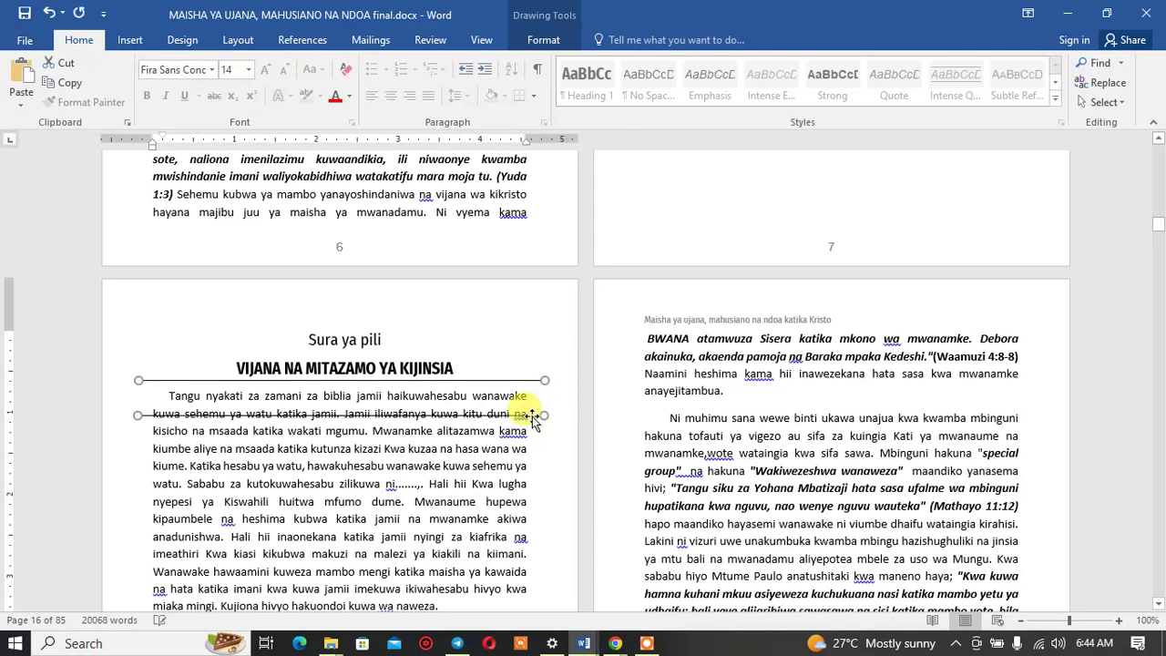
key("Up")
key("Up")
key("Up")
key("Up")
key("Up")
key("Up")
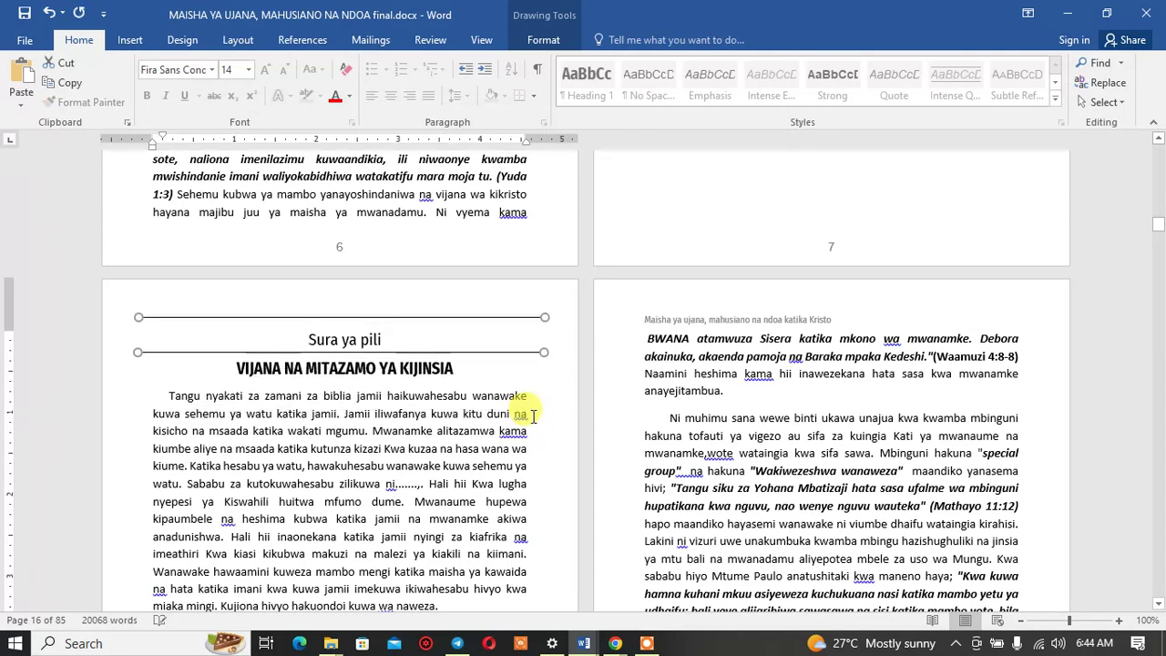
key("Up")
key("Up")
key("Up")
key("Up")
key("Up")
key("Down")
key("Down")
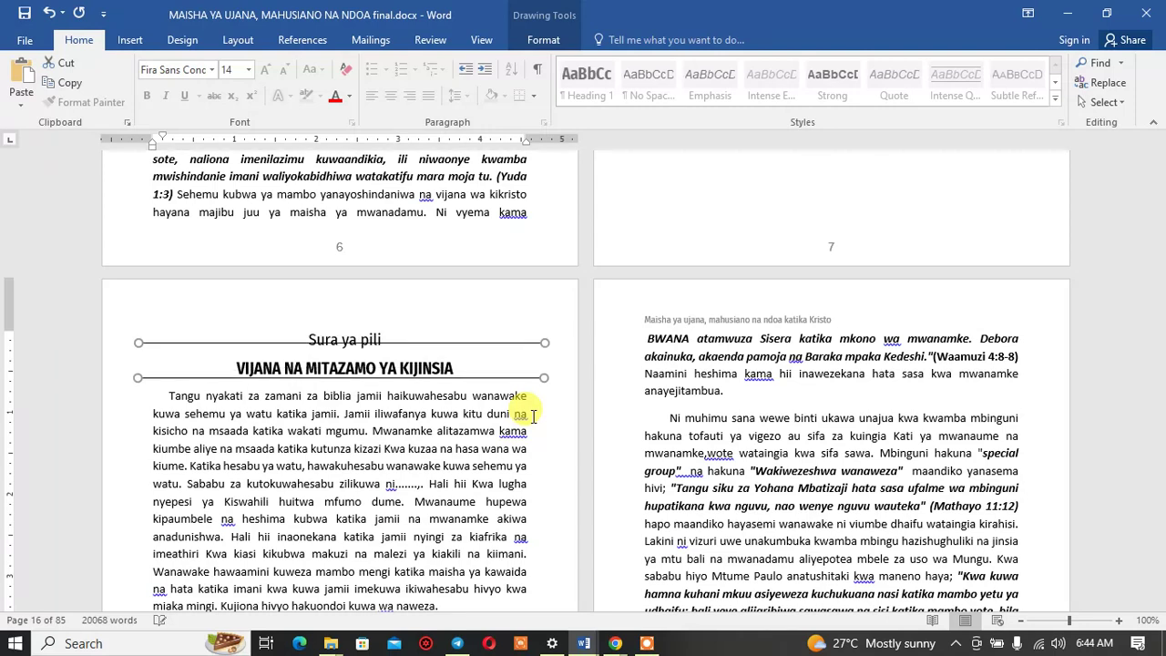
key("Down")
key("Down")
key("Down")
key("Down")
key("Down")
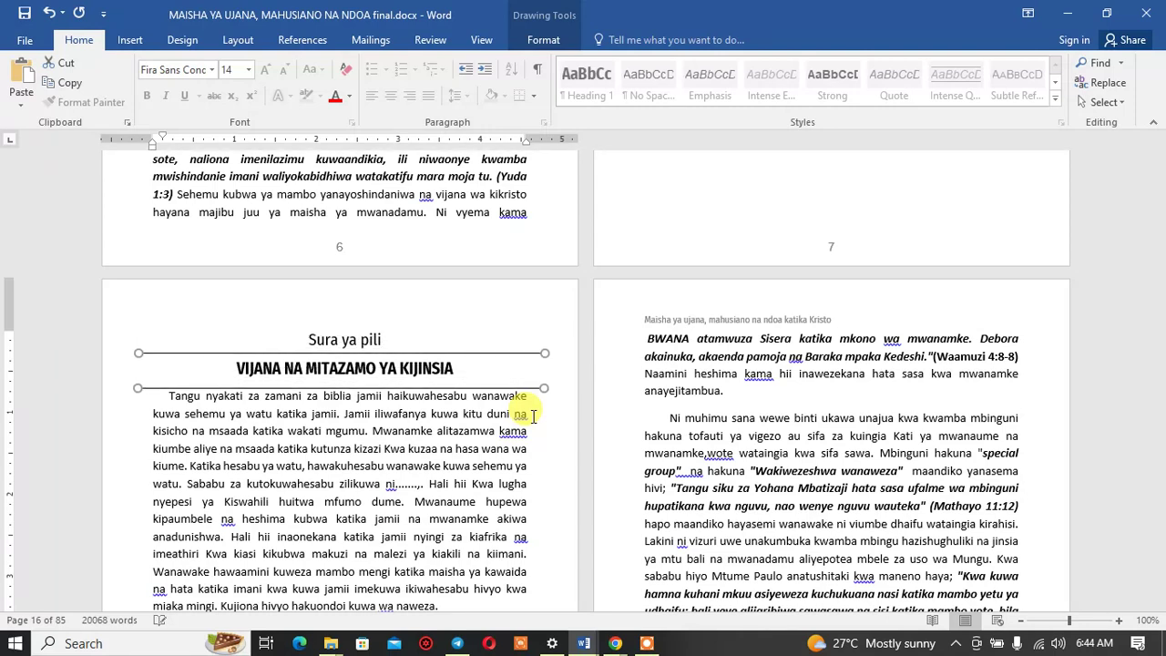
key("Down")
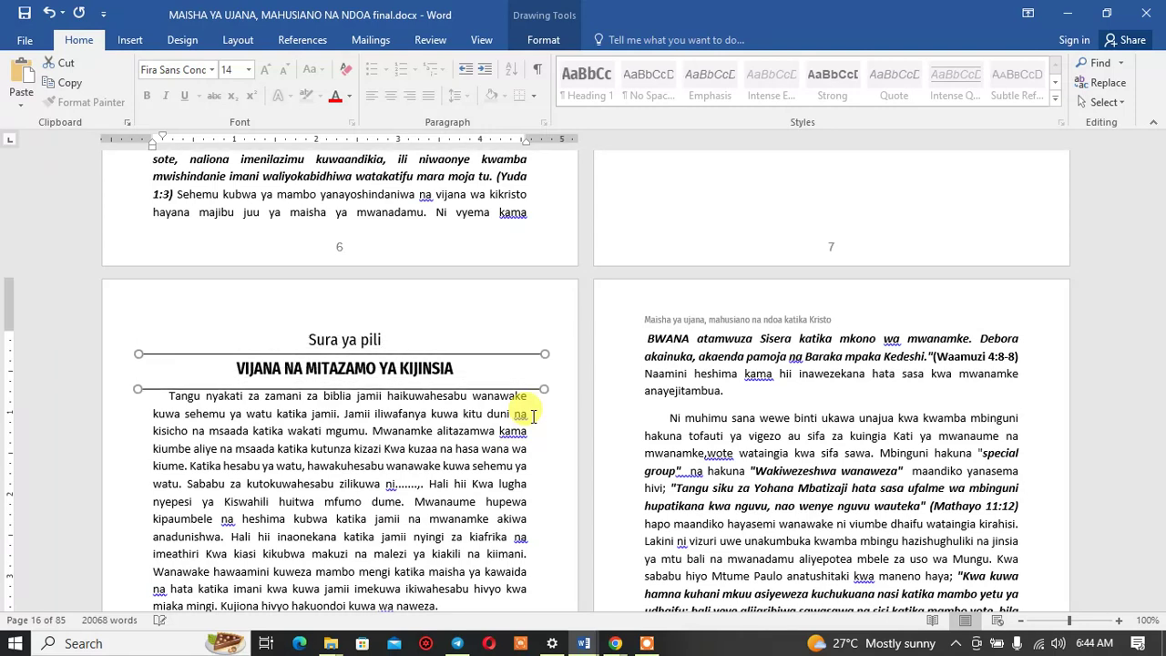
key("Up")
key("Up")
key("Up")
key("Up")
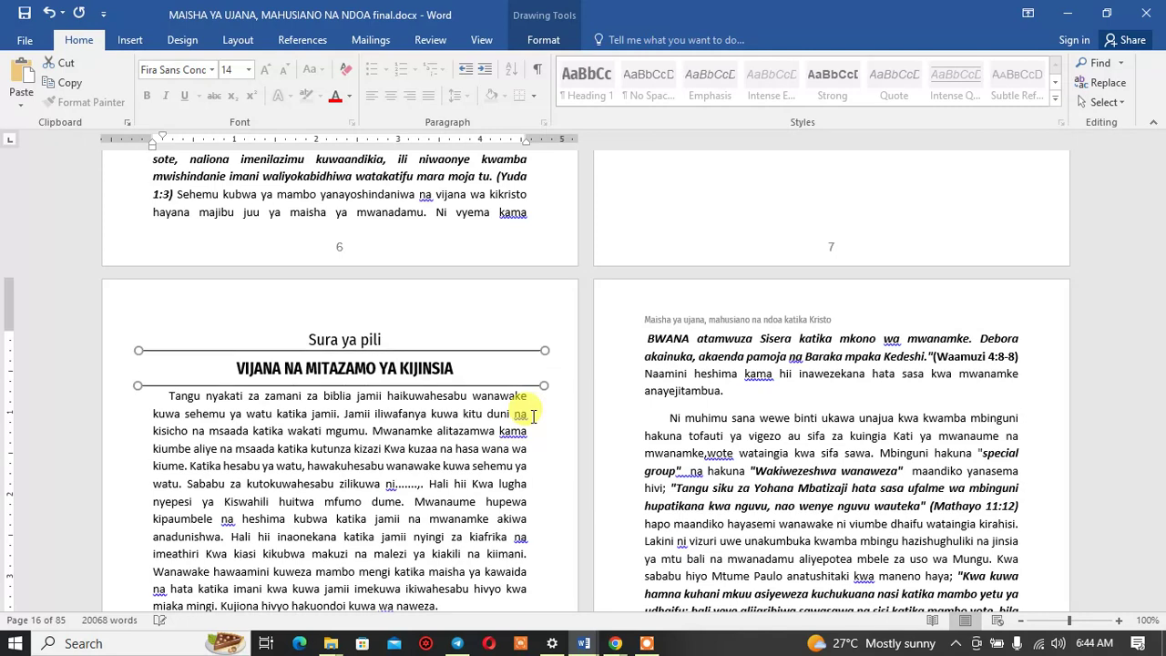
key("Up")
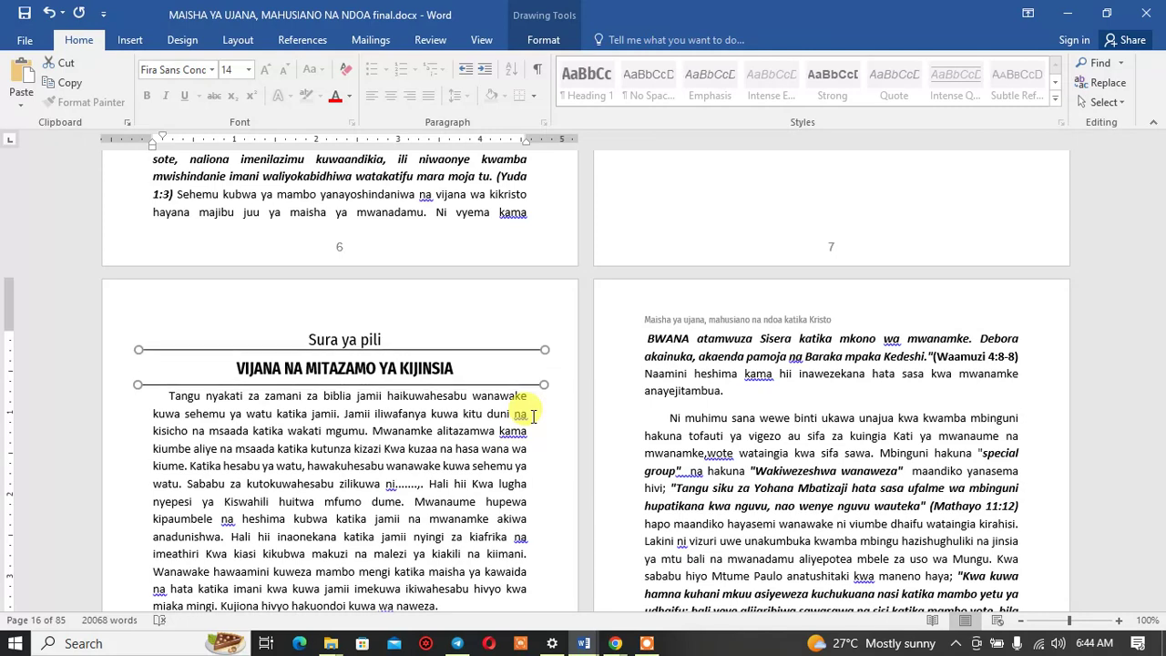
left_click(532, 415)
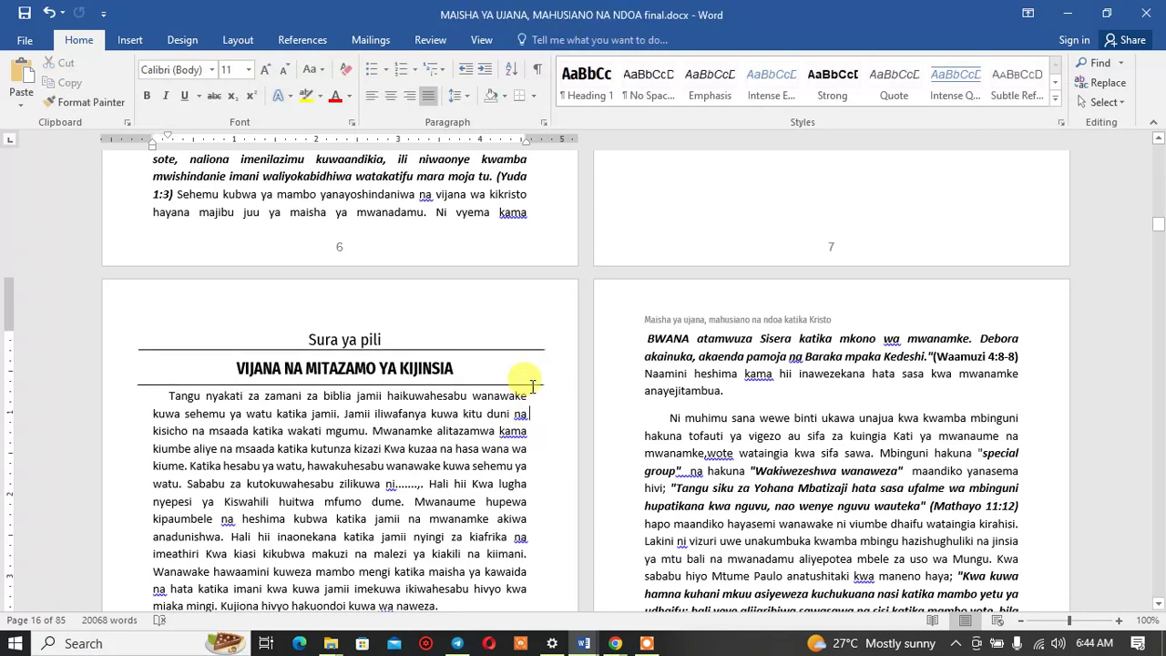
Step: Fine-tune the lower rule and the pair's position, then delete the accidental duplicate lines
left_click(532, 385)
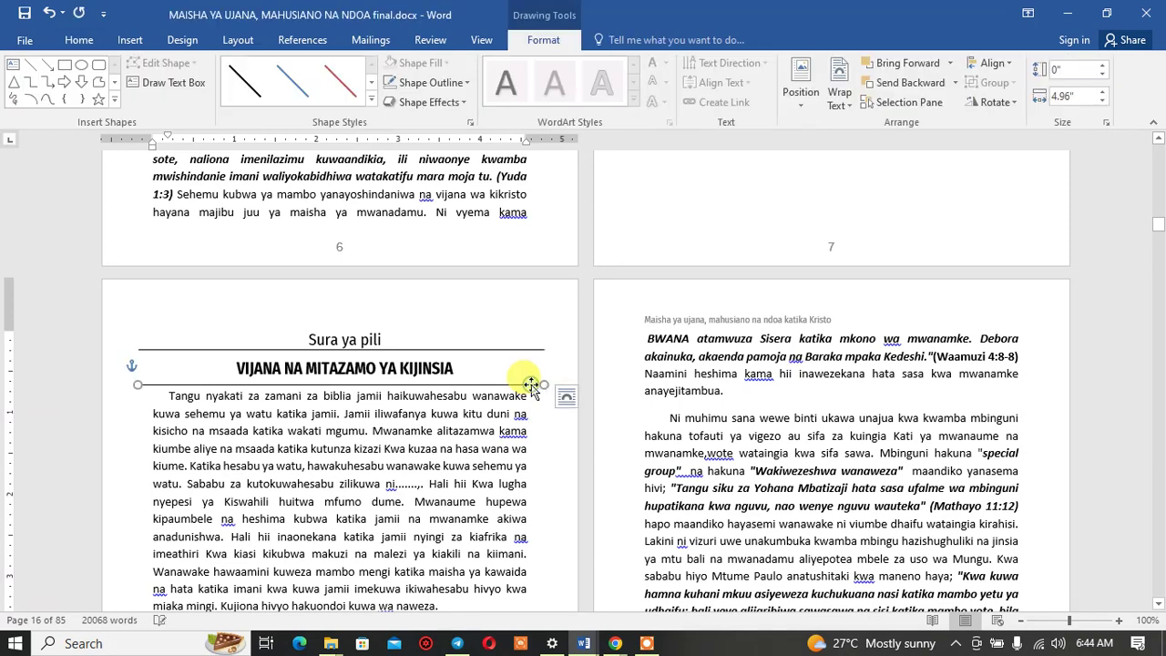
key("Up")
key("Up")
key("Up")
key("Up")
key("Up")
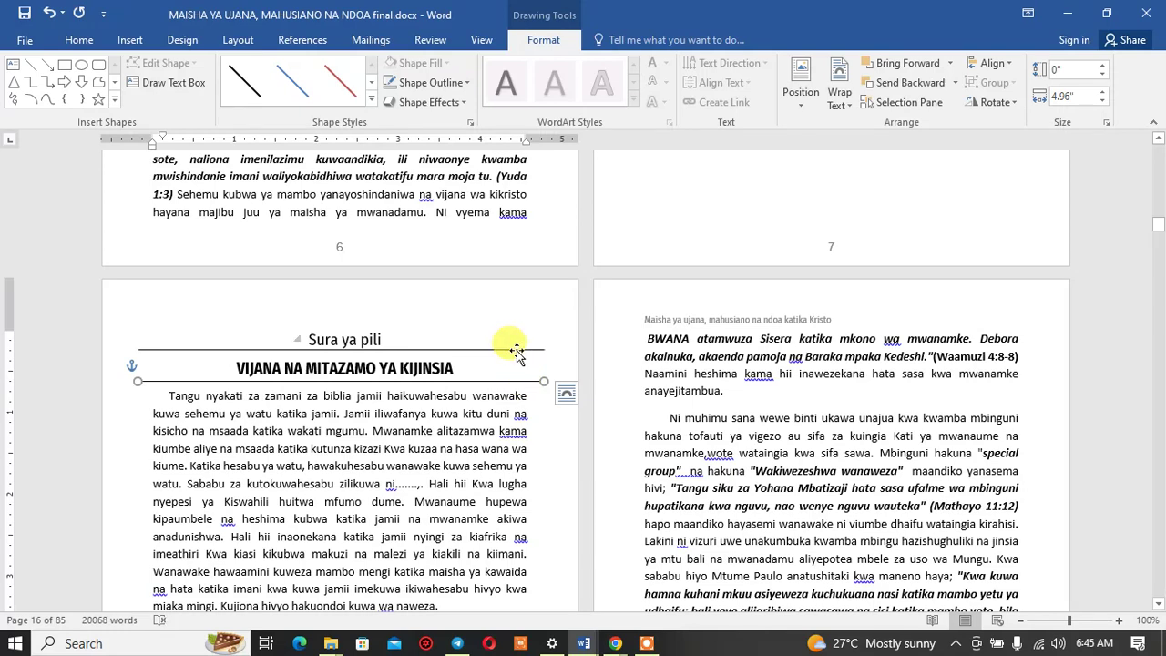
left_click(516, 350, "shift")
key("Down")
key("Down")
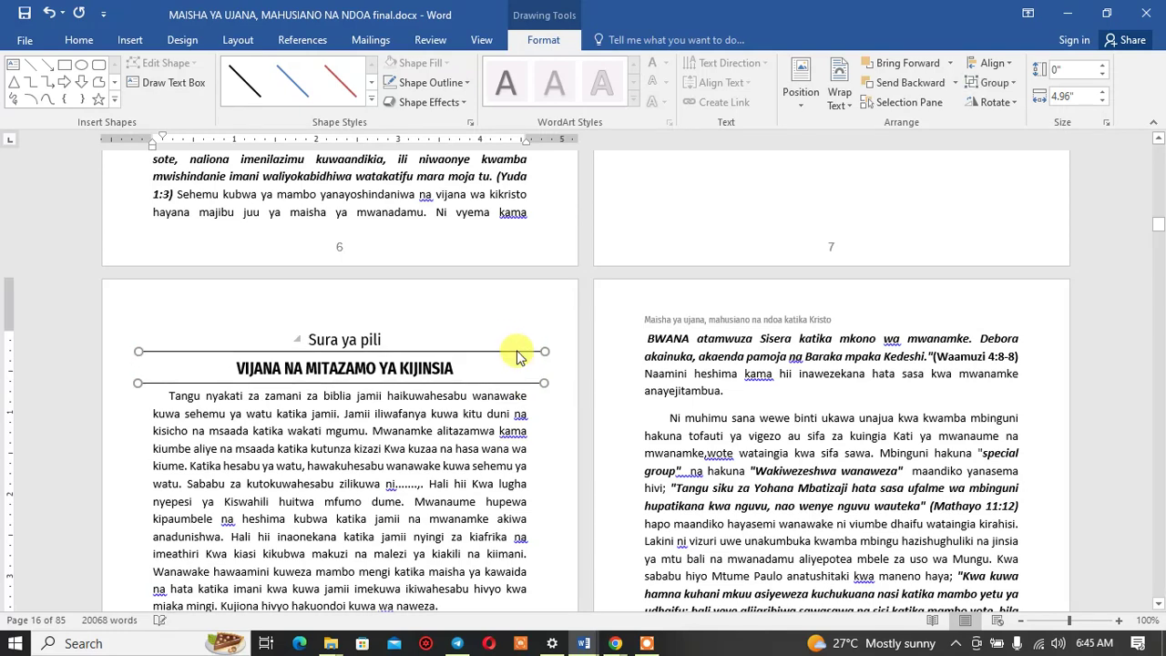
key("Down")
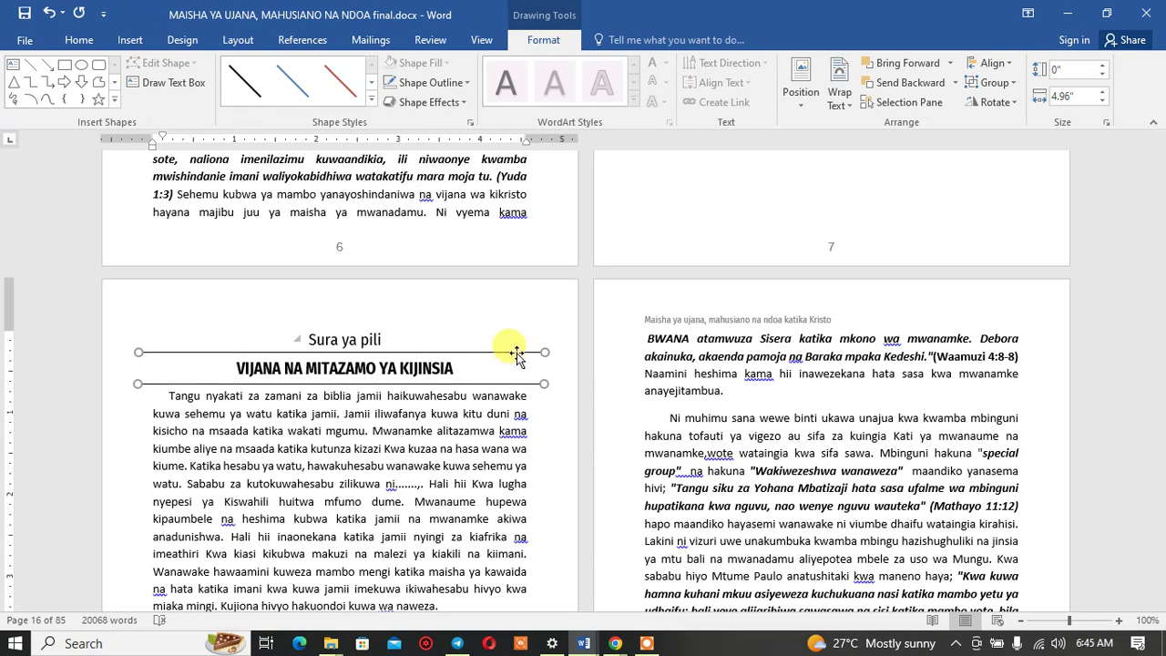
left_click(508, 380)
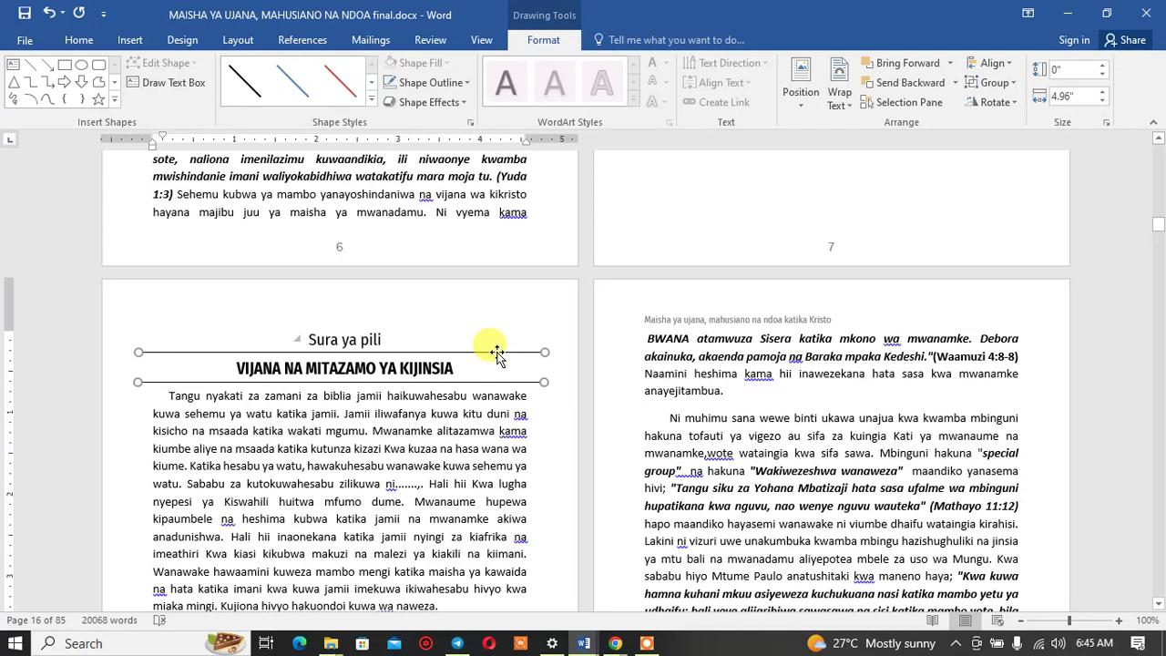
left_click_drag(499, 357, 497, 443)
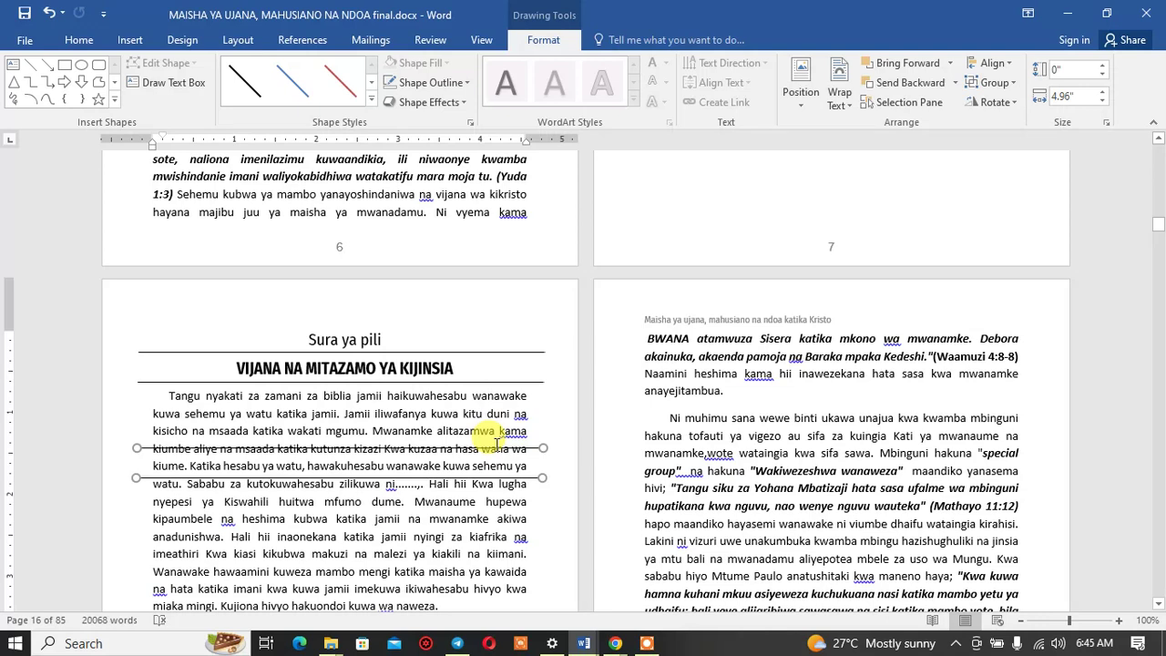
key("Delete")
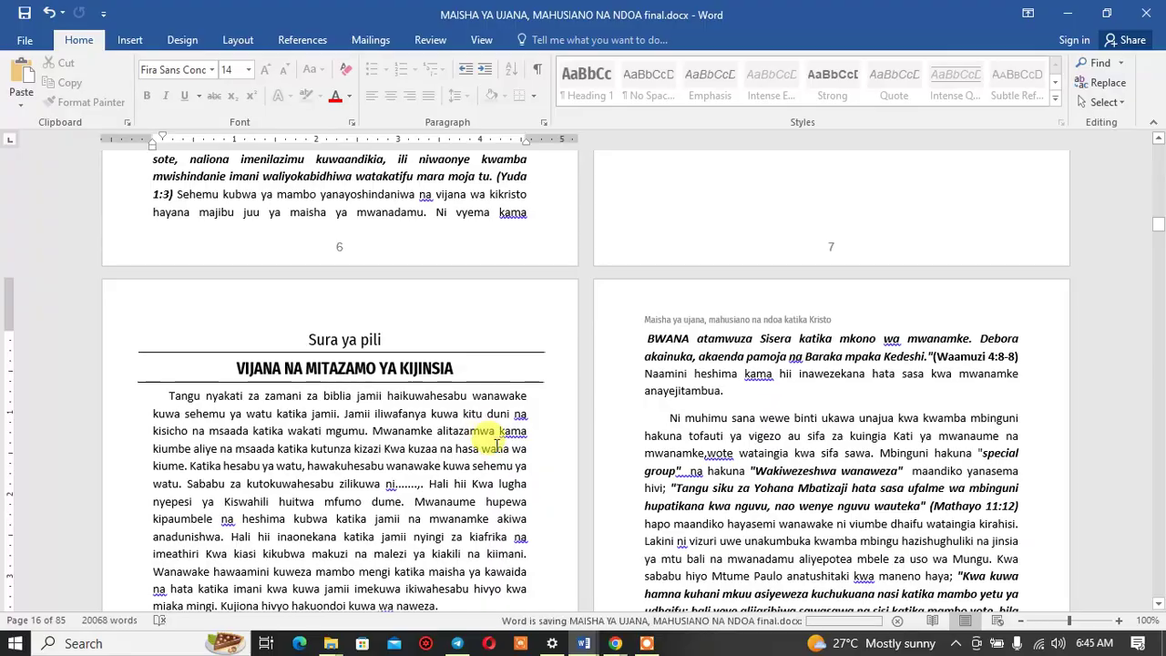
Step: Move the two-line drawing onto the chapter three title 'VIJANA NA MAHUSIANO', nudged up two steps
scroll(497, 443, "down", 5)
scroll(468, 482, "down", 5)
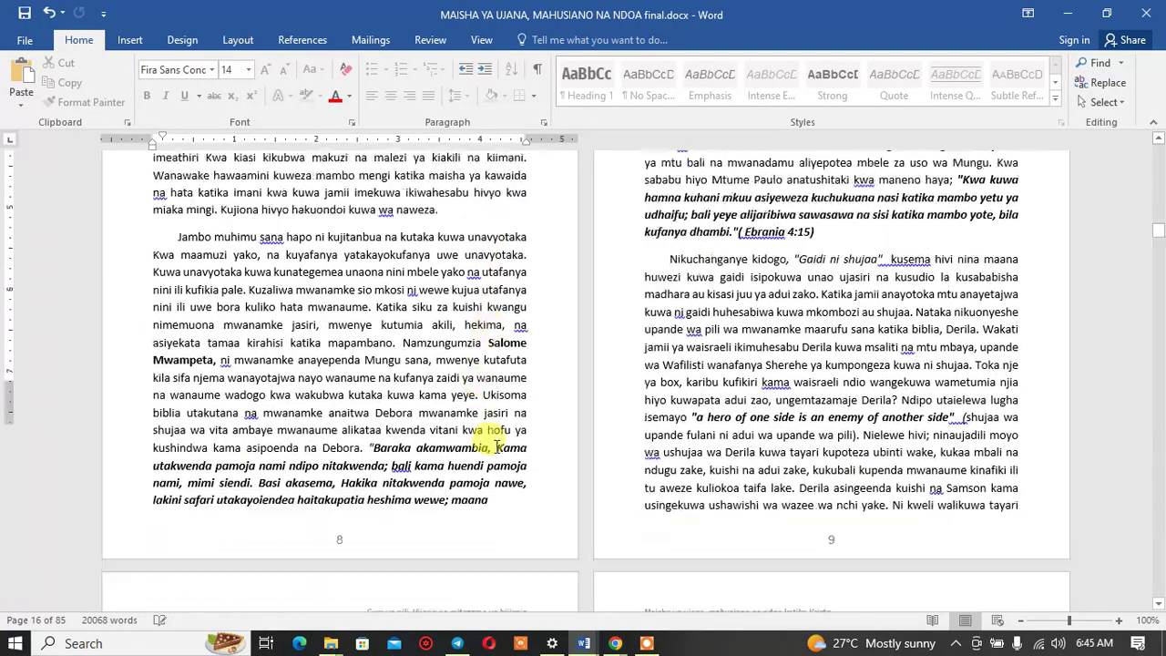
scroll(482, 392, "down", 5)
scroll(487, 480, "down", 5)
scroll(482, 468, "down", 4)
scroll(481, 468, "down", 4)
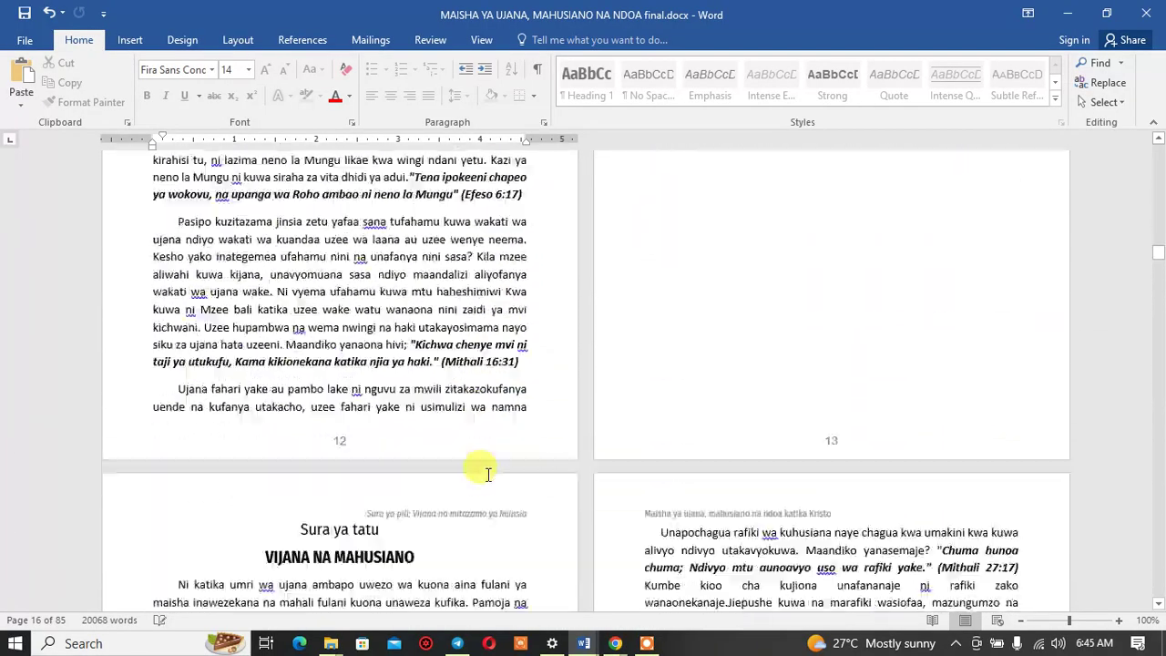
scroll(455, 404, "down", 4)
double_click(418, 308)
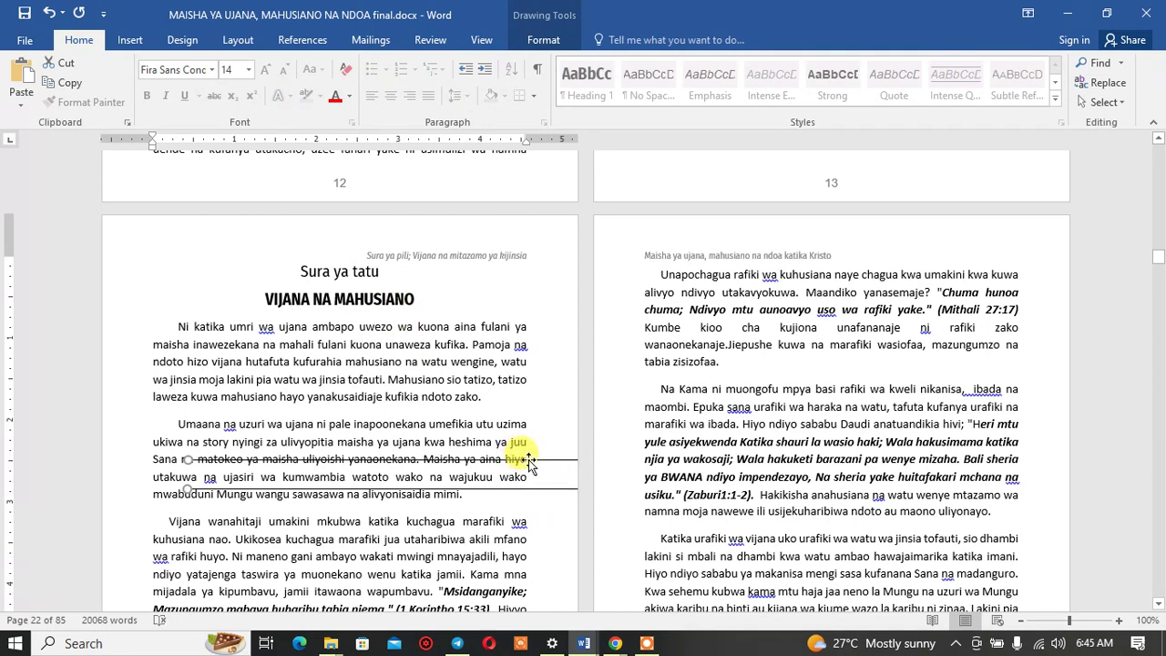
left_click_drag(528, 462, 464, 278)
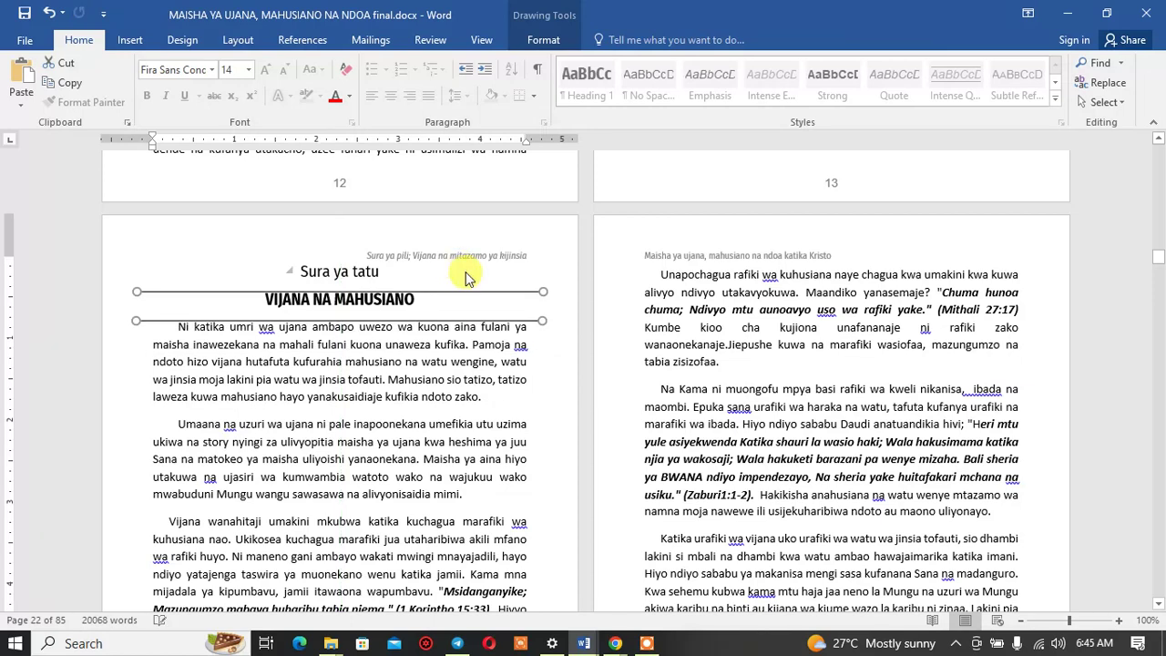
key("Up")
key("Up")
key("Up")
key("Up")
key("Up")
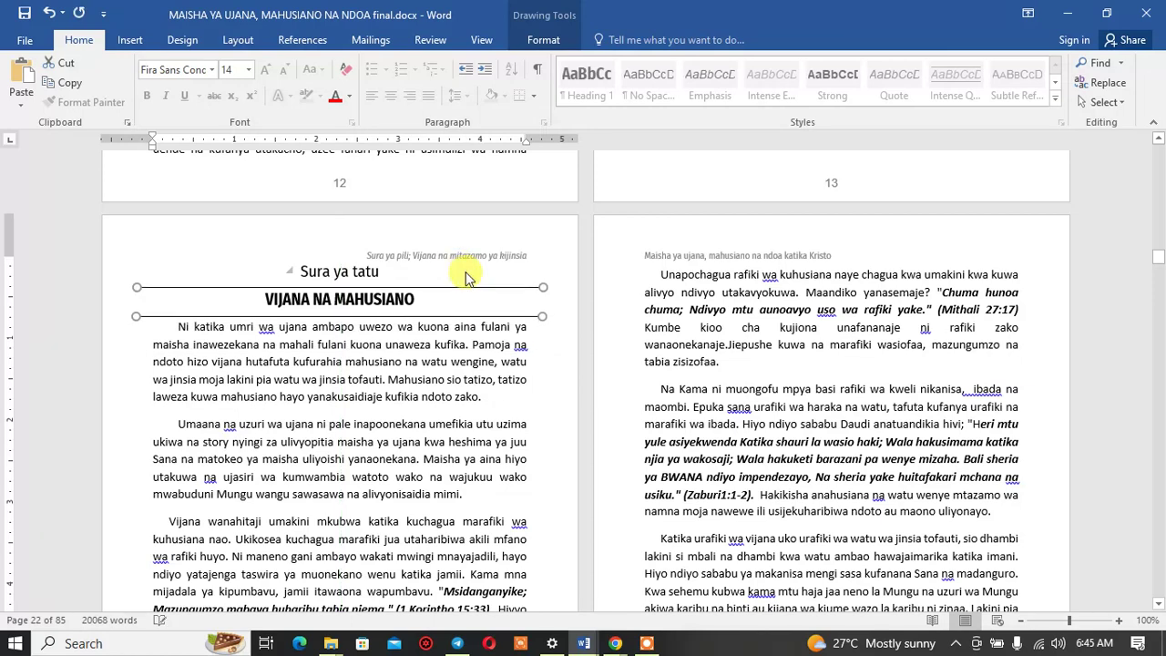
key("Up")
key("Up")
key("Up")
key("Up")
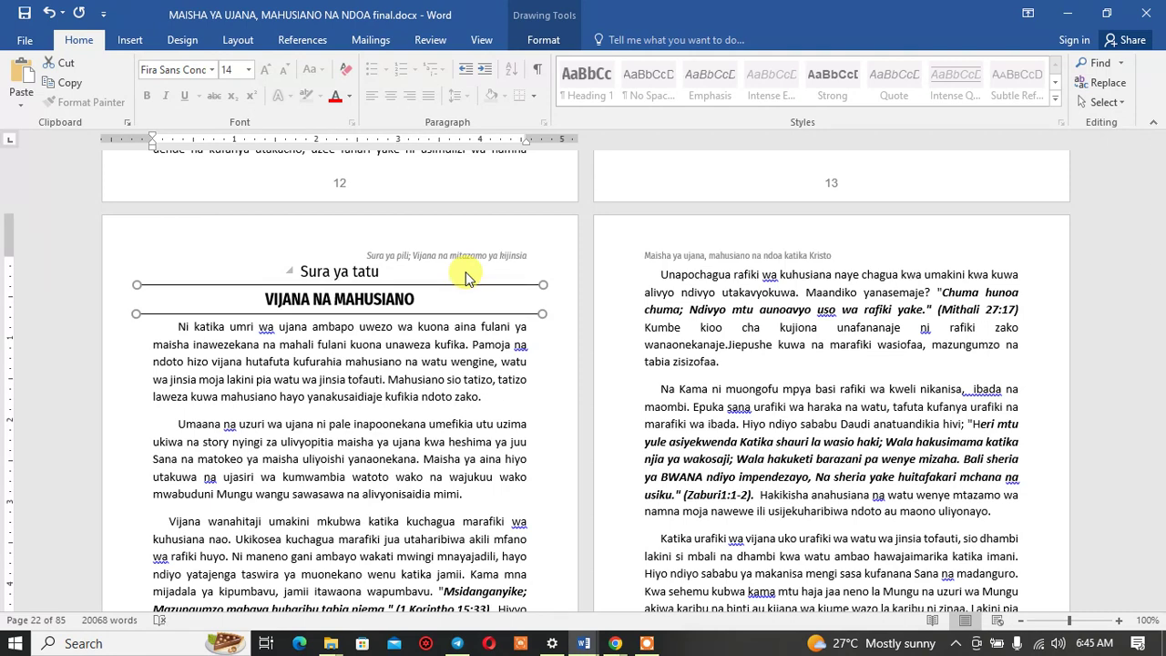
left_click(385, 429)
Step: Insert a Next Page section break before chapter three, save, and delete the empty top paragraph
scroll(446, 382, "down", 5)
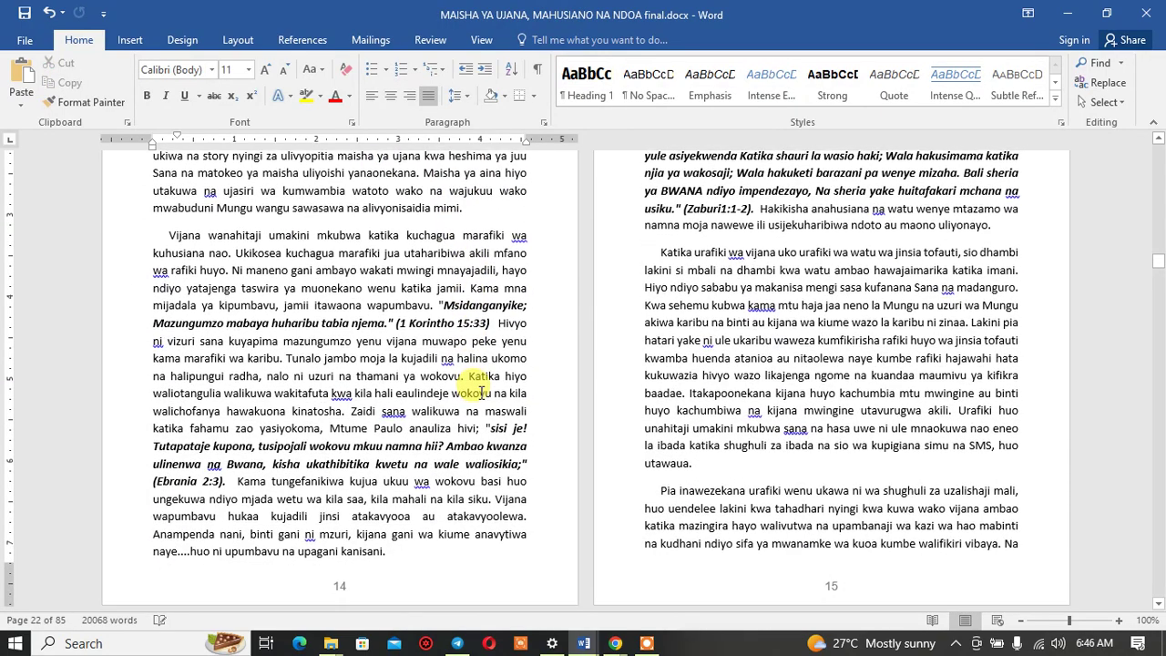
scroll(401, 359, "down", 5)
scroll(393, 355, "down", 1)
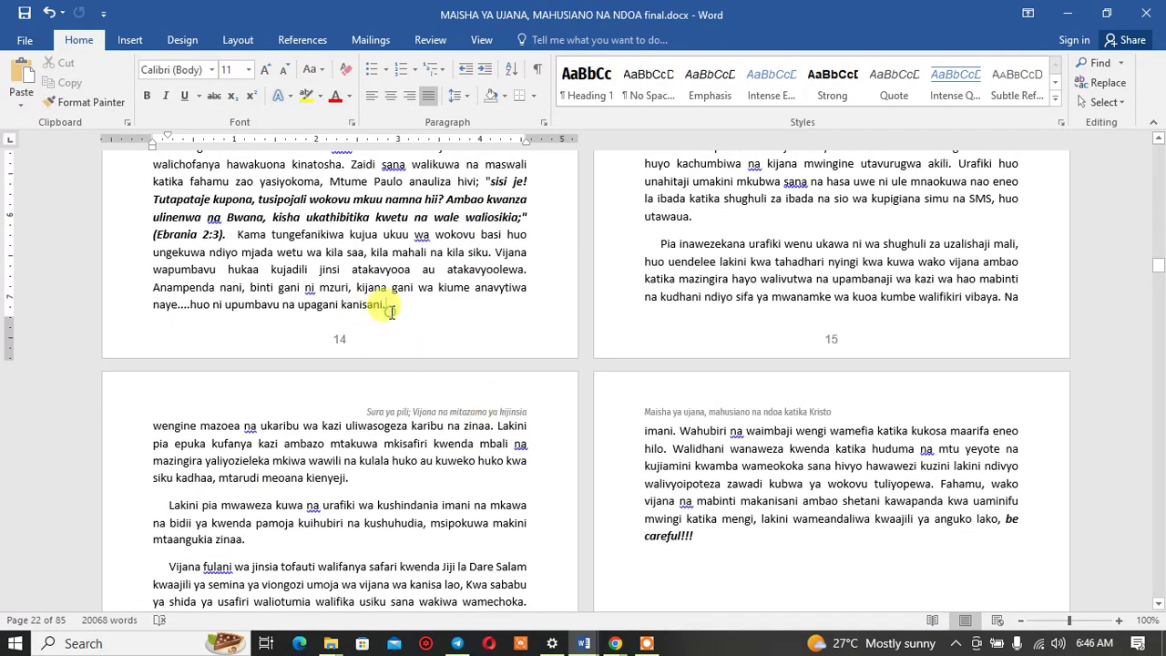
left_click(251, 41)
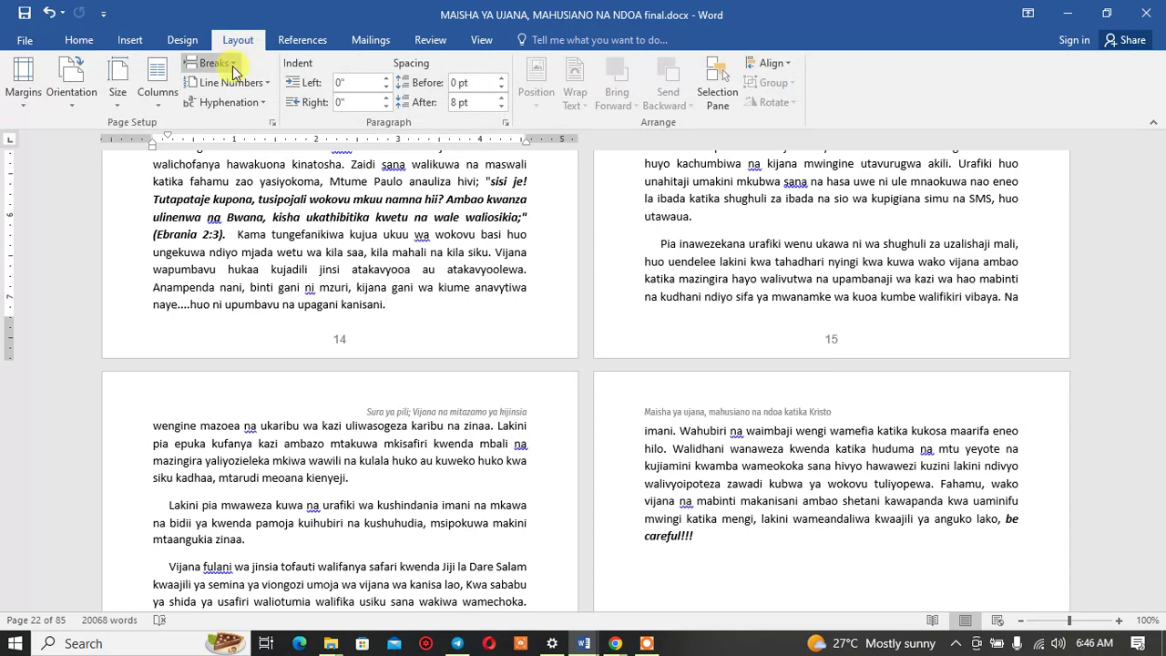
left_click(232, 65)
left_click(228, 208)
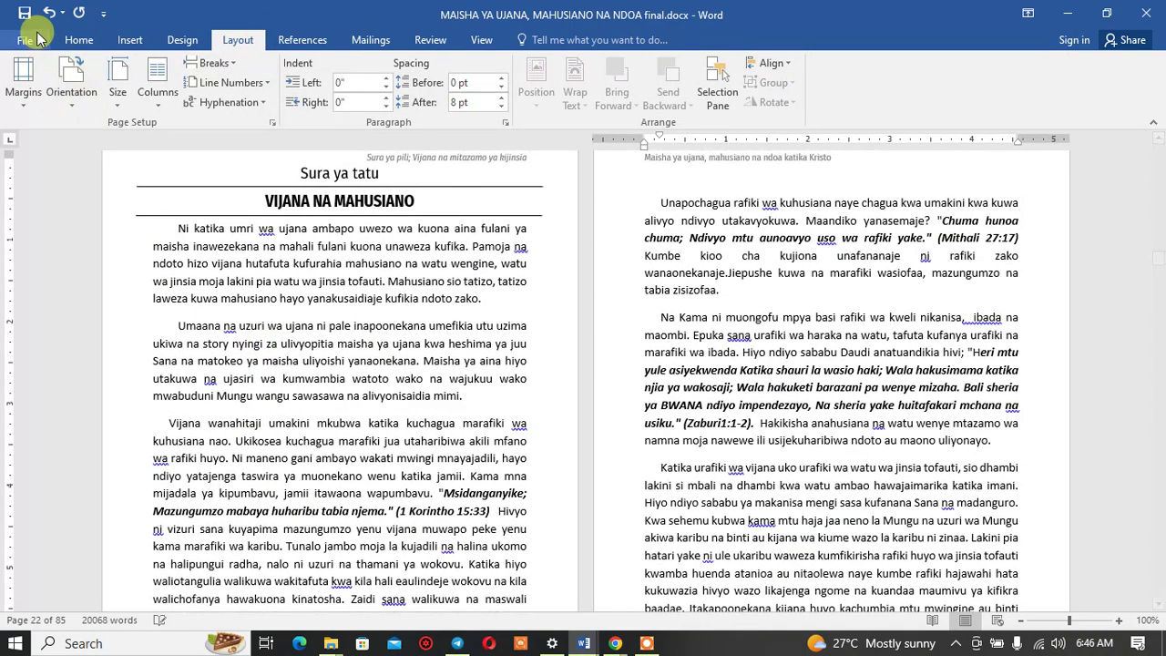
left_click(24, 12)
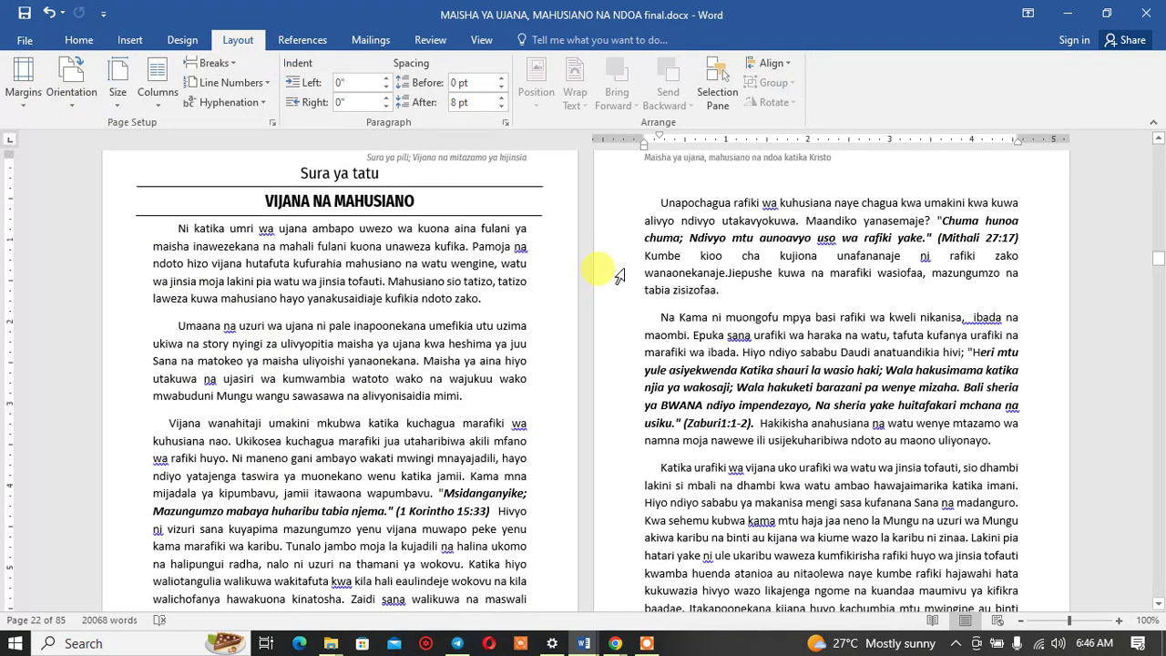
key("Delete")
scroll(620, 276, "down", 10)
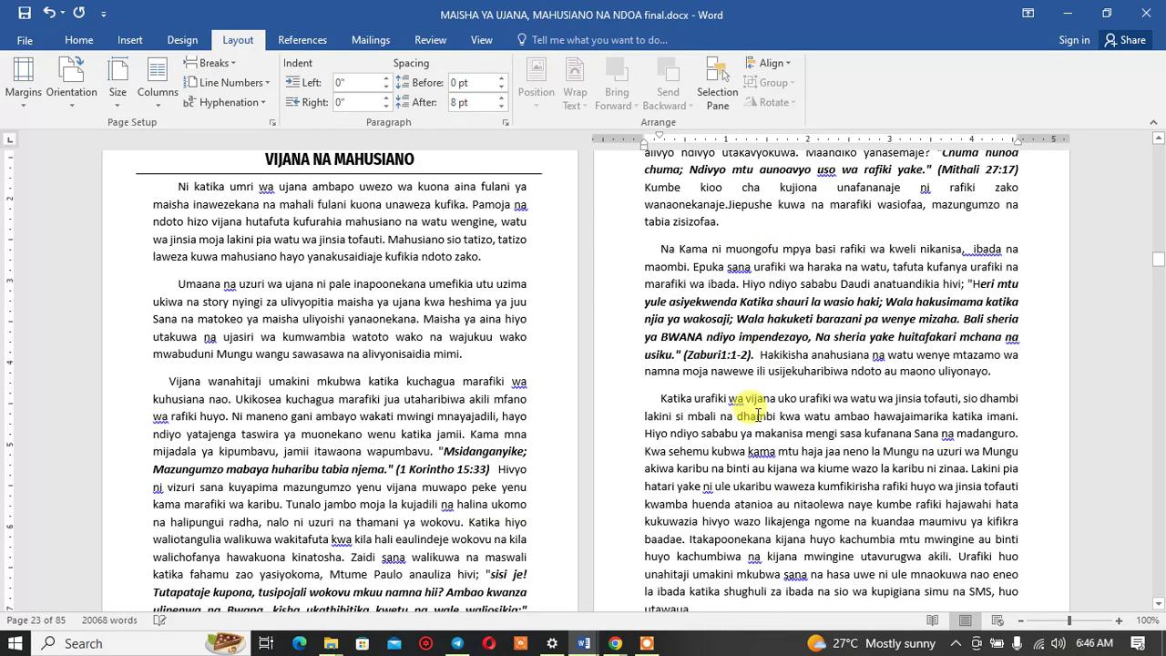
scroll(504, 472, "up", 3)
scroll(504, 472, "down", 1)
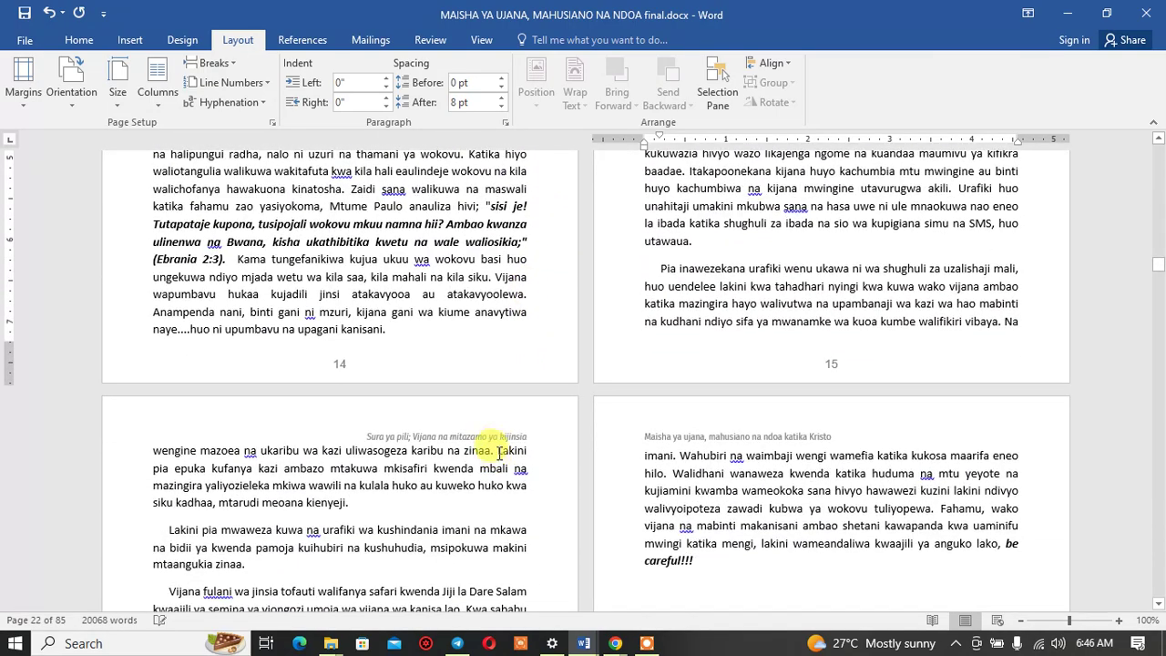
Step: Turn off Link to Previous for the even headers on pages 16 and 14
double_click(498, 437)
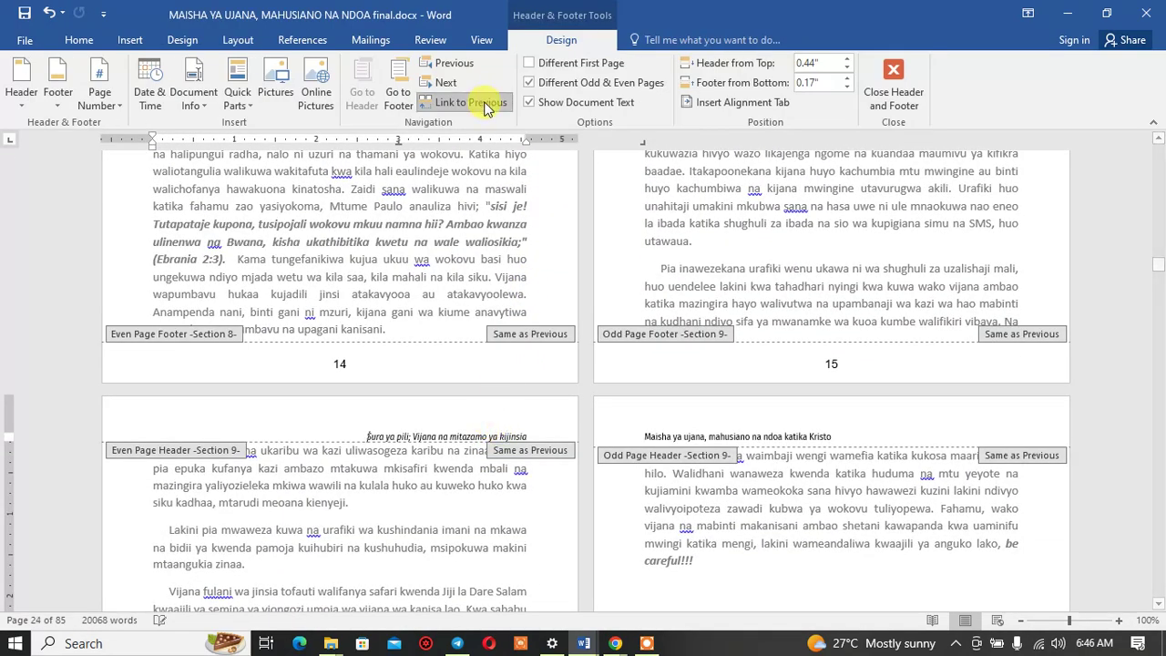
left_click(481, 98)
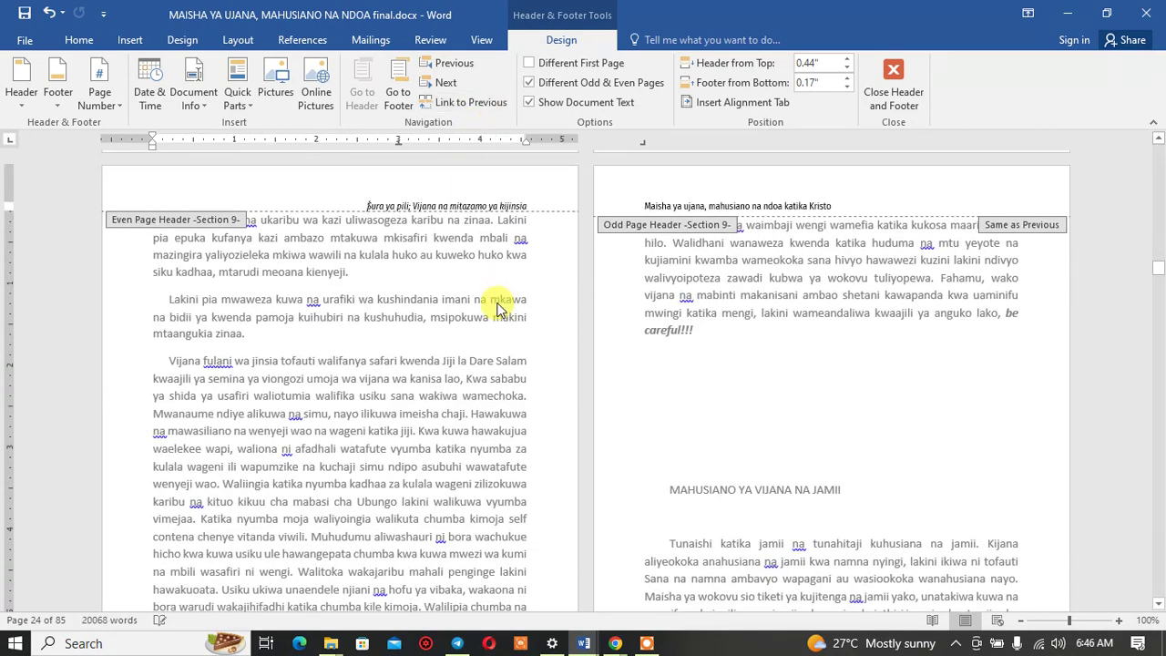
scroll(498, 309, "up", 5)
scroll(498, 309, "up", 5)
scroll(498, 309, "up", 5)
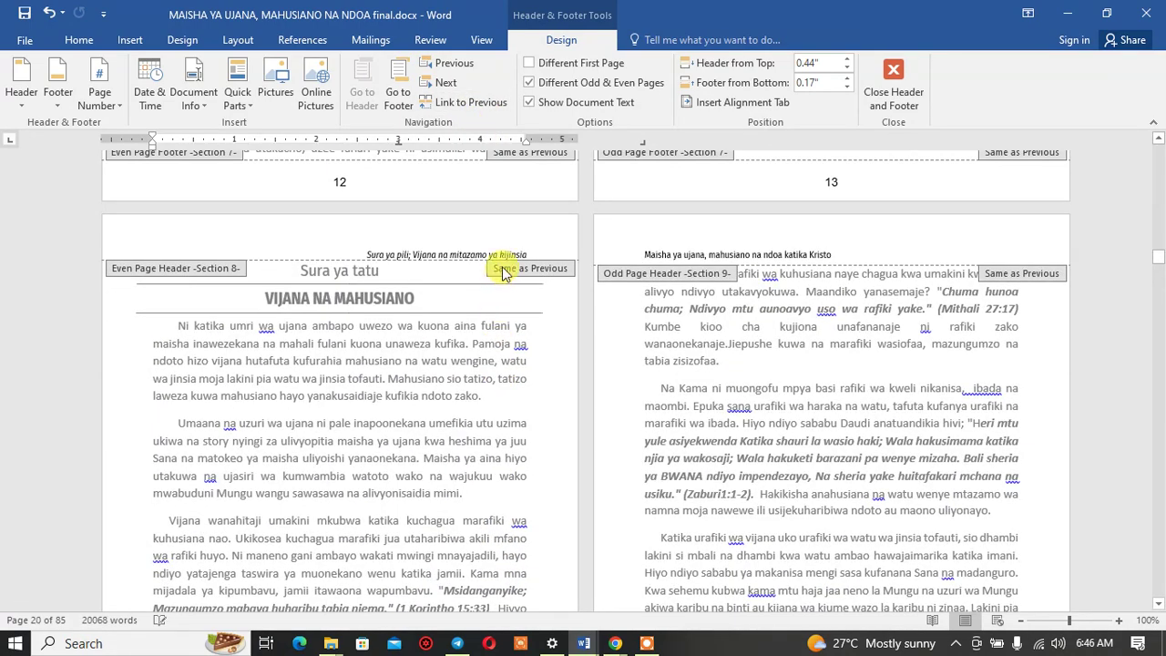
left_click(465, 102)
scroll(513, 176, "down", 1)
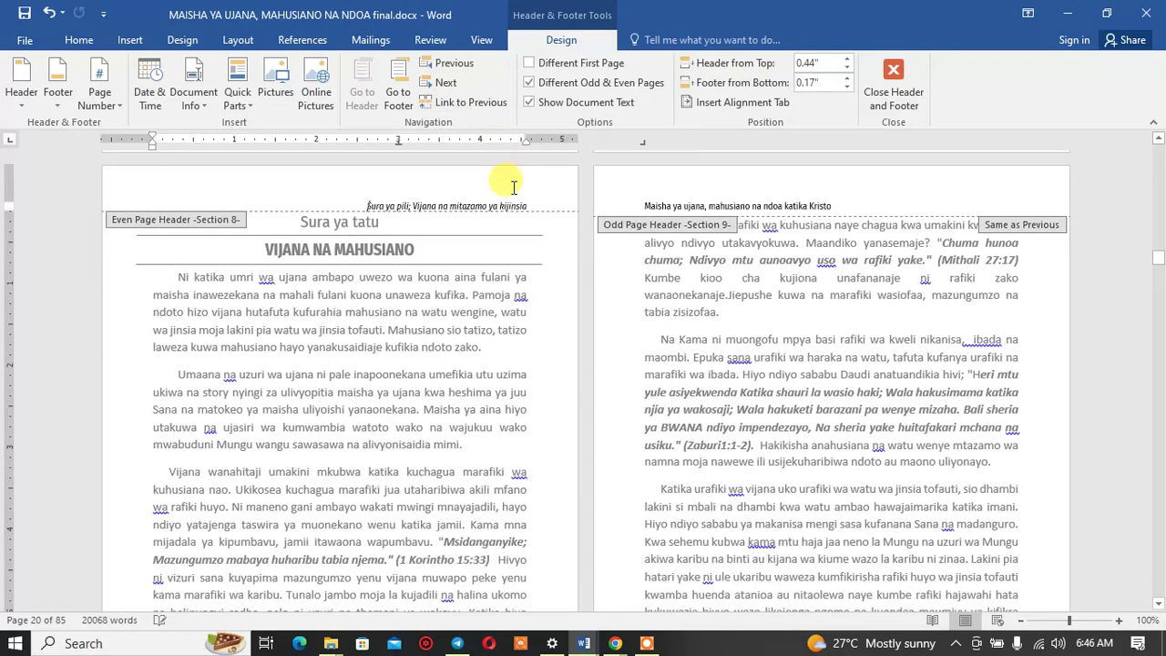
scroll(503, 349, "down", 6)
scroll(504, 353, "down", 5)
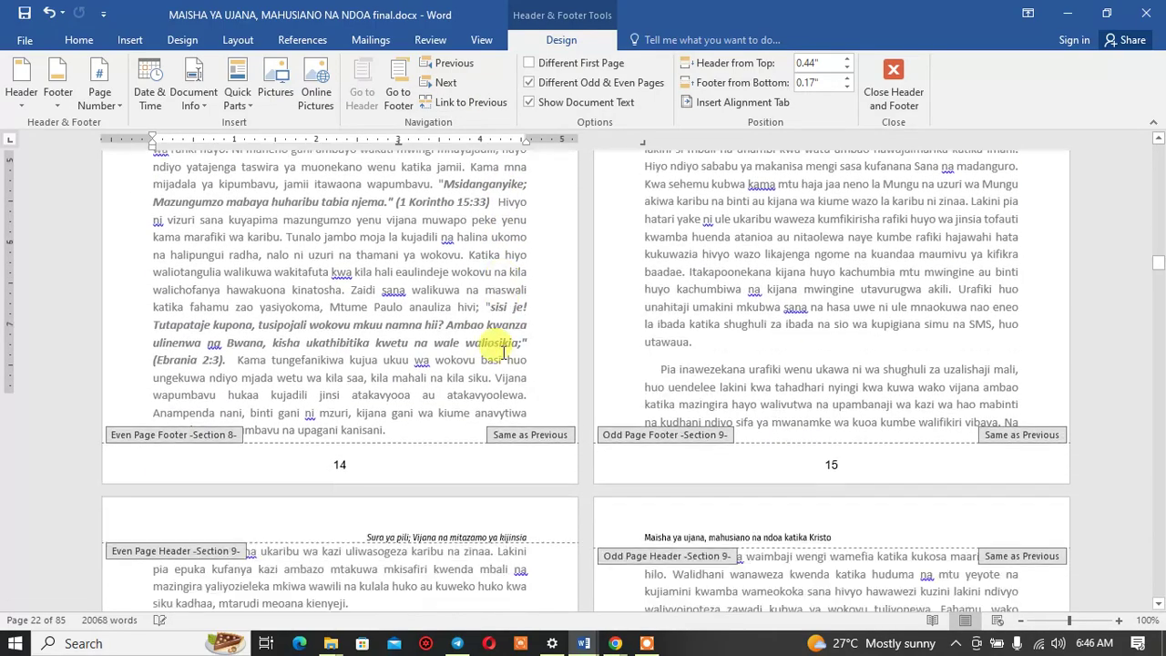
scroll(506, 357, "down", 7)
scroll(495, 358, "up", 5)
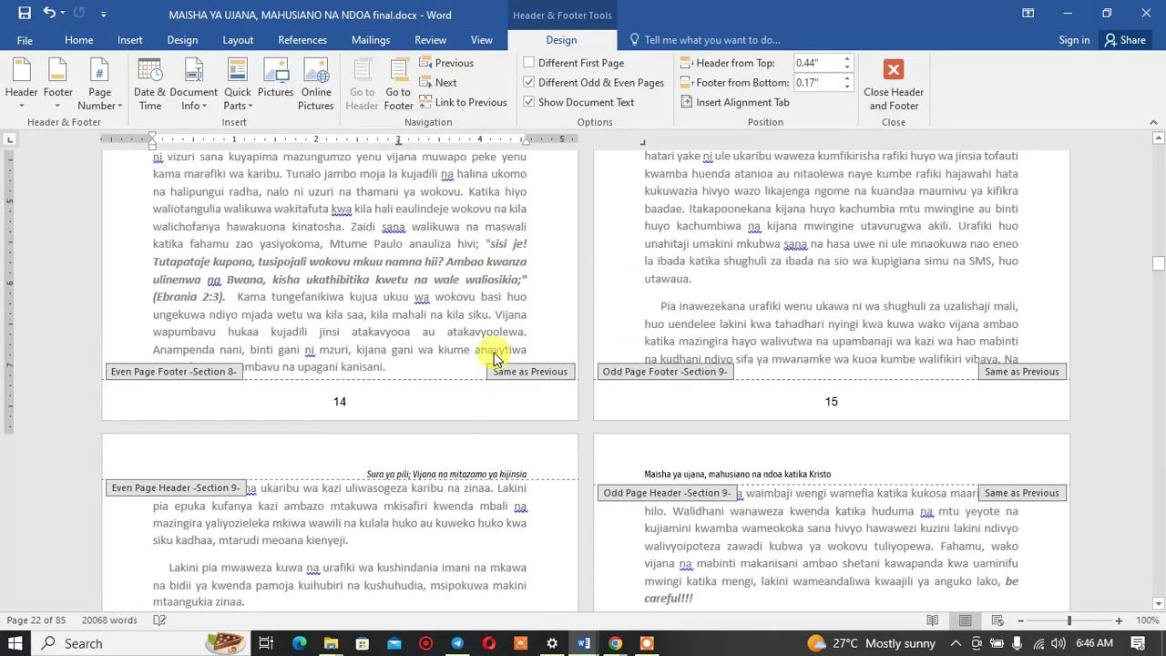
scroll(495, 360, "up", 6)
scroll(494, 360, "up", 6)
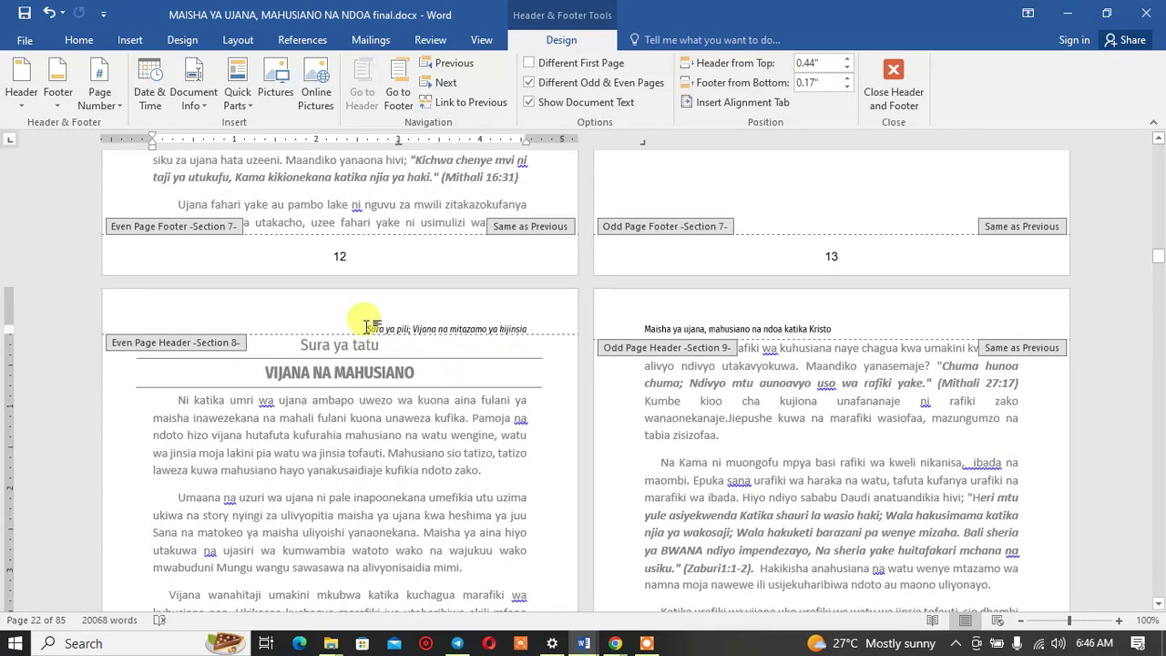
Step: Delete the old chapter two text from page 14's header and close header editing
left_click_drag(366, 328, 530, 330)
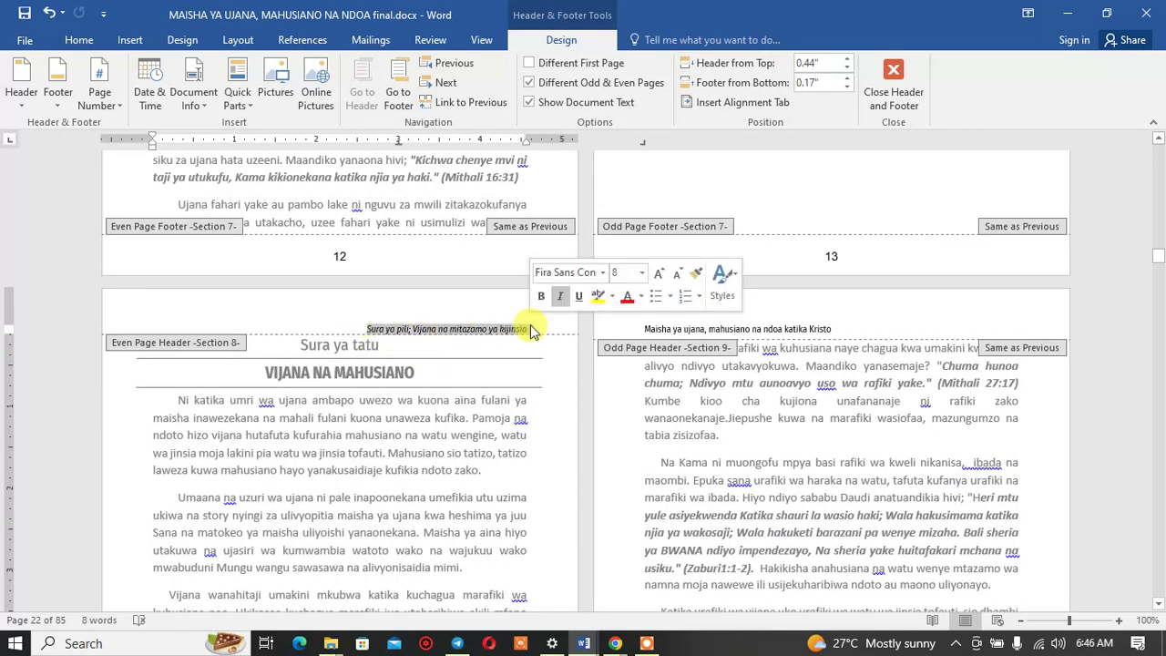
key("Delete")
scroll(531, 326, "up", 6)
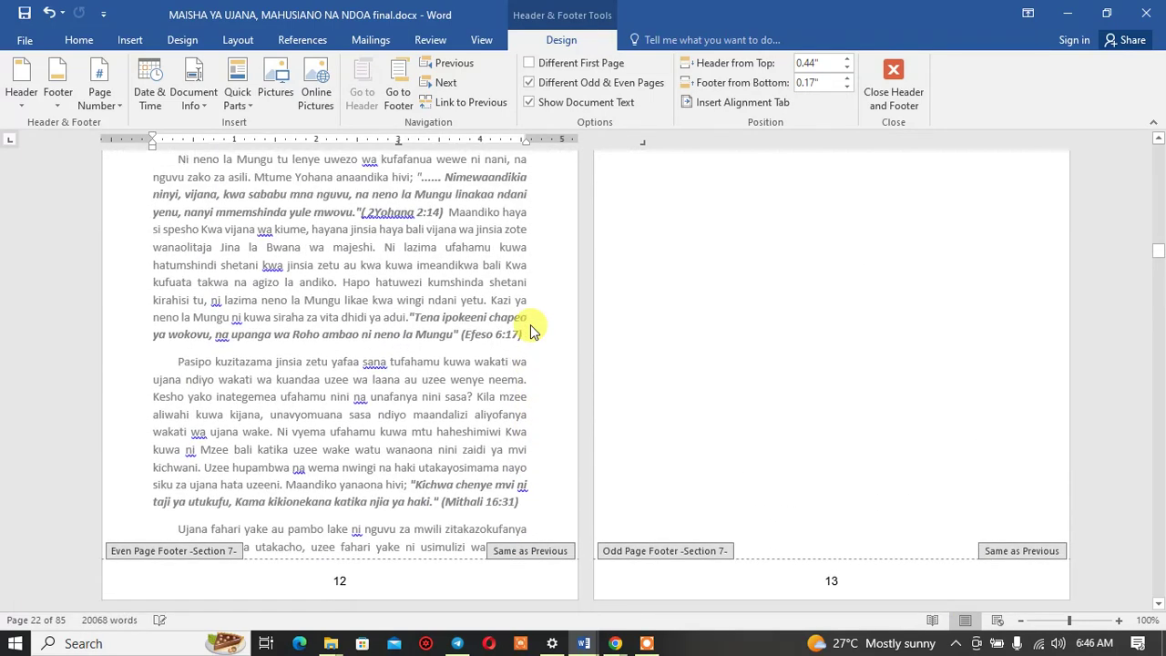
scroll(531, 326, "up", 6)
scroll(533, 330, "up", 6)
scroll(542, 346, "down", 6)
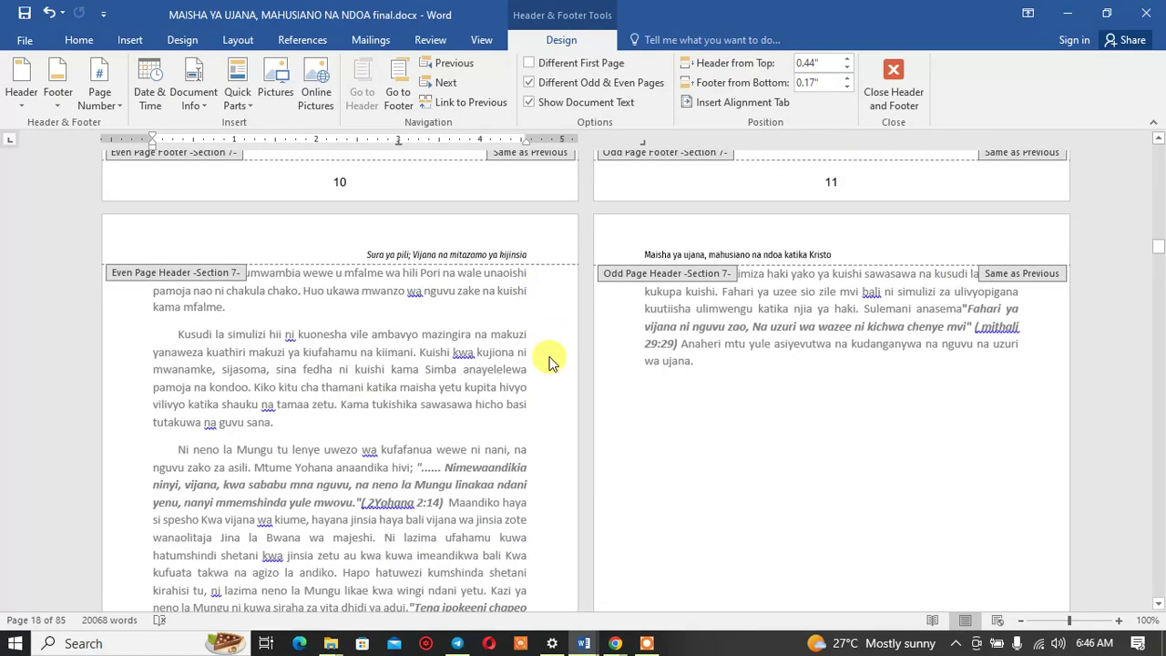
scroll(549, 361, "down", 5)
scroll(549, 364, "down", 8)
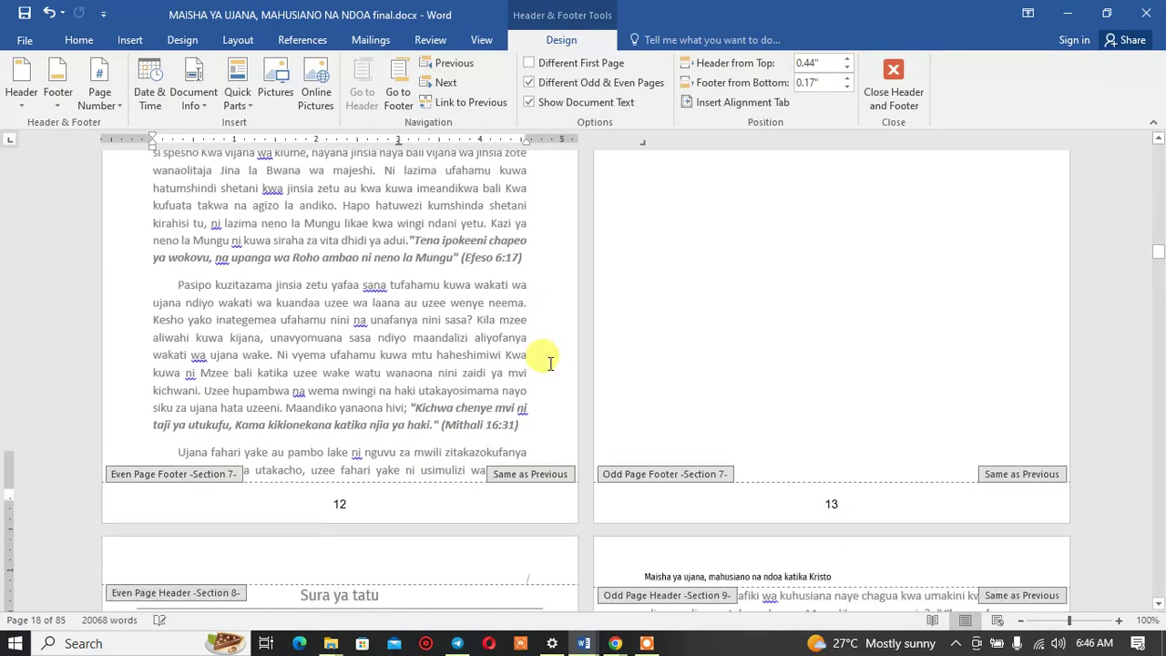
scroll(549, 368, "down", 5)
scroll(549, 368, "down", 2)
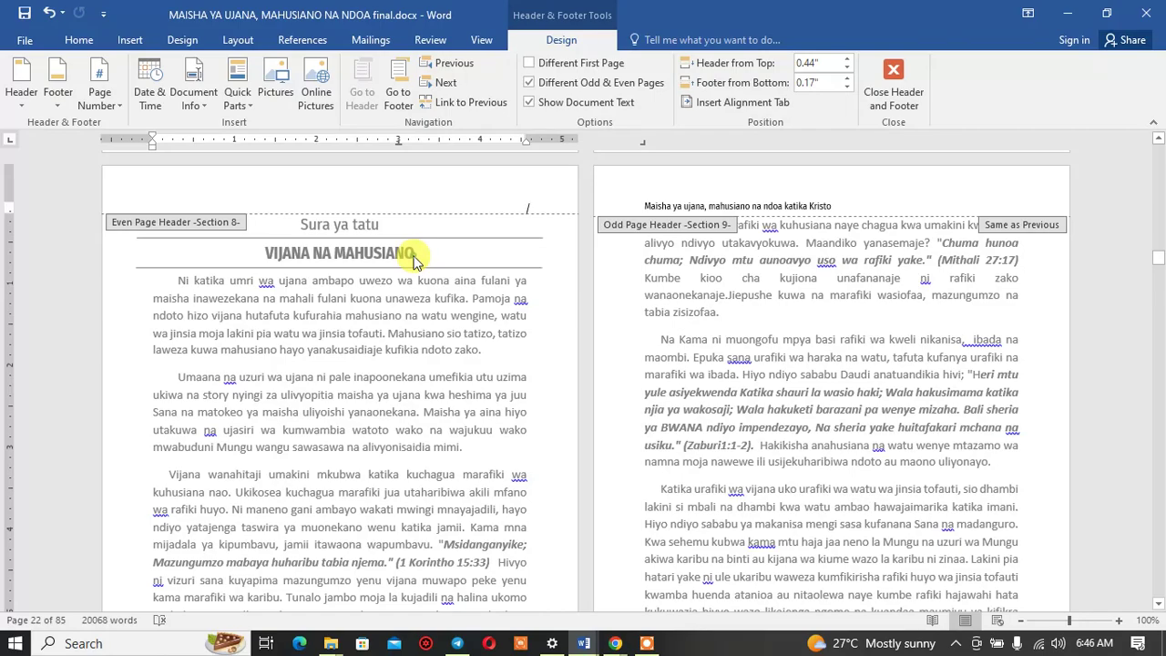
double_click(415, 257)
Step: Change page 16's header to read 'Sura ya tatu; Vijana na mahusiano' and save the document
scroll(425, 253, "down", 15)
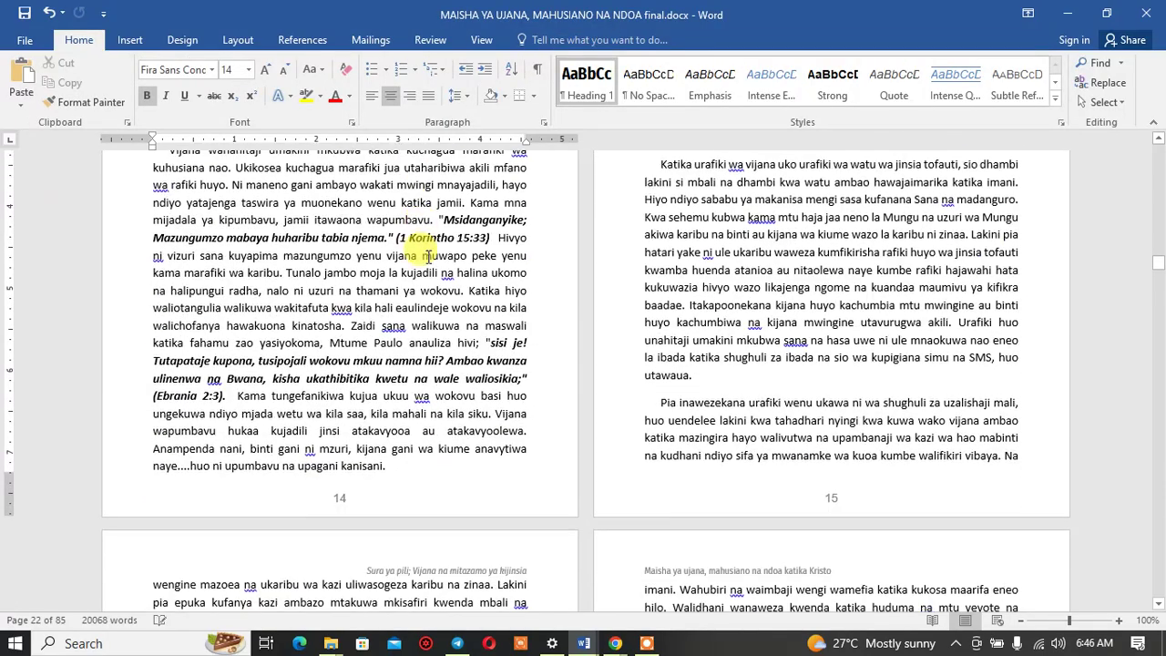
scroll(419, 248, "down", 6)
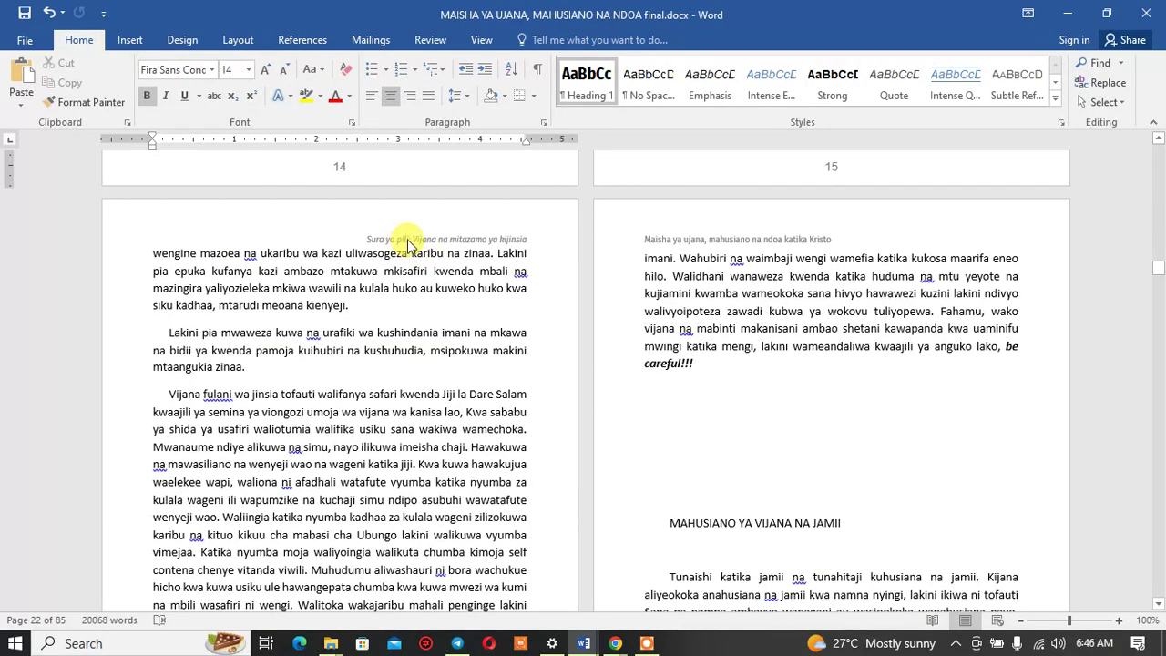
left_click(407, 246)
double_click(407, 242)
type("tatu")
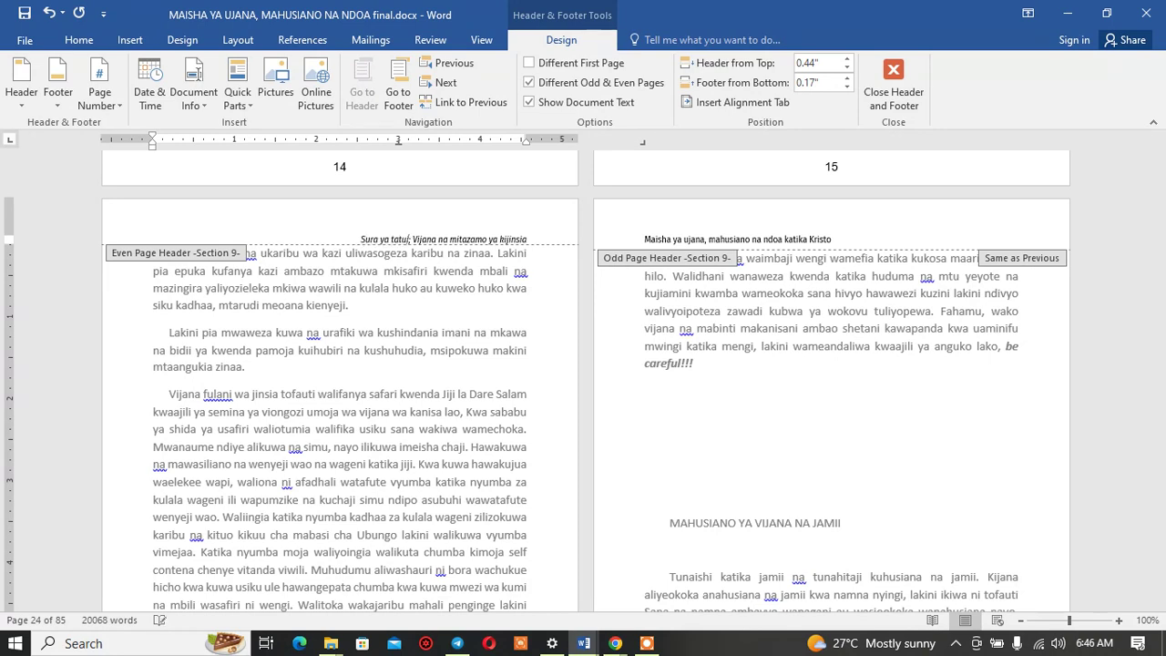
mouse_move(408, 239)
left_mouse_down()
mouse_move(531, 237)
mouse_move(466, 238)
left_mouse_up()
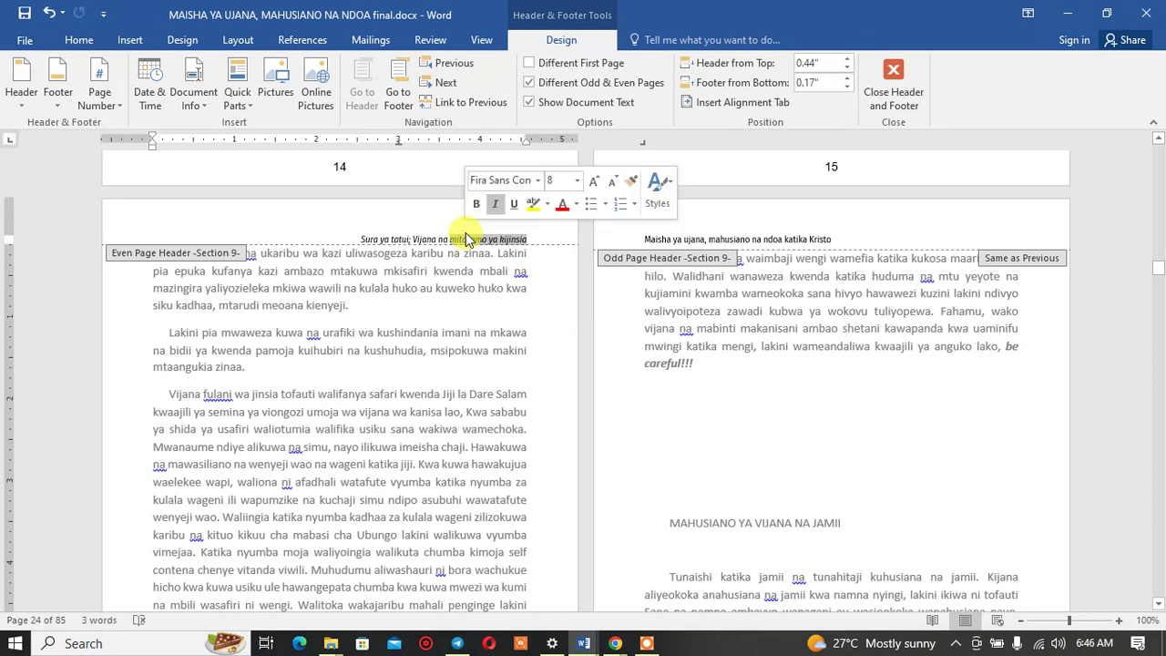
type("mahu")
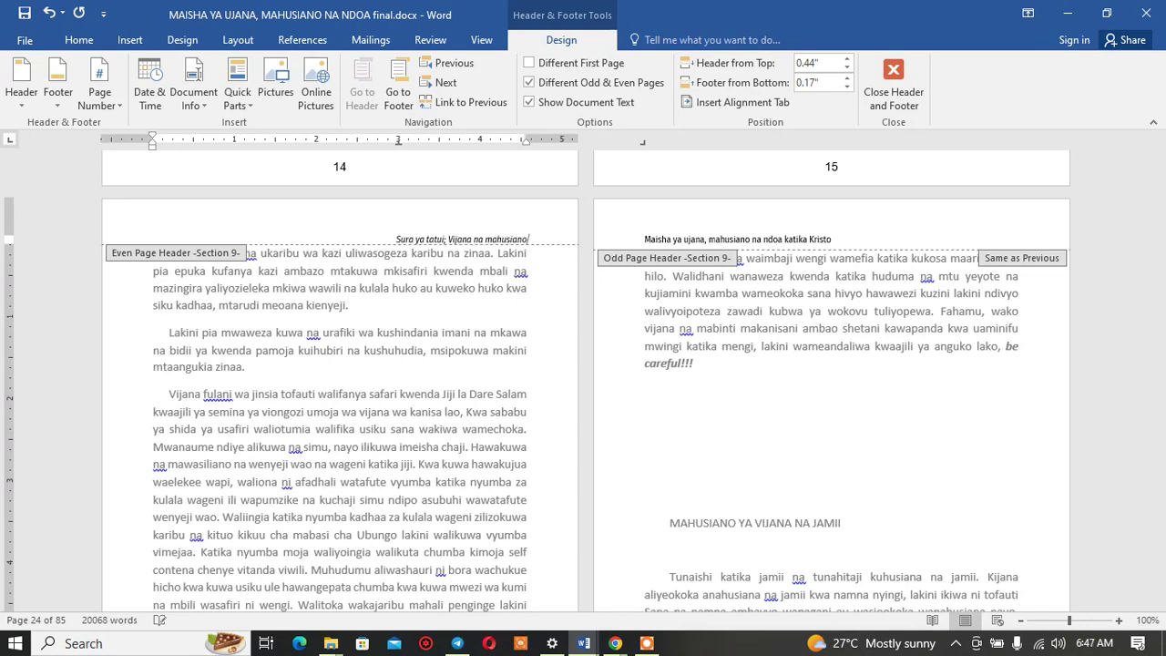
left_click(24, 13)
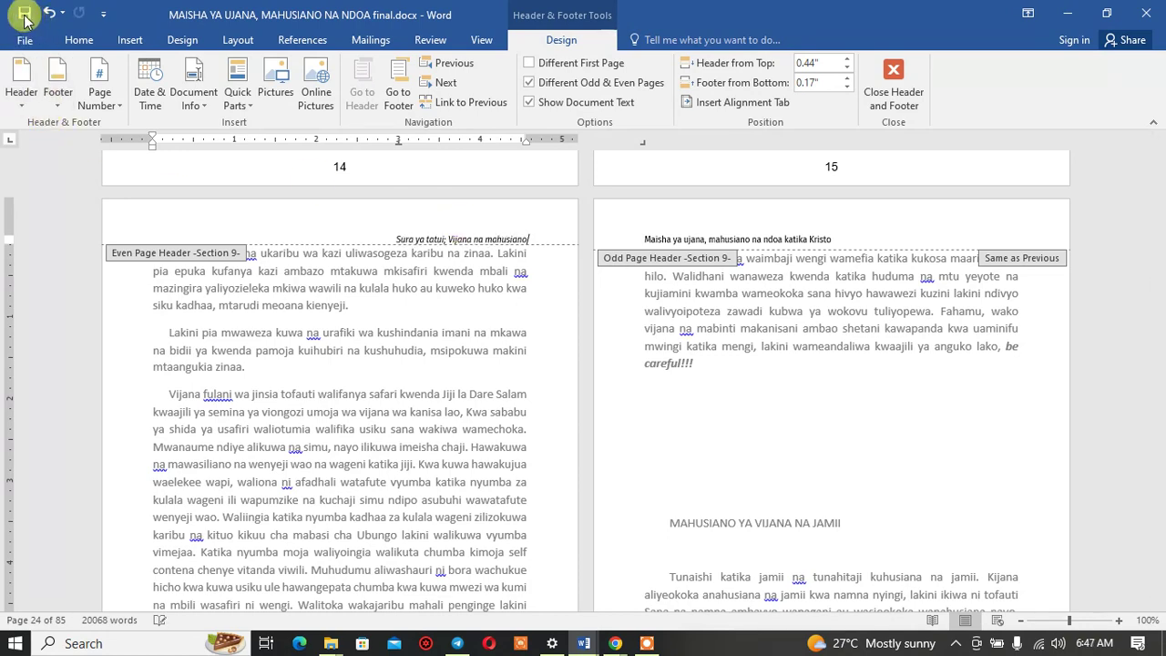
scroll(392, 401, "down", 4)
scroll(393, 403, "up", 3)
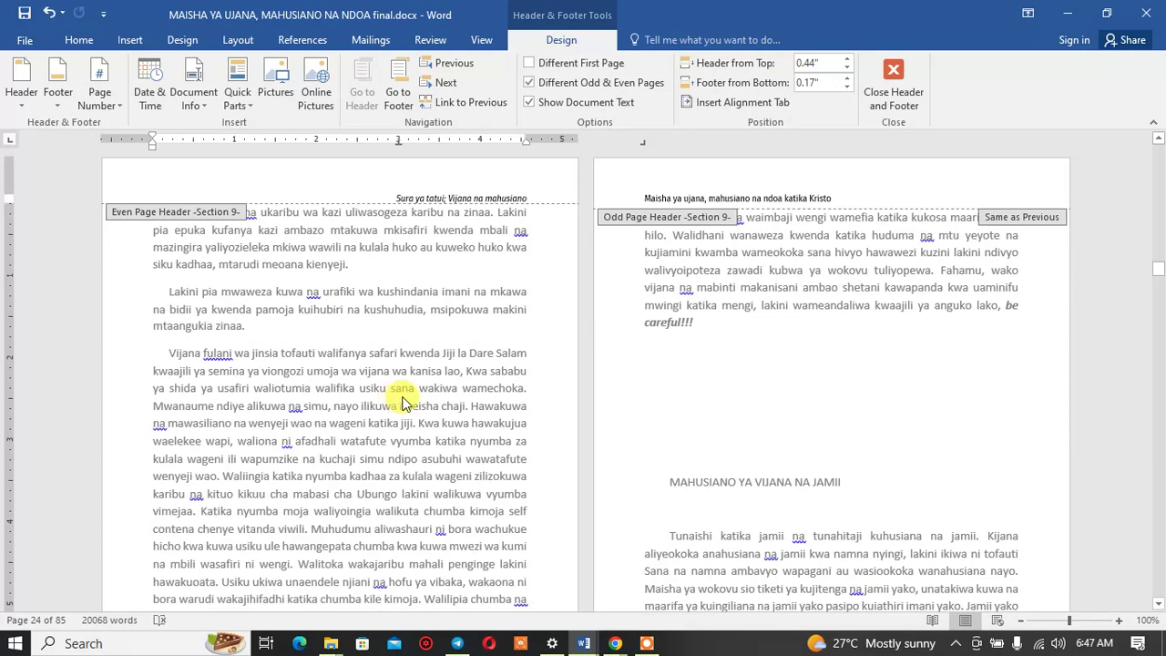
scroll(403, 404, "down", 2)
scroll(404, 404, "up", 2)
scroll(405, 410, "down", 2)
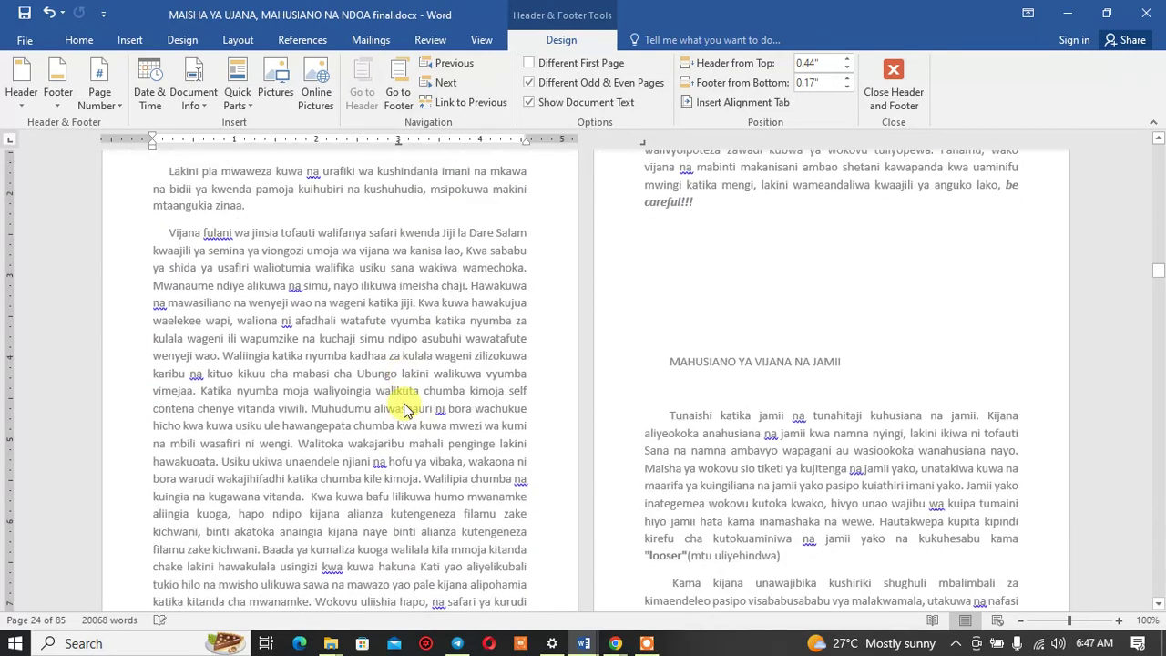
scroll(405, 410, "down", 1)
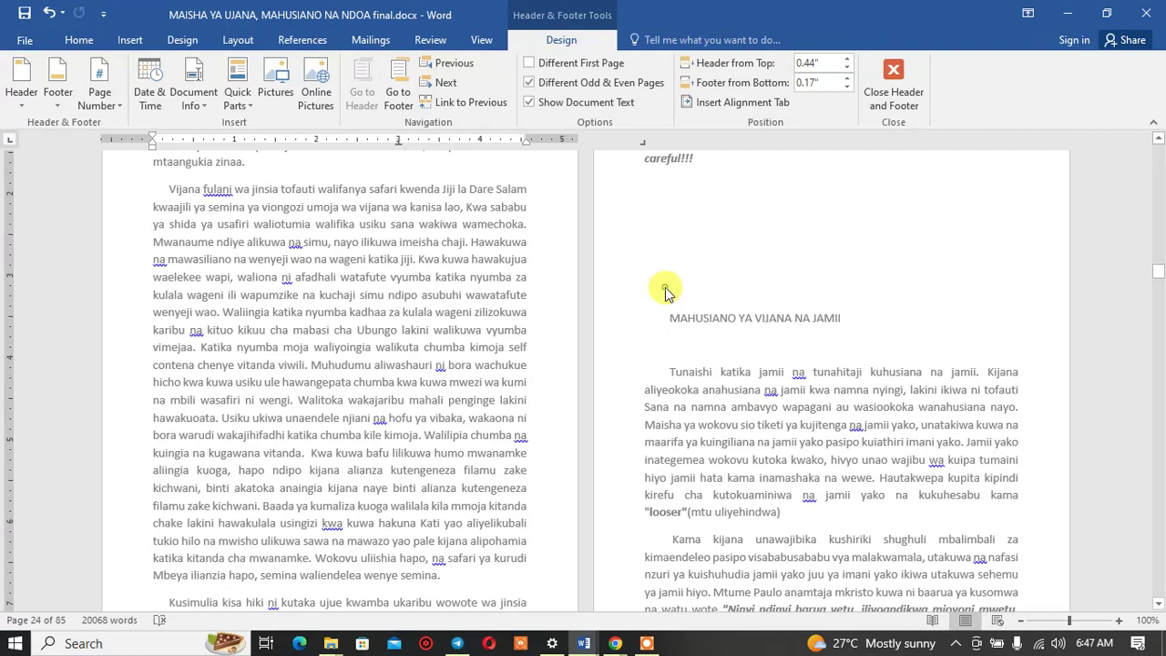
scroll(665, 291, "down", 6)
Step: Insert a Next Page section break before the MAHUSIANO YA VIJANA NA JAMII heading
double_click(660, 161)
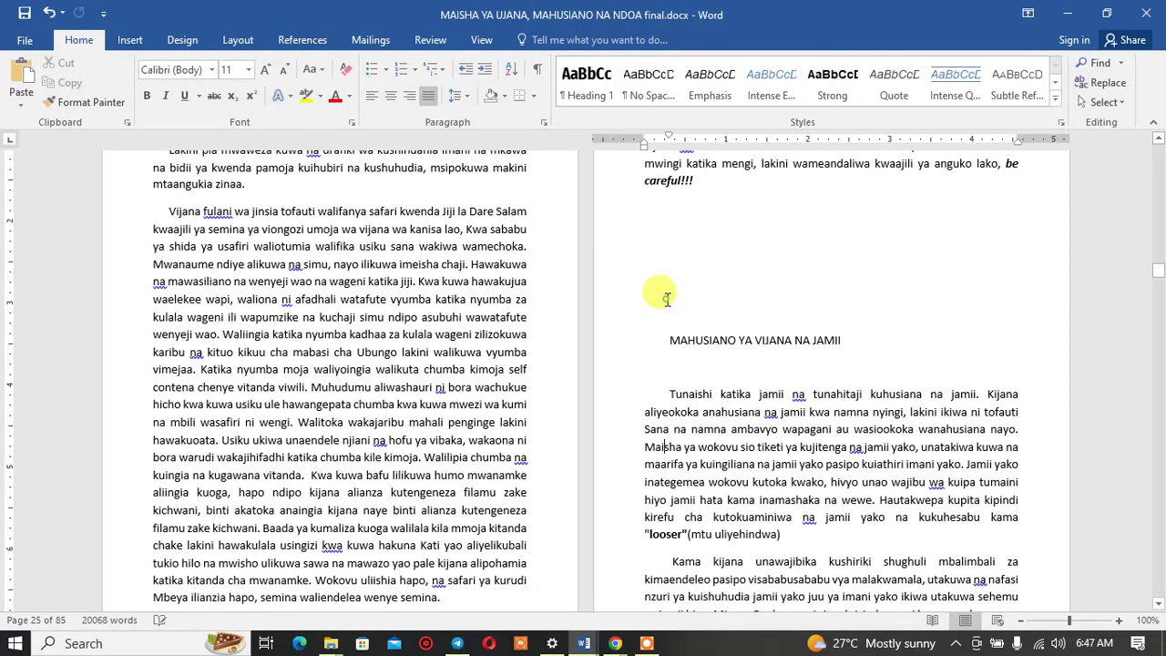
double_click(665, 340)
left_click(664, 339)
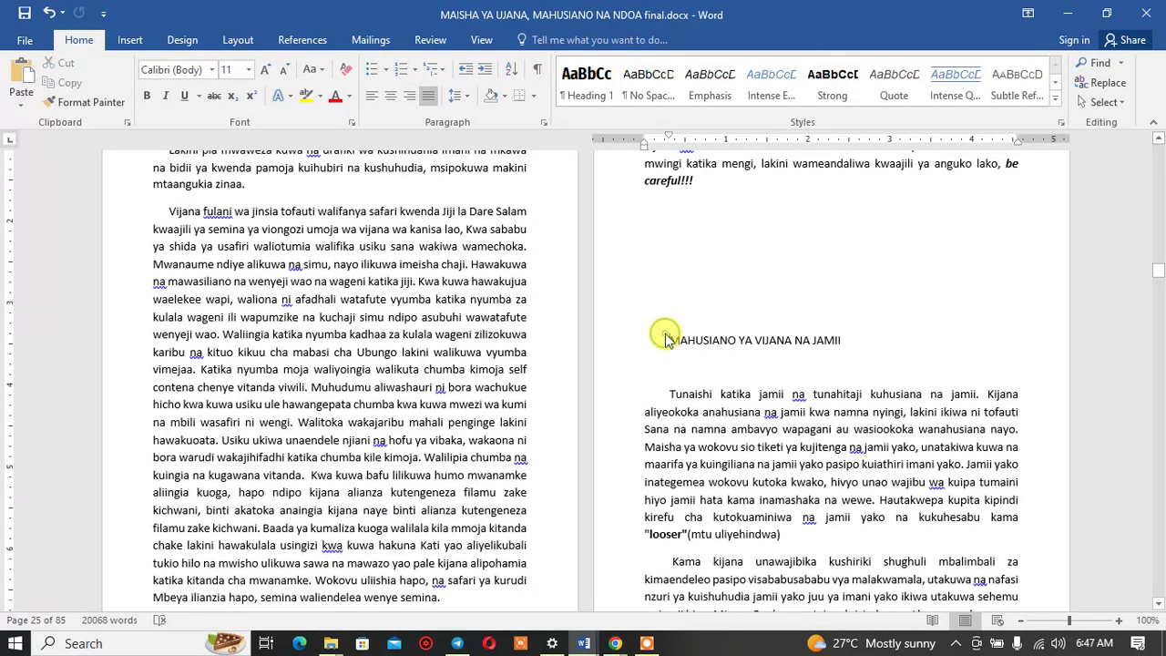
left_click(238, 40)
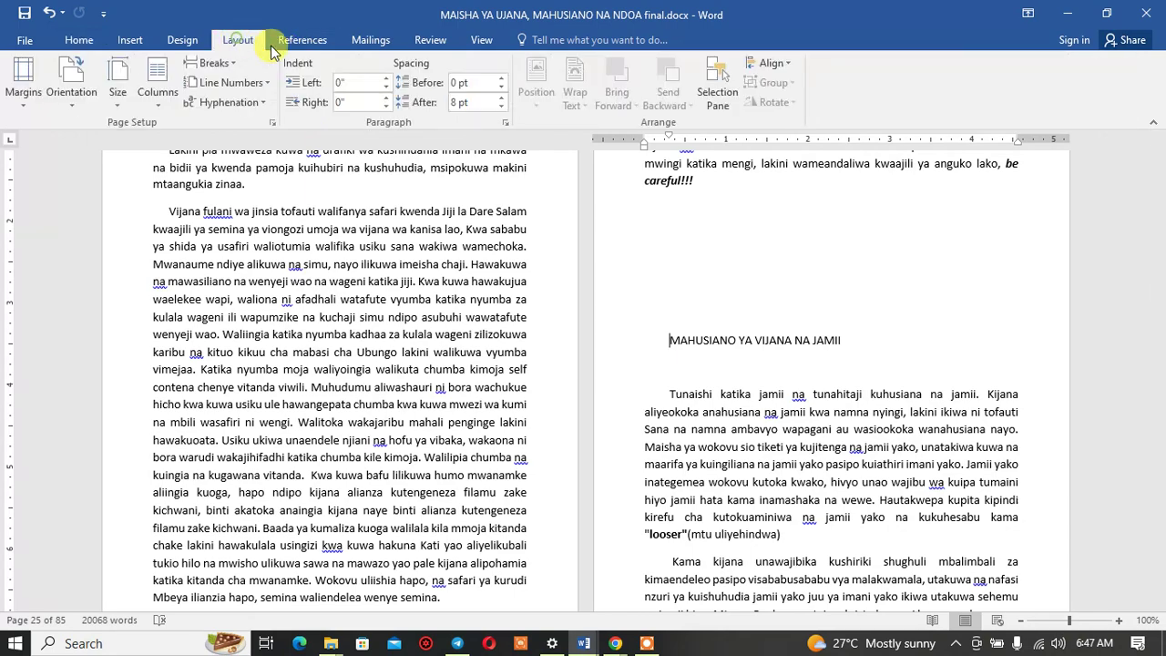
left_click(225, 66)
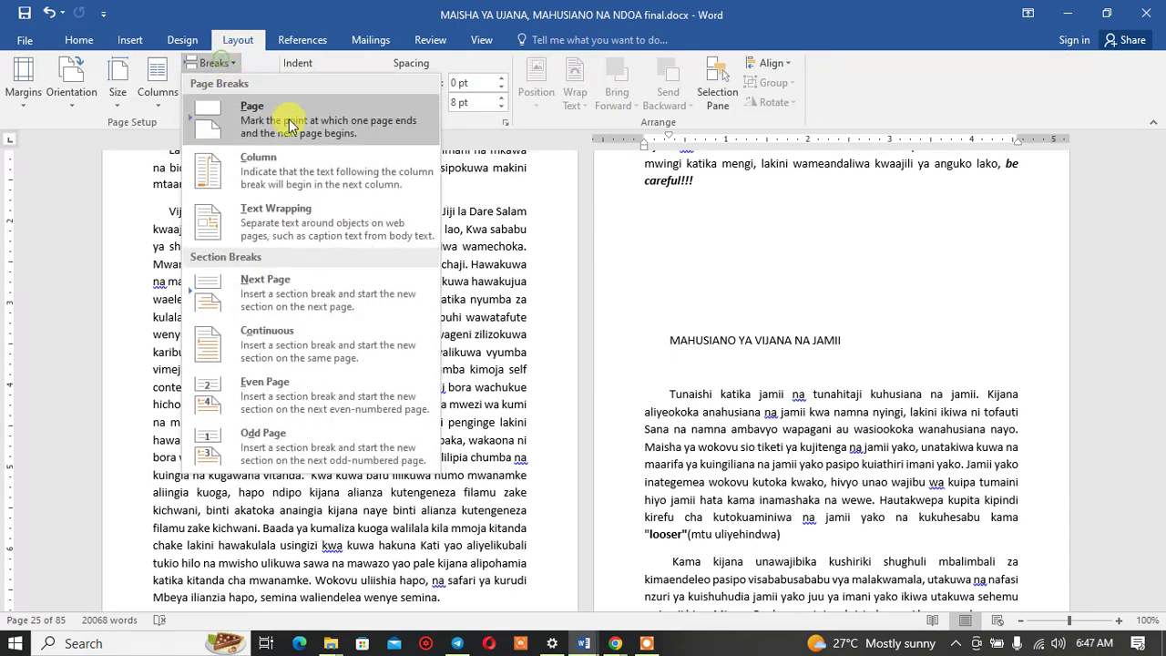
left_click(278, 287)
Step: Insert a Next Page section break before the VIJANA NA NDOA heading, bringing the document to 86 pages
scroll(567, 443, "down", 5)
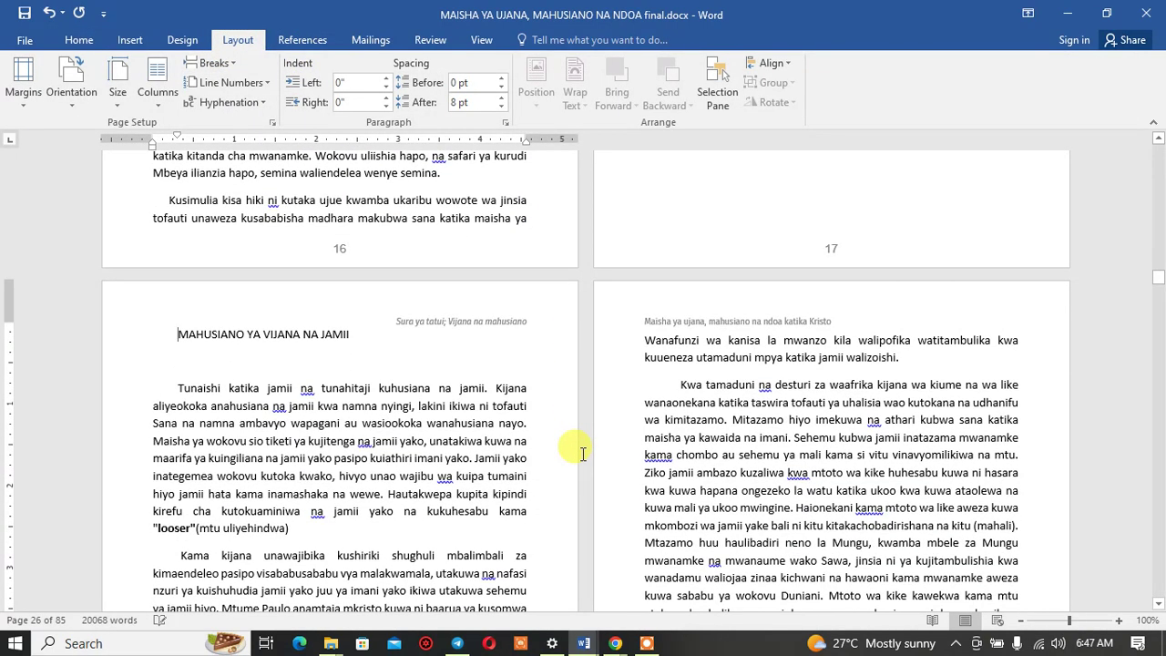
scroll(582, 453, "down", 8)
scroll(587, 449, "down", 10)
scroll(592, 447, "down", 8)
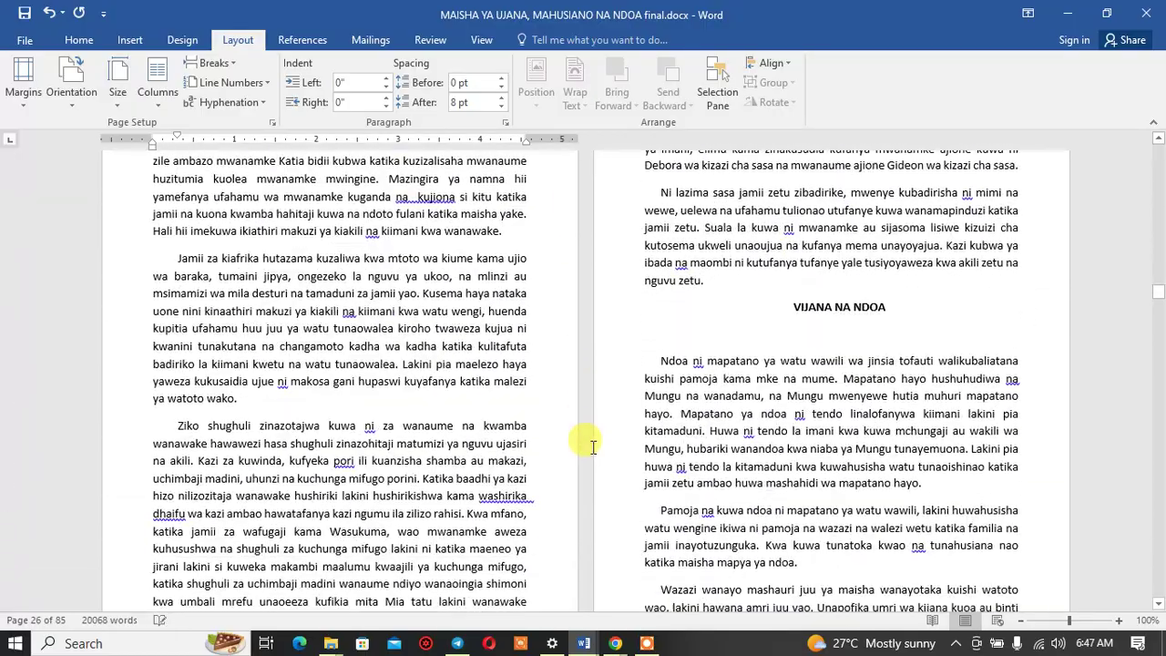
scroll(592, 446, "down", 10)
scroll(671, 484, "down", 10)
scroll(719, 421, "down", 5)
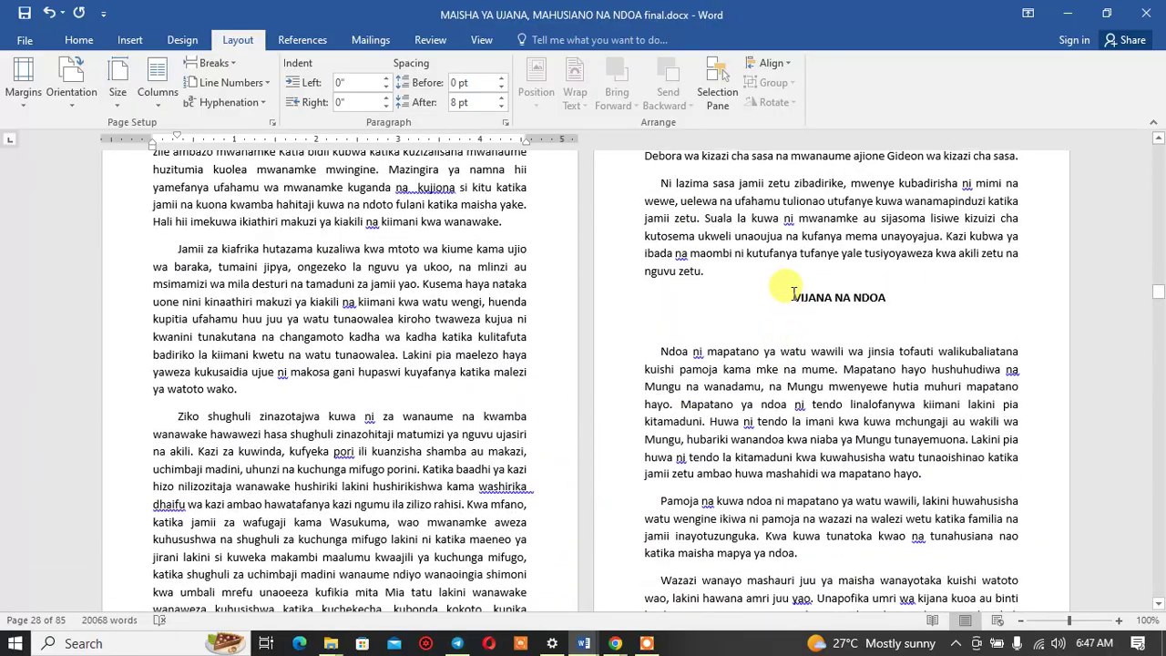
double_click(793, 293)
left_click(793, 293)
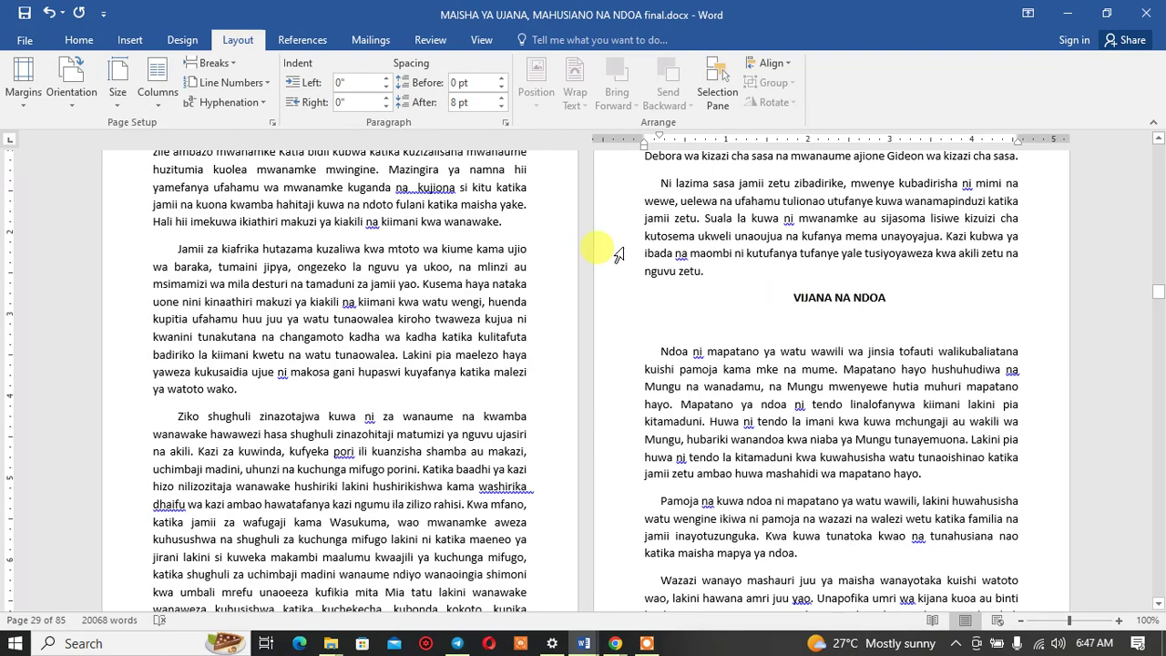
left_click(214, 62)
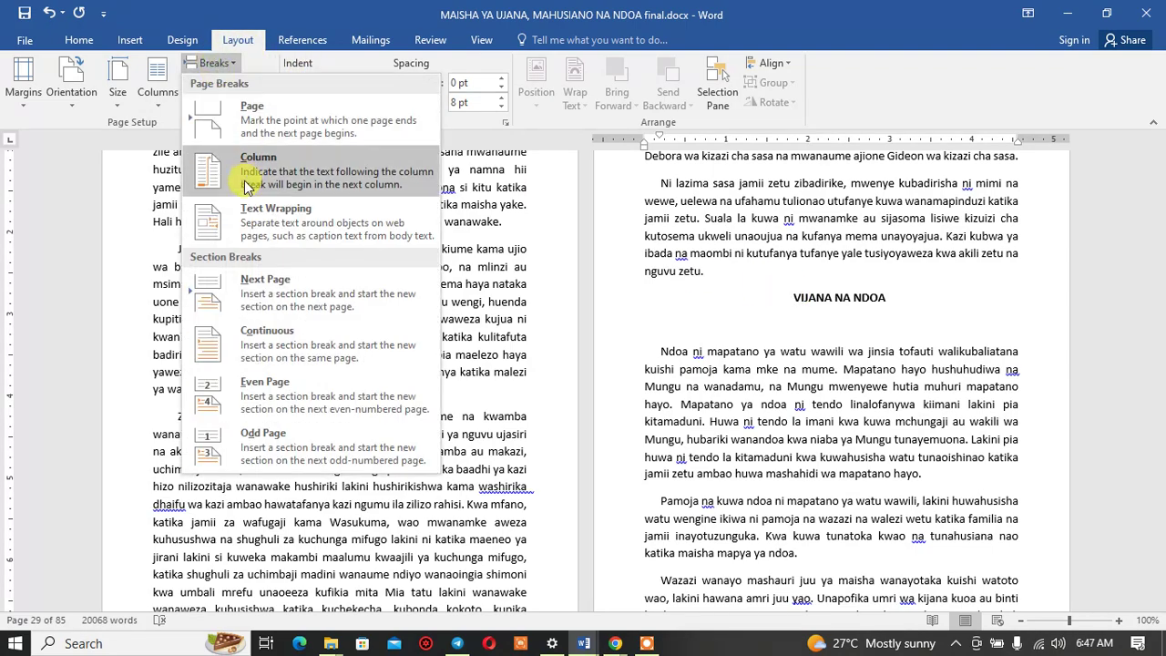
left_click(255, 284)
scroll(538, 392, "down", 4)
scroll(538, 392, "down", 5)
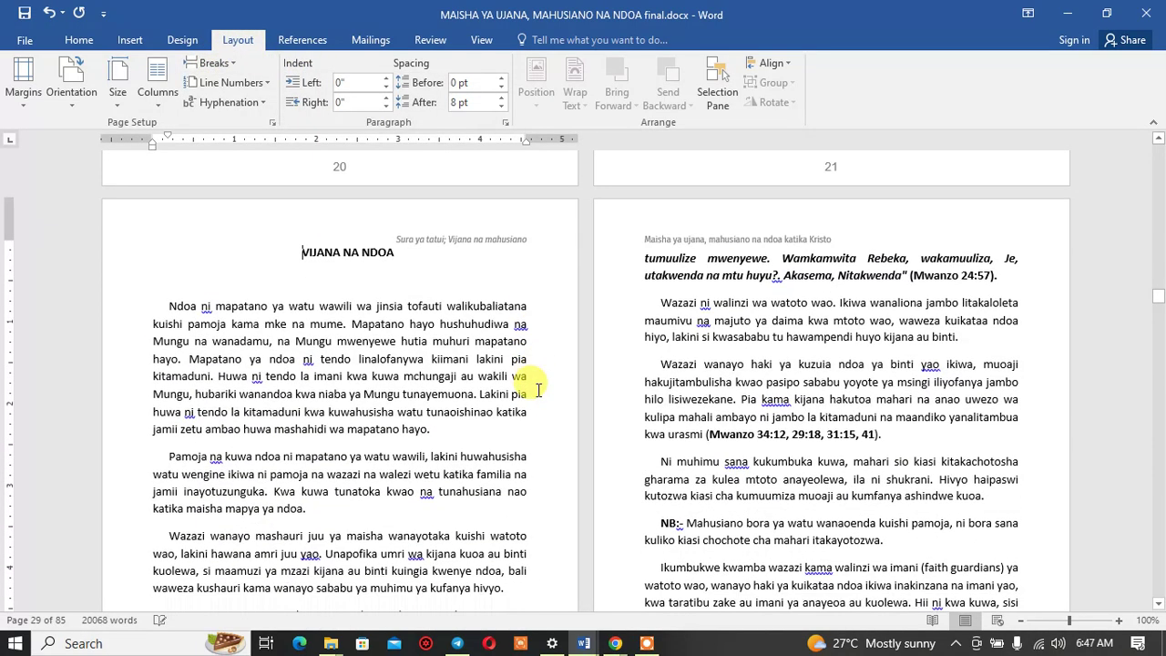
scroll(538, 392, "down", 3)
scroll(538, 392, "down", 6)
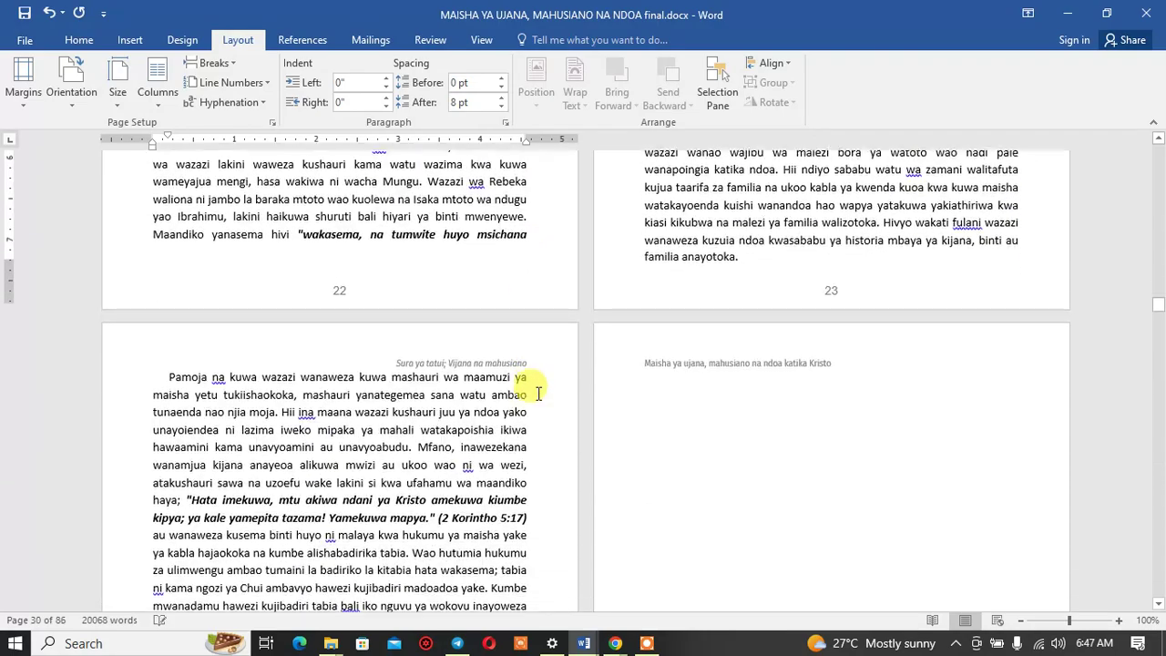
scroll(539, 391, "down", 4)
scroll(538, 396, "up", 4)
scroll(539, 395, "up", 6)
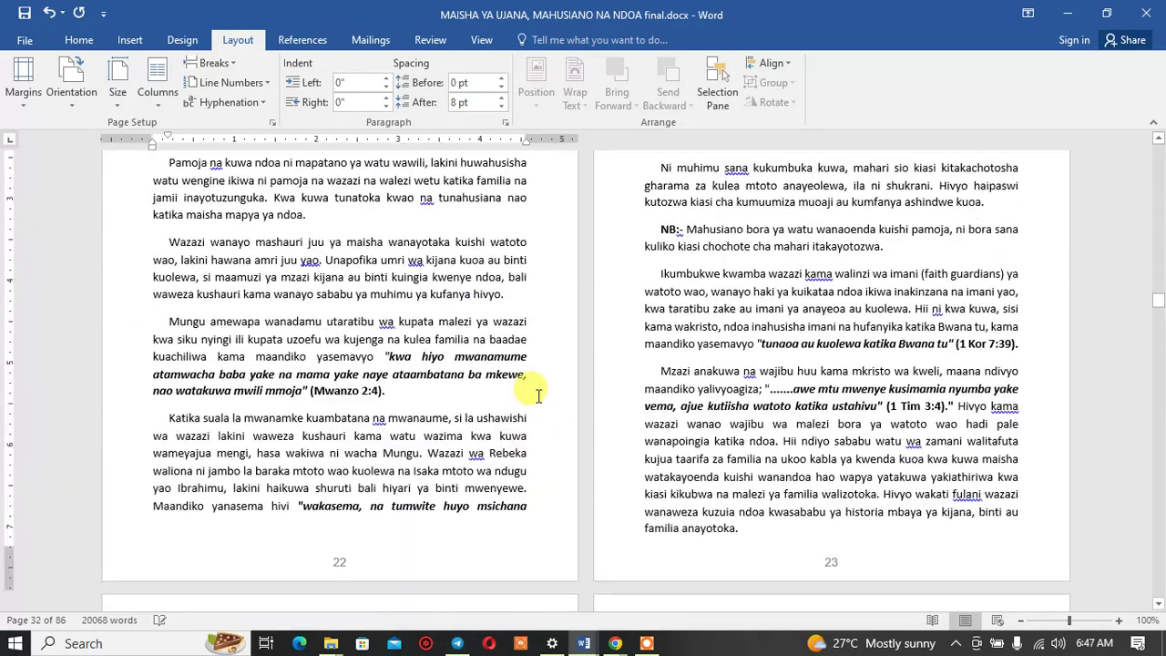
scroll(539, 396, "up", 9)
scroll(538, 395, "up", 3)
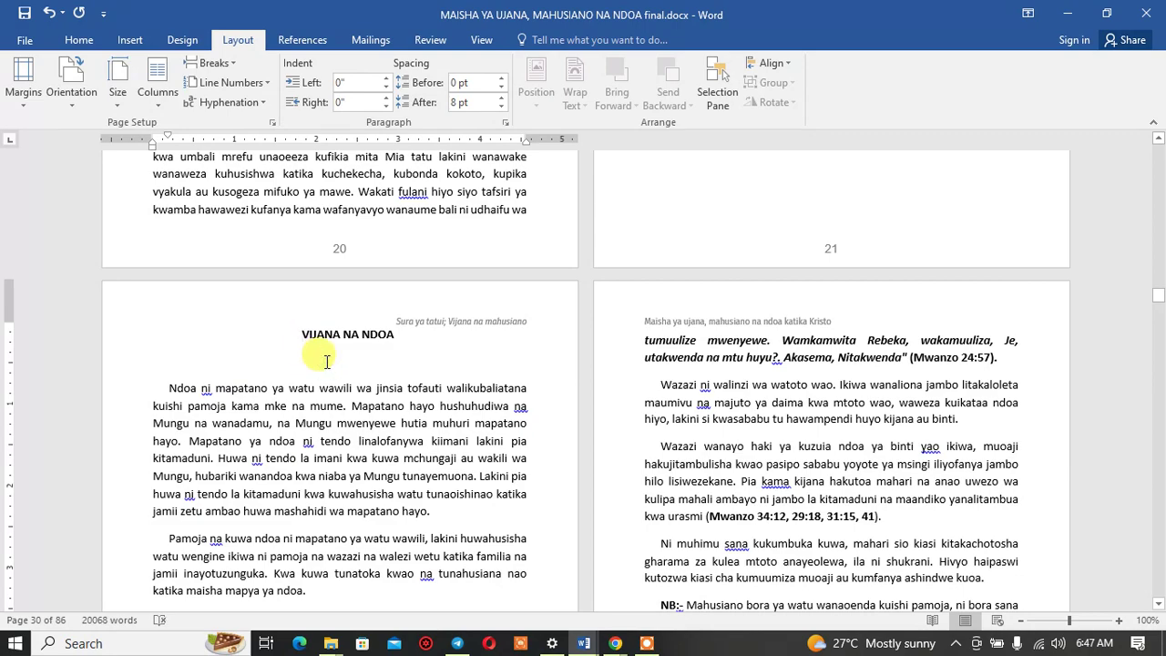
Step: Delete the empty line beneath the VIJANA NA NDOA heading
key("Delete")
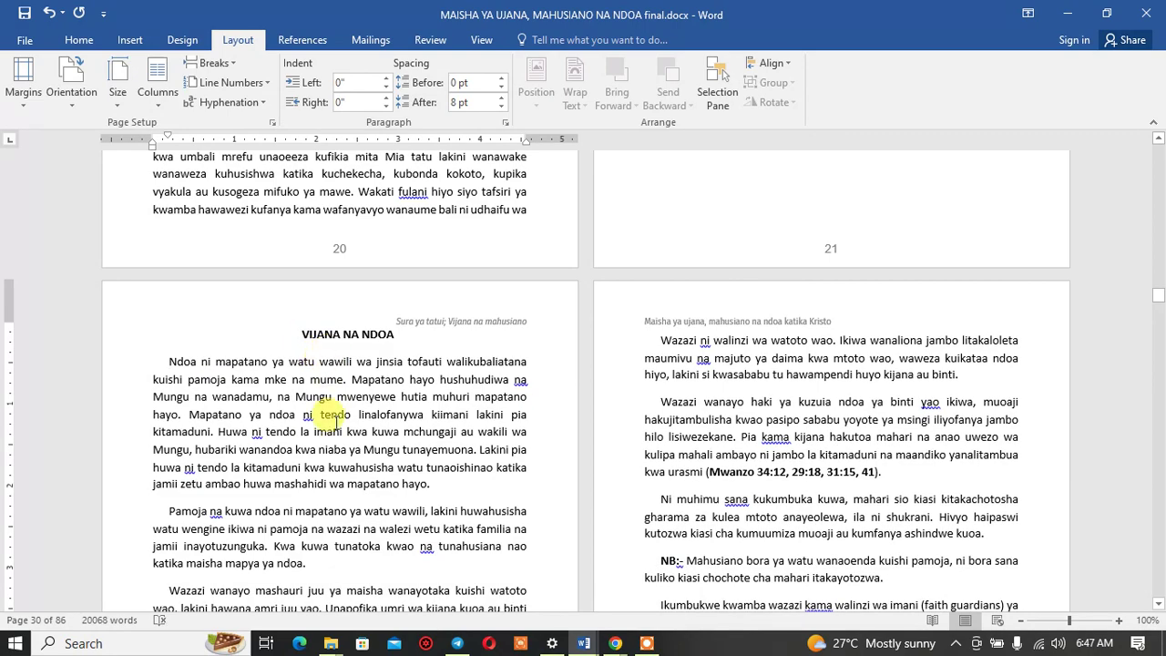
scroll(320, 447, "down", 6)
scroll(304, 460, "down", 6)
scroll(302, 432, "down", 5)
scroll(303, 401, "down", 4)
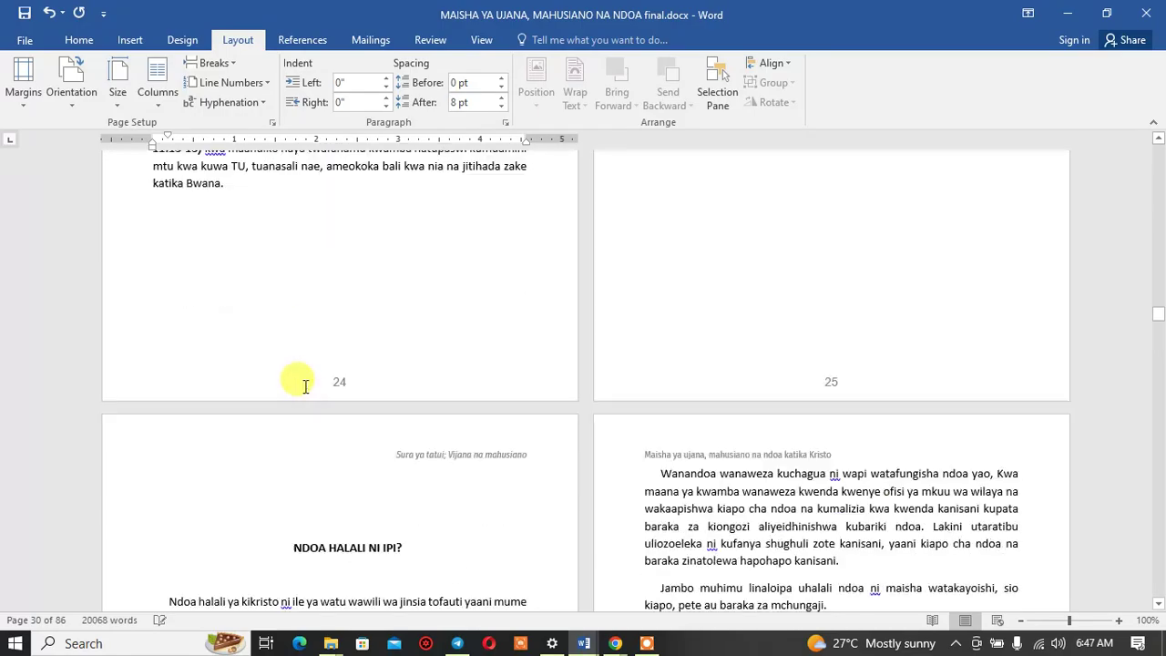
scroll(305, 386, "down", 2)
scroll(305, 387, "up", 5)
scroll(305, 386, "up", 5)
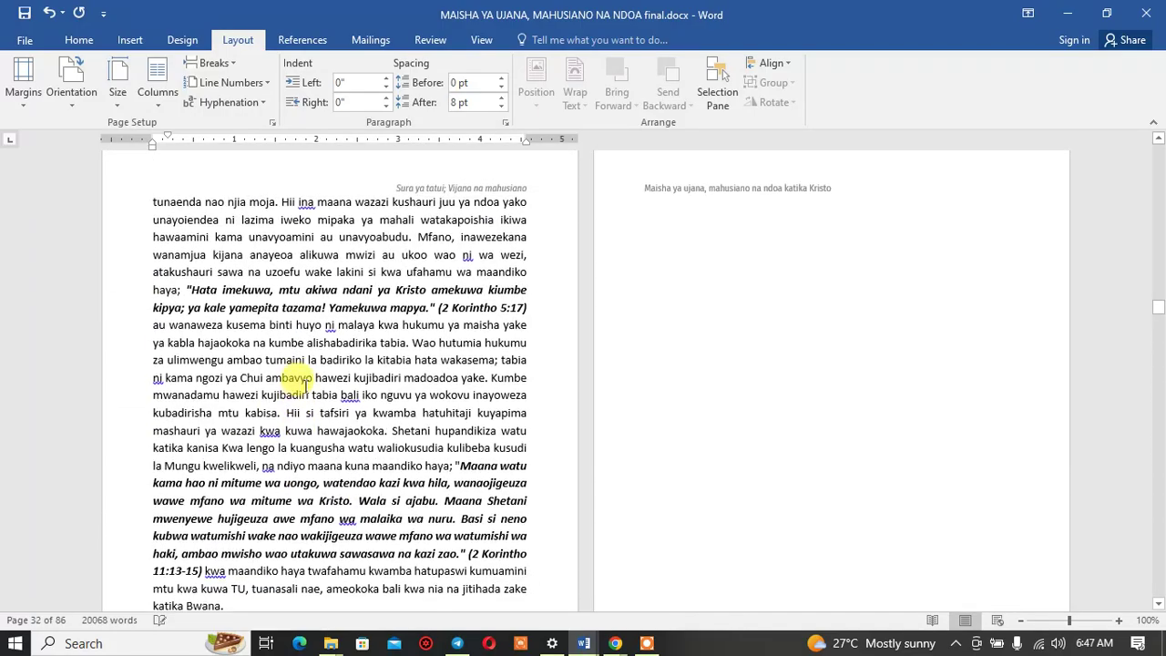
scroll(305, 386, "up", 2)
scroll(392, 382, "up", 5)
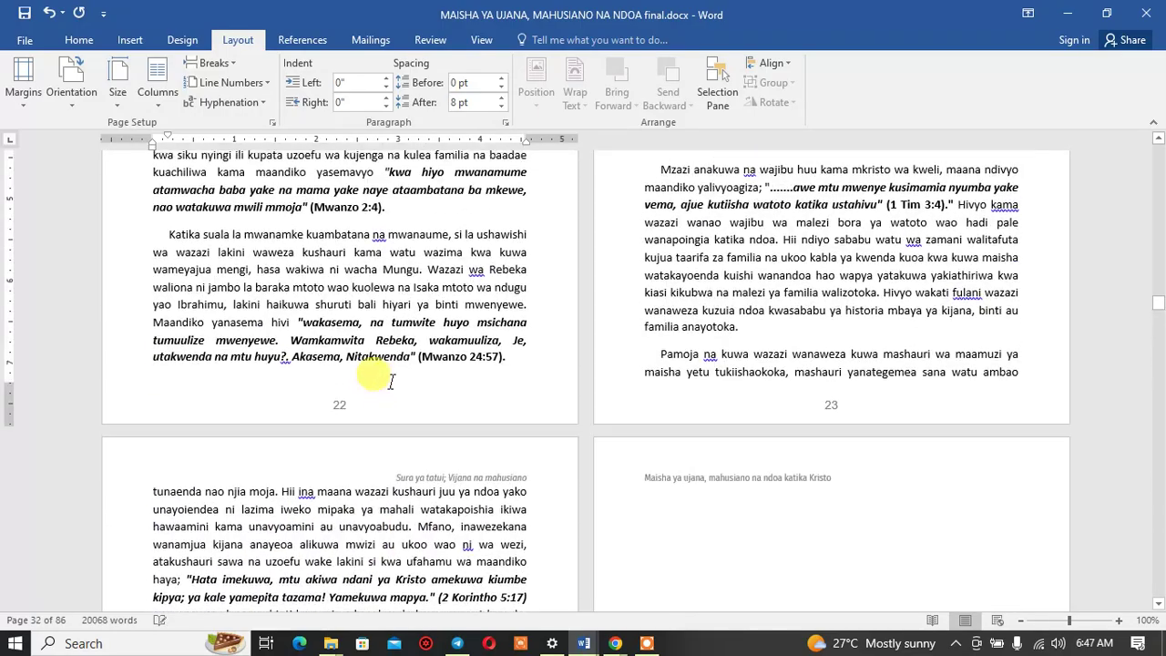
scroll(391, 382, "up", 5)
scroll(392, 382, "up", 5)
scroll(392, 387, "up", 5)
scroll(392, 384, "up", 5)
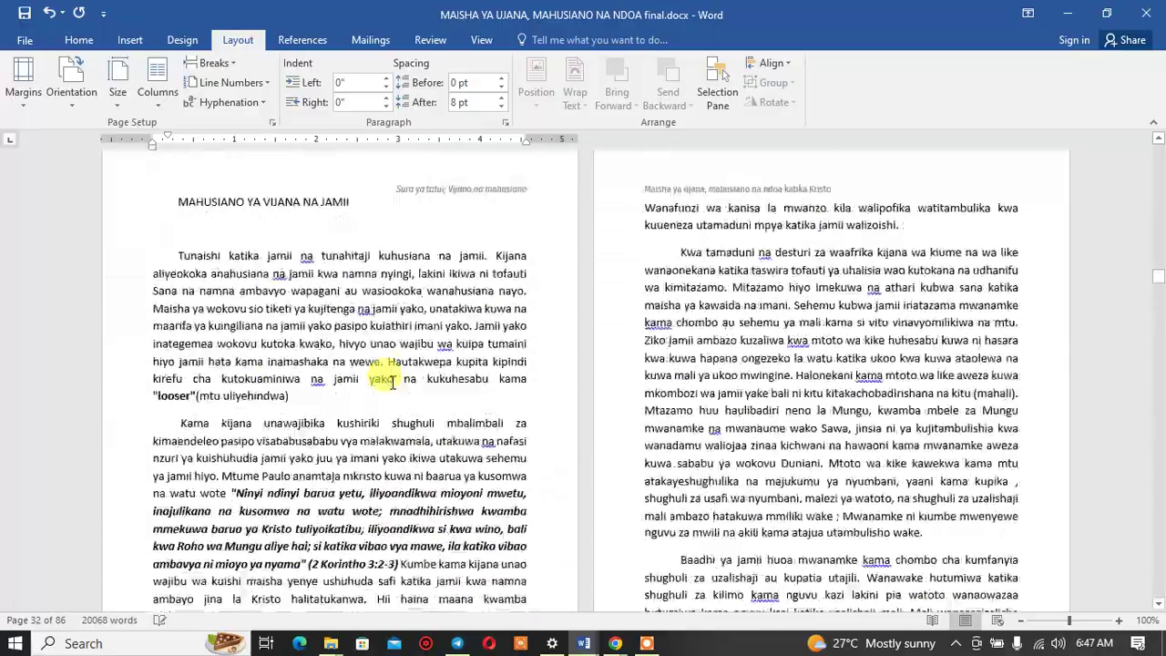
scroll(391, 384, "up", 5)
scroll(391, 385, "up", 5)
scroll(394, 383, "up", 5)
scroll(392, 383, "up", 5)
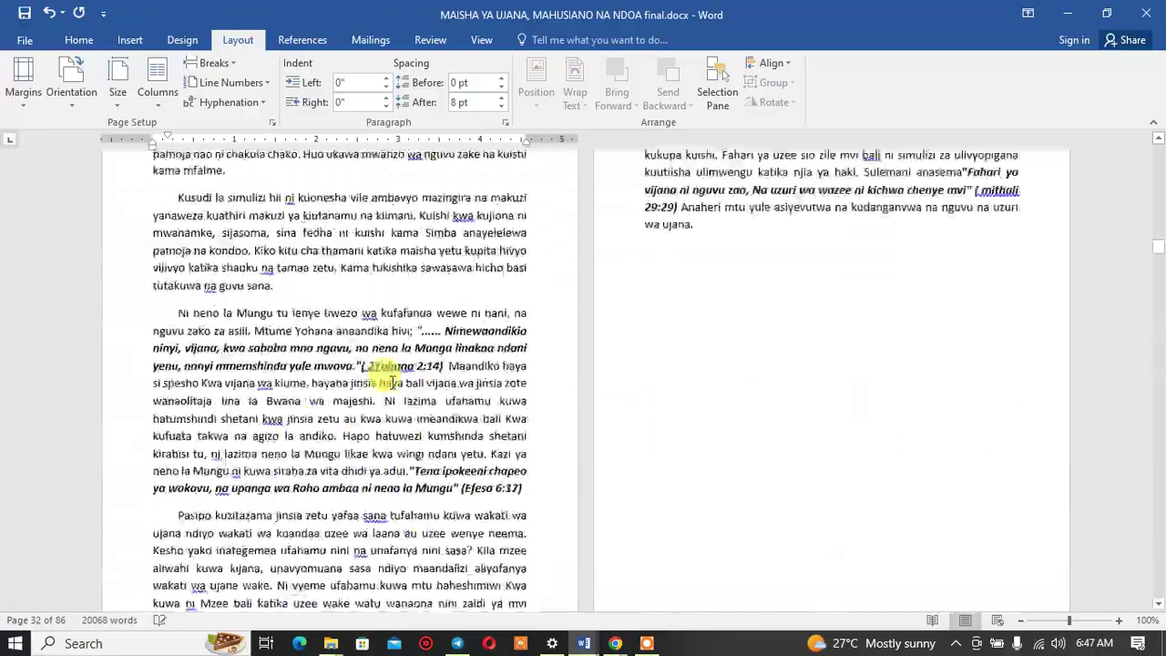
scroll(391, 382, "up", 5)
scroll(391, 384, "up", 5)
scroll(393, 387, "up", 5)
scroll(393, 387, "up", 5)
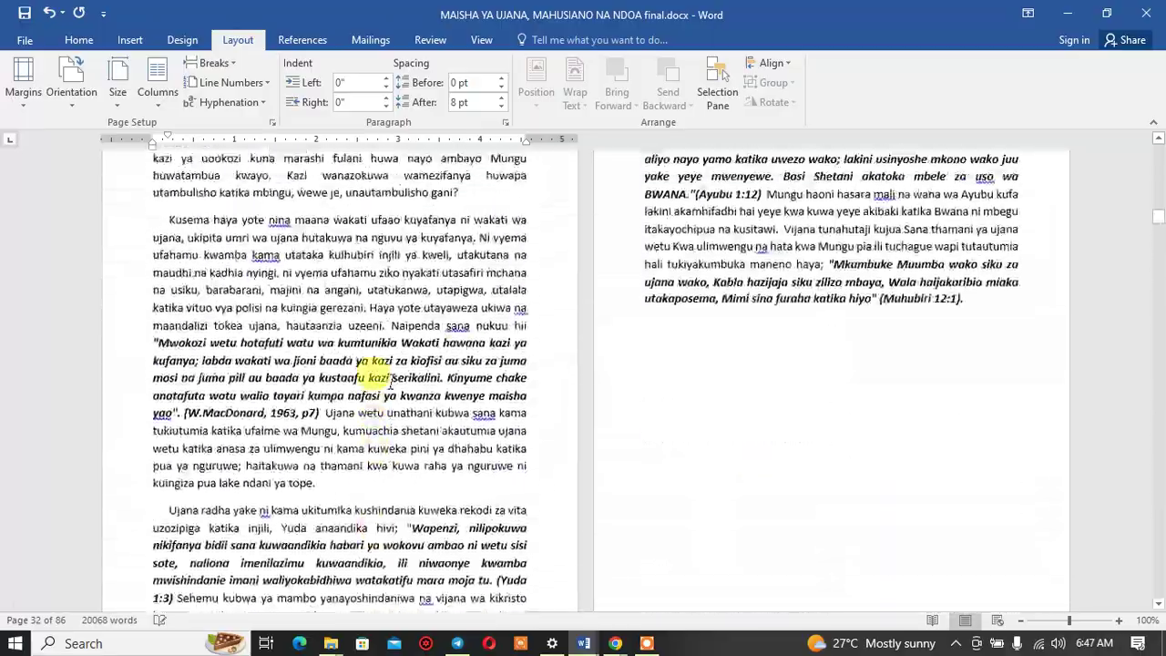
scroll(392, 384, "up", 5)
scroll(392, 384, "up", 5)
scroll(391, 382, "up", 5)
scroll(391, 381, "up", 5)
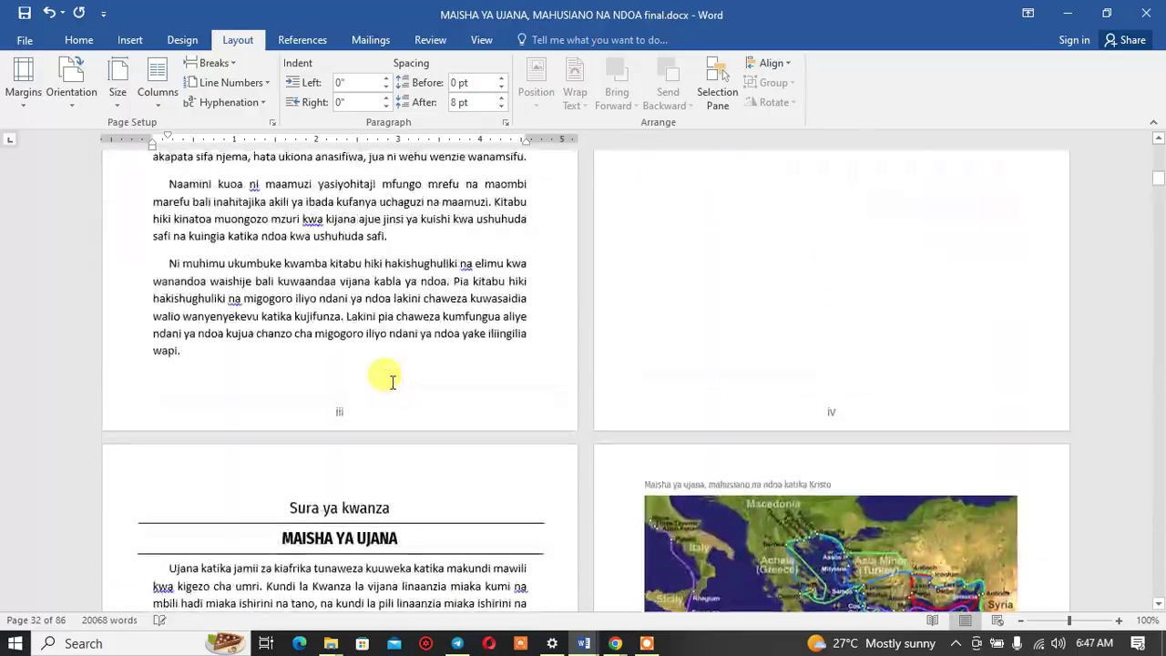
scroll(392, 381, "up", 5)
scroll(392, 381, "up", 5)
scroll(392, 381, "up", 5)
scroll(392, 381, "up", 5)
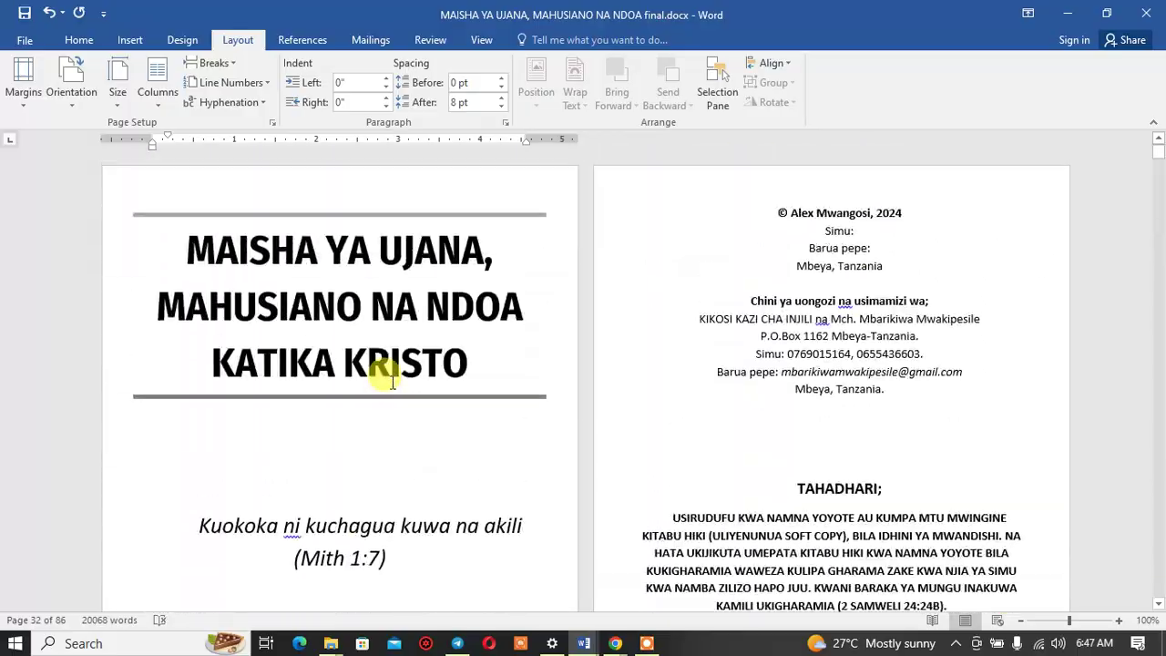
Step: Save and close the book, leaving 'Tamaa ya zinaa print.docx' showing
left_click(24, 15)
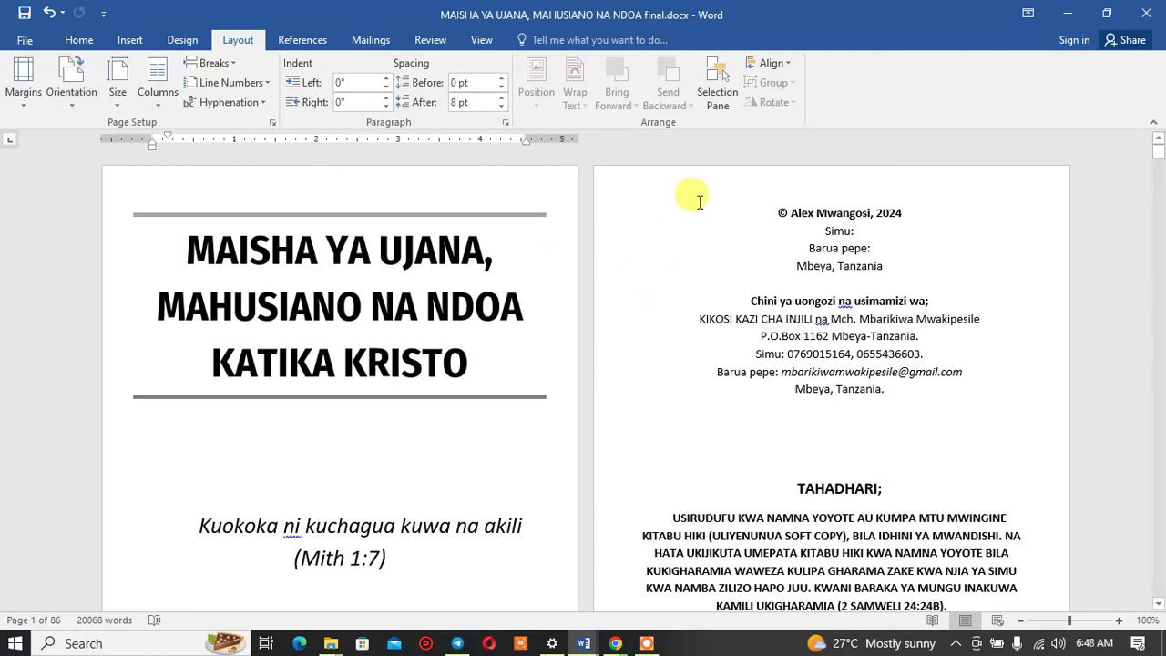
left_click(1149, 13)
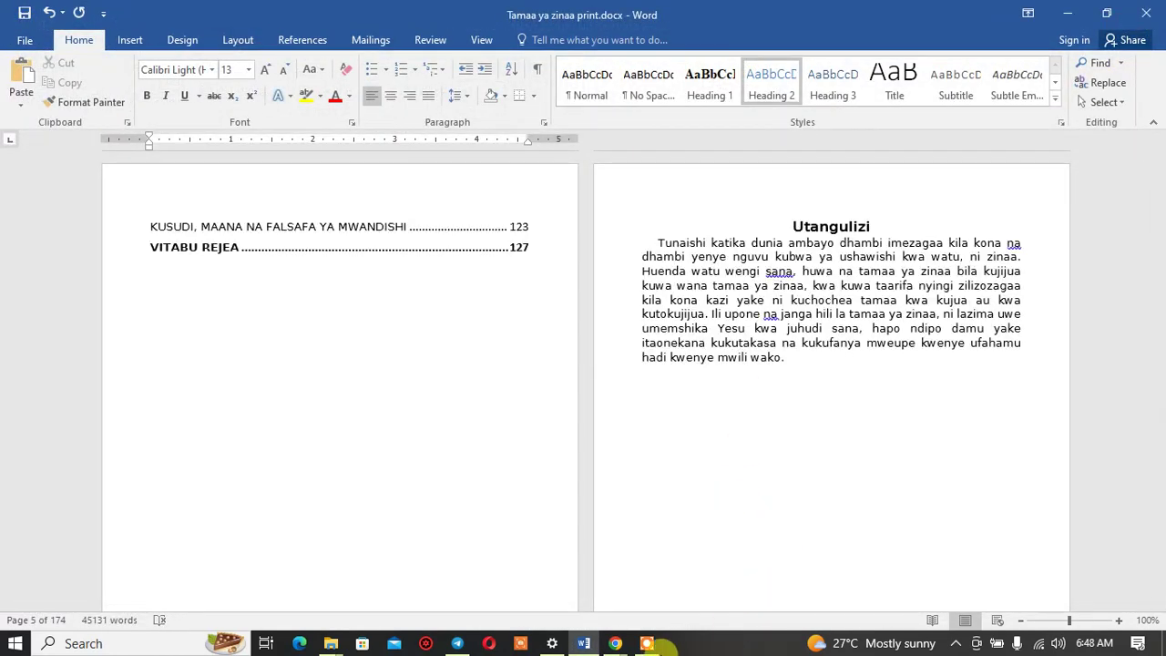
left_click(649, 645)
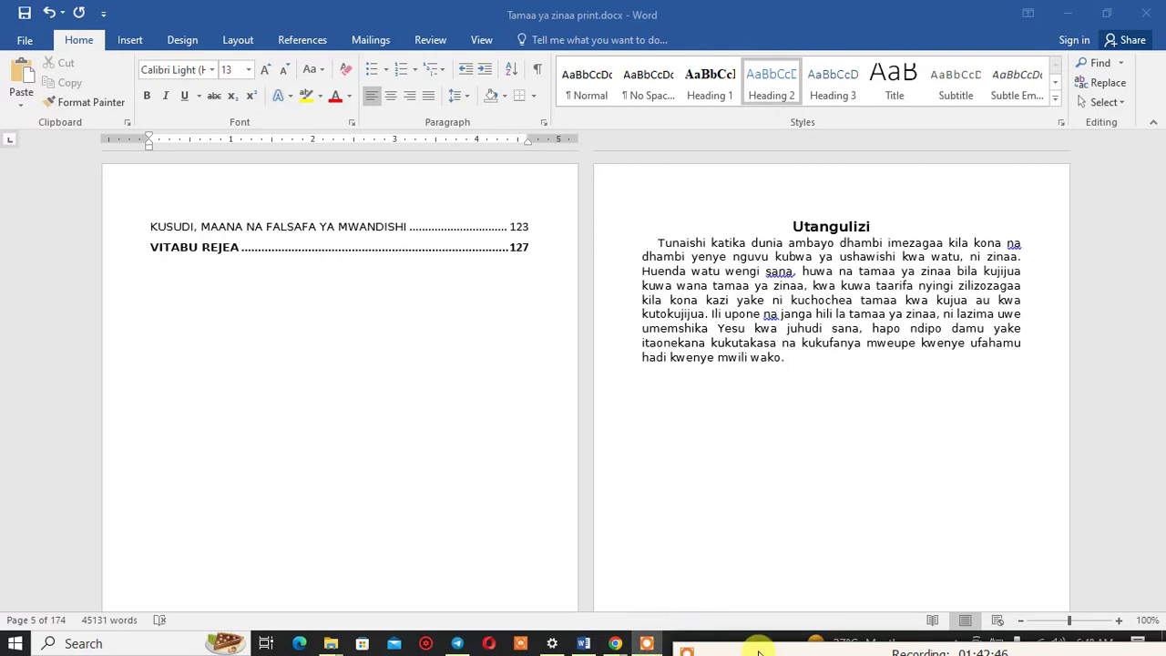
left_click_drag(760, 643, 726, 405)
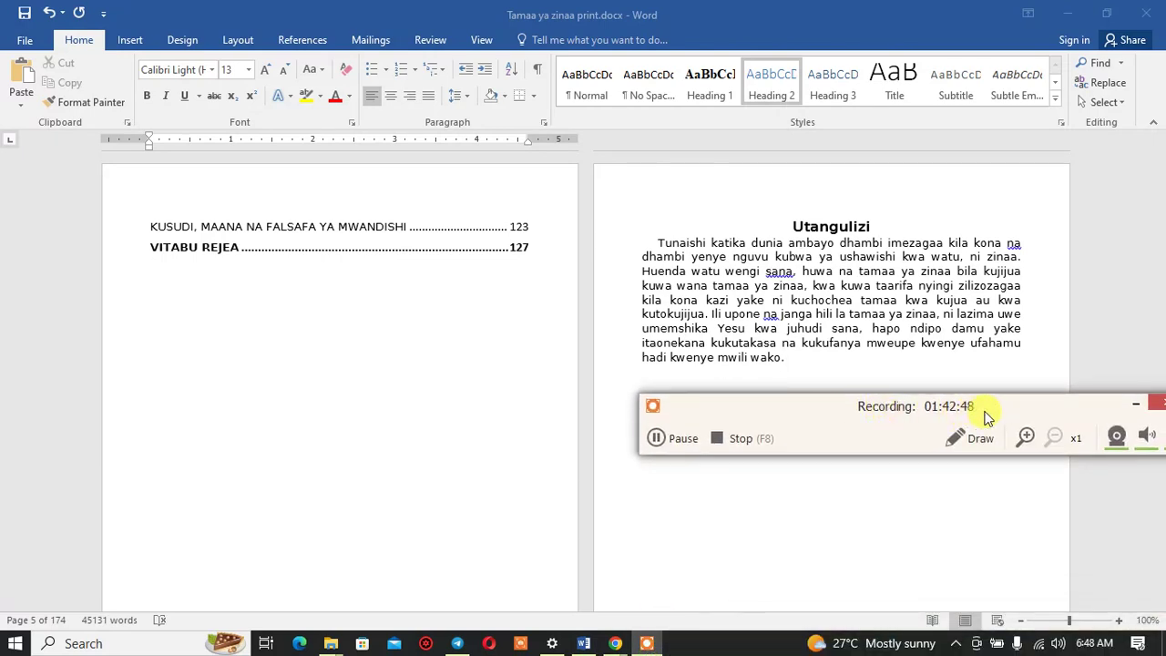